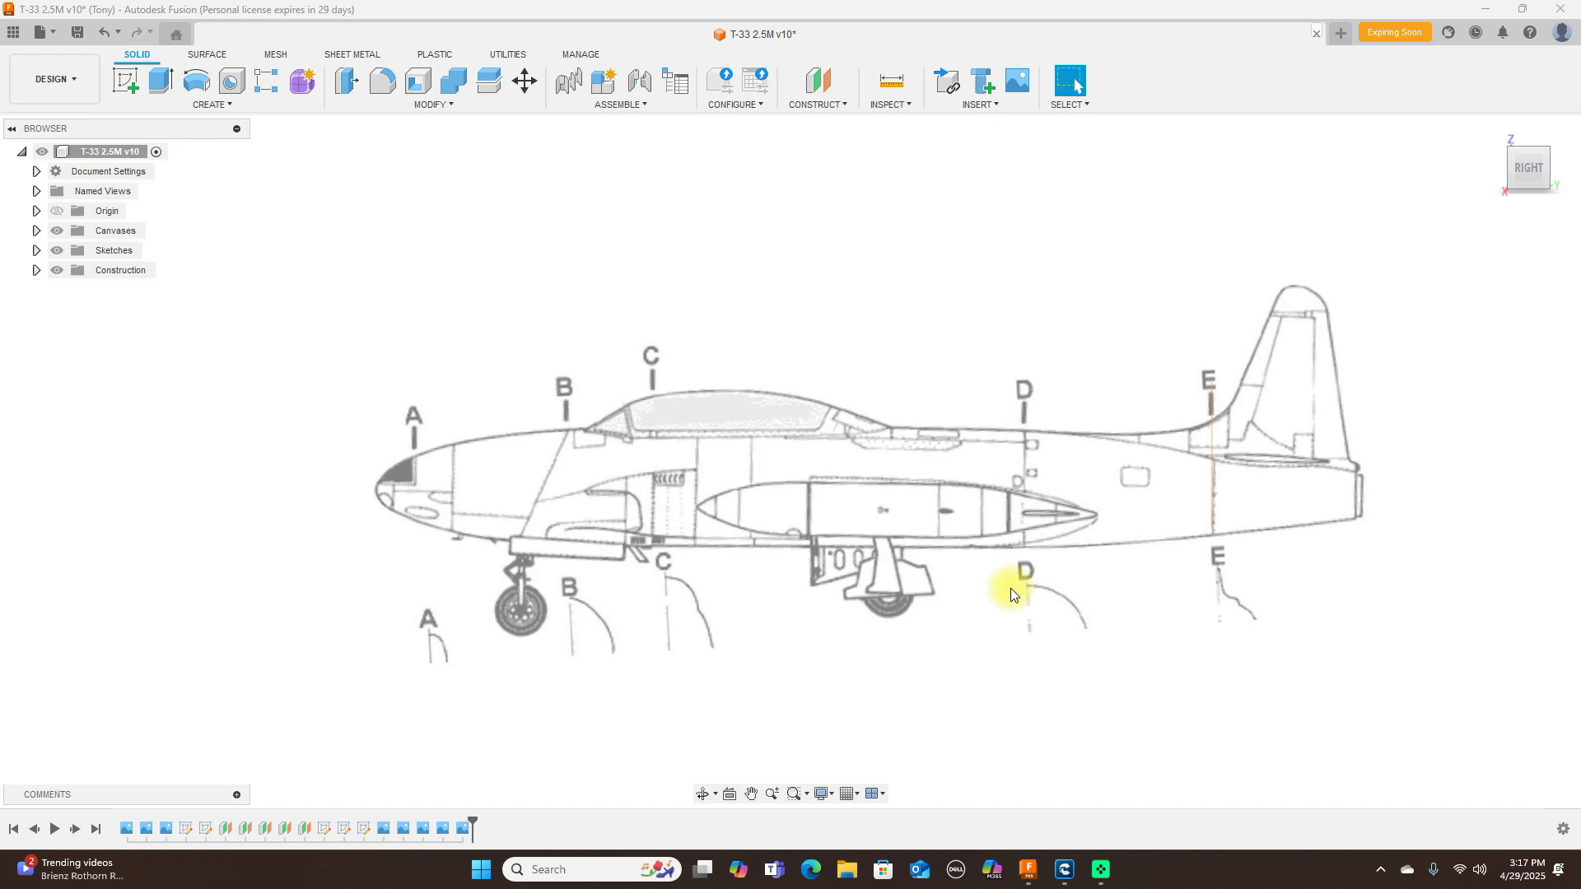
scroll(1011, 594, down, 1)
scroll(1013, 592, up, 2)
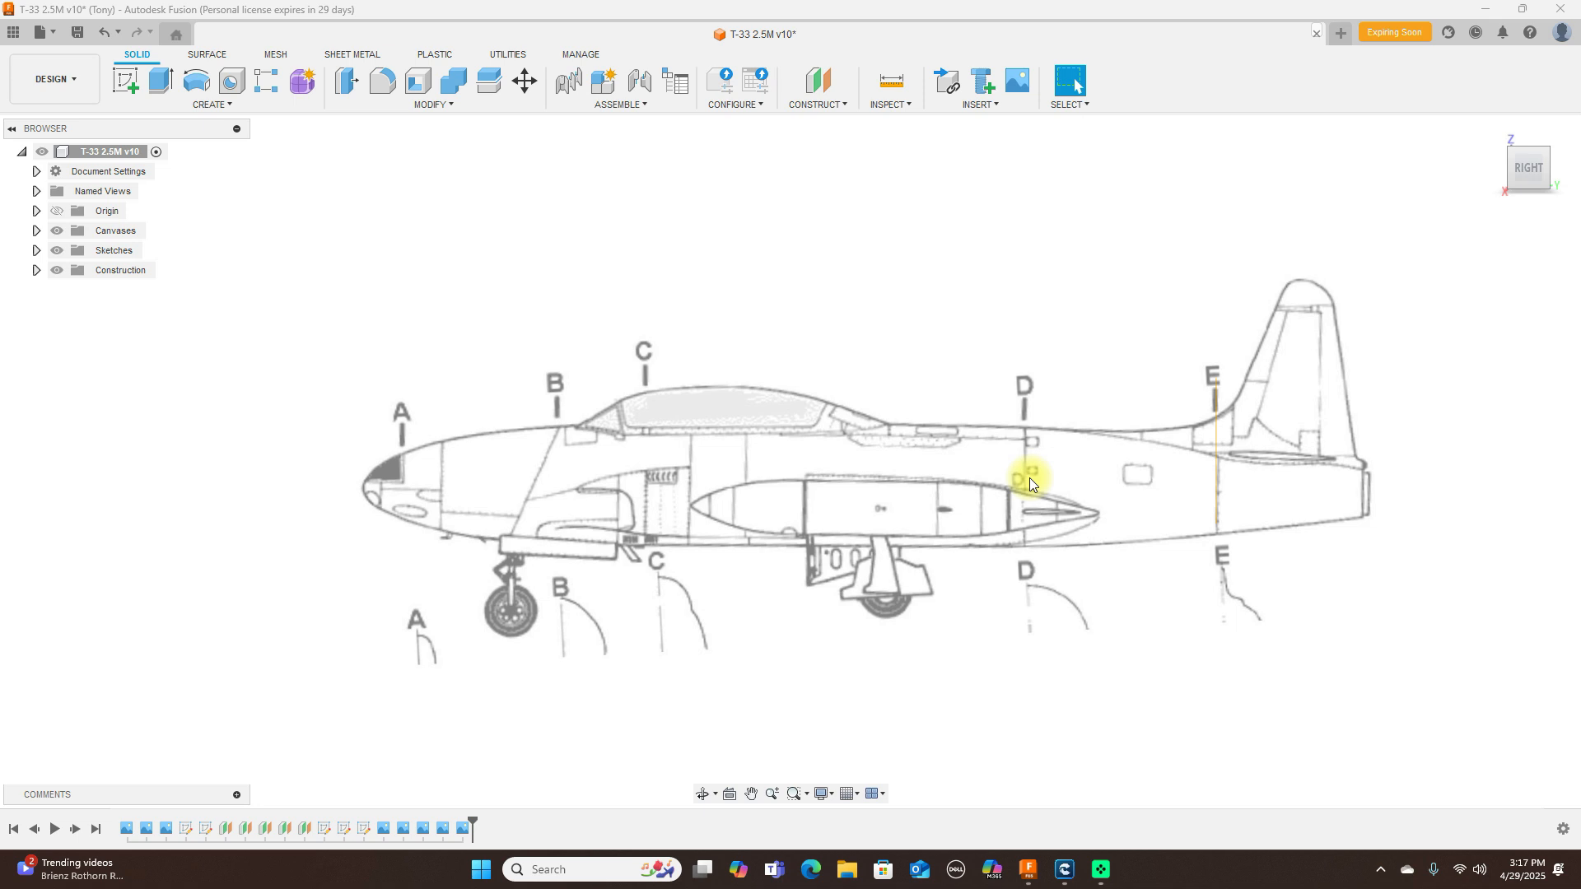
mouse_move(1510, 167)
mouse_down()
mouse_move(1524, 168)
mouse_move(18, 194)
mouse_move(66, 197)
mouse_move(57, 212)
mouse_move(205, 219)
mouse_move(208, 233)
mouse_move(282, 222)
mouse_move(332, 173)
mouse_move(99, 193)
mouse_move(50, 170)
mouse_move(1545, 173)
mouse_up()
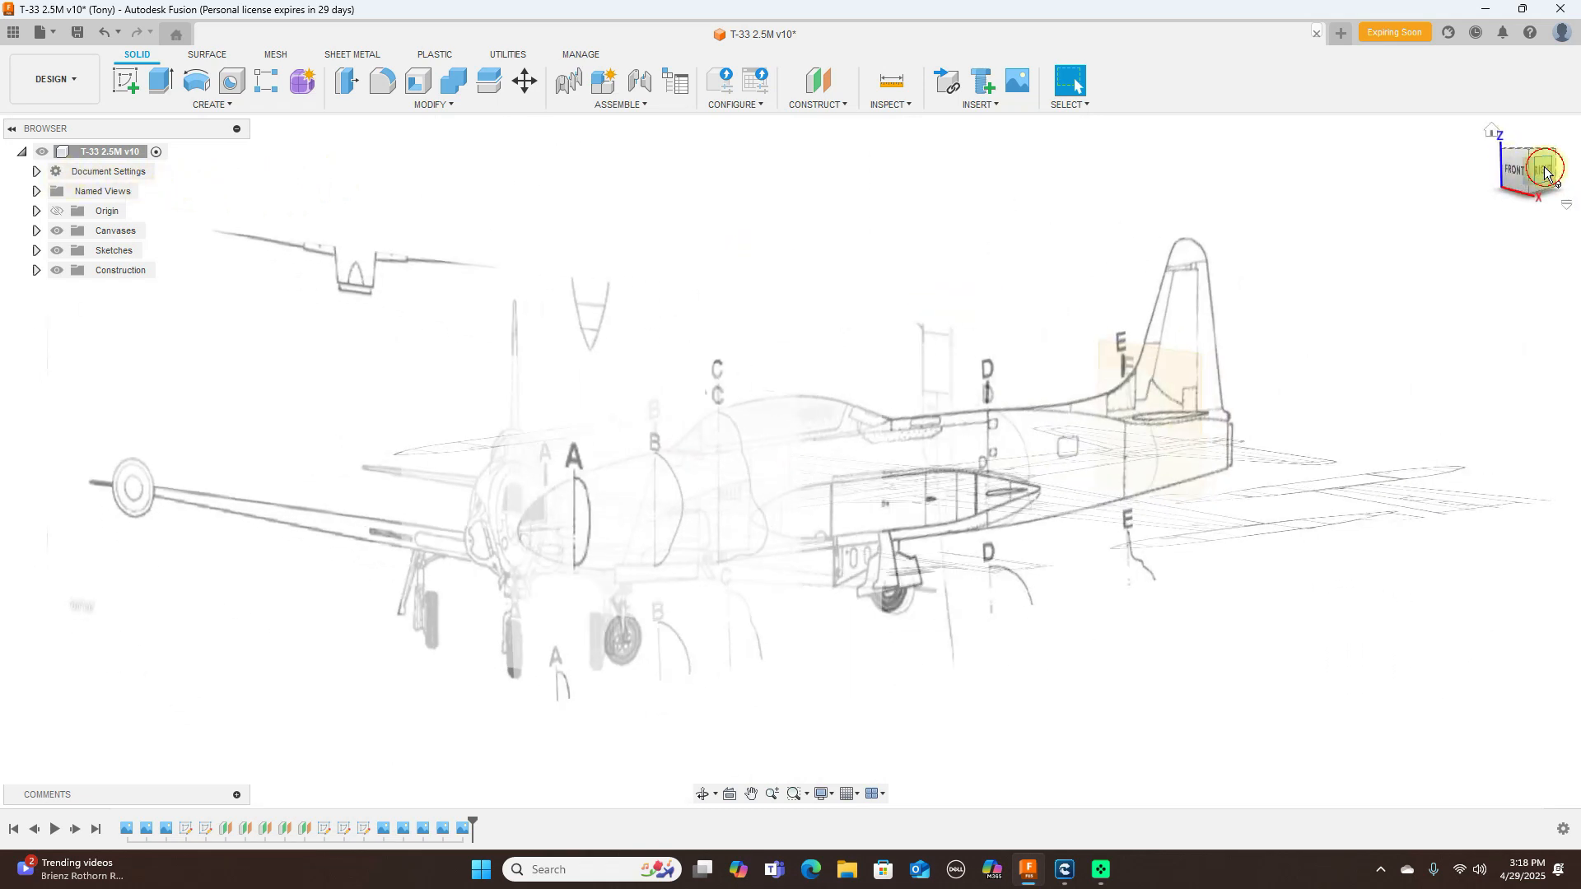
click(1546, 173)
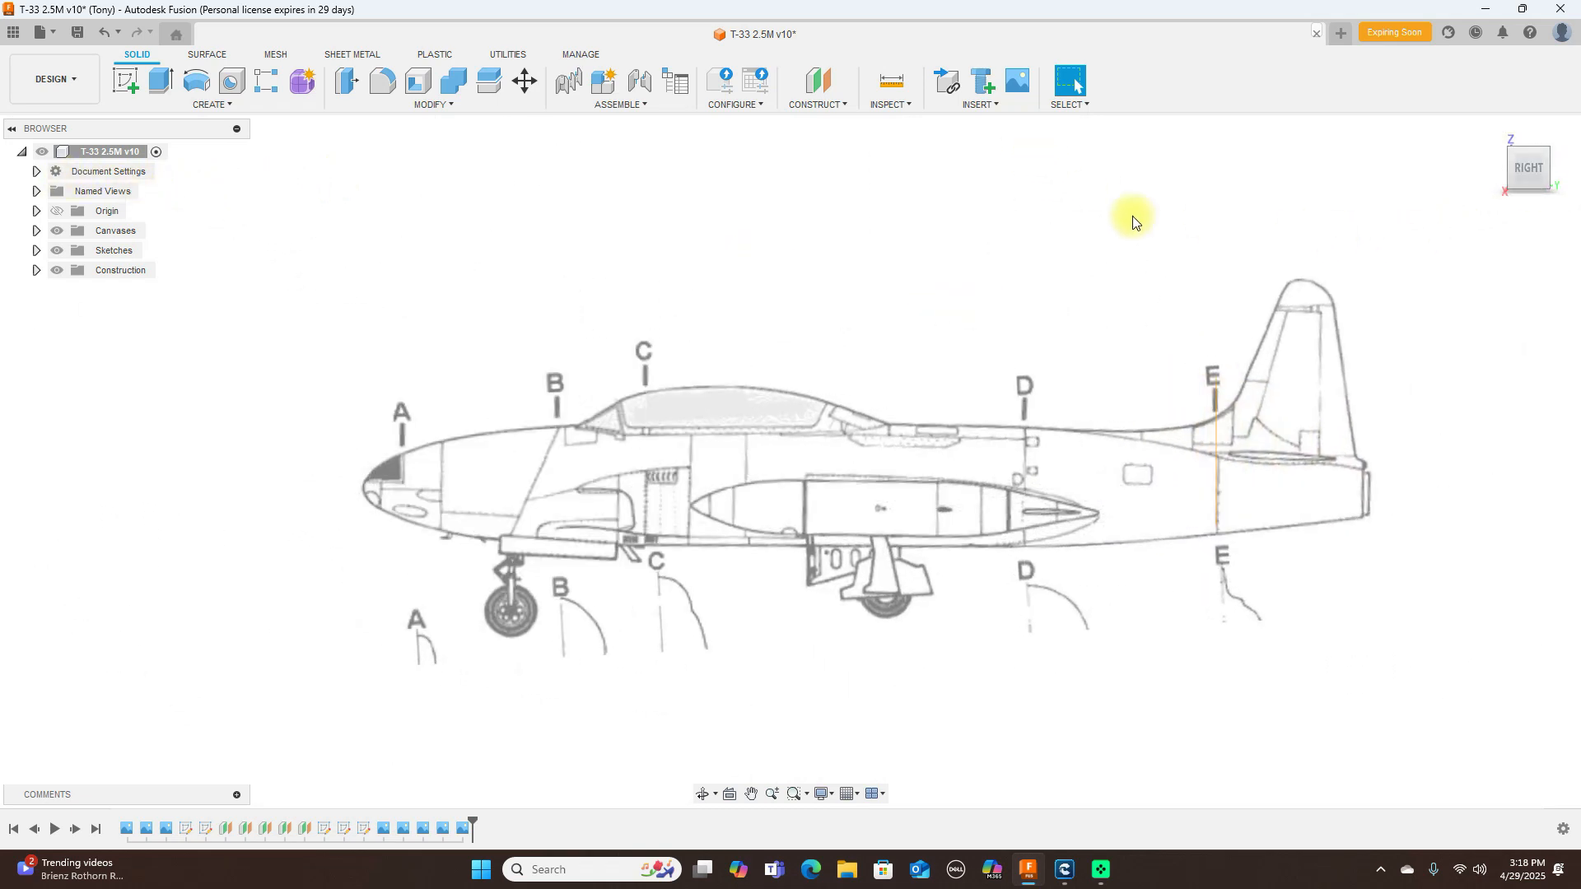
scroll(1156, 247, down, 2)
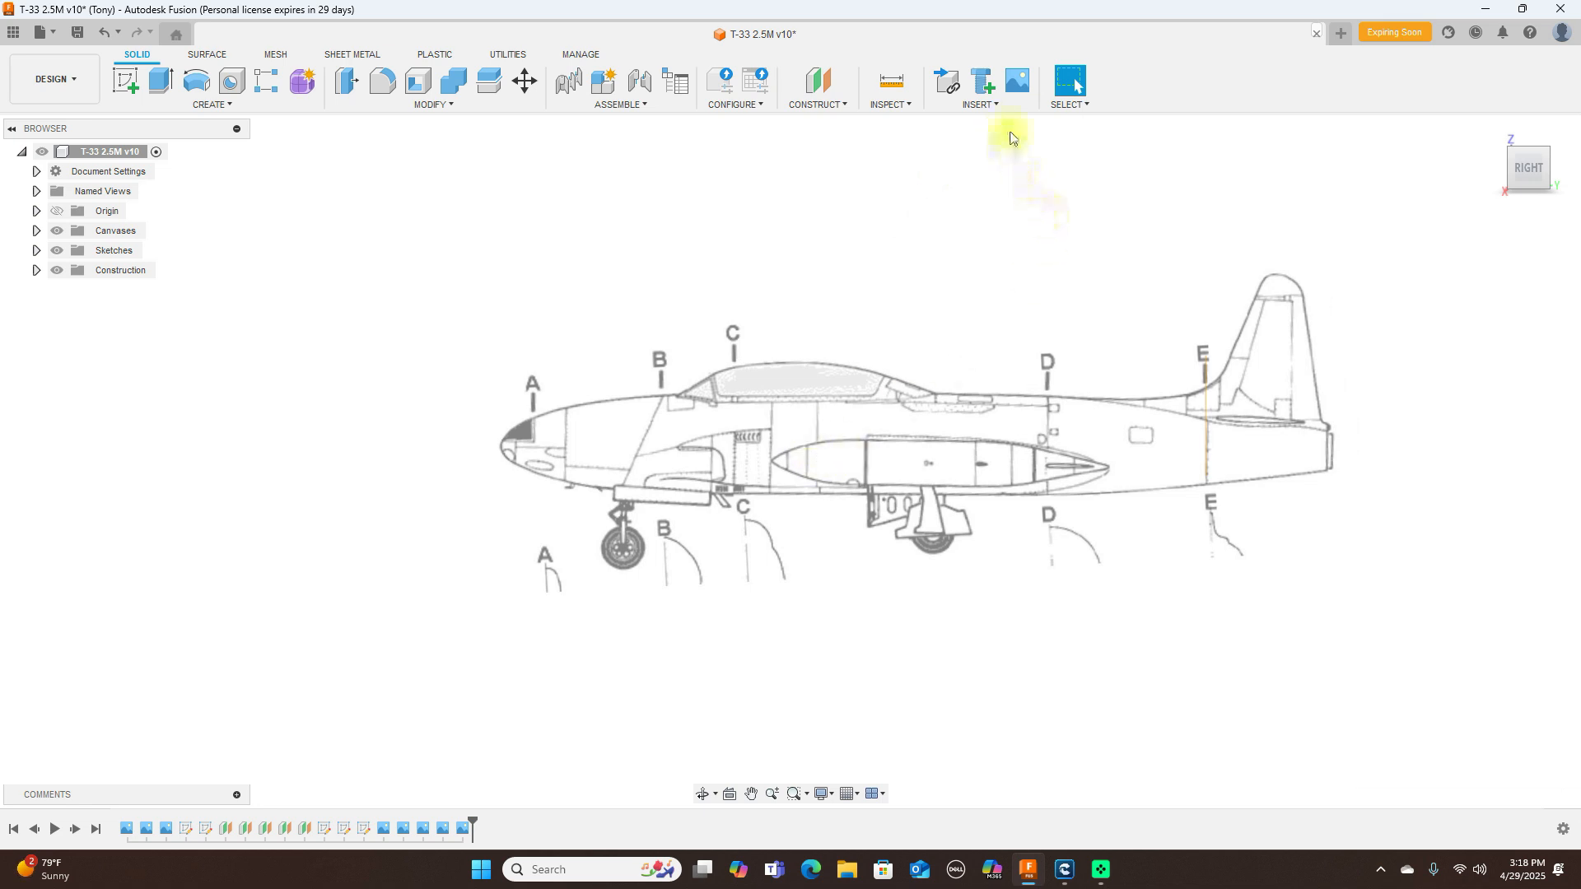
click(995, 105)
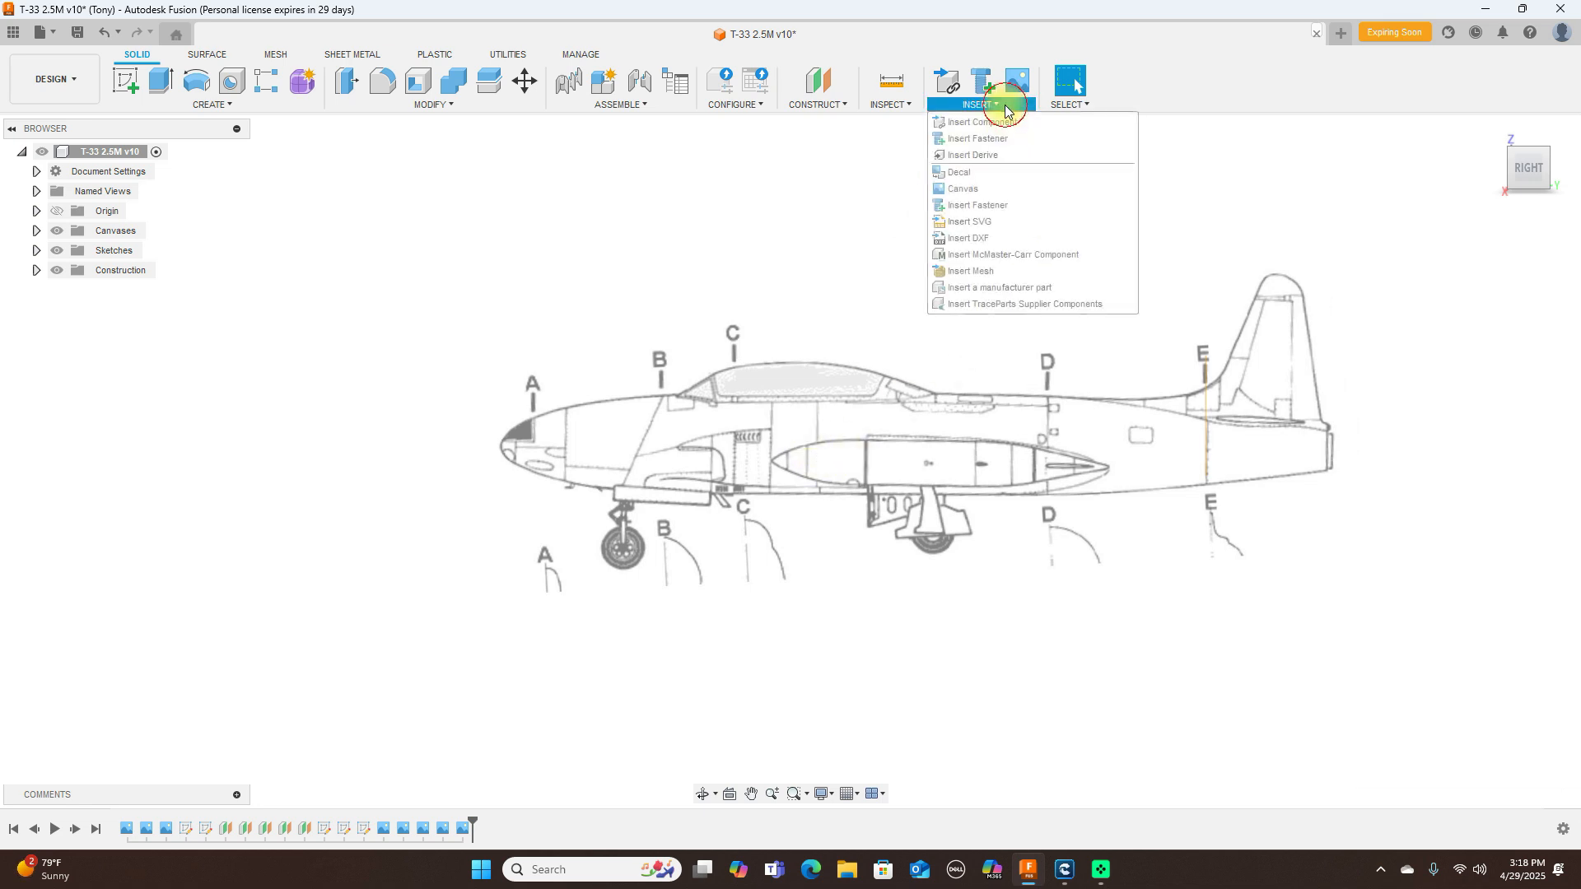
click(978, 190)
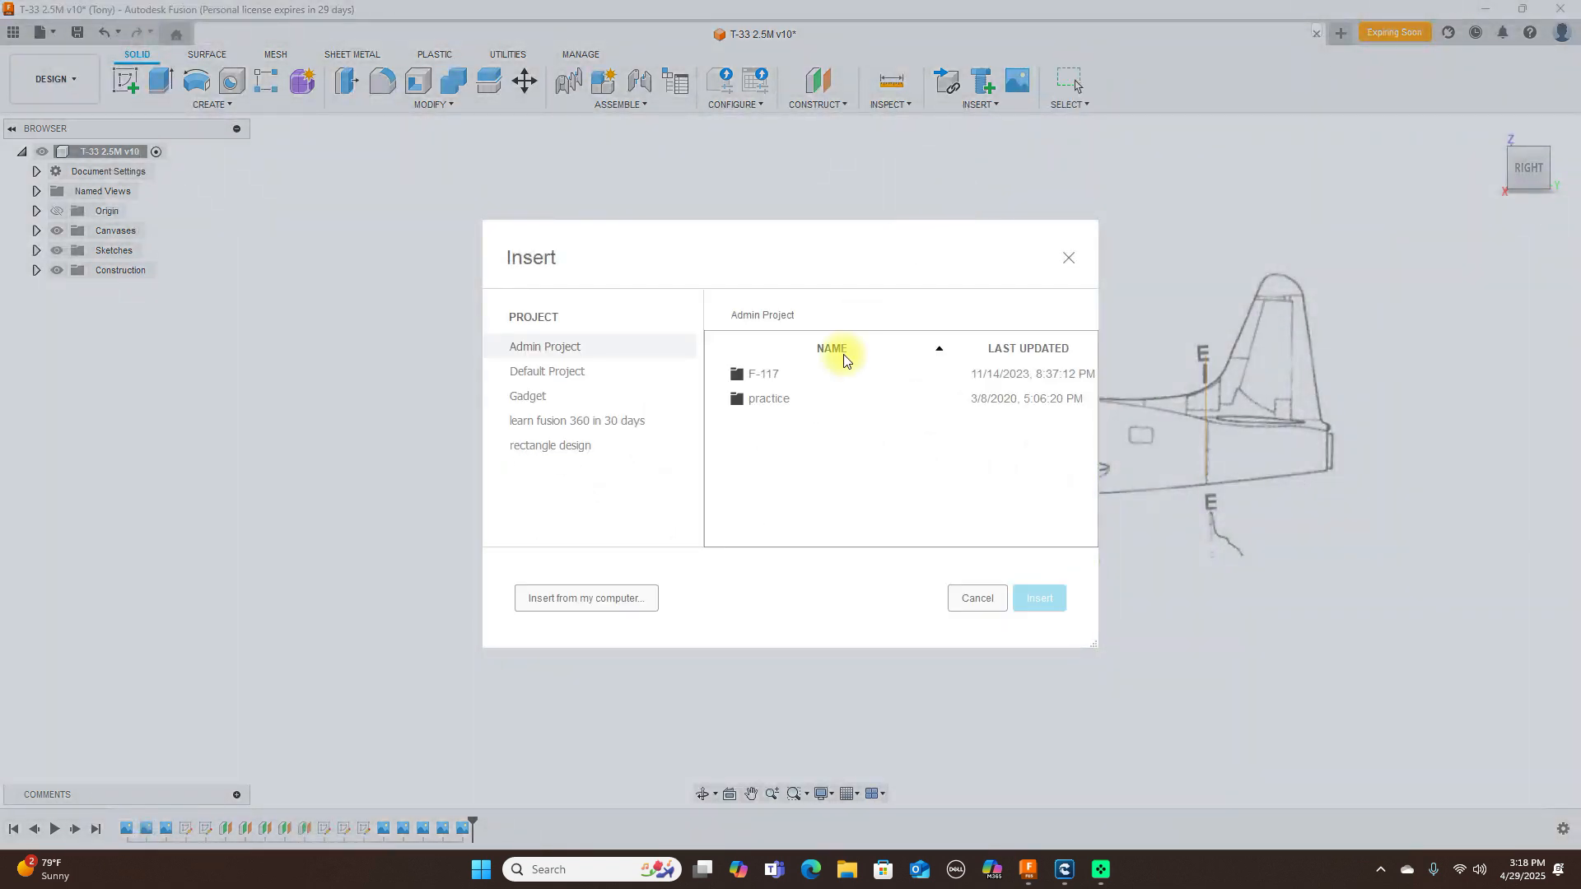
click(614, 598)
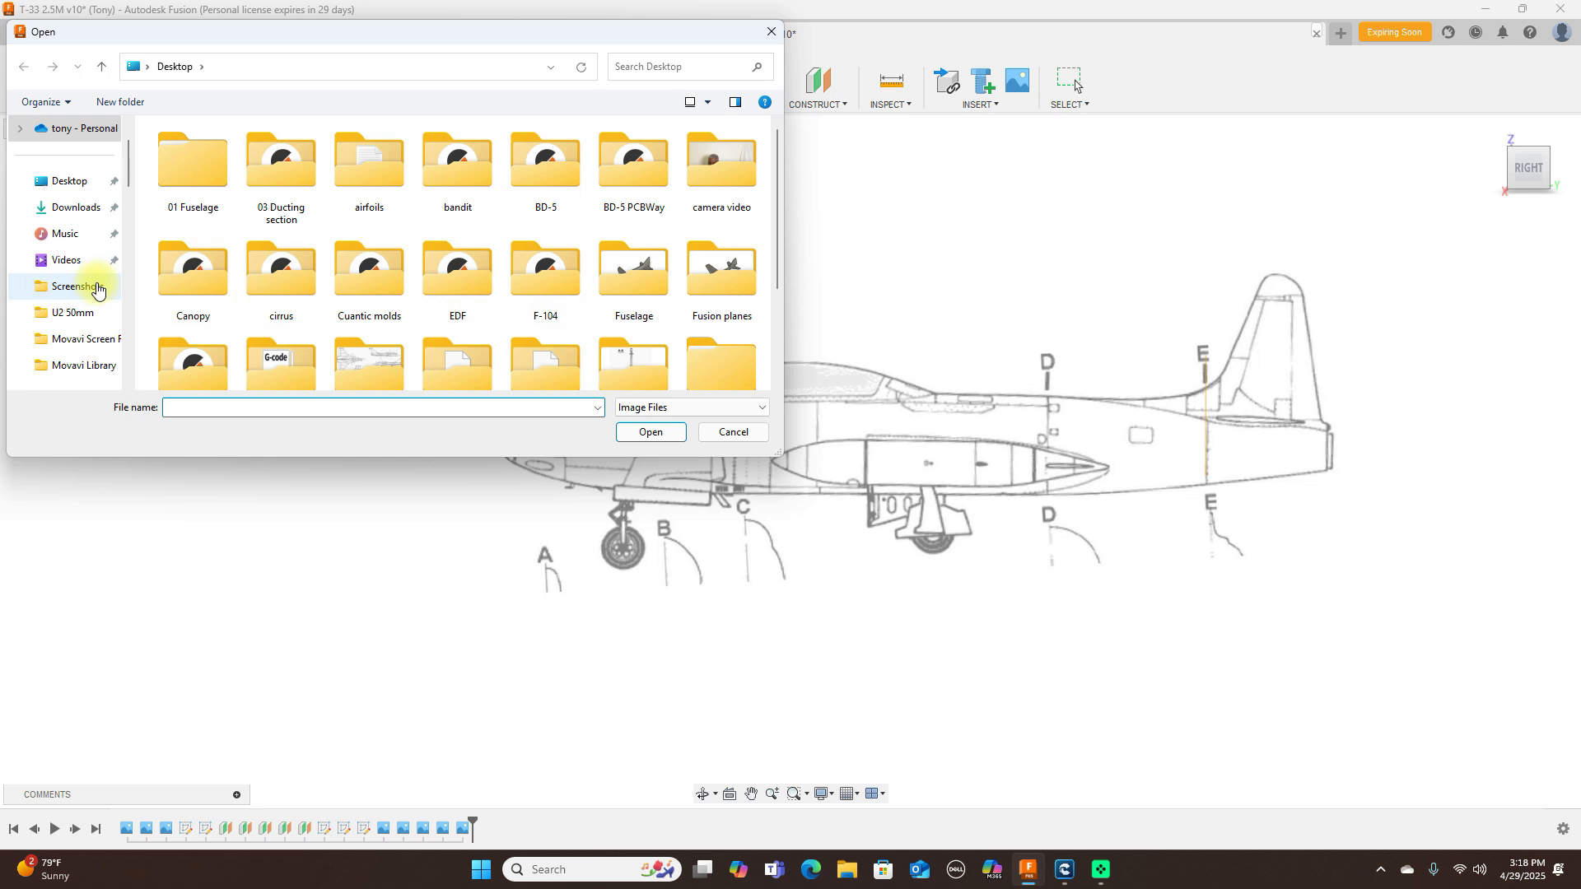
click(97, 287)
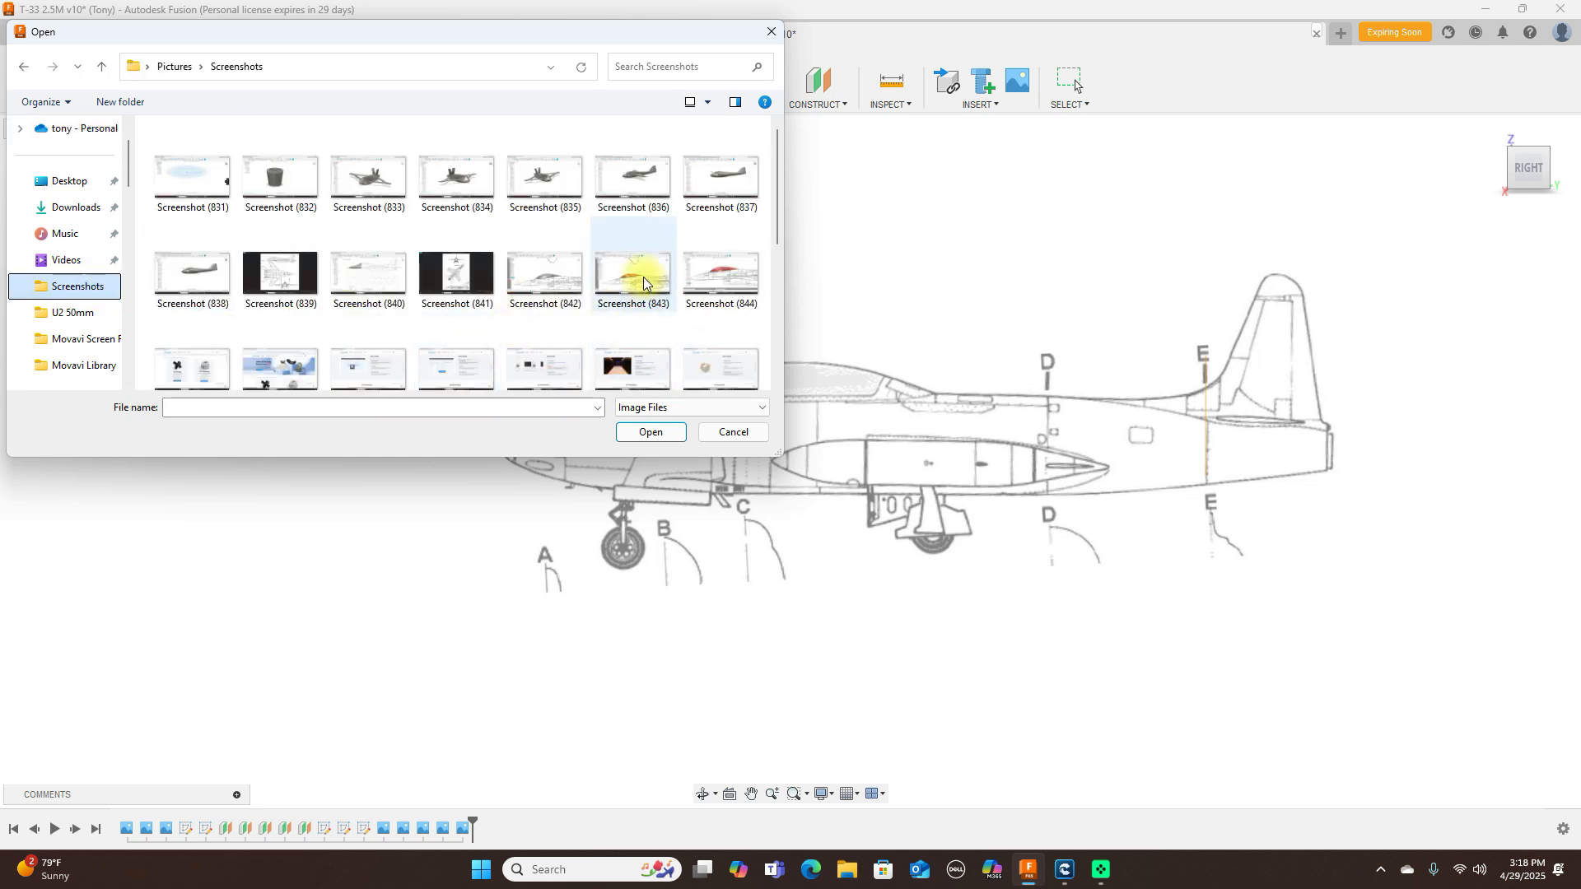
click(722, 431)
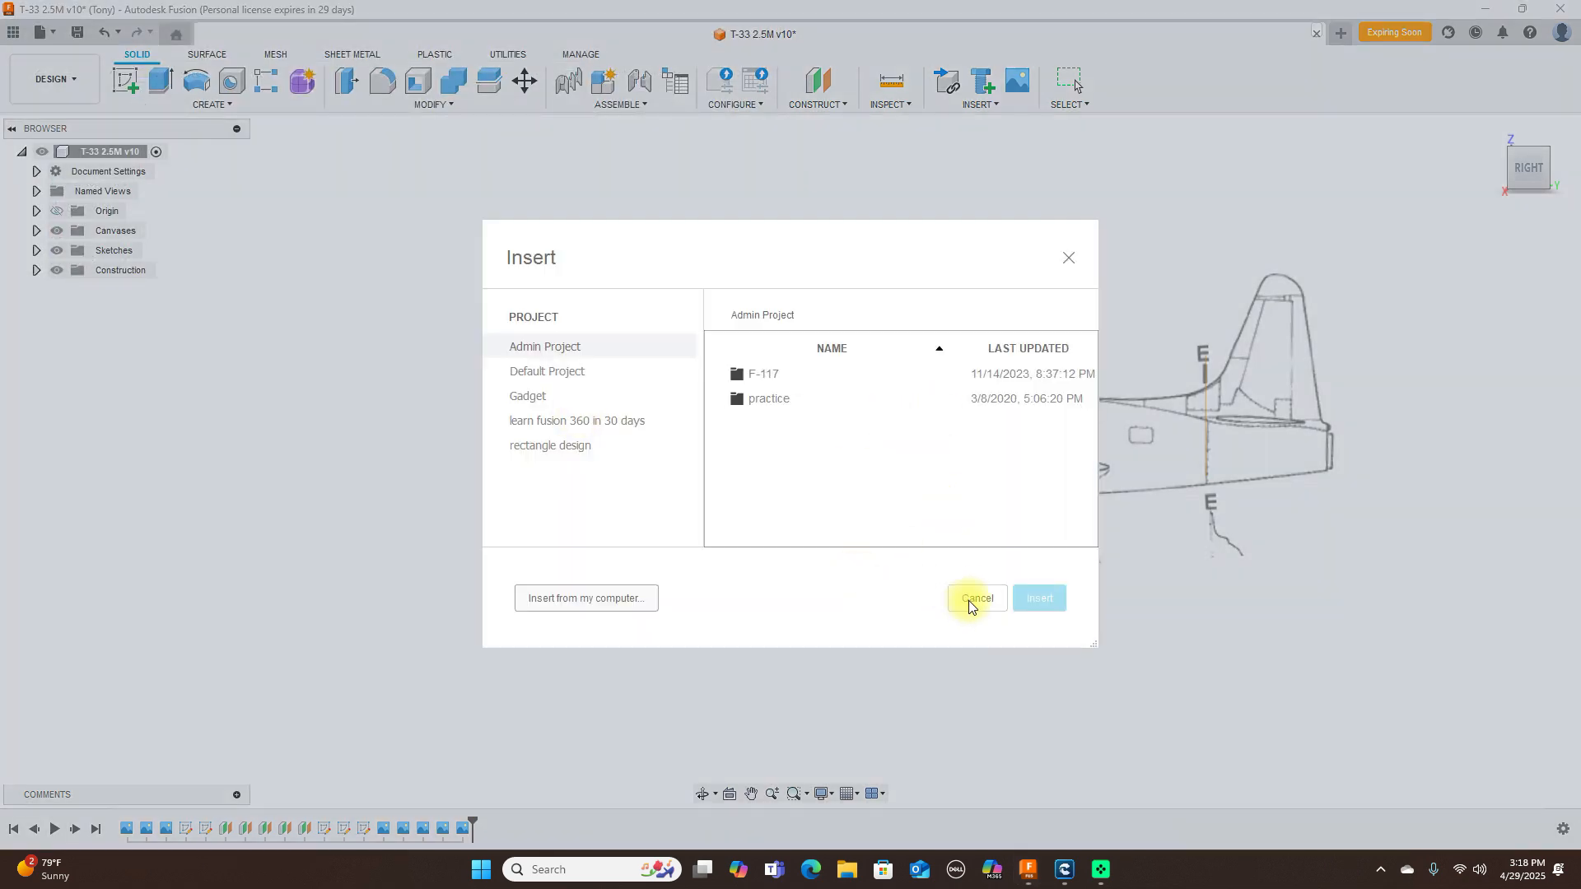
click(974, 599)
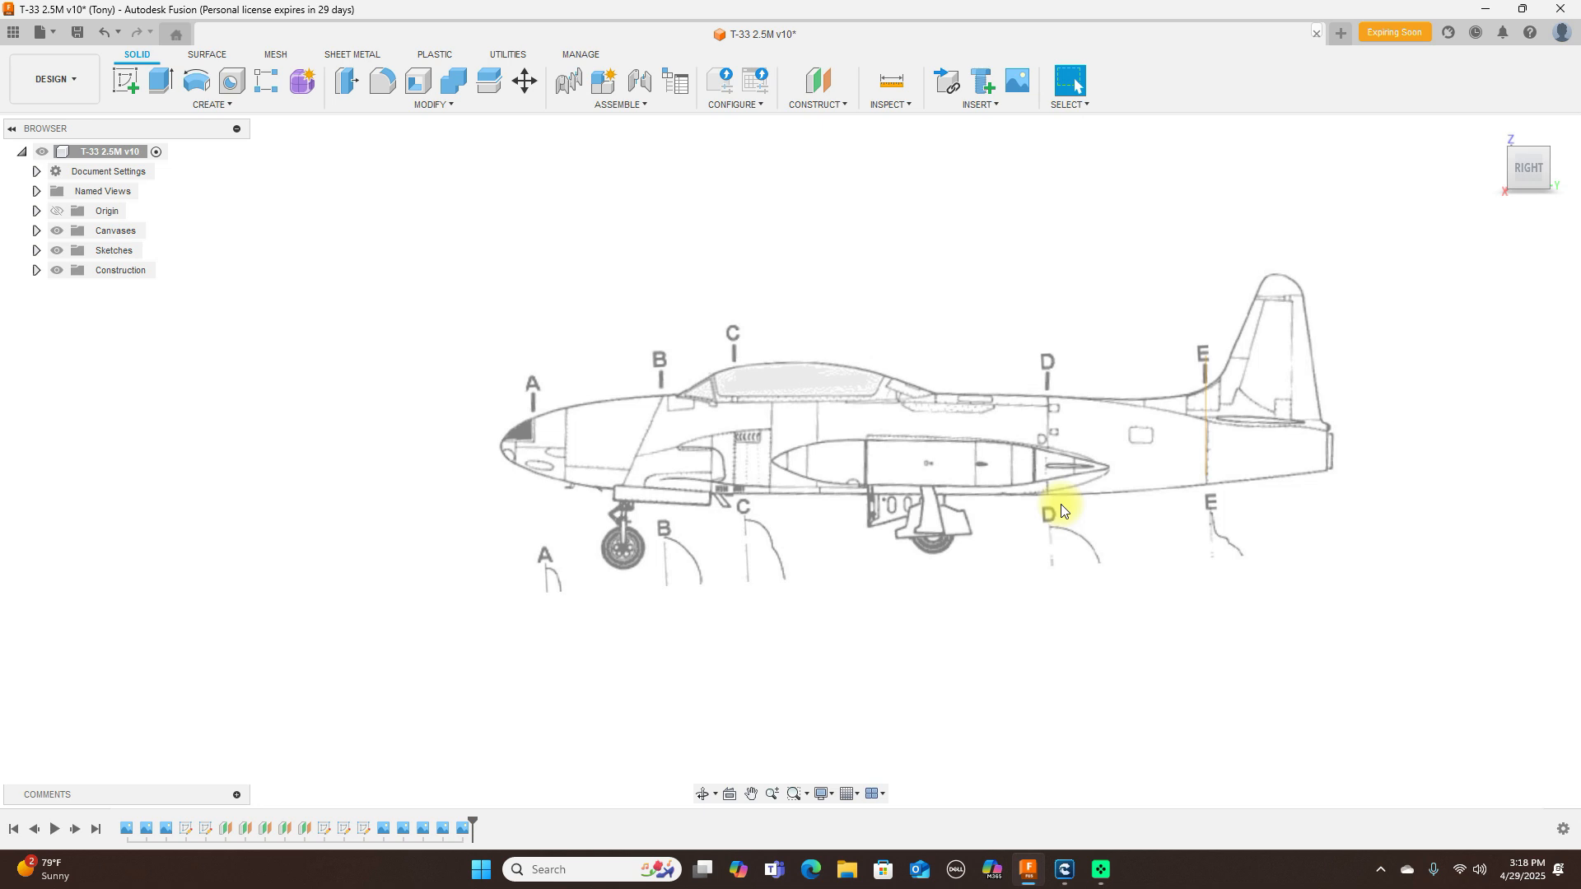
scroll(1060, 504, up, 1)
scroll(1061, 504, down, 1)
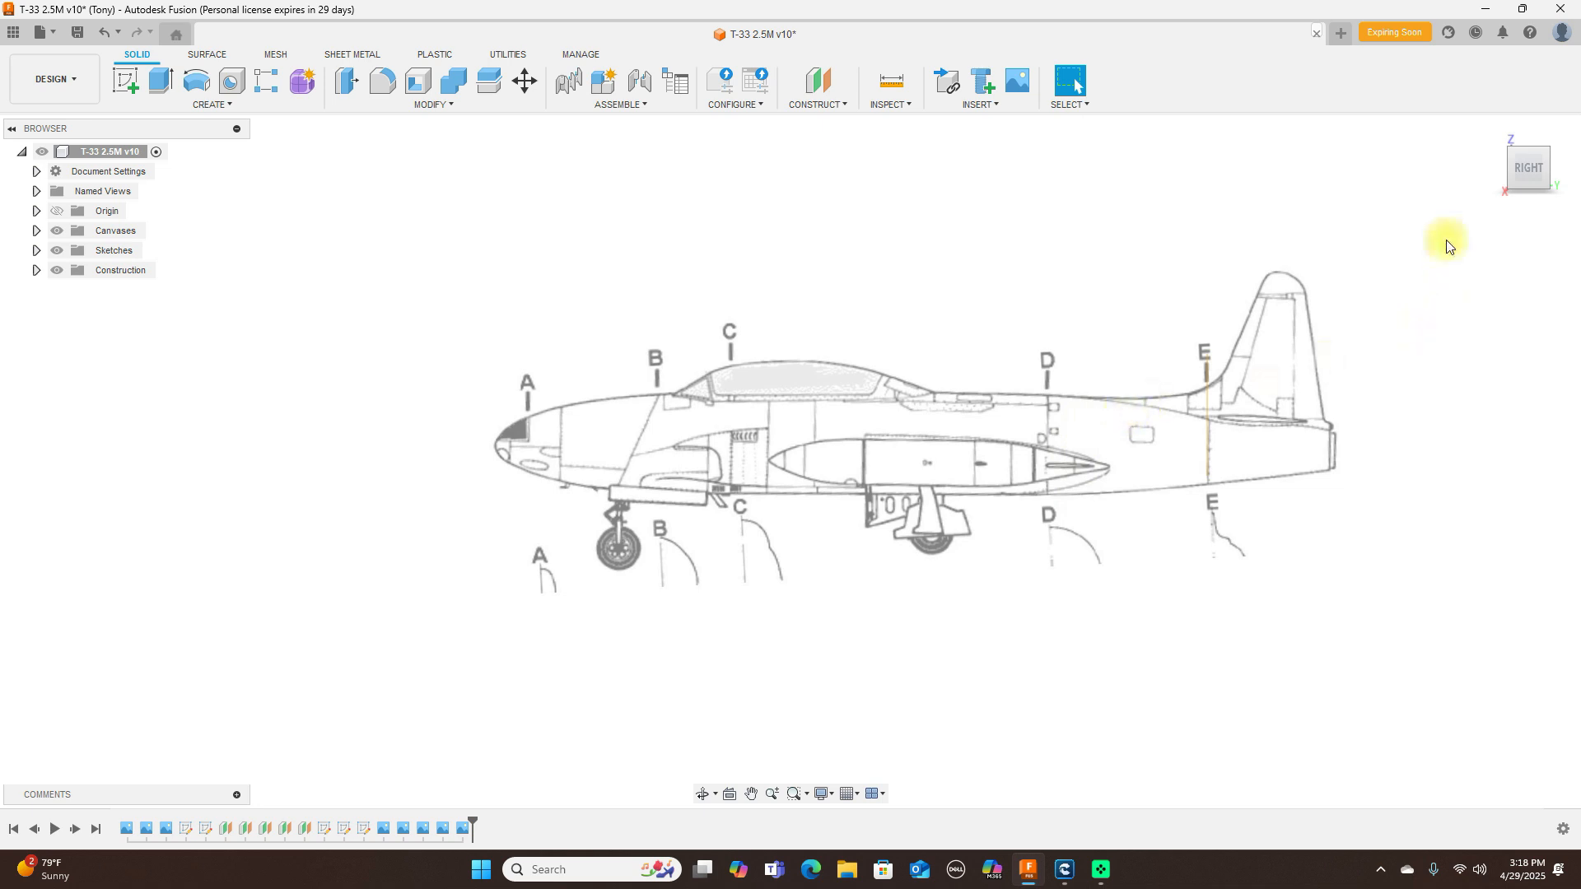
click(1512, 175)
mouse_move(1511, 169)
mouse_down()
mouse_move(1570, 180)
mouse_move(9, 190)
mouse_move(18, 200)
mouse_up()
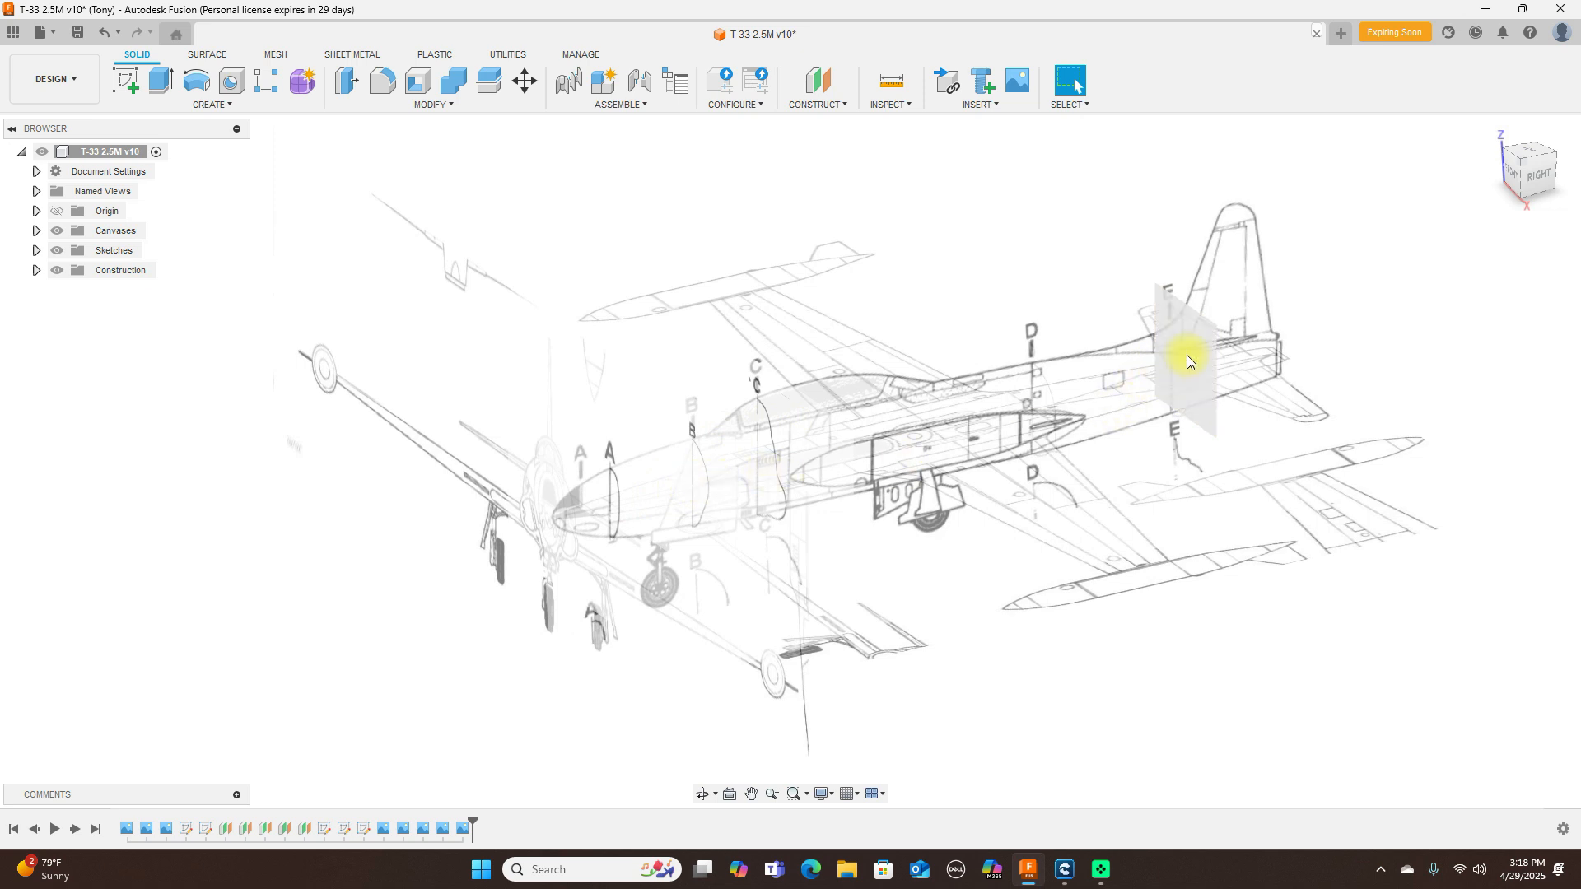
click(844, 107)
click(842, 122)
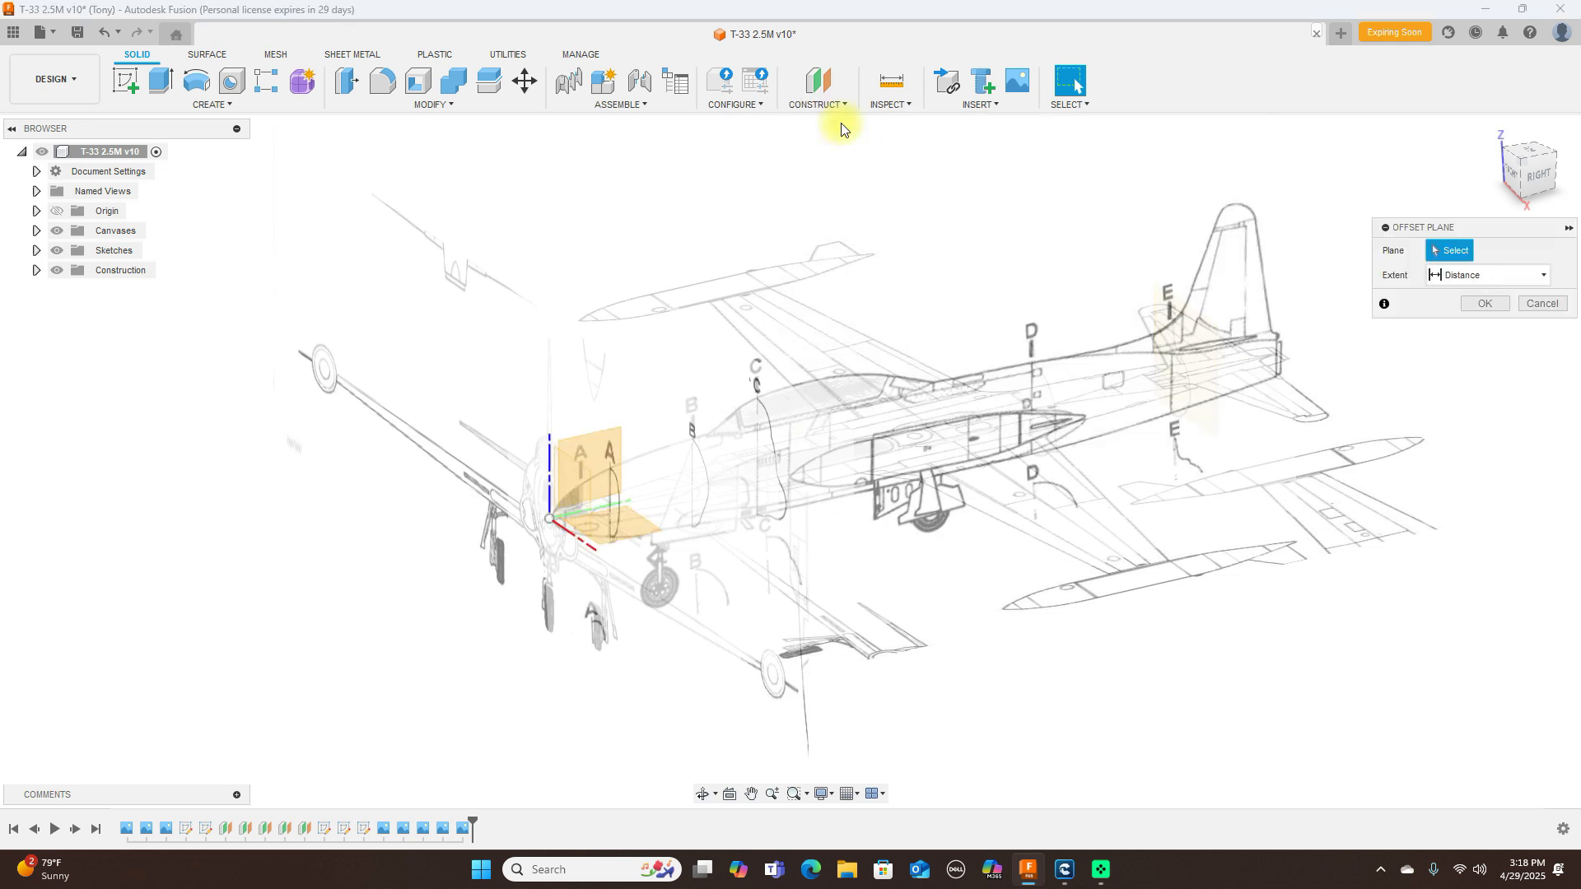
click(572, 482)
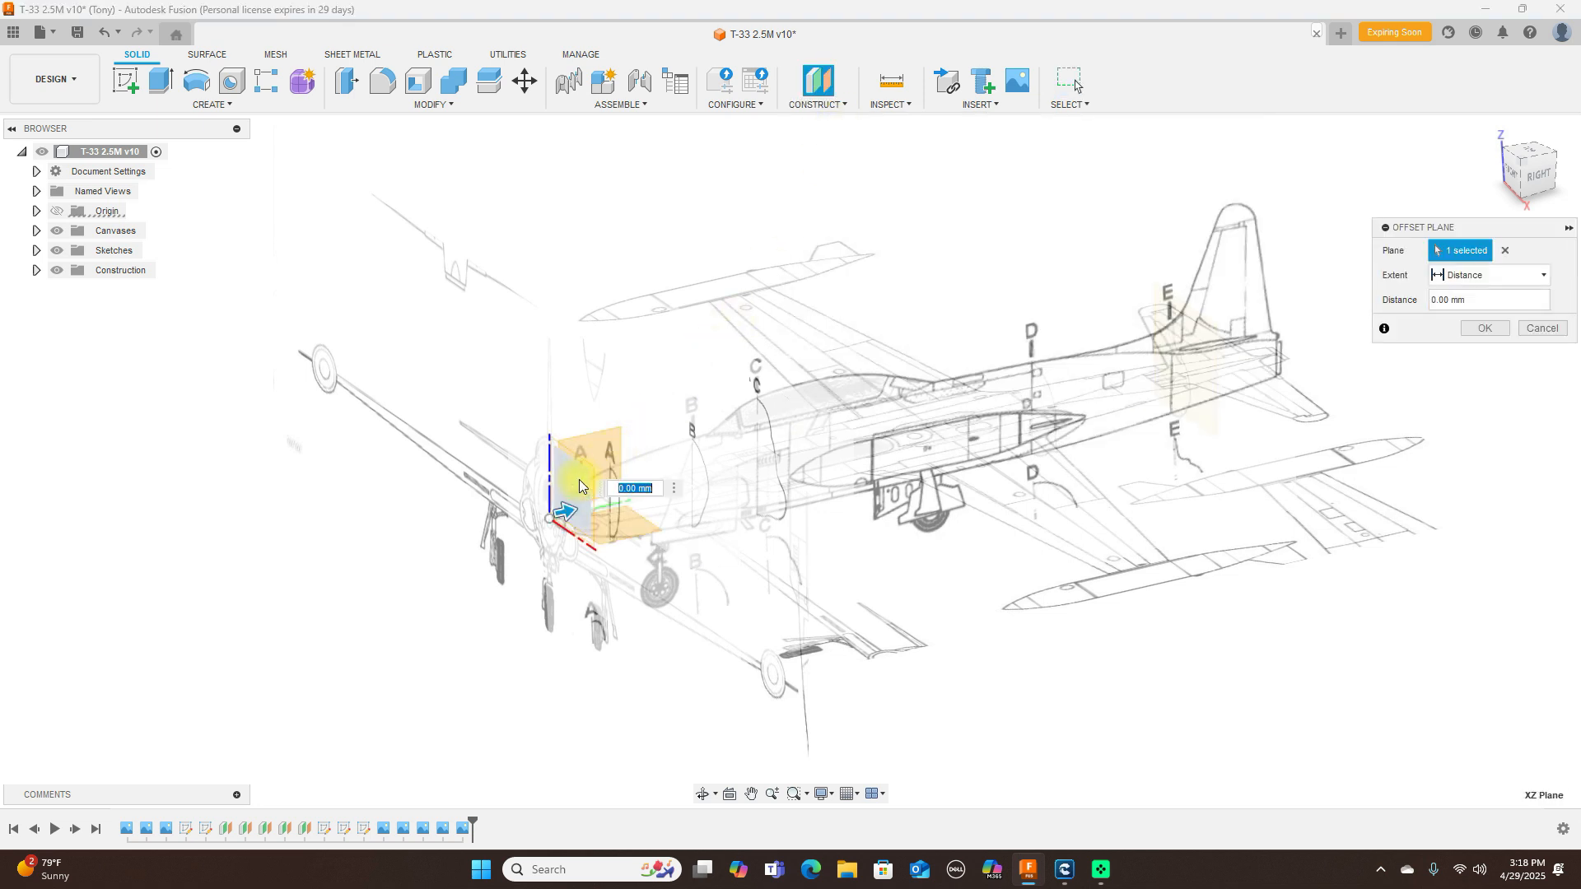
mouse_move(567, 508)
mouse_down()
mouse_move(1137, 398)
mouse_move(709, 462)
mouse_move(554, 505)
mouse_up()
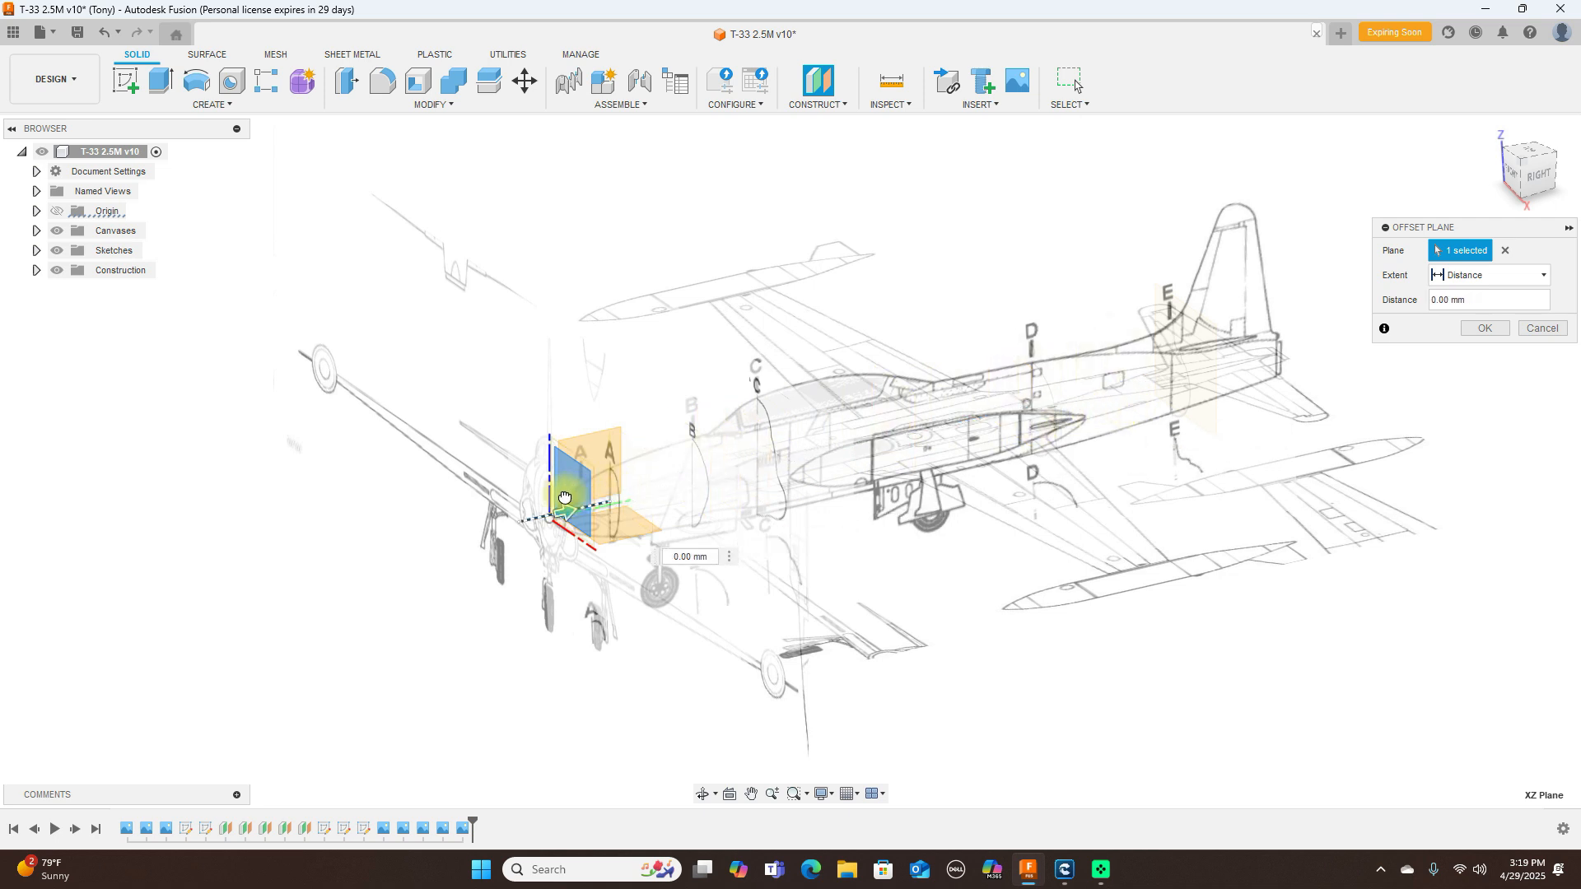
click(1541, 328)
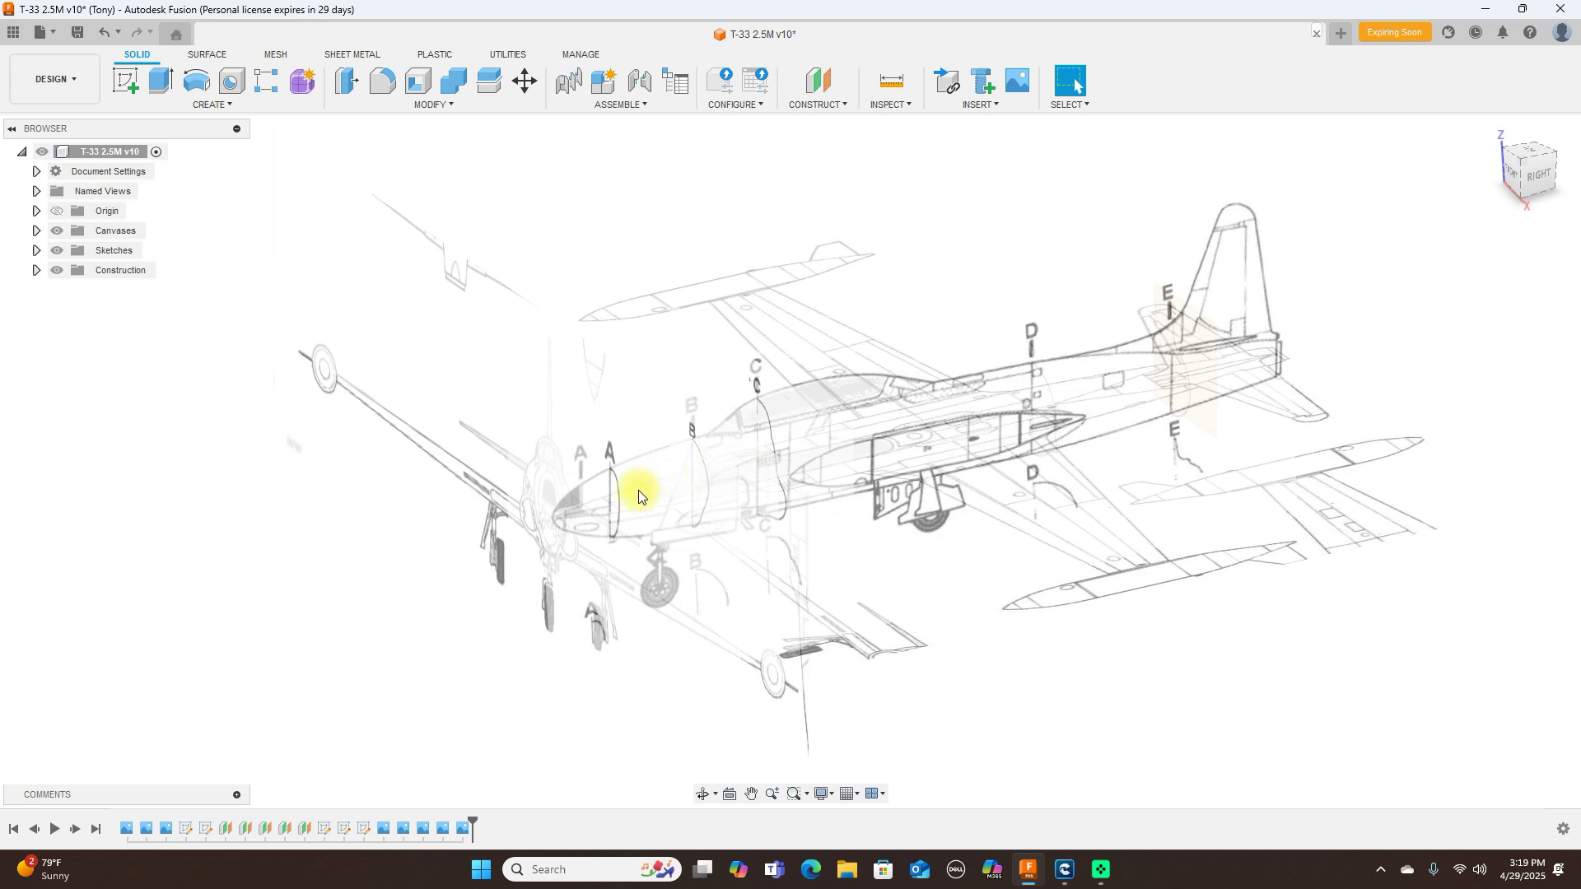
Step: Expand the Canvases and Sketches folders to list the design's individual reference images and sketches
click(1536, 183)
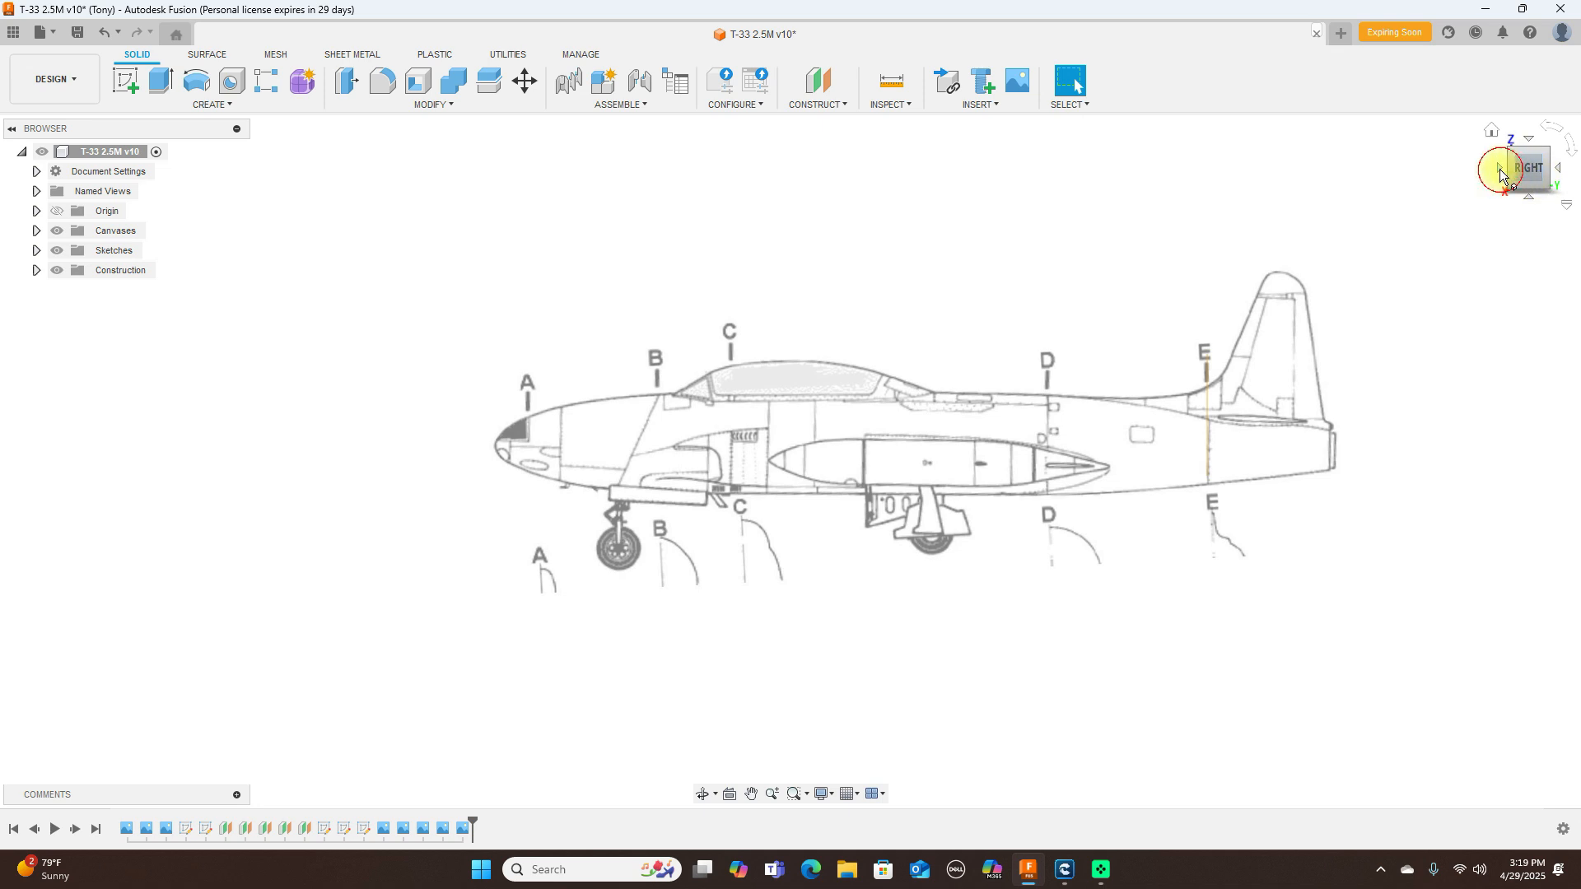
click(1499, 167)
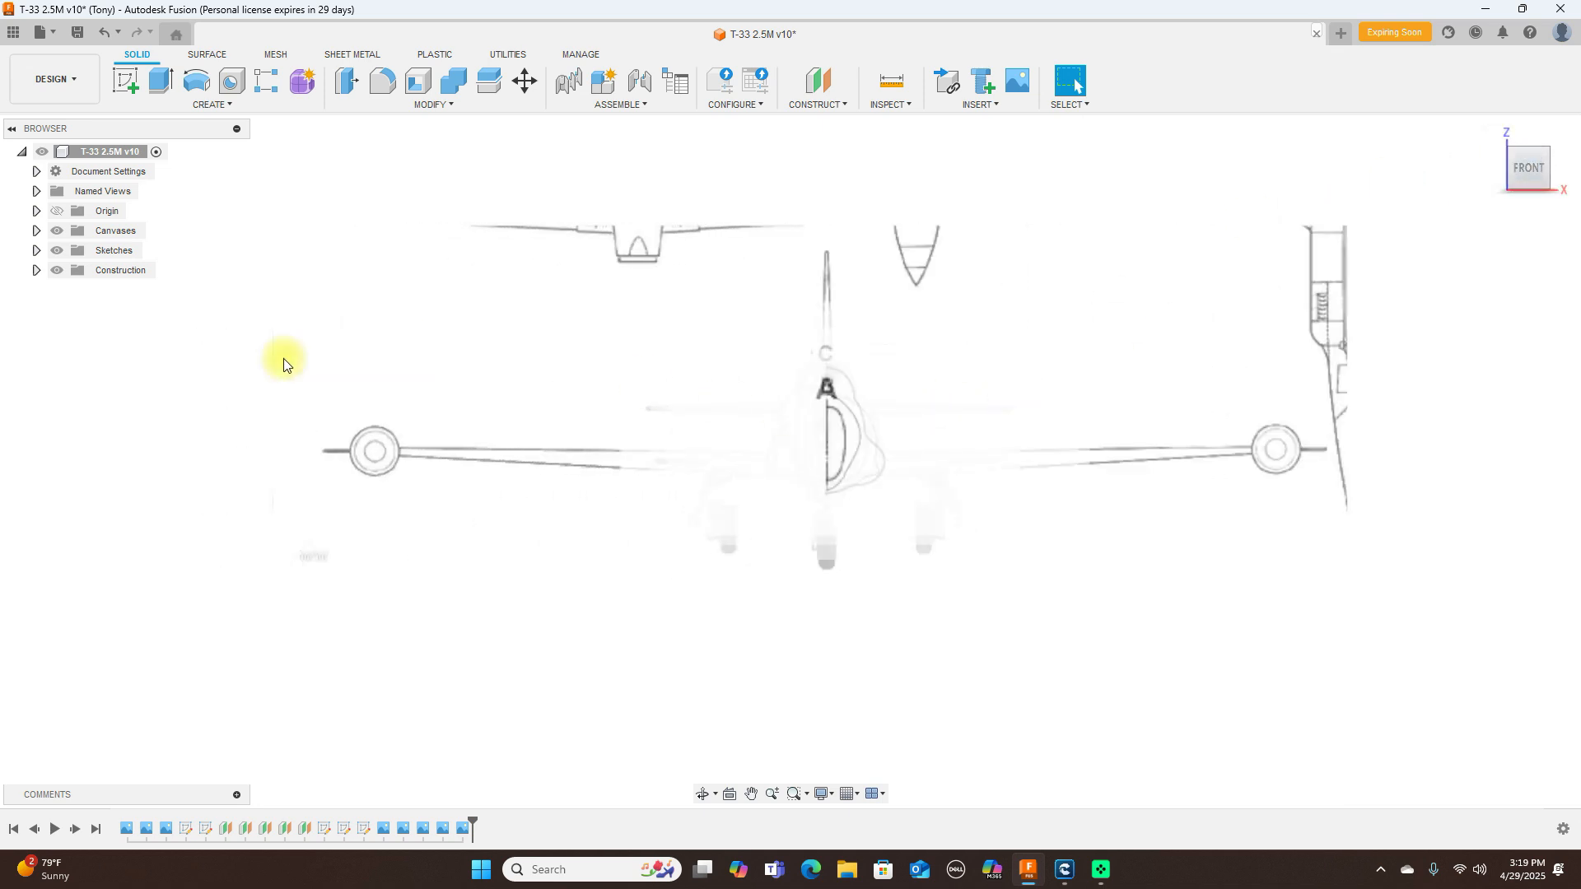
click(37, 231)
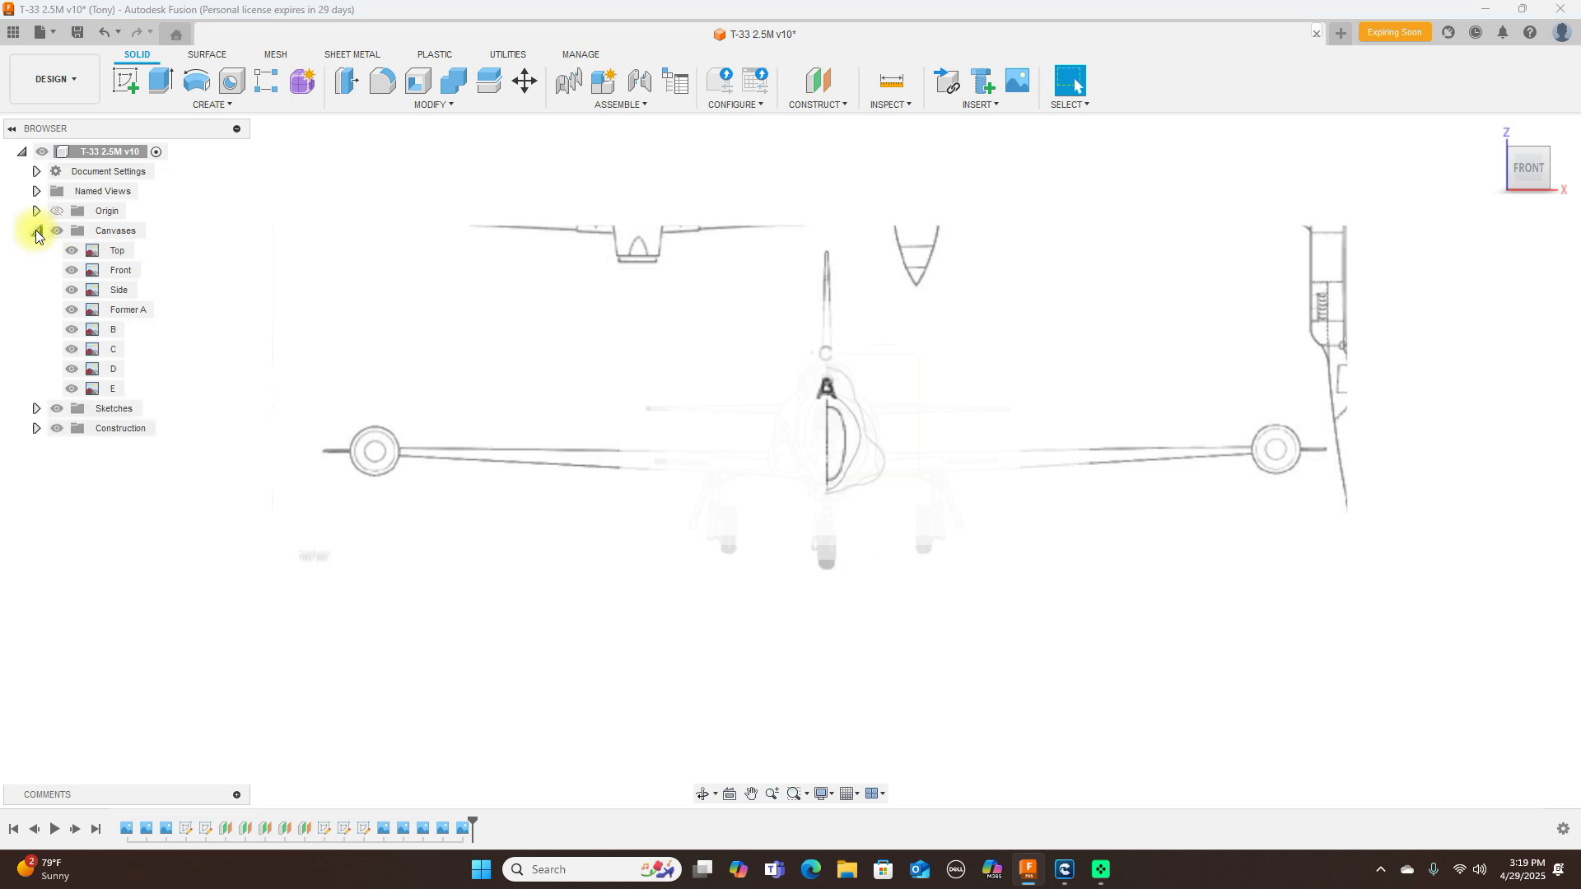
click(51, 427)
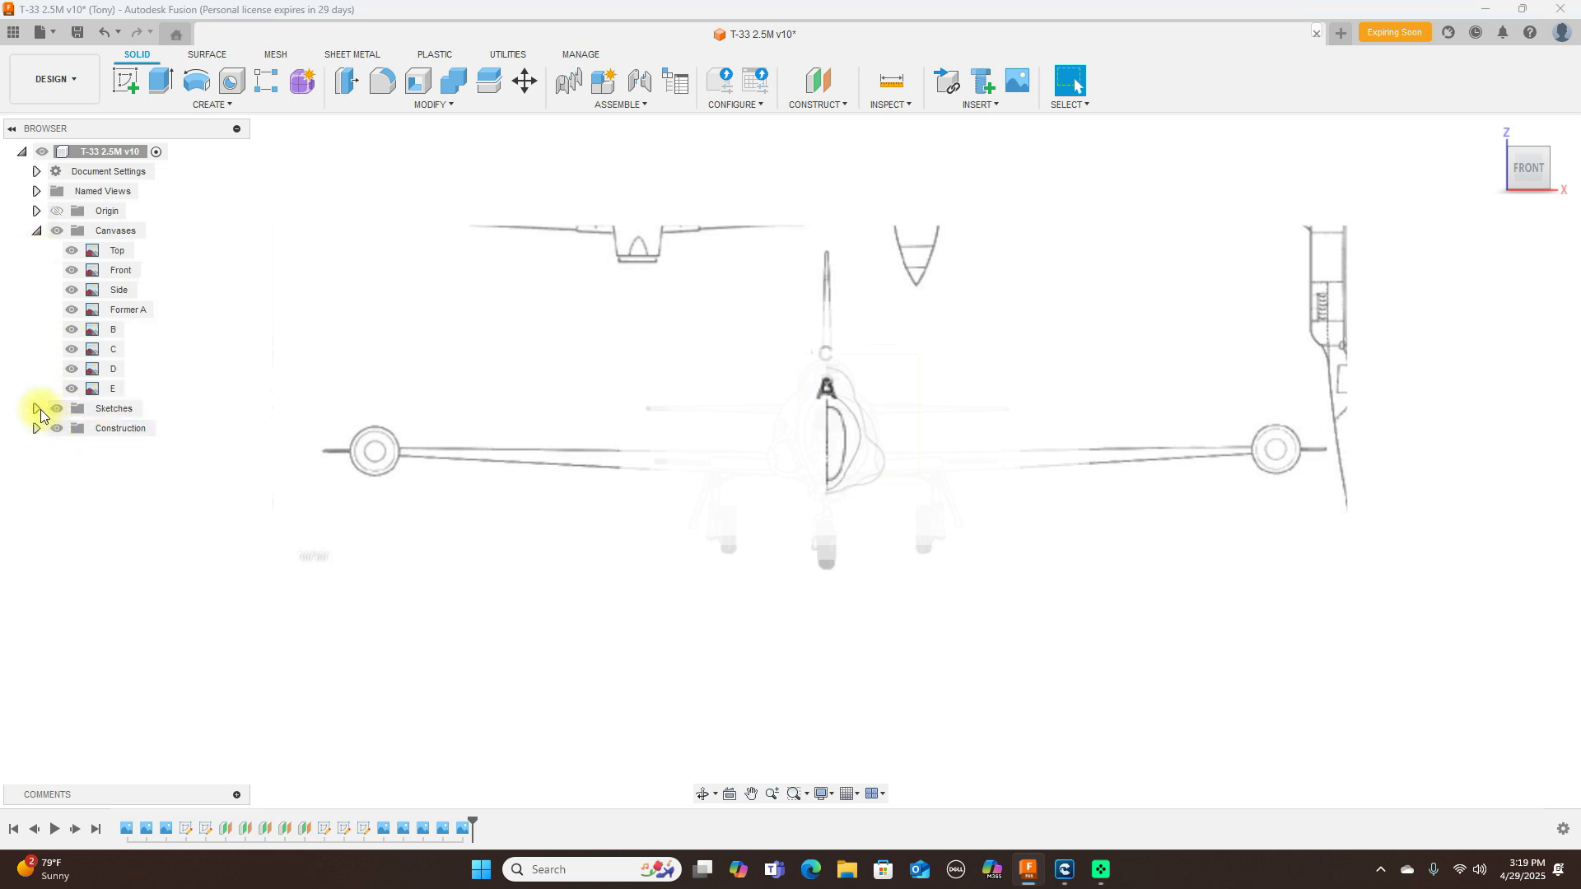
click(37, 409)
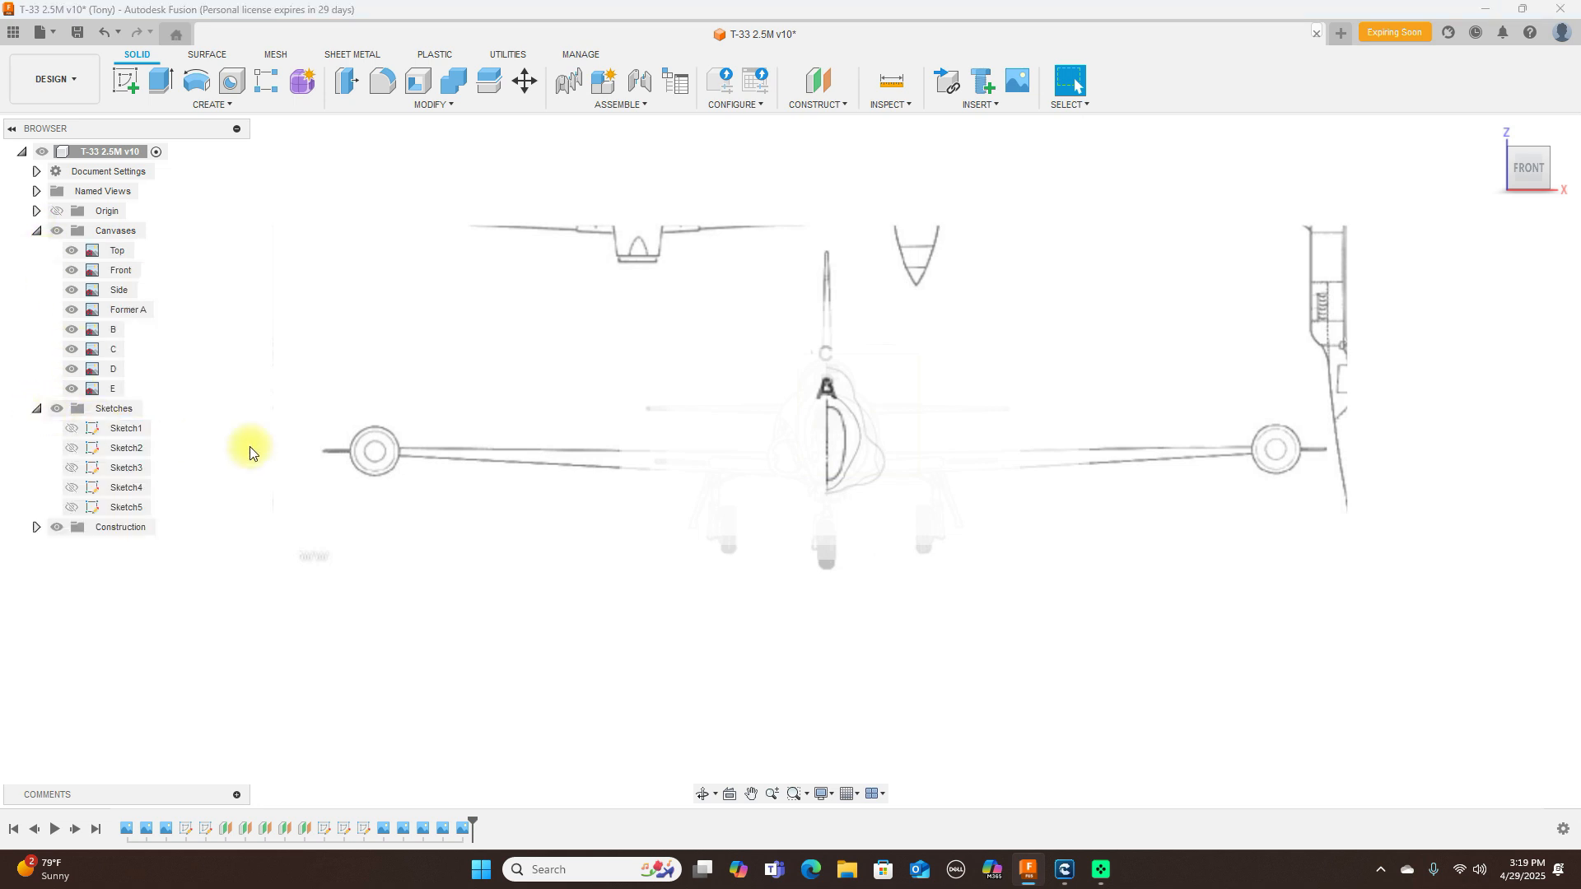
mouse_move(1540, 169)
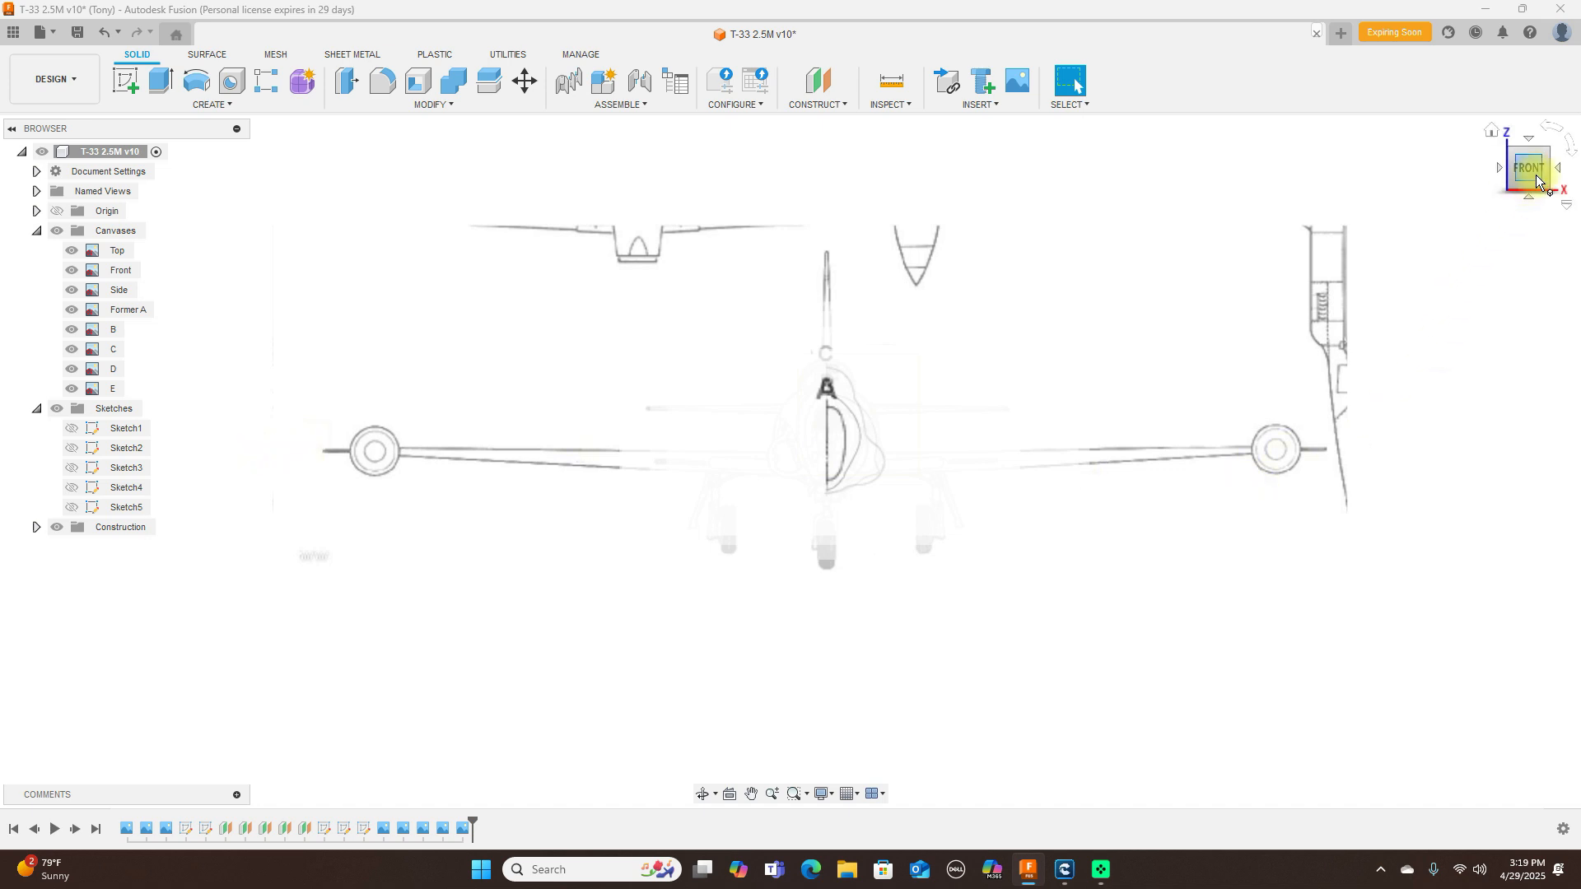
drag(1546, 173, 1434, 183)
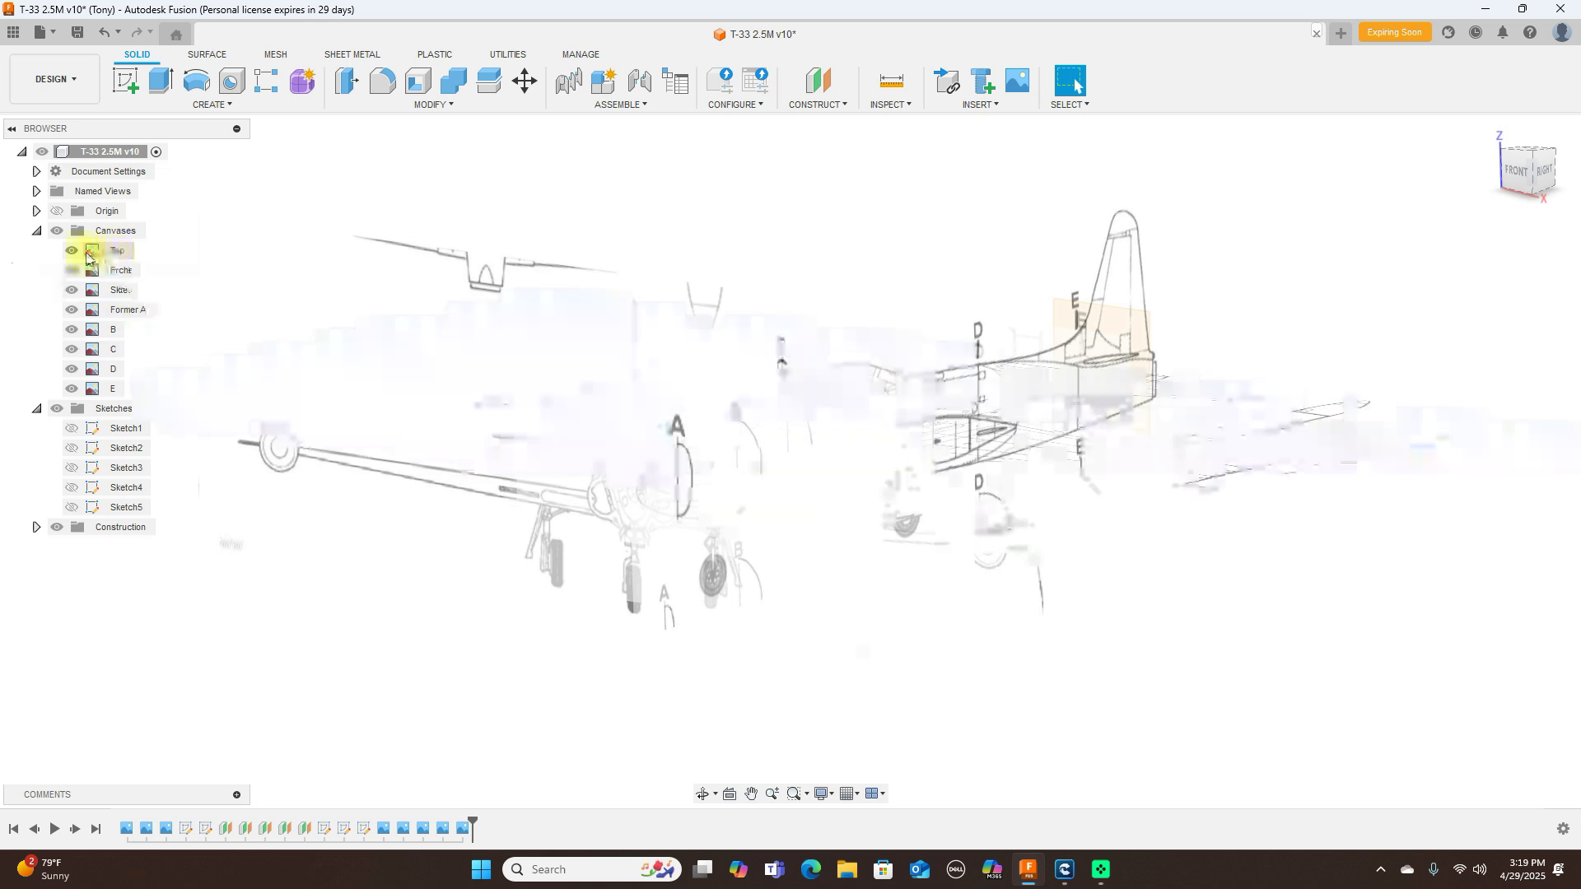
Step: Hide the Top, Front, Side, C, D and E canvases, leaving only Former A and B displayed
click(73, 251)
click(73, 271)
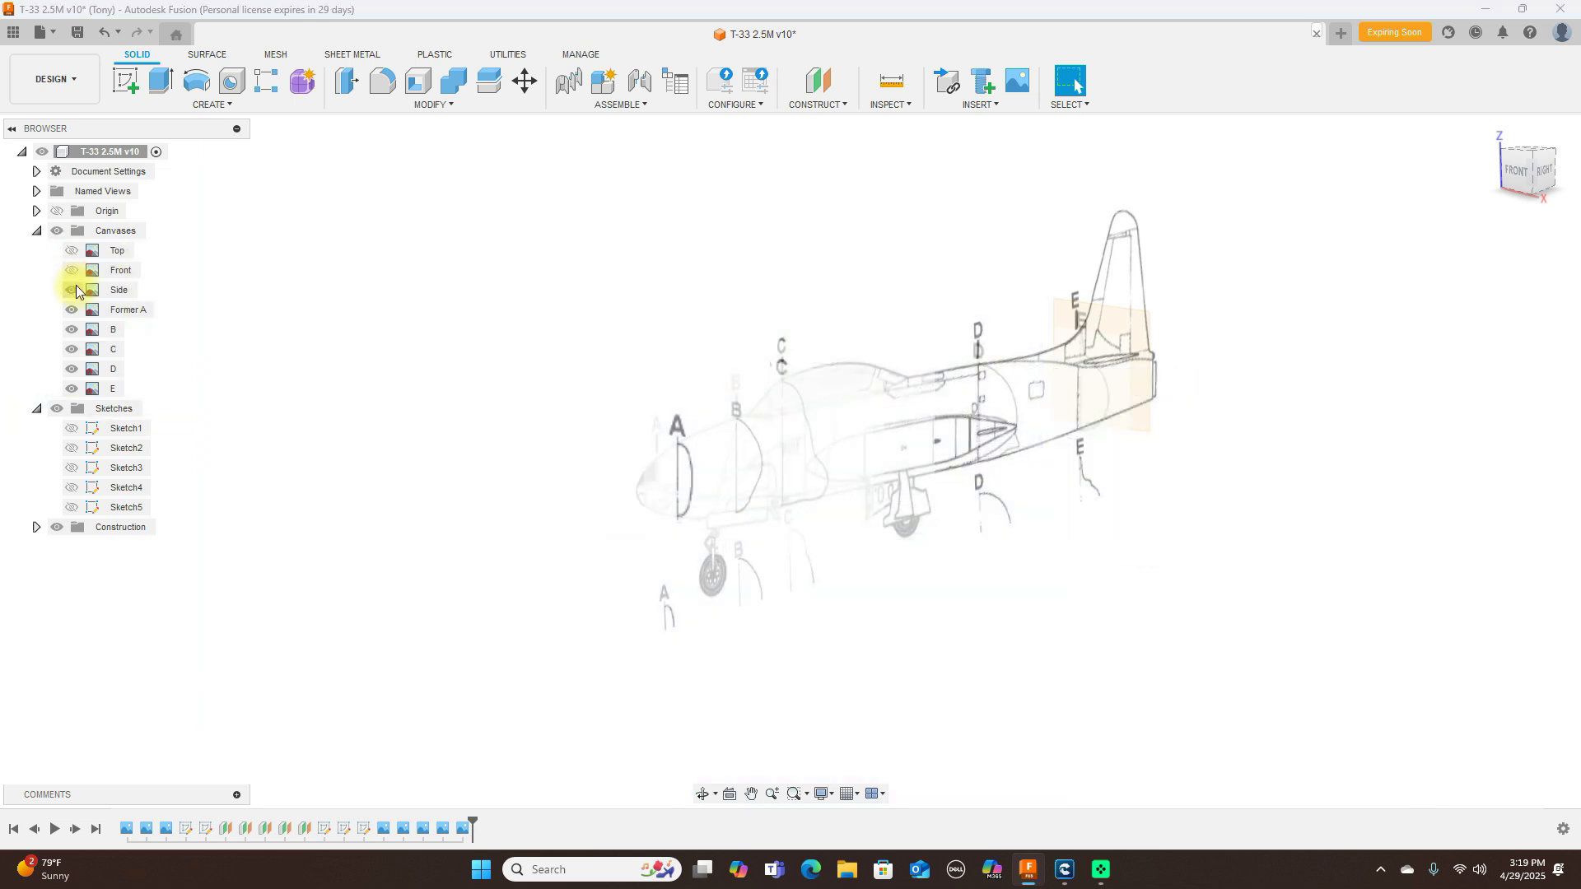
click(73, 290)
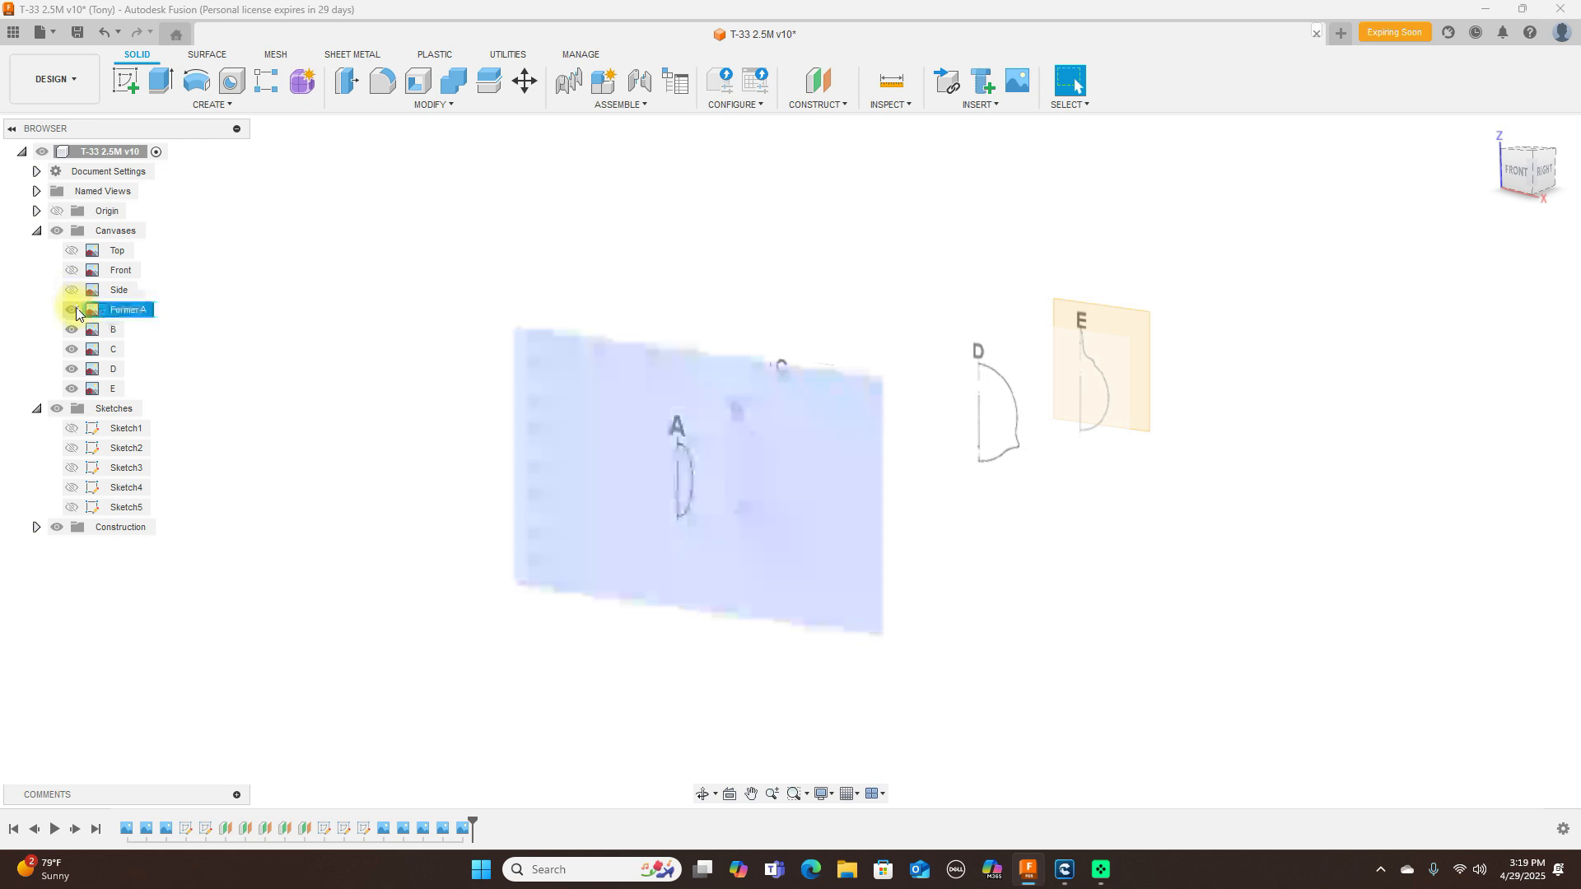
click(73, 310)
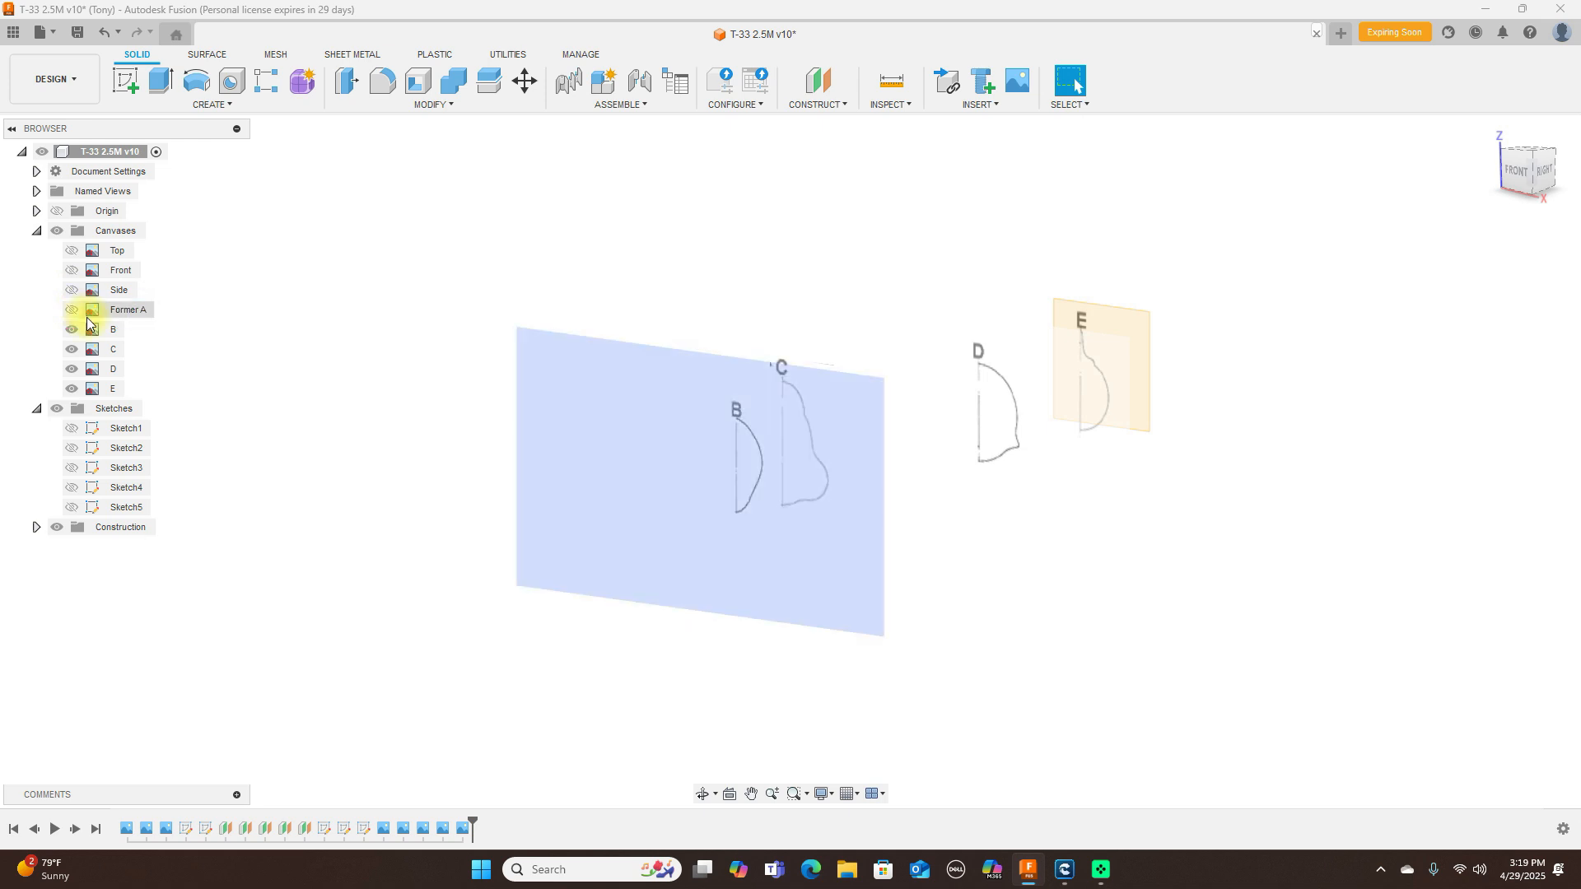
click(70, 331)
click(69, 350)
click(70, 350)
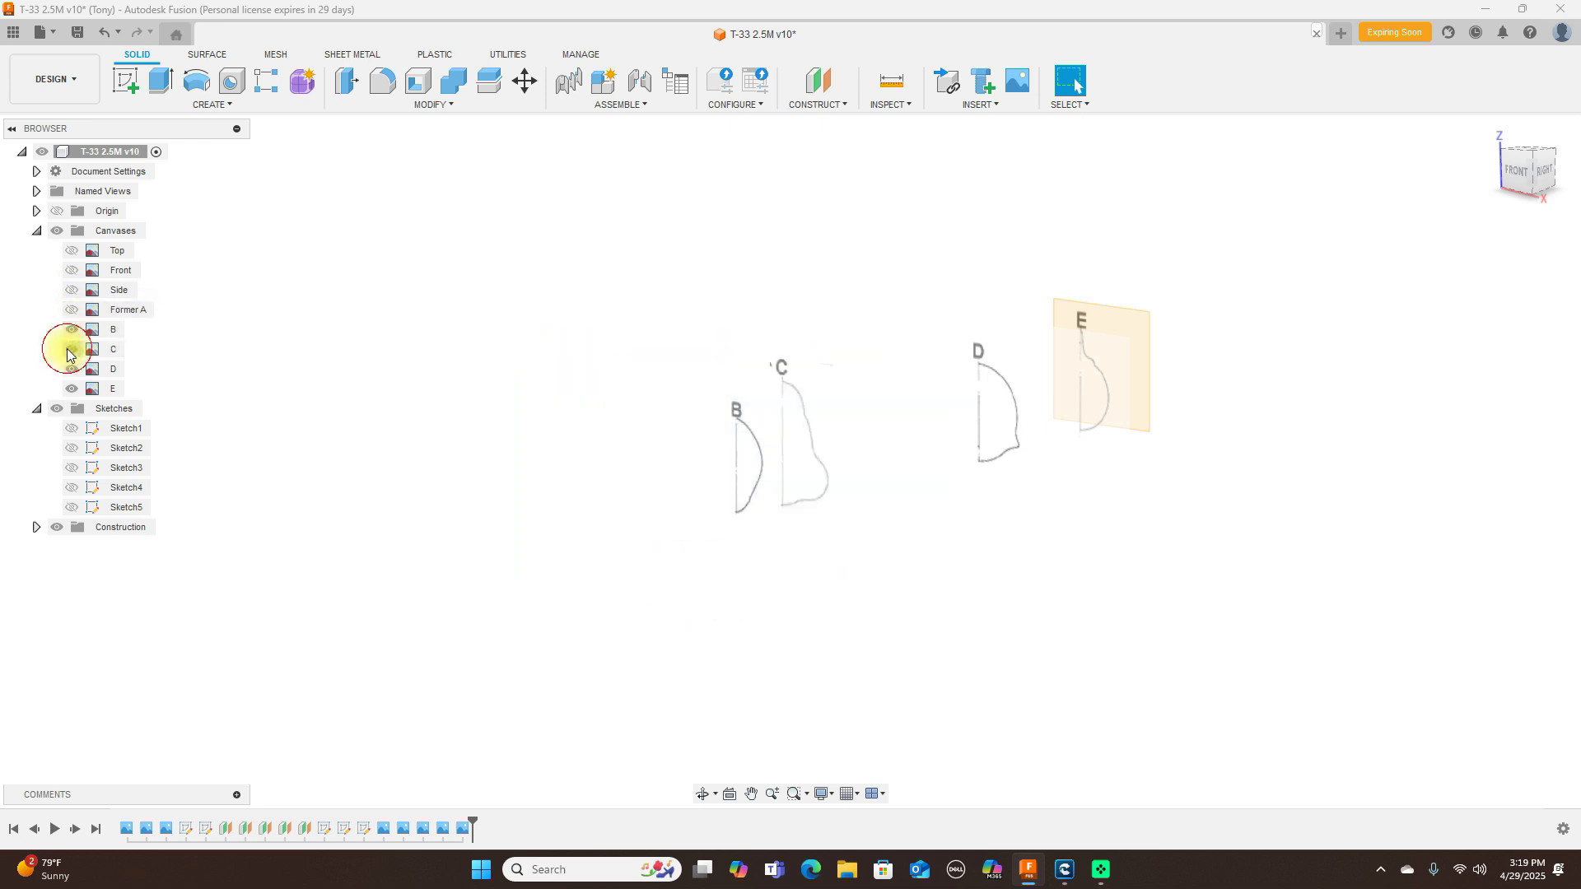
click(70, 350)
click(72, 369)
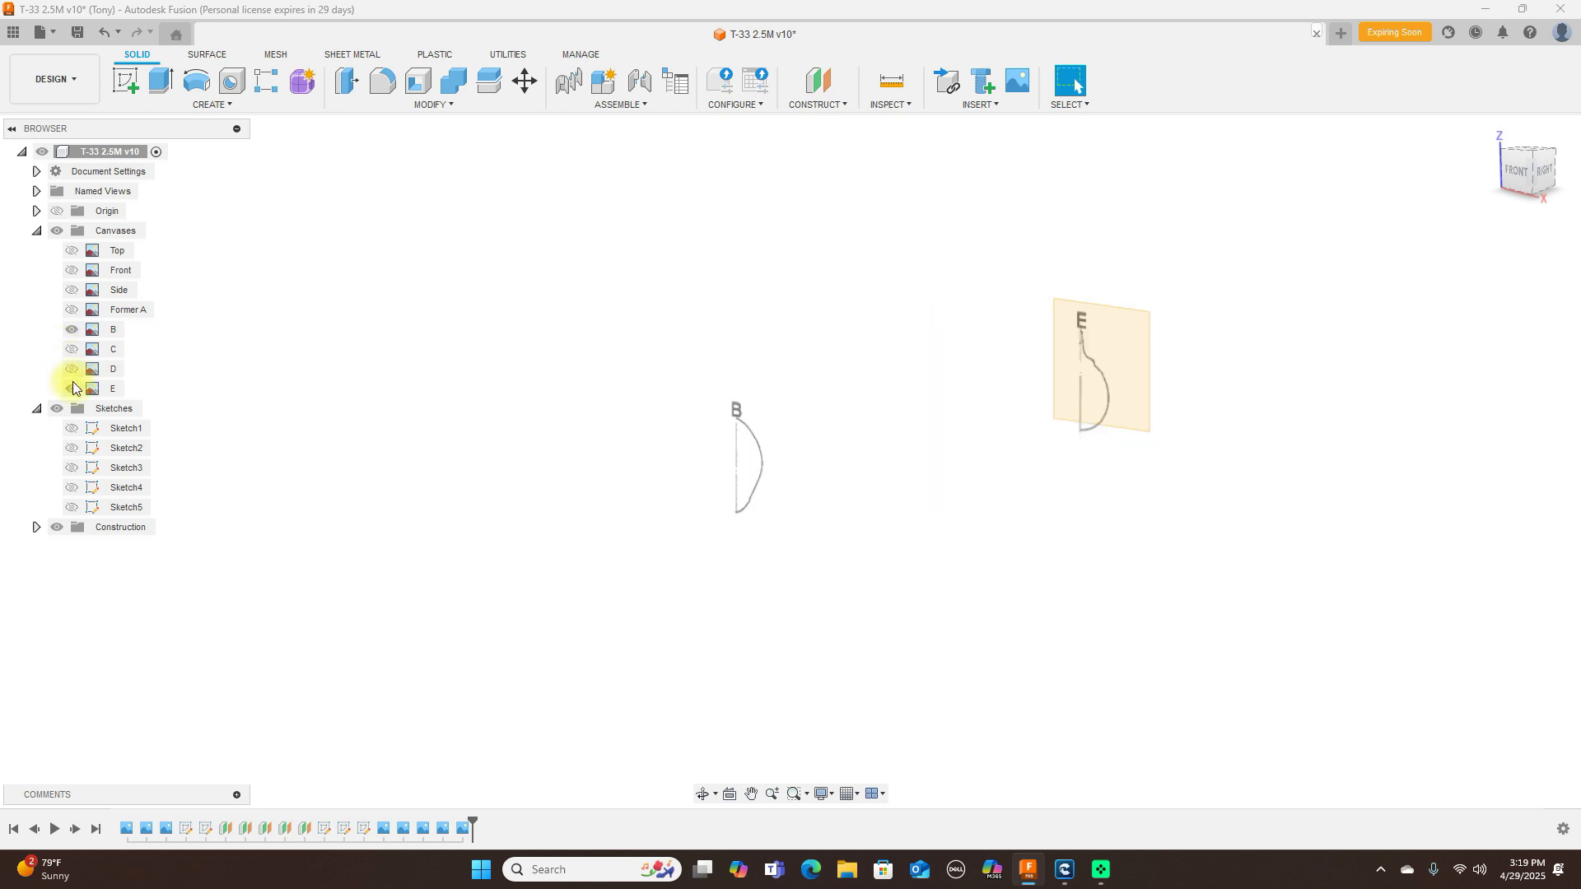
click(71, 390)
click(71, 310)
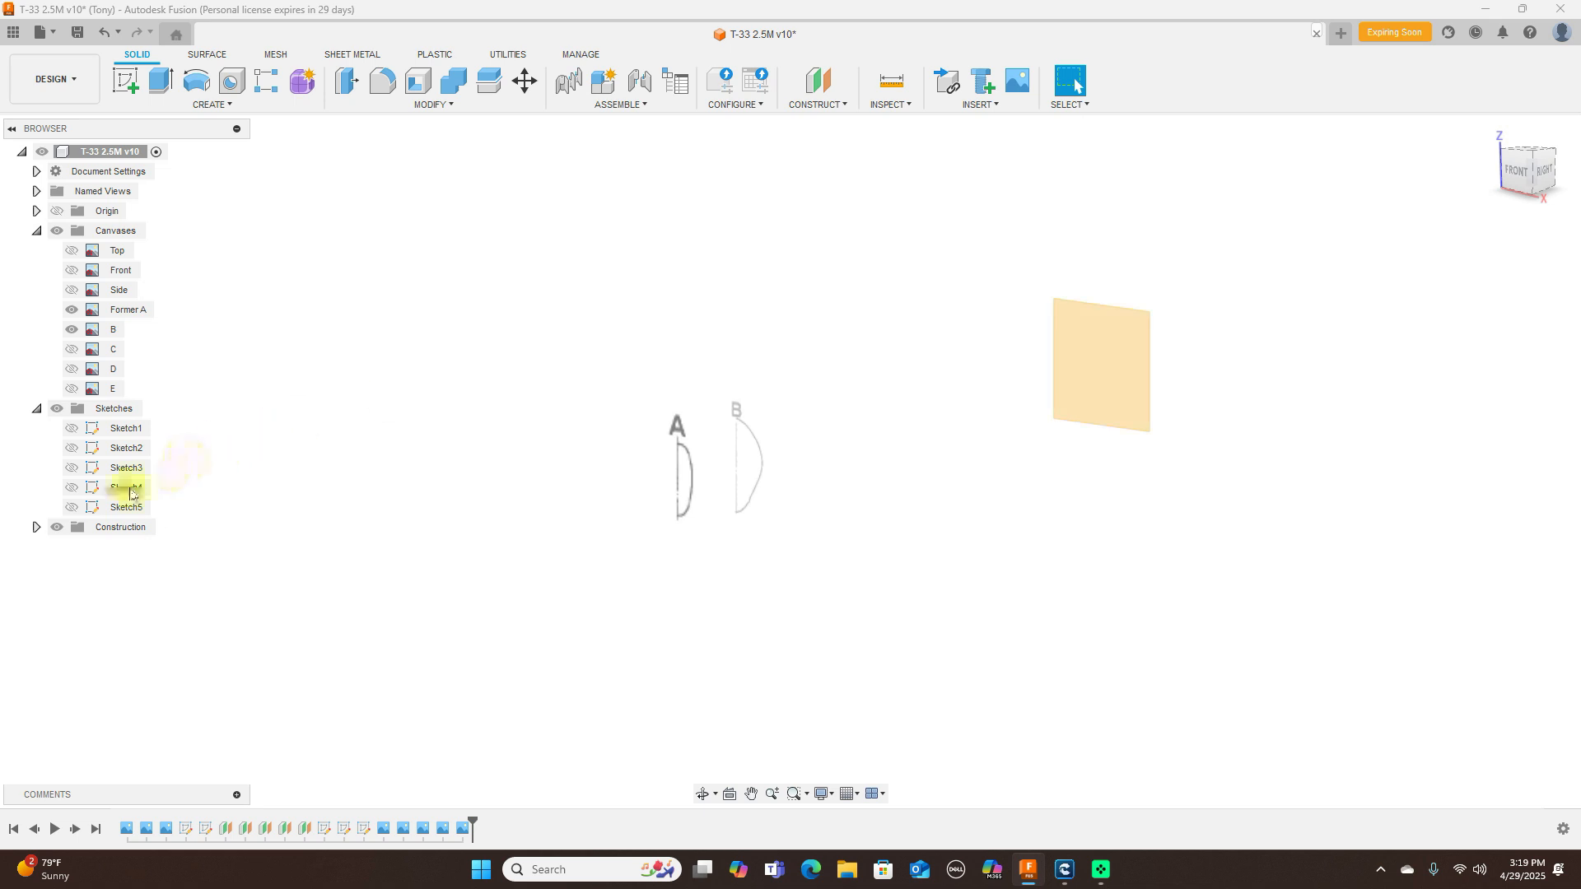
Step: Expand the Construction folder, turn off its visibility, and hide the B canvas so only Former A is displayed
click(36, 528)
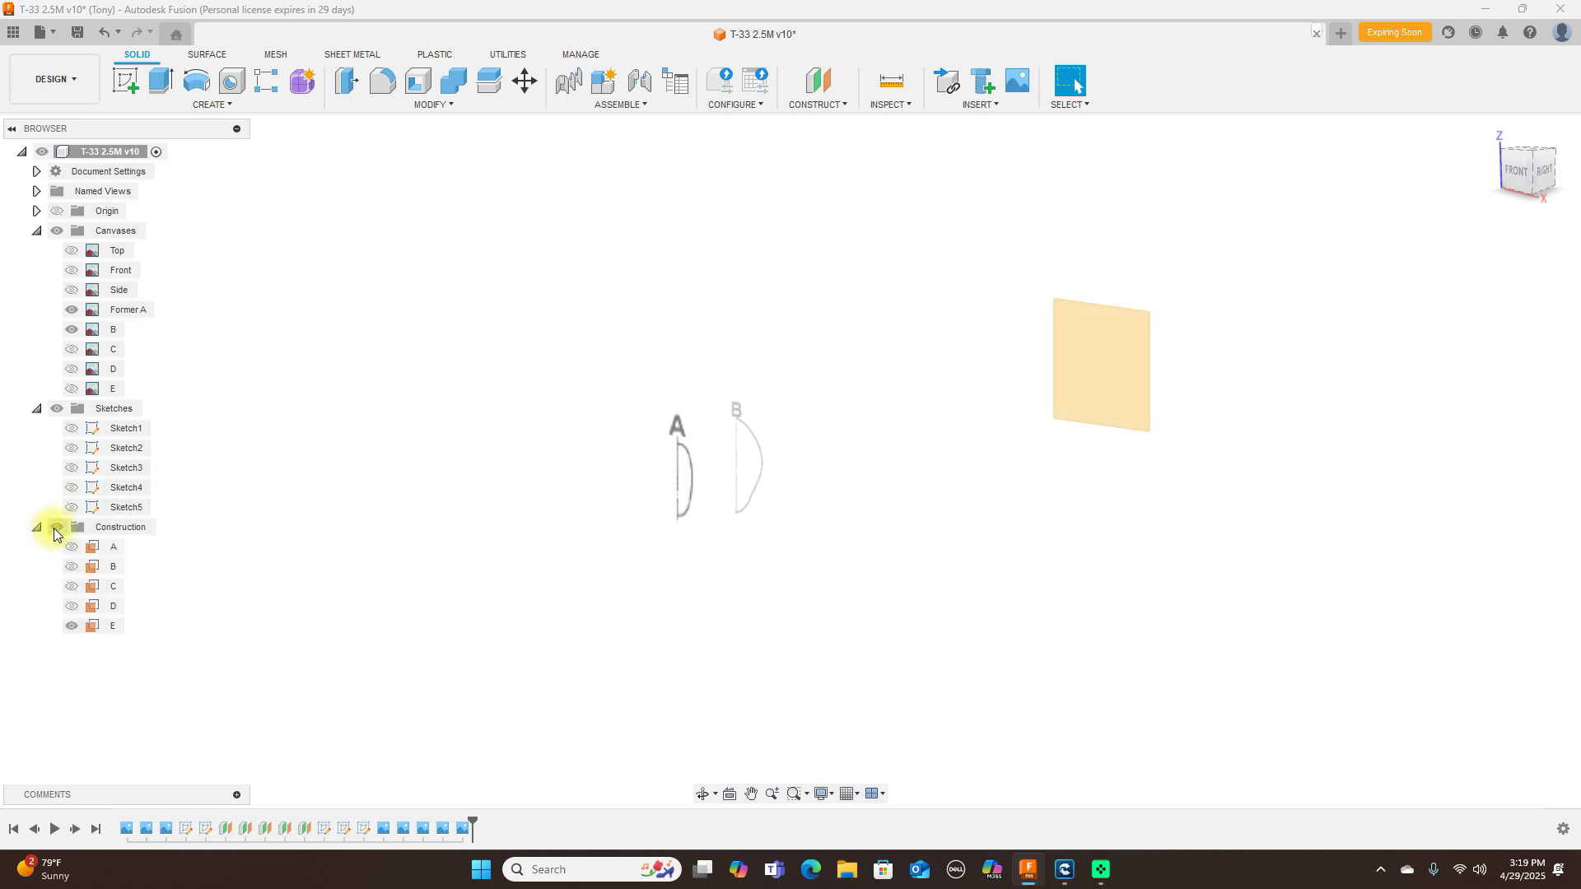
click(56, 527)
scroll(903, 418, up, 2)
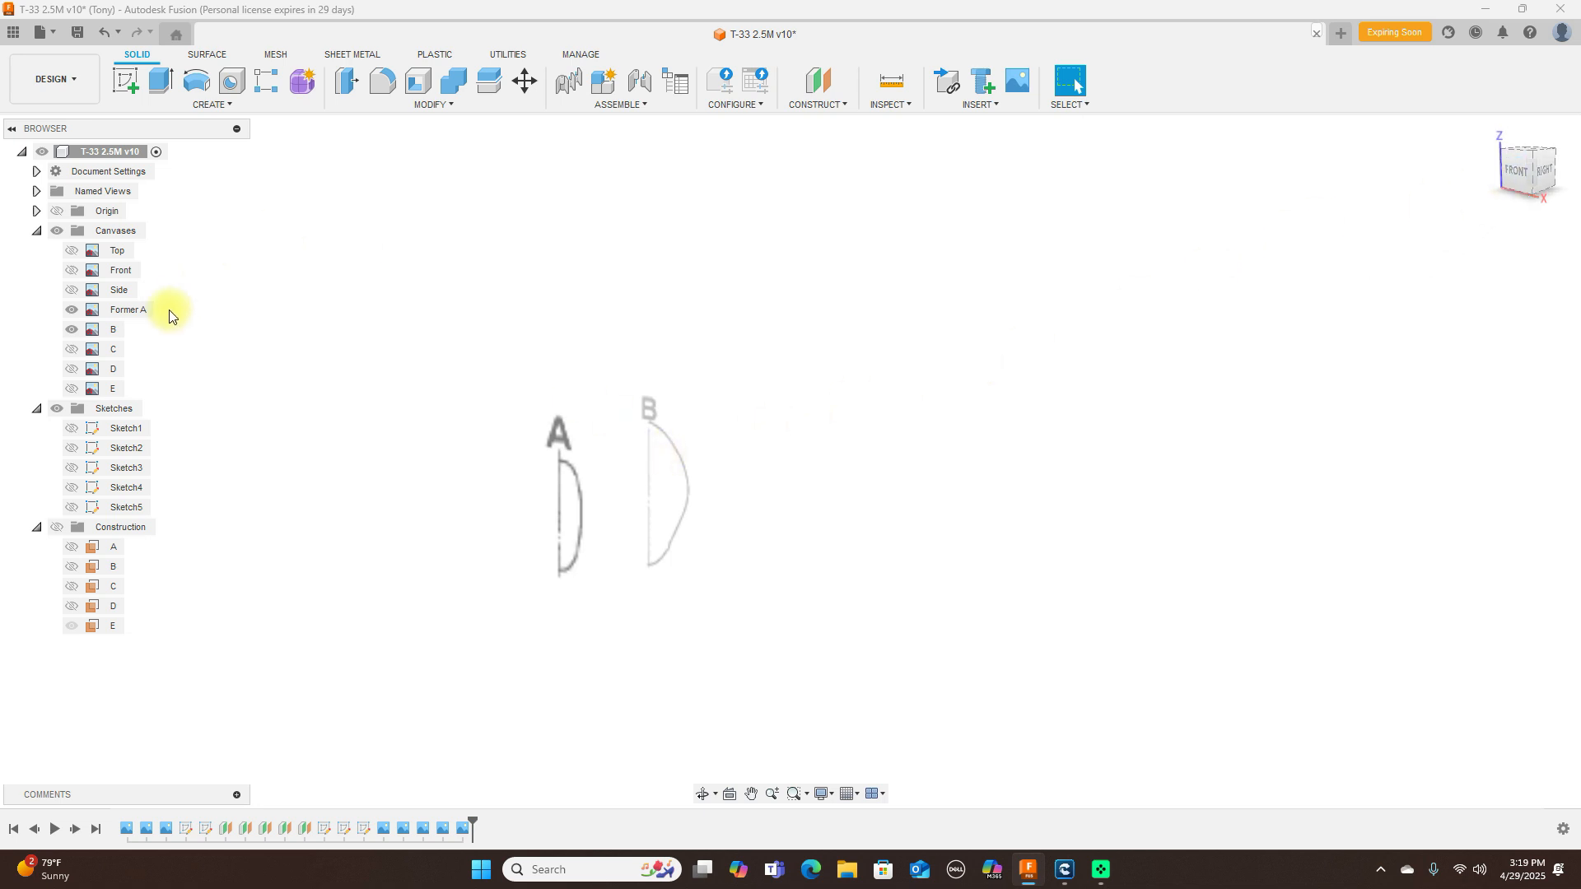
click(71, 329)
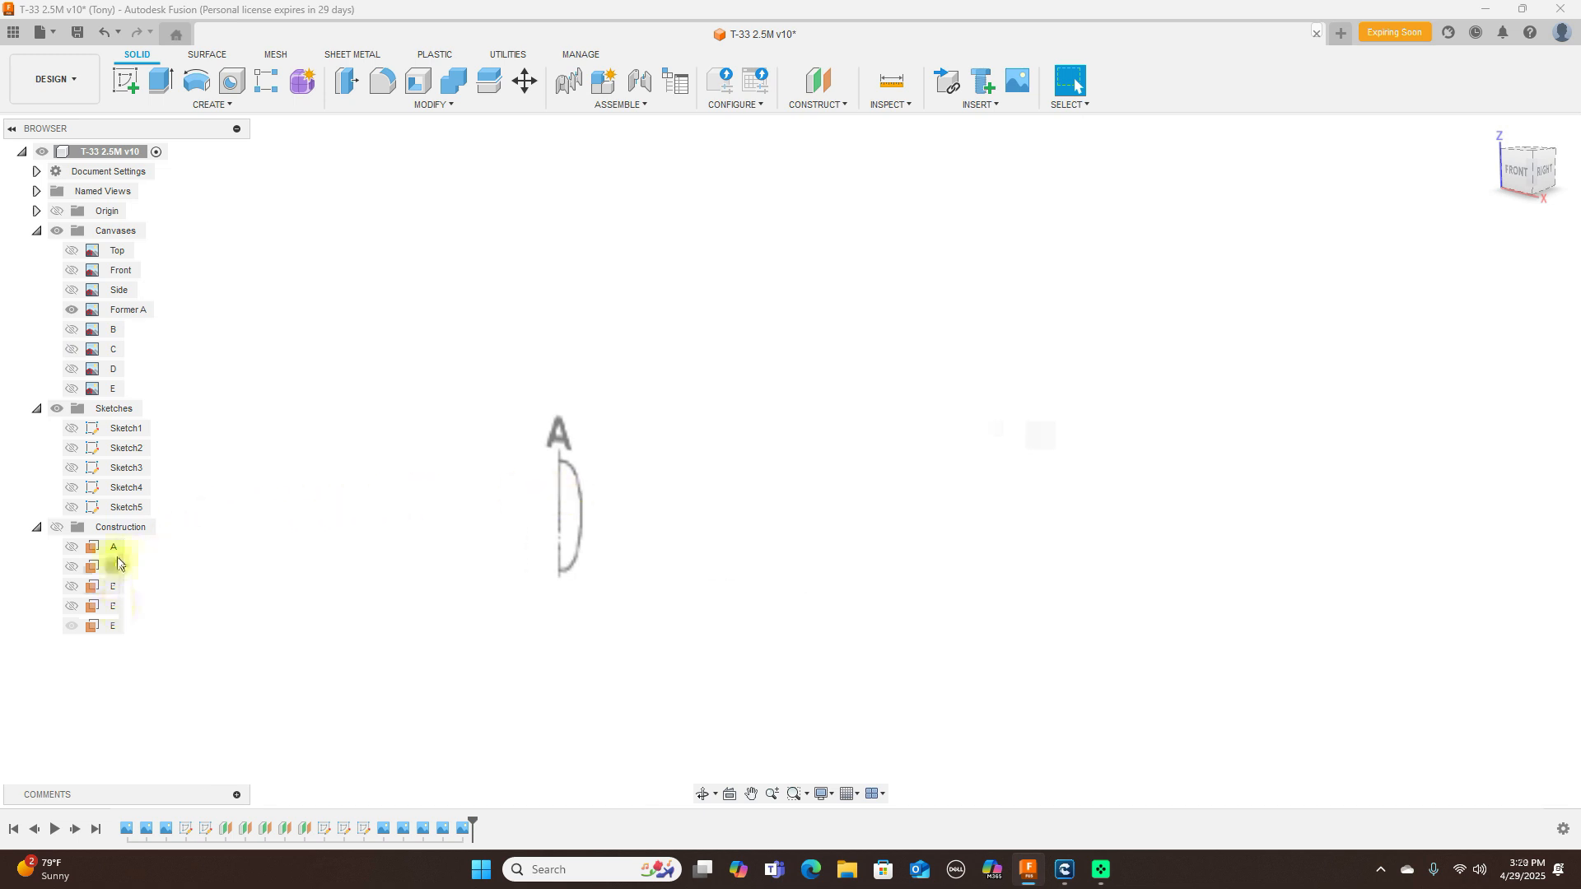
Step: Turn the Construction folder's visibility back on with only plane A shown, hiding plane E
click(71, 549)
click(56, 527)
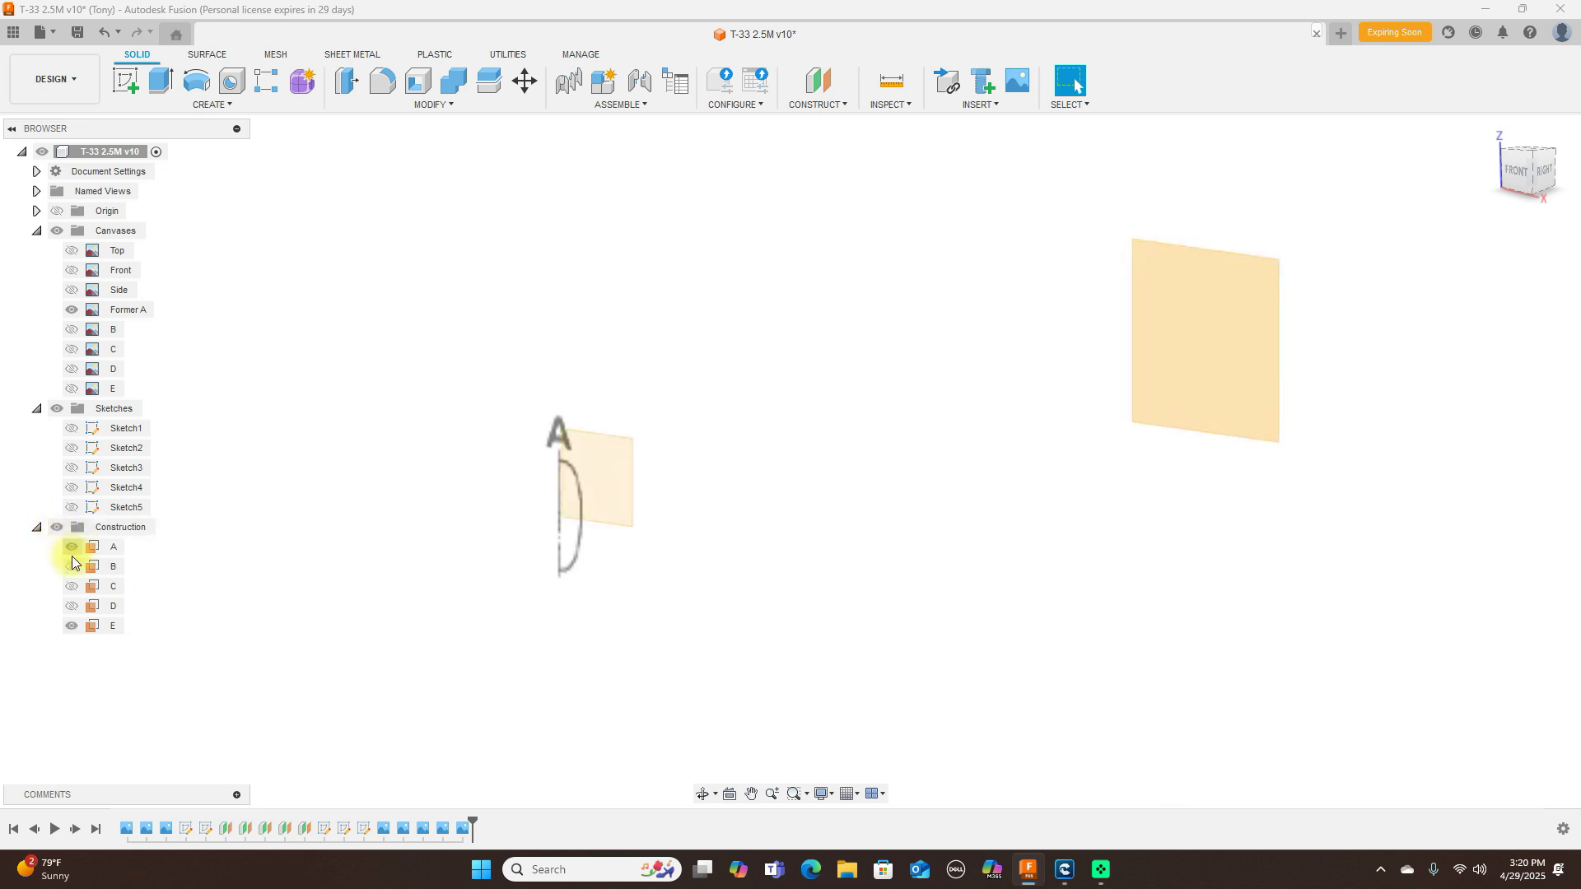
click(71, 626)
click(574, 489)
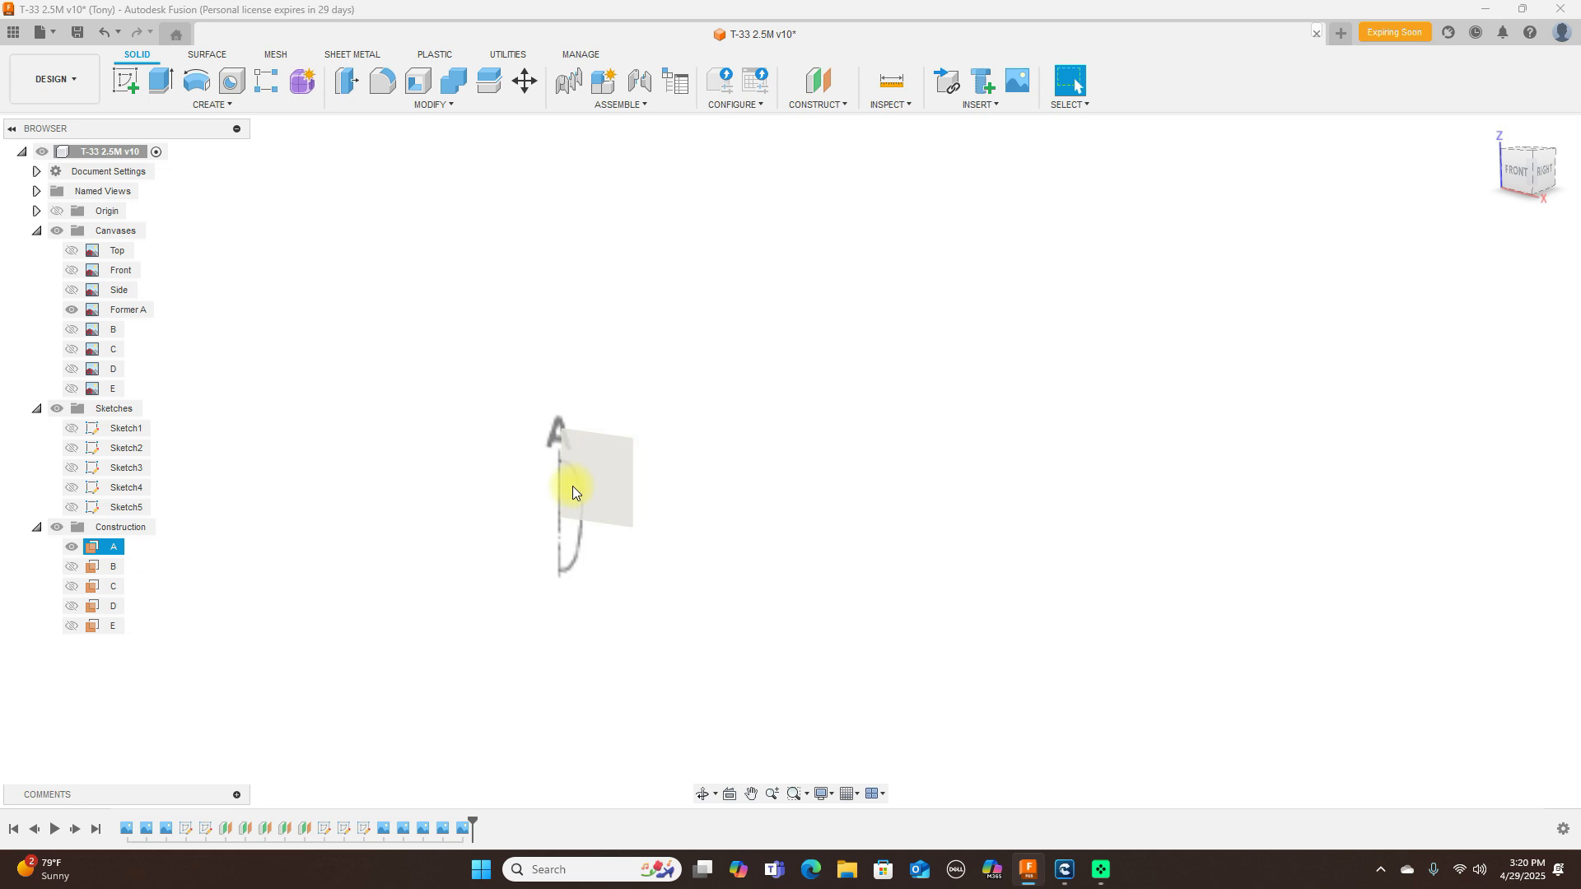
click(1519, 171)
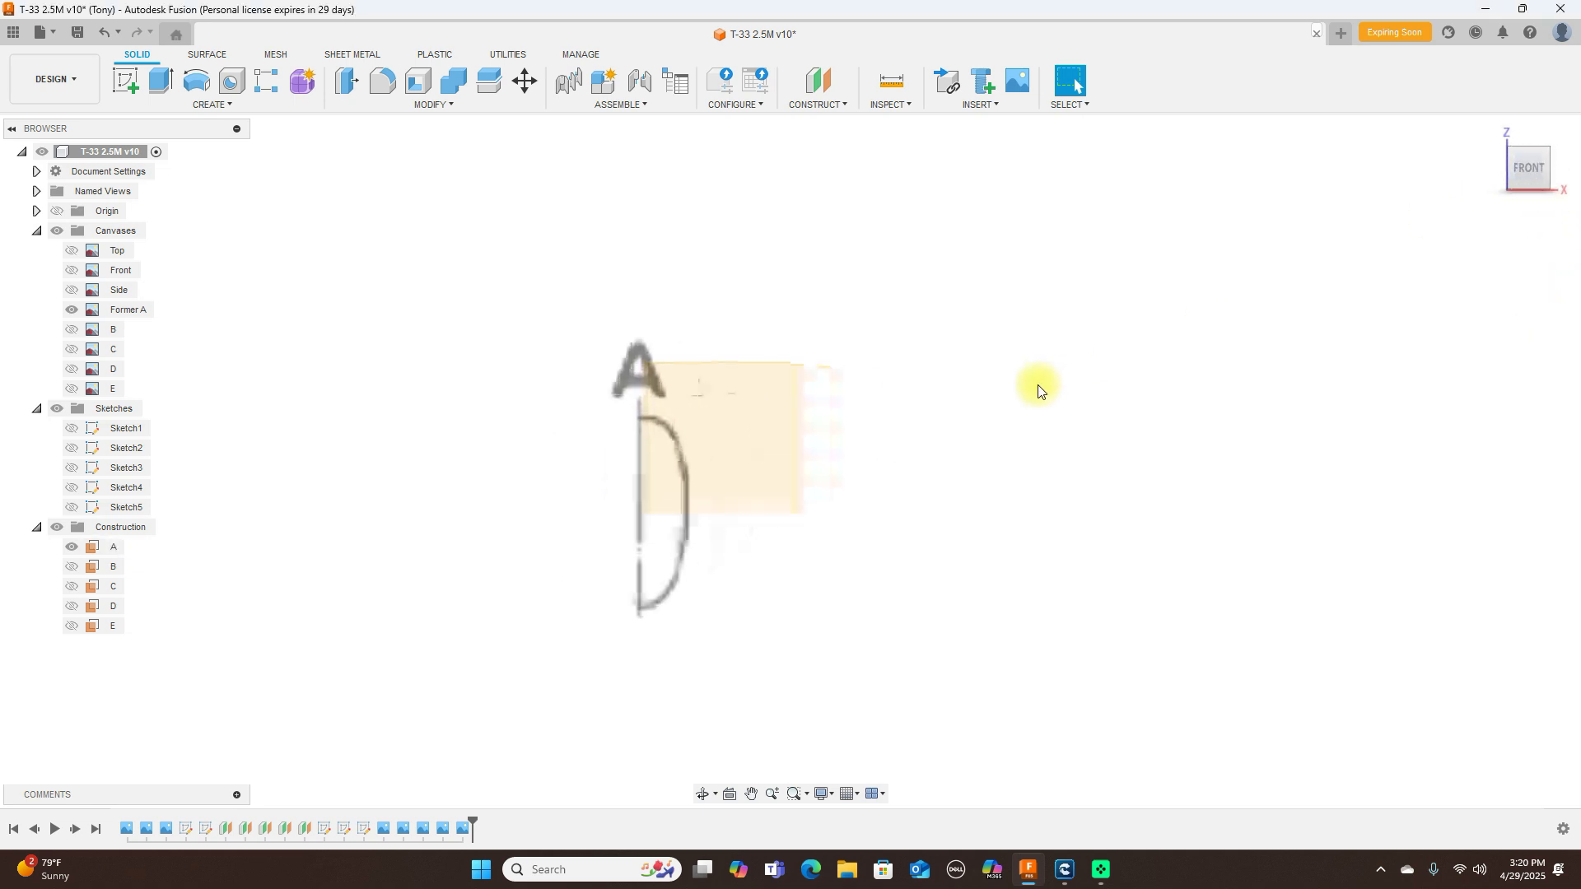
Step: Start a new sketch on construction plane A, with the Origin folder hidden
click(58, 212)
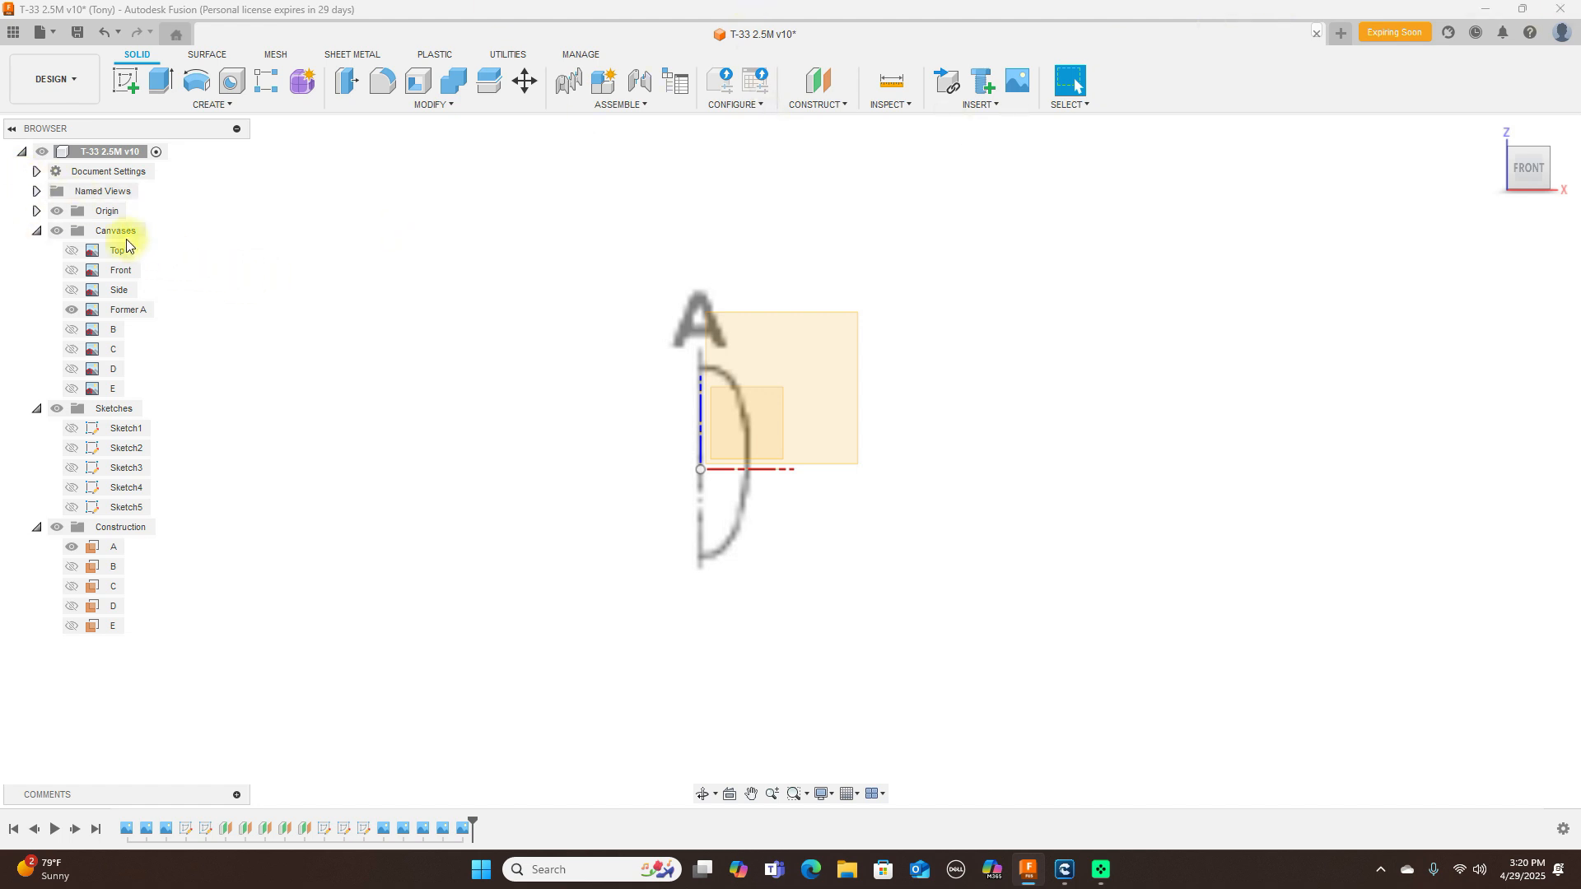
click(57, 211)
scroll(653, 283, up, 1)
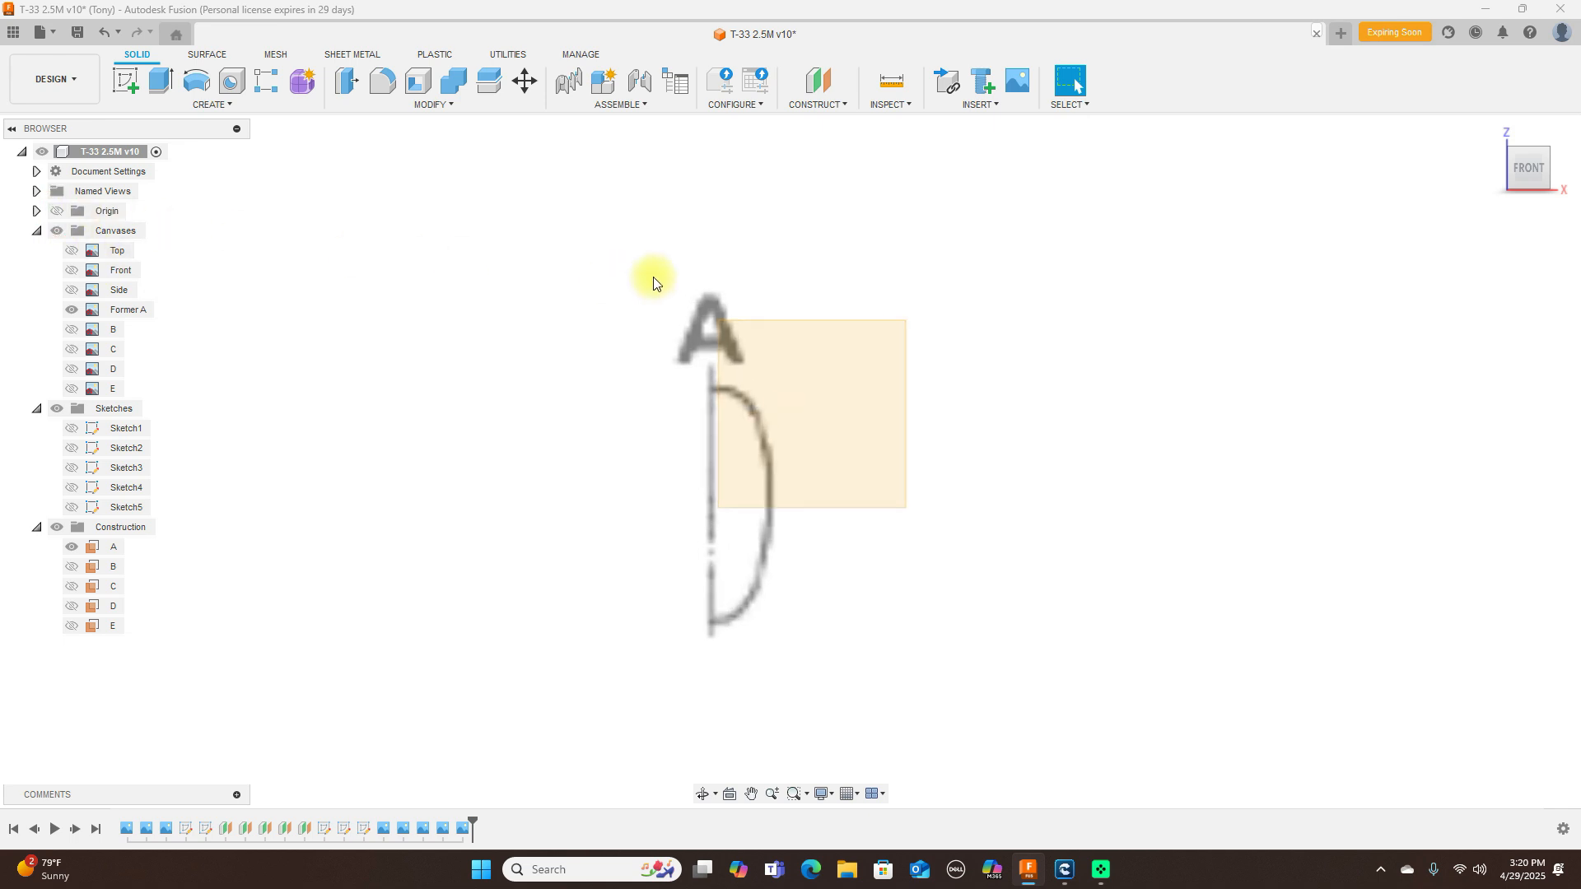
click(802, 374)
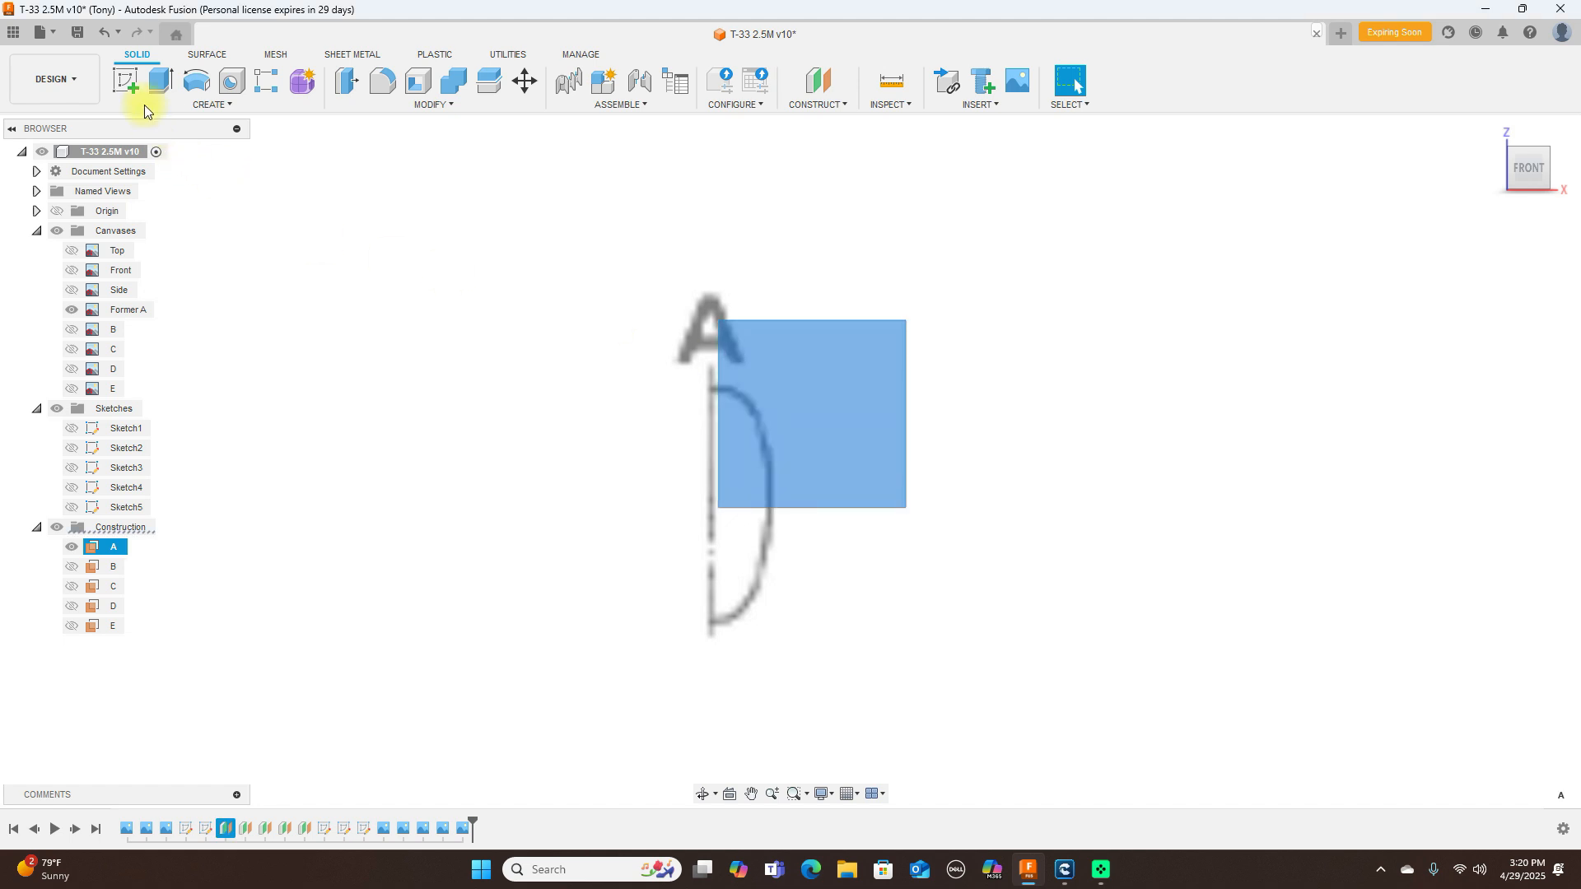
click(128, 83)
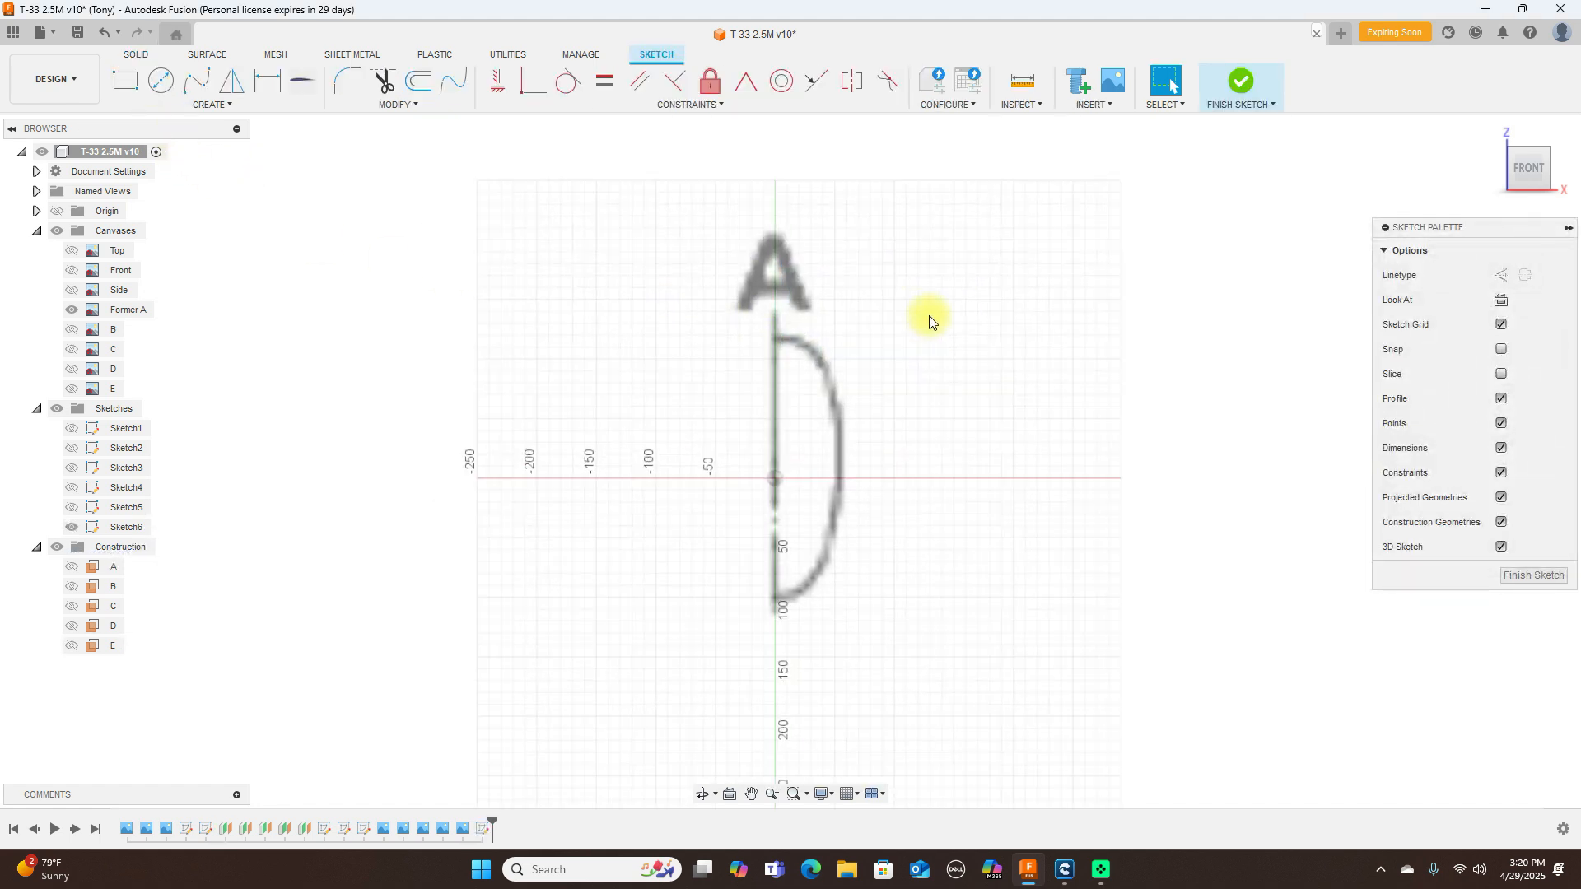
Step: Trace the Former A half-outline with a fit-point spline from the top of the centerline around to its bottom end
click(198, 79)
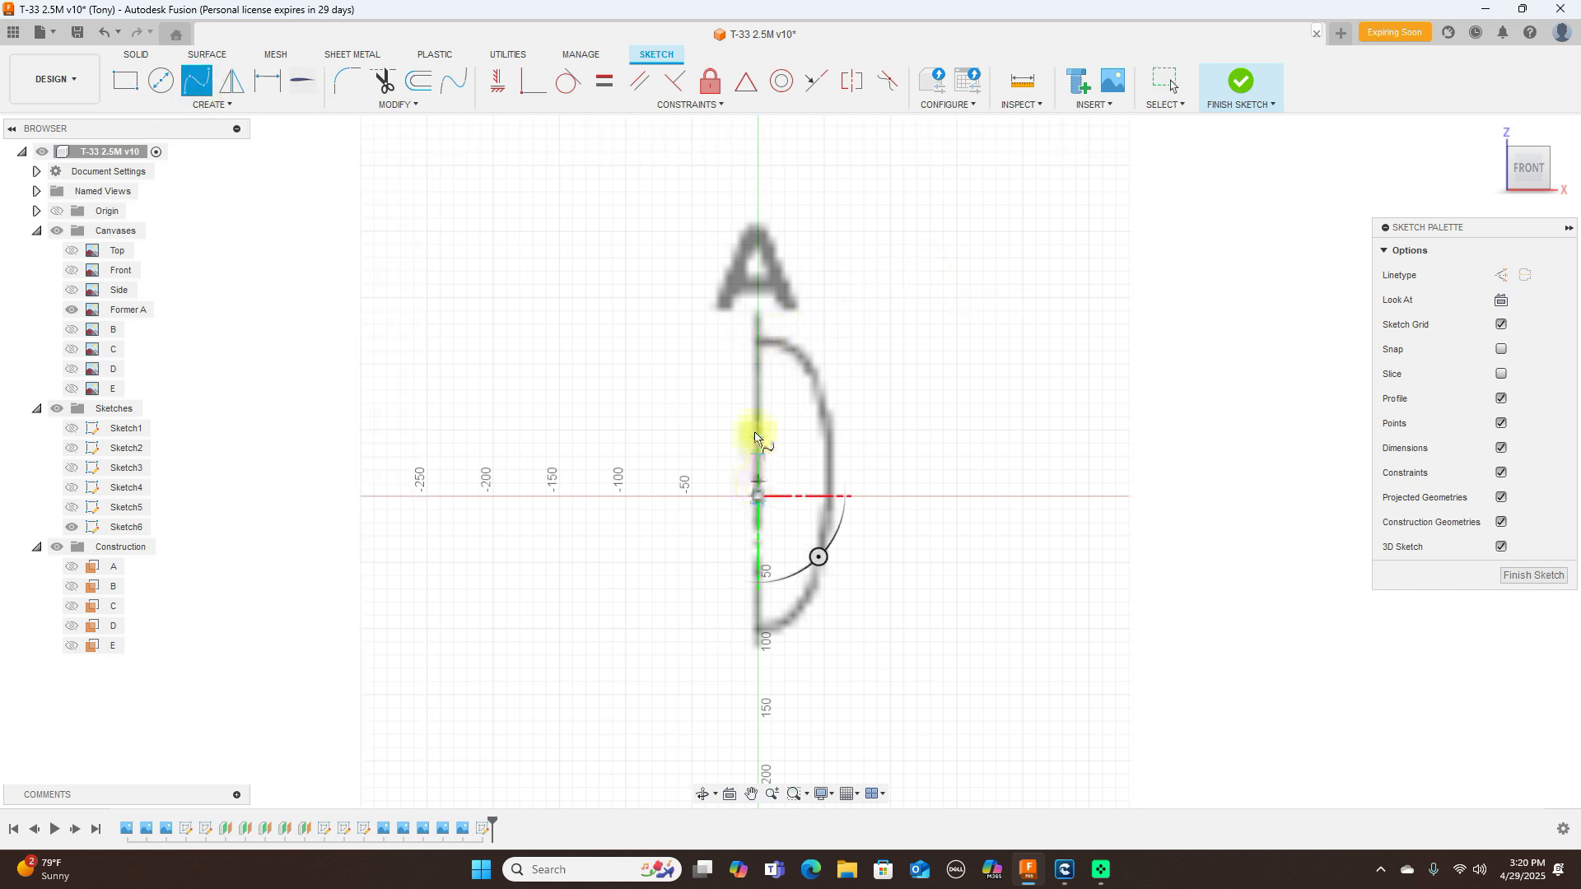
click(761, 342)
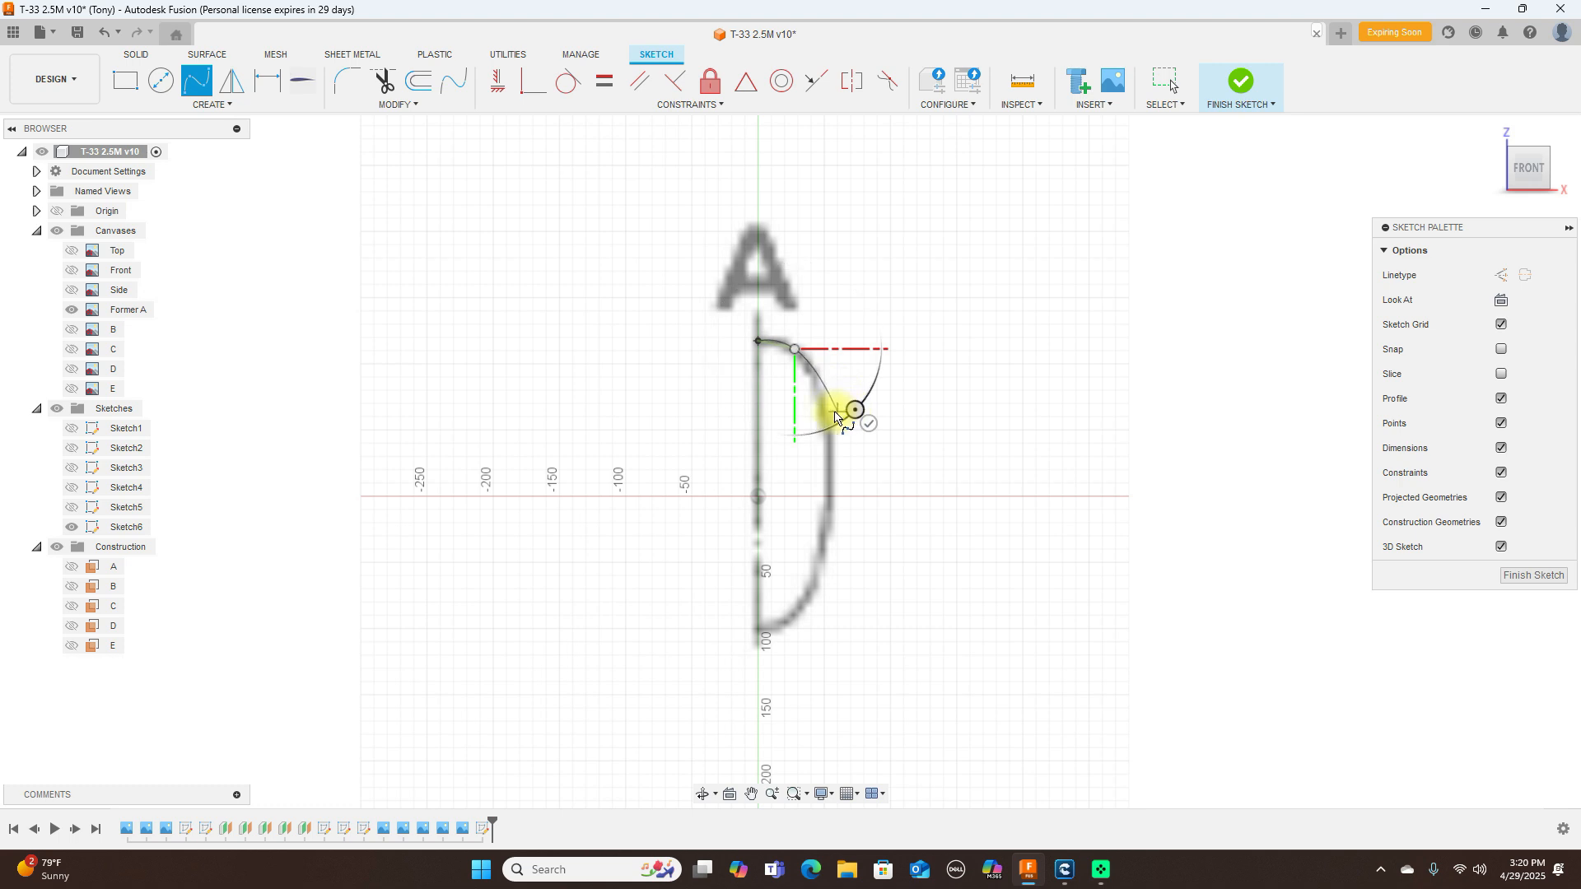
click(831, 412)
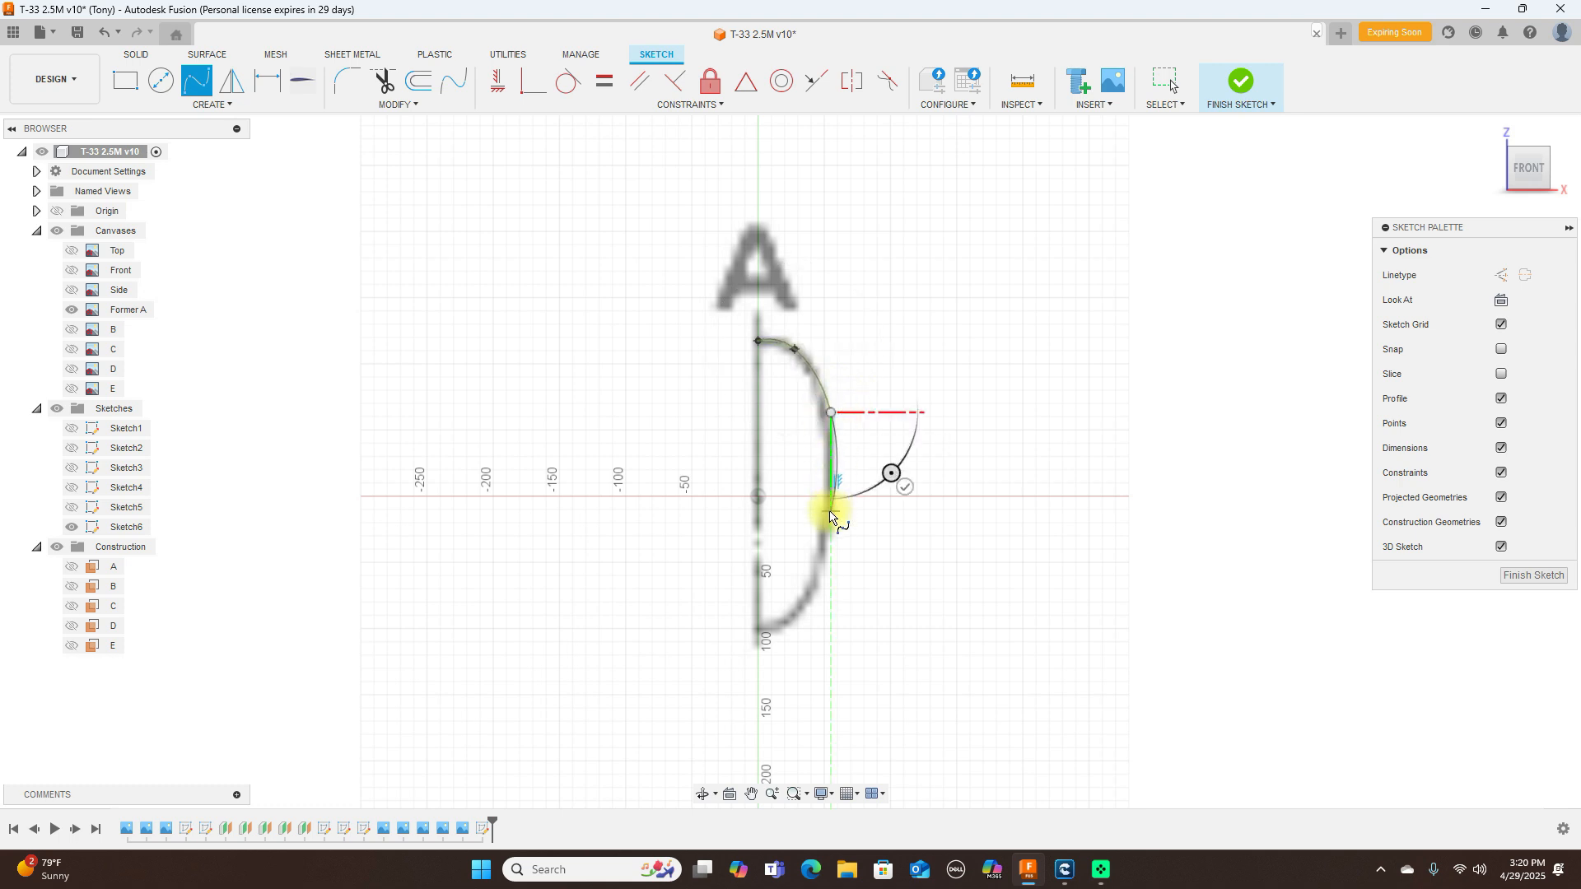
click(831, 511)
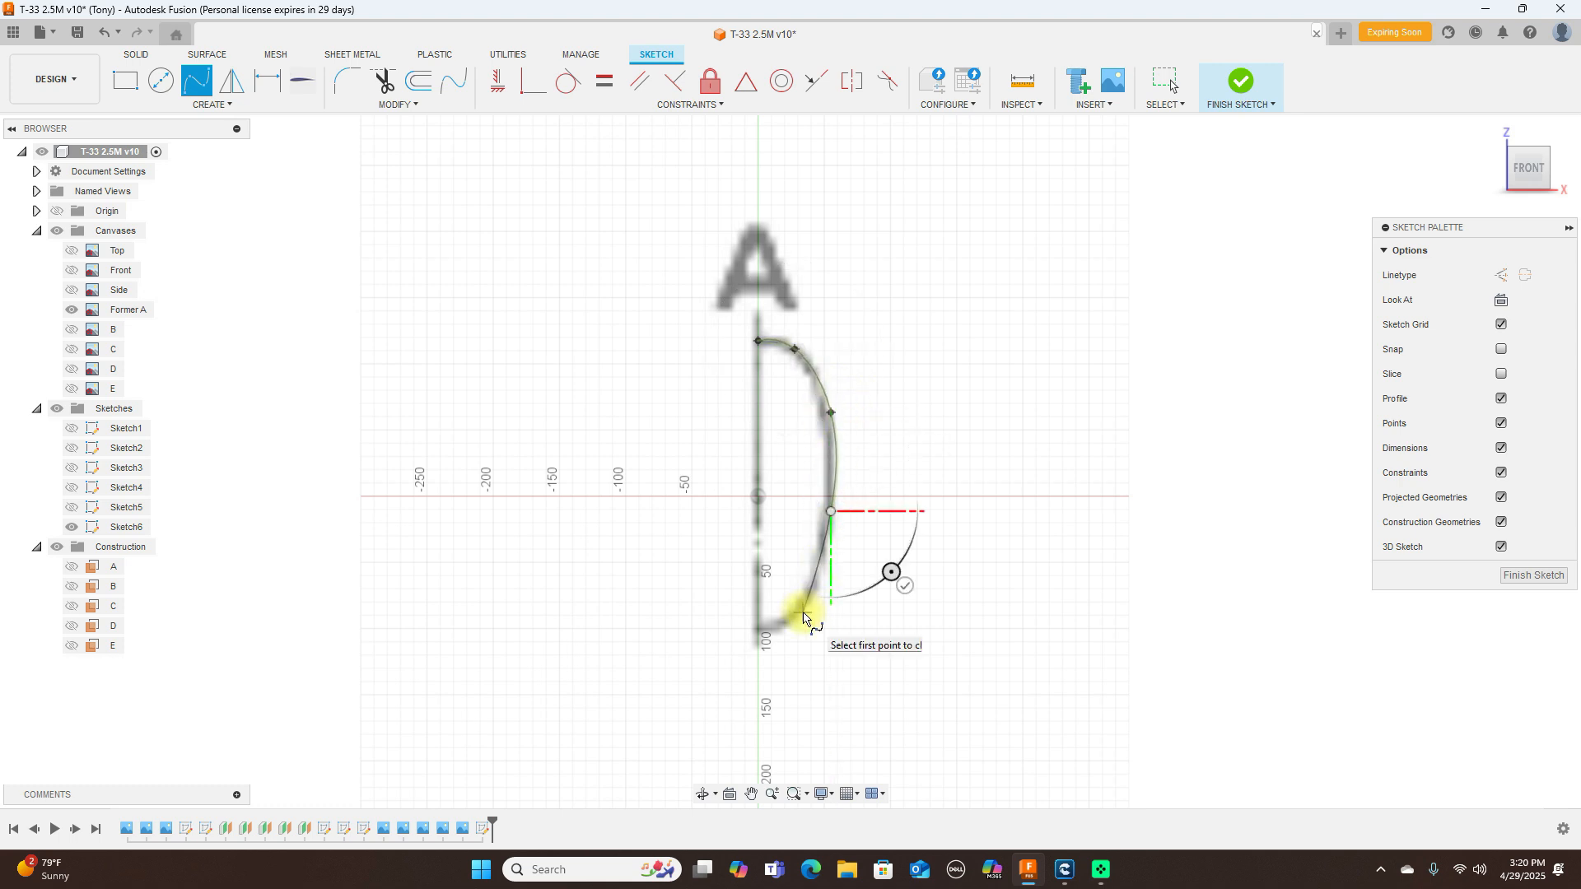
click(797, 615)
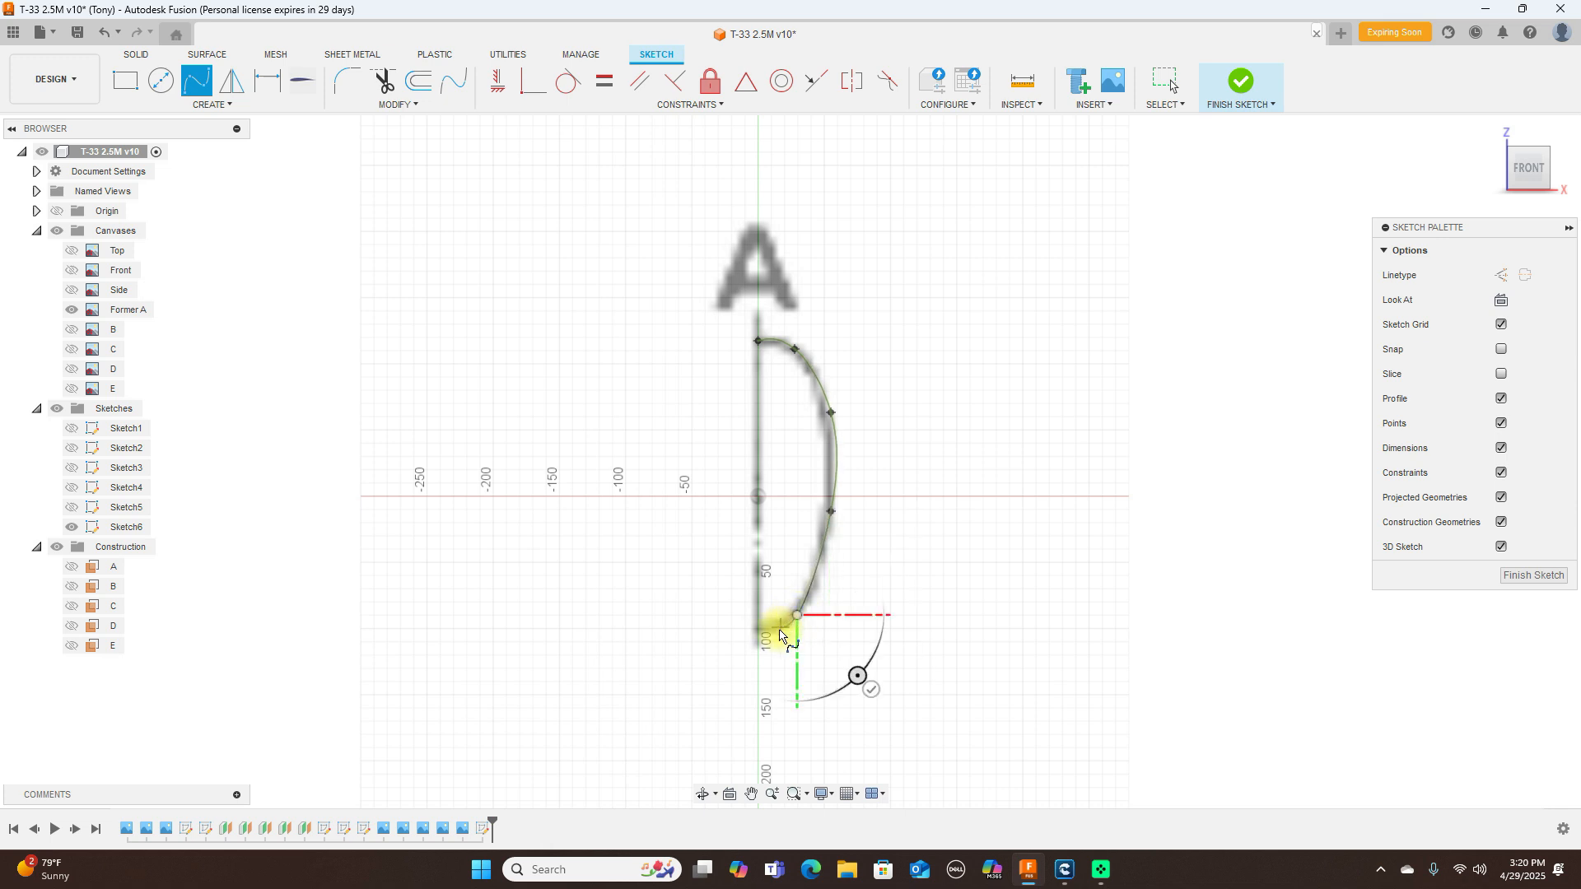
click(758, 634)
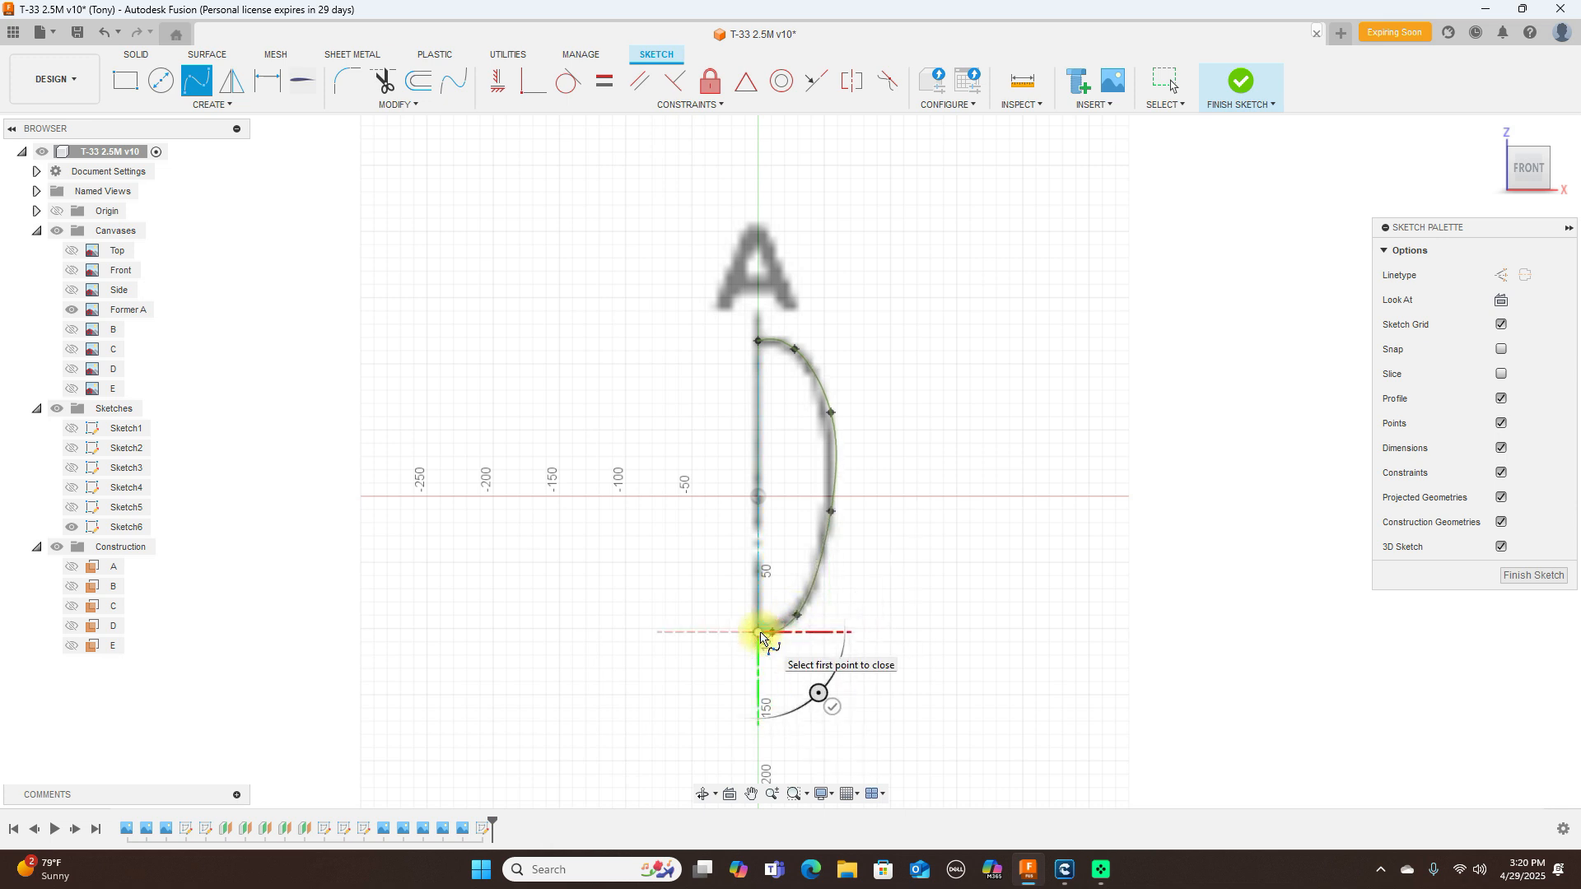
right_click(760, 634)
click(819, 631)
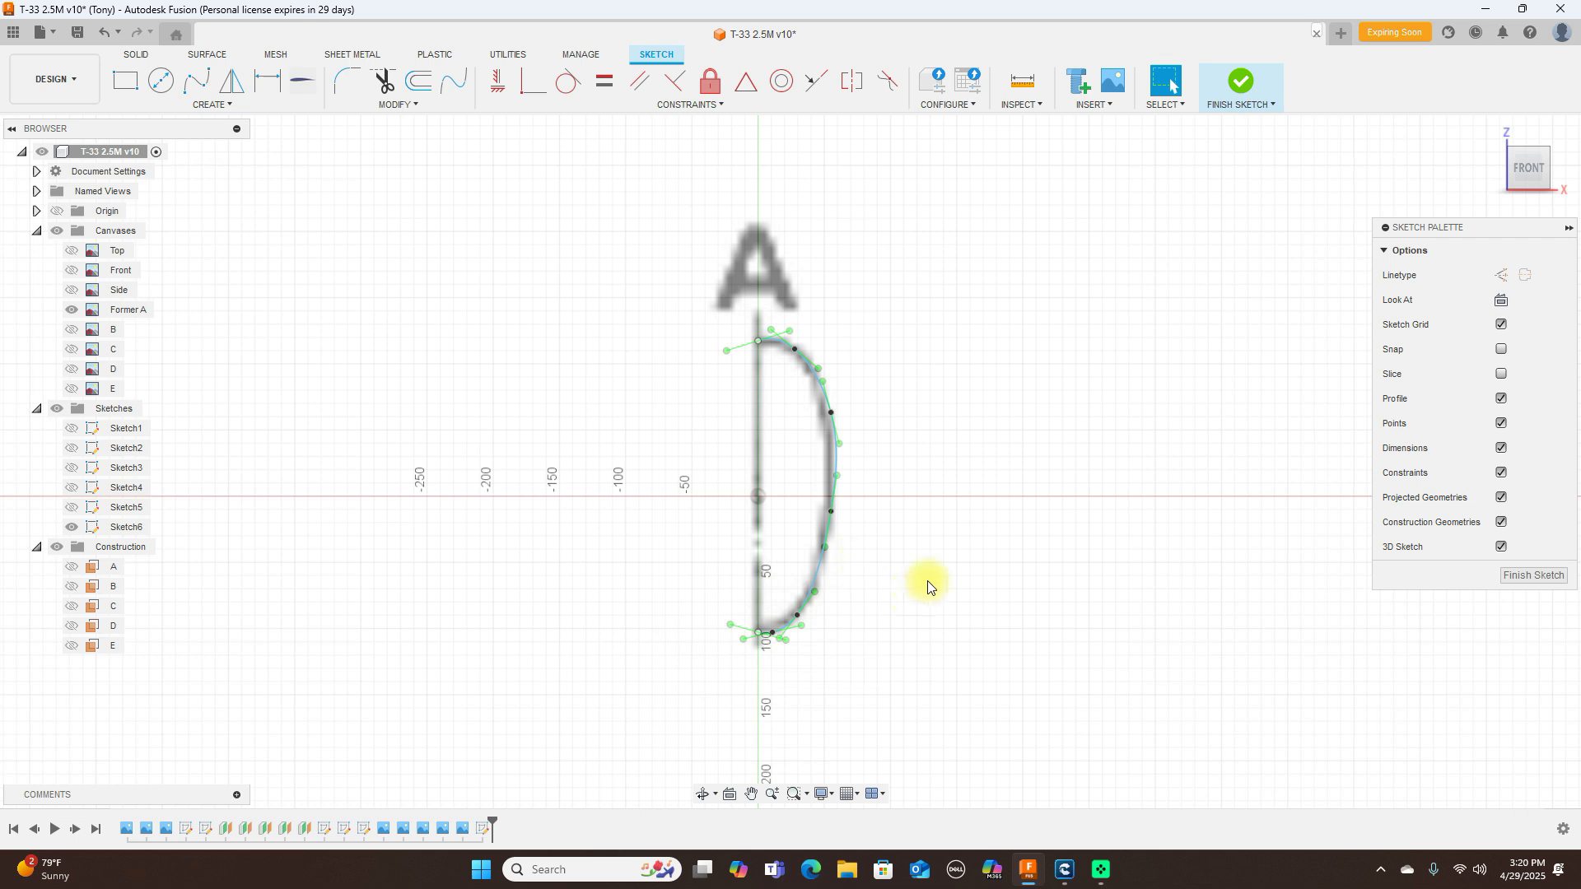
Step: Move the spline's second point from the top outward to about X 32.3, Z 106.4 mm, following the reference outline
scroll(922, 373, up, 3)
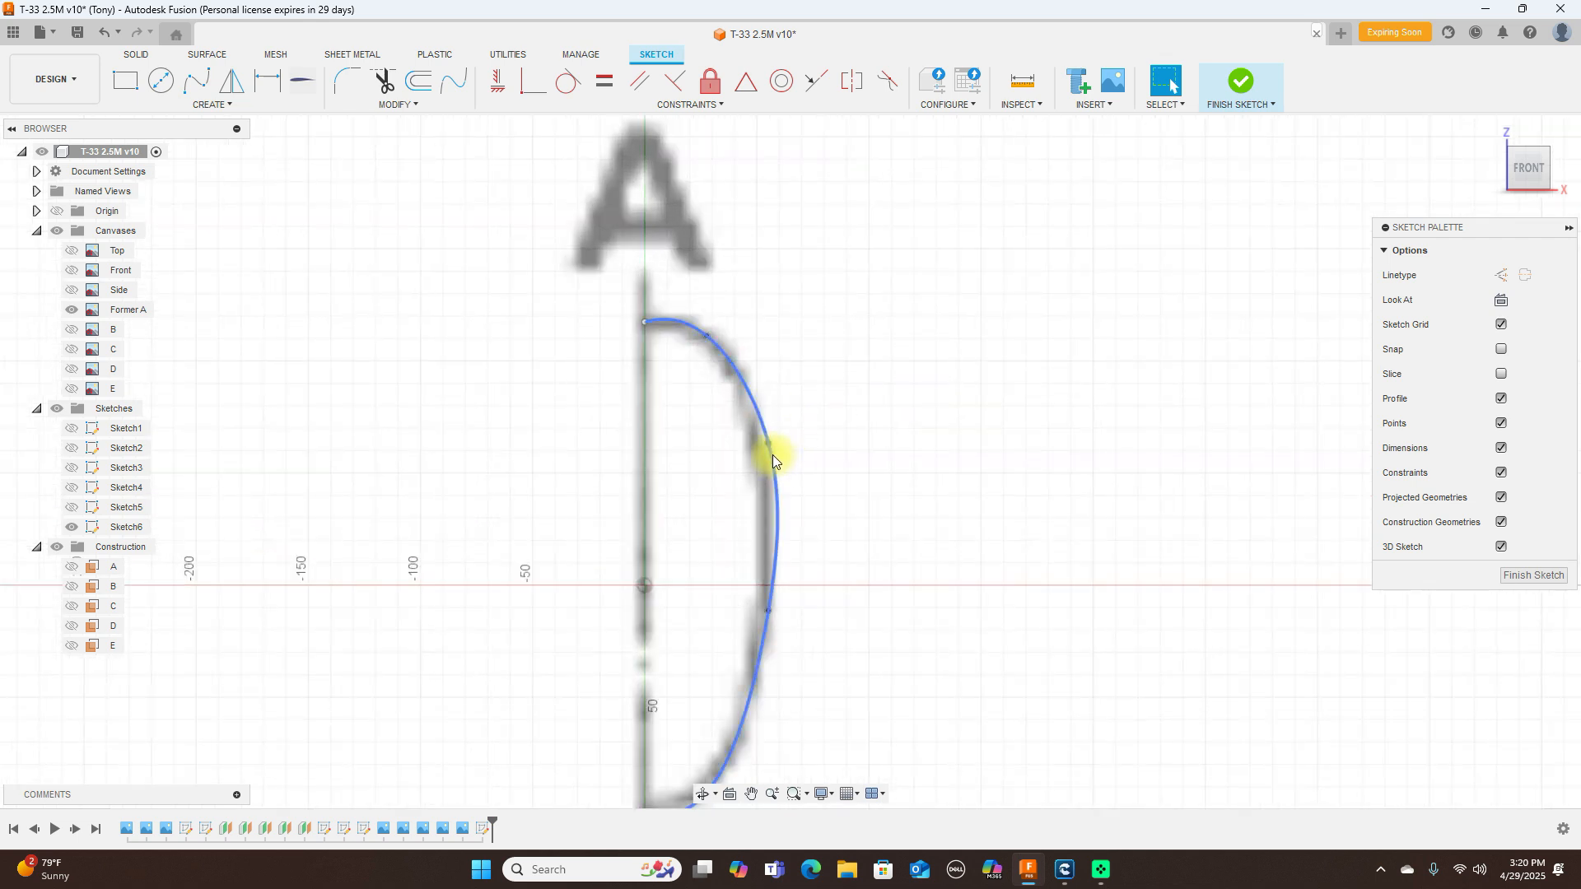
click(708, 340)
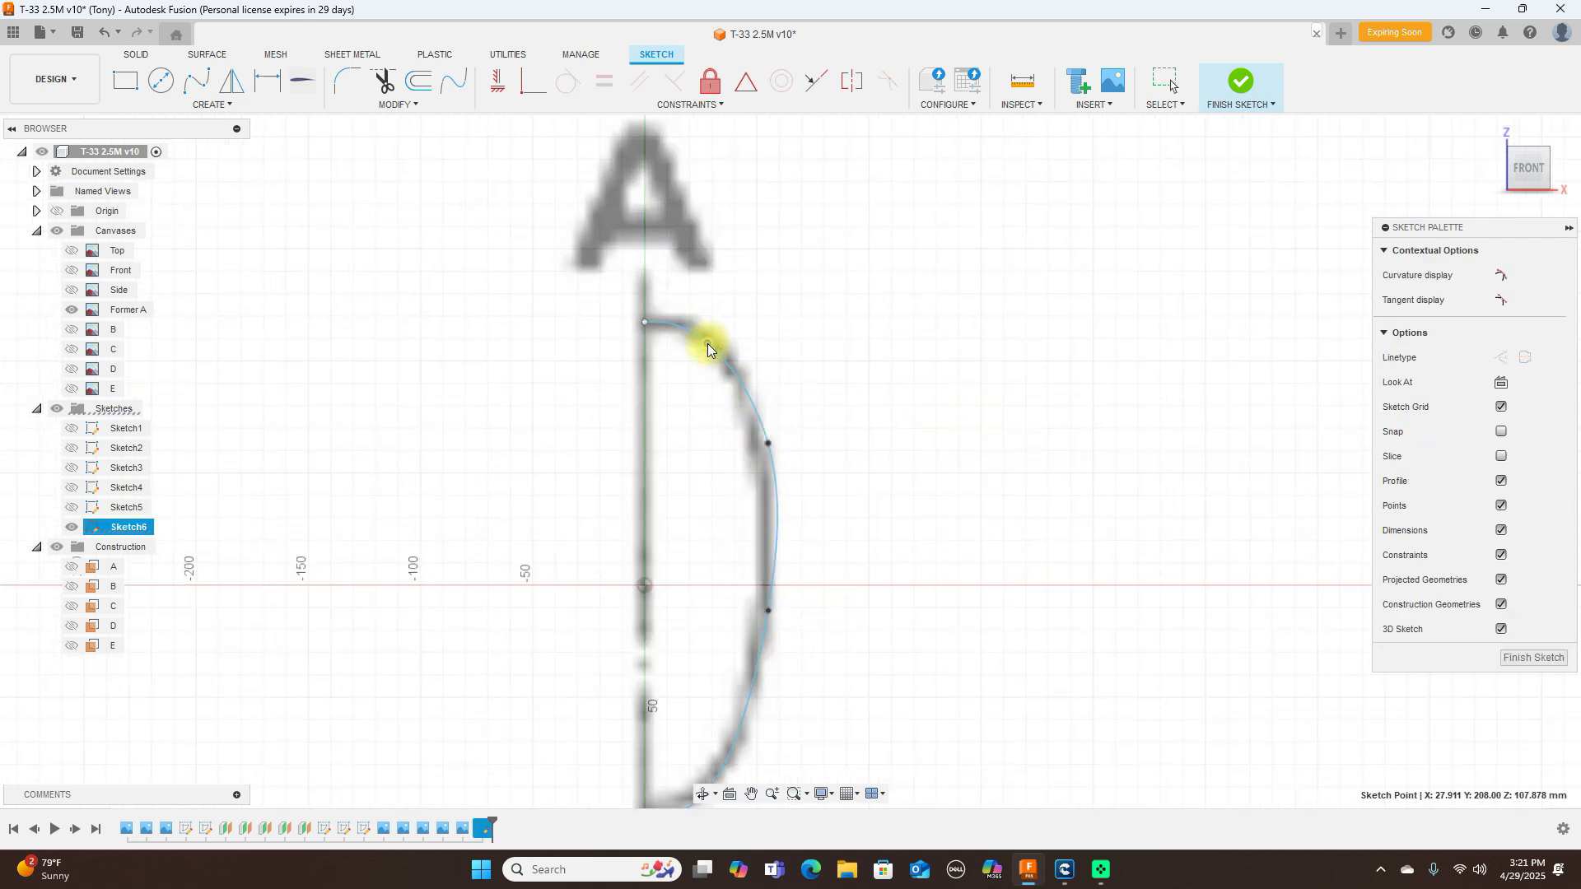
drag(712, 346, 718, 347)
Step: Move the spline's lower-corner point to about X 35.1, Z -86.6 mm and its side point just below the origin to about X 57.1, Z -13.9 mm
scroll(925, 504, down, 2)
middle_drag(928, 507, 972, 352)
scroll(960, 463, up, 2)
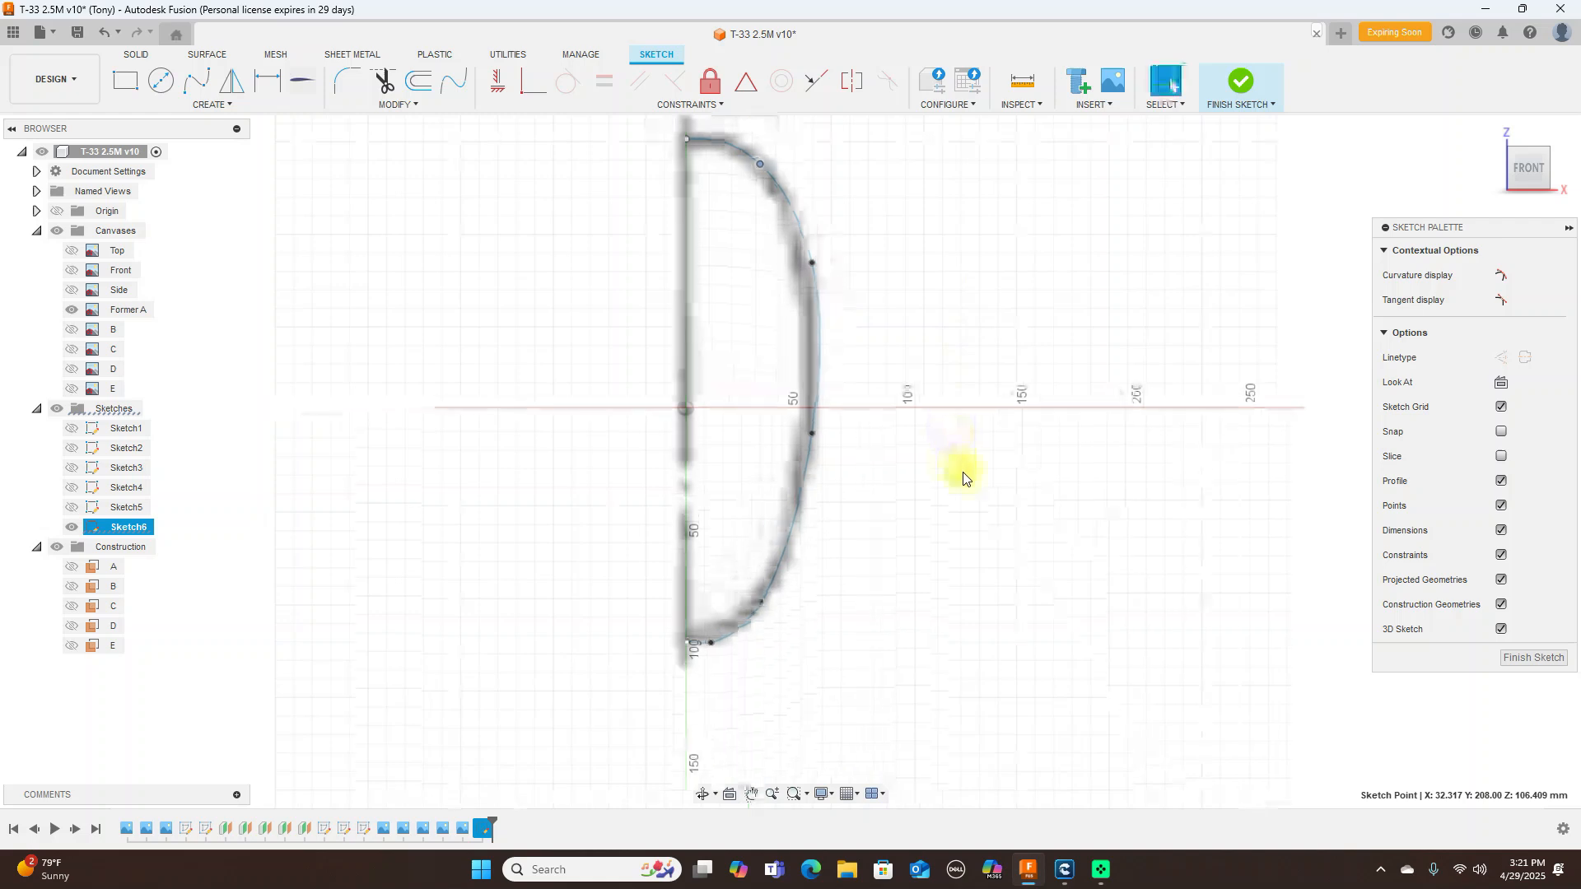
scroll(964, 477, up, 2)
drag(679, 664, 693, 655)
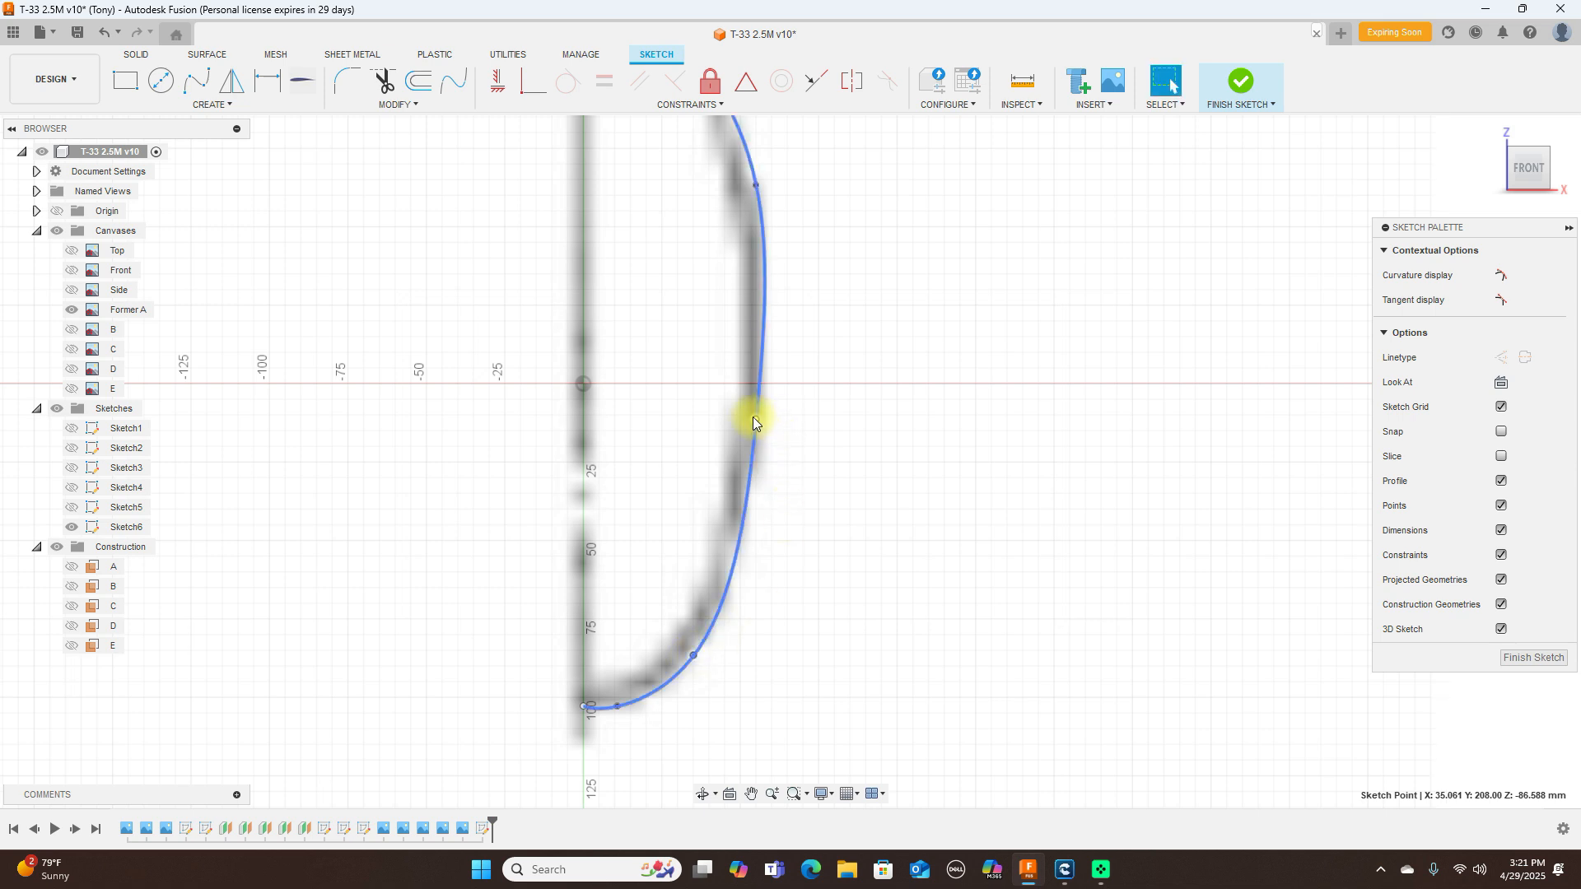
drag(754, 423, 763, 428)
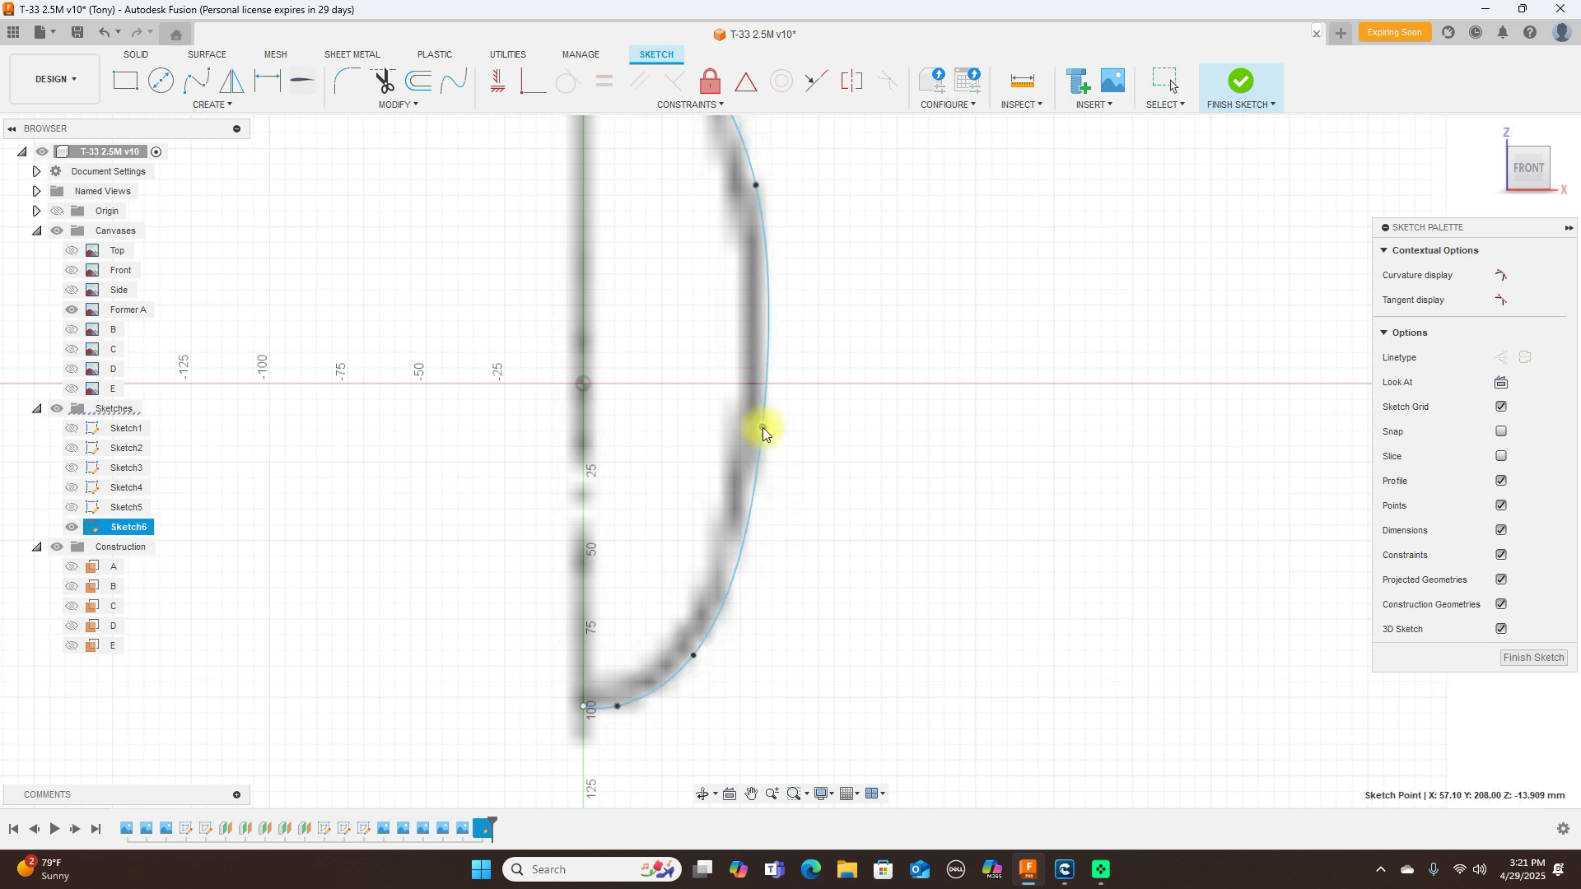
Step: Move the spline point beside the bottom centerline end to about X 12.7, Z -101.2 mm and finish the sketch
scroll(916, 437, down, 1)
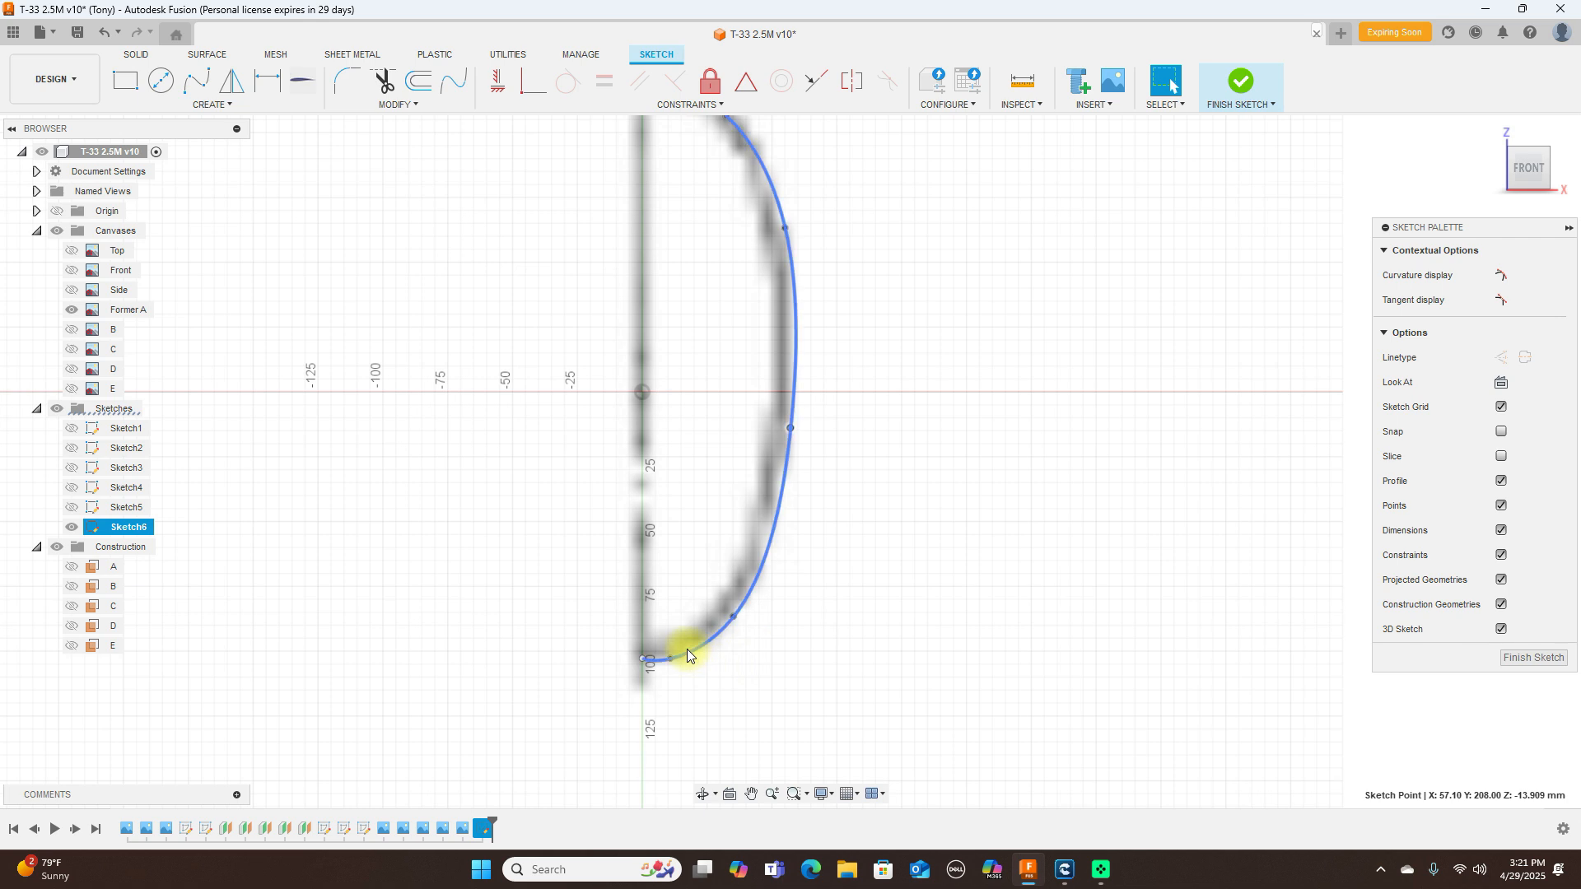
scroll(686, 648, up, 3)
scroll(686, 648, up, 2)
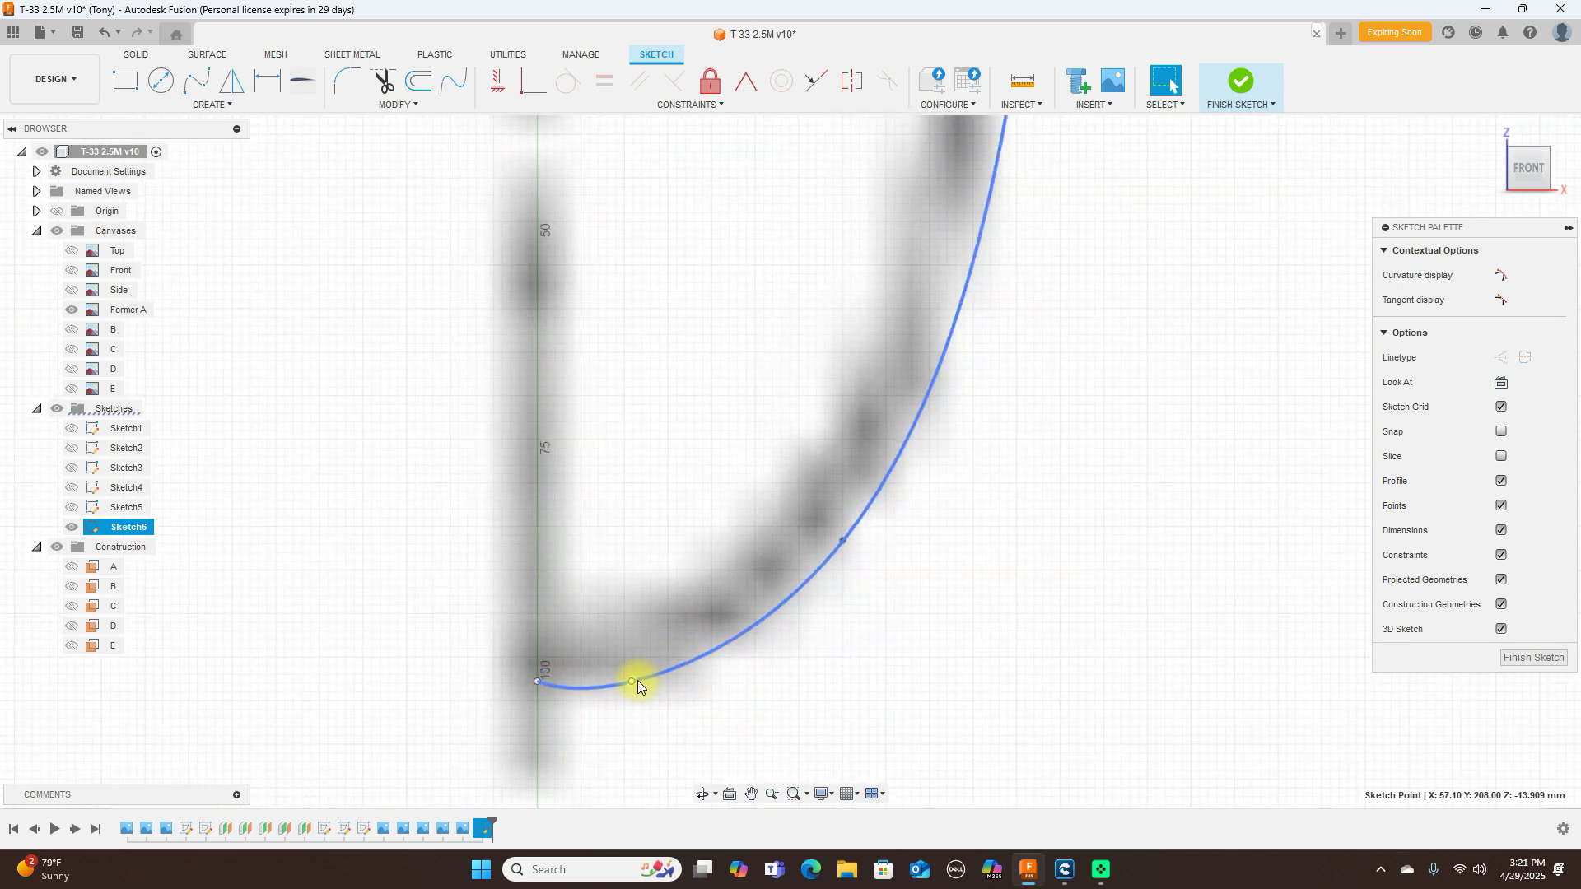
drag(632, 680, 649, 669)
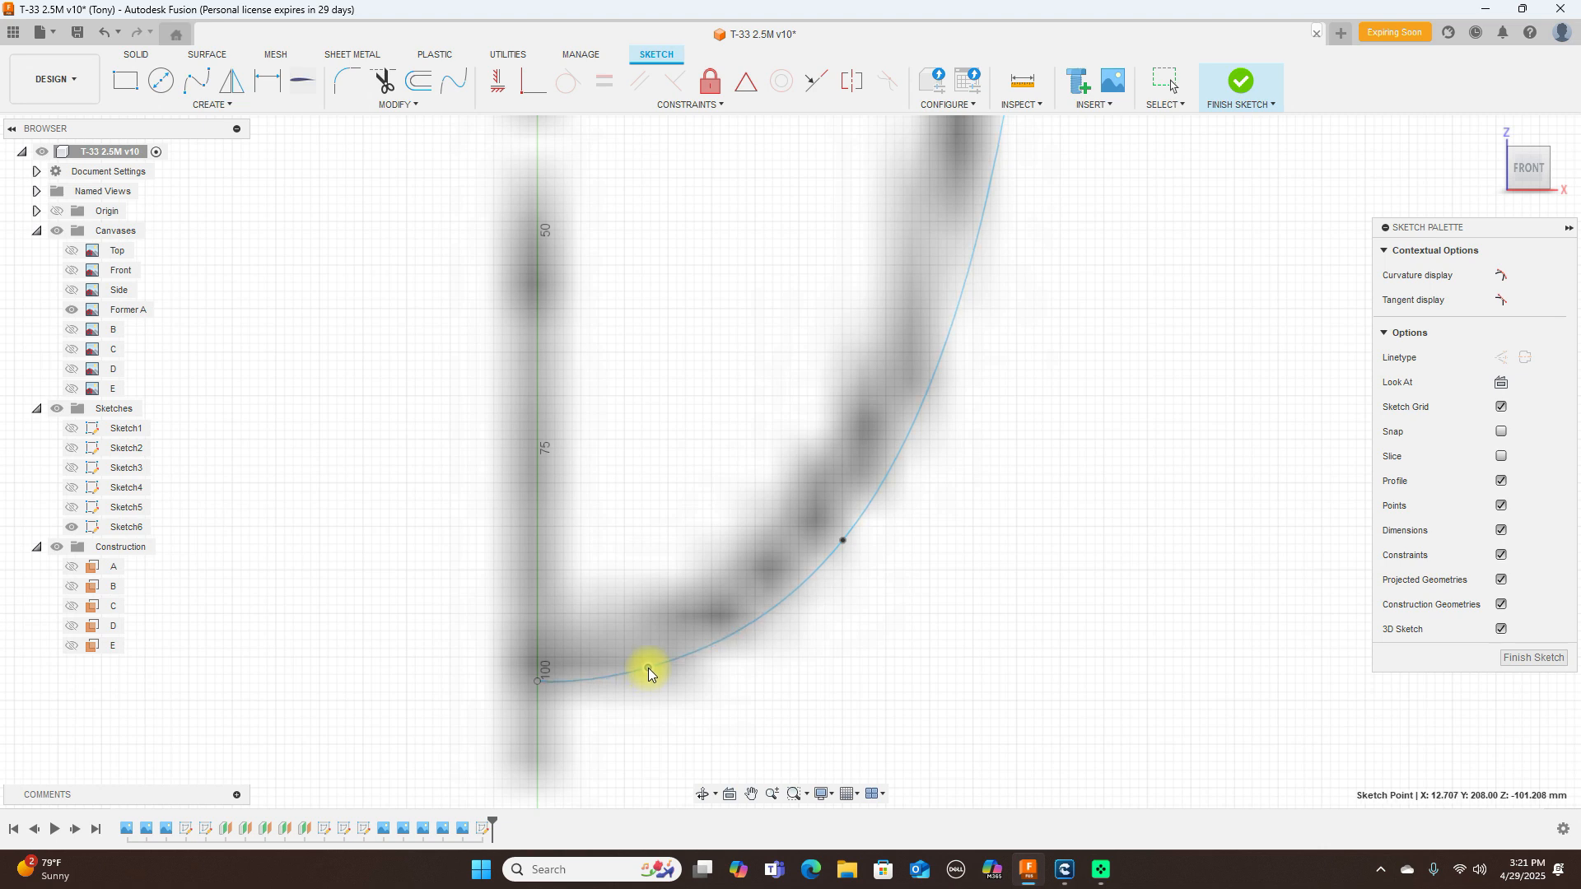
scroll(809, 645, down, 5)
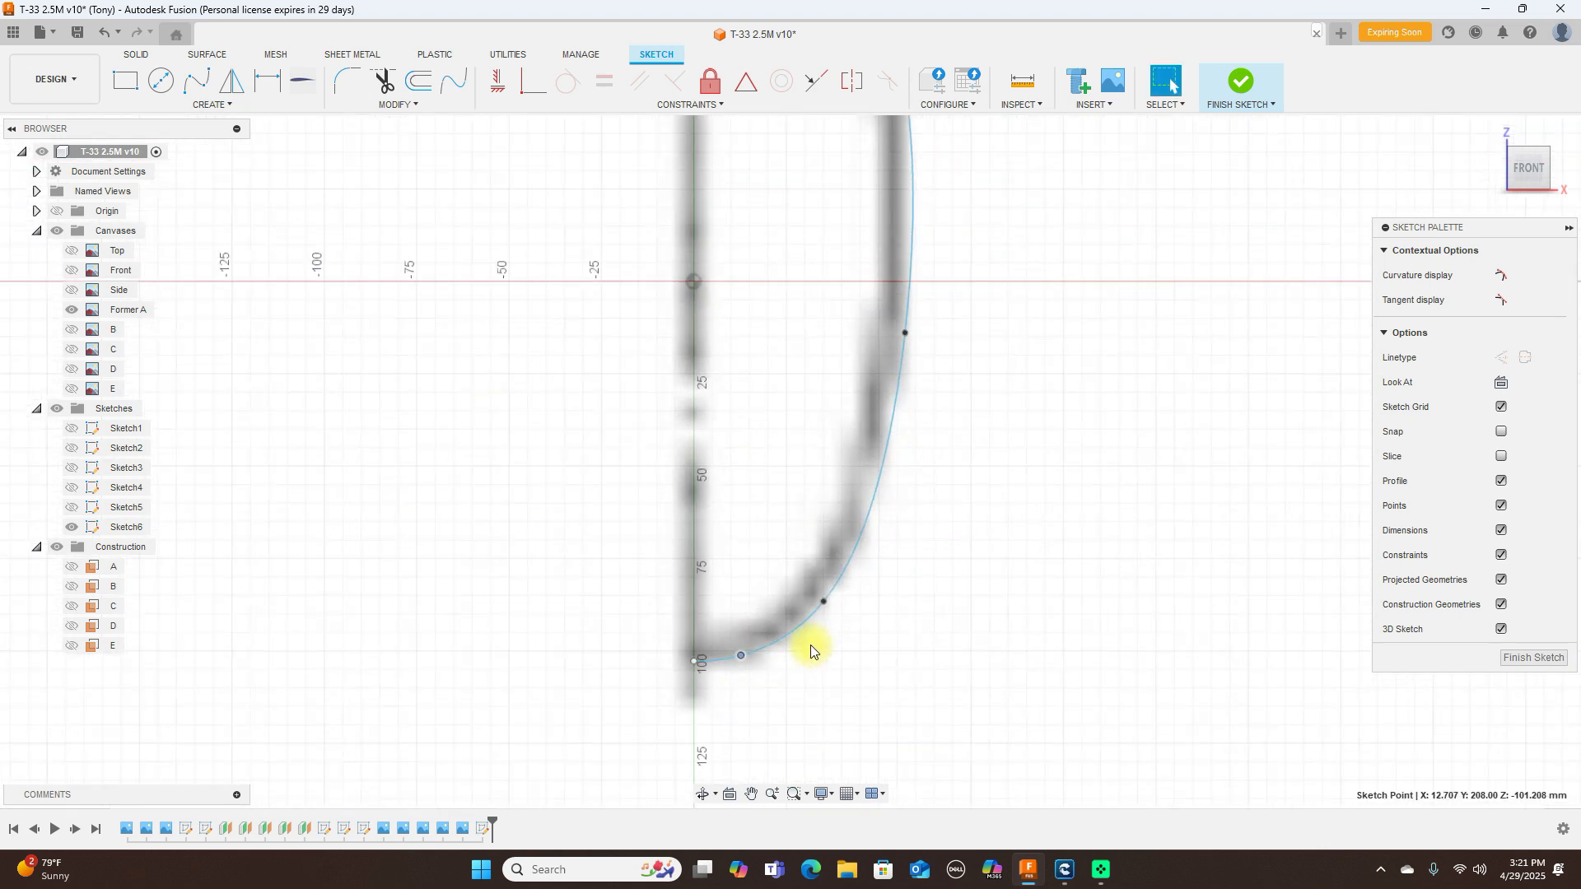
scroll(823, 630, down, 2)
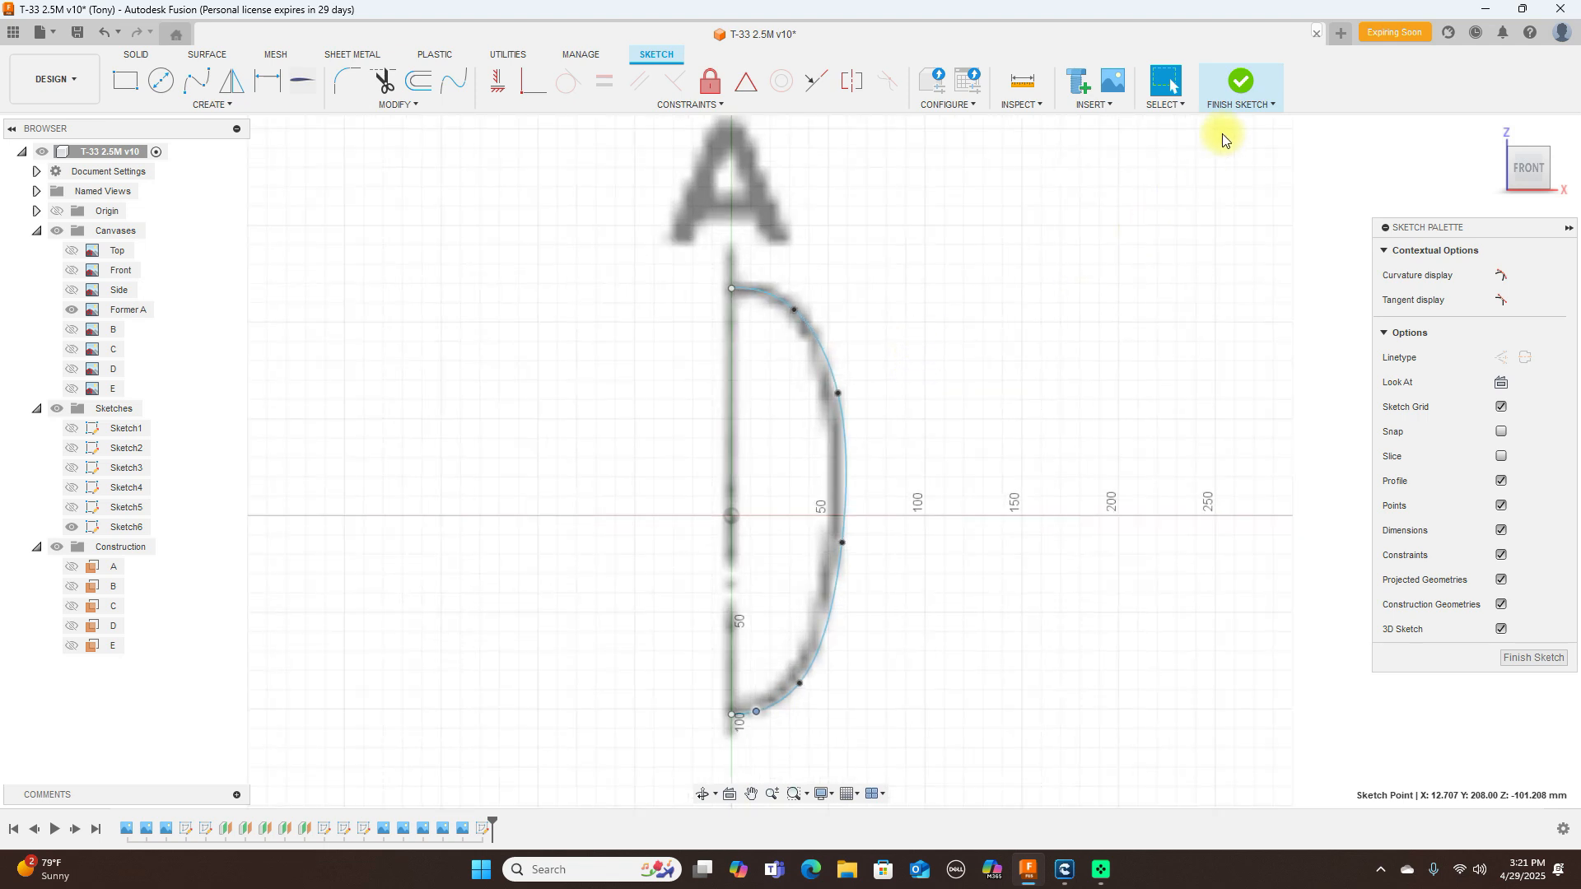
click(1243, 82)
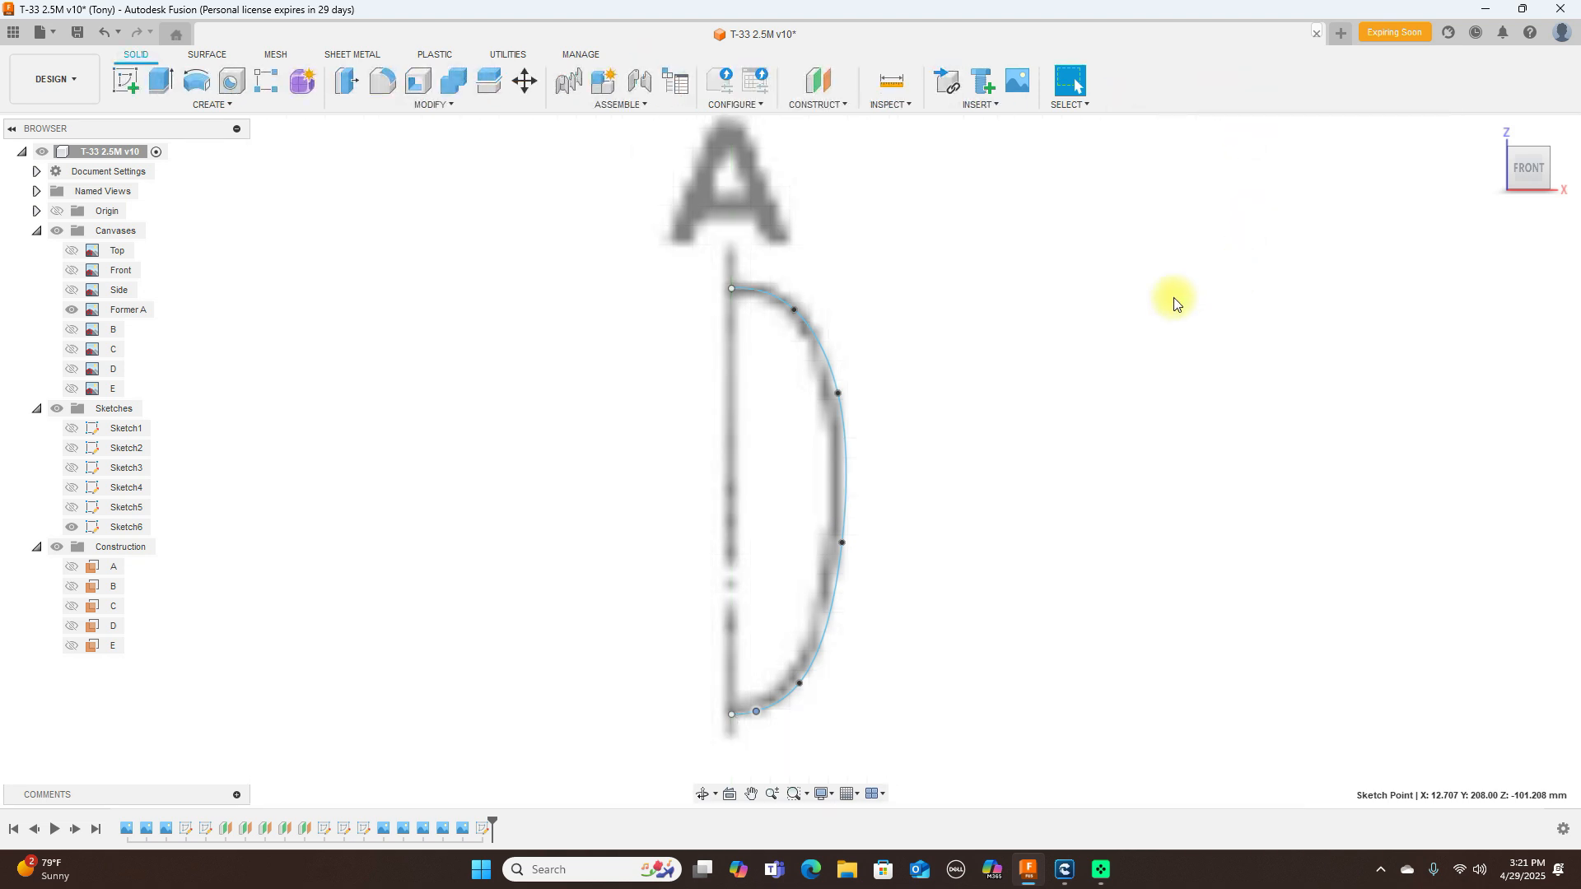
Step: Rename Sketch6, the Former A outline sketch, as A
mouse_move(1528, 169)
mouse_down()
mouse_move(1411, 176)
mouse_move(1474, 191)
mouse_up()
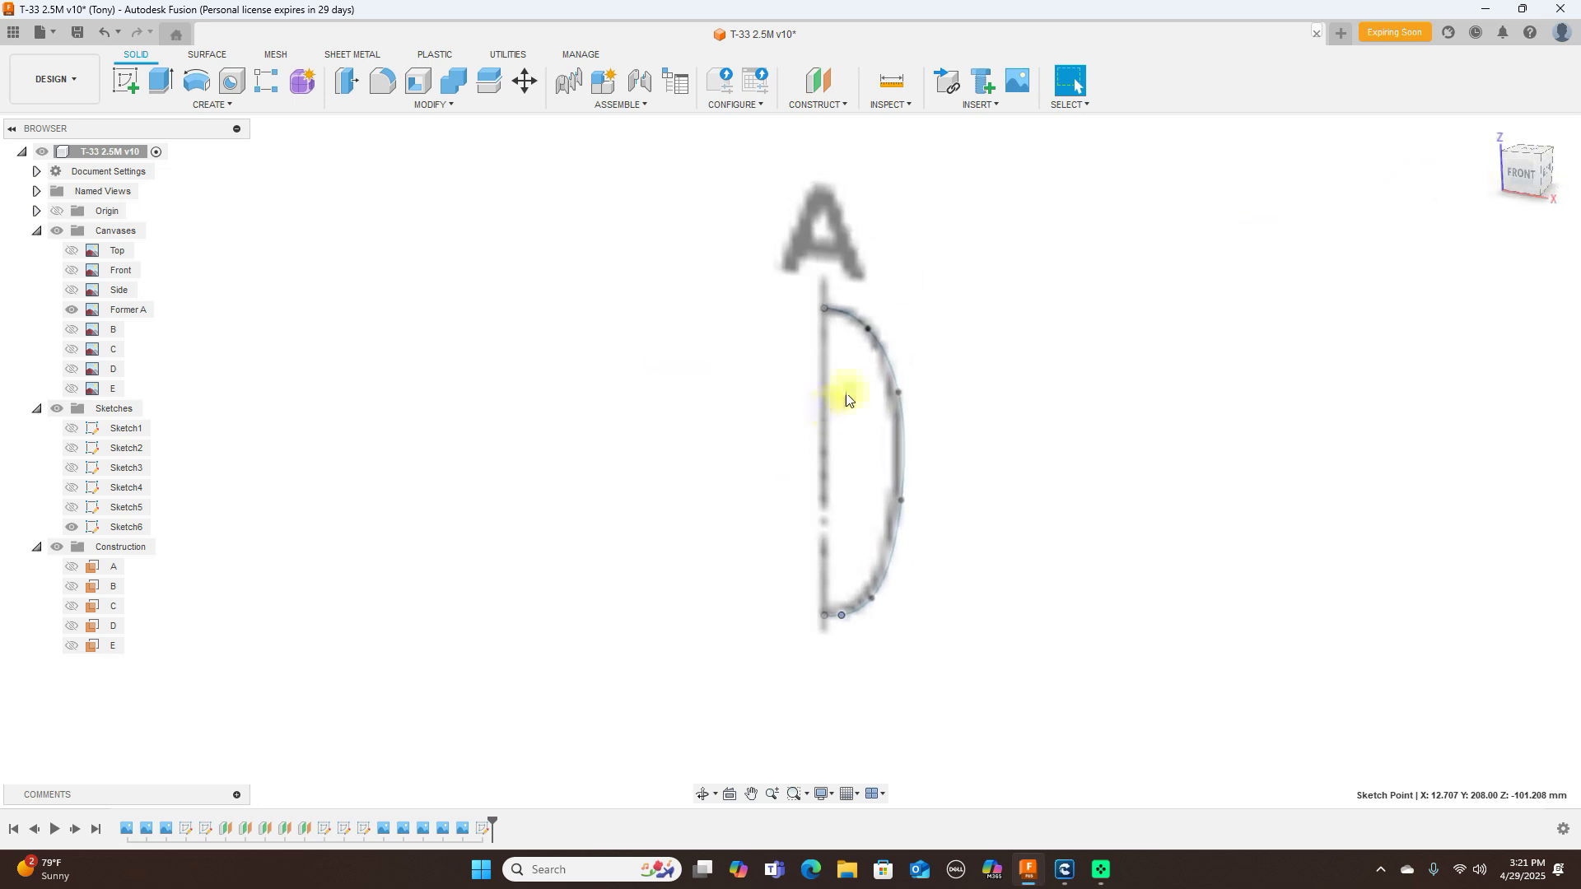
click(71, 528)
click(71, 528)
click(118, 534)
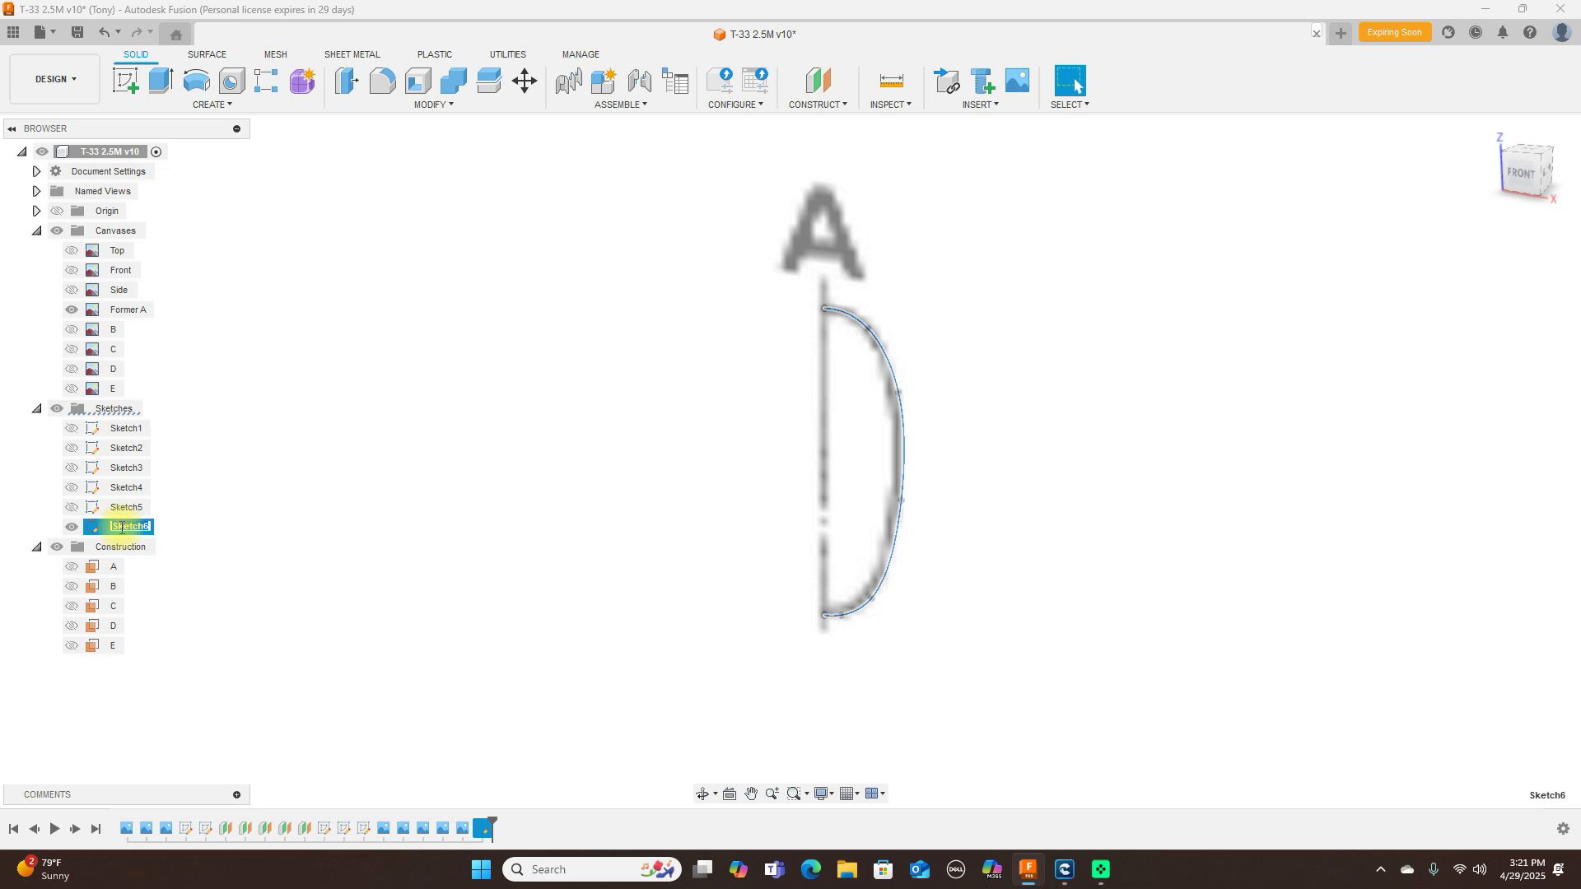
key(BackSpace)
text(A)
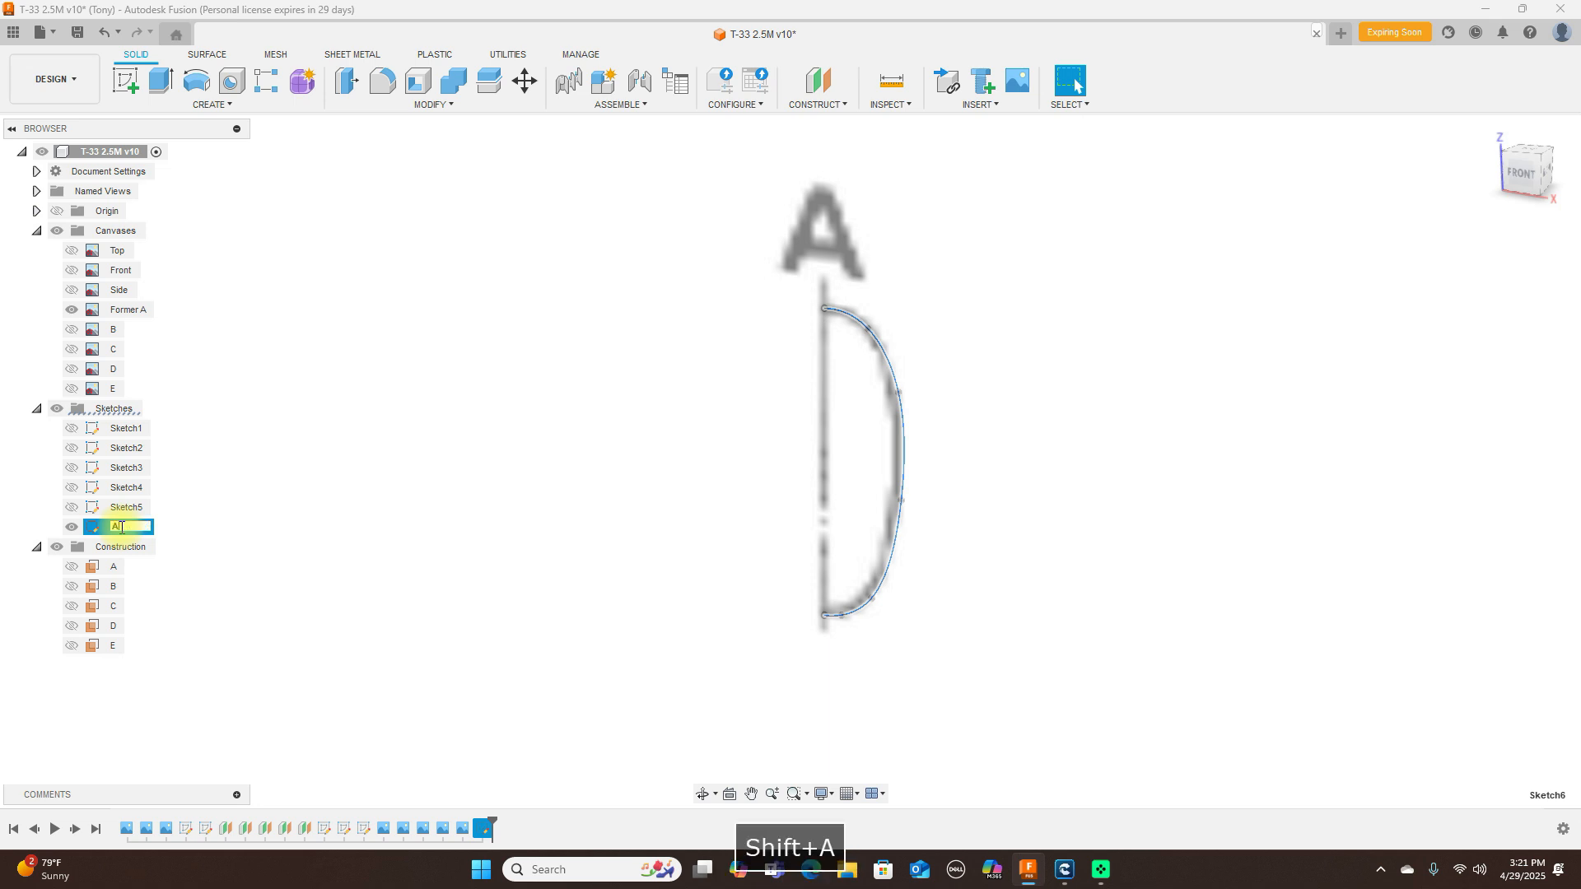
key(Return)
click(496, 489)
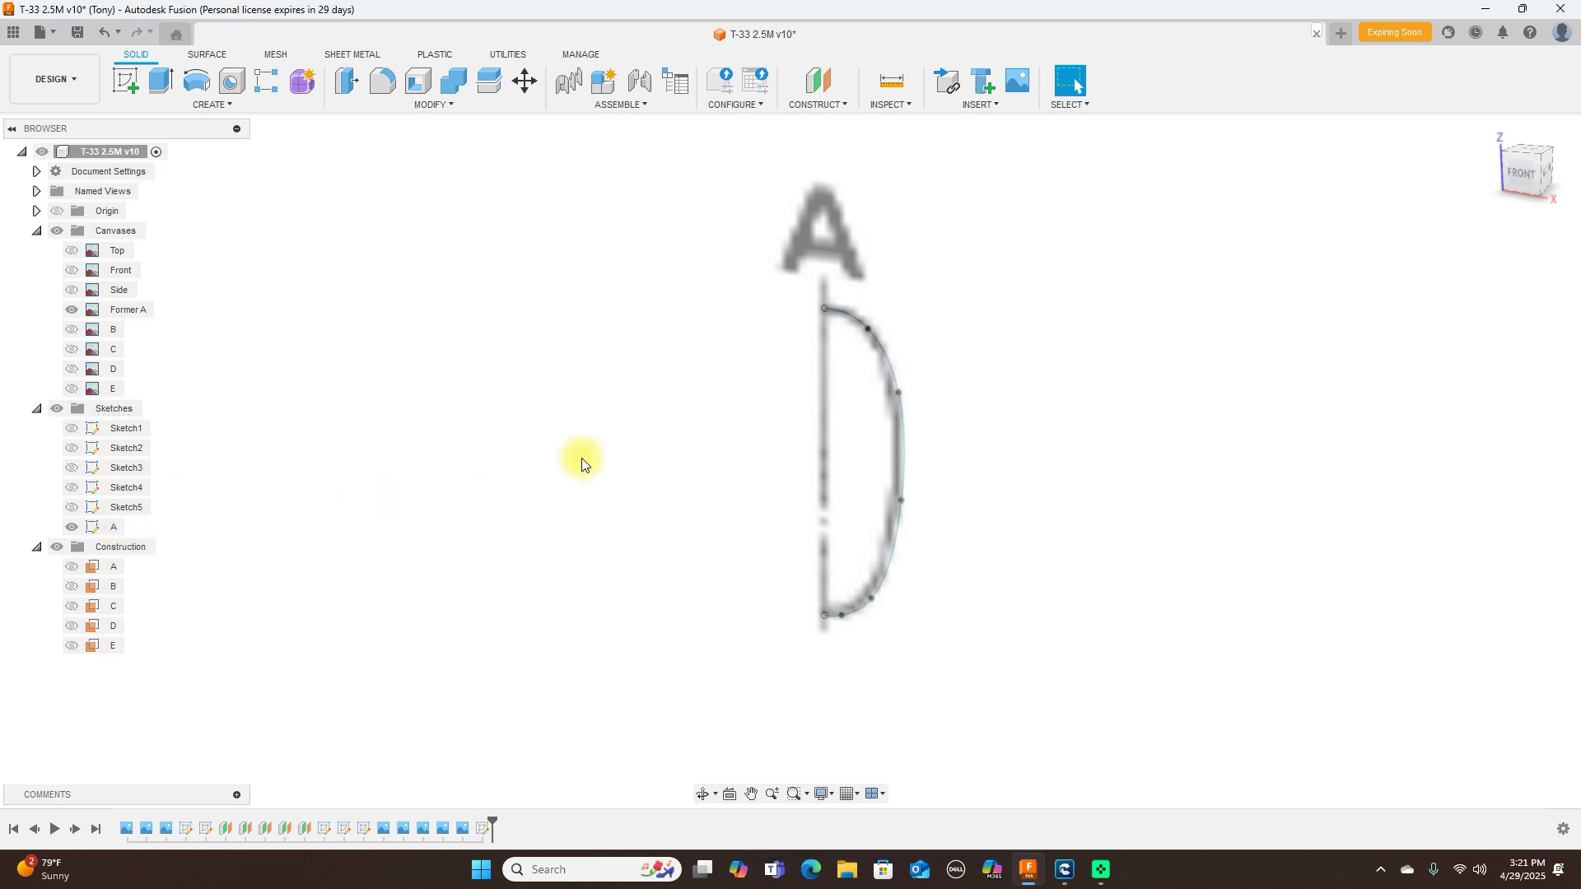
Step: Hide sketch A and the Former A canvas, then show canvas B with construction plane B in the front view
click(73, 527)
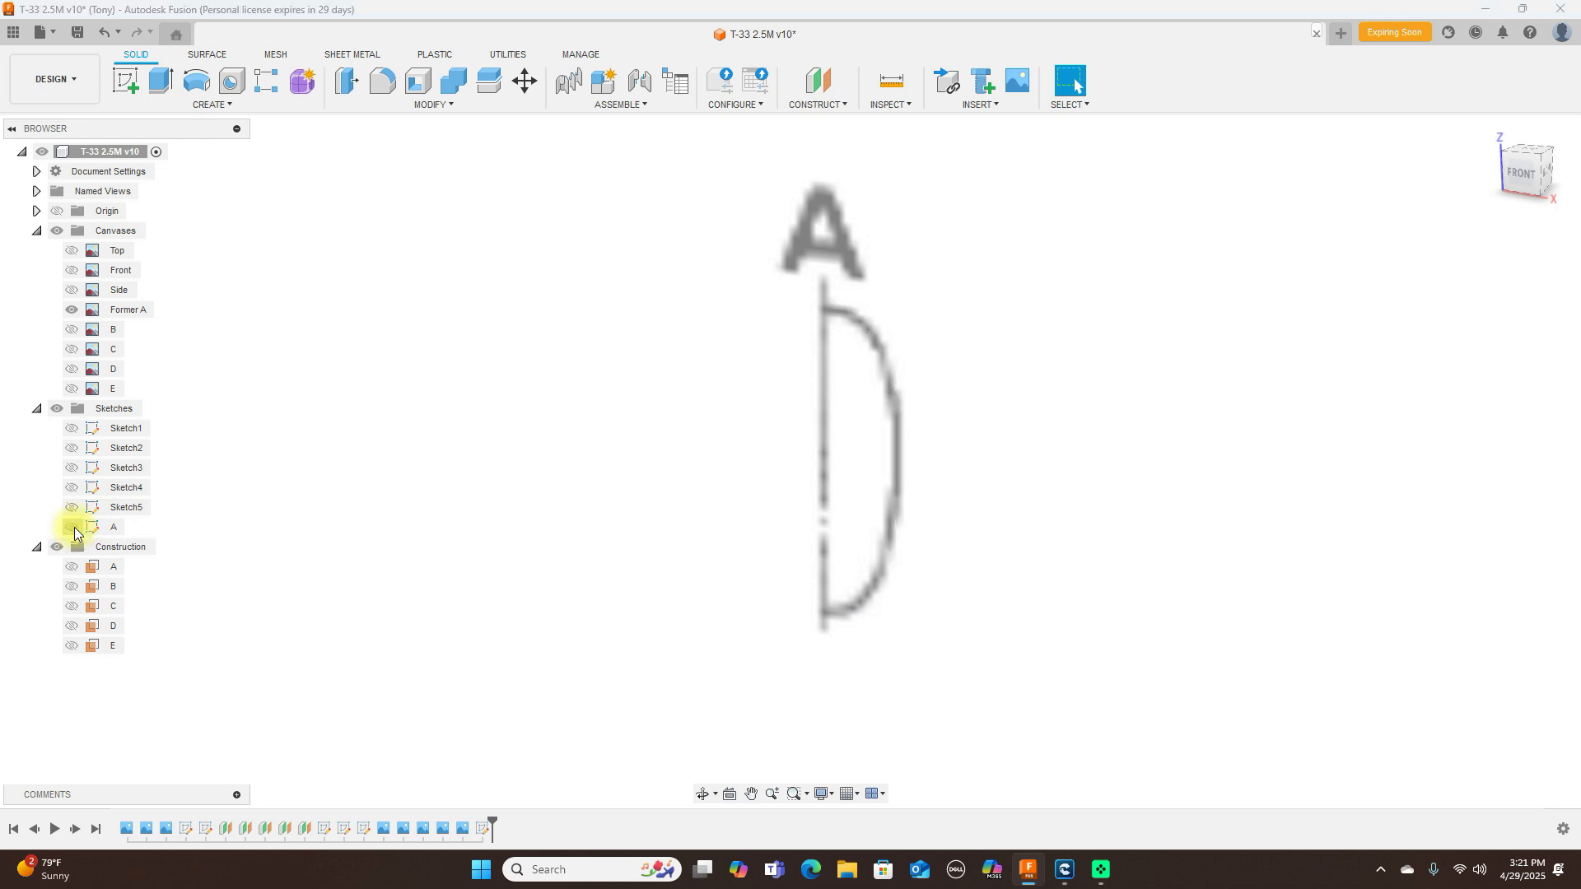
click(73, 310)
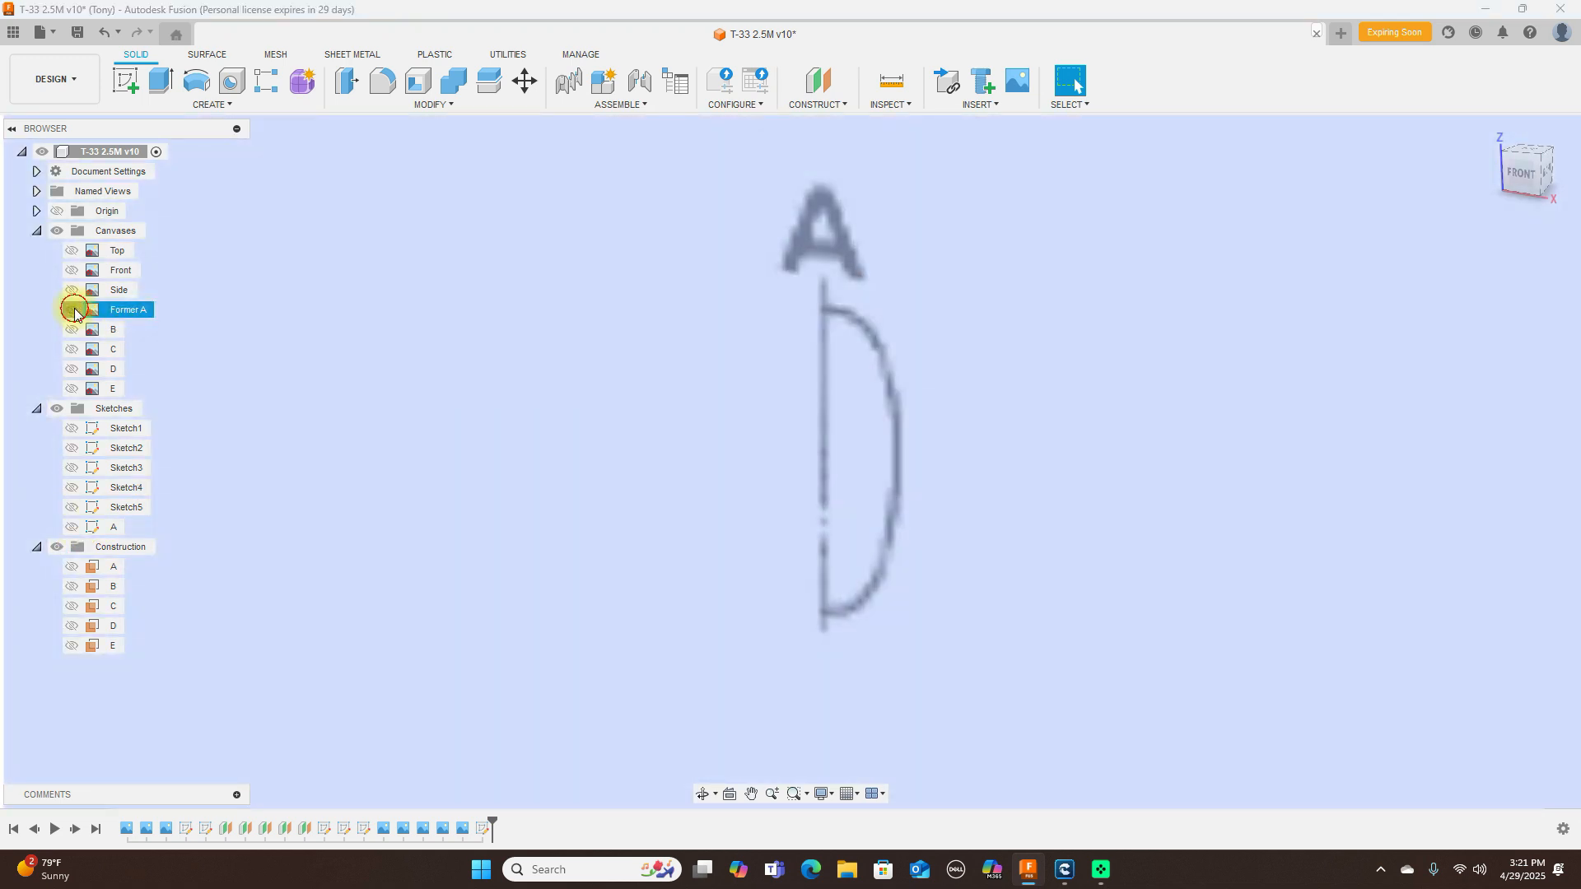
click(72, 309)
click(72, 330)
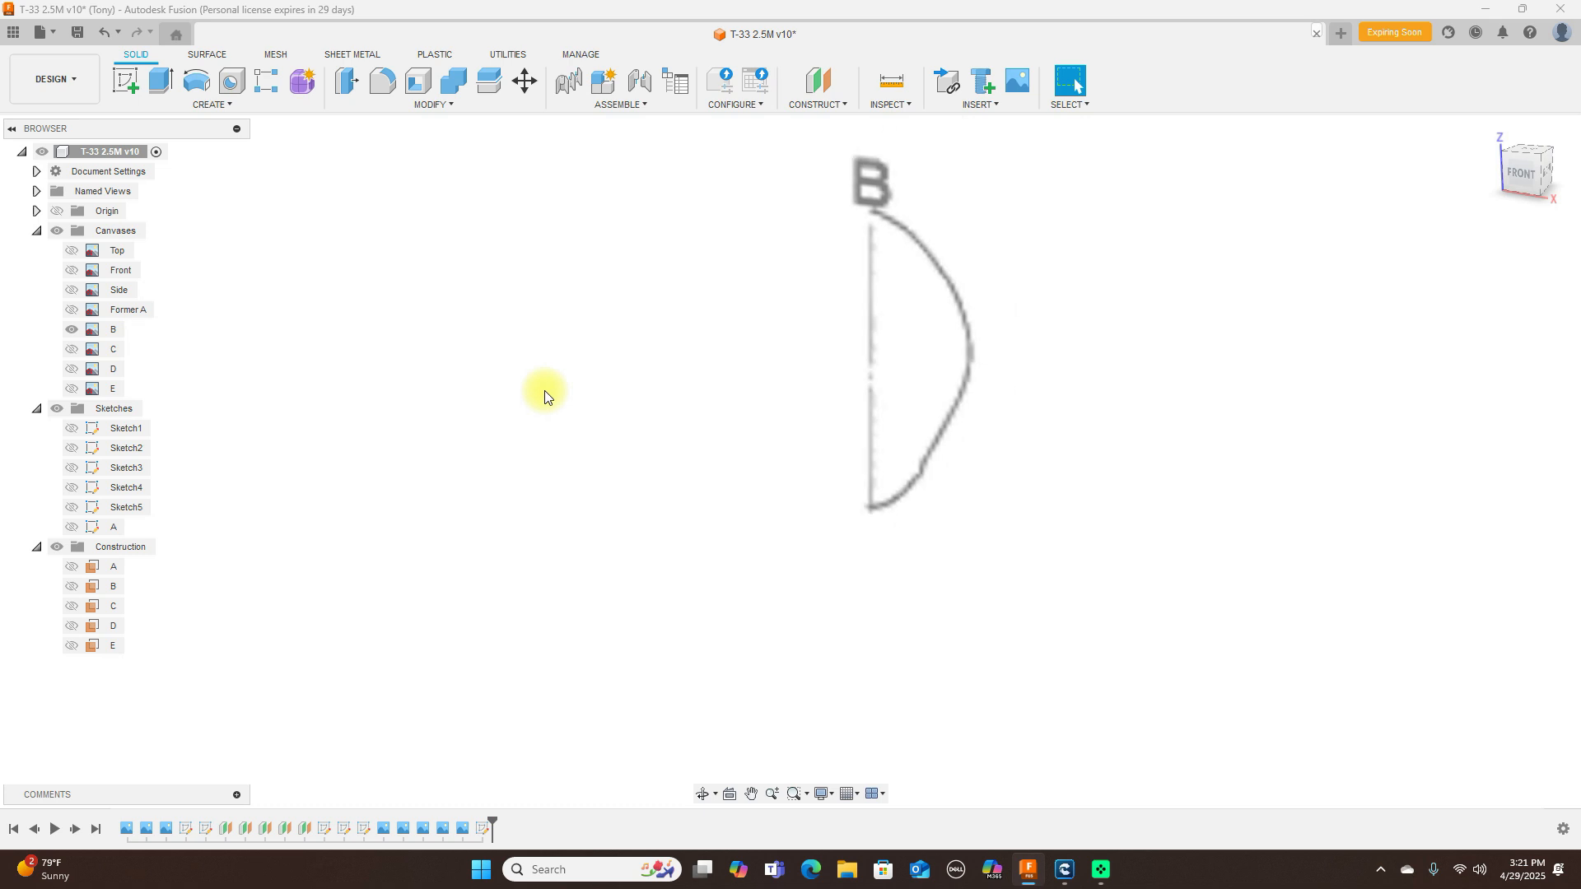
click(73, 587)
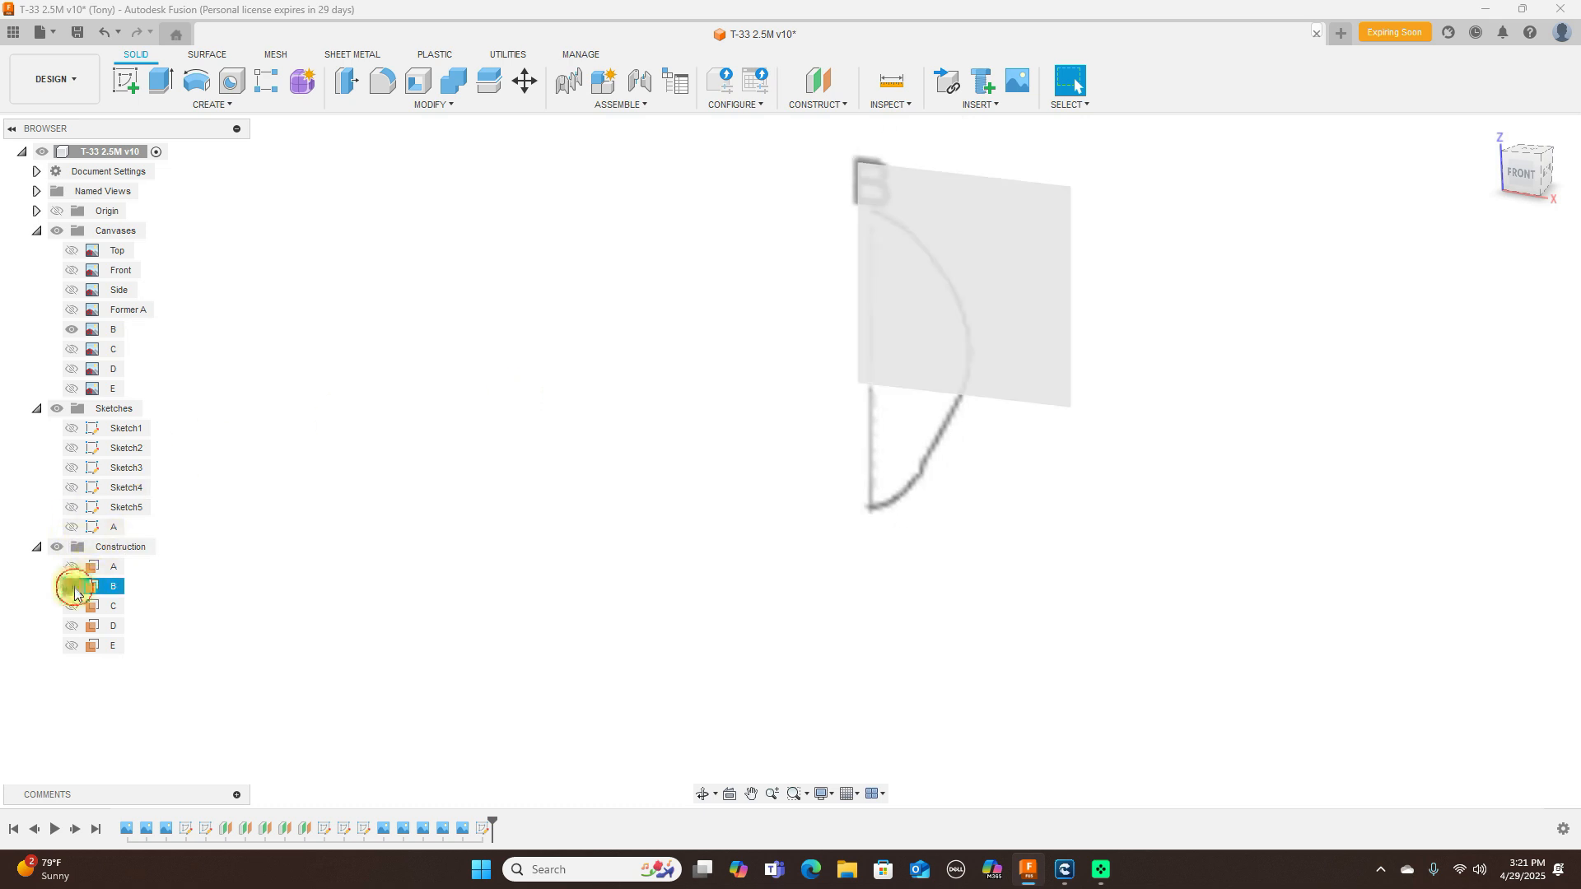
click(1525, 175)
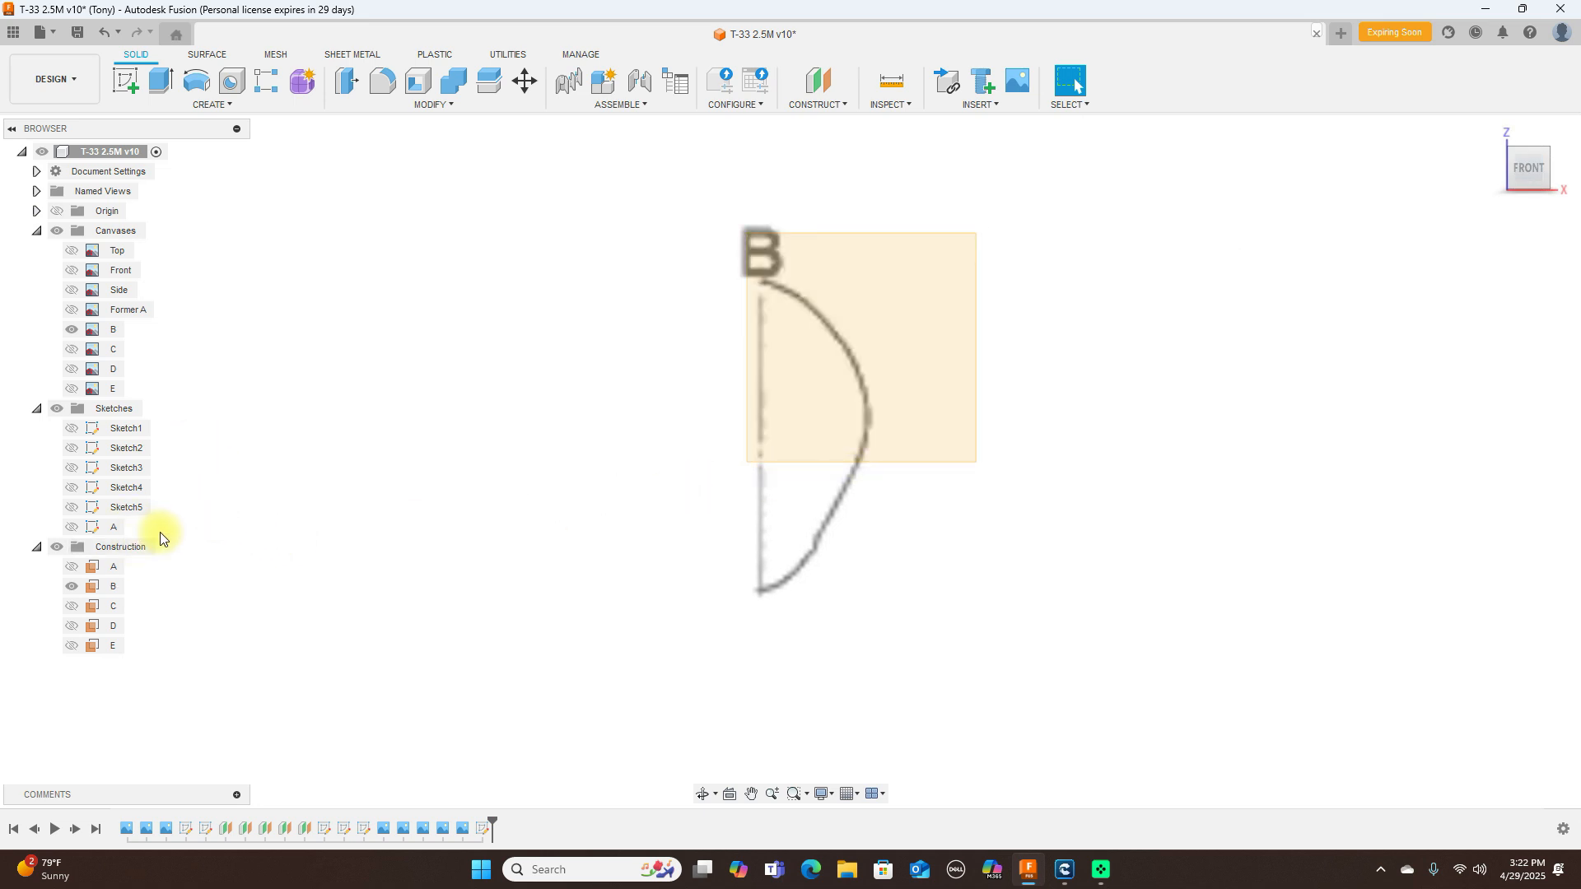
click(867, 400)
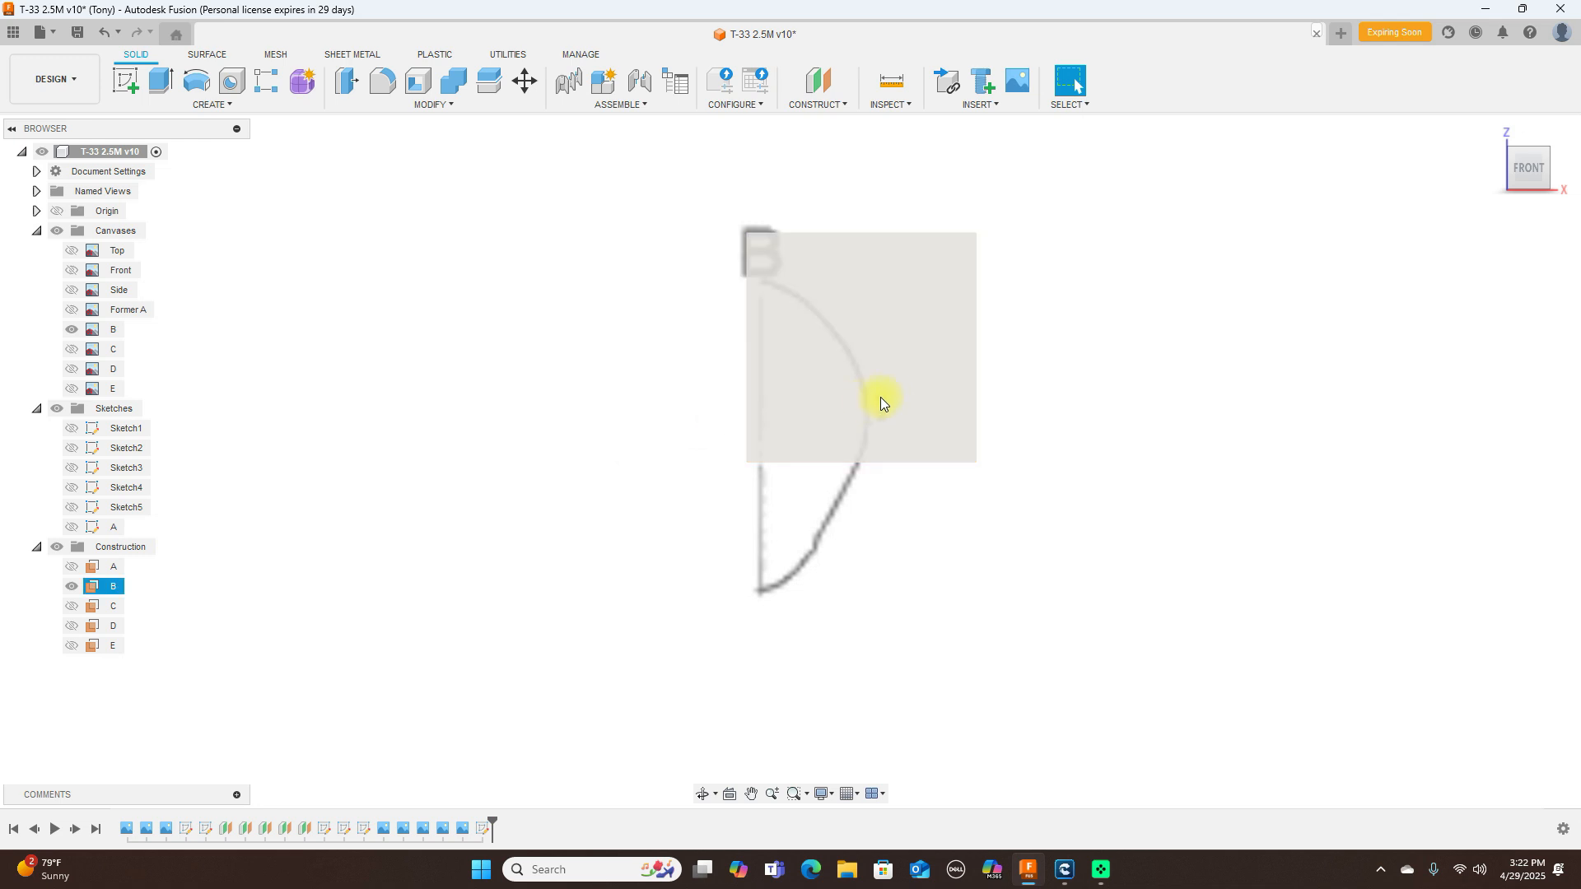
click(358, 590)
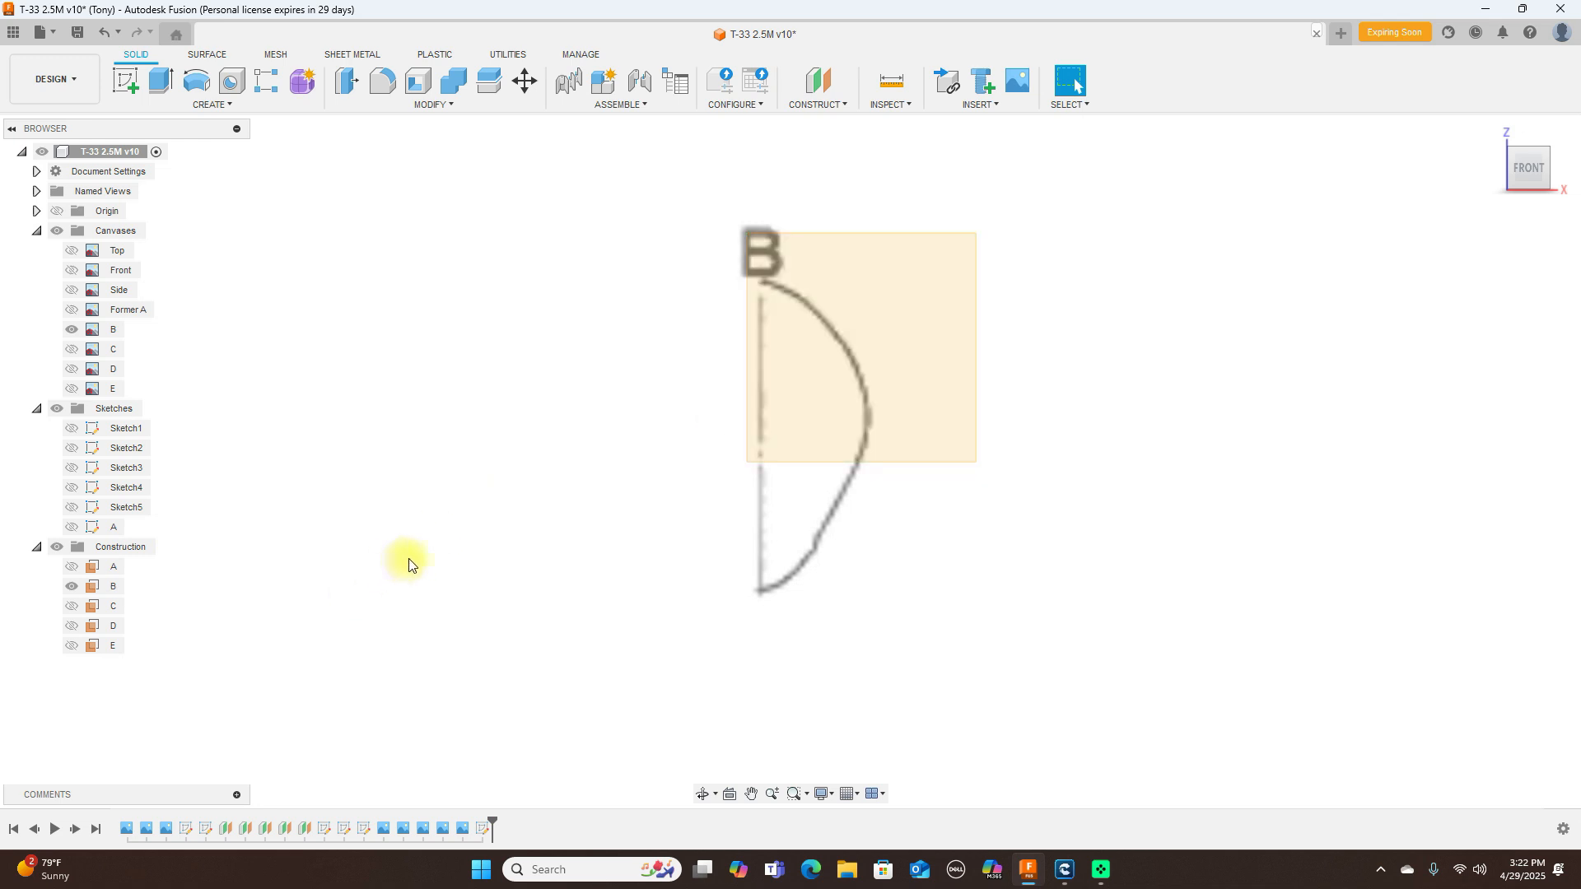
click(952, 338)
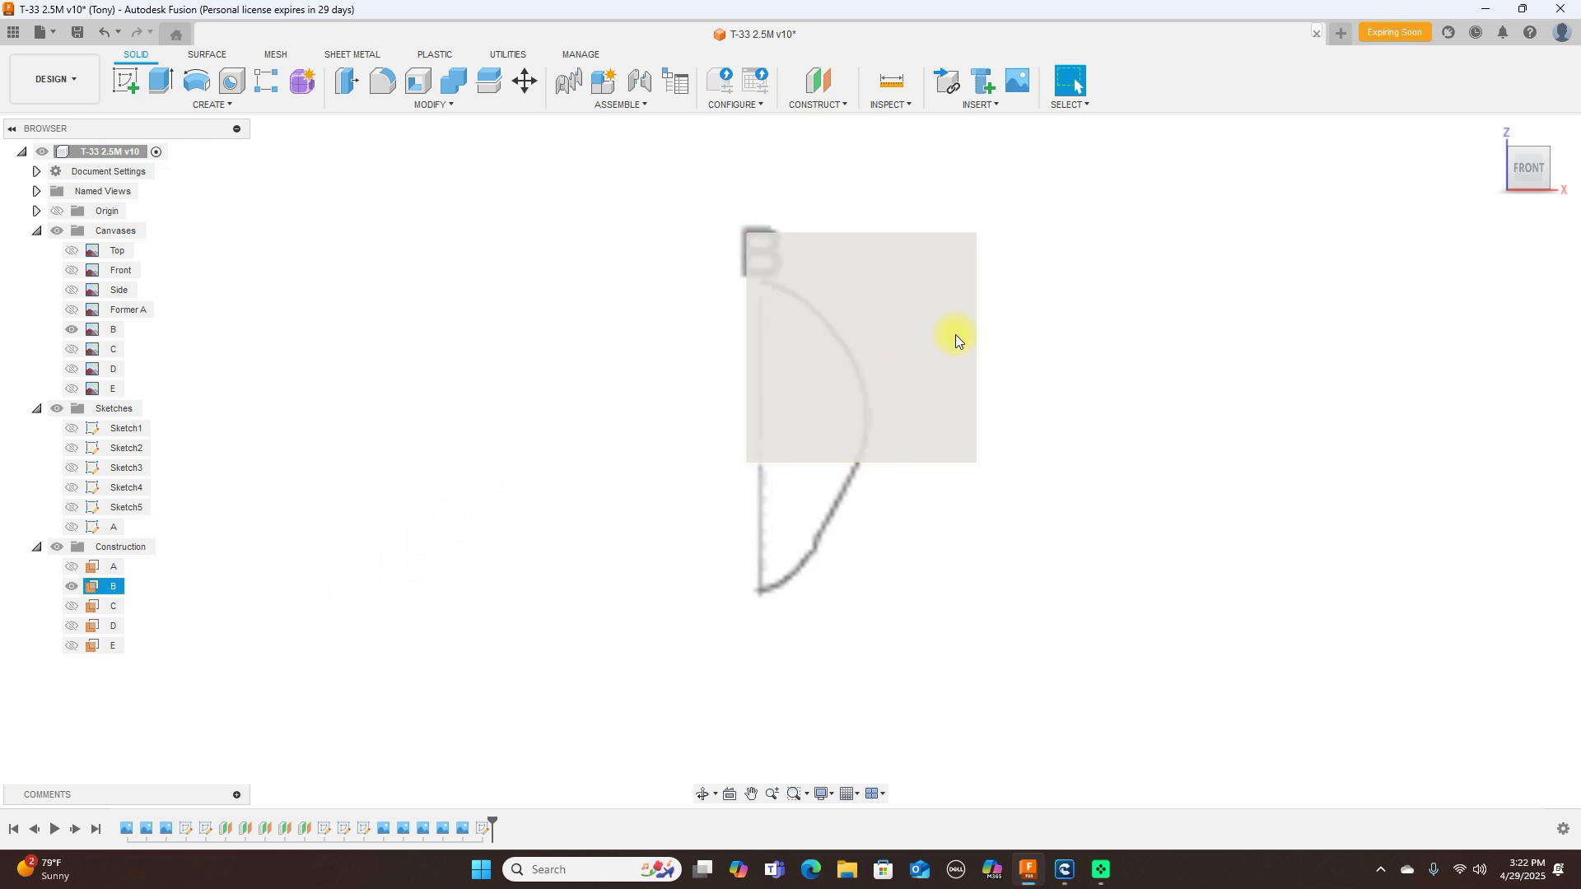
click(1207, 219)
mouse_move(1548, 171)
mouse_down()
mouse_move(1474, 177)
mouse_move(1224, 307)
mouse_up()
click(1519, 170)
click(817, 316)
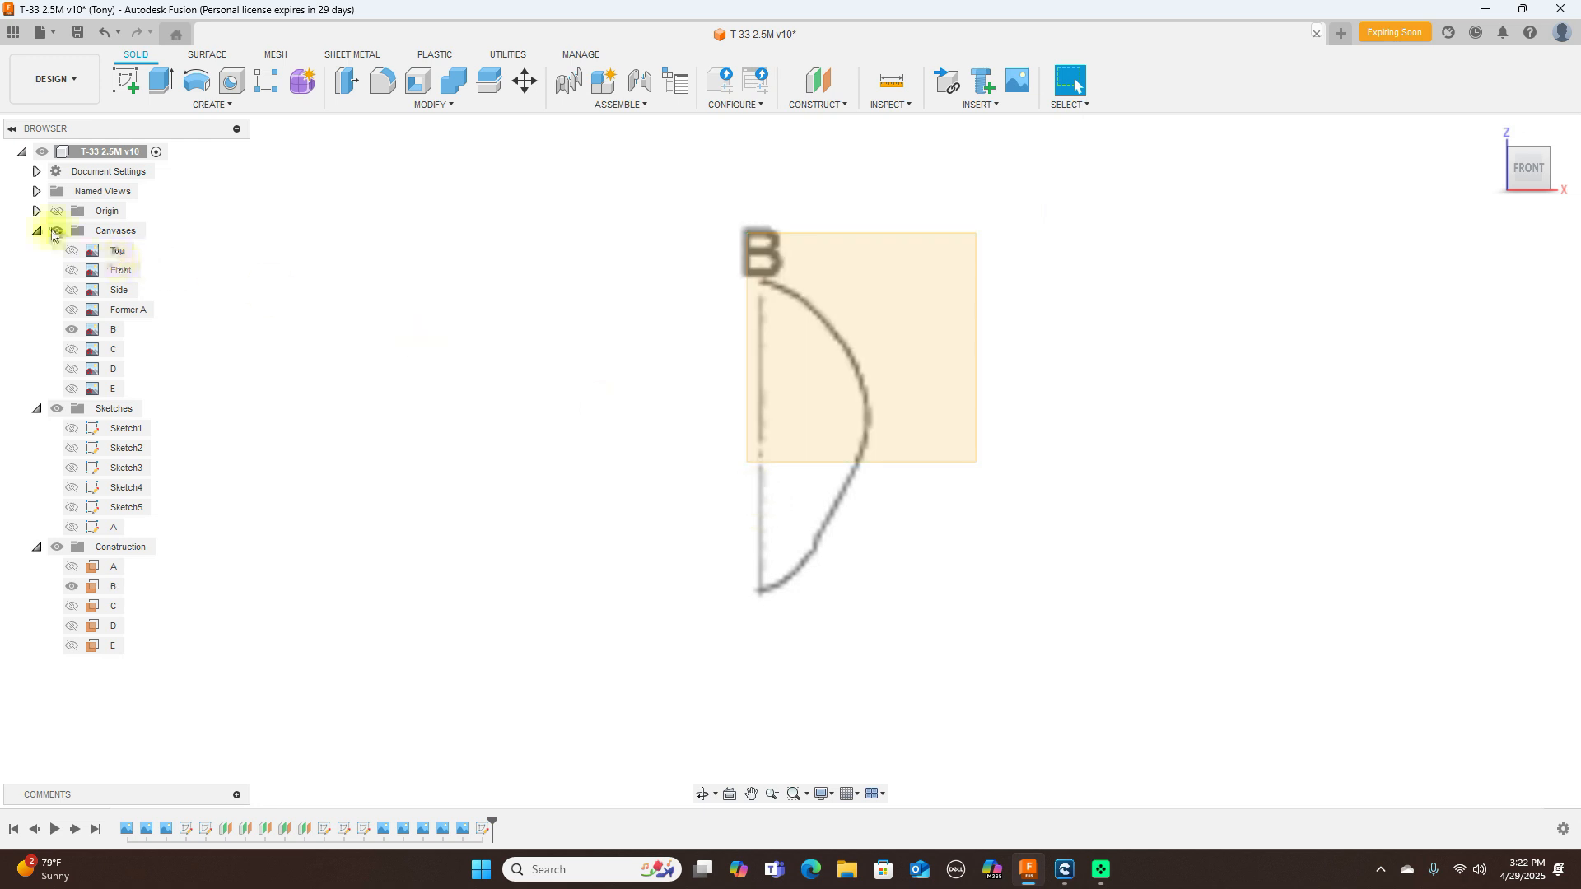
Step: Start a new sketch on construction plane B
click(48, 210)
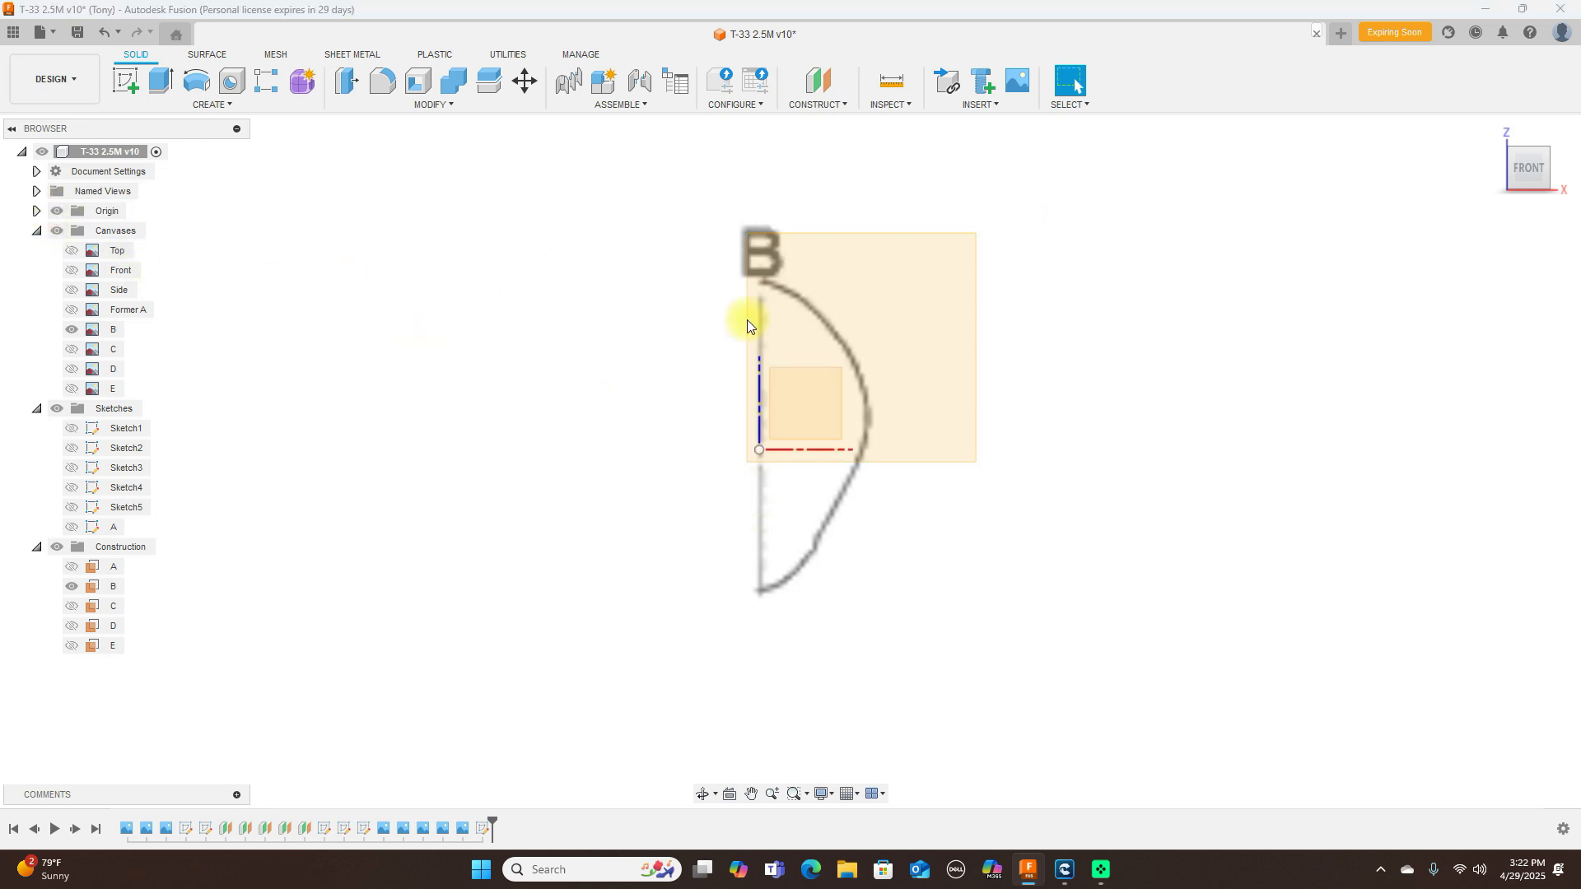
click(56, 211)
click(899, 288)
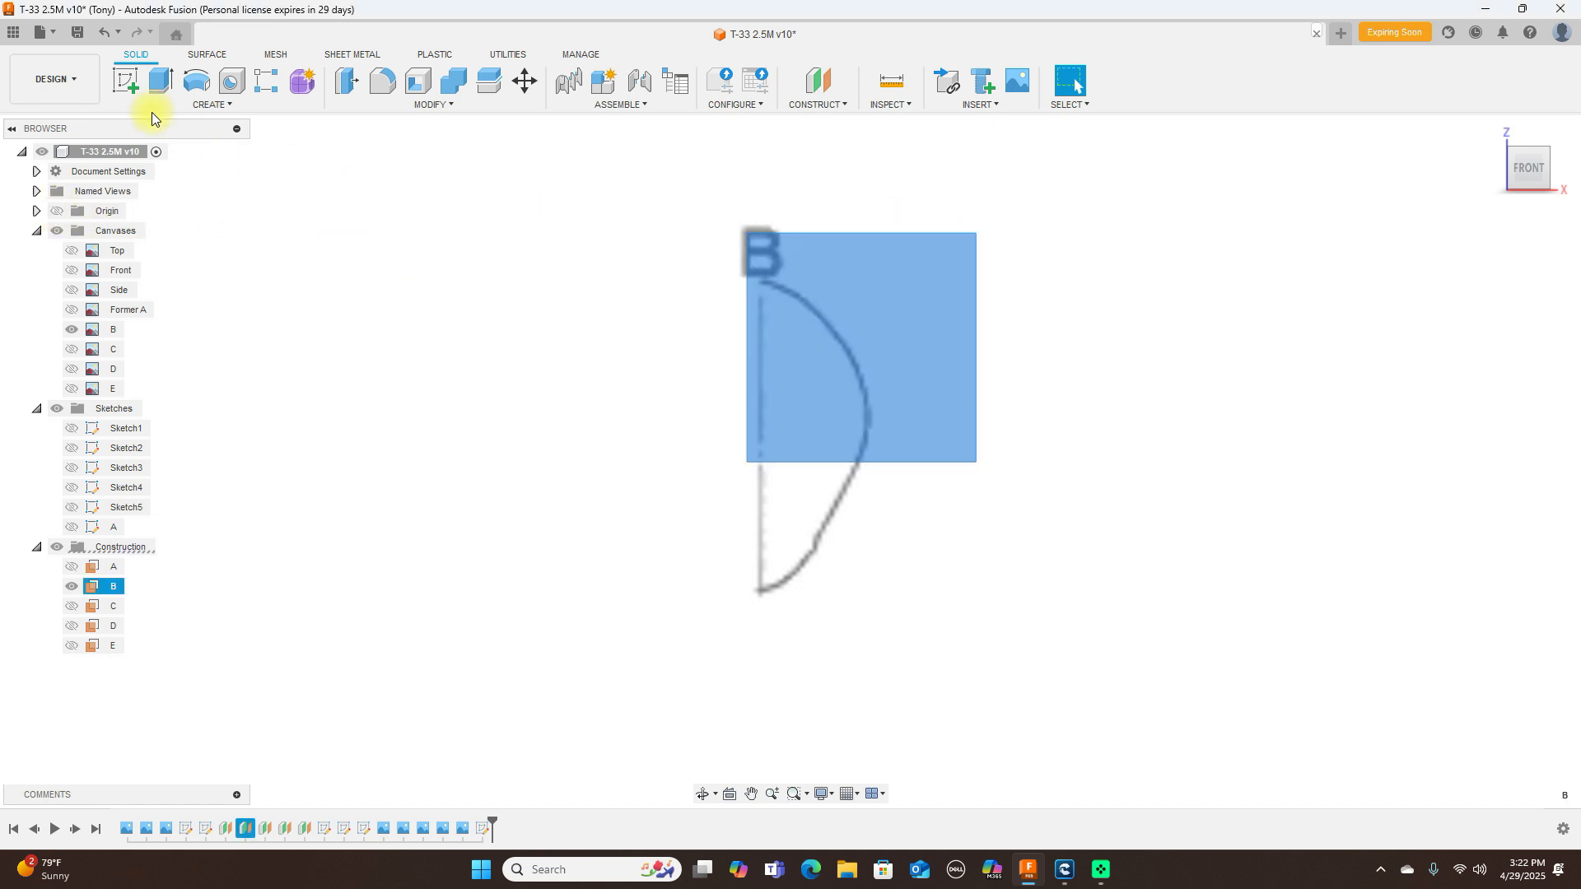
click(125, 81)
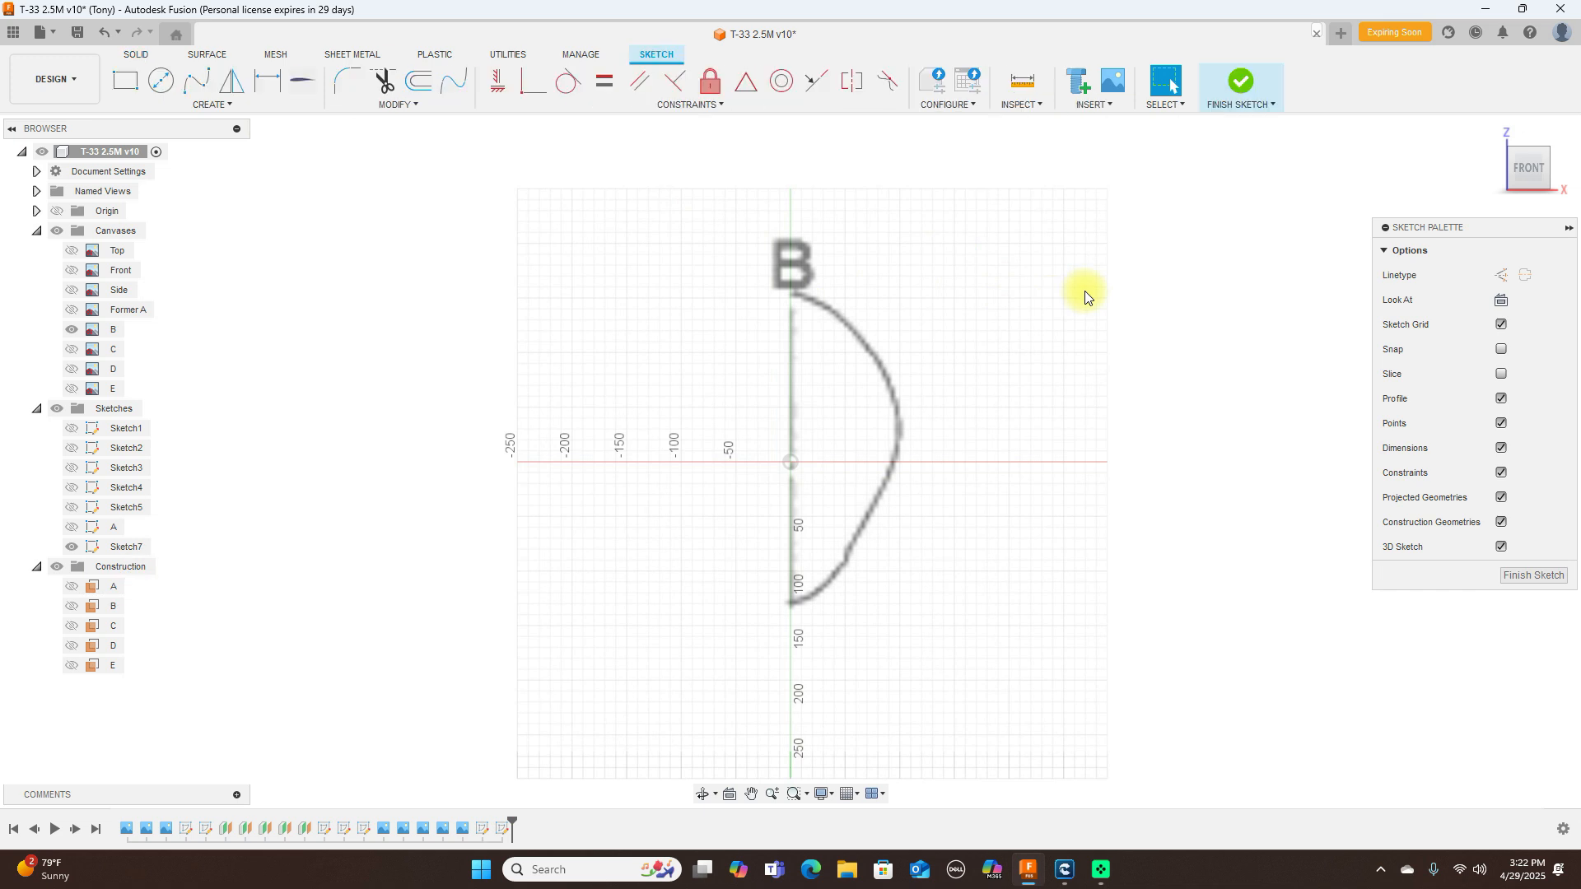
Step: Trace Former B's half outline with a nine-point fit point spline from the top centerline end around to the bottom centerline end
click(197, 82)
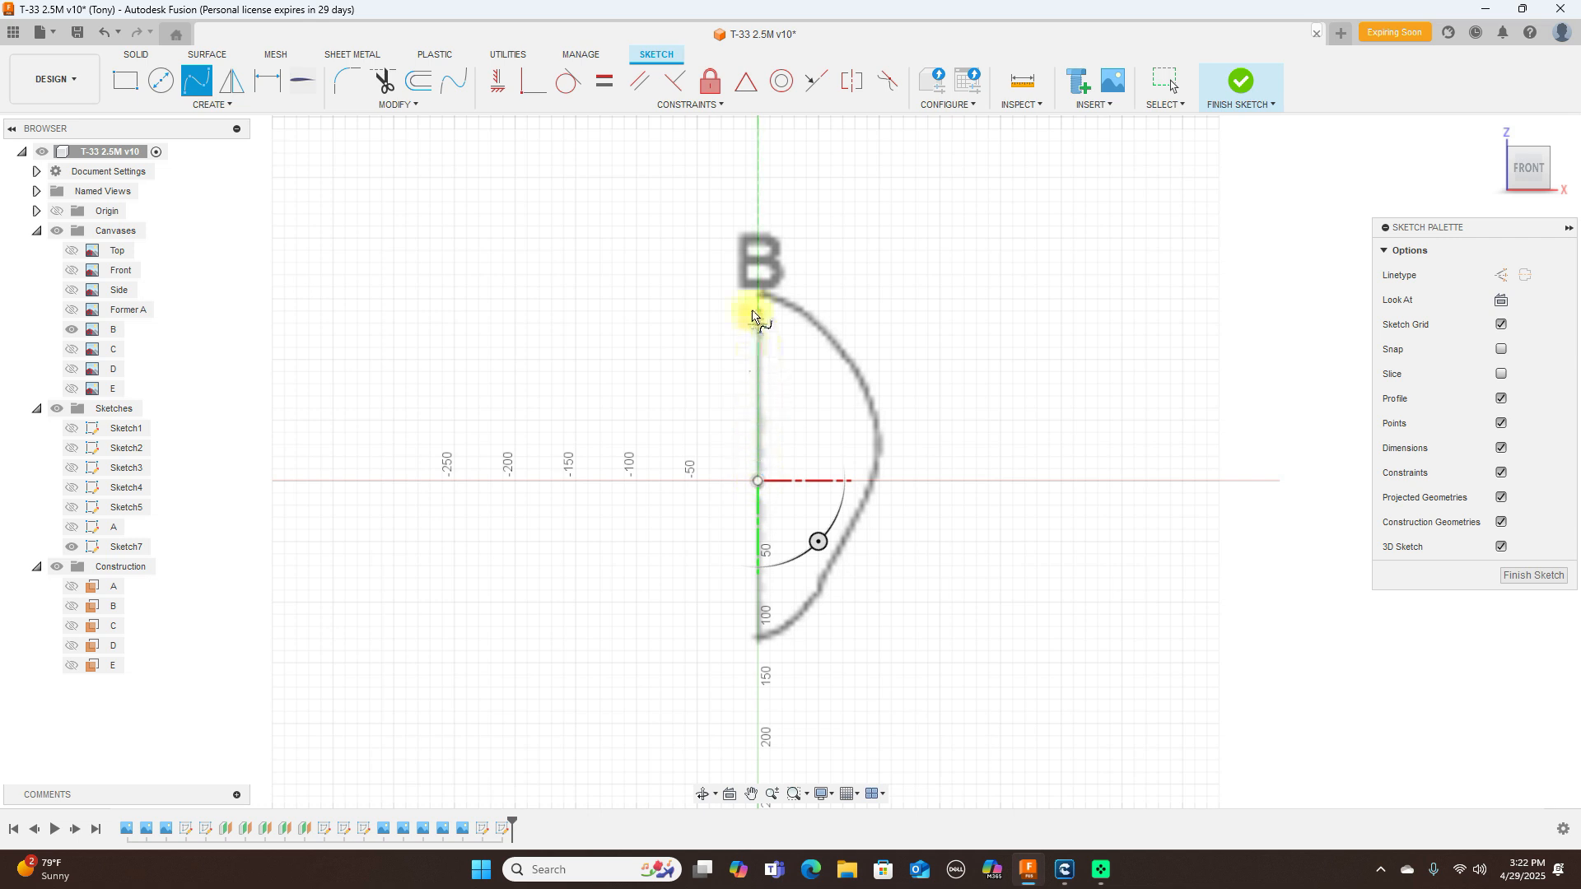
click(756, 291)
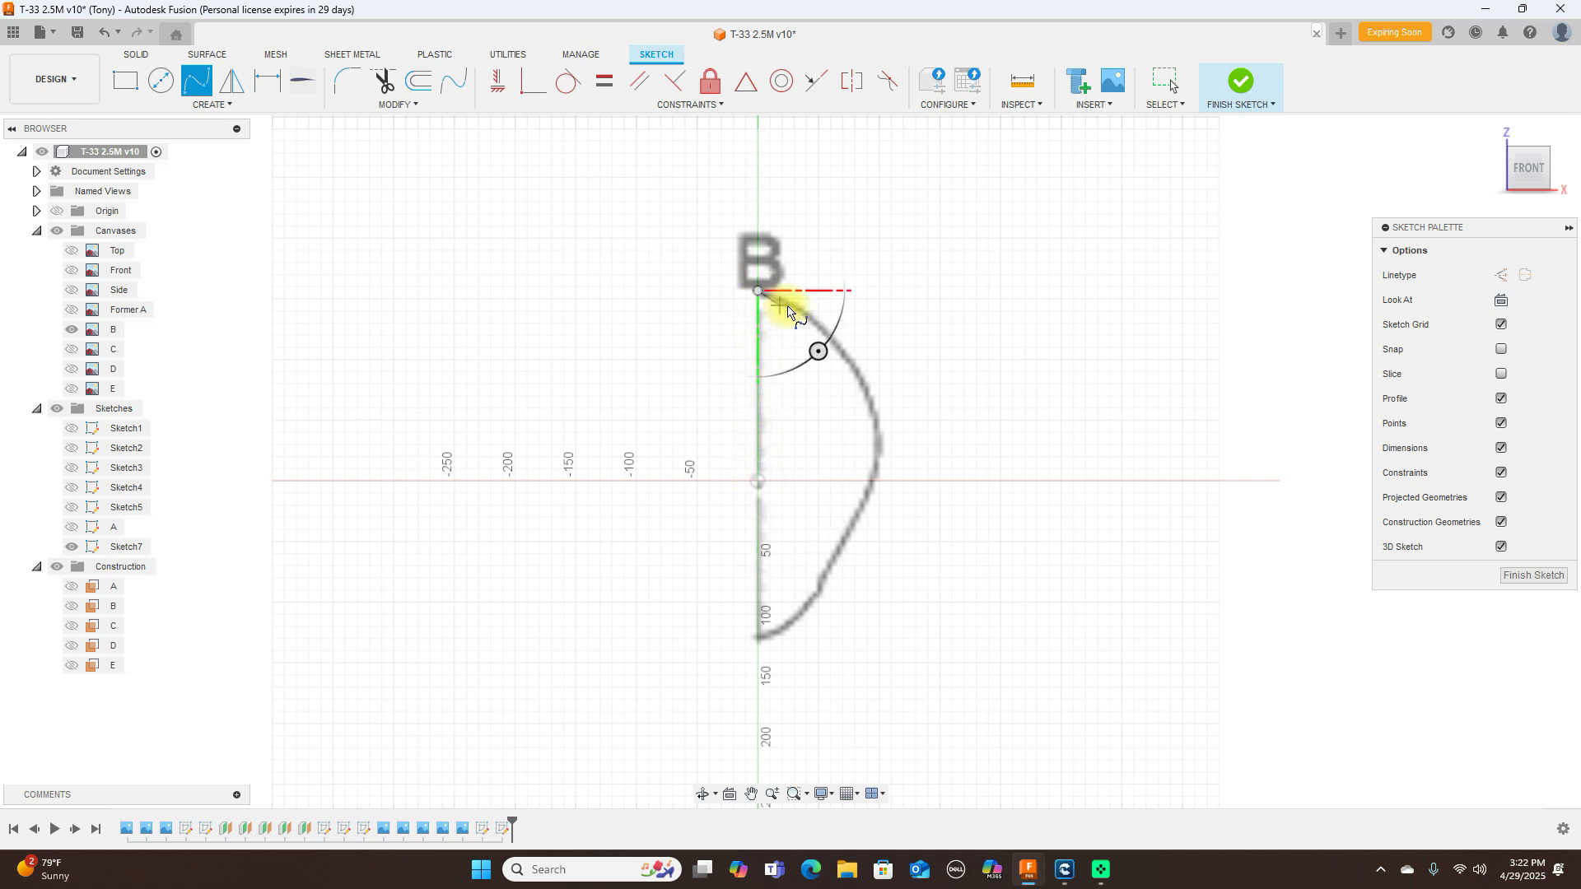
click(796, 307)
click(830, 337)
click(891, 398)
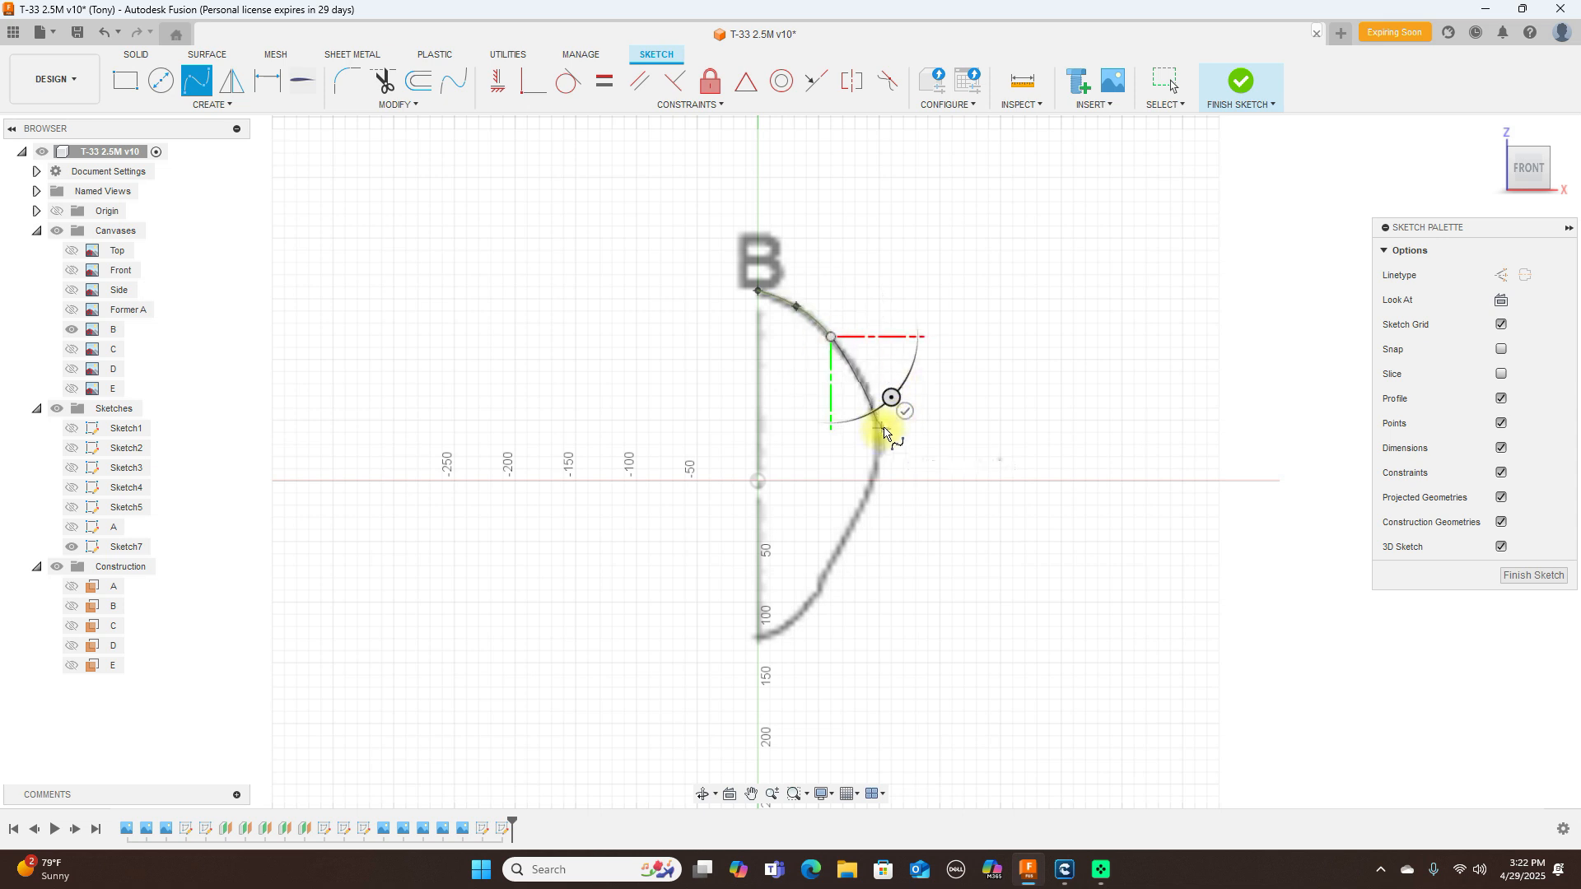
click(883, 428)
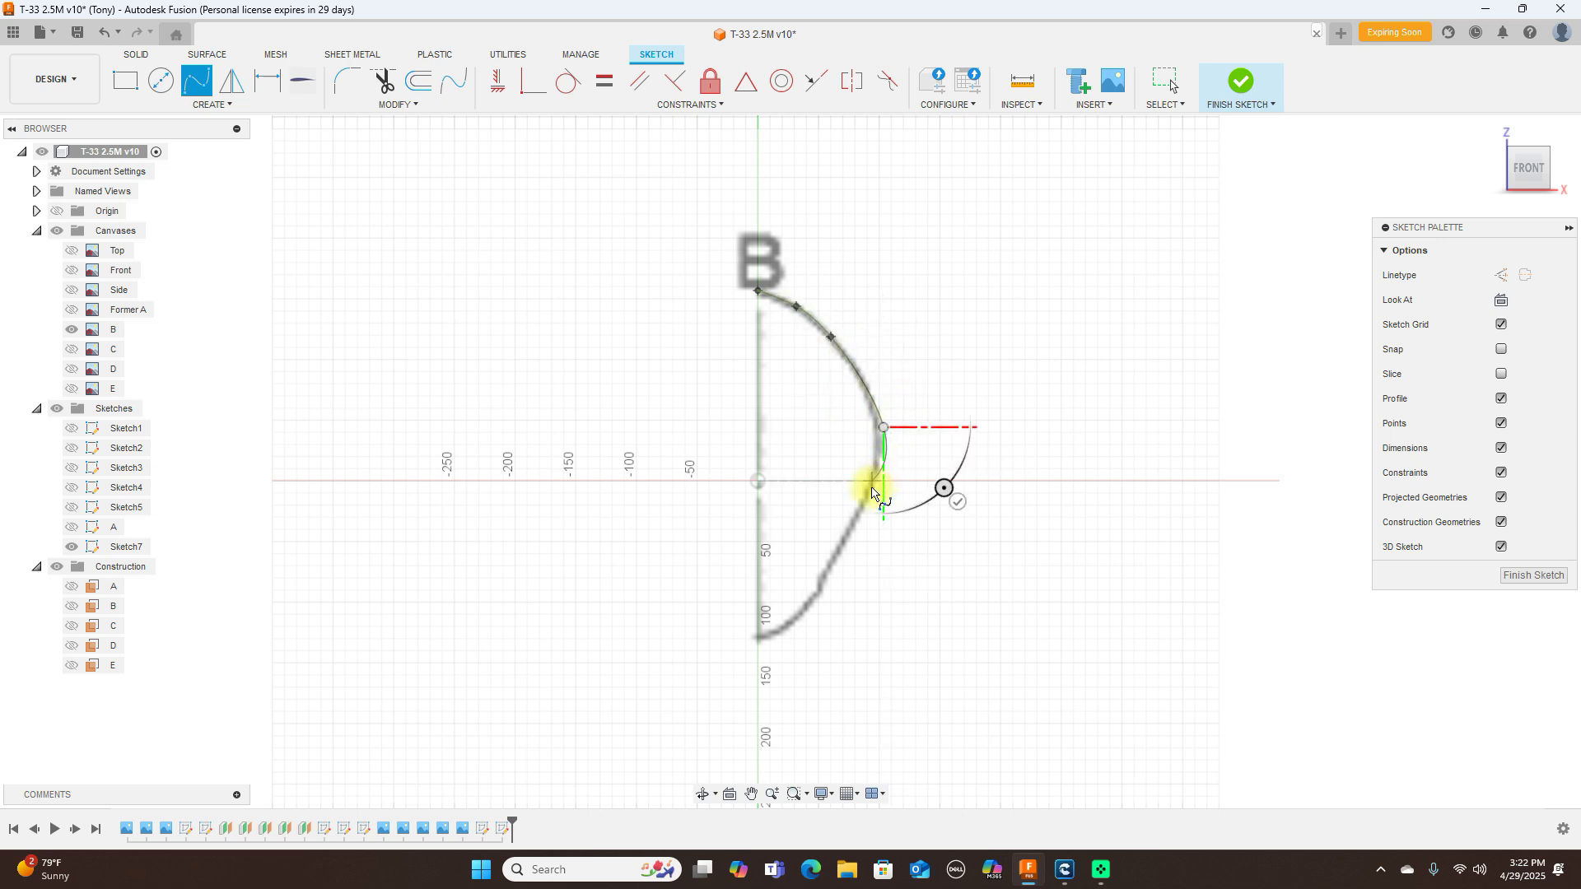
click(872, 491)
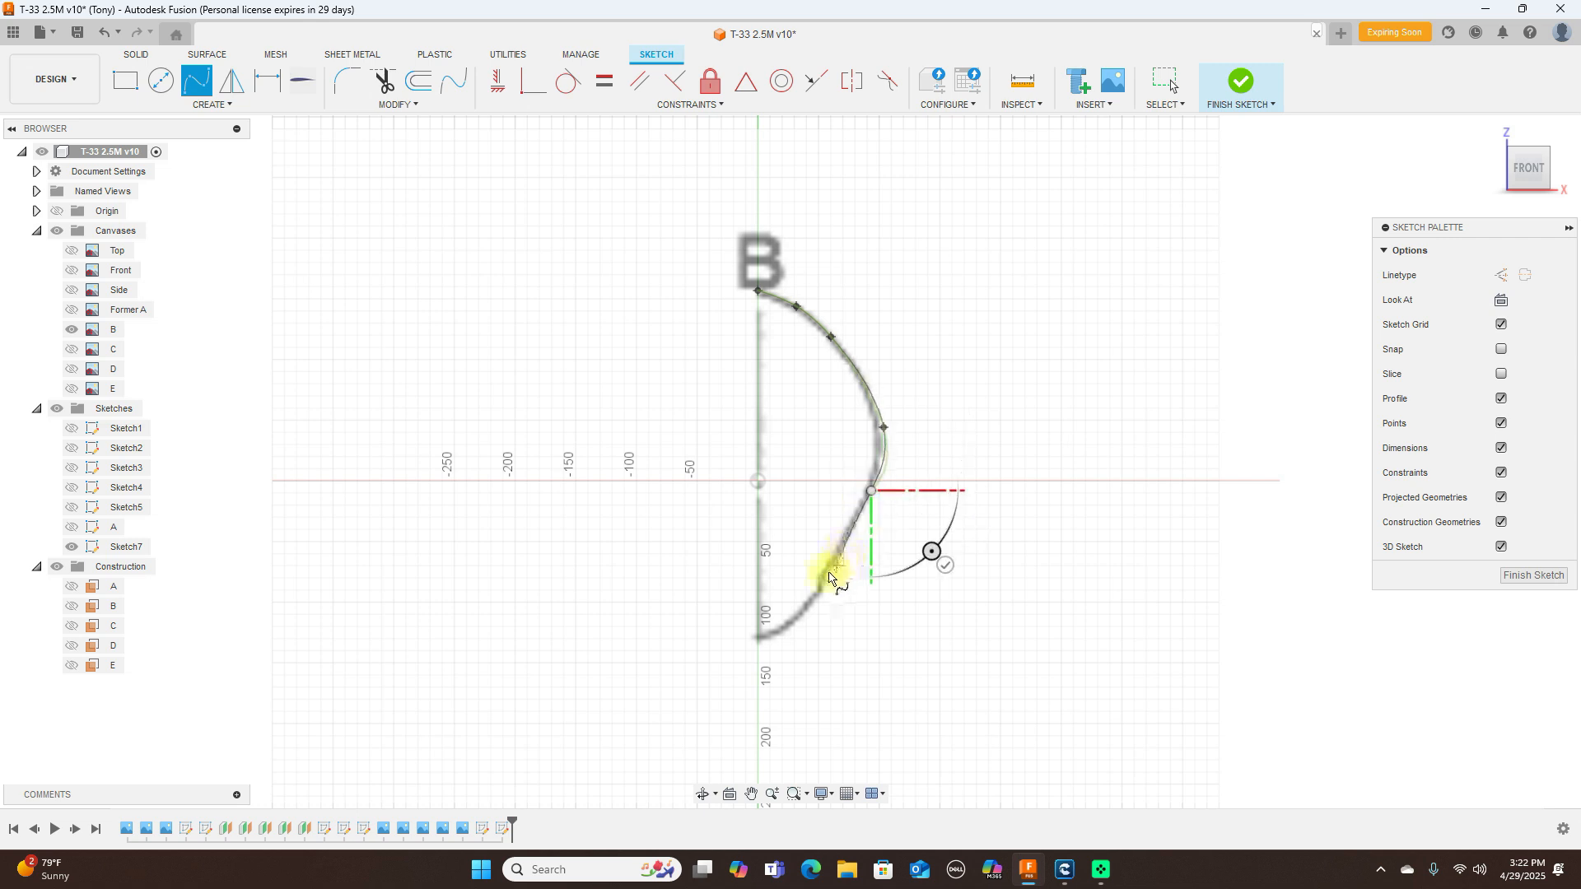
click(828, 571)
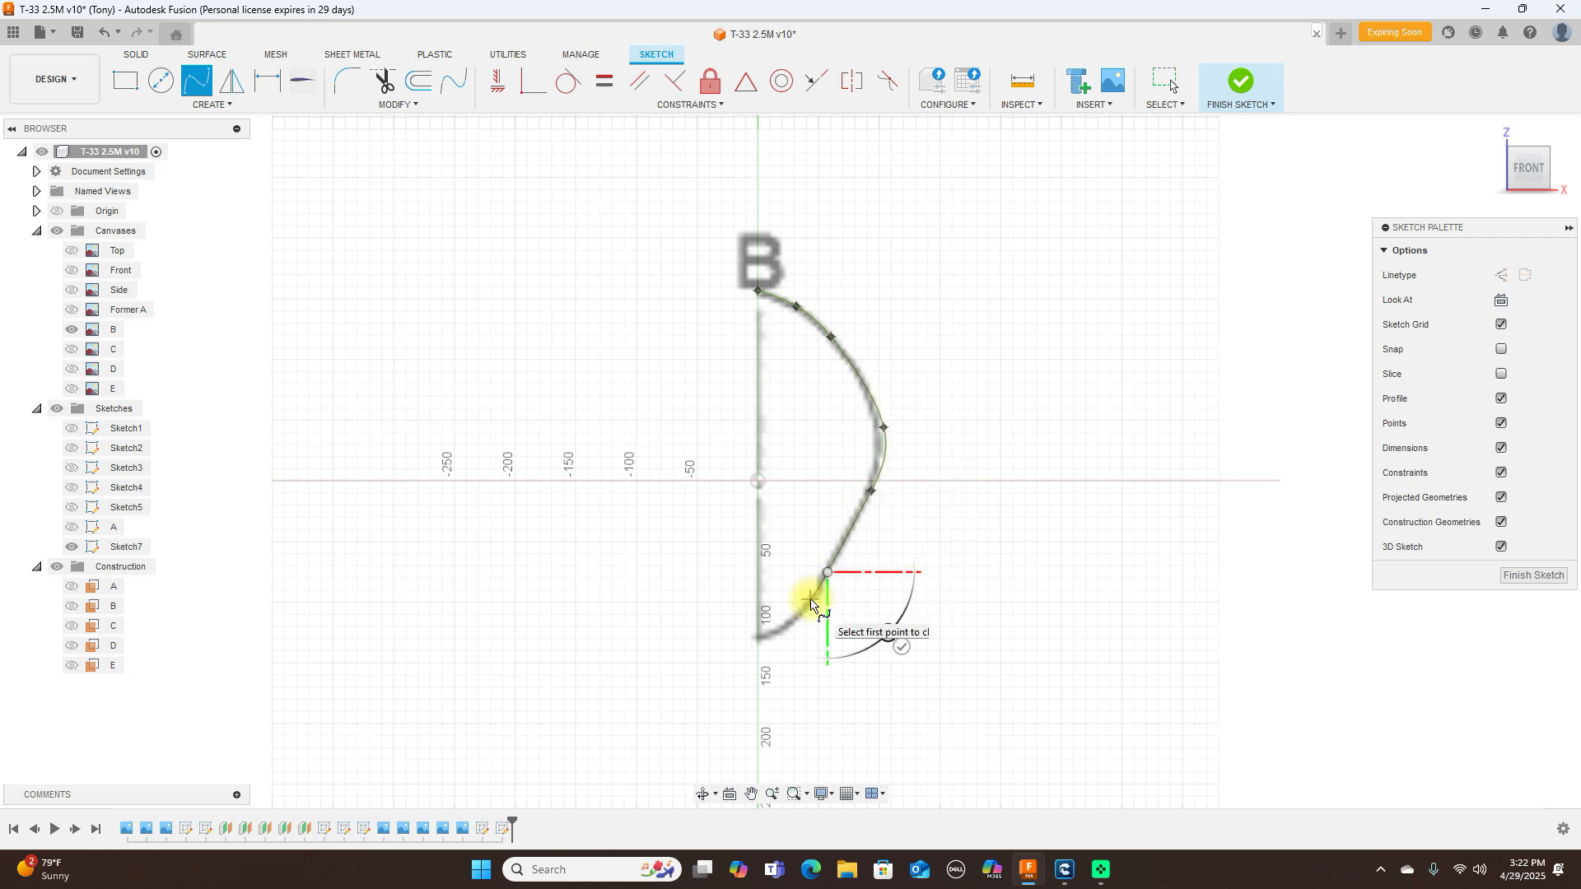
click(810, 599)
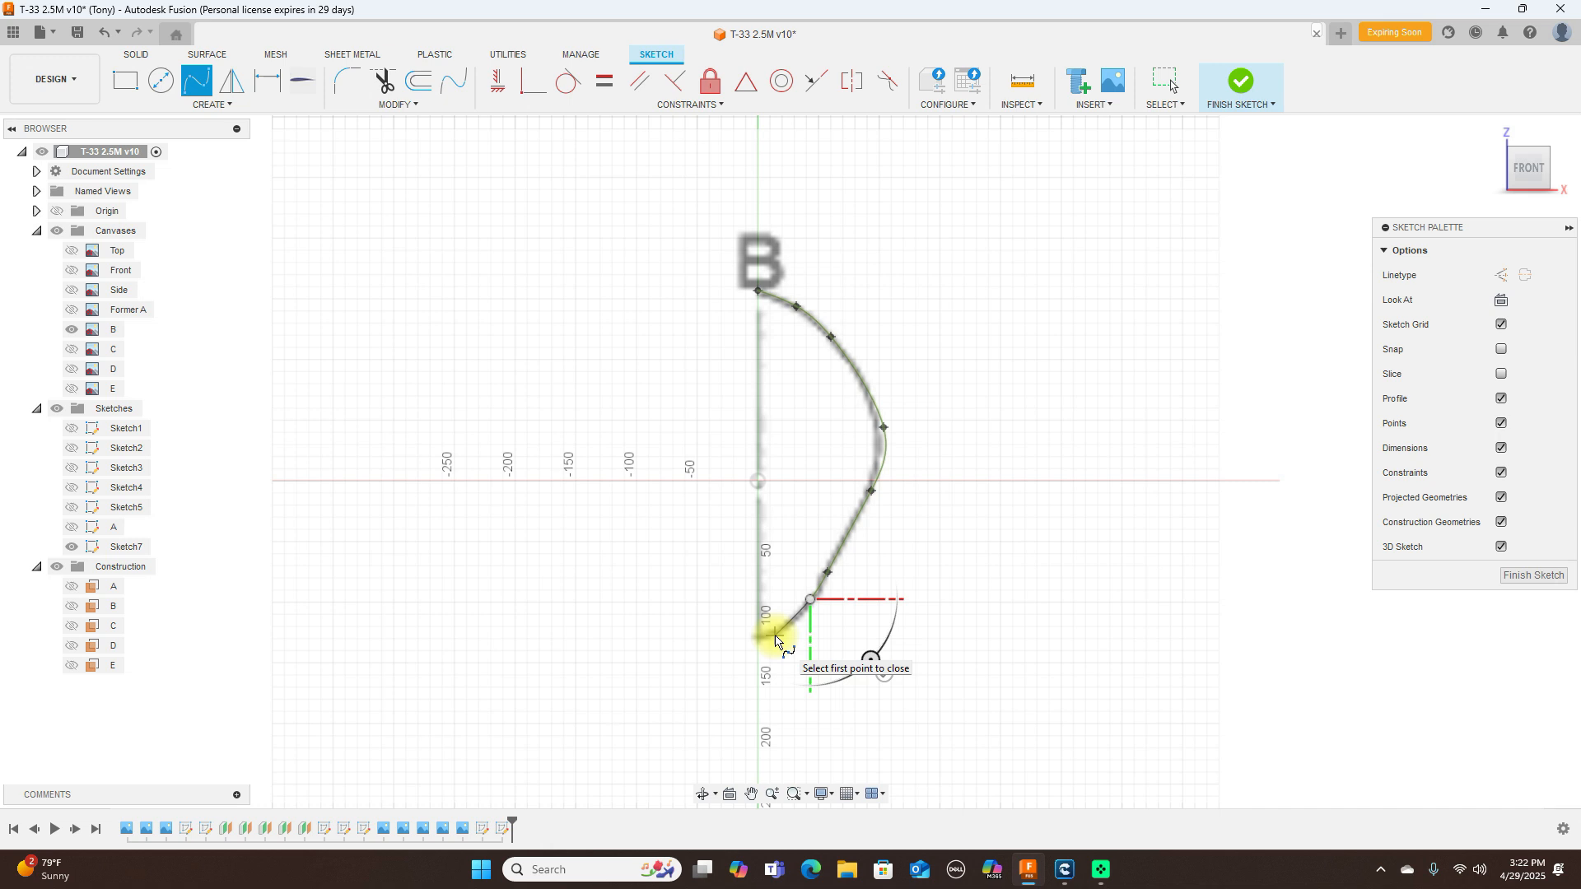
click(774, 639)
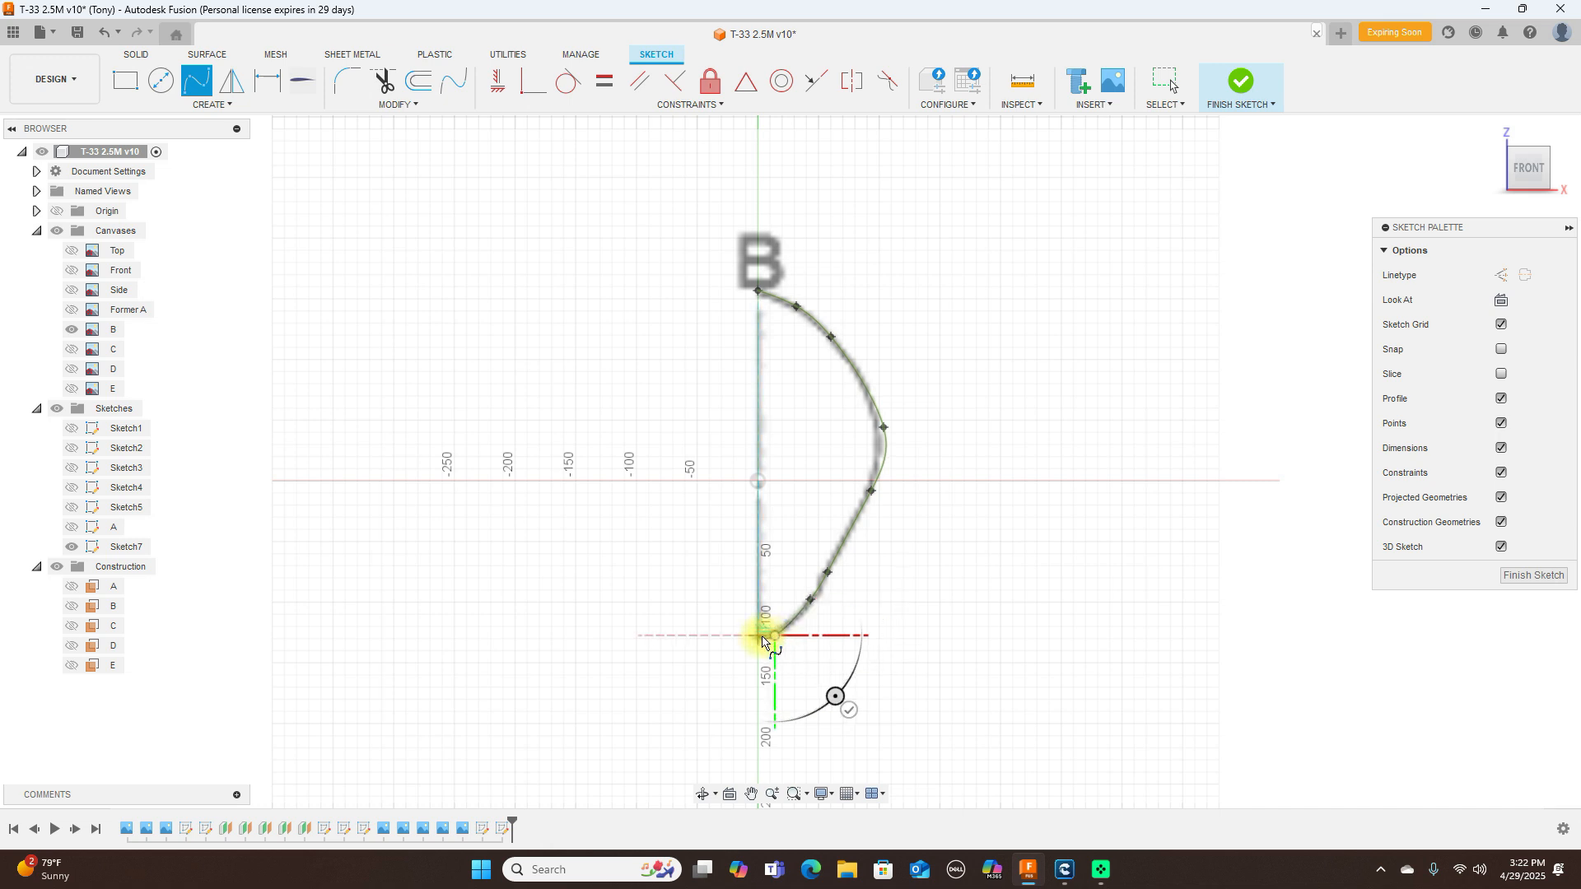
scroll(763, 642, up, 5)
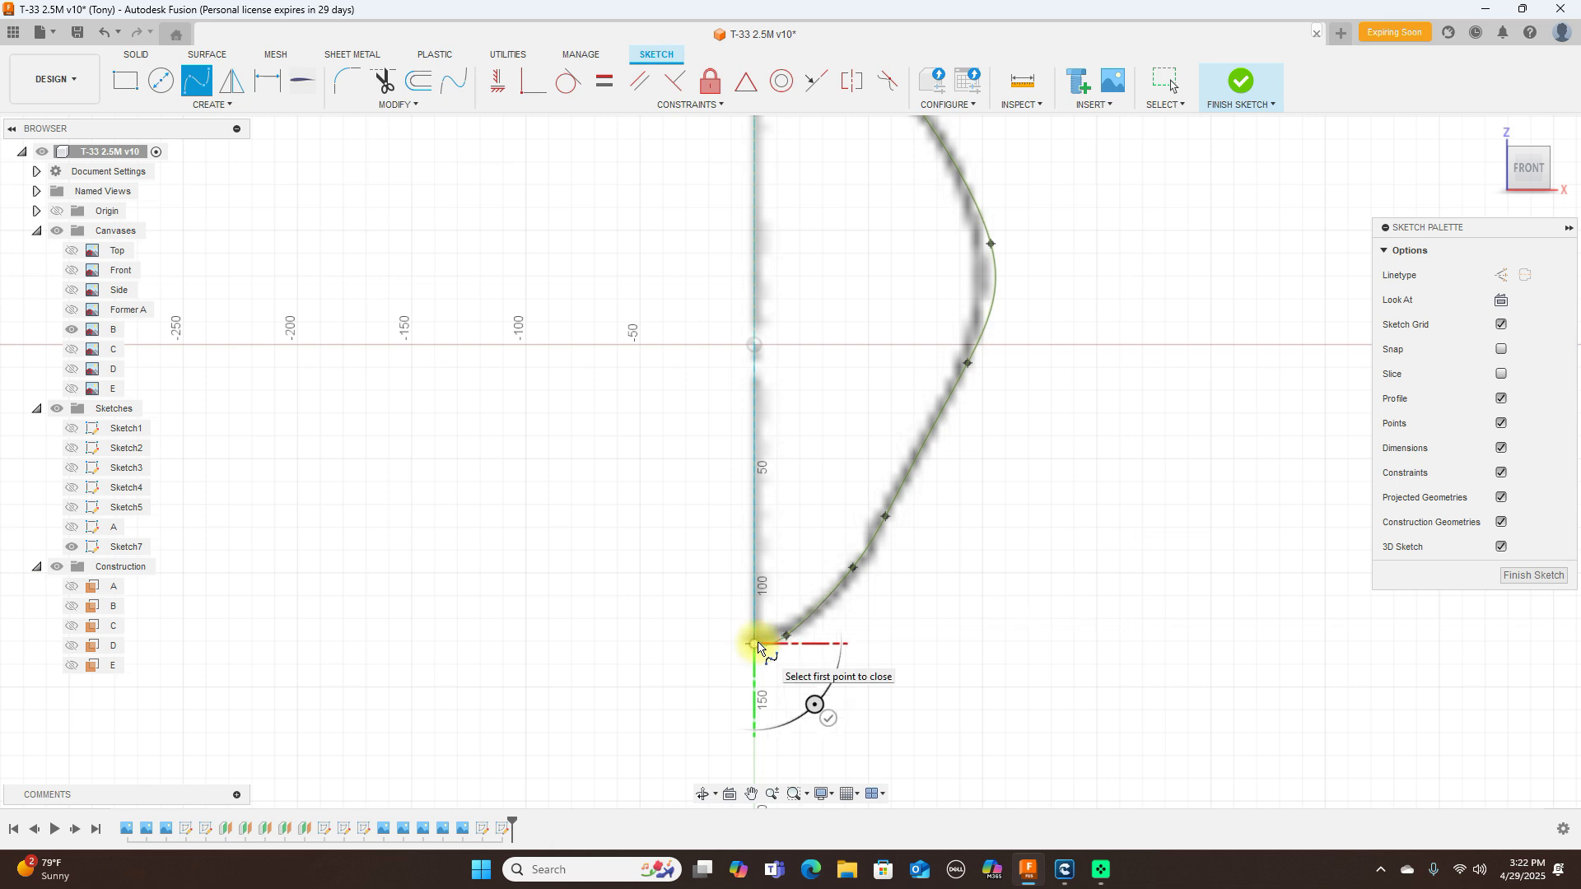
right_click(758, 648)
click(819, 642)
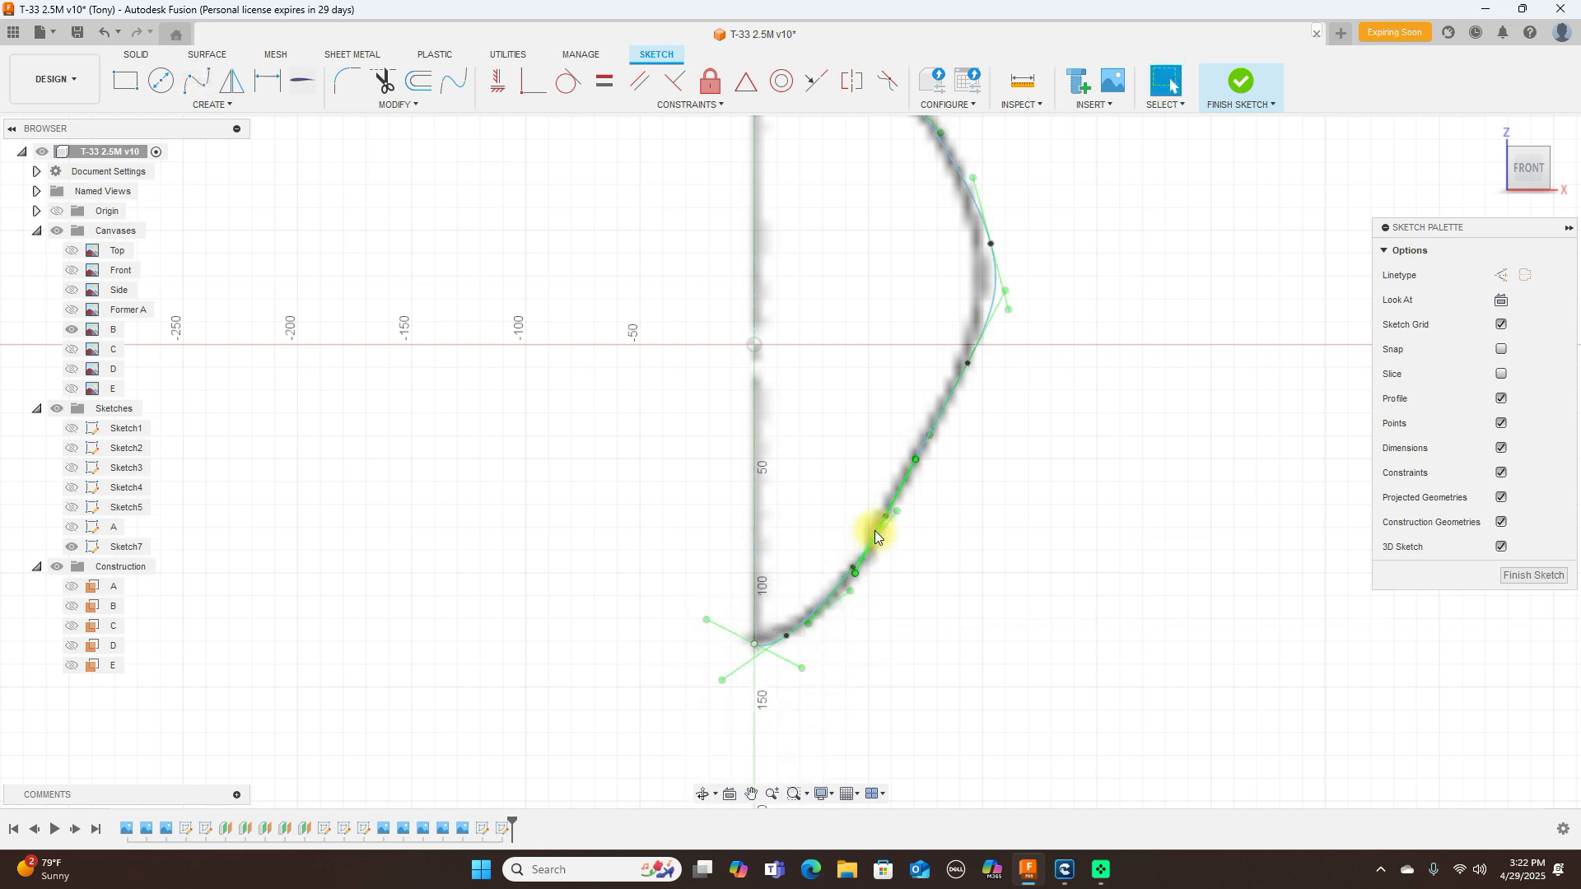
Step: Move the spline point beside the bottom end to about X 19.5, Z -123.8 mm and the lower-corner point to about X 45.8, Z -99.3 mm
click(835, 624)
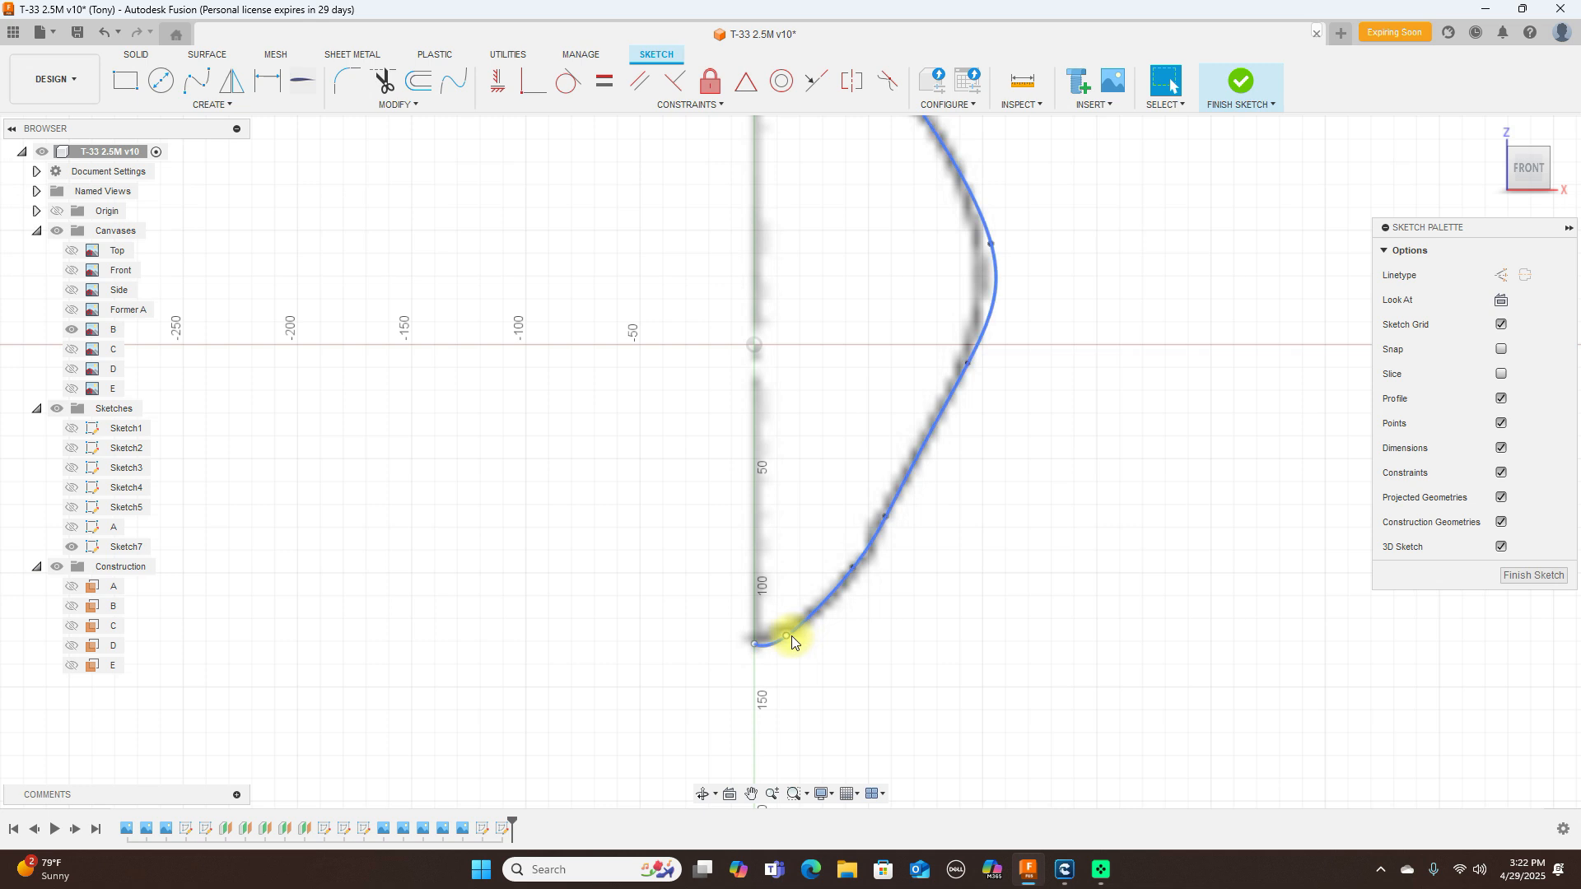
click(796, 630)
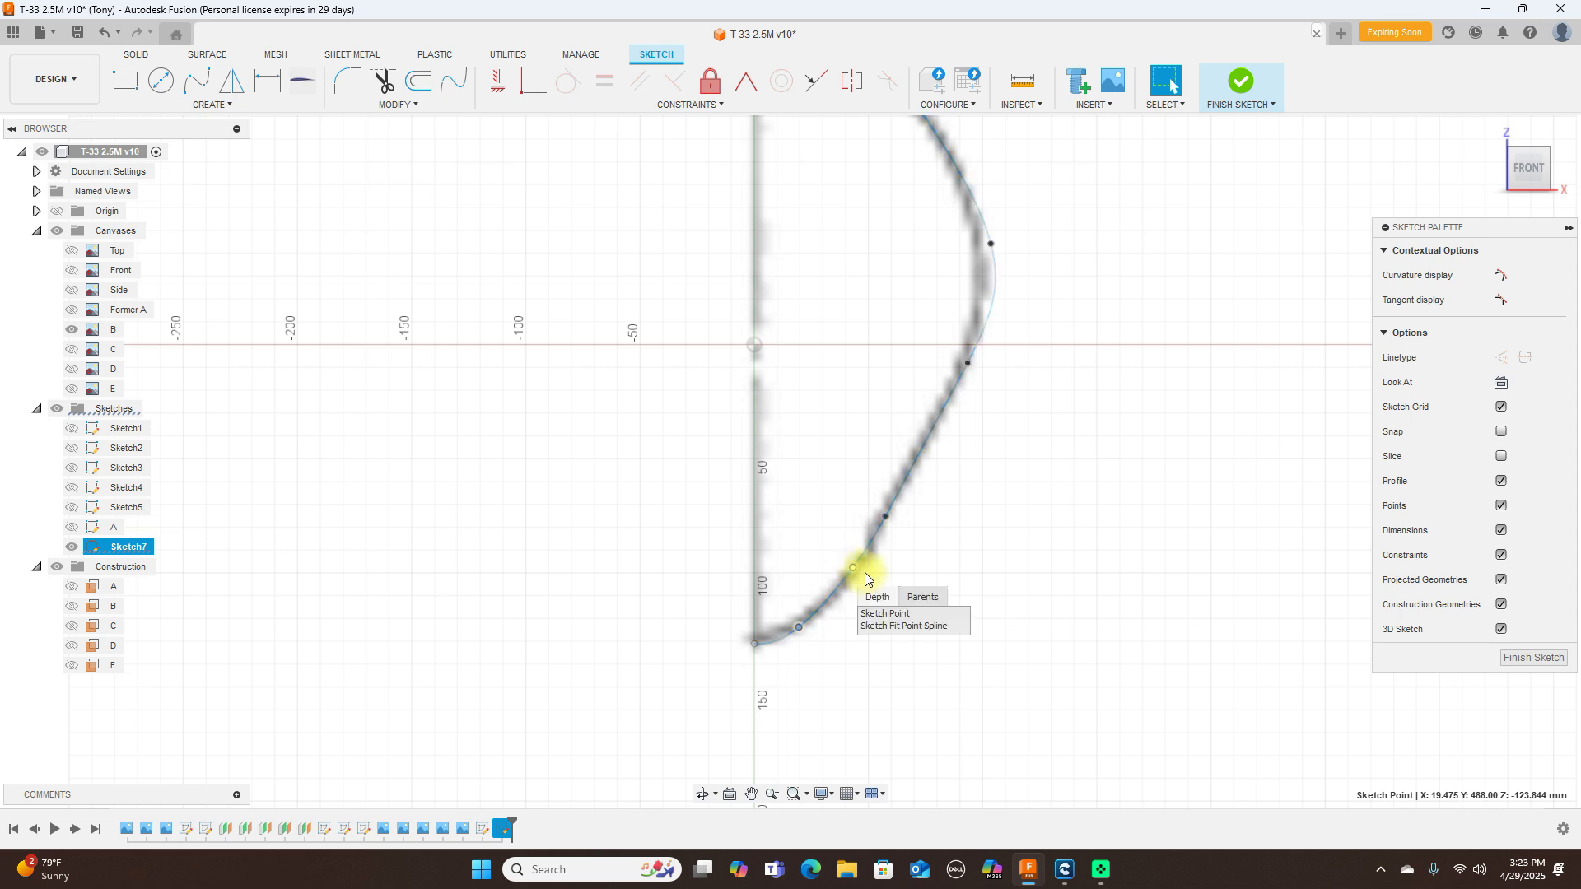
click(947, 546)
drag(854, 569, 859, 572)
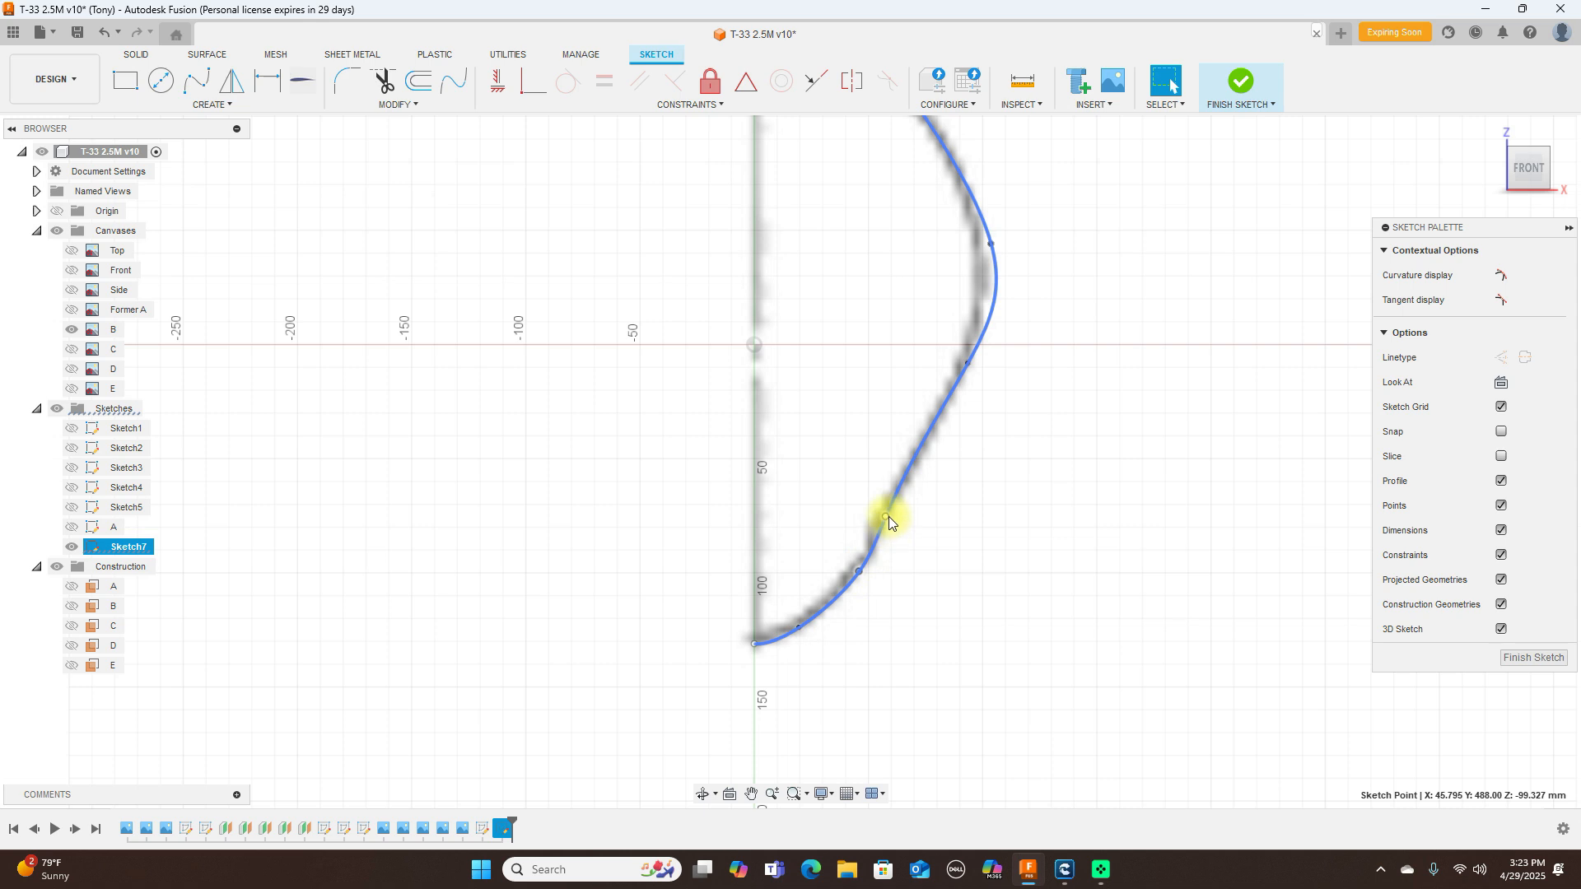
Step: Move the lower-side spline point to about X 71.8, Z -53.5 mm and the point beside the top end to about X 26.6, Z 150.3 mm
drag(886, 517, 917, 466)
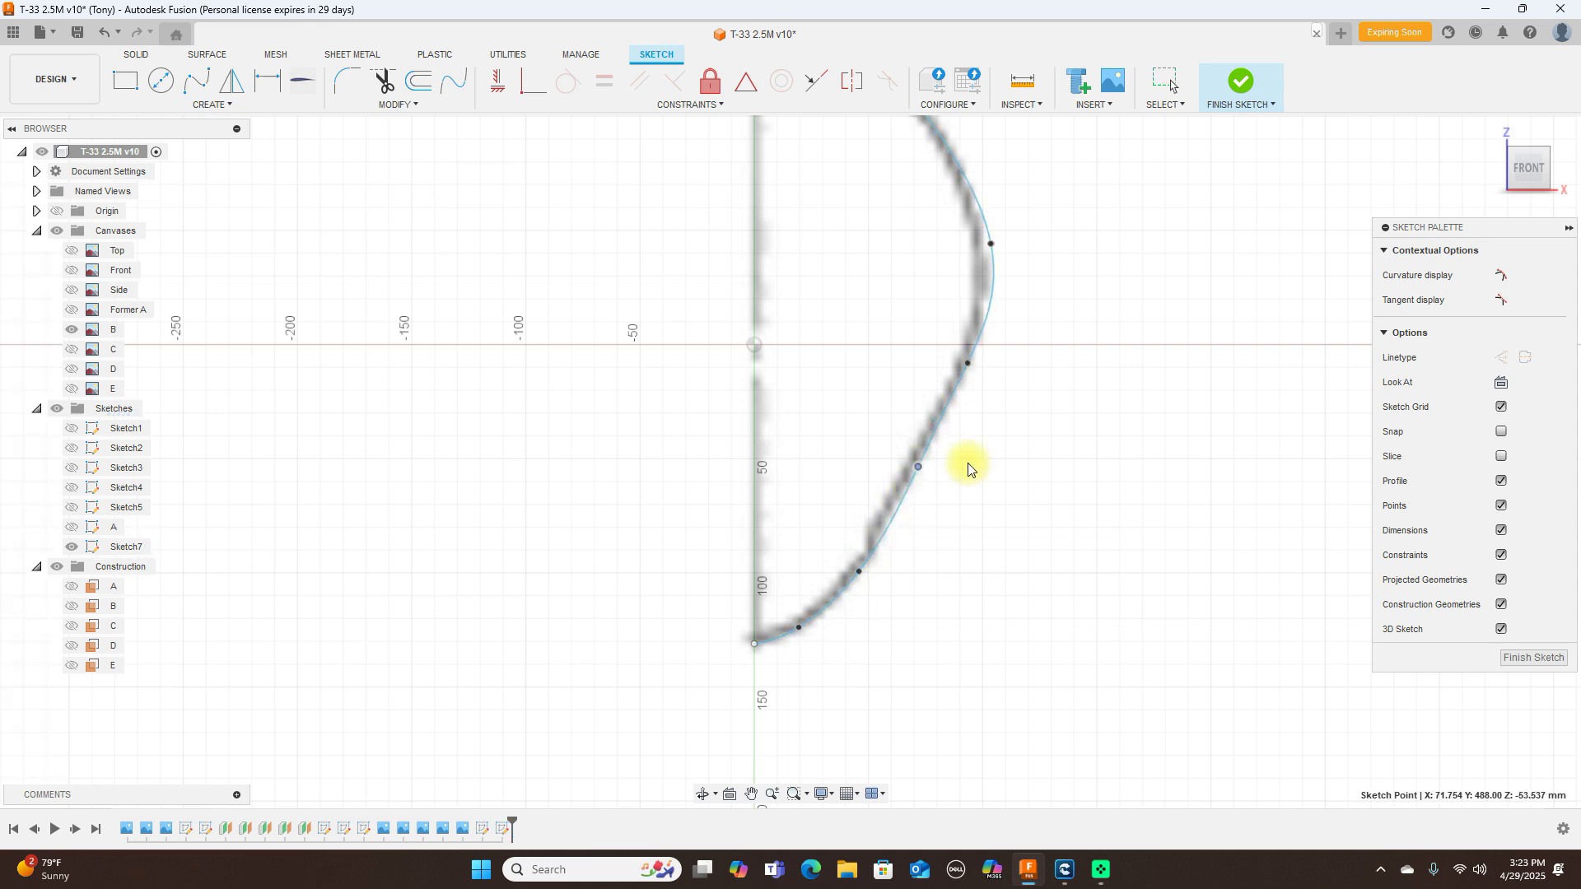
scroll(1010, 447, down, 4)
middle_drag(1081, 429, 1074, 475)
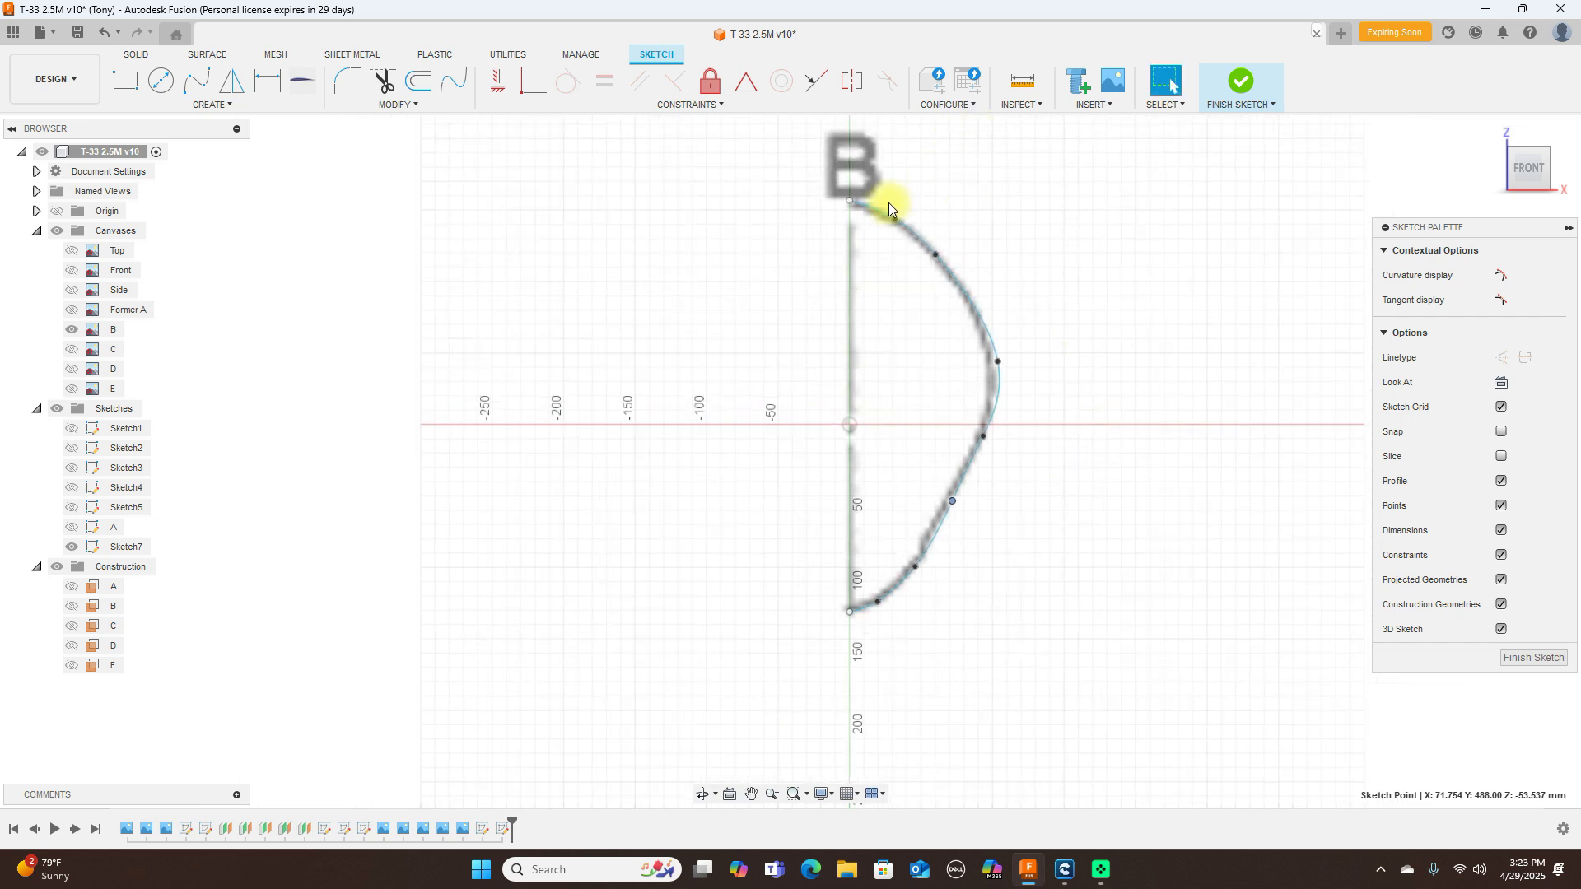
scroll(886, 204, up, 3)
drag(905, 230, 894, 217)
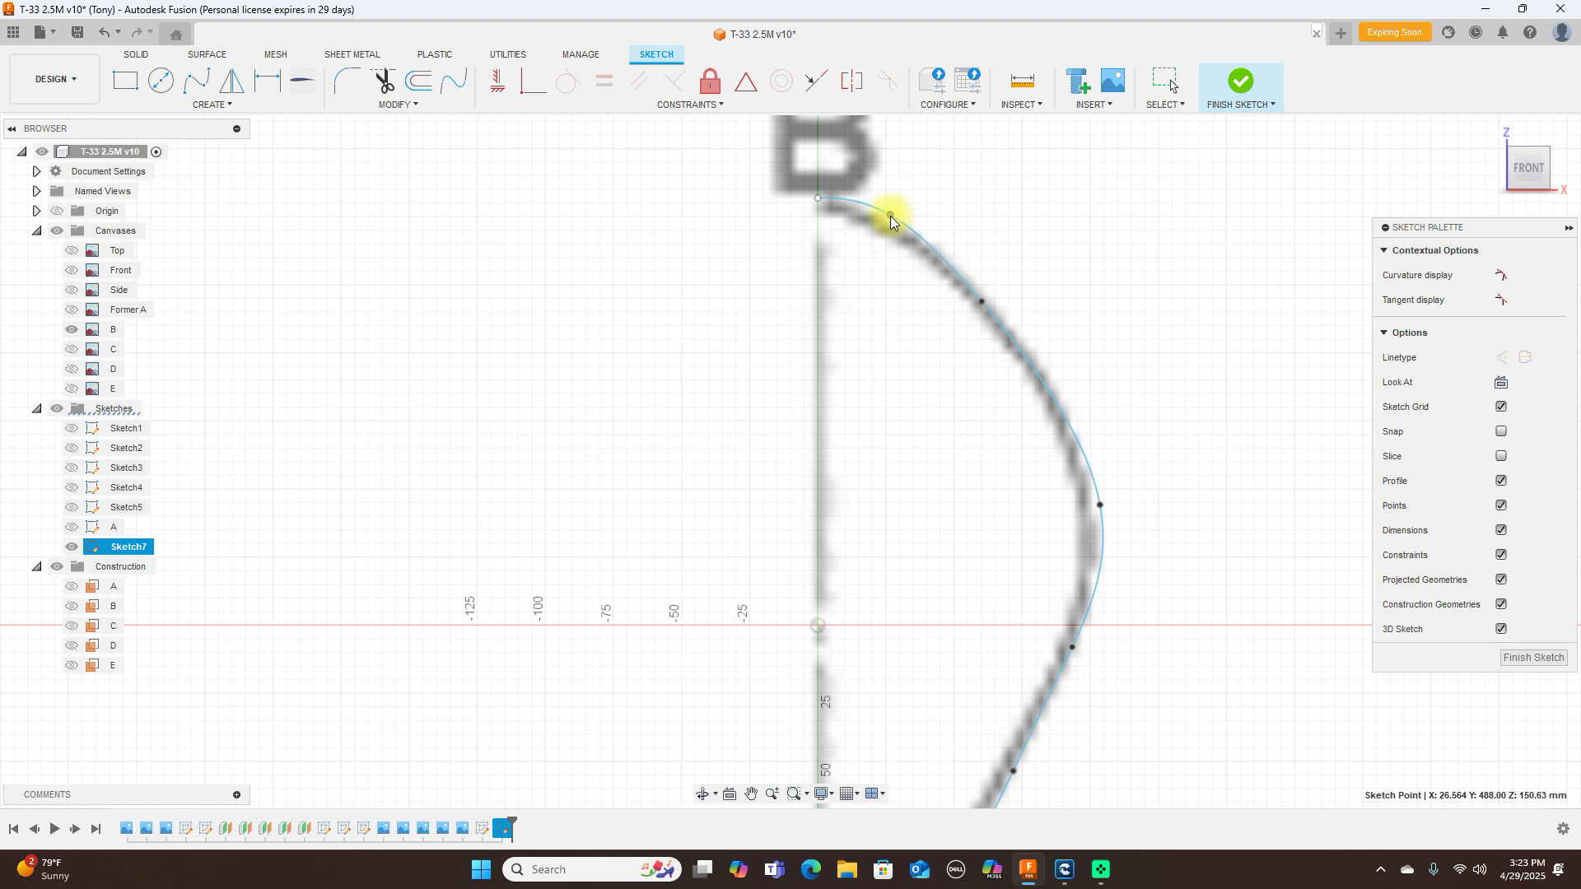
scroll(1051, 294, down, 2)
scroll(1123, 437, down, 1)
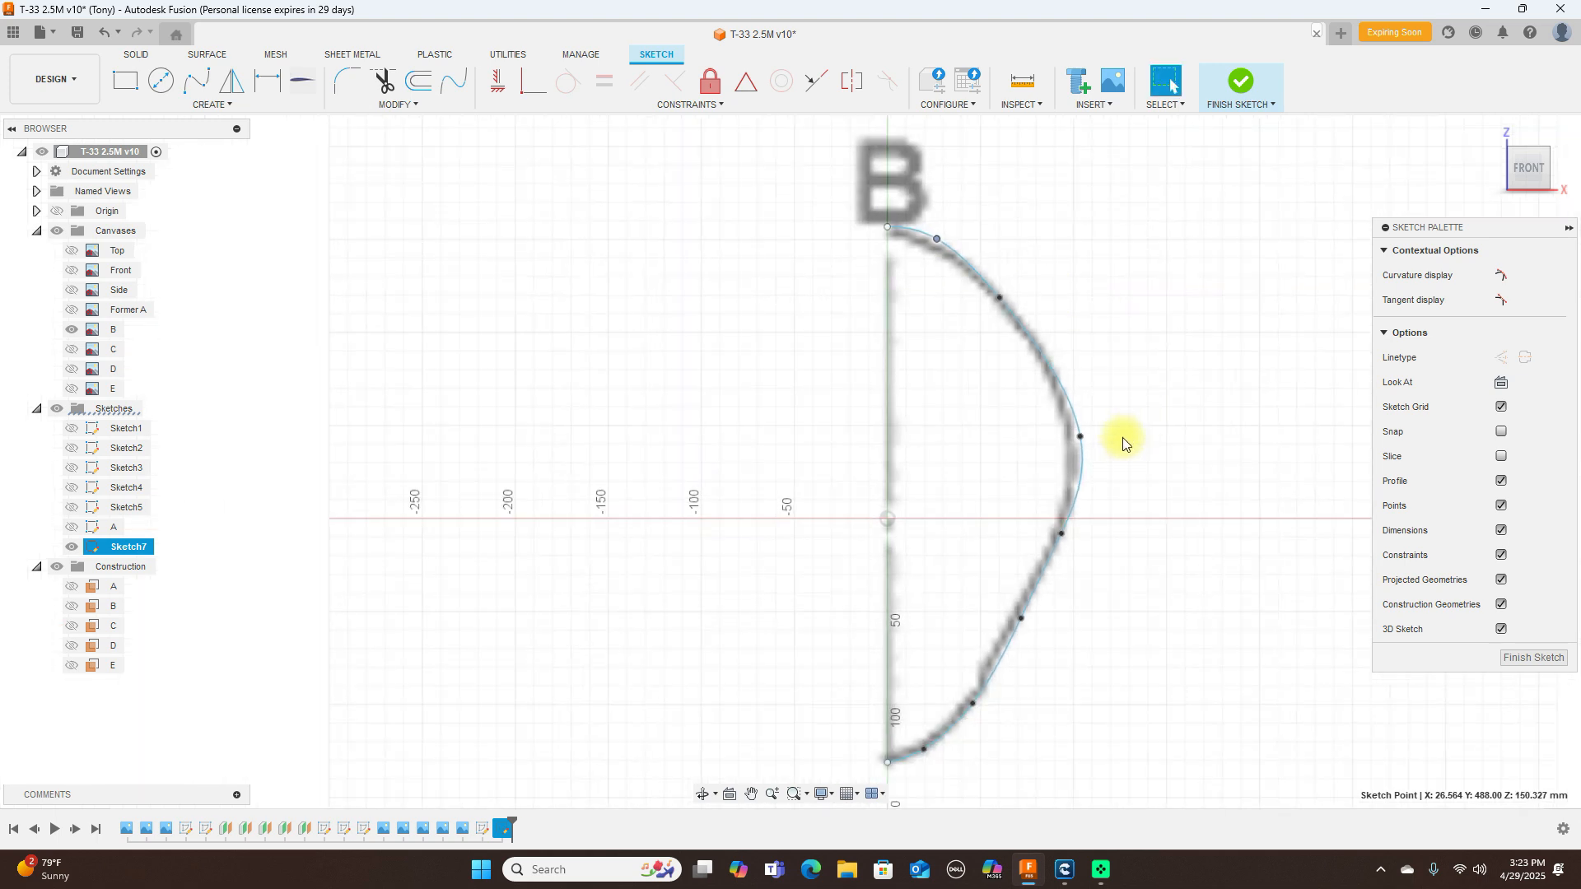
Step: Move the spline's side point just above the origin level to about X 98.5, Z 60 mm
scroll(1123, 437, up, 3)
drag(1064, 435, 1051, 397)
scroll(1140, 409, down, 5)
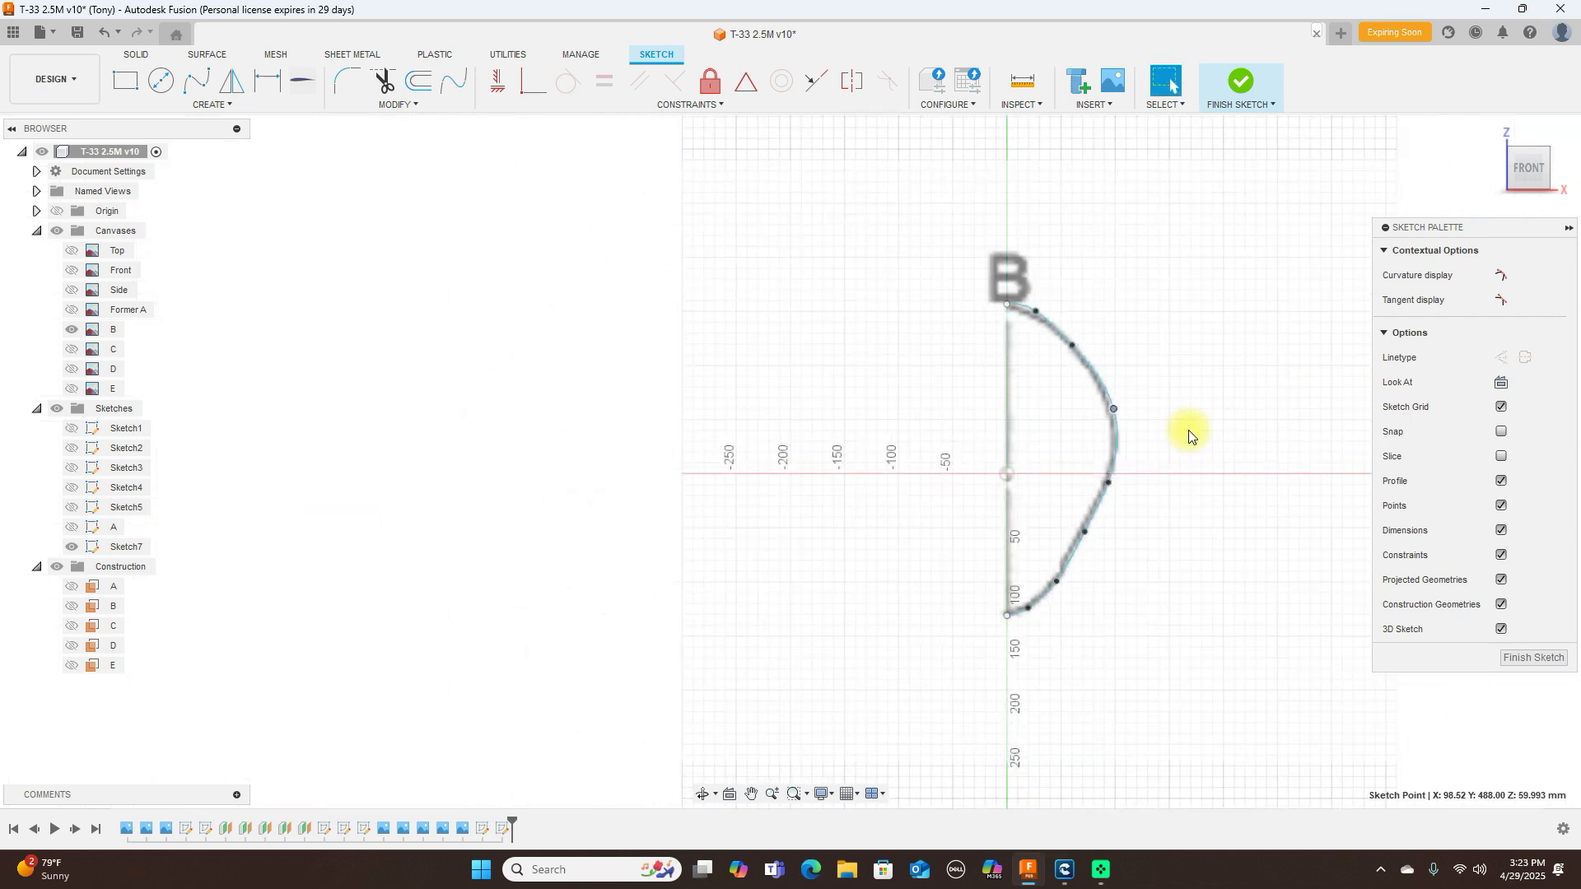
Step: Move the spline point beside the bottom centerline end to about X 15.1, Z -126.3 mm and finish the sketch
scroll(1105, 561, up, 5)
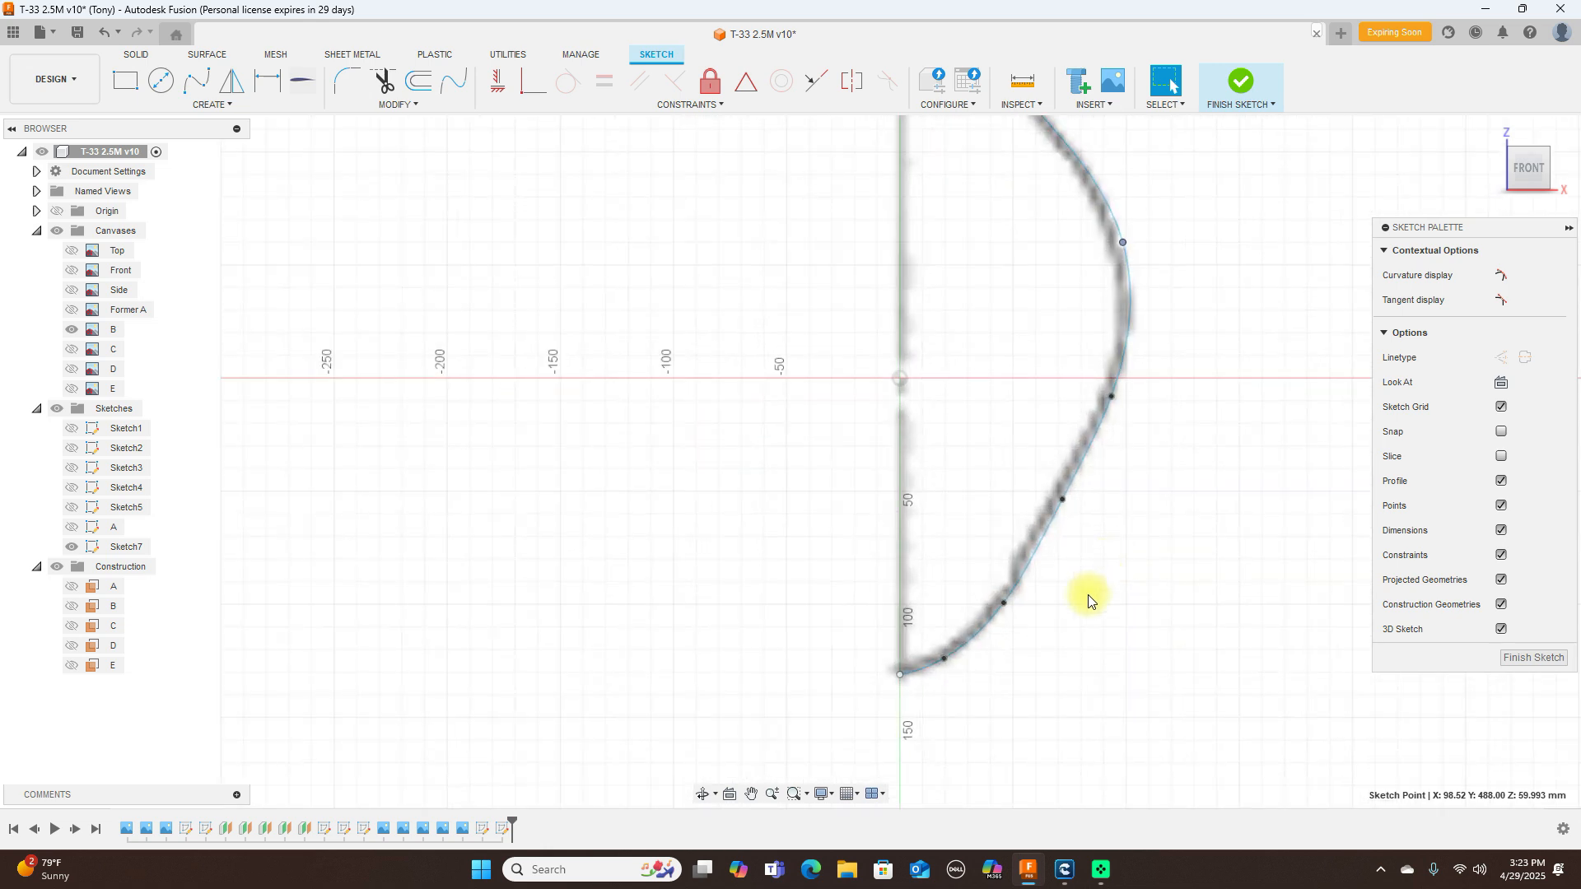
scroll(1088, 595, up, 3)
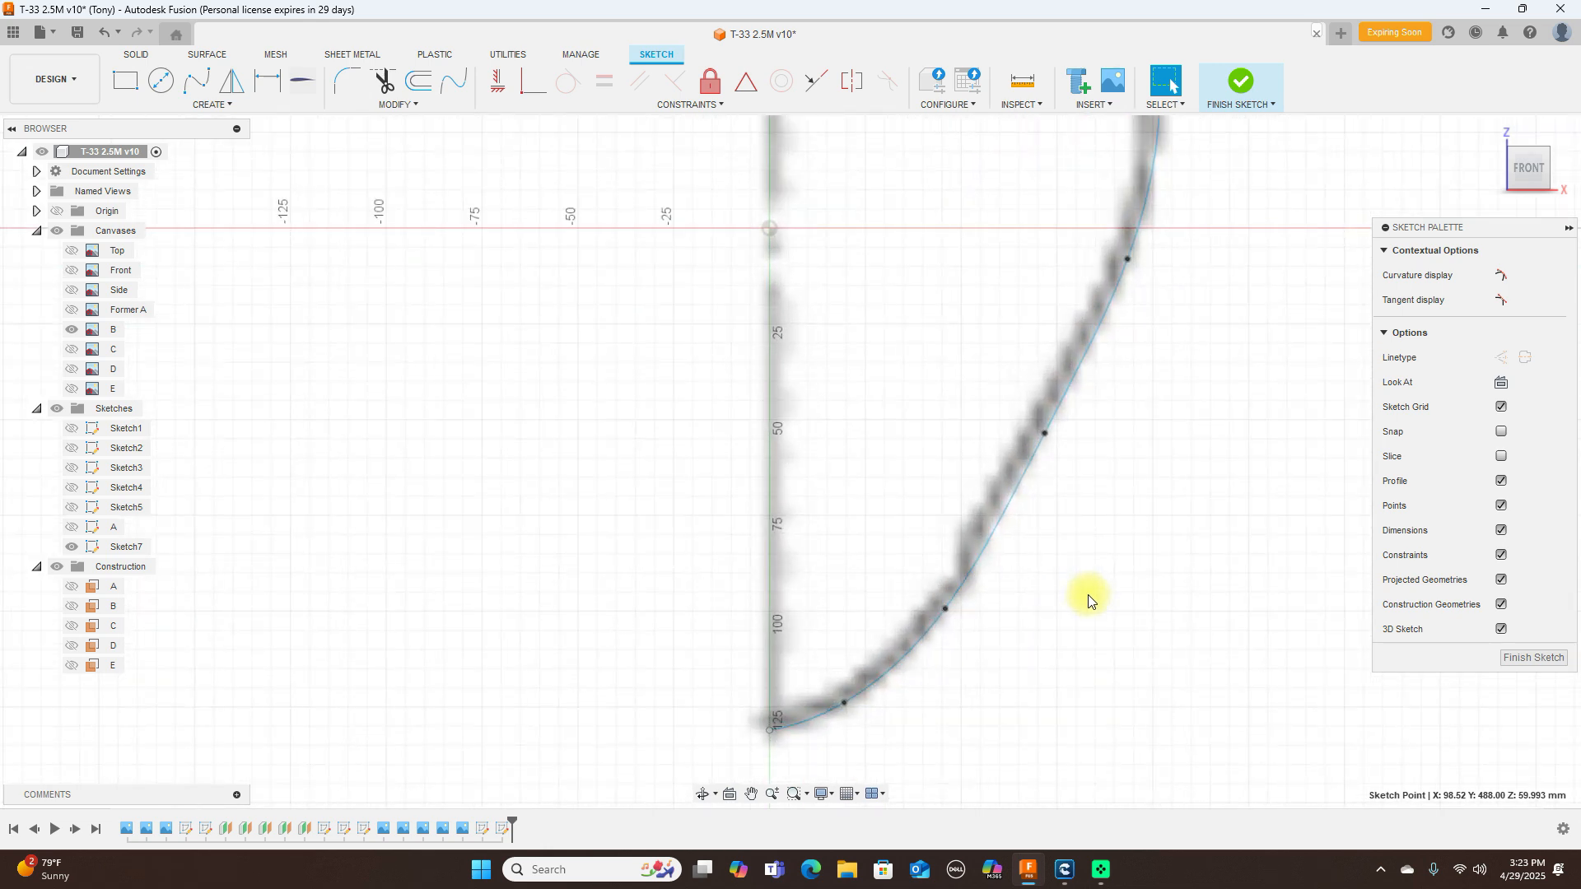
click(841, 701)
drag(833, 710, 827, 713)
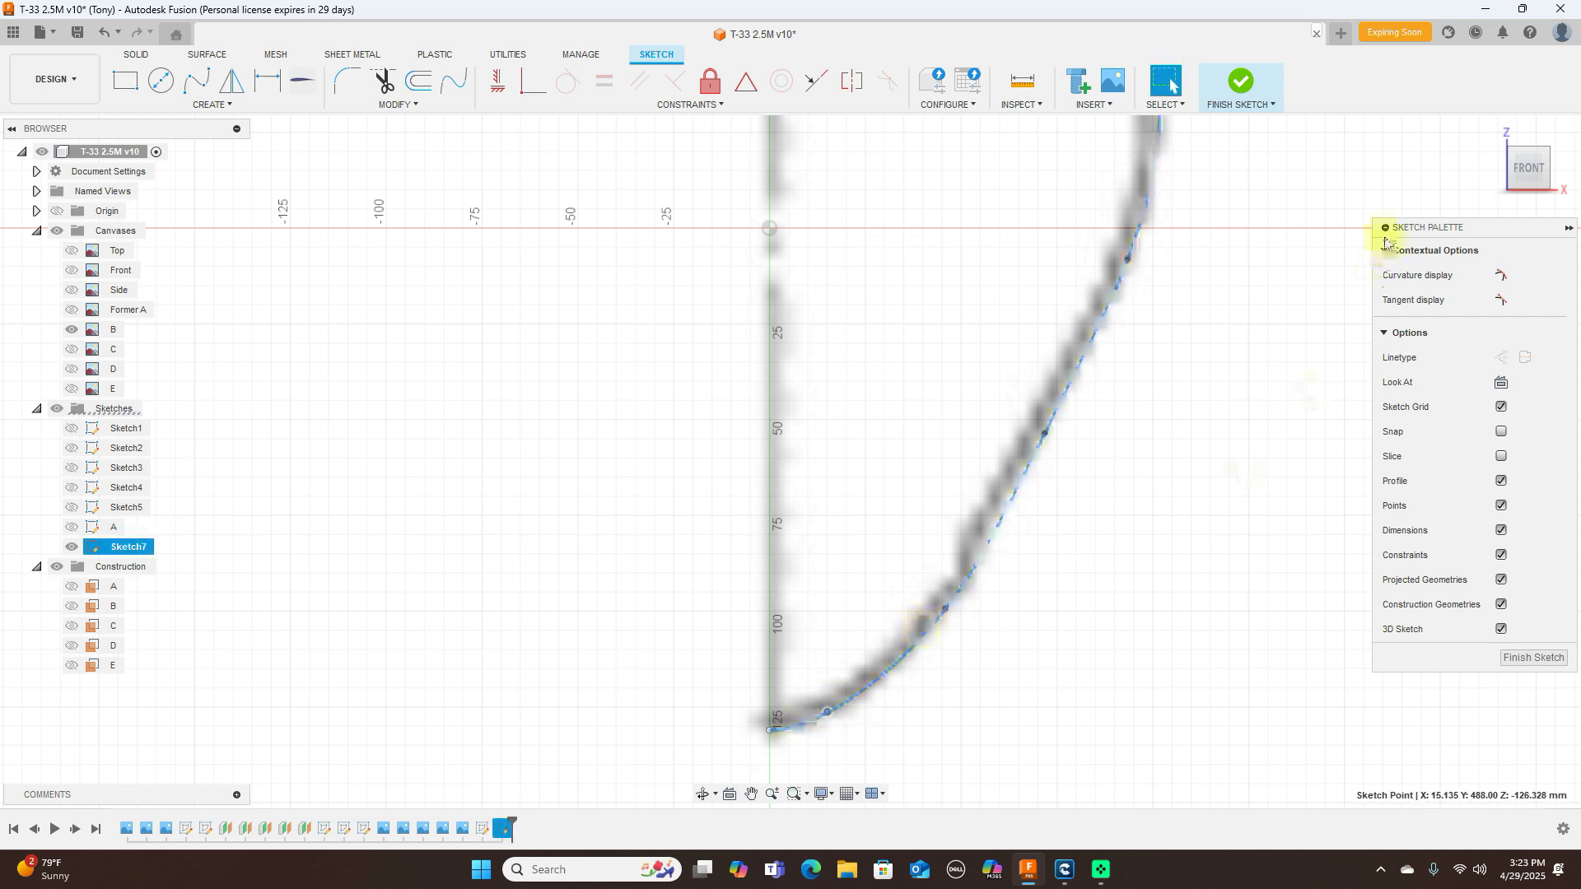
scroll(1325, 272, down, 5)
middle_drag(1315, 247, 1048, 423)
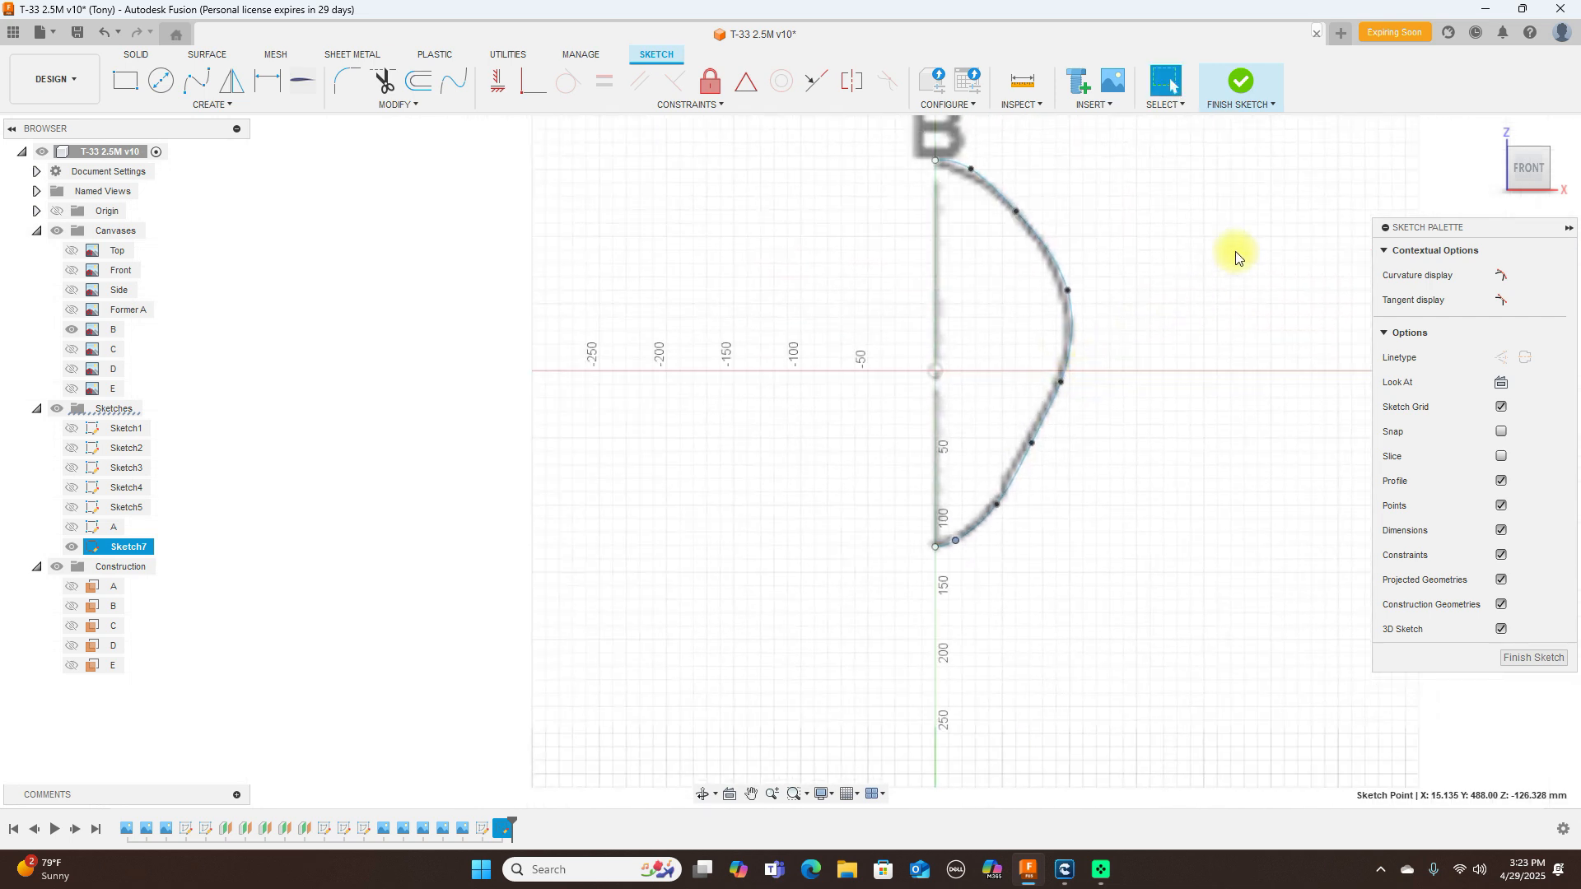
click(1245, 83)
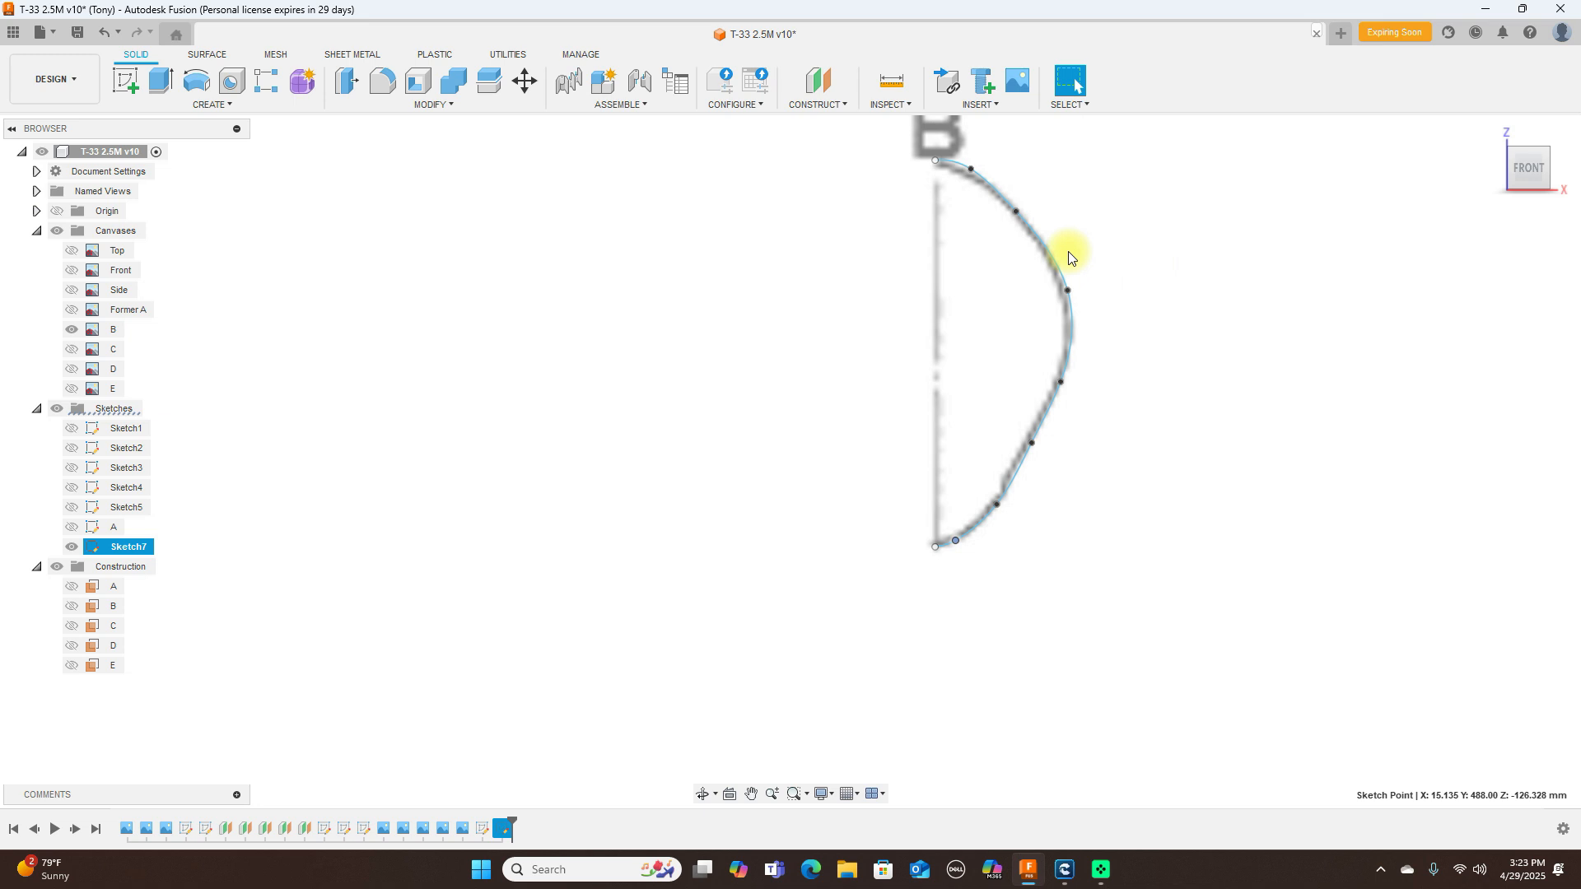
Step: Move the spline's upper-shoulder point, third from the top end, to about X 61.1, Z 123.4 mm
scroll(1065, 254, up, 4)
middle_drag(1134, 290, 1133, 414)
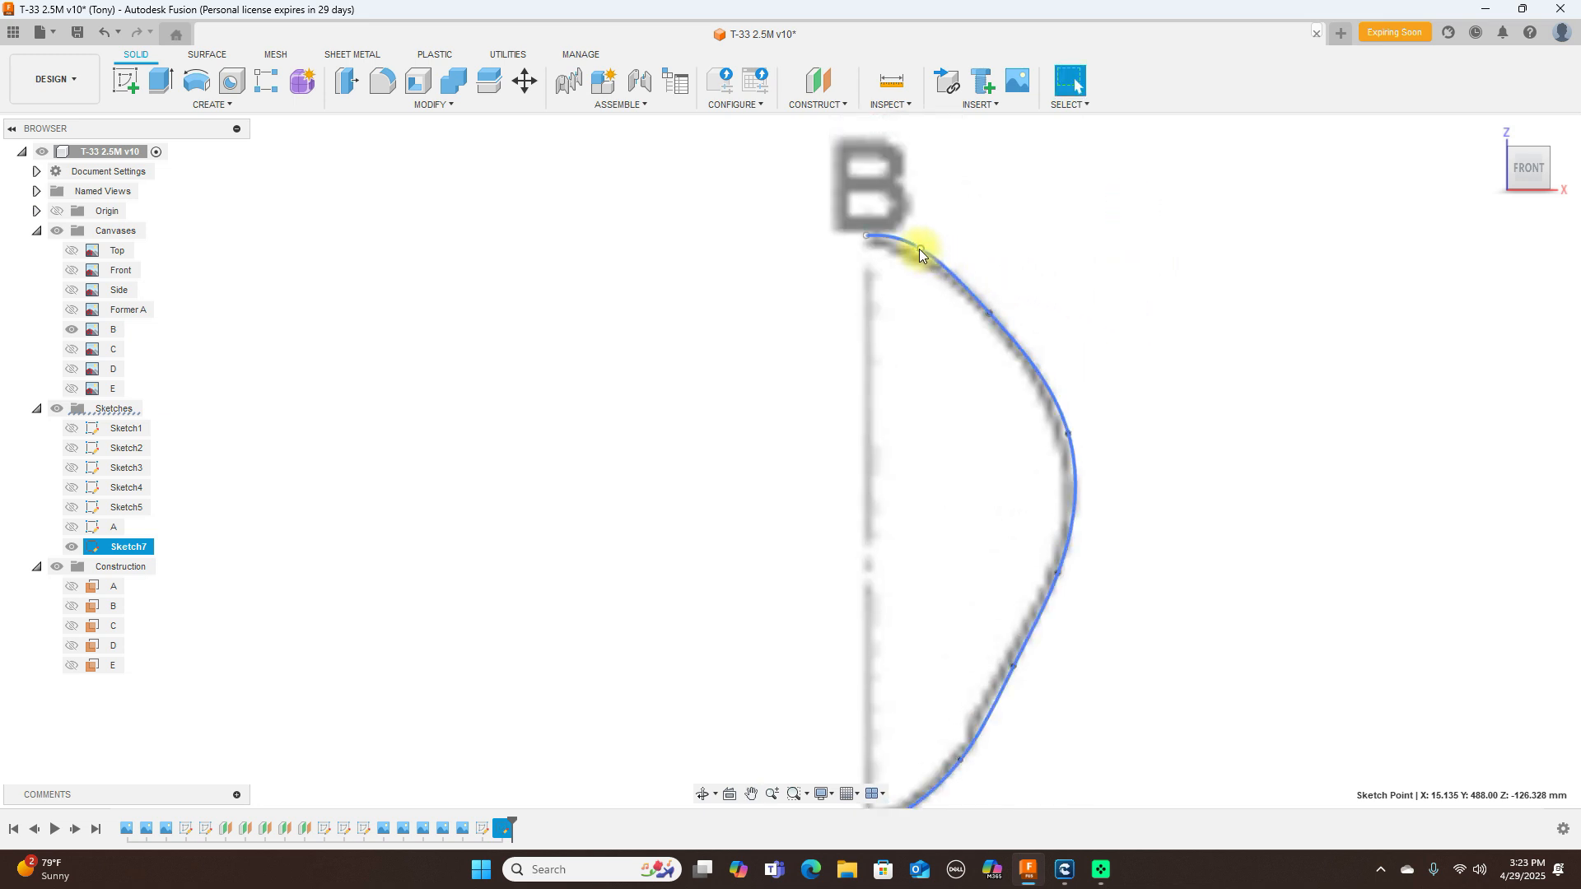
click(991, 304)
scroll(1114, 325, down, 3)
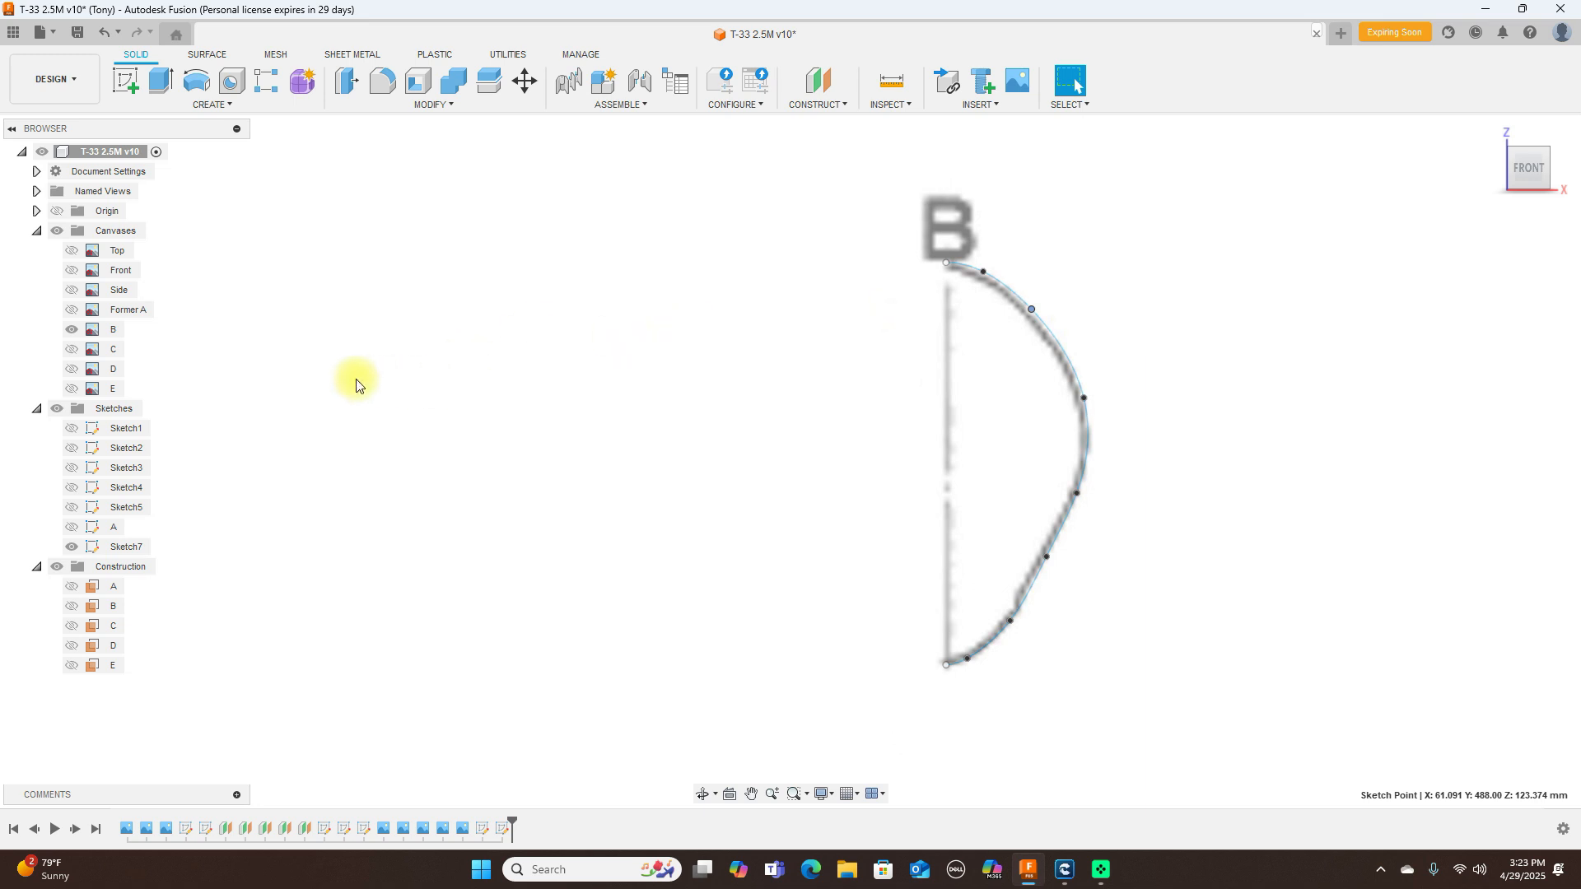
Step: Rename Sketch7, the Former B outline sketch, as B and save the design
click(115, 550)
click(115, 549)
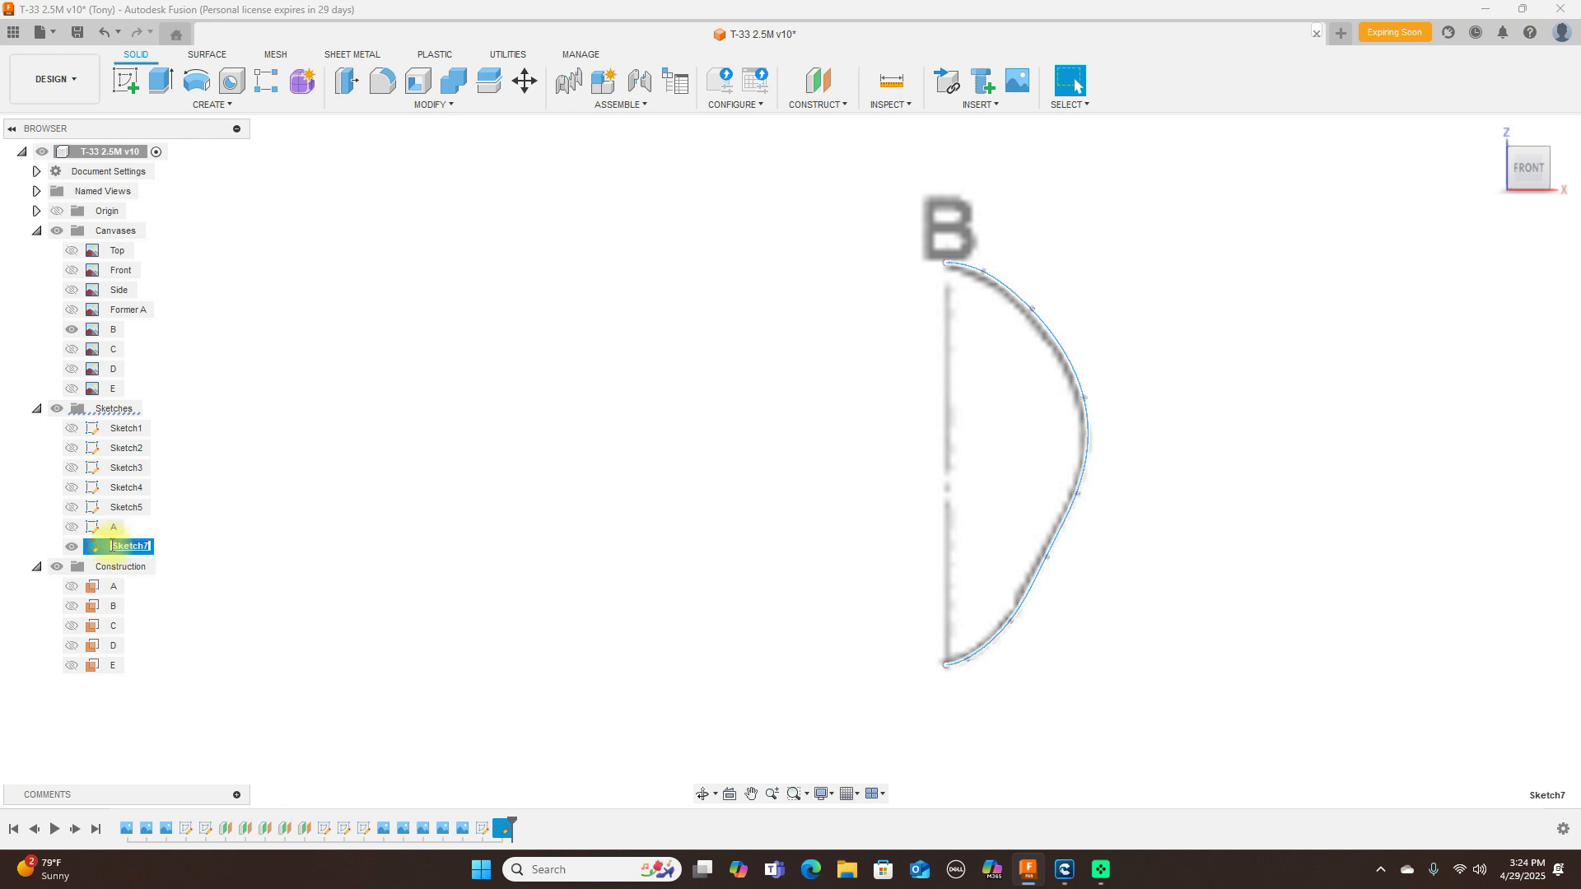
key(BackSpace)
text(B)
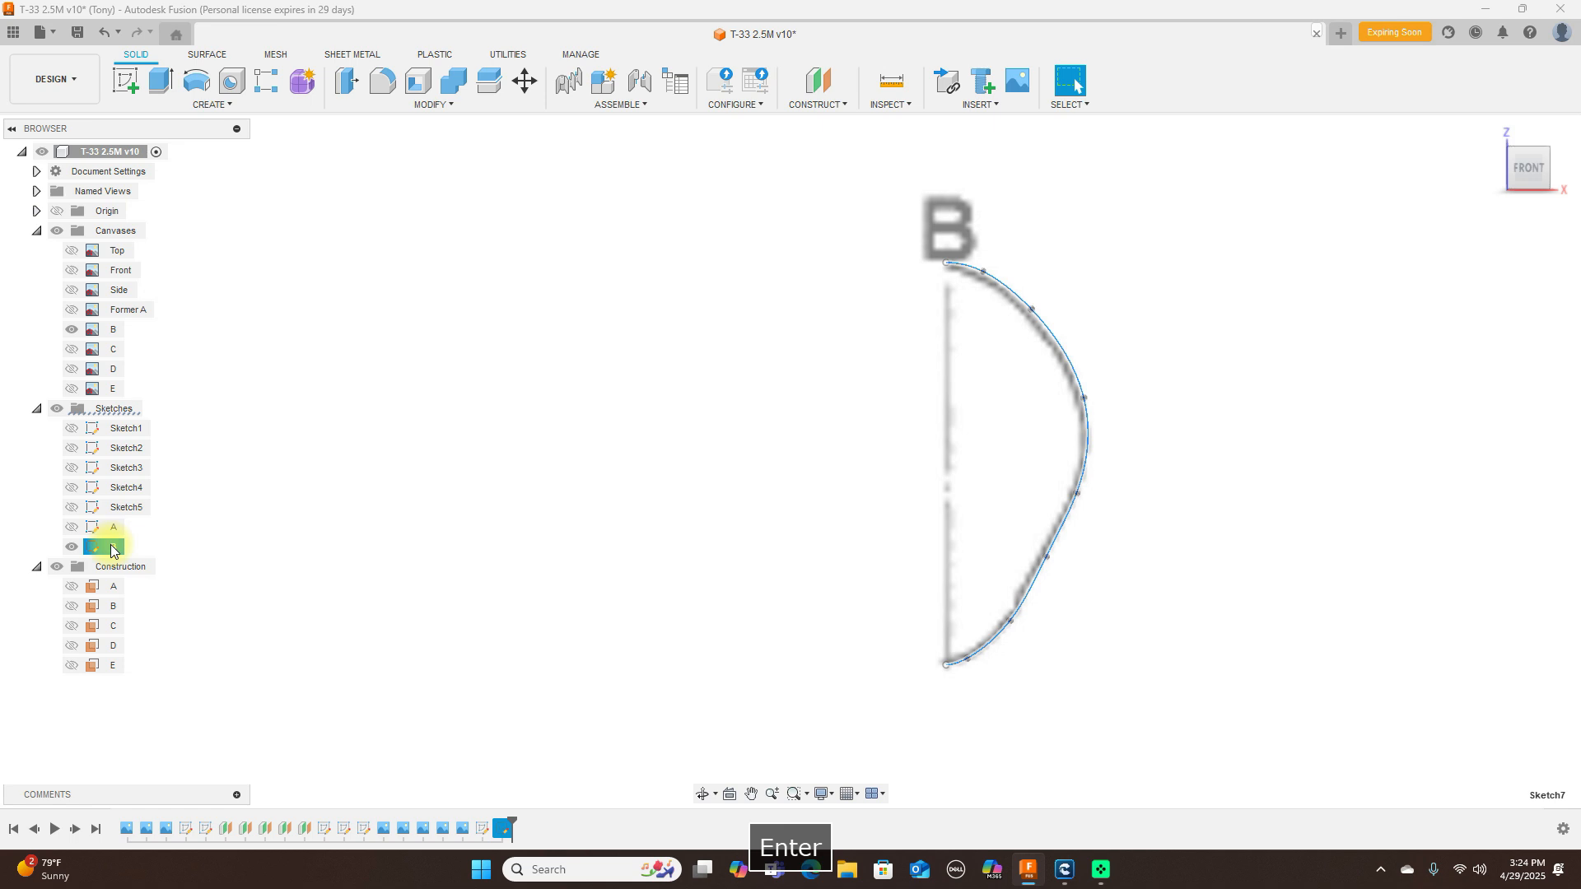
click(387, 356)
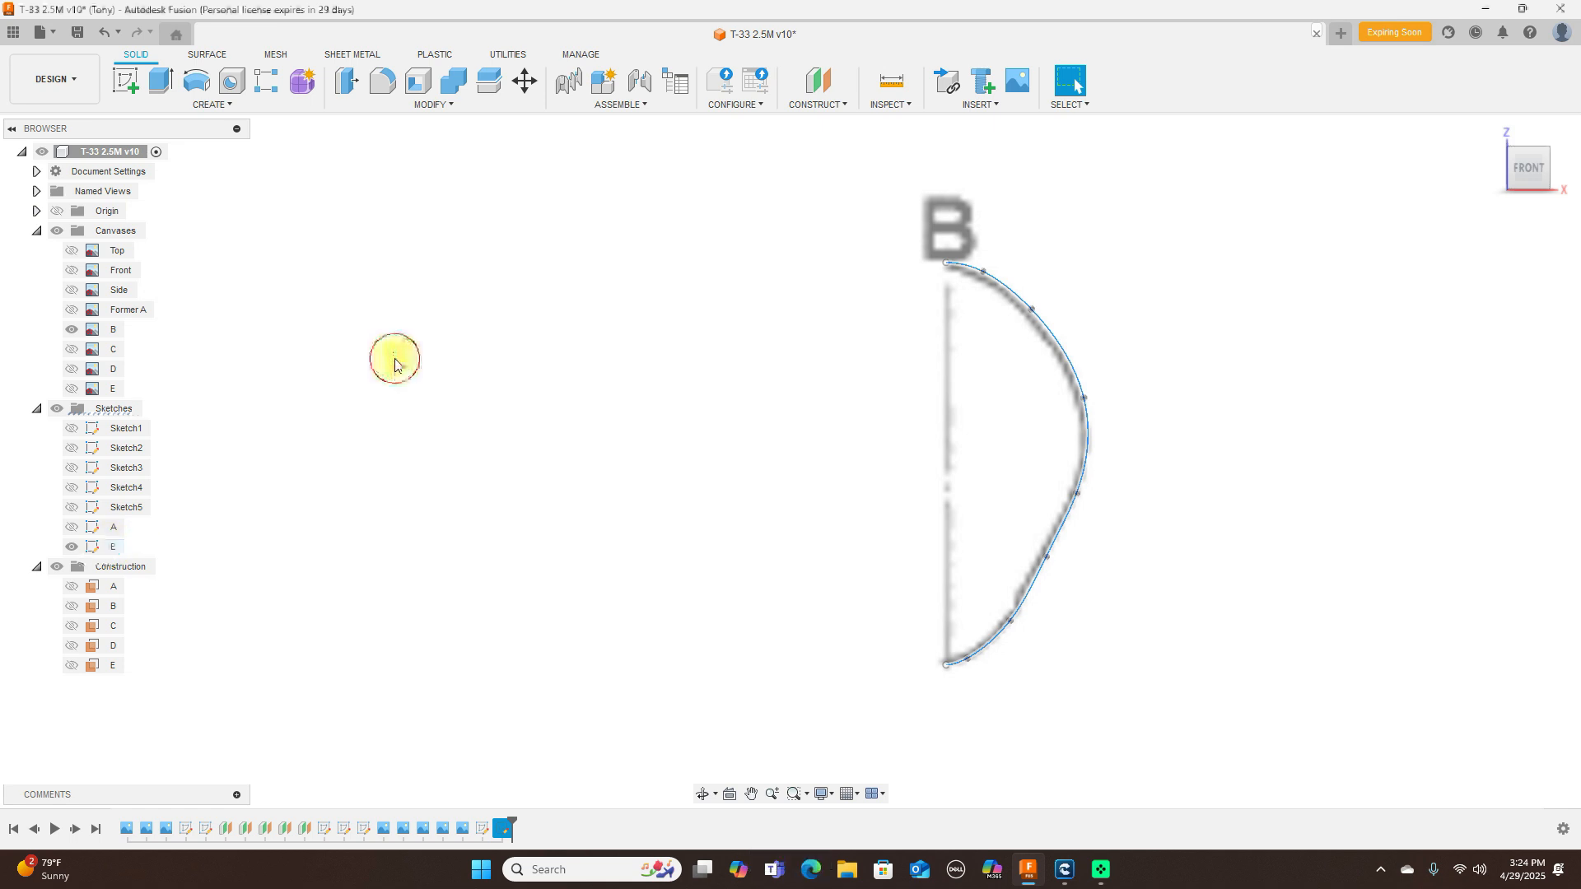
click(77, 32)
click(770, 462)
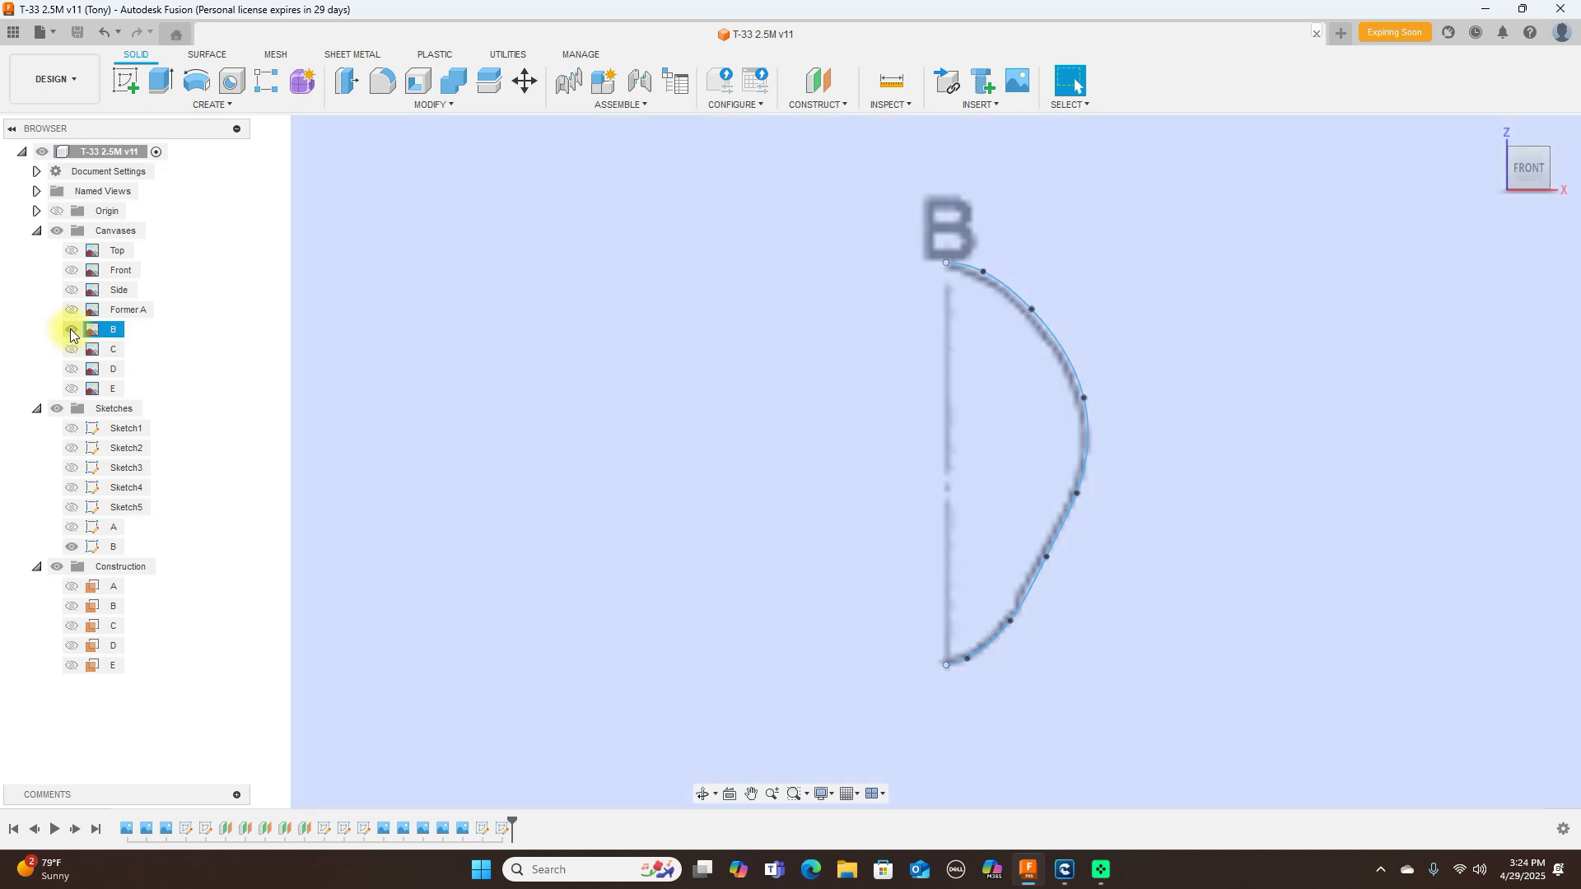
Step: Hide canvas B, show sketch A together with sketch B, and view both outlines from the right side
click(71, 332)
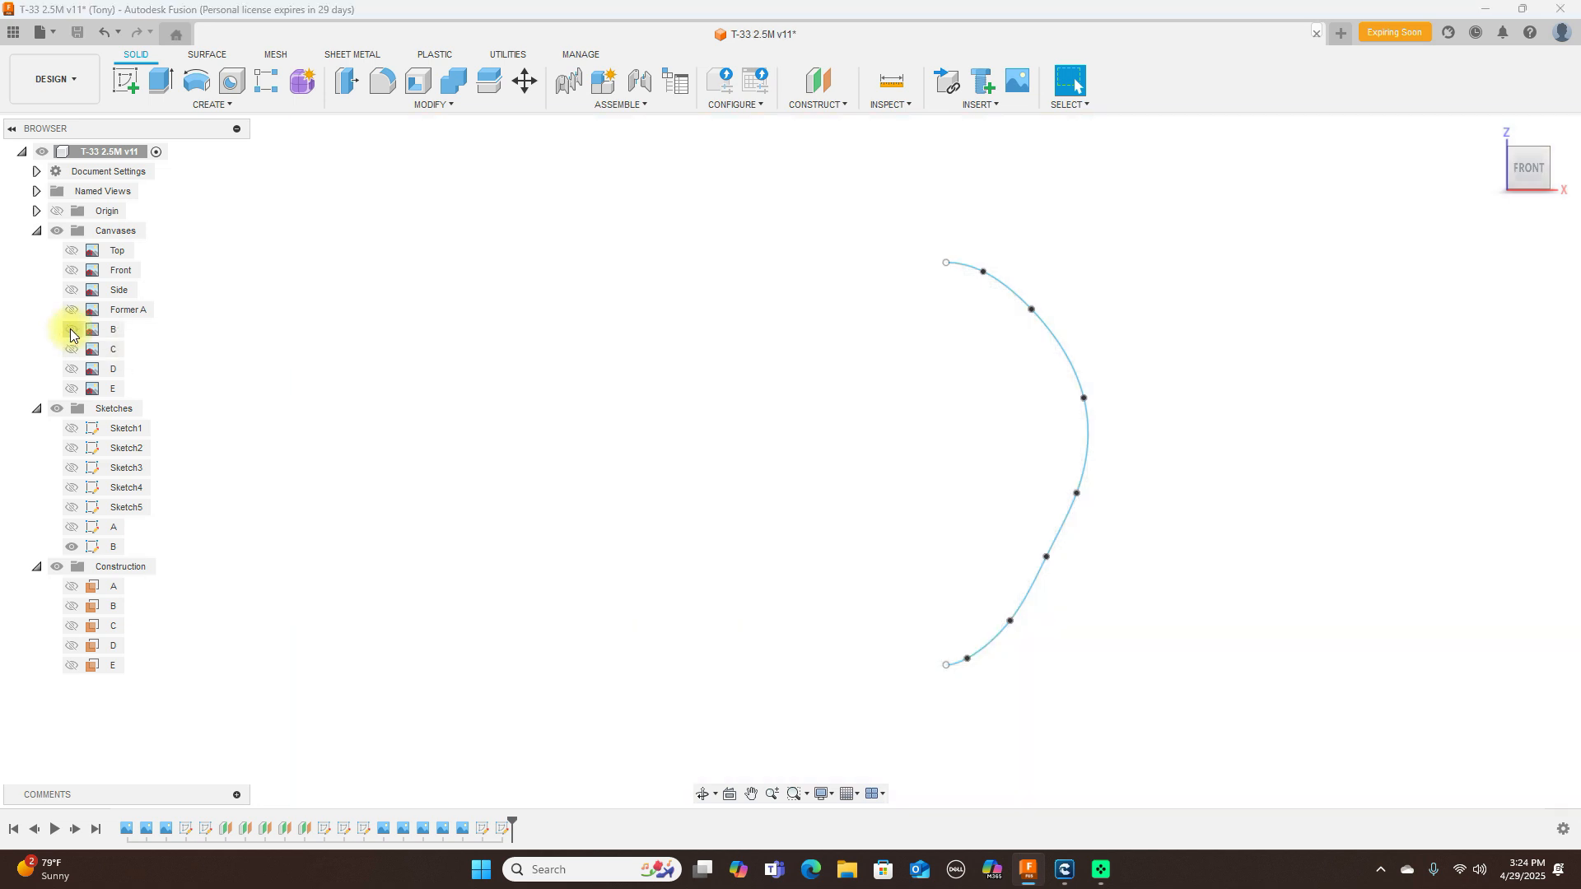
click(73, 527)
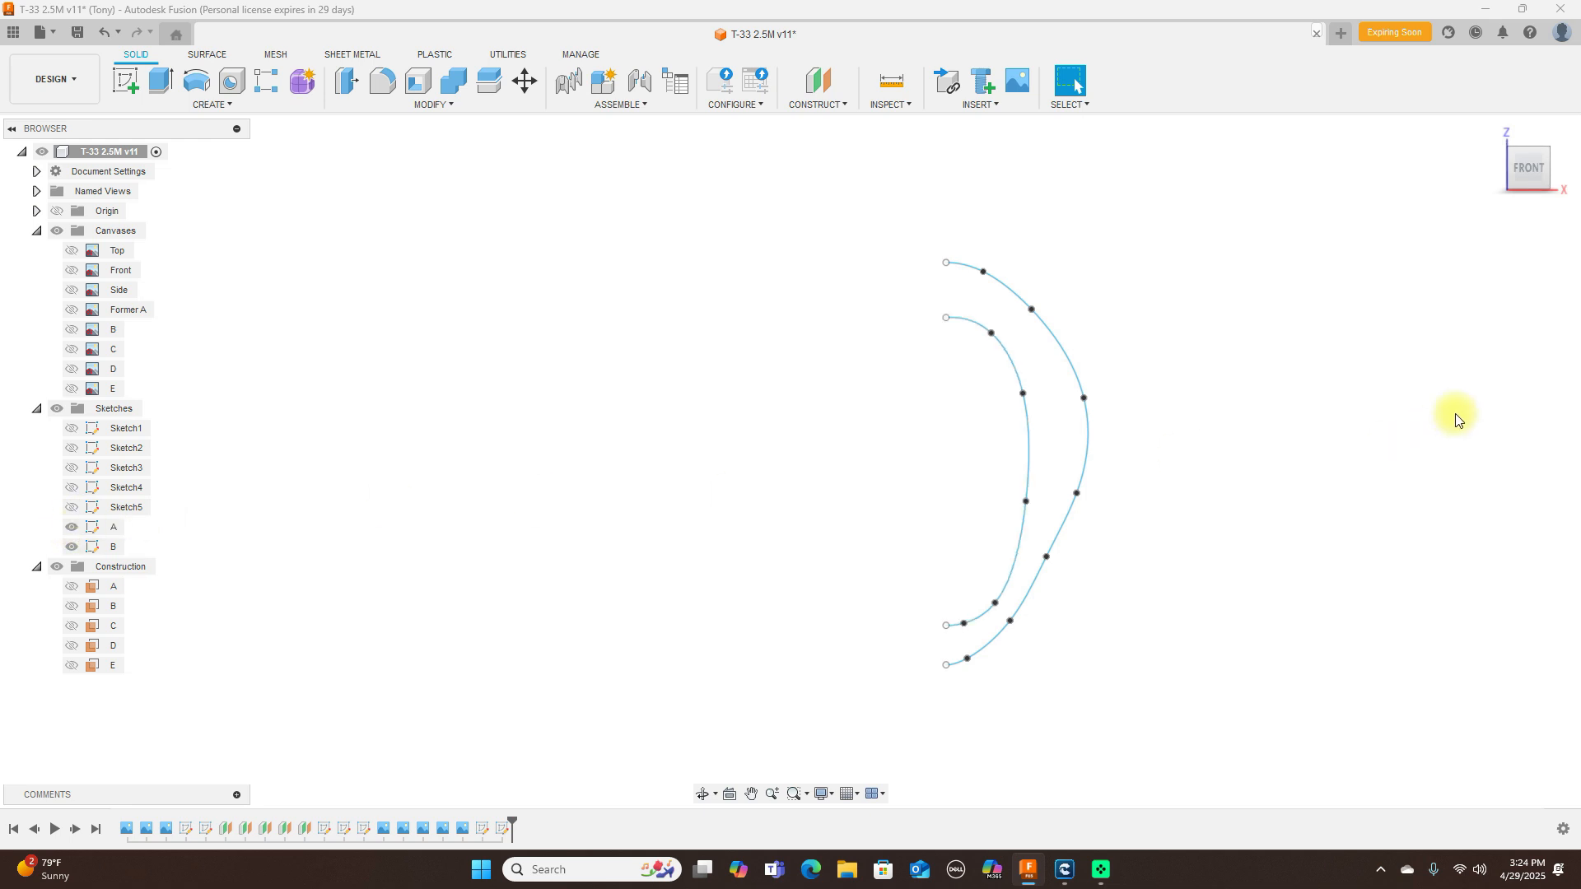
shift+middle_drag(1564, 165, 1344, 194)
drag(1344, 193, 1339, 197)
click(1538, 173)
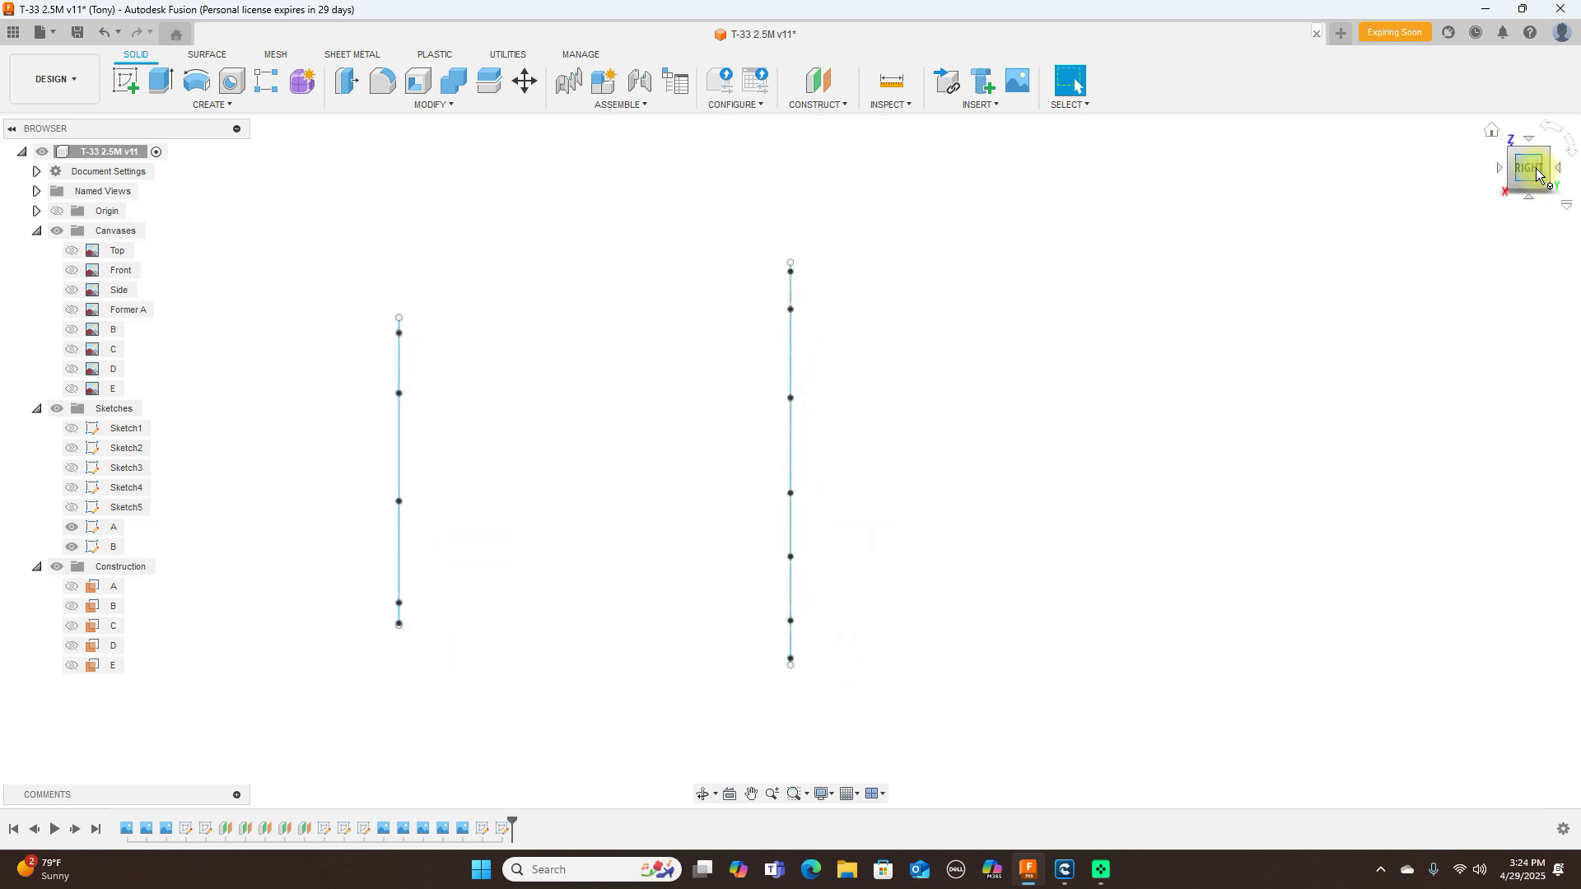
Step: Show the Side canvas behind outlines A and B and start a new sketch on the YZ origin plane
drag(1507, 167, 1570, 171)
click(1532, 170)
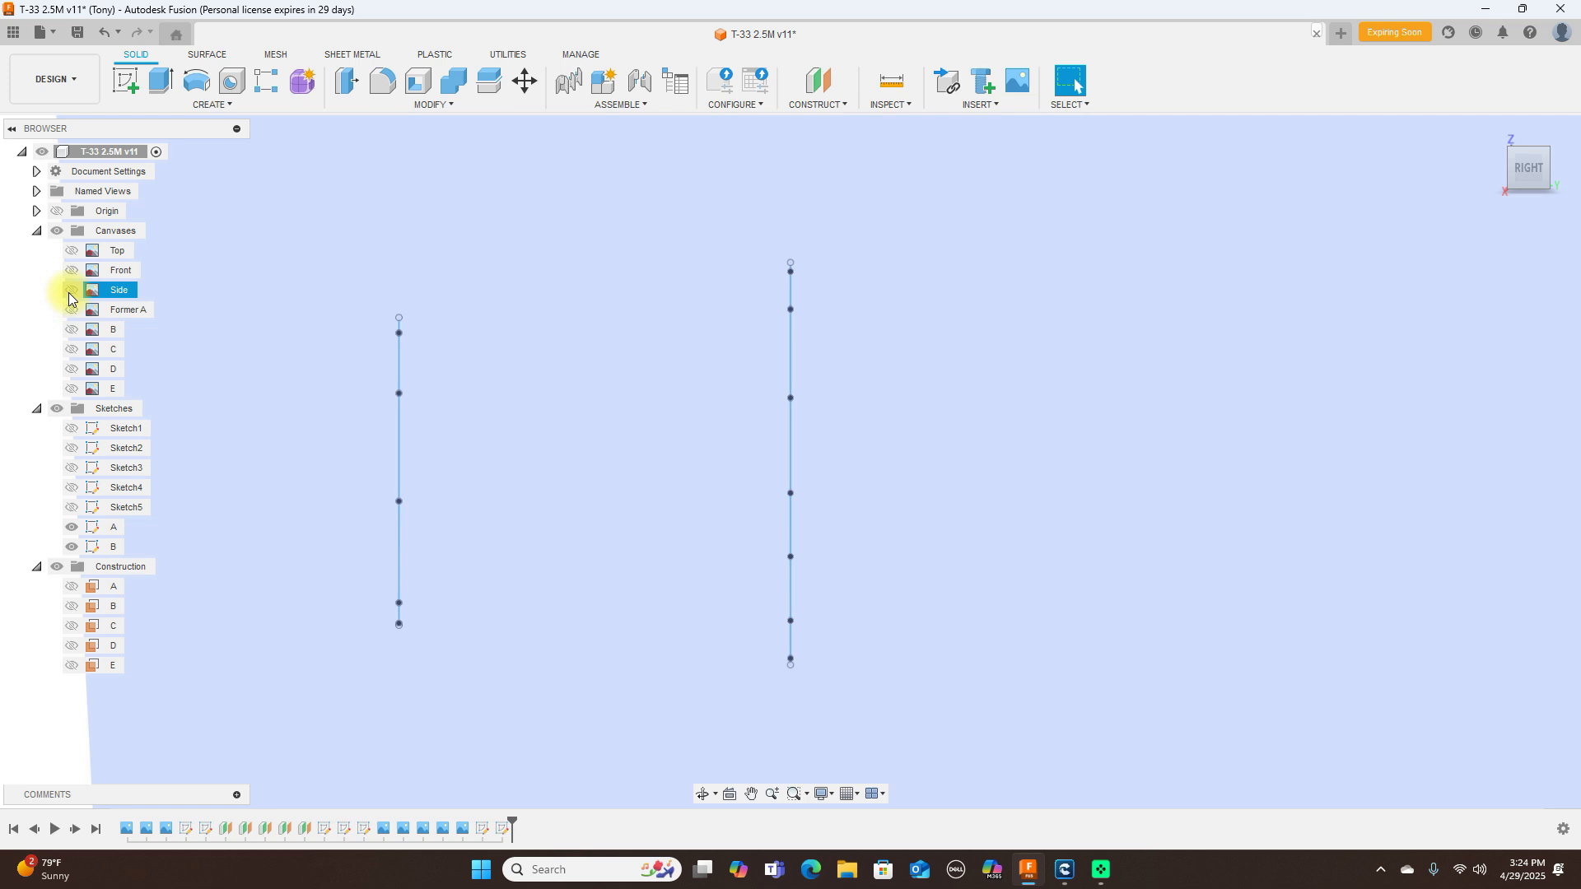
click(72, 290)
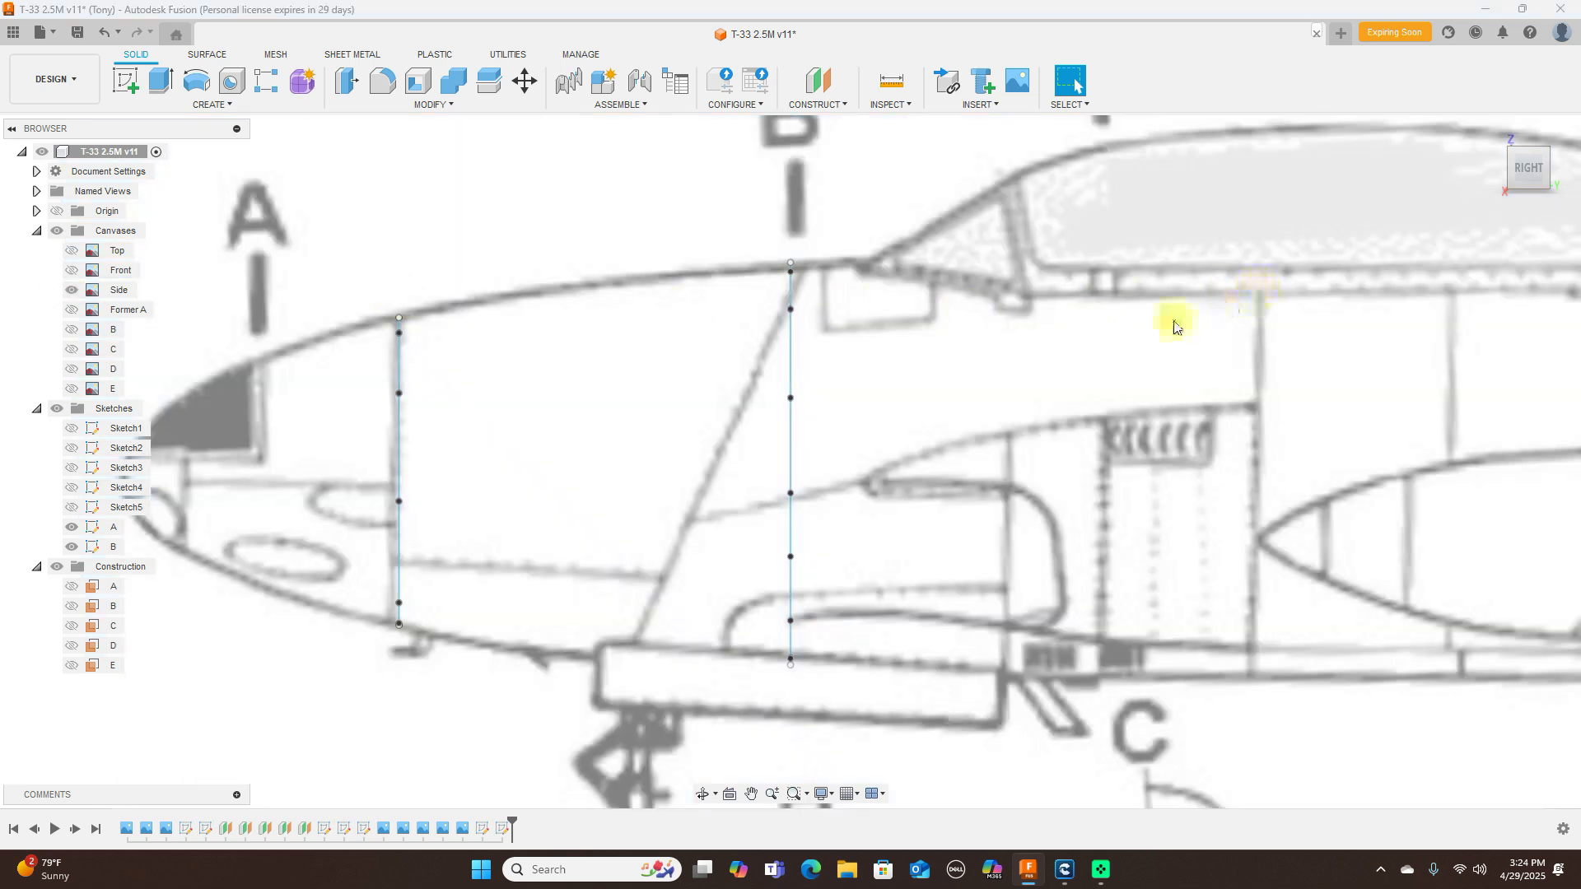
scroll(1161, 326, down, 2)
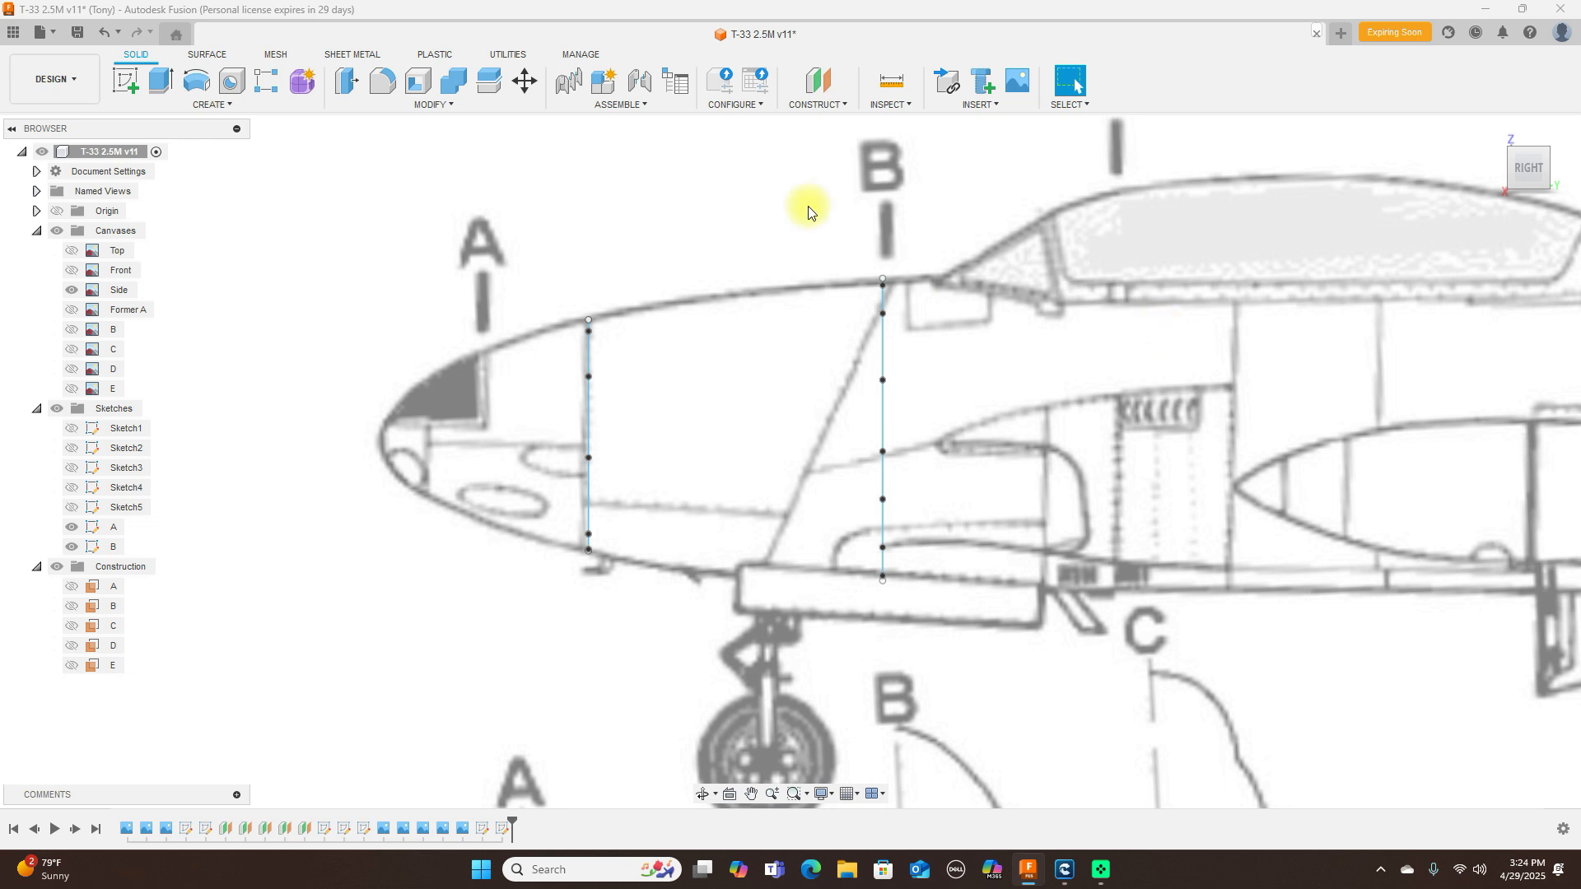
click(125, 80)
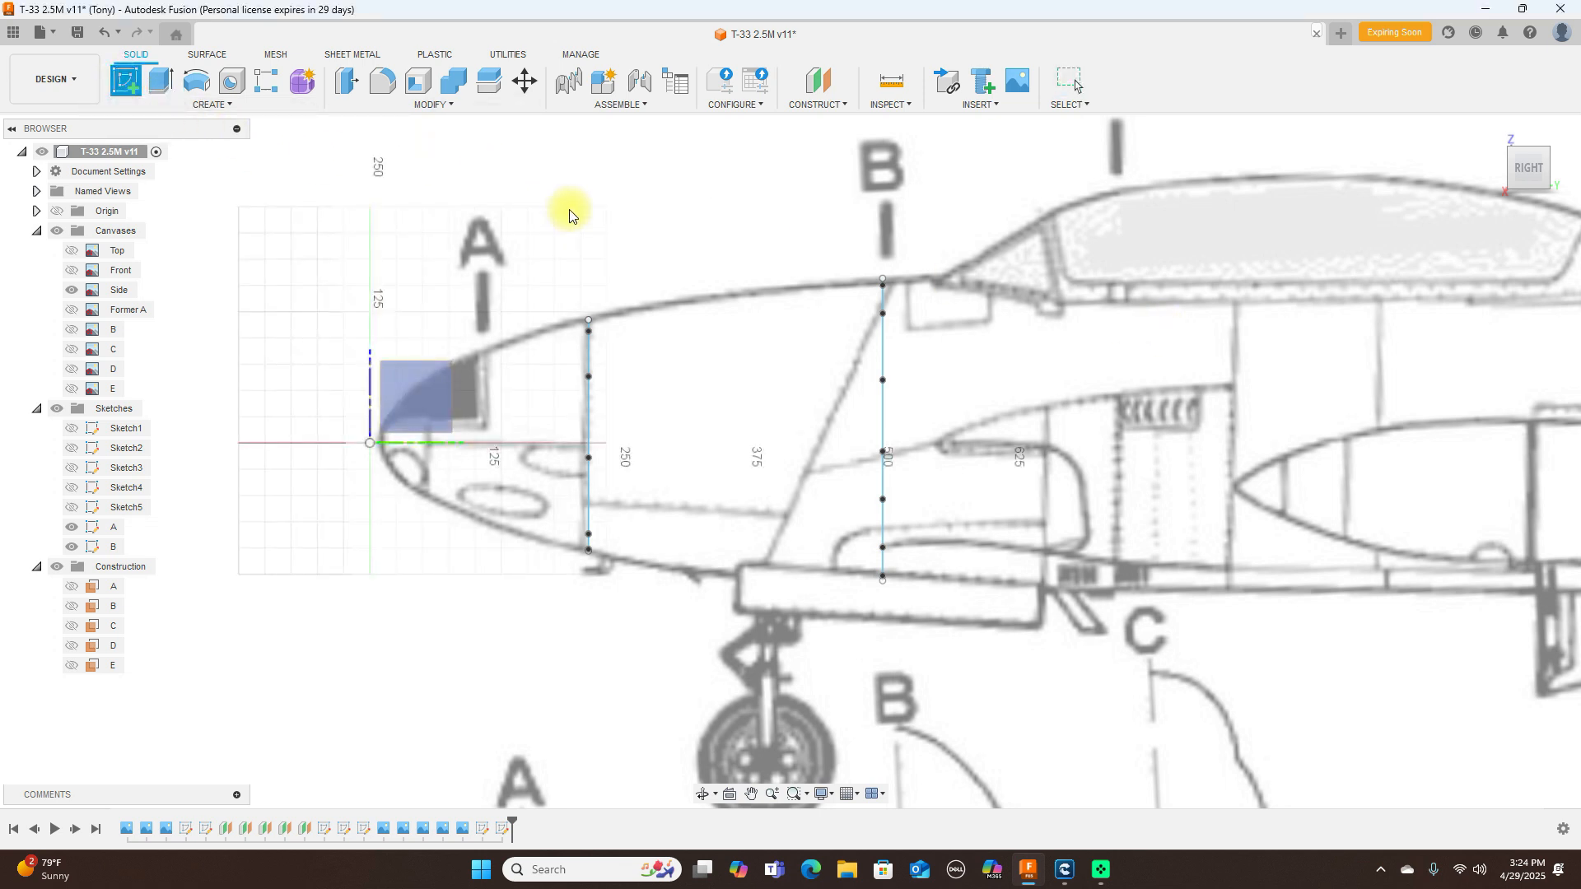
click(437, 384)
mouse_move(1189, 245)
middle_down()
mouse_move(882, 300)
mouse_move(679, 237)
middle_up()
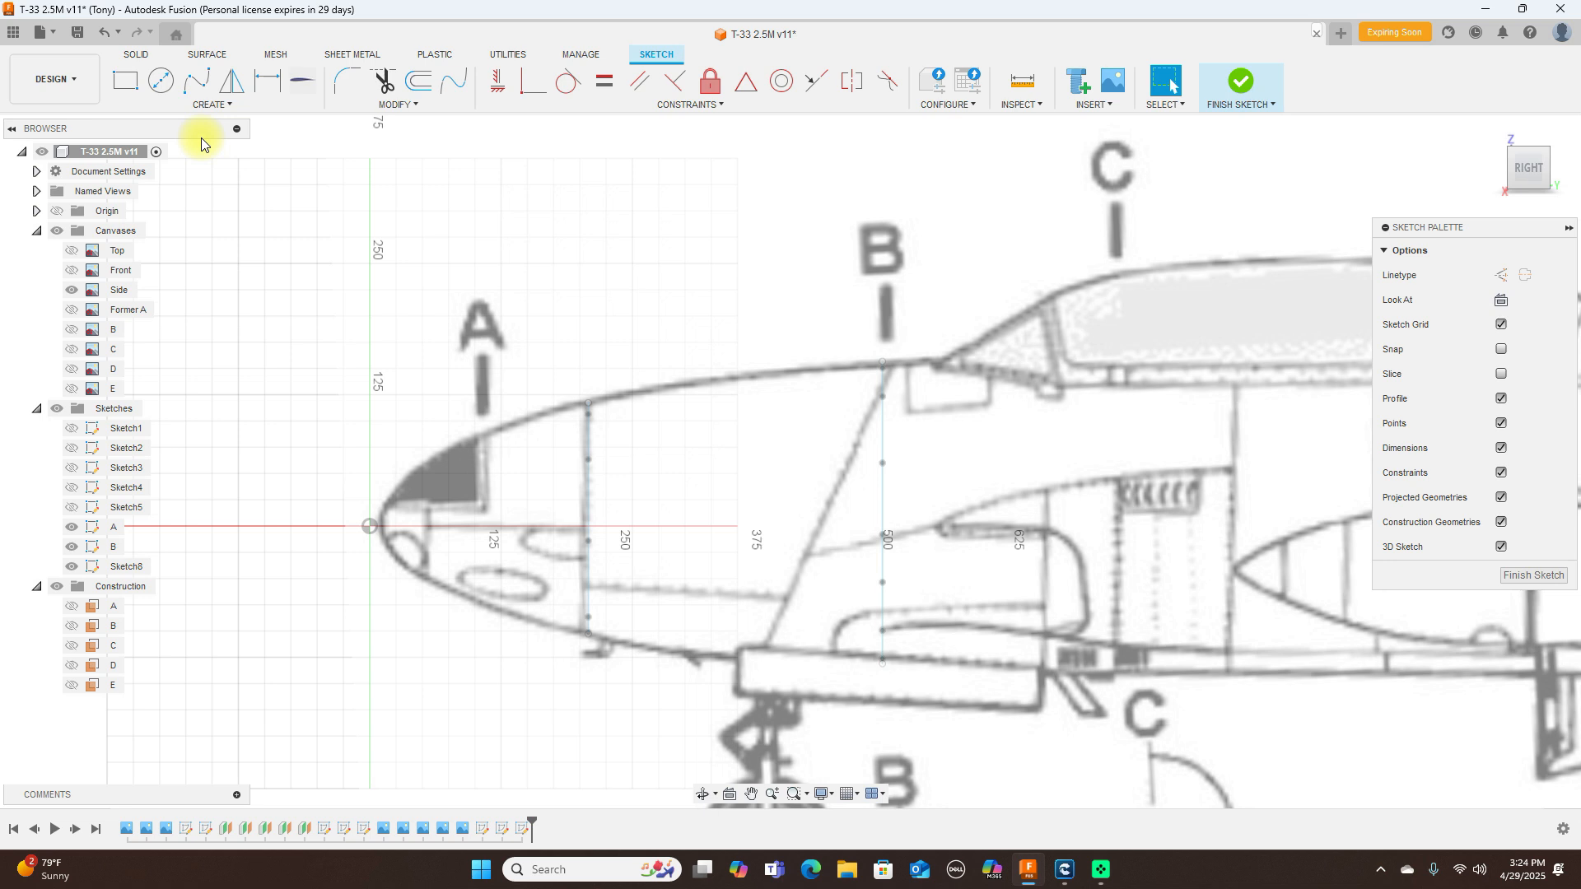
right_click(401, 155)
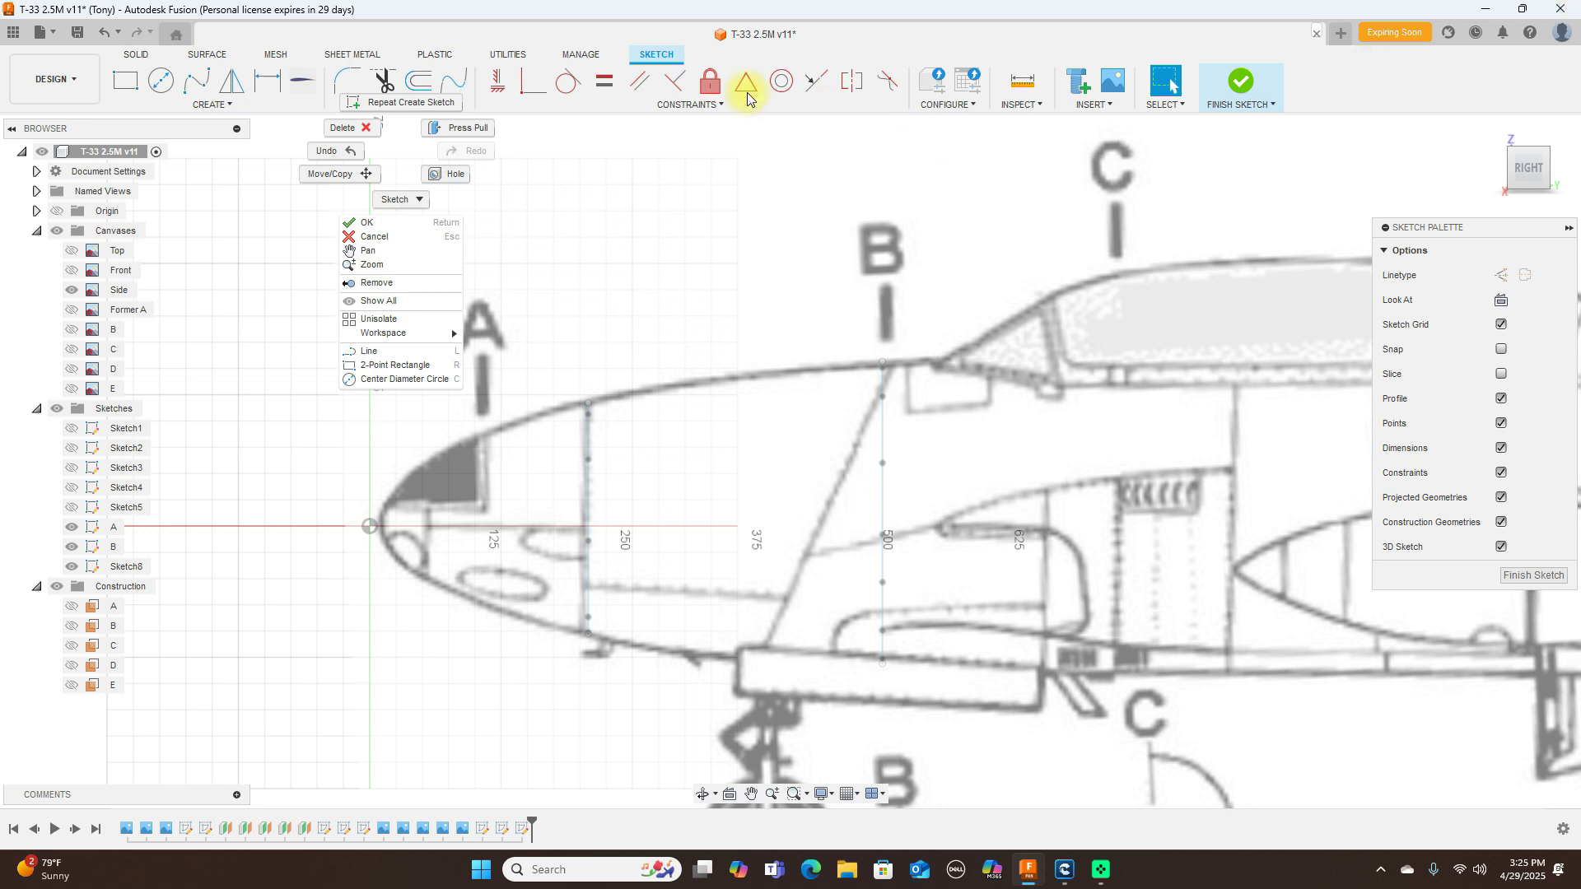
click(504, 228)
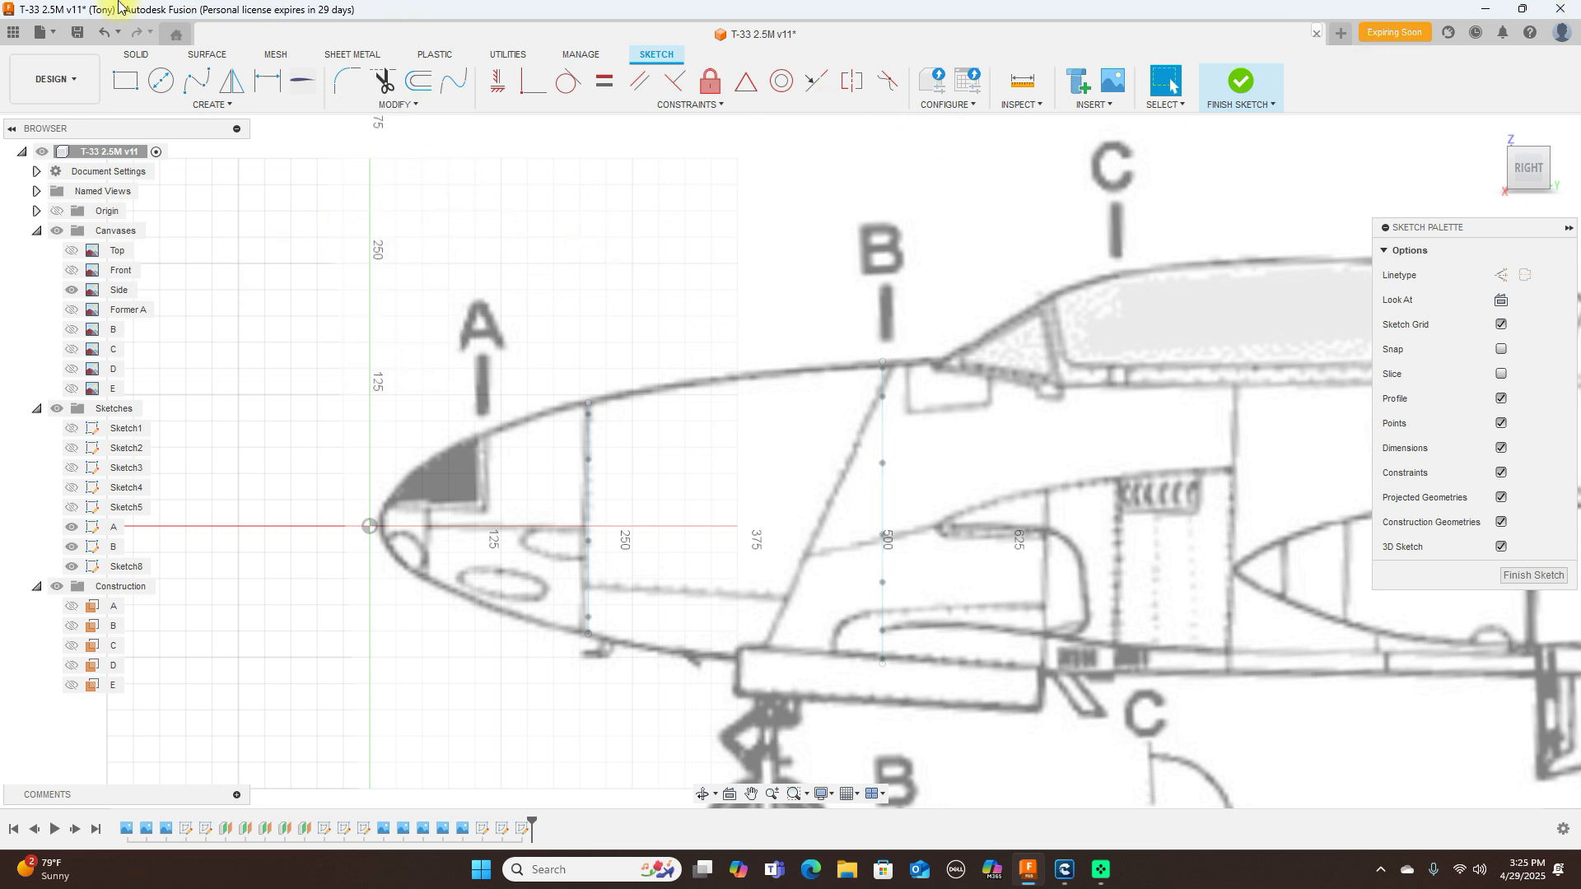
click(205, 86)
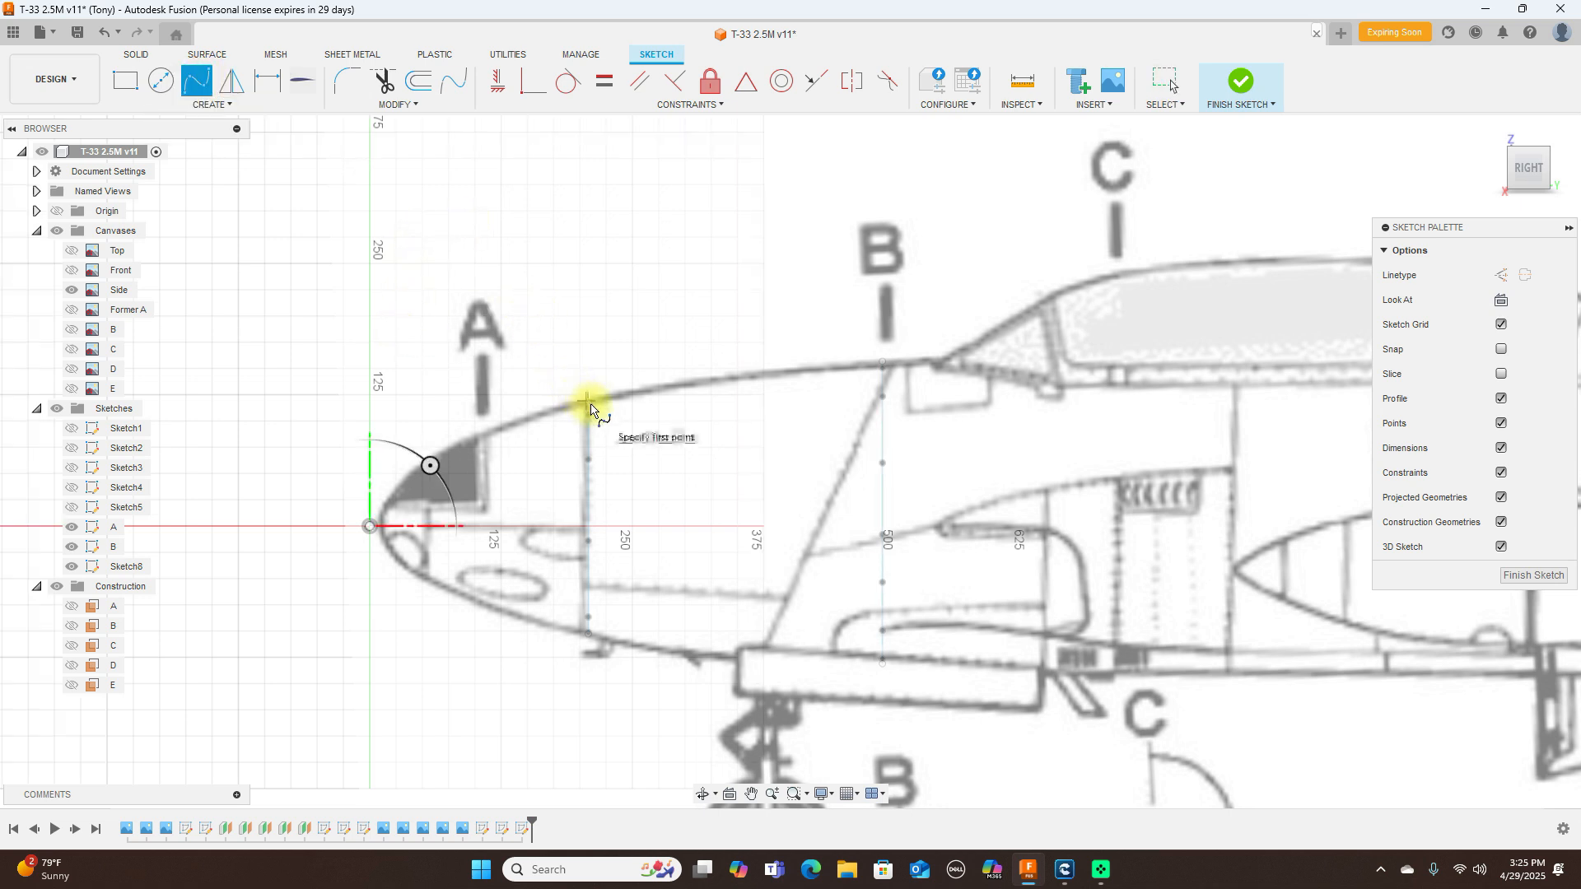
right_click(697, 250)
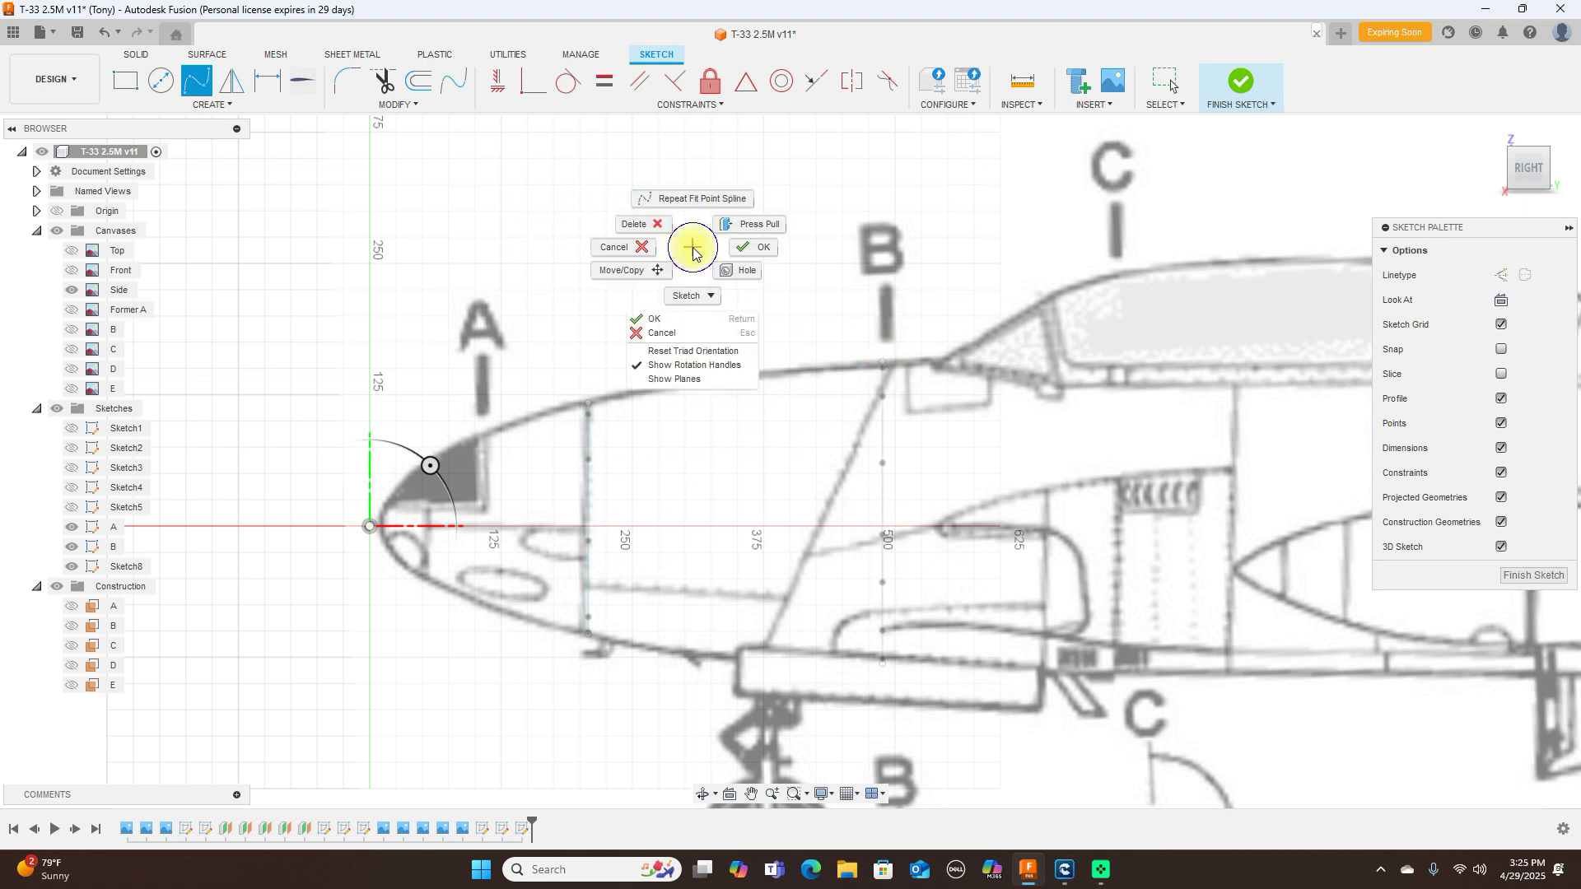
click(641, 256)
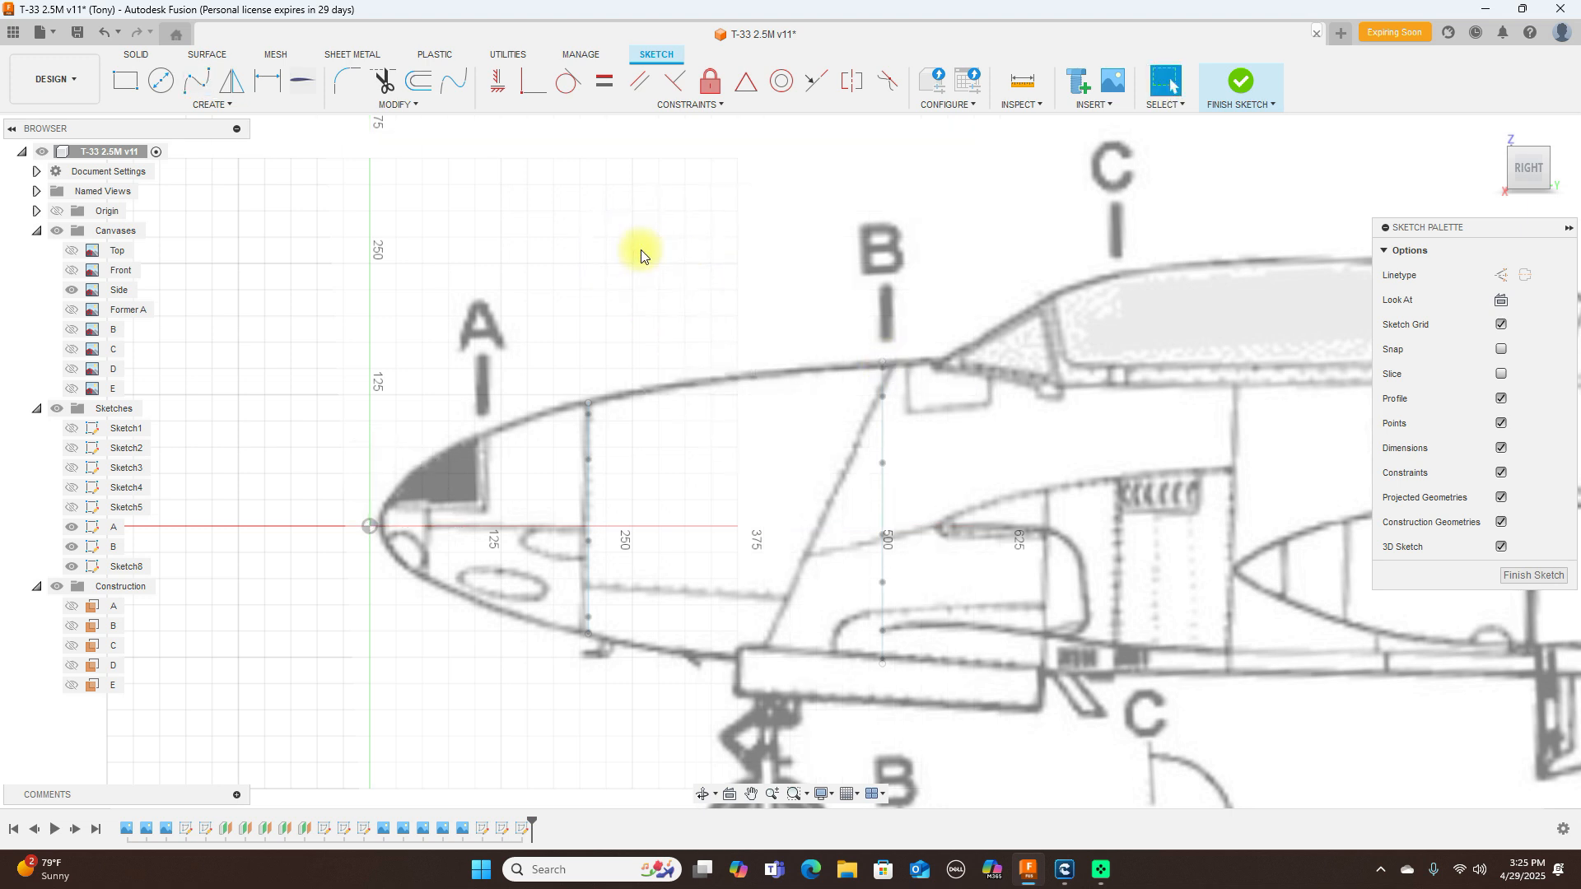
Step: Project the top centerline endpoints of the A and B former outlines into the side sketch
key(p)
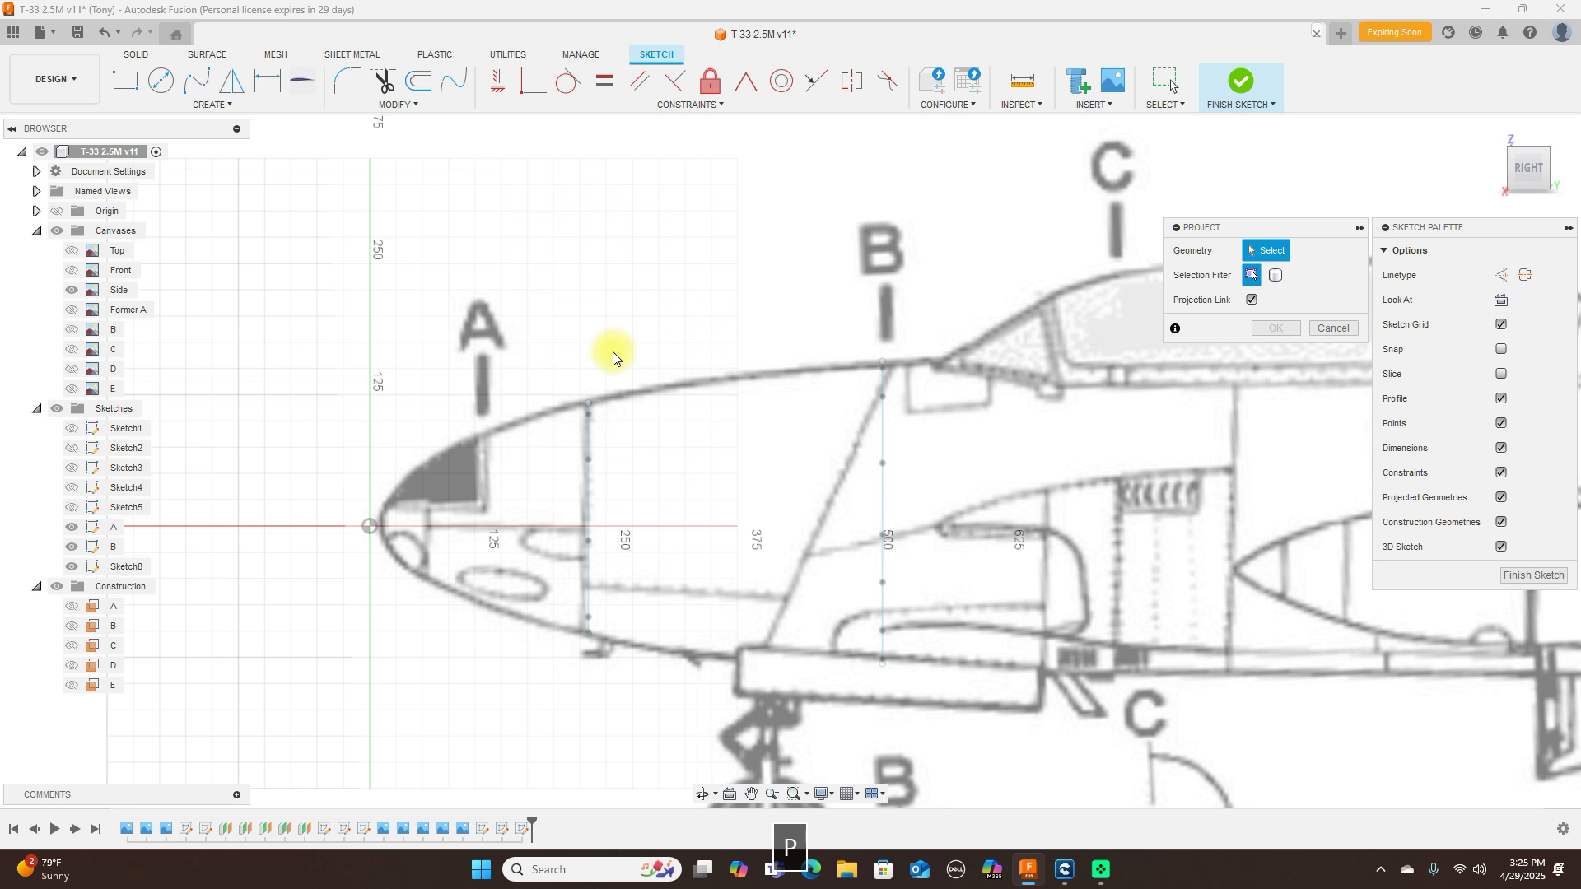
click(590, 403)
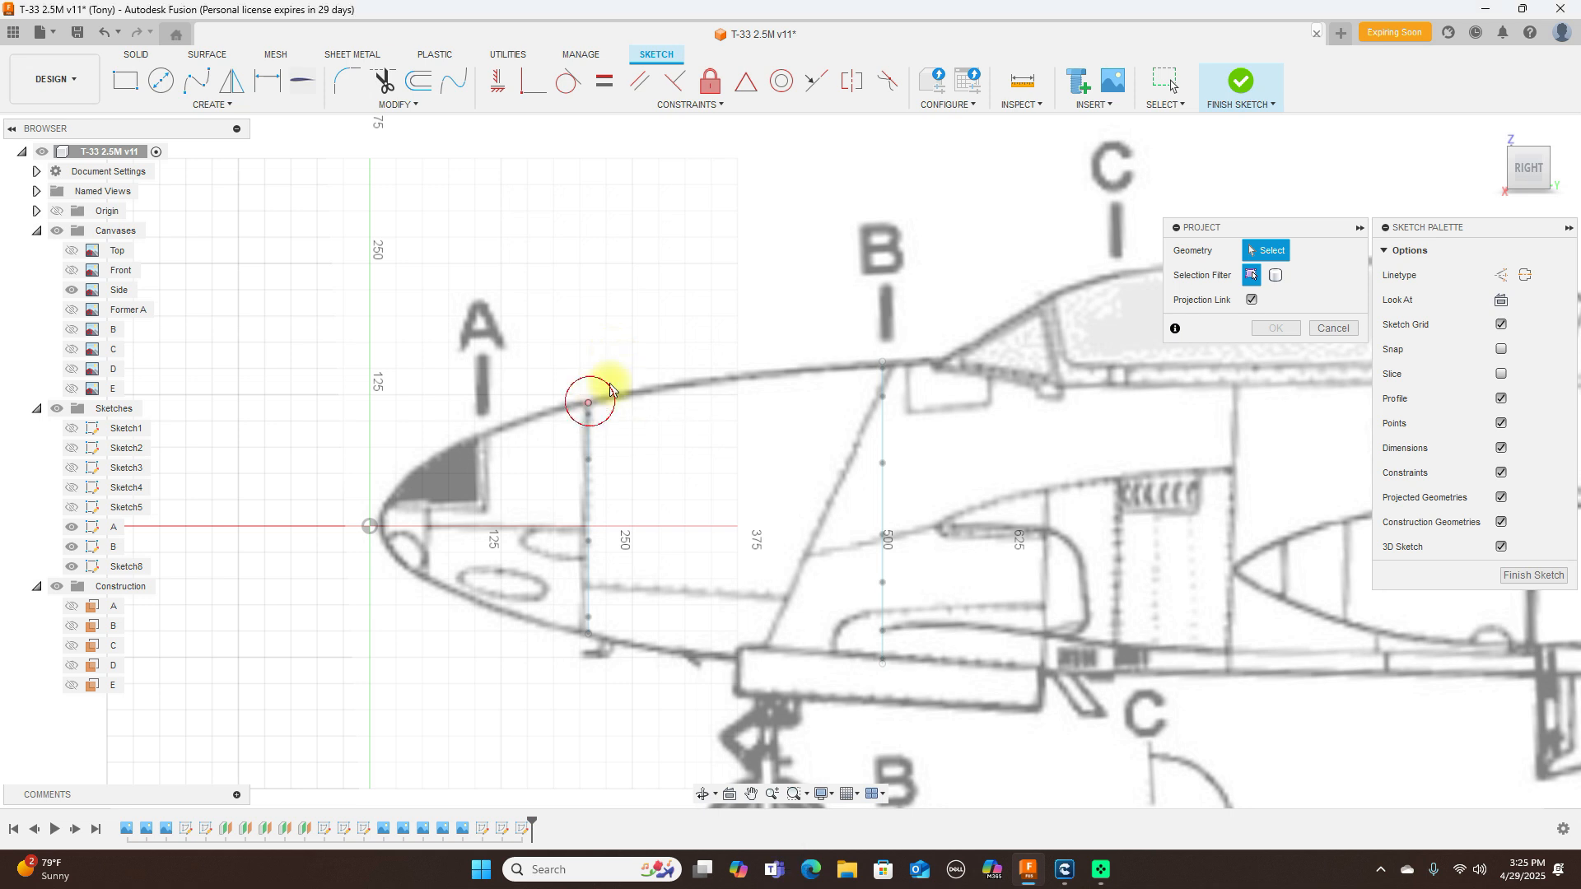
click(884, 364)
click(1264, 330)
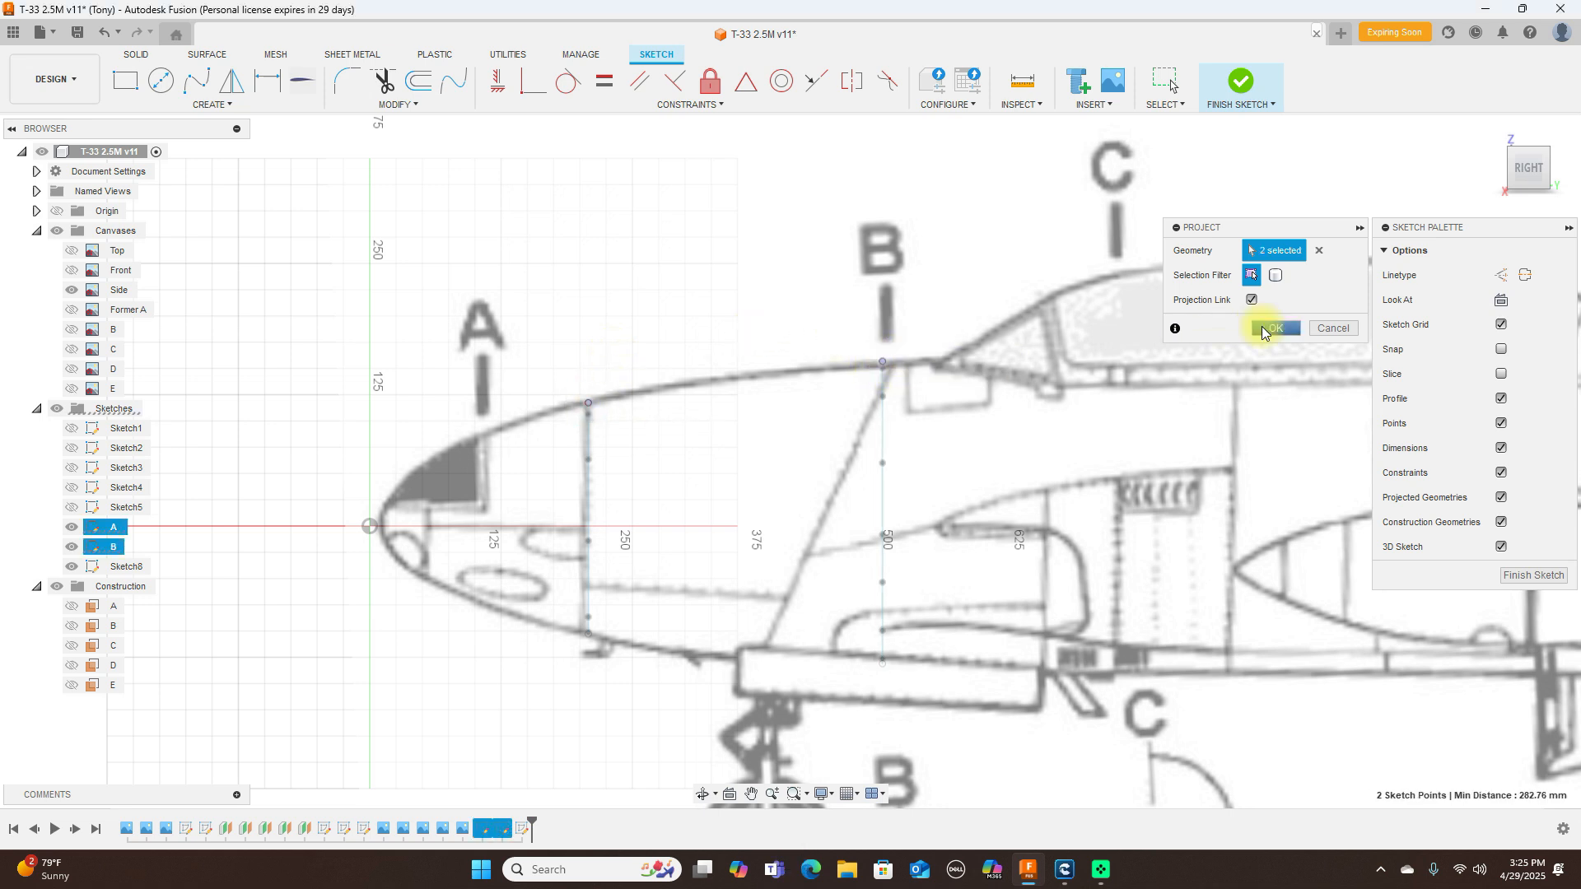
Step: Draw a three-point fit point spline along the nose's upper edge, from A's projected top point to B's, with one point midway
click(204, 87)
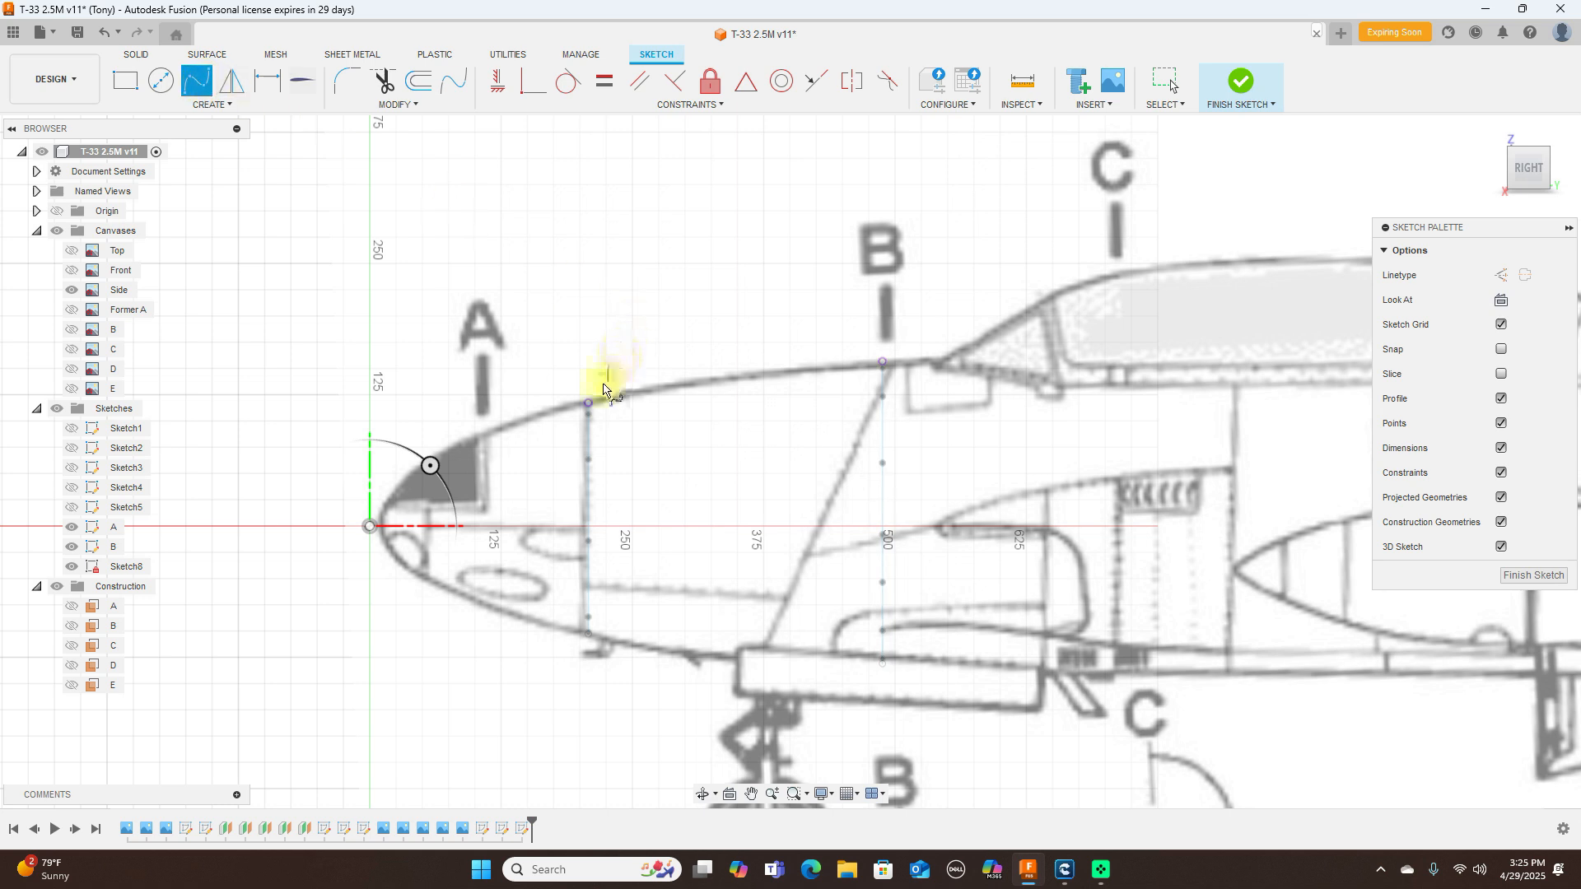
click(588, 404)
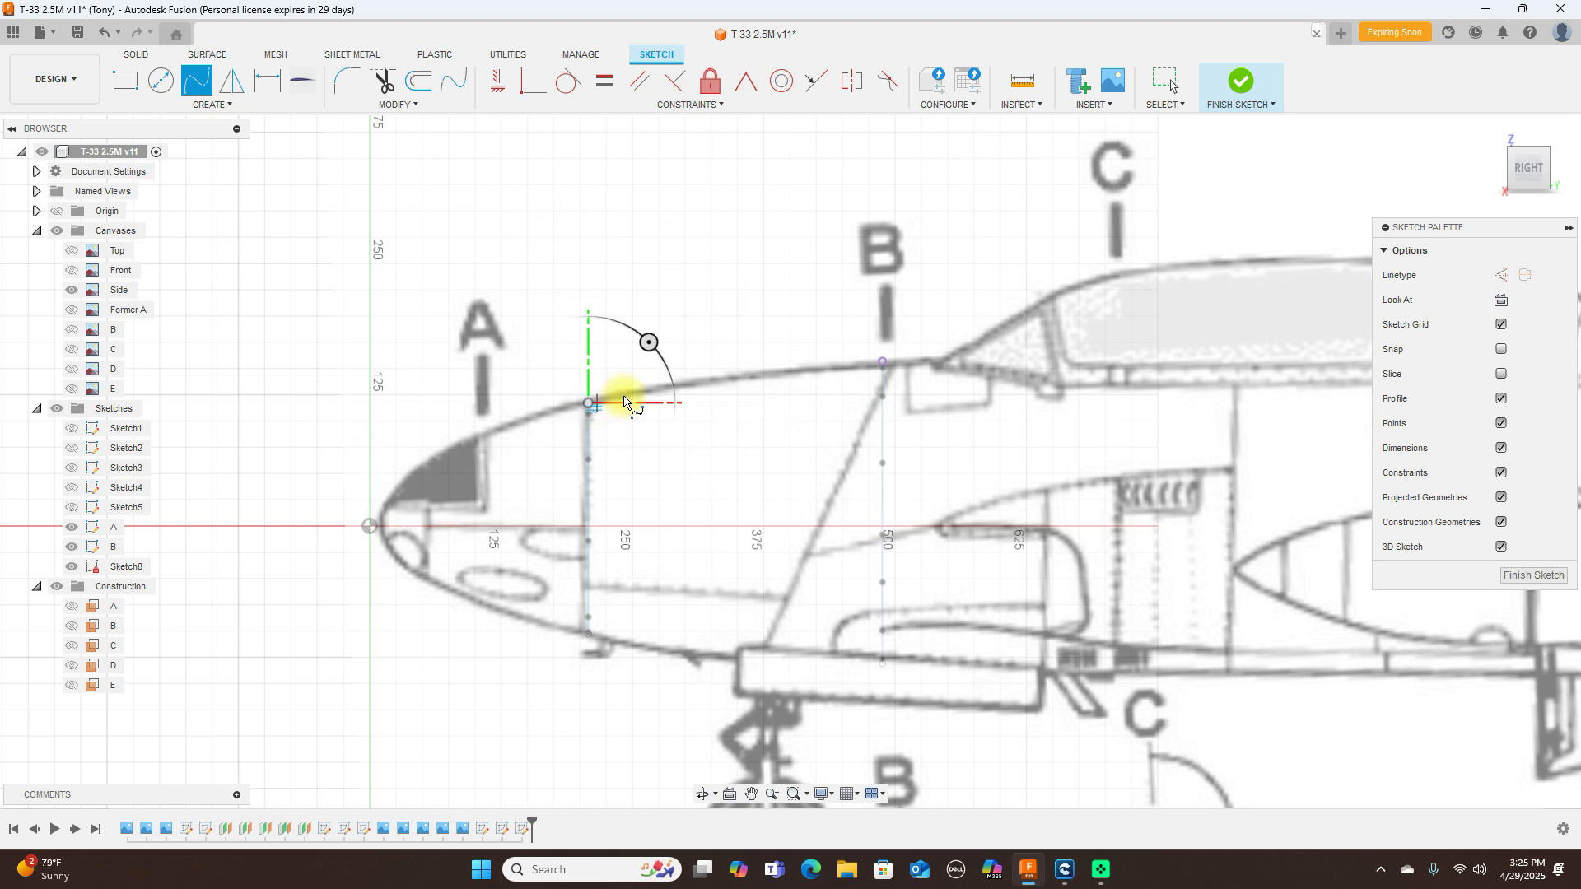
click(719, 380)
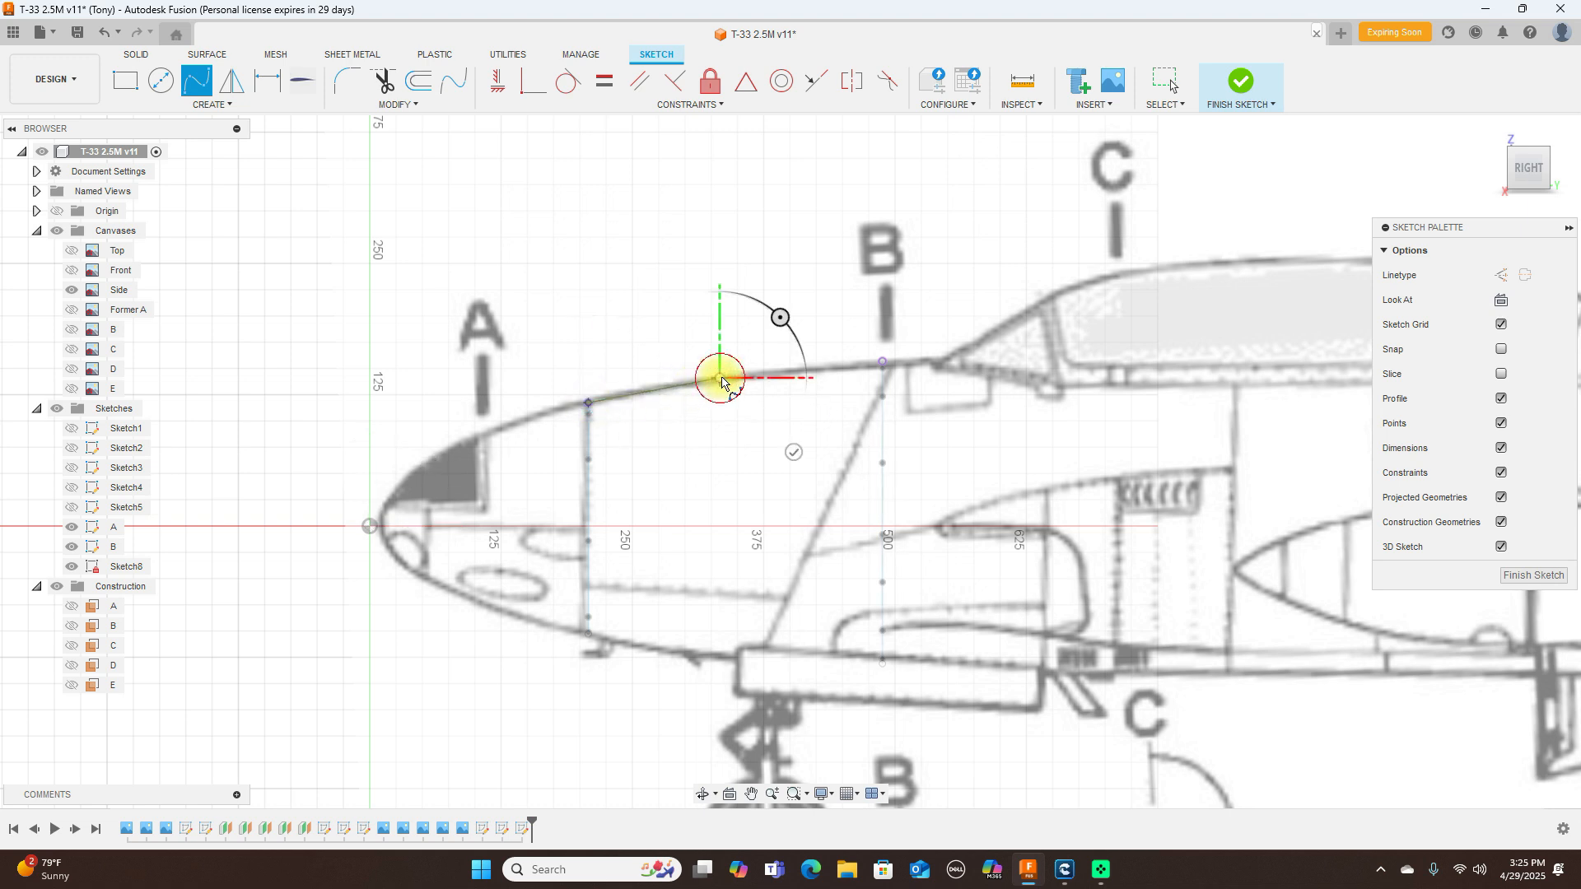
click(881, 362)
right_click(881, 363)
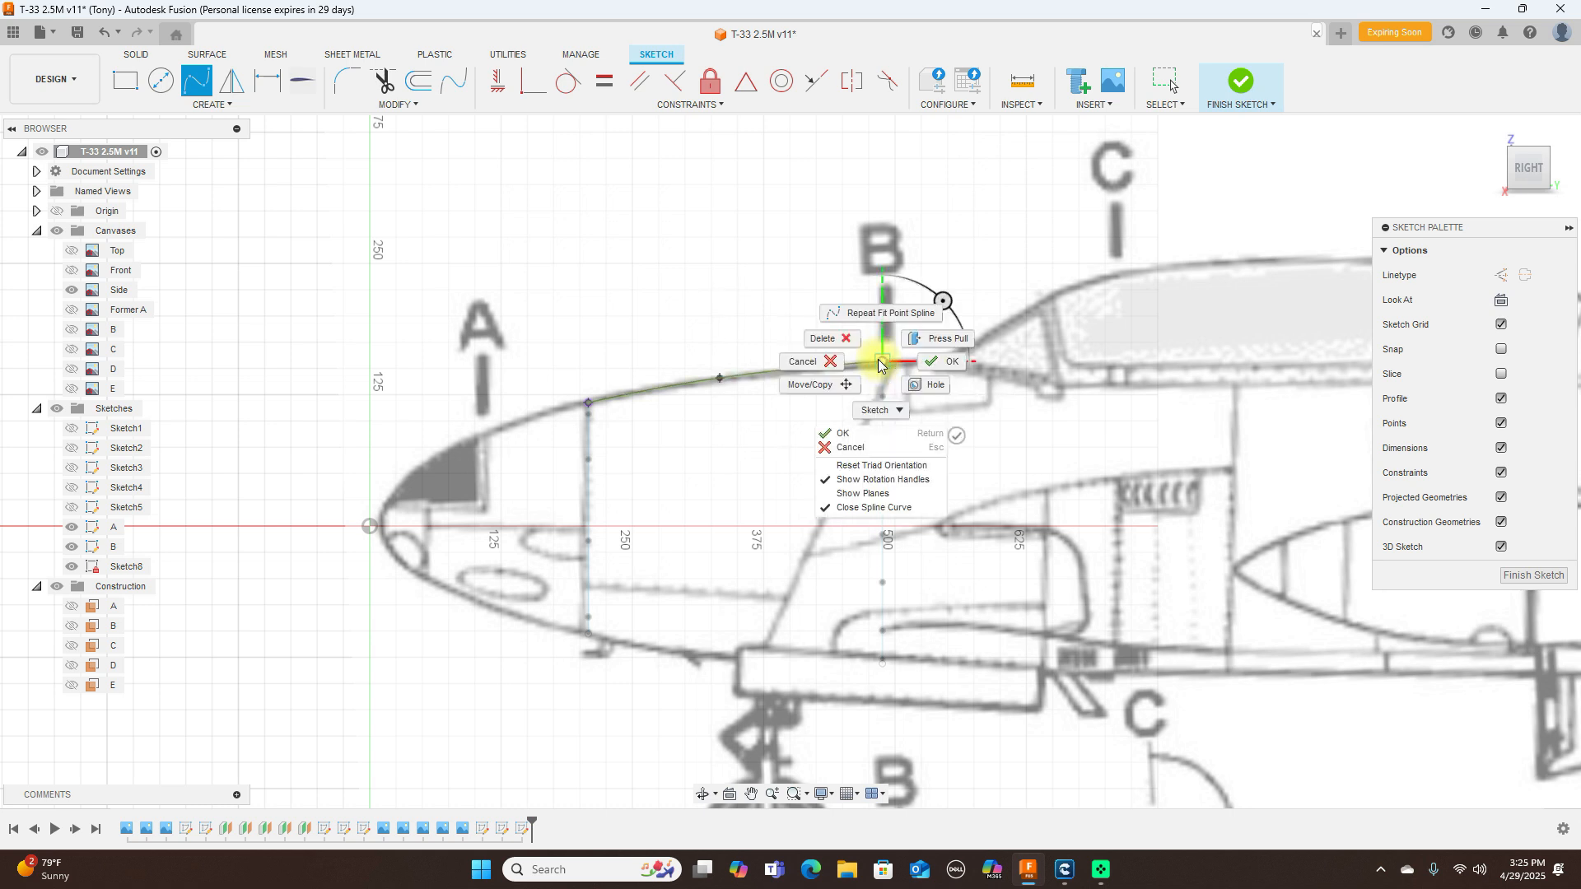
click(933, 367)
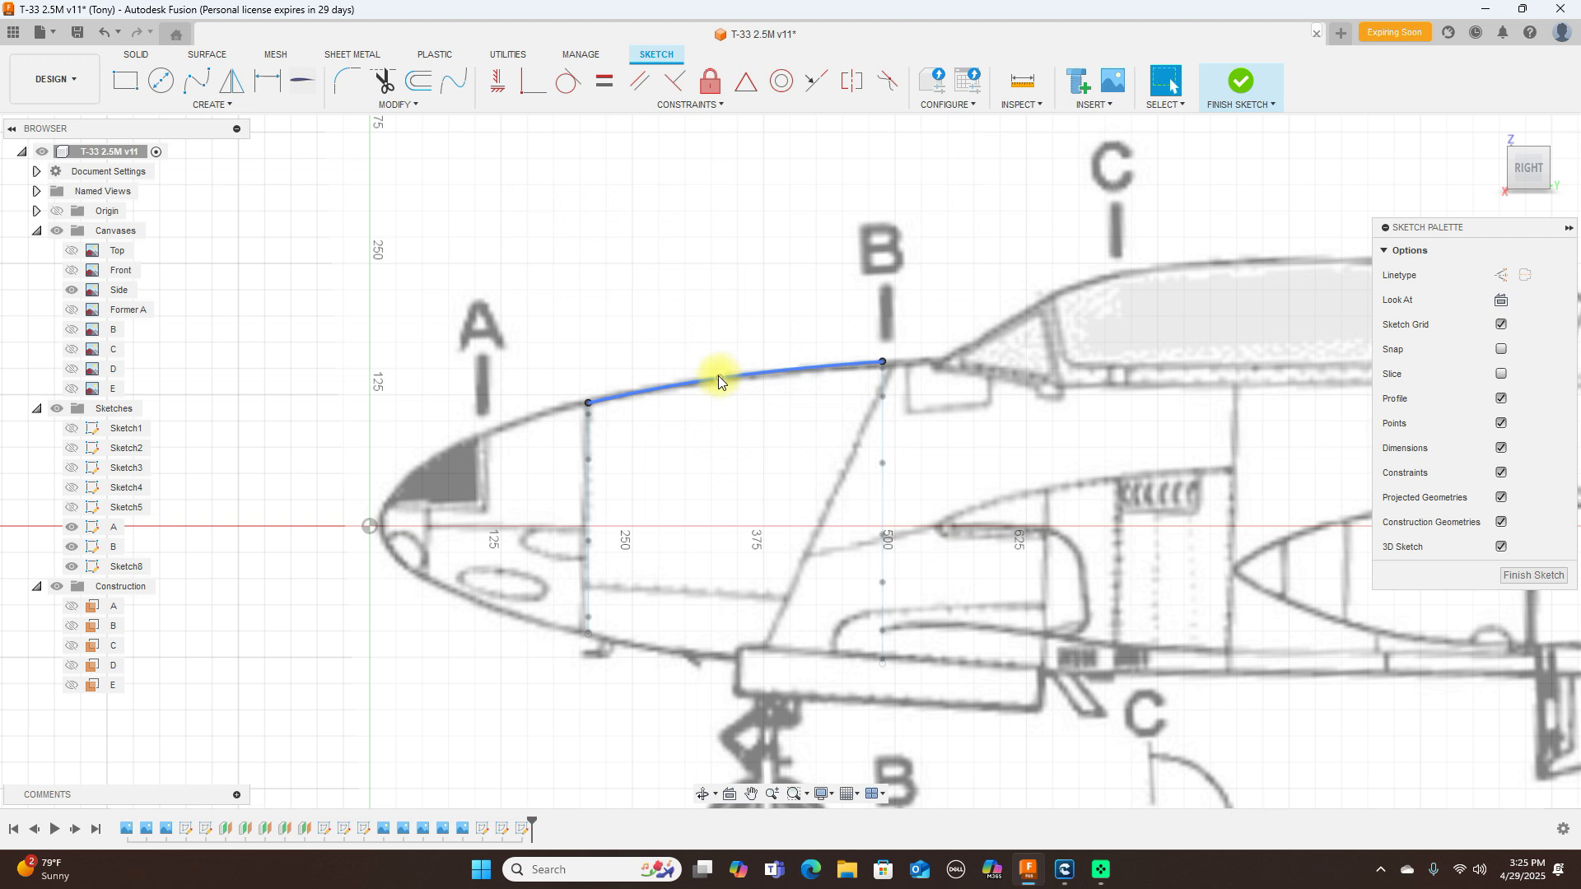
scroll(967, 464, down, 3)
middle_drag(1016, 426, 876, 334)
scroll(725, 385, up, 3)
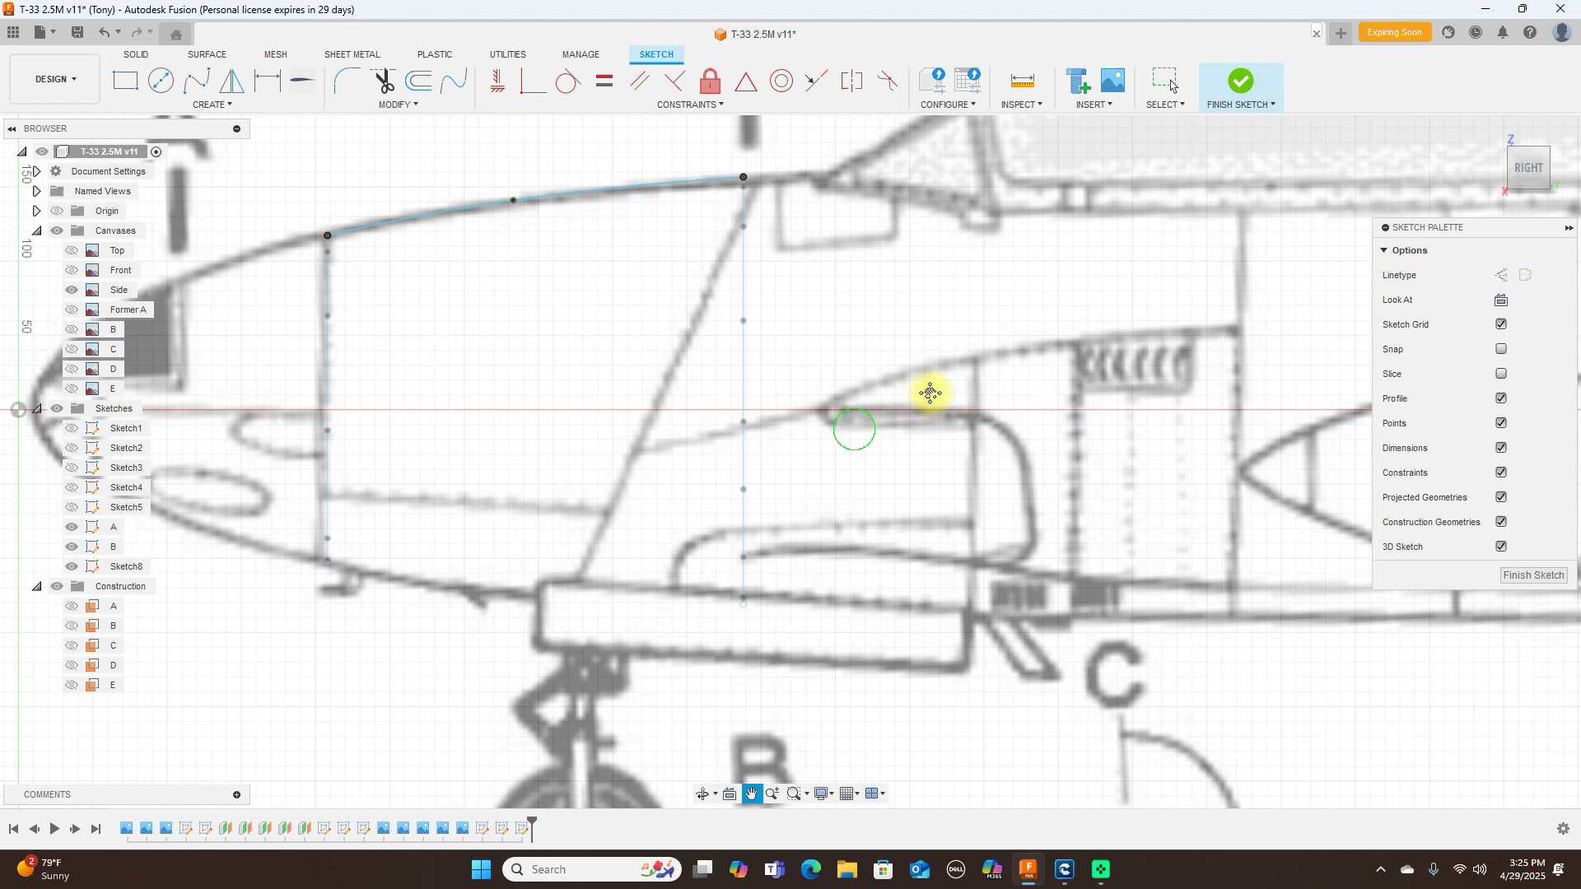
middle_drag(860, 426, 997, 343)
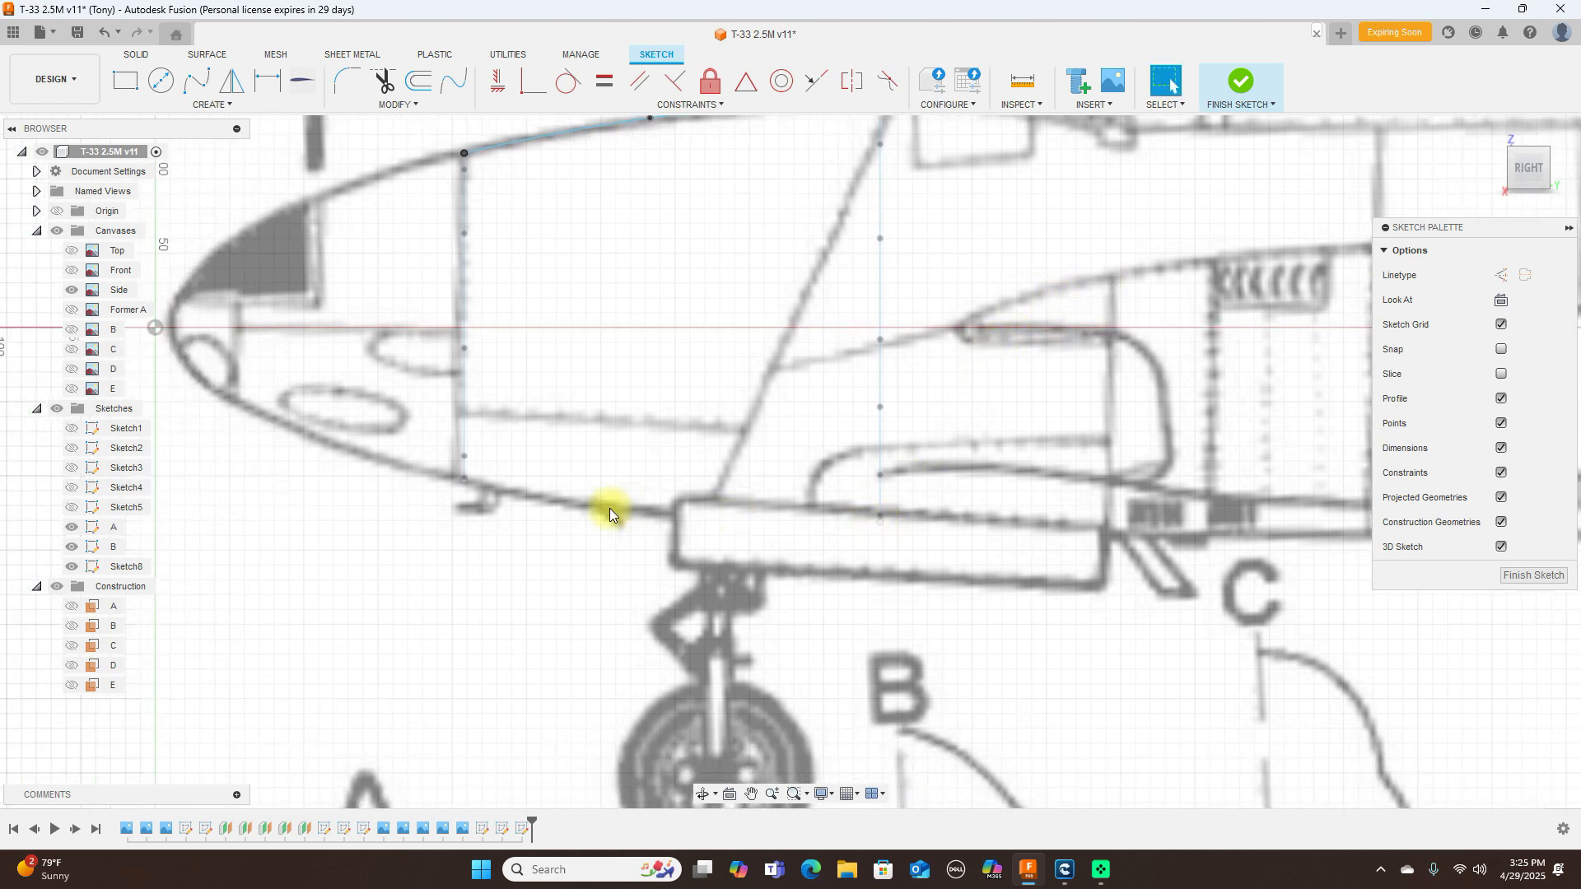
click(198, 82)
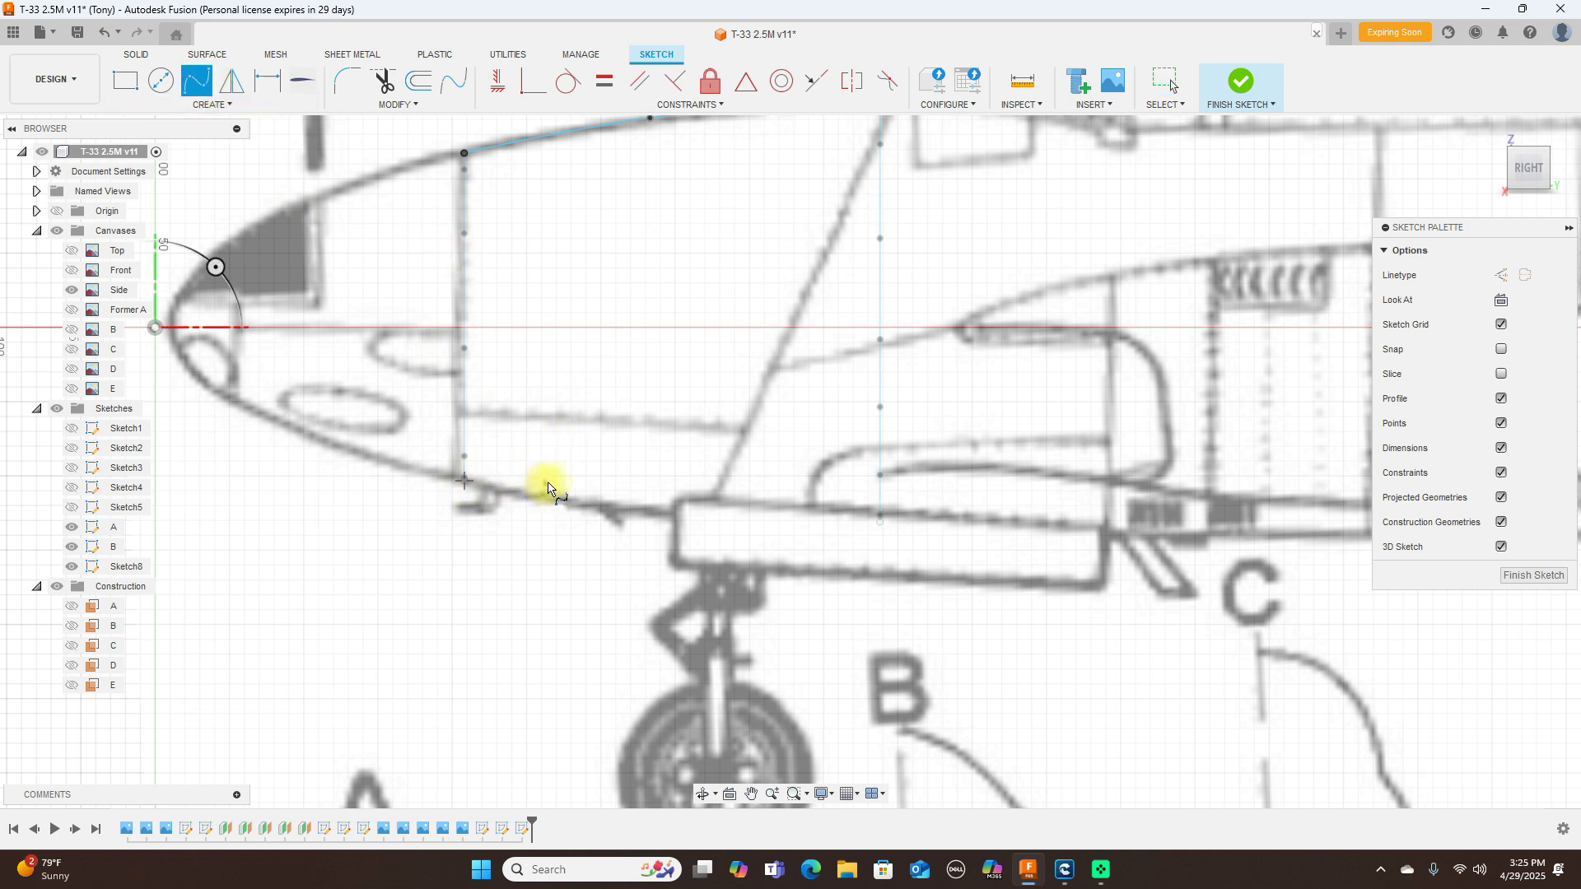
right_click(550, 488)
click(486, 481)
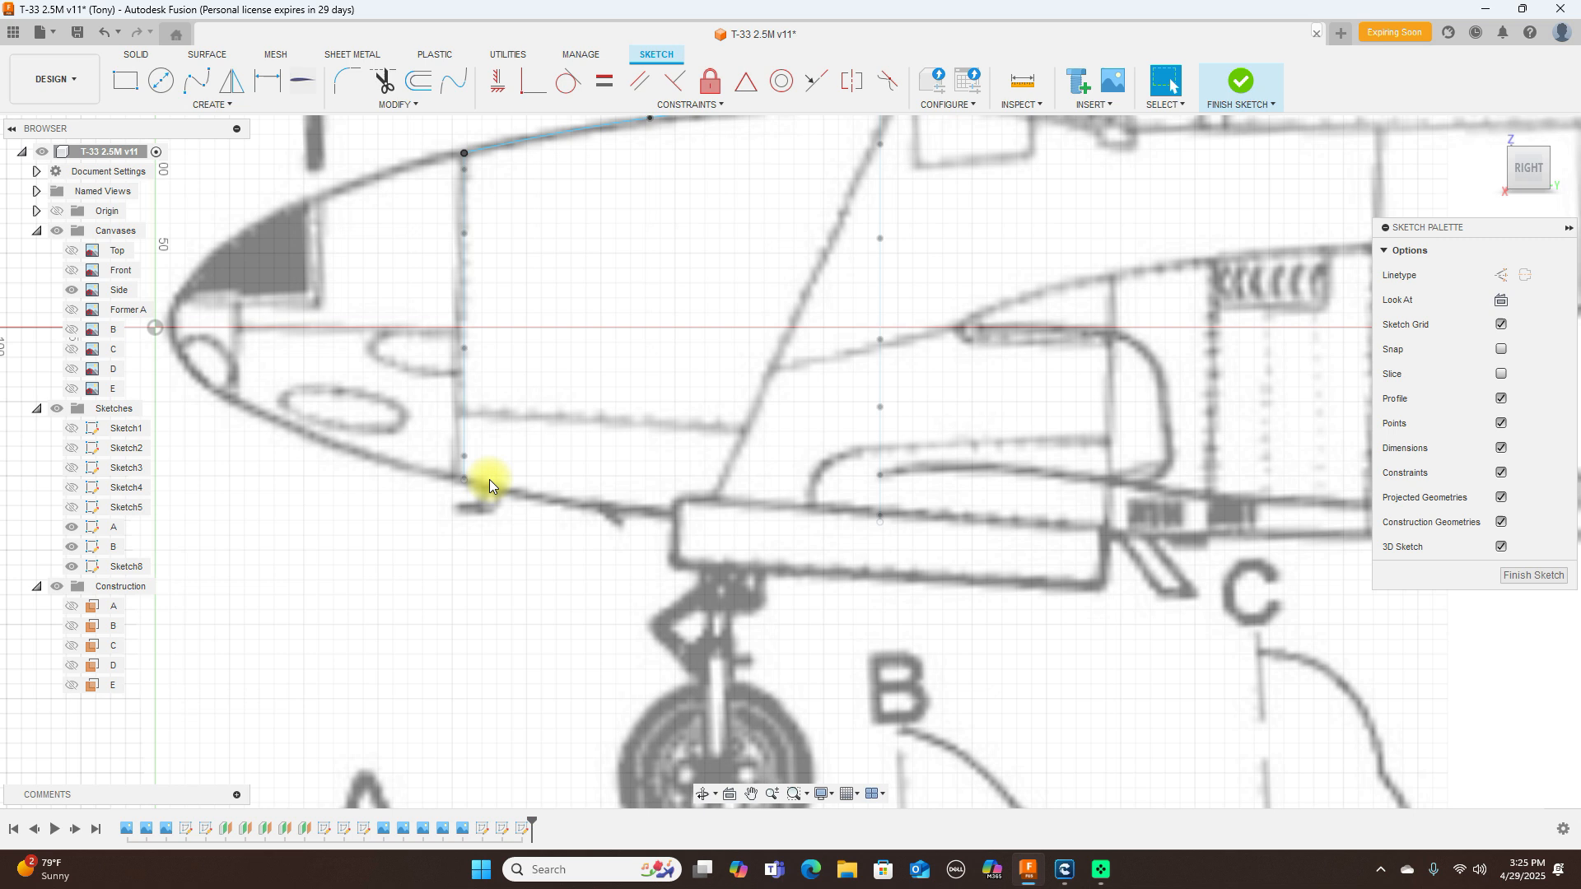
Step: Project the bottom centerline endpoints of the A and B former outlines into the side sketch
key(p)
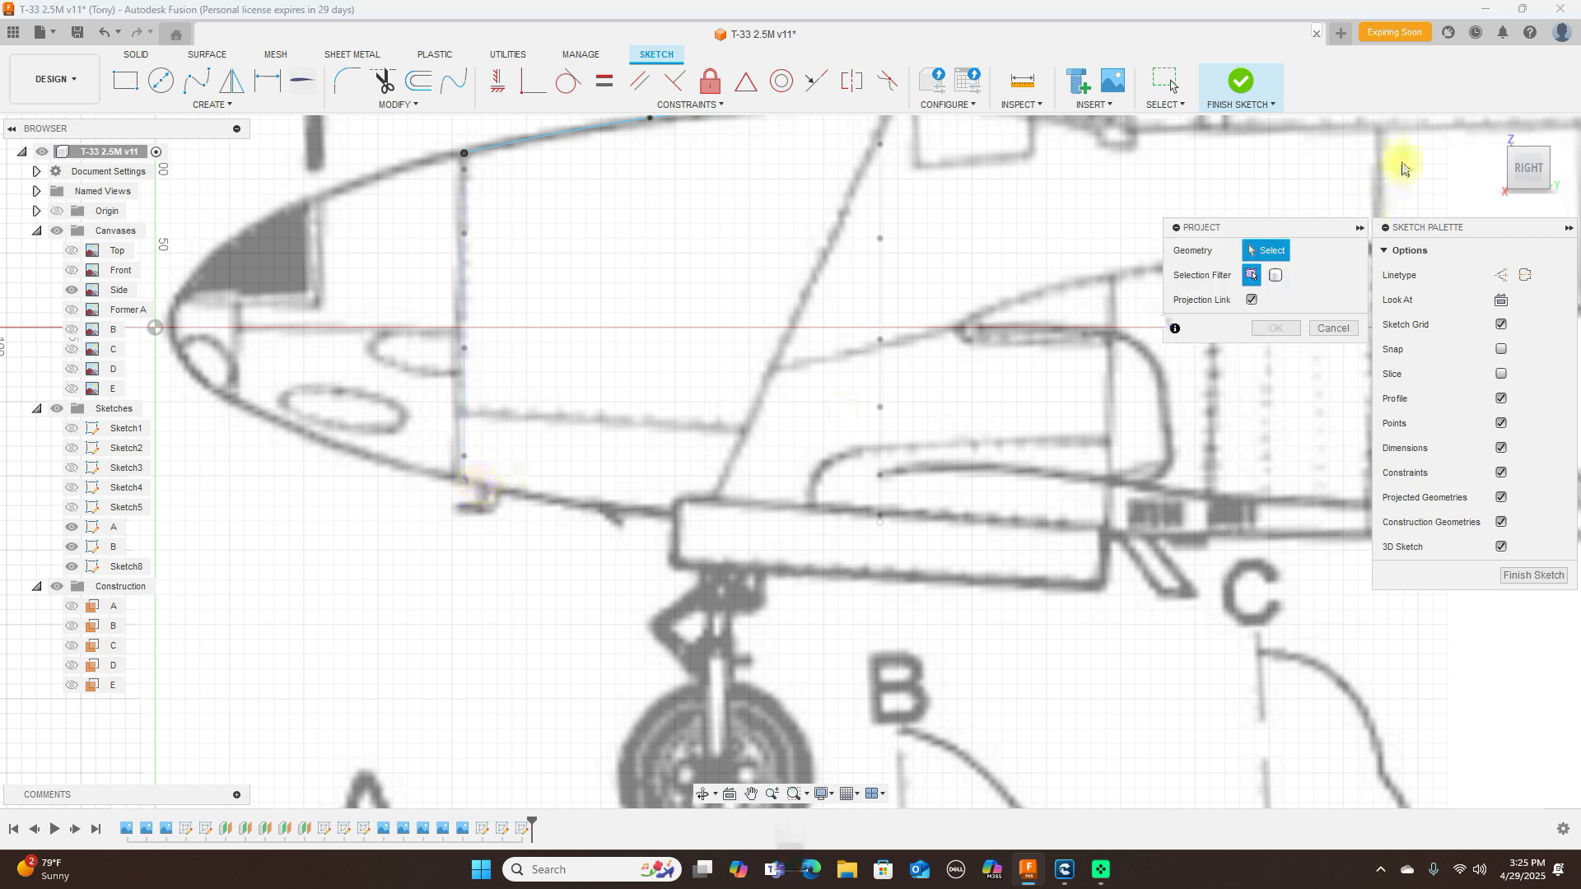
mouse_move(1512, 173)
mouse_down()
mouse_move(1552, 159)
mouse_move(6, 173)
mouse_up()
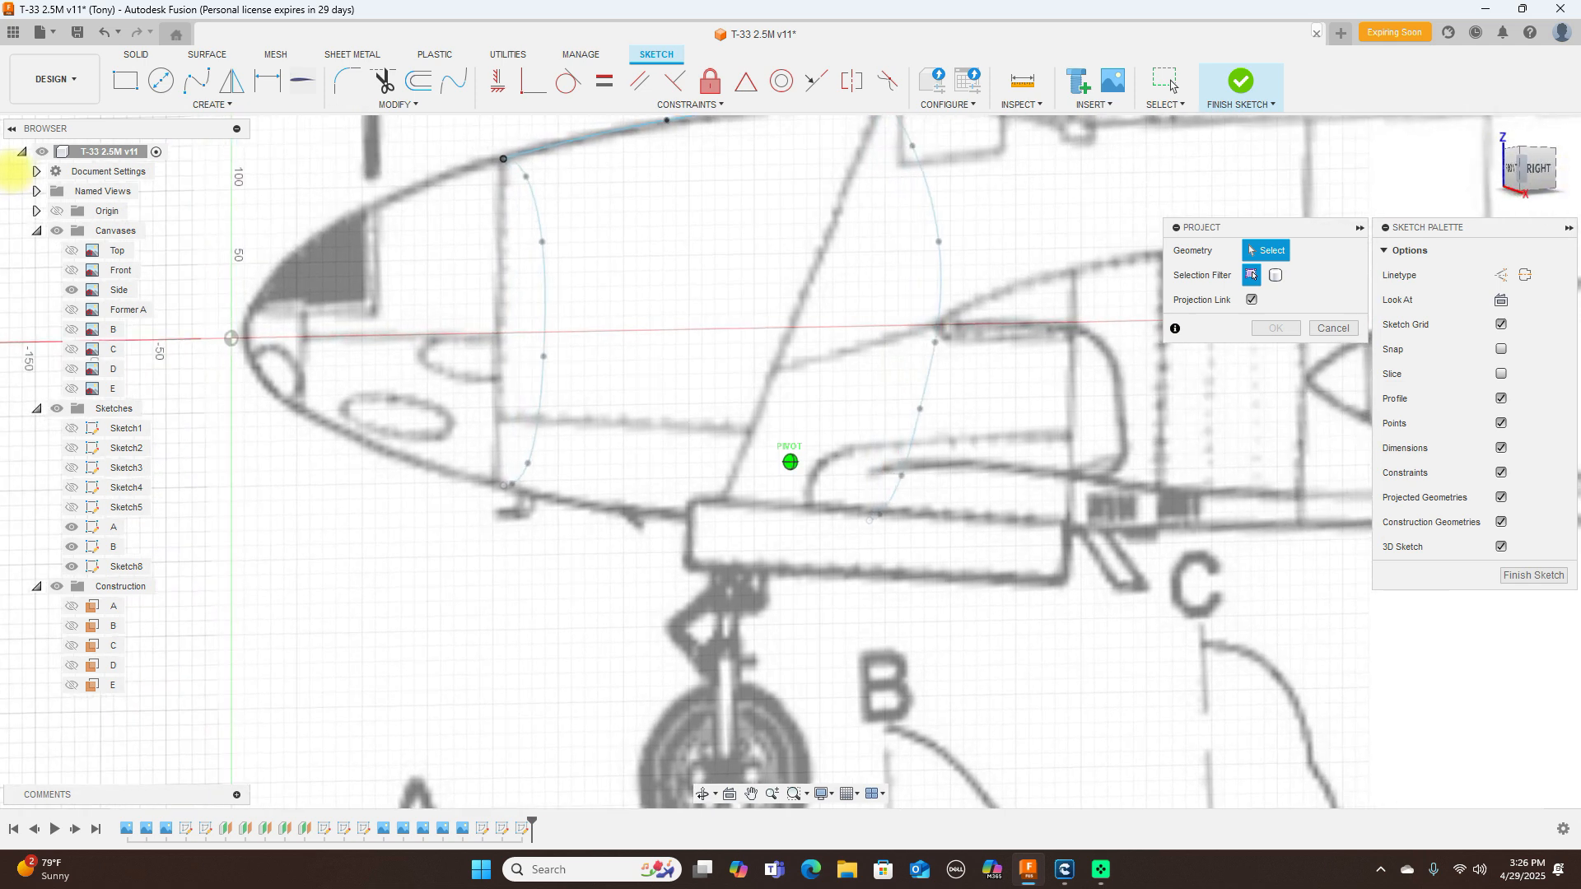
scroll(947, 454, up, 3)
click(816, 567)
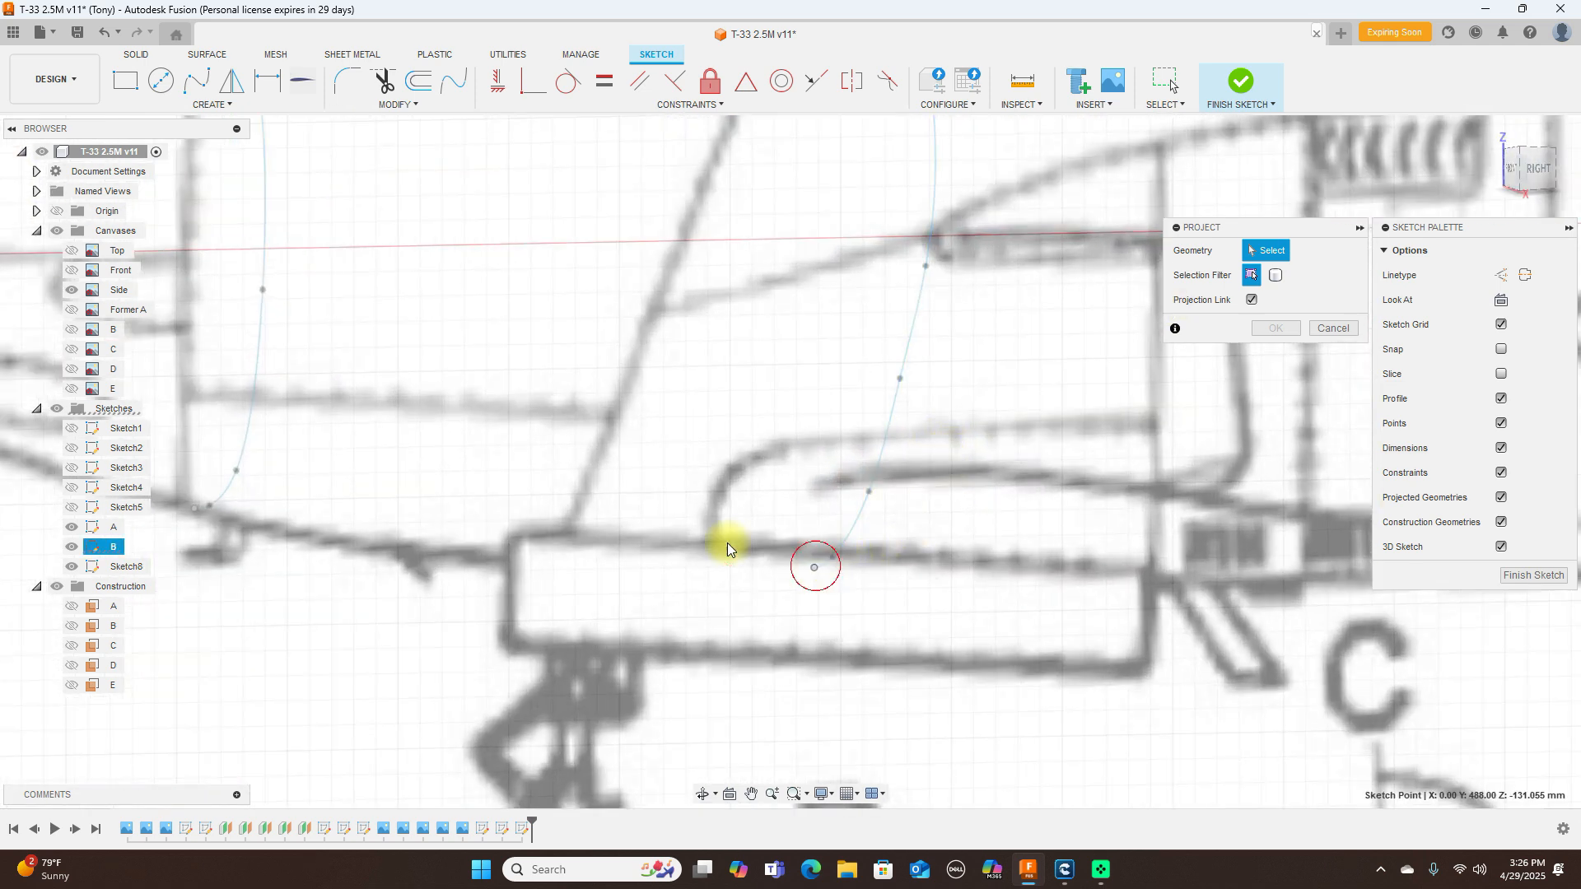
click(194, 510)
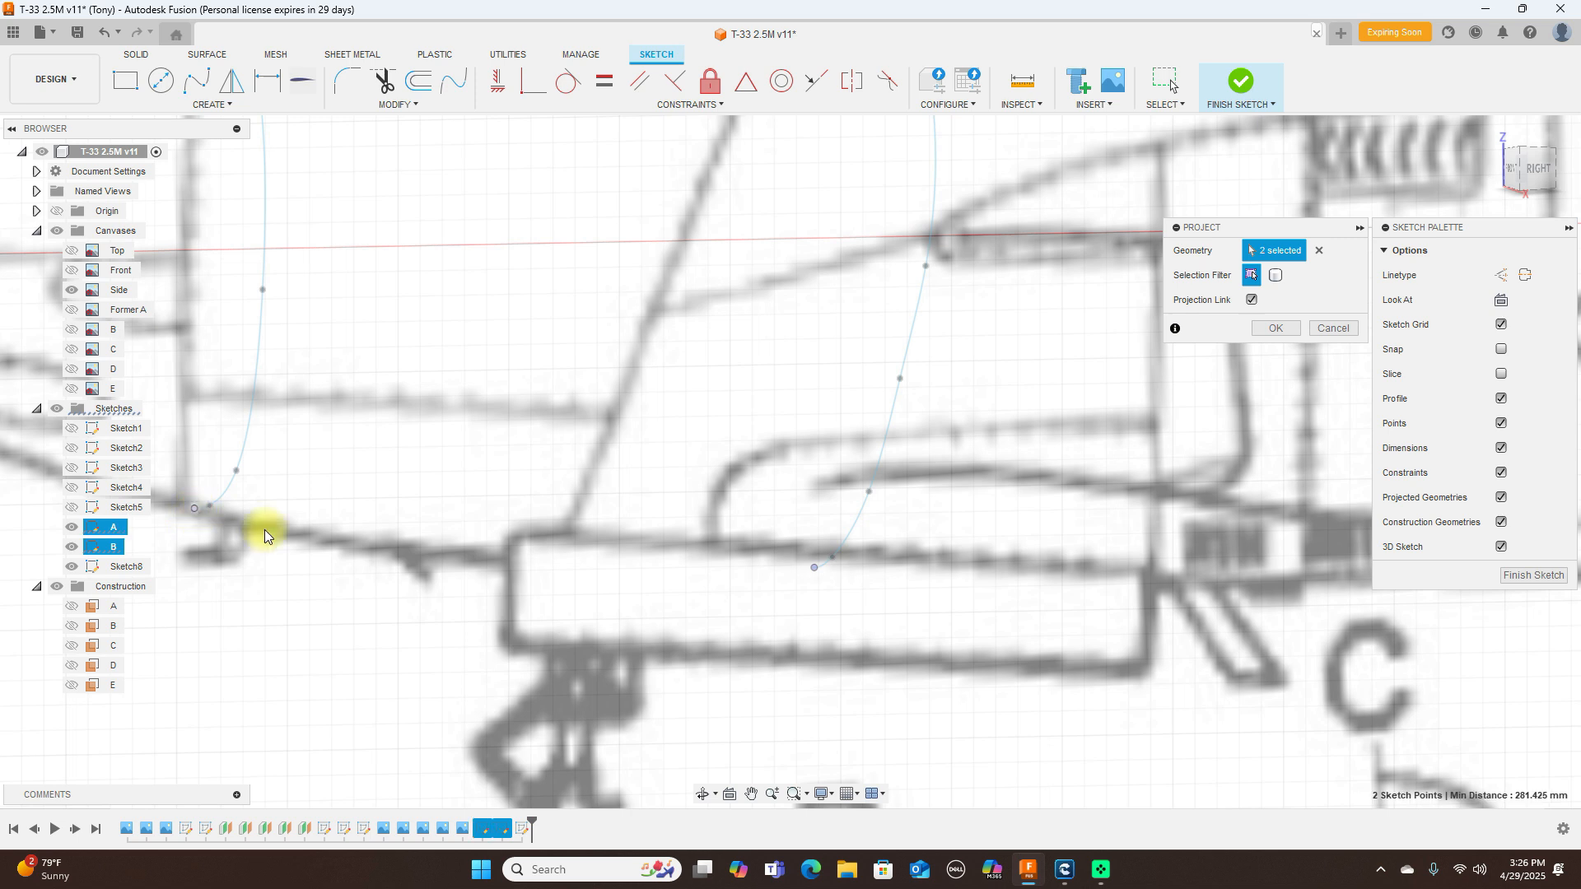
click(1274, 328)
Step: Draw a three-point fit point spline along the fuselage's lower edge, from A's projected bottom point through one near the wheel door to B's
click(1546, 167)
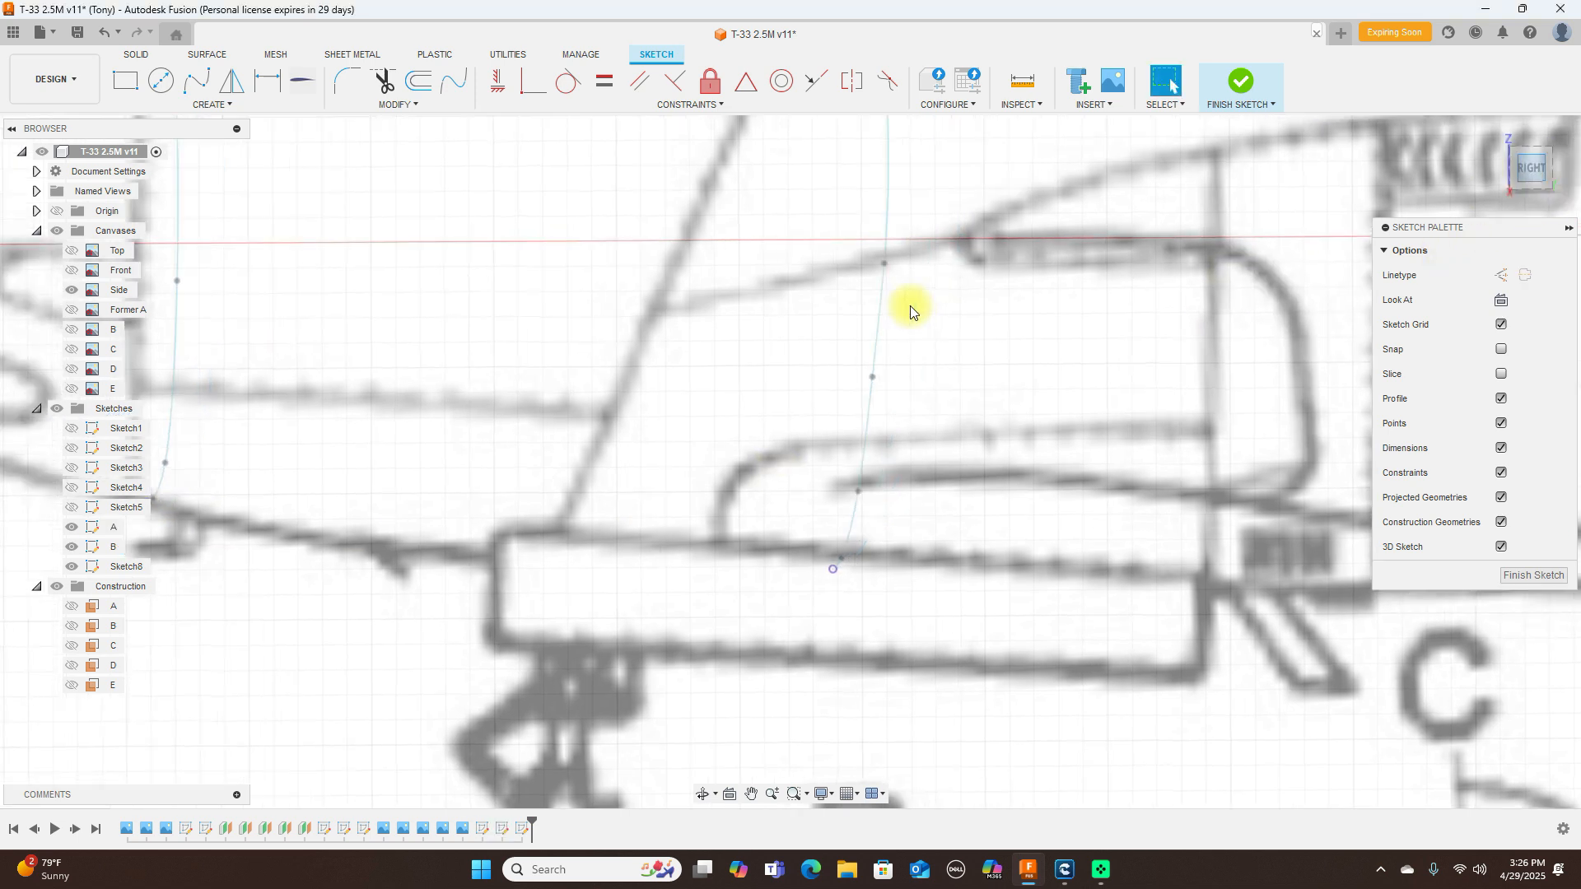
click(198, 84)
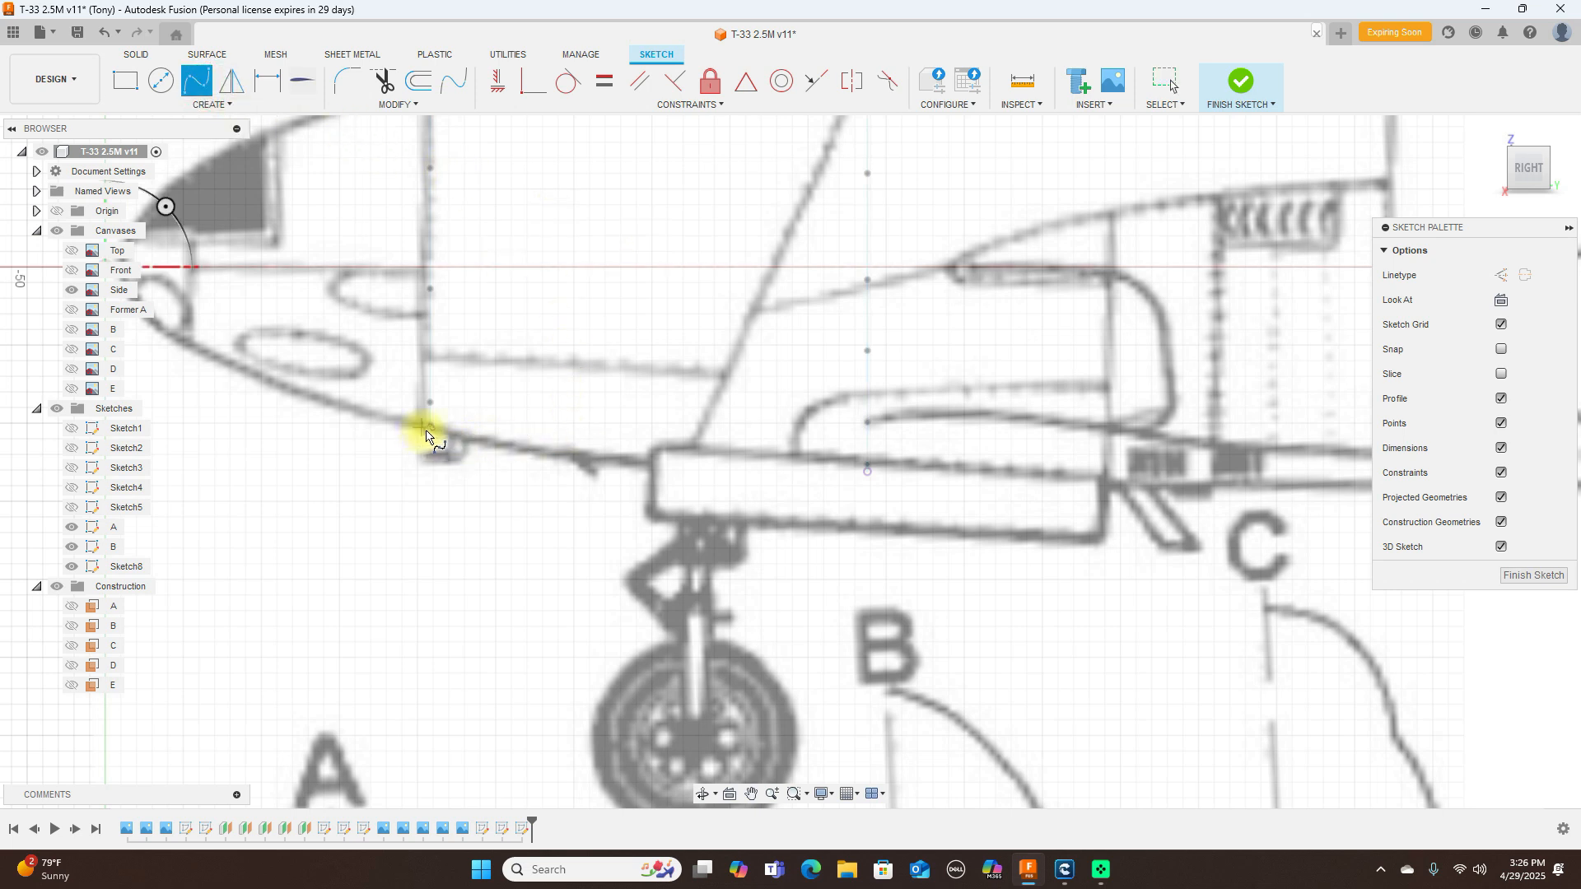
click(430, 427)
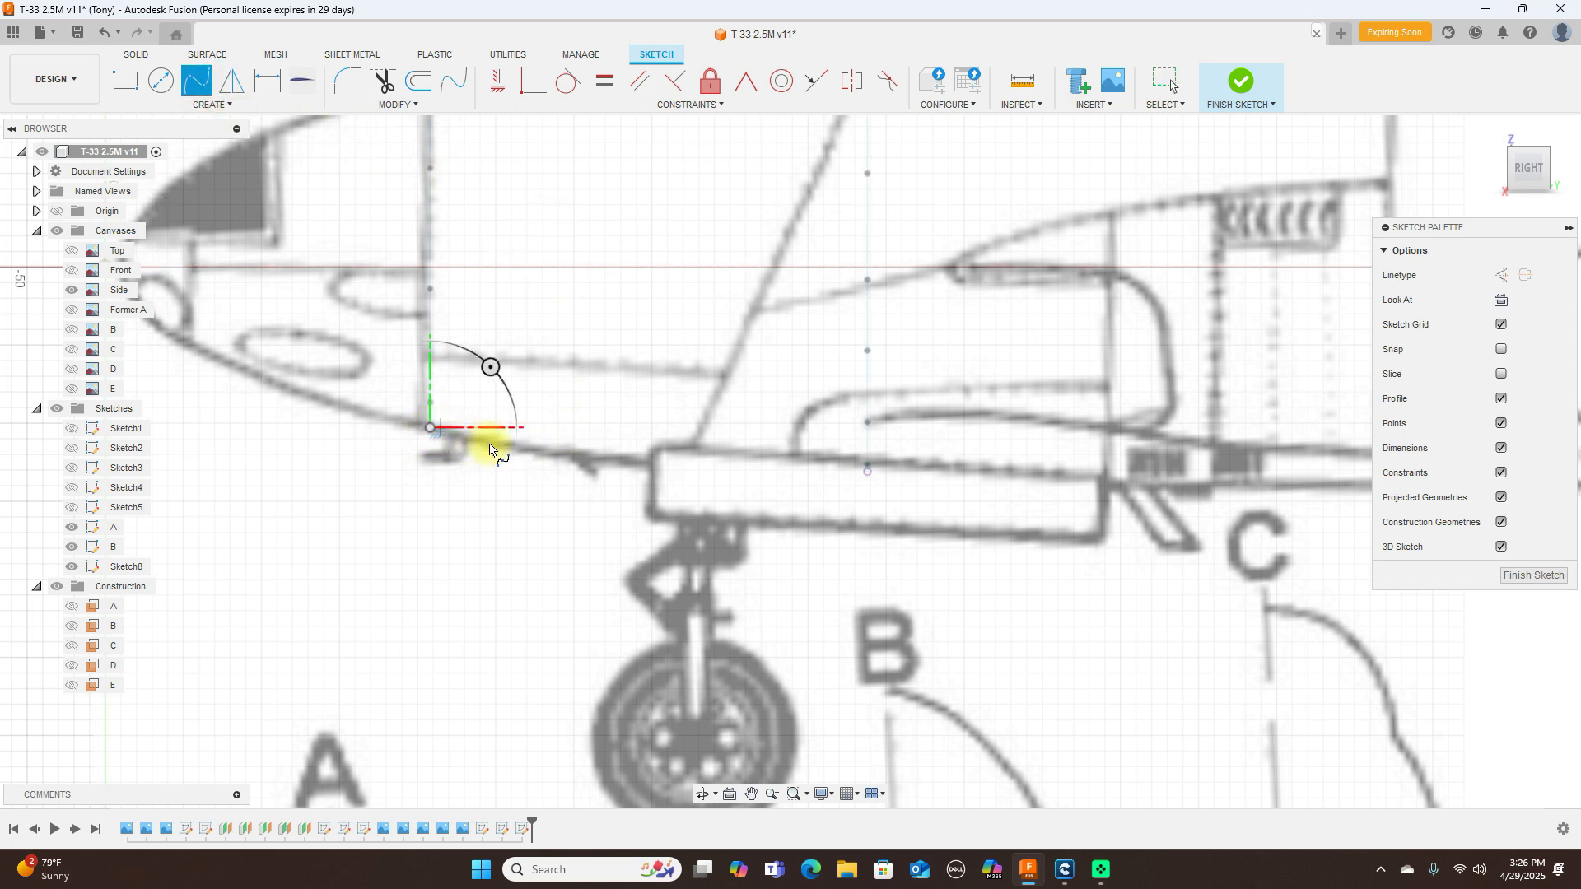
click(635, 463)
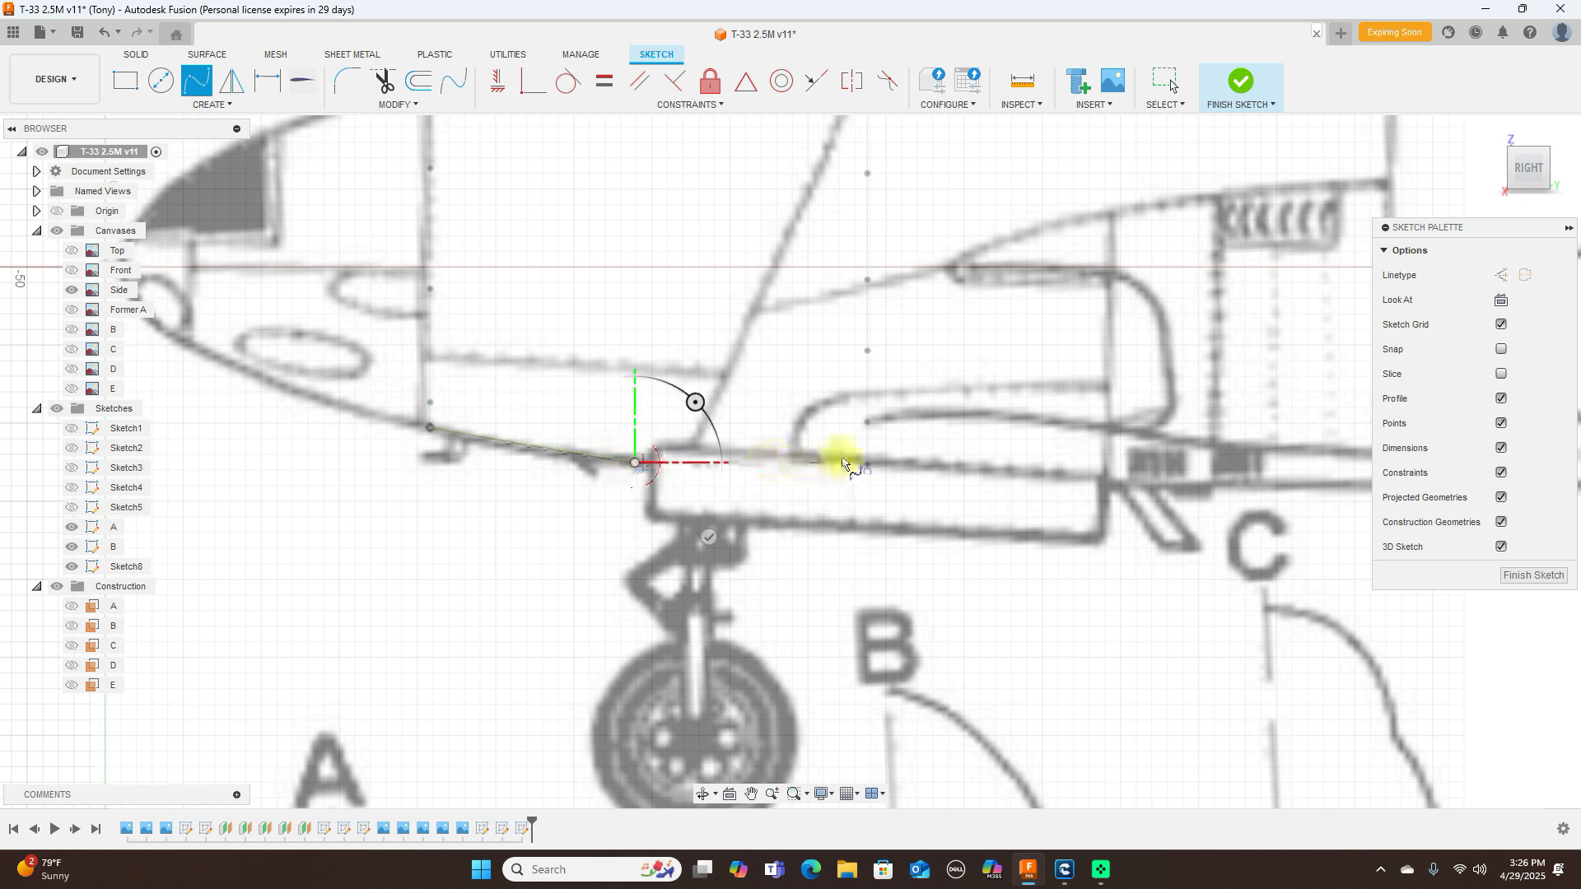
click(867, 473)
right_click(870, 473)
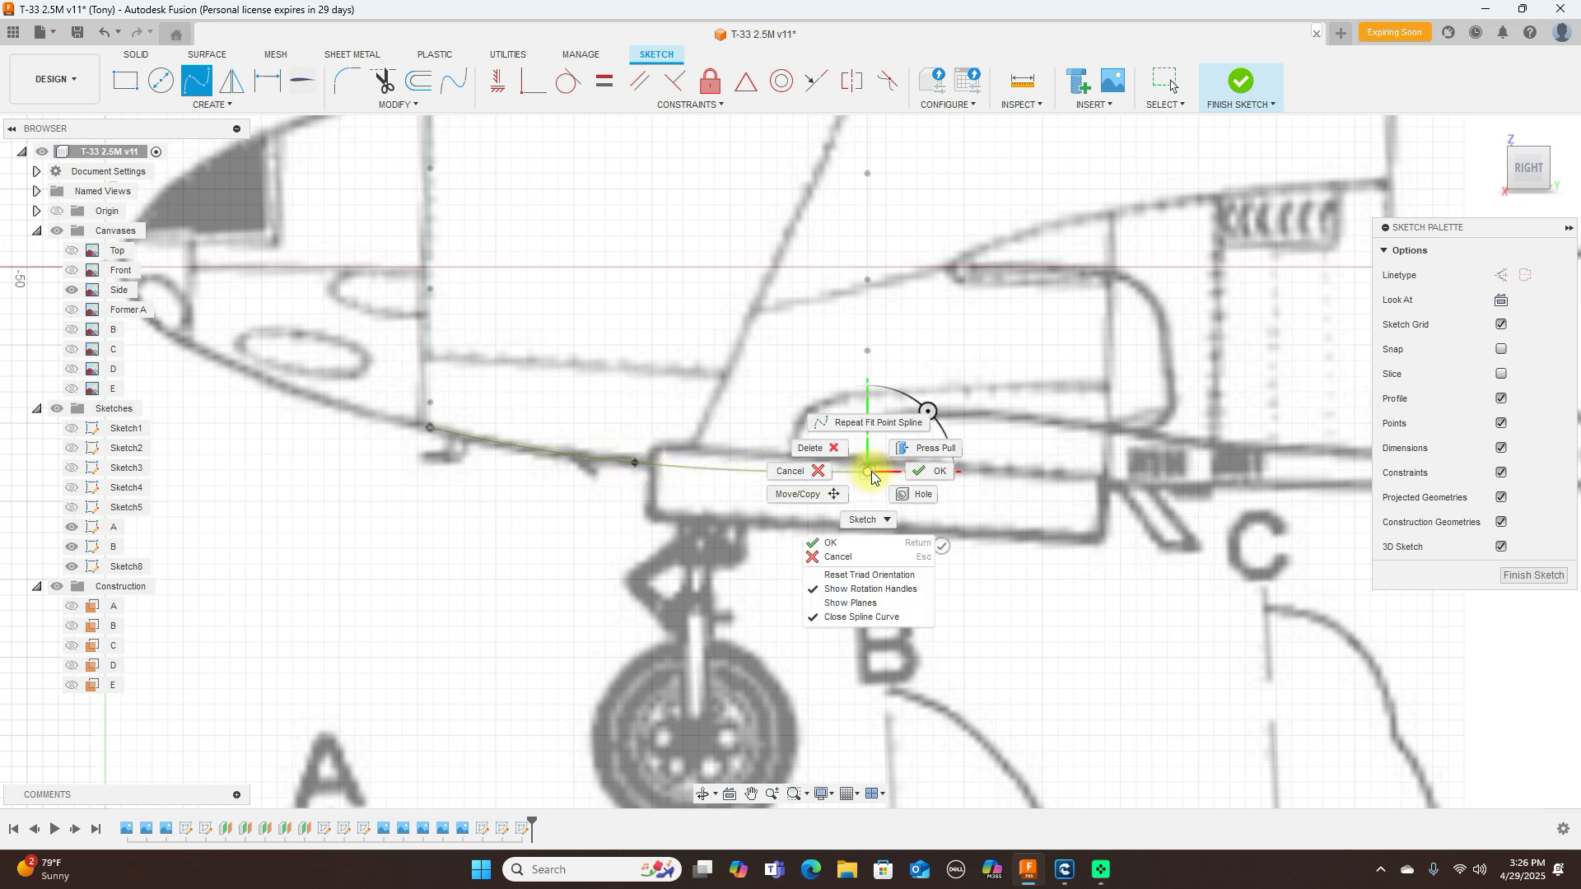
click(924, 472)
key(Escape)
Step: Review the upper and lower side splines with the former outlines from an angled view, and finish the sketch
scroll(787, 441, down, 3)
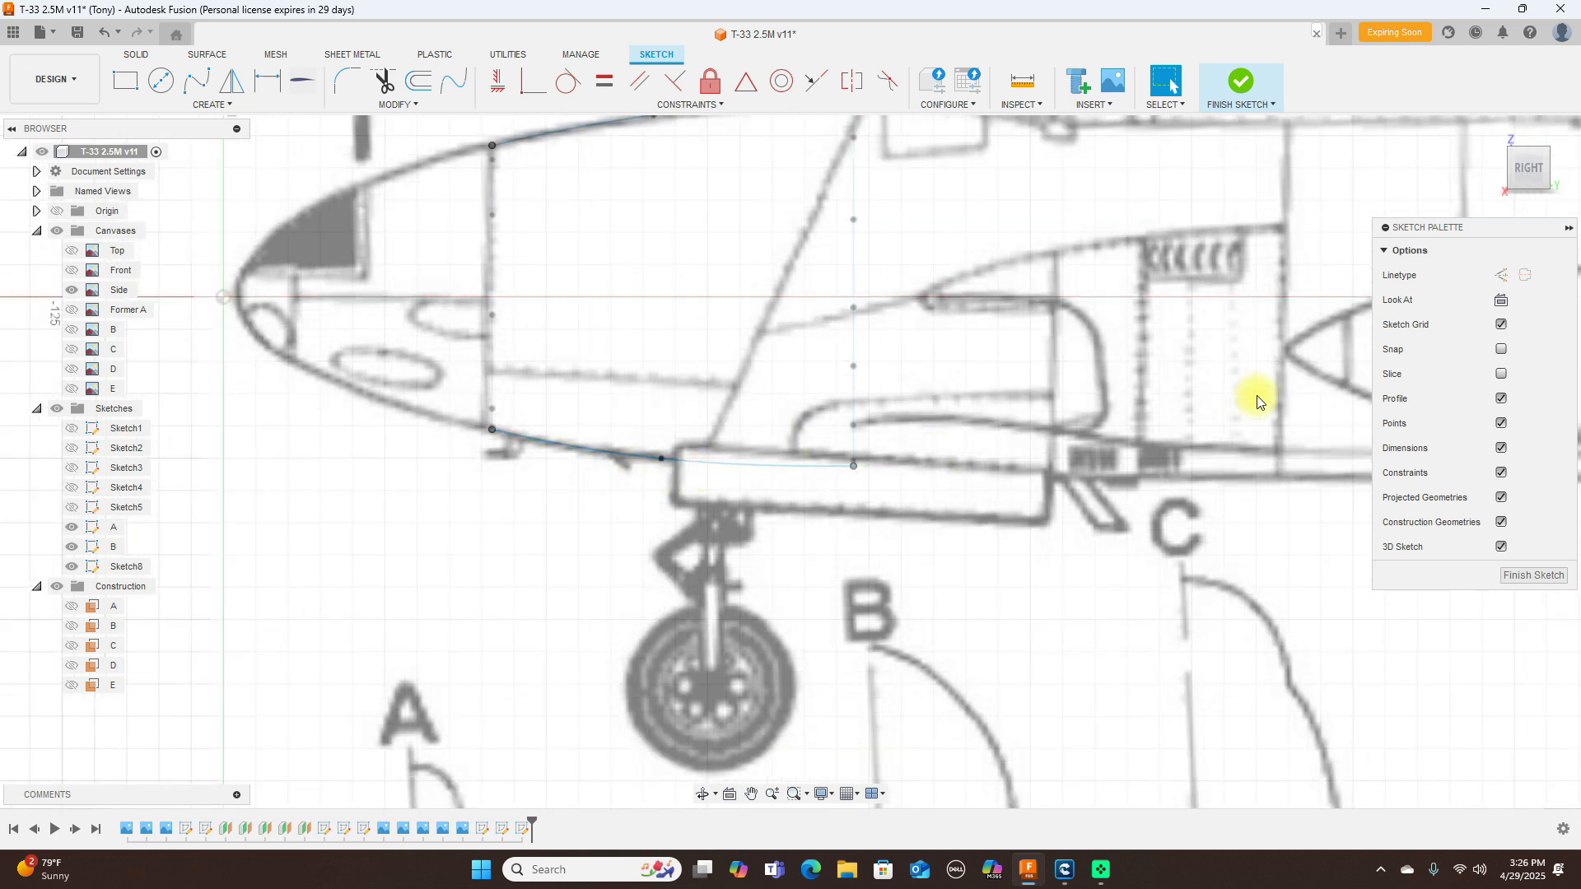
scroll(1268, 369, down, 3)
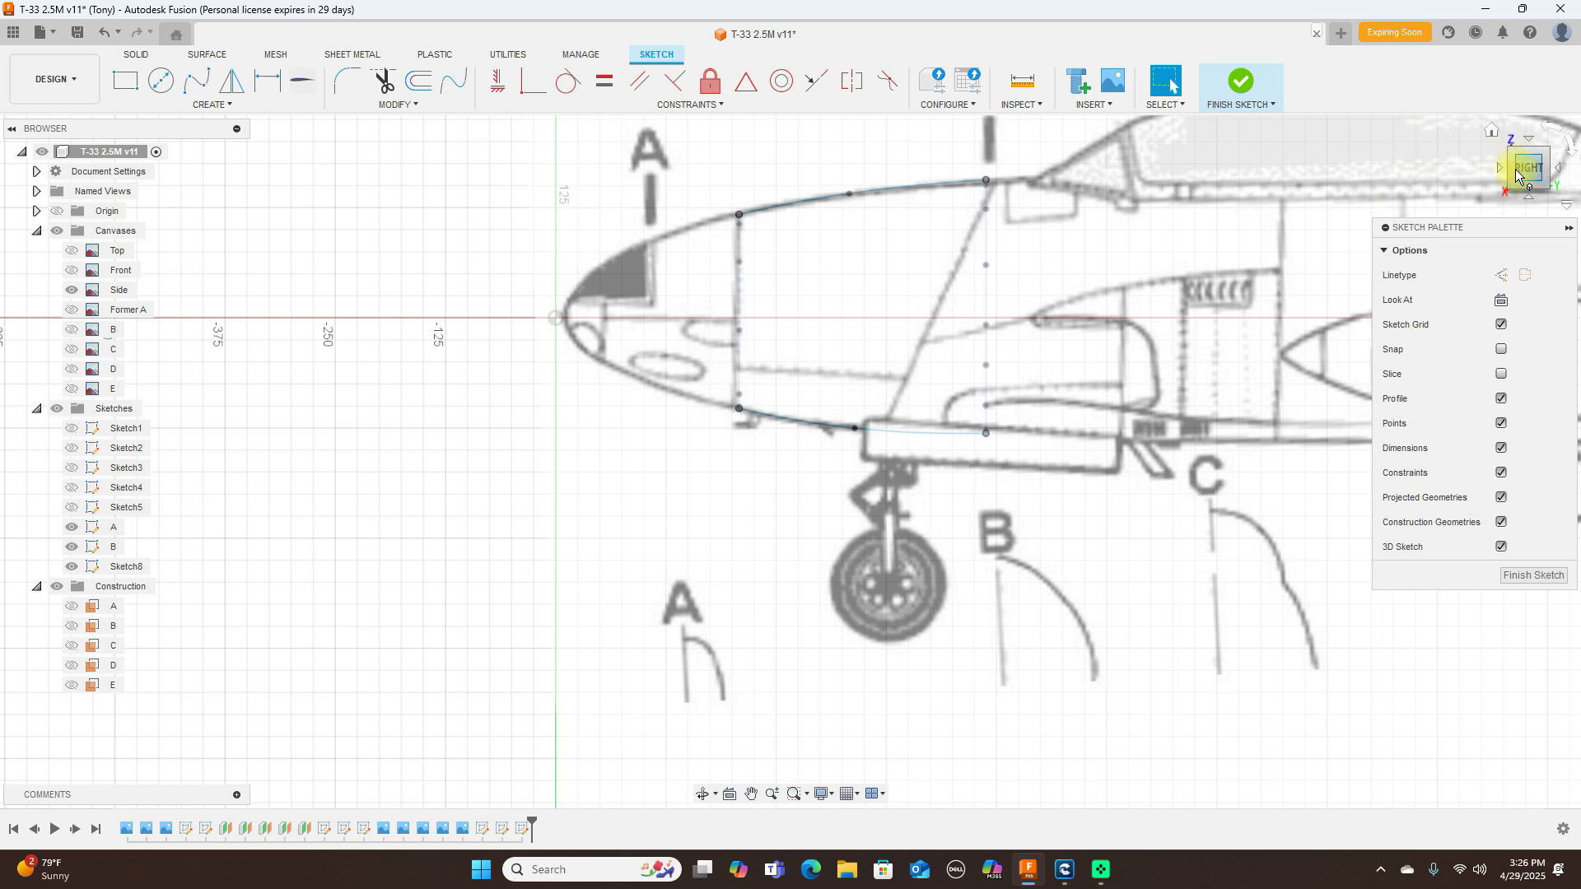
mouse_move(1518, 176)
mouse_down()
mouse_move(49, 190)
mouse_move(113, 168)
mouse_move(87, 176)
mouse_up()
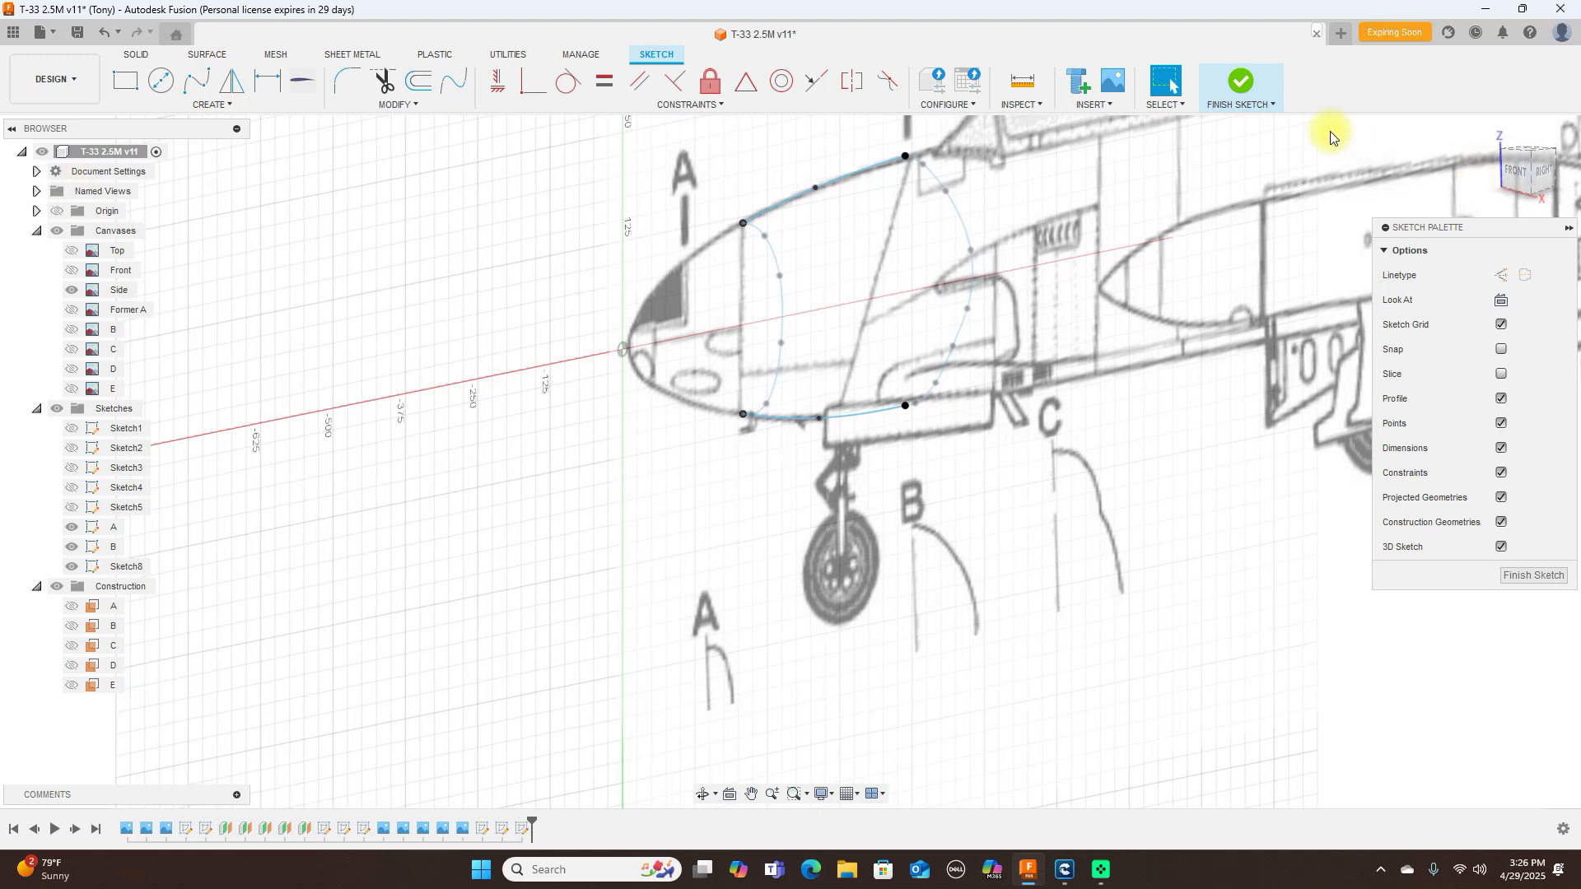
click(1239, 86)
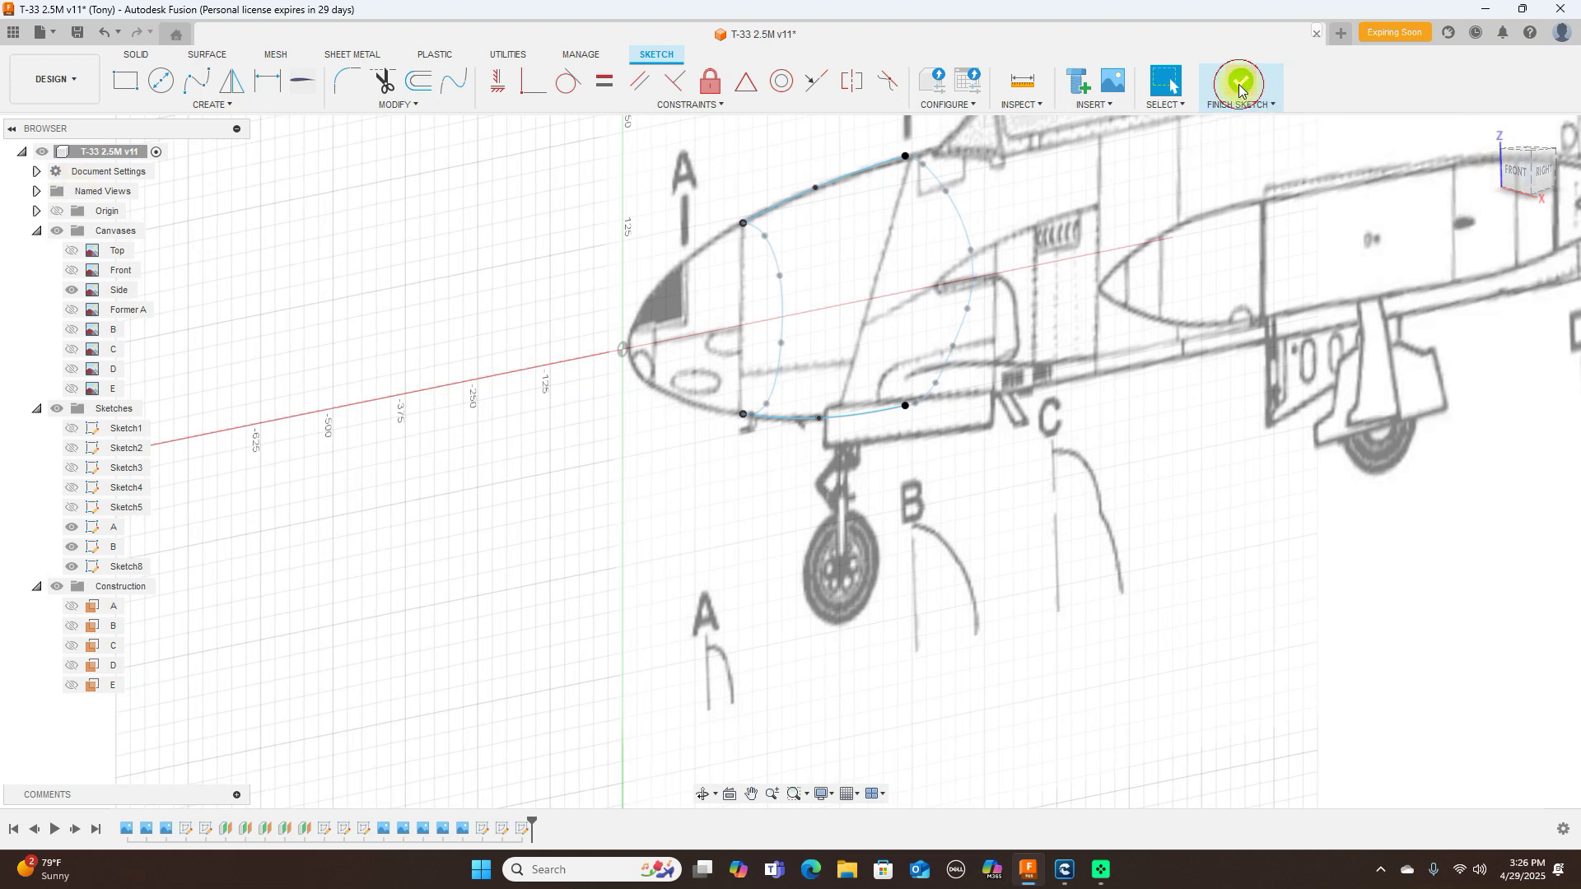
click(1542, 172)
middle_drag(1165, 346, 891, 476)
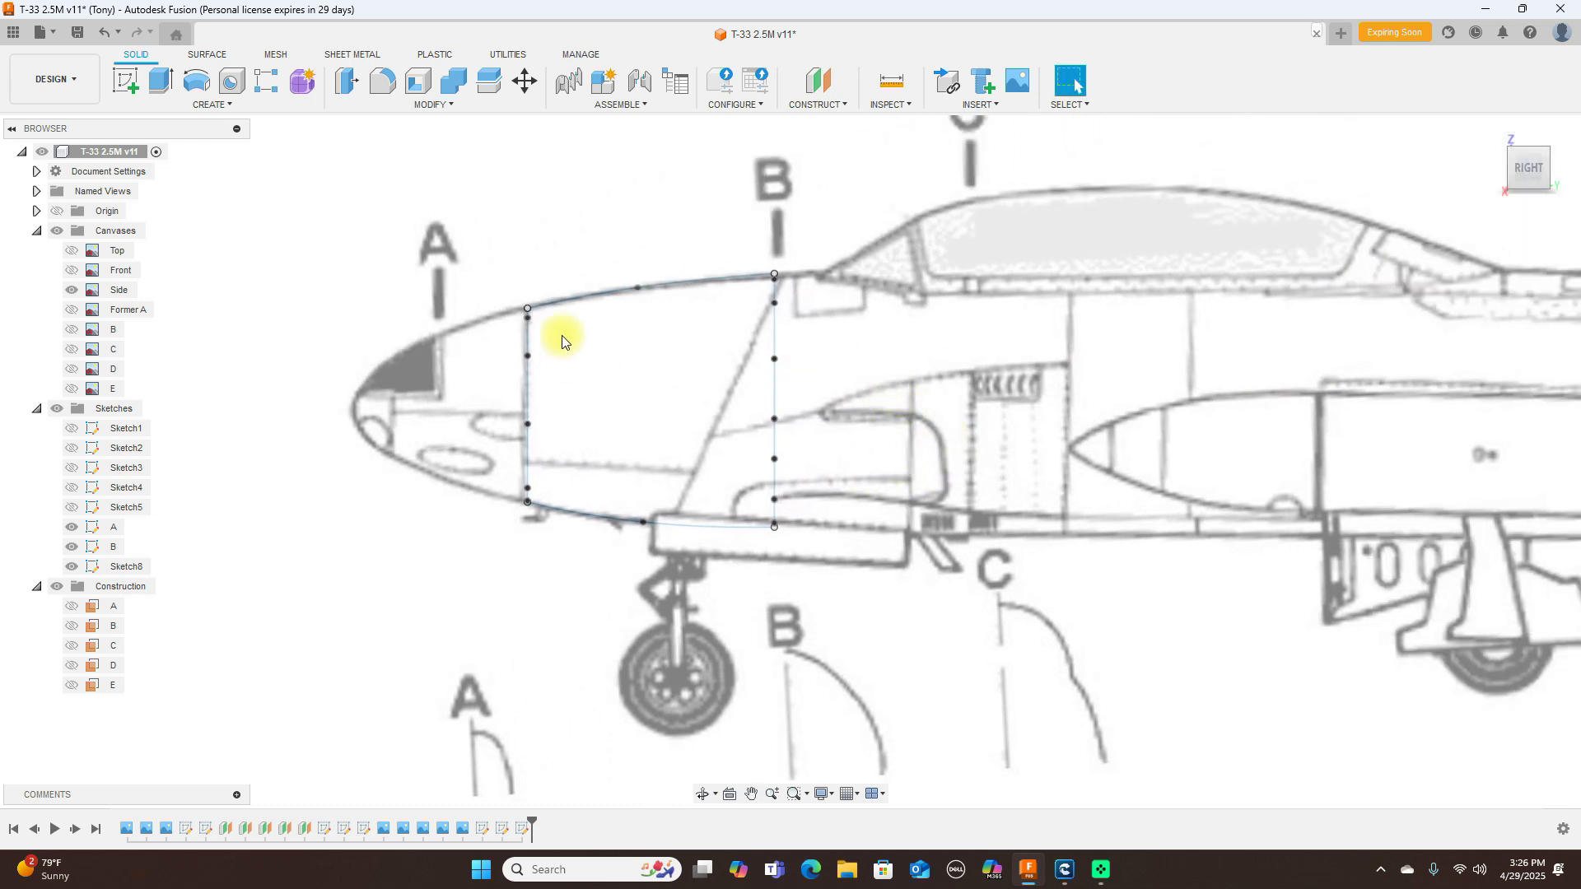
click(213, 58)
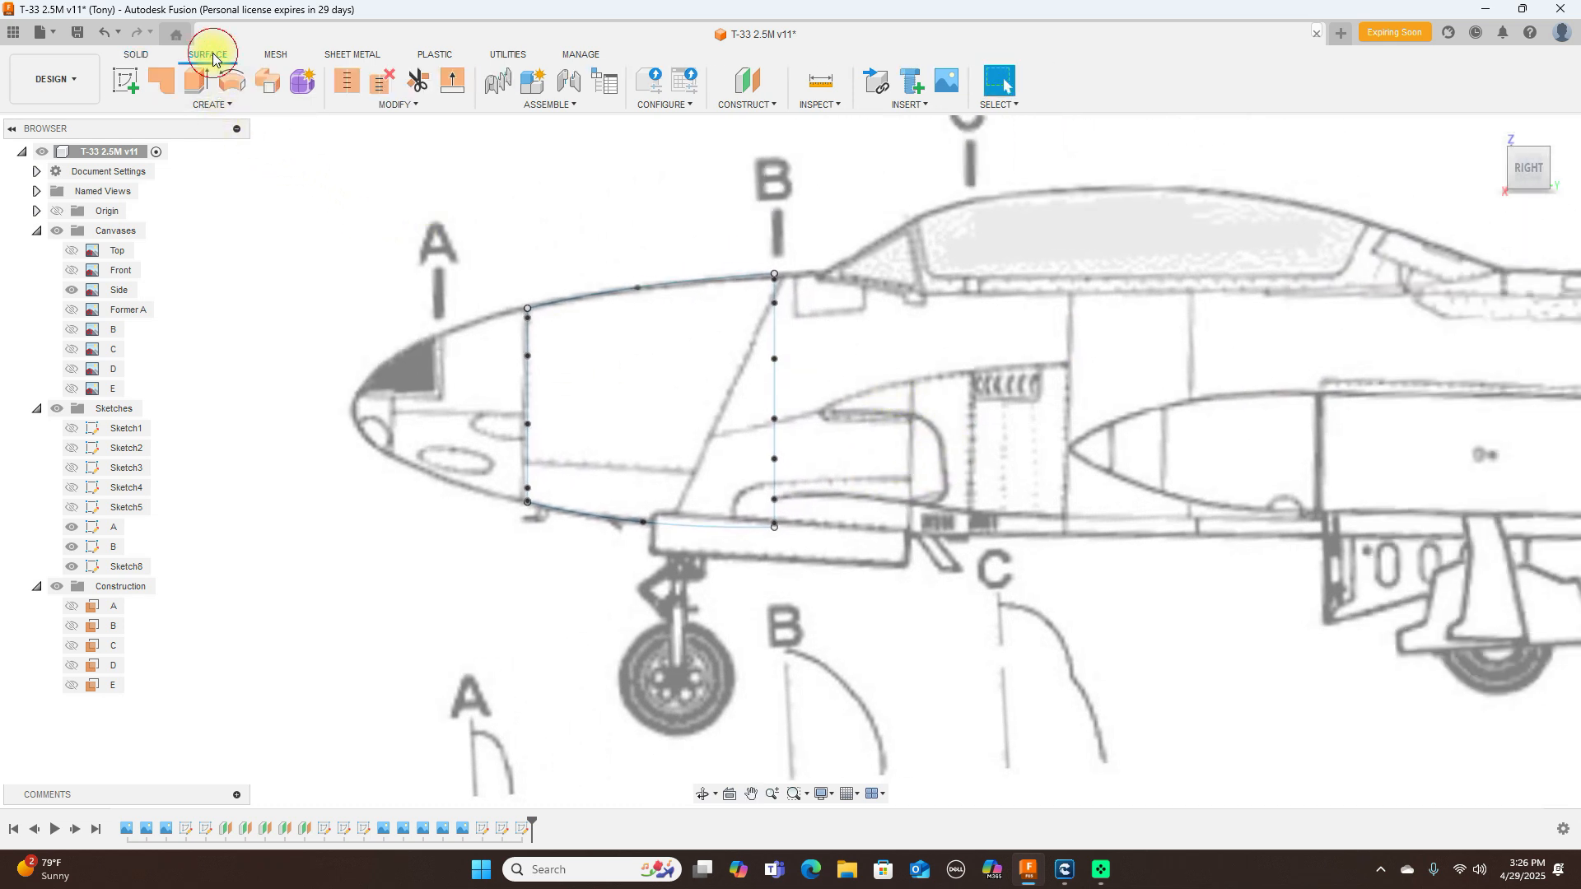
click(226, 105)
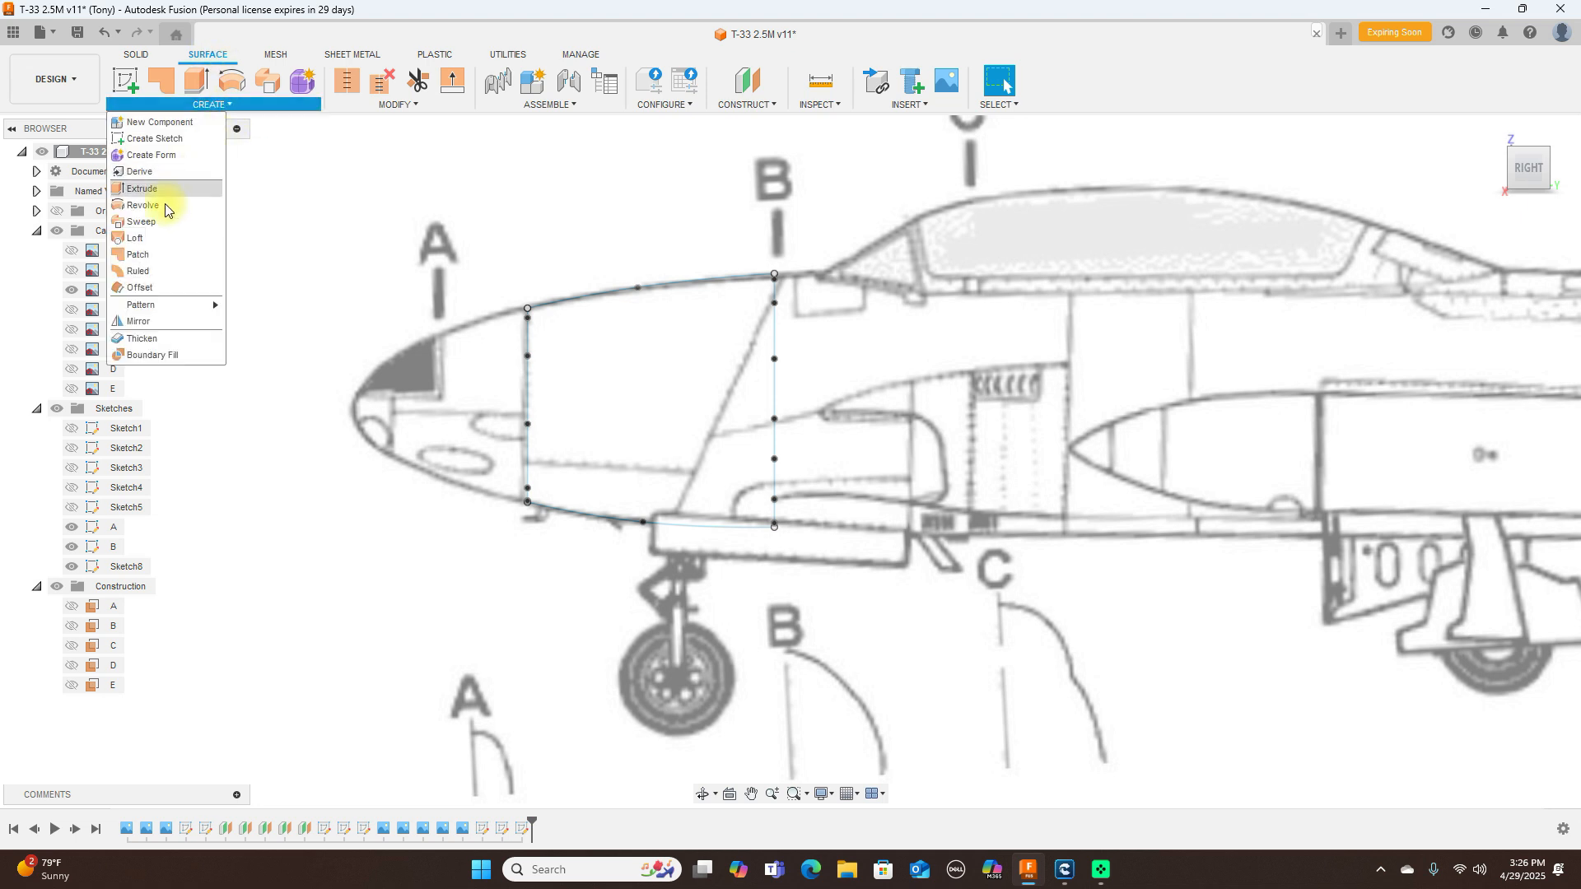
click(145, 241)
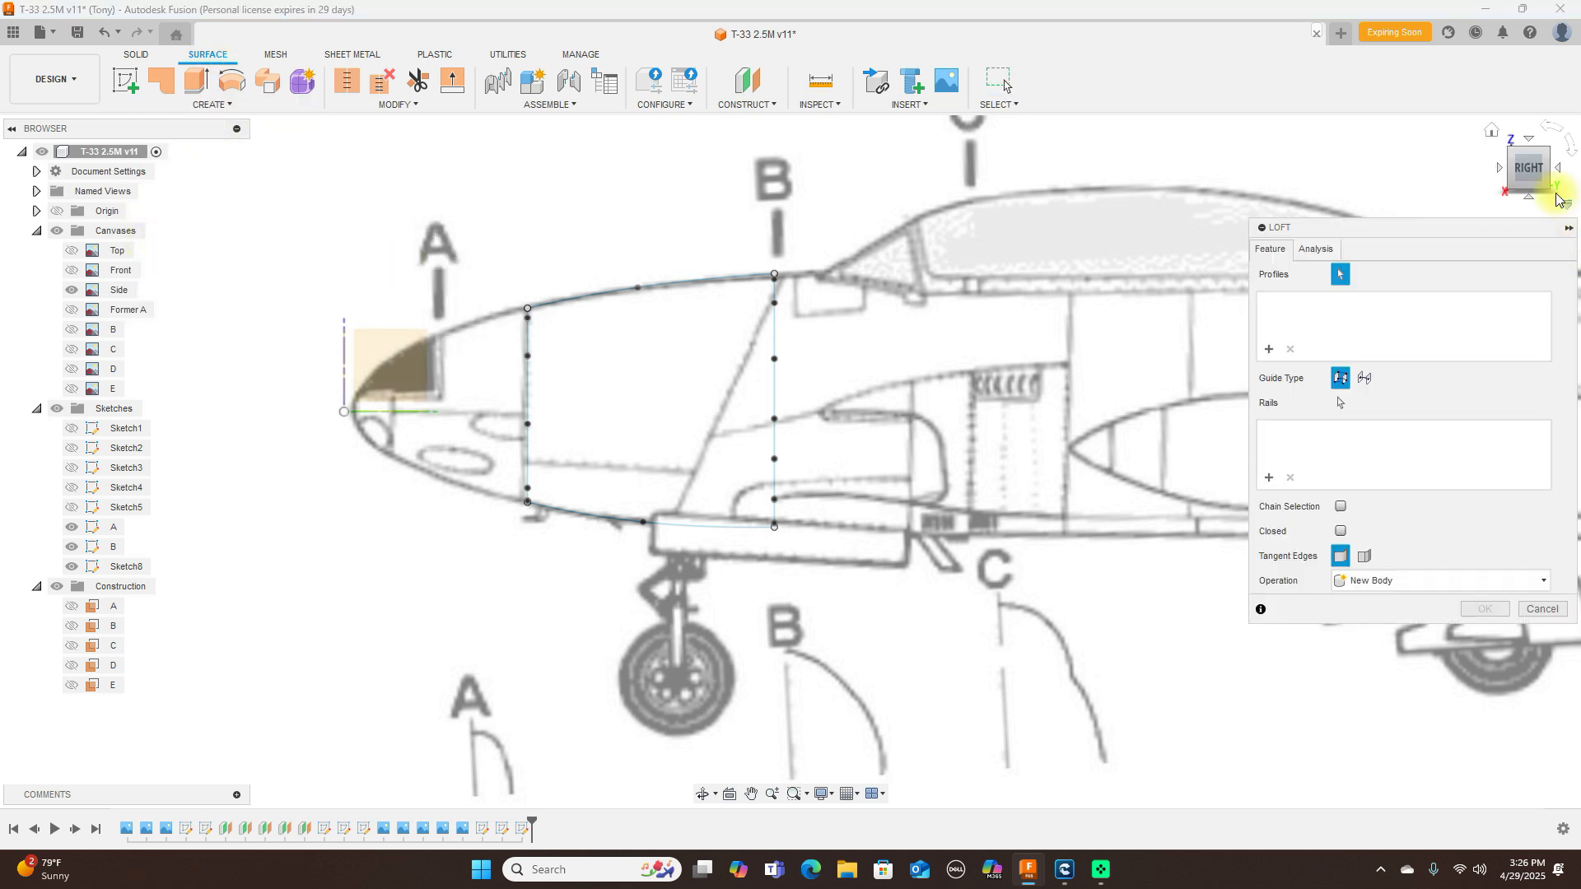
drag(1534, 168, 12, 181)
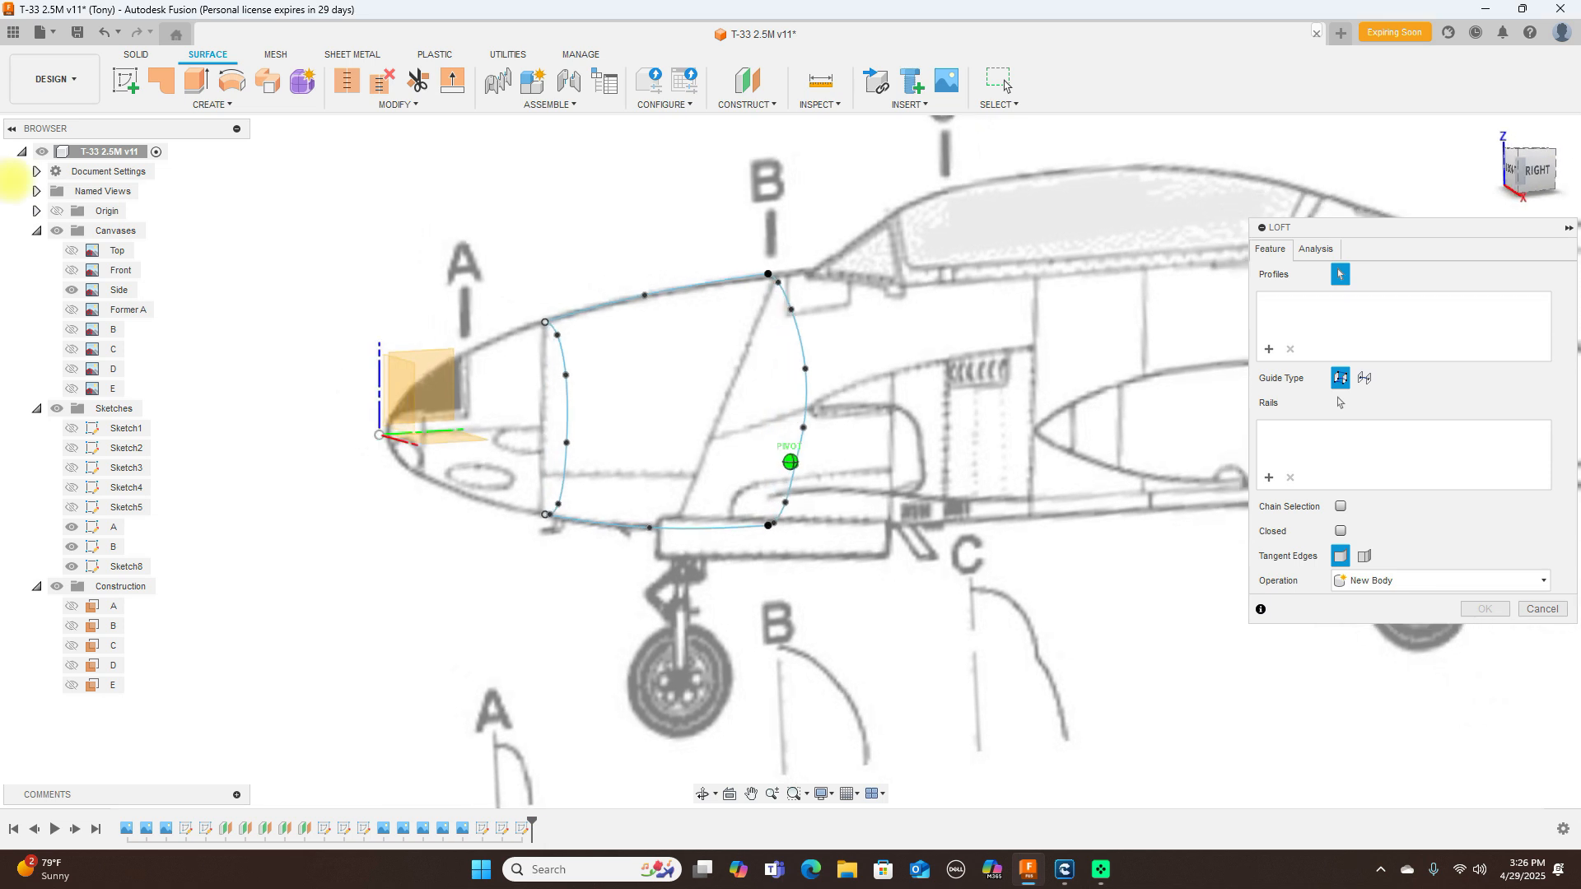
click(1528, 171)
click(1528, 144)
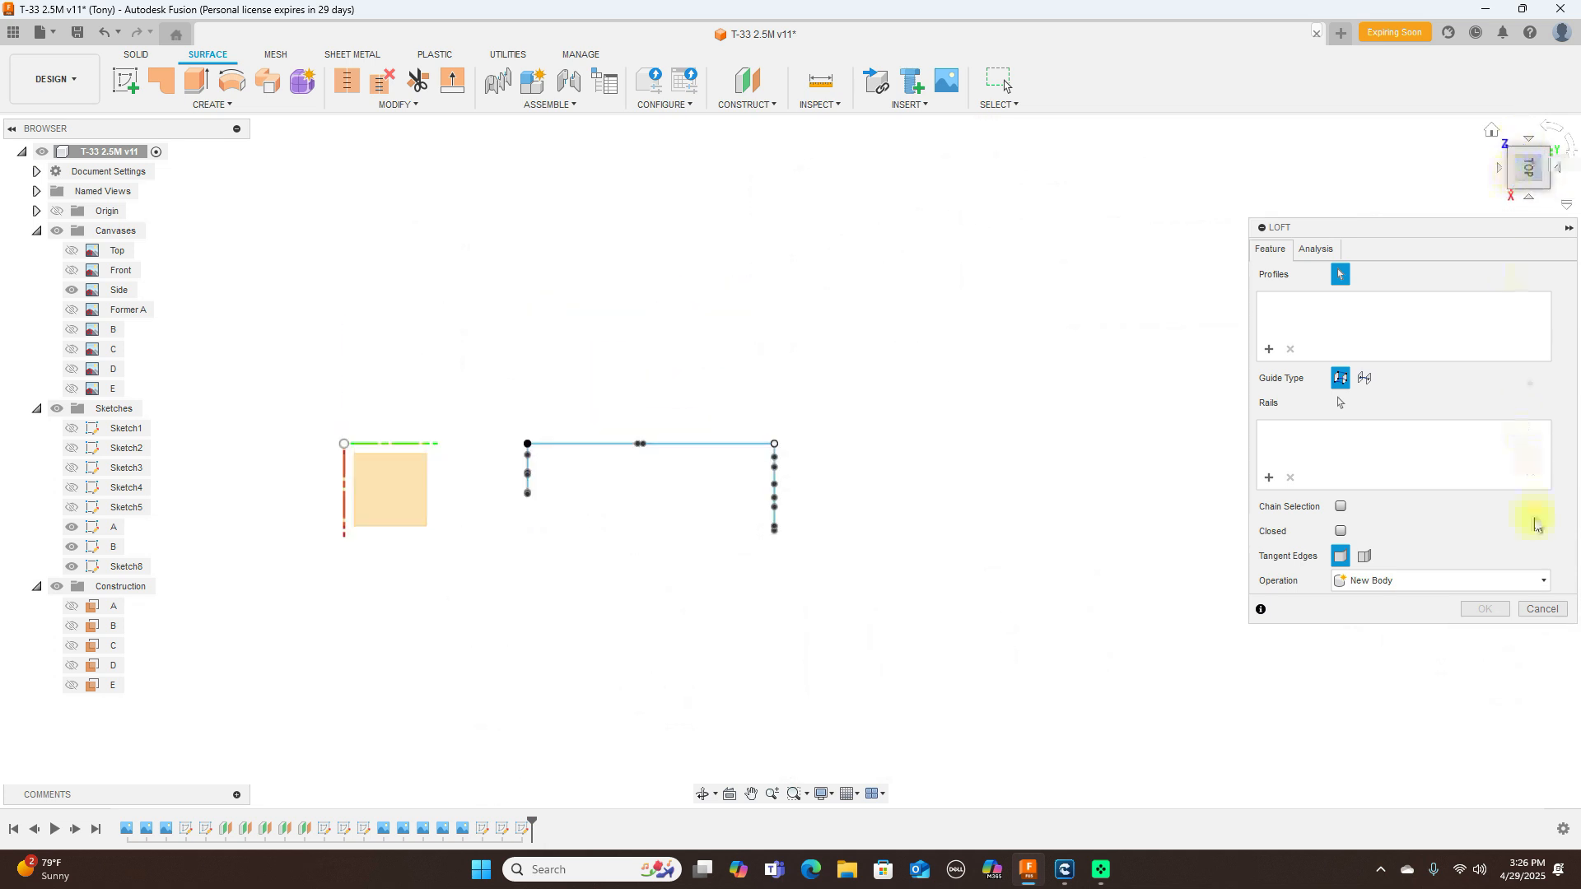
click(1542, 609)
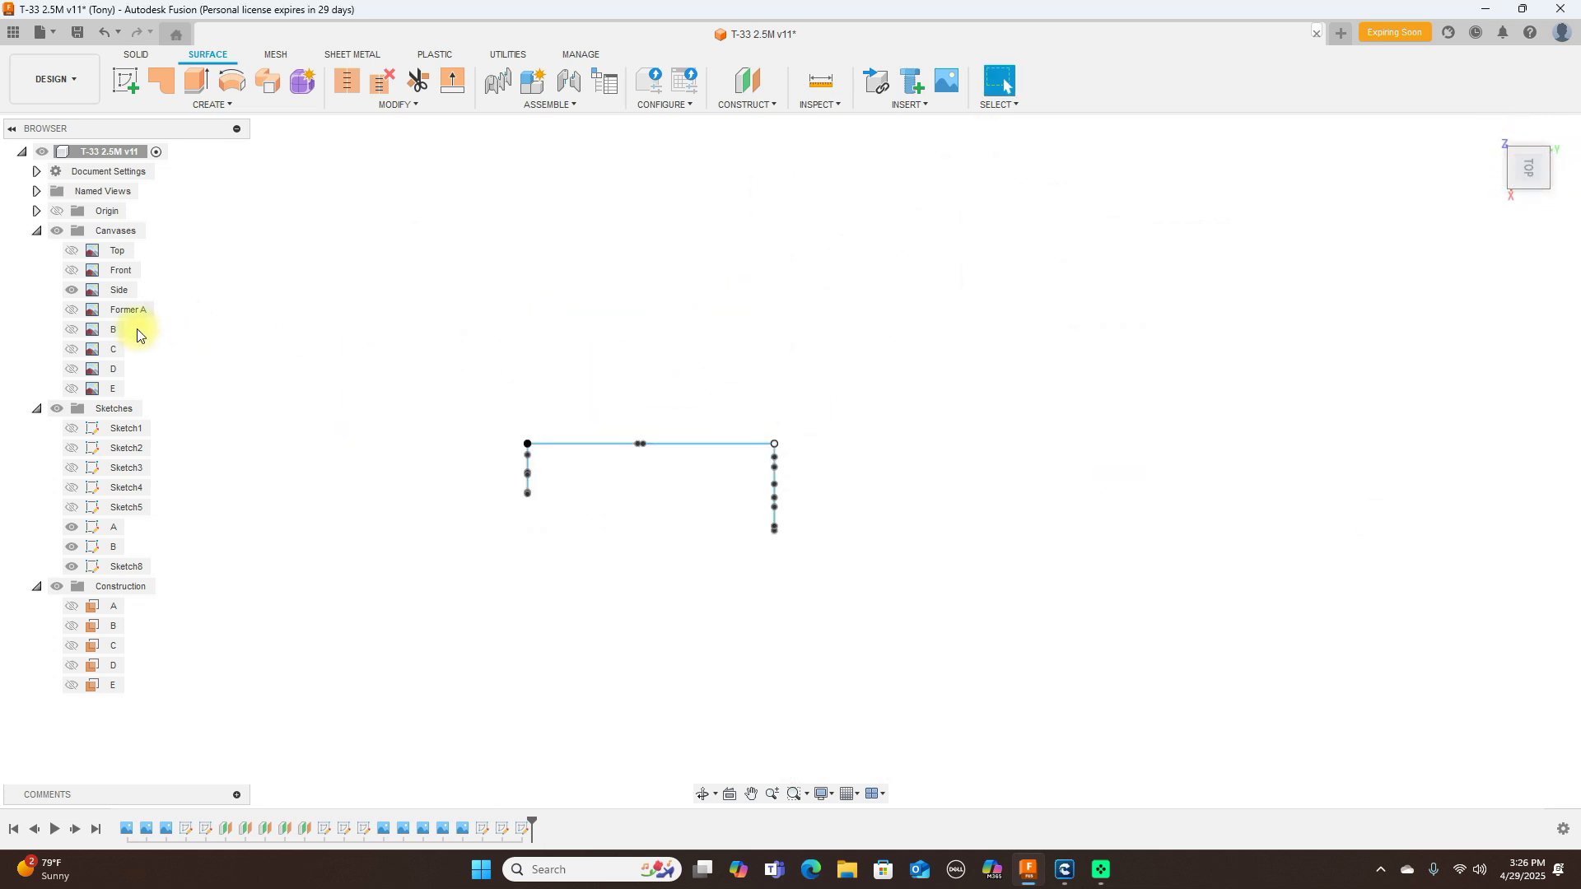
Step: Show the Top canvas alongside the Side canvas and start a new sketch on the side origin plane
click(73, 251)
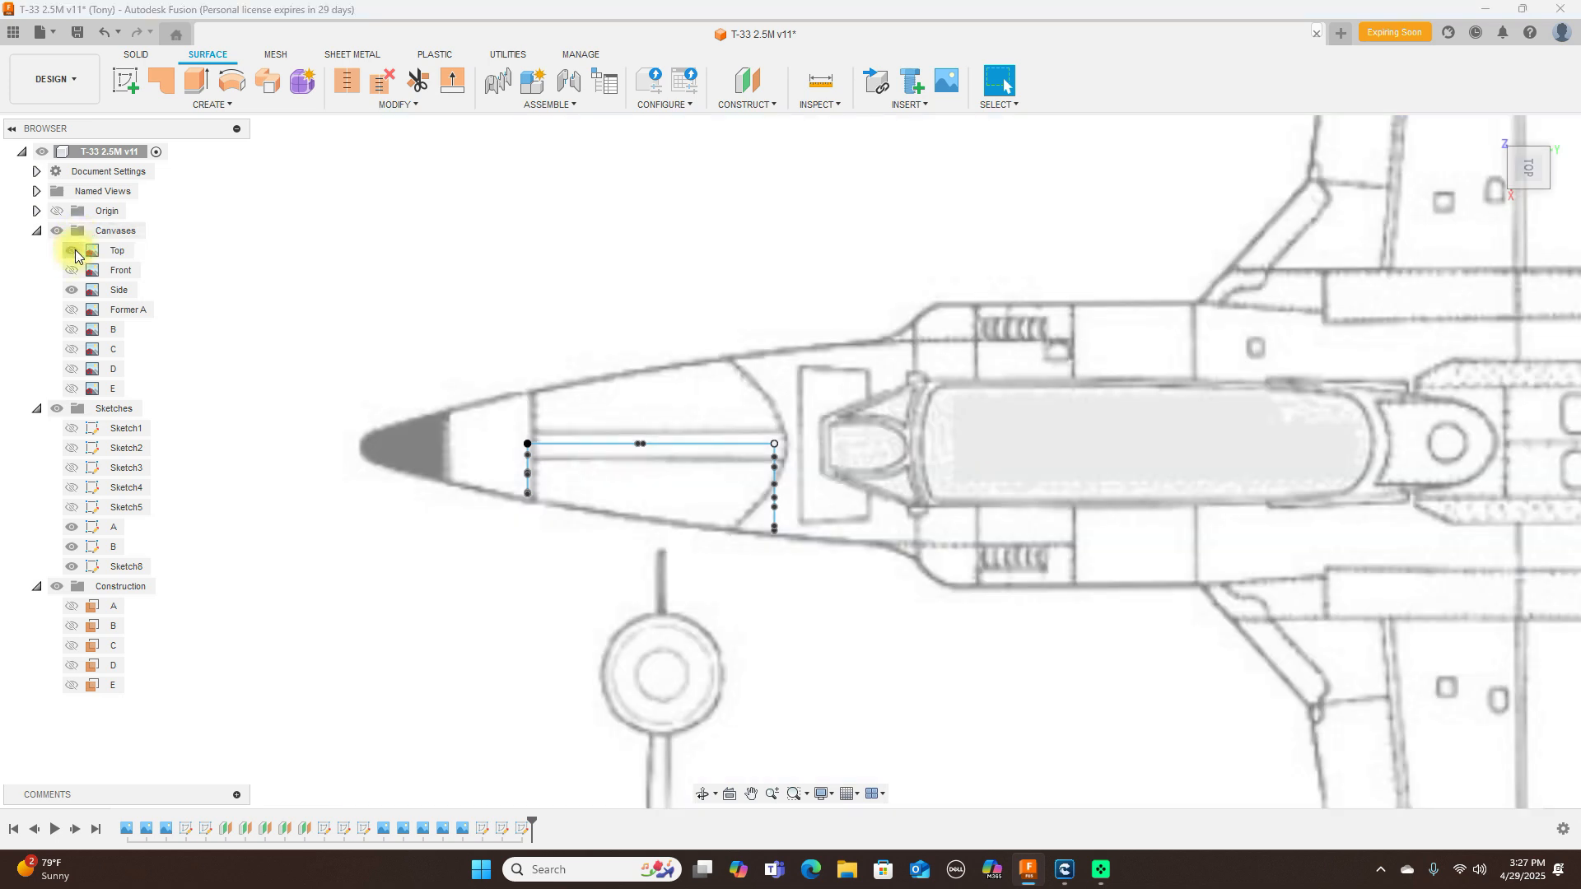
scroll(548, 466, up, 4)
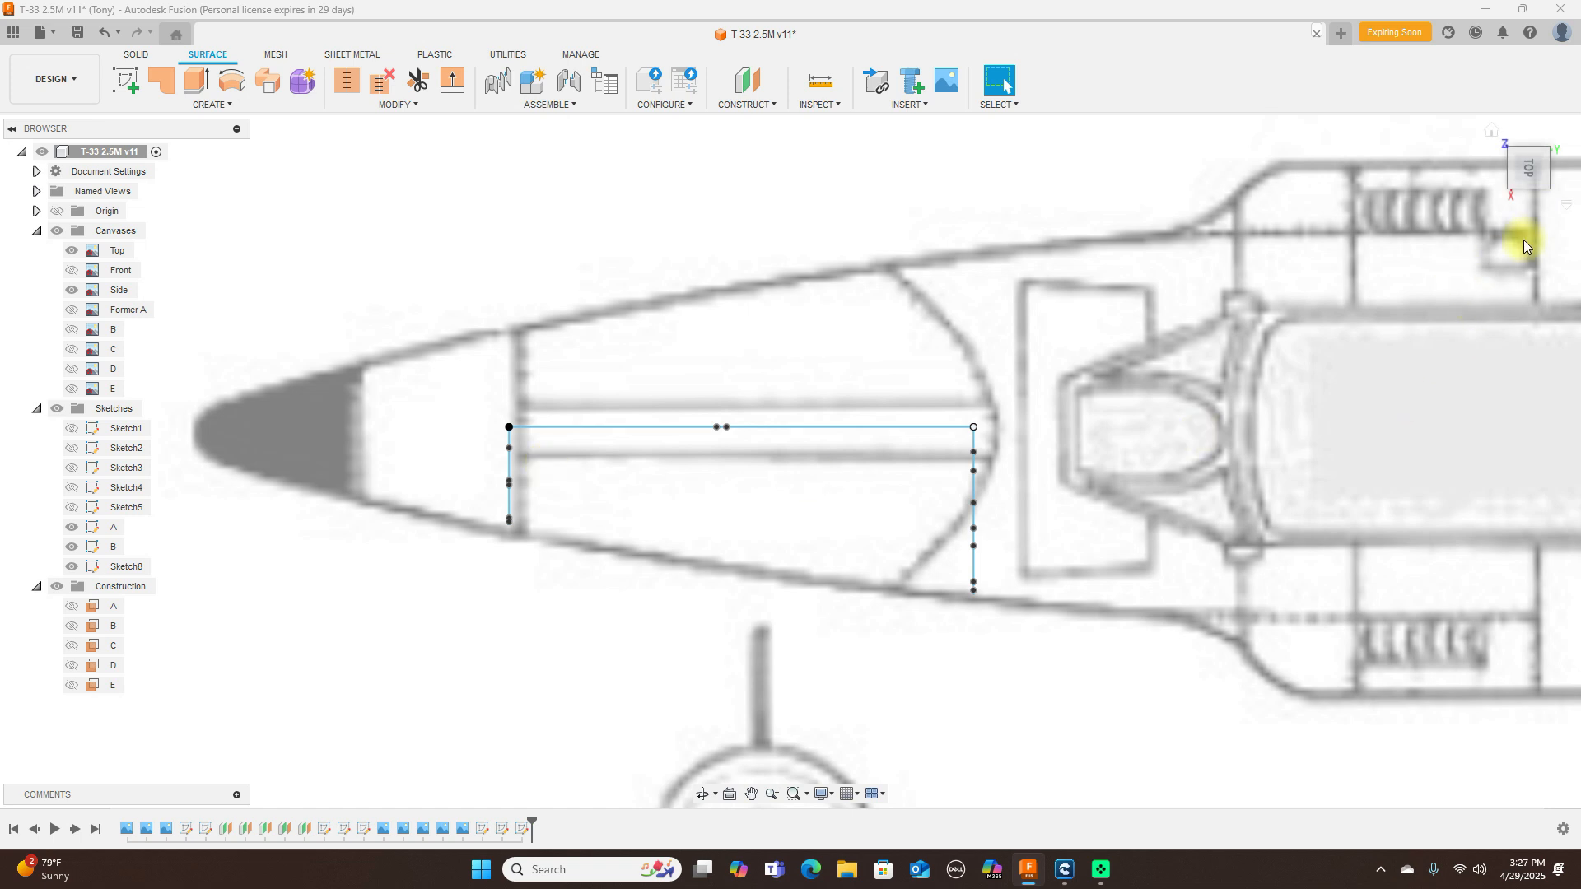
mouse_move(1530, 181)
mouse_down()
mouse_move(1536, 167)
mouse_move(8, 100)
mouse_move(35, 77)
mouse_up()
scroll(1292, 421, down, 2)
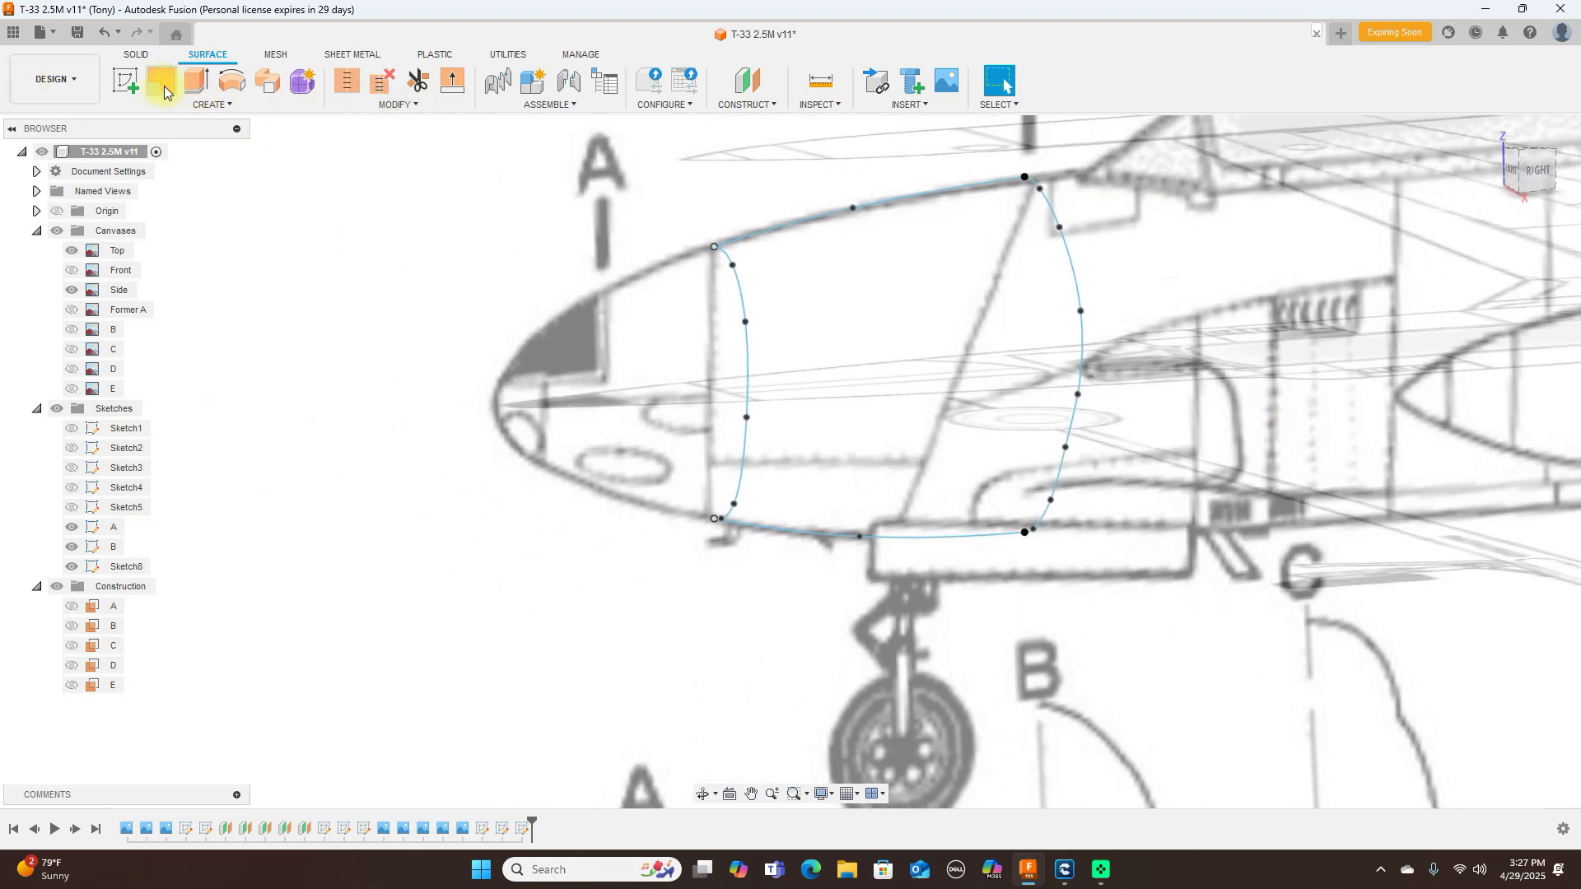
click(132, 85)
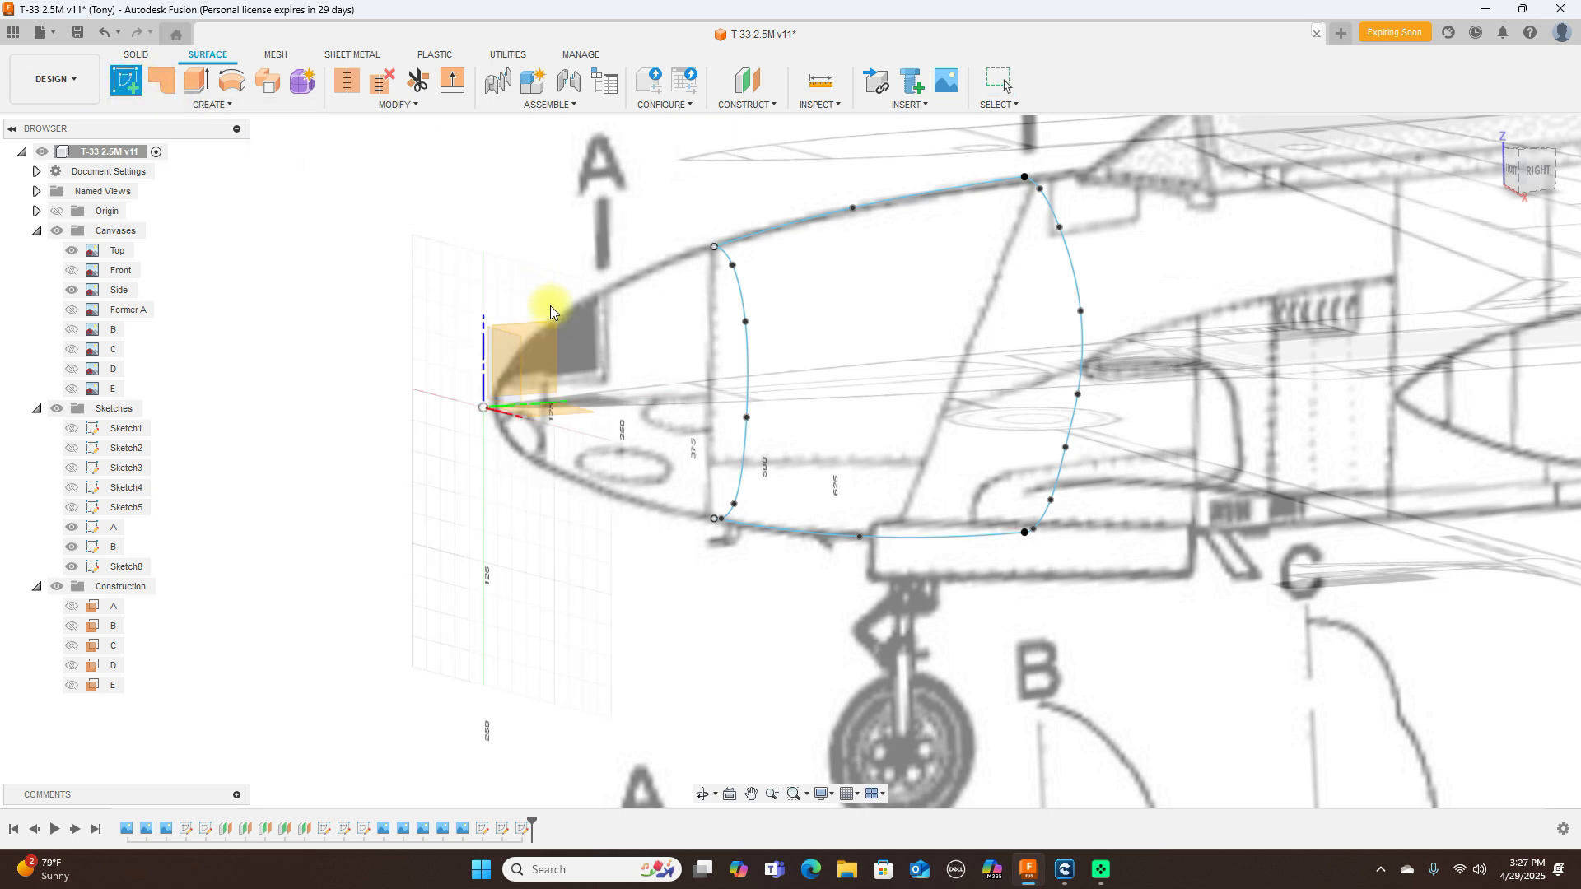
click(547, 342)
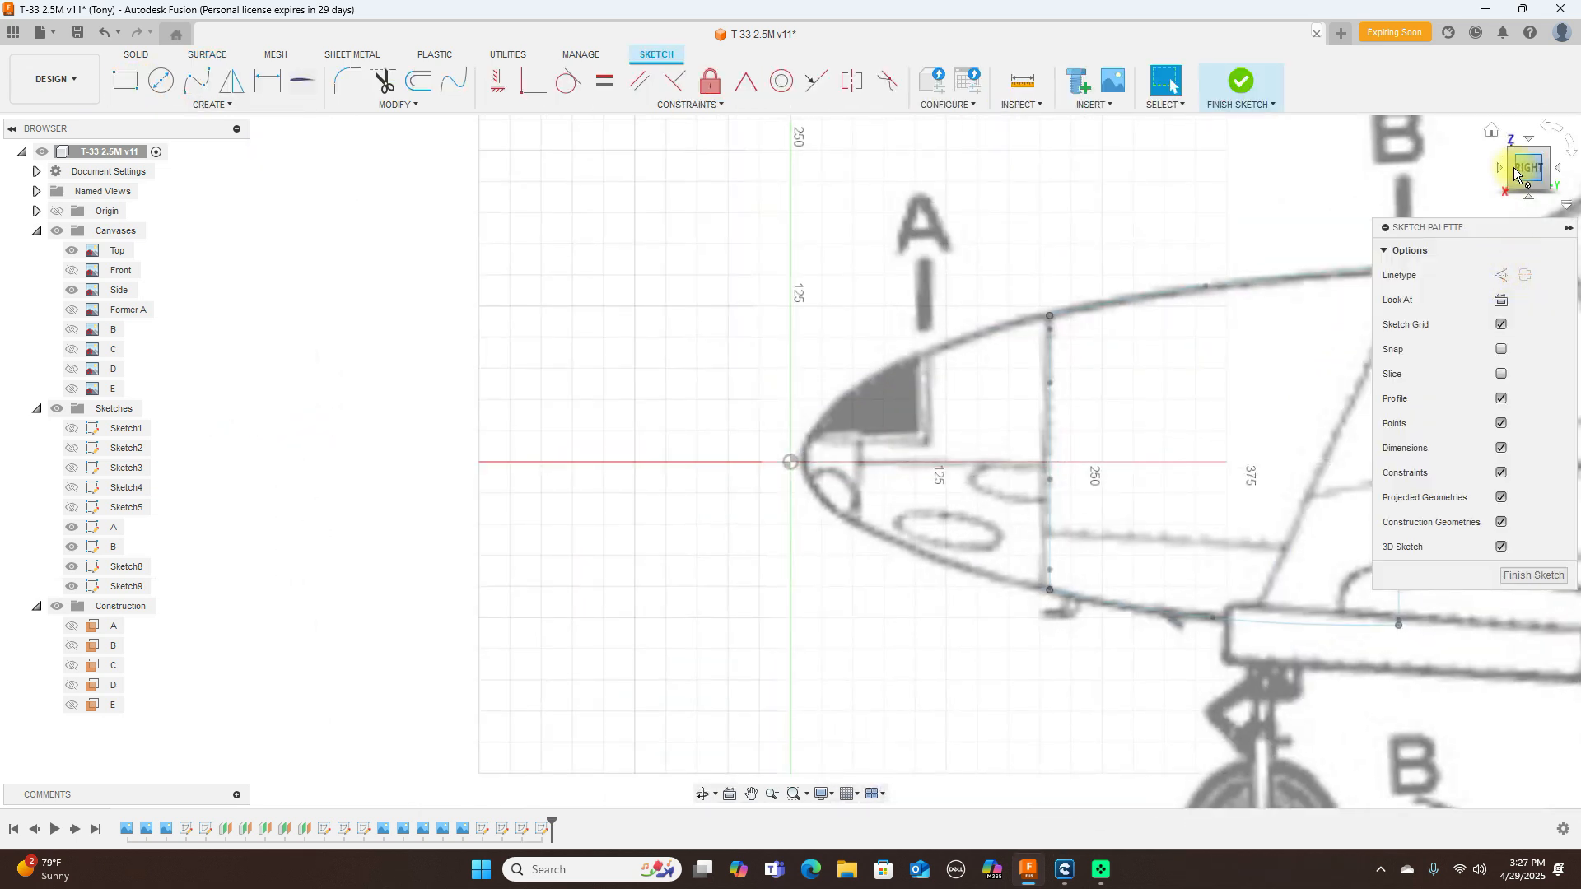
click(1513, 172)
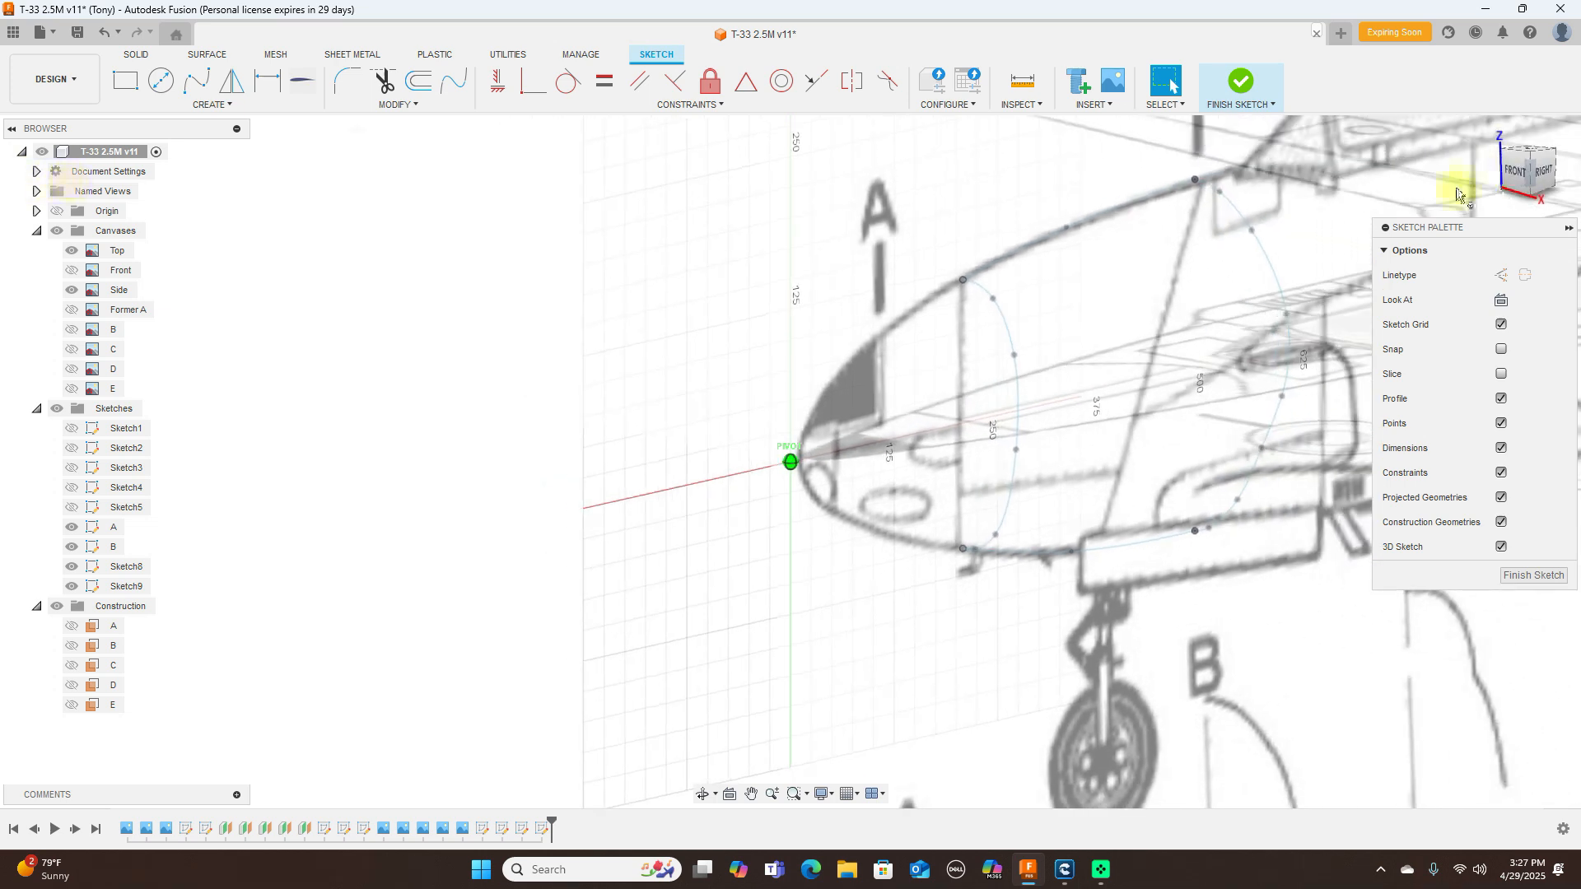
middle_drag(1046, 173, 700, 210)
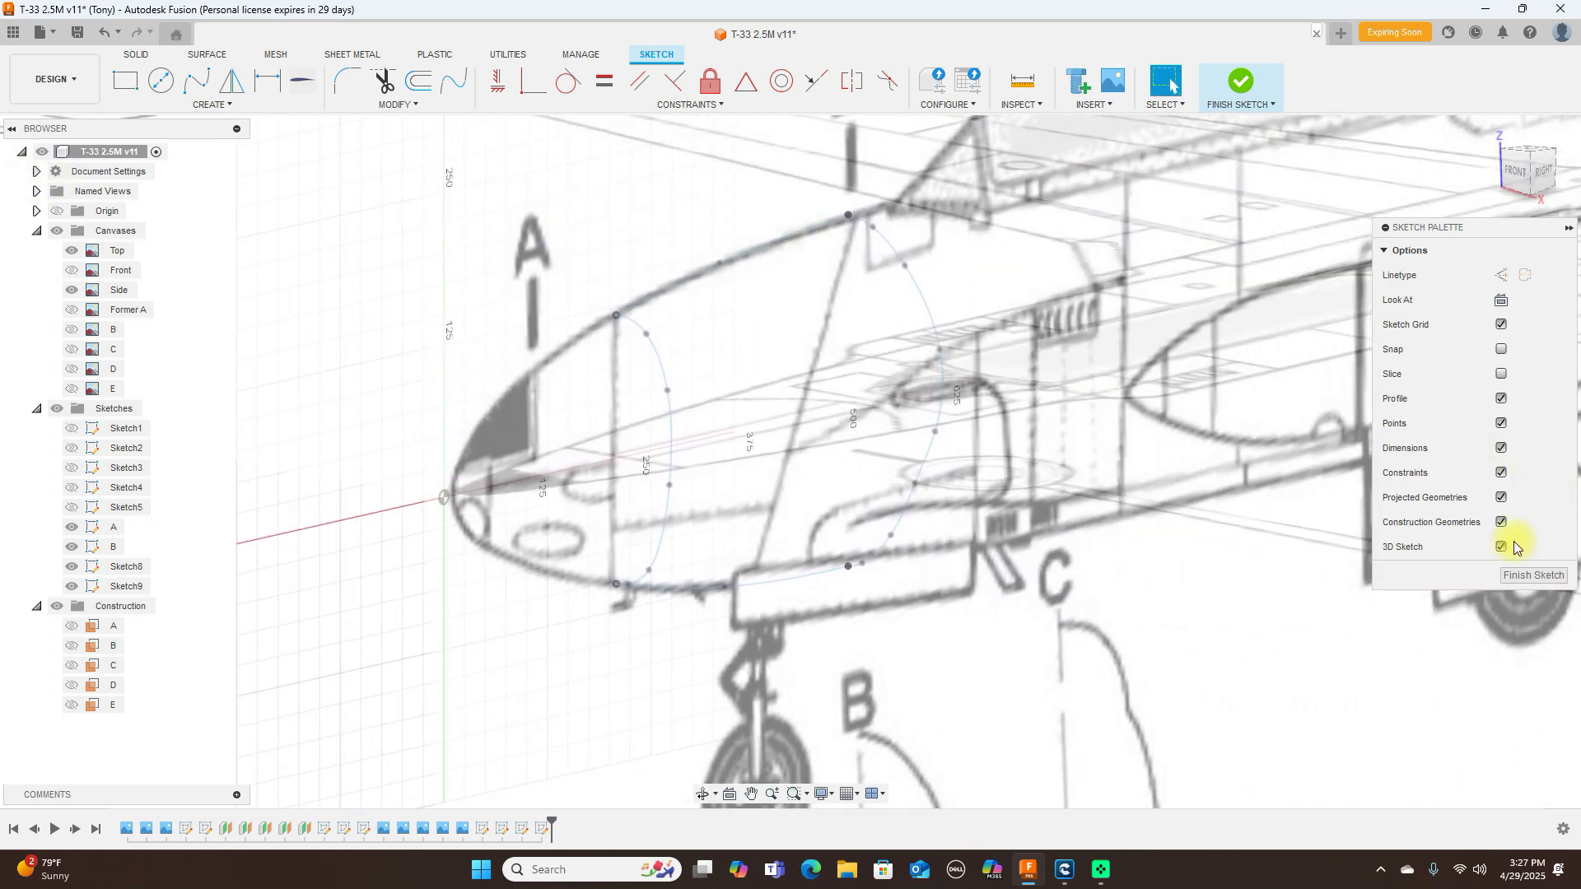
Step: Draw a three-point fit point spline near mid-height from former A's outline through one point midway to former B's outline, and finish the sketch
click(196, 80)
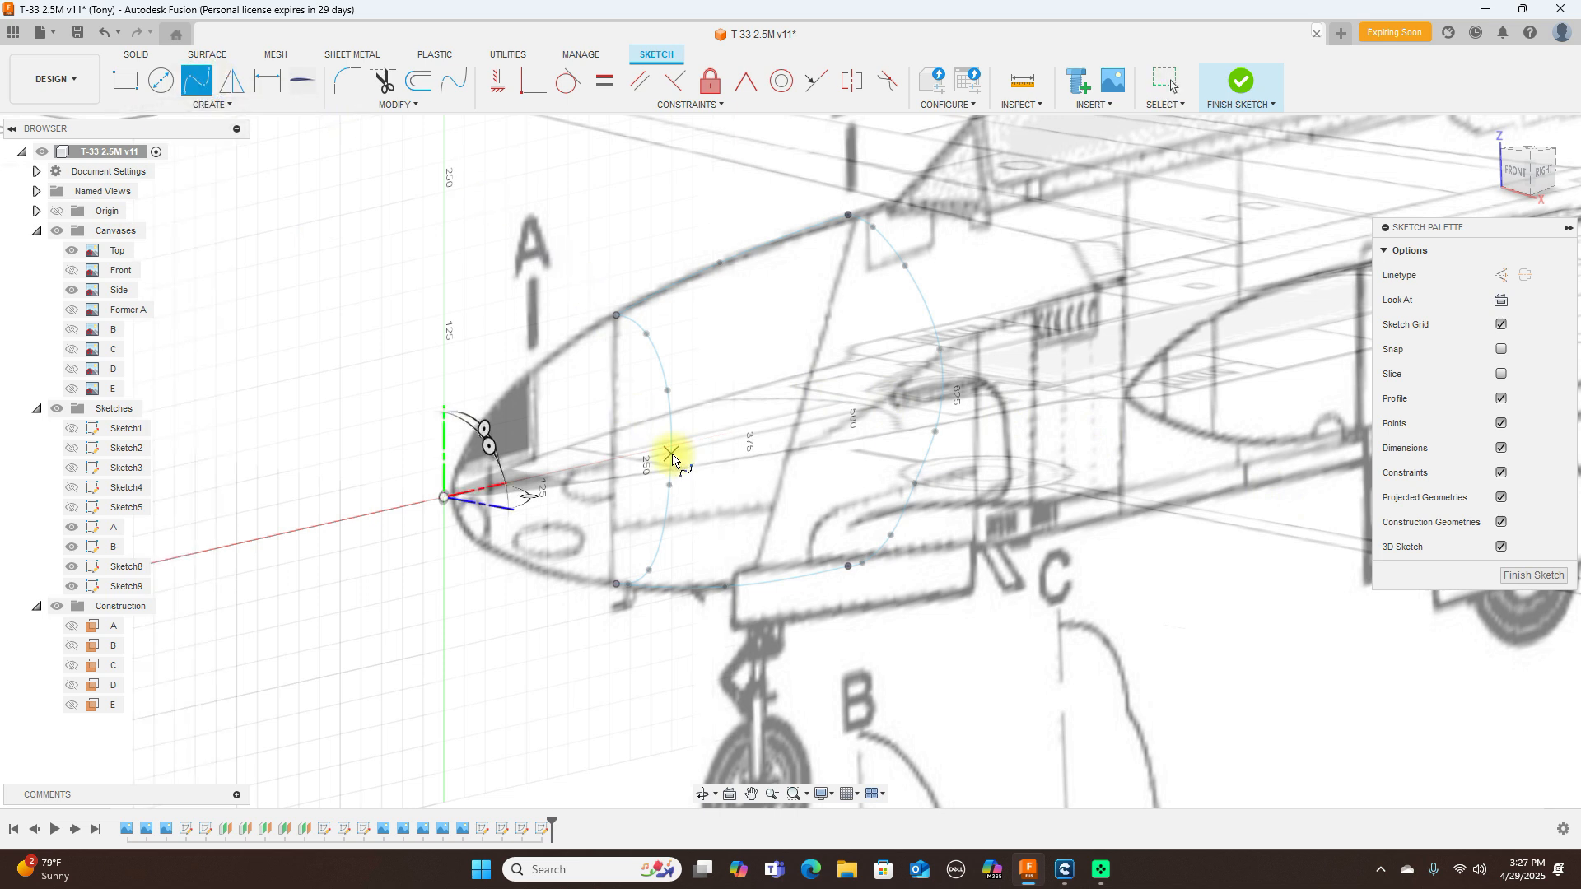
scroll(672, 458, up, 2)
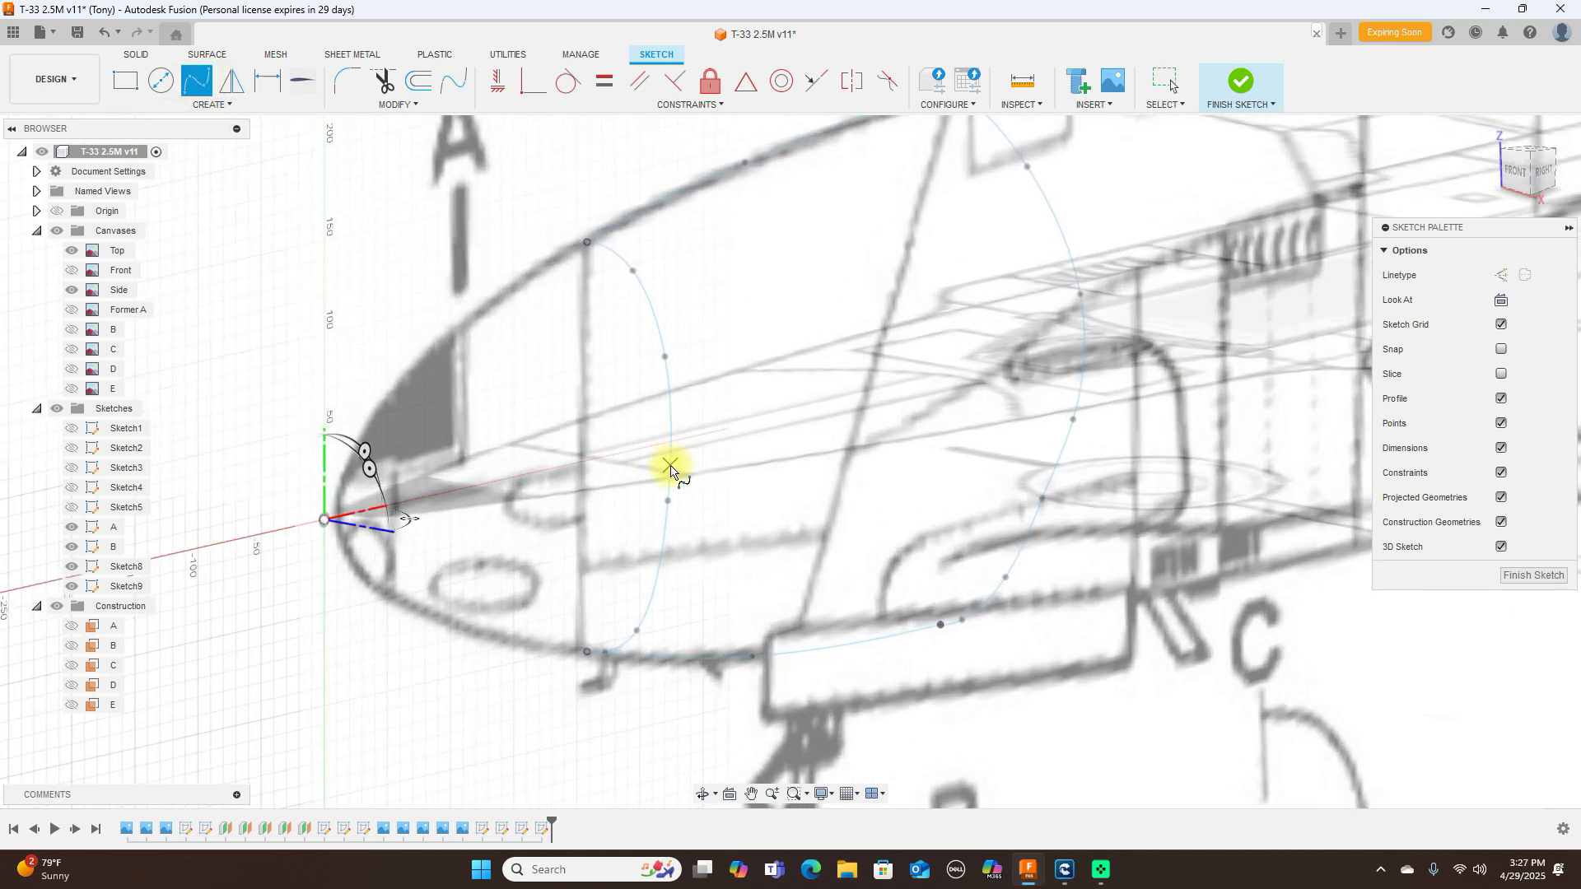
click(669, 480)
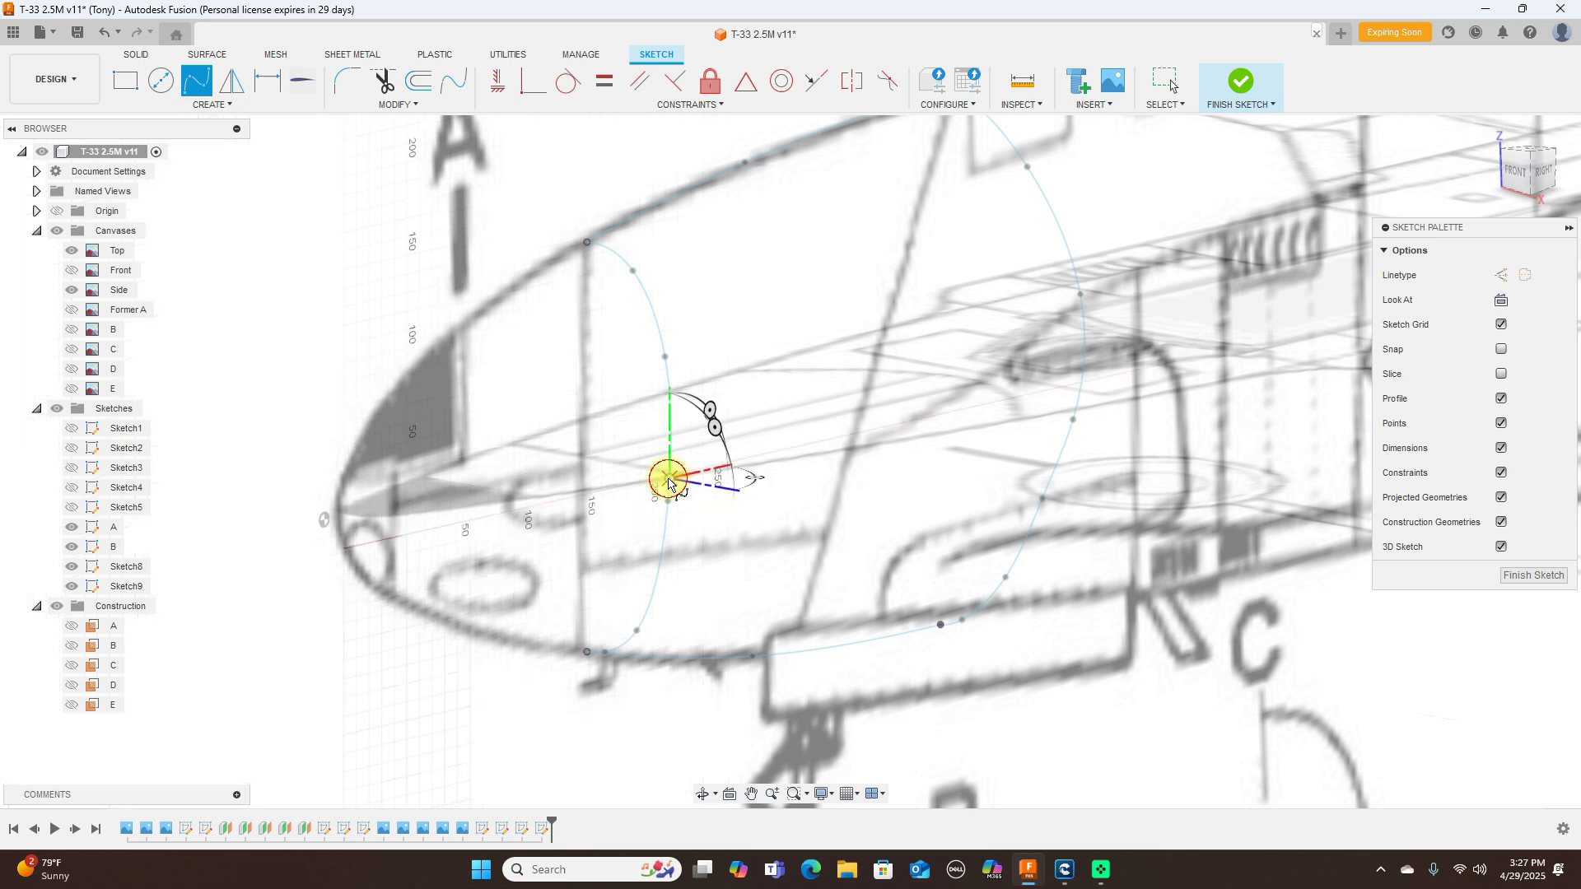
click(876, 445)
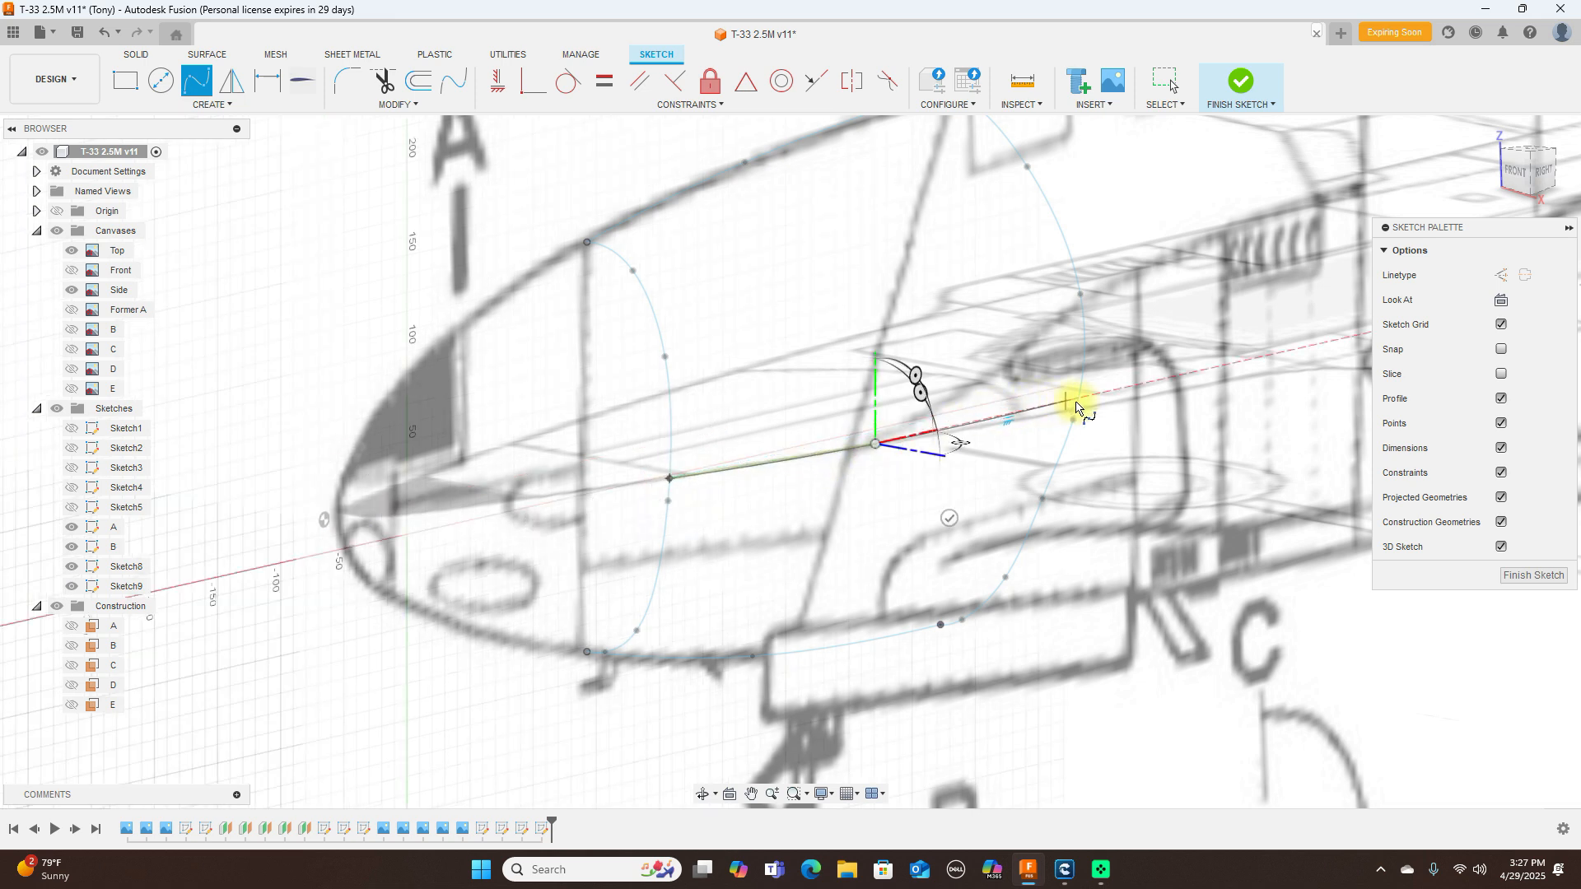
scroll(1078, 403, up, 5)
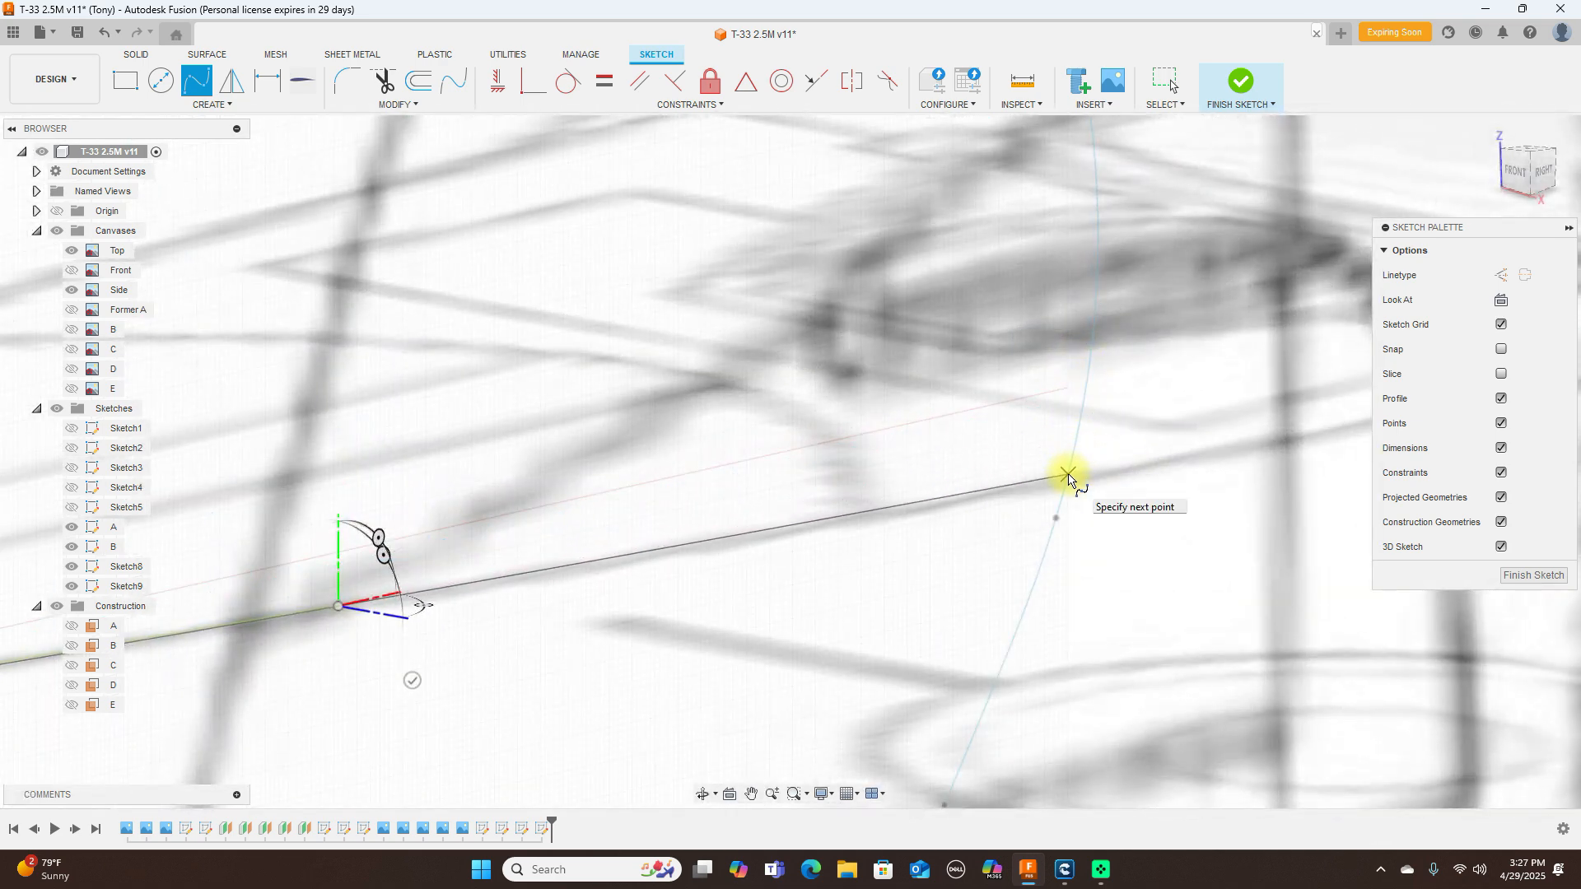
click(1069, 477)
right_click(1069, 478)
click(1120, 483)
scroll(1122, 484, down, 3)
scroll(1124, 487, down, 2)
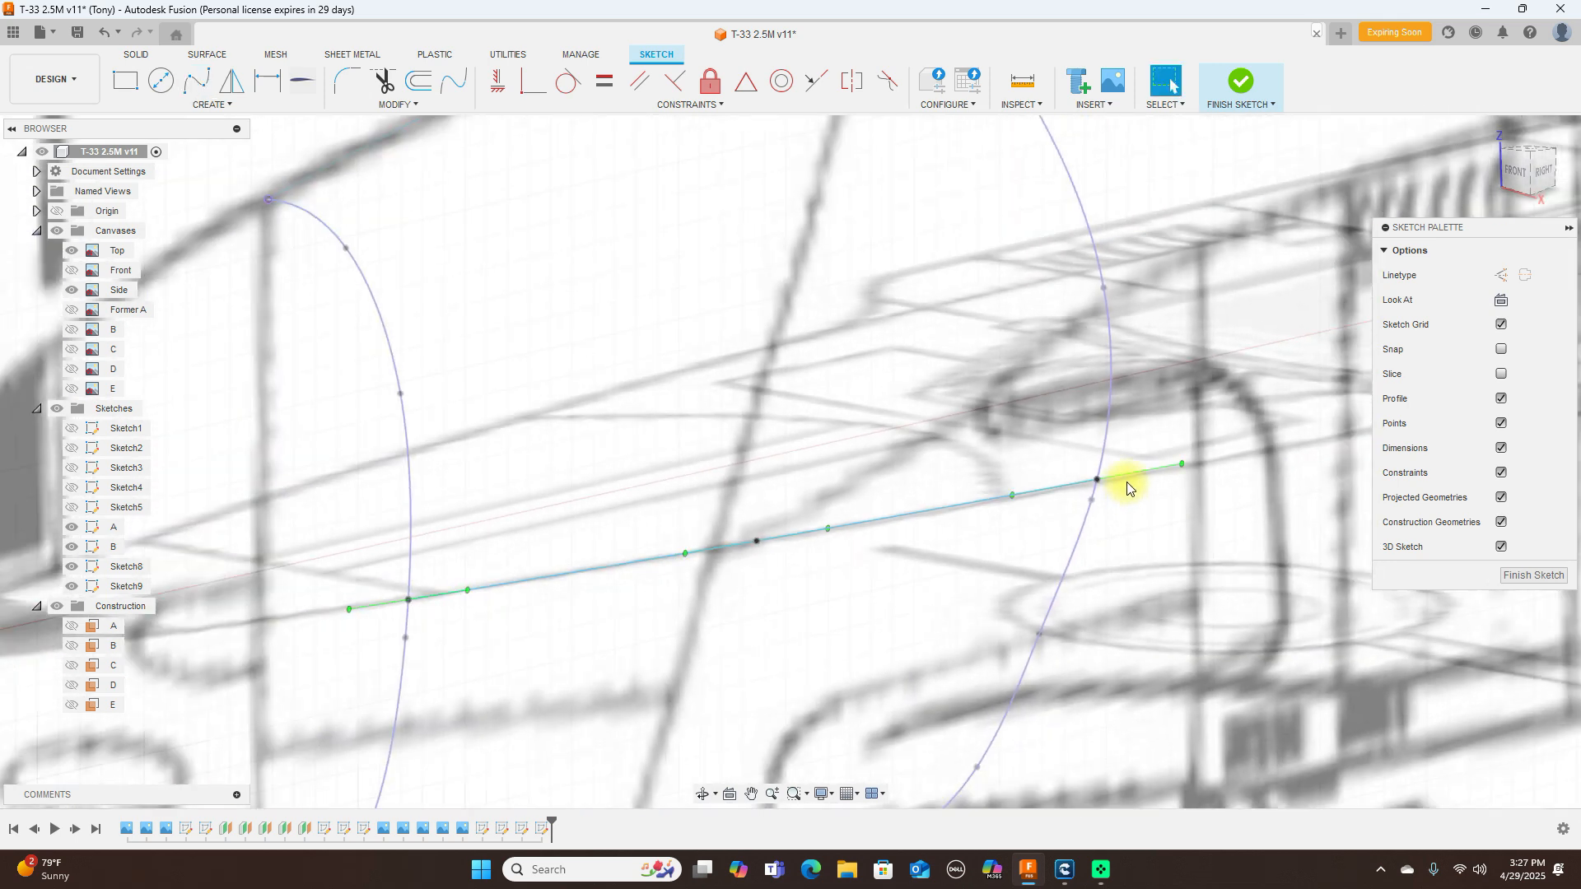
click(1241, 83)
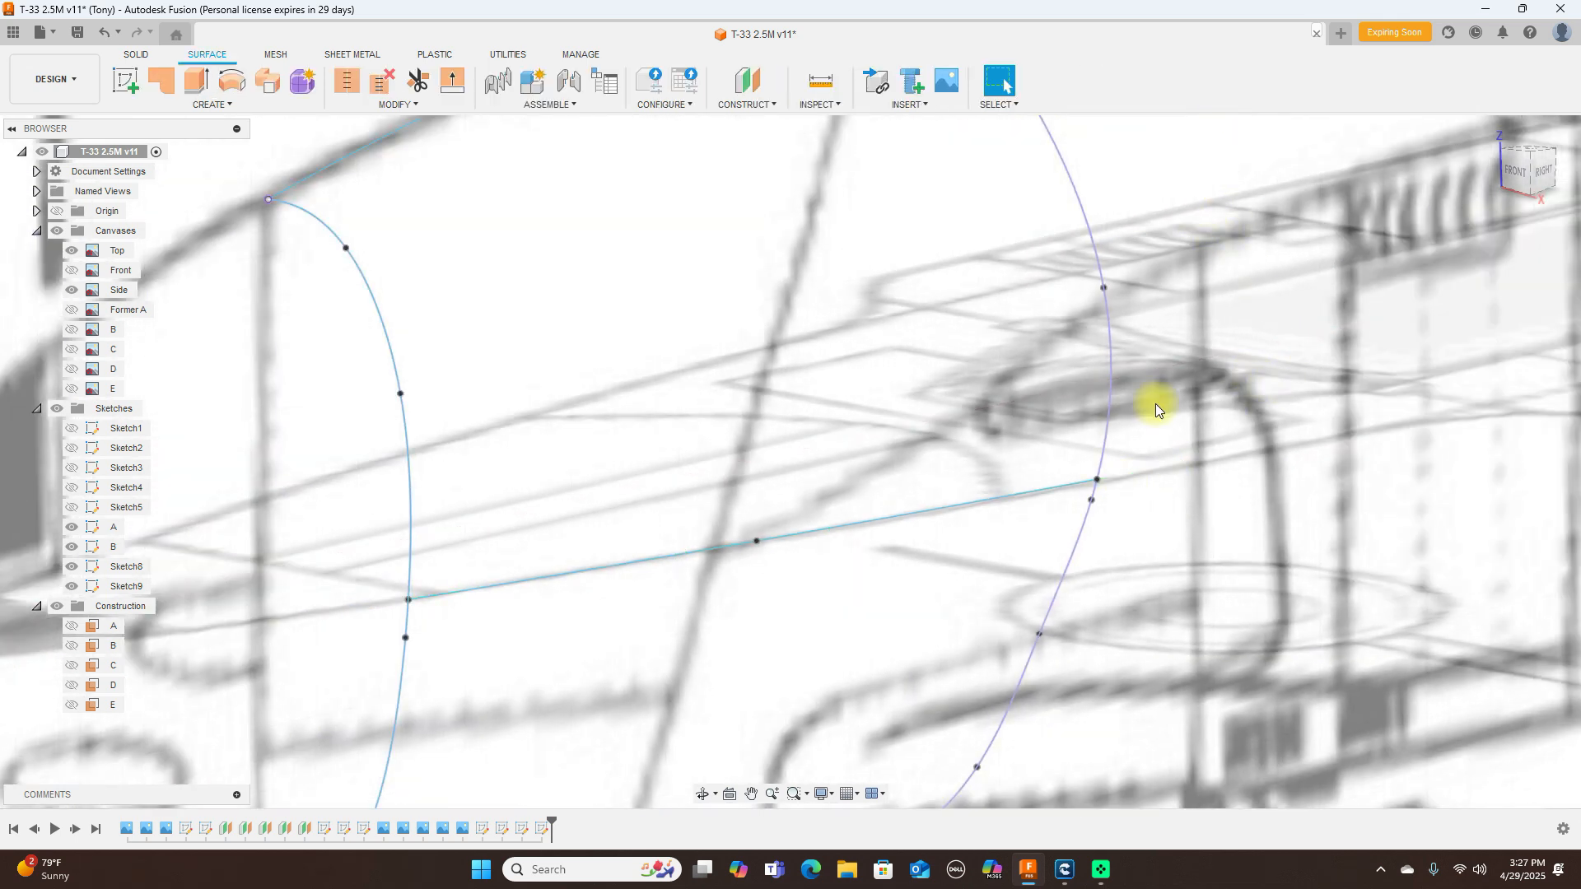
Step: Raise the mid-height spline's middle point in the side view so it lies about level with the spline's endpoints
scroll(1163, 371, down, 2)
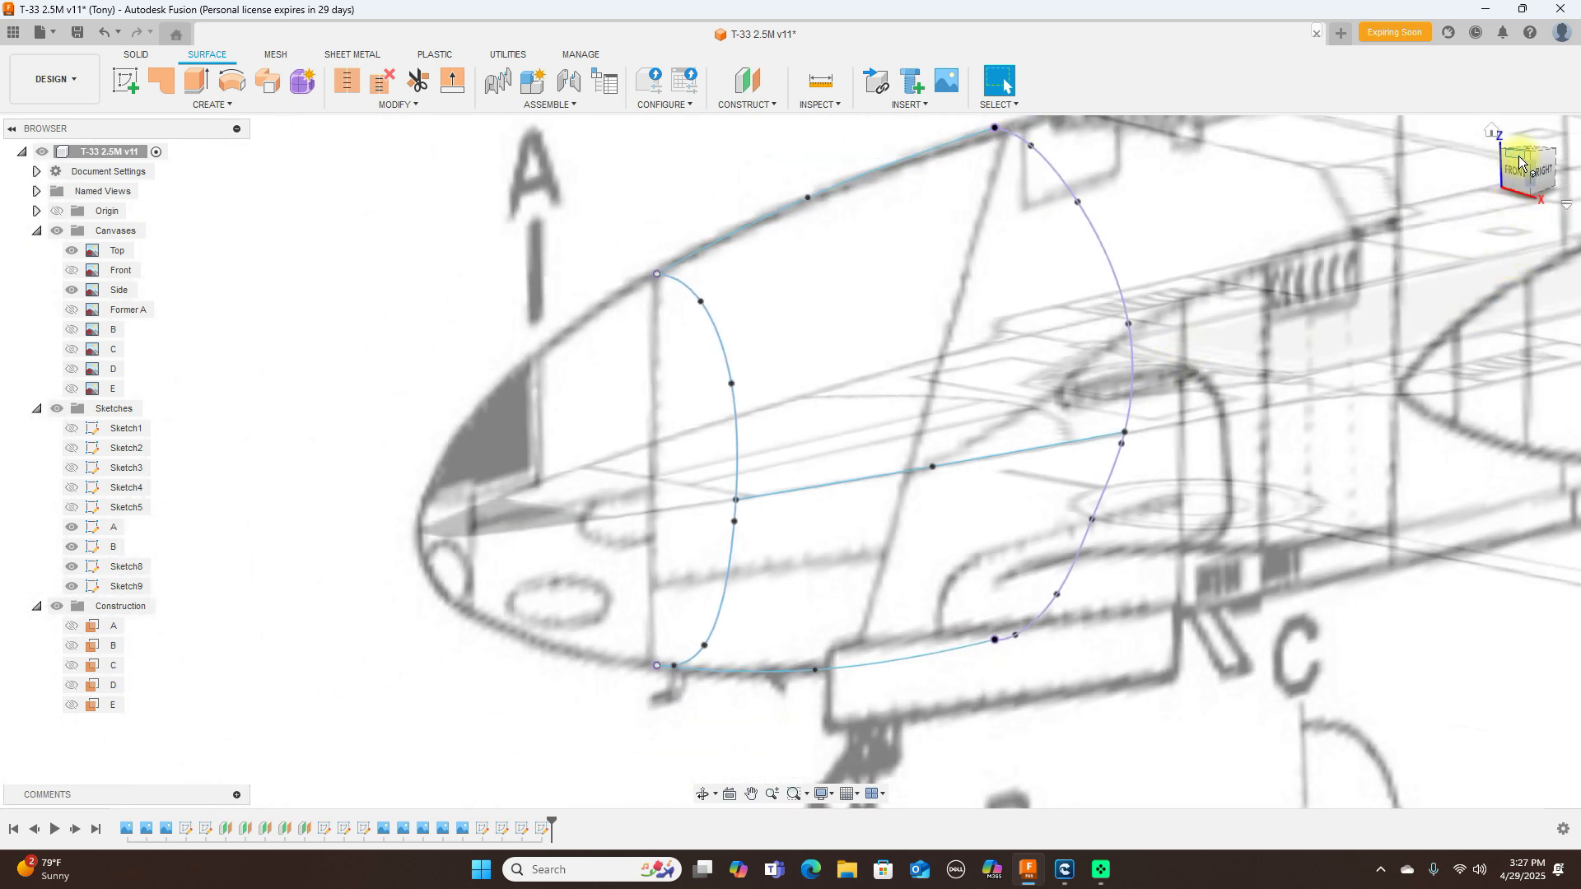
click(1542, 173)
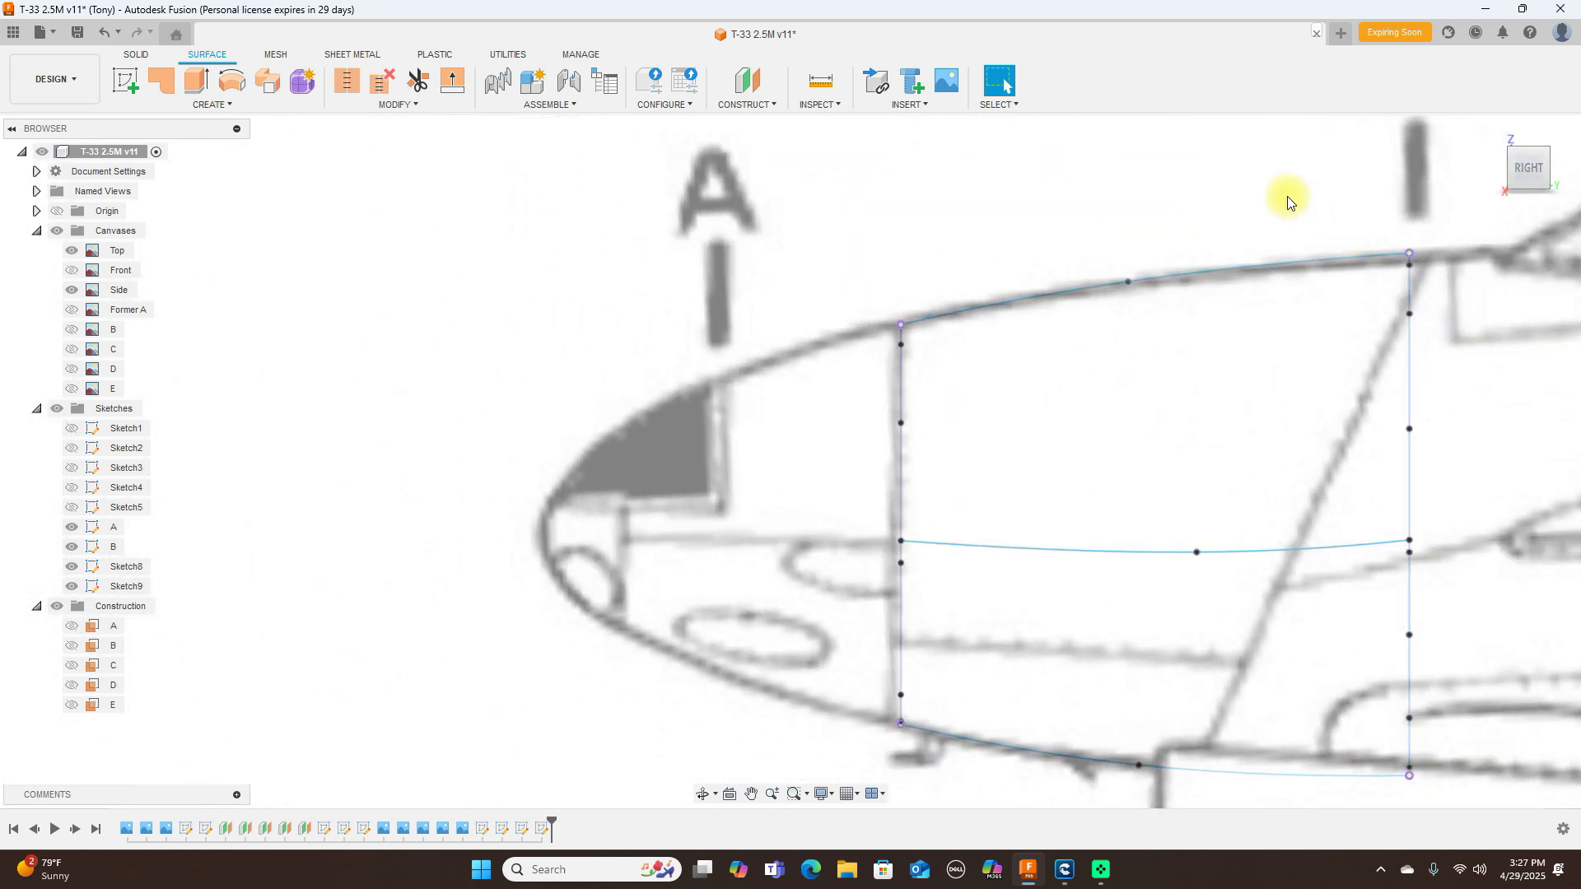
middle_drag(910, 90, 588, 2)
click(734, 427)
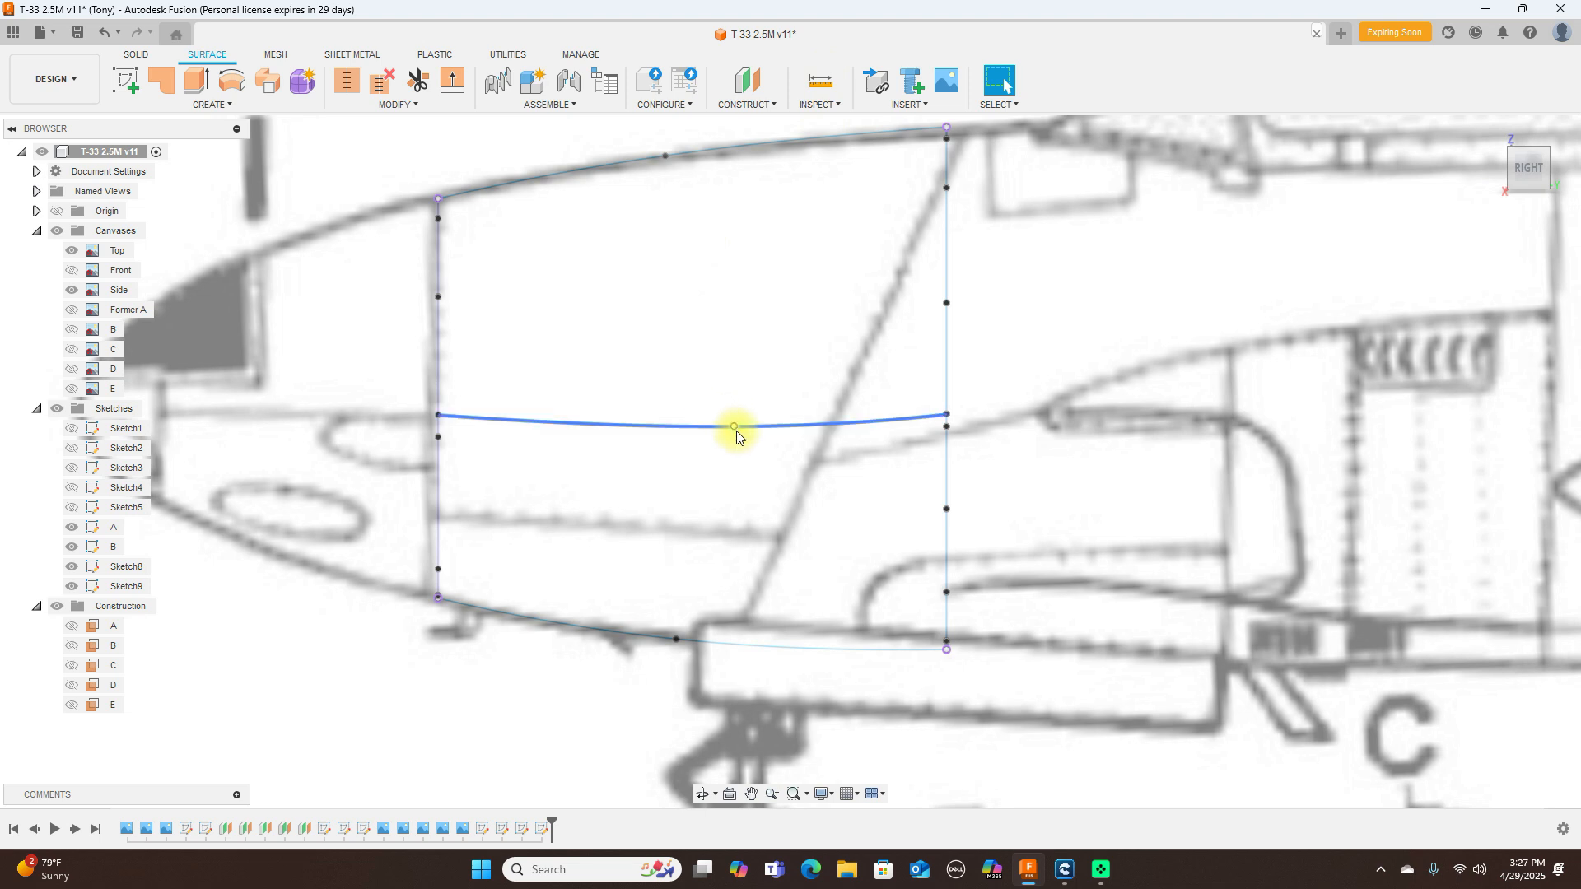
drag(738, 427, 734, 417)
Step: Move the mid-height spline's middle point outward onto the Top canvas's fuselage outline, and check the curve from angled views
click(1529, 150)
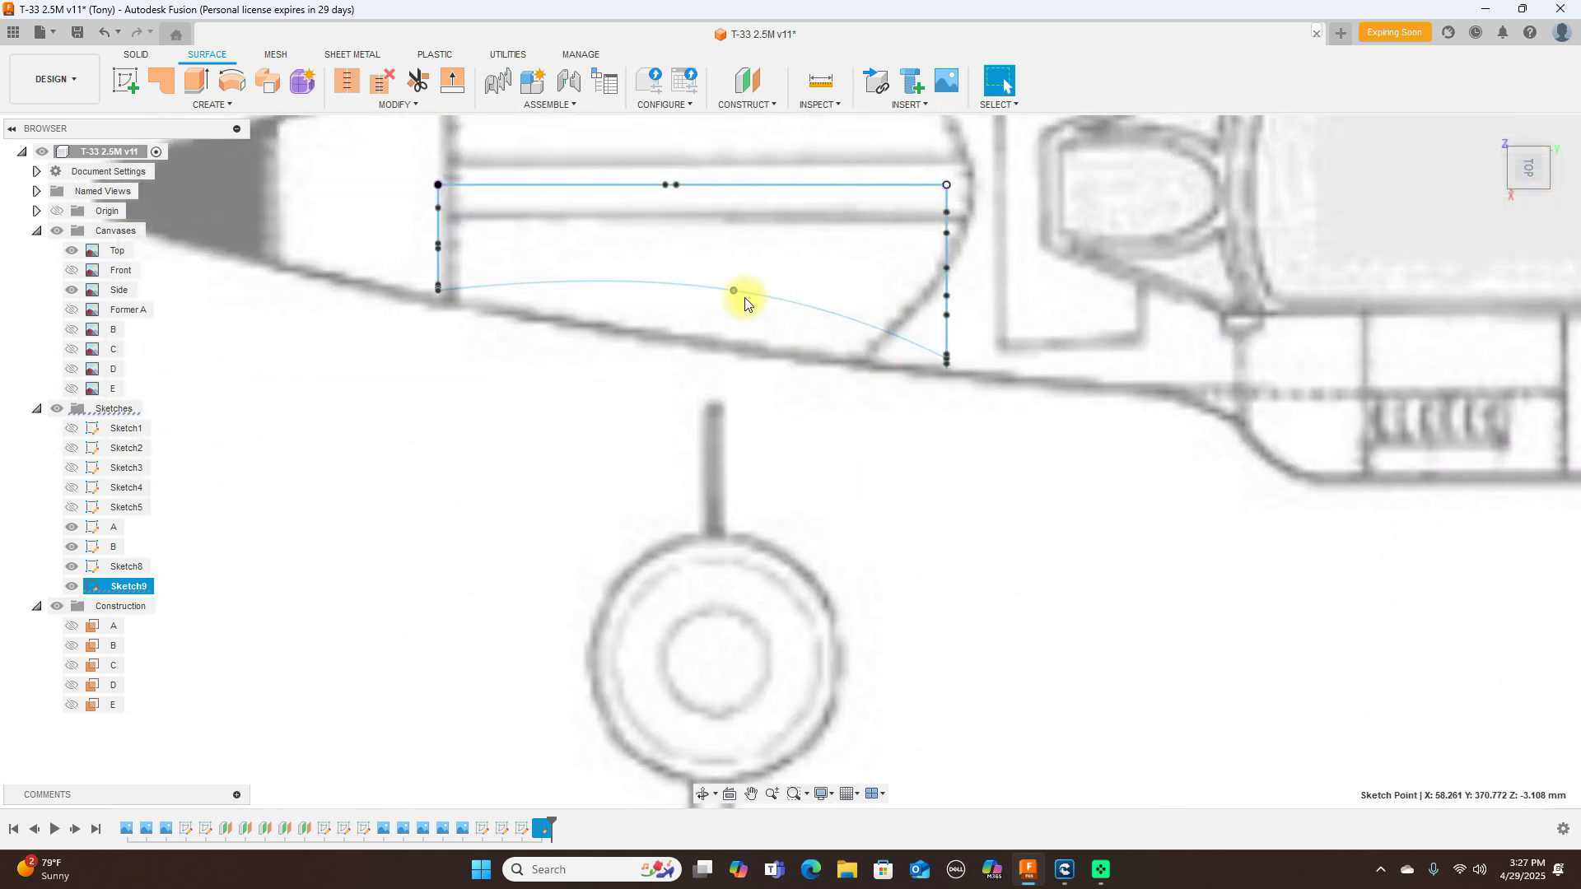
drag(731, 293, 729, 342)
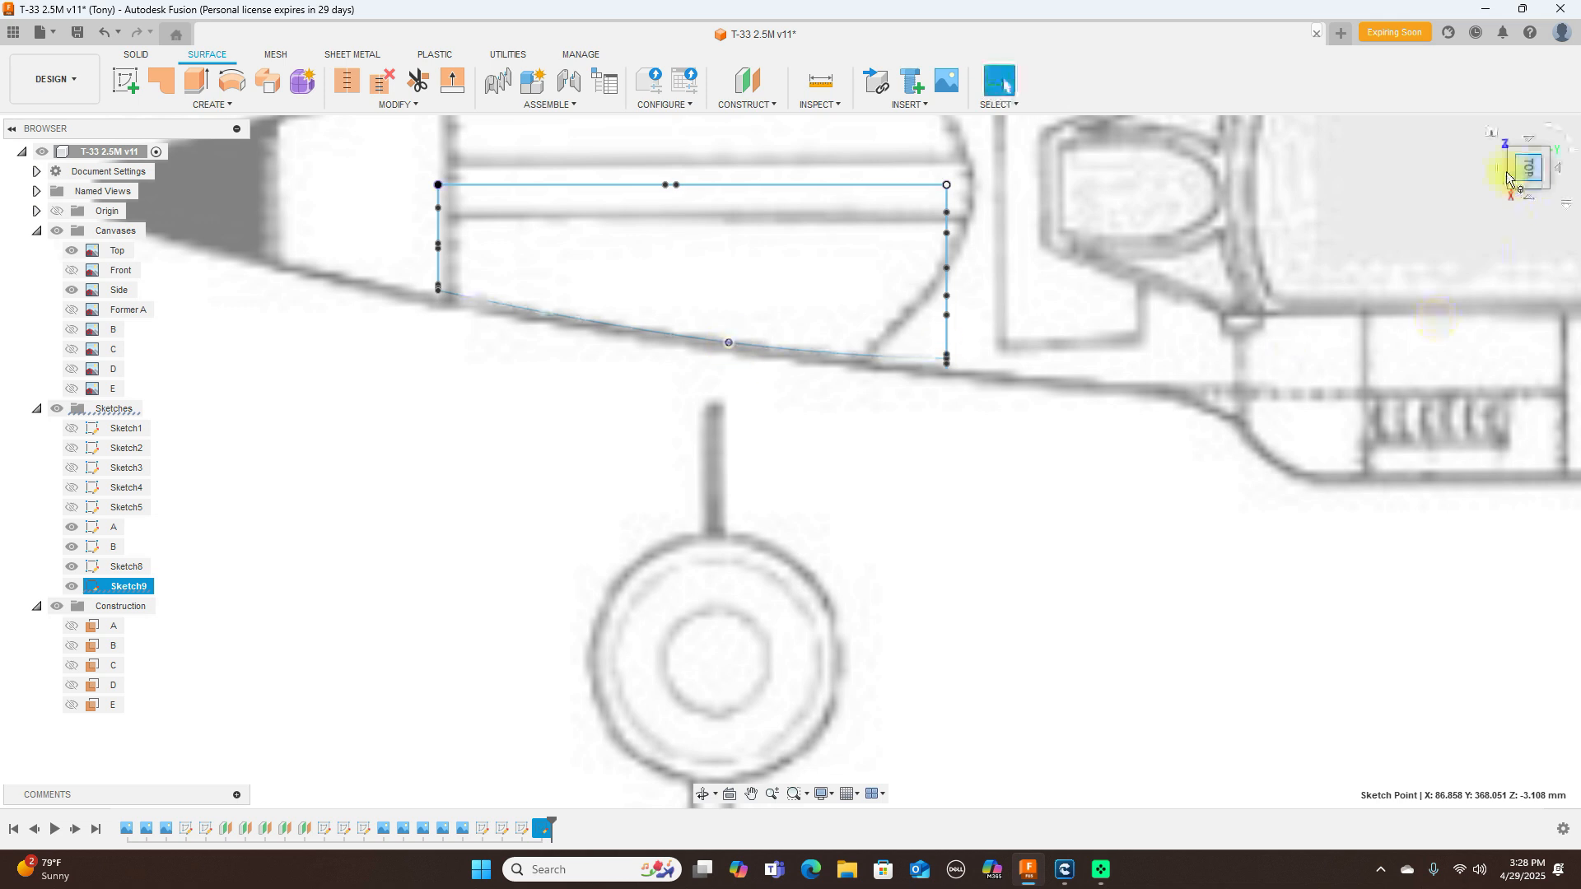
drag(1520, 171, 1553, 159)
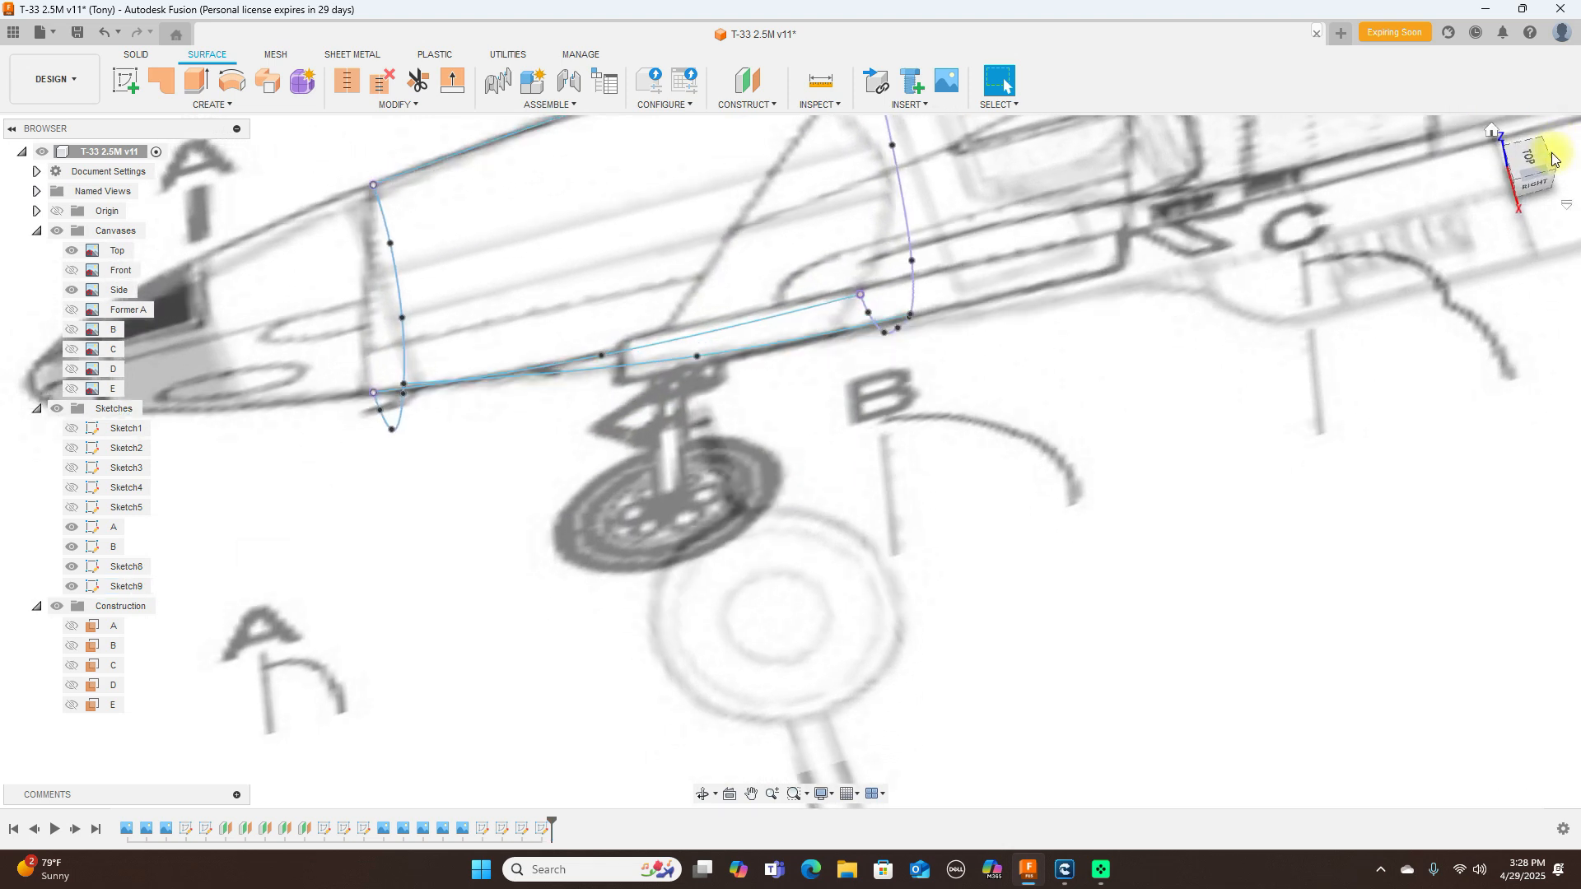
click(1533, 191)
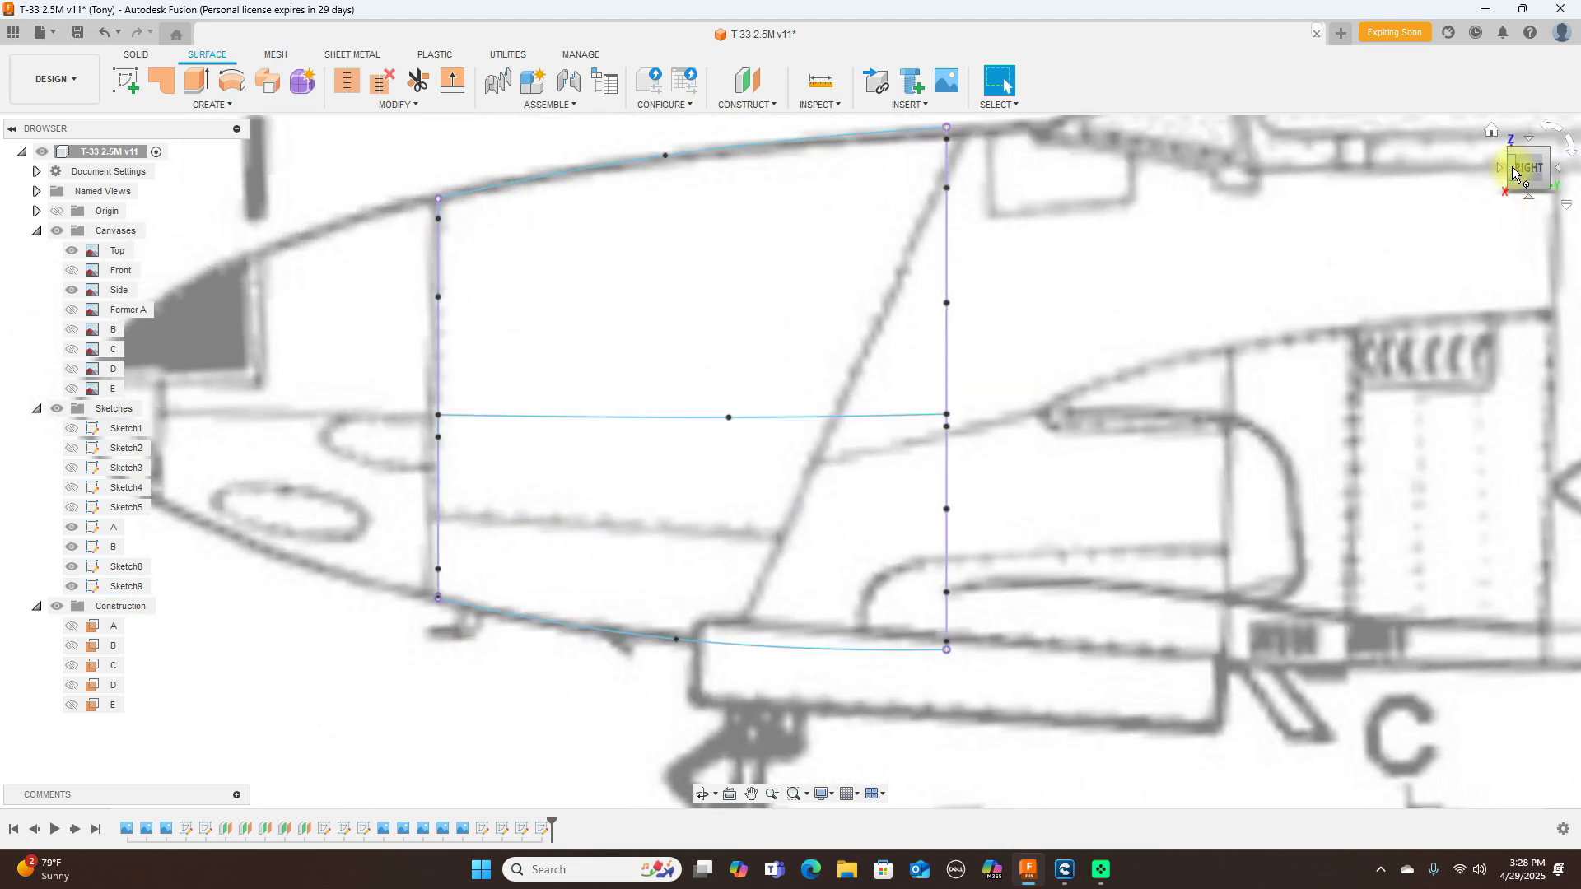
mouse_move(1515, 171)
mouse_down()
mouse_move(1555, 160)
mouse_move(7, 167)
mouse_move(1511, 176)
mouse_move(1352, 205)
mouse_move(1317, 240)
mouse_up()
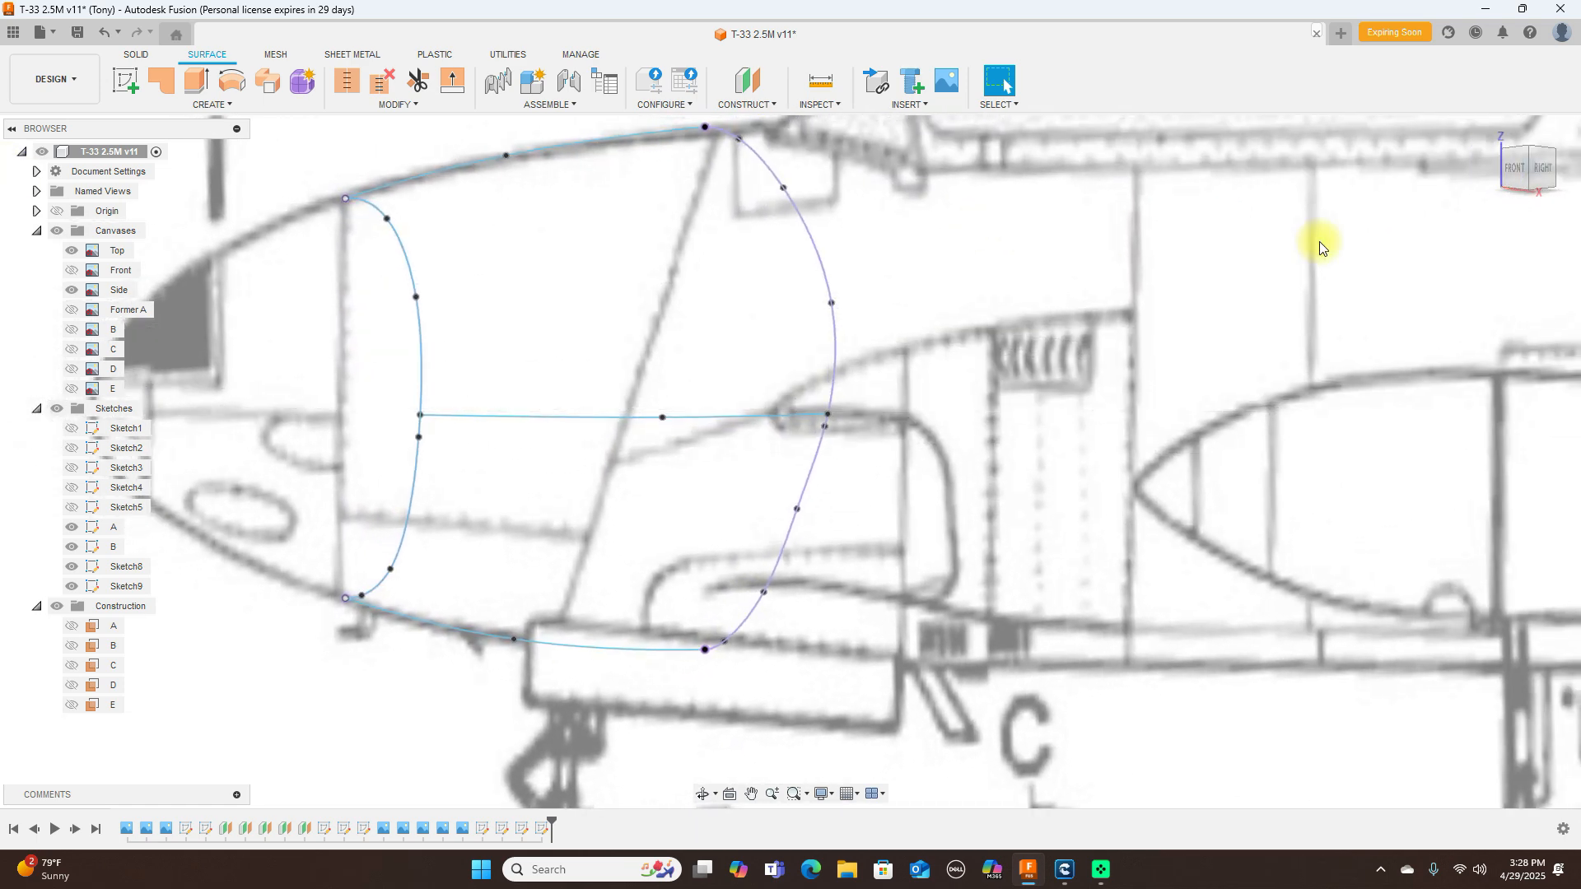
Step: Start a surface loft using Former A's outline and Former B's outline as its two profiles
click(1547, 177)
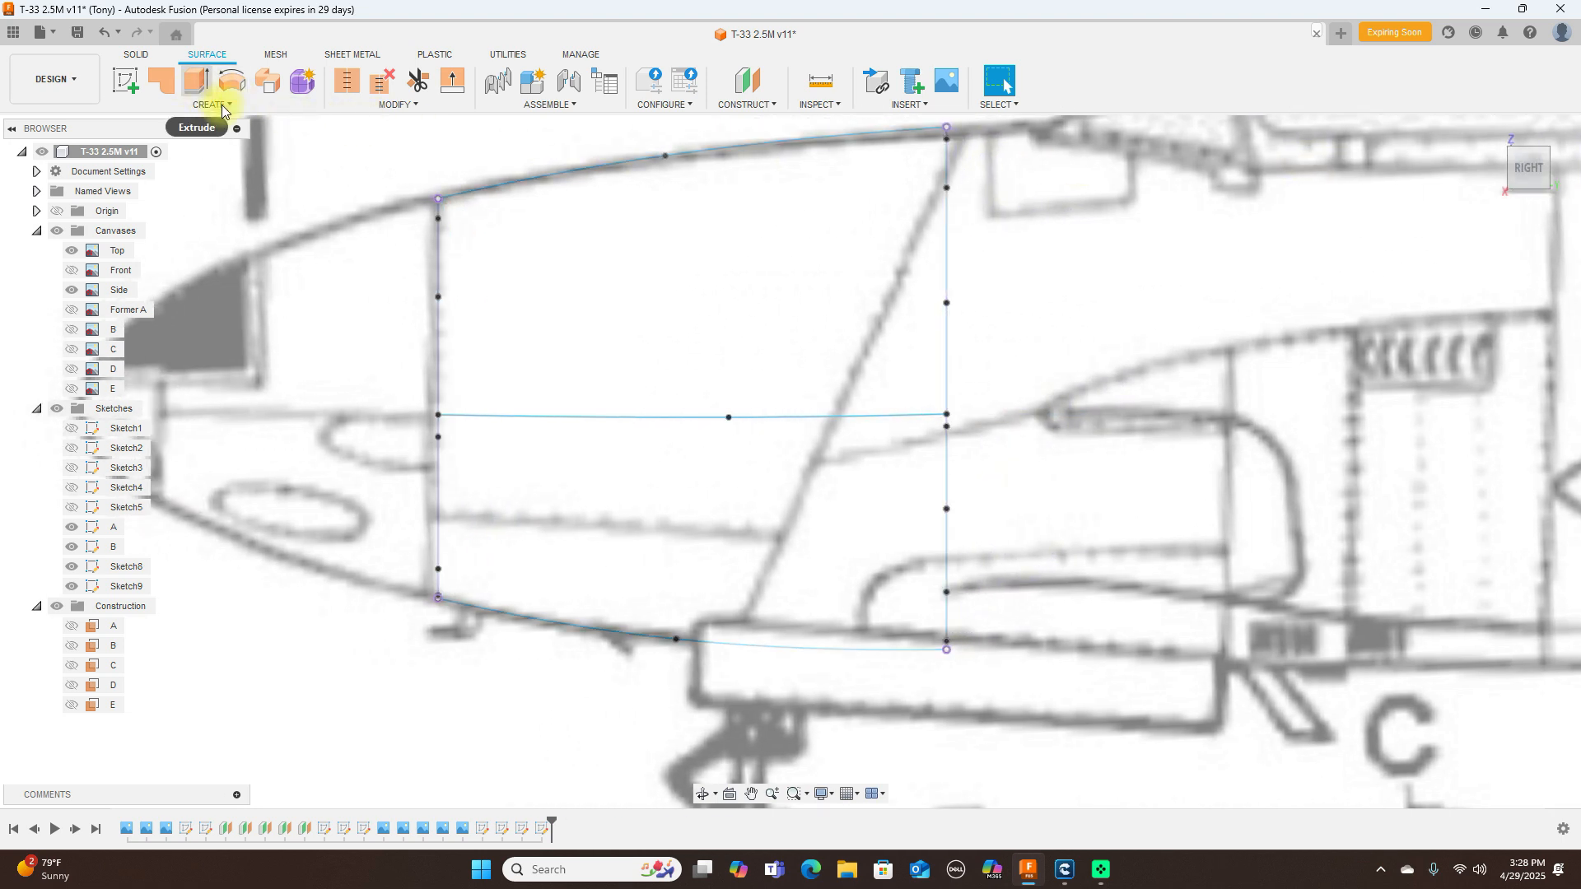
click(232, 106)
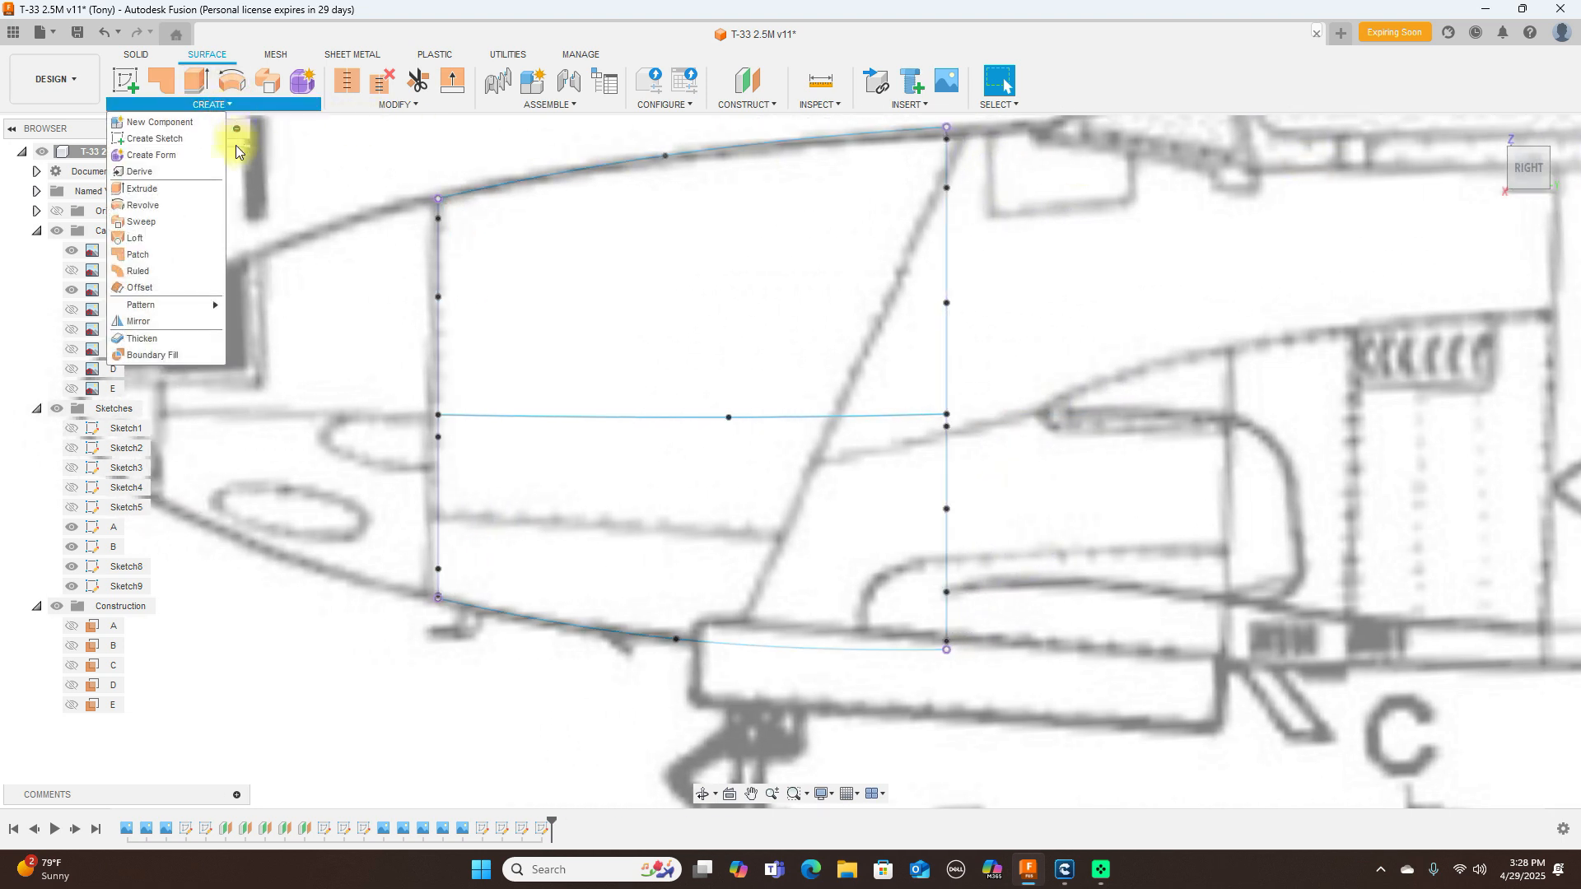
click(168, 238)
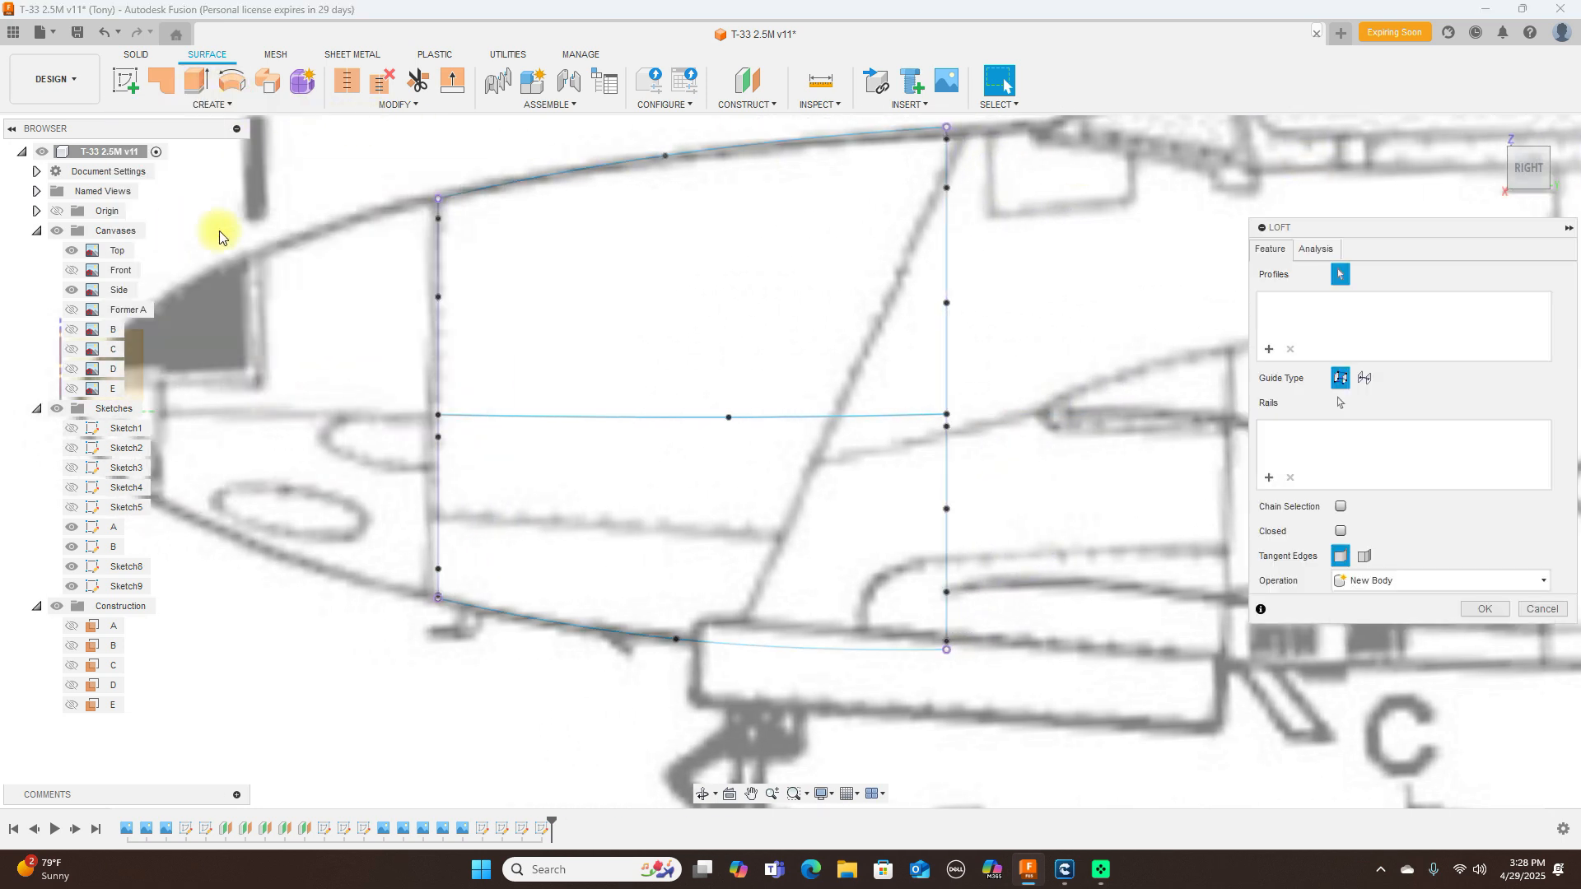
click(443, 333)
click(947, 251)
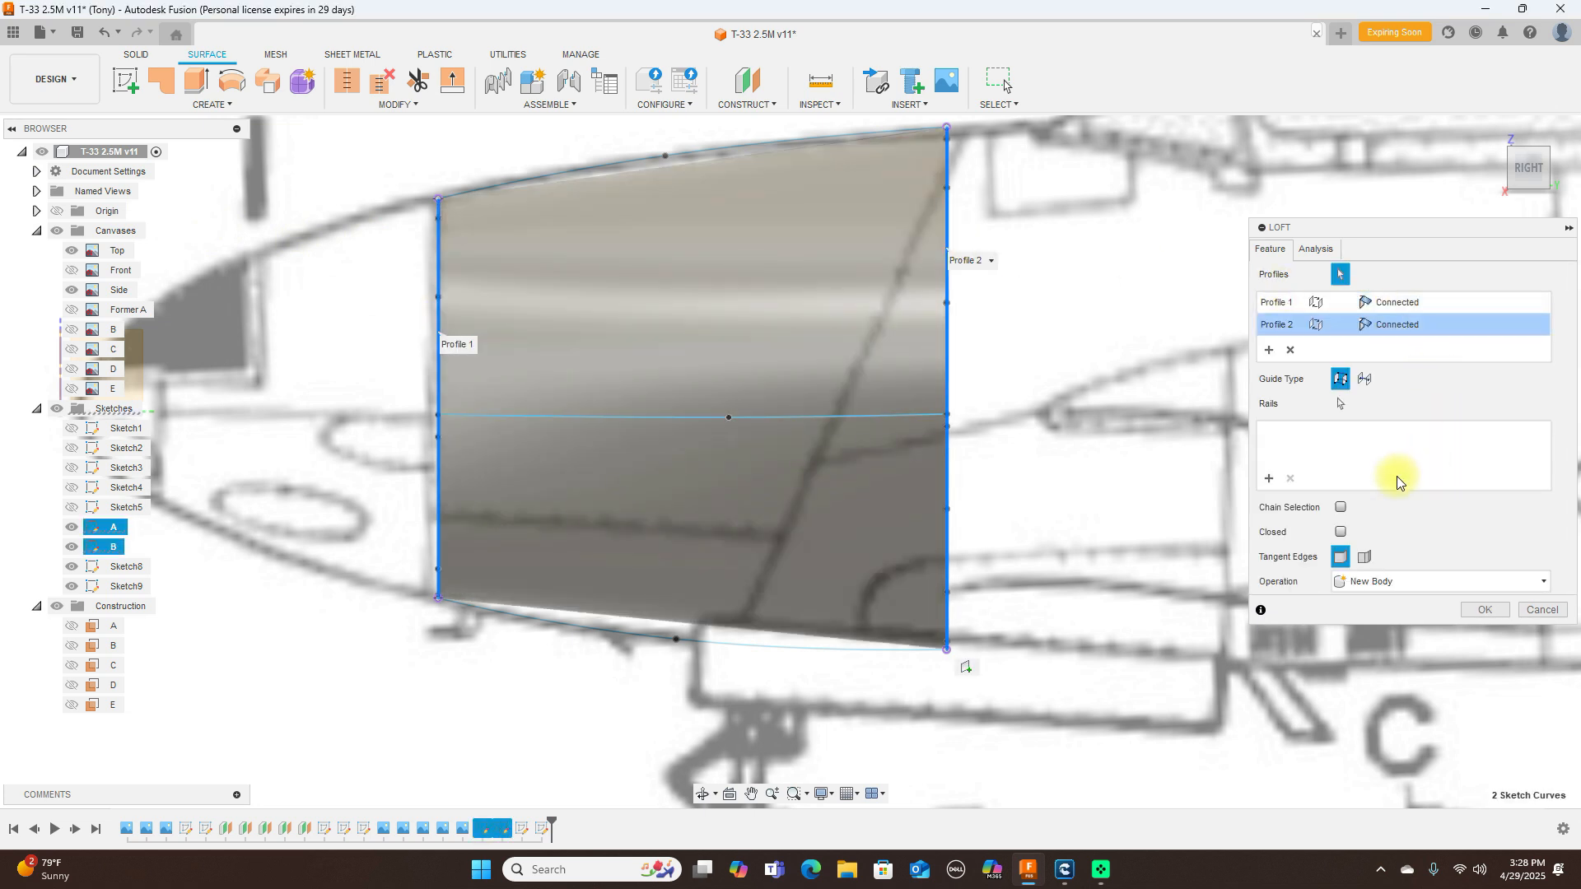
Step: Add the upper, lower and mid-height connecting splines as loft rails and create the surface as a new body
click(1269, 479)
click(696, 154)
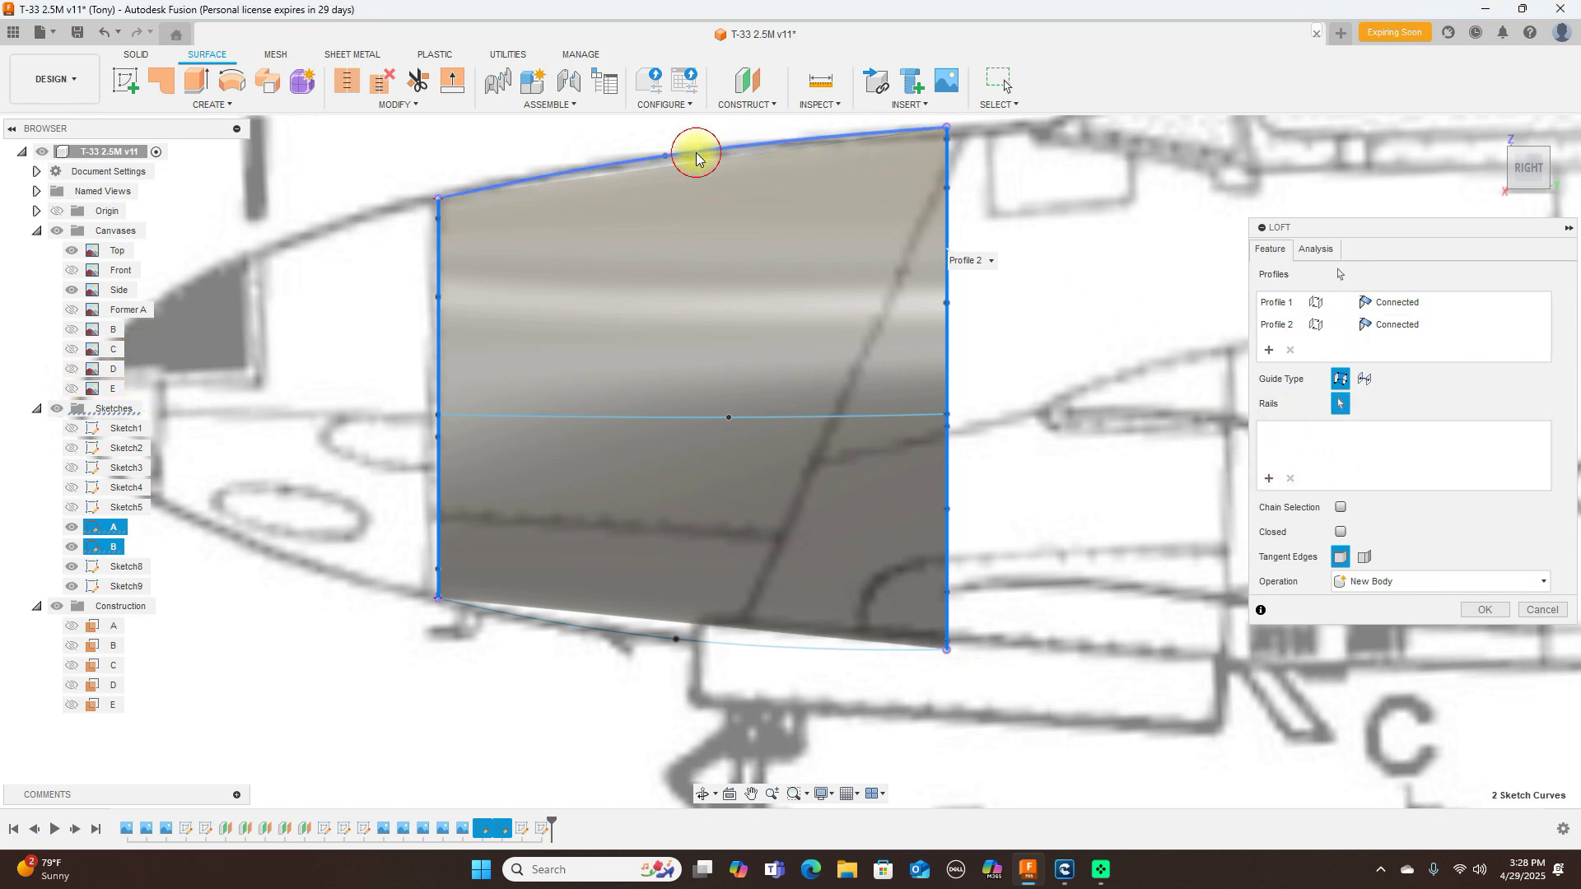
click(564, 630)
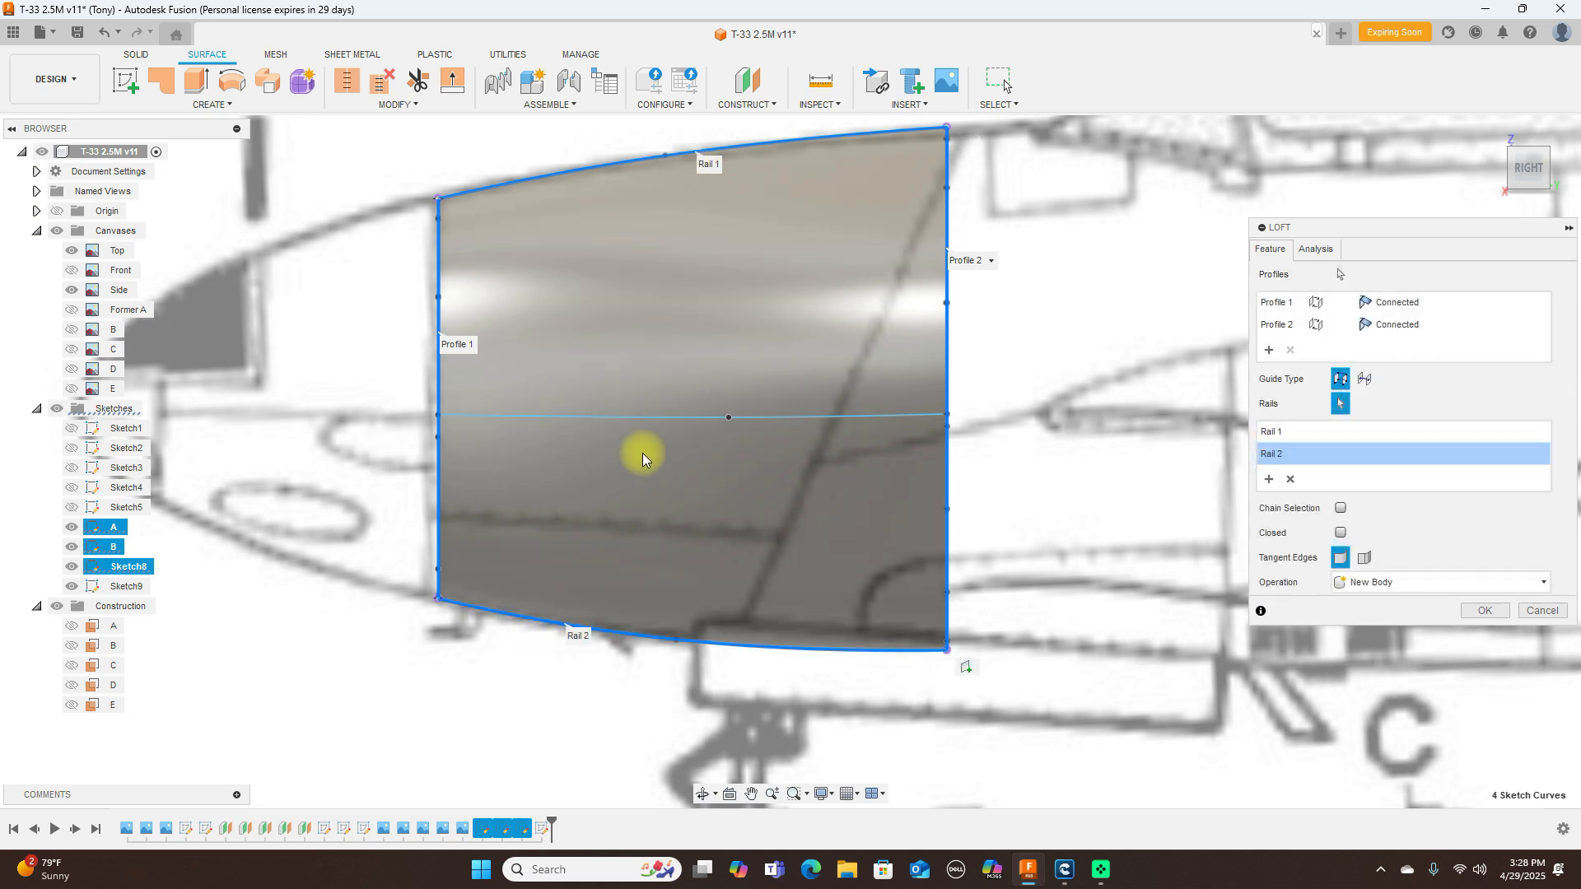
click(653, 418)
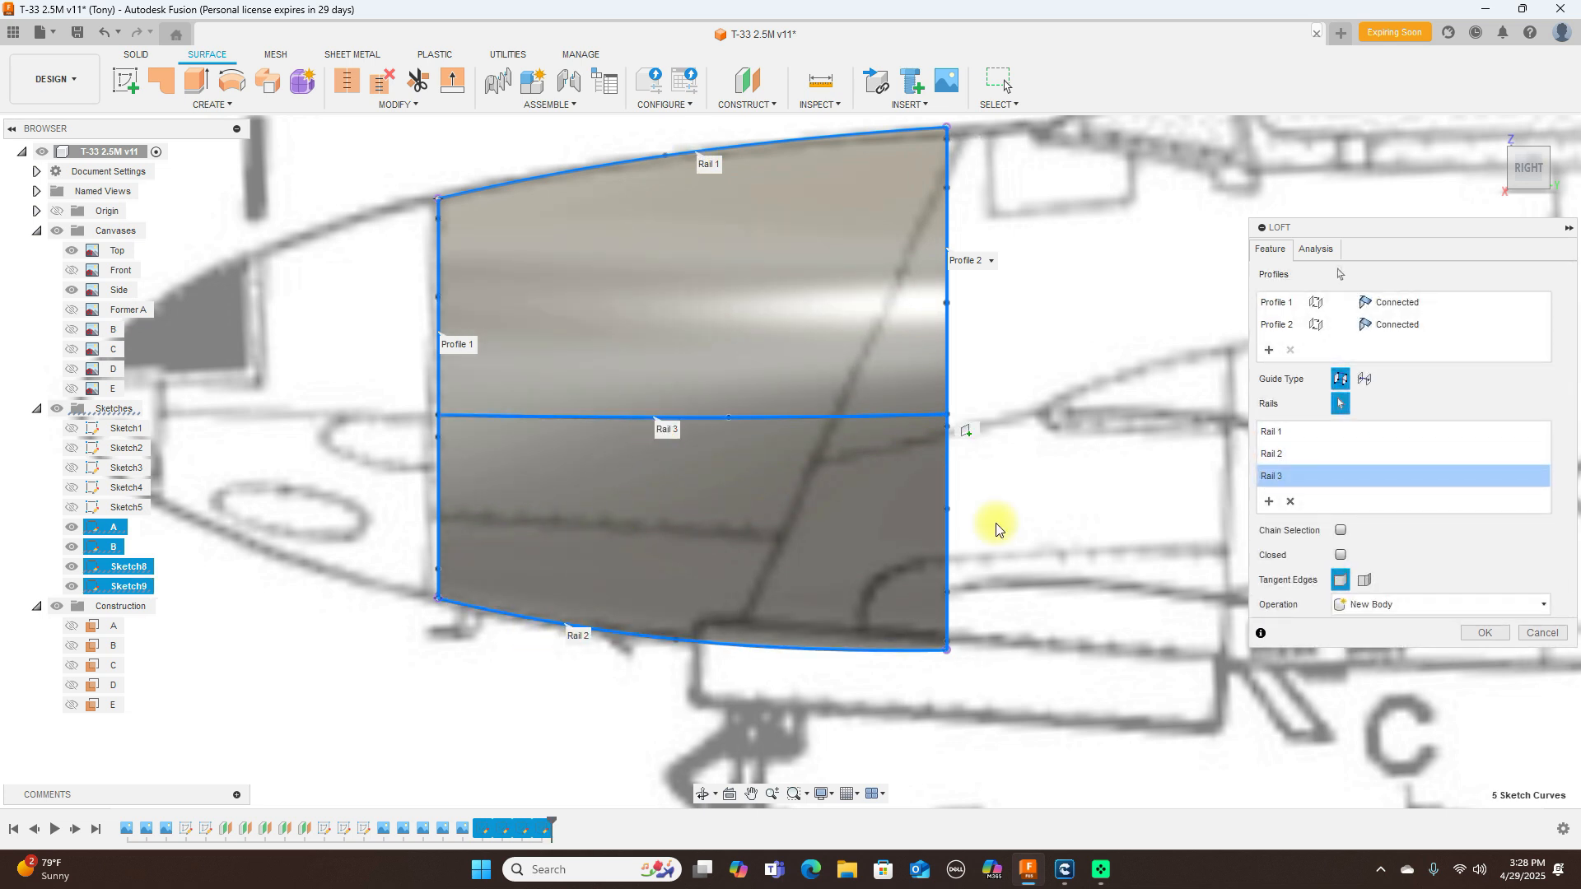
click(1484, 632)
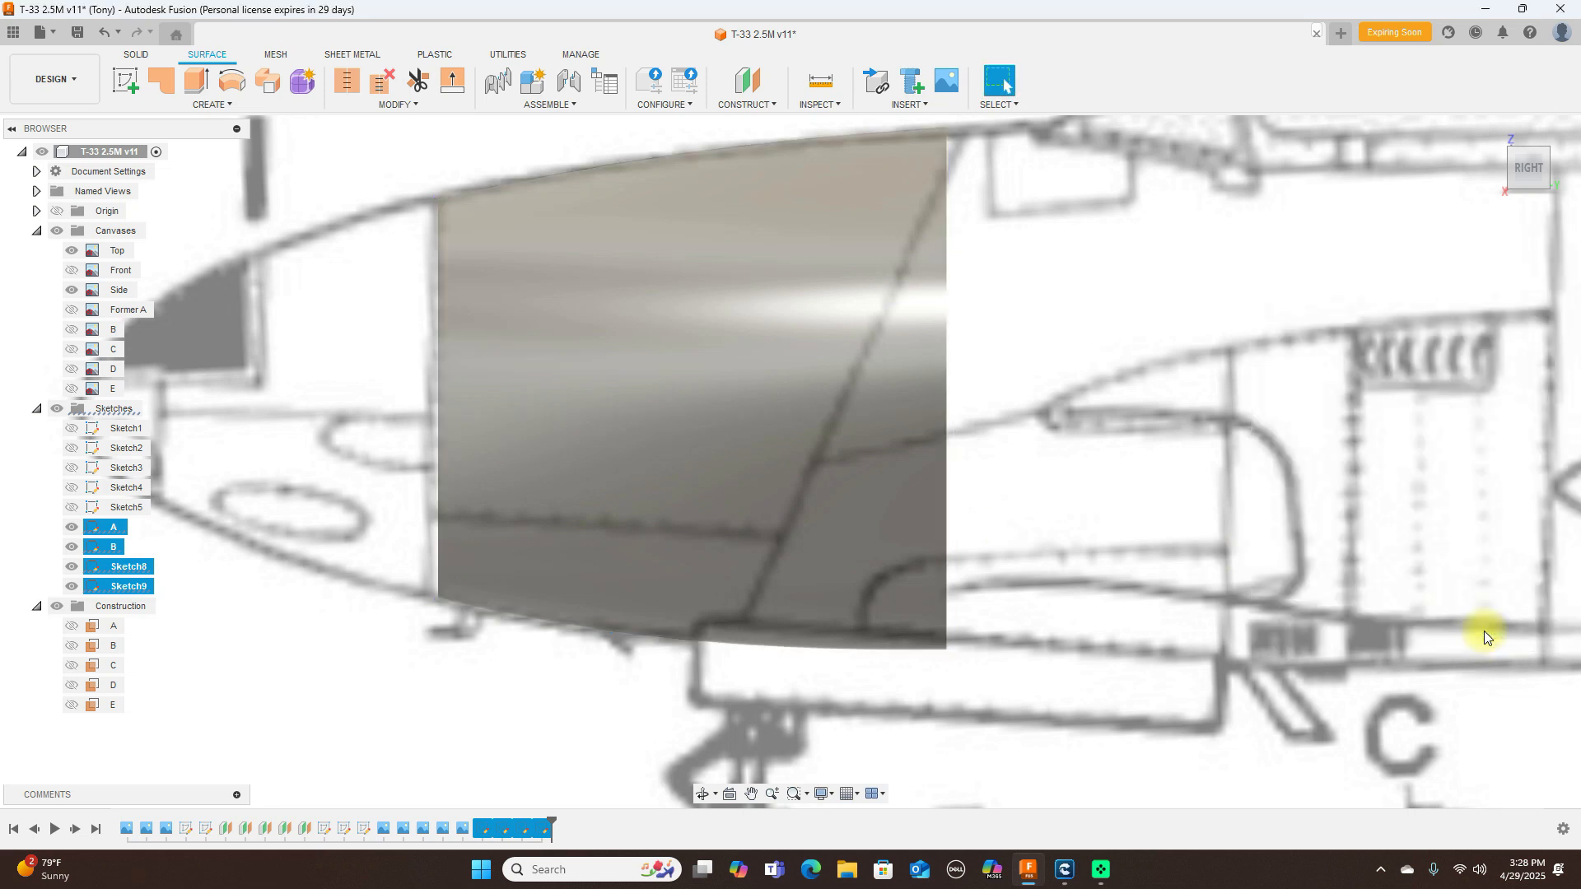
Step: Examine the lofted nose section against the whole aircraft's canvases from the side and from angled views
scroll(1311, 504, down, 5)
scroll(1310, 504, down, 3)
middle_drag(1295, 417, 872, 388)
scroll(917, 350, down, 3)
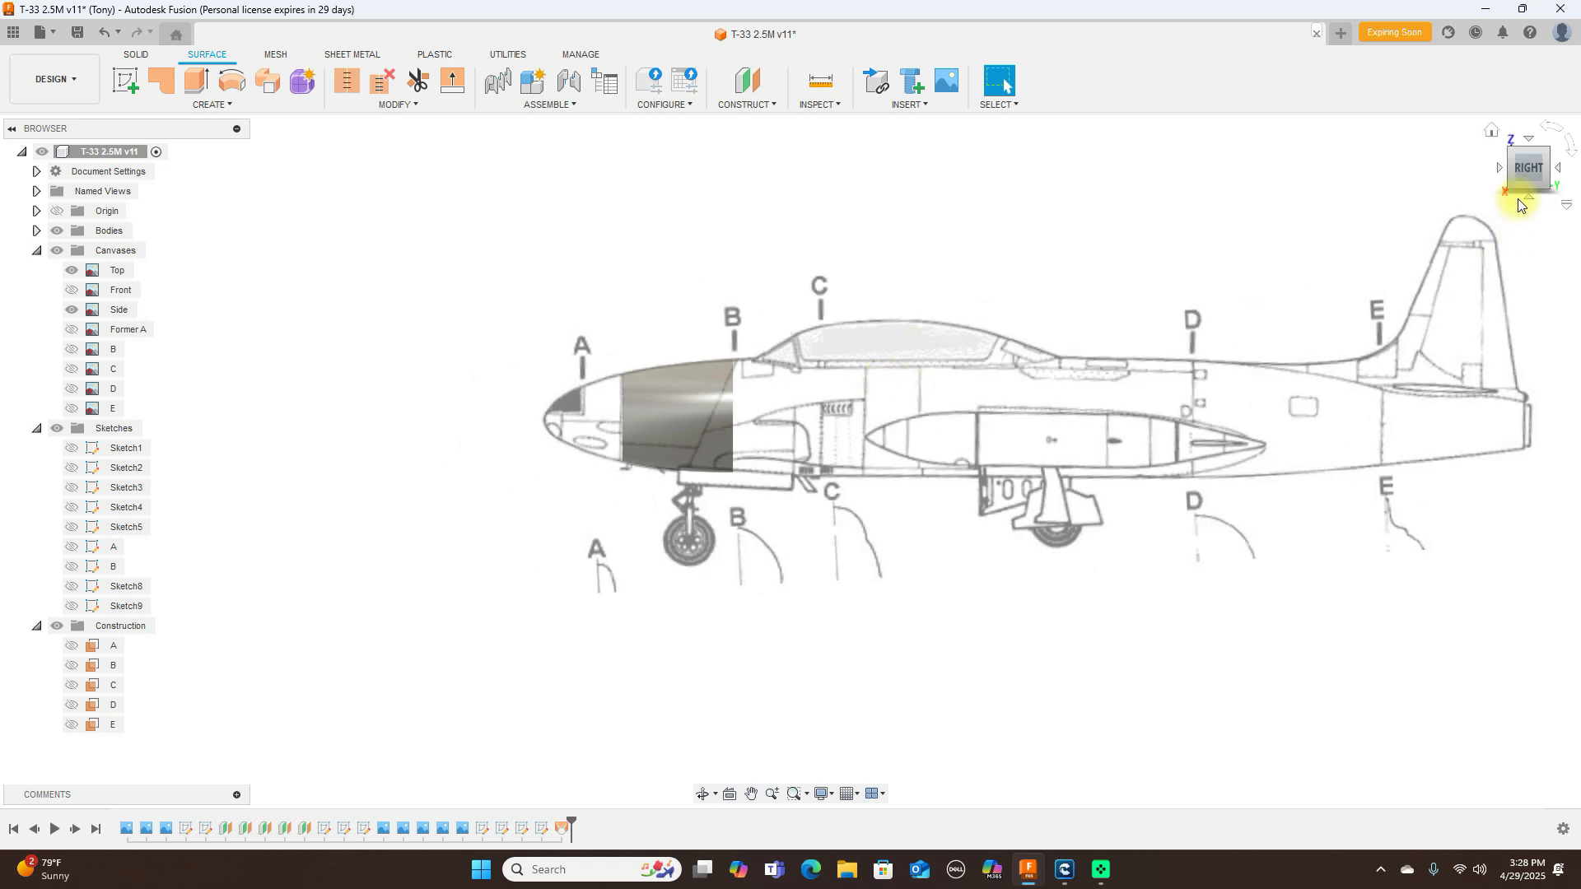
click(1501, 168)
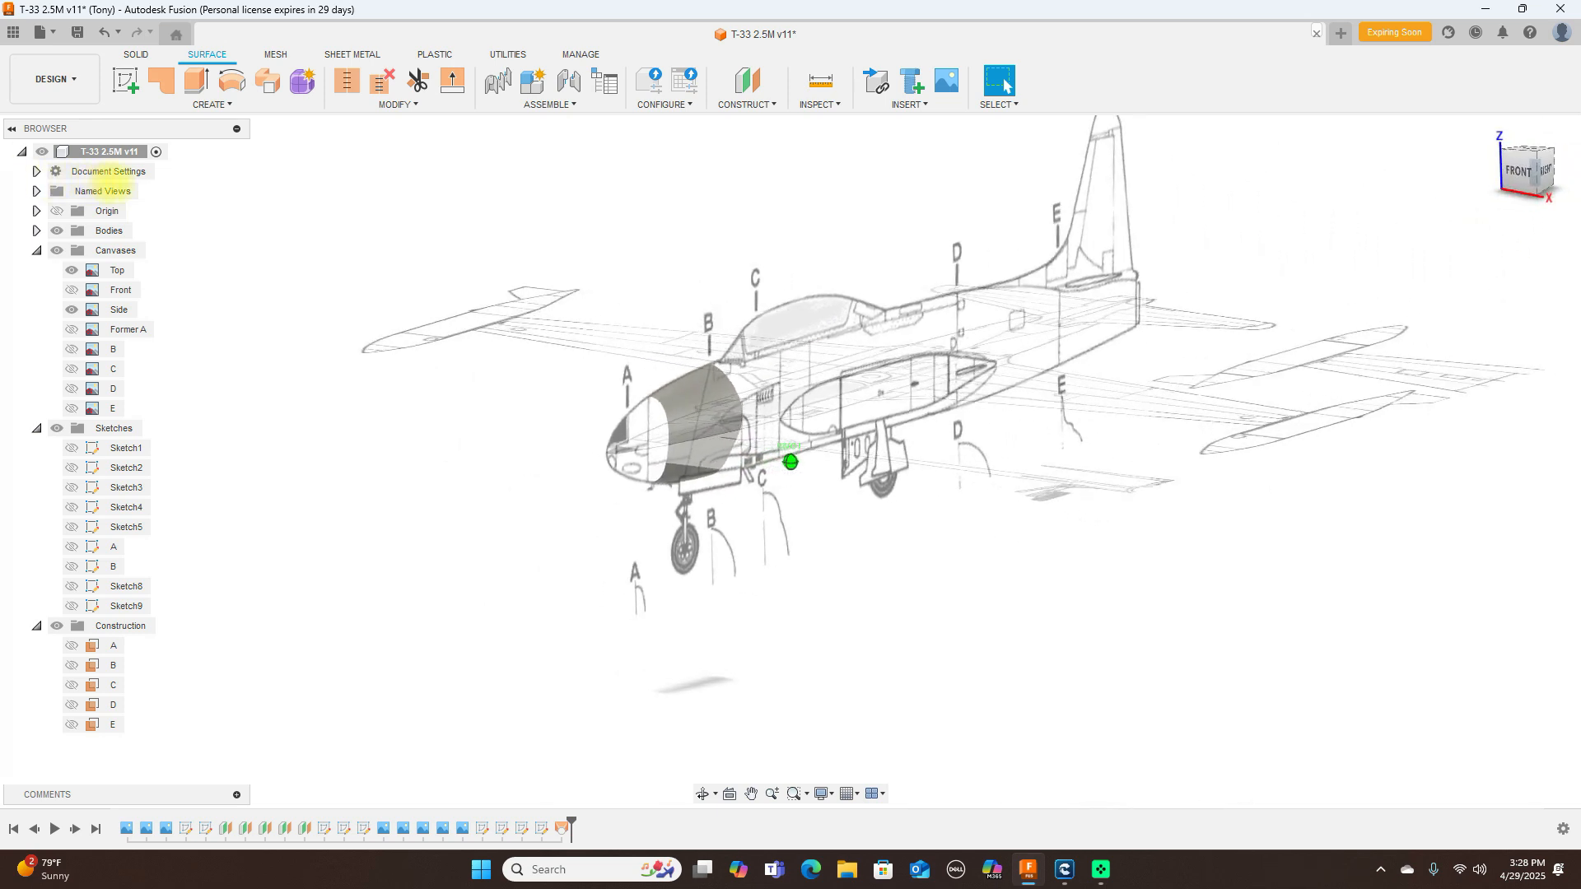
mouse_move(180, 183)
mouse_down()
mouse_move(85, 172)
mouse_move(1573, 173)
mouse_move(1277, 176)
mouse_move(1525, 159)
mouse_move(1510, 272)
mouse_move(1536, 164)
mouse_up()
click(1536, 165)
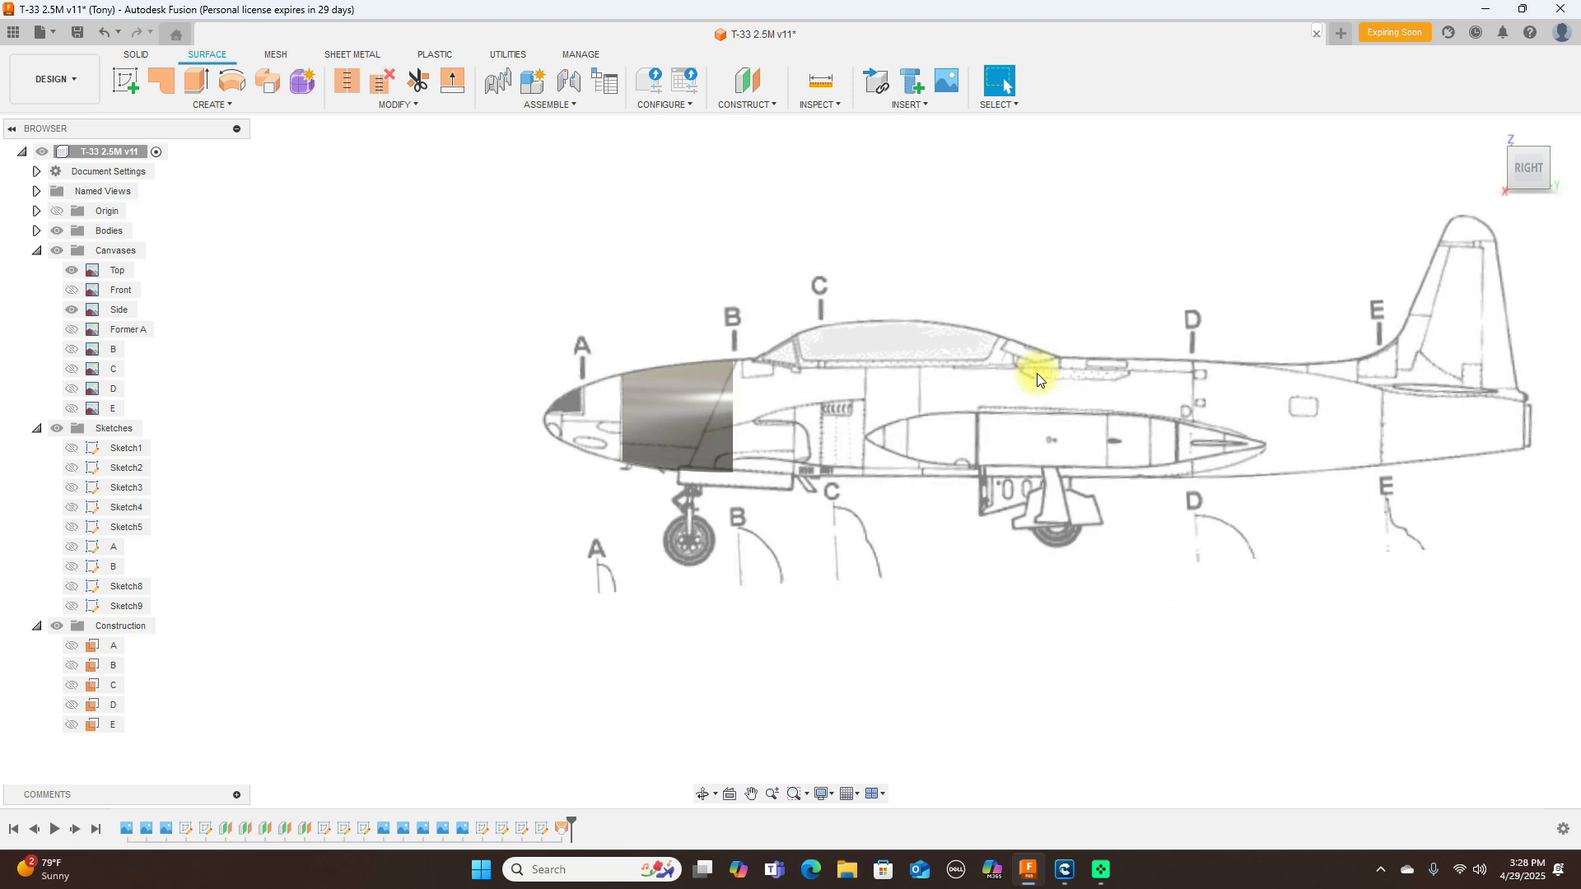
Step: Rename the lofted surface body as Fuselage 1
click(36, 231)
click(659, 406)
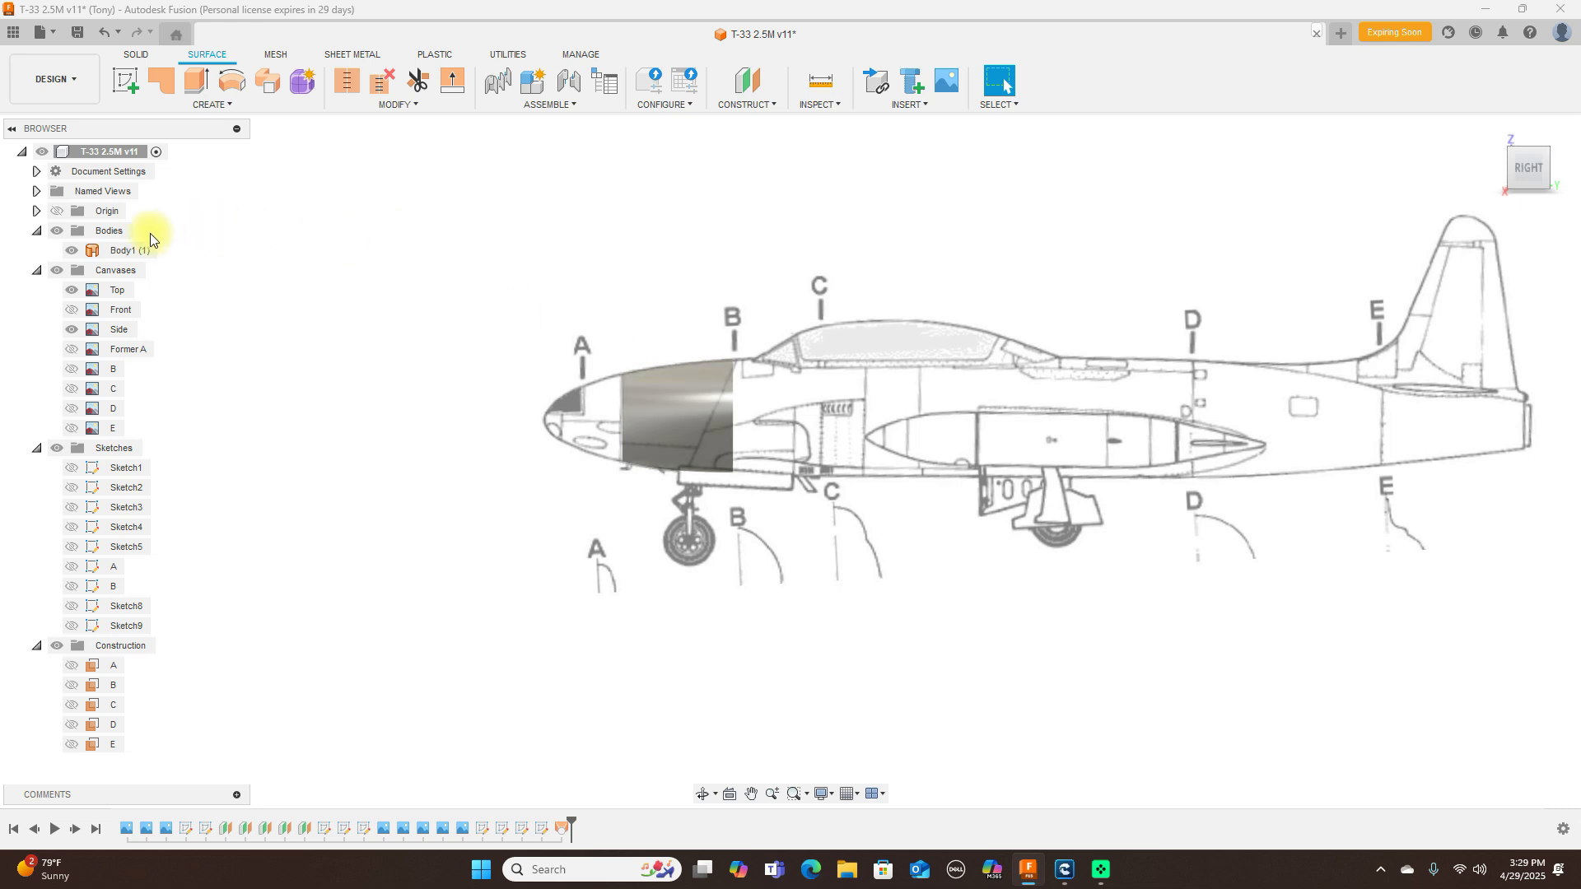
double_click(132, 249)
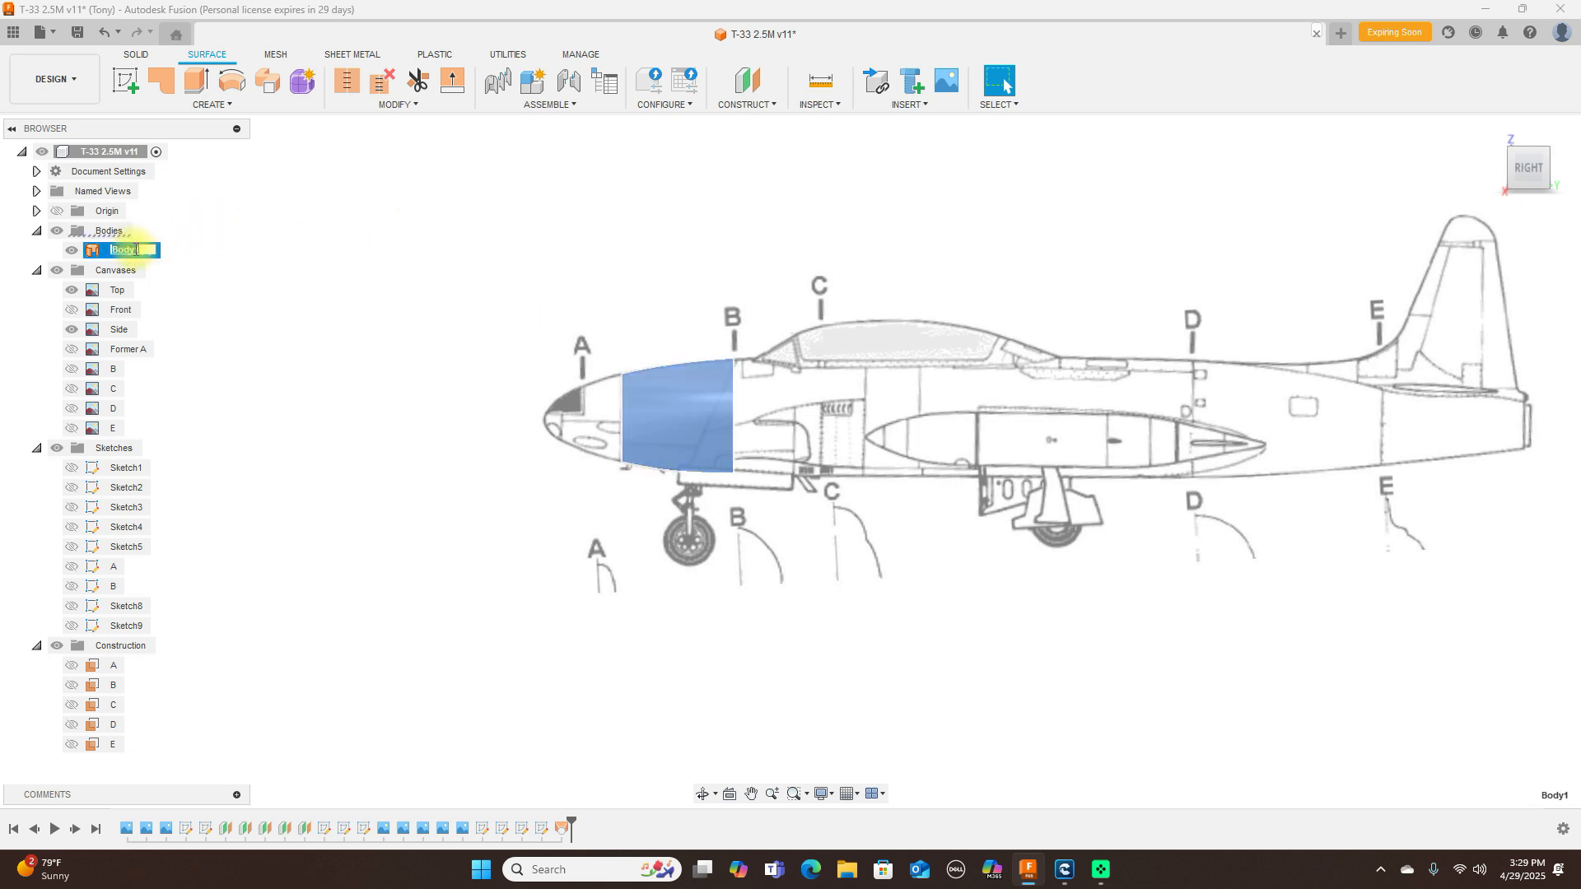
key(BackSpace)
text(use )
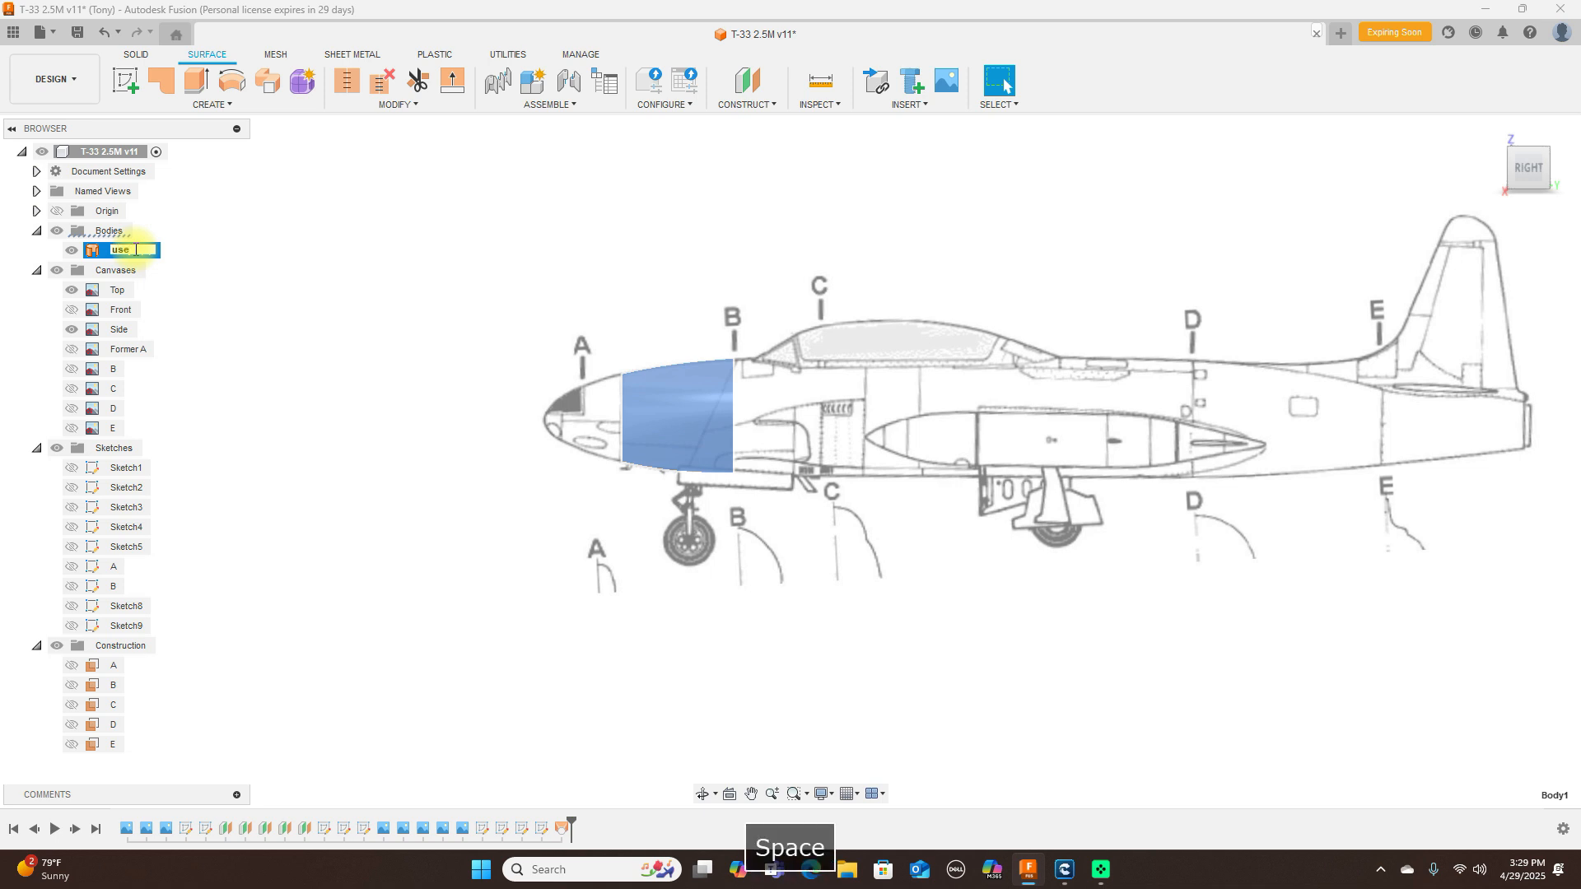
text(1)
key(BackSpace)
key(BackSpace)
key(BackSpace)
key(BackSpace)
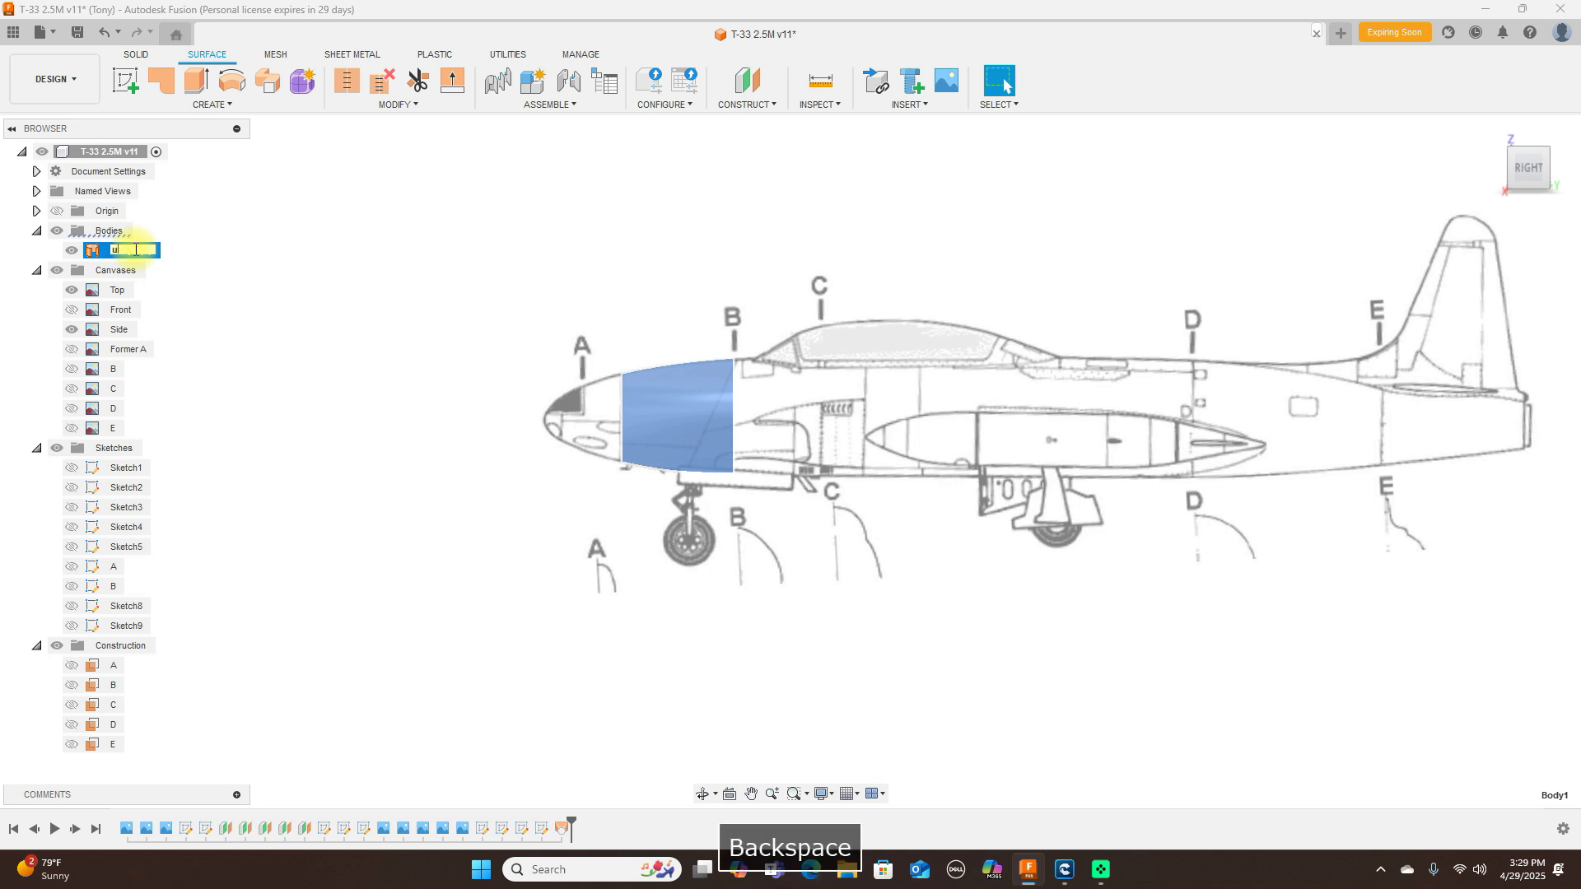
text(Fu)
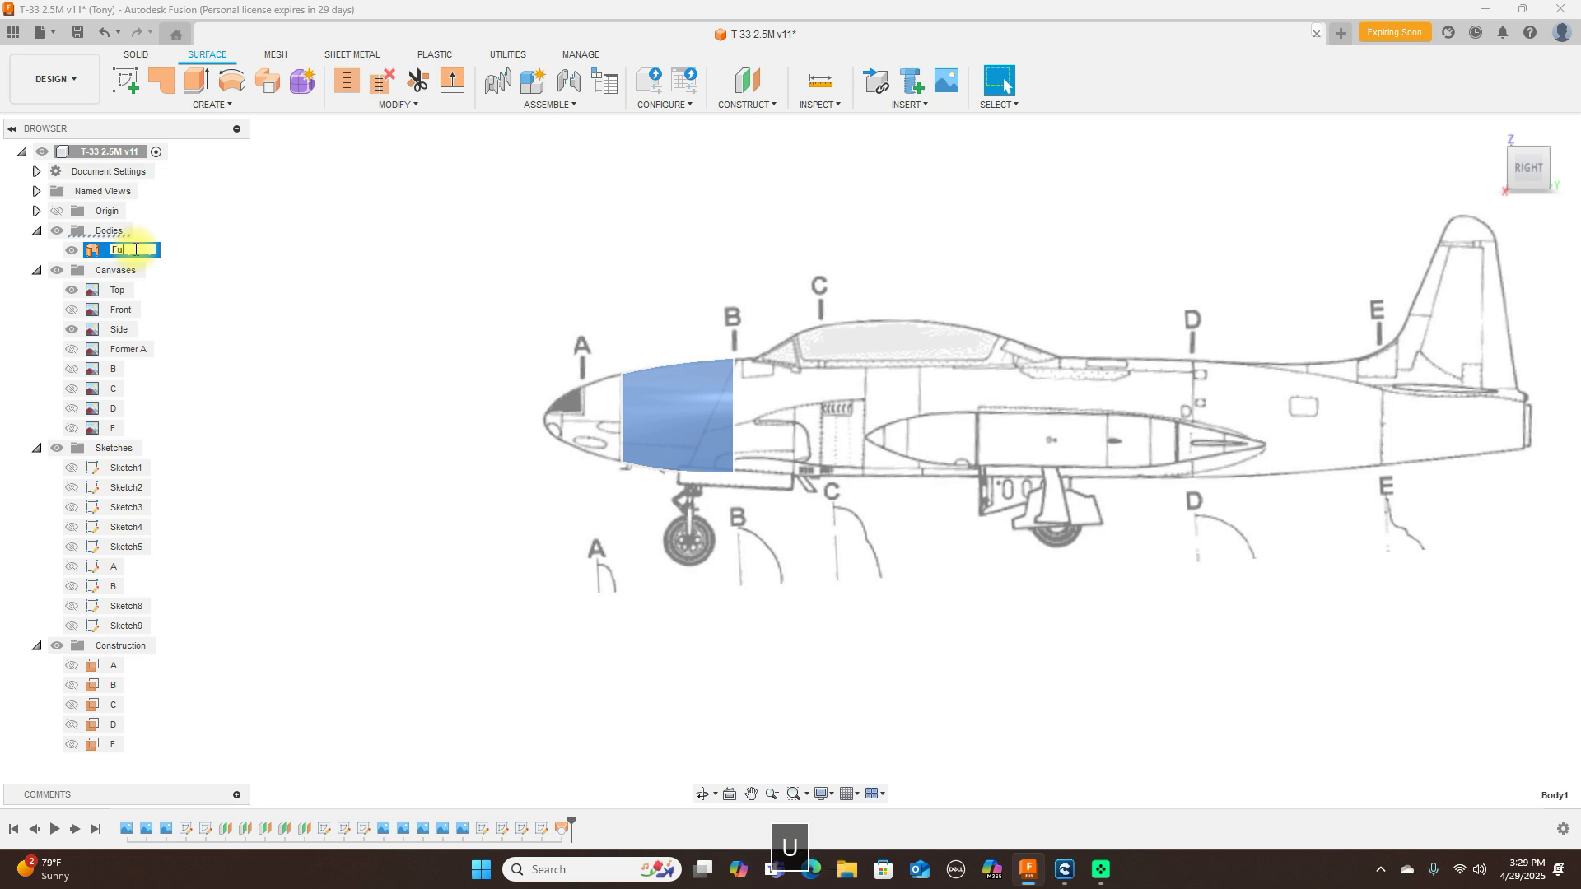
text(selage 1)
key(Return)
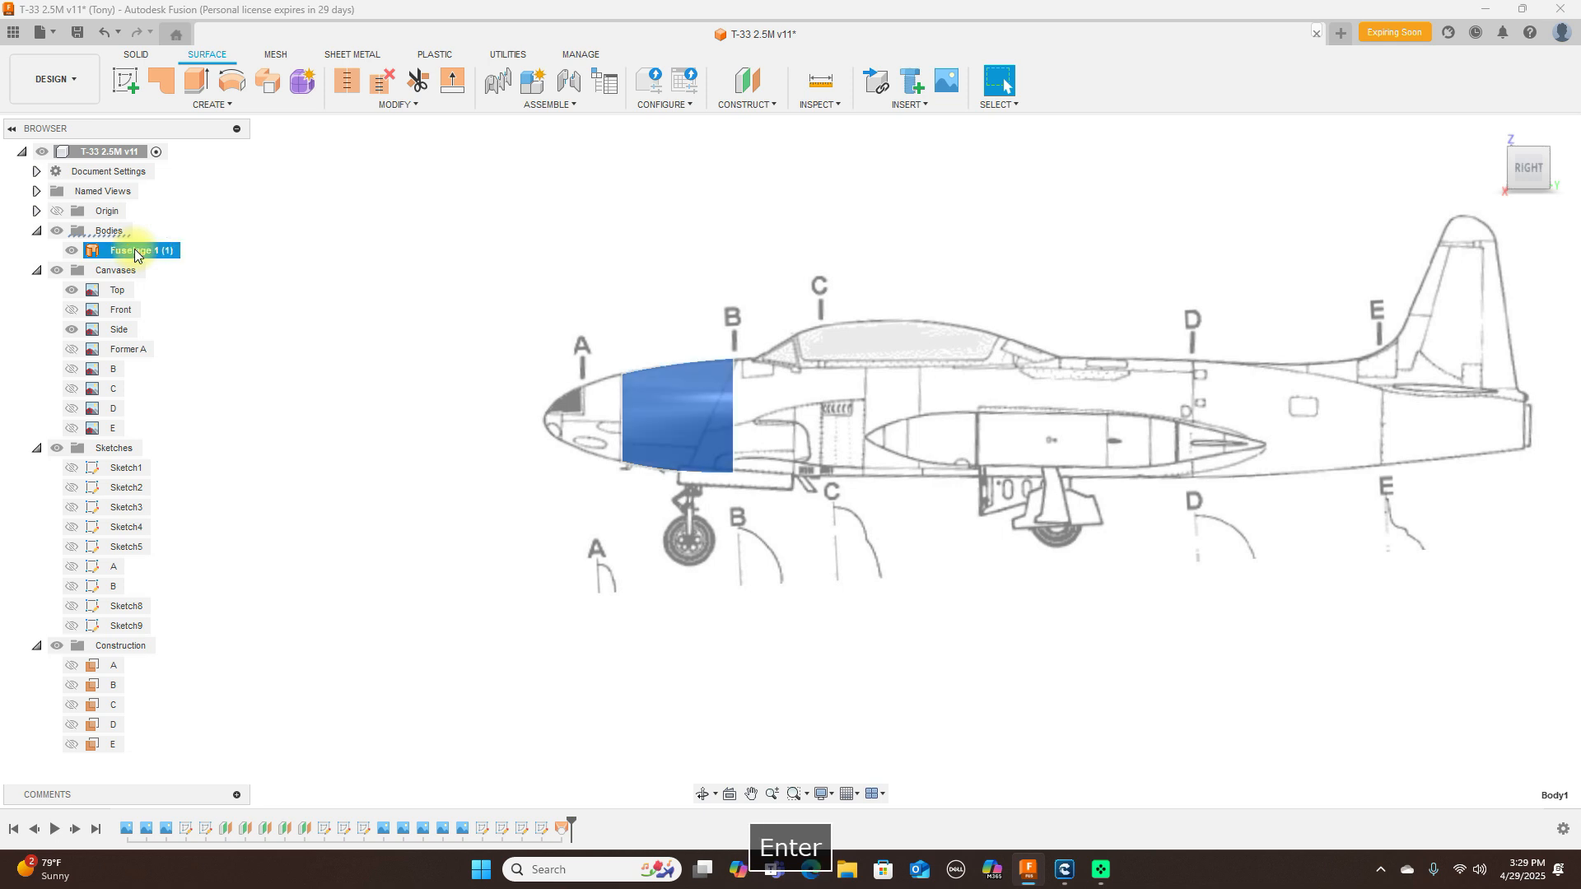
click(320, 268)
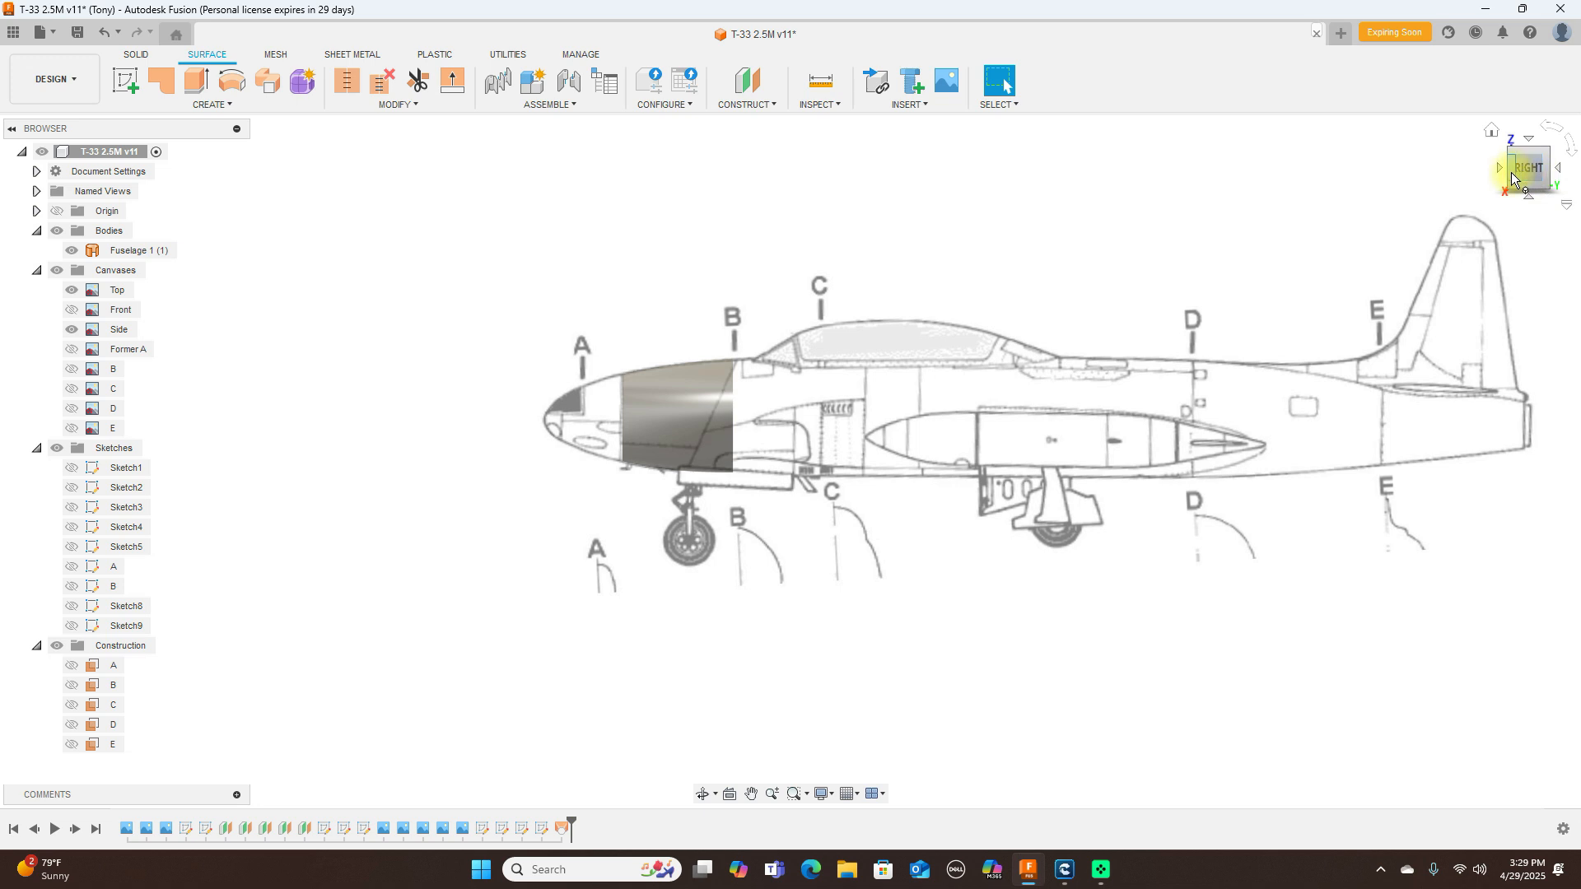
Step: Compare the lofted section with the fuselage outline in the side and top views
mouse_move(1523, 171)
mouse_down()
mouse_move(46, 187)
mouse_move(167, 175)
mouse_move(79, 174)
mouse_move(1568, 176)
mouse_move(1522, 177)
mouse_up()
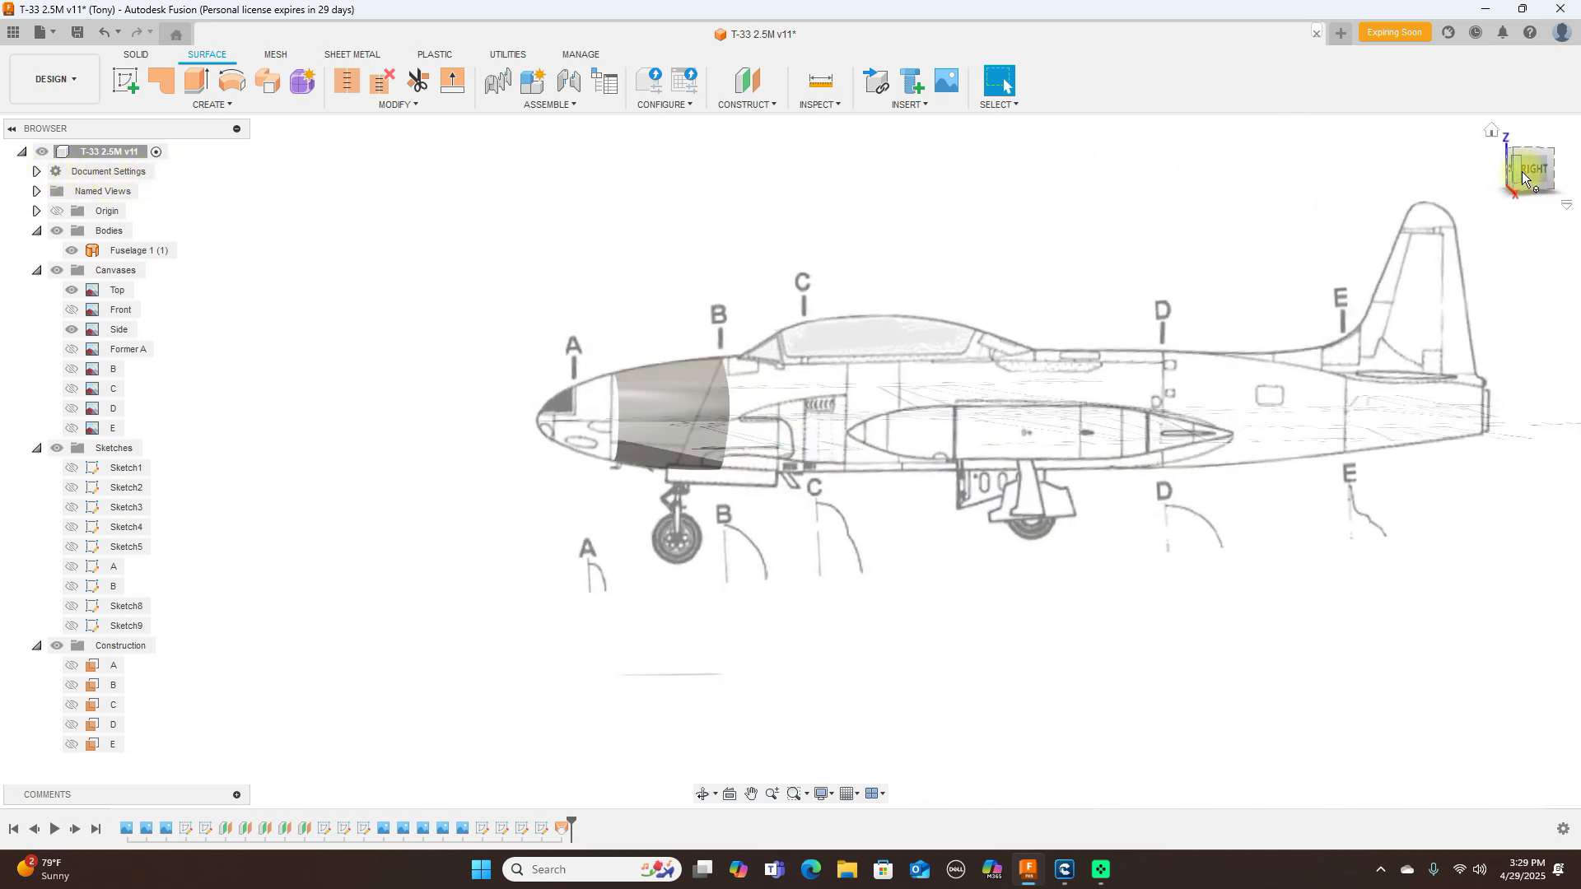
click(1530, 172)
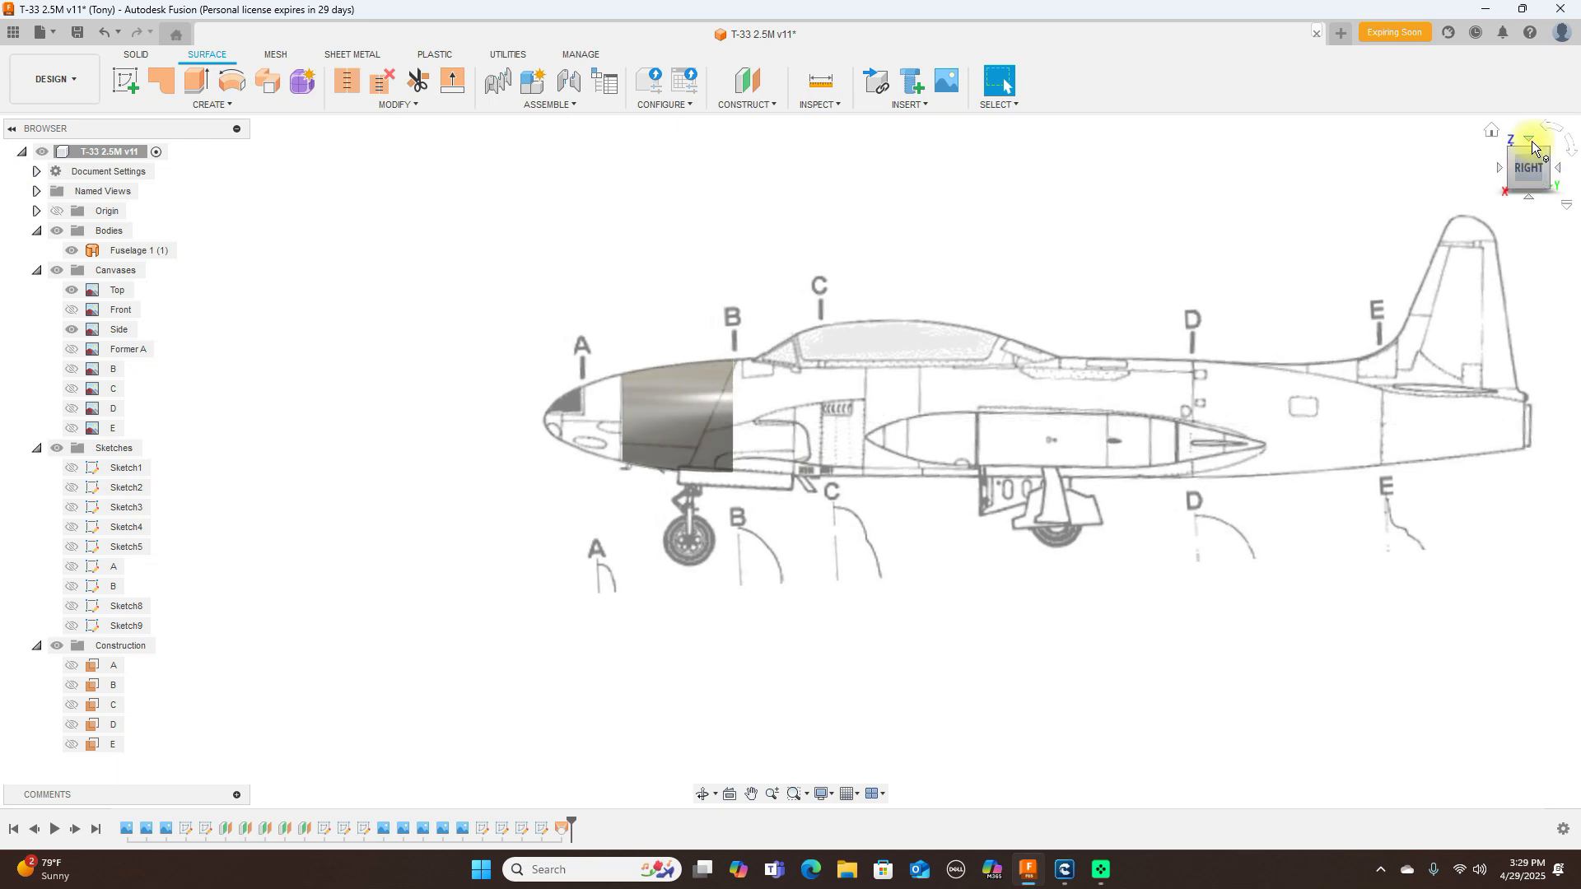
click(1533, 144)
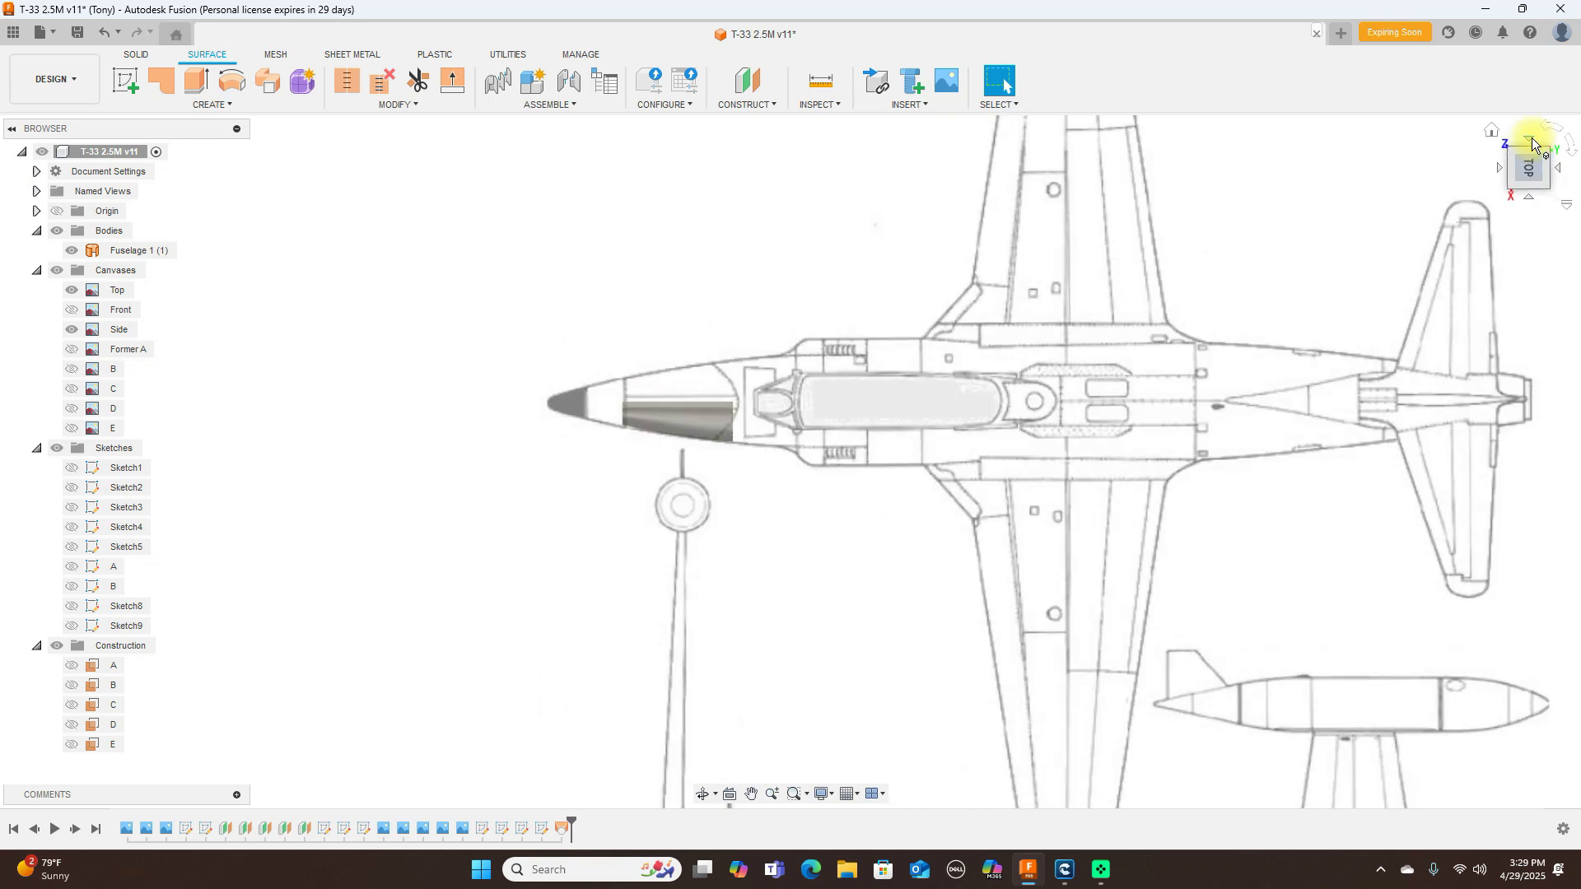
click(1529, 196)
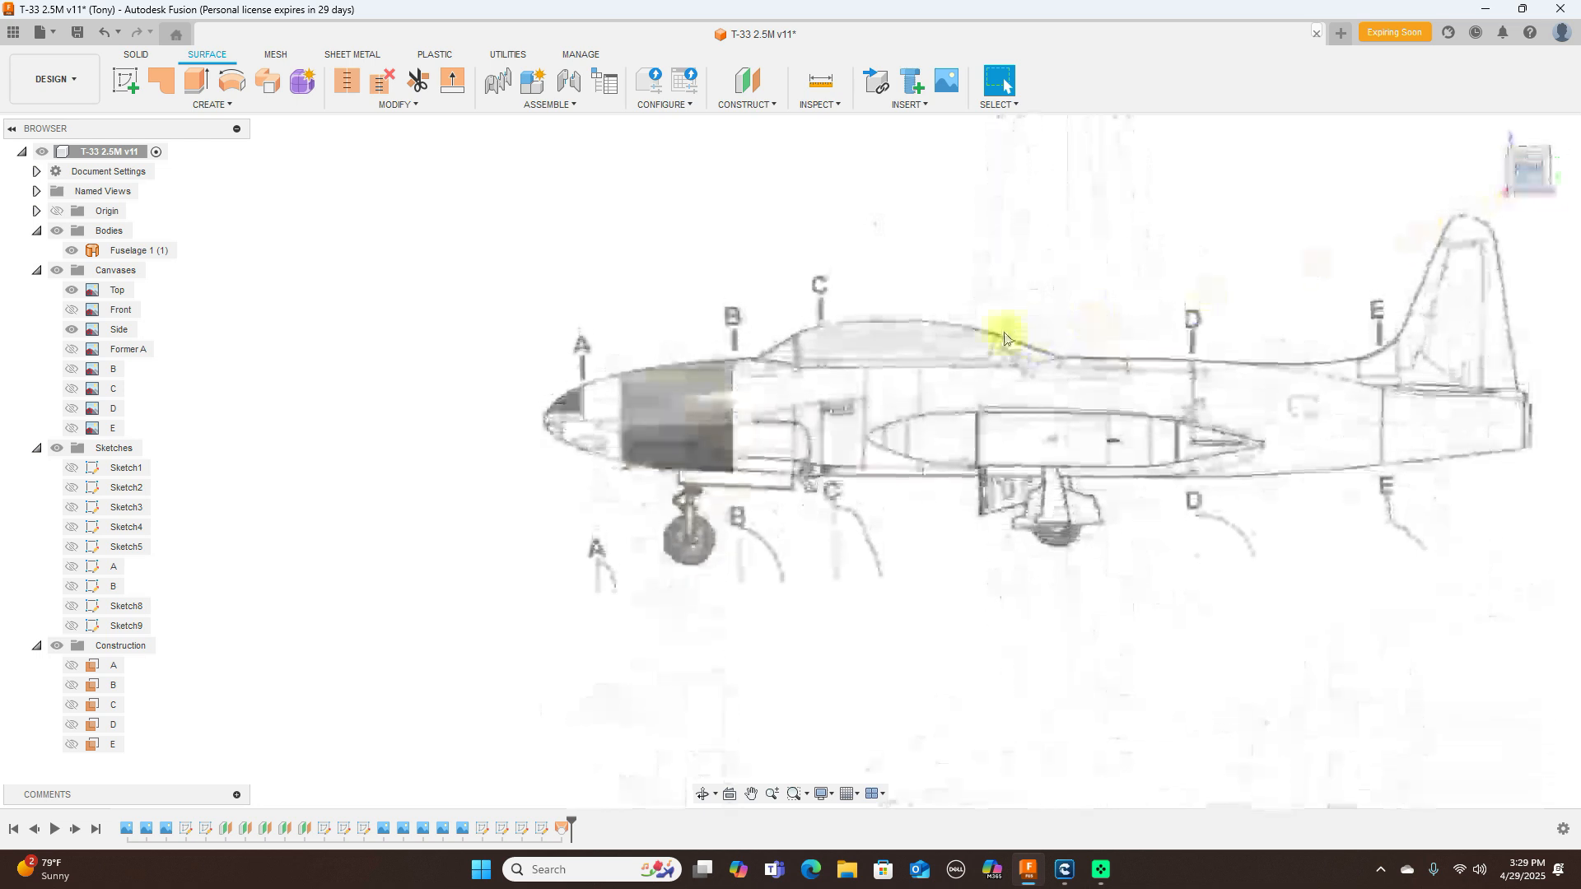
Step: Hide the Fuselage 1 body and show the Former A outline sketch
scroll(886, 350, up, 3)
middle_drag(823, 265, 1030, 241)
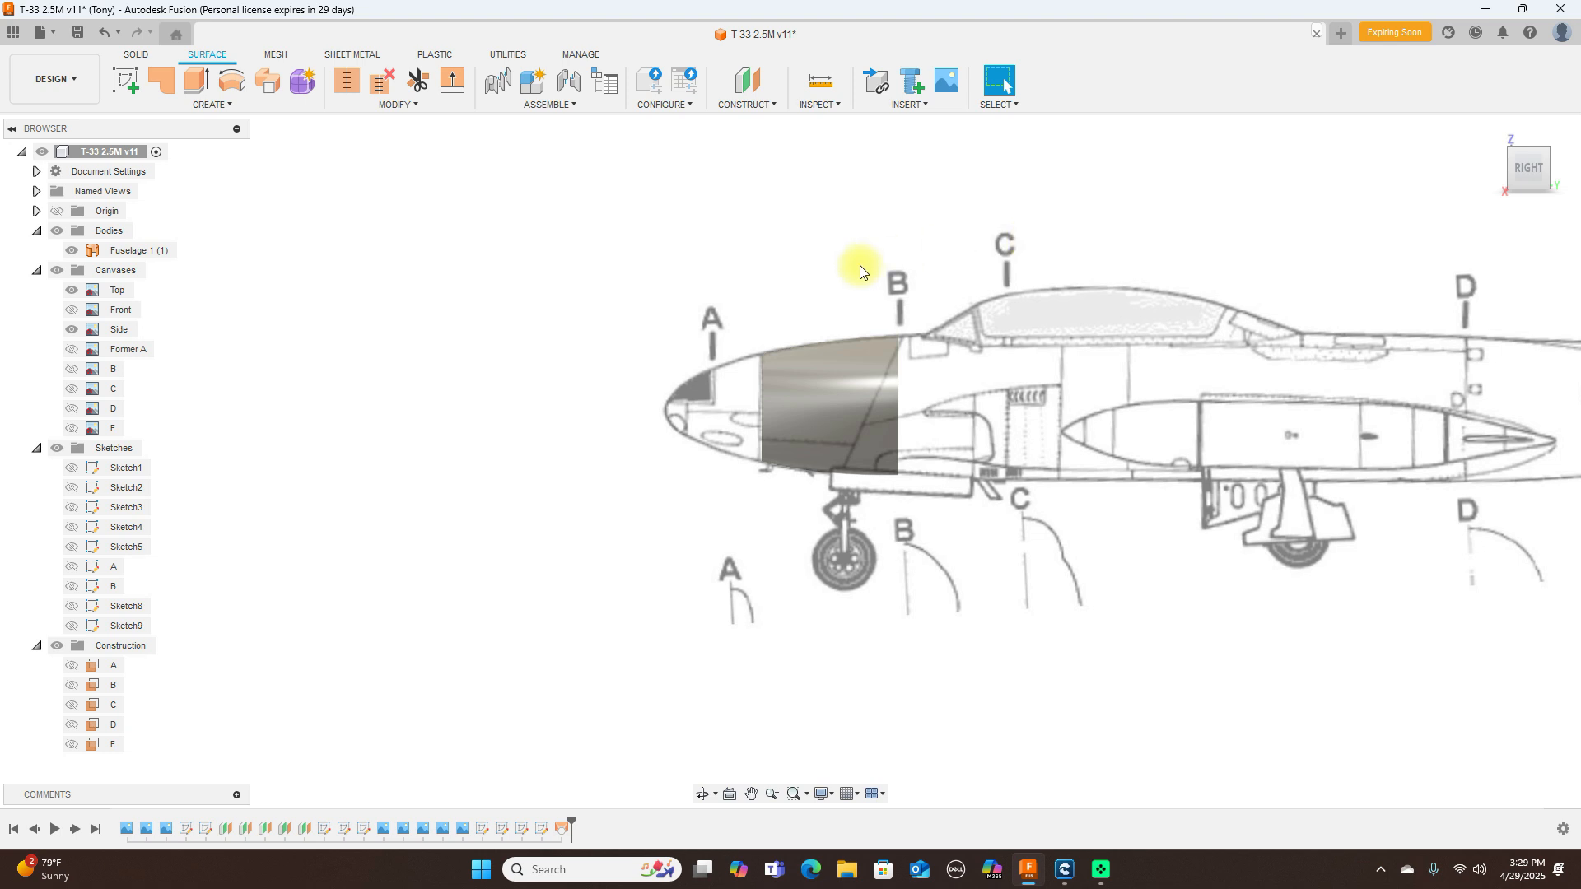
click(71, 250)
click(71, 566)
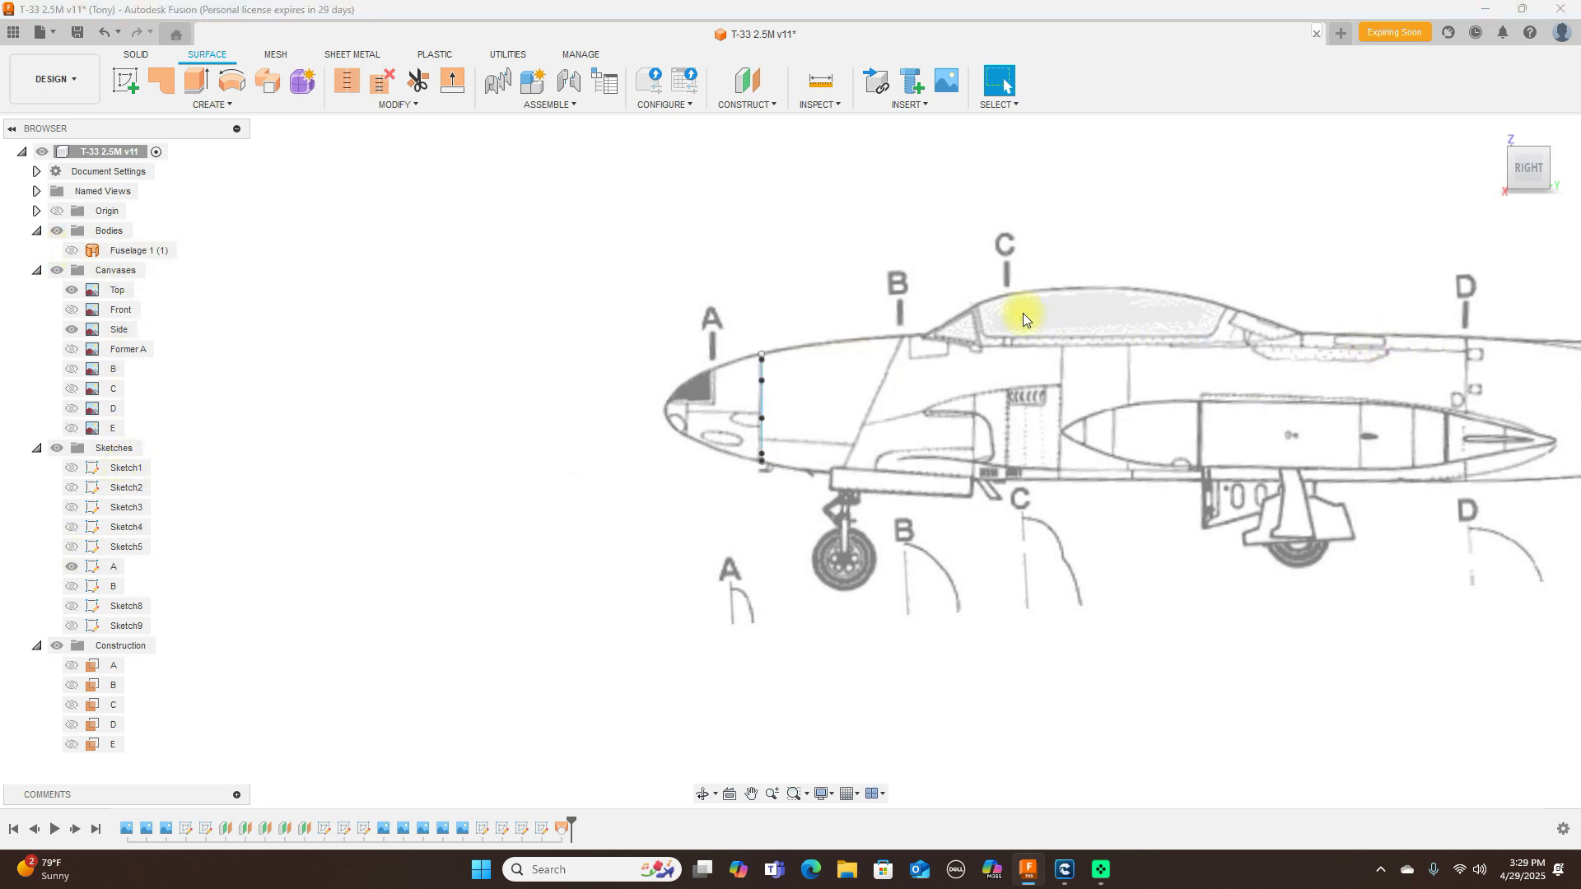
Step: Start a new sketch on the side origin plane for the nose ahead of Former A
scroll(1022, 313, up, 1)
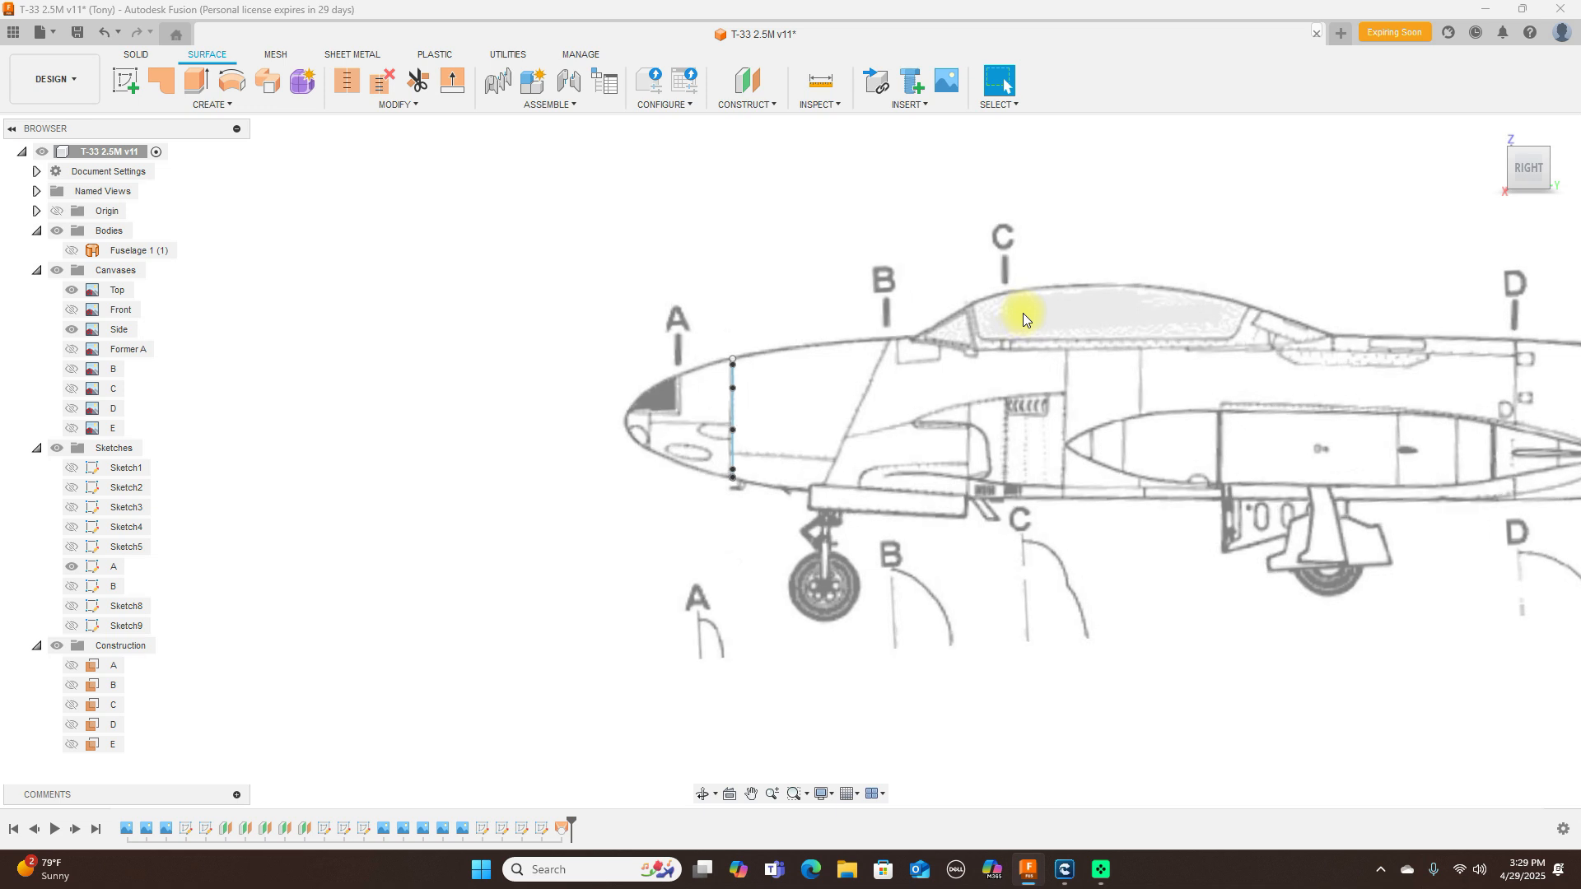
scroll(839, 321, up, 3)
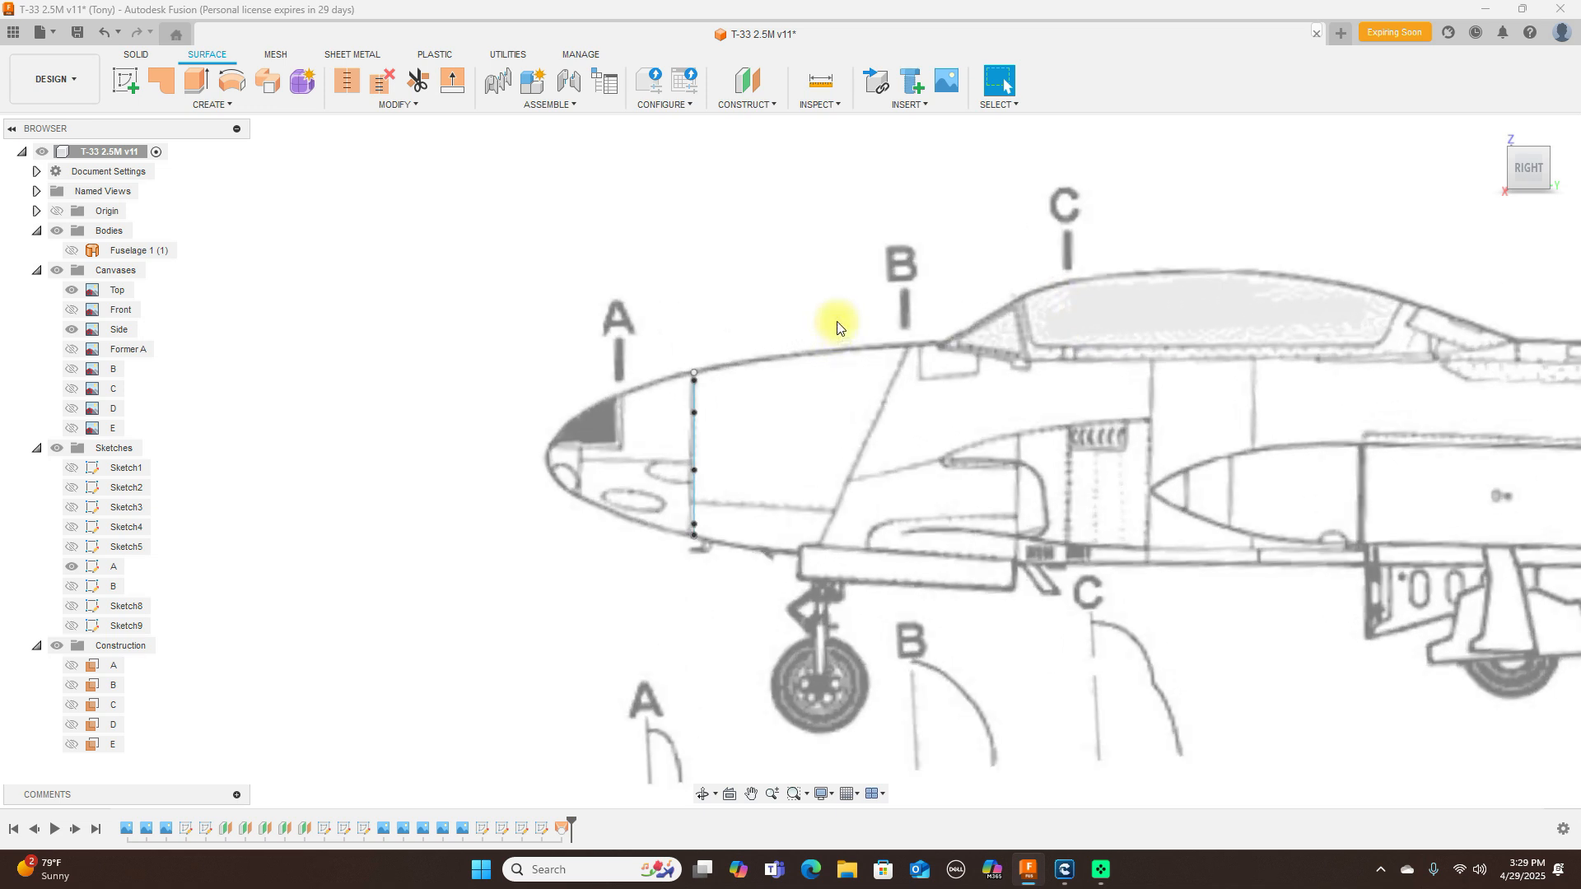
middle_drag(840, 303, 871, 238)
scroll(862, 237, up, 1)
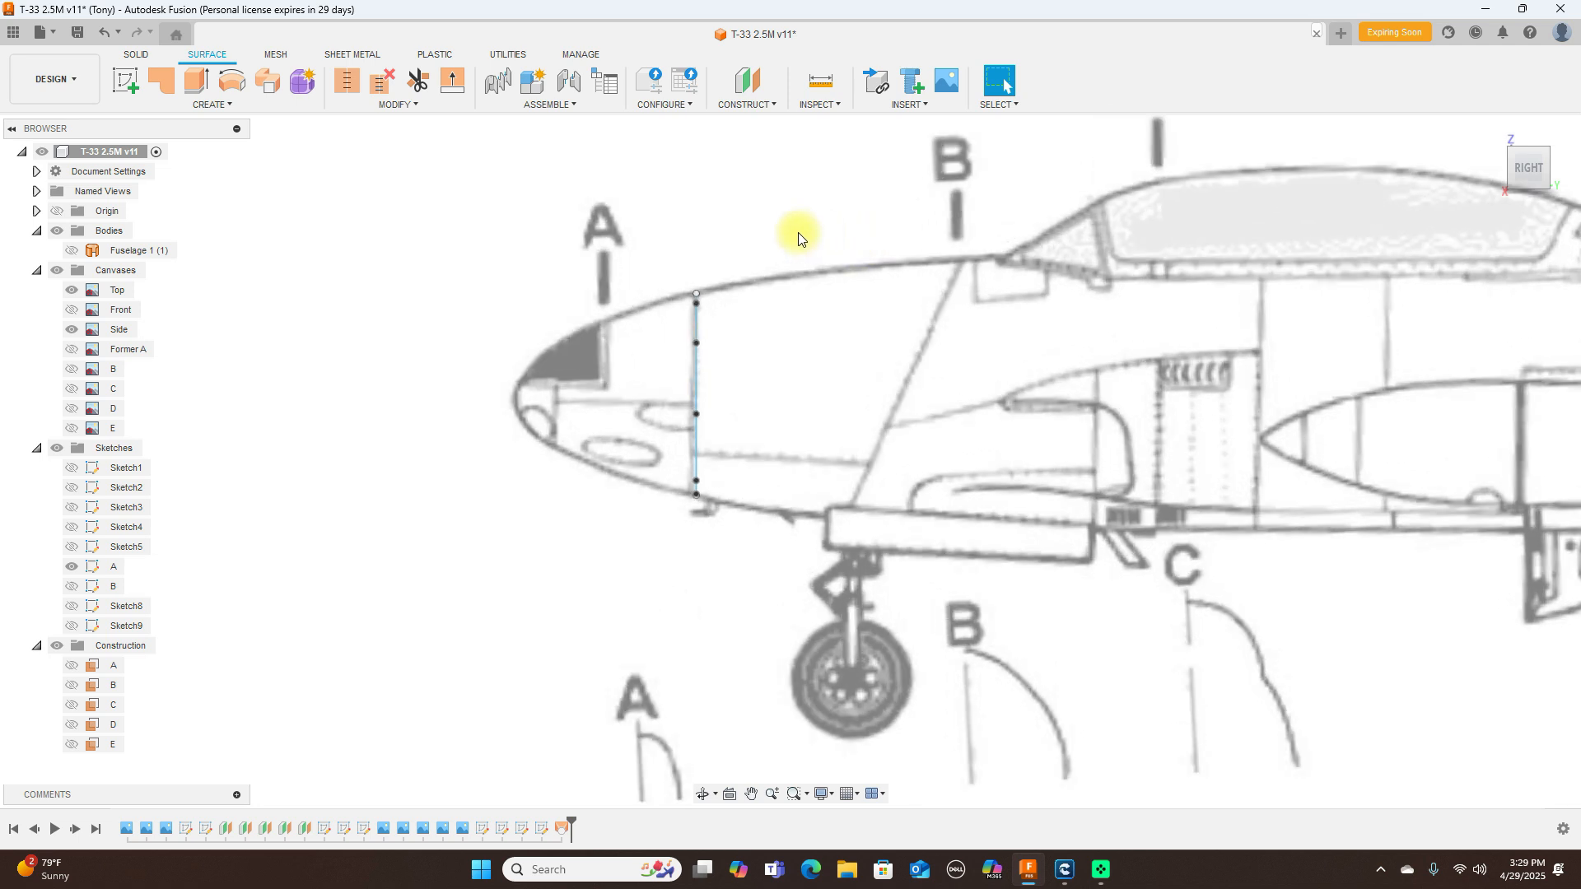
click(137, 88)
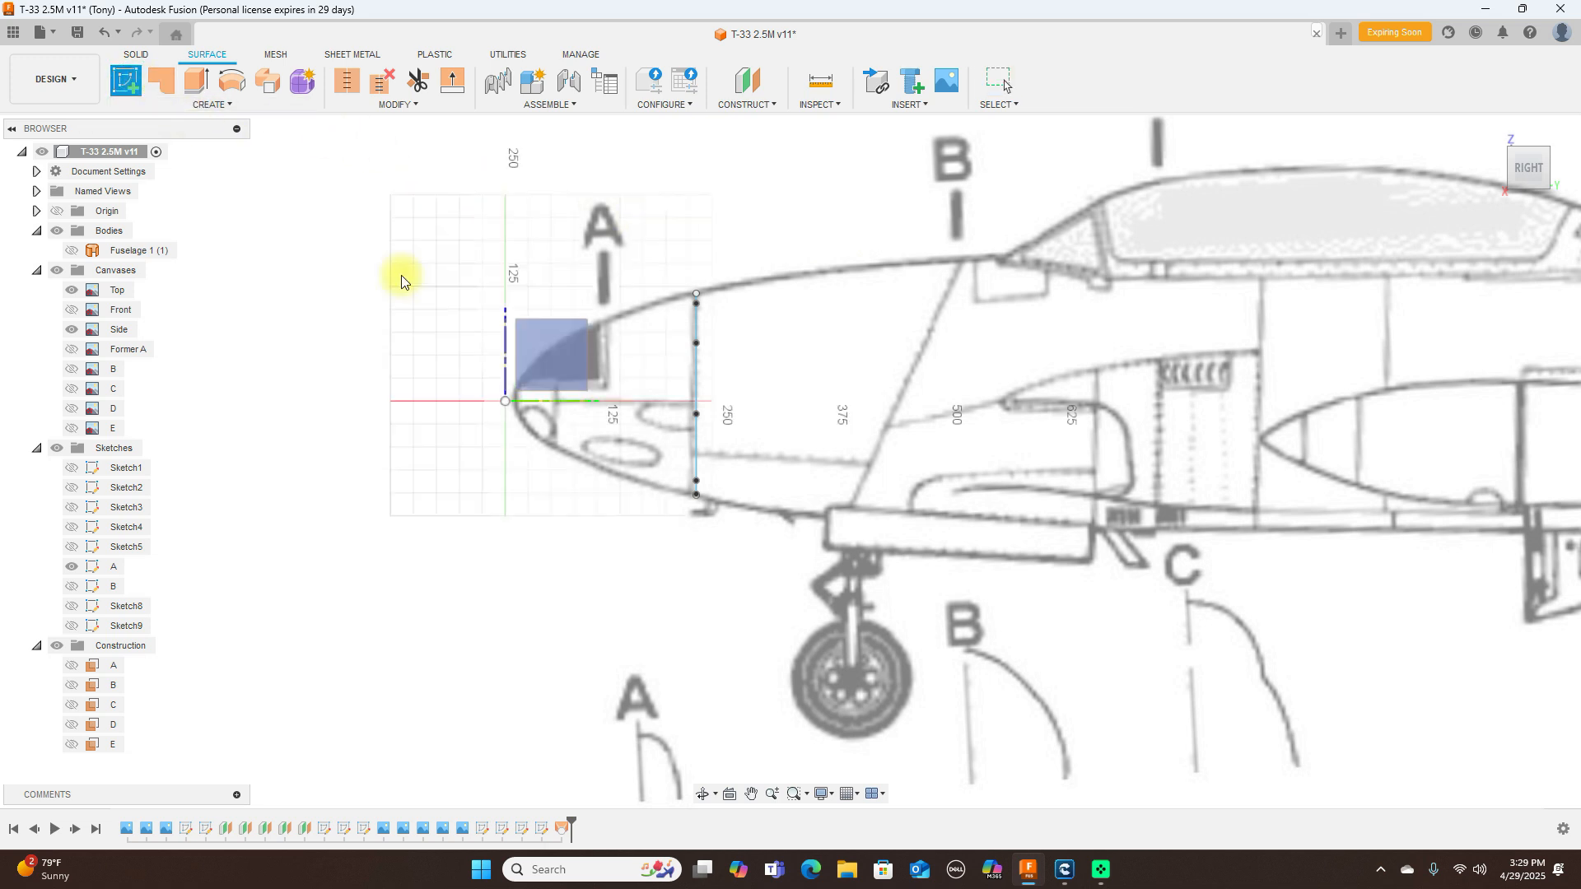
click(529, 362)
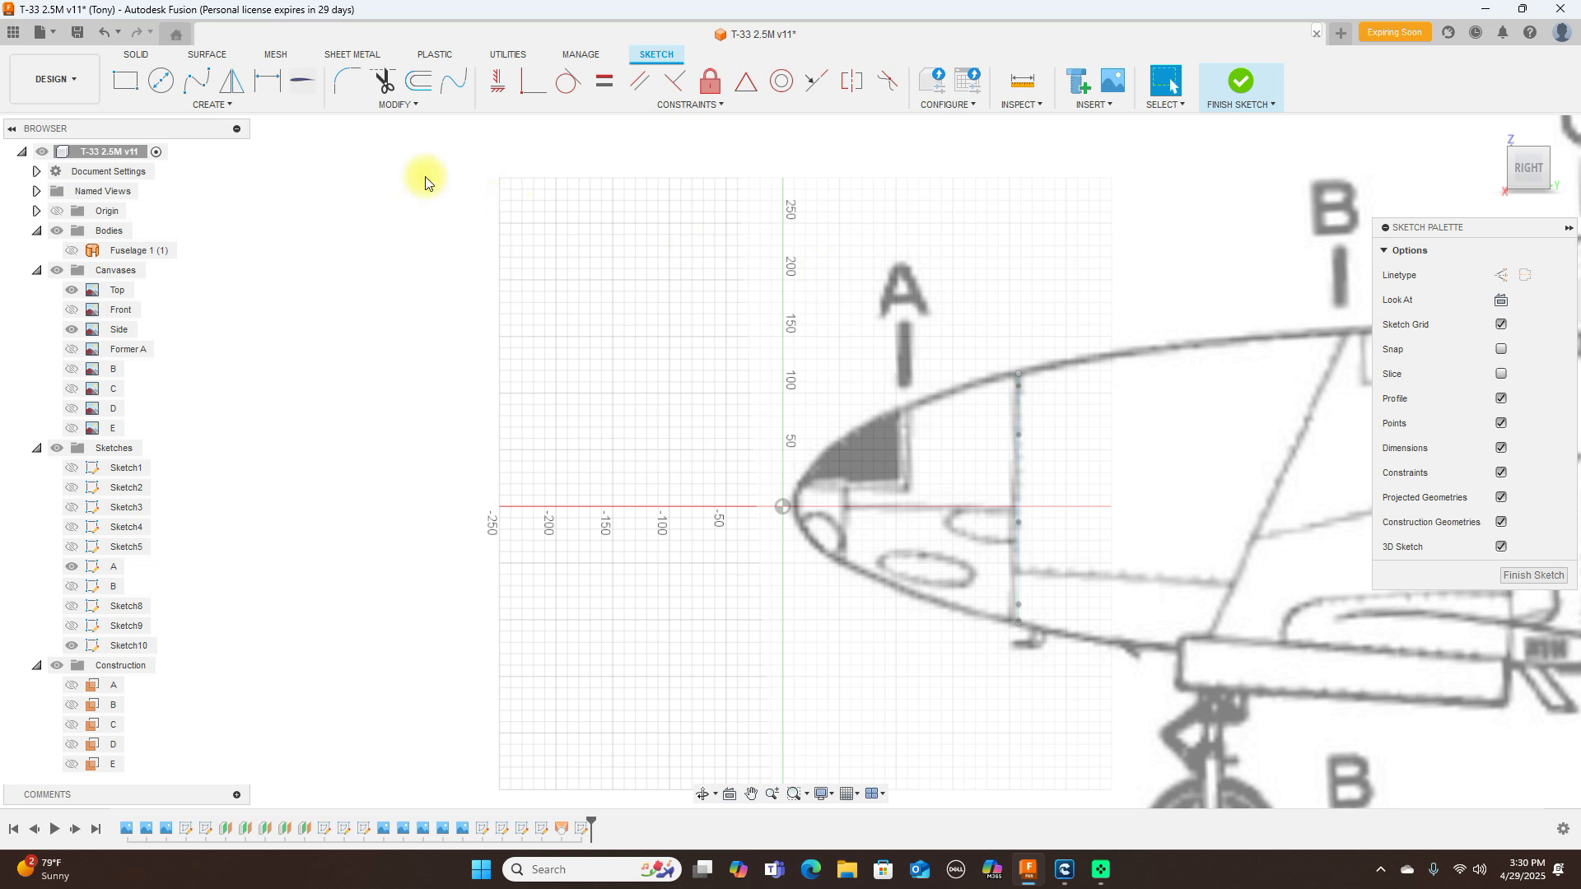
click(196, 80)
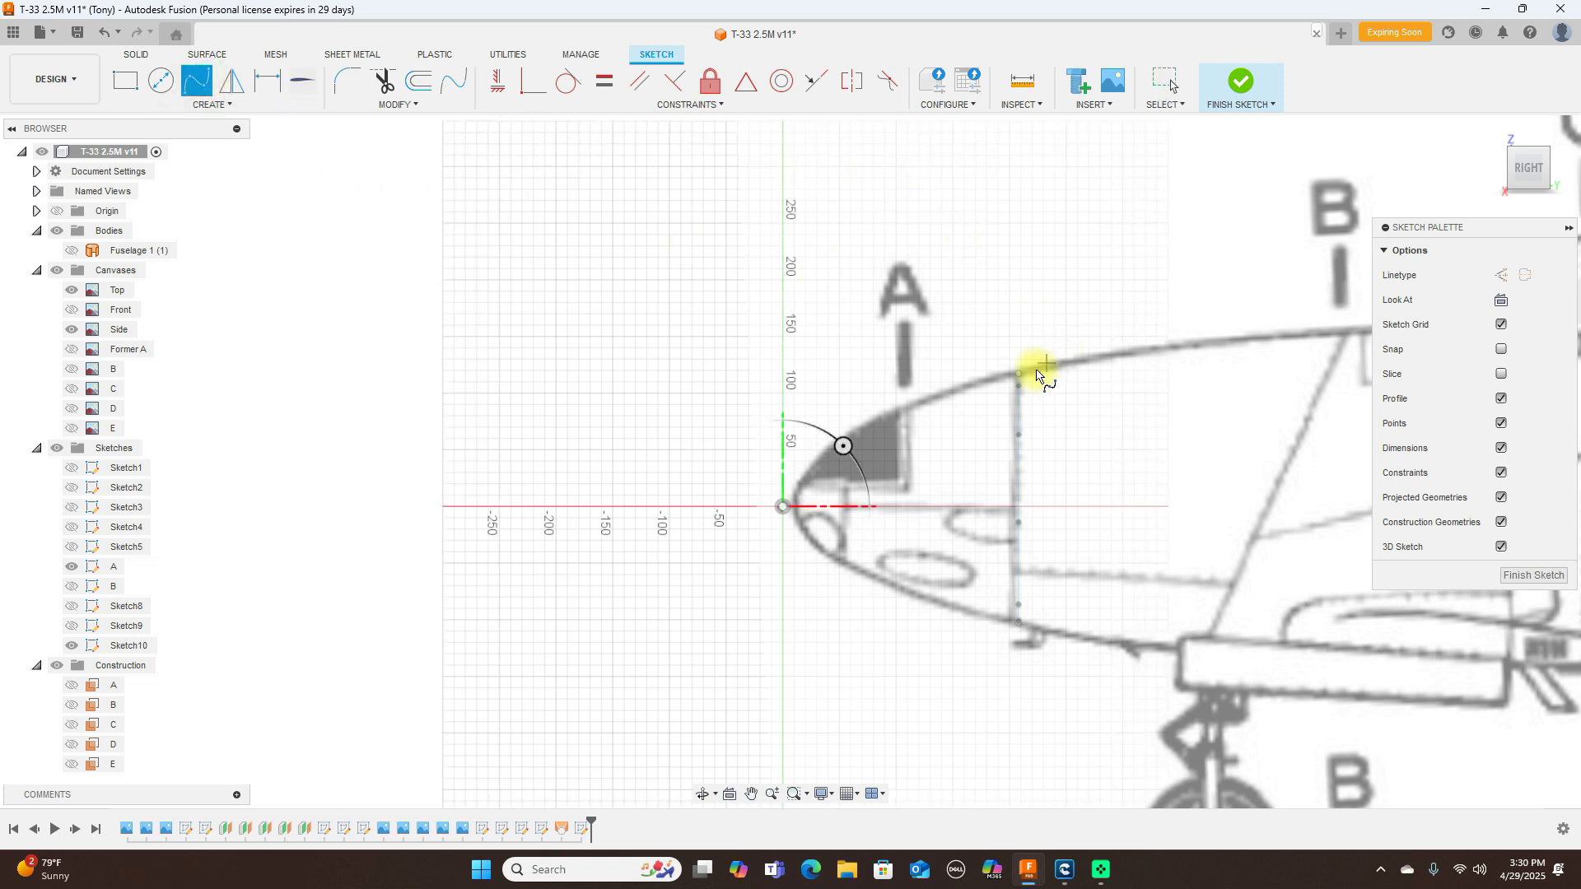
right_click(983, 270)
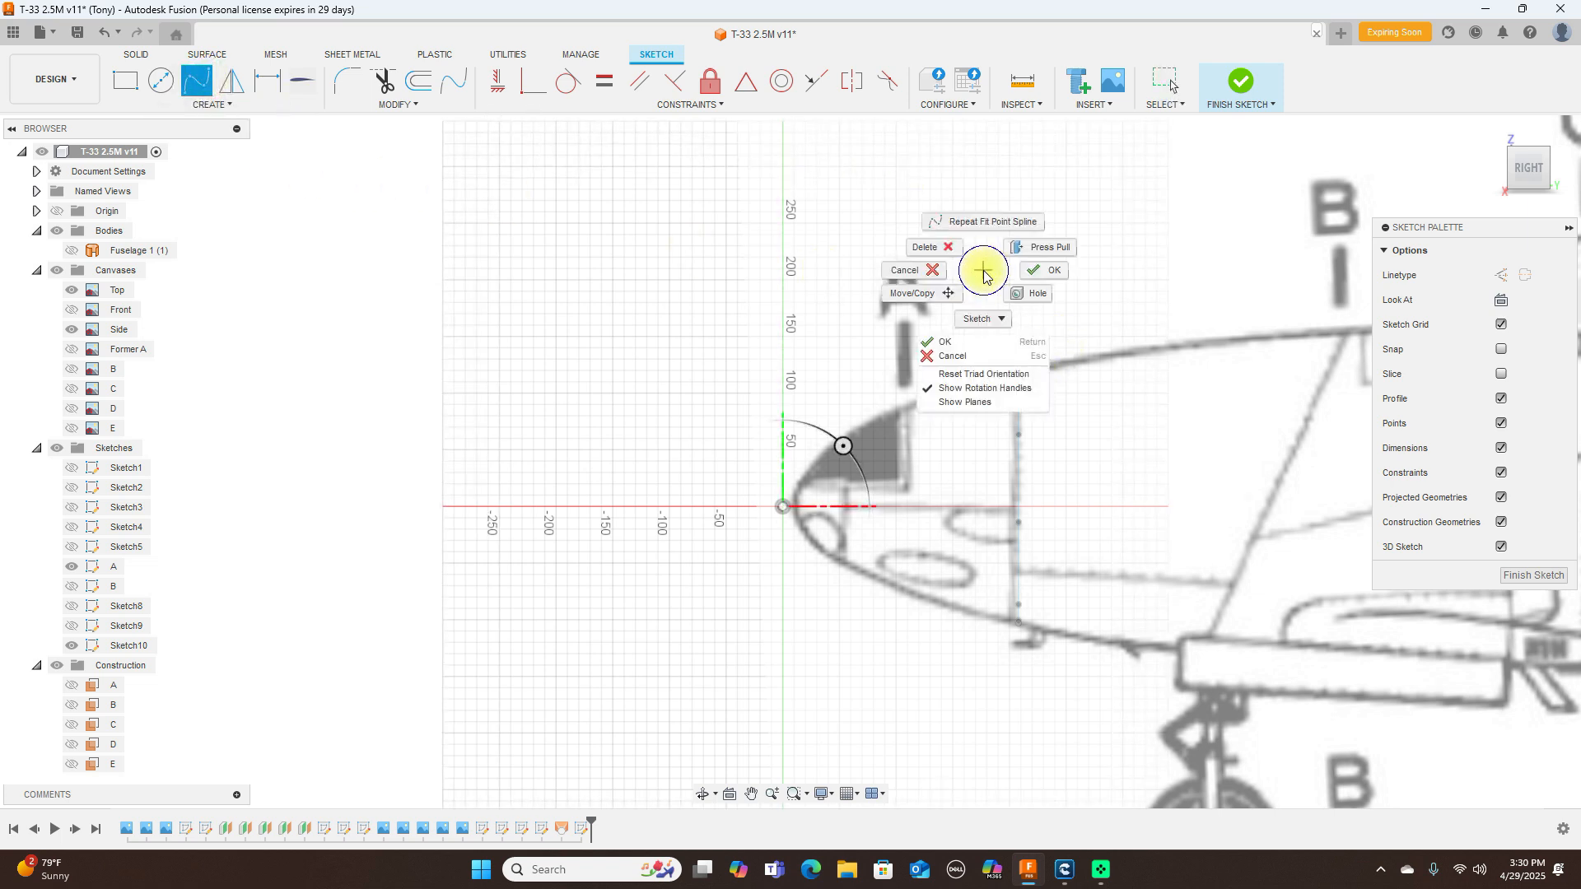
click(924, 272)
Step: Project the top and bottom end points of the Former A outline into the nose sketch
scroll(1038, 289, up, 1)
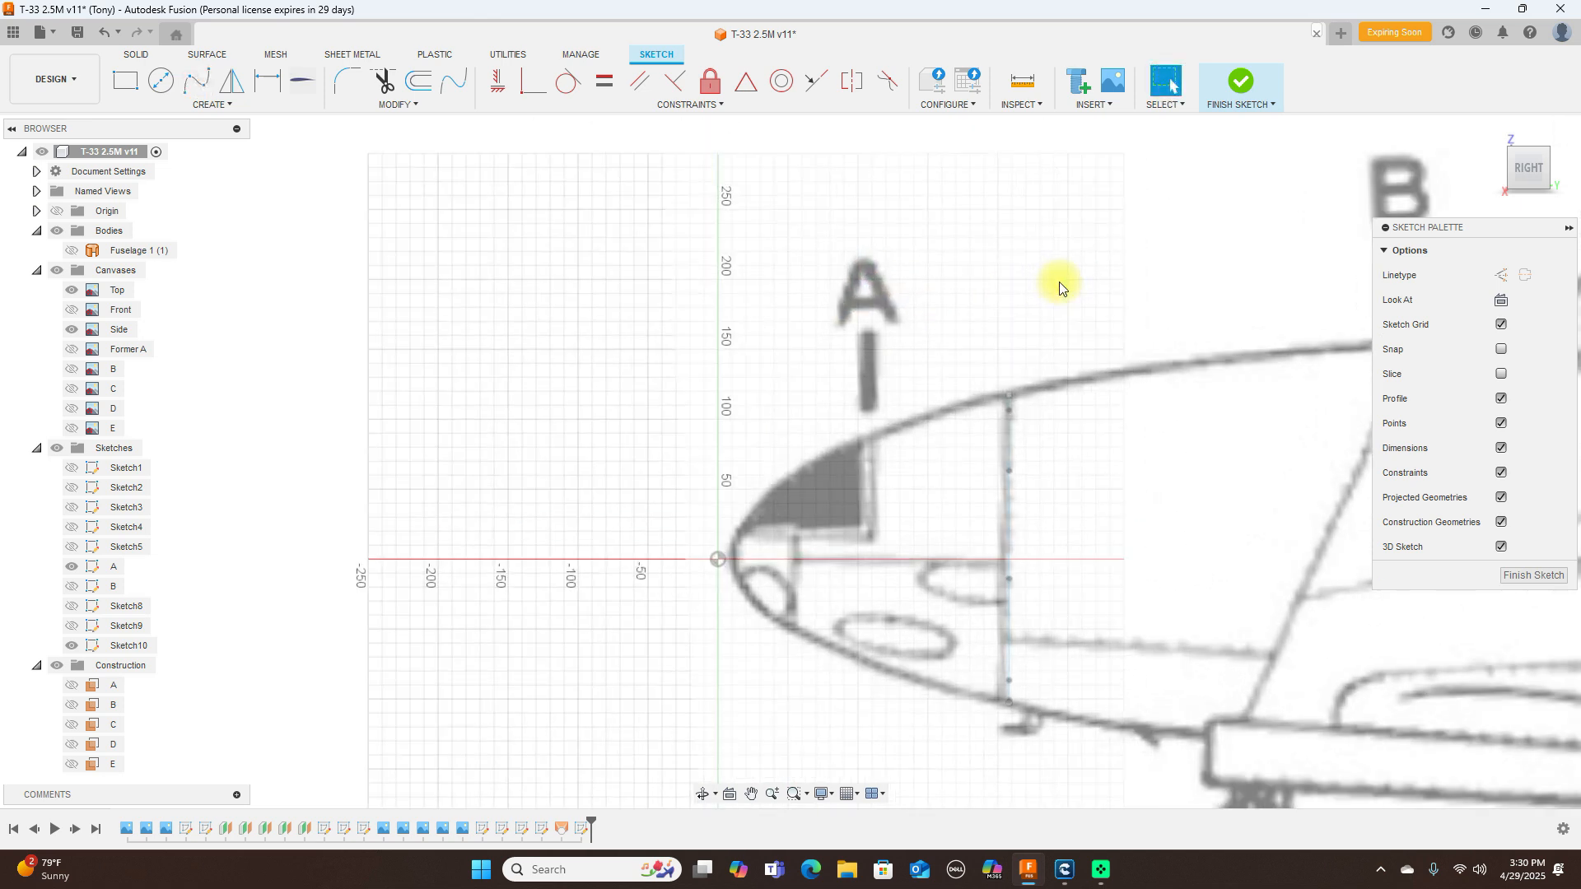
key(p)
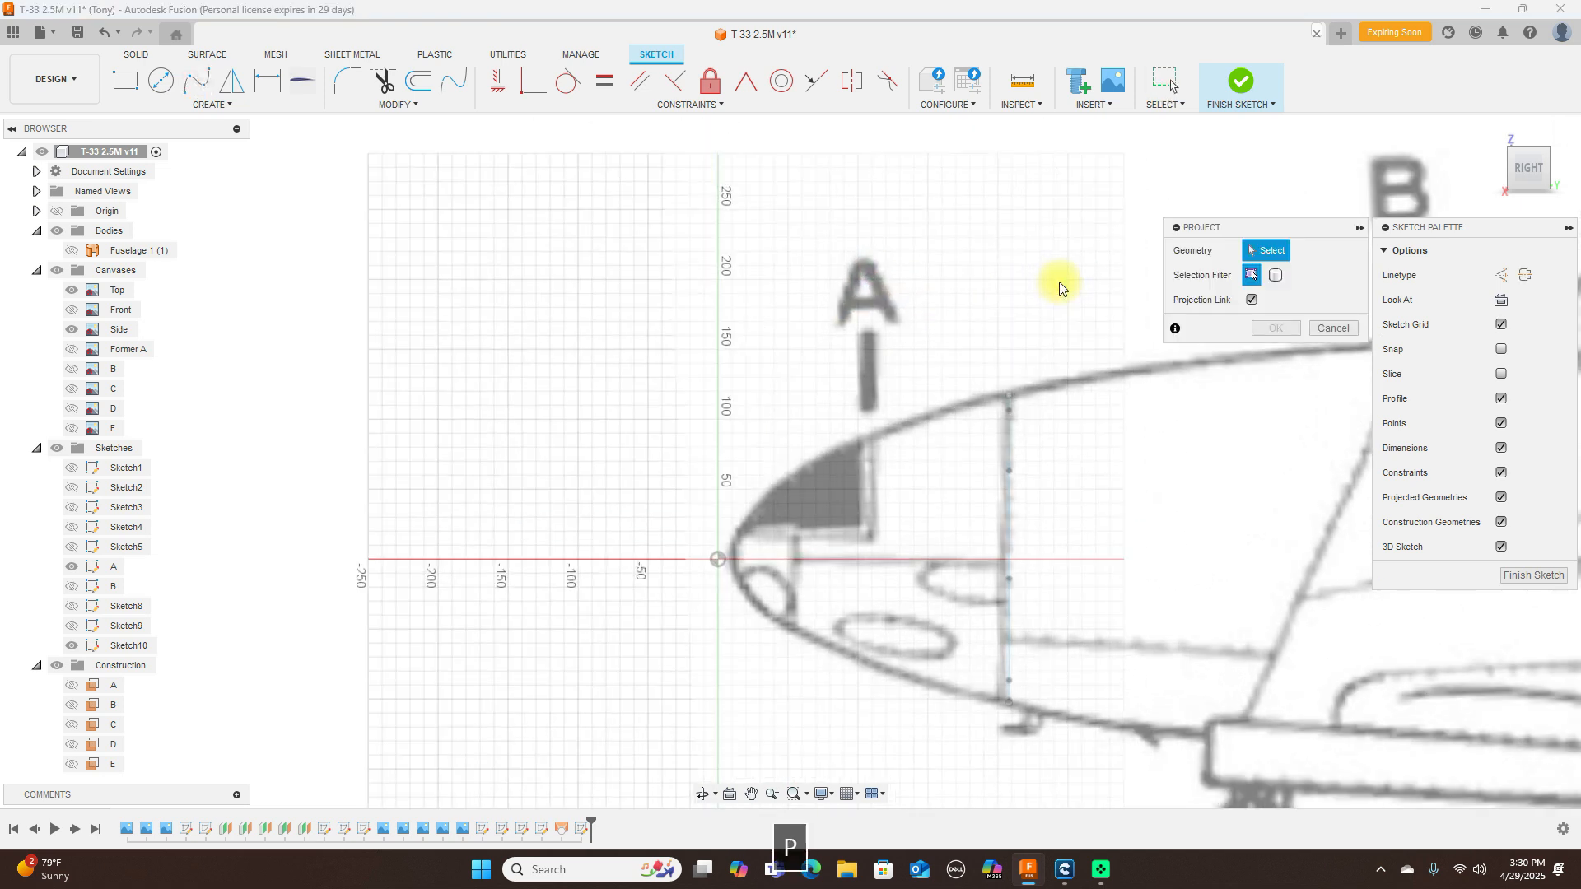
click(1011, 396)
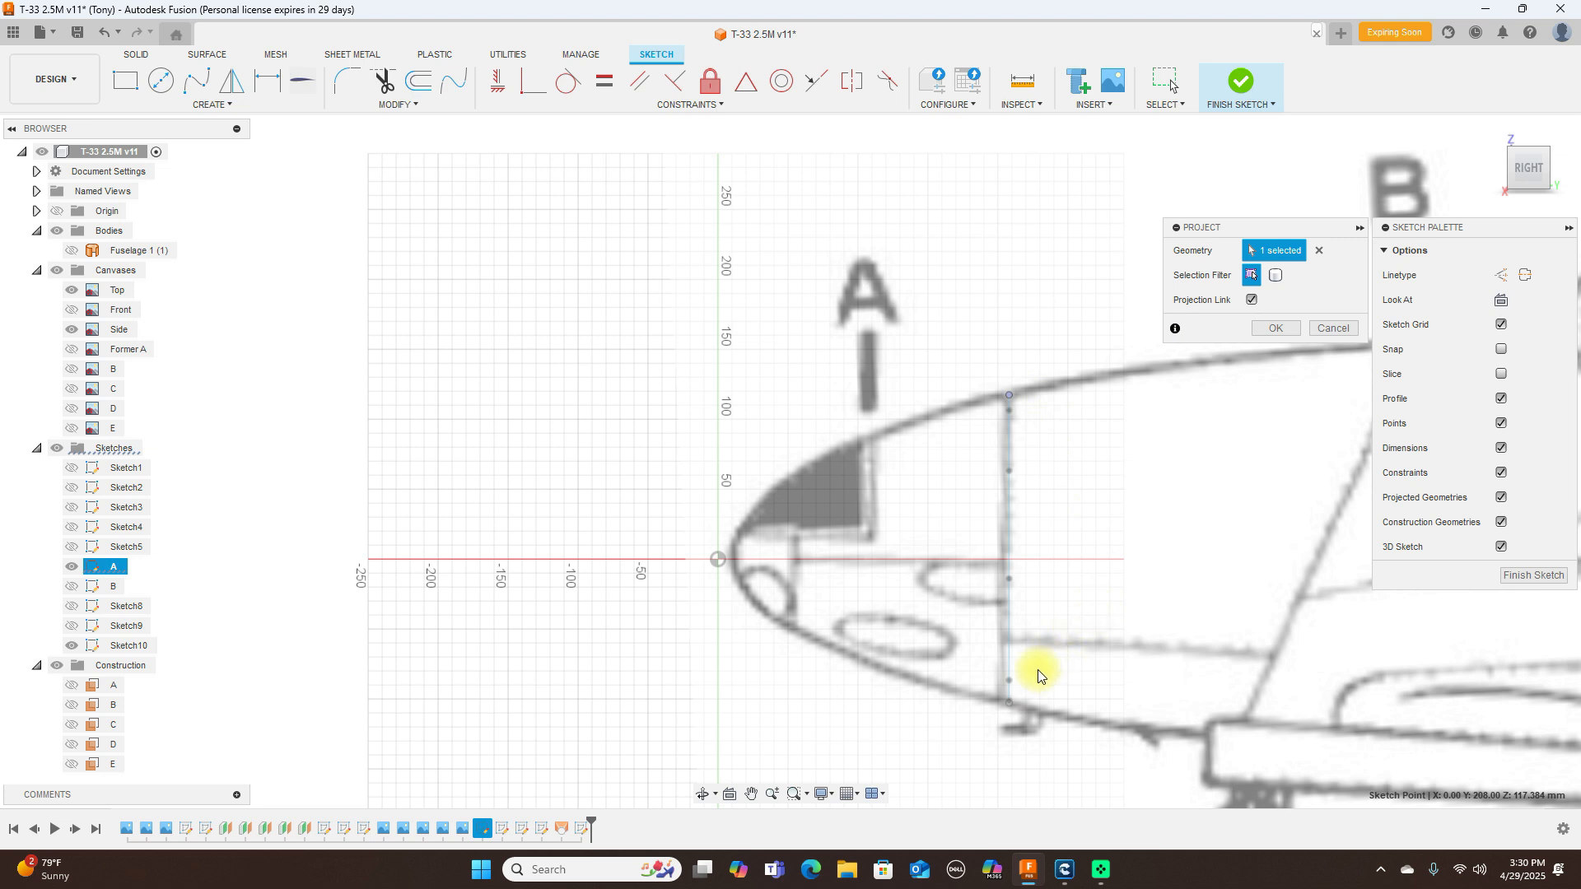
scroll(1024, 696, up, 4)
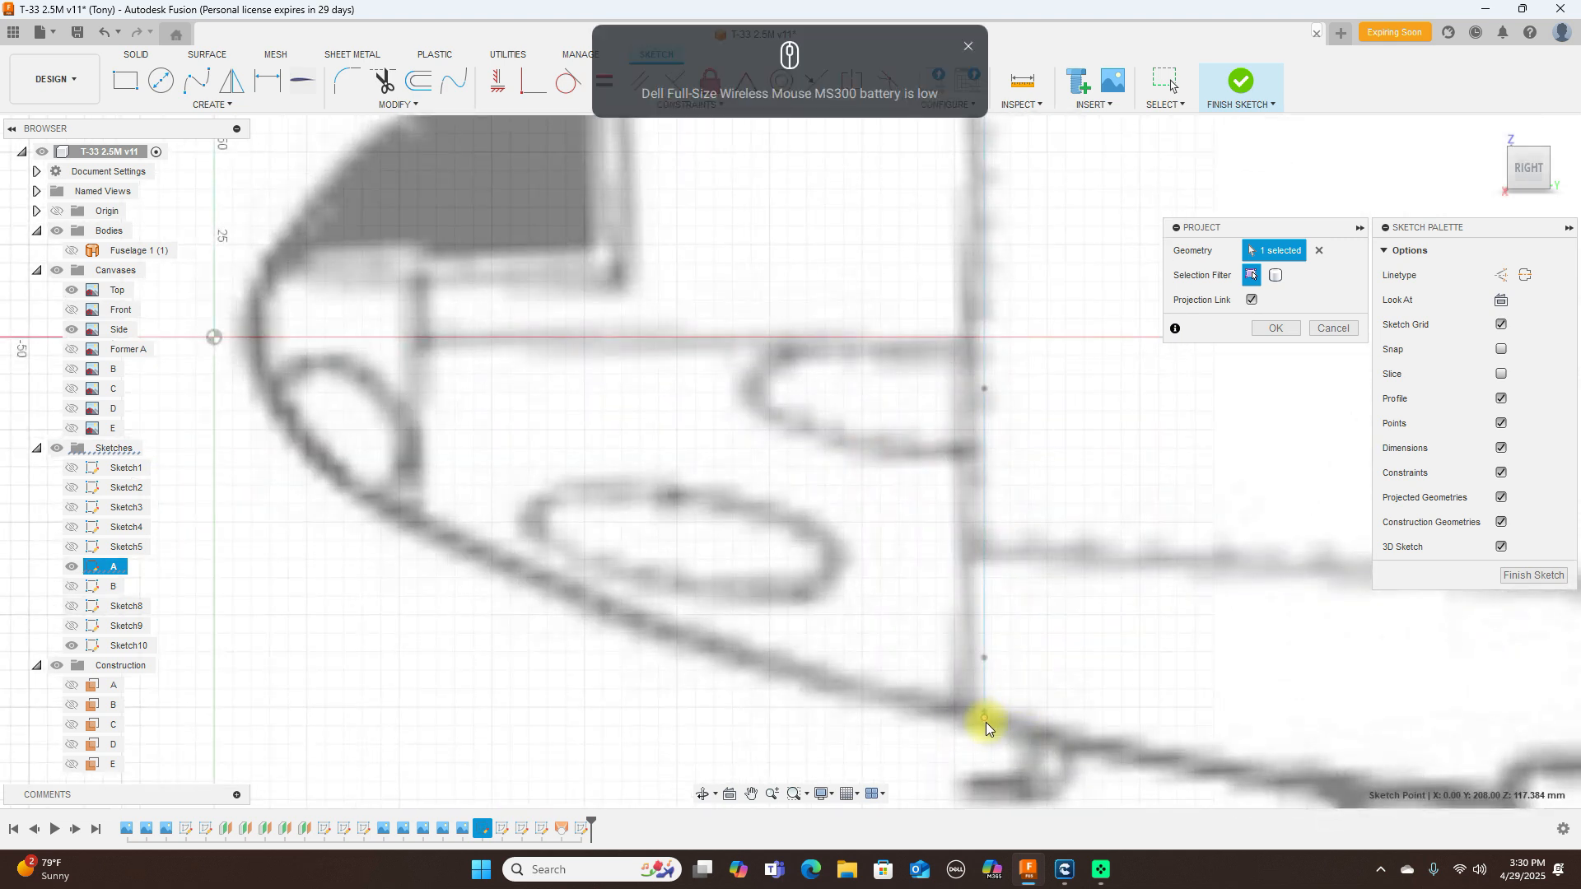
click(985, 718)
click(1275, 330)
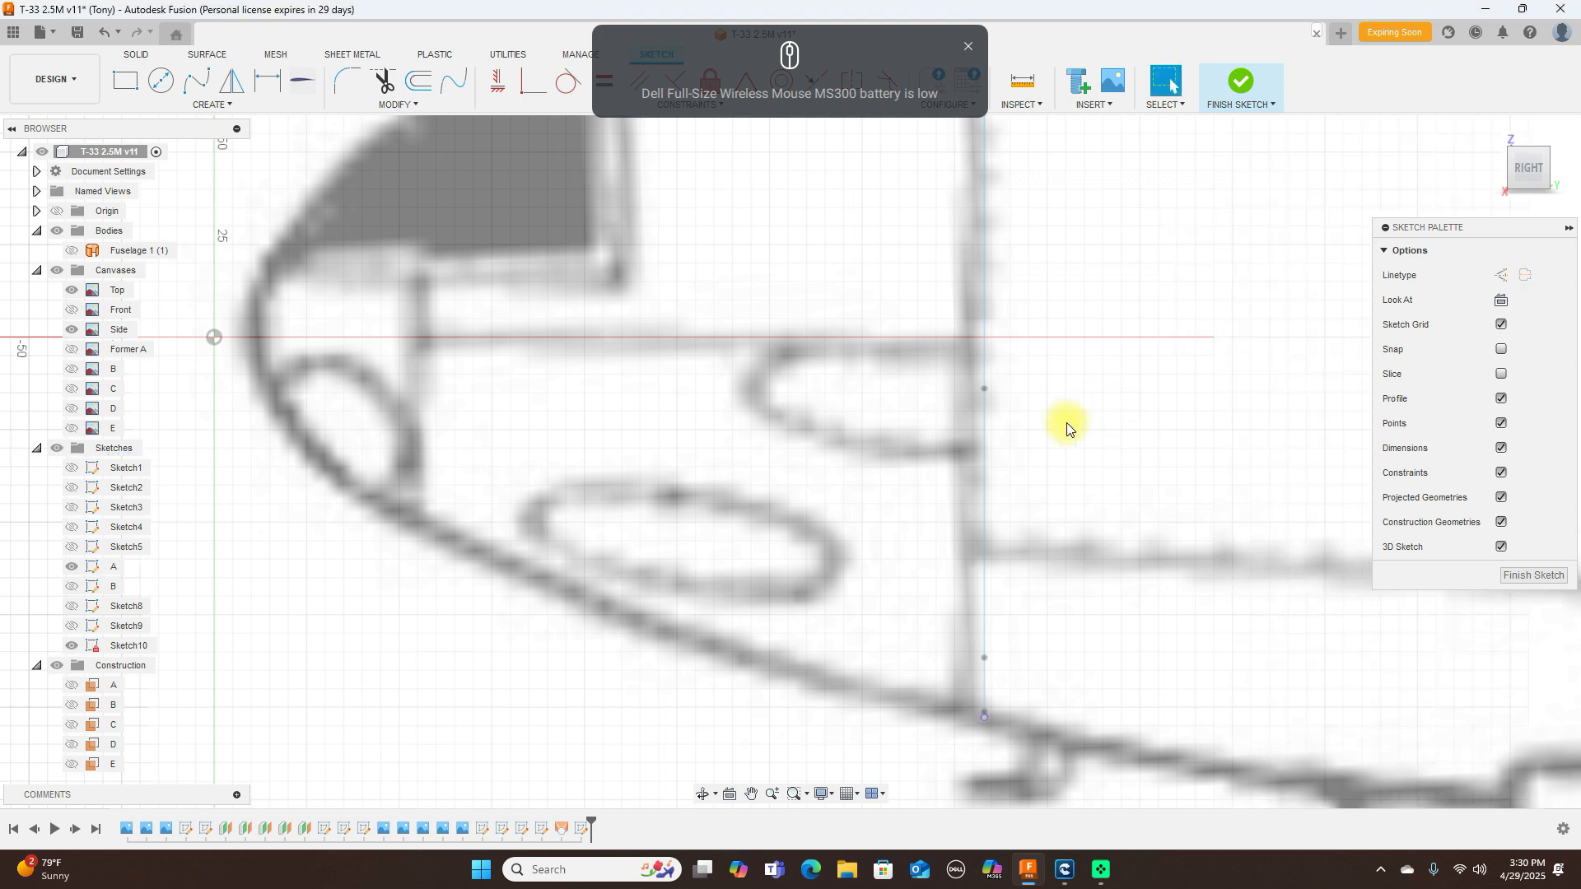
scroll(1062, 437, down, 3)
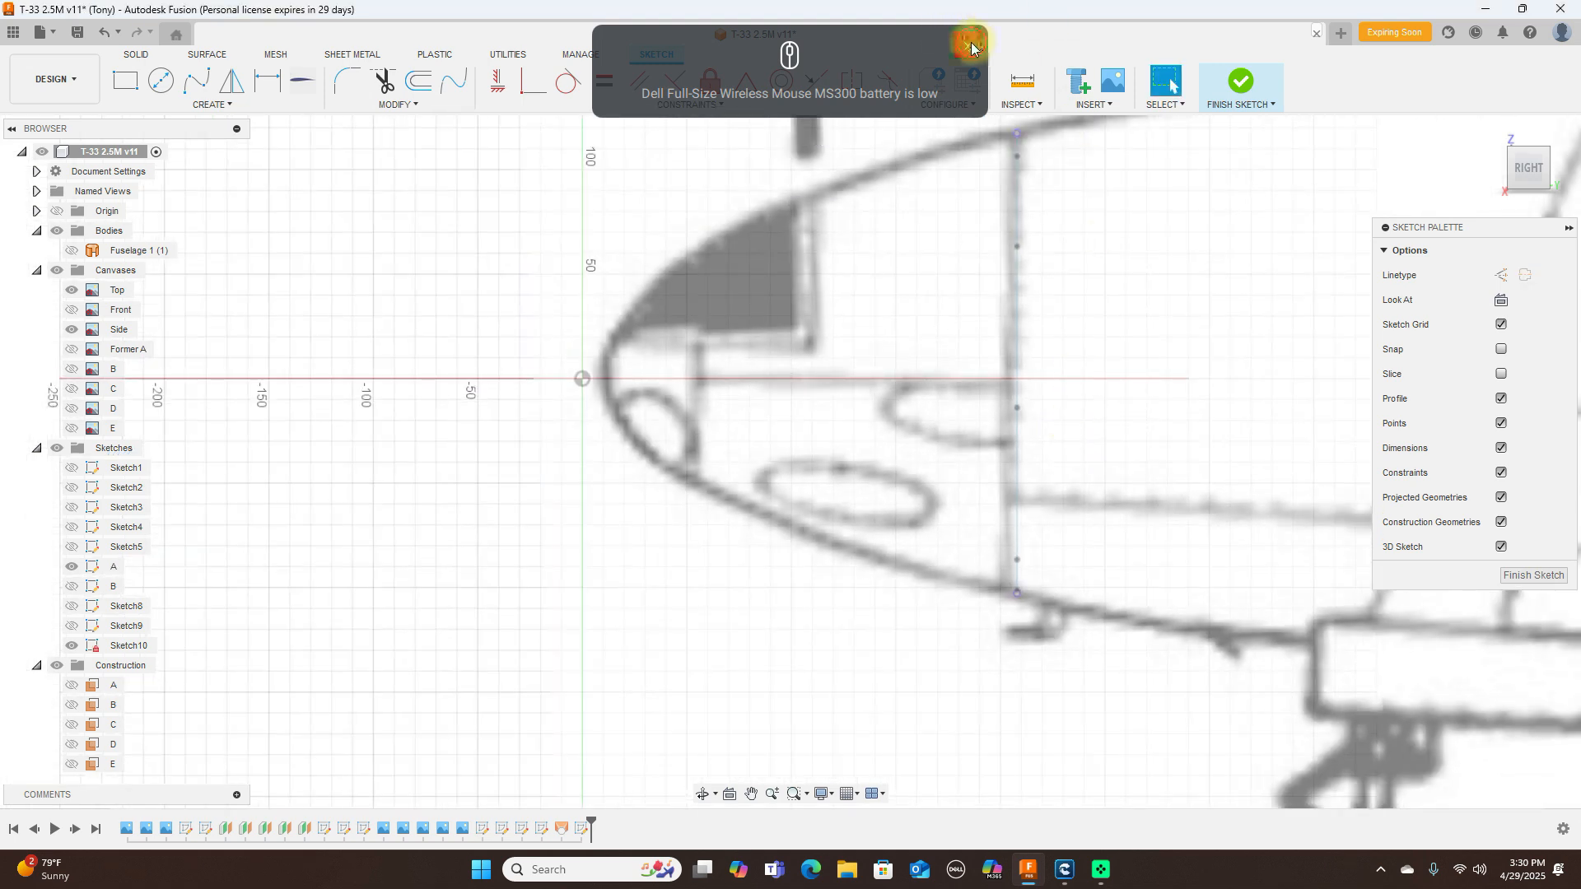
click(971, 42)
Step: Draw a fit point spline along the upper nose outline from Former A's top point to the nose tip
middle_drag(1165, 253, 1060, 323)
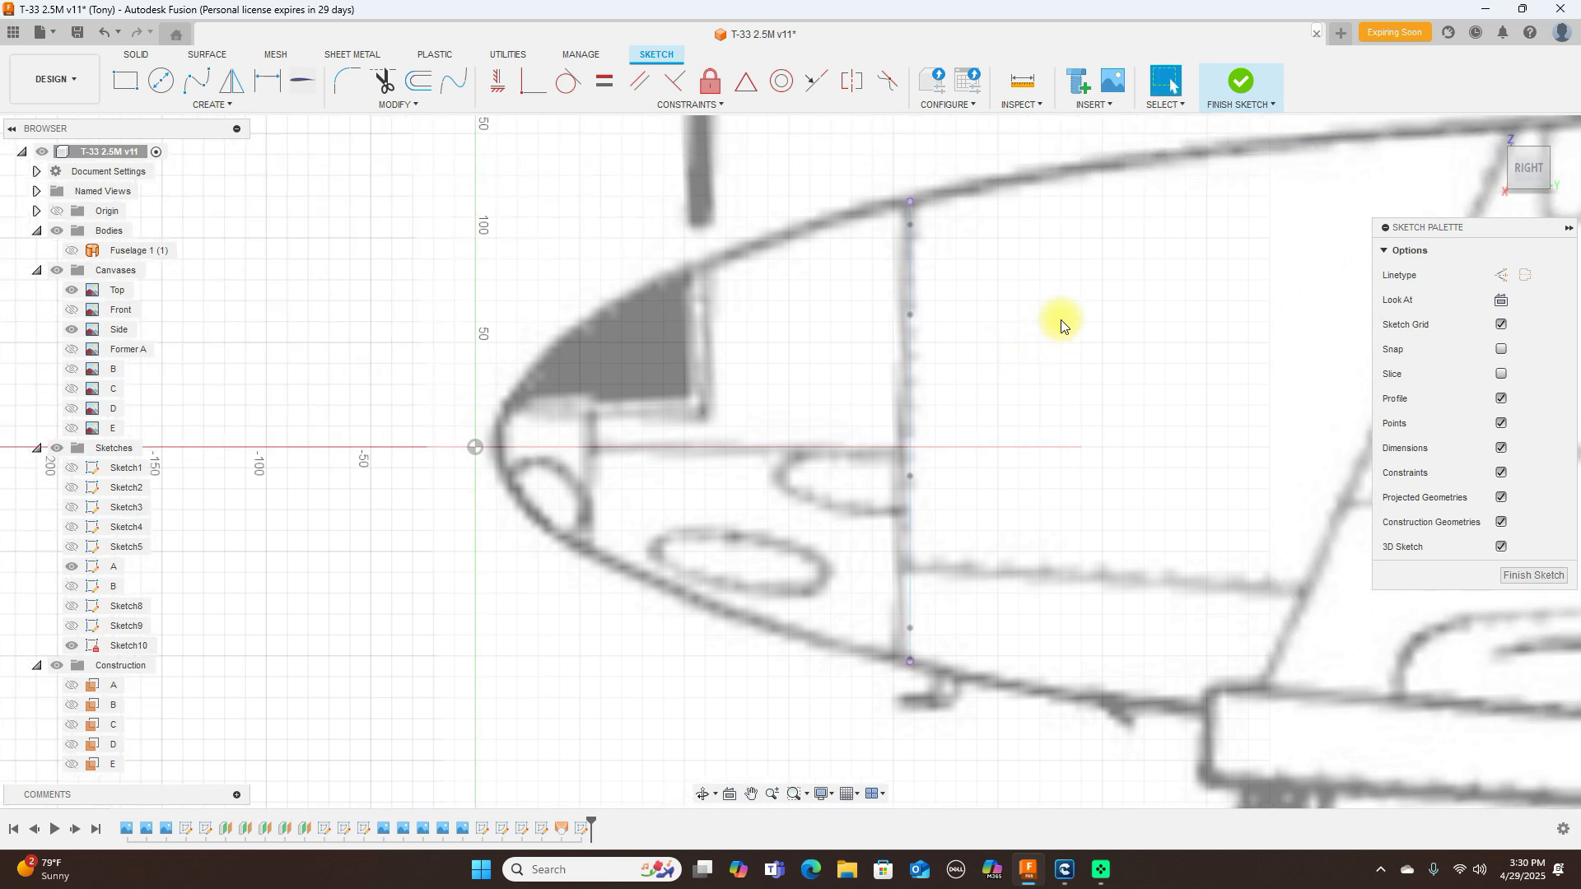
scroll(1061, 322, up, 1)
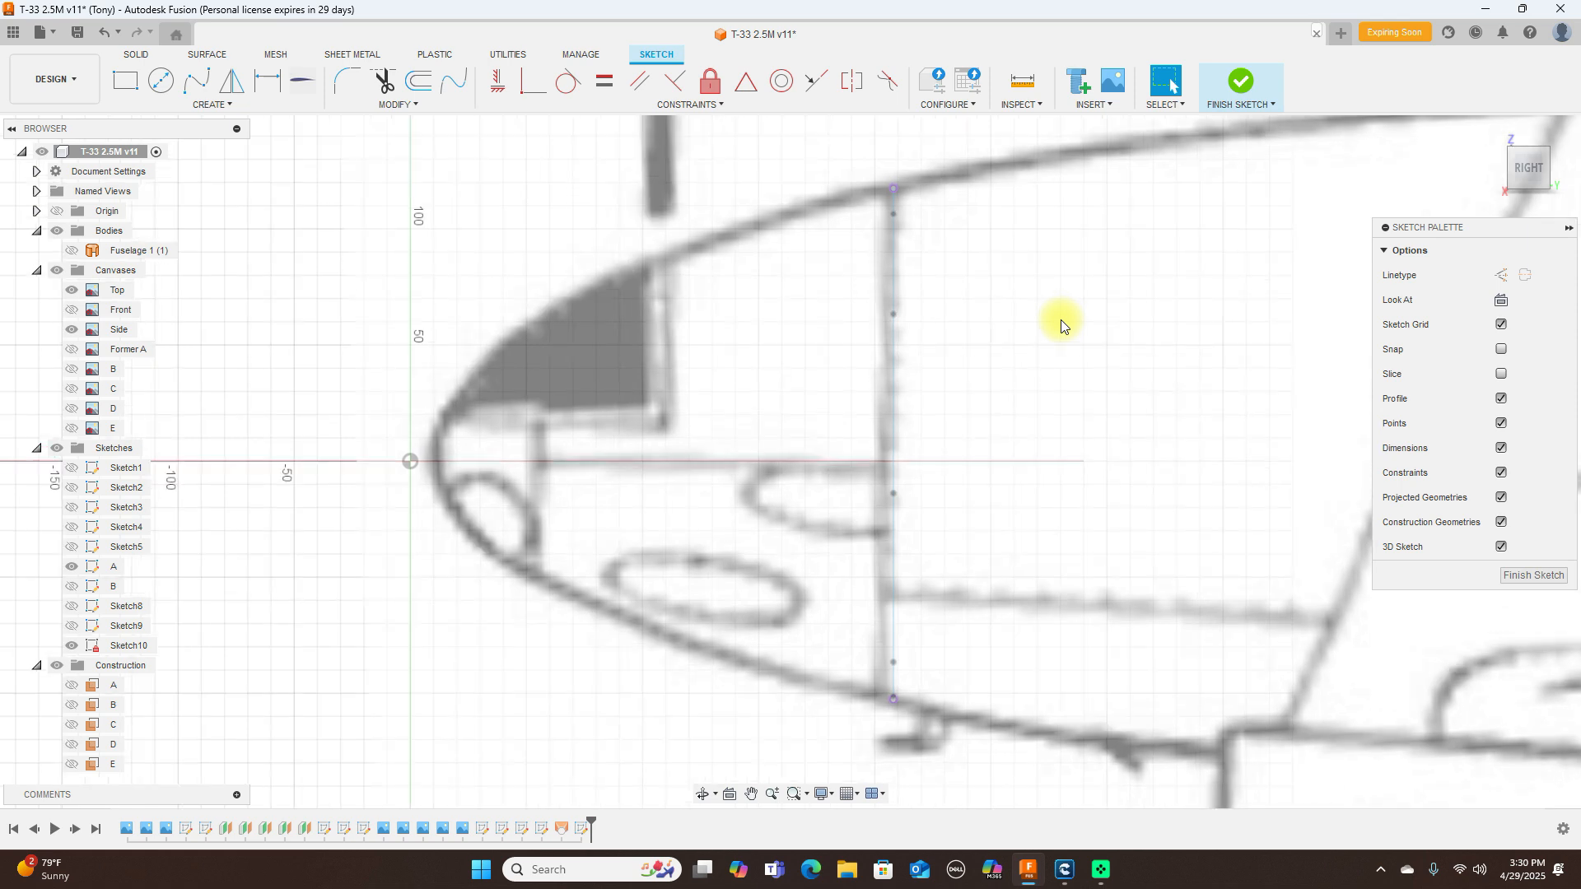
click(209, 84)
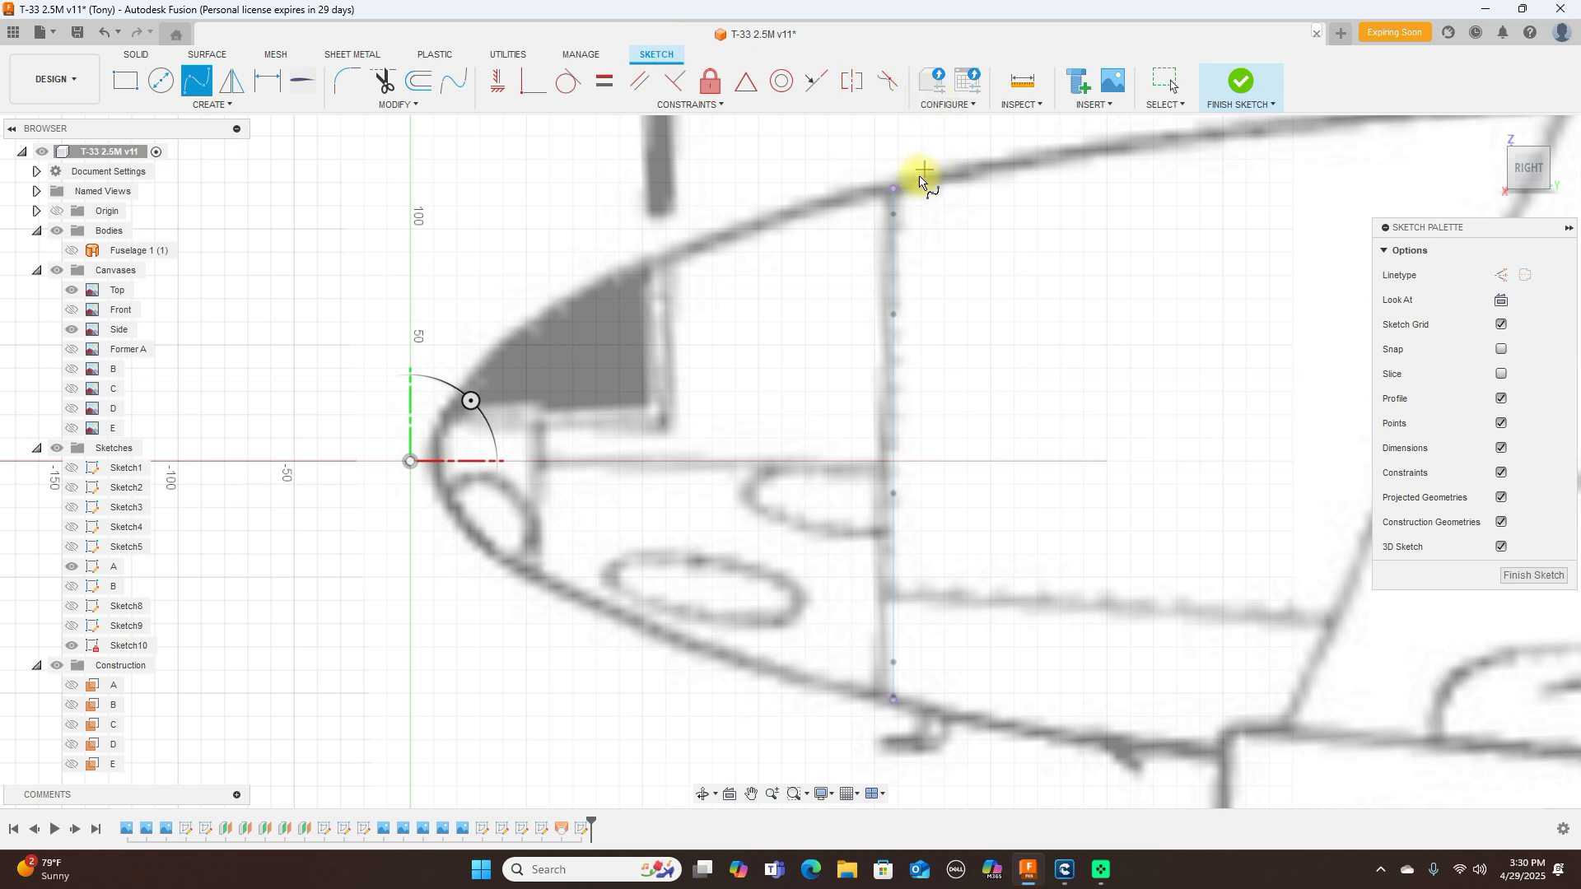
click(895, 191)
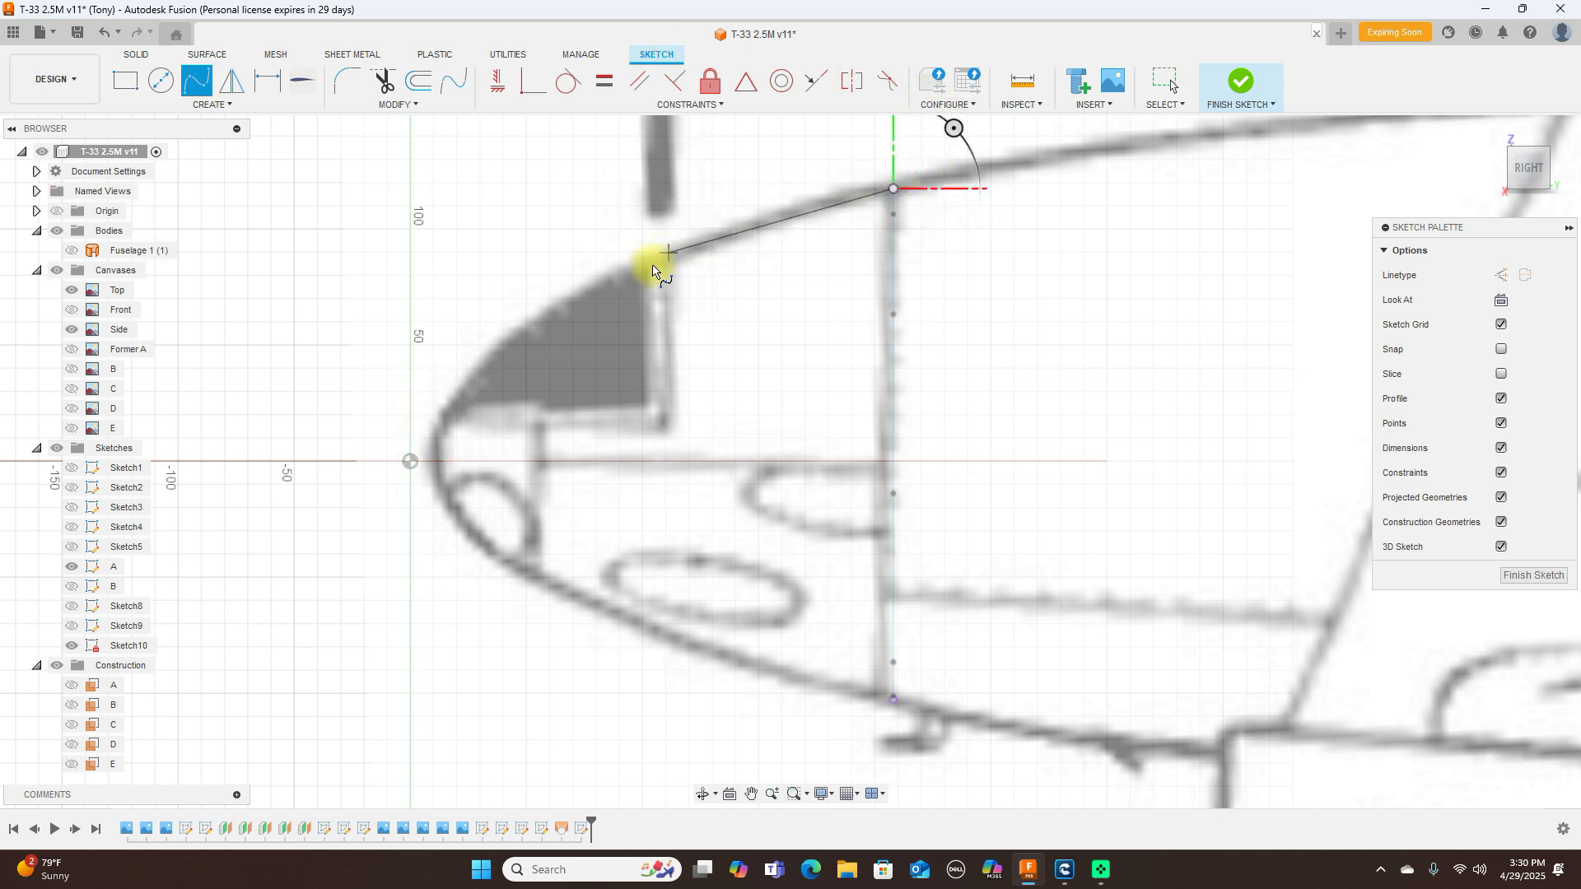
click(636, 270)
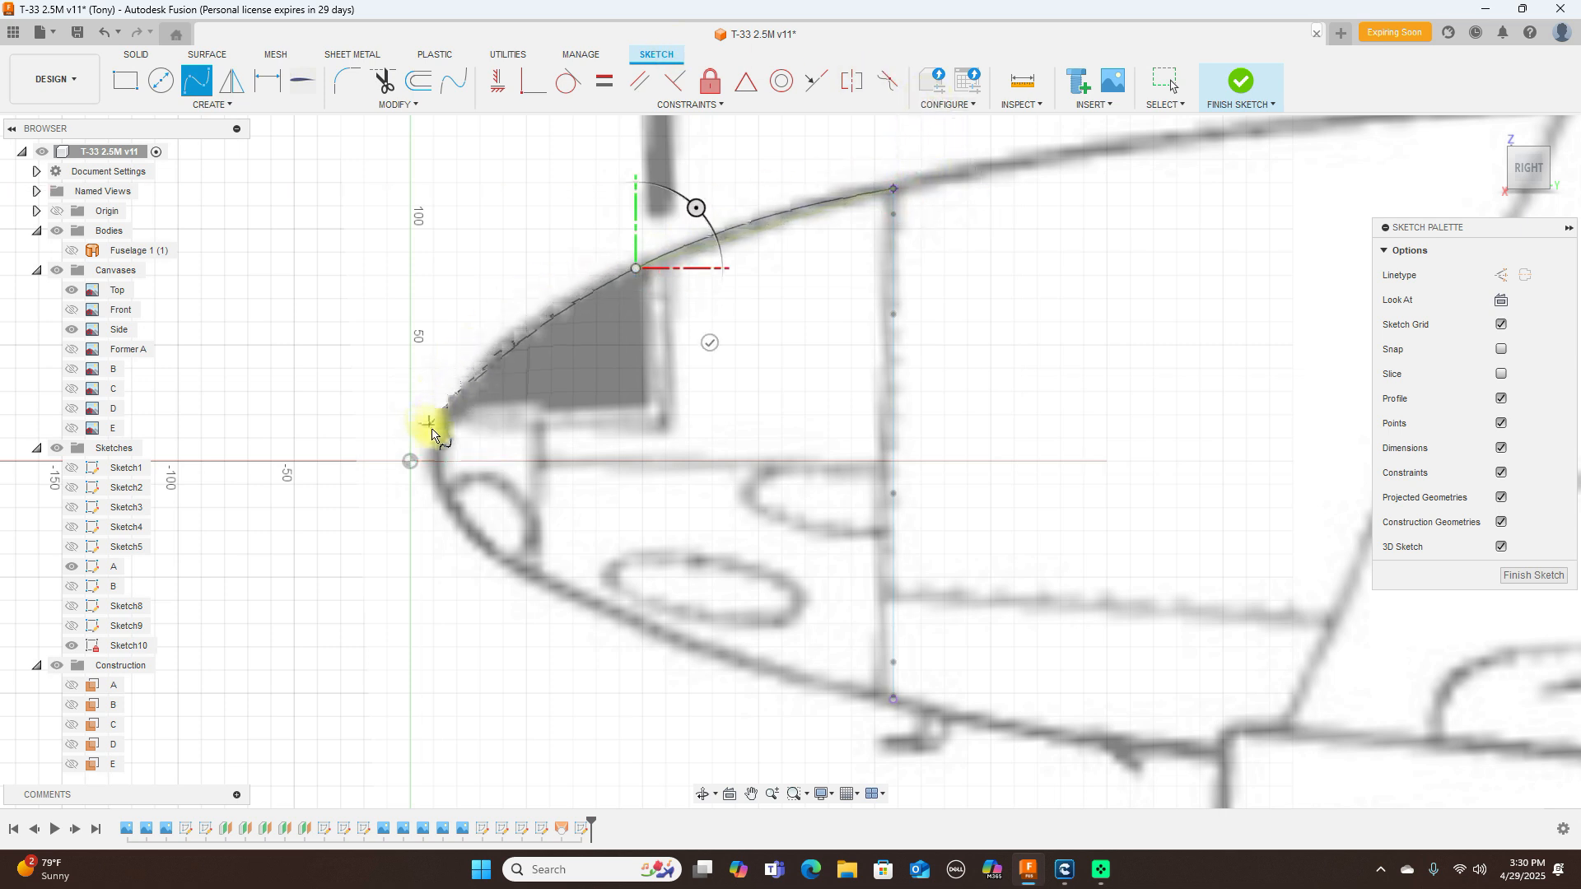
click(511, 338)
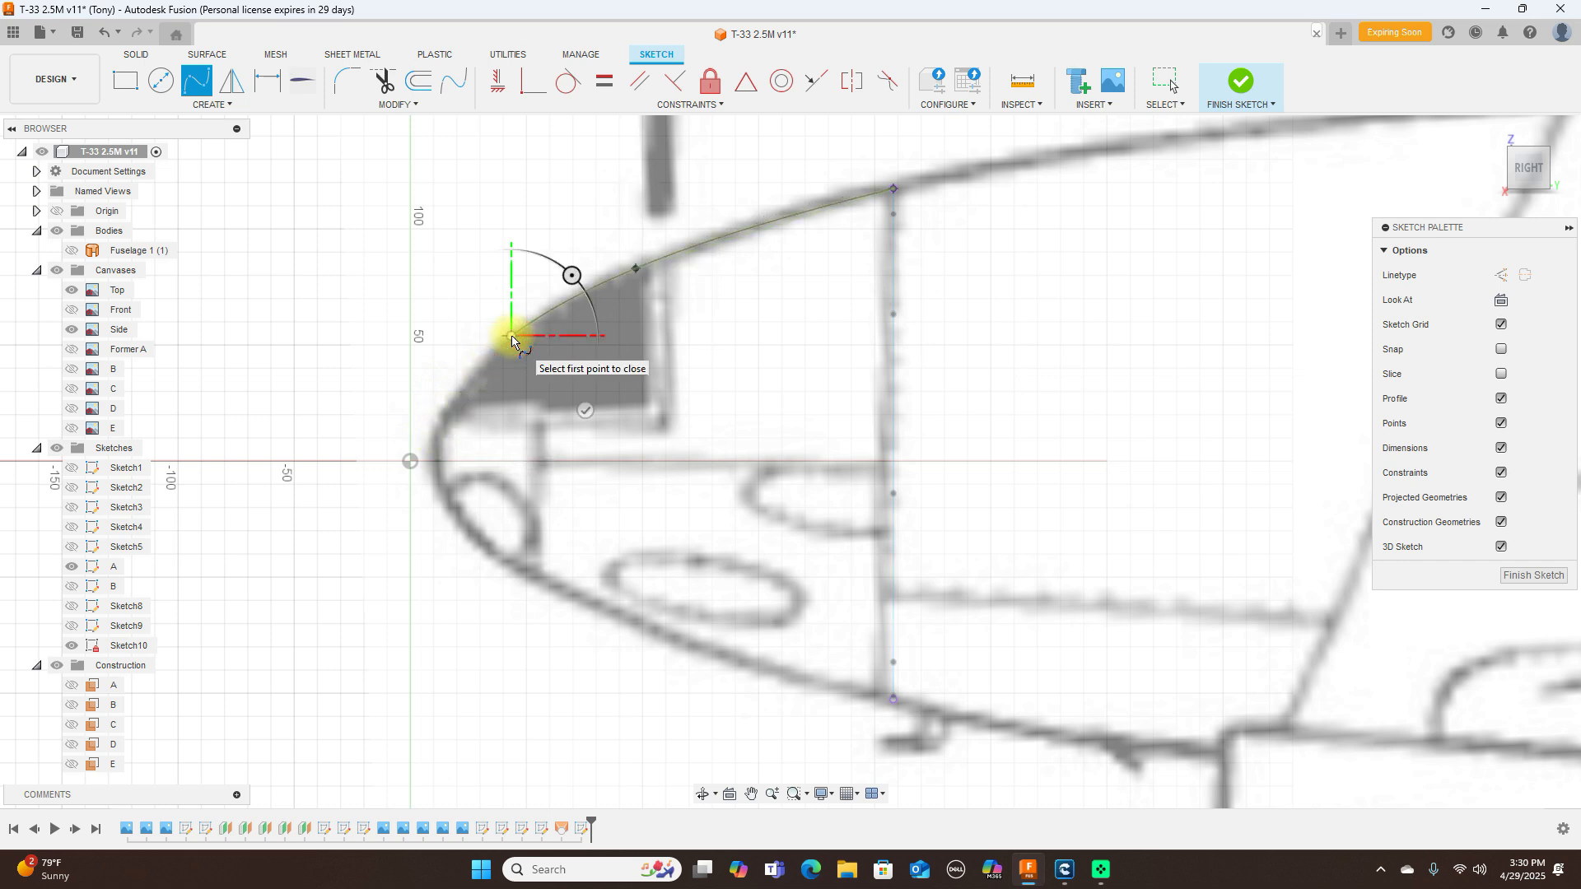
click(431, 458)
right_click(425, 453)
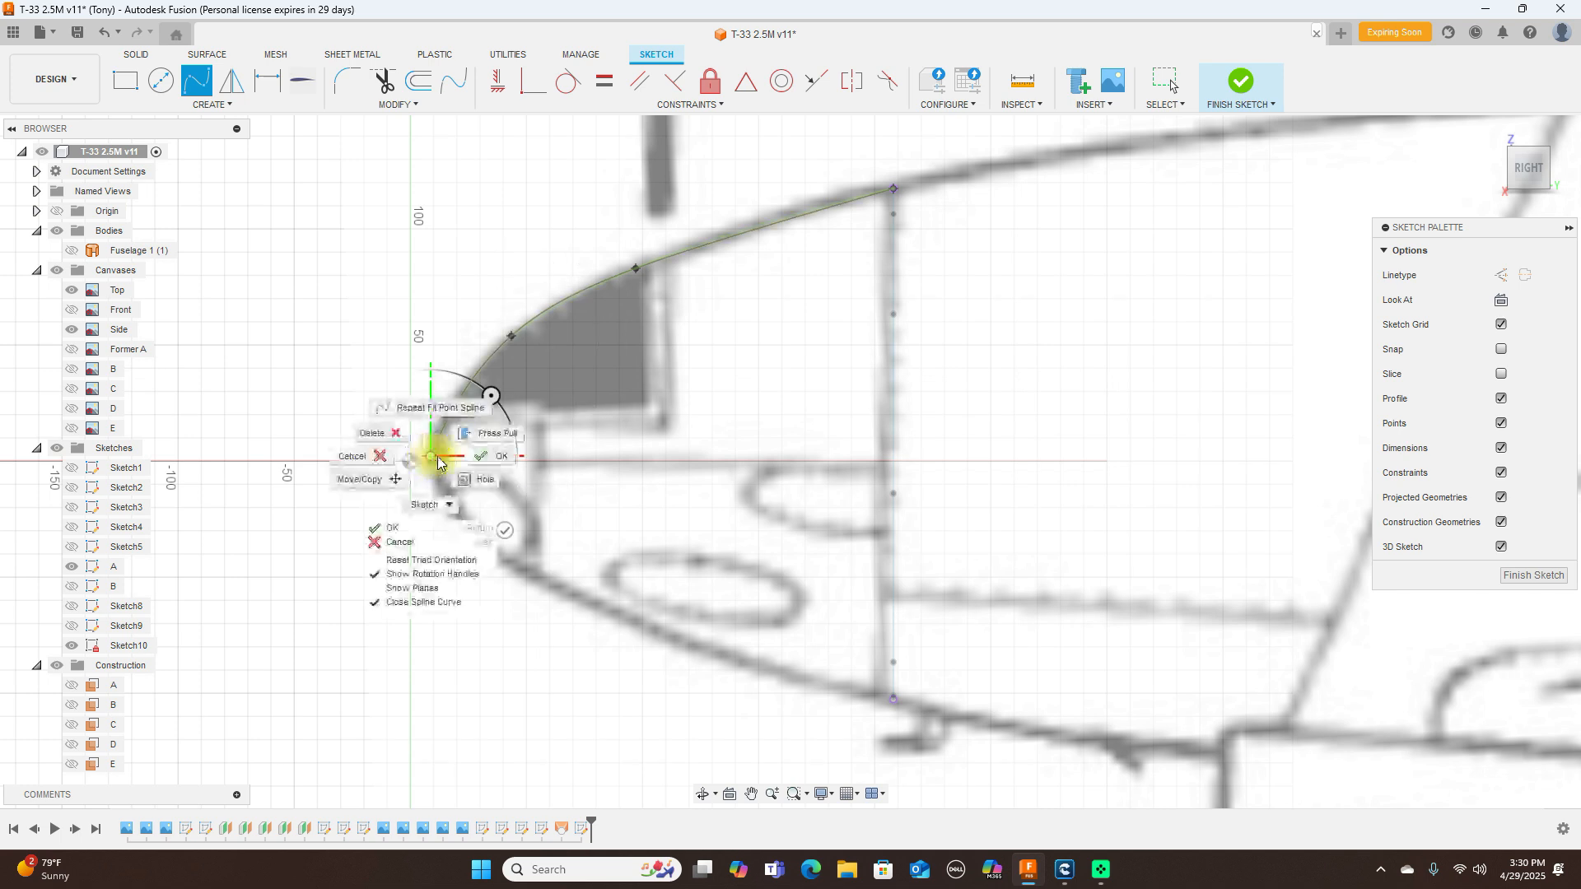
click(502, 418)
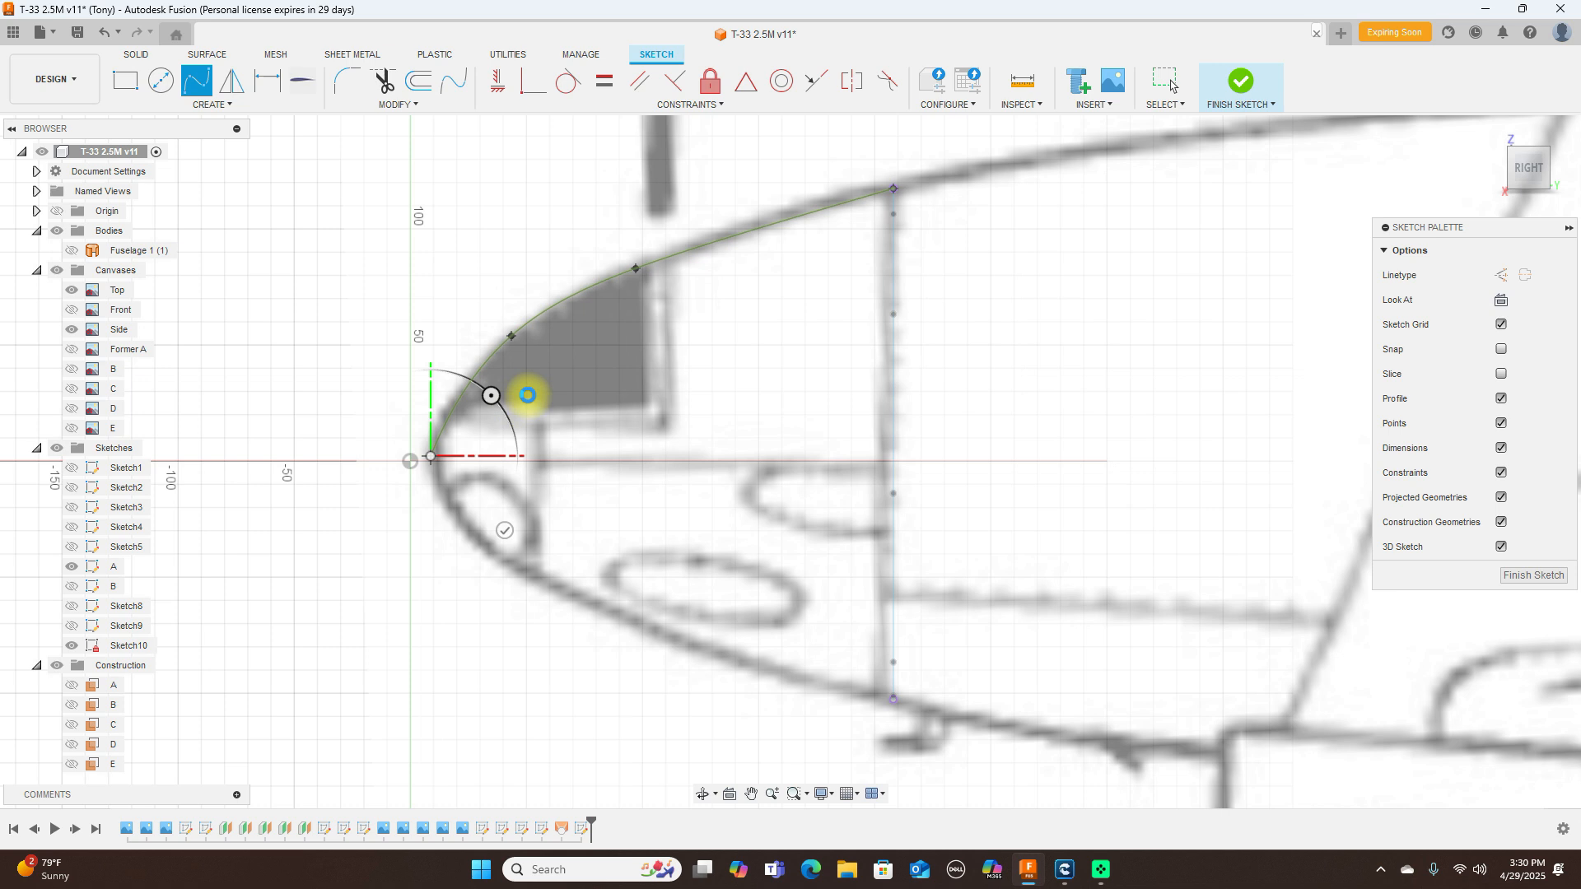
key(Escape)
Step: Adjust the upper spline's fit point nearest the nose tip to follow the canvas outline
scroll(551, 377, up, 2)
click(502, 328)
key(Escape)
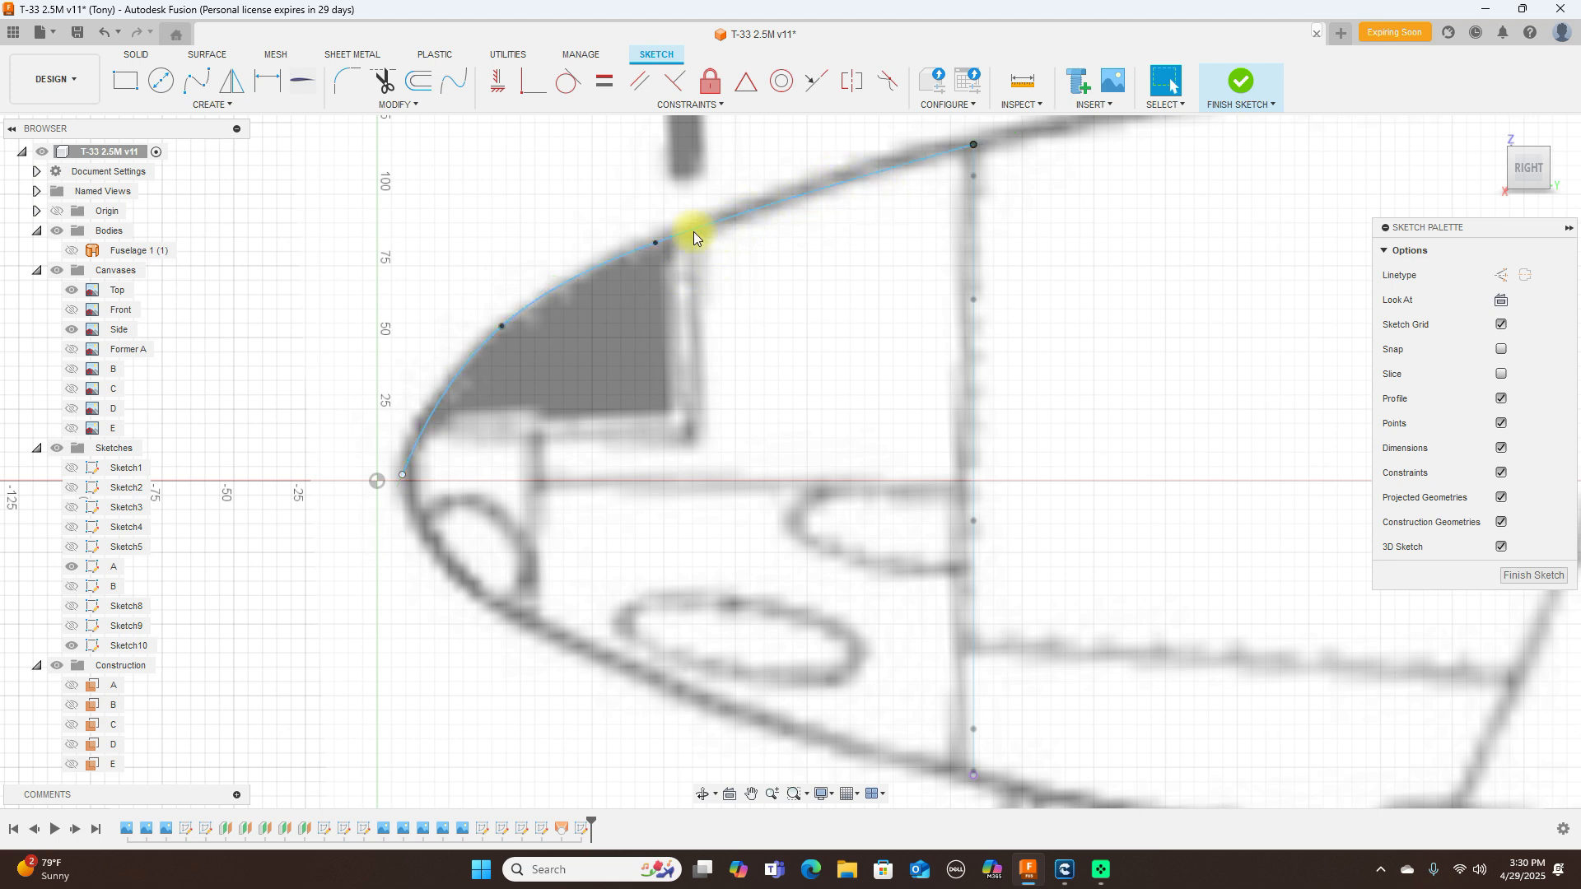
click(504, 331)
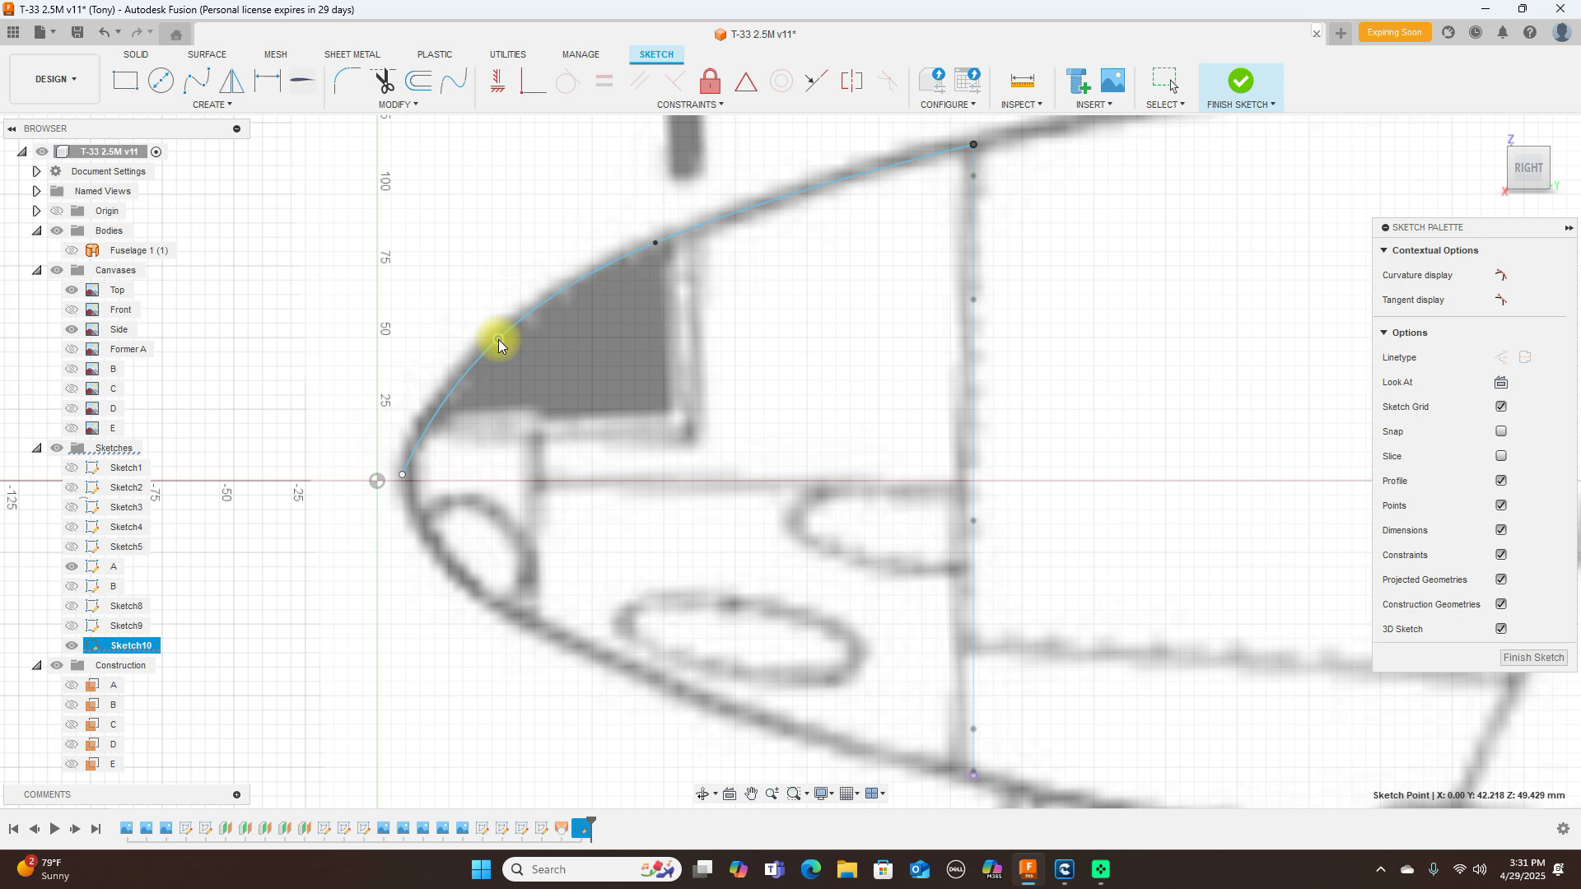
scroll(704, 337, down, 3)
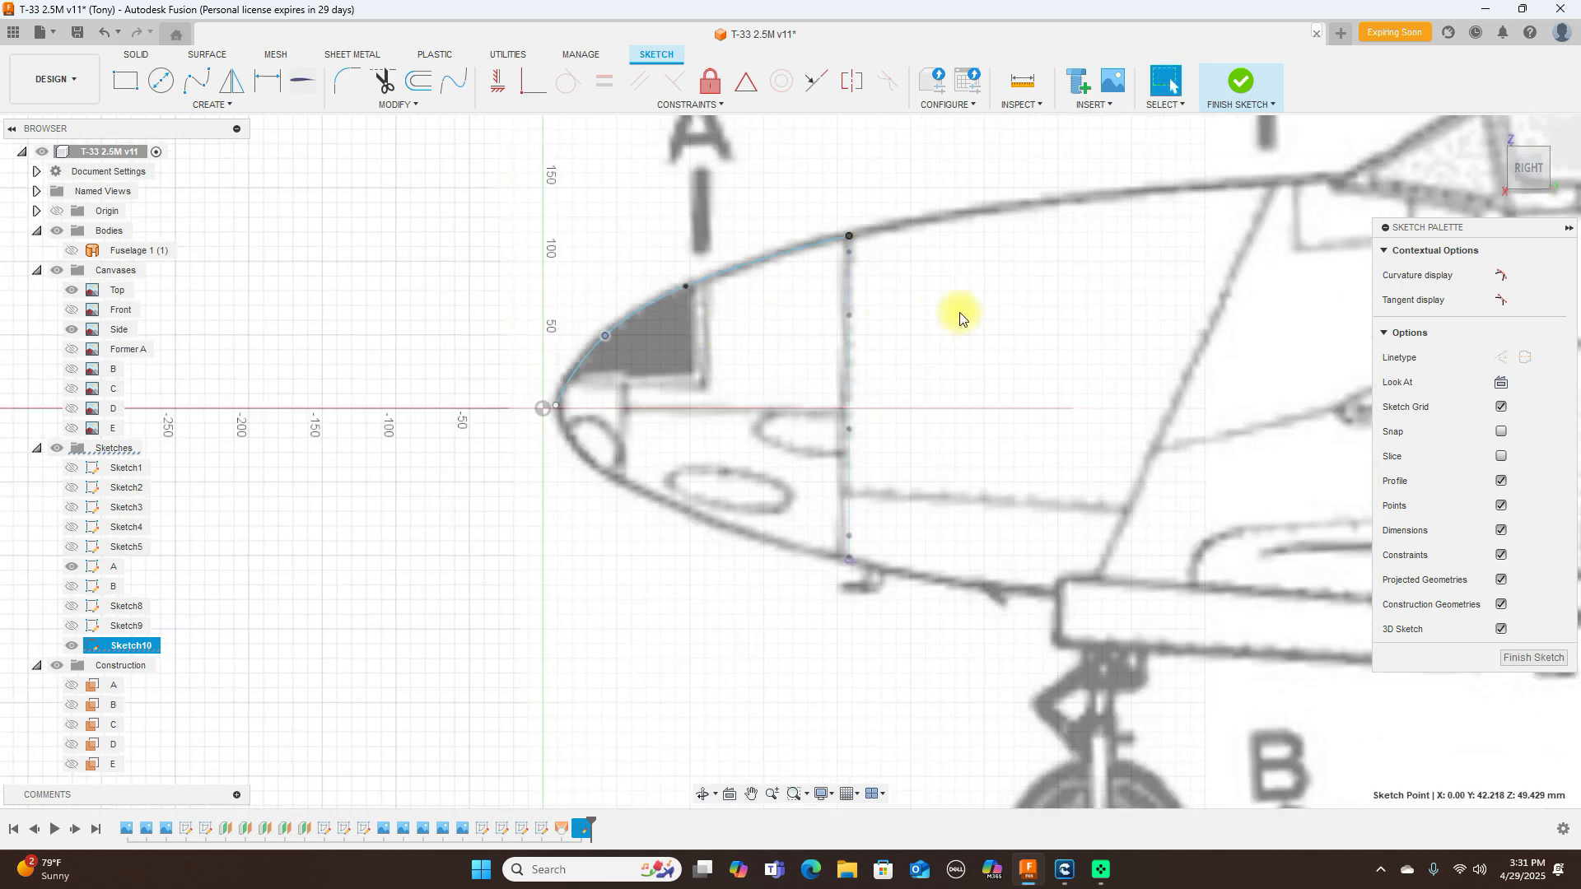
Step: Delete the upper nose spline running from Former A to the nose tip
click(1533, 142)
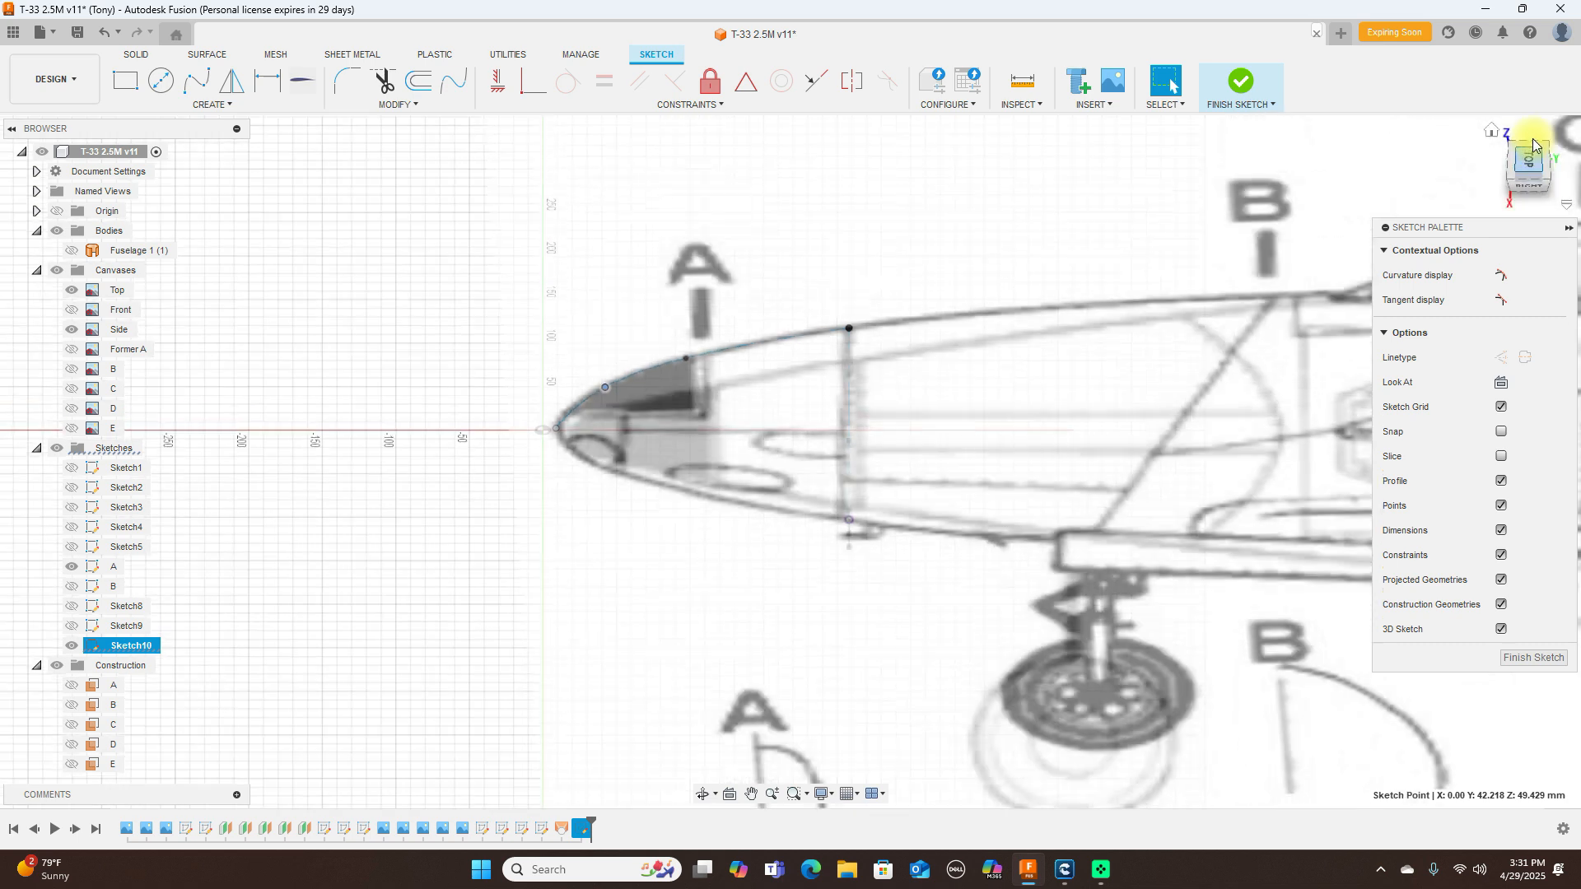
click(1529, 195)
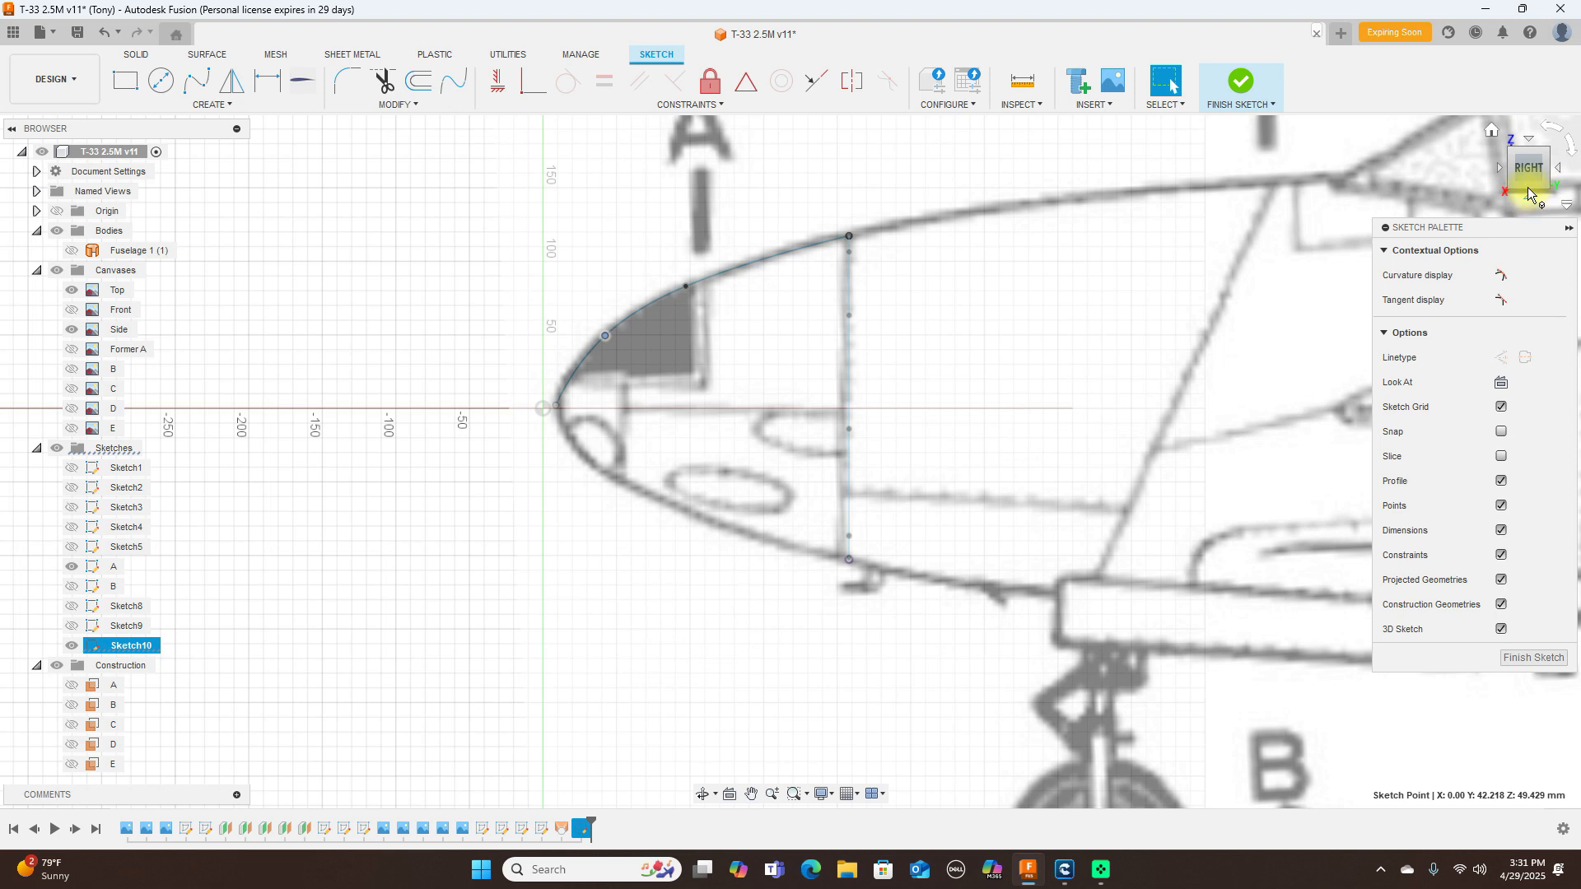
mouse_move(1514, 173)
mouse_down()
mouse_move(1532, 168)
mouse_move(11, 170)
mouse_move(47, 172)
mouse_up()
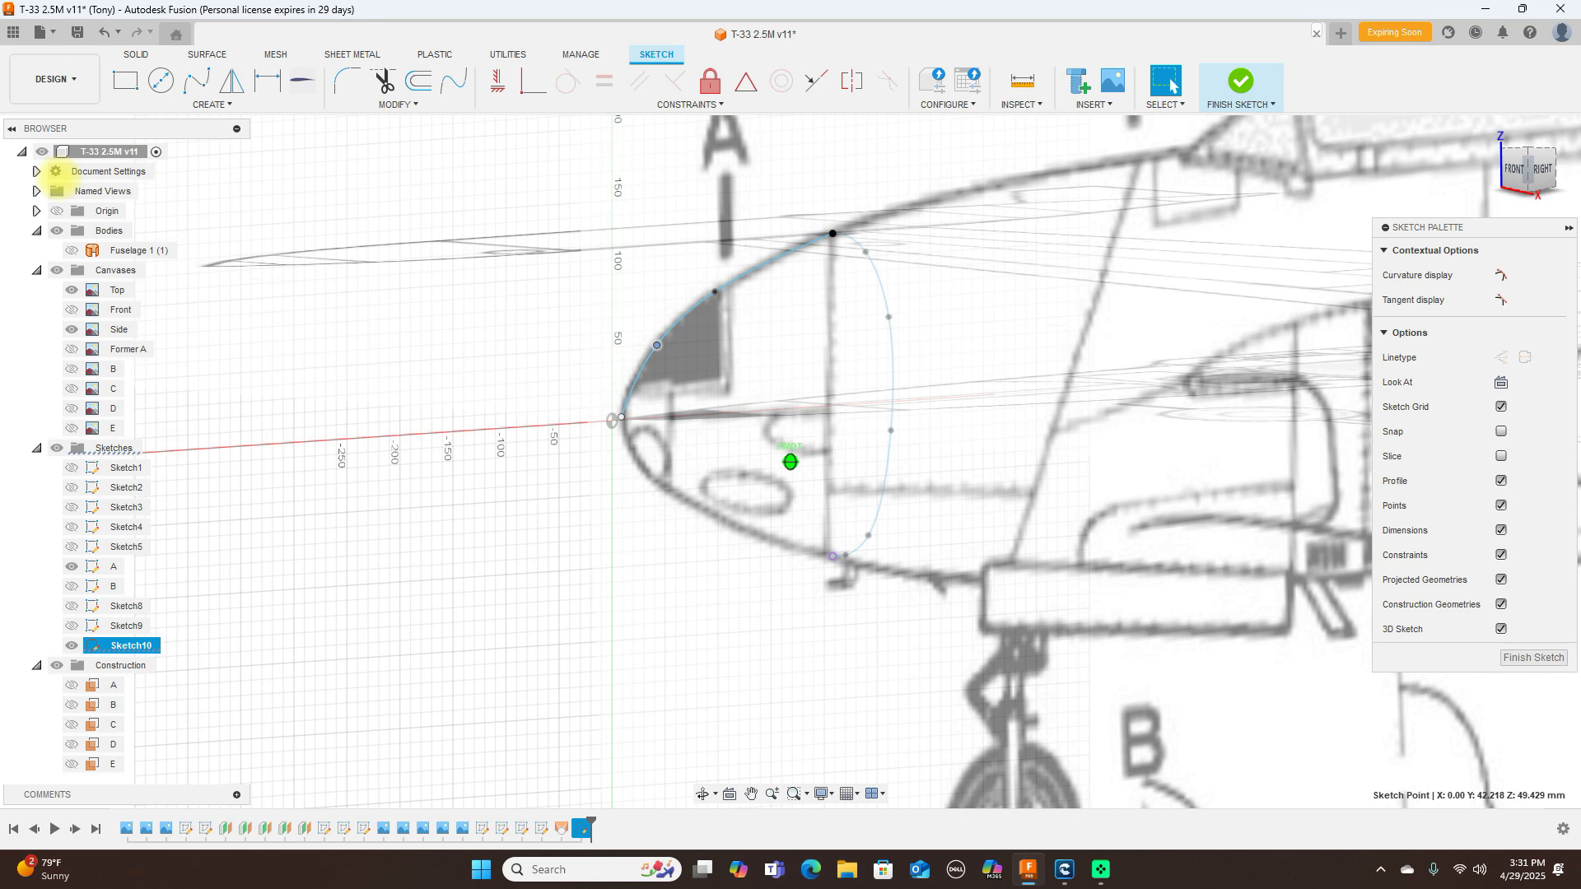
drag(58, 175, 1525, 163)
click(1530, 166)
click(798, 252)
key(Delete)
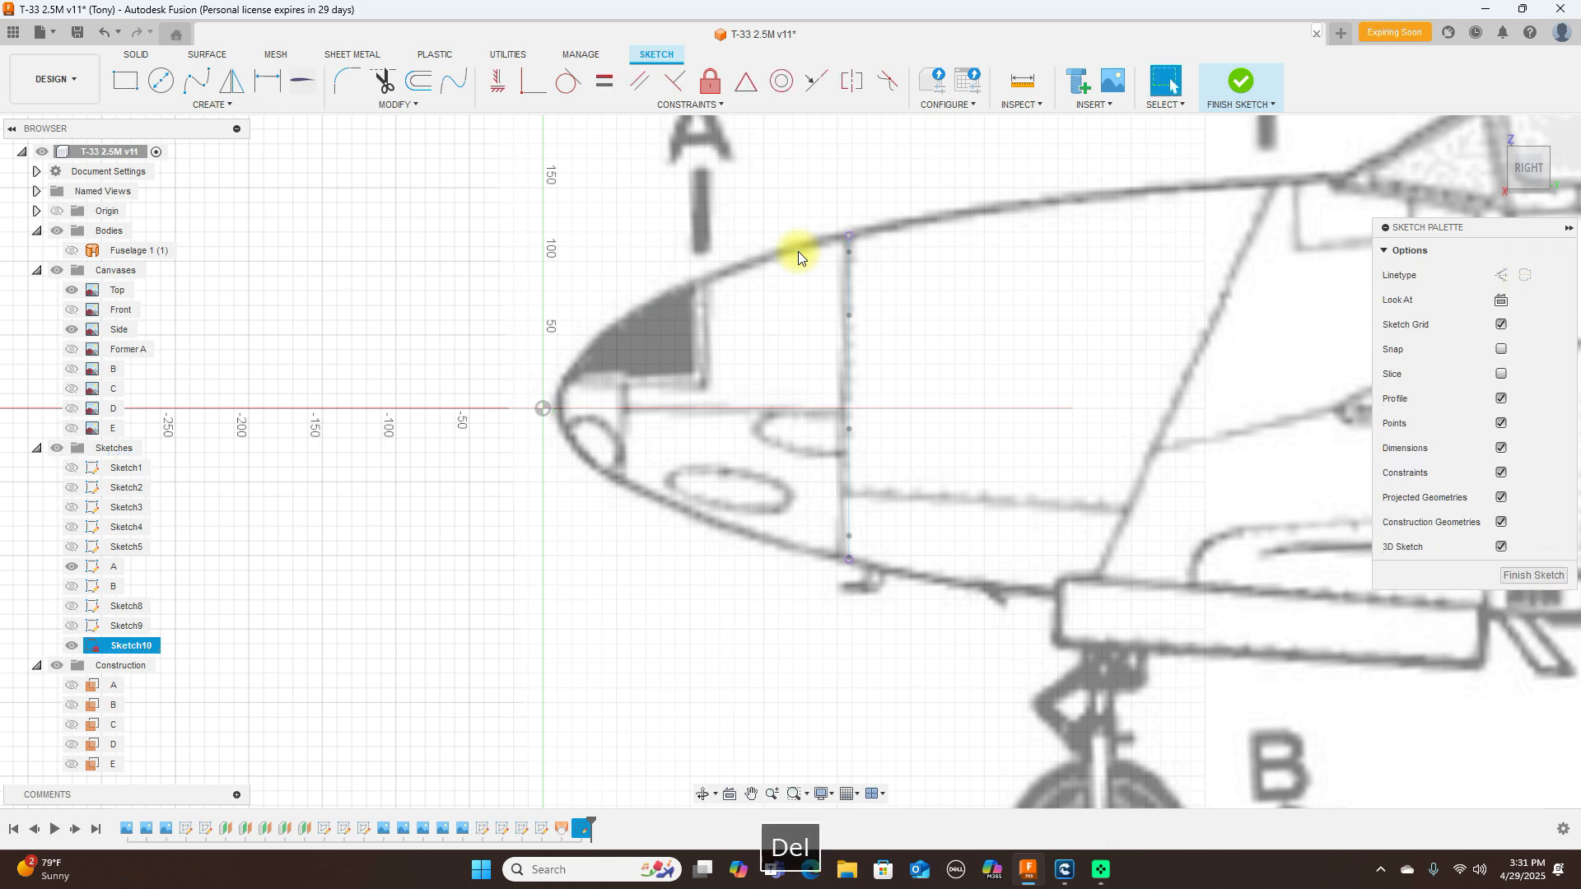
Step: Draw one fit point spline tracing the nose outline from Former A's top point around the tip to its bottom point
click(196, 80)
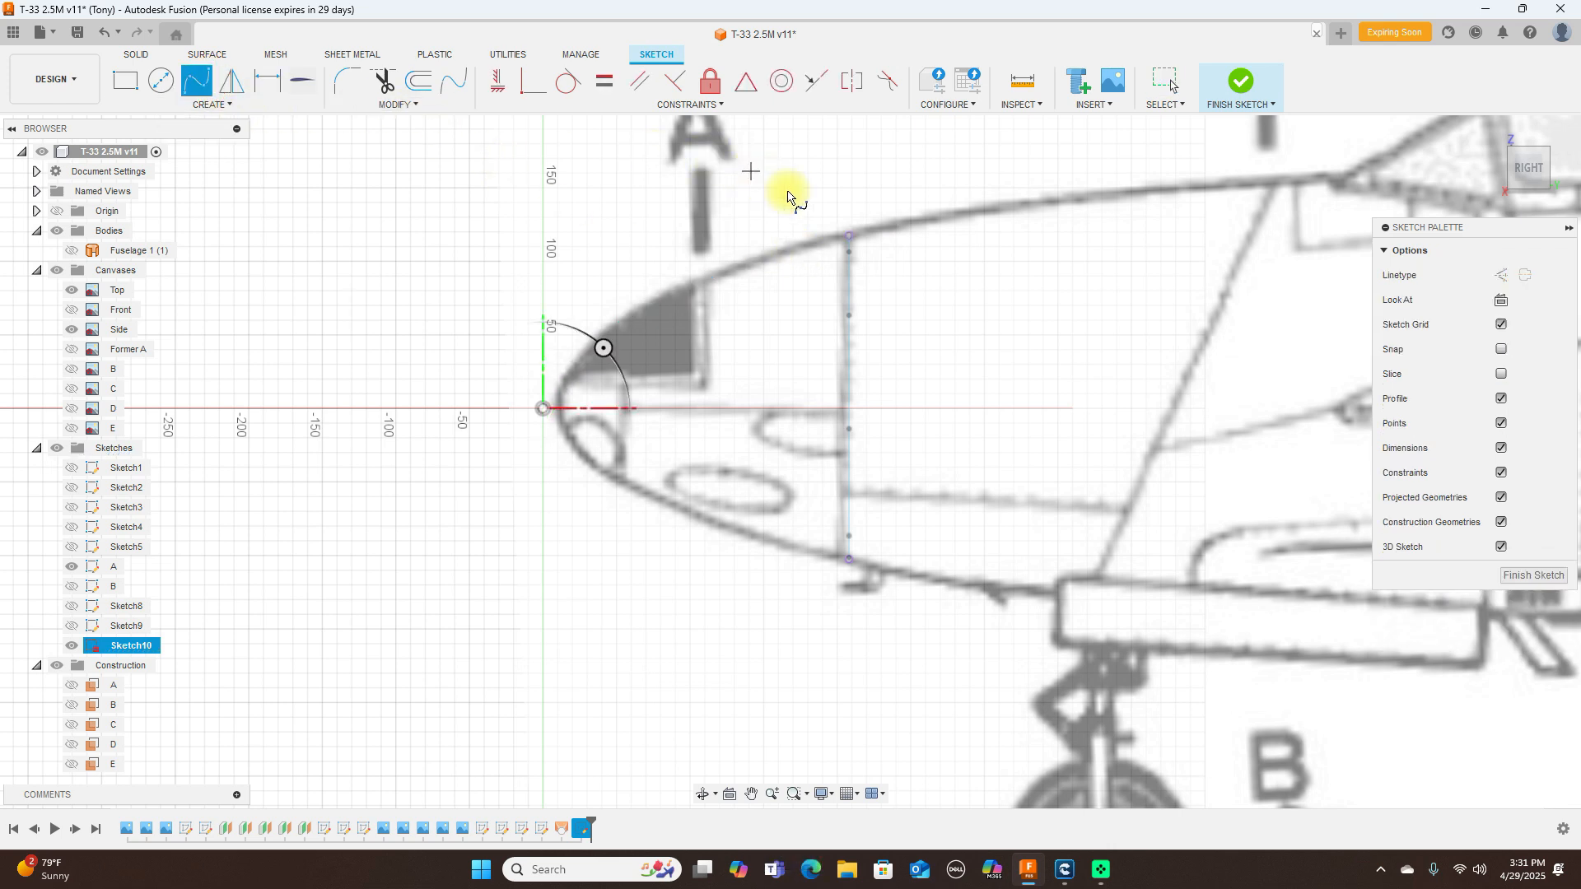
click(848, 236)
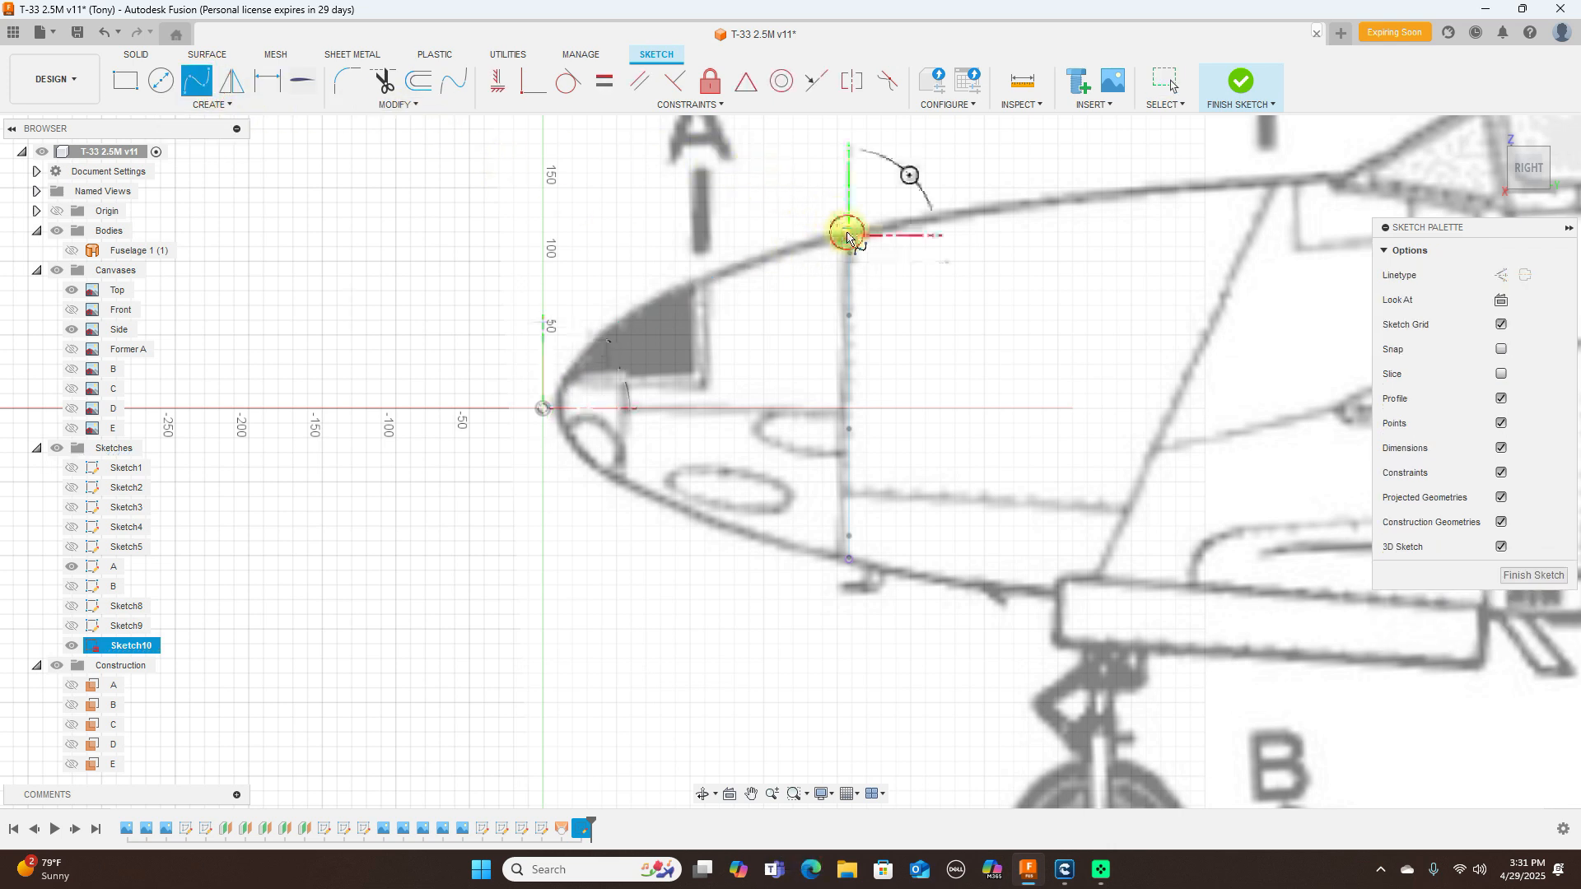
click(674, 289)
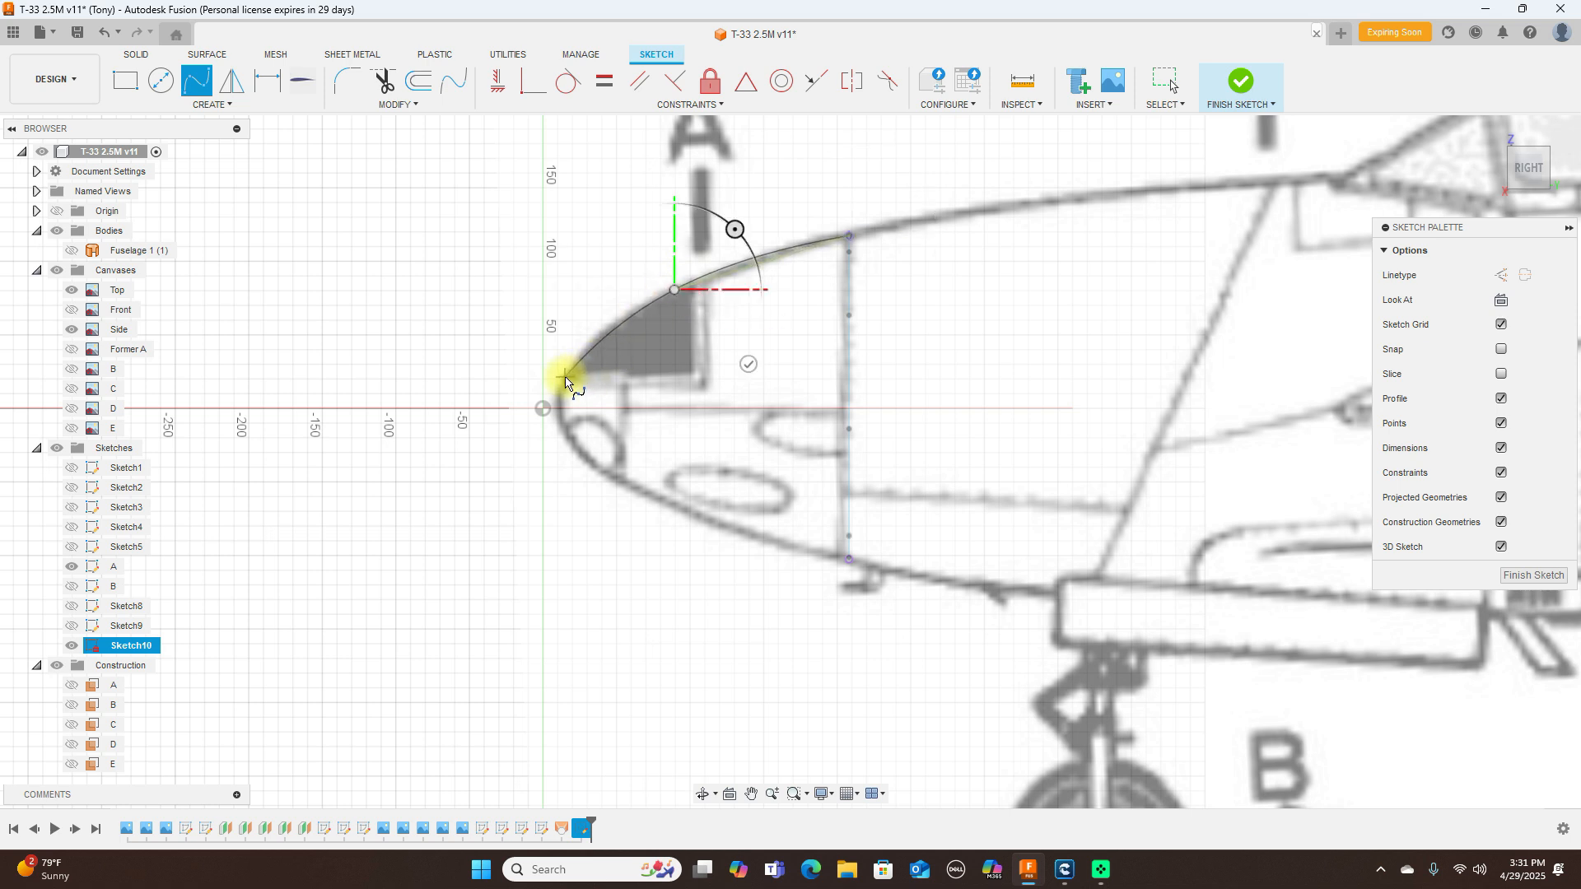
click(565, 377)
click(563, 427)
click(670, 504)
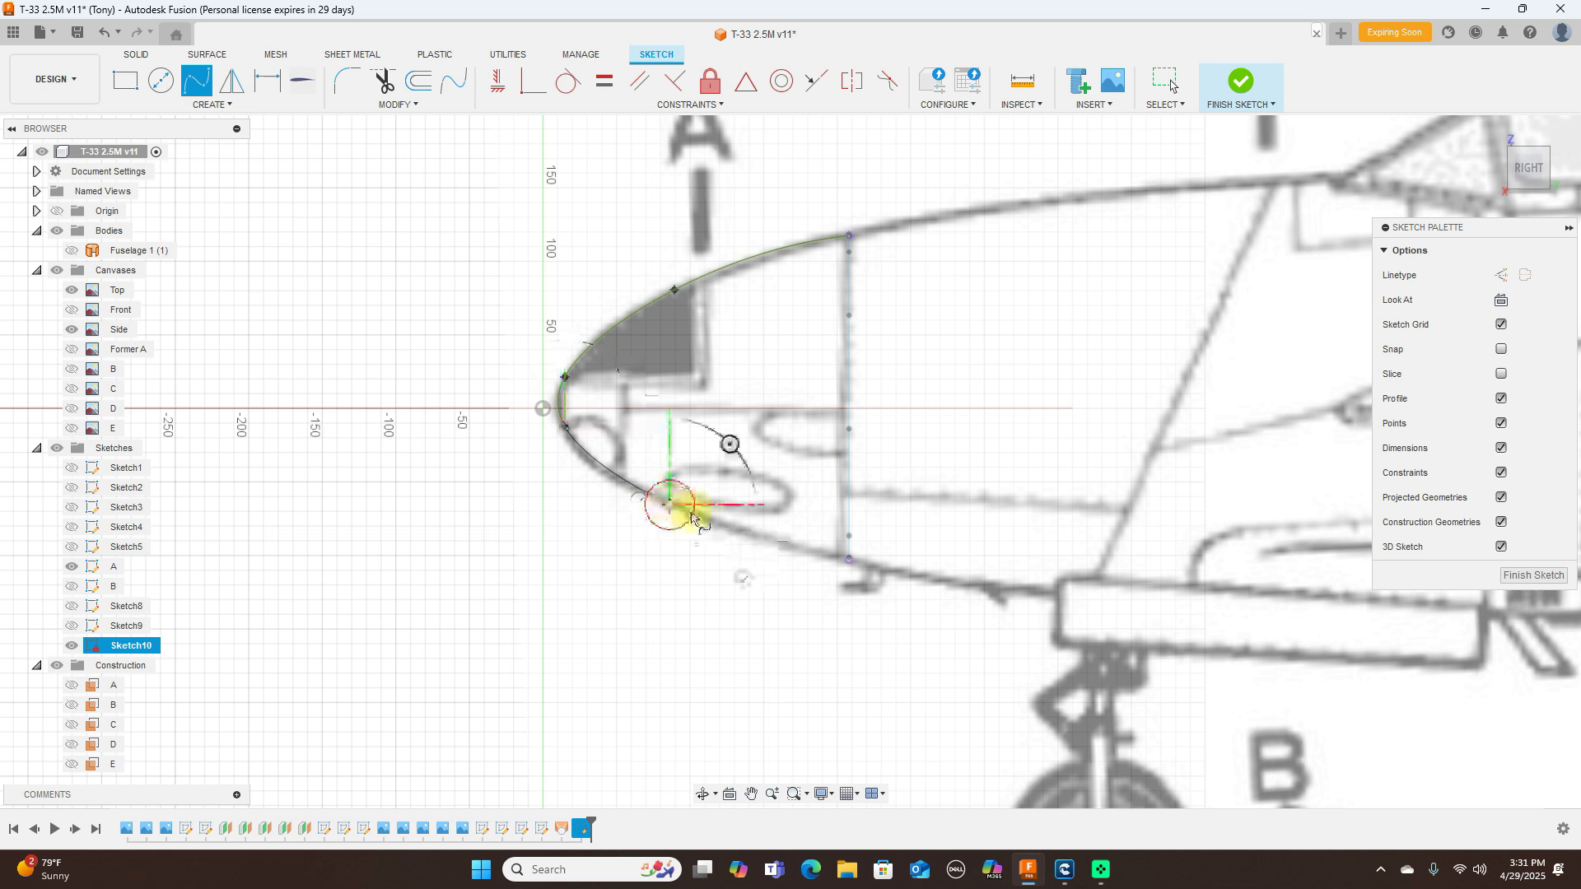
click(772, 541)
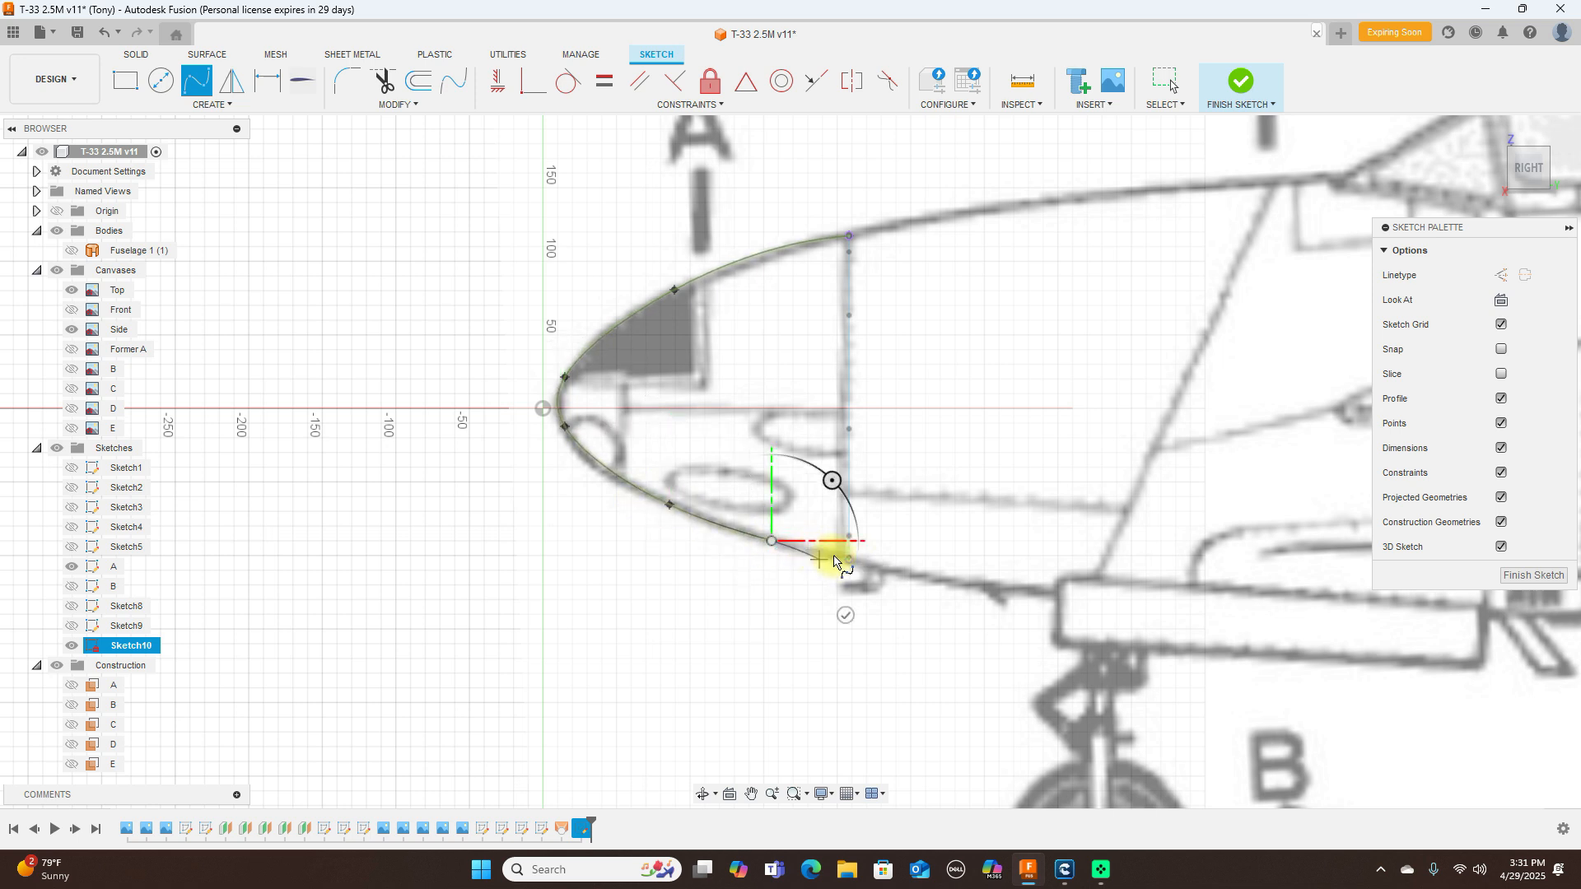
click(849, 561)
right_click(848, 565)
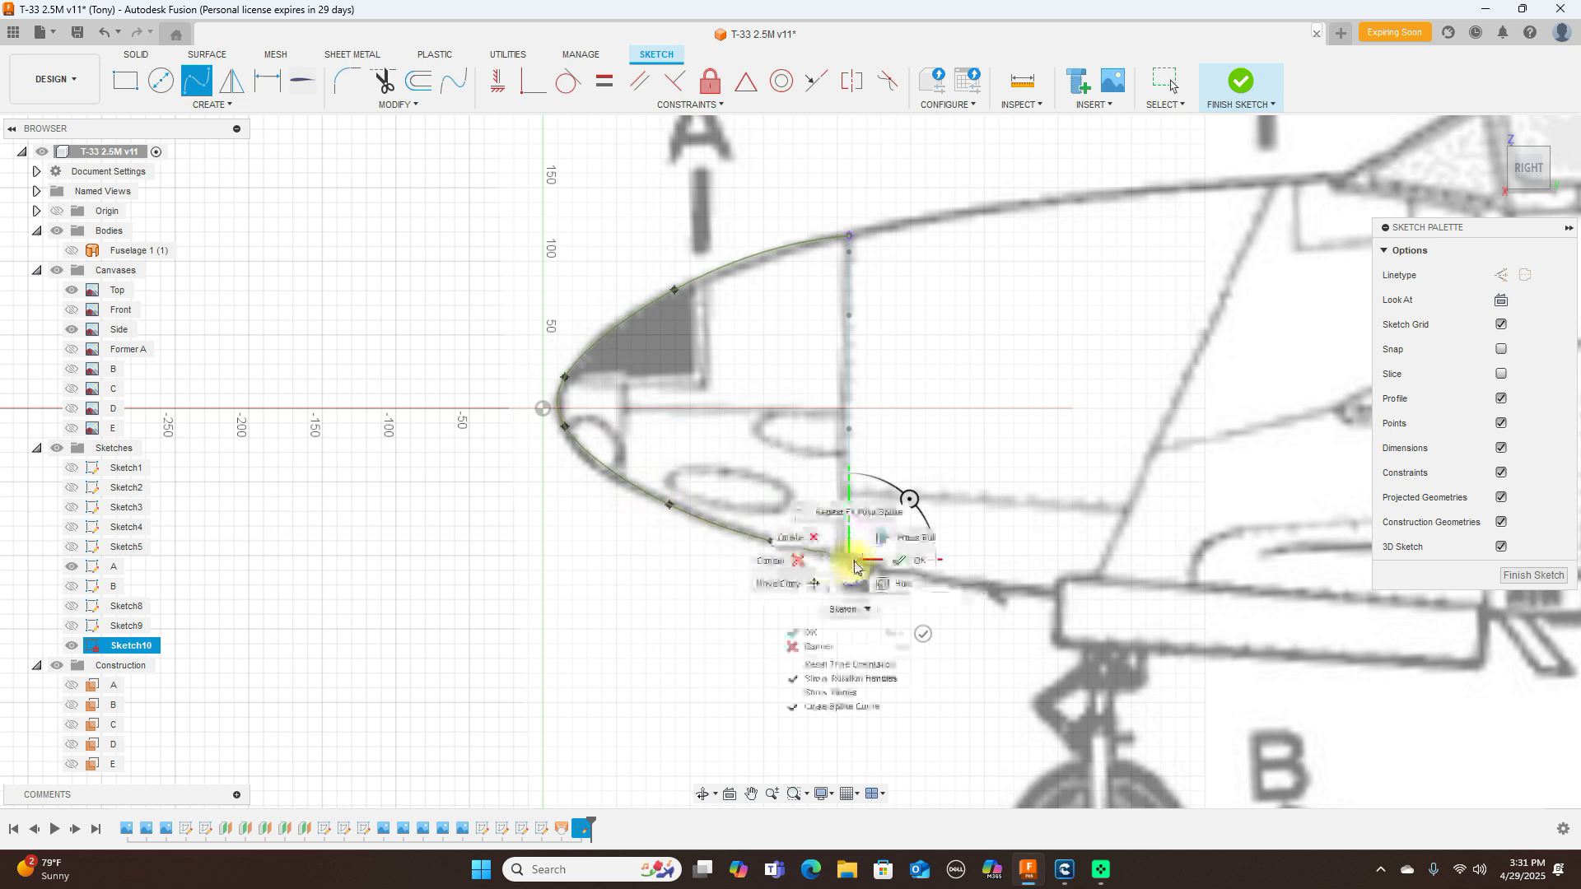
click(910, 557)
Step: Draw a fit point spline with two interior points from the nose tip on the profile spline to Former A's side curve
drag(1526, 167, 1571, 172)
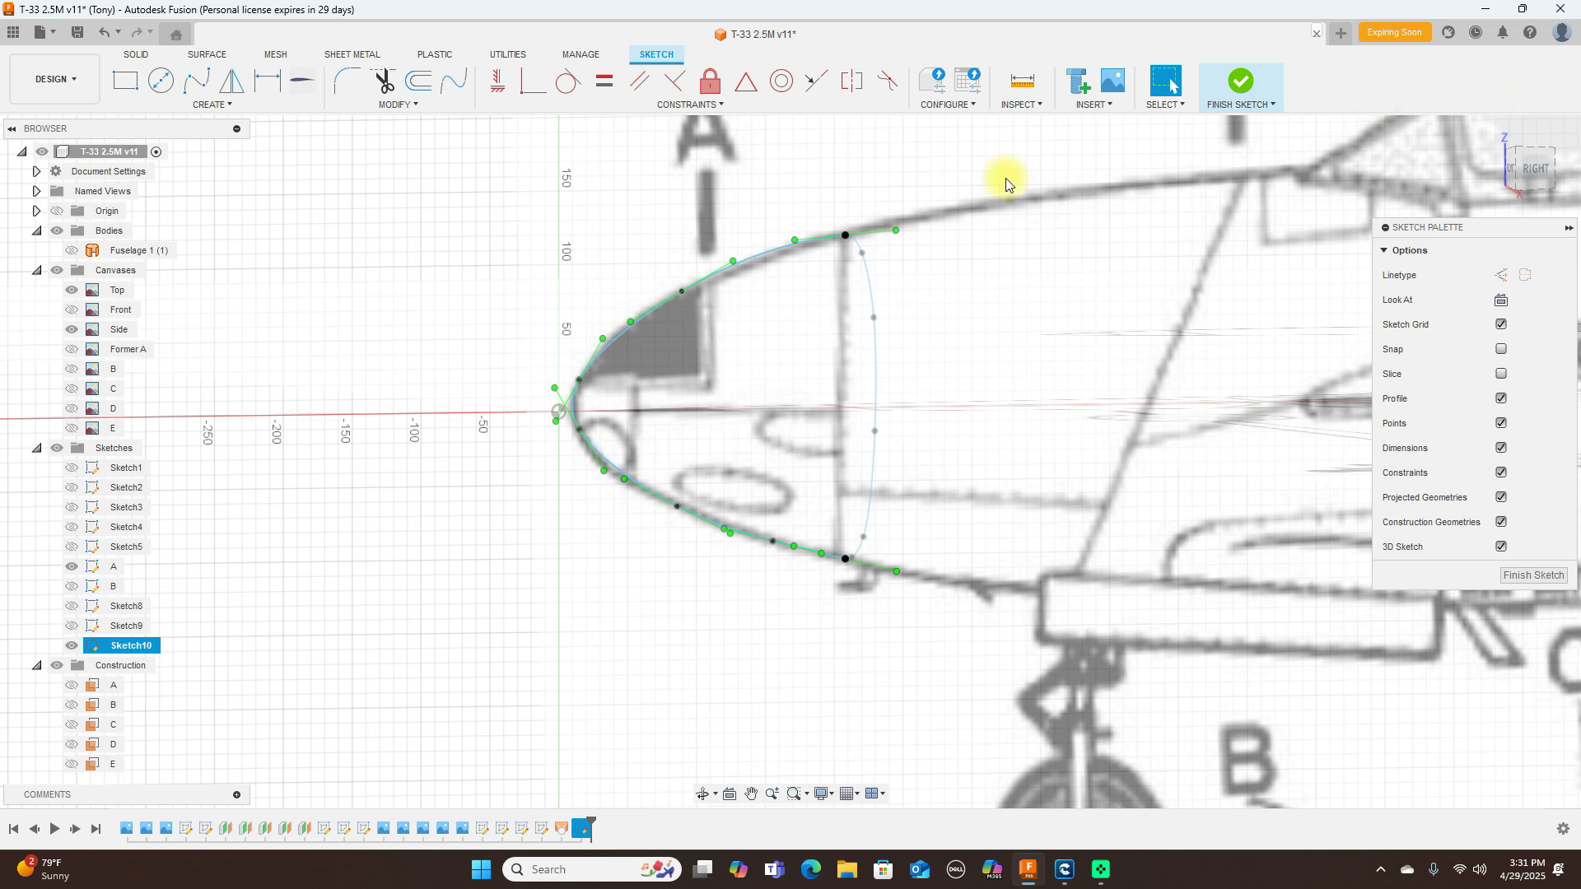
drag(1519, 173, 1397, 170)
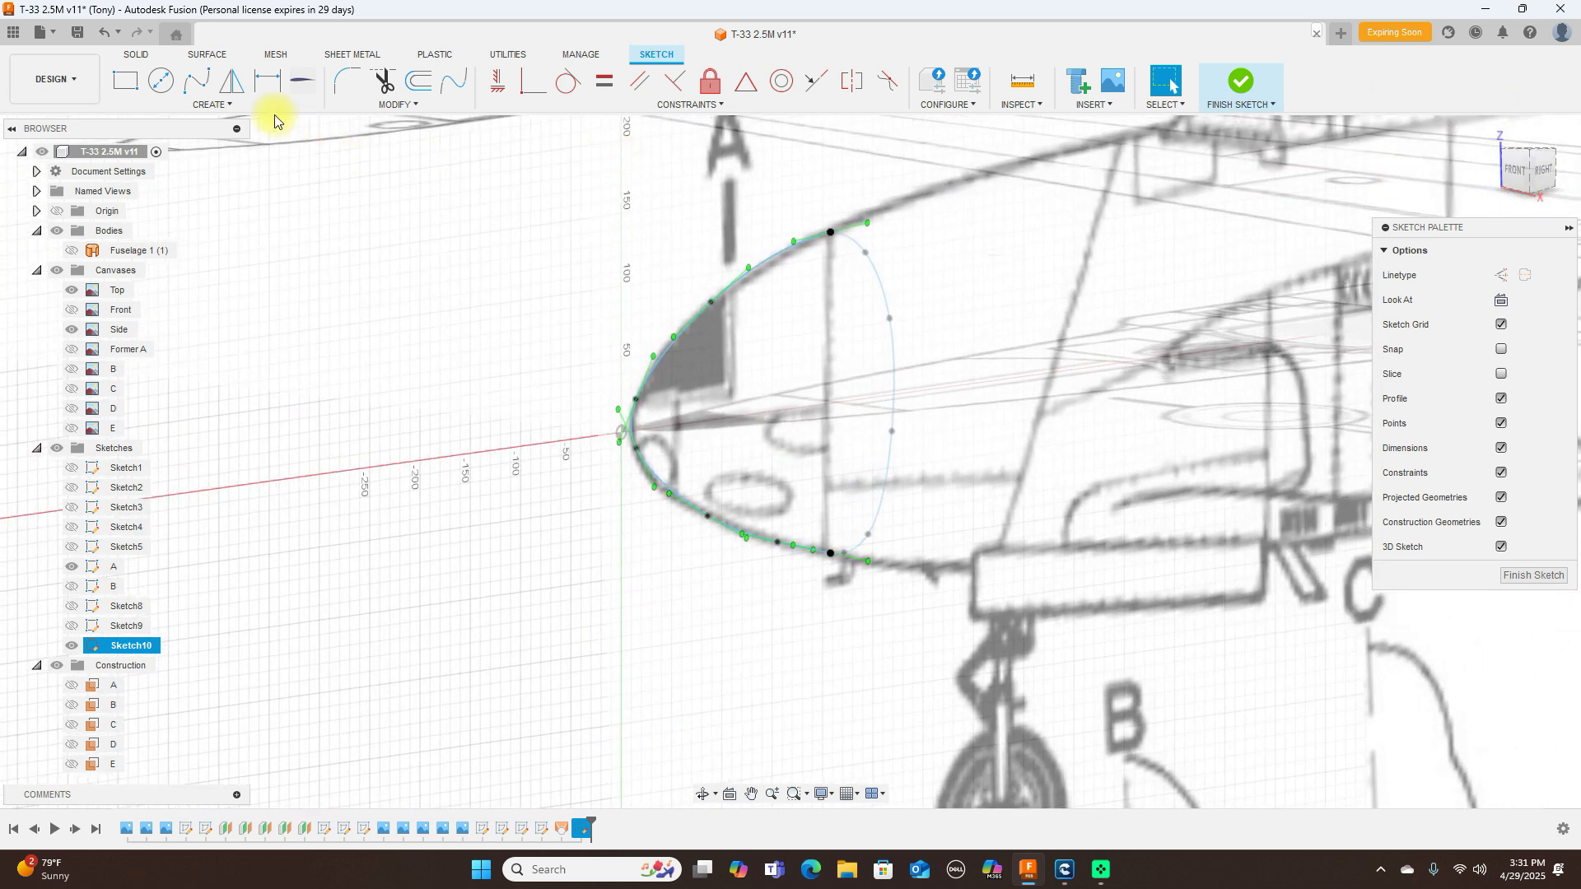
click(203, 88)
scroll(646, 381, up, 5)
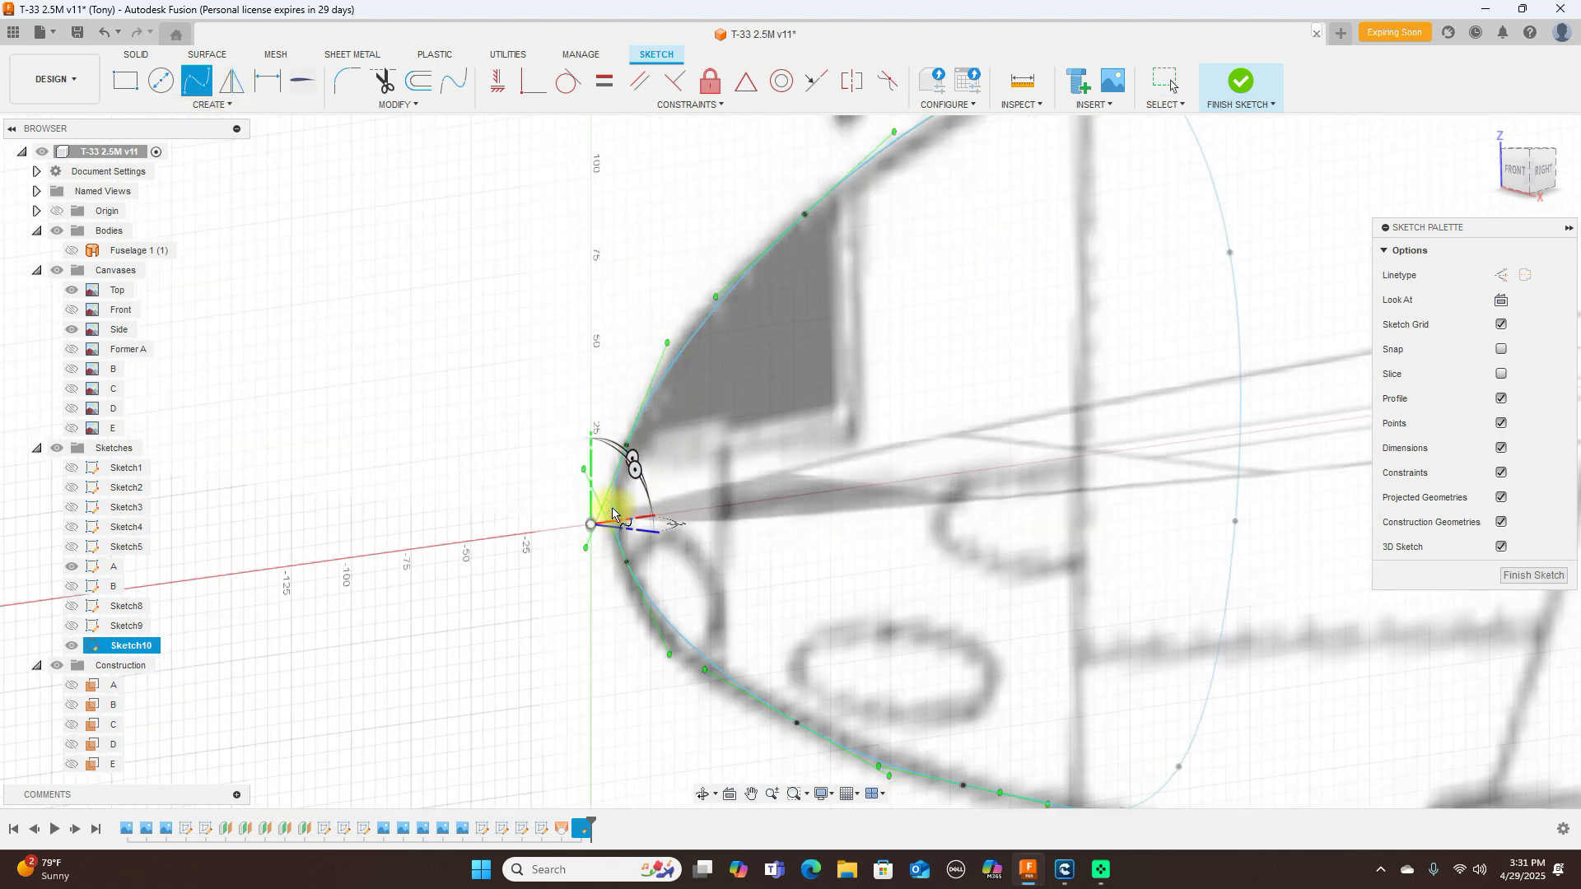
scroll(614, 519, up, 4)
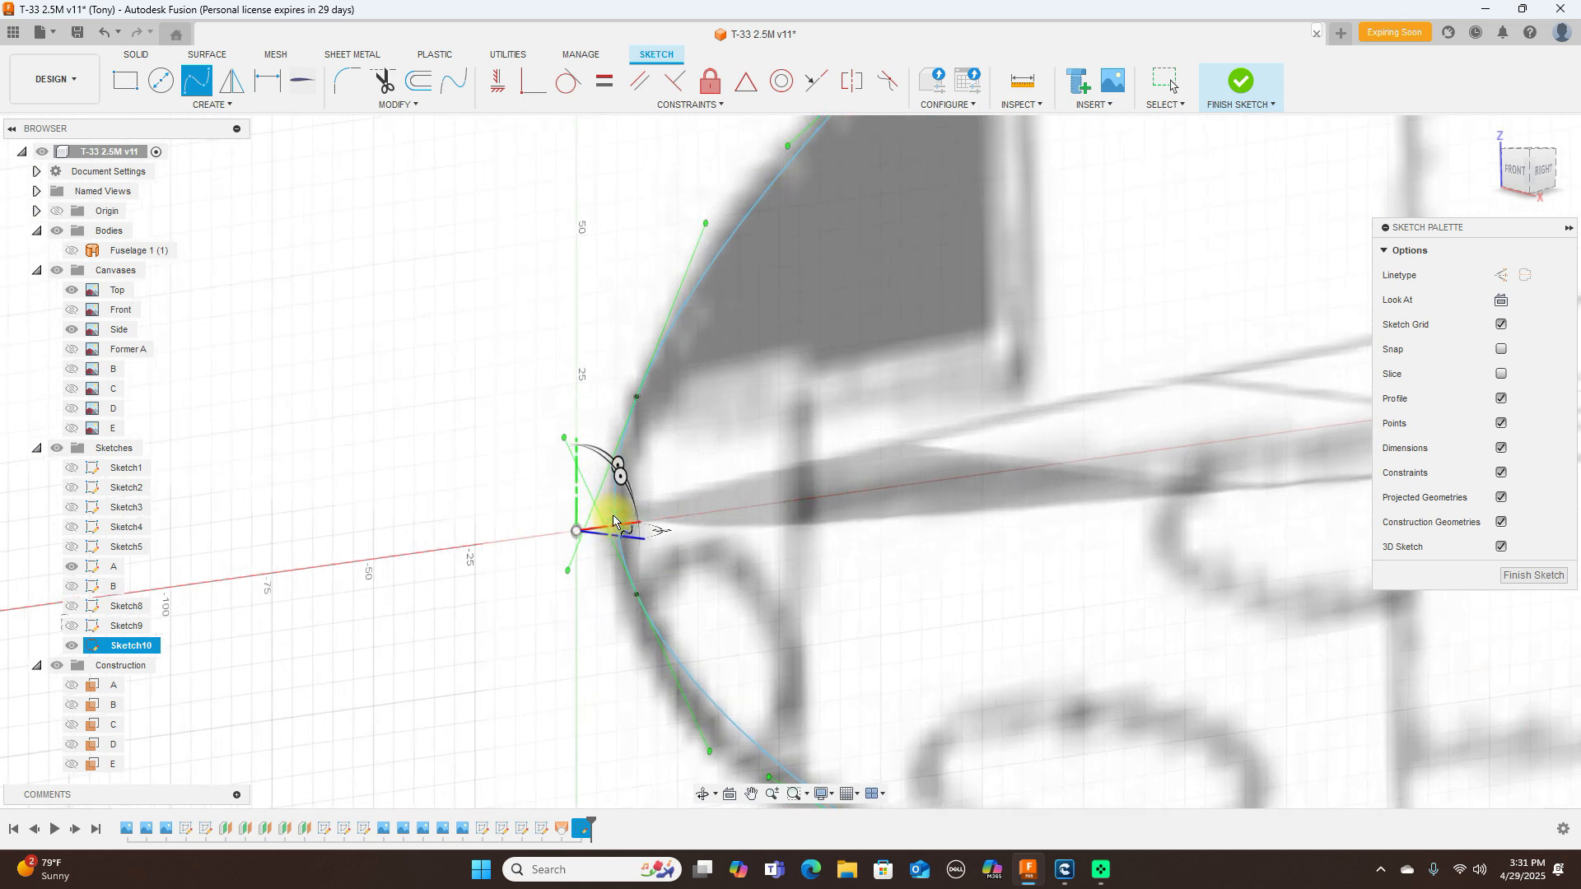
click(616, 517)
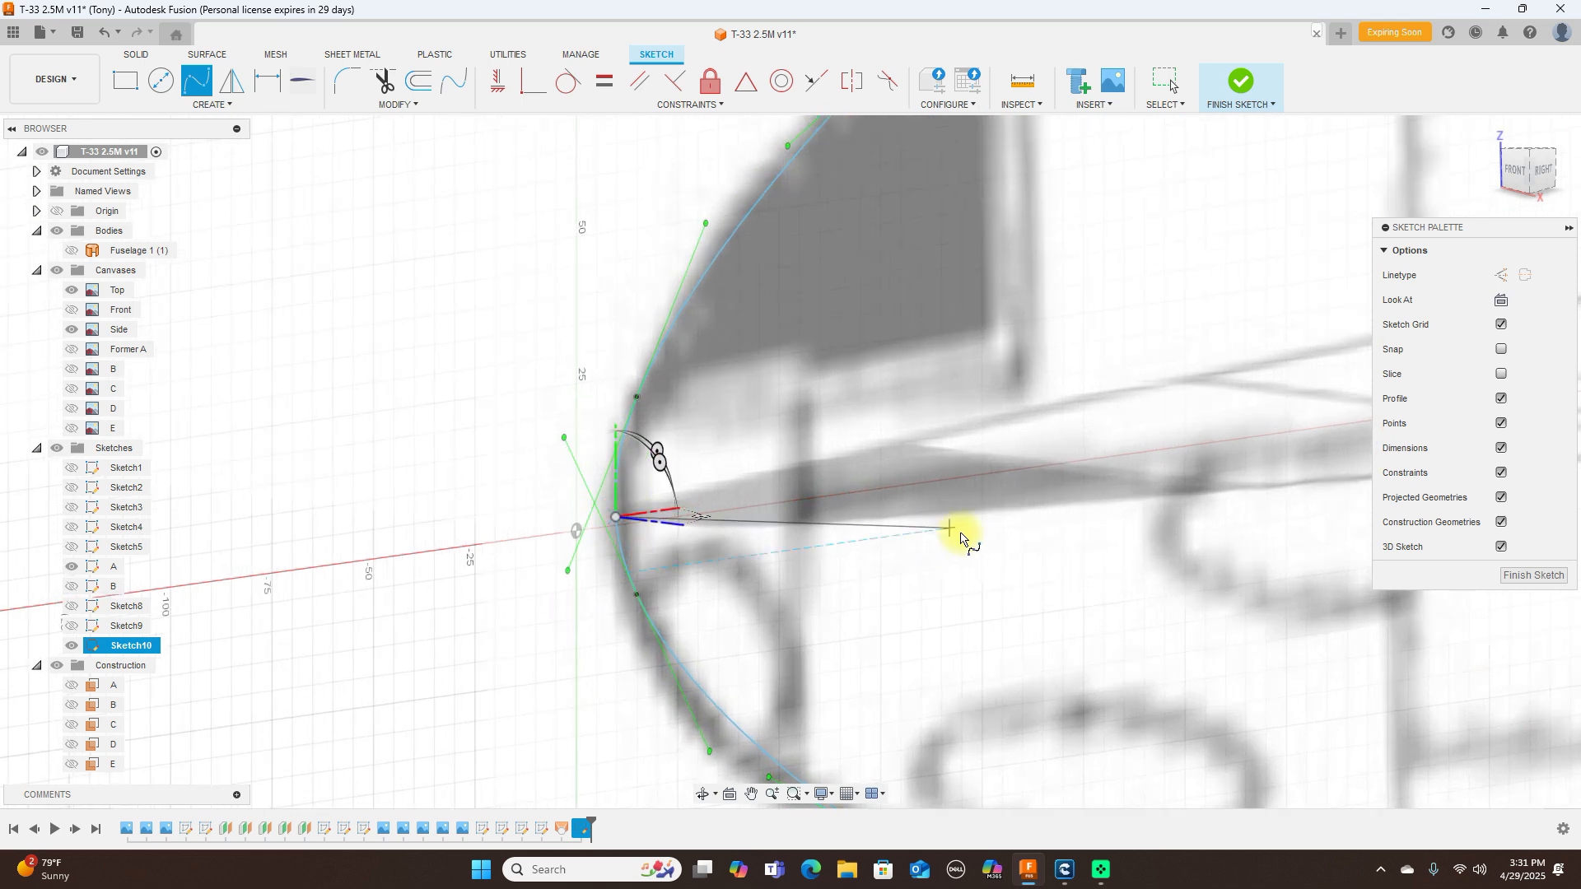
scroll(1002, 512, down, 3)
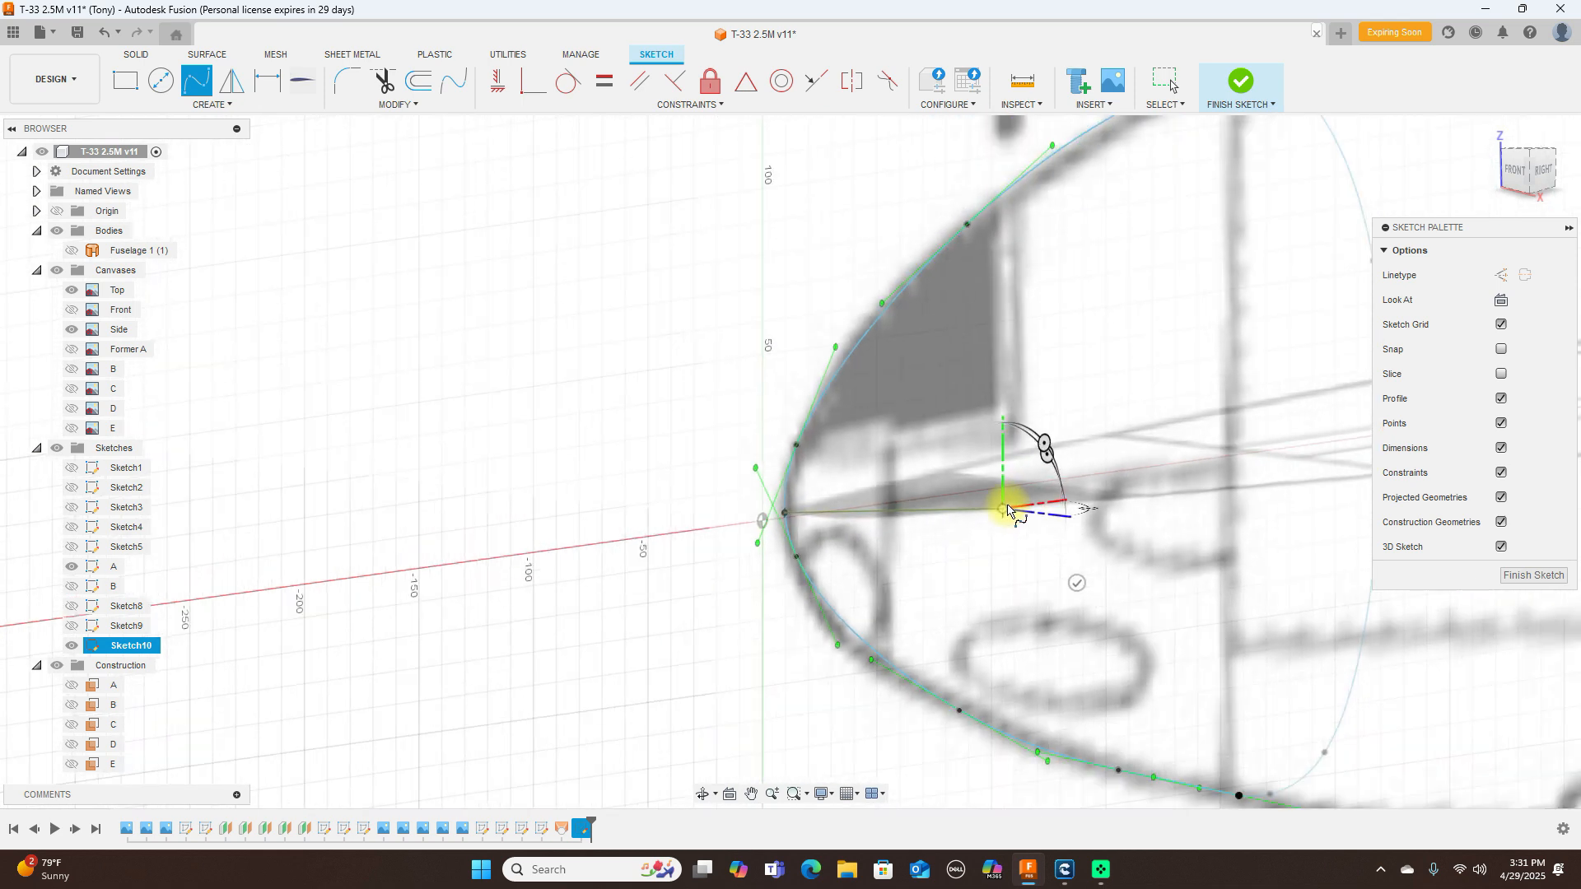
middle_drag(1186, 483, 792, 514)
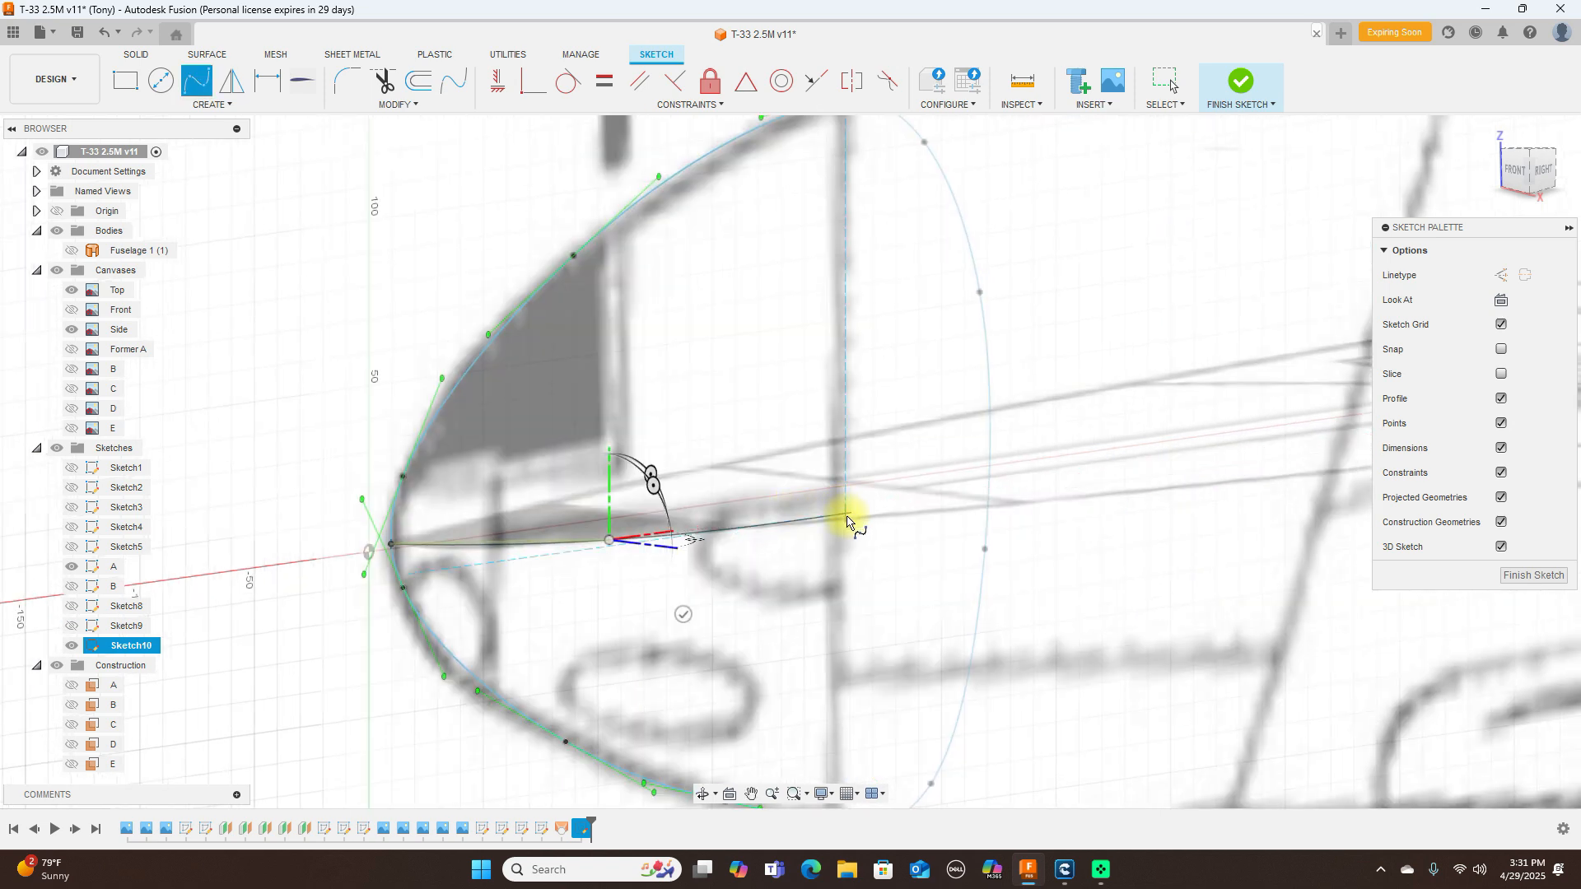
click(846, 522)
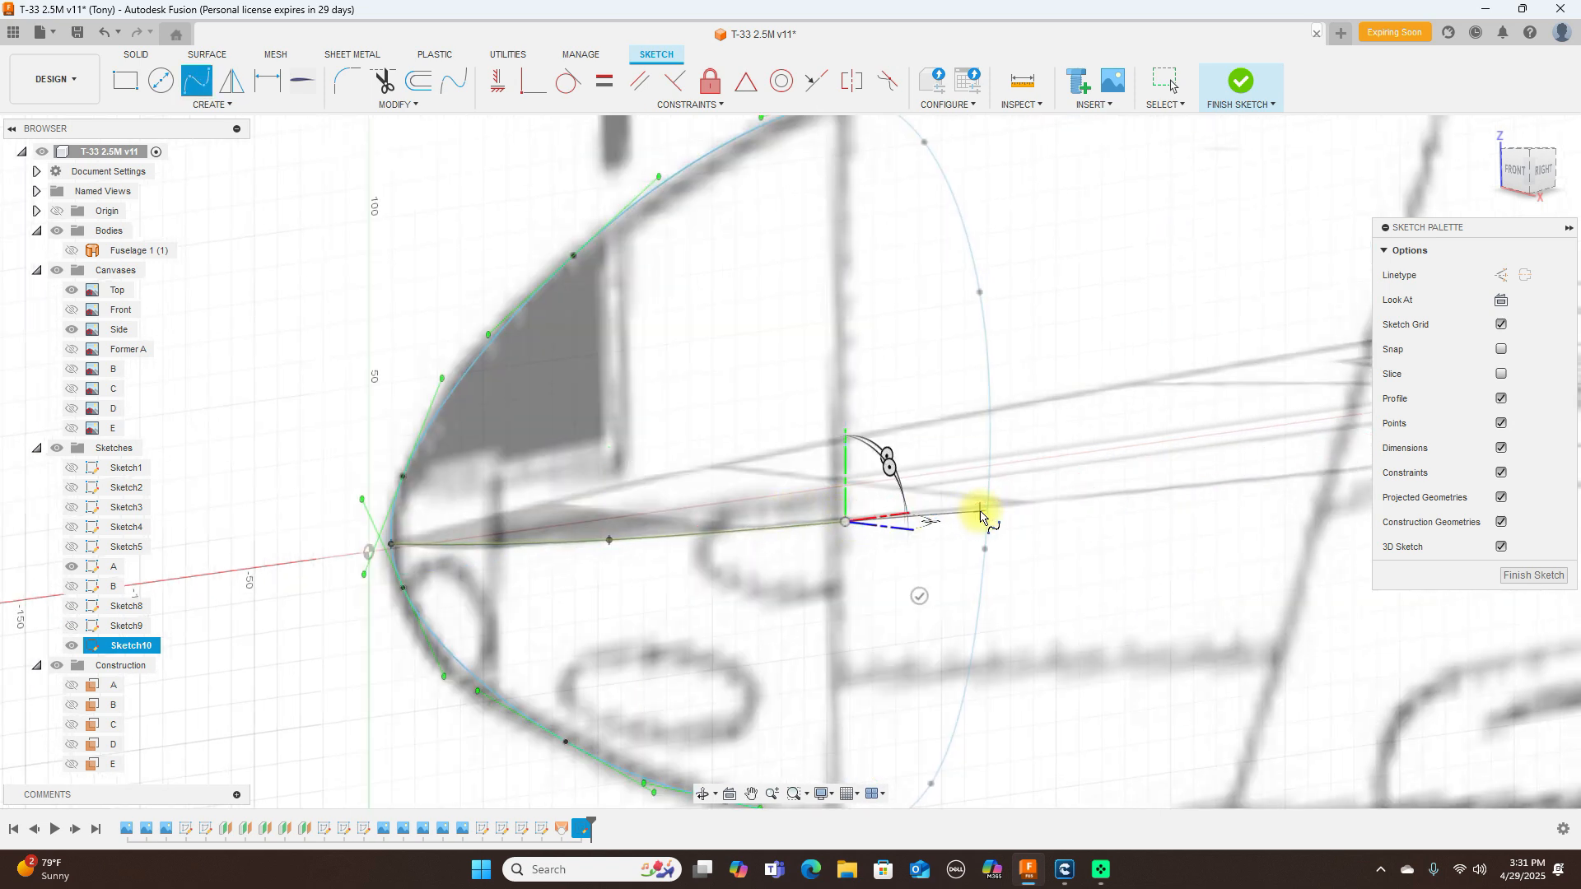
scroll(990, 513, up, 4)
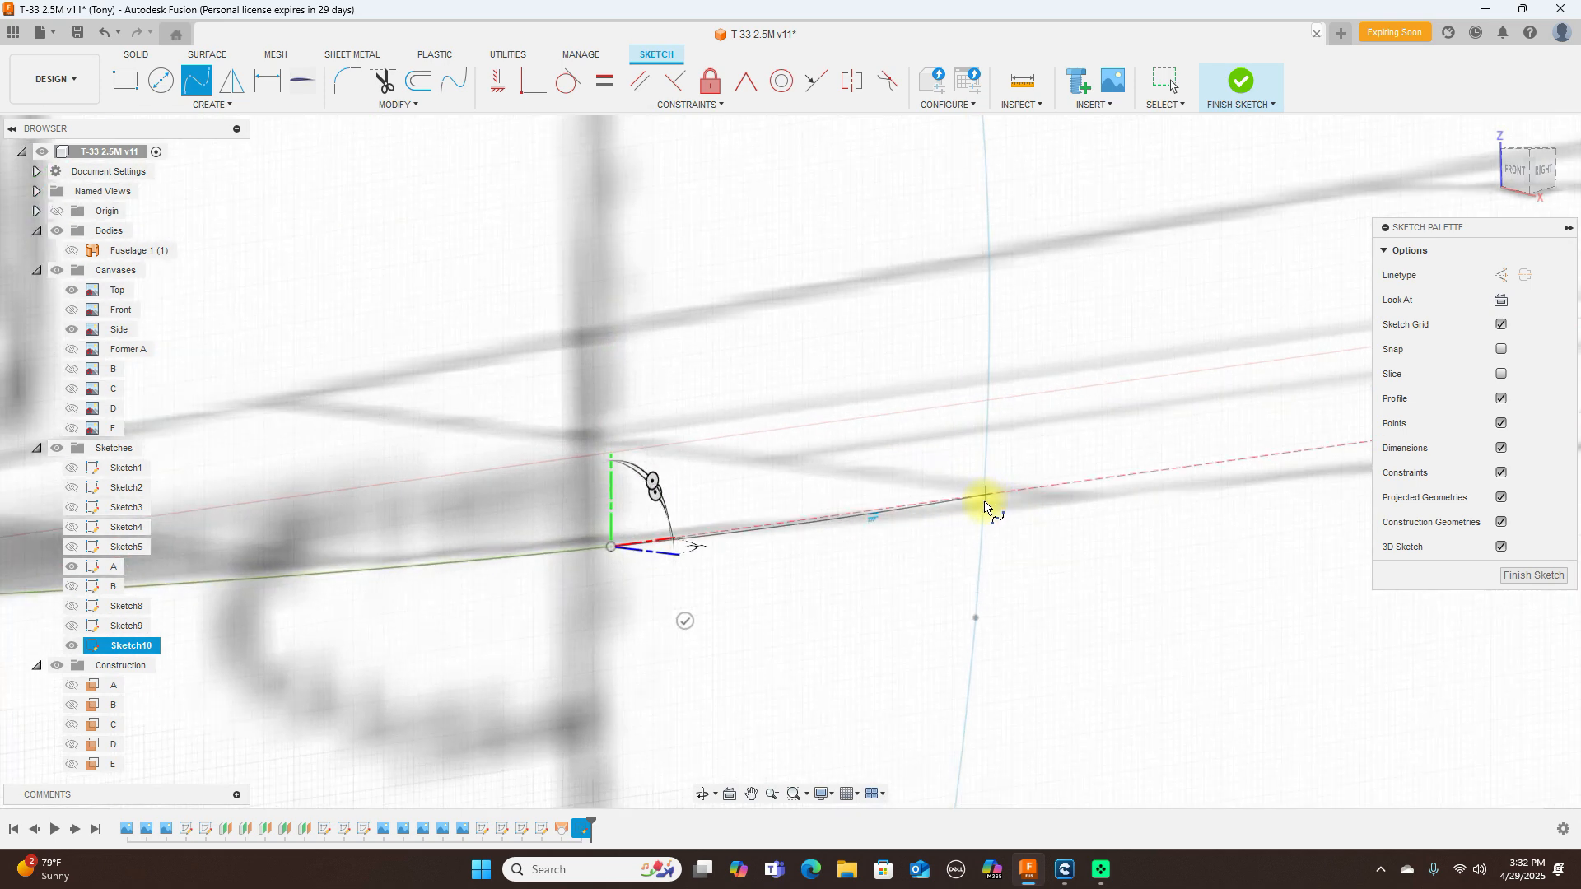
click(982, 510)
right_click(985, 510)
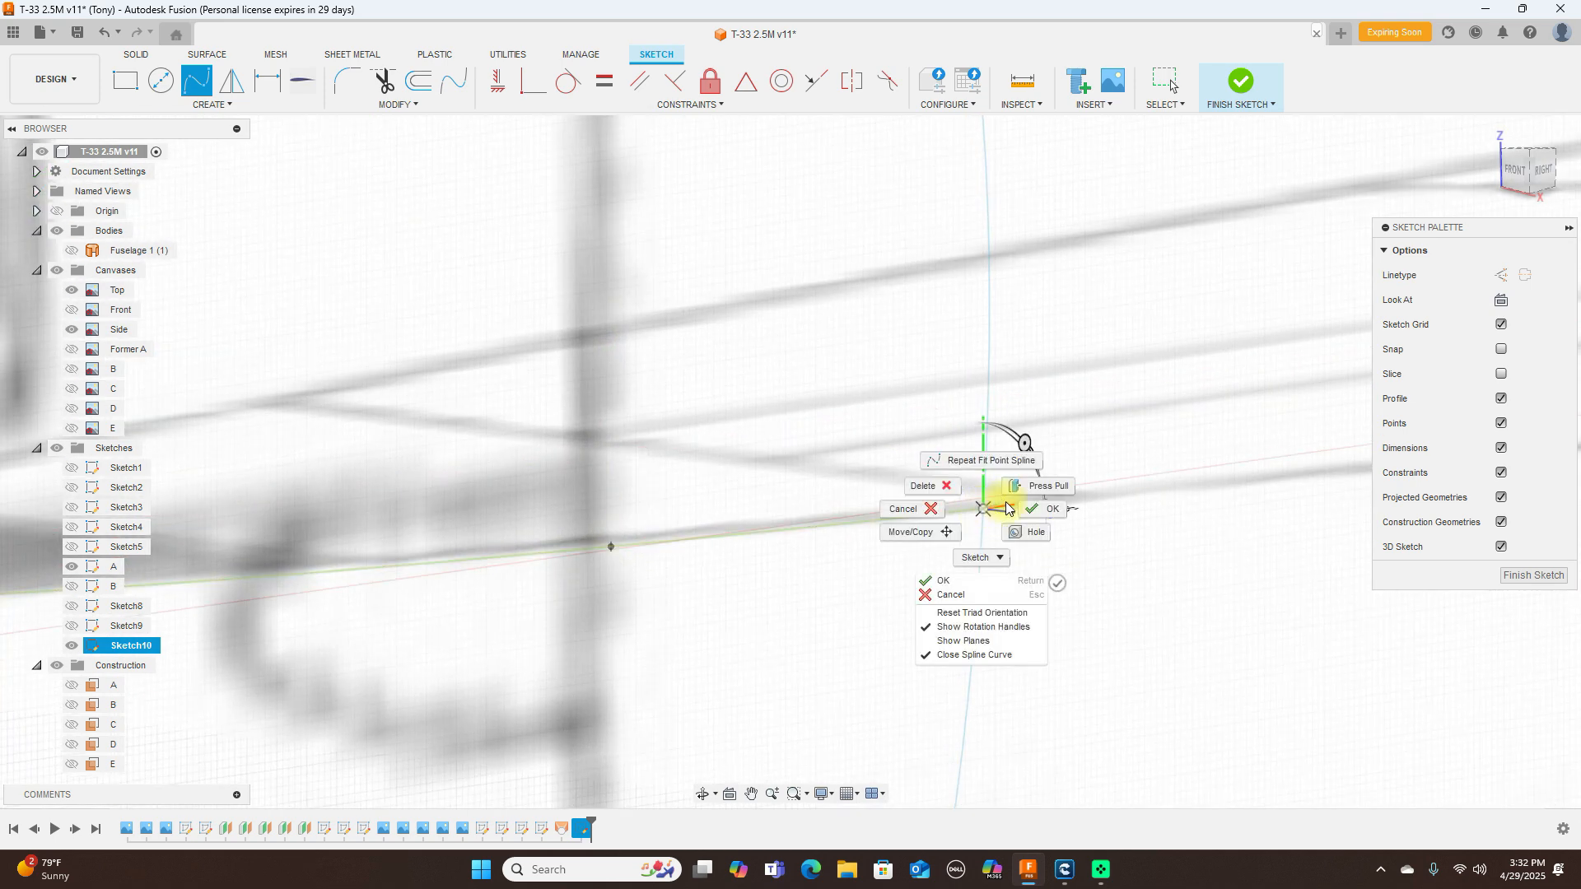
click(1046, 509)
key(Escape)
scroll(1104, 510, down, 5)
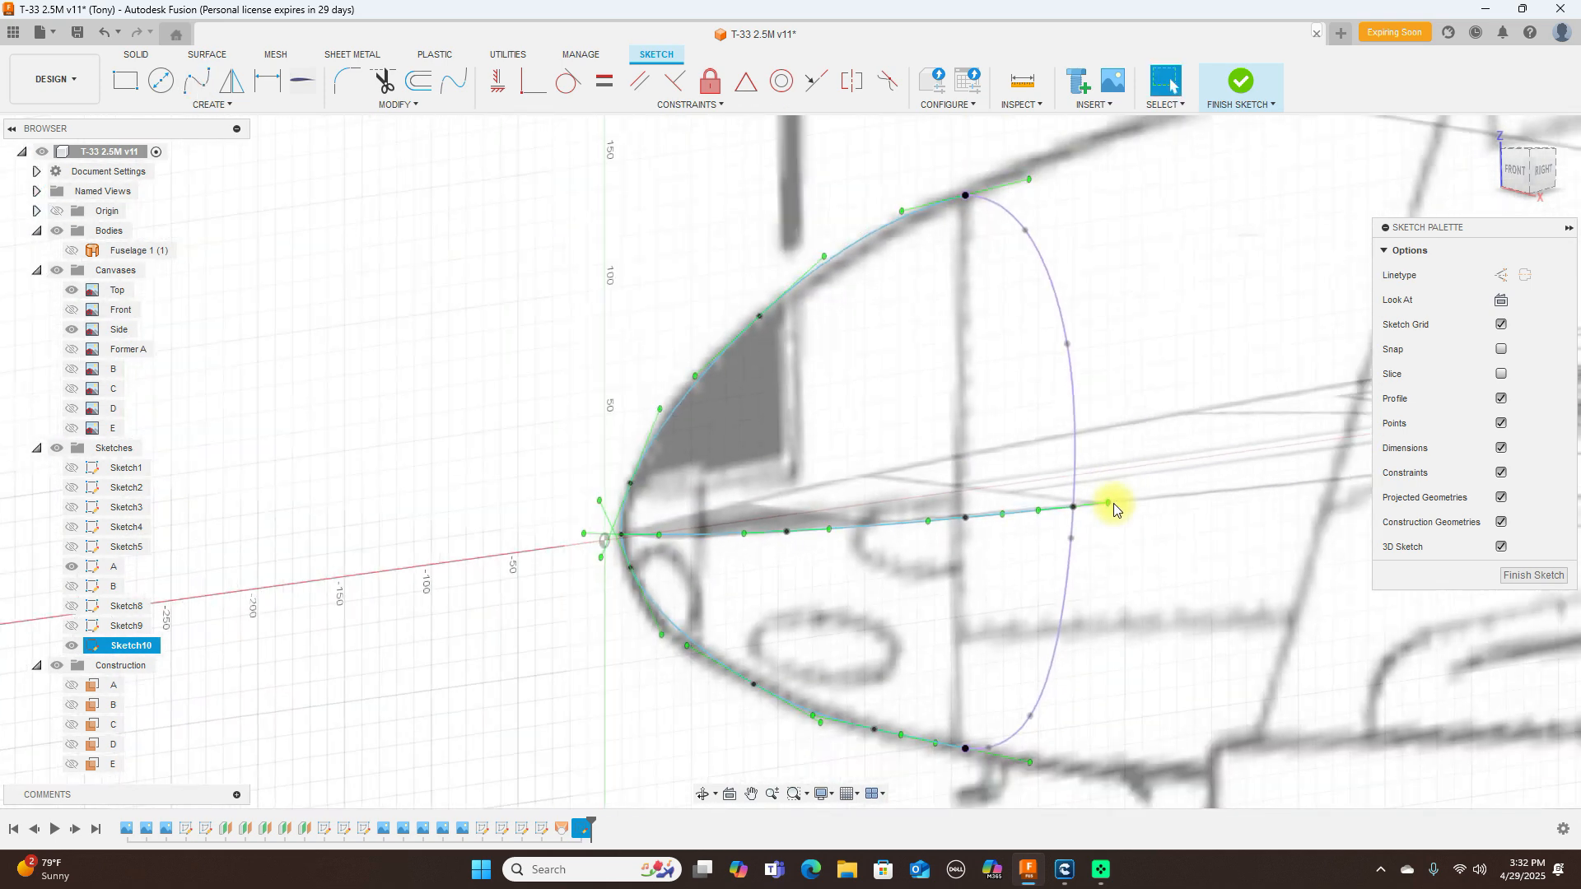
Step: In the side view, straighten the rail spline by moving its two interior fit points up level with its endpoint on Former A
click(1546, 172)
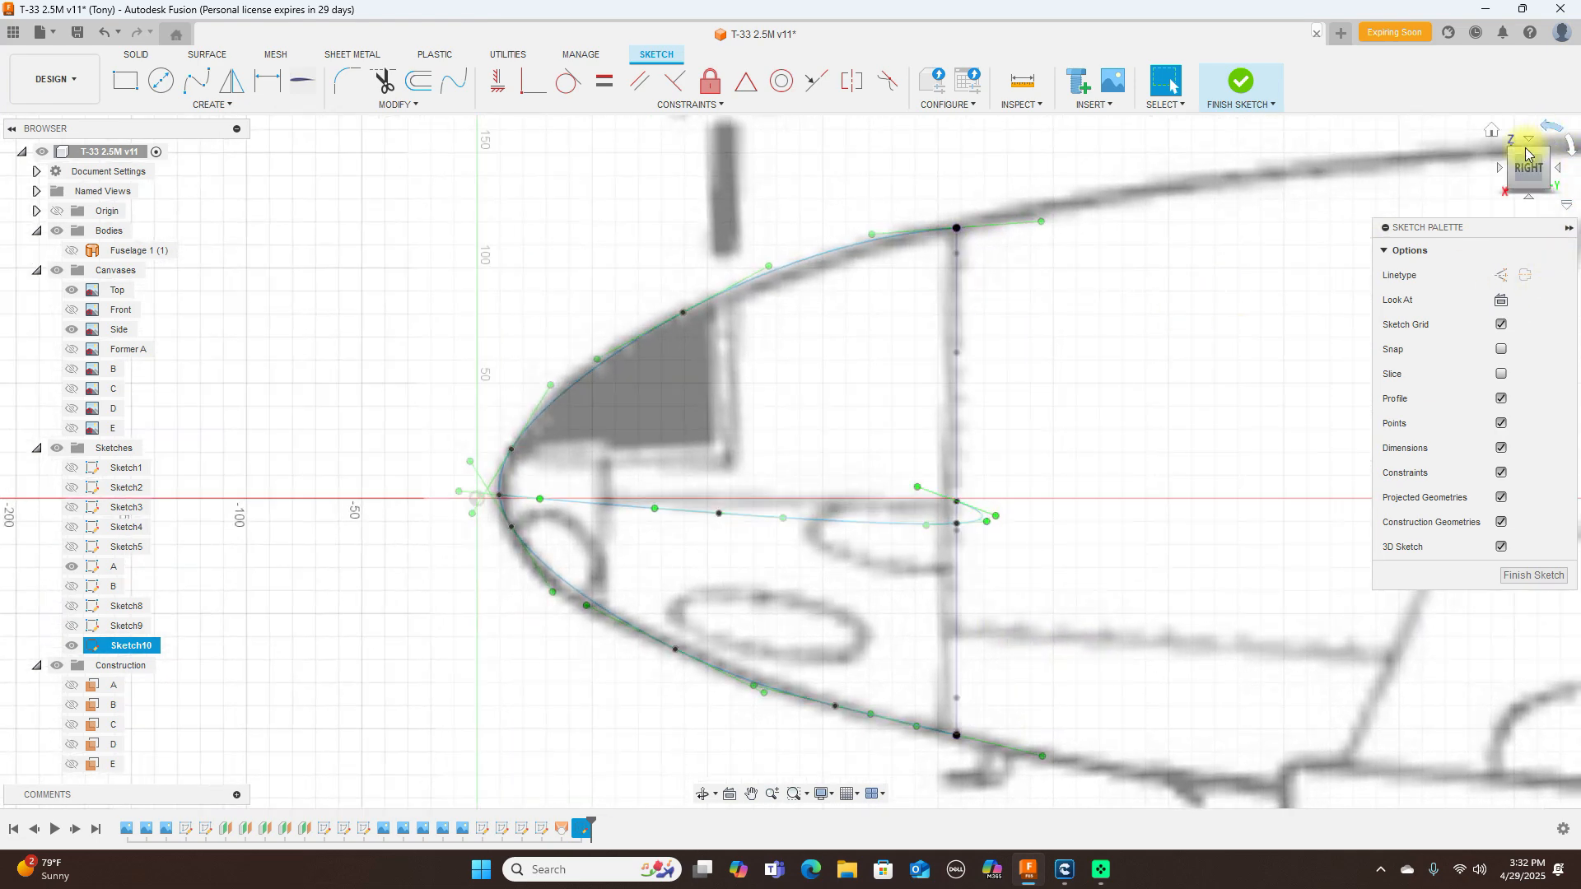
scroll(1146, 553, up, 2)
click(892, 514)
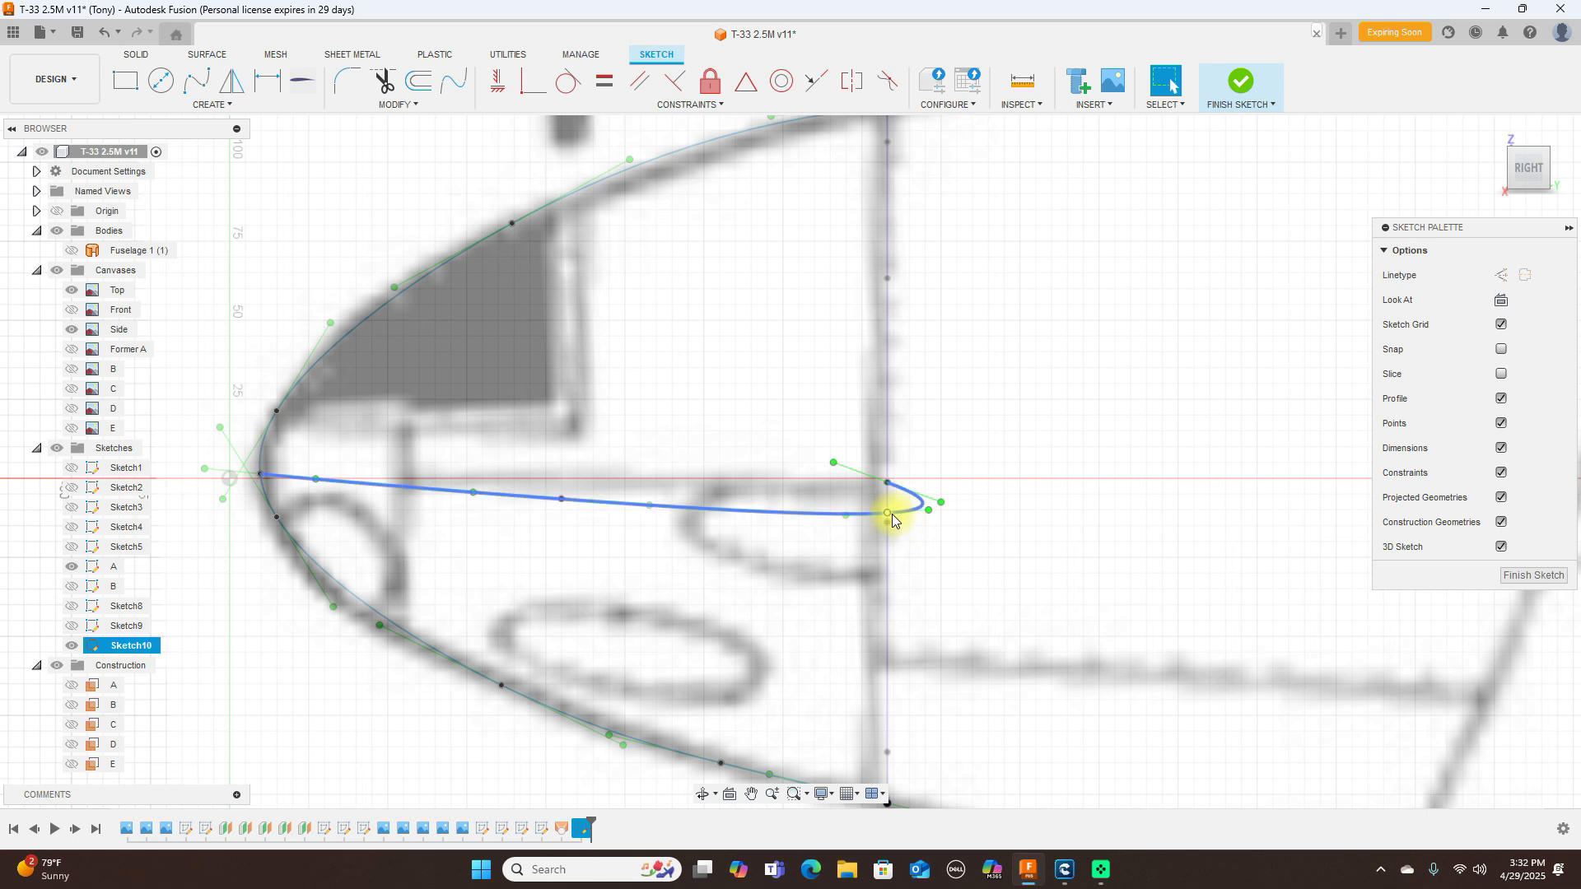
key(Delete)
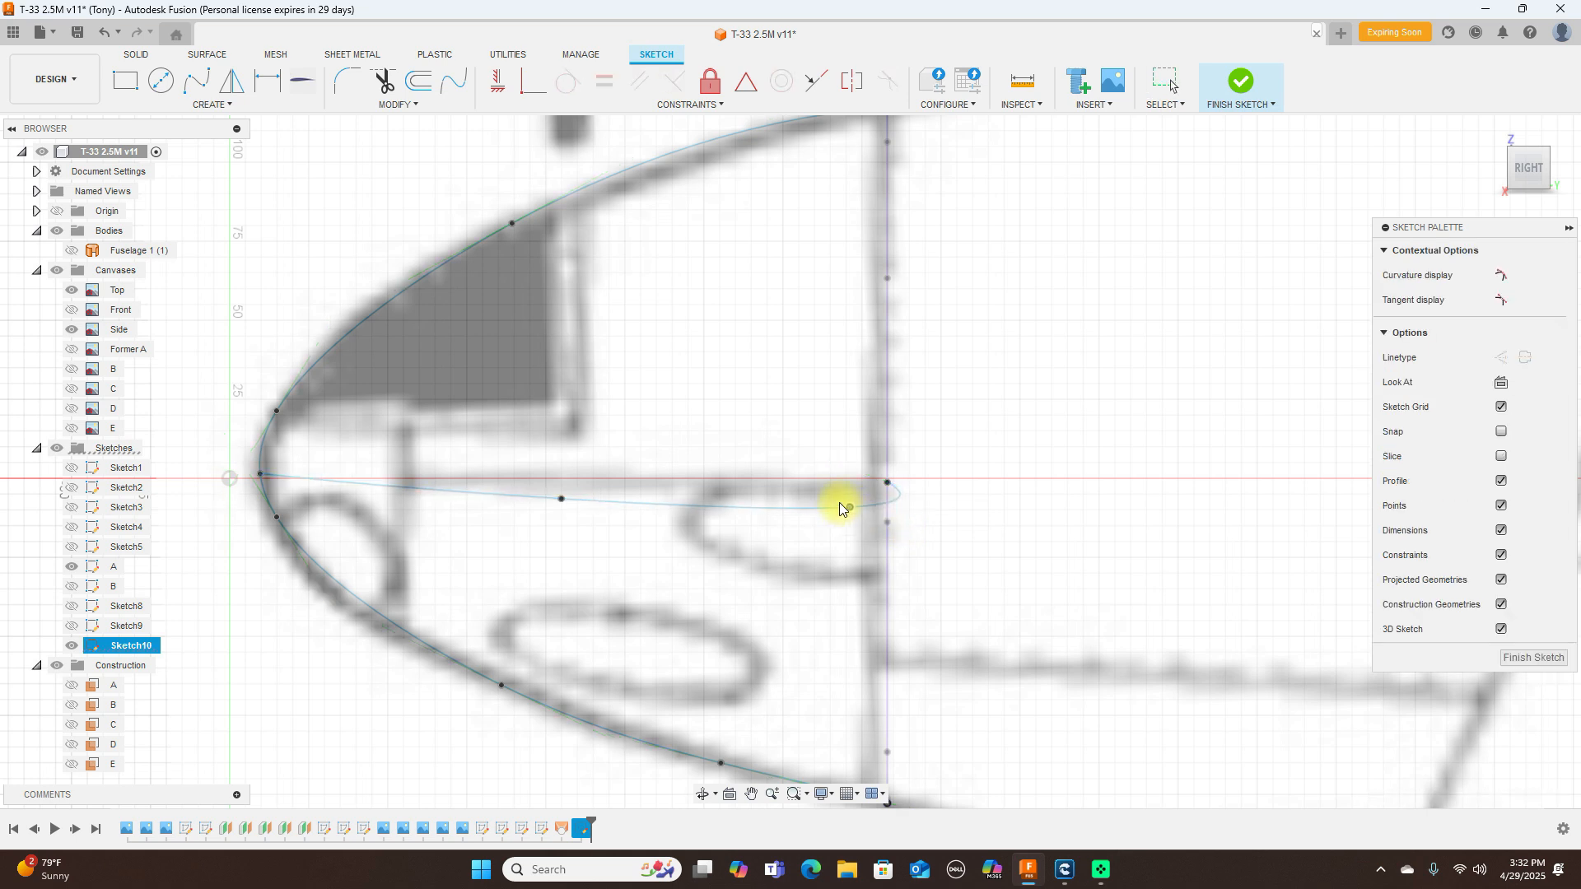
click(765, 493)
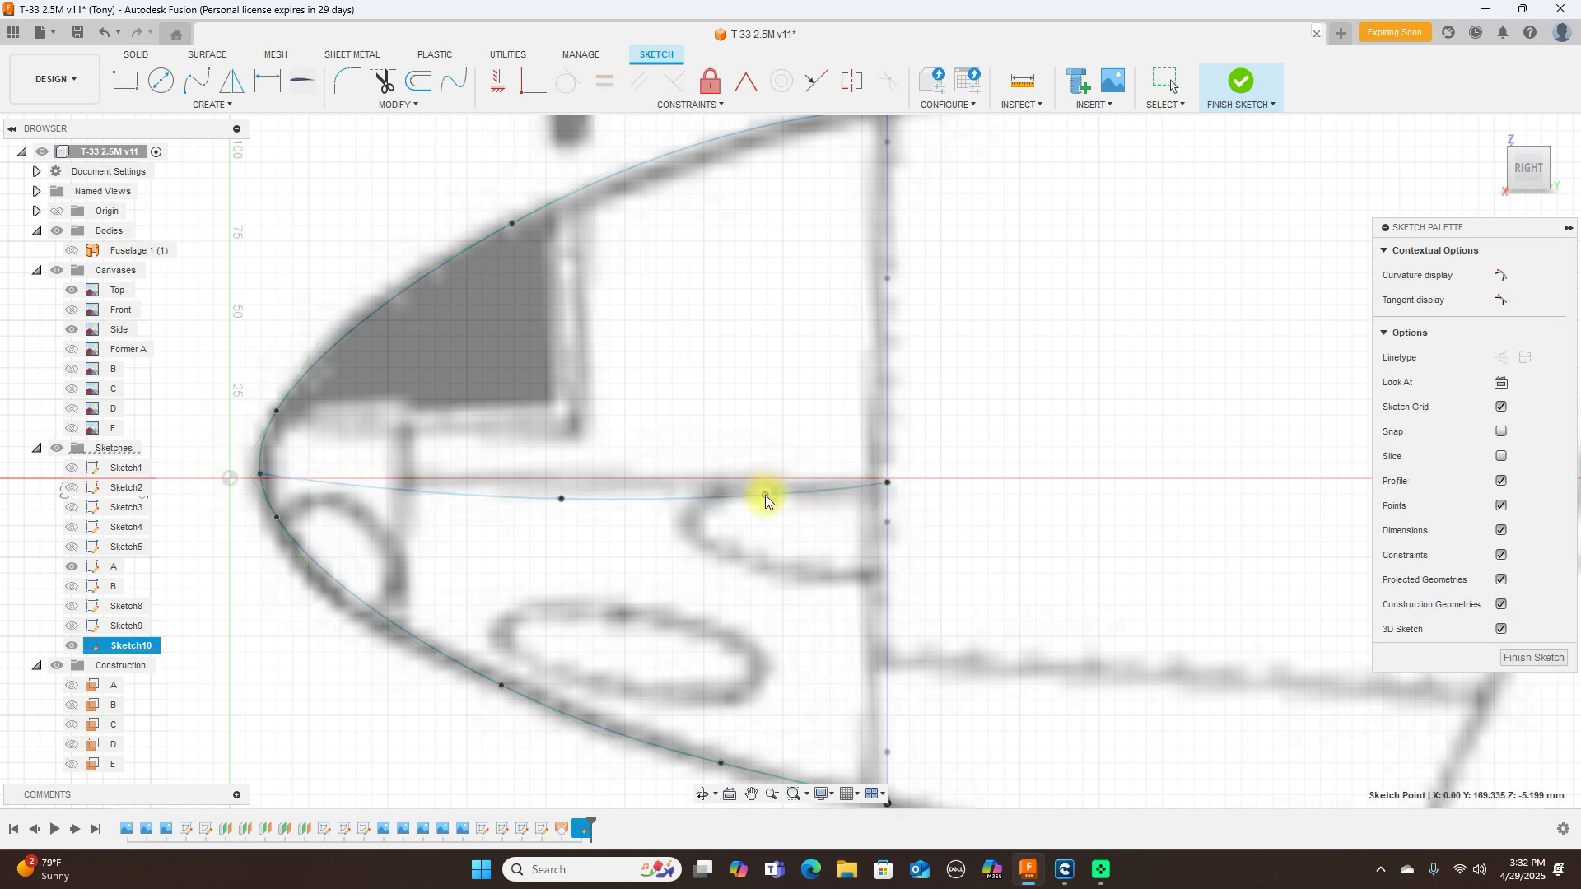
drag(561, 496, 532, 482)
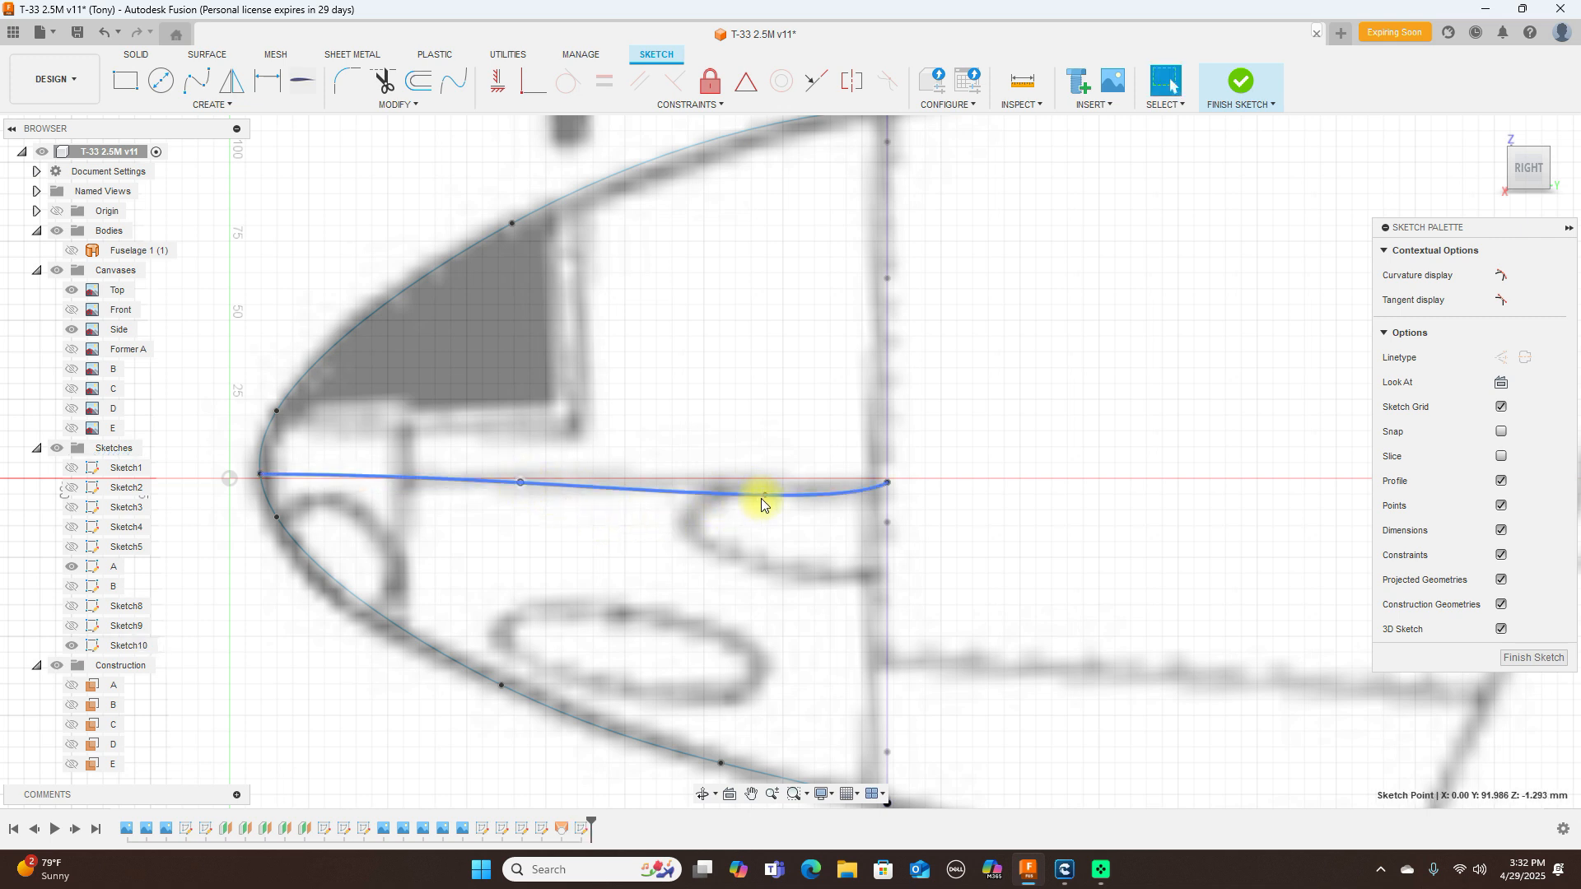
drag(764, 494, 764, 483)
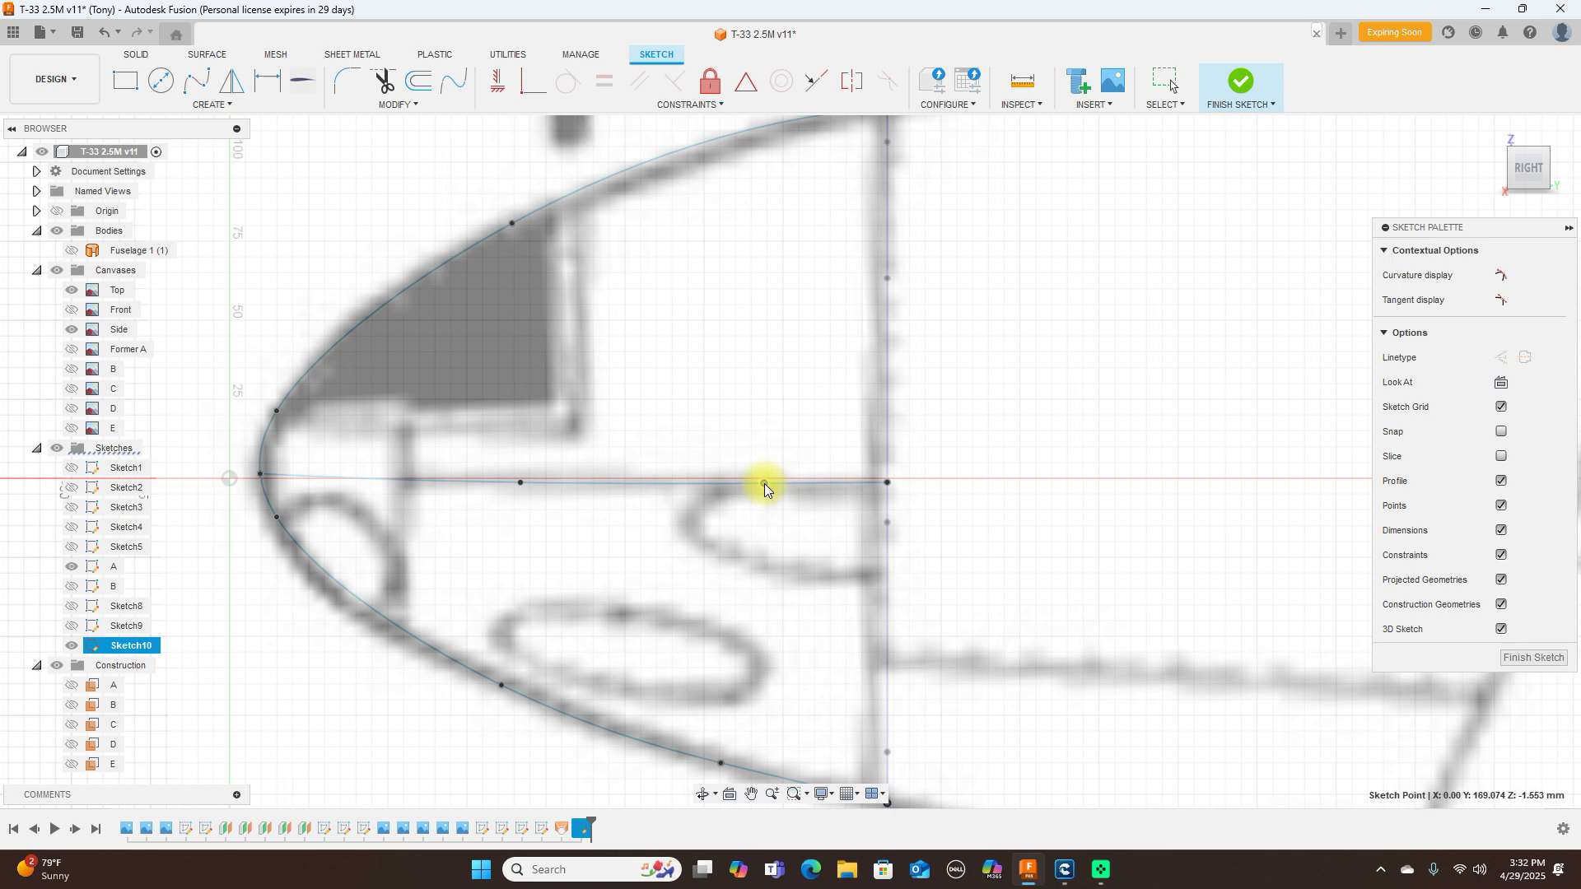
scroll(1278, 217, down, 3)
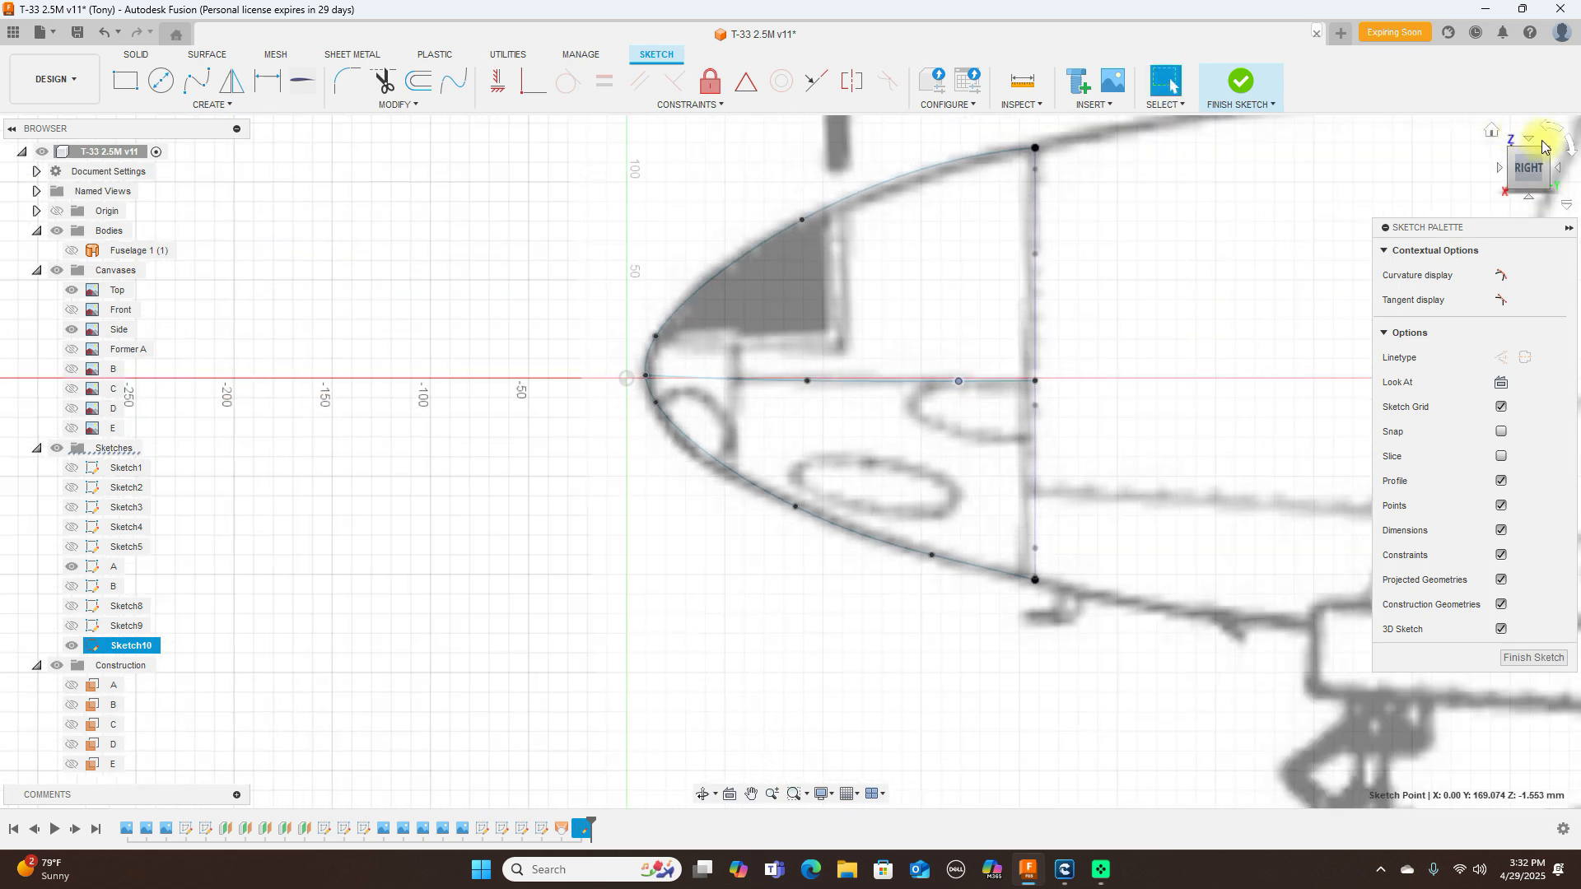
Step: In the top view, move the rail spline's two interior fit points outward to follow the nose outline on the Top canvas
click(1533, 140)
click(960, 549)
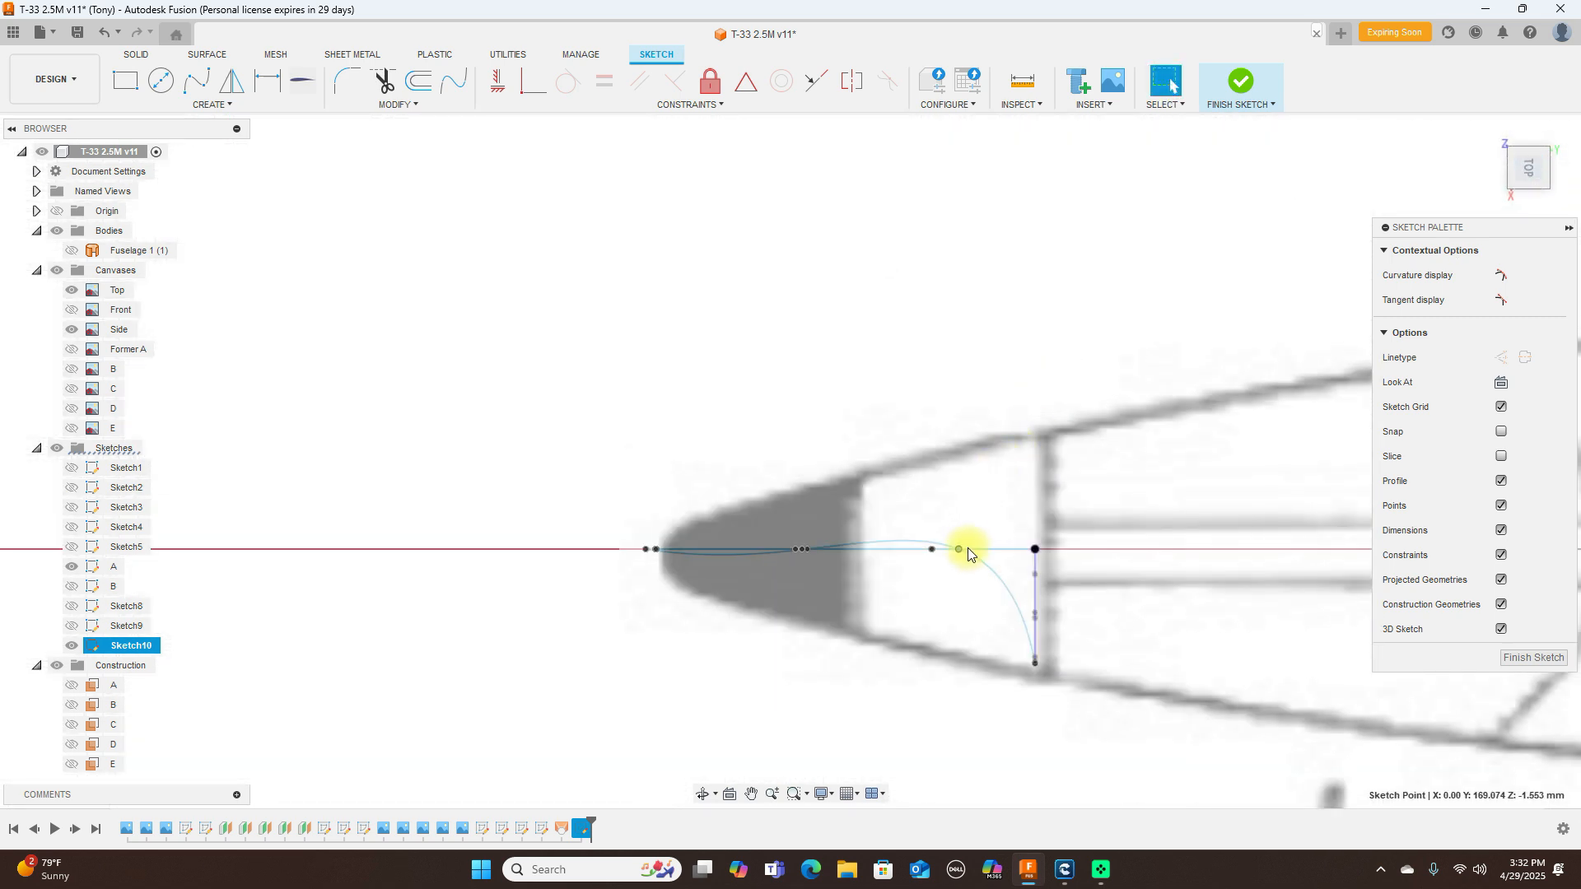
drag(960, 549, 936, 638)
scroll(807, 555, up, 5)
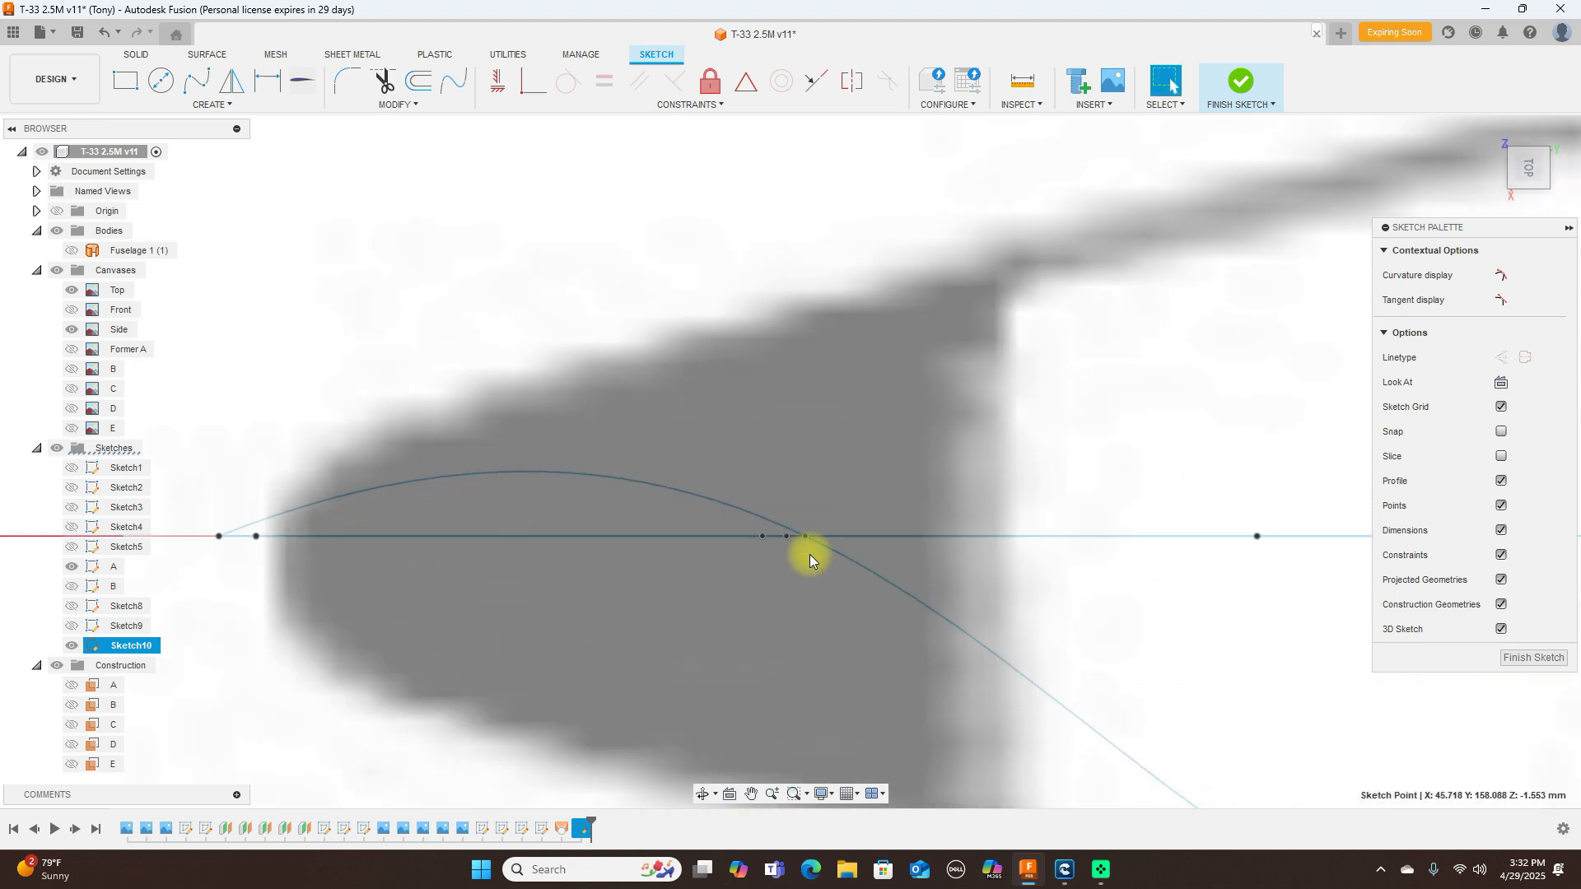
drag(803, 535, 747, 691)
scroll(1000, 602, down, 4)
drag(903, 627, 728, 670)
scroll(828, 647, down, 3)
mouse_move(1030, 265)
middle_down()
mouse_move(786, 191)
mouse_move(756, 145)
middle_up()
drag(830, 614, 823, 630)
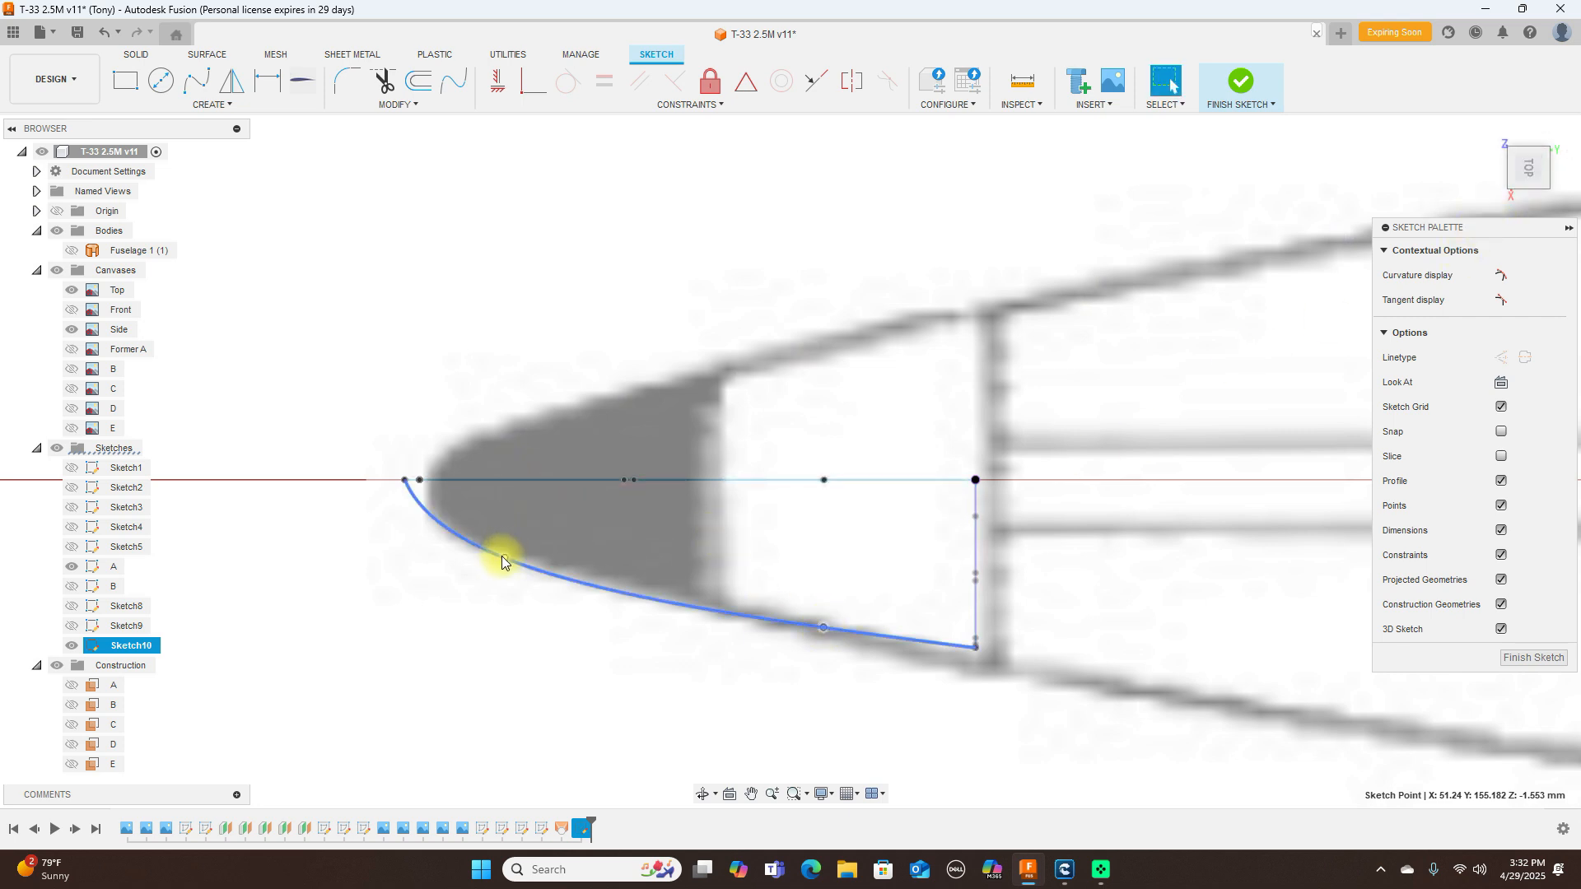
drag(501, 554, 463, 539)
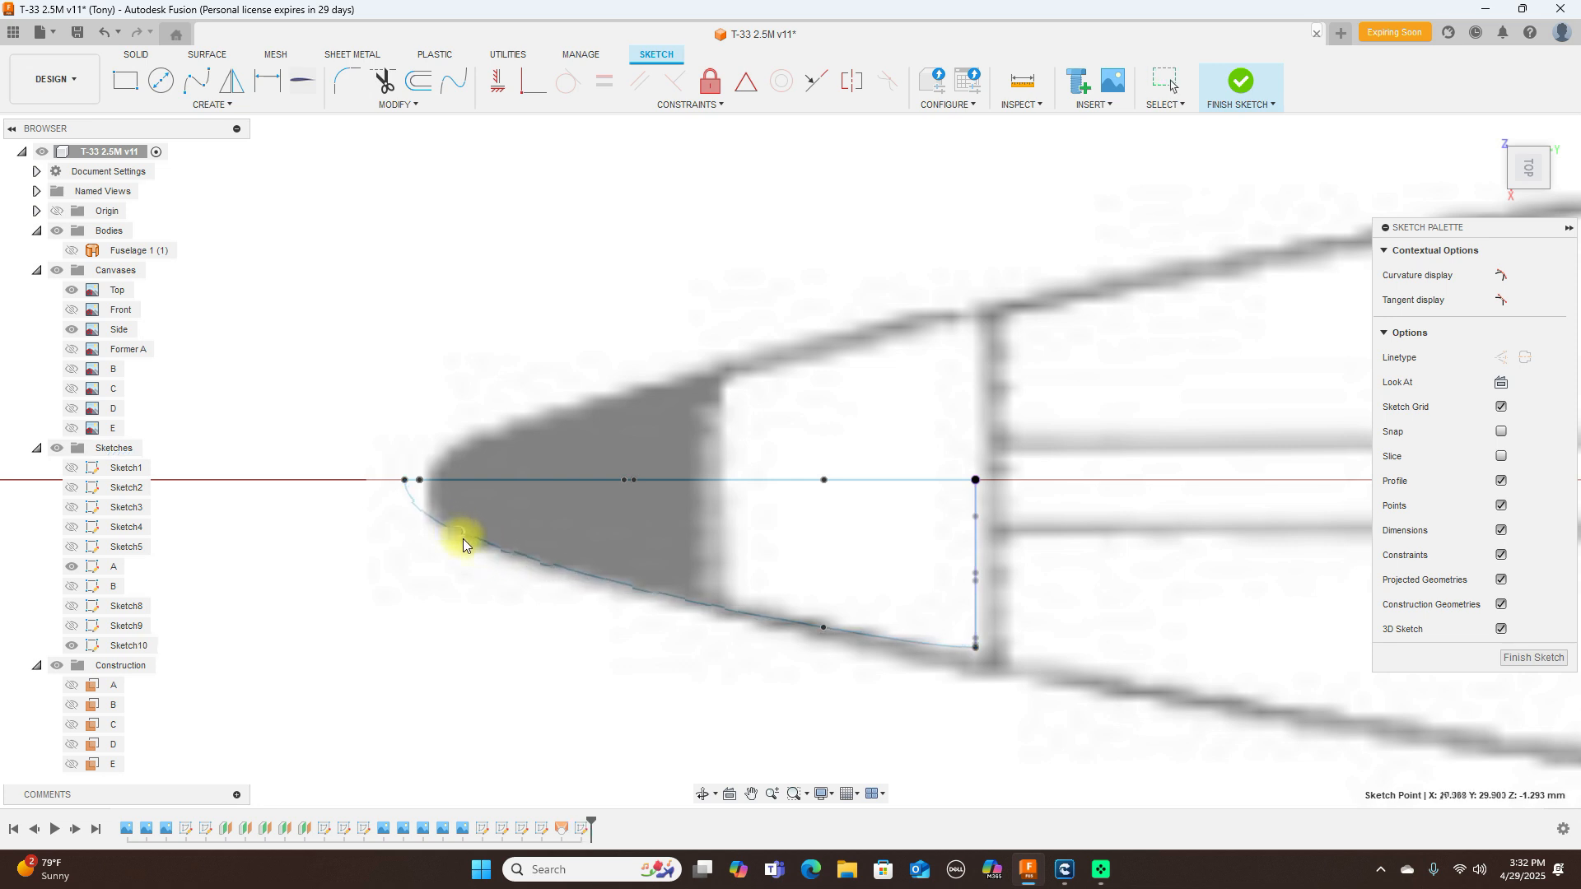
Step: In the front view, align the rail spline's two interior fit points vertically to straighten it between nose tip and Former A
click(1530, 196)
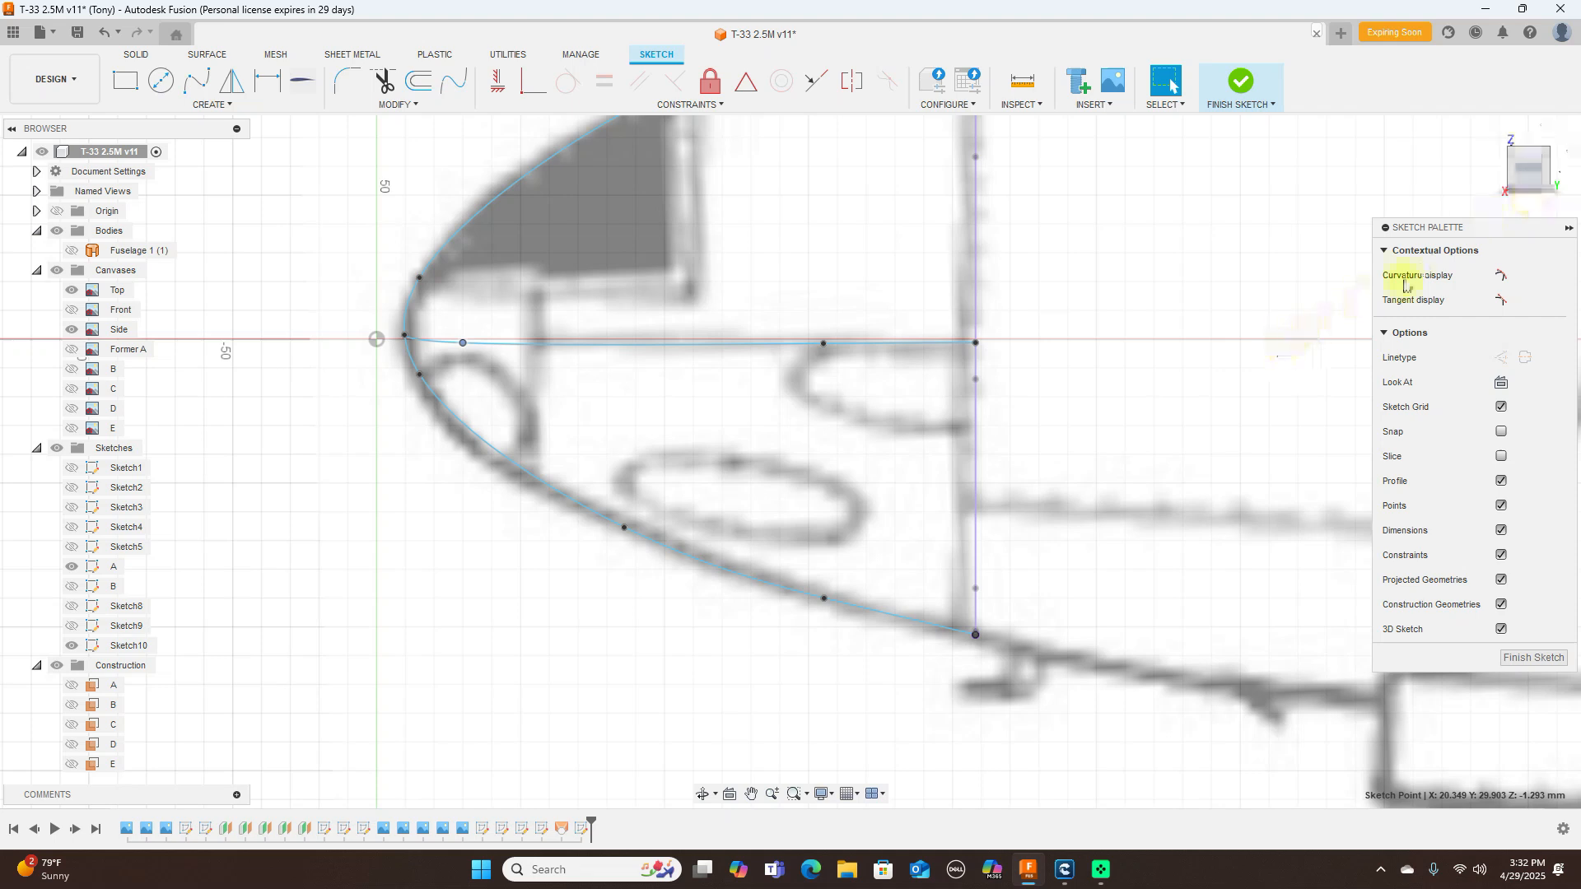
click(1501, 173)
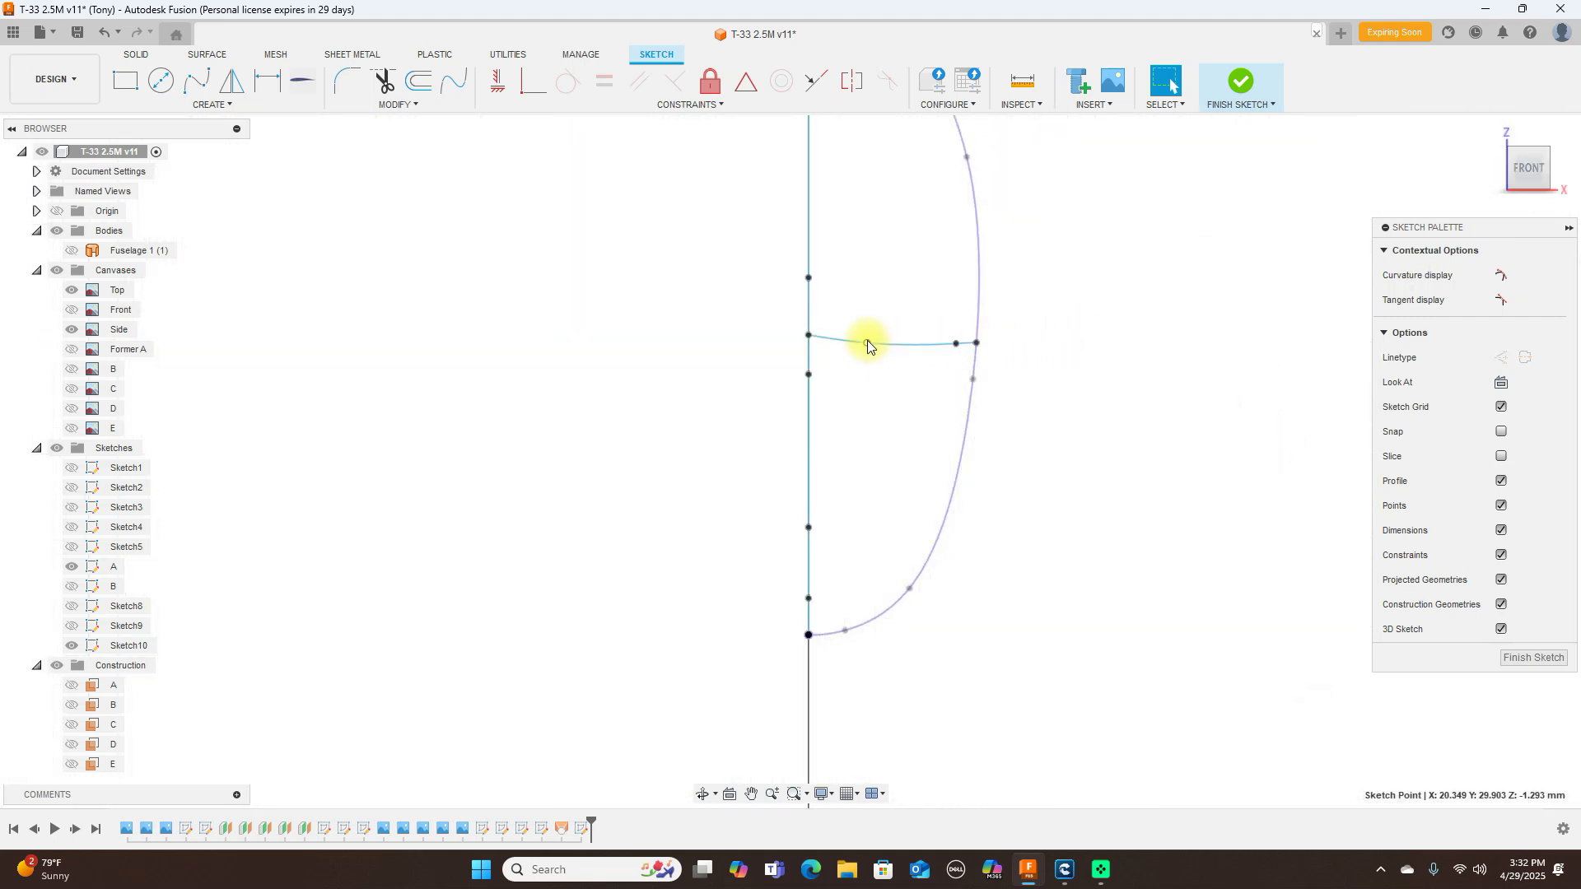
drag(867, 342, 956, 343)
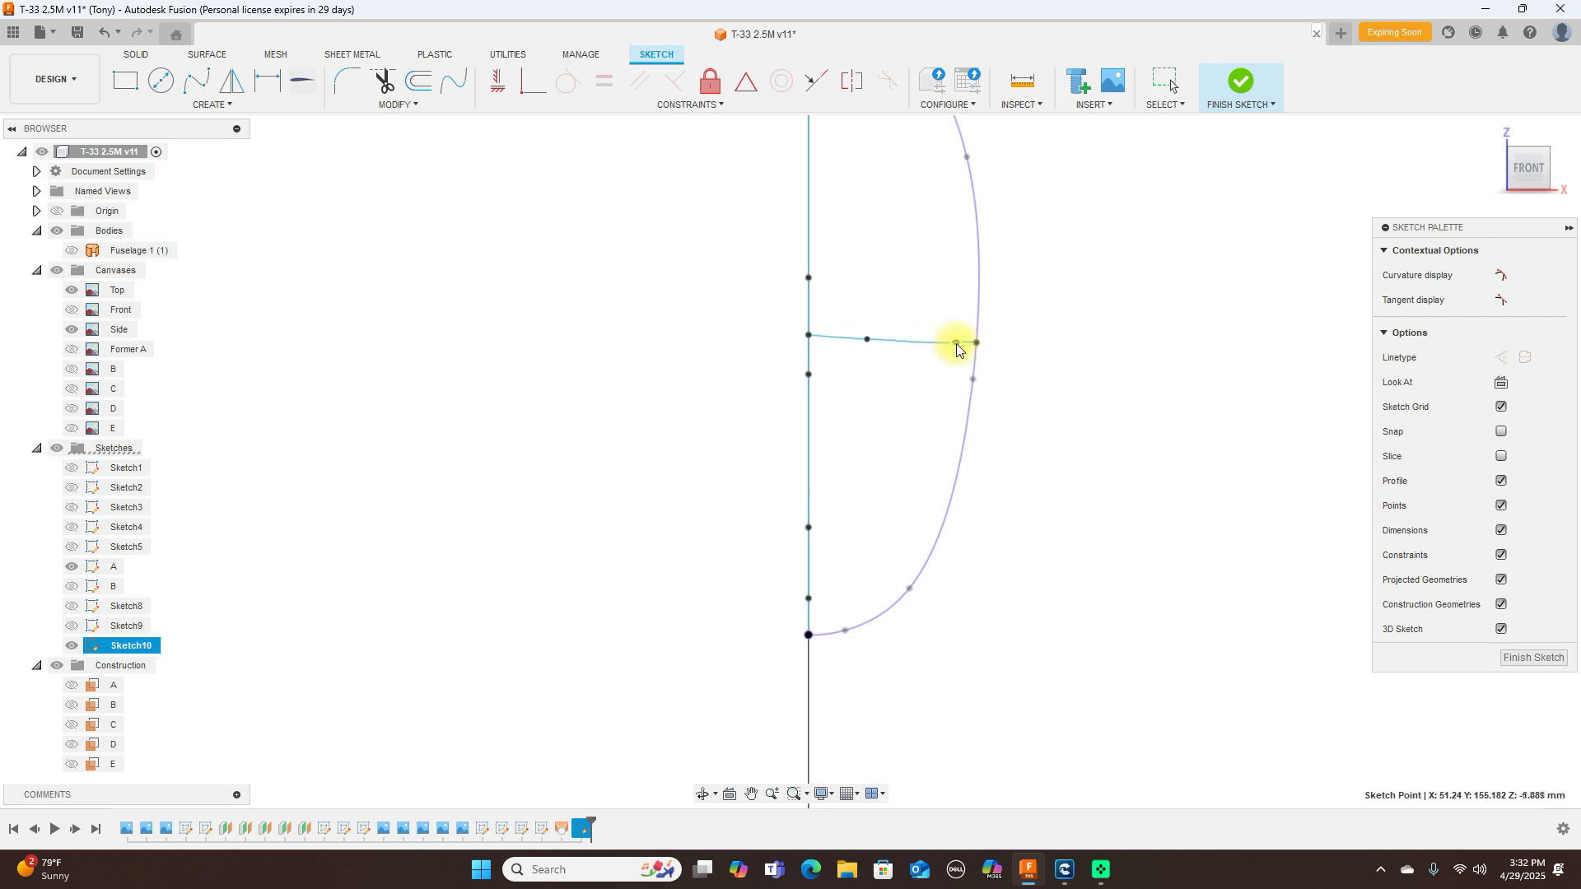
scroll(1174, 321, down, 3)
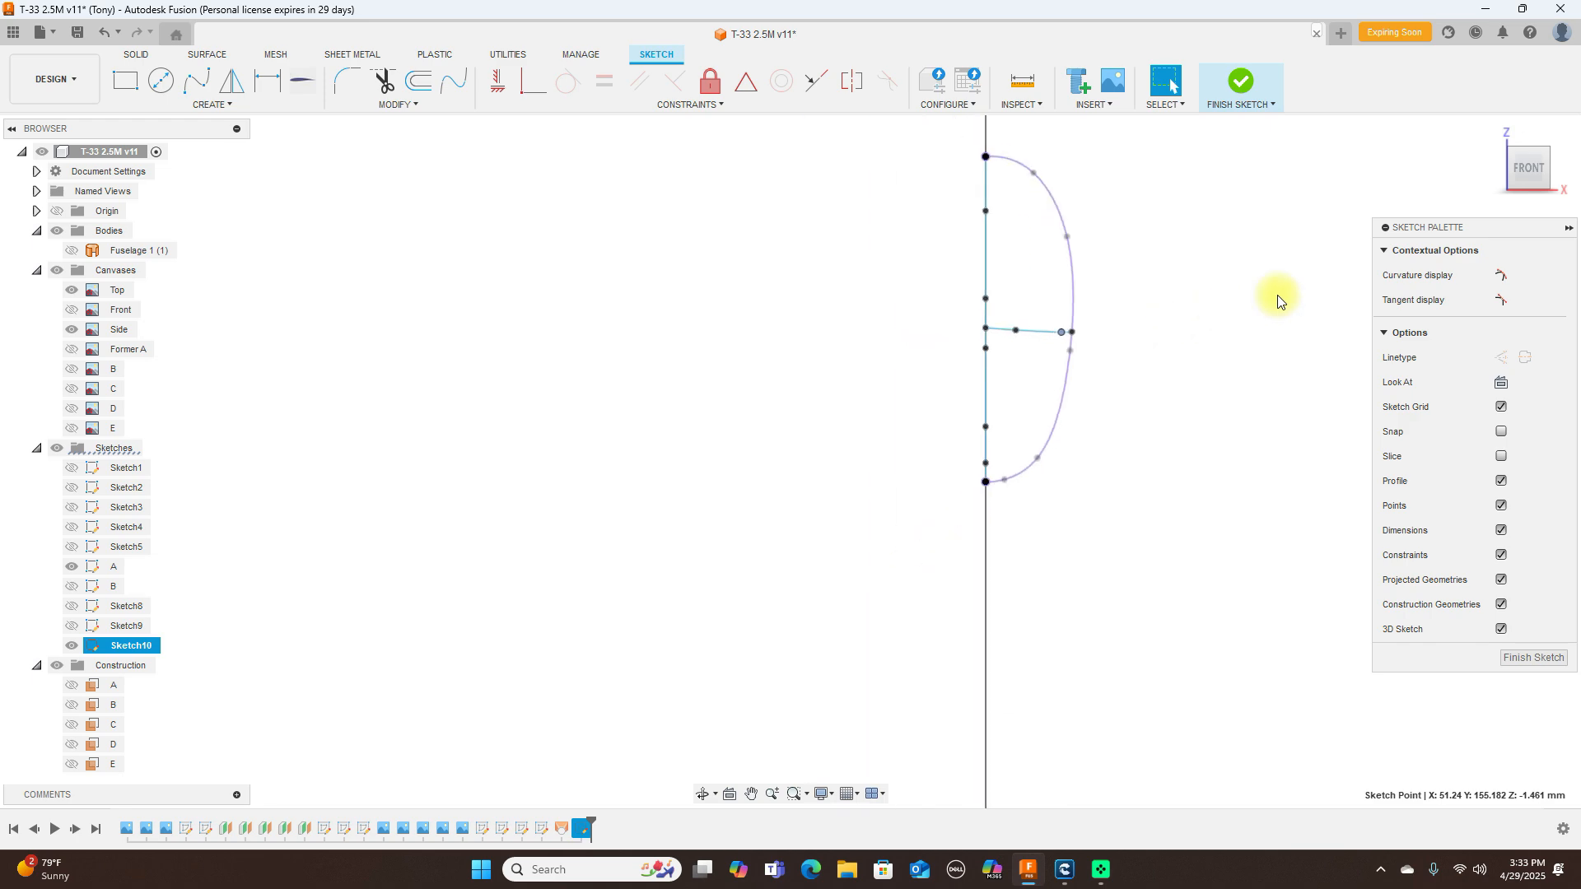
Step: Draw a vertical line from Former A's top point to its bottom point to close the nose profile, and finish the sketch
drag(1530, 158, 1415, 182)
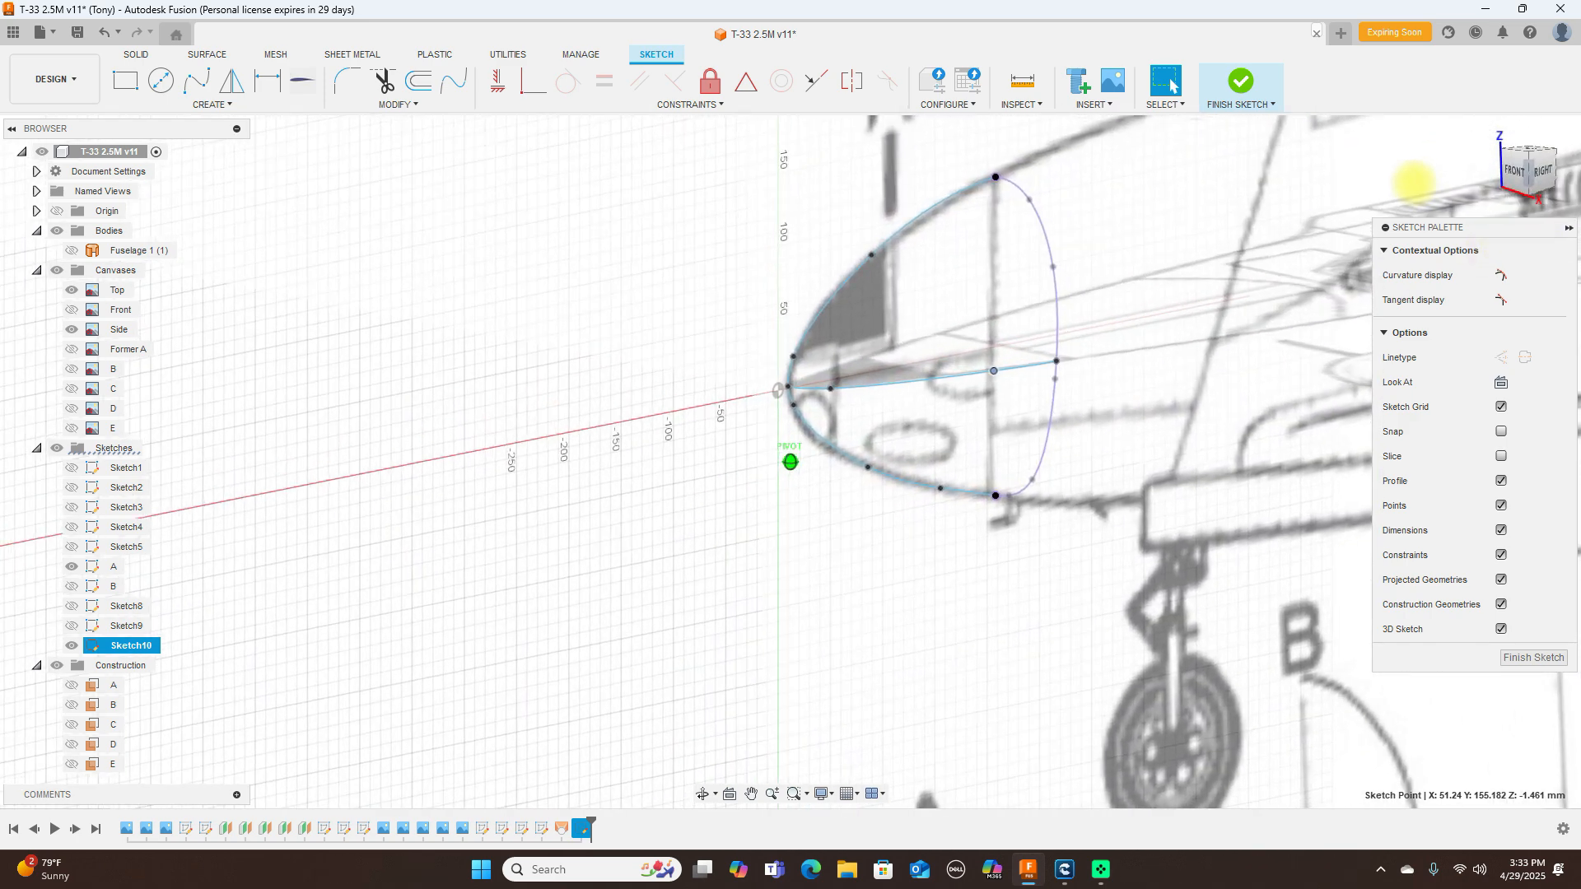
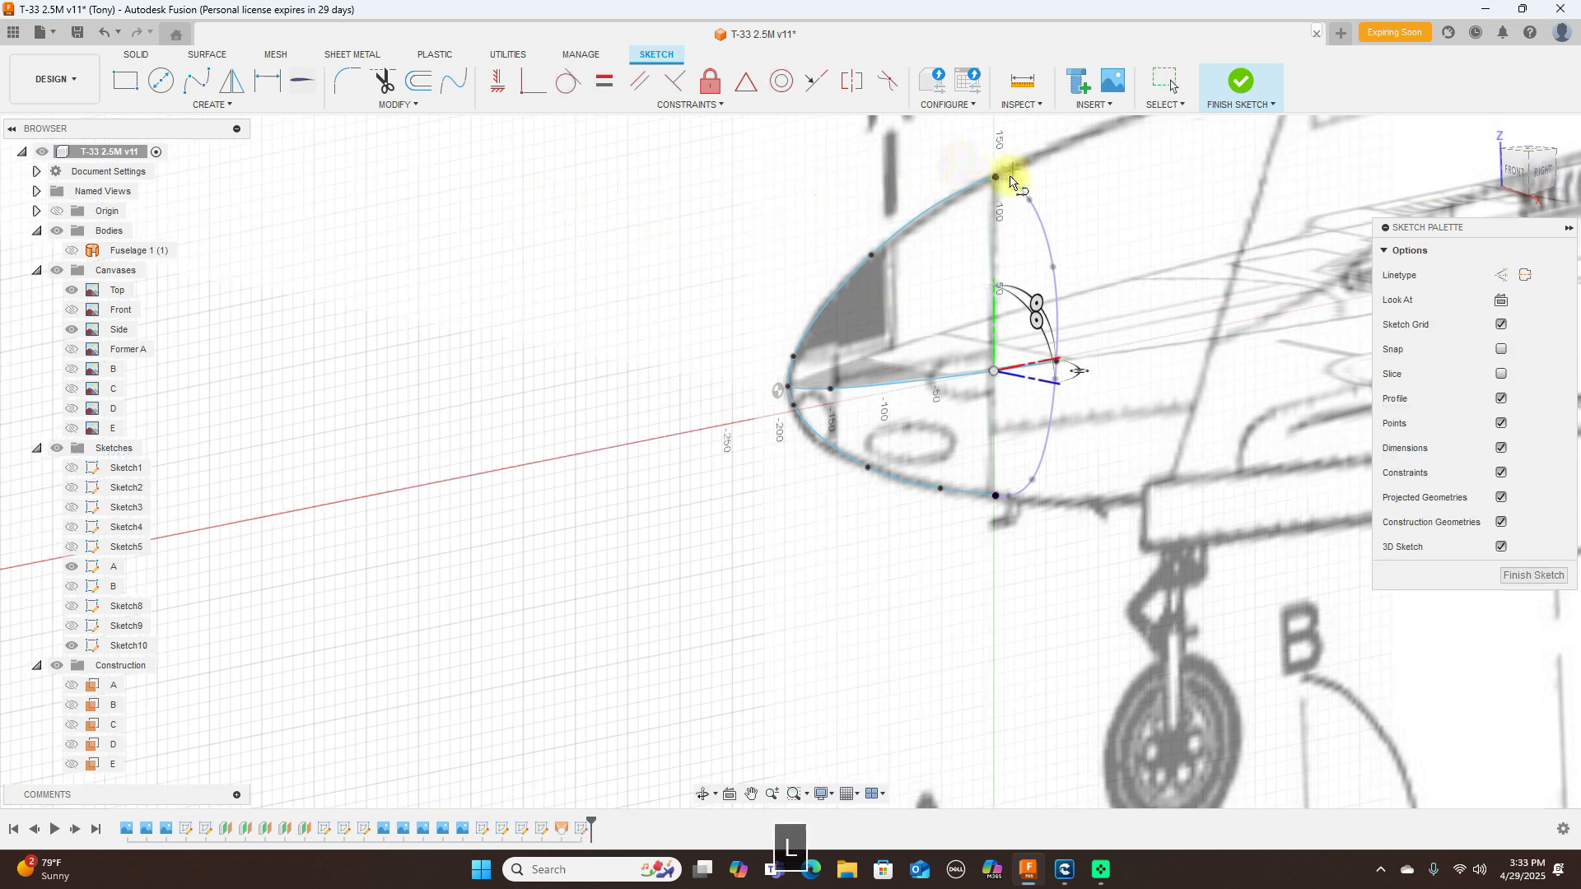
click(995, 177)
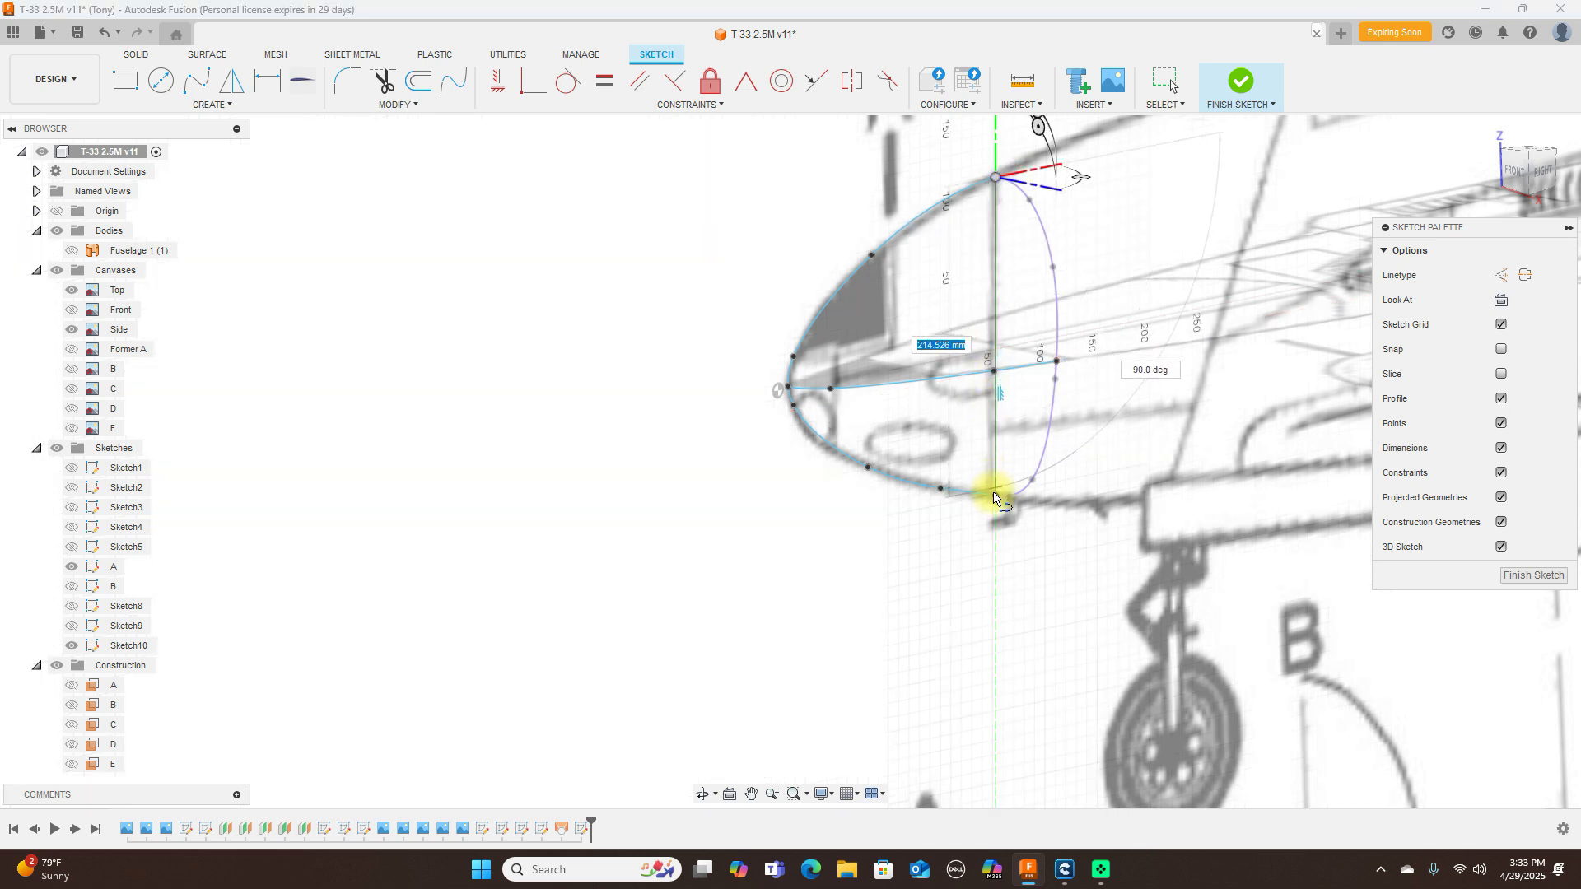
click(995, 496)
right_click(995, 496)
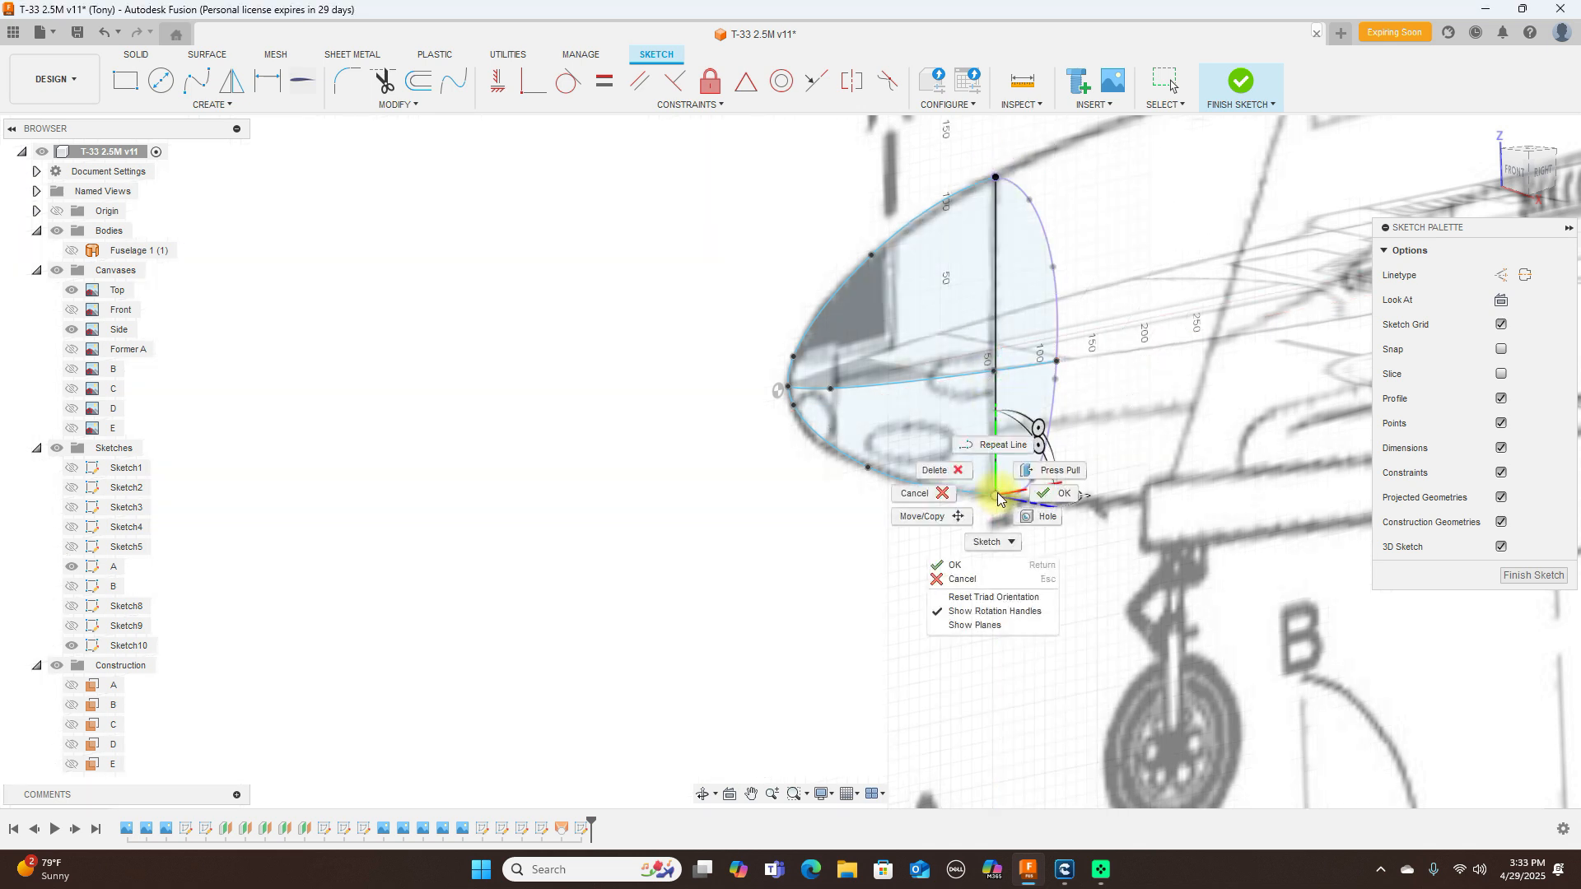
click(1050, 487)
click(1041, 399)
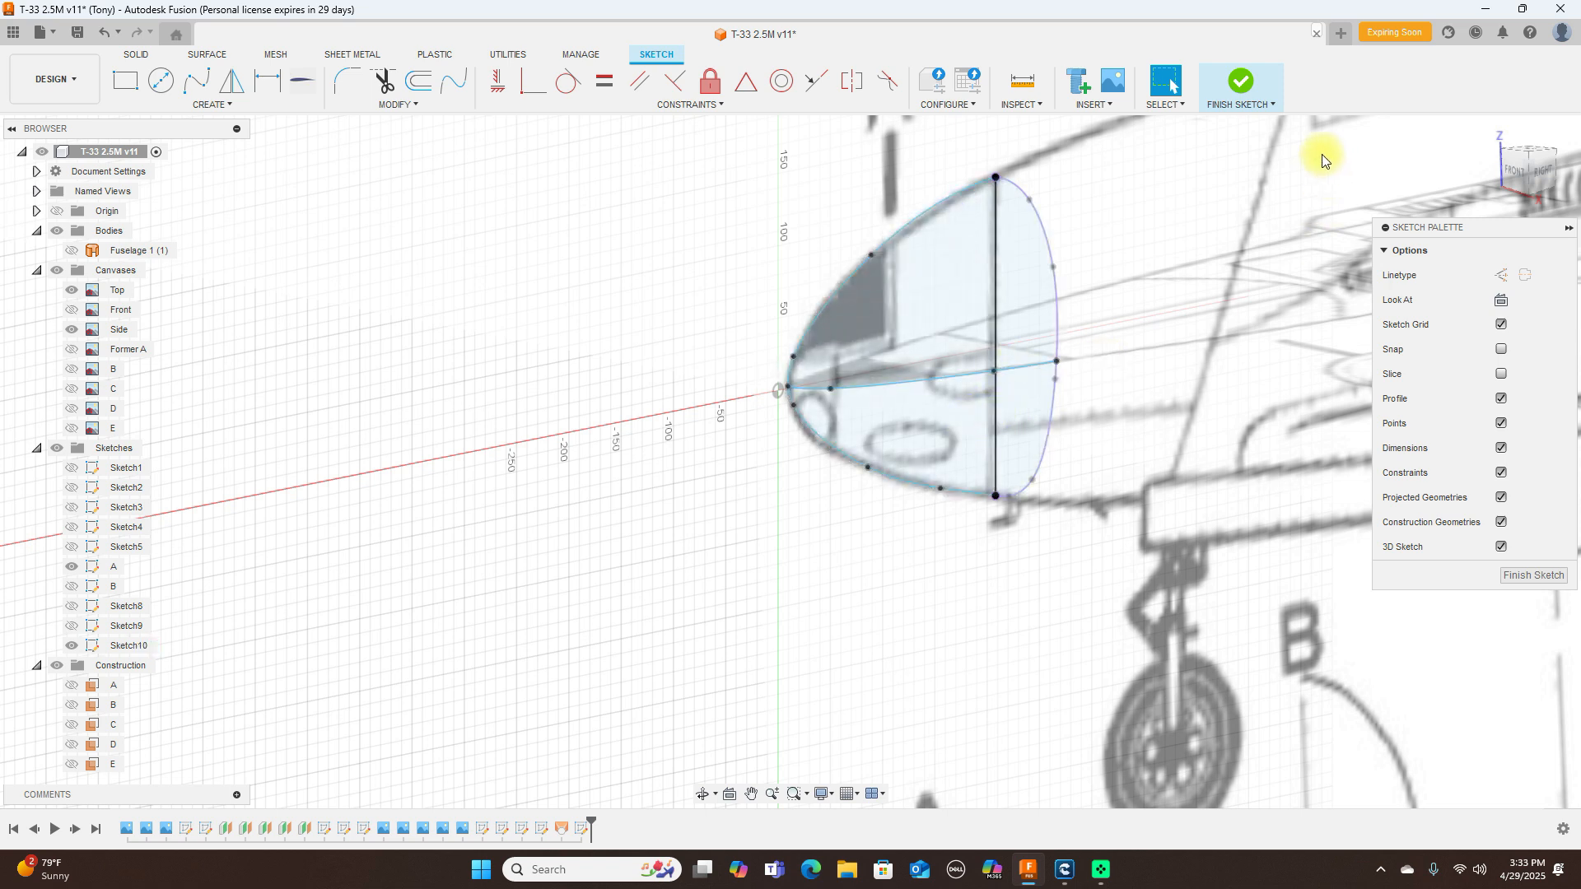
click(1240, 87)
mouse_move(1523, 168)
mouse_down()
mouse_move(1430, 193)
mouse_move(1295, 172)
mouse_move(1563, 157)
mouse_up()
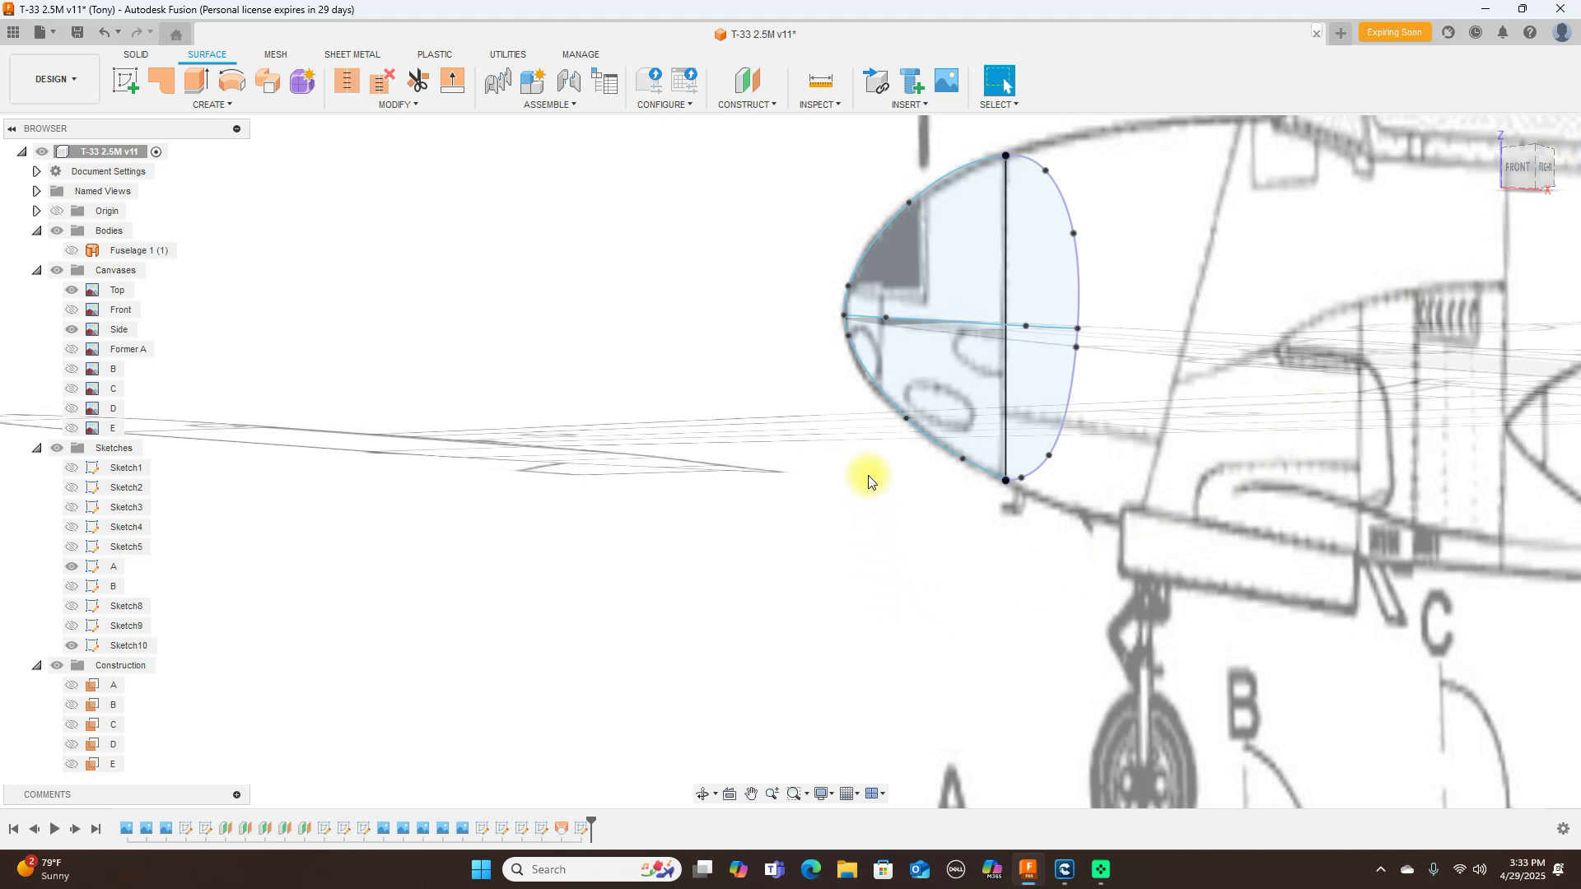
click(1007, 248)
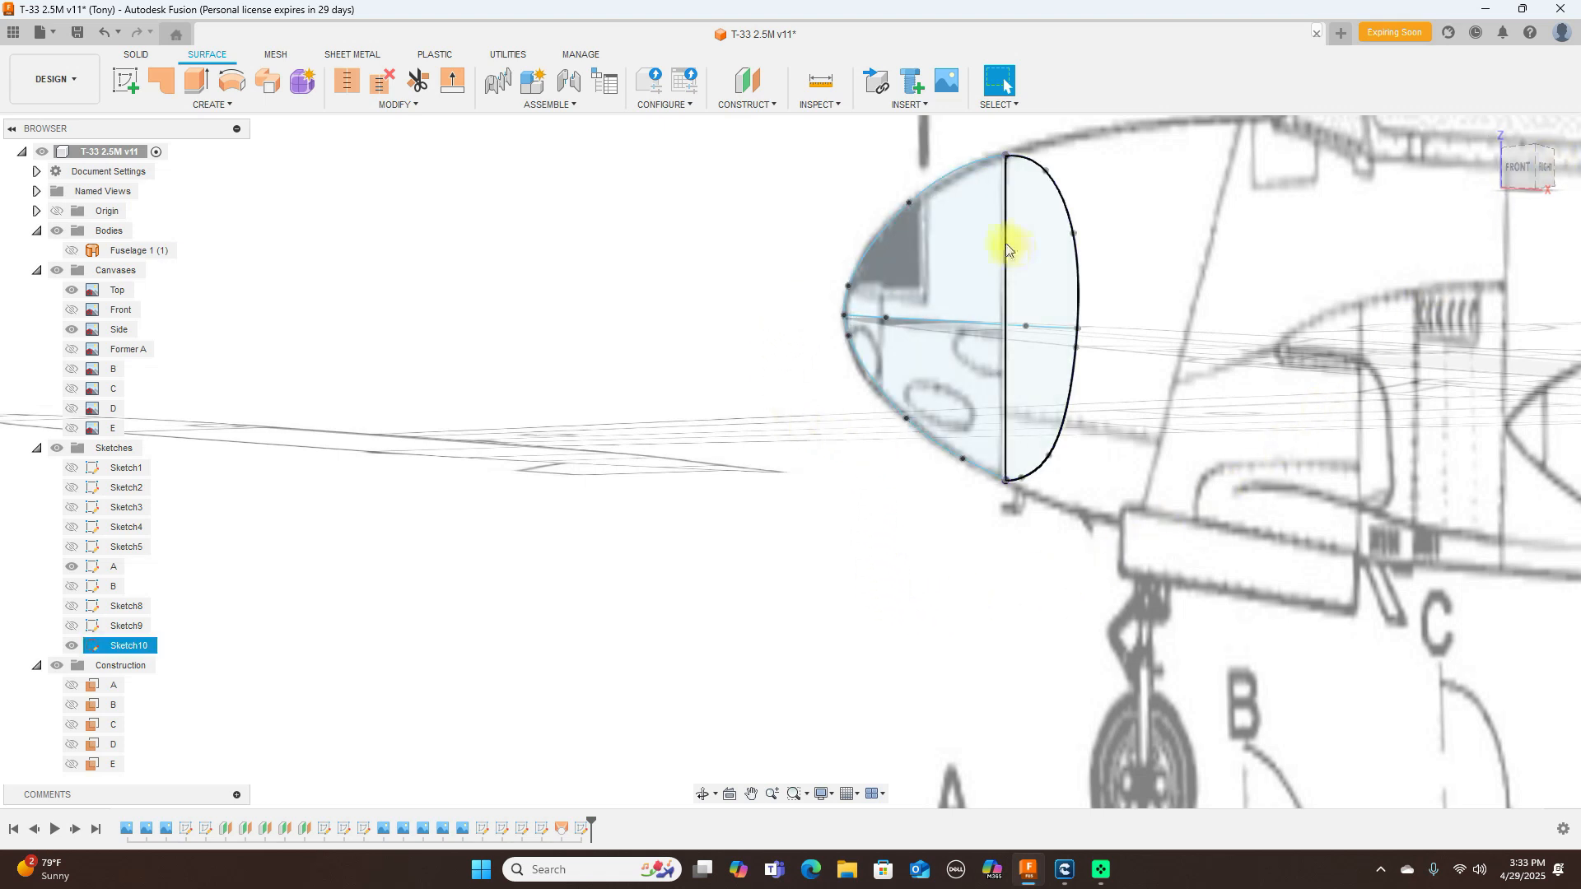
click(227, 106)
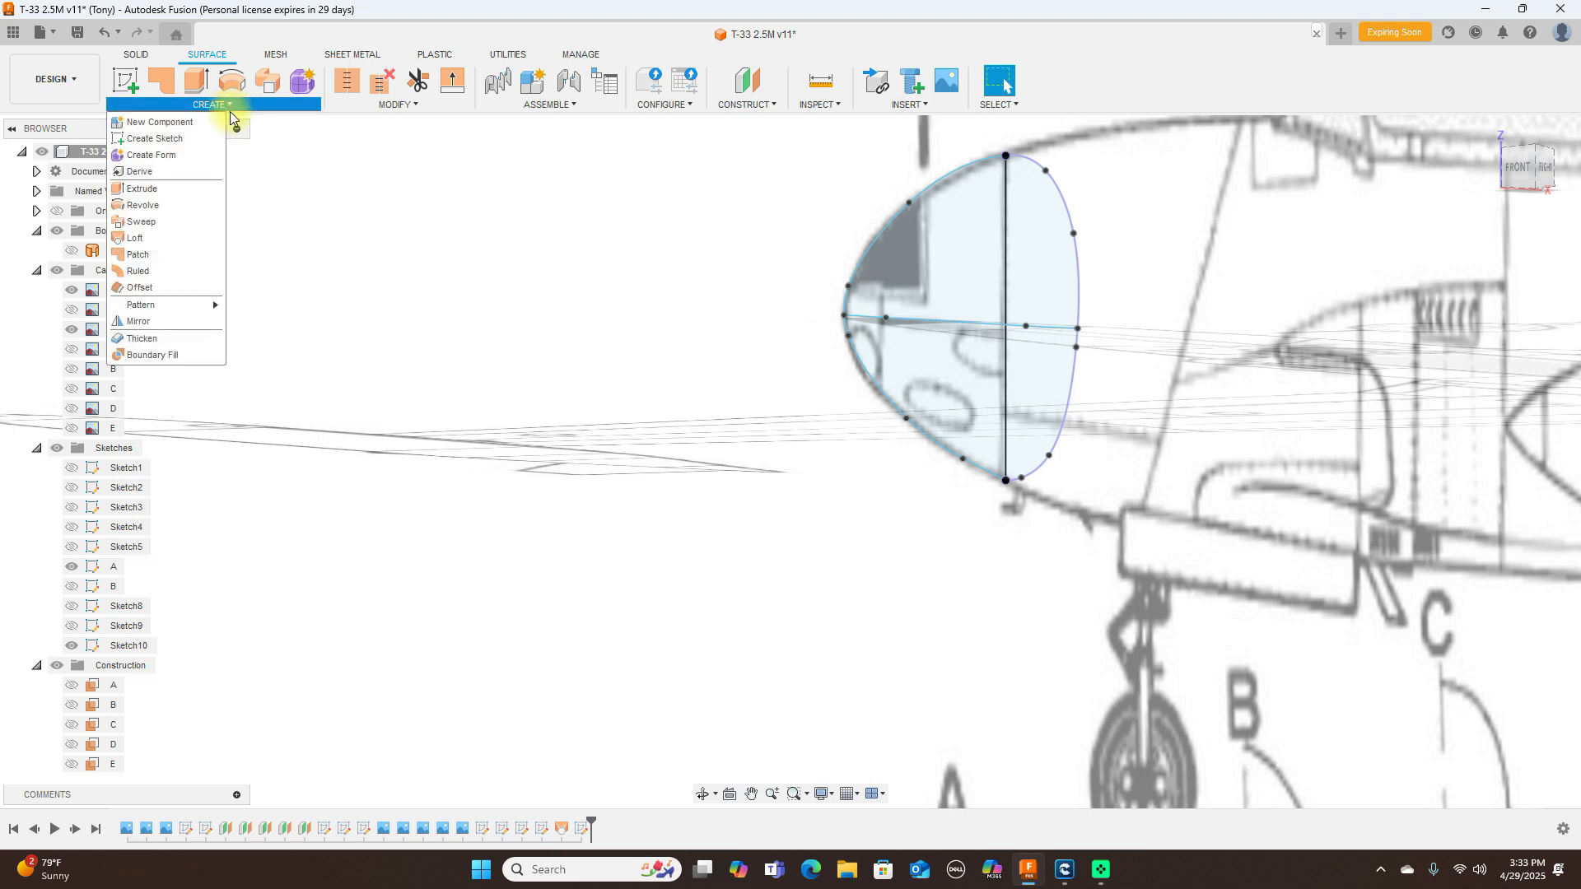
click(181, 220)
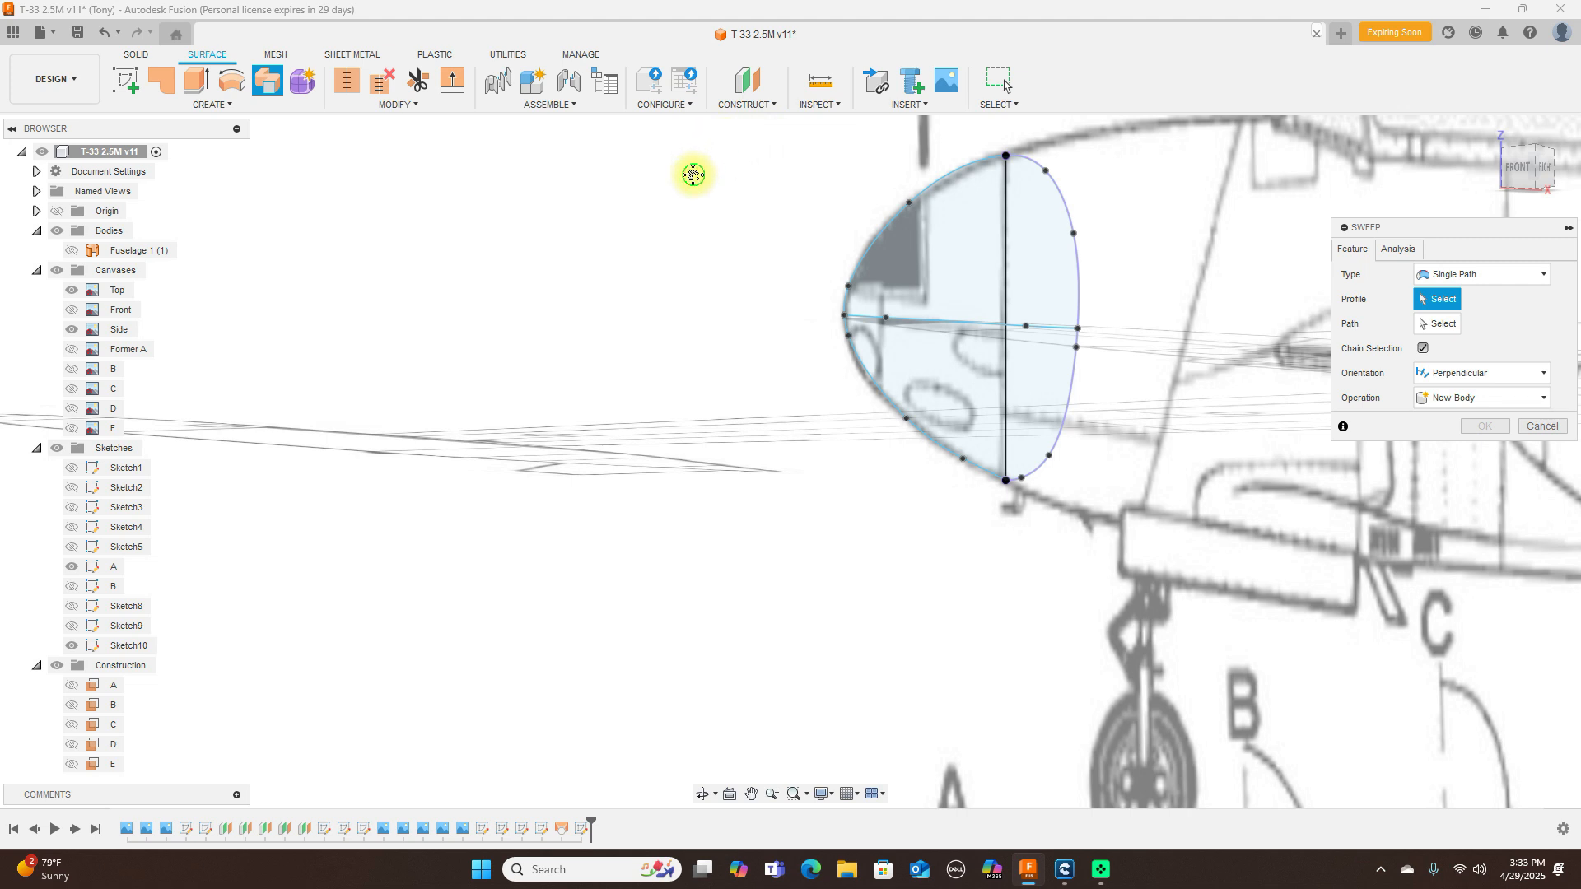
middle_drag(694, 177, 512, 230)
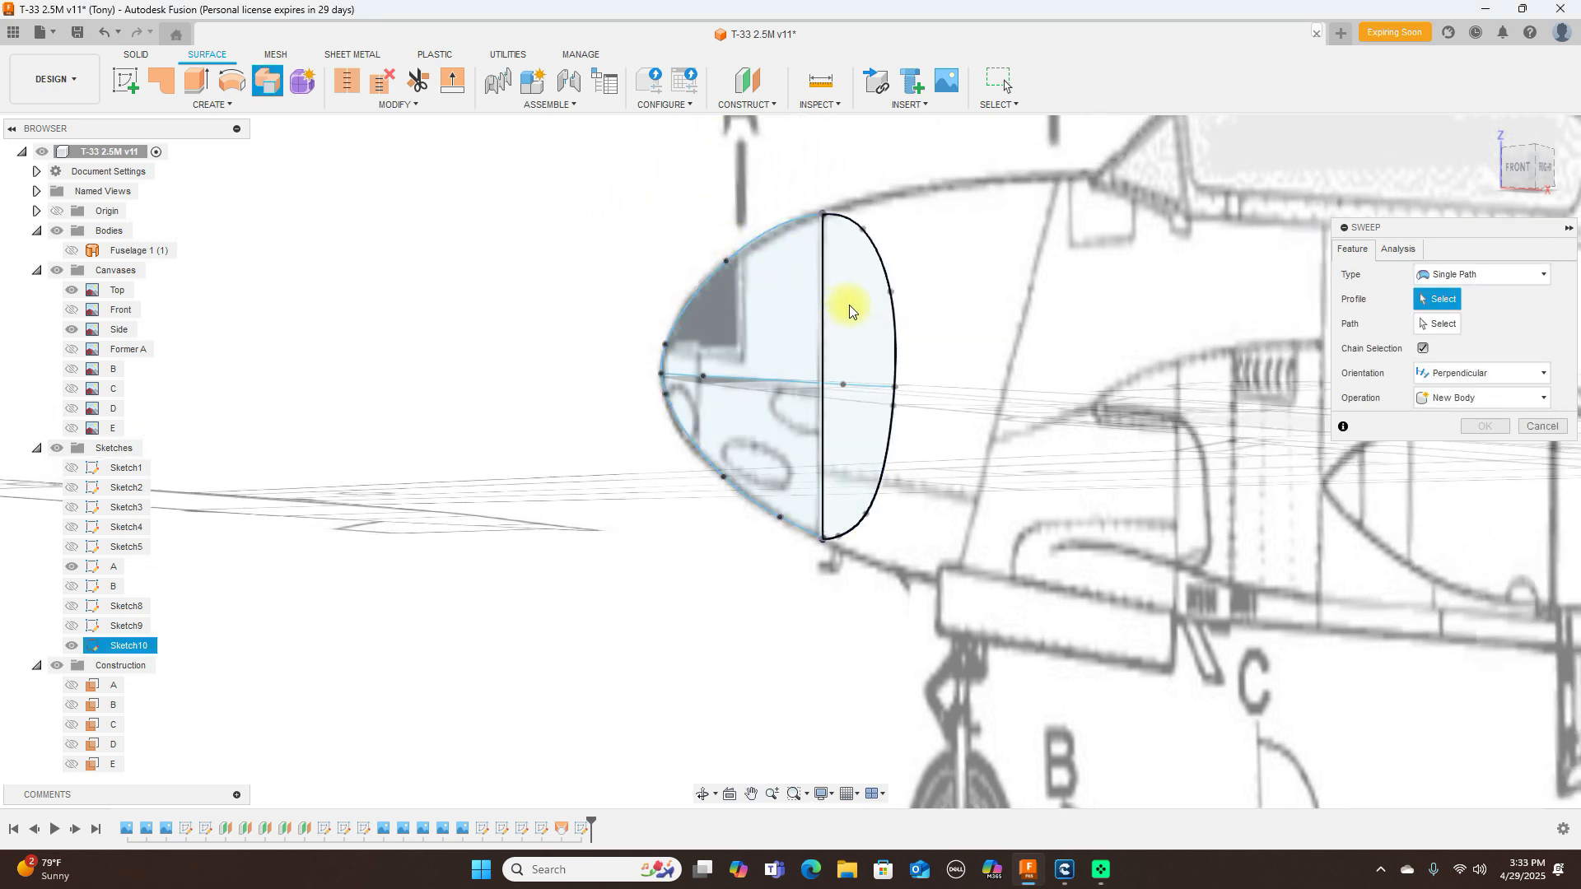
click(1542, 276)
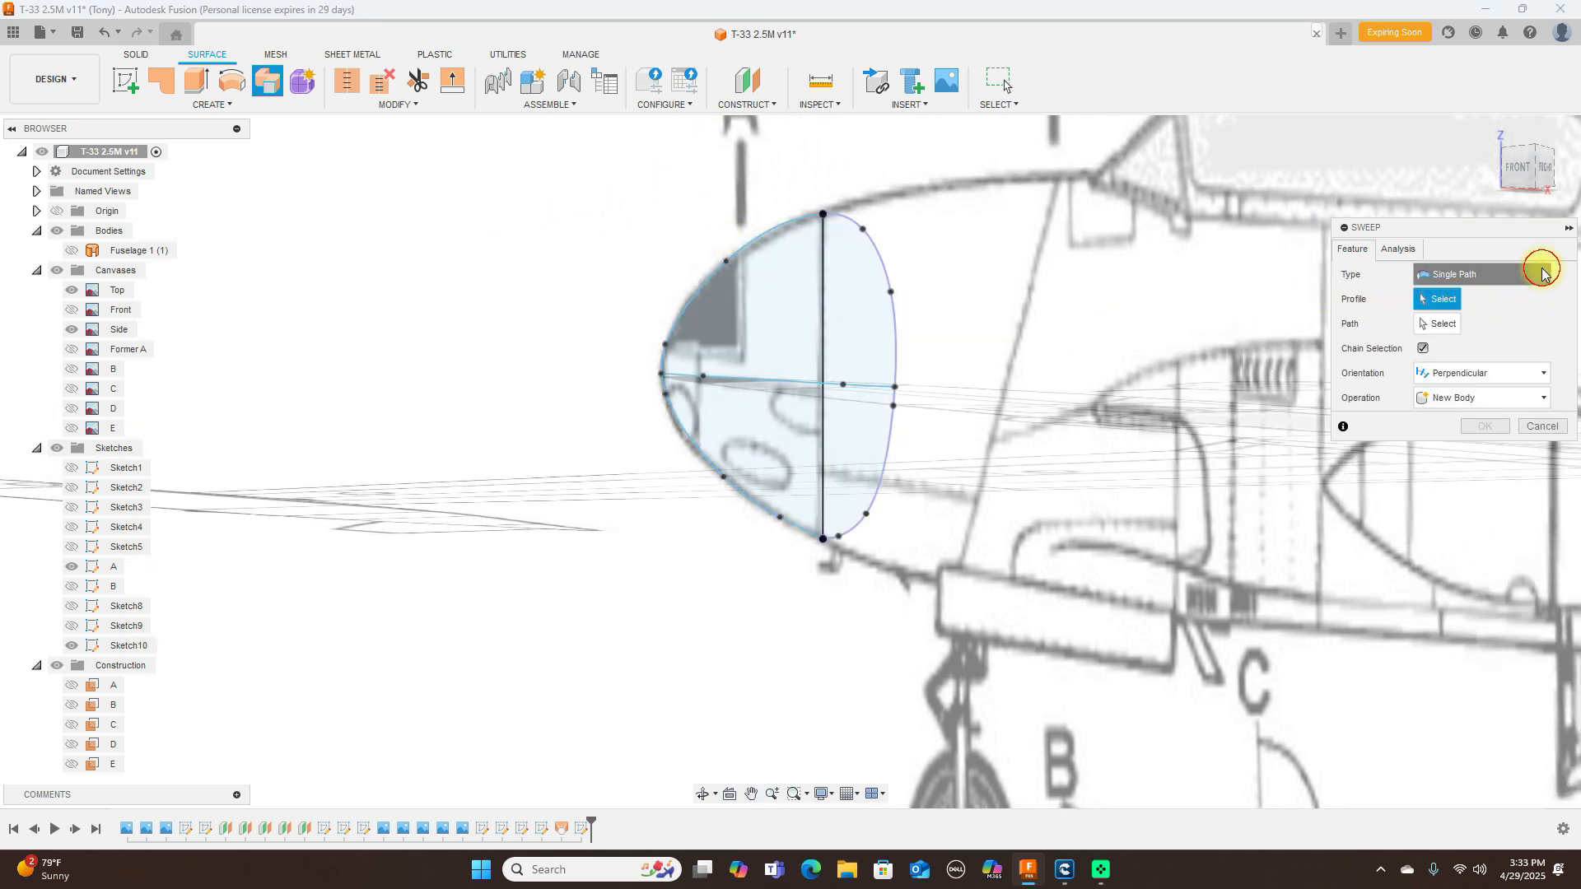
click(1509, 314)
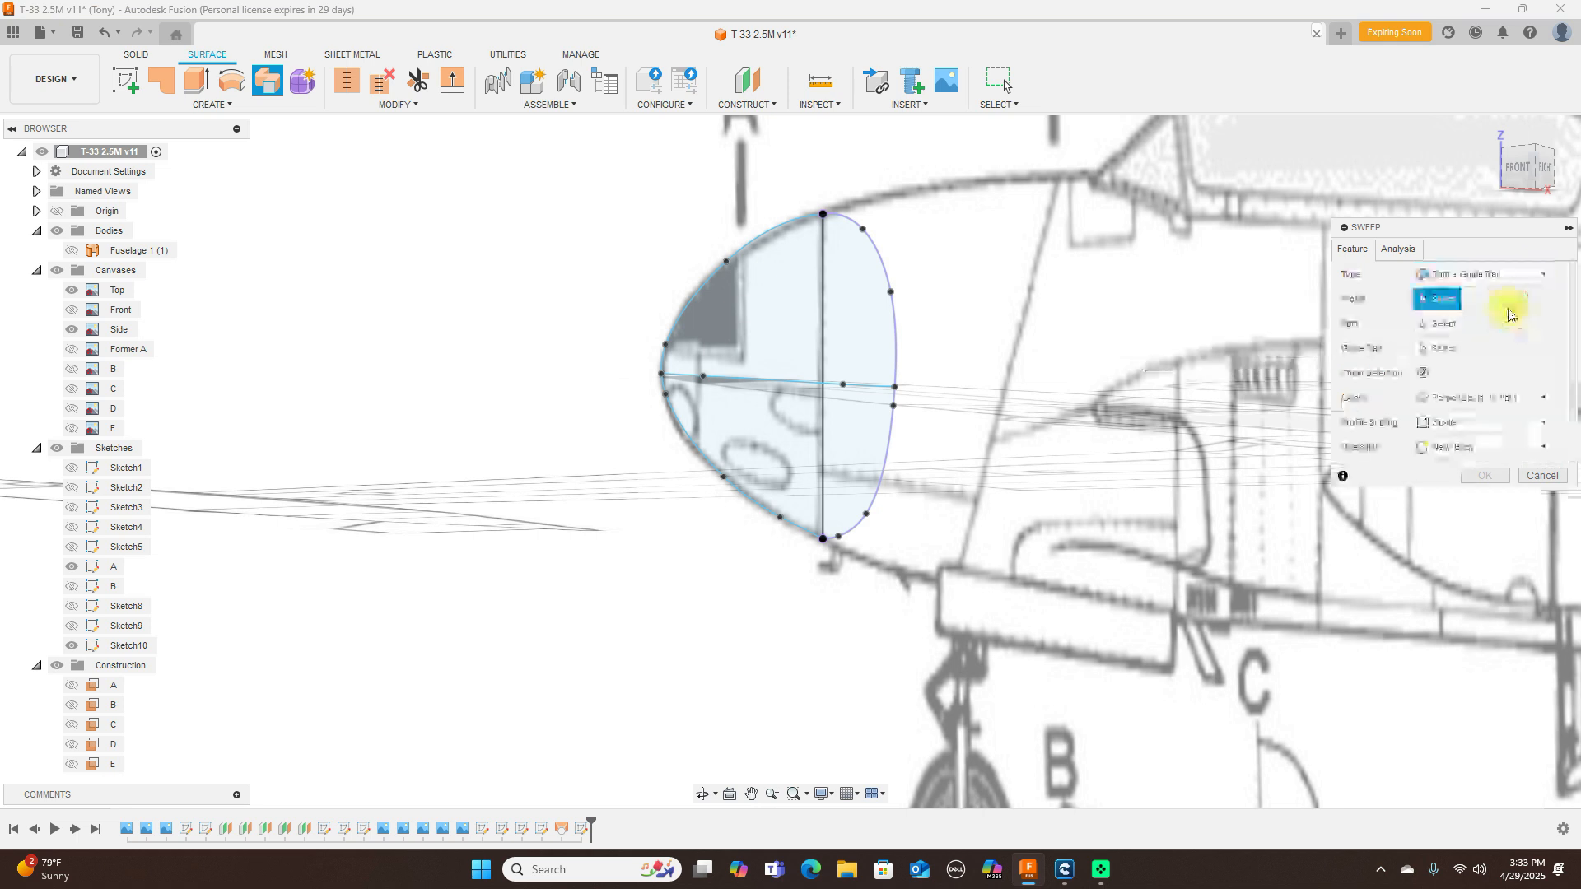
click(875, 306)
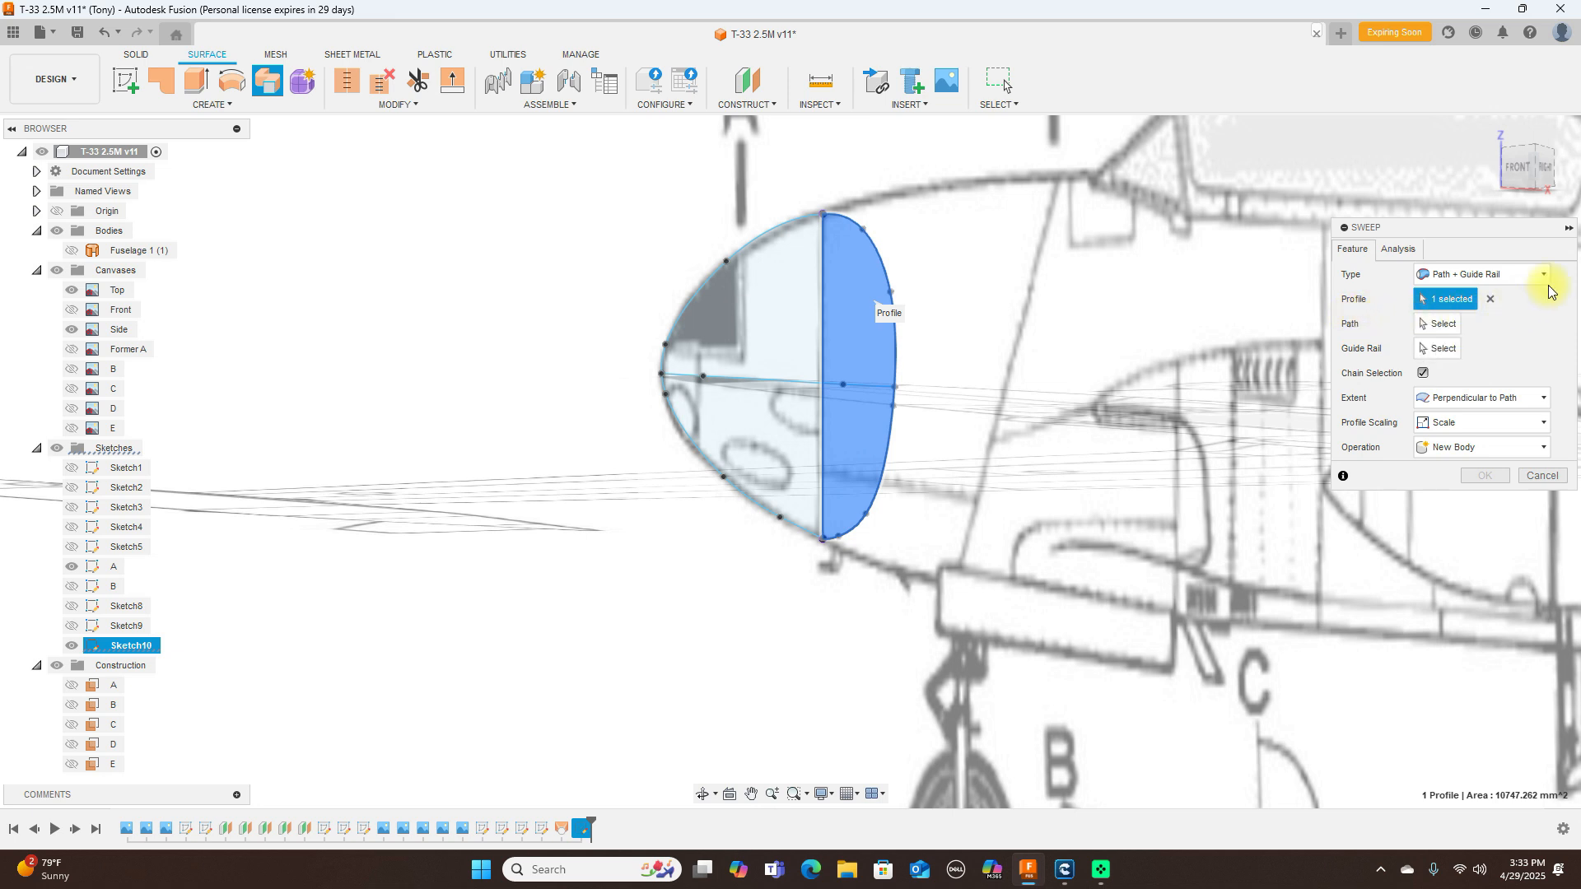
click(1542, 476)
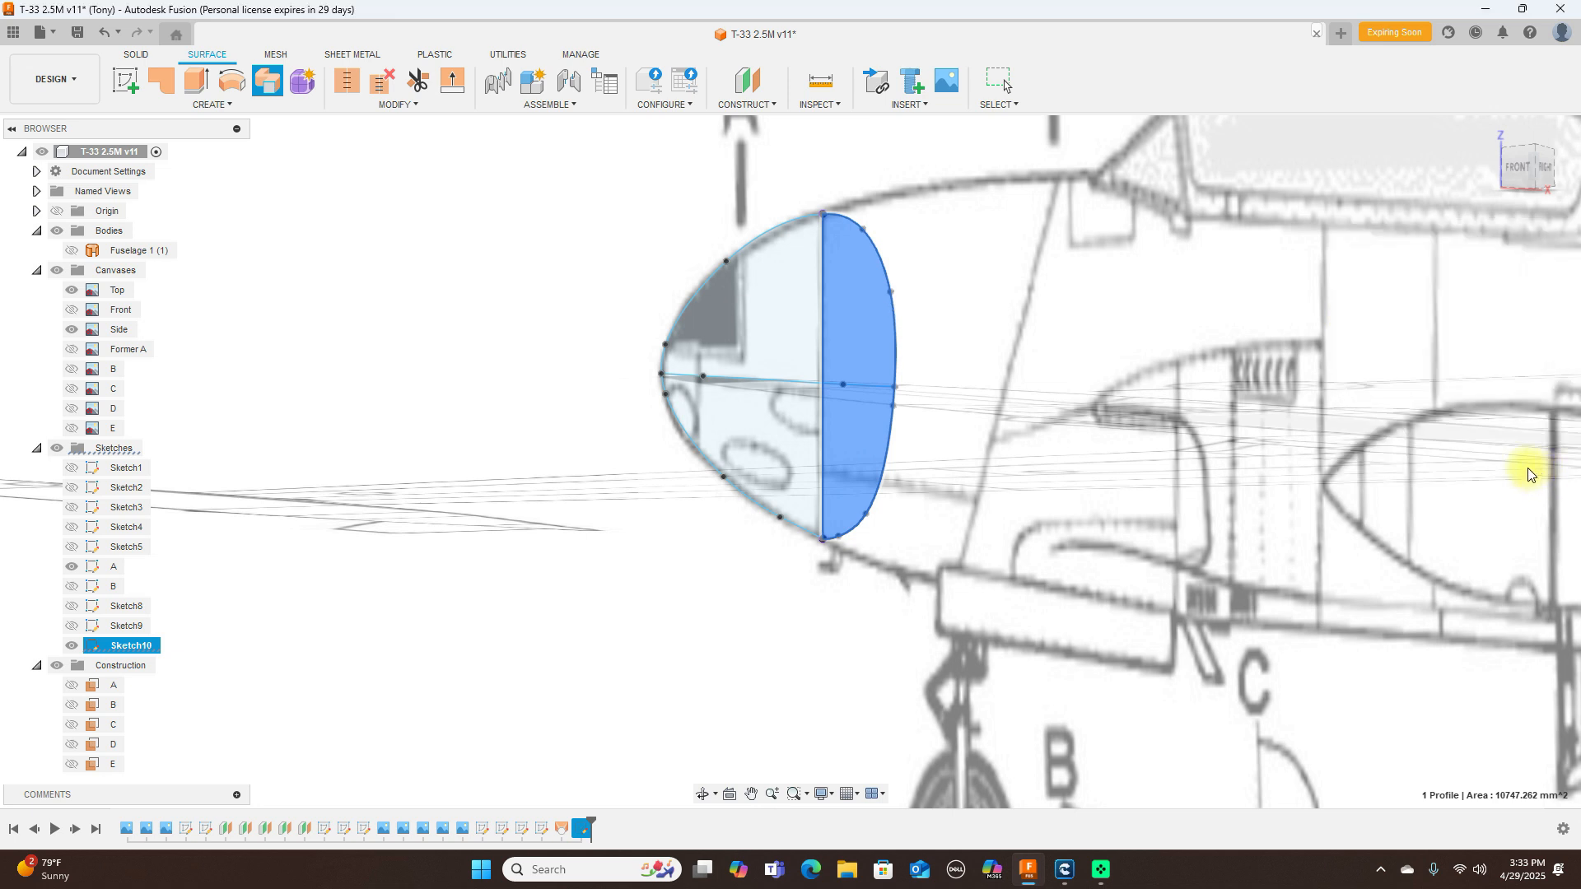
Step: Loft a new surface body from the Former A half profile to the nose side profile, using the horizontal side spline as rail
click(228, 105)
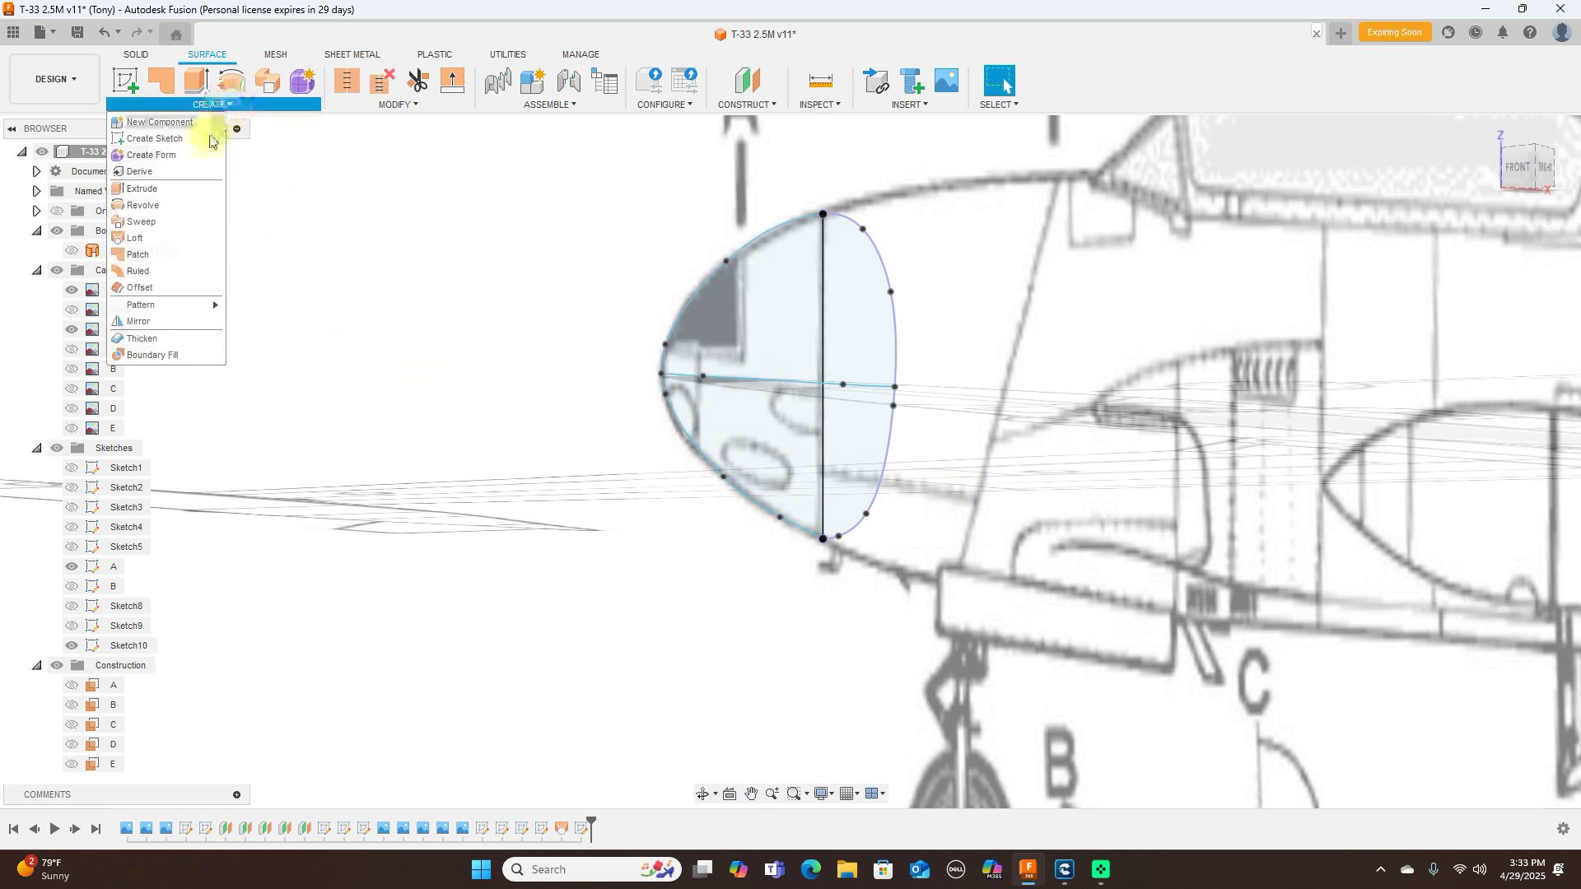
click(156, 237)
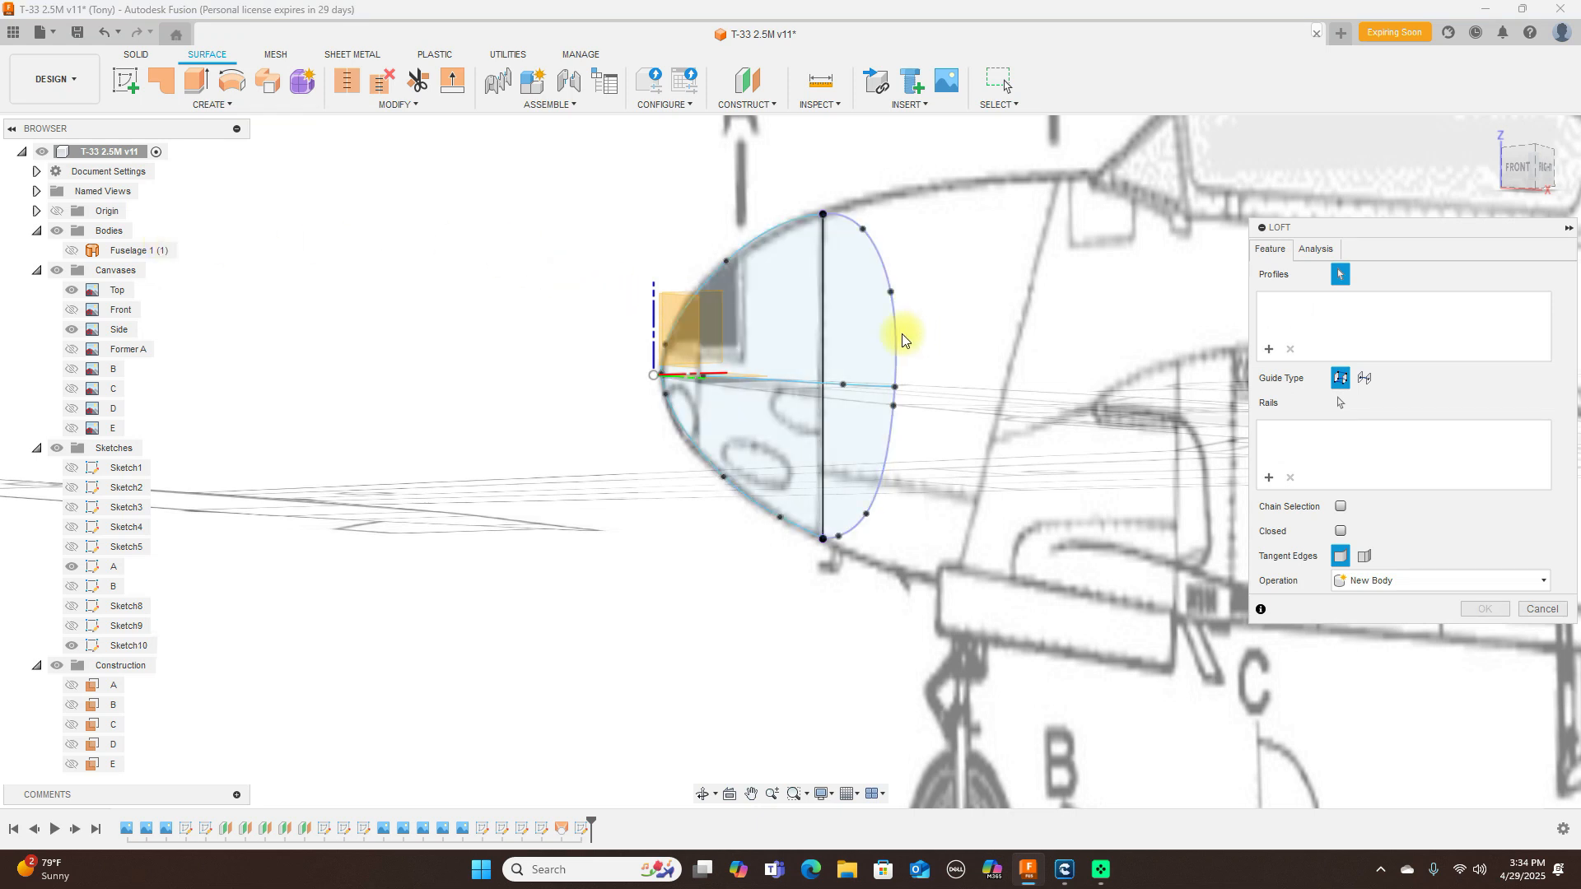
click(874, 340)
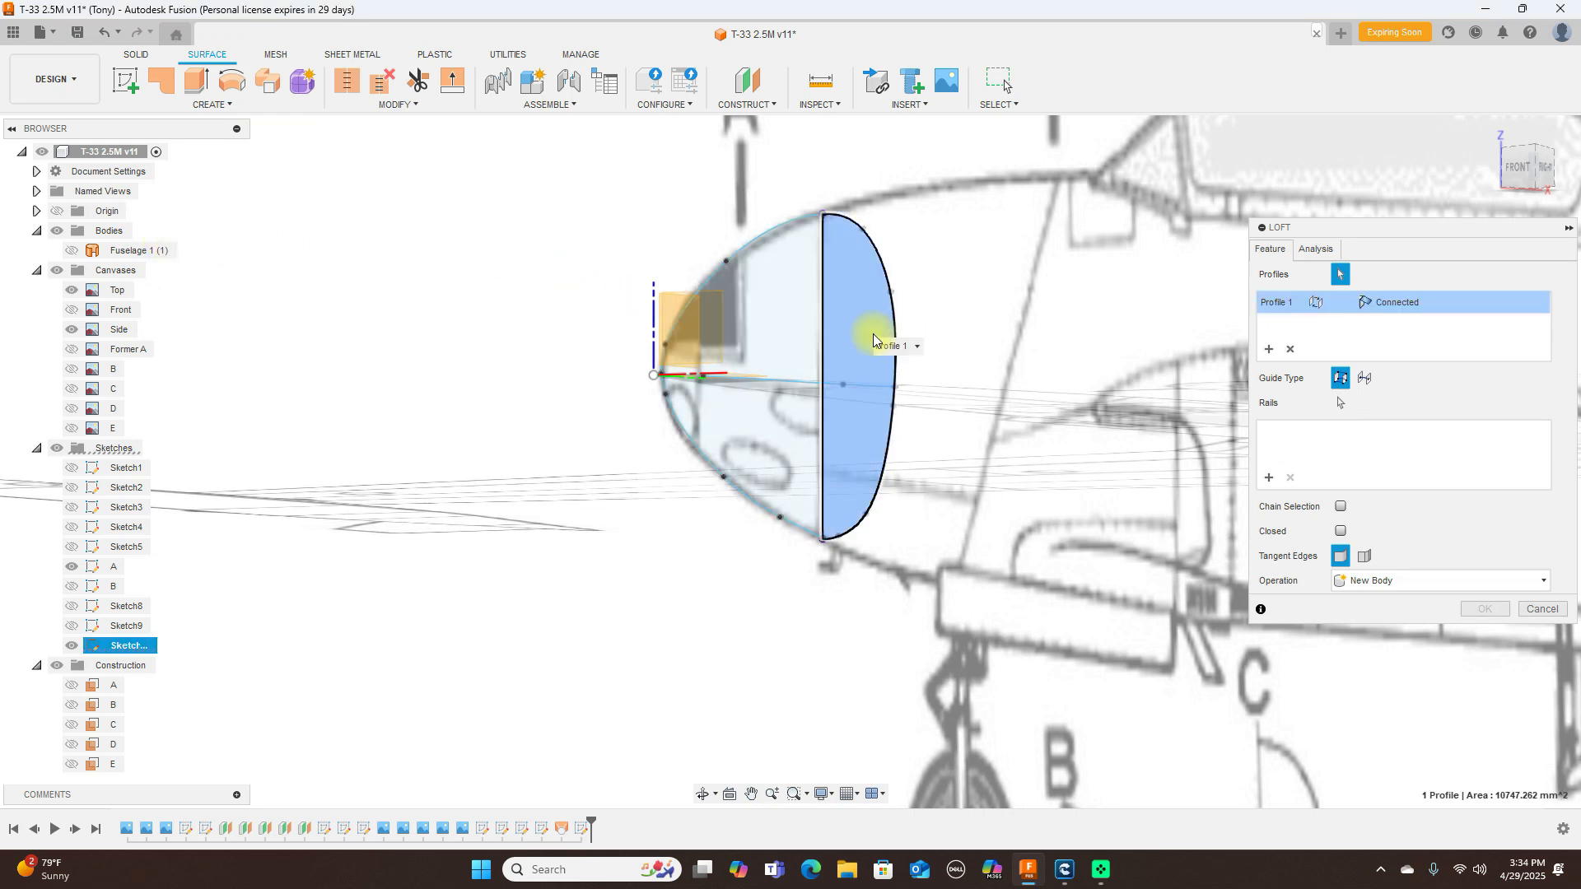
click(778, 337)
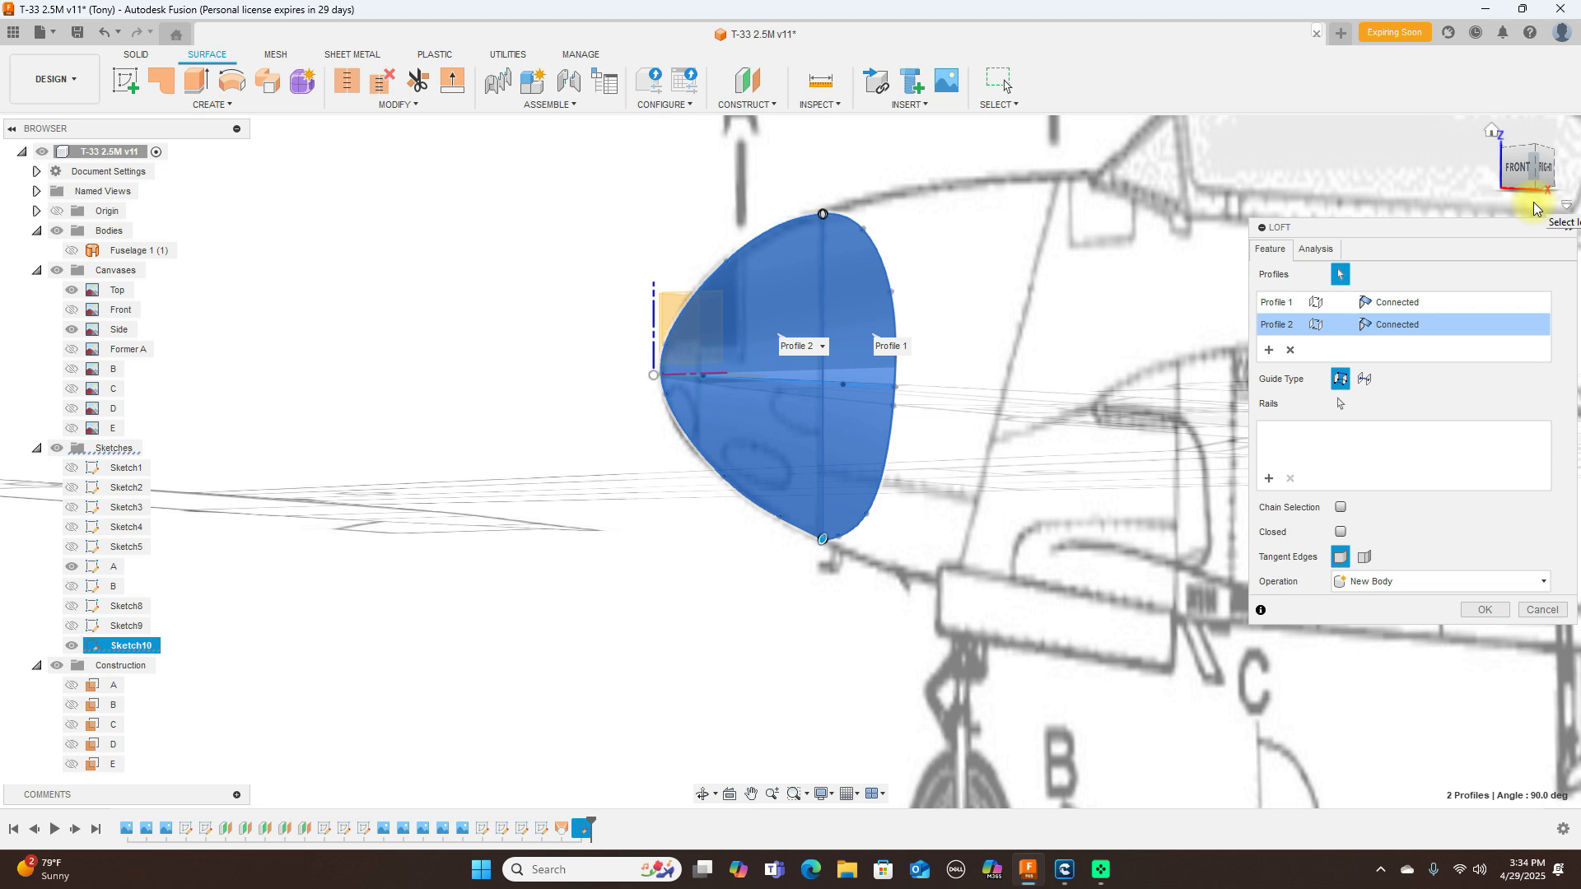
click(1268, 483)
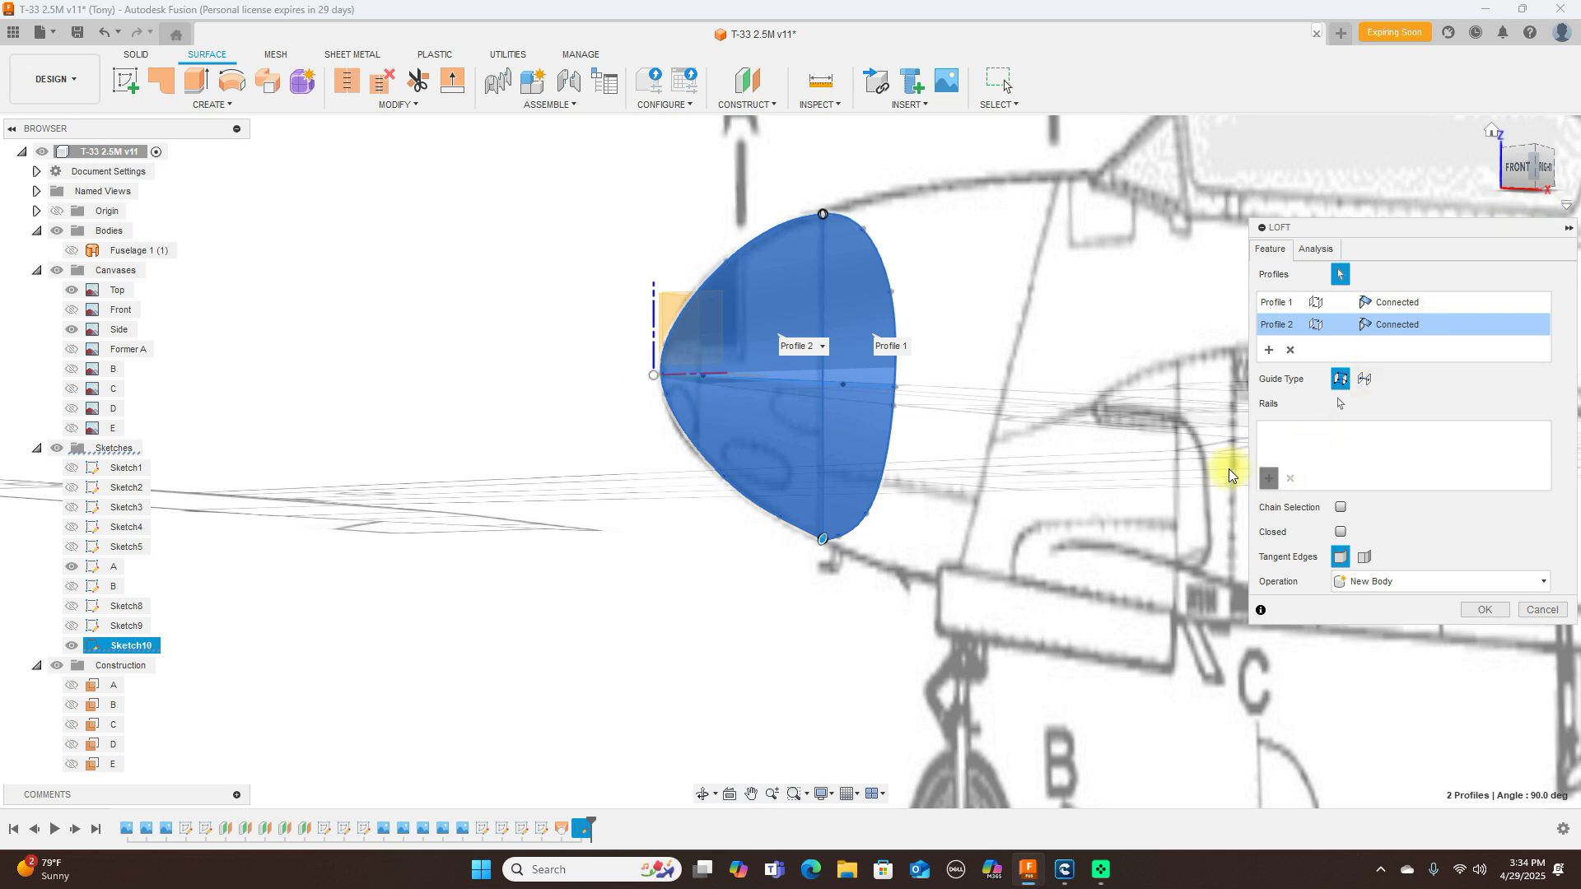
click(795, 383)
click(1482, 611)
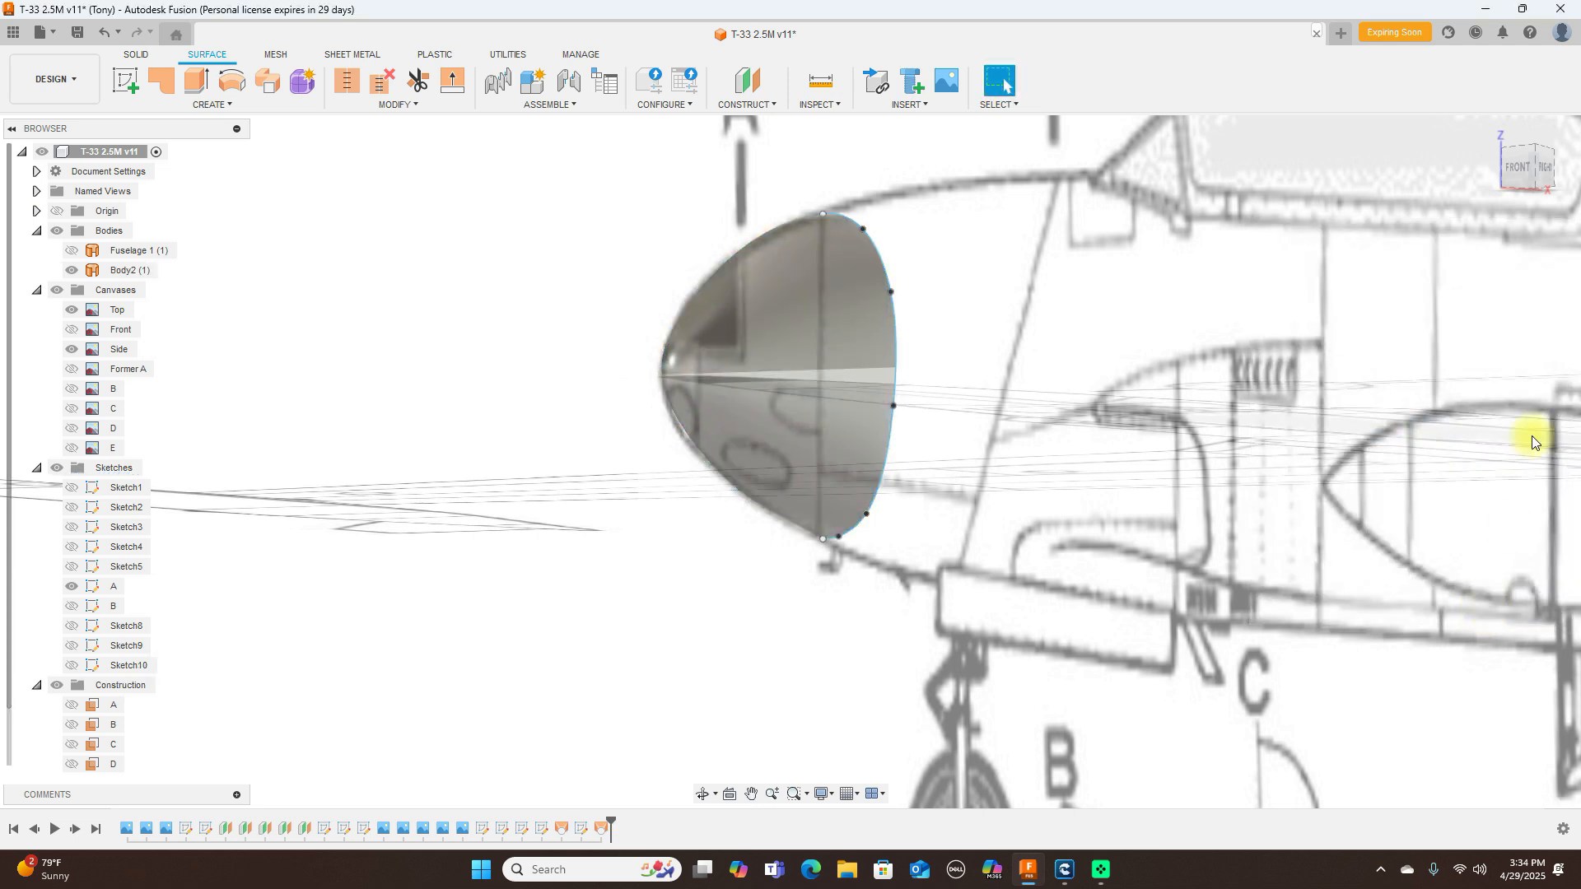
Step: In the right side view, show the Fuselage 1 body and hide all sketches and canvases to examine the nose transition
click(1541, 171)
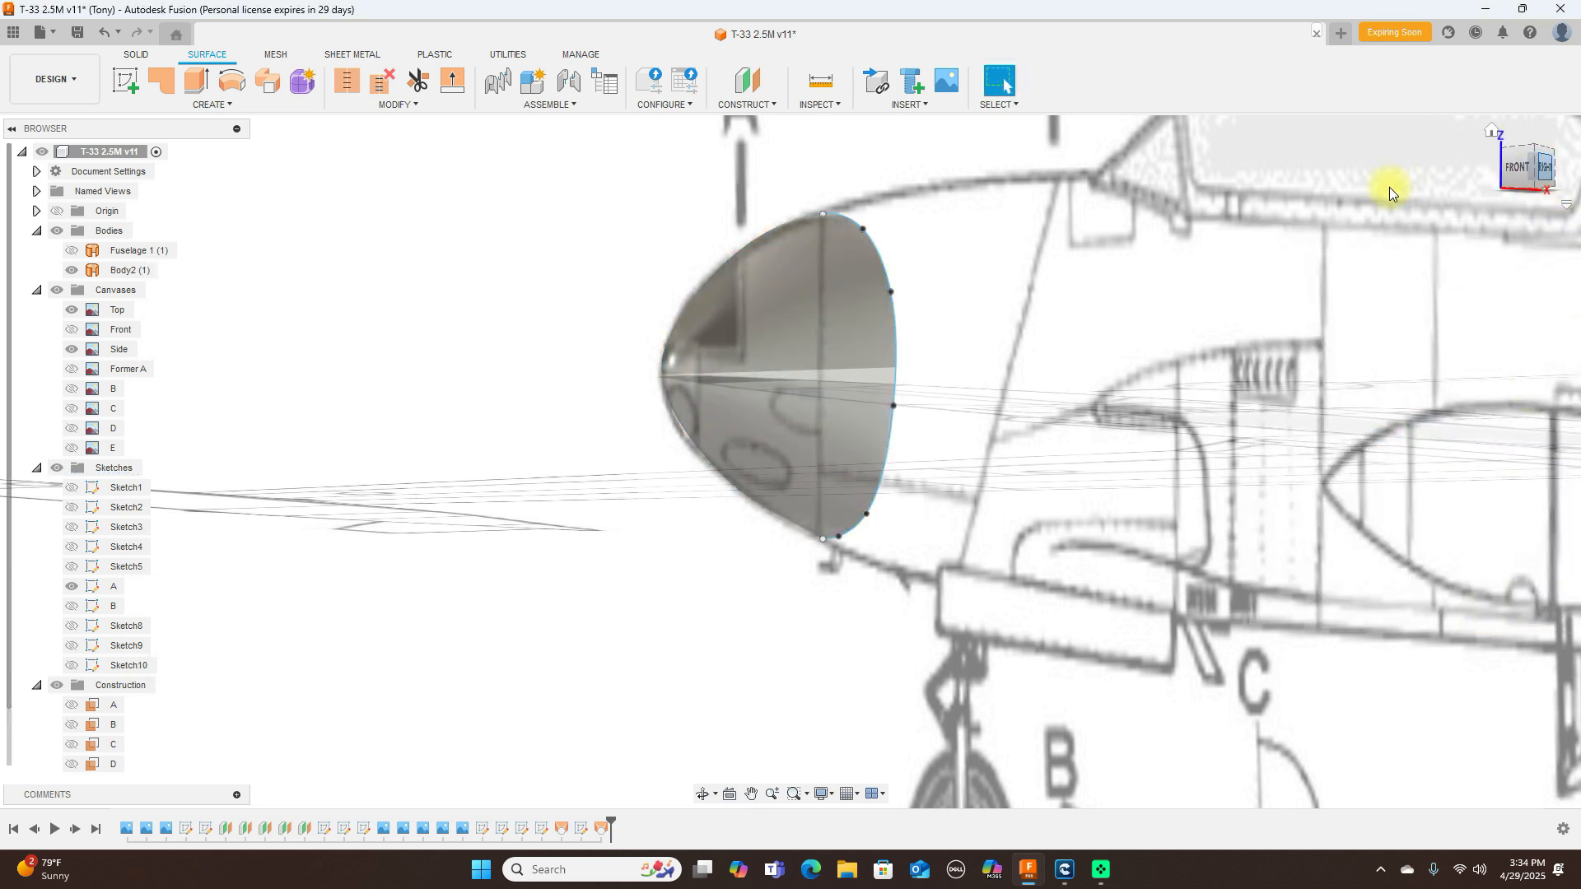
middle_drag(1038, 184, 735, 272)
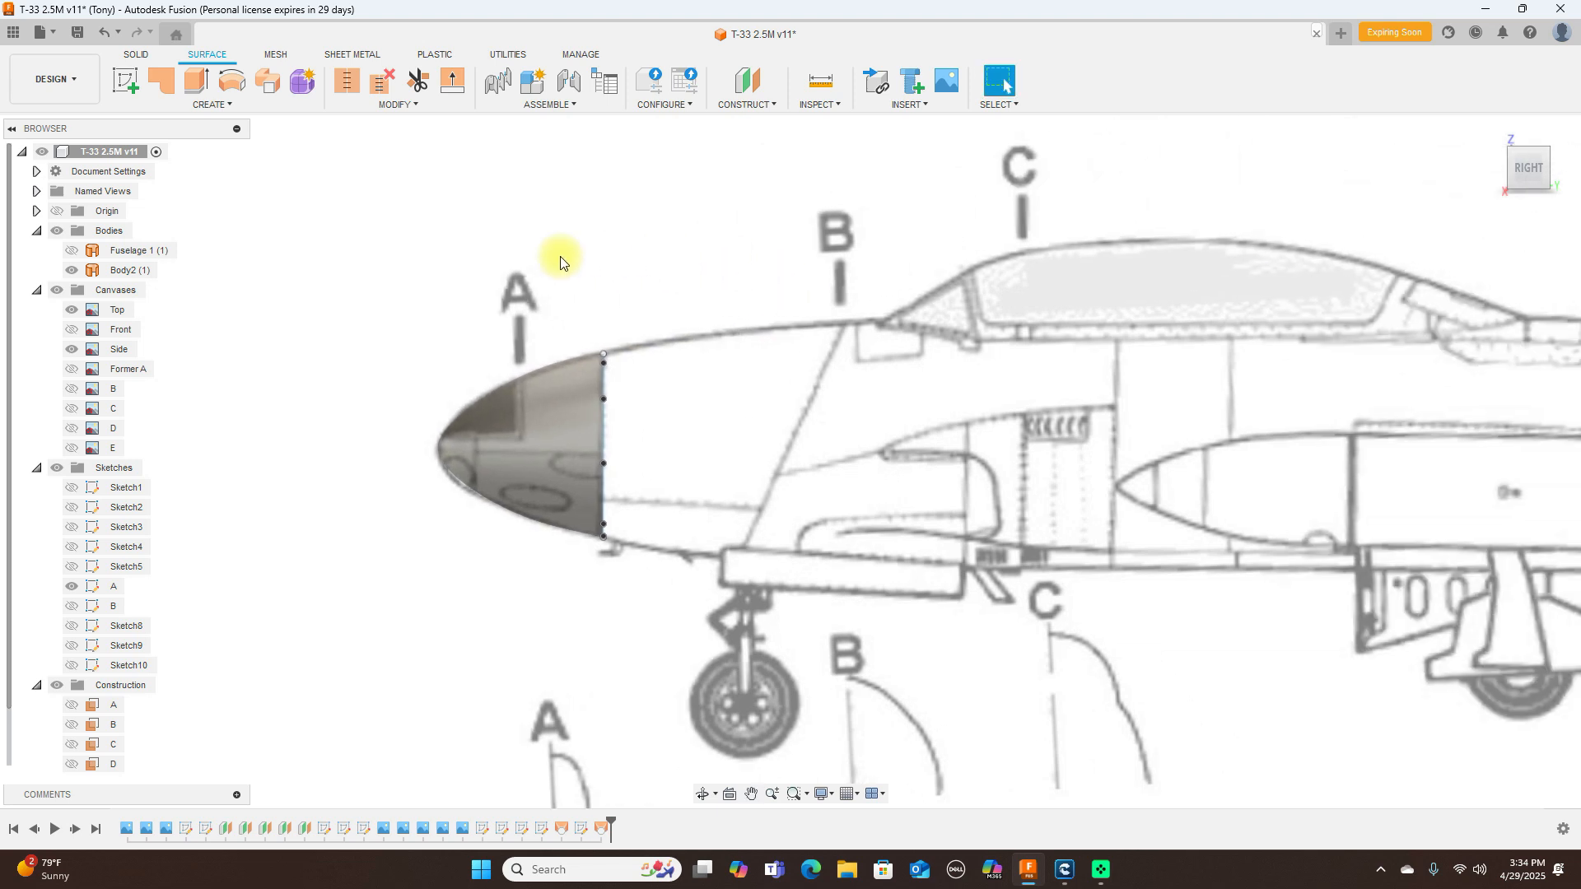
click(71, 250)
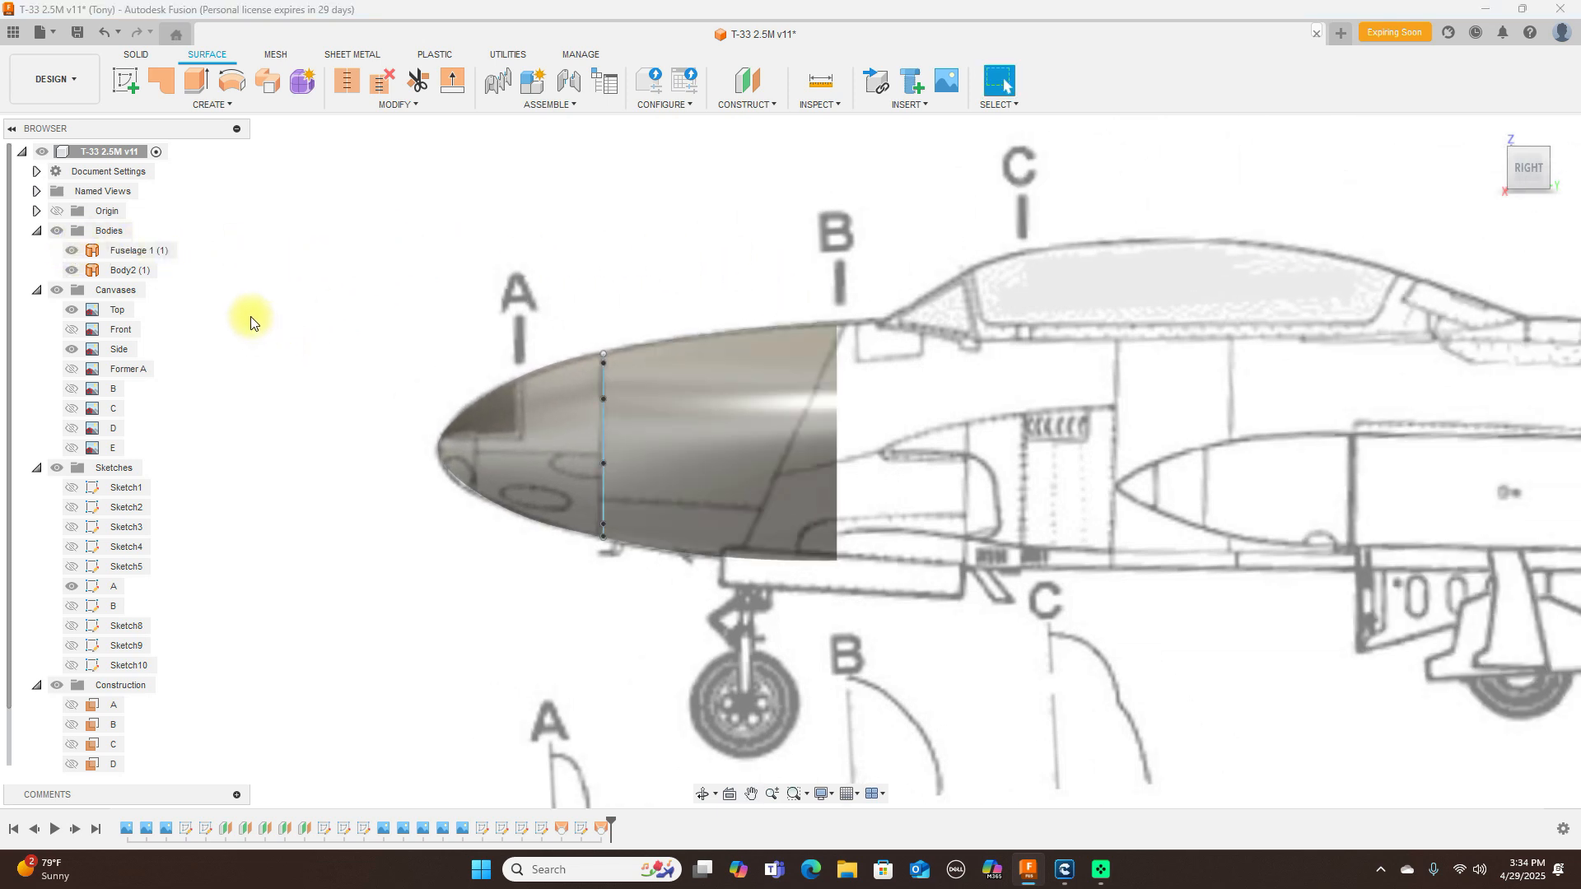
click(60, 471)
scroll(1260, 354, down, 2)
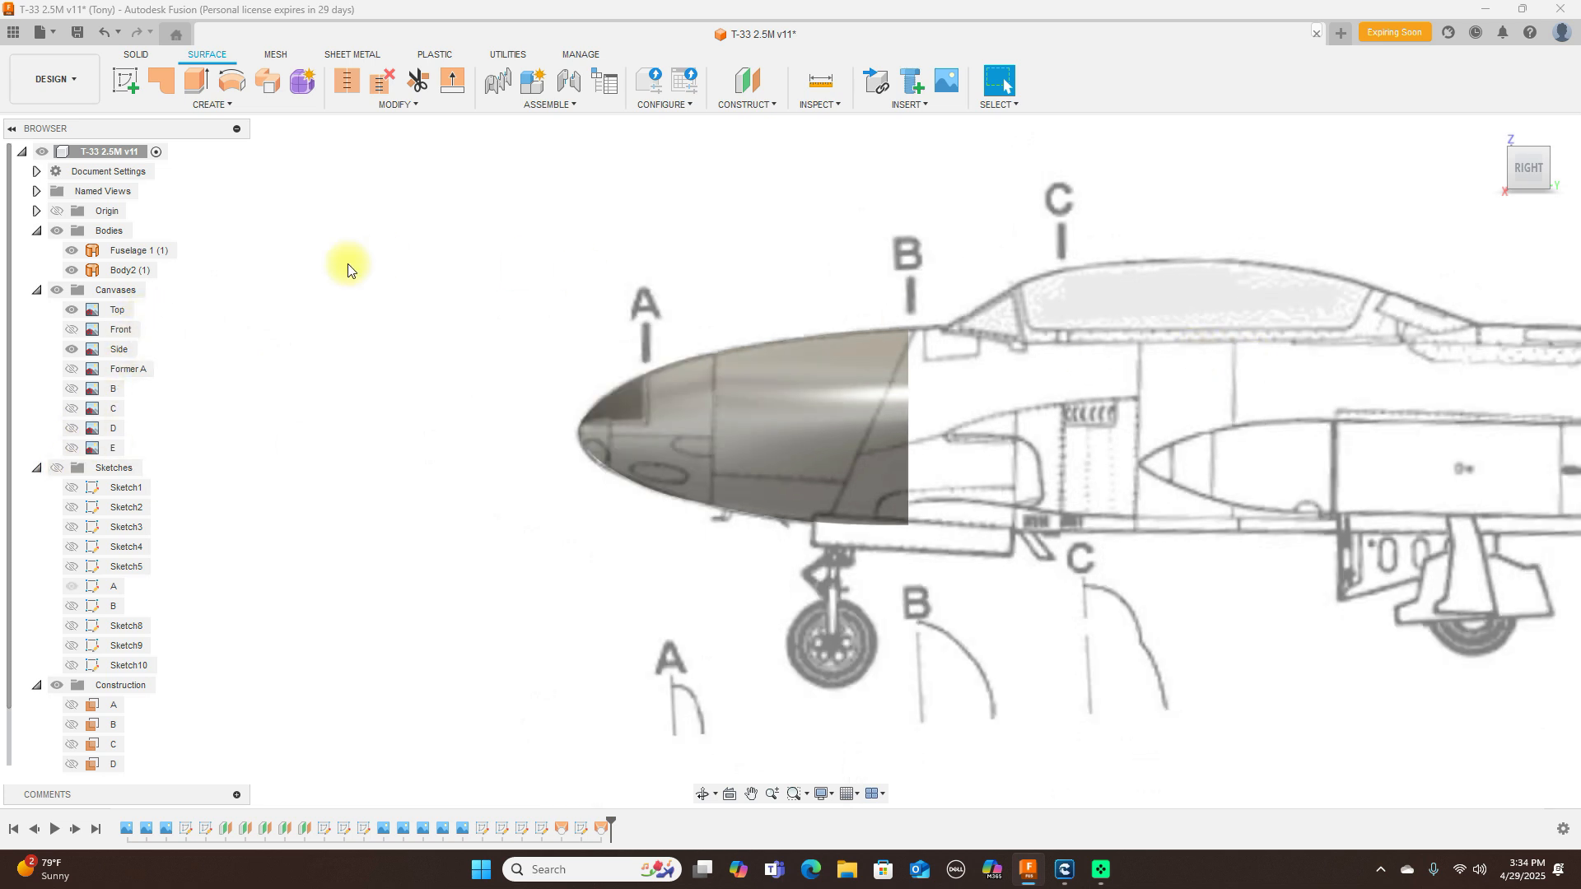
click(56, 292)
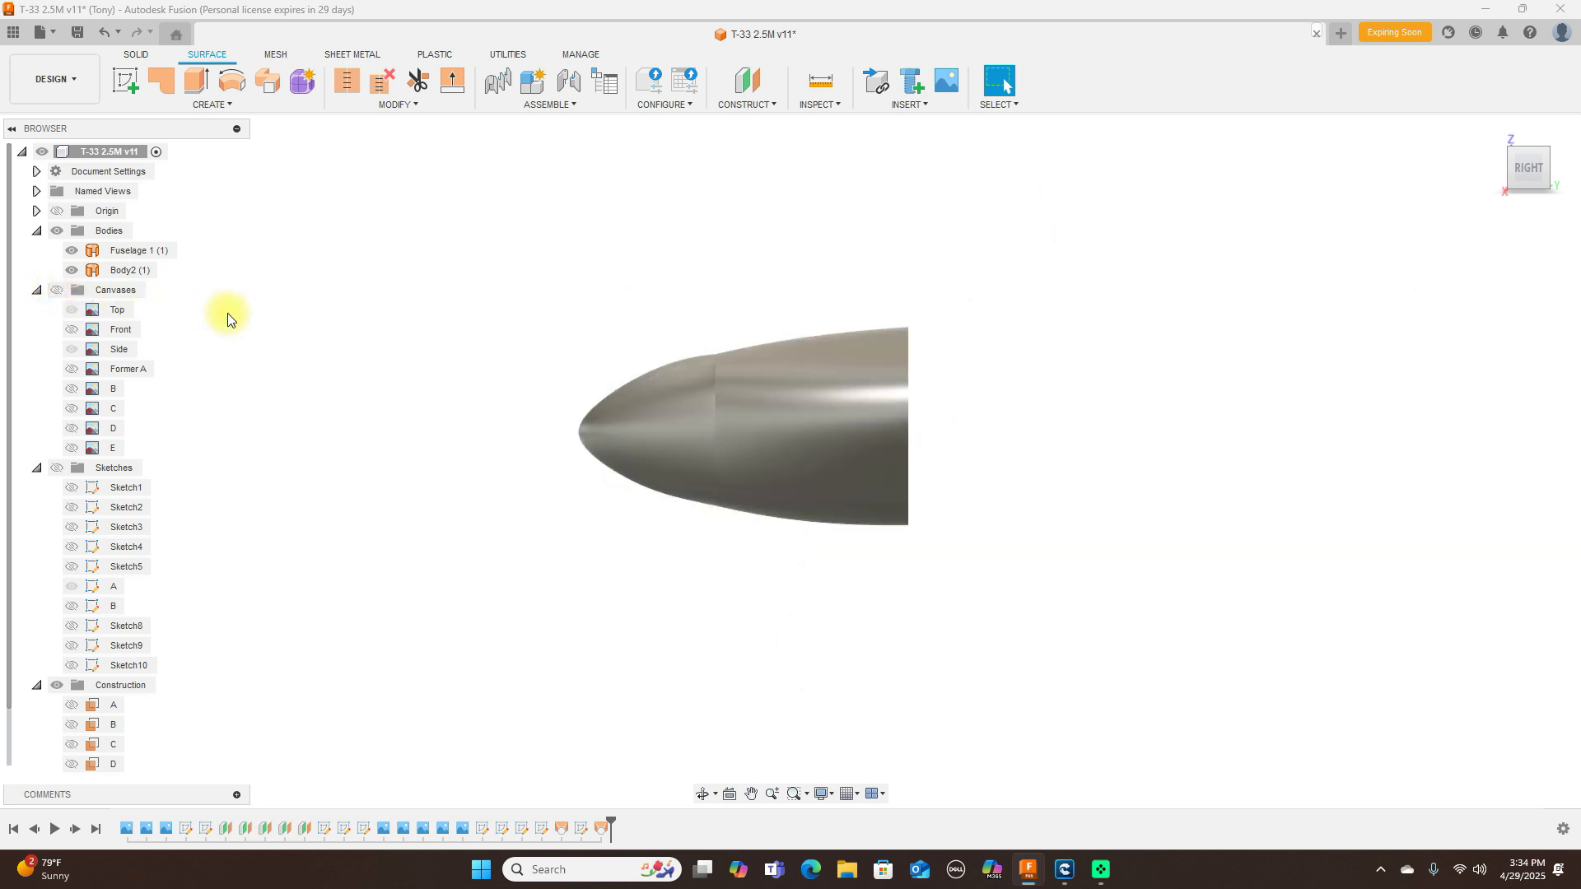
click(634, 386)
Step: Show the sketches including Sketch10 and move the middle fit point of the upper nose spline slightly down to smooth the outline
click(57, 469)
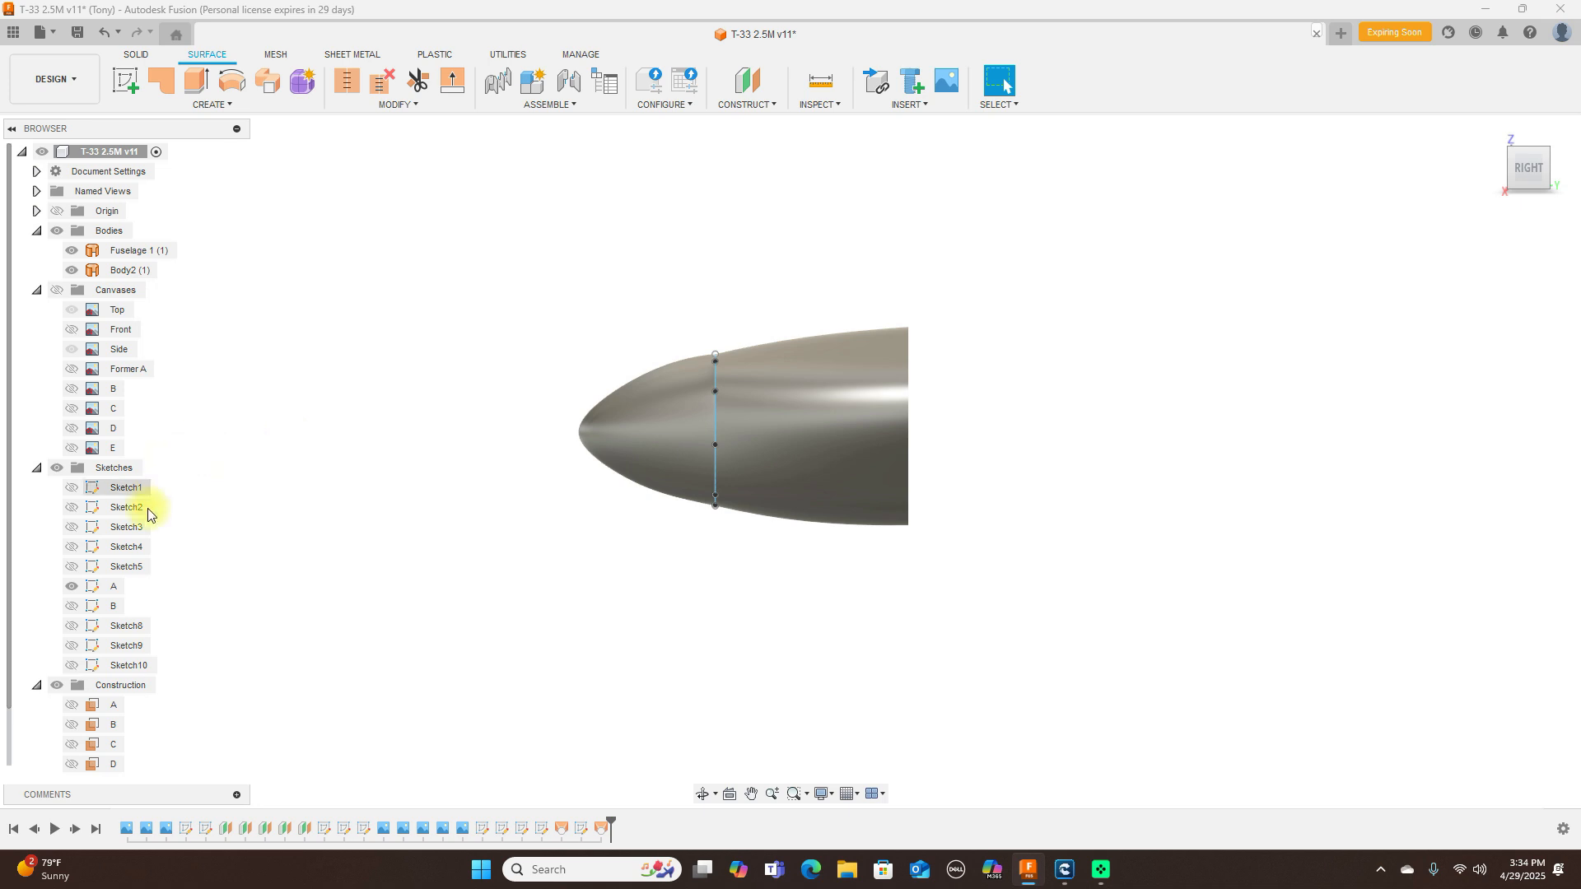
click(73, 667)
scroll(918, 335, up, 3)
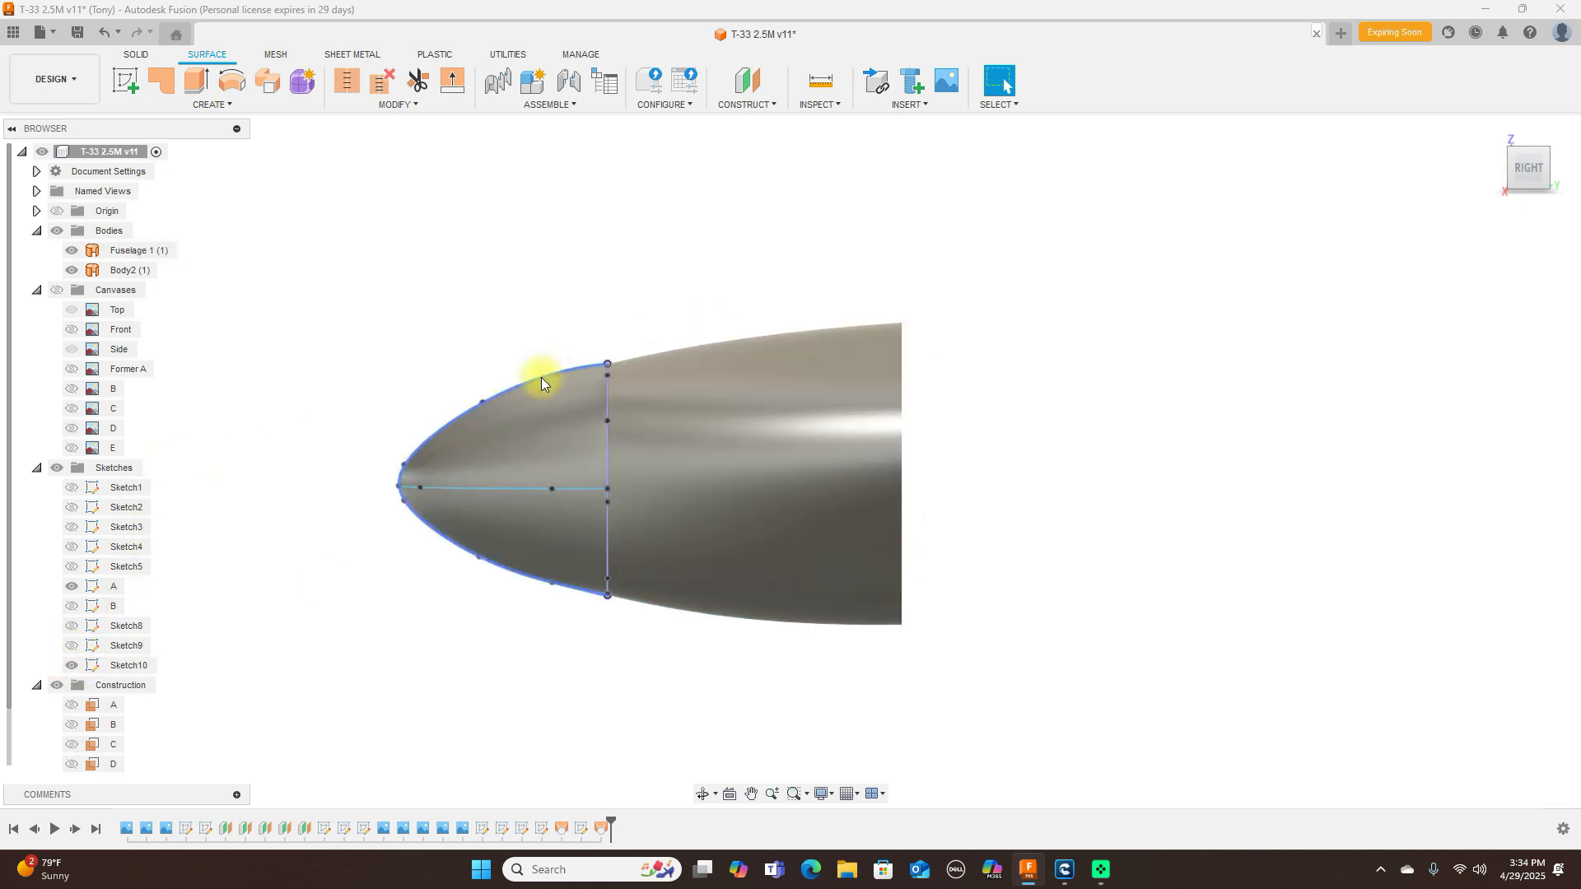
click(484, 402)
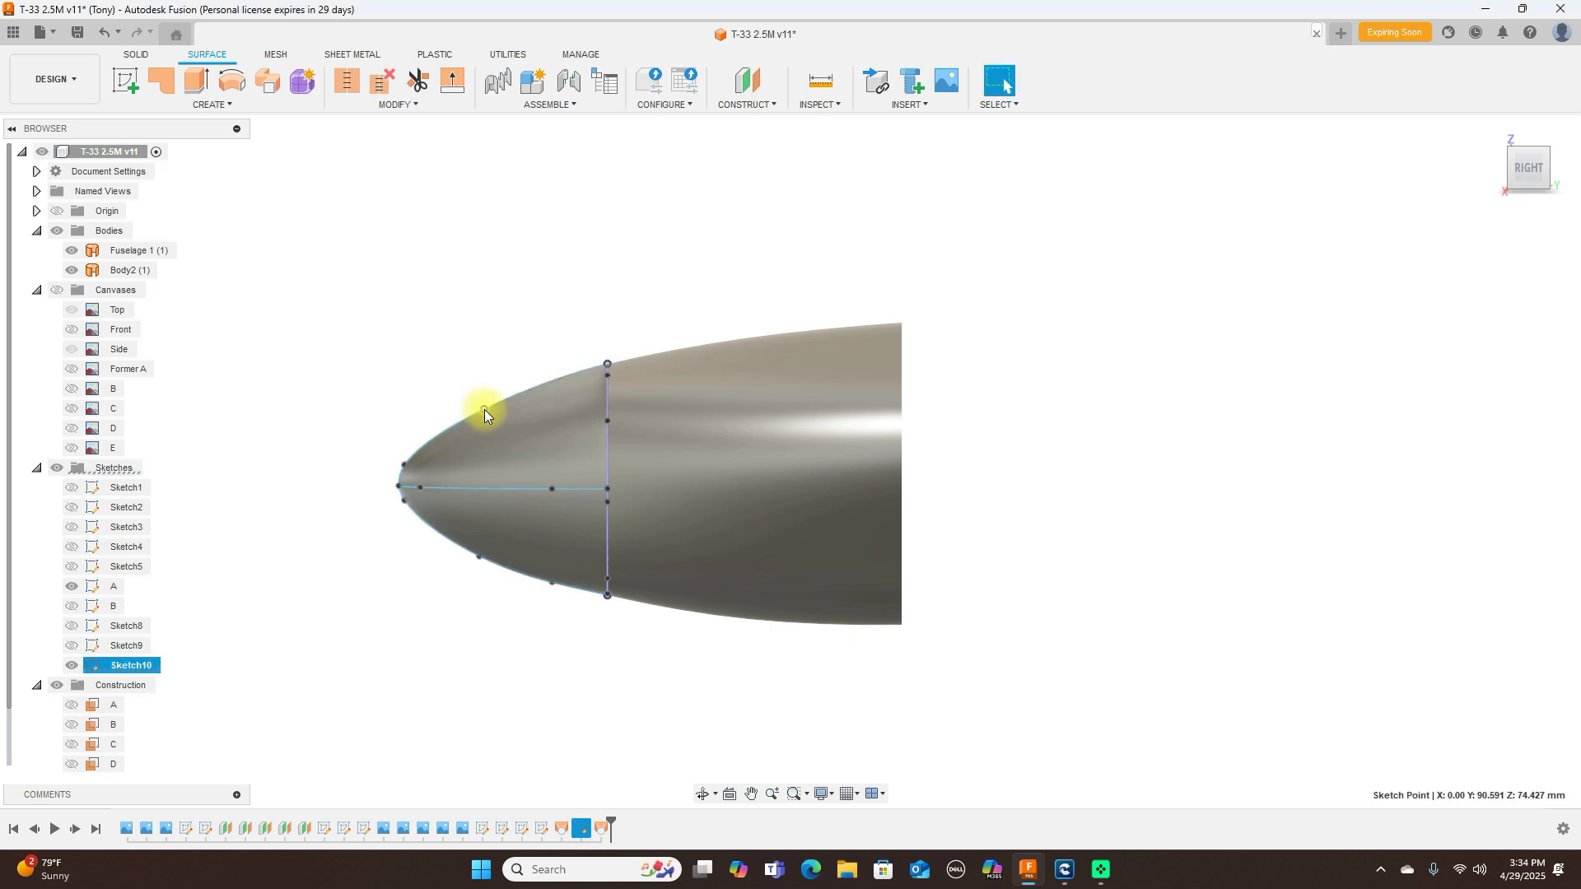
scroll(1123, 310, down, 2)
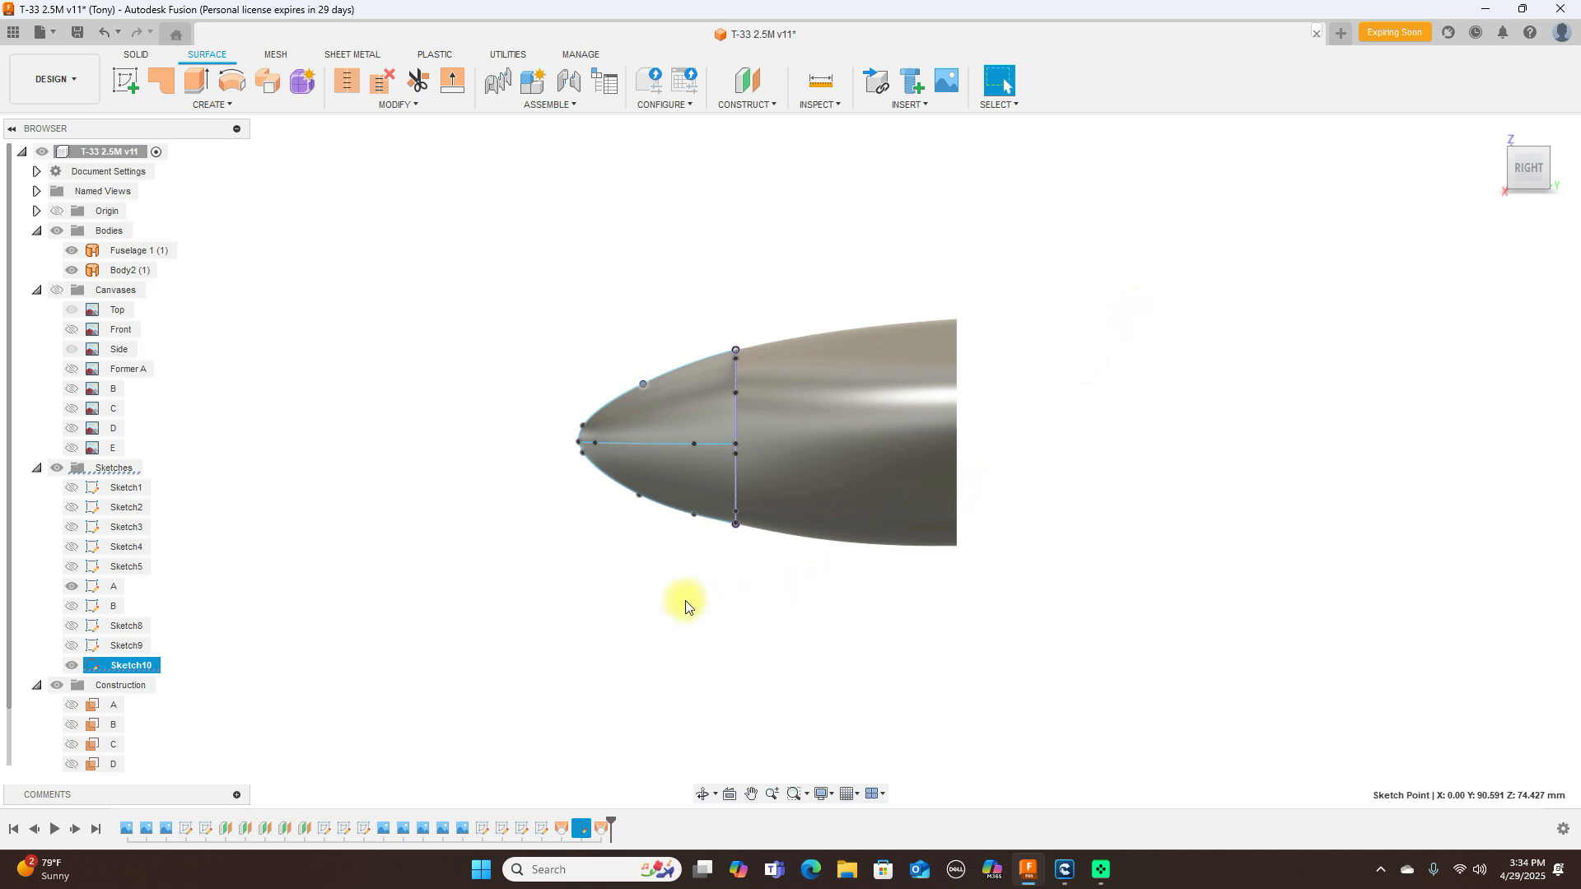
scroll(718, 573, up, 3)
scroll(717, 573, down, 1)
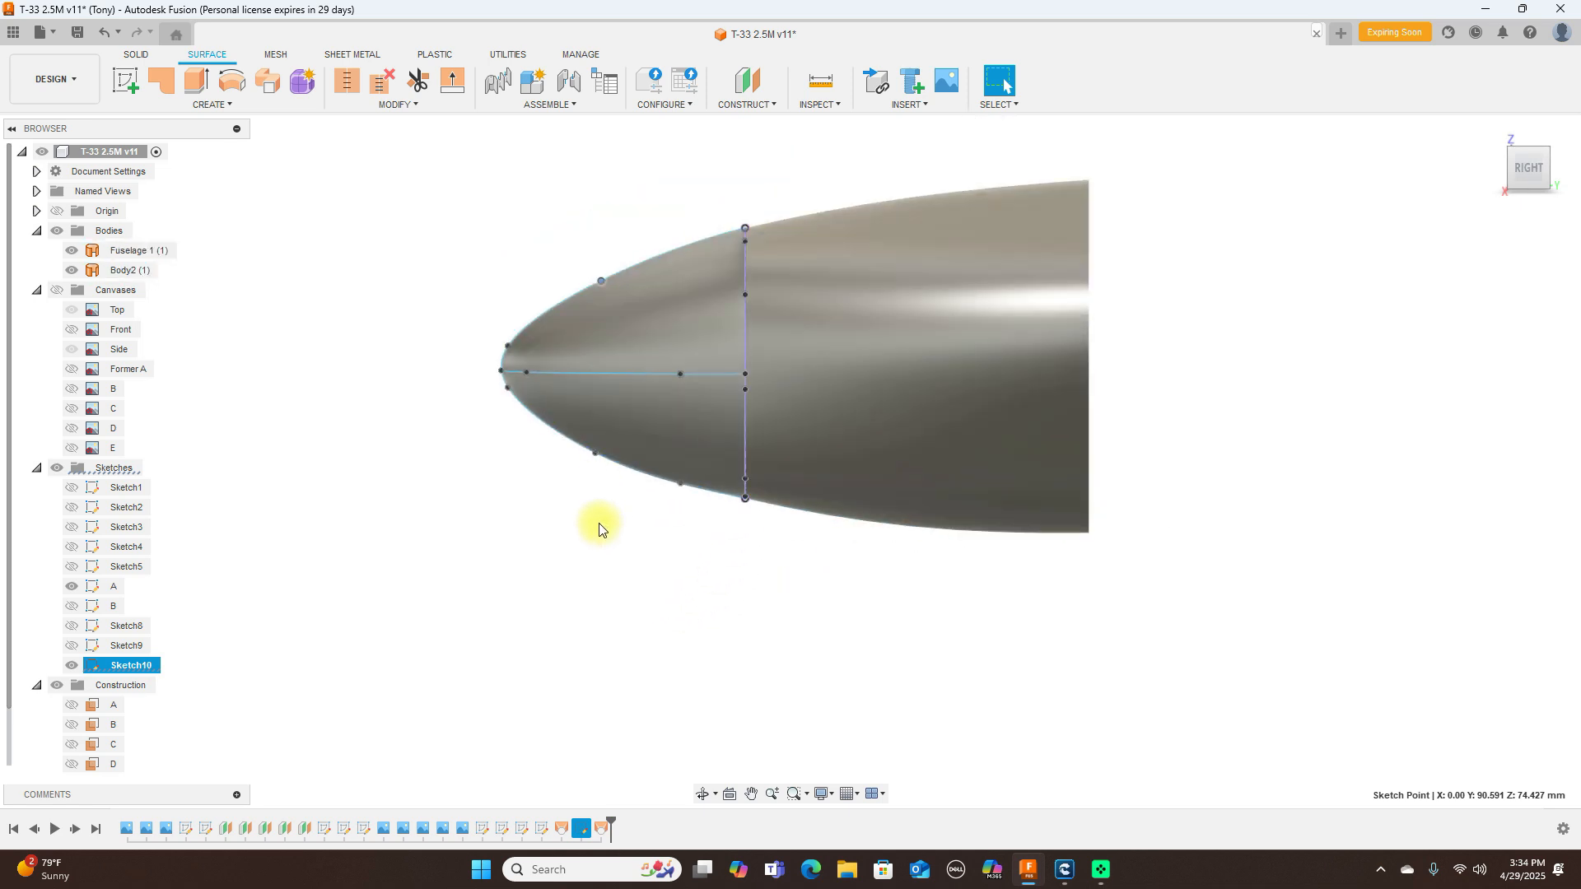
Step: In the top view, nudge the nose rail spline's two interior fit points slightly inward toward the centerline to smooth the side outline
click(1528, 146)
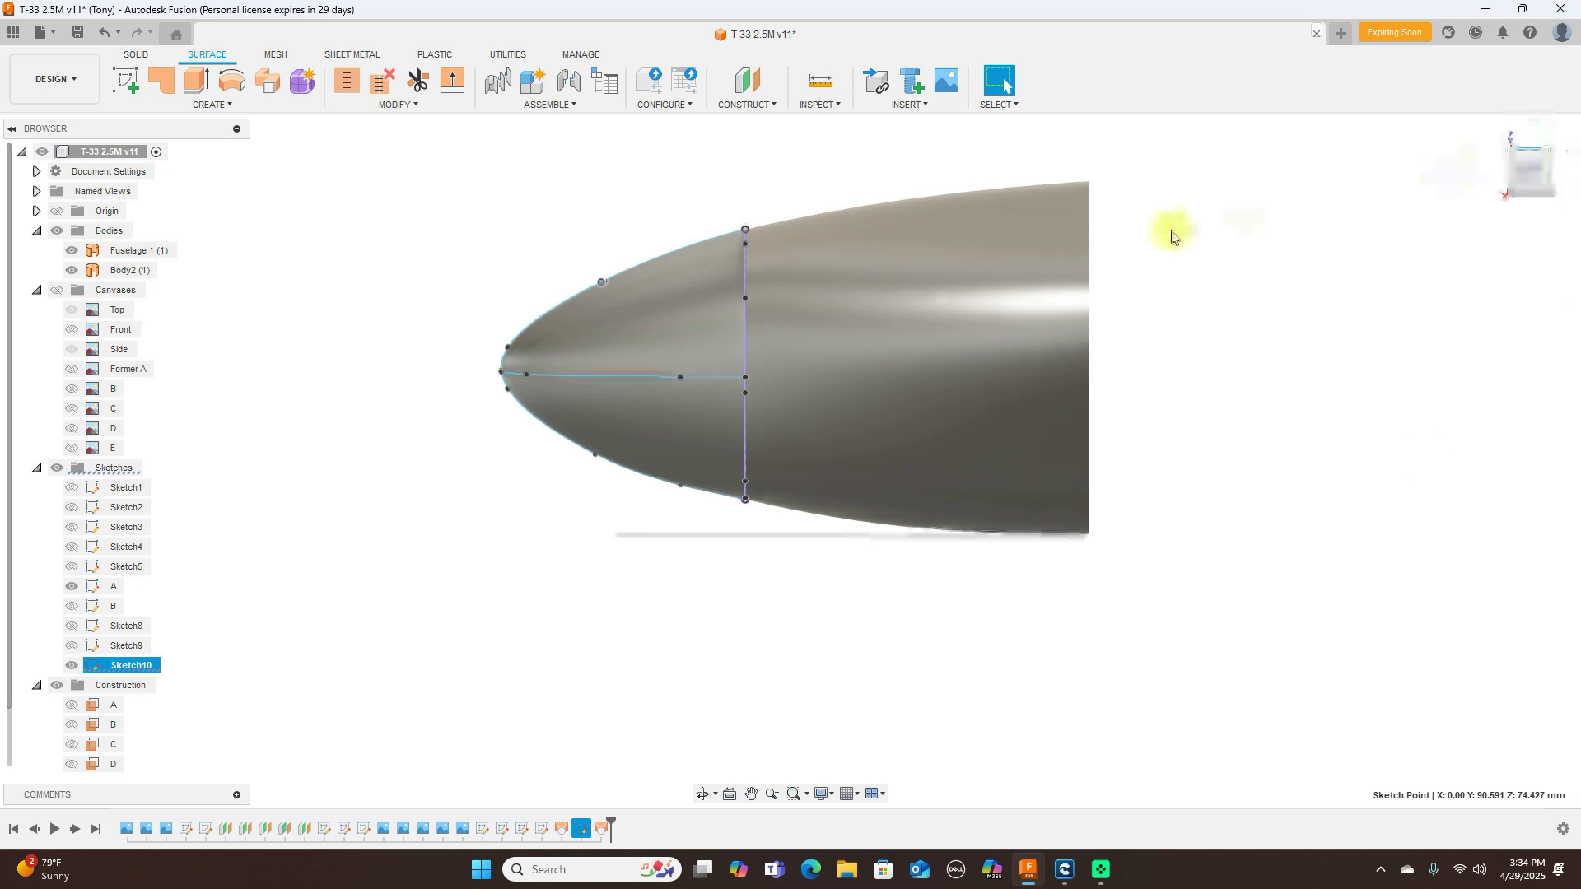
scroll(613, 566, up, 3)
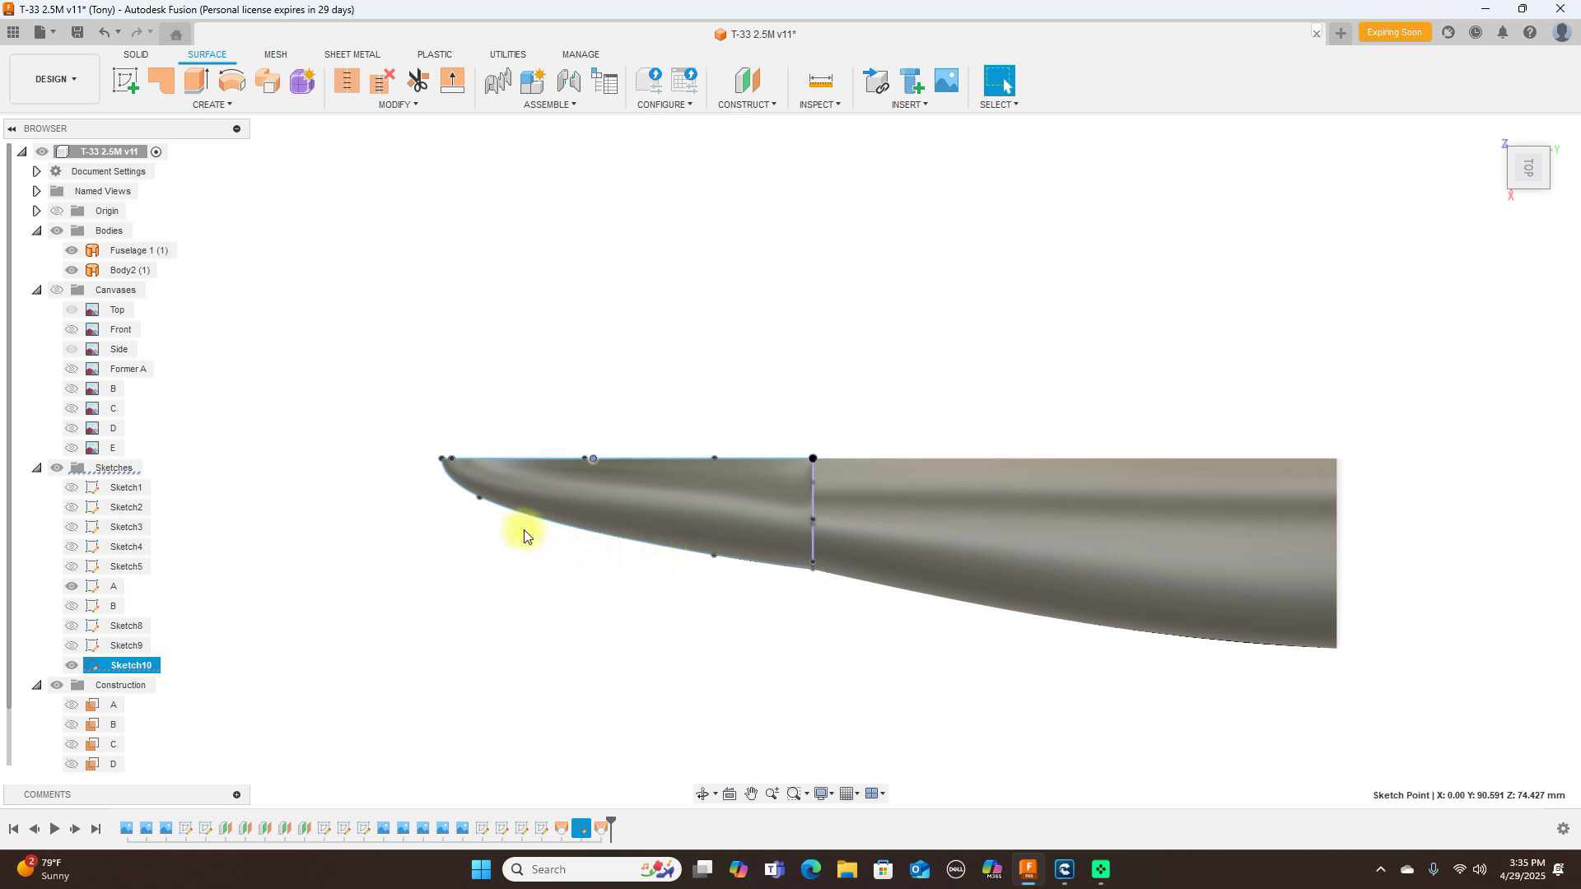
scroll(515, 525, up, 2)
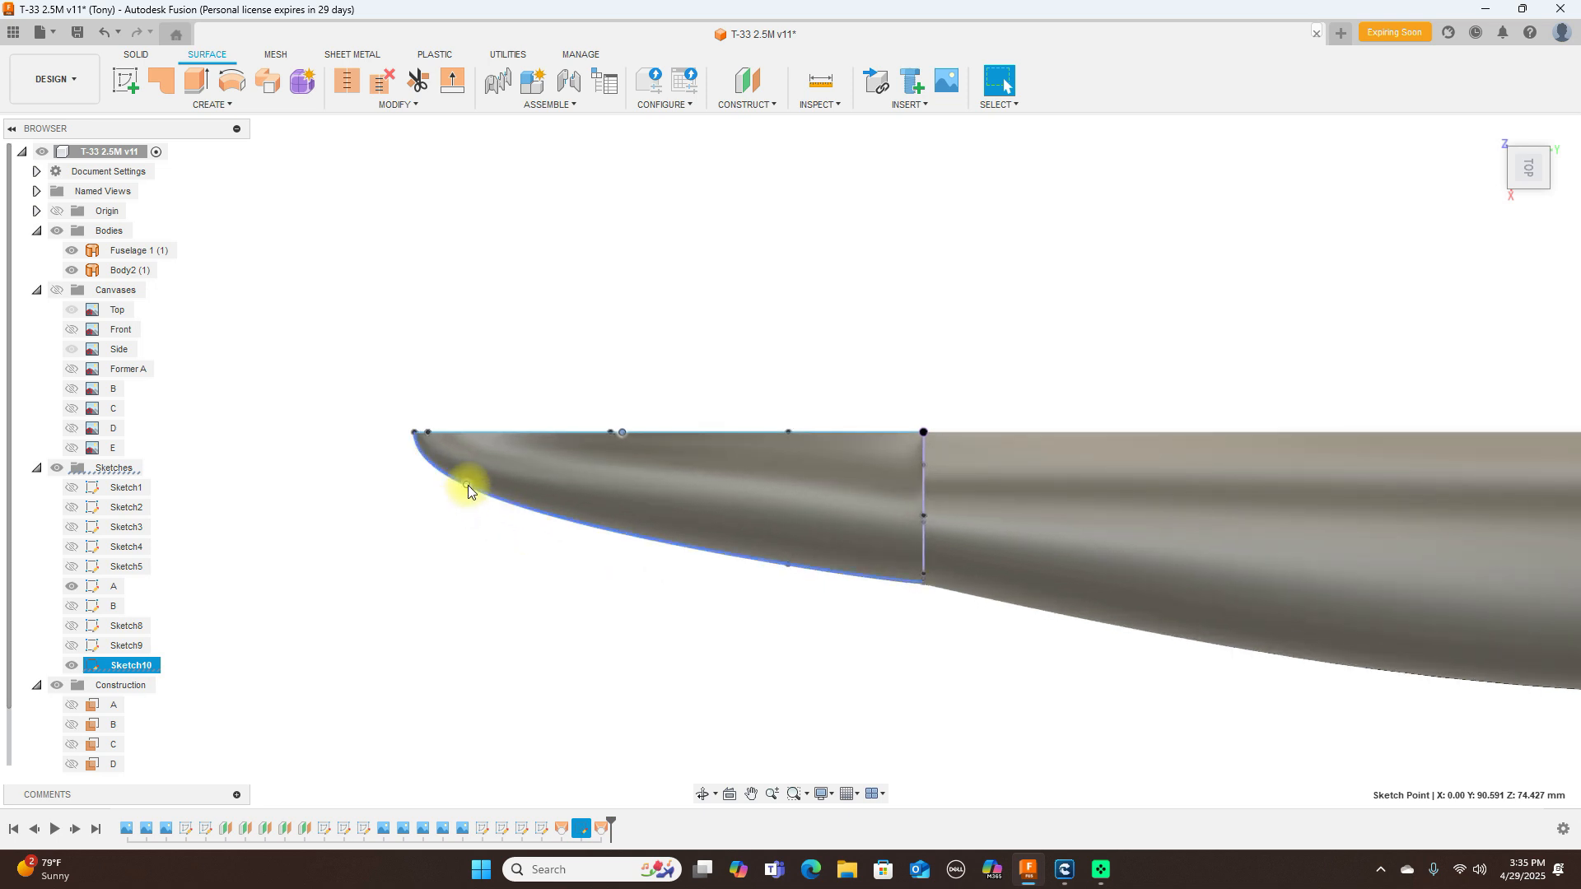
drag(468, 486, 468, 481)
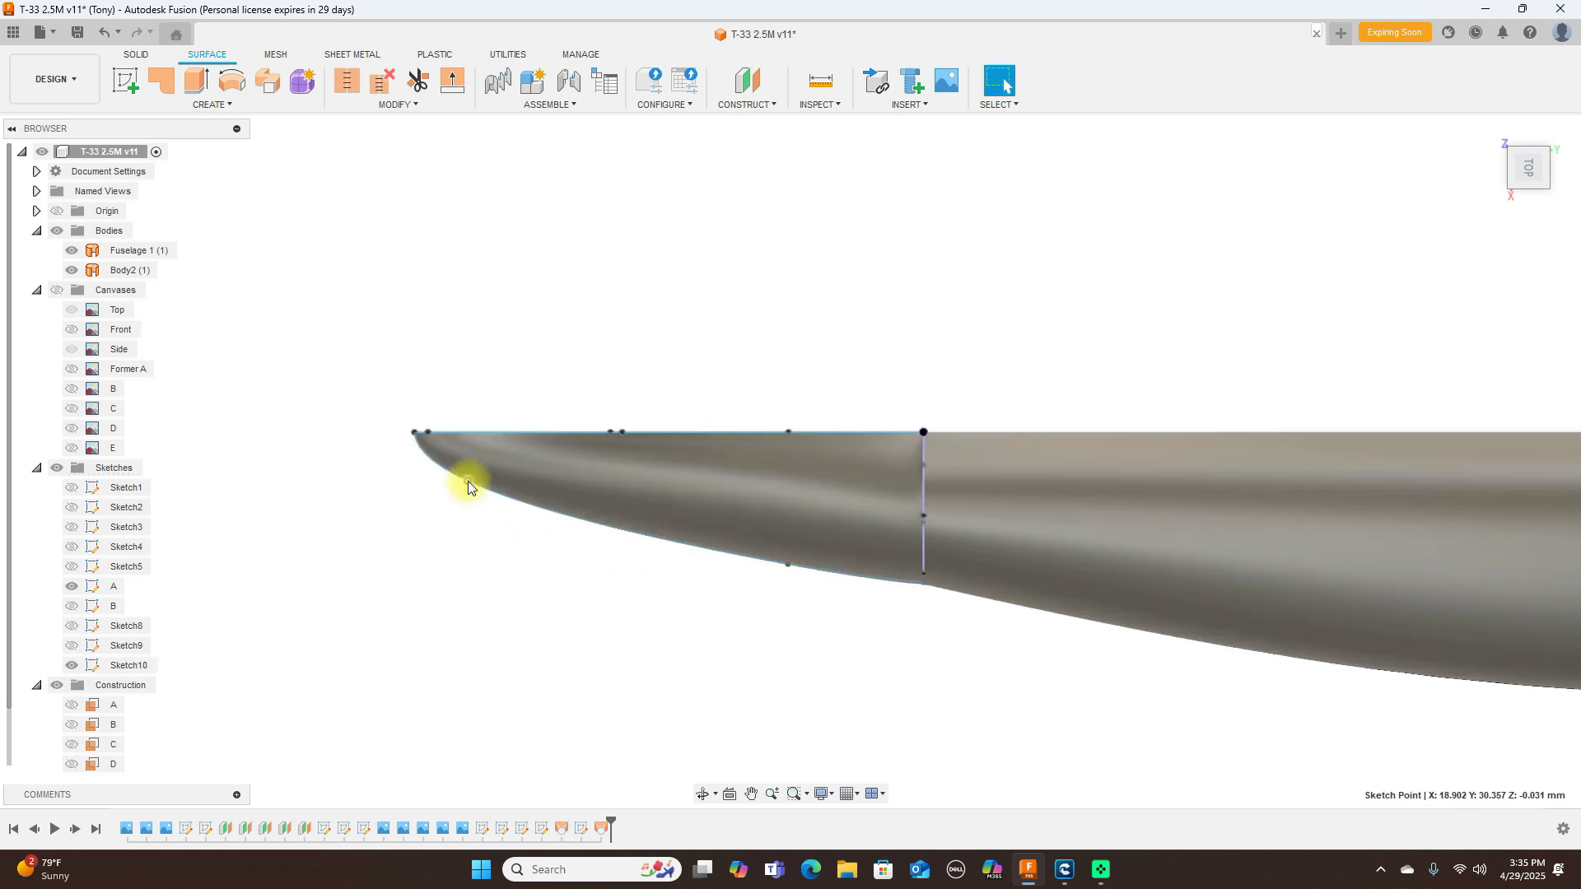
click(793, 565)
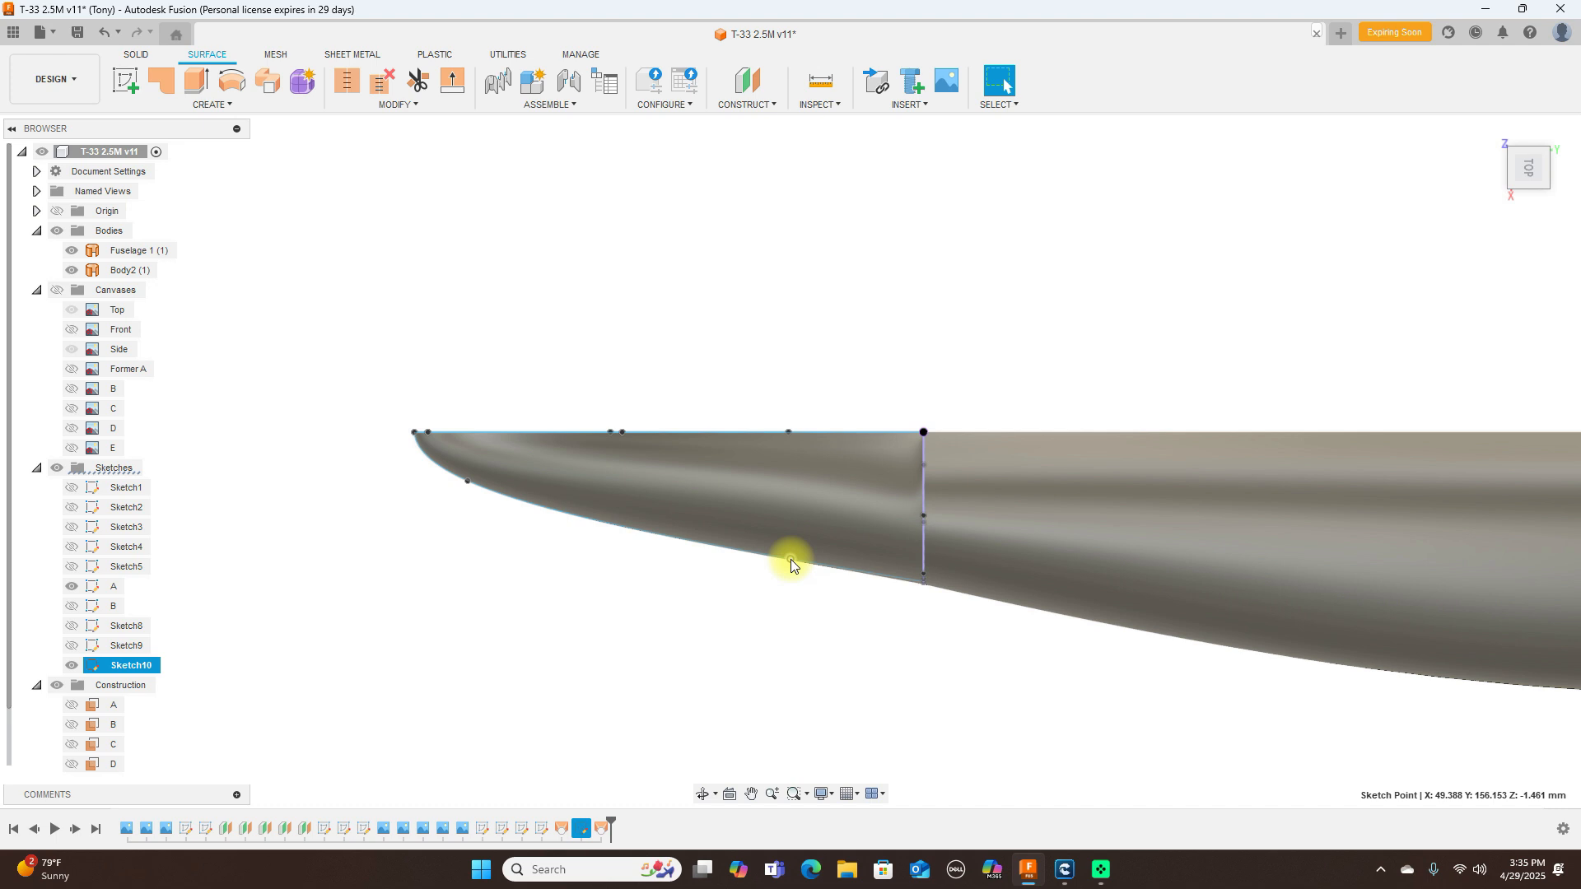
click(791, 560)
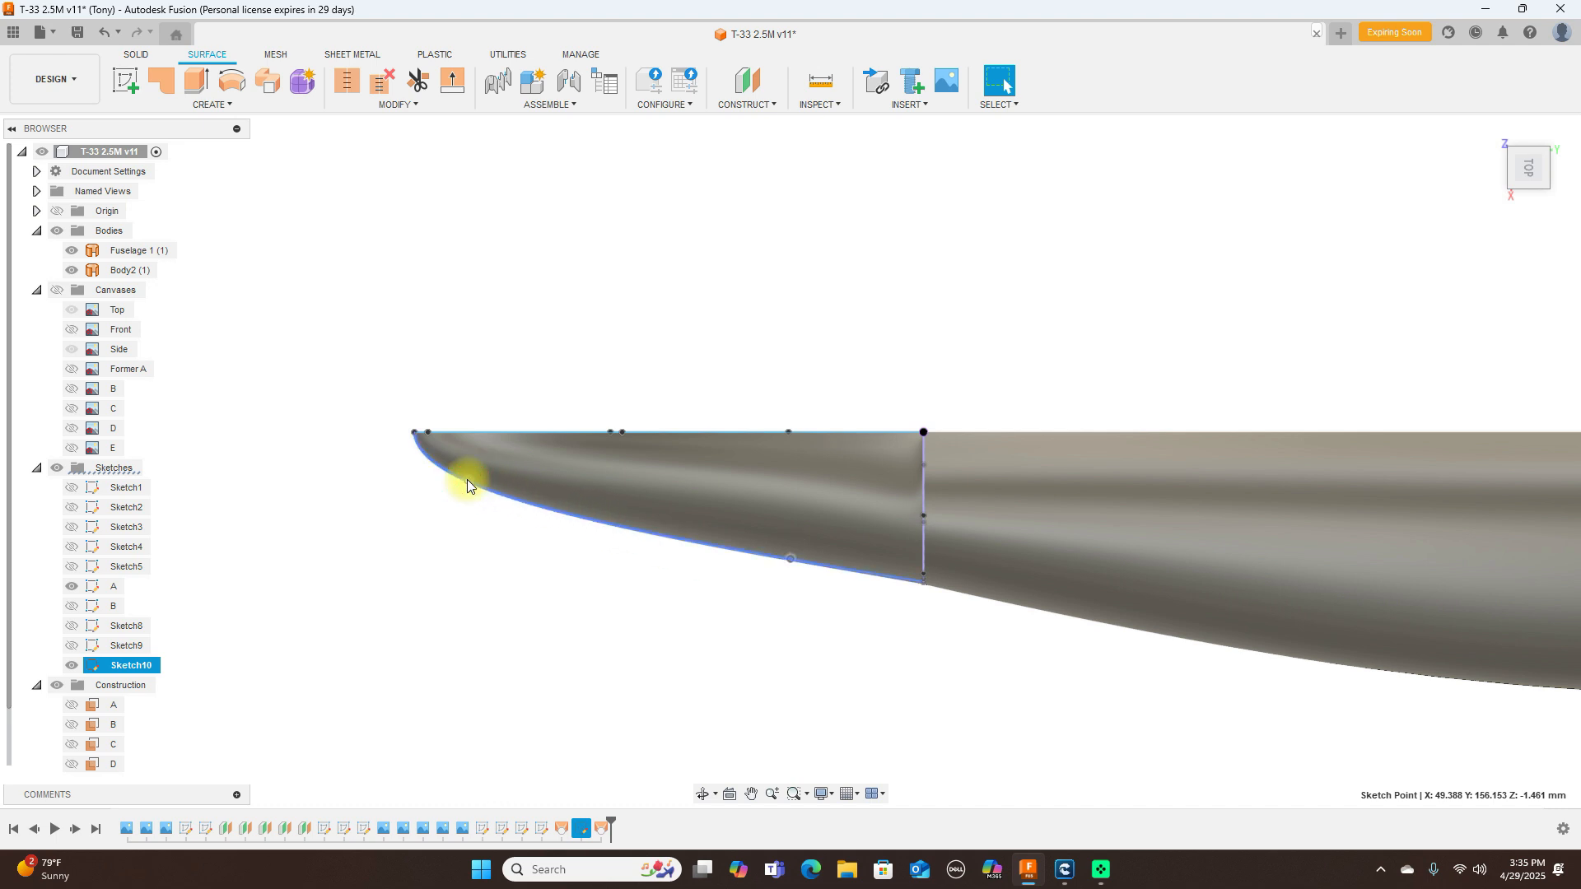
click(522, 303)
scroll(834, 292, down, 2)
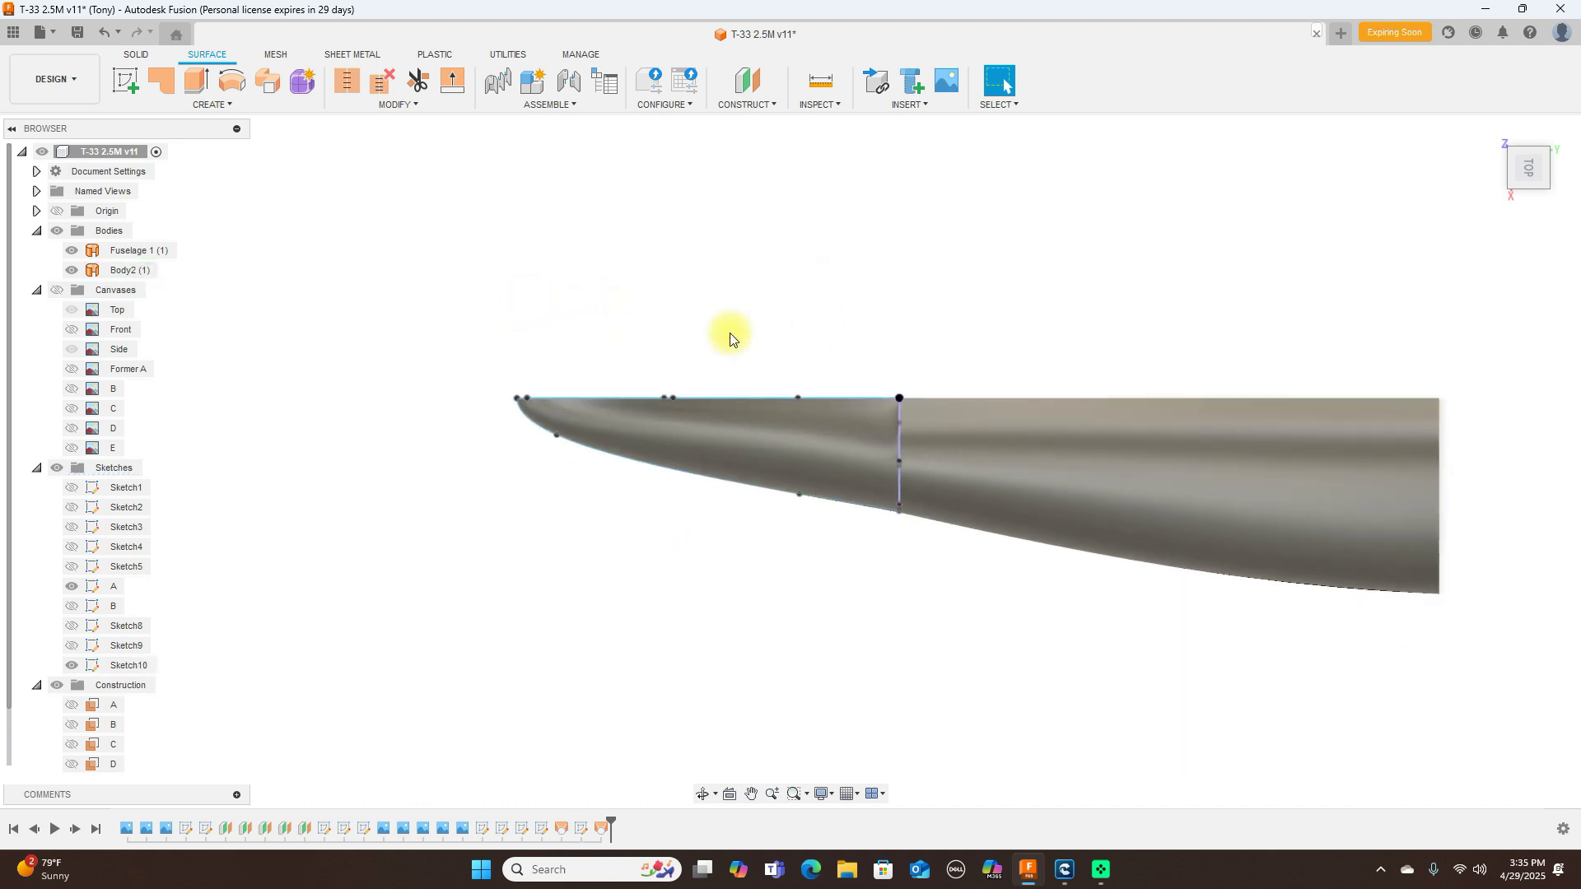
click(558, 436)
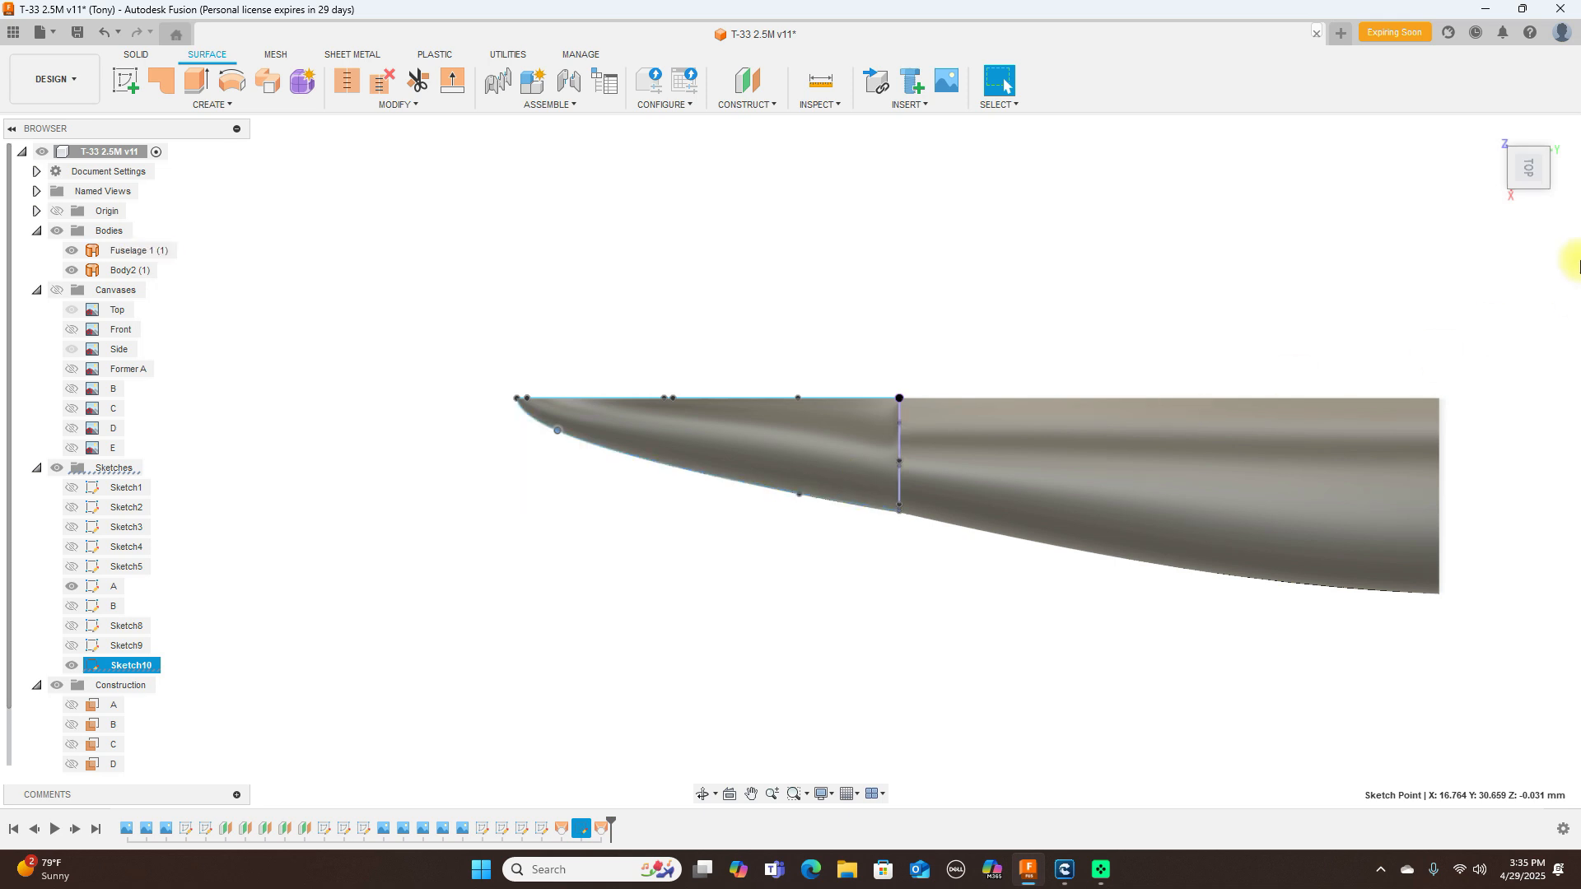
Step: Show Sketch9 and slightly nudge the middle fit point of the forward fuselage's side spline to smooth the outline
click(72, 646)
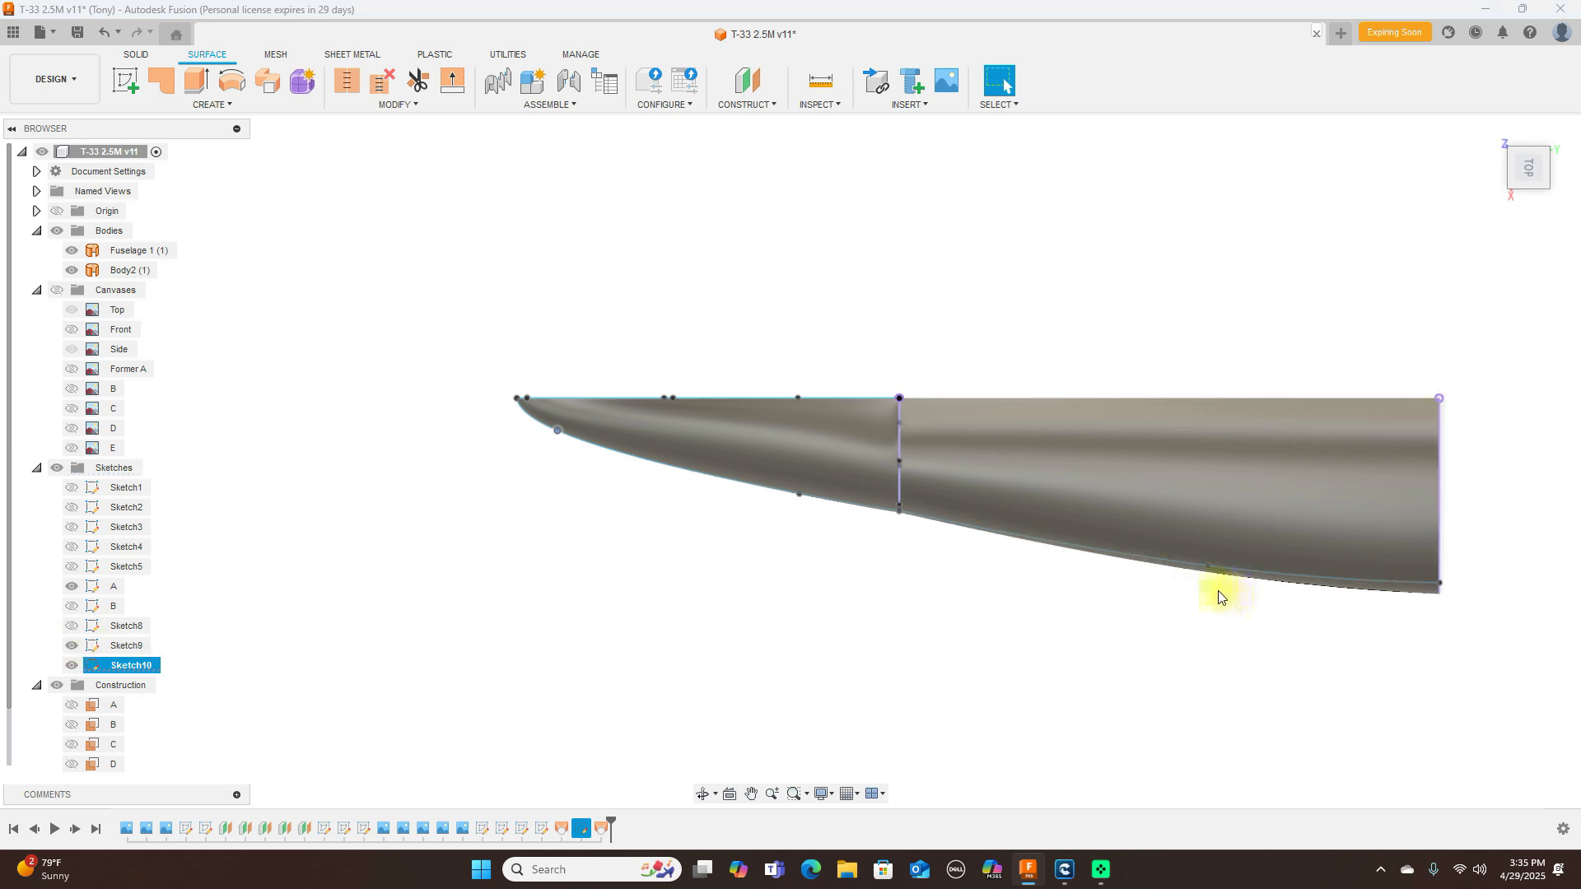
scroll(1209, 571, up, 3)
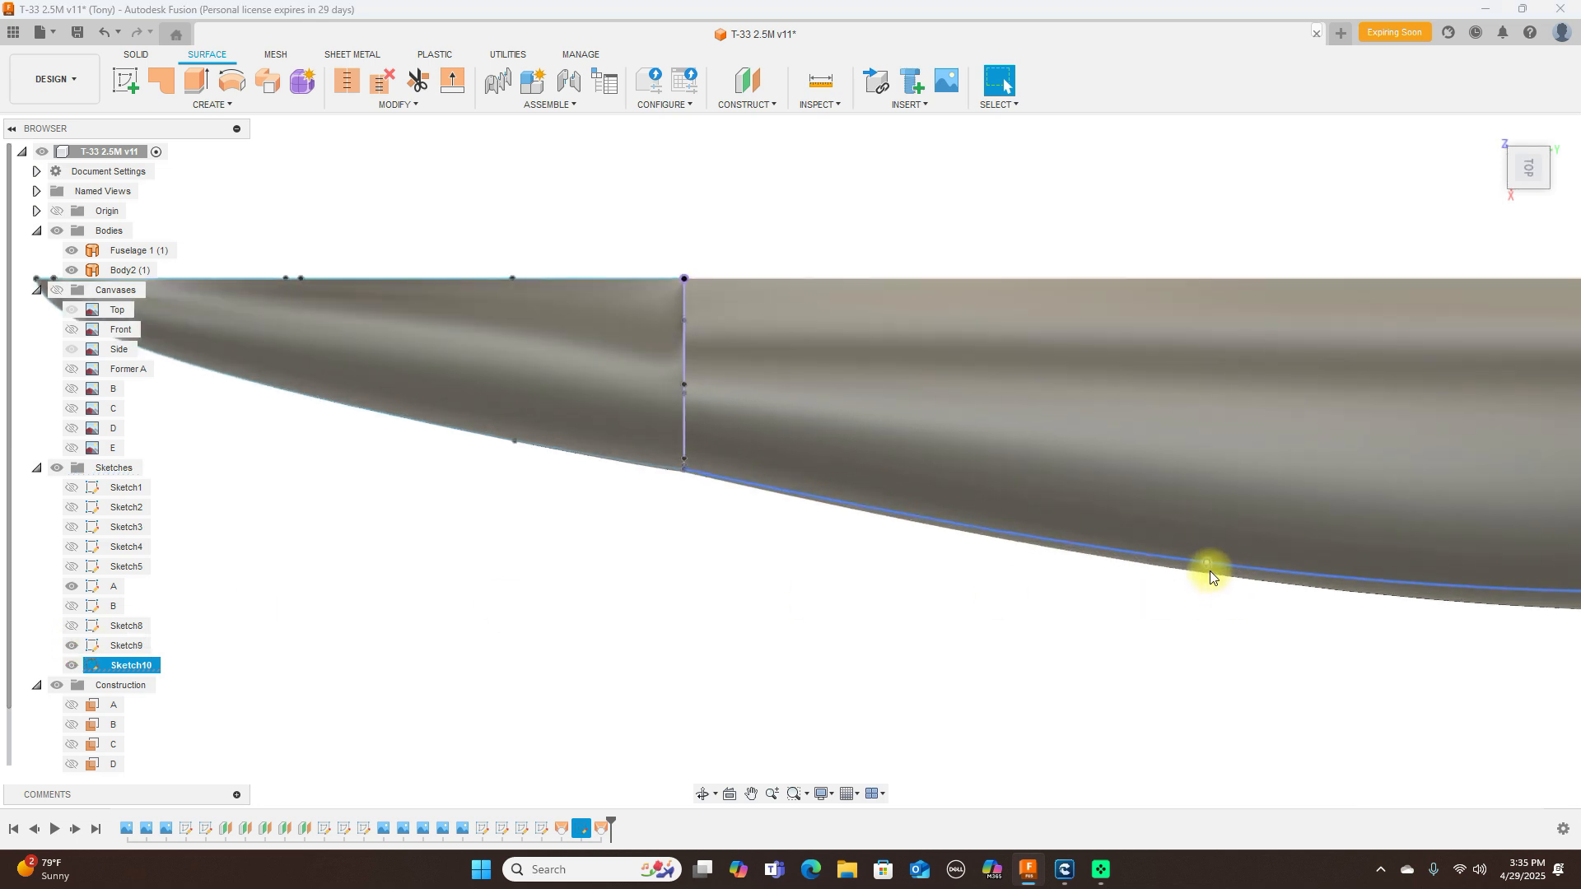
scroll(1186, 601, down, 2)
scroll(1183, 607, down, 1)
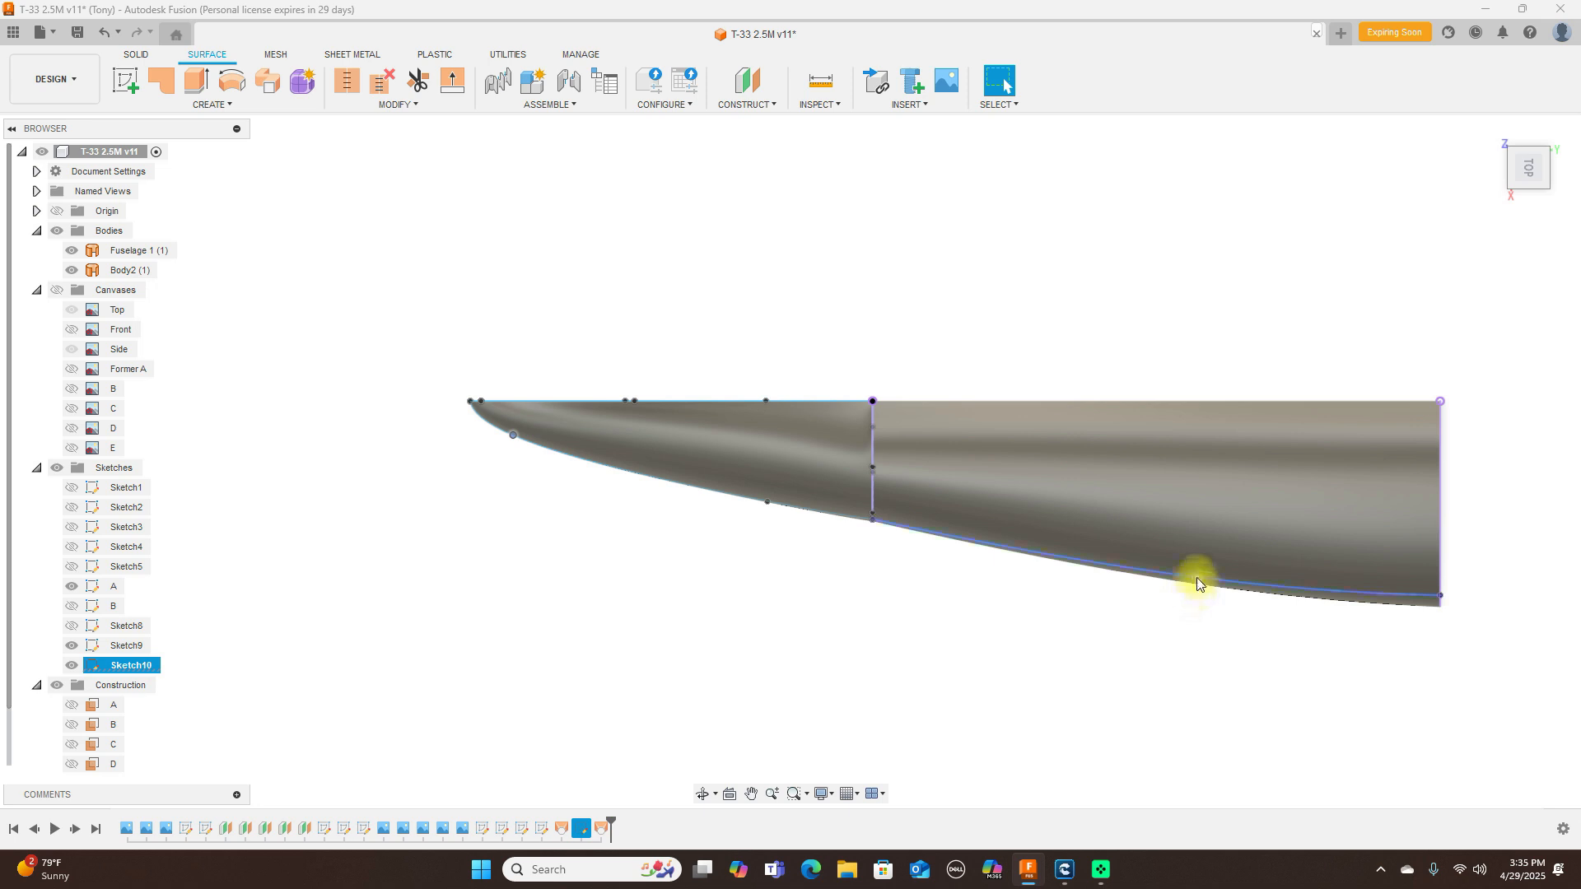
click(1197, 575)
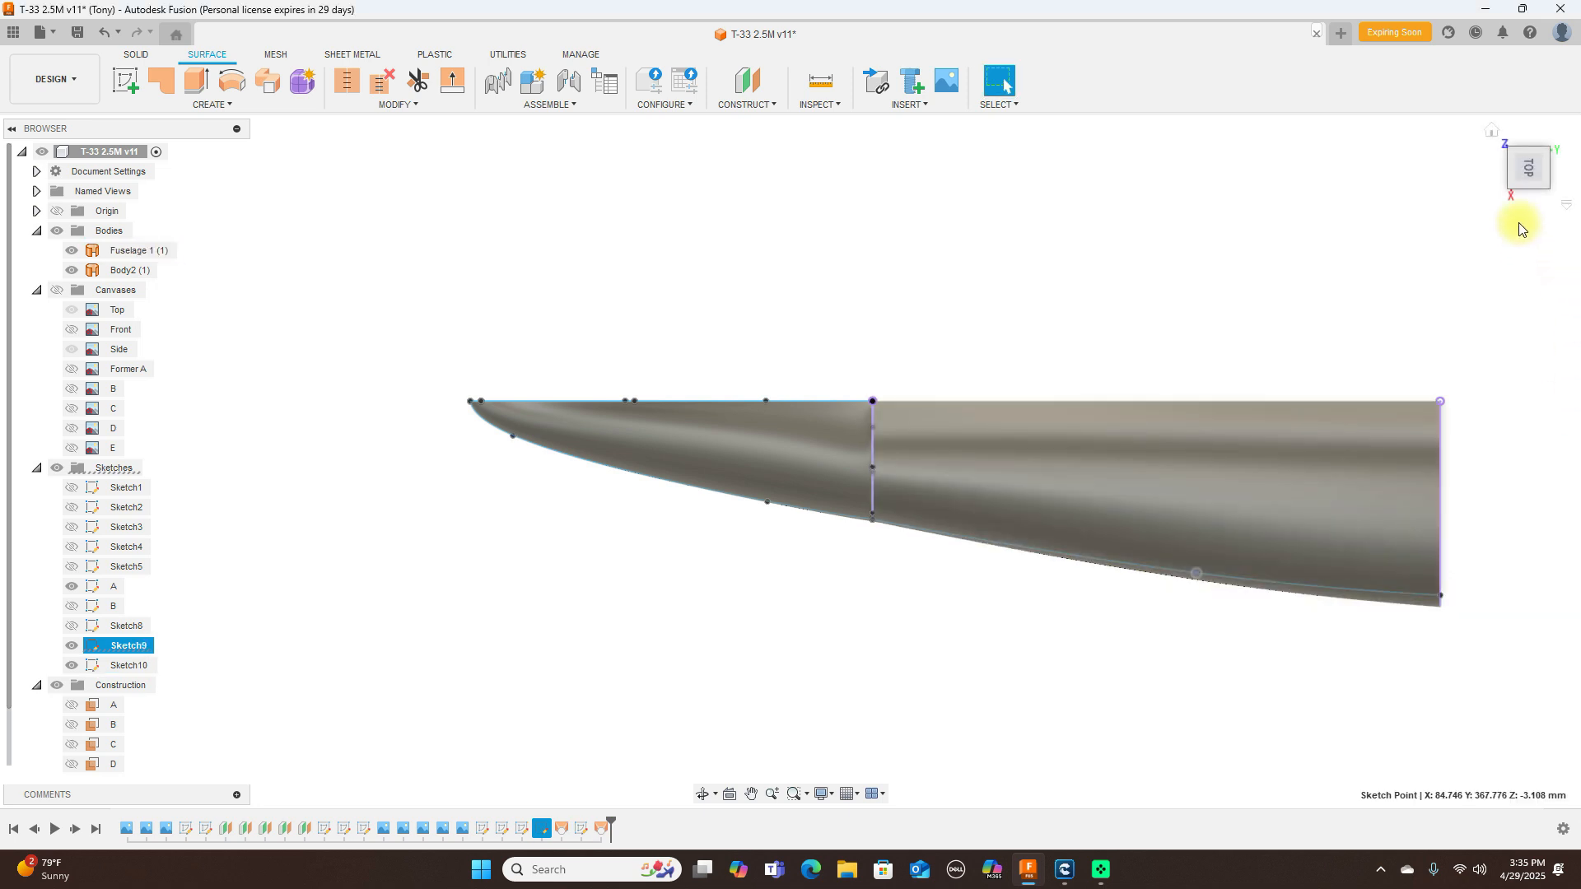
Step: Examine the nose-to-fuselage transition at Former A from the right and angled views, with all sketches hidden
click(1529, 202)
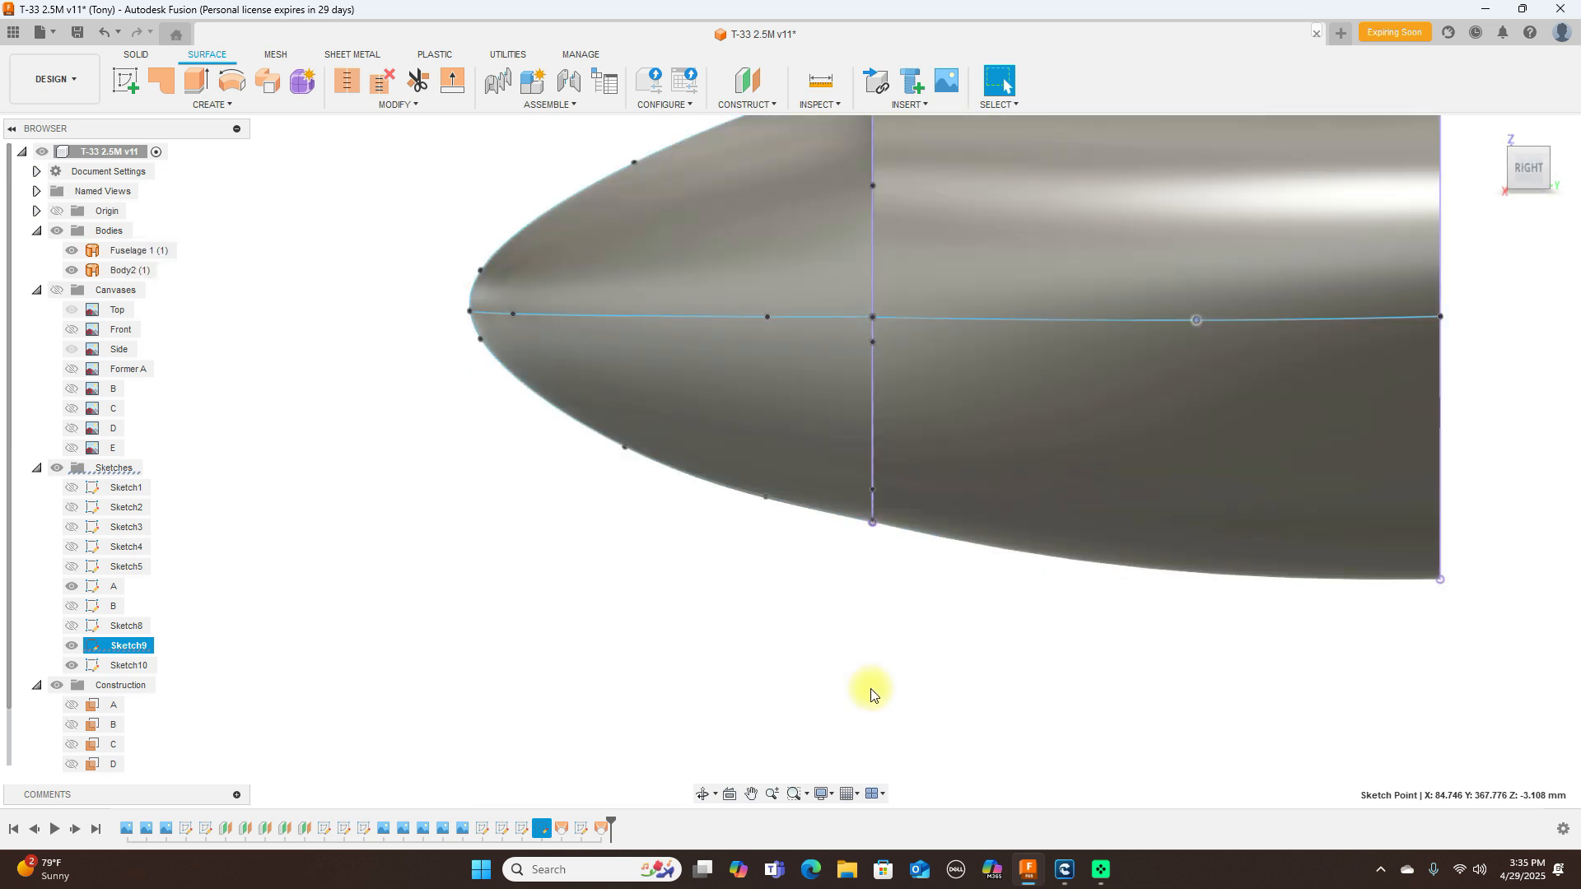
scroll(868, 684, down, 3)
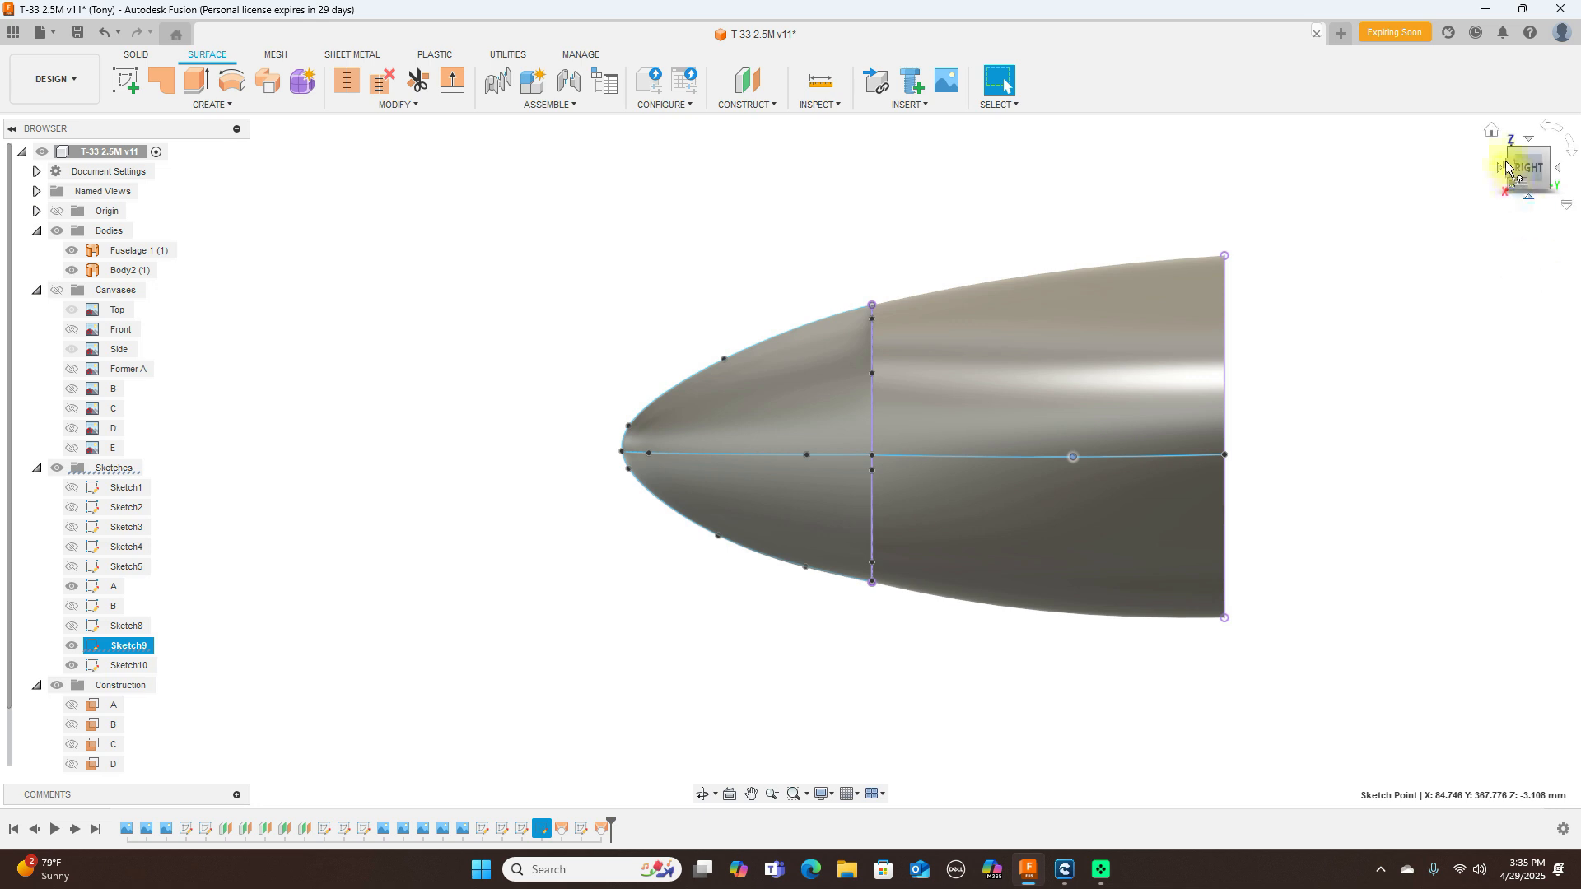
click(1501, 167)
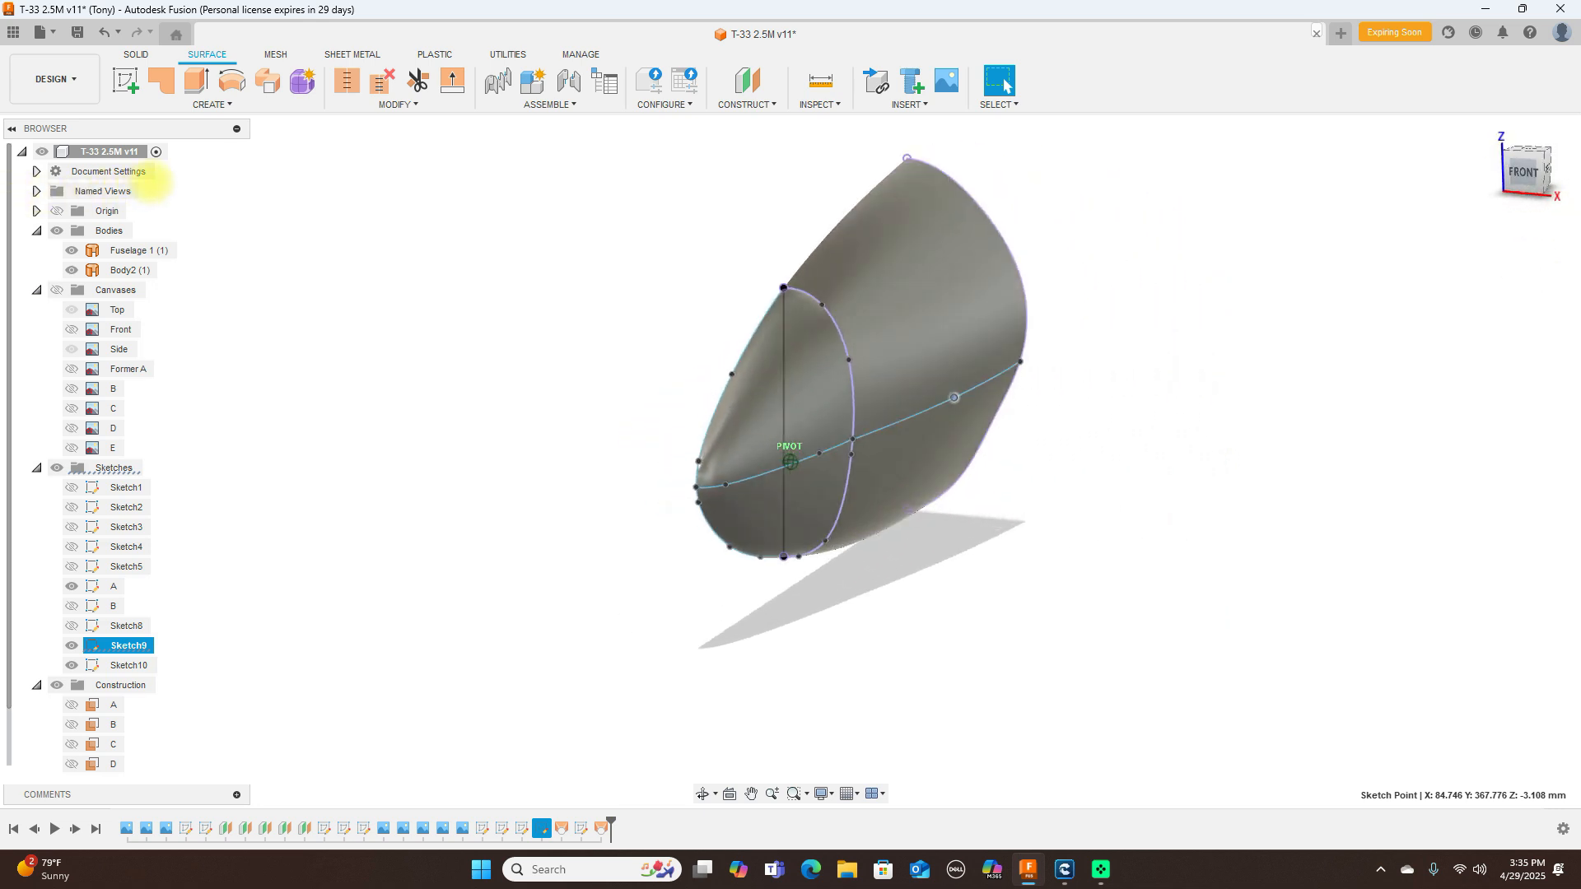
mouse_move(191, 171)
mouse_down()
mouse_move(179, 155)
mouse_move(74, 151)
mouse_move(1548, 165)
mouse_move(1336, 180)
mouse_move(1295, 172)
mouse_move(1540, 177)
mouse_move(4, 177)
mouse_move(1533, 171)
mouse_up()
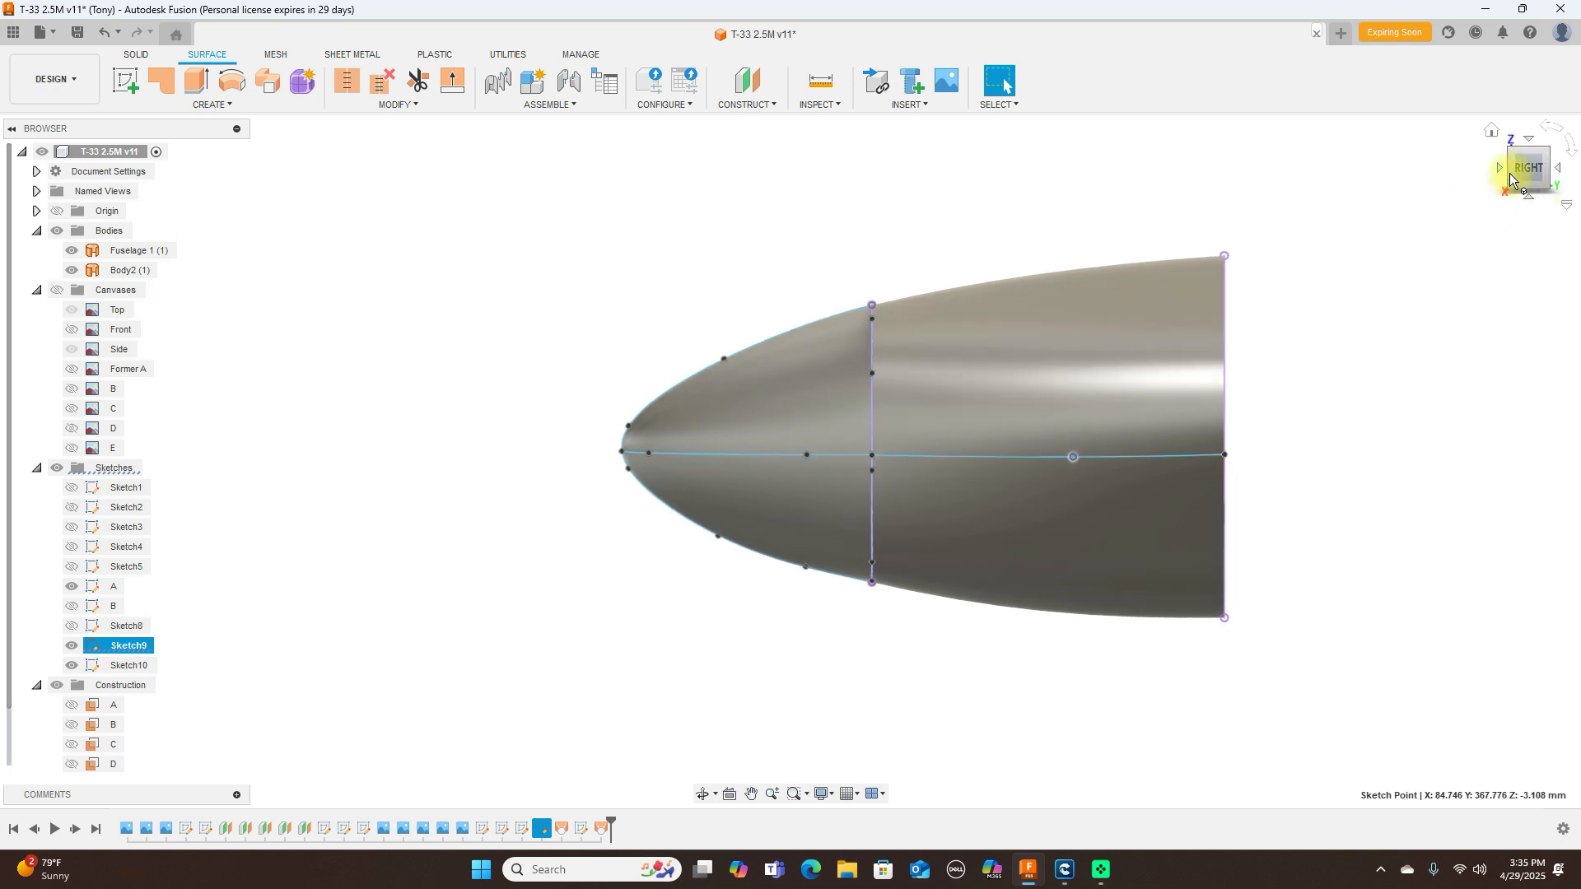
mouse_move(1511, 177)
mouse_down()
mouse_move(1565, 176)
mouse_move(17, 190)
mouse_up()
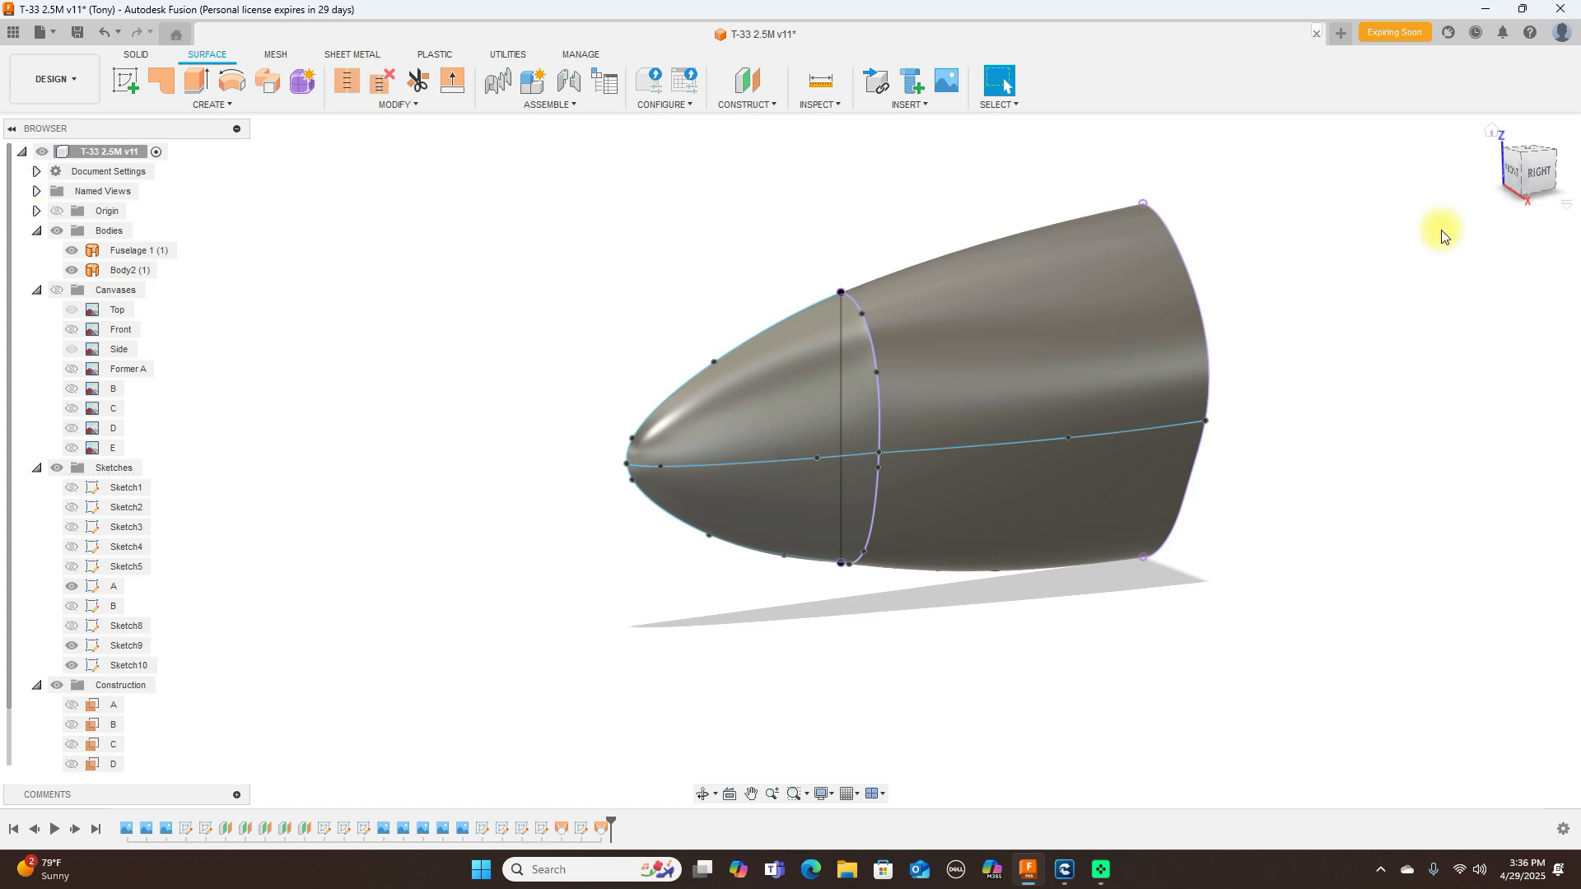
click(1541, 175)
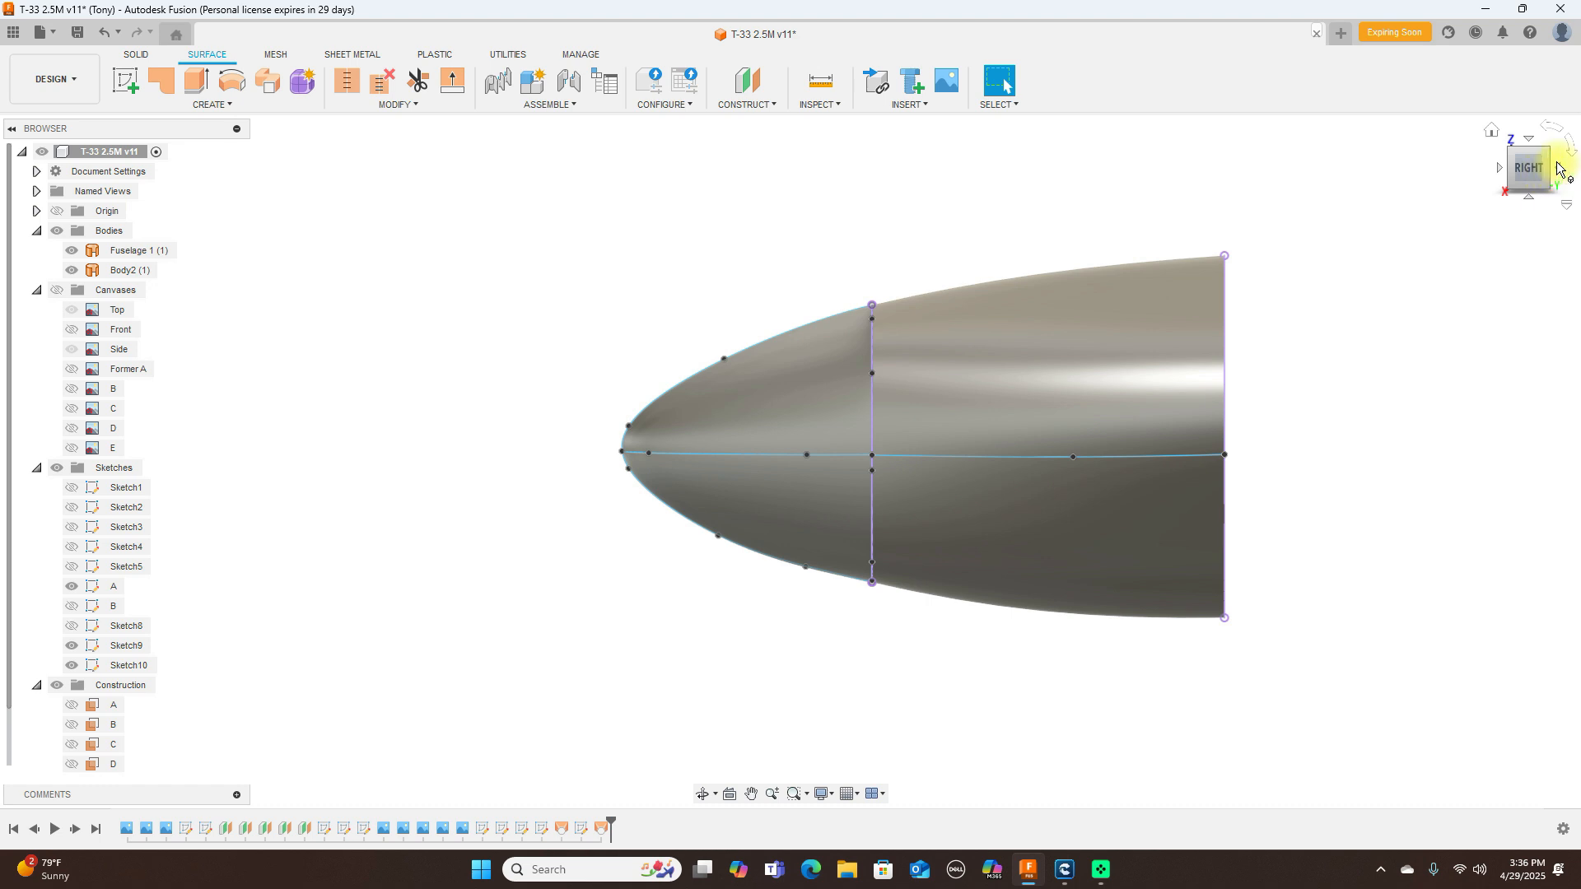
mouse_move(1510, 166)
mouse_down()
mouse_move(1574, 169)
mouse_move(1407, 163)
mouse_up()
click(56, 468)
click(1535, 173)
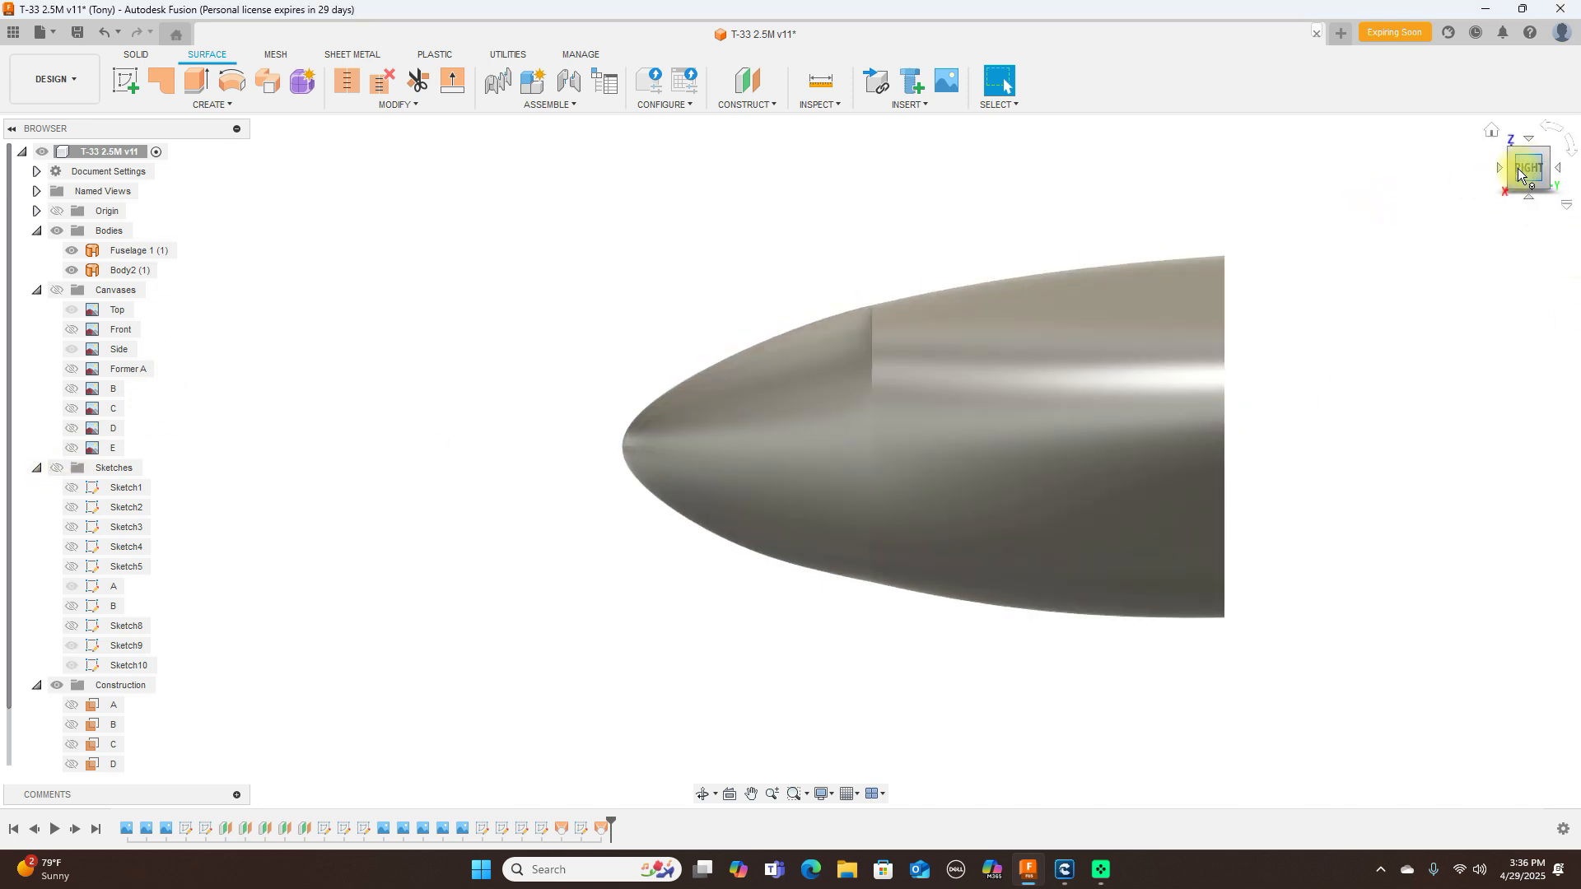
mouse_move(1514, 179)
mouse_down()
mouse_move(1561, 168)
mouse_move(1315, 173)
mouse_move(1524, 165)
mouse_move(1513, 178)
mouse_up()
click(1530, 176)
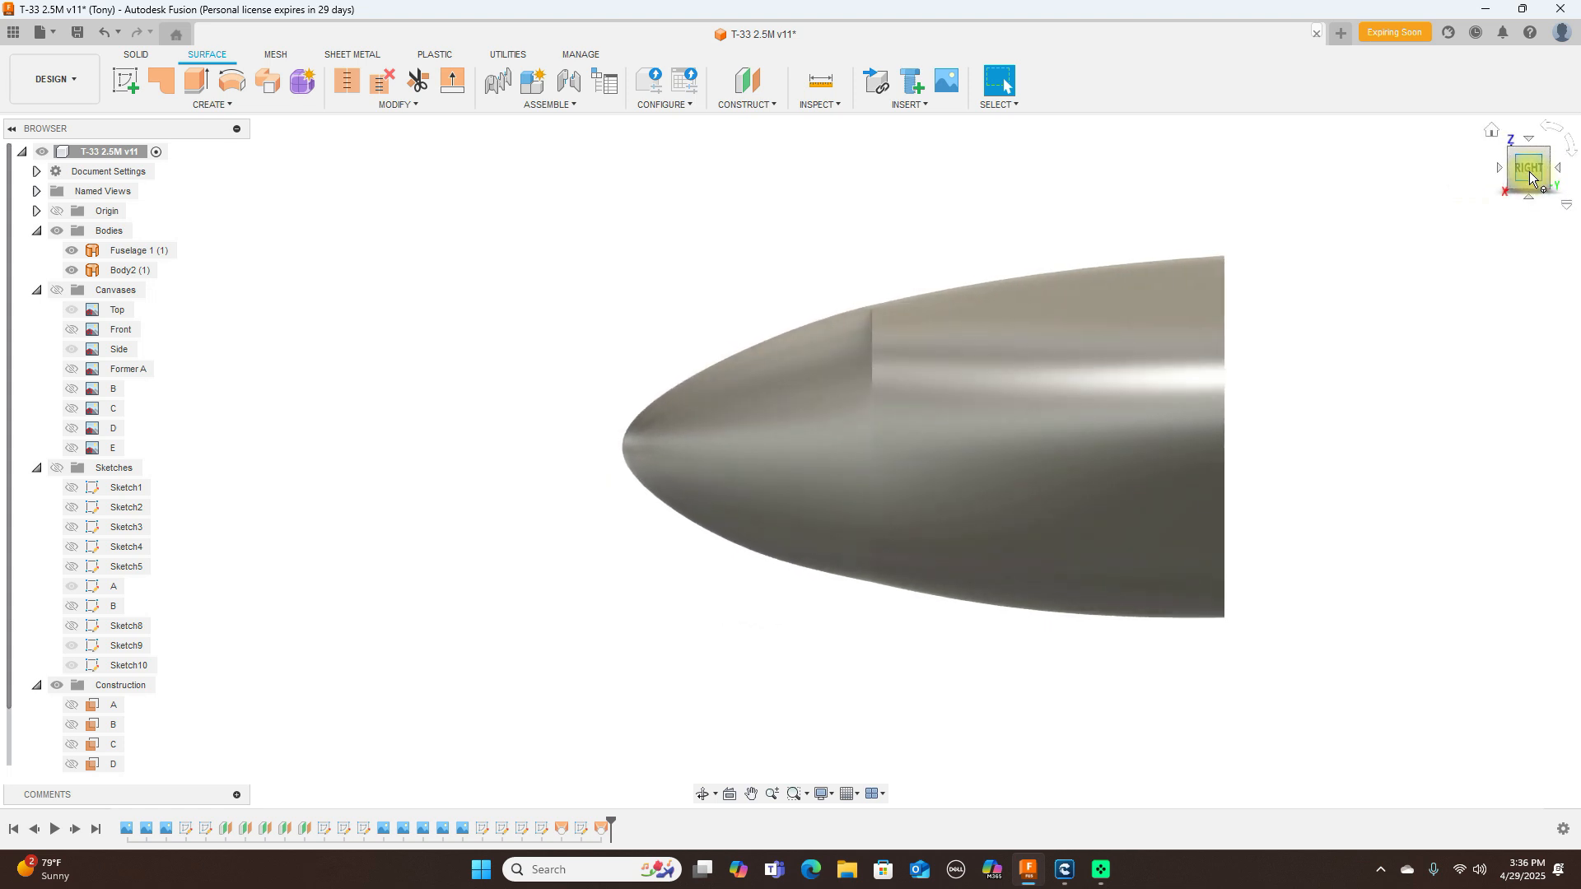
Step: Show the canvases, including Front, and compare the lofted bodies with the blueprint in the right and front views
scroll(1345, 247, down, 3)
middle_drag(1344, 247, 988, 346)
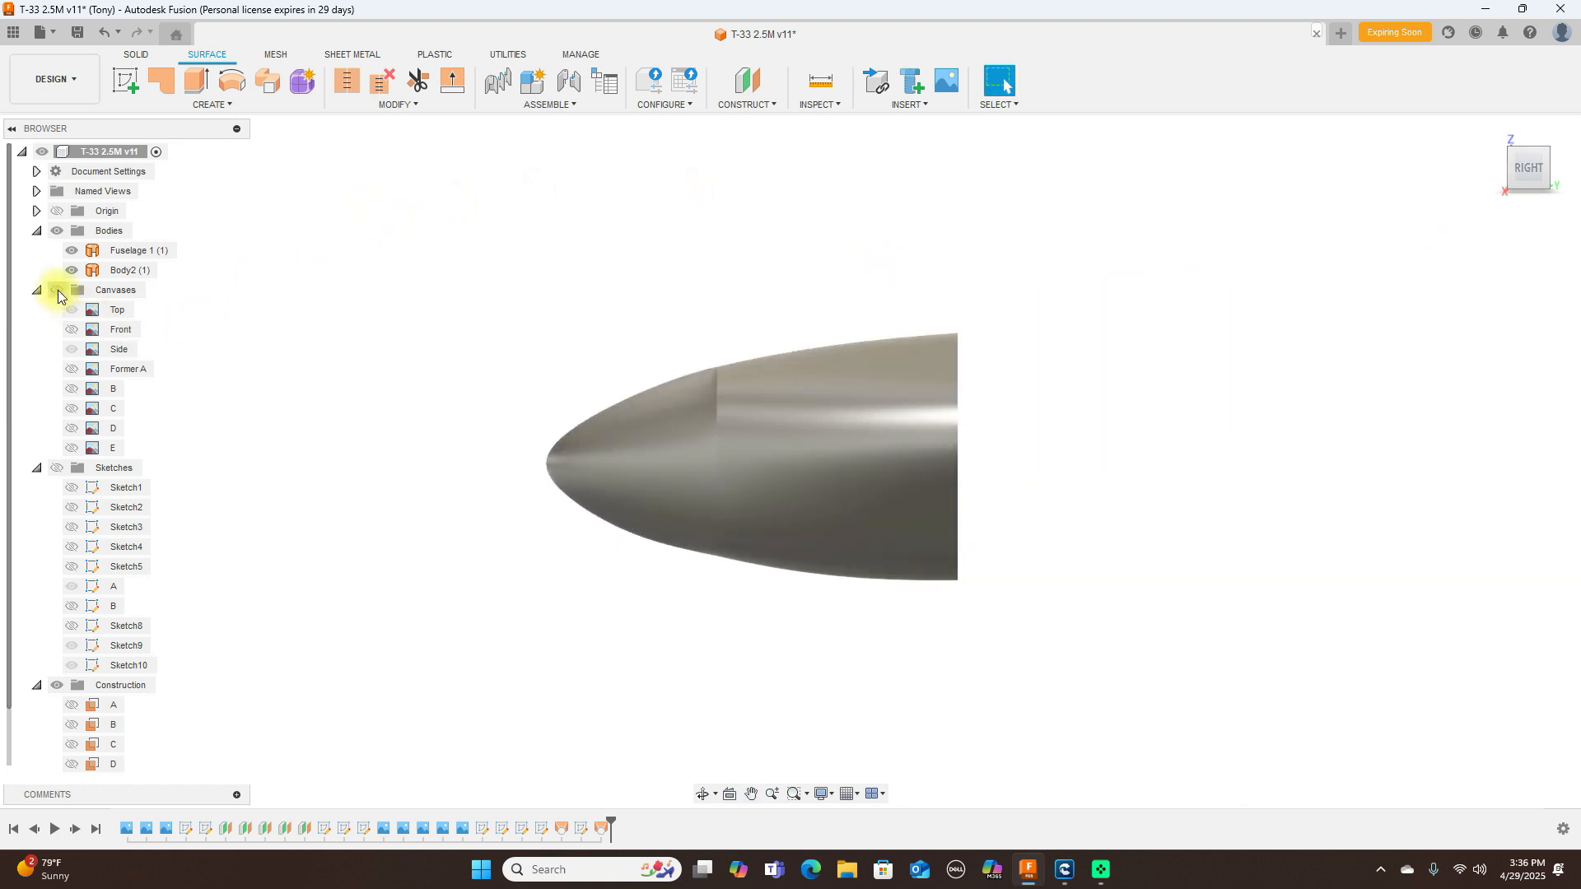
click(57, 291)
scroll(1085, 449, down, 5)
middle_drag(1096, 445, 946, 395)
scroll(960, 406, down, 3)
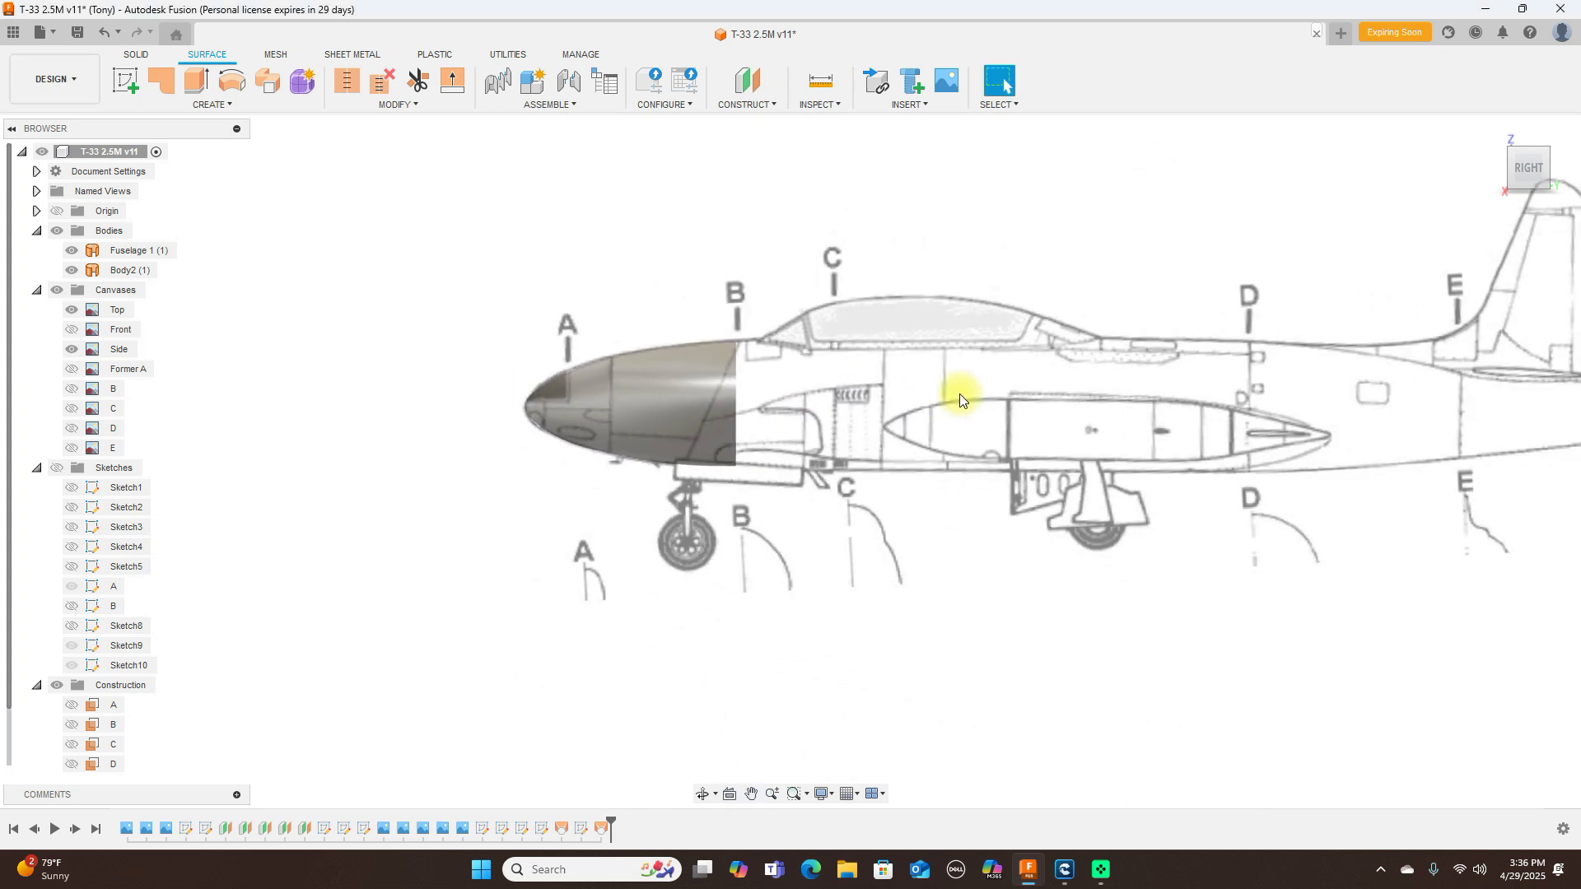
middle_drag(1083, 445, 1006, 403)
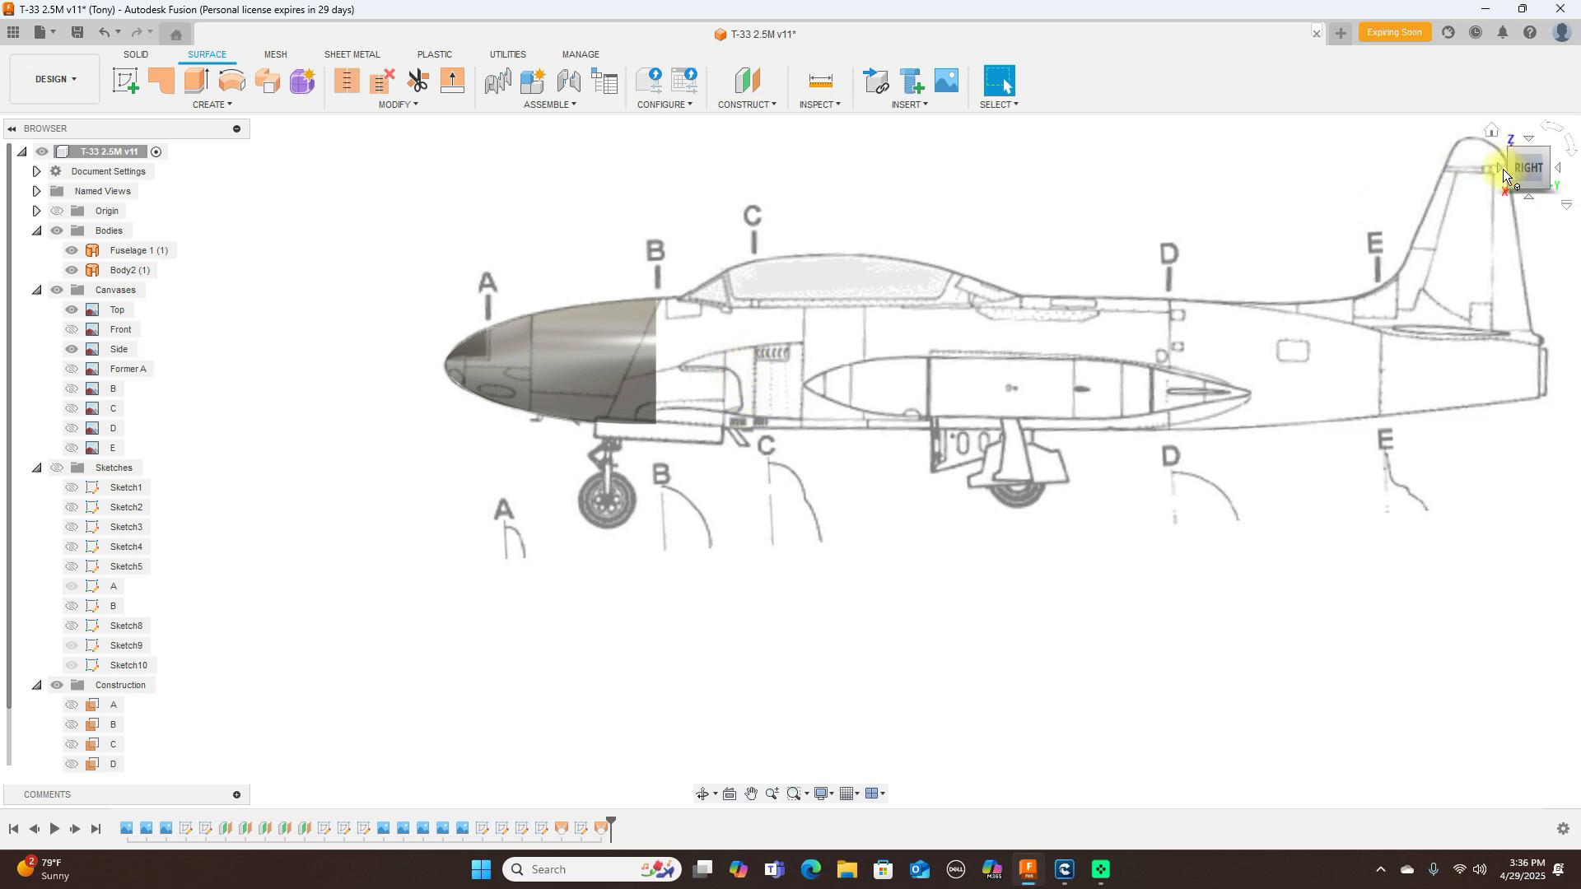
click(1498, 171)
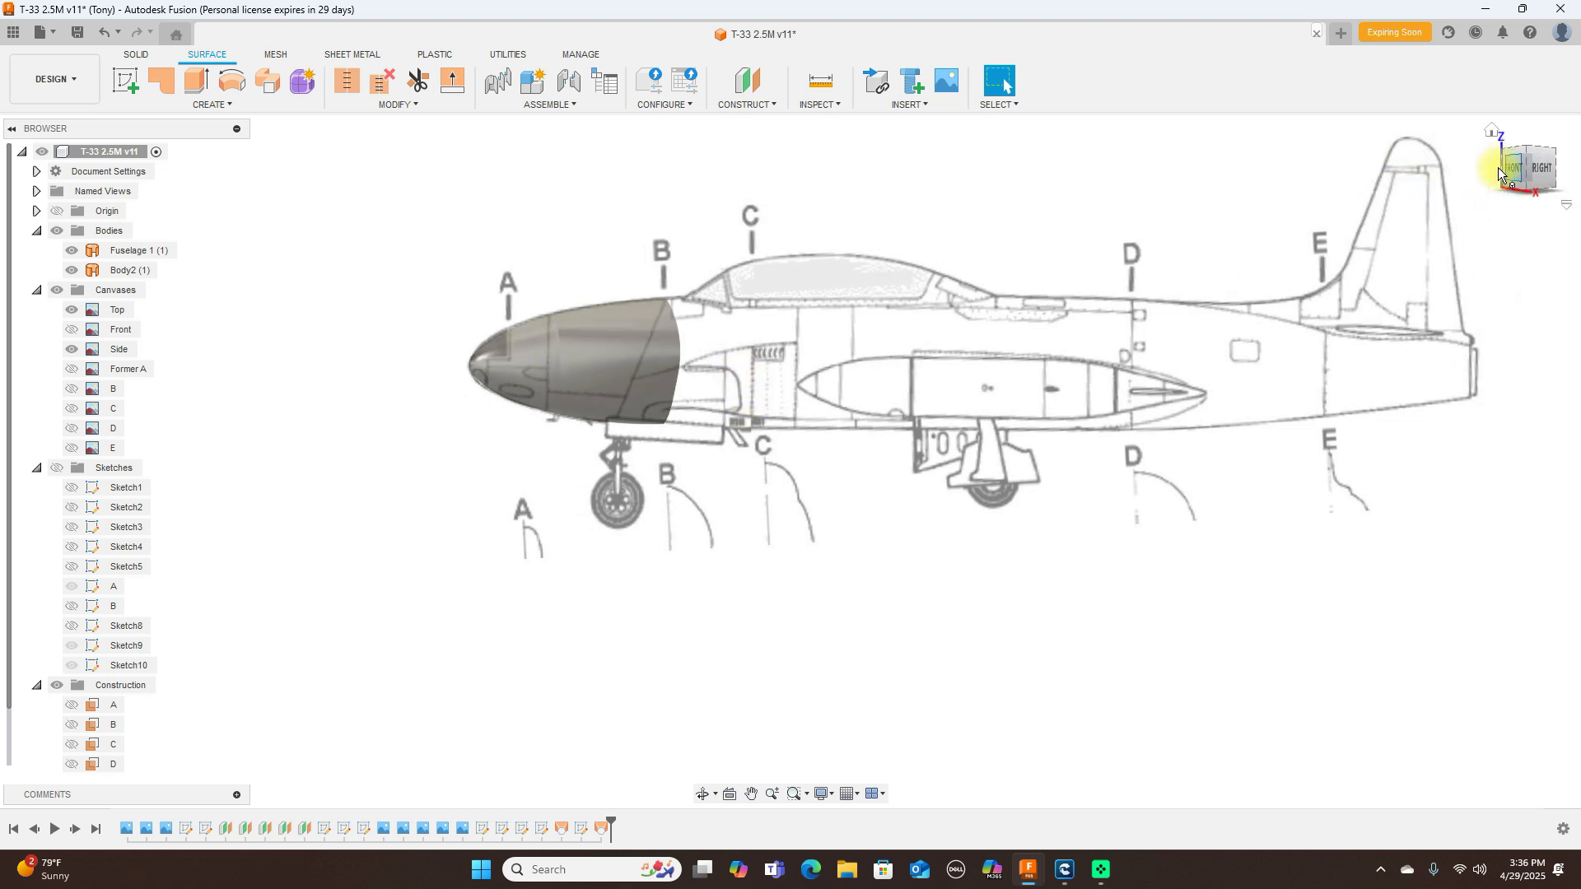
click(72, 329)
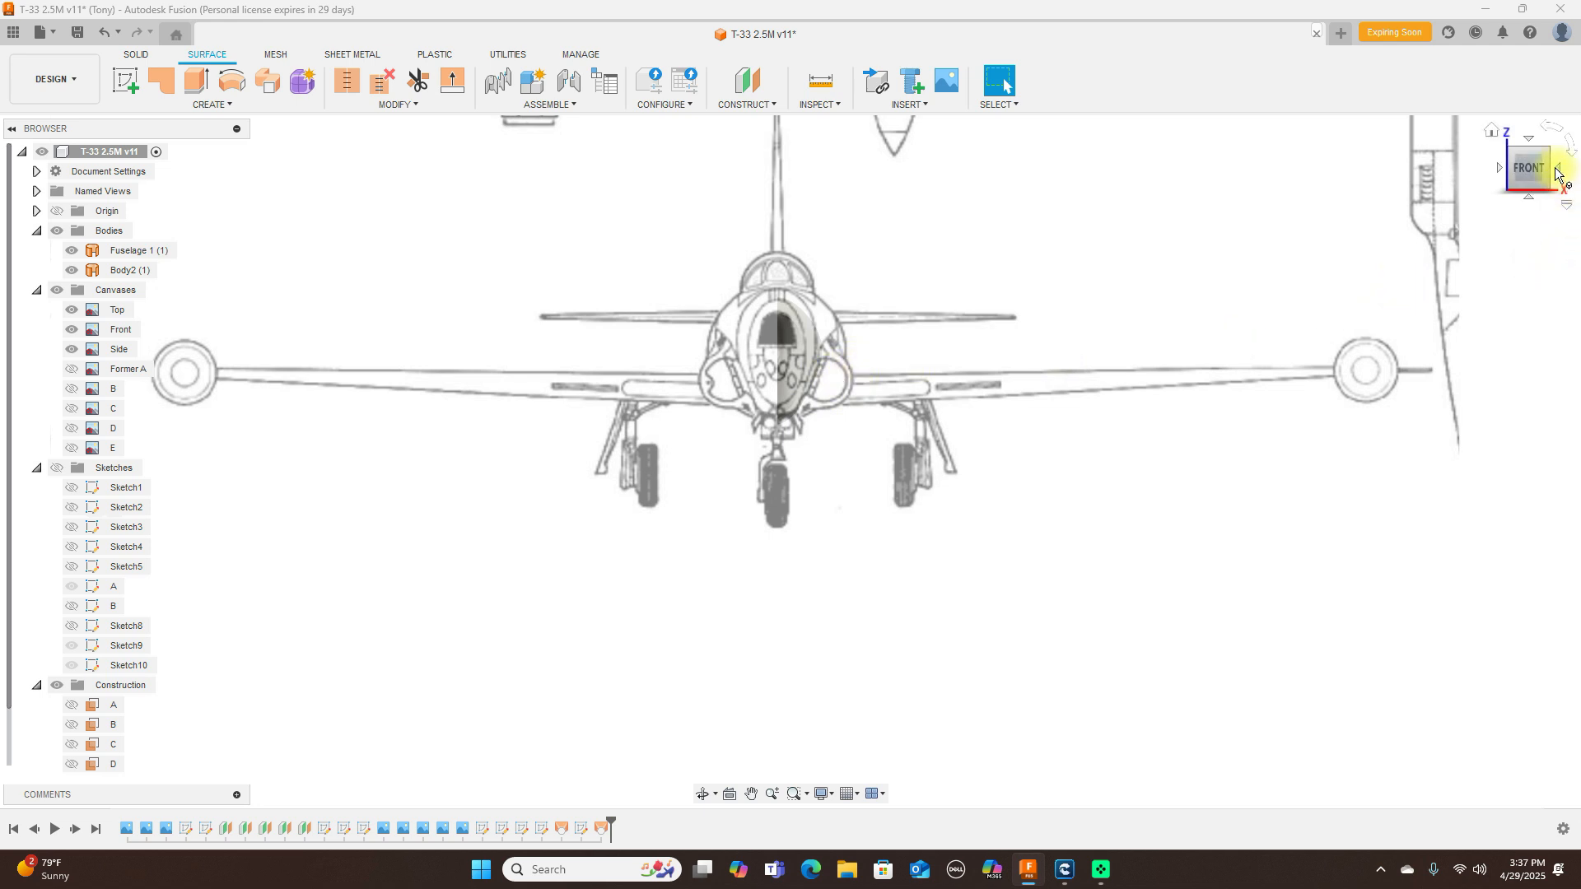
click(1557, 173)
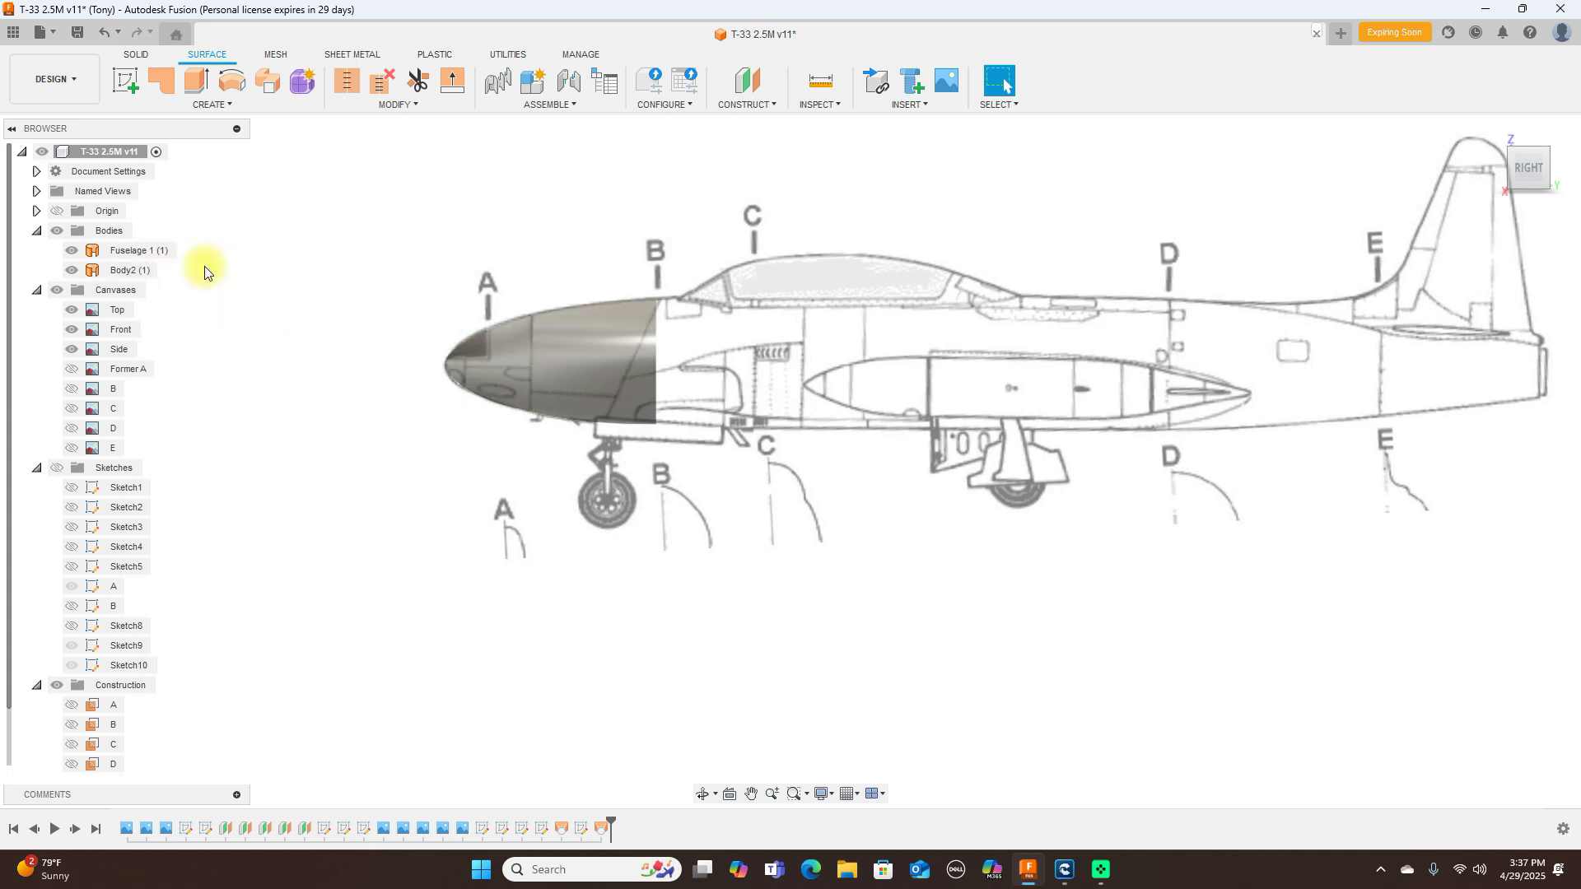
Step: Rename the nose surface body Body2 as Nose
double_click(127, 269)
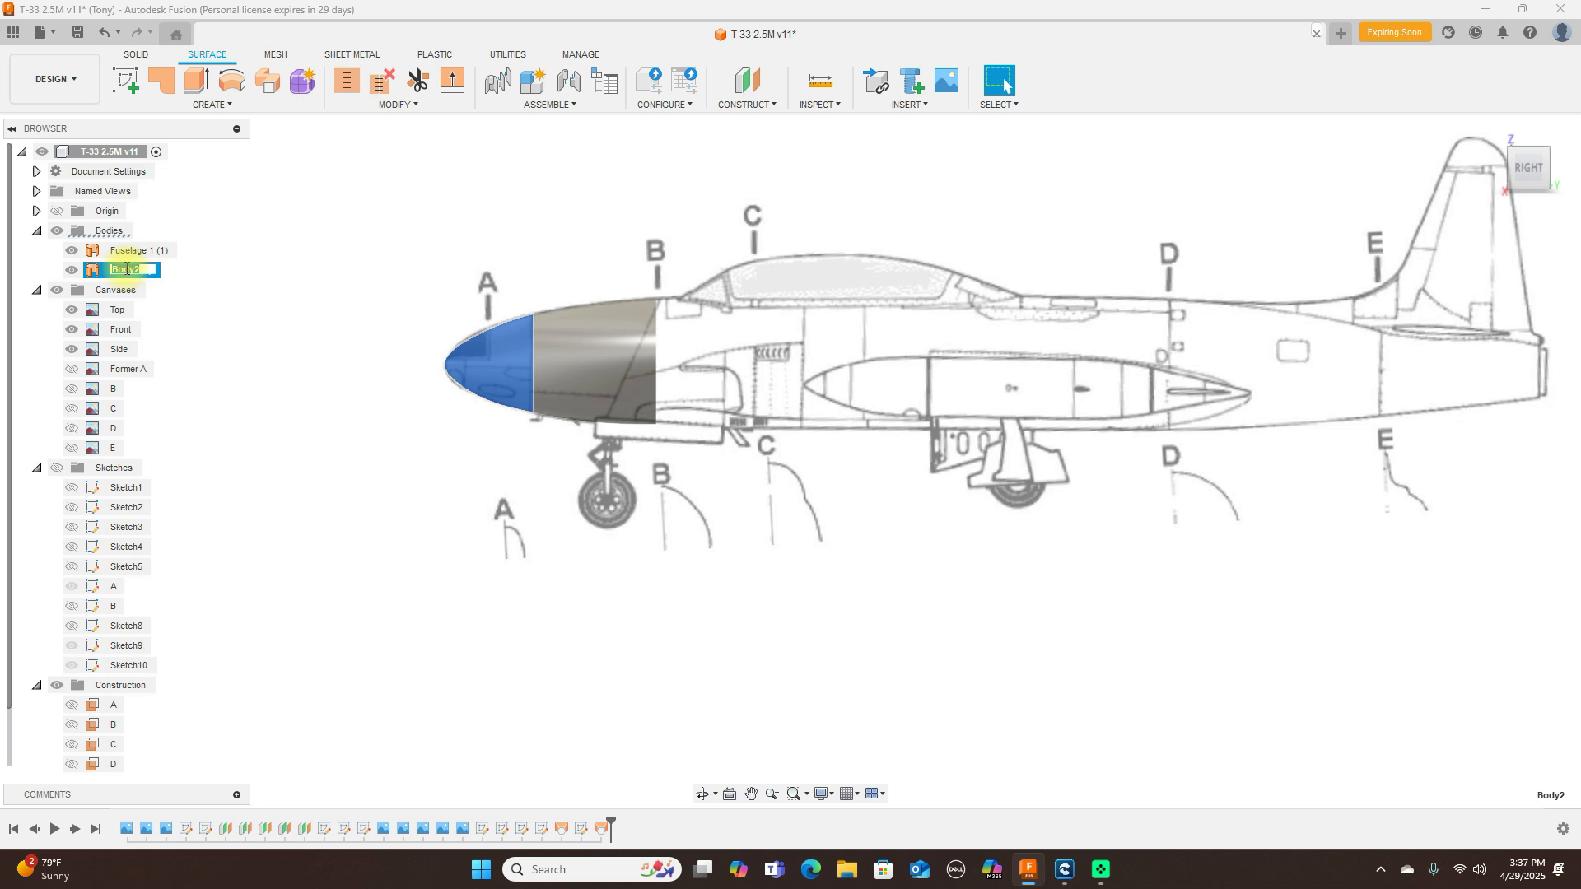
key(BackSpace)
text(No)
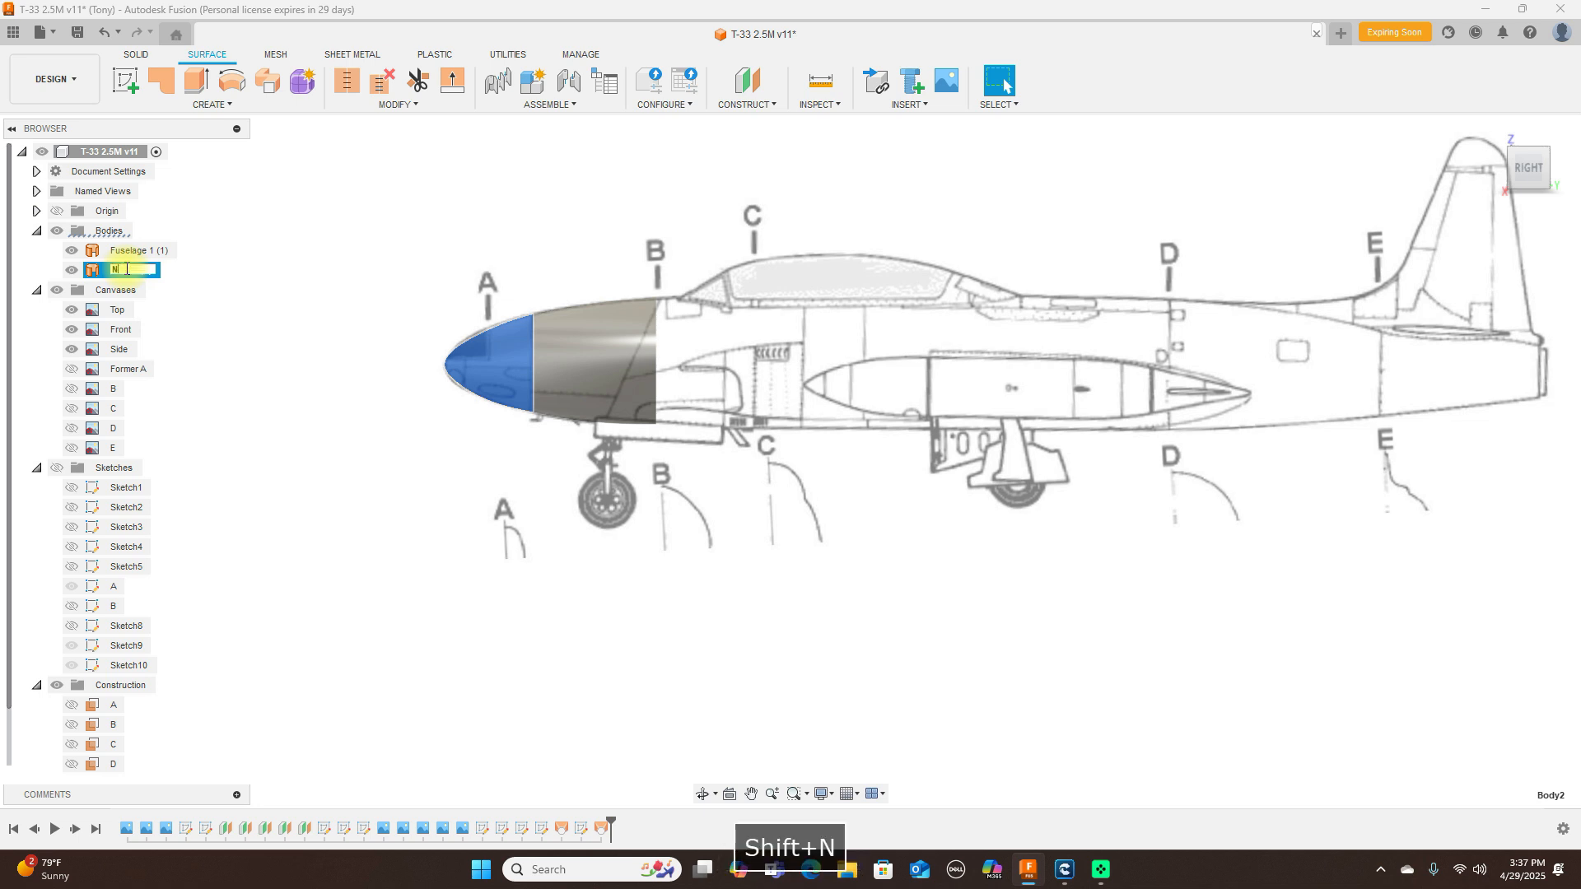
text(se)
key(Return)
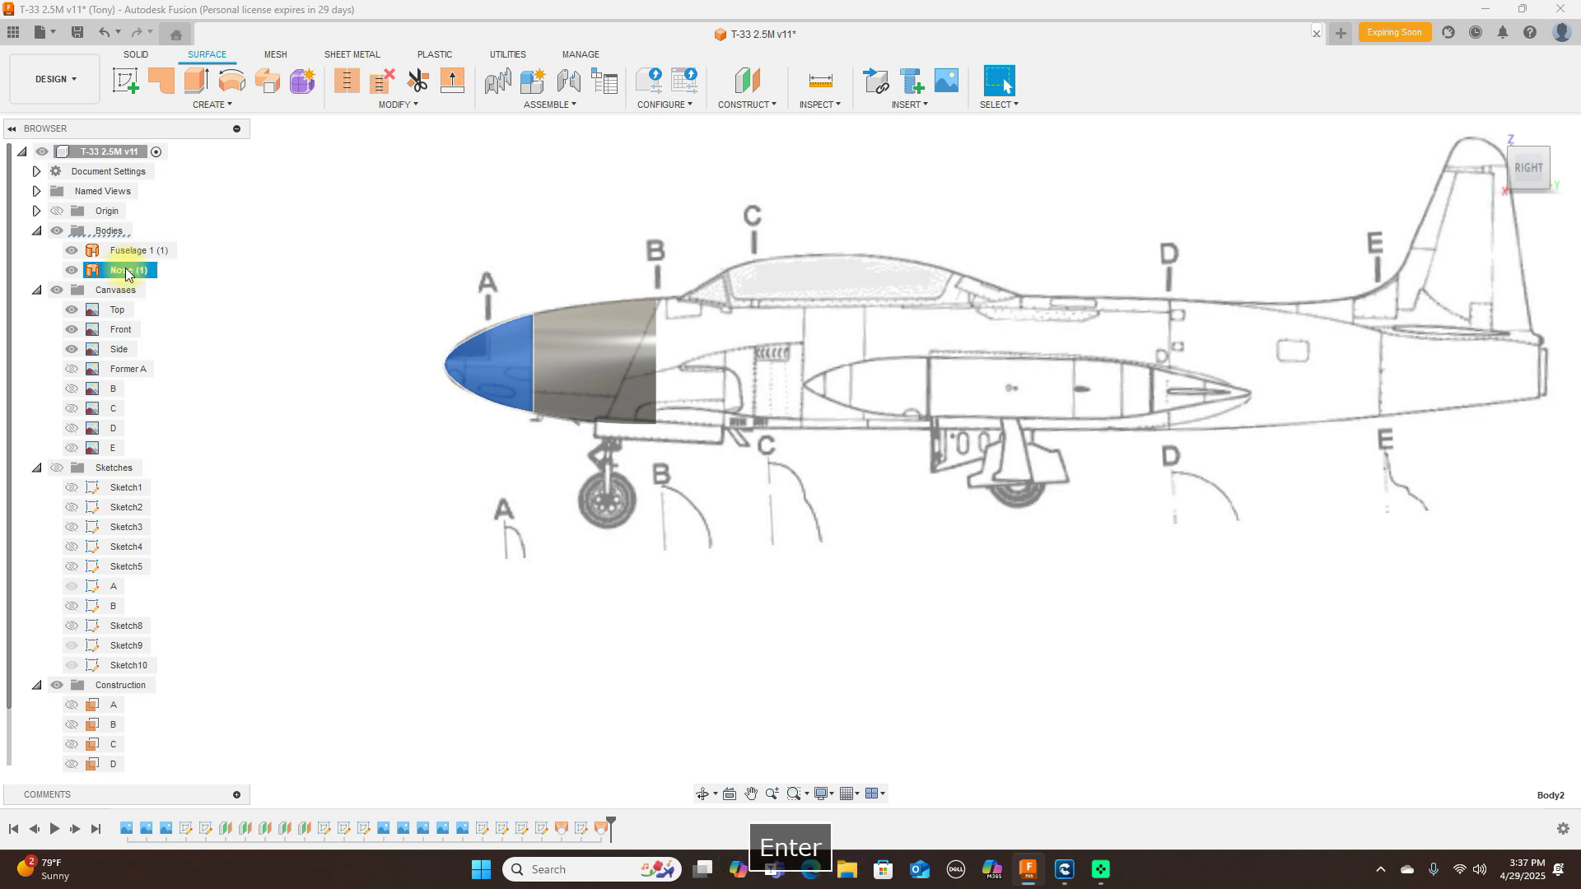
click(195, 279)
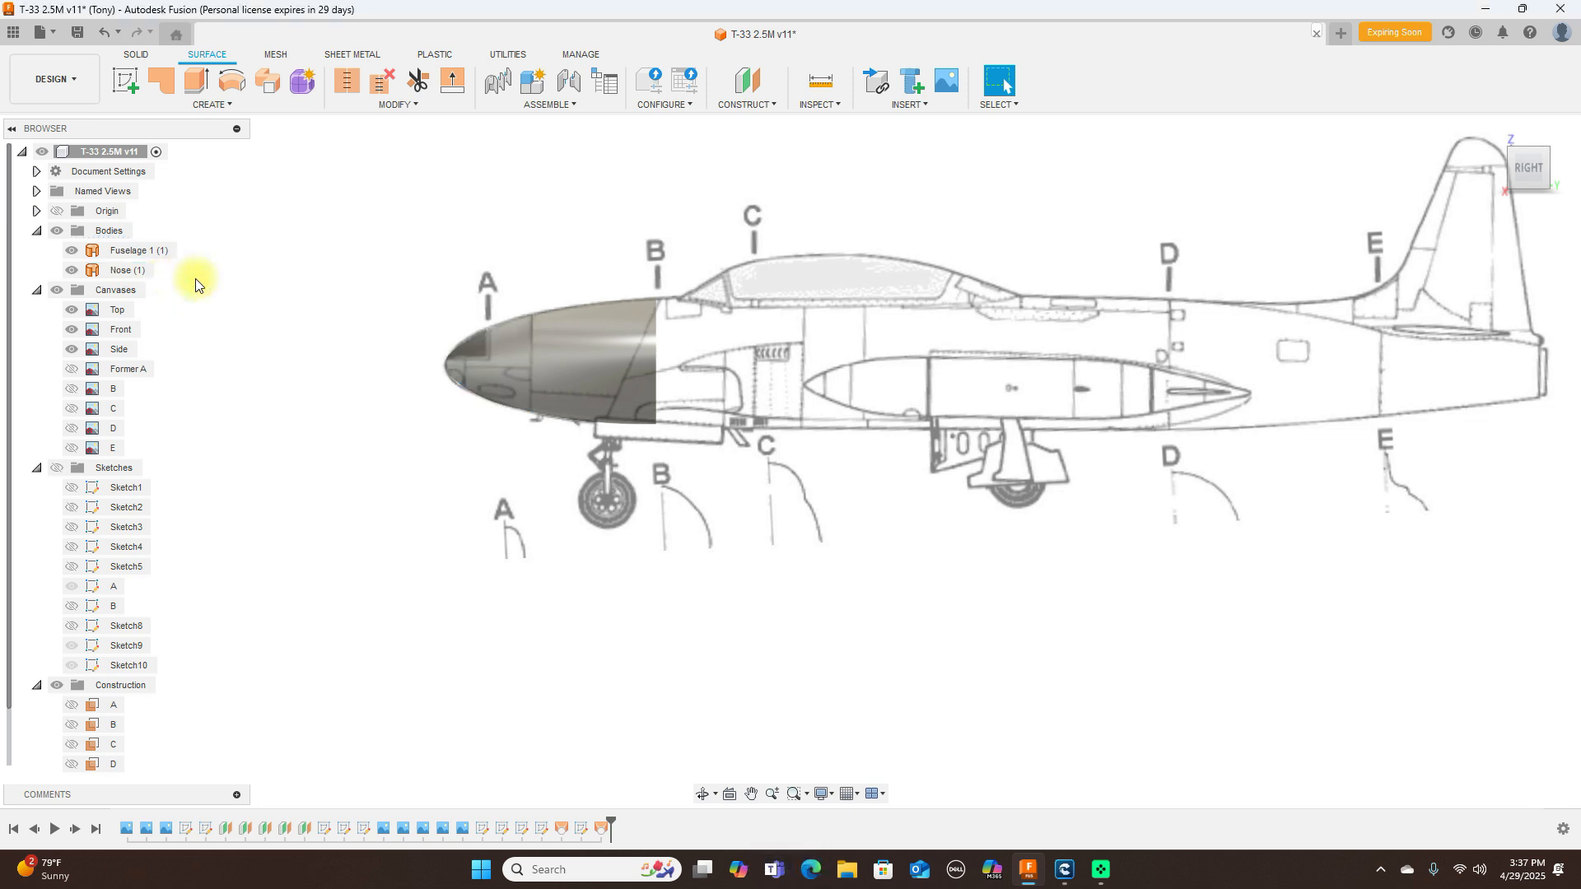
Step: Hide the Fuselage 1 and Nose bodies and show canvas C, checking its cross-section against the side blueprint
click(71, 250)
click(71, 270)
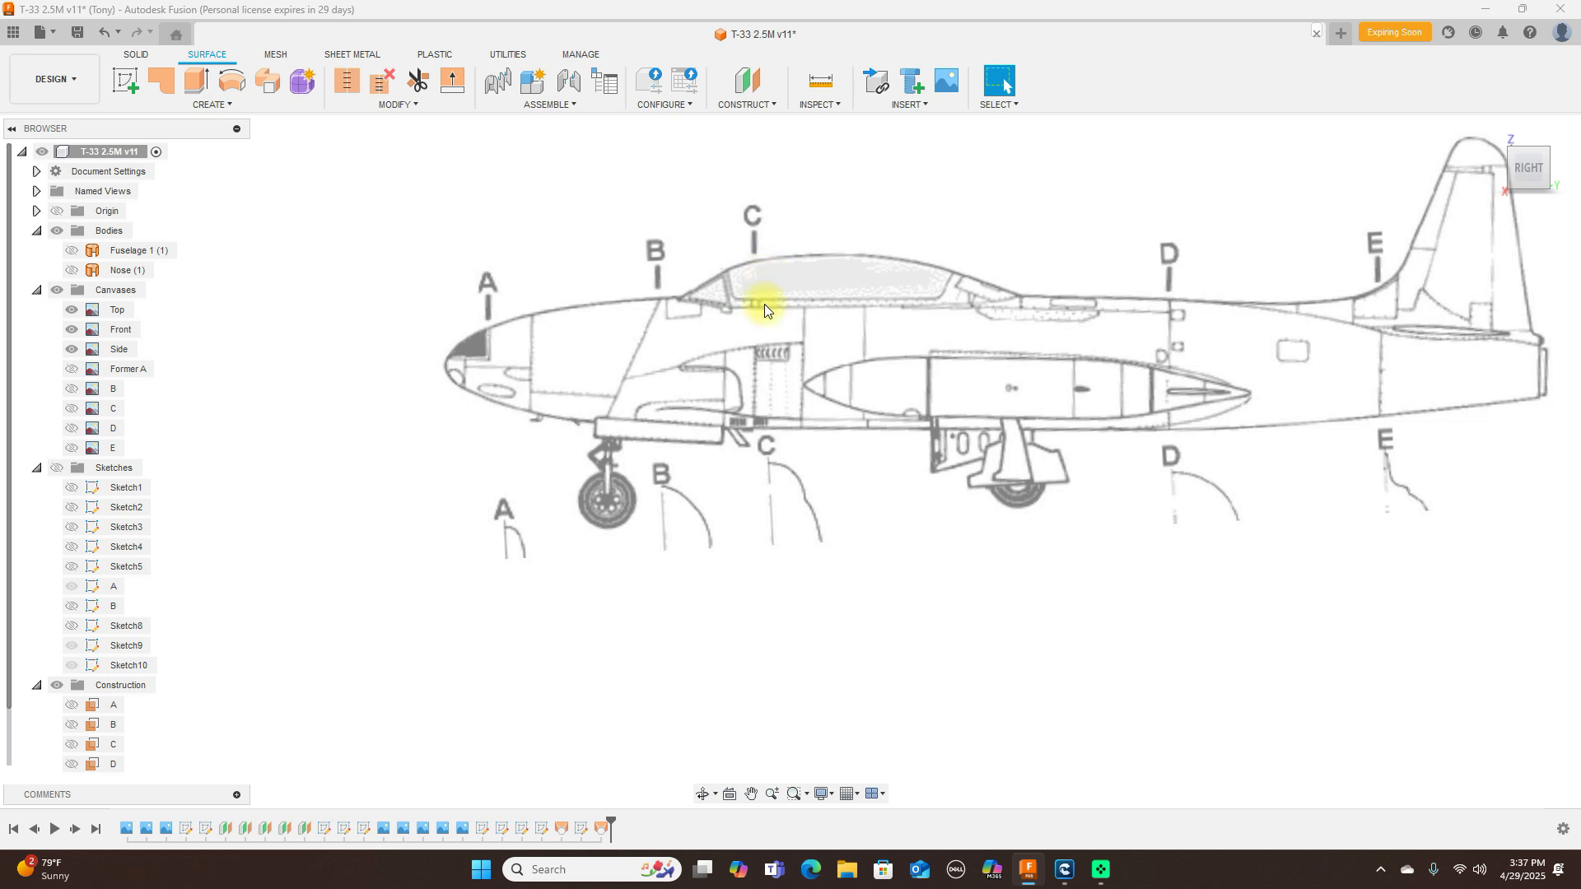
click(73, 408)
mouse_move(1523, 165)
mouse_down()
mouse_move(1543, 174)
mouse_move(37, 173)
mouse_up()
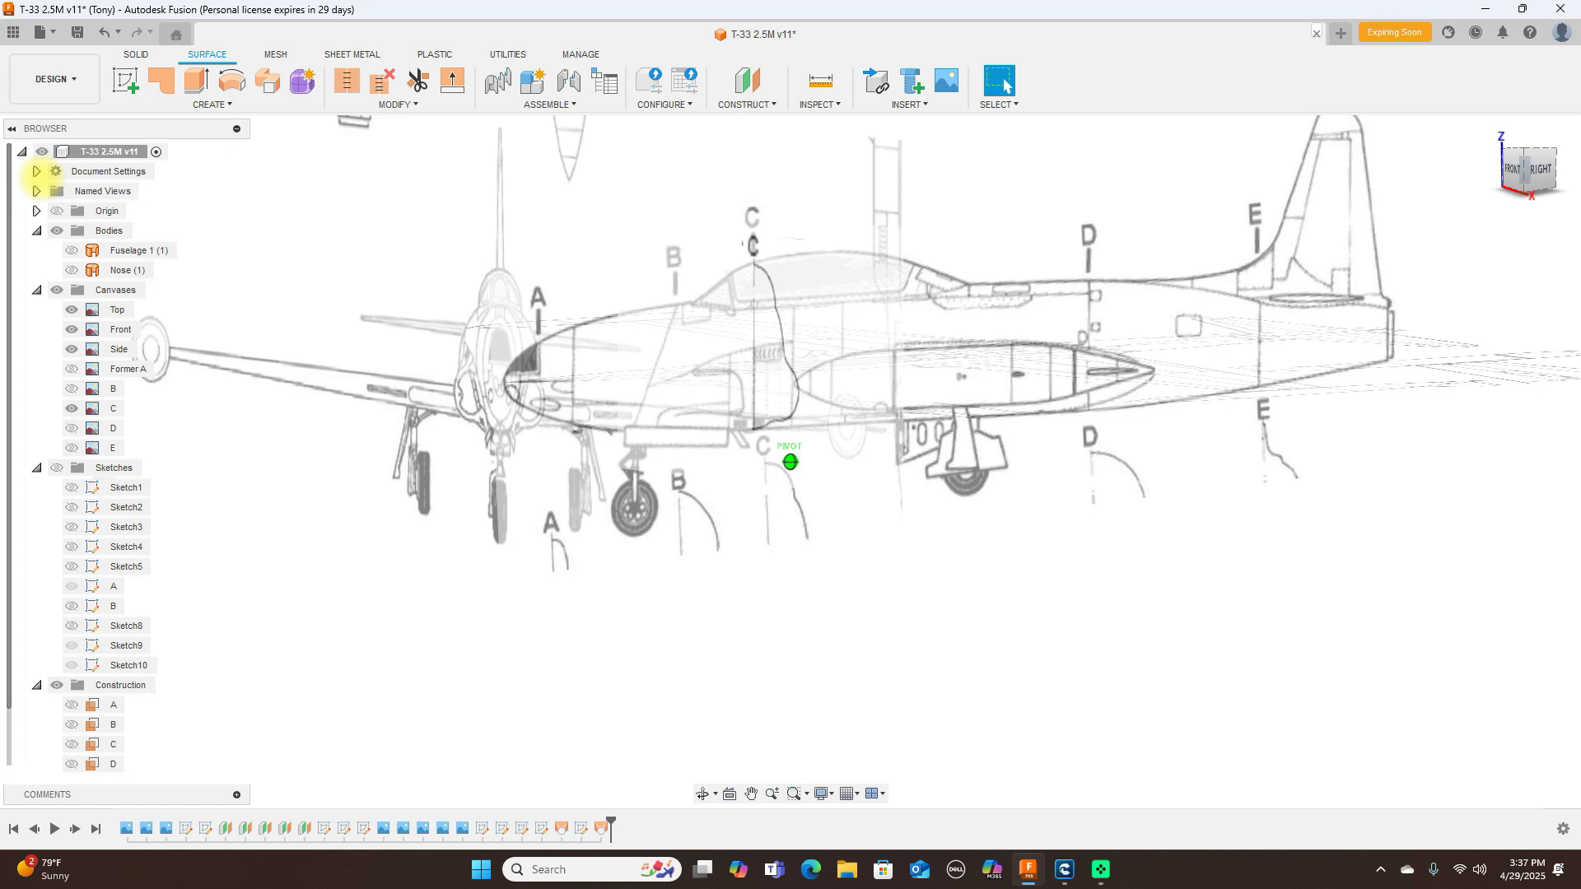
drag(37, 175, 1525, 170)
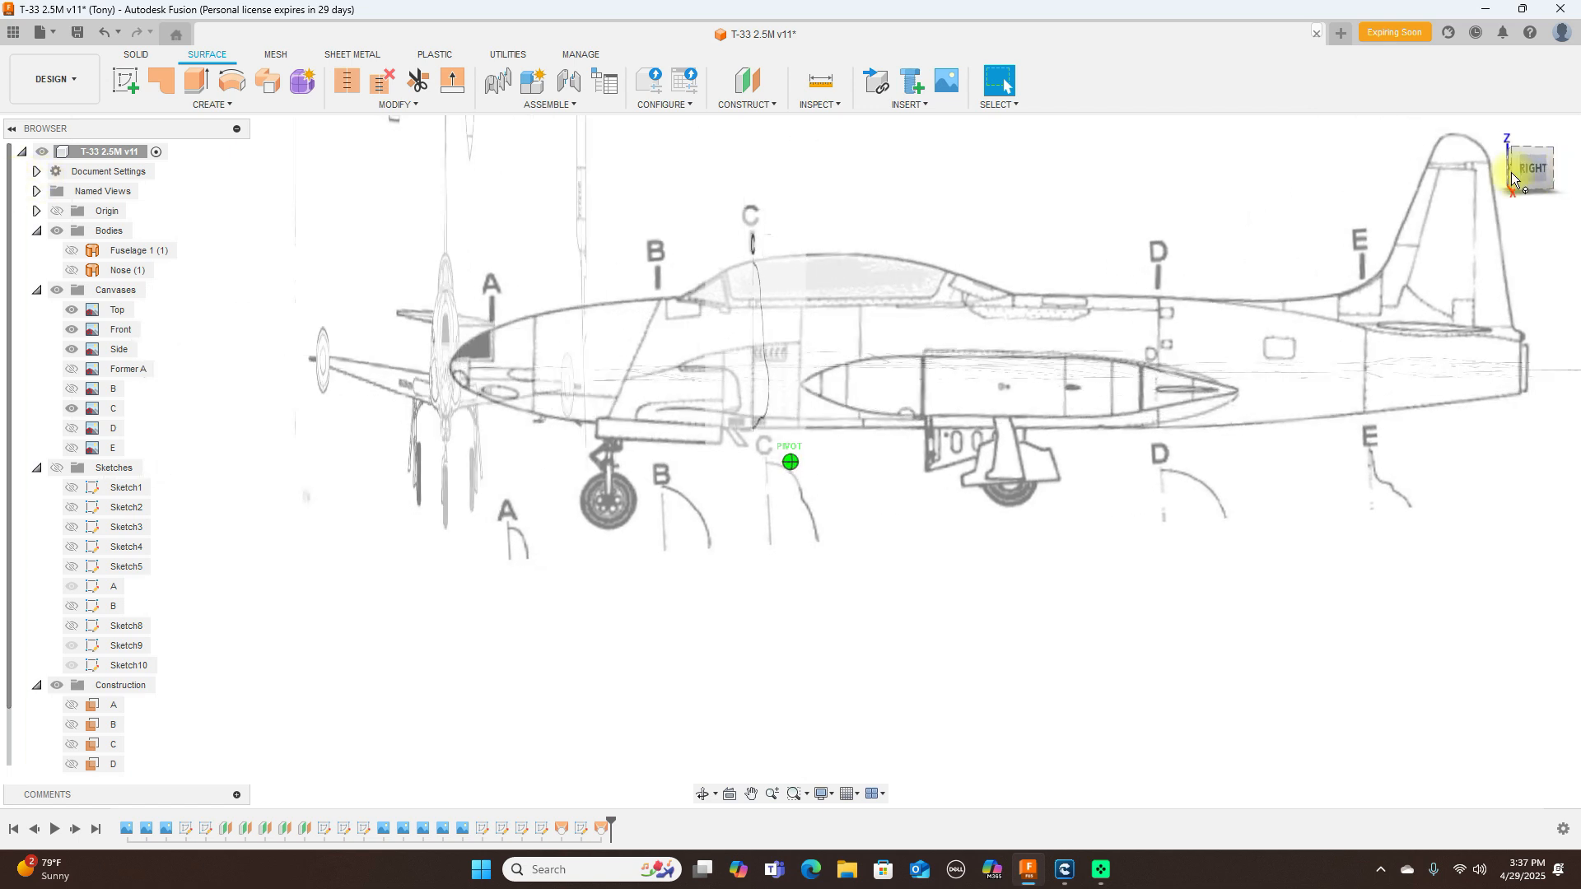
click(1532, 168)
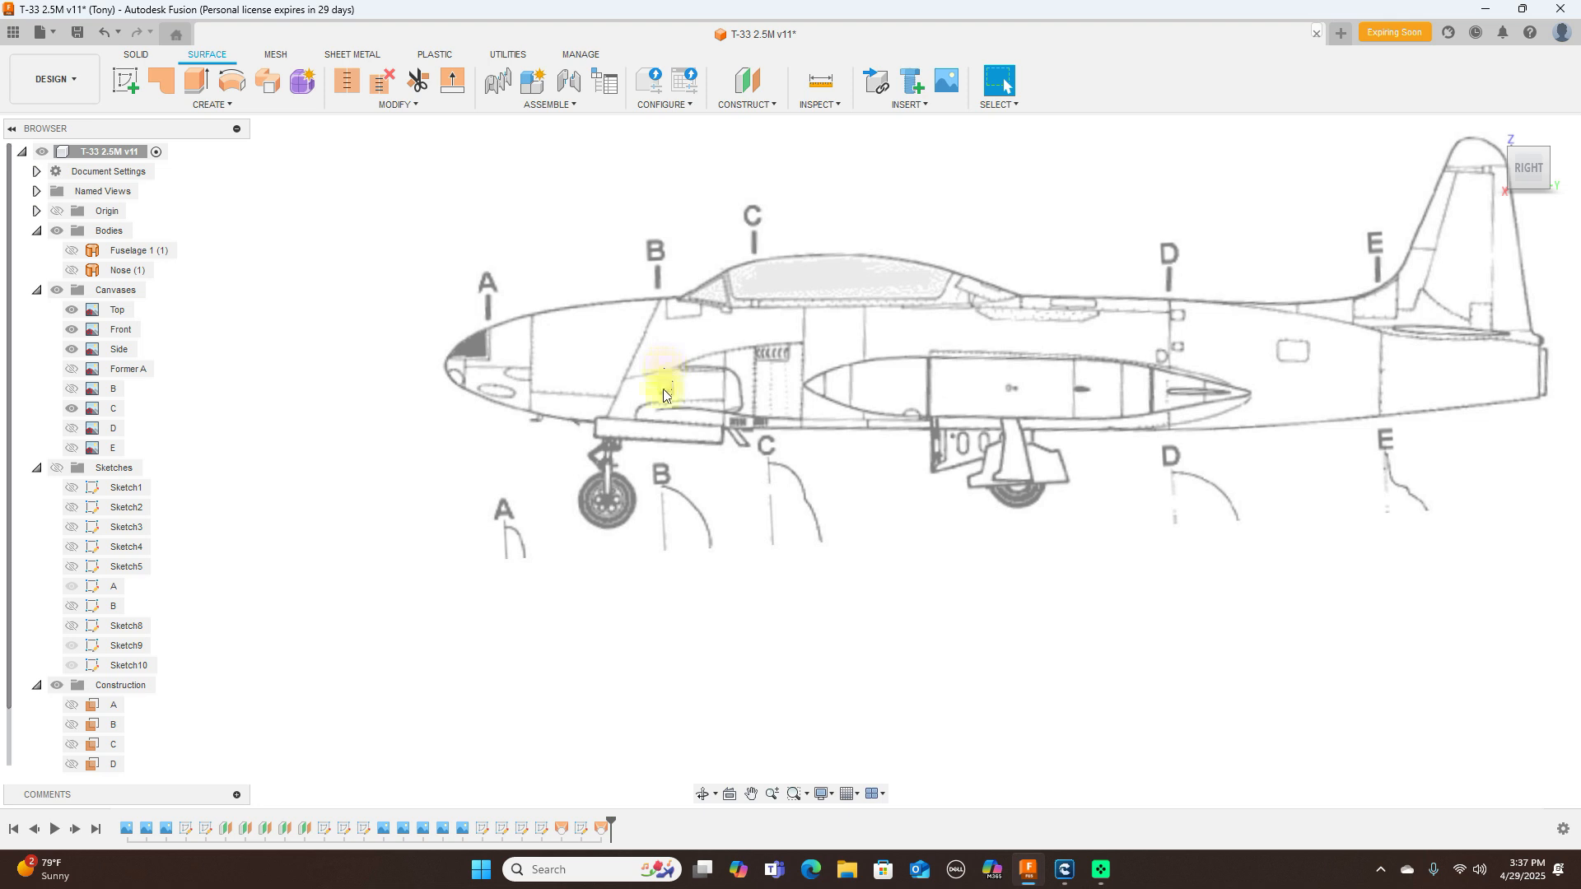
Step: Compare the B and C cross-section canvases in an angled view, showing canvas B only for the comparison
click(73, 389)
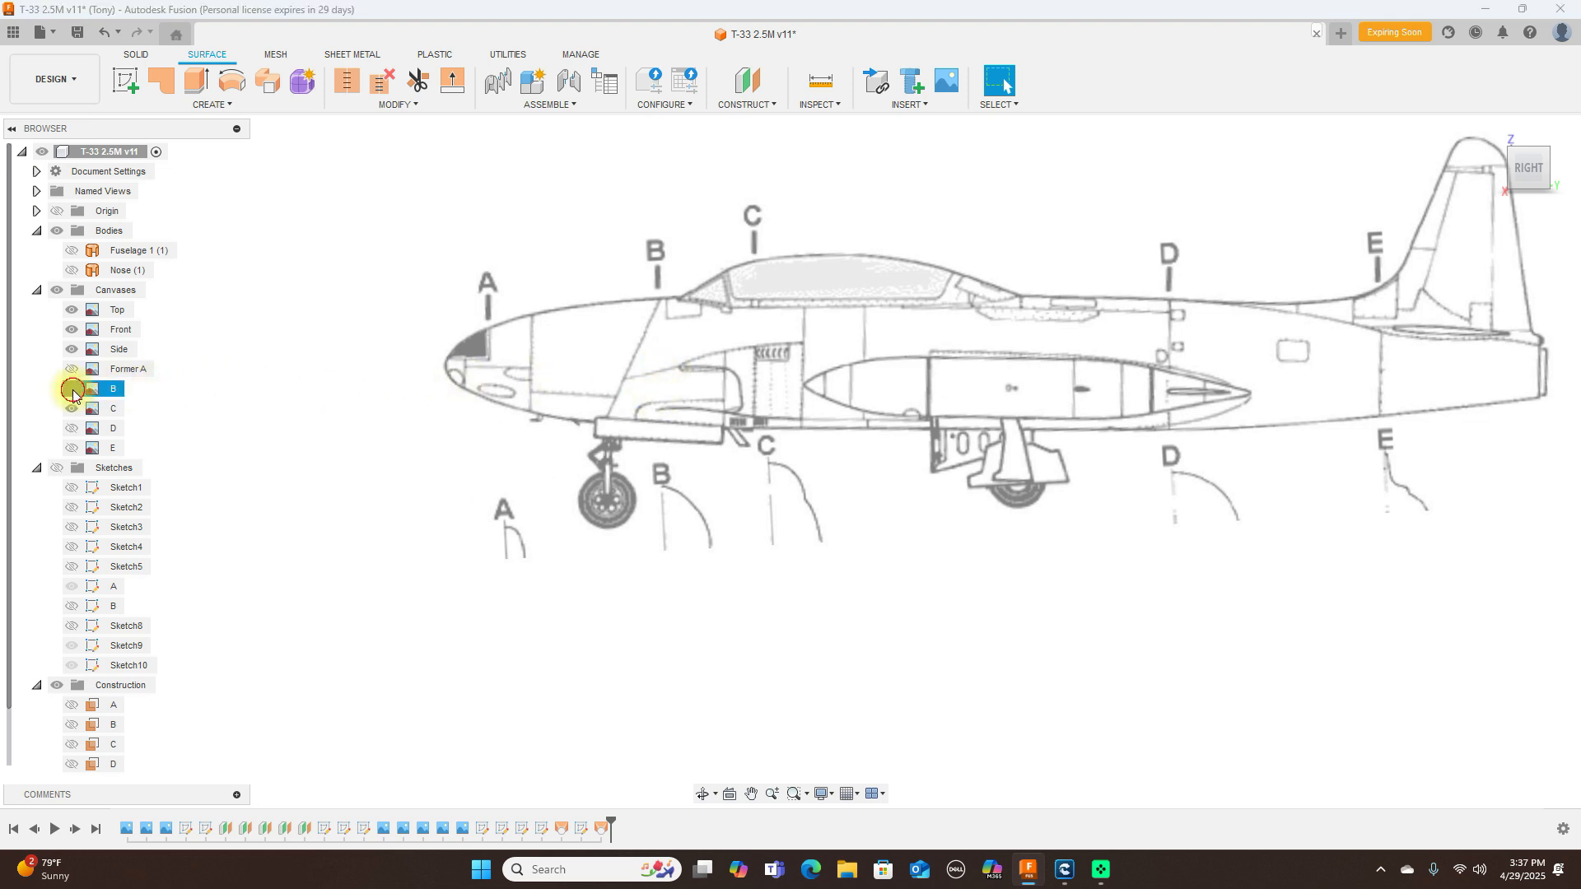
mouse_move(1524, 169)
mouse_down()
mouse_move(1543, 170)
mouse_move(21, 182)
mouse_up()
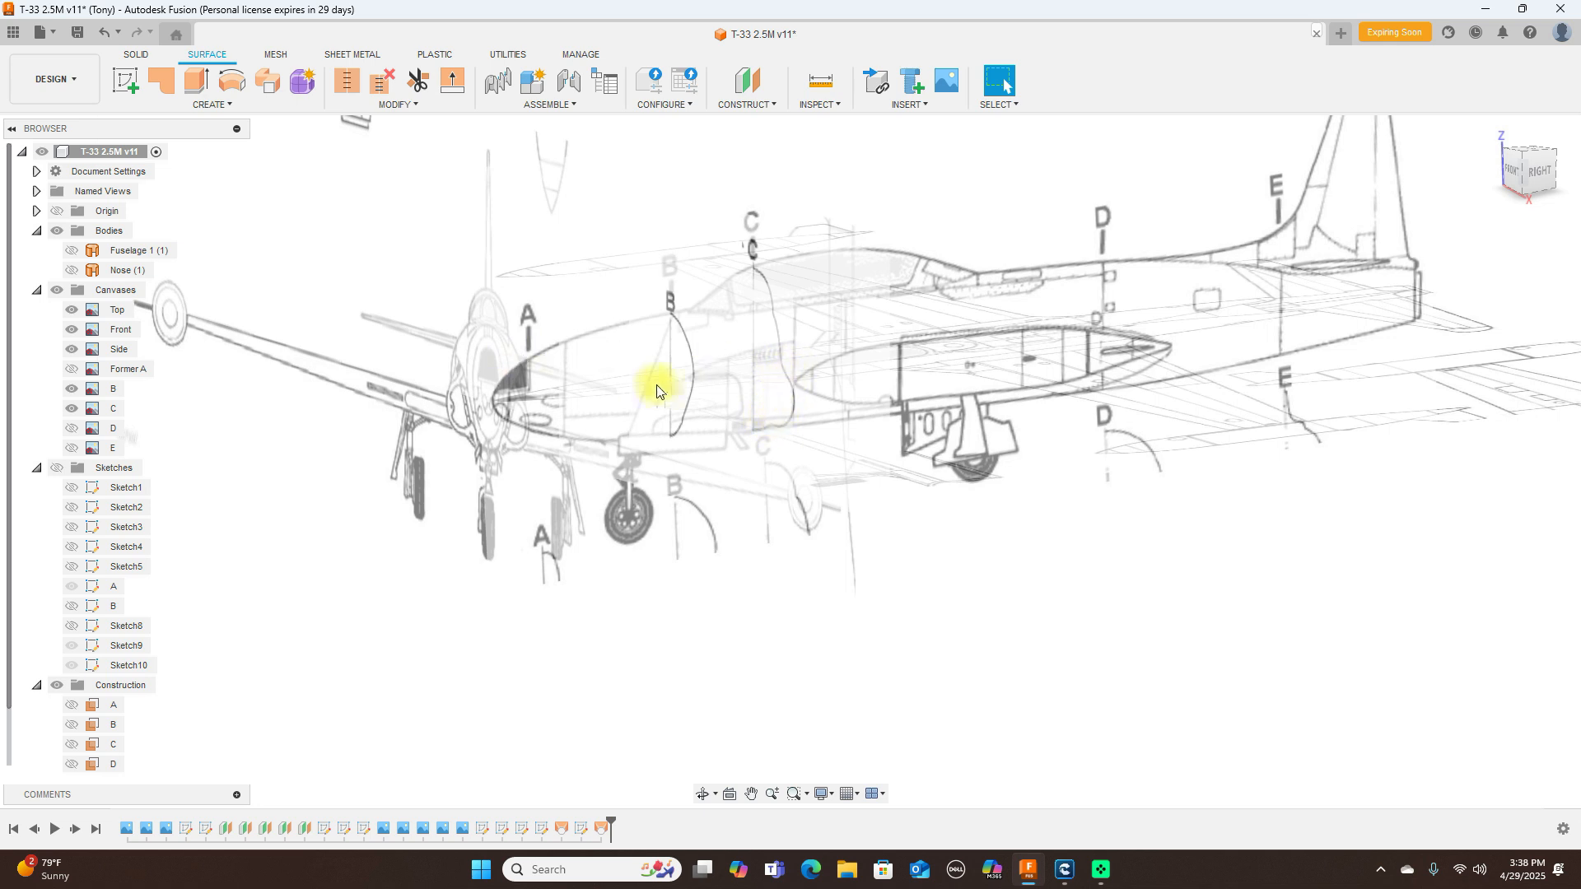
click(71, 388)
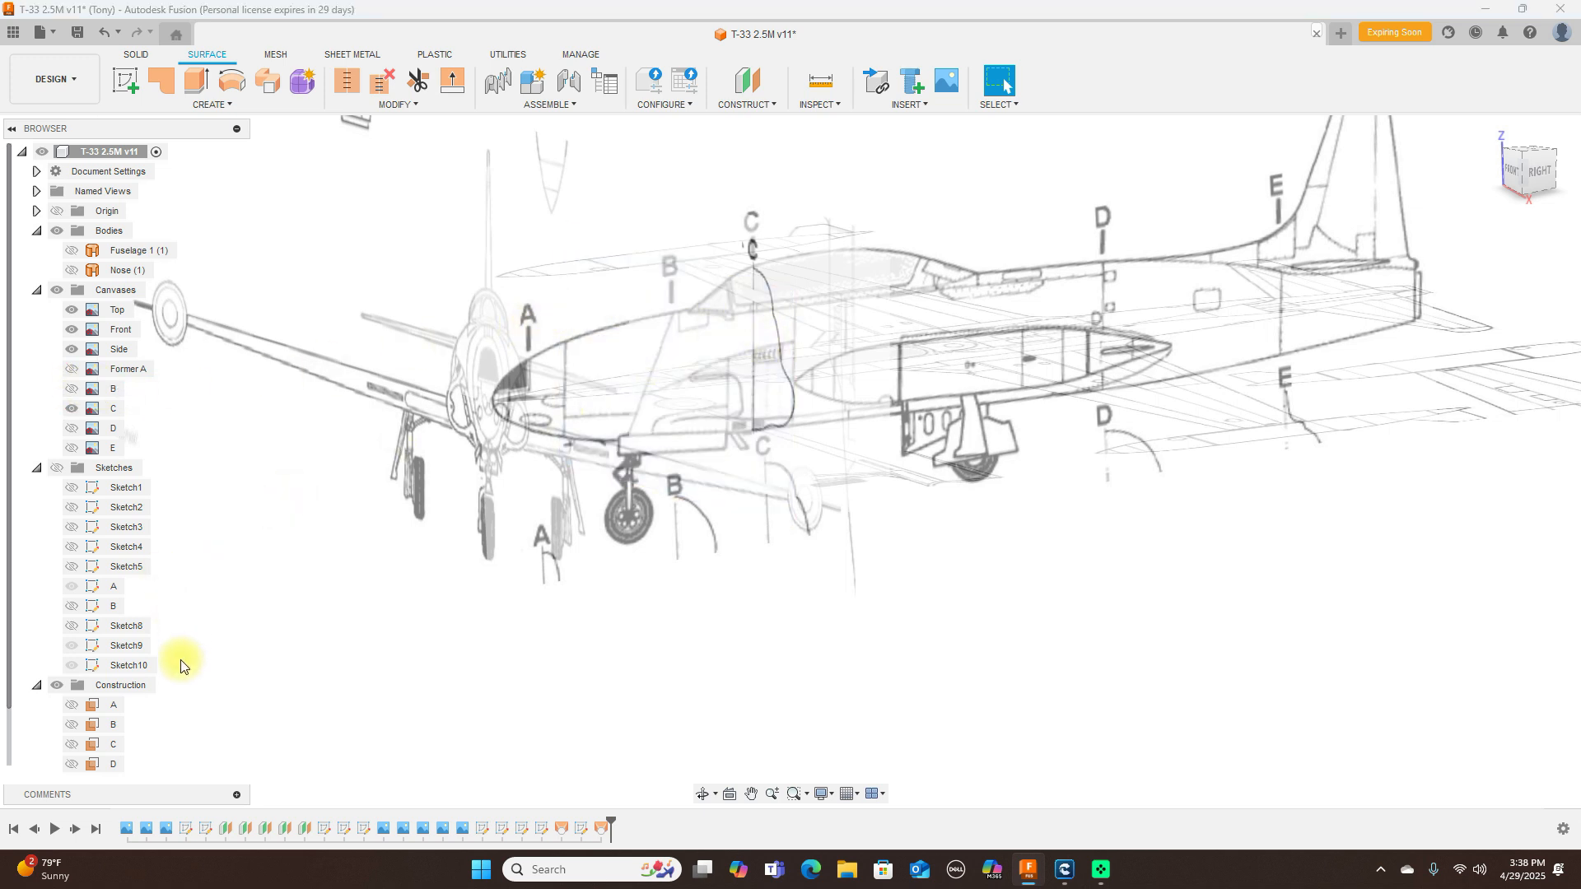
Step: Show construction plane C and start a new sketch on it
click(72, 744)
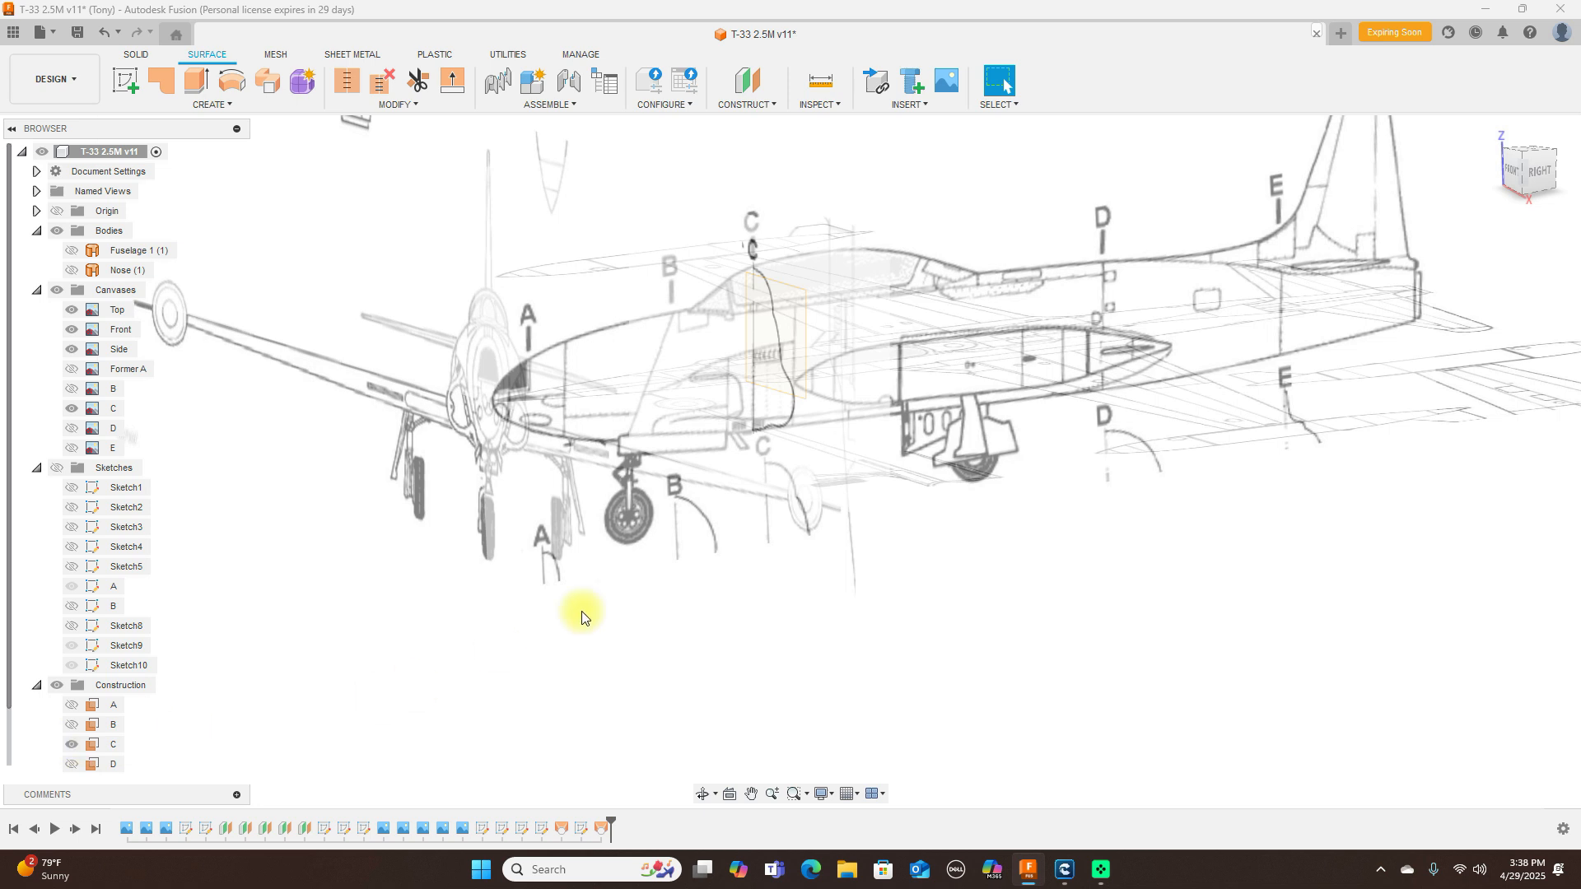
click(769, 348)
click(131, 84)
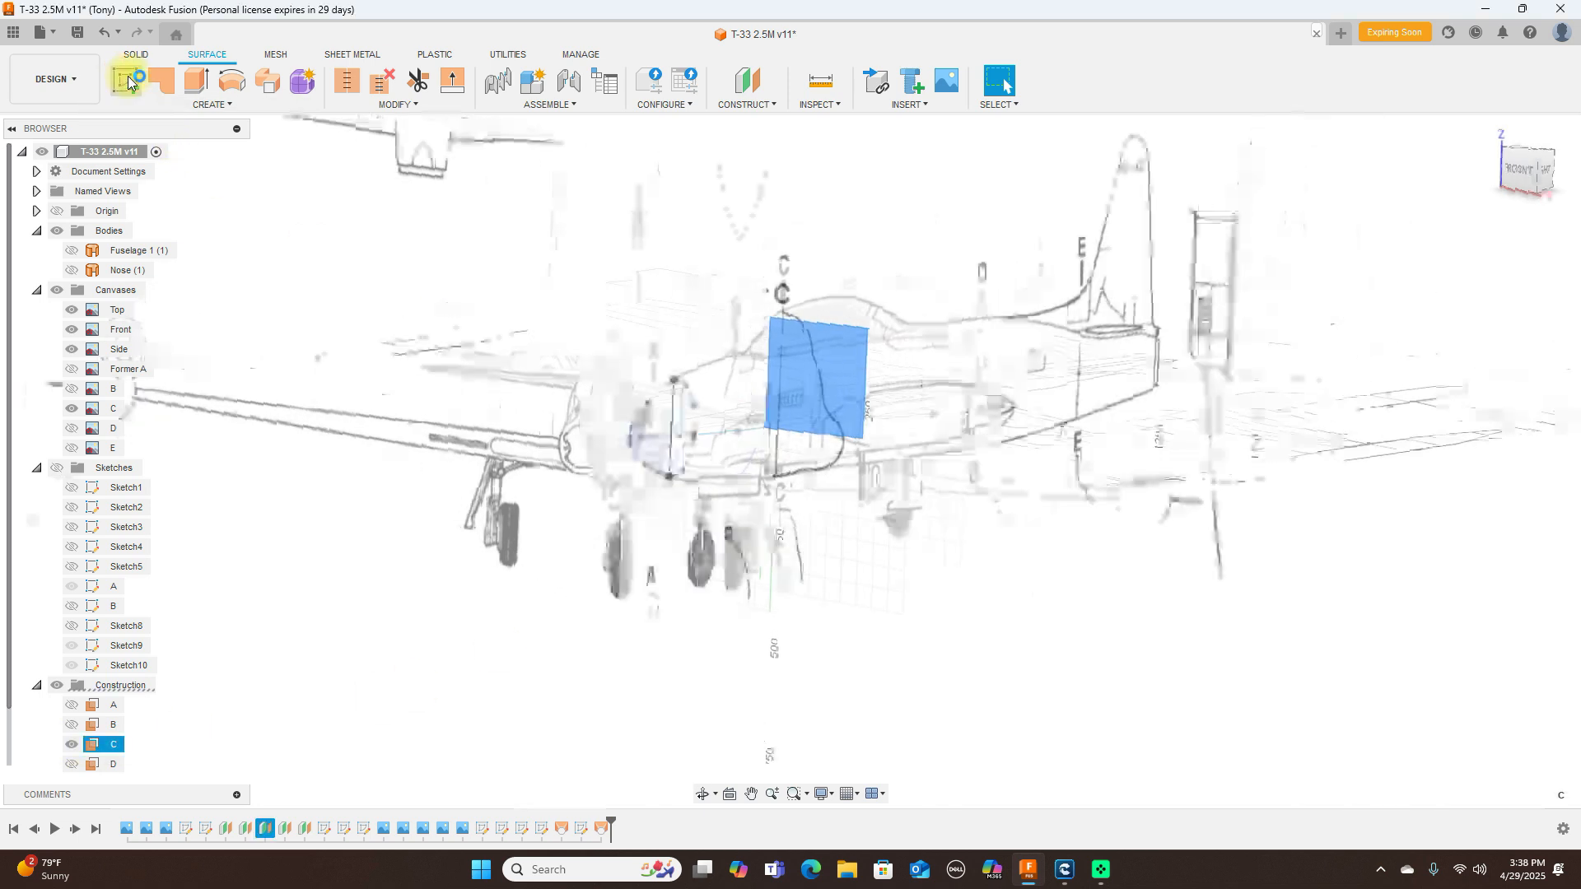
scroll(1025, 397, up, 3)
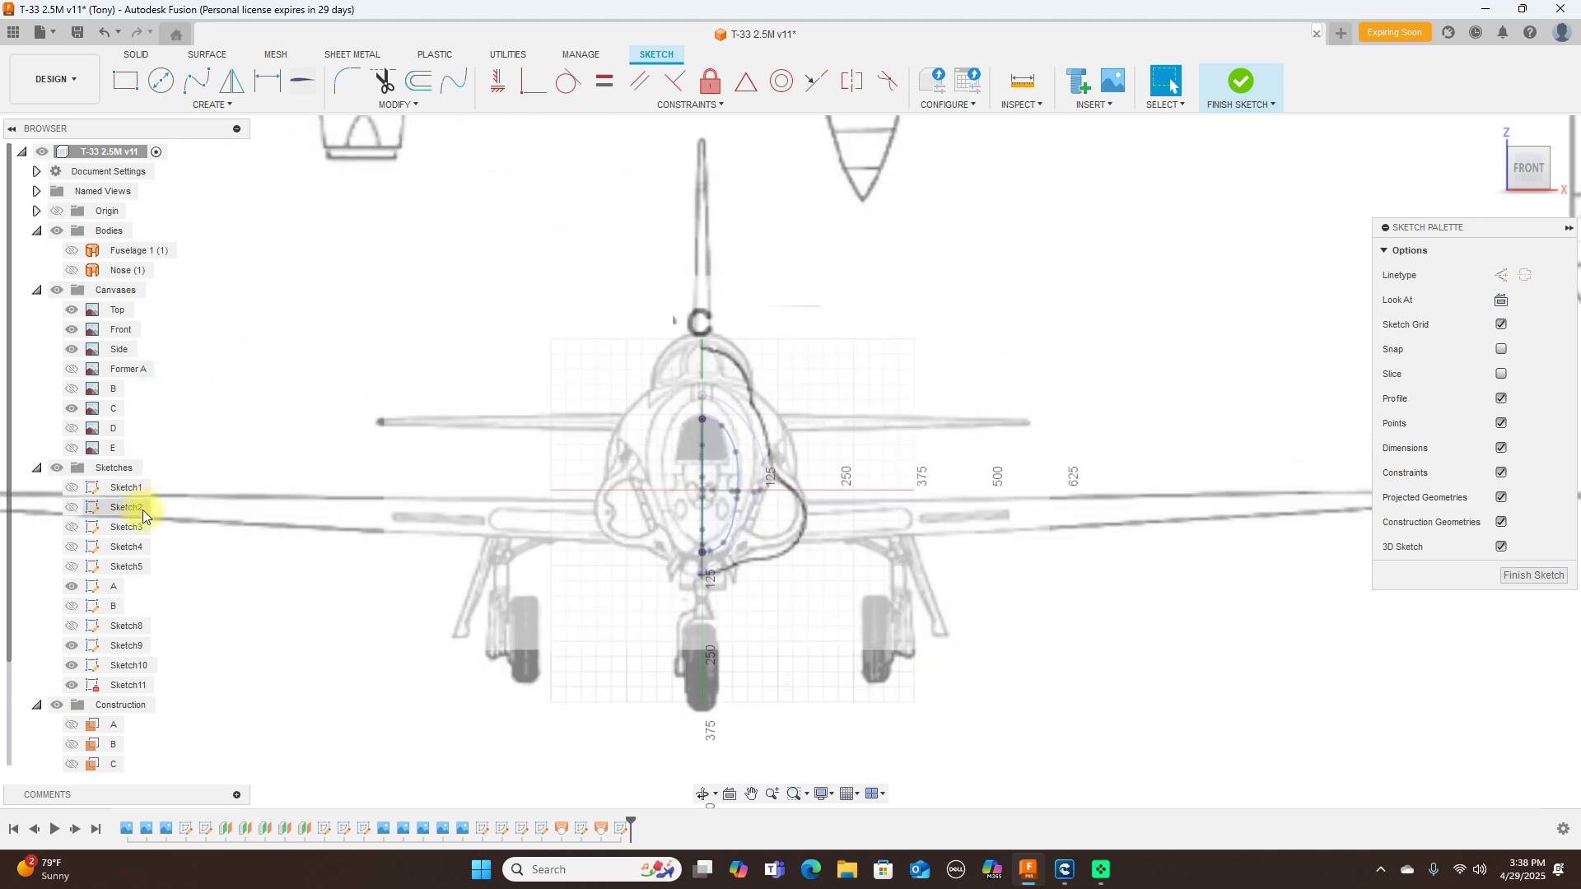
Step: Hide sketches A, Sketch9, Sketch10 and Sketch11 to leave the Former C outline clear for tracing
click(75, 590)
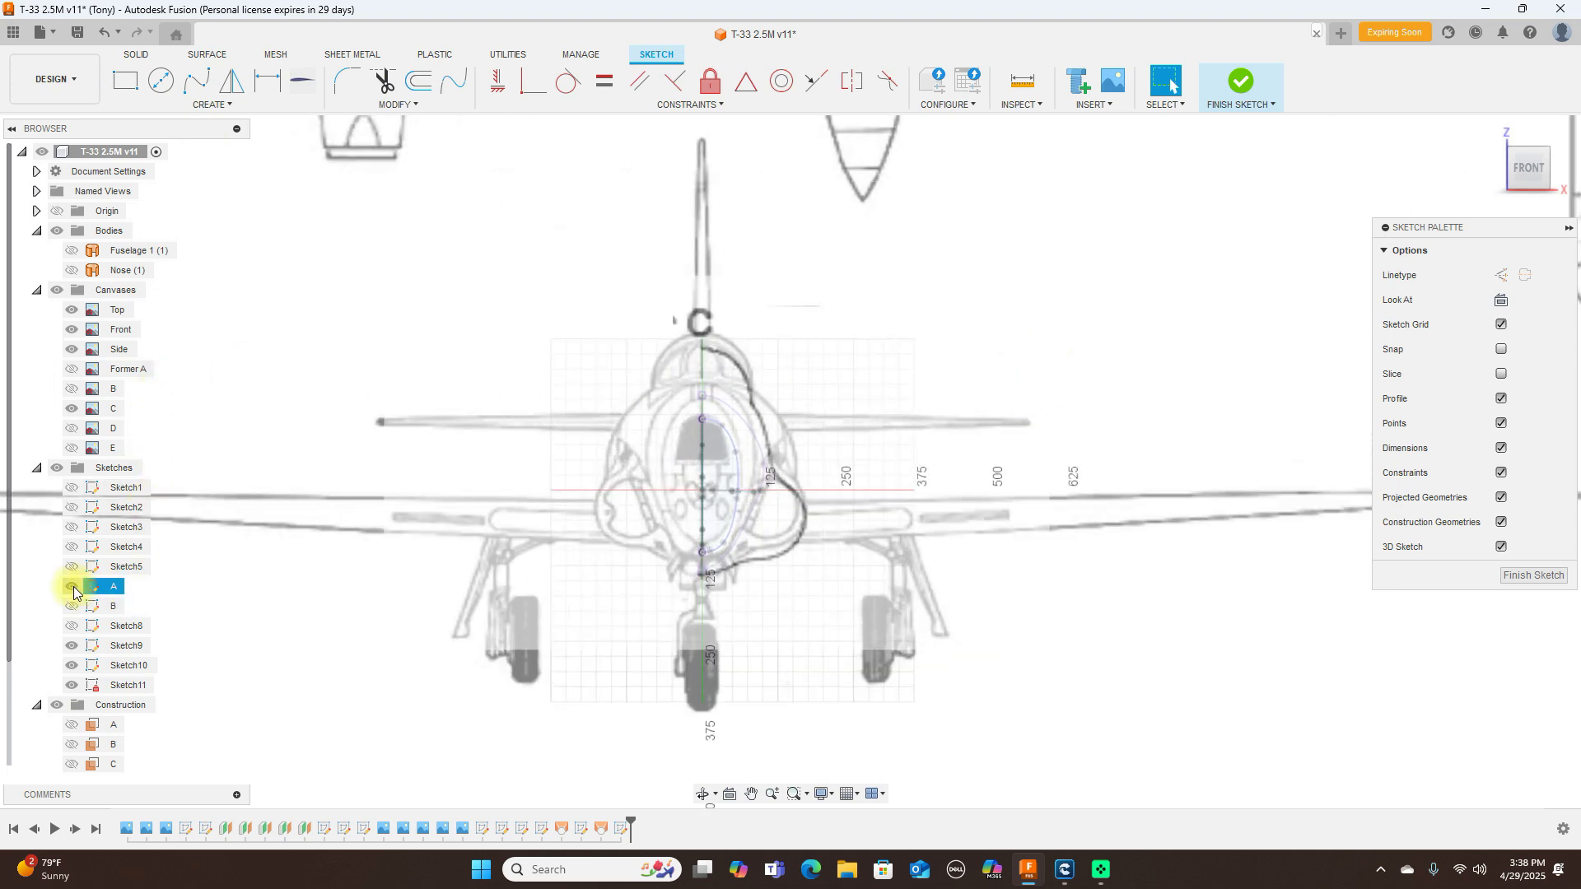
click(76, 626)
click(77, 647)
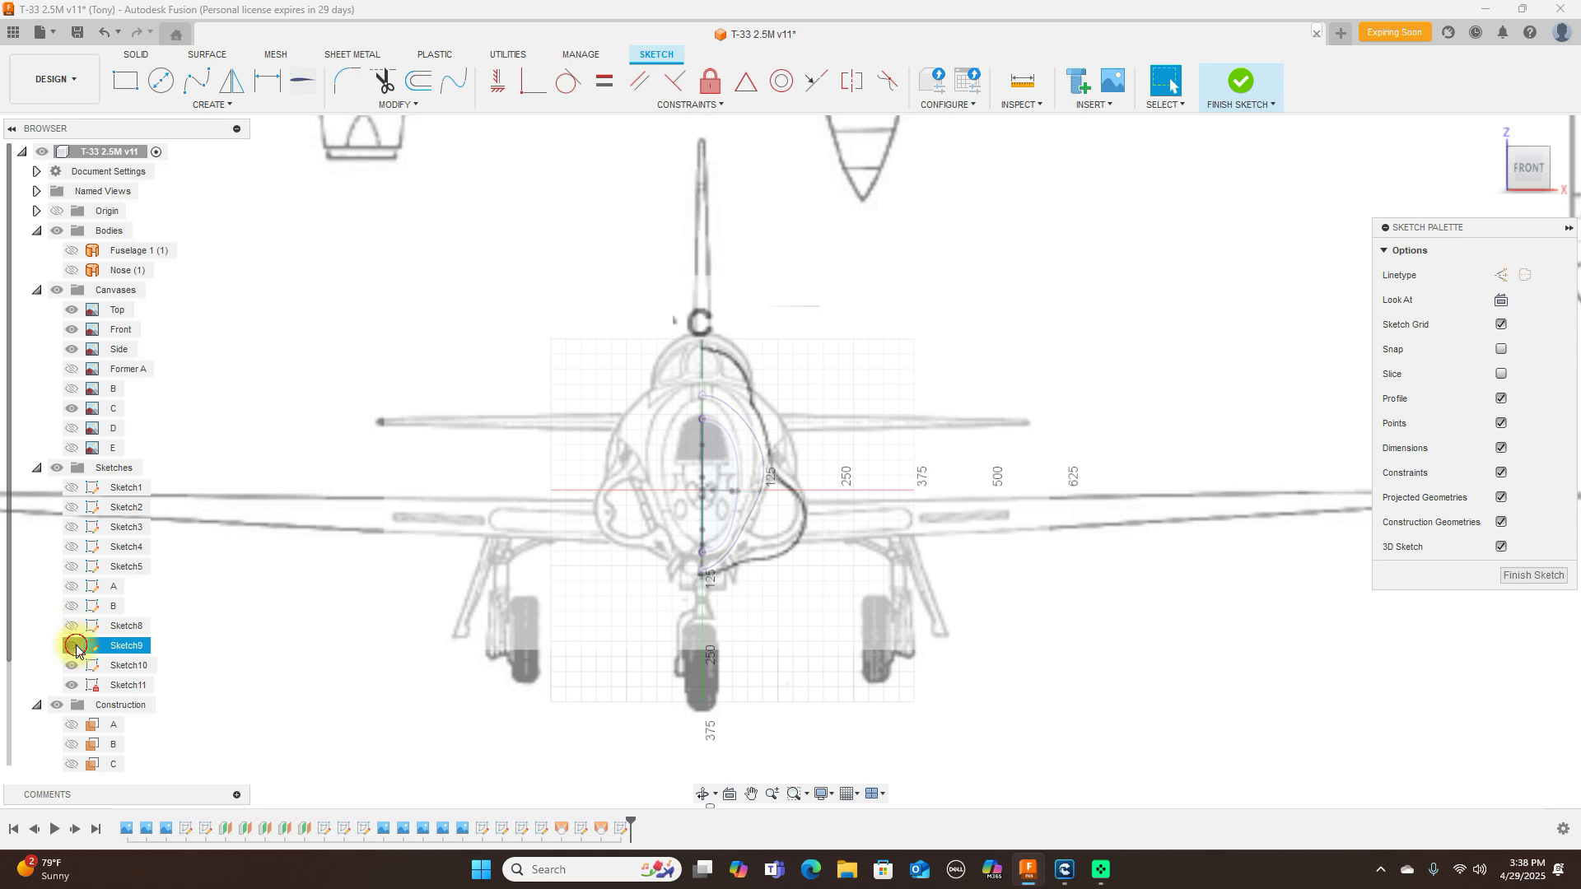
click(74, 666)
click(72, 684)
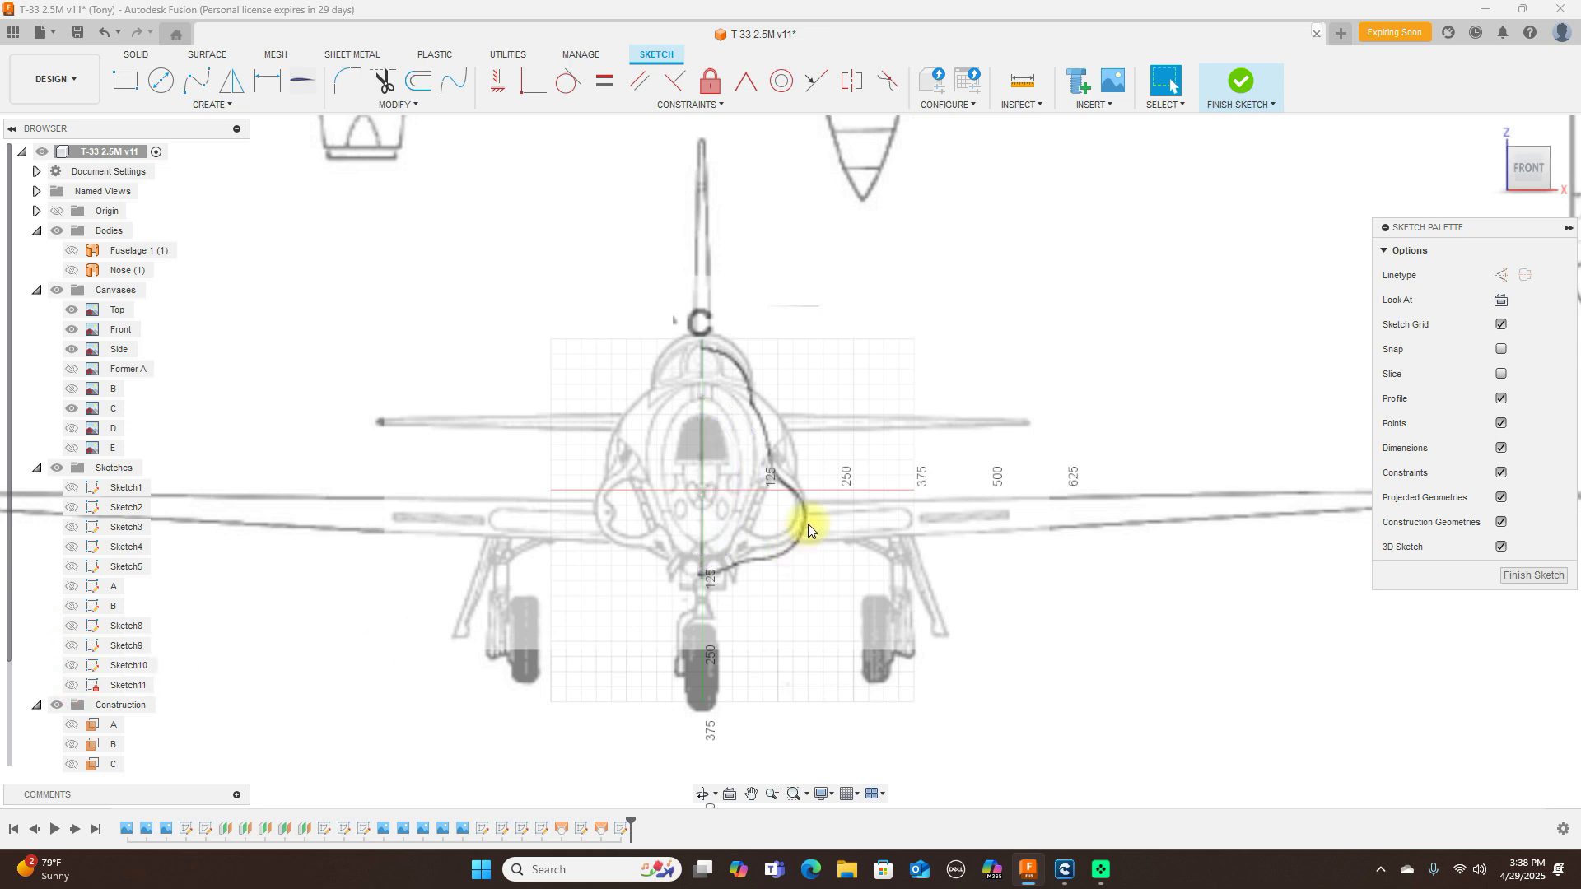
scroll(808, 523, up, 5)
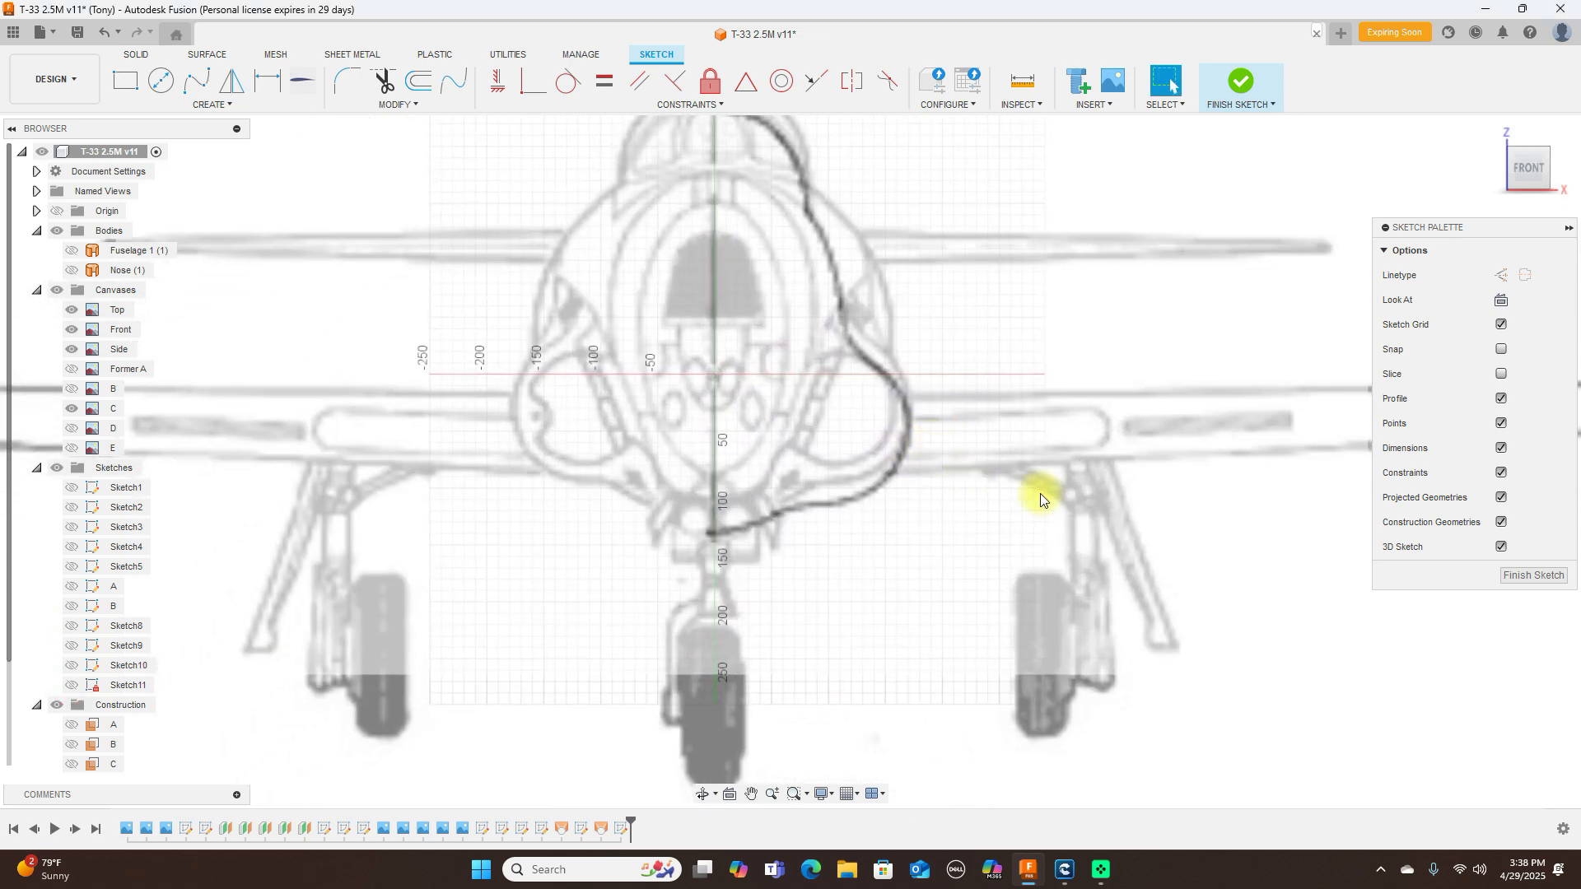
scroll(1040, 492, down, 3)
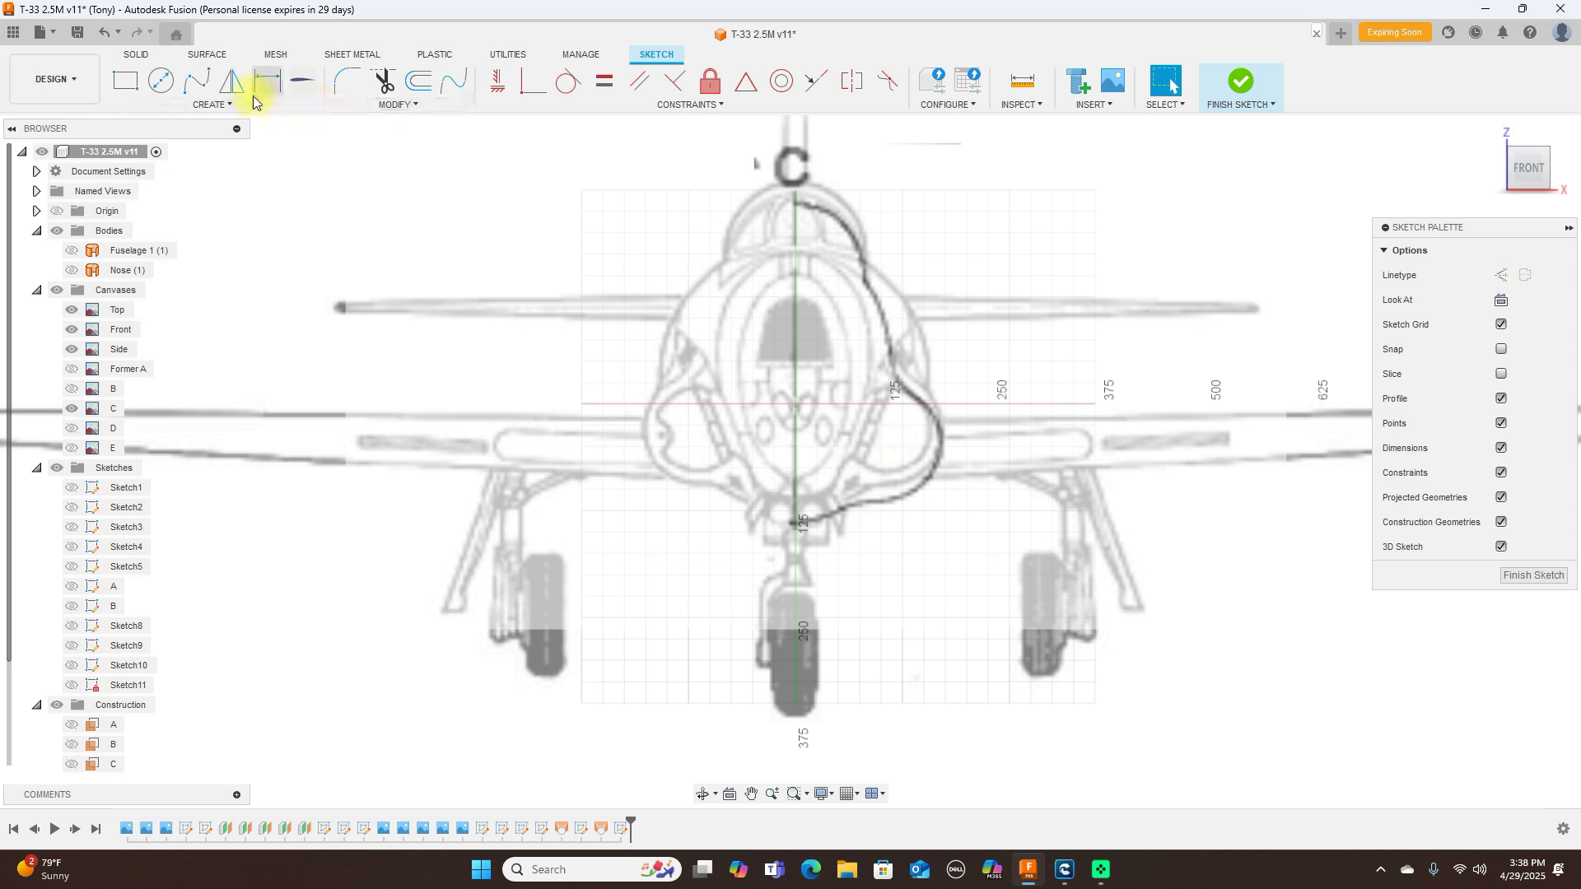
click(206, 81)
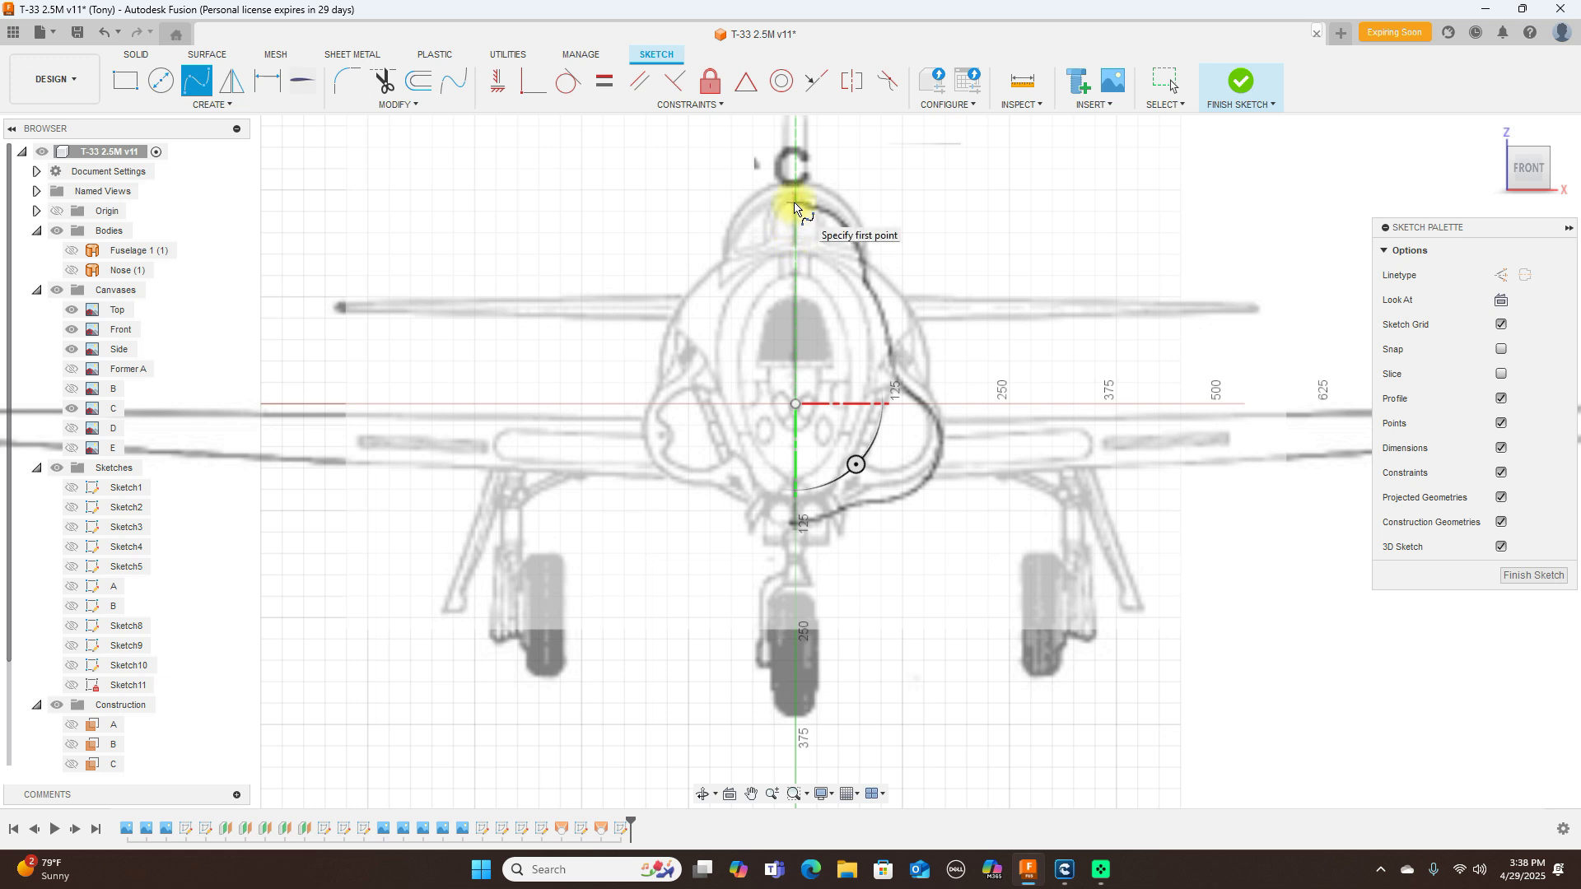
right_click(796, 204)
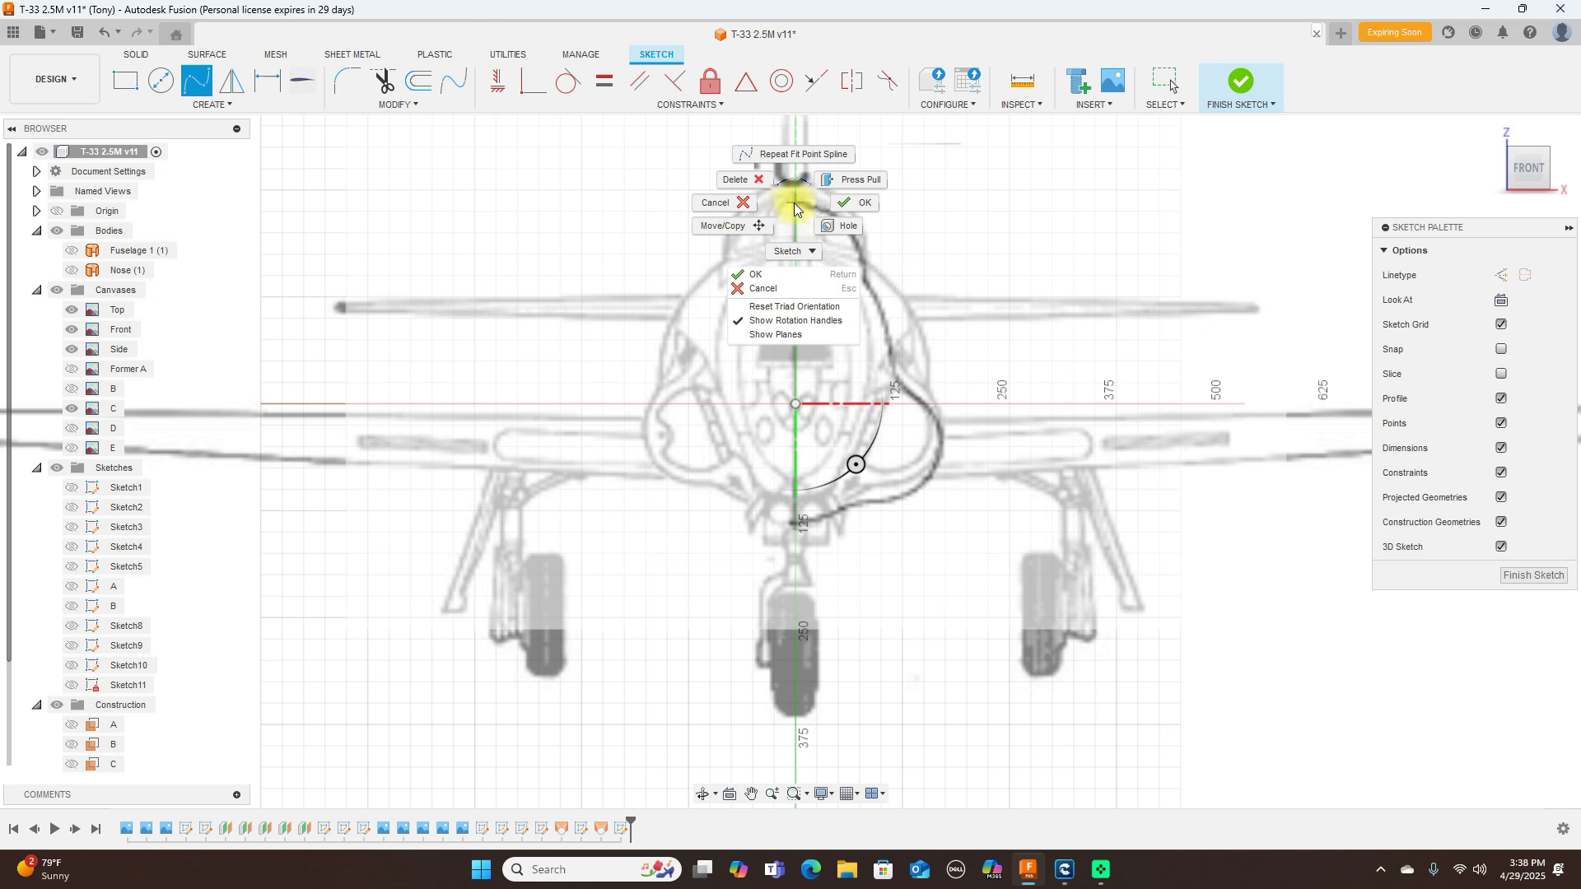
click(726, 204)
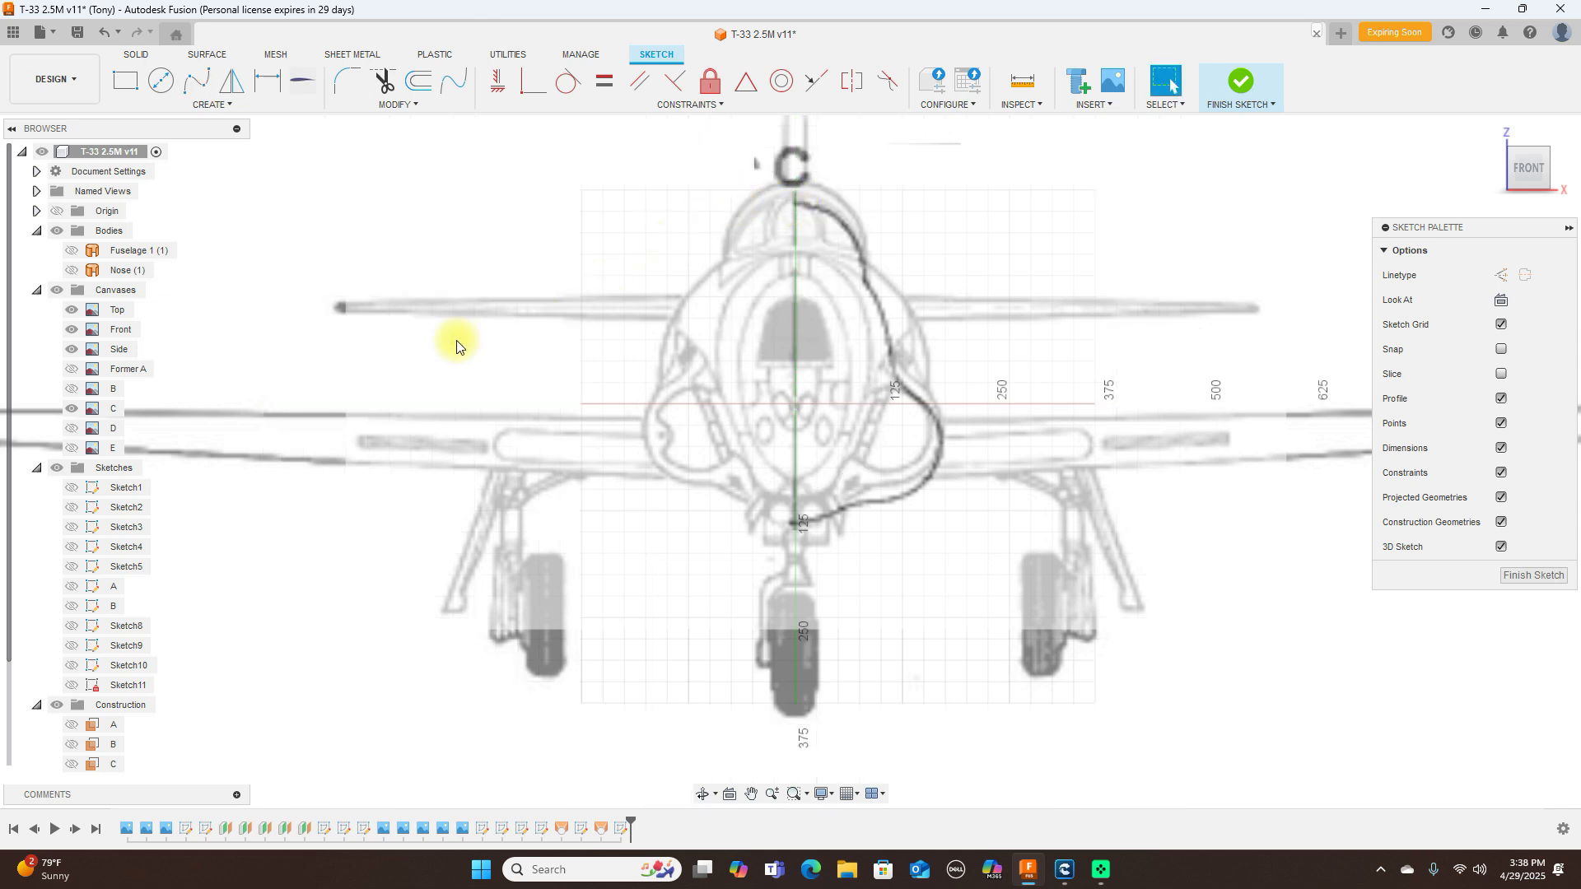
Step: Compare the B and C former outlines in front view, showing canvas B only briefly over canvas C
click(73, 389)
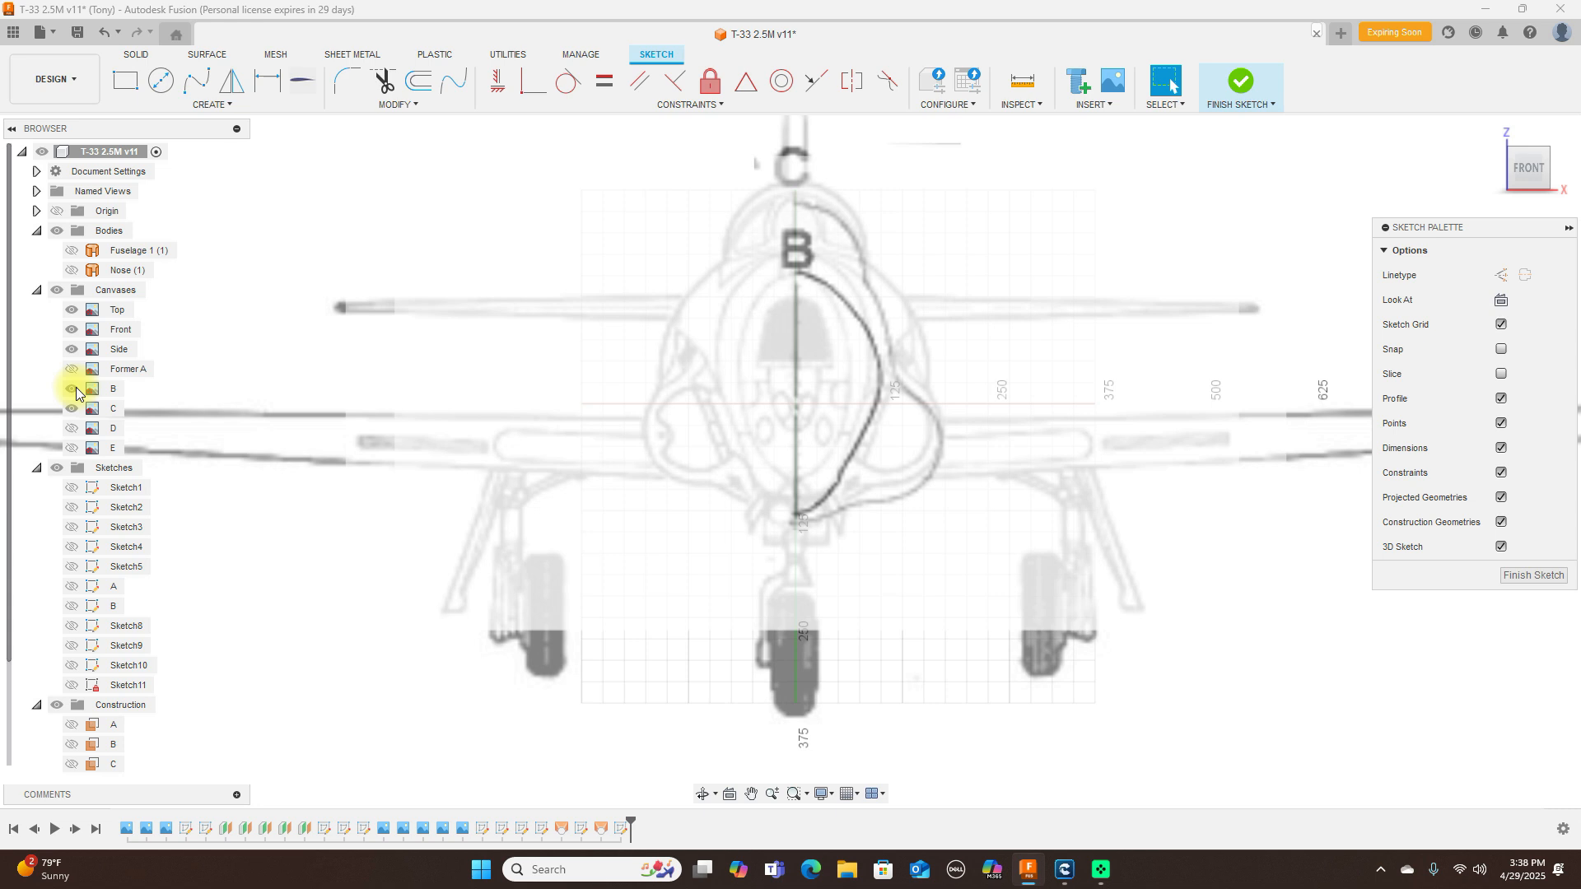
click(72, 388)
click(73, 408)
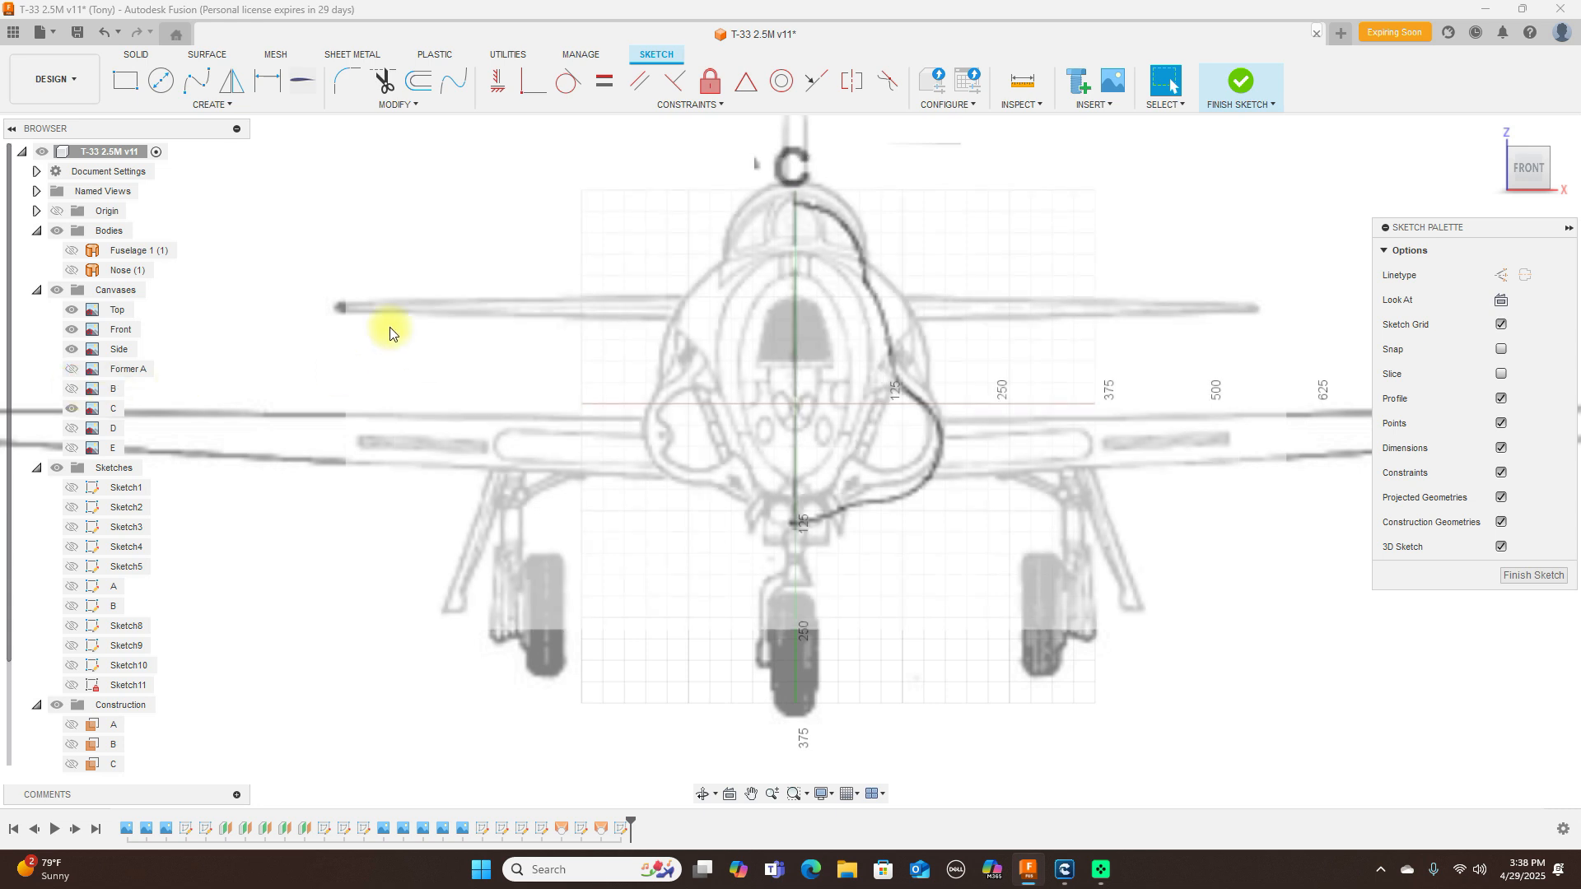
Step: Trace Former C's half outline with a fit point spline from the top centreline down the canopy side, passing inside the intake bulge towards the belly
click(199, 84)
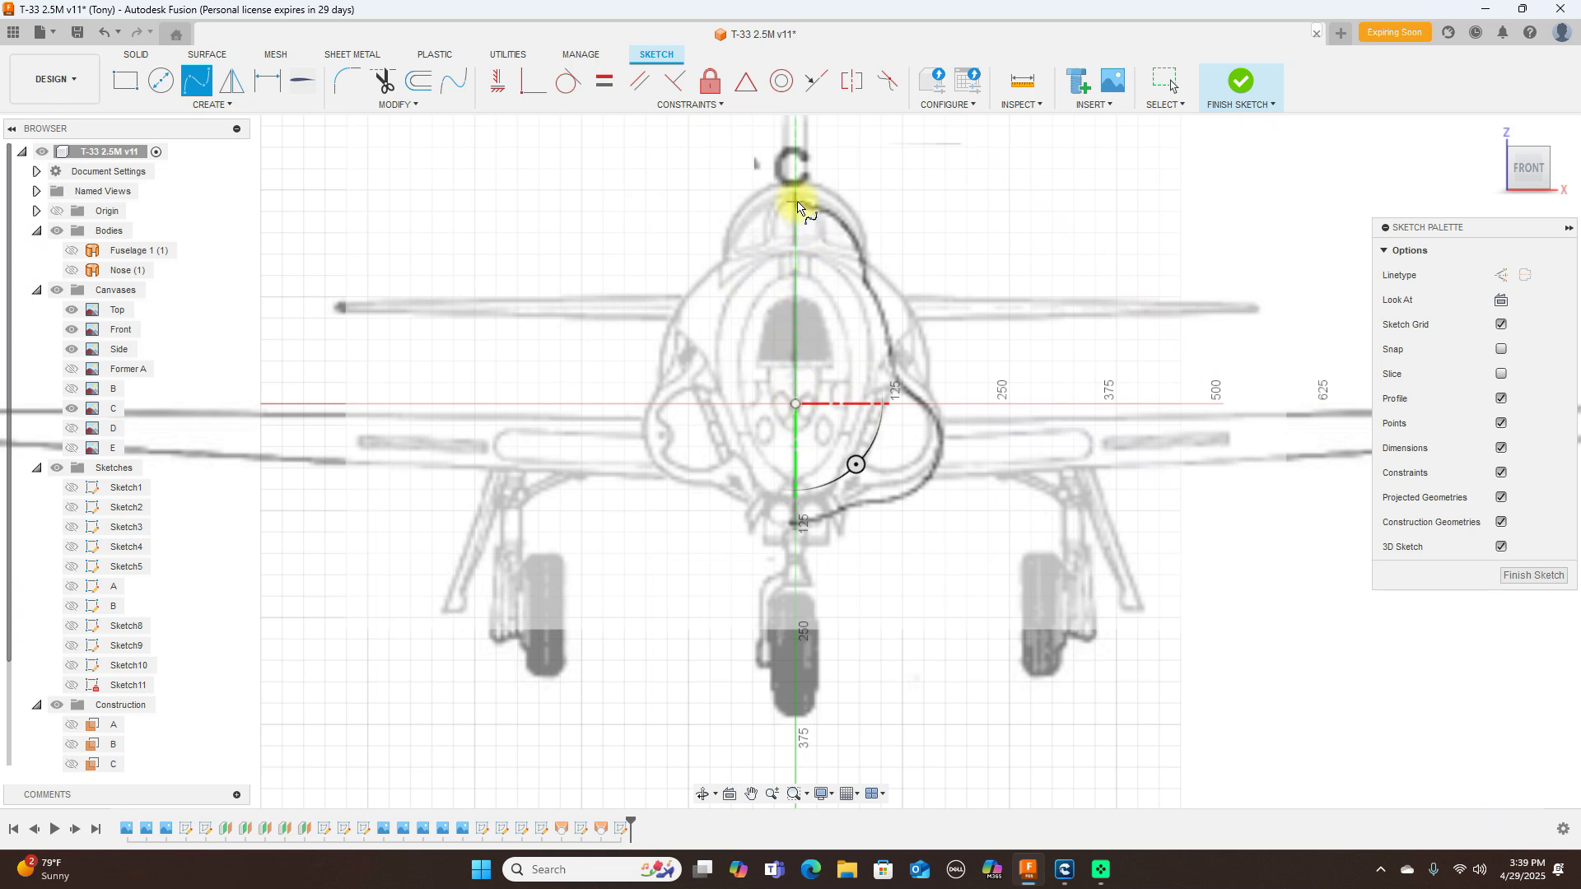
click(795, 205)
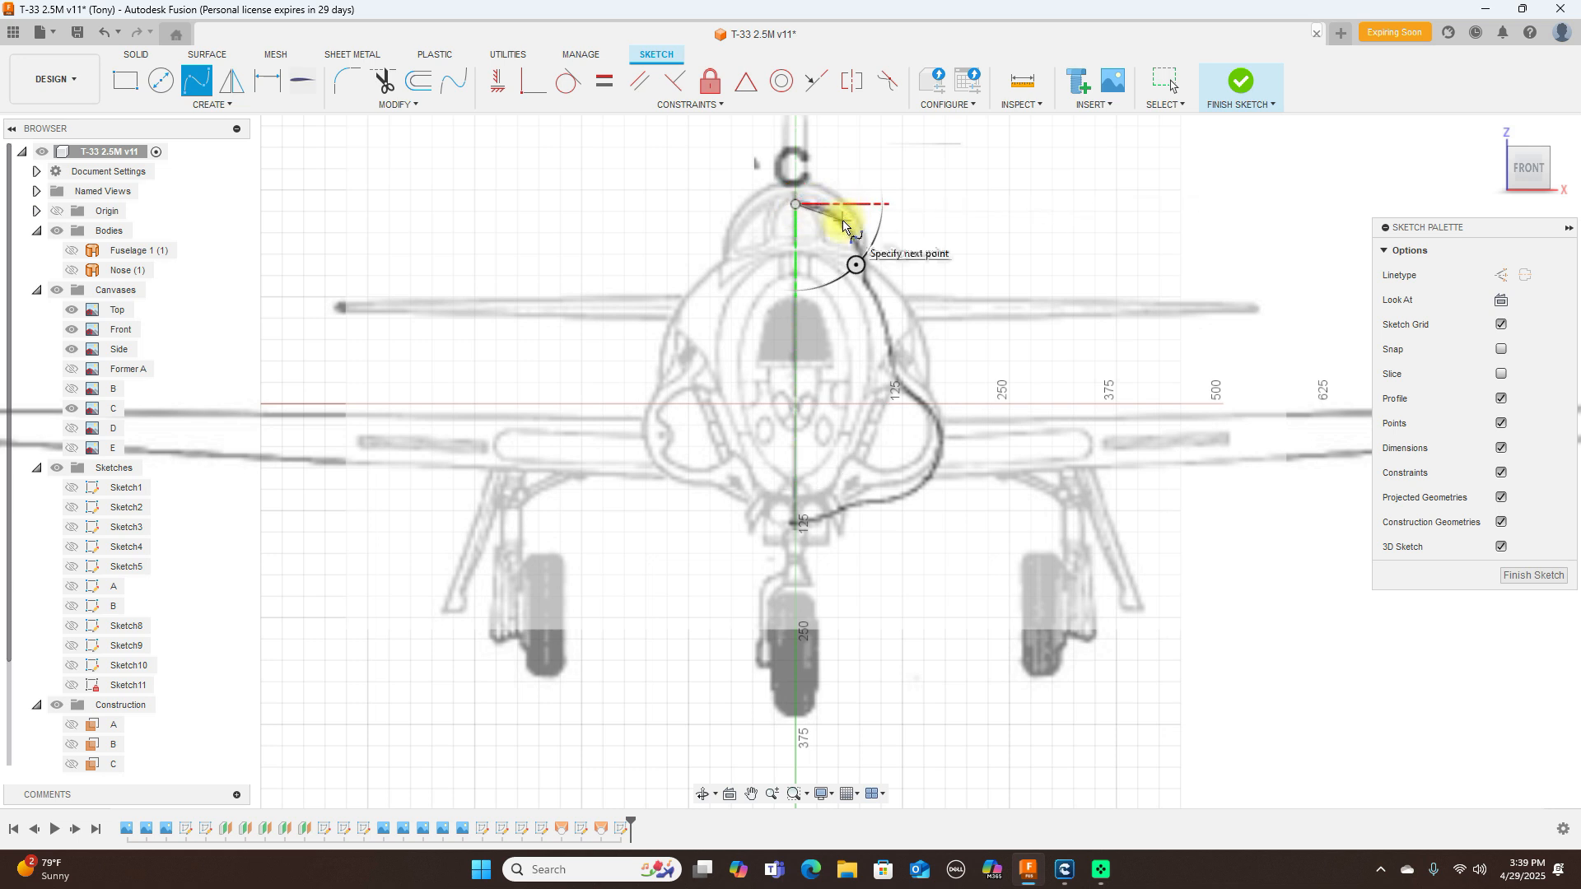
click(842, 221)
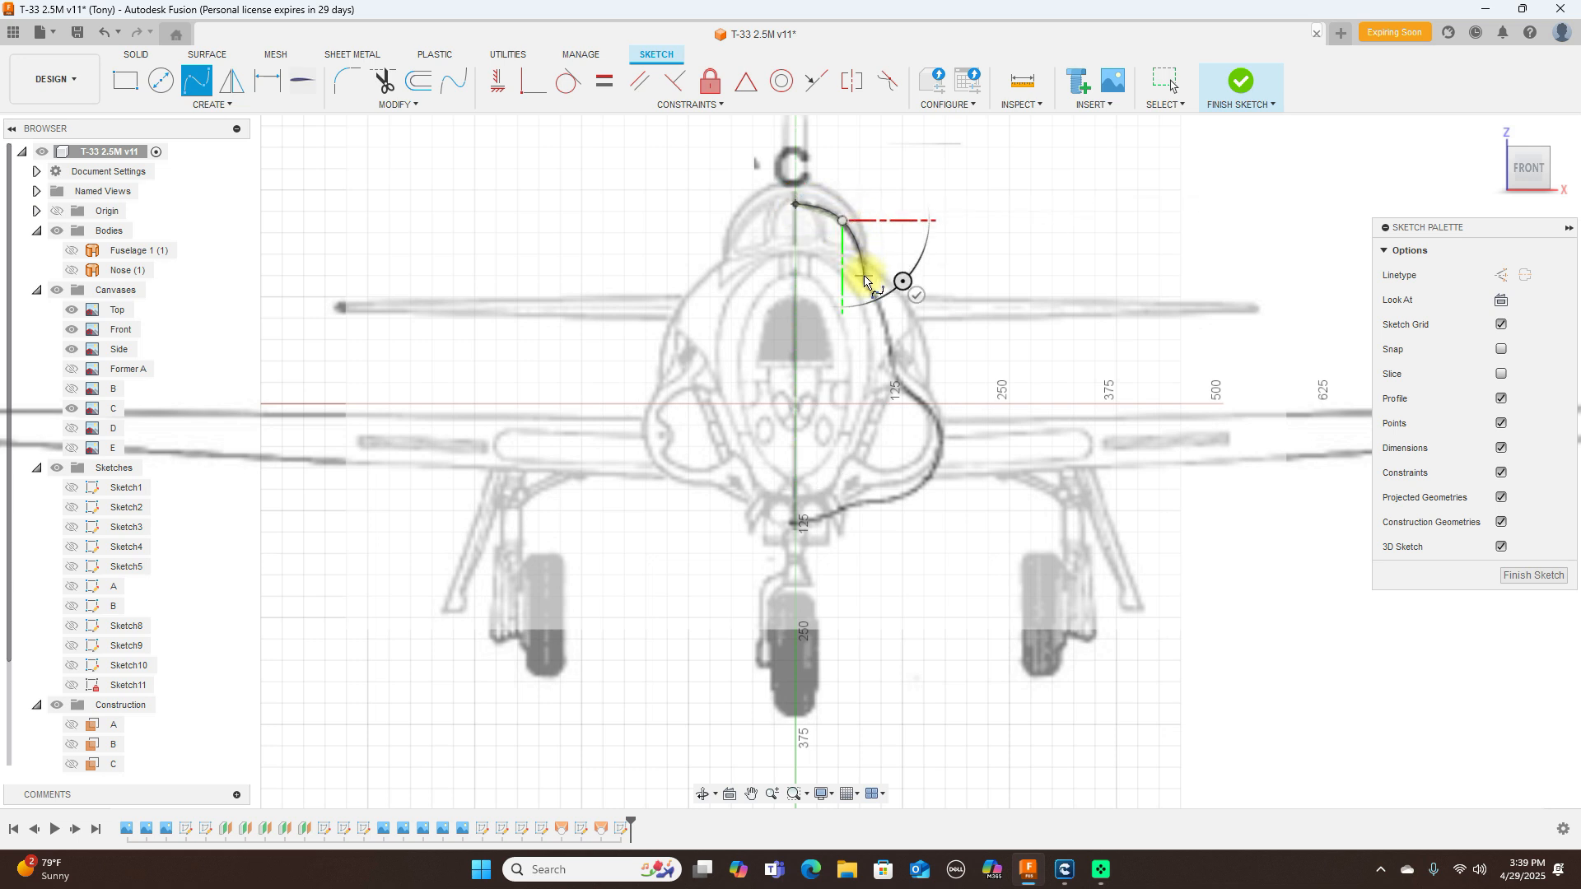
click(863, 276)
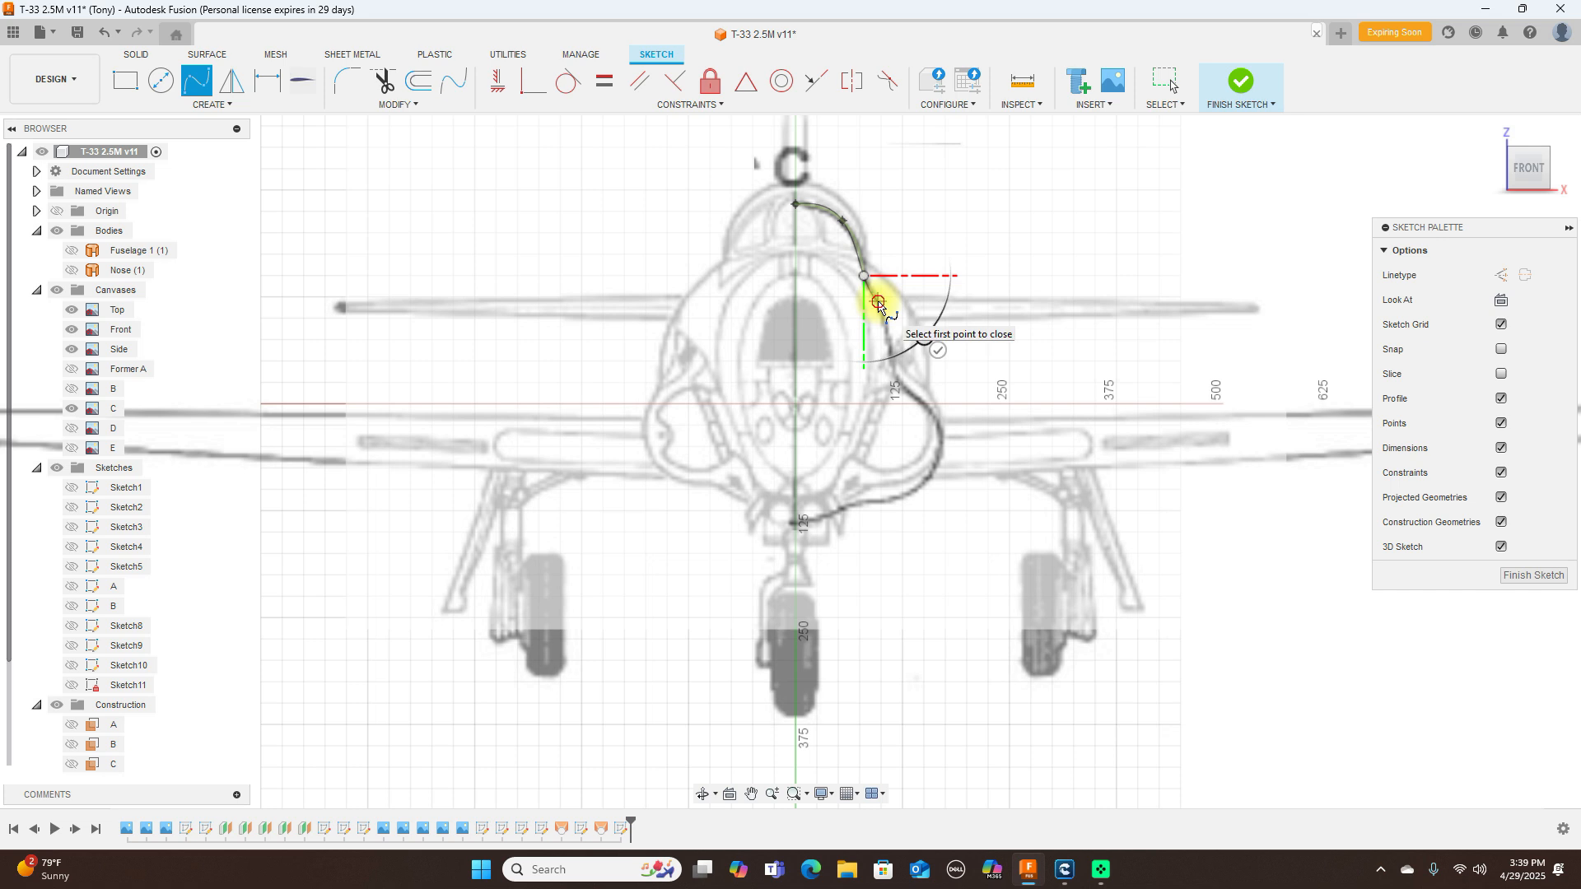
click(878, 303)
click(894, 367)
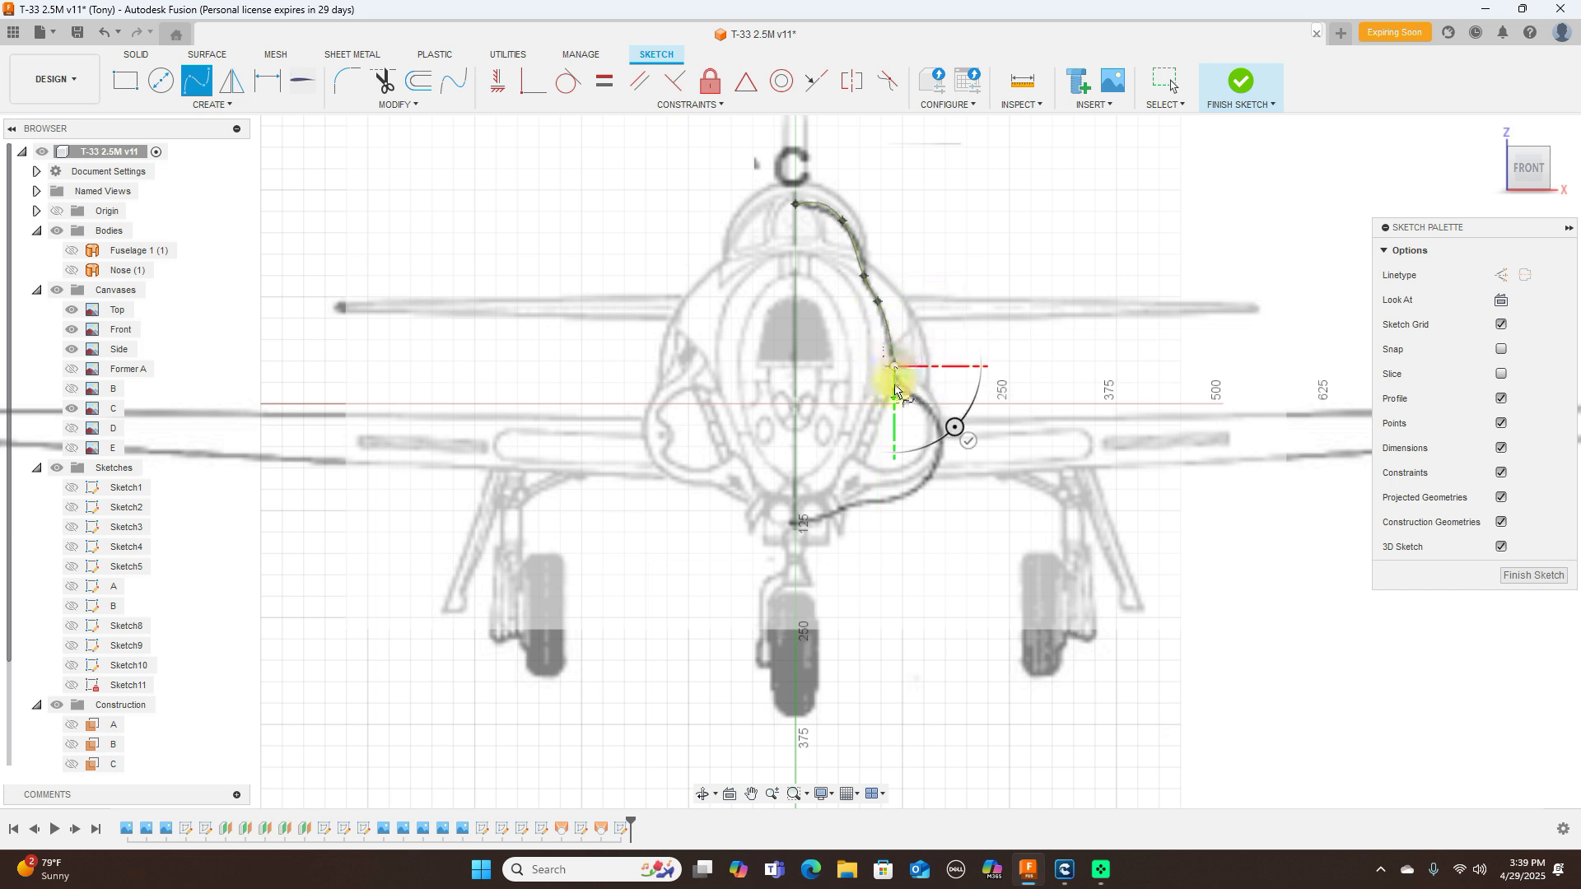
click(894, 420)
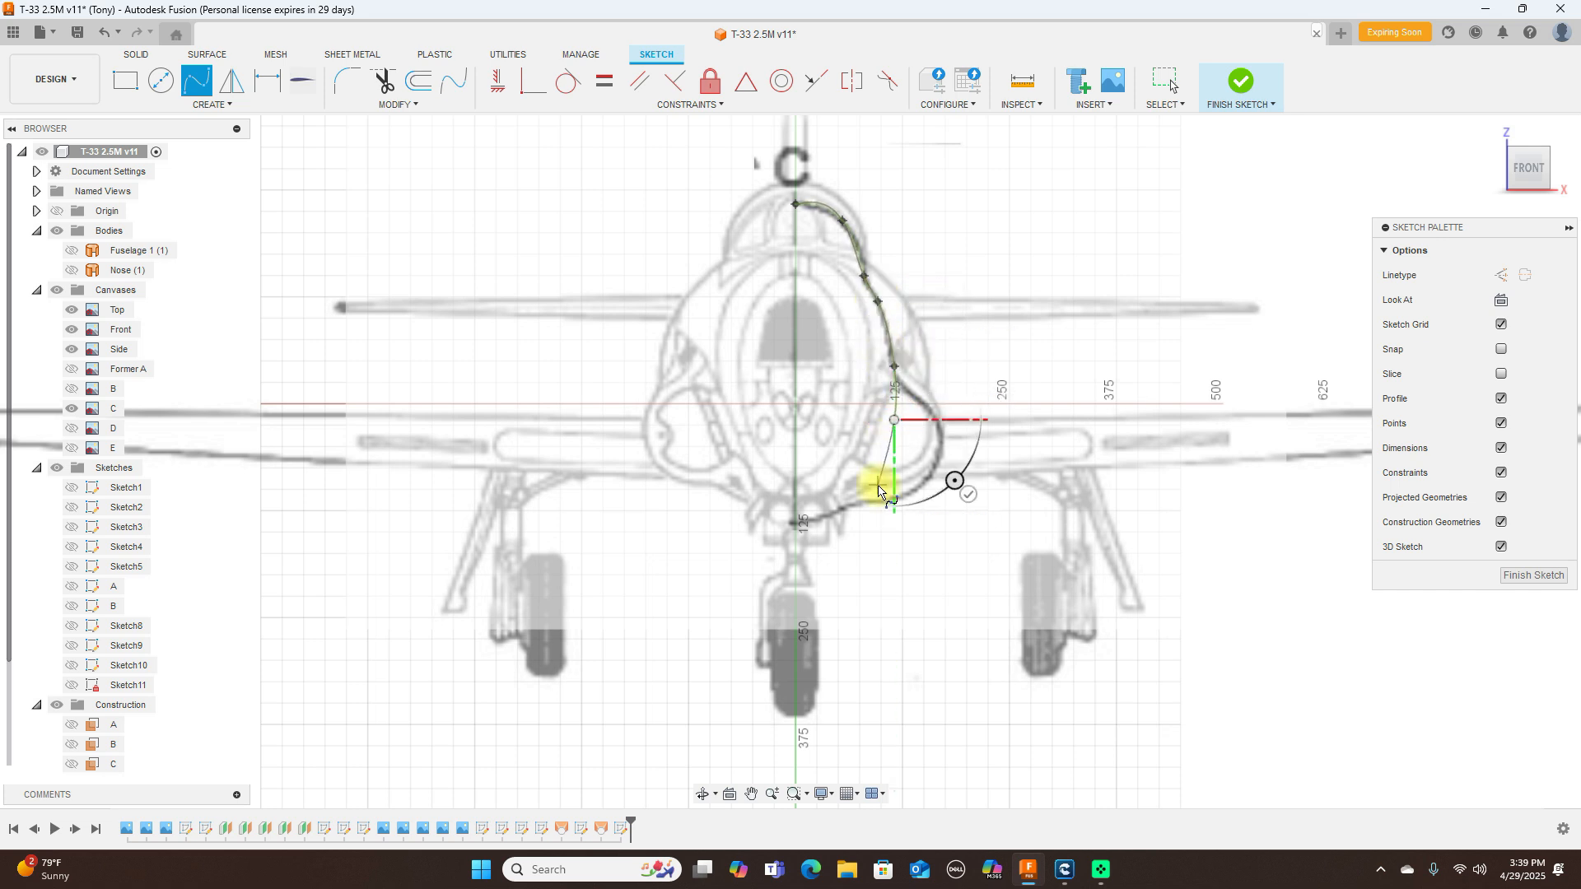
click(878, 476)
click(856, 506)
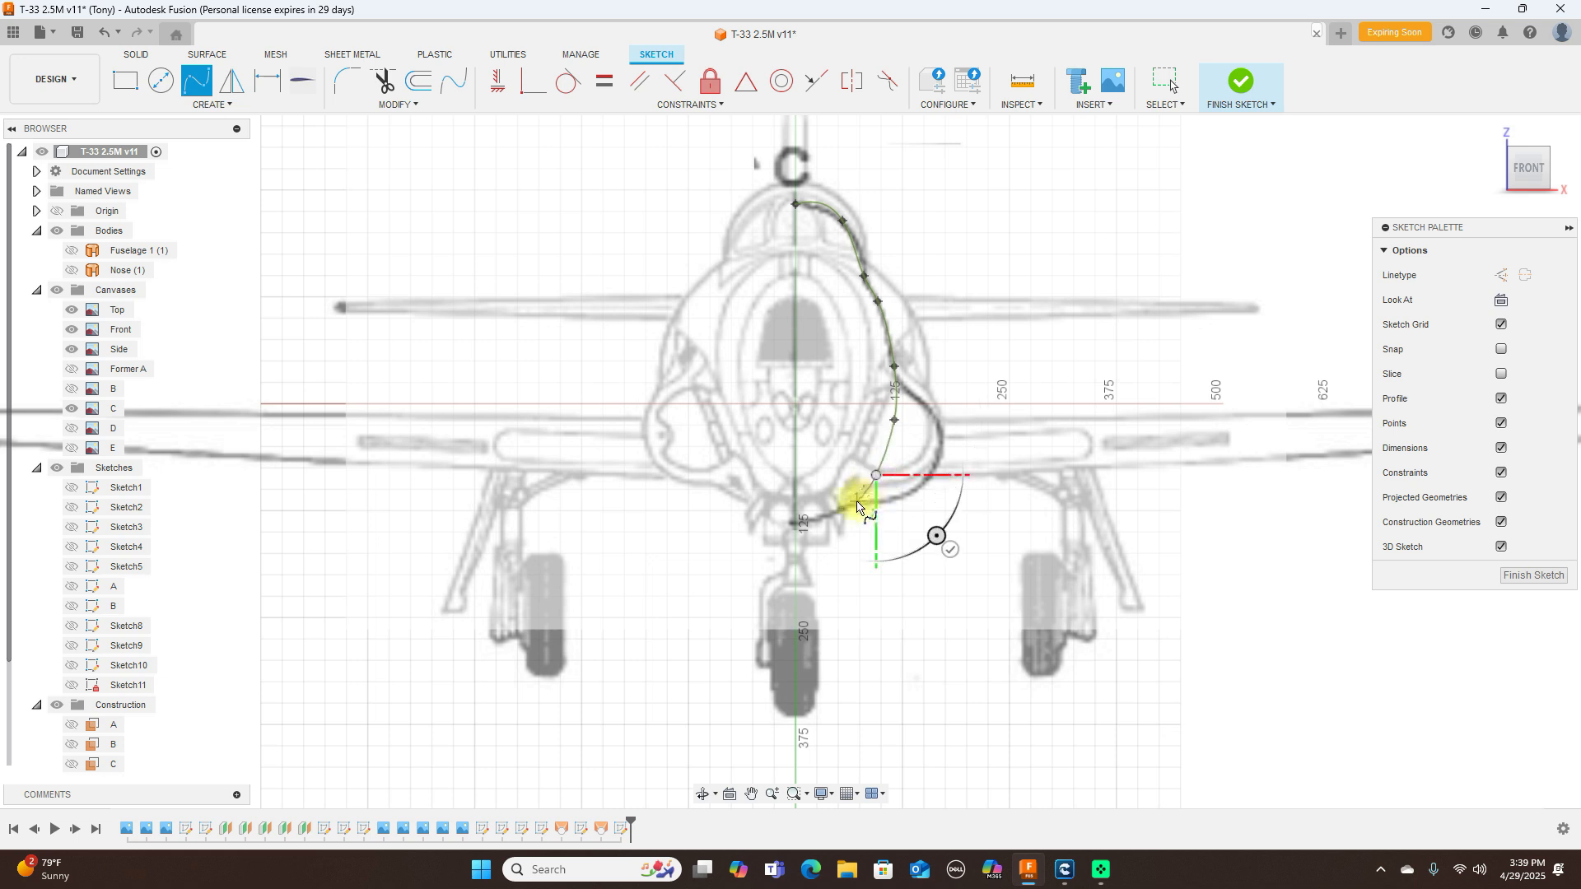
Step: Finish the section C fuselage spline by placing its last fit points along the belly outline down to the vertical centreline
click(824, 519)
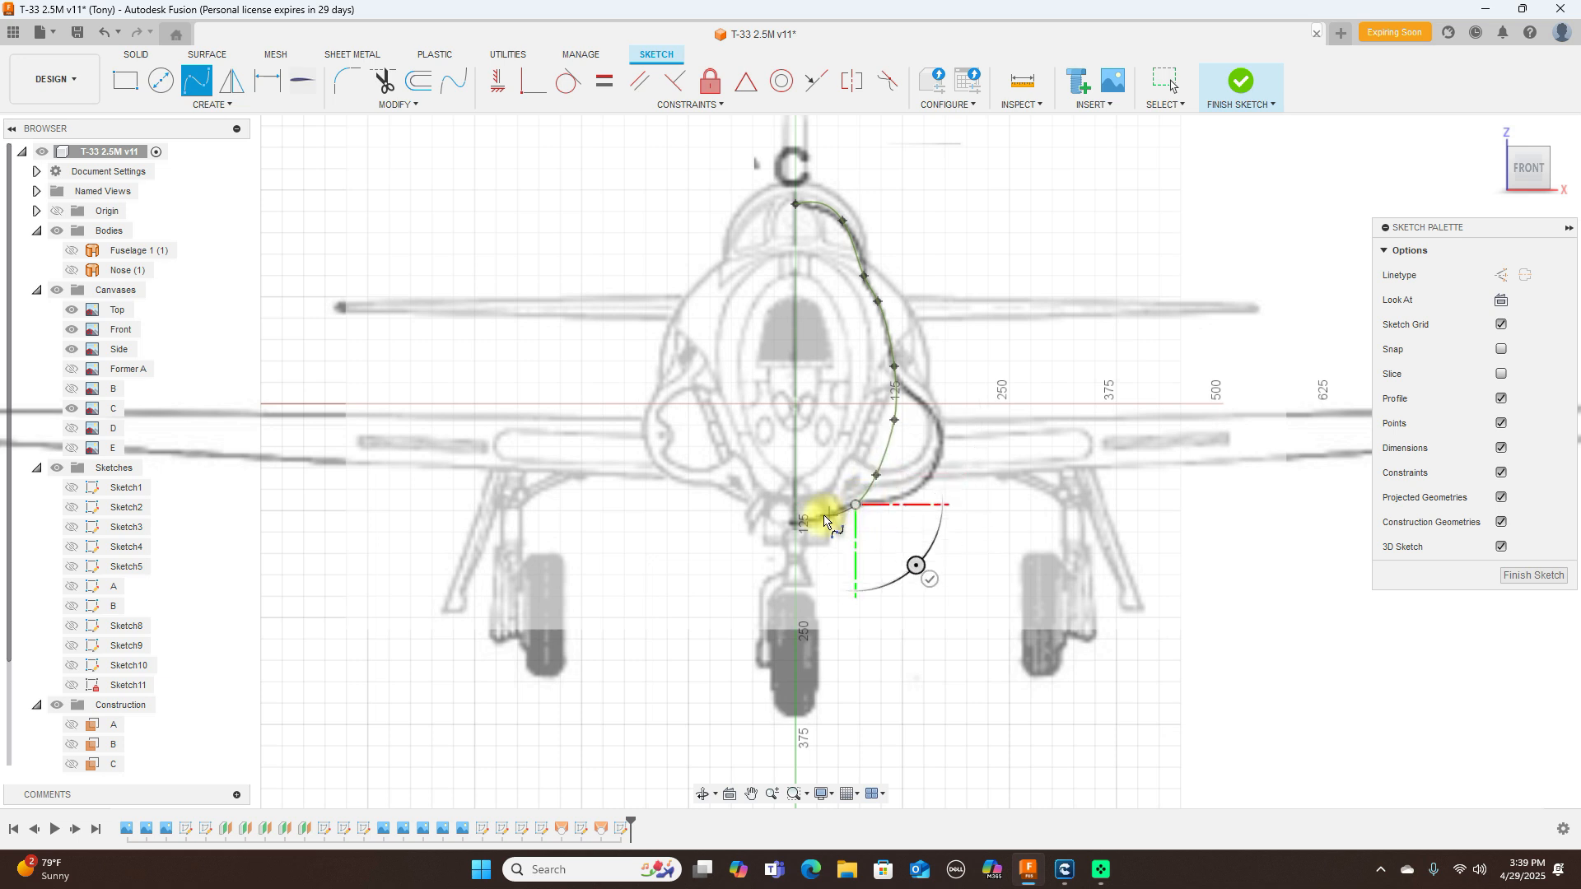
click(820, 519)
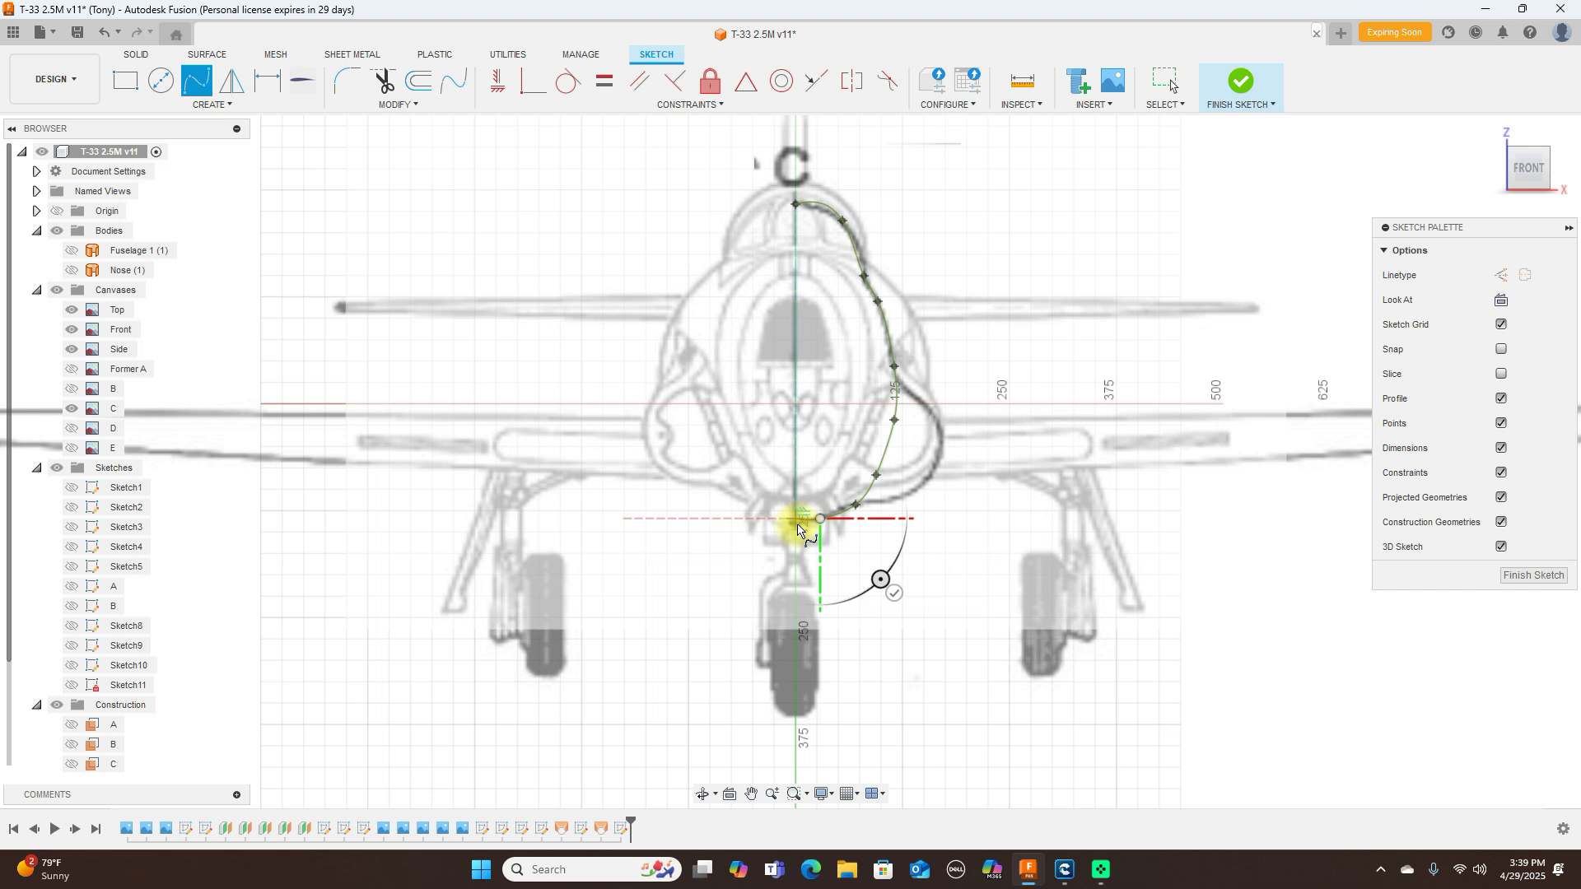
click(798, 527)
right_click(797, 527)
click(905, 534)
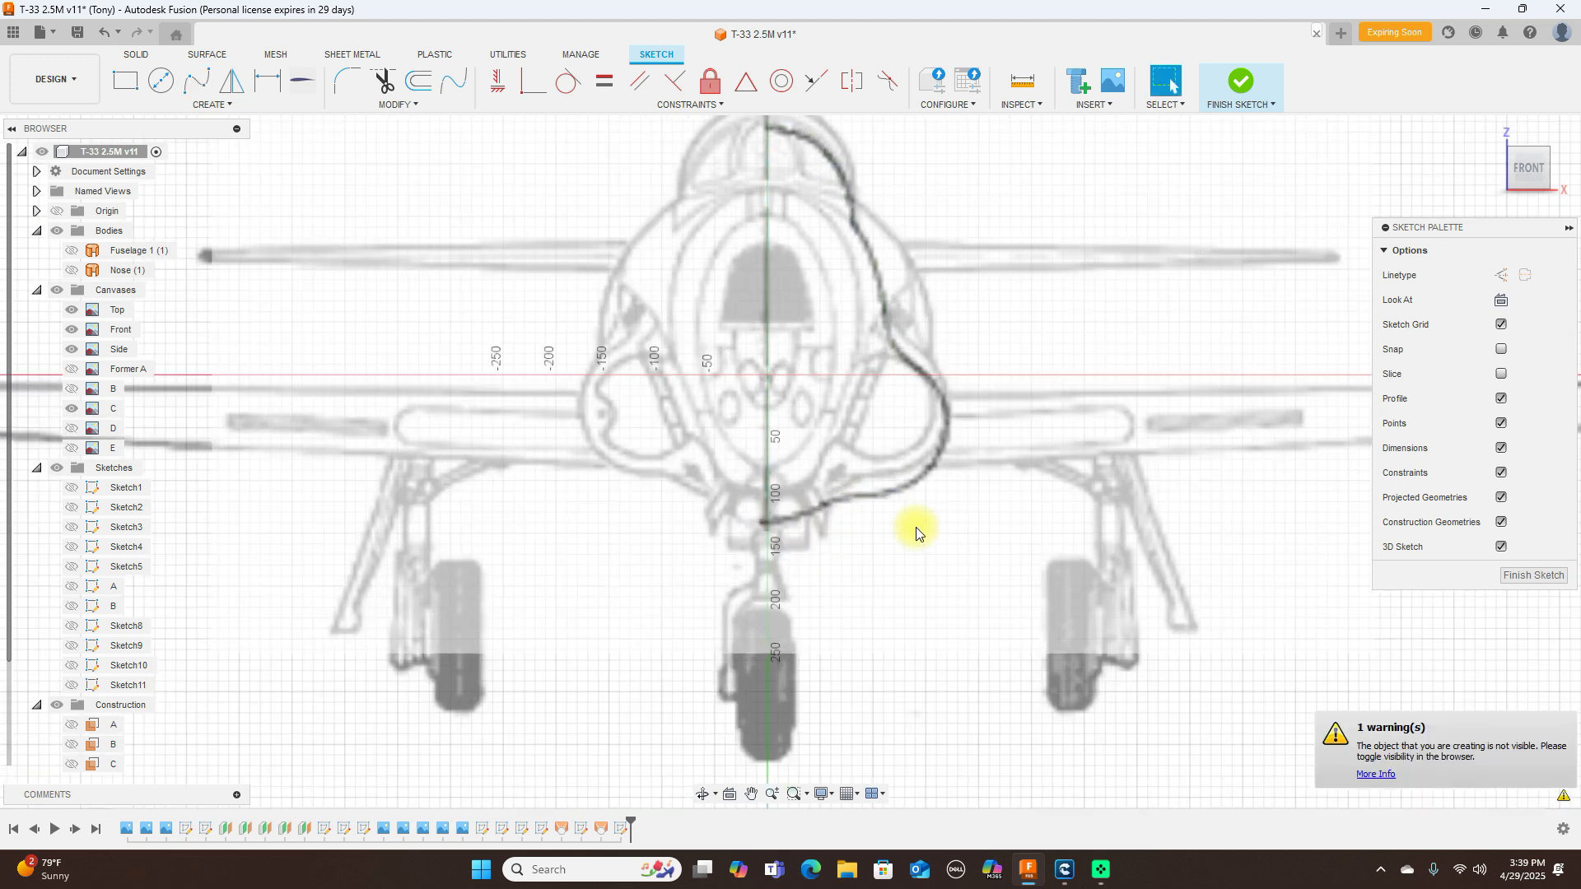
Step: Make Sketch11 visible and adjust the spline's upper and lower fit points, pulling the lower side points inward for a cleaner fuselage curve
scroll(913, 527, up, 1)
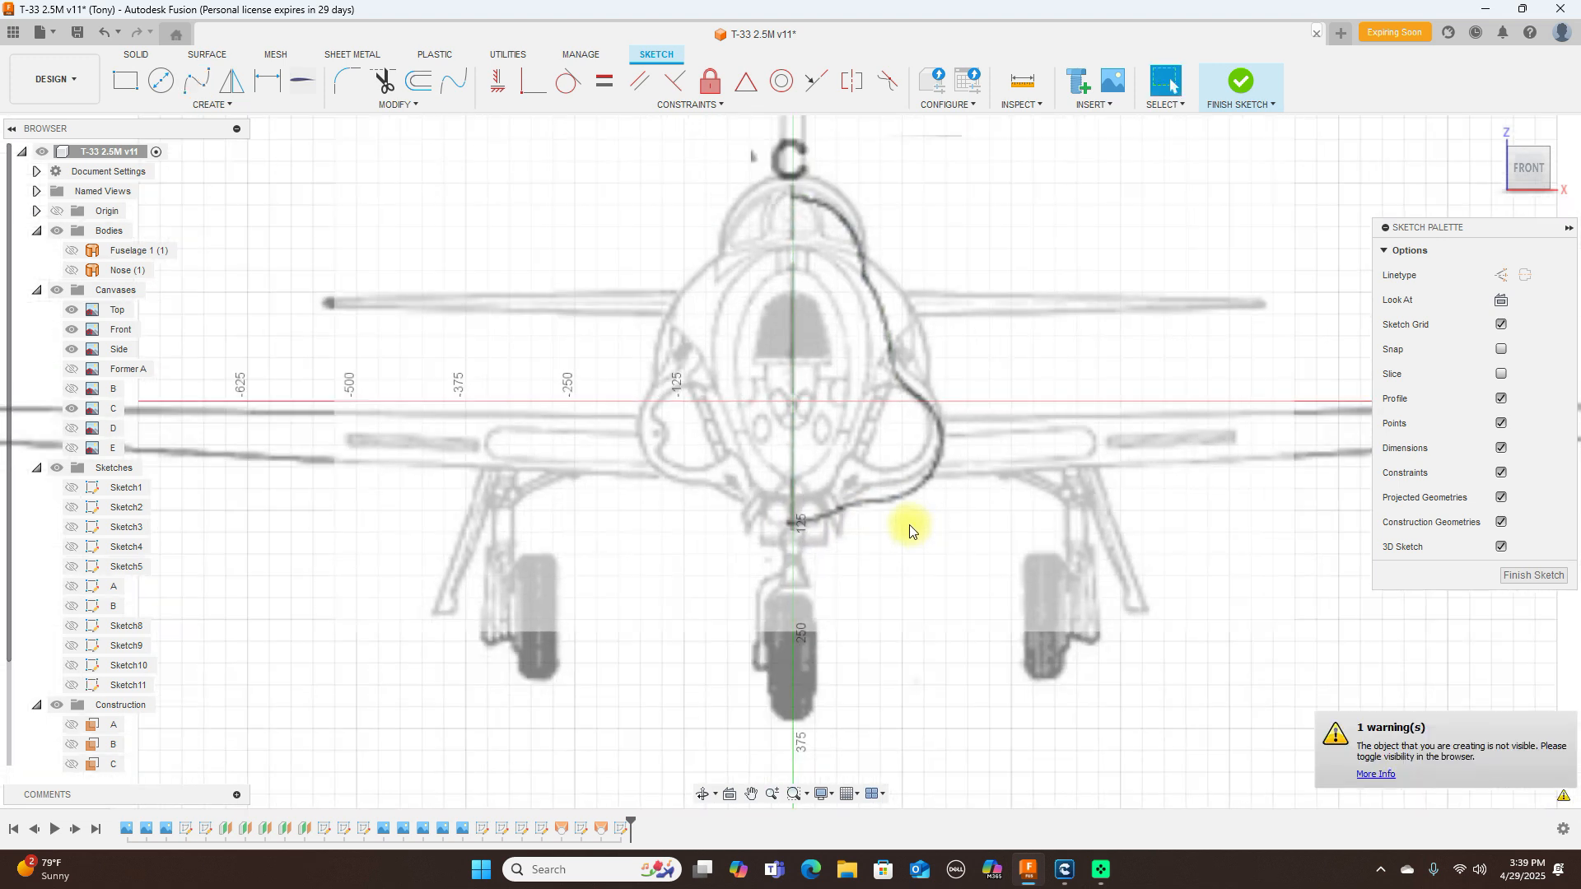
click(72, 685)
scroll(992, 494, up, 2)
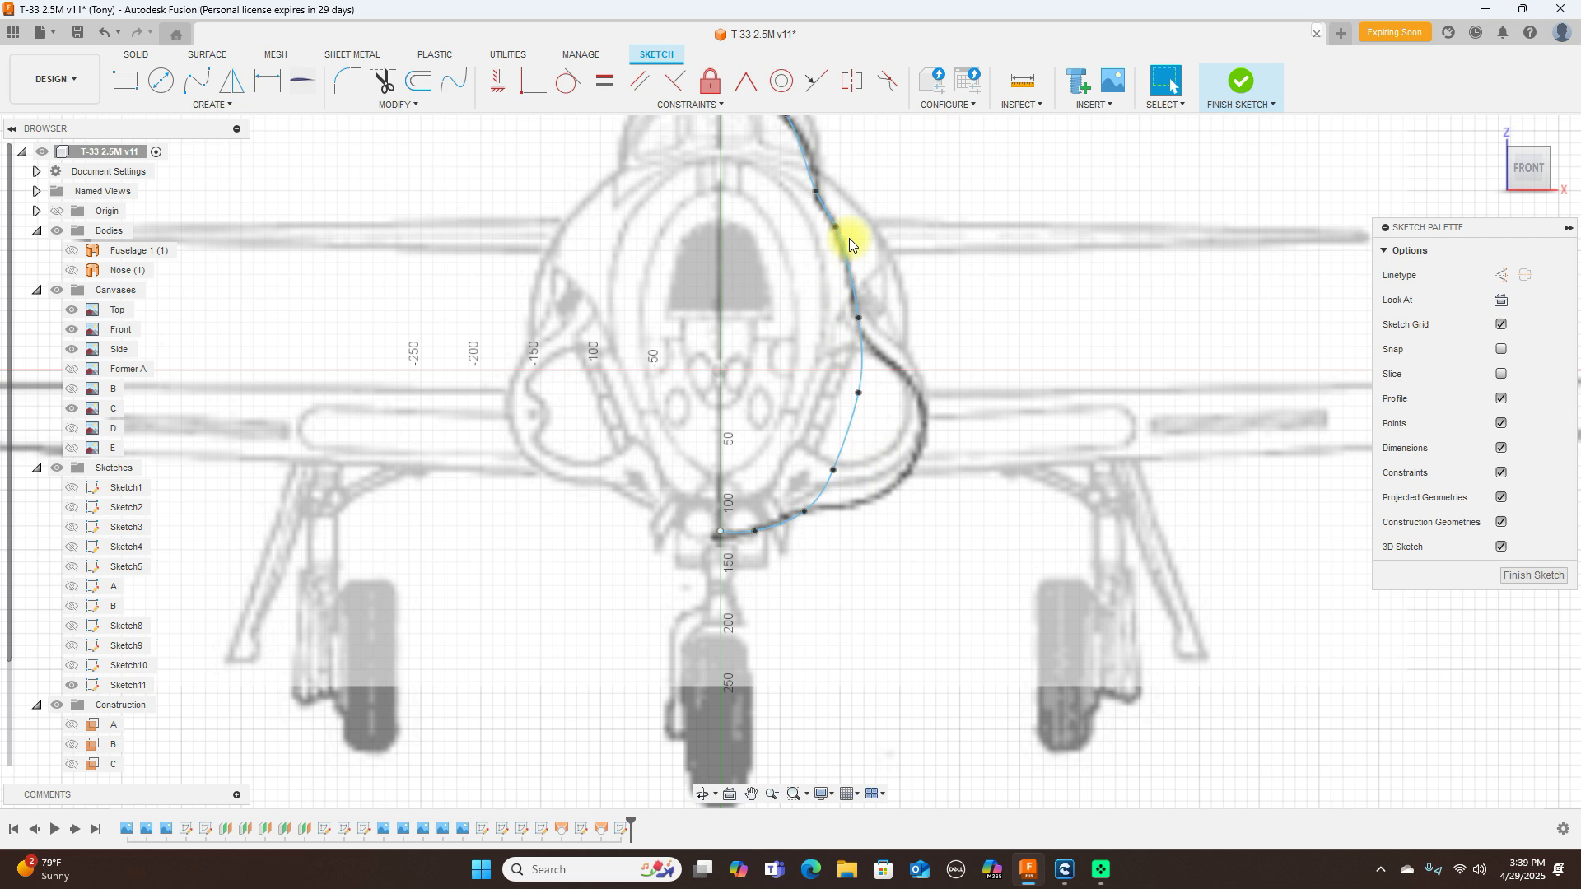
scroll(953, 258, down, 2)
scroll(939, 303, up, 2)
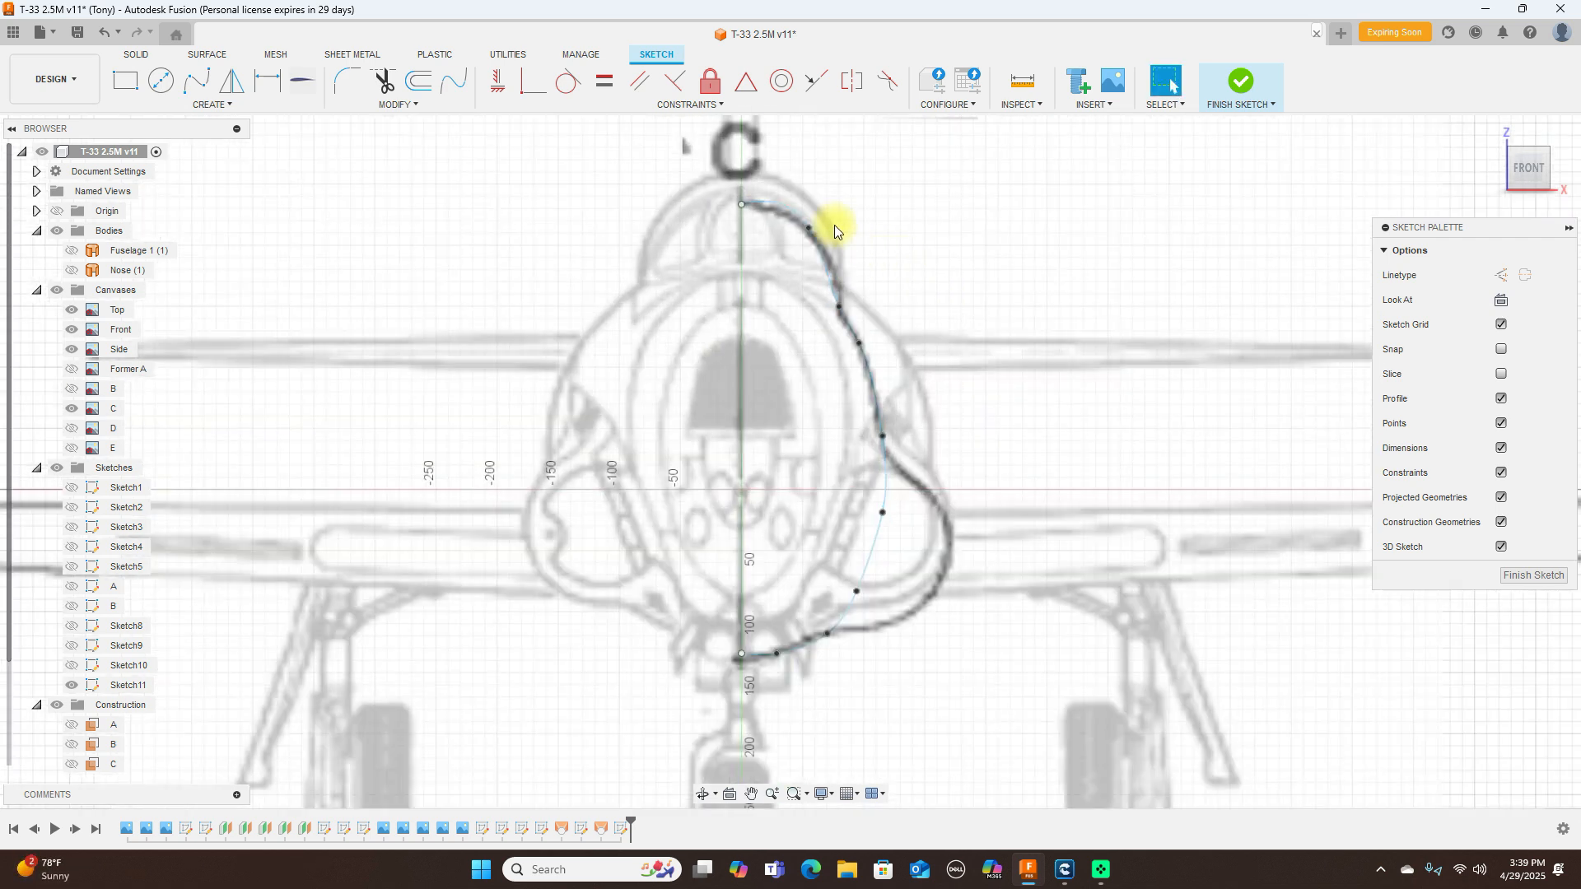
click(815, 229)
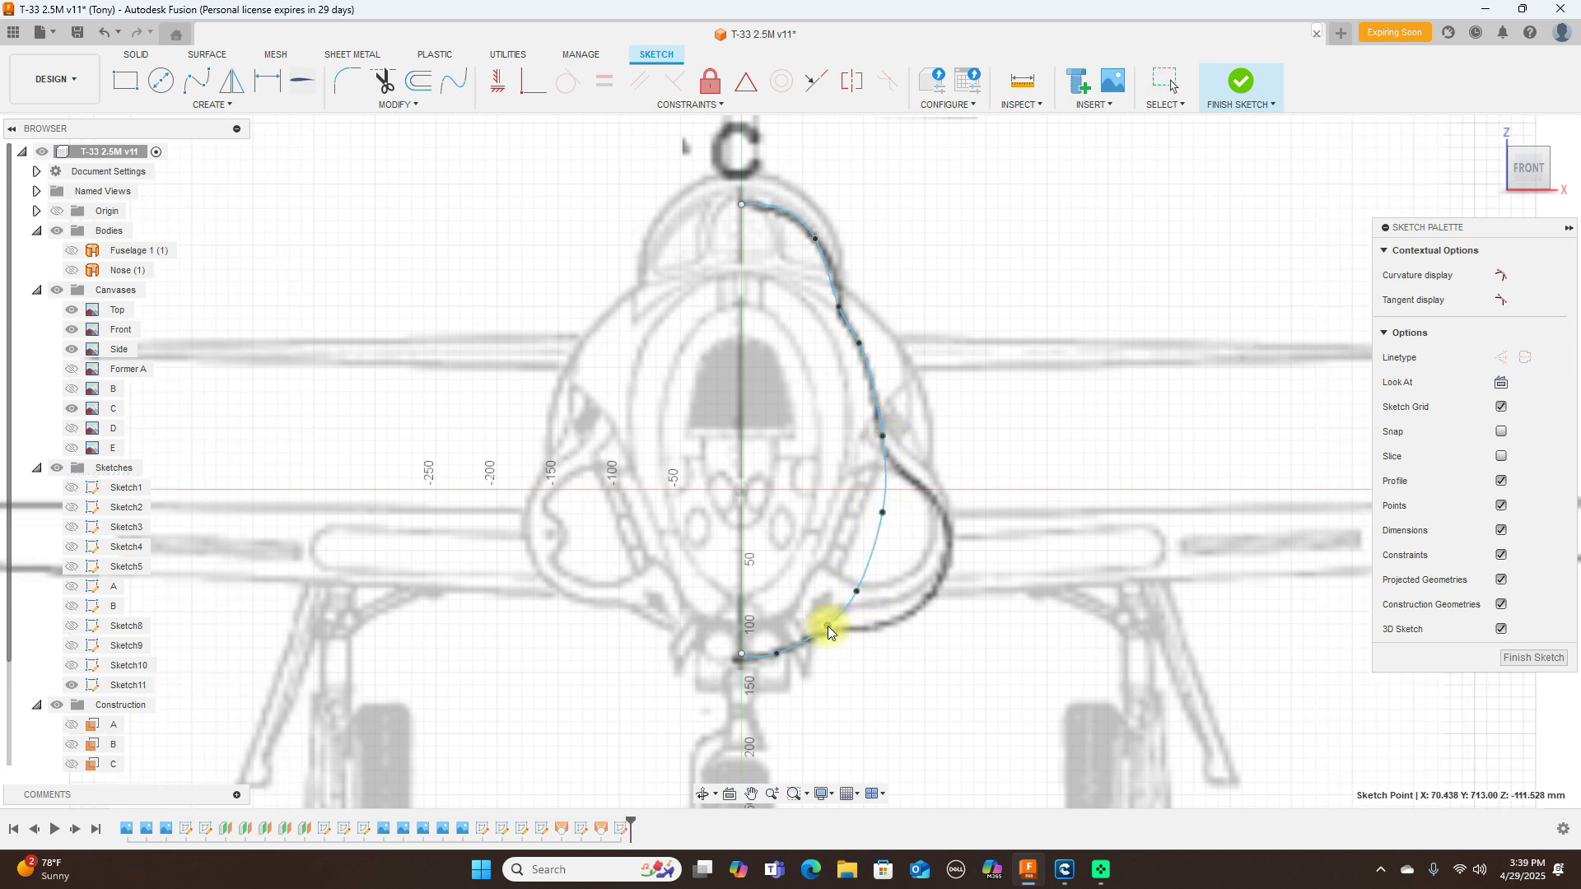
drag(882, 510, 873, 501)
drag(859, 594, 852, 582)
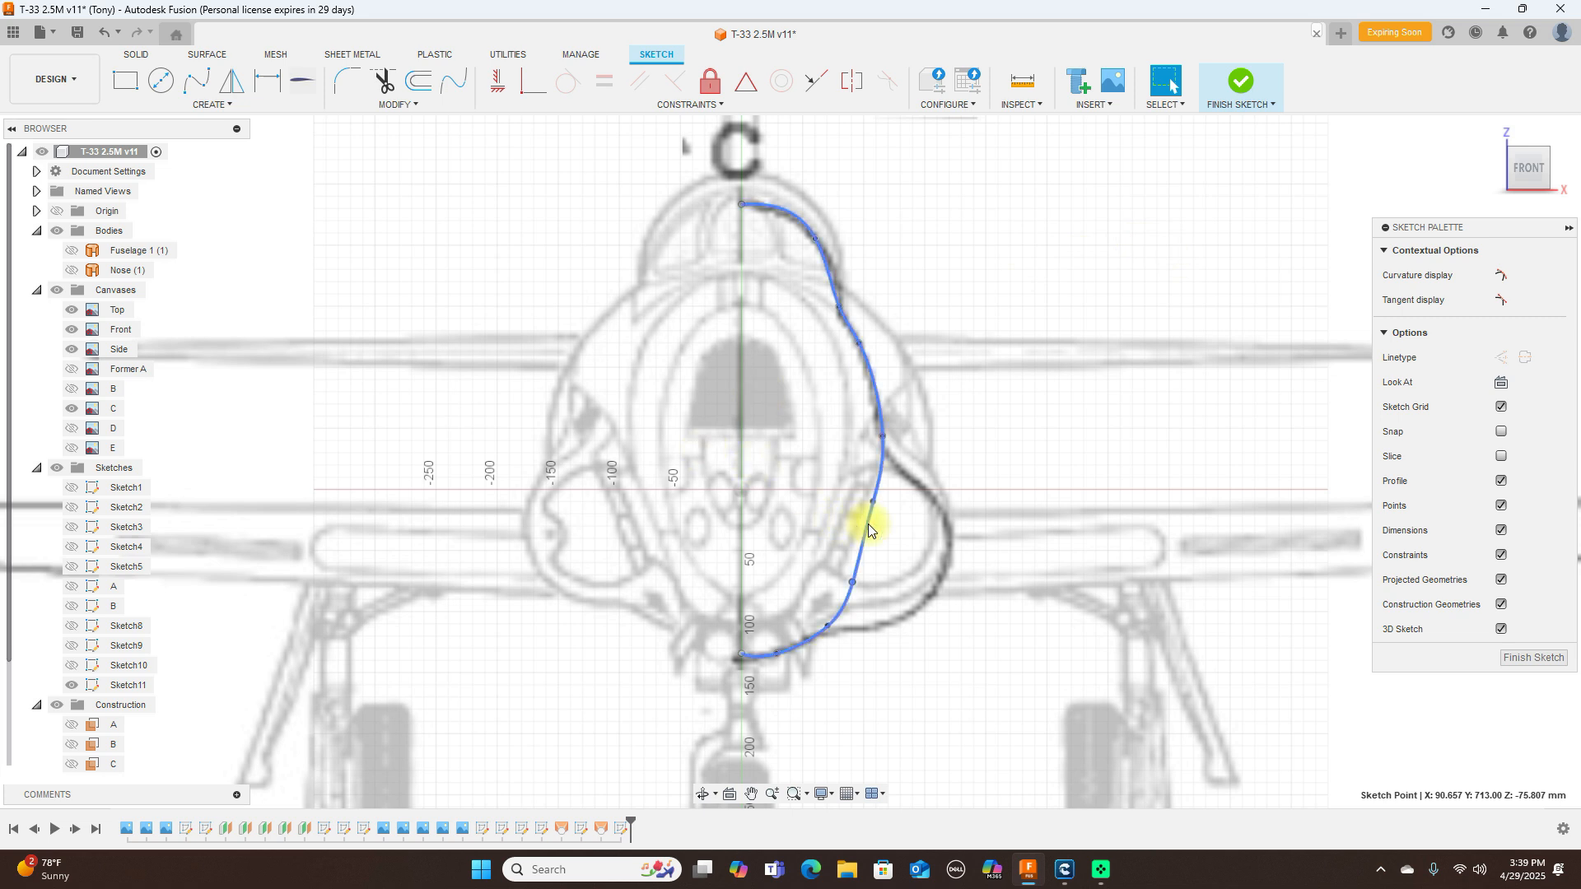
Step: Finish the section sketch and, in the right side view, show Sketch11 together with sketch B
click(1244, 82)
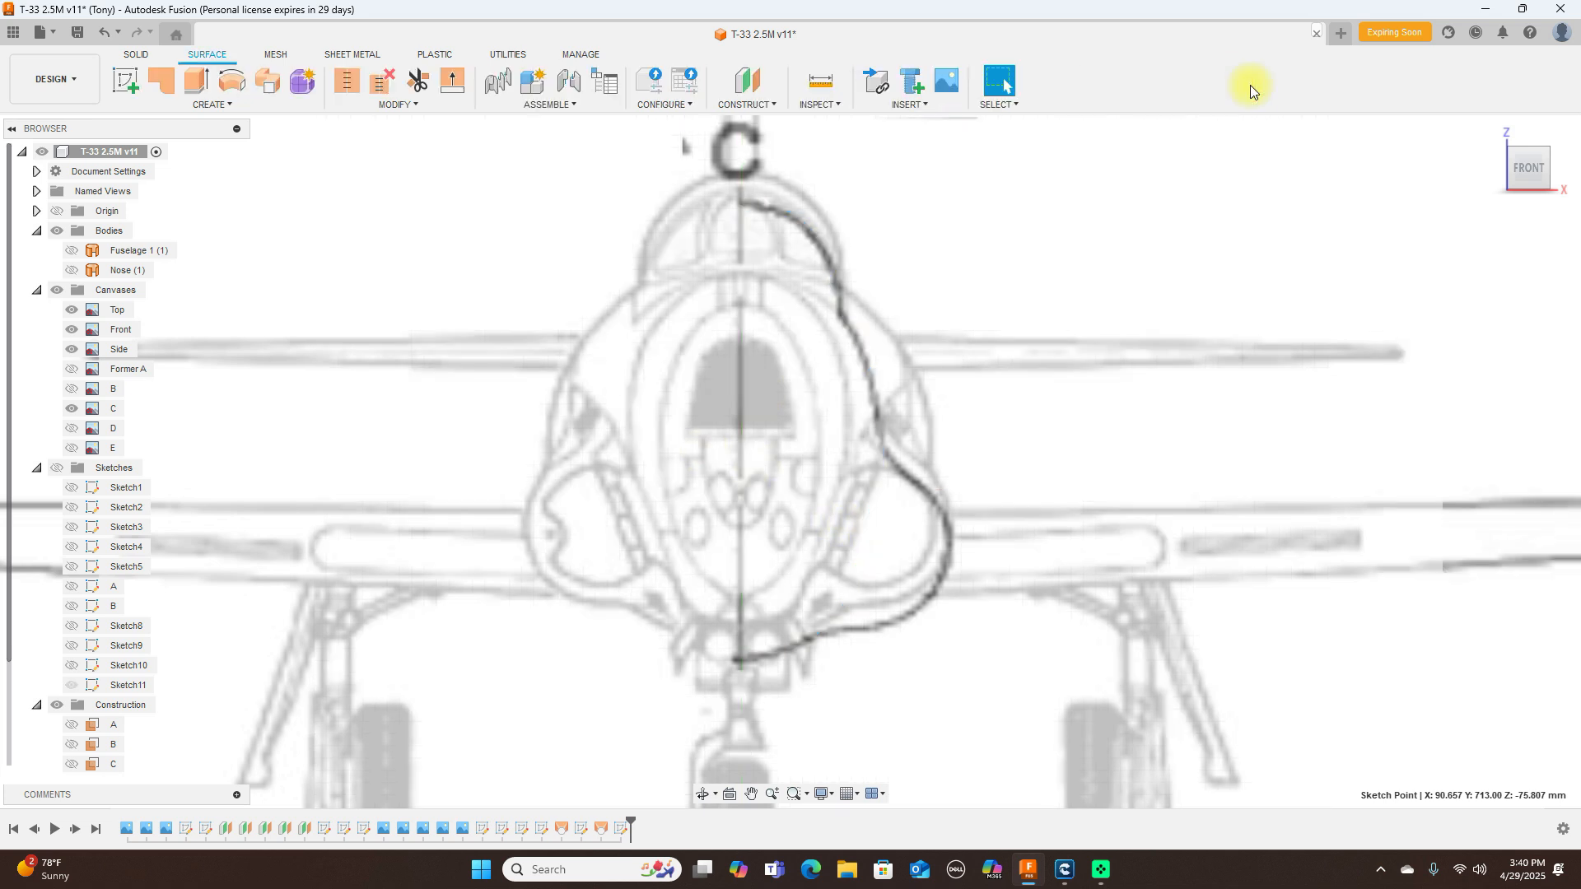
click(1548, 166)
scroll(1092, 311, down, 1)
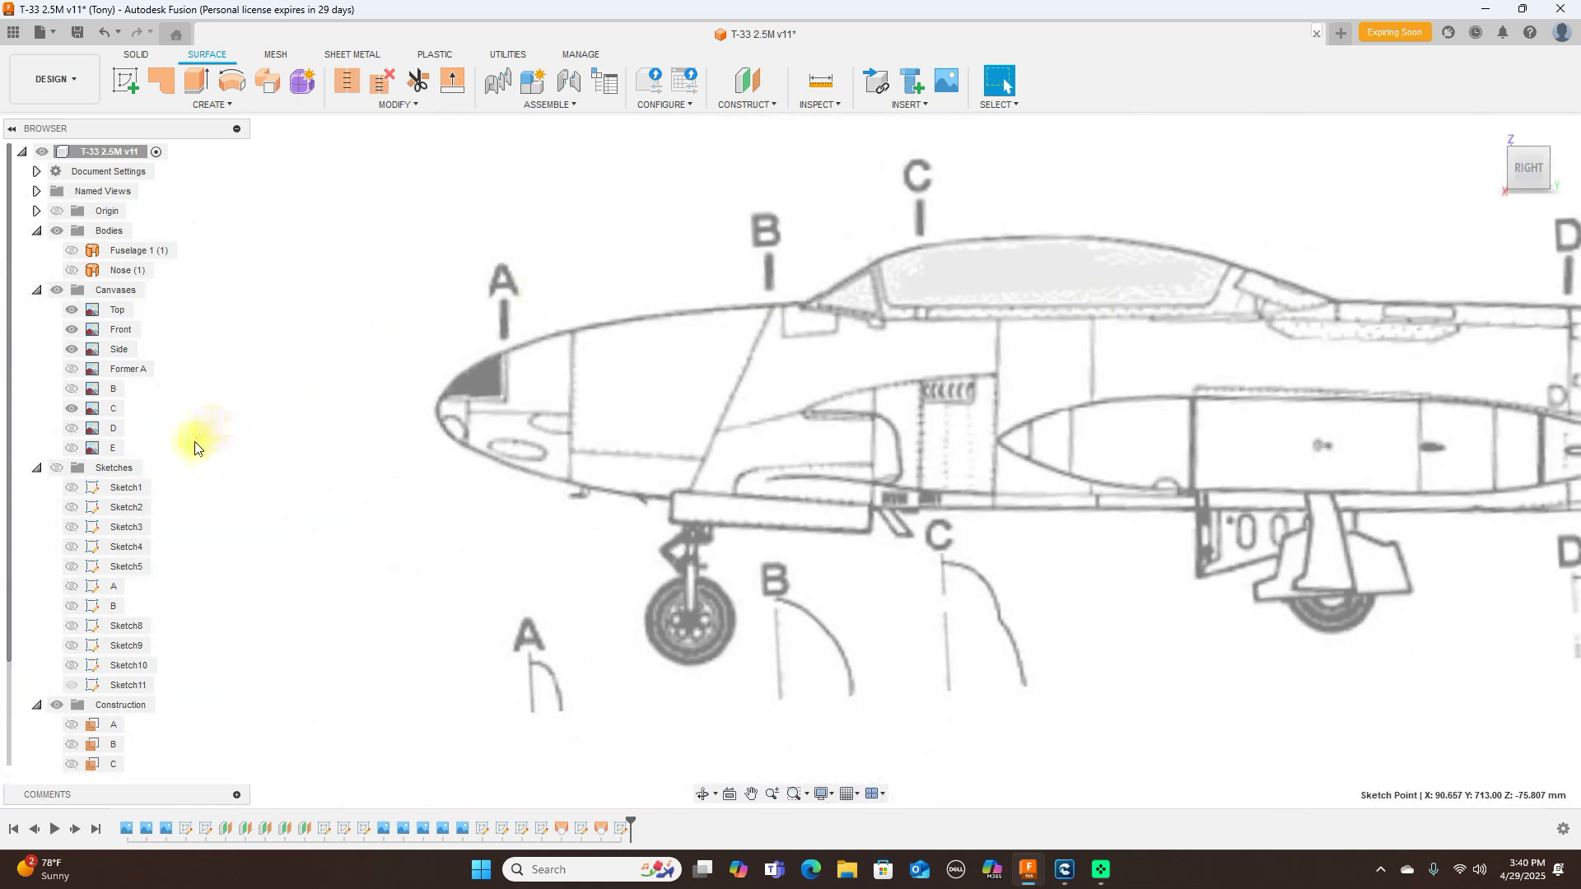
click(56, 471)
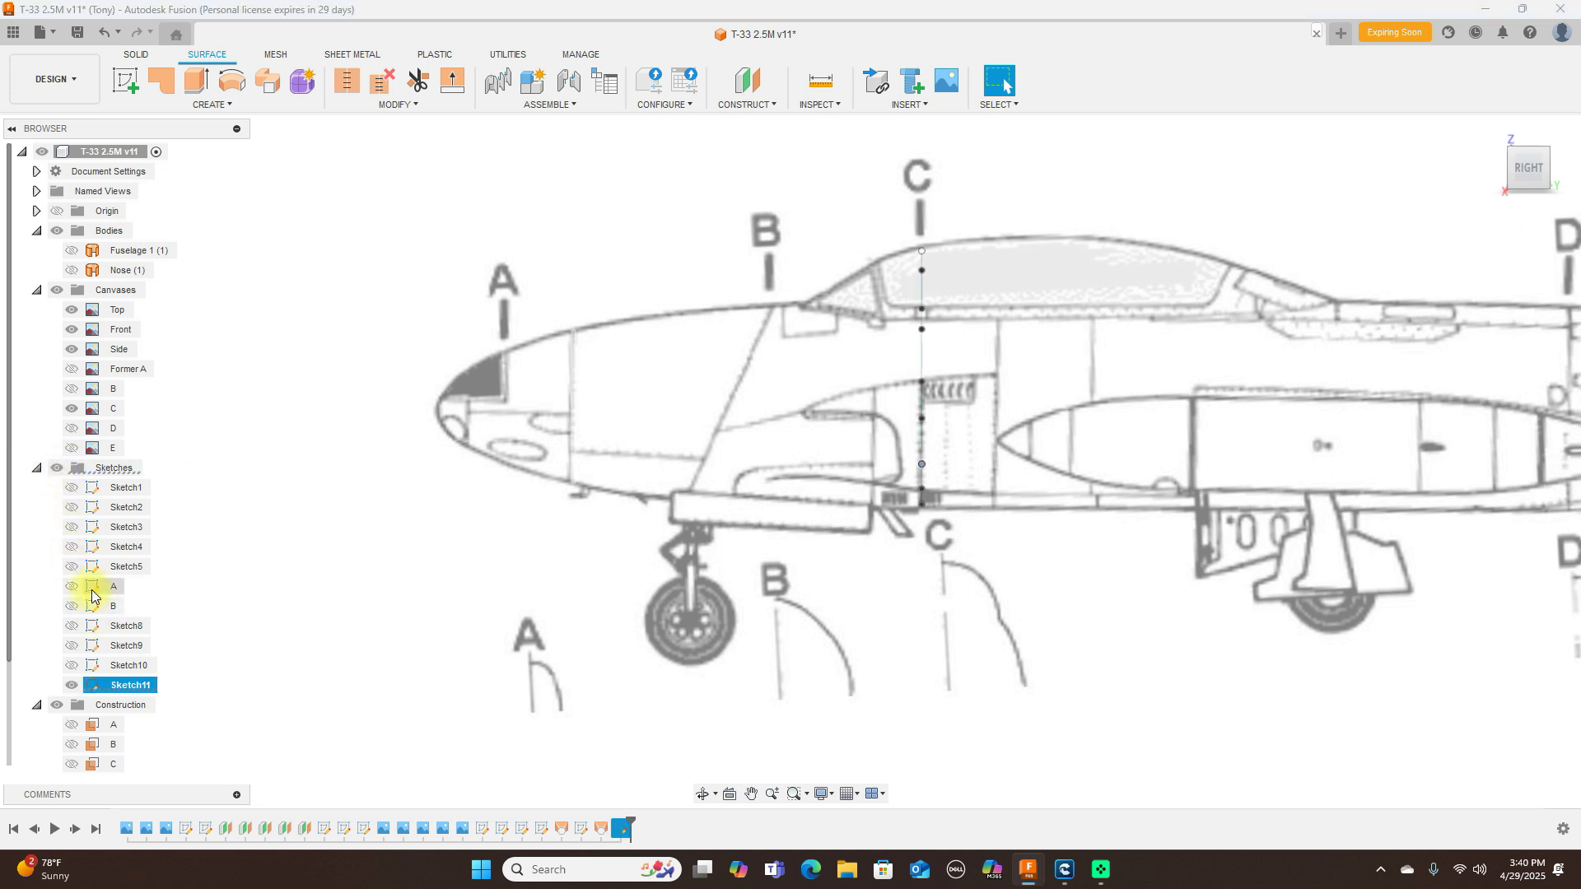
click(72, 606)
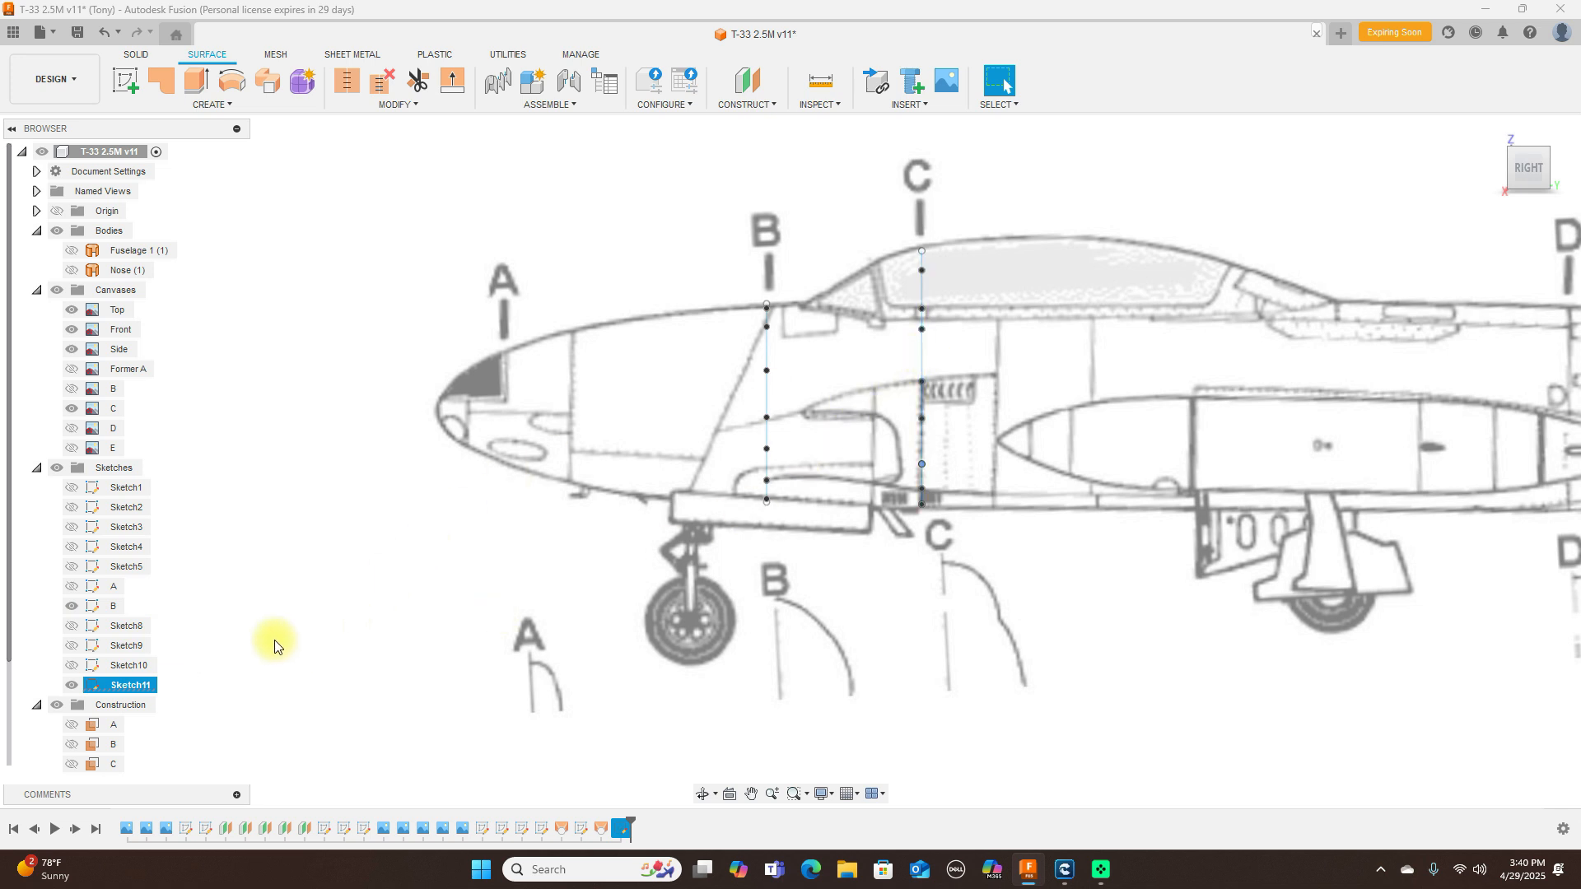
click(72, 685)
click(72, 685)
Step: Try to rename Sketch11 as C
double_click(118, 685)
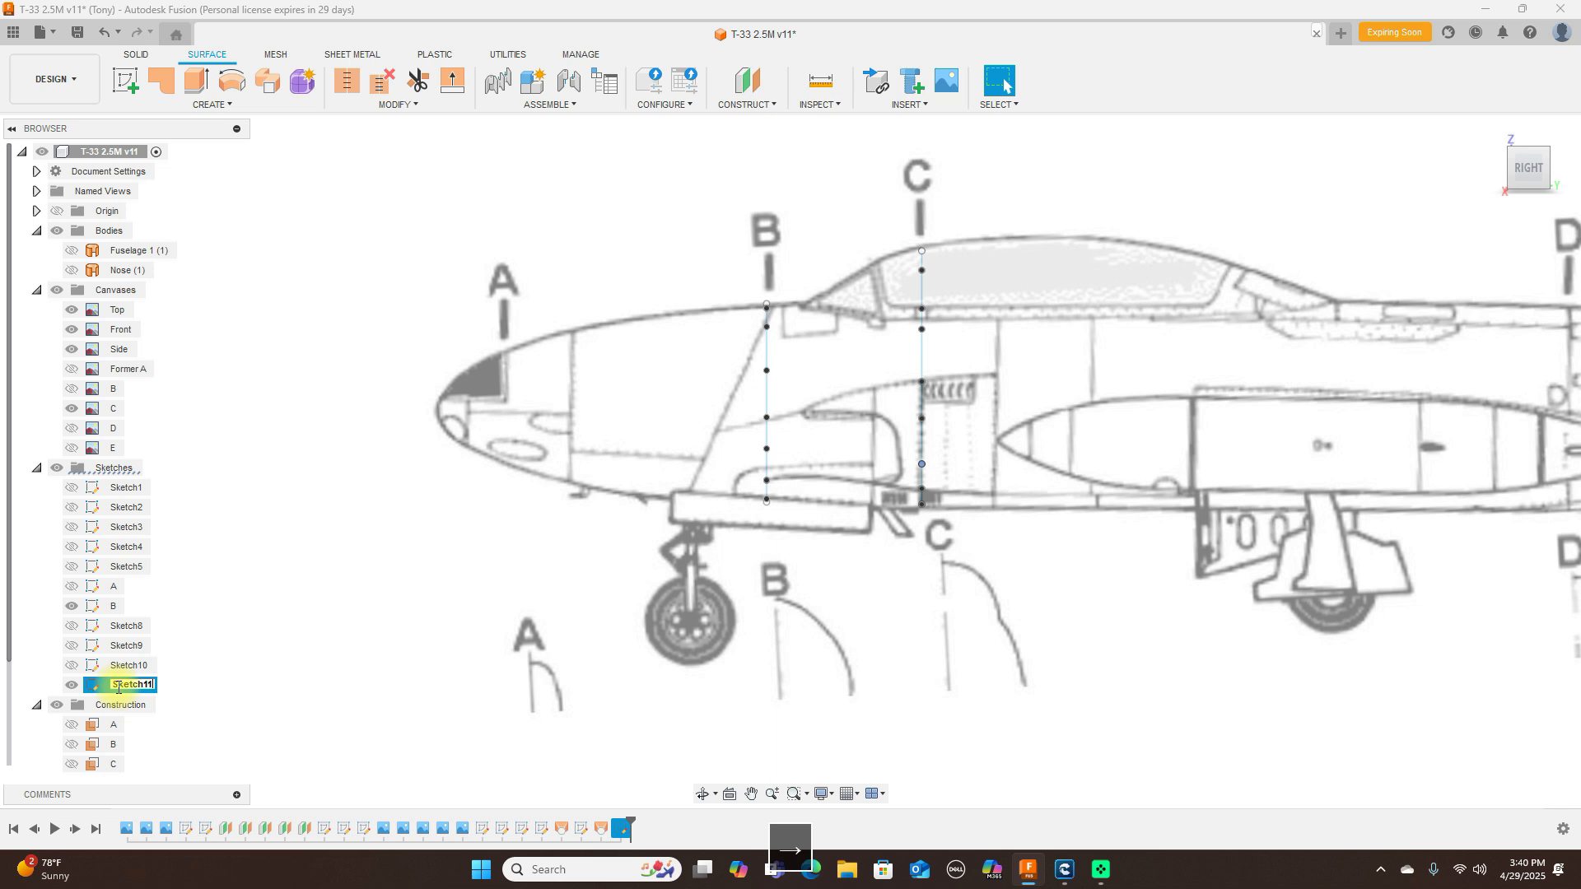
key(BackSpace)
key(BackSpace)
key(BackSpace)
key(BackSpace)
key(BackSpace)
key(BackSpace)
key(BackSpace)
key(BackSpace)
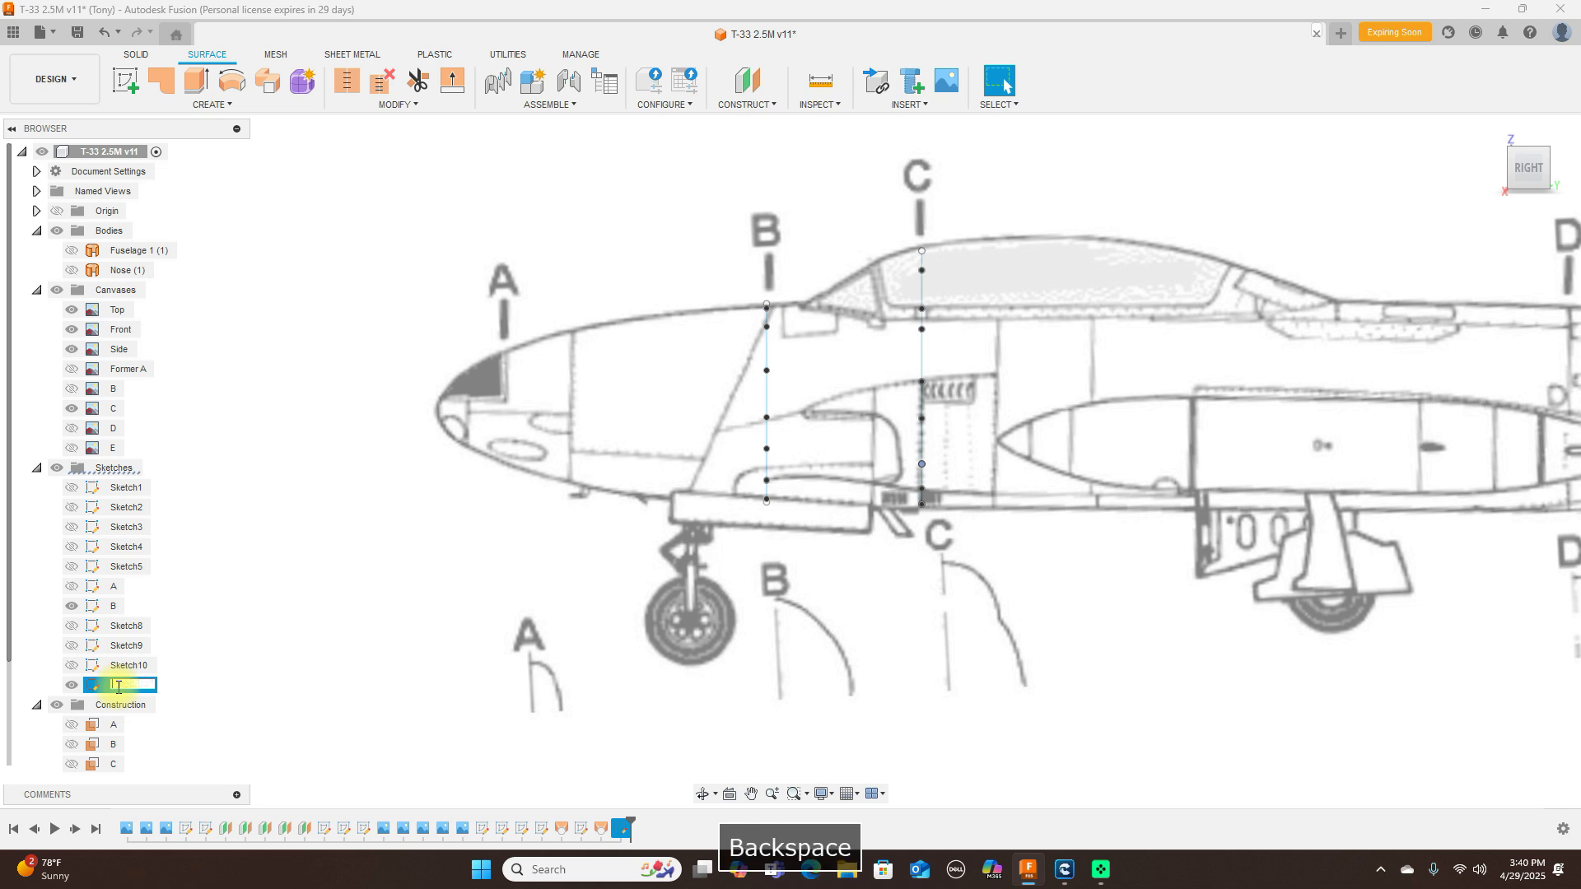
text(C)
key(Return)
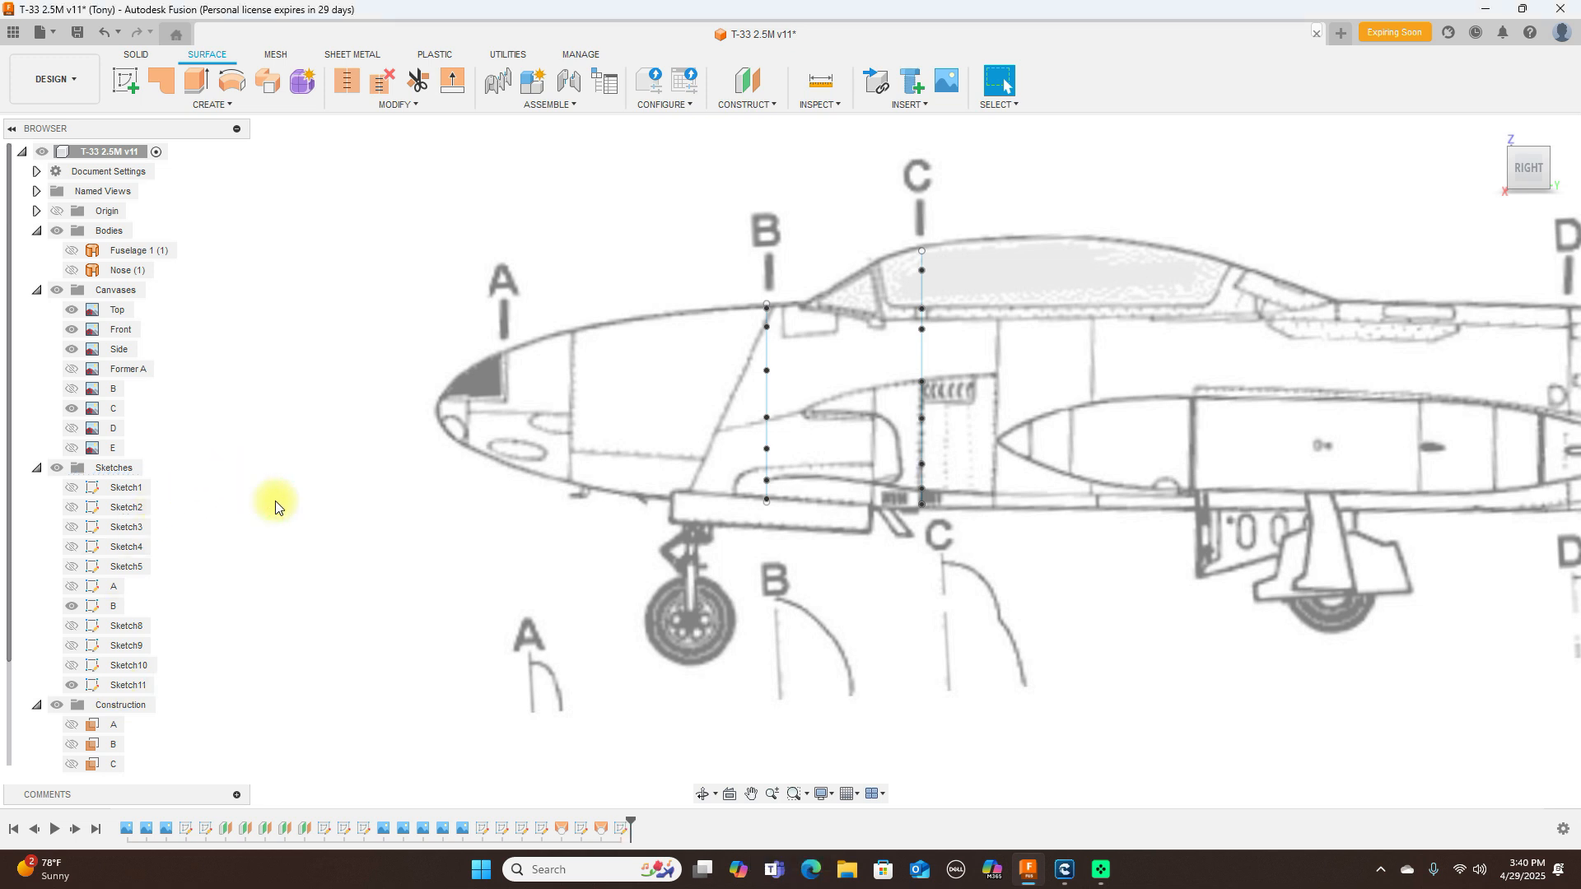
Step: Remove Sketch11 from the design
click(138, 688)
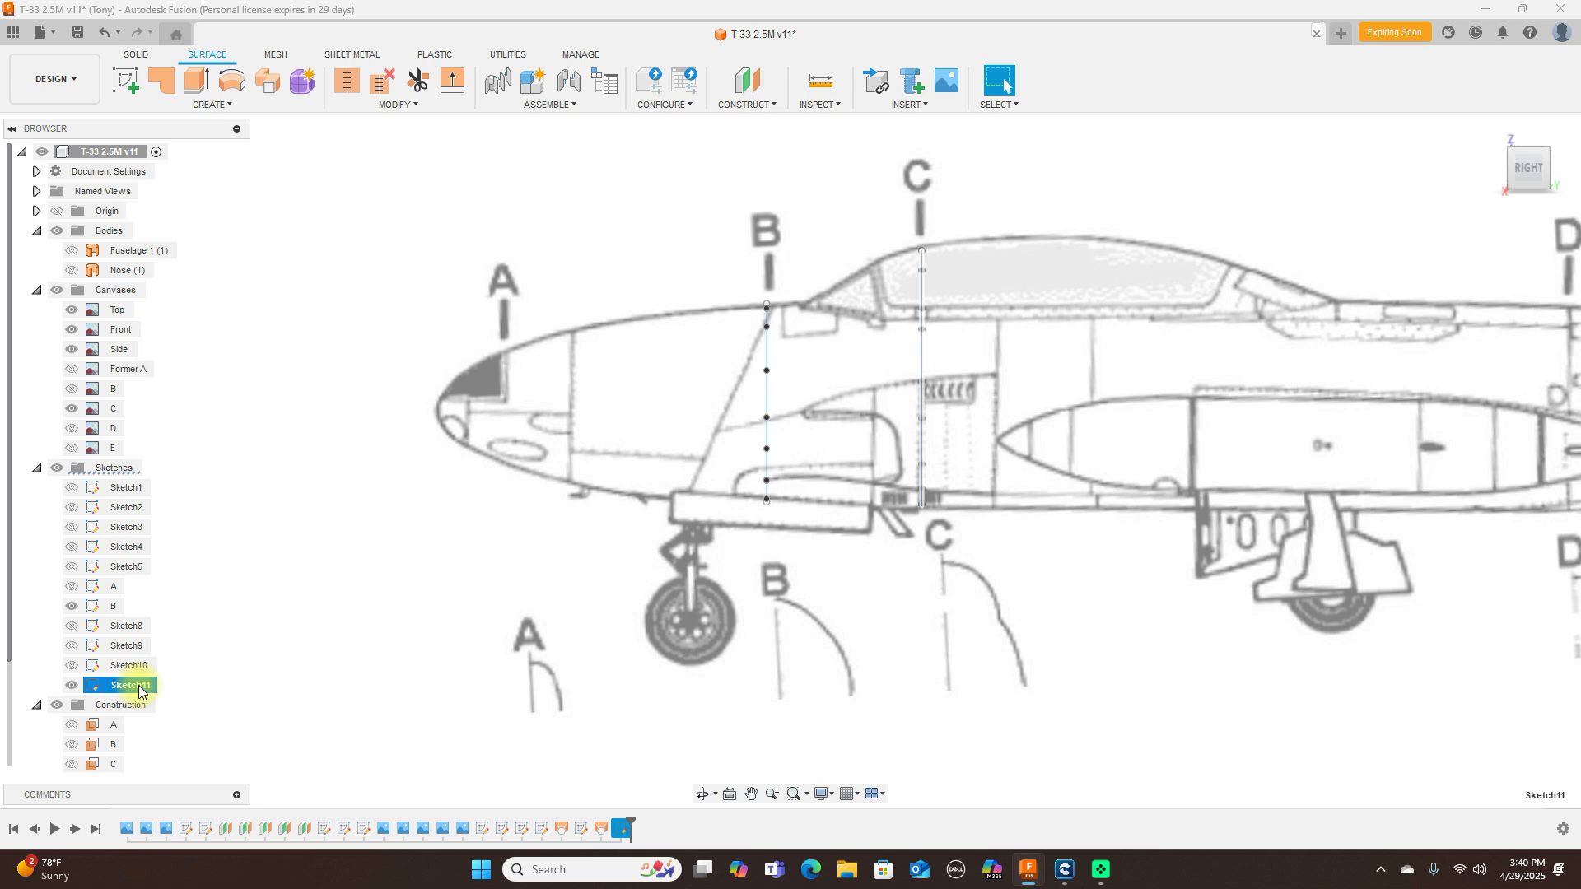
key(BackSpace)
key(shift+c)
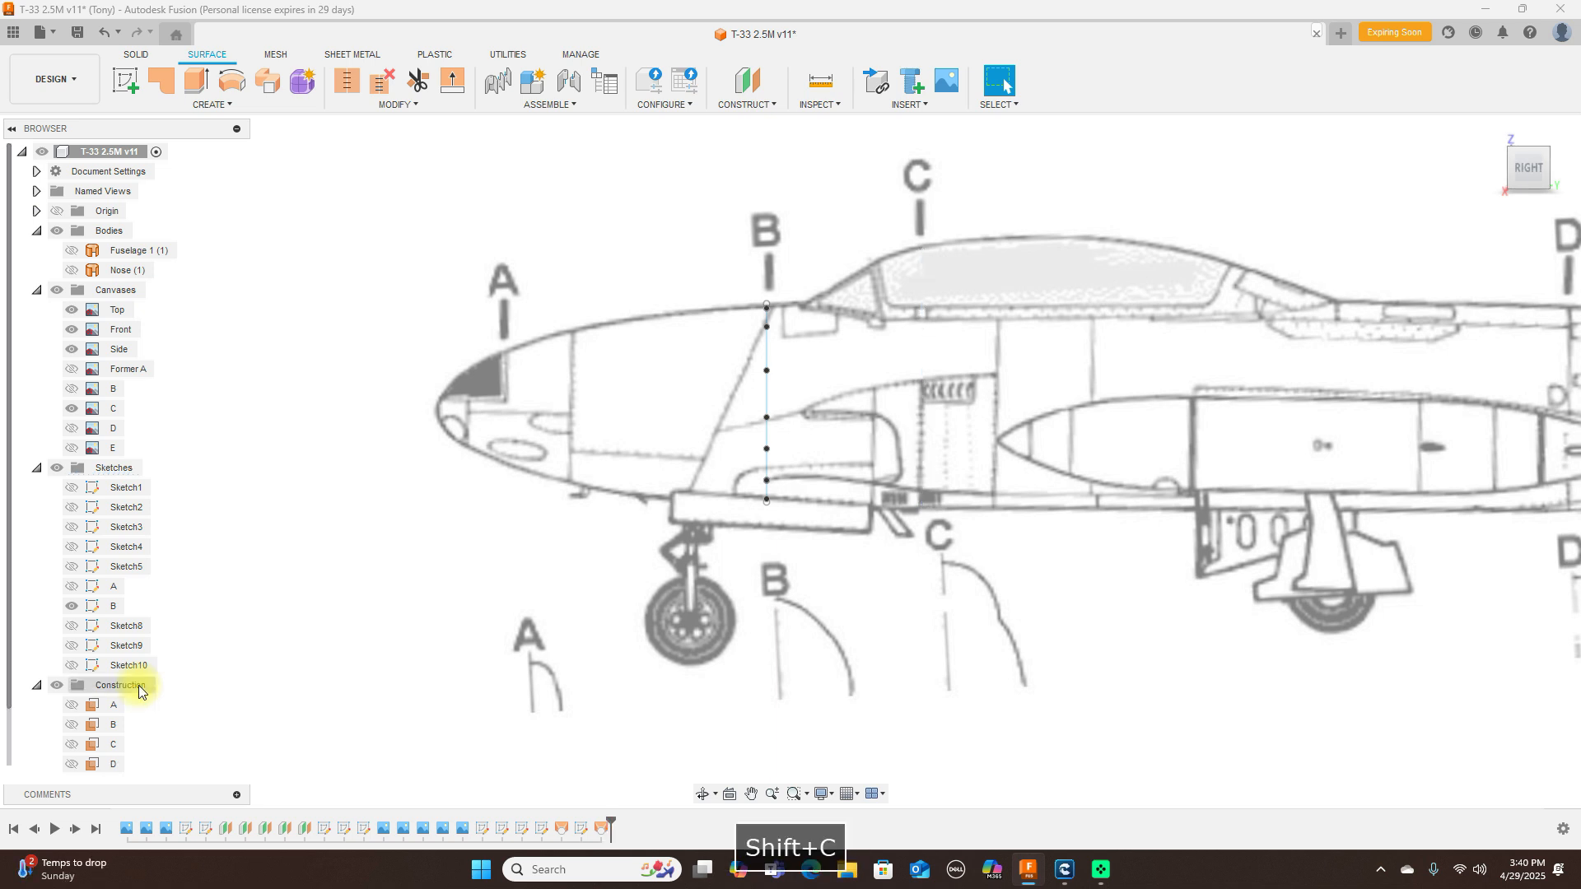
Step: Check Sketch10, Sketch9 and Sketch8 by showing them, and undo the deletion of Sketch11
click(125, 667)
click(126, 669)
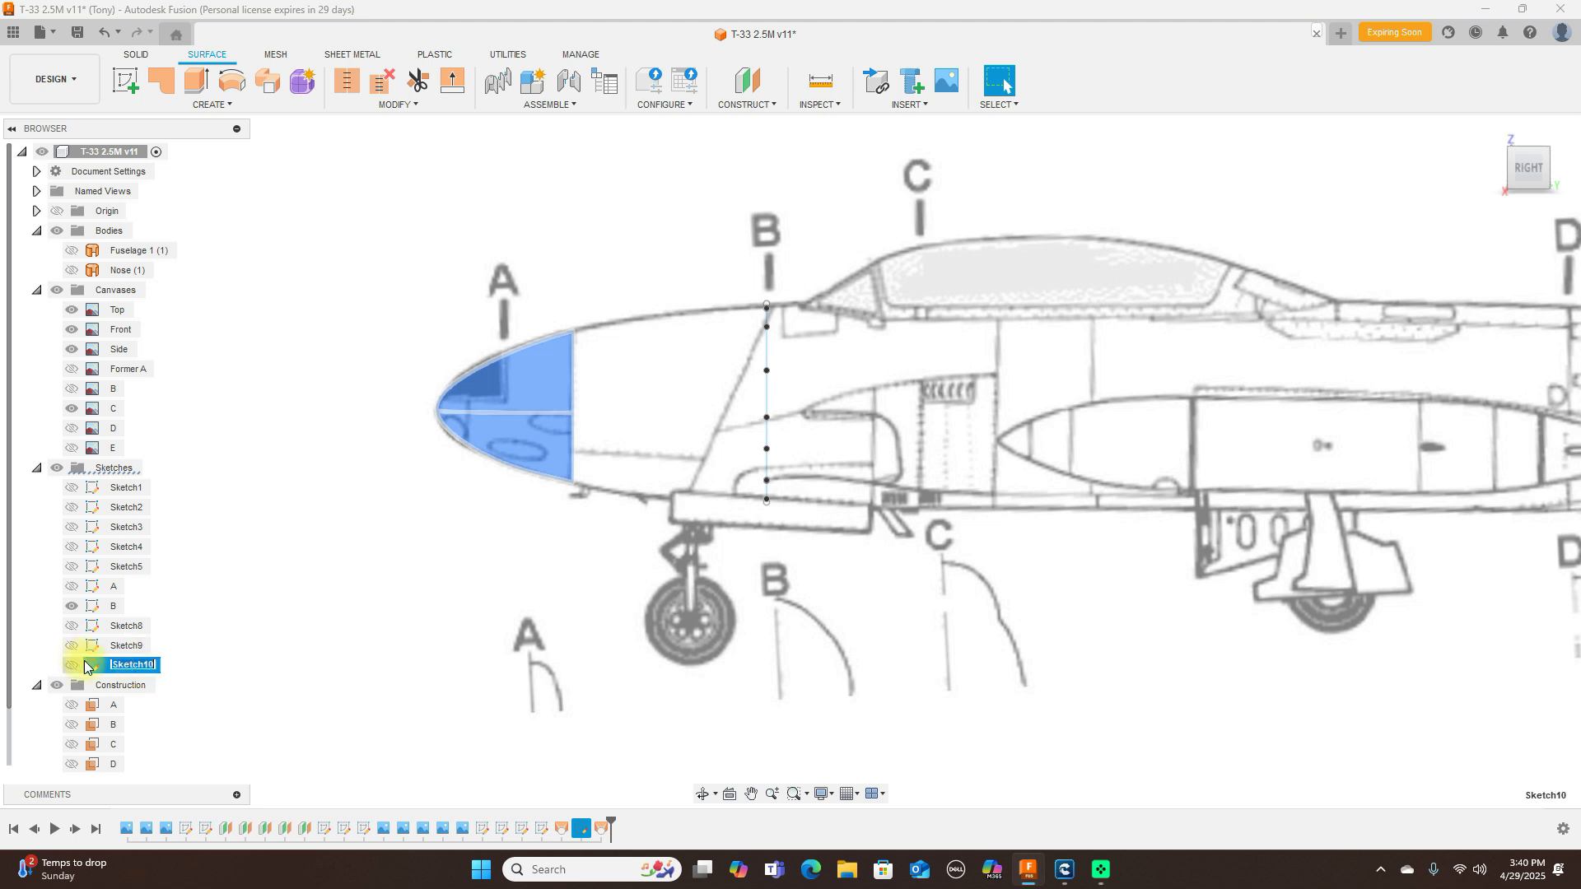
click(311, 657)
click(72, 666)
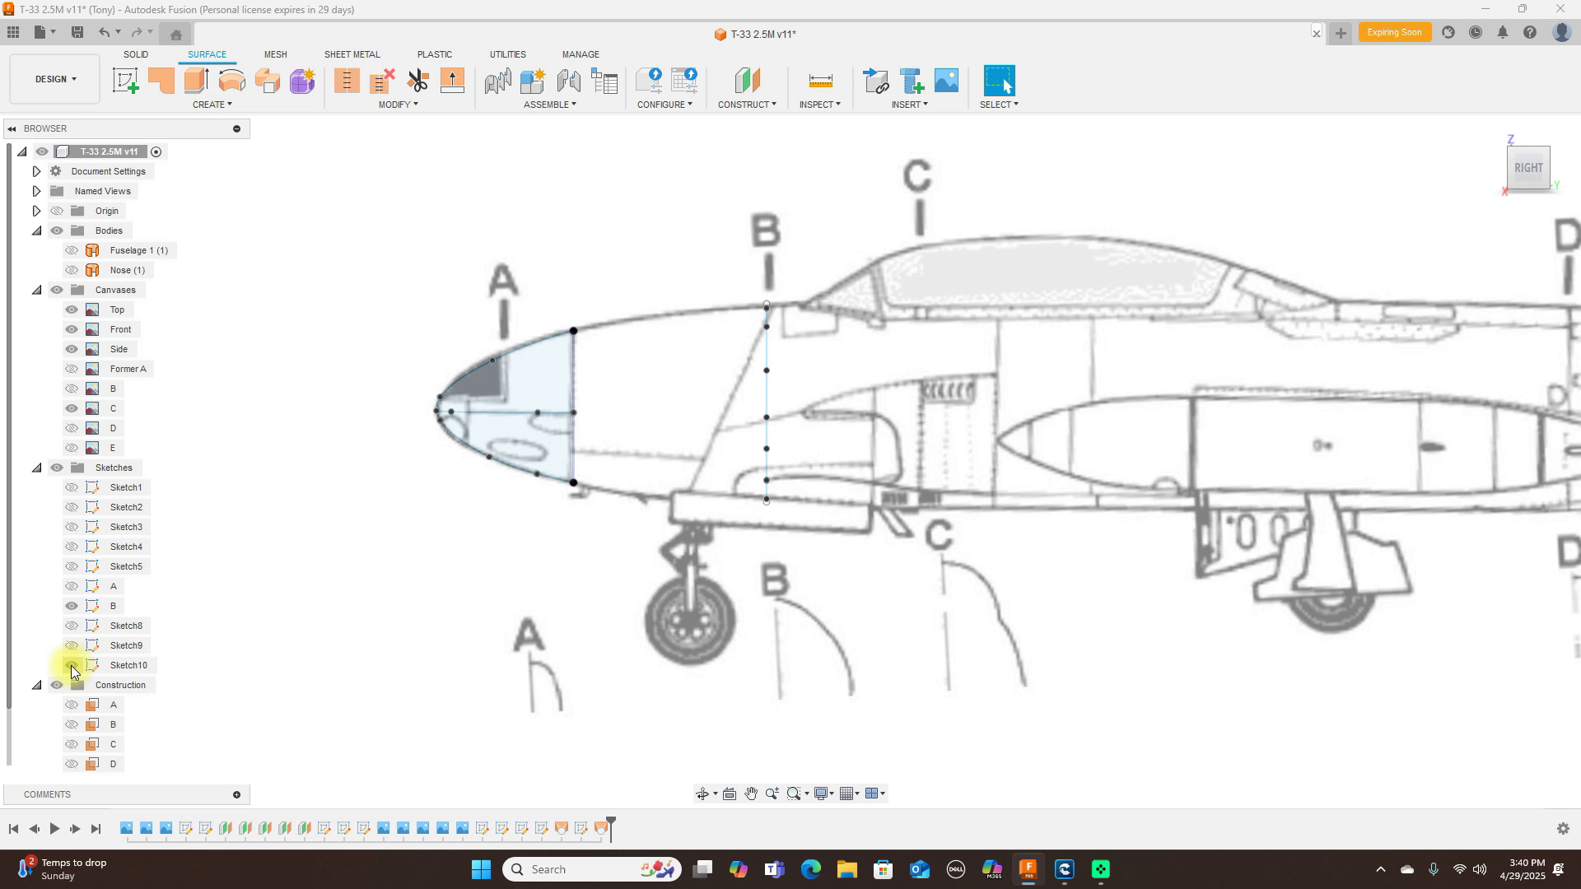
click(71, 646)
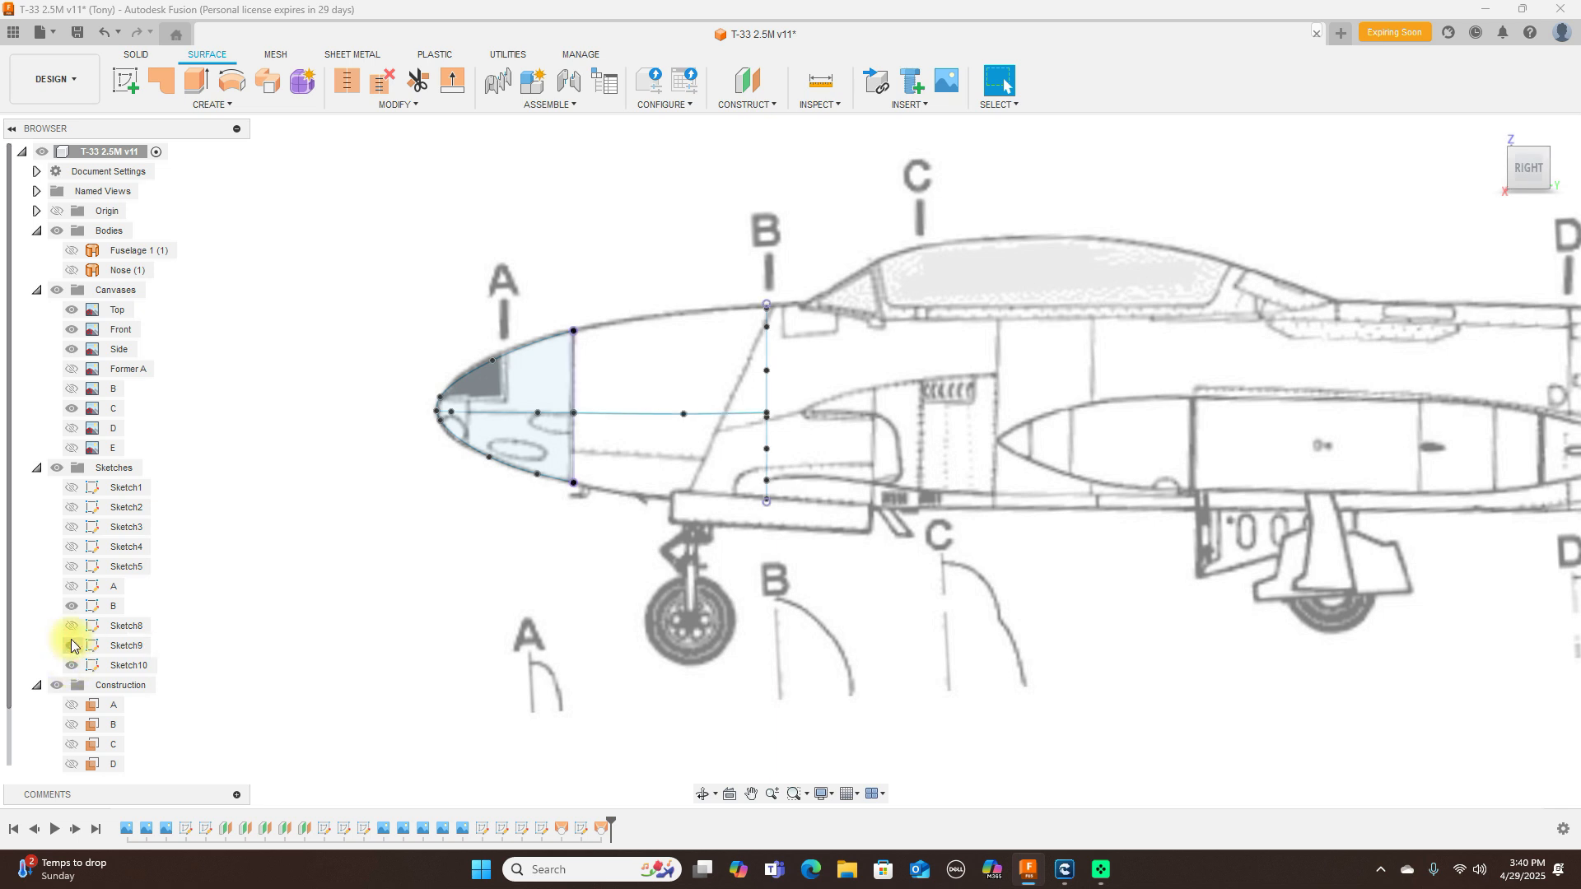
click(72, 626)
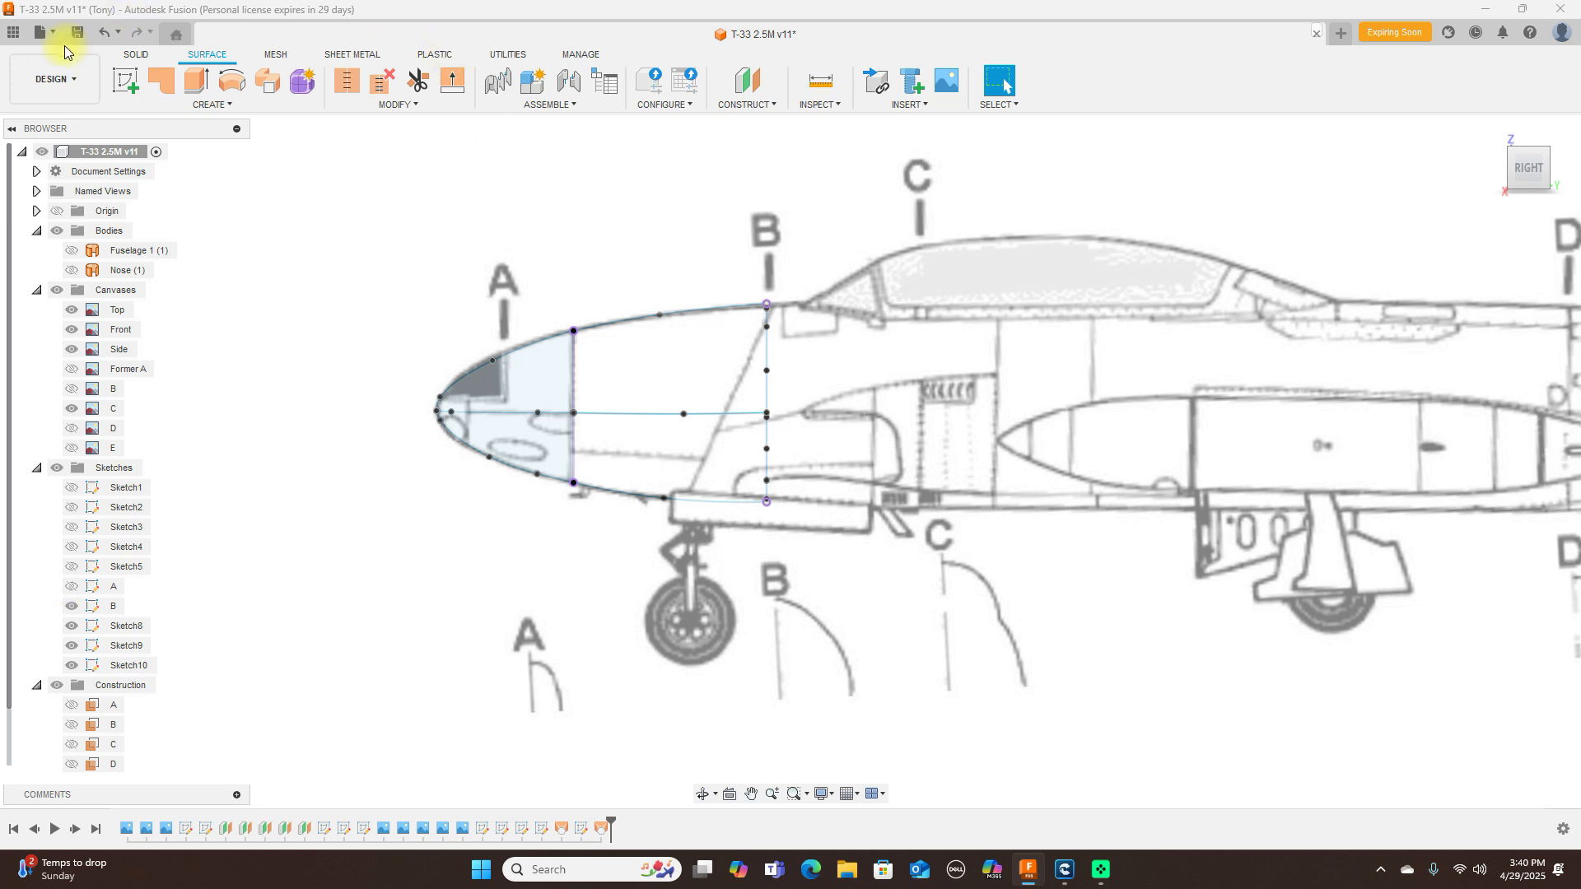
click(106, 34)
click(106, 34)
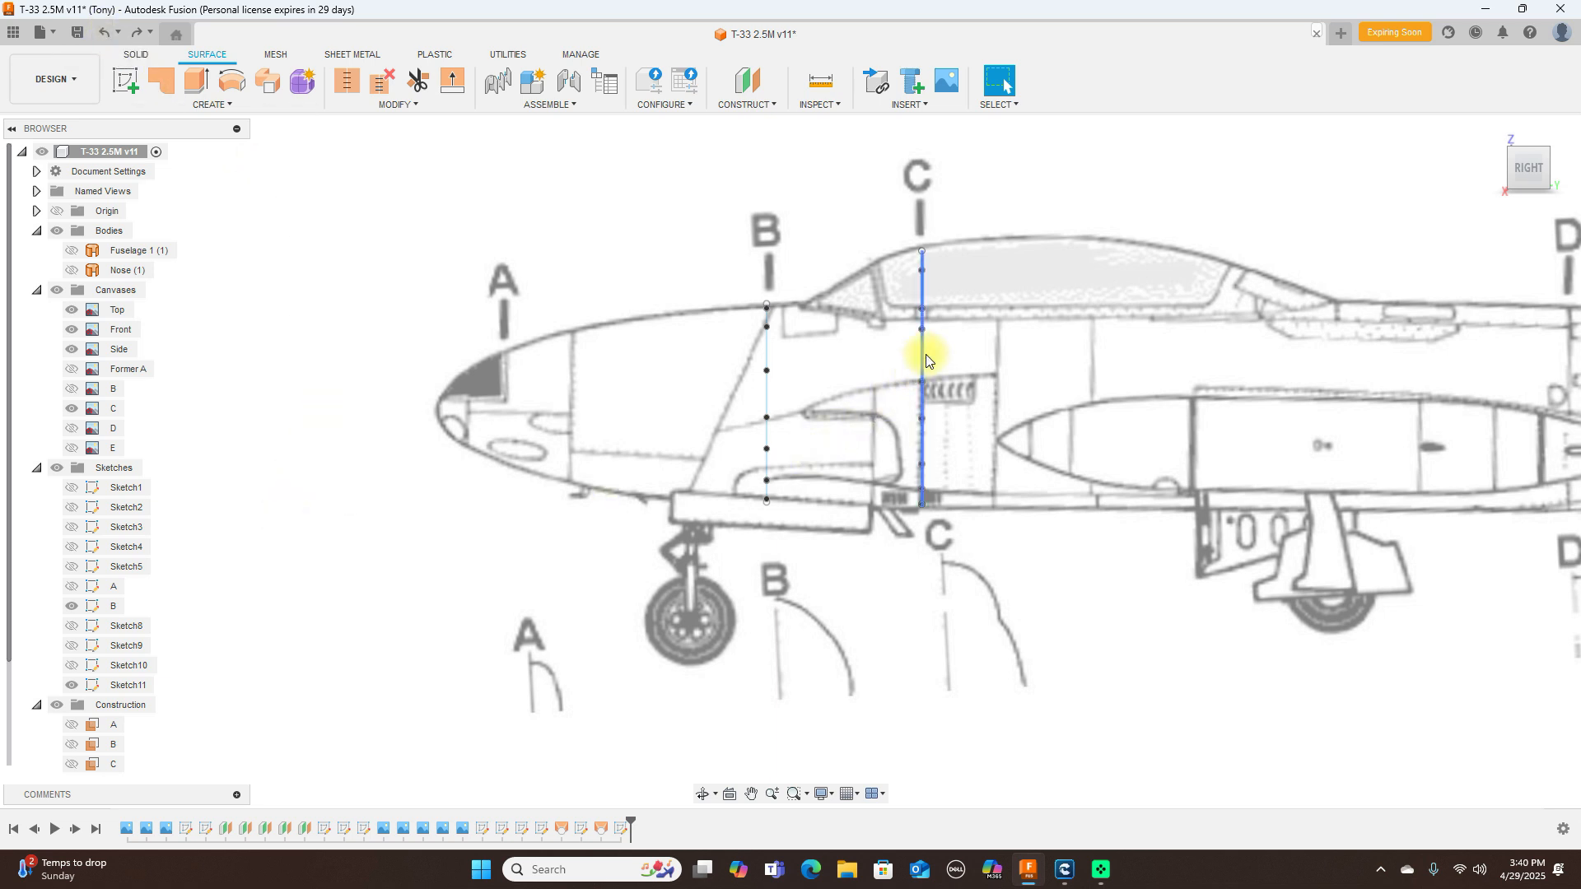
Step: Rename Sketch11 as C
double_click(117, 685)
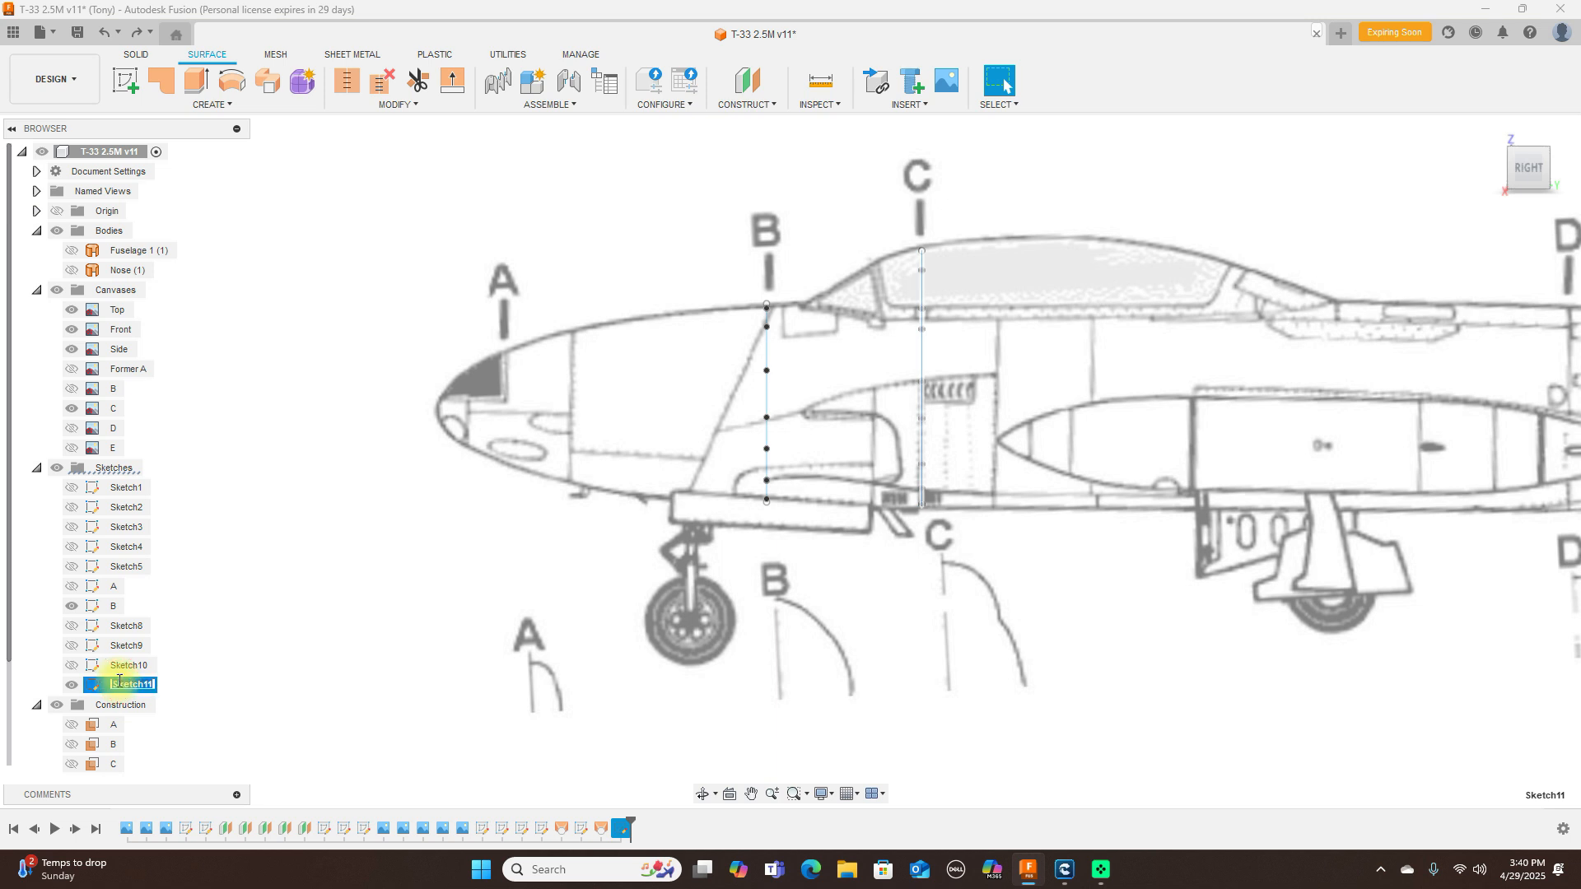
key(BackSpace)
text(C)
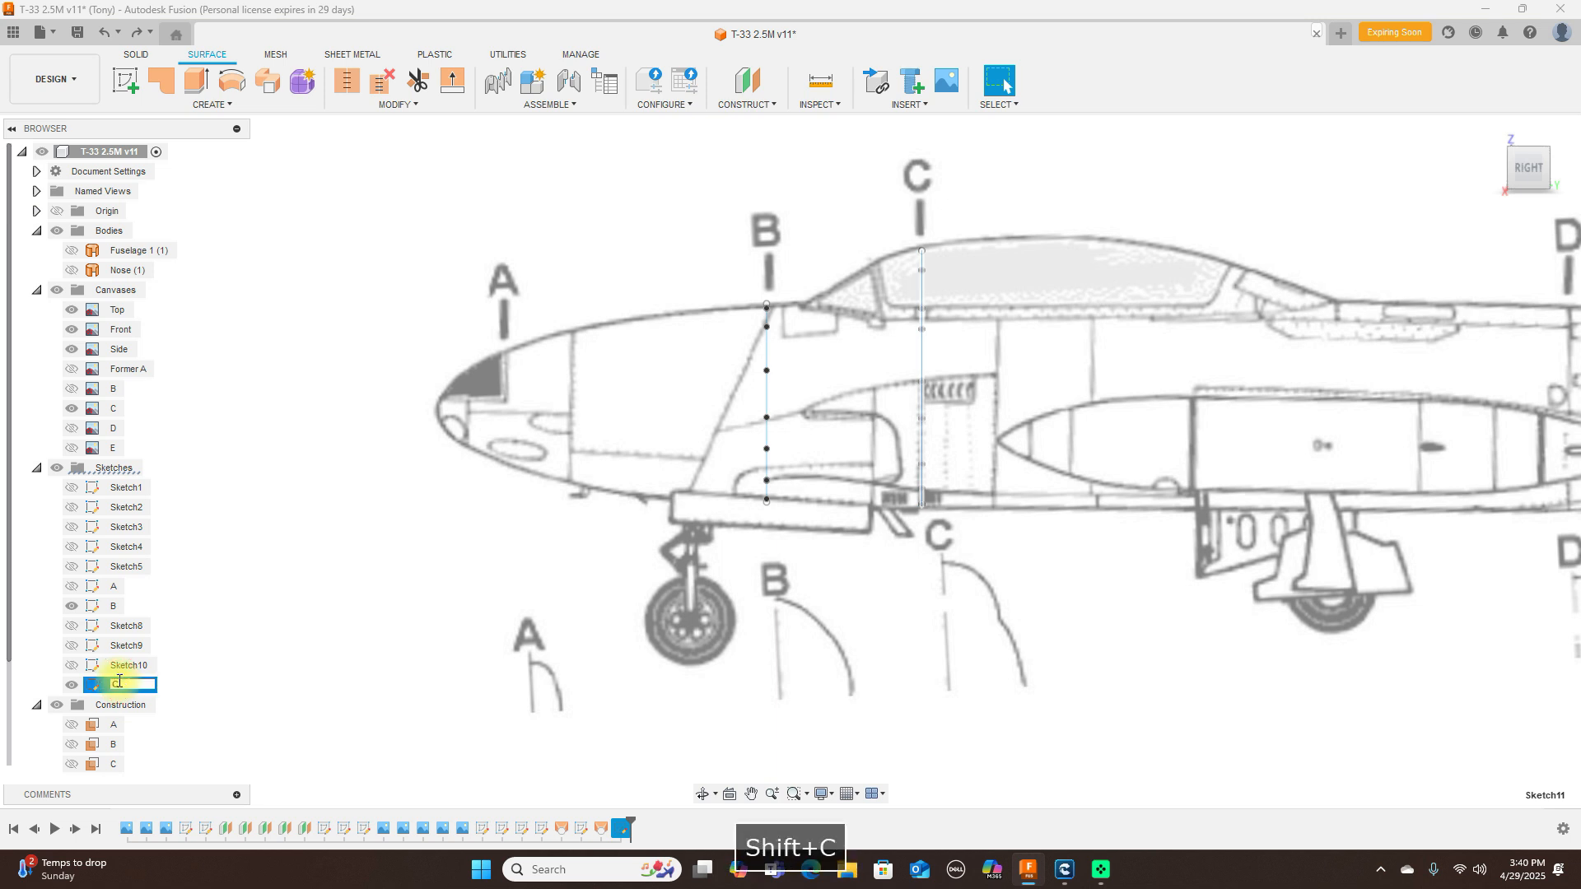
key(Return)
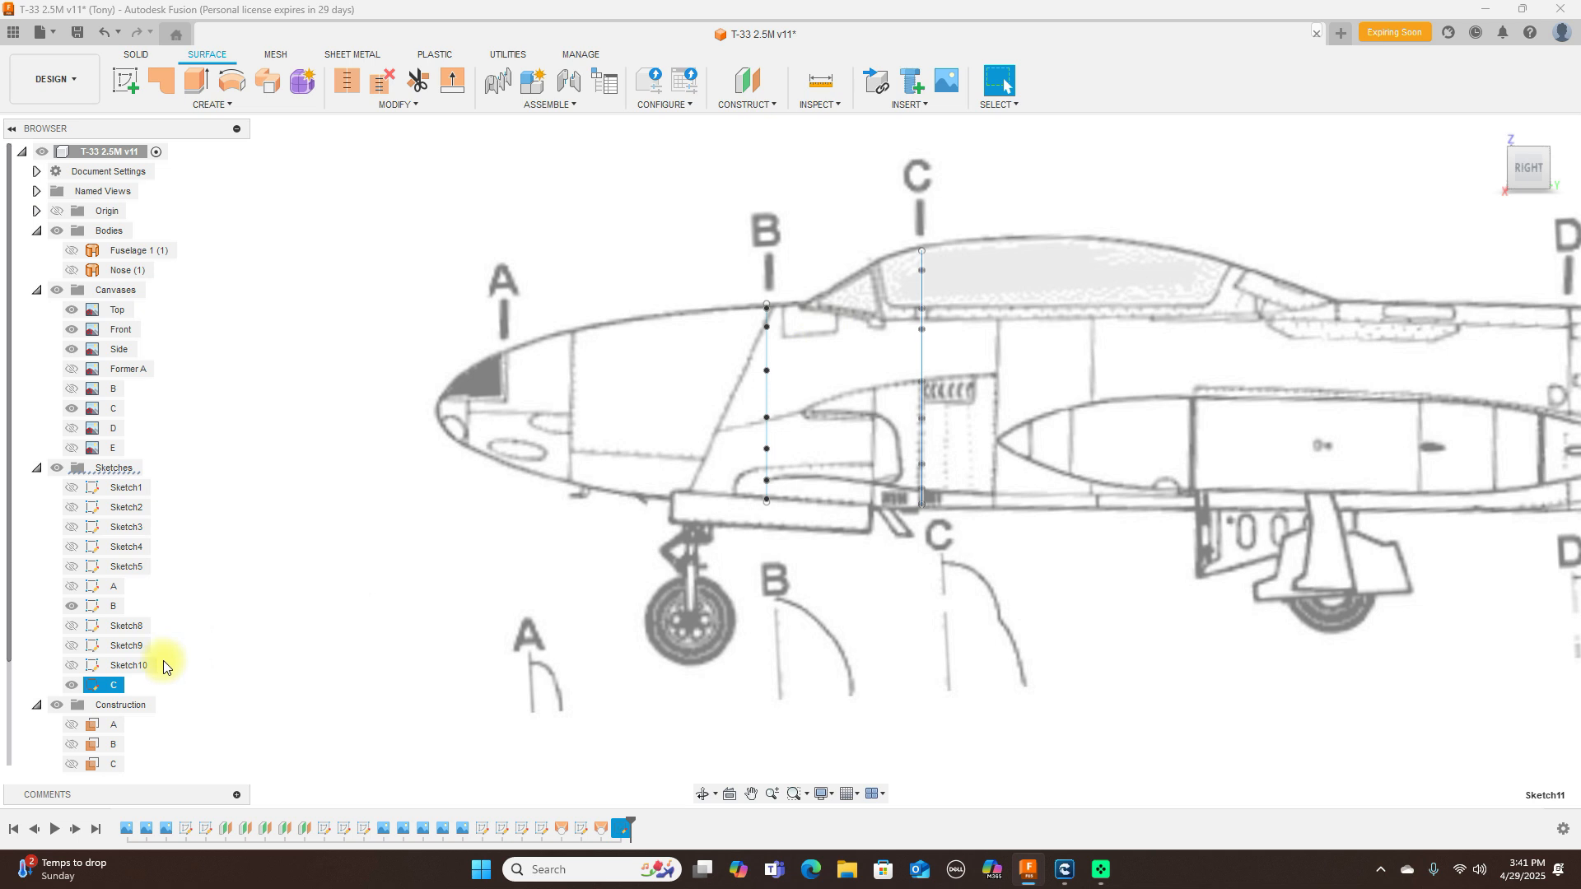
Step: Try to move sketch C up the browser's sketch list to sit directly below sketch B
click(106, 686)
drag(108, 651, 107, 619)
click(210, 671)
drag(109, 686, 107, 615)
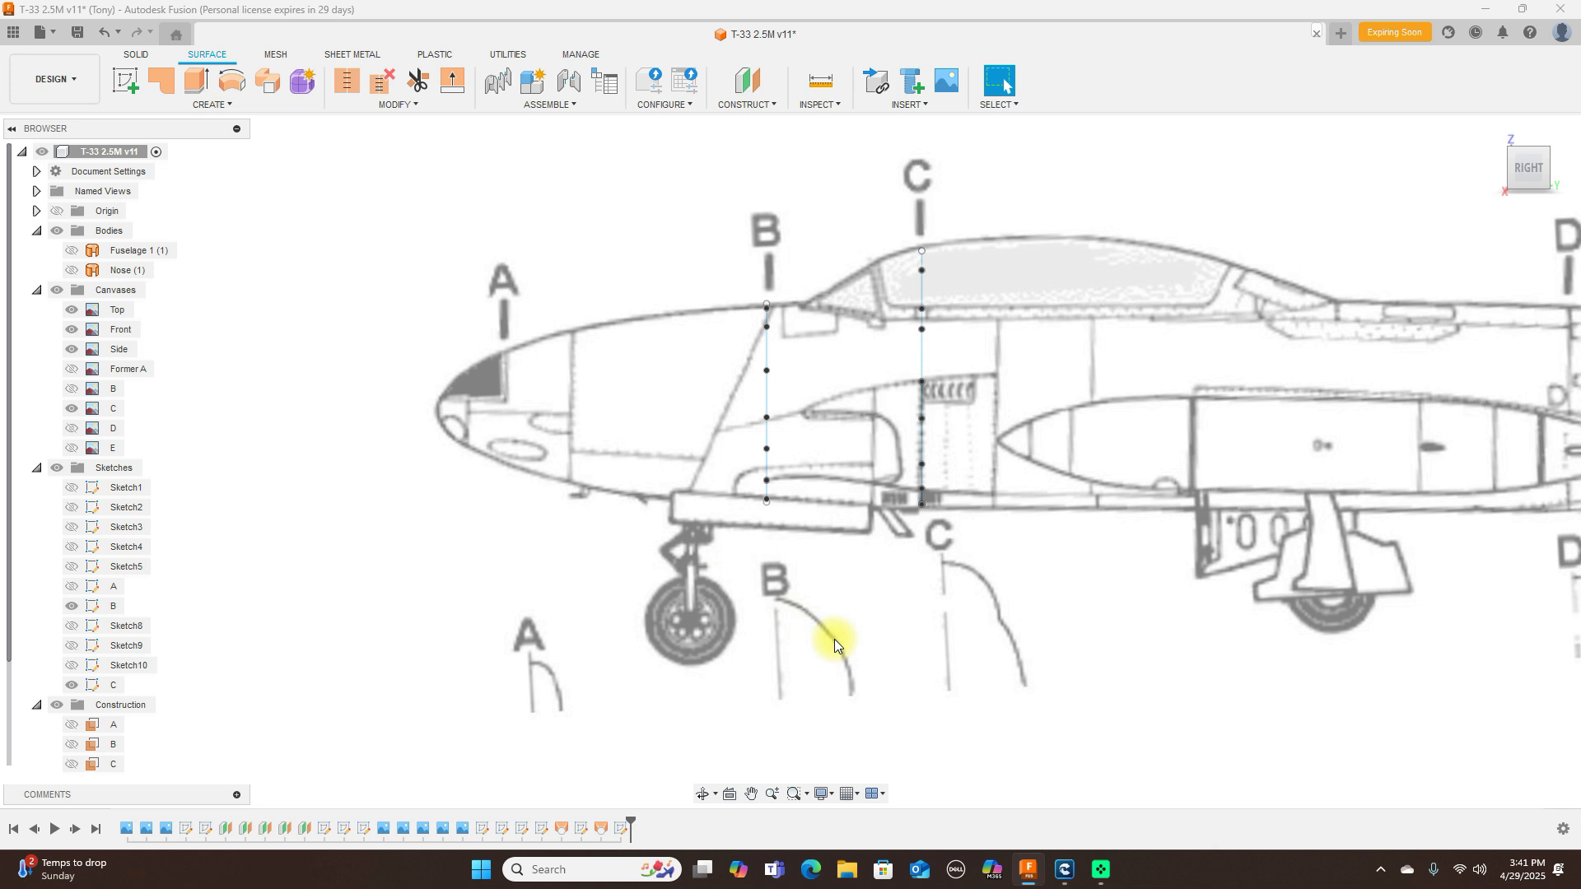
Step: Create a new sketch on the vertical side plane (YZ) and view it from the right
scroll(832, 639, up, 2)
scroll(832, 639, down, 2)
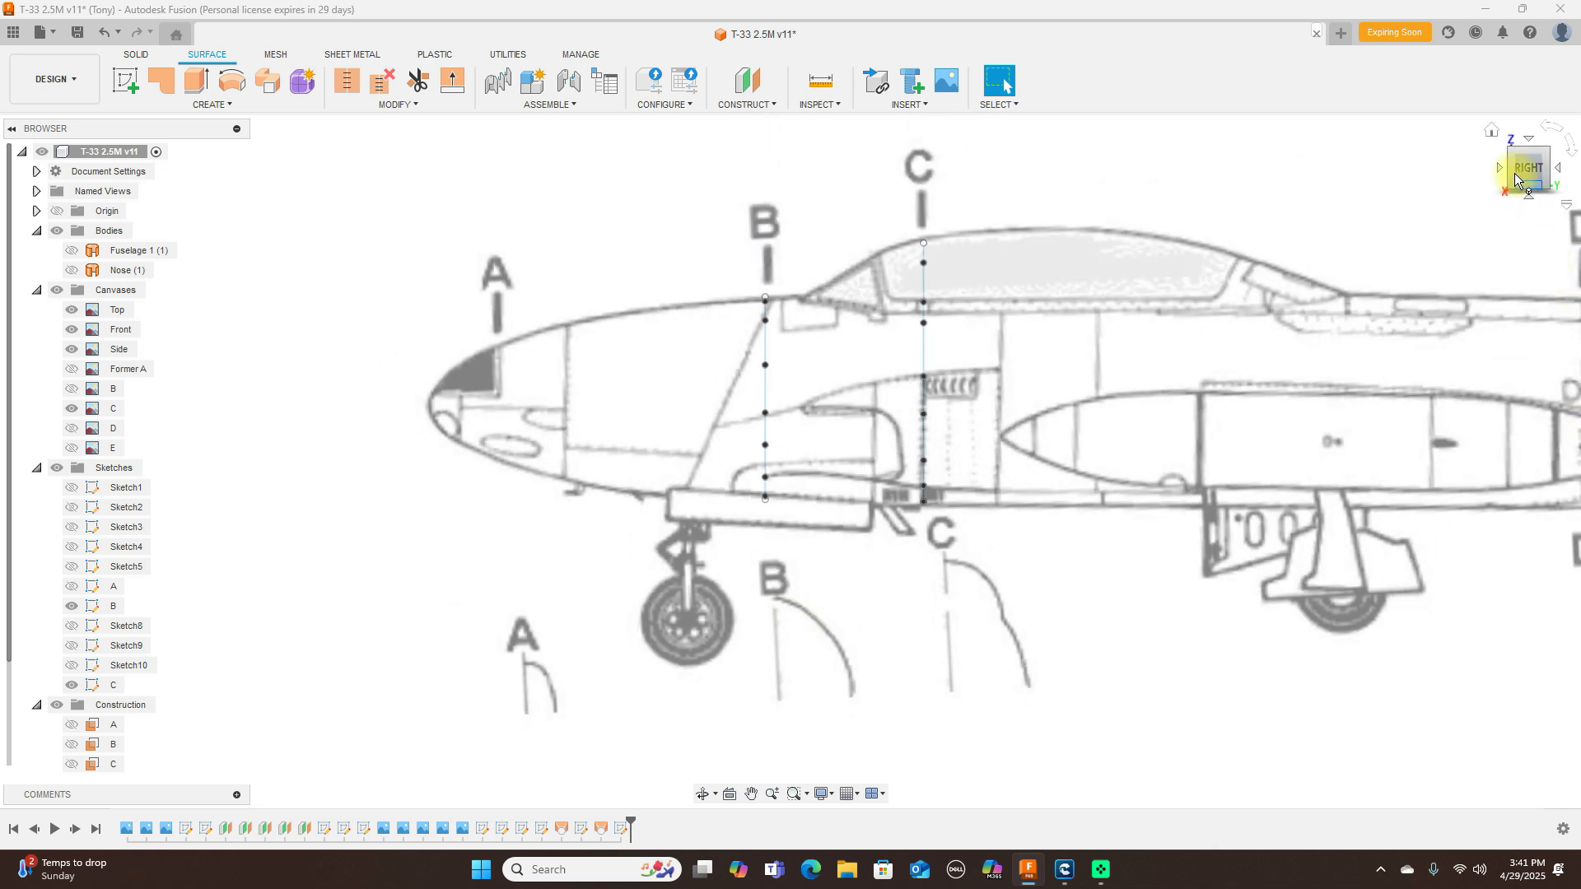
drag(1528, 165, 1573, 183)
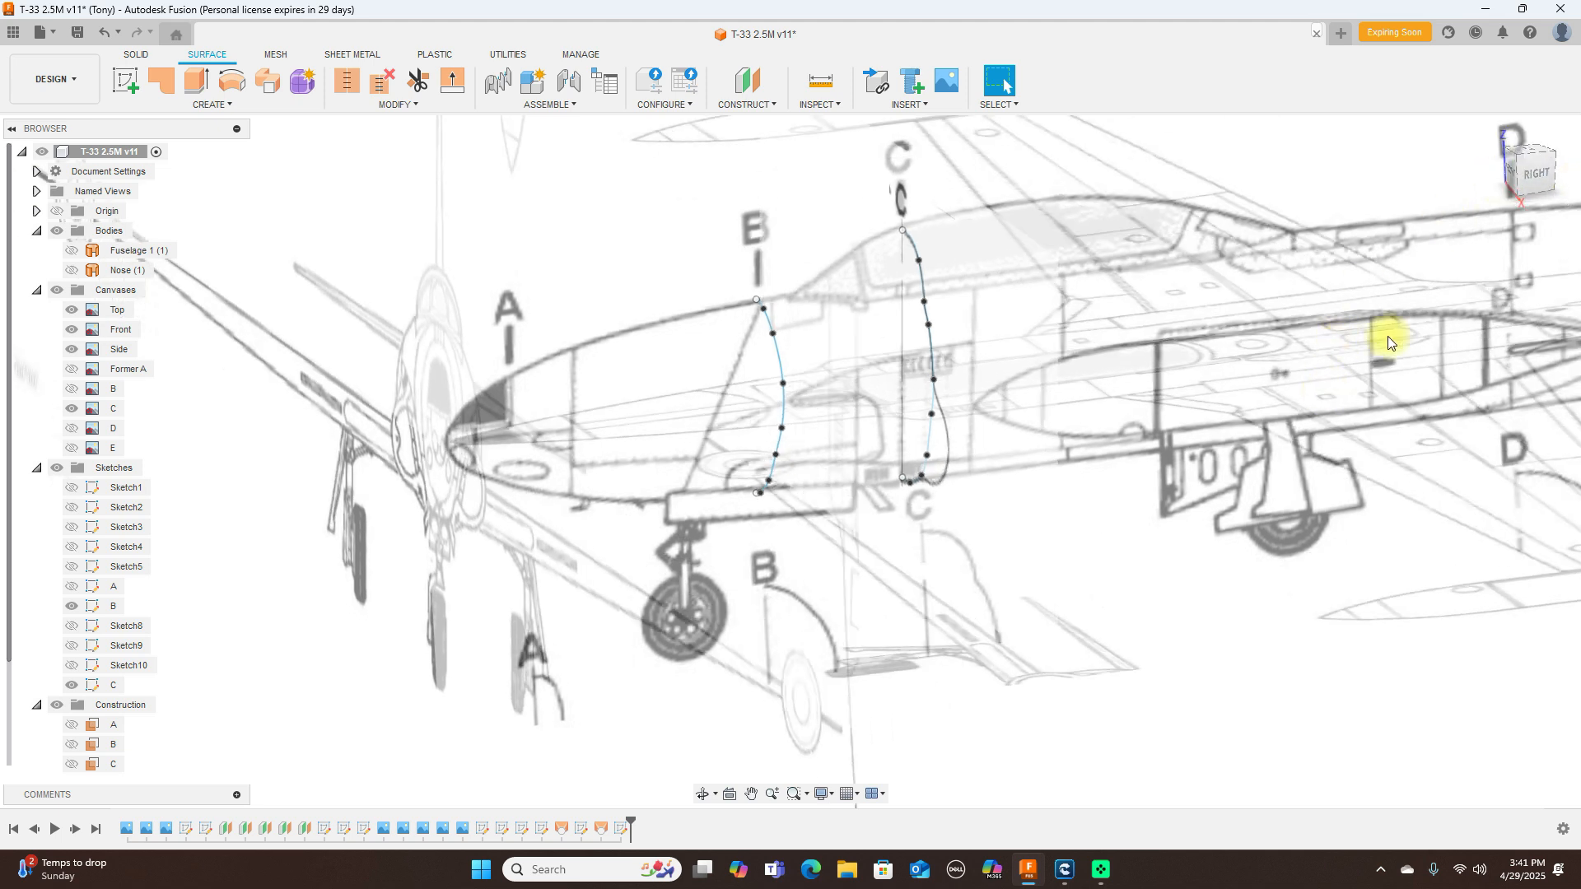
click(128, 82)
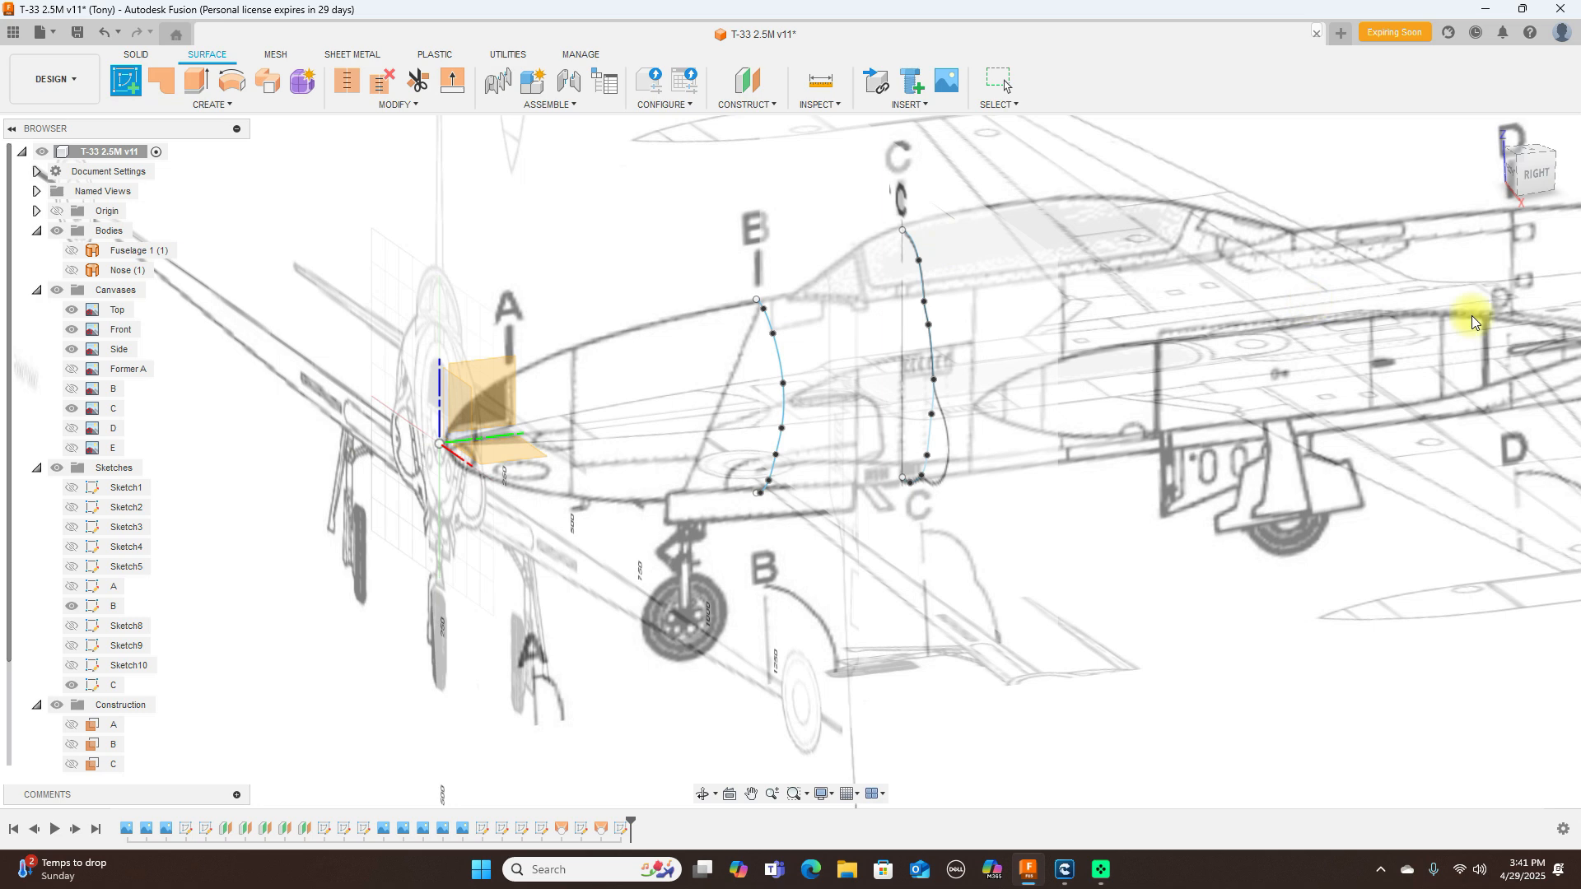
click(1530, 172)
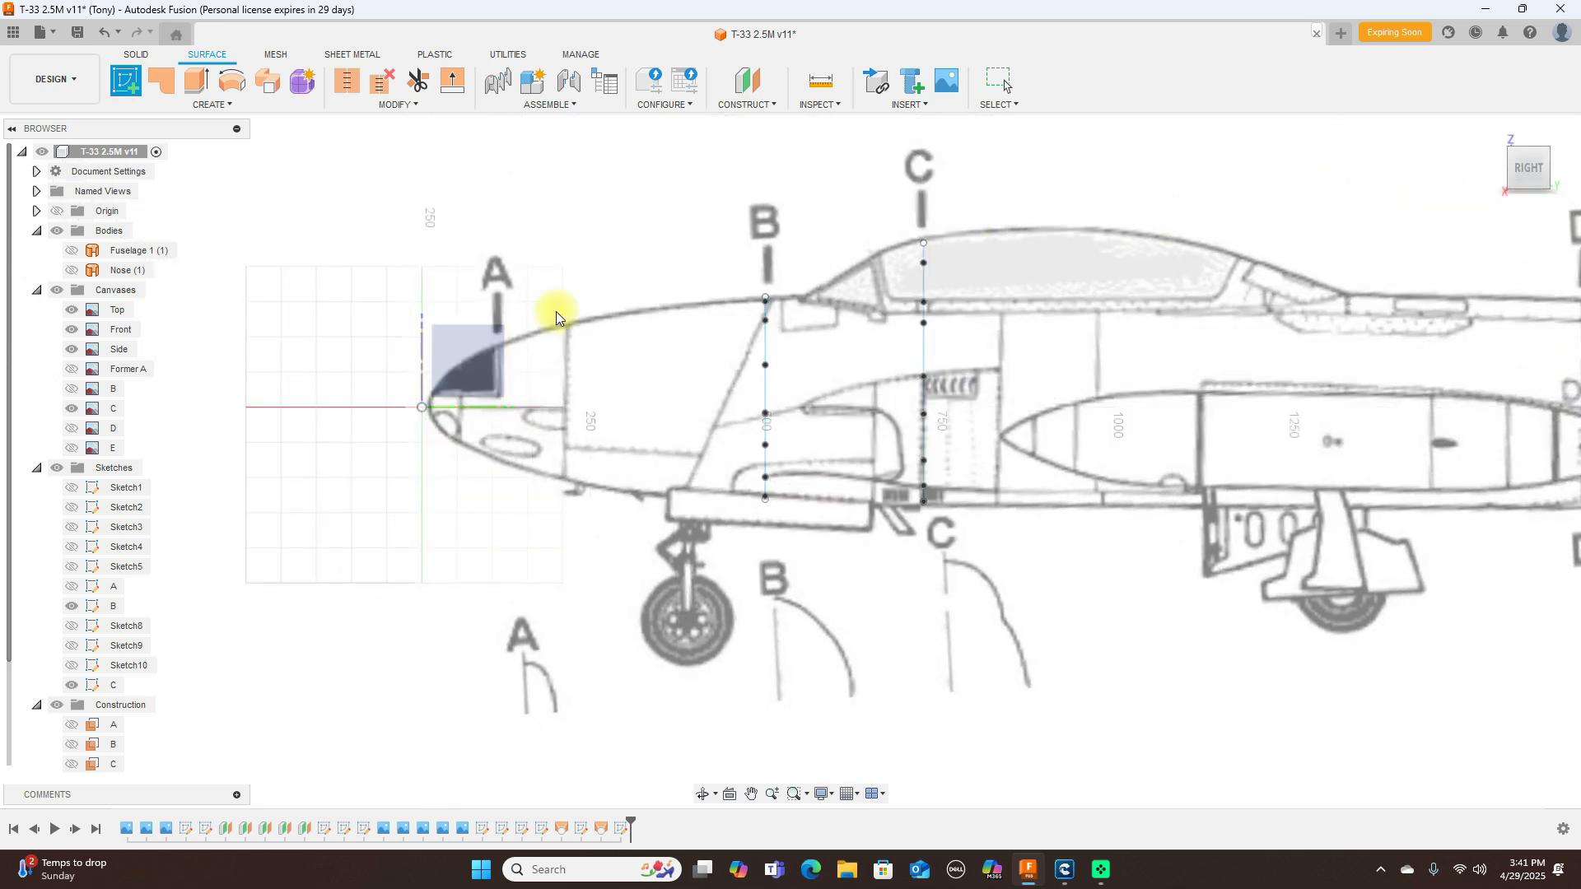
click(483, 346)
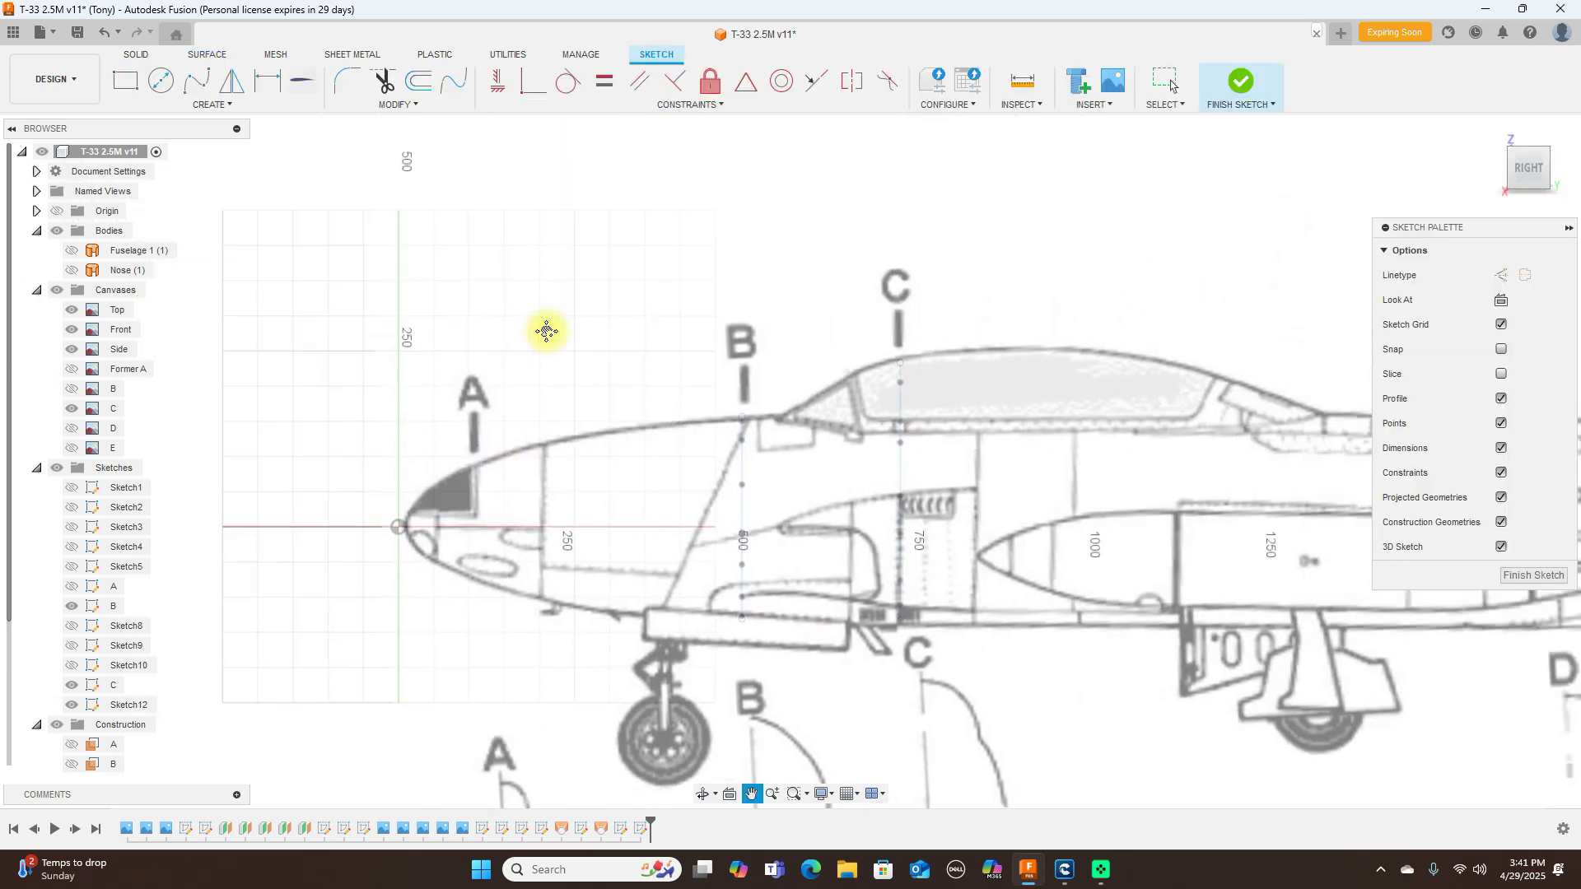
click(198, 88)
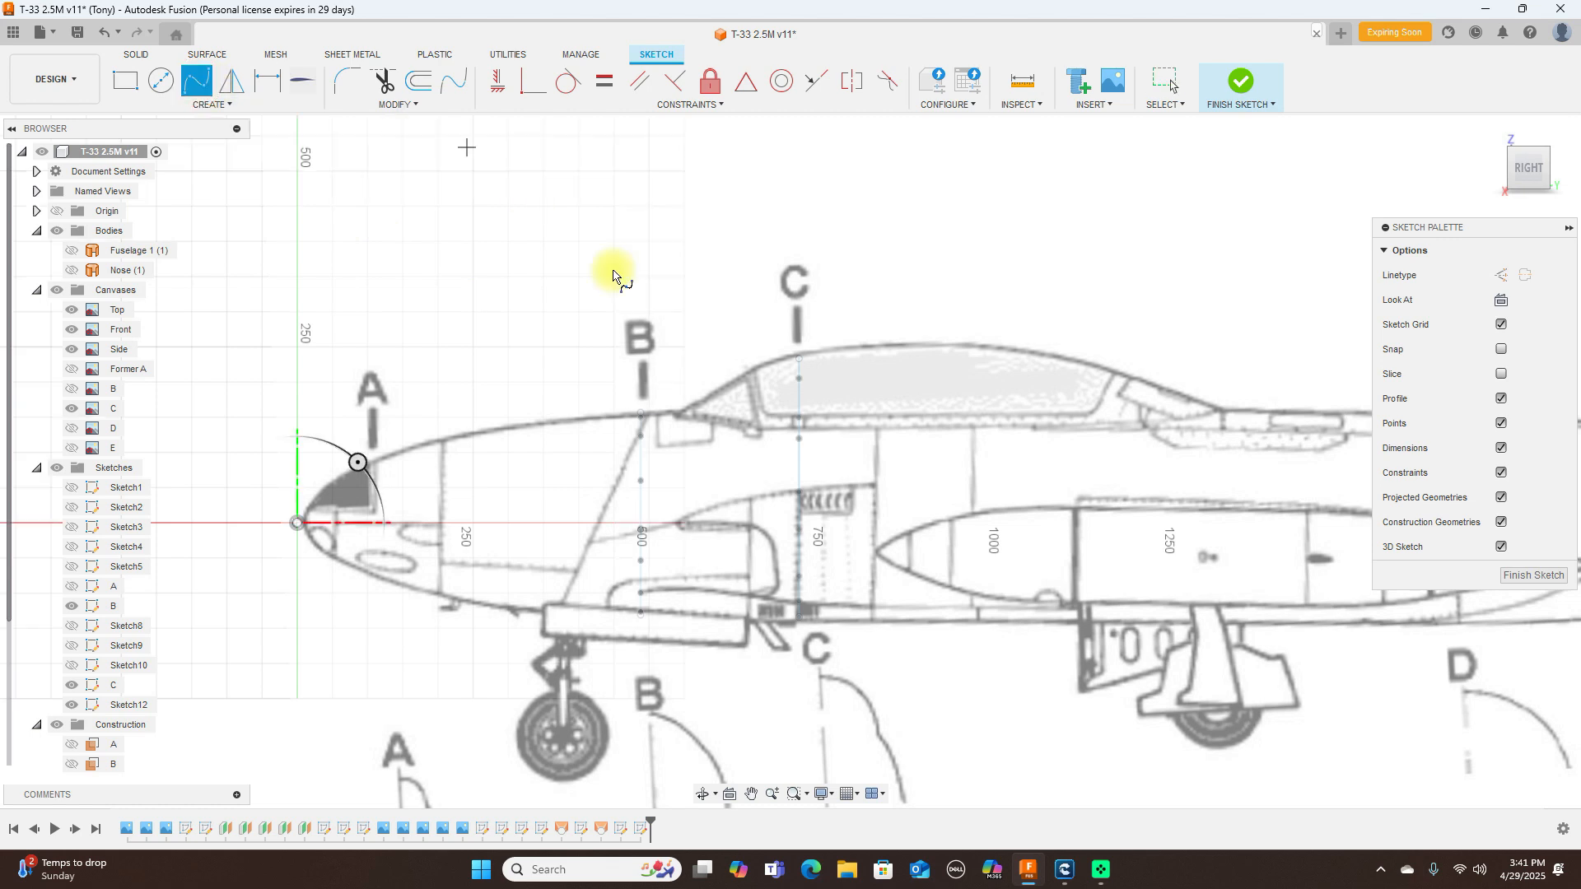
scroll(618, 282, up, 5)
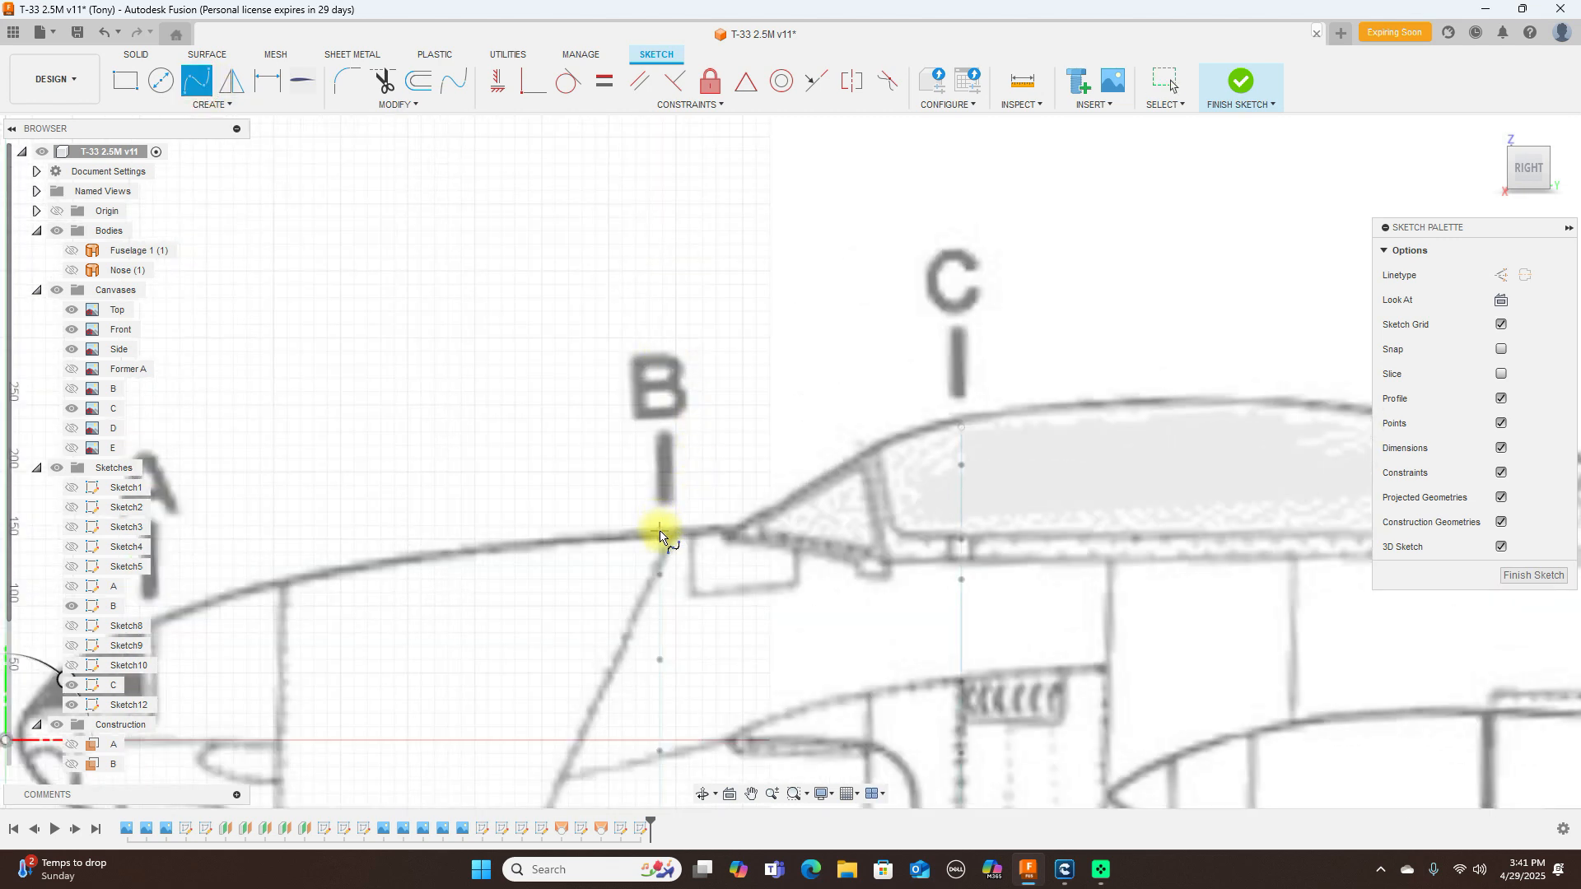
right_click(750, 442)
click(693, 444)
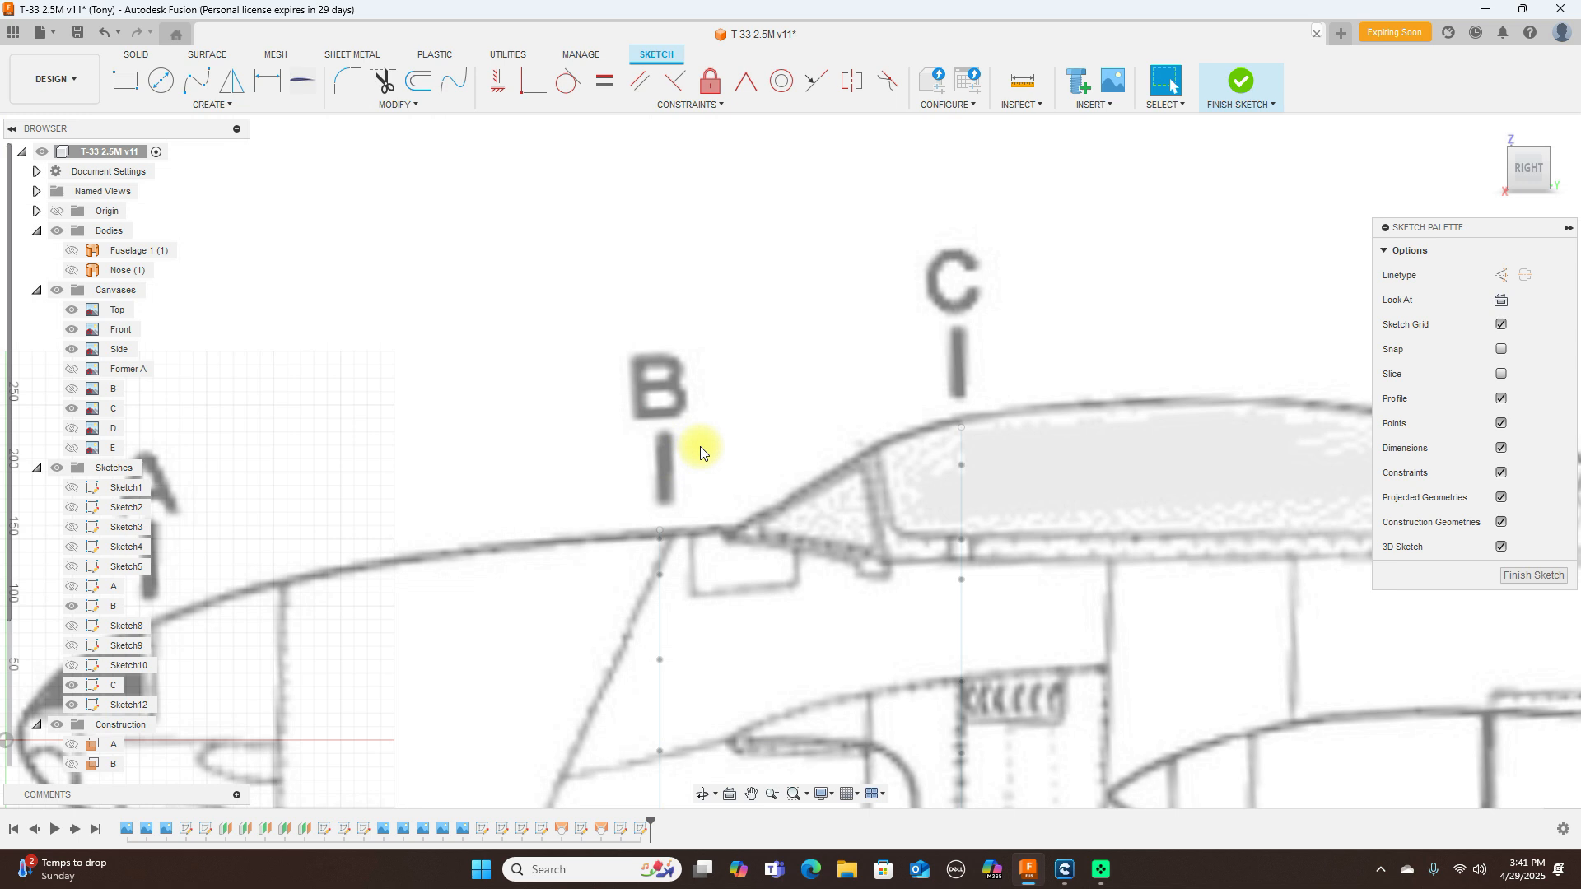
Step: Project the top points of the section C and section B profiles into the side sketch
key(p)
click(960, 427)
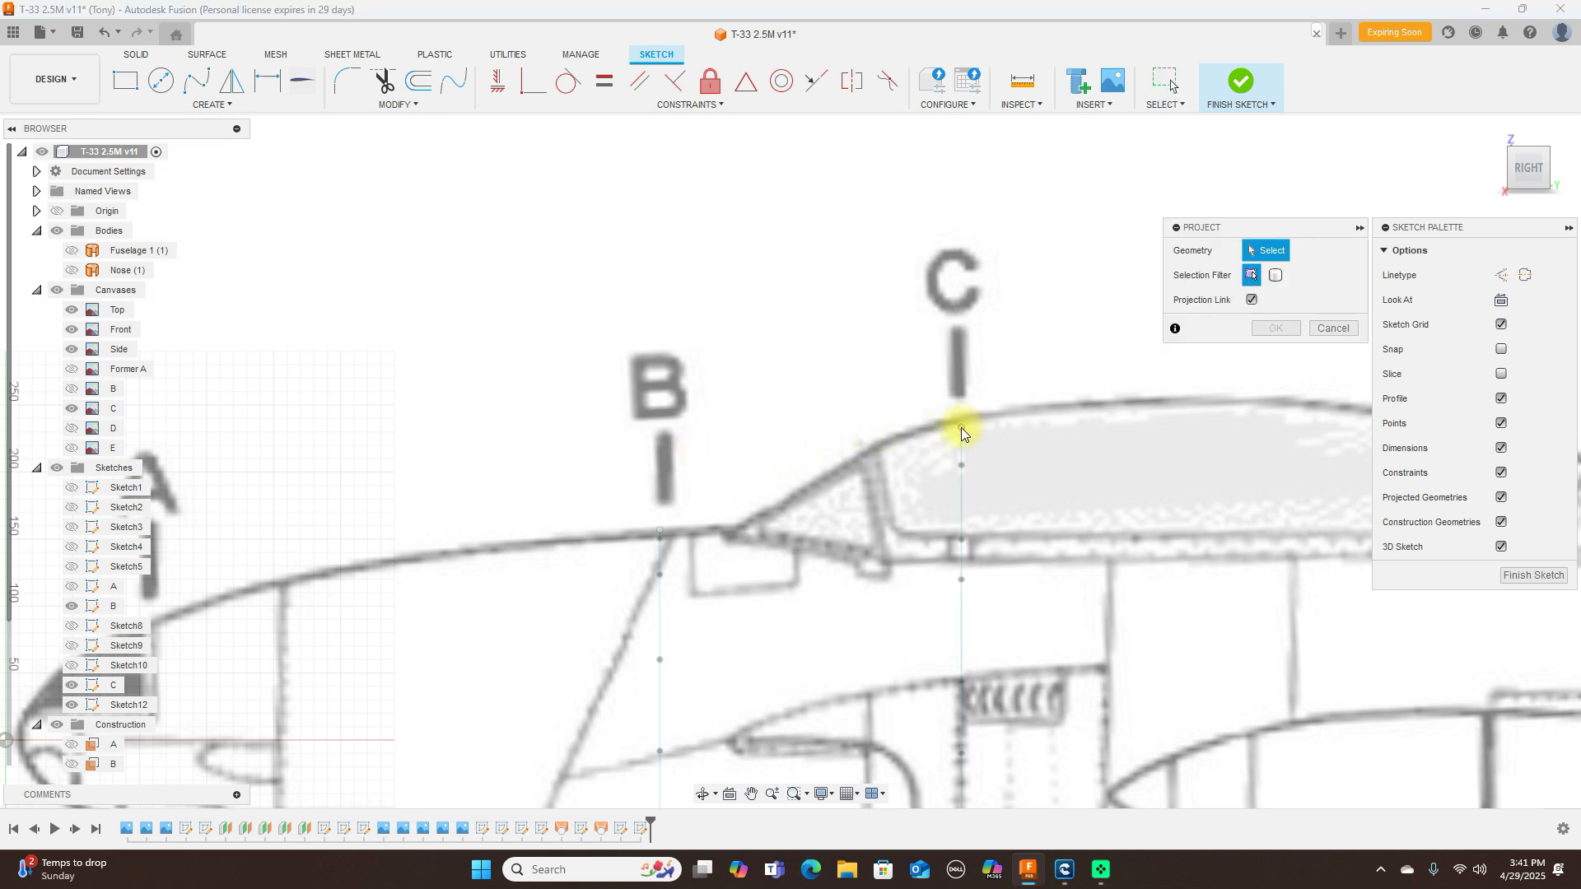
click(665, 530)
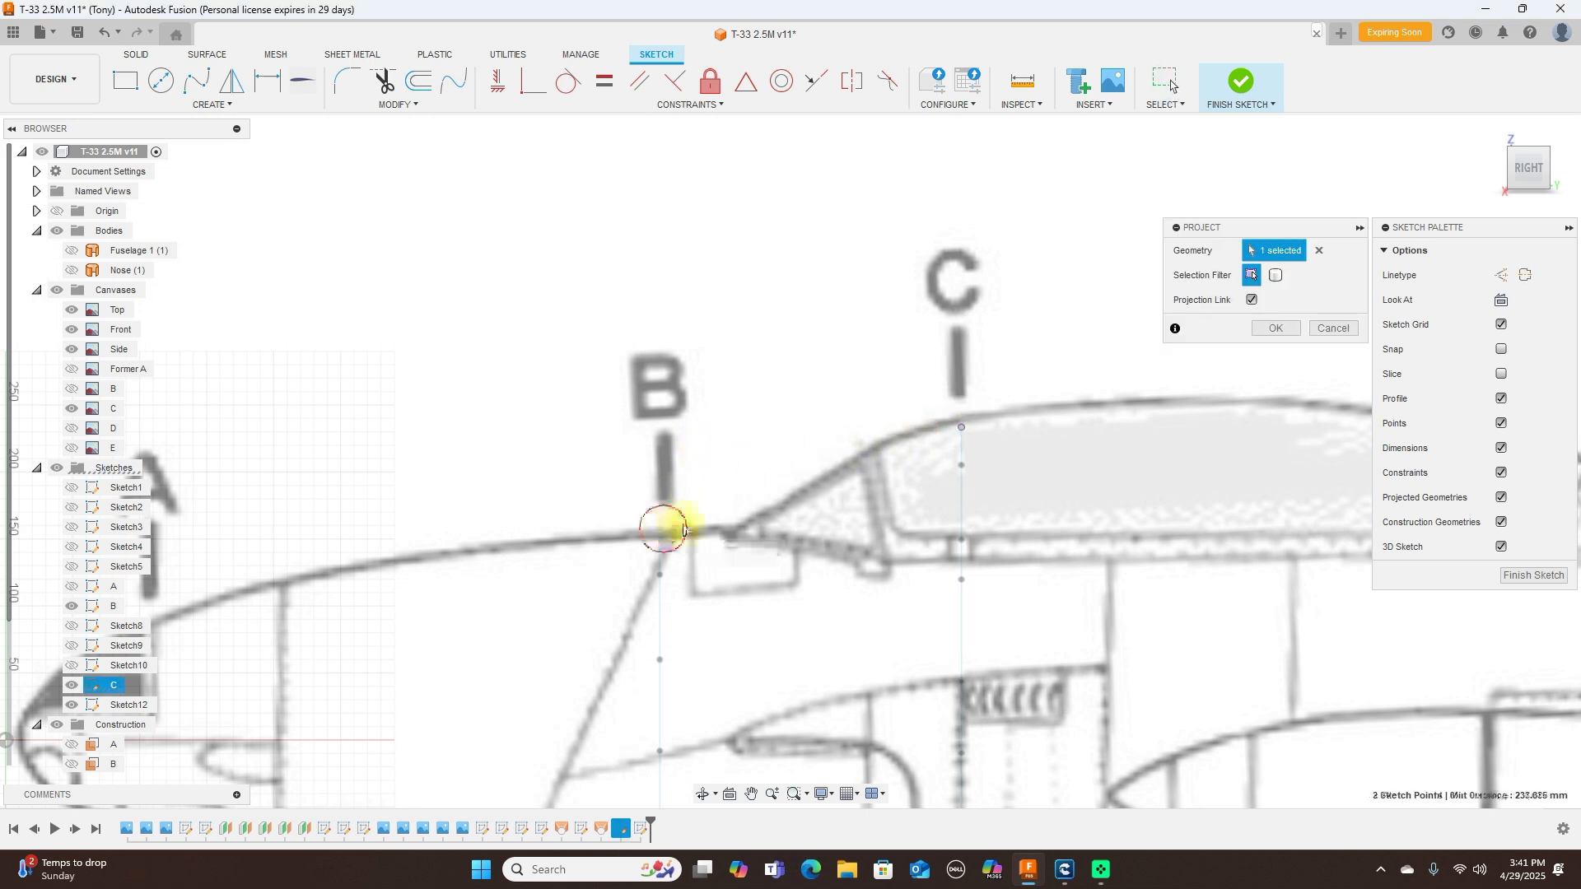
click(1269, 329)
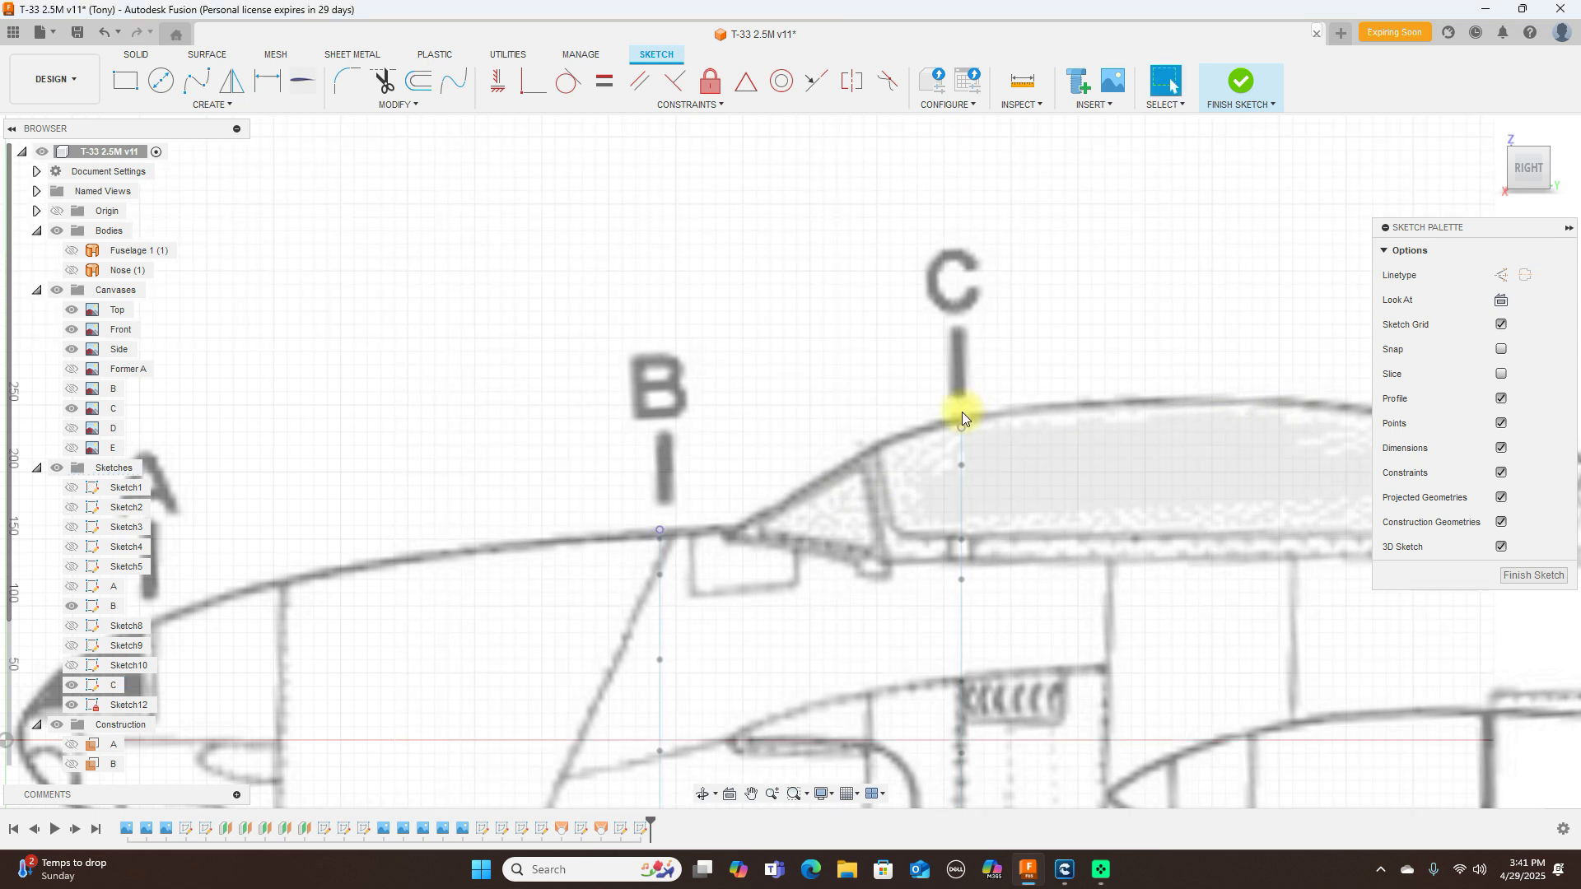
Step: Draw a six-point fit point spline from section B's top point along the windshield outline to section C's top point
scroll(961, 412, down, 2)
click(201, 80)
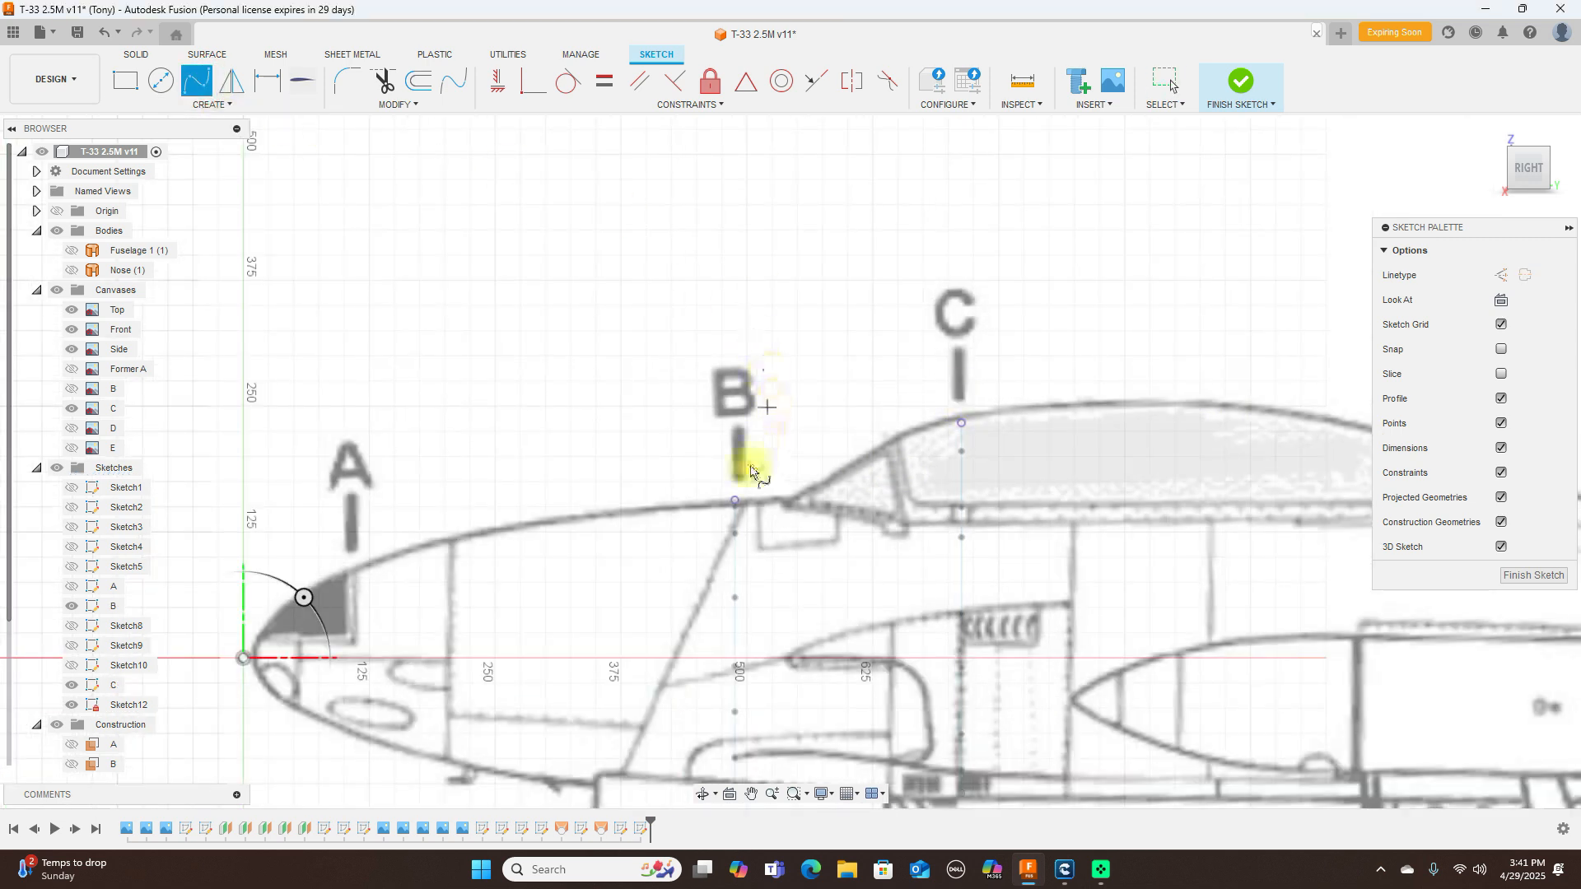
click(735, 500)
scroll(780, 504, up, 3)
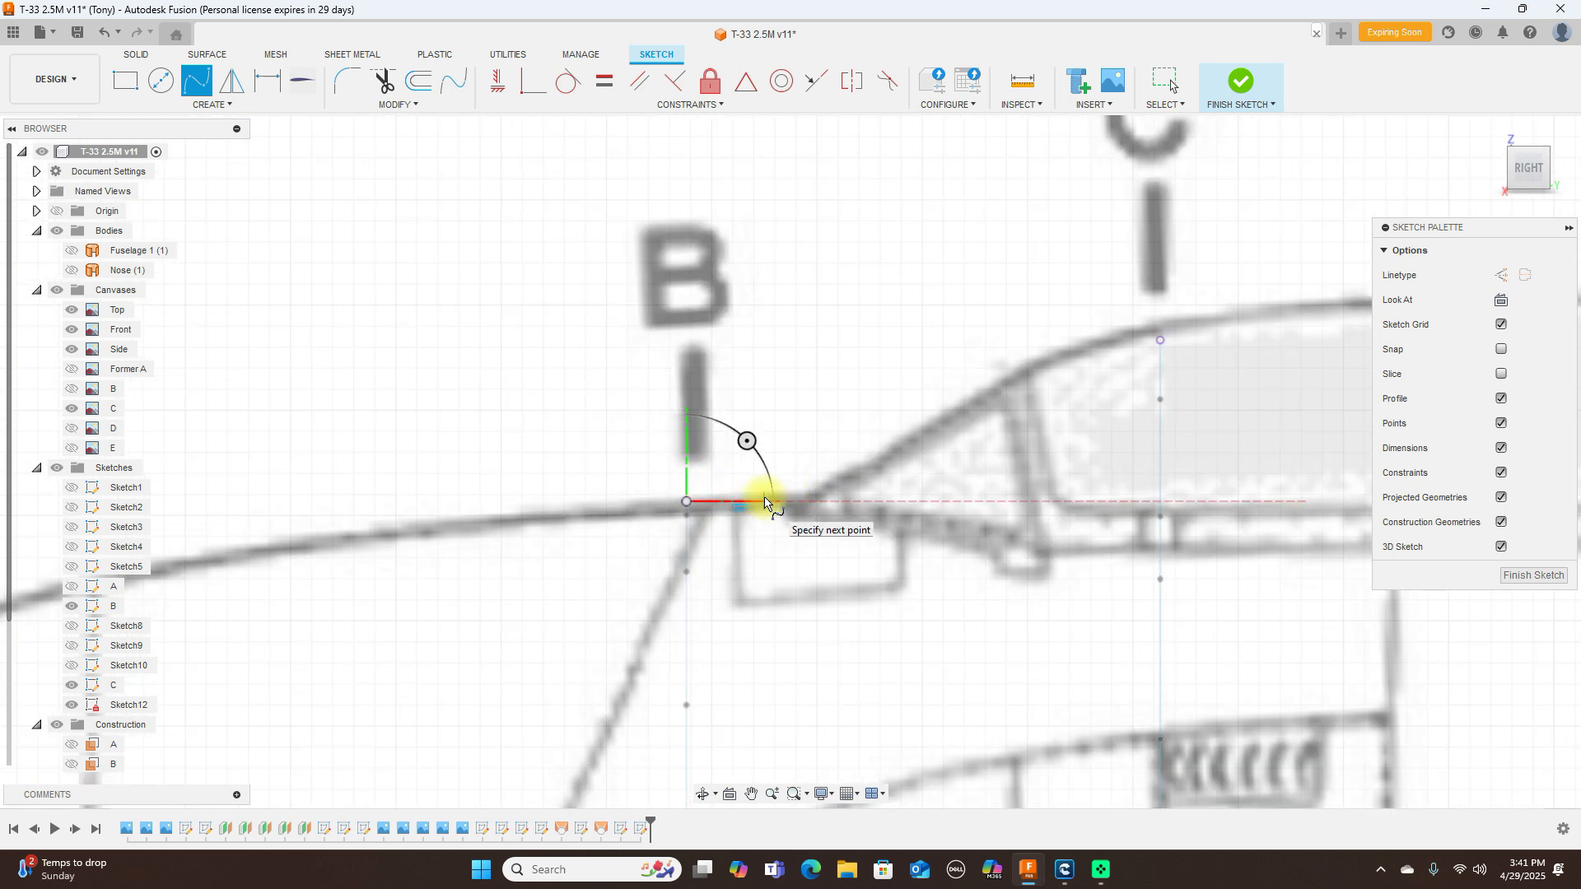
click(764, 501)
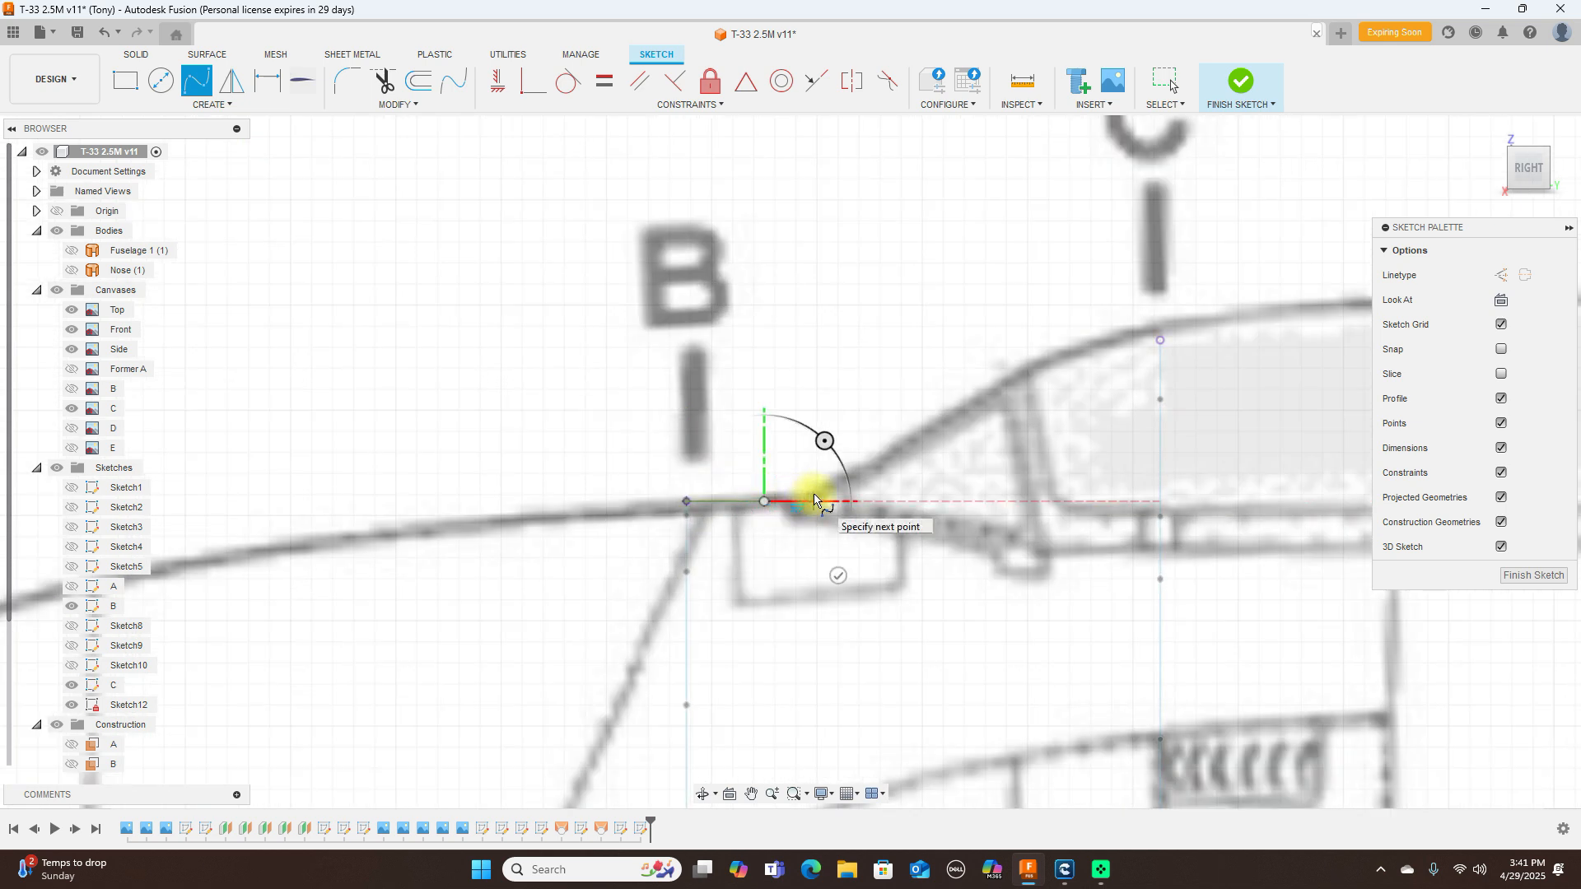
click(818, 490)
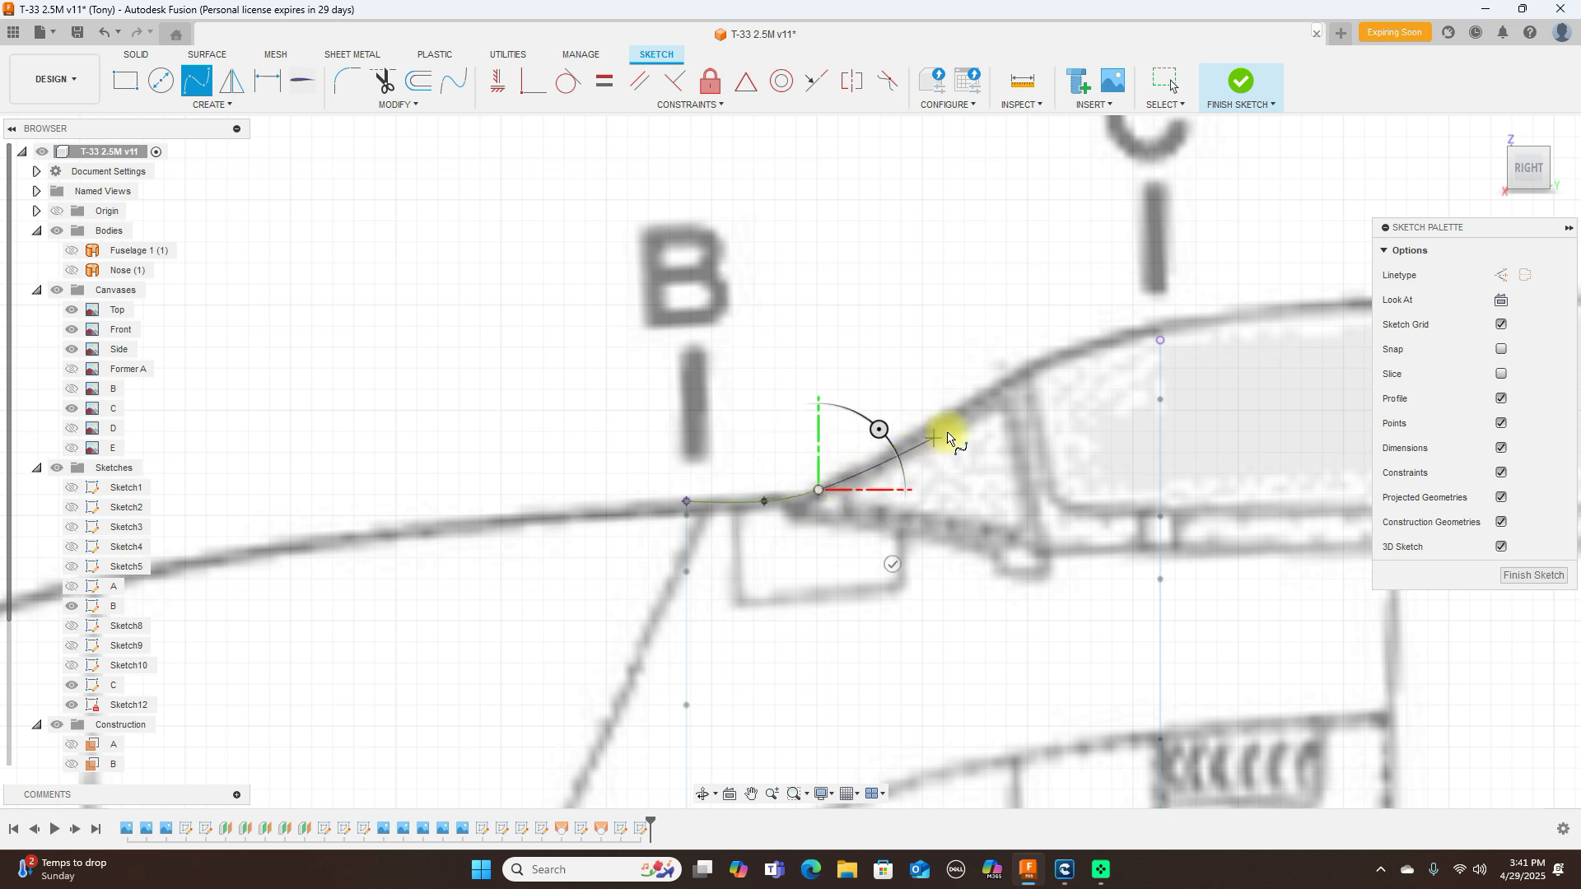
click(979, 400)
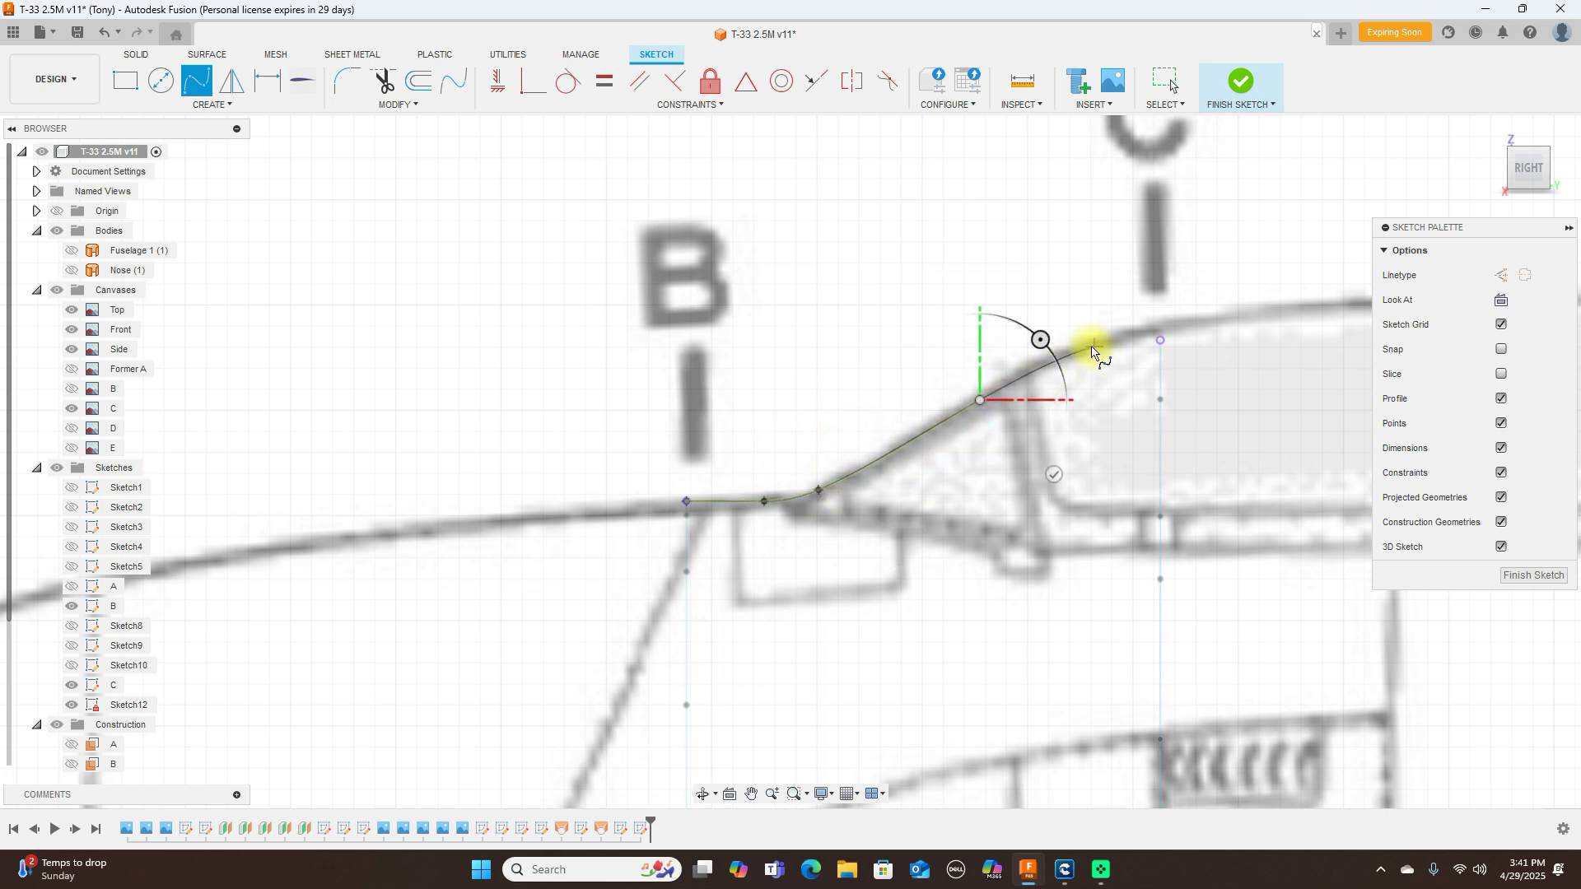
click(1092, 347)
click(1159, 341)
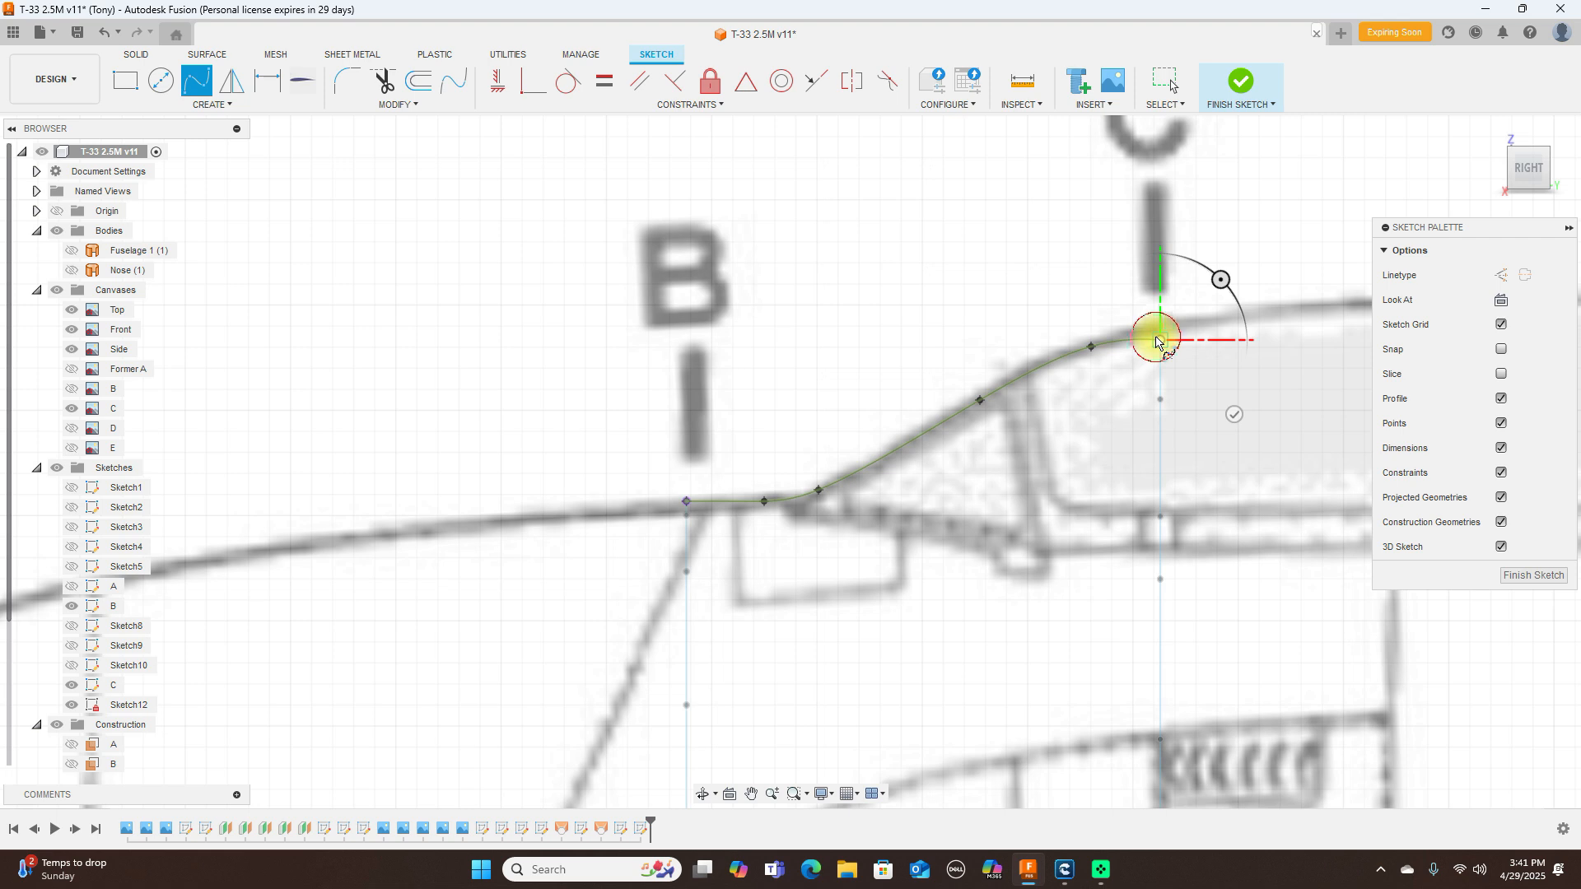
right_click(1159, 341)
click(1204, 331)
Step: Adjust the intermediate fit points of the upper spline to follow the fuselage and windshield outline on the side canvas
scroll(1204, 331, down, 3)
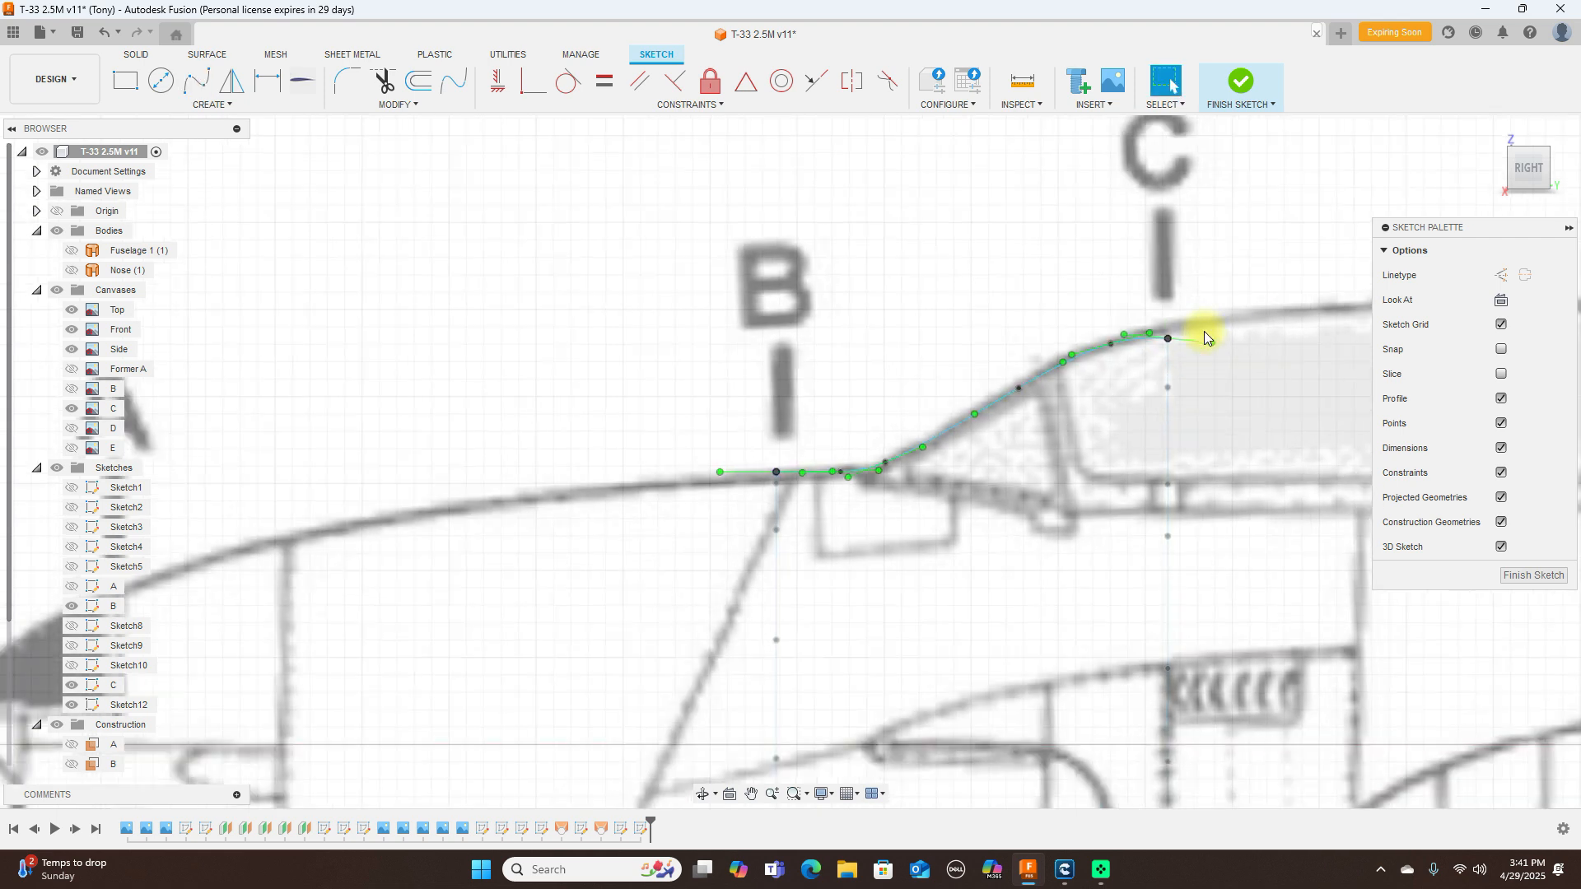
middle_drag(1219, 176, 1028, 168)
scroll(1112, 277, down, 1)
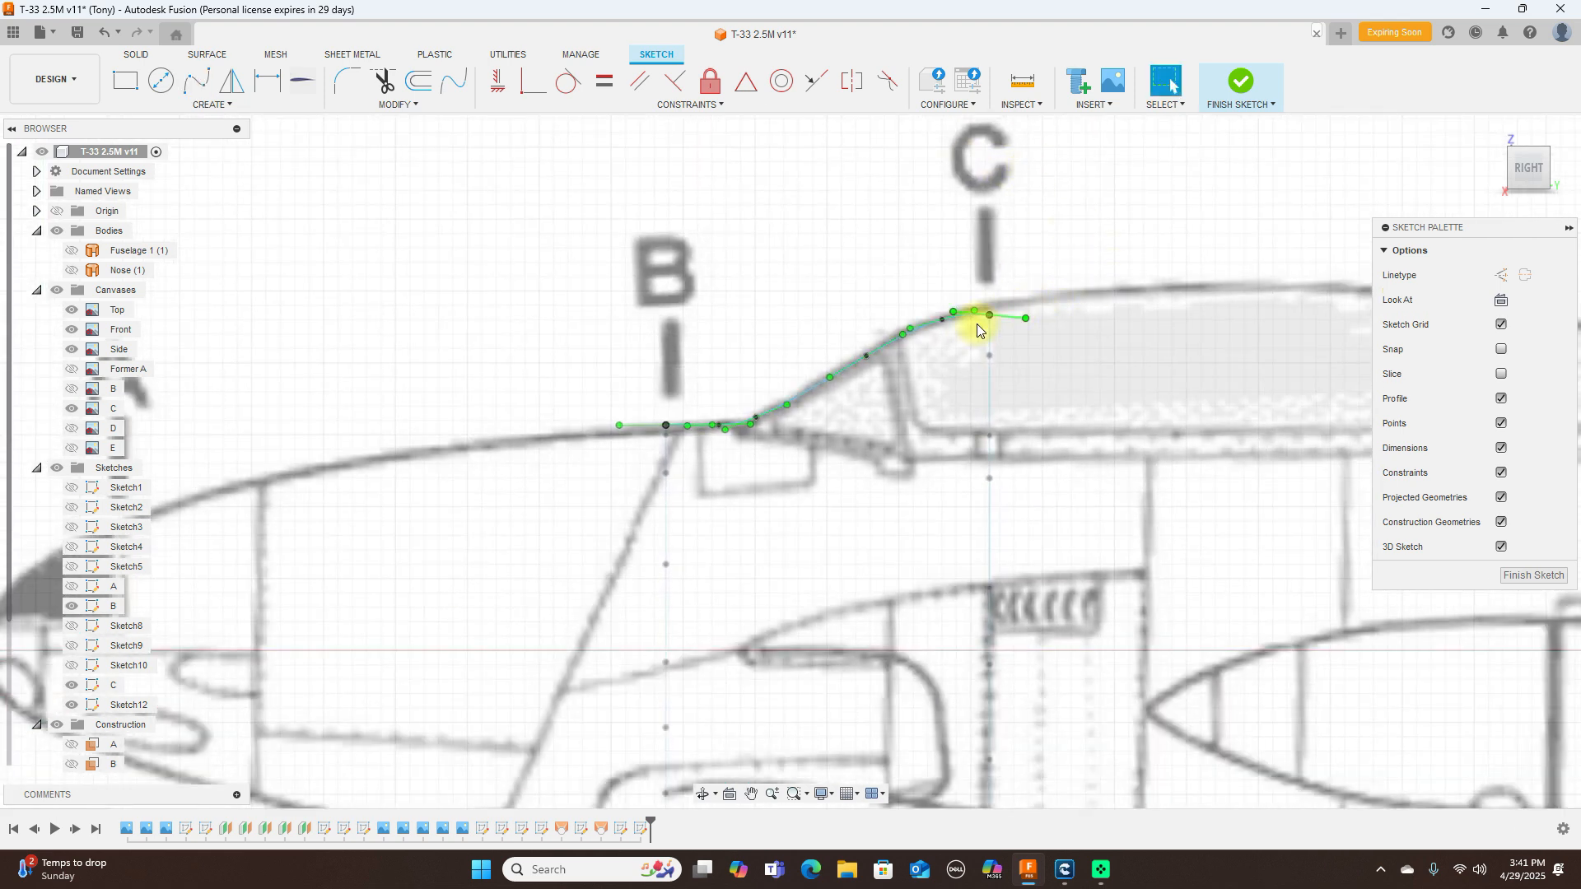
click(866, 360)
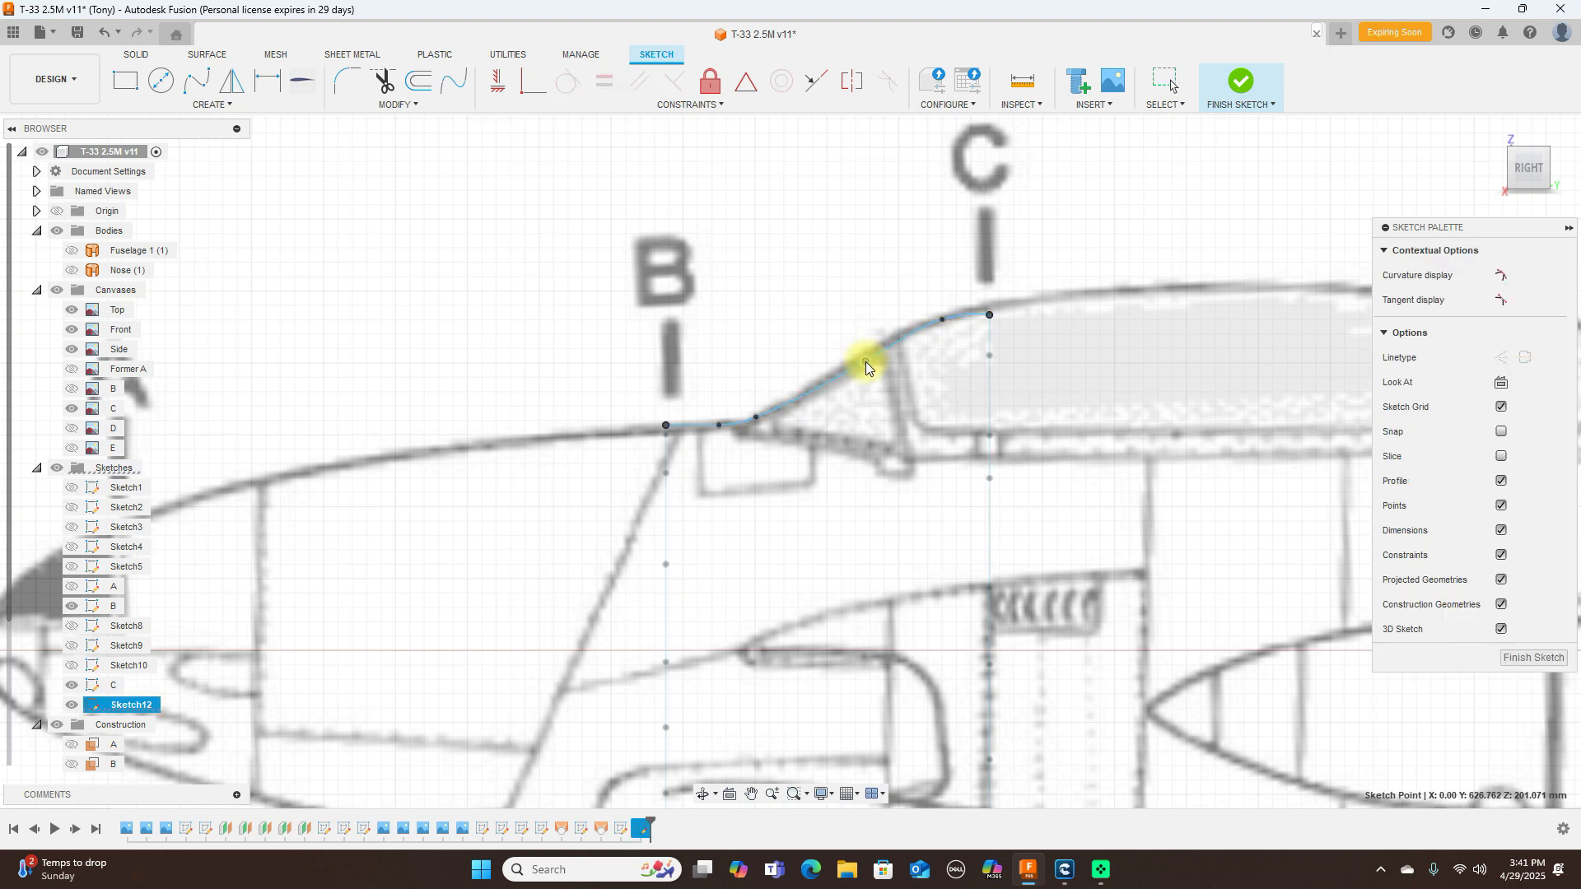
drag(943, 320, 945, 324)
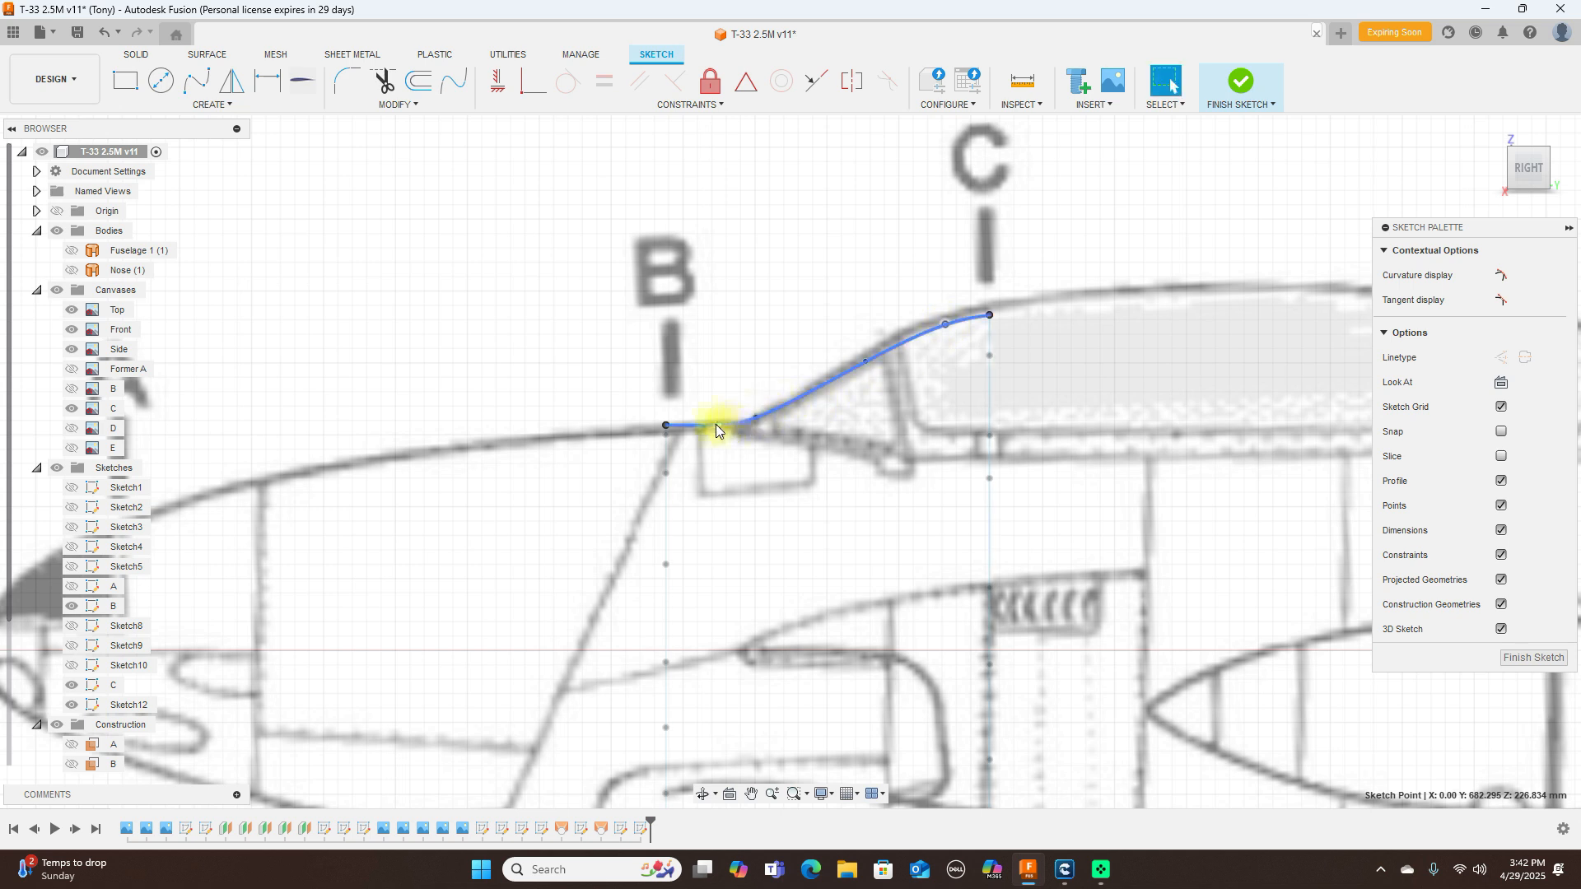
drag(721, 425, 721, 424)
click(753, 422)
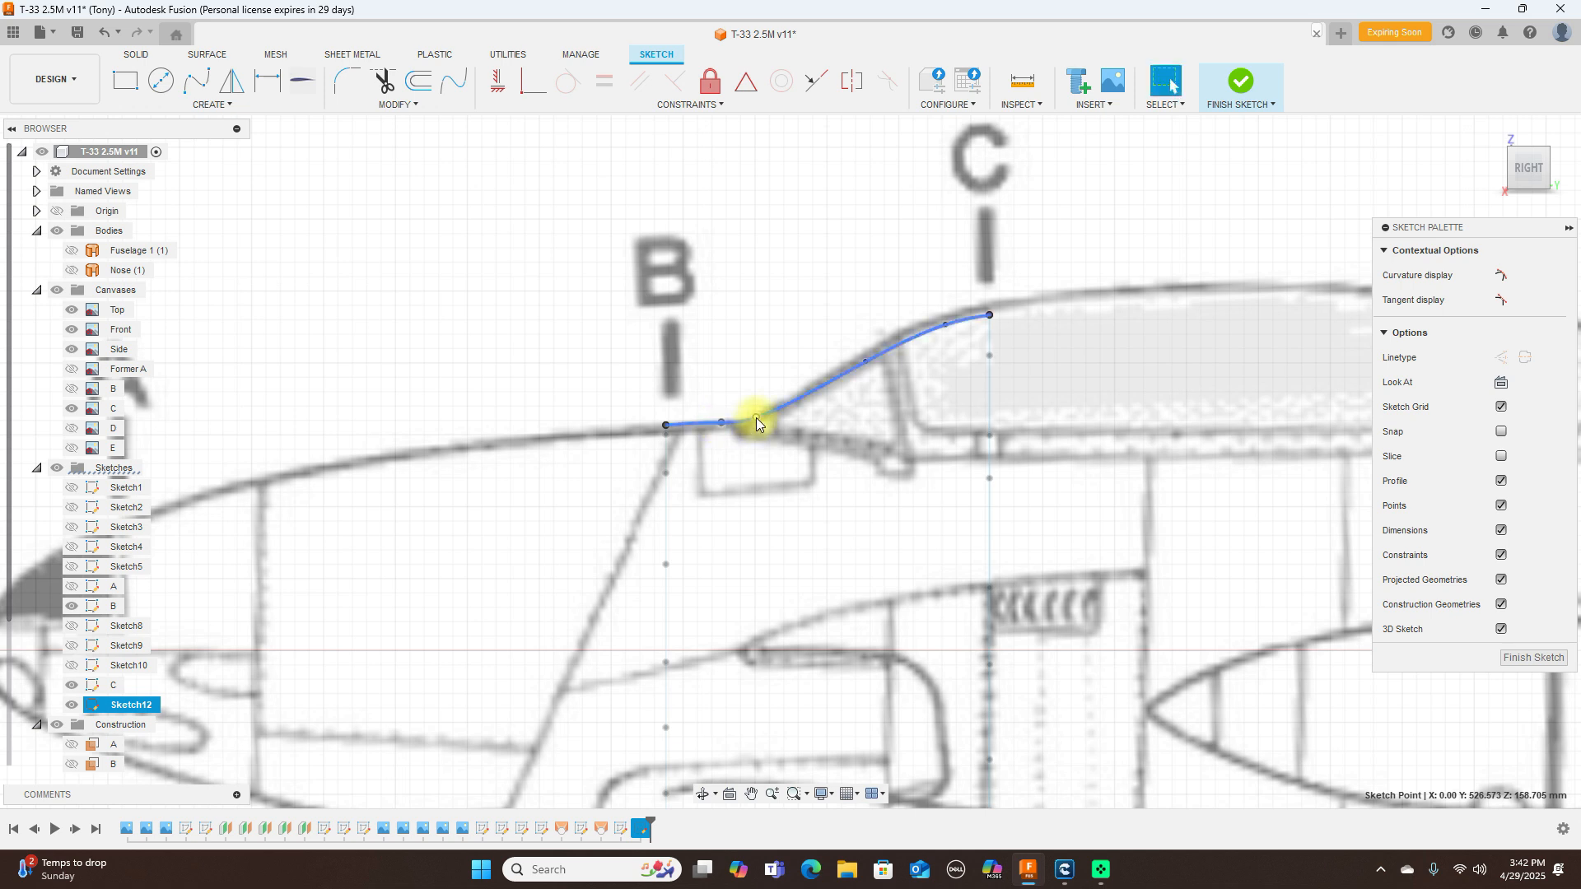
drag(866, 360, 860, 366)
drag(946, 324, 932, 323)
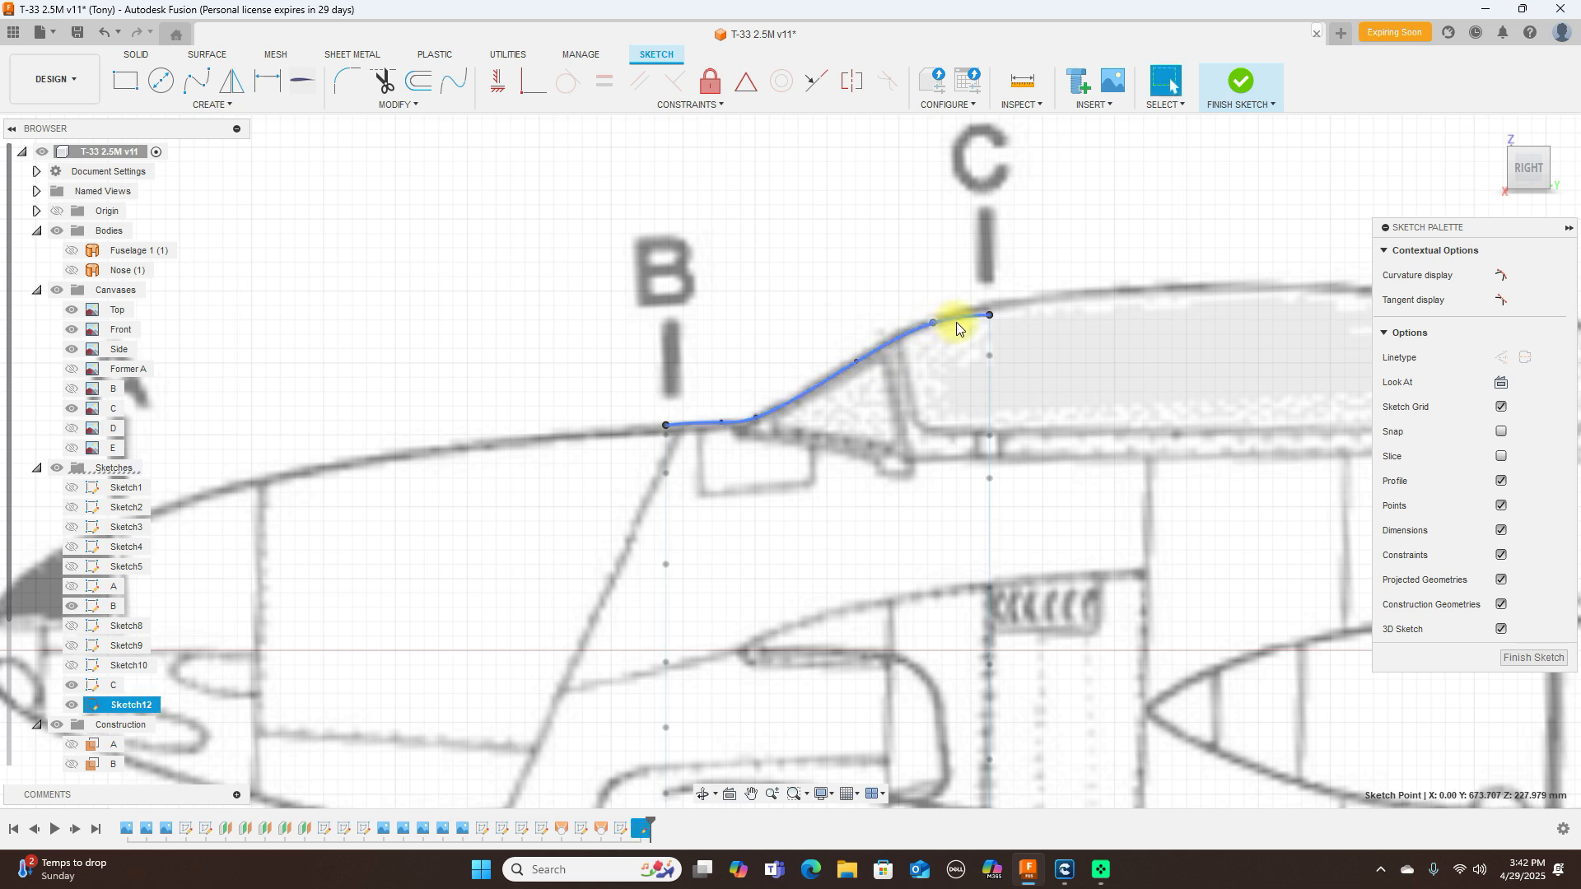
scroll(1062, 387, down, 5)
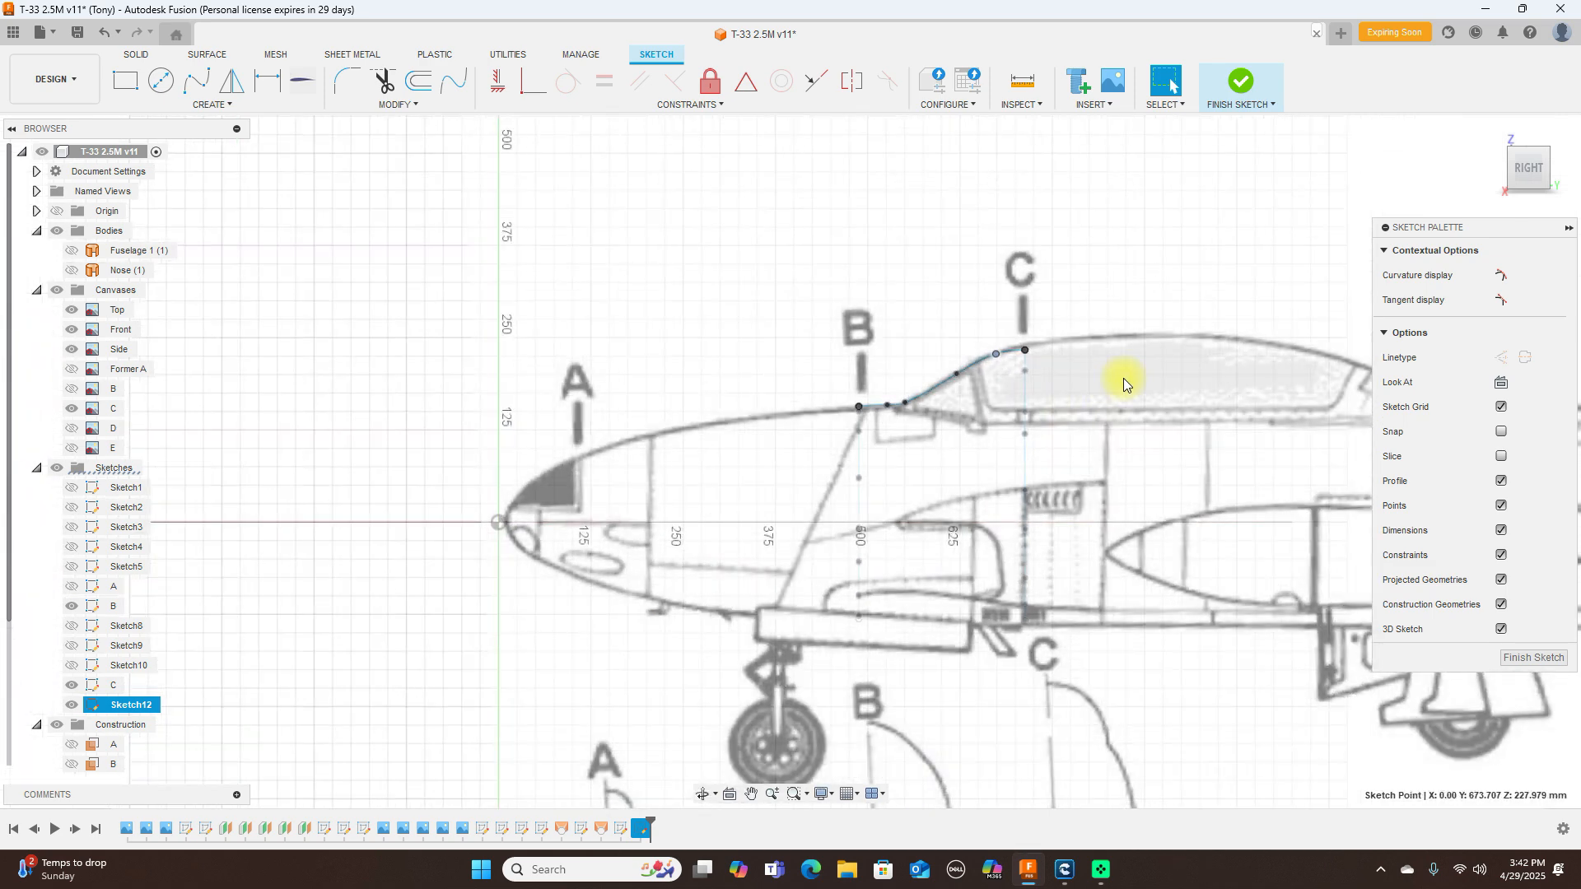
scroll(1086, 522, up, 3)
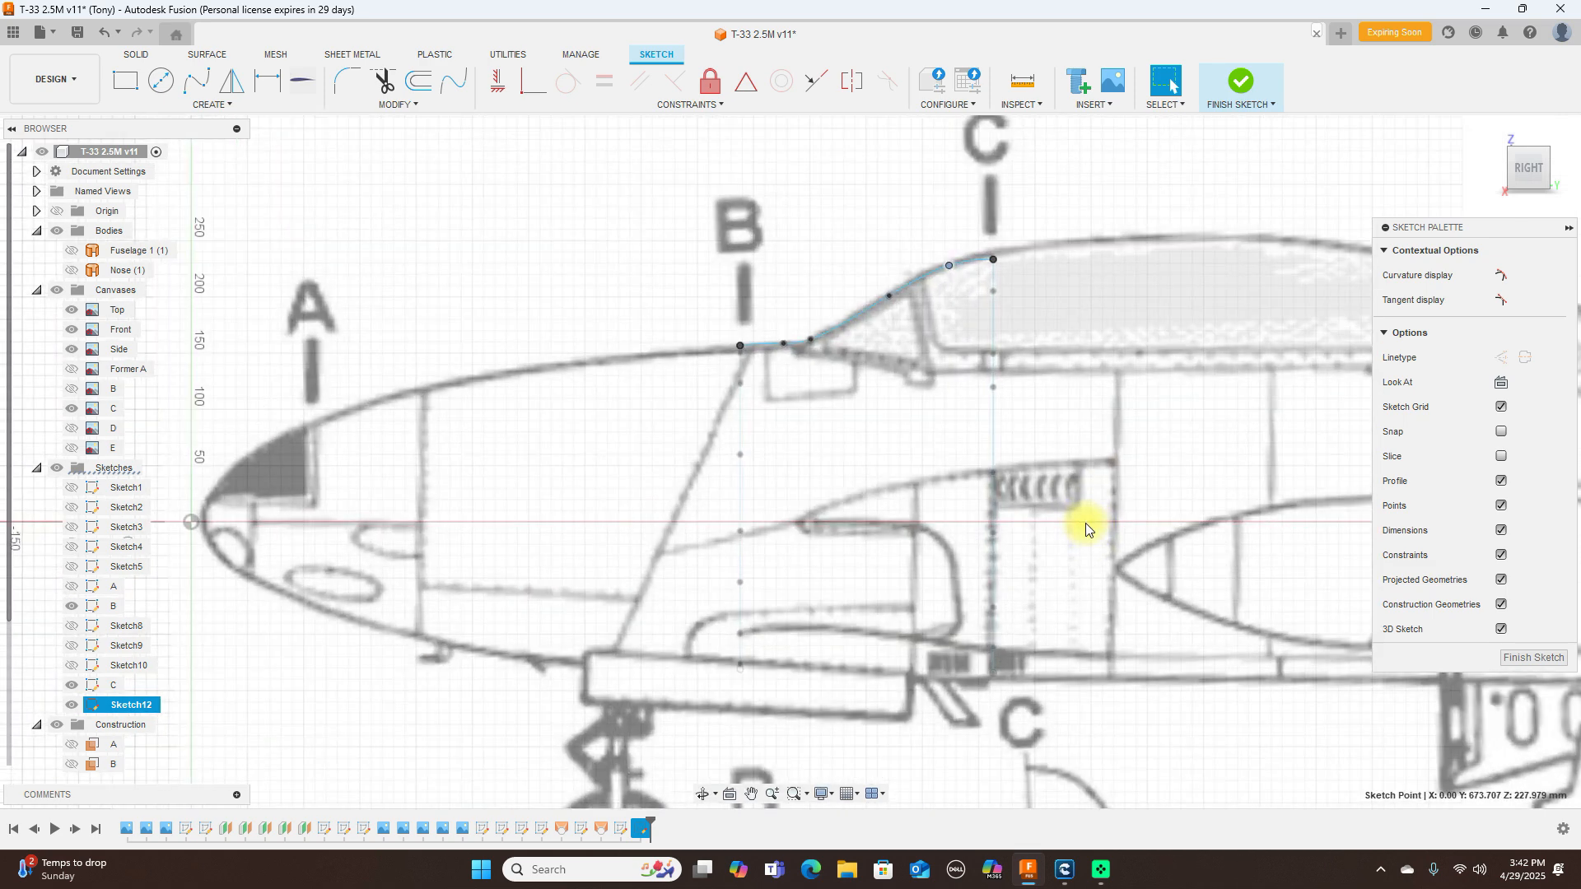
click(202, 89)
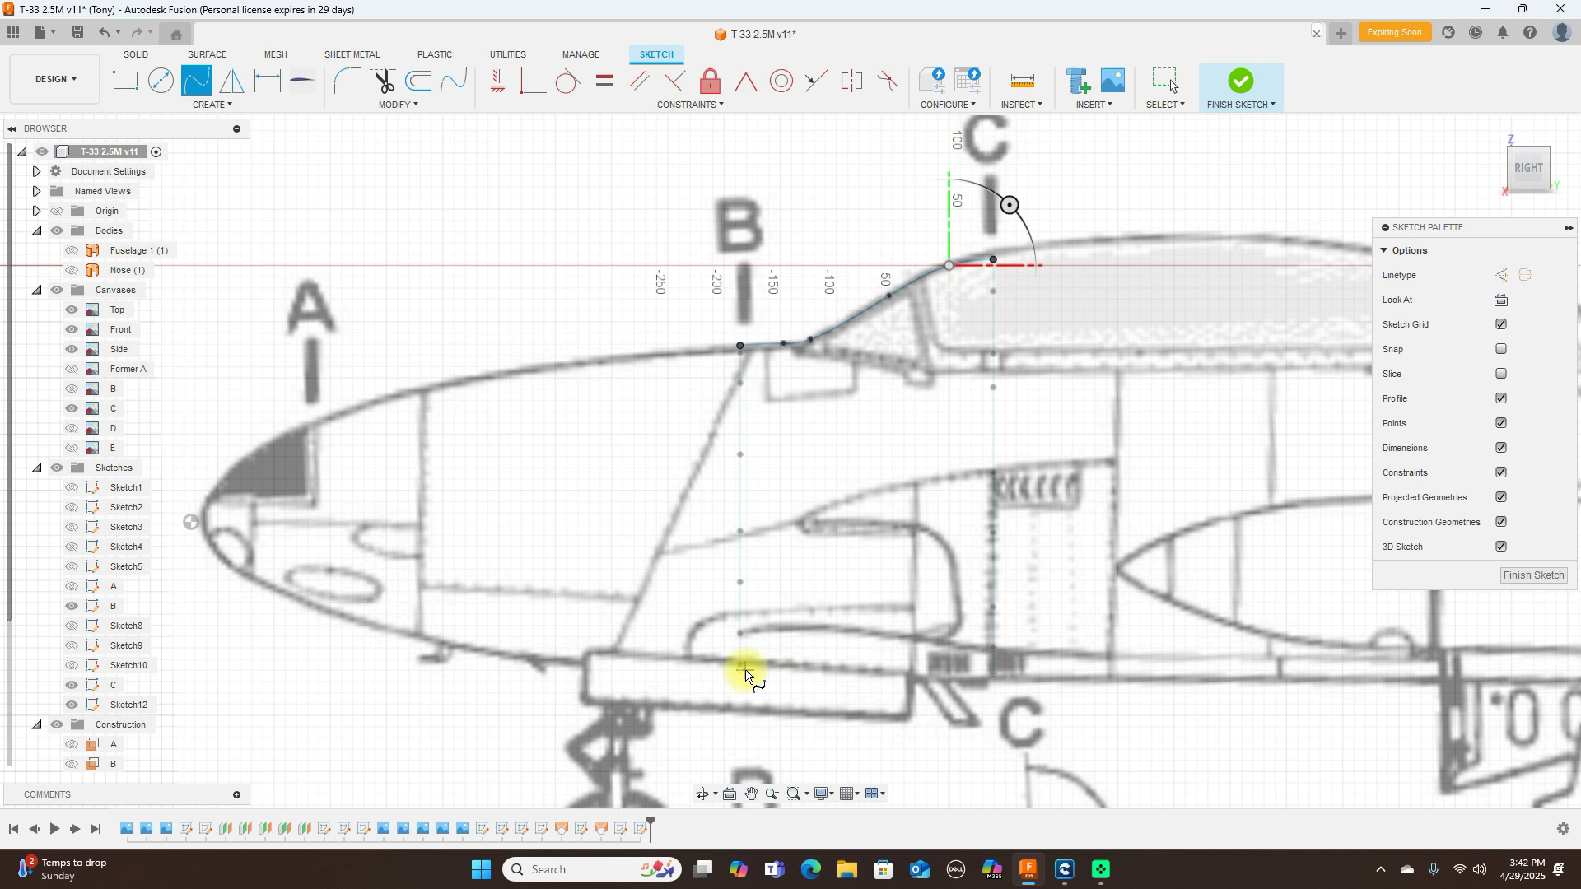
right_click(833, 664)
click(784, 664)
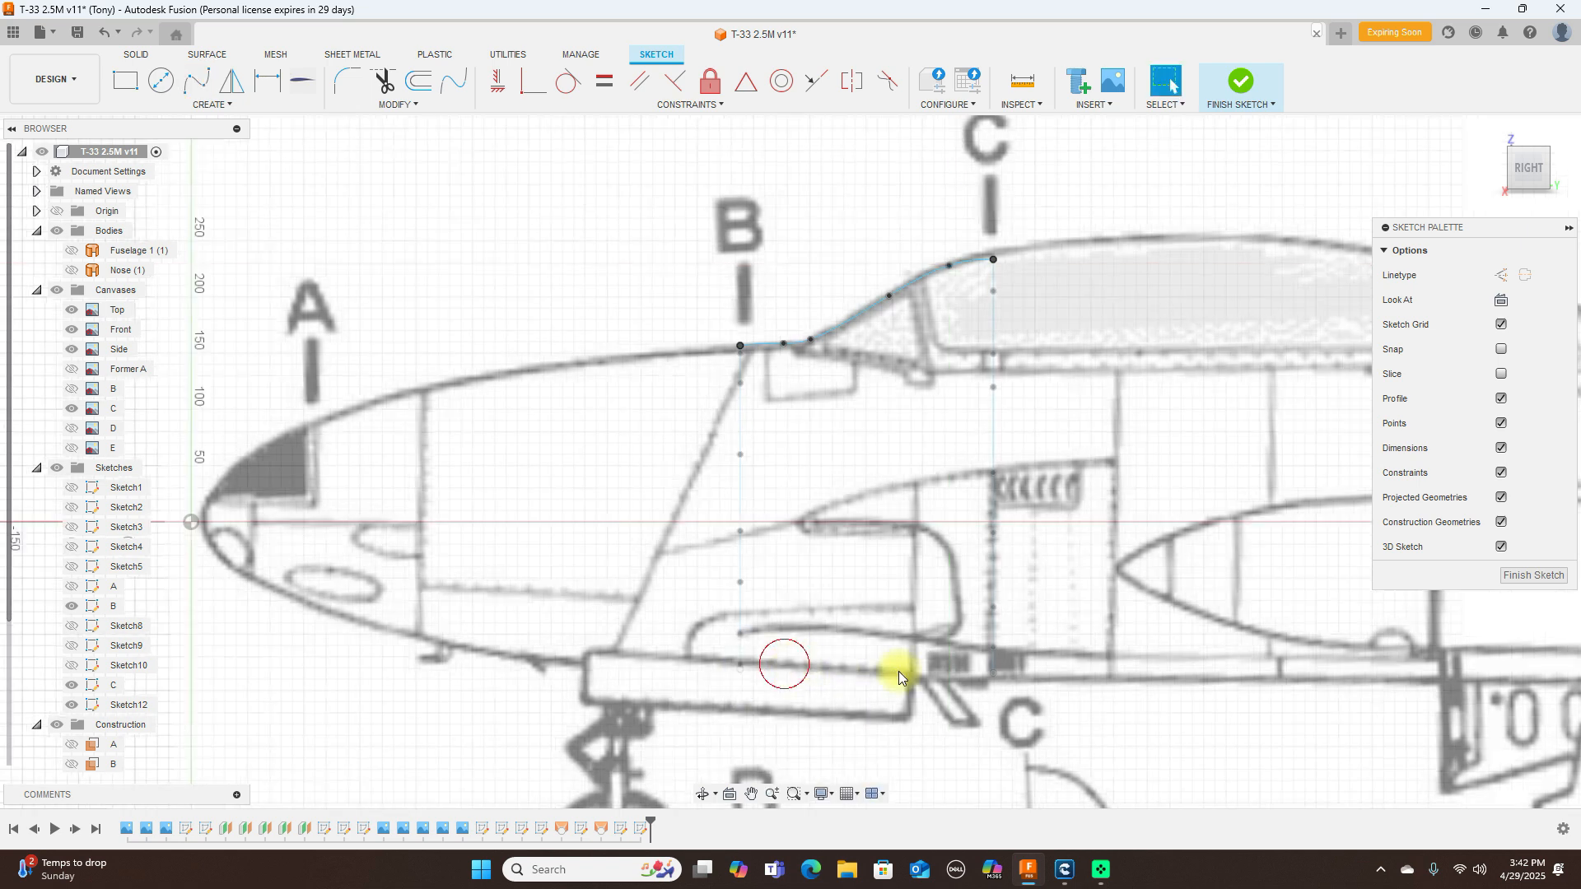
Step: Project the bottom points of the section B and section C profiles into the side sketch
middle_drag(1186, 659, 1194, 492)
key(p)
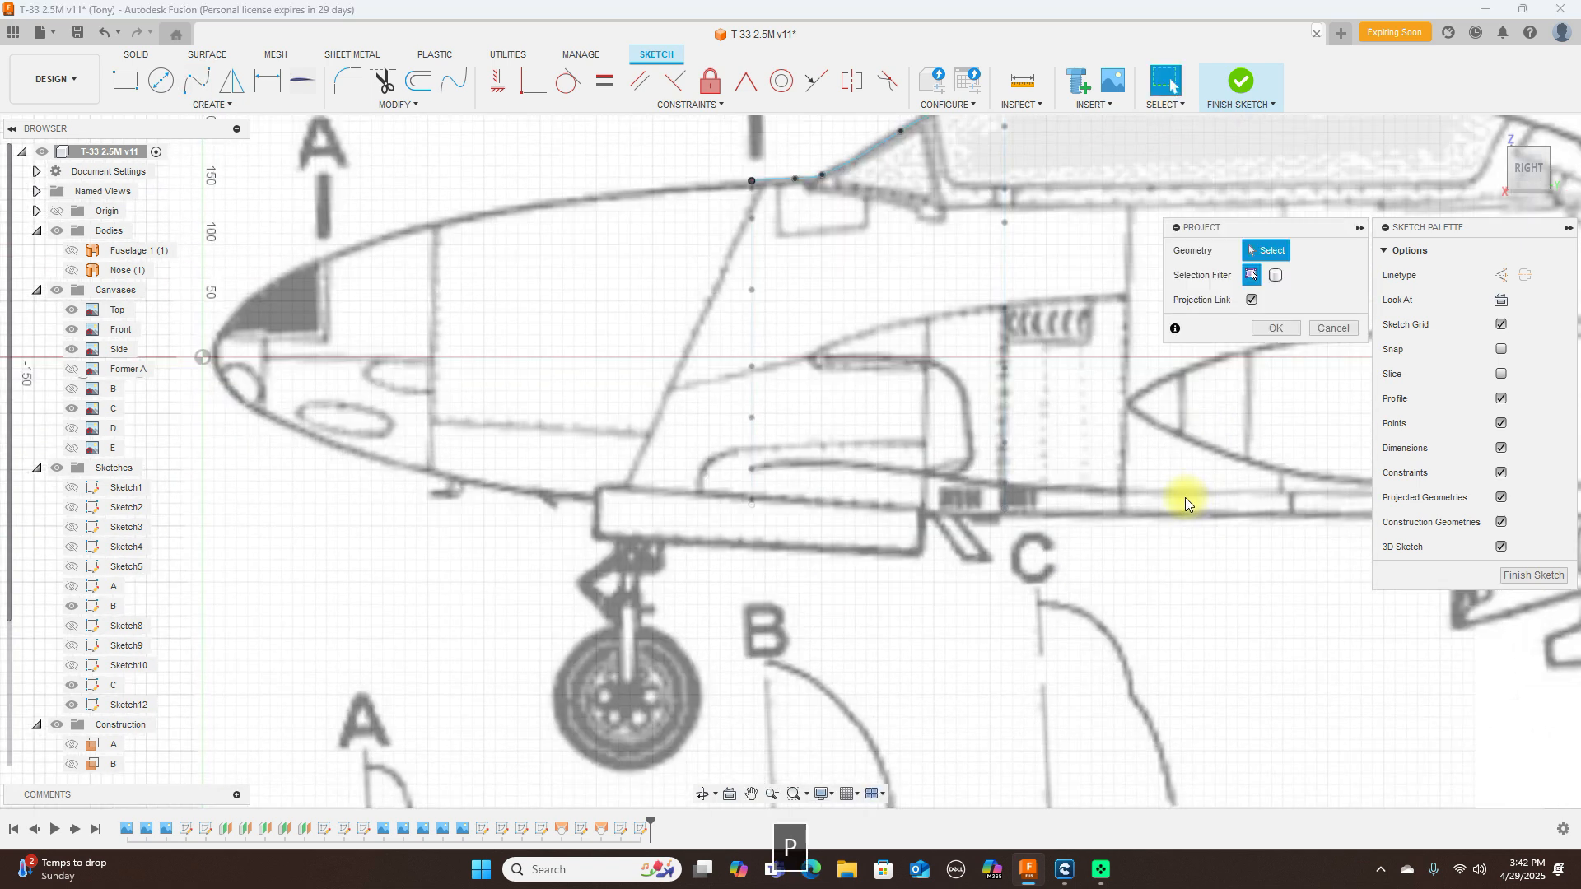
scroll(1184, 498, up, 2)
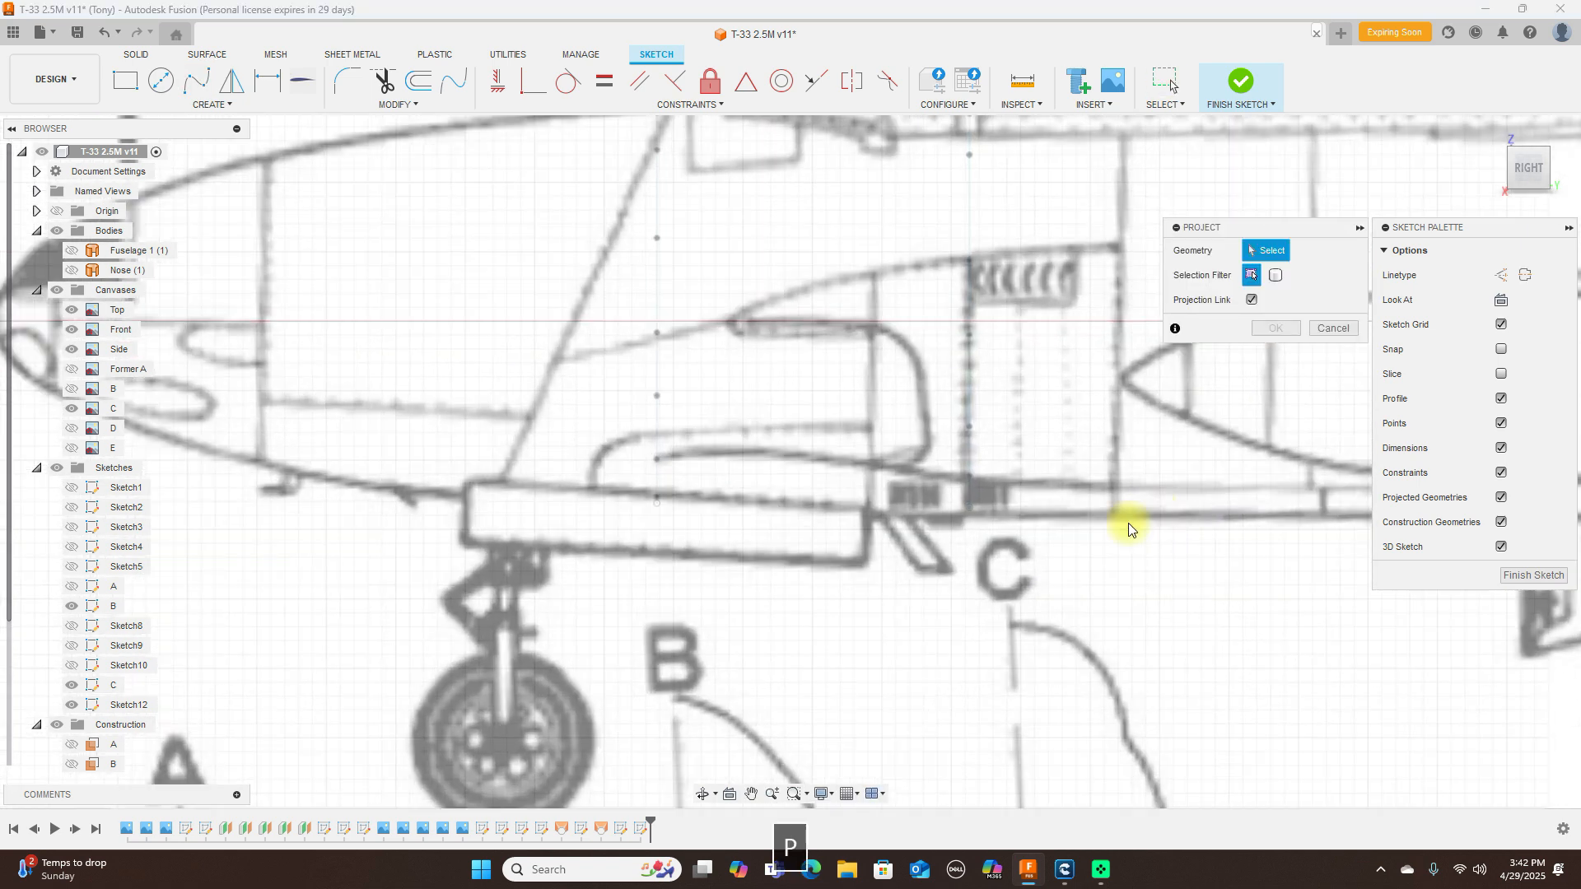
click(663, 504)
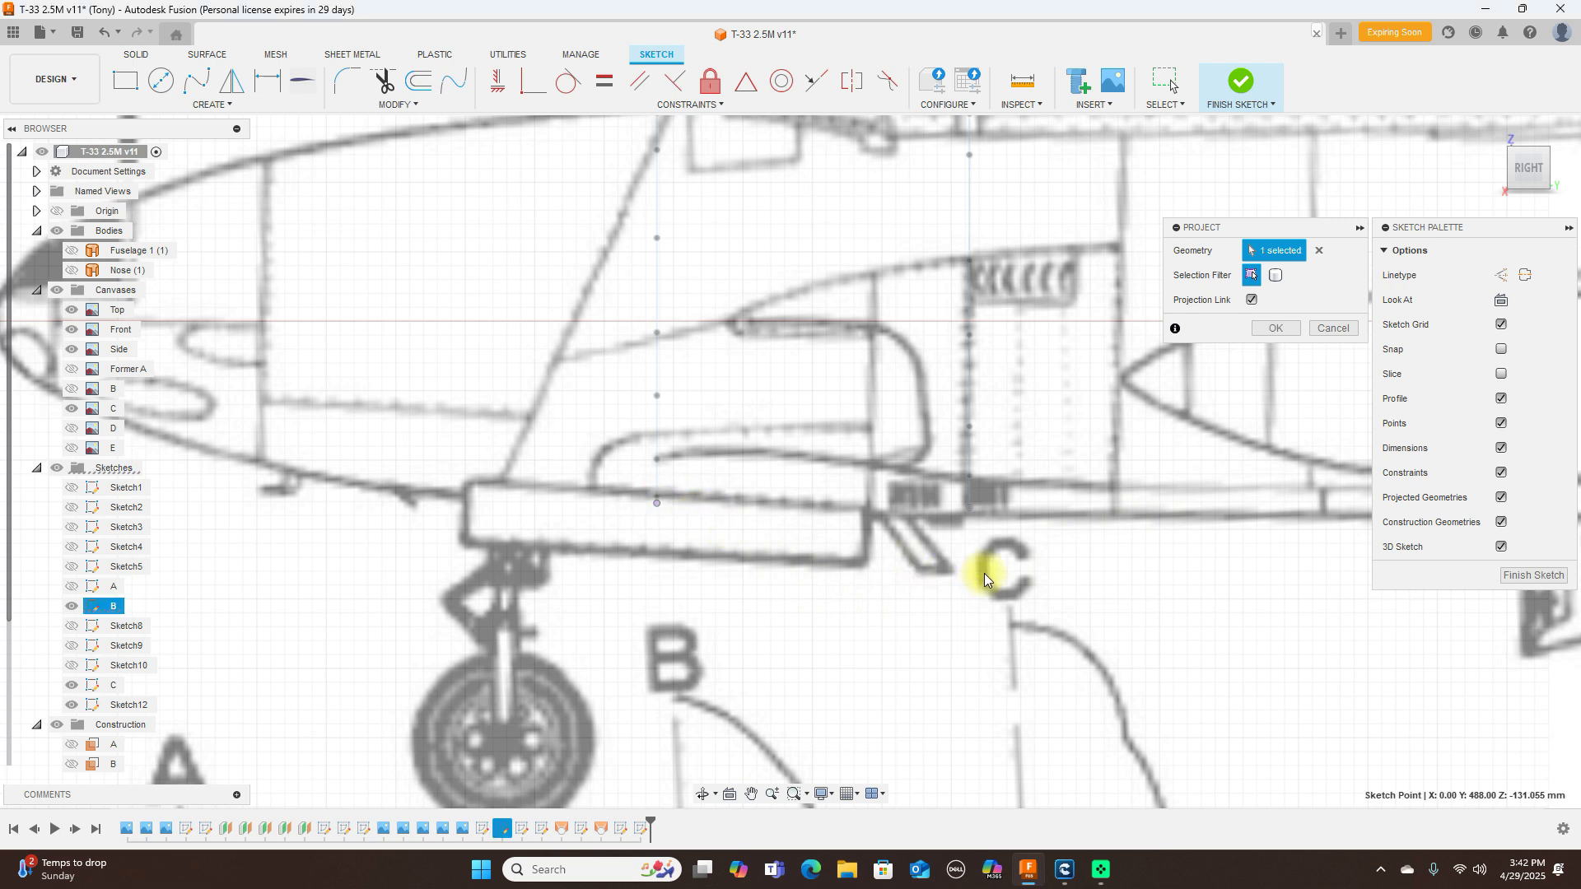
scroll(988, 543, up, 5)
click(962, 448)
click(1278, 329)
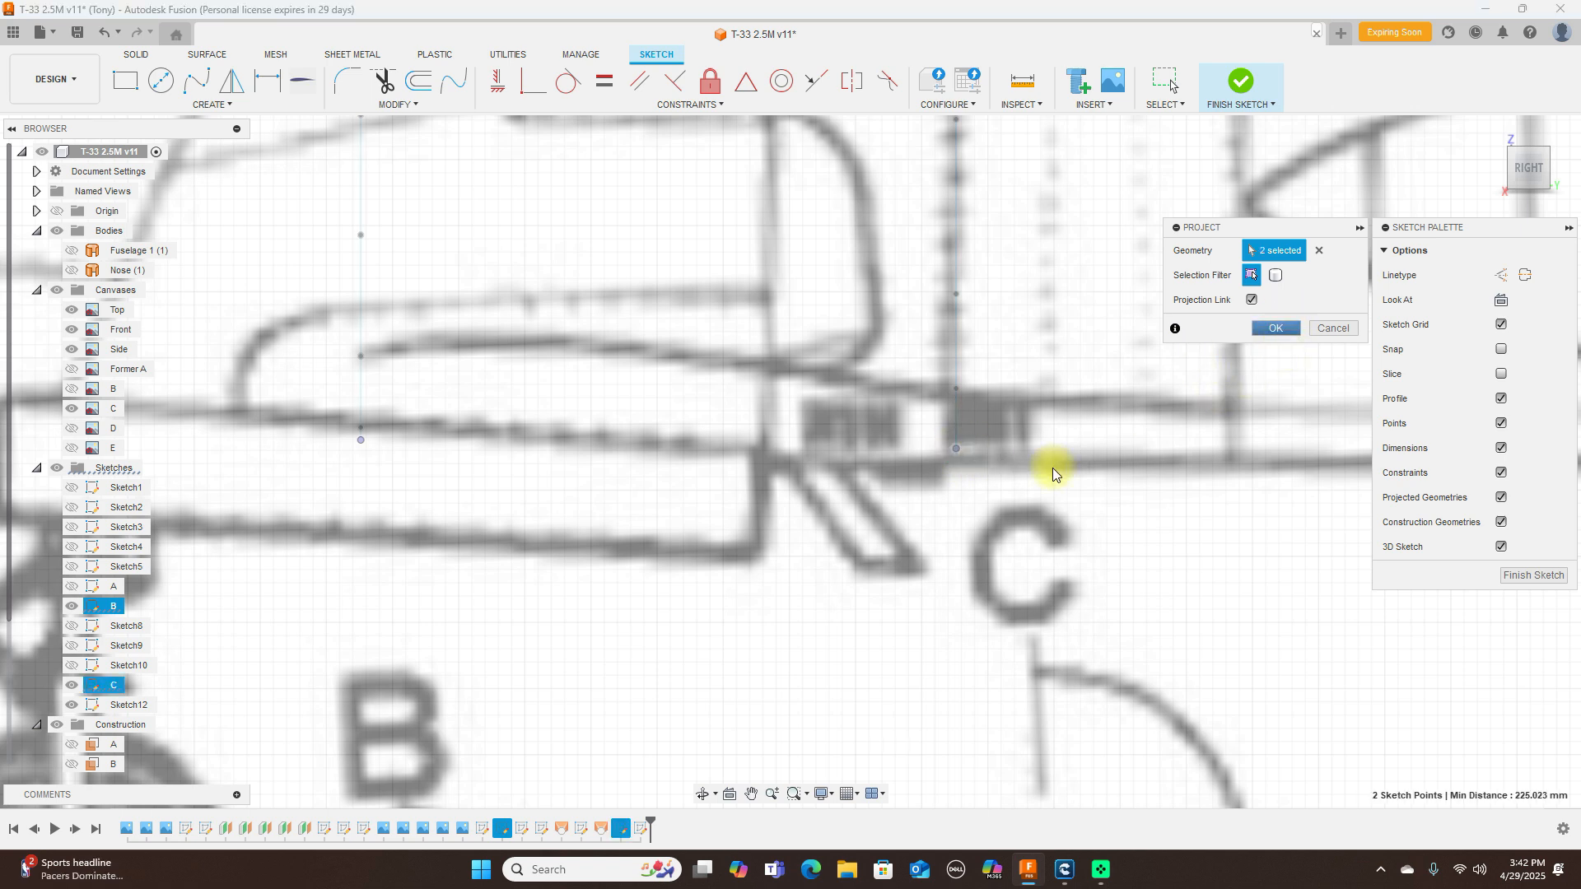
Step: Draw a three-point fit point spline along the fuselage belly from section B's bottom point to section C's bottom point
scroll(1051, 461, down, 2)
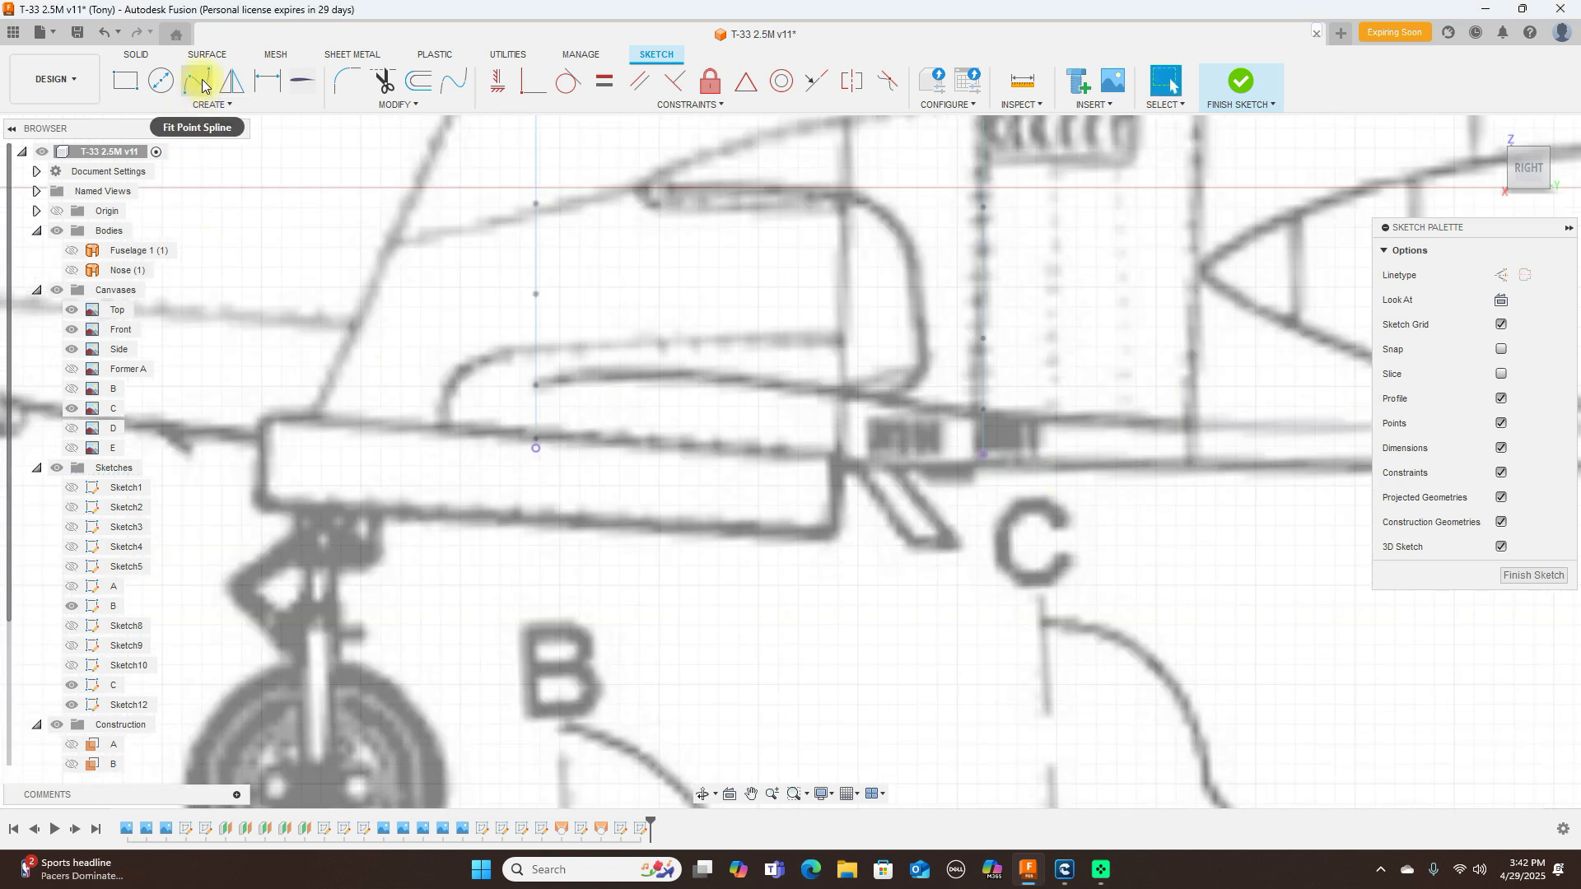
click(198, 80)
click(535, 451)
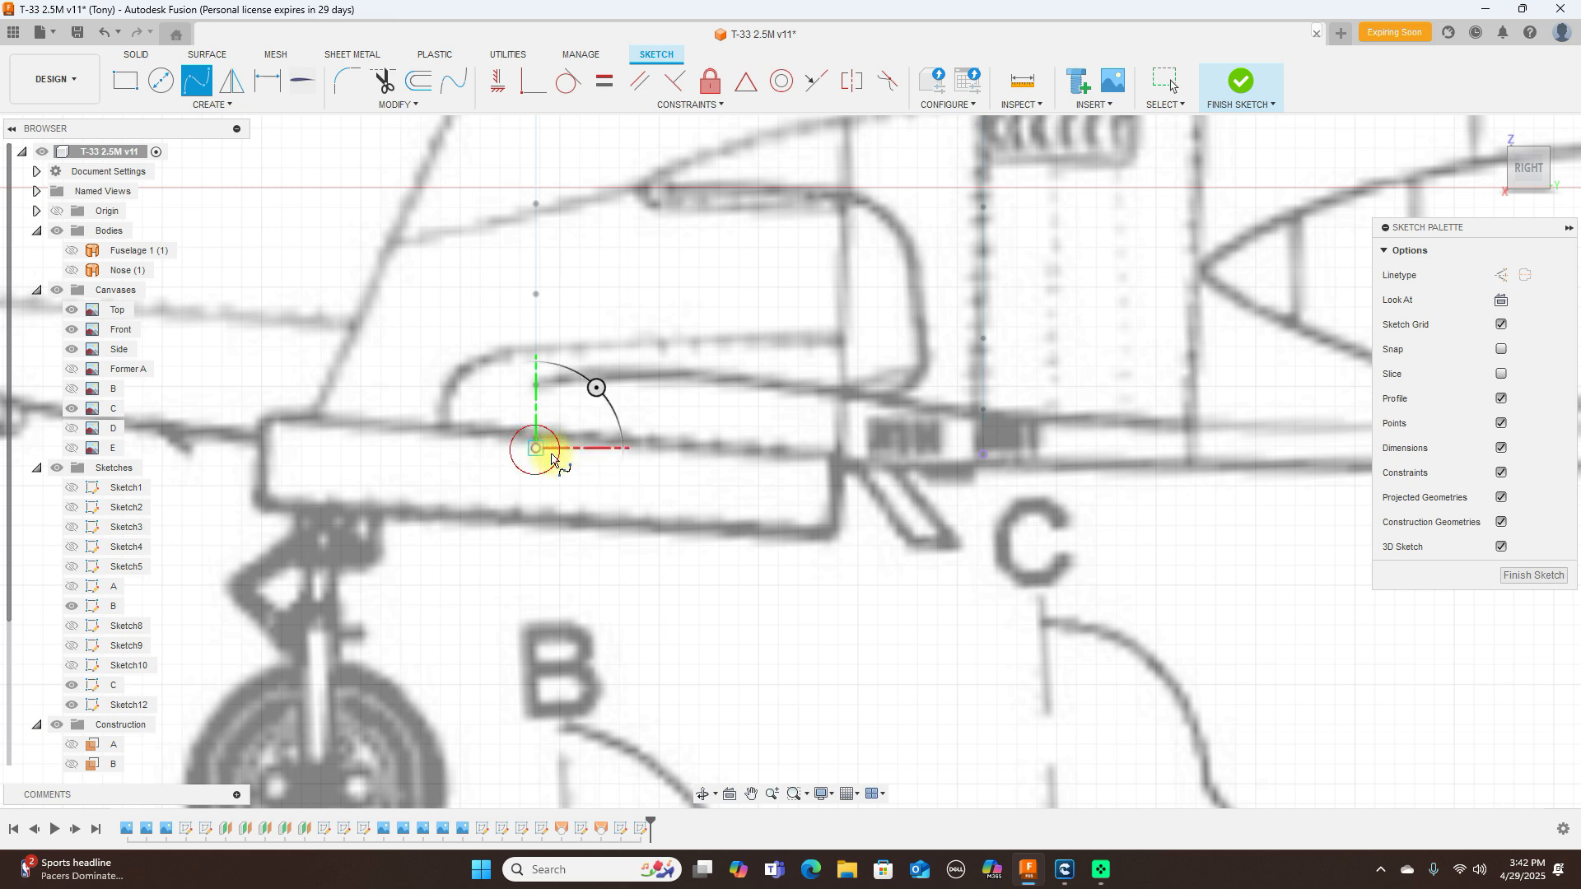
click(732, 458)
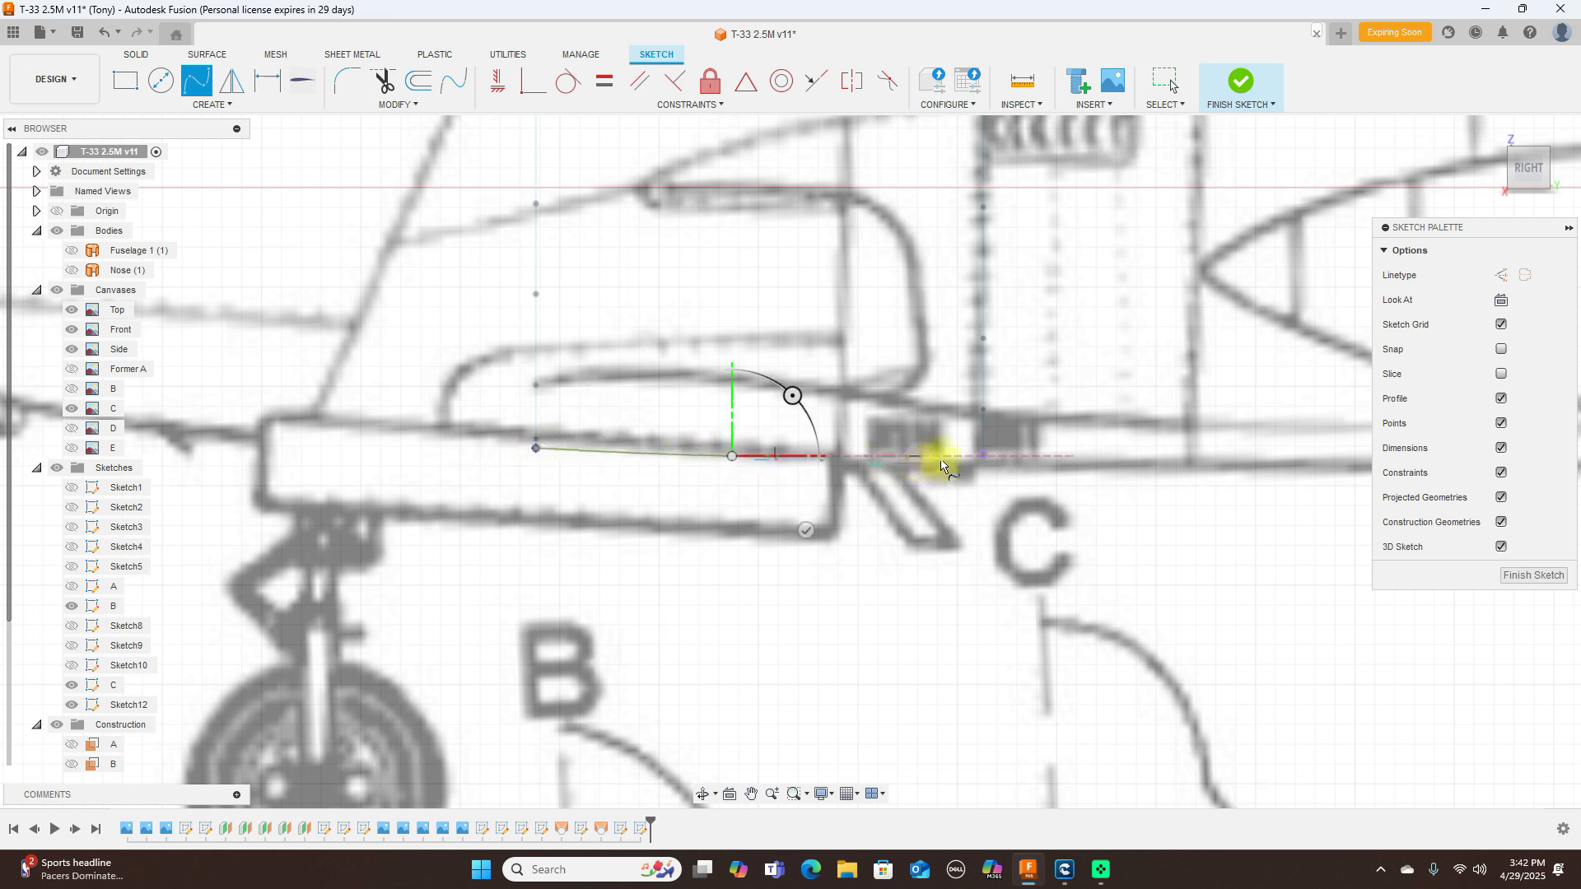
click(986, 457)
right_click(988, 463)
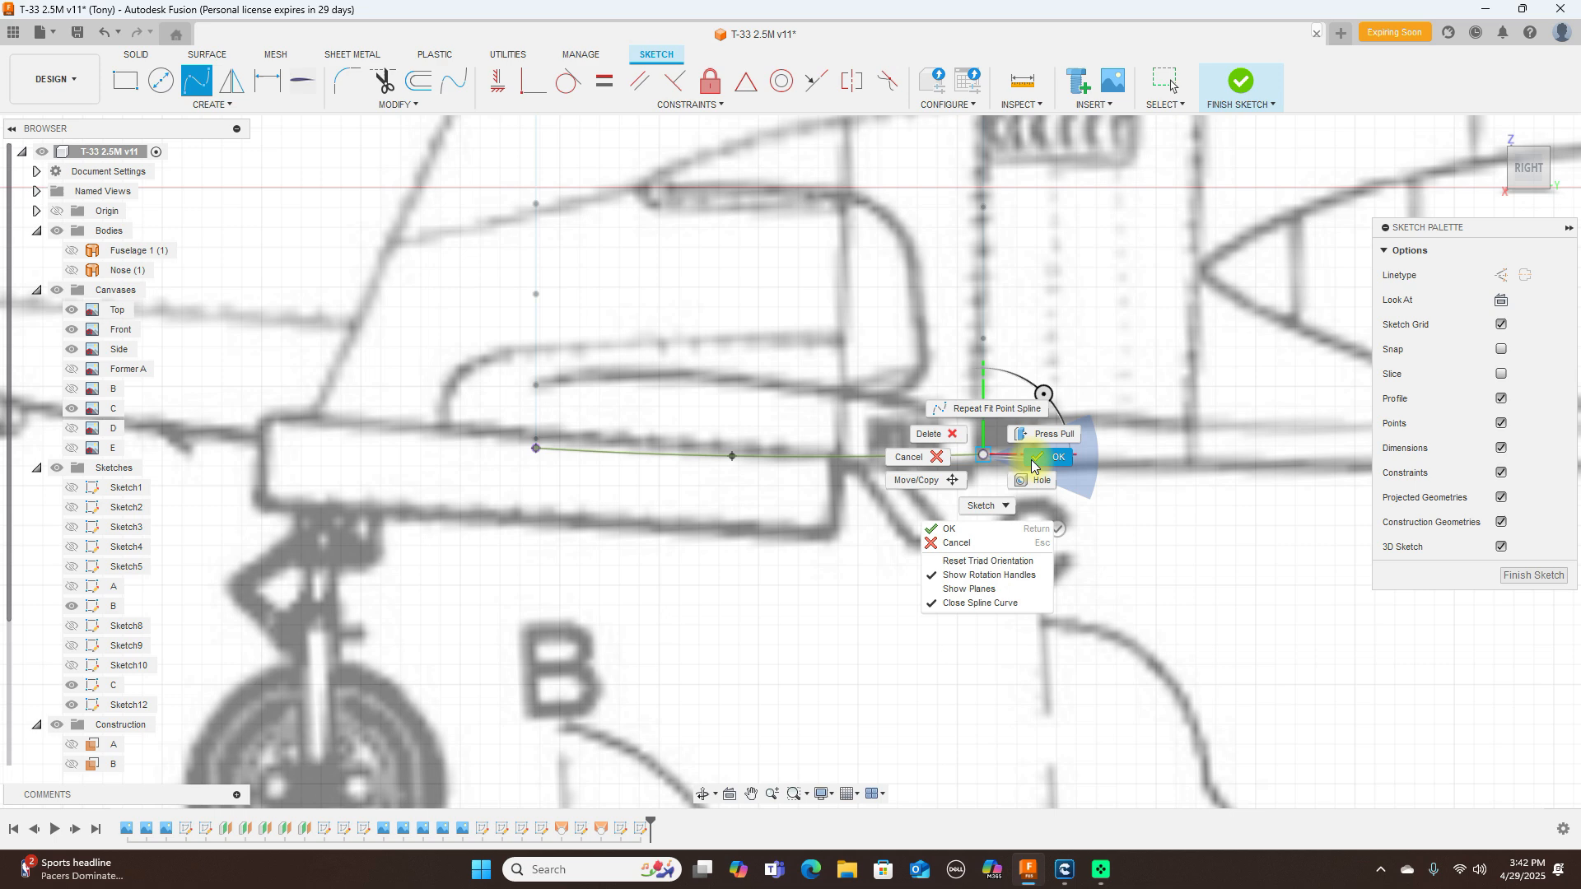
click(1029, 458)
Step: Show sketch A alongside sketches B and C in the side view
scroll(1010, 496, down, 2)
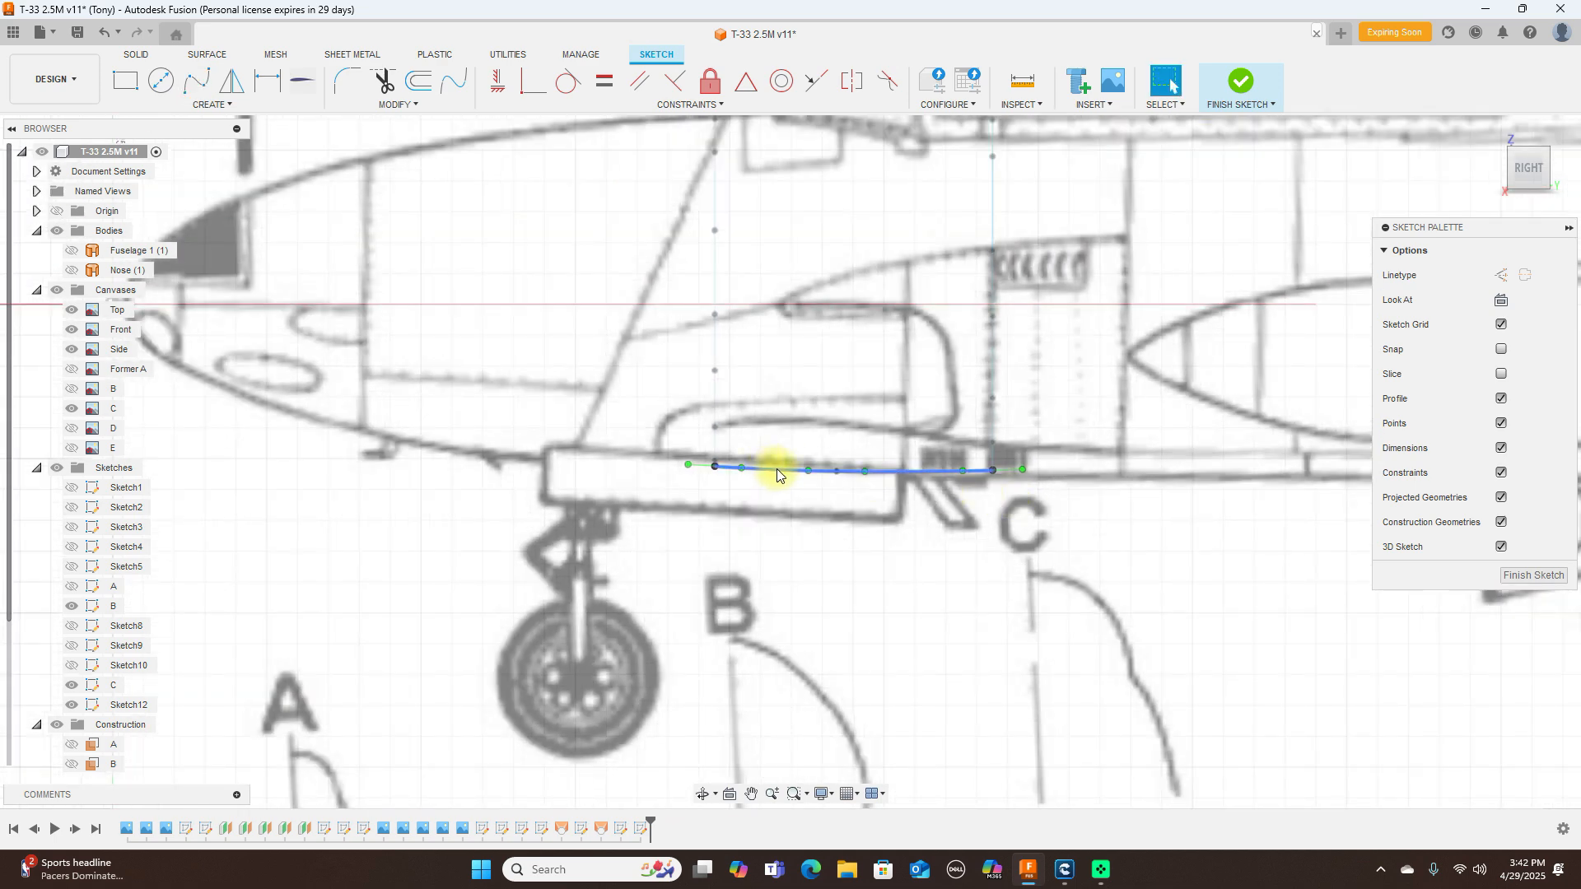
scroll(1104, 516, down, 2)
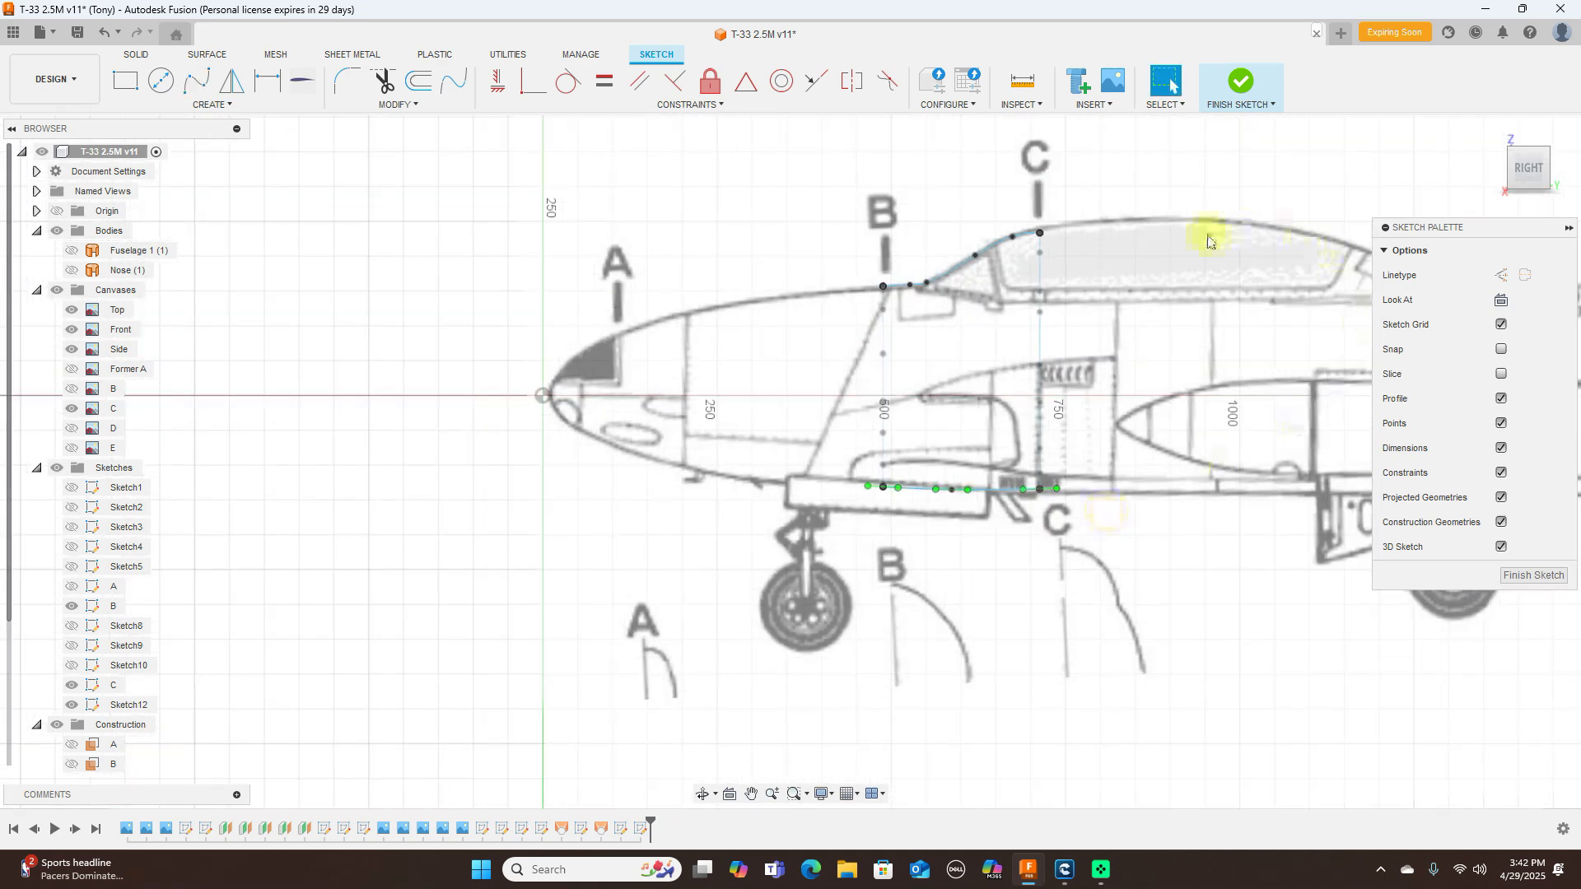
scroll(1206, 241, up, 2)
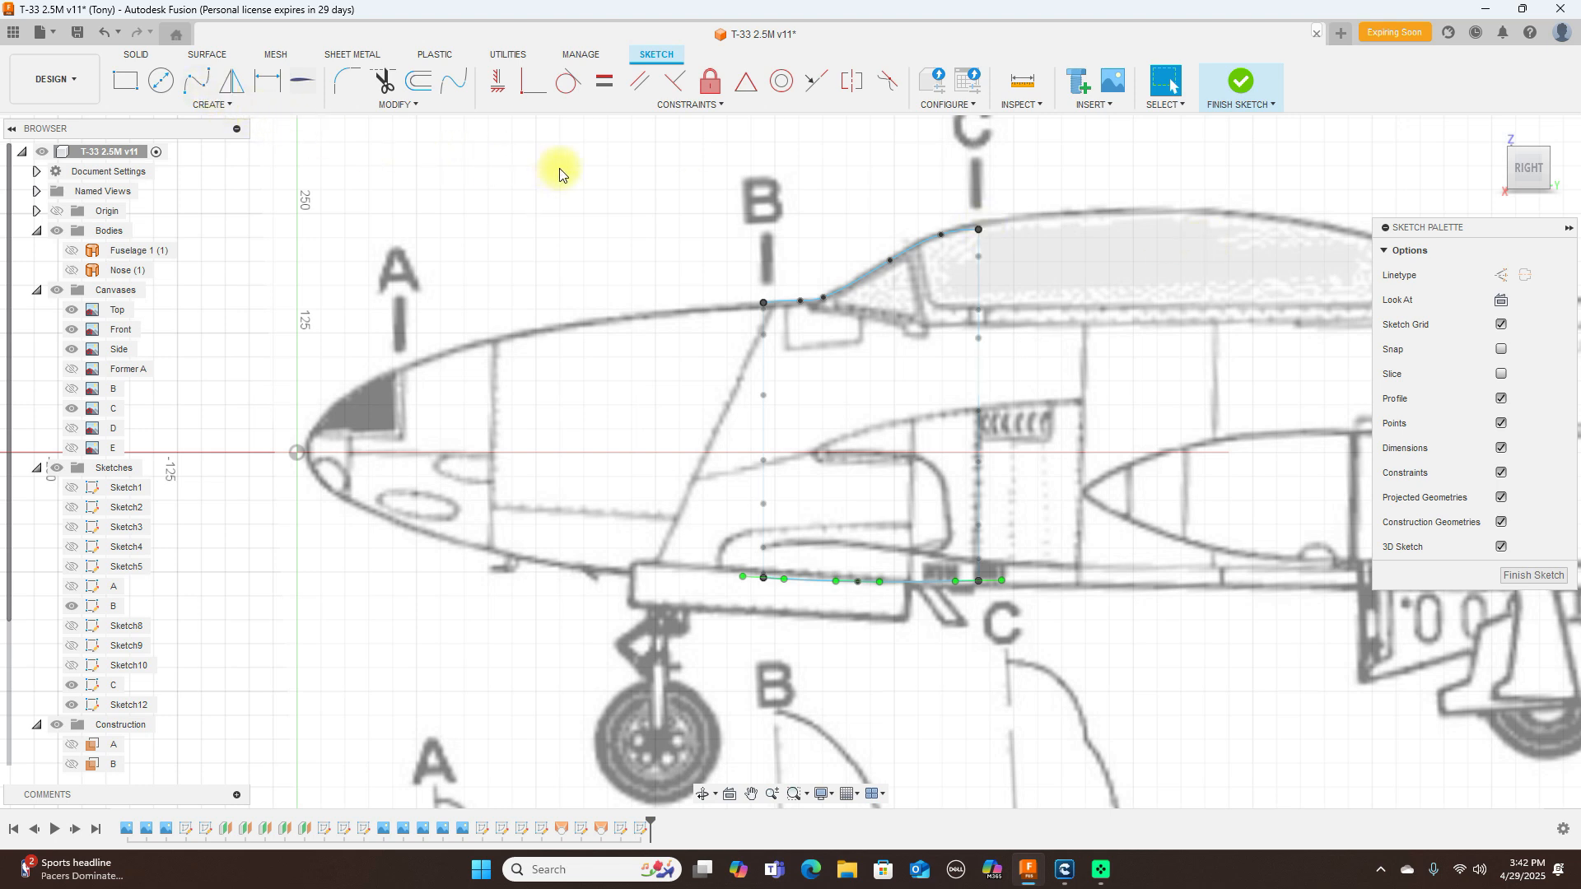
scroll(610, 204, down, 1)
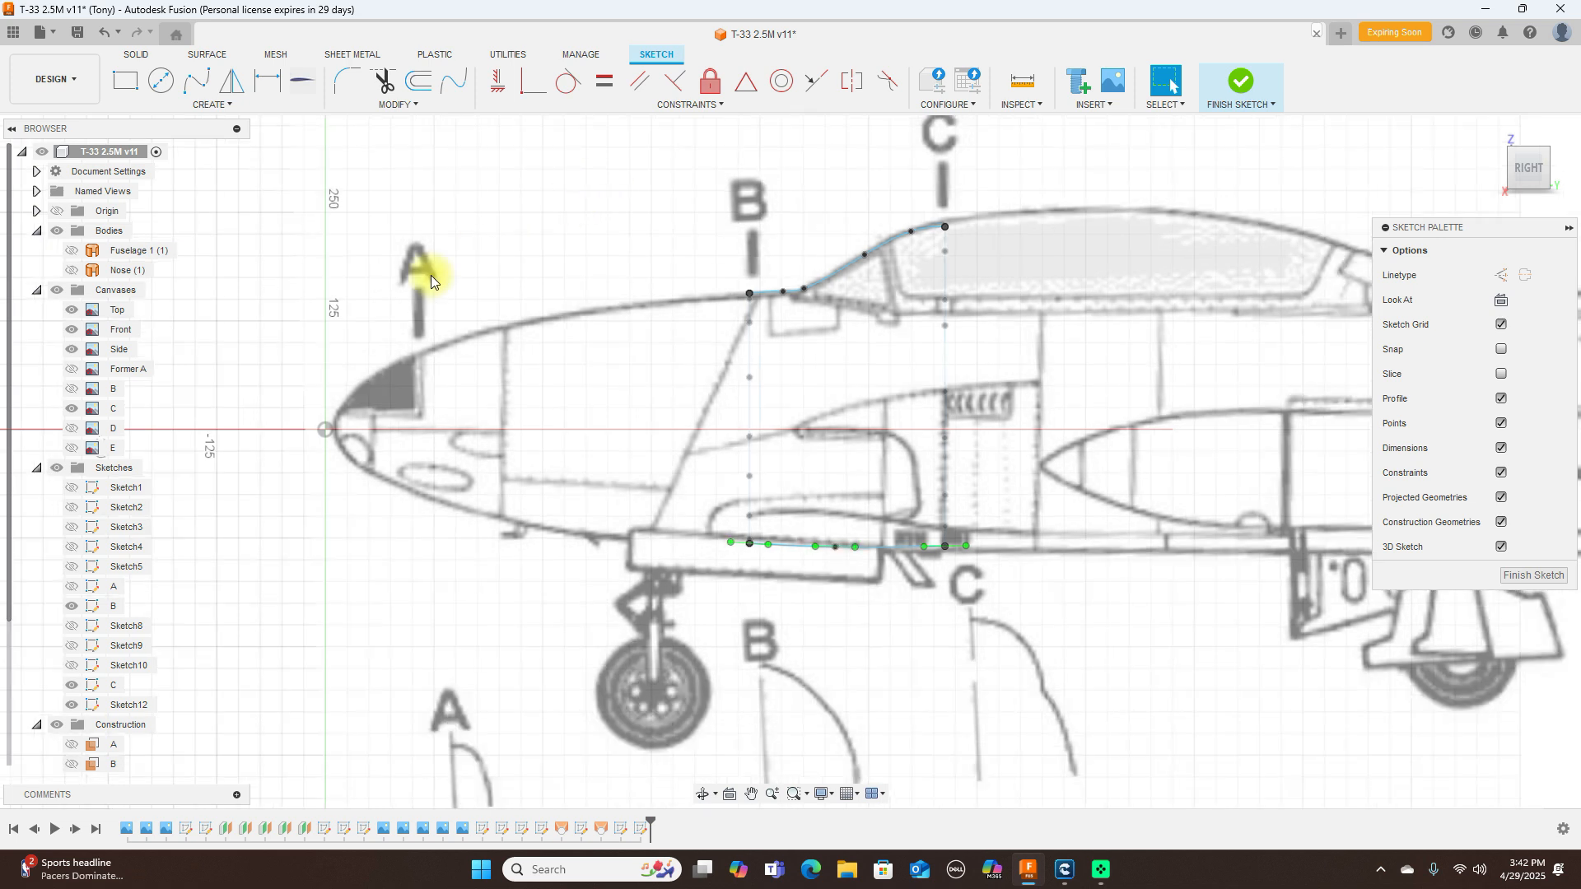
click(76, 588)
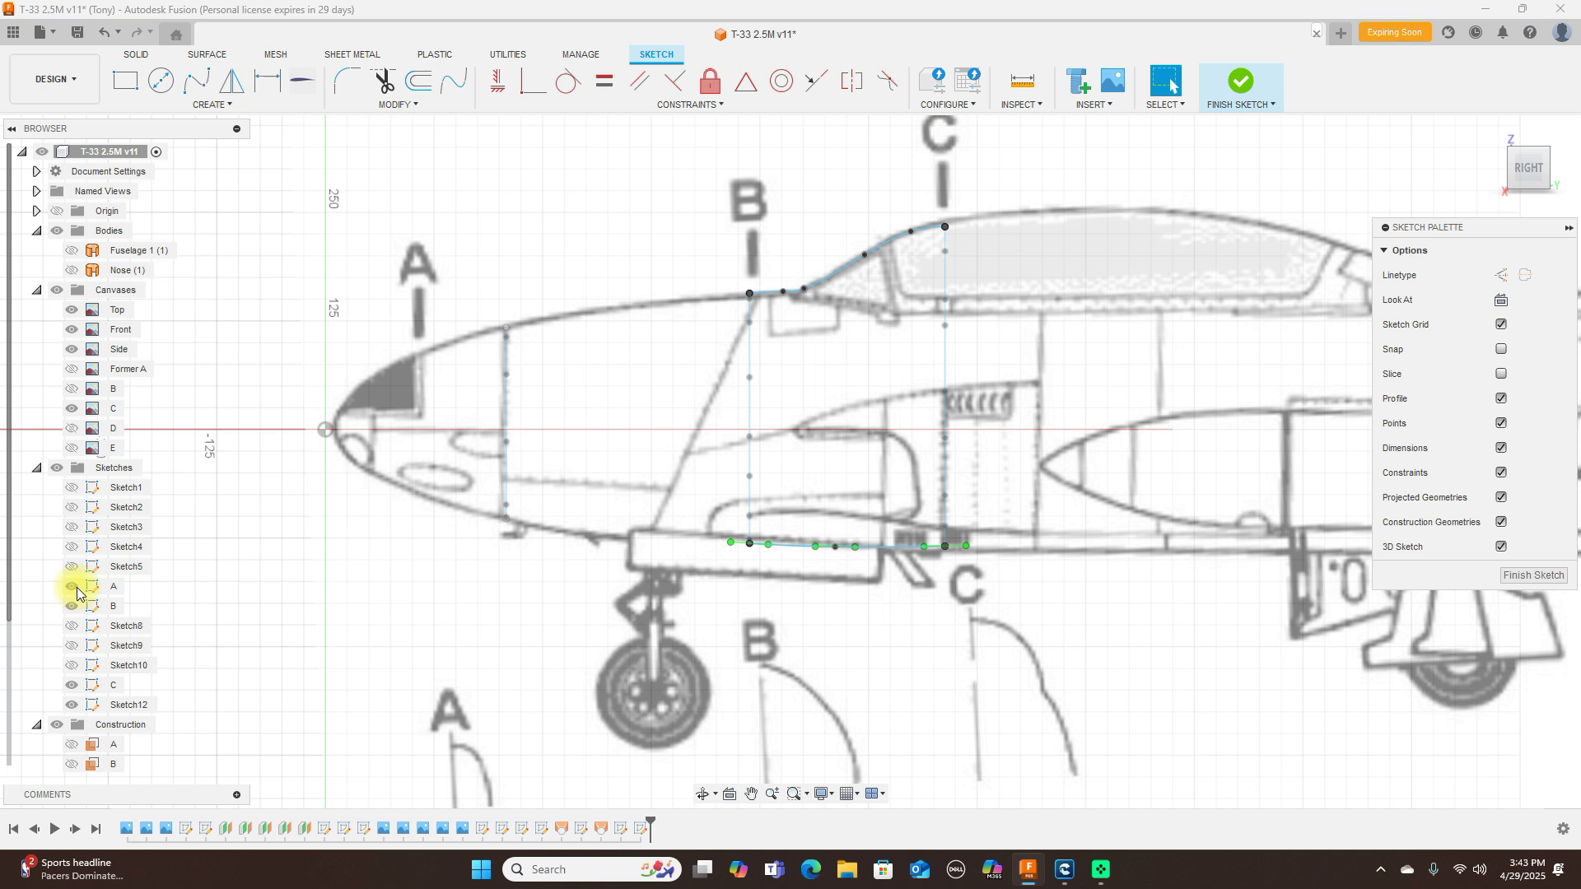
Step: Start a fit point spline on the section C profile just above the canopy rail and run it forward along the cockpit sill toward section B
click(204, 89)
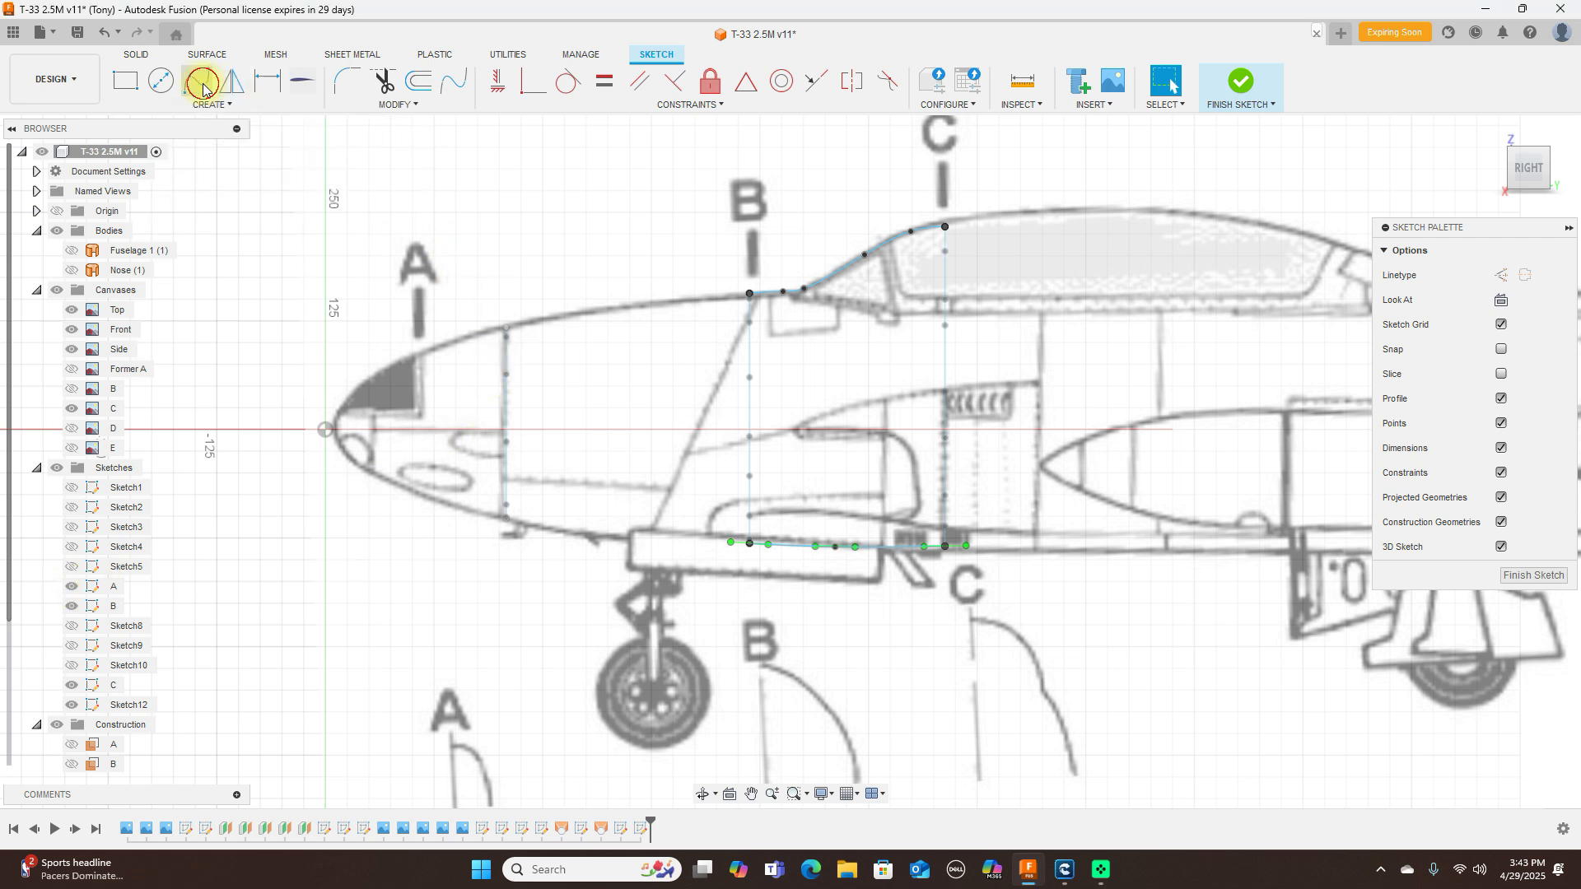
scroll(663, 334, up, 2)
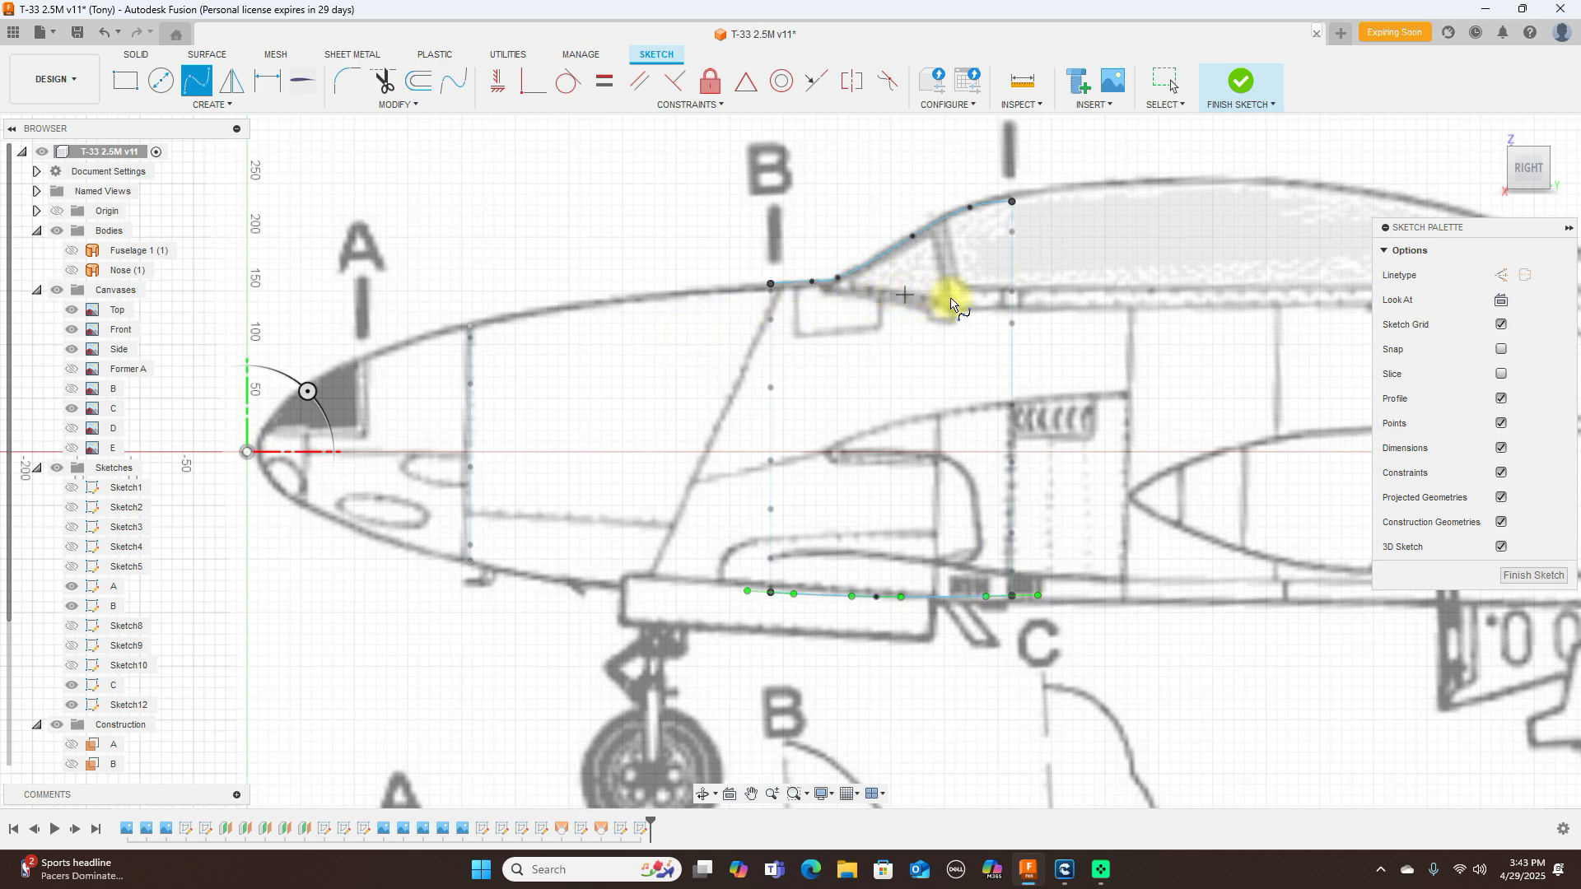
scroll(1010, 313, up, 3)
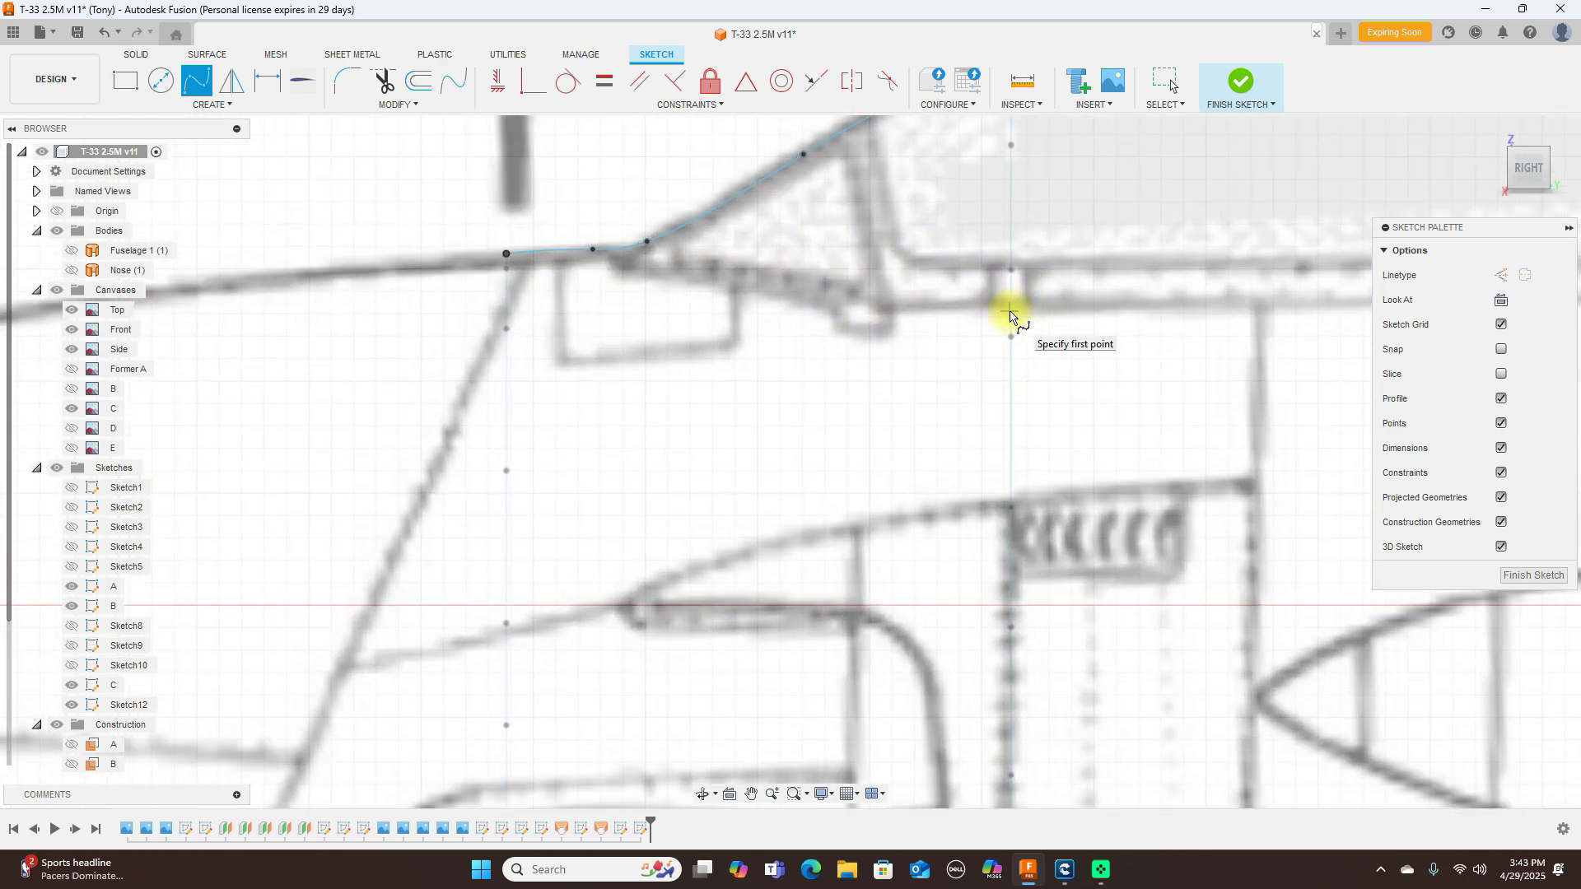
scroll(1010, 313, down, 5)
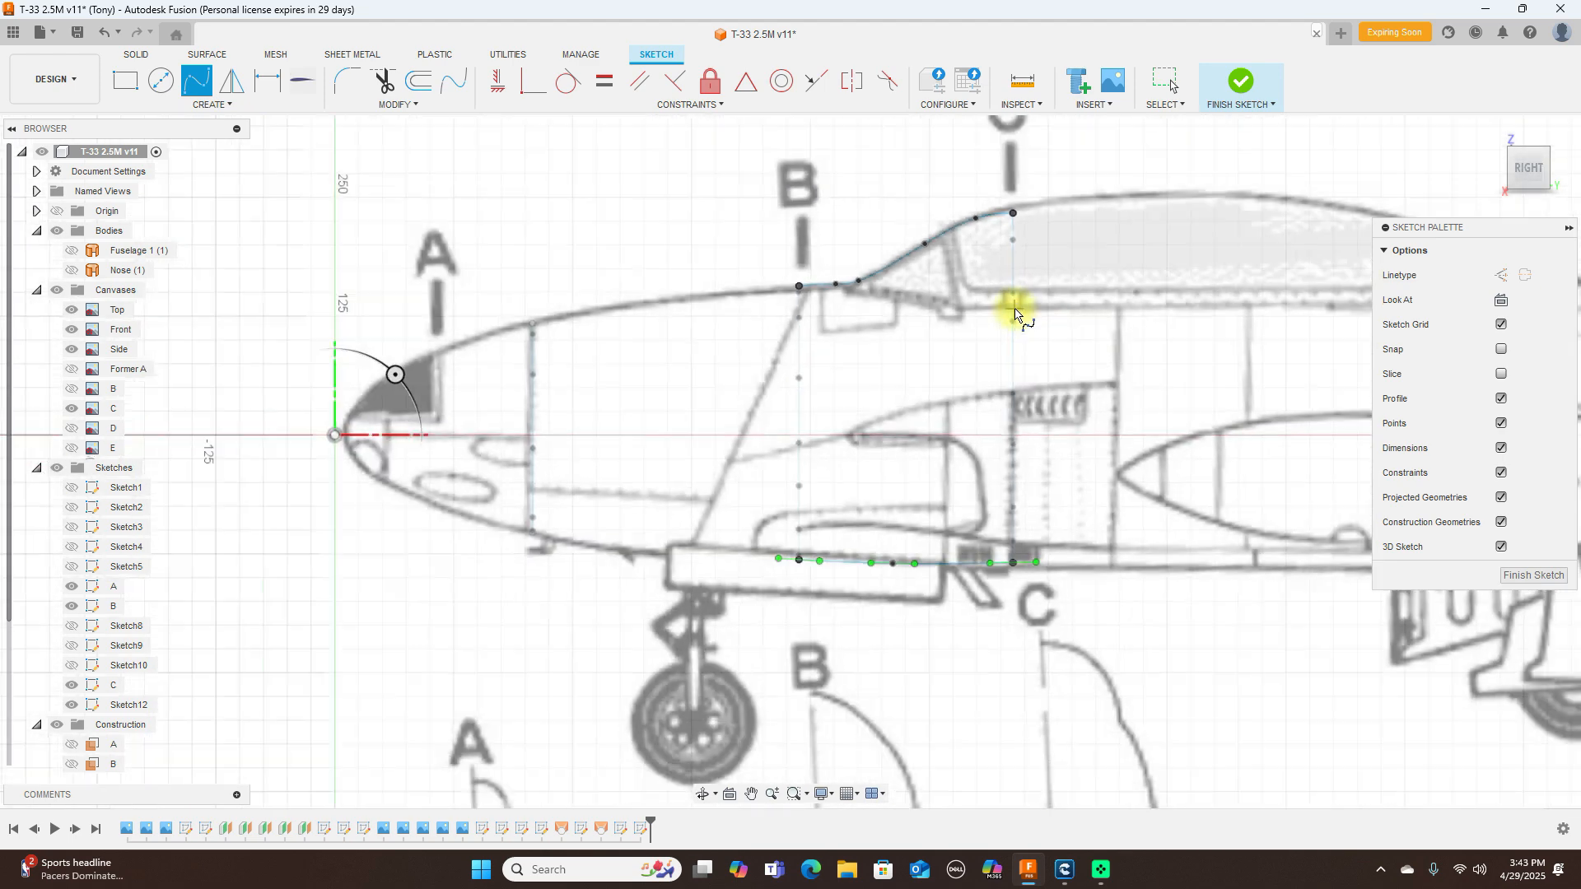
drag(1530, 171, 1571, 187)
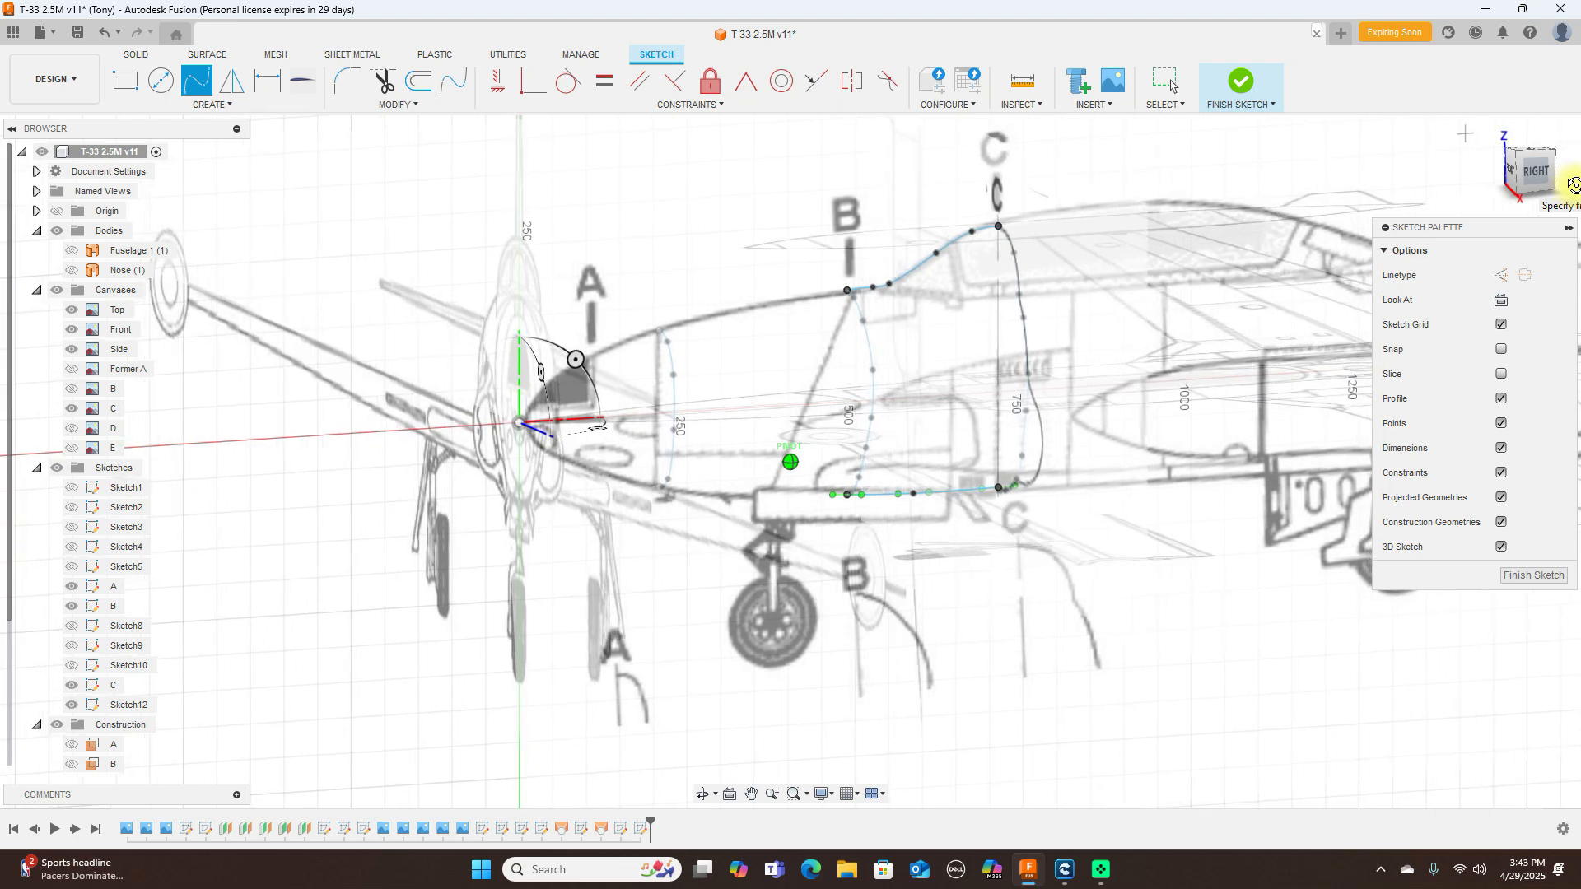
scroll(1166, 276, up, 5)
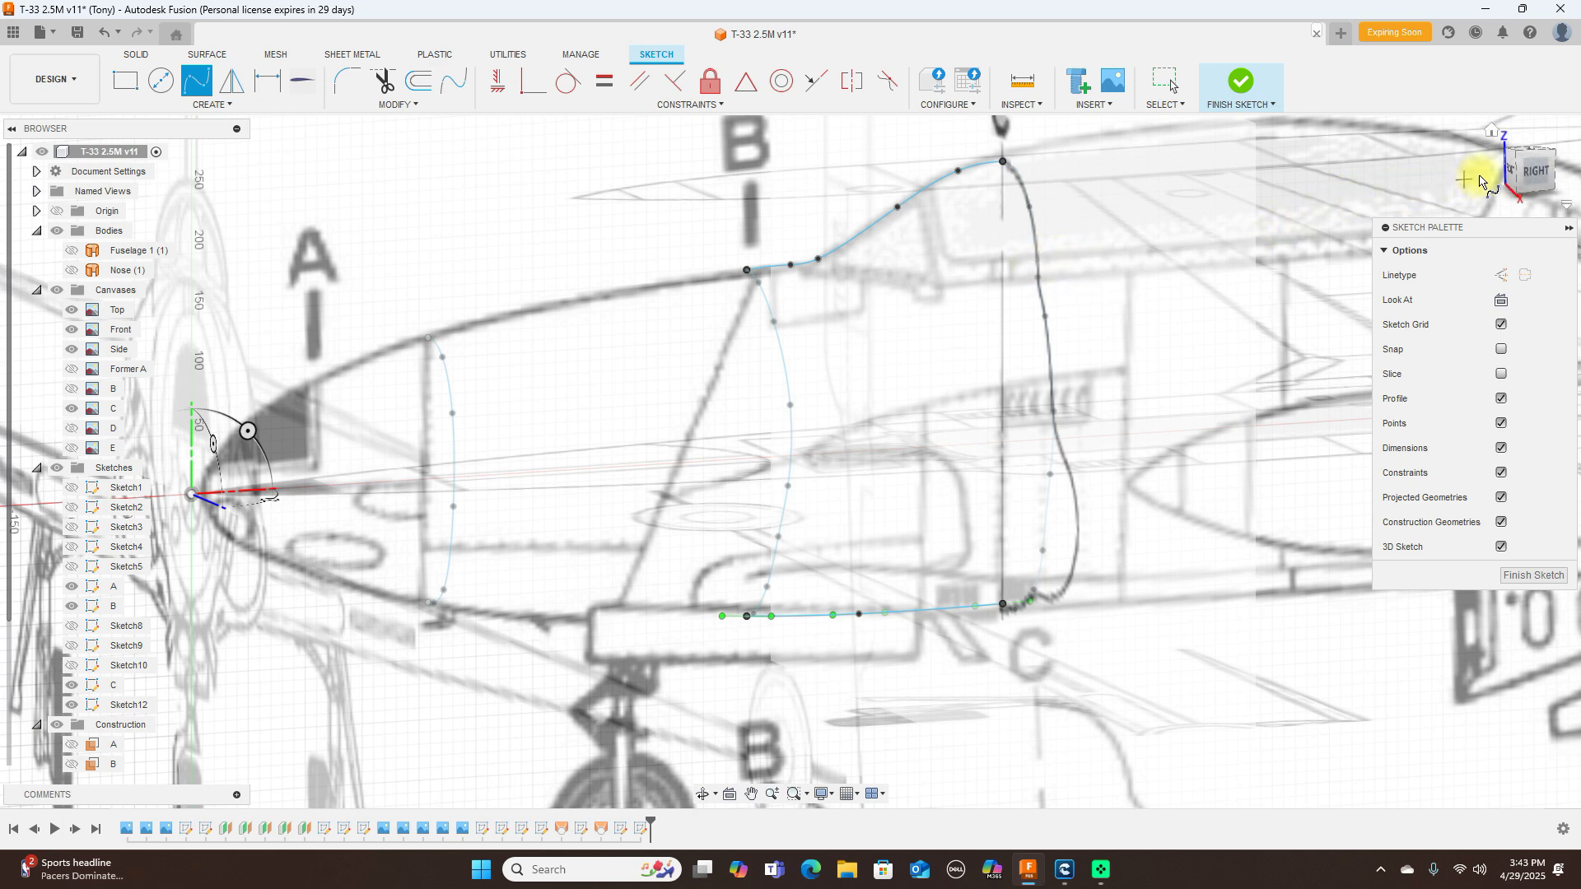
drag(1542, 172, 1536, 174)
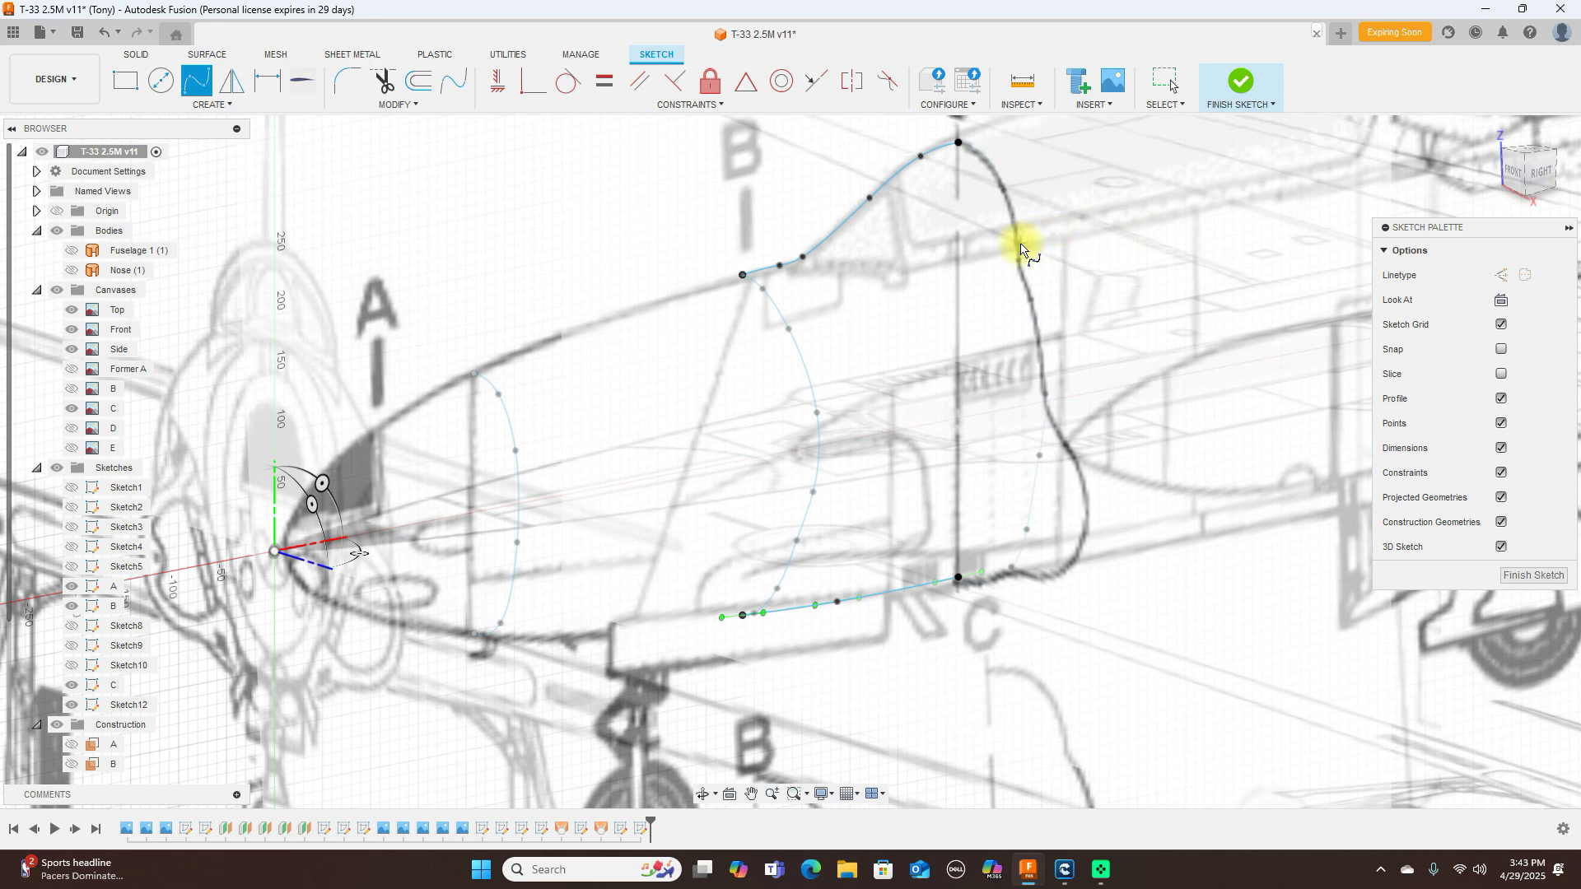
scroll(1009, 254, up, 5)
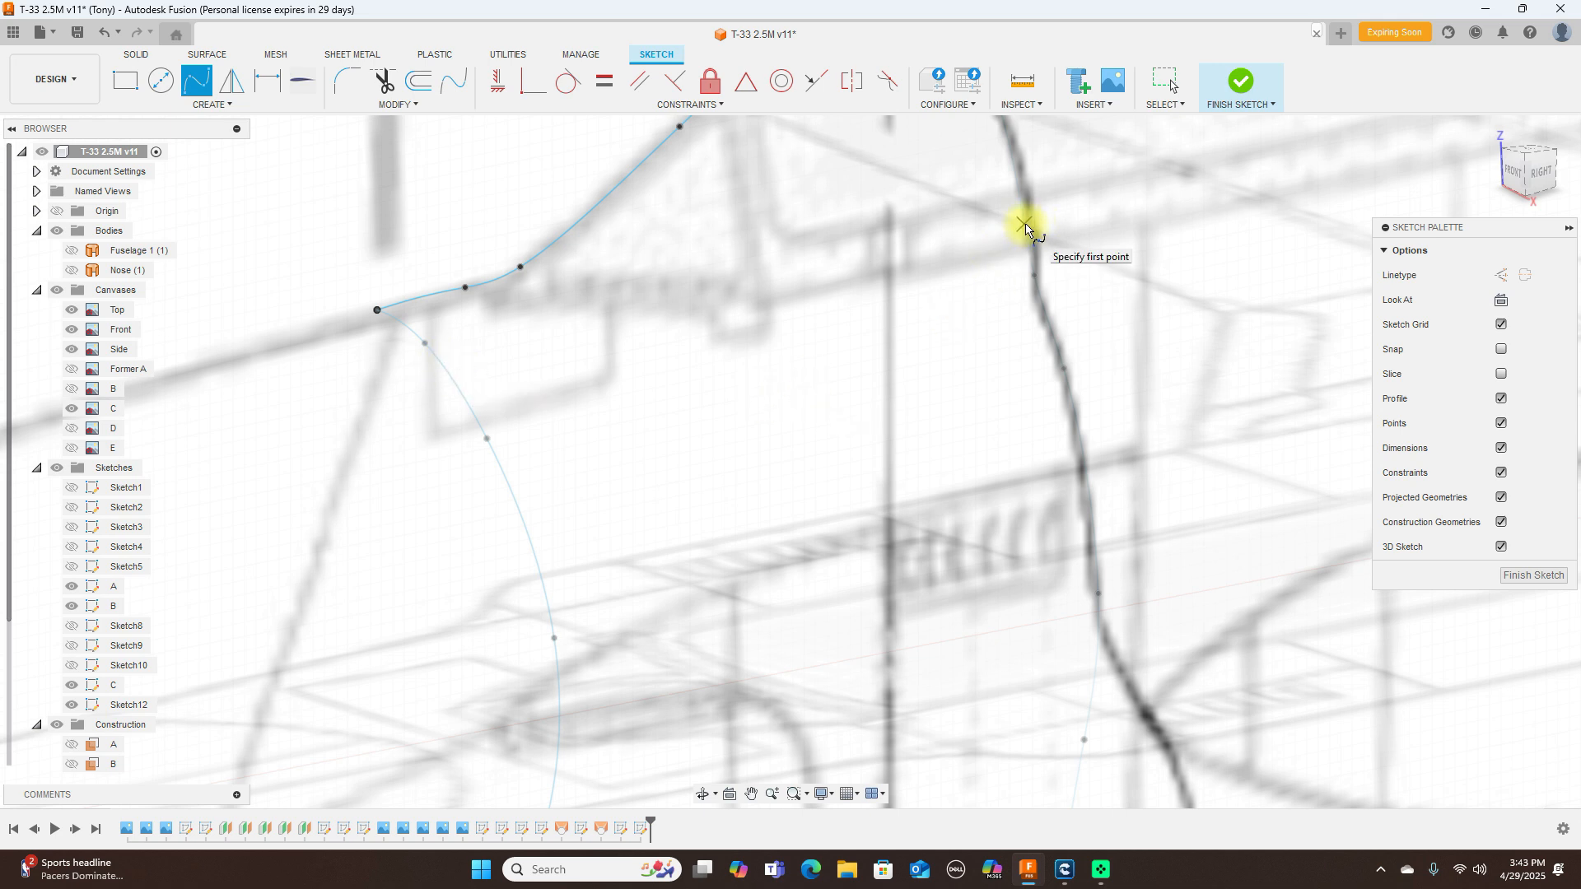
scroll(1026, 226, down, 3)
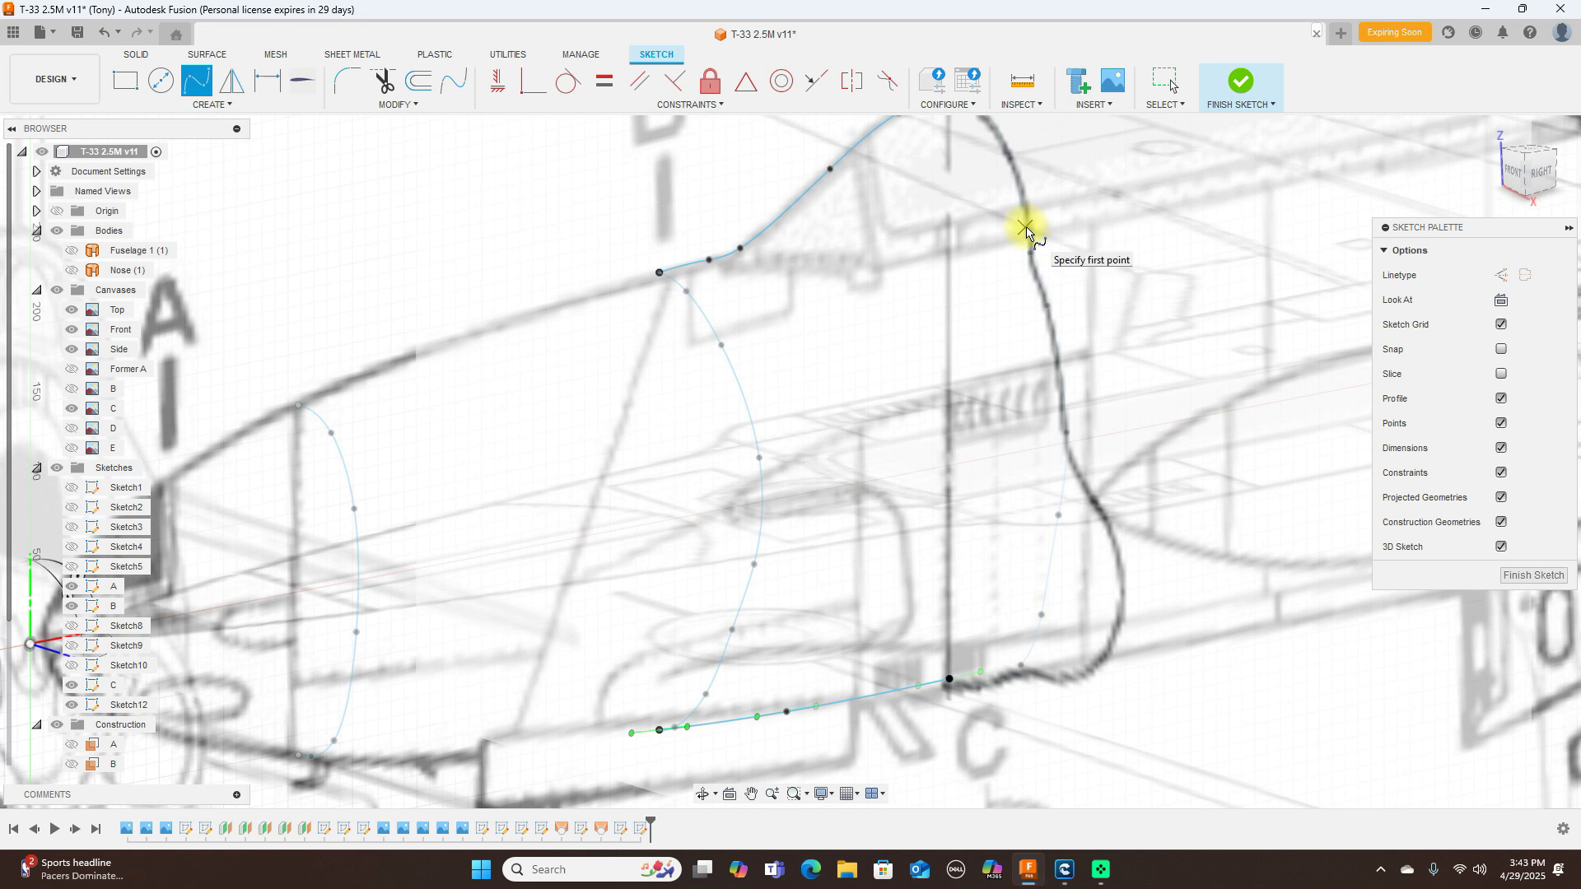
click(1025, 229)
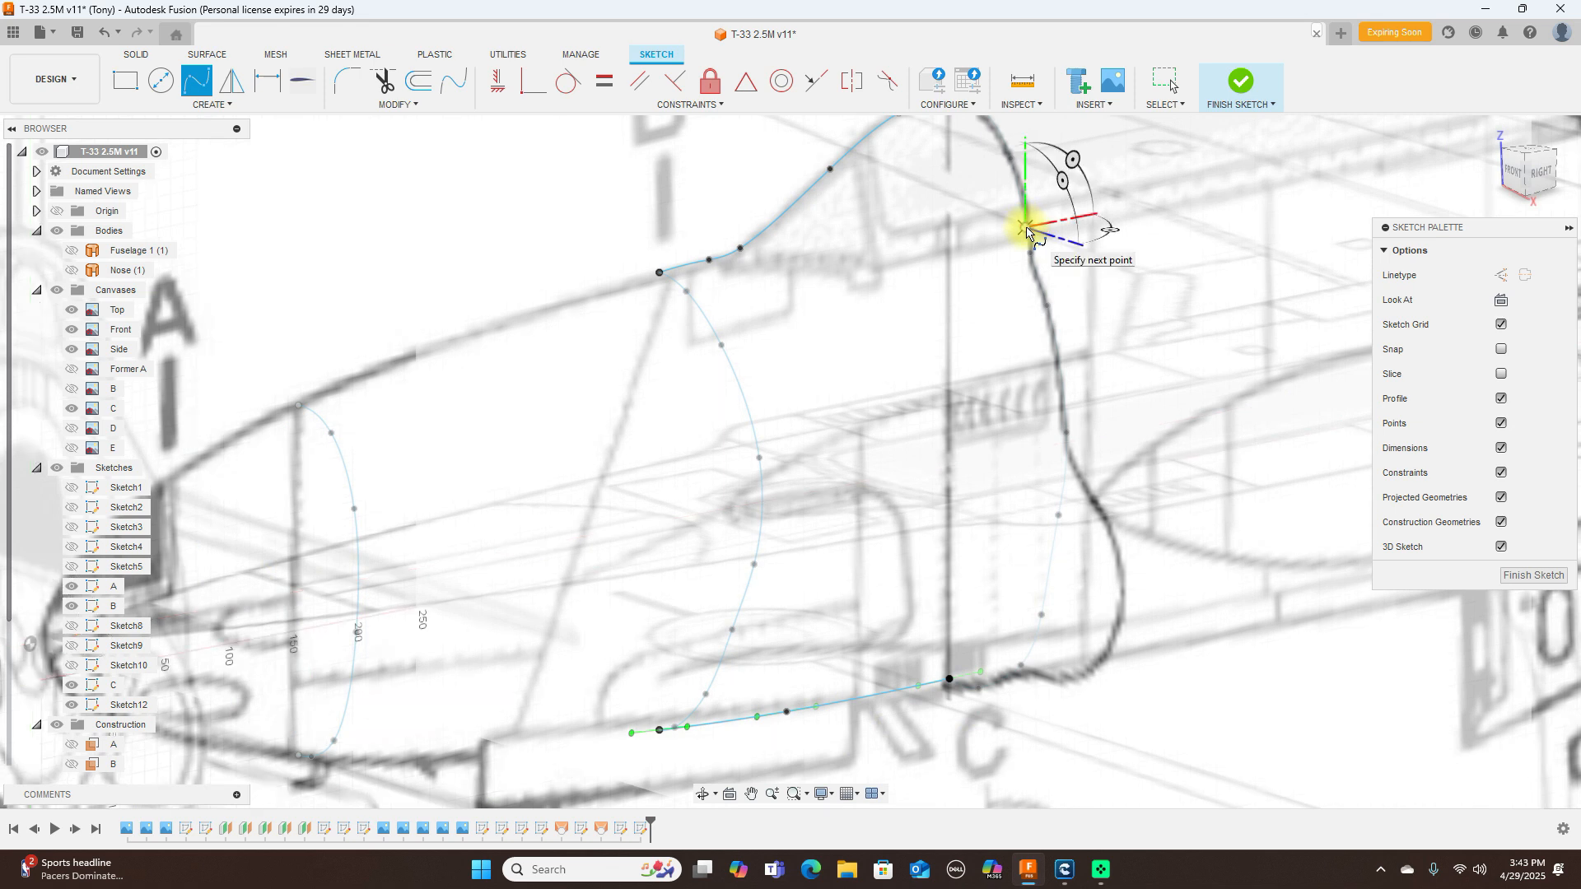
click(866, 269)
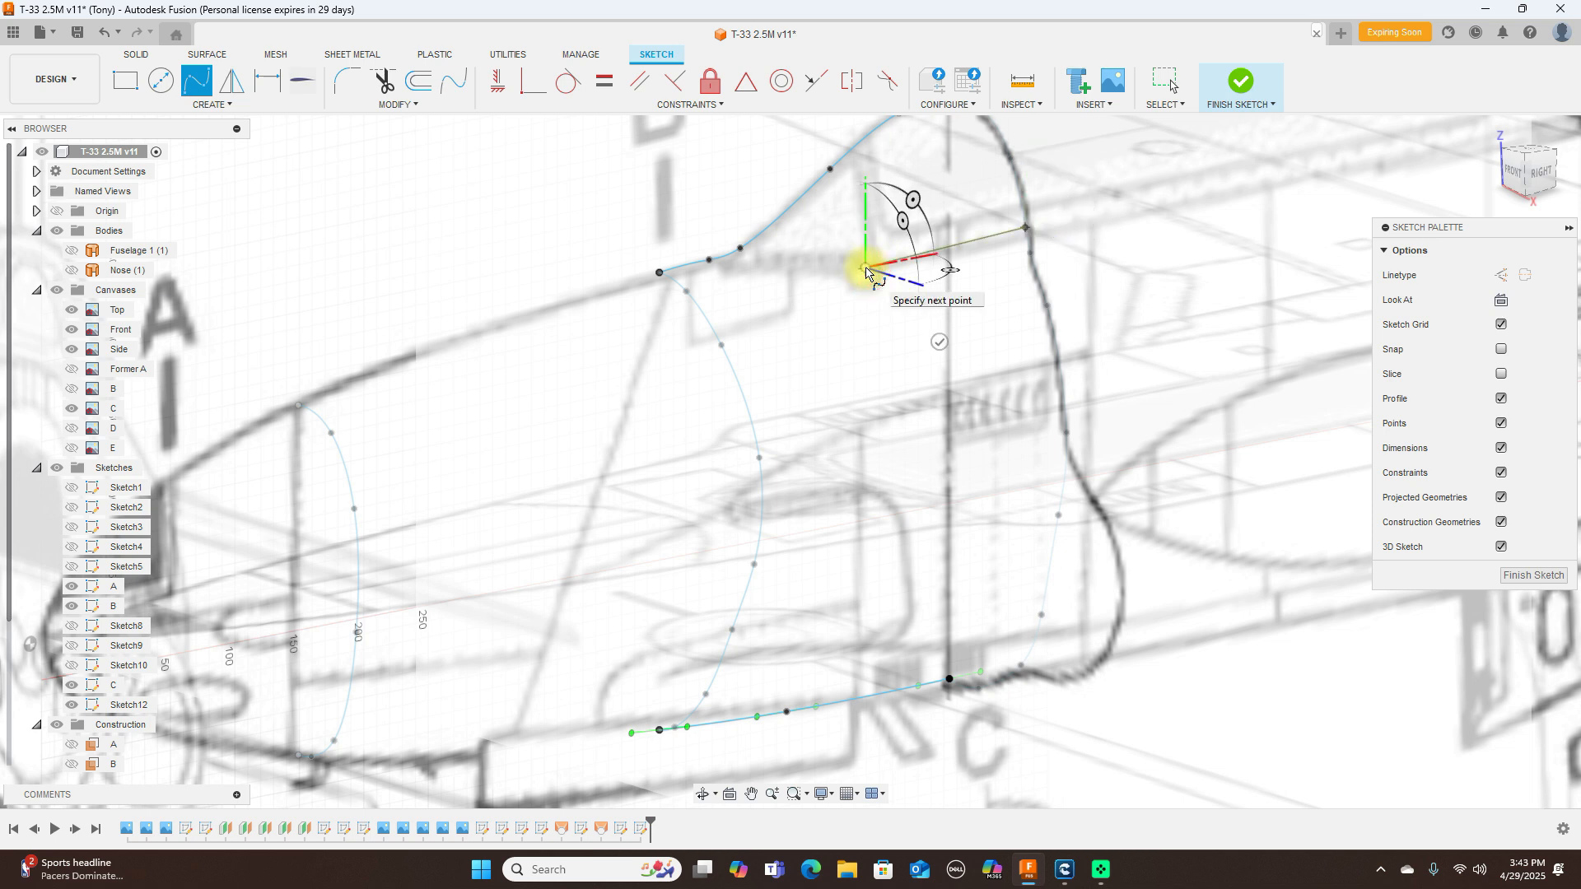
click(735, 262)
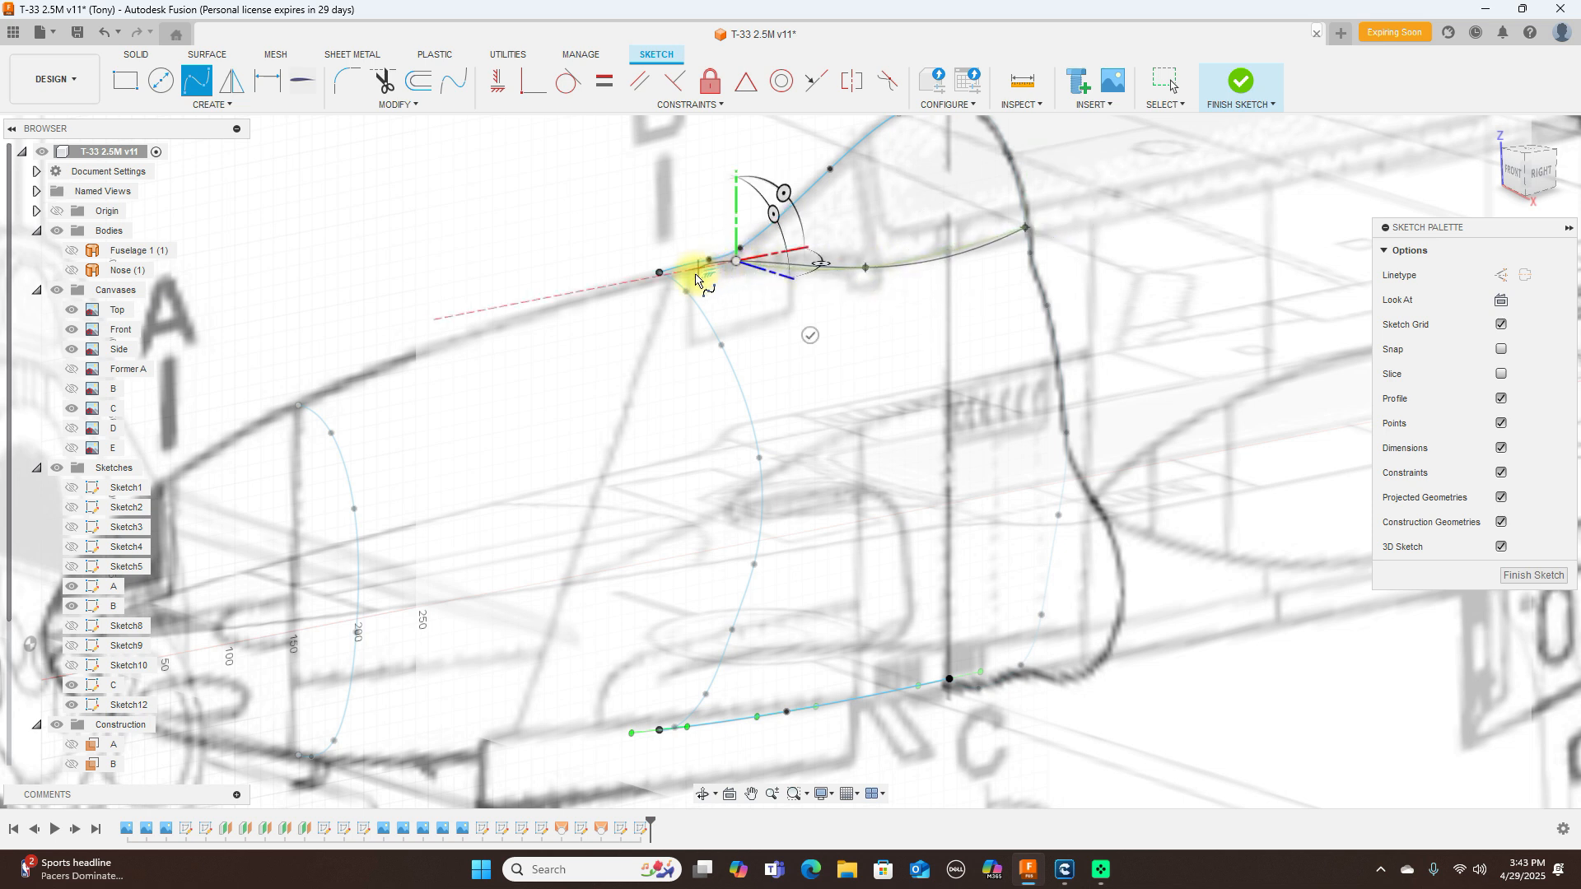
Step: Continue the spline across section B near its upper end to section A's upper end, with one intermediate point on the nose, and finish it
scroll(671, 277, up, 5)
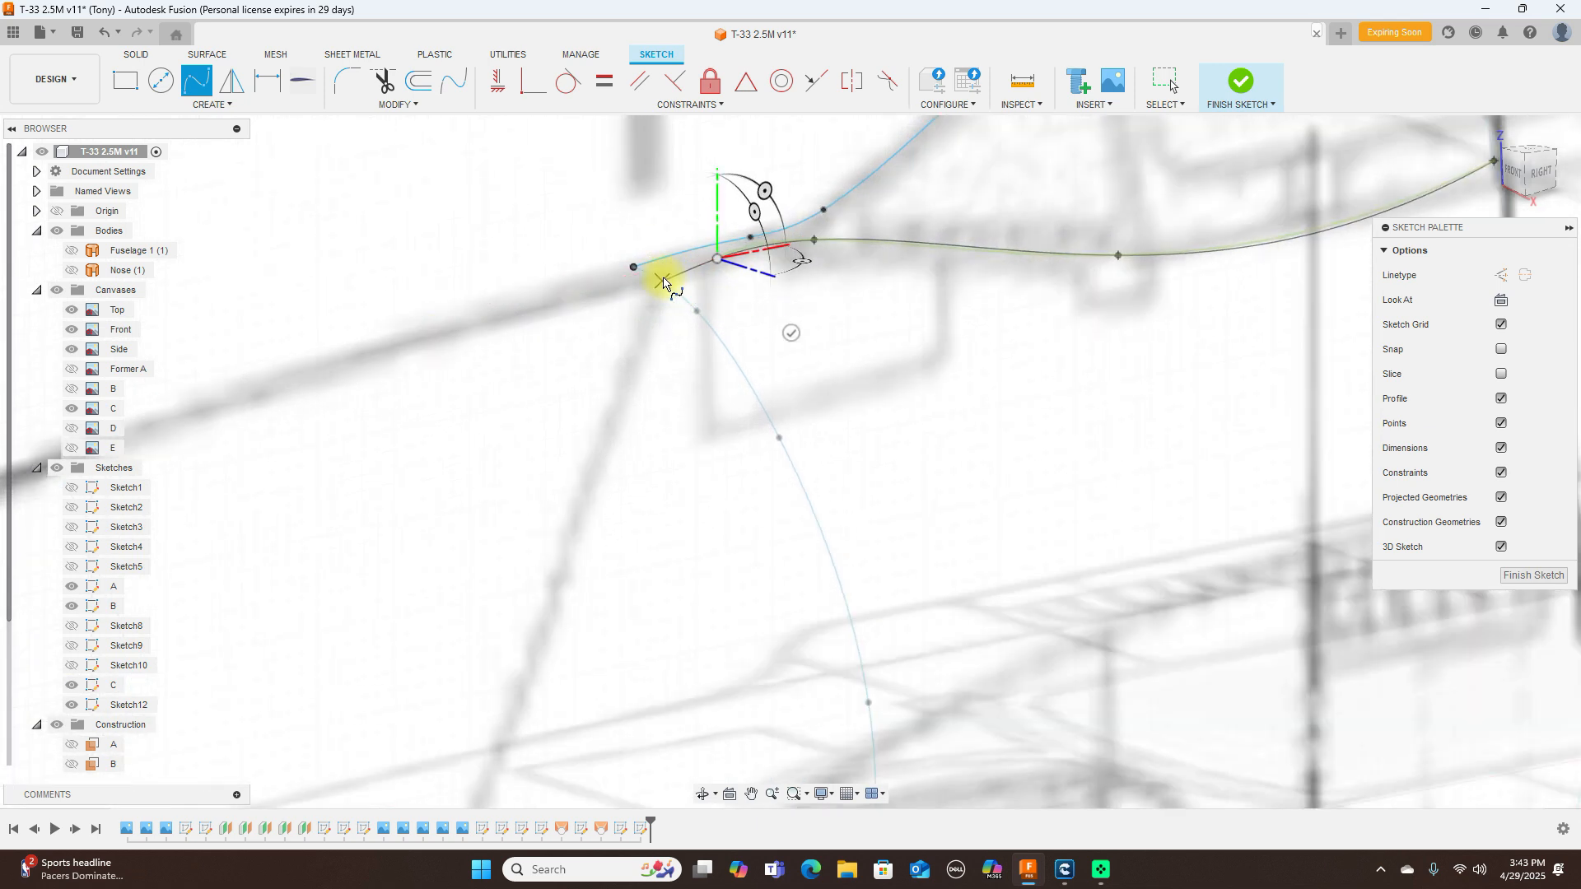
click(655, 283)
scroll(656, 285, down, 4)
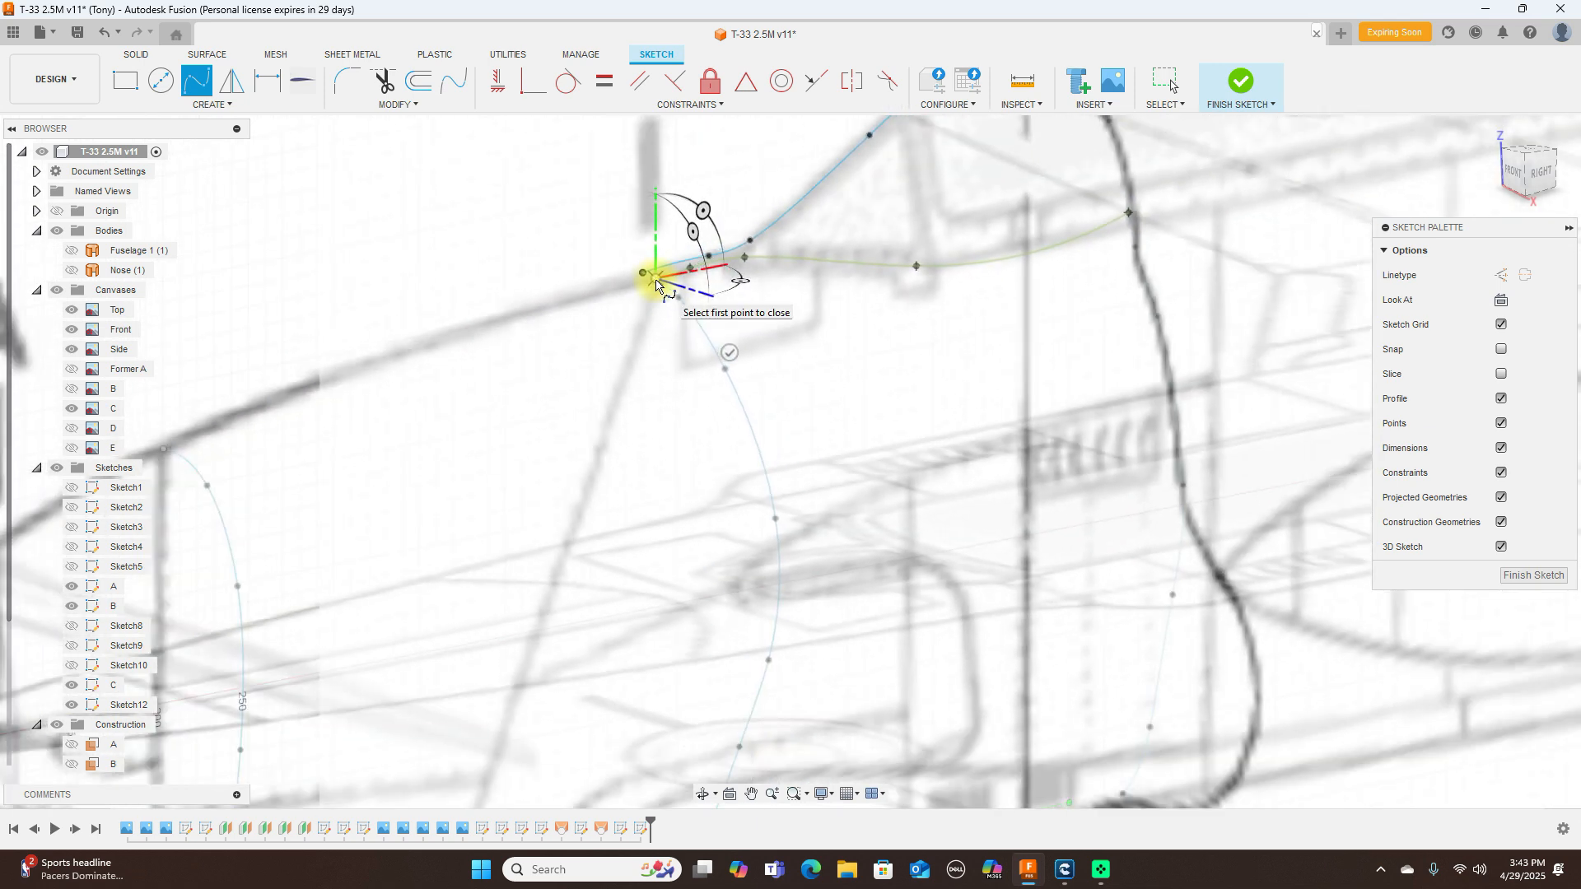
click(409, 364)
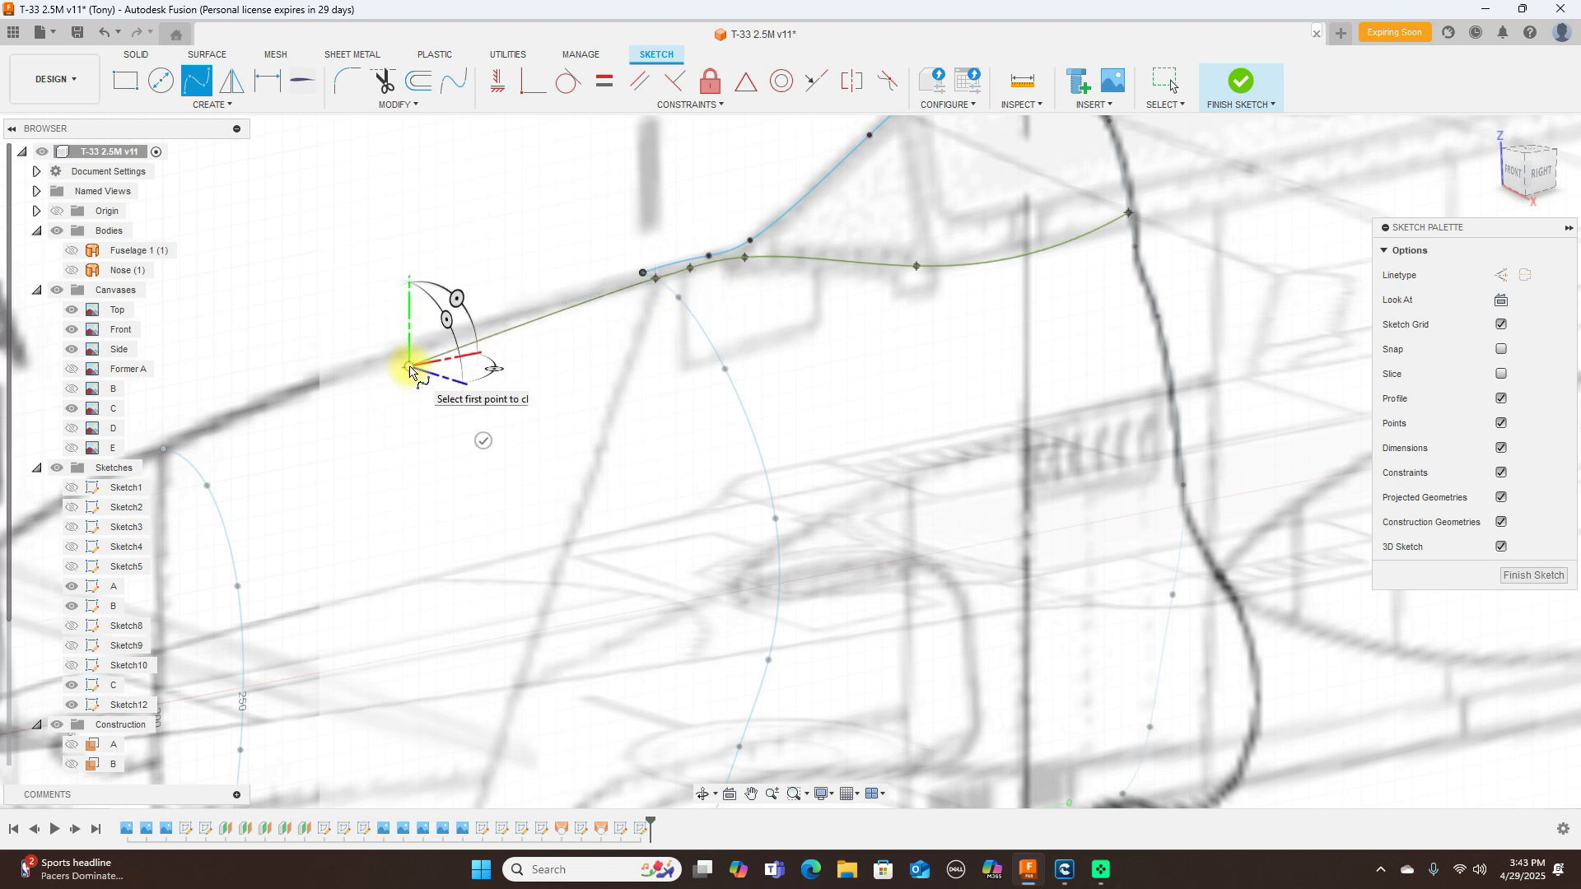
click(178, 454)
right_click(212, 443)
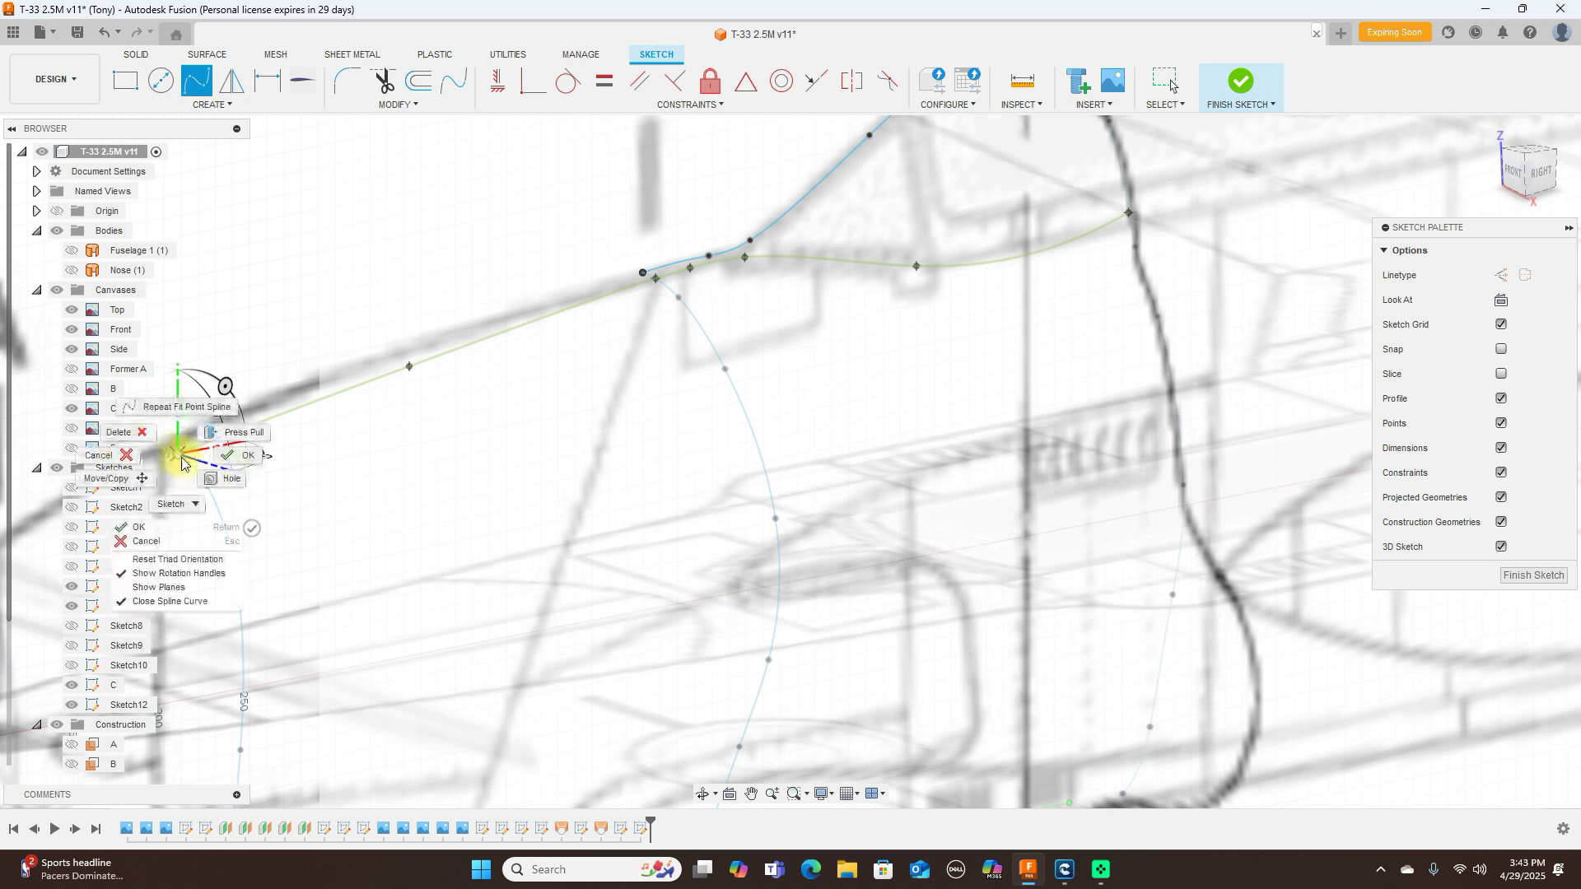
click(237, 465)
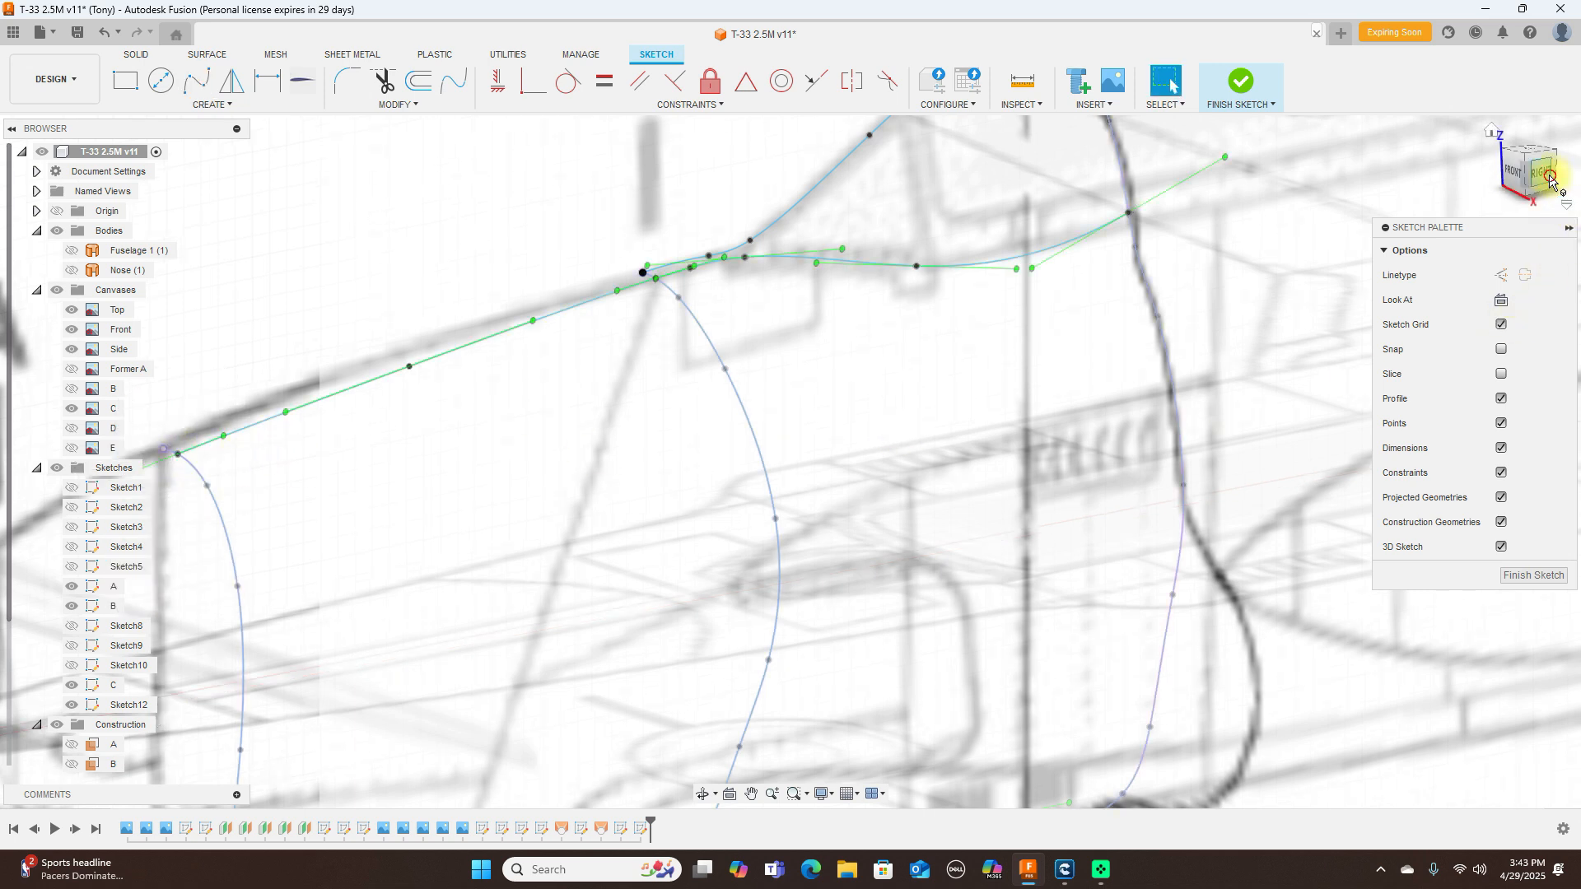
Step: Lower the new spline's two fit points just behind section B below the upper fuselage outline on the side canvas
click(1544, 172)
click(603, 219)
click(646, 225)
mouse_move(642, 241)
mouse_down()
mouse_move(684, 258)
mouse_move(694, 234)
mouse_move(732, 278)
mouse_up()
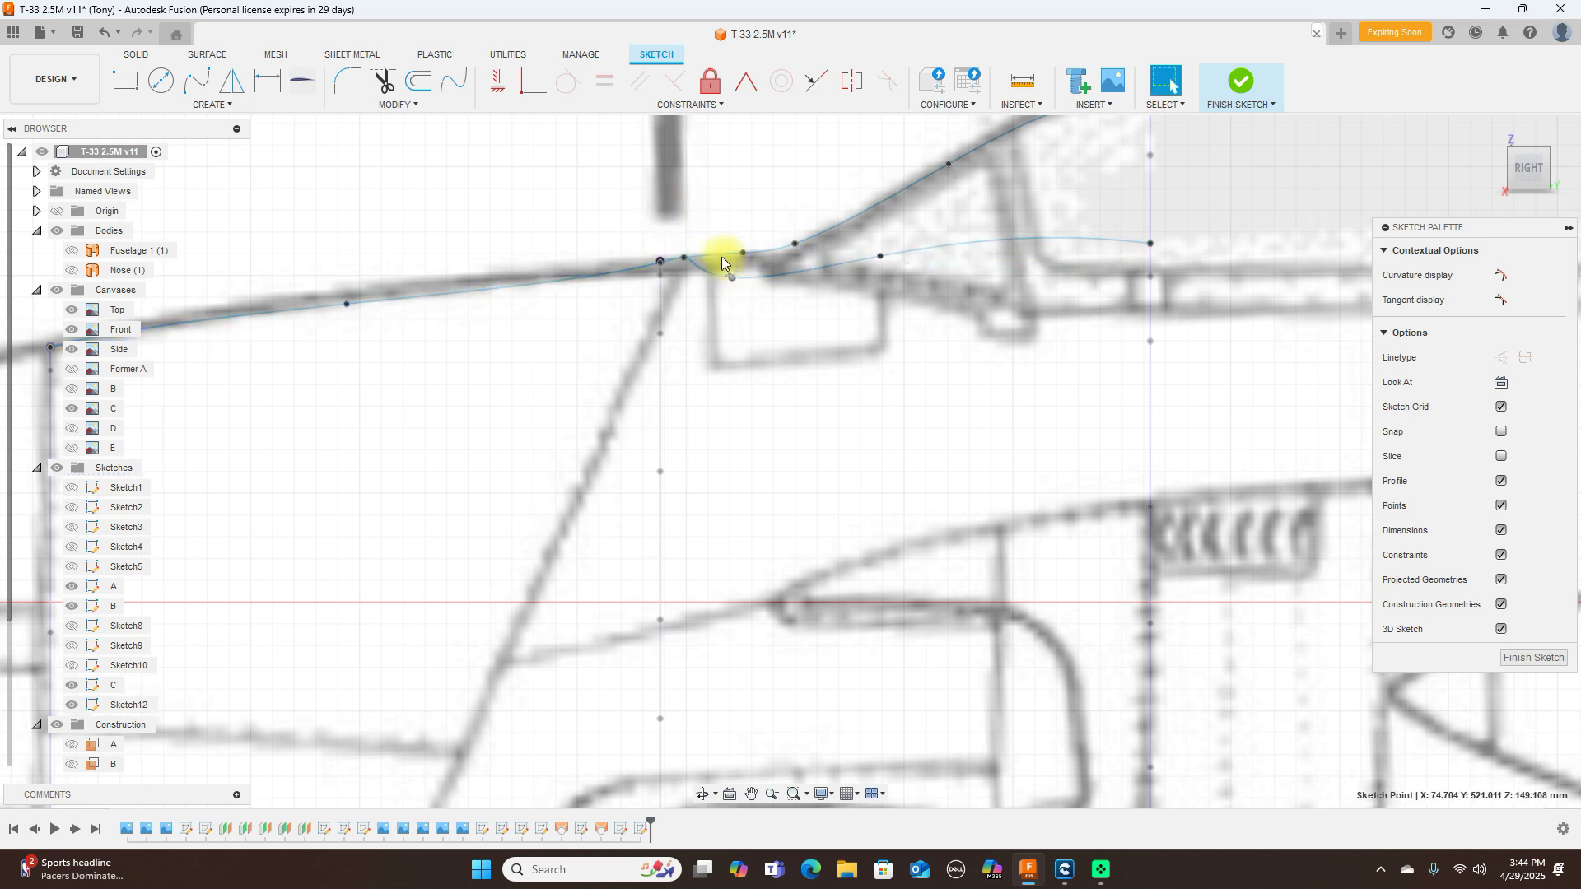
click(676, 281)
key(Delete)
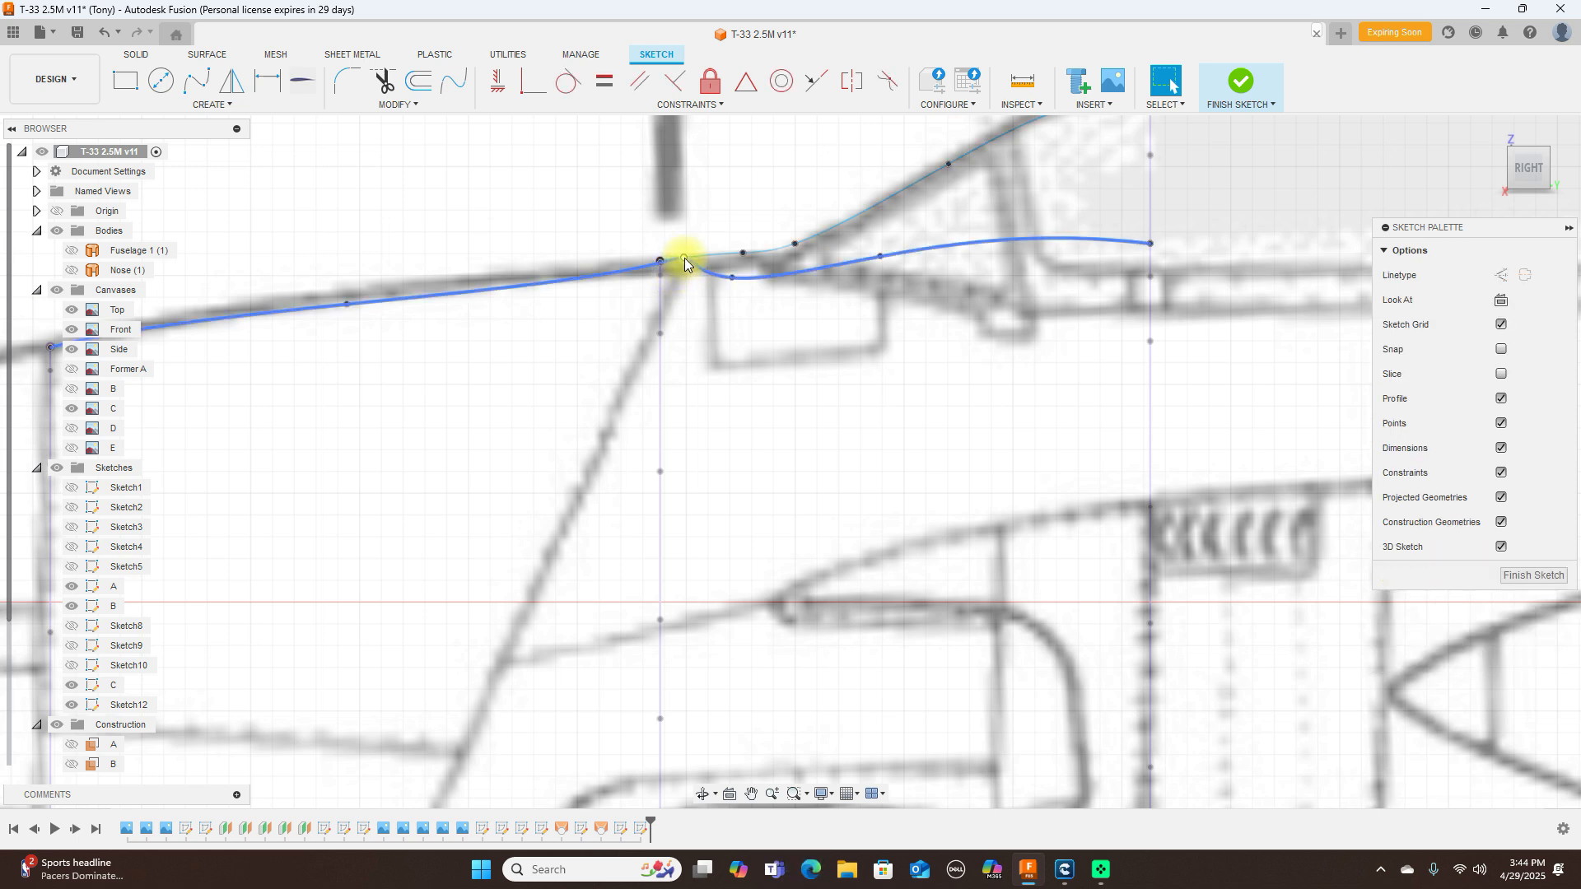
ctrl+click(684, 280)
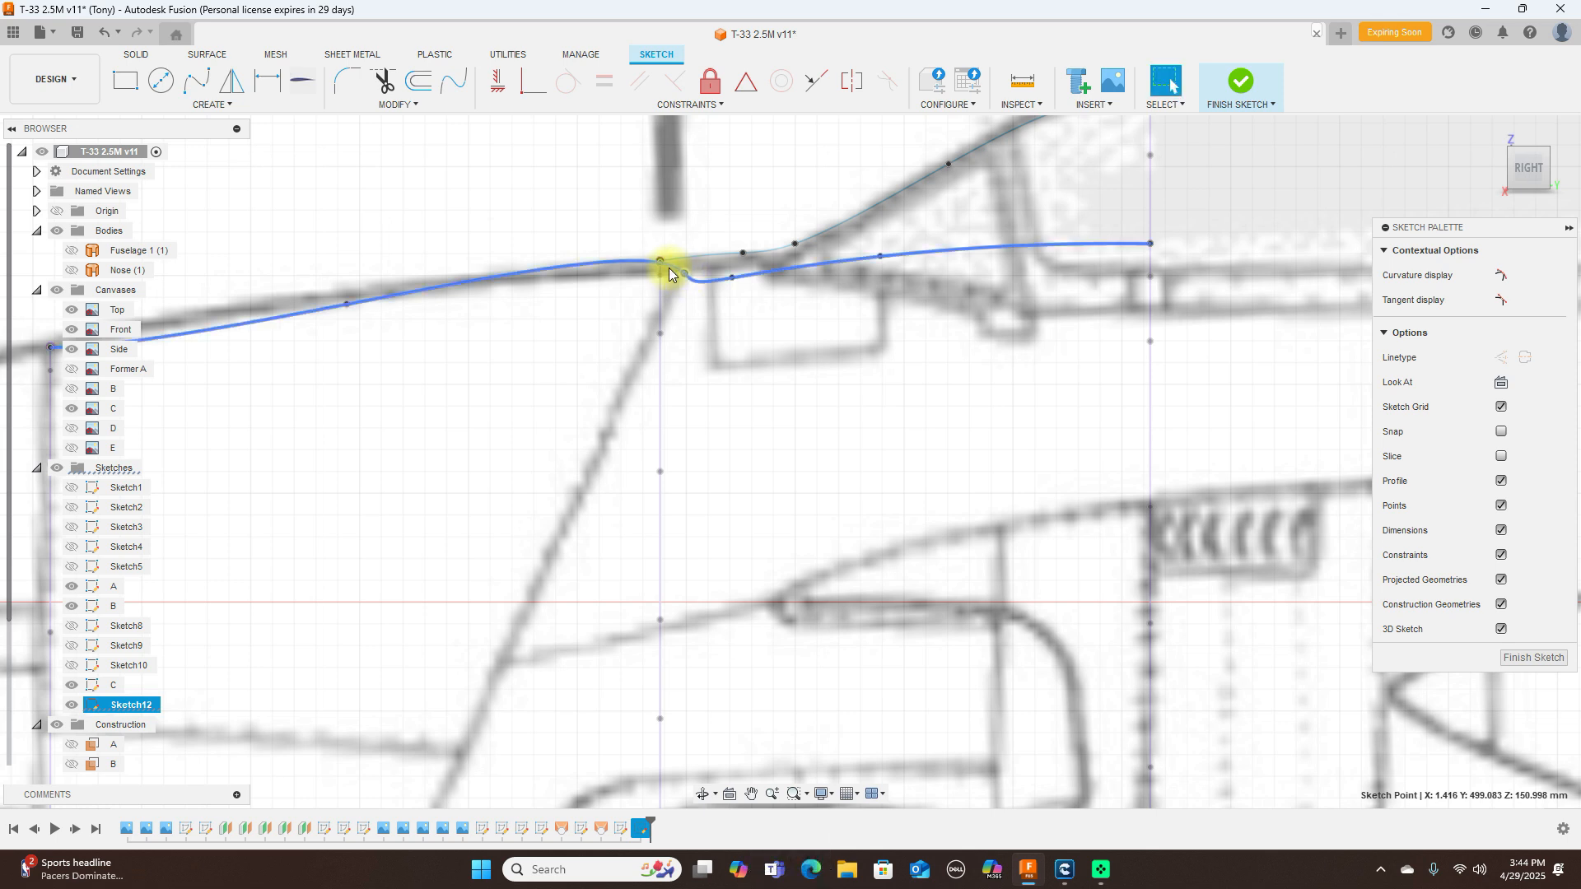
scroll(659, 264, up, 4)
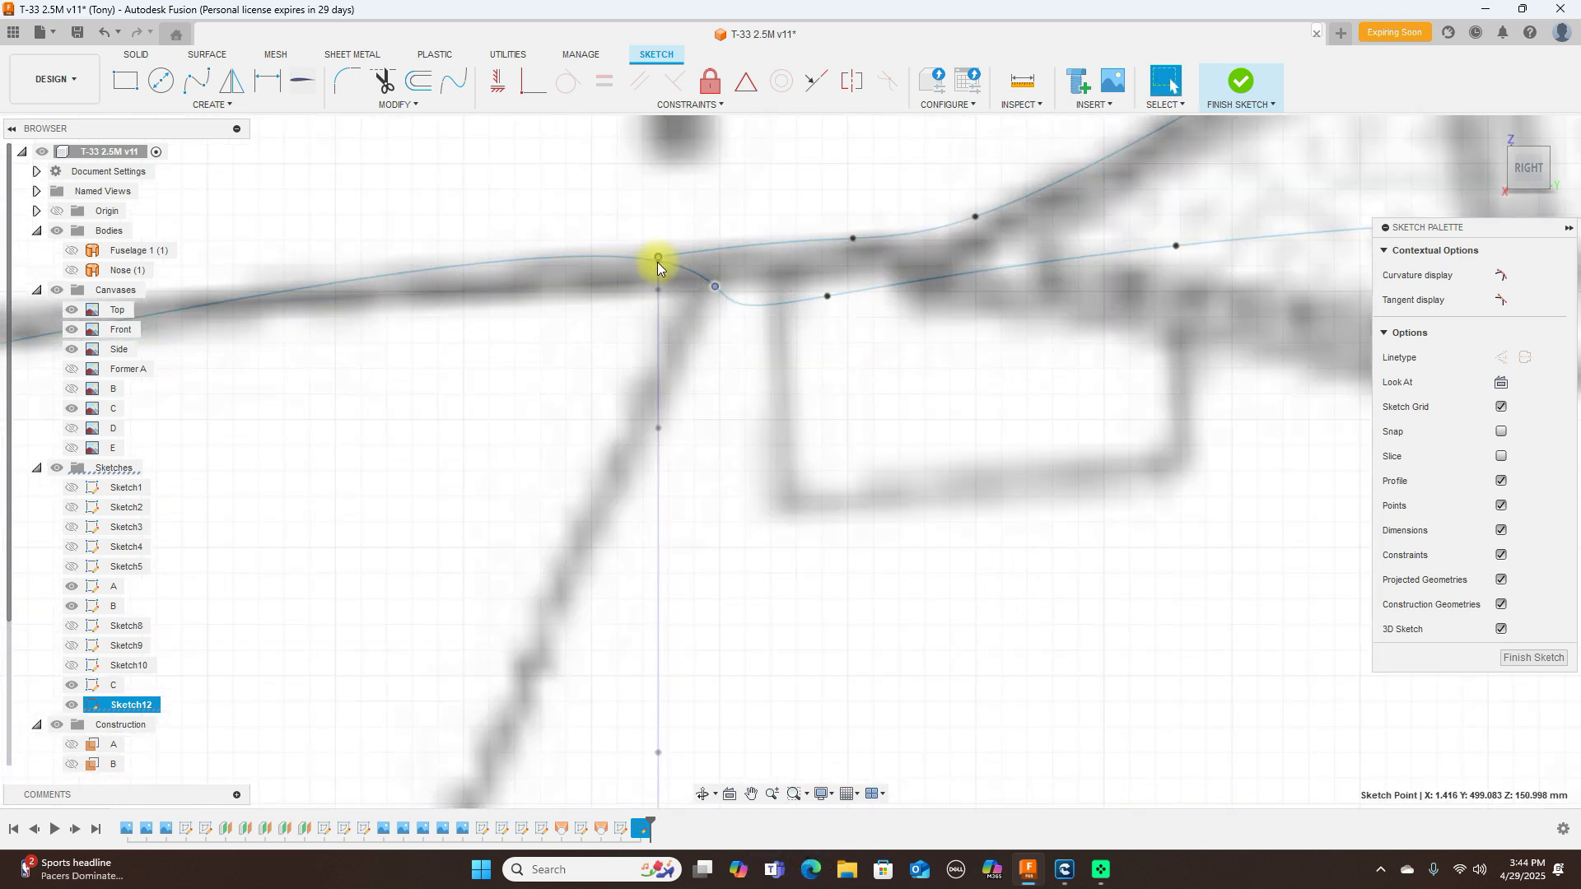
click(658, 260)
scroll(664, 268, down, 2)
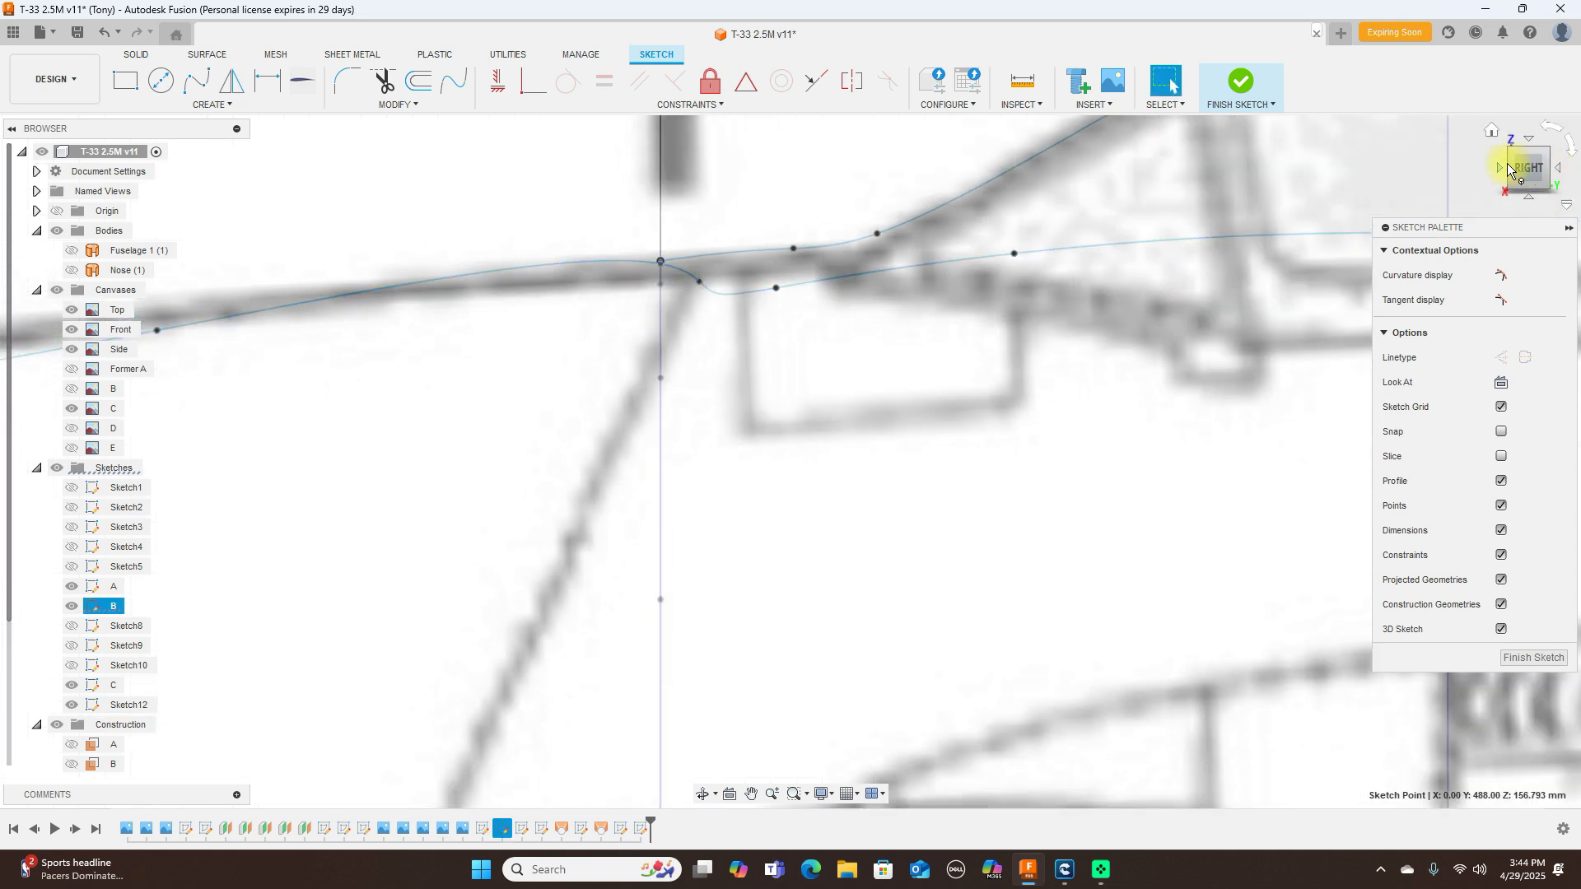
Step: Smooth the new spline between sections B and C by repositioning its two intermediate fit points below the windshield in 3D
drag(1516, 169, 2, 221)
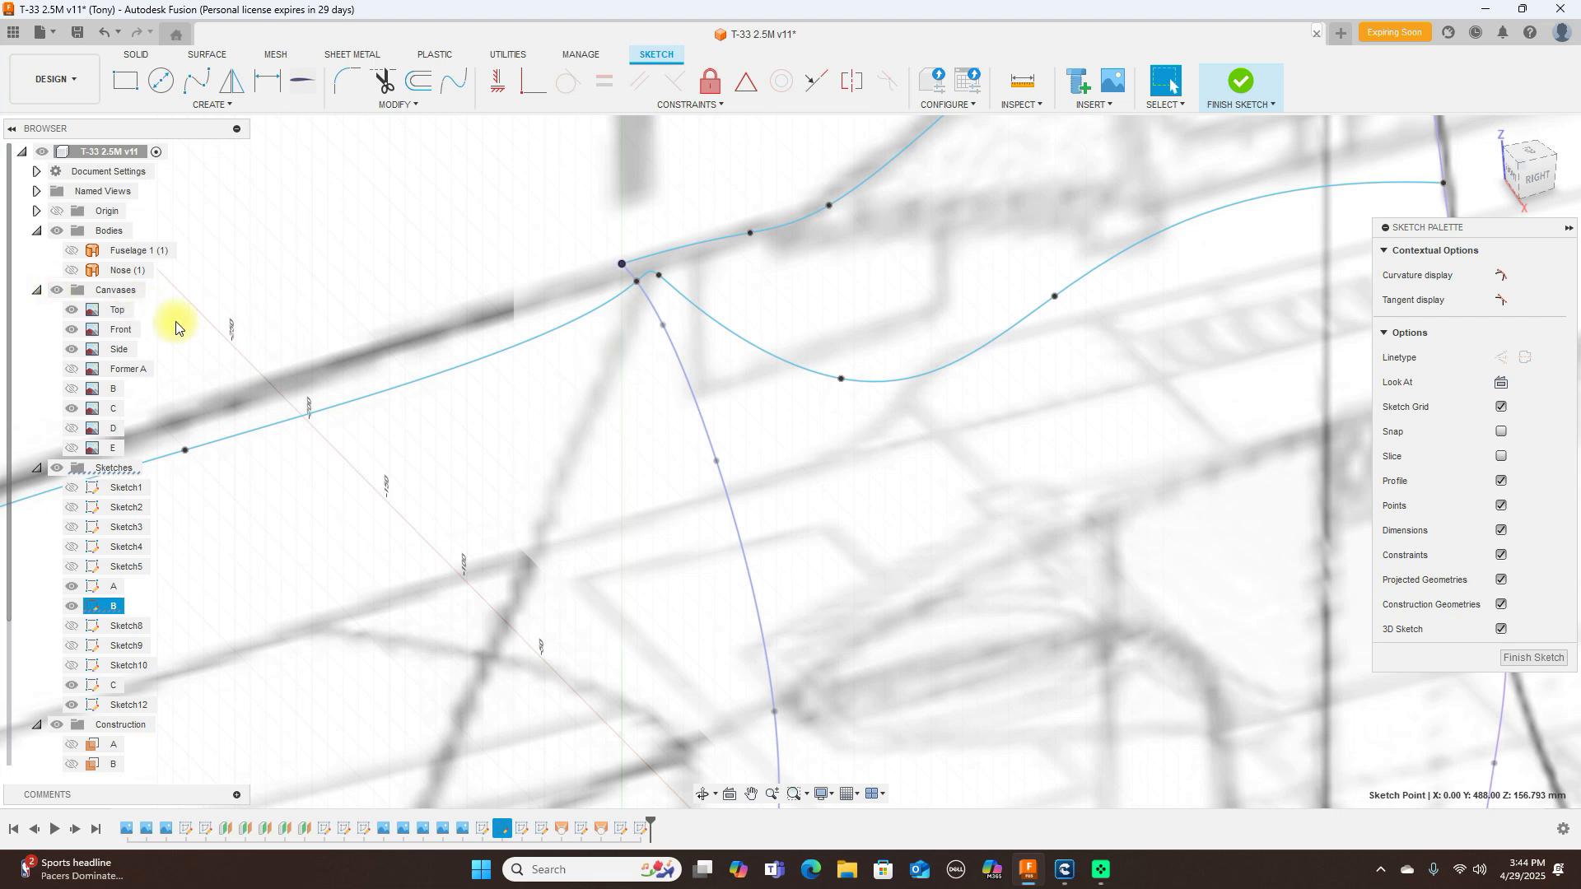
drag(840, 378, 867, 256)
scroll(978, 364, down, 2)
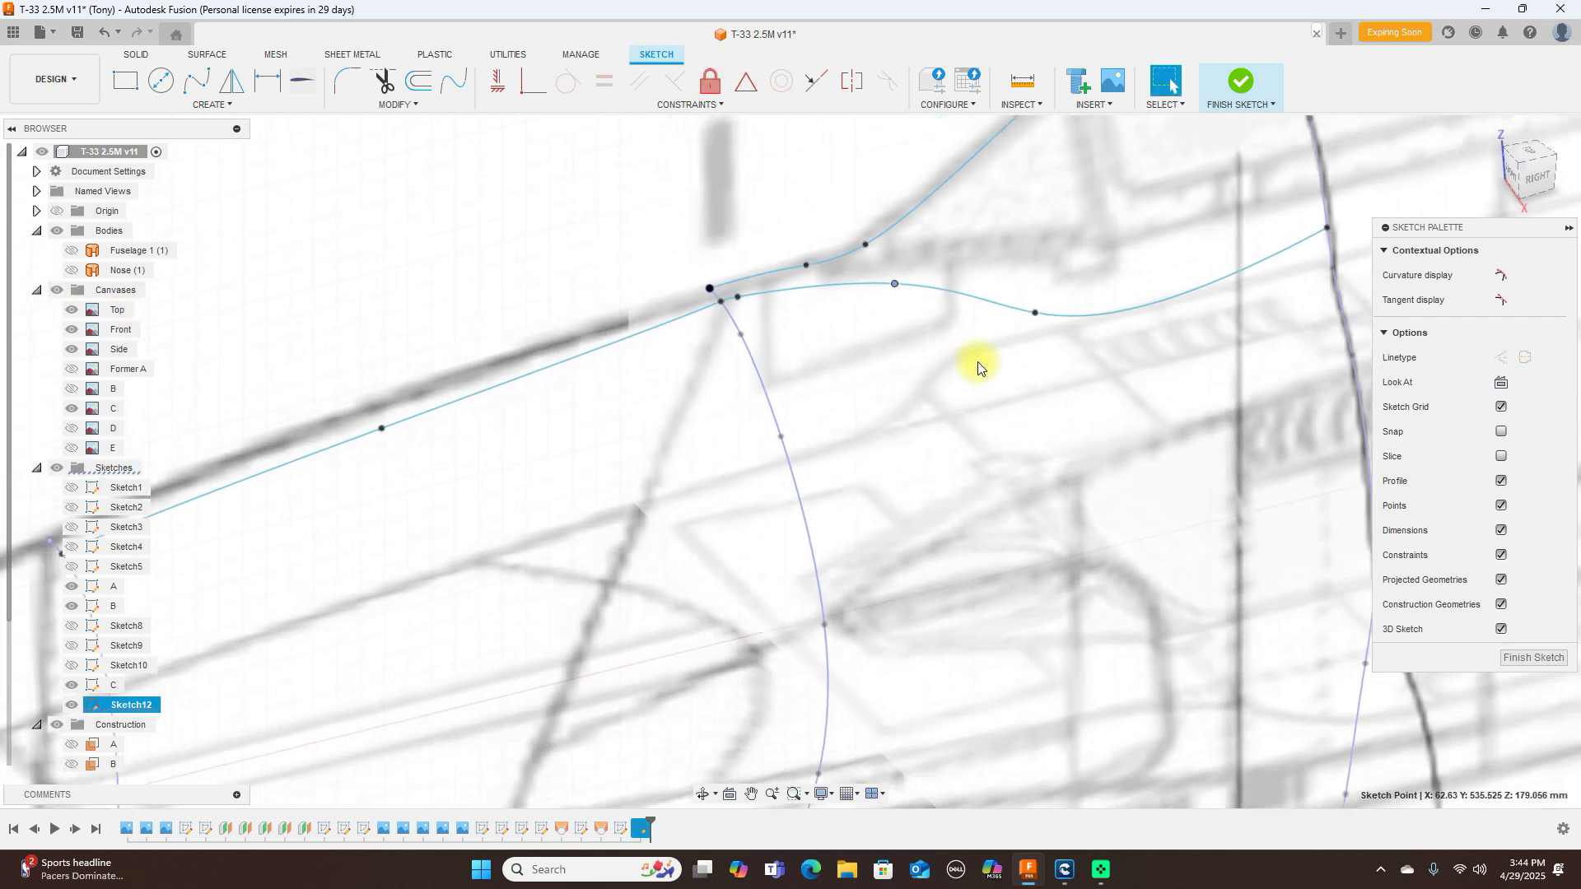
drag(1019, 324, 1030, 295)
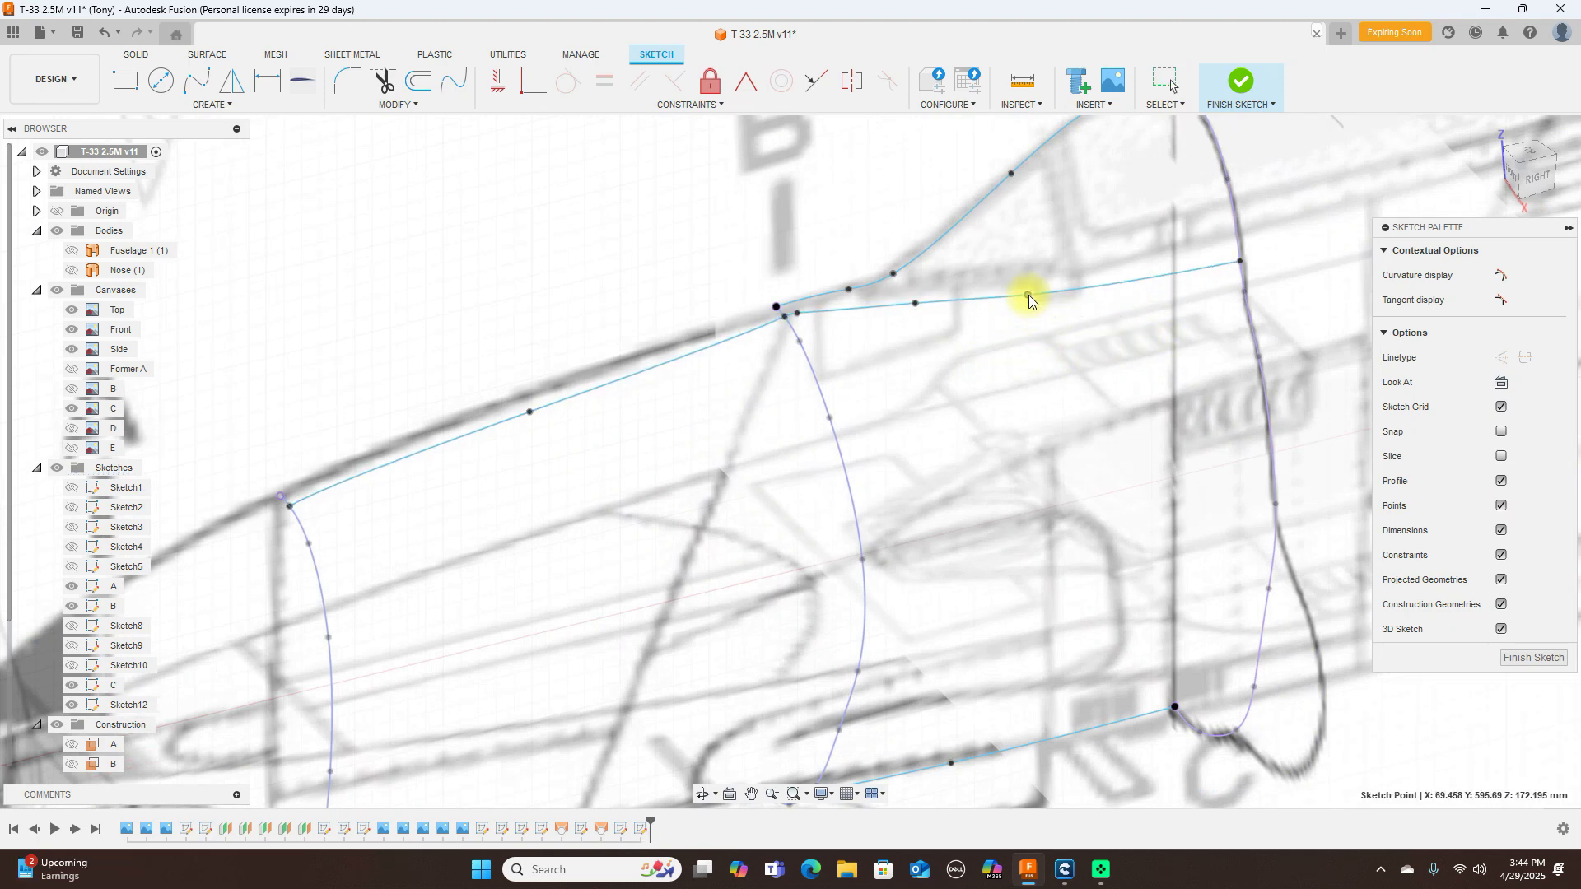
Step: Realign the new spline's three fit points between sections B and C with the windshield base on the side canvas
click(1529, 175)
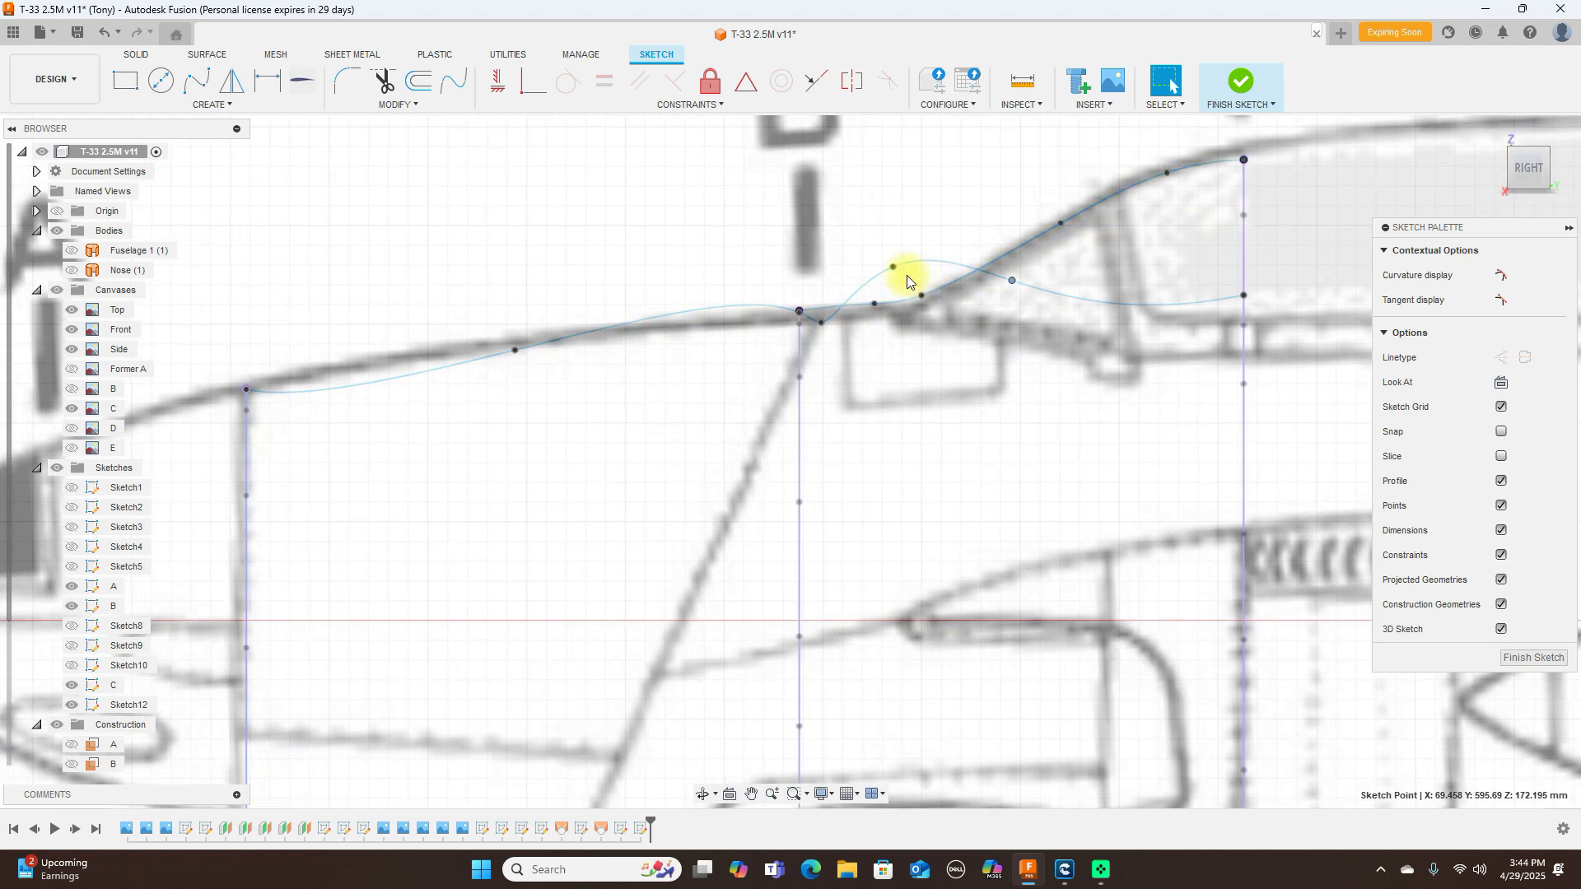
mouse_move(892, 268)
mouse_down()
mouse_move(937, 330)
mouse_move(933, 313)
mouse_up()
drag(1012, 280, 1040, 313)
scroll(902, 326, up, 2)
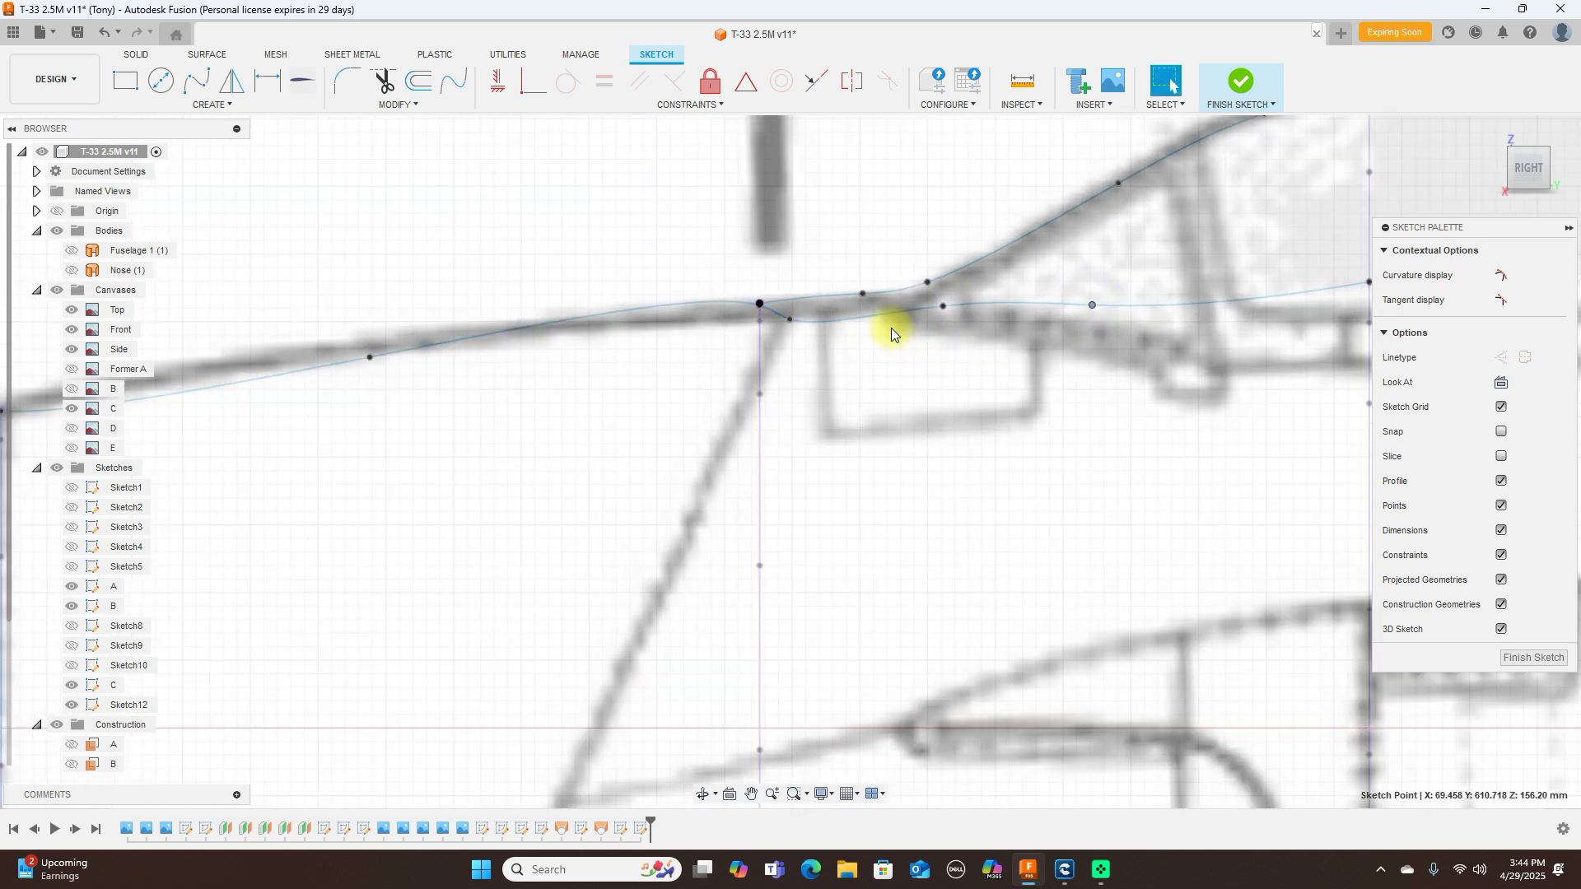
drag(791, 319, 811, 318)
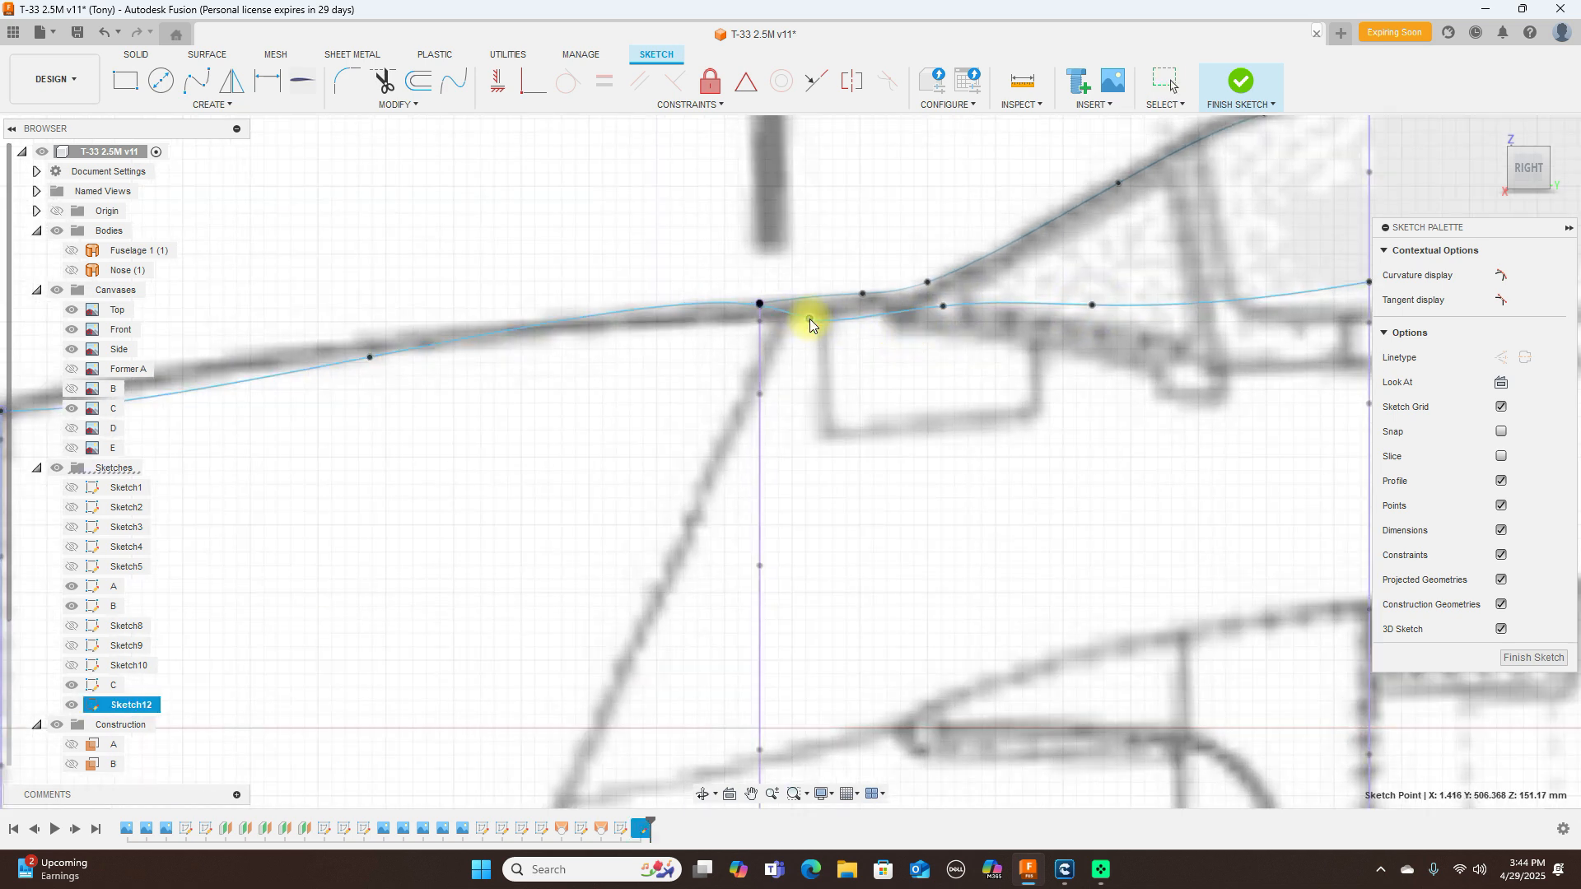
Step: On the top canvas, reshape the spline between sections B and C around the windshield outline and straighten its run between sections A and B
drag(1509, 150, 1527, 188)
scroll(788, 347, down, 5)
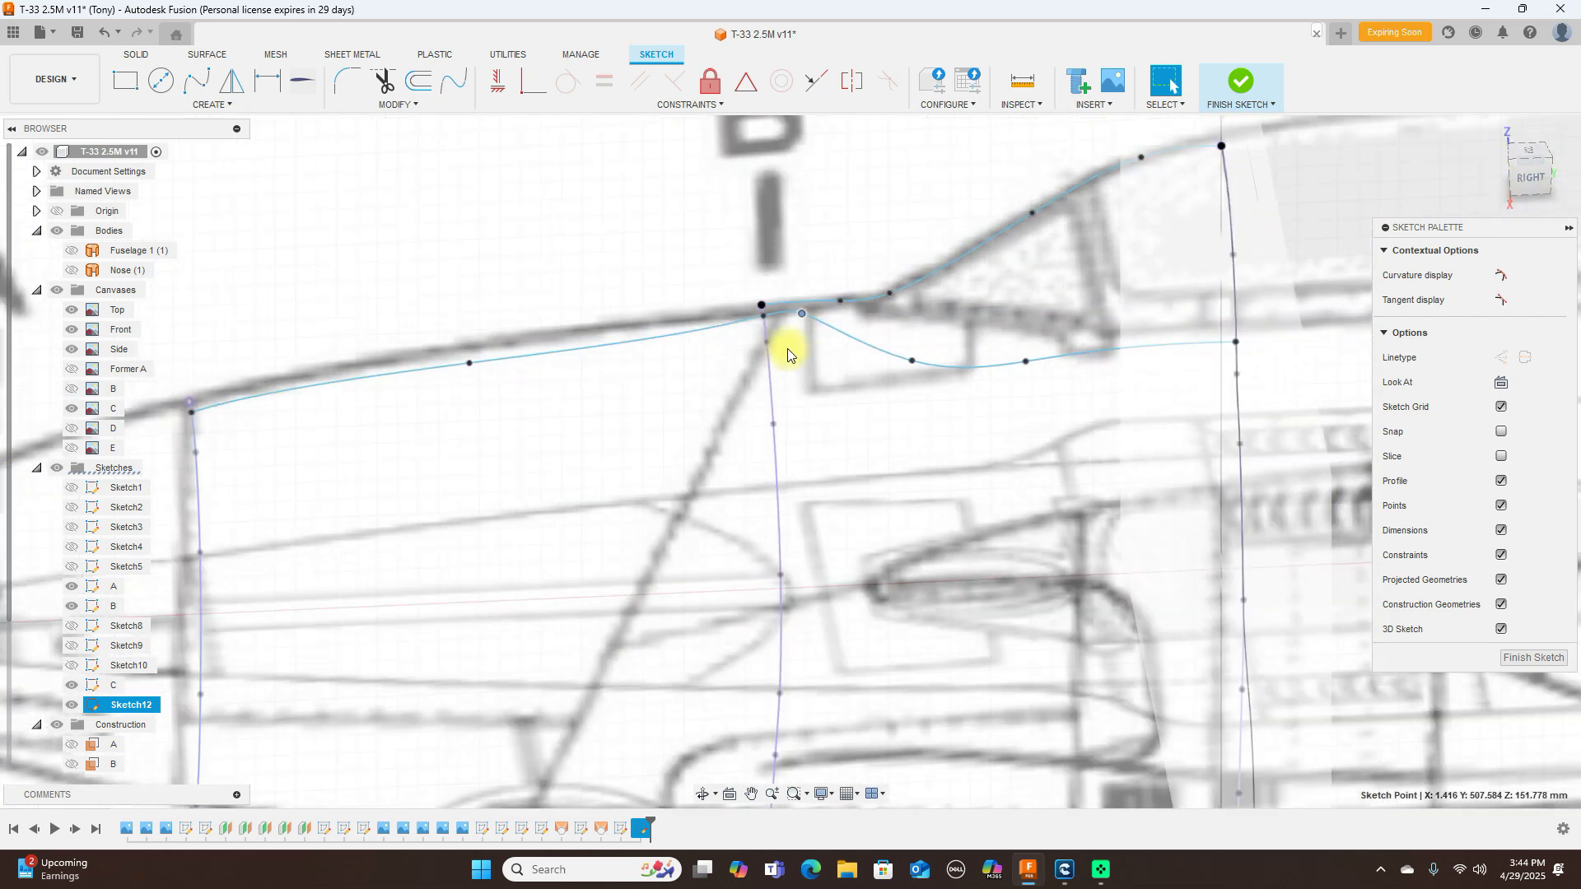
click(1536, 154)
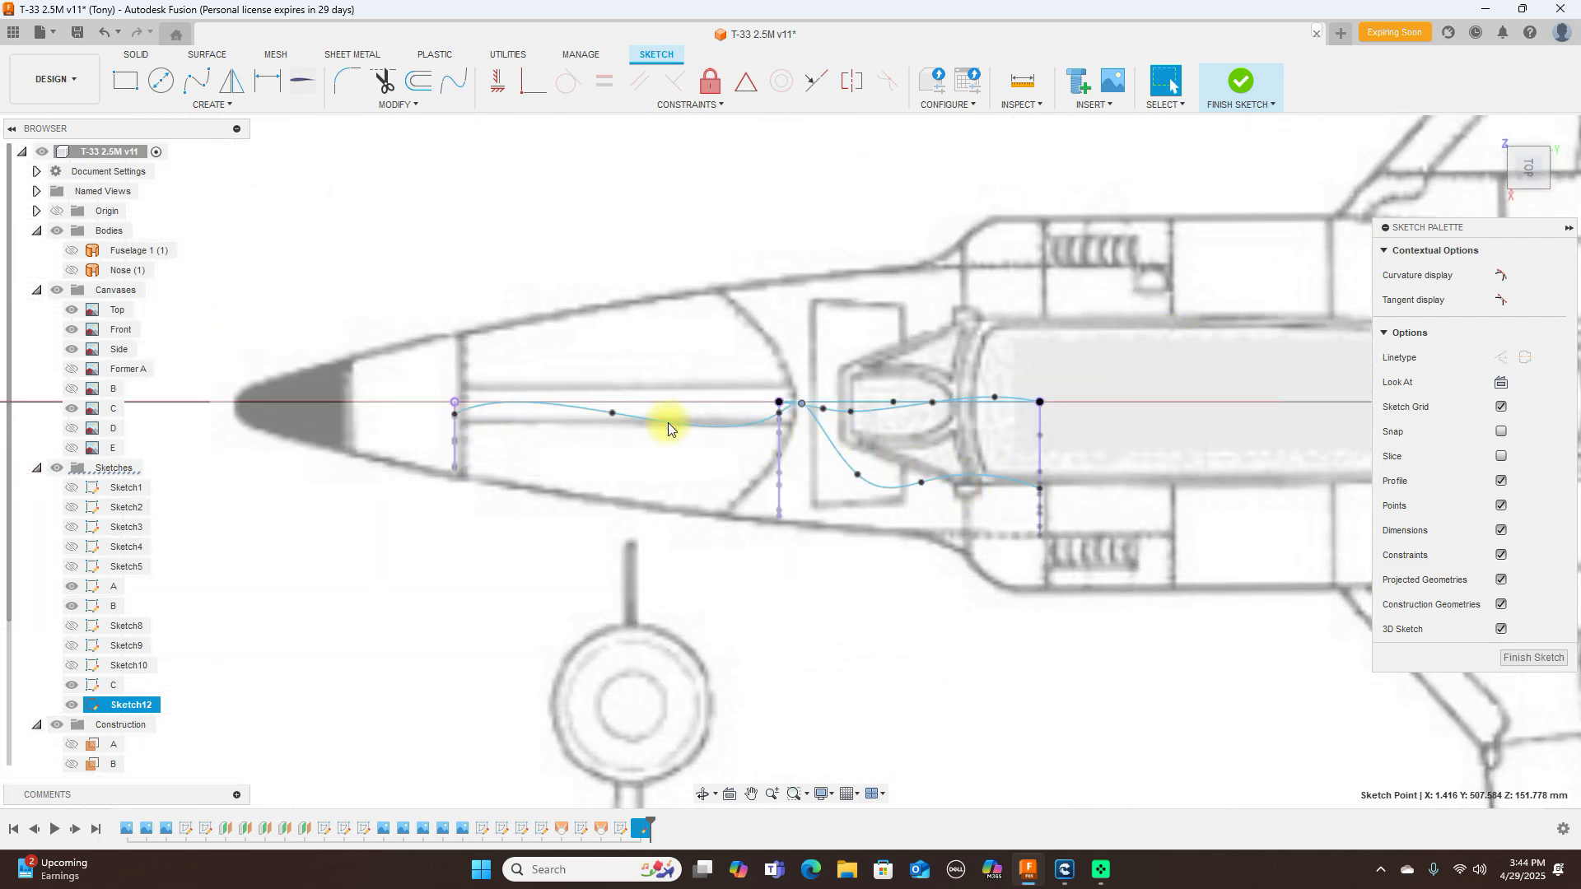
drag(612, 426, 628, 426)
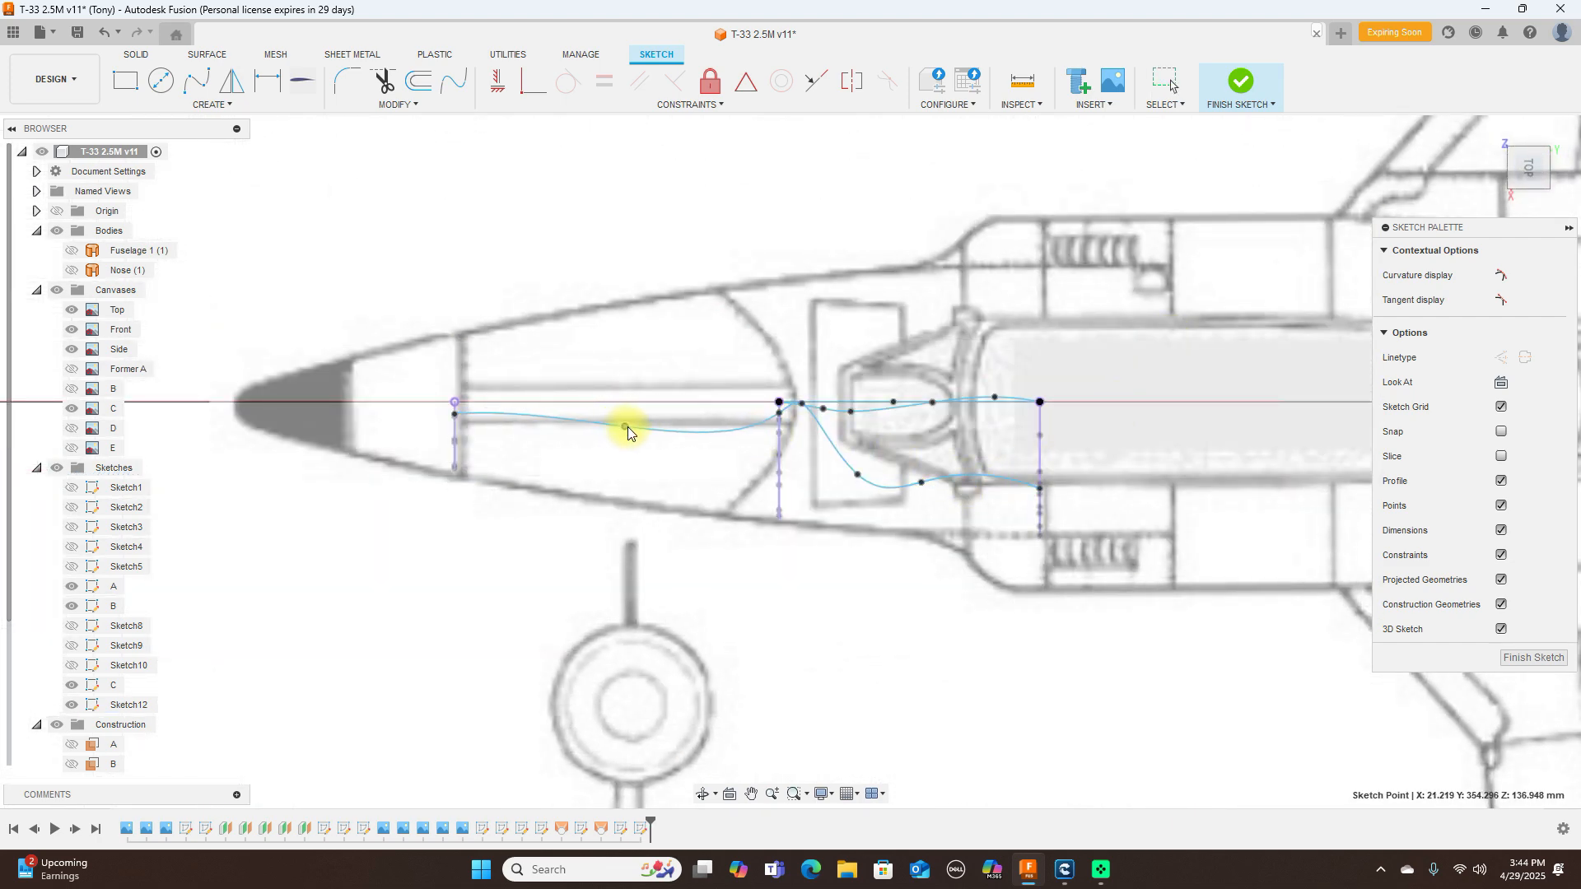
scroll(778, 438, up, 3)
scroll(777, 439, up, 1)
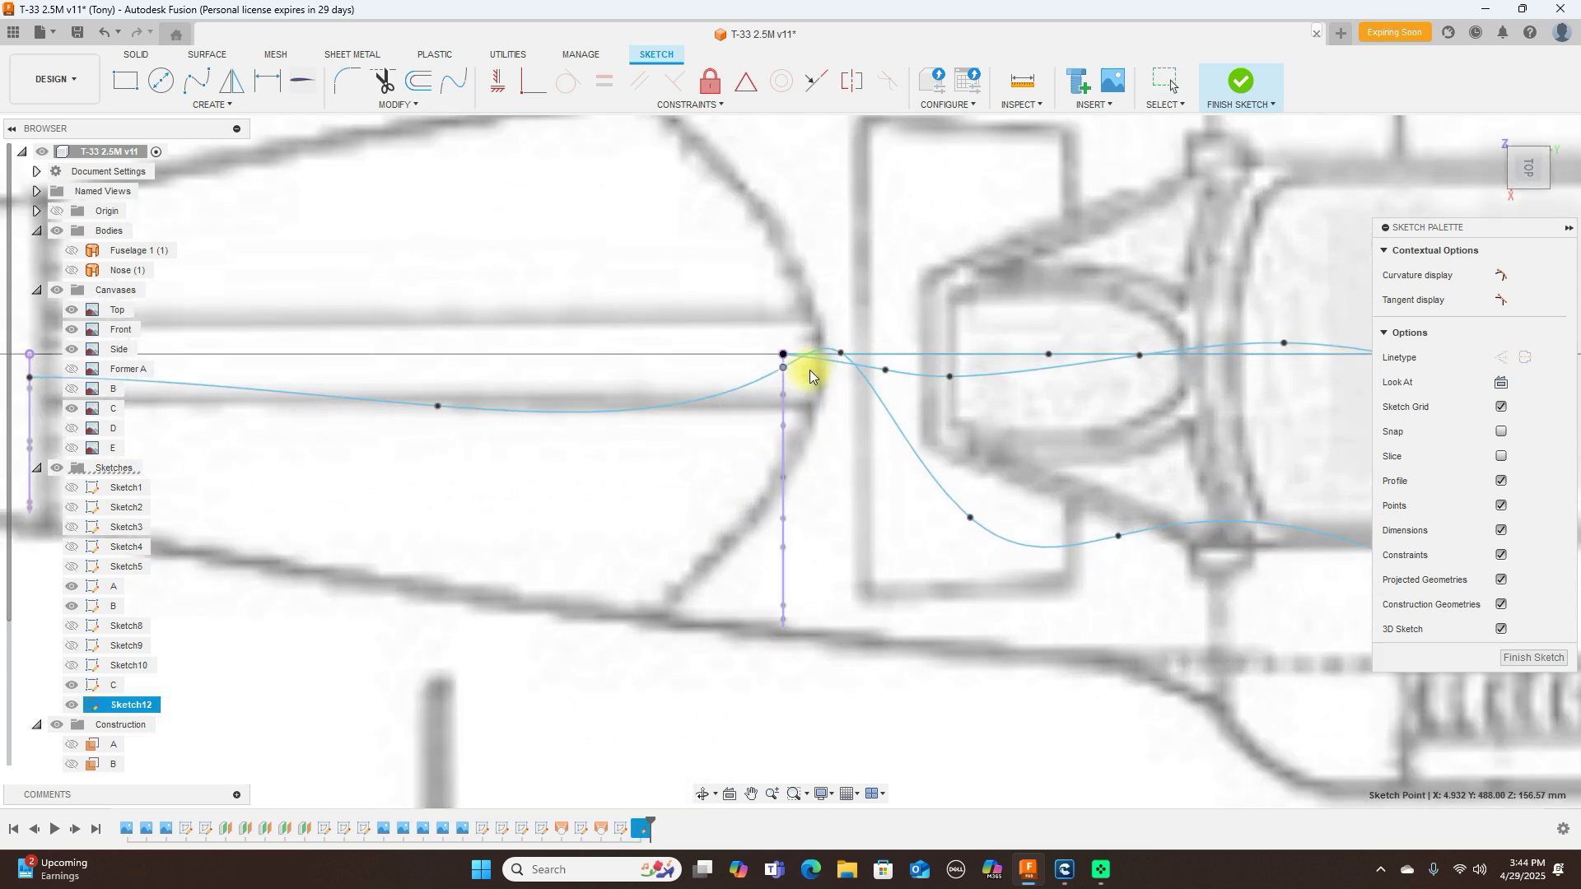
click(854, 354)
drag(847, 354, 927, 413)
drag(975, 521, 1029, 487)
scroll(1166, 547, down, 4)
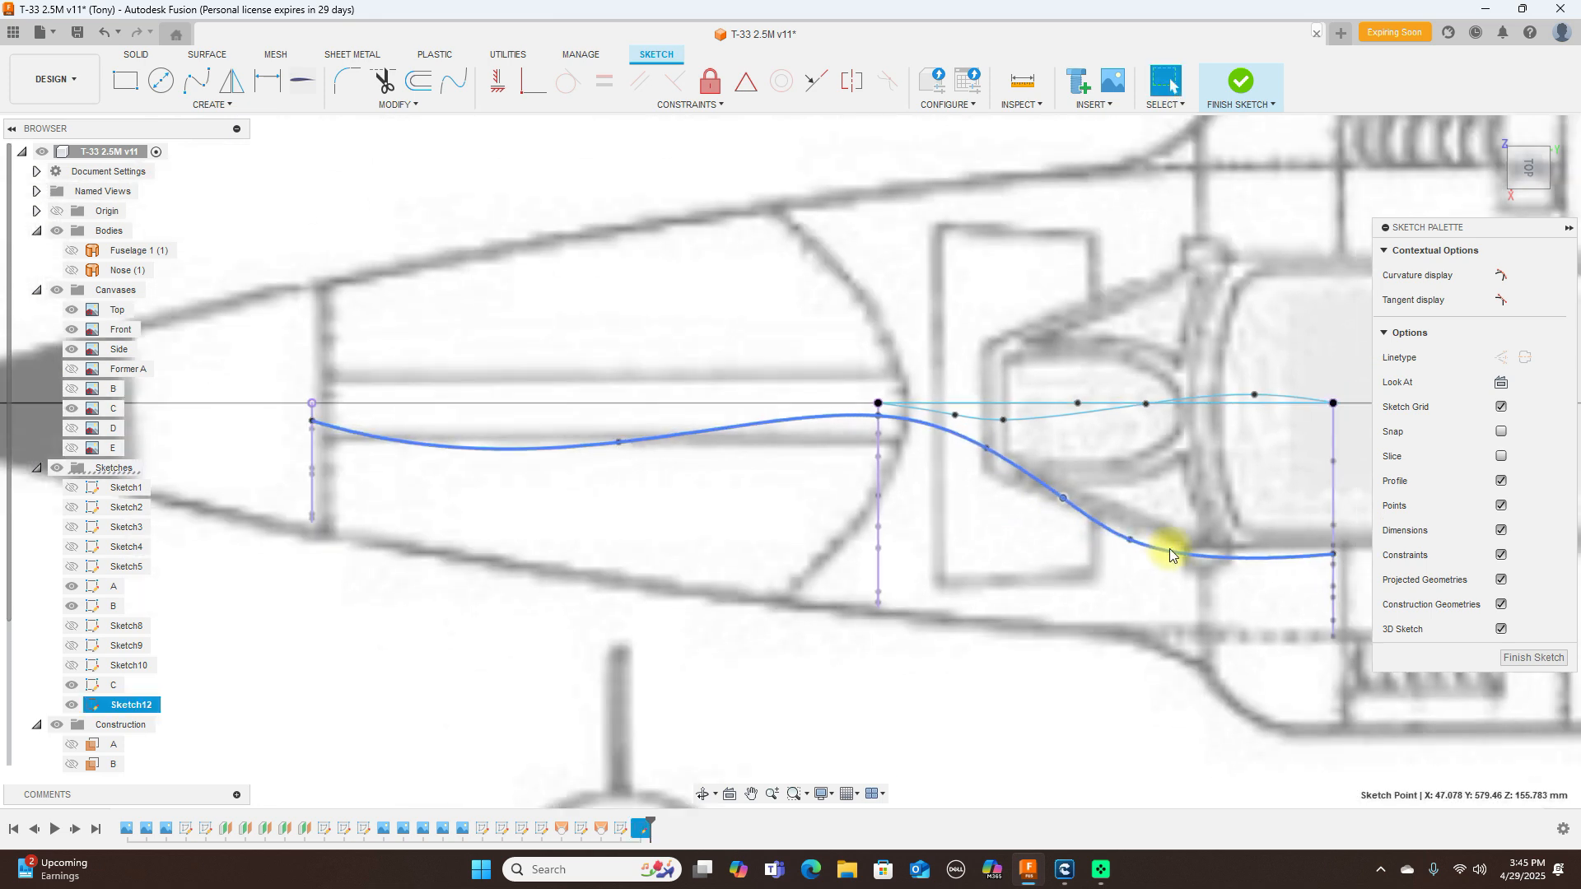
drag(1143, 545, 1148, 535)
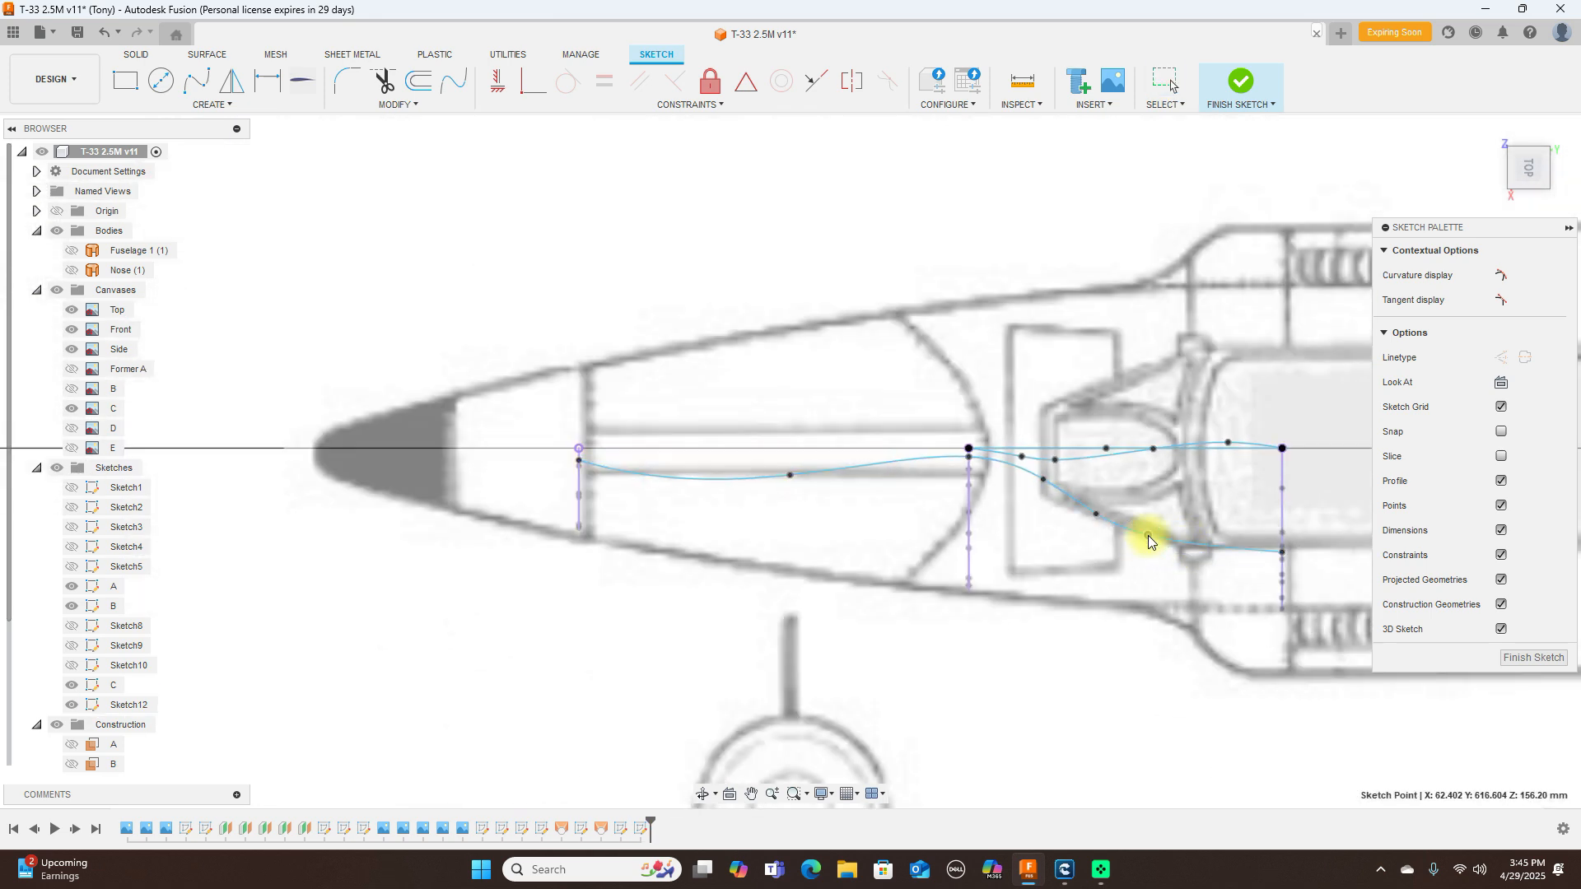
drag(787, 472, 788, 457)
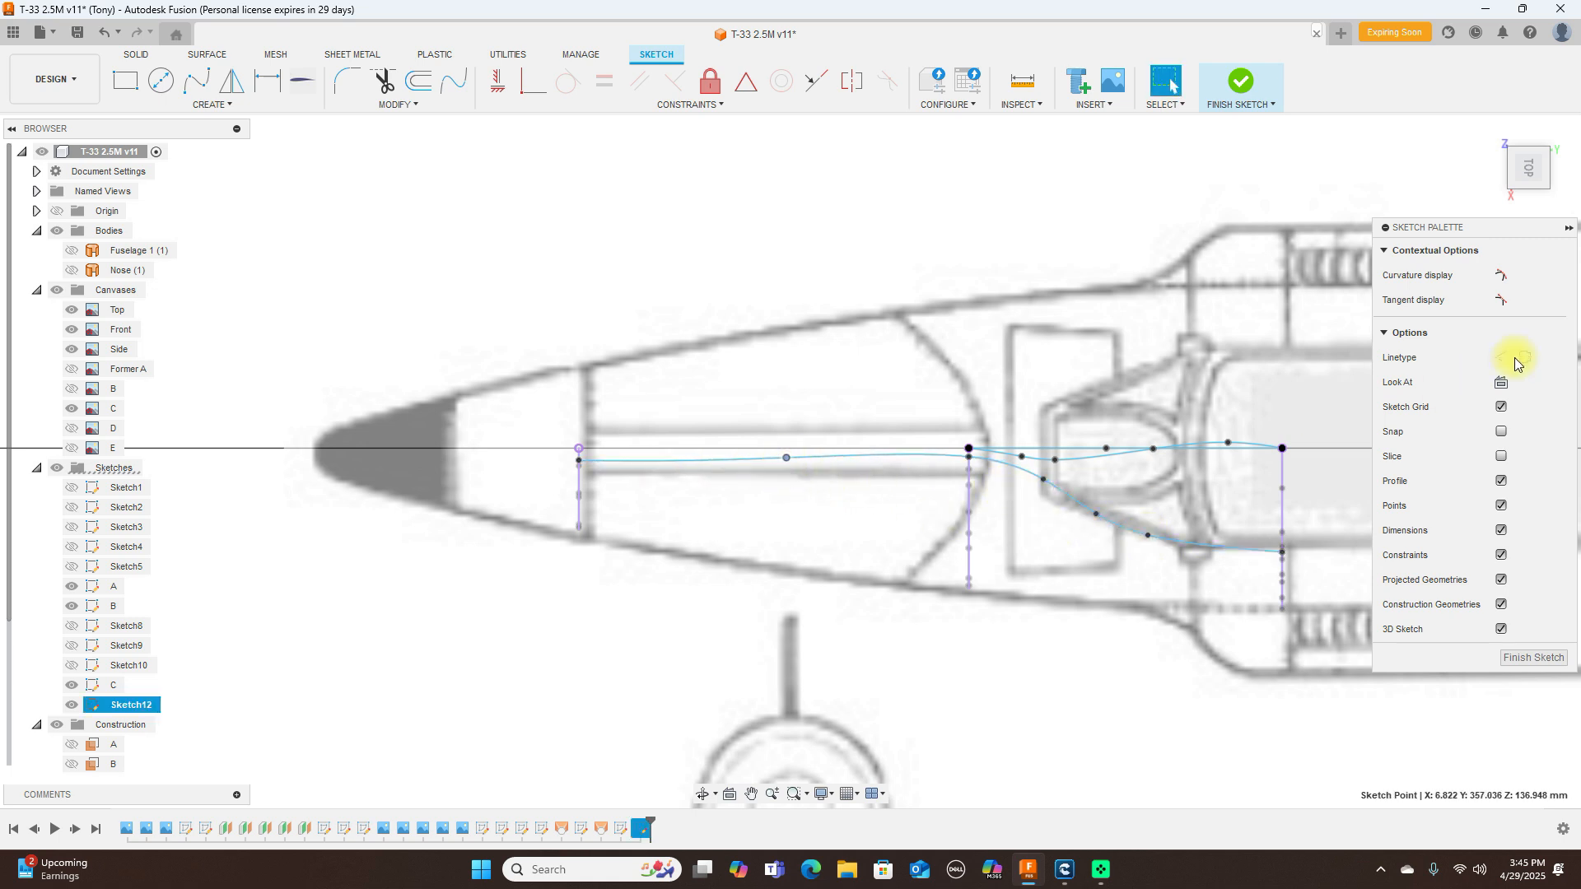
Step: On the top canvas, straighten the upper windshield spline between sections B and C by moving its stray fit points onto the fuselage centreline
click(1532, 201)
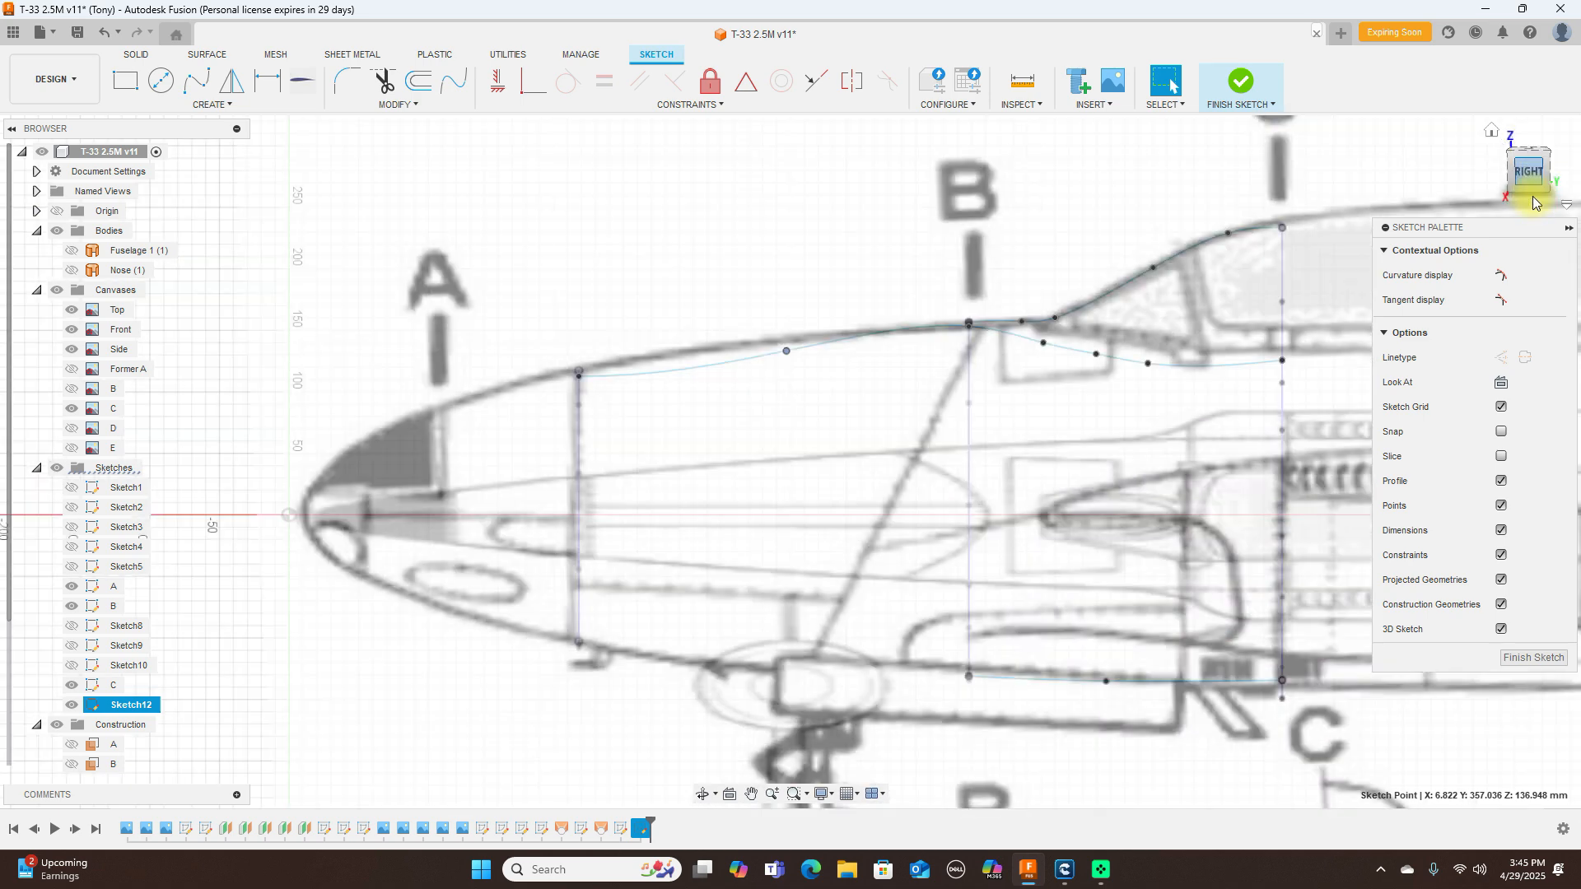
click(1525, 140)
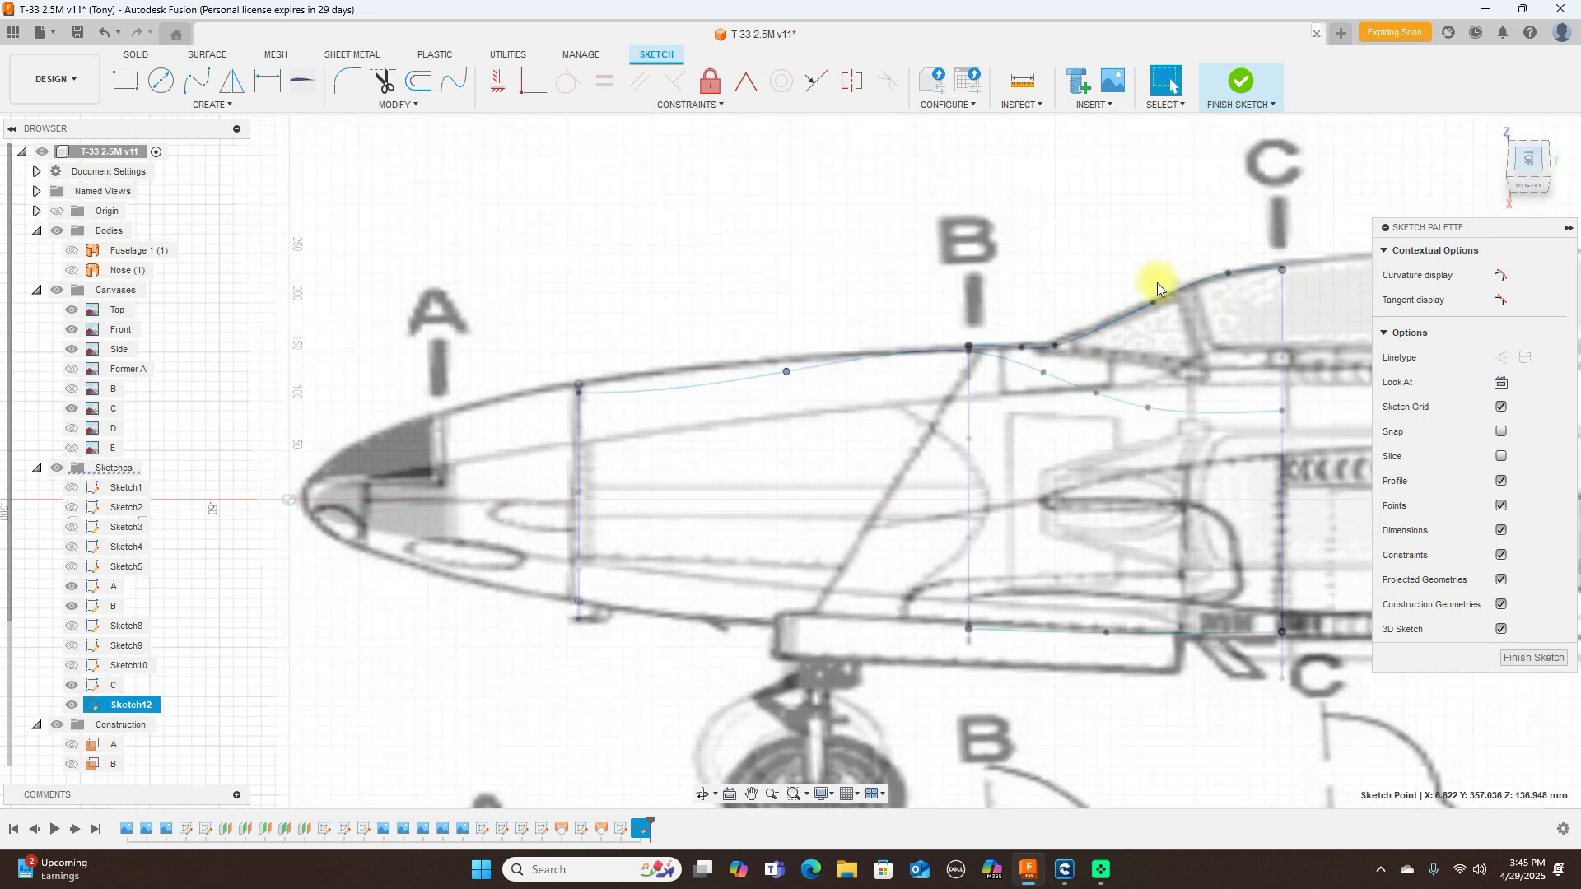
mouse_move(1275, 507)
mouse_down()
mouse_move(1277, 536)
mouse_move(1277, 514)
mouse_up()
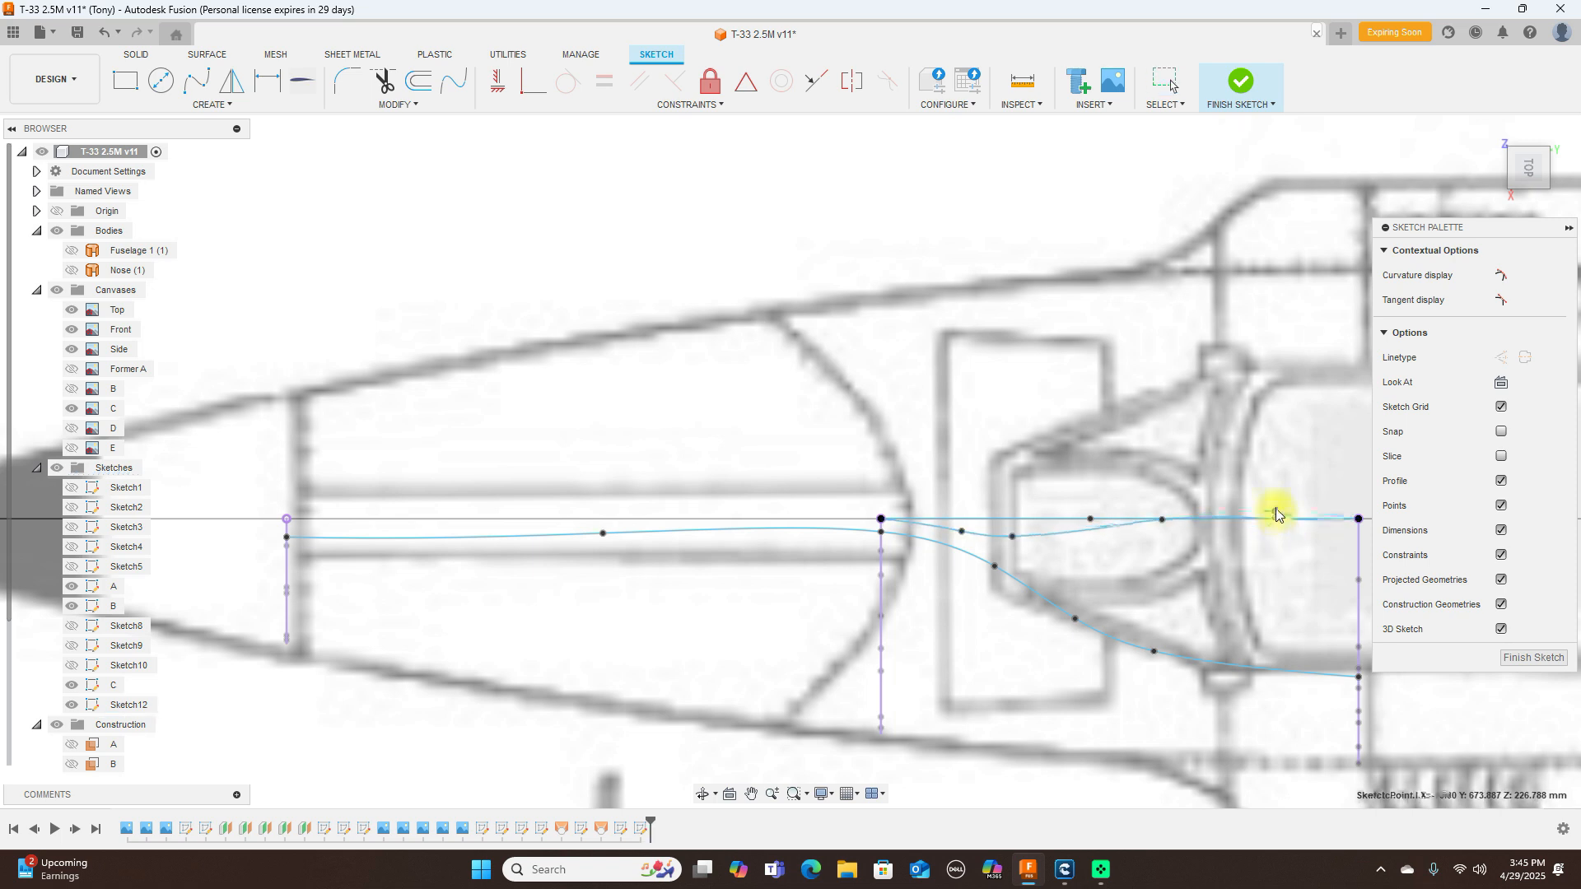
drag(1277, 506, 1276, 519)
mouse_move(1012, 536)
mouse_down()
mouse_move(1013, 518)
mouse_move(963, 522)
mouse_up()
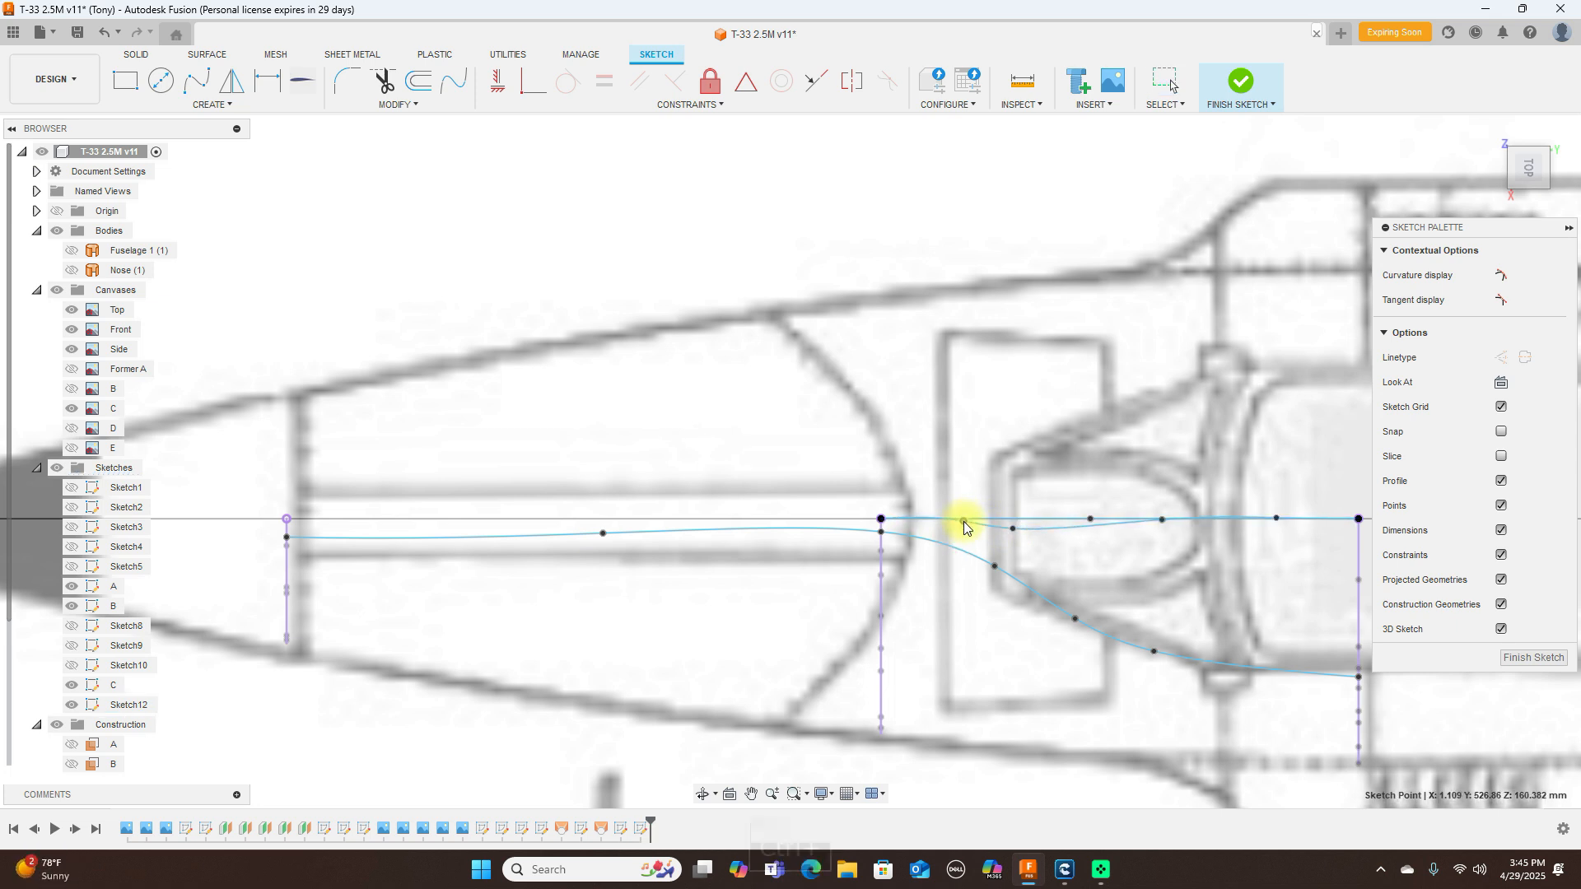
ctrl+drag(1012, 529, 1012, 522)
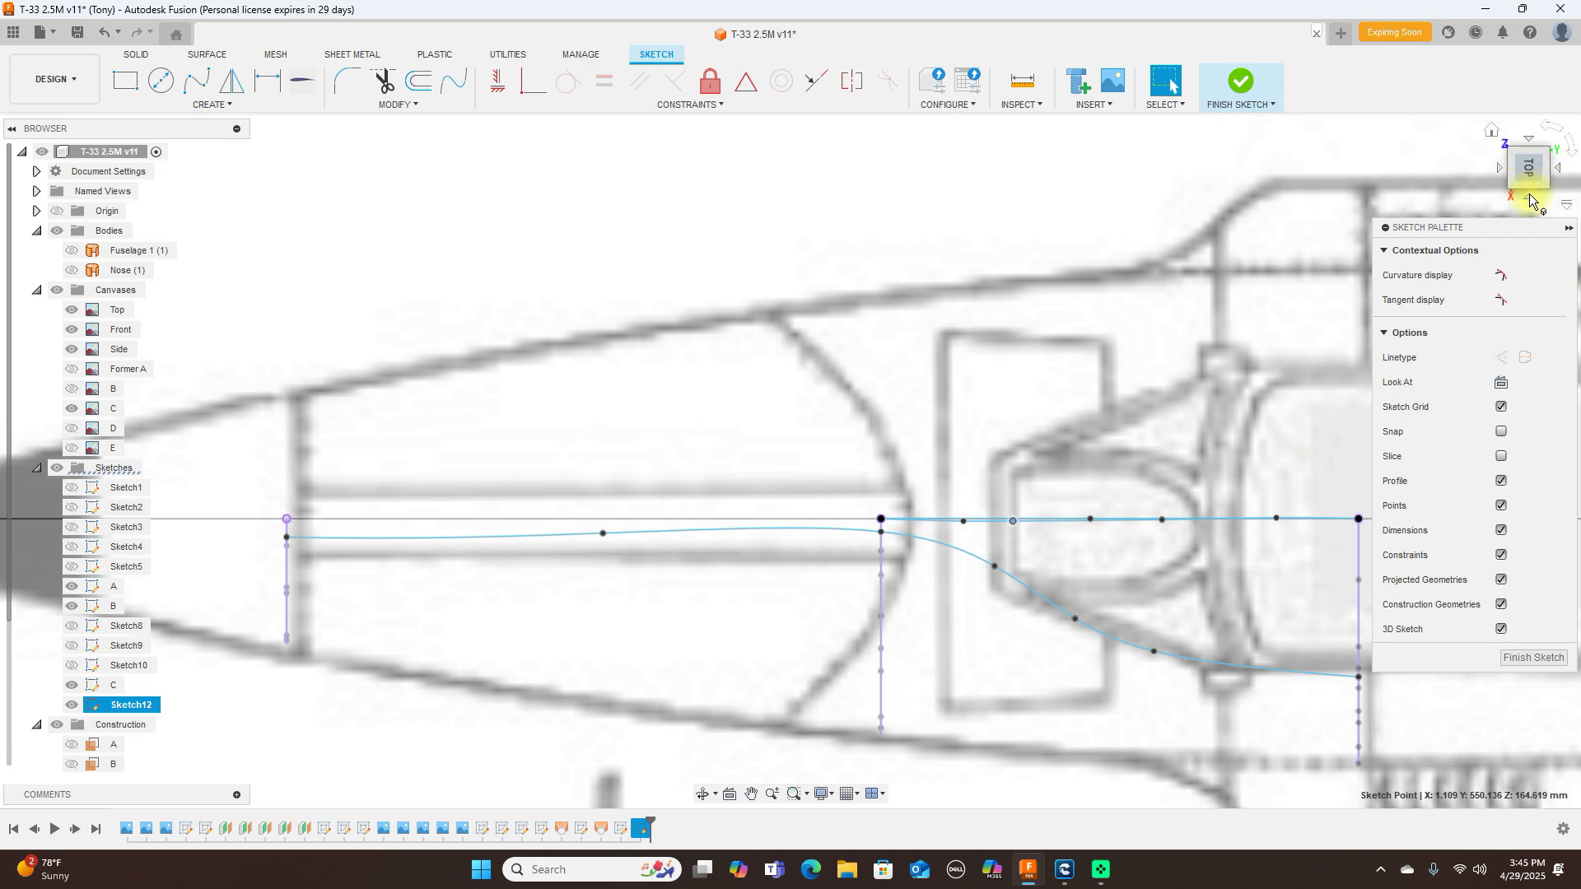
Step: On the side canvas, smooth the windshield-base spline between sections B and C by slightly lowering its middle fit point
click(1529, 196)
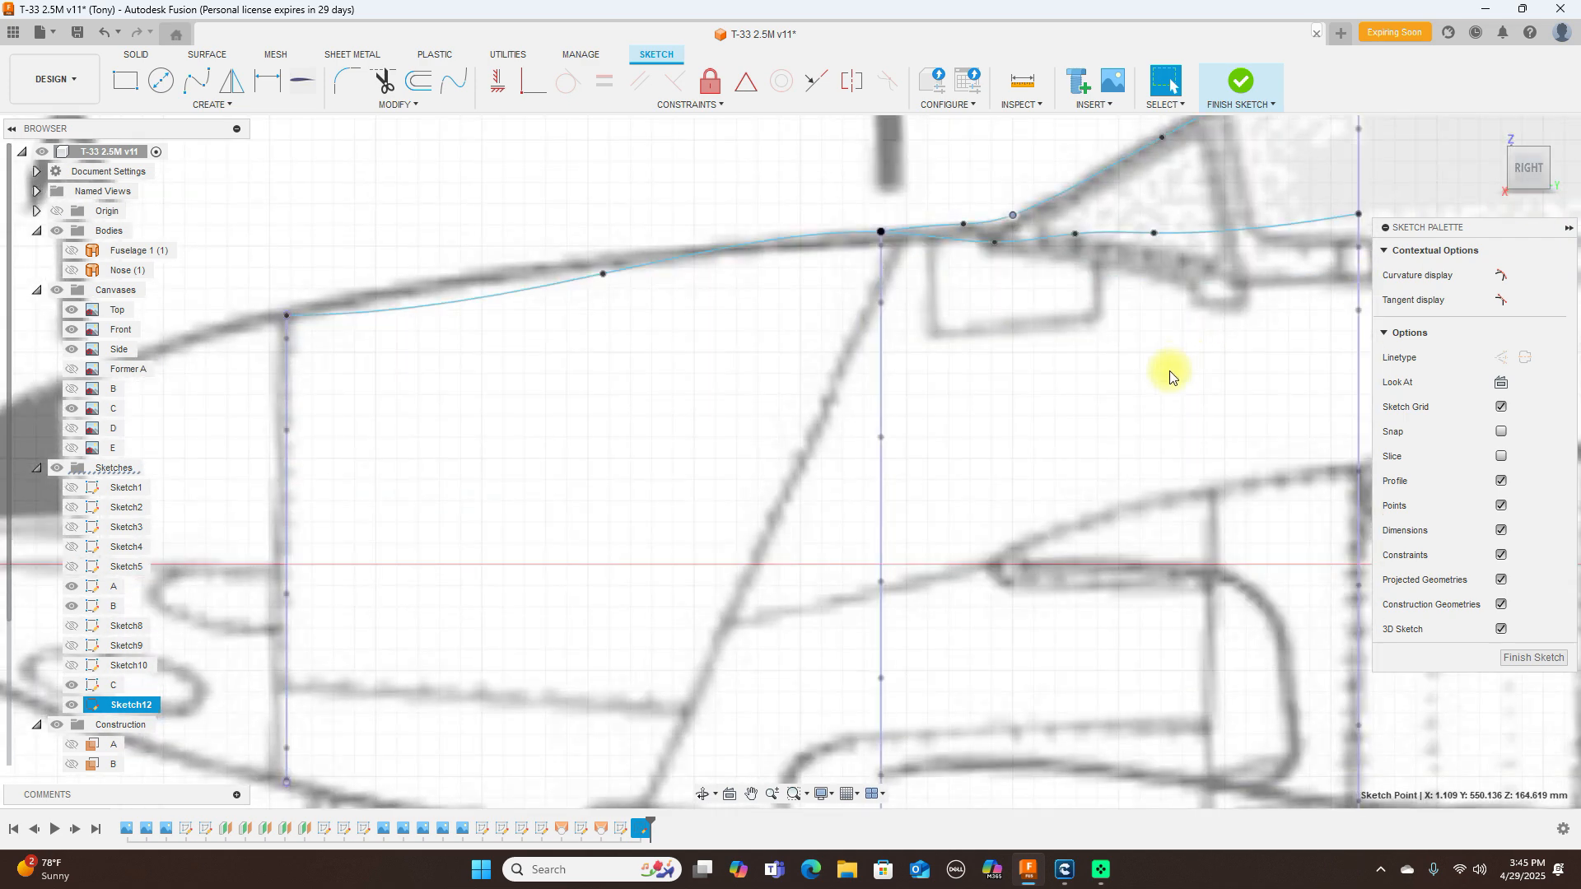
scroll(1170, 377, down, 2)
middle_drag(1181, 356, 1005, 406)
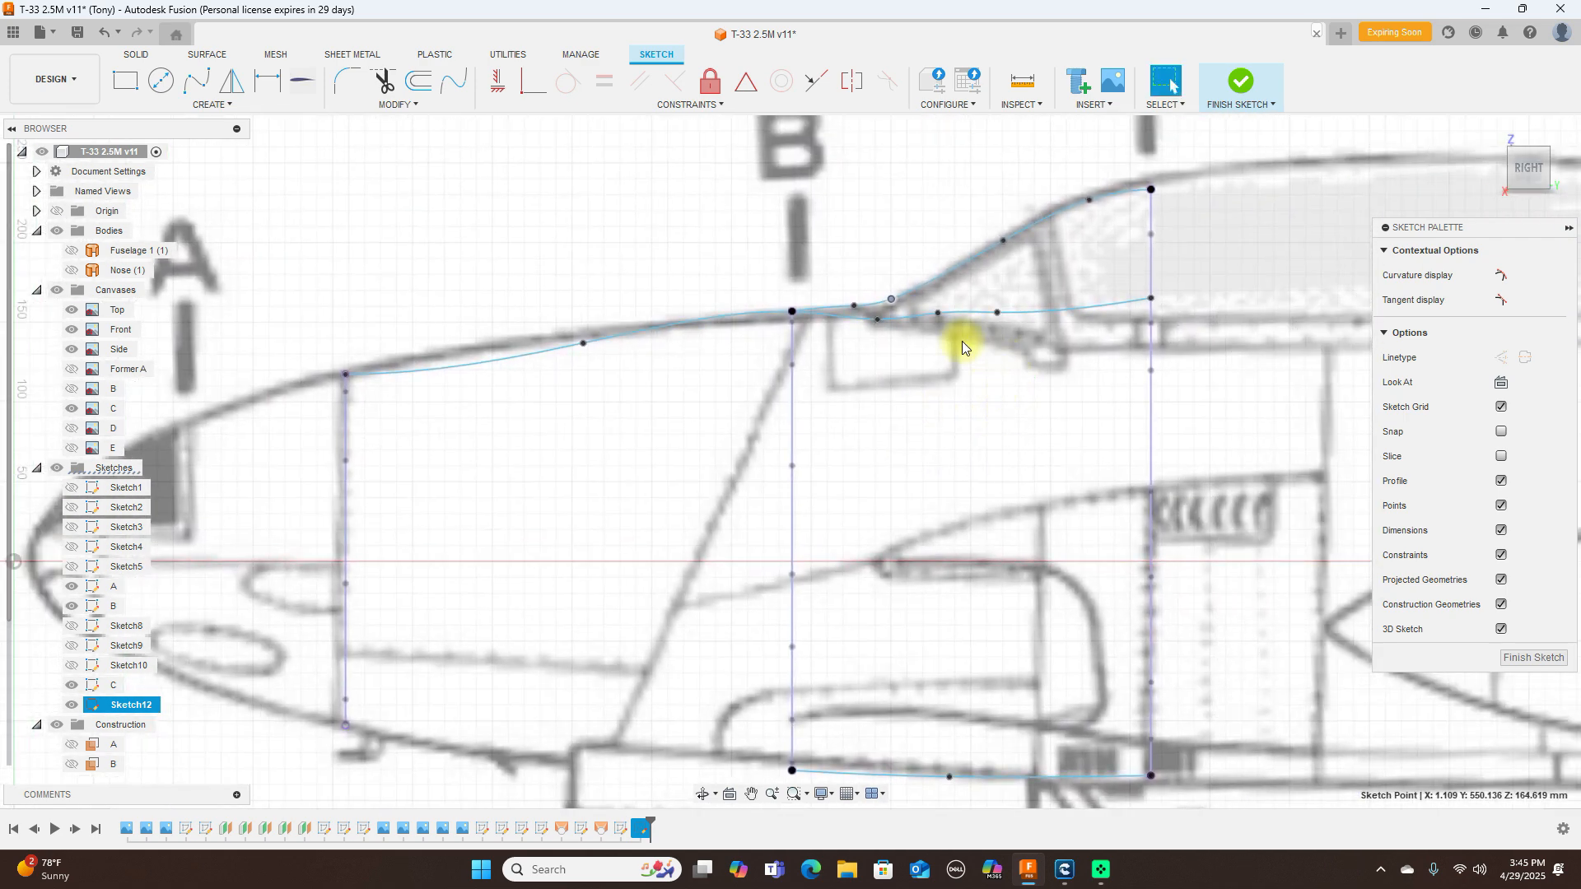
scroll(950, 339, up, 2)
drag(935, 310, 936, 314)
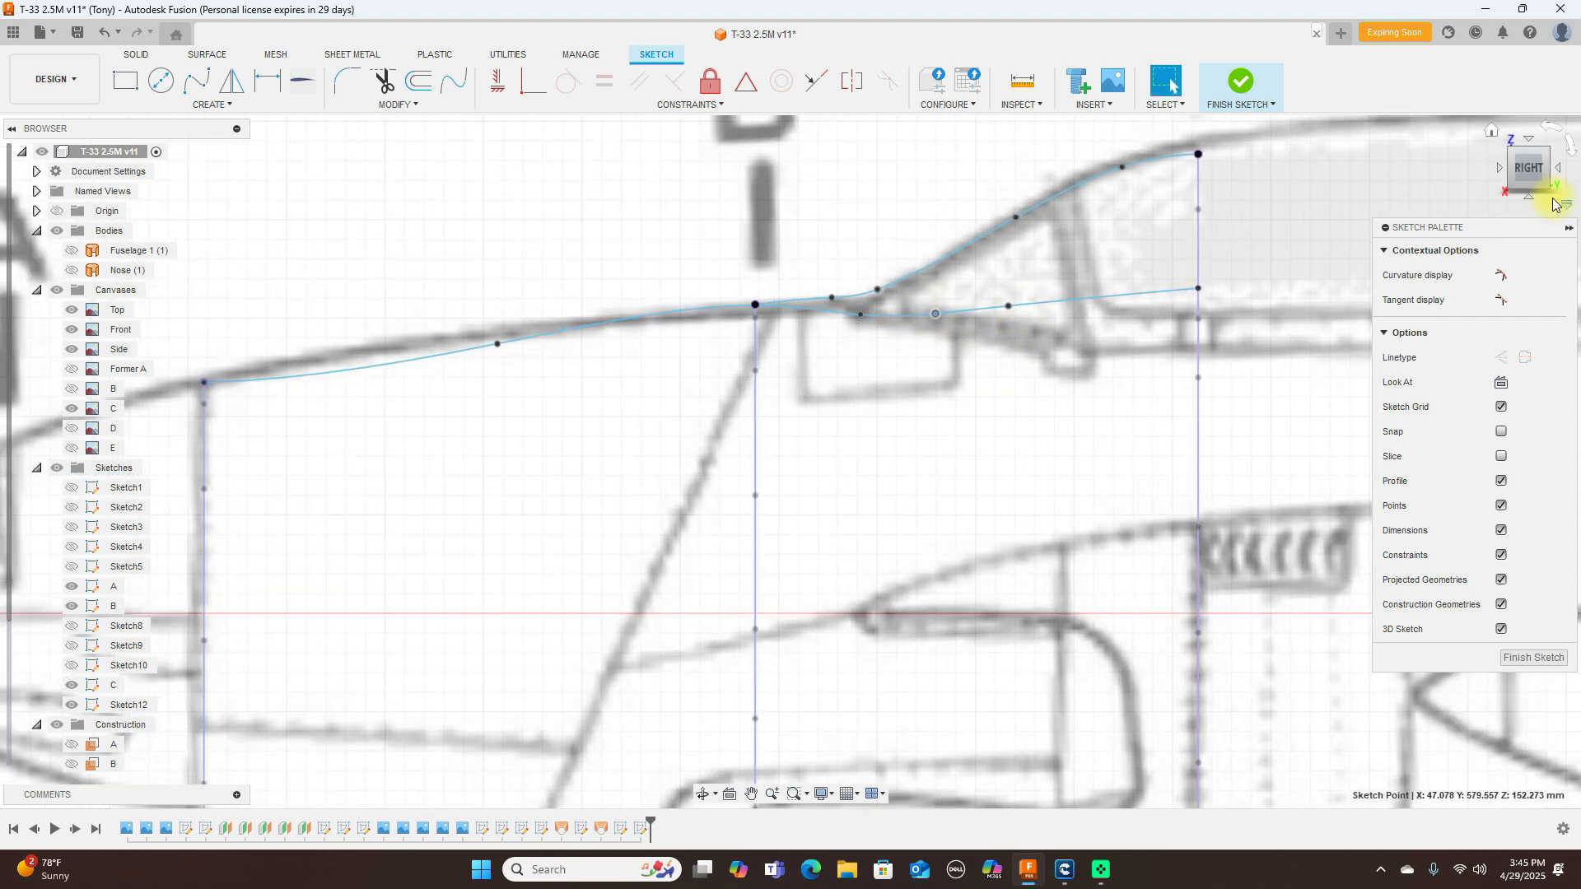
click(1533, 144)
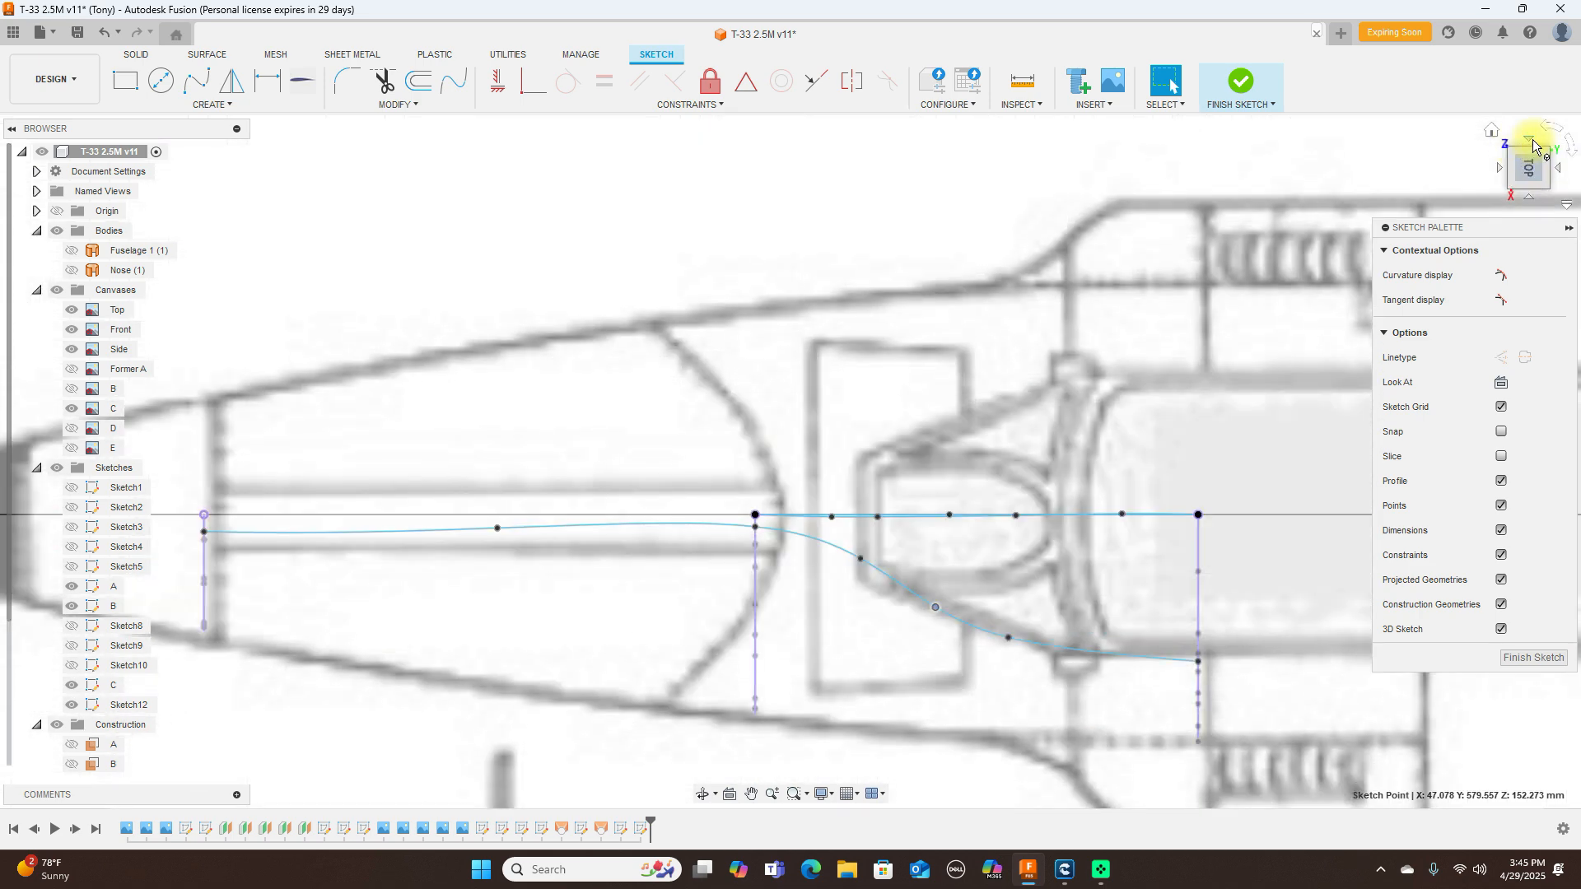
mouse_move(1529, 191)
mouse_down()
mouse_move(1556, 105)
mouse_move(15, 88)
mouse_move(1563, 89)
mouse_move(1533, 191)
mouse_up()
click(1531, 182)
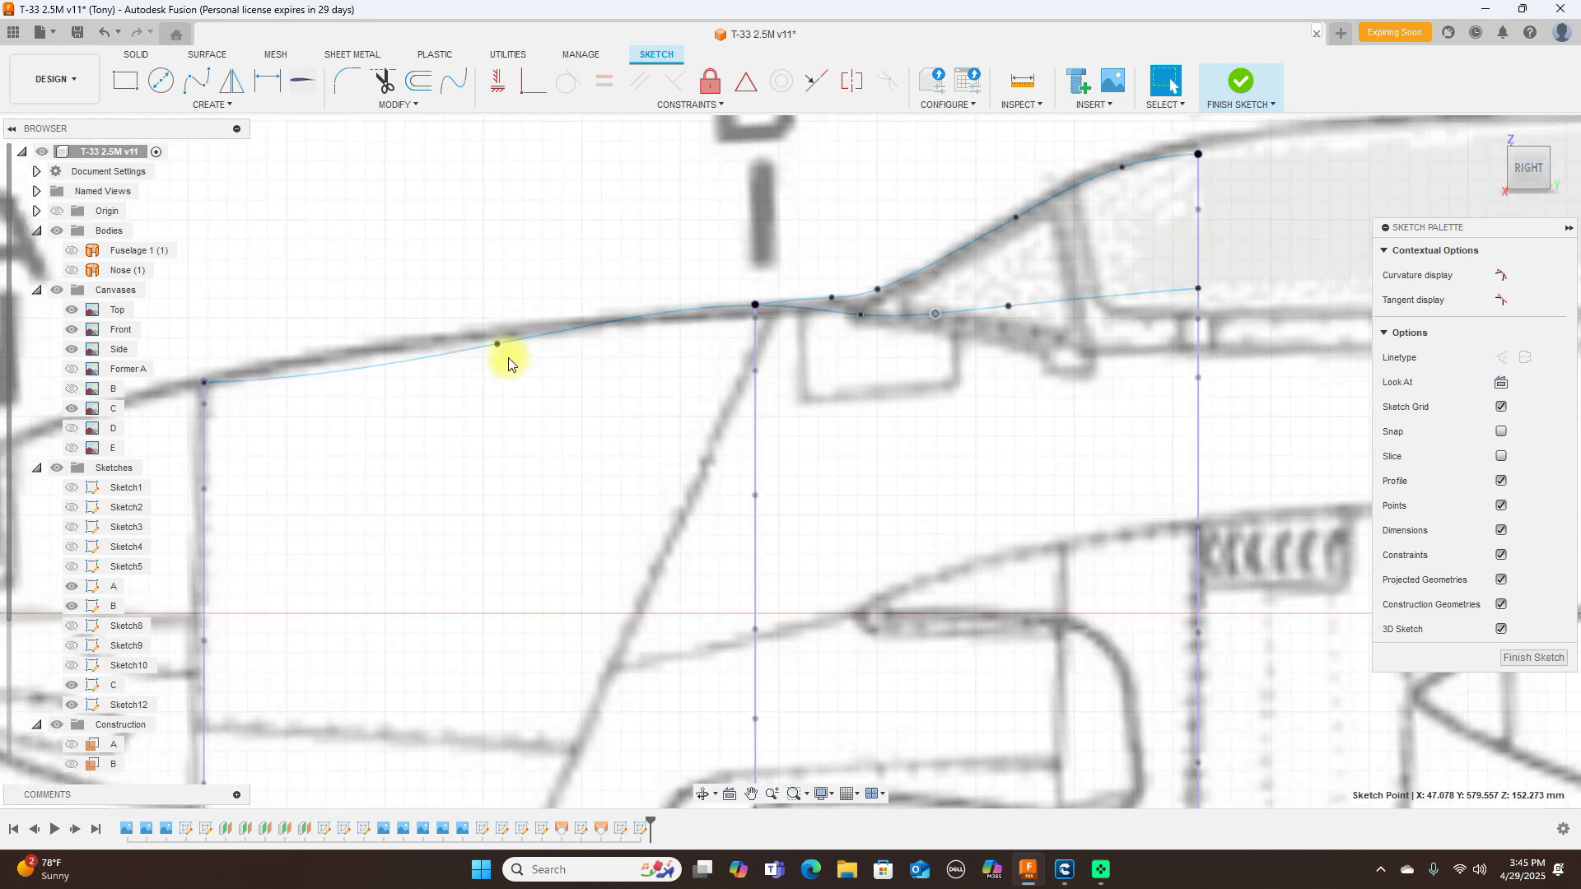
Step: Shift the fit point between sections A and B forward onto the upper fuselage outline and straighten the spline there on the top canvas
drag(453, 345, 318, 359)
scroll(1030, 314, down, 1)
scroll(1029, 314, down, 2)
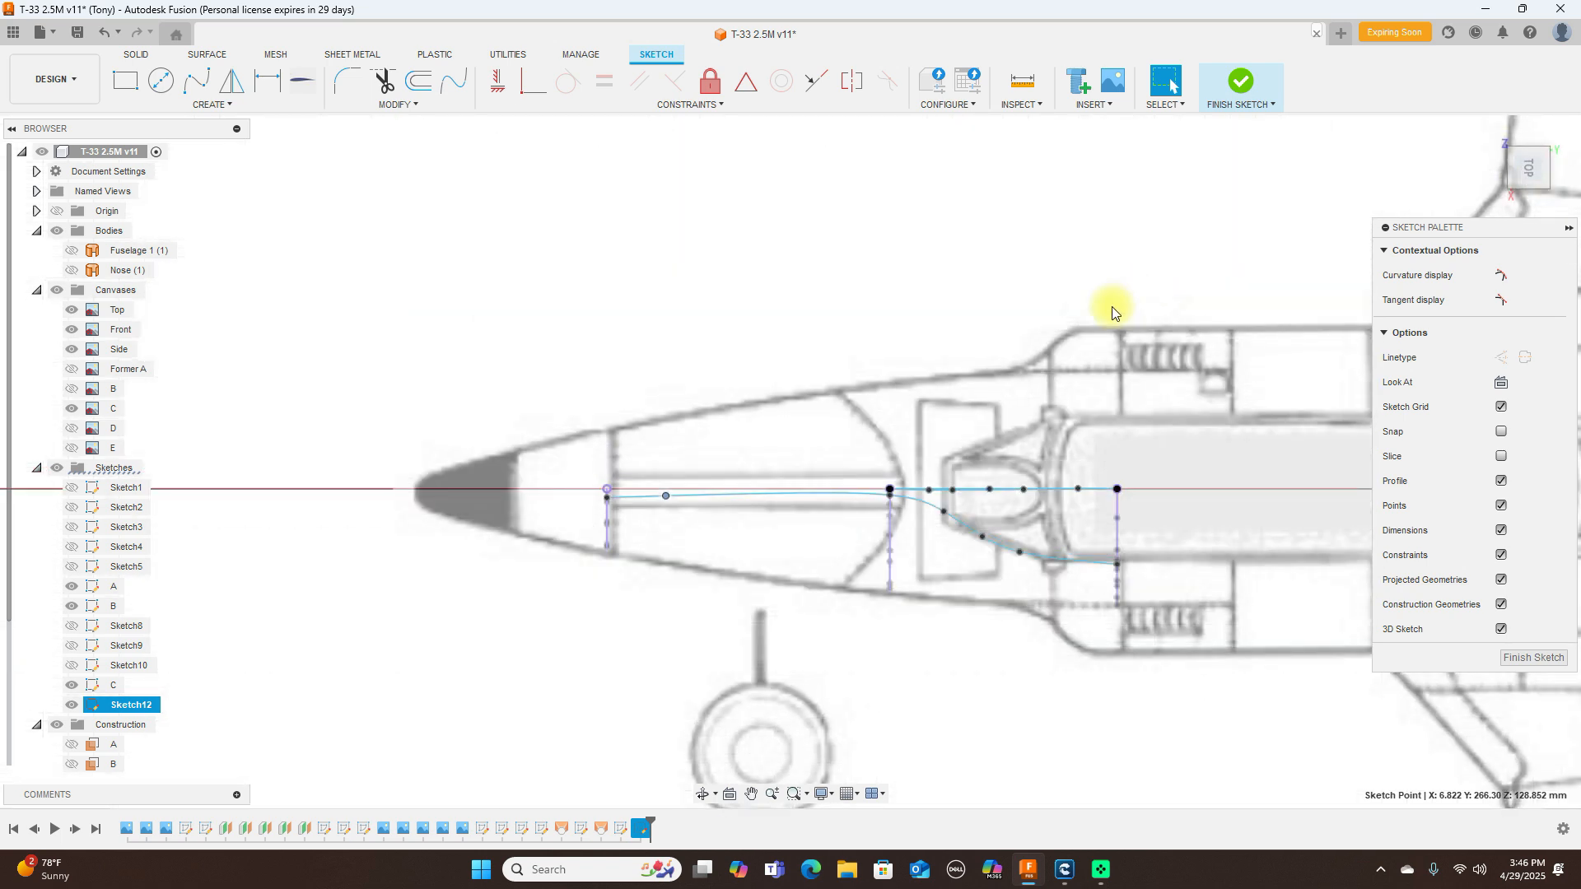
scroll(1025, 398, up, 2)
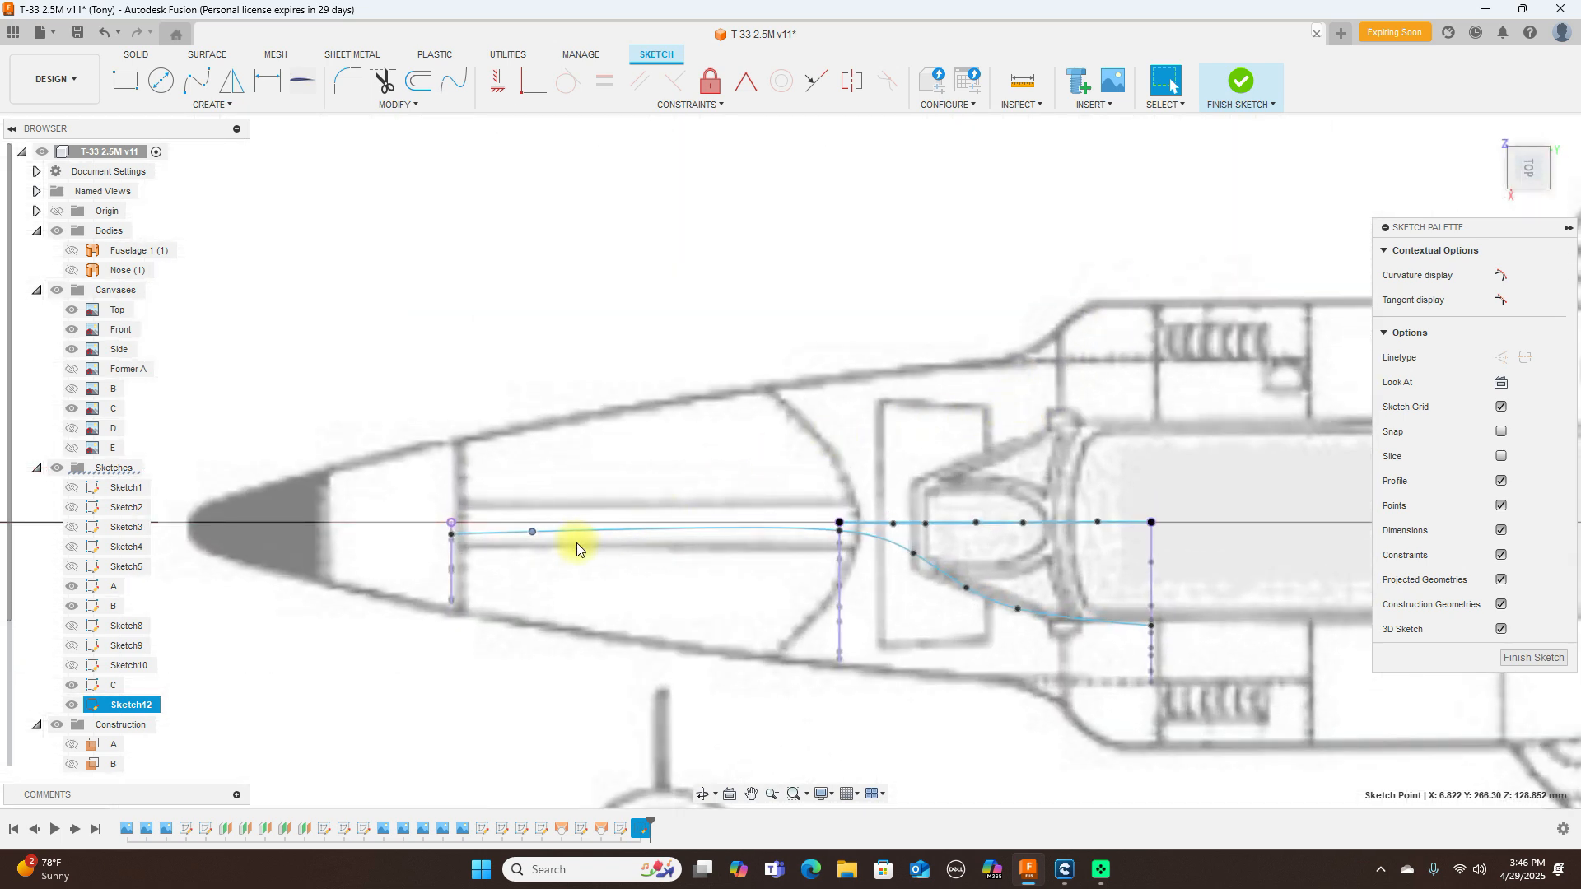
drag(531, 537, 531, 535)
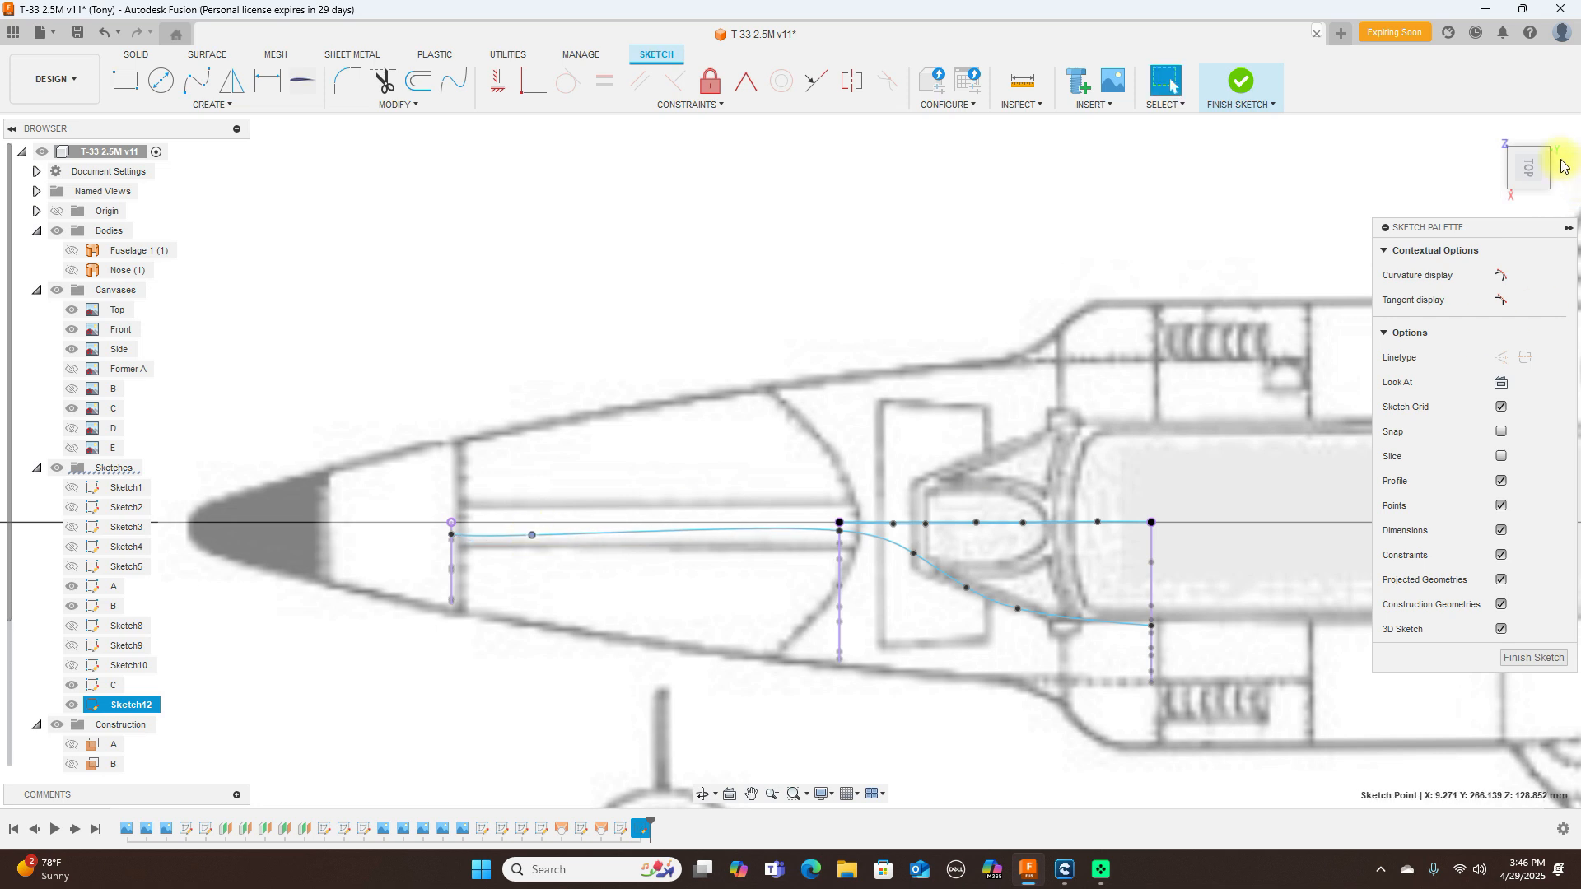
click(1533, 201)
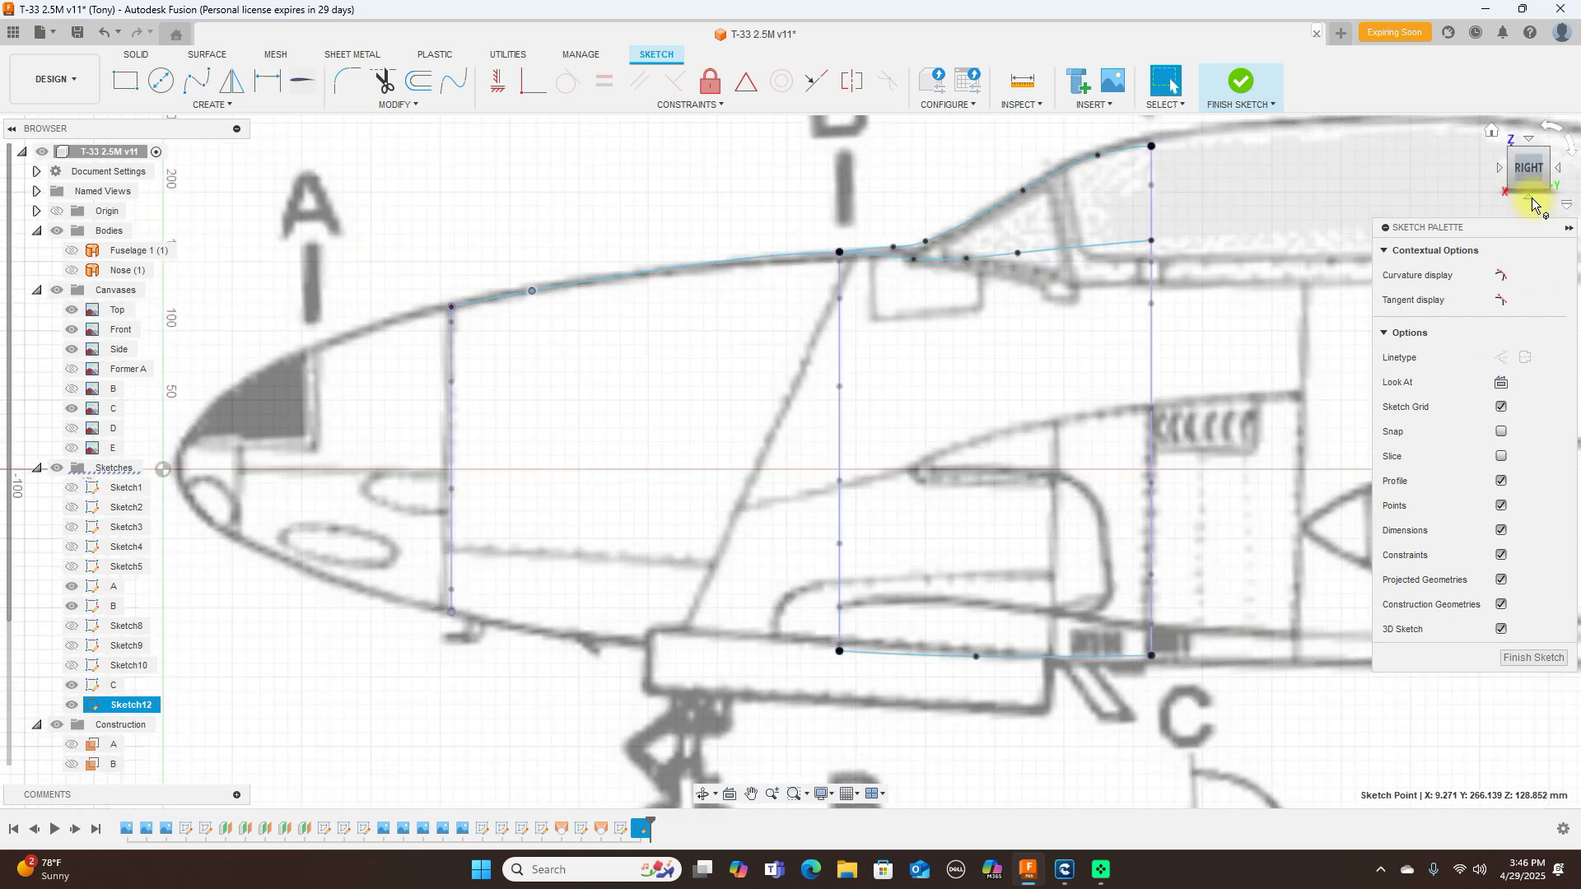
mouse_move(1514, 176)
mouse_down()
mouse_move(1568, 210)
mouse_move(10, 219)
mouse_move(9, 251)
mouse_move(1569, 165)
mouse_move(1527, 153)
mouse_move(1530, 134)
mouse_move(1548, 157)
mouse_move(1538, 176)
mouse_up()
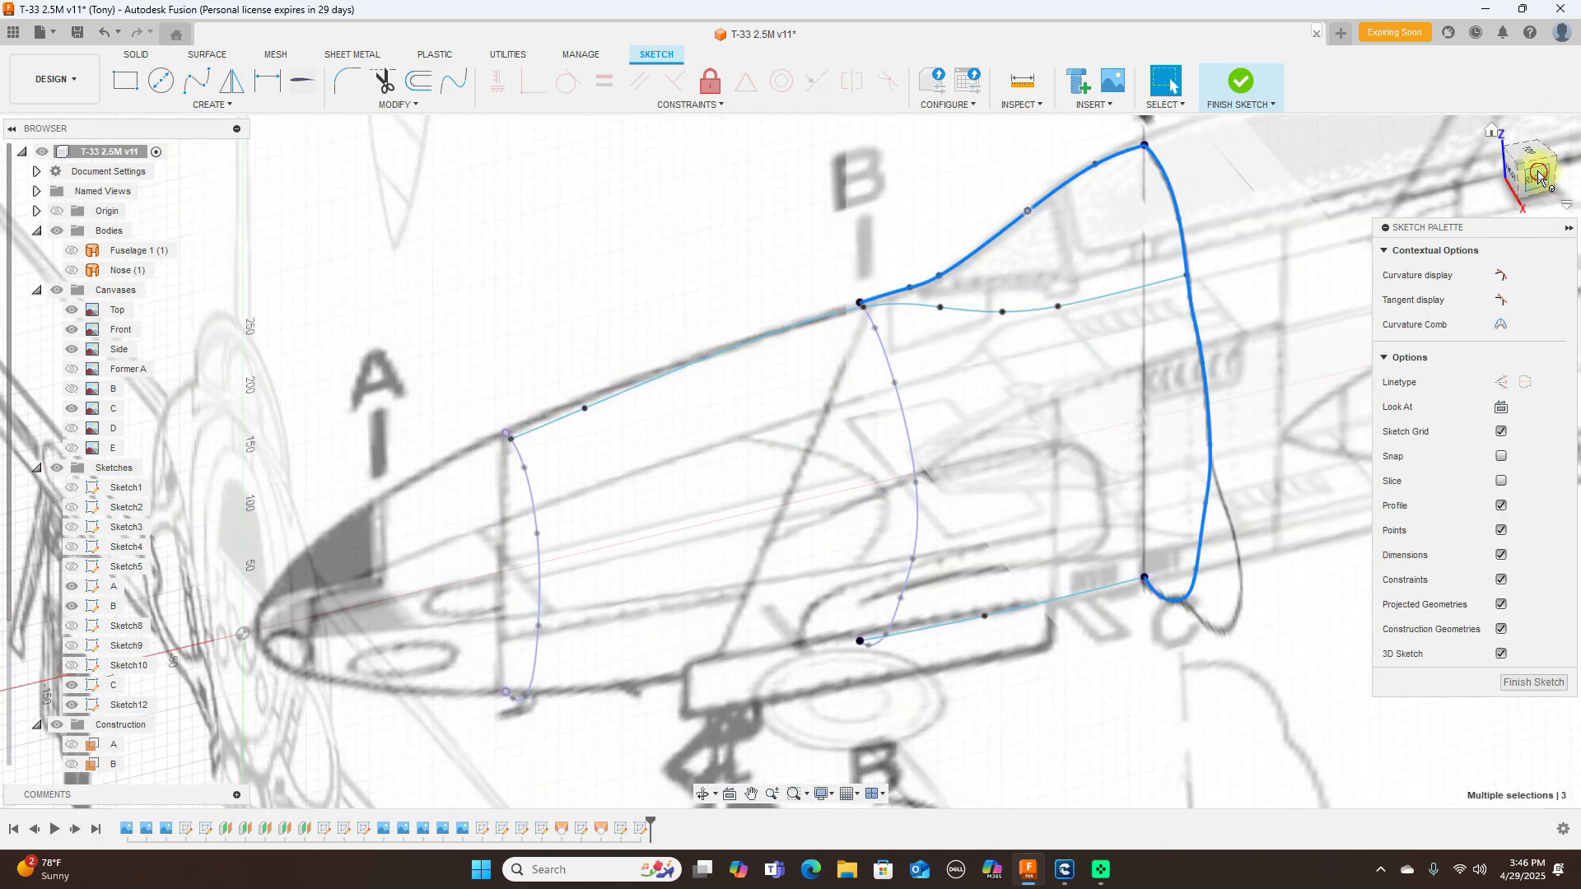
click(1538, 176)
Step: Draw a three-point 3D fit-point spline along the fuselage side, from the section B curve to the section C curve
click(196, 81)
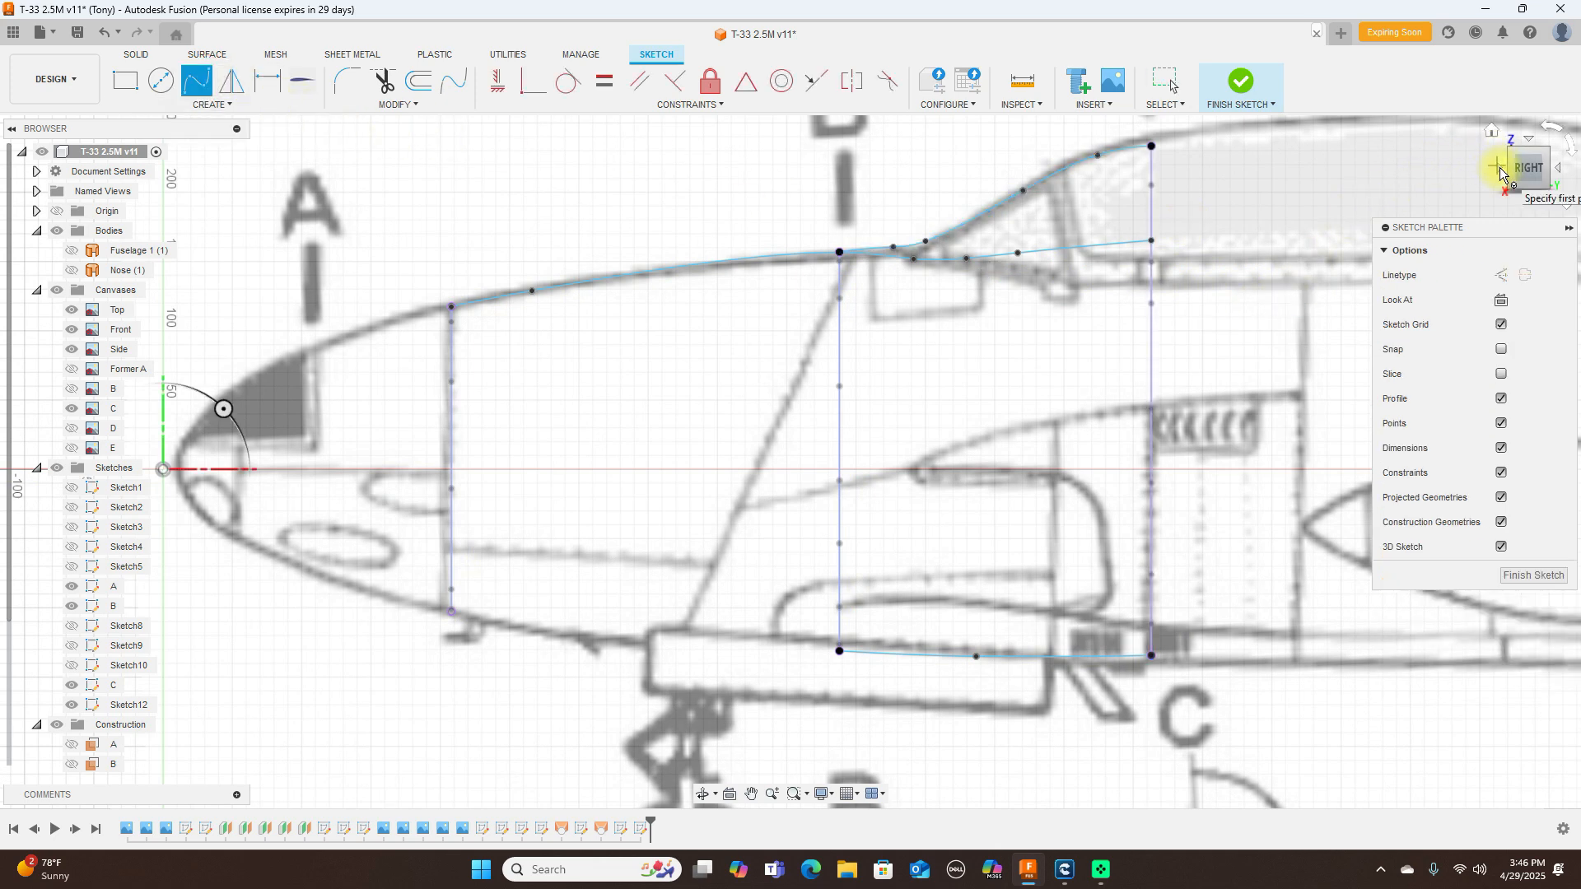
drag(1512, 176, 1355, 257)
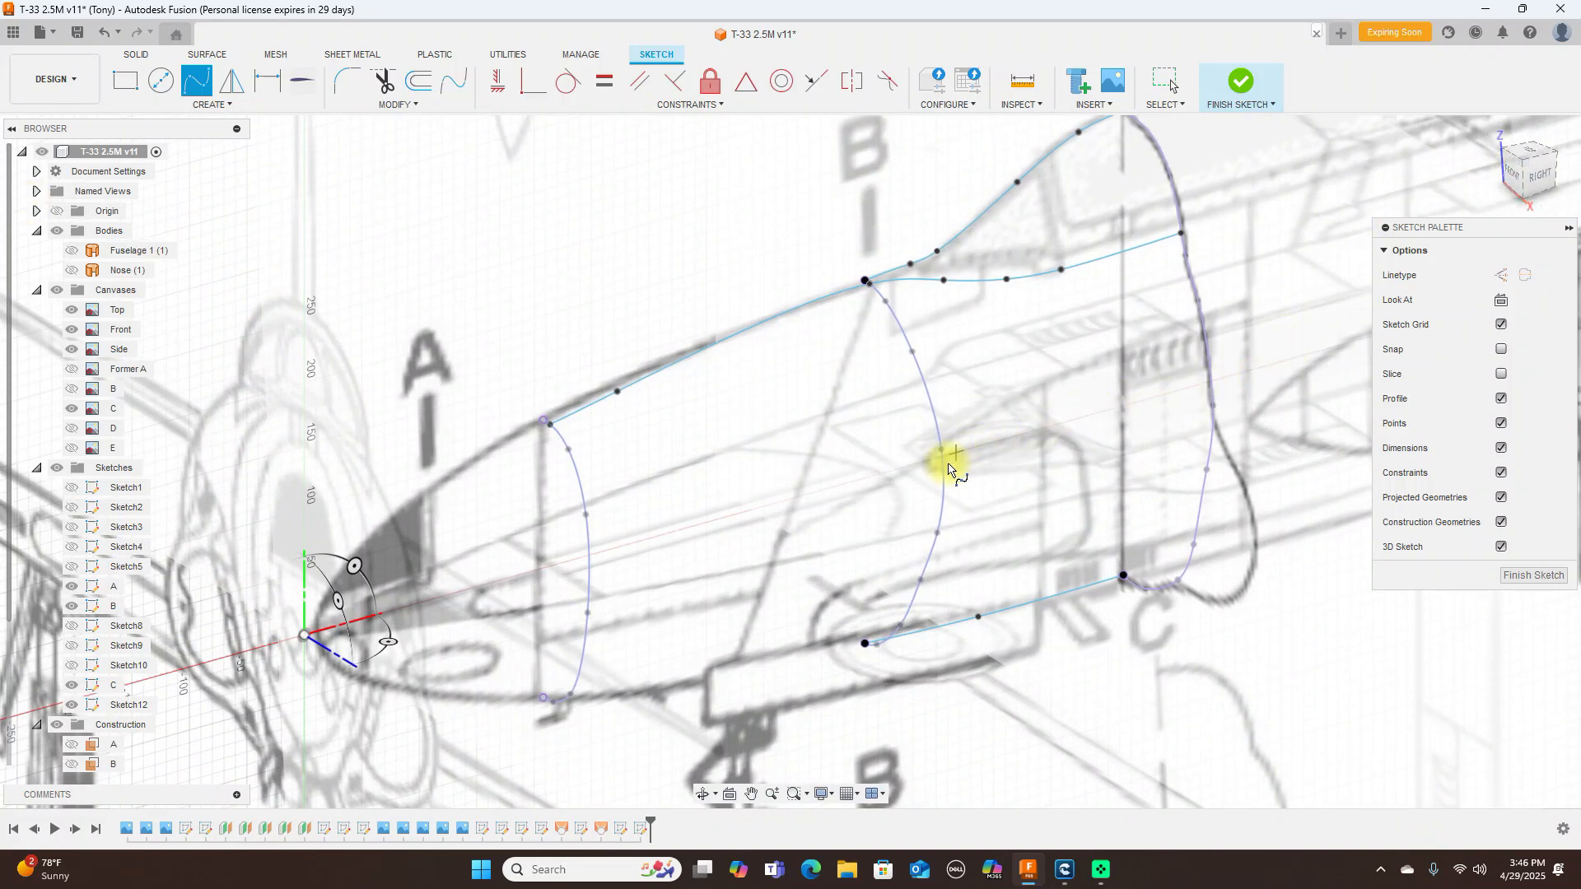
click(944, 466)
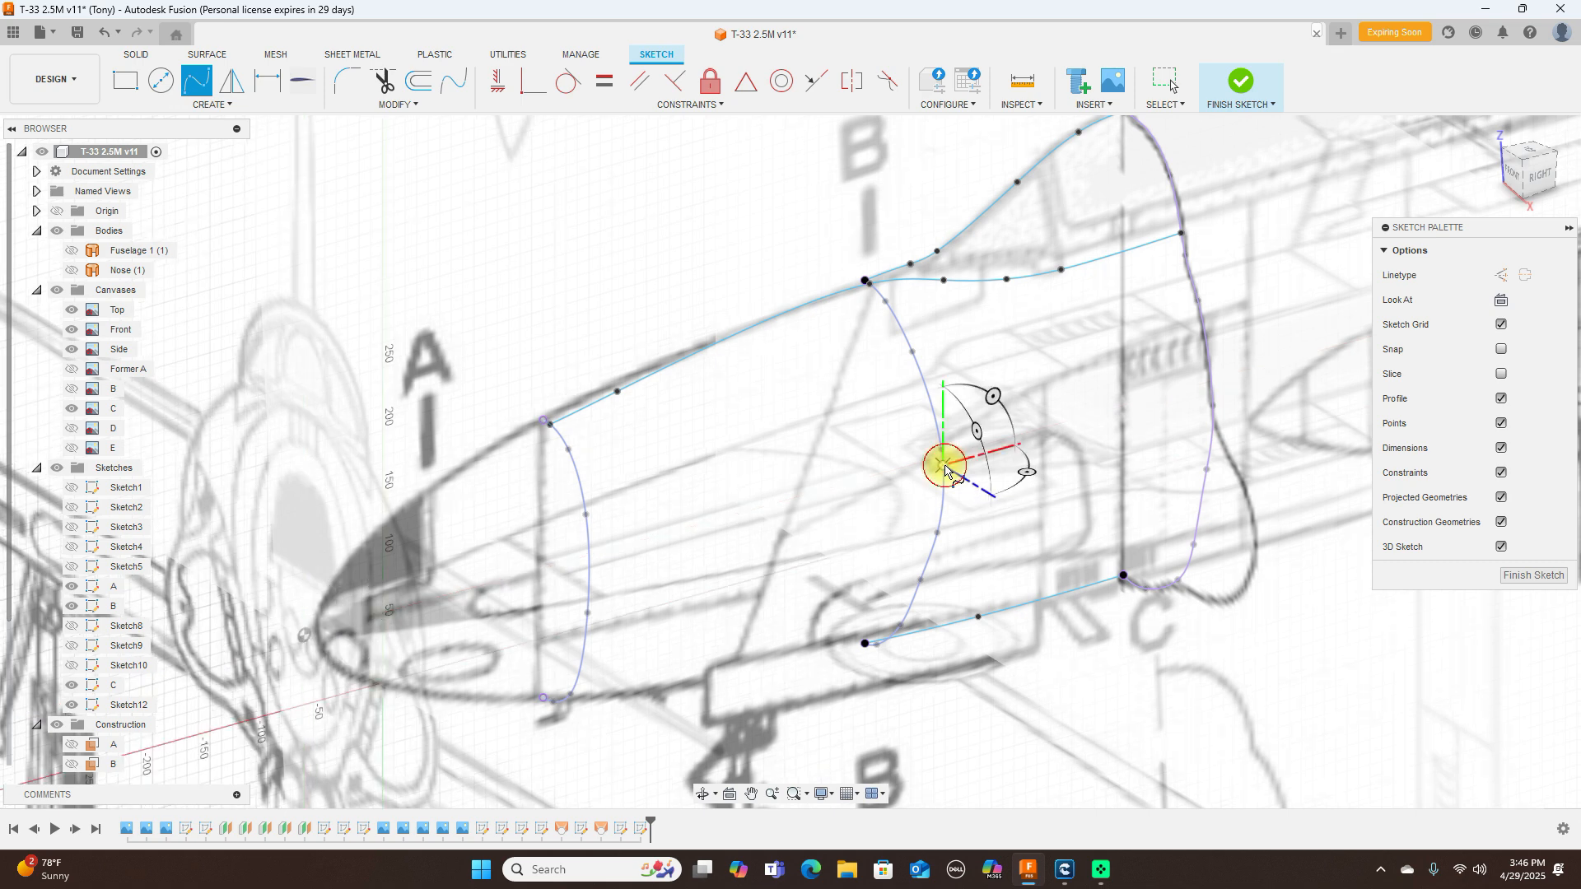
click(1085, 416)
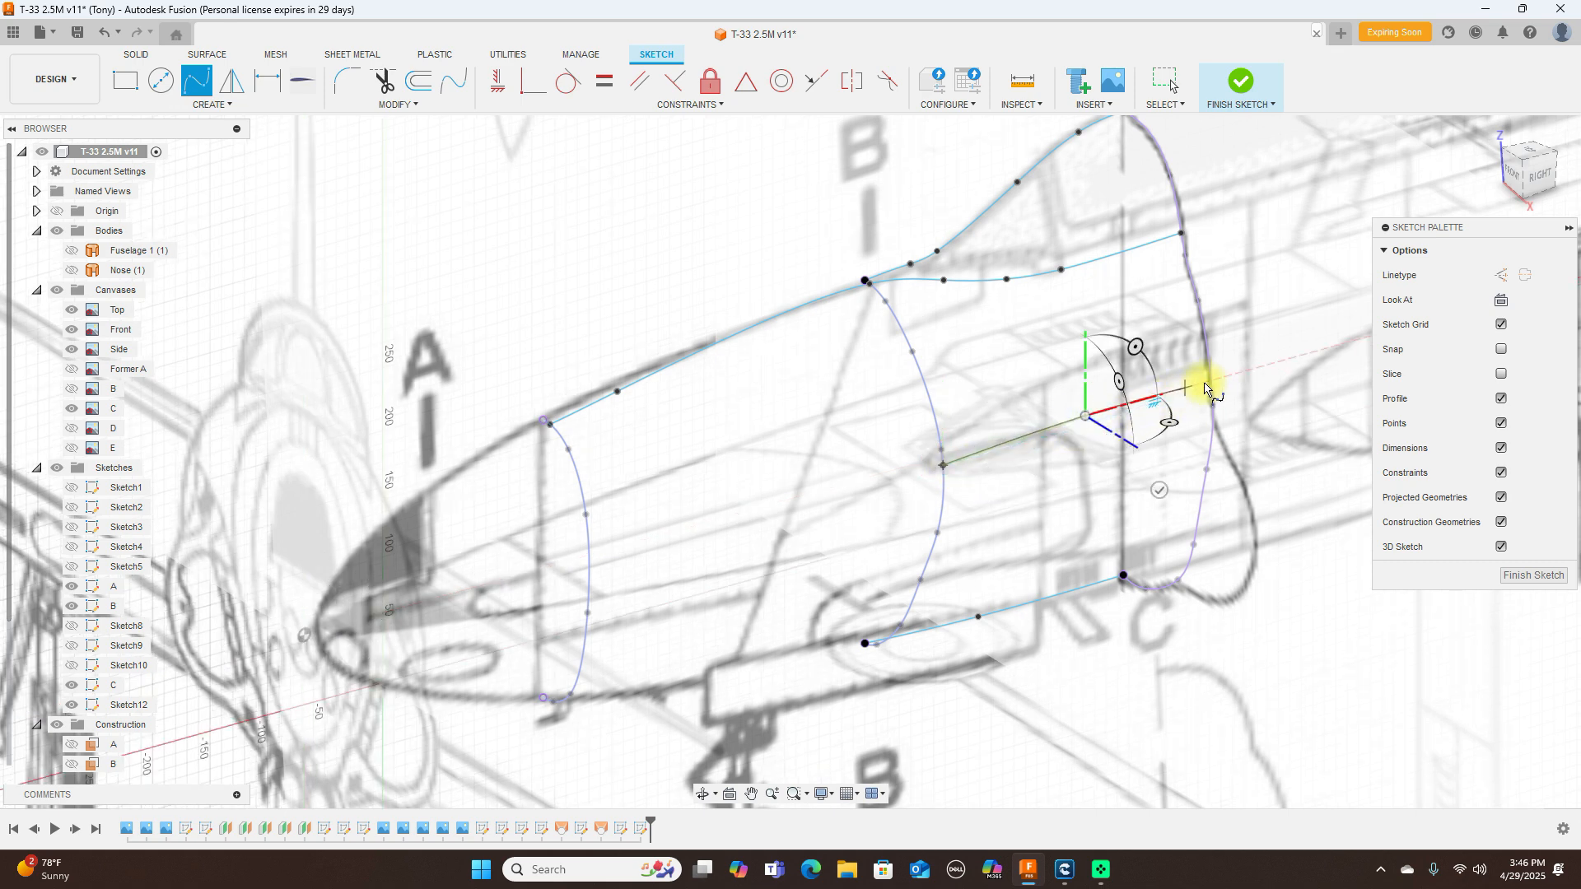
scroll(1215, 385, up, 8)
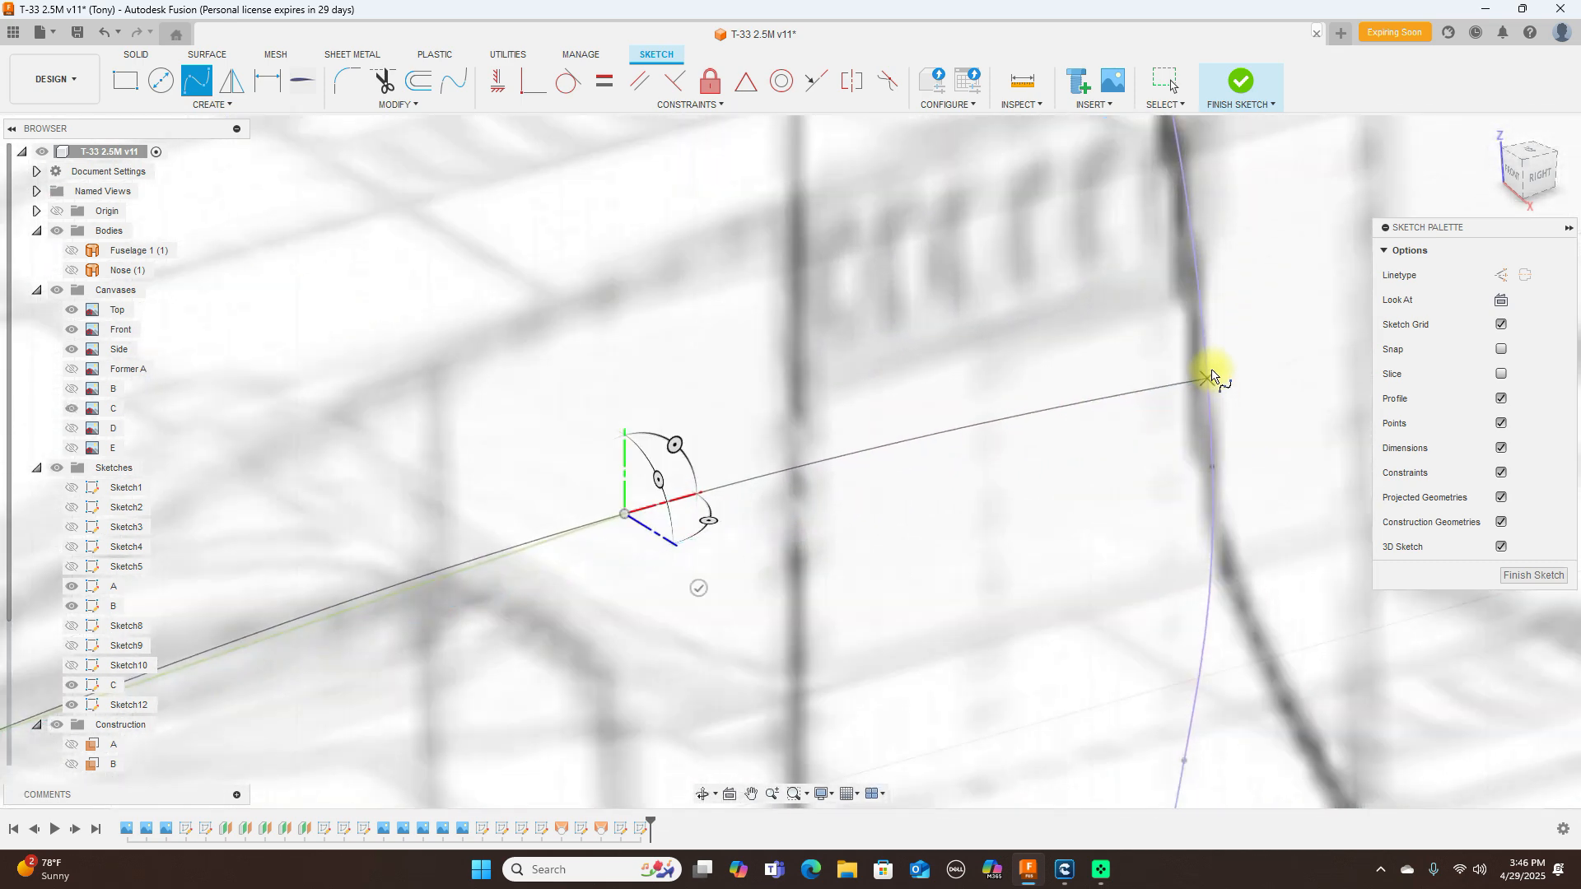
click(1206, 363)
right_click(1206, 363)
click(1267, 365)
scroll(1276, 363, down, 3)
scroll(1284, 356, down, 3)
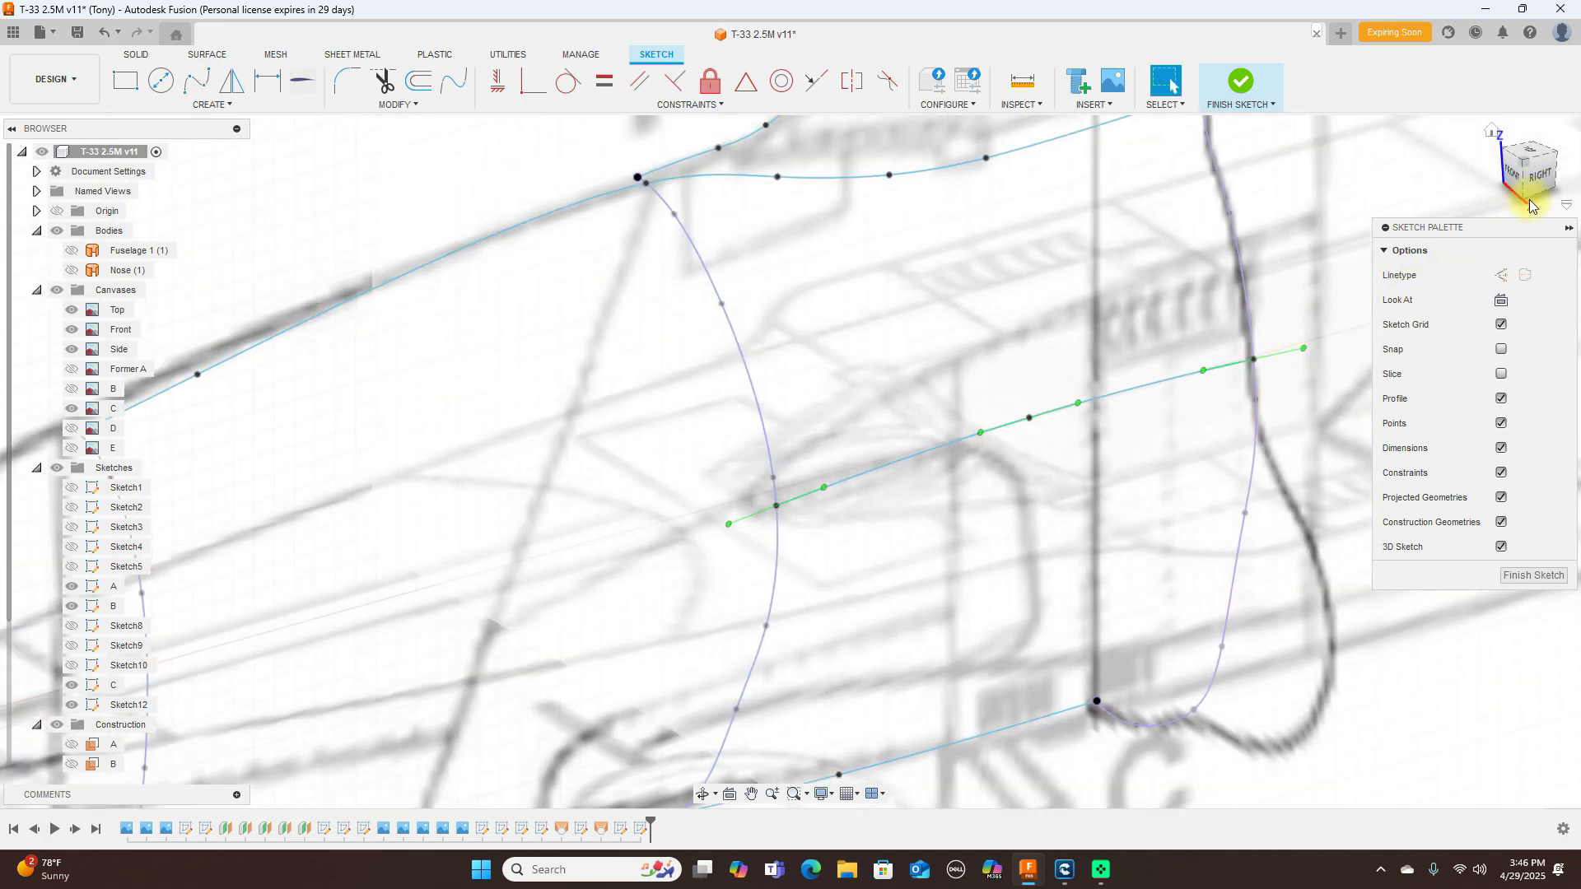
Step: Align the side spline's middle fit point between sections B and C with the fuselage outline on the top canvas
click(1538, 173)
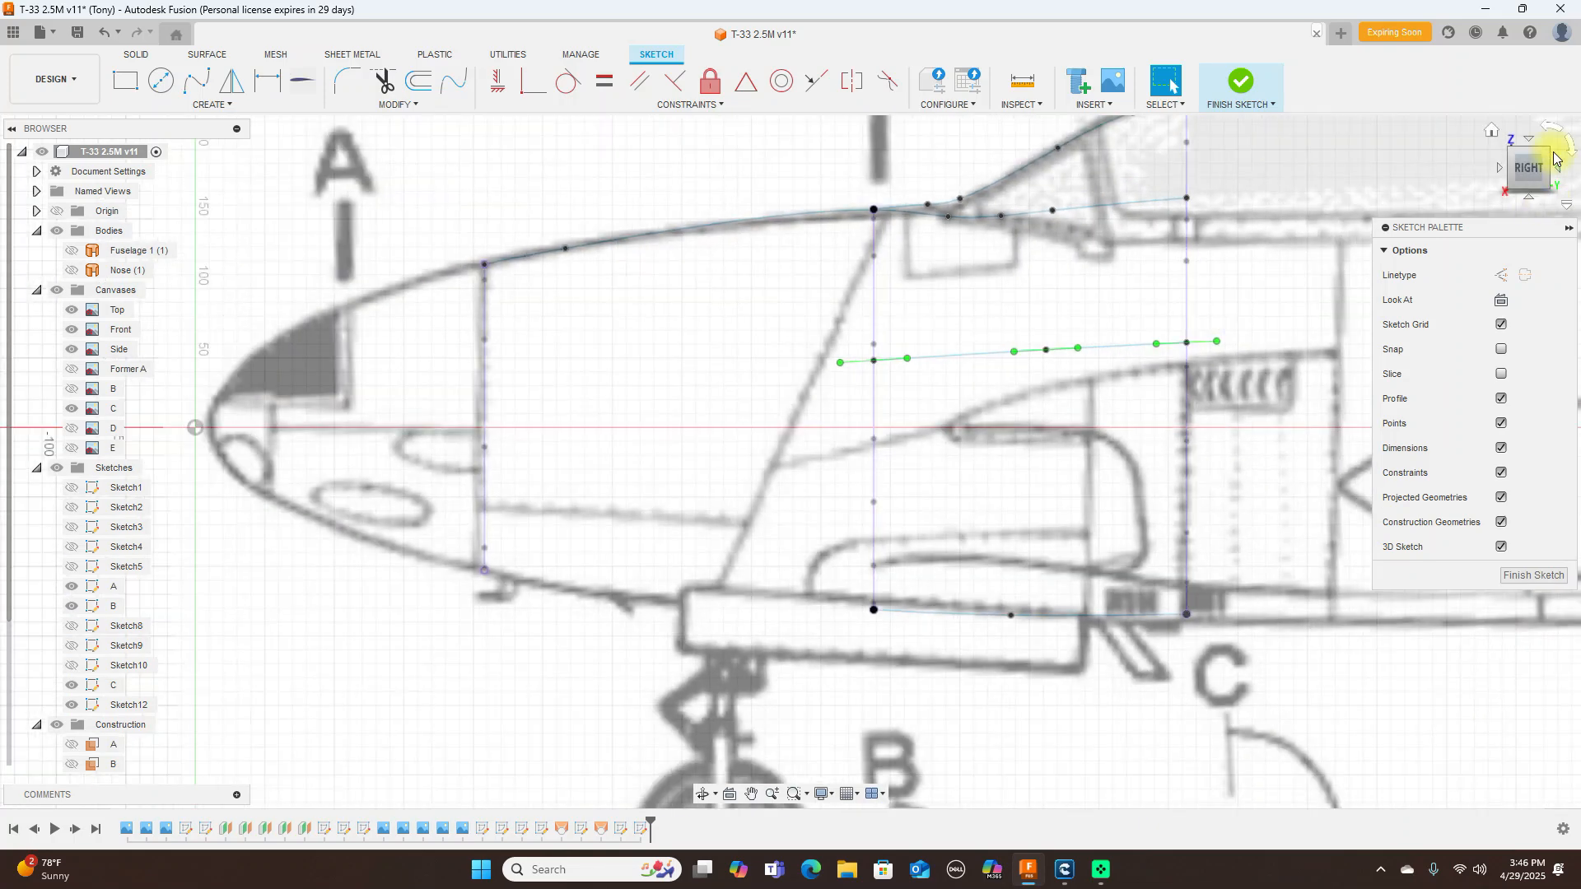
click(1529, 141)
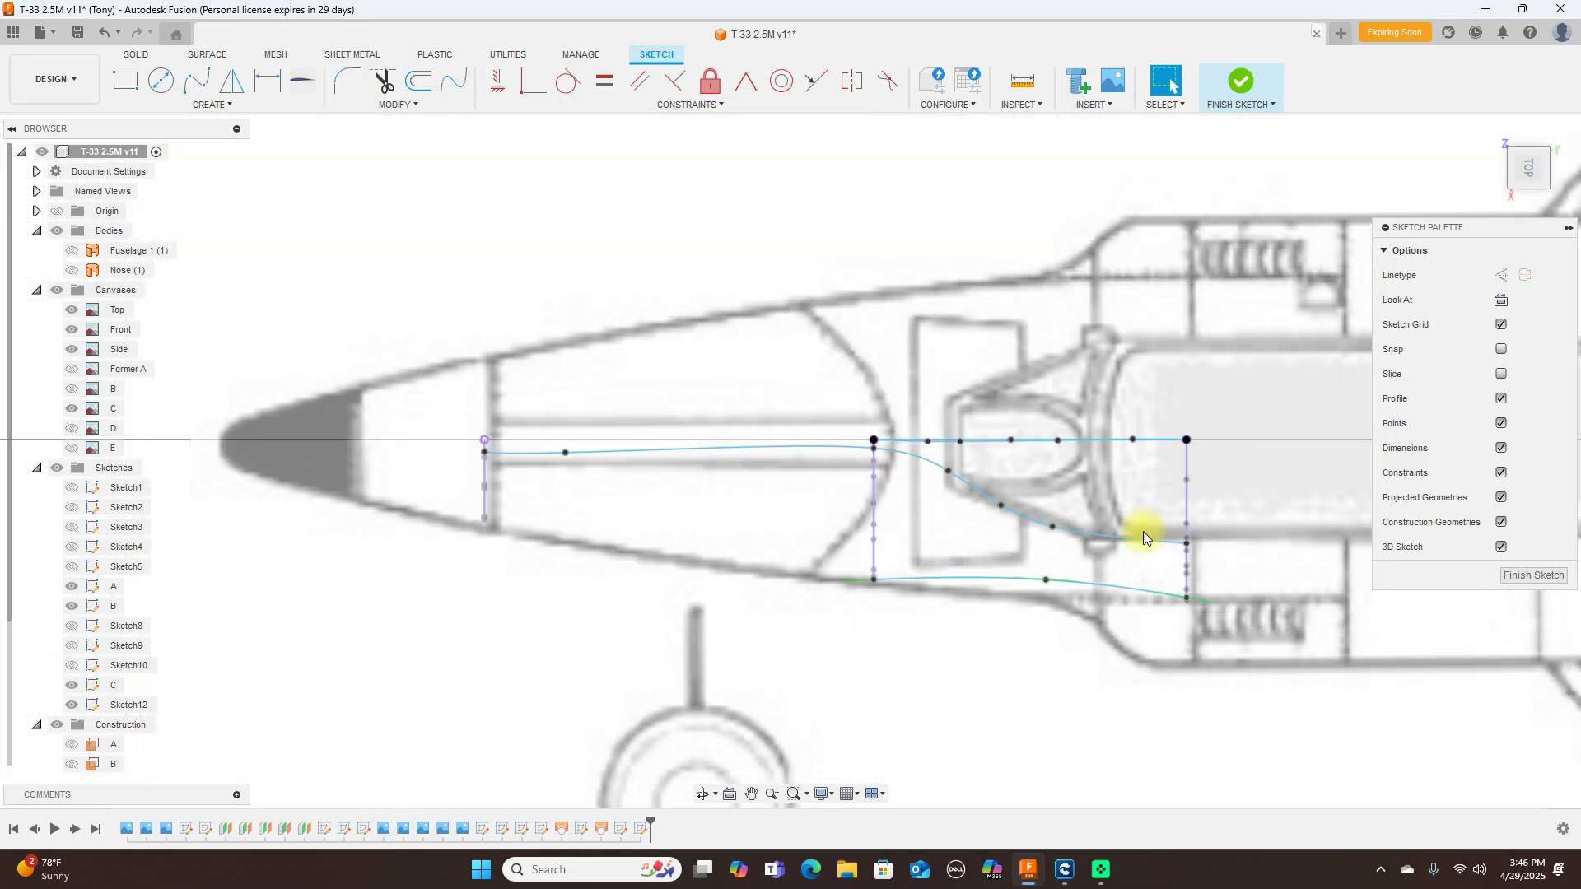
drag(1047, 580, 1046, 597)
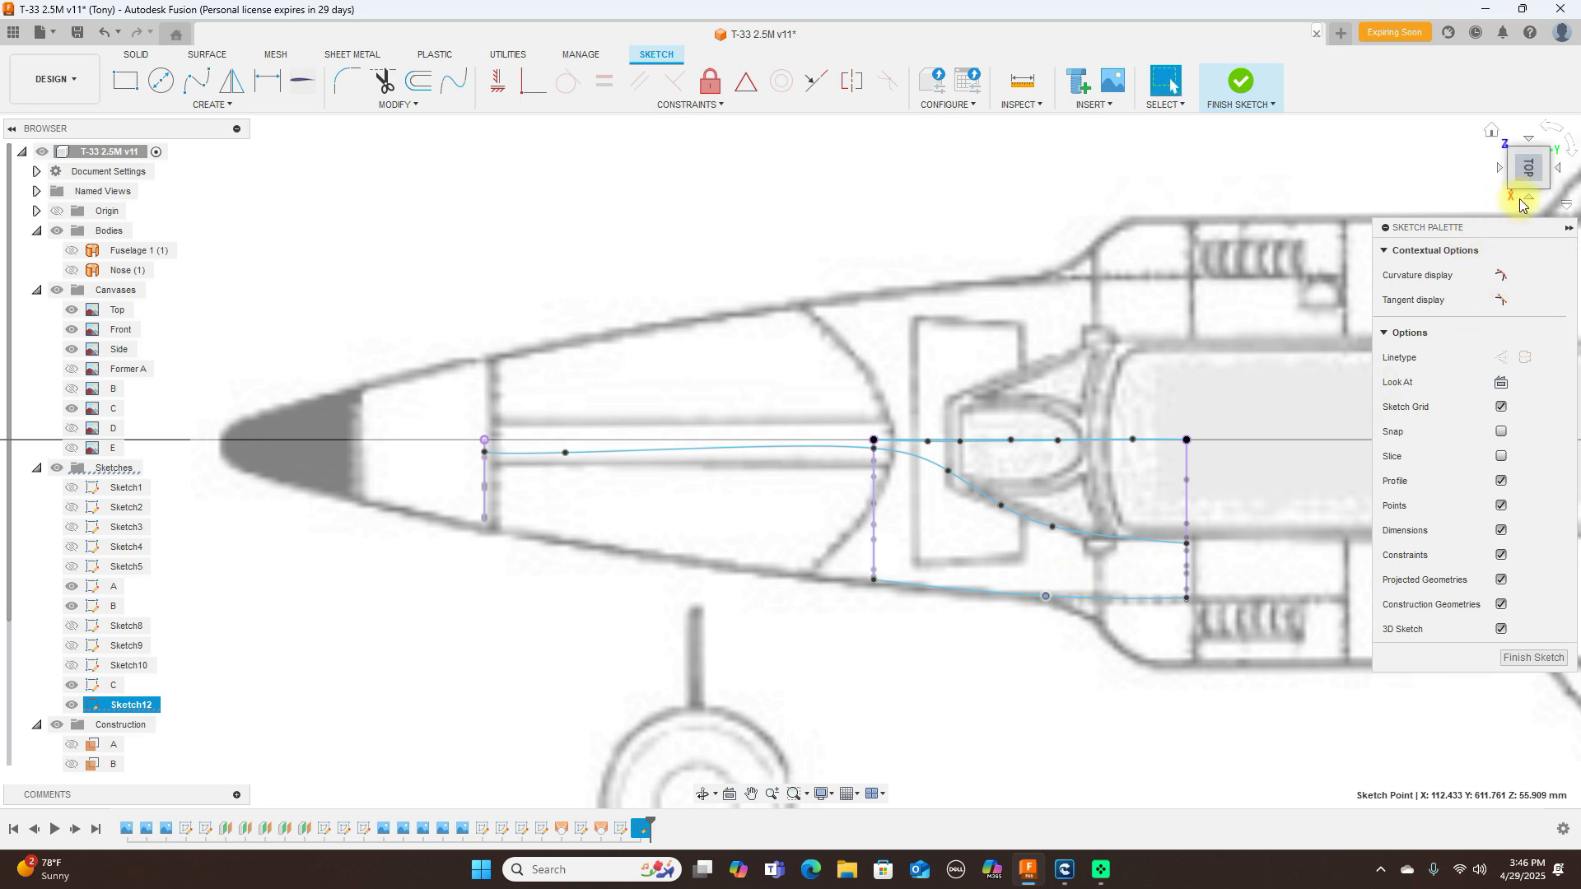
click(1527, 200)
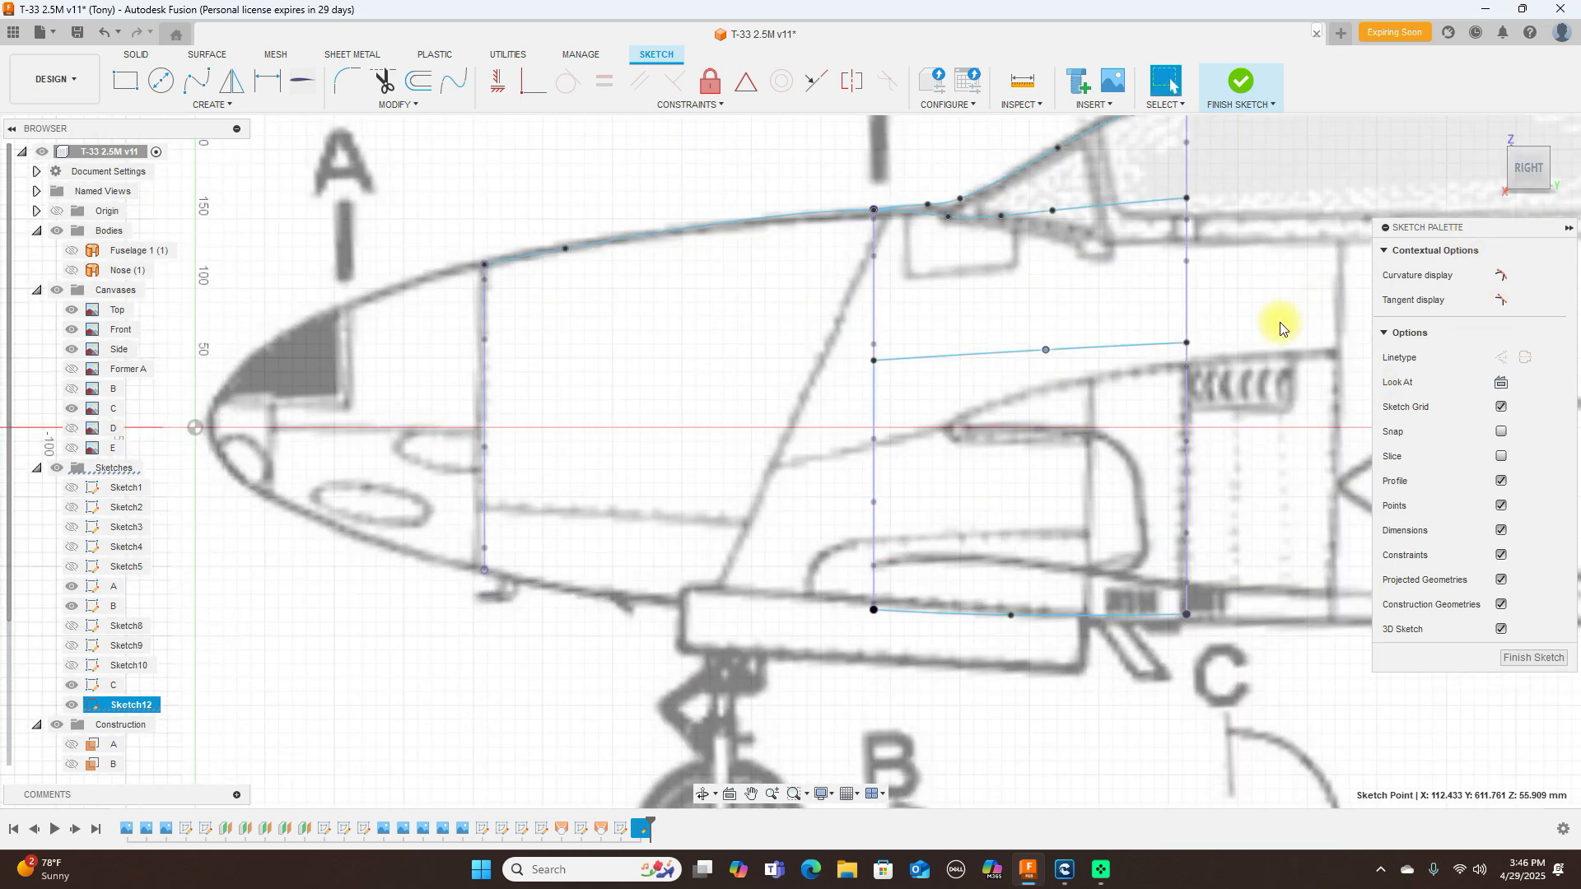
Step: Check the nose curves by briefly showing and hiding Sketch10, and finish the 3D spline sketch
mouse_move(1516, 171)
mouse_down()
mouse_move(45, 178)
mouse_move(99, 177)
mouse_up()
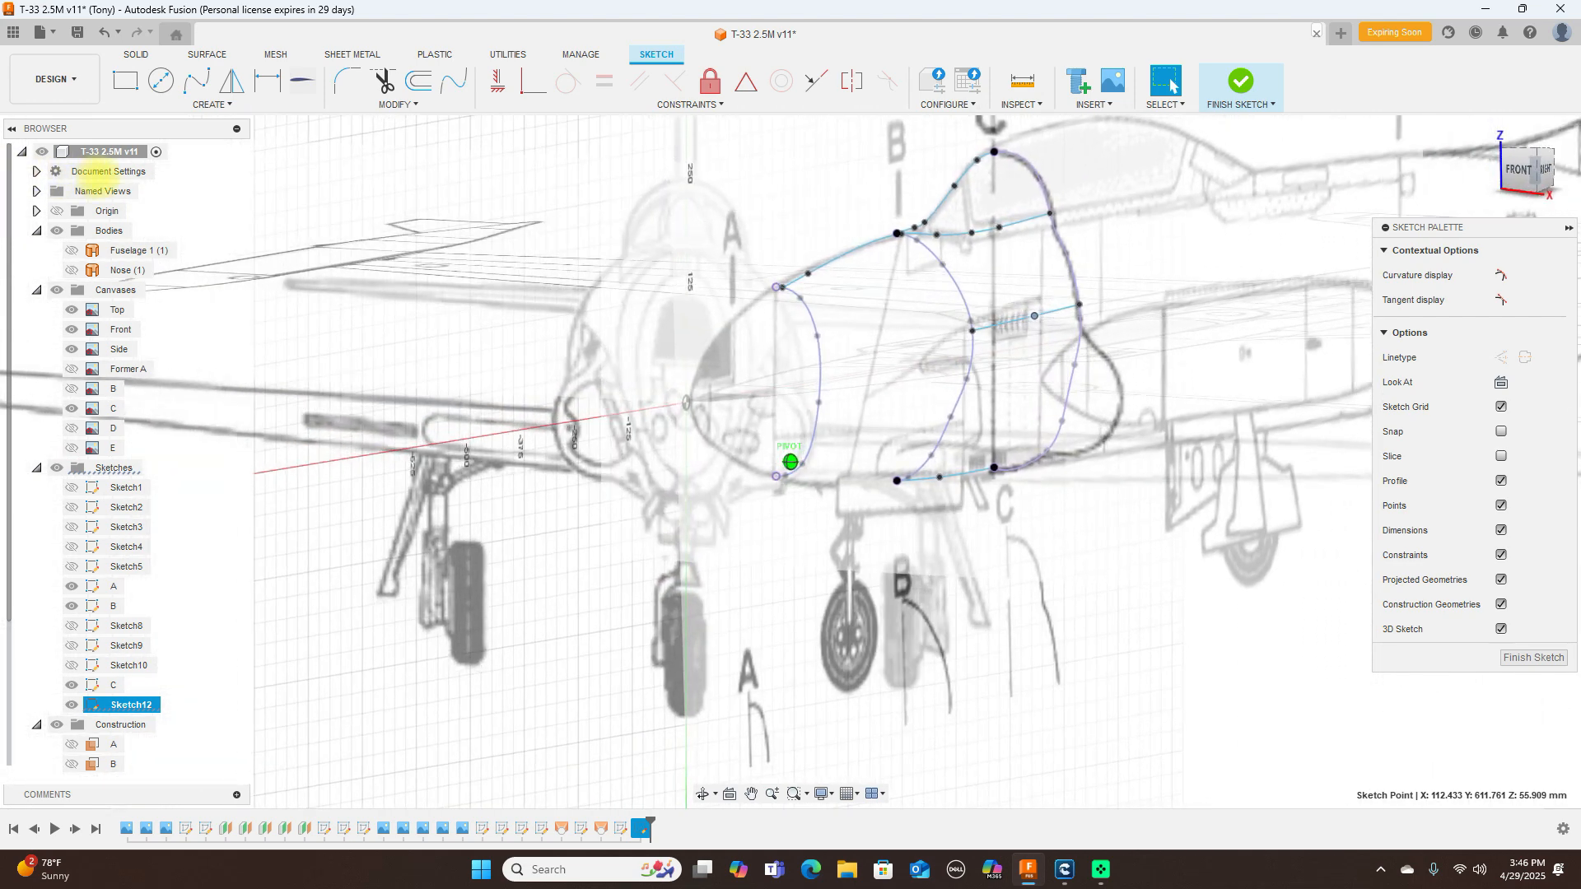
double_click(1071, 385)
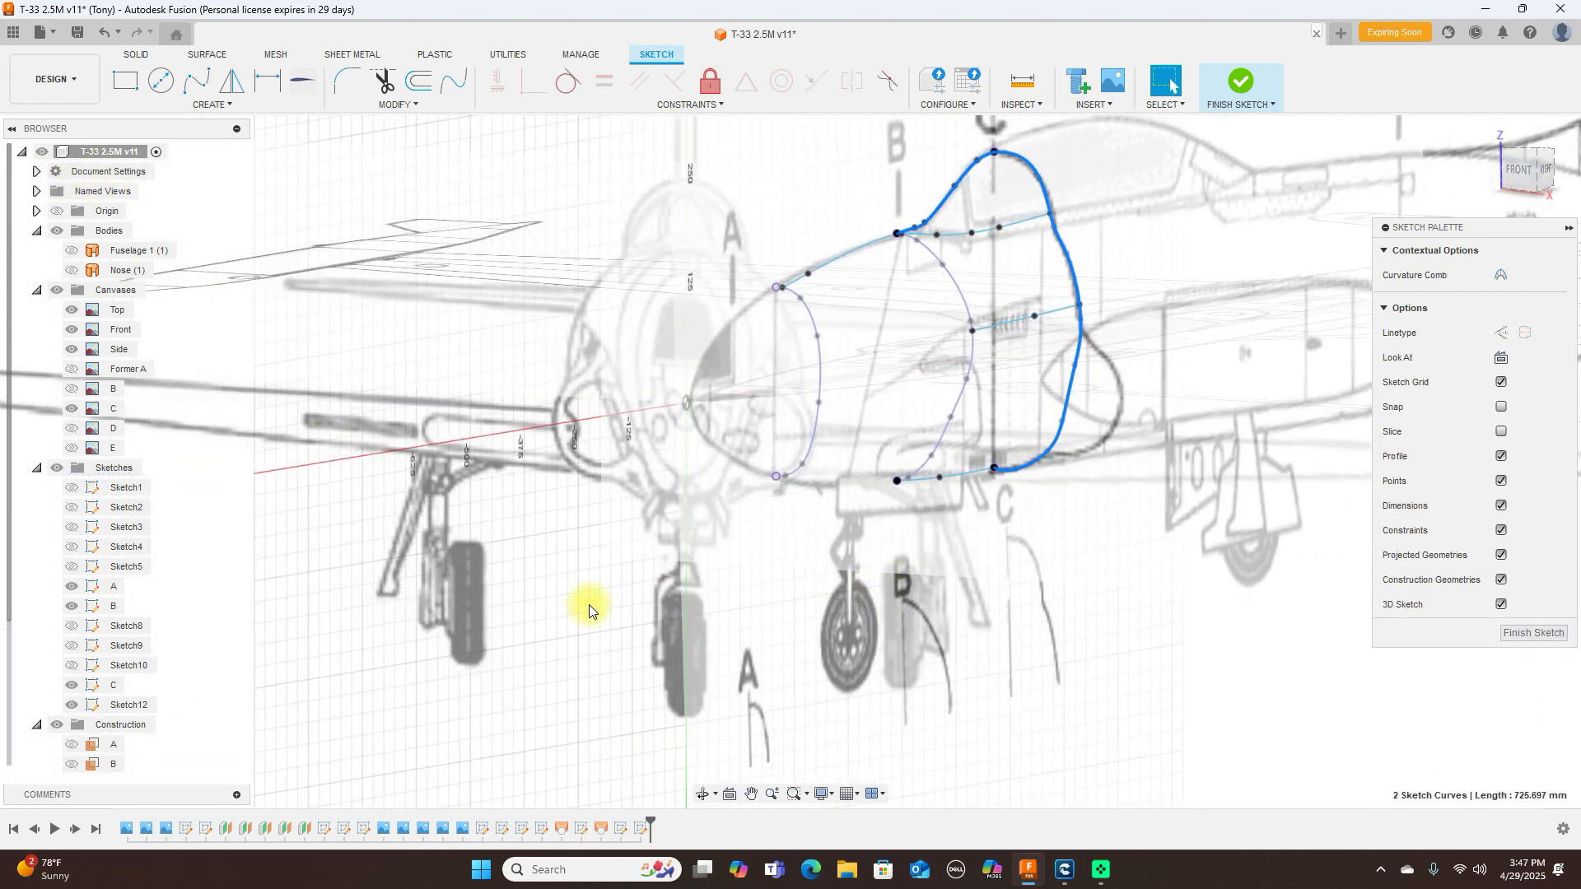
click(74, 665)
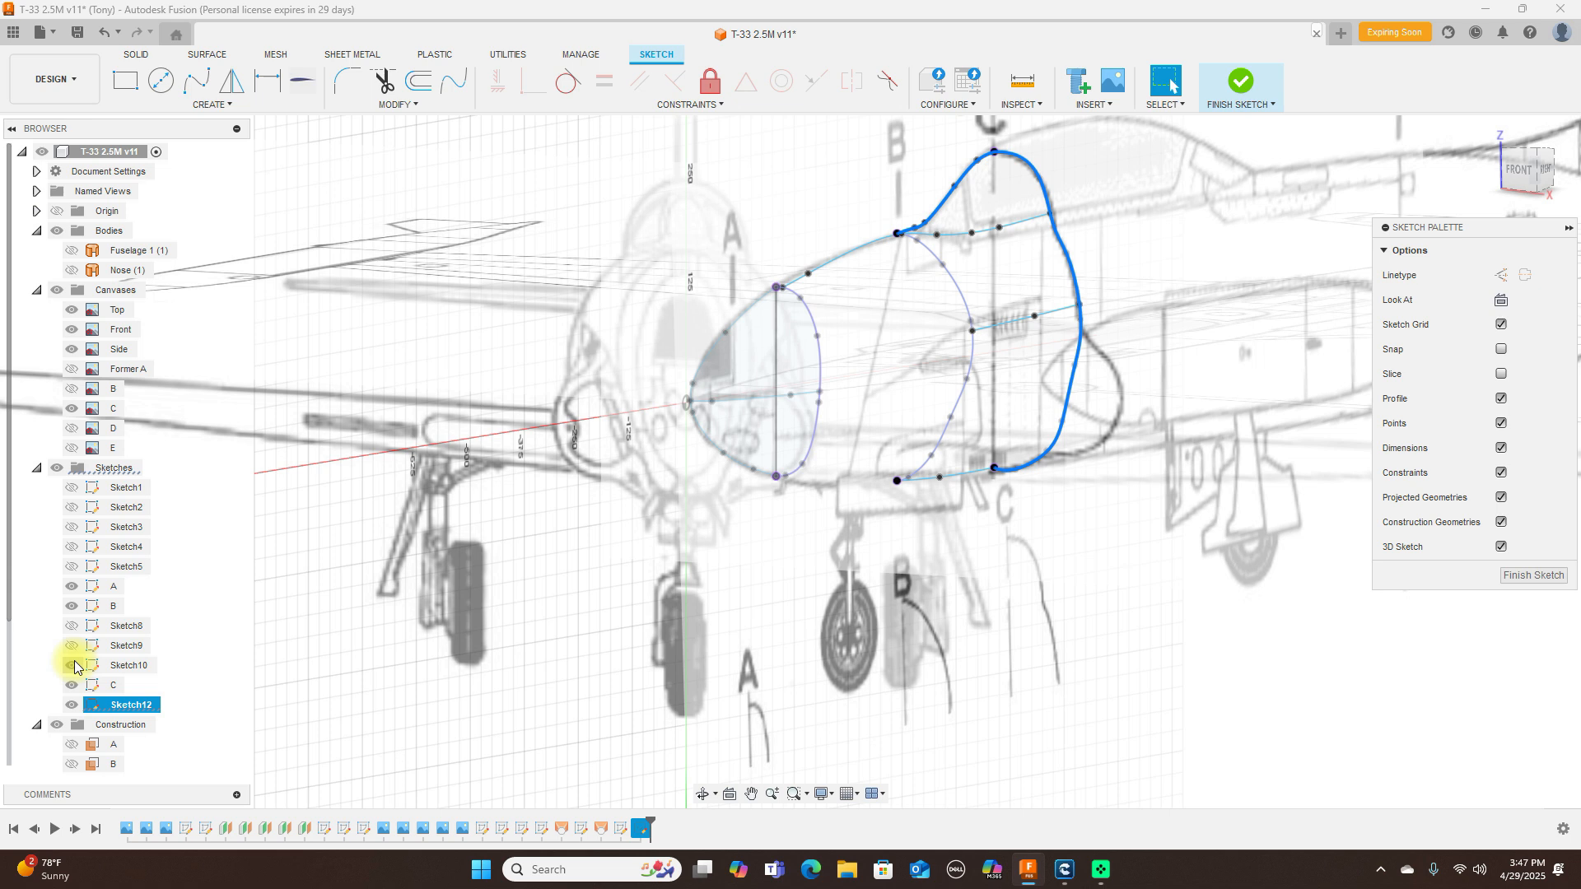
click(72, 665)
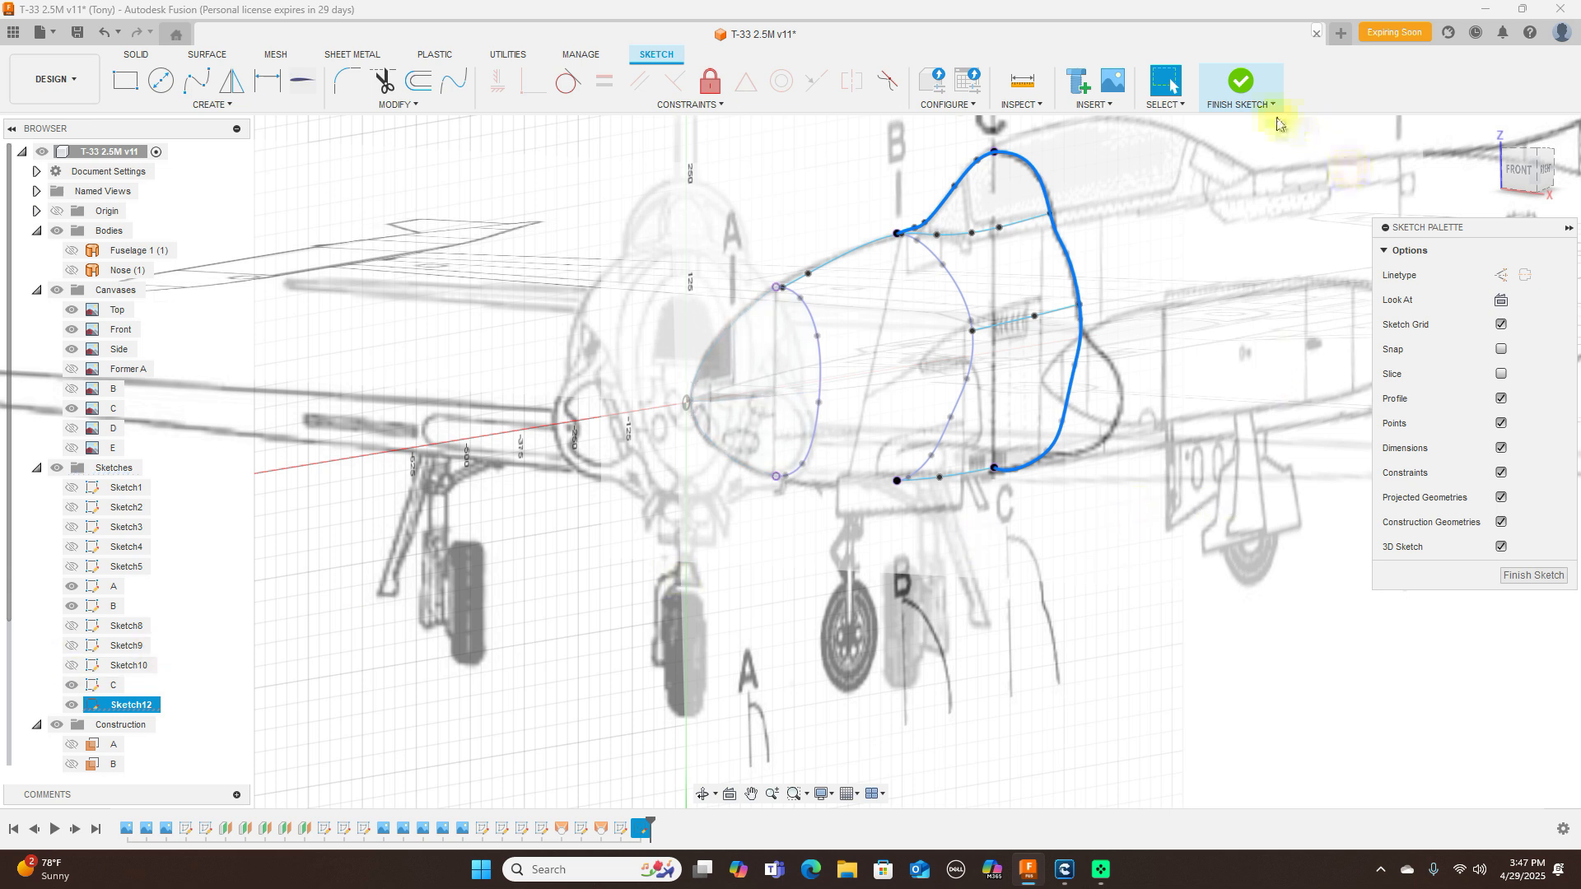
click(1241, 83)
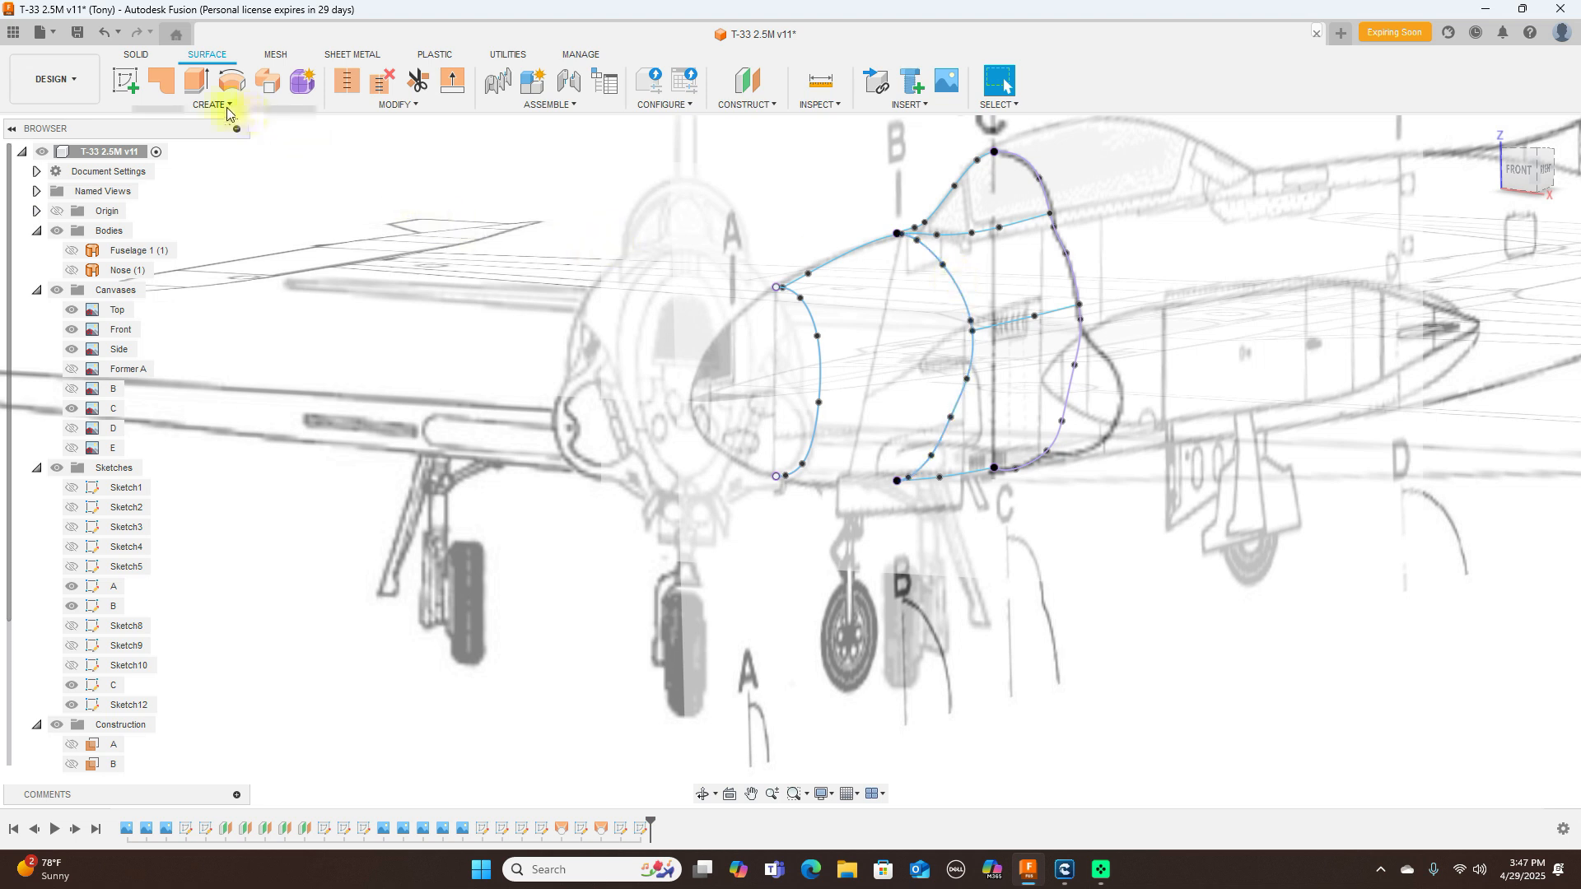
Step: Loft a new surface body between the section C and section B curves, using the four connecting splines as rails
click(215, 104)
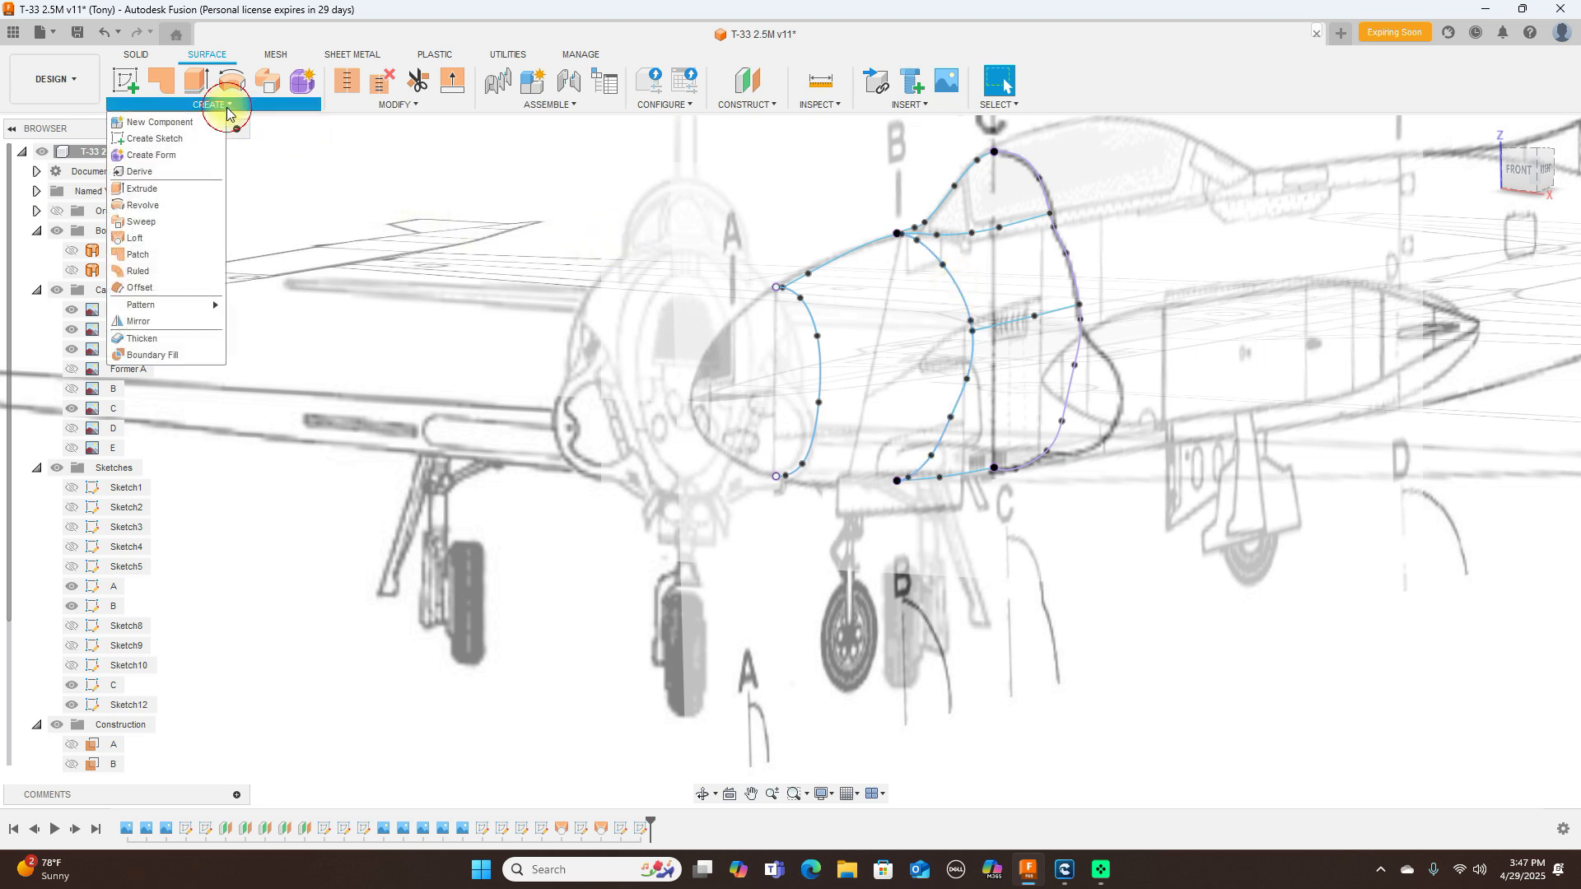
click(175, 237)
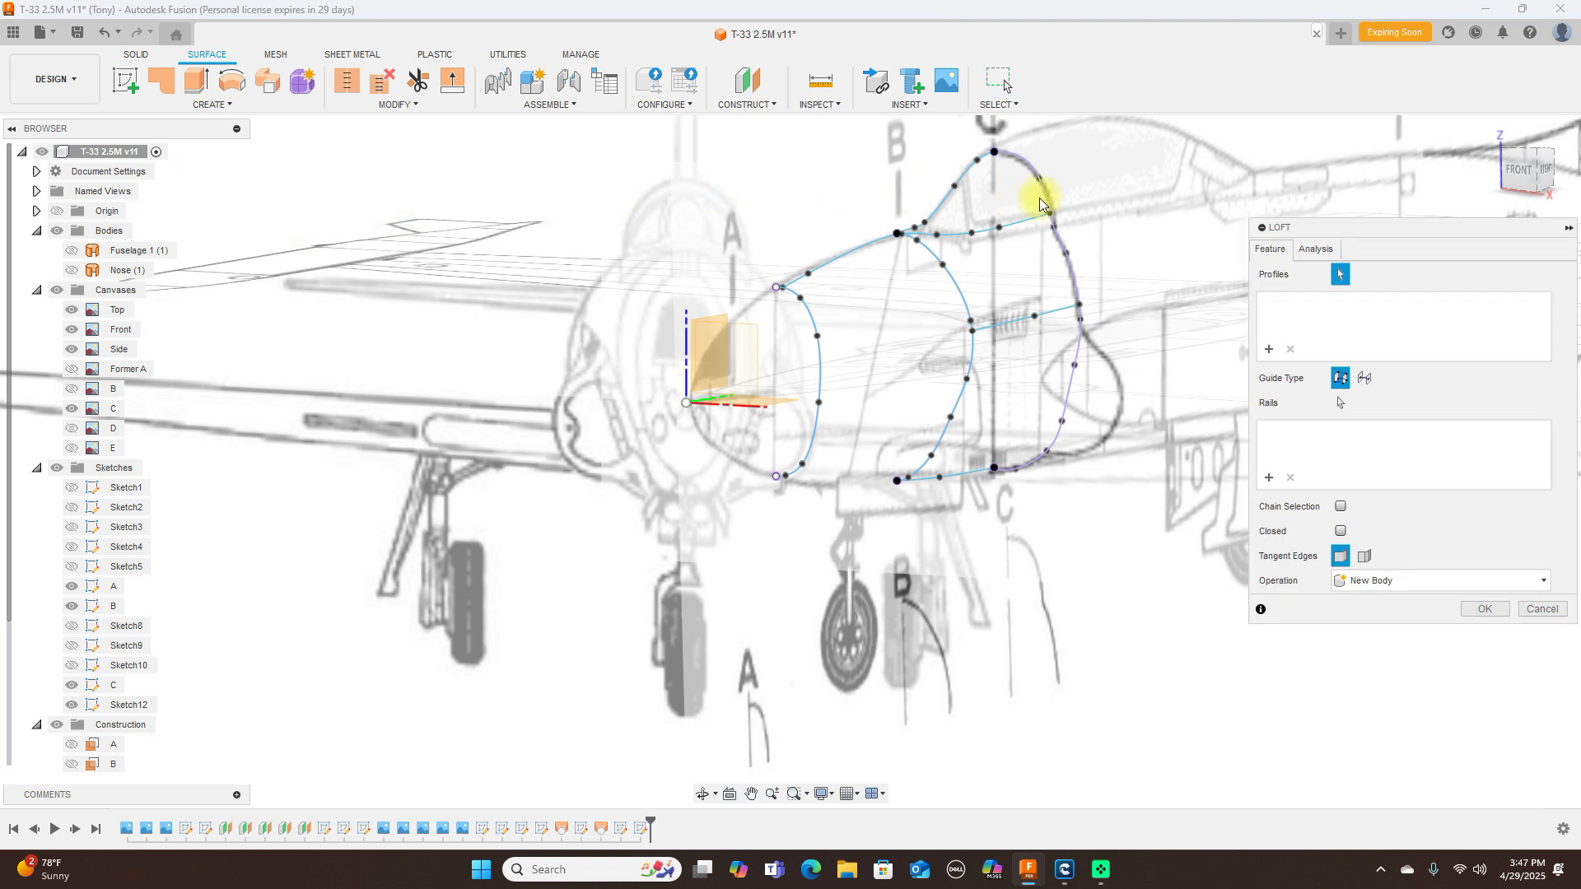
click(1060, 241)
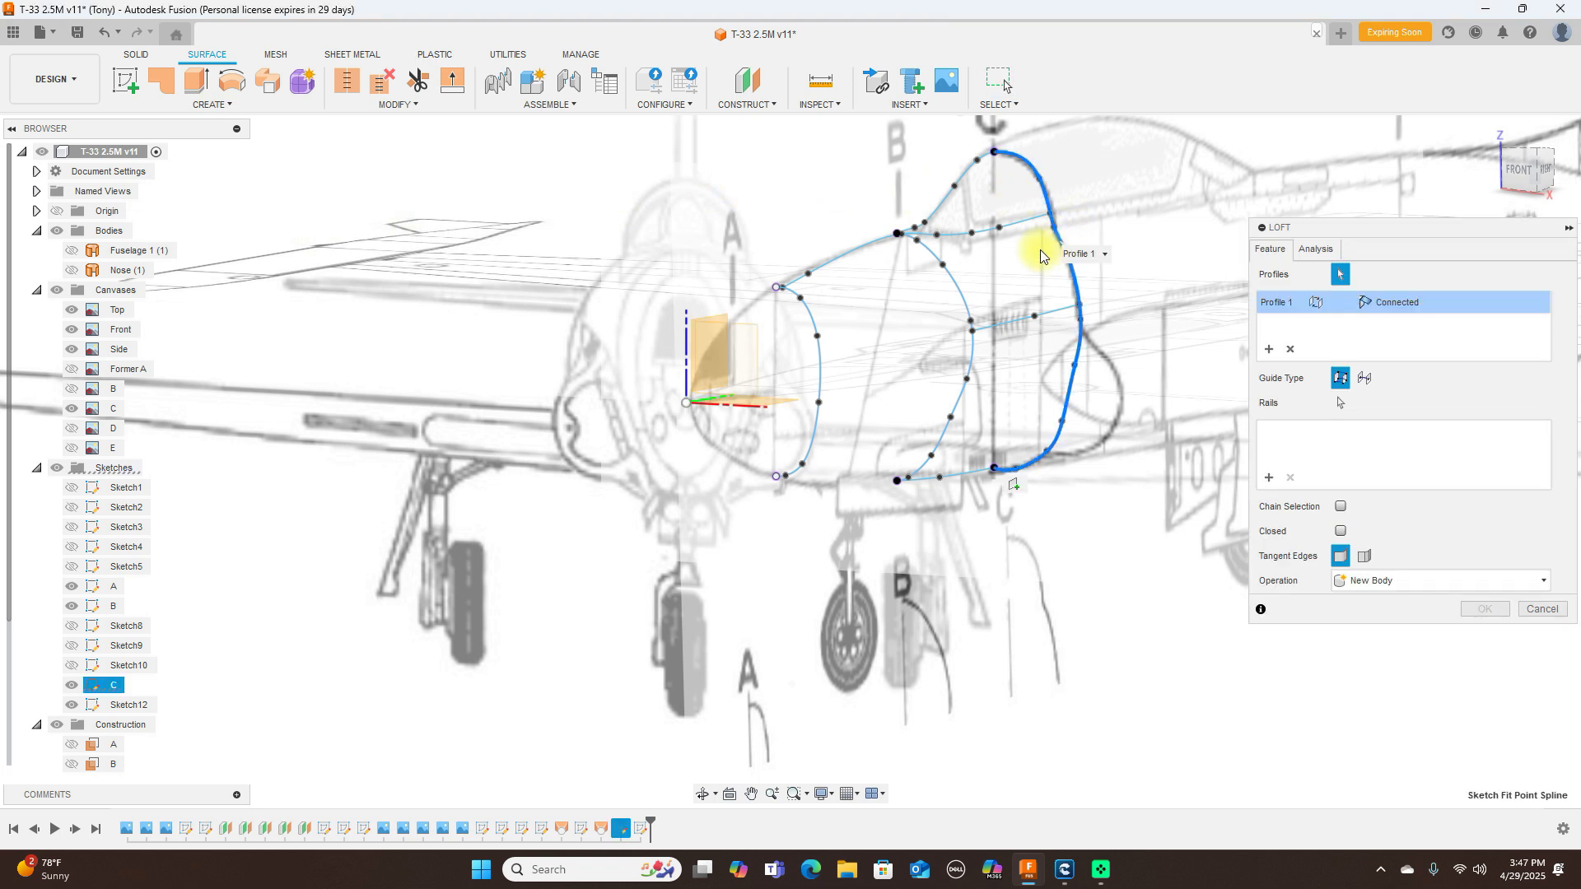
click(963, 296)
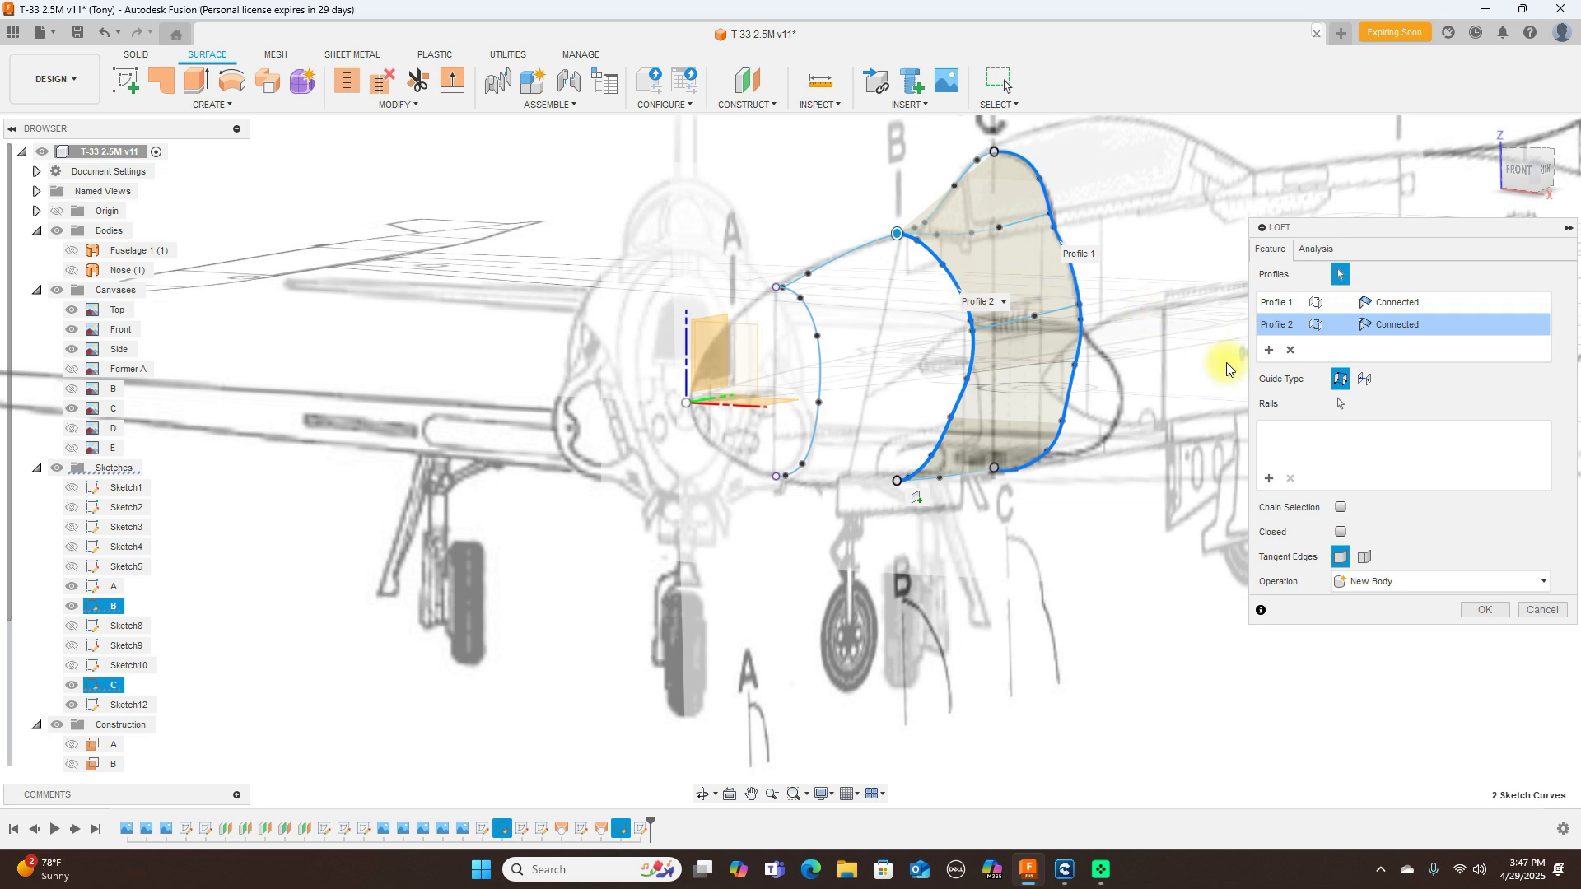
click(1269, 478)
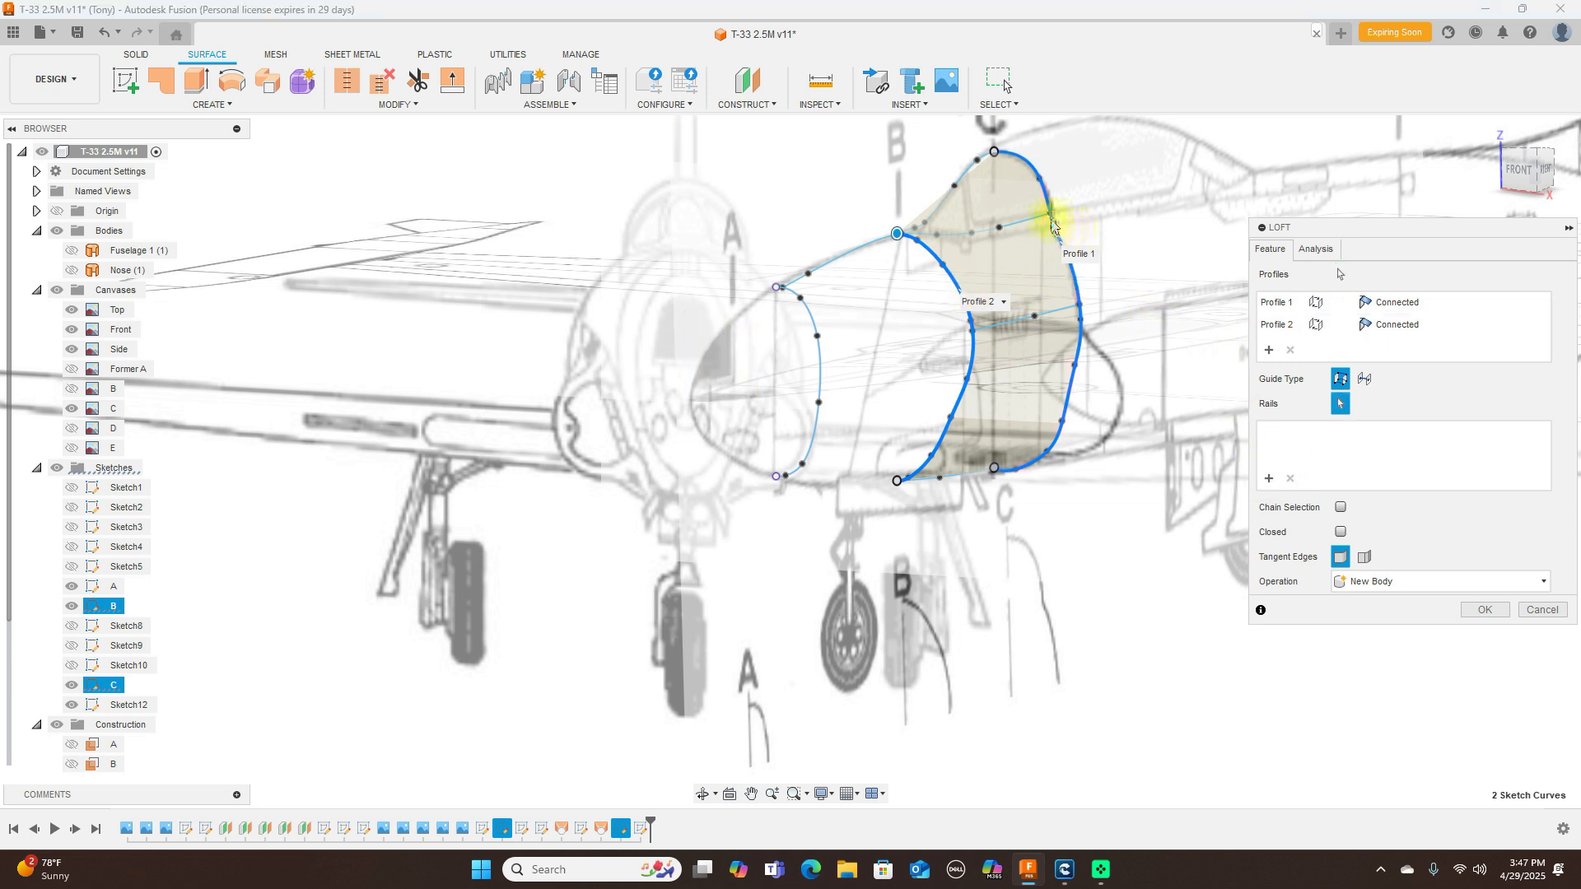
click(963, 173)
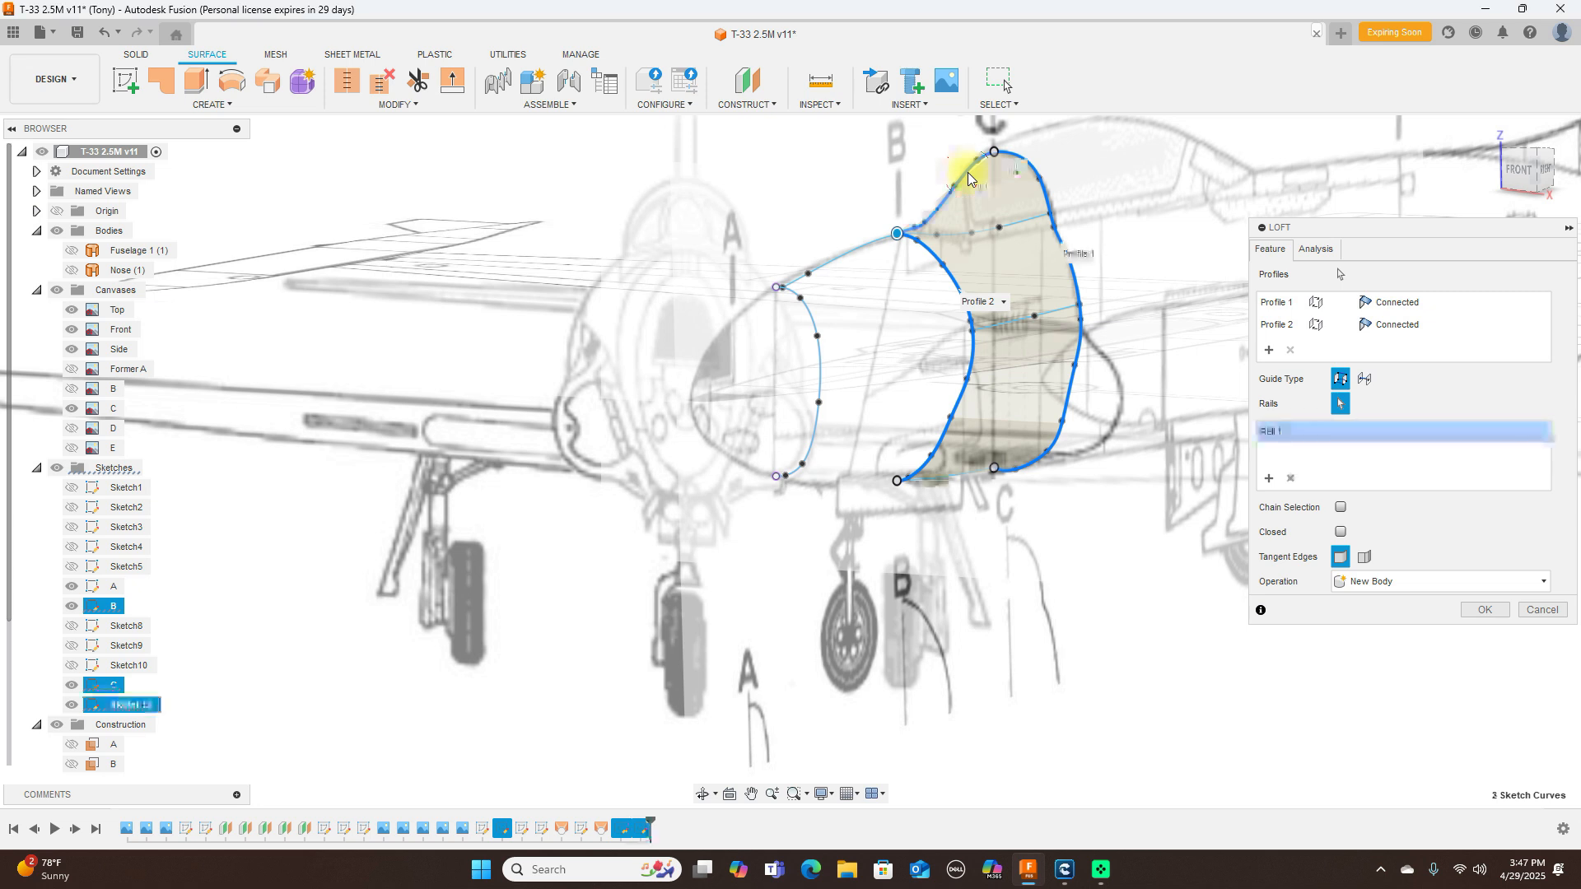
click(1012, 228)
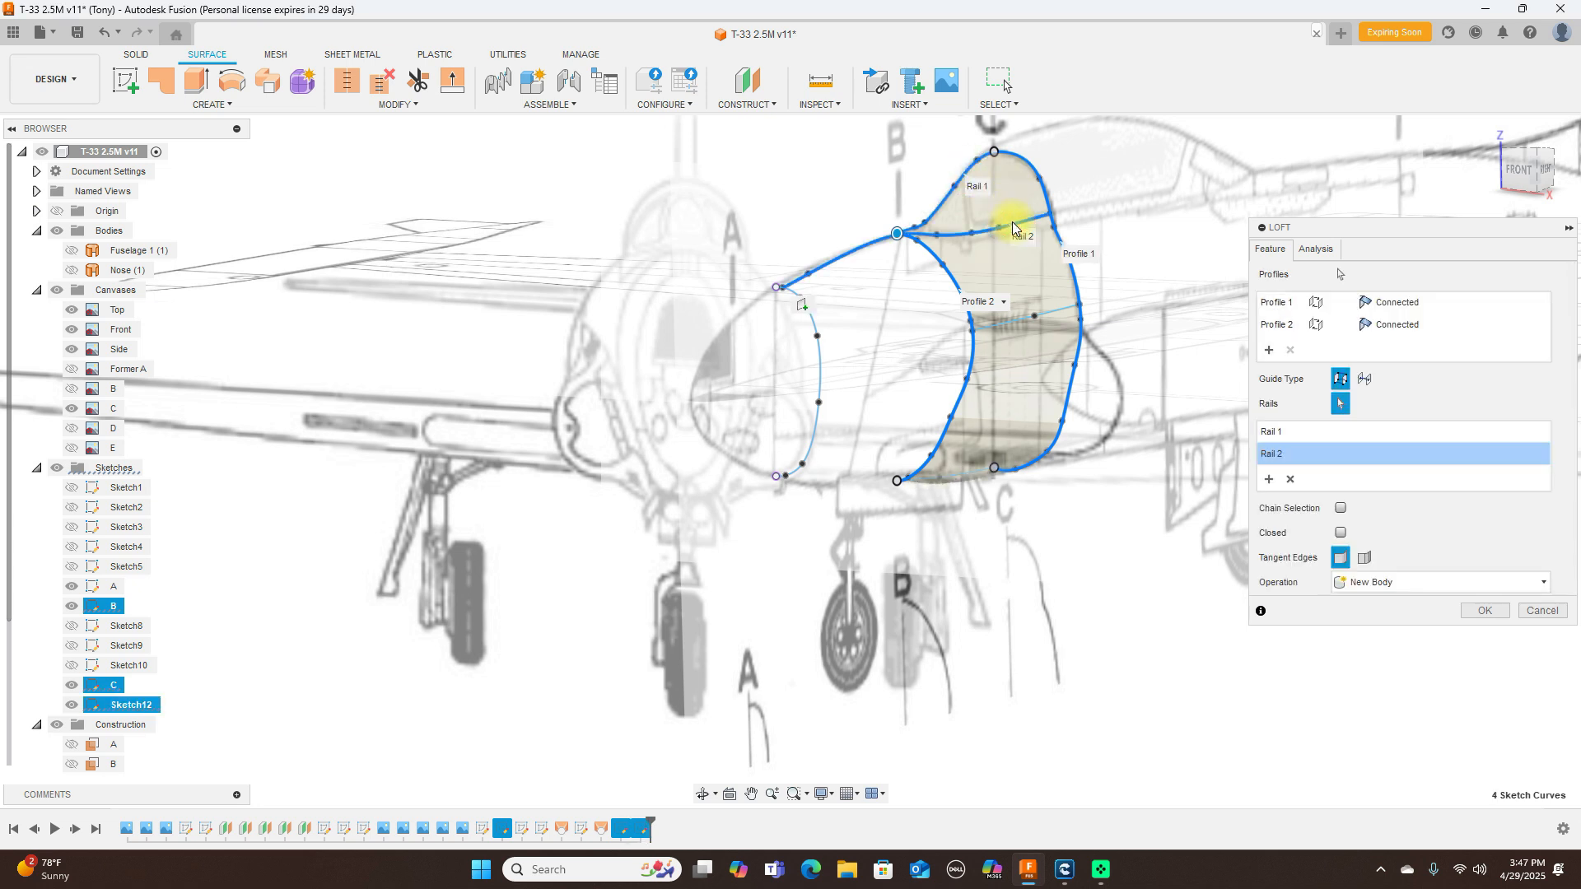
click(1066, 313)
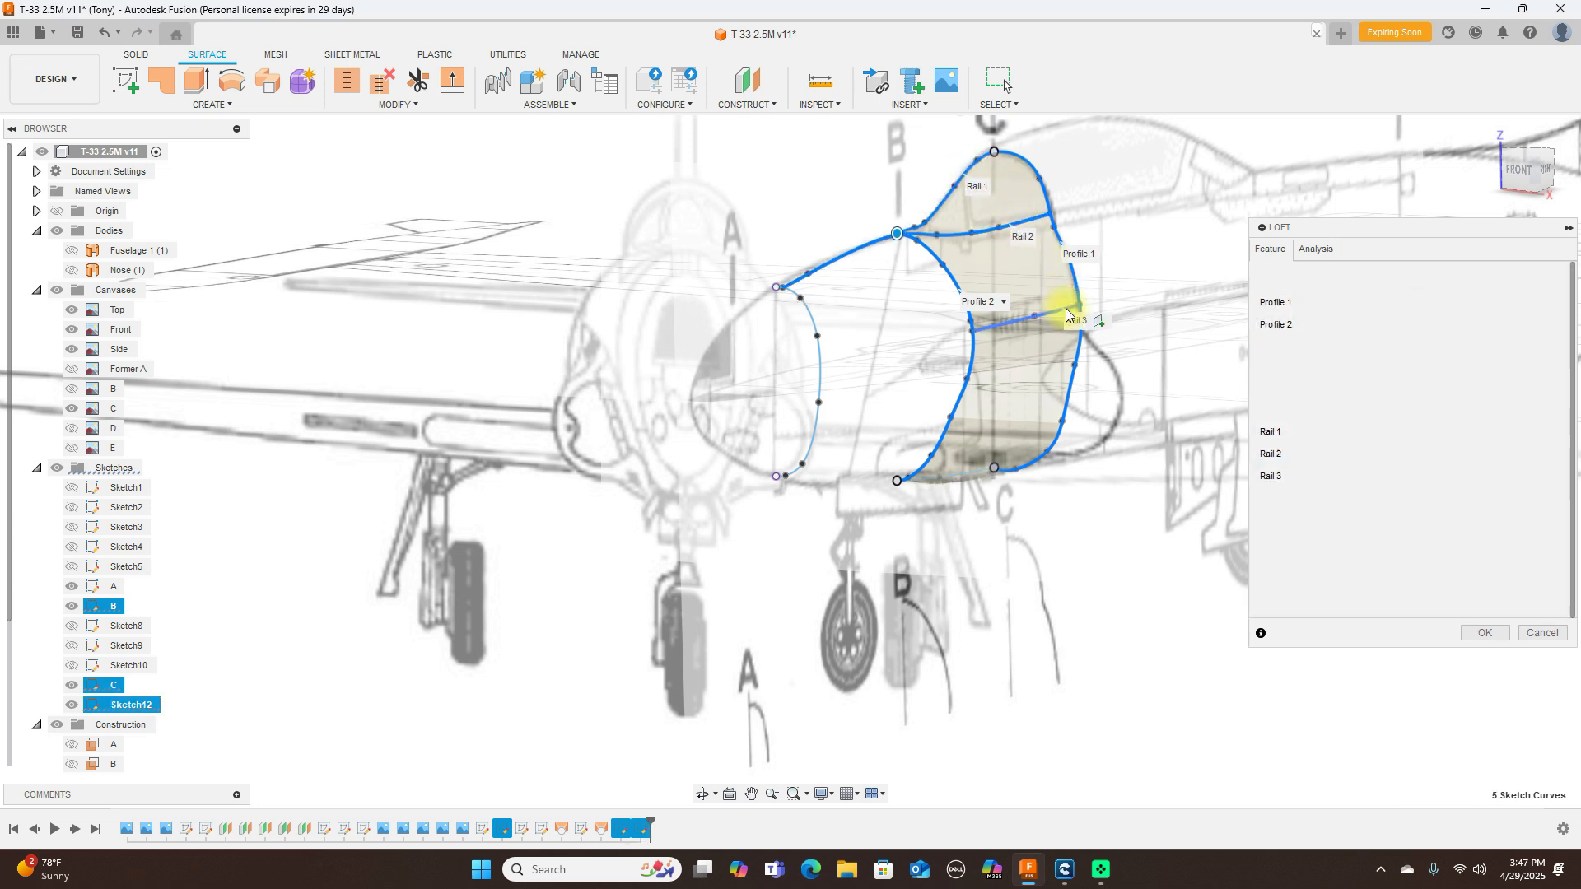
click(965, 480)
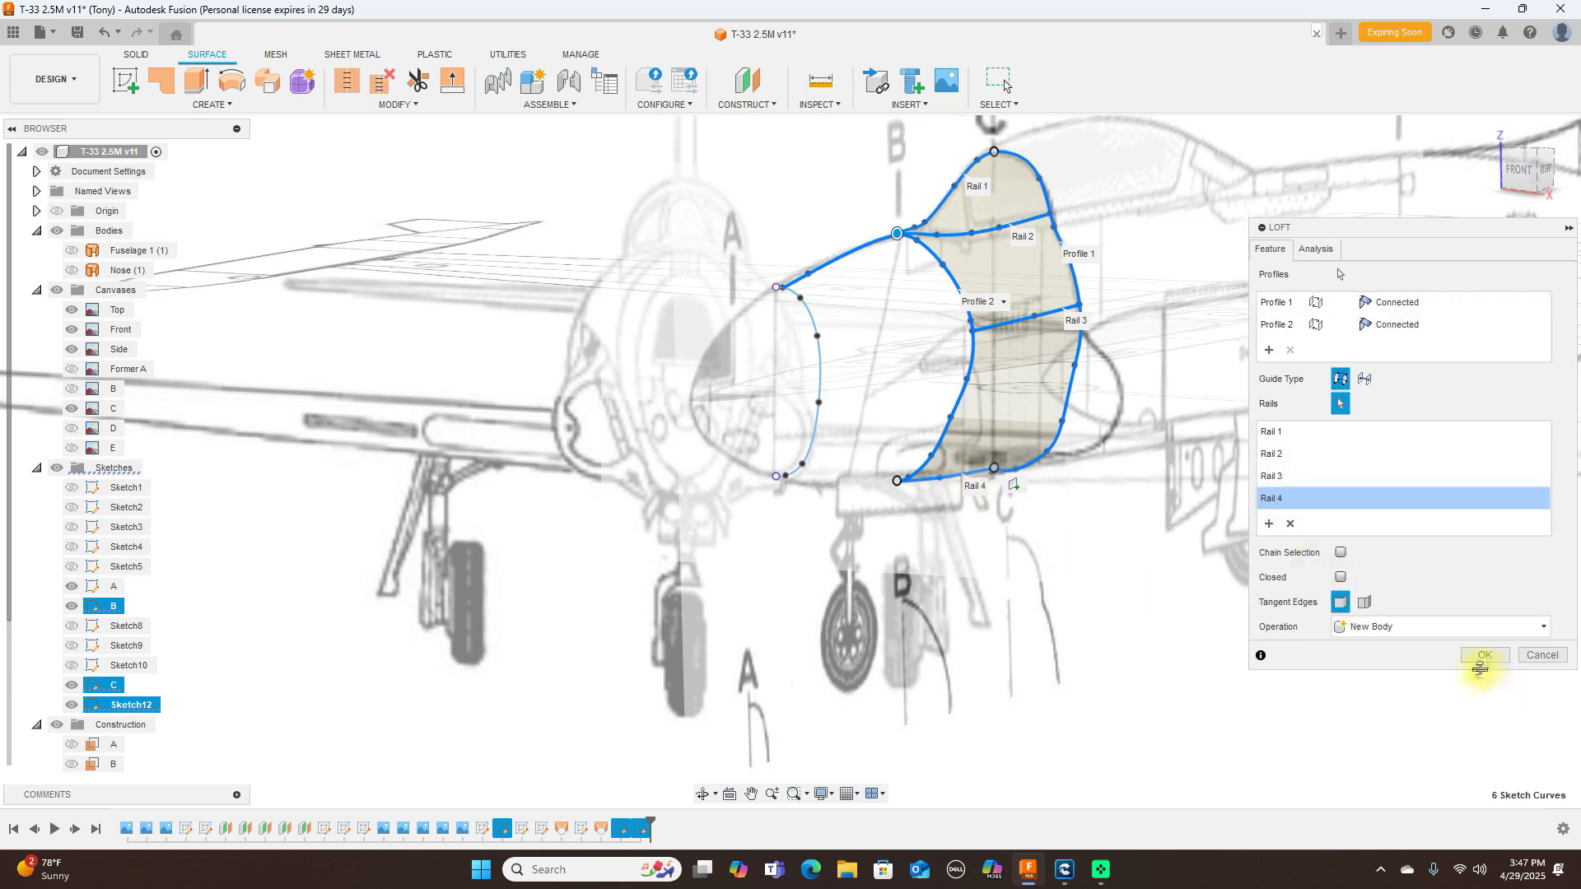
click(1484, 656)
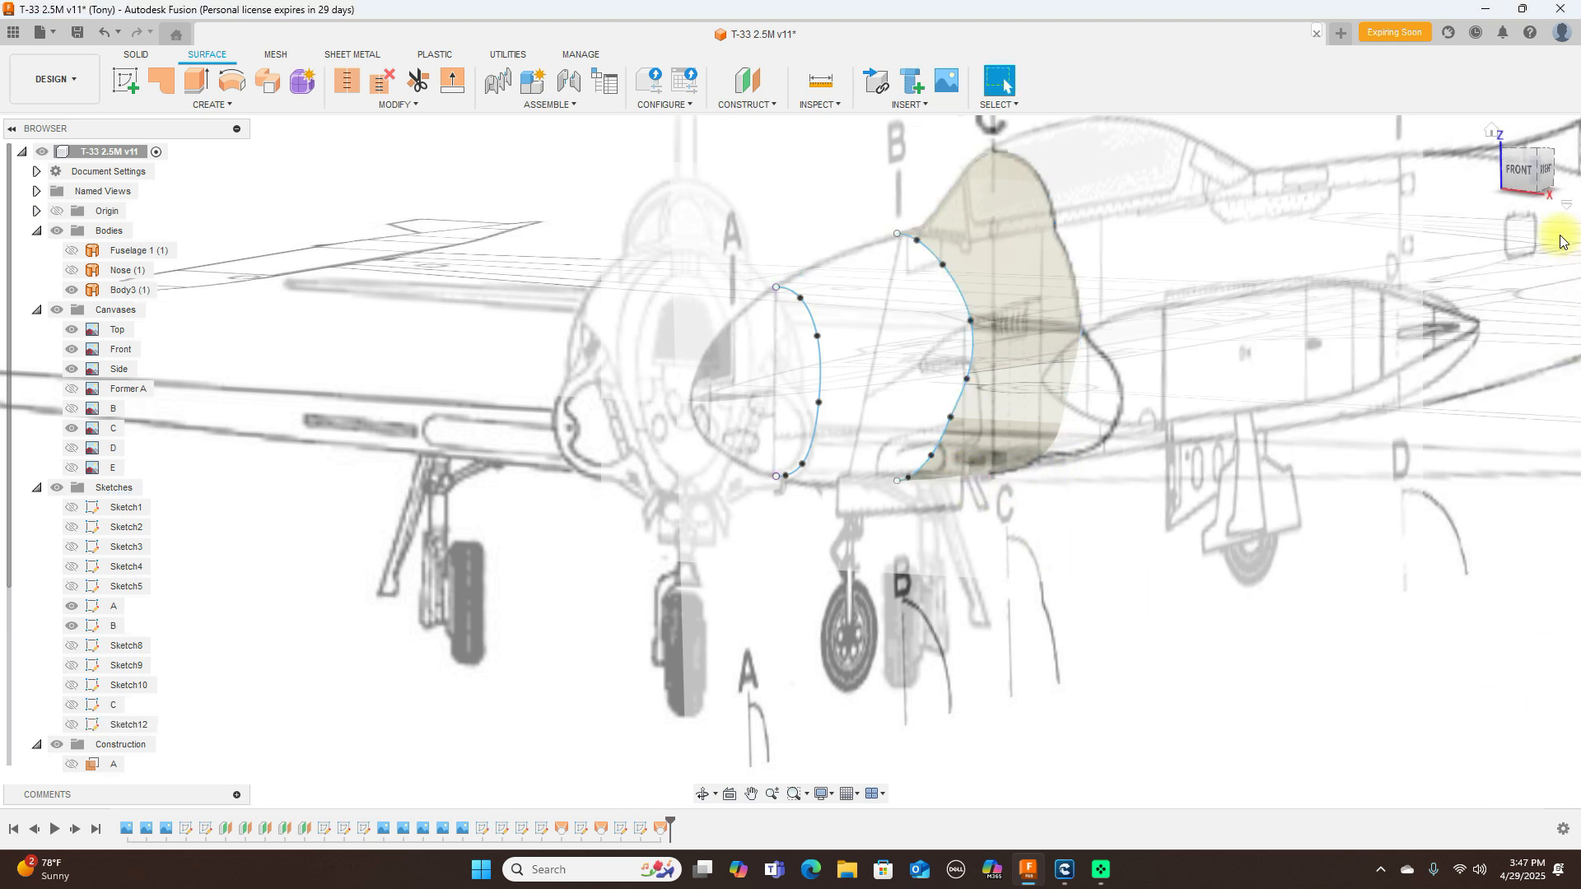
Step: Reverse the normal of the lofted surface between sections B and C
click(1548, 176)
middle_drag(1339, 257, 1067, 278)
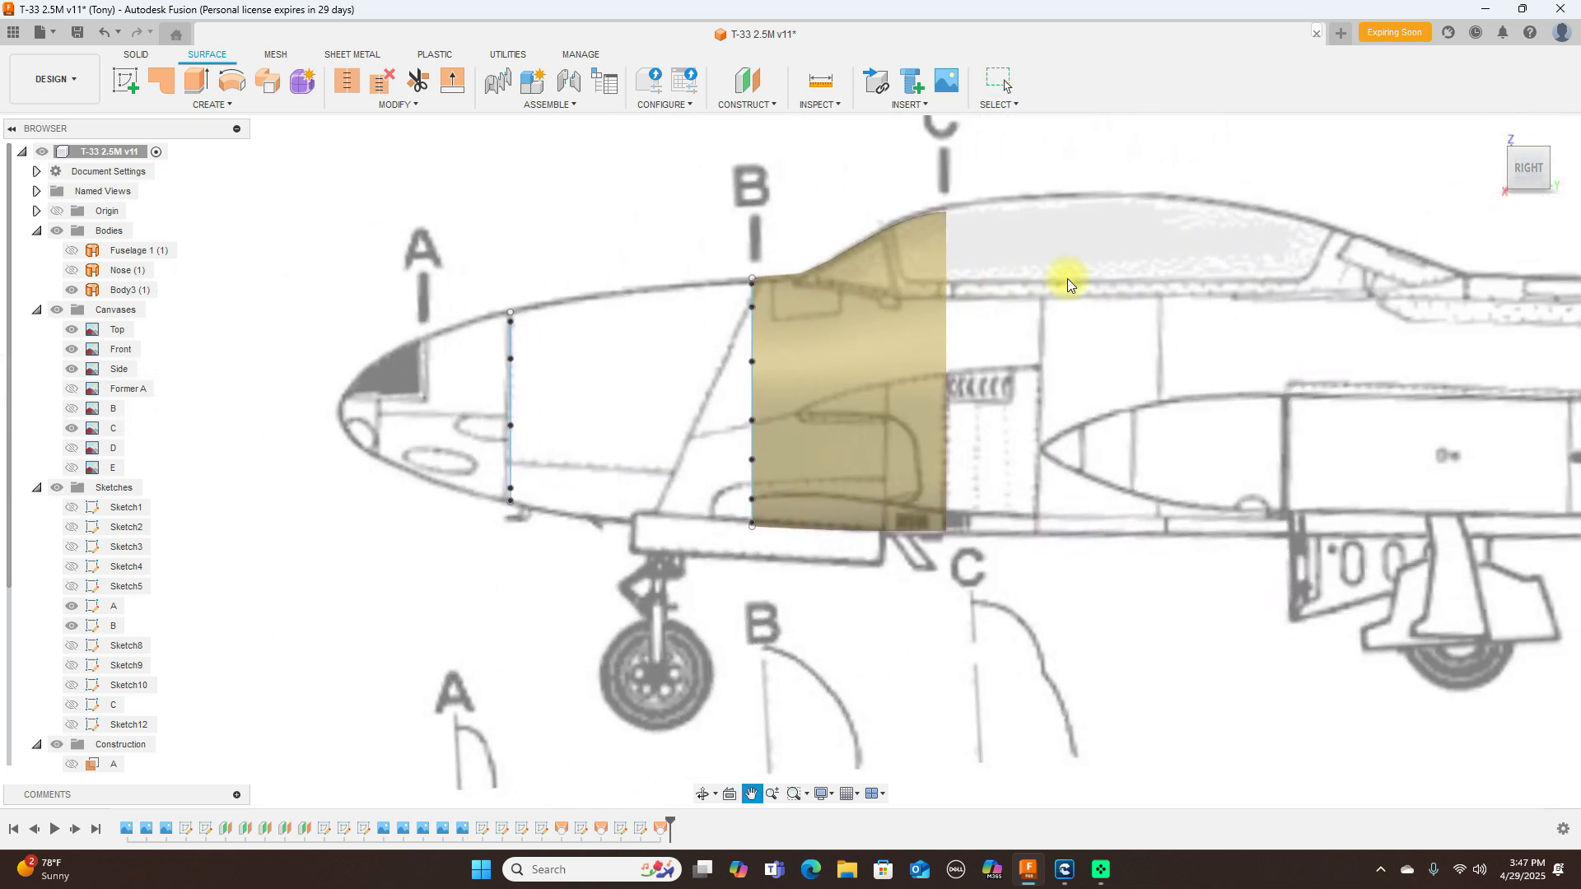
click(412, 102)
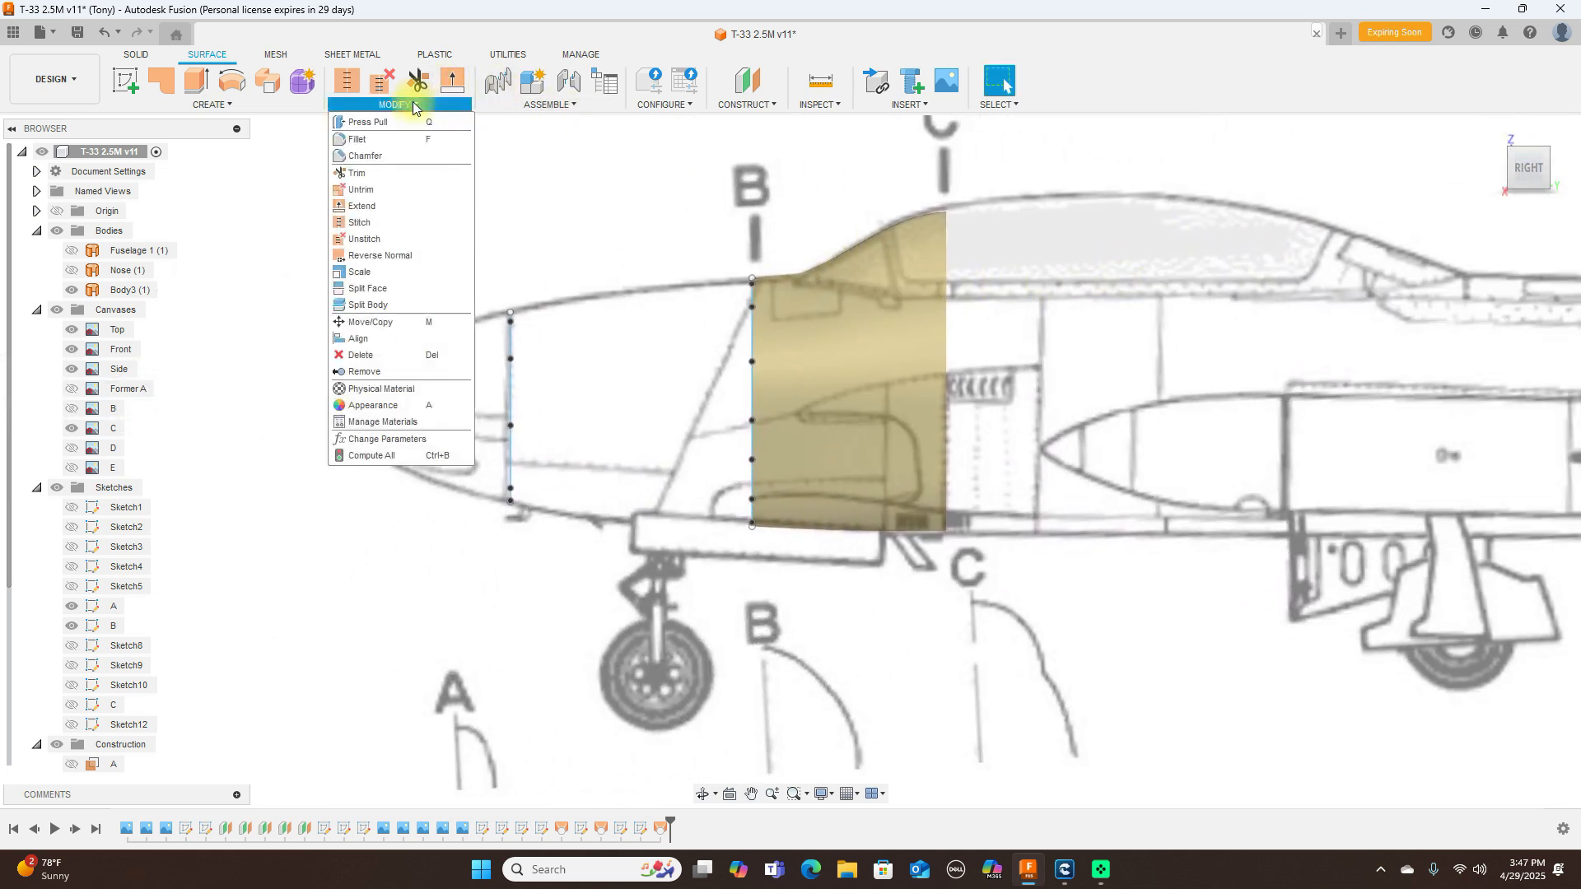
click(412, 256)
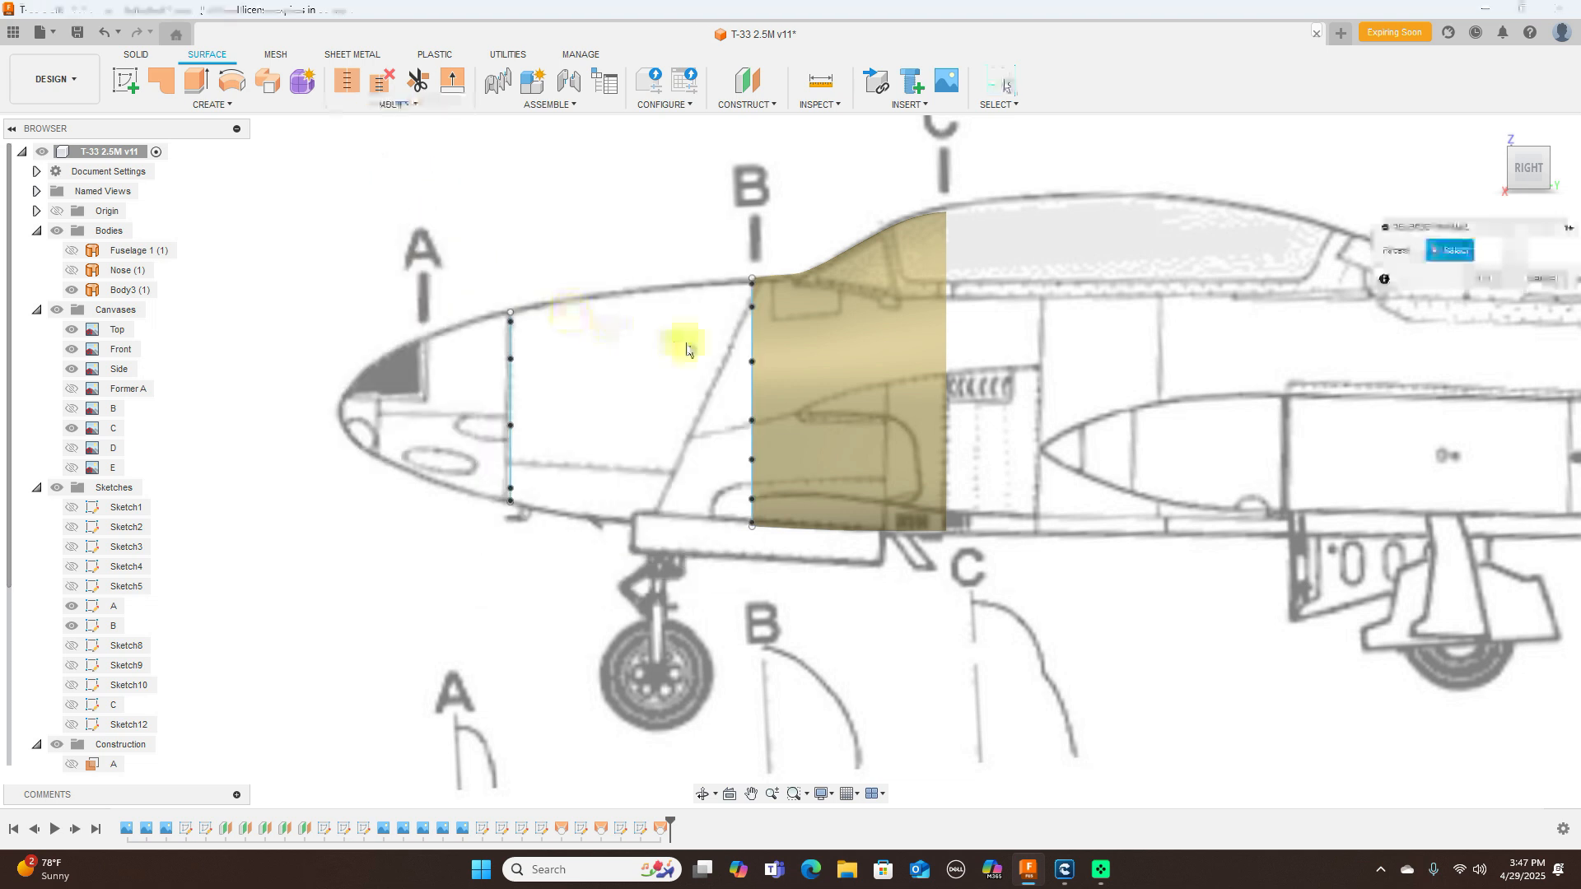
click(788, 347)
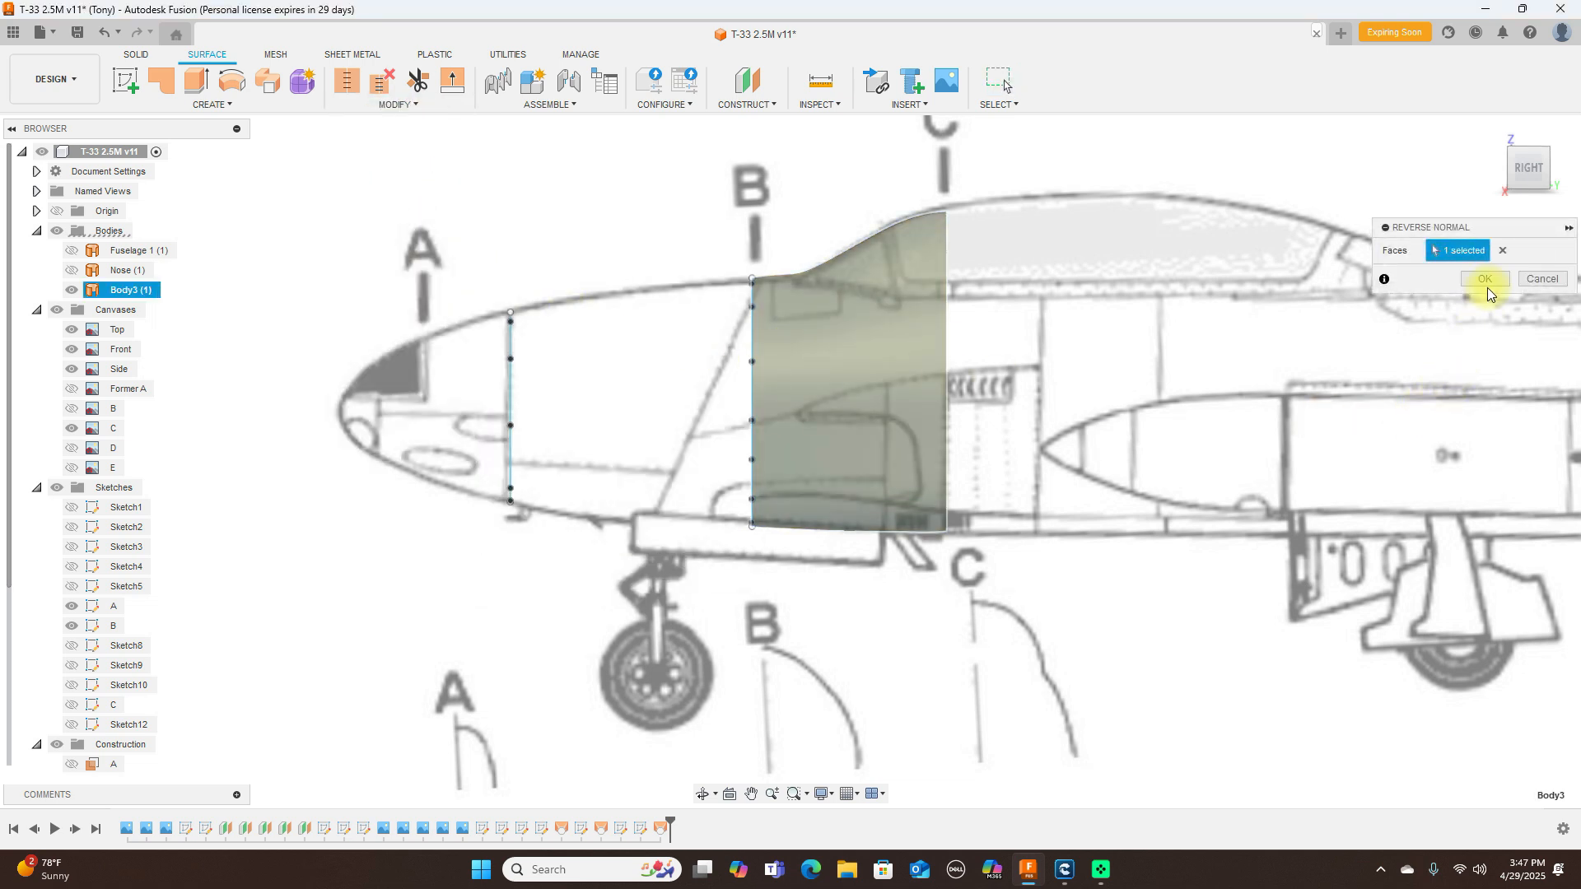
click(1495, 281)
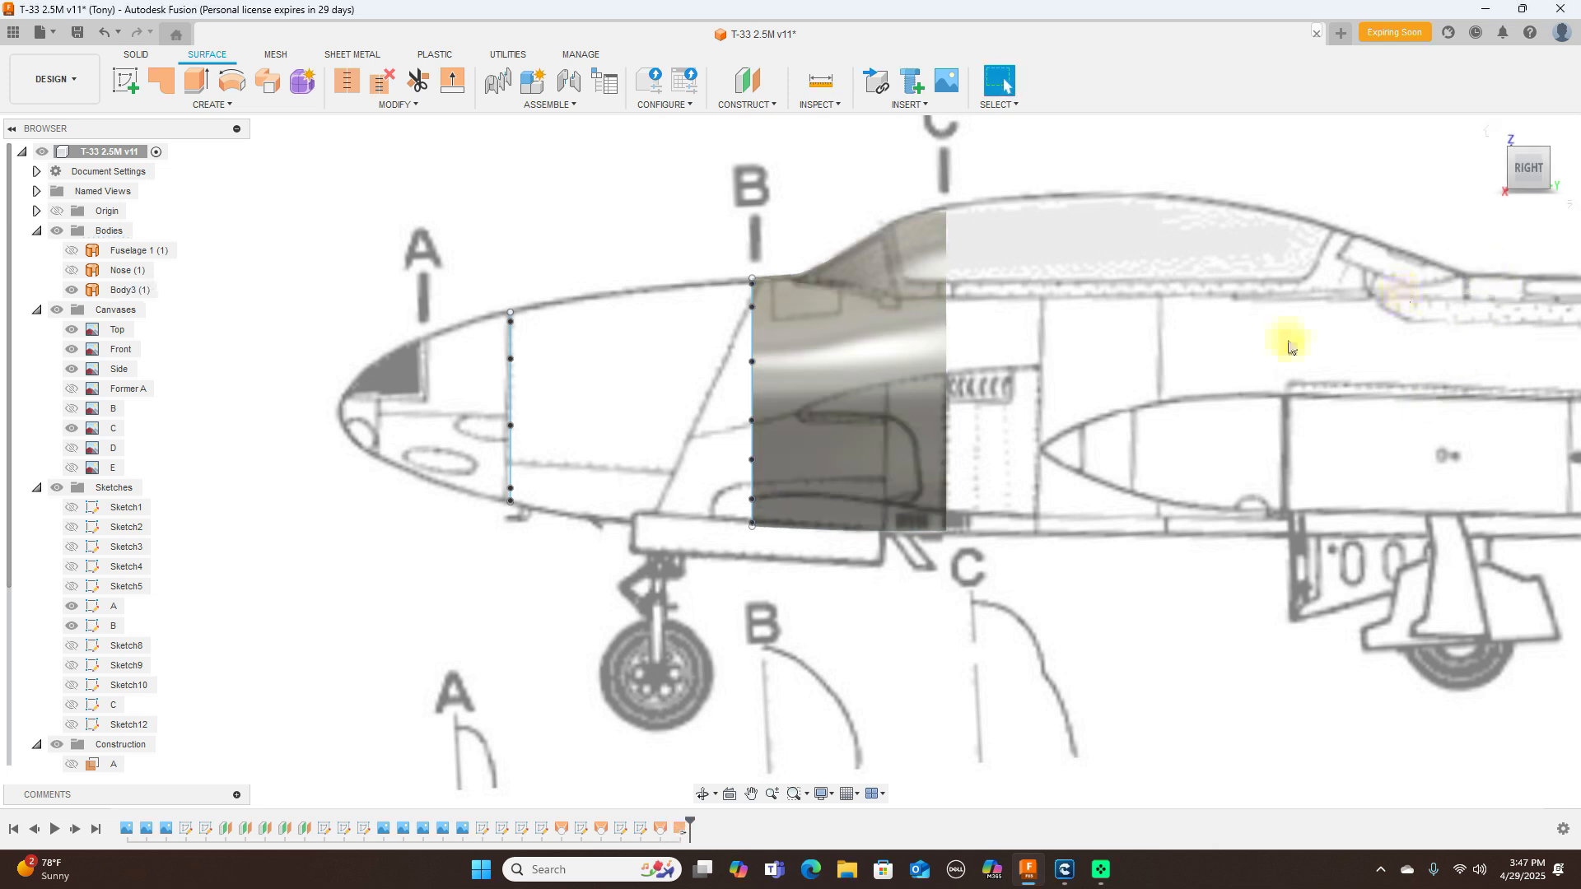
Step: Show the Fuselage 1 and Nose bodies together with the new surface, and hide all canvases
click(74, 251)
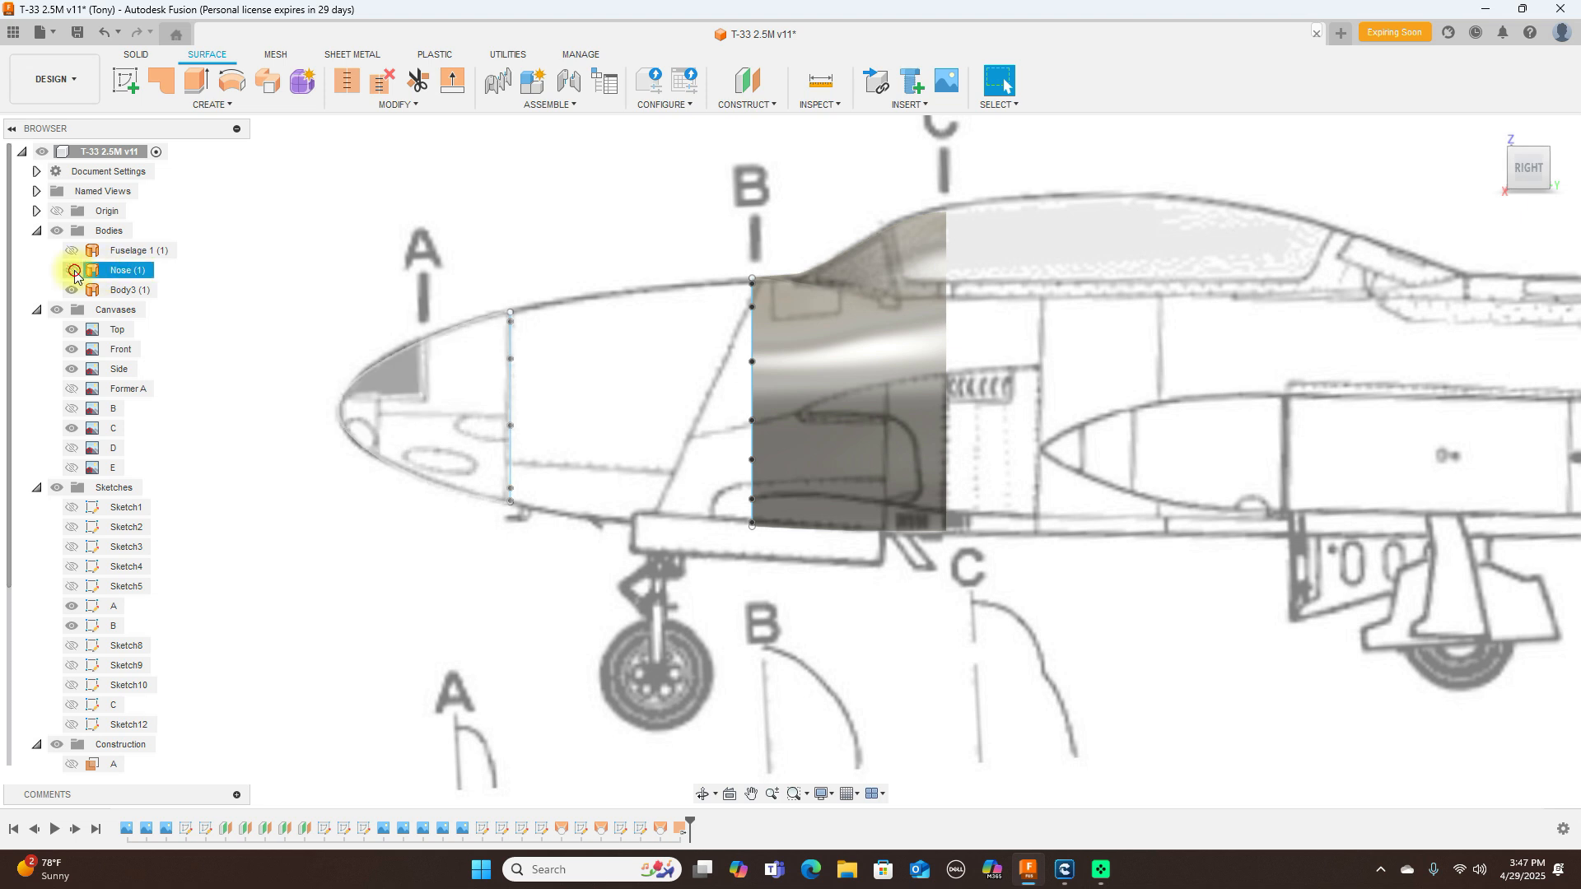
click(73, 250)
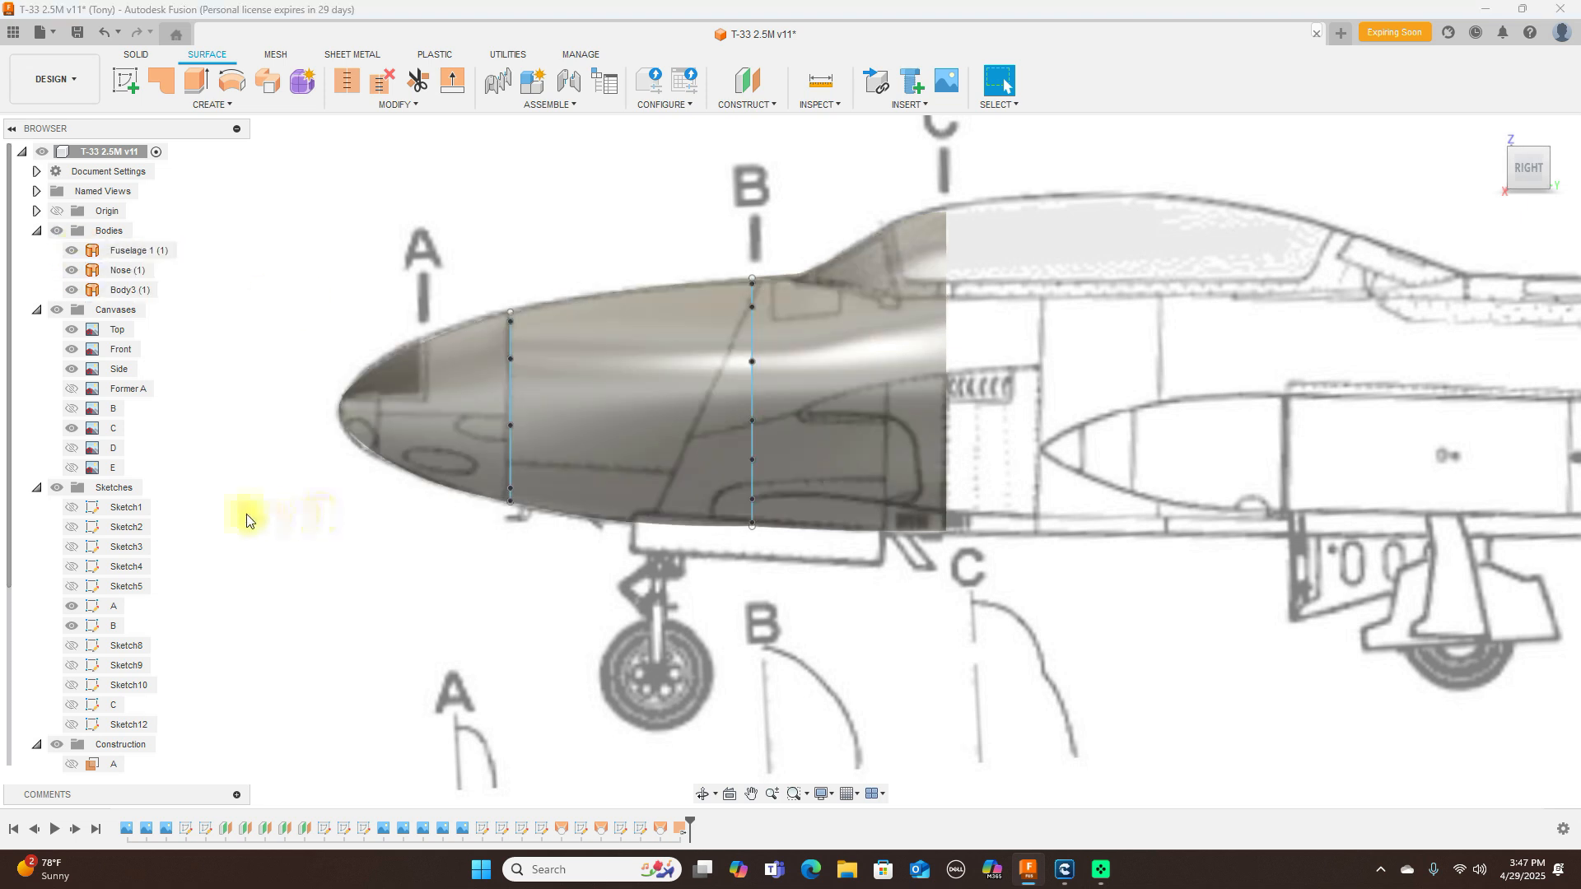
click(57, 311)
scroll(1130, 611, down, 3)
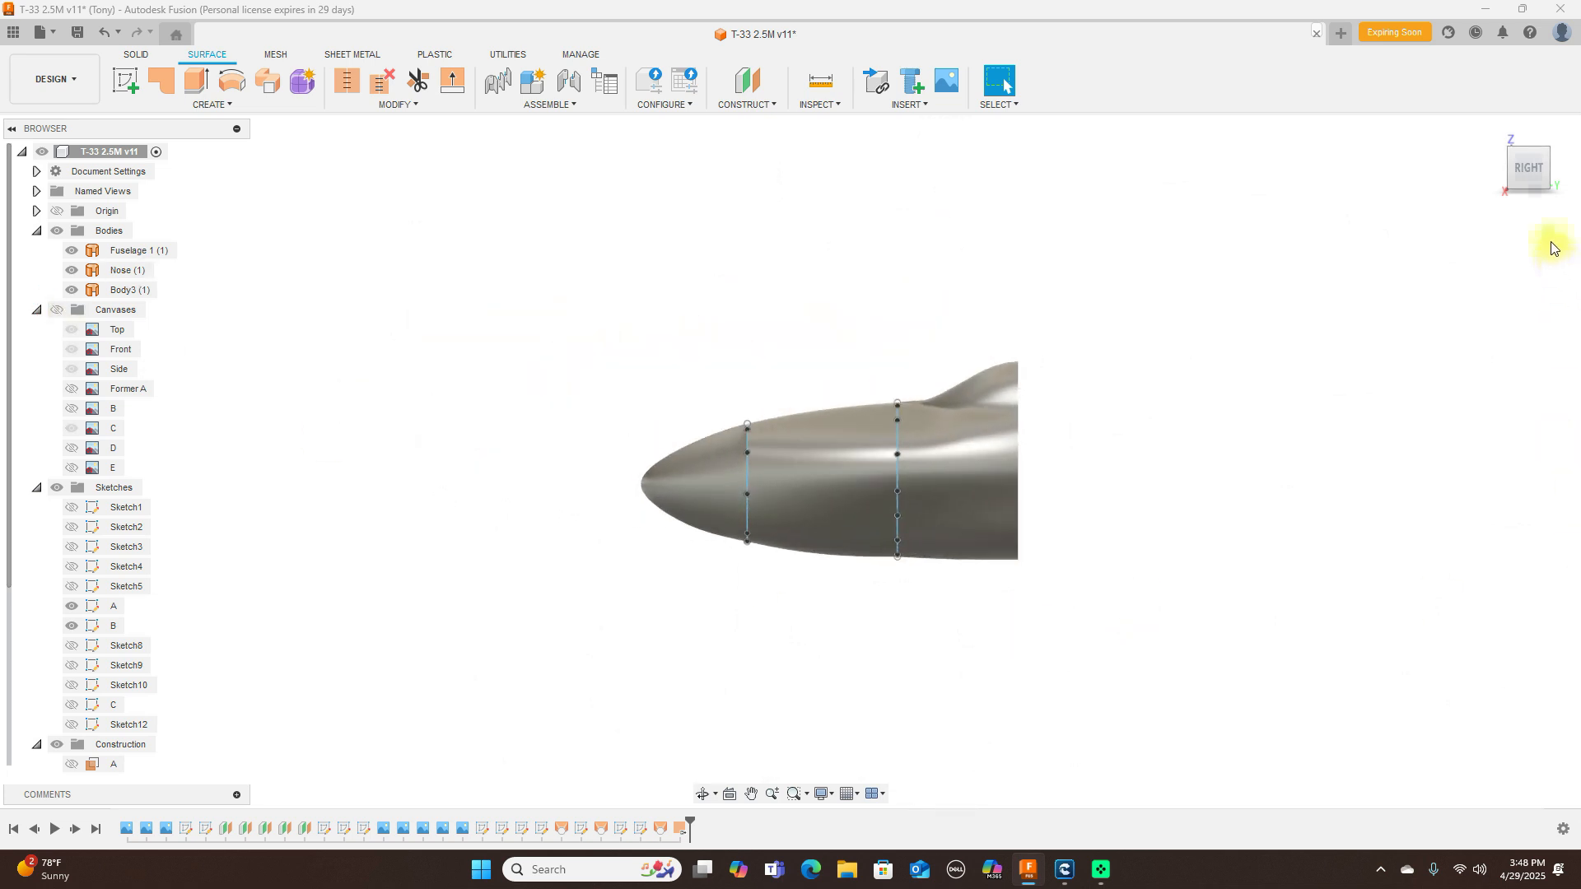
Step: Nudge the two fit points on the lower half of the section B curve slightly outward
click(1513, 164)
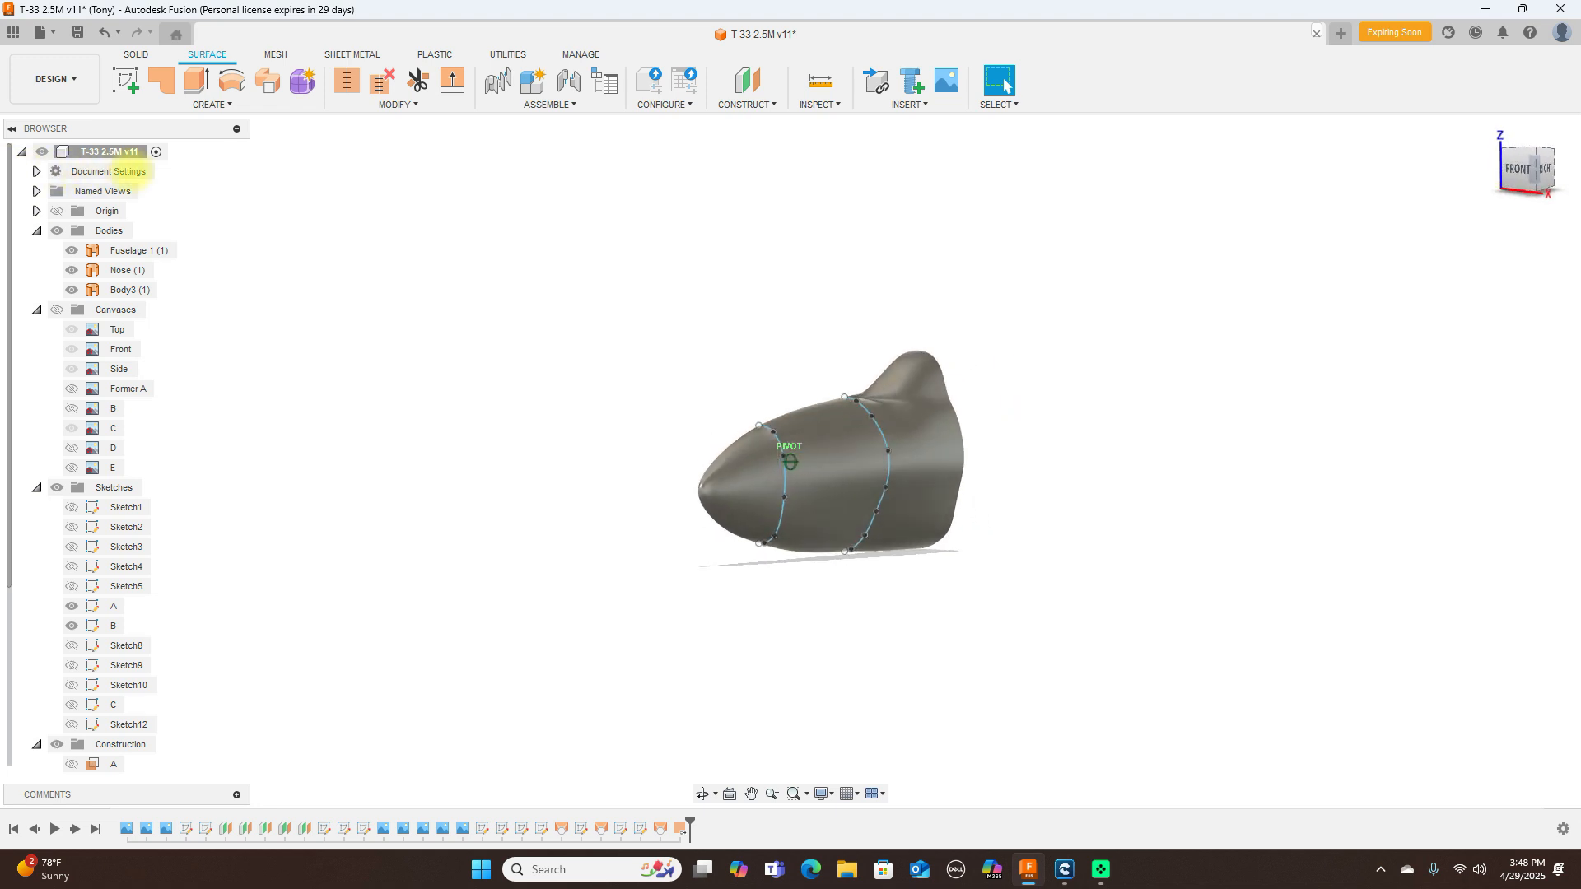
mouse_move(191, 170)
mouse_down()
mouse_move(169, 138)
mouse_move(88, 130)
mouse_move(1560, 116)
mouse_move(1559, 37)
mouse_move(1531, 107)
mouse_move(1380, 173)
mouse_move(872, 565)
mouse_up()
scroll(872, 565, up, 3)
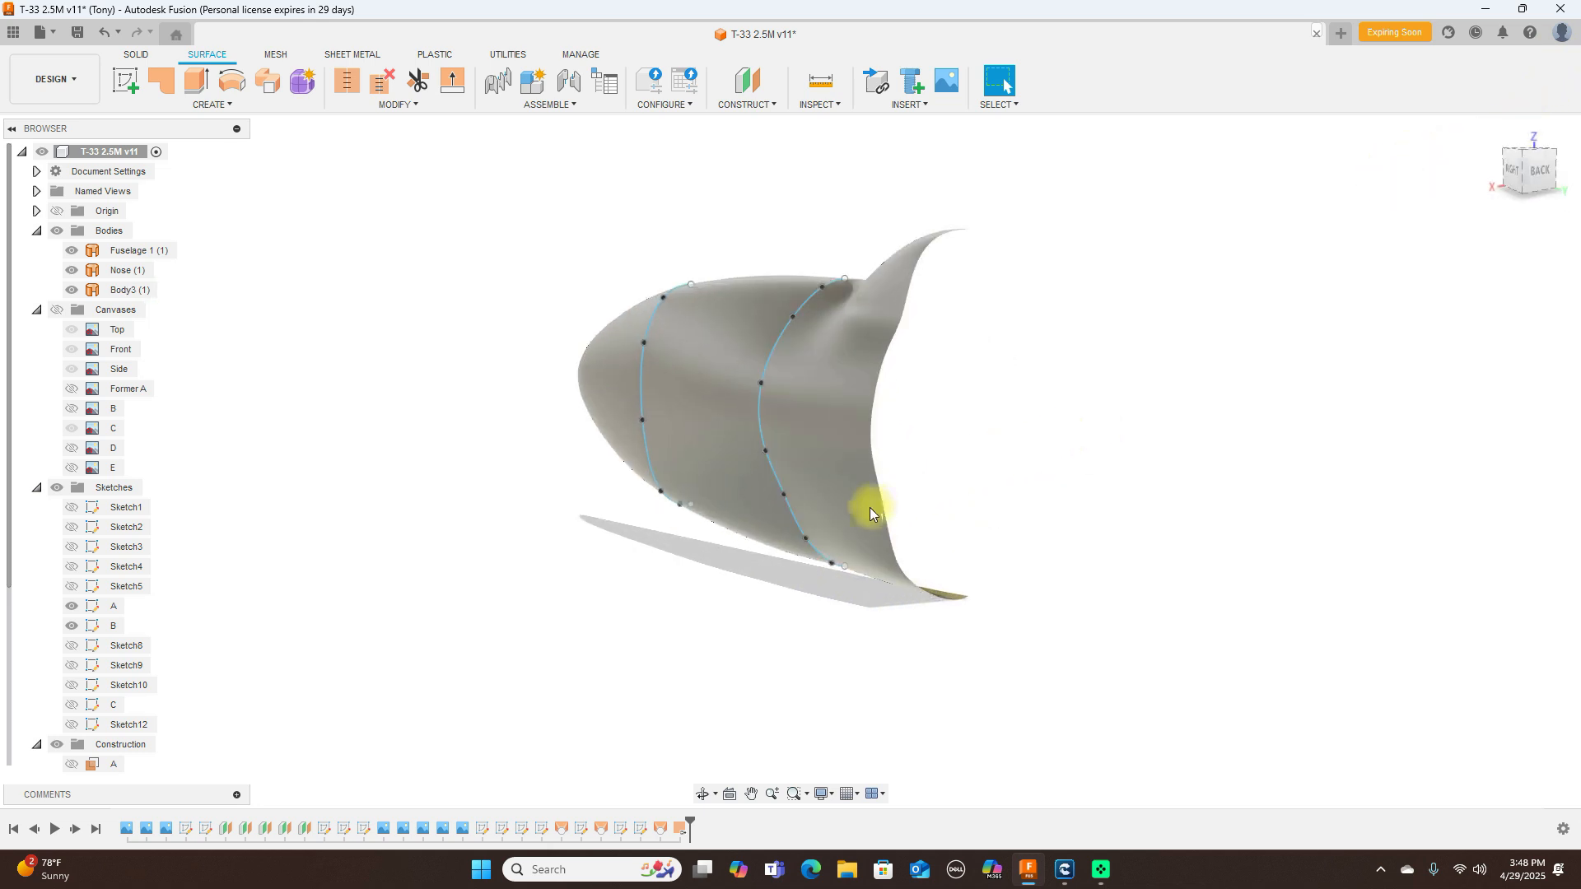
click(806, 536)
drag(805, 536, 775, 496)
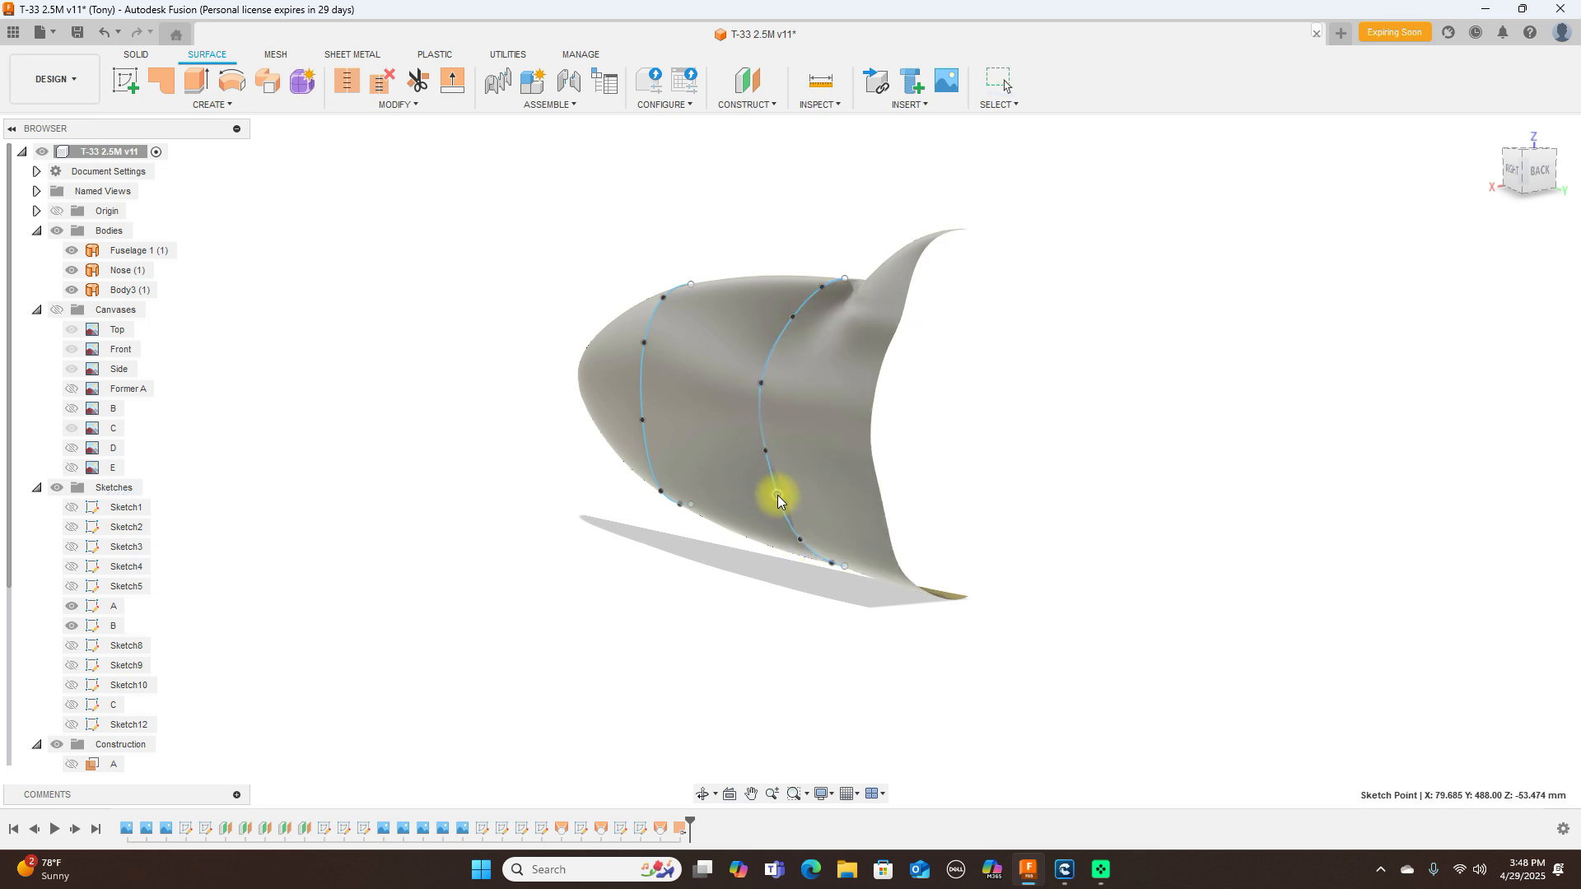
Step: Show Sketch8 and Sketch9 in the side view and examine the splines between sections A and B, including the lower middle fit point
click(1511, 169)
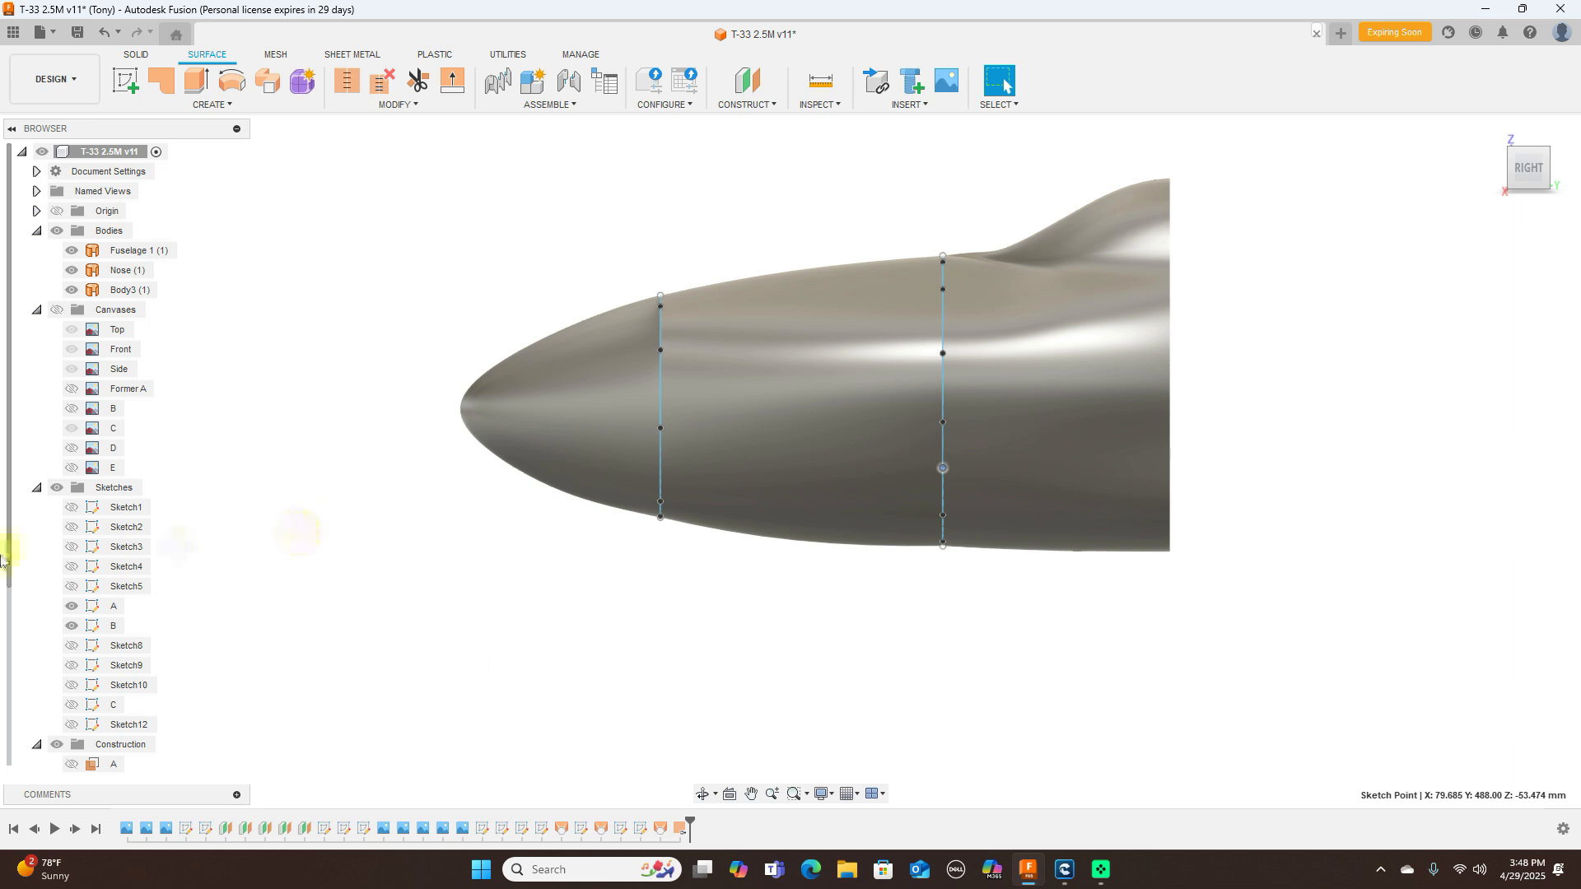
click(71, 723)
click(72, 722)
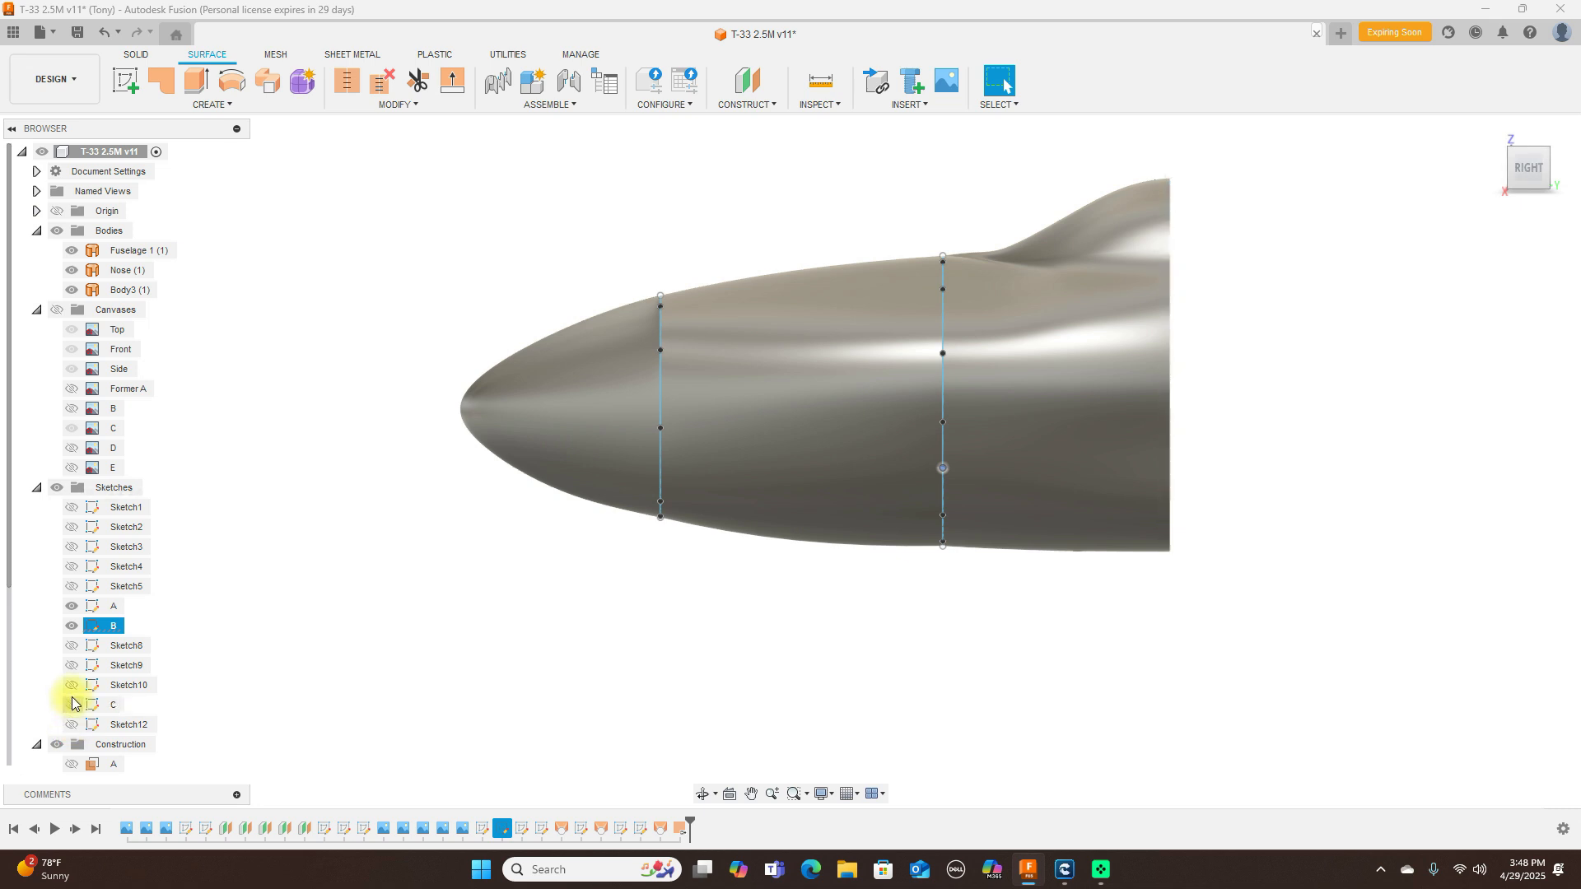
click(71, 686)
click(72, 686)
click(72, 666)
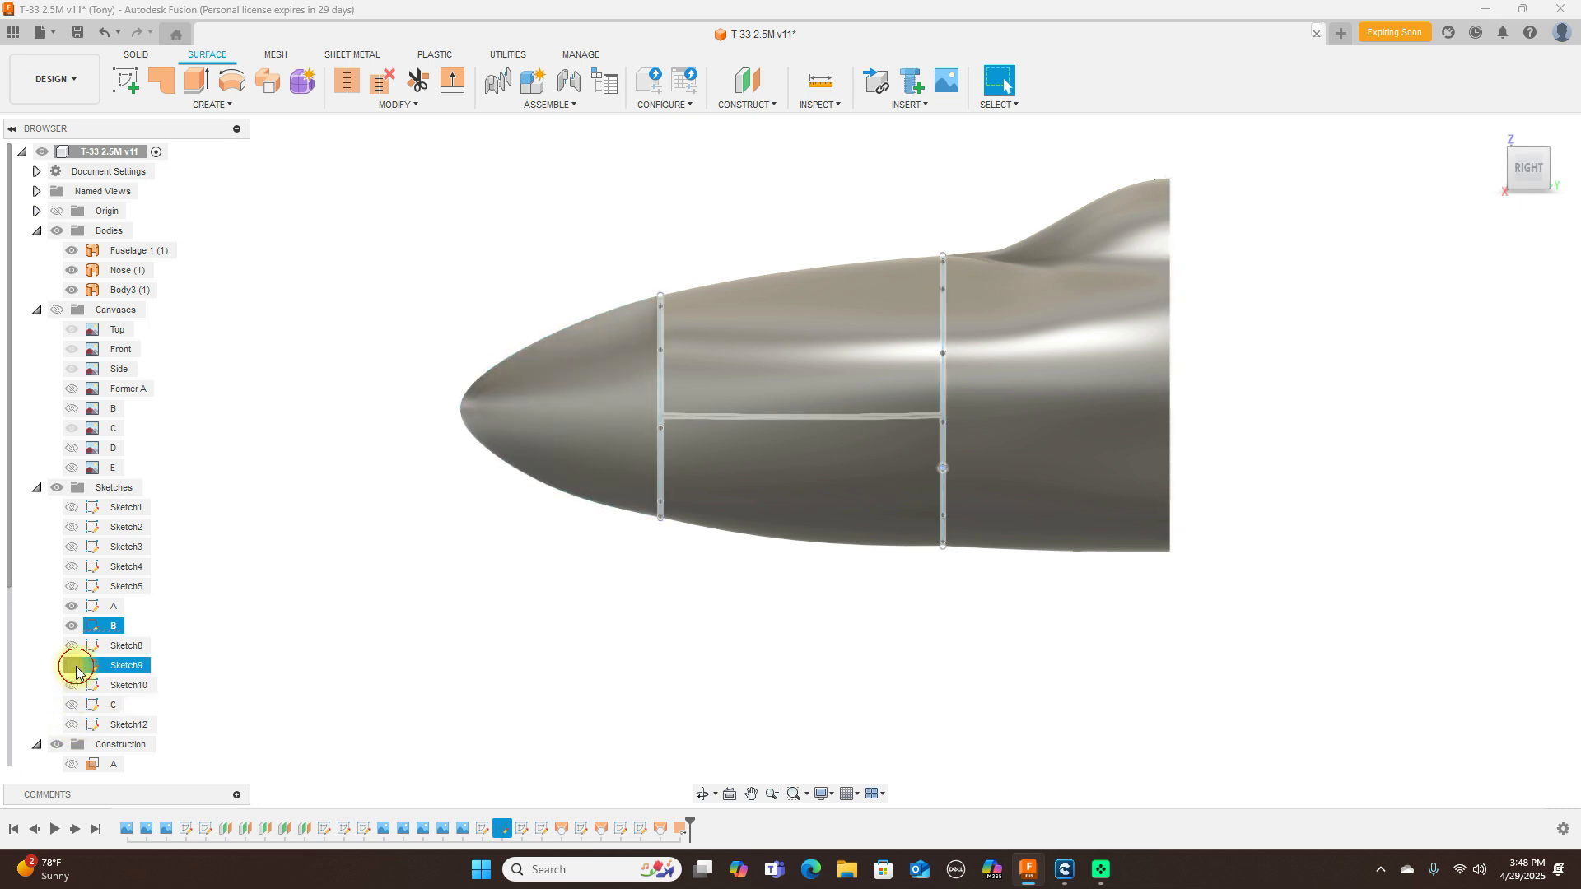
click(72, 647)
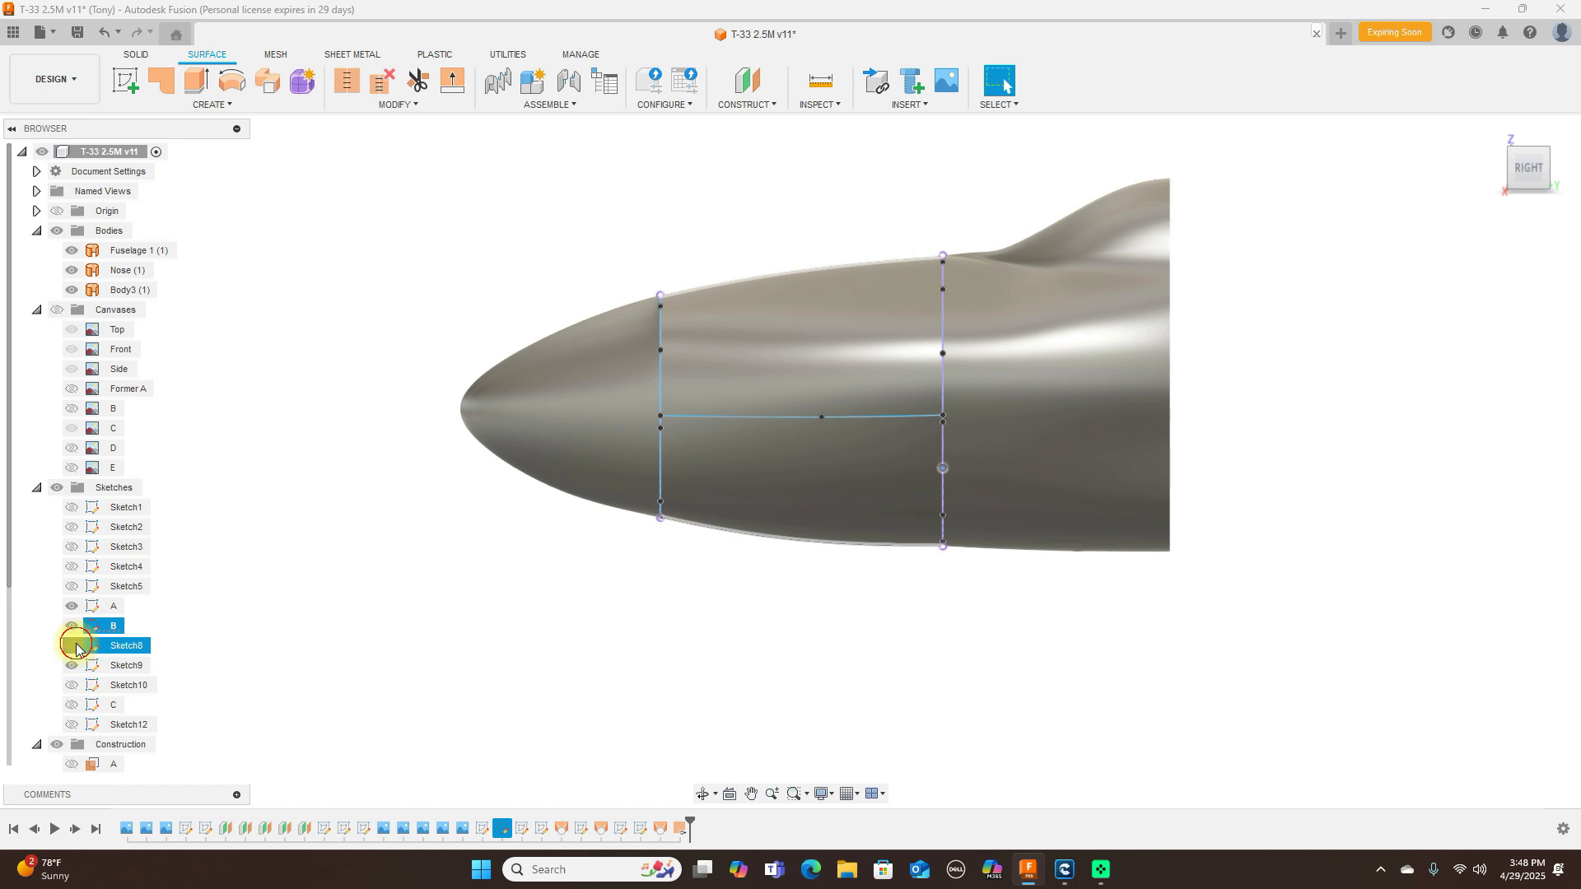
click(792, 539)
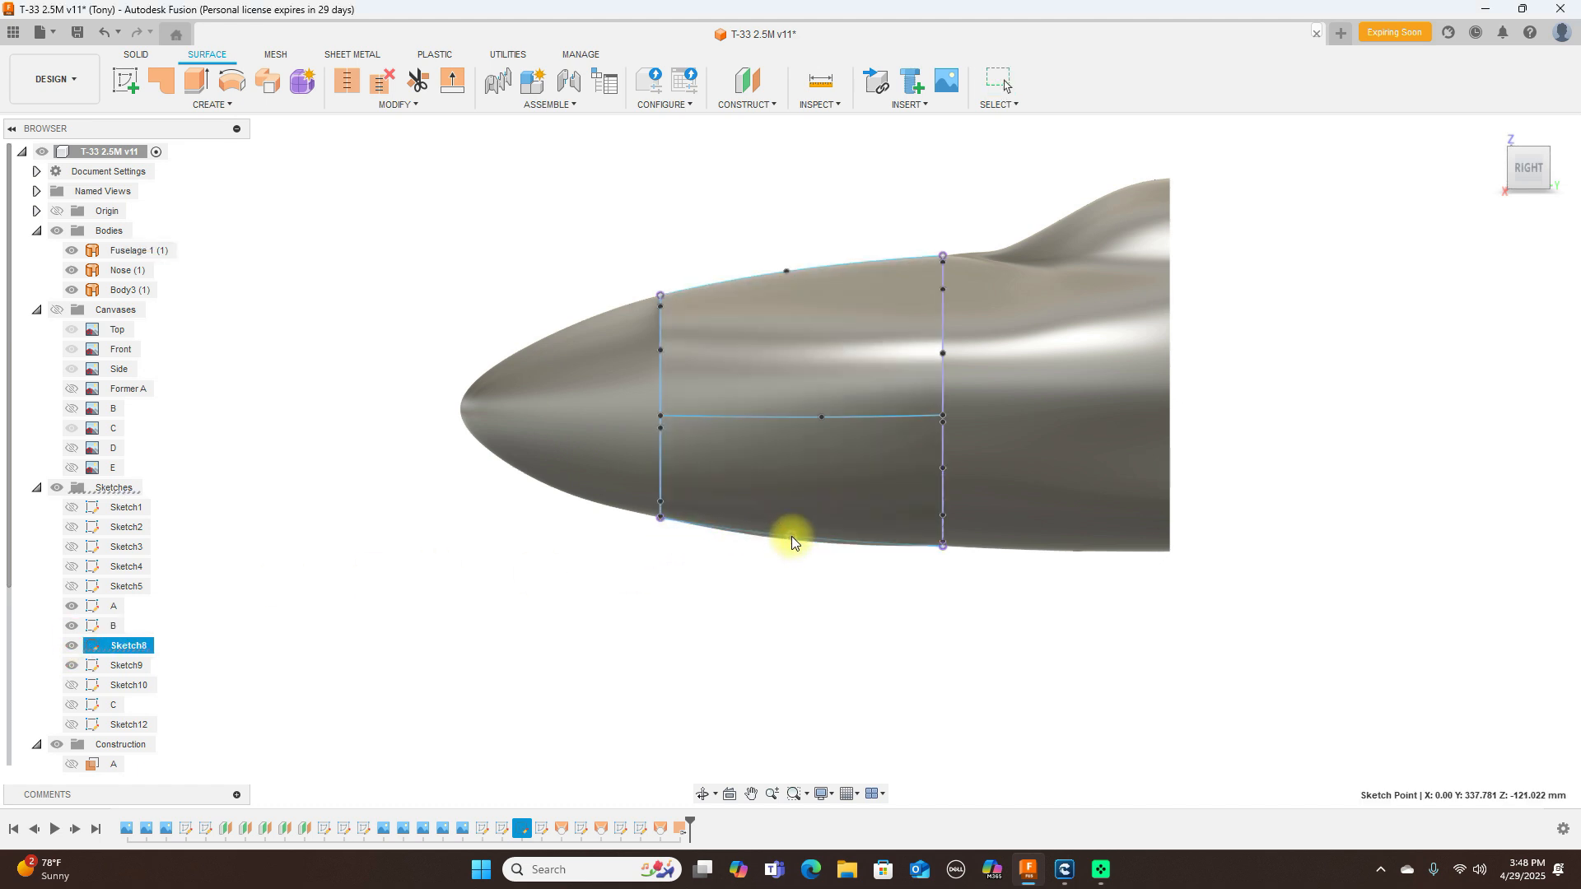
scroll(1023, 641, down, 2)
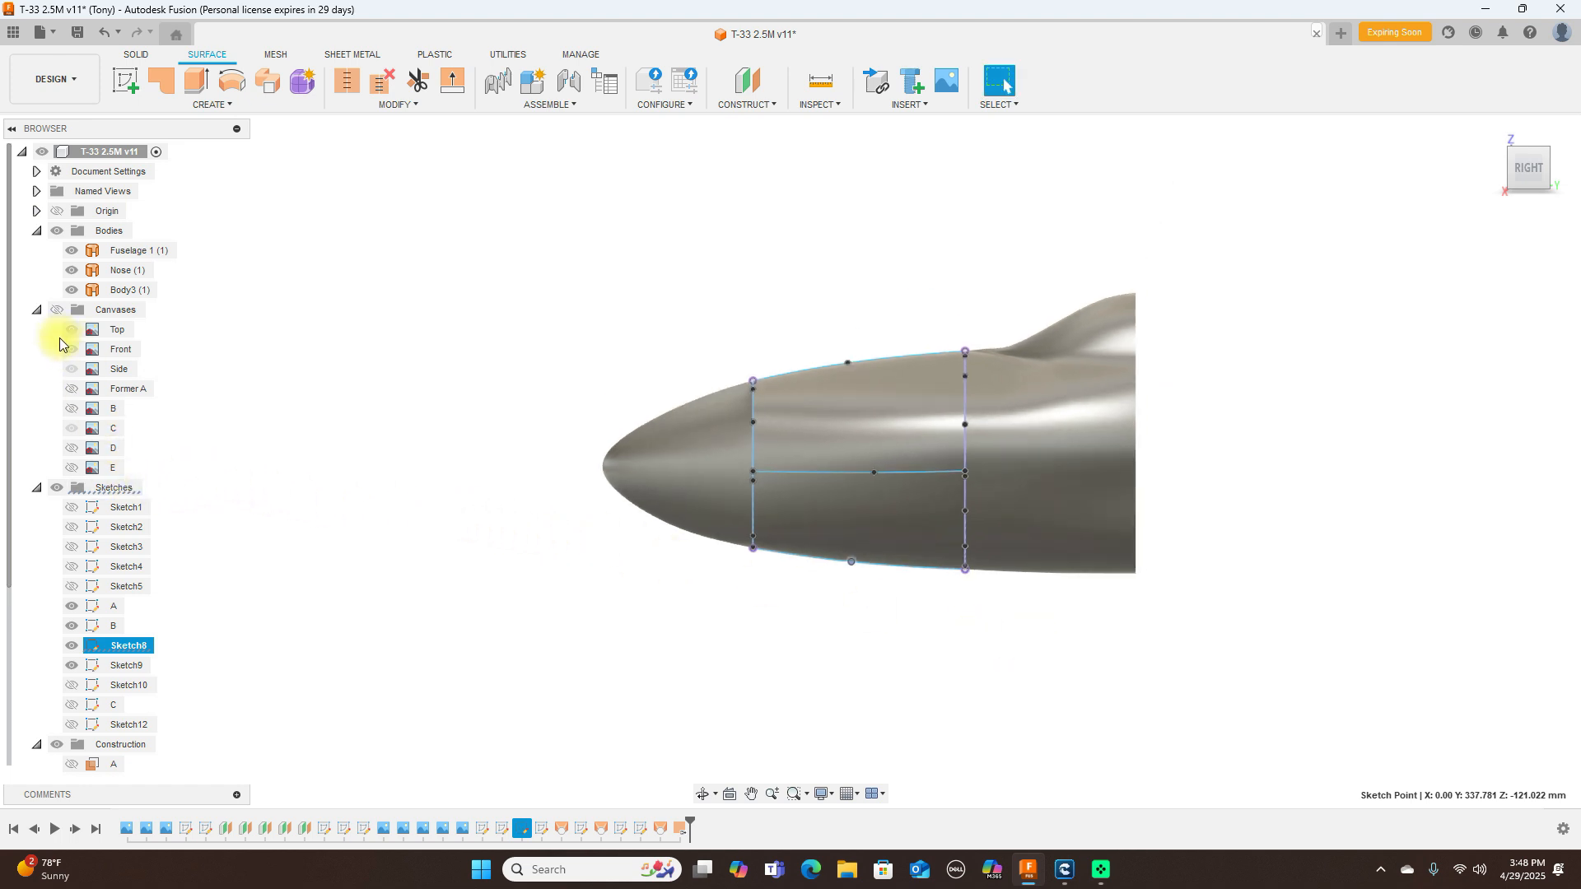
Step: Hide all sketches and inspect the seam where the Fuselage 1 body meets the new loft at section B
click(56, 489)
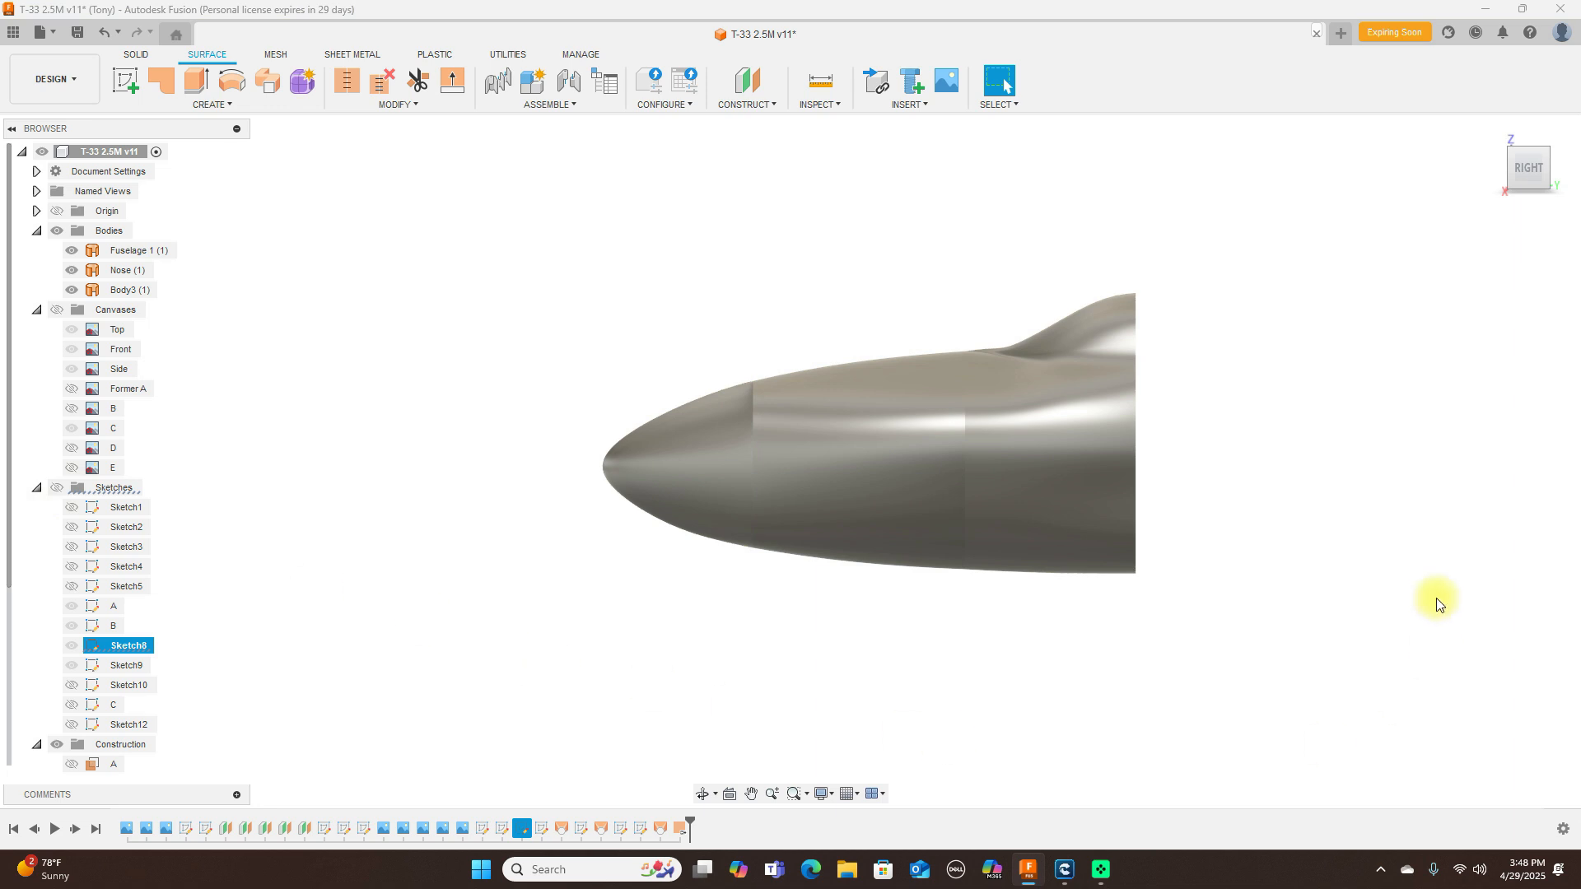
mouse_move(1509, 182)
mouse_move(1511, 173)
mouse_down()
mouse_move(1571, 181)
mouse_move(49, 182)
mouse_move(166, 187)
mouse_move(170, 227)
mouse_move(18, 179)
mouse_move(1557, 178)
mouse_move(1376, 183)
mouse_move(1542, 167)
mouse_move(1542, 185)
mouse_move(1482, 211)
mouse_up()
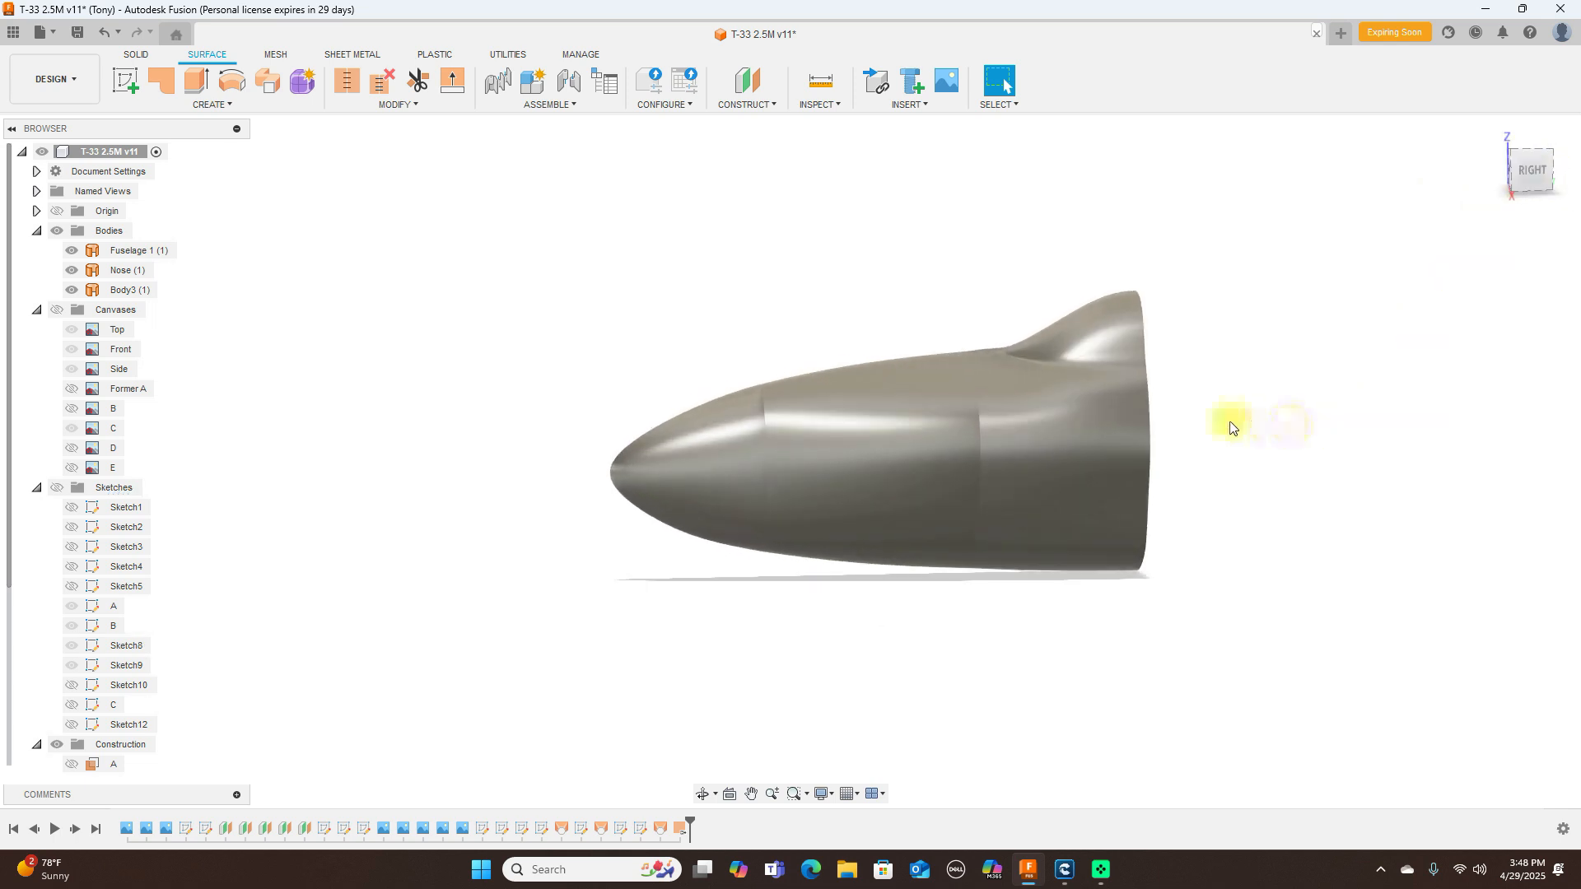
click(1147, 441)
click(982, 461)
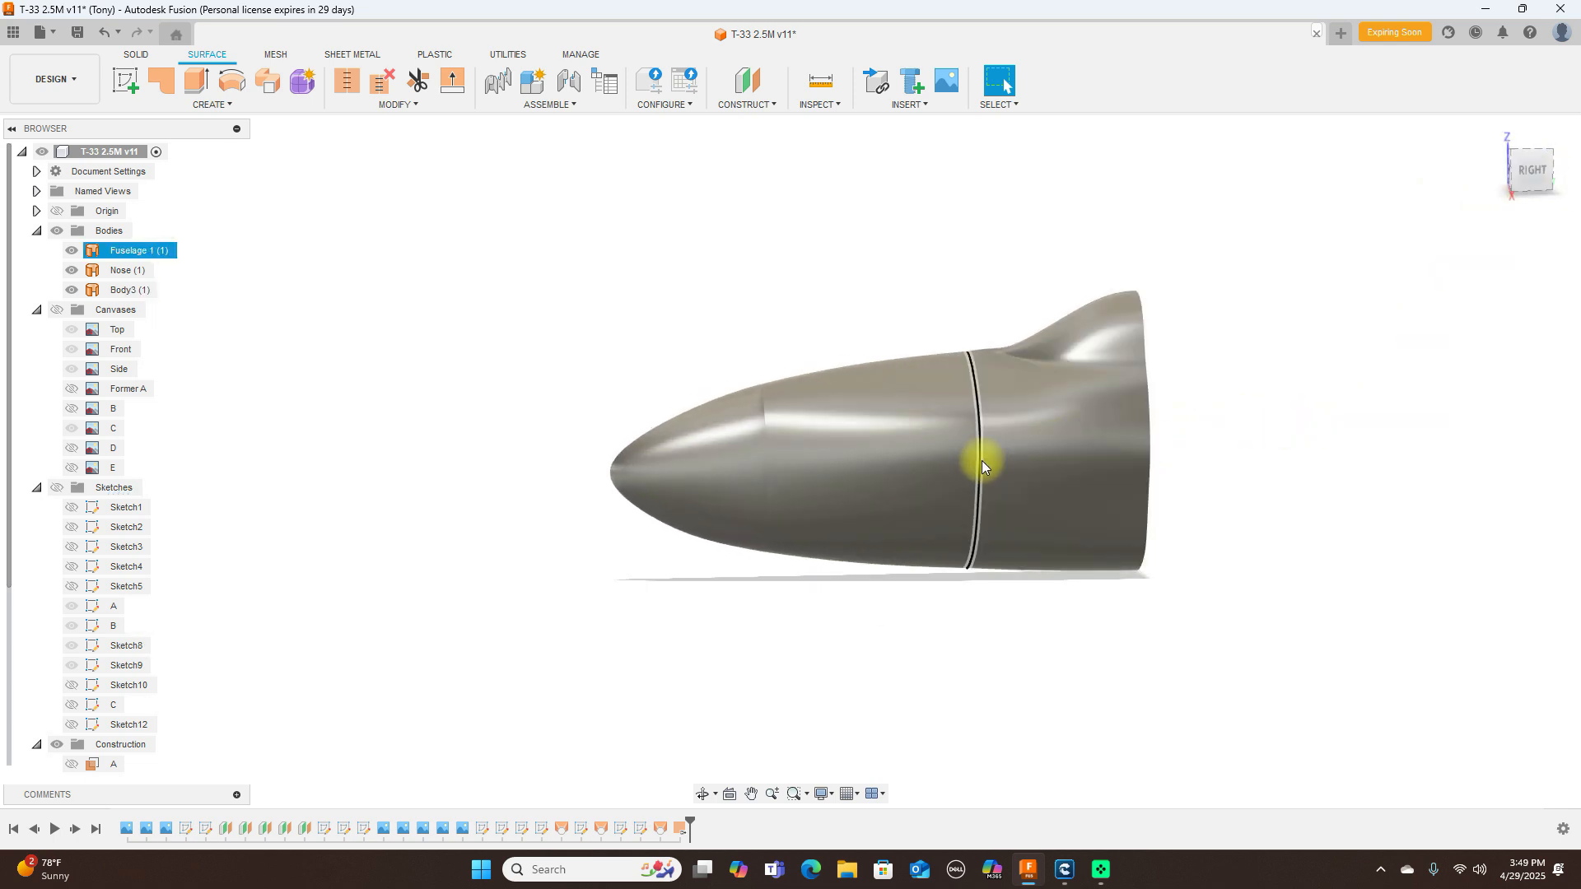
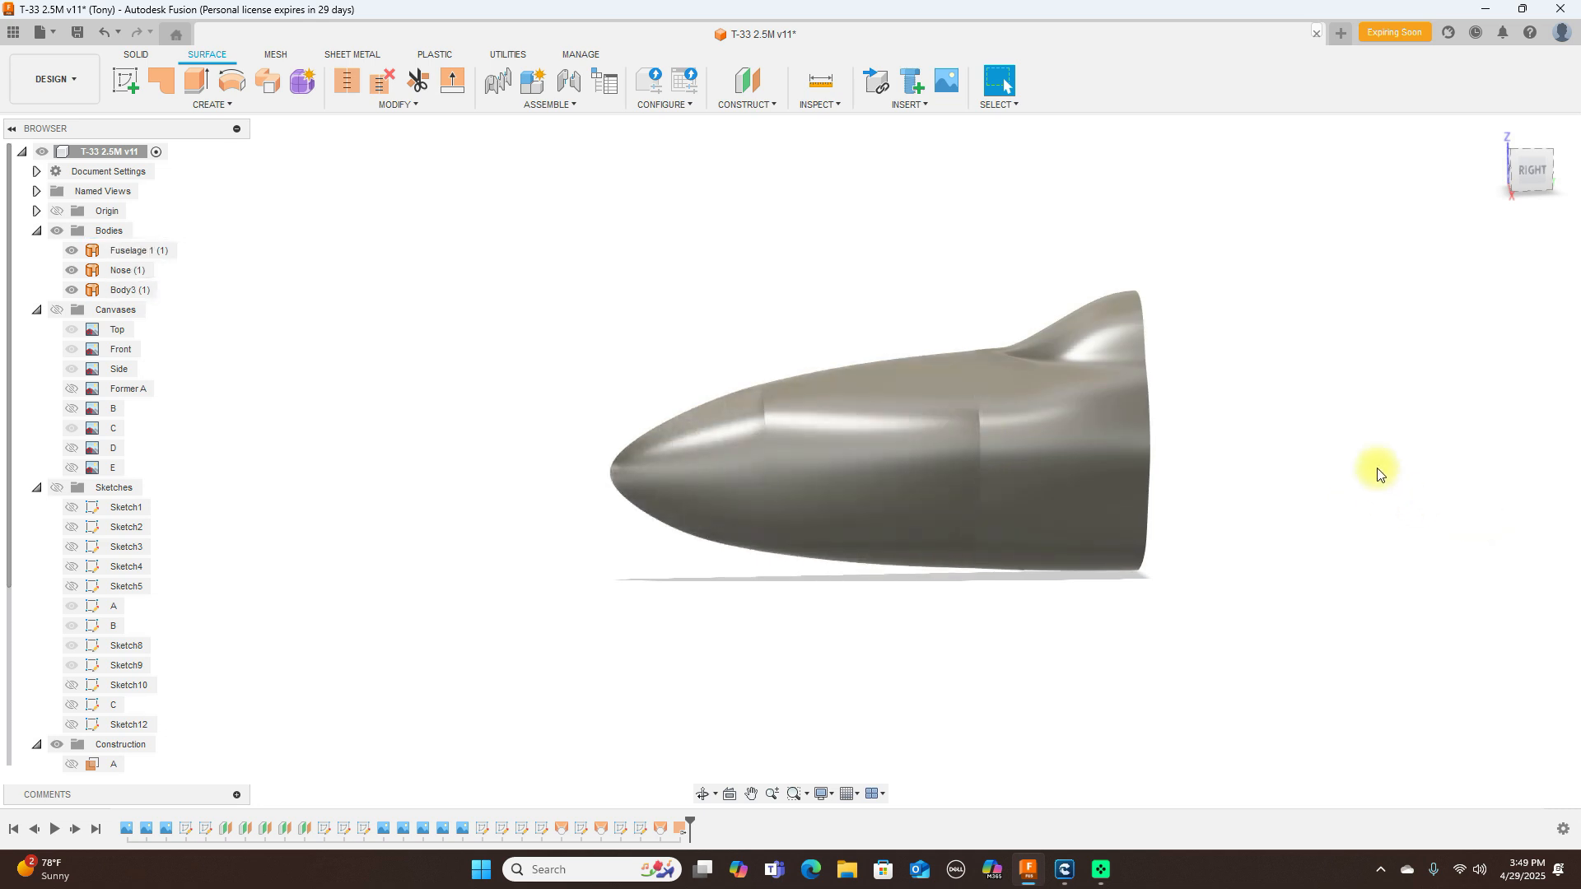
Step: Mirror the Fuselage 1, Nose and Body3 surfaces across the vertical centre plane using the Join operation with a 0.10 mm tolerance
click(1531, 170)
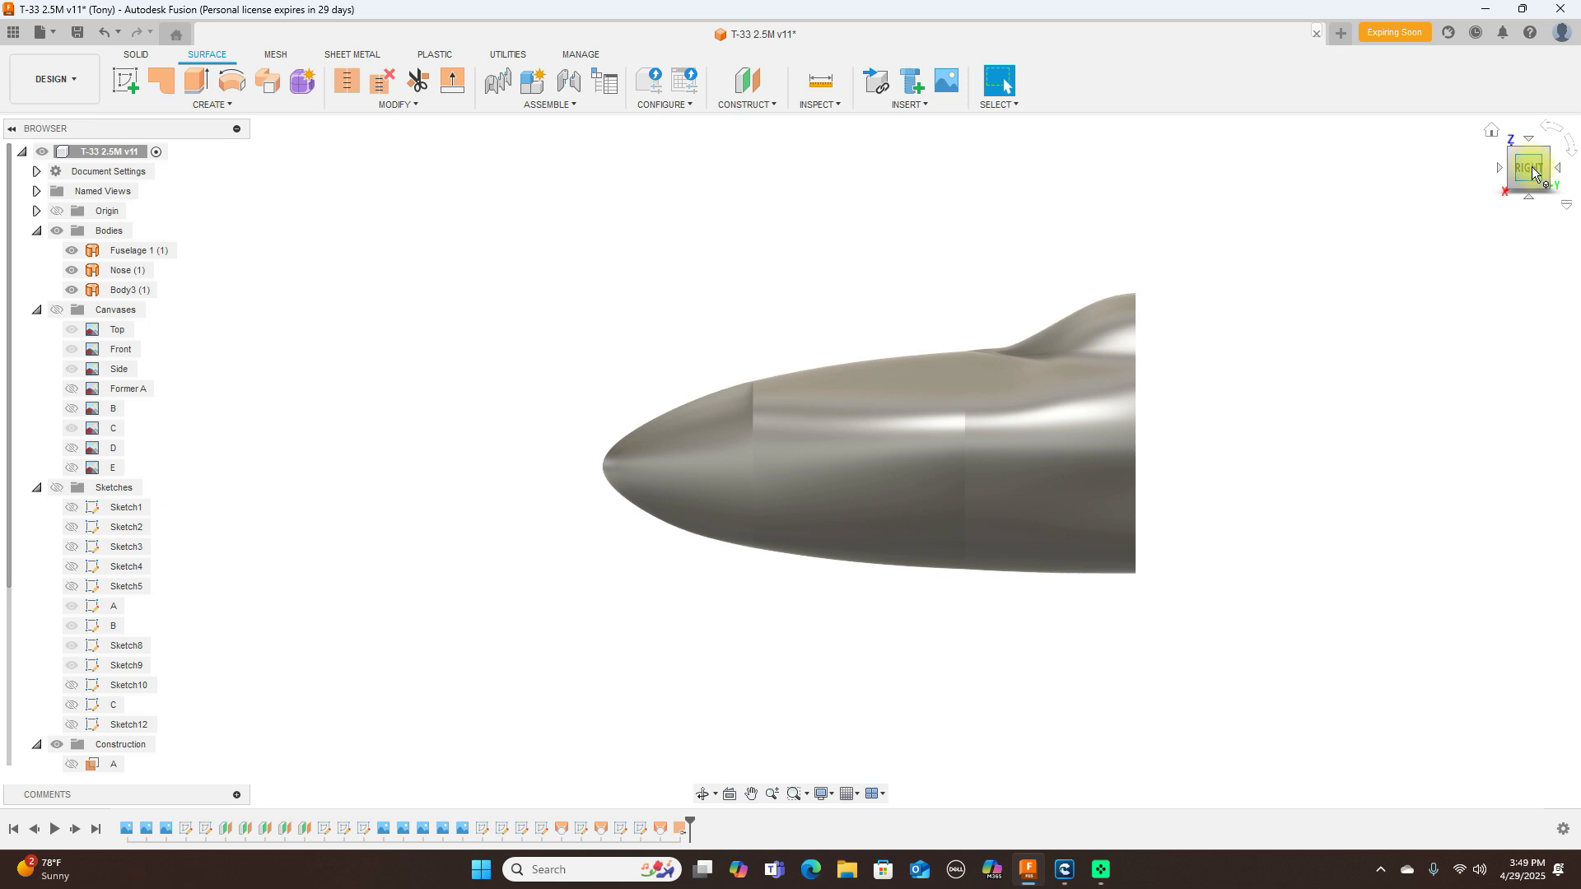
click(1500, 170)
mouse_move(200, 170)
shift+middle_down()
mouse_move(184, 187)
mouse_move(53, 190)
mouse_move(1563, 188)
shift+middle_up()
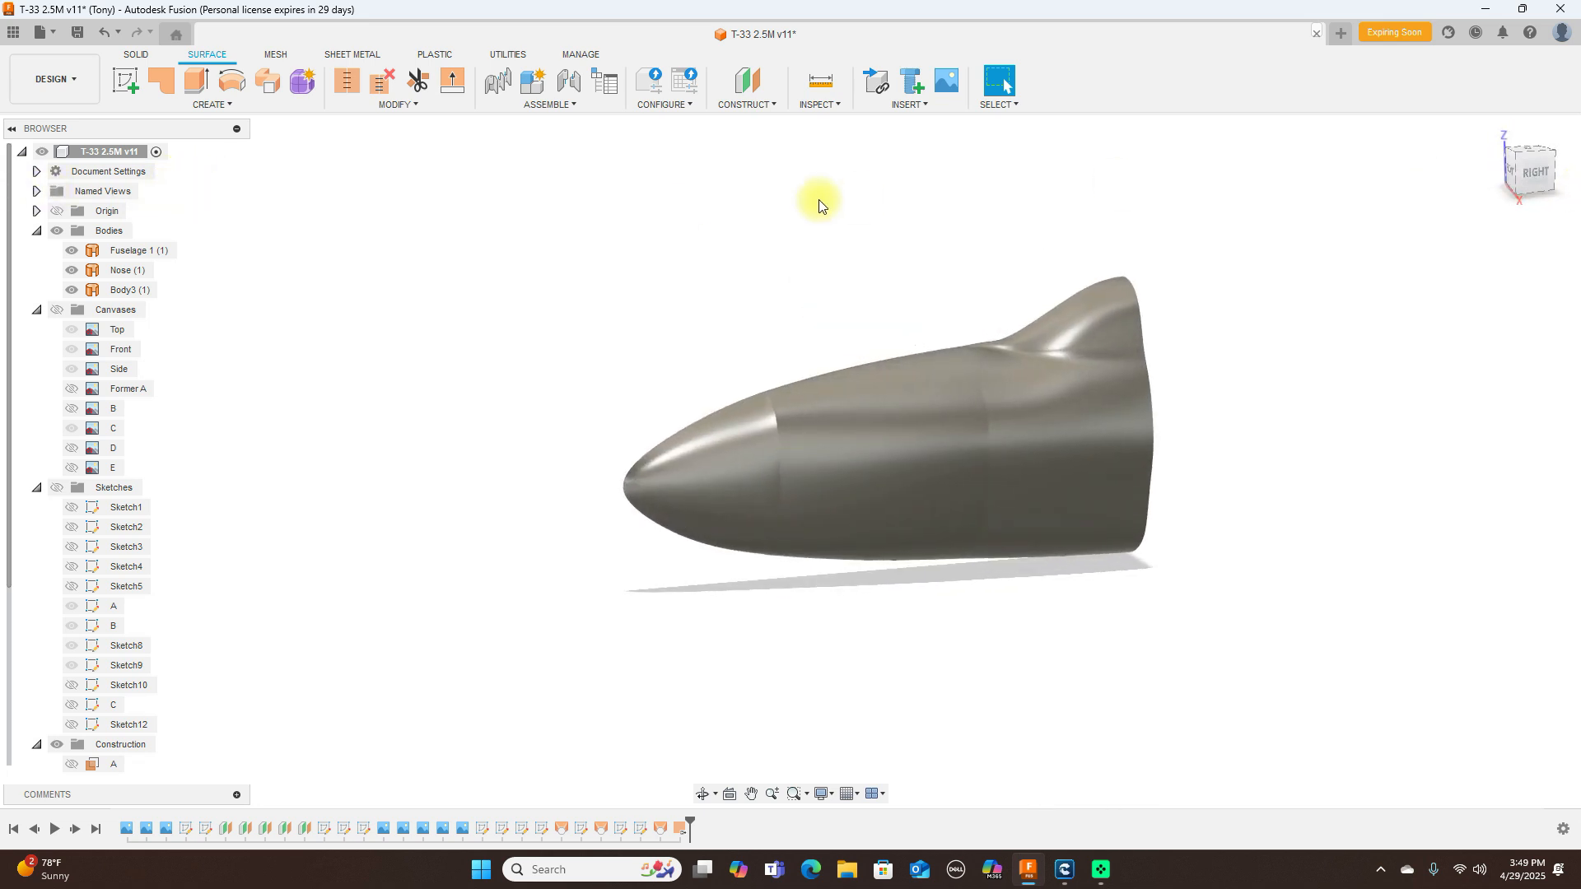
click(256, 104)
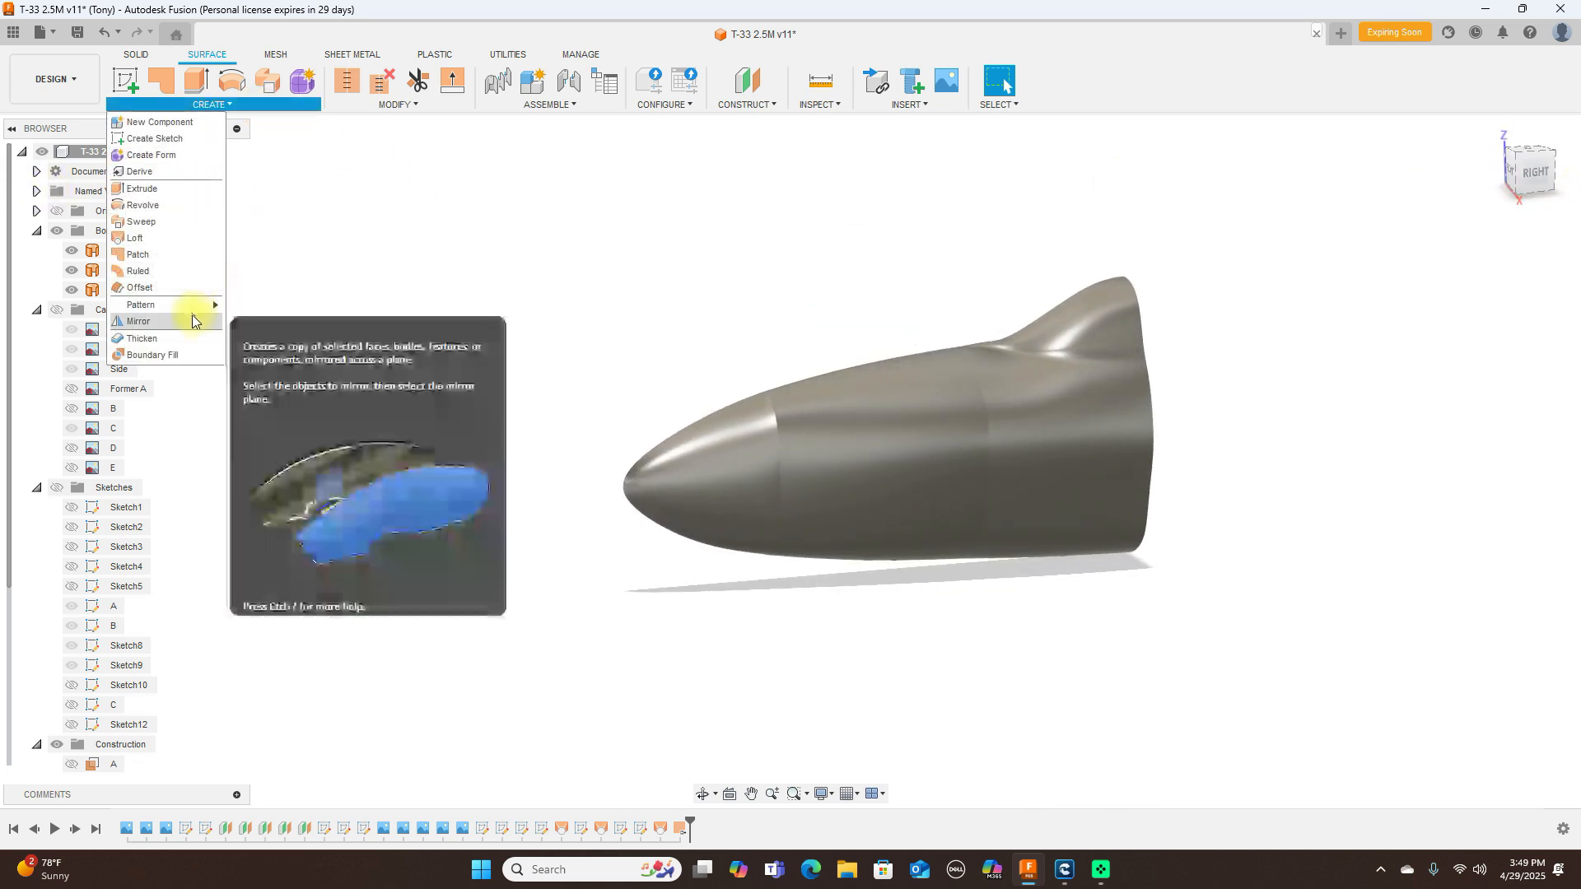
click(192, 321)
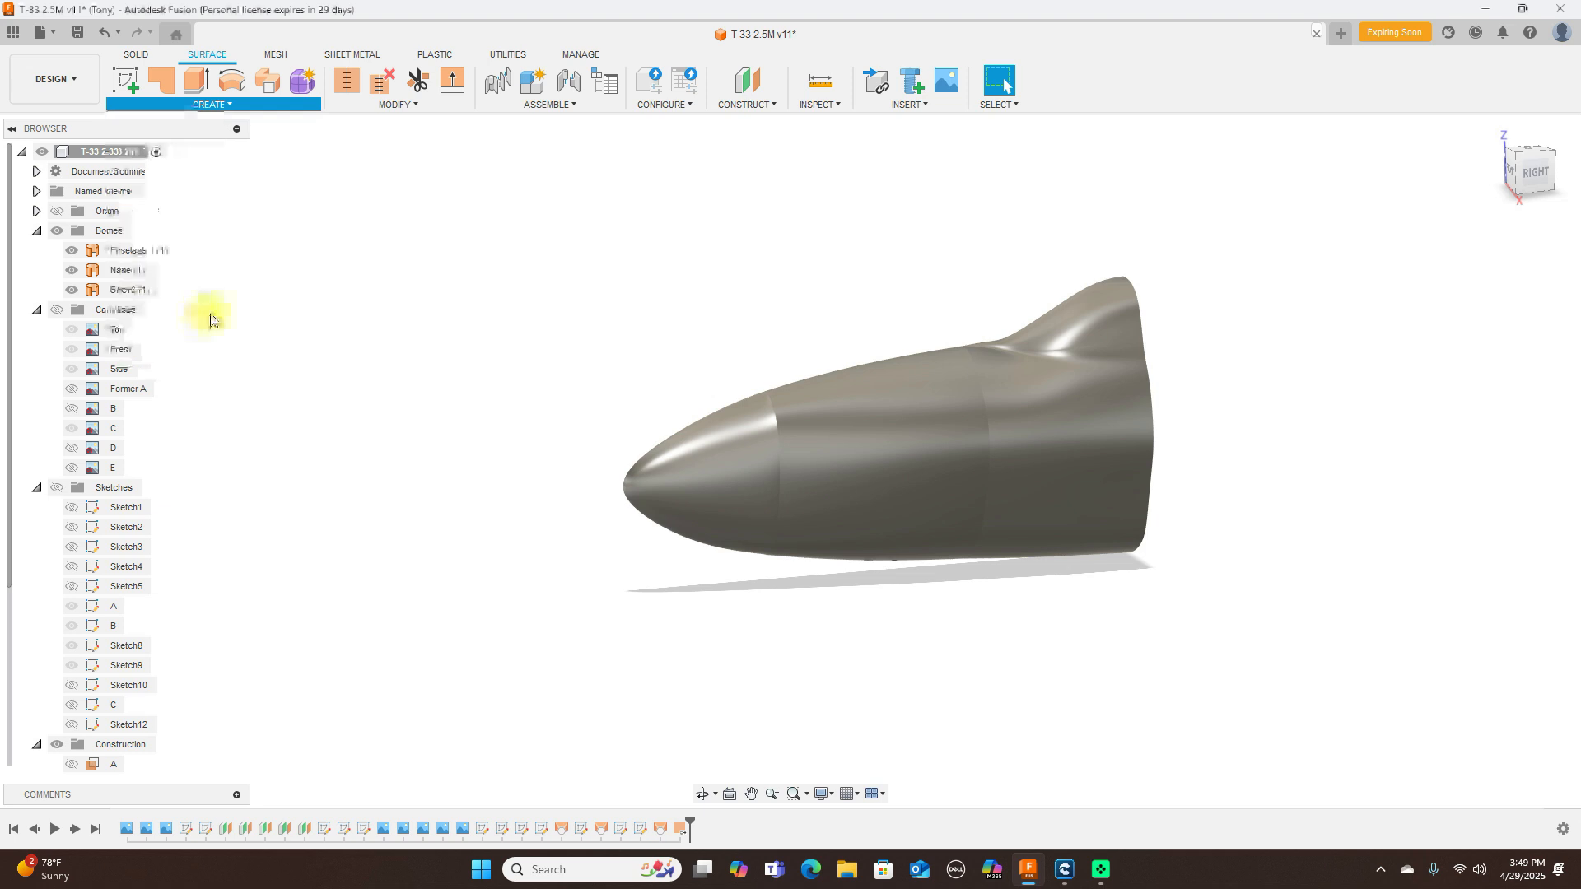
click(680, 464)
click(865, 434)
click(1085, 401)
click(1464, 301)
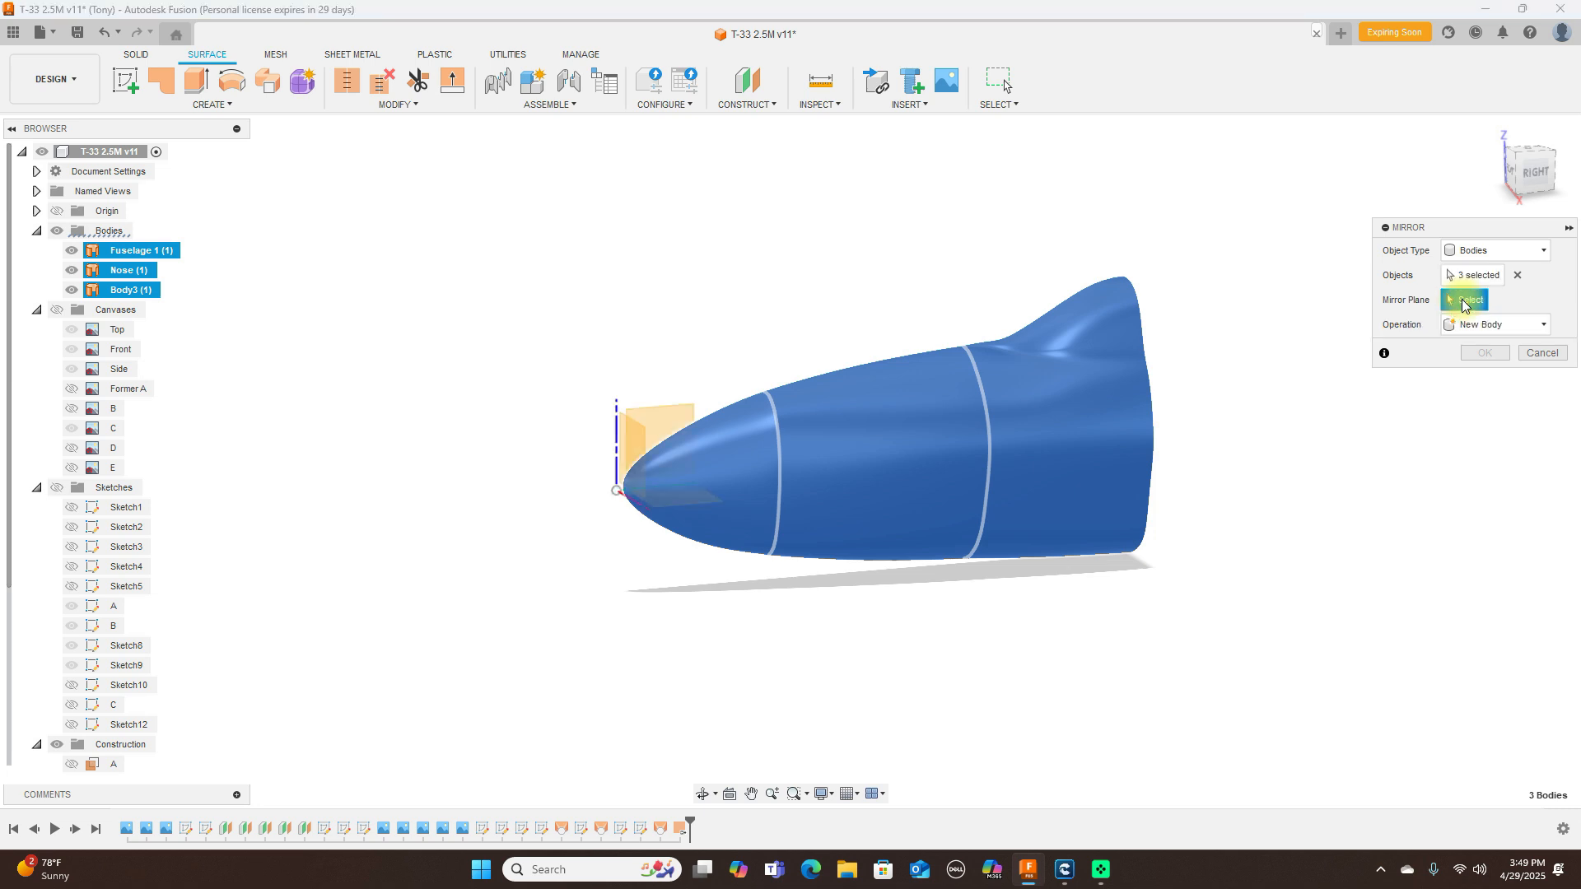
click(678, 420)
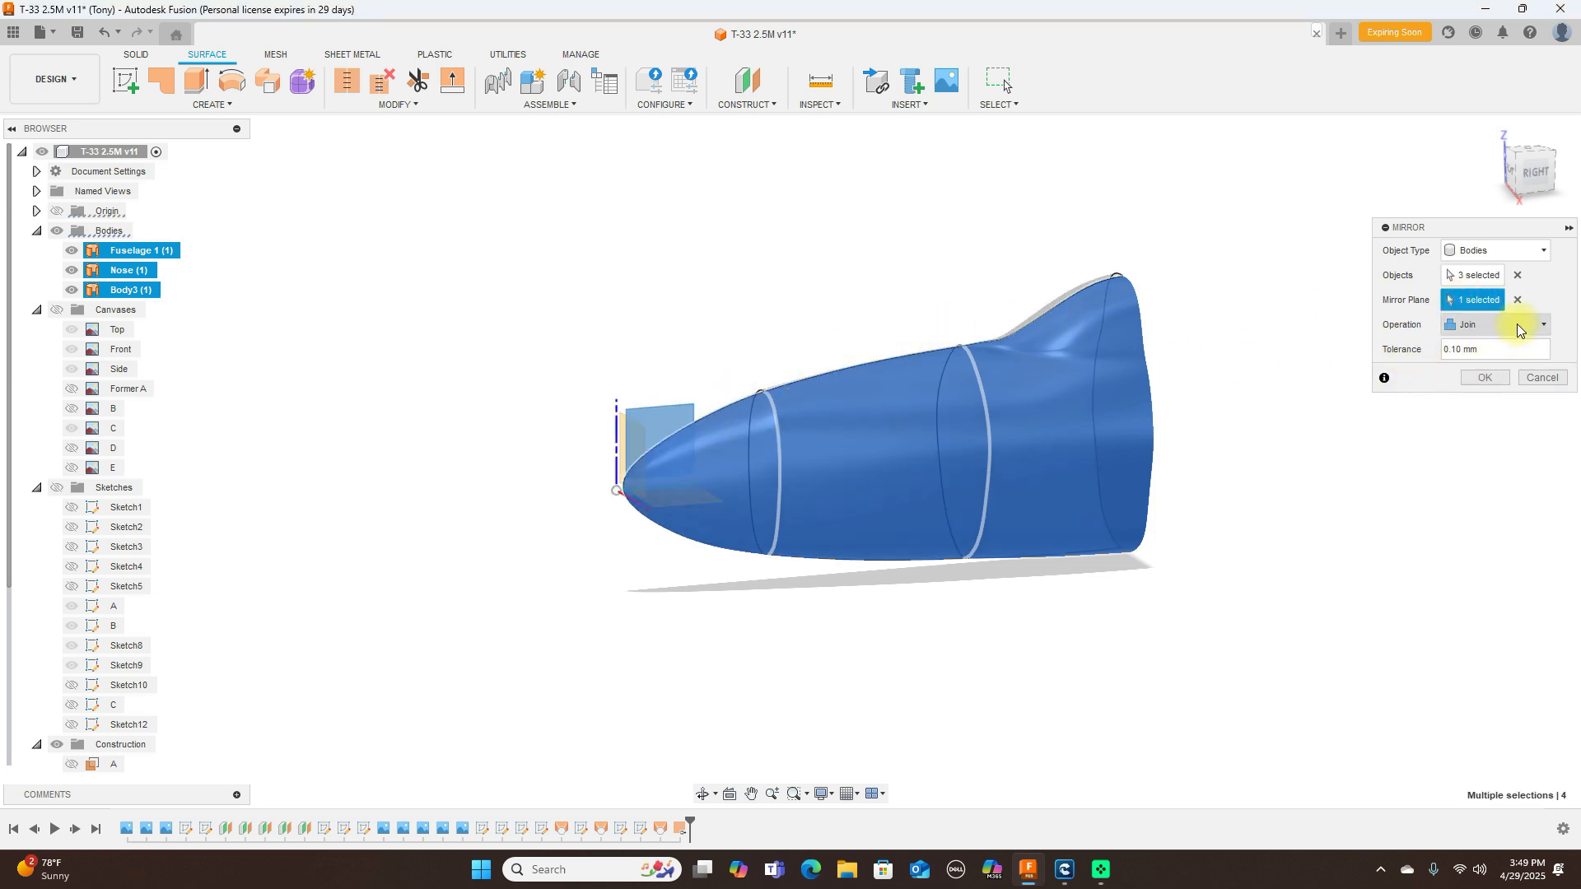
click(1484, 378)
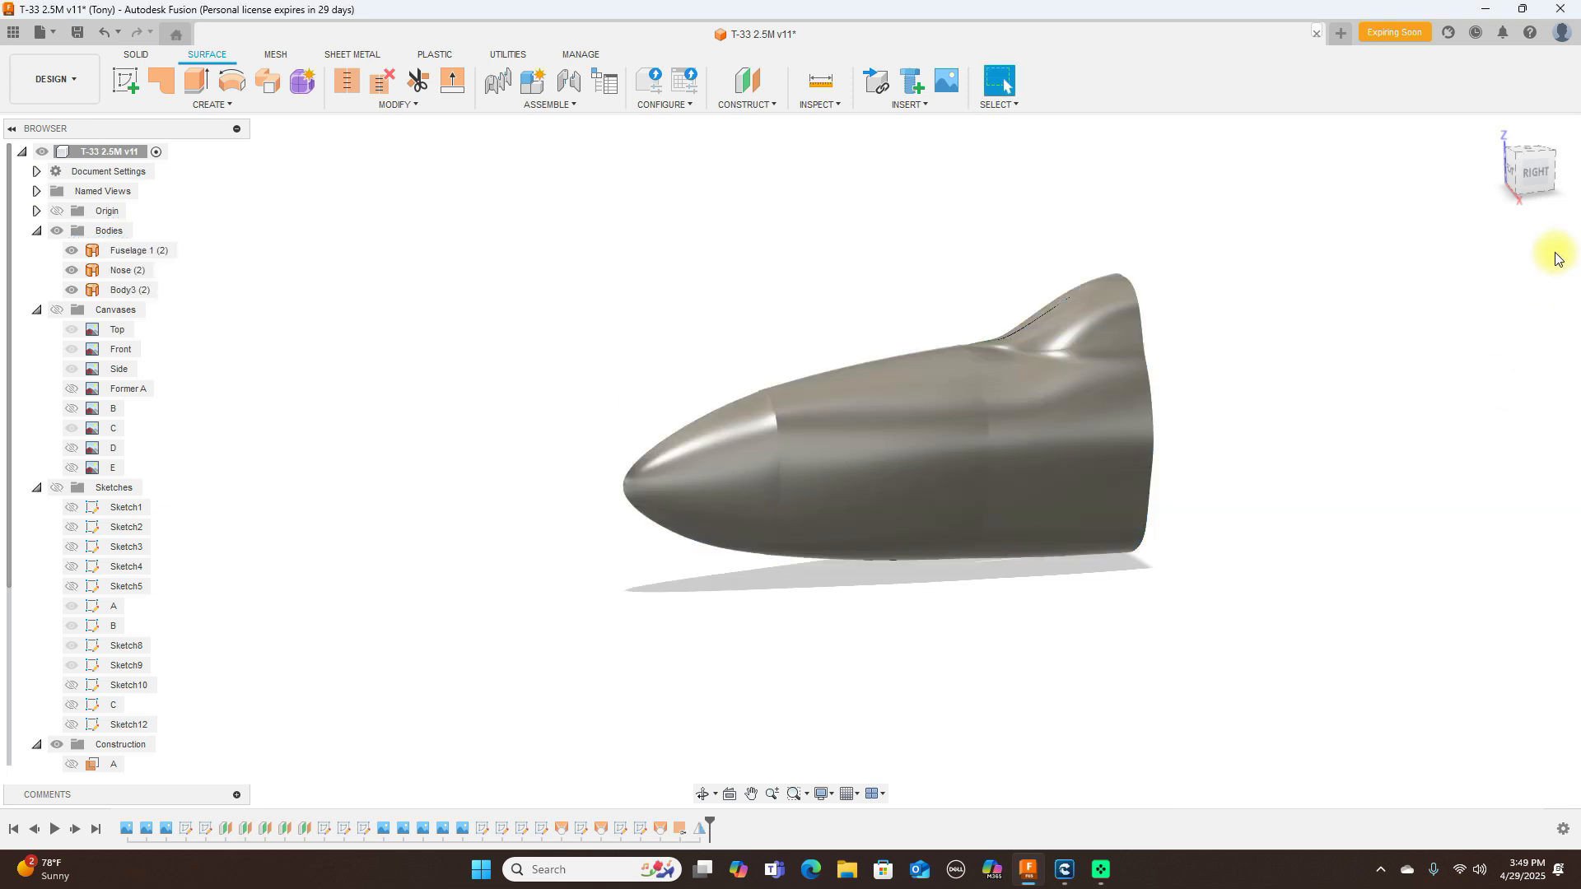
Step: Inspect the mirrored fuselage from the front and side, including the centreline seam on the windshield section
click(1519, 186)
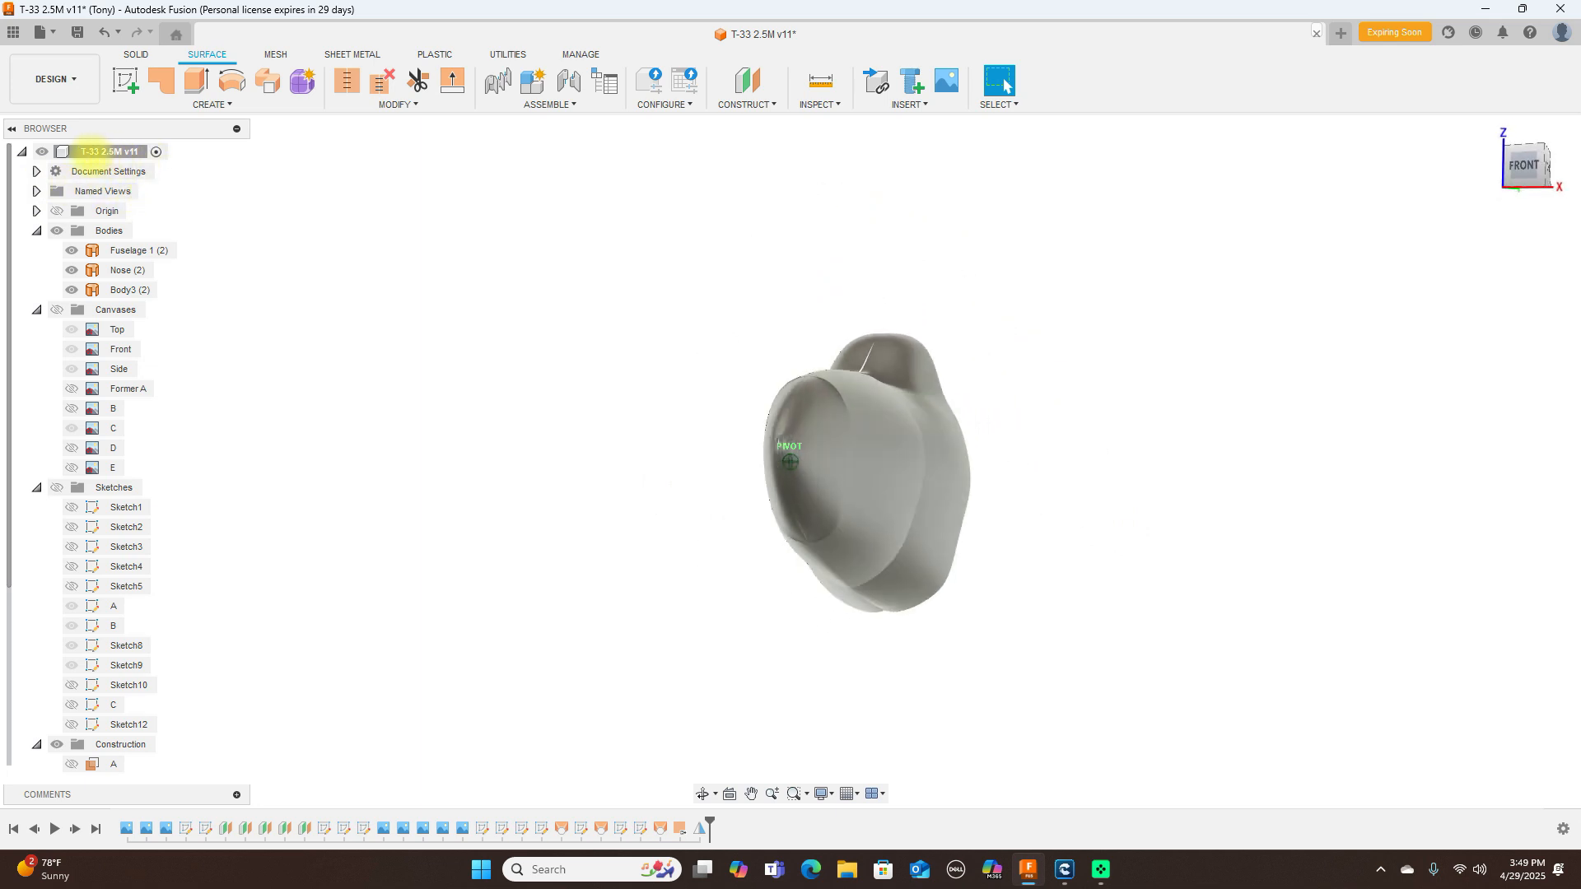
shift+middle_drag(28, 190, 1507, 257)
shift+drag(1507, 258, 1471, 244)
shift+middle_drag(1472, 244, 1457, 158)
click(1526, 177)
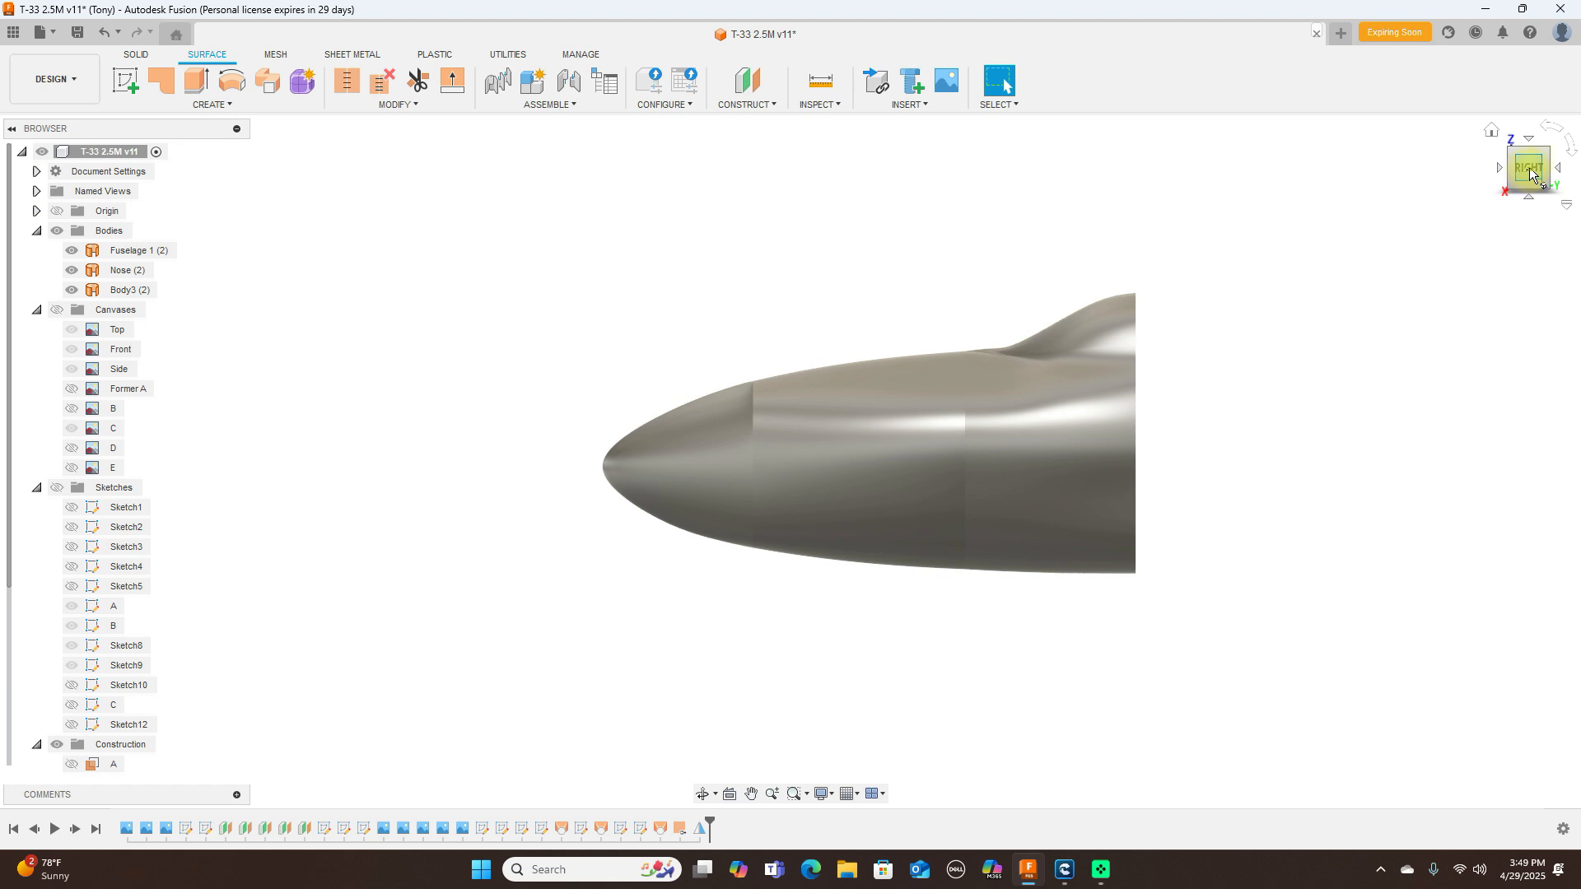
click(1512, 173)
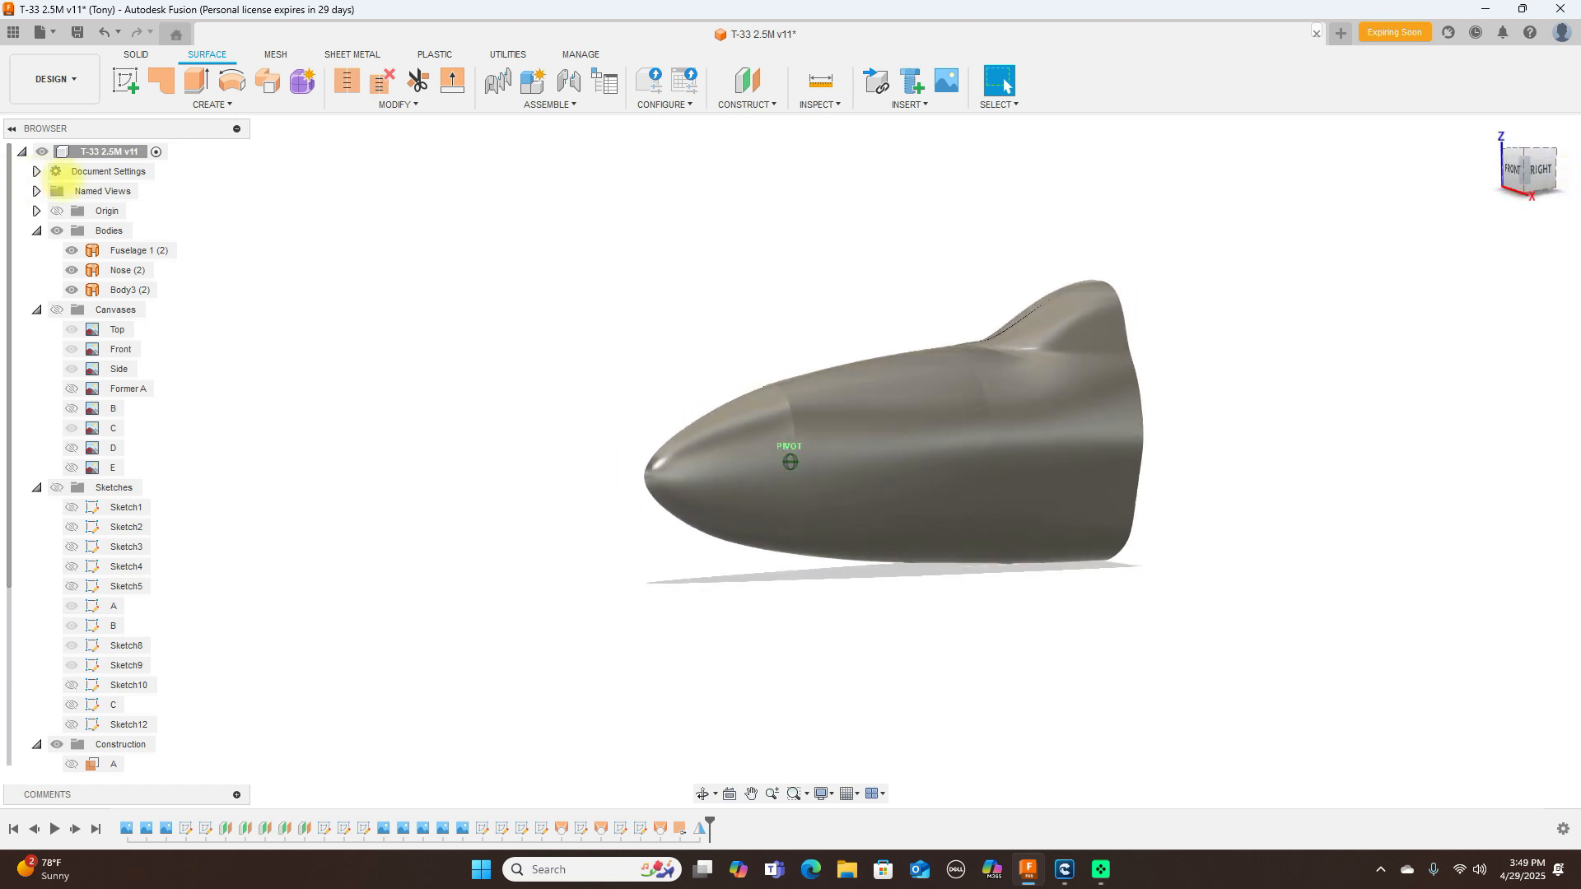
drag(167, 181, 183, 192)
scroll(877, 280, up, 3)
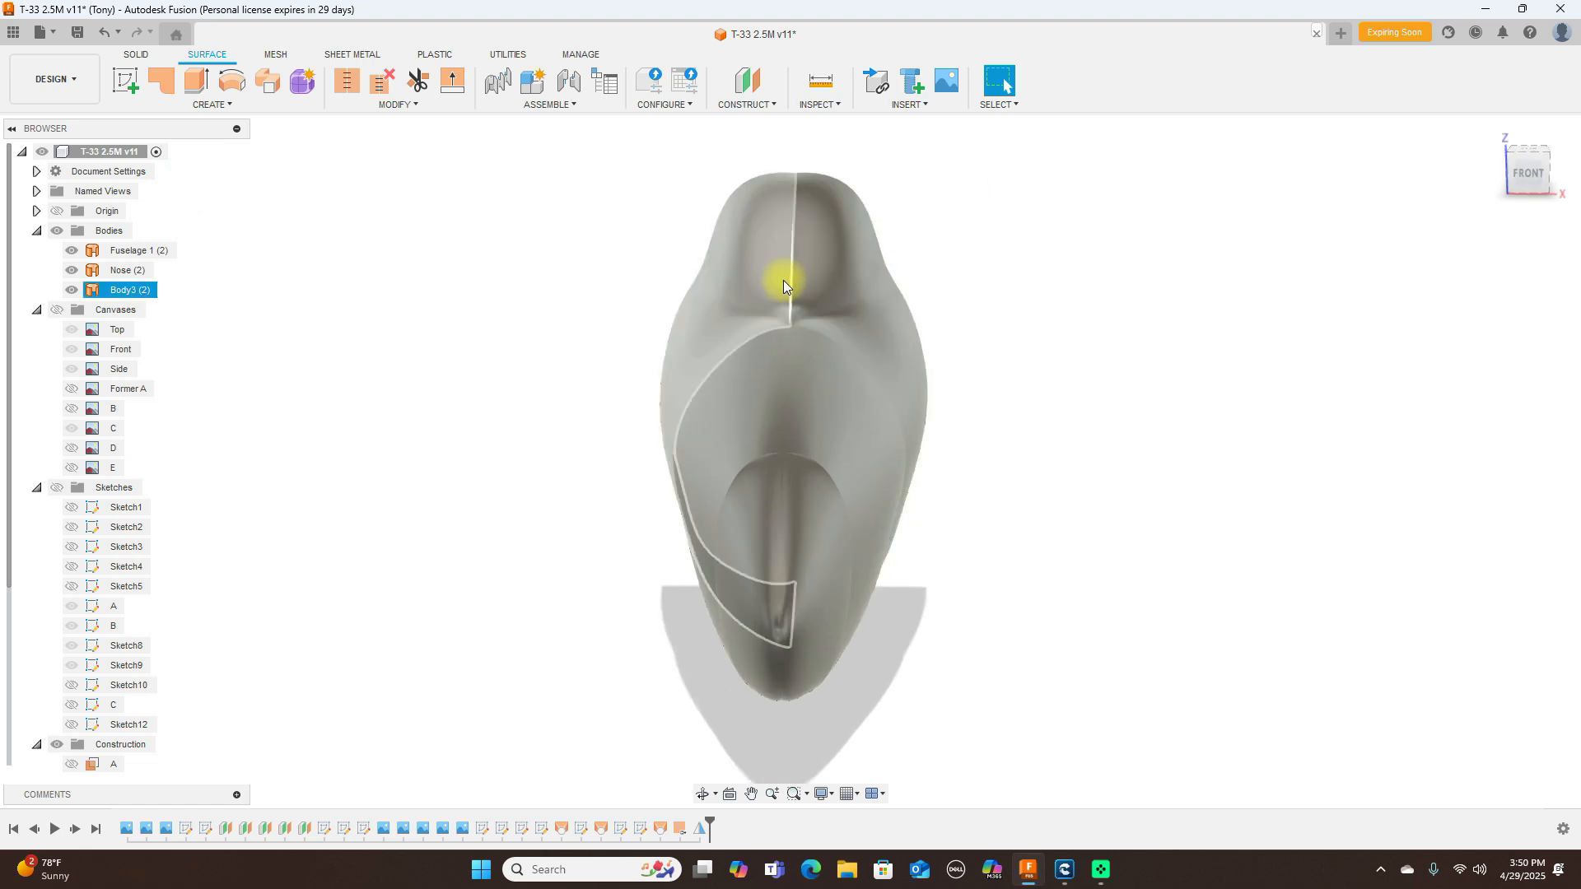
click(1552, 313)
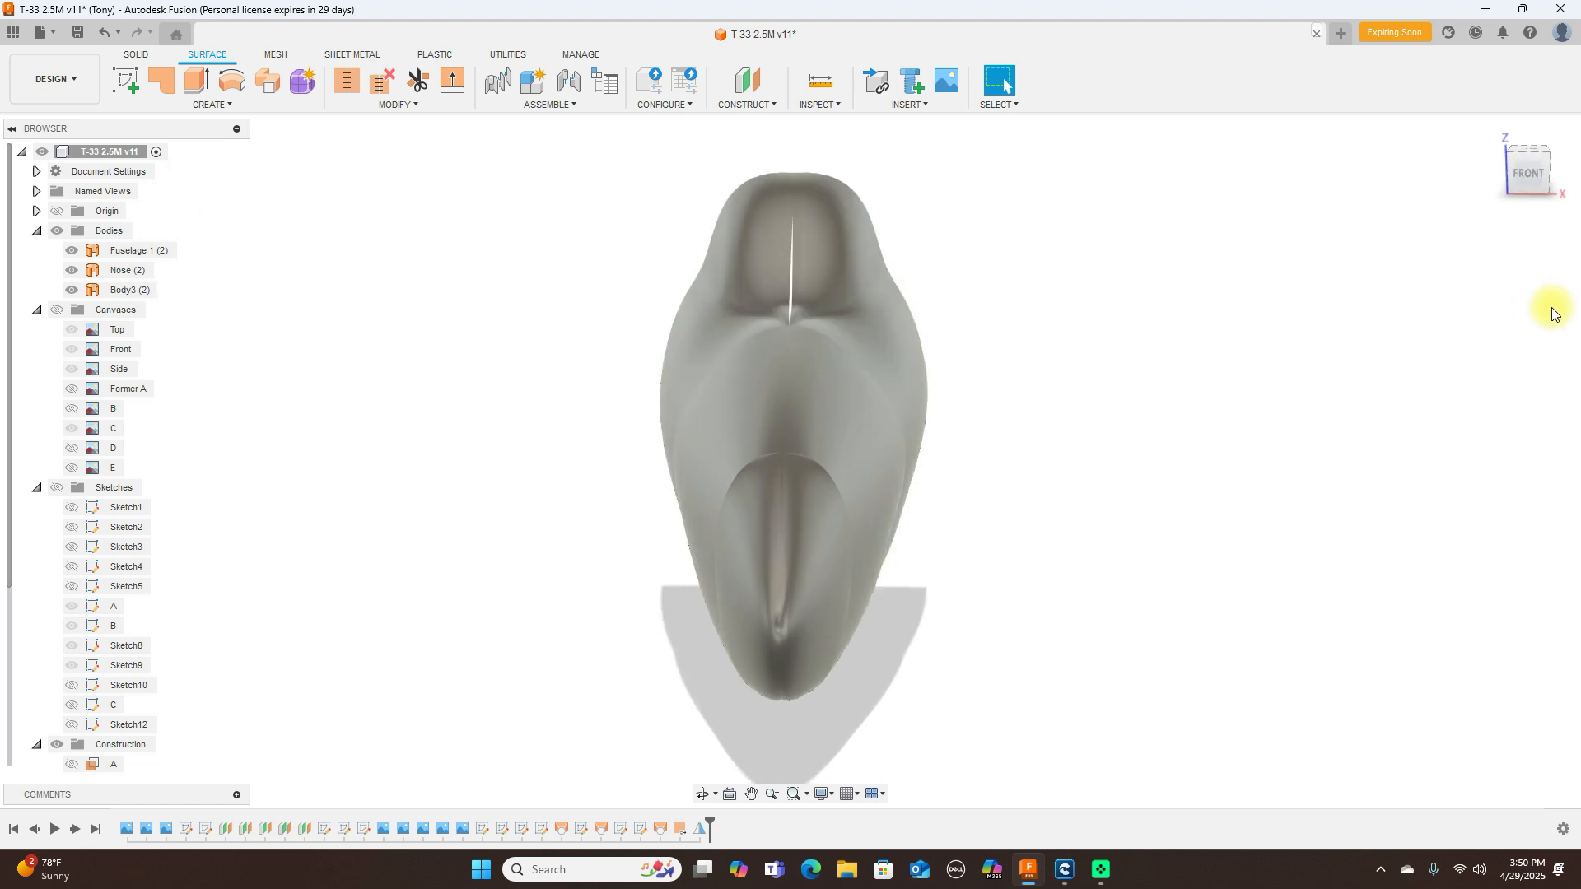
click(1528, 180)
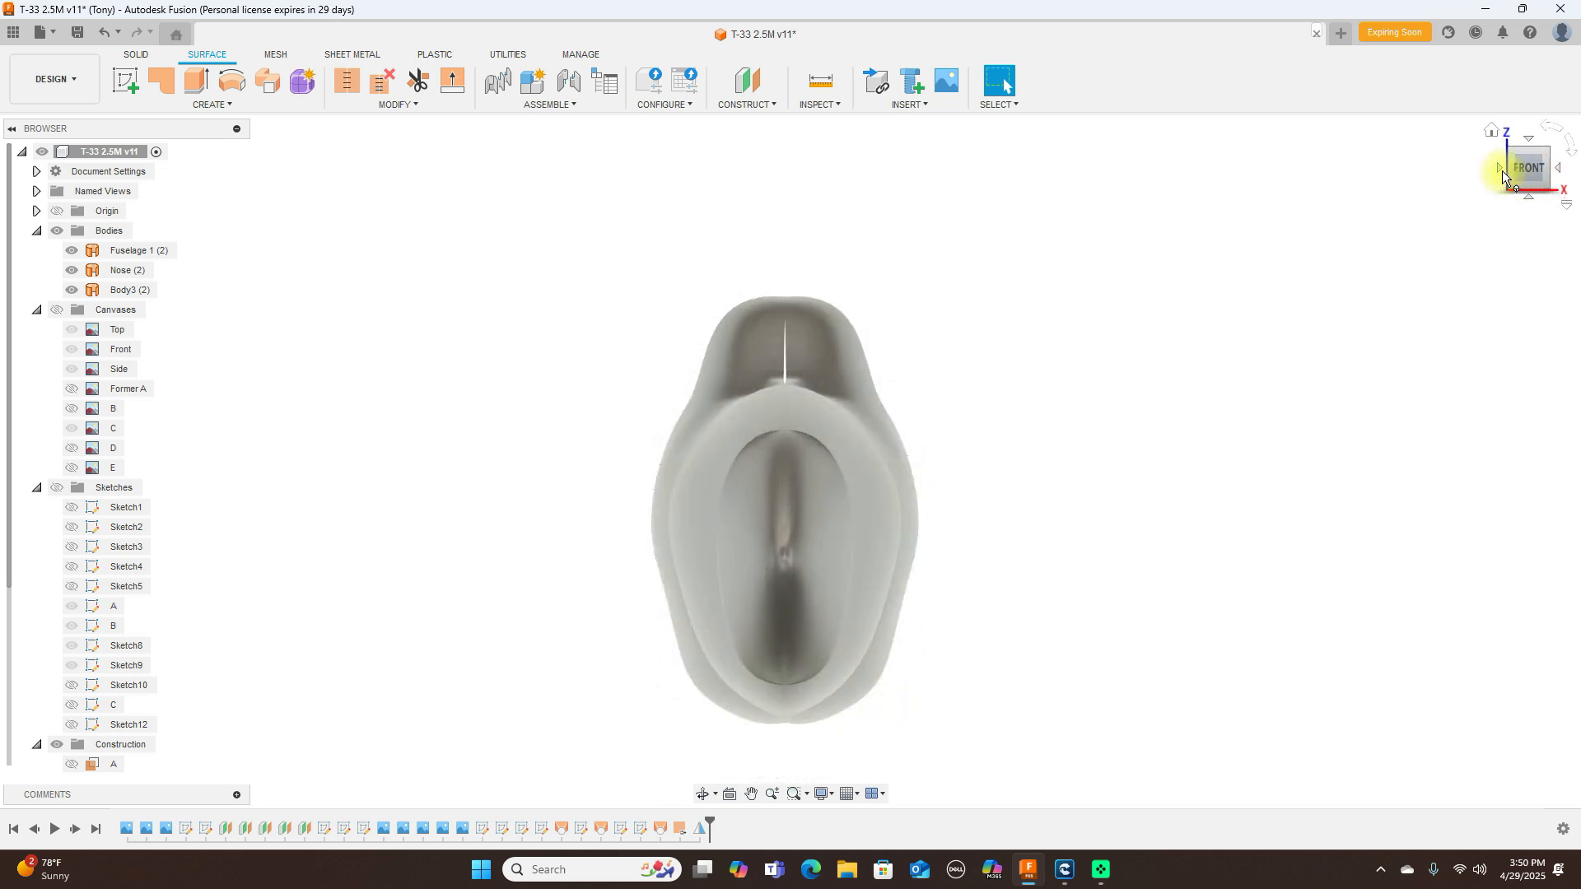
scroll(1133, 304, down, 3)
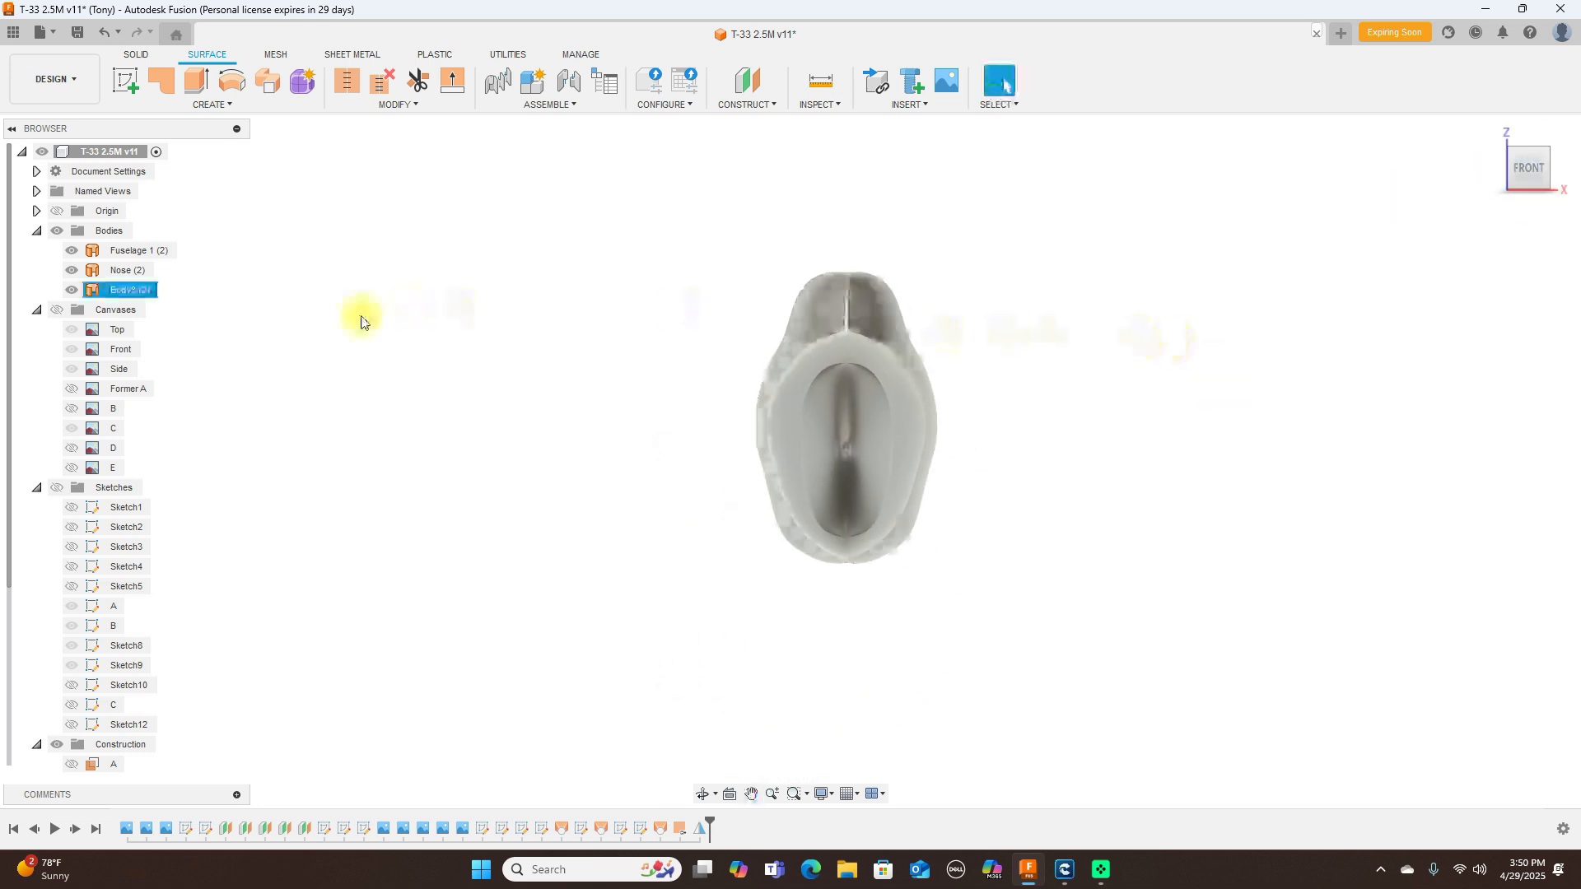
Step: Show the canvases and compare the mirrored fuselage with the blueprint outlines in the front, side and top views
click(61, 310)
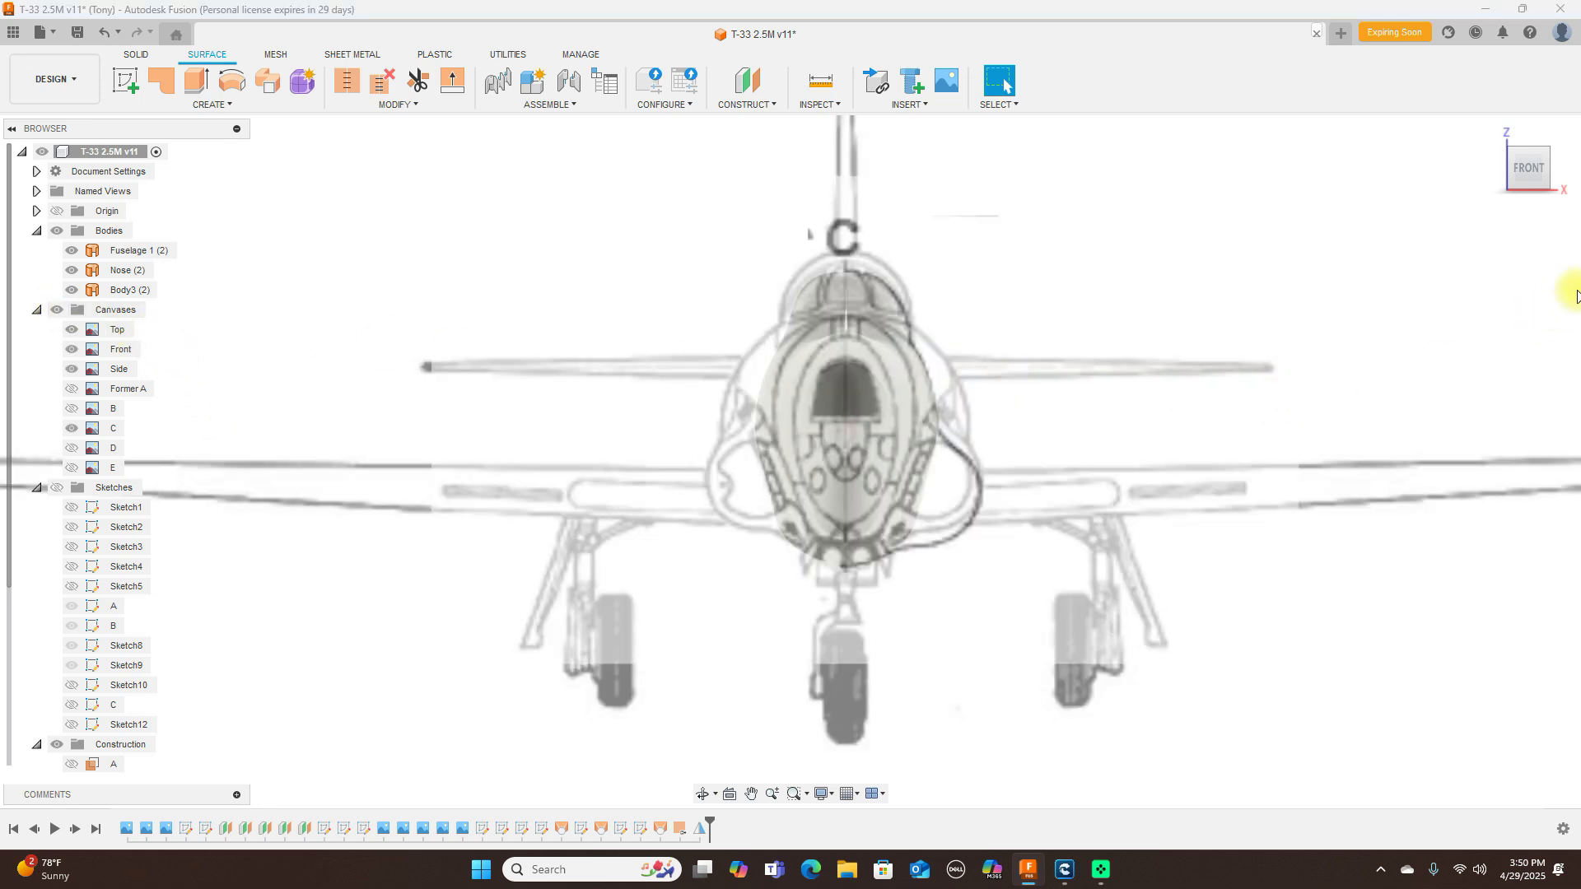
click(1551, 176)
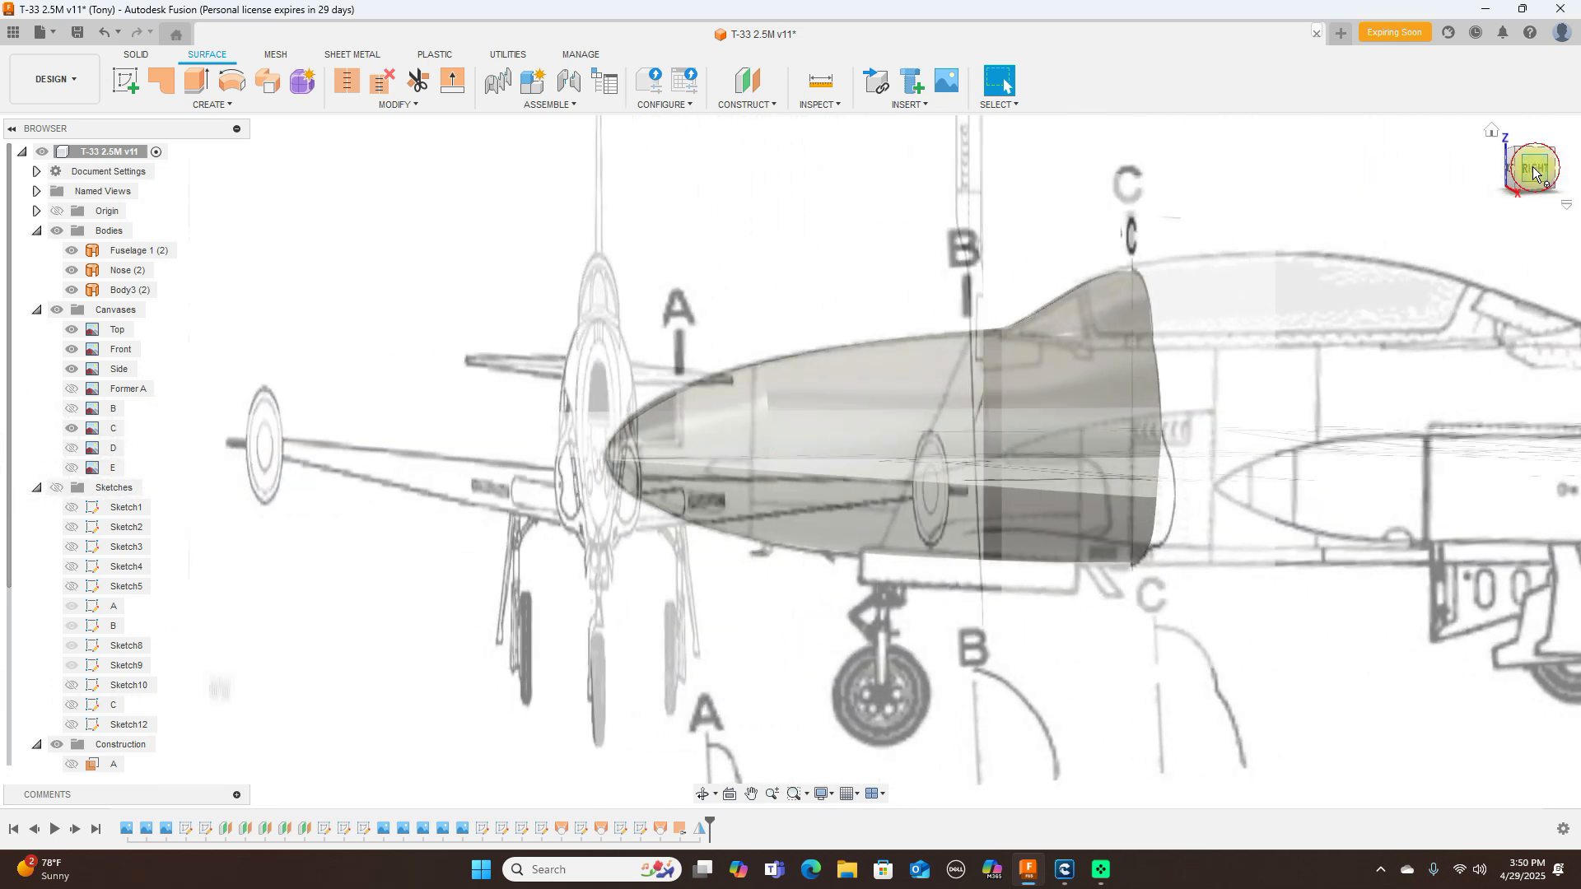
middle_drag(1205, 289, 951, 274)
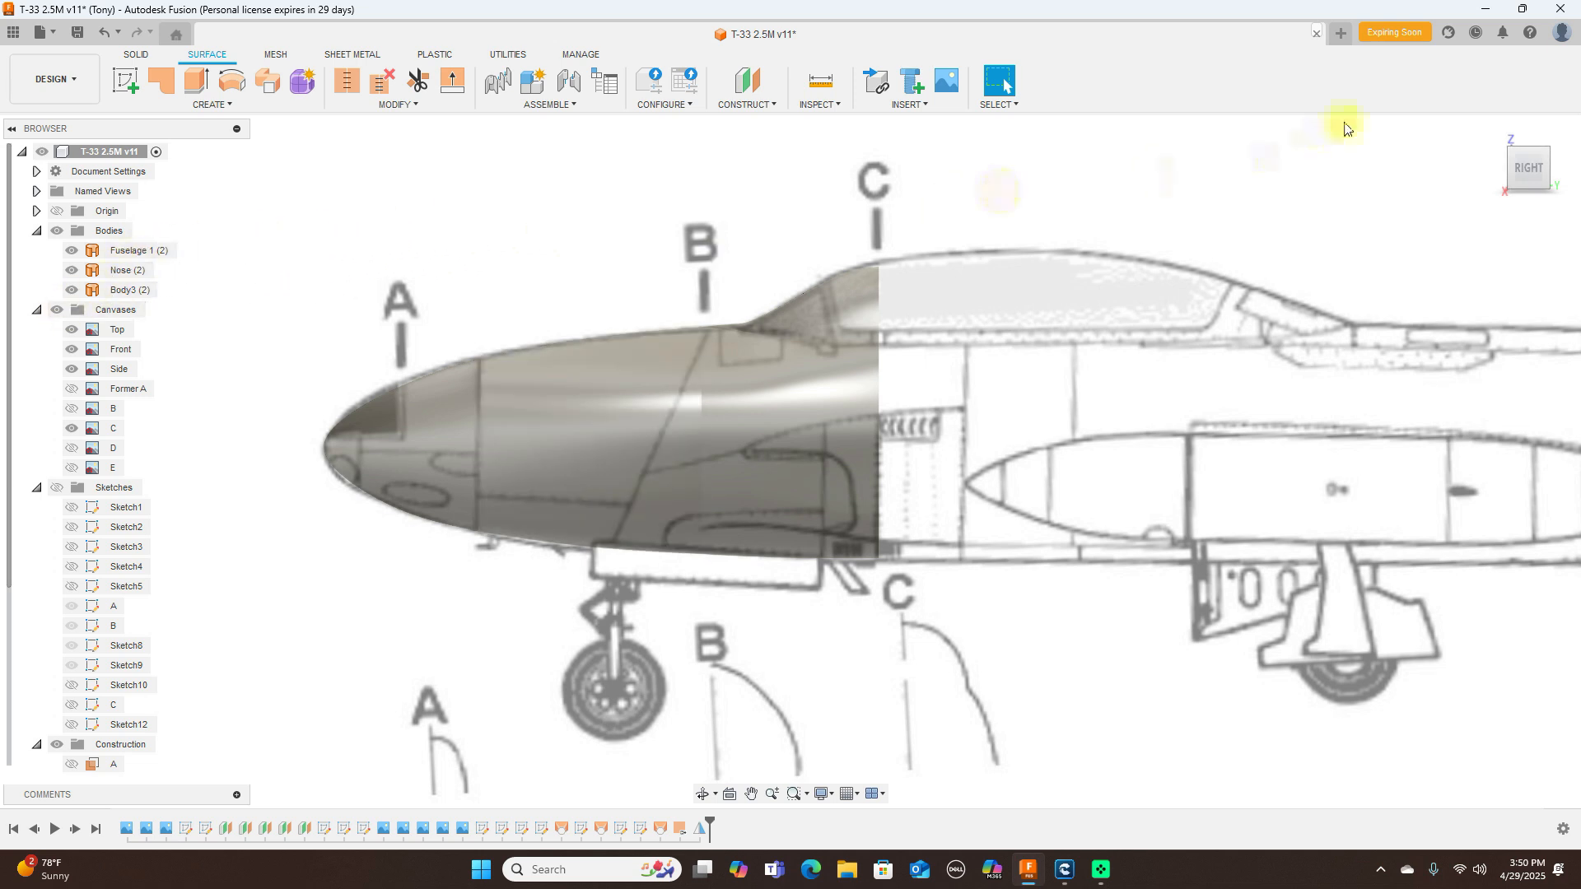
mouse_move(1547, 139)
click(1530, 140)
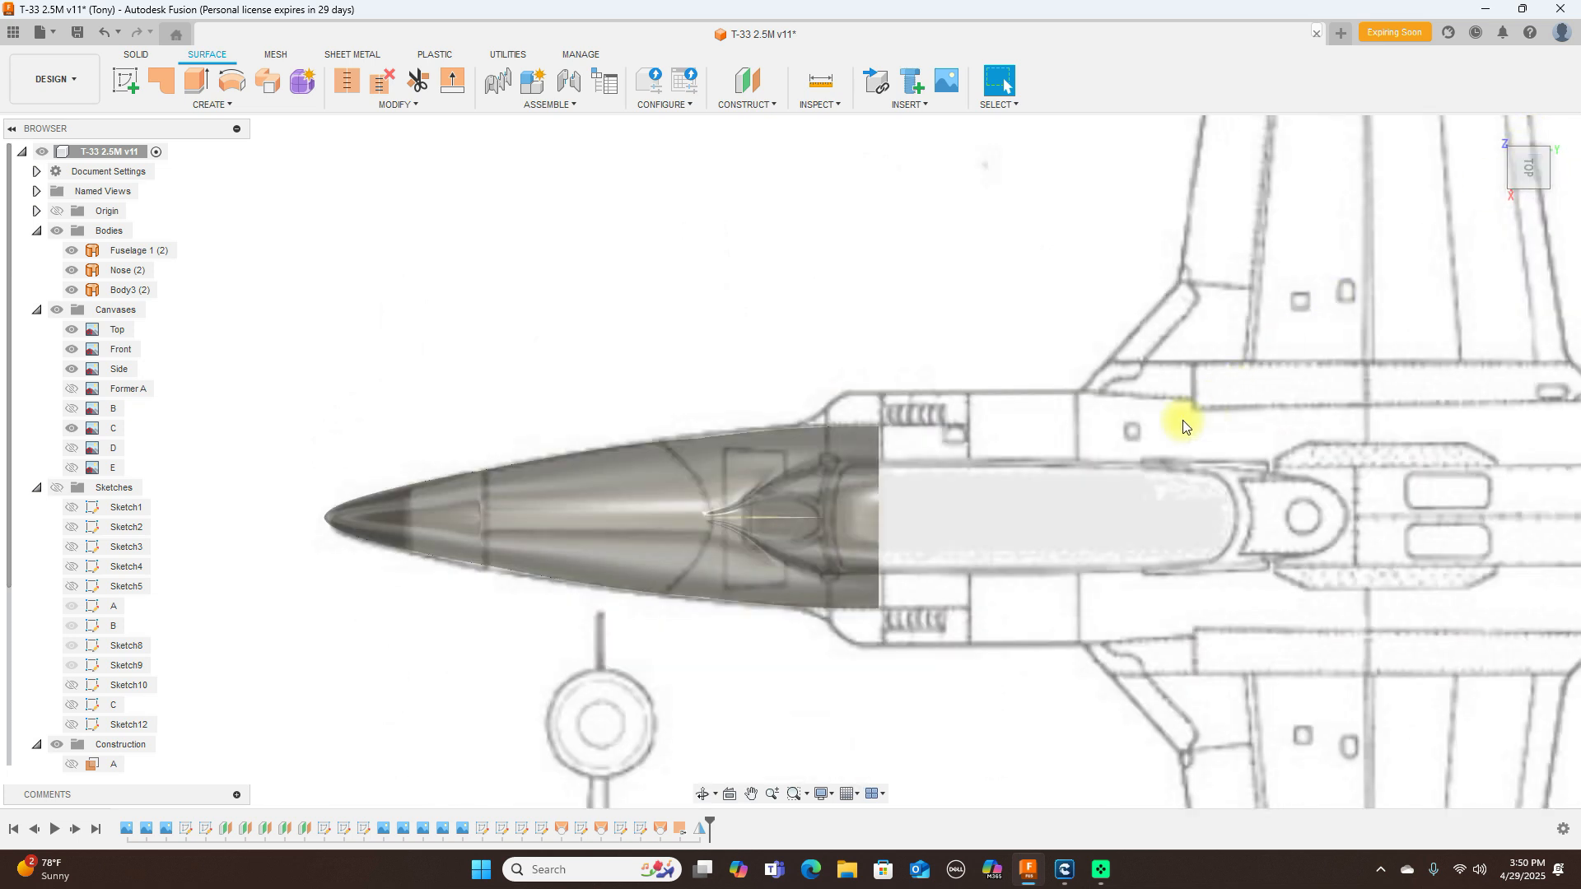
scroll(1184, 426, up, 2)
scroll(1183, 425, down, 2)
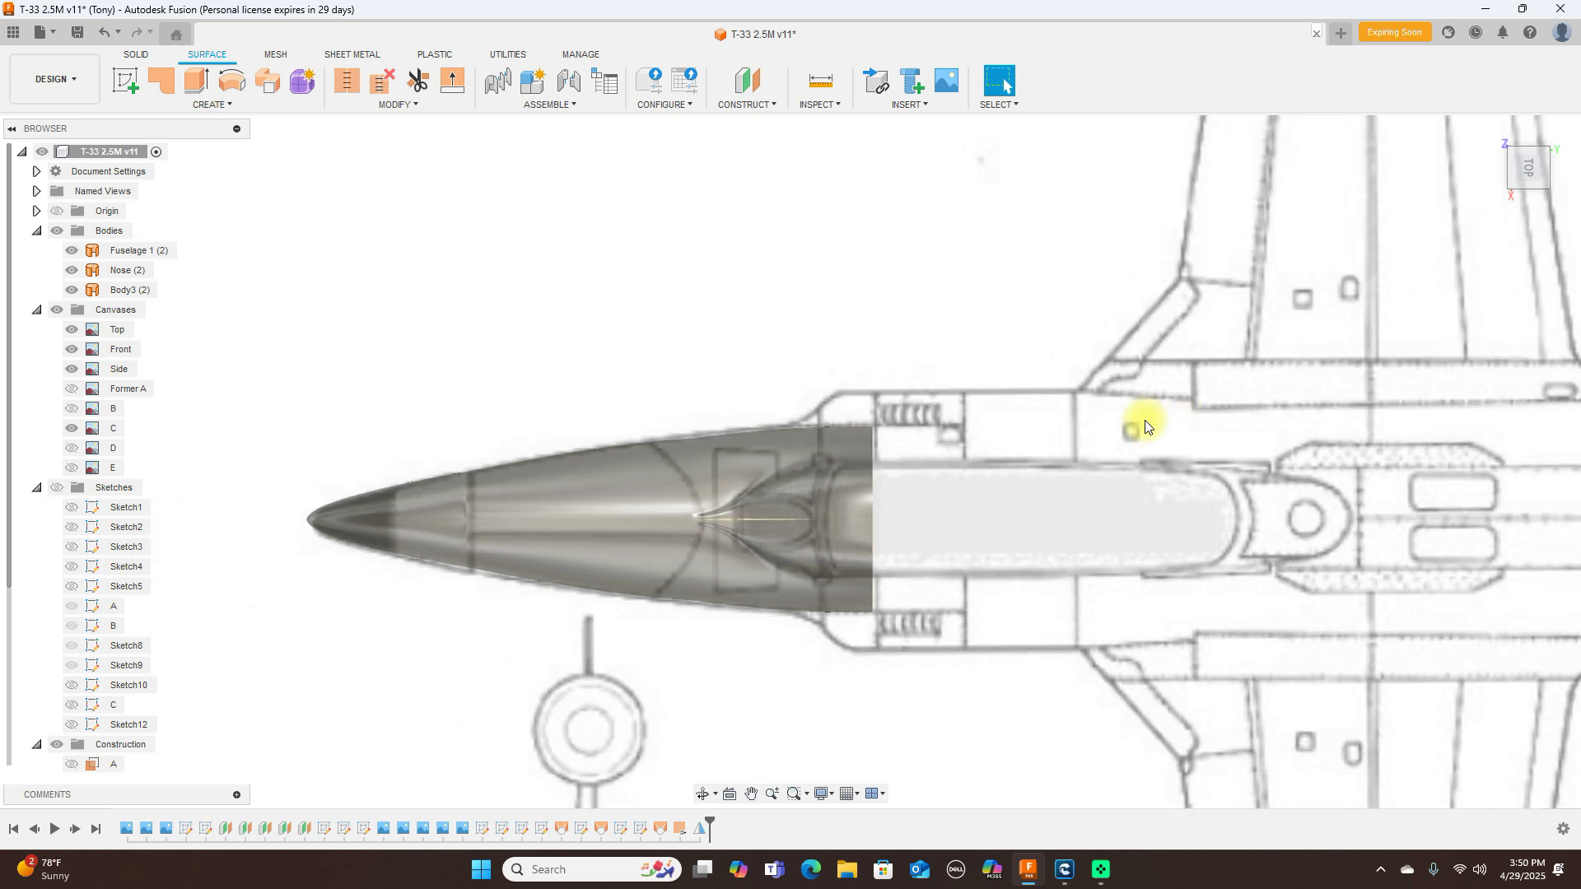
mouse_move(1557, 171)
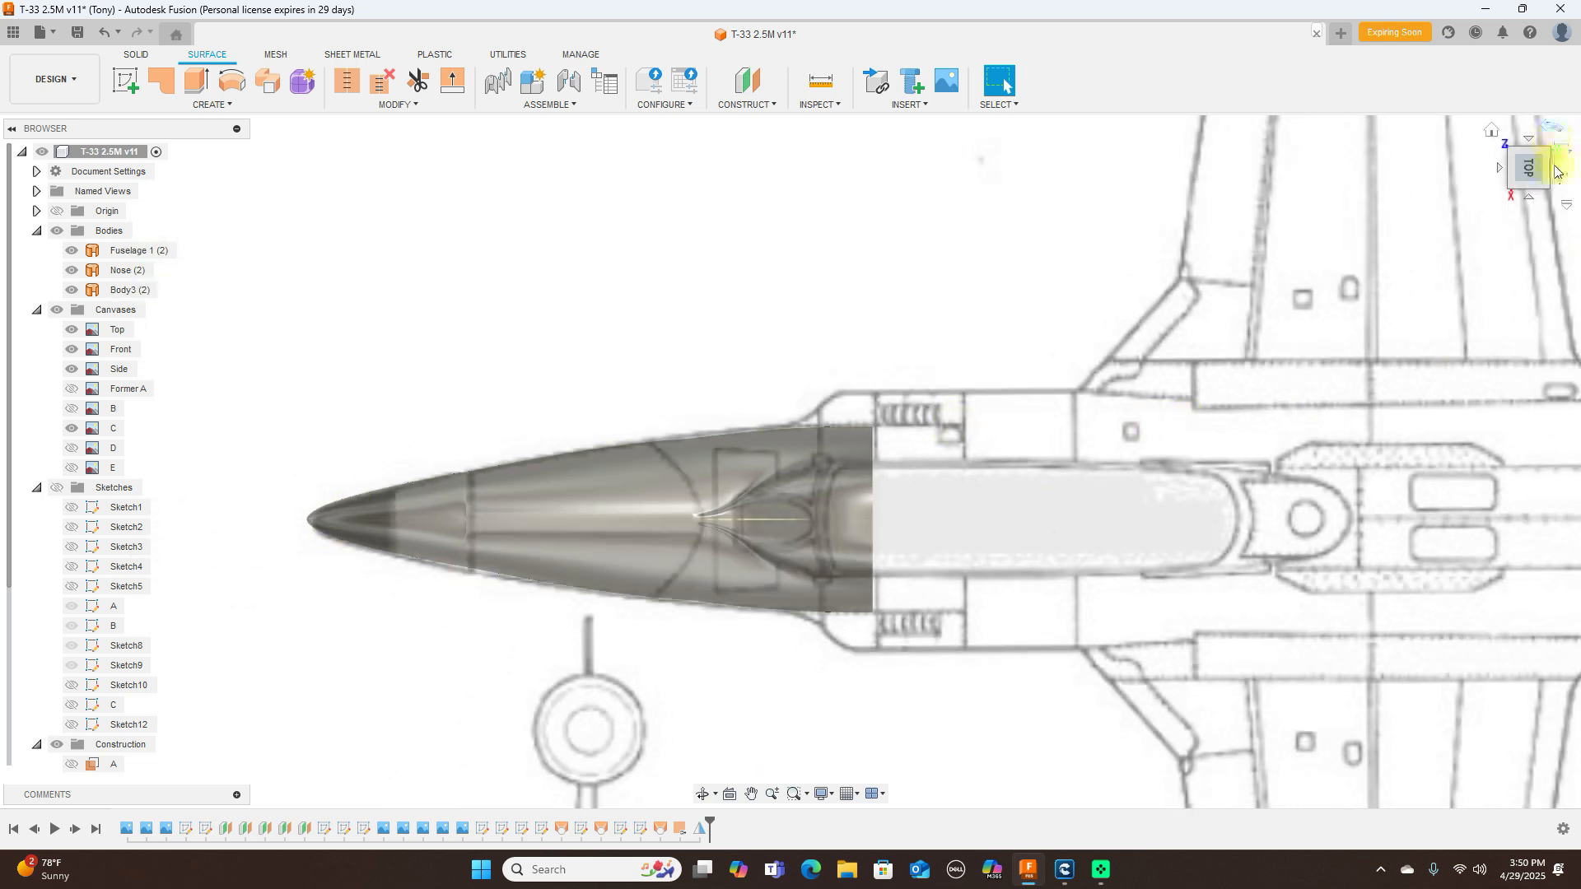
click(1531, 202)
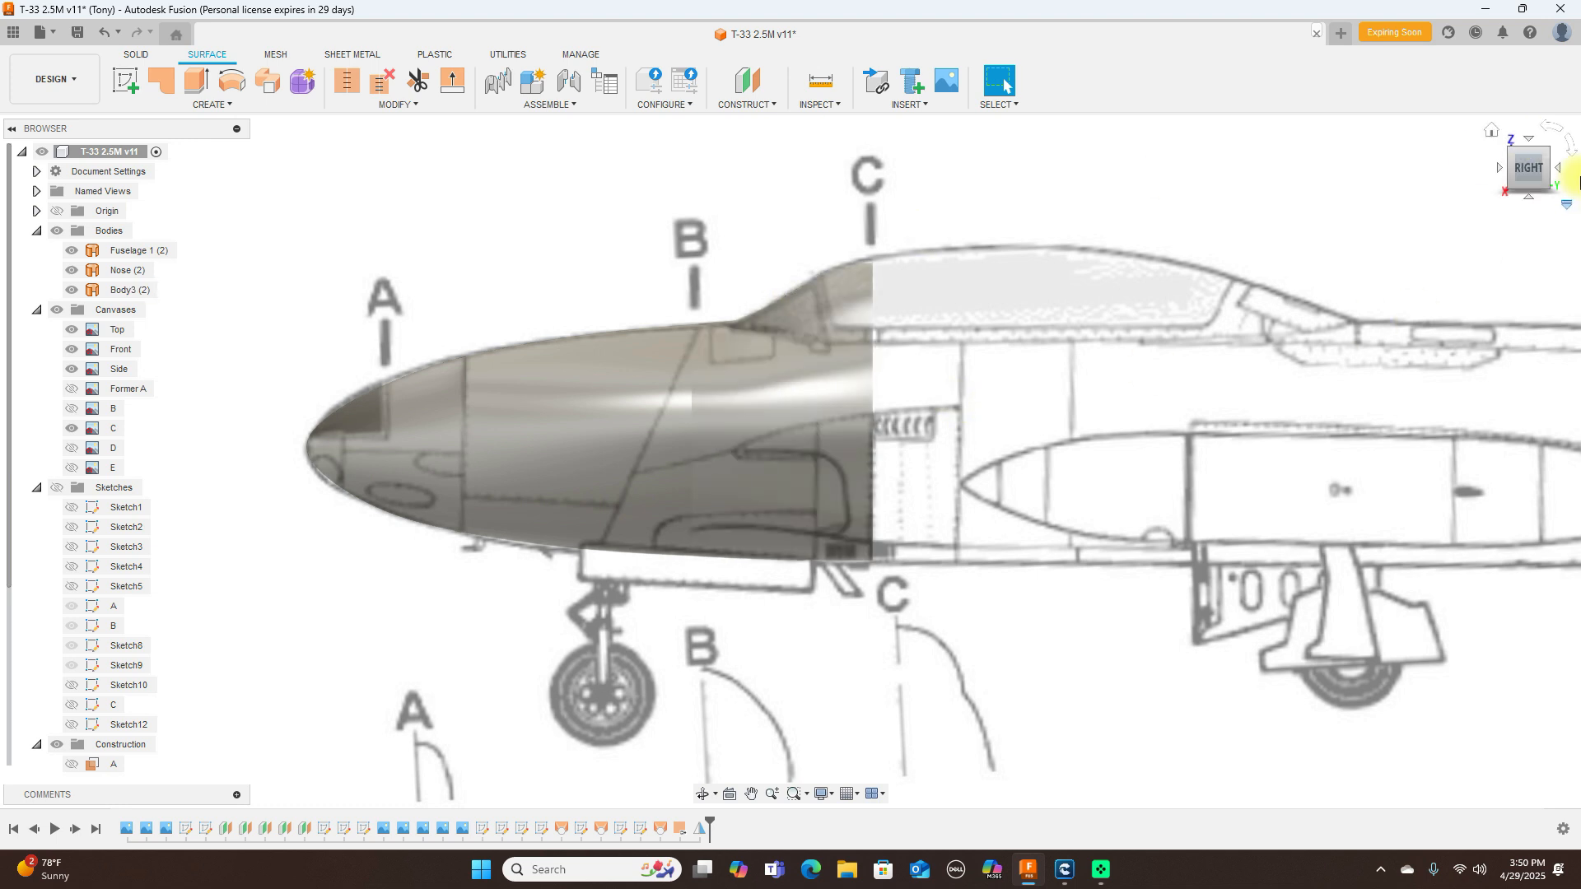
click(1531, 143)
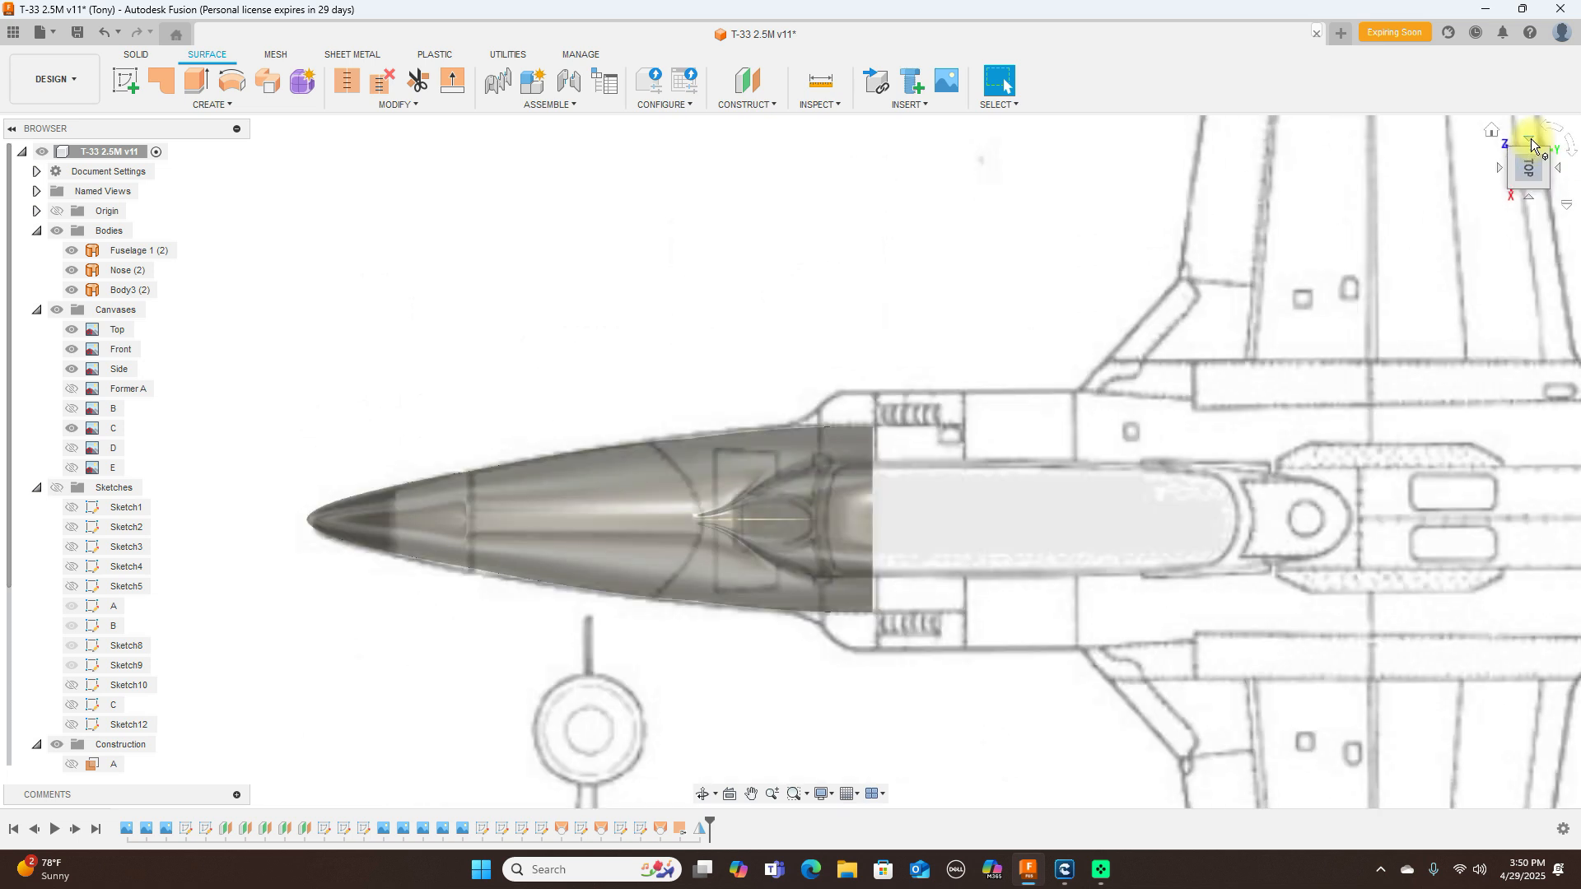
click(1529, 200)
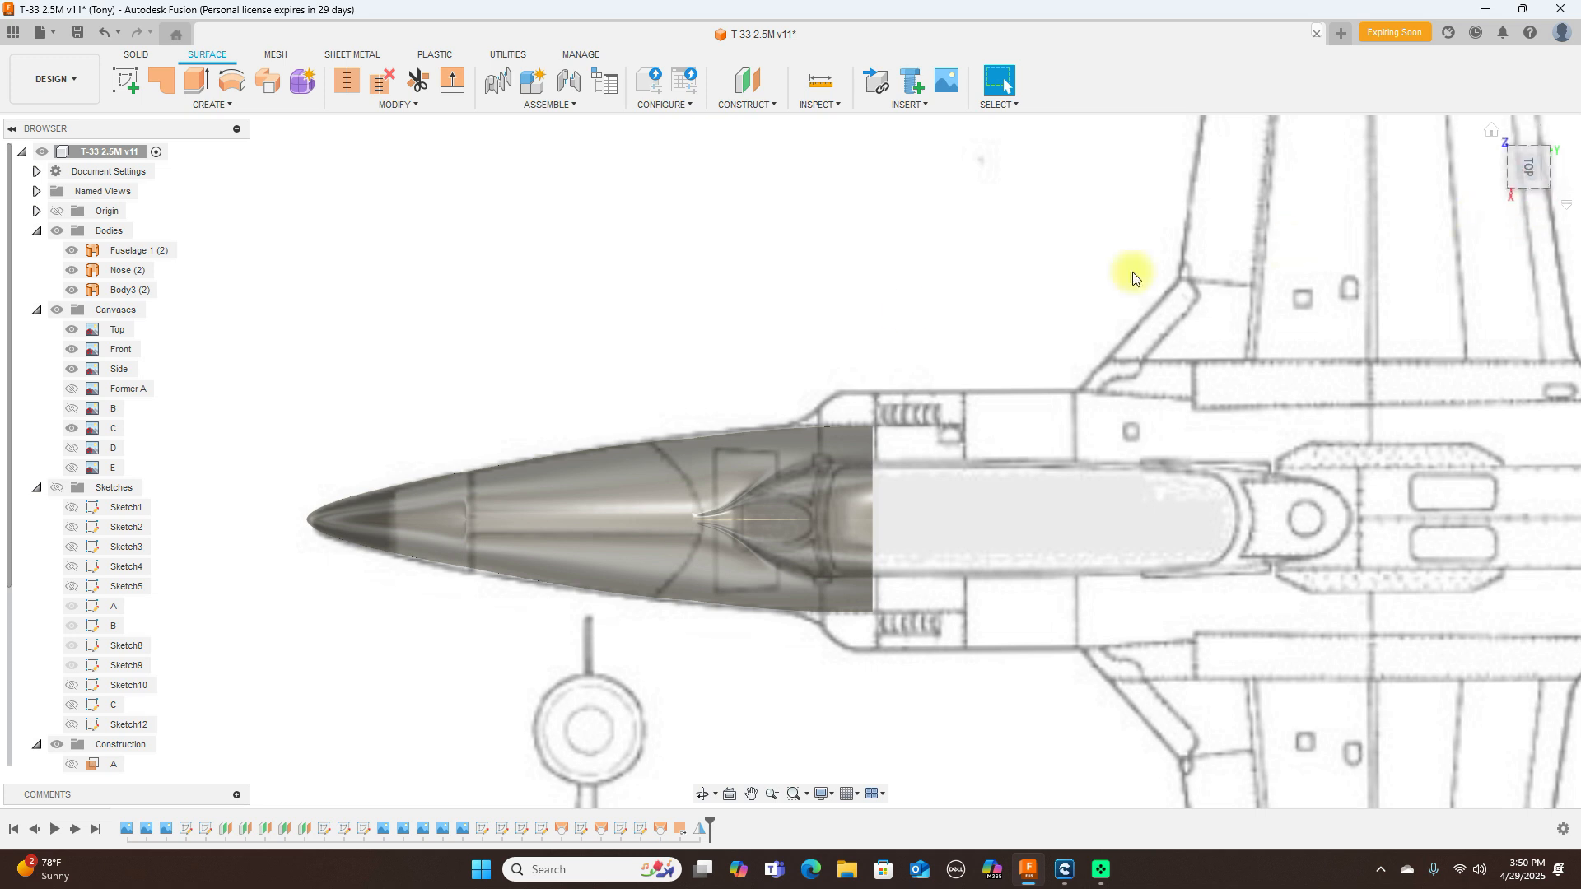
click(733, 421)
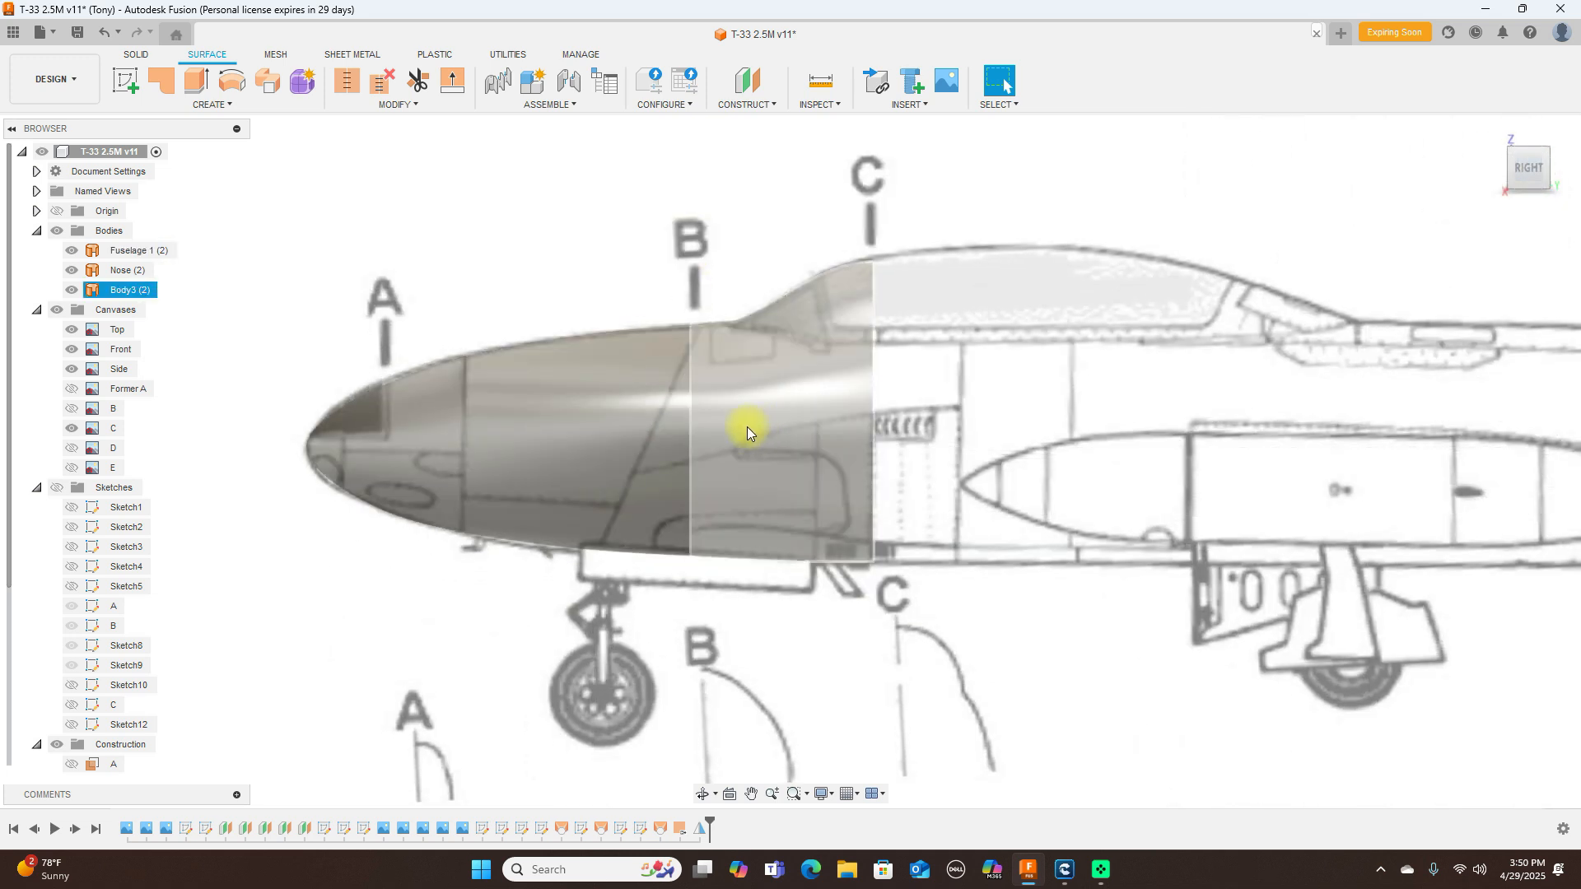
Step: Hide the Fuselage 1, Nose and Body3 bodies
click(71, 252)
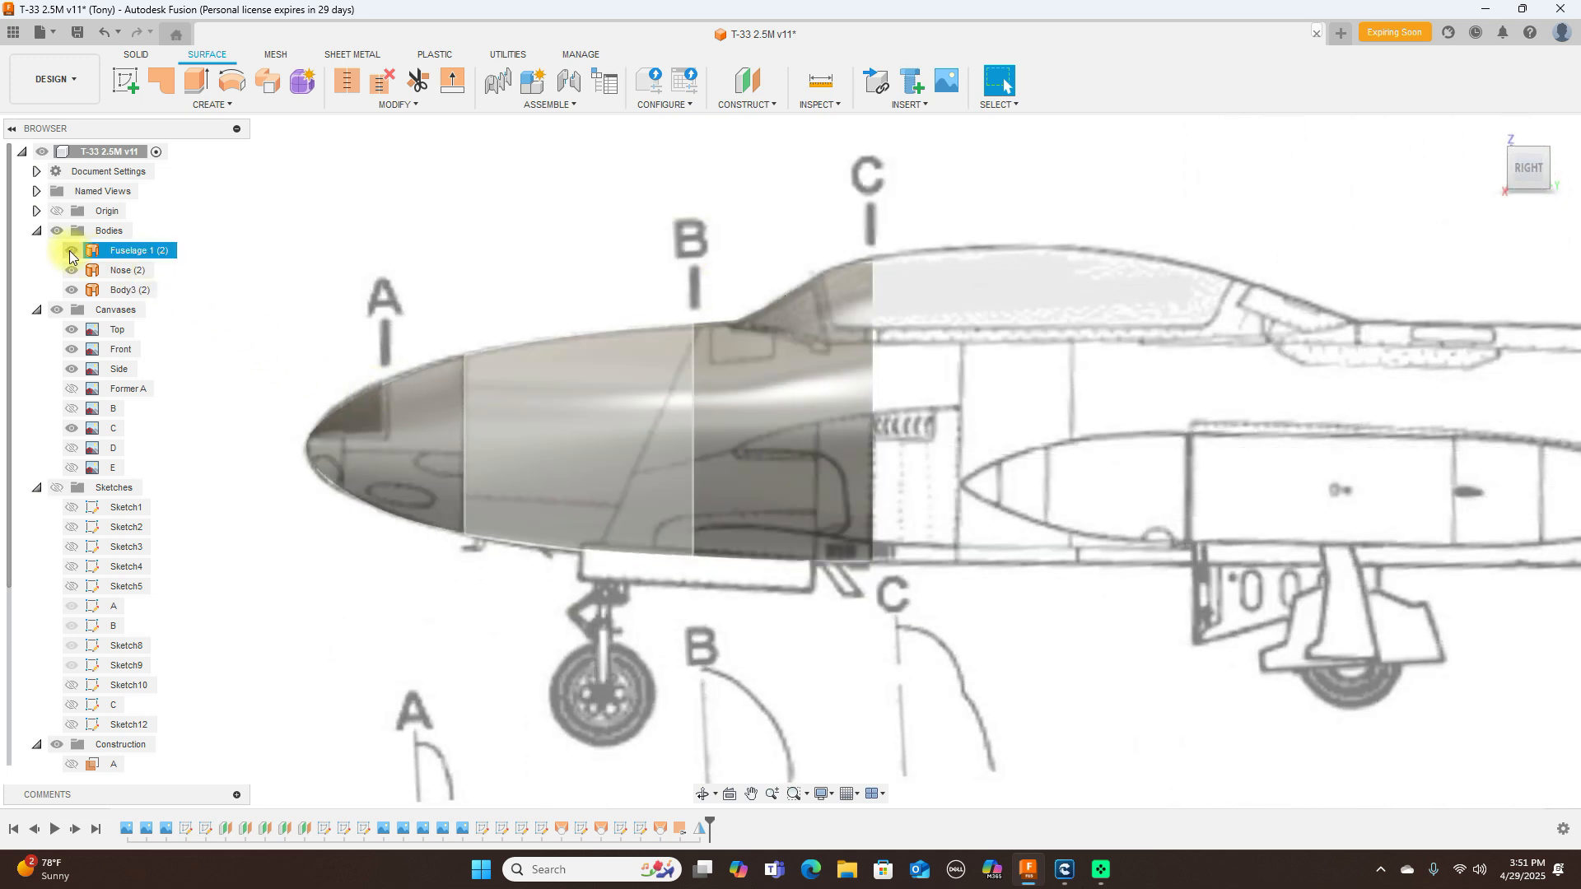
click(71, 252)
click(72, 270)
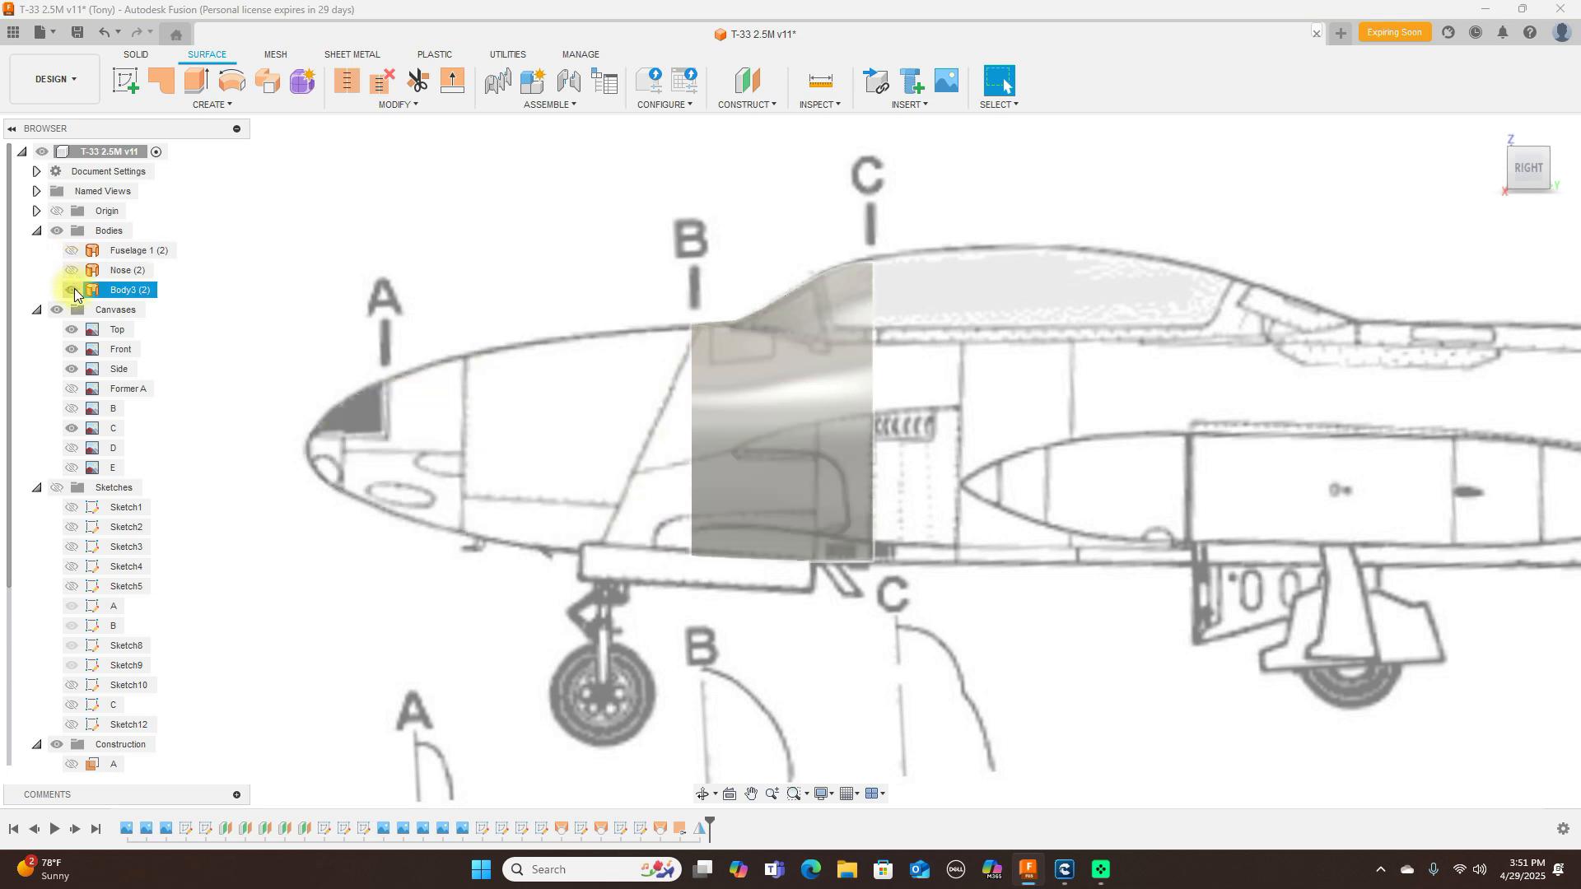
click(72, 290)
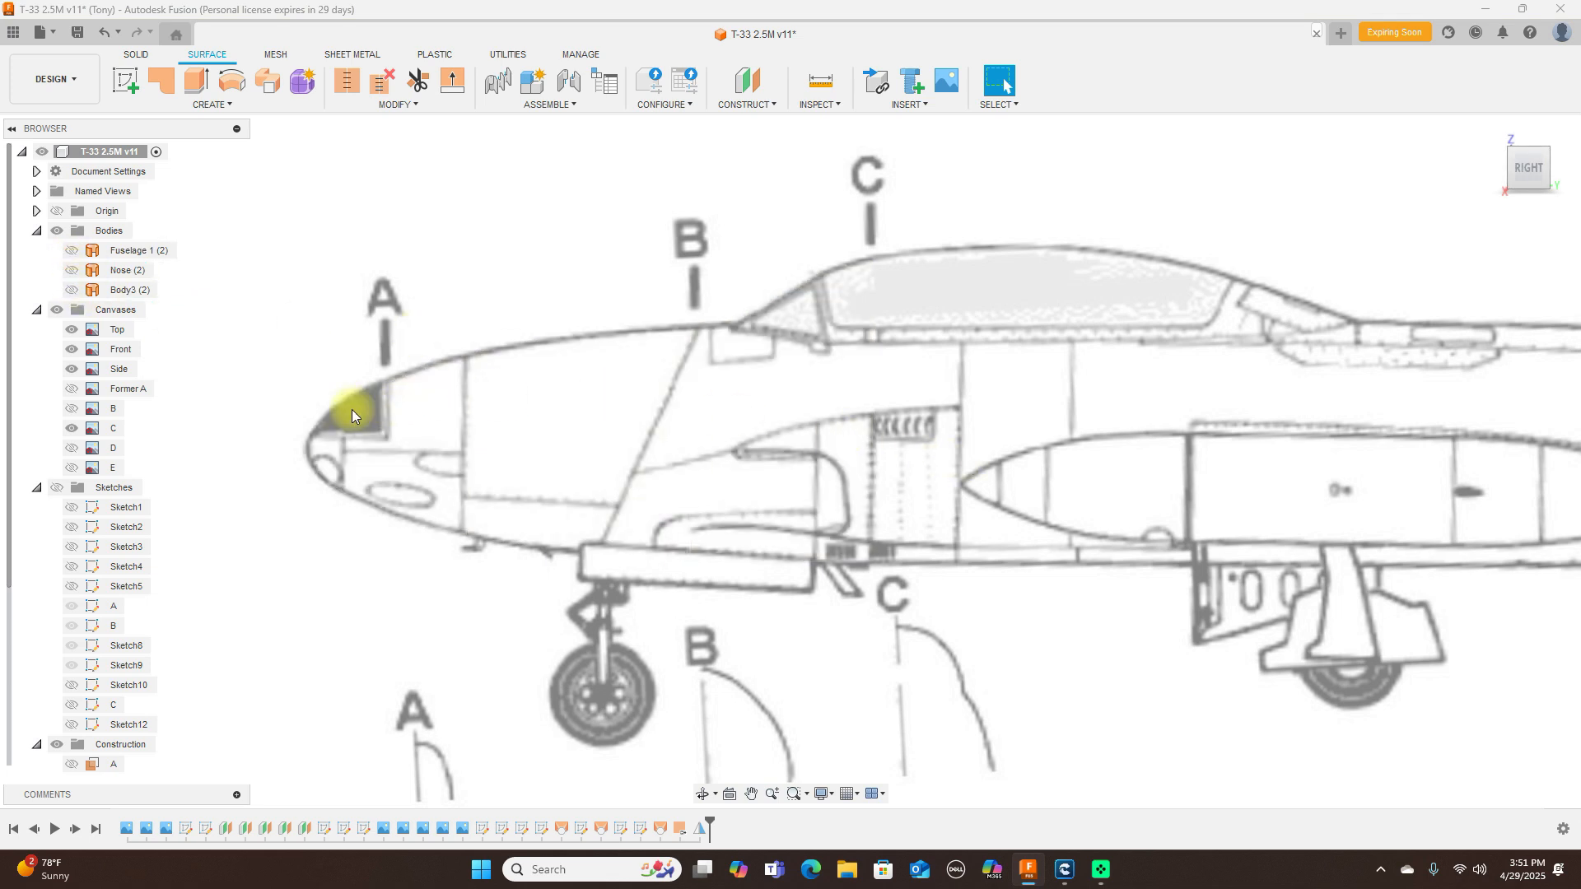
Step: Show the sketches folder and turn on Sketch10, C and Sketch12, viewing the section profiles and rails at an angle
click(58, 489)
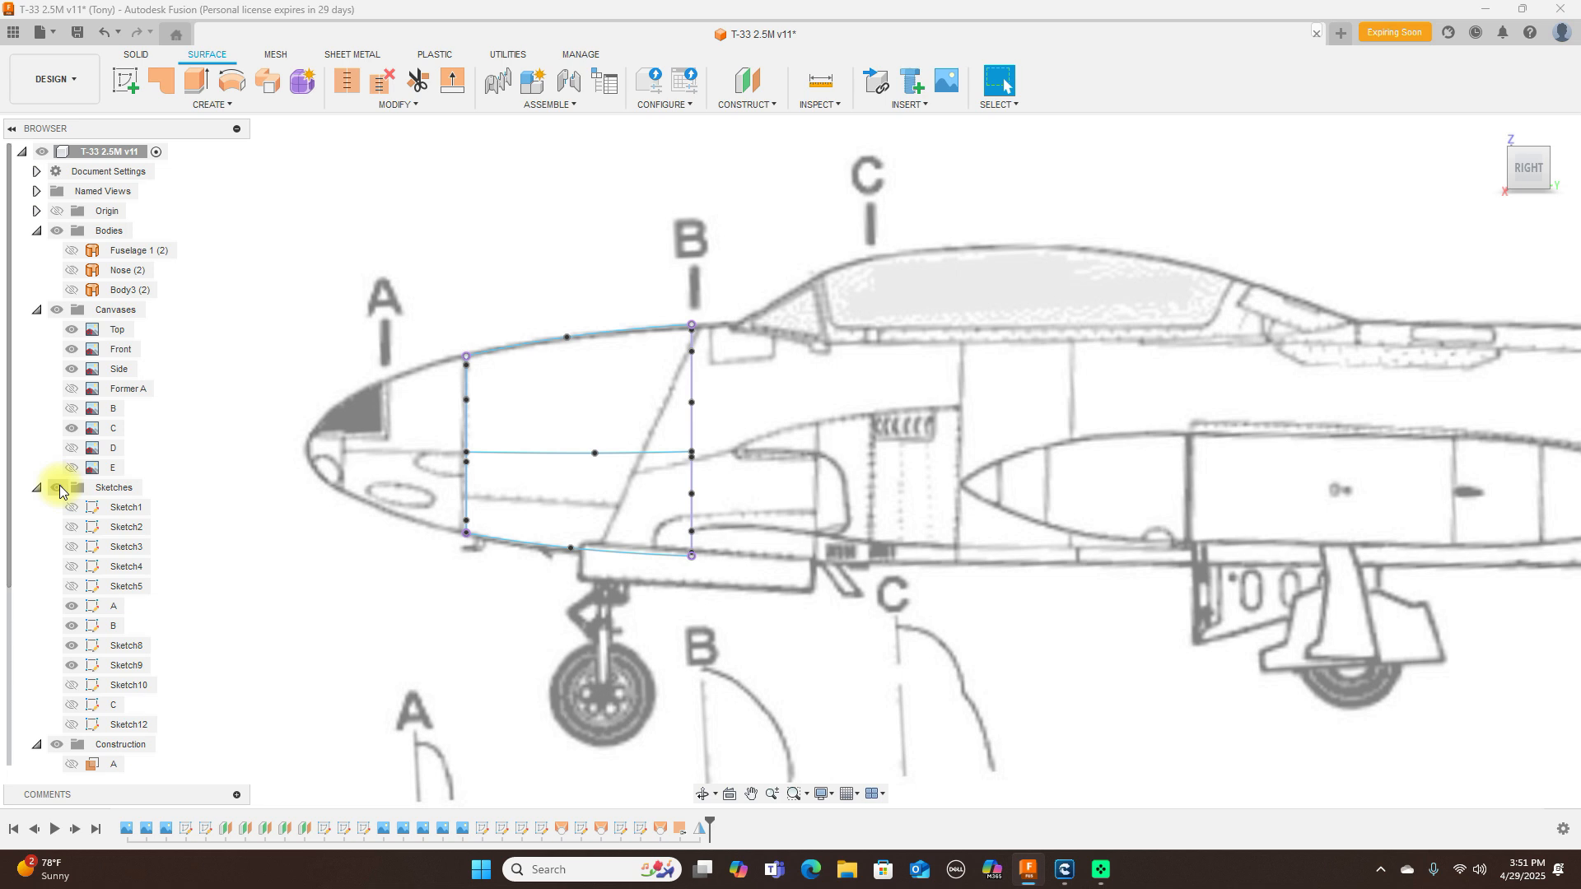
click(72, 705)
click(73, 724)
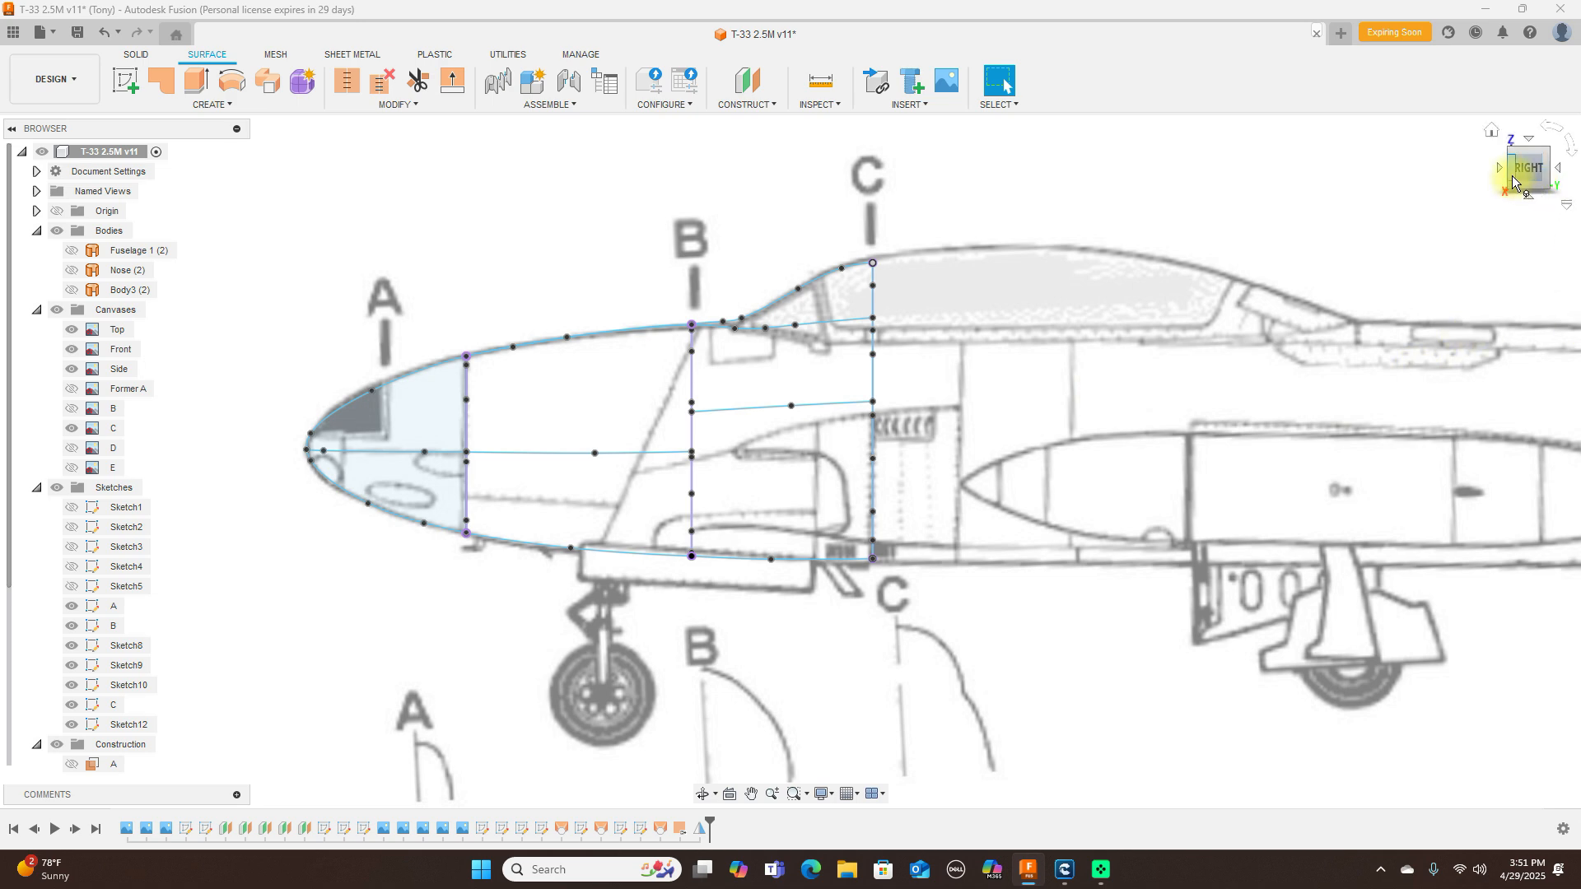
drag(1512, 181, 1580, 196)
scroll(1052, 476, up, 5)
middle_drag(1056, 483, 1185, 409)
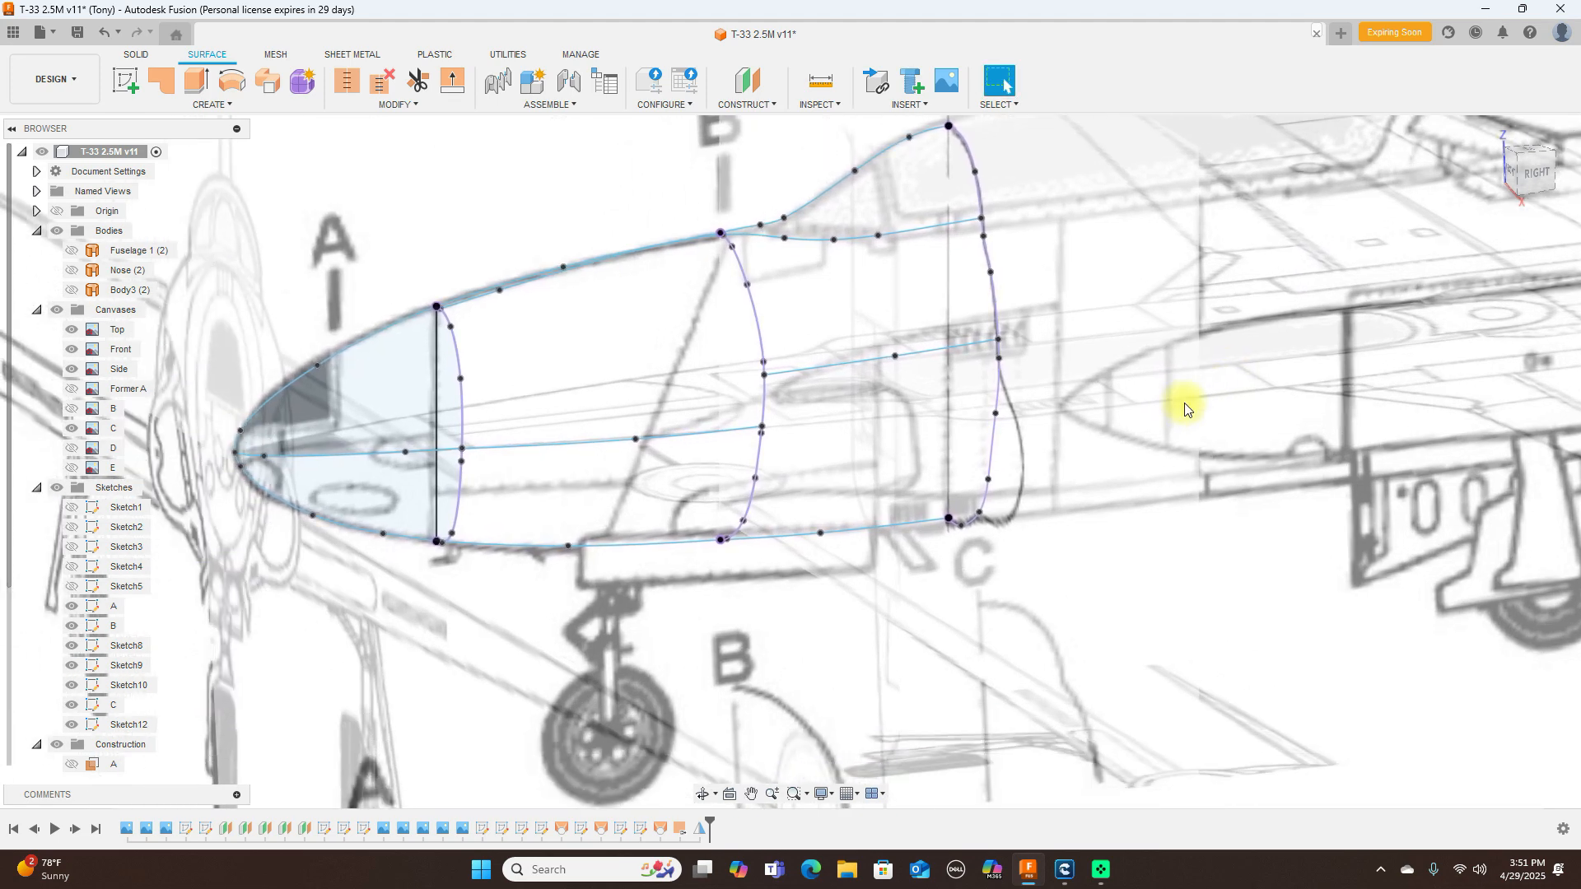
Step: Hide Sketch12, Sketch10, Sketch9 and Sketch8 so that only the section profile sketches A, B and C remain shown
click(76, 728)
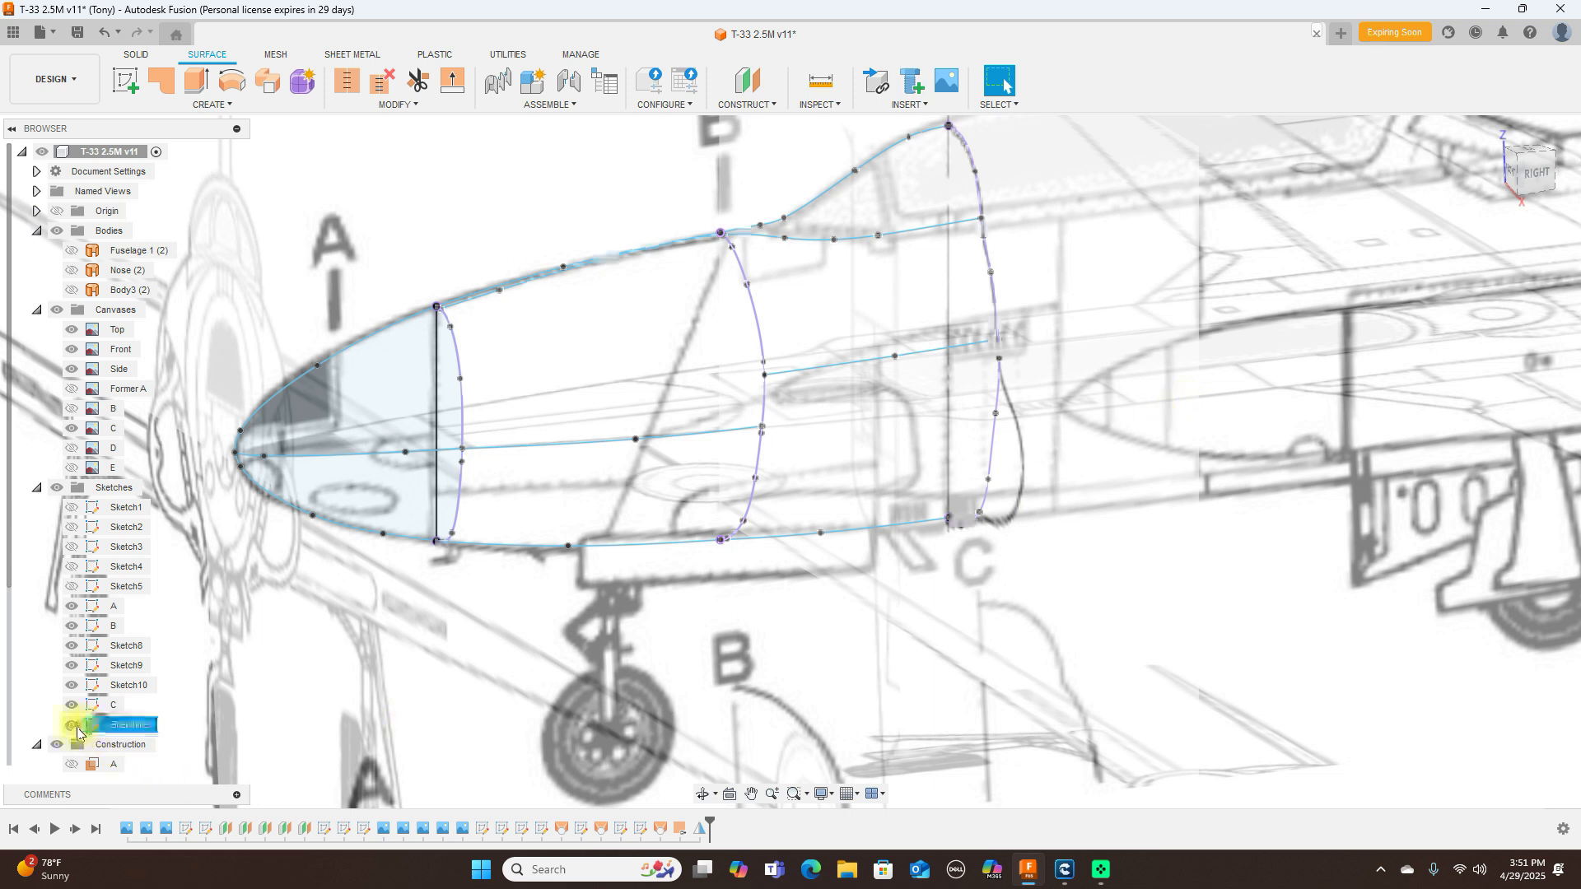
click(76, 728)
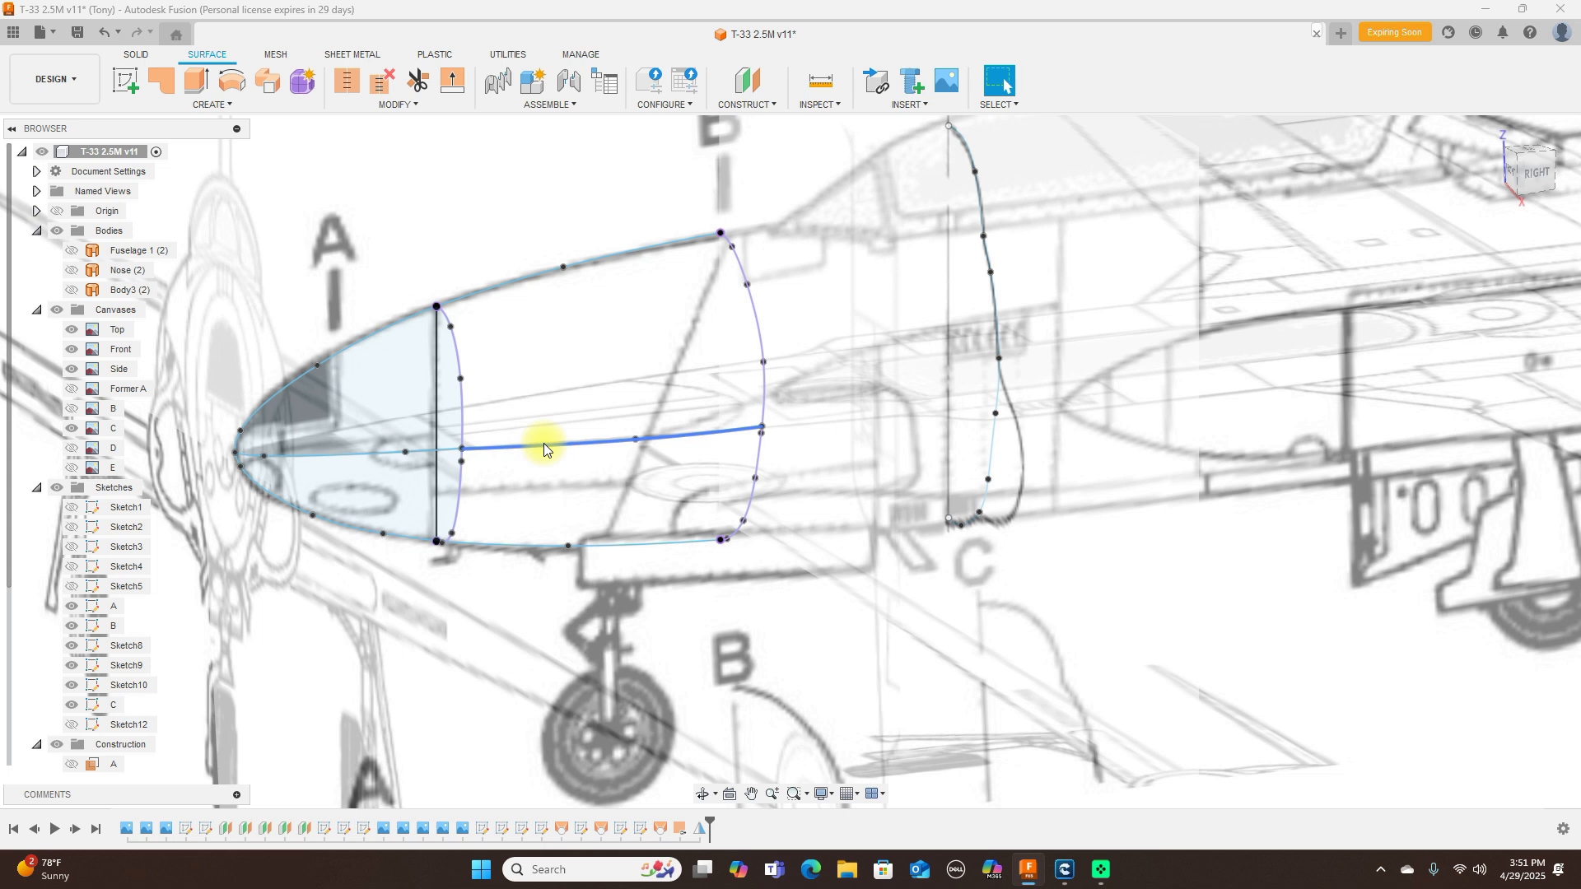
click(76, 707)
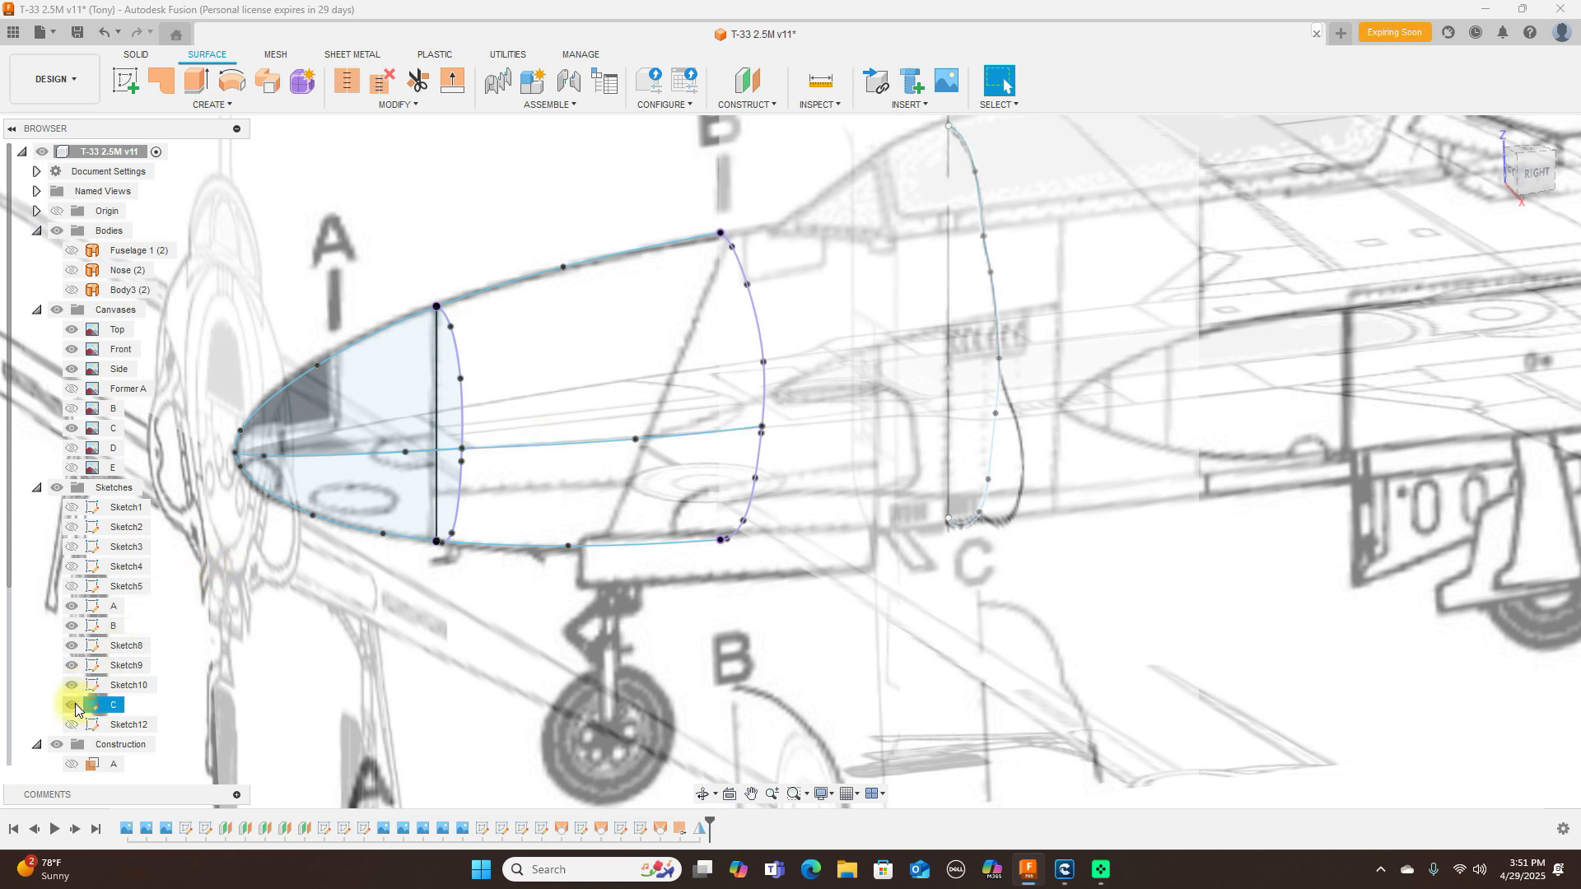
click(74, 703)
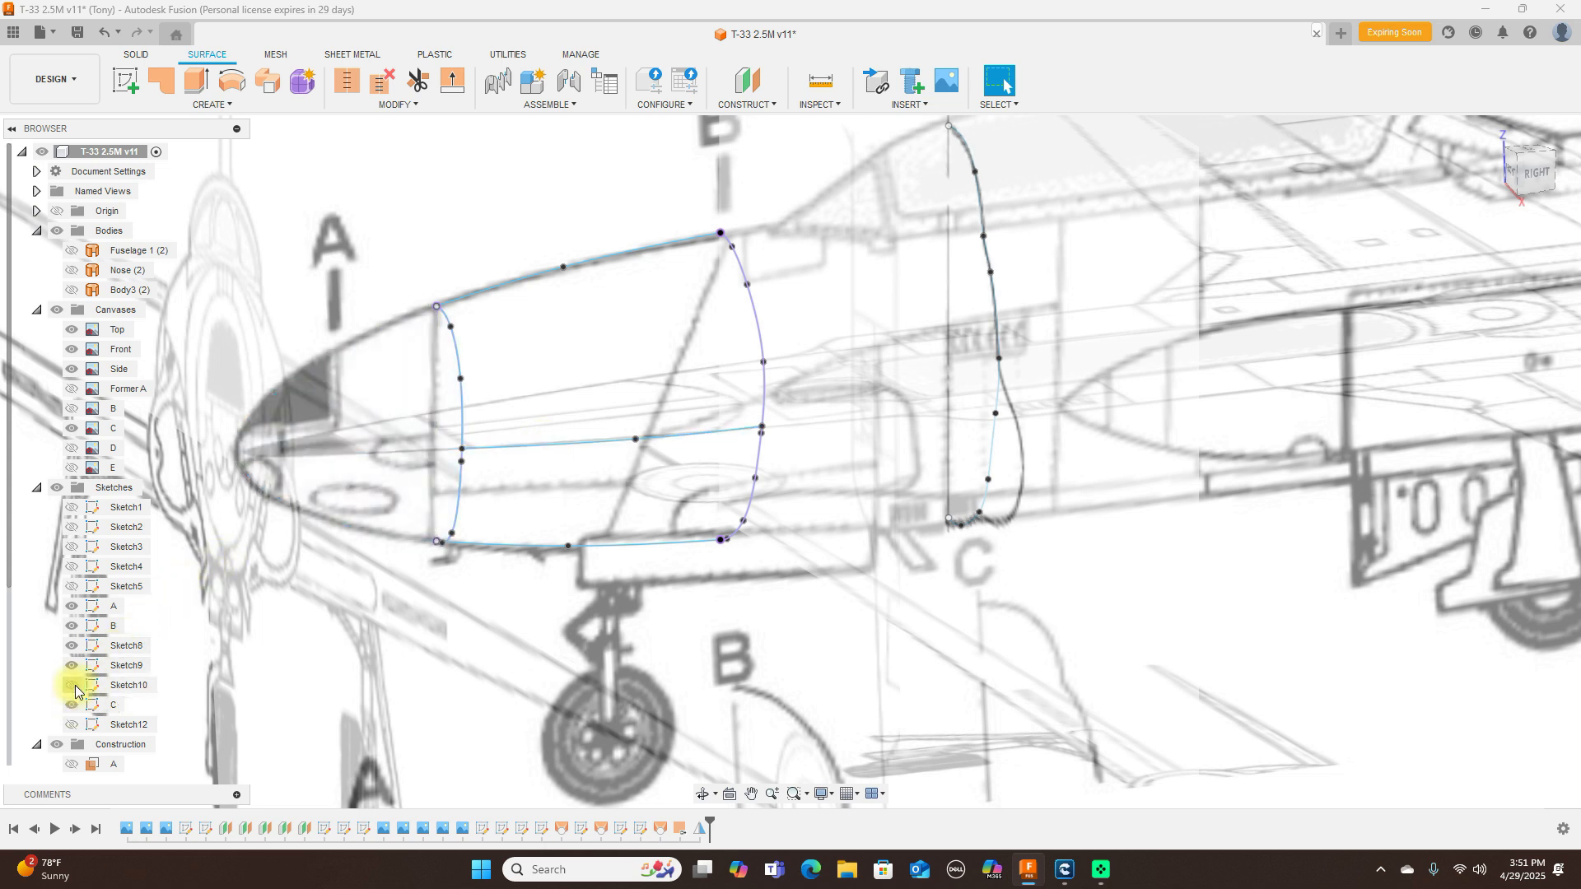
click(72, 667)
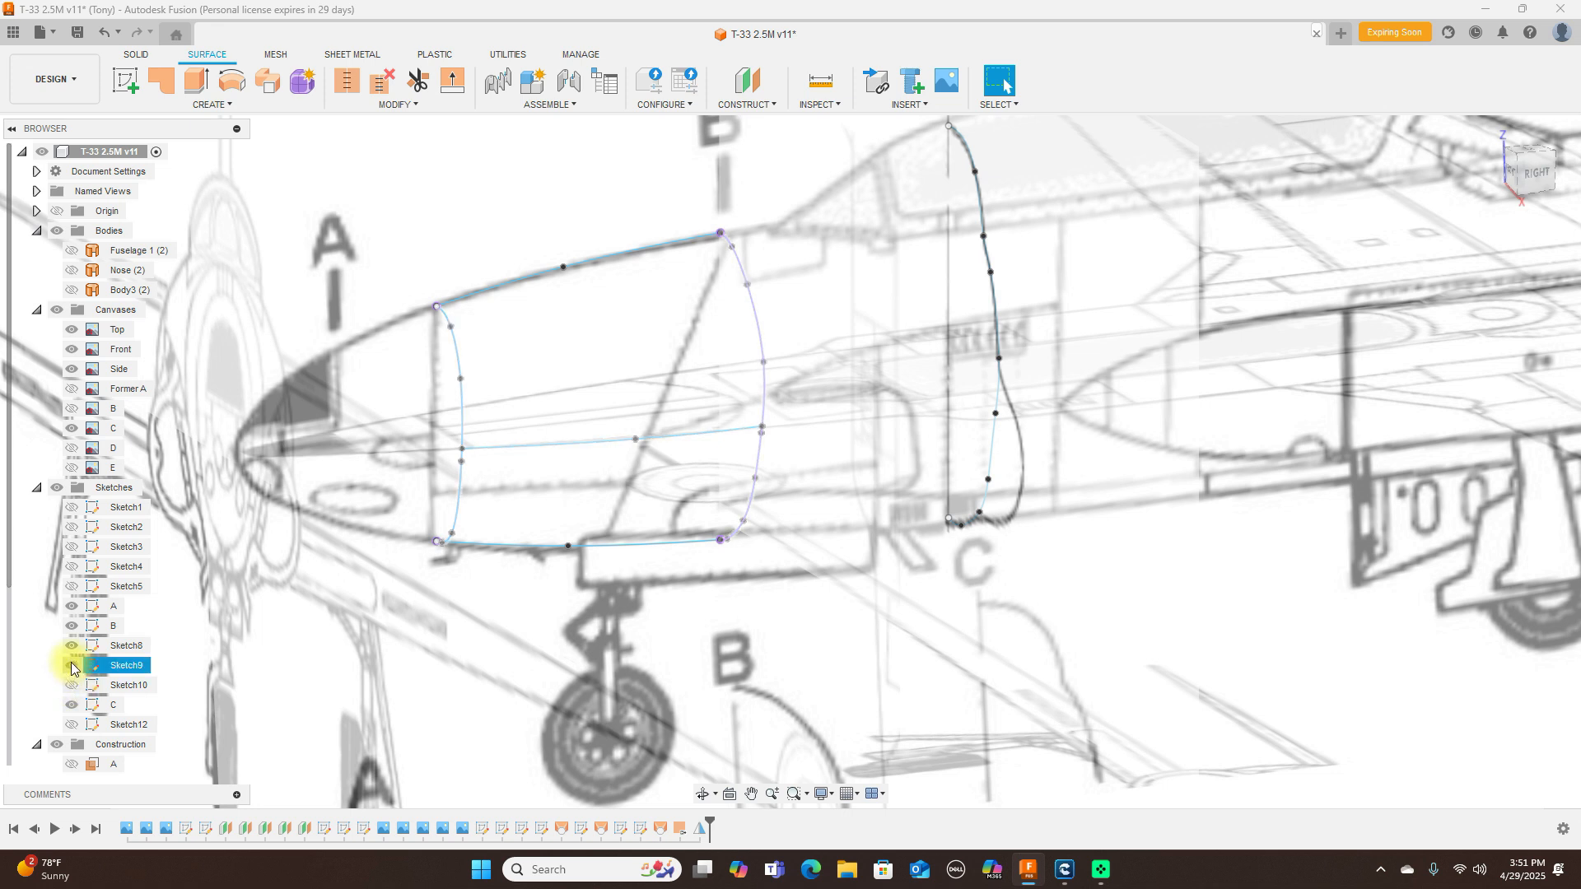
click(72, 667)
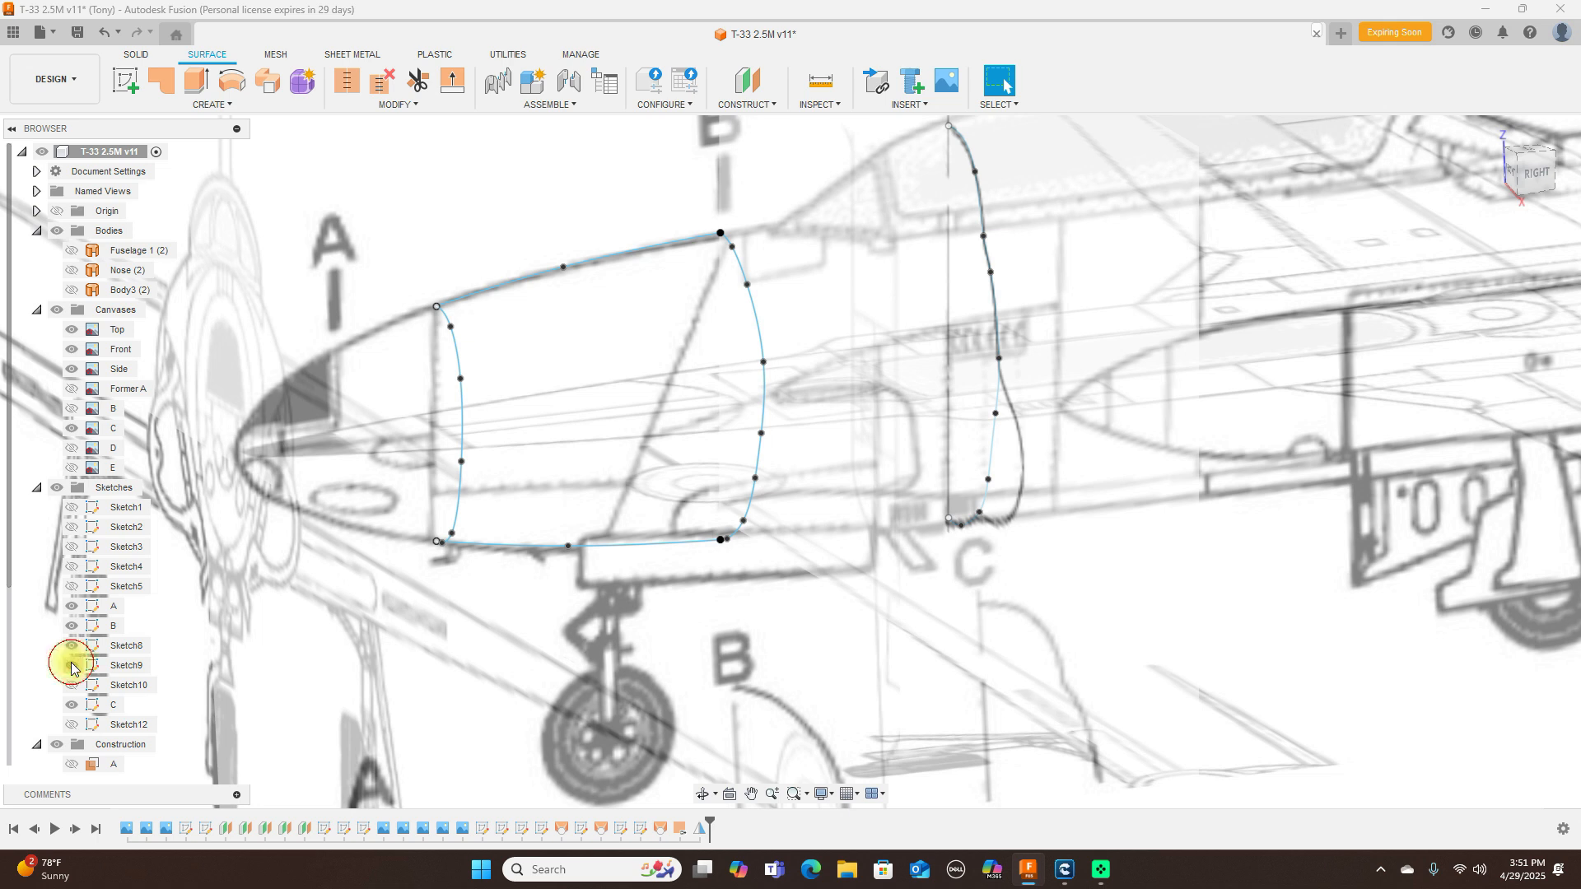
click(71, 648)
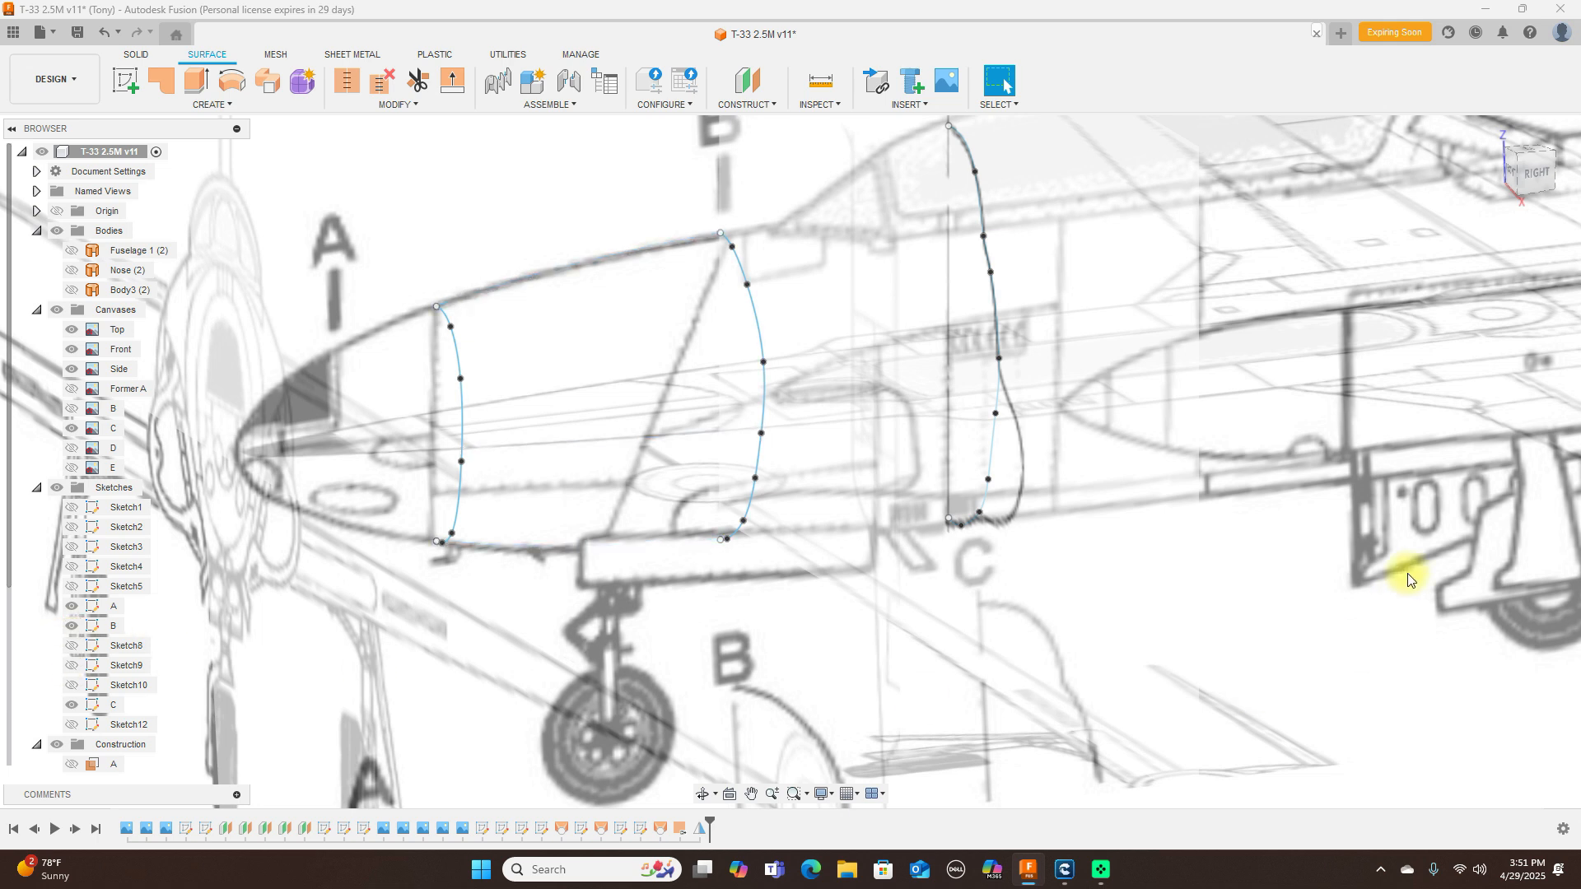
click(1536, 171)
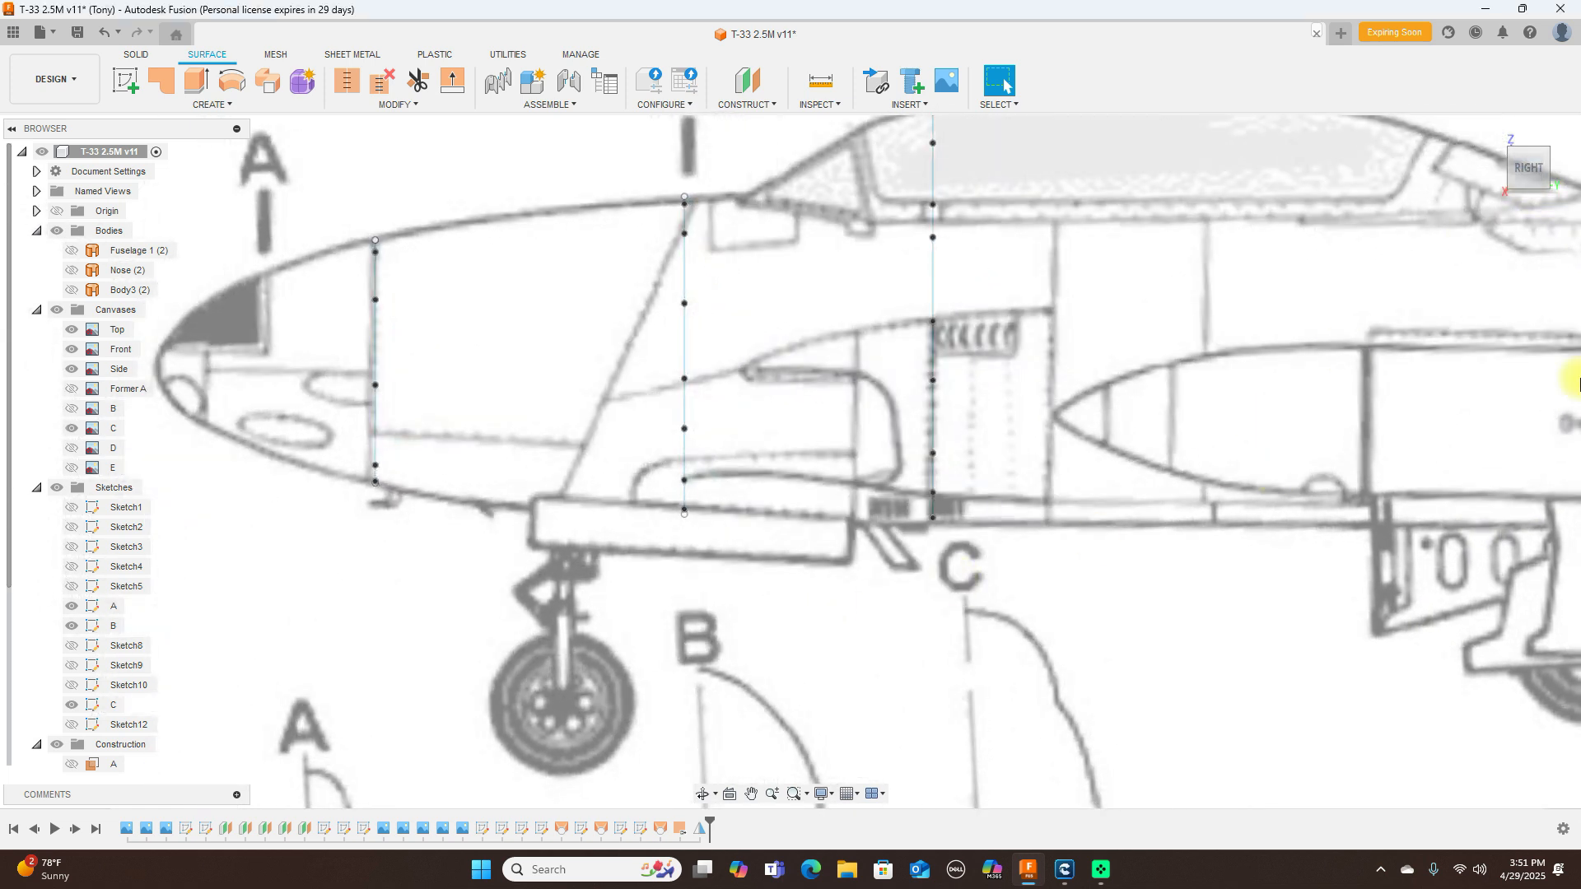
mouse_move(1511, 174)
mouse_down()
mouse_move(1530, 171)
mouse_move(5, 183)
mouse_move(5, 201)
mouse_up()
click(125, 79)
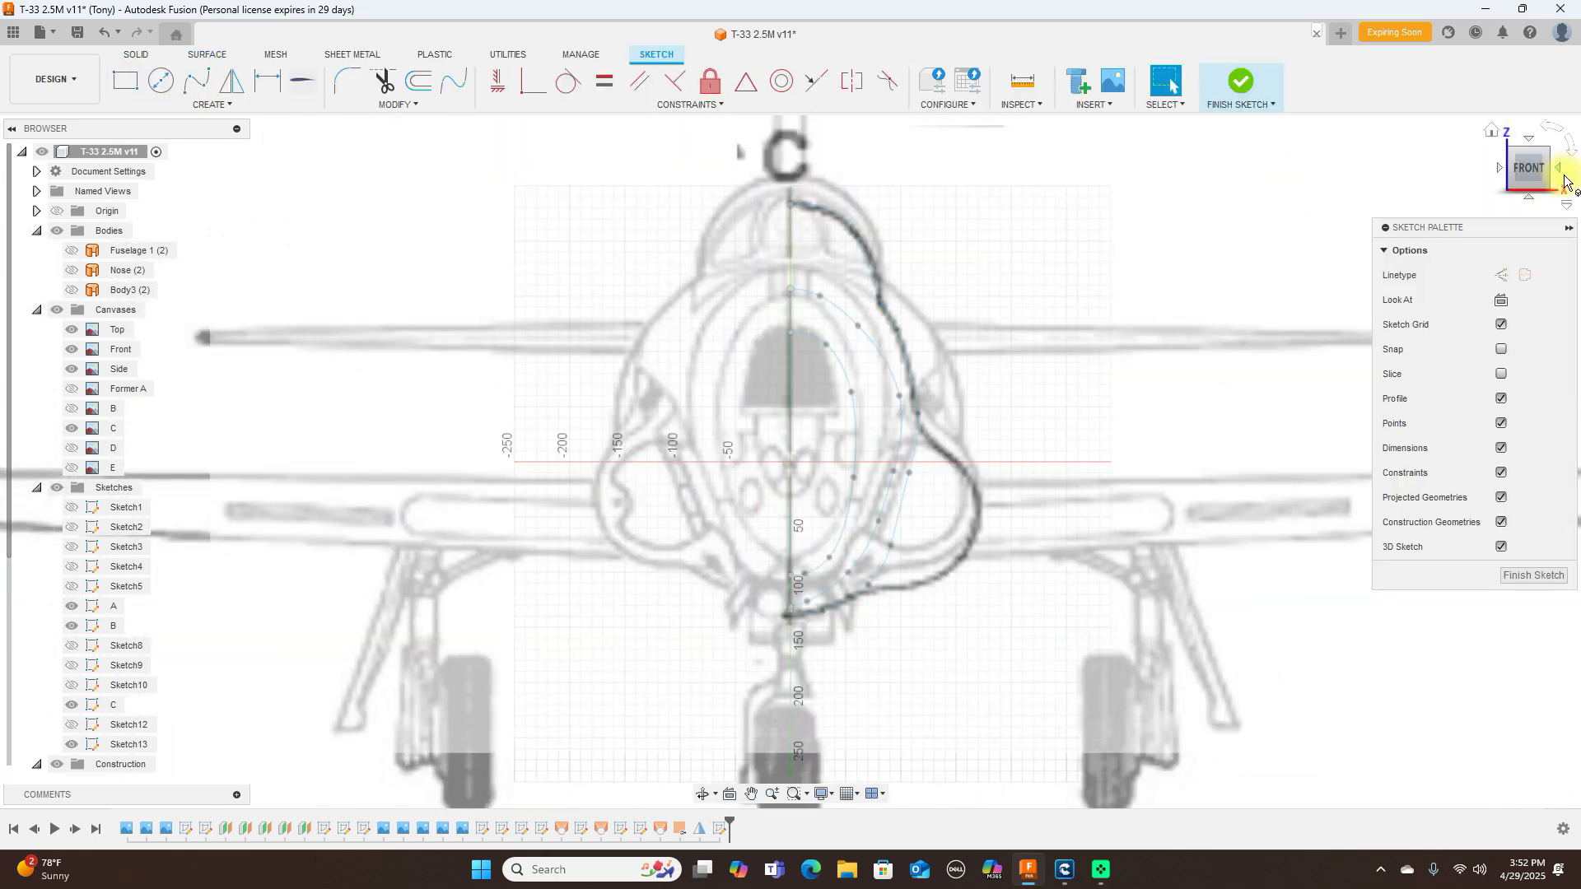
click(1558, 171)
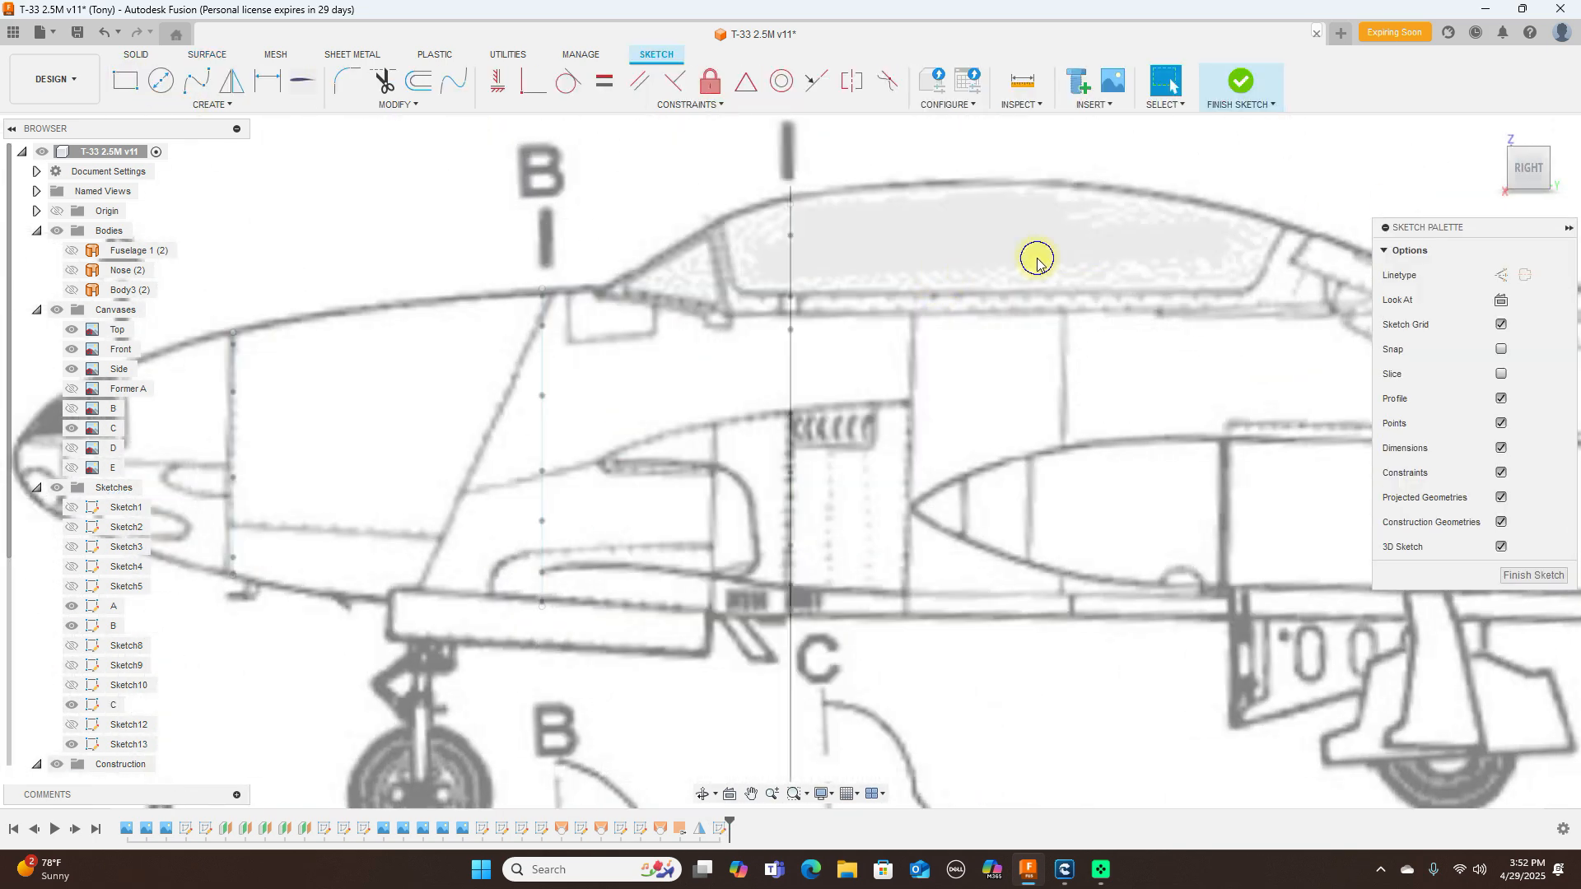
right_click(1036, 262)
click(977, 250)
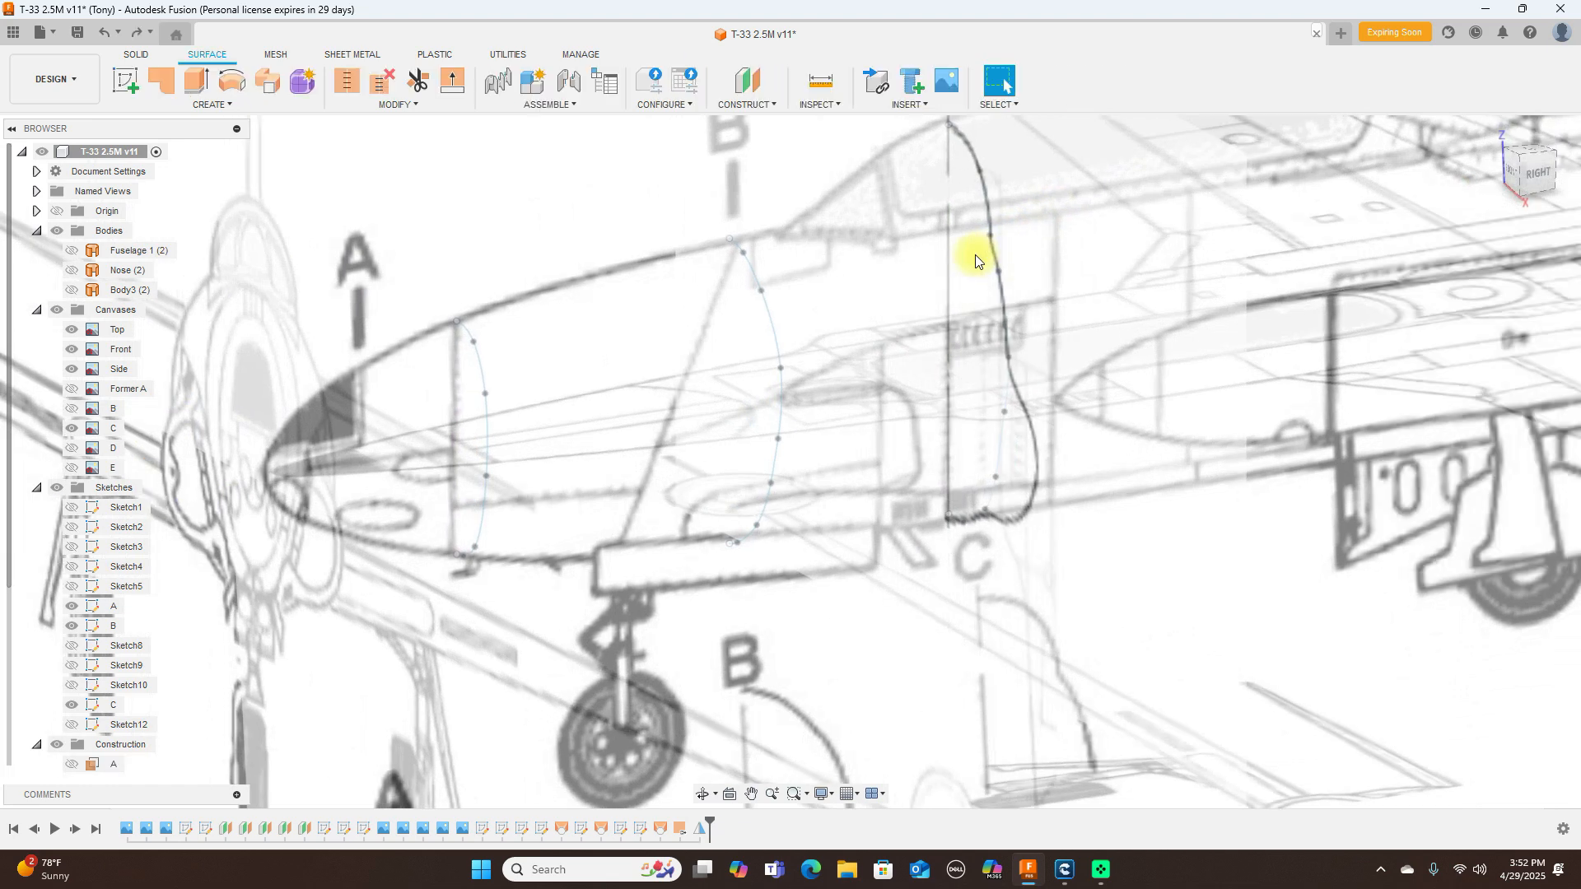
Step: Start a sketch on the side-view origin plane and project the upper end points of section profiles A, B and C into it
click(1534, 178)
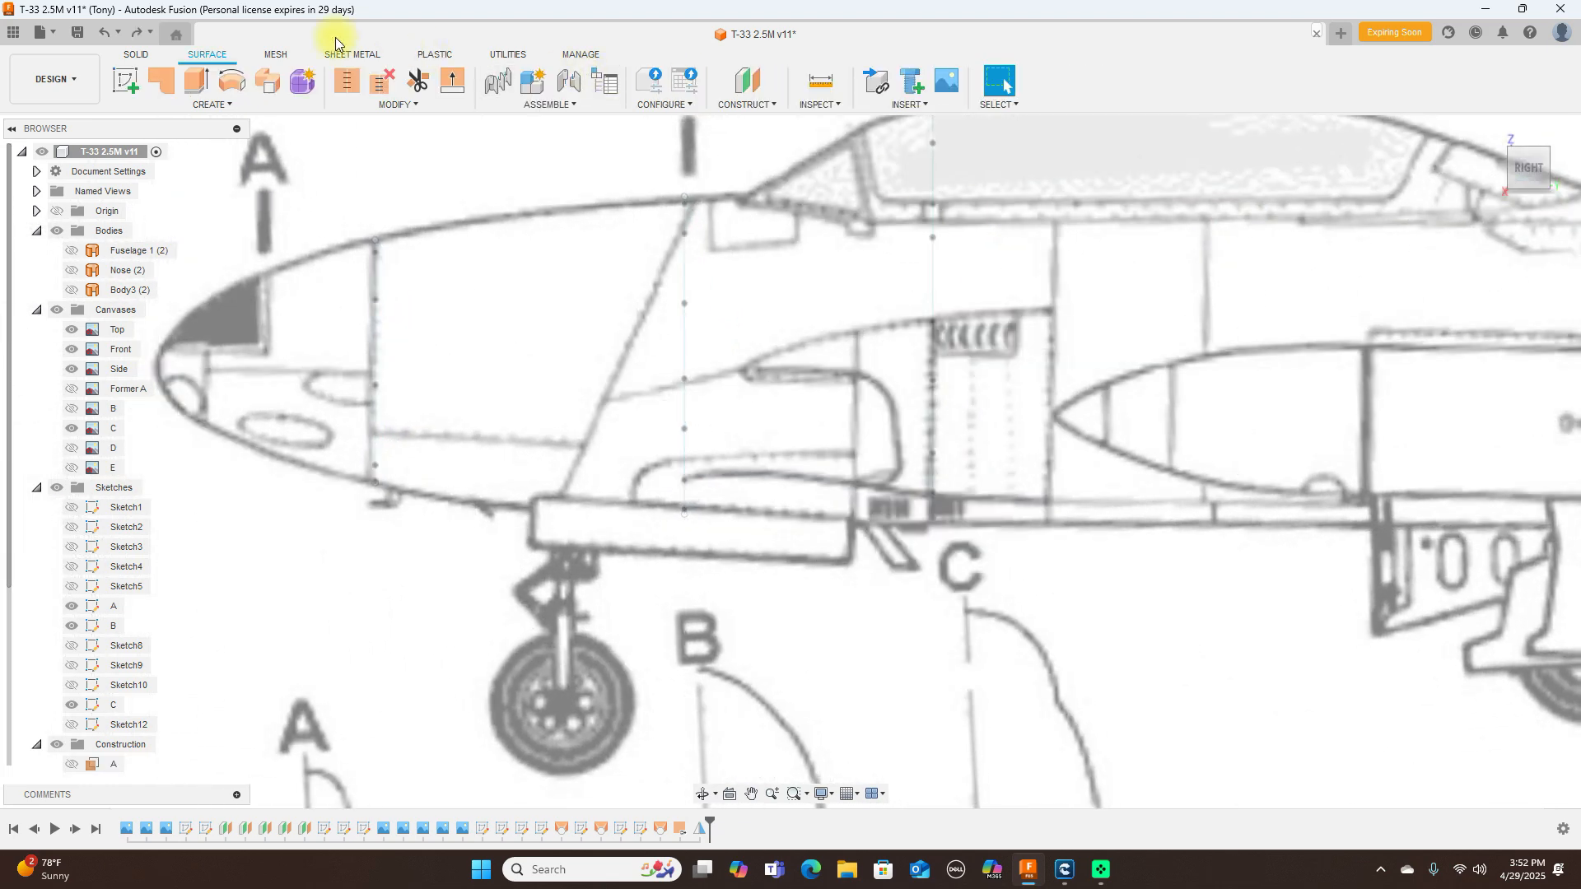
click(130, 87)
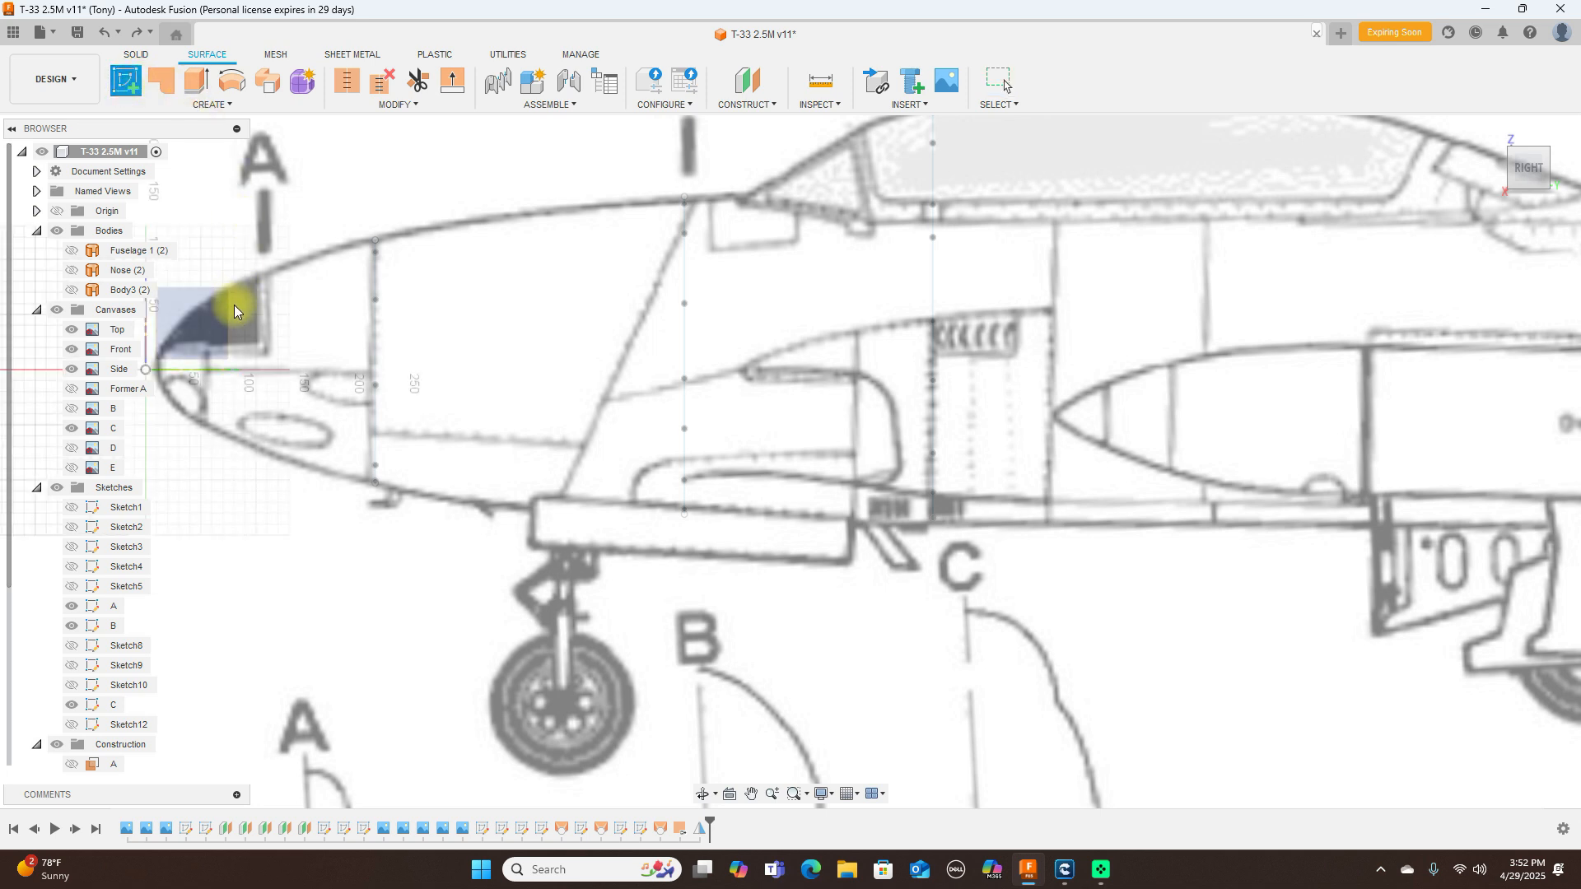
click(223, 330)
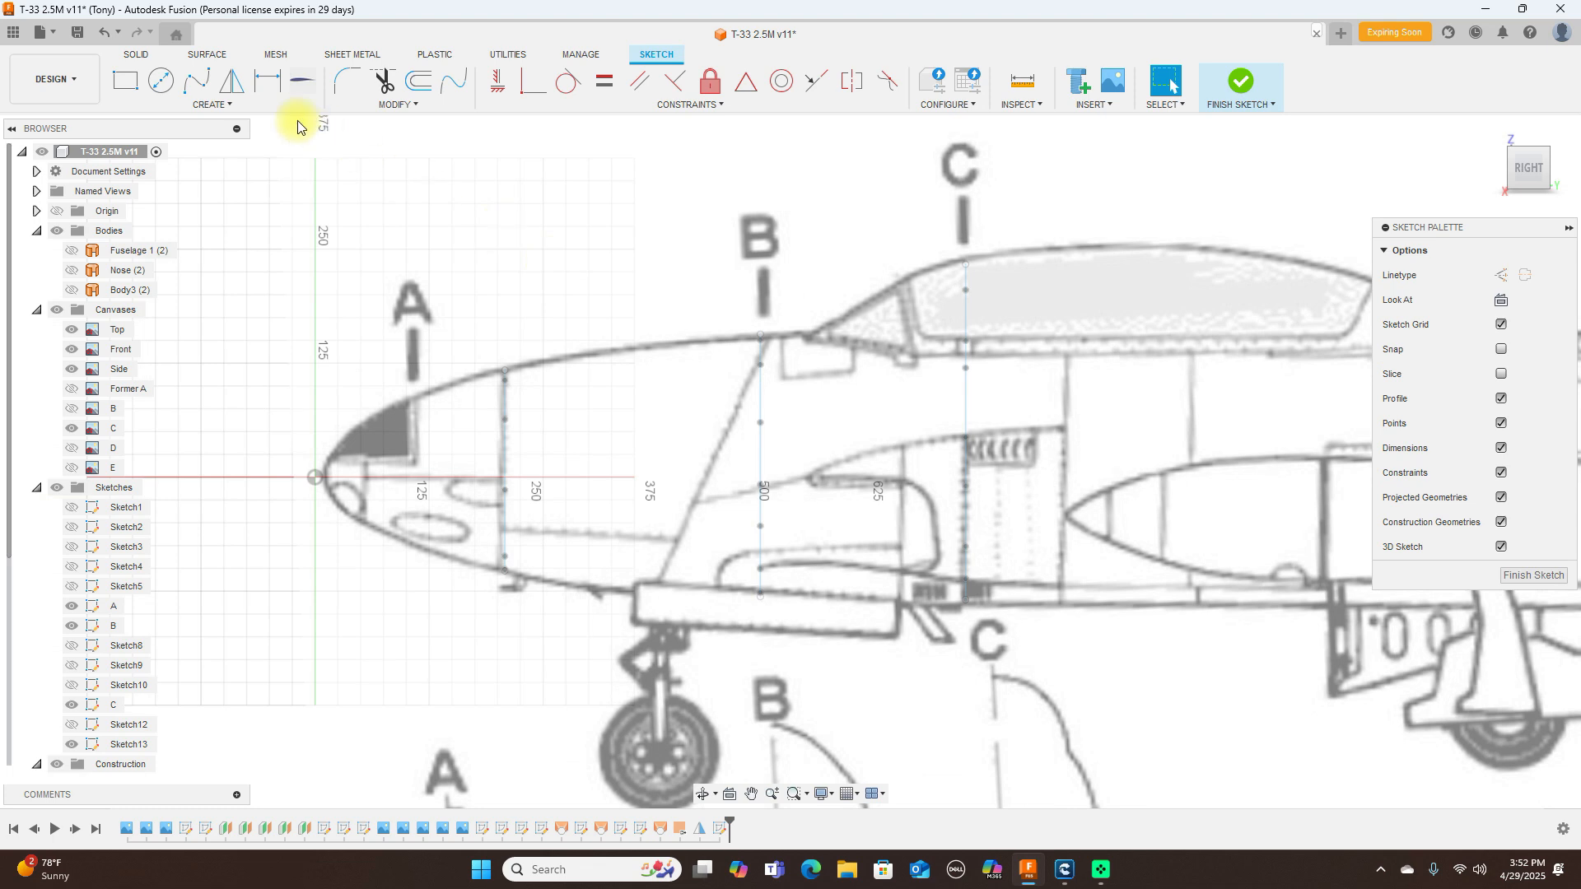
key(p)
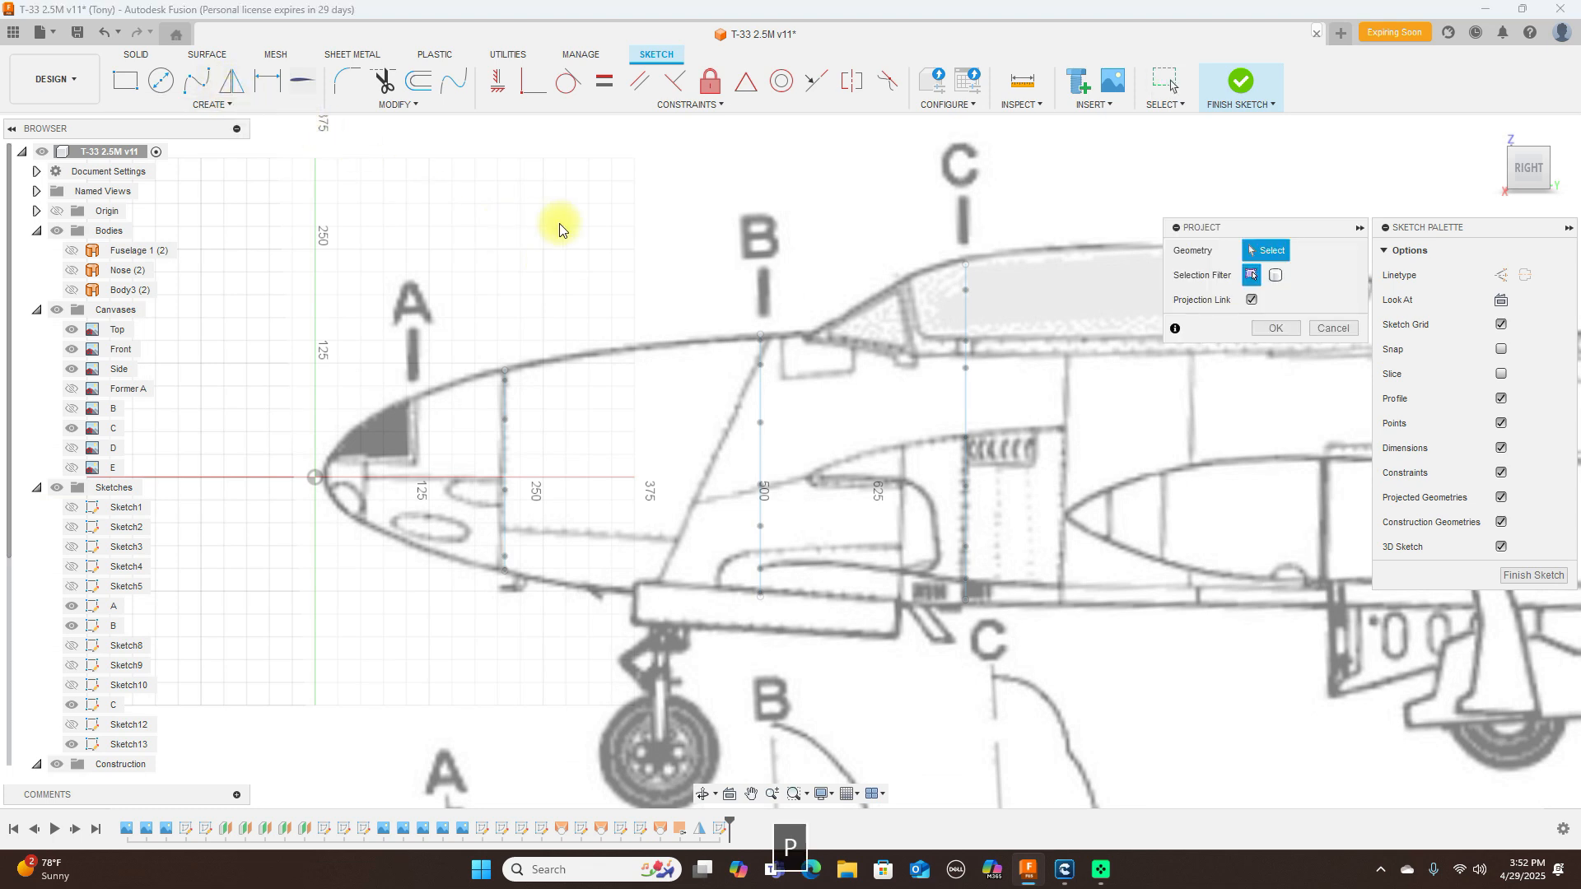
click(966, 264)
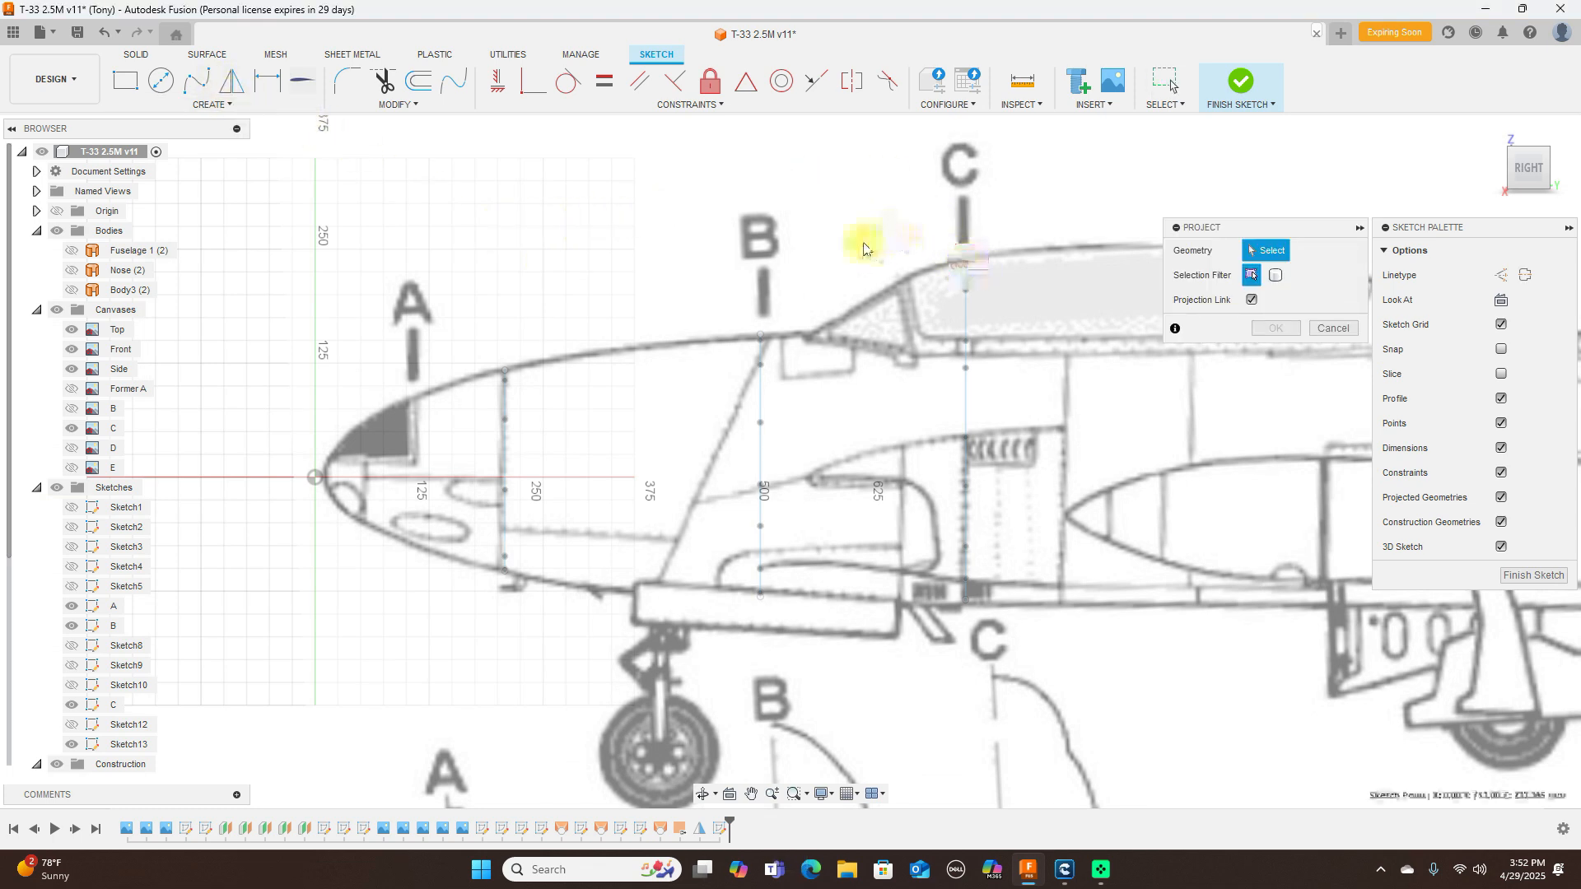
click(761, 336)
click(505, 370)
key(Return)
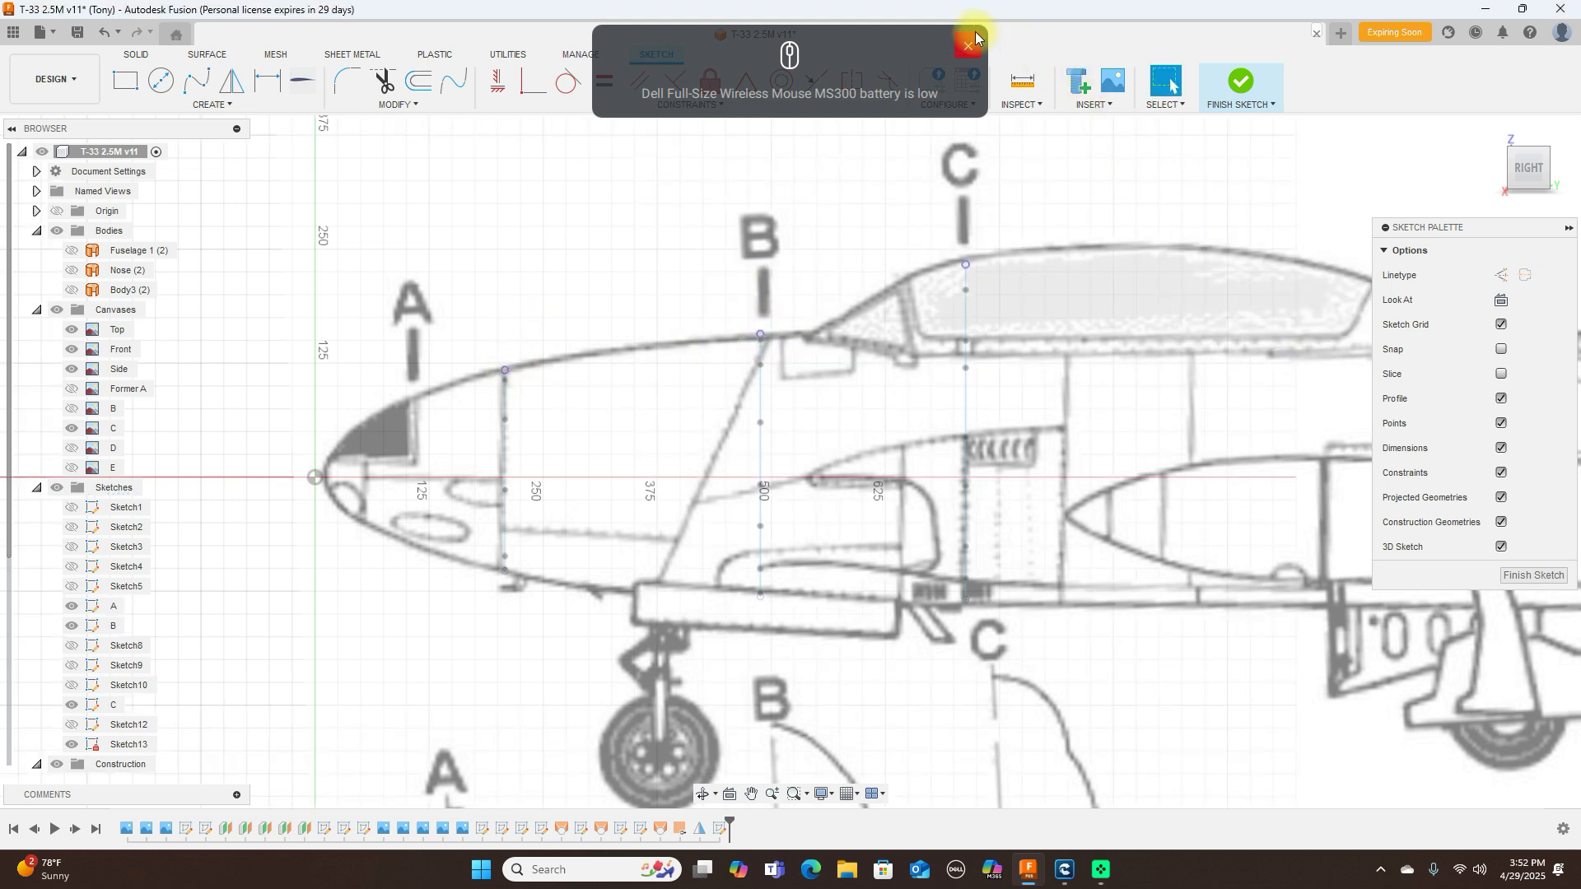
click(968, 46)
Step: Draw a fit point spline along the upper fuselage outline from section A through B and up the windshield to section C's top point
click(196, 80)
click(515, 360)
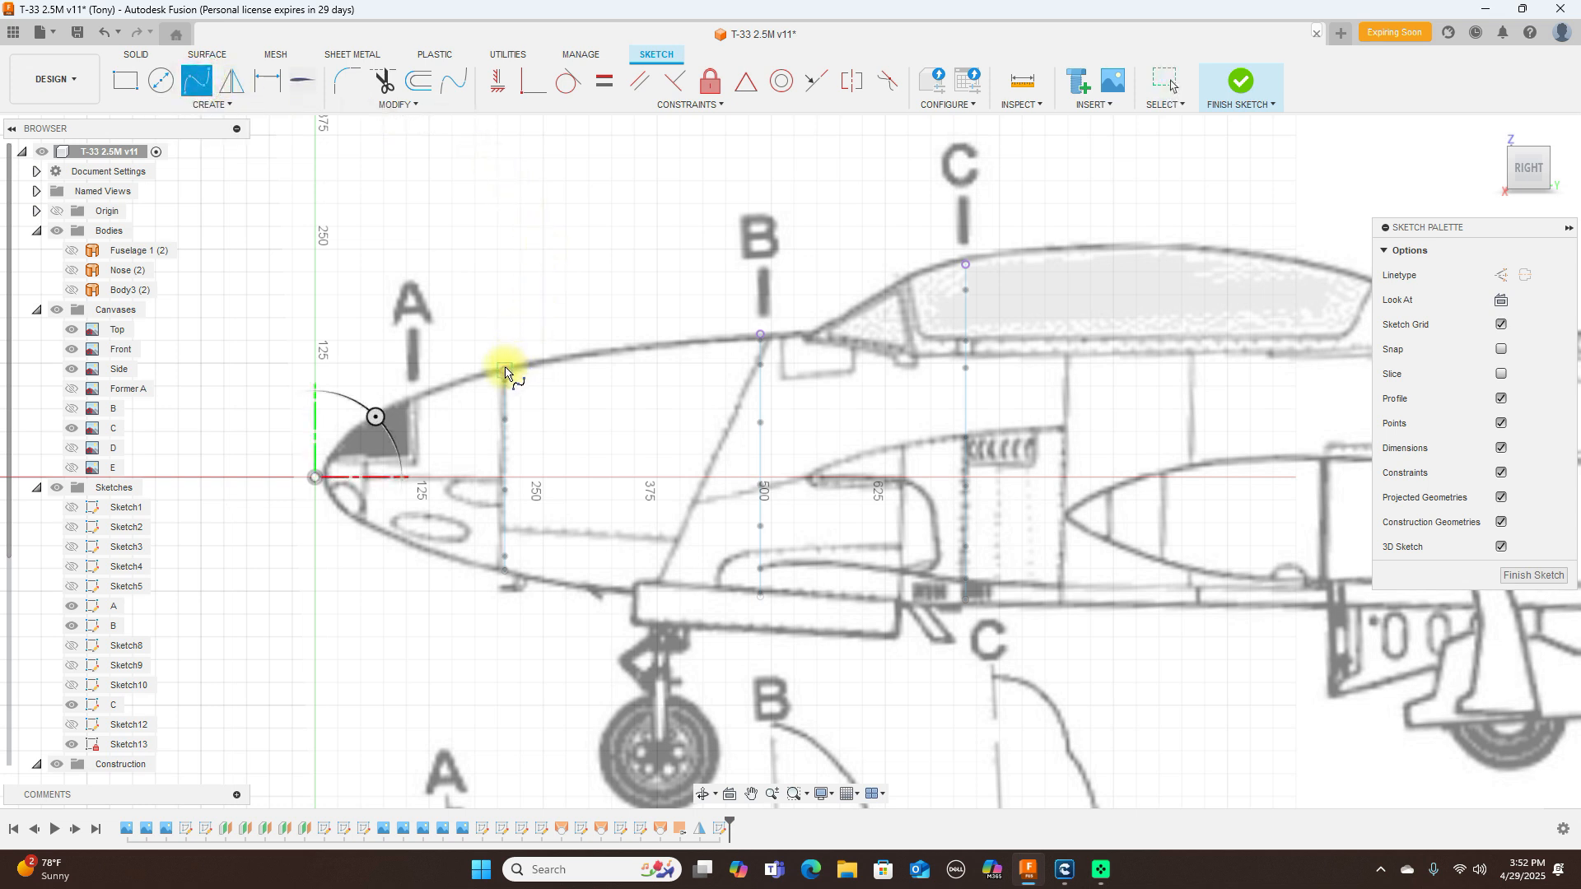
click(505, 370)
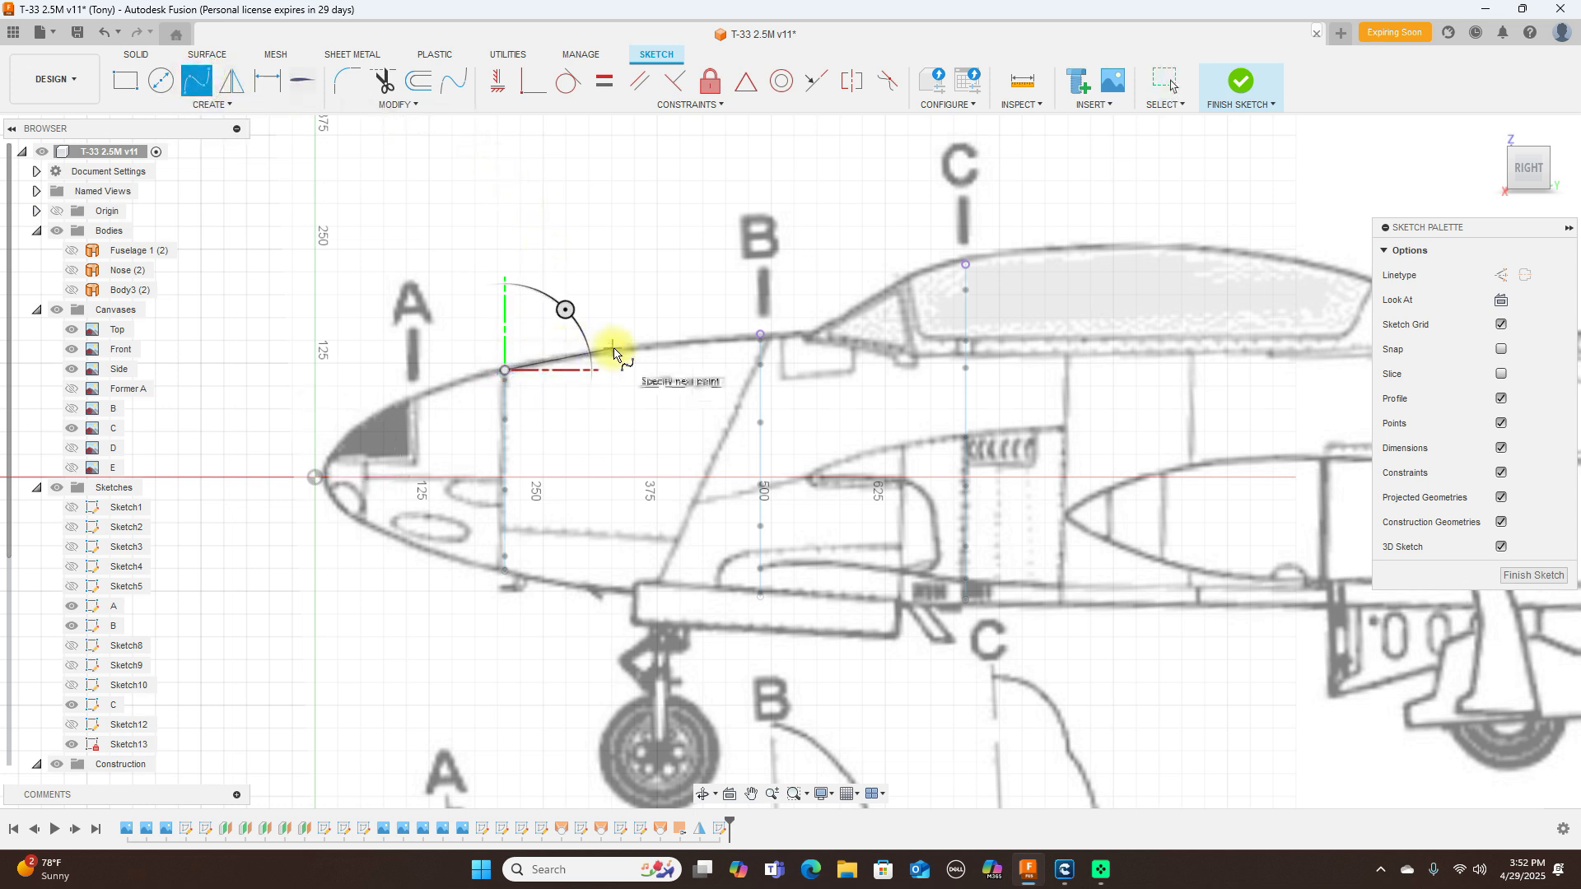
click(613, 349)
click(759, 337)
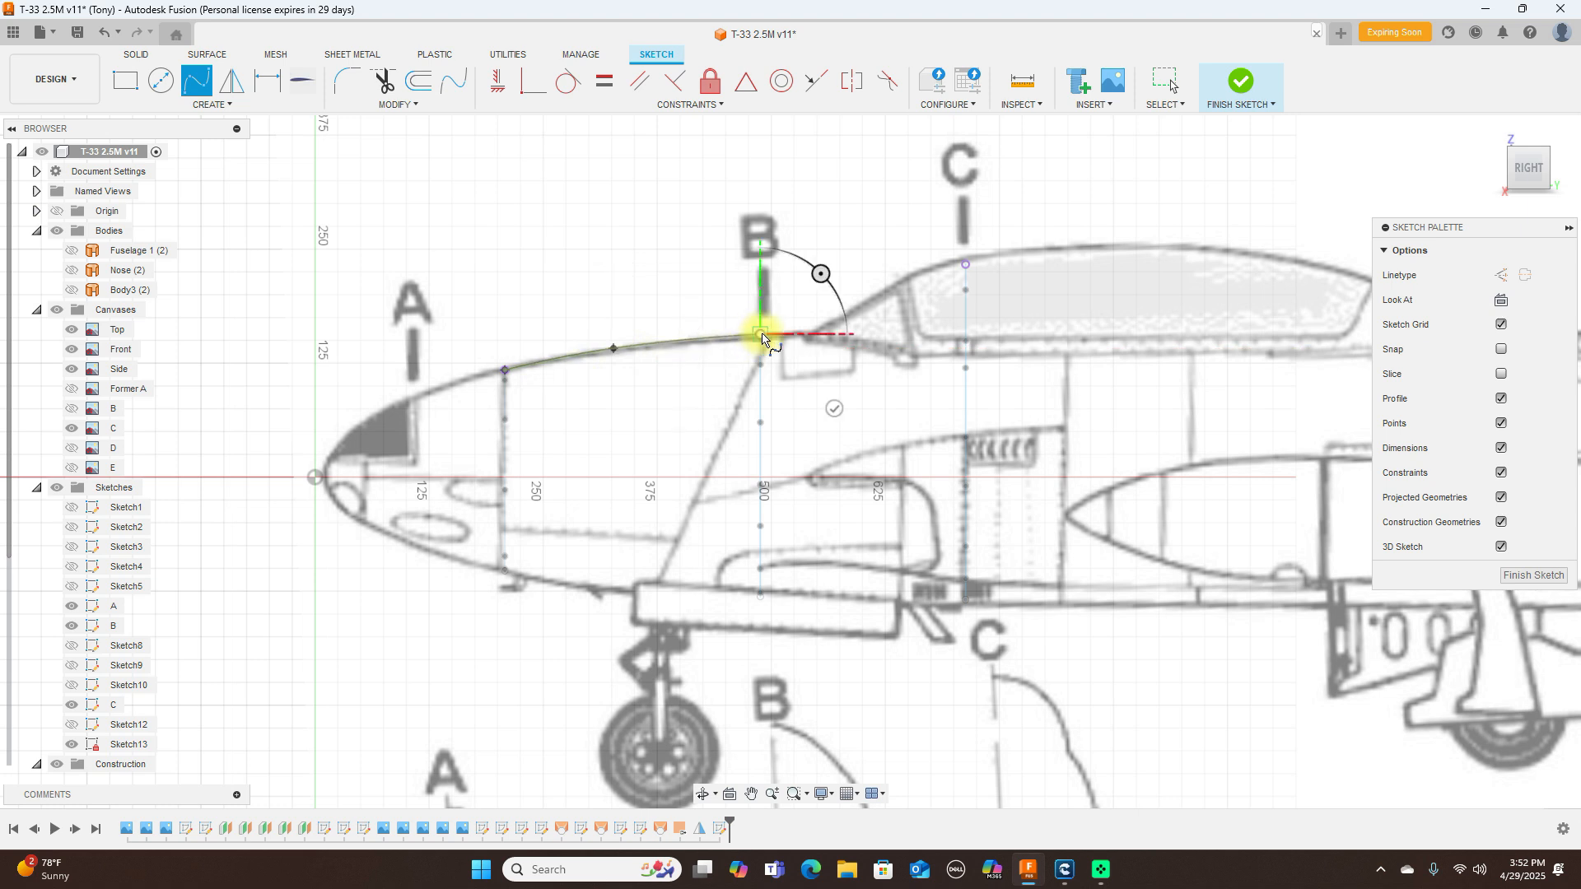
scroll(759, 337, up, 4)
click(851, 336)
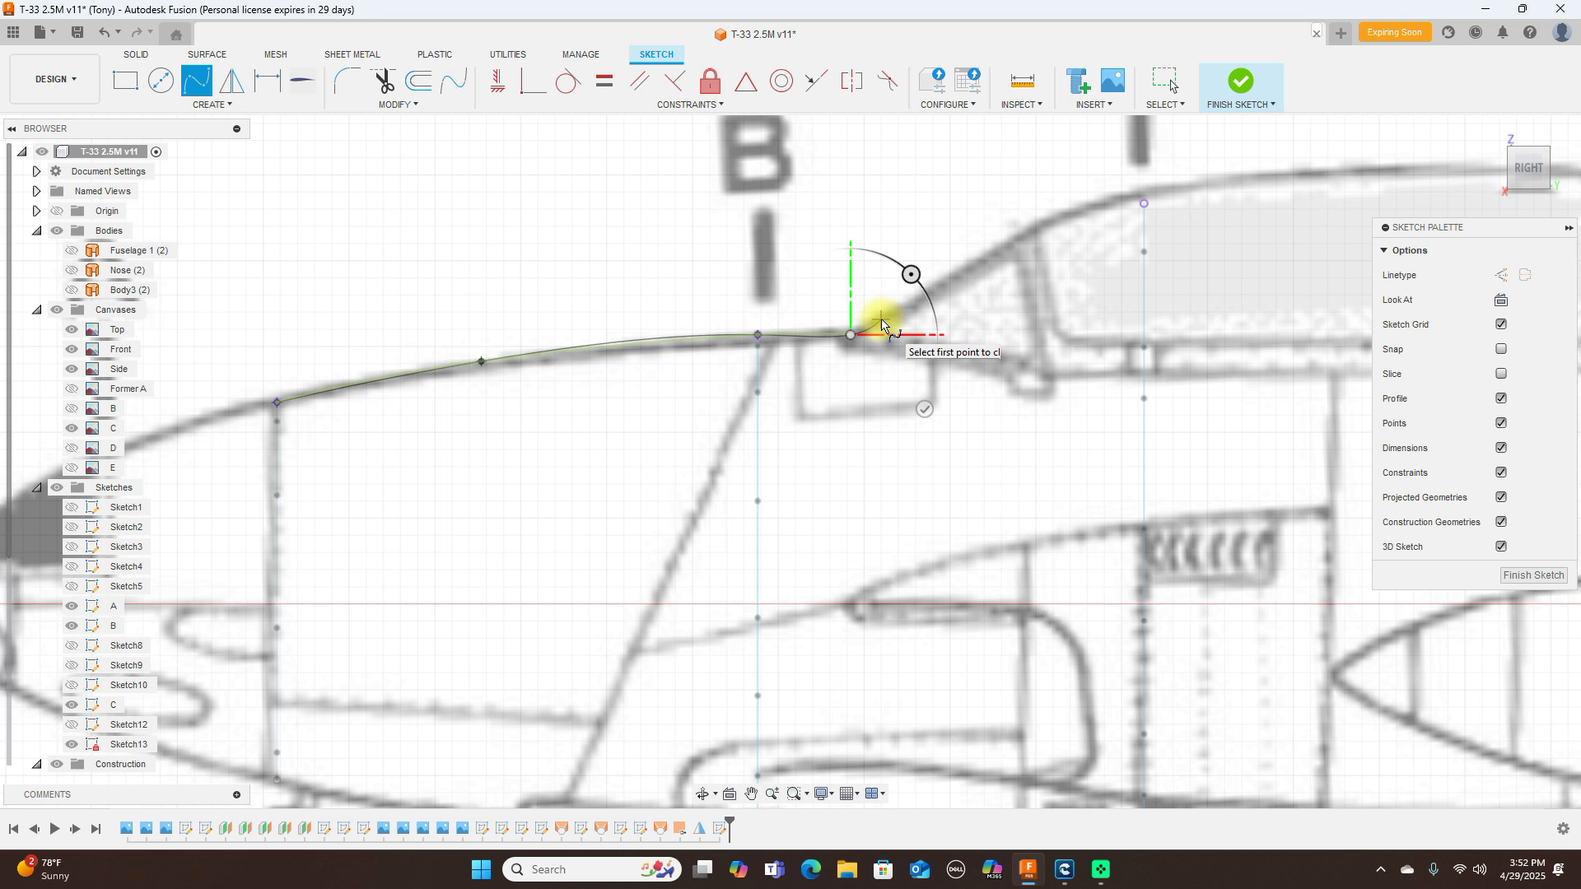
click(881, 320)
click(975, 266)
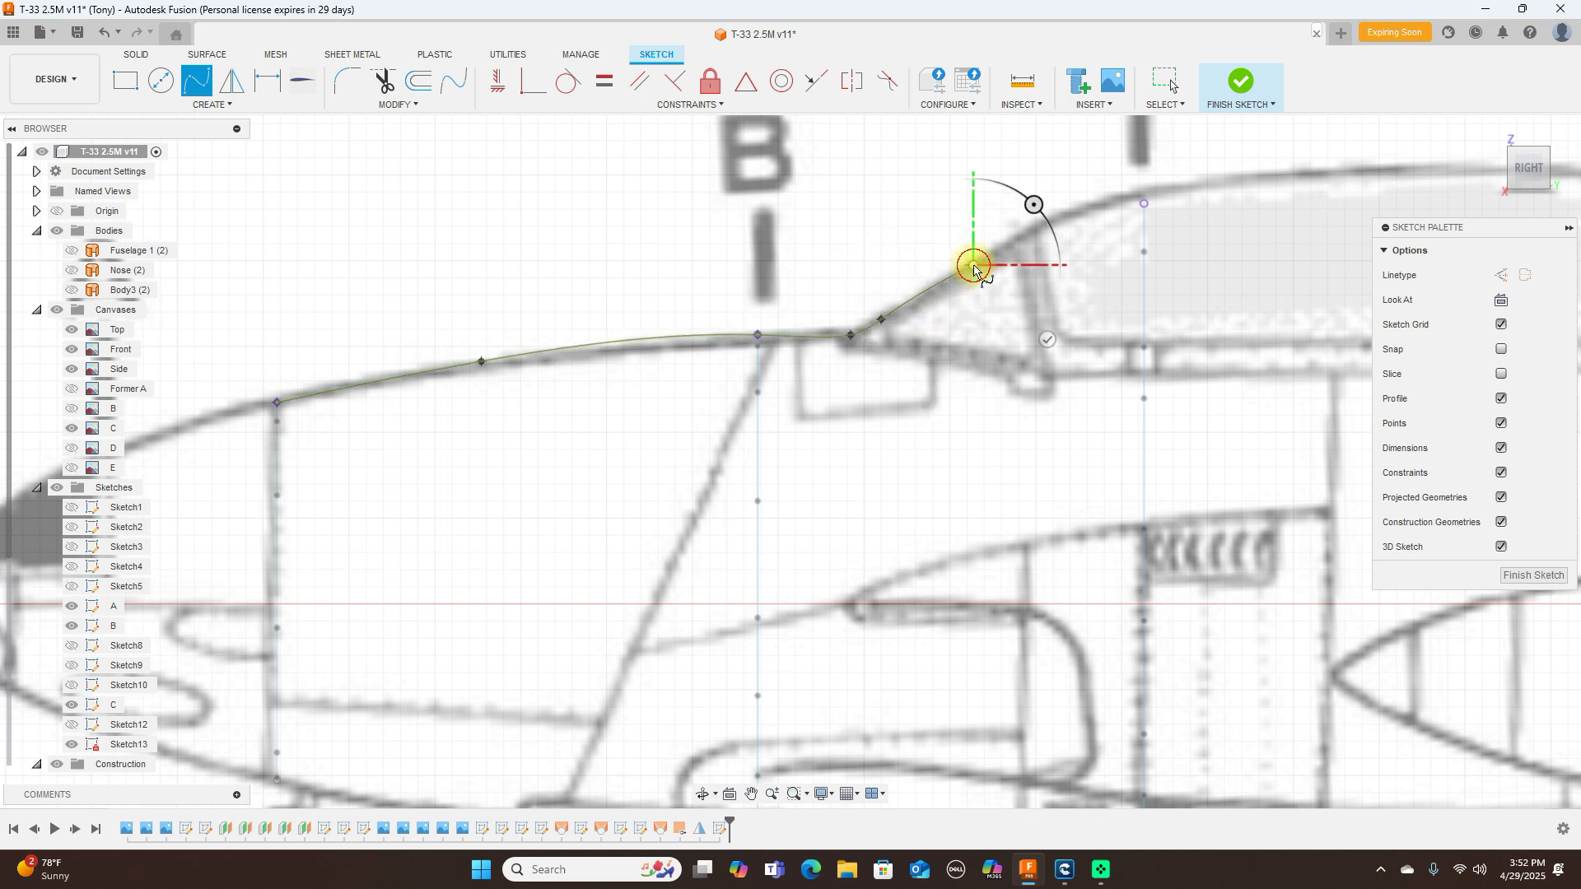
click(1076, 214)
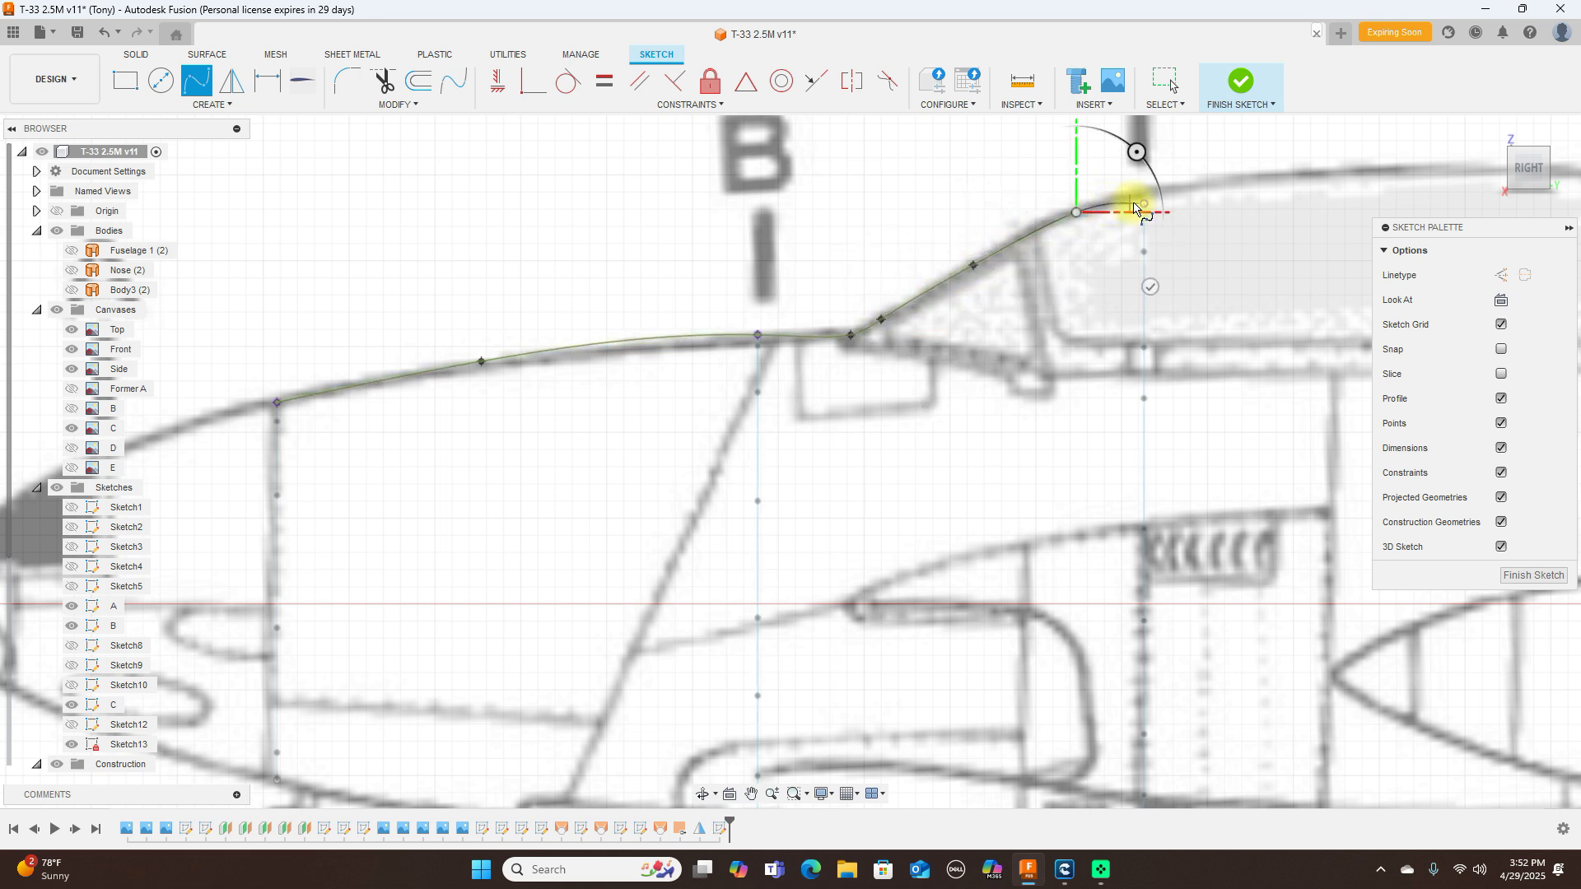
click(1144, 205)
right_click(1144, 205)
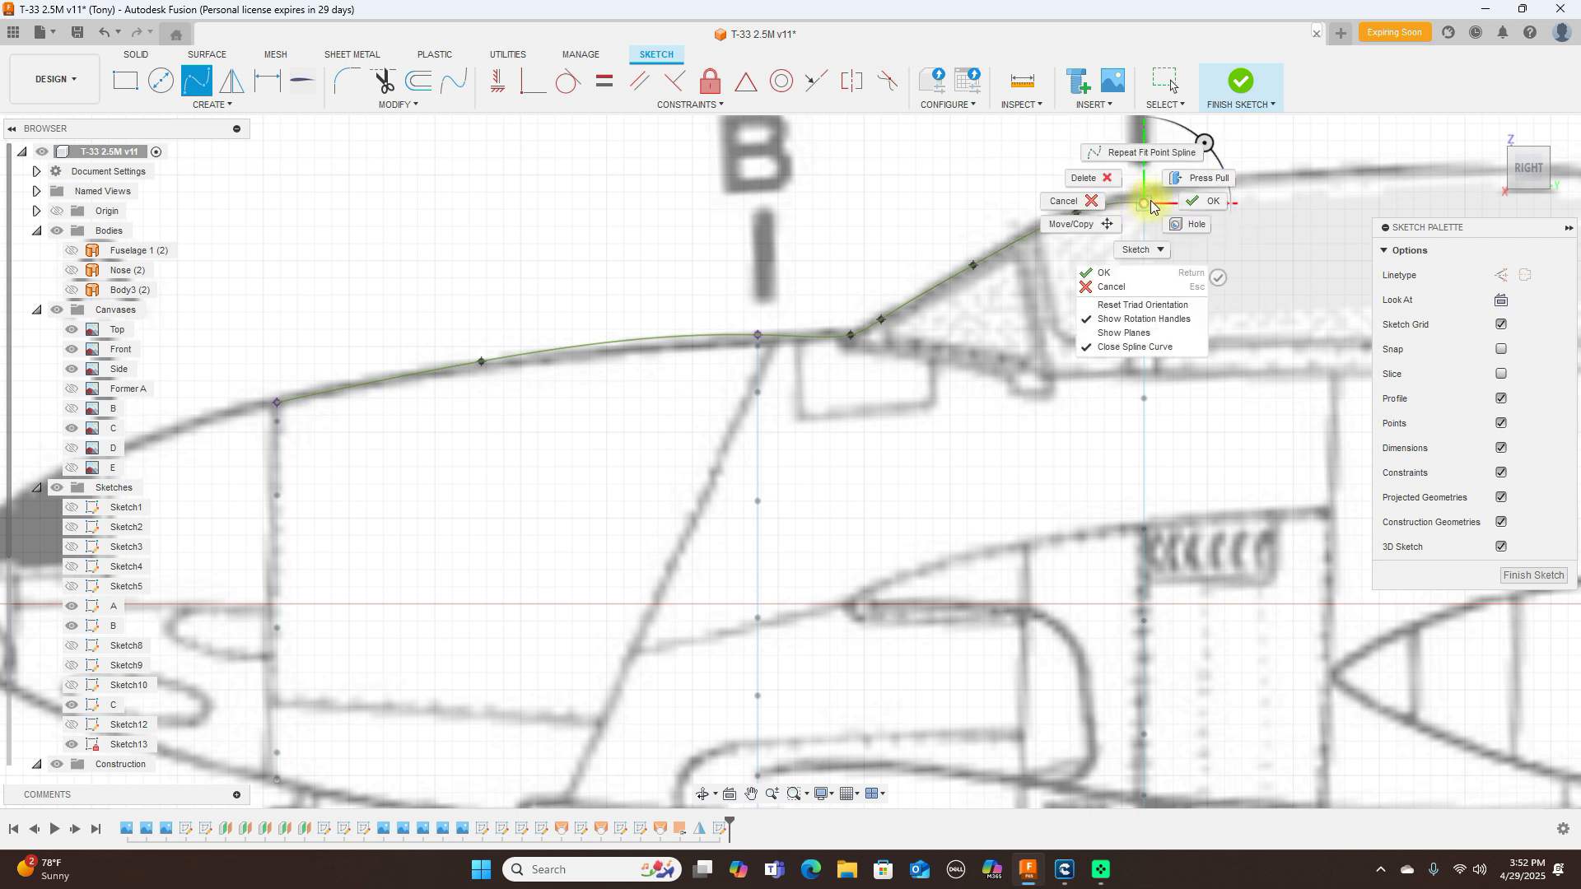
click(1198, 201)
Step: Move the spline's fit point between sections A and B forward along the outline, close to section A
scroll(714, 323, up, 2)
click(735, 262)
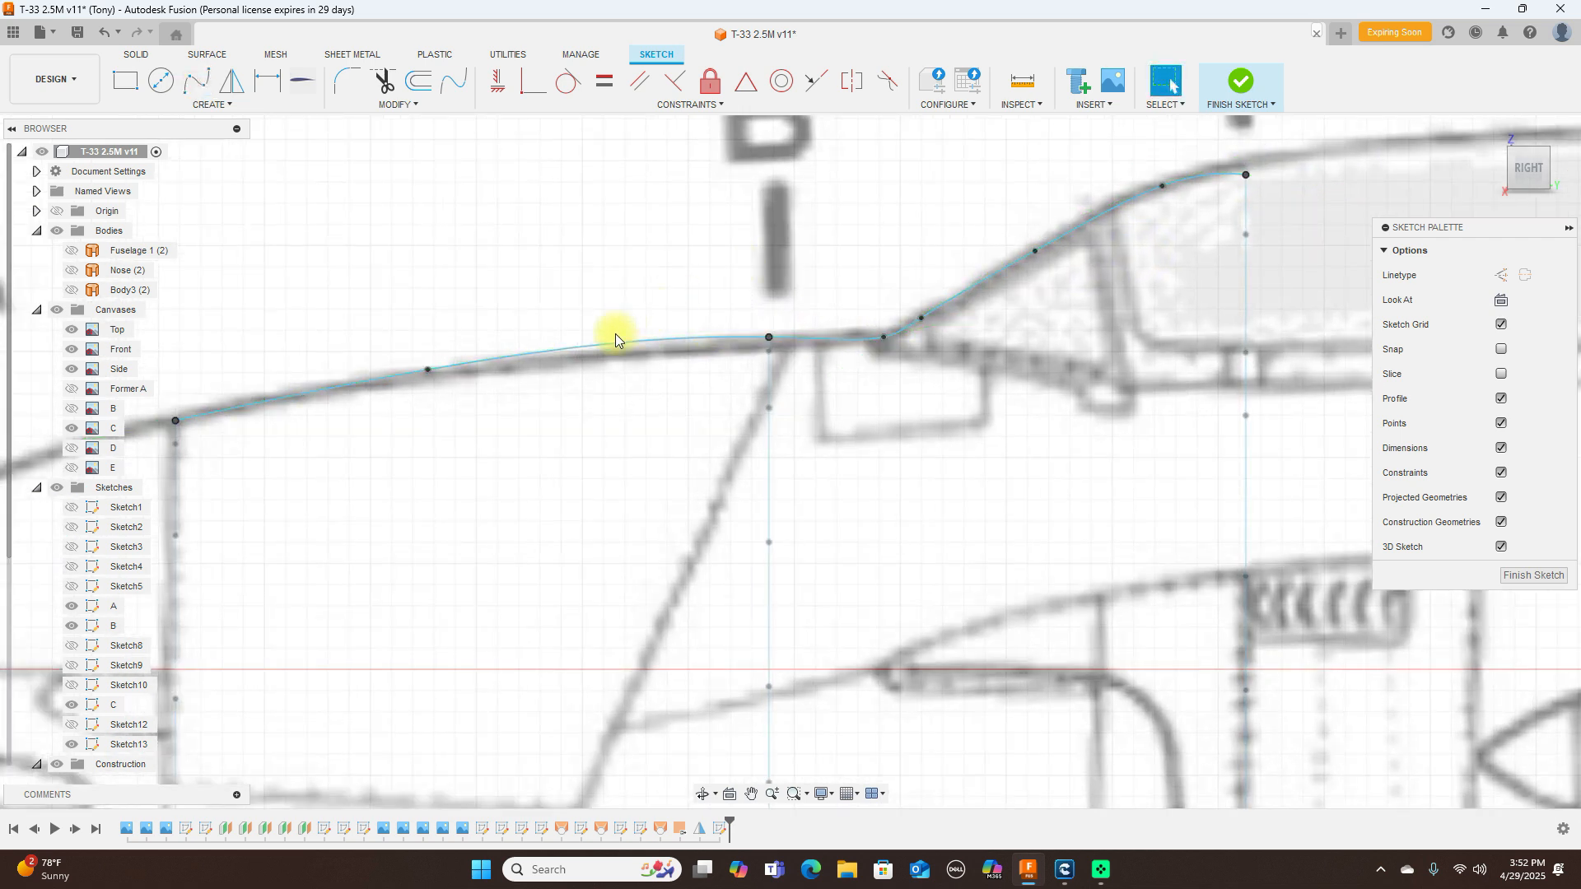
click(428, 372)
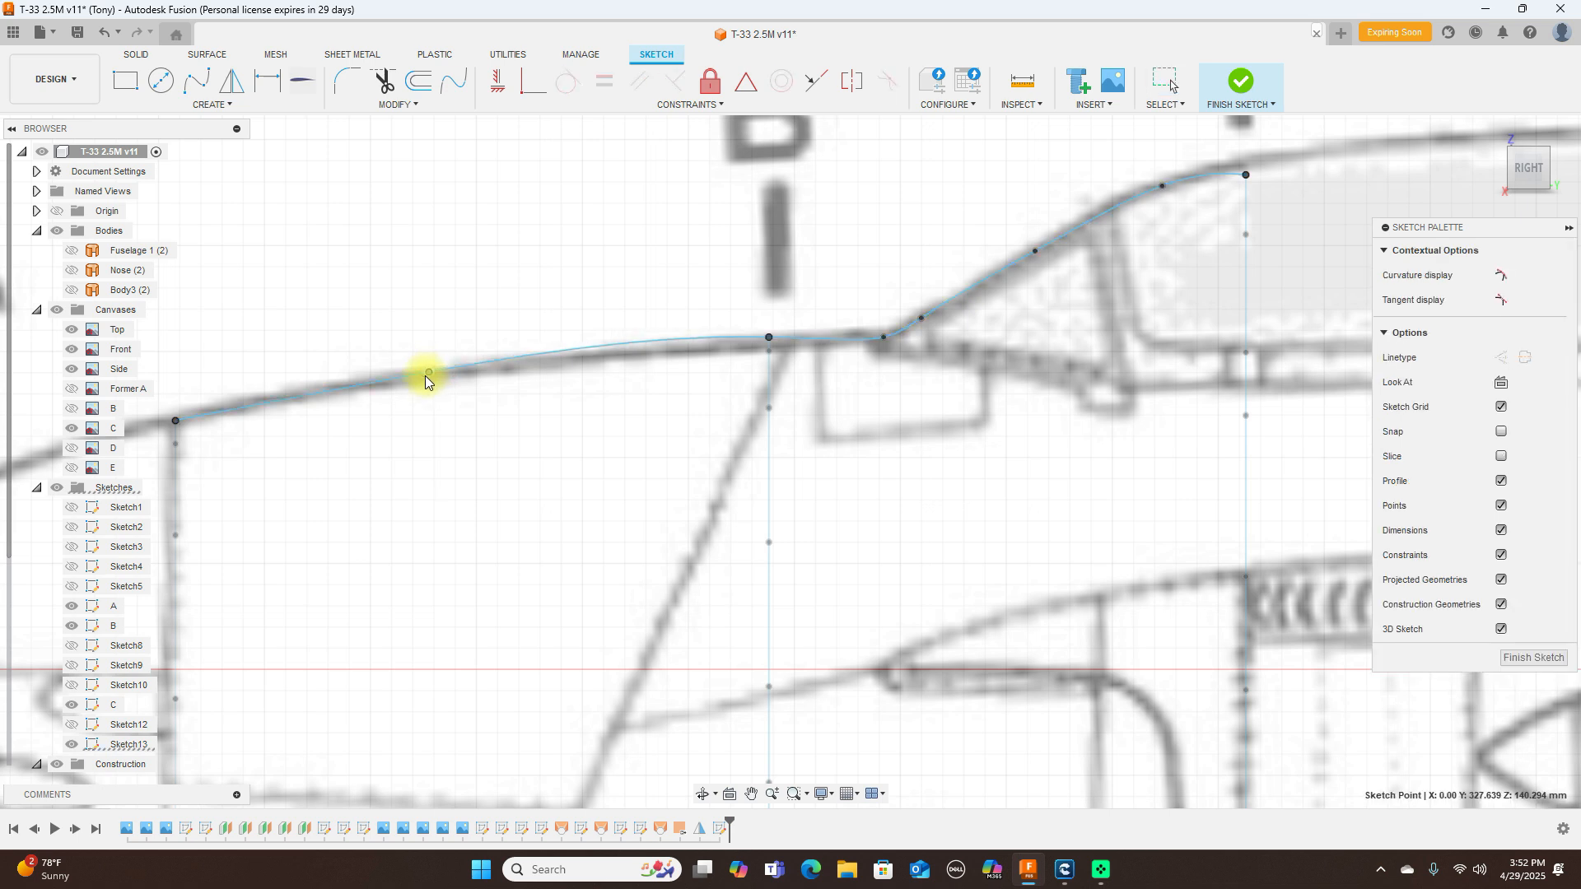
drag(381, 380, 260, 394)
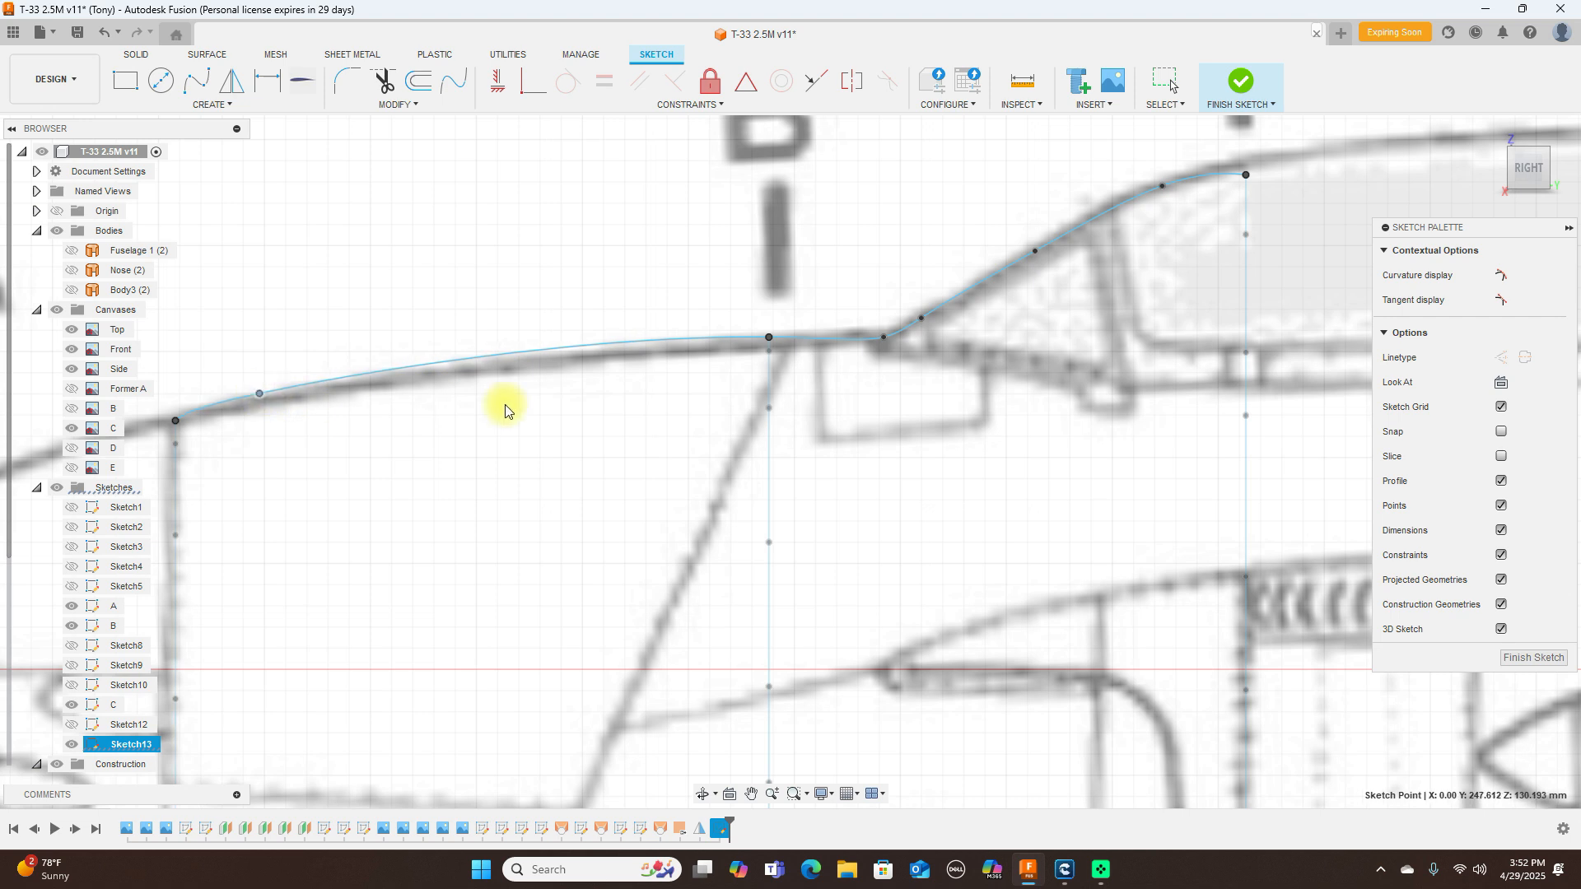
Step: Adjust the four spline fit points between sections B and C to follow the windshield base and canopy outline smoothly
drag(882, 335, 882, 326)
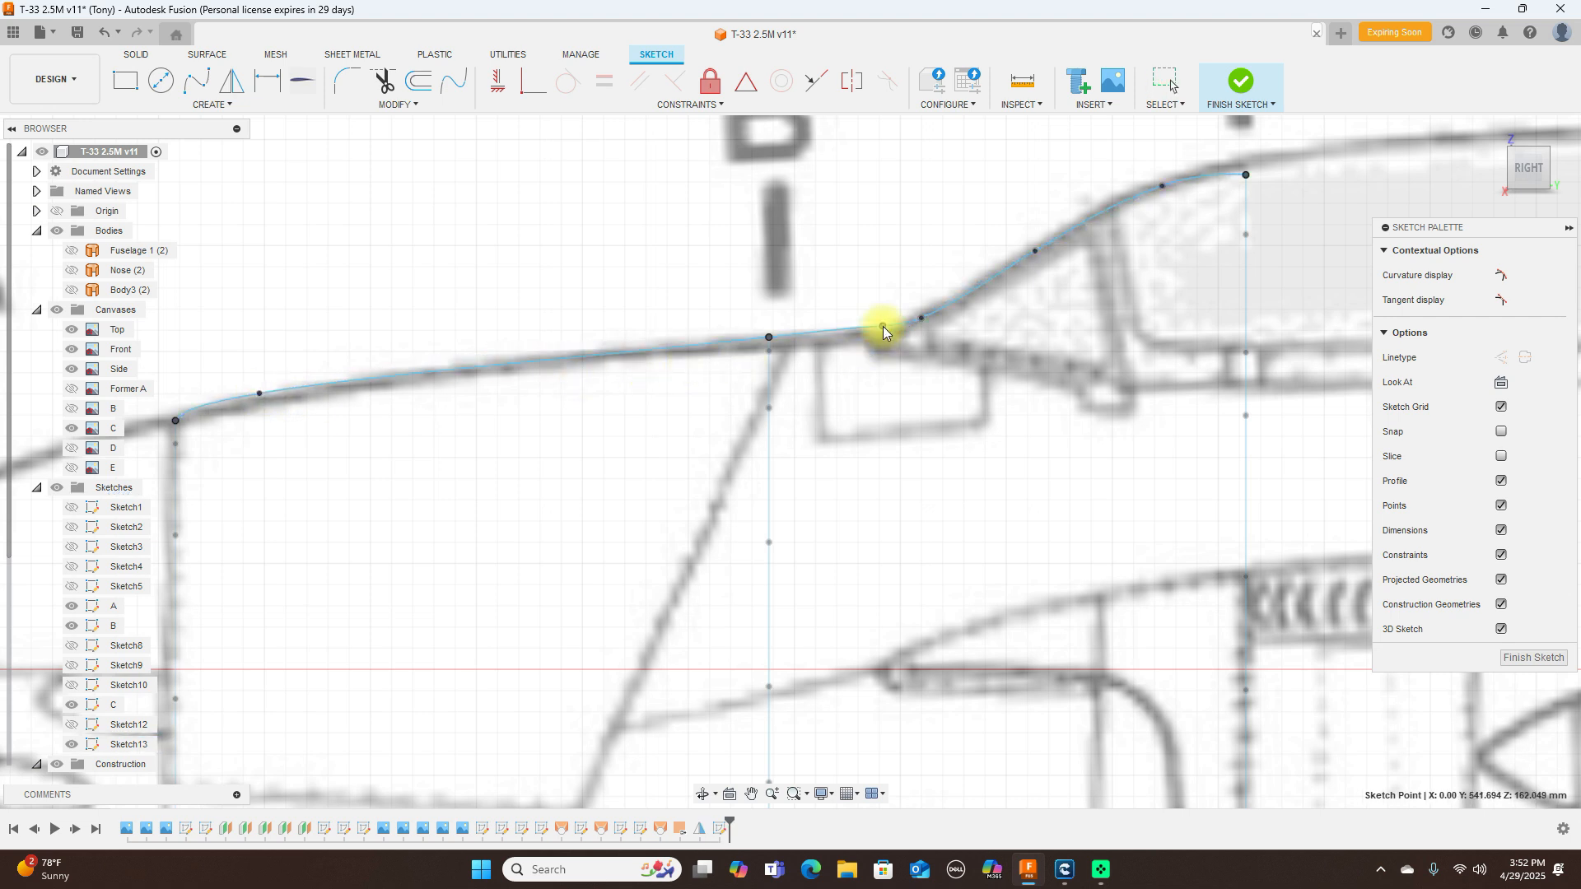
drag(922, 318, 944, 300)
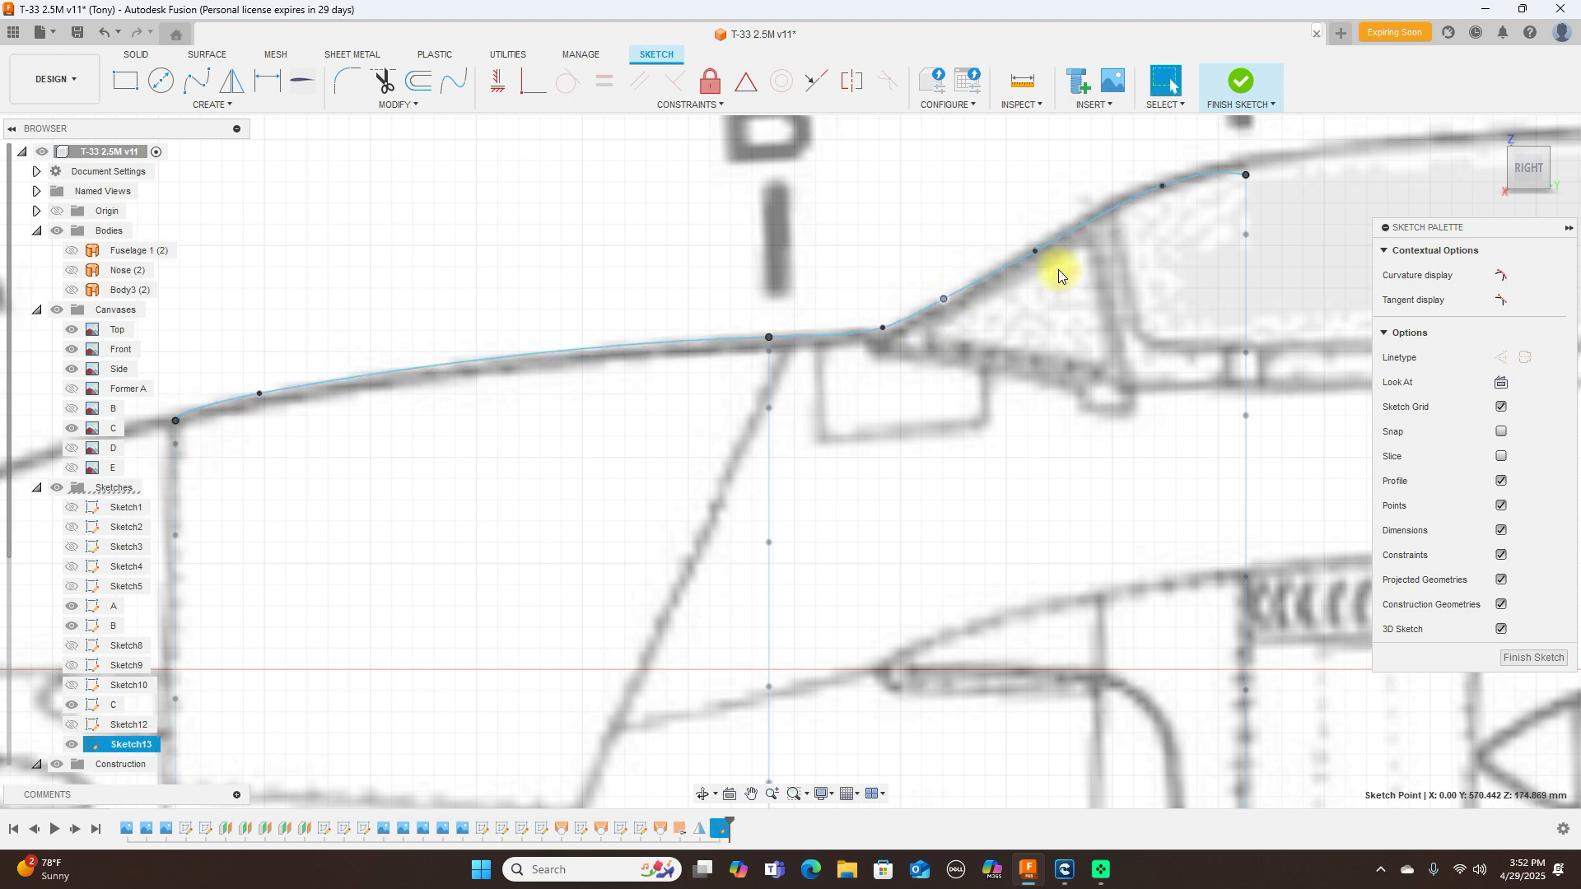
click(1036, 251)
drag(1034, 247, 1047, 236)
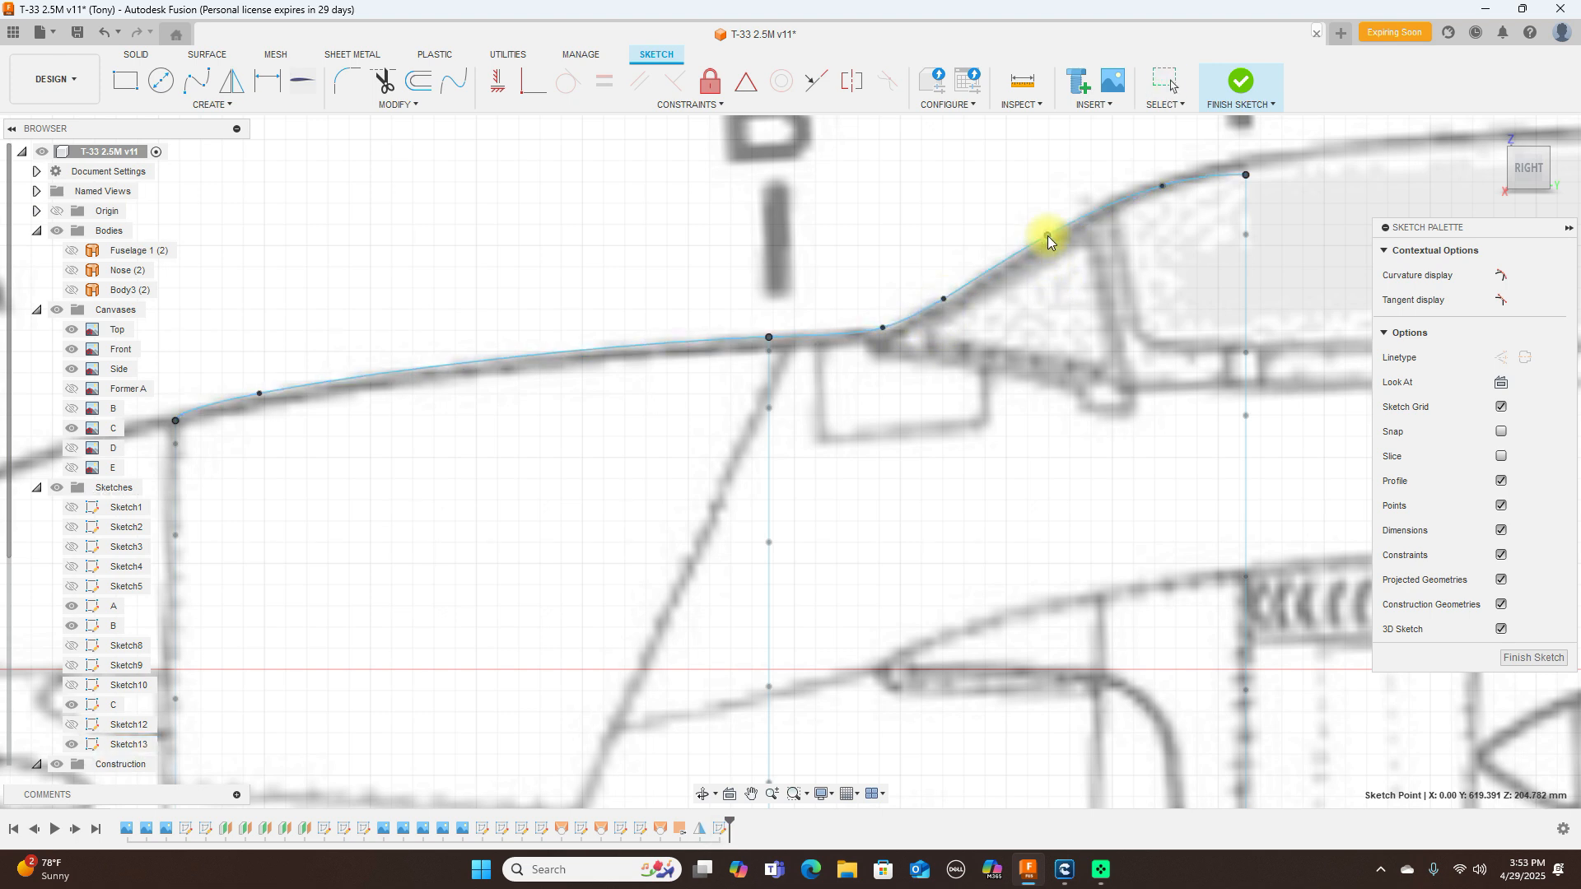
click(1049, 236)
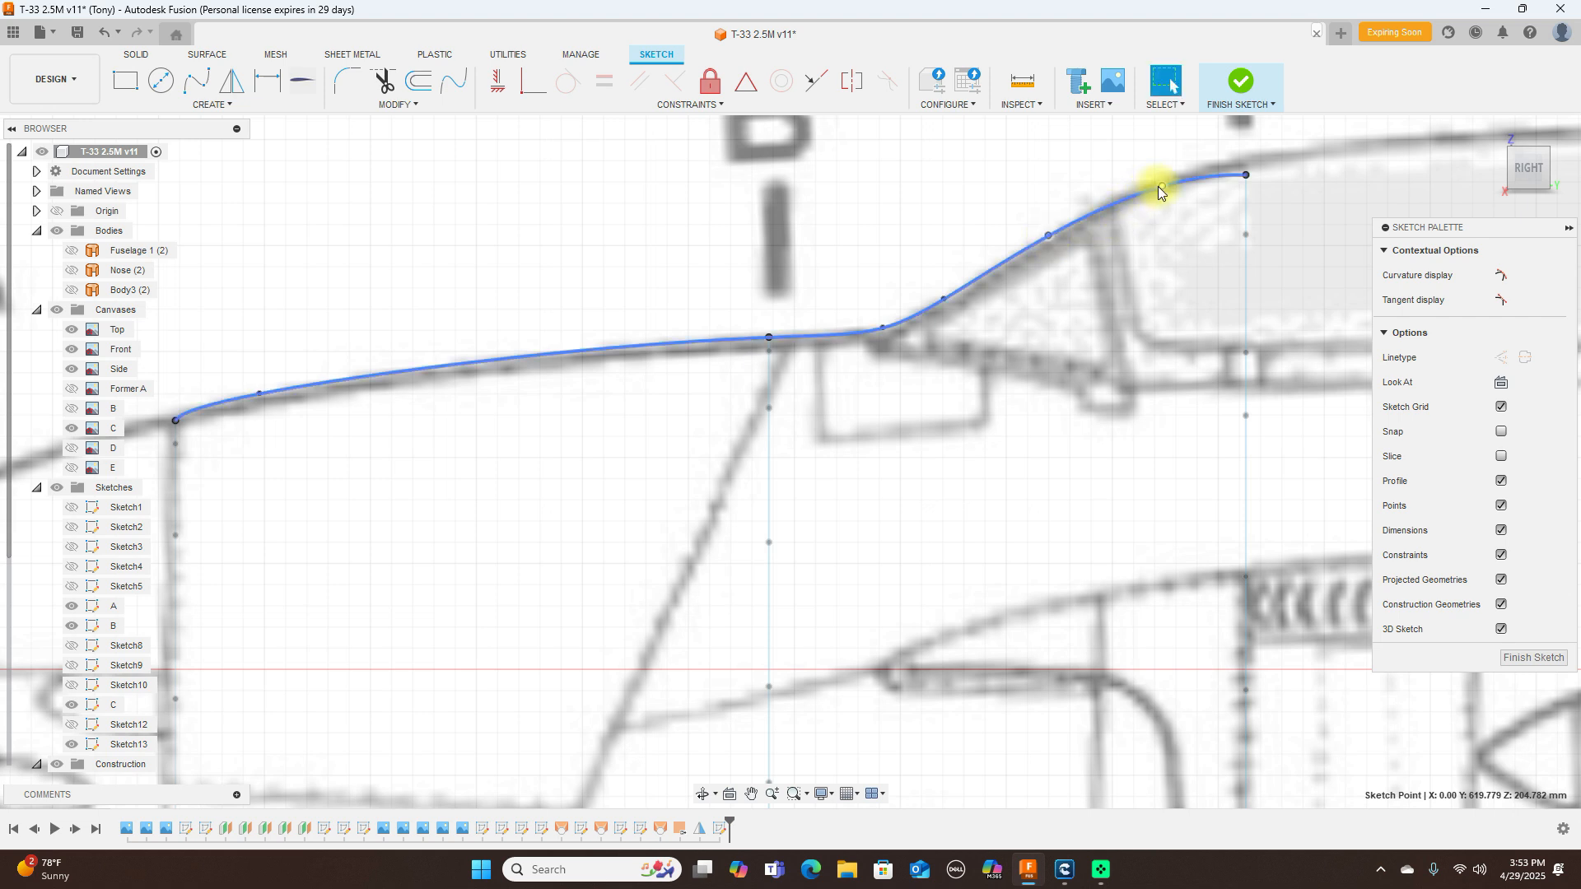
drag(1160, 185, 1139, 191)
Step: Project the lower end points of section profiles A, B and C into the side-view sketch
scroll(1140, 191, down, 4)
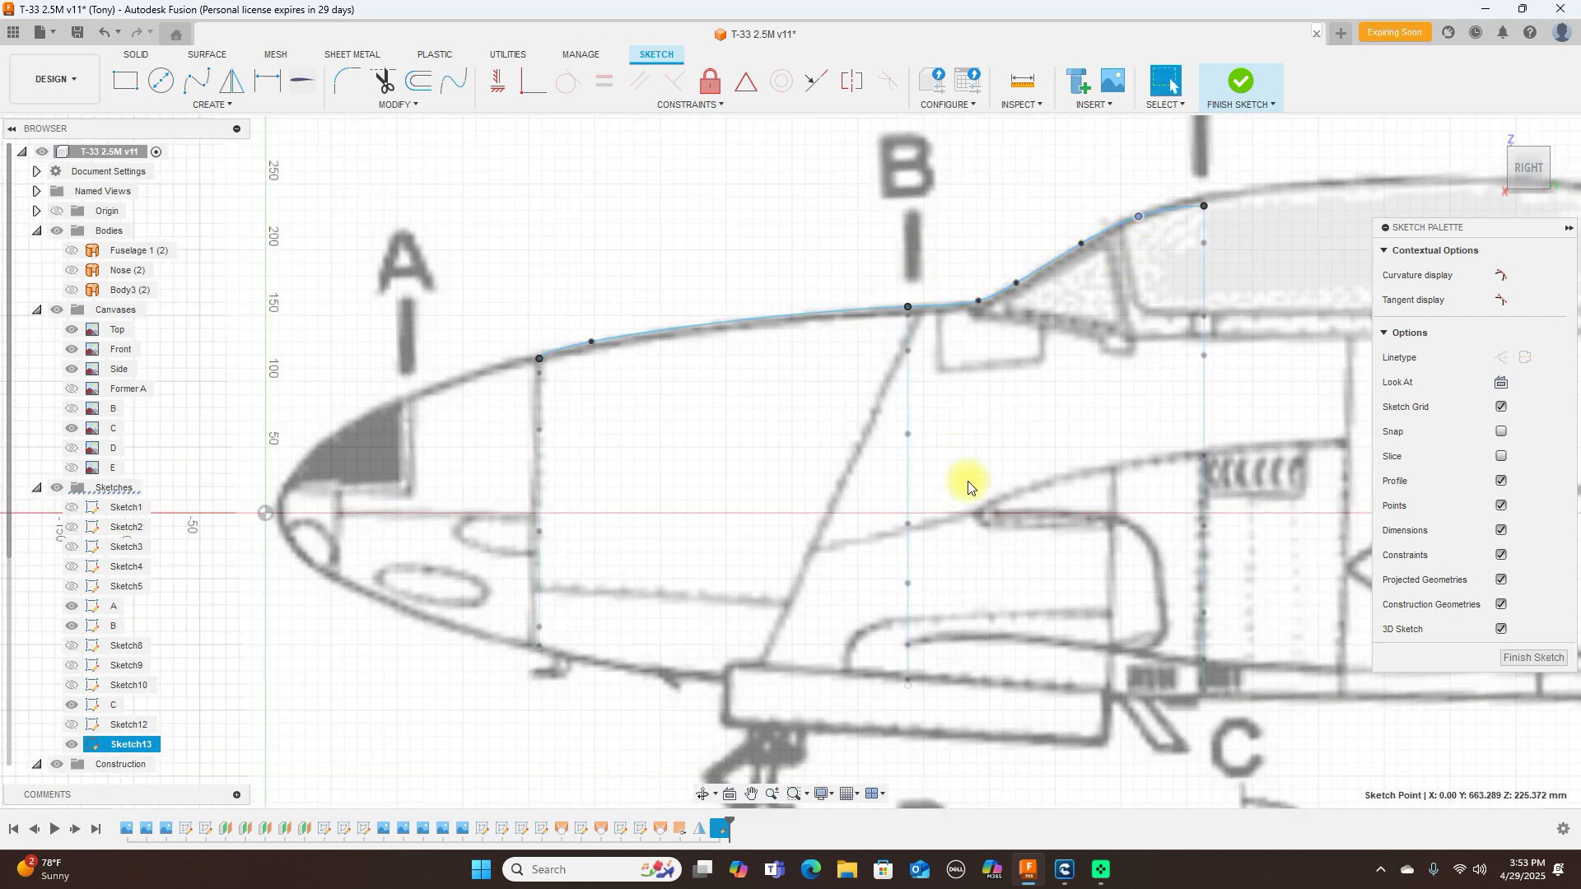
scroll(960, 483, down, 2)
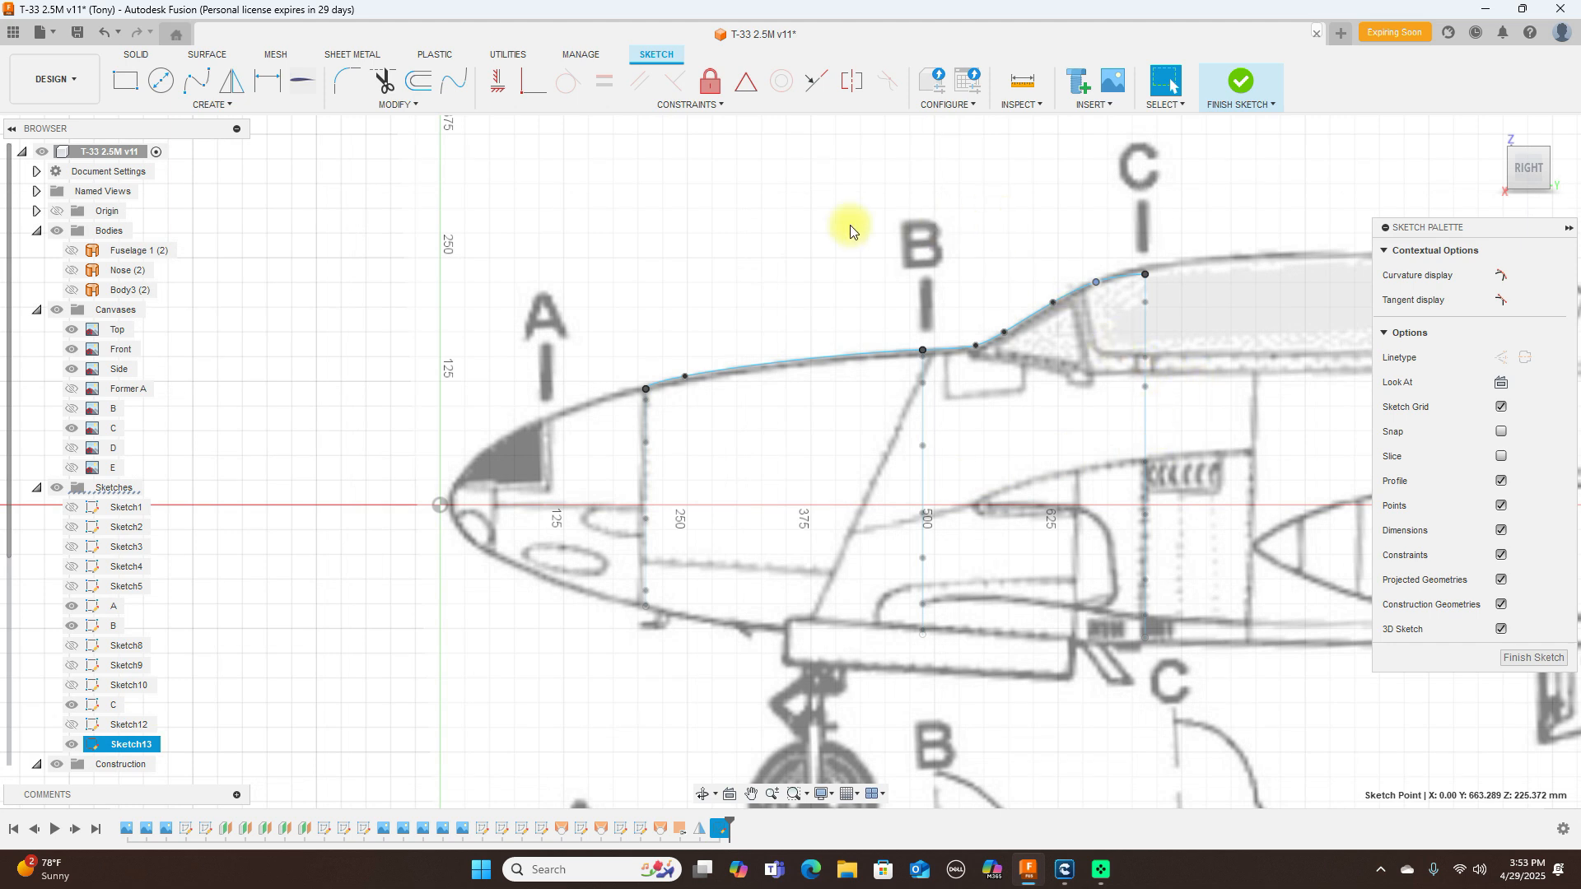
key(p)
scroll(886, 481, up, 3)
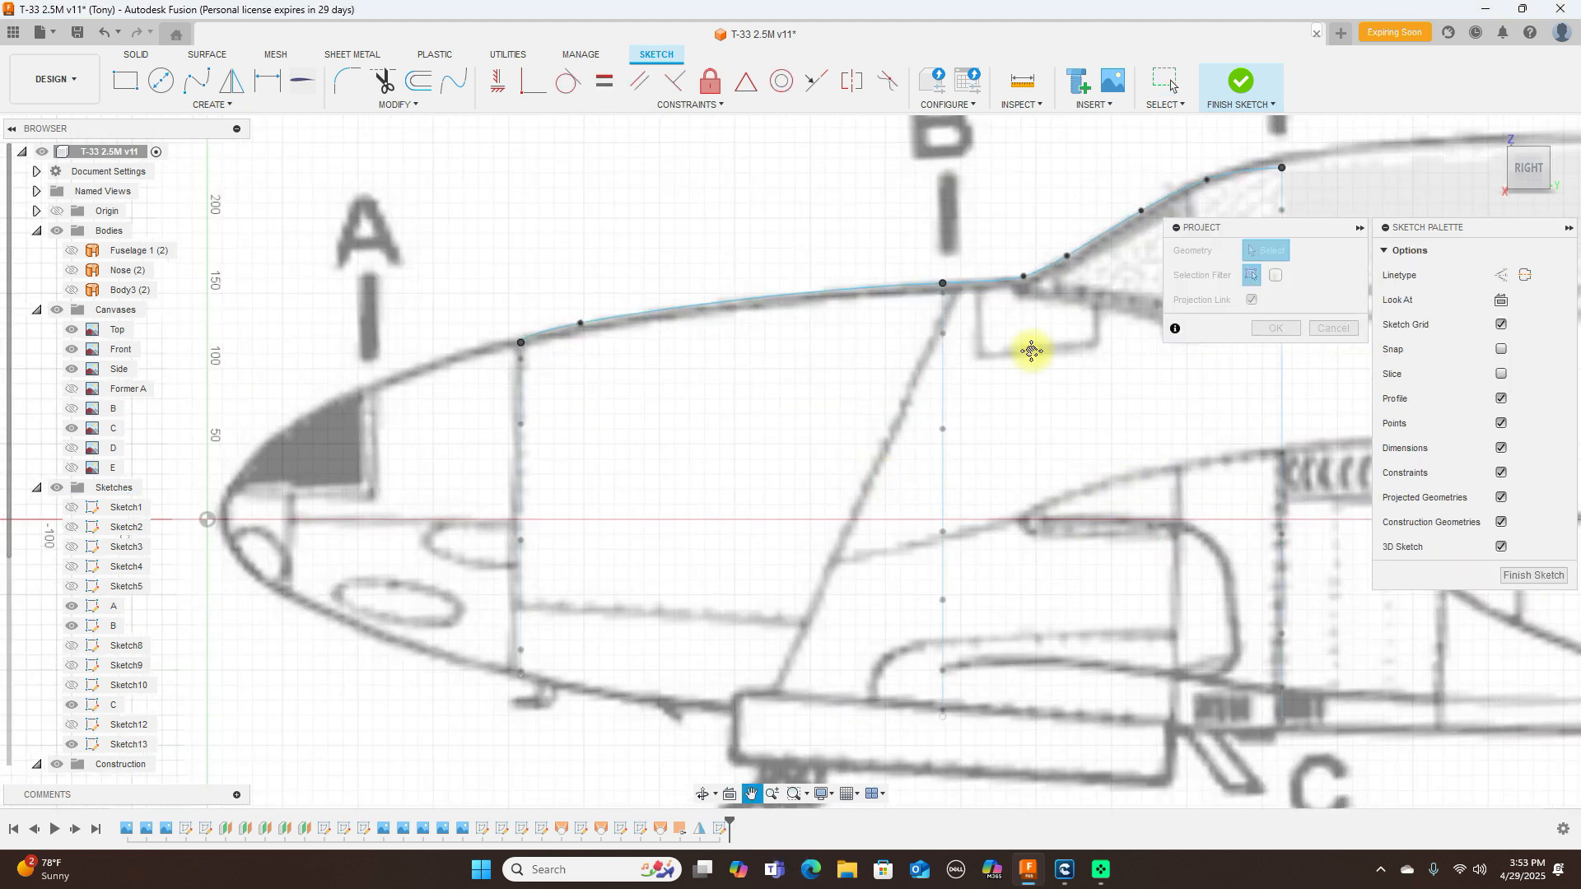
middle_drag(1045, 376, 867, 123)
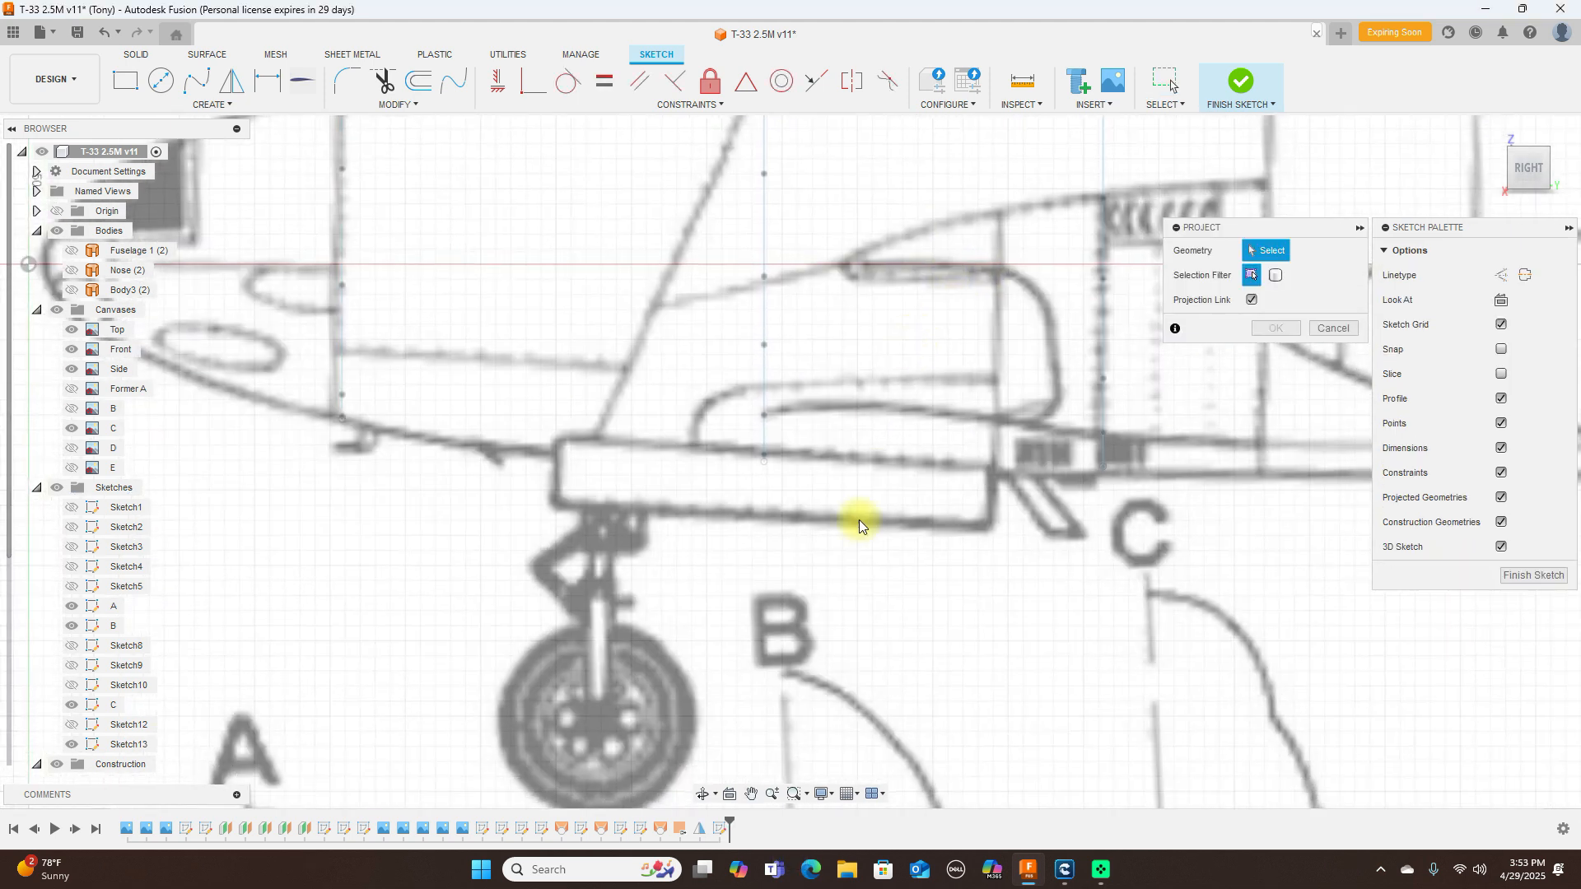
click(342, 418)
click(763, 462)
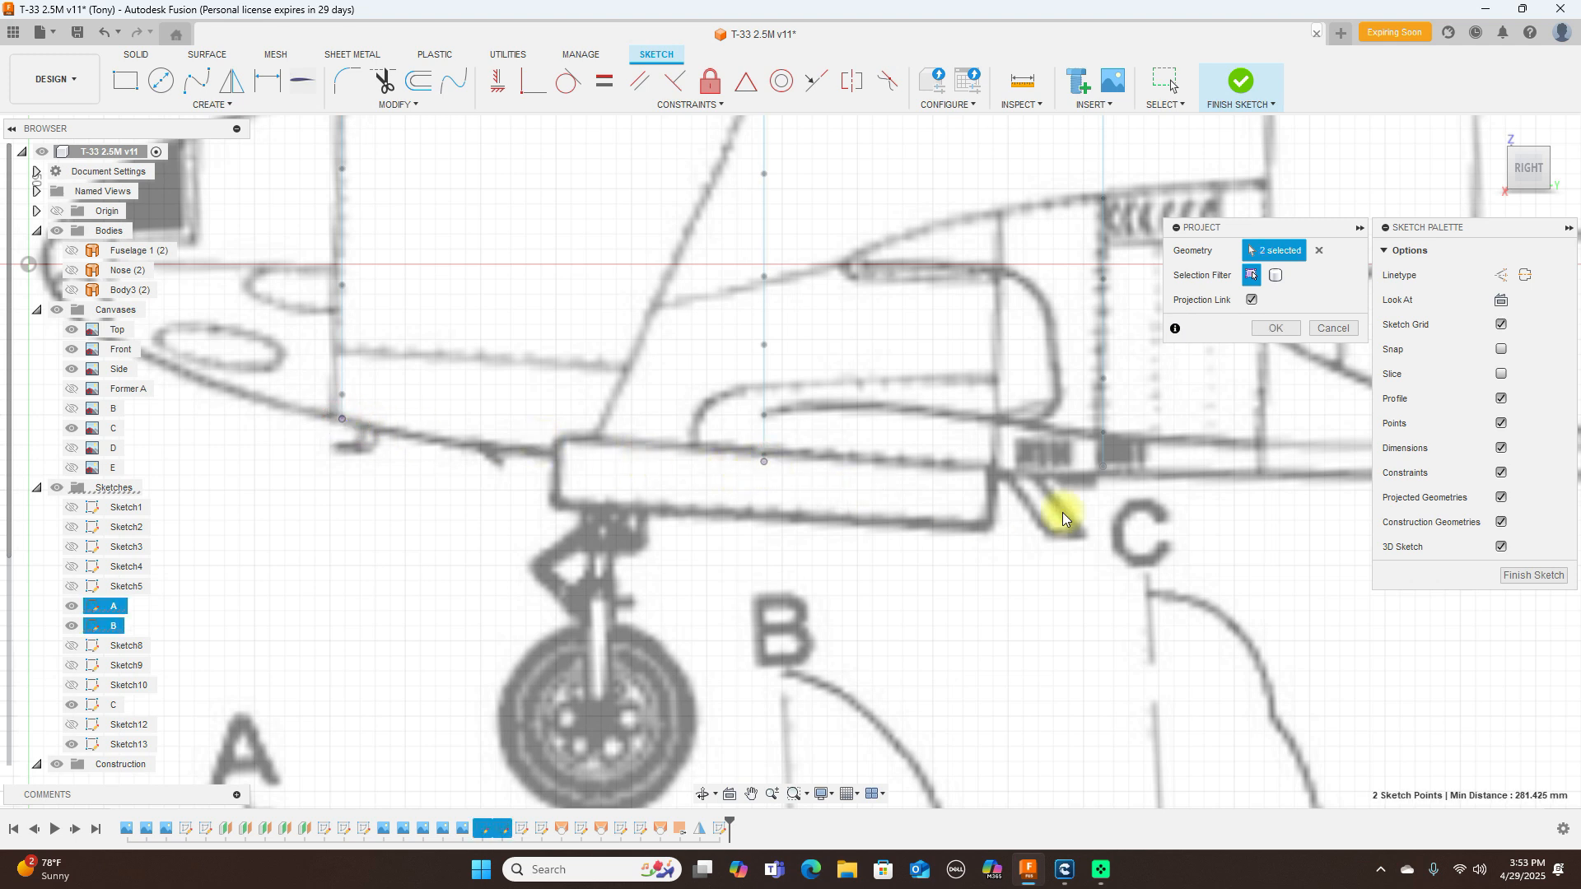
scroll(1065, 511, down, 2)
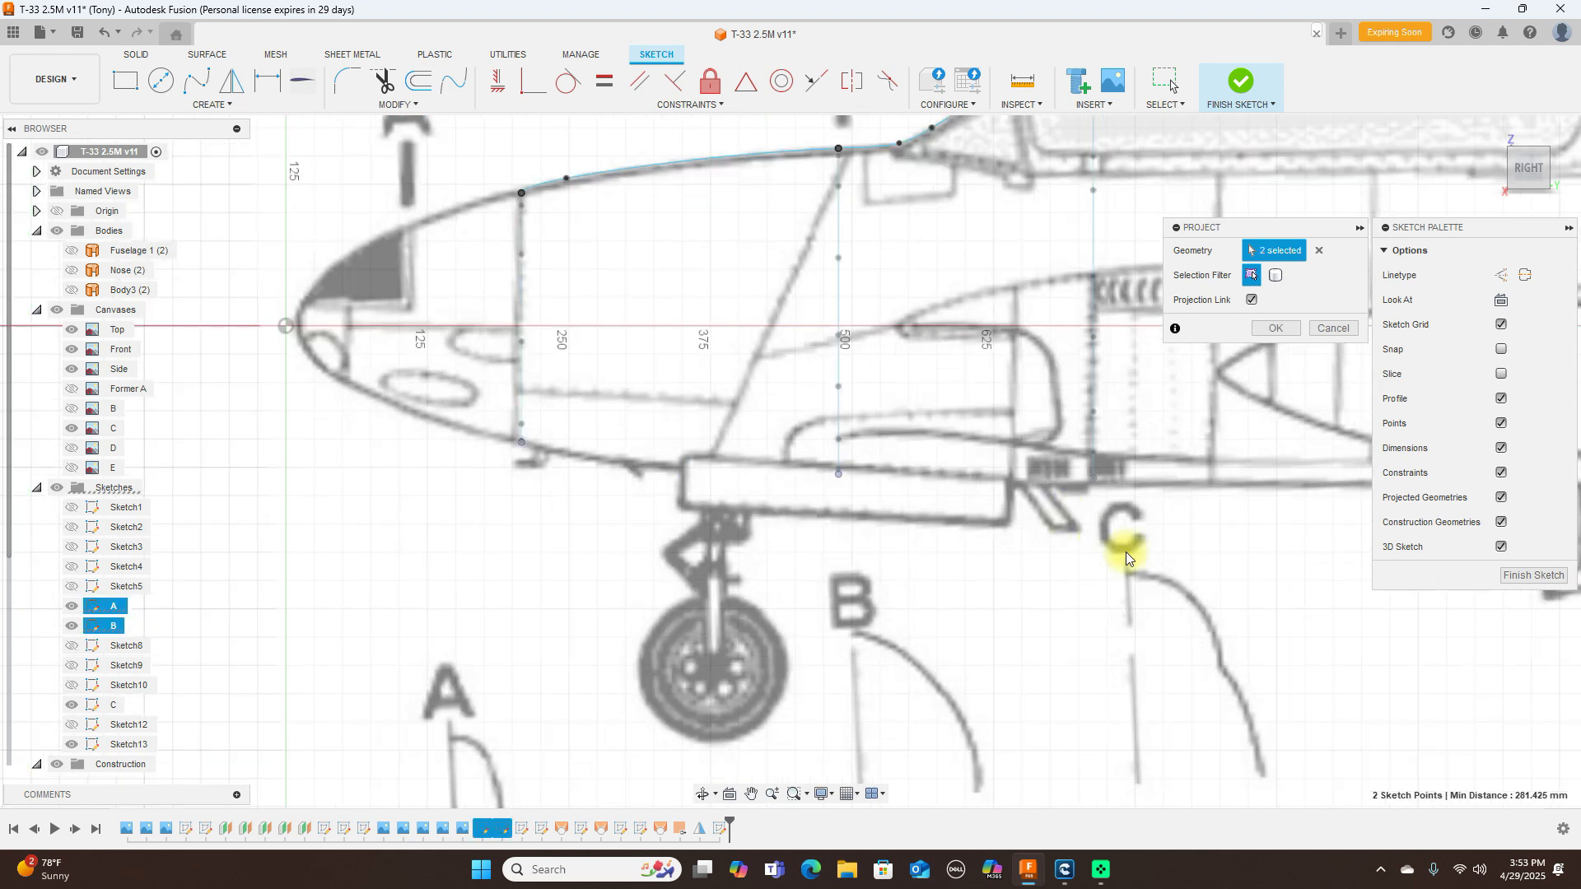
click(1094, 479)
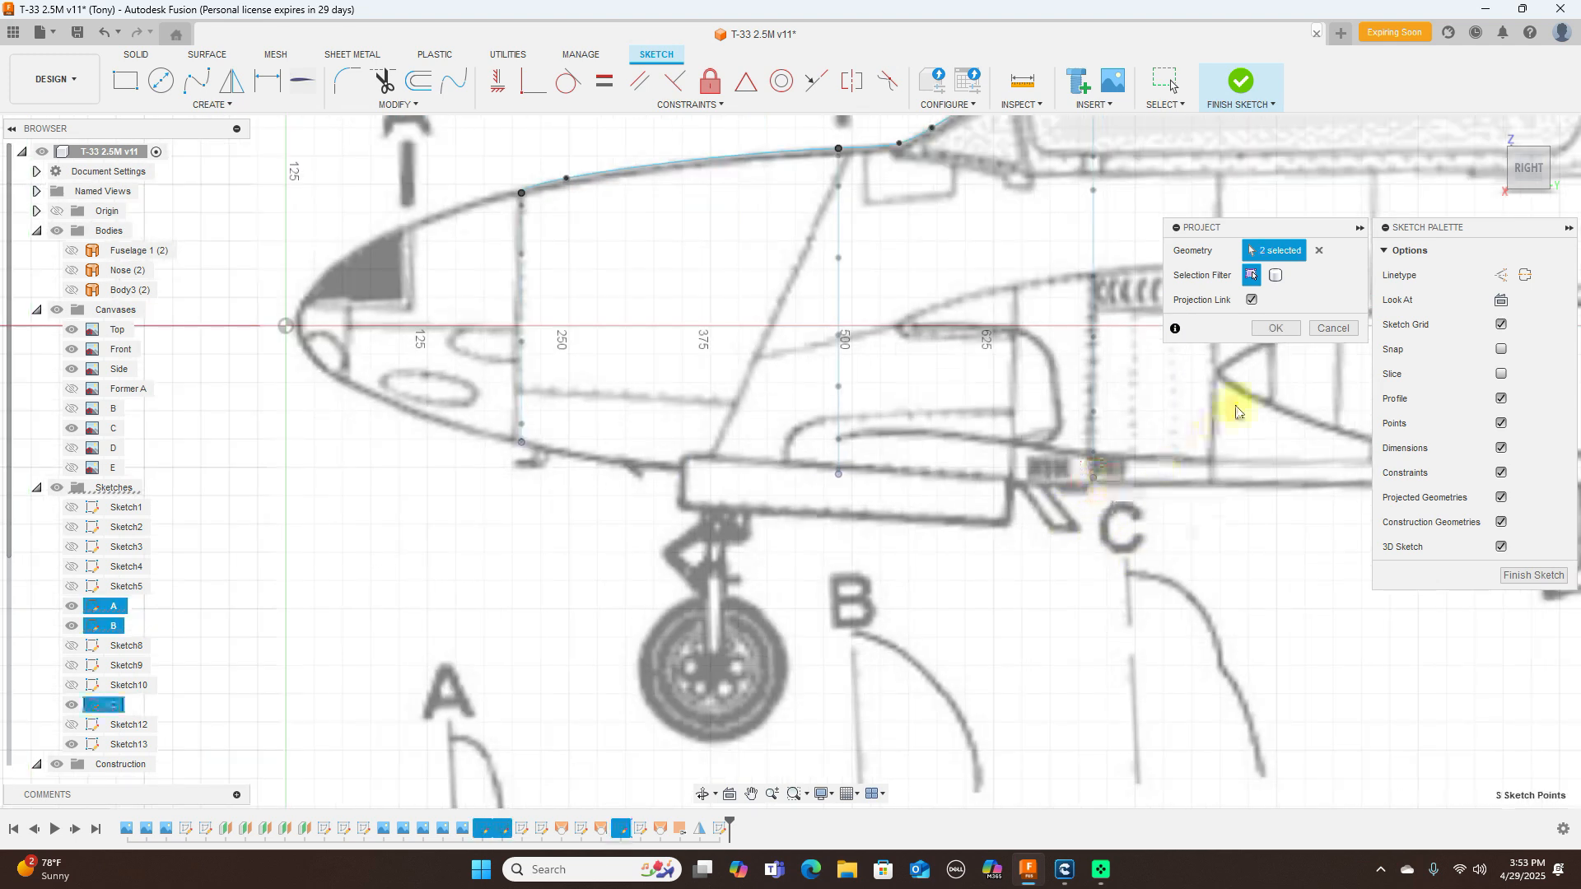
click(1275, 331)
Step: Draw a fit point spline along the lower fuselage outline through the projected bottom points of sections A, B and C
scroll(1093, 429, up, 1)
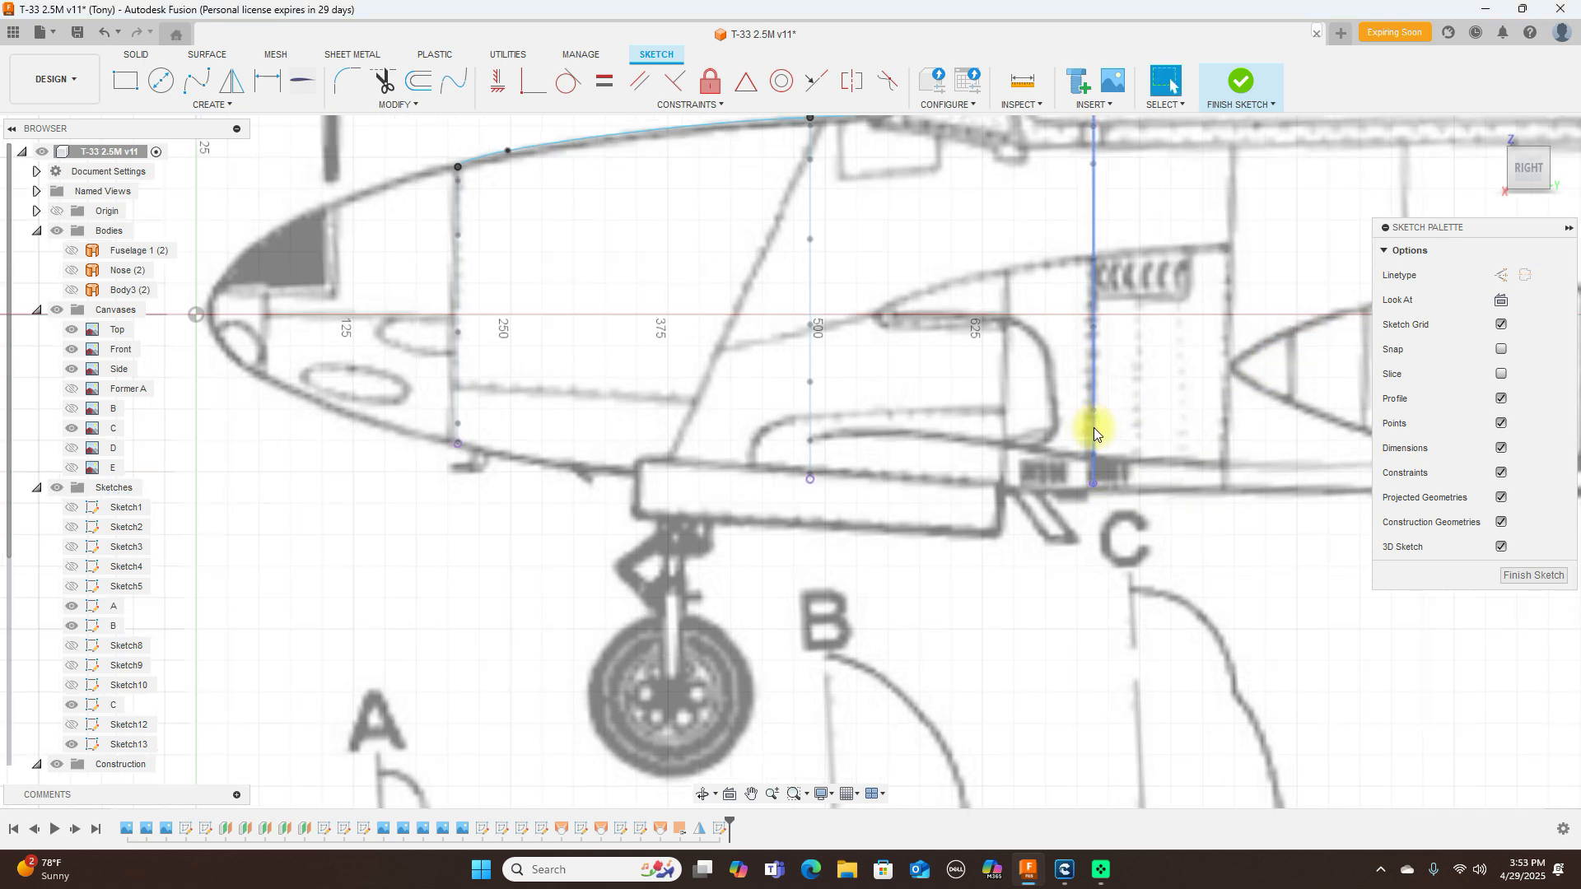
click(205, 85)
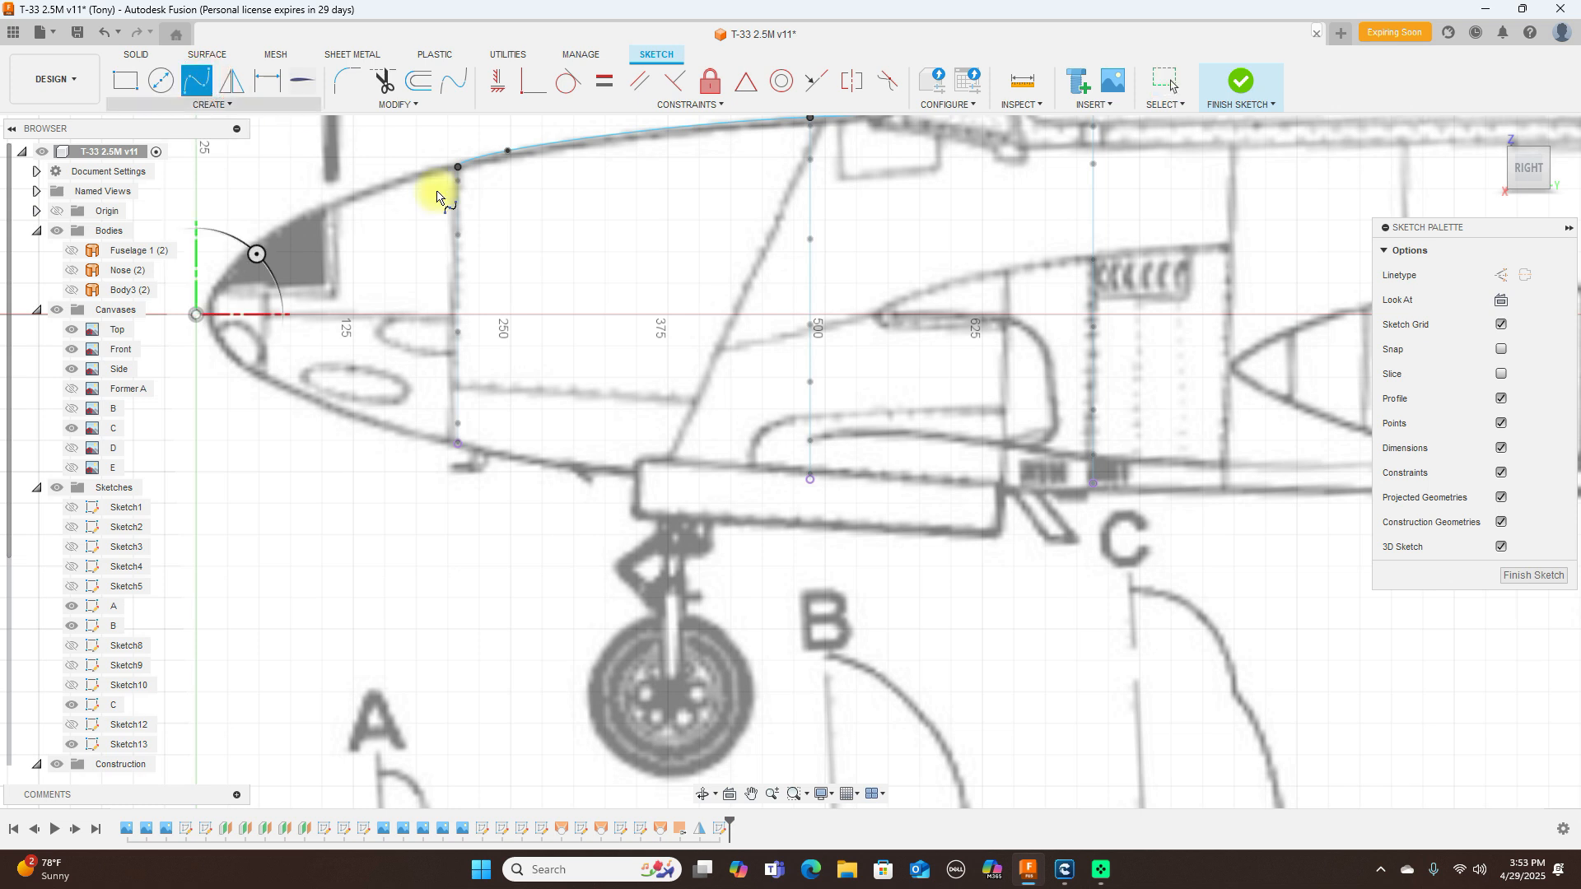
click(458, 445)
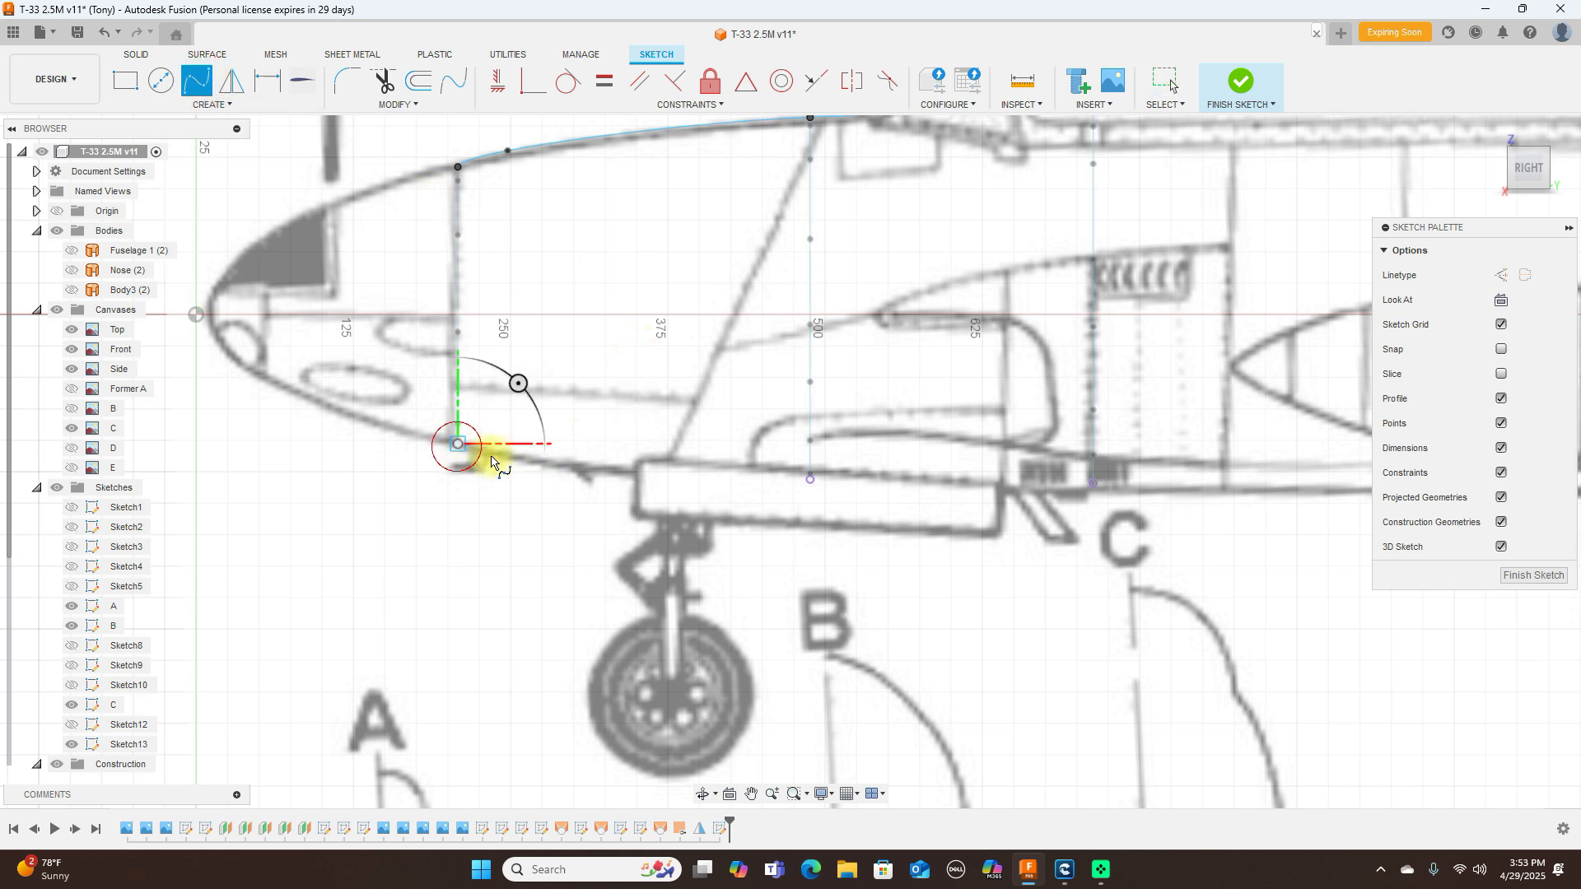
click(612, 471)
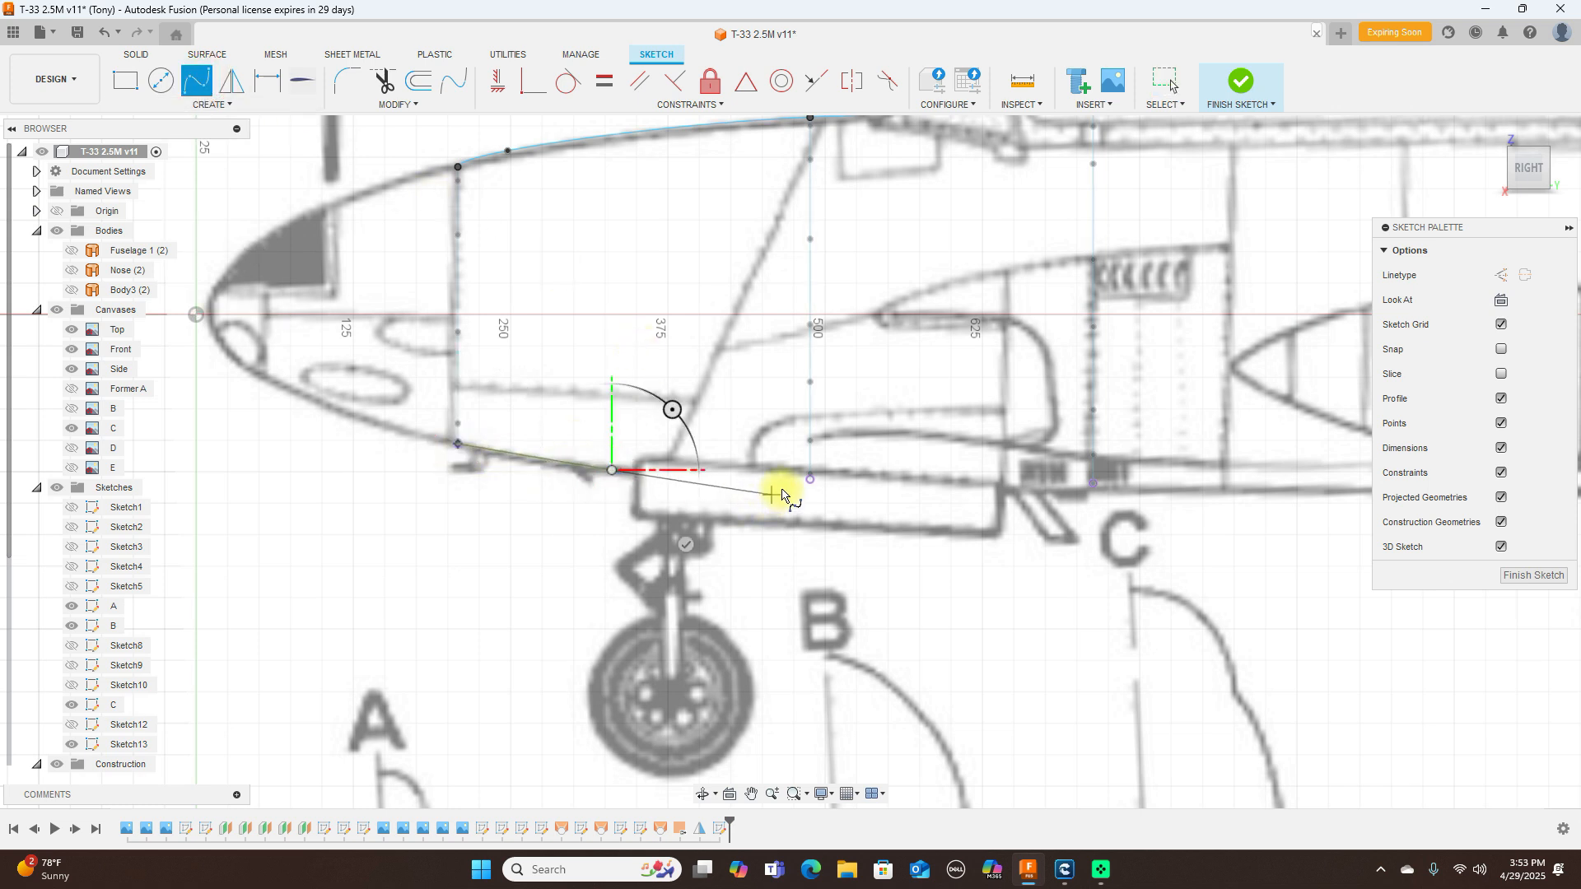
click(810, 479)
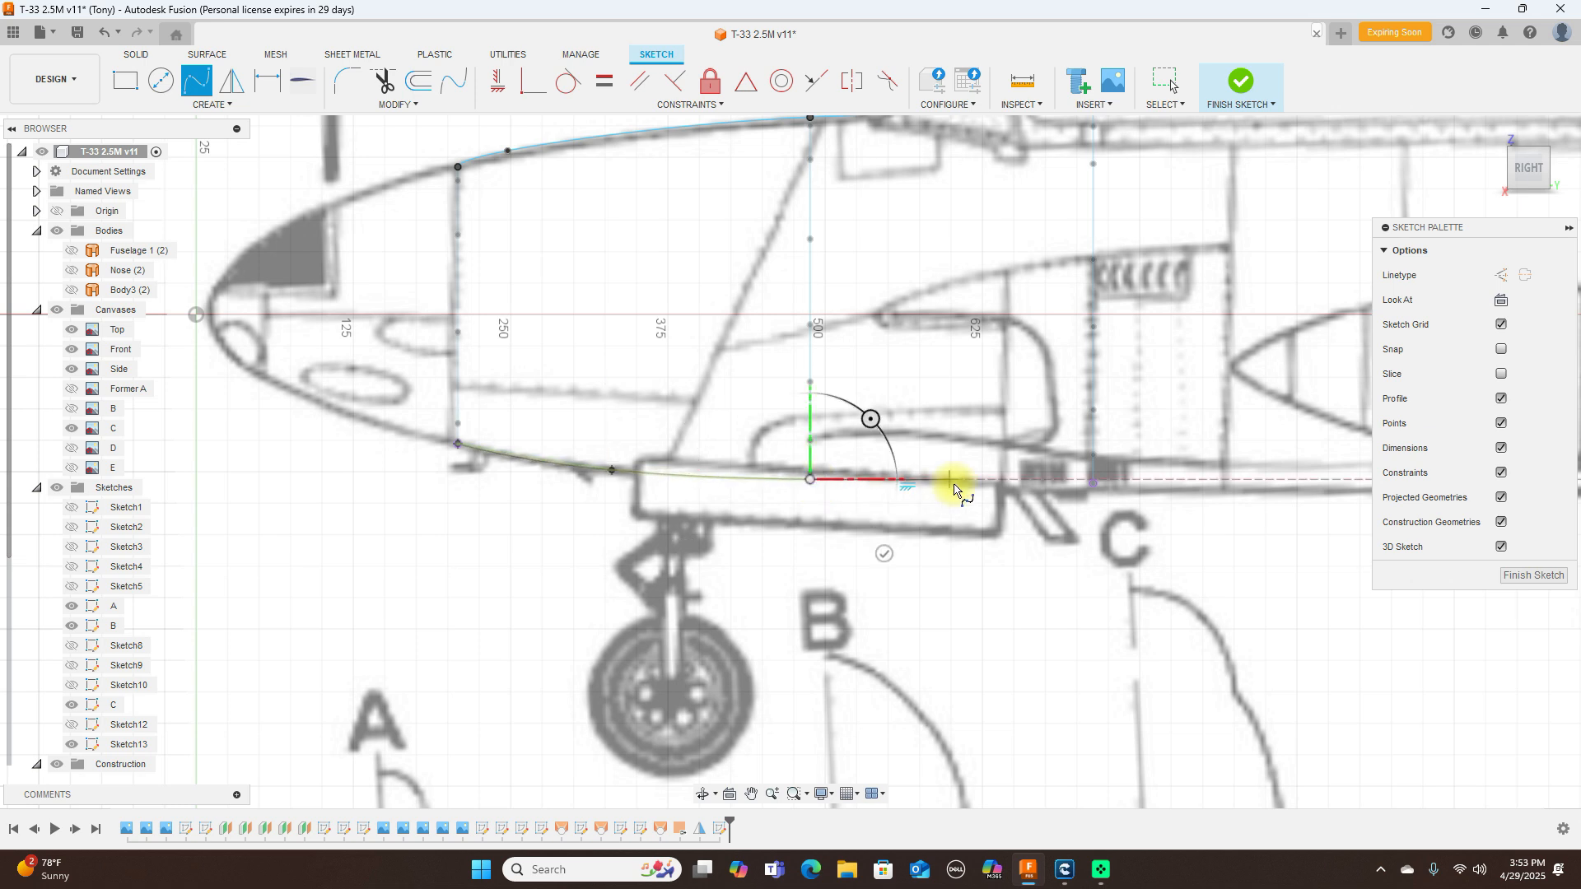
scroll(953, 491, up, 5)
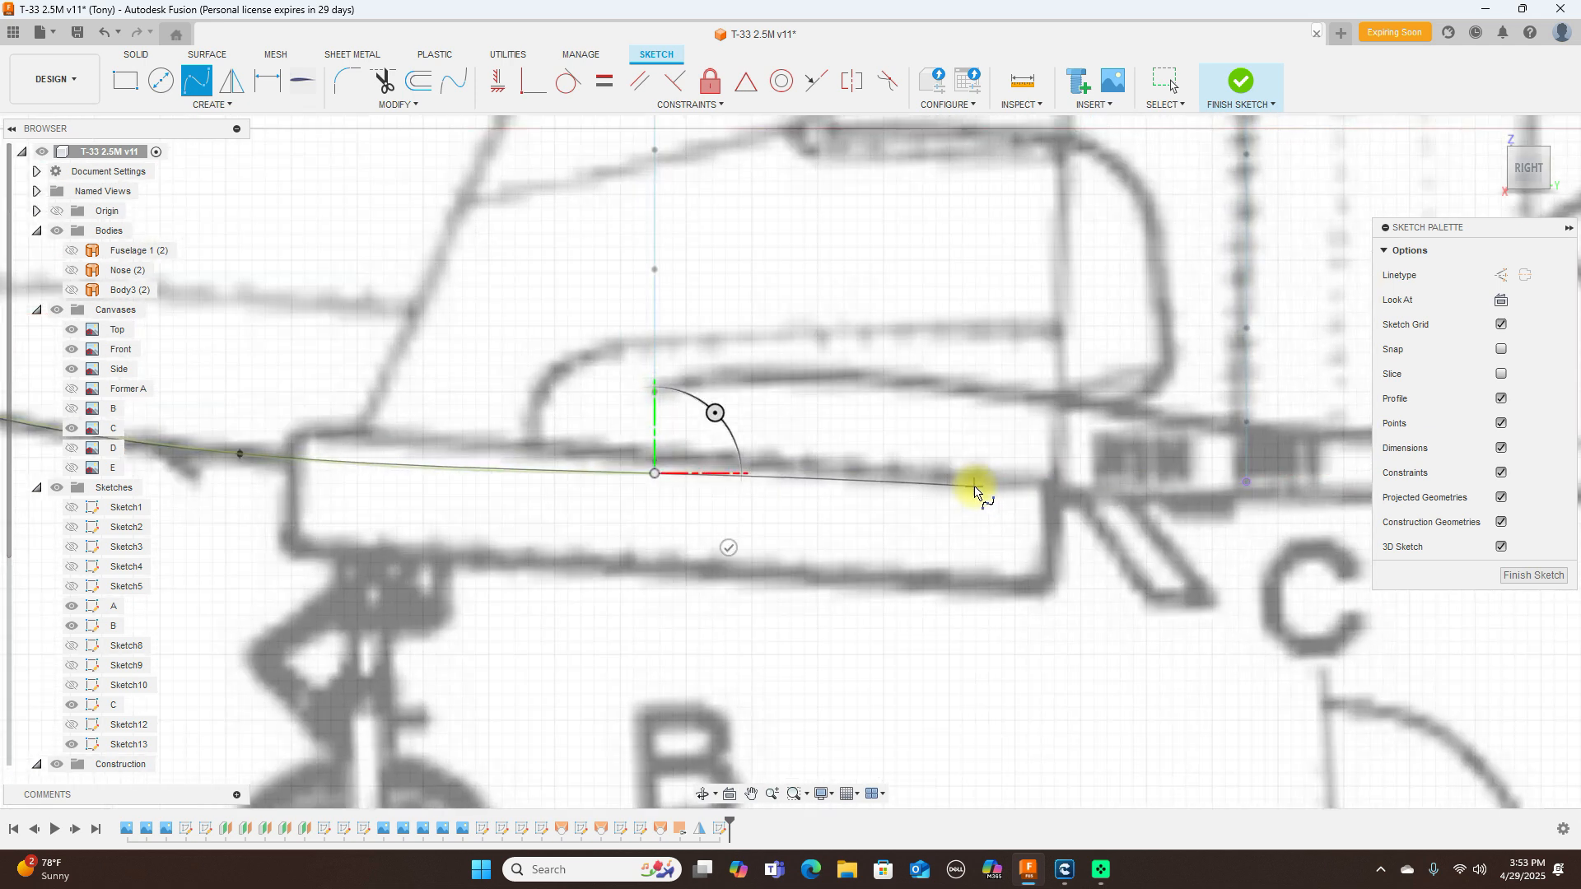
click(974, 486)
click(1246, 484)
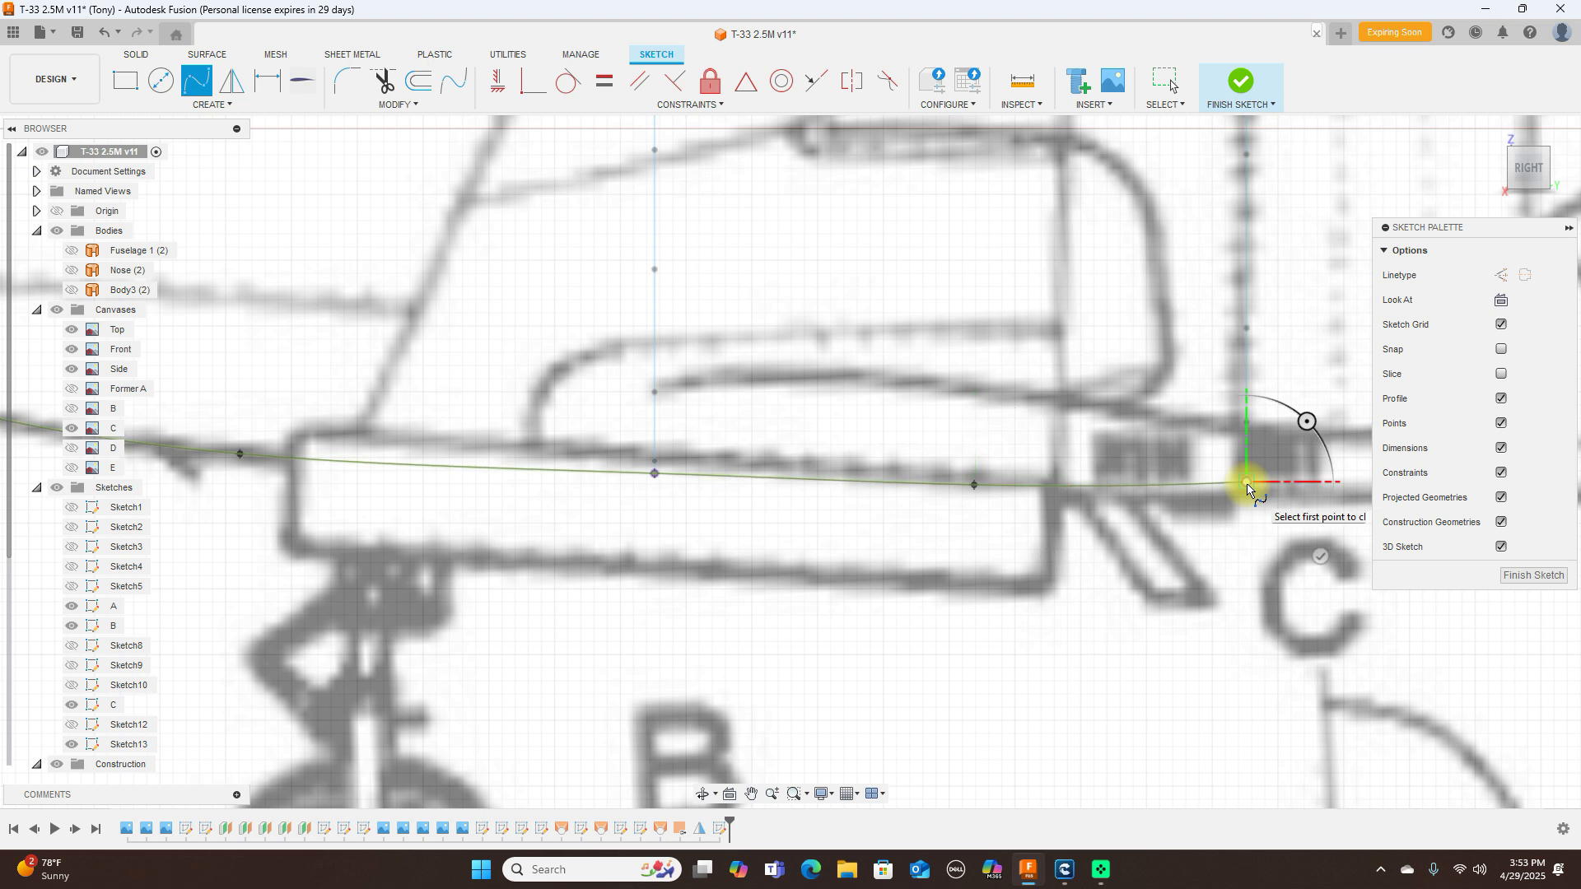
right_click(1246, 489)
click(1308, 484)
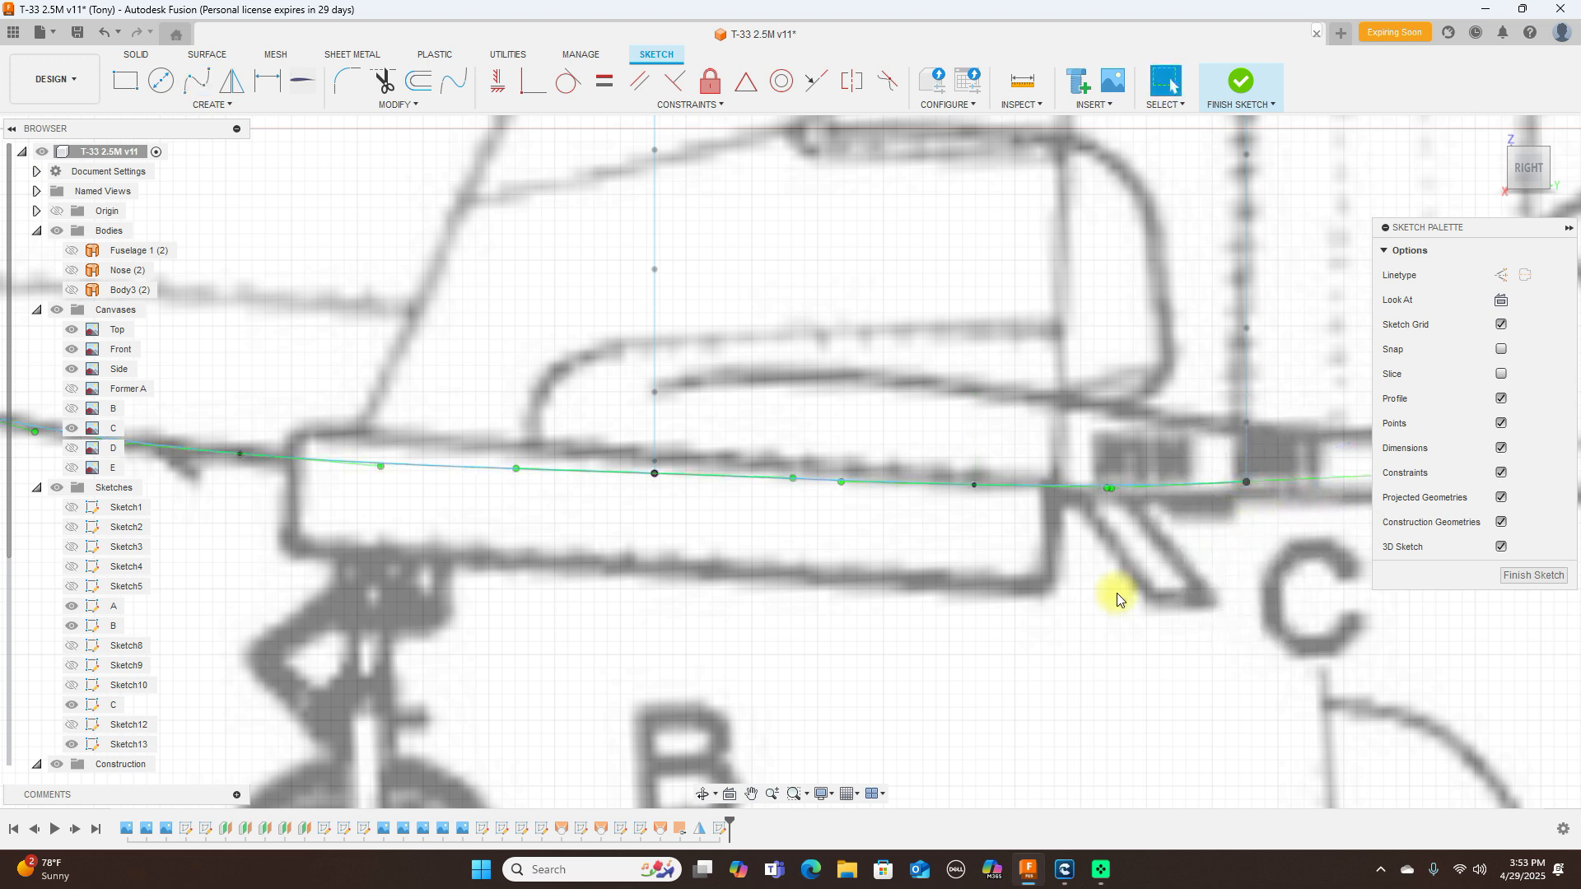
Step: Start a 3D fit point spline at the canopy sill on section C's profile and run it forward to just beside section B's top point
scroll(1120, 593, down, 2)
scroll(1120, 593, down, 2)
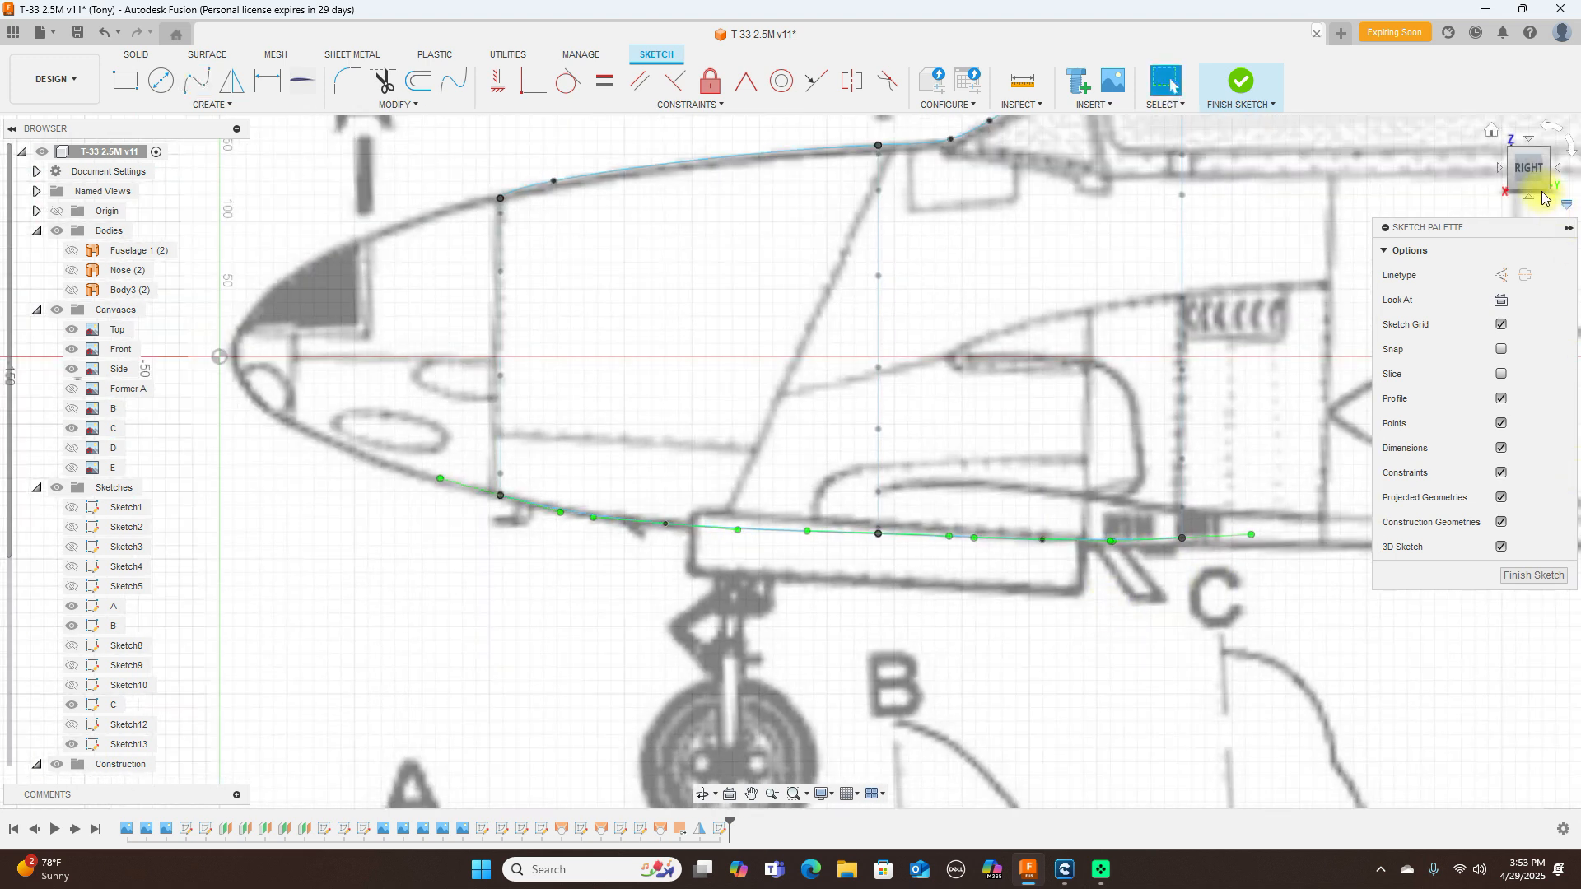
mouse_move(1512, 177)
mouse_down()
mouse_move(1576, 181)
mouse_move(35, 195)
mouse_move(15, 197)
mouse_move(7, 263)
mouse_move(1552, 176)
mouse_move(1520, 177)
mouse_up()
click(1520, 177)
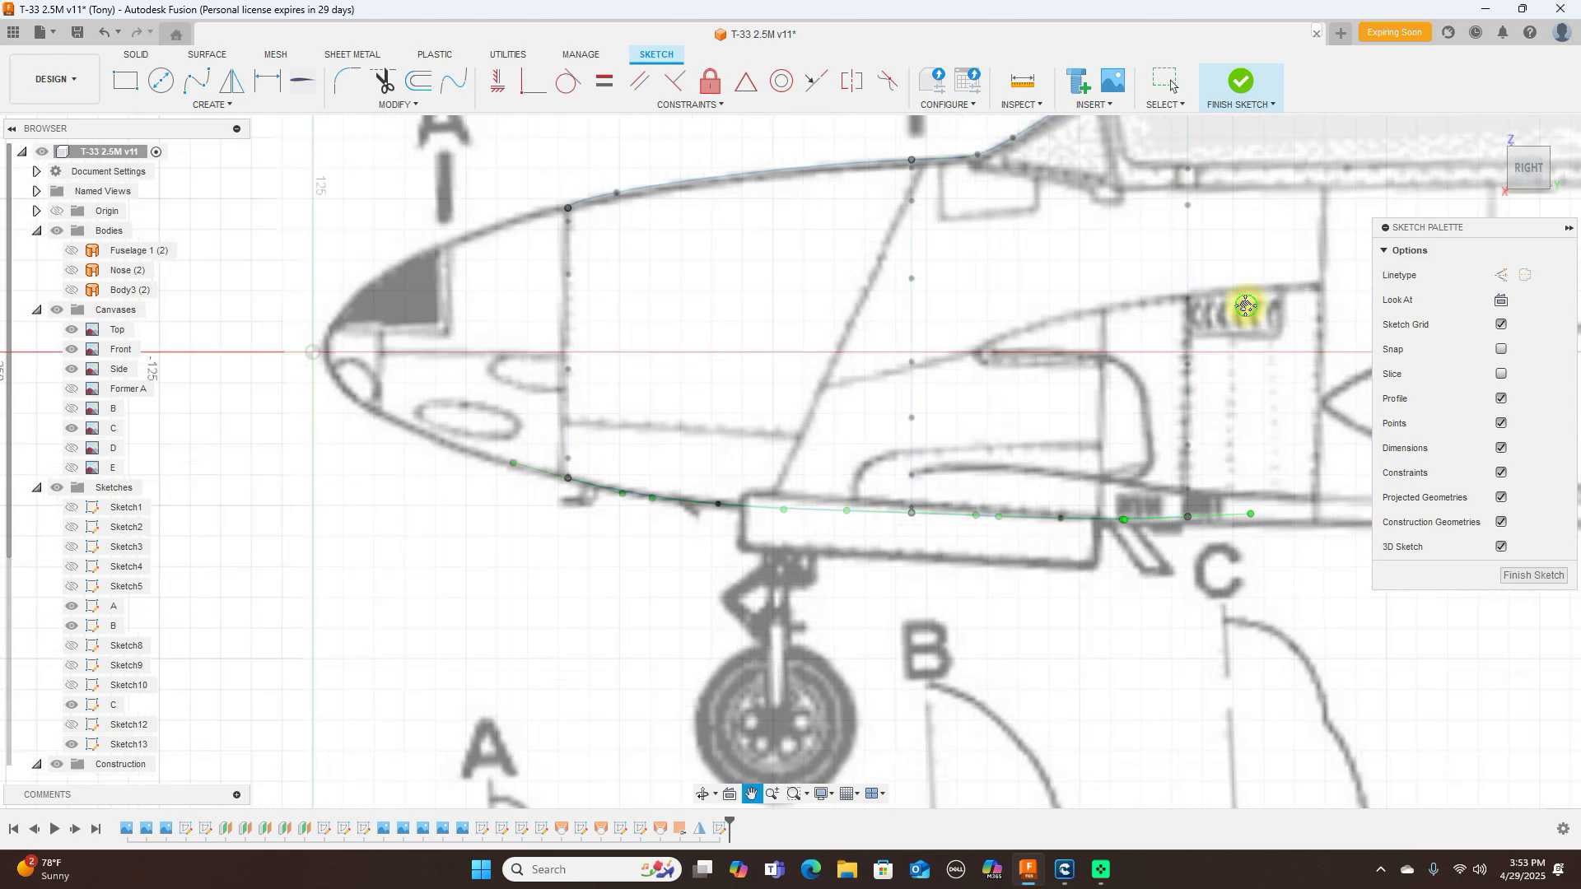
mouse_move(1513, 173)
mouse_down()
mouse_move(1563, 187)
mouse_move(25, 197)
mouse_move(43, 197)
mouse_up()
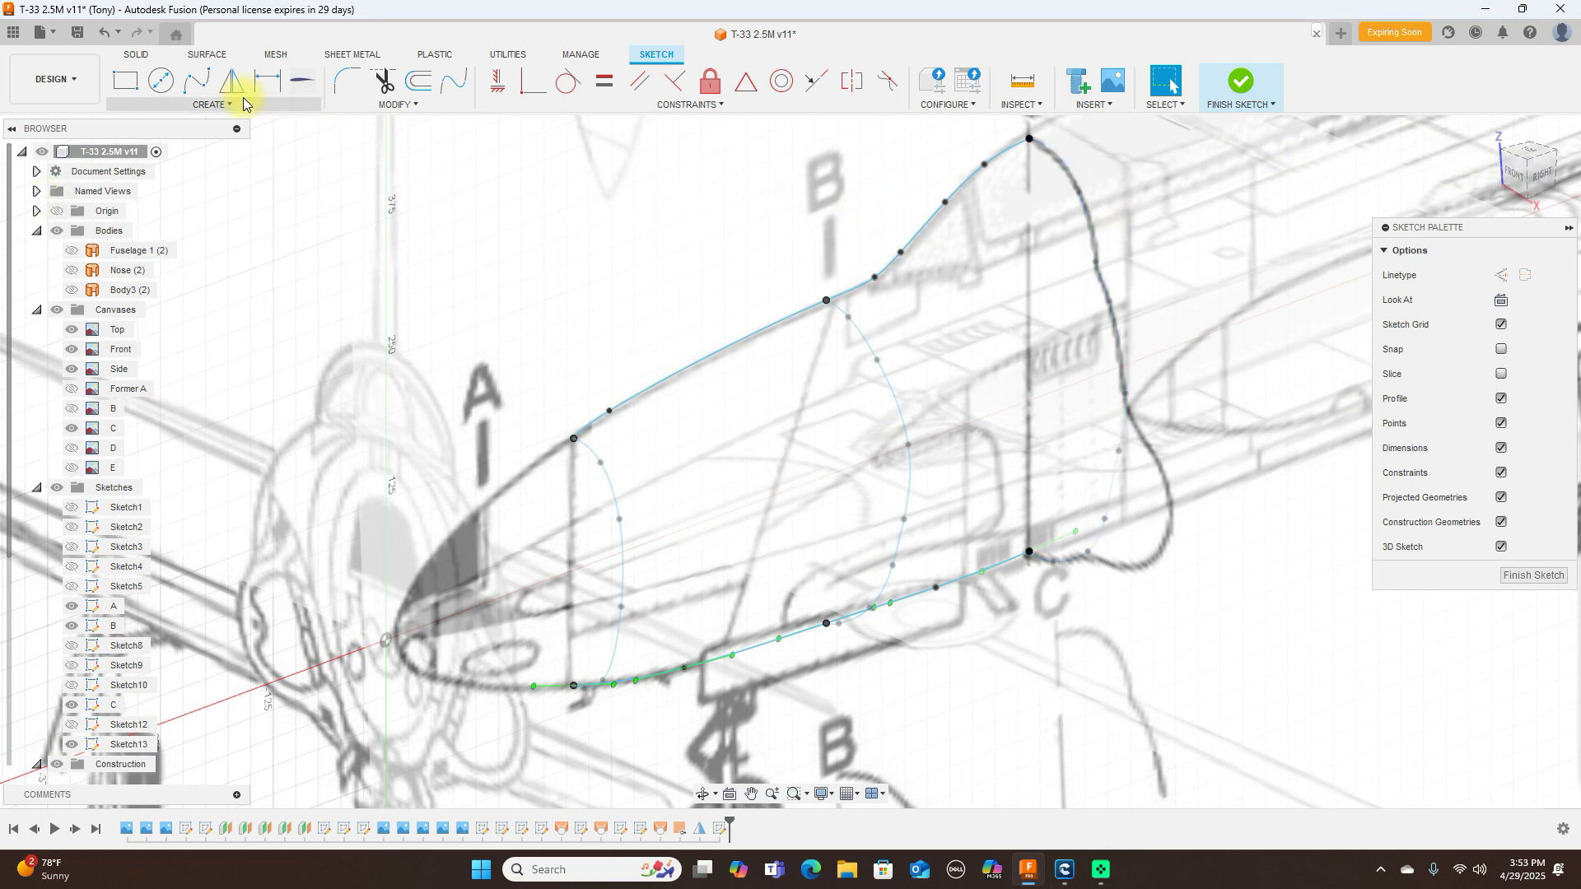
click(197, 81)
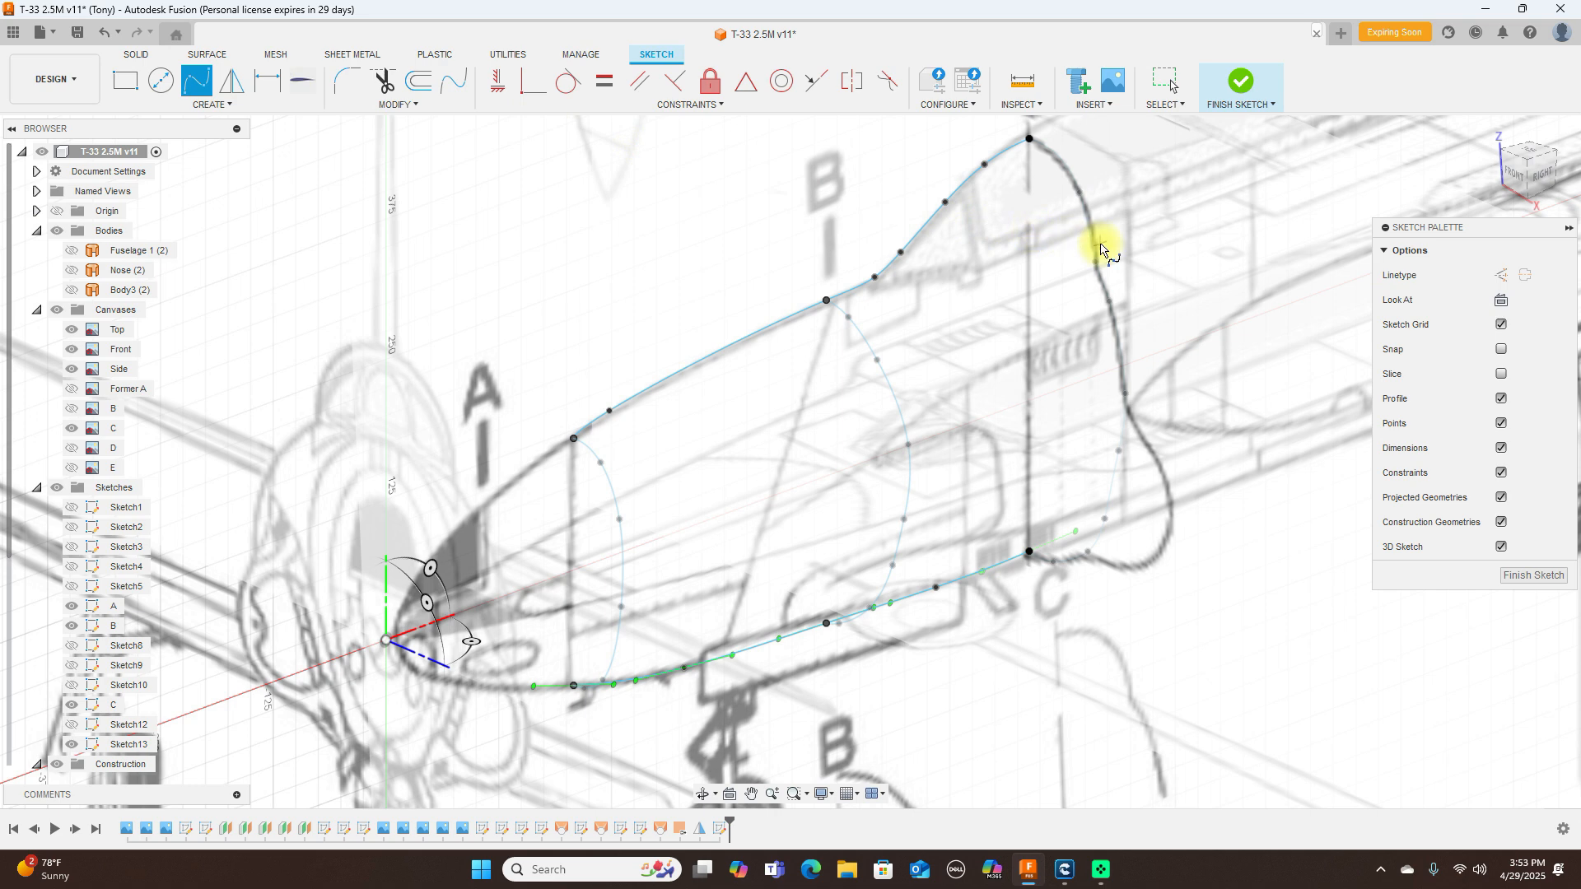
scroll(1096, 247, up, 3)
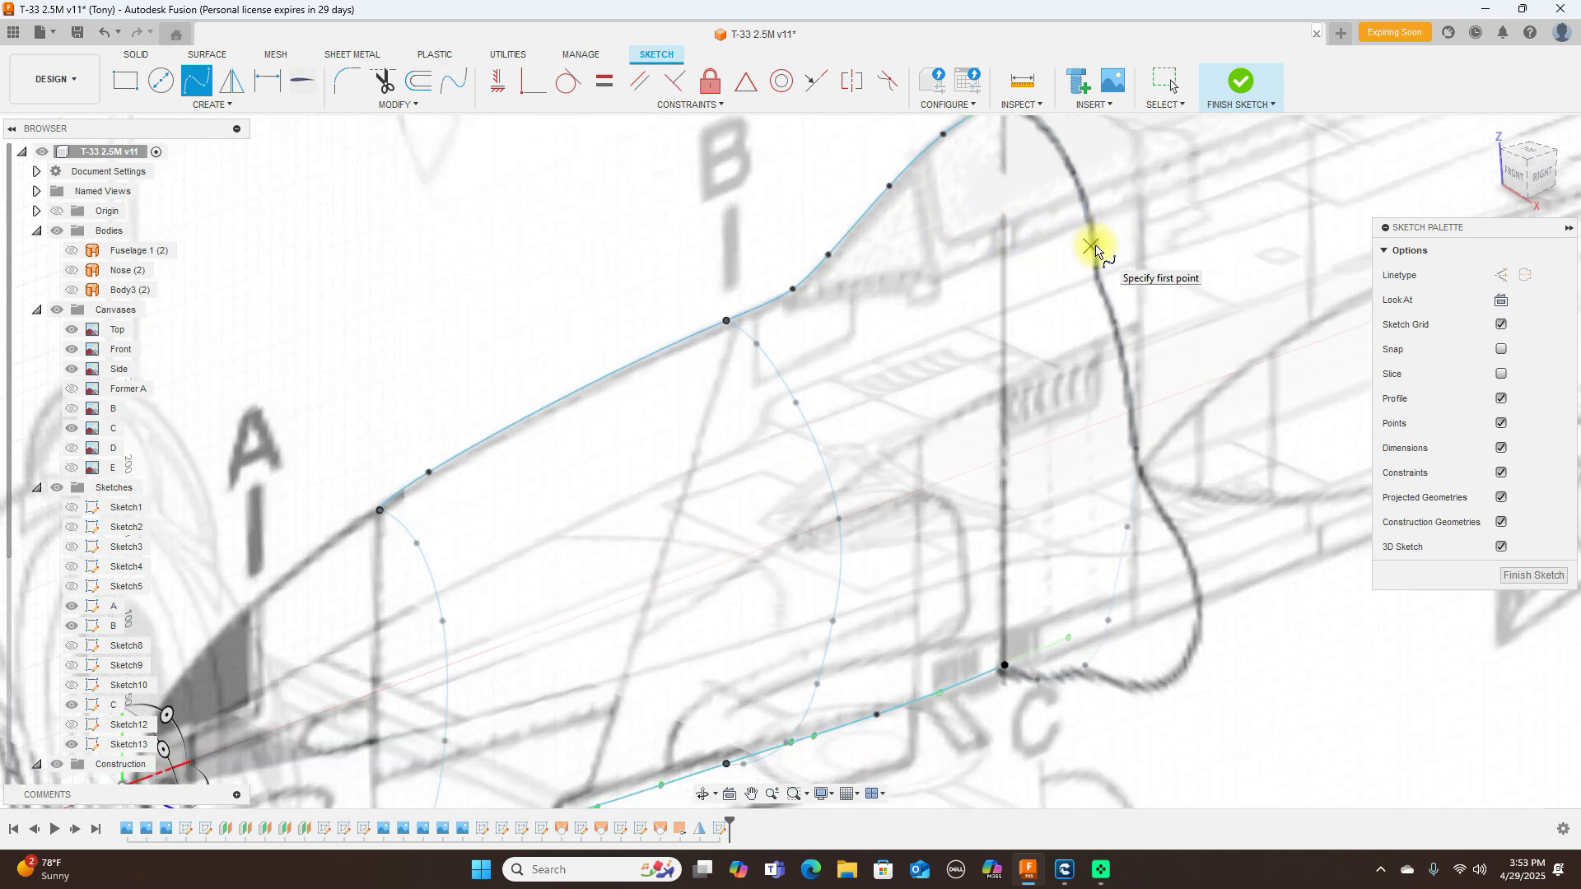
click(1098, 295)
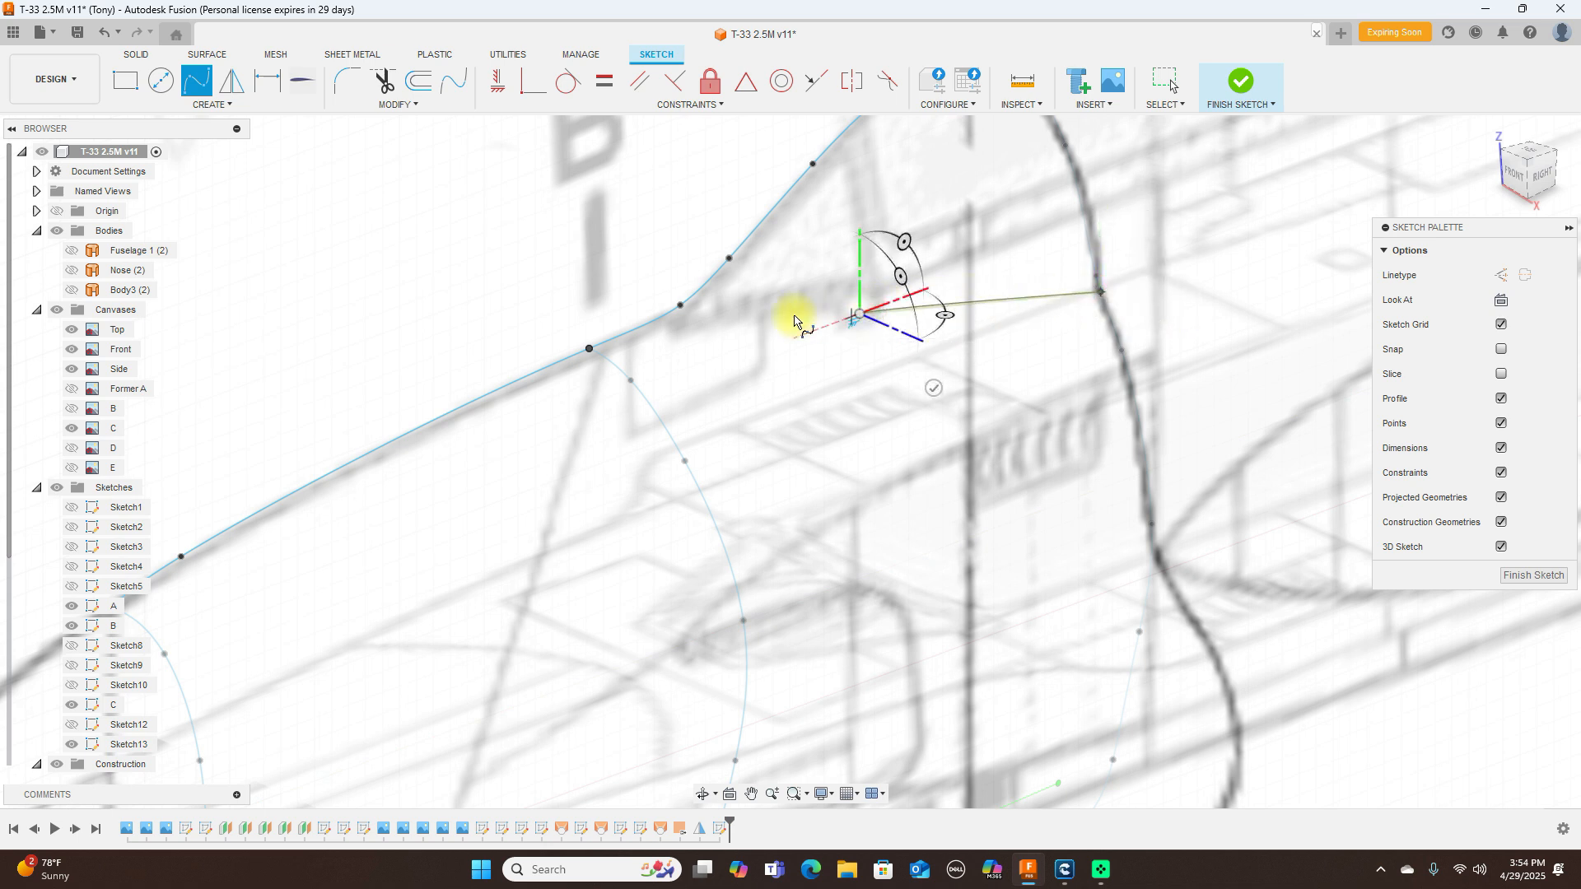
click(689, 336)
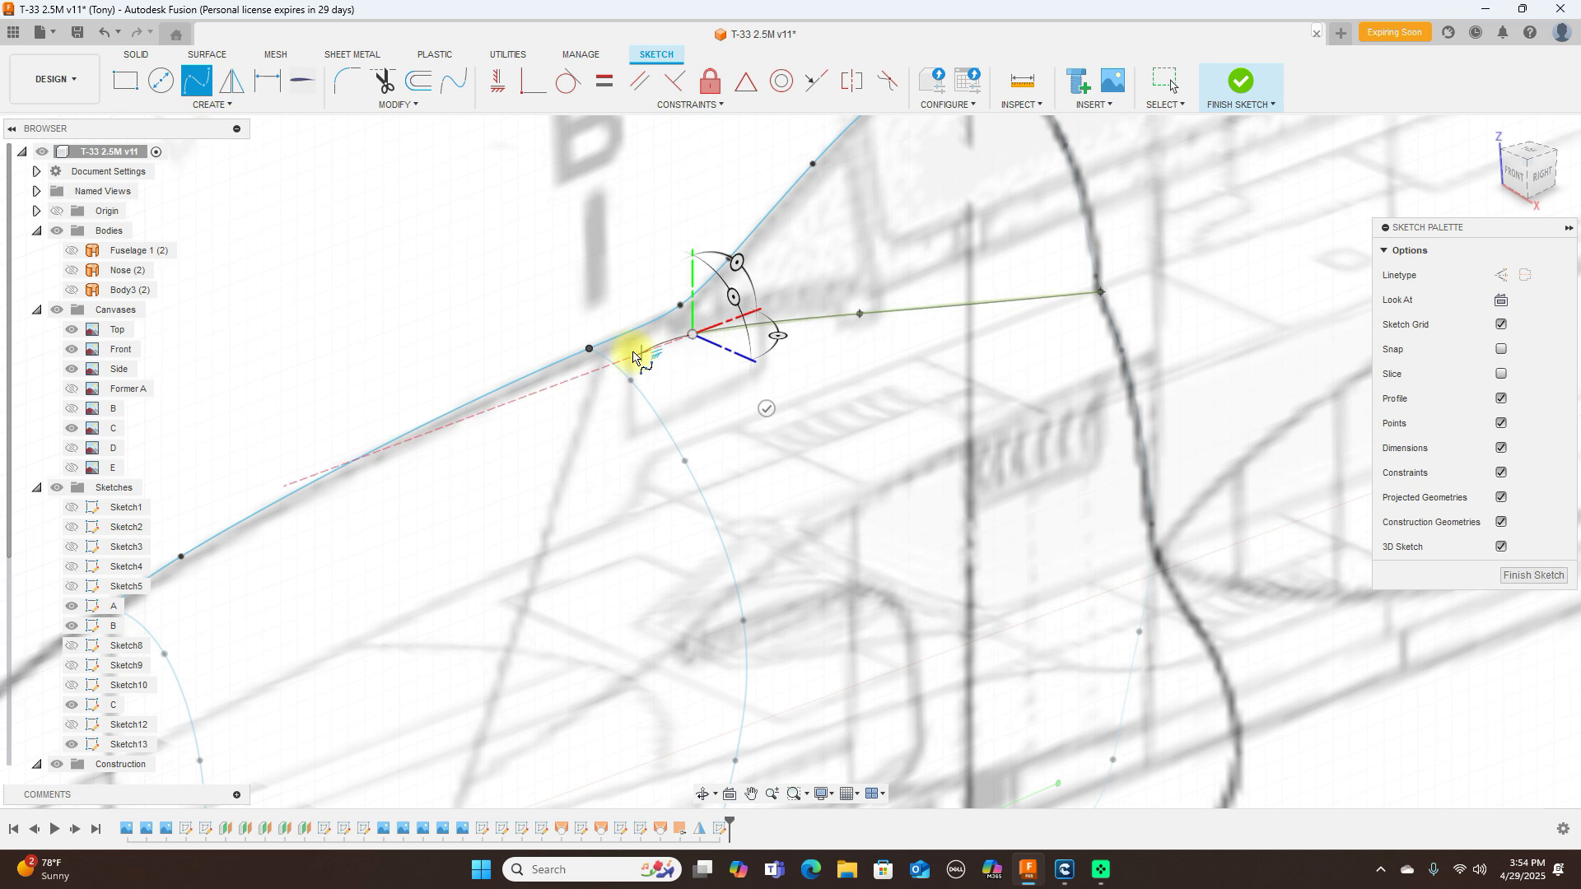
click(601, 360)
Step: Continue the spline just below the upper rail to section A's profile, close to its top point, and finish it
scroll(536, 397, down, 3)
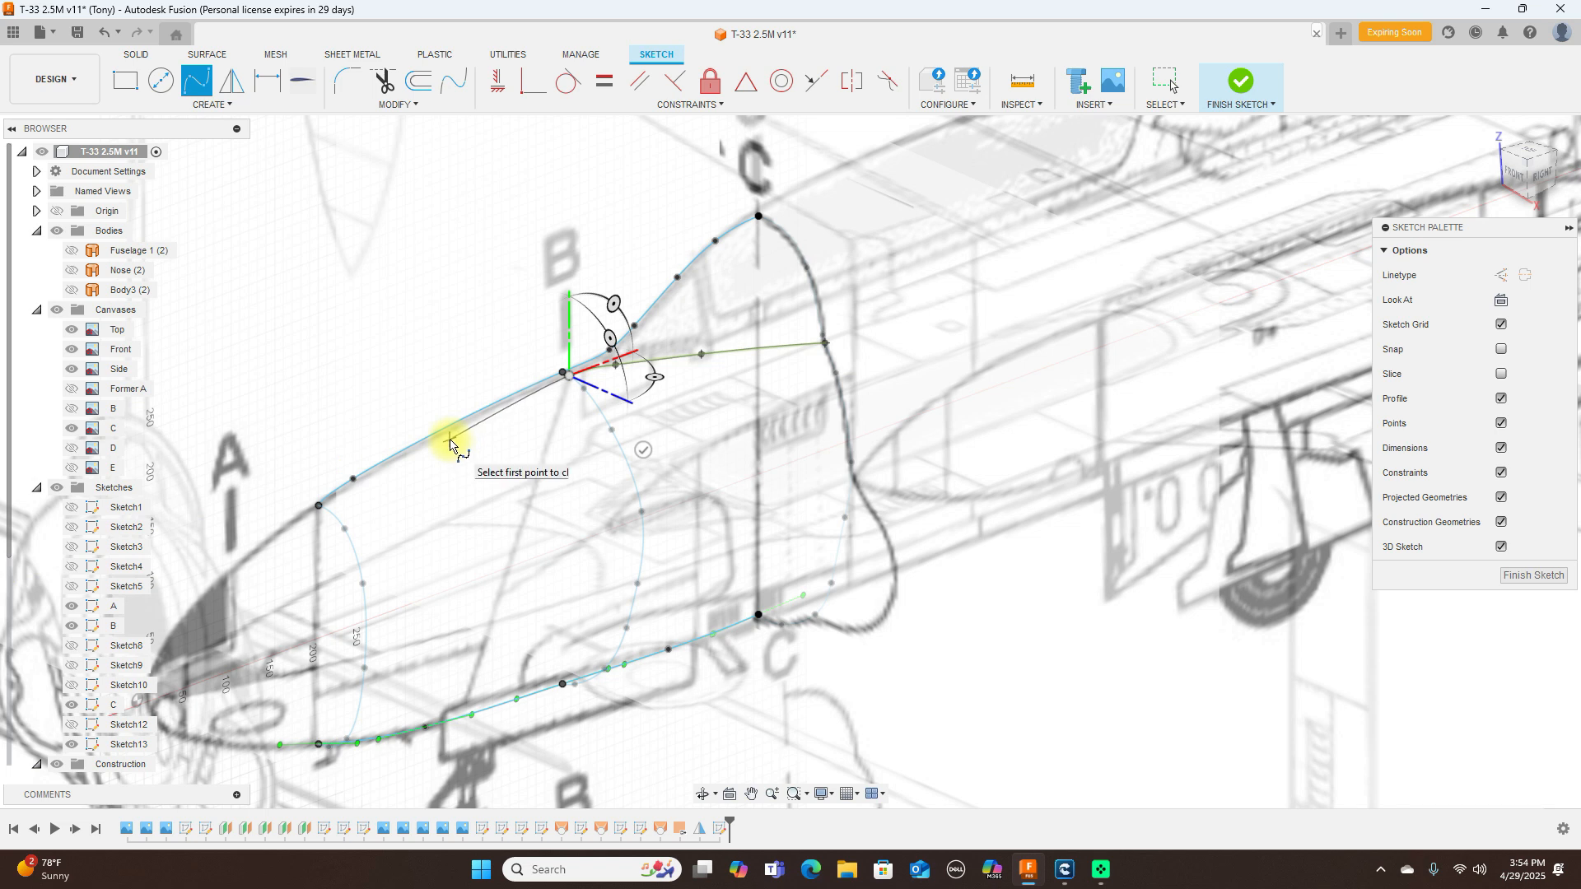
click(449, 442)
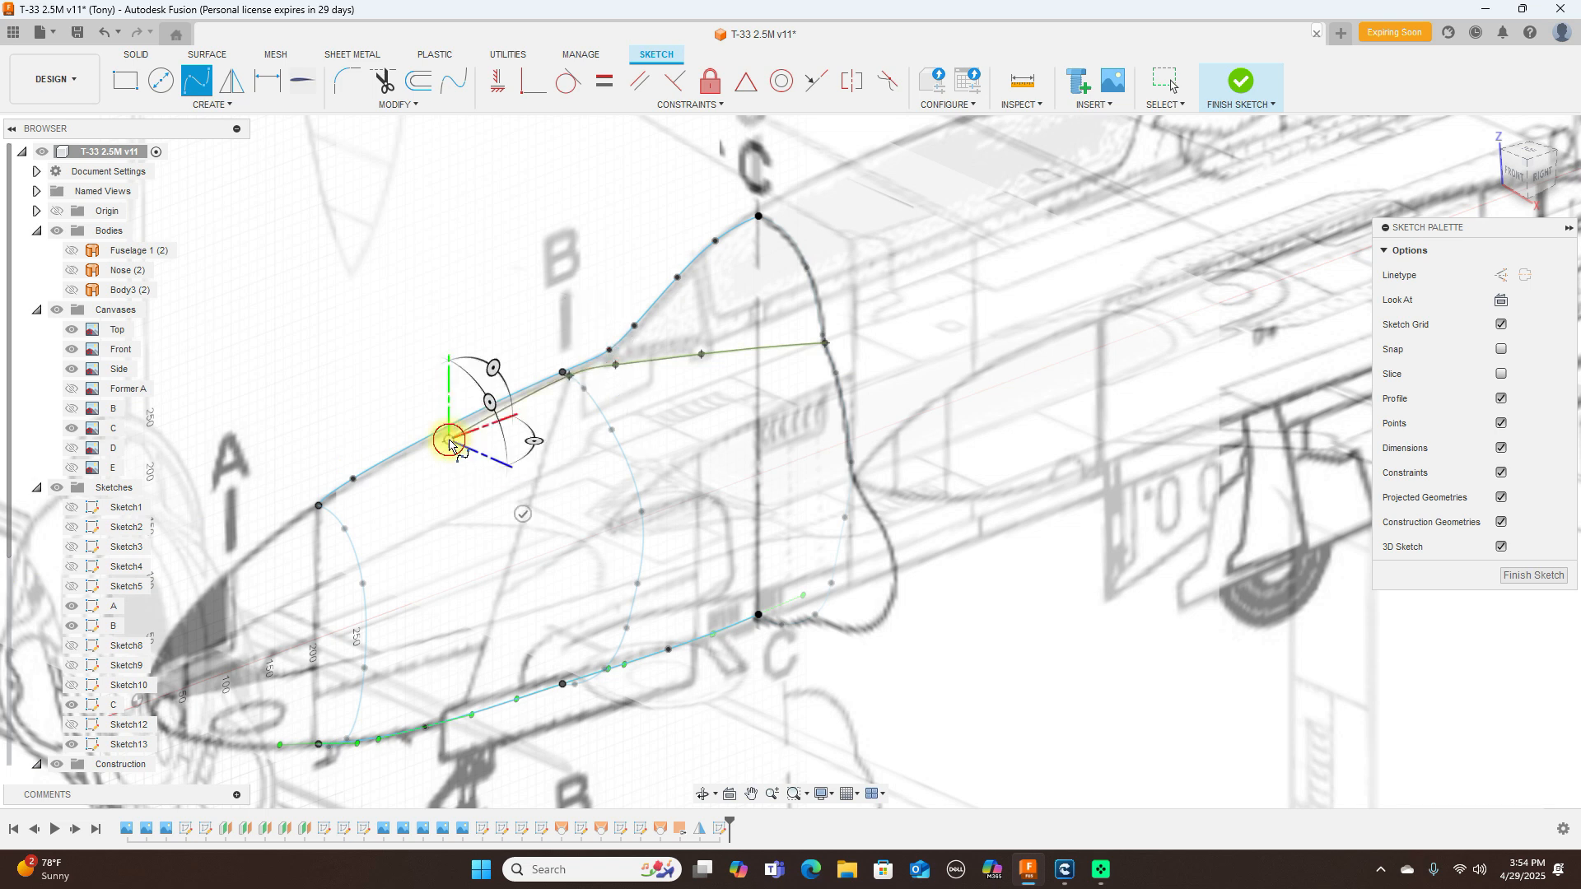
click(365, 487)
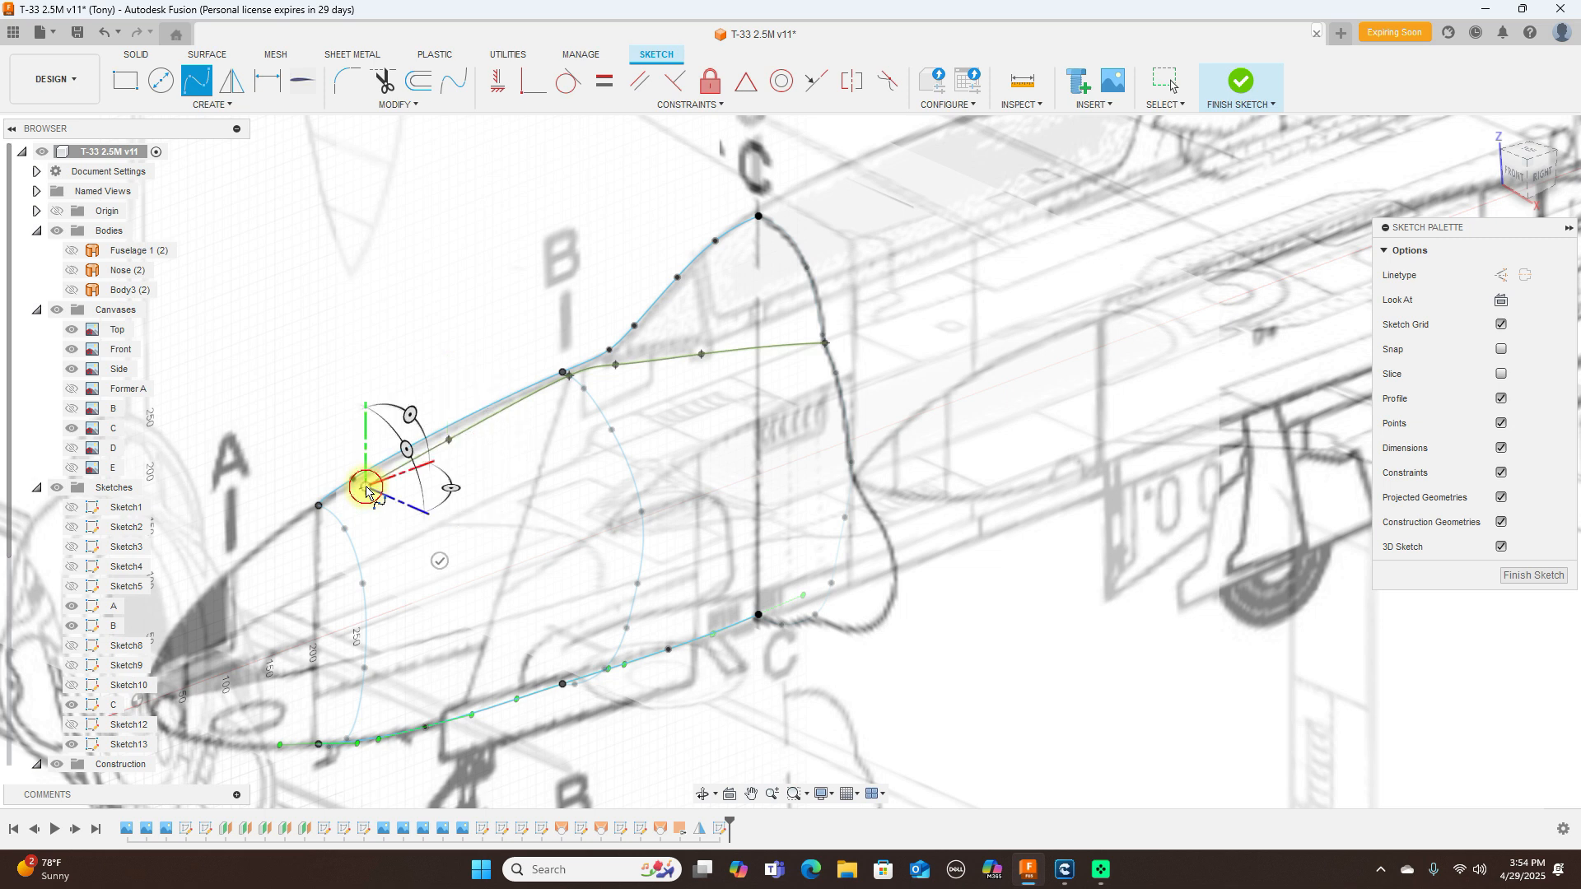
click(328, 510)
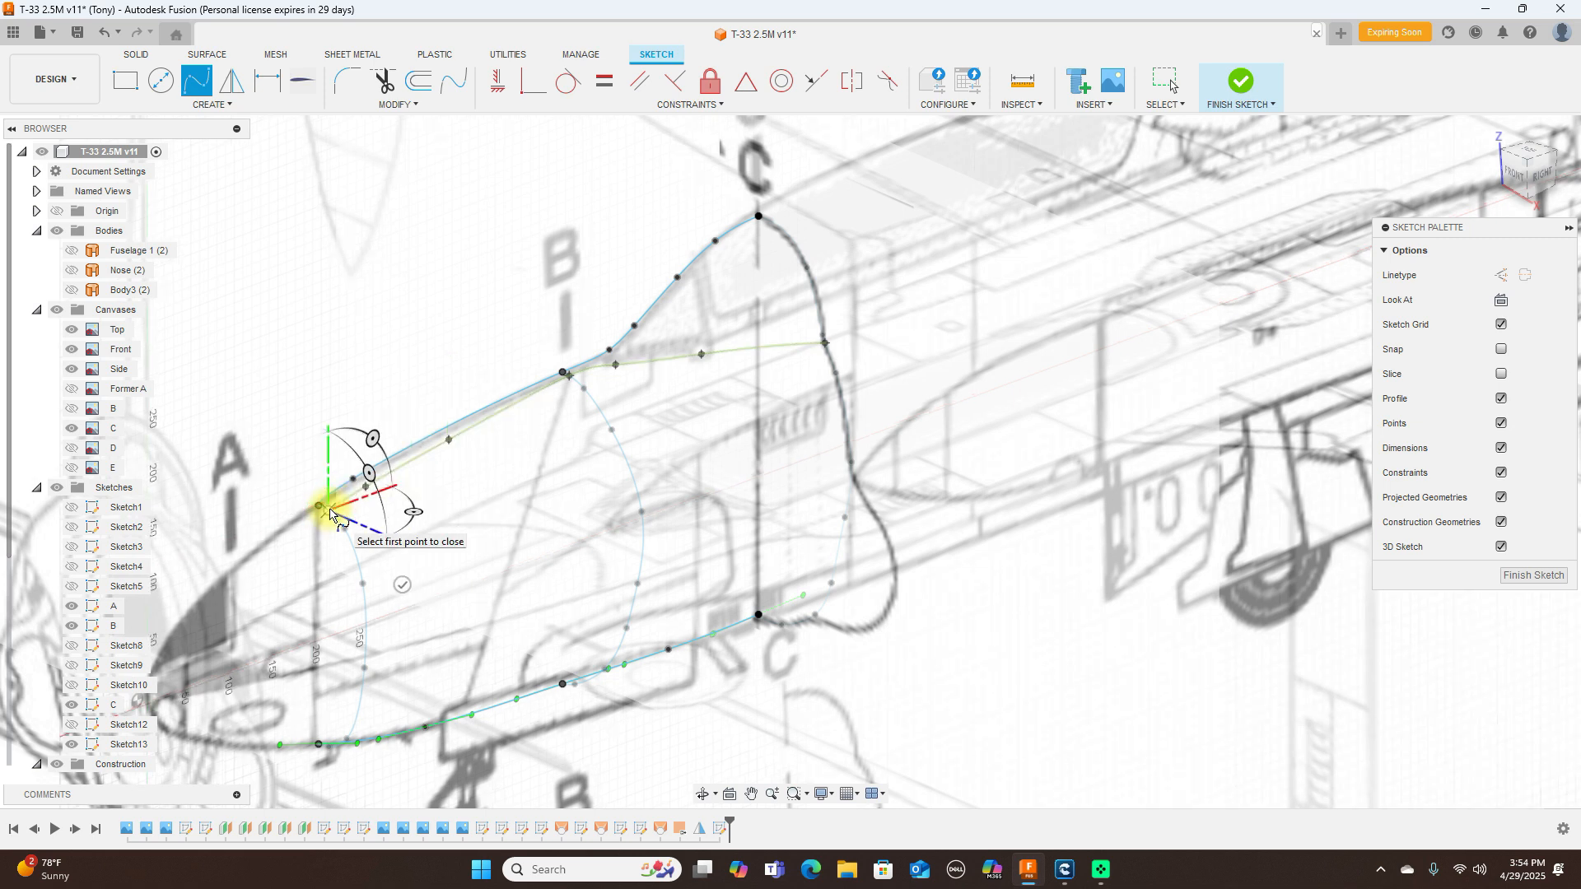
right_click(325, 502)
click(398, 518)
key(Escape)
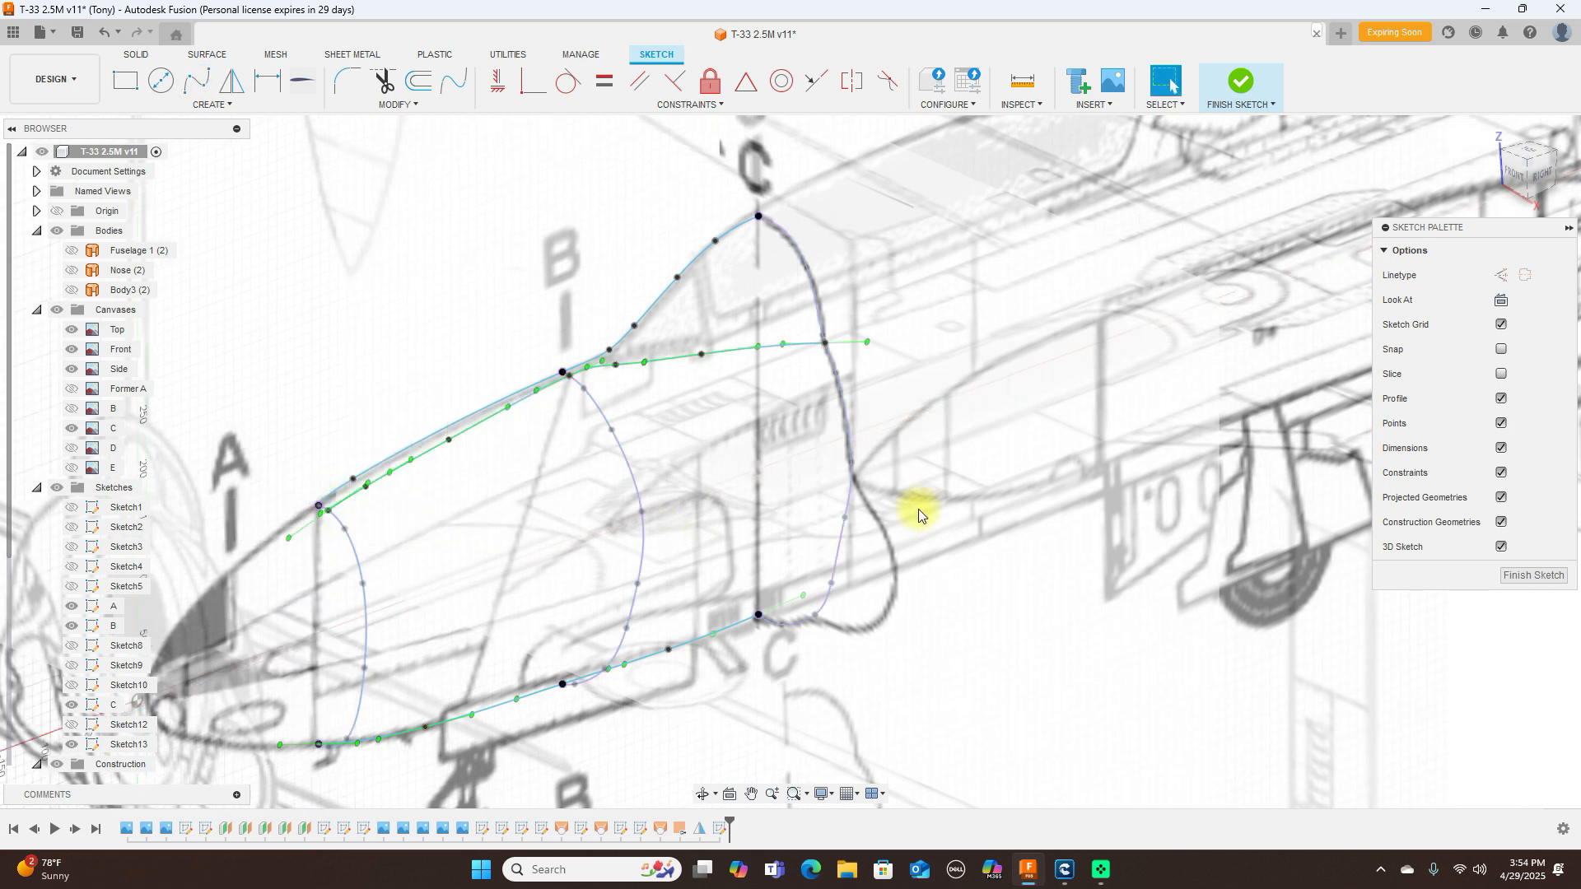
Step: In the side view, move the new spline's two fit points between sections B and C down to the windshield base and canopy sill line
click(1540, 173)
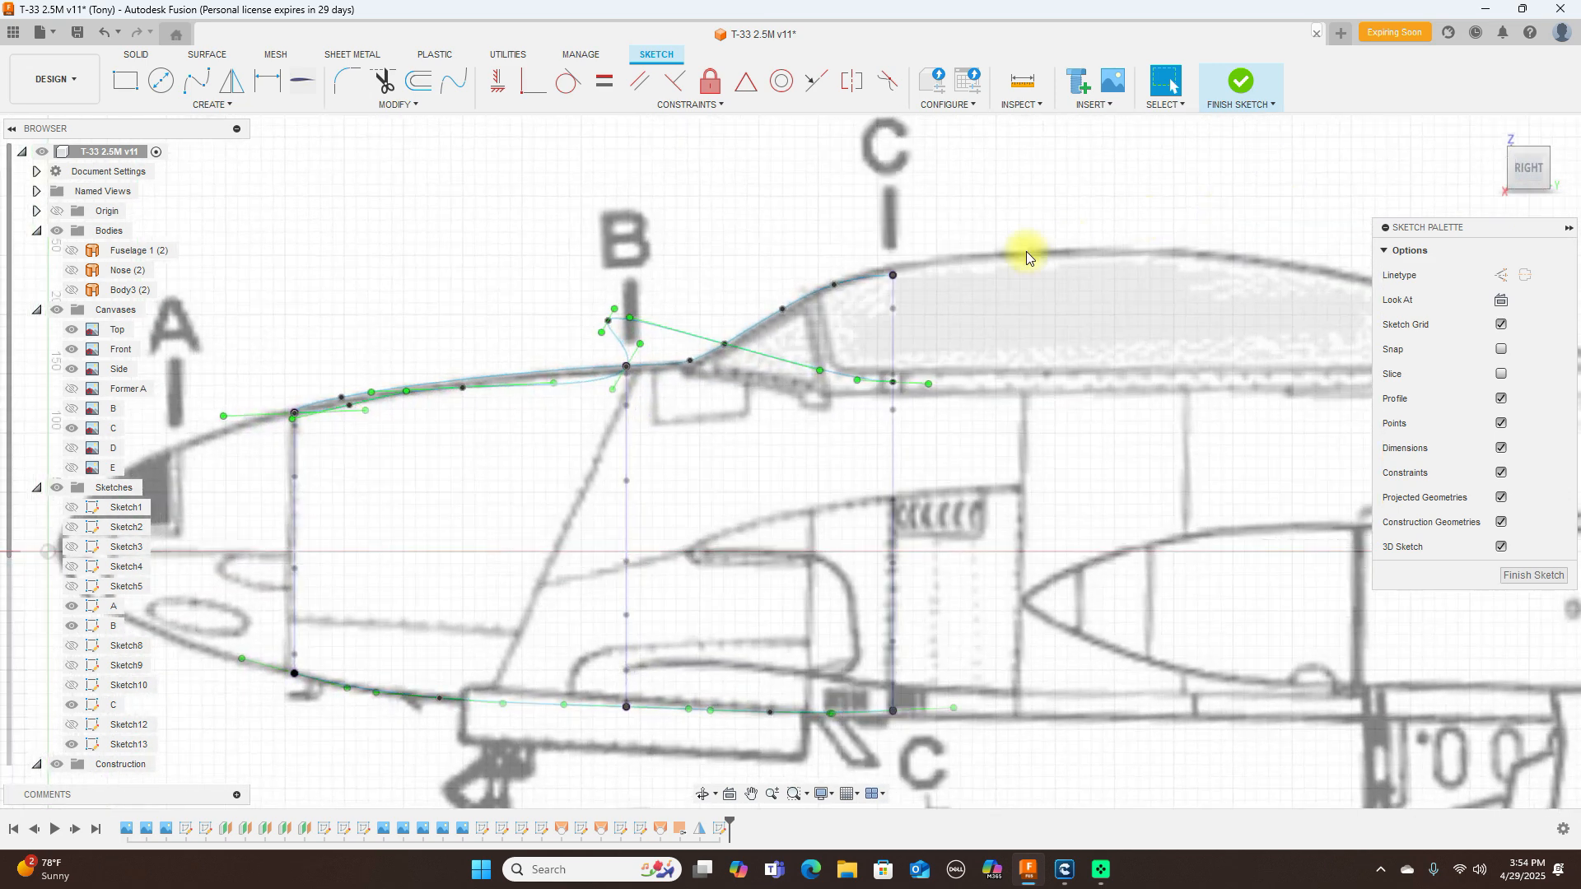
click(609, 320)
scroll(606, 321, up, 3)
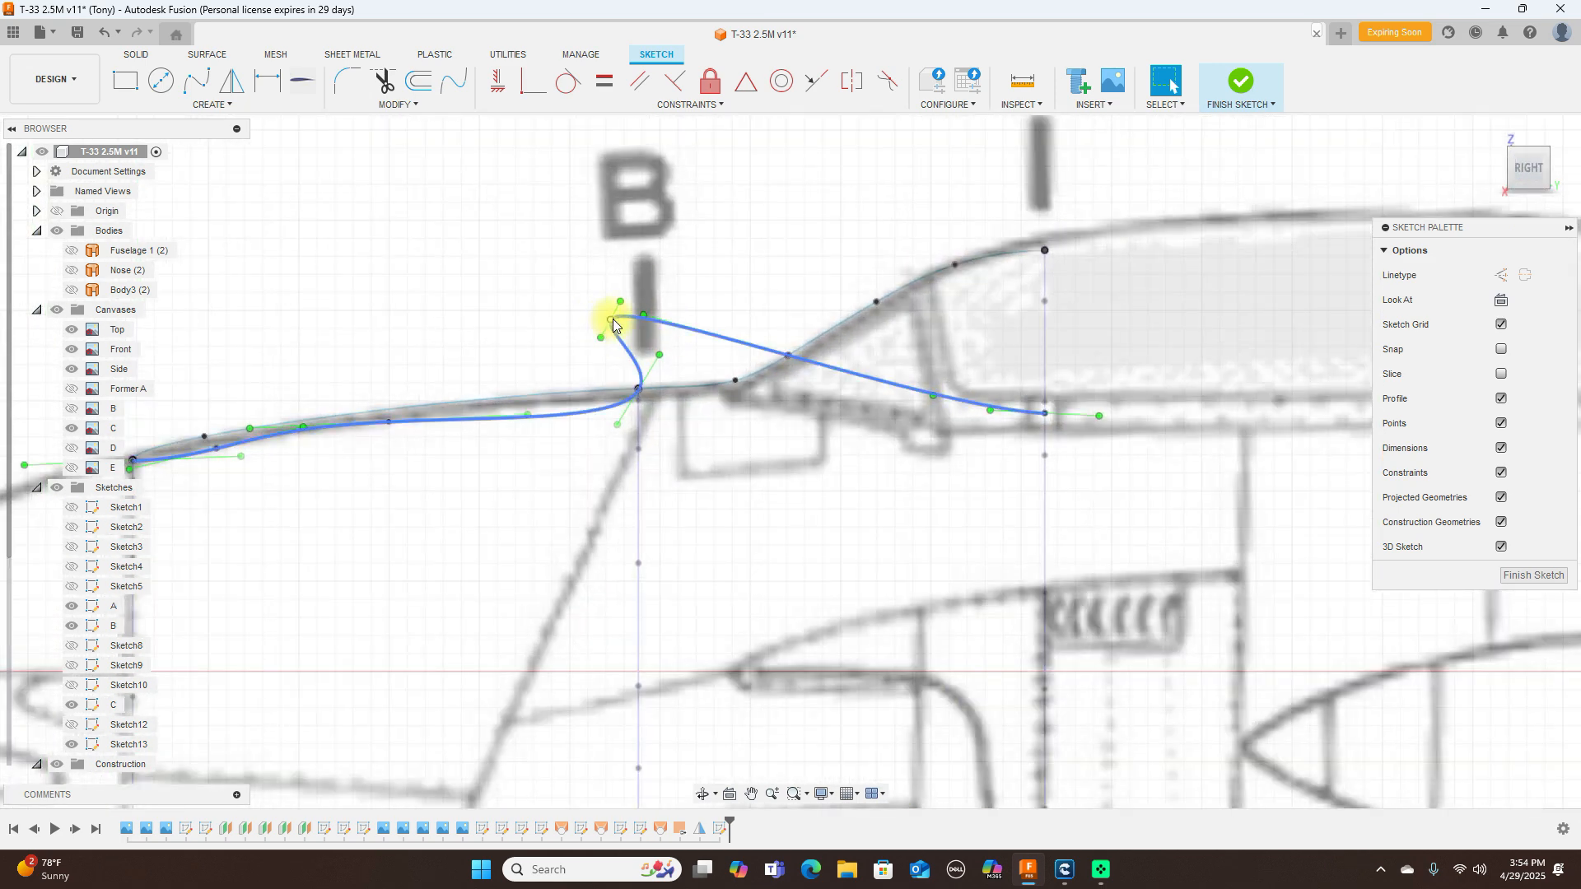
drag(611, 321, 749, 427)
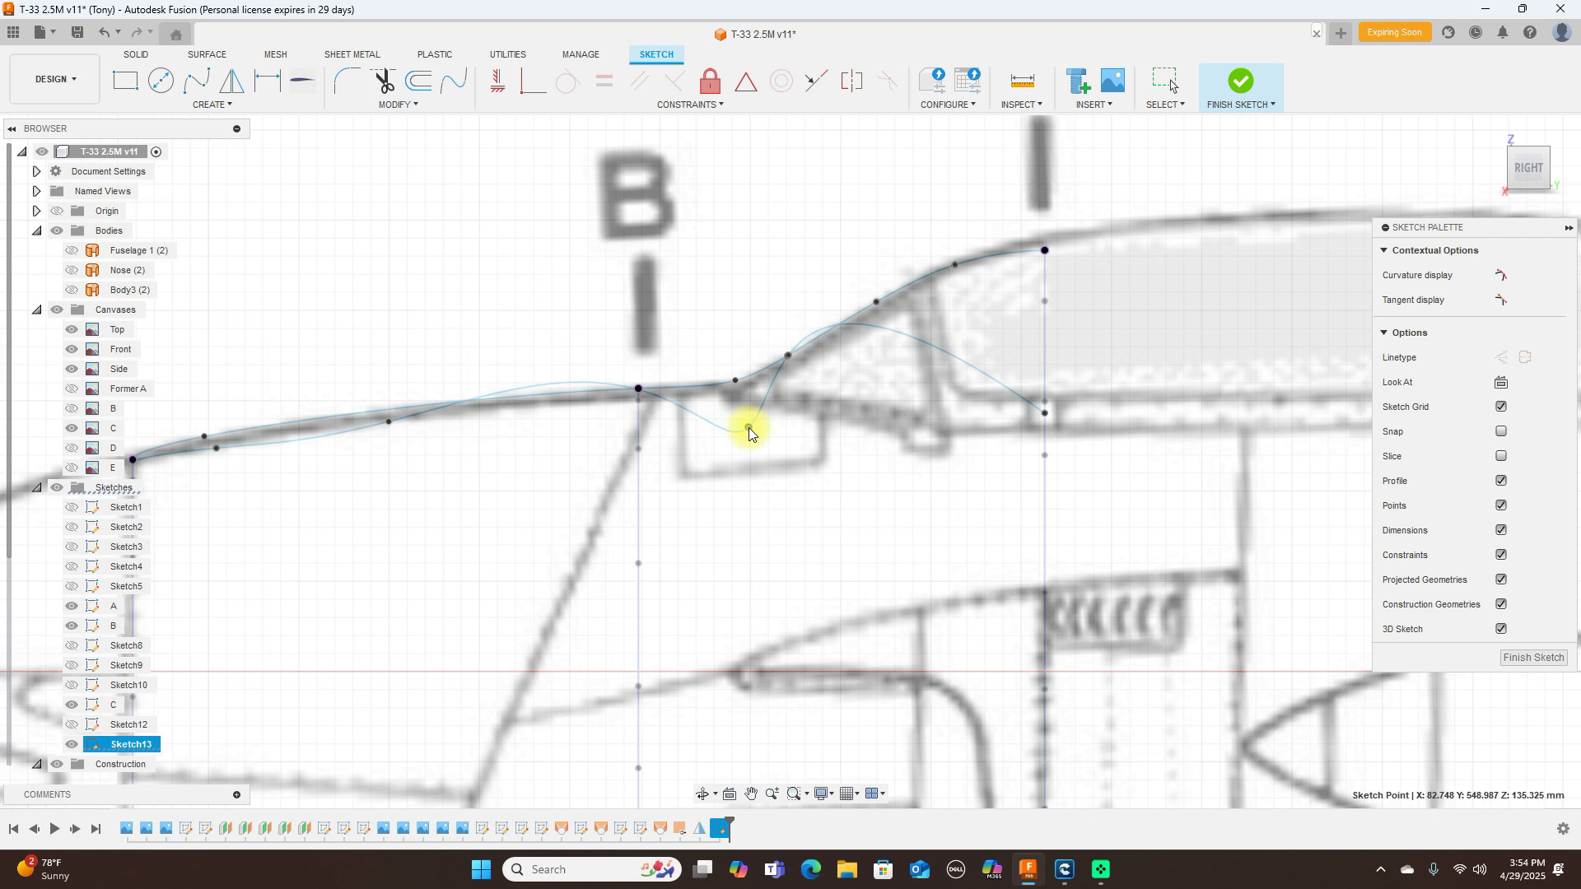
drag(788, 355, 820, 425)
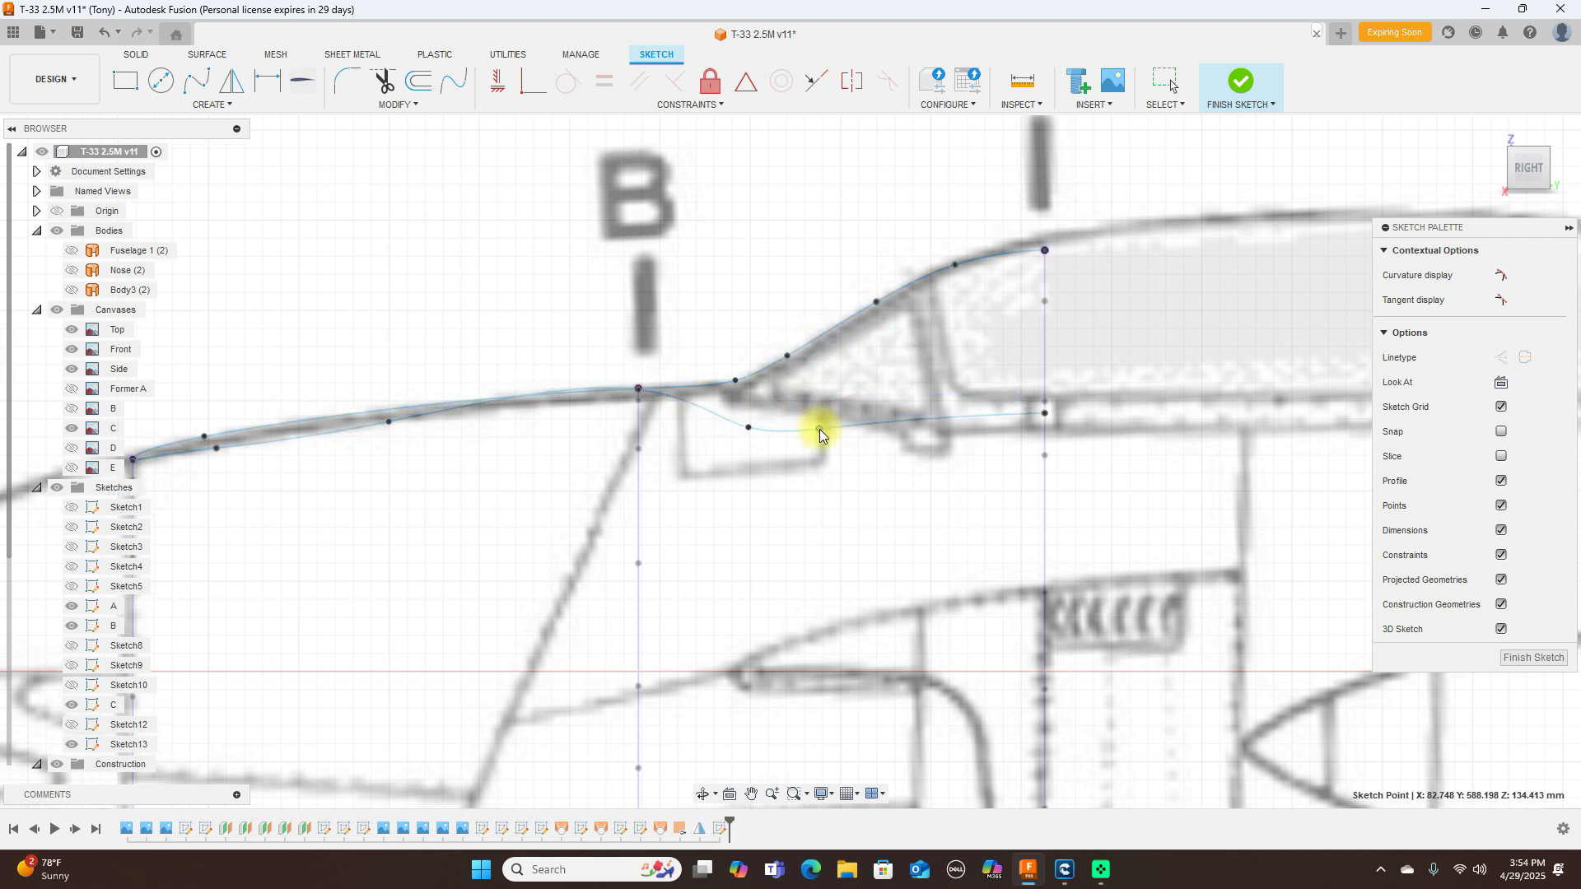
drag(750, 421, 832, 413)
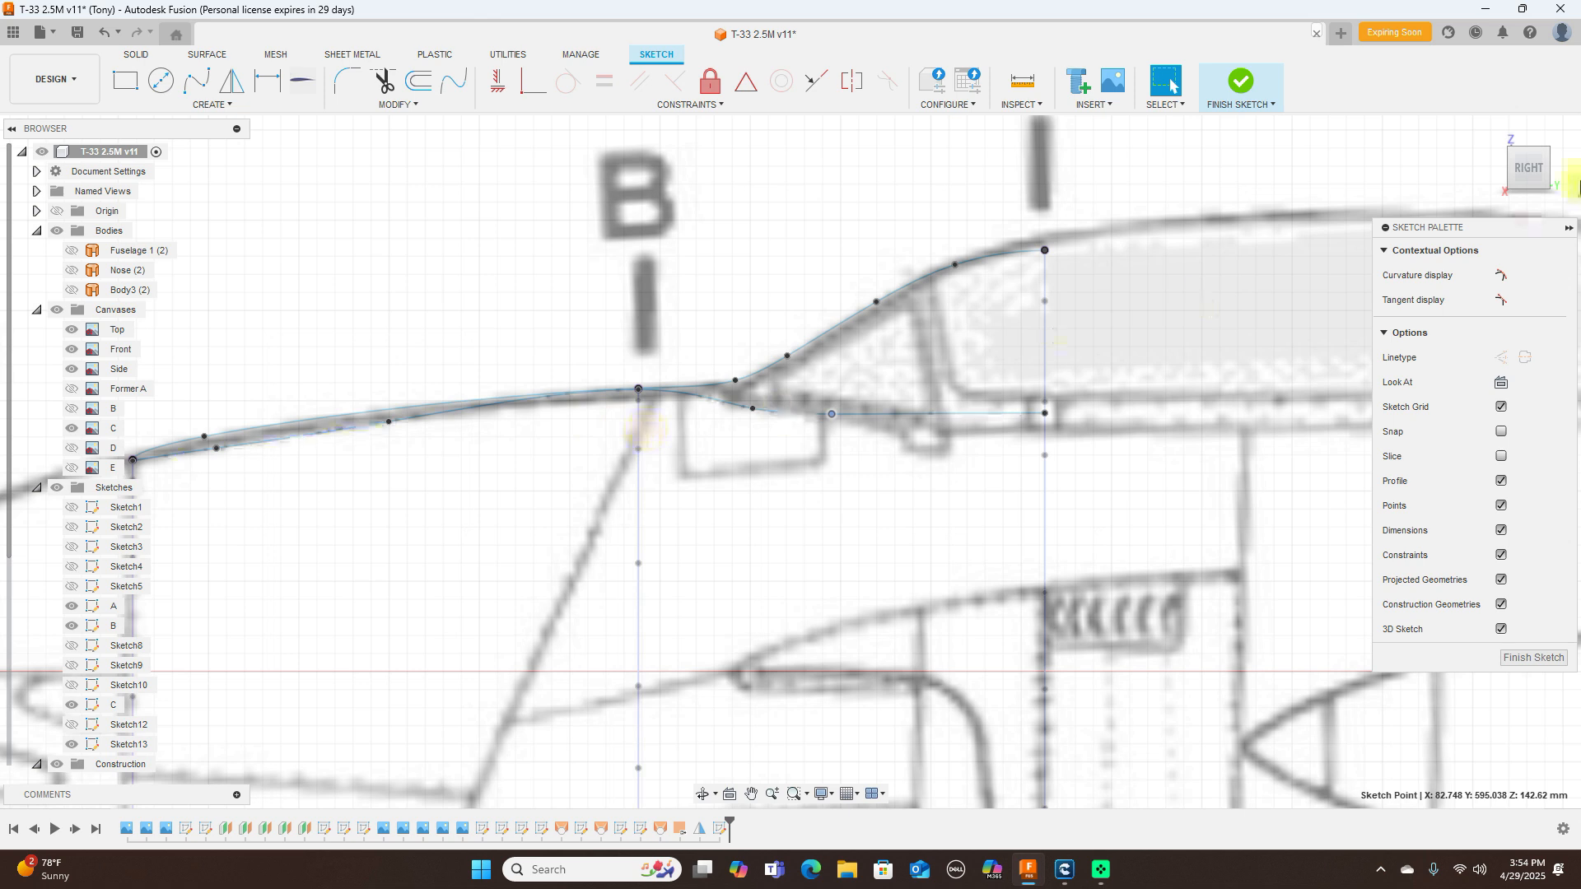
Step: In the top view, move the same two fit points inward to follow the windshield base outline between sections B and C
click(1531, 140)
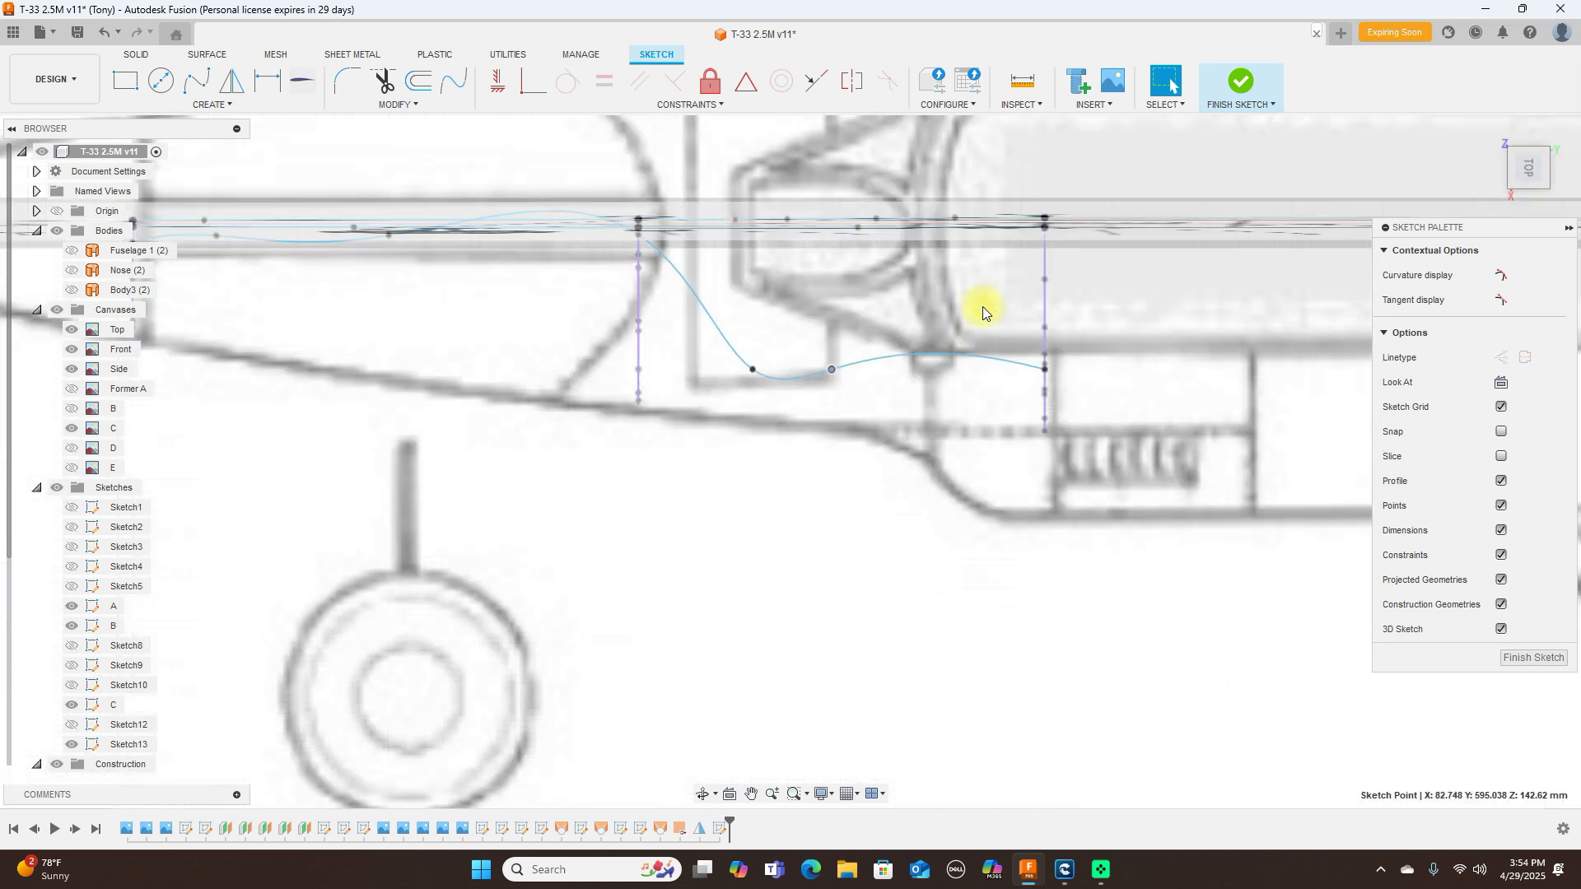
click(754, 371)
drag(753, 371, 764, 305)
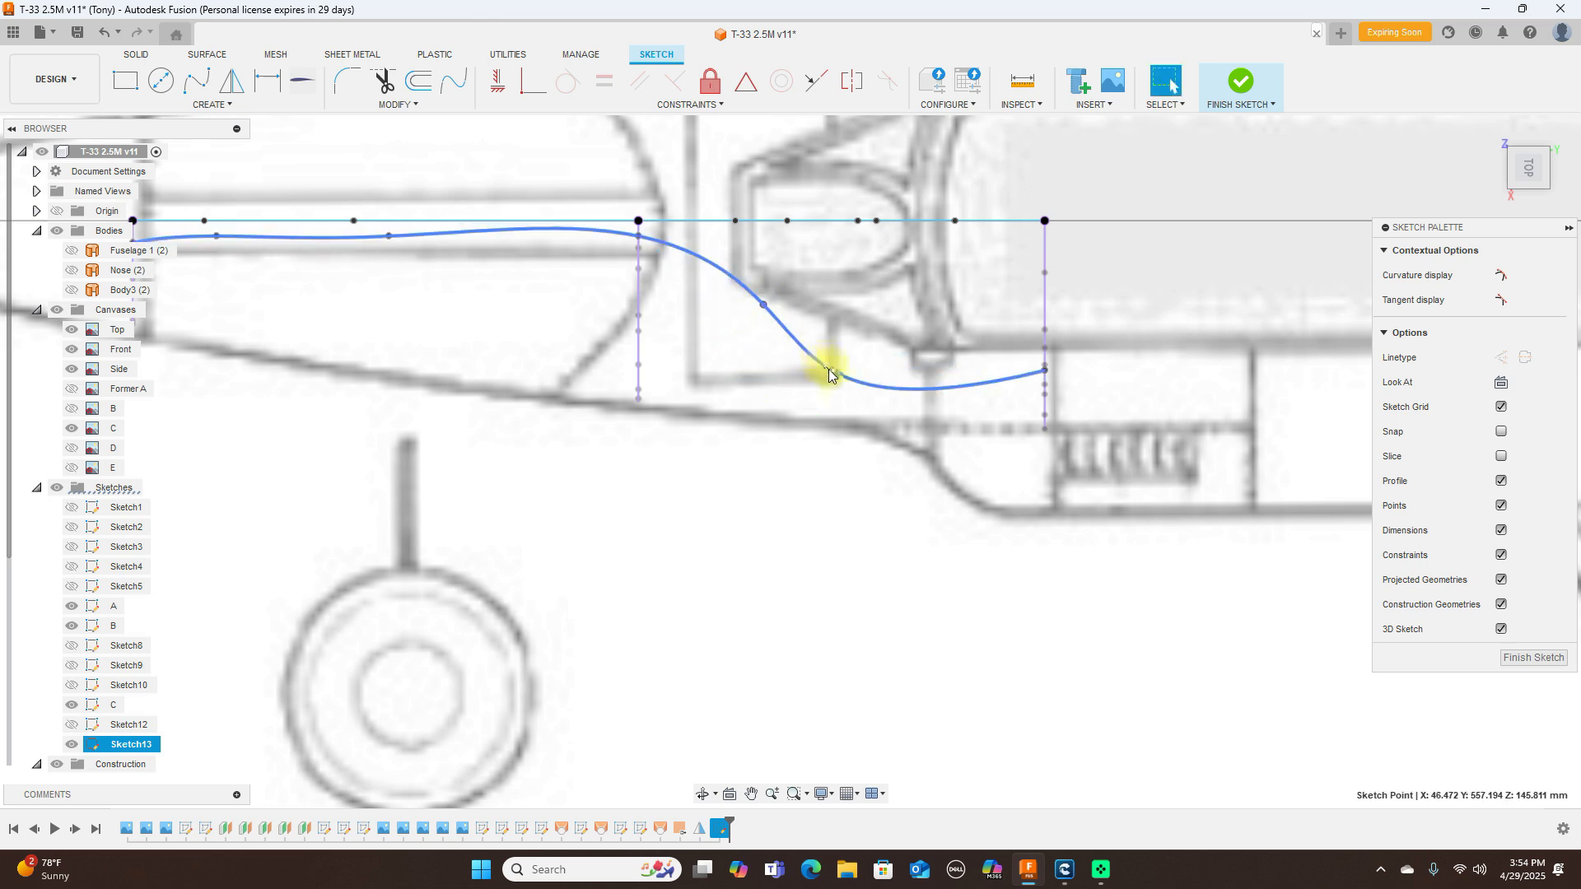
drag(825, 367, 763, 293)
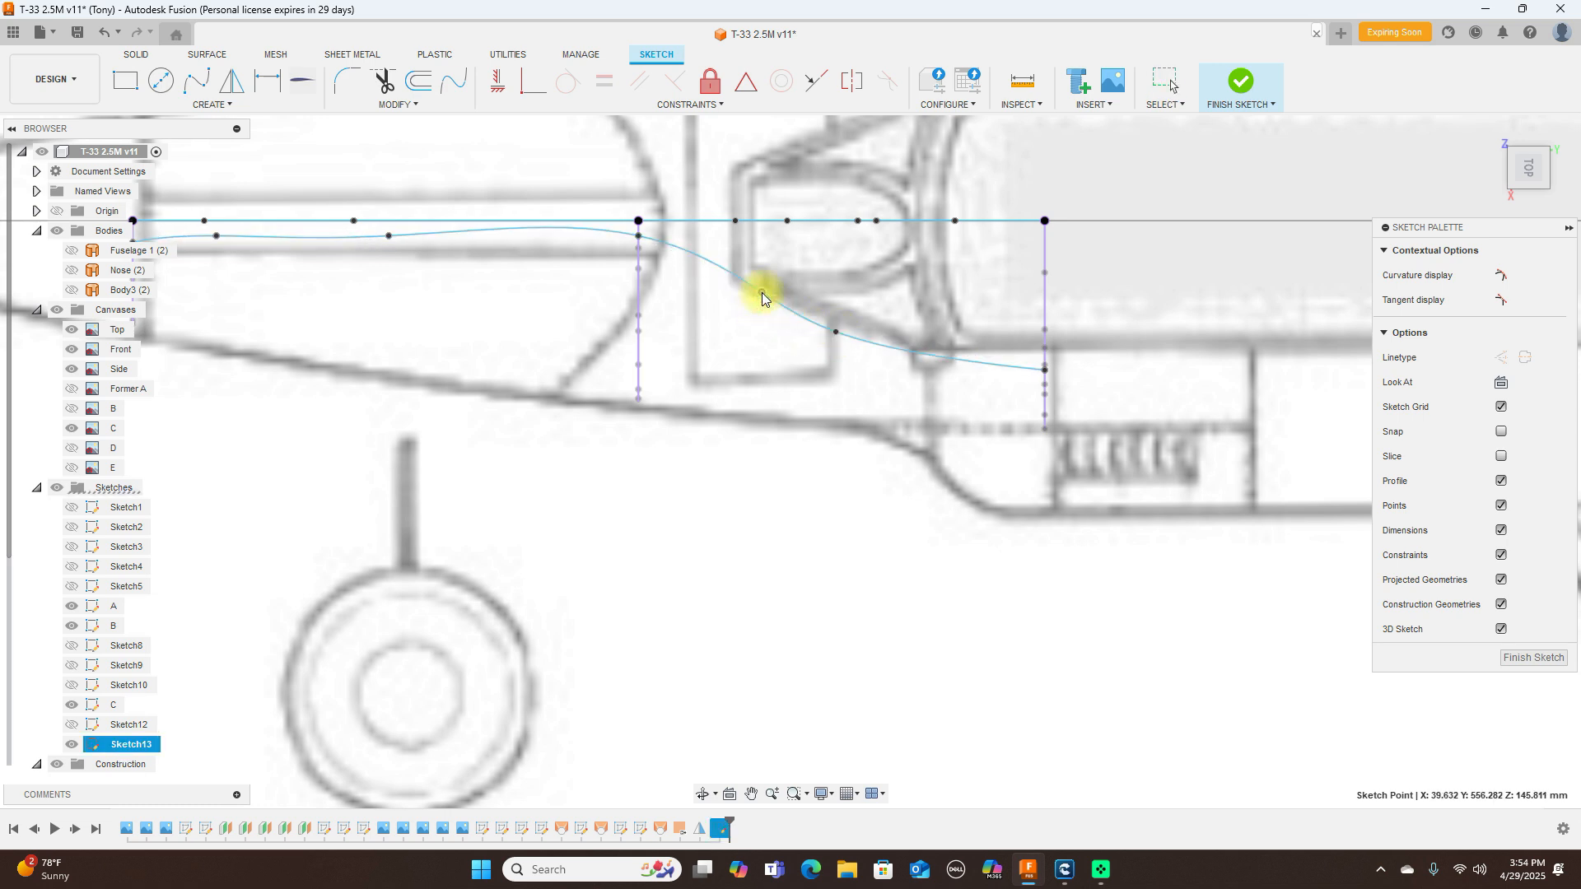
Step: In the top view, move the sill spline's end on section A closer to the centreline and shift its rear A–B fit point forward
scroll(466, 286, down, 2)
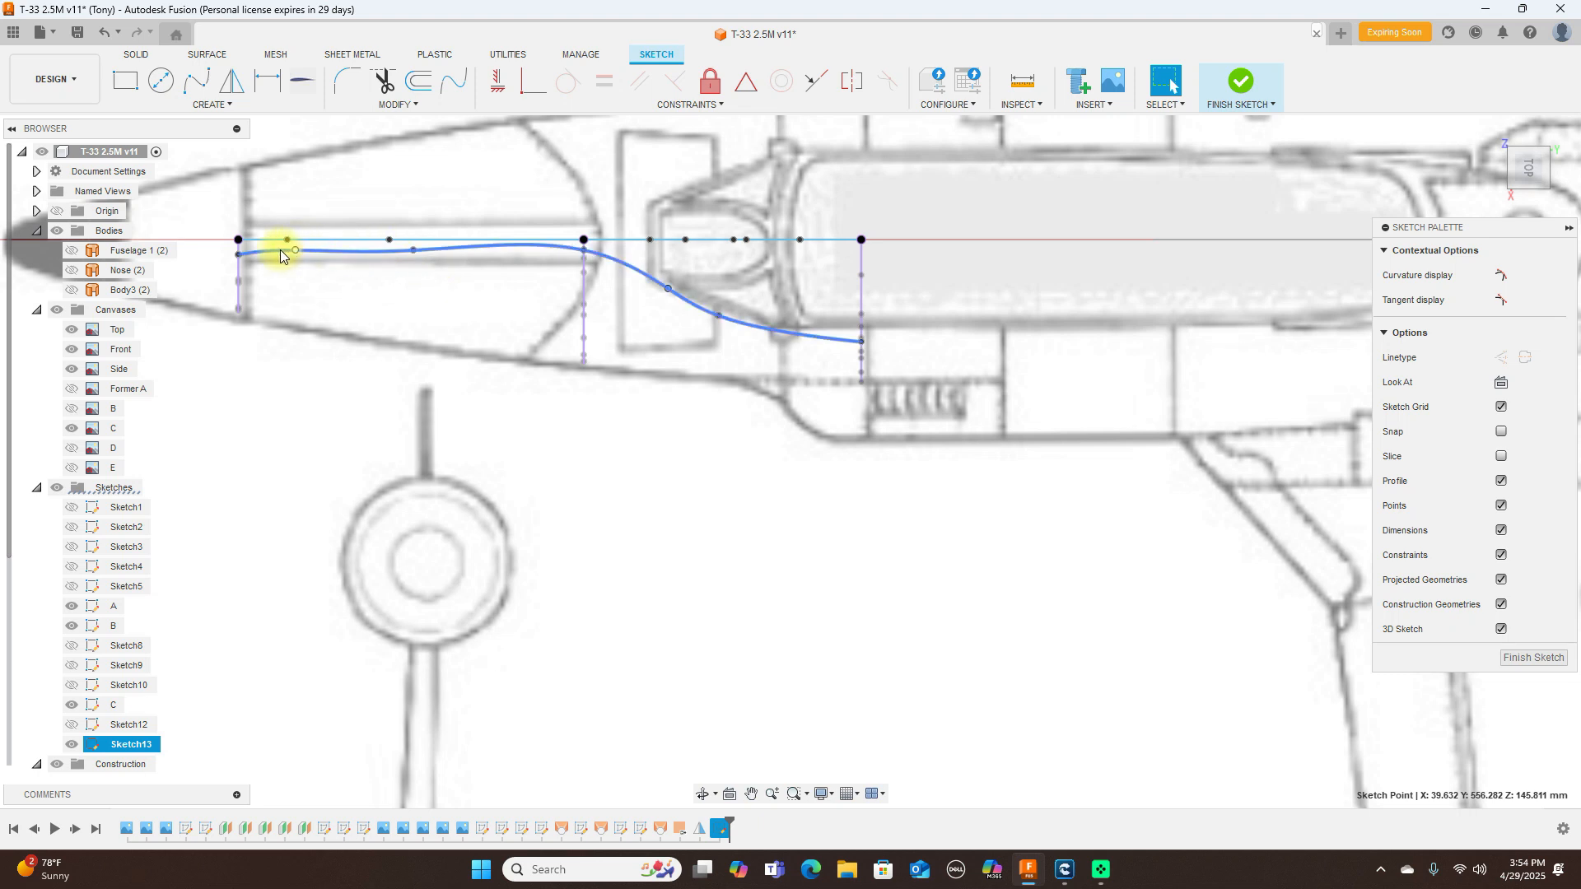
scroll(274, 252, up, 3)
middle_drag(281, 279, 404, 297)
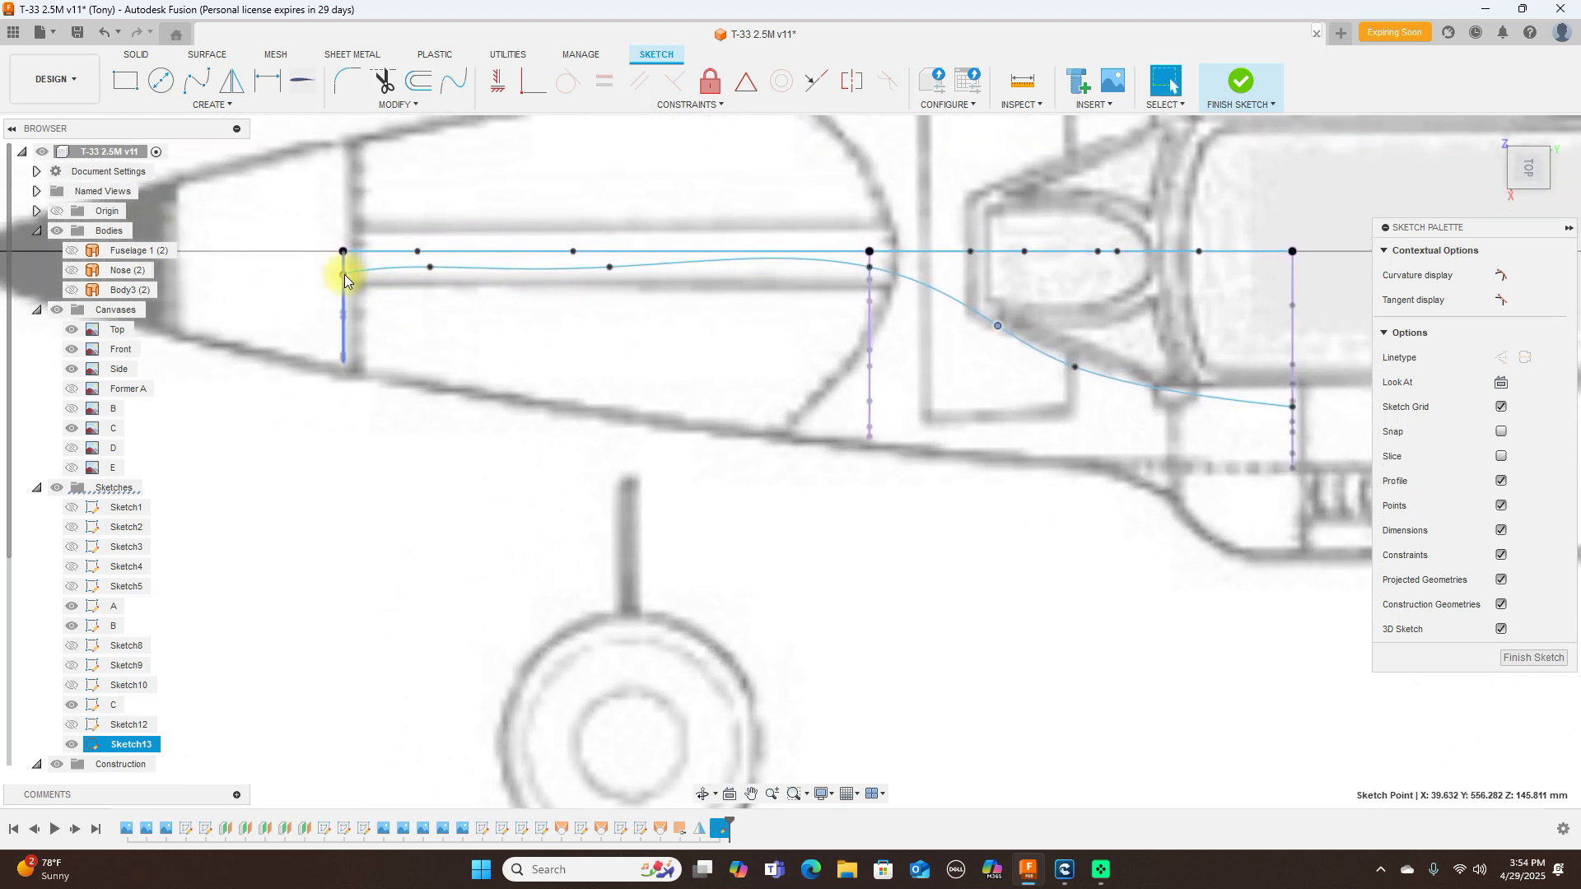
drag(344, 273, 345, 266)
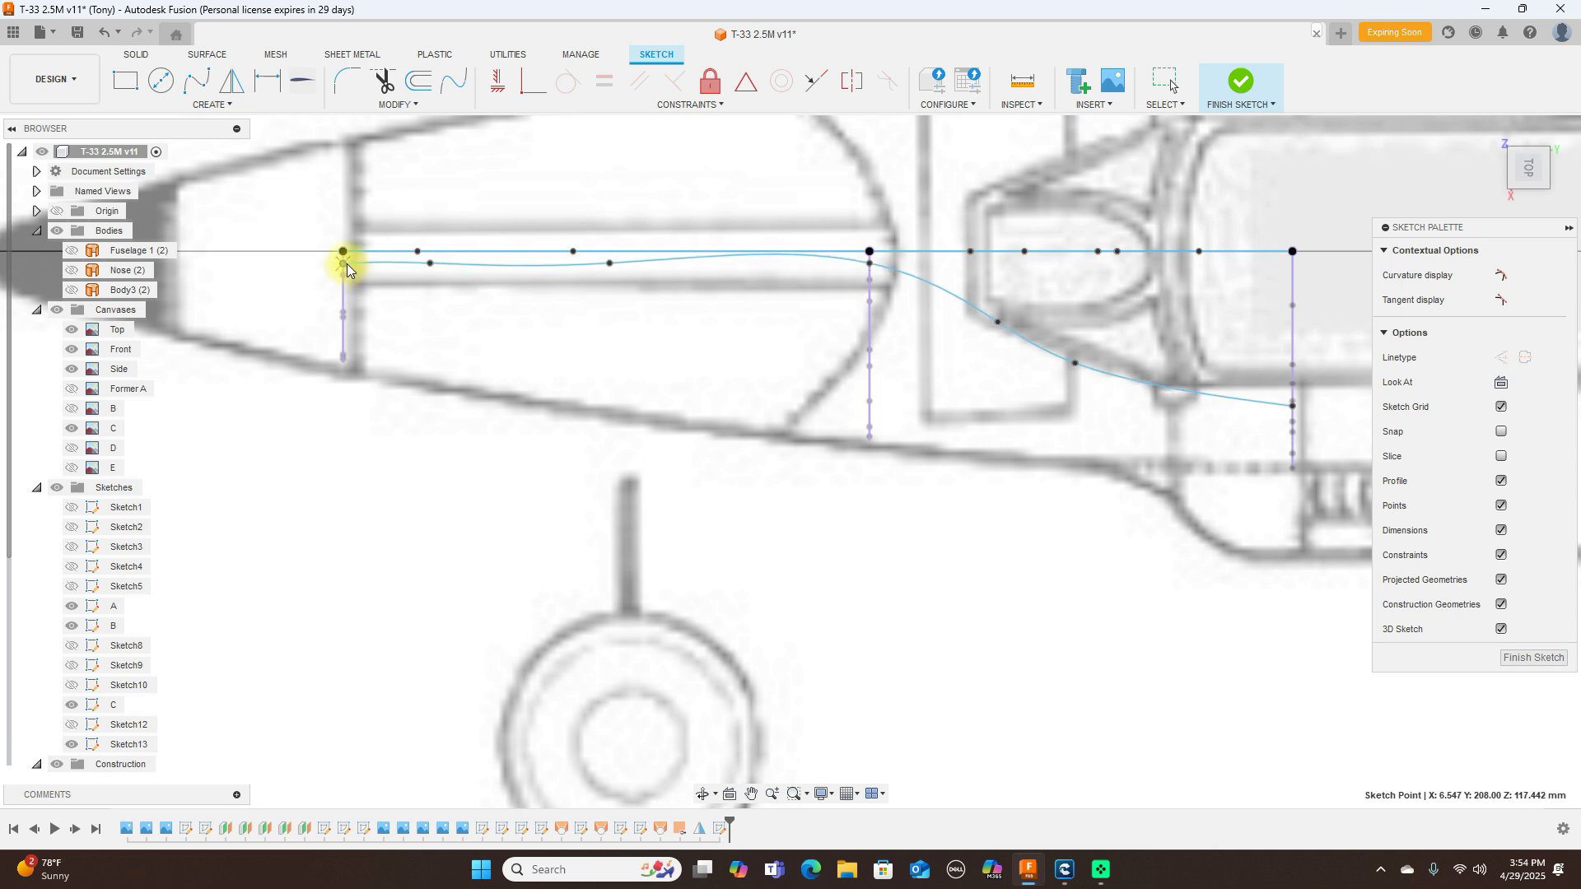
click(433, 263)
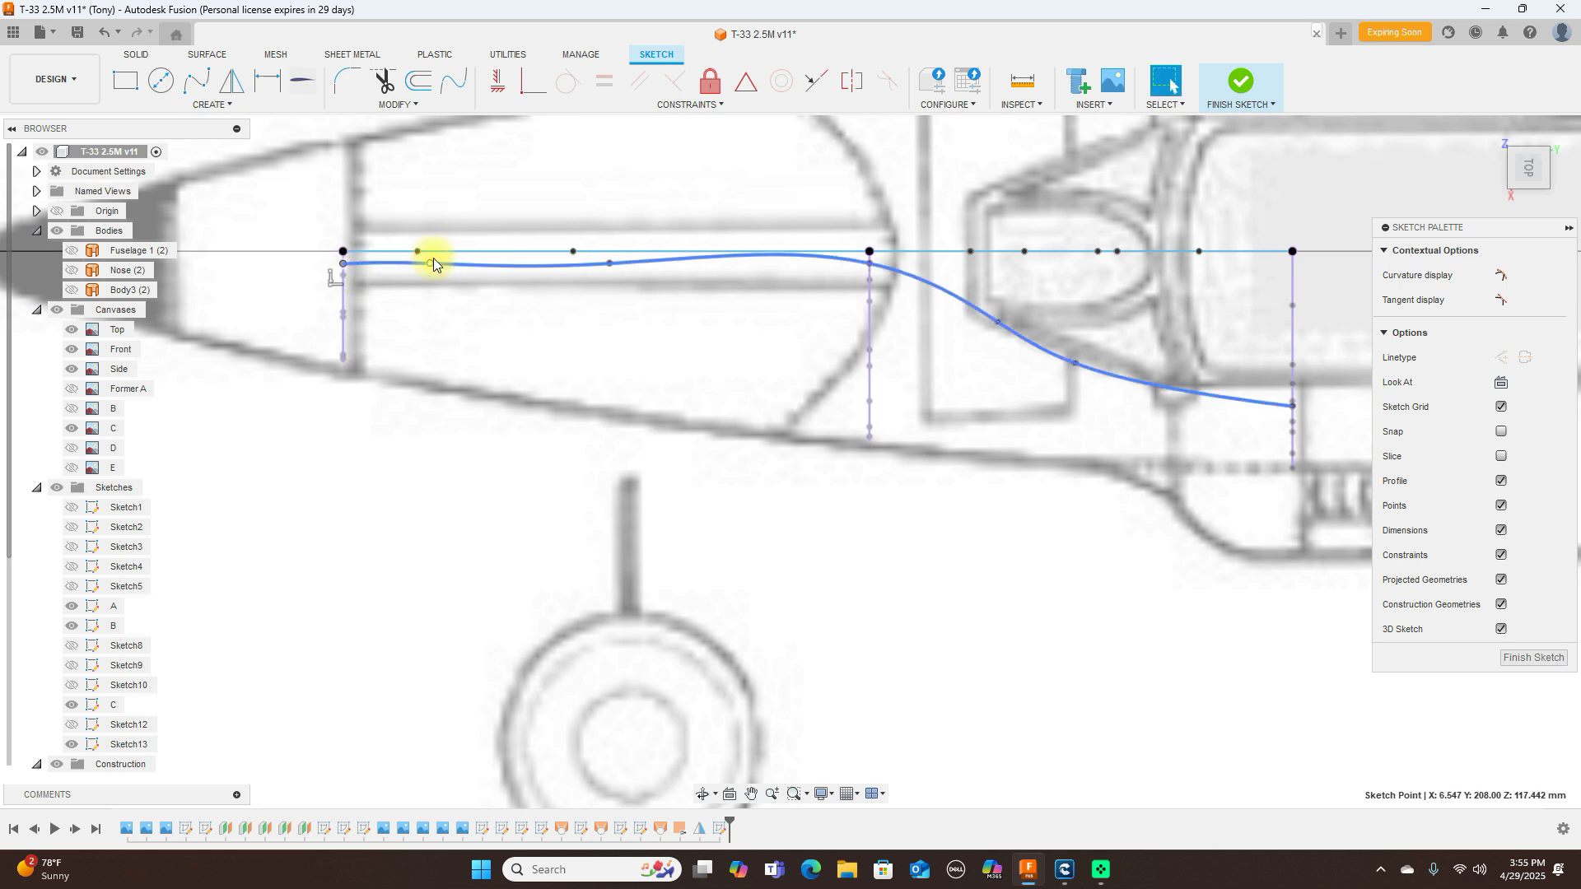
click(420, 276)
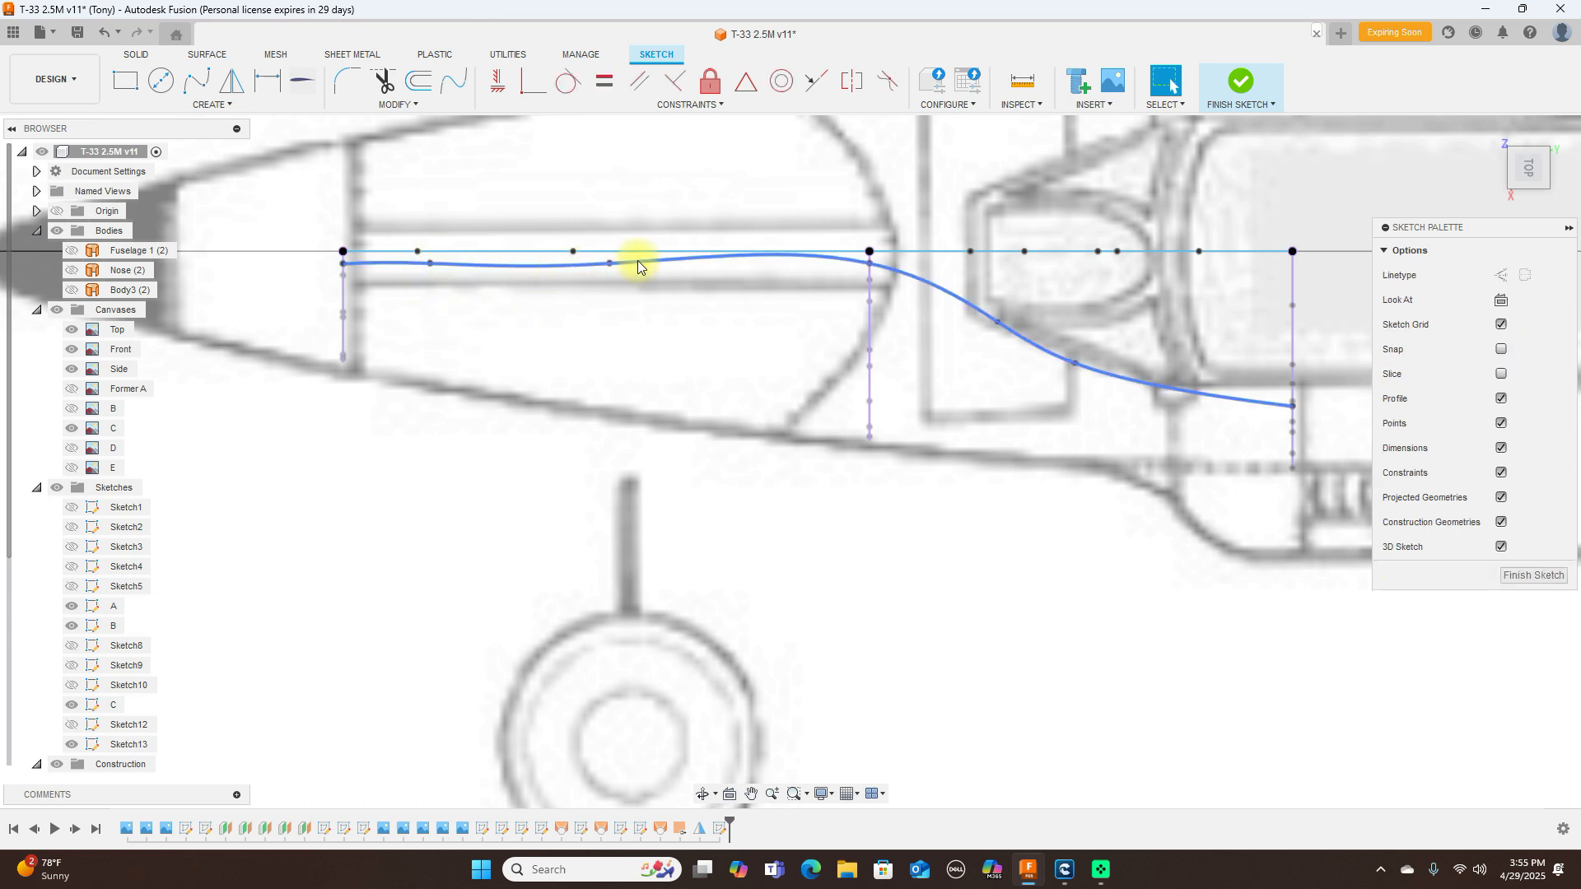
drag(611, 267, 531, 265)
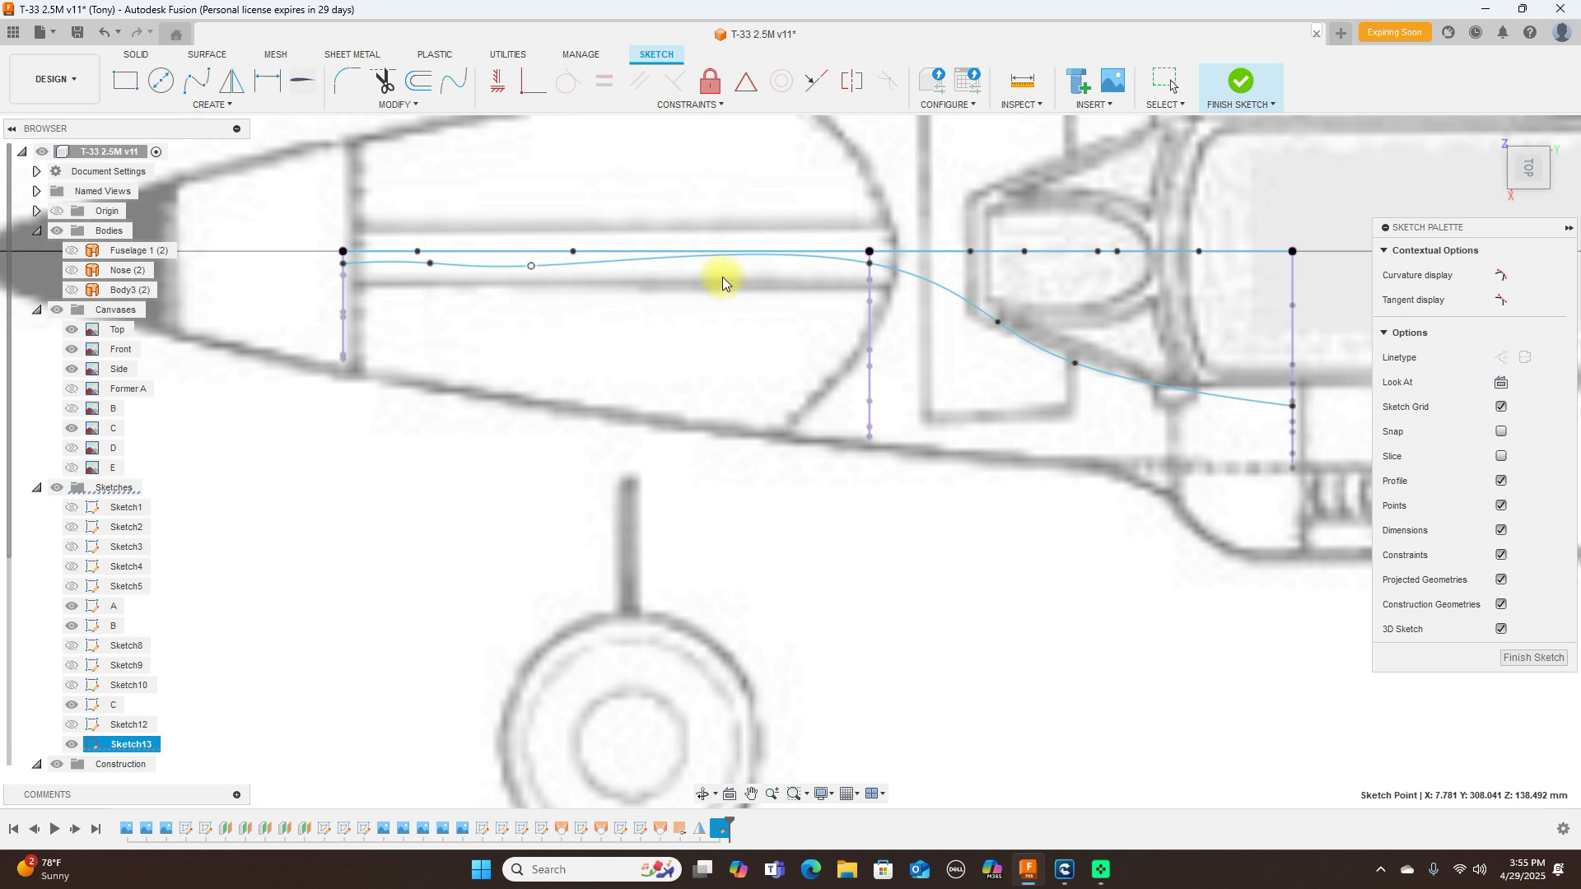
Step: Move the sill spline's fit point on section B slightly outward and even out the two fit points between sections A and B
drag(873, 267, 871, 275)
drag(531, 272, 532, 265)
click(532, 266)
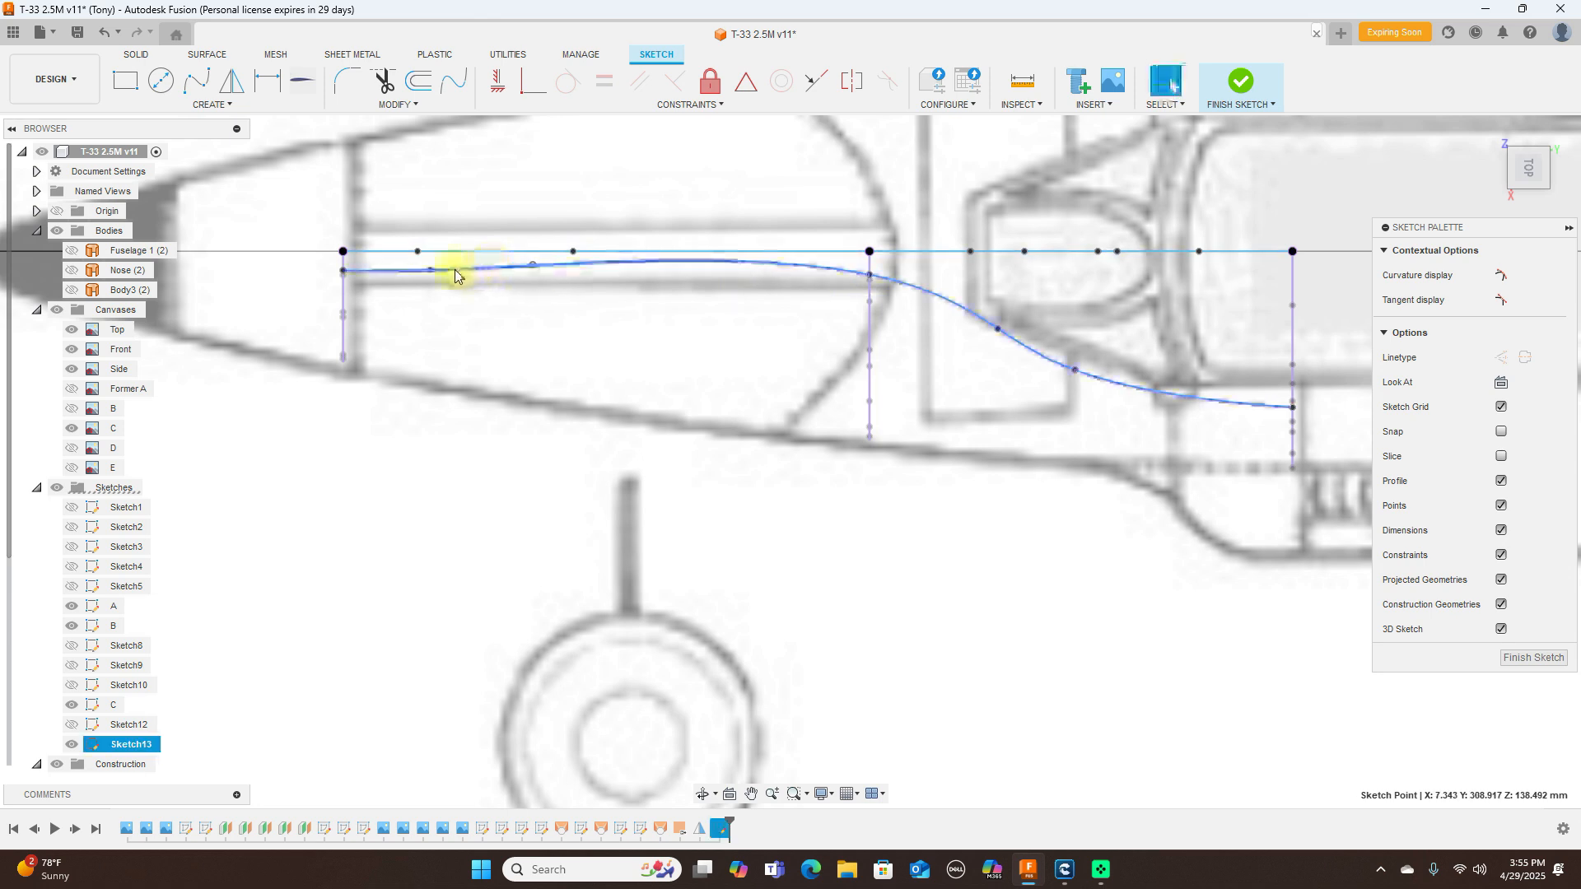
drag(432, 269, 431, 264)
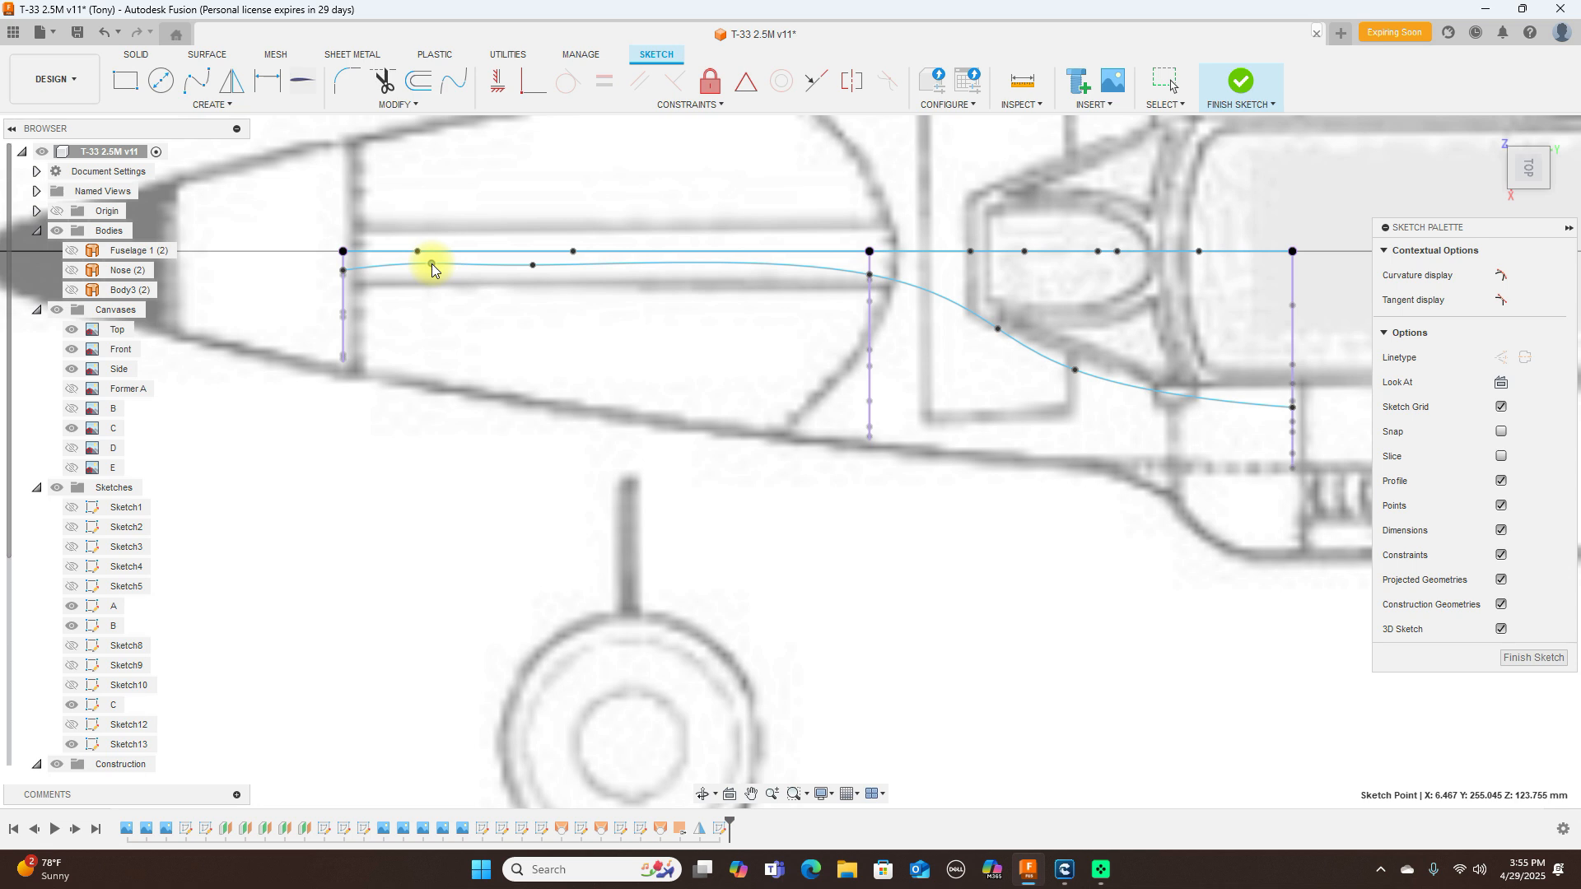
Step: Bring the sill spline's end on section A and the two fit points behind it closer to the centreline in a nearly straight run
scroll(406, 264, up, 3)
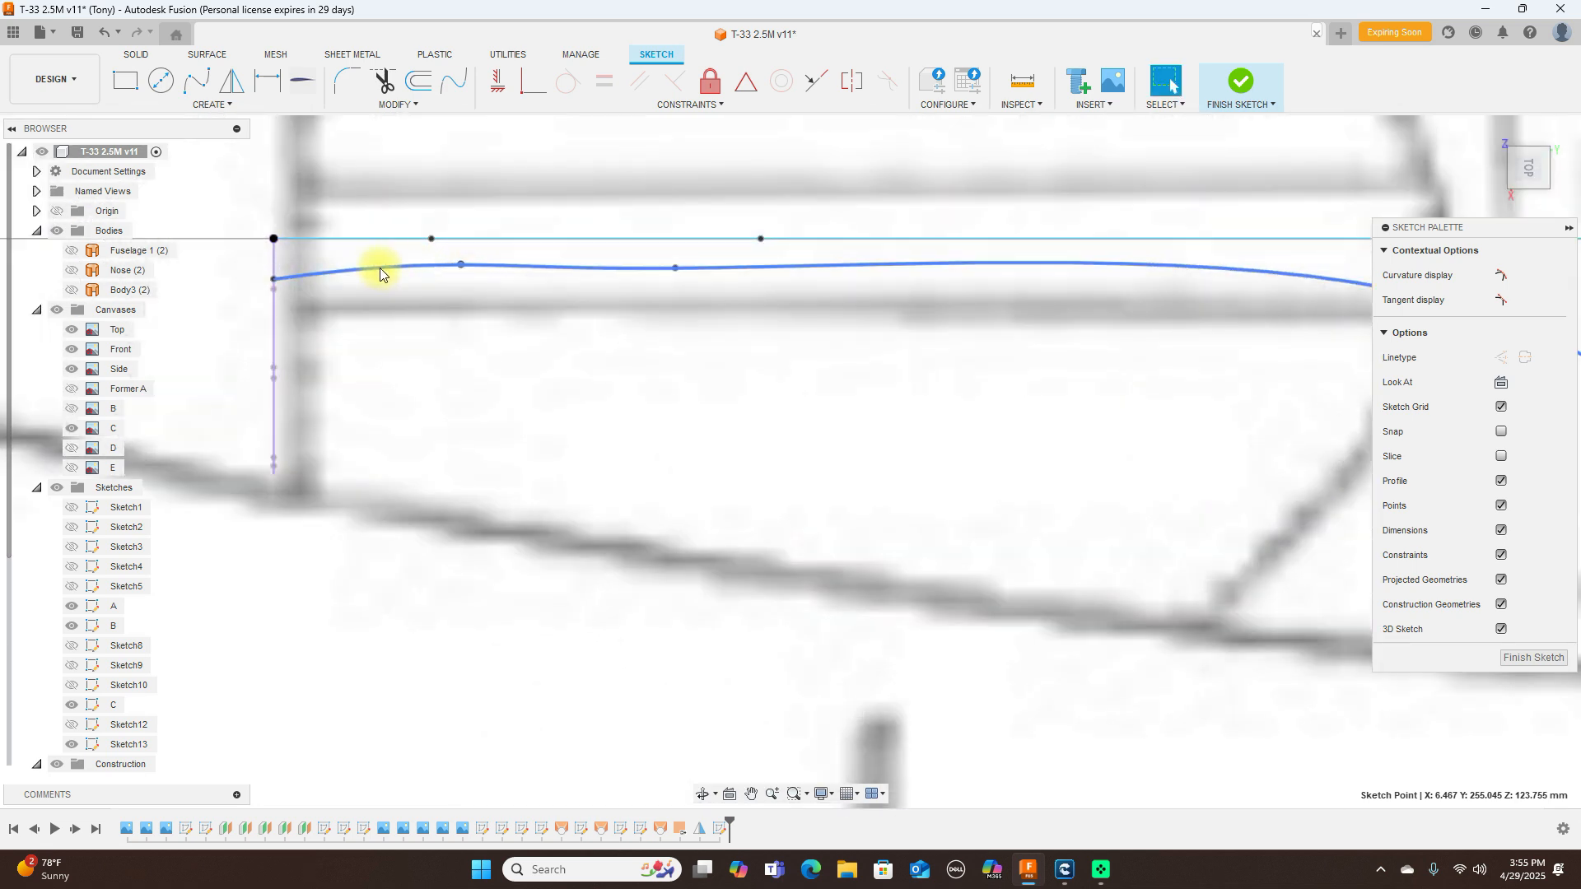
click(274, 274)
drag(274, 277, 278, 256)
click(677, 261)
drag(679, 262, 679, 255)
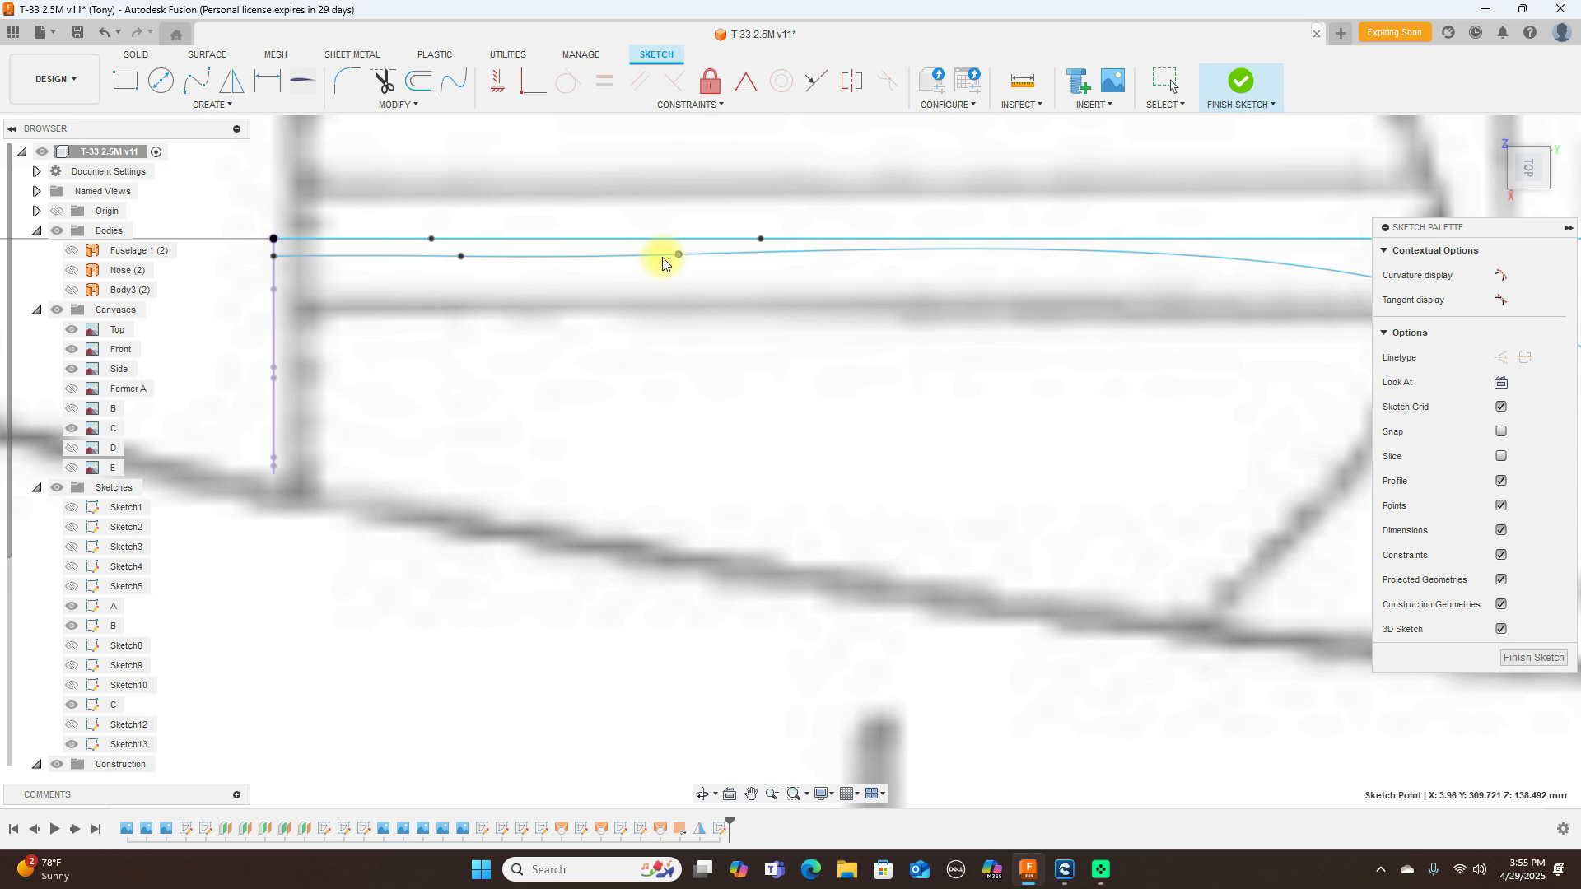
click(461, 257)
drag(462, 261, 466, 257)
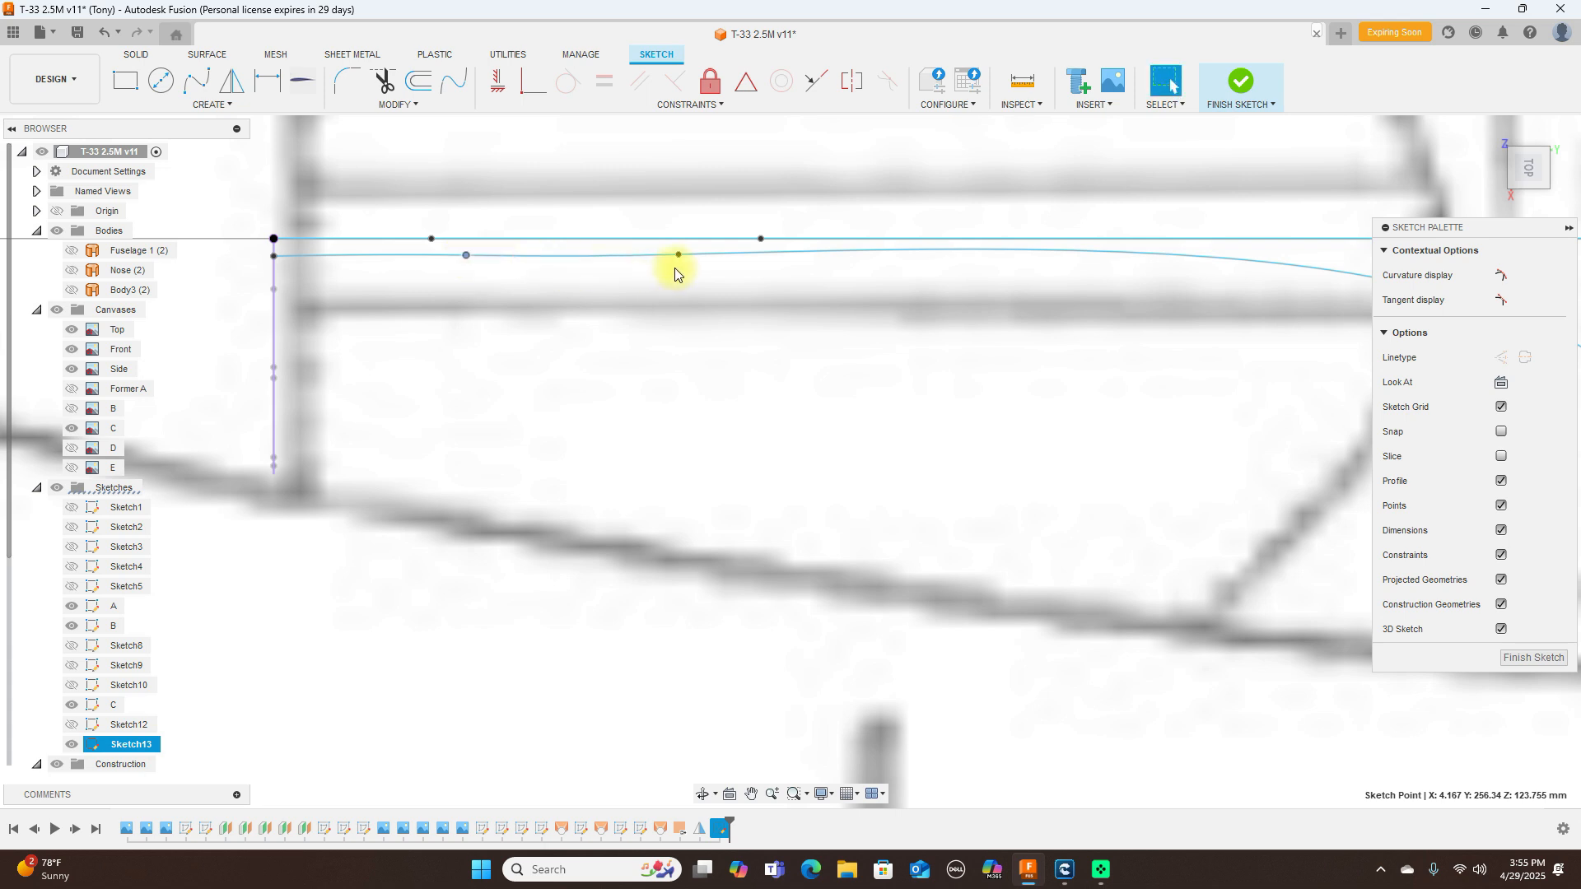
Step: Slide the sill spline's rear endpoint along section C's profile to the middle of the canopy sill in the side view
scroll(799, 293, down, 4)
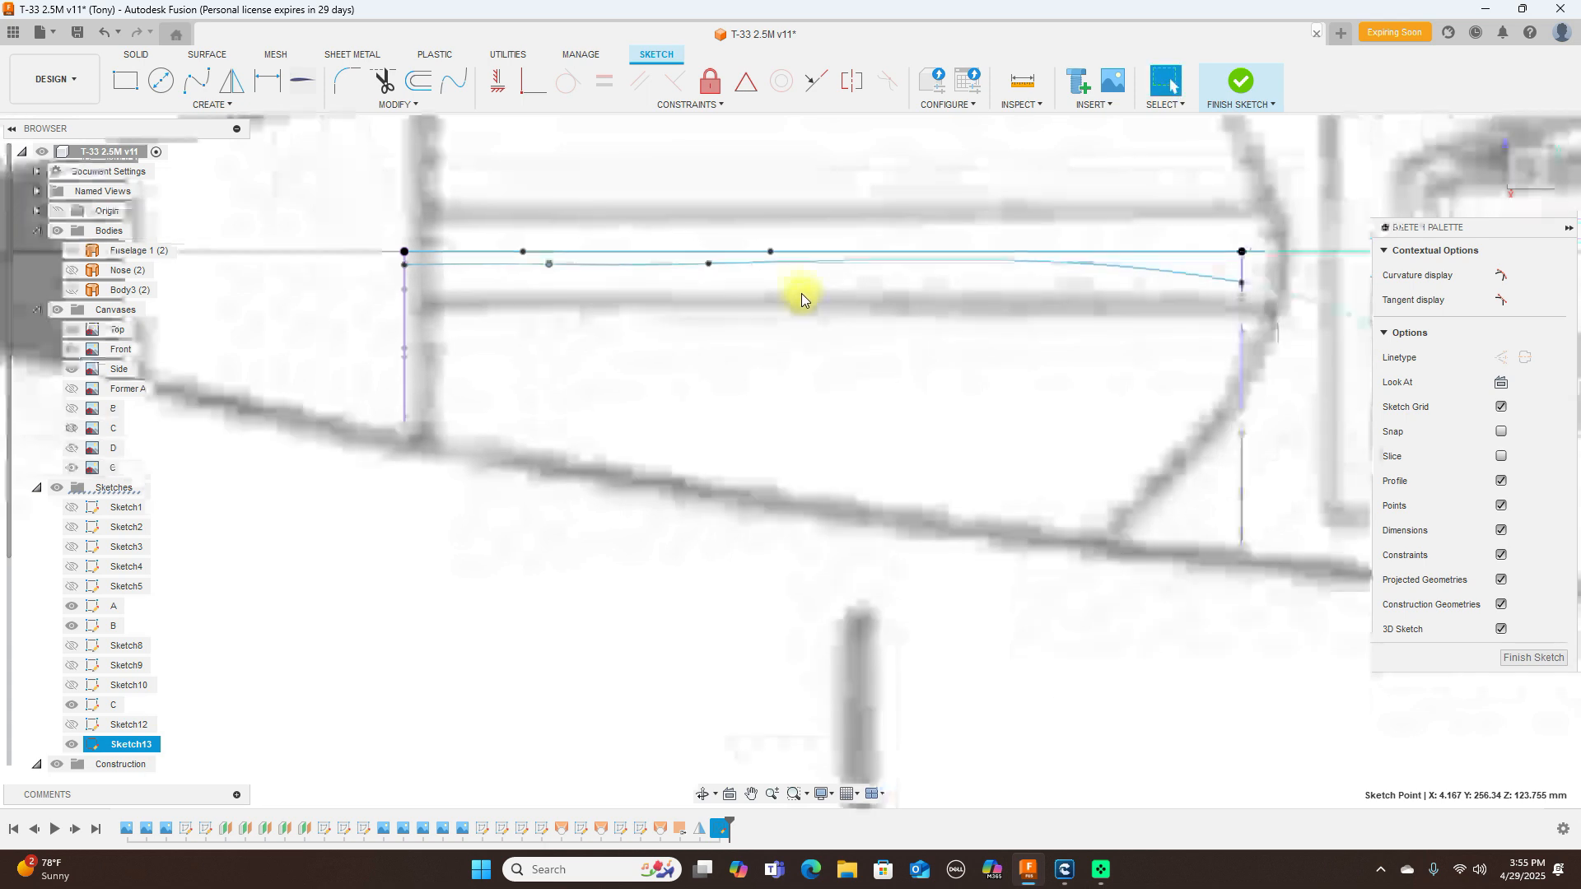
middle_drag(806, 337, 341, 304)
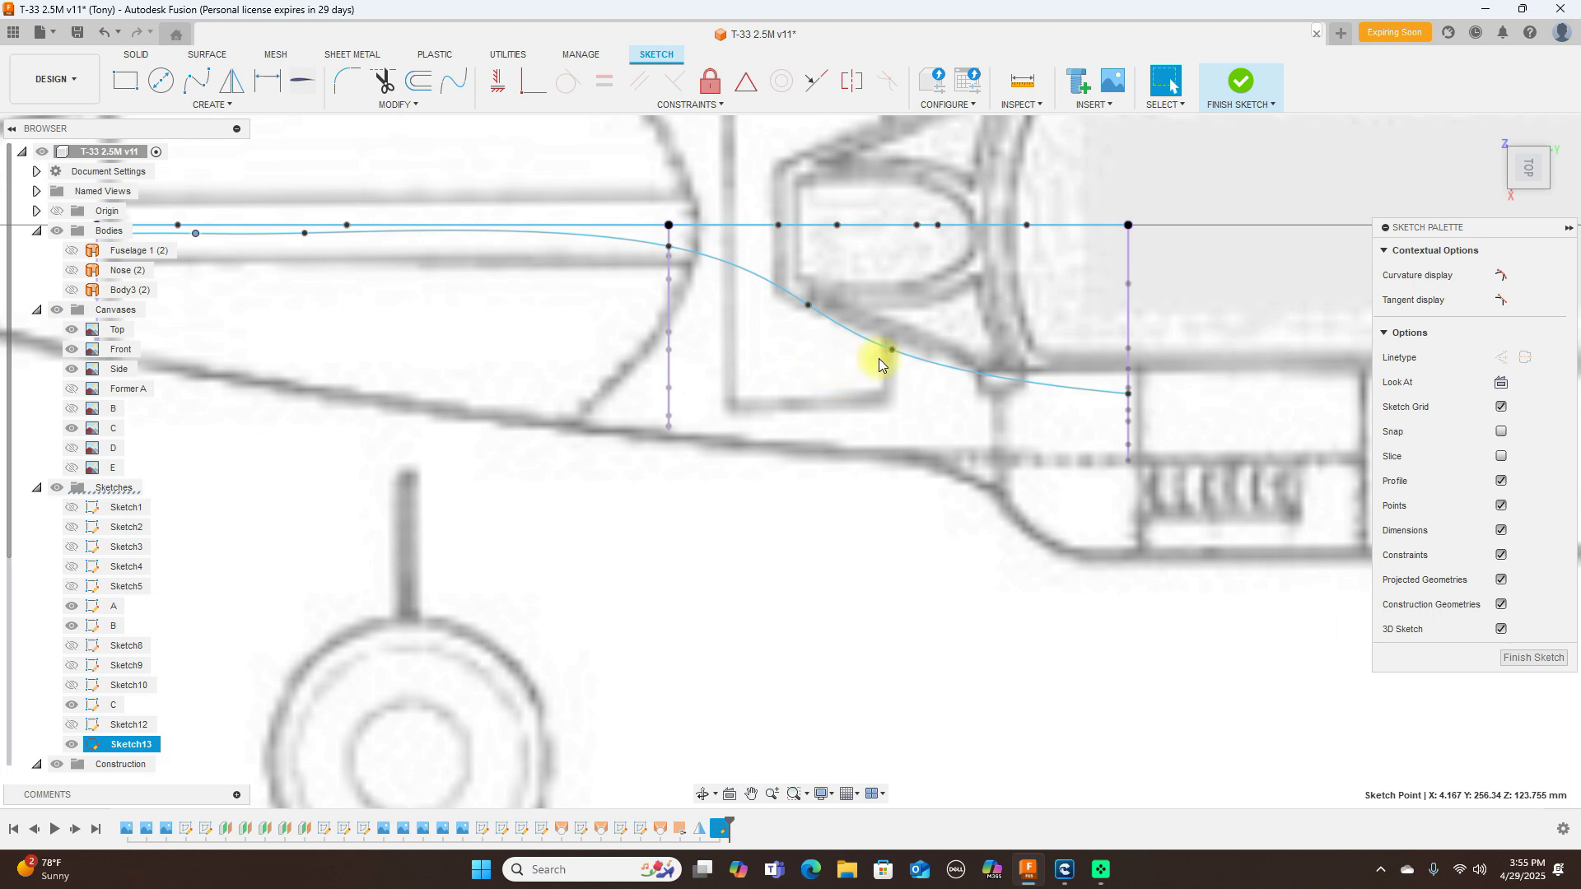
scroll(1164, 400, up, 3)
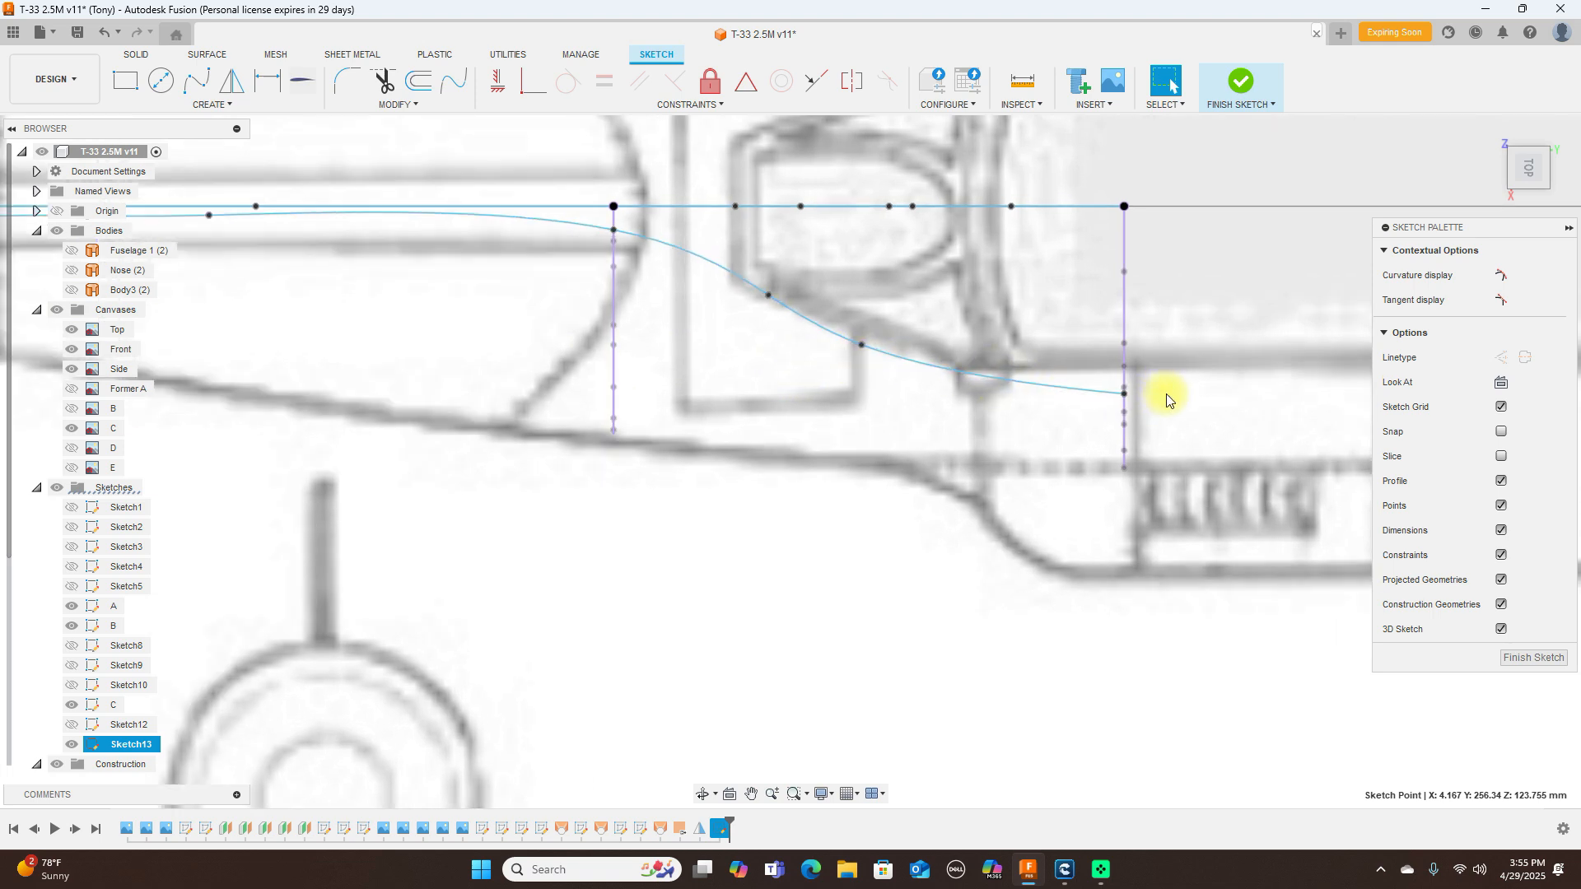
drag(1104, 394, 1107, 346)
click(1529, 199)
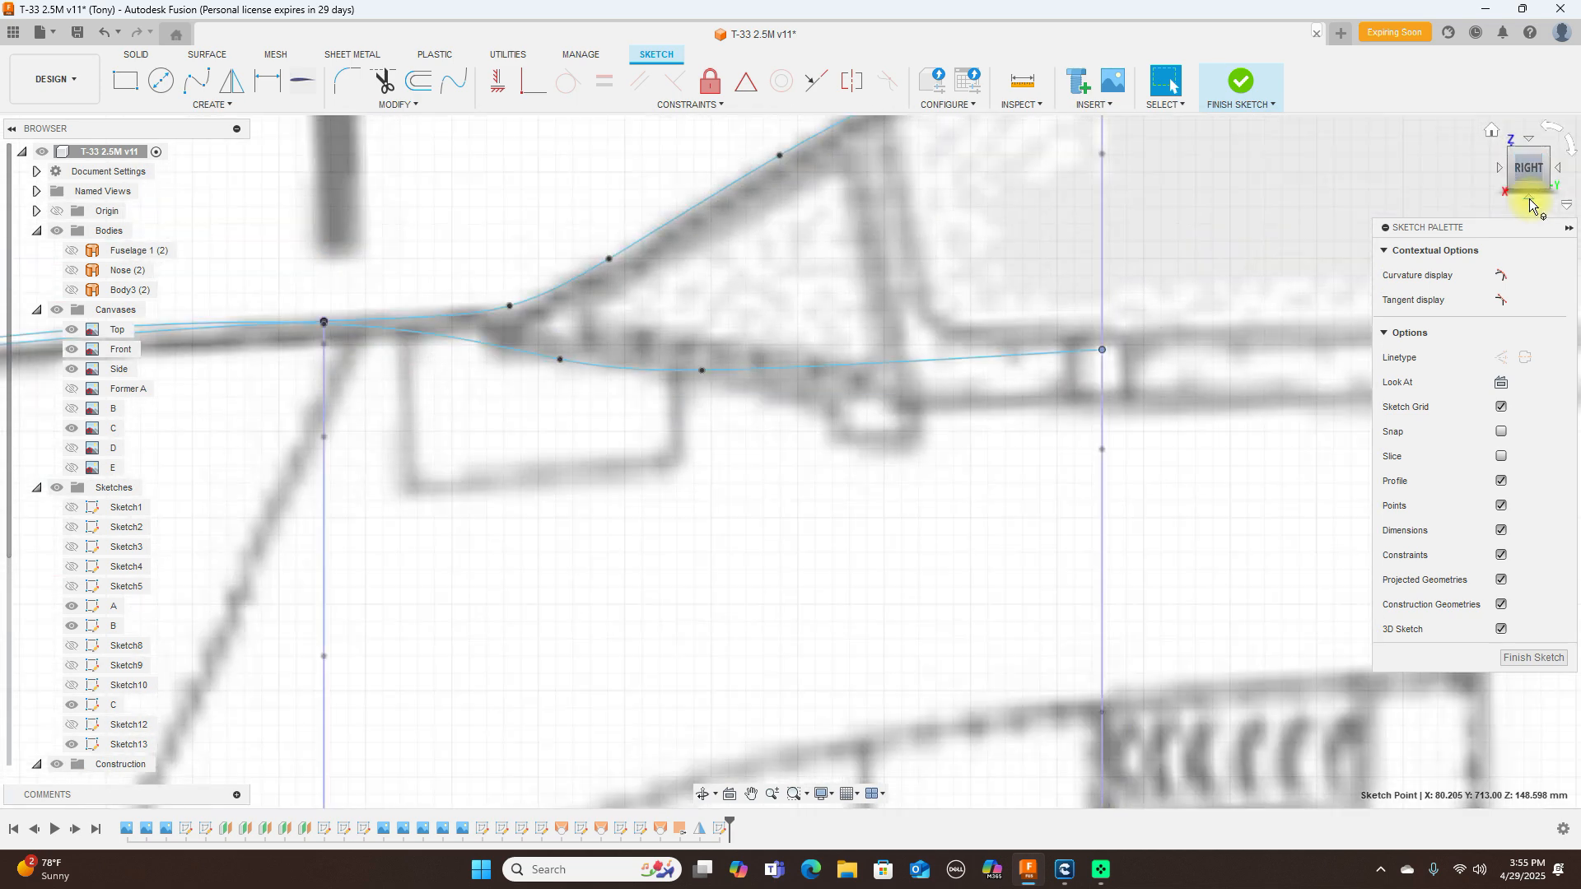
click(1105, 349)
scroll(1101, 350, up, 5)
drag(1104, 350, 1100, 404)
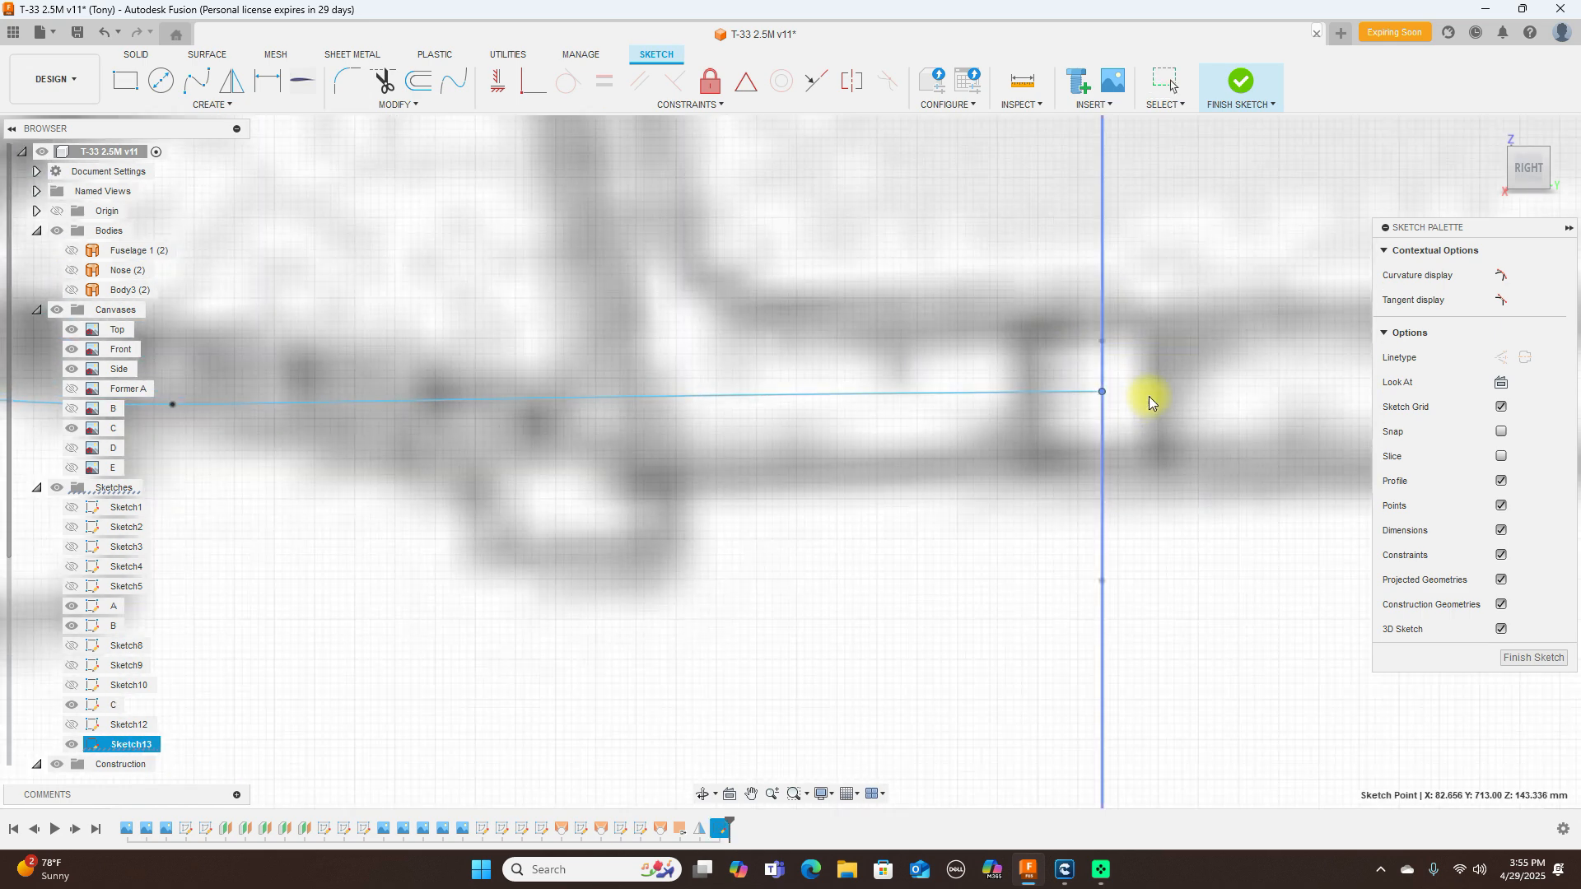
Step: Examine the sill spline against the upper rail and the canvases between sections A and B in the side and top views
scroll(1164, 377, down, 6)
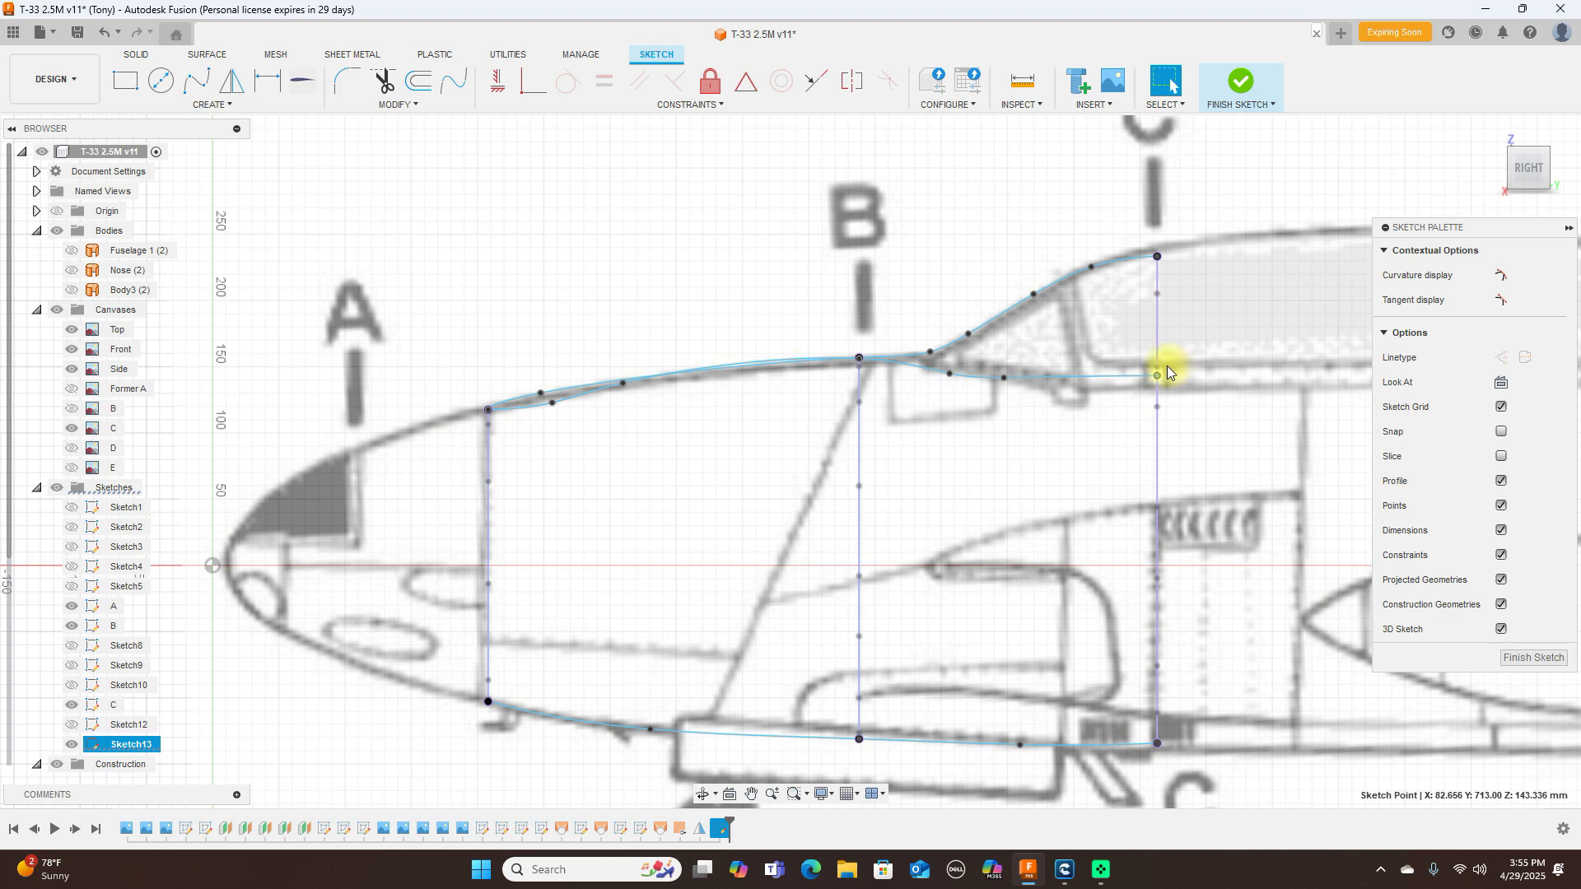
scroll(796, 379, up, 5)
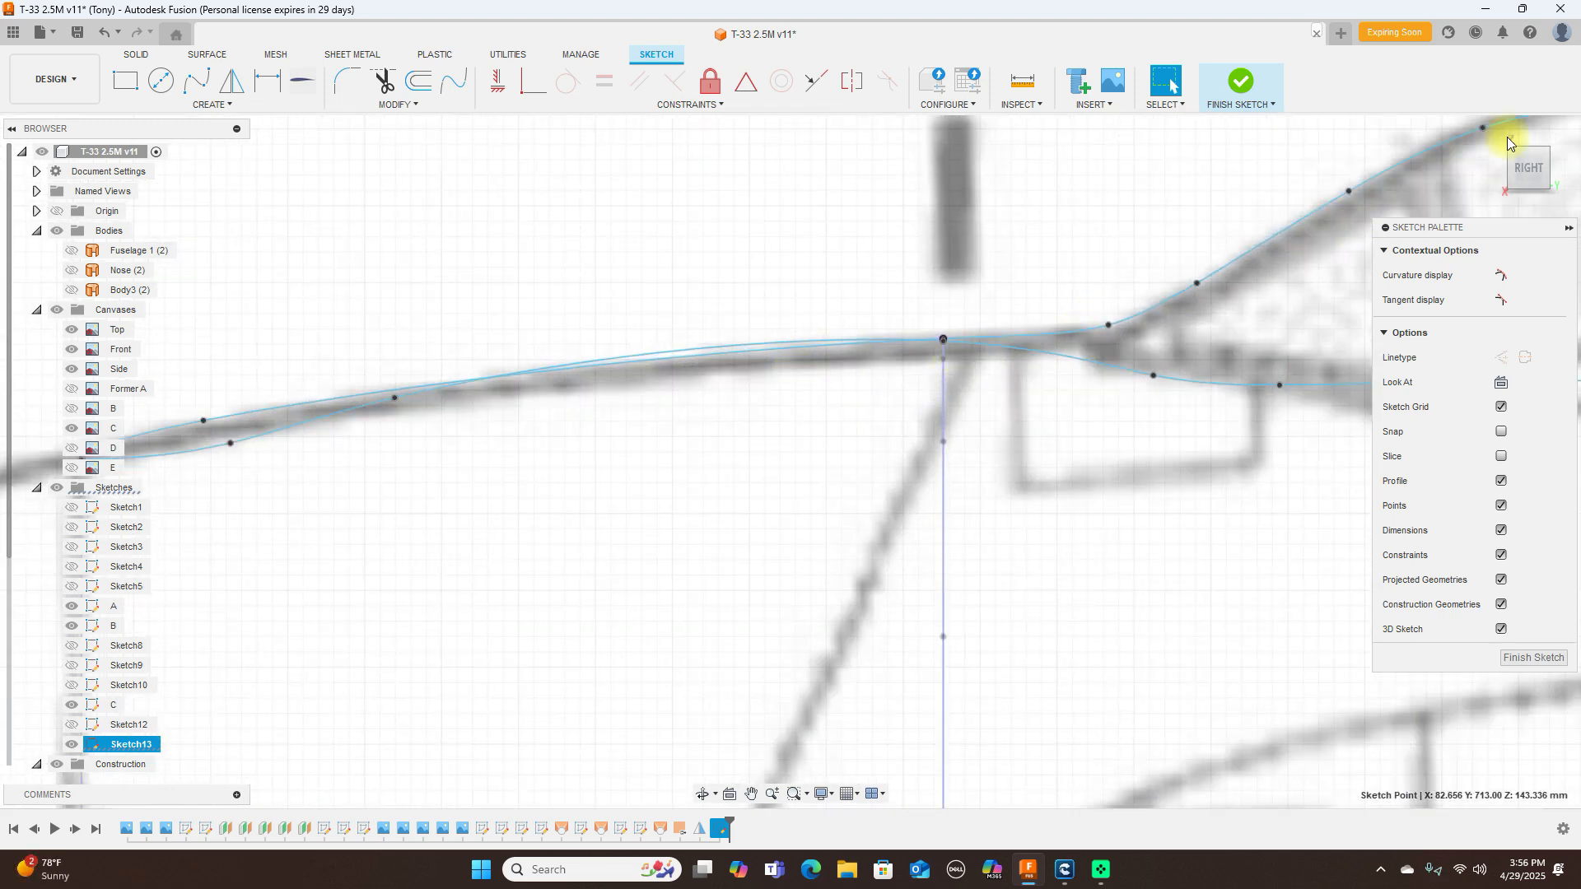
drag(1521, 162, 1510, 263)
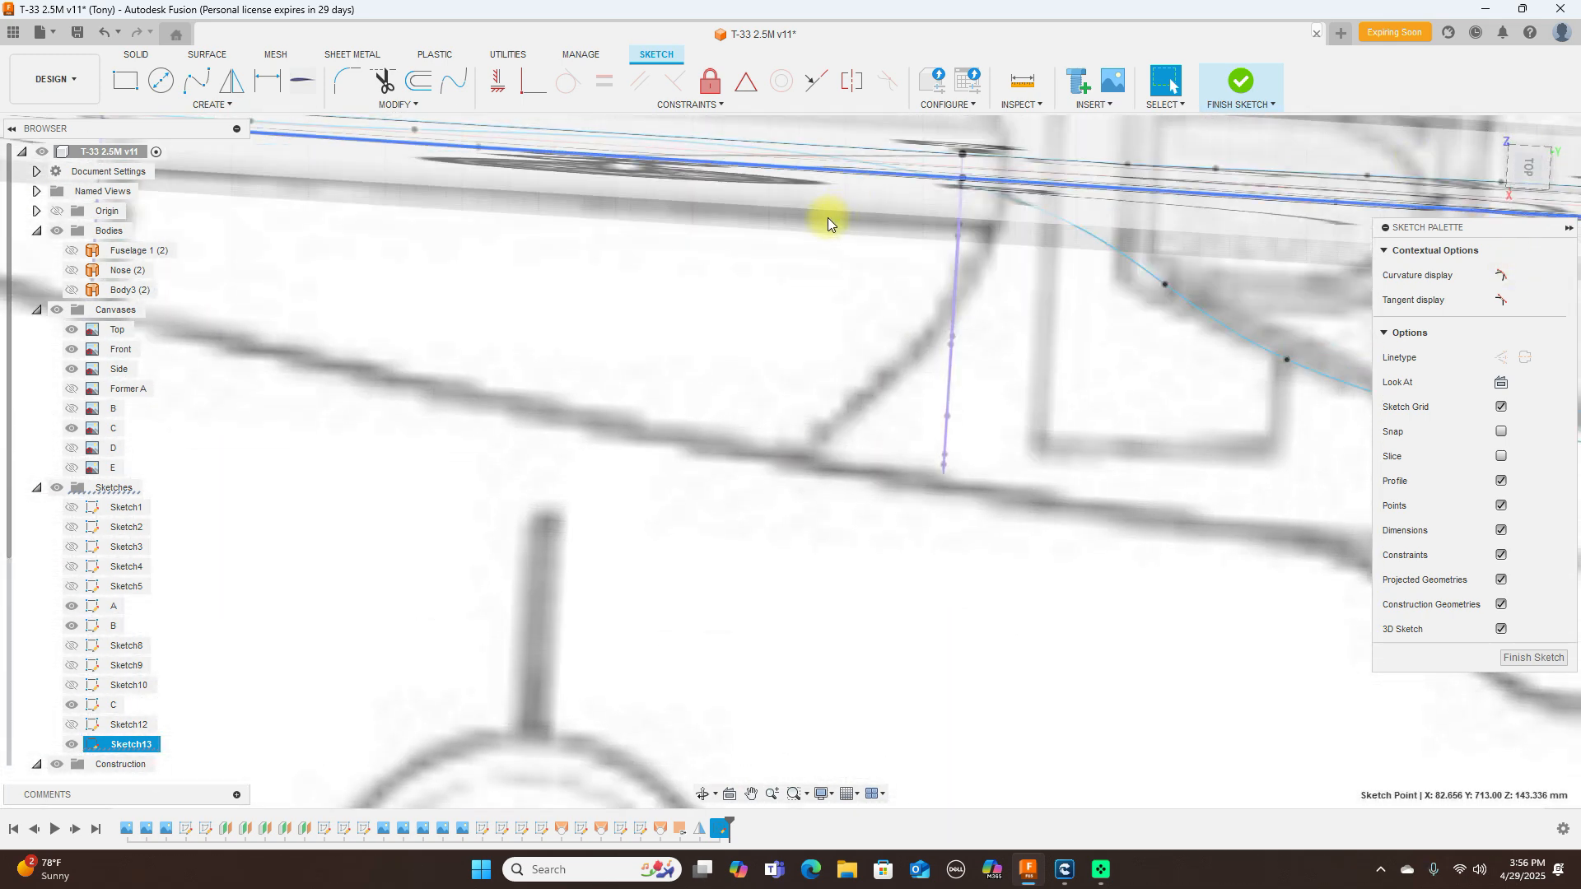
scroll(825, 232, down, 4)
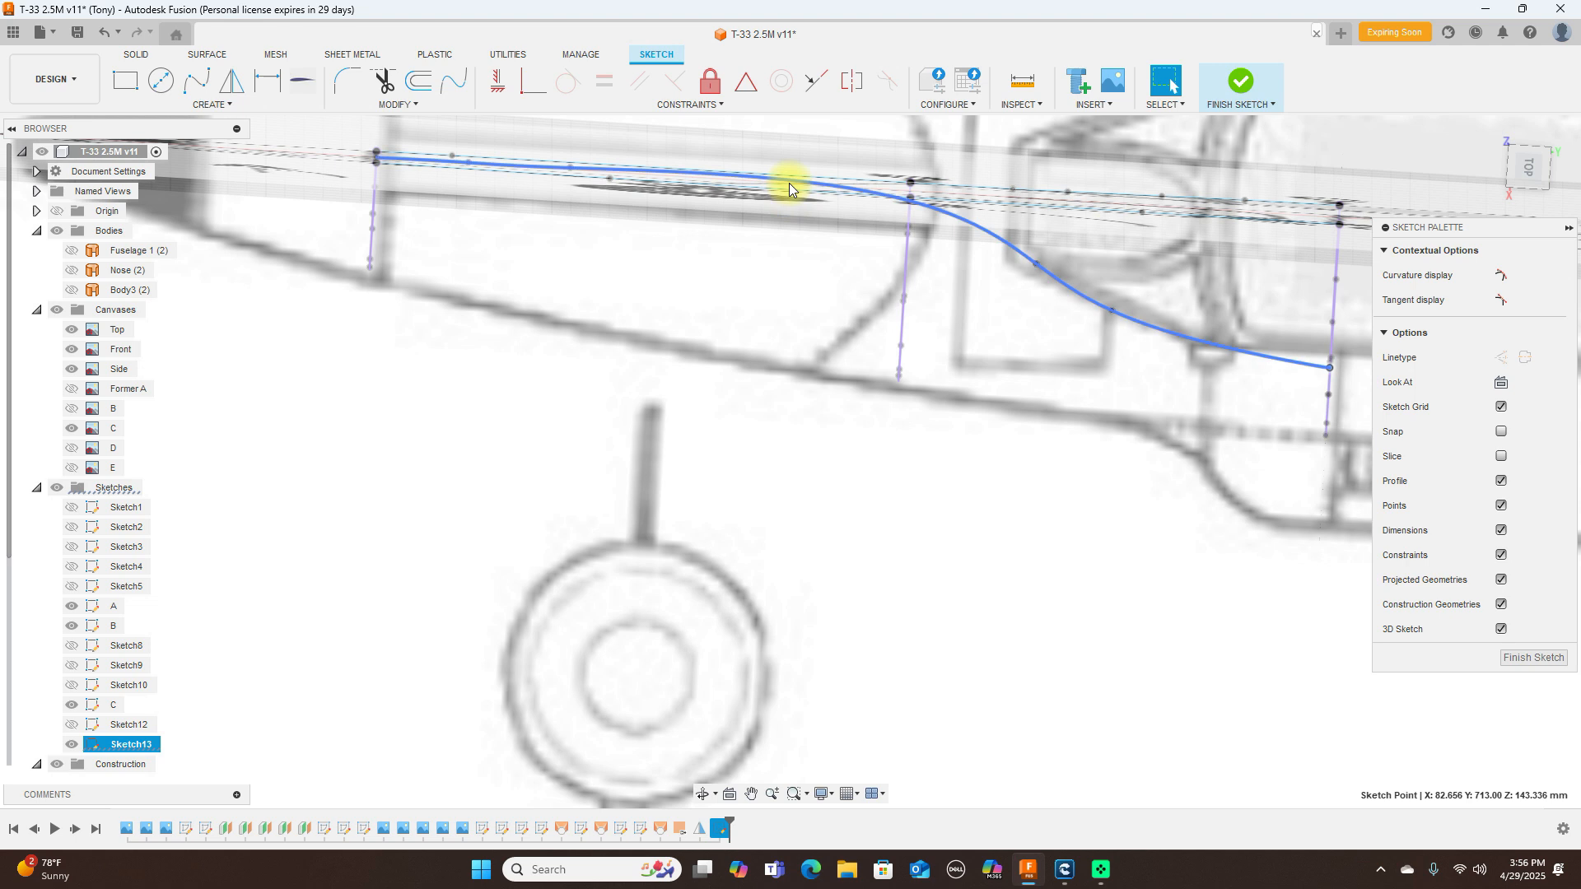
click(792, 177)
scroll(783, 188, up, 4)
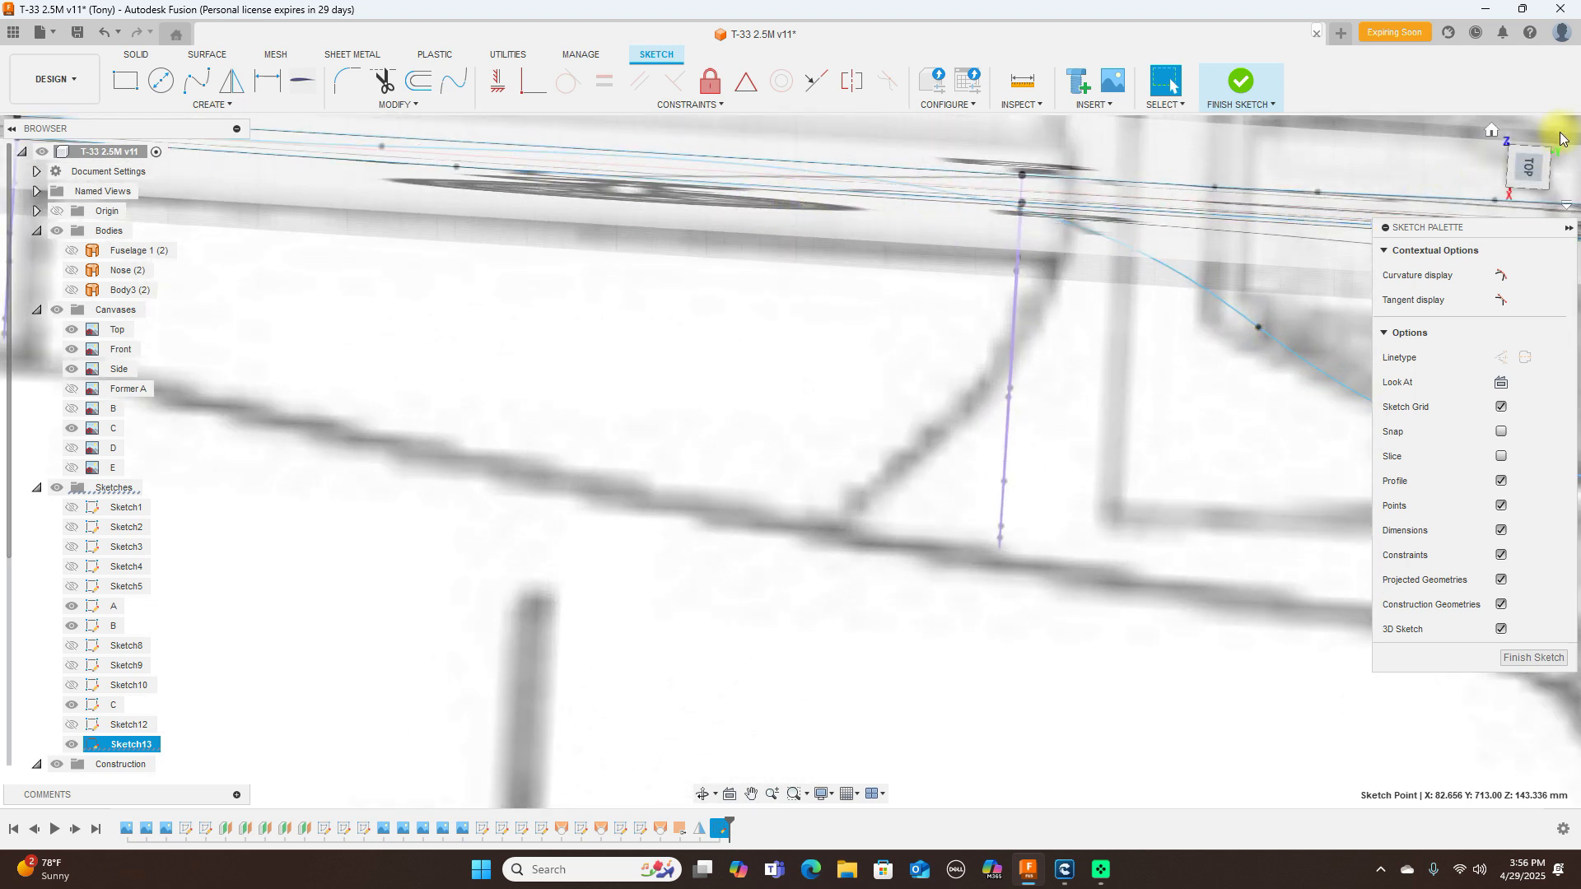
click(1523, 193)
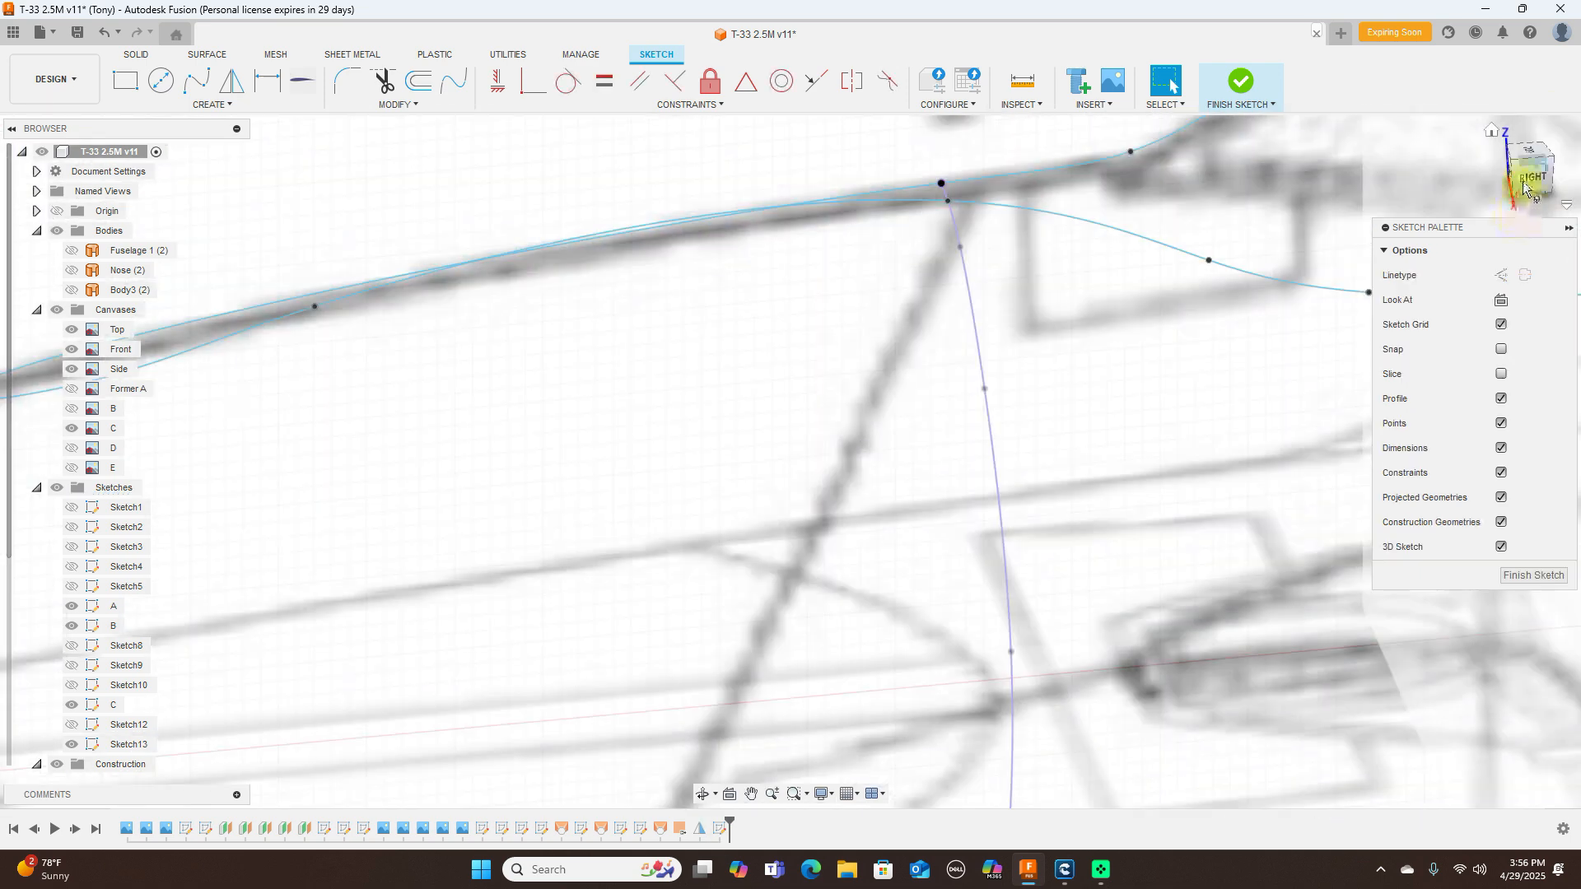
scroll(665, 337, down, 6)
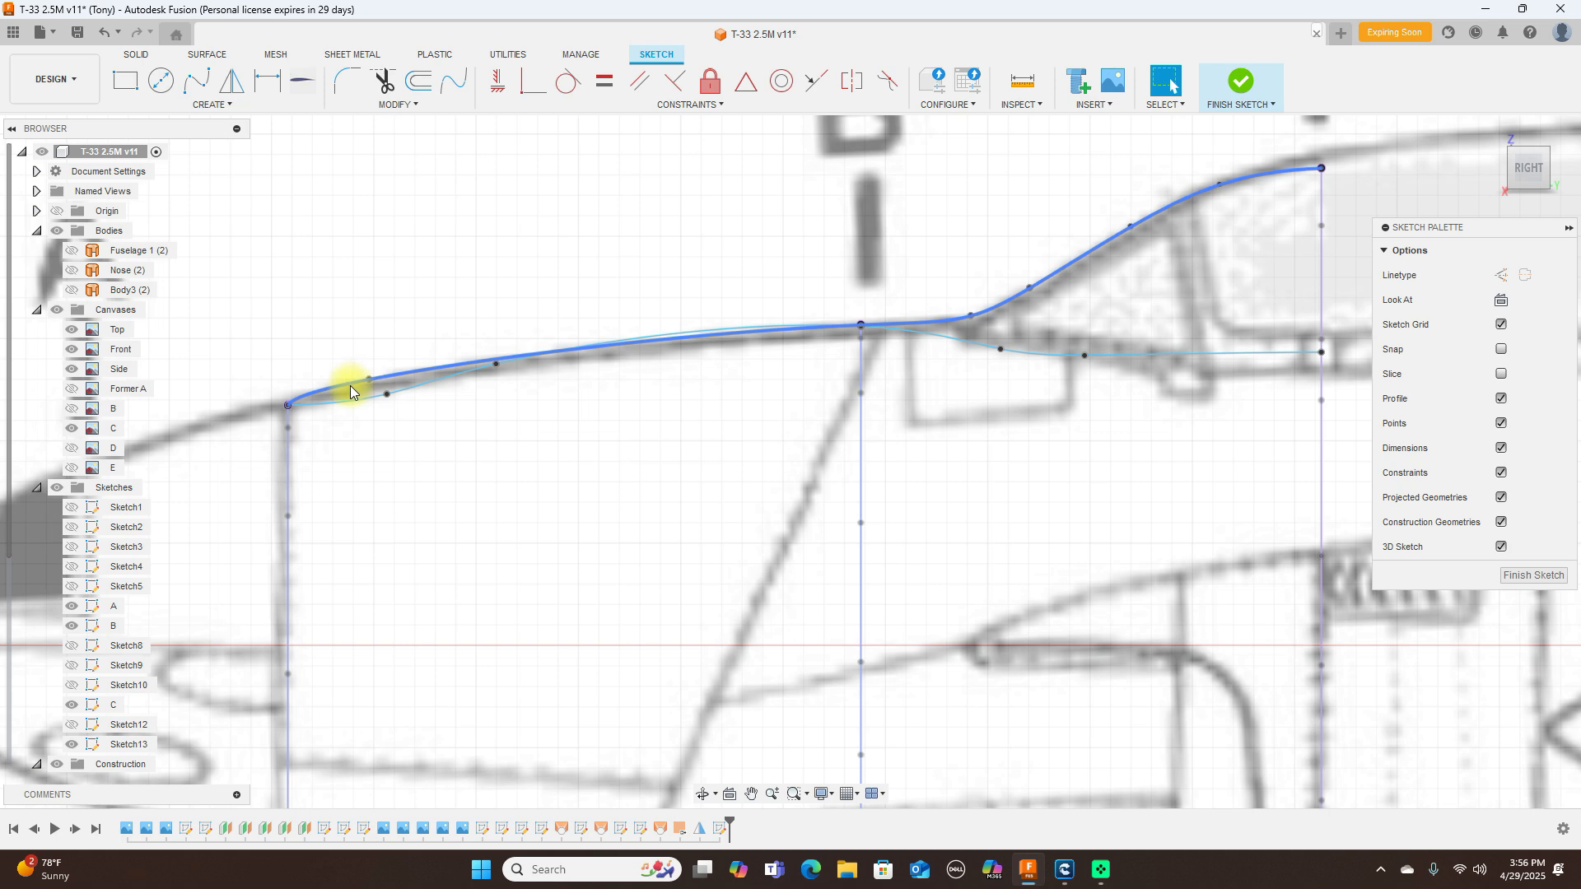
Step: Adjust the heights of the sill spline's two fit points between sections A and B, lowering the rear one and raising the front one
mouse_move(1506, 169)
mouse_down()
mouse_move(1536, 177)
mouse_move(1565, 230)
mouse_move(37, 251)
mouse_move(96, 211)
mouse_move(165, 212)
mouse_move(170, 148)
mouse_move(101, 200)
mouse_move(39, 191)
mouse_move(1524, 175)
mouse_up()
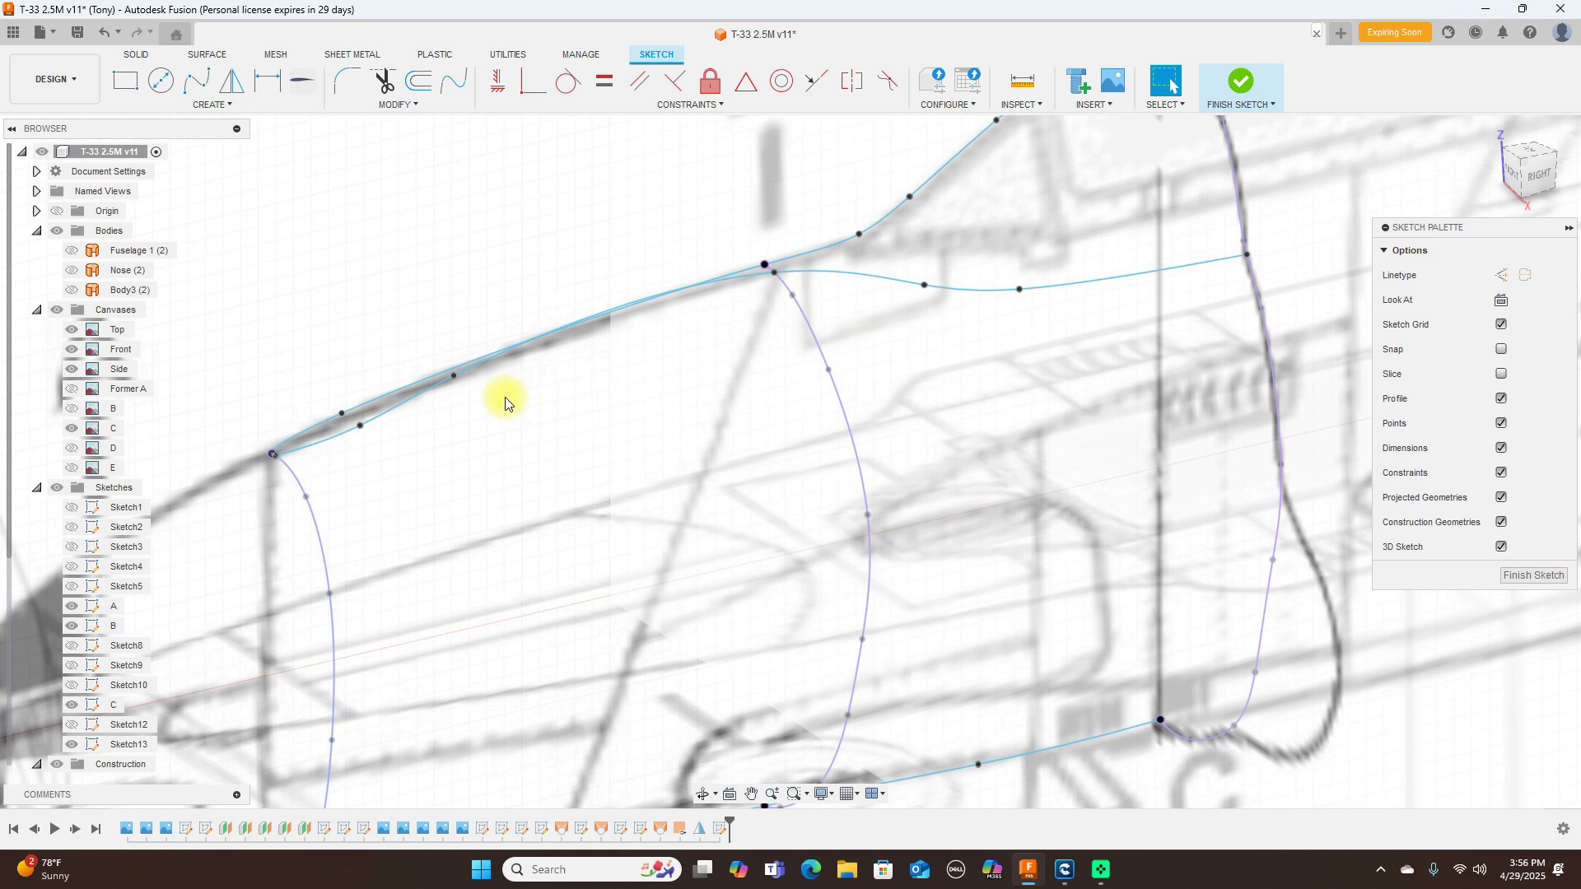
click(454, 377)
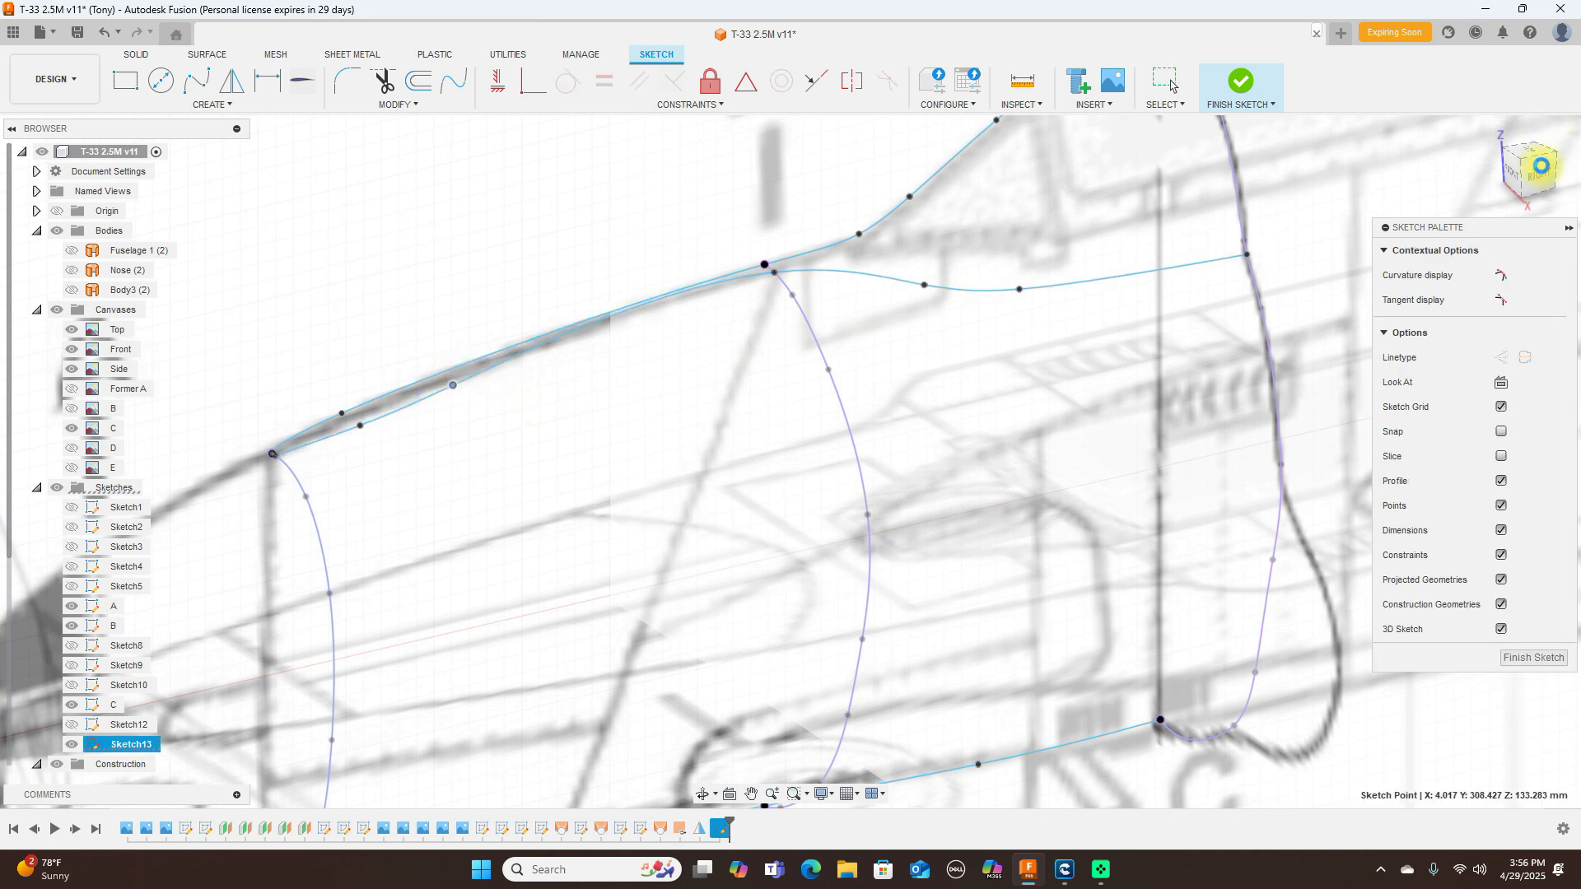
click(1169, 83)
click(1542, 171)
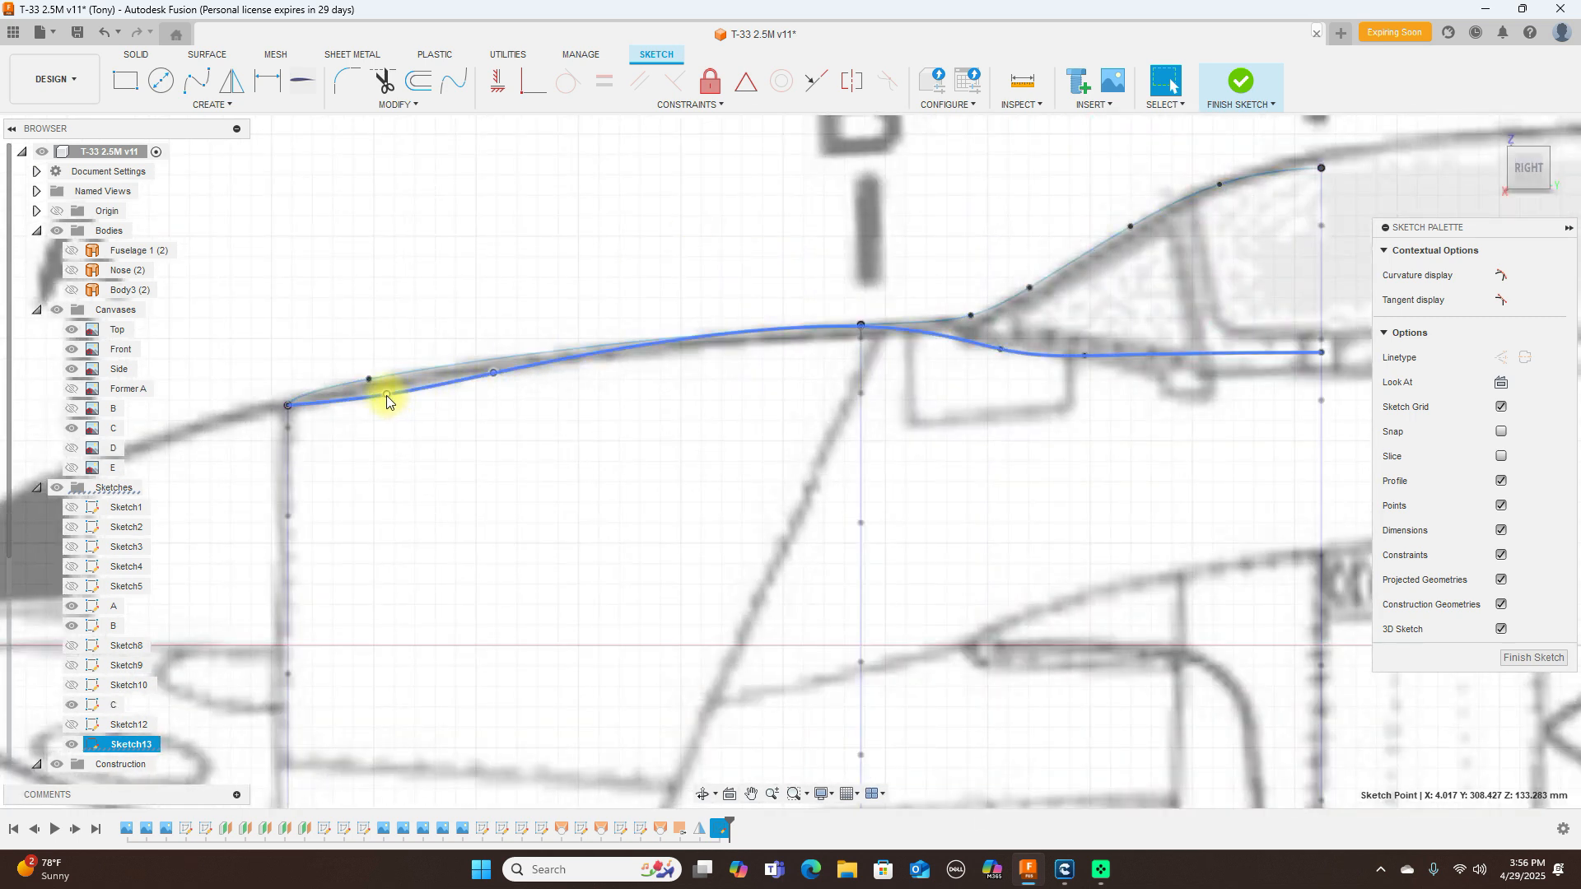
drag(387, 393, 387, 388)
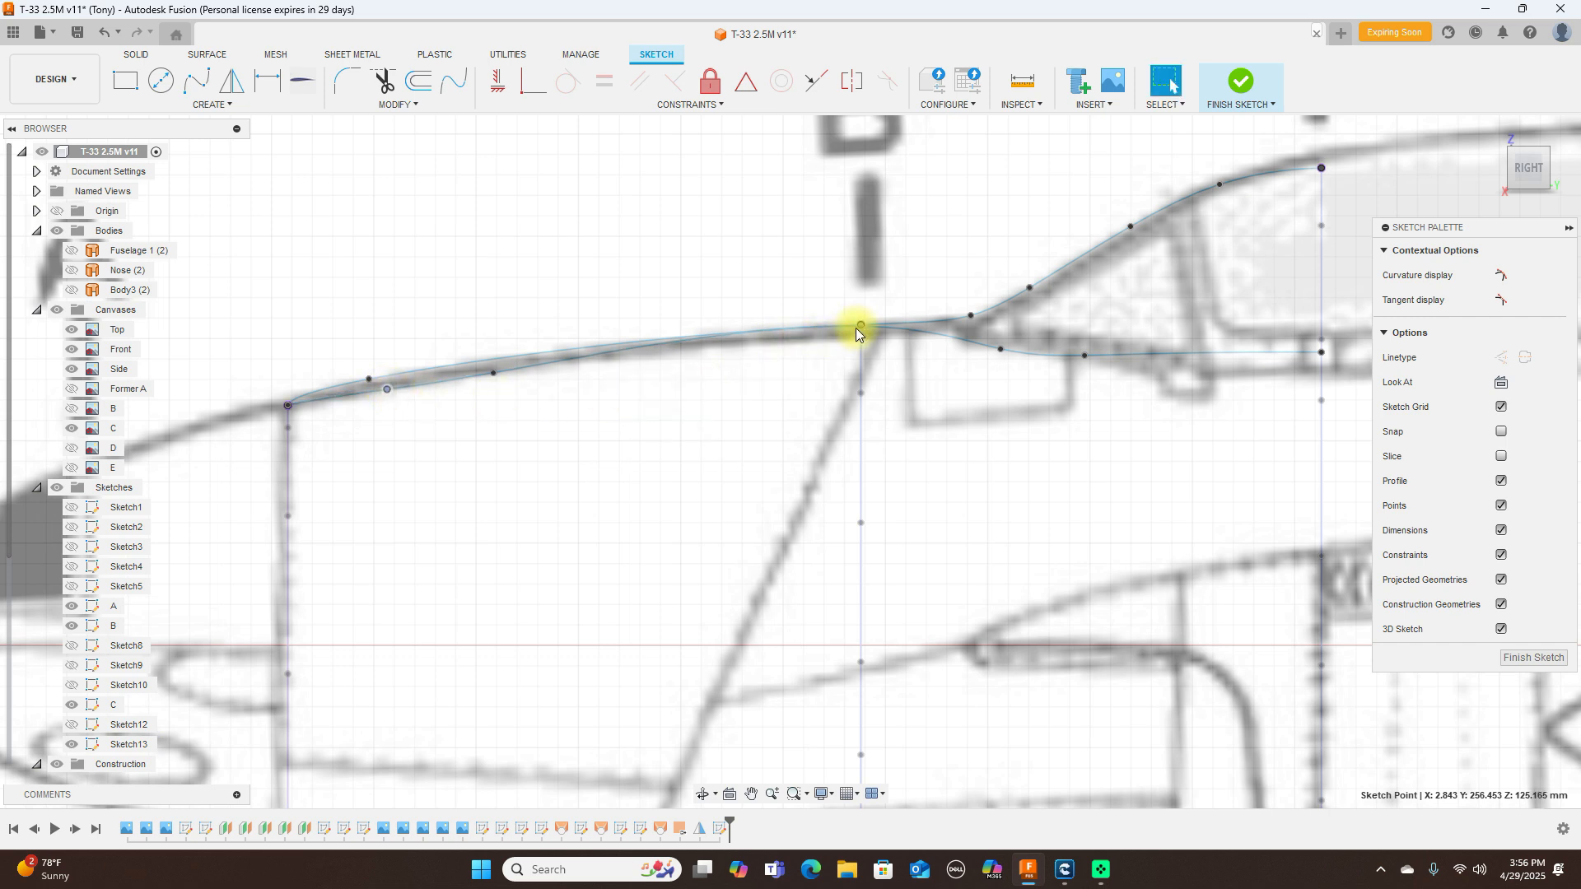
Step: Slide the sill spline's fit point on section B's profile slightly farther down from the profile's top point
scroll(858, 328, up, 3)
scroll(860, 327, up, 4)
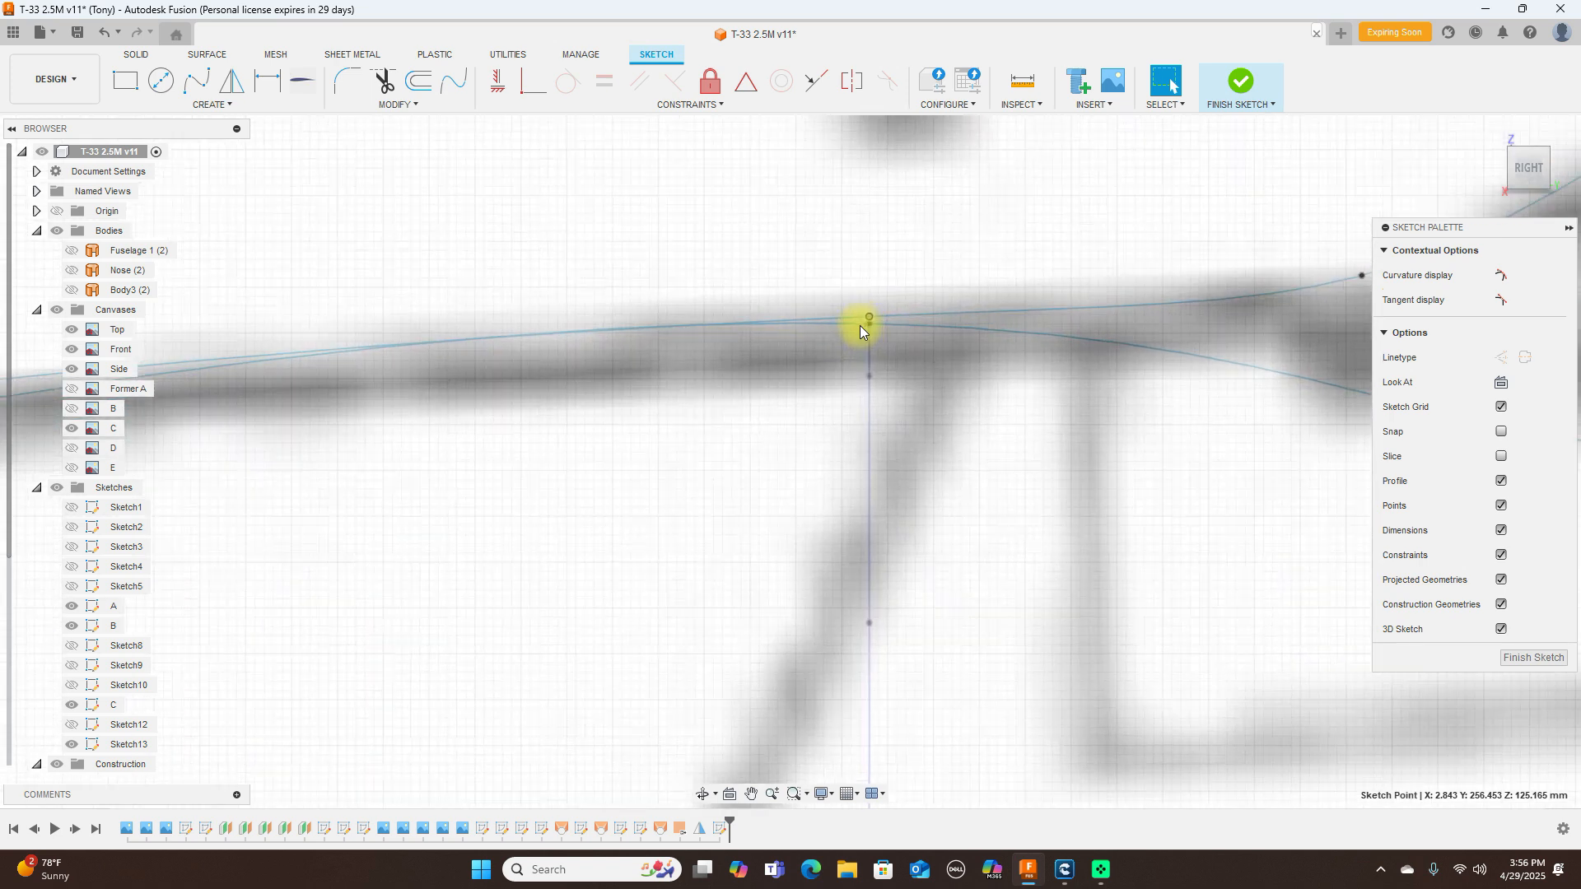
drag(874, 324, 873, 331)
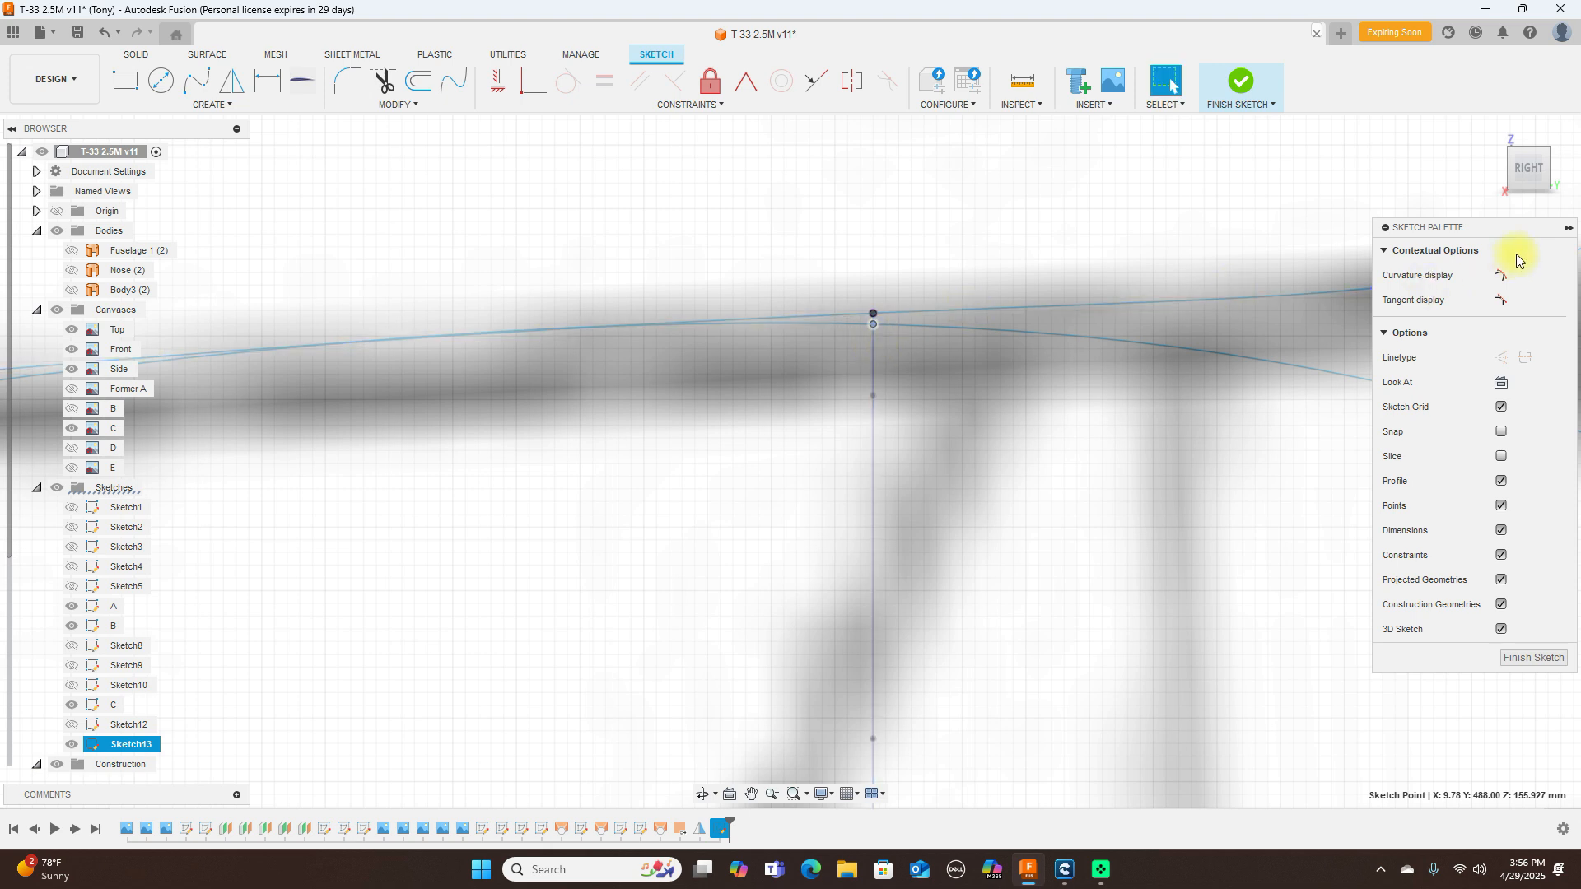
drag(1515, 175, 1572, 175)
drag(571, 282, 609, 334)
click(1529, 176)
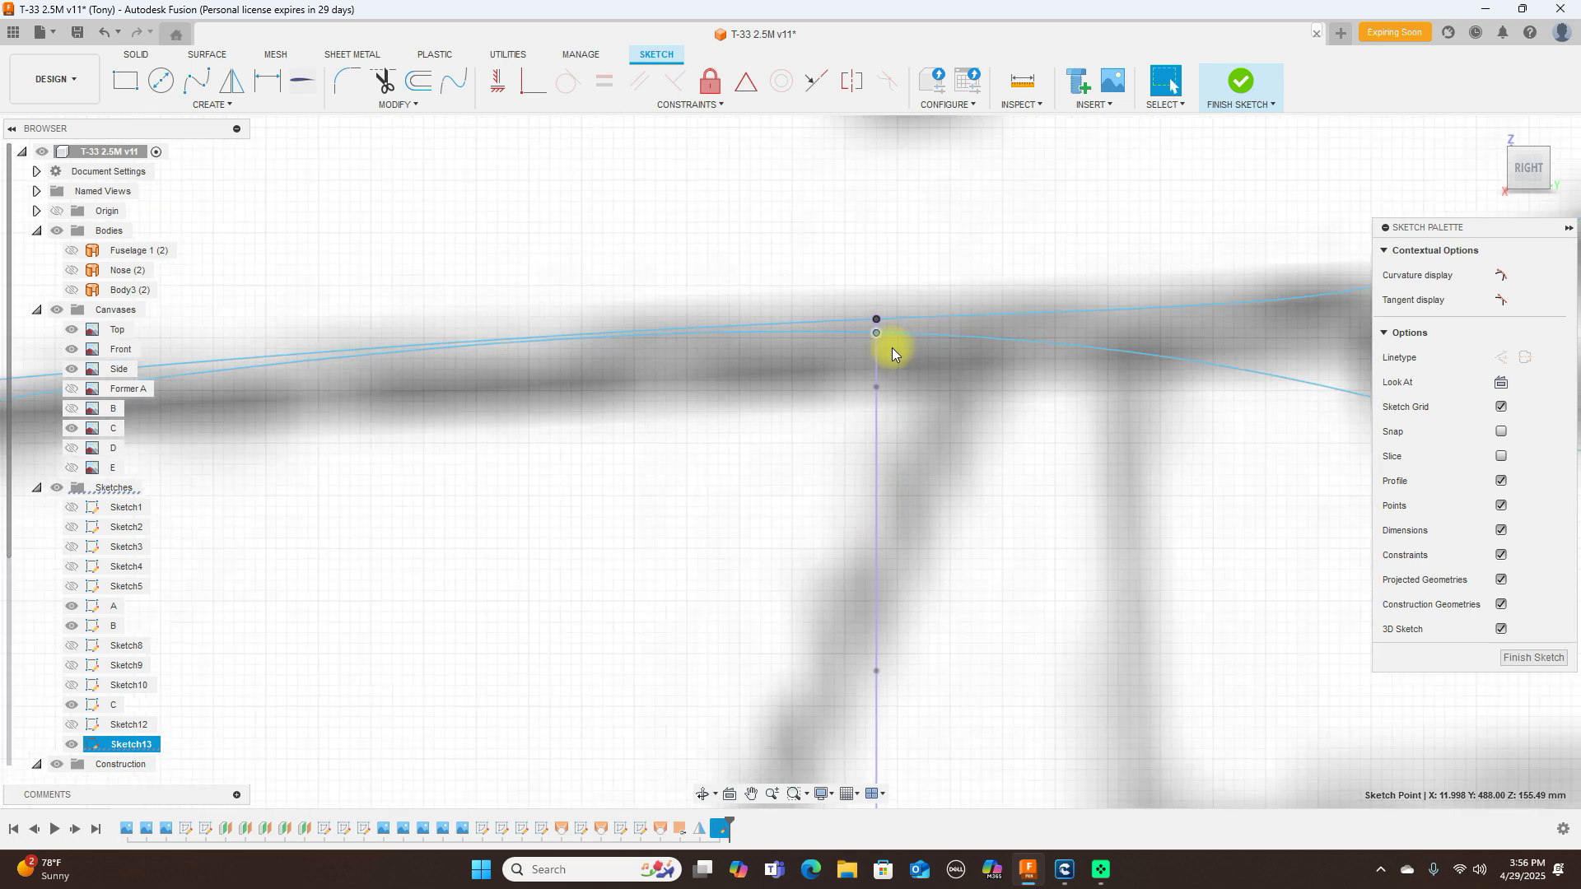
Step: Start a side fit-point spline on section A's profile, adding a midway fit point and one on section B's profile
scroll(891, 348, down, 10)
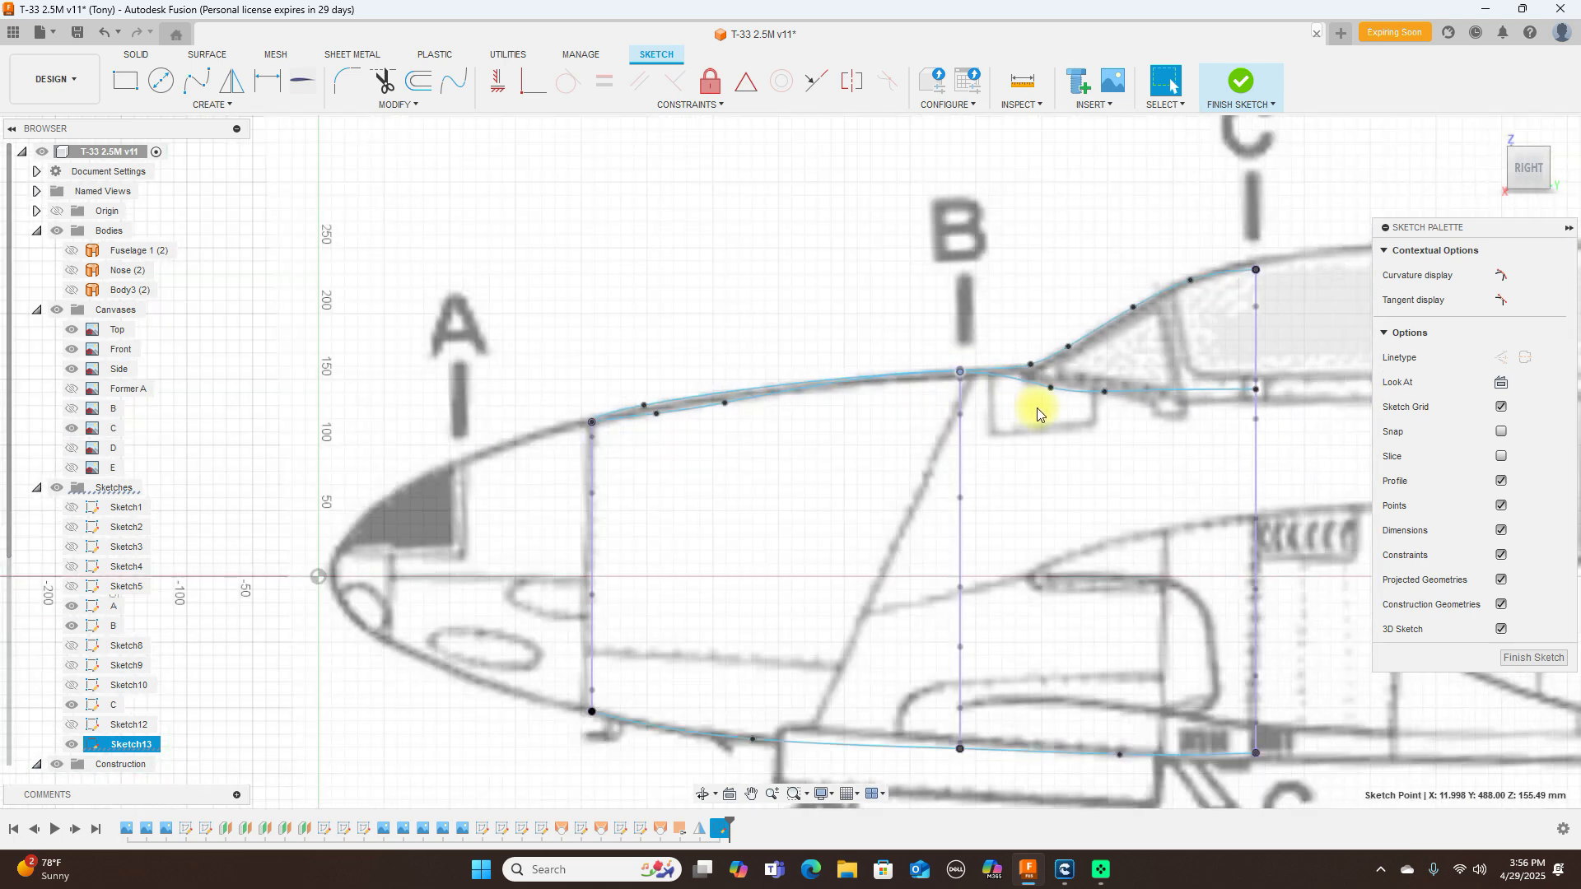
scroll(1036, 408, down, 2)
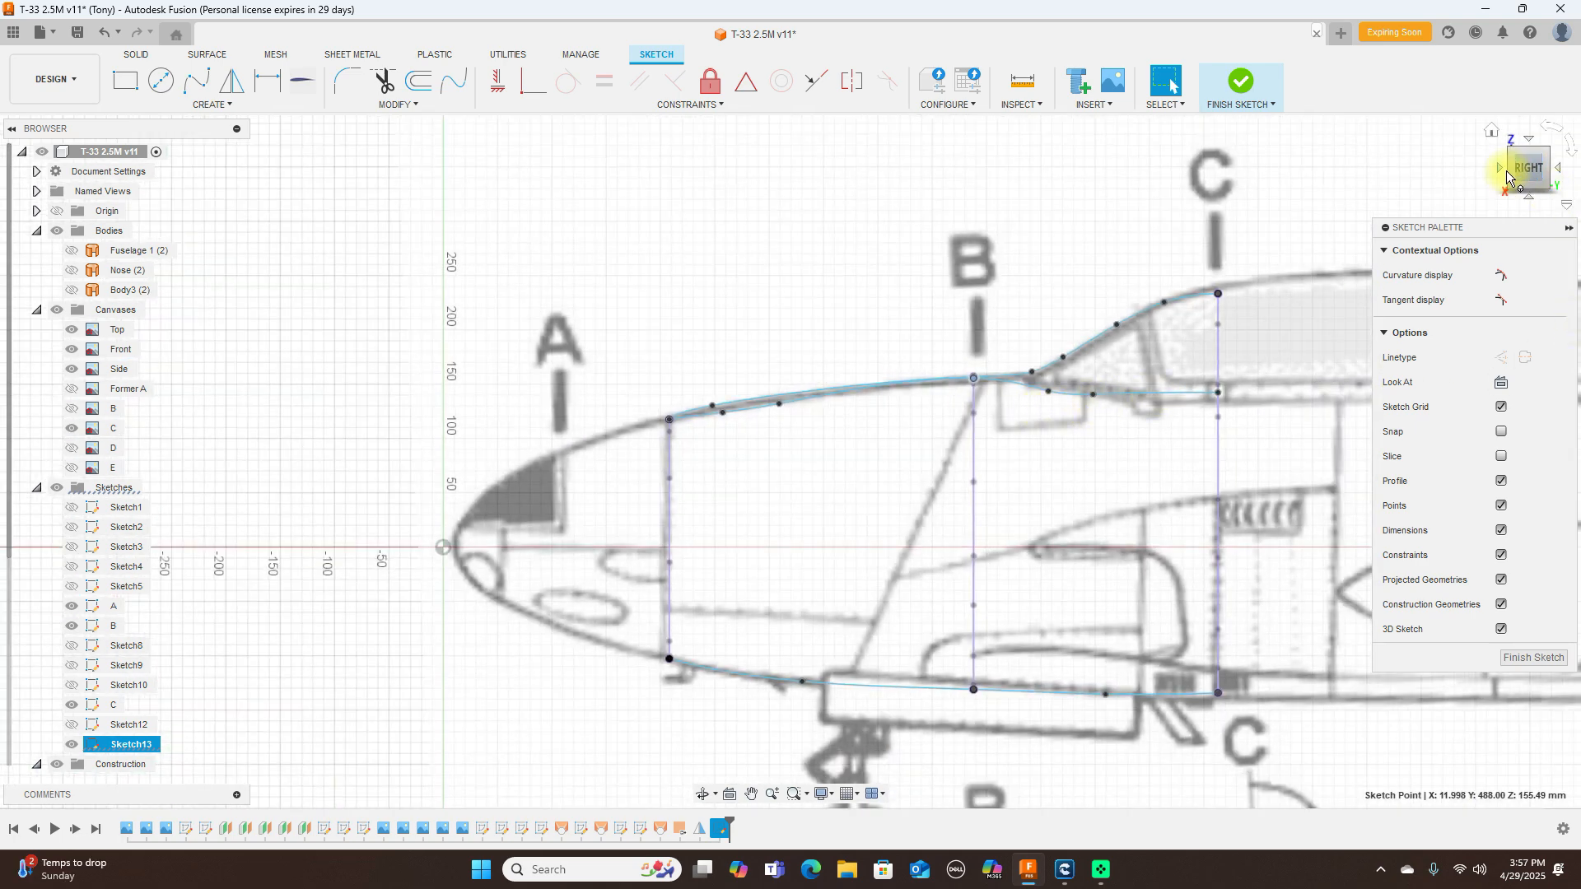
mouse_move(1514, 176)
shift+middle_down()
mouse_move(76, 198)
mouse_move(63, 178)
shift+middle_up()
key(Escape)
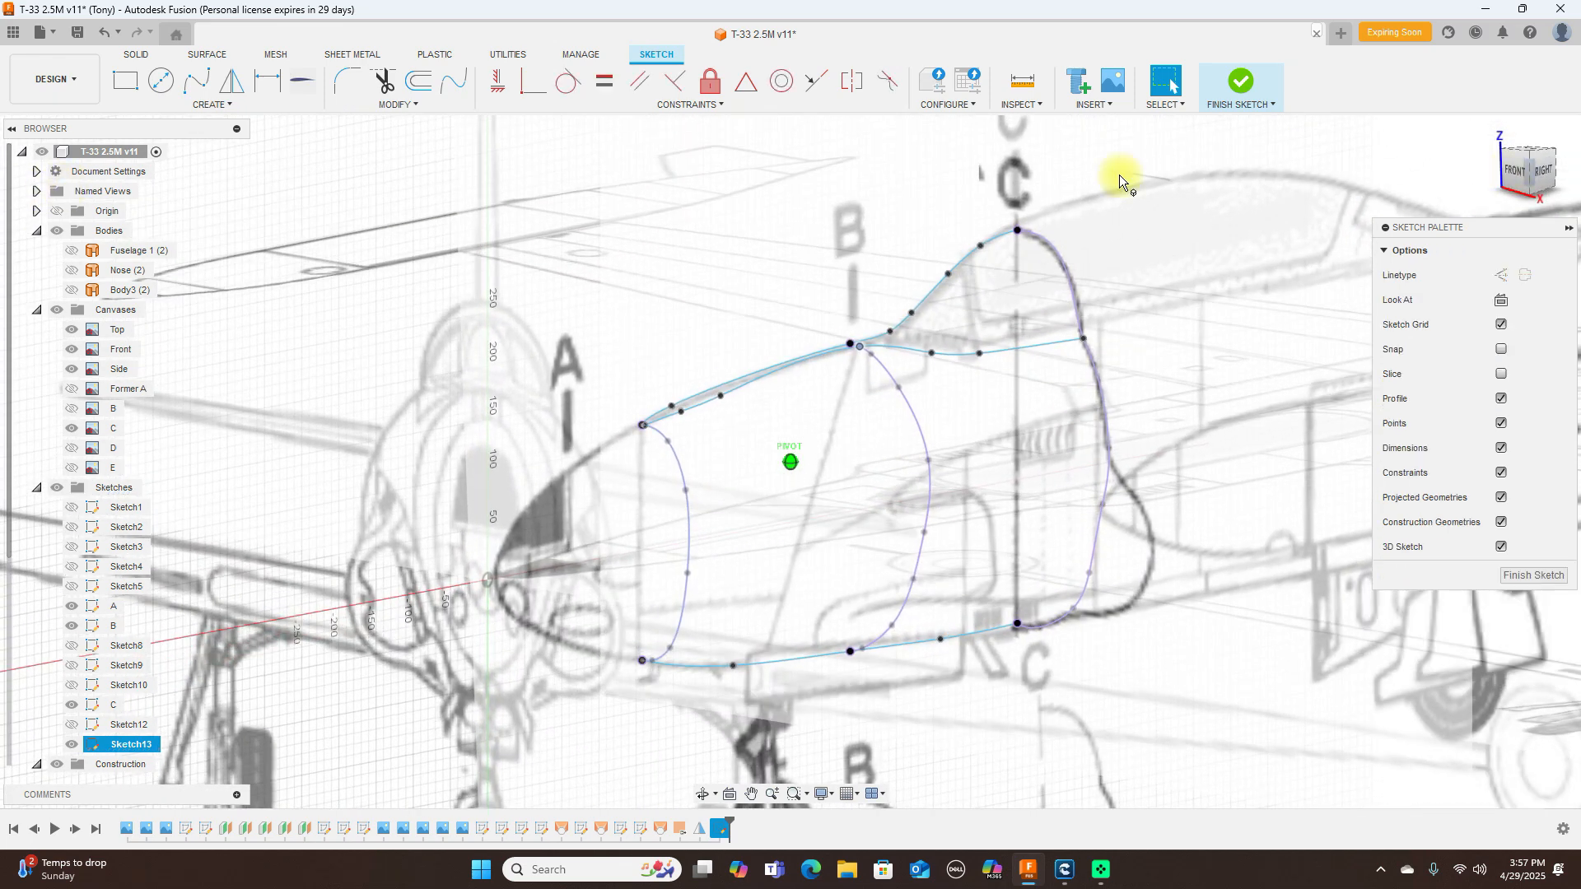
click(202, 88)
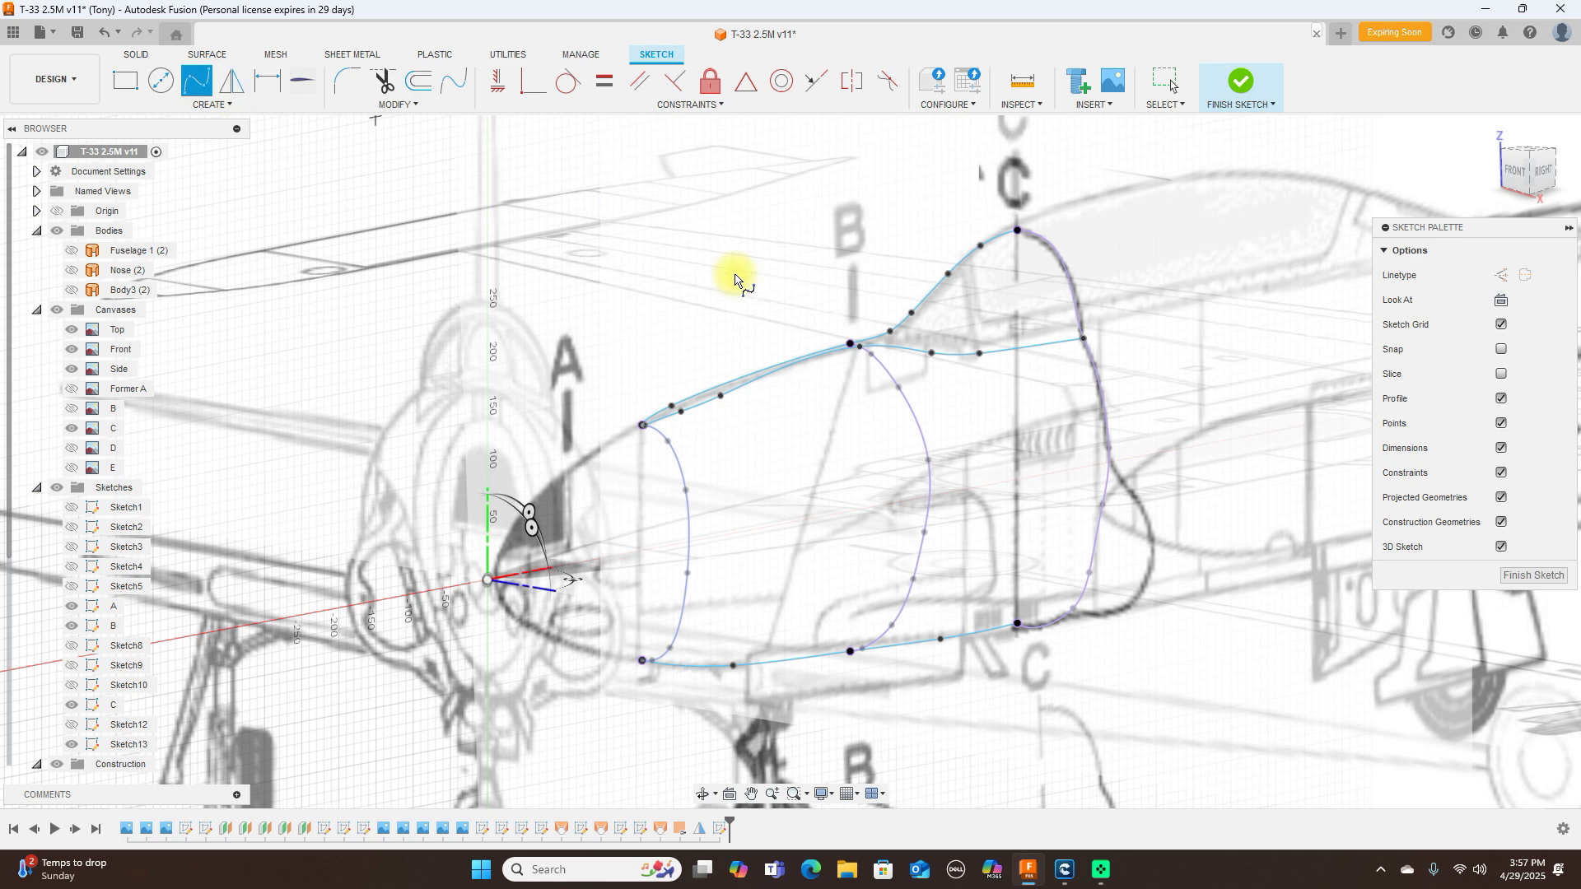
click(689, 557)
scroll(818, 534, up, 5)
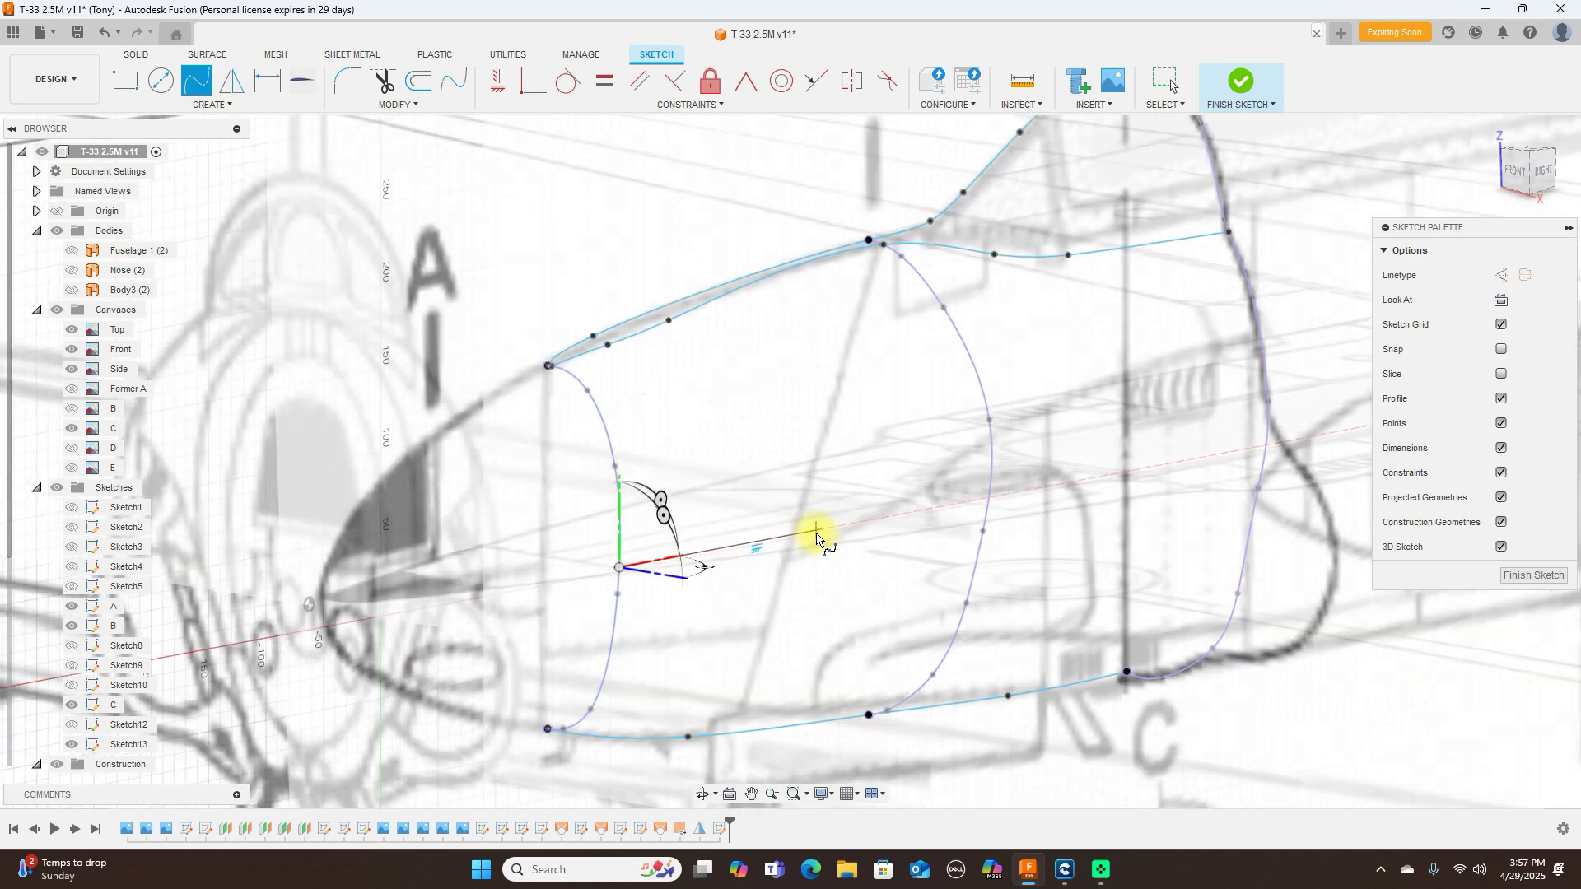
click(816, 541)
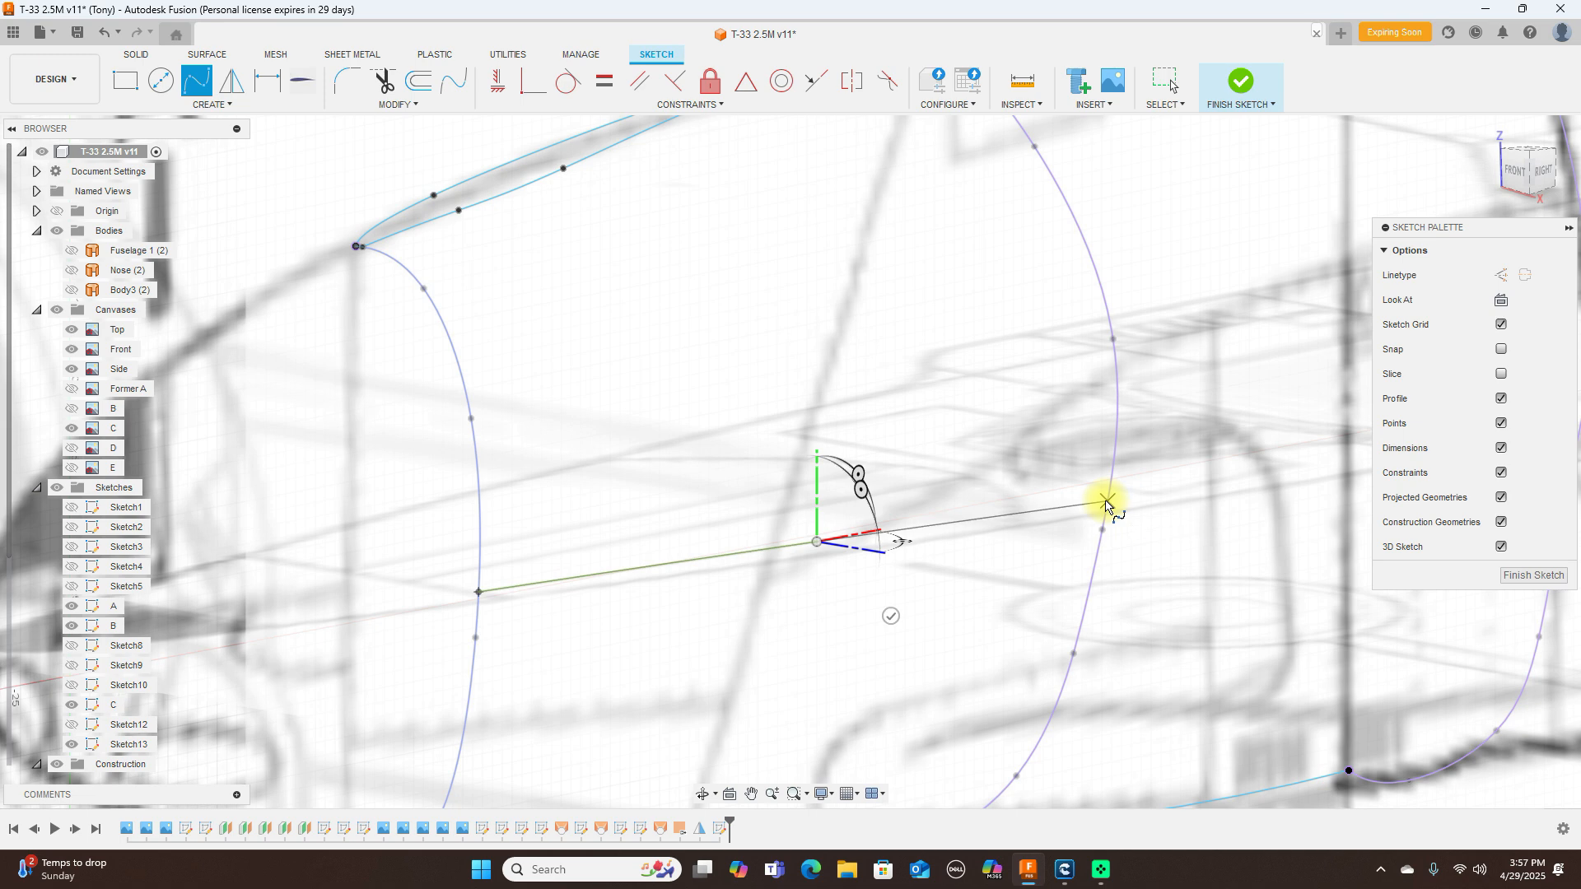
click(1106, 501)
Step: Continue the side spline through a fit point between sections B and C and end it on section C's profile
scroll(1114, 498, down, 4)
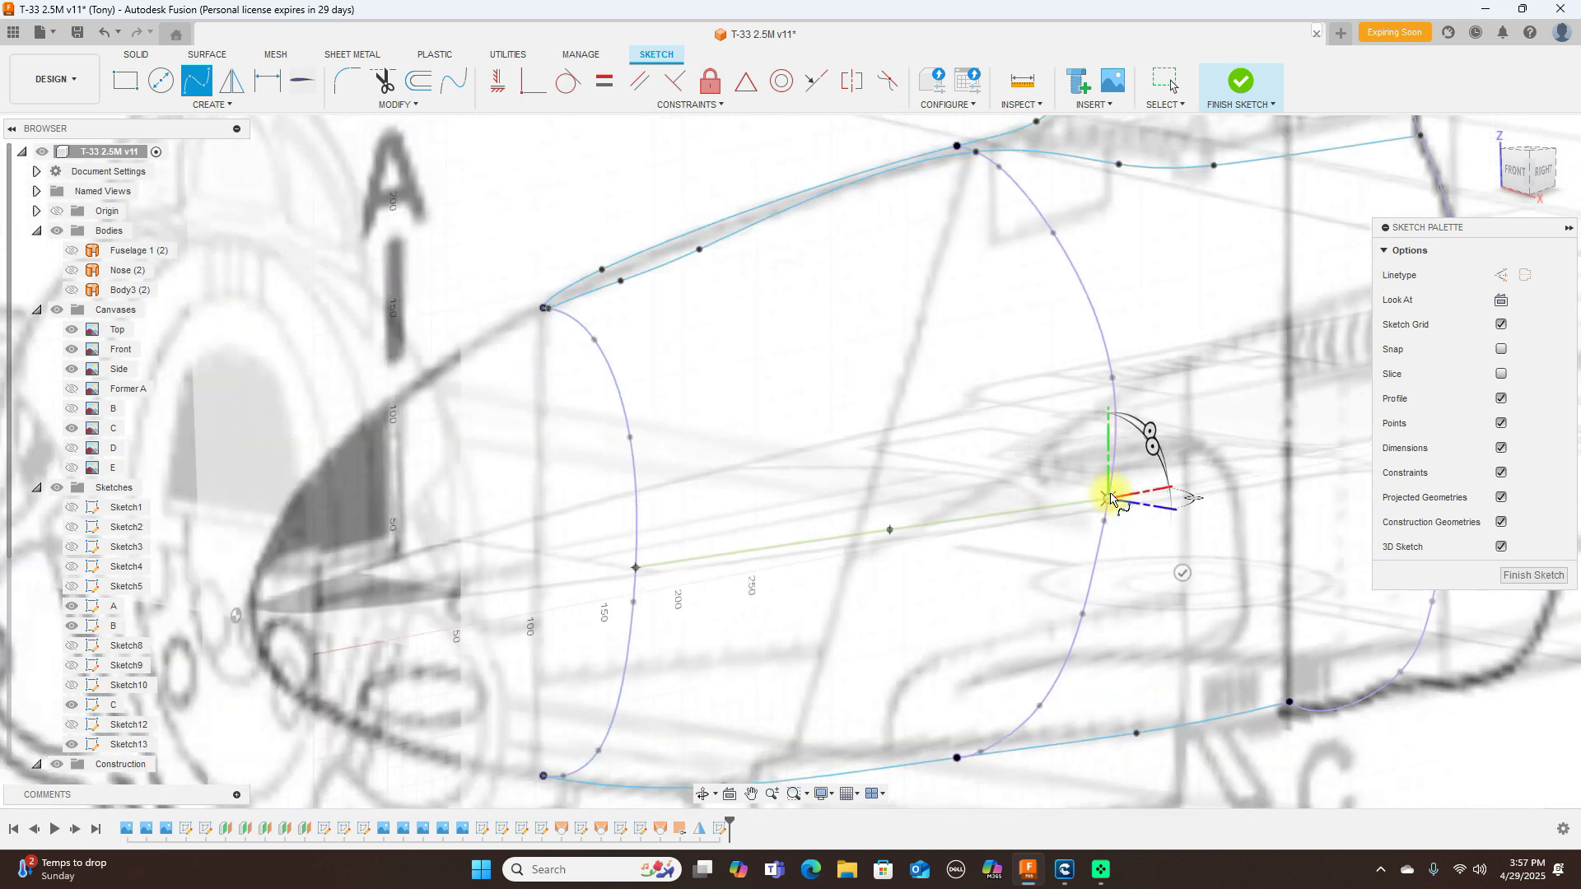
middle_drag(1124, 466, 847, 518)
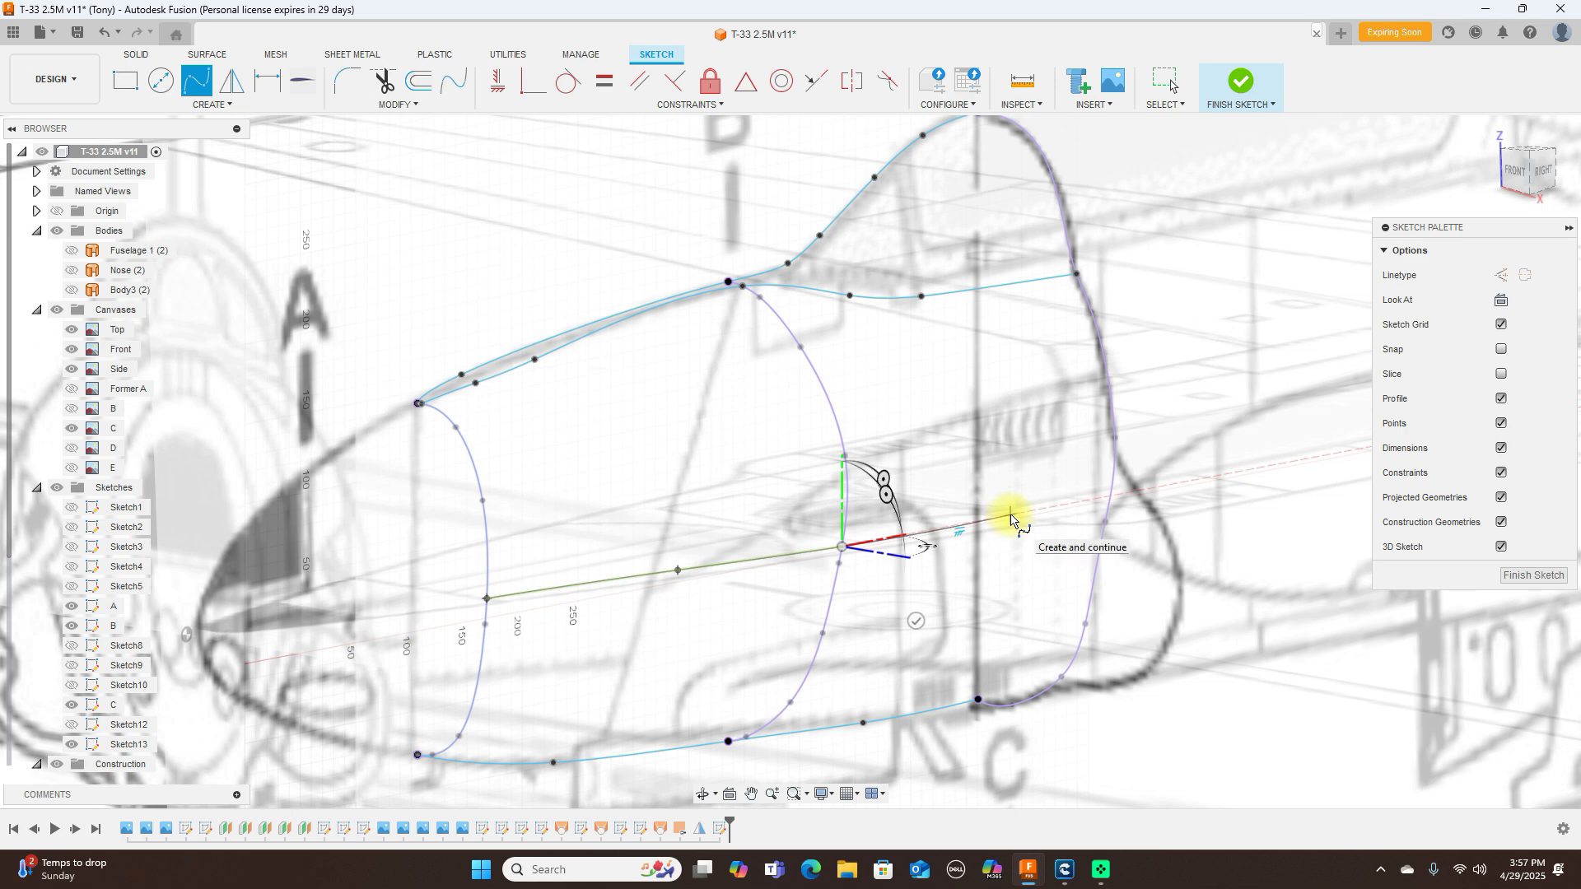
click(1015, 504)
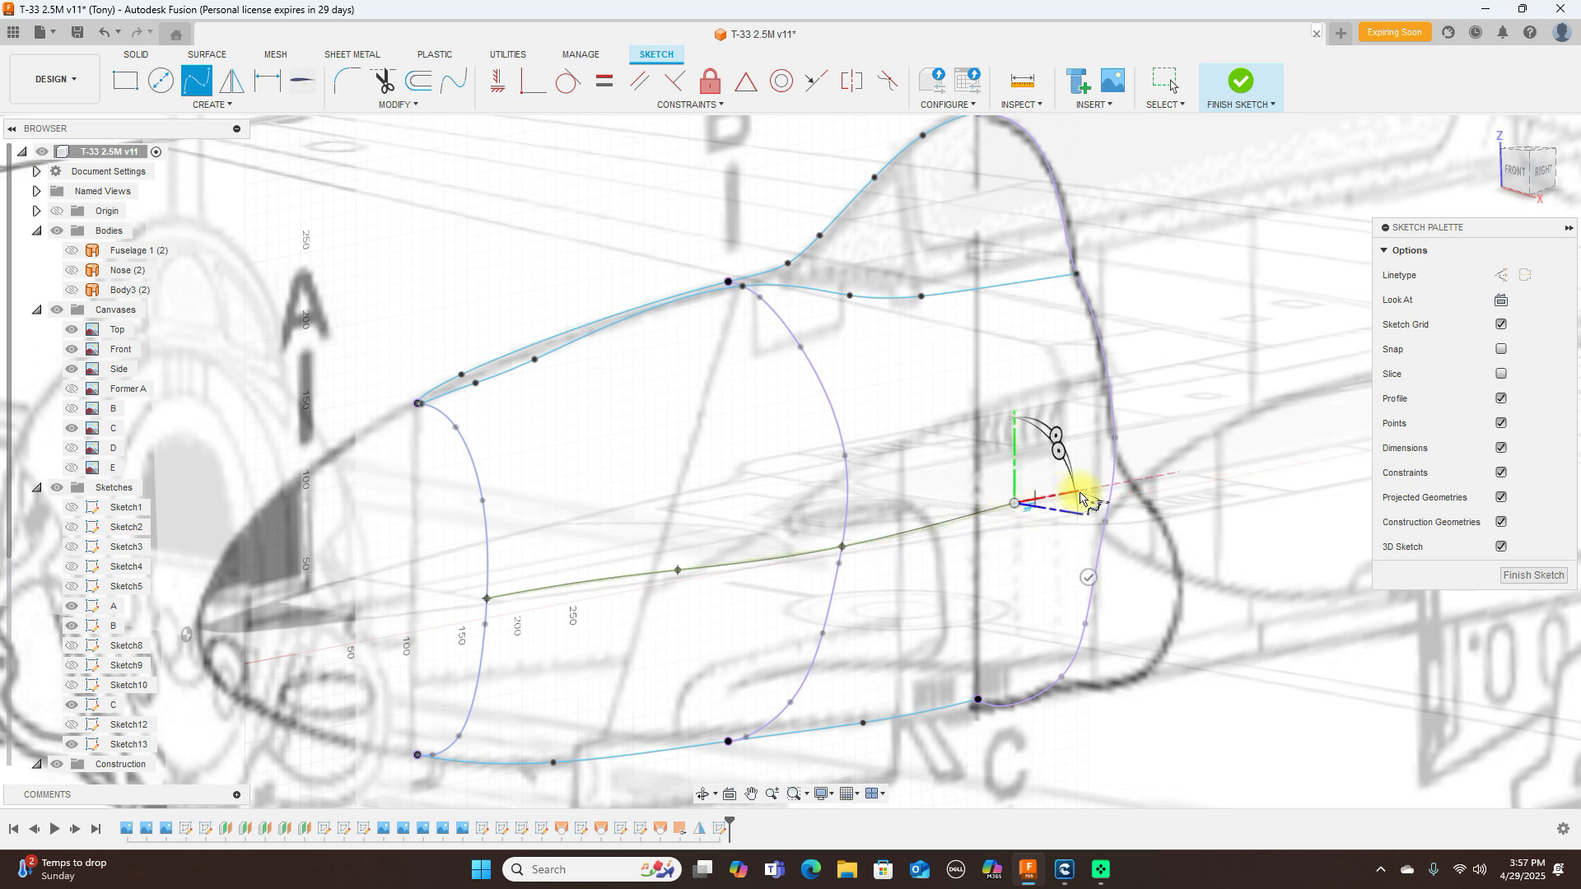
scroll(1103, 492, up, 5)
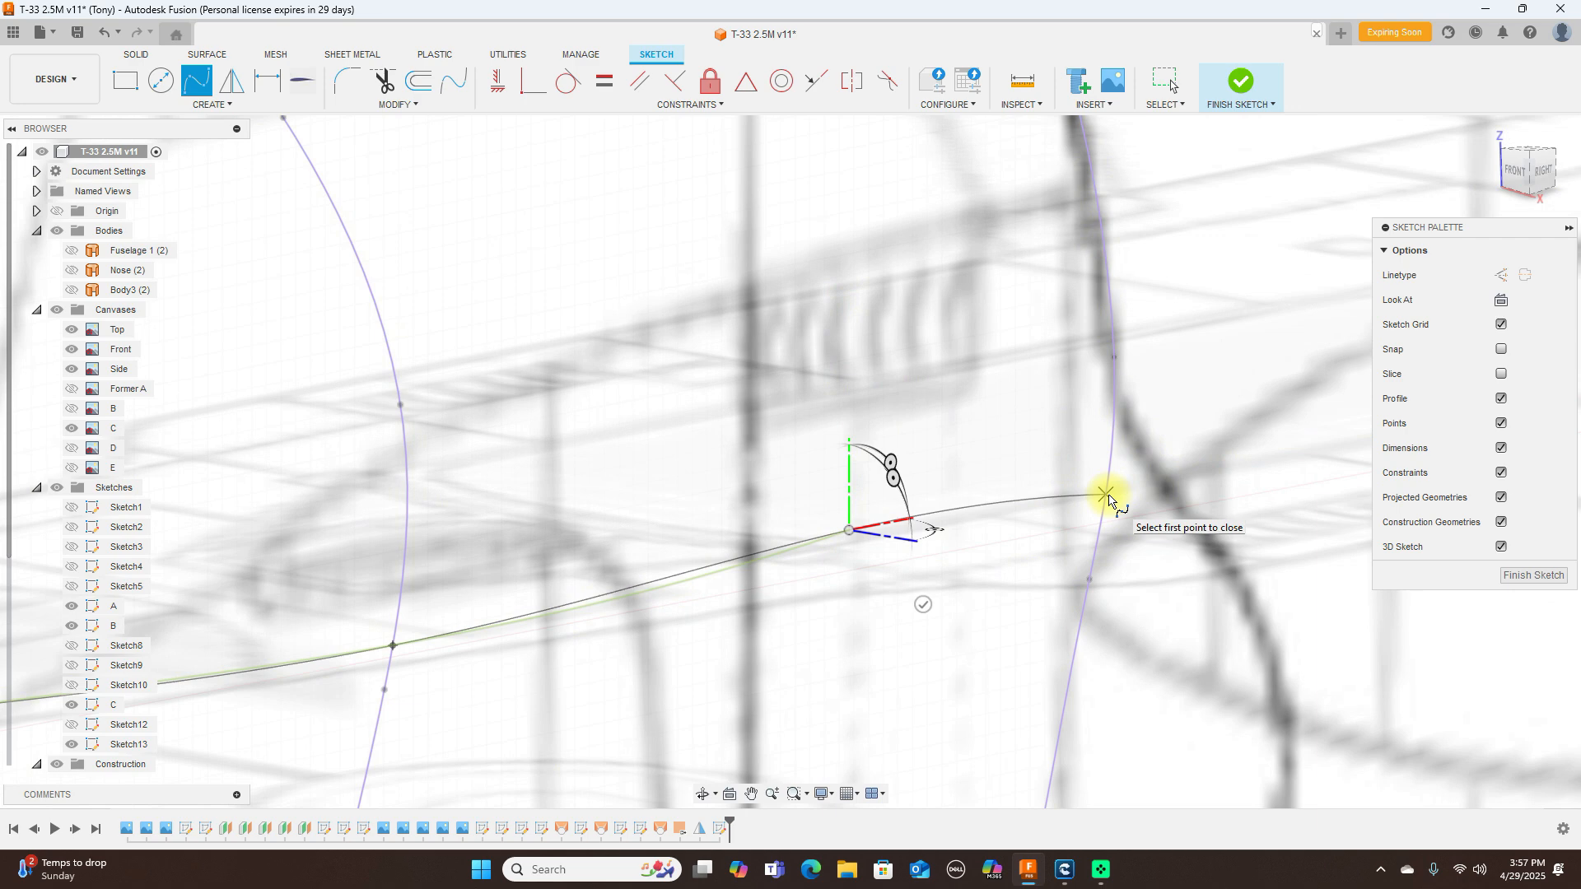
click(1107, 495)
right_click(1114, 493)
click(1161, 497)
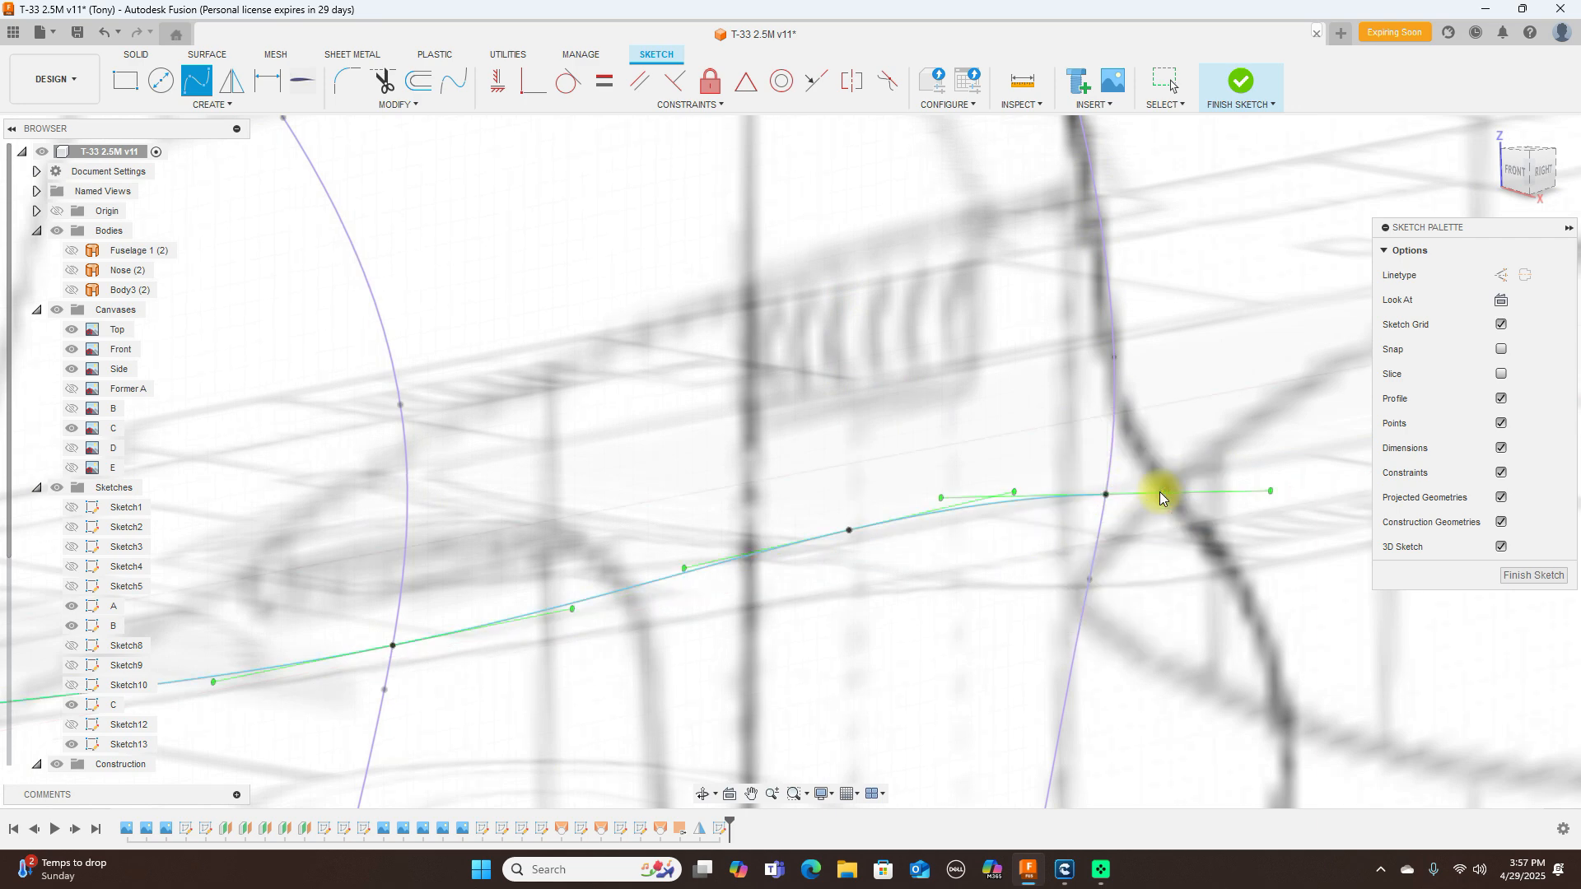
Step: In the side view, raise the side spline's fit point between sections A and B to flatten the curve near the horizontal axis
click(1527, 191)
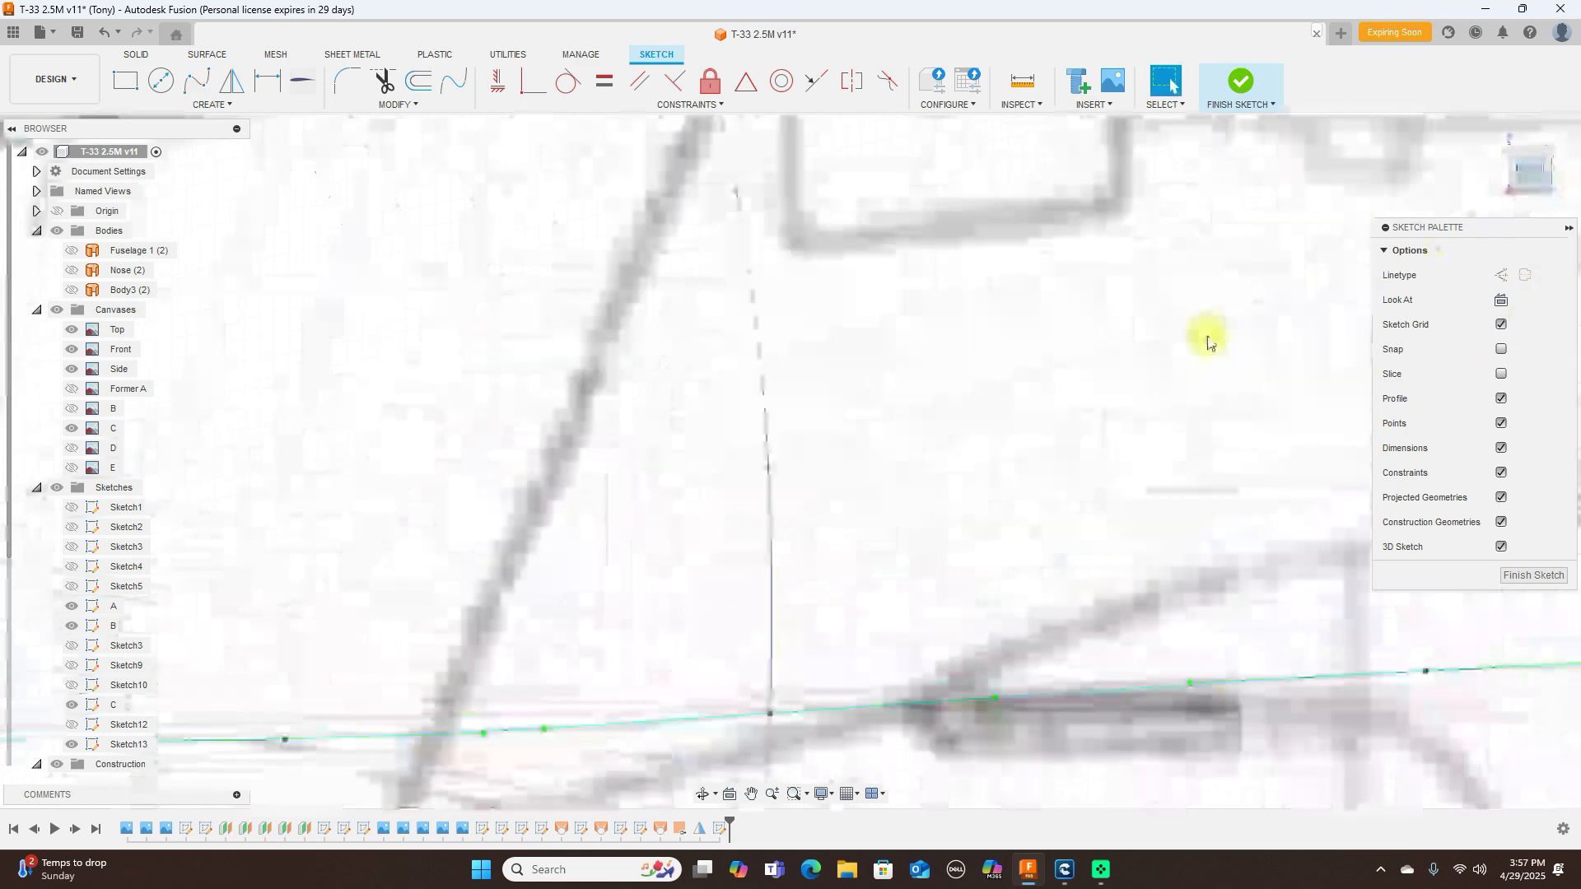
scroll(1226, 338, down, 2)
middle_drag(1225, 336, 901, 267)
scroll(998, 311, up, 4)
click(889, 357)
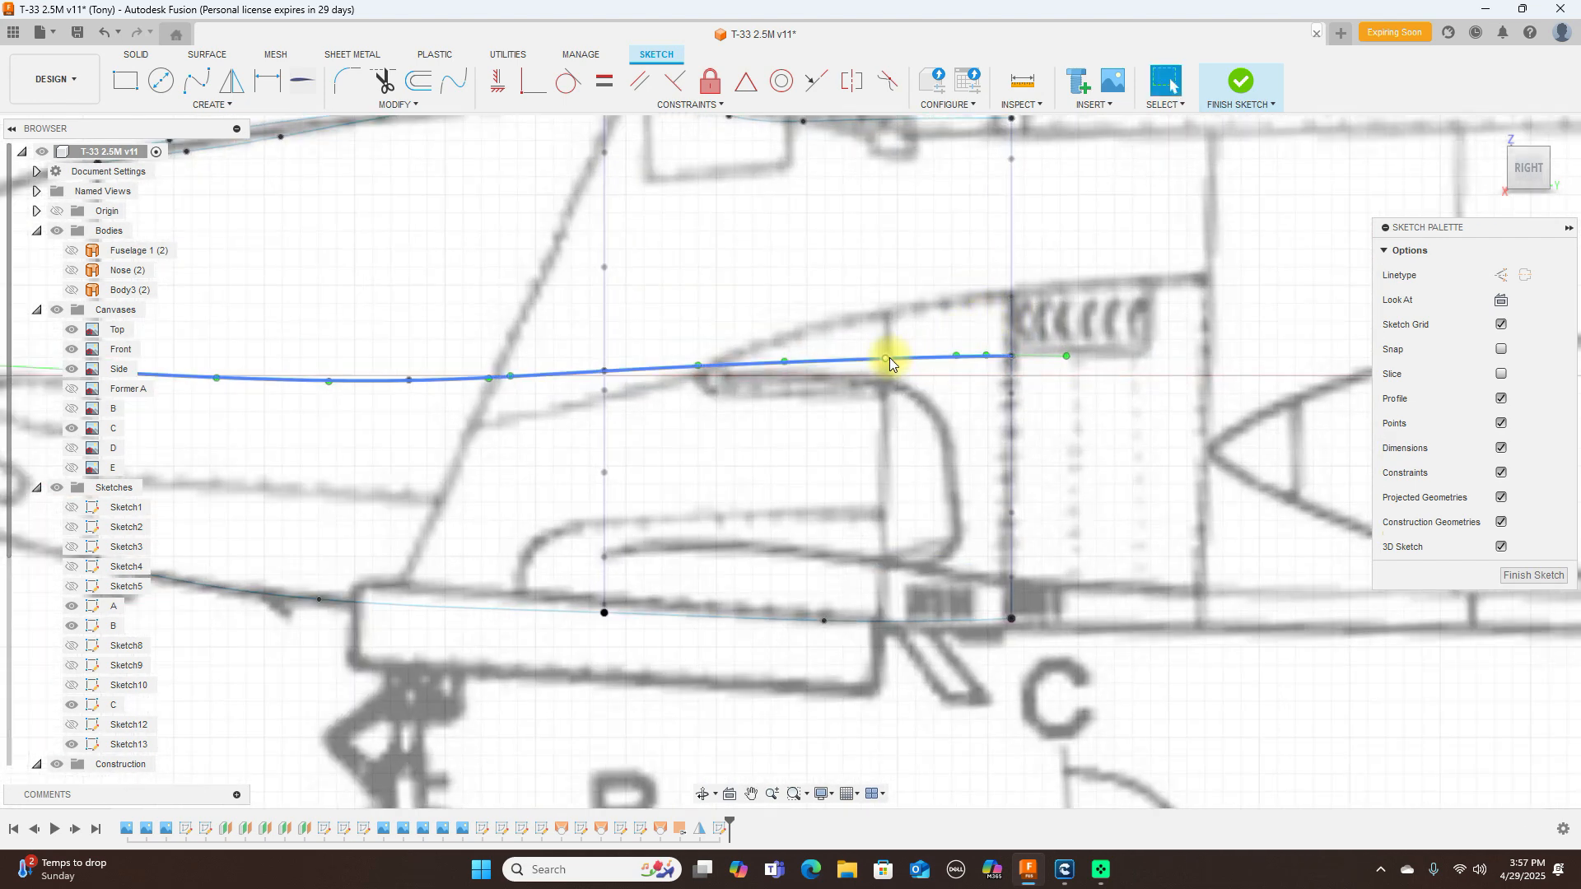
key(Escape)
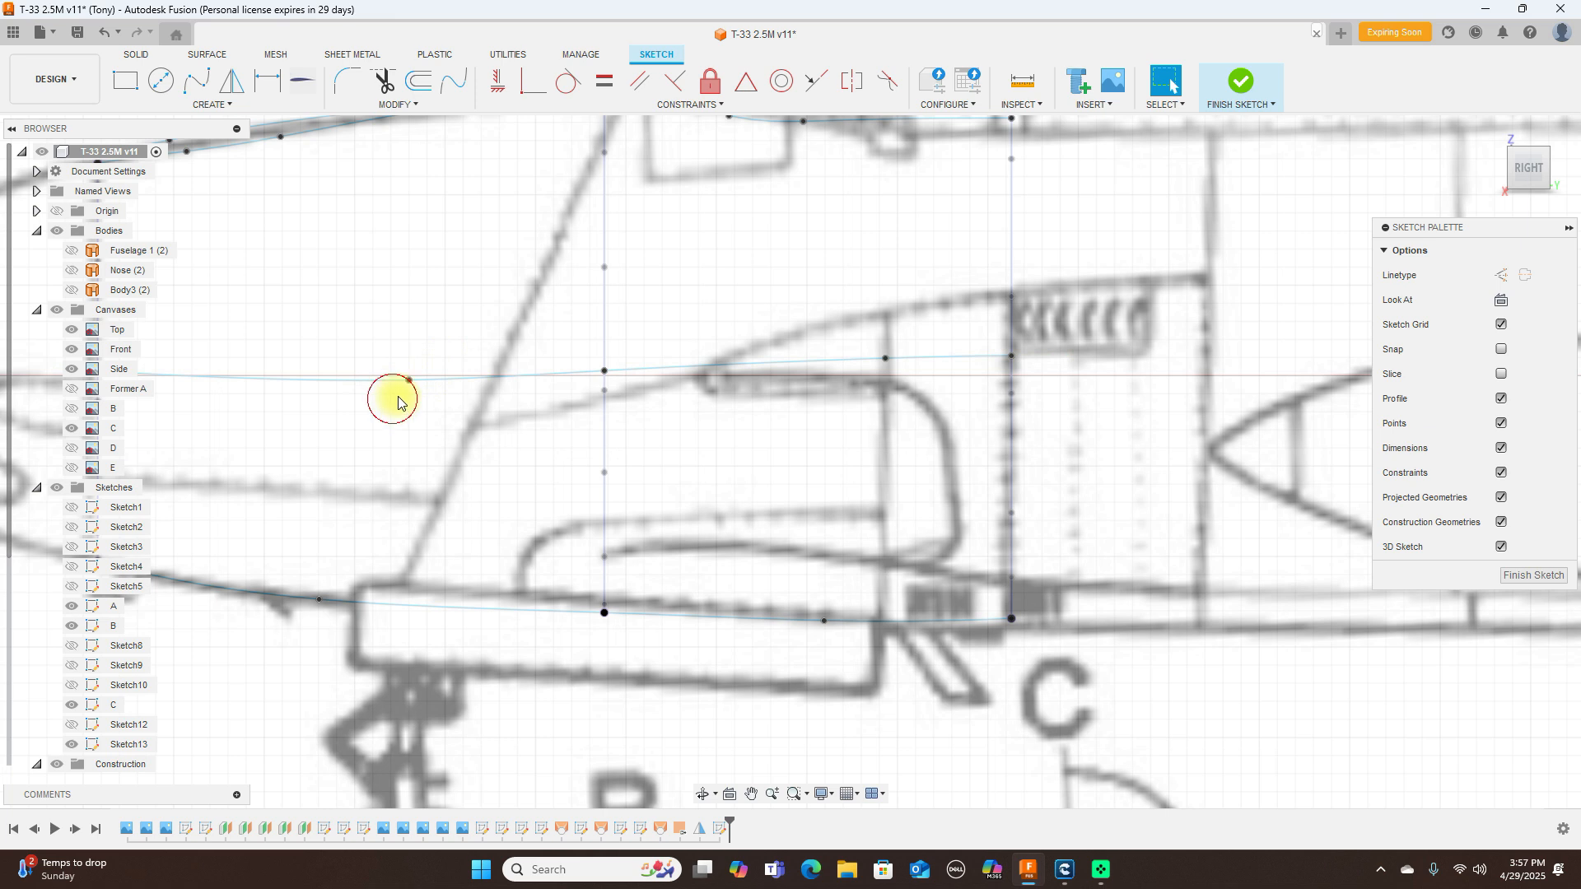
click(408, 381)
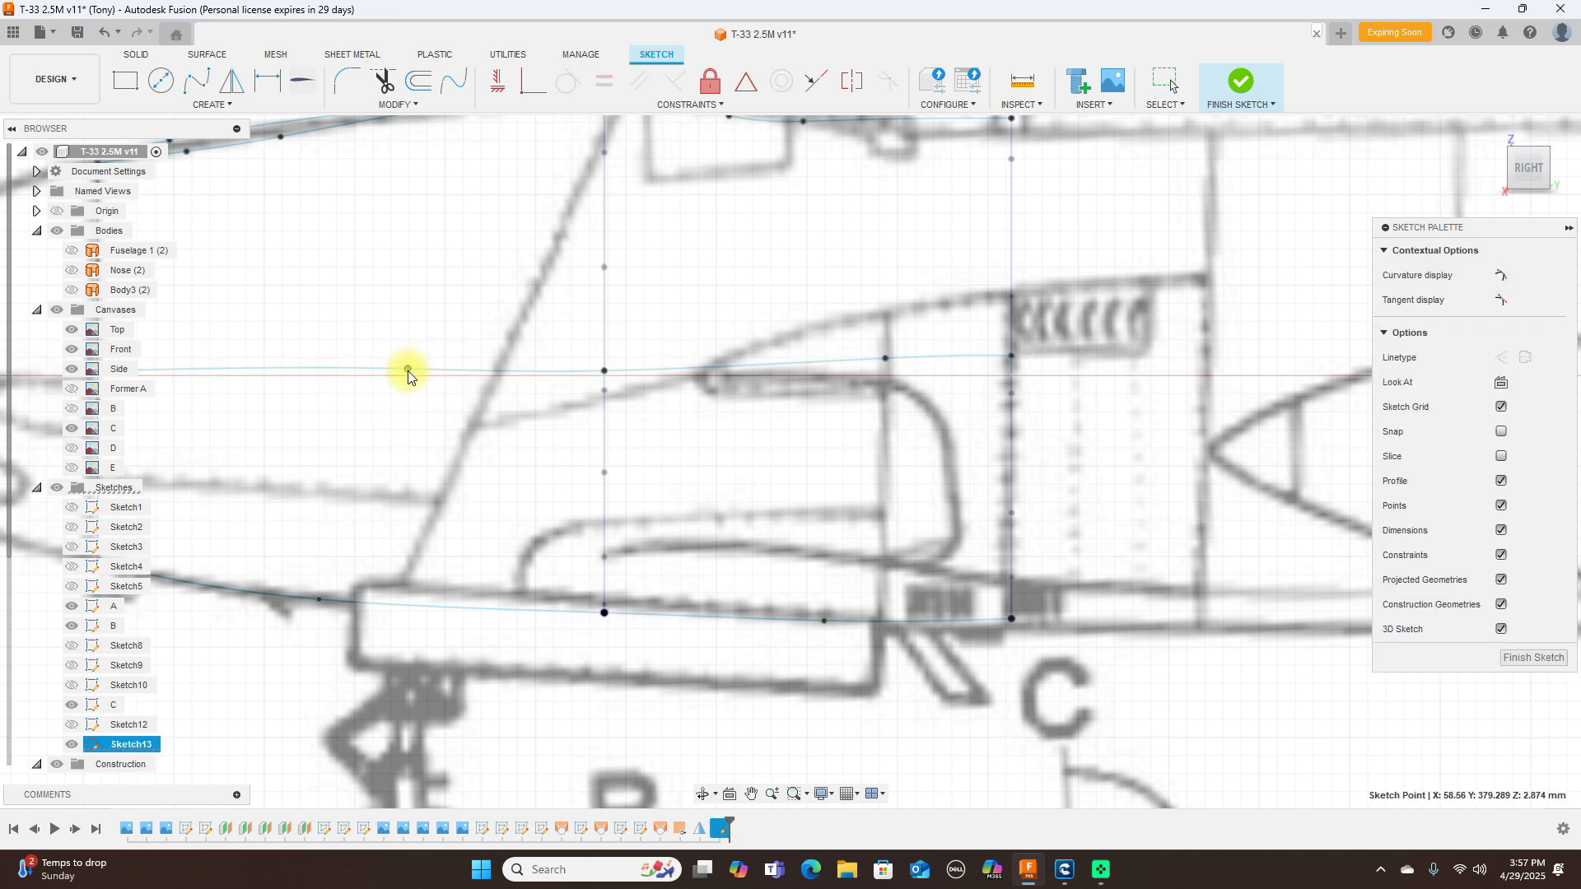
Step: Lower the side spline's fit point between sections B and C and slide its rear endpoint down section C's profile to about Z 6 mm
scroll(462, 403, down, 2)
scroll(461, 404, down, 1)
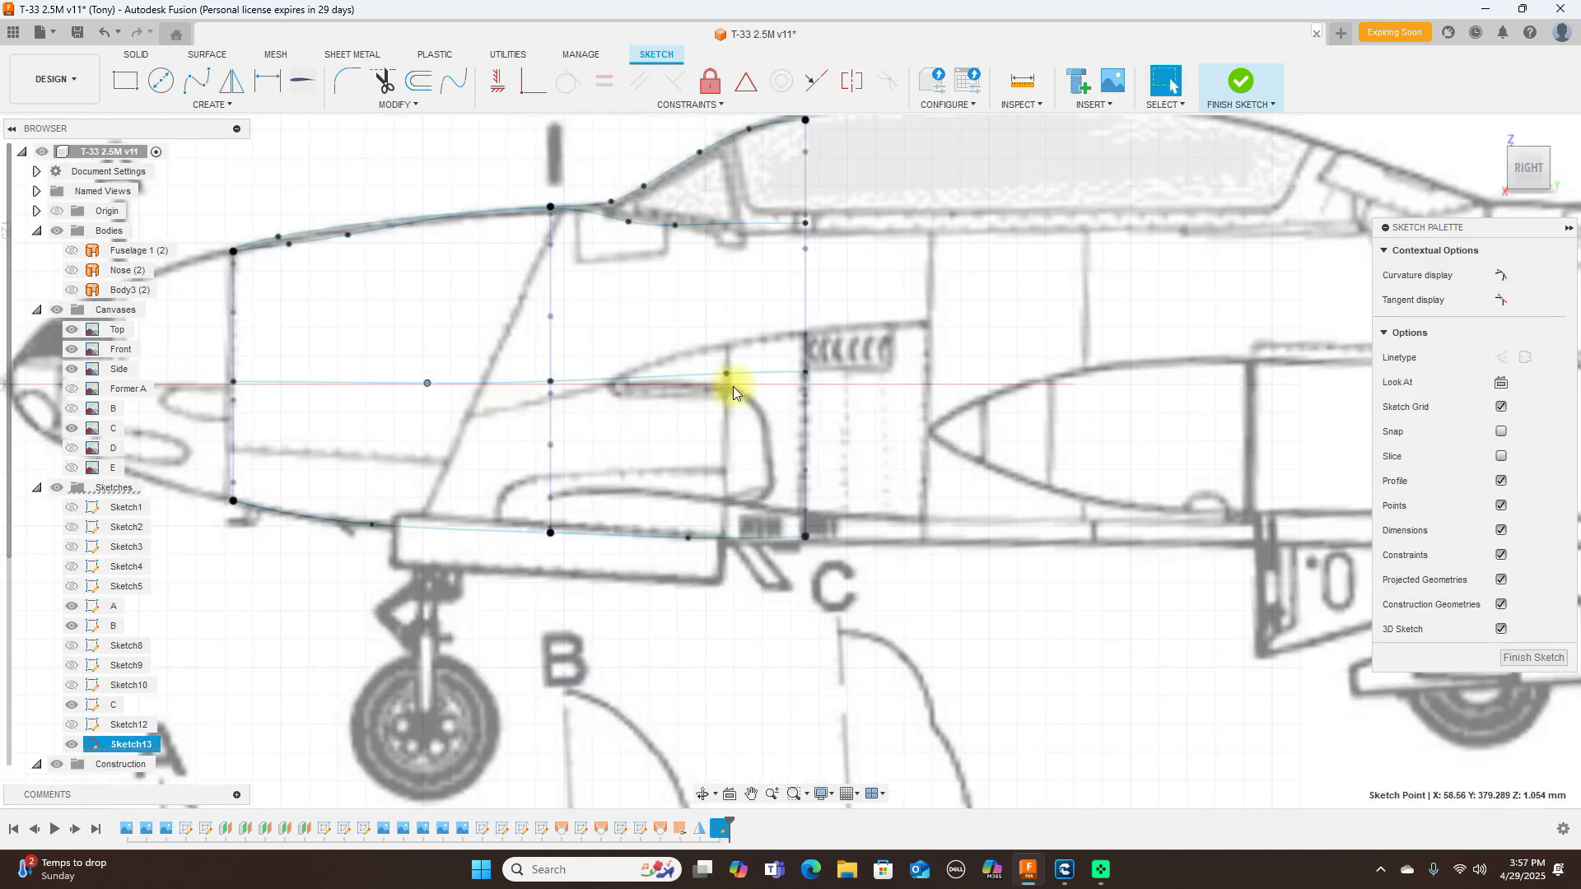
drag(728, 373, 728, 377)
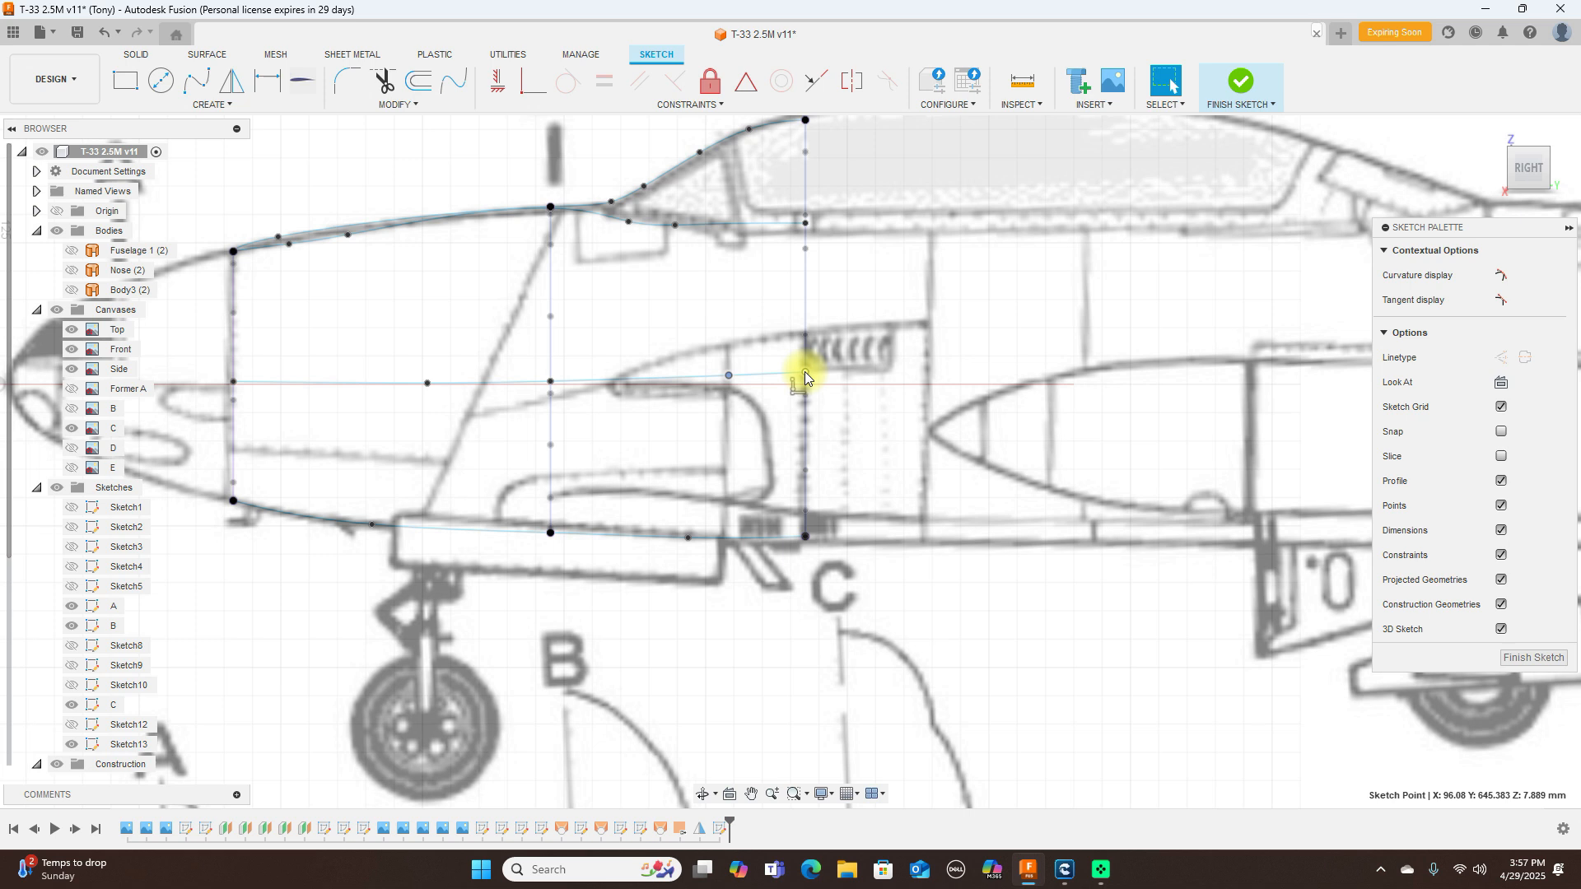
drag(804, 373, 804, 379)
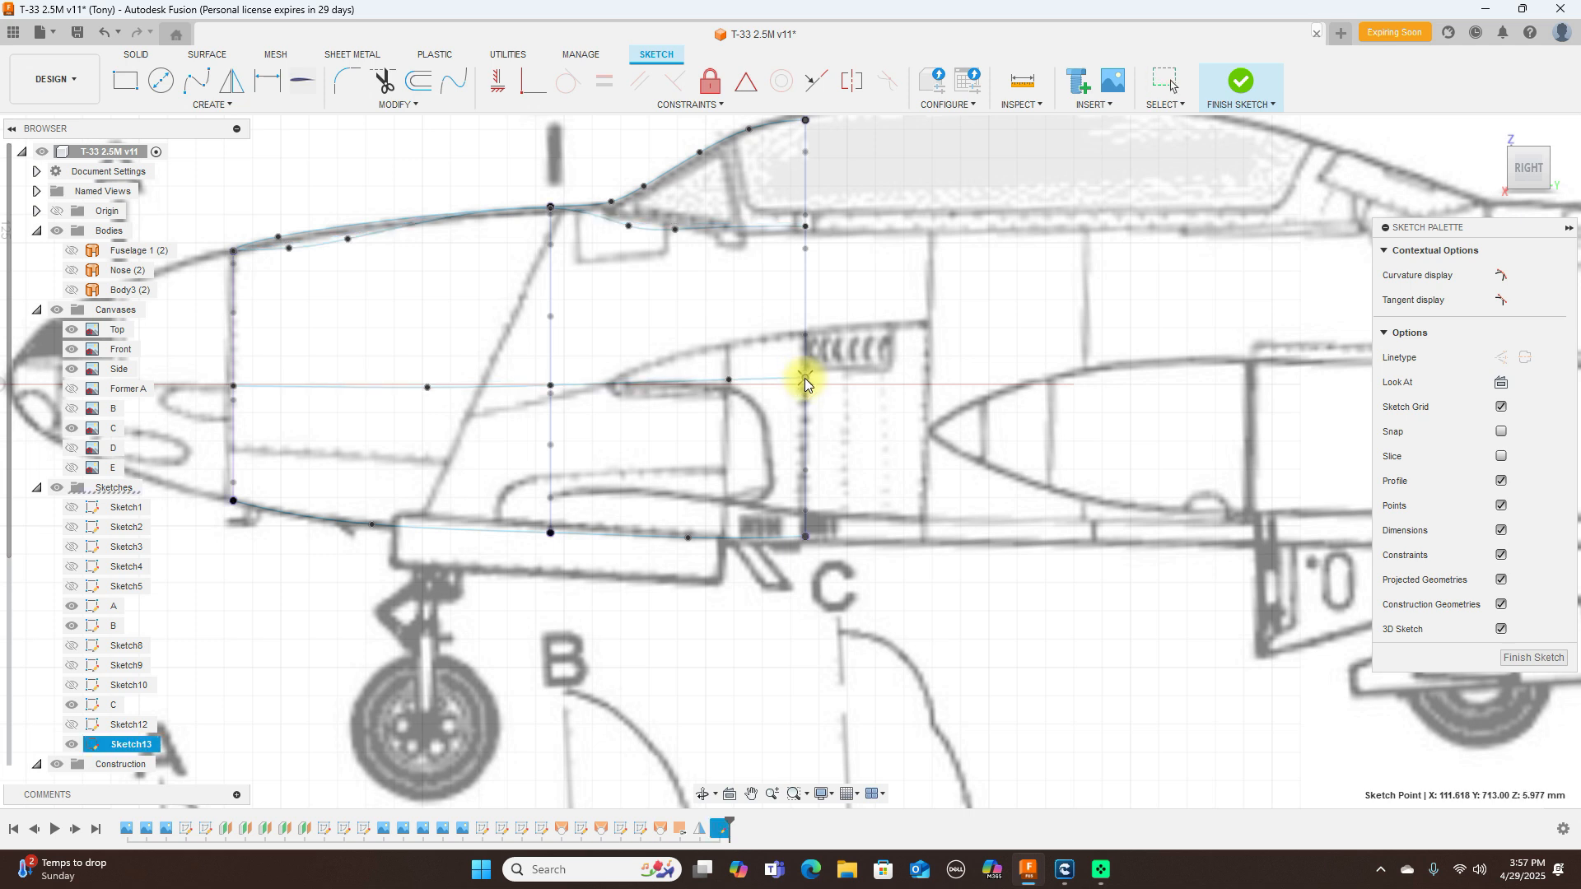
Step: In the top view, move the side spline's two intermediate fit points outward to about X 86.5 mm and X 108.3 mm, following the fuselage outline
click(1524, 142)
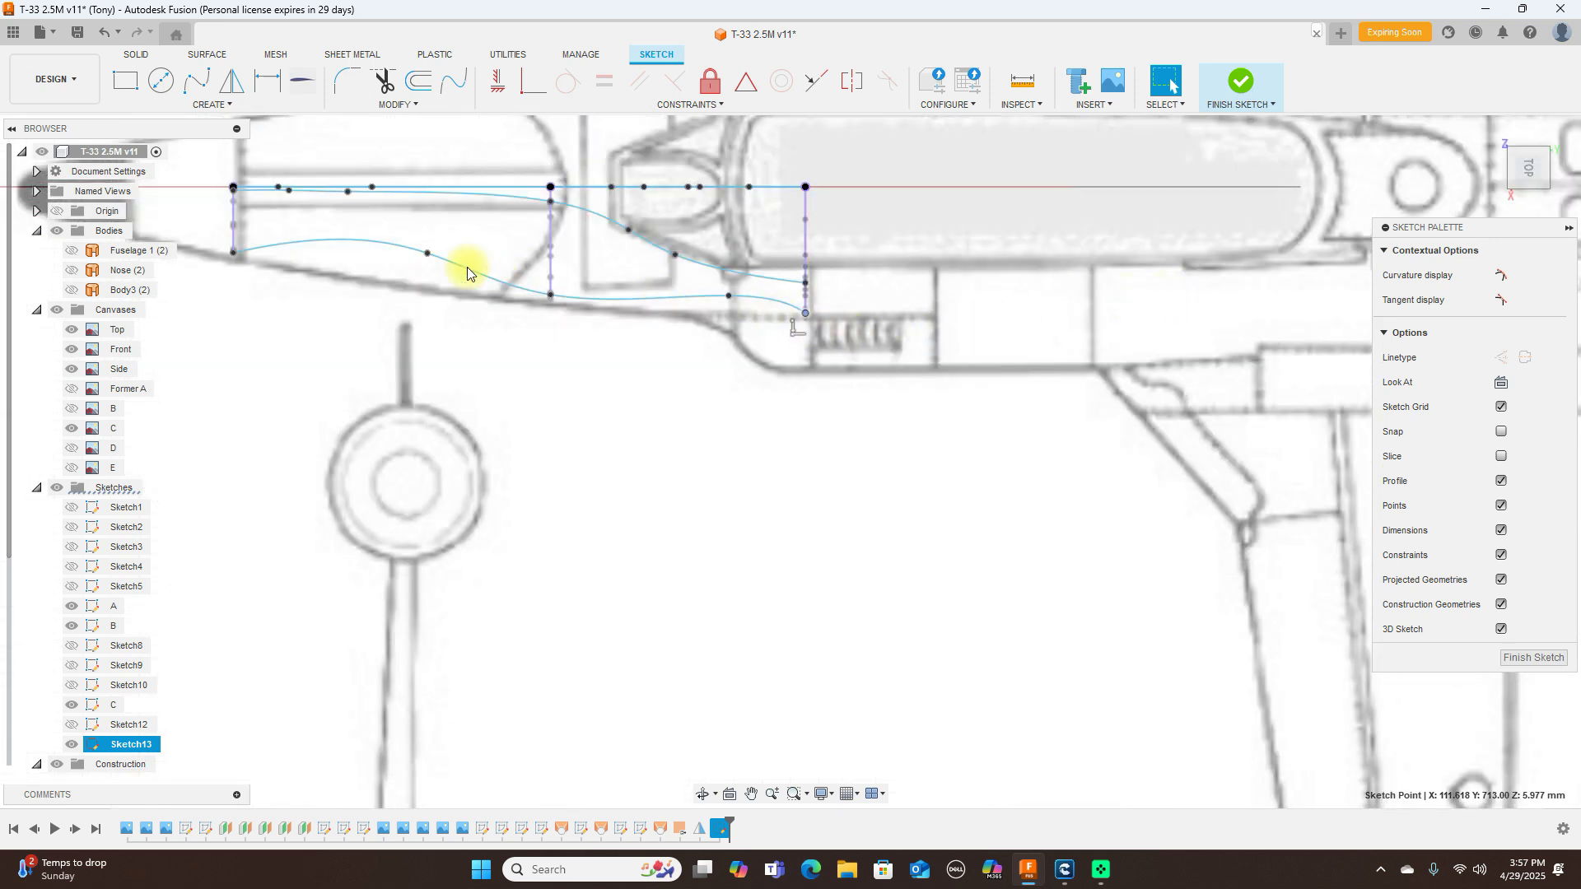
drag(426, 254, 417, 285)
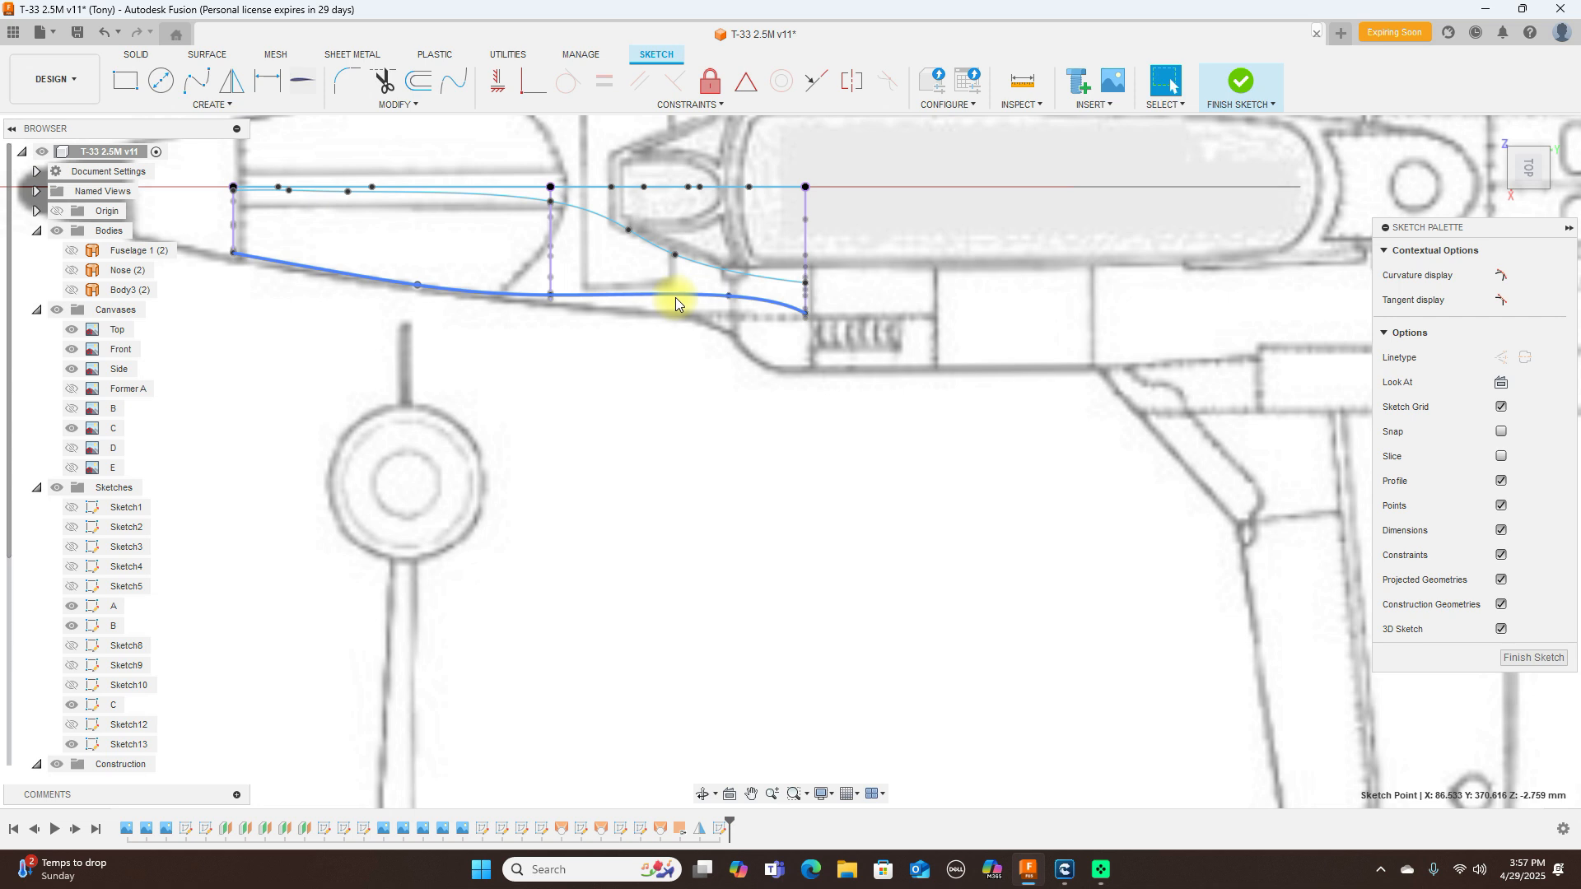
drag(727, 294, 728, 310)
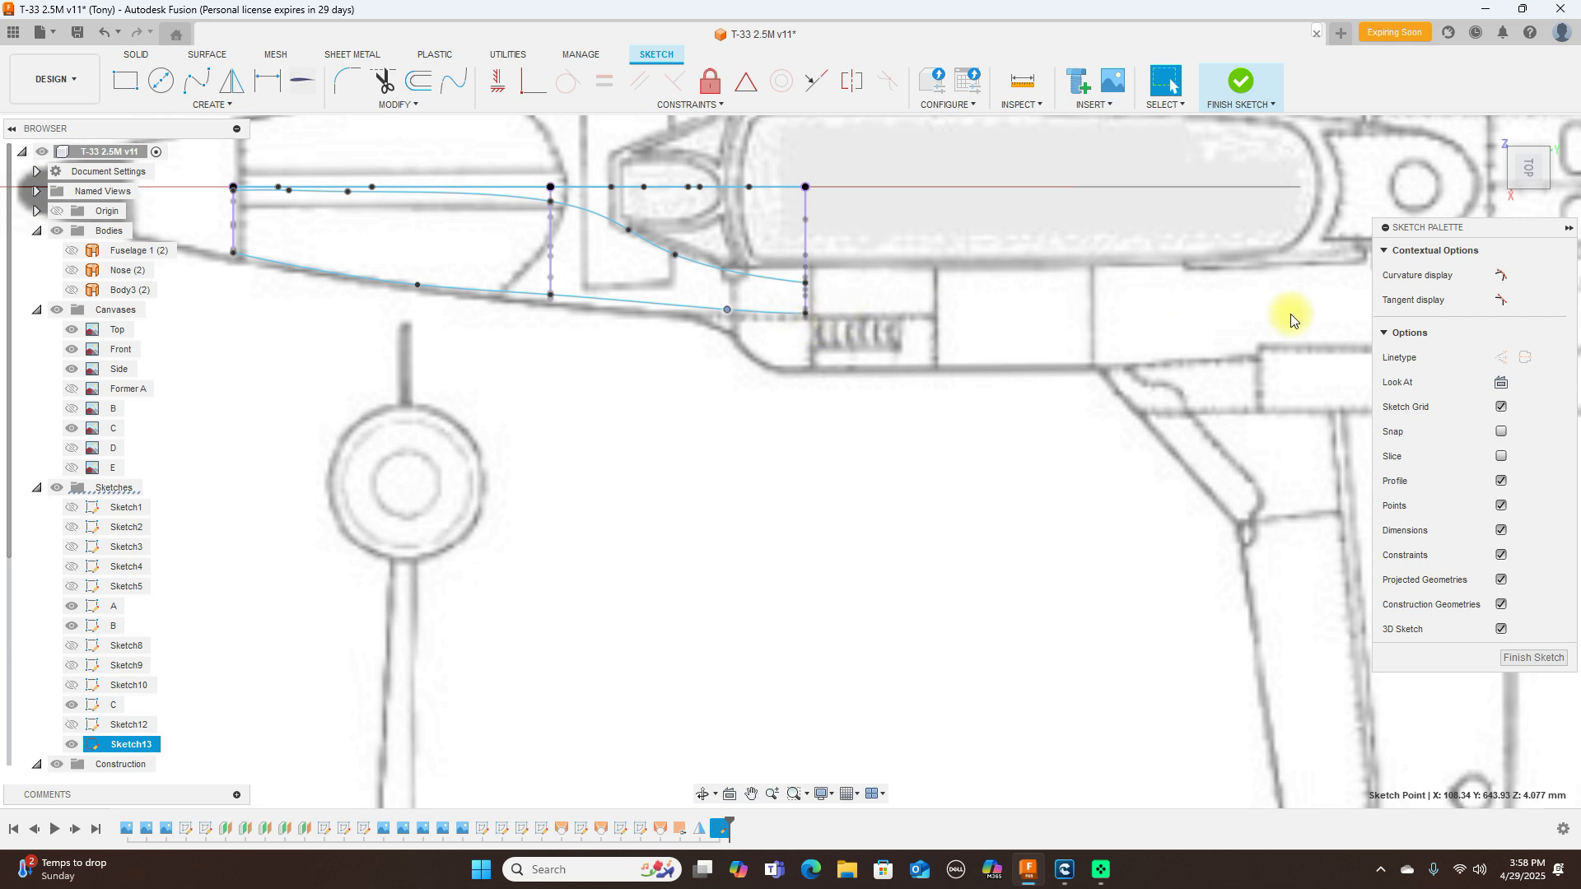
Step: In the side view, raise the sill spline's two fit points between sections A and B to about Z 124.3 mm and Z 131.4 mm
click(1529, 197)
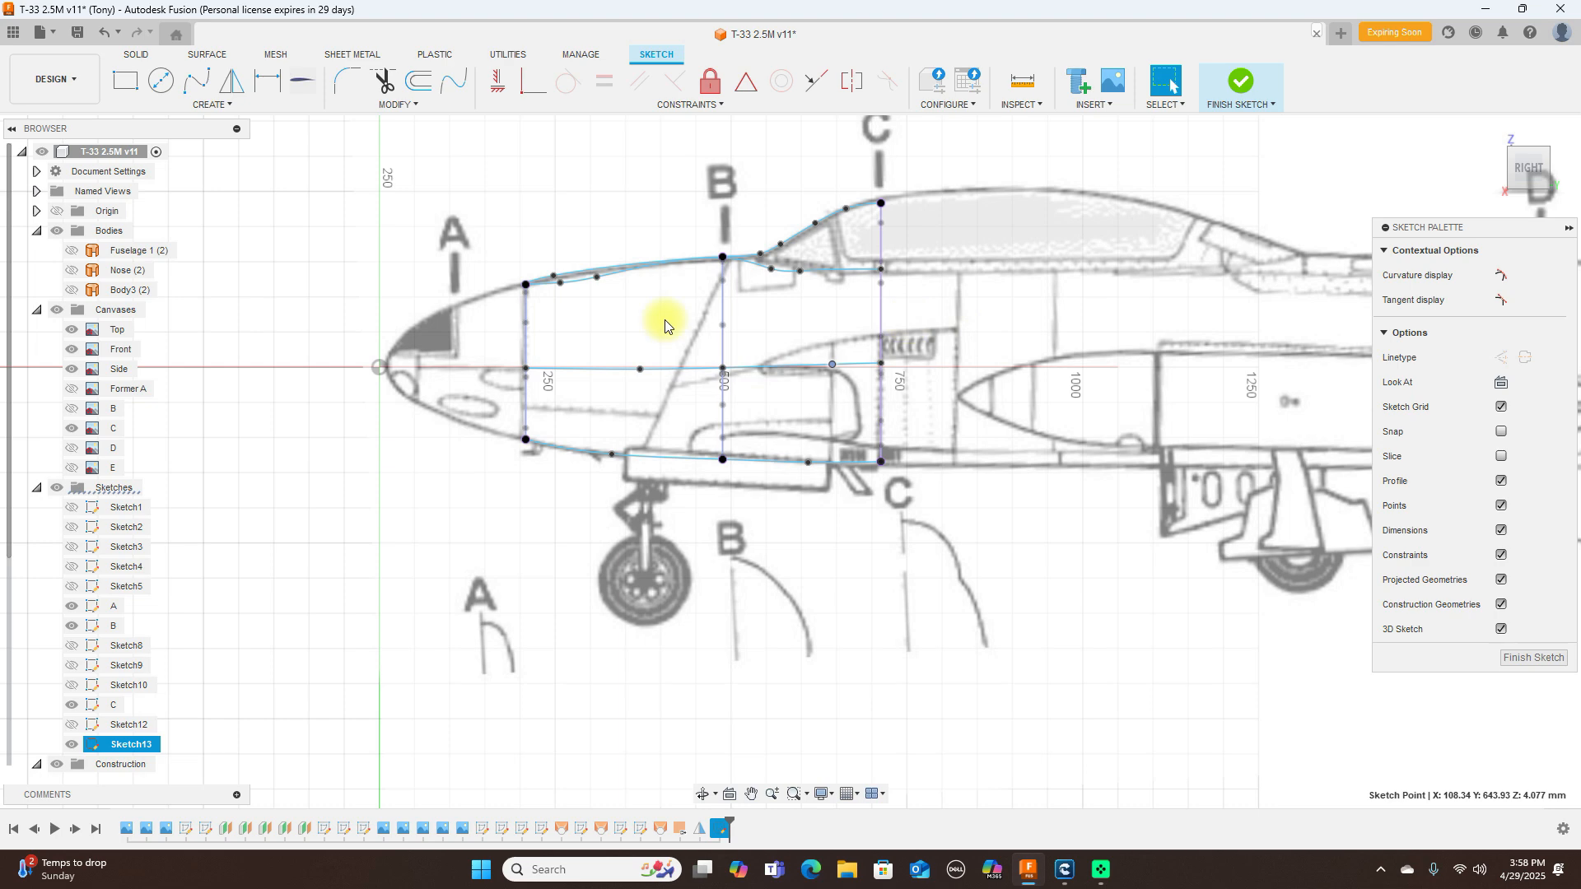
scroll(600, 310, up, 5)
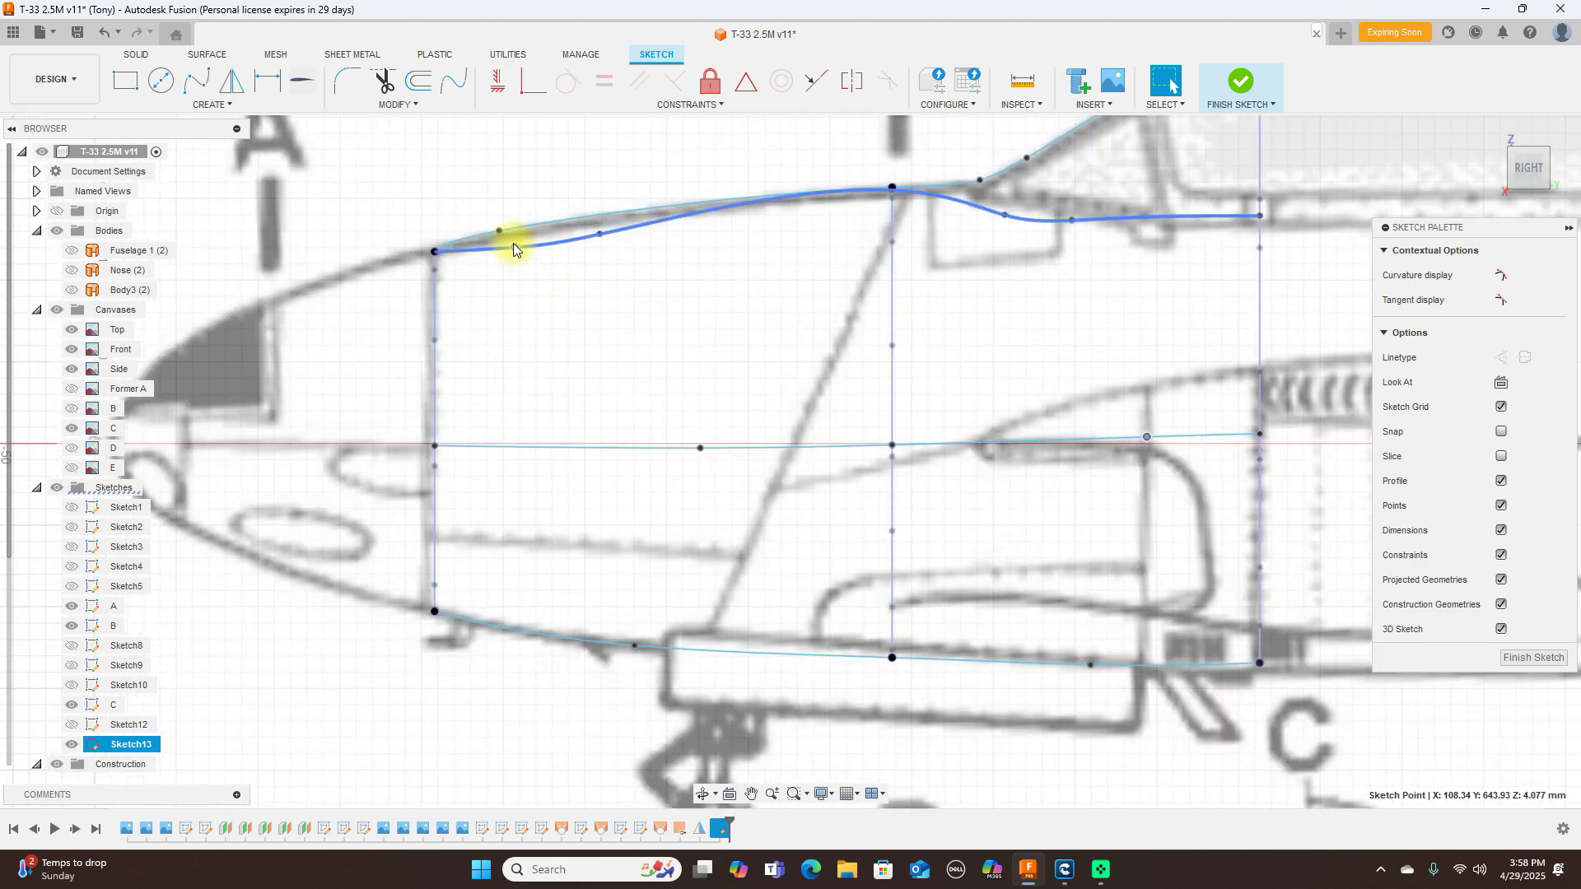
drag(514, 245, 514, 240)
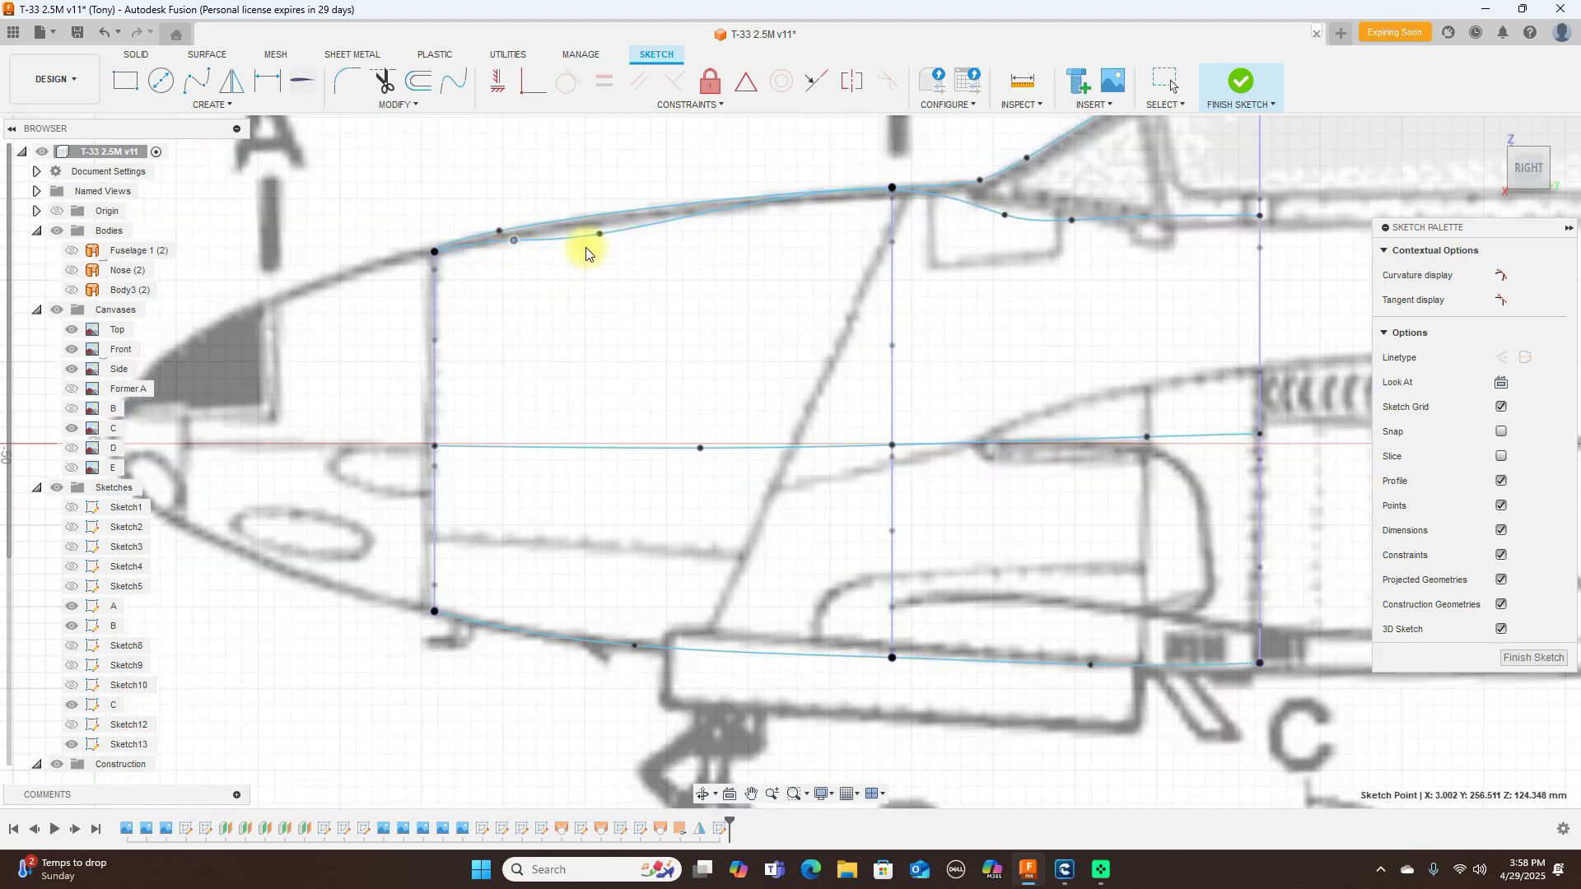
drag(600, 234, 601, 230)
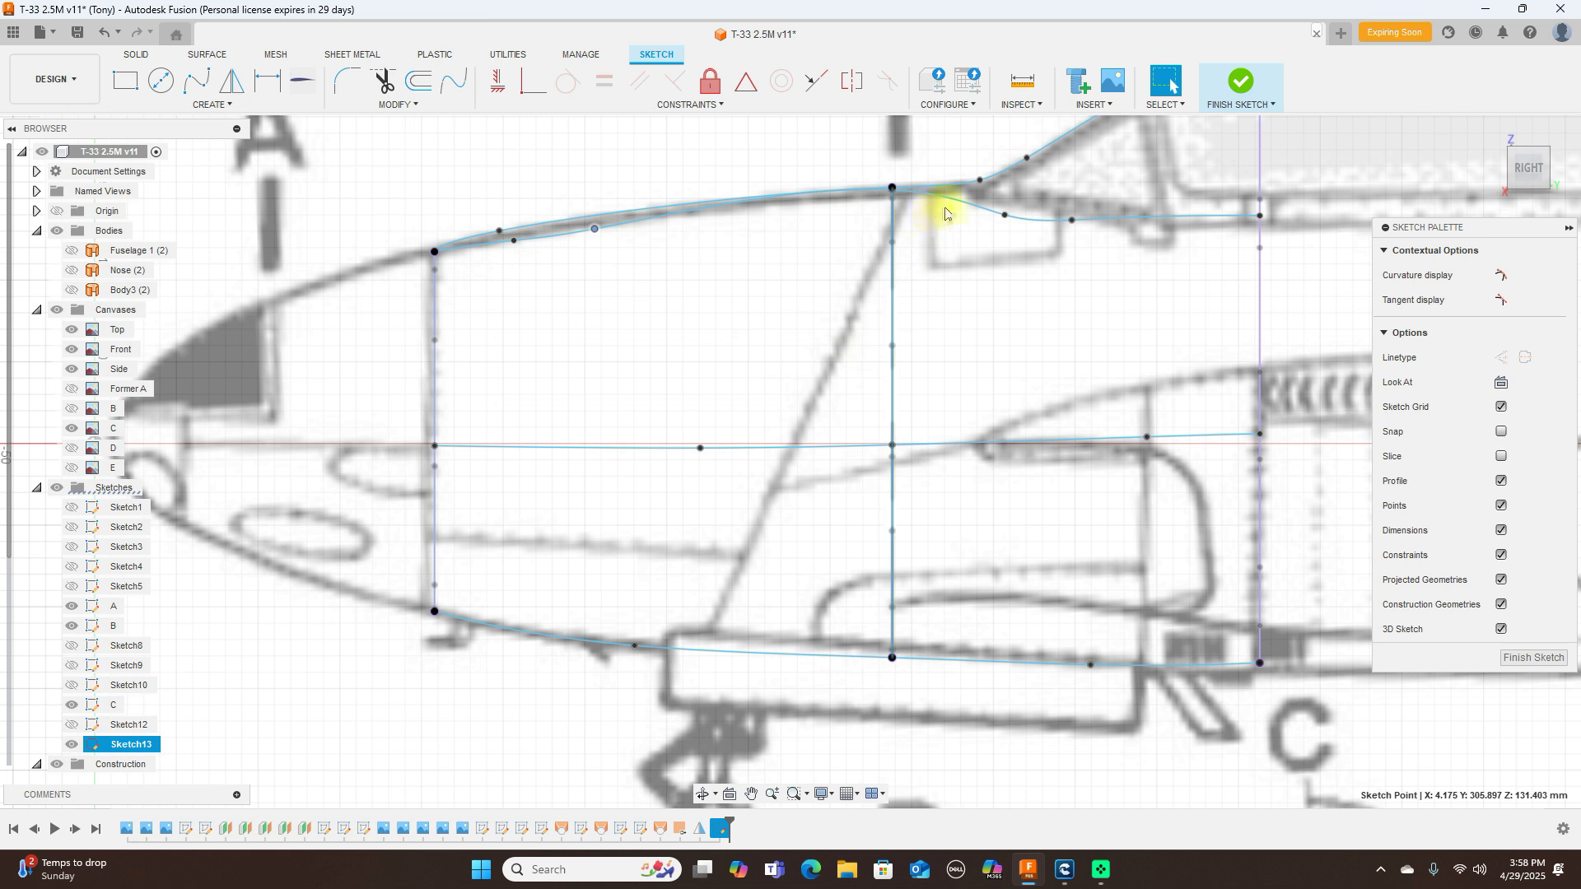
Step: Finish the rail sketch and hide all the reference canvases, leaving the section profiles and rails in an angled view
click(1245, 82)
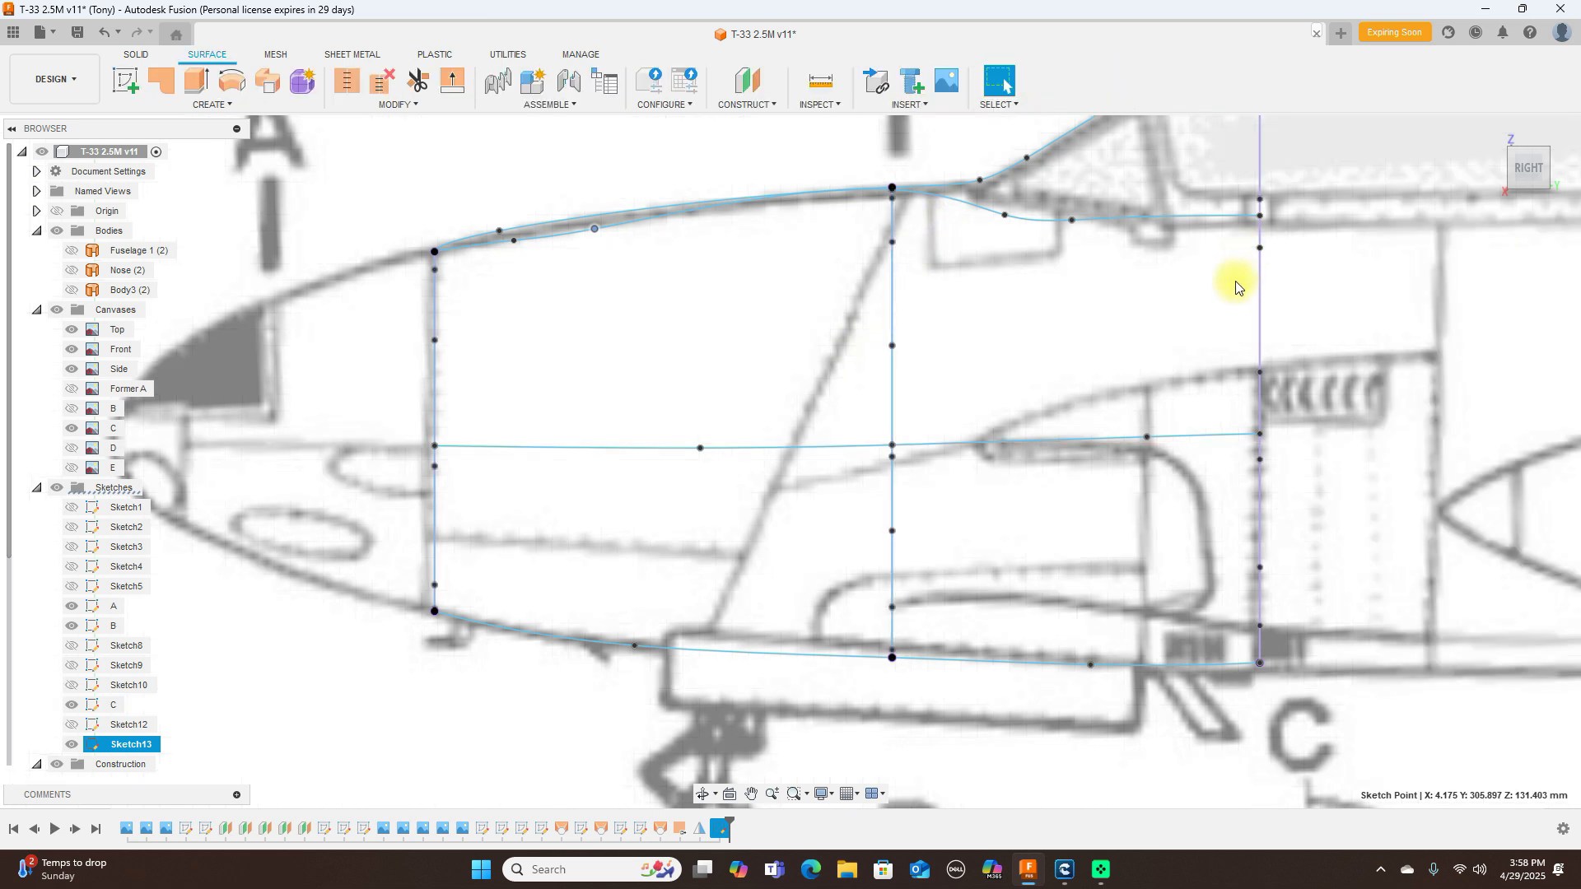
scroll(1241, 282, down, 5)
middle_drag(1424, 277, 1221, 342)
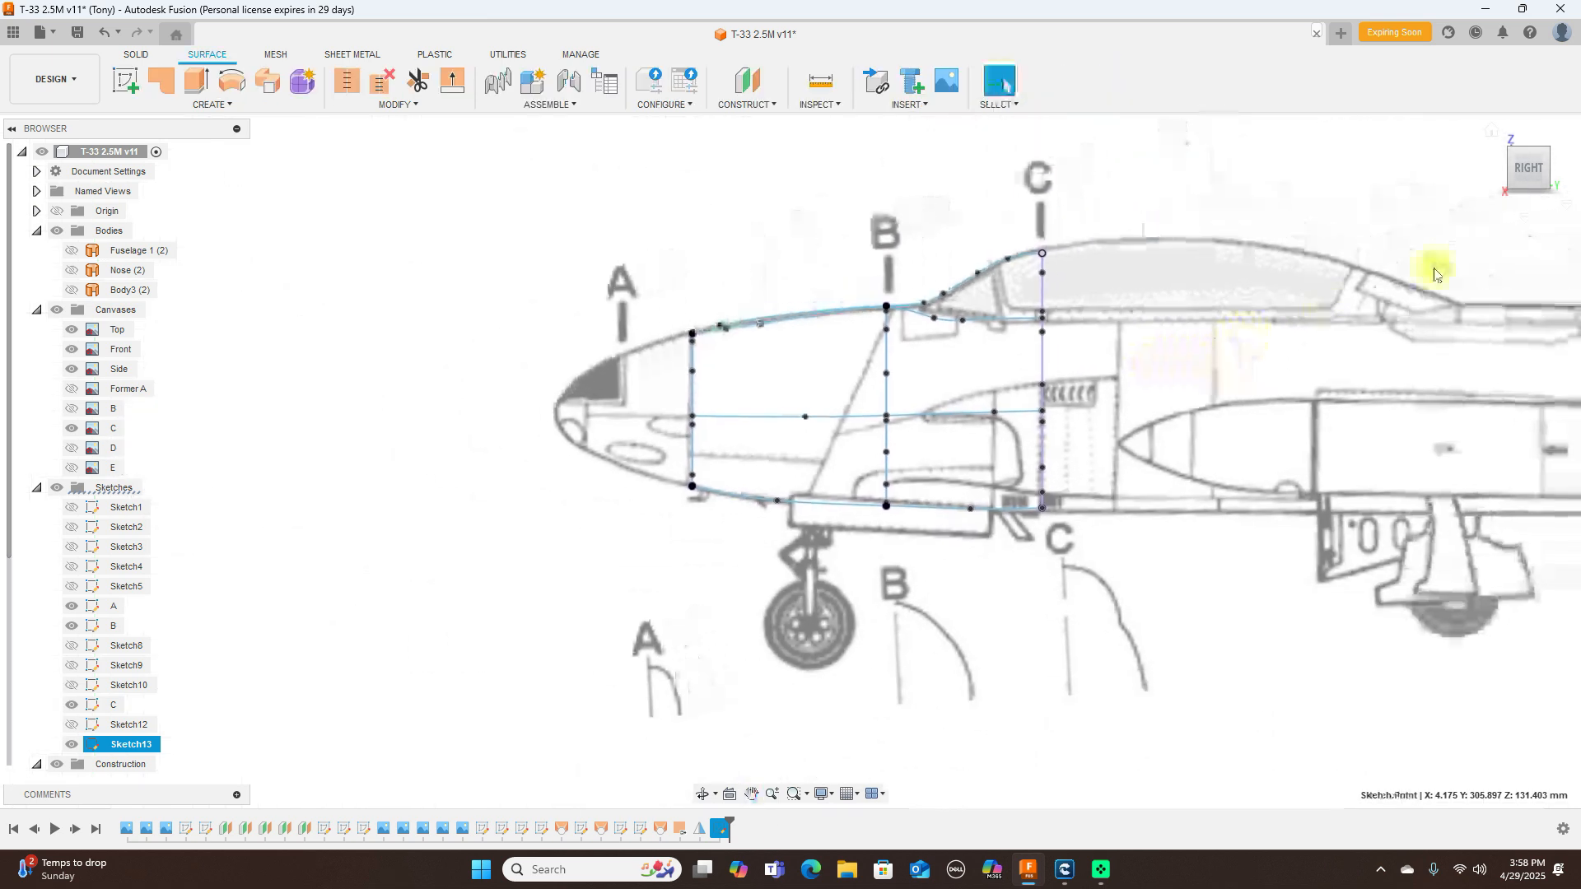
click(1510, 168)
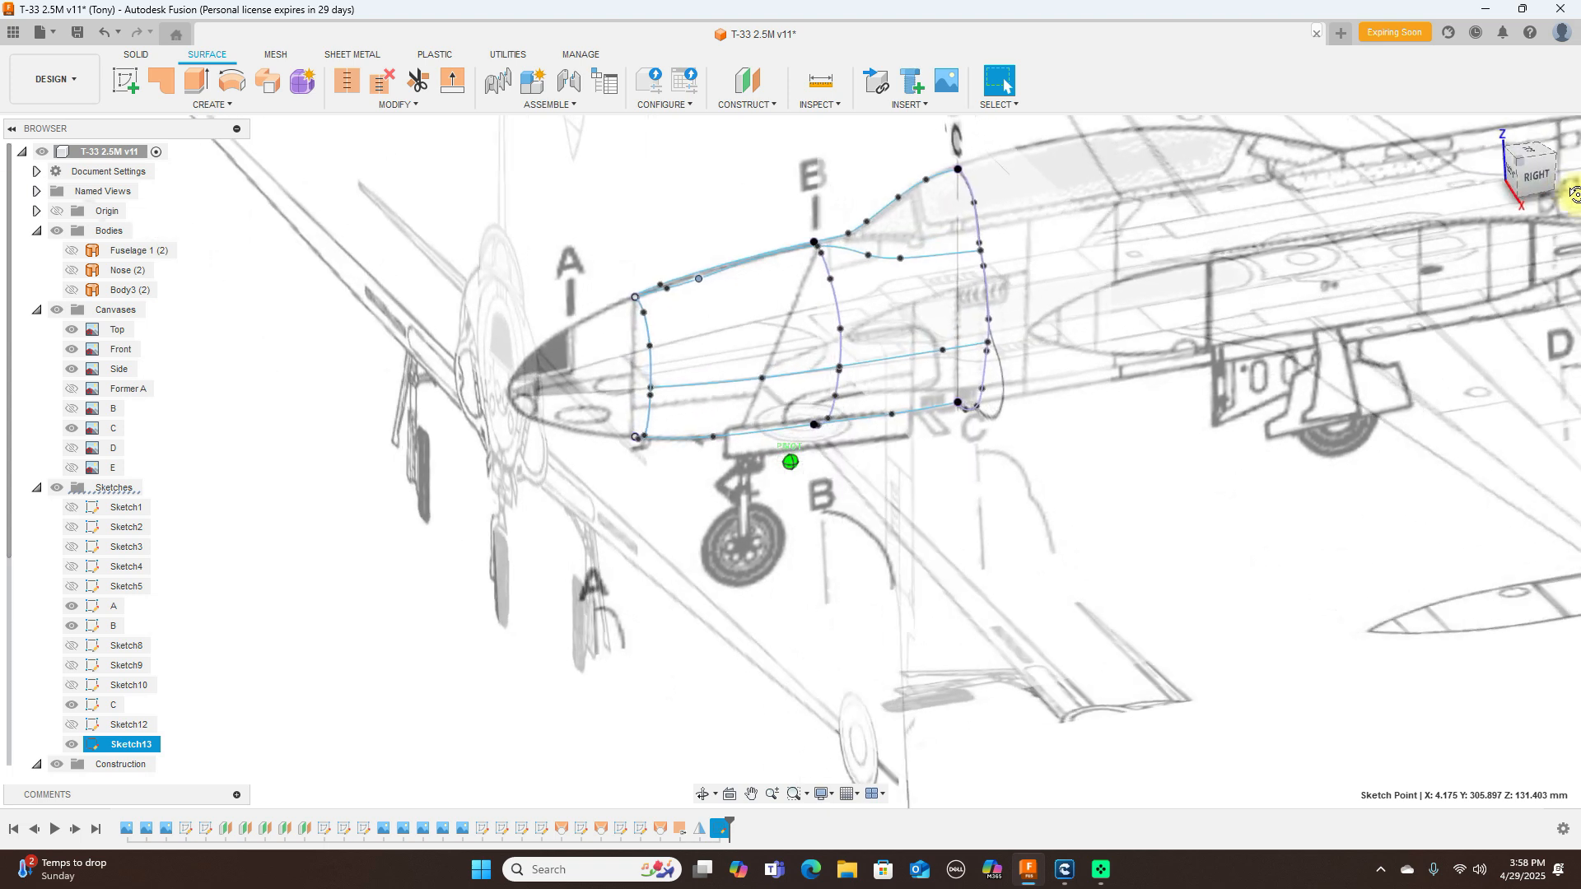
click(56, 309)
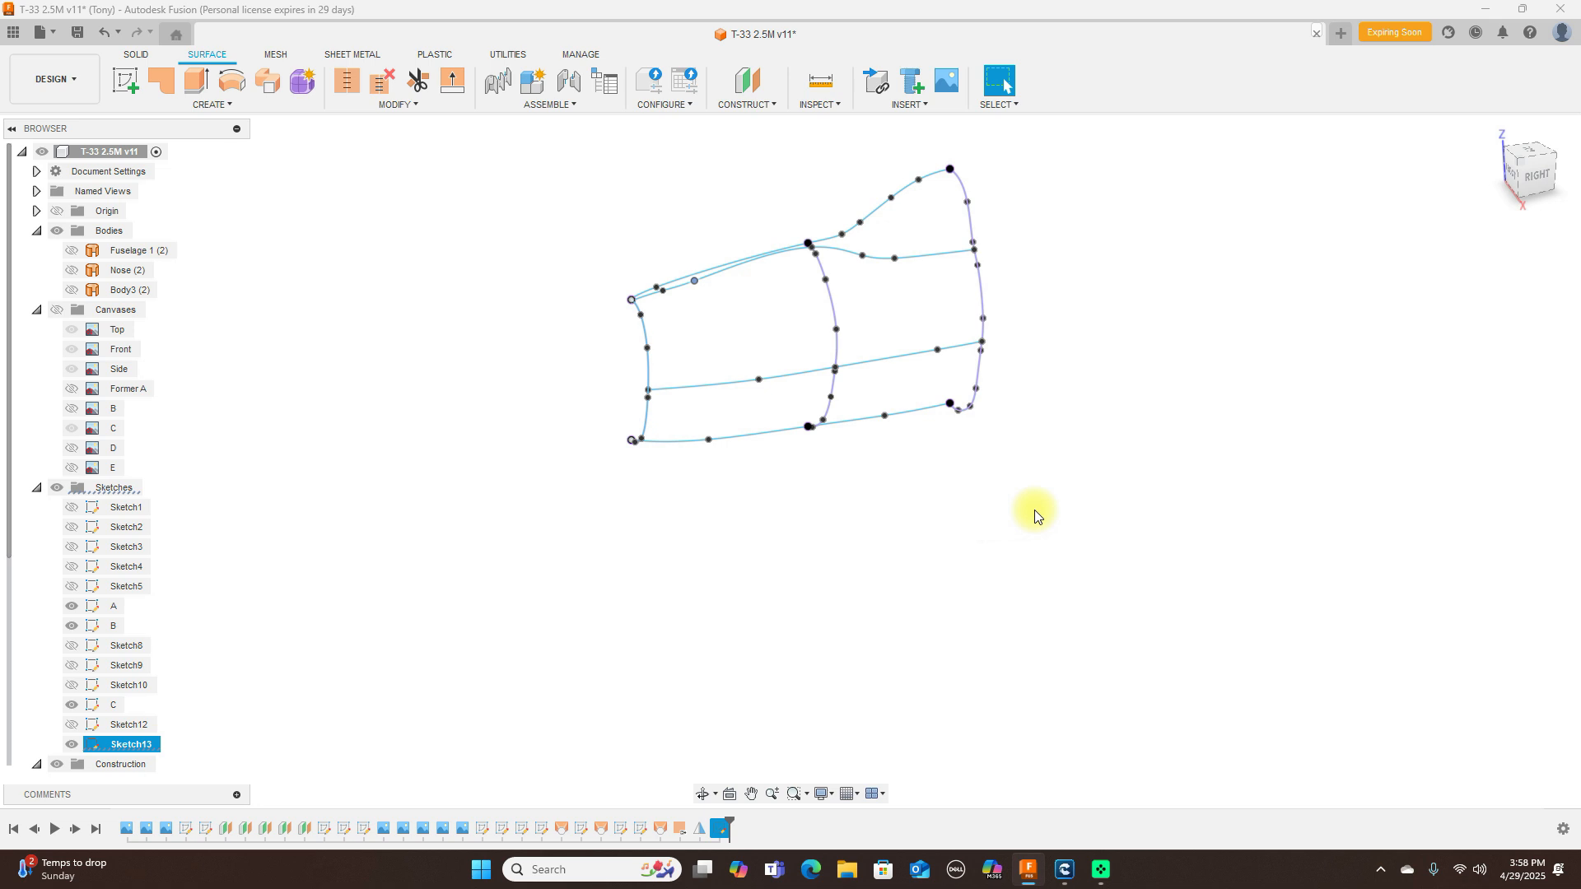
scroll(1035, 516, up, 3)
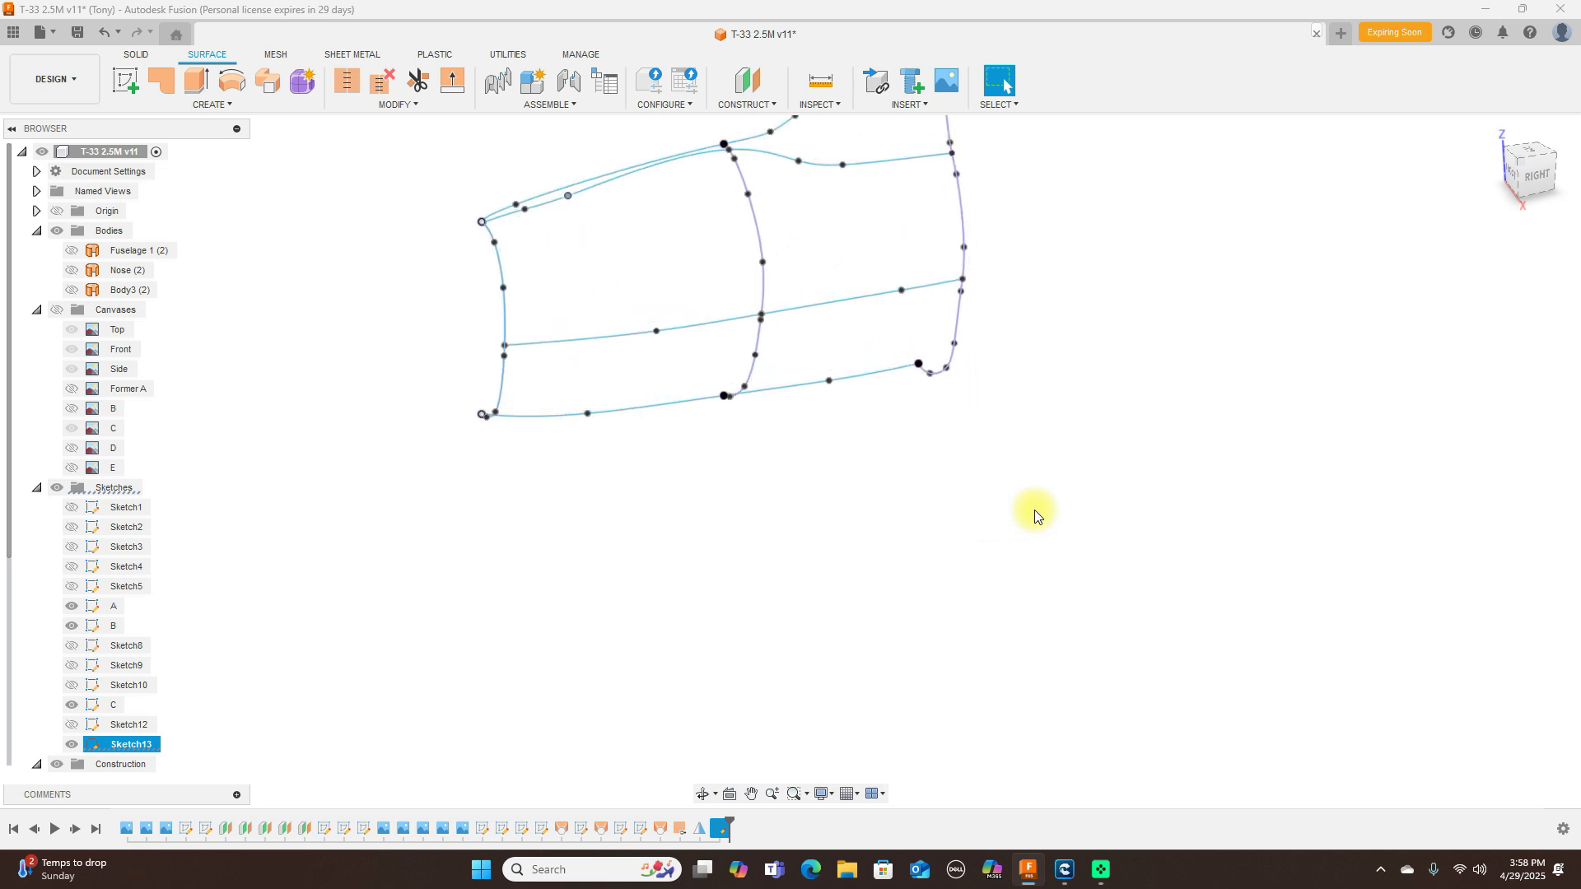
Step: Start a surface Loft and select section curves C, B and A, in that order, as its three profiles
click(229, 104)
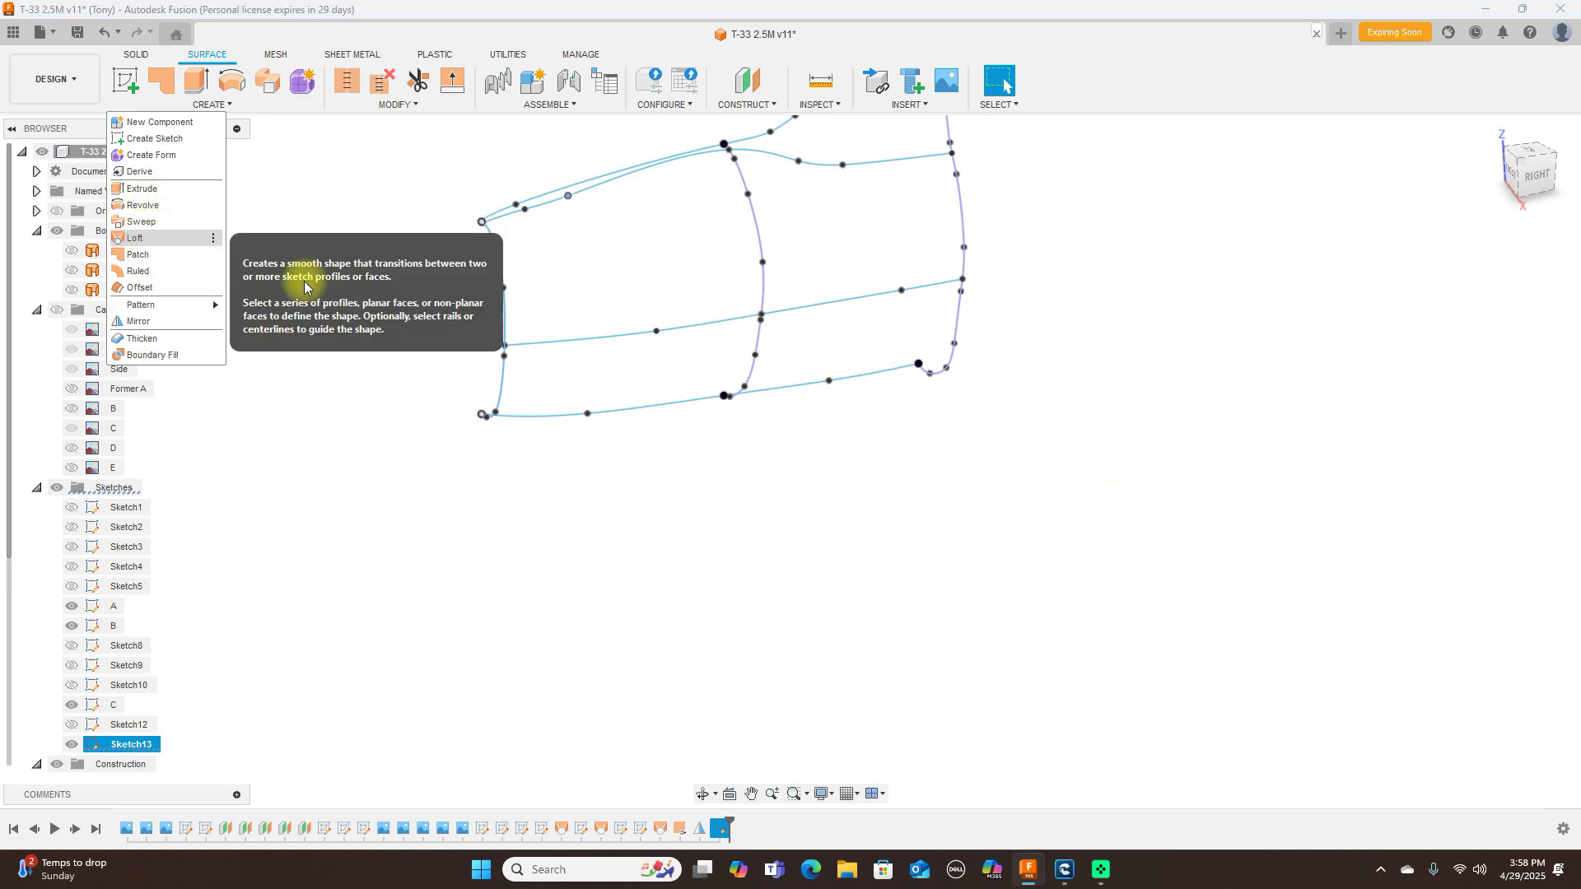
middle_click(1074, 471)
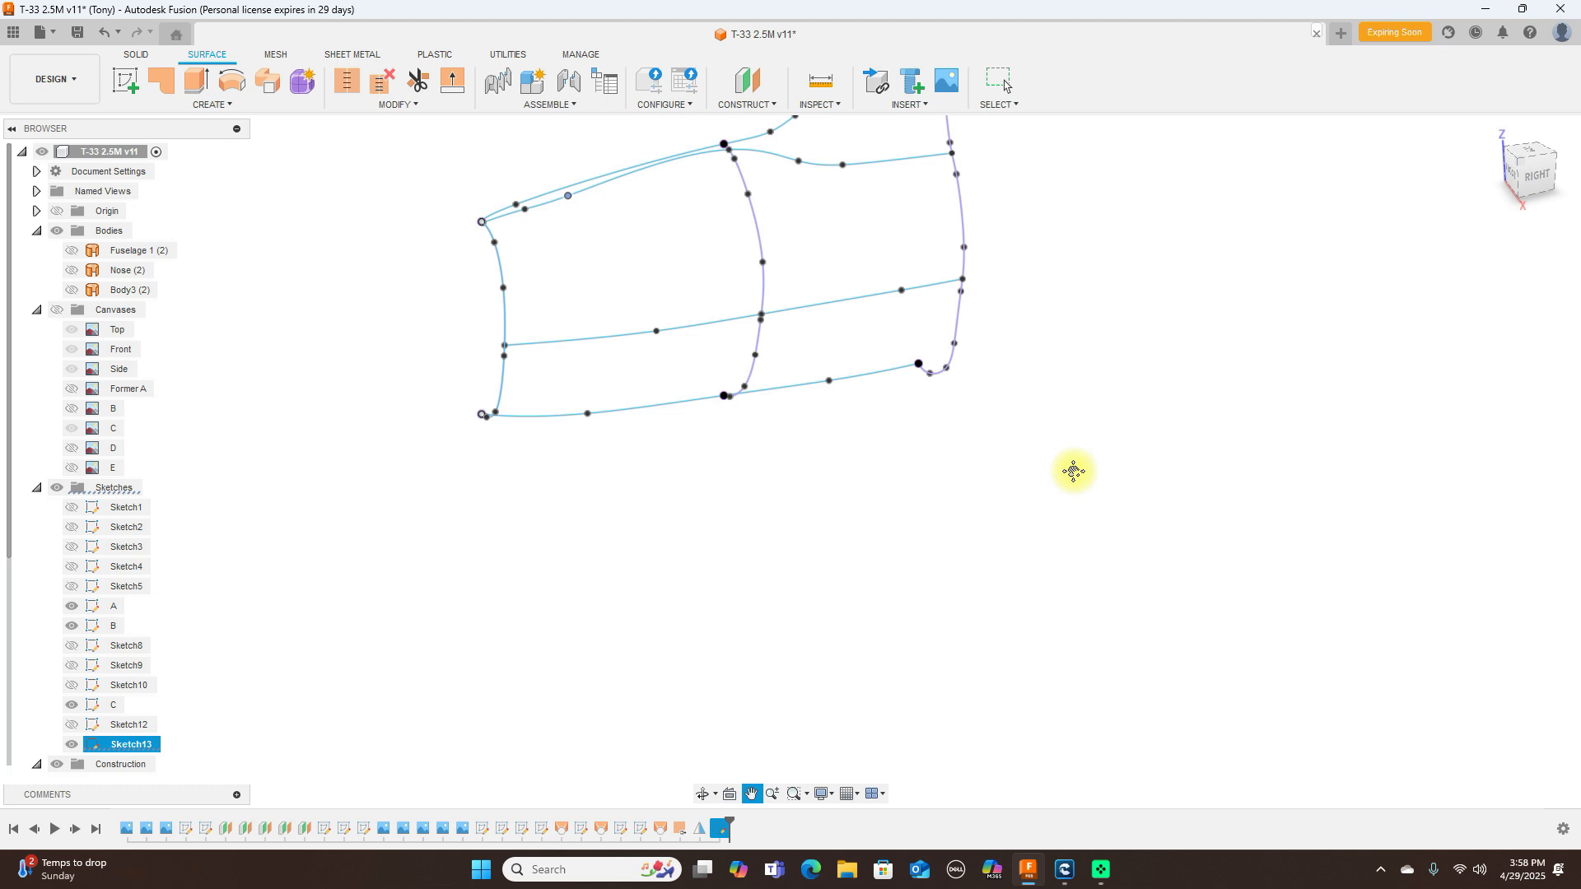
middle_drag(1074, 471, 1074, 512)
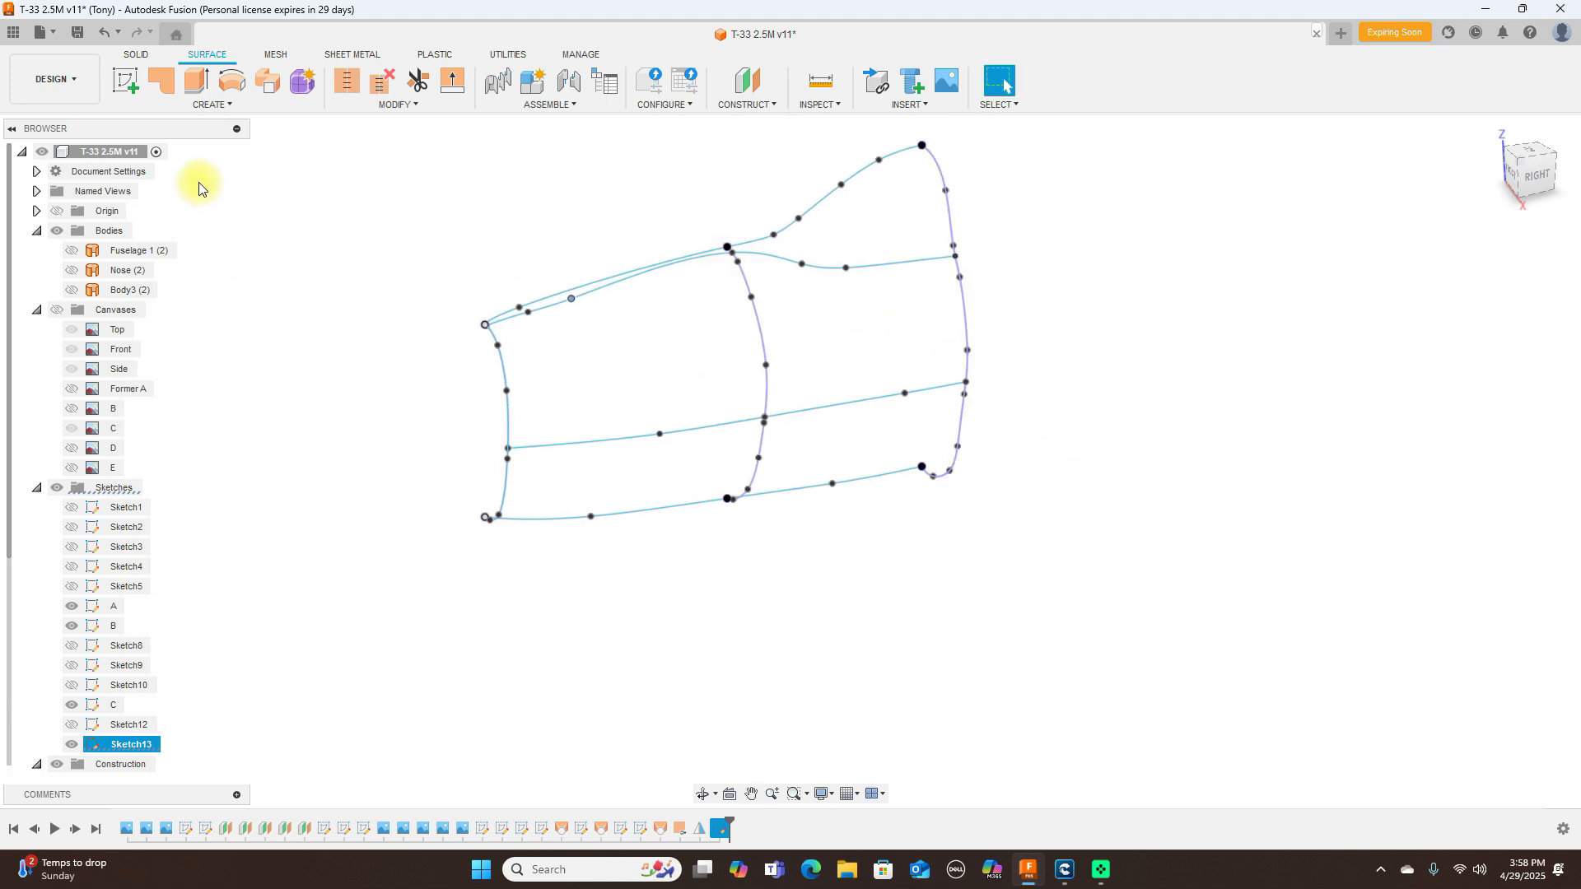
click(237, 107)
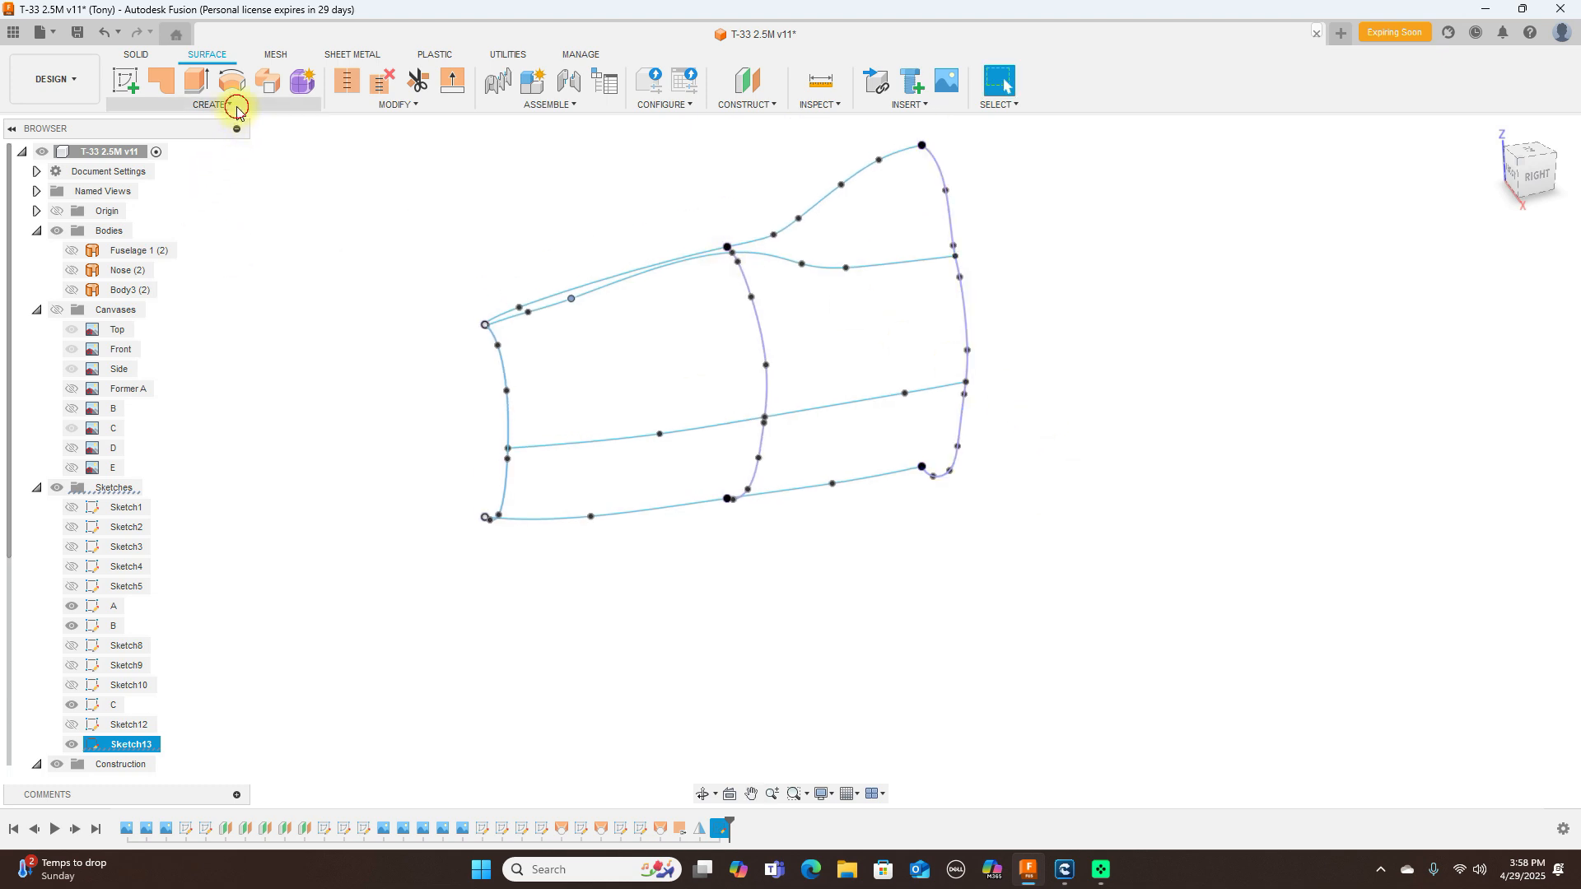
click(139, 241)
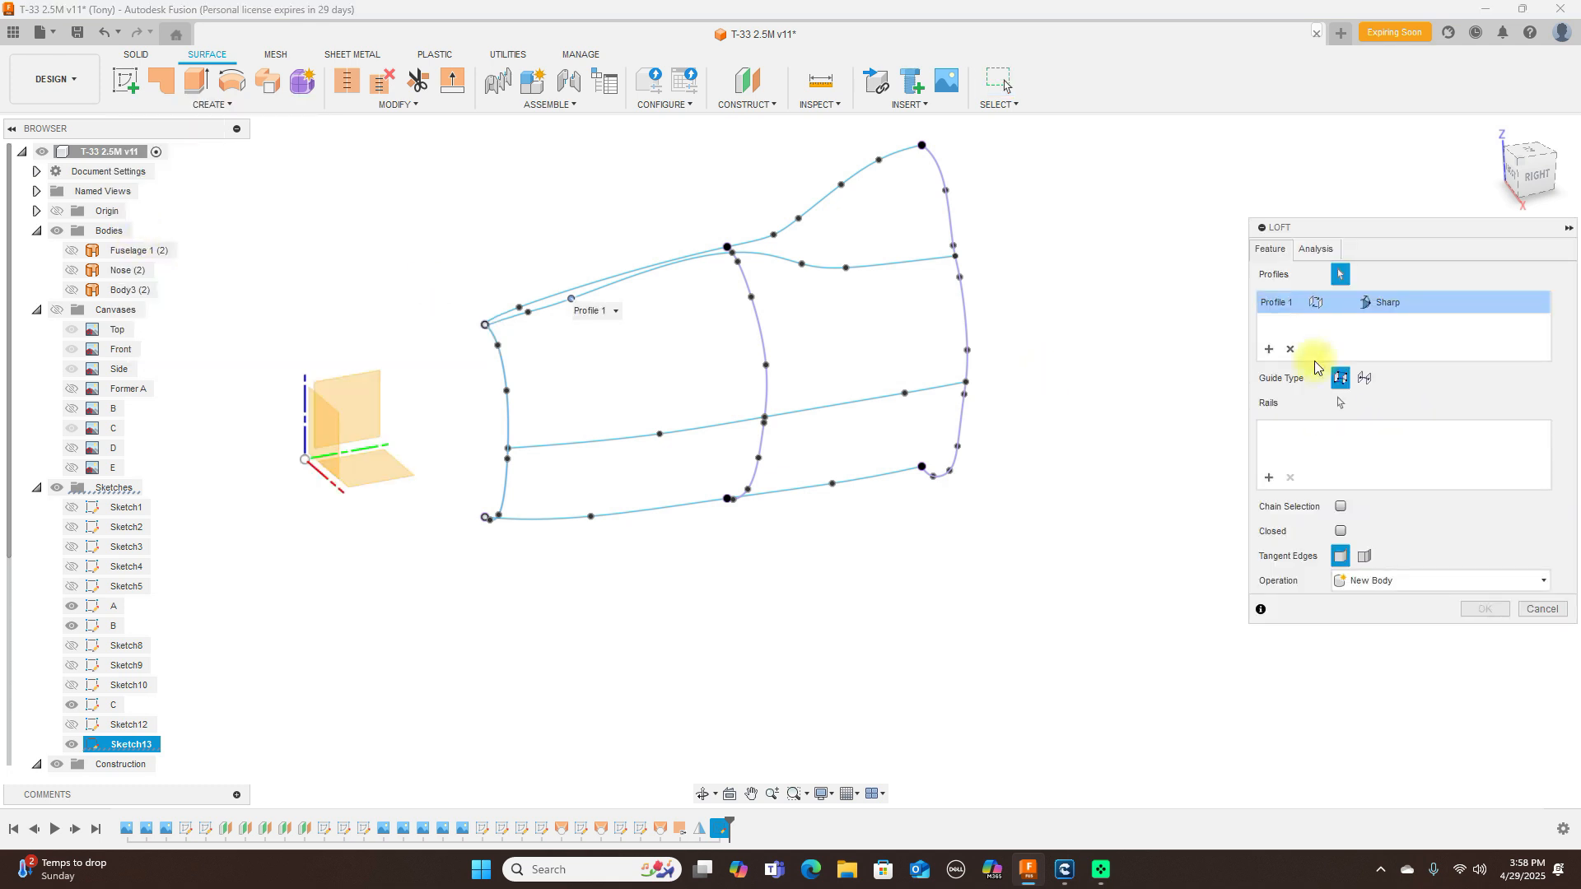
click(1291, 349)
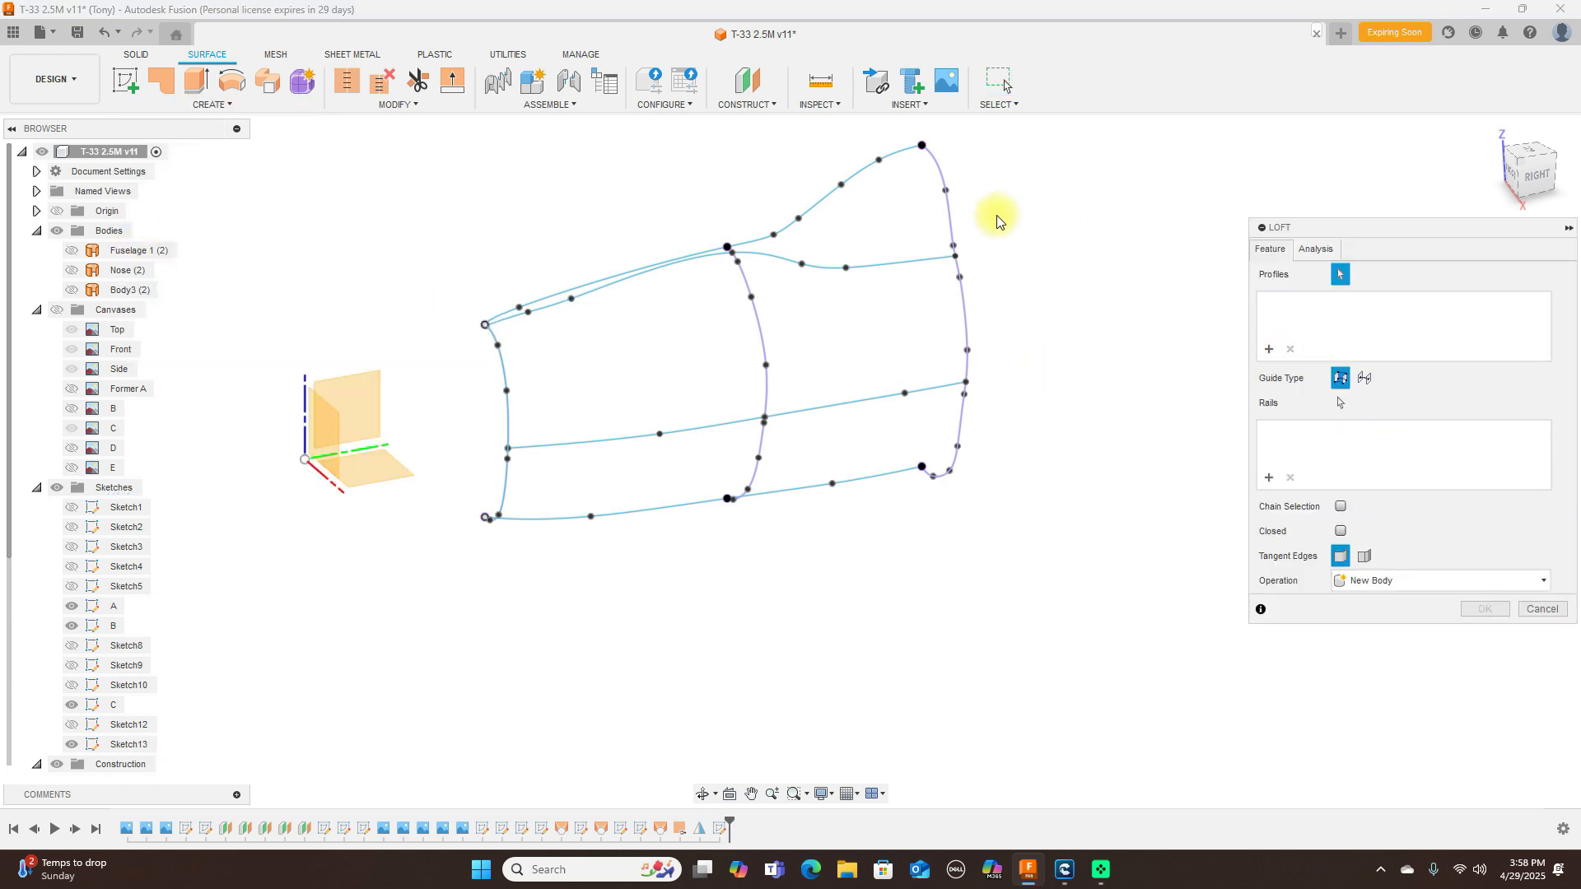
click(965, 315)
click(762, 333)
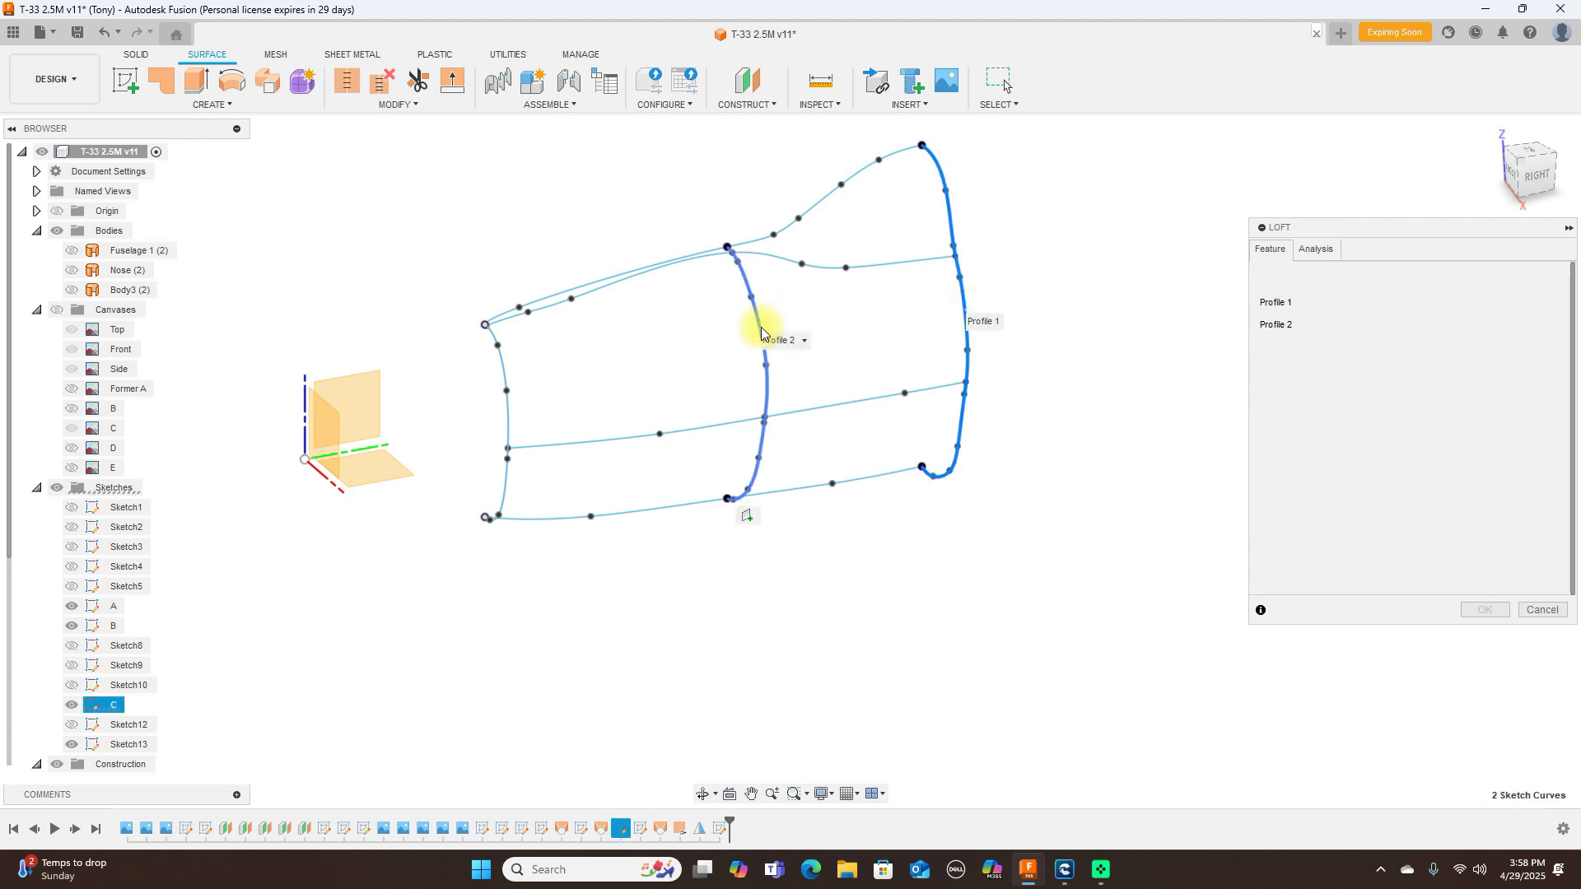
click(504, 378)
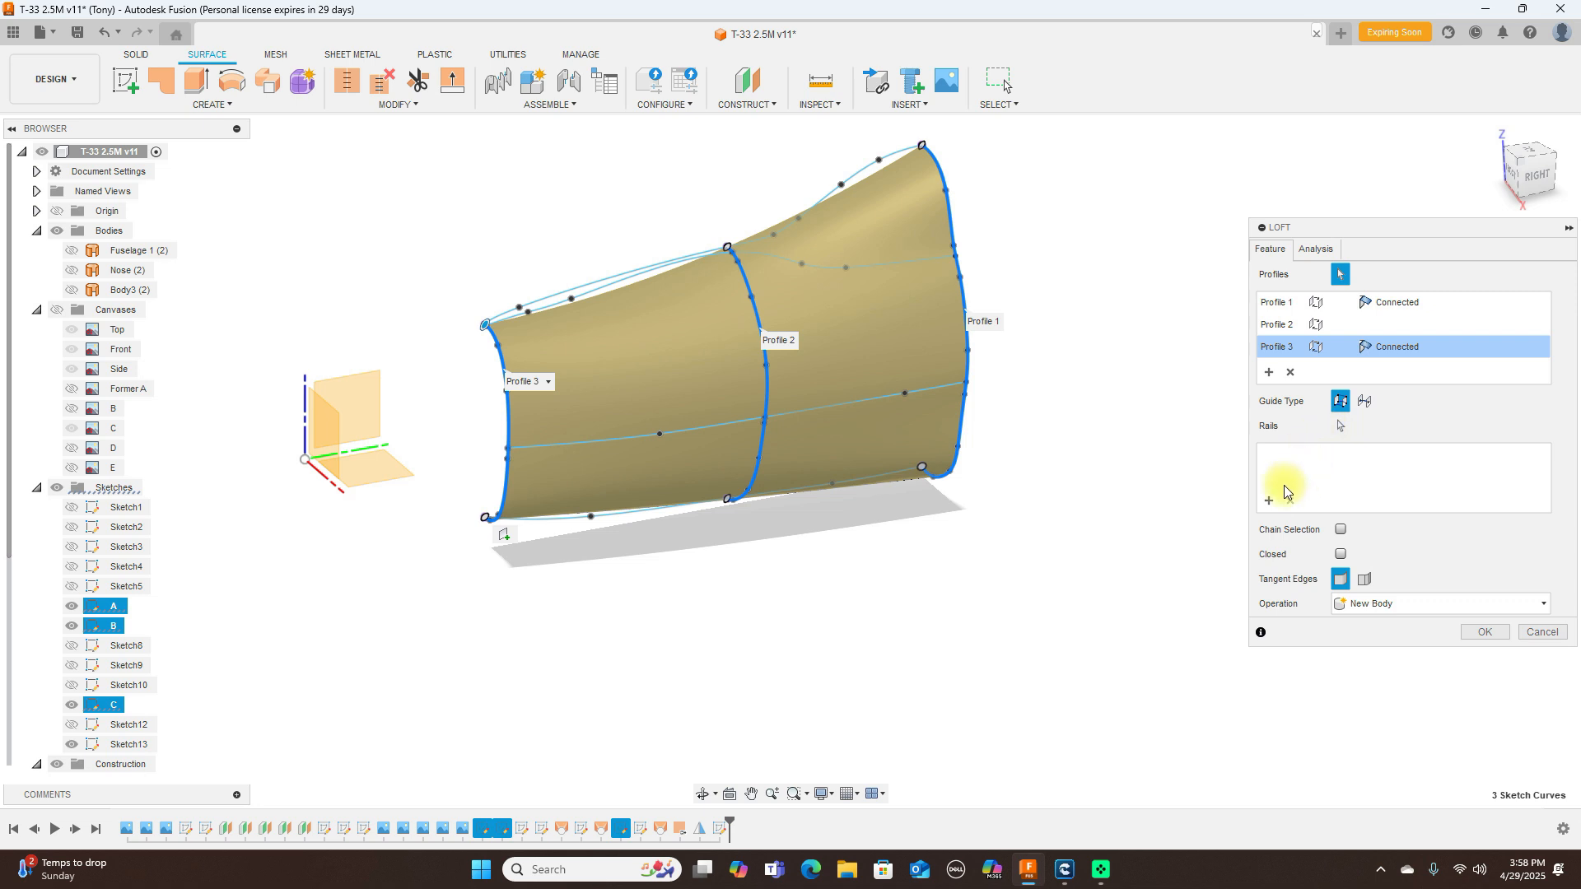
Step: Guide the loft with the upper, lower, side and canopy-sill splines as rails and create it as a new body
click(1269, 501)
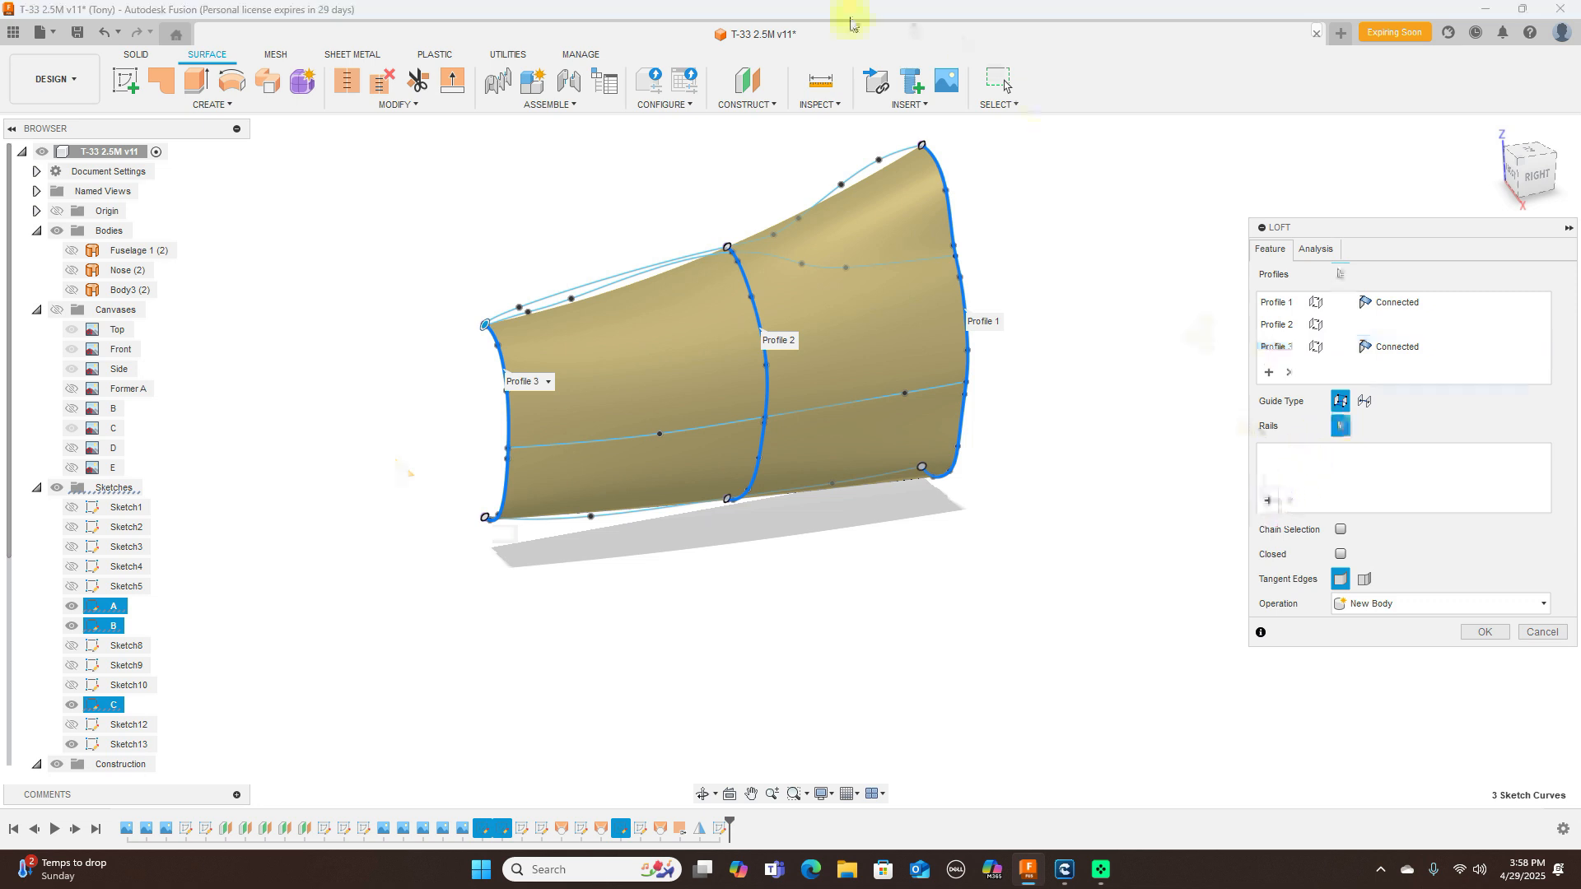
click(597, 289)
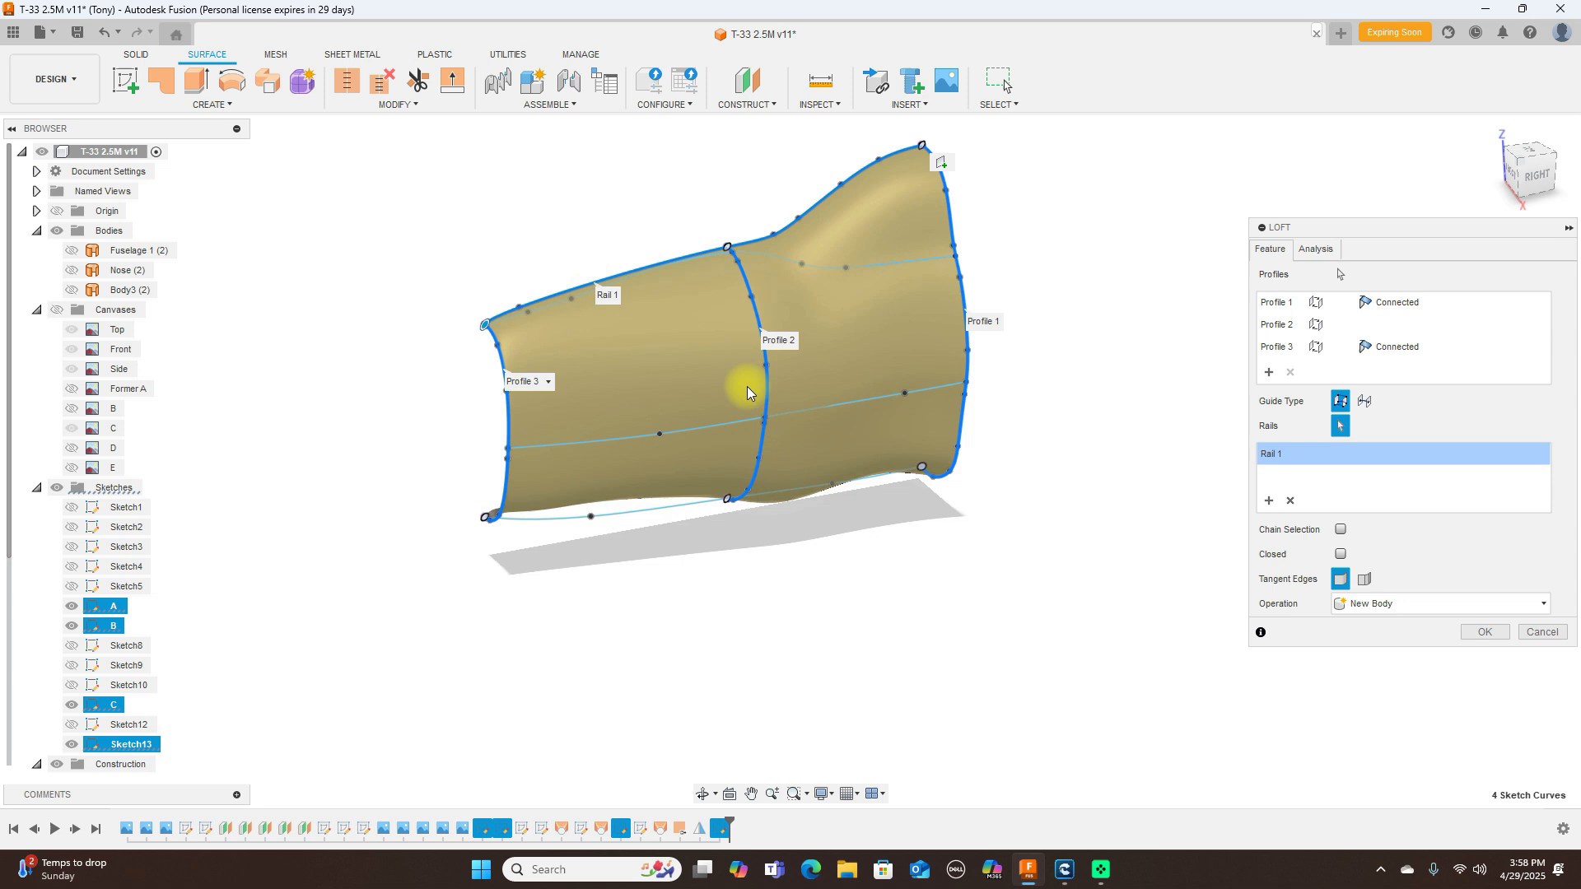
click(653, 516)
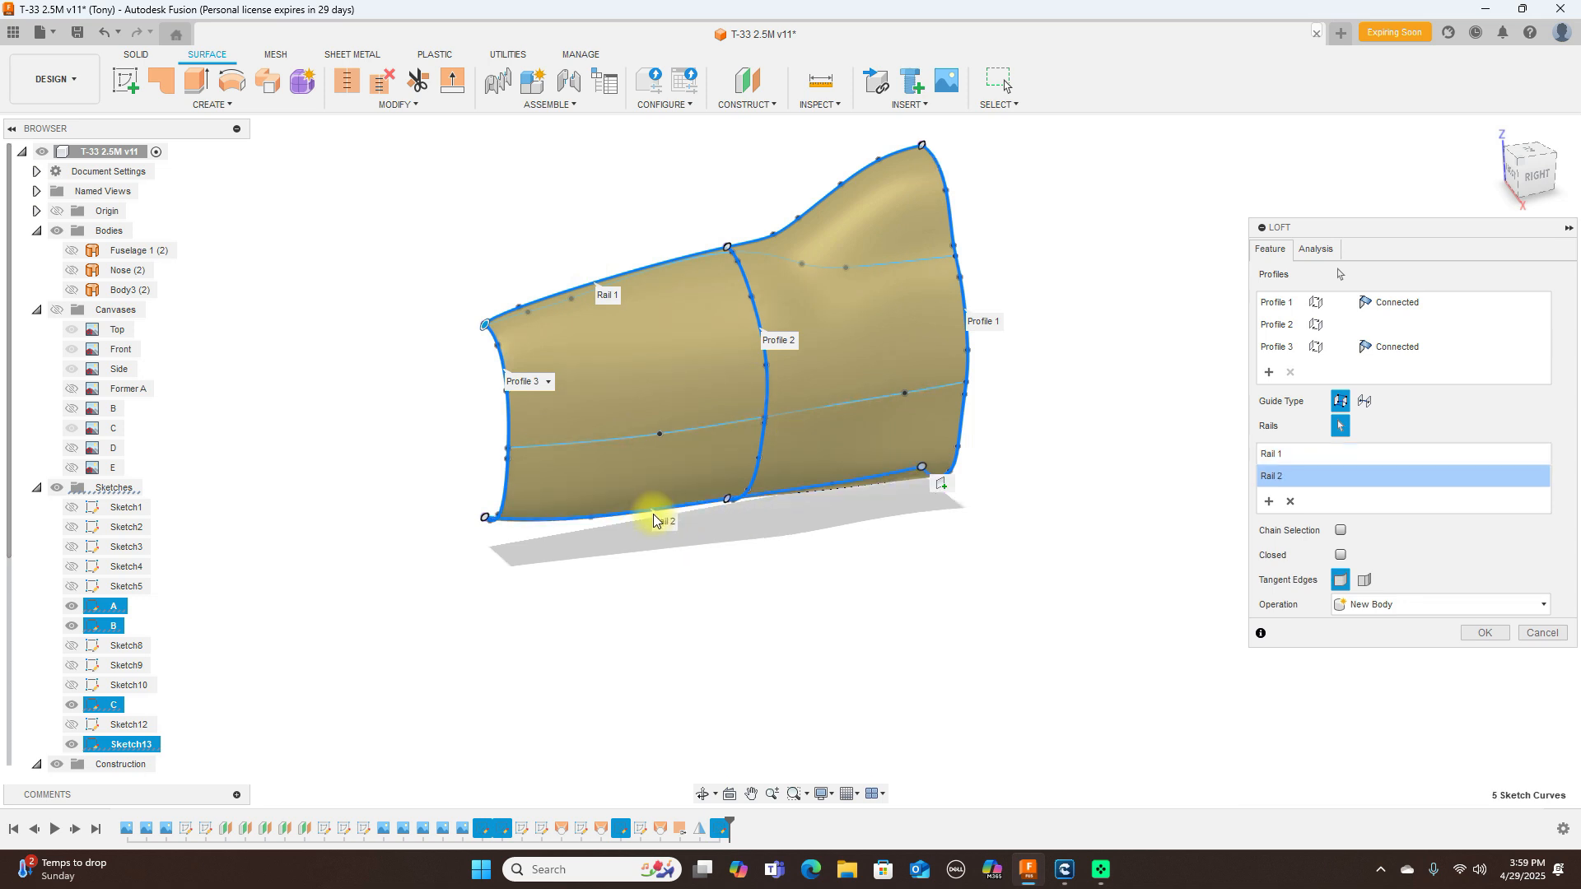
click(688, 436)
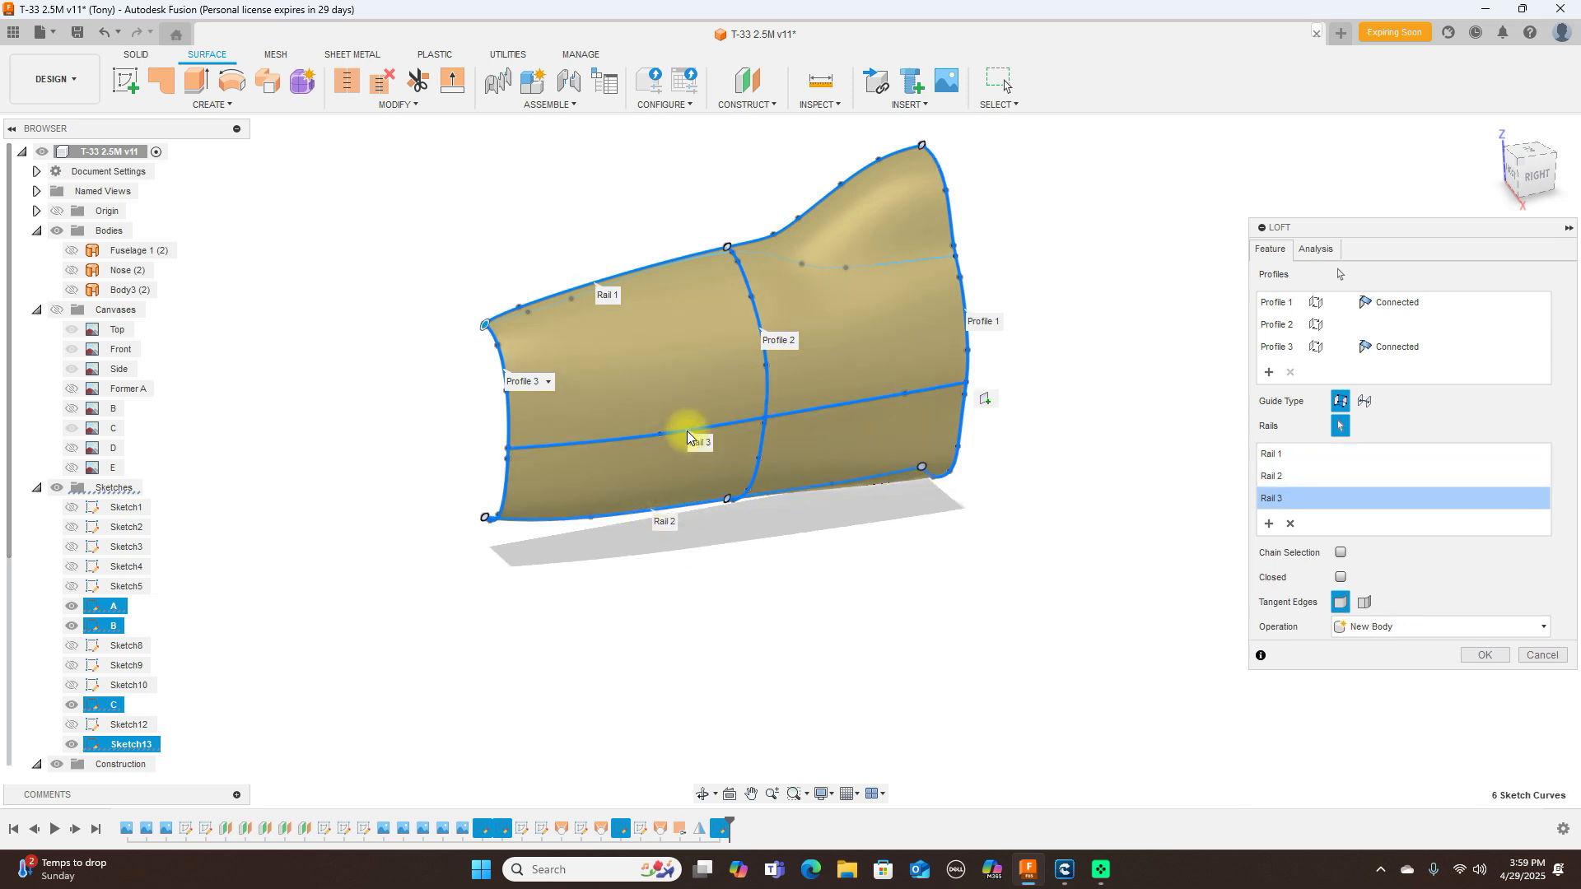
click(910, 265)
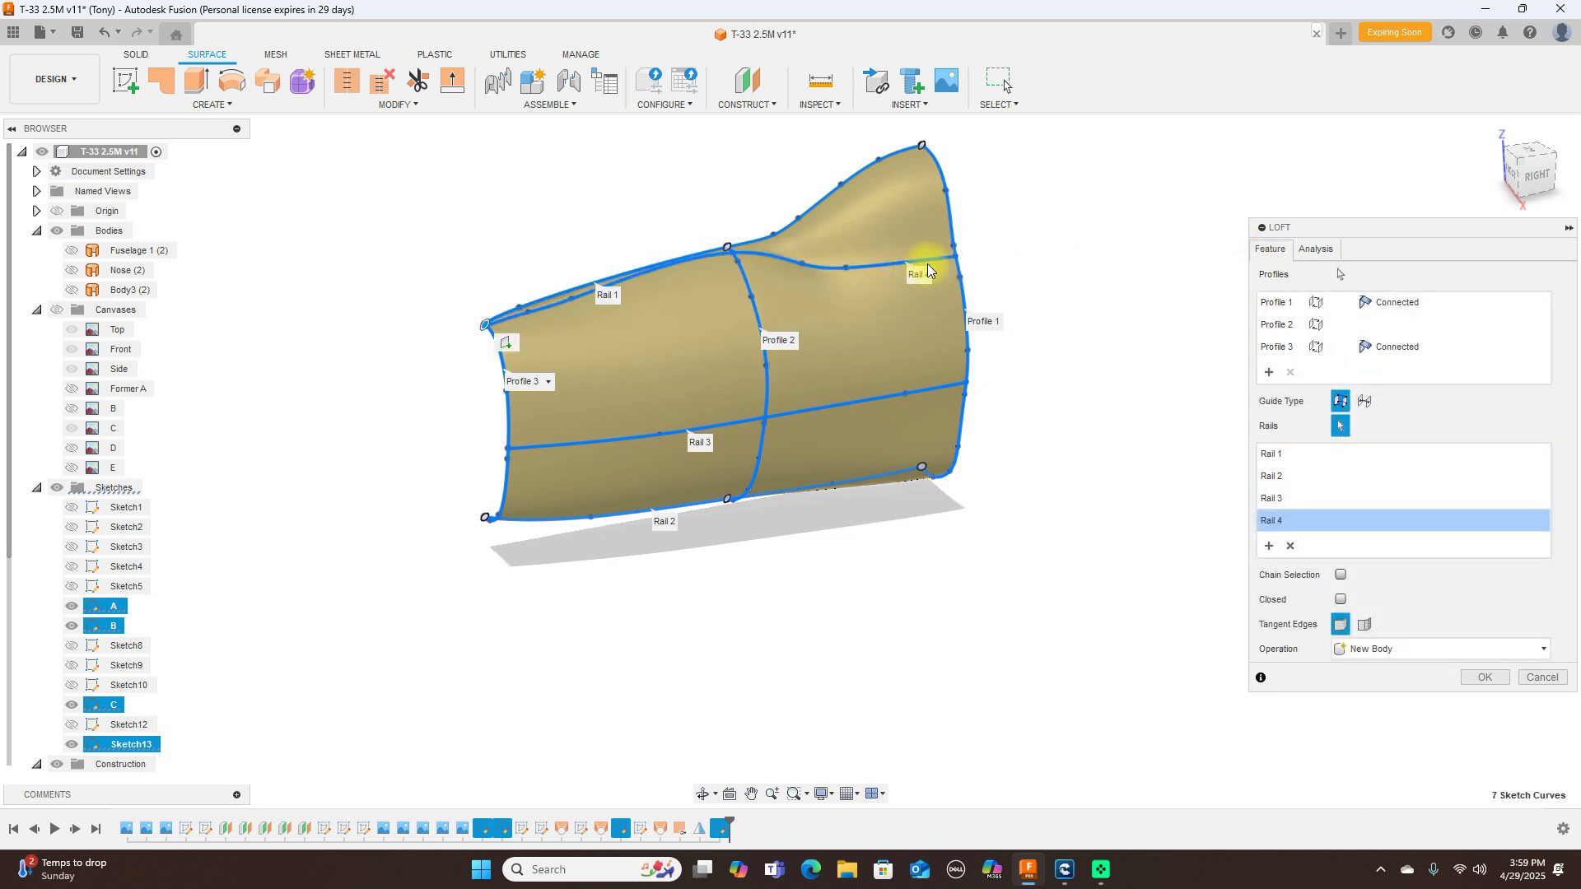
click(1484, 676)
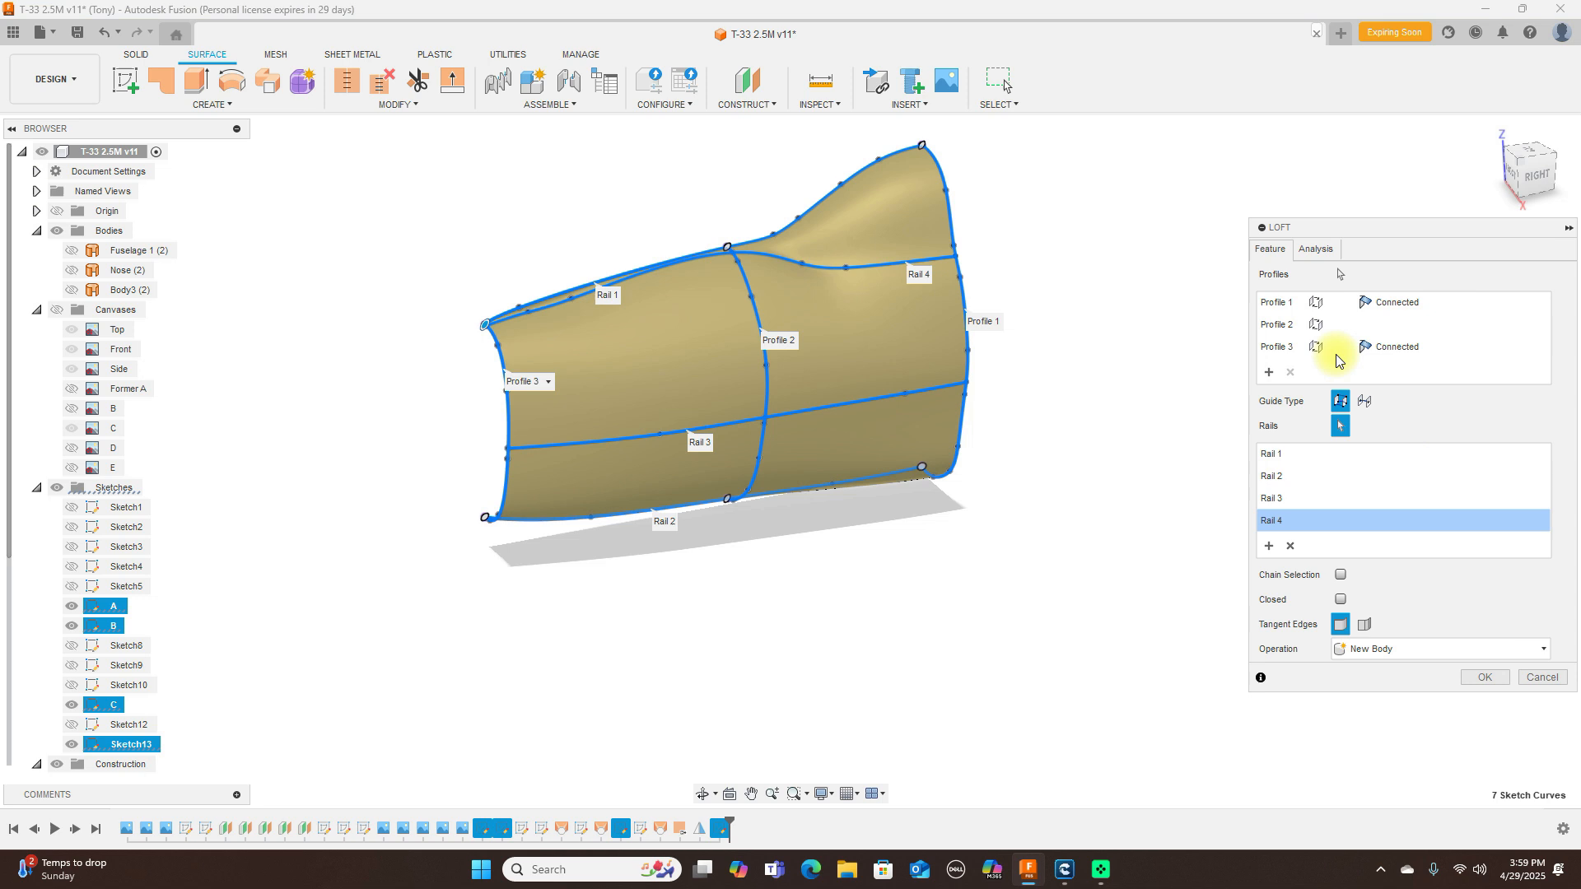
Step: Reverse the normal of the new lofted fuselage surface between sections A and C
click(427, 106)
click(395, 254)
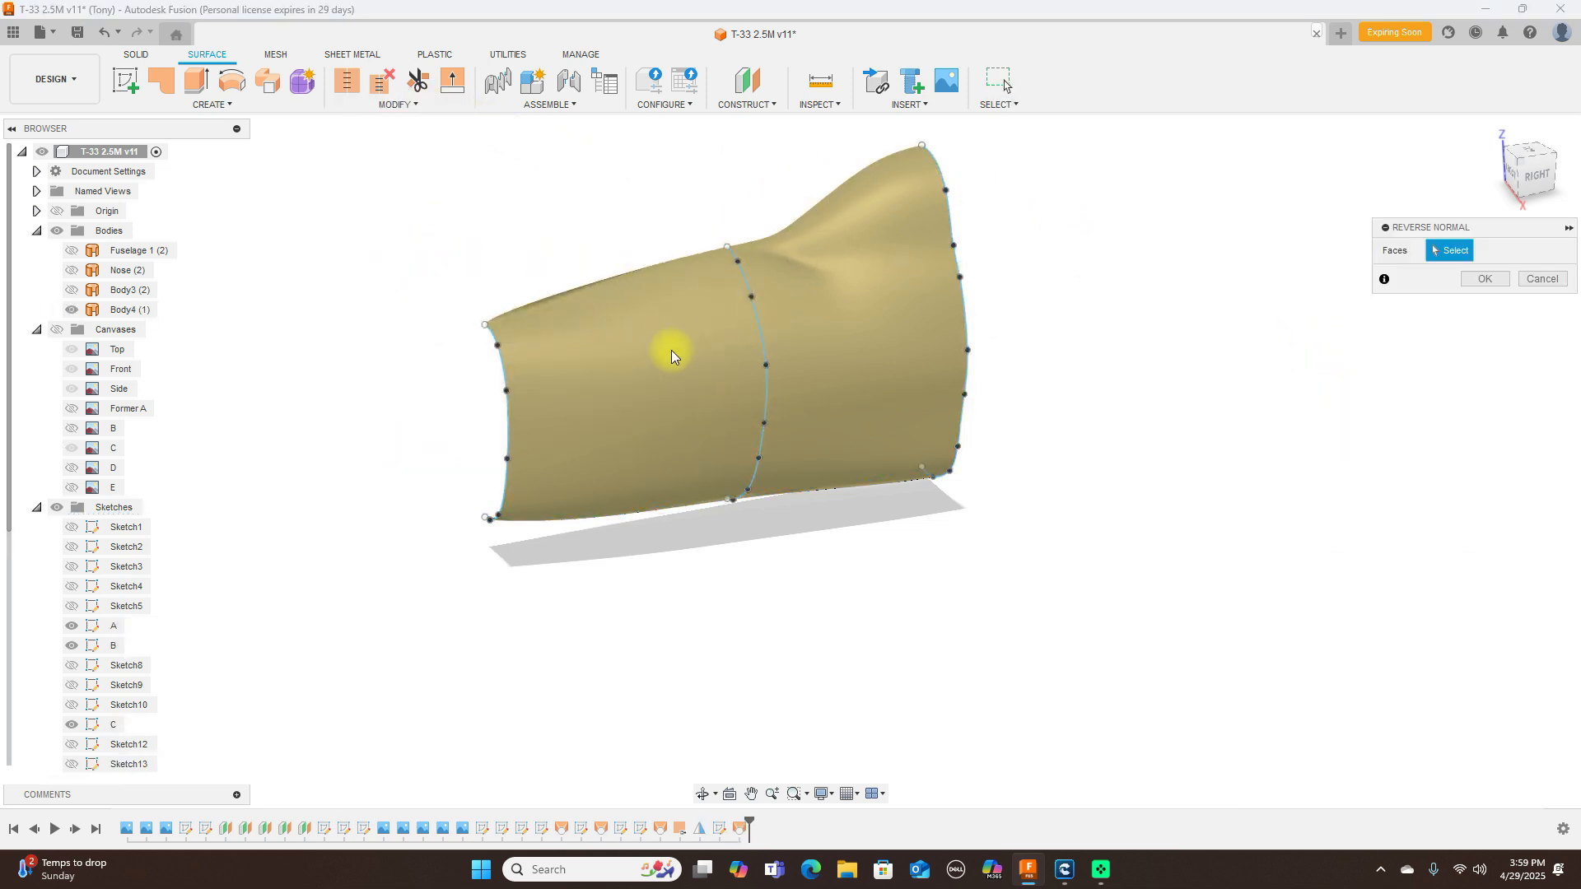
click(857, 368)
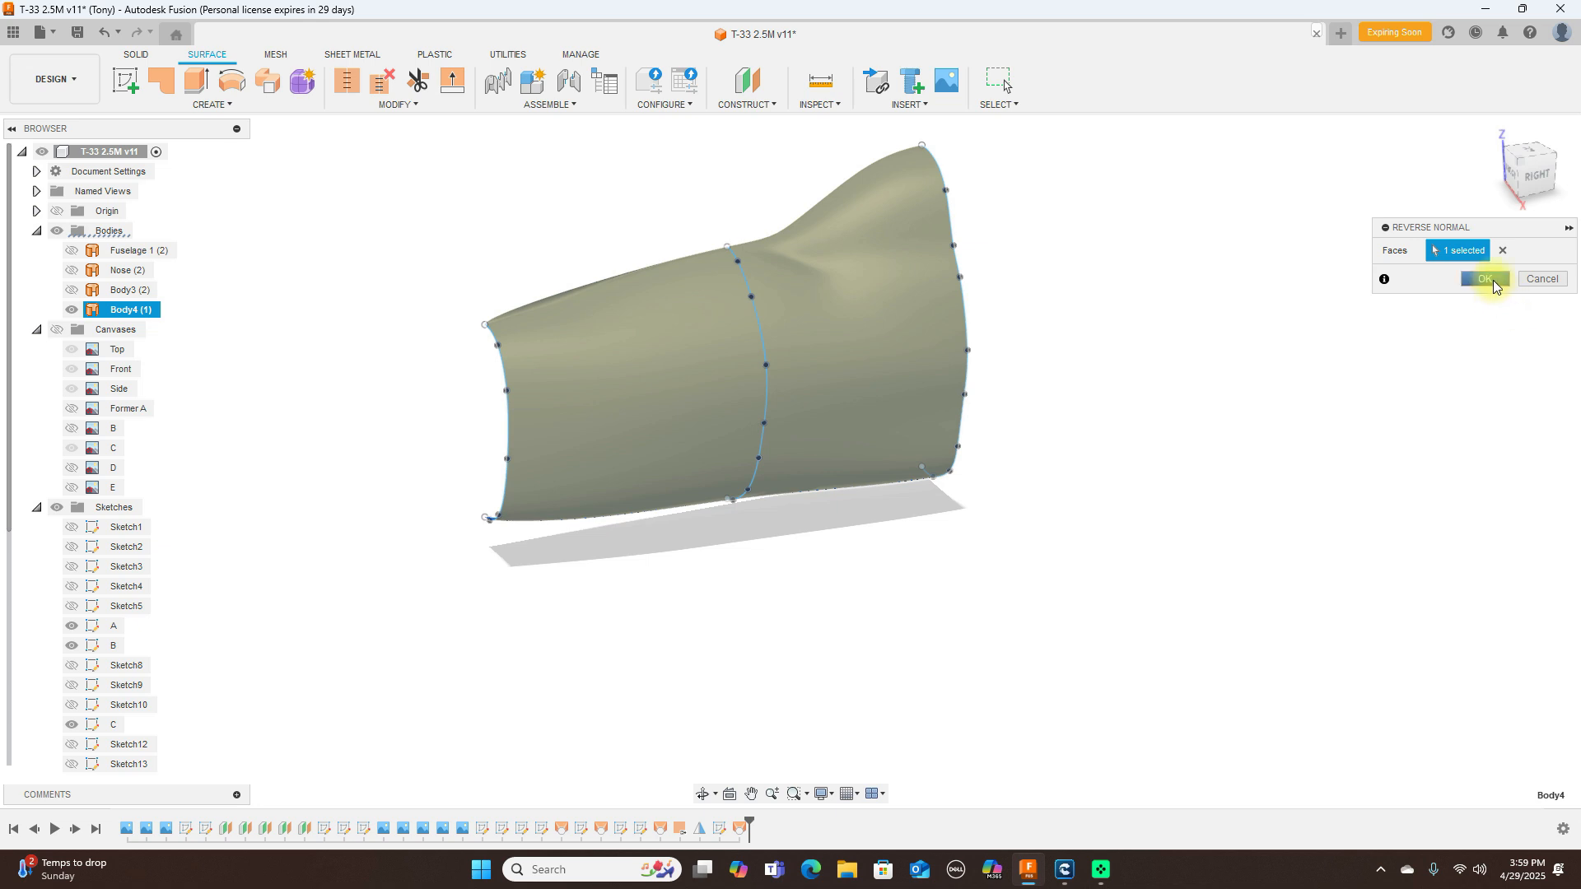
click(1486, 280)
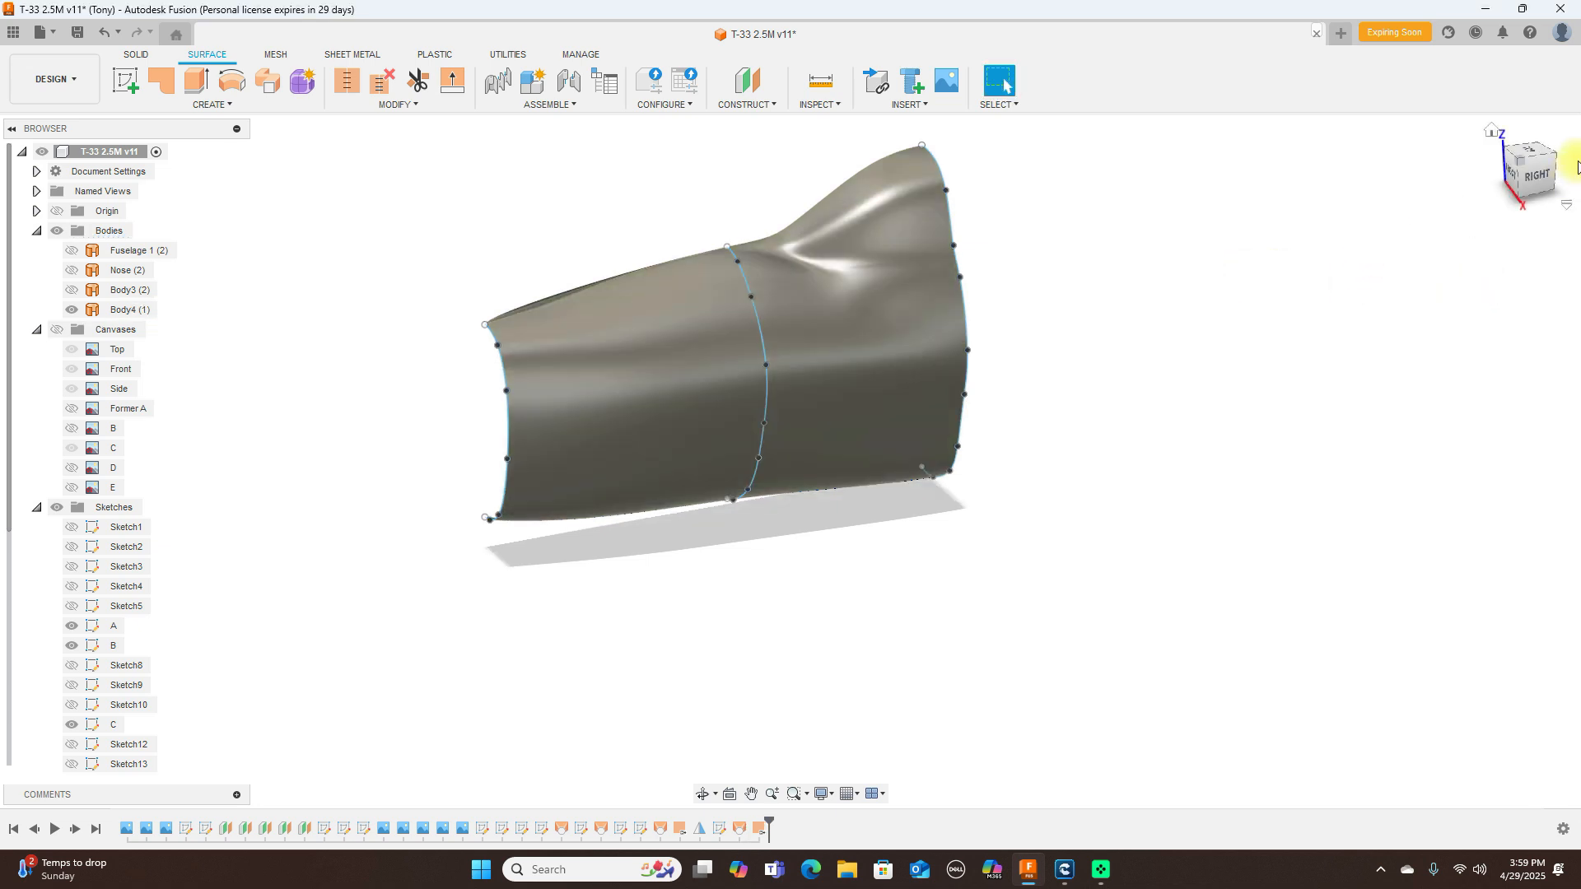
Step: Show the rail sketch Sketch13 over the lofted surface in the right side view, with the canopy-sill area in close-up
click(1547, 177)
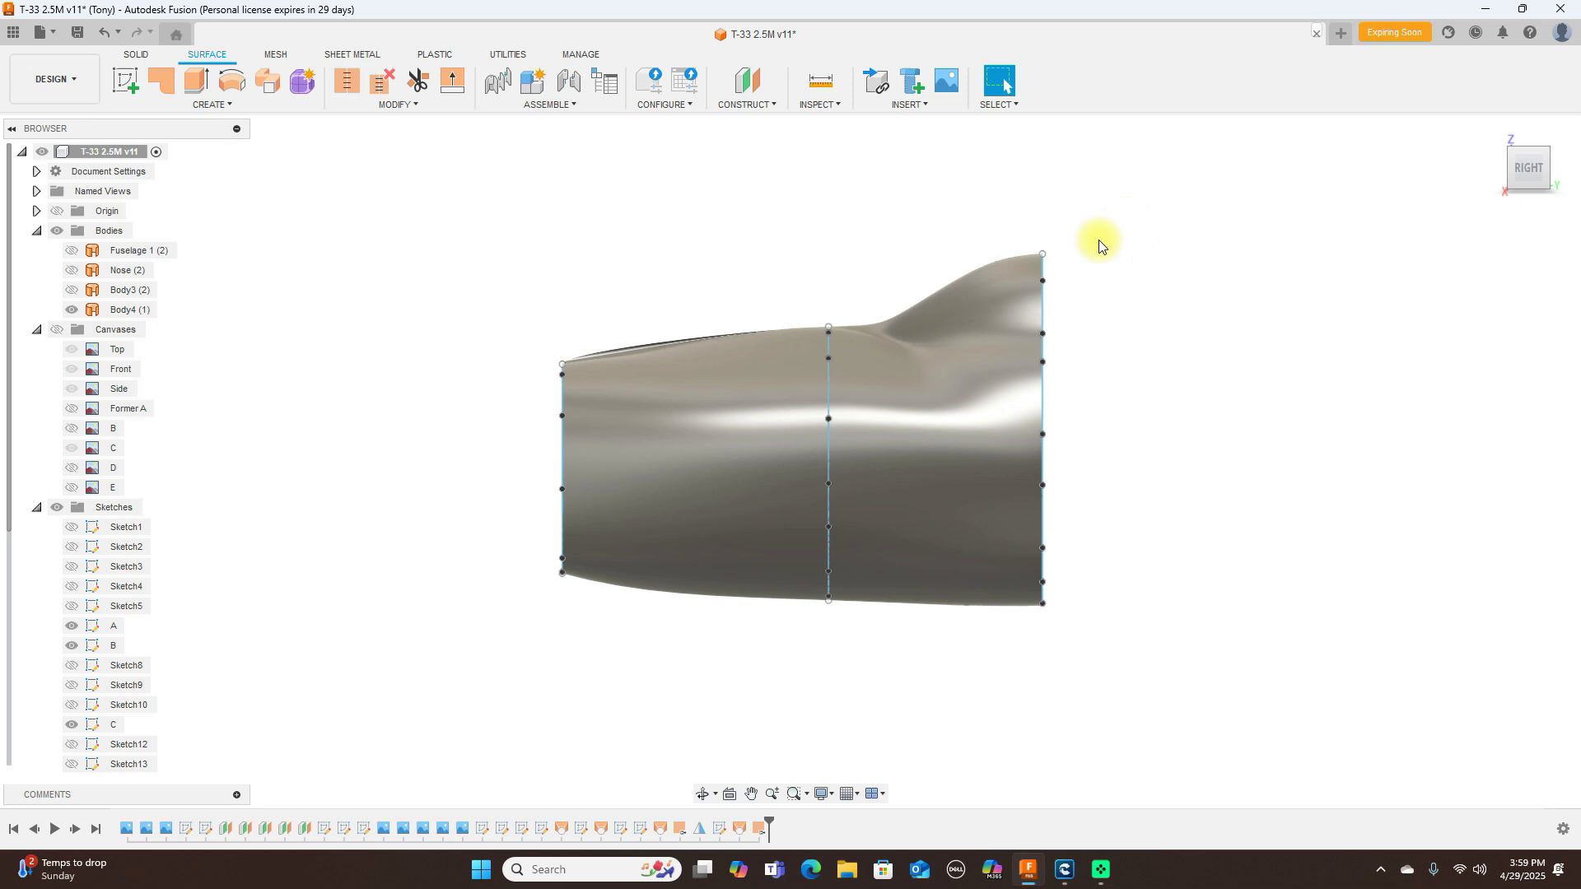
click(965, 401)
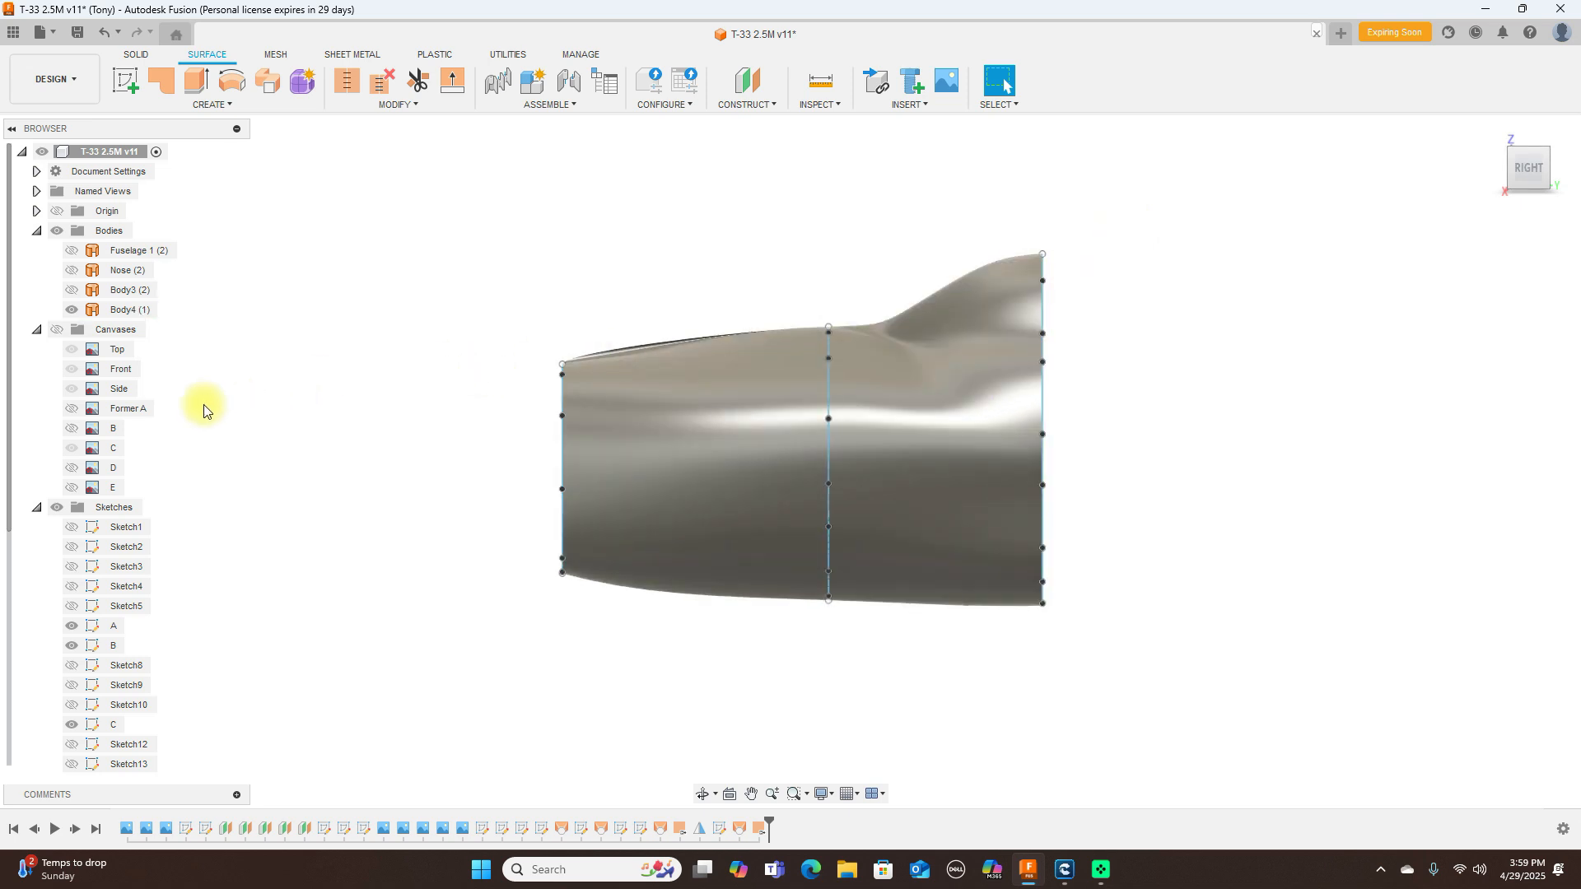
scroll(95, 662, down, 2)
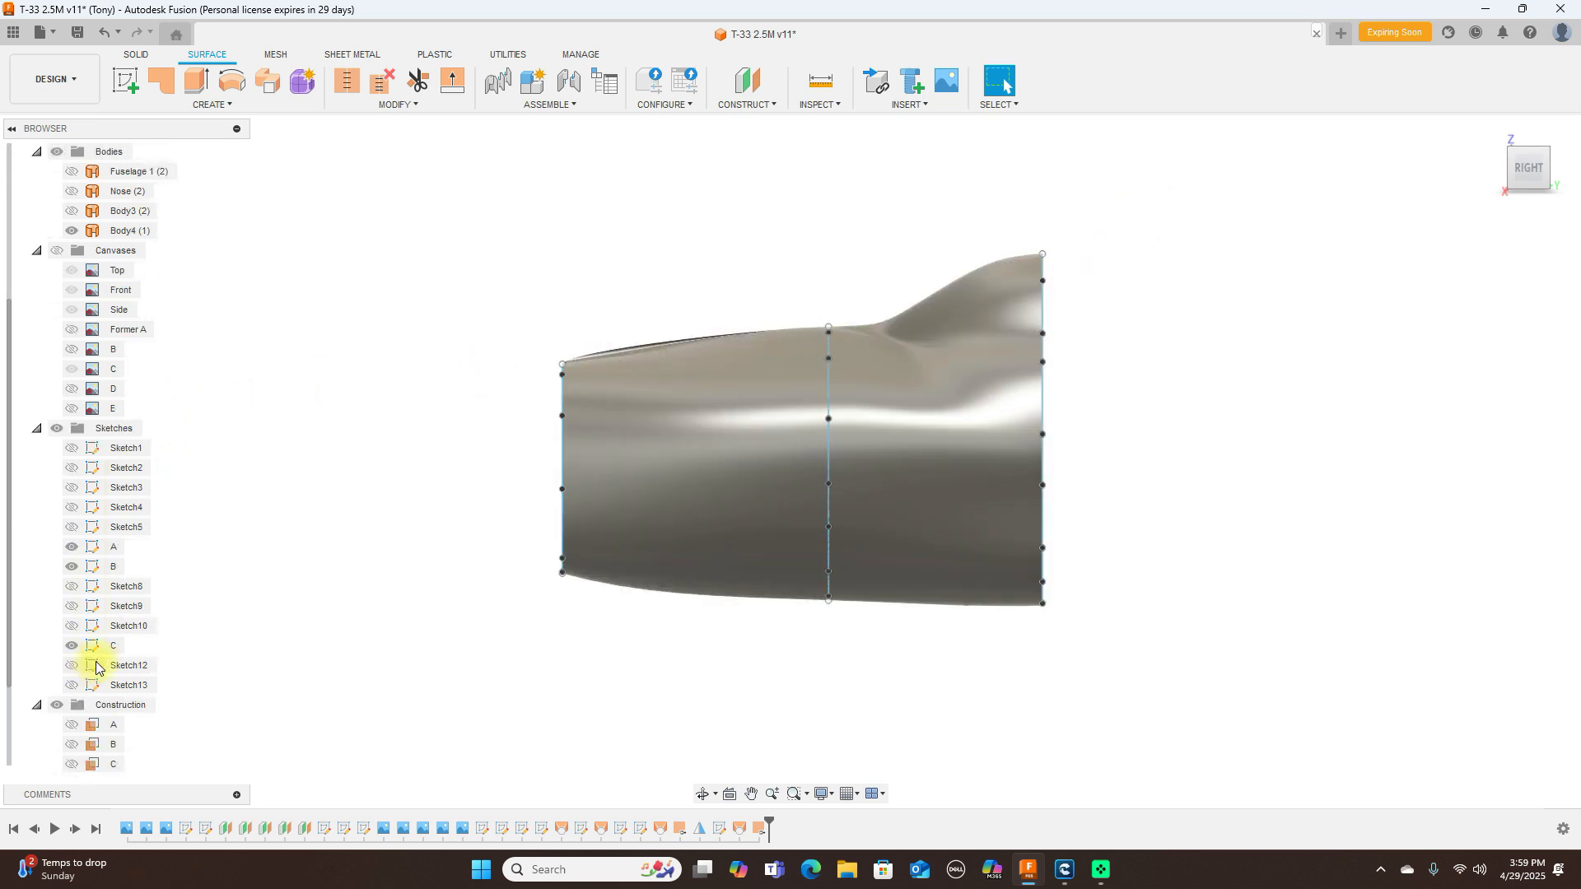
click(72, 685)
scroll(1077, 348, up, 2)
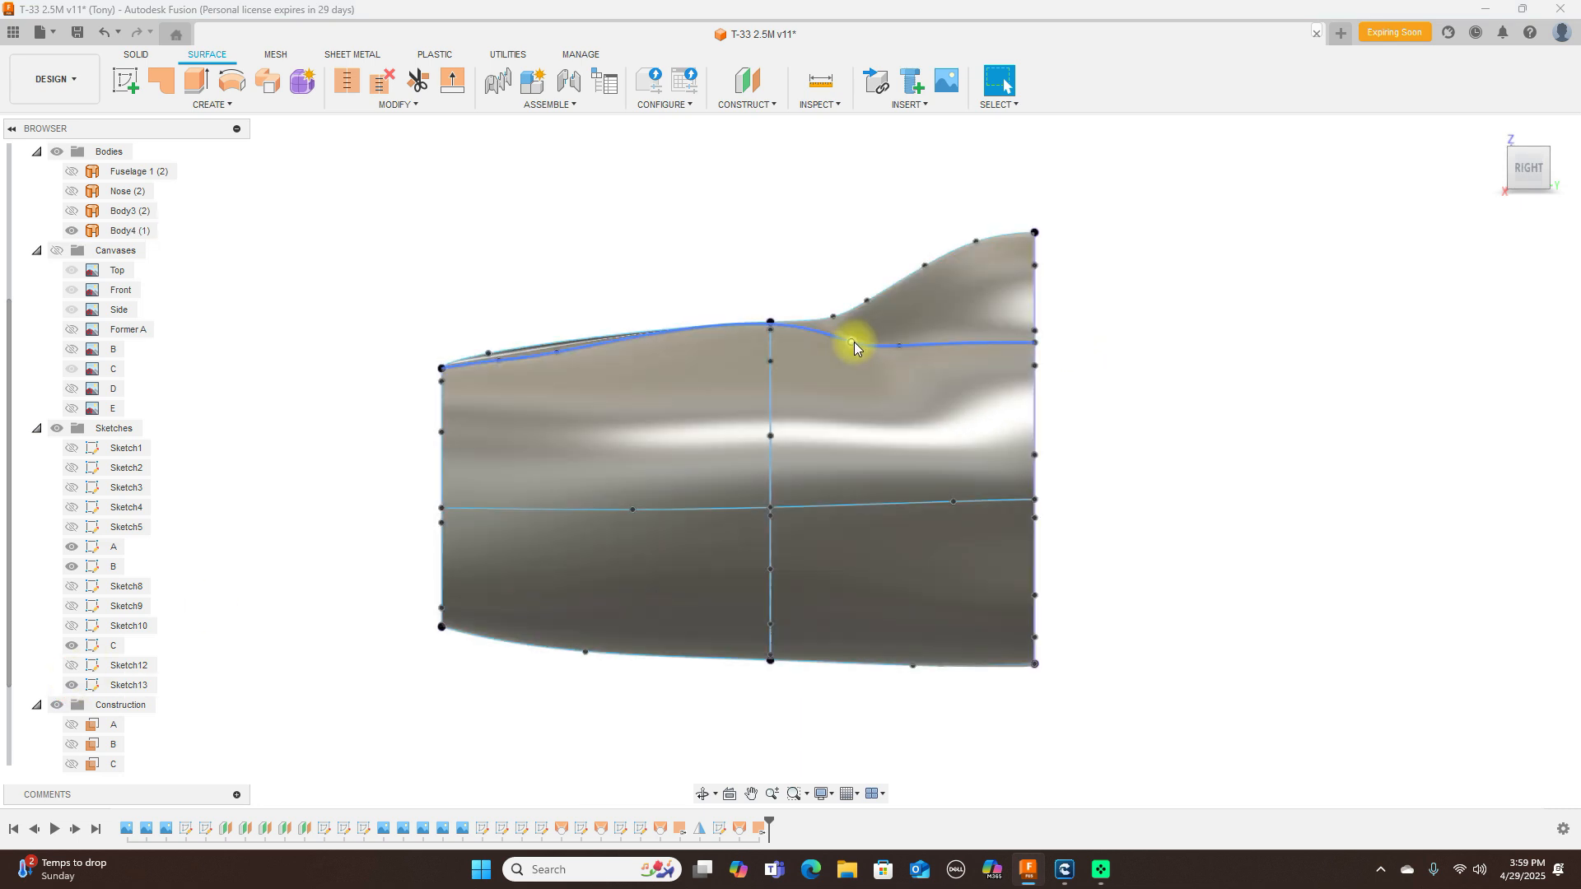
Step: Reposition the fit points of Sketch13's upper side spline between the middle and rear sections, checking its shape from the front and top
drag(852, 343, 906, 341)
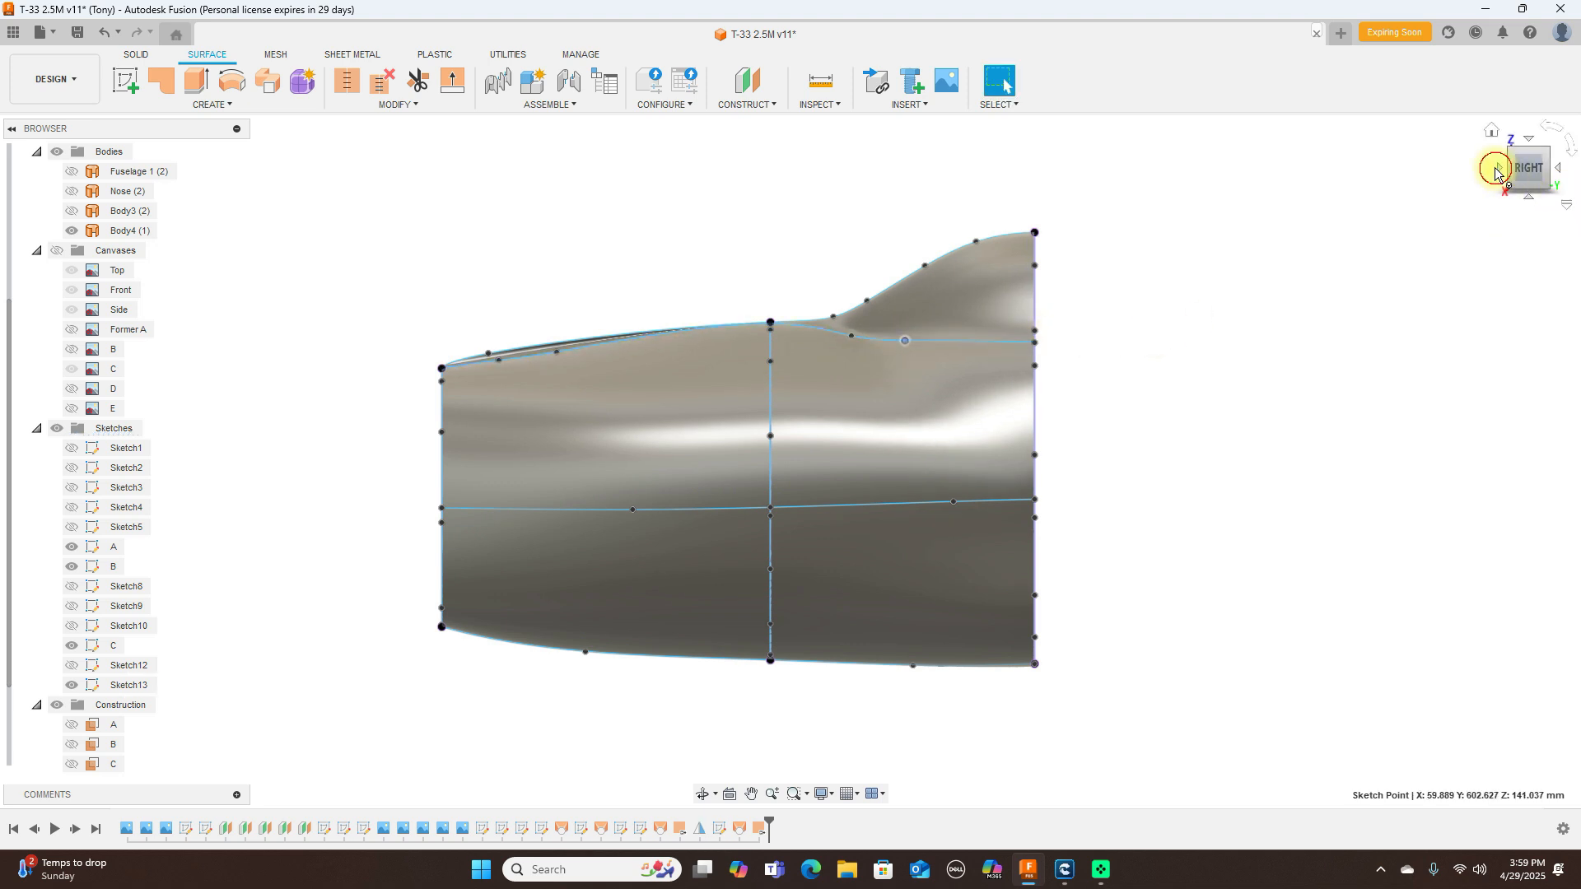
click(1497, 170)
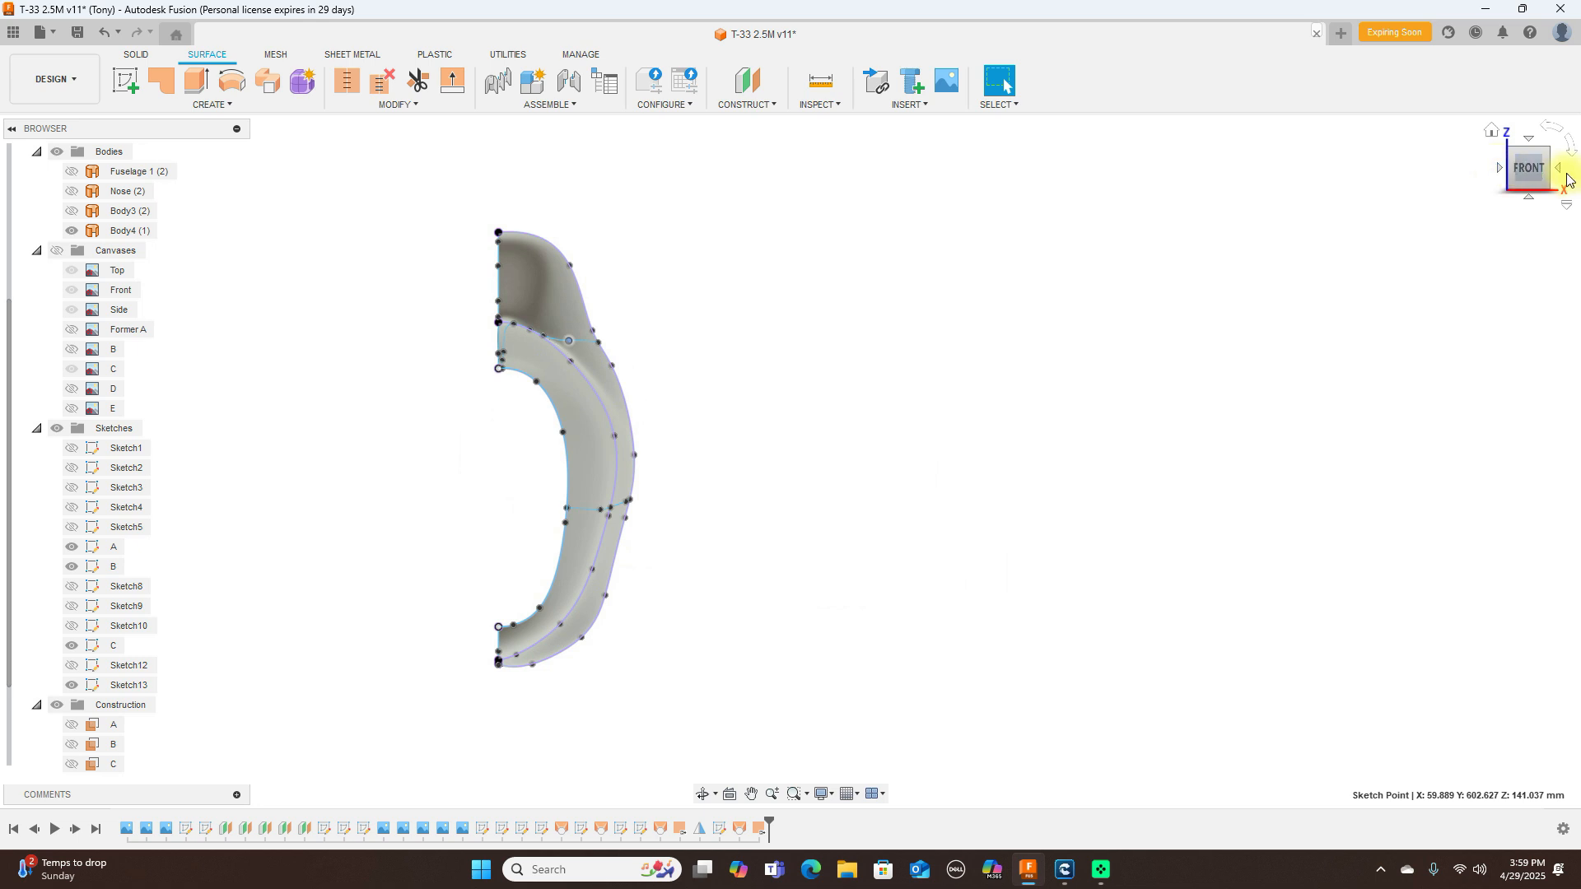
click(1561, 170)
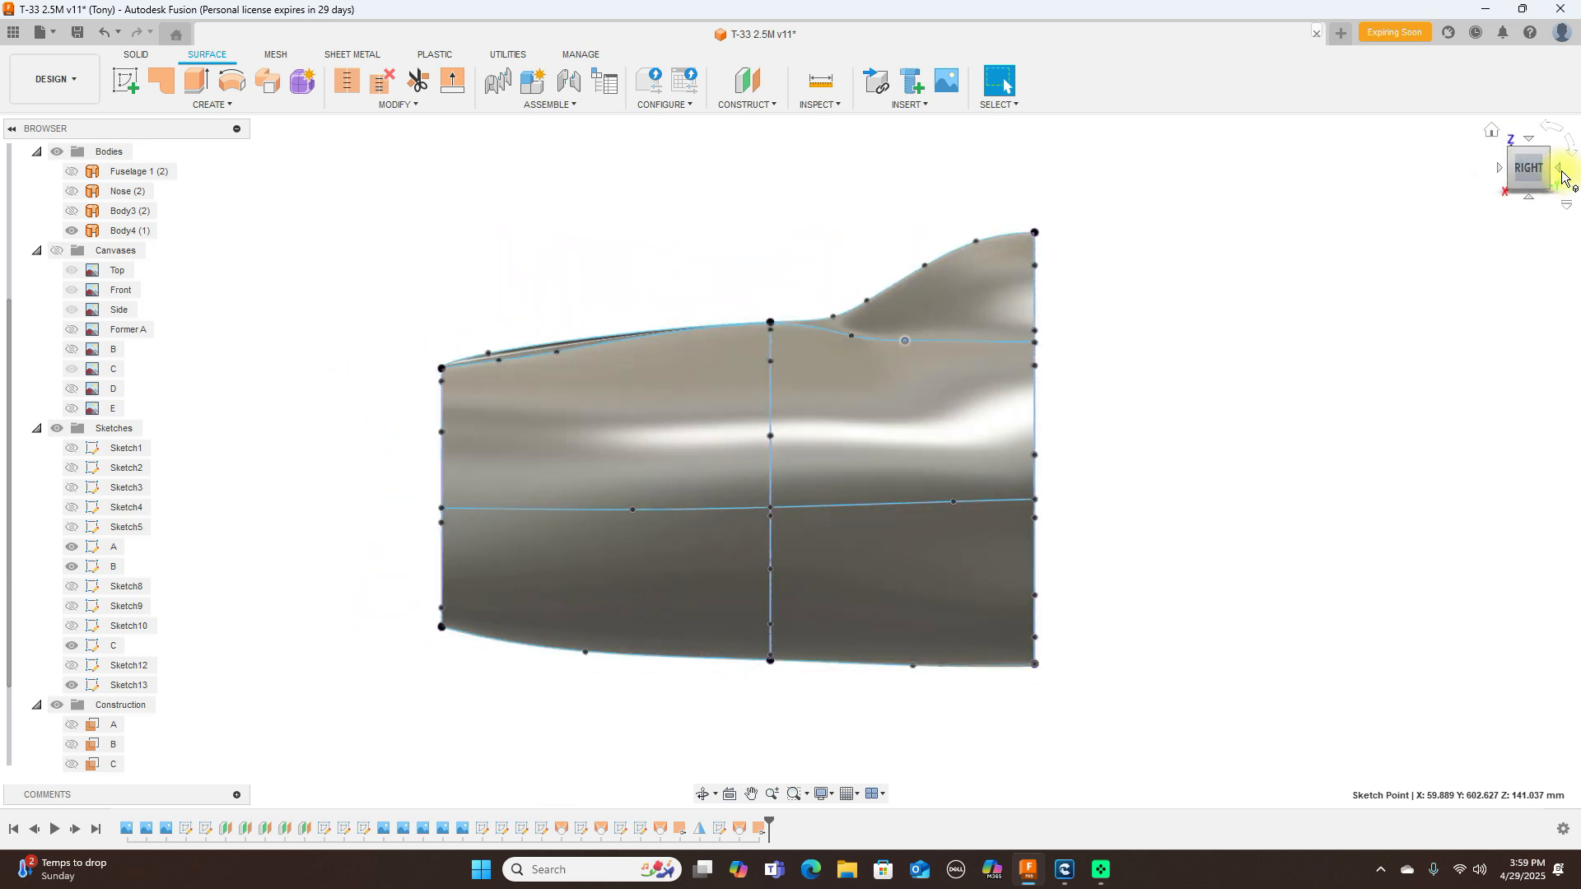
click(1528, 138)
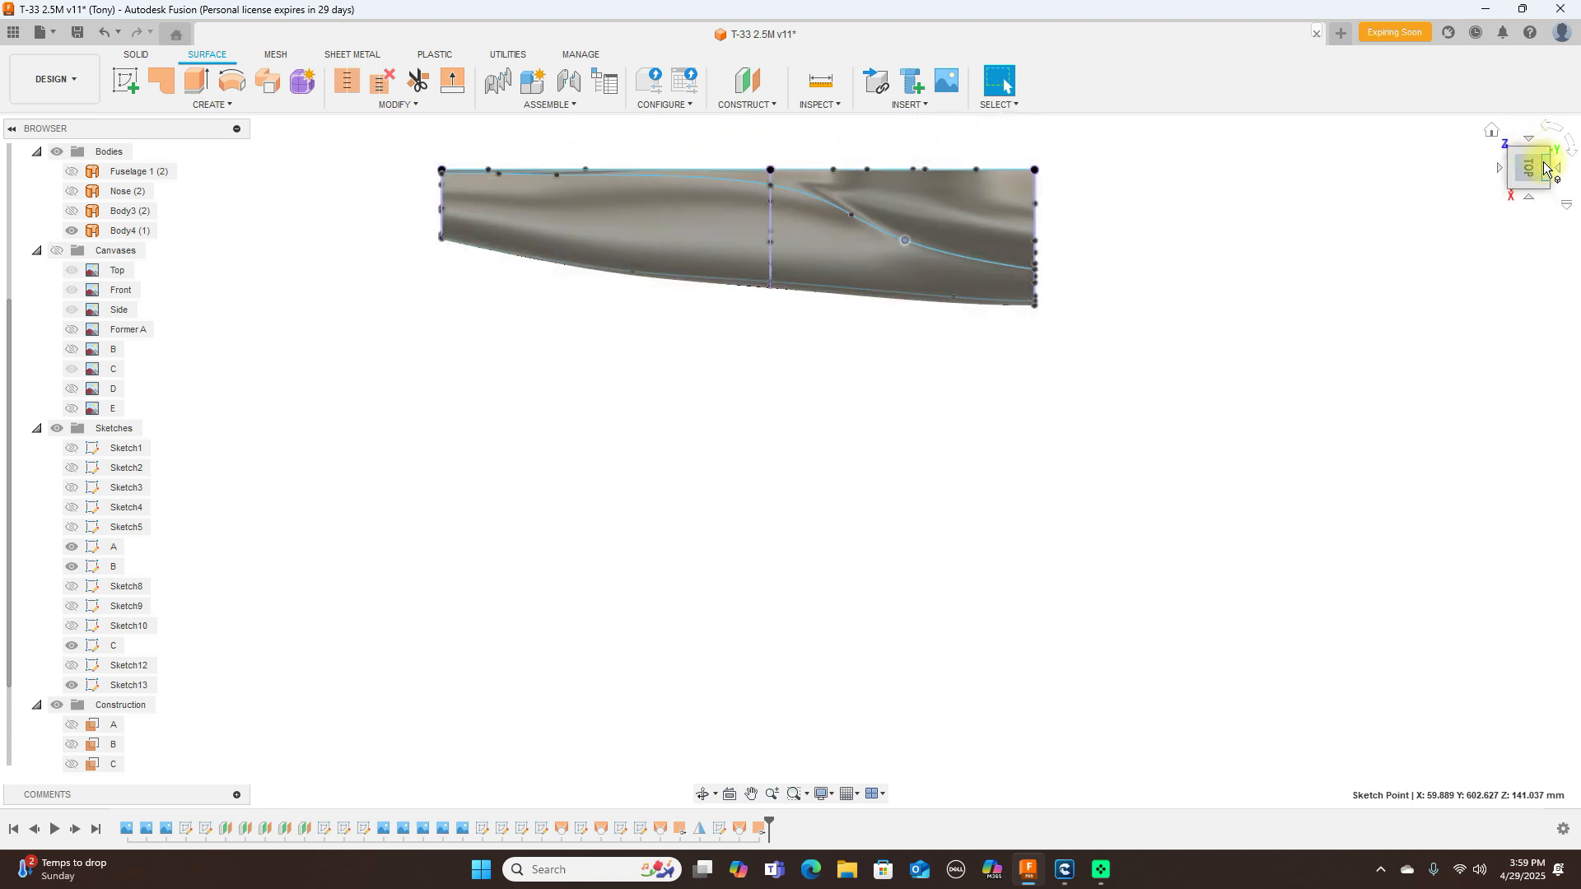
click(1532, 198)
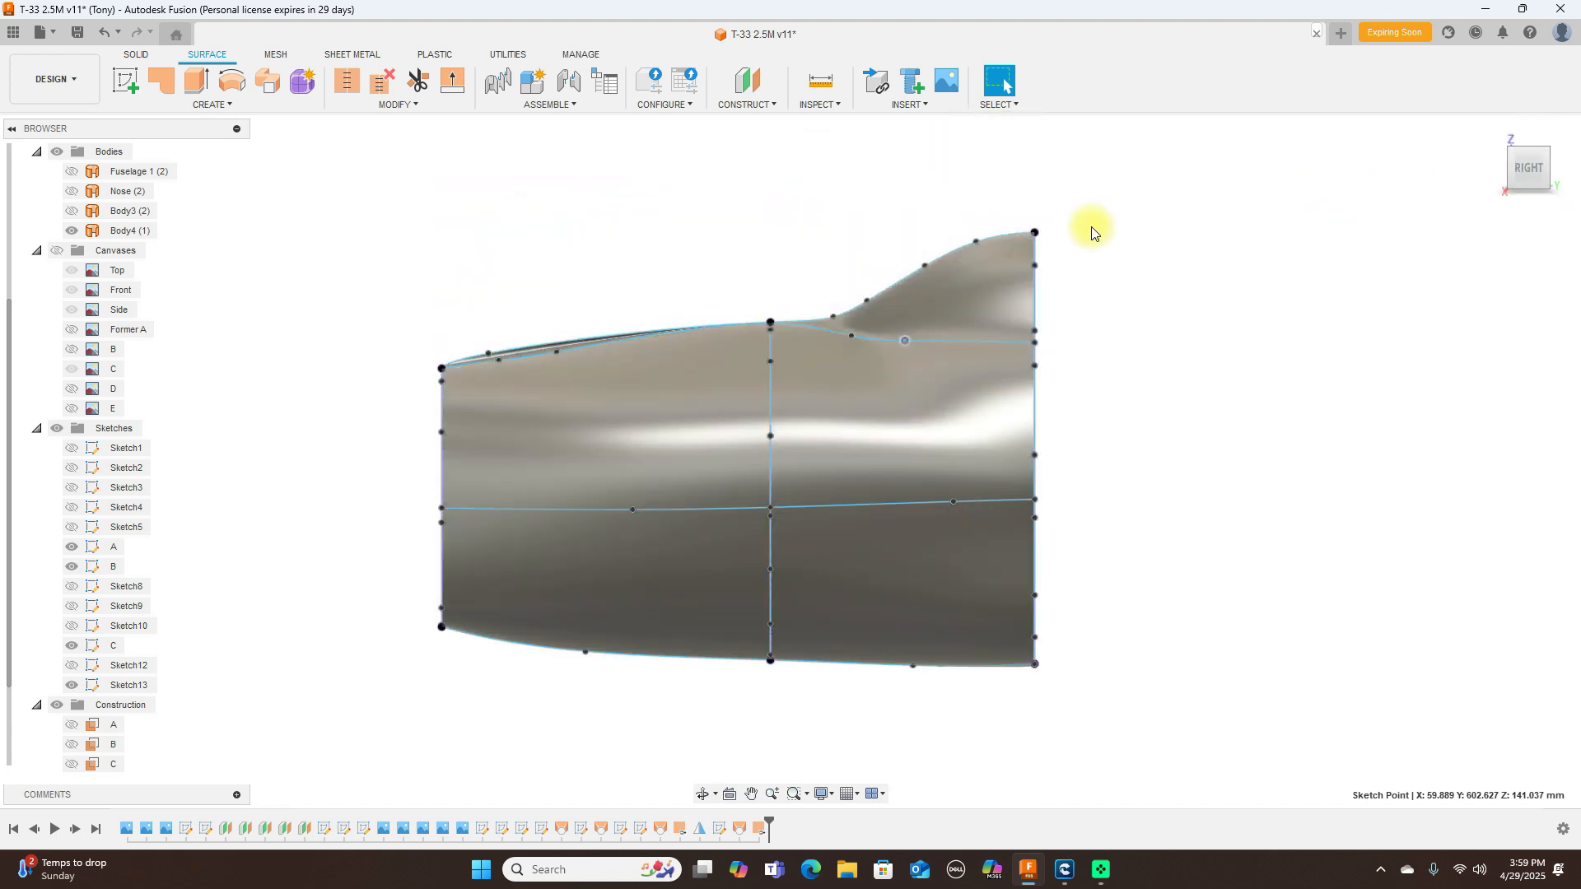
Step: Fine-tune the two upper spline points behind the middle section, placing the rear one at about Y 603.3, Z 142.0 mm
scroll(1083, 234, up, 1)
click(767, 381)
click(768, 377)
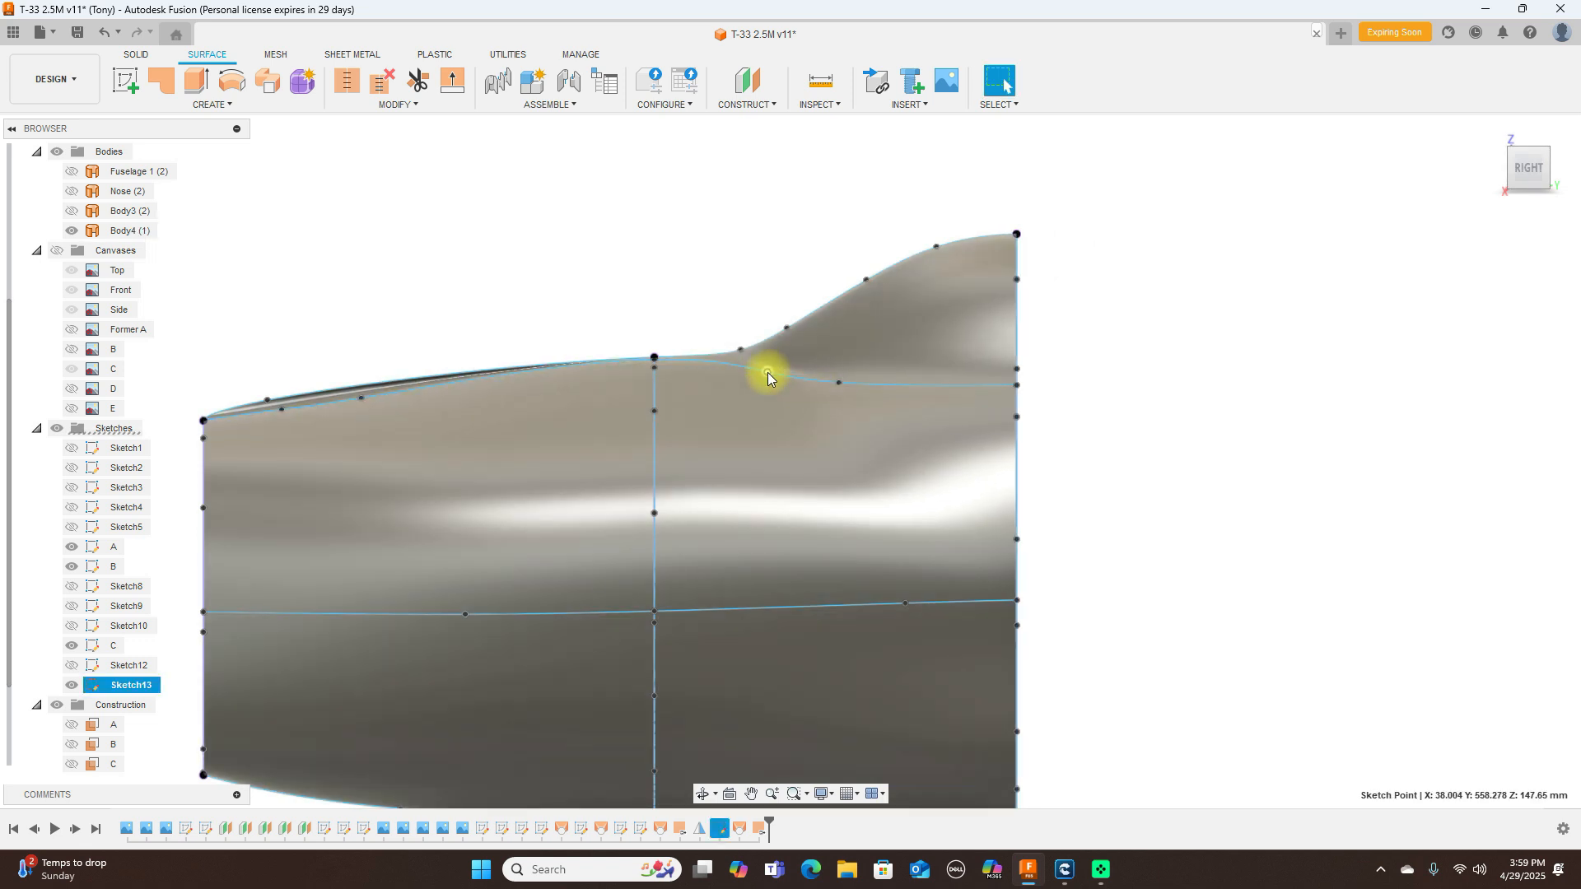
click(837, 380)
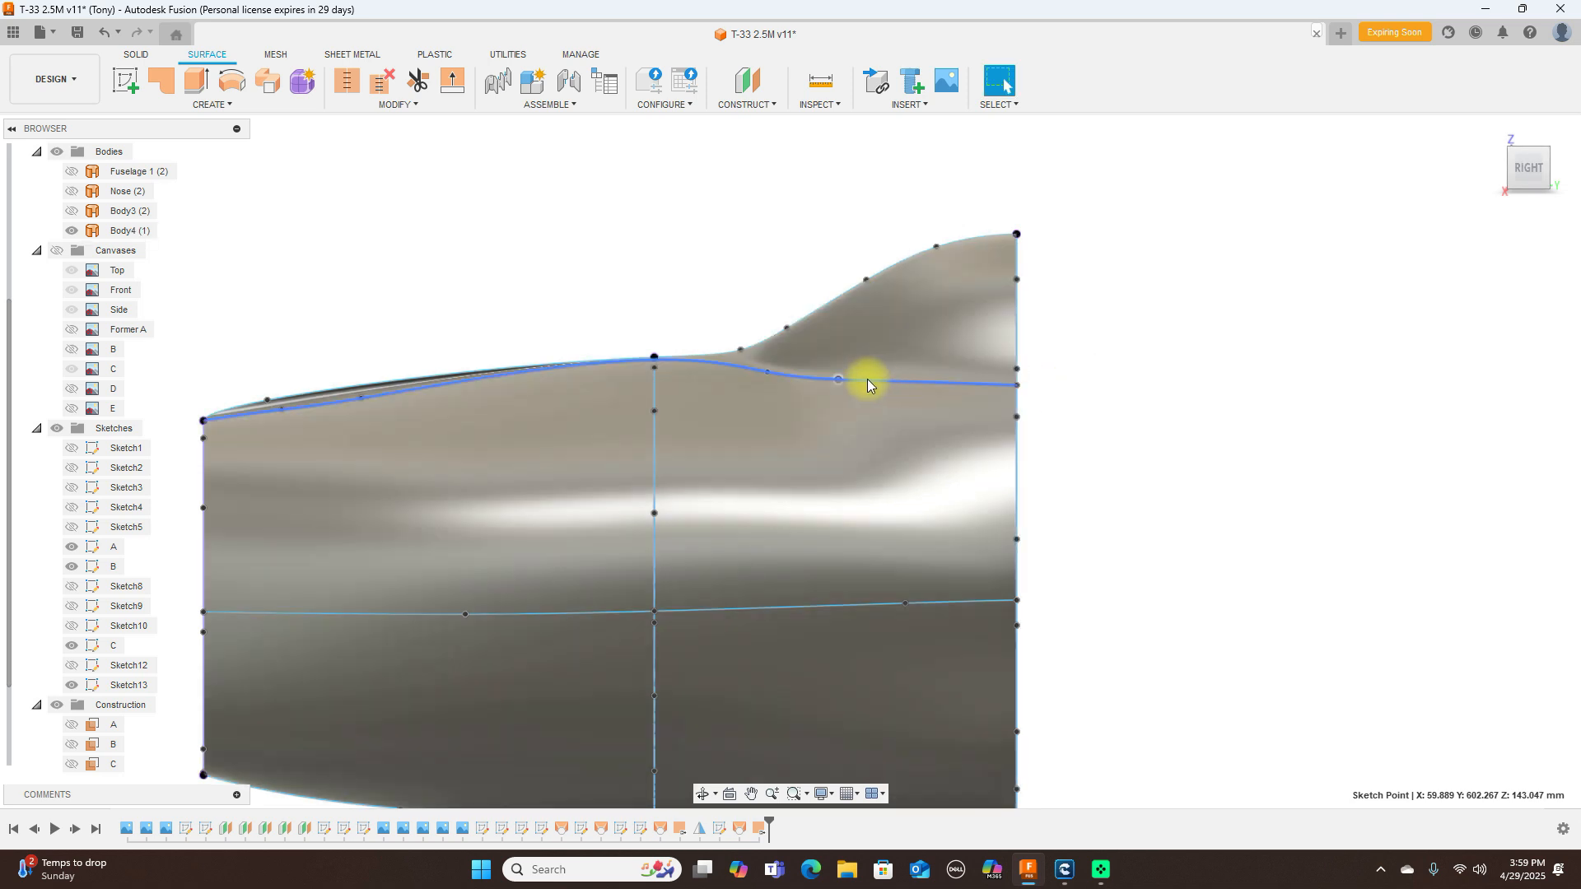
click(839, 381)
drag(840, 379, 840, 382)
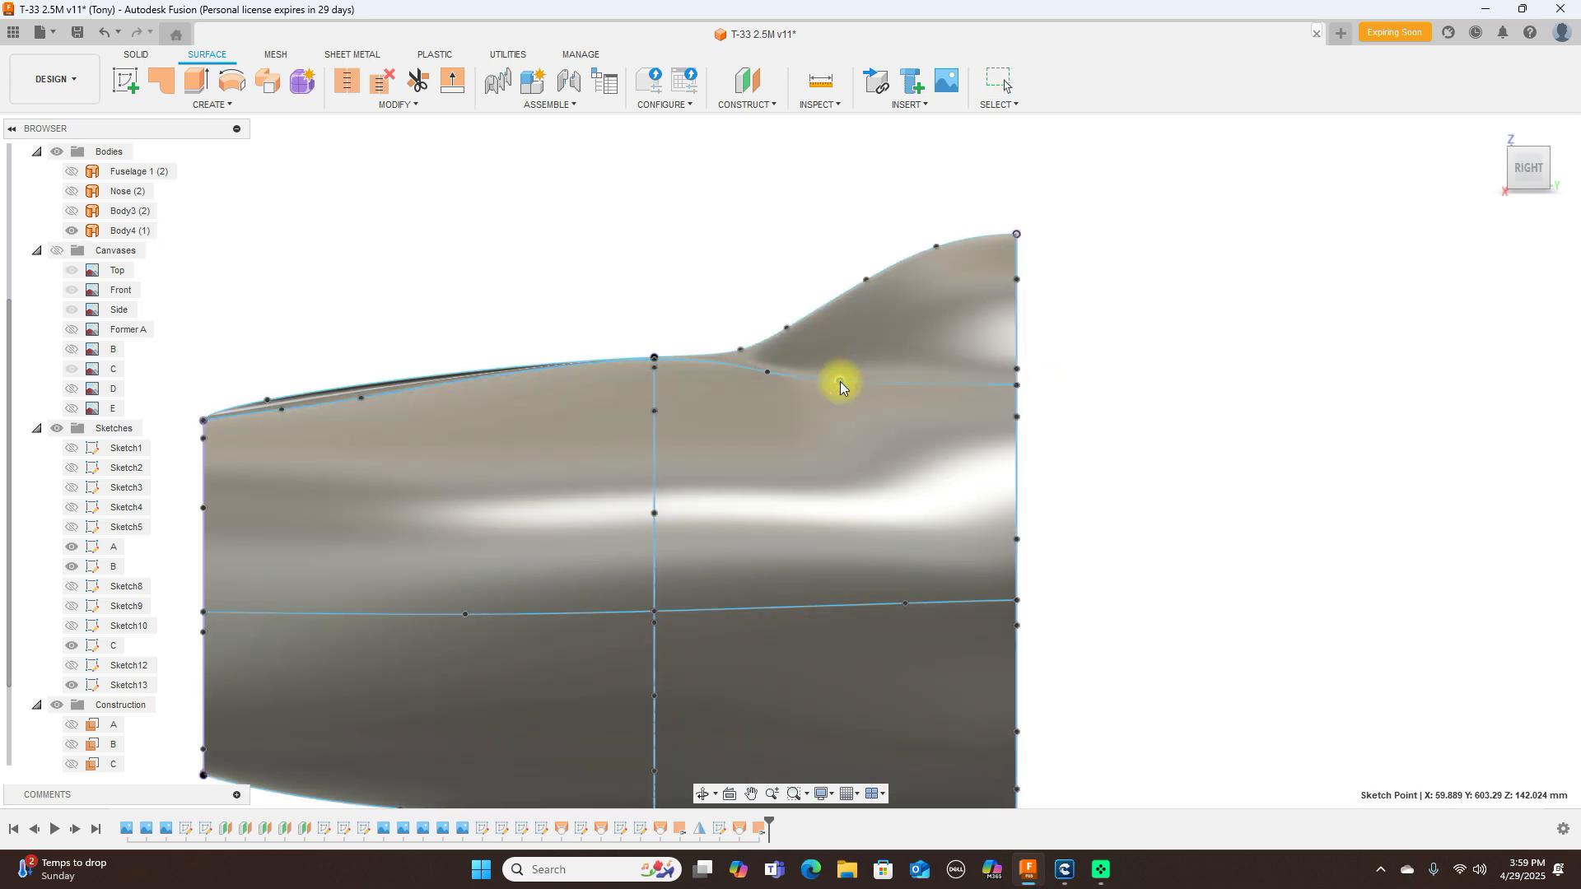
Step: Hide all sketches and inspect the bare lofted fuselage surface from several angles
scroll(1295, 336, down, 3)
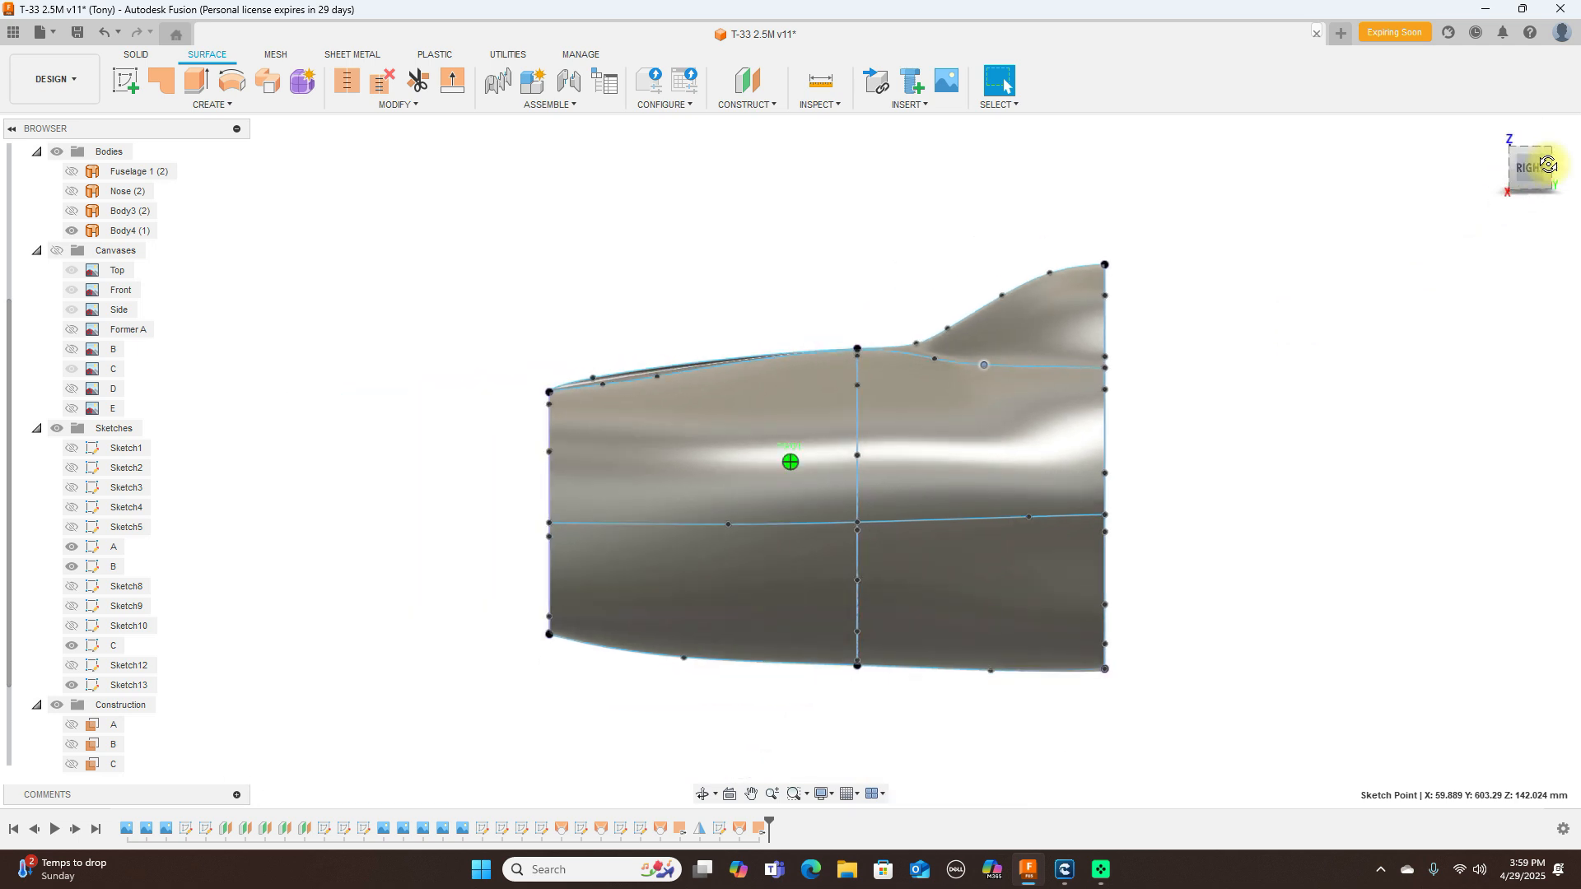
click(1536, 163)
shift+middle_drag(167, 165, 1495, 160)
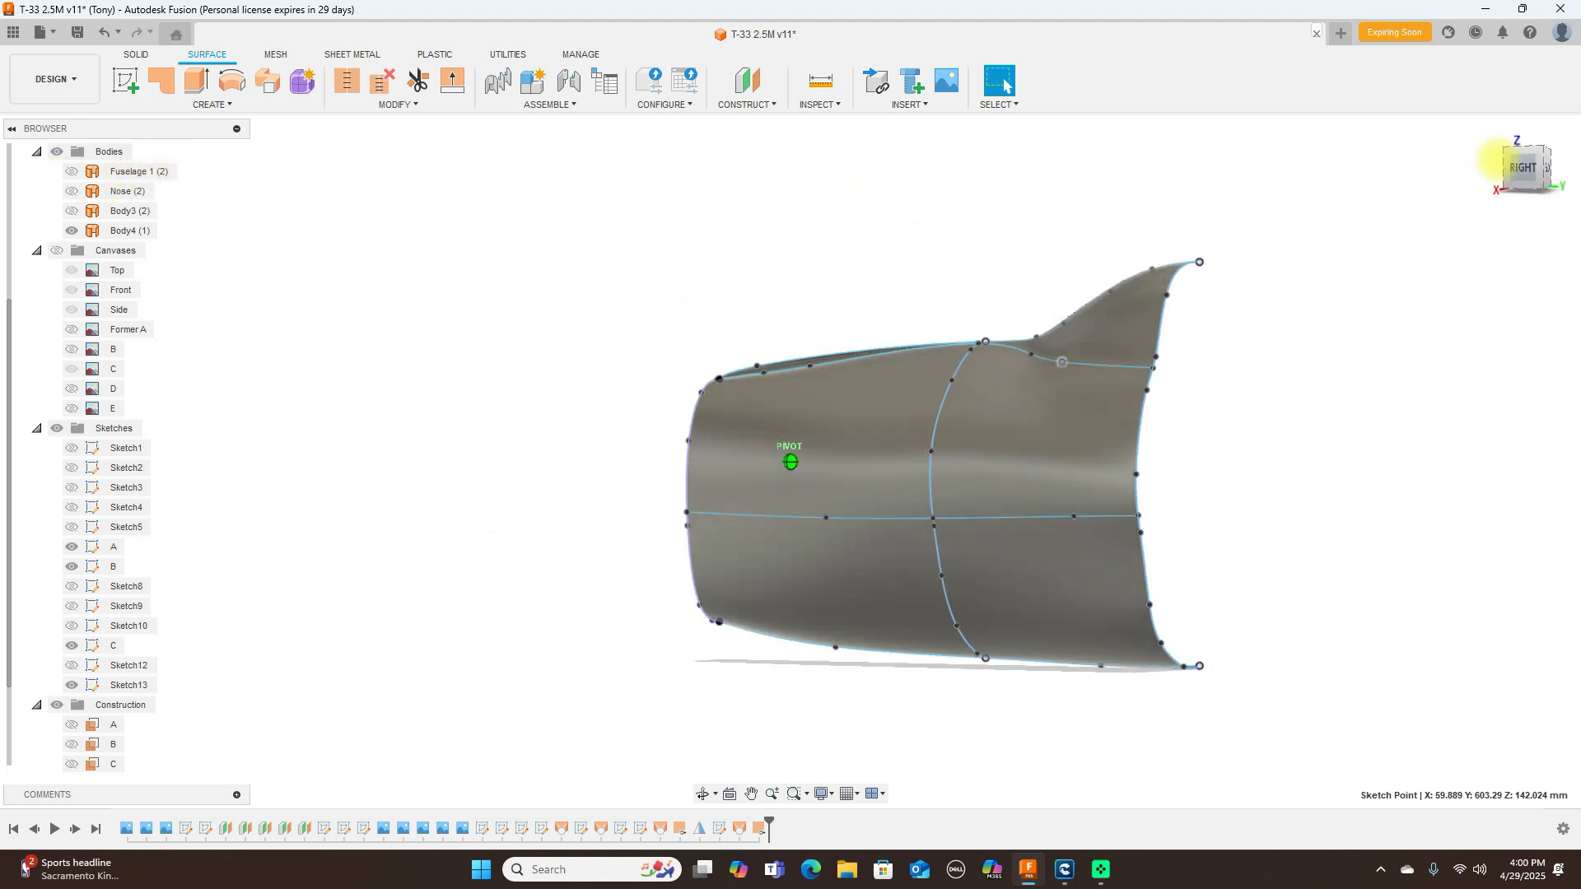
click(1526, 175)
click(56, 428)
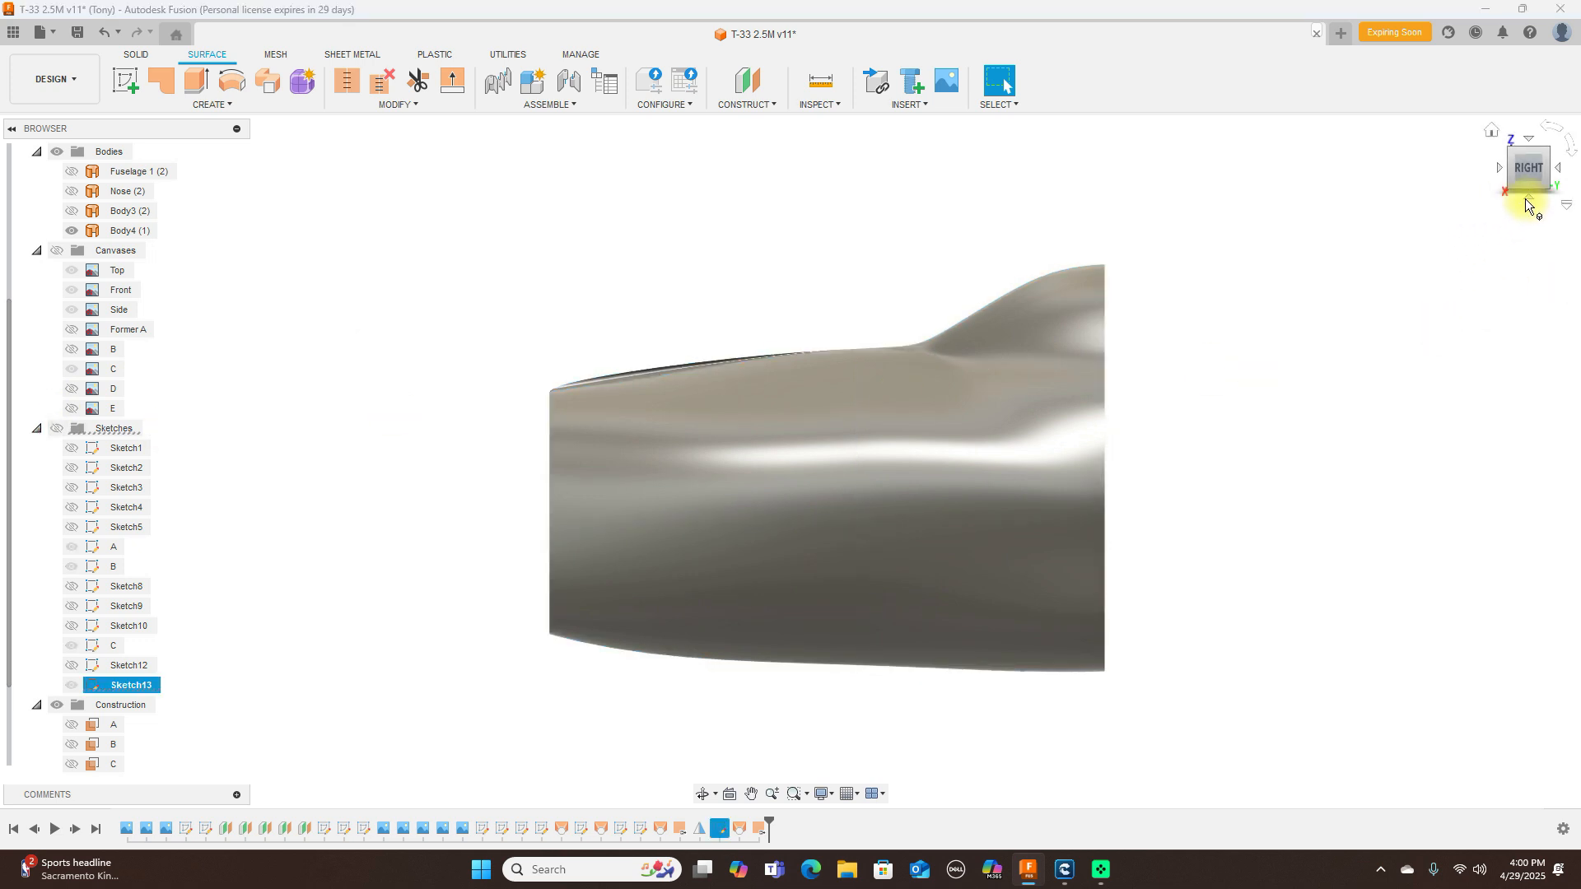
mouse_move(1529, 188)
mouse_down()
mouse_move(1530, 140)
mouse_move(1528, 218)
mouse_move(1503, 259)
mouse_move(1529, 183)
mouse_up()
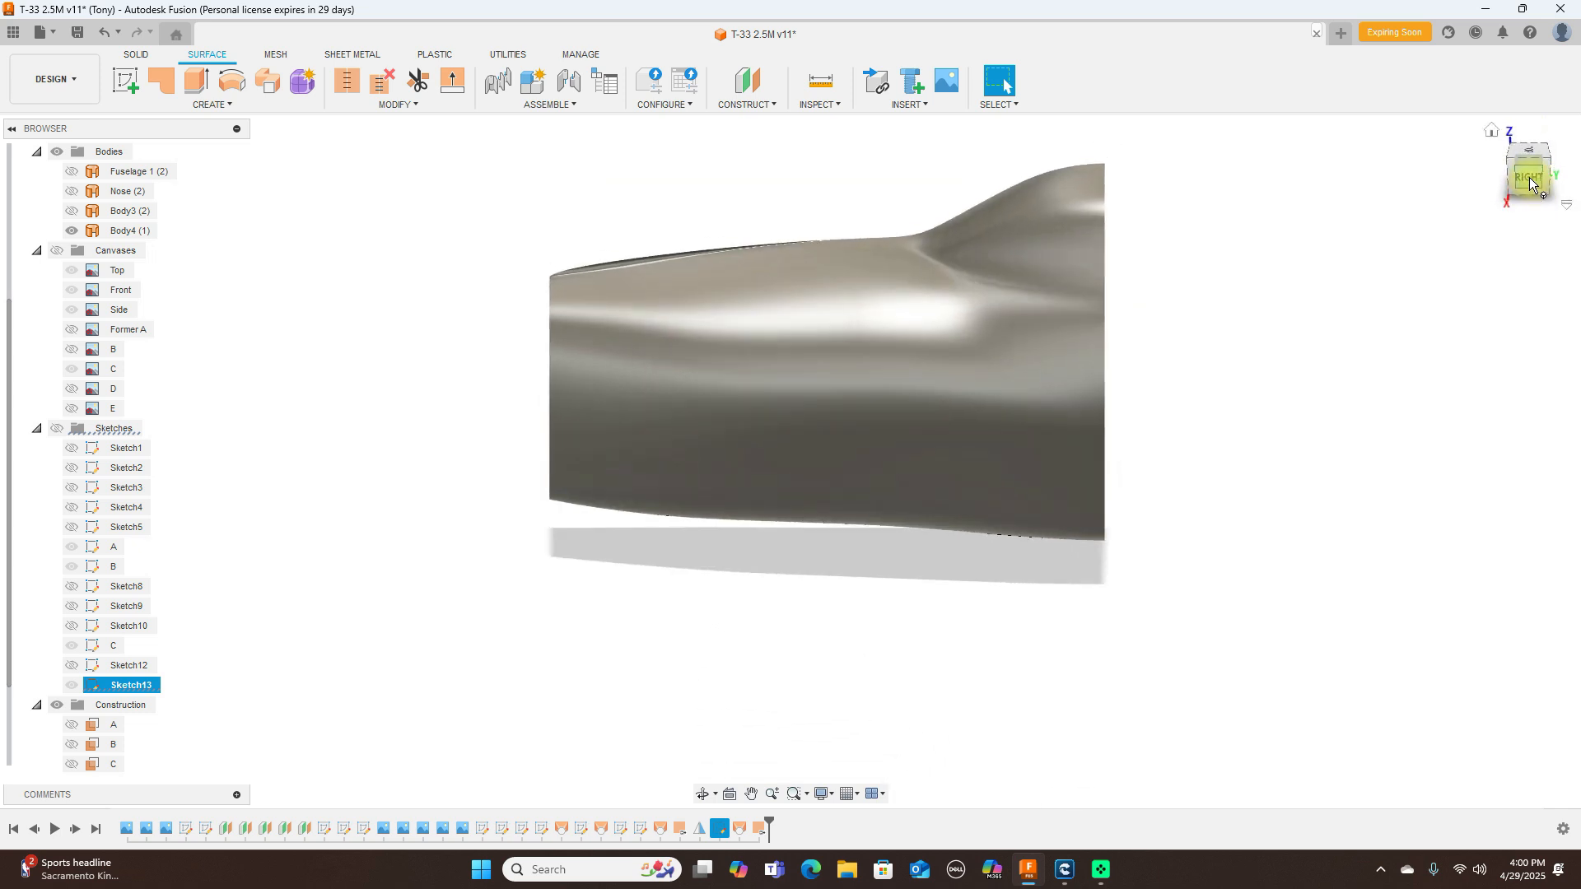
scroll(92, 276, up, 1)
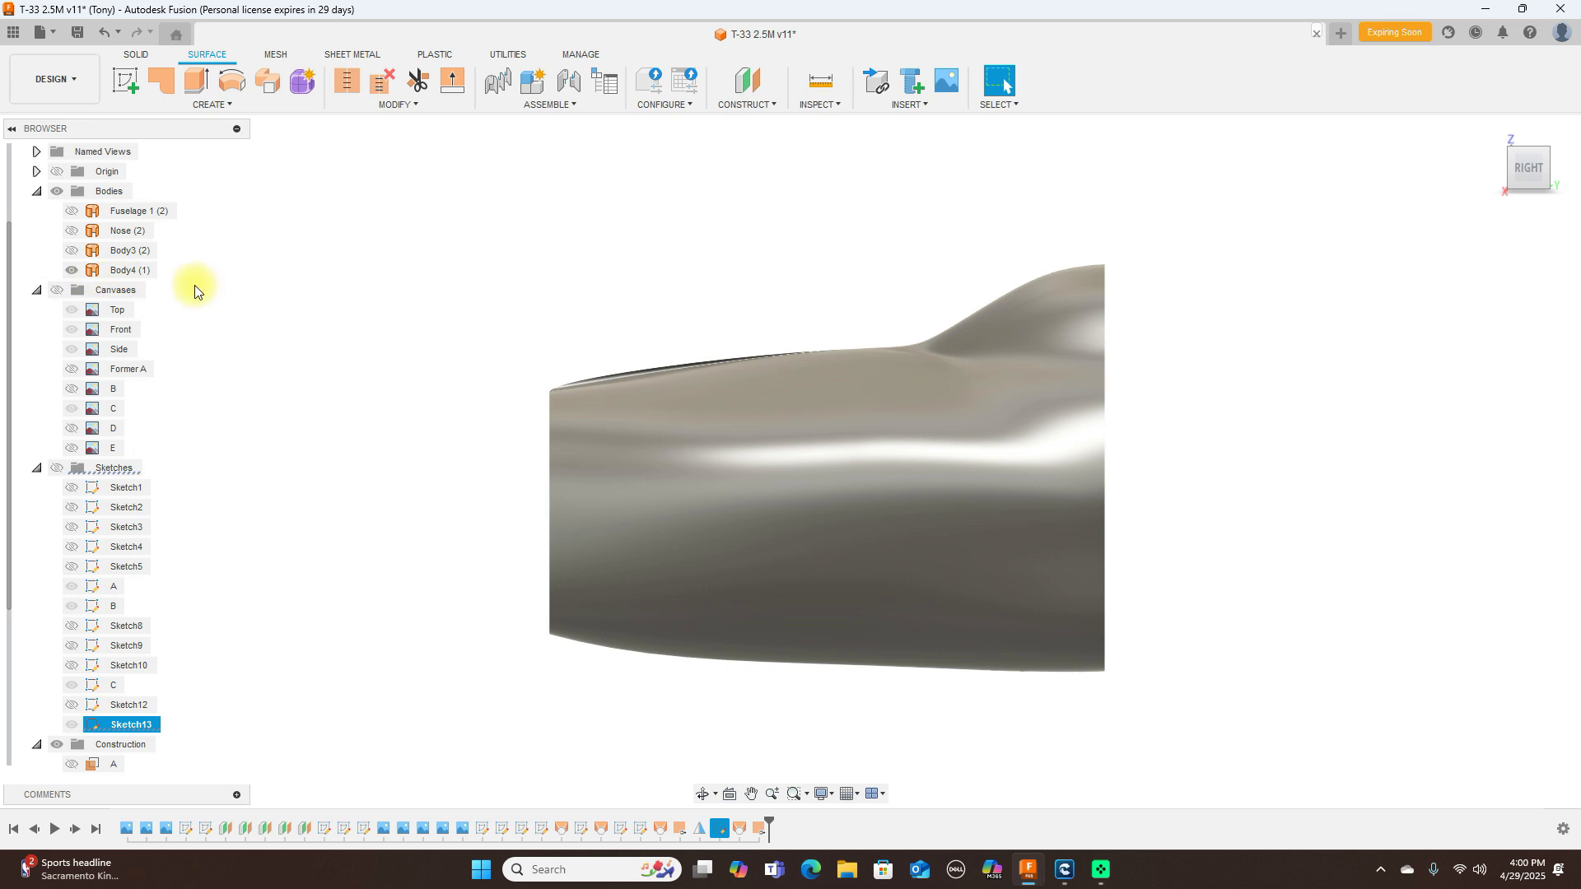
Step: Show the Nose body and view it together with the half fuselage from an angle
click(72, 232)
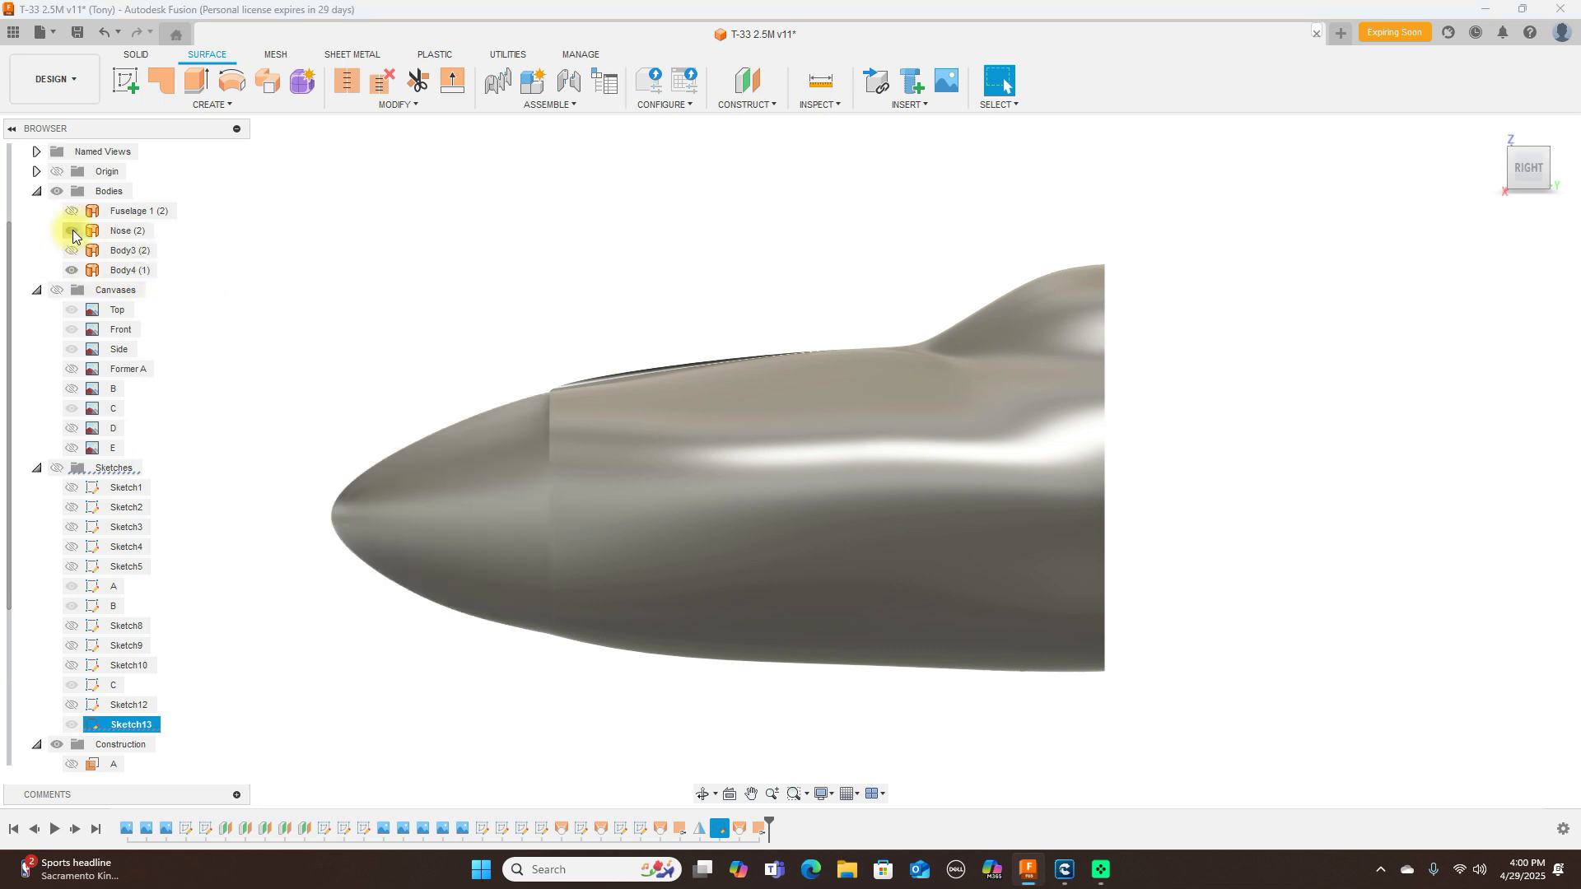
scroll(516, 269, down, 3)
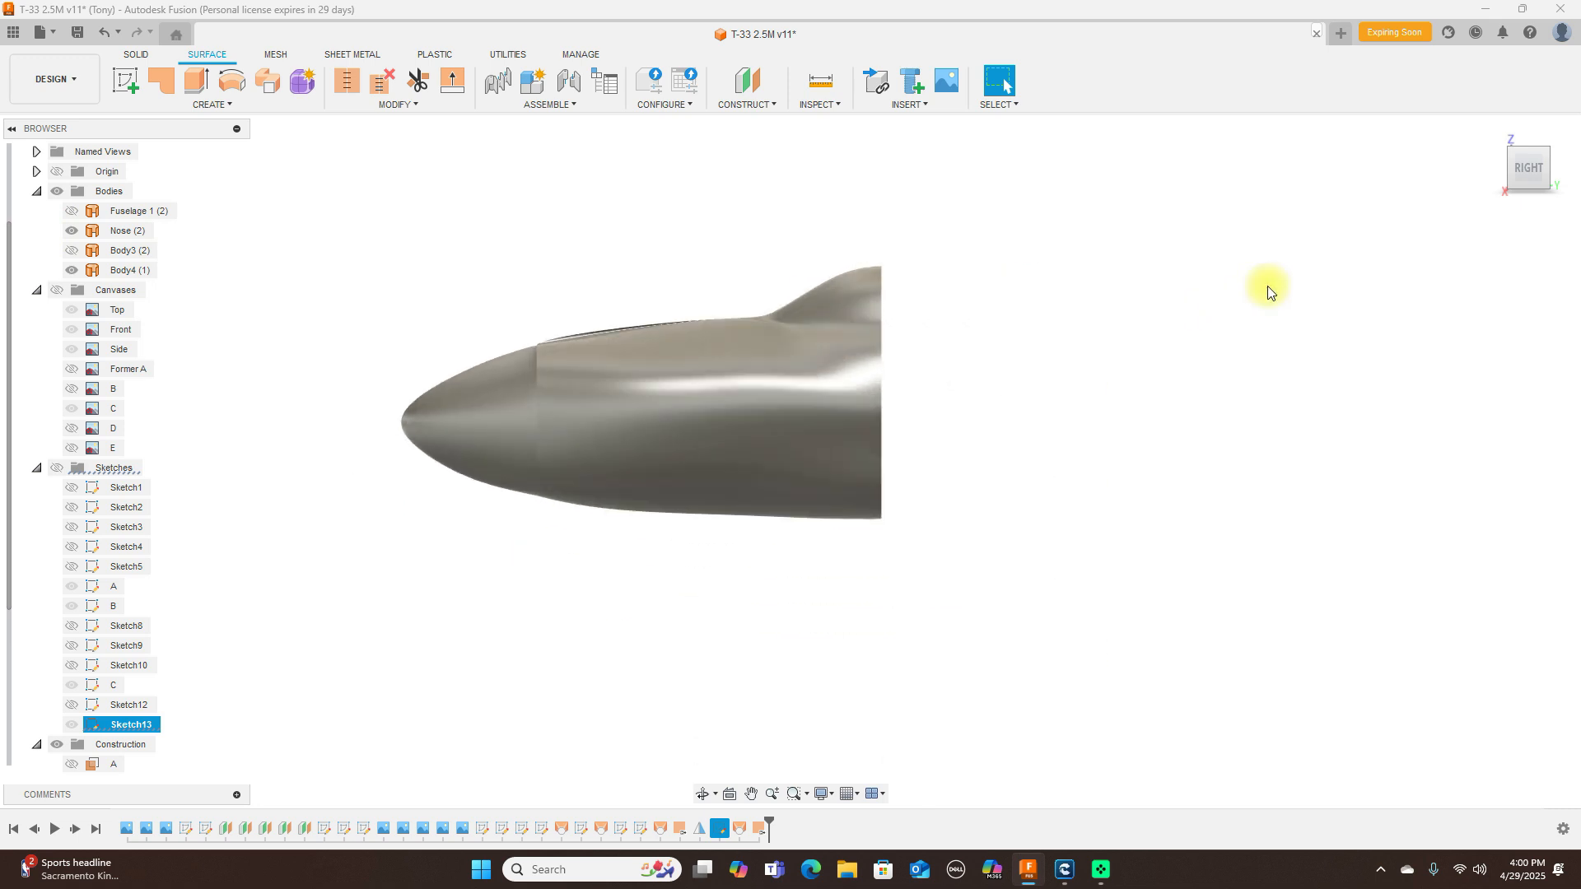
mouse_move(1520, 171)
mouse_down()
mouse_move(1573, 193)
mouse_move(44, 199)
mouse_move(159, 202)
mouse_move(199, 199)
mouse_move(14, 174)
mouse_move(1548, 164)
mouse_move(1331, 170)
mouse_move(1267, 200)
mouse_move(1552, 140)
mouse_move(1532, 161)
mouse_move(699, 216)
mouse_up()
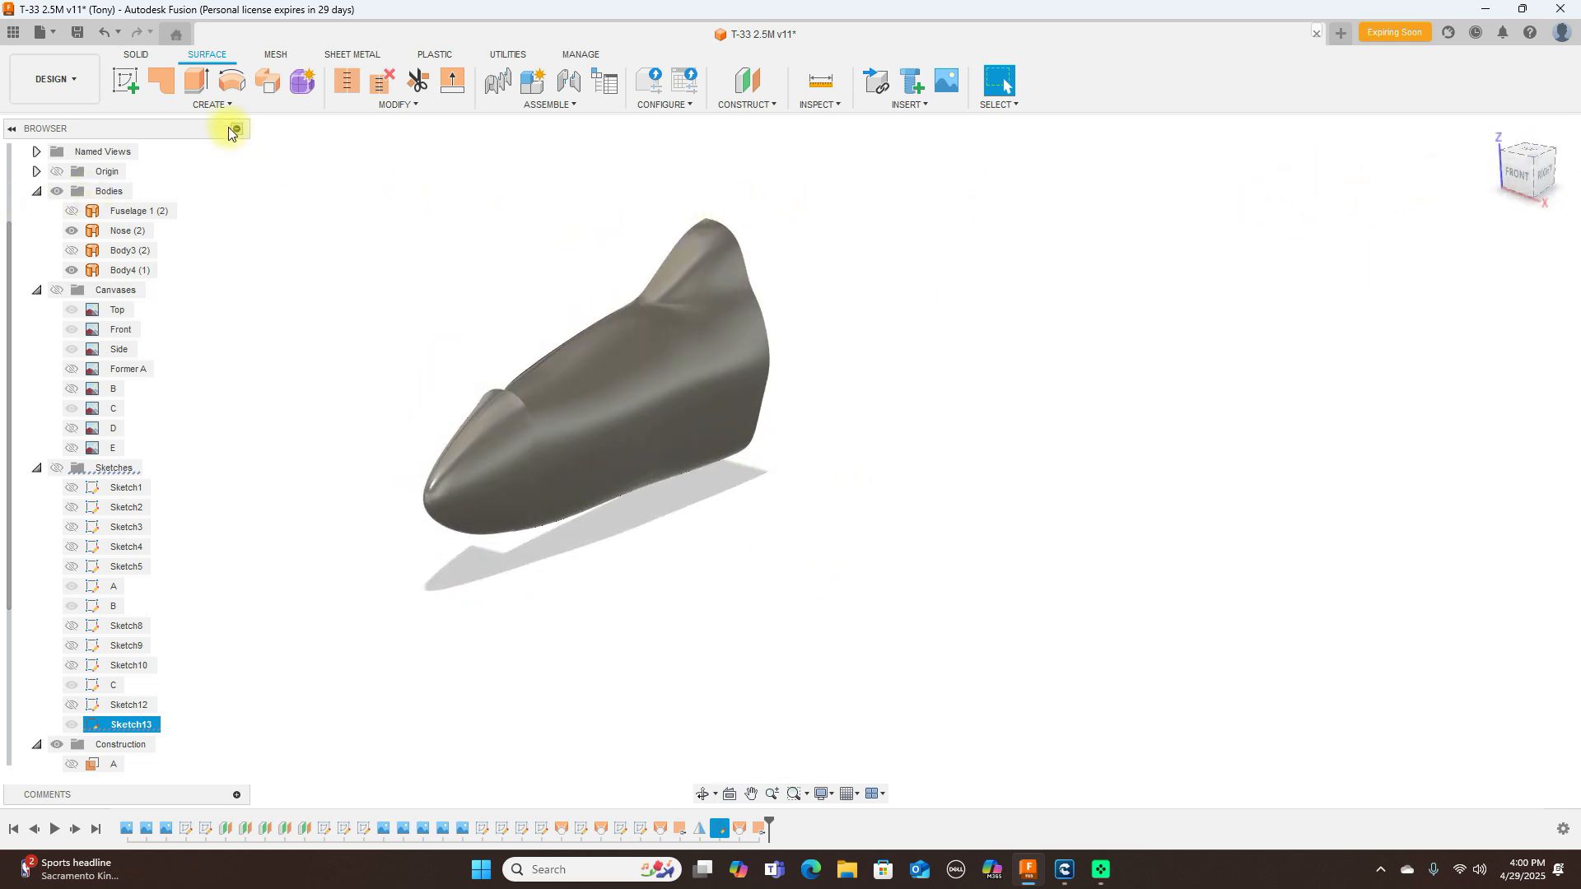
Step: Mirror Body4 as a body across the lengthwise vertical origin plane, using the Join operation with 0.10 mm tolerance
click(227, 103)
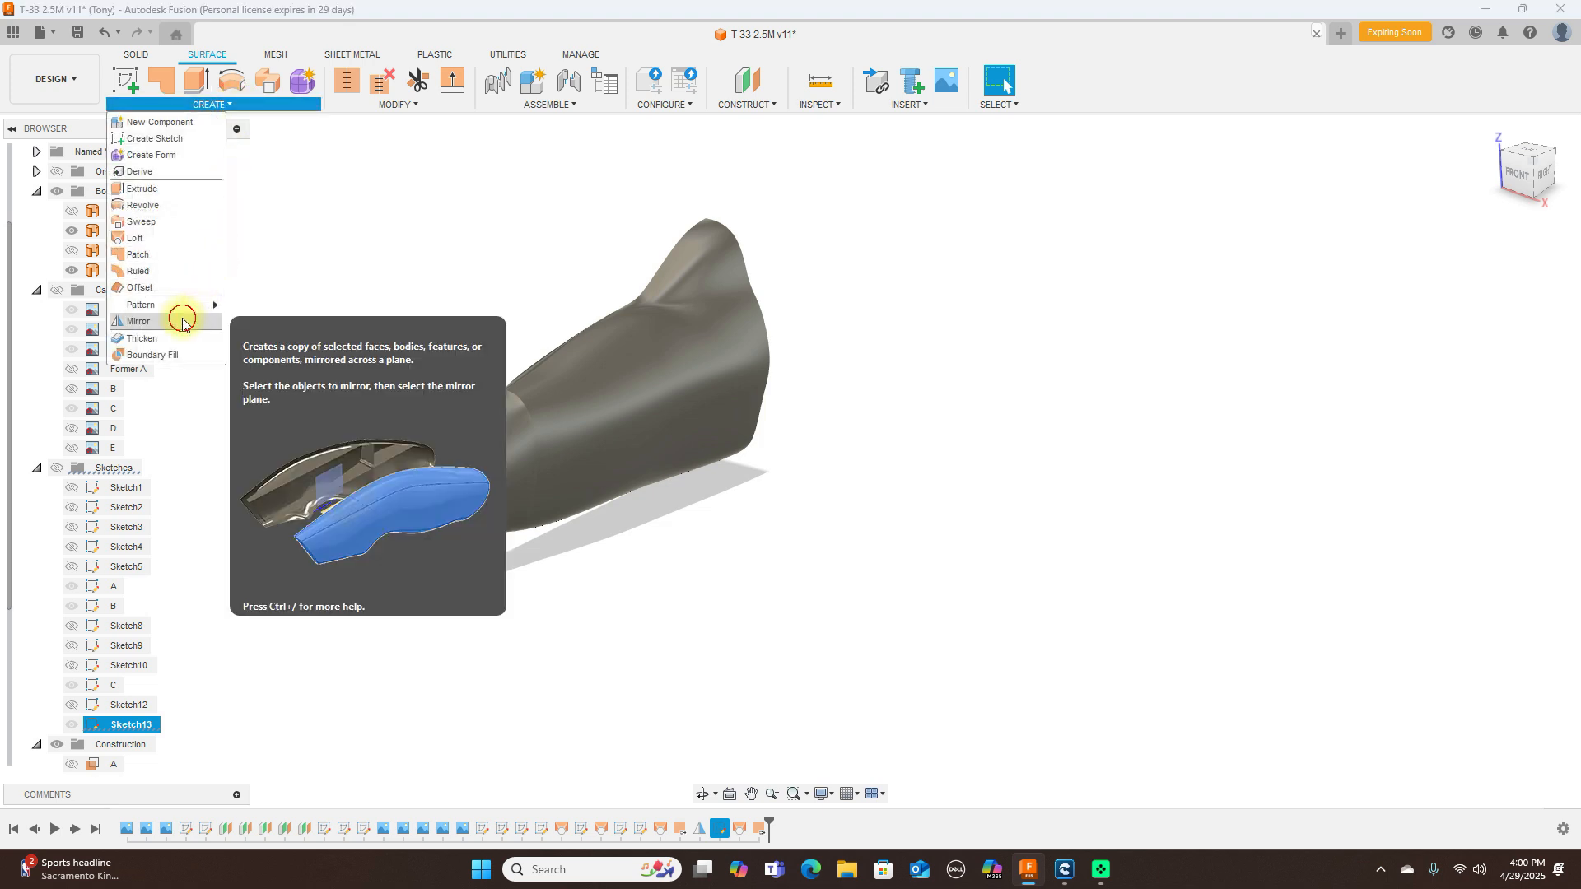
click(632, 398)
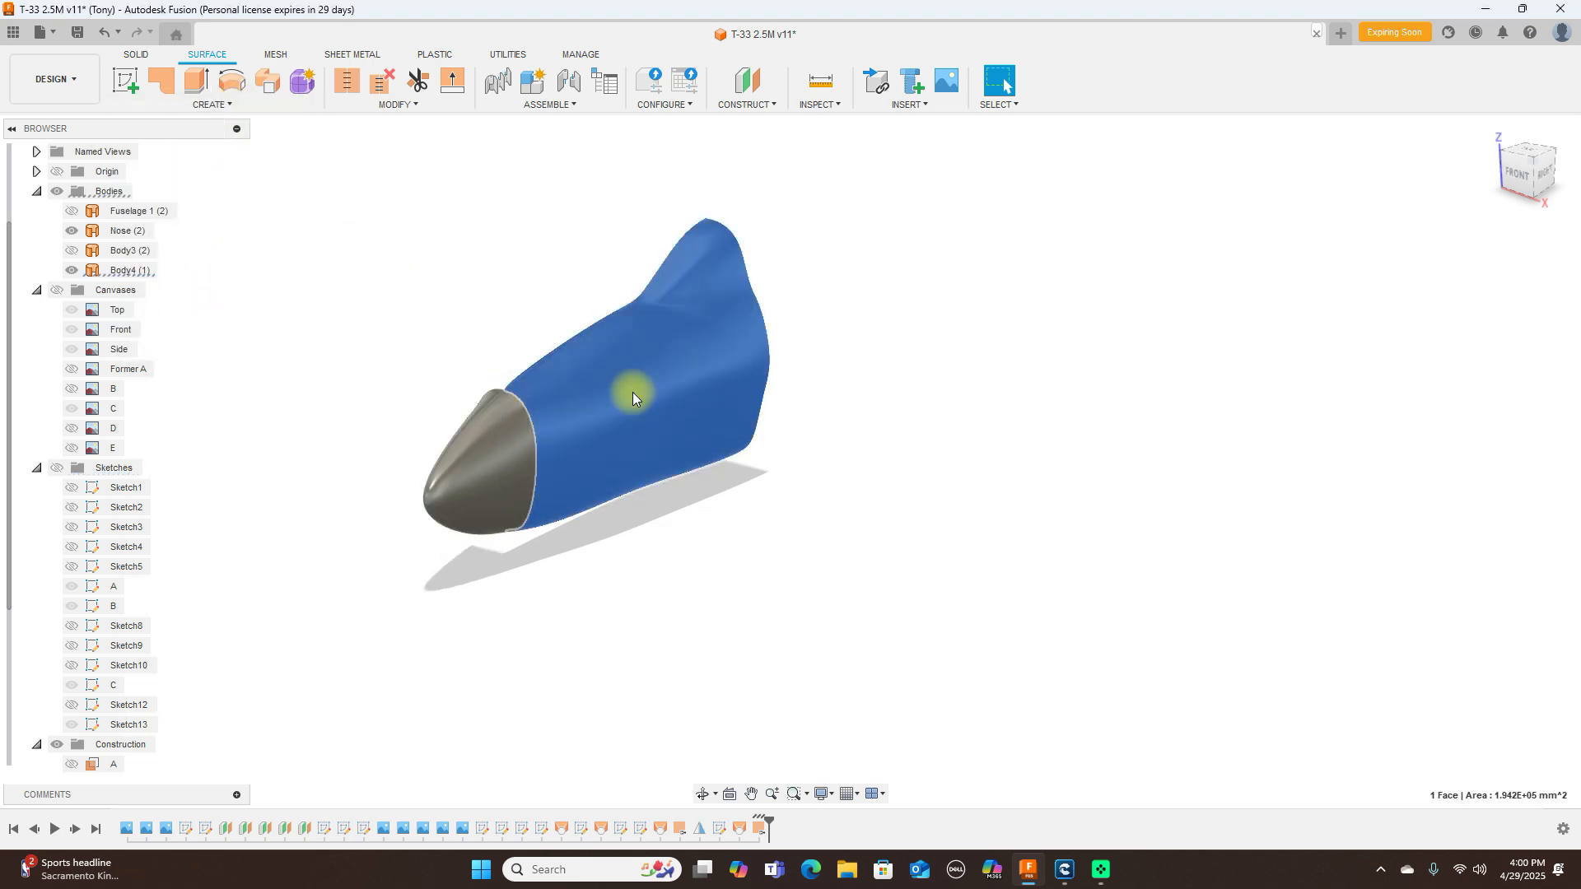
click(224, 105)
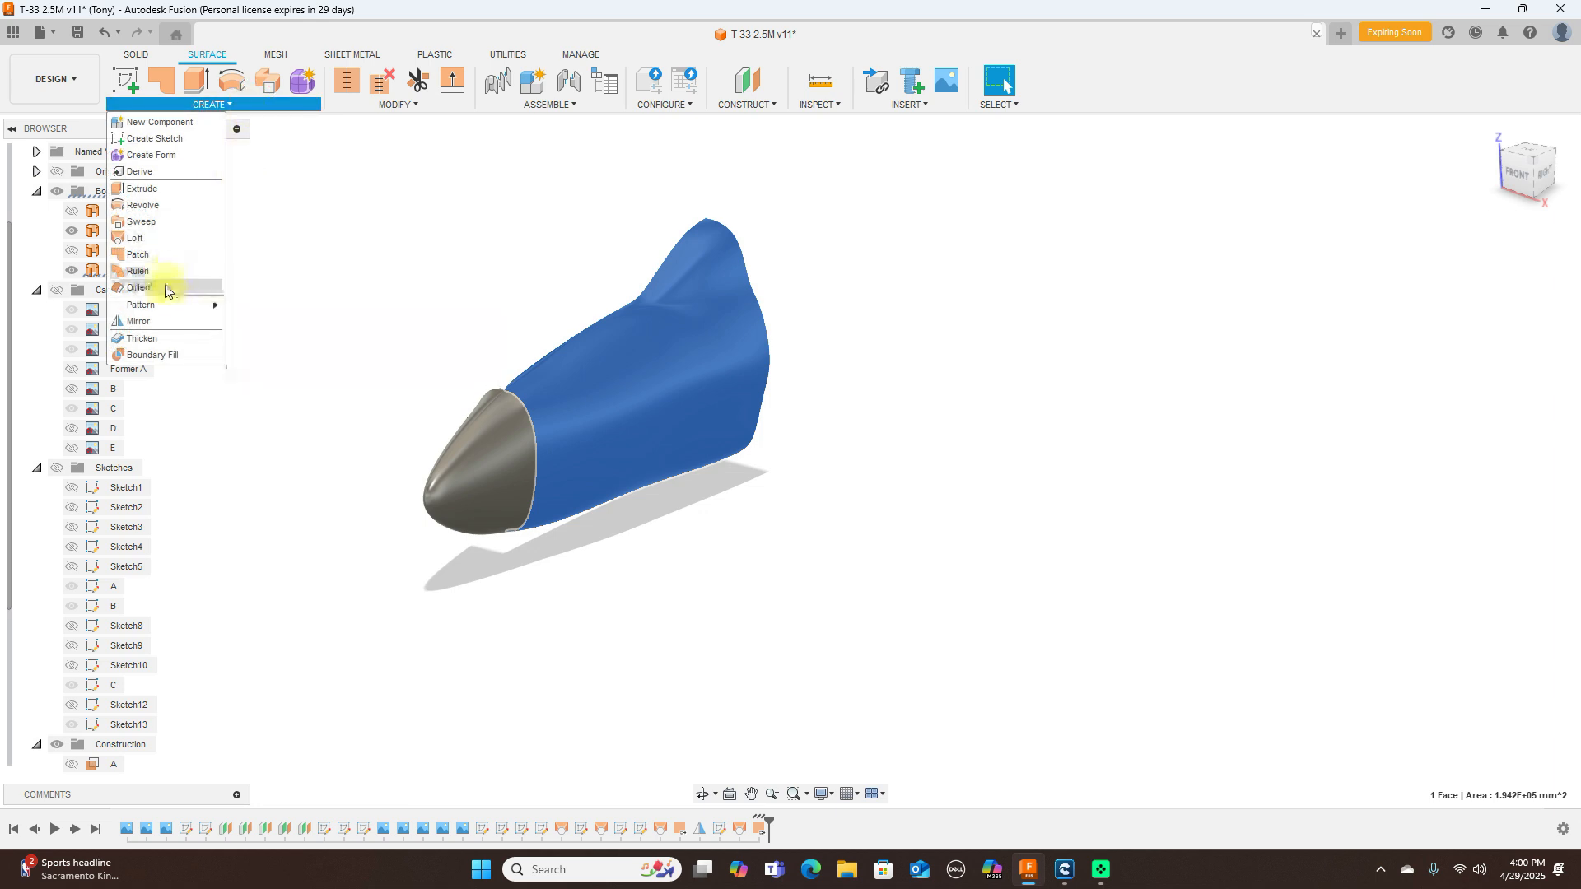
click(146, 323)
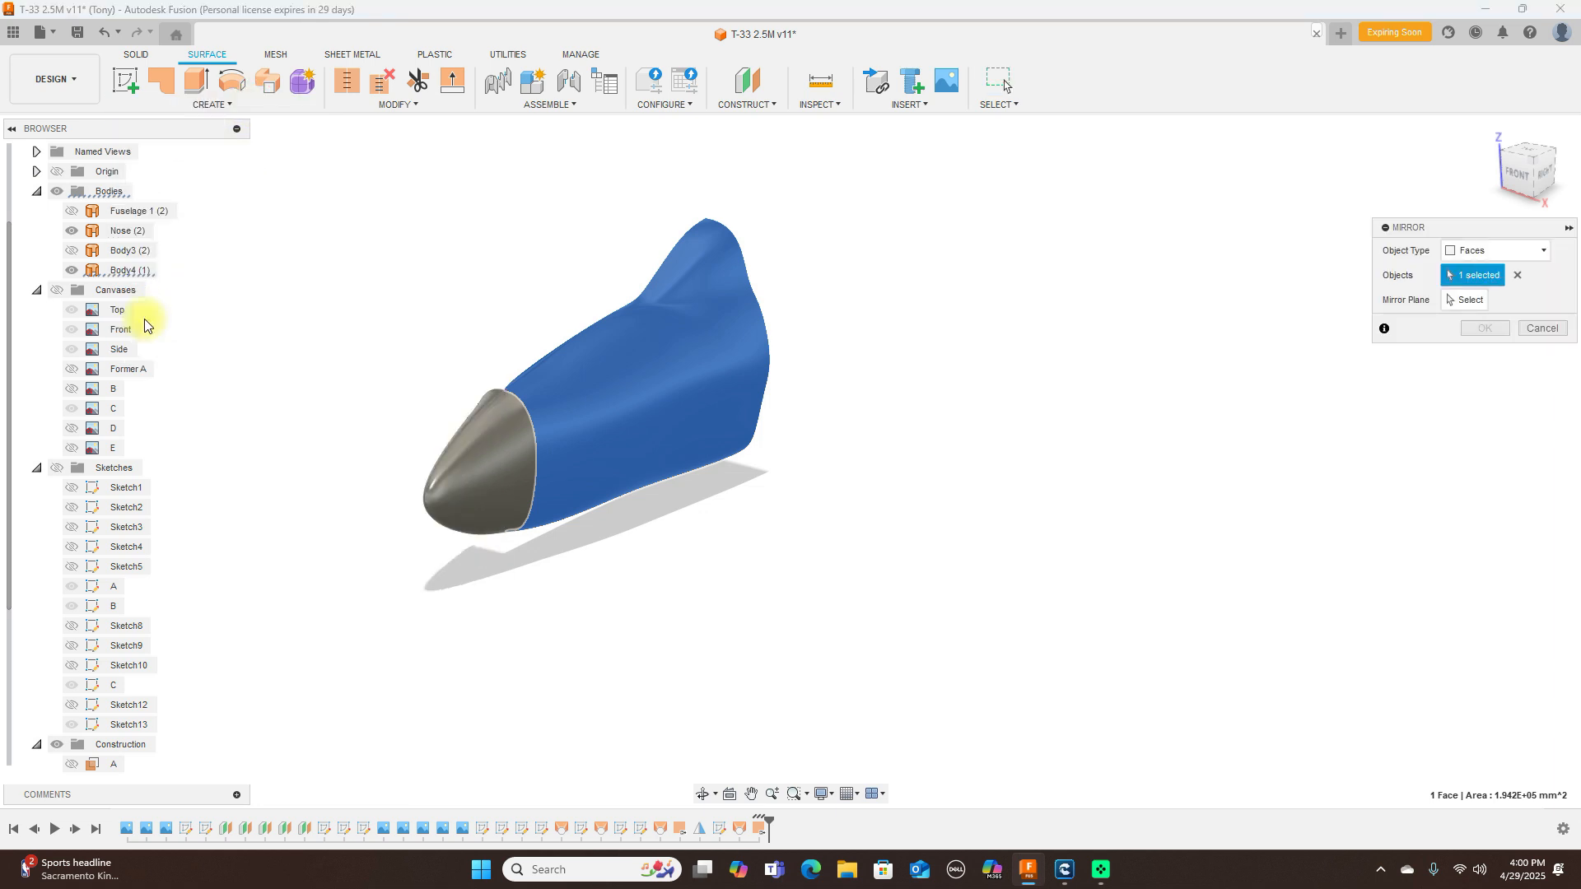
click(1510, 251)
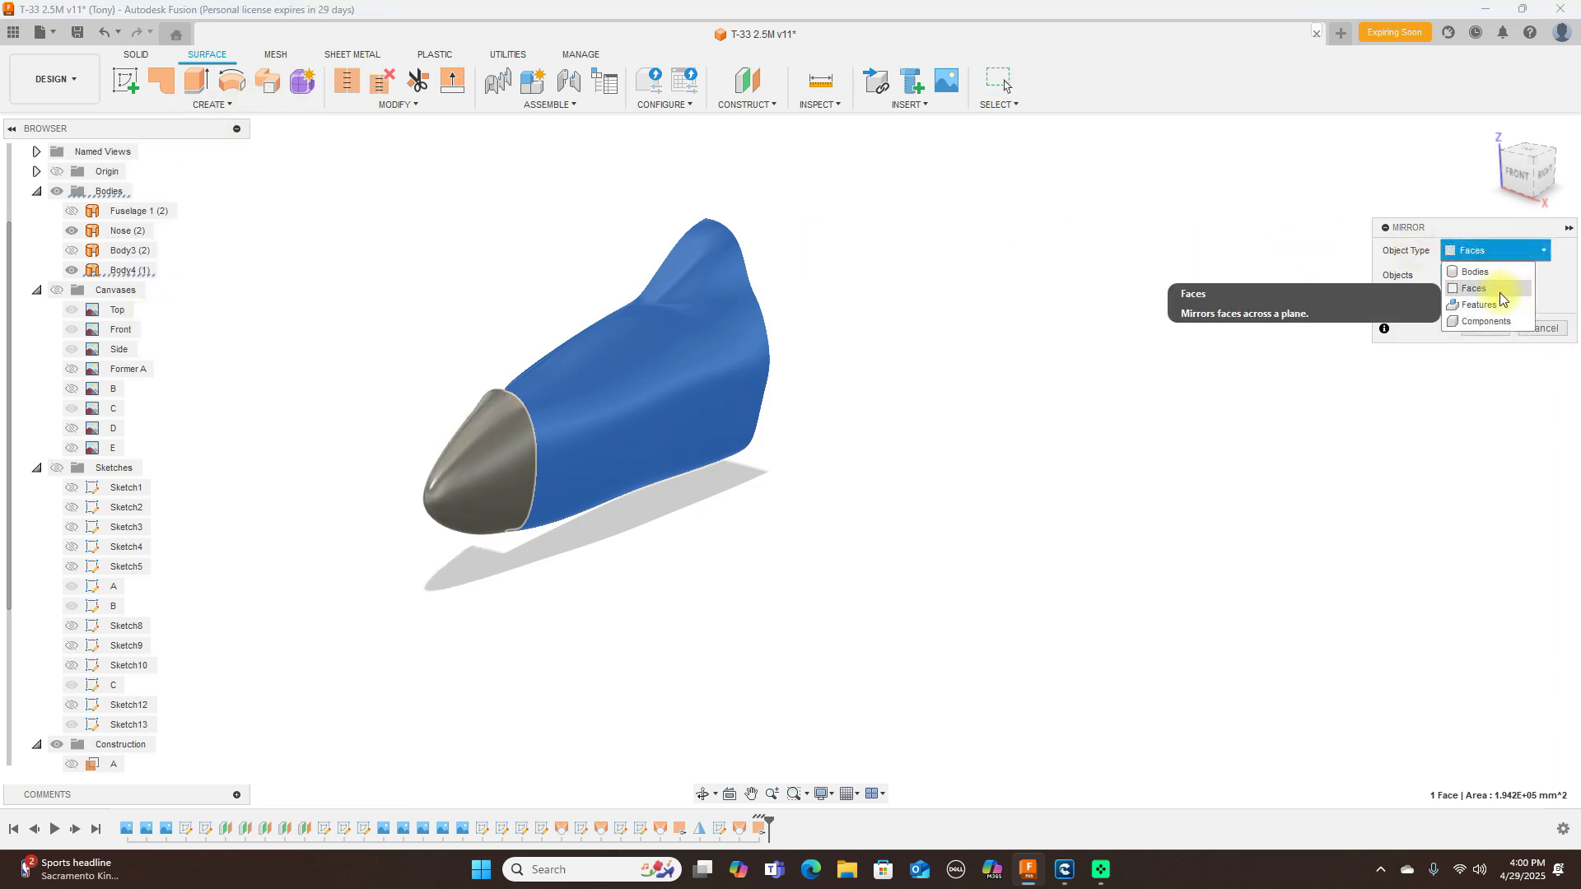
click(1495, 272)
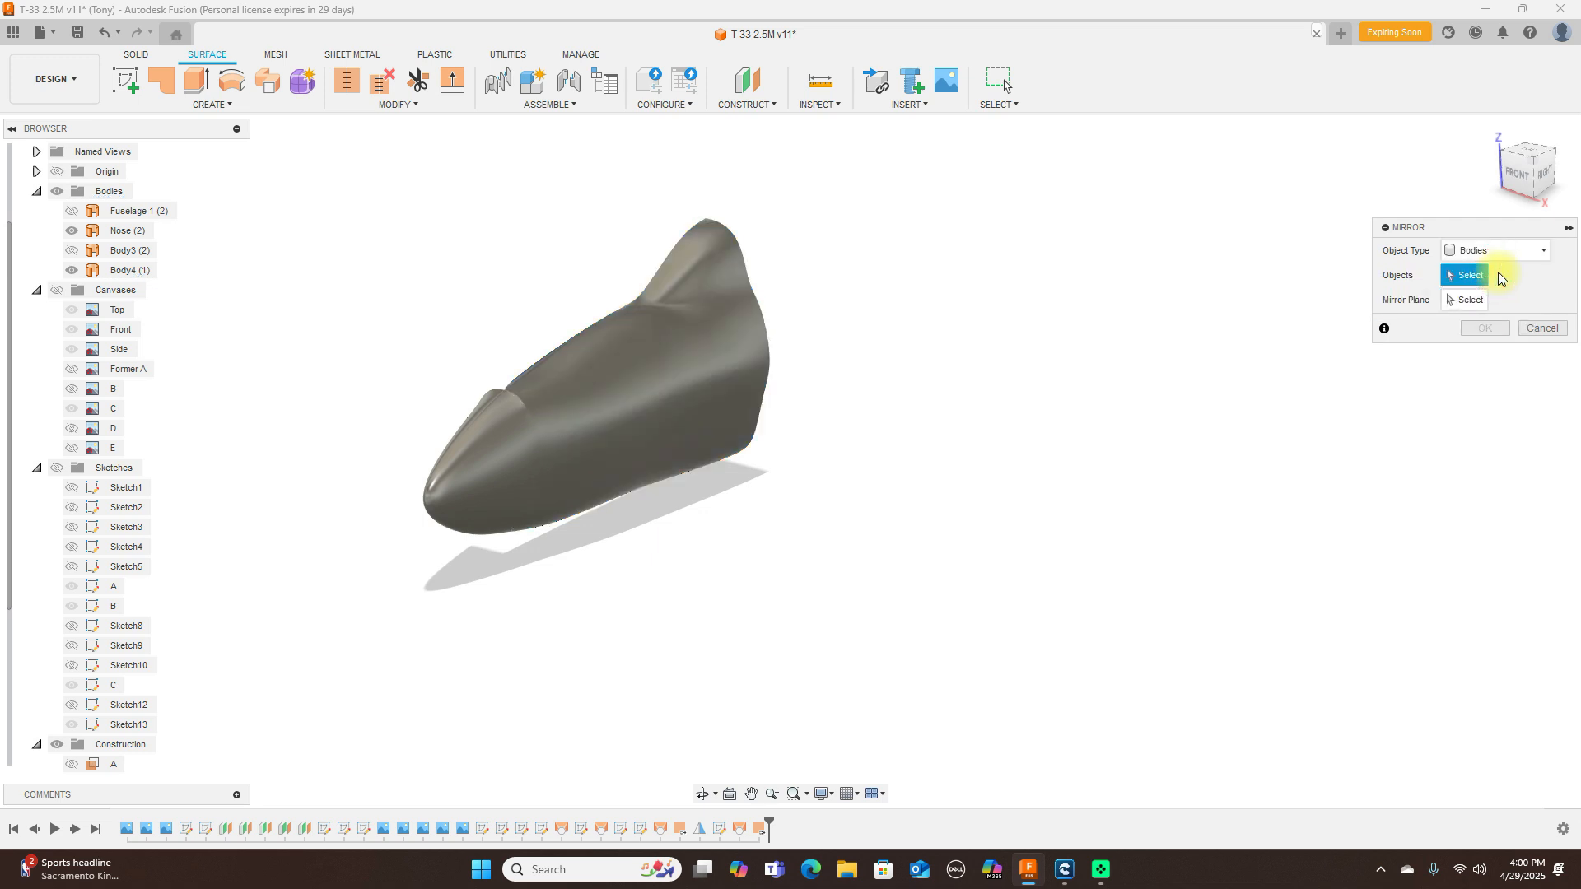
click(681, 388)
click(1466, 300)
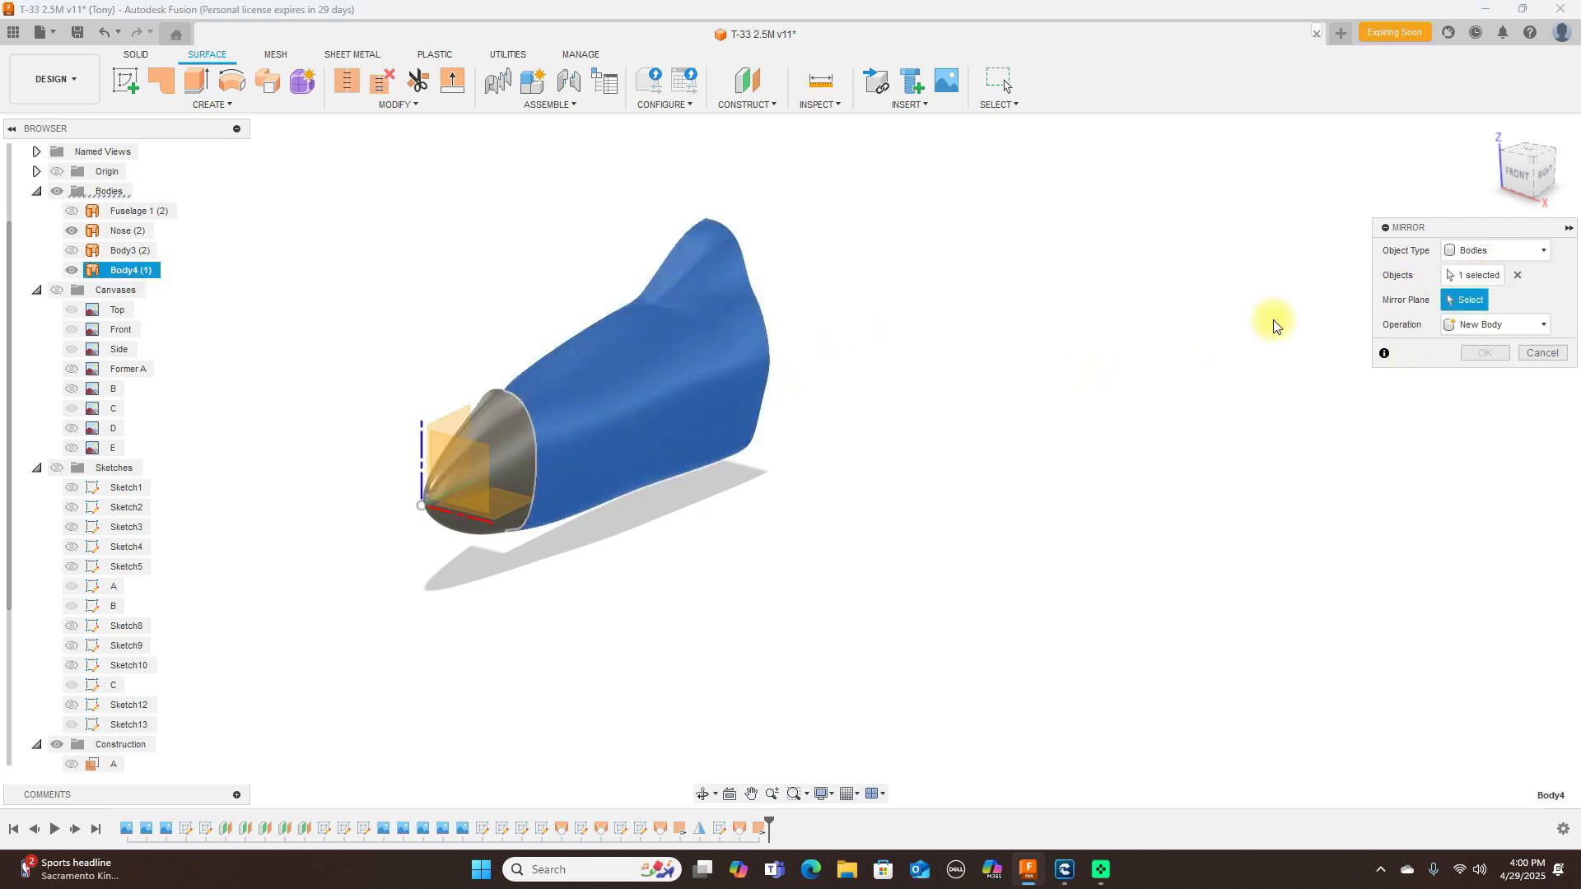
click(457, 423)
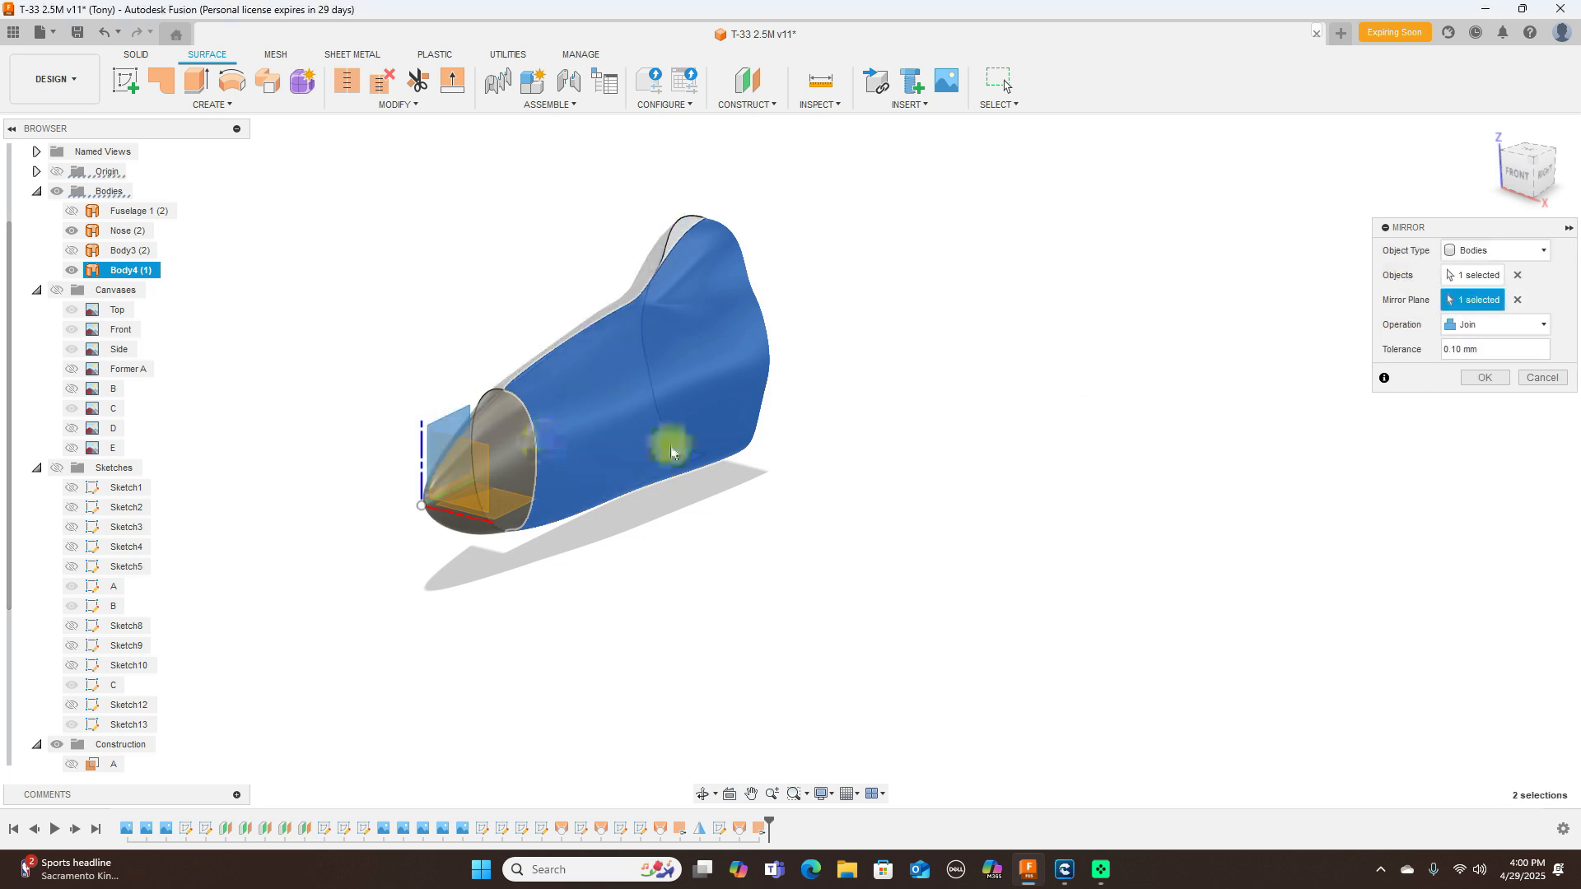
click(1490, 380)
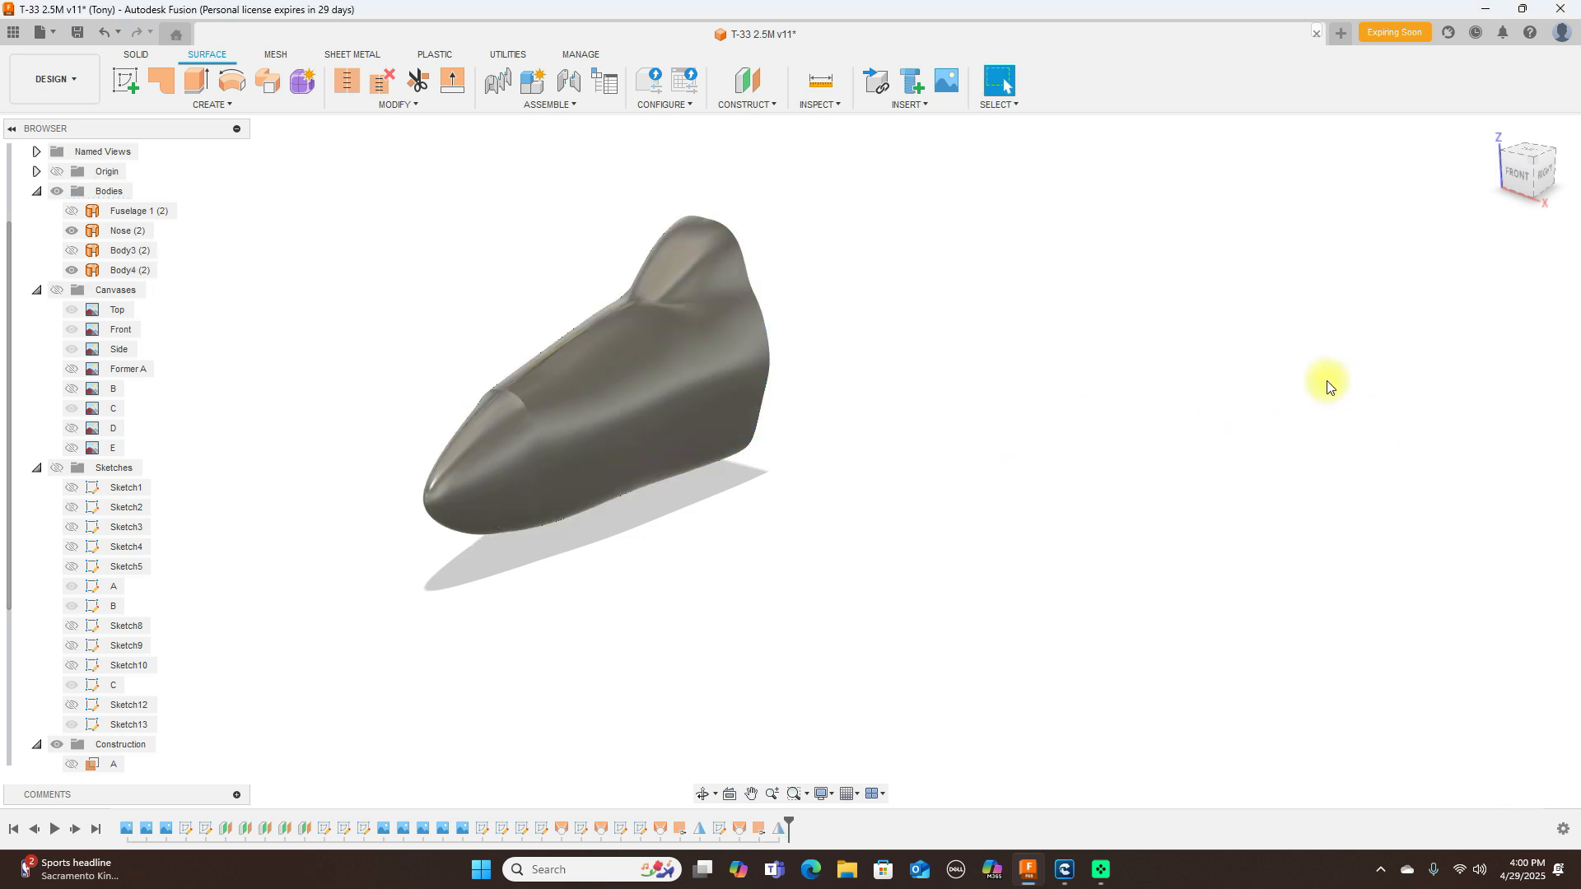
Step: Show the reference canvases and compare the mirrored fuselage with the drawings from the front and side
click(1516, 176)
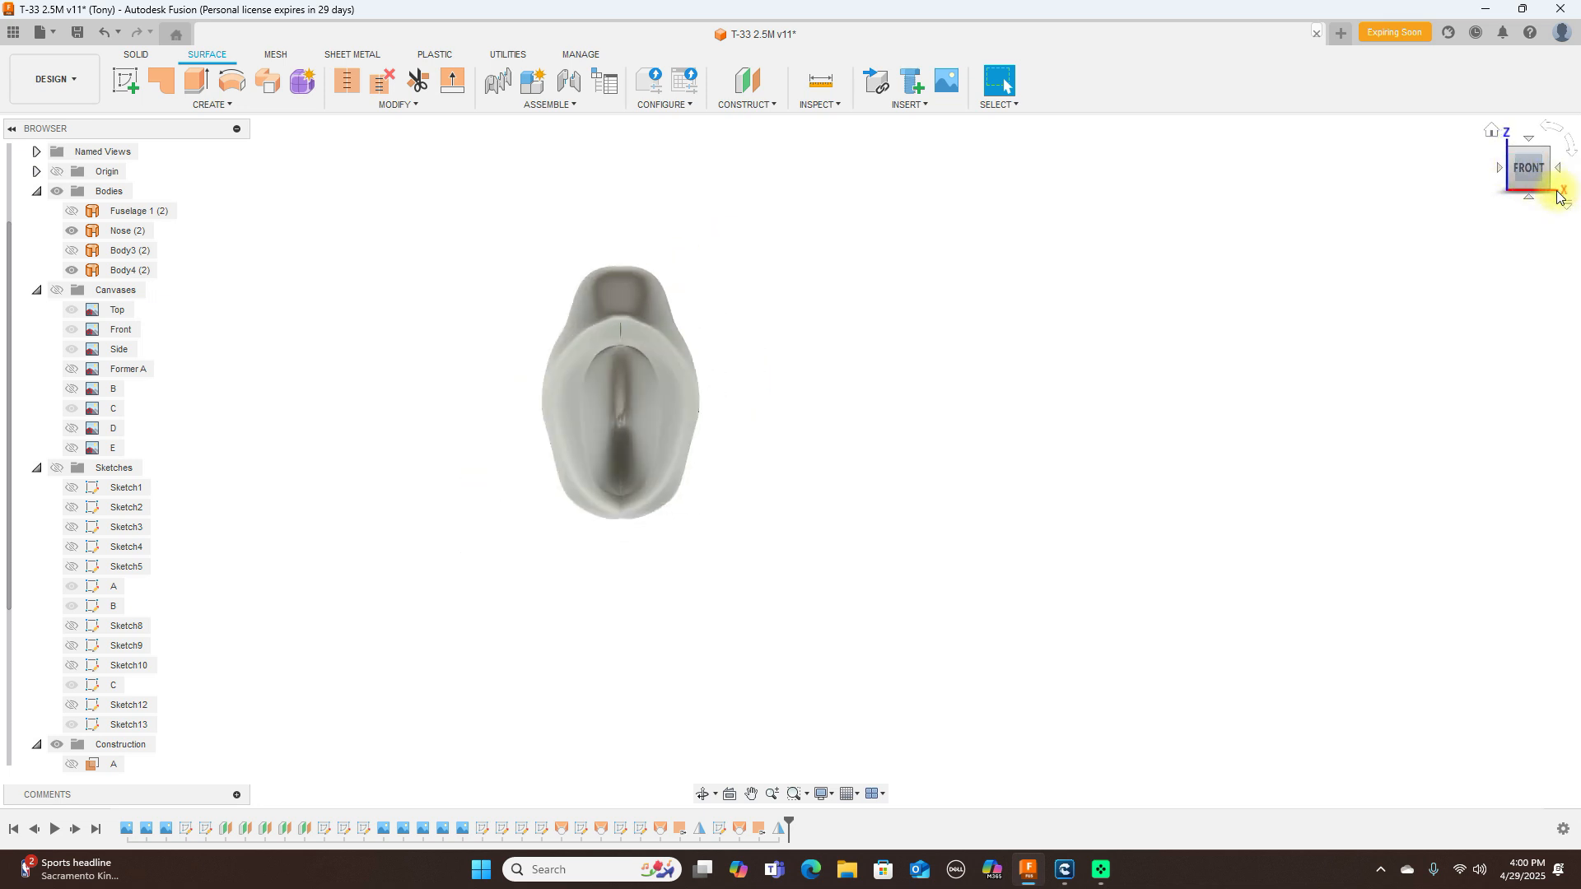
mouse_move(1535, 167)
mouse_down()
mouse_move(1352, 176)
mouse_move(1316, 124)
mouse_move(1249, 173)
mouse_move(1172, 187)
mouse_move(1196, 187)
mouse_move(1225, 273)
mouse_move(1260, 279)
mouse_move(1303, 255)
mouse_move(1324, 189)
mouse_up()
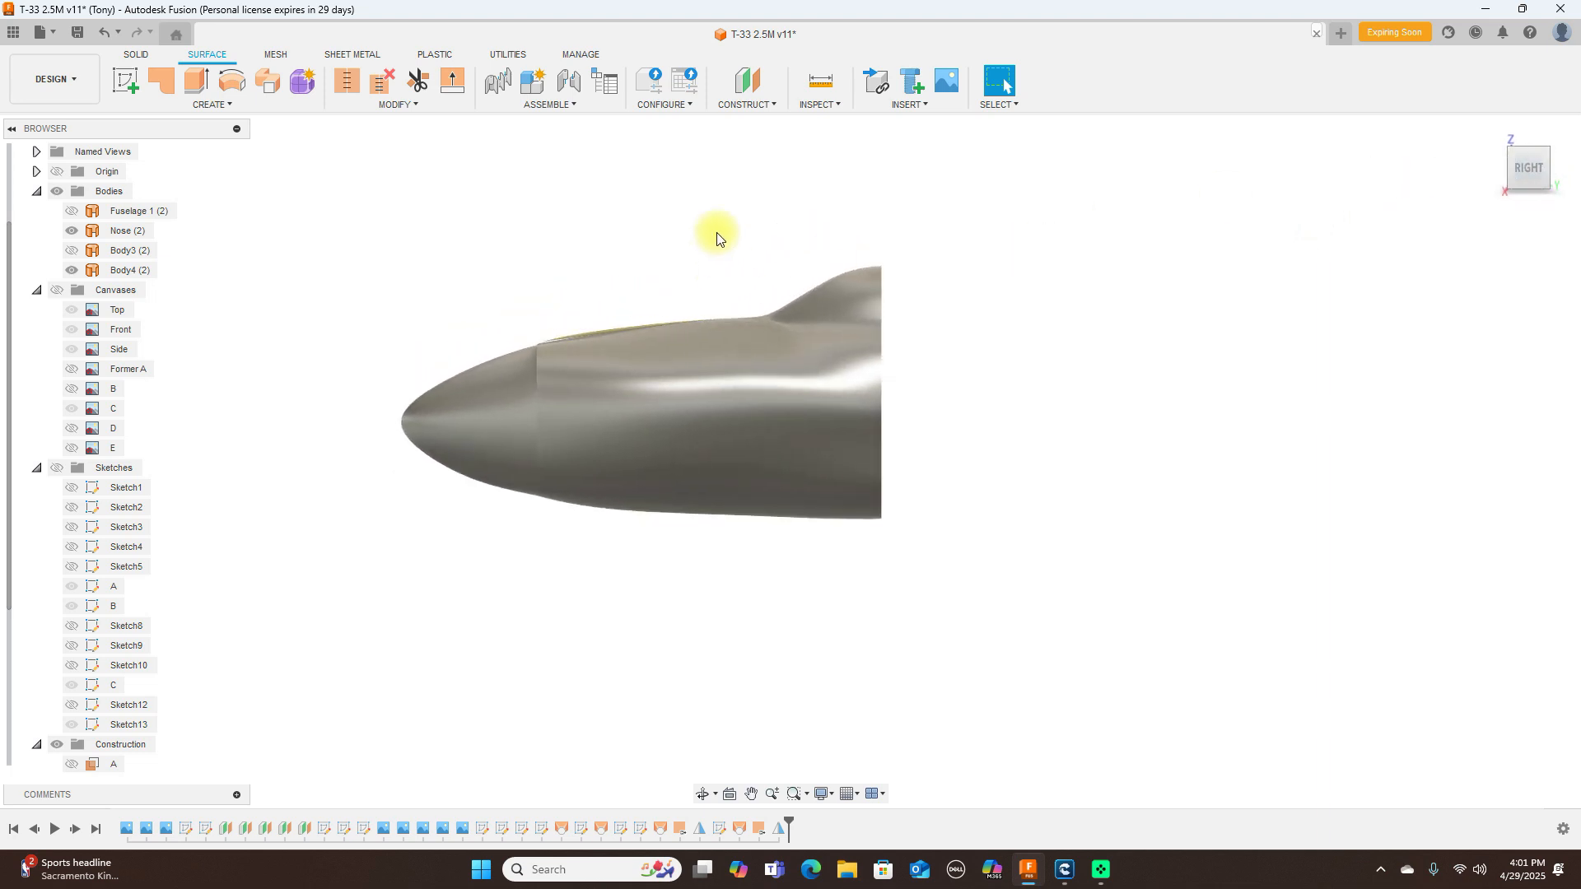
click(56, 290)
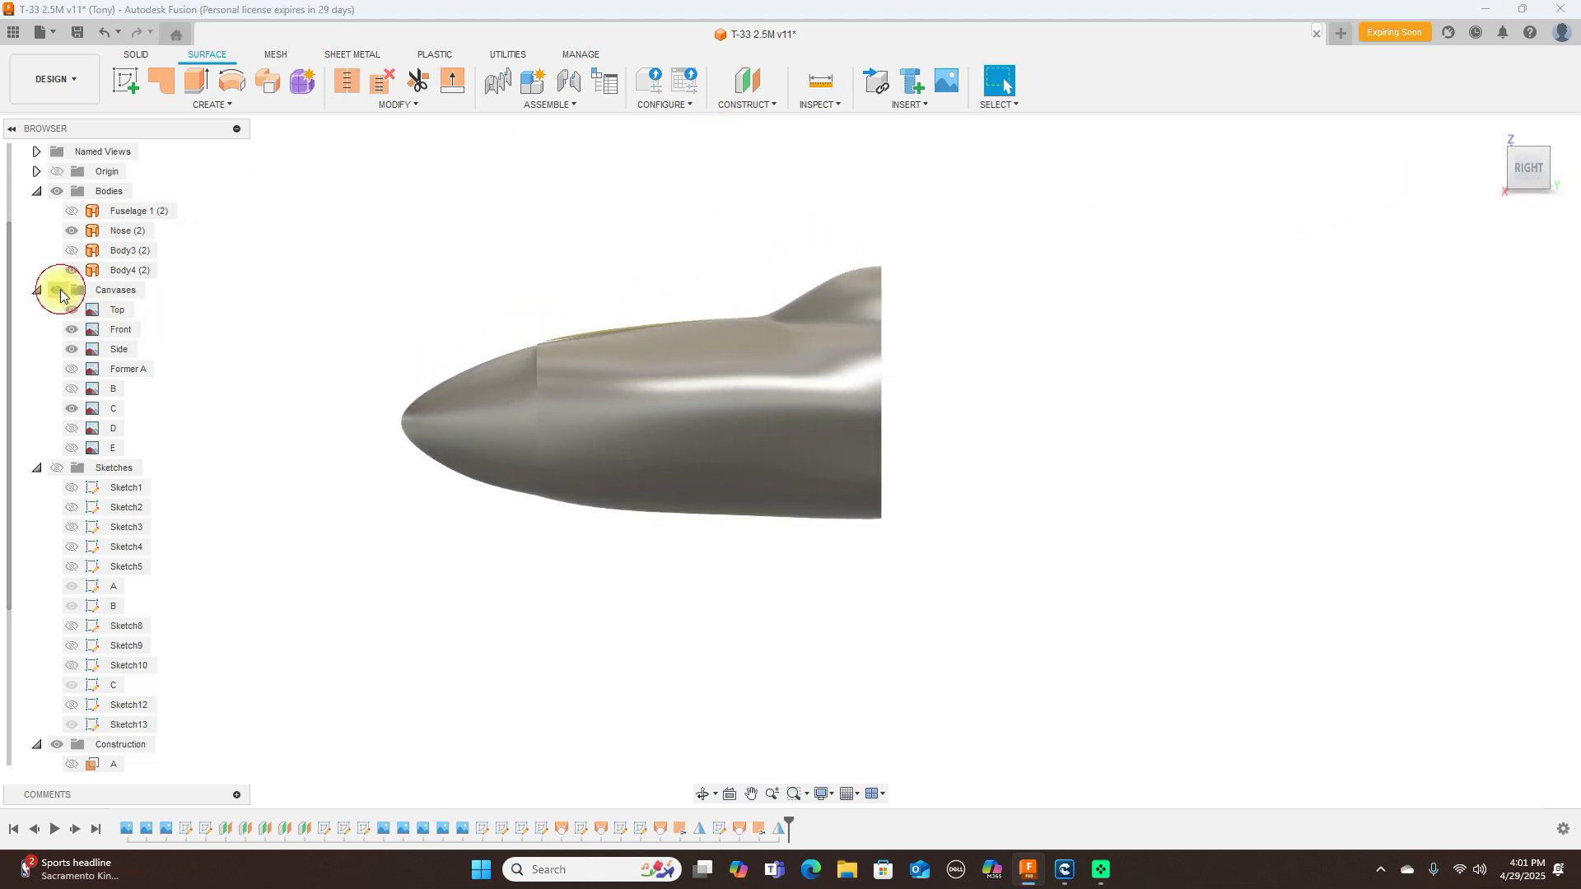
scroll(1095, 513, down, 2)
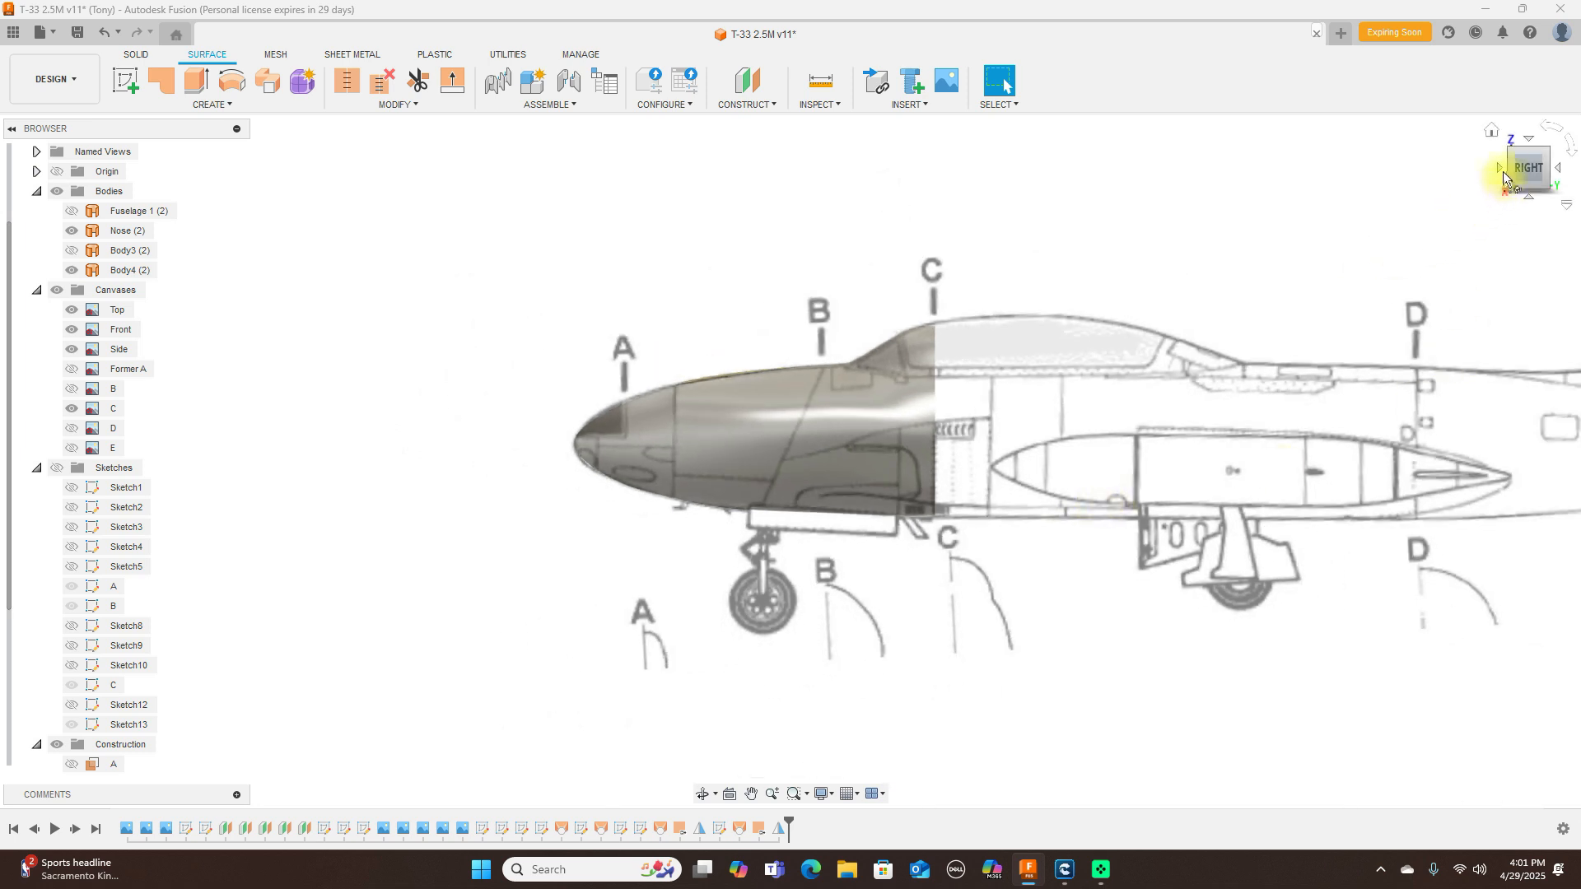
click(1504, 167)
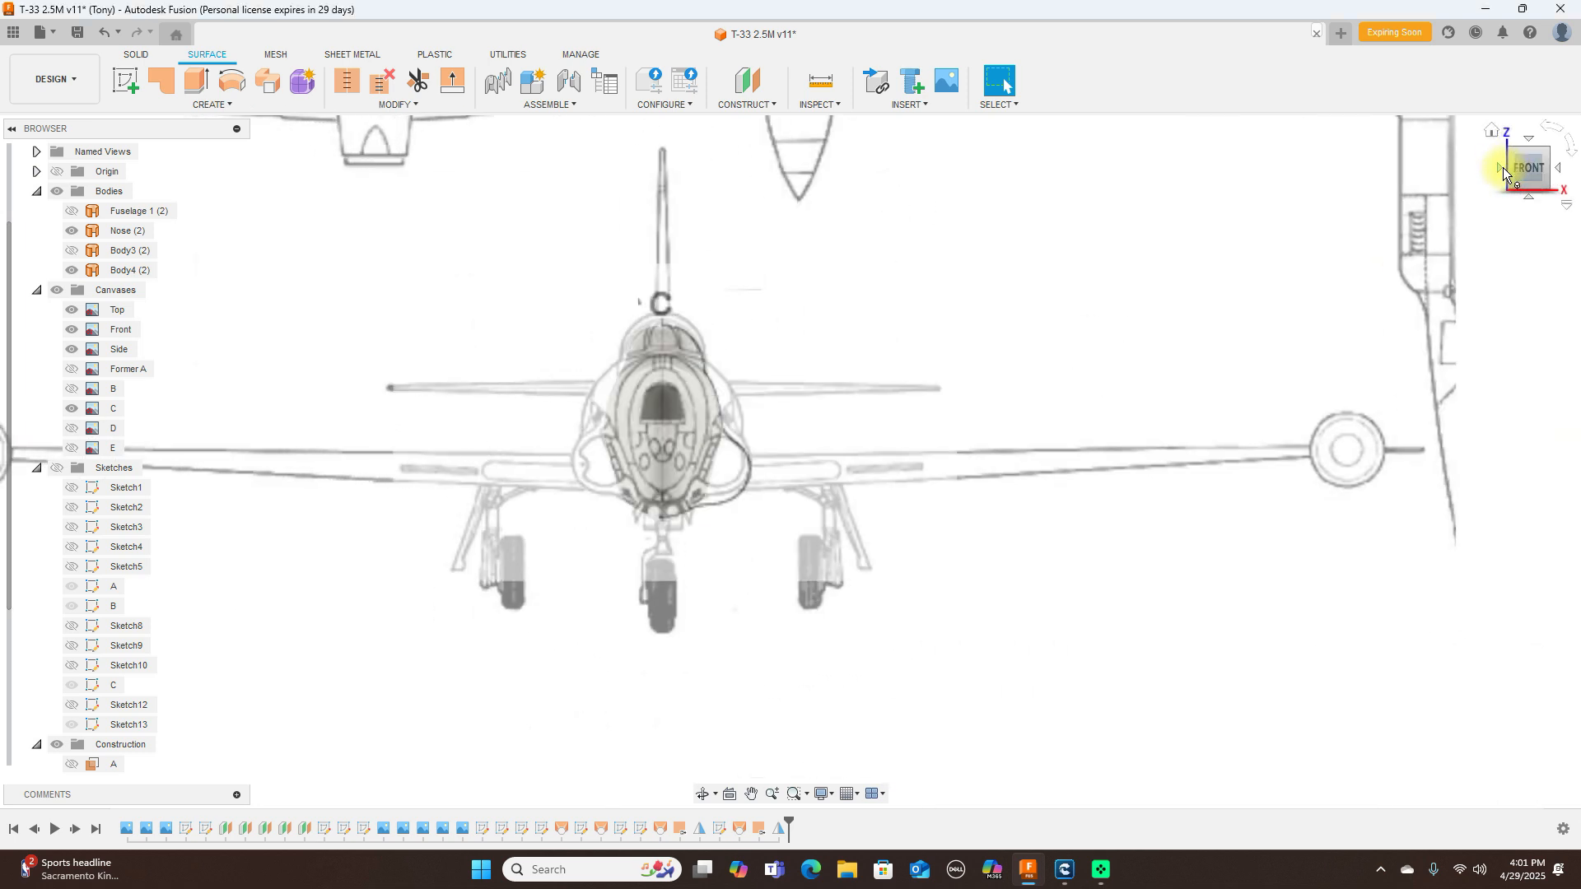
scroll(964, 412, up, 5)
middle_drag(946, 416, 1168, 356)
click(1557, 171)
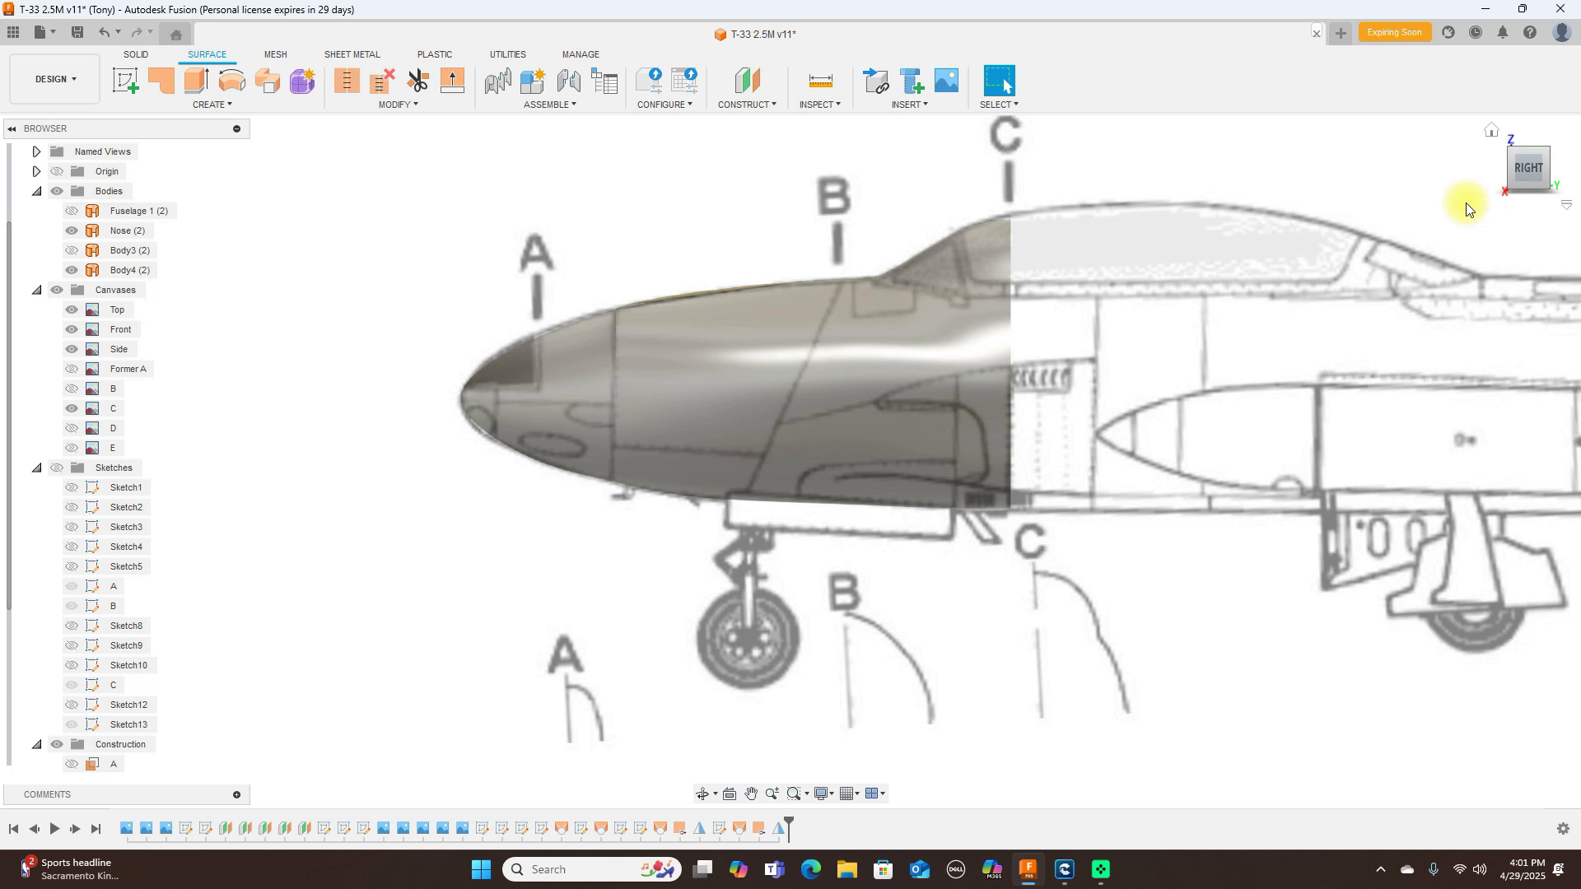
Step: Hide Body4, show Body3 and Fuselage 1, and compare these bodies with the reference drawing
click(72, 234)
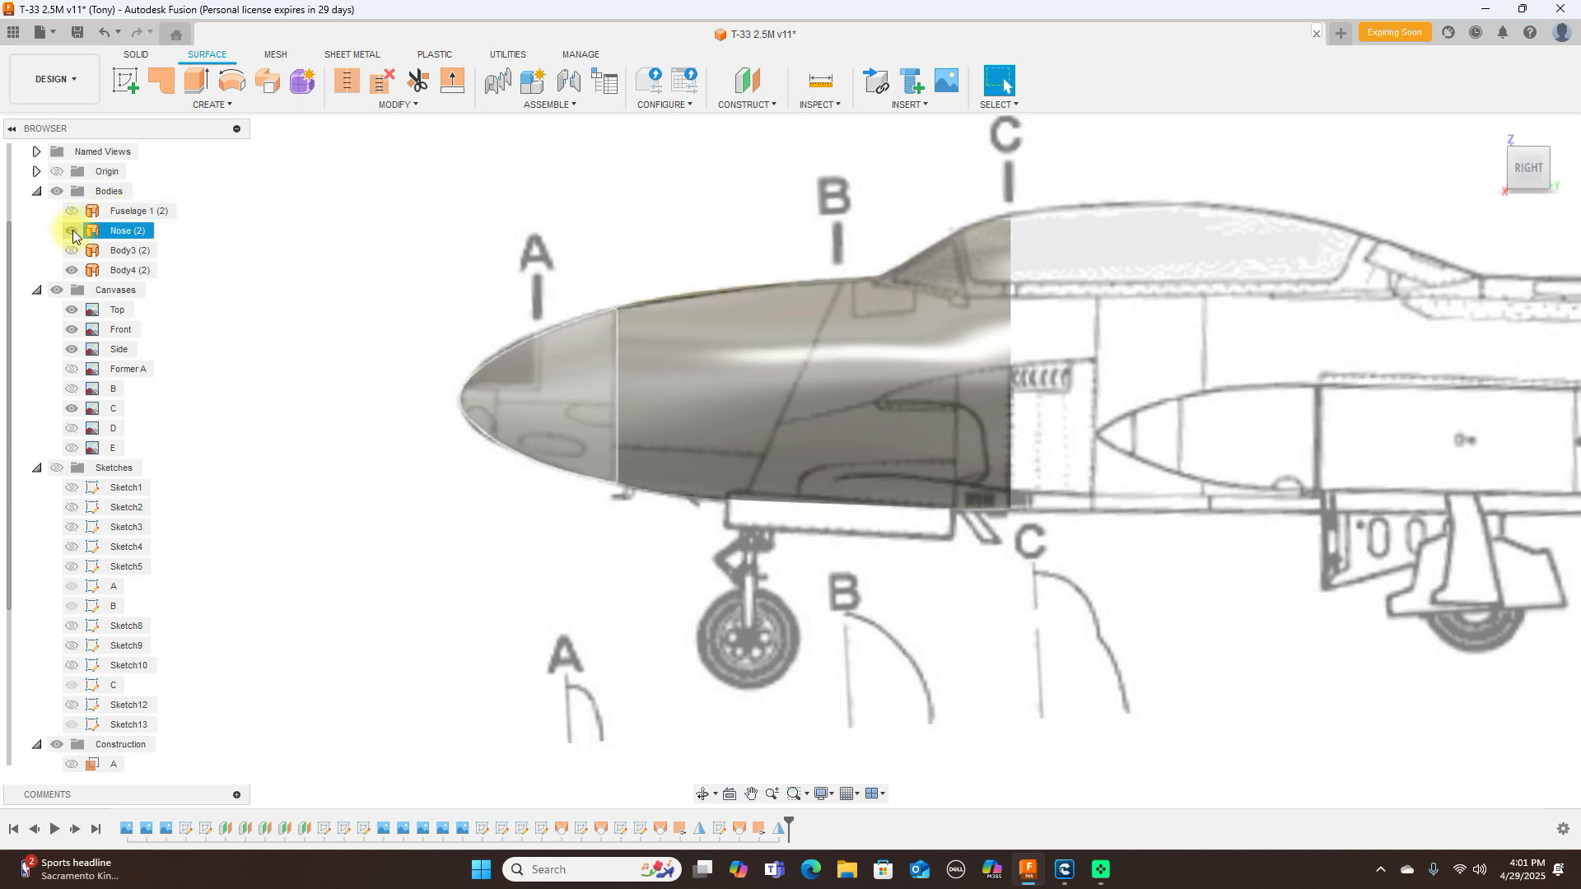
click(72, 232)
click(71, 272)
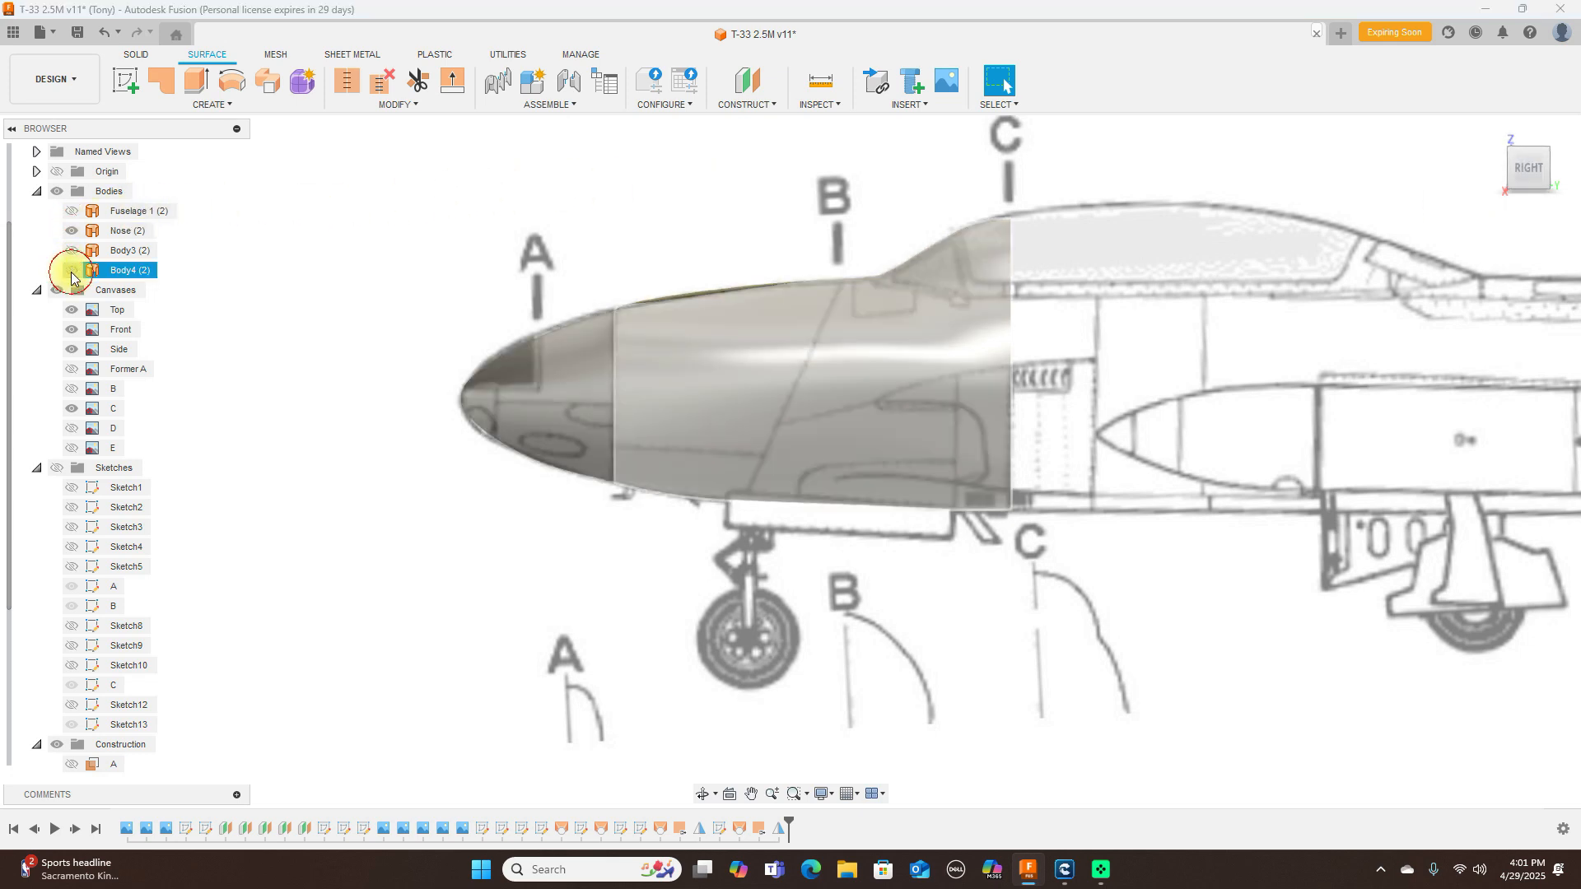
click(71, 251)
click(72, 212)
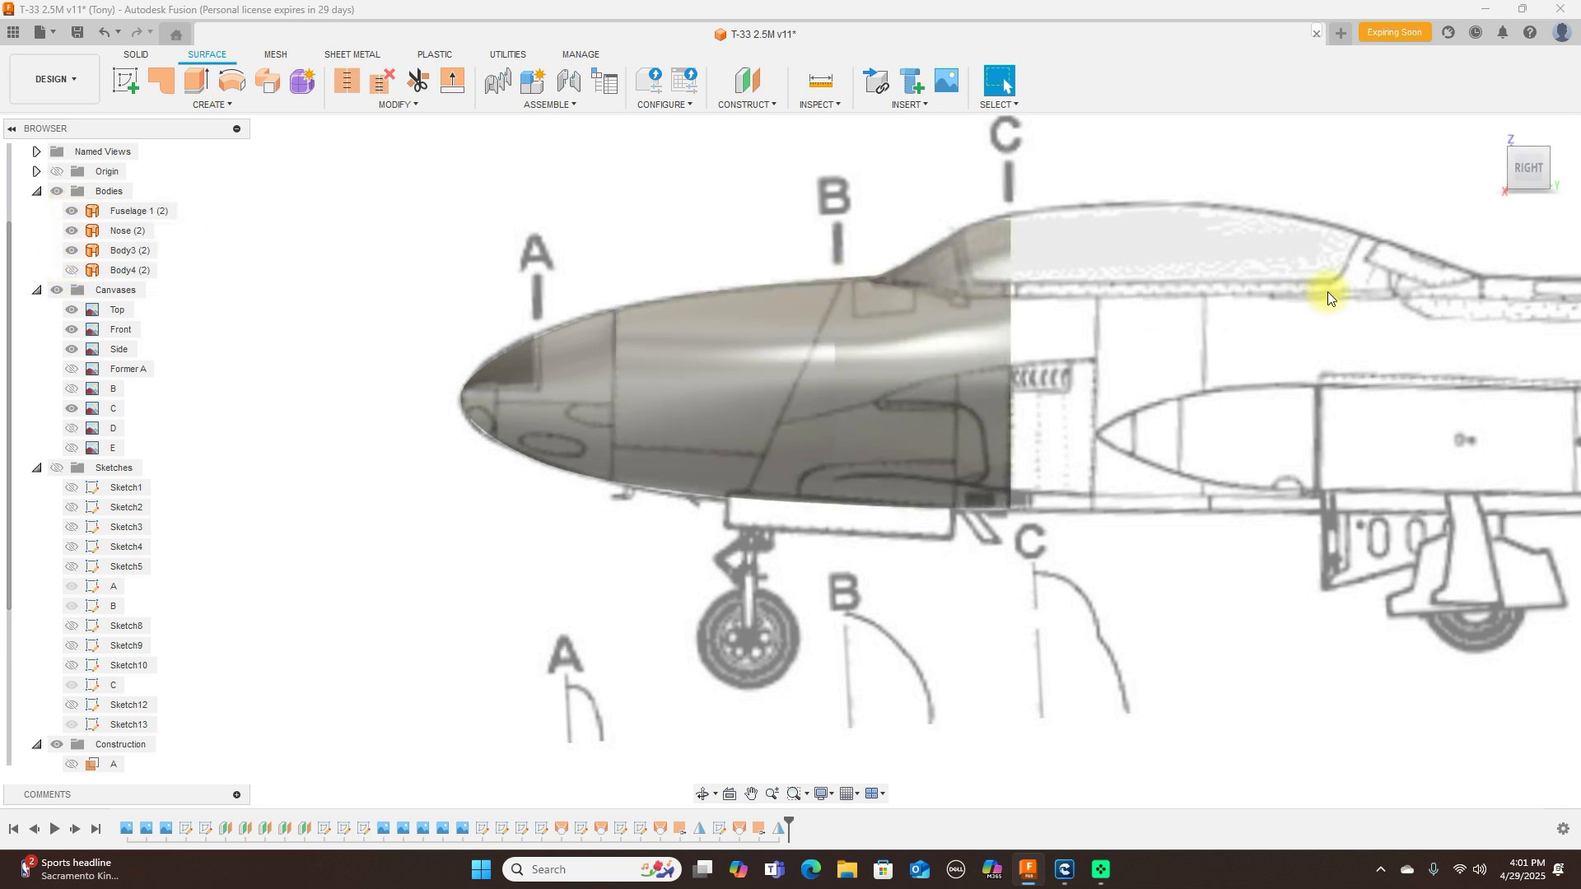
click(1513, 171)
drag(1513, 171, 1550, 173)
click(1550, 172)
click(1554, 170)
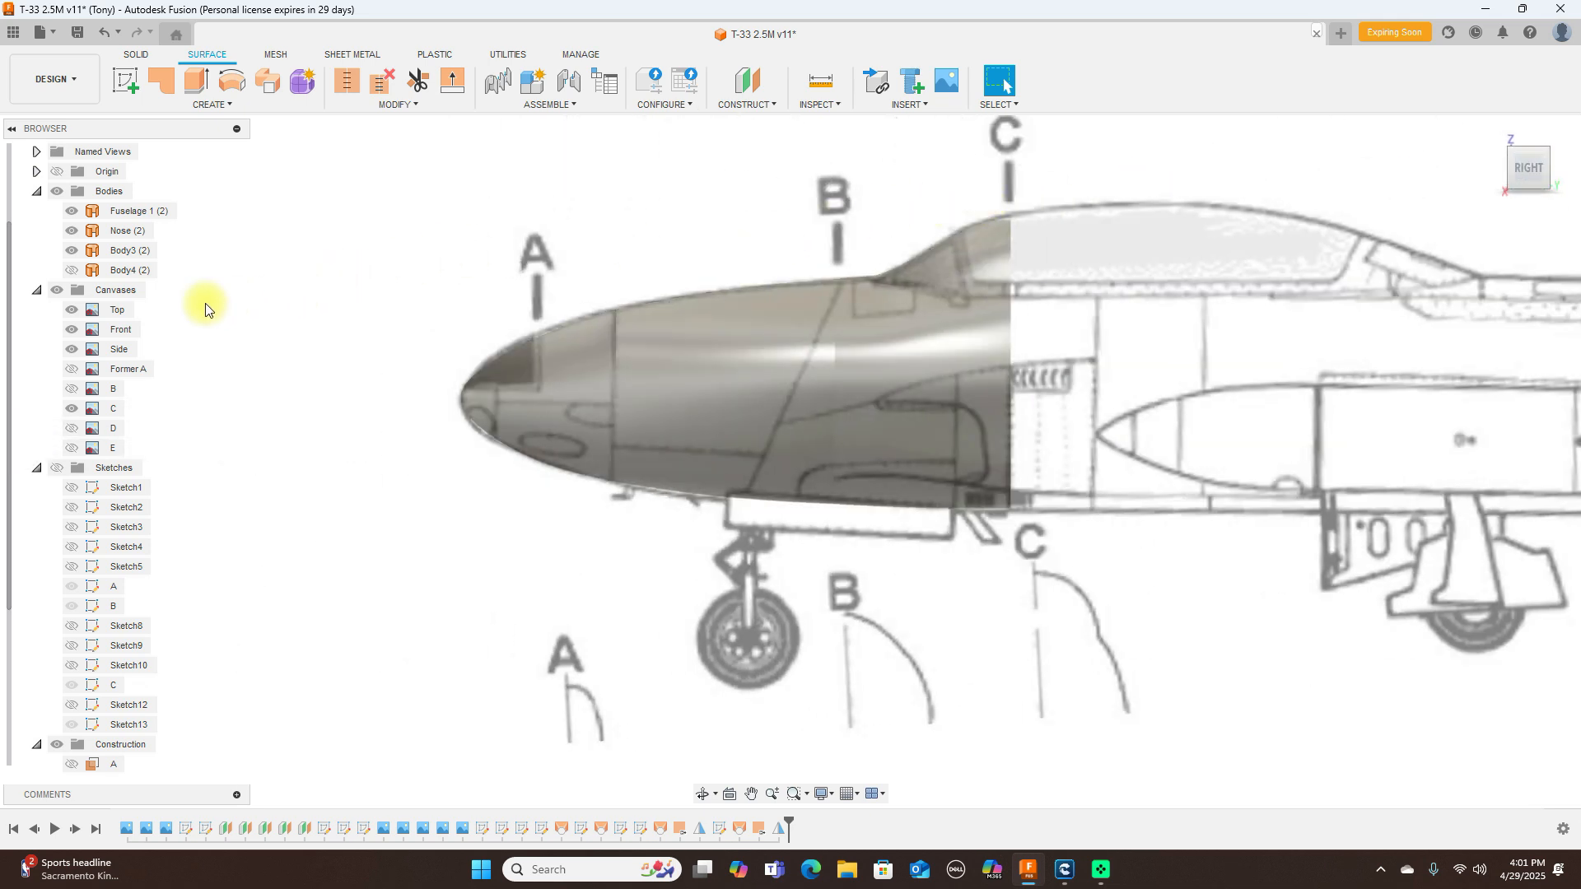
Step: Hide the canvases and toggle Body4 against Body3 and Fuselage 1, leaving only Nose and Body4 shown
click(56, 290)
click(72, 270)
click(77, 268)
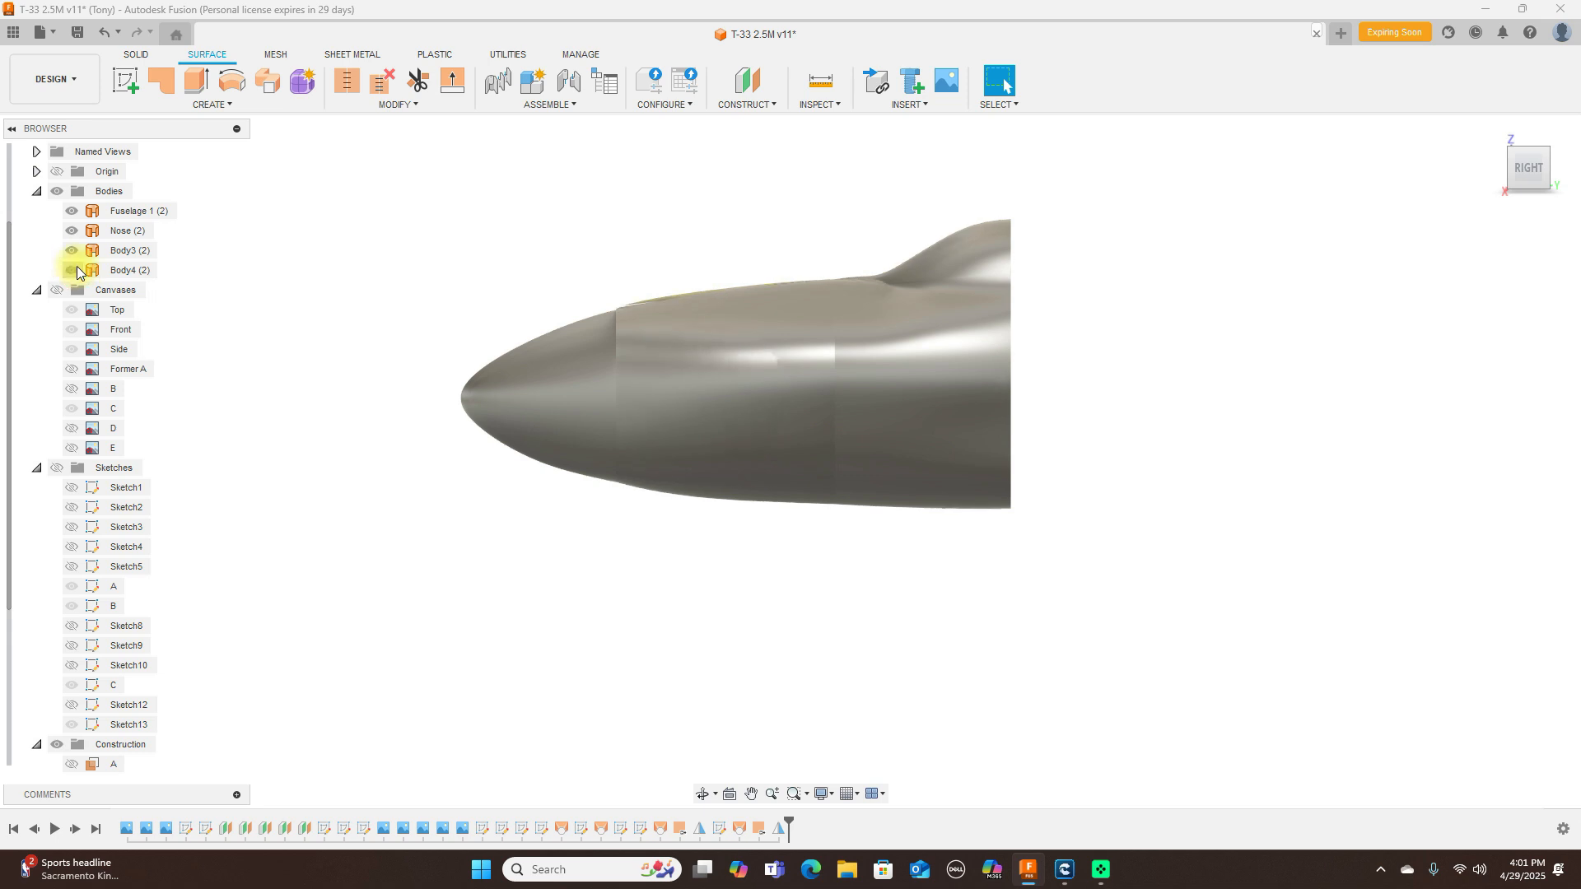
click(76, 270)
click(76, 270)
click(77, 270)
click(77, 270)
click(77, 253)
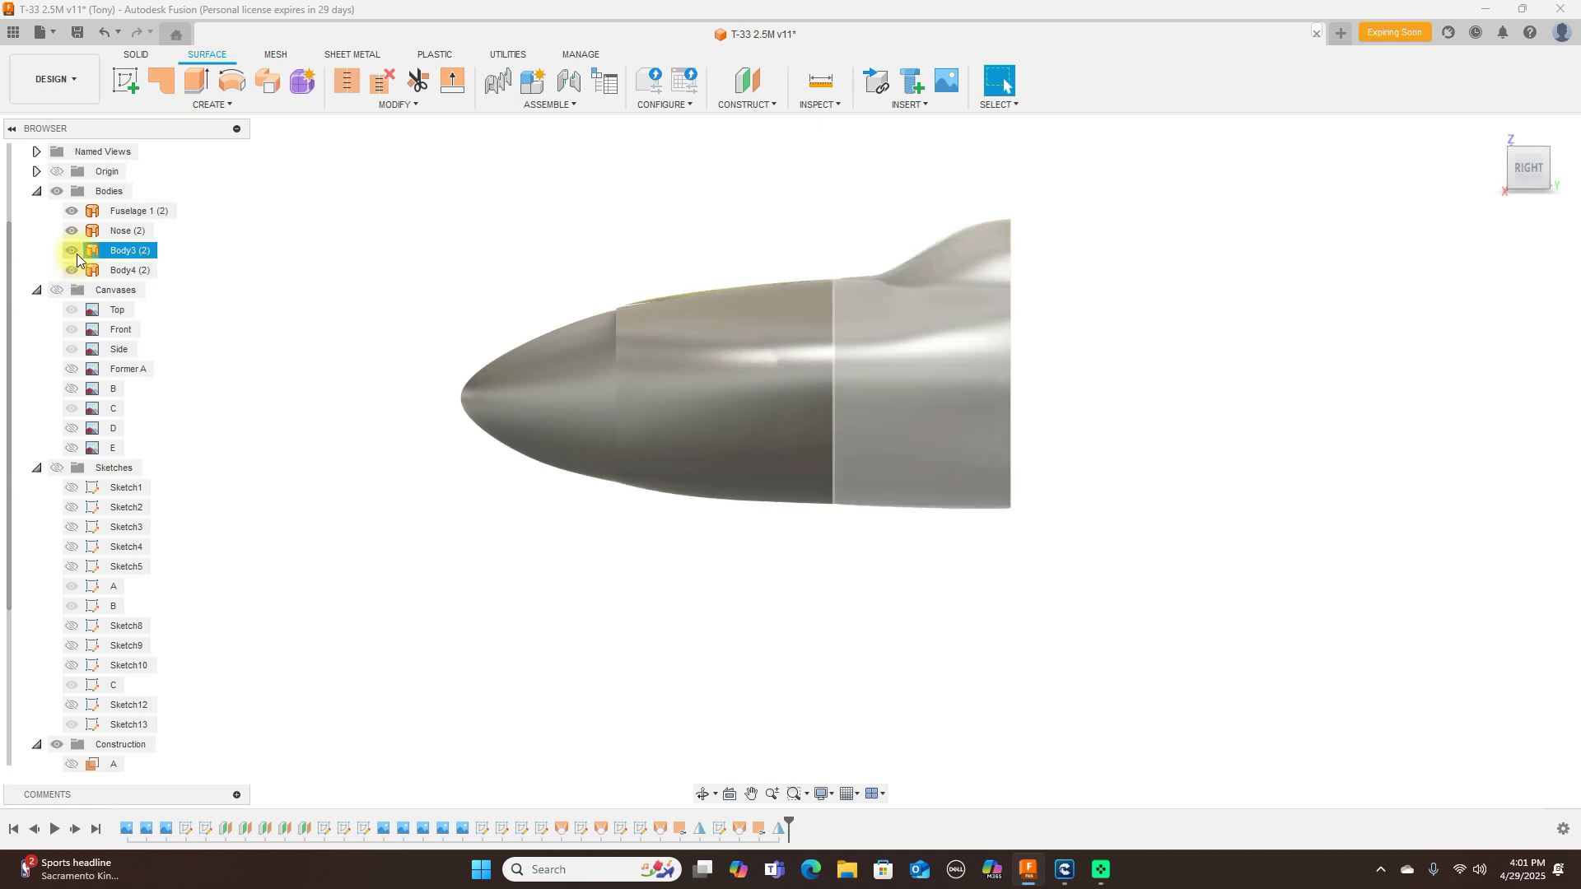
click(71, 252)
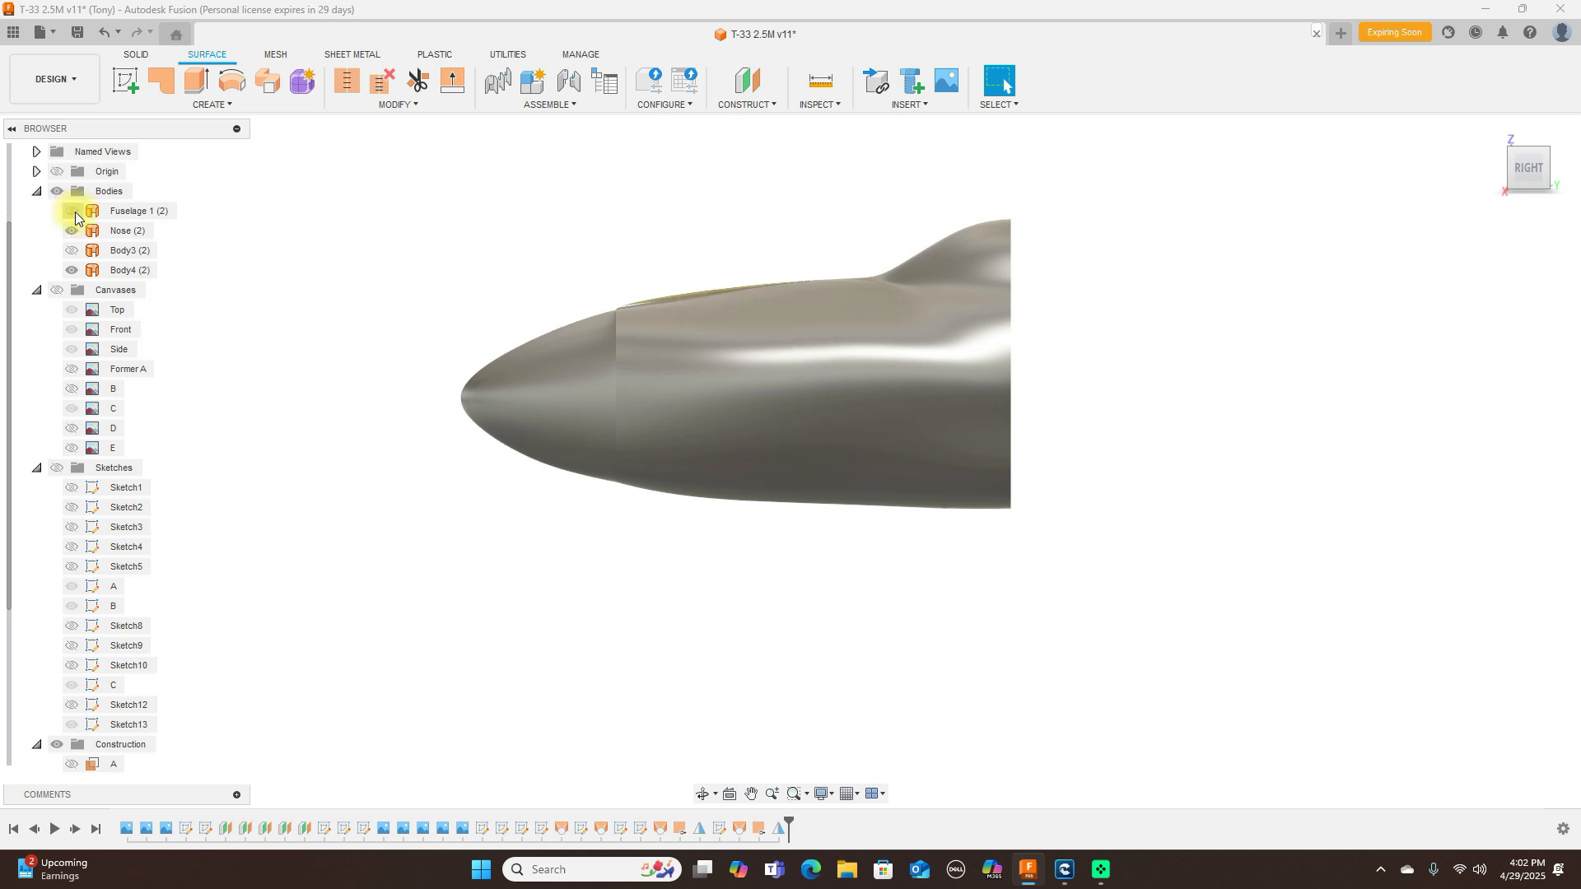
Step: Examine Nose and Body4 from the top, and return to the right side view
drag(1512, 170, 1574, 305)
click(1530, 169)
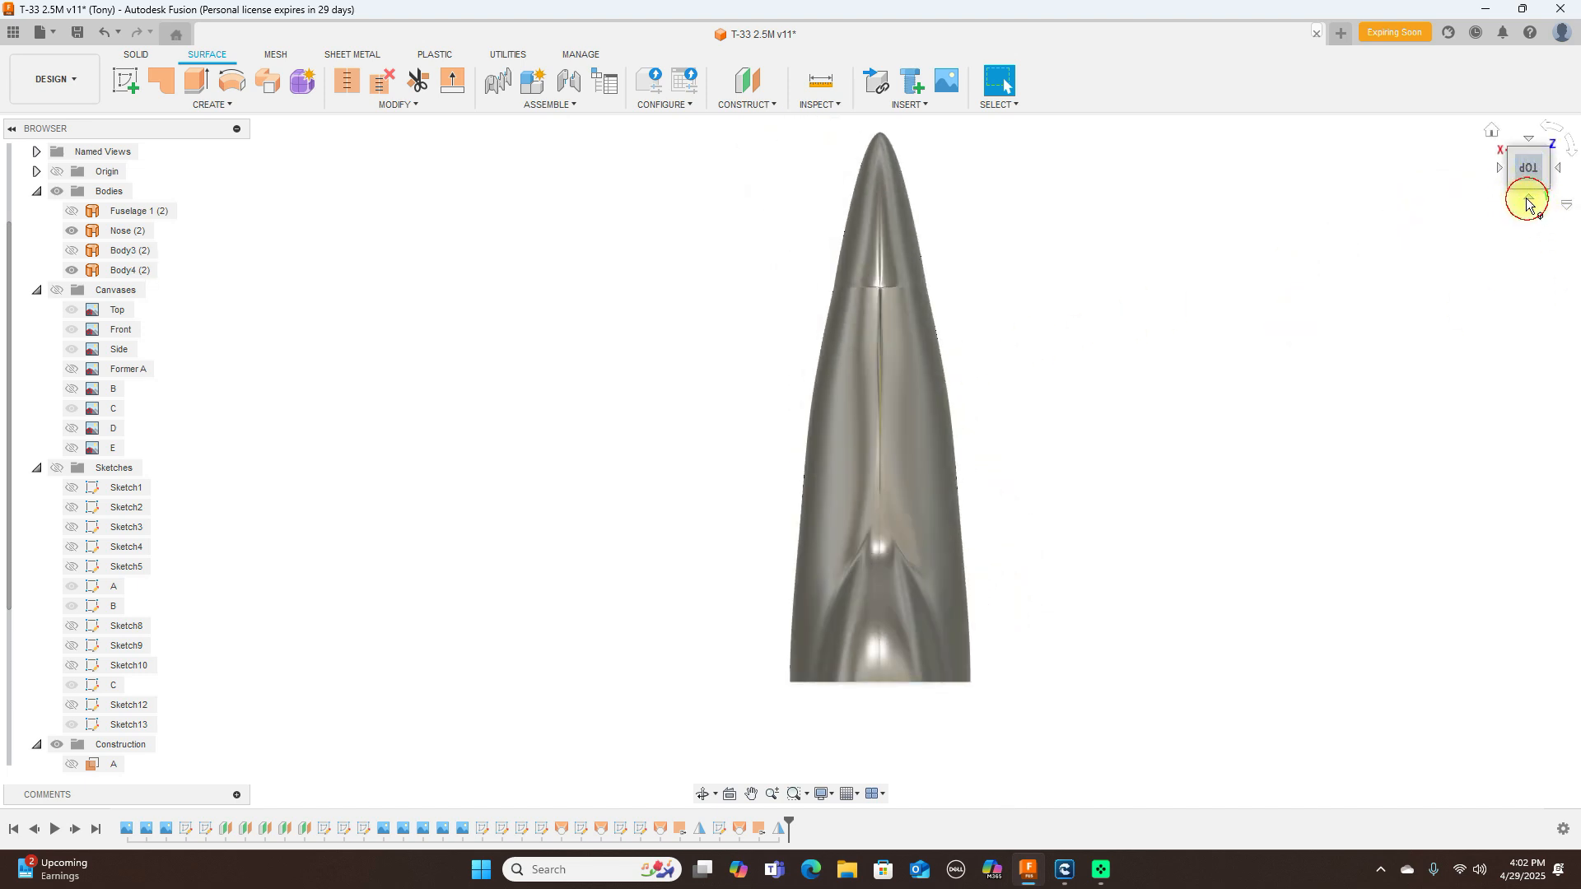
click(1525, 198)
click(1499, 170)
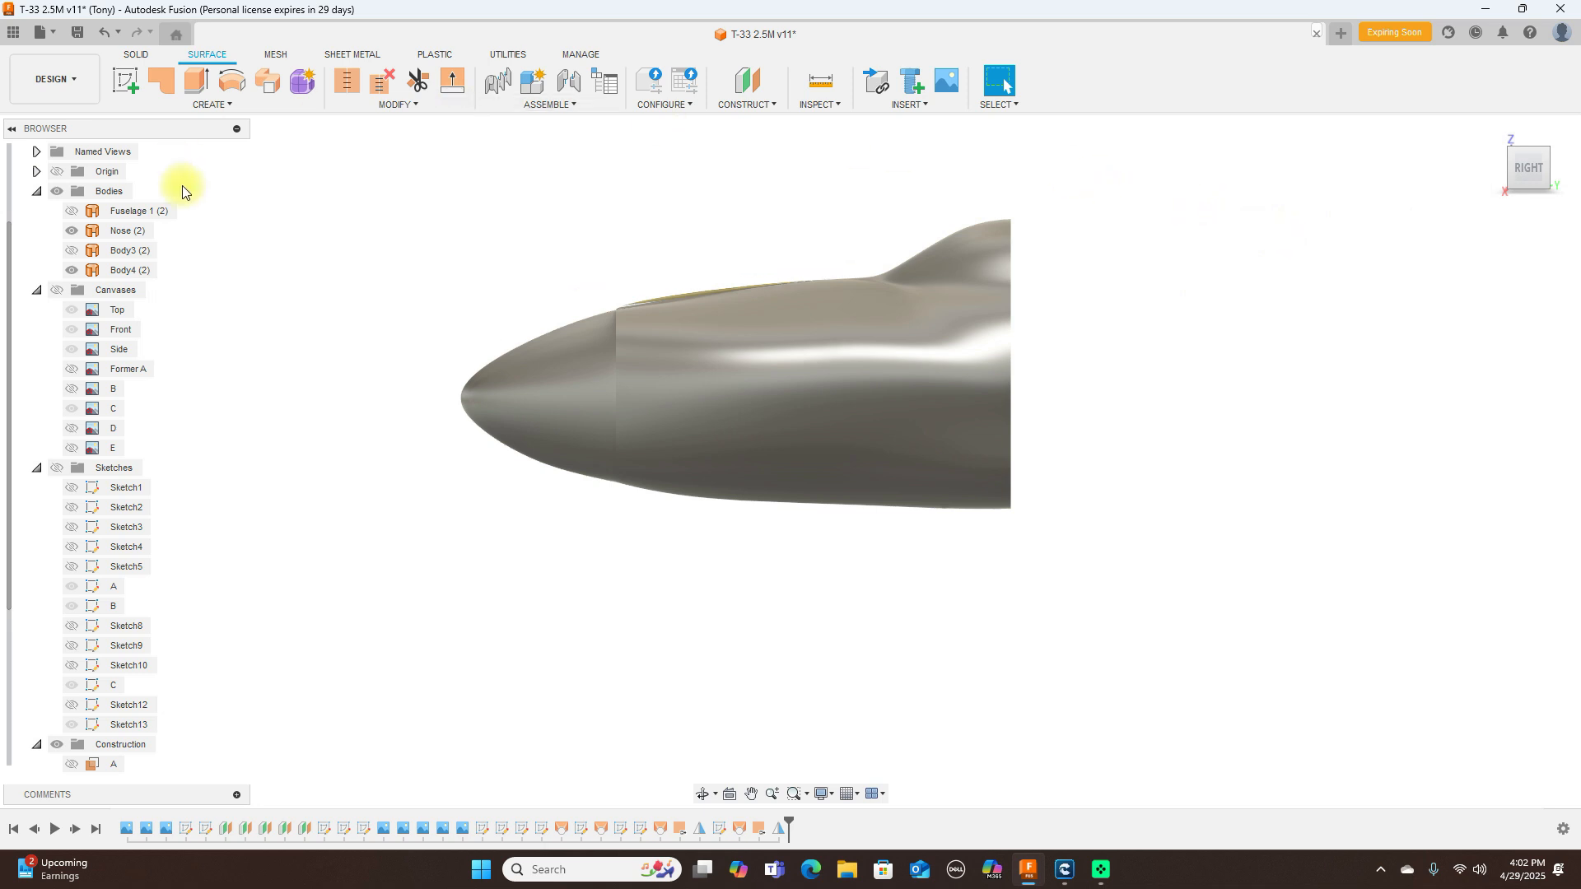
Step: Hide Body4, show Body3 and Fuselage 1, and inspect their side profile with the Nose
click(70, 267)
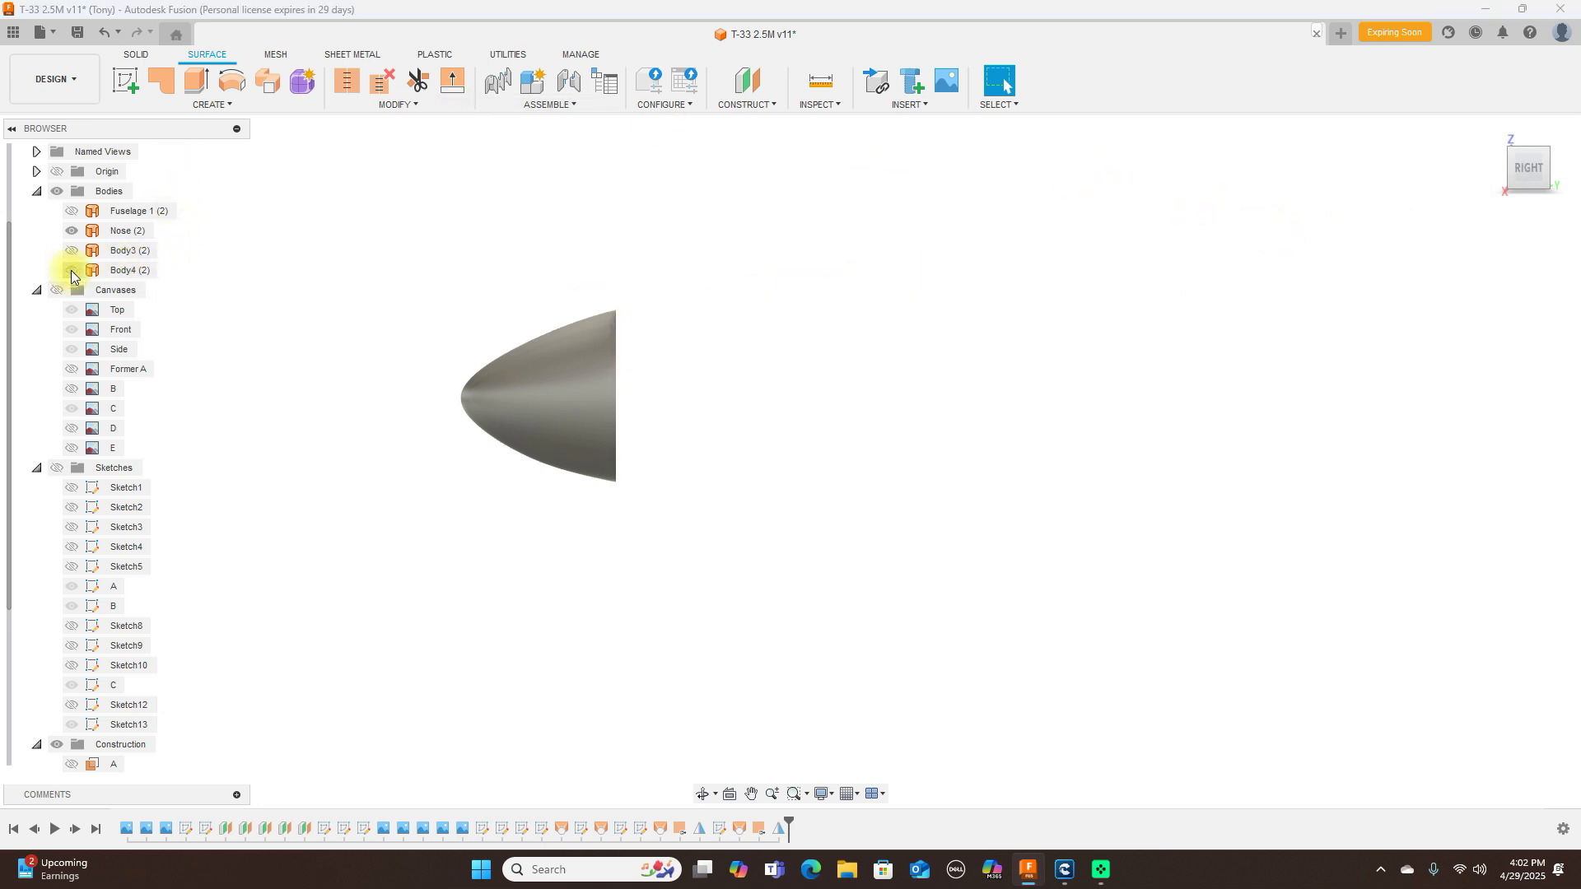
click(72, 249)
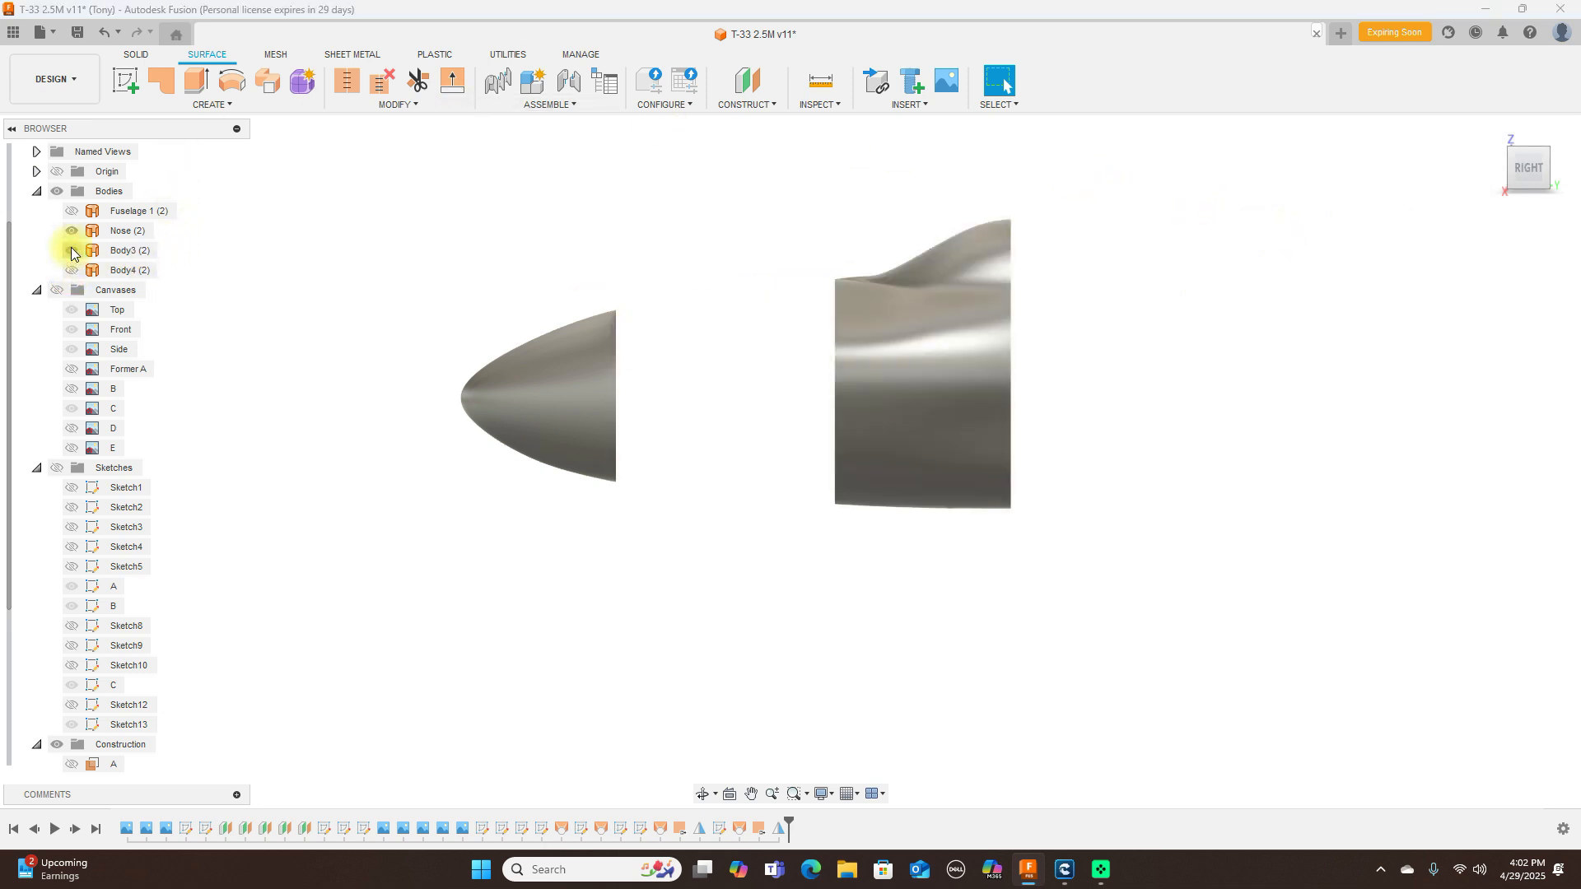
click(77, 212)
click(74, 212)
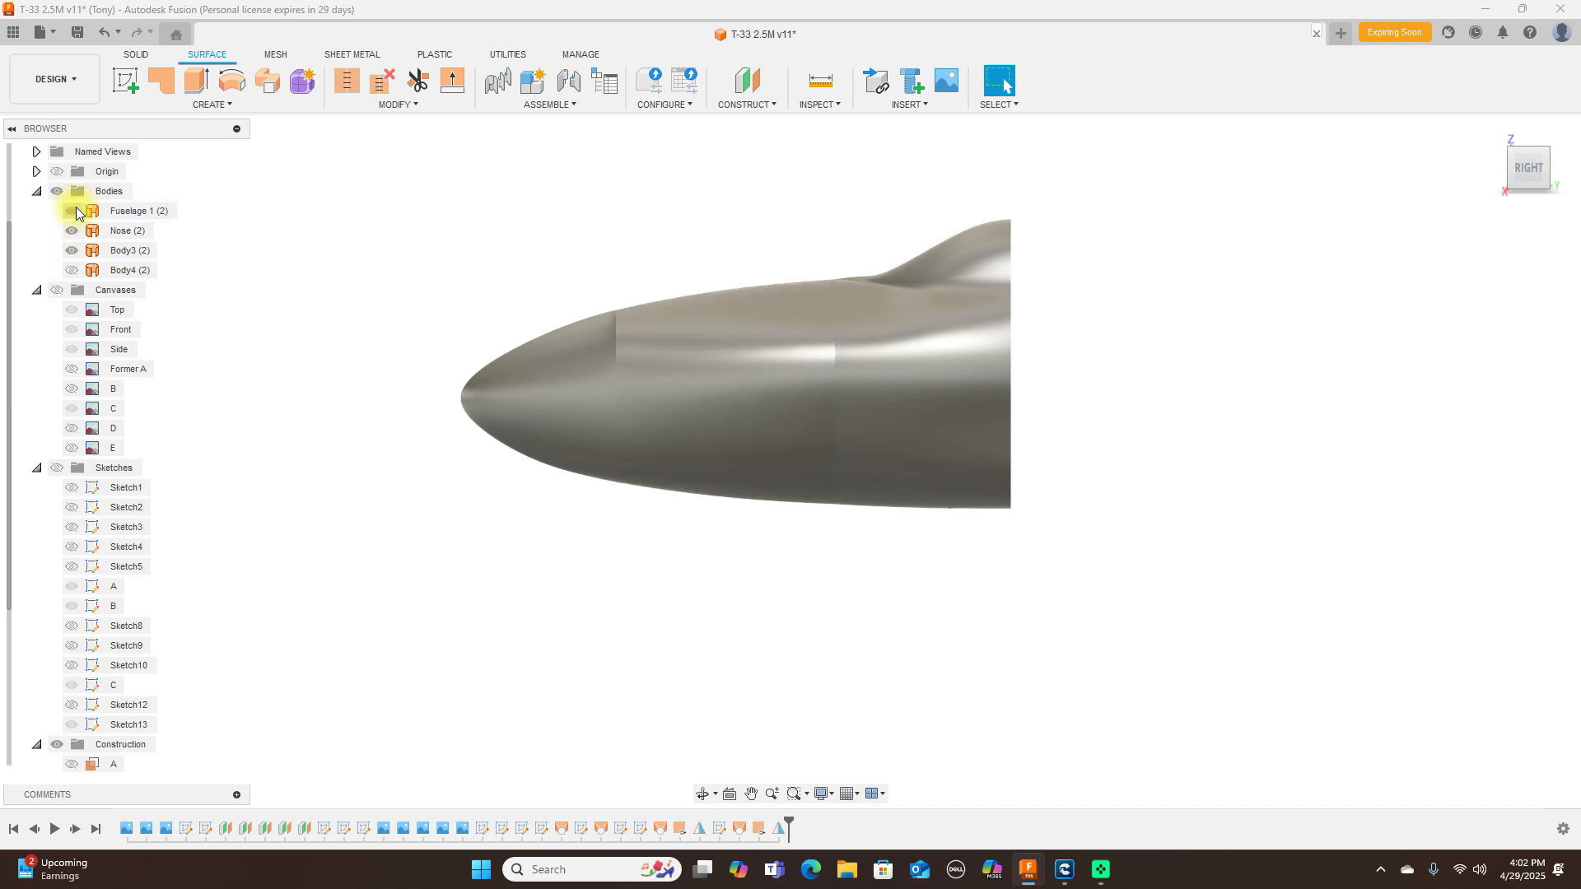
scroll(860, 392, up, 2)
middle_drag(1235, 389, 1312, 412)
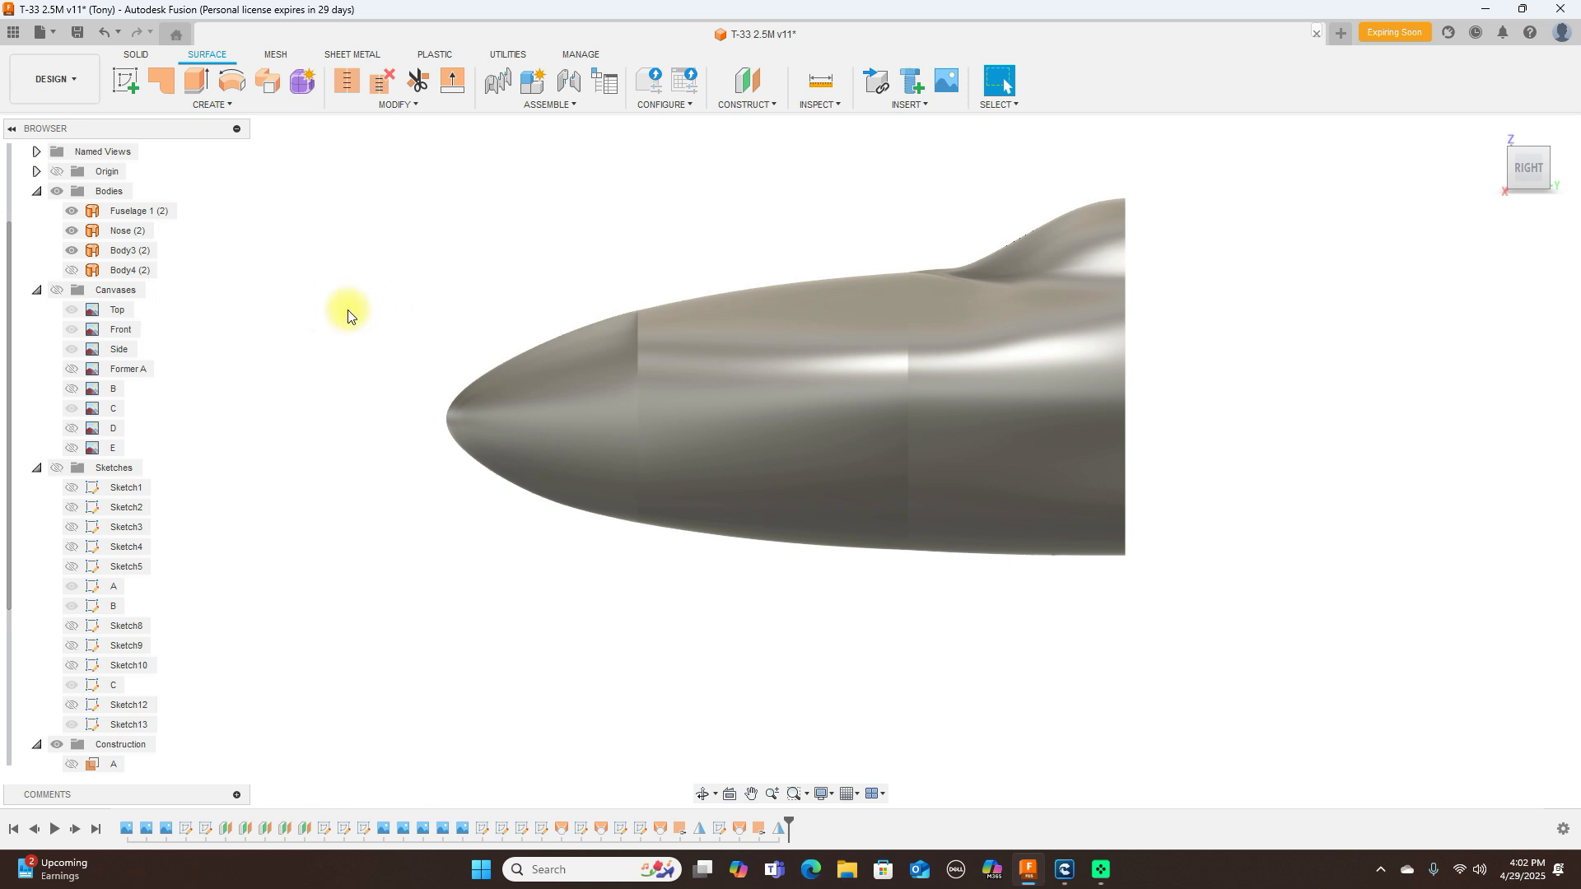
Step: Show Body4 in place of Body3 and Fuselage 1, and turn on the sketches
click(72, 258)
click(72, 250)
click(71, 211)
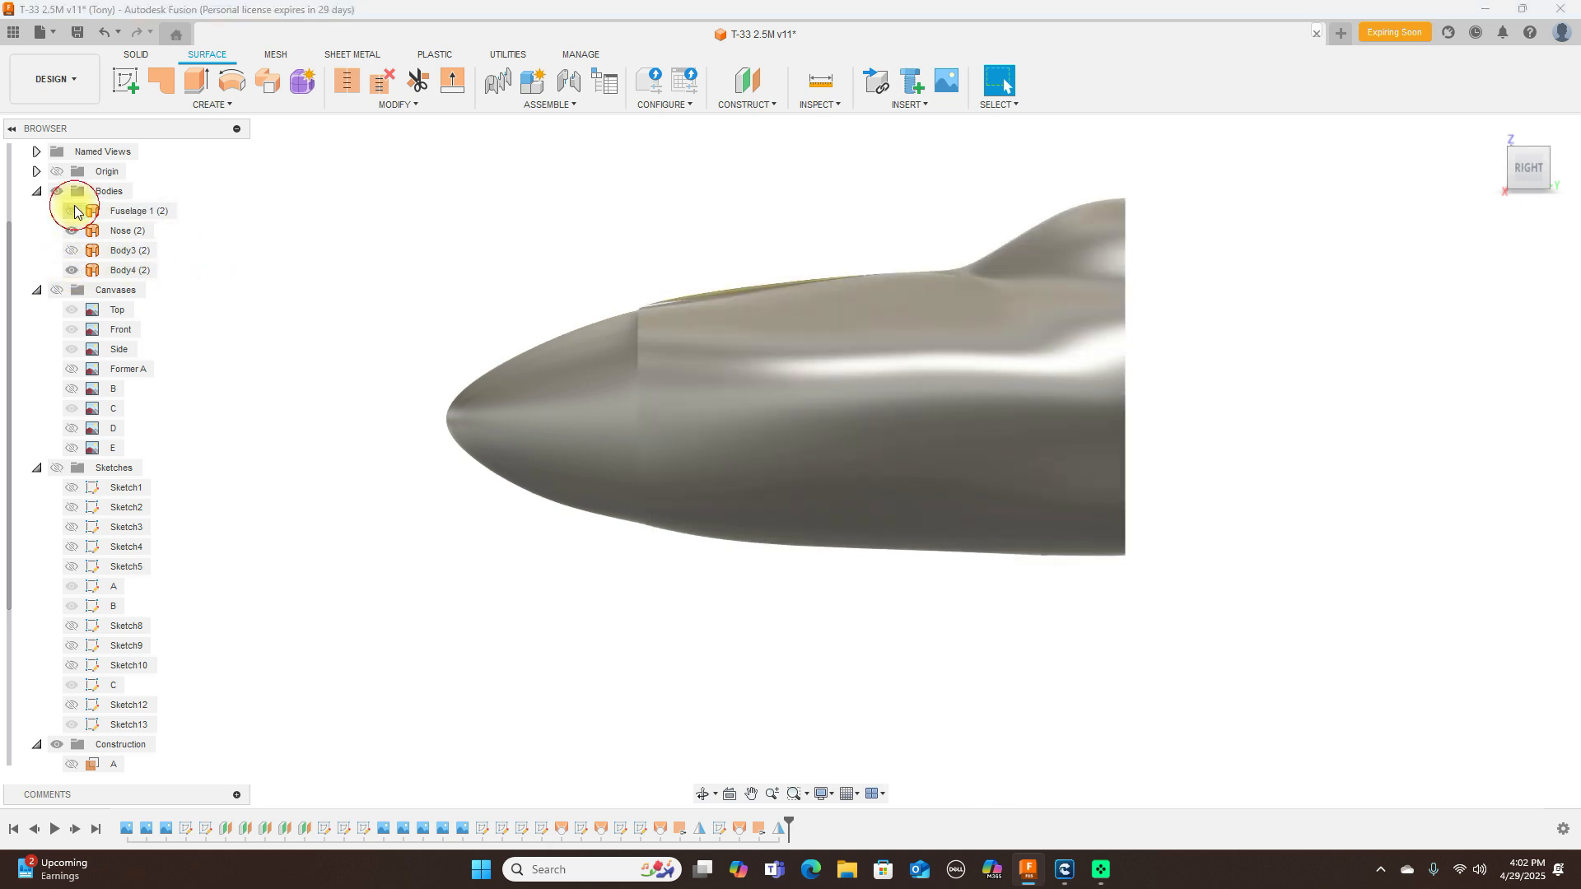
click(57, 467)
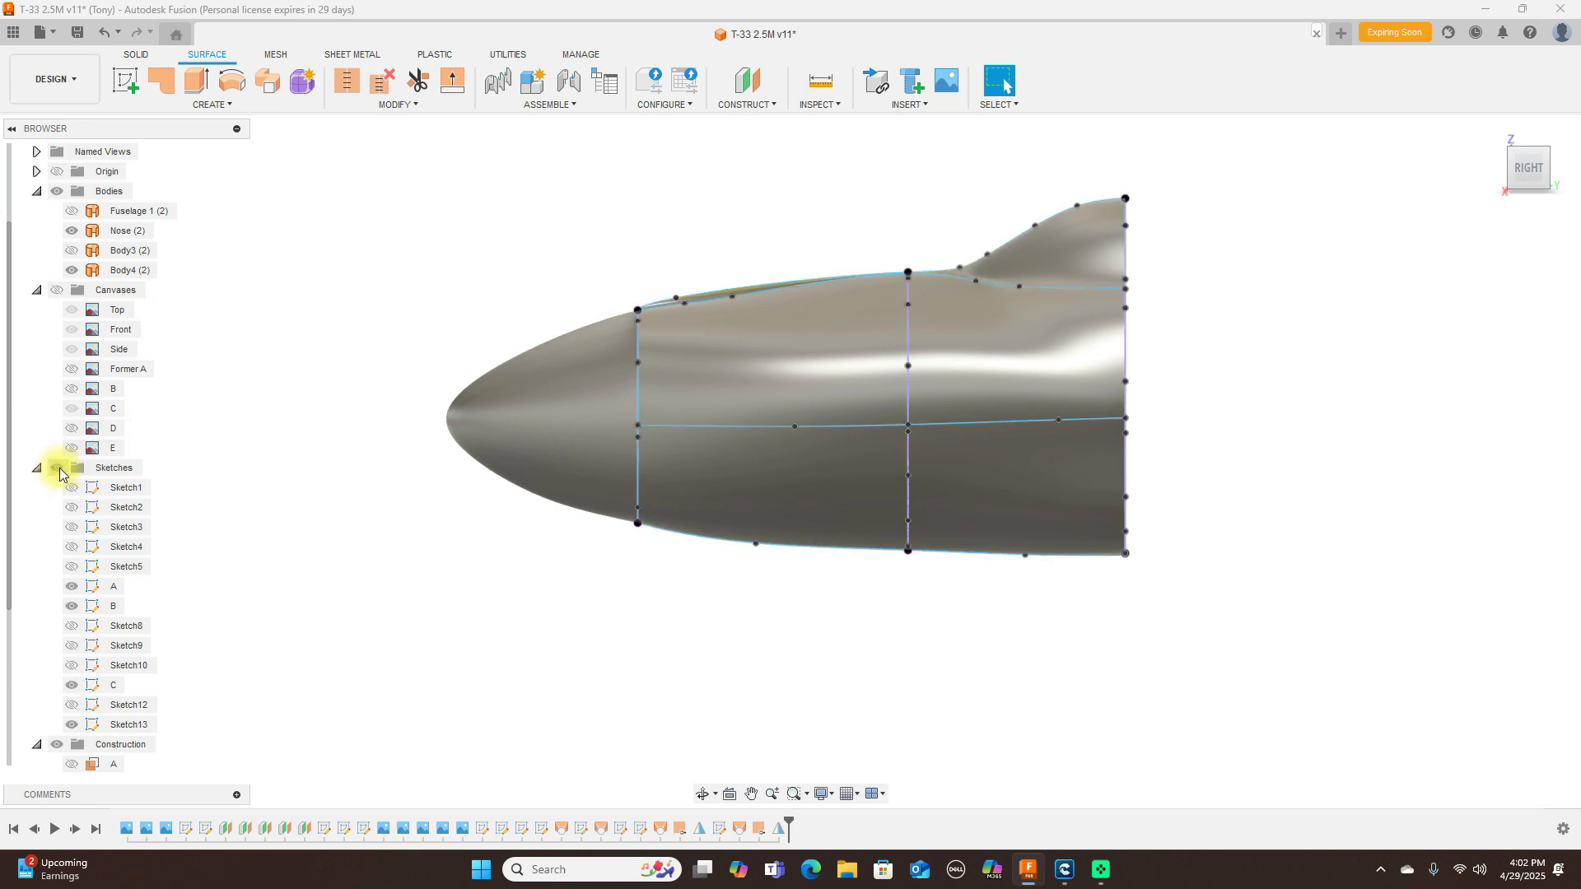
Step: Raise the two spline points on Sketch13's upper side rail between sections A and B to about Z 136 mm and Z 128 mm
click(1090, 222)
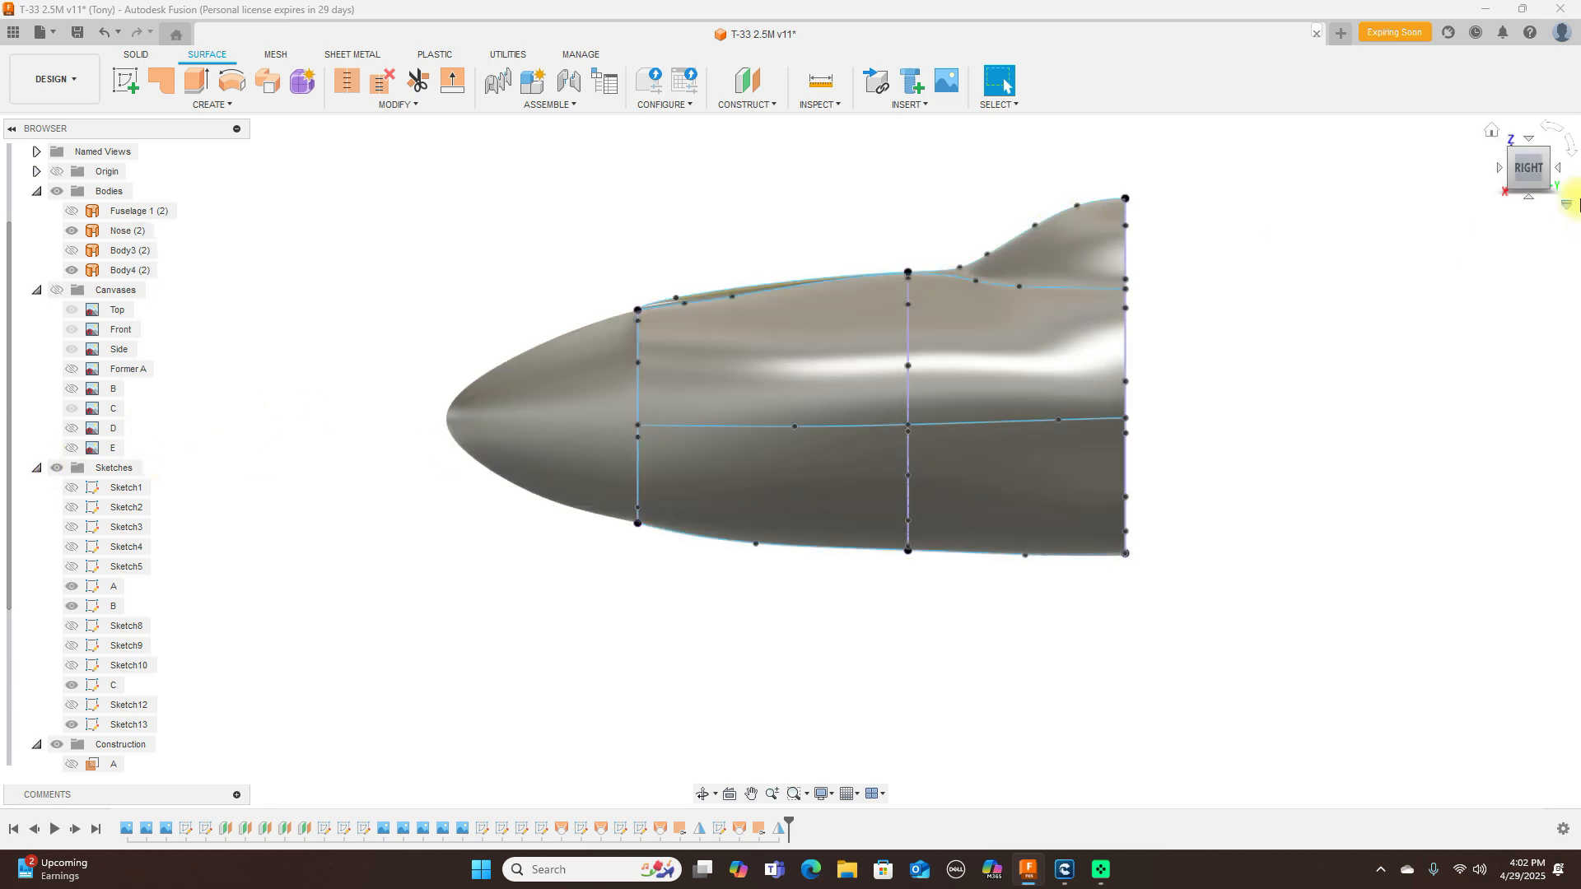
mouse_move(1513, 175)
mouse_down()
mouse_move(14, 176)
mouse_move(1524, 177)
mouse_up()
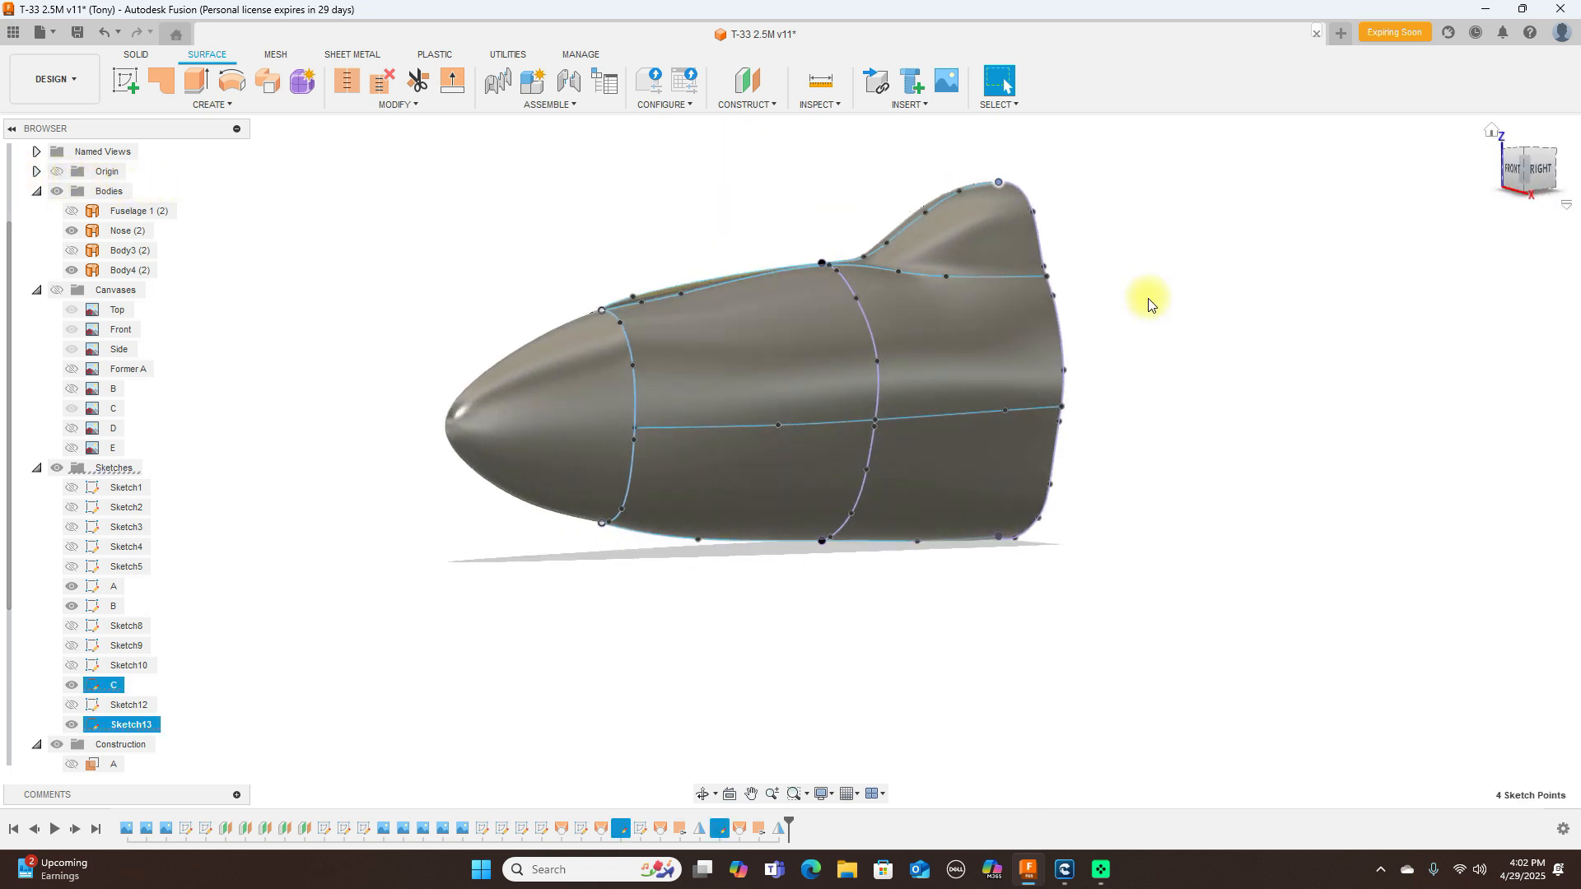
scroll(1148, 303, up, 4)
middle_drag(1199, 309, 1395, 322)
scroll(767, 319, up, 3)
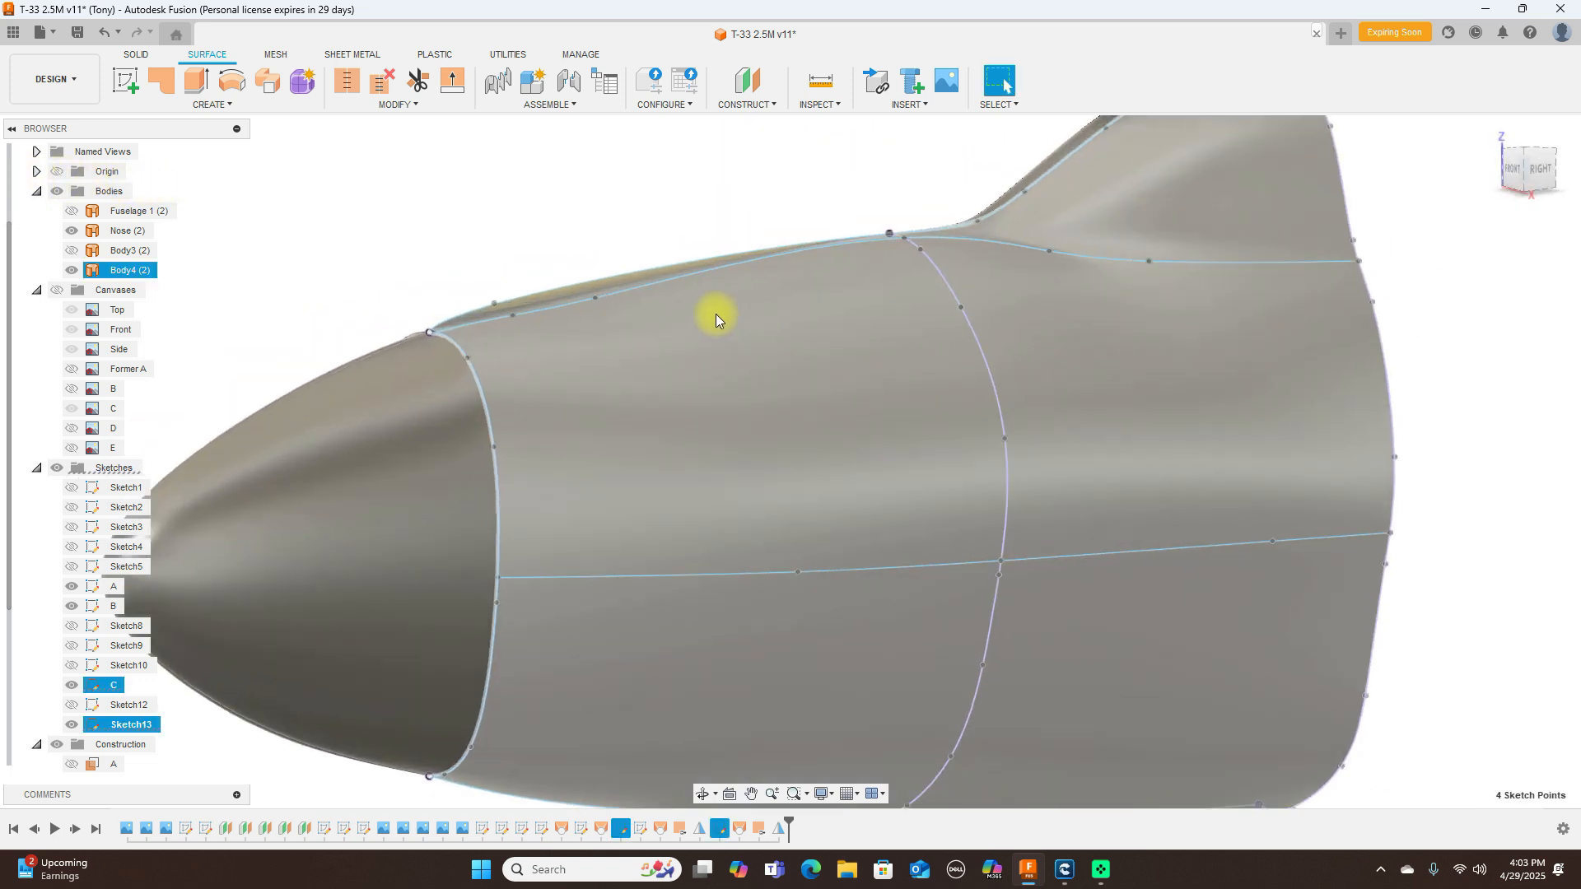
click(595, 297)
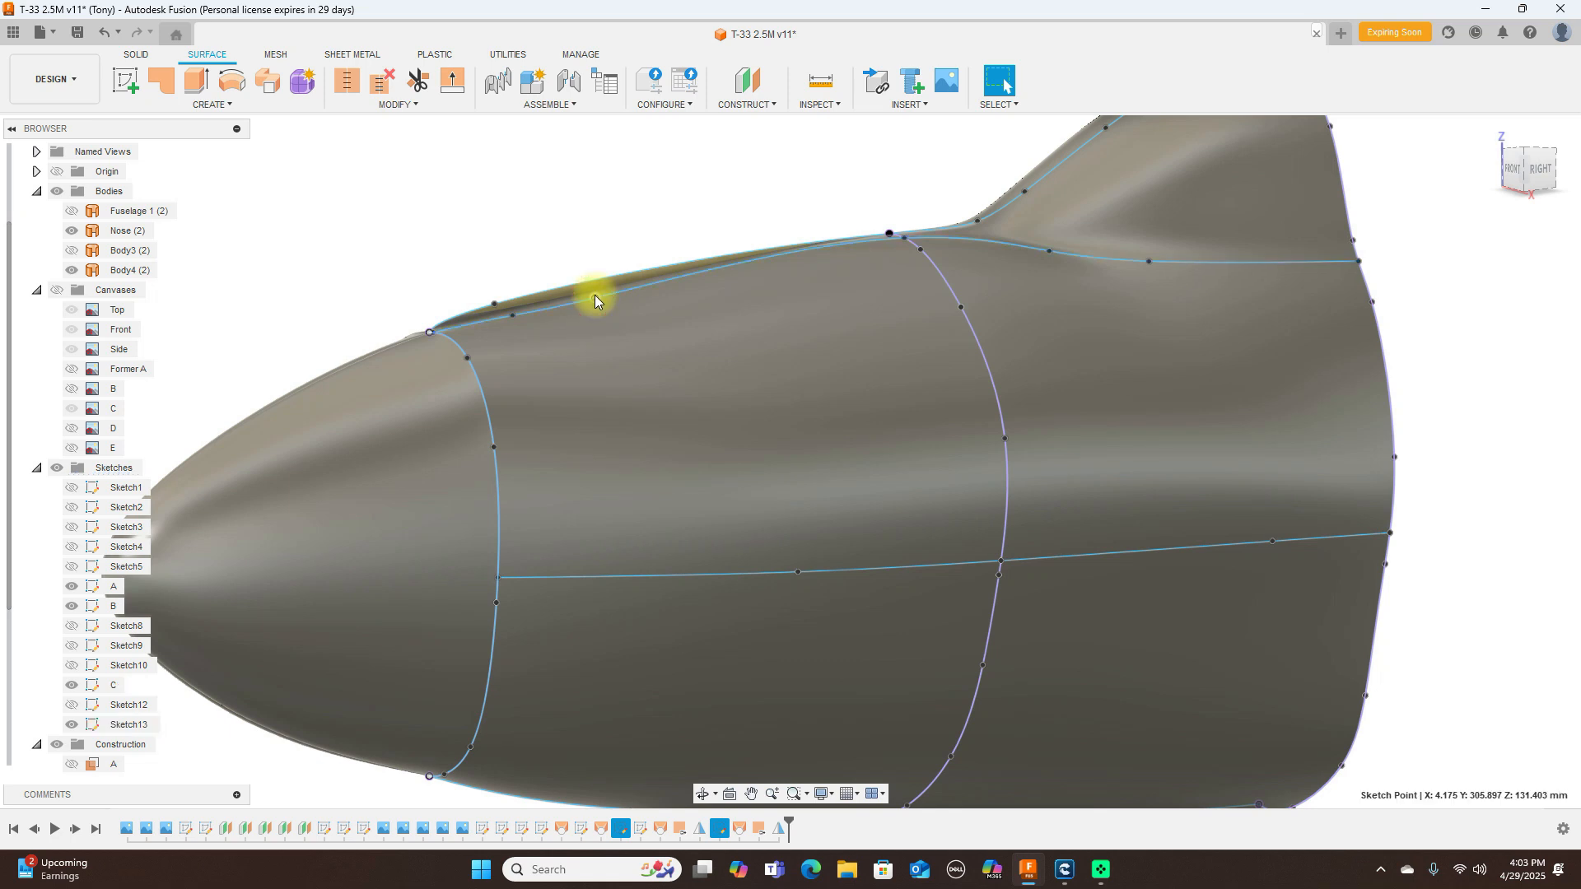
drag(595, 293, 506, 313)
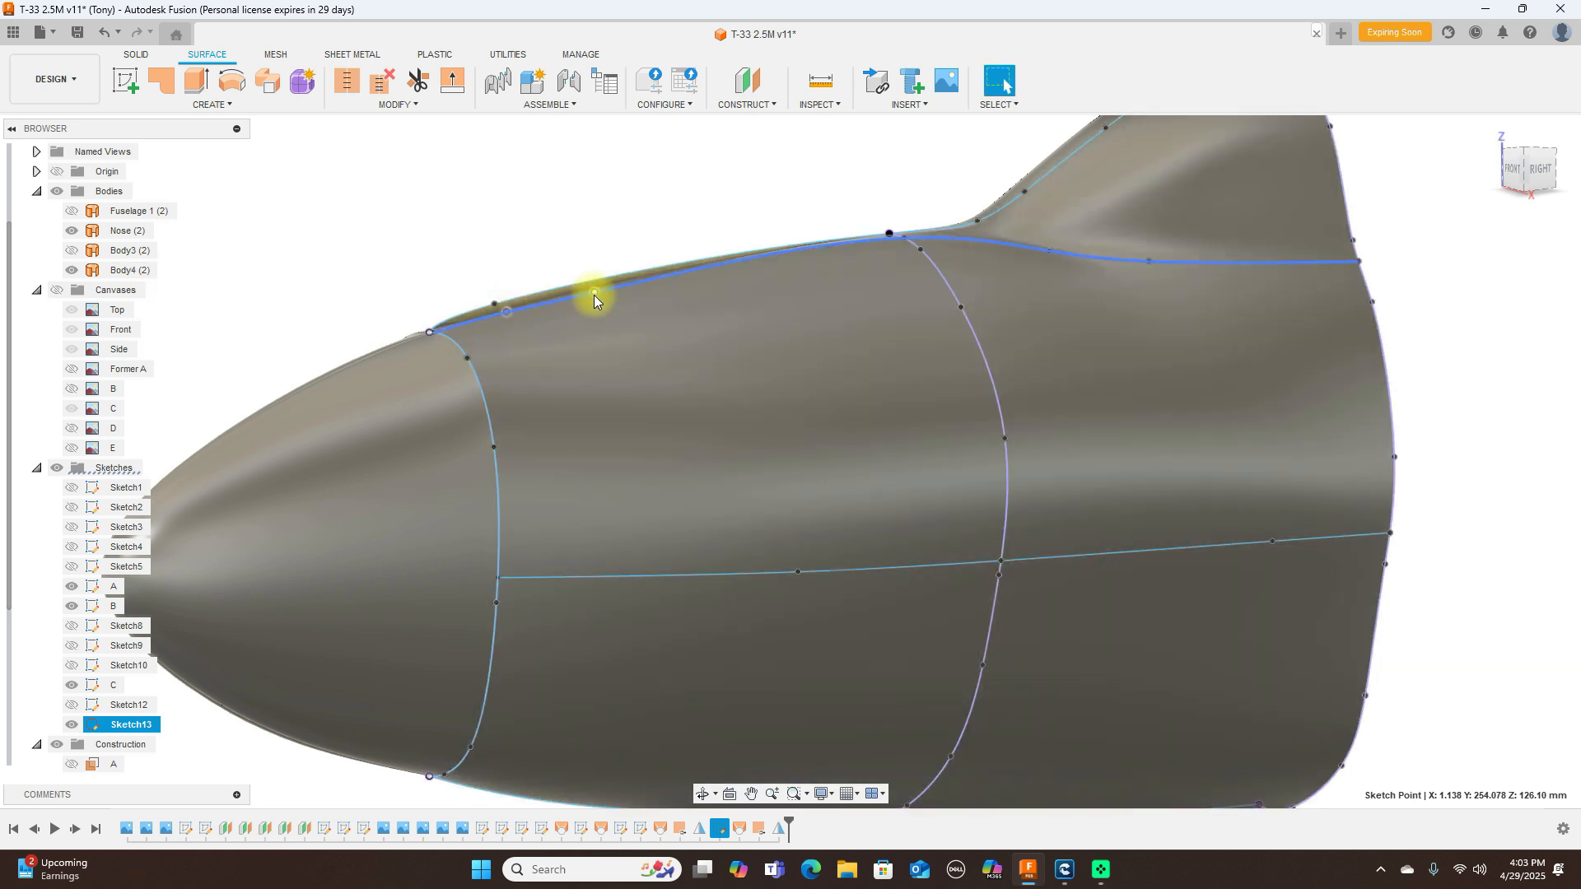
click(595, 230)
drag(592, 290, 591, 290)
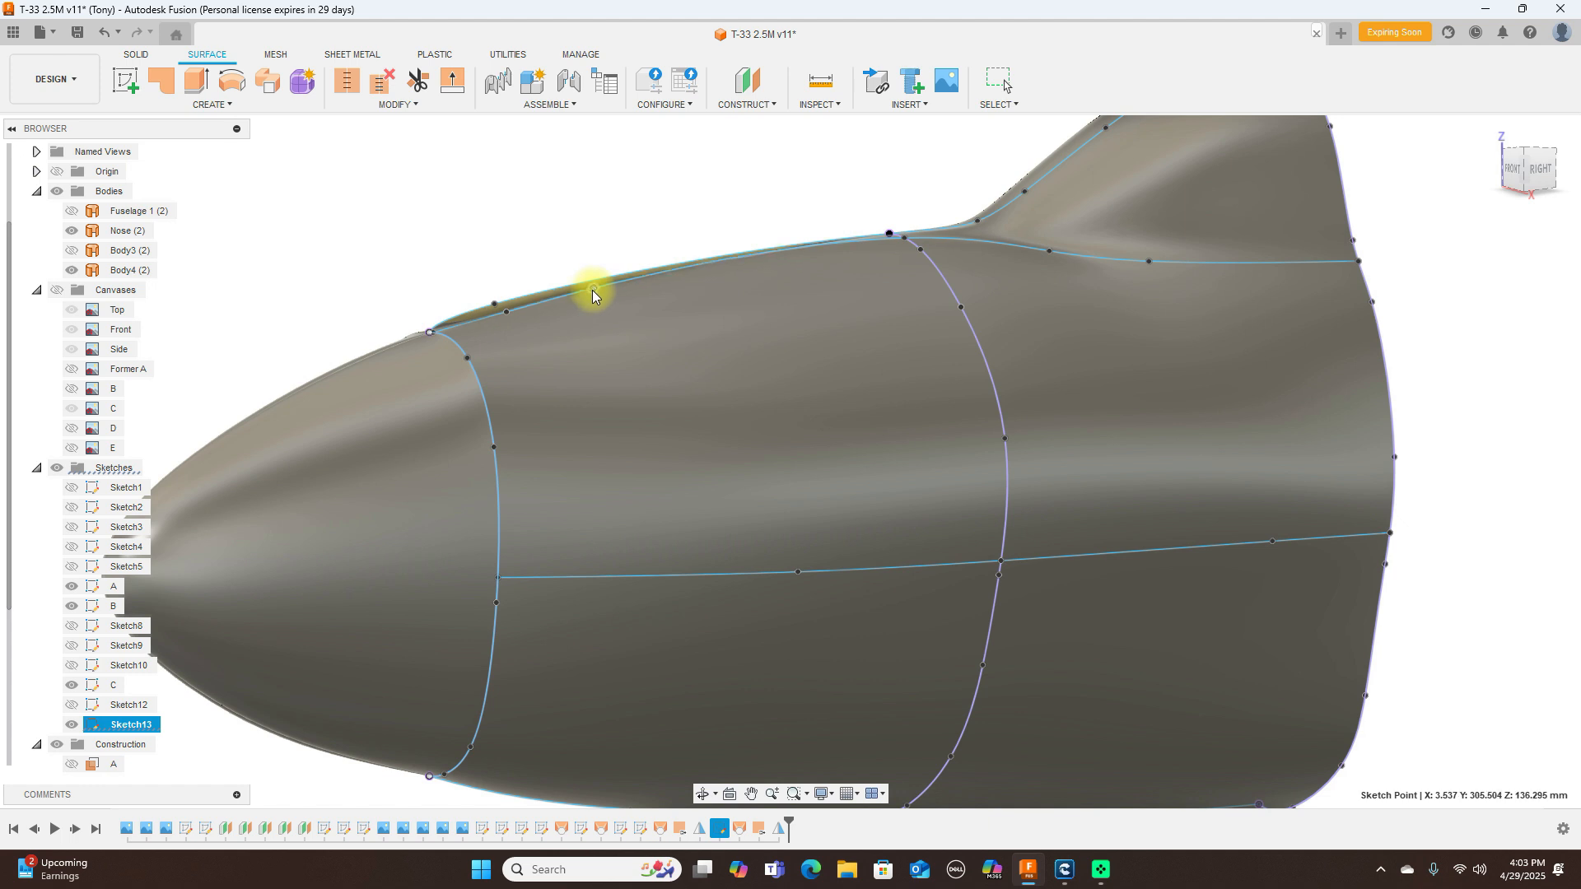
click(507, 313)
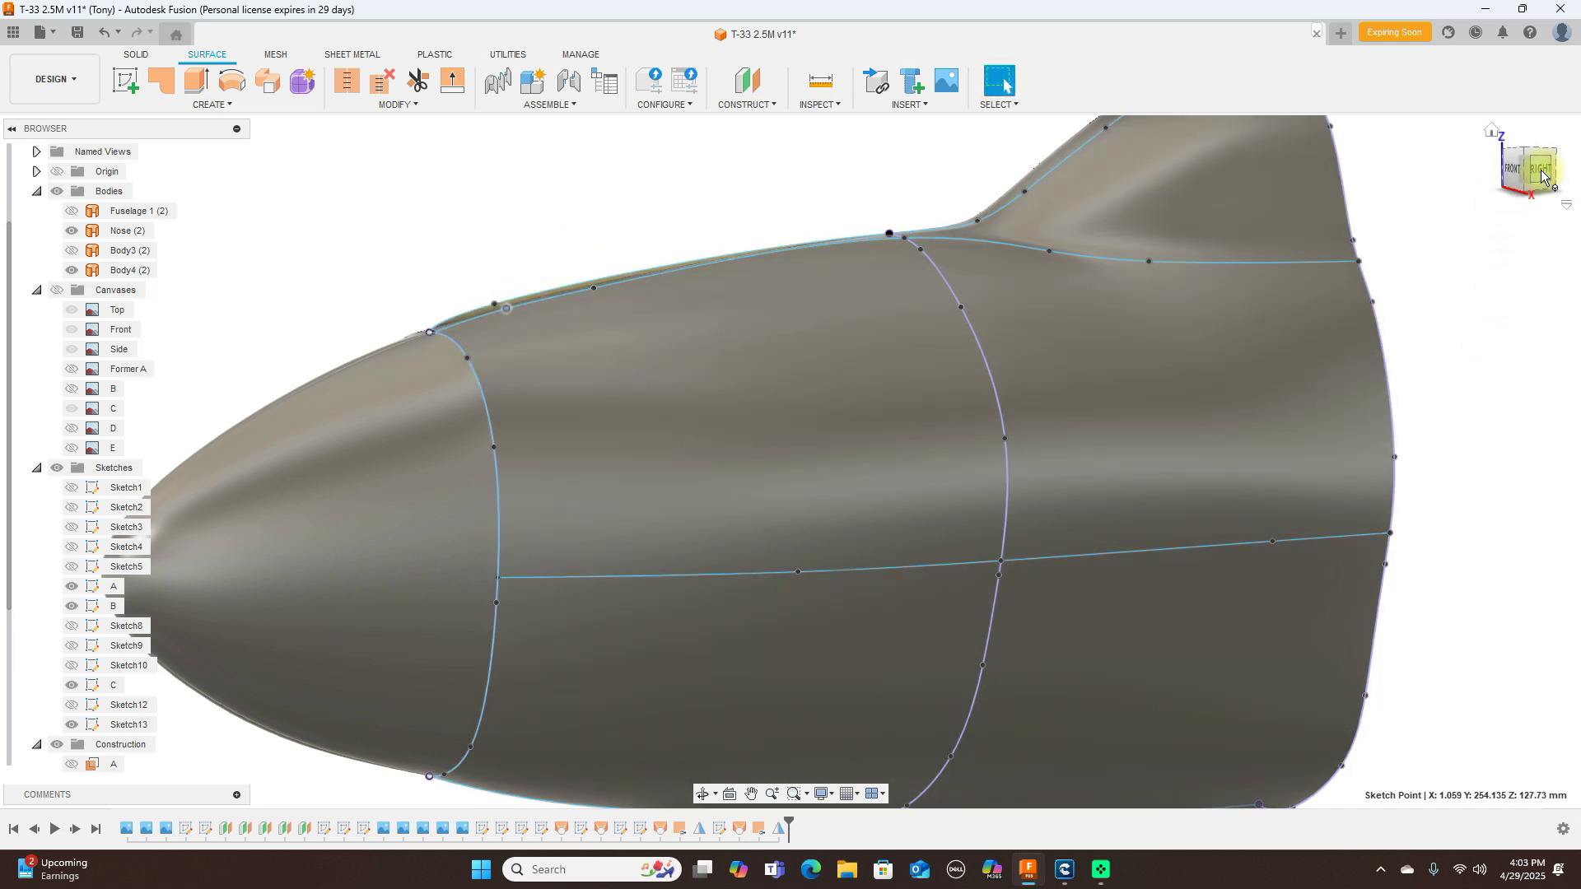
Step: Try raising the same two Sketch13 rail points to the top contour in the right side view, and undo both moves
click(1542, 177)
scroll(738, 220, up, 3)
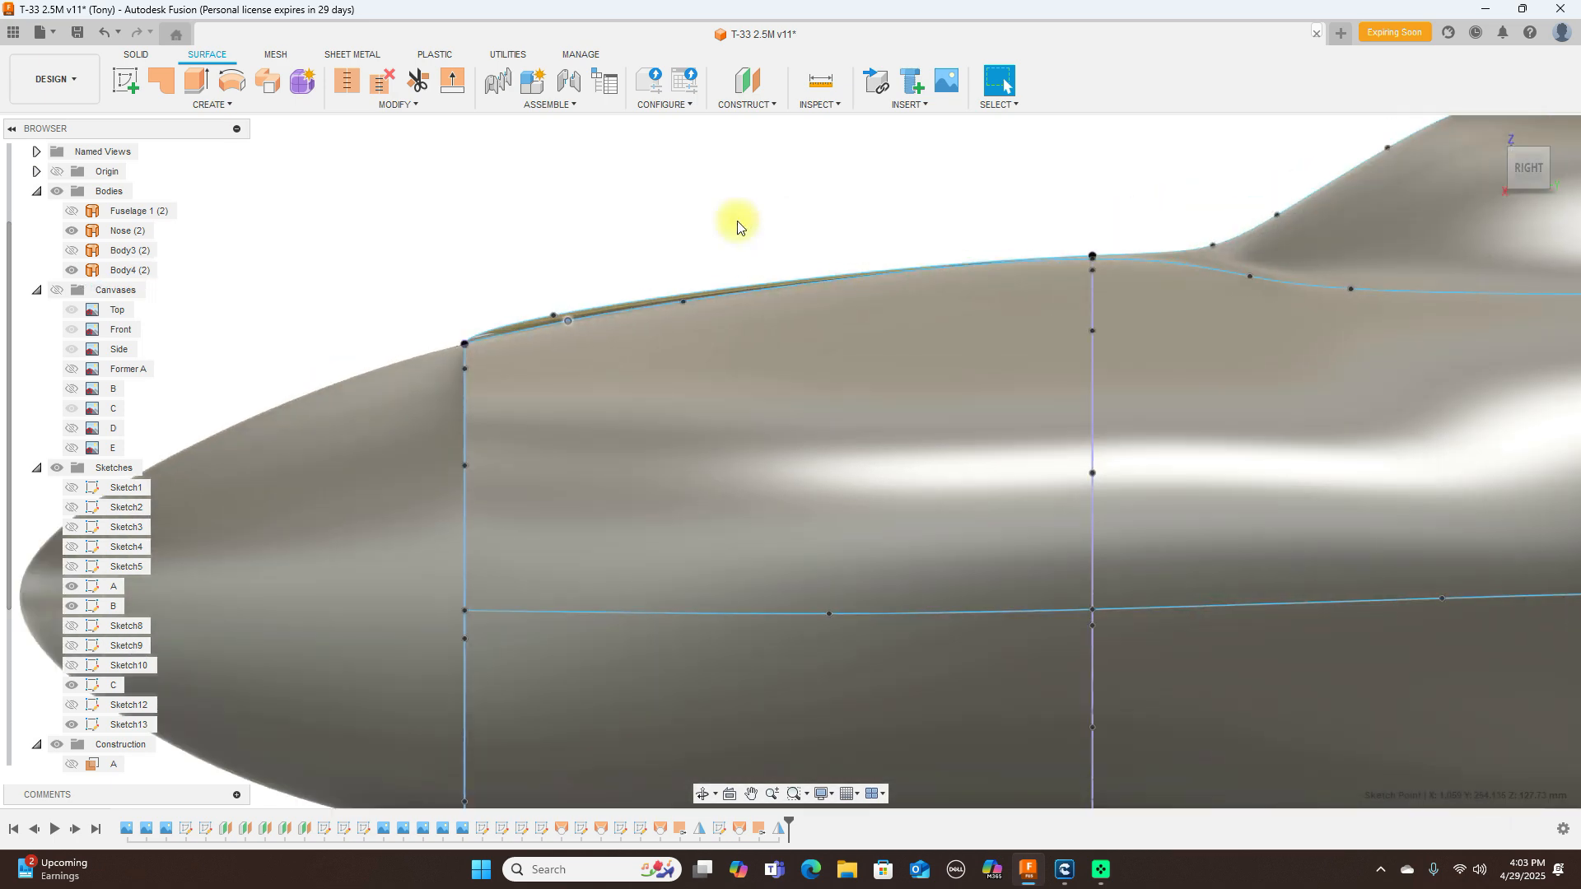
mouse_move(1534, 172)
mouse_down()
mouse_move(48, 192)
mouse_move(157, 204)
mouse_move(188, 161)
mouse_move(85, 159)
mouse_move(1541, 172)
mouse_up()
click(1542, 172)
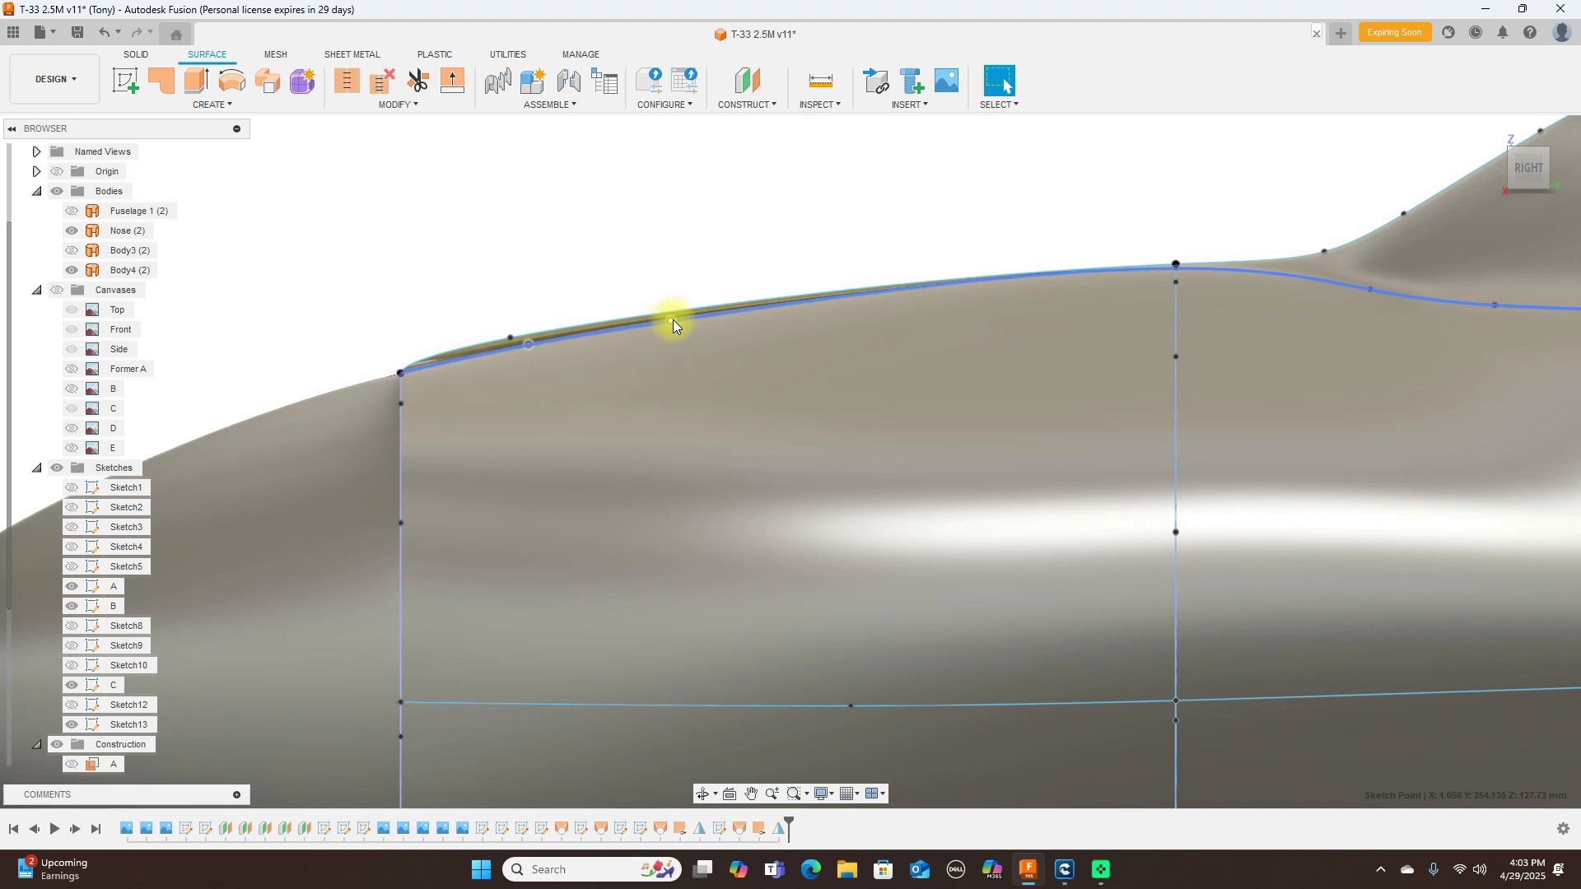
click(660, 314)
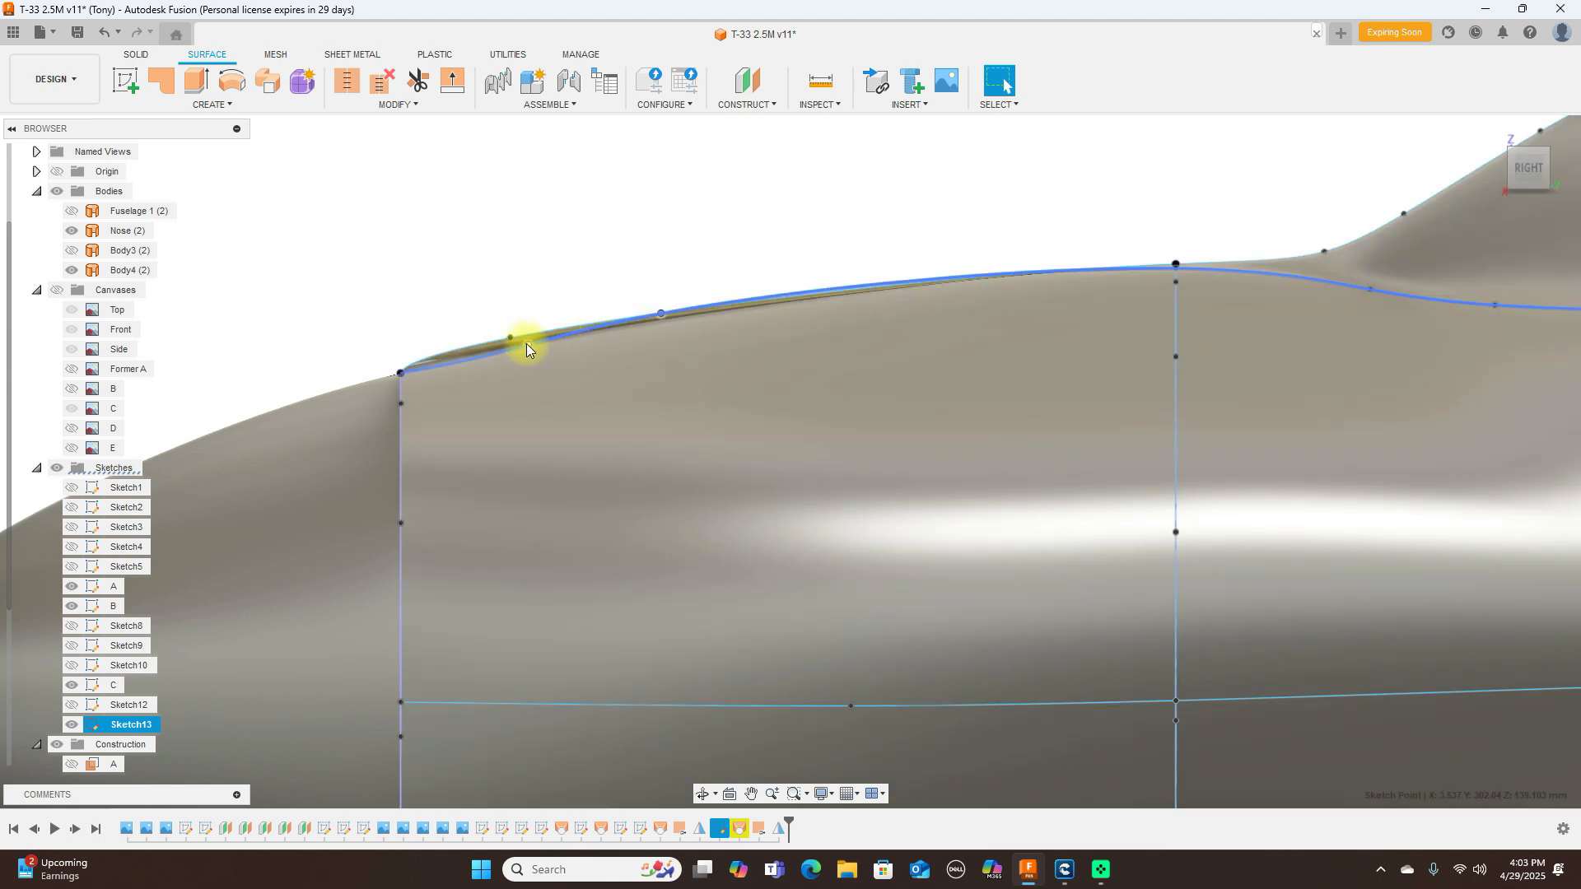
key(Escape)
click(490, 343)
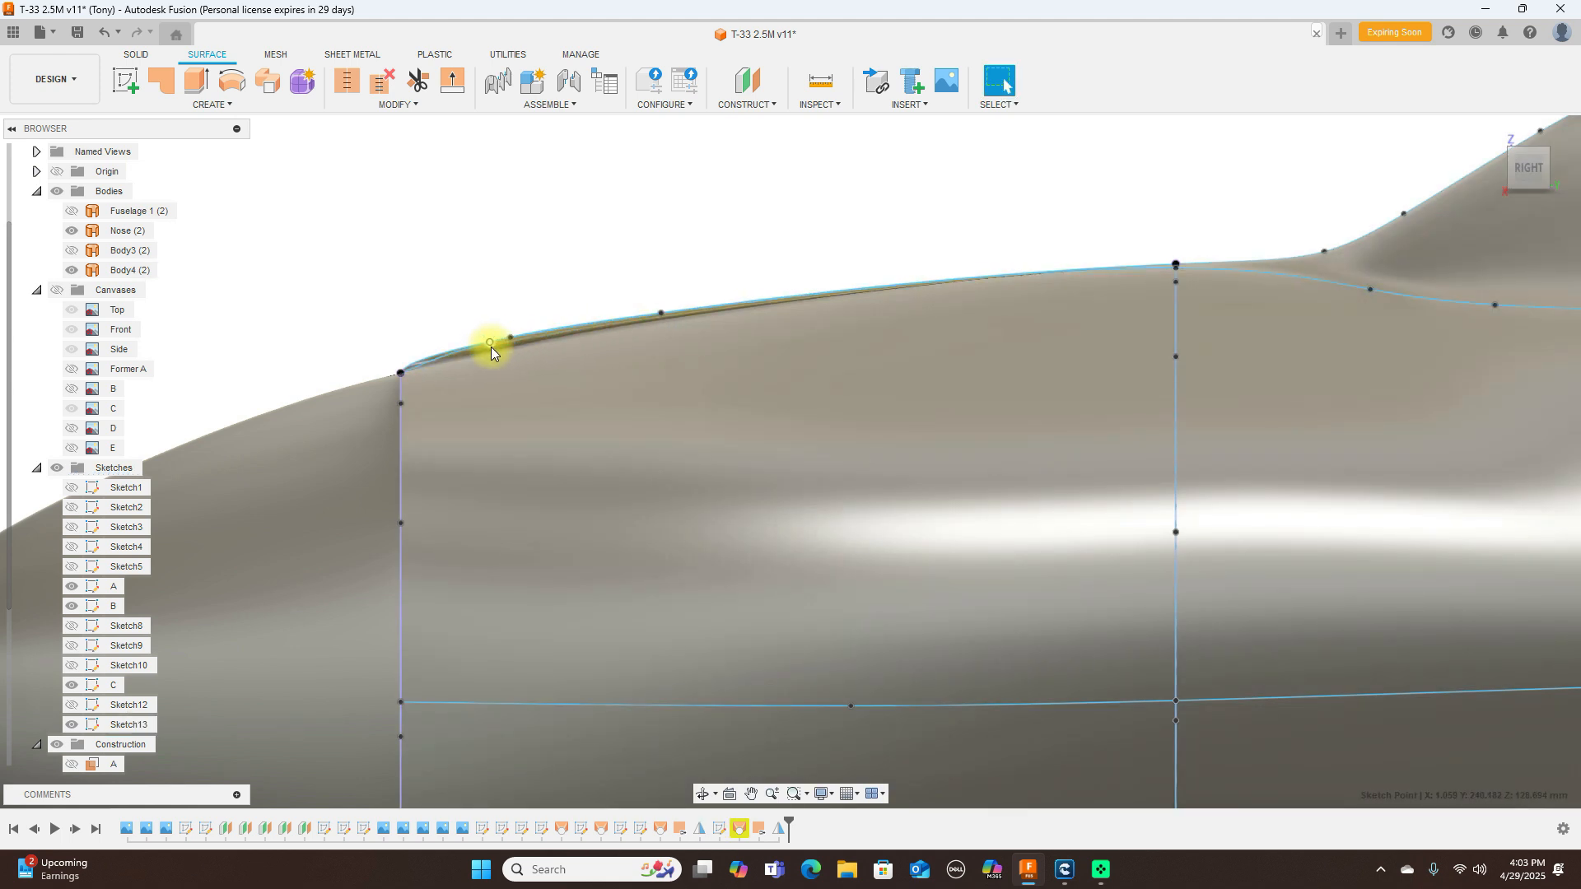
click(104, 35)
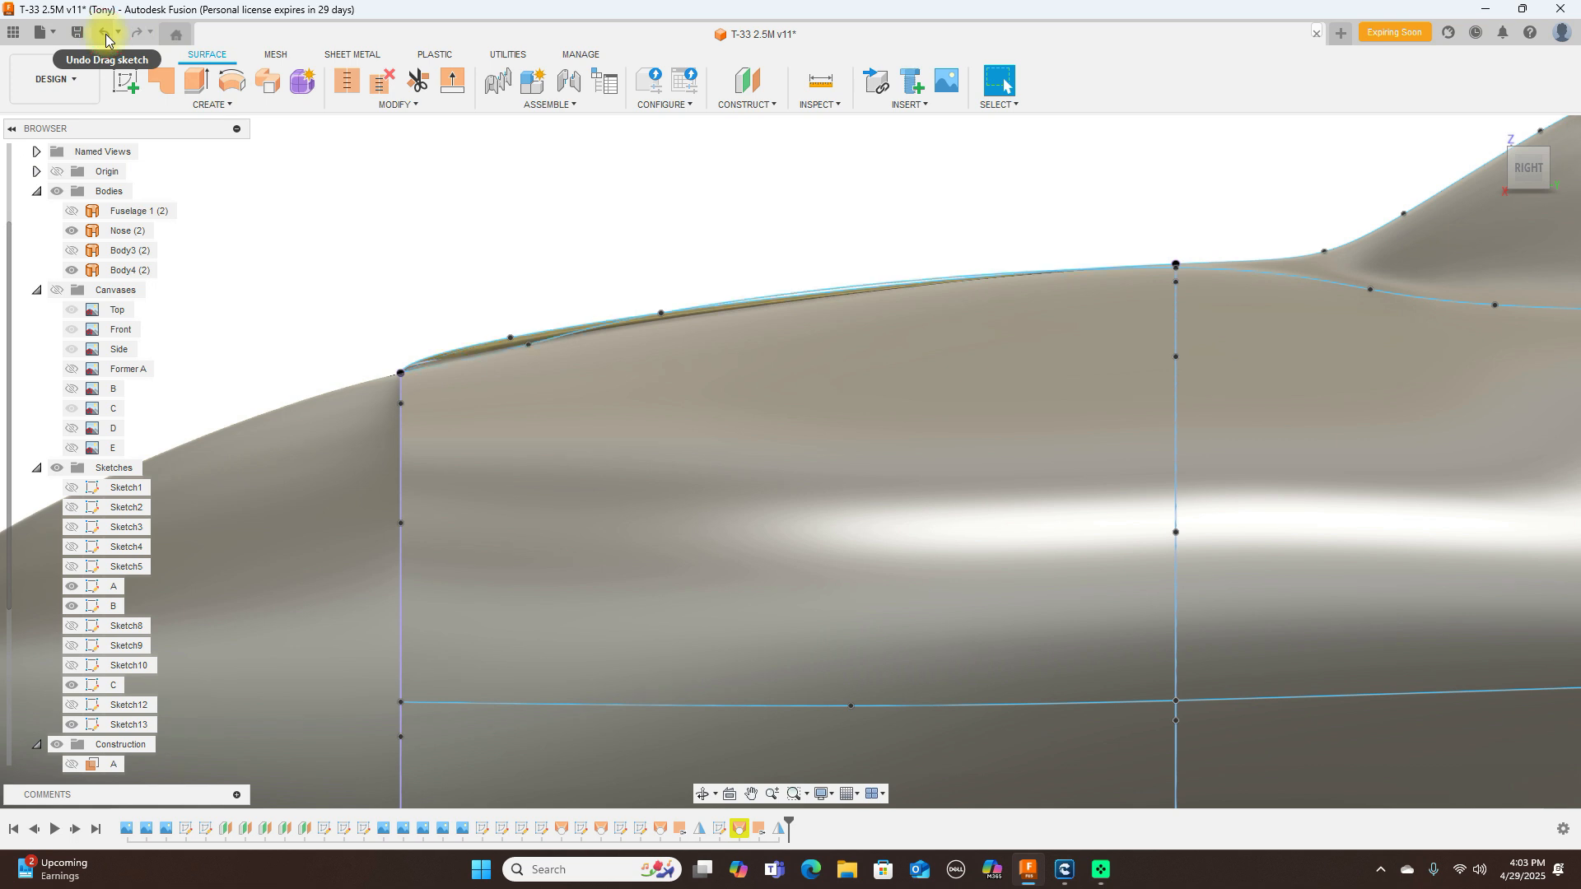
Step: Hide the sketches and Body4, and show Body3 and Fuselage 1 again
scroll(1045, 255, down, 5)
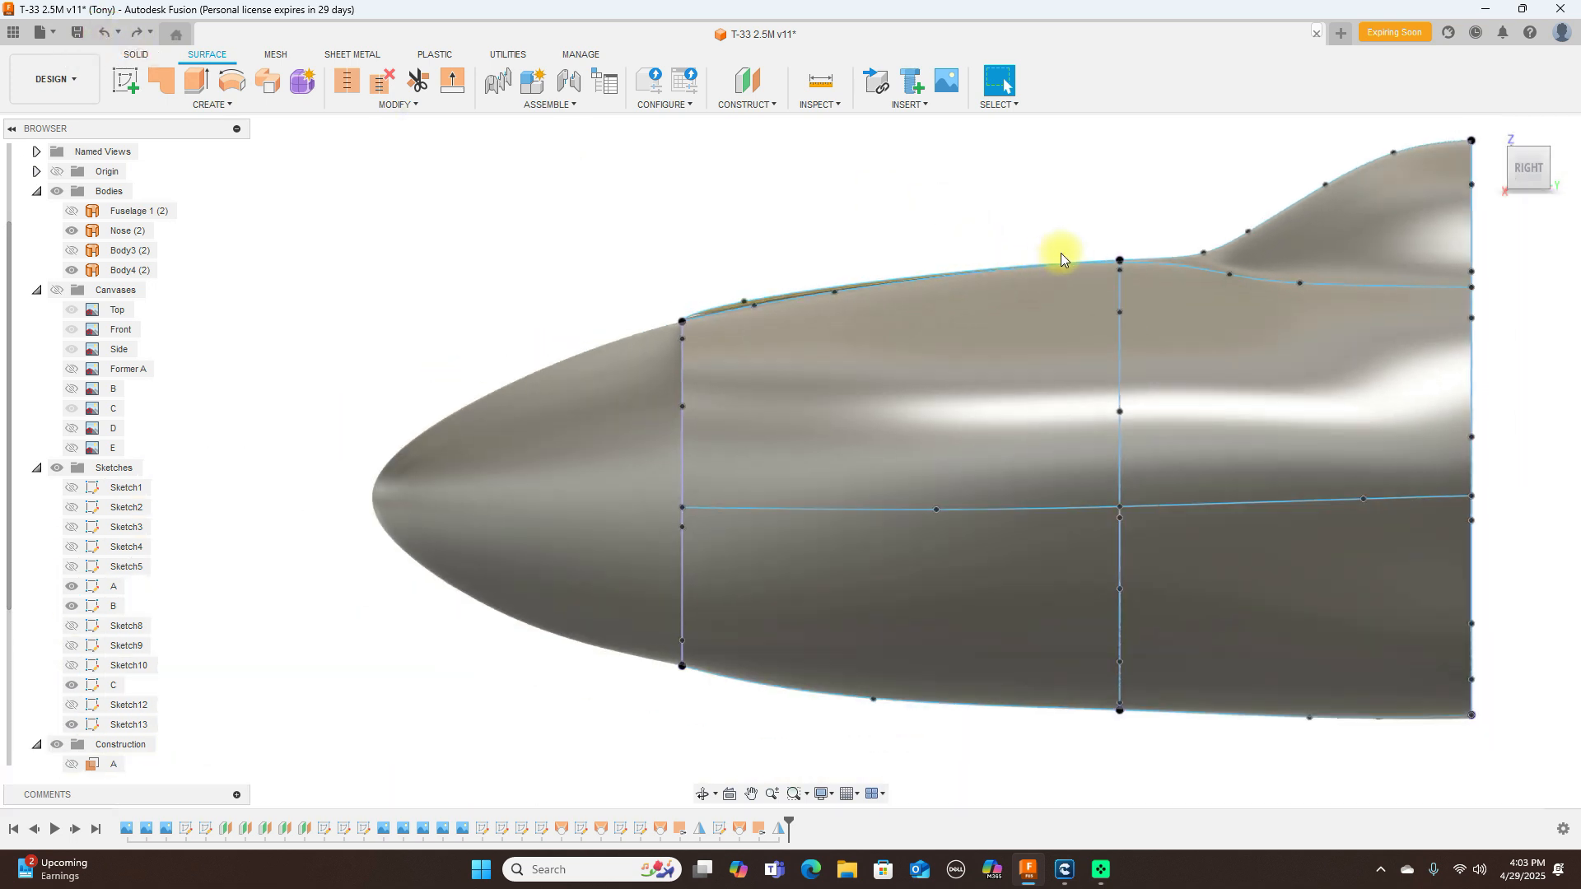
click(58, 469)
middle_drag(385, 325, 257, 419)
click(71, 271)
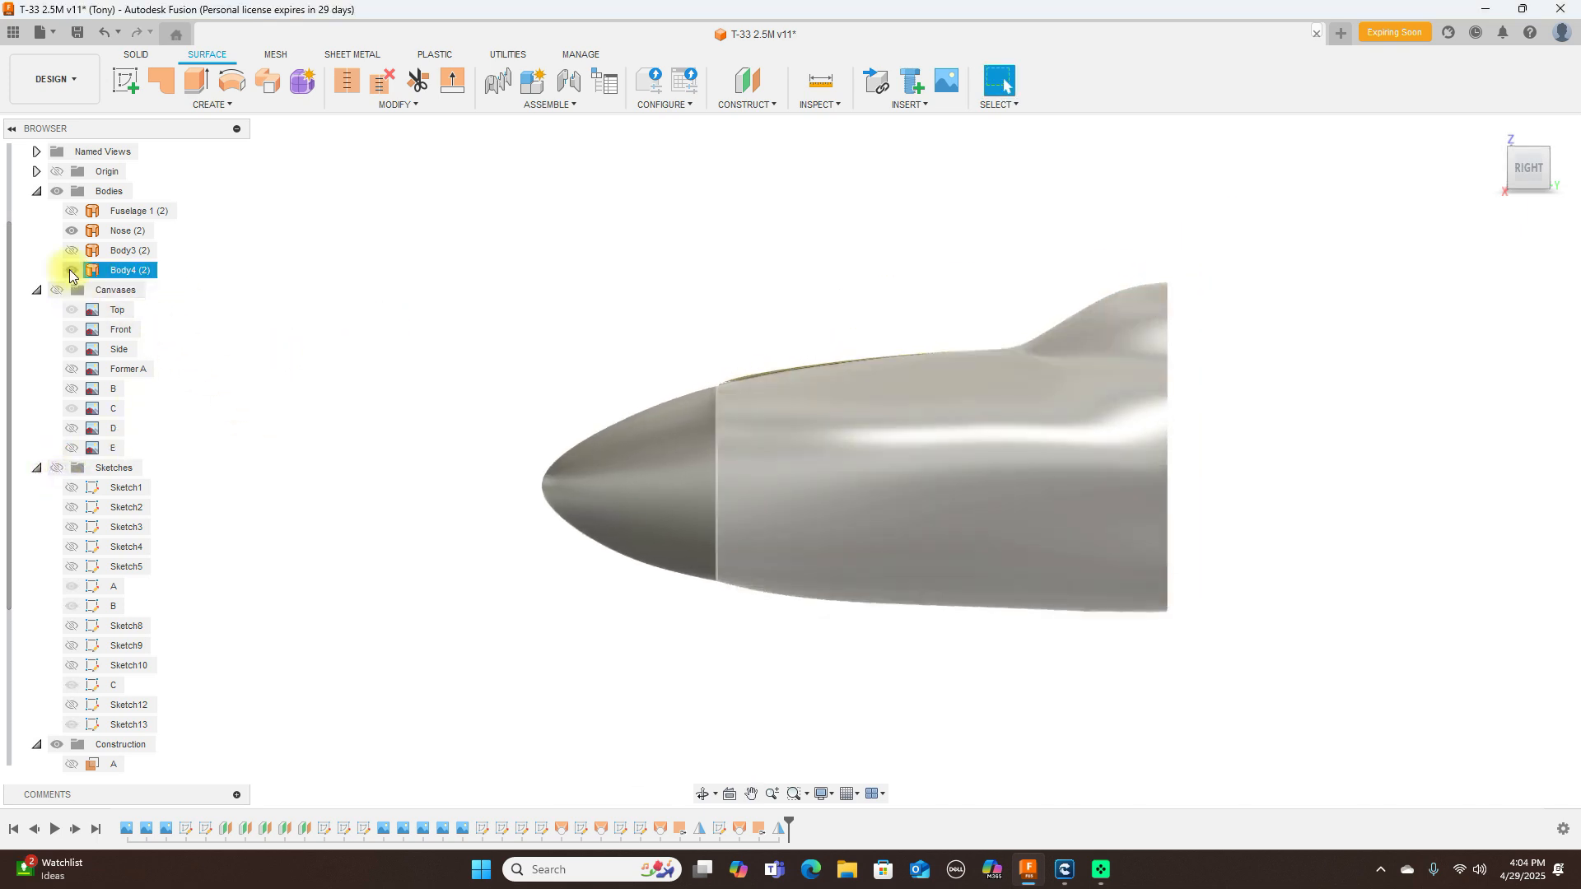
click(72, 271)
click(72, 250)
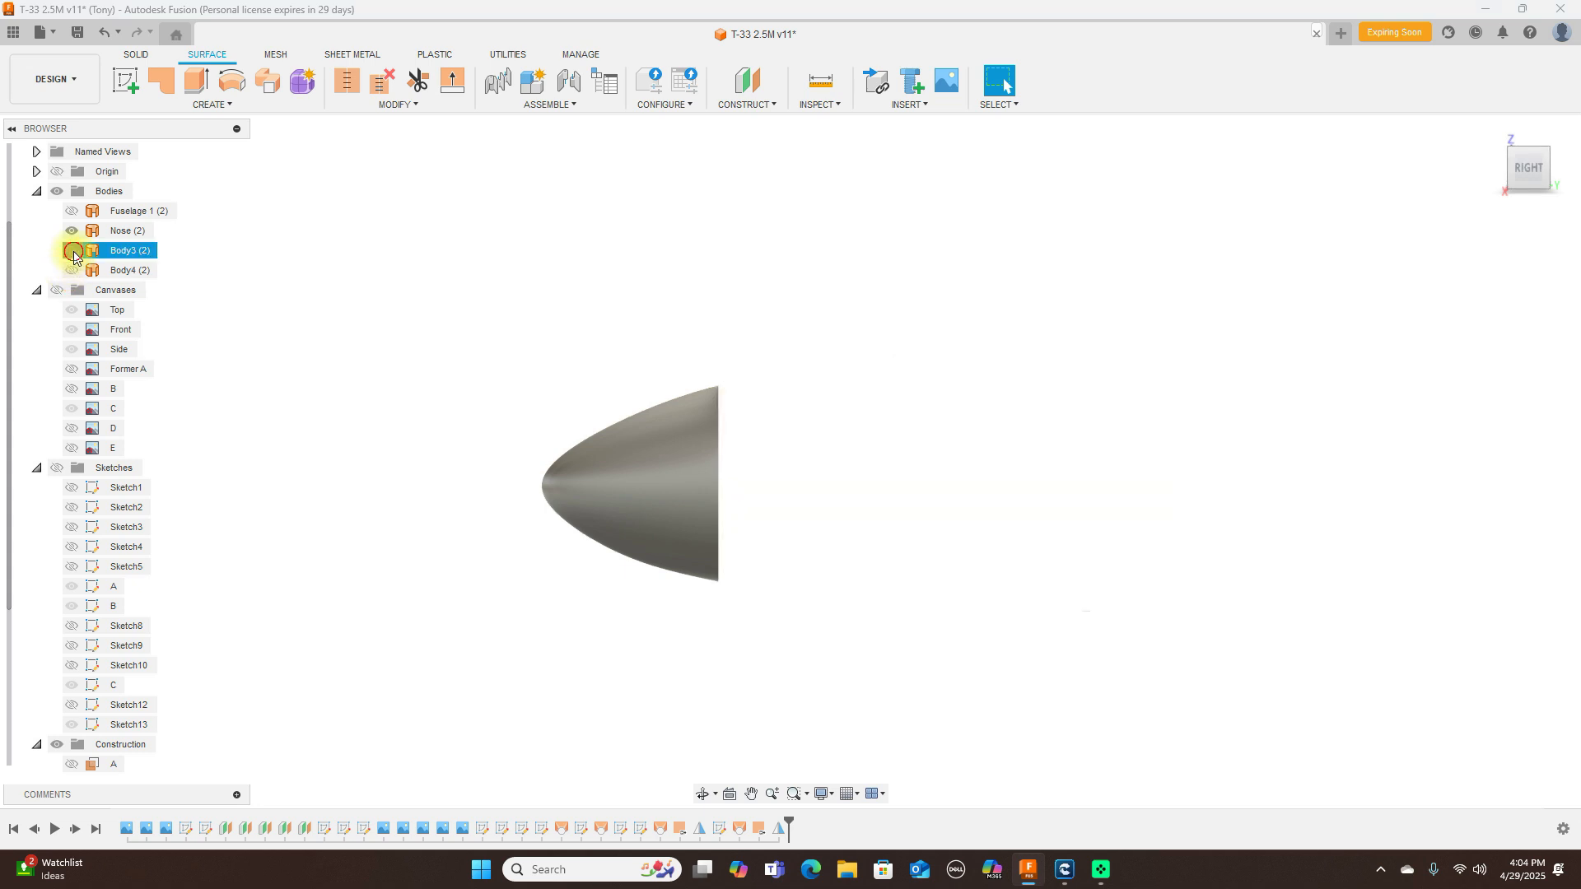
click(72, 211)
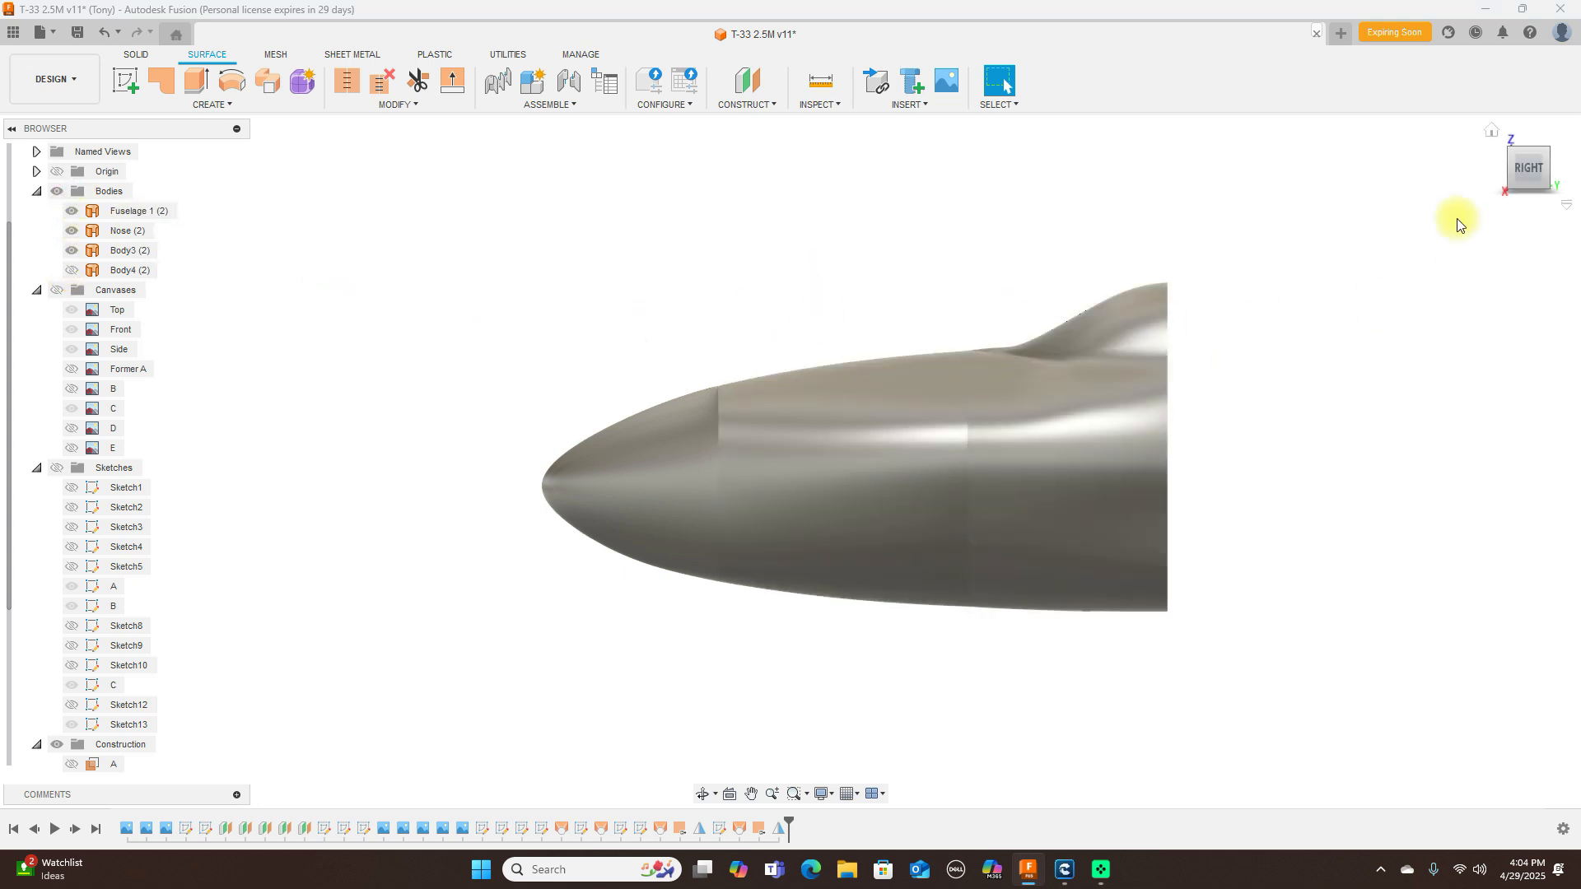
Step: Inspect the joined outline of Nose, Fuselage 1 and Body3 at an angle and from the right side
click(1501, 166)
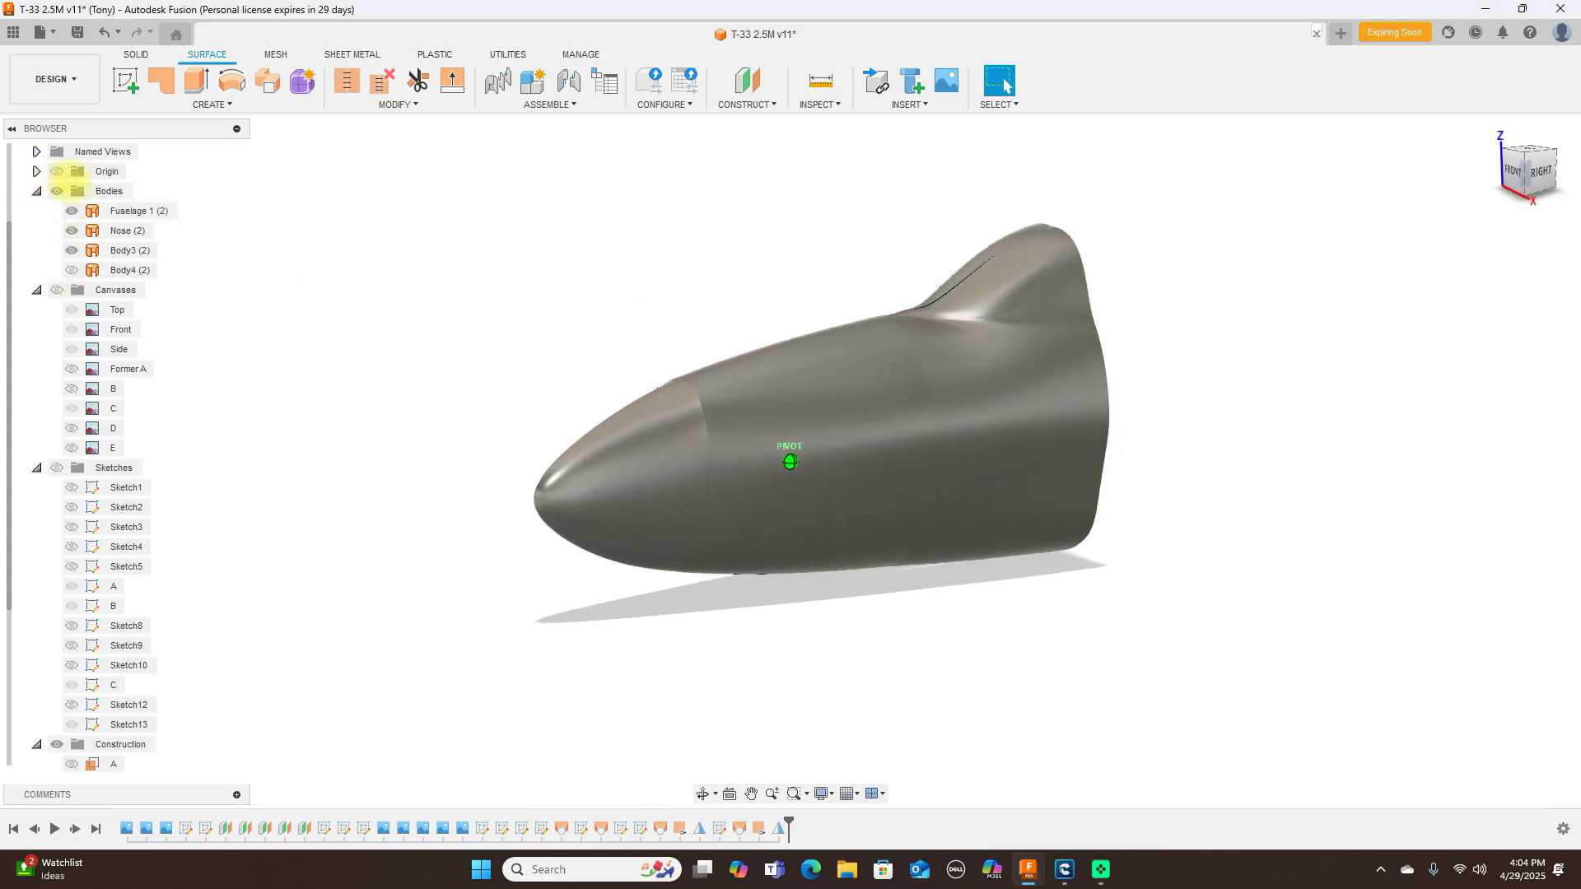
drag(193, 163, 1531, 167)
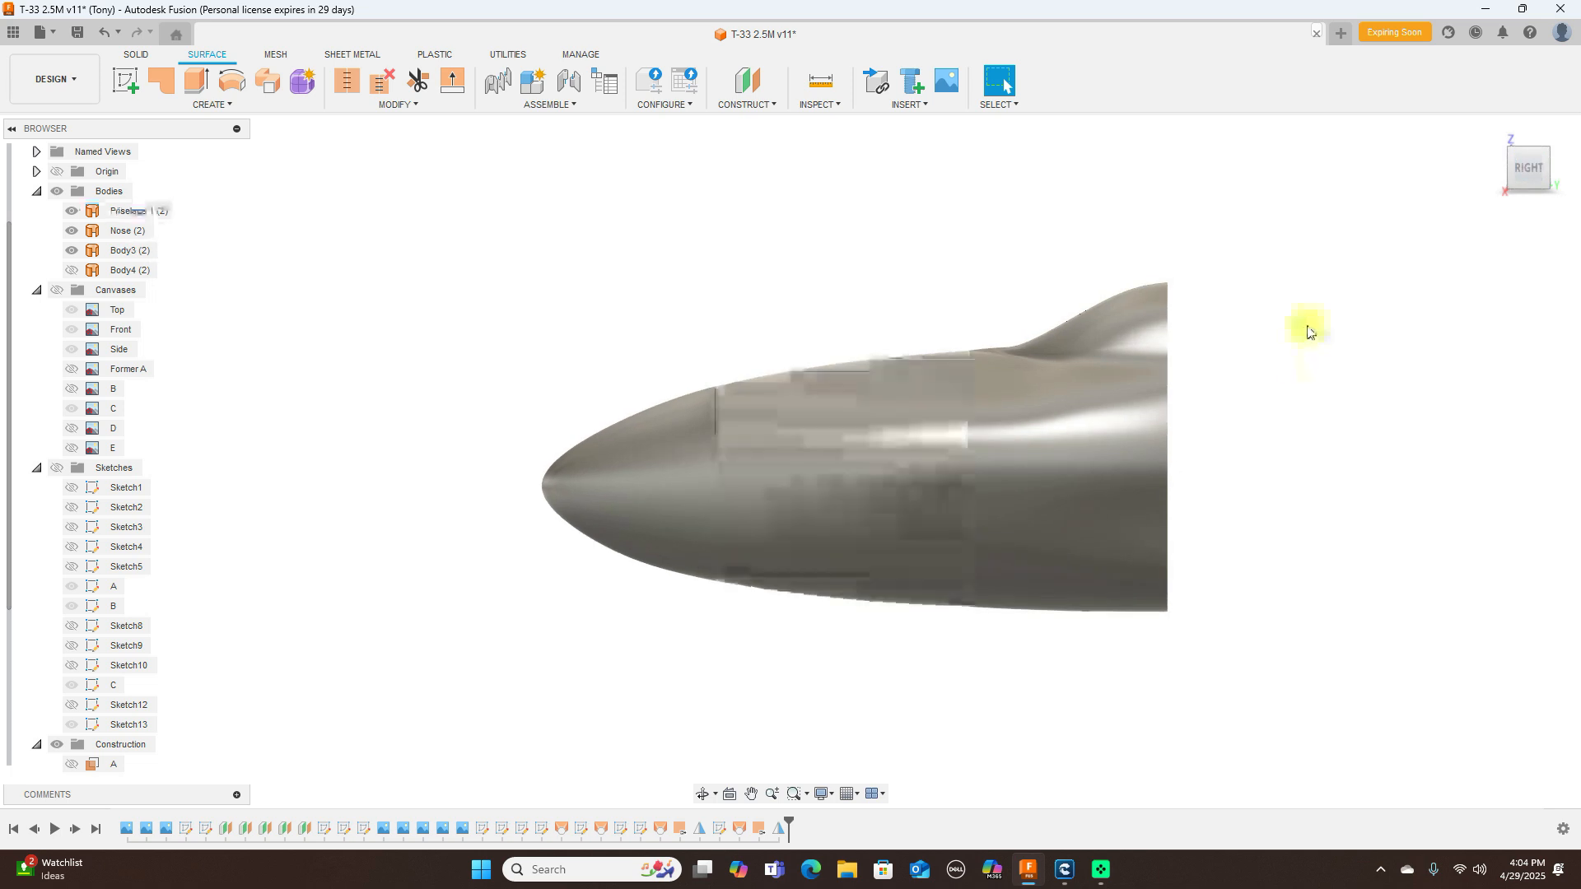
middle_drag(1267, 352, 1412, 332)
scroll(1333, 346, down, 2)
middle_drag(1260, 363, 1116, 393)
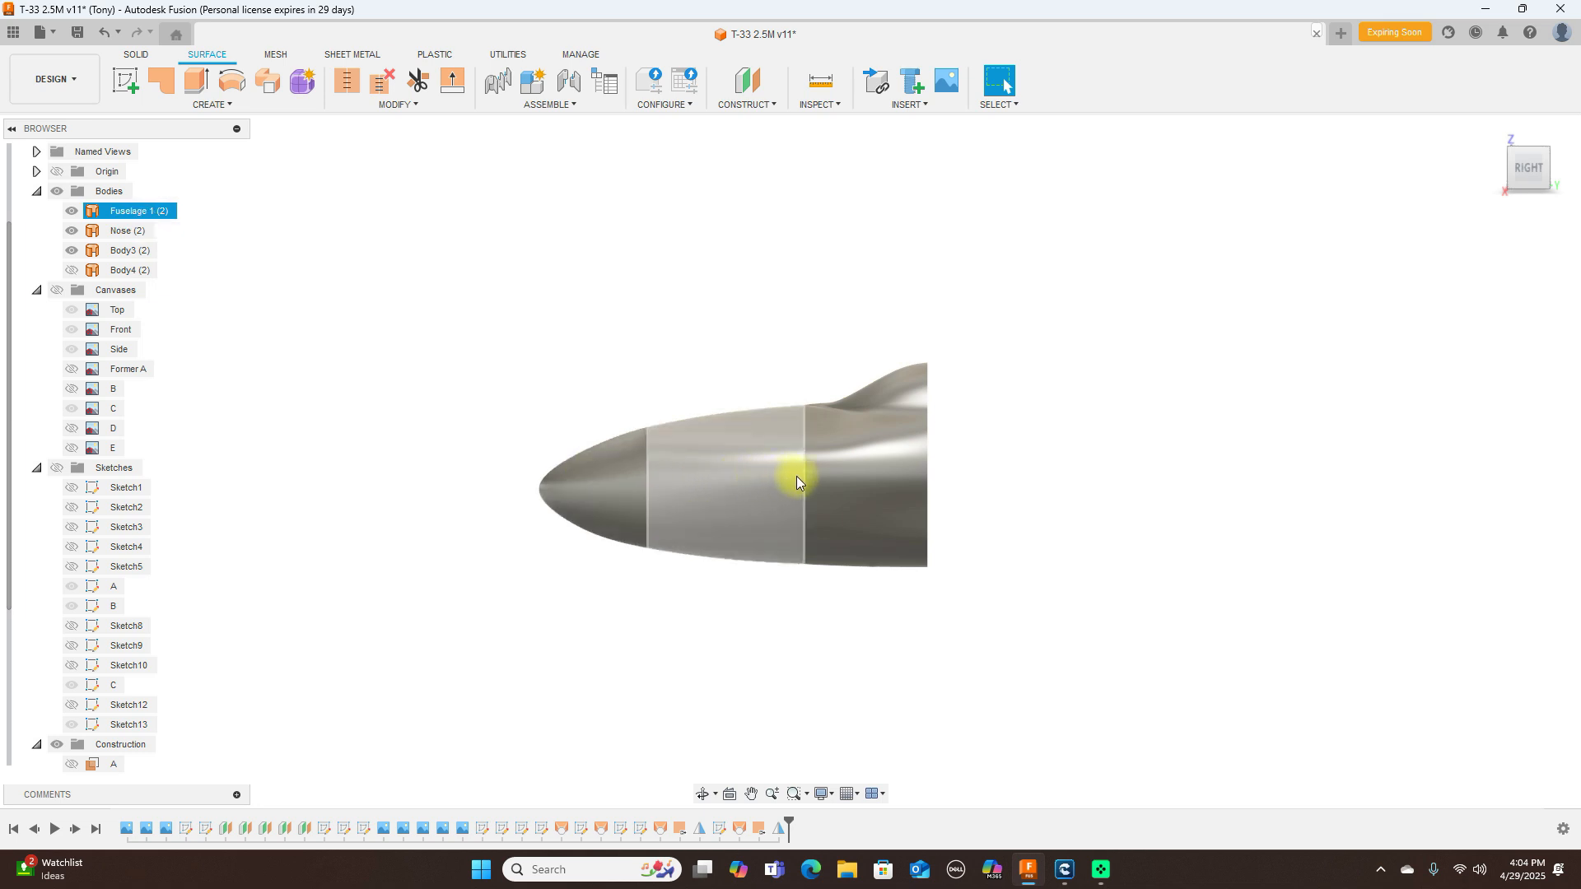
scroll(1201, 383, up, 3)
middle_drag(1111, 413, 1288, 400)
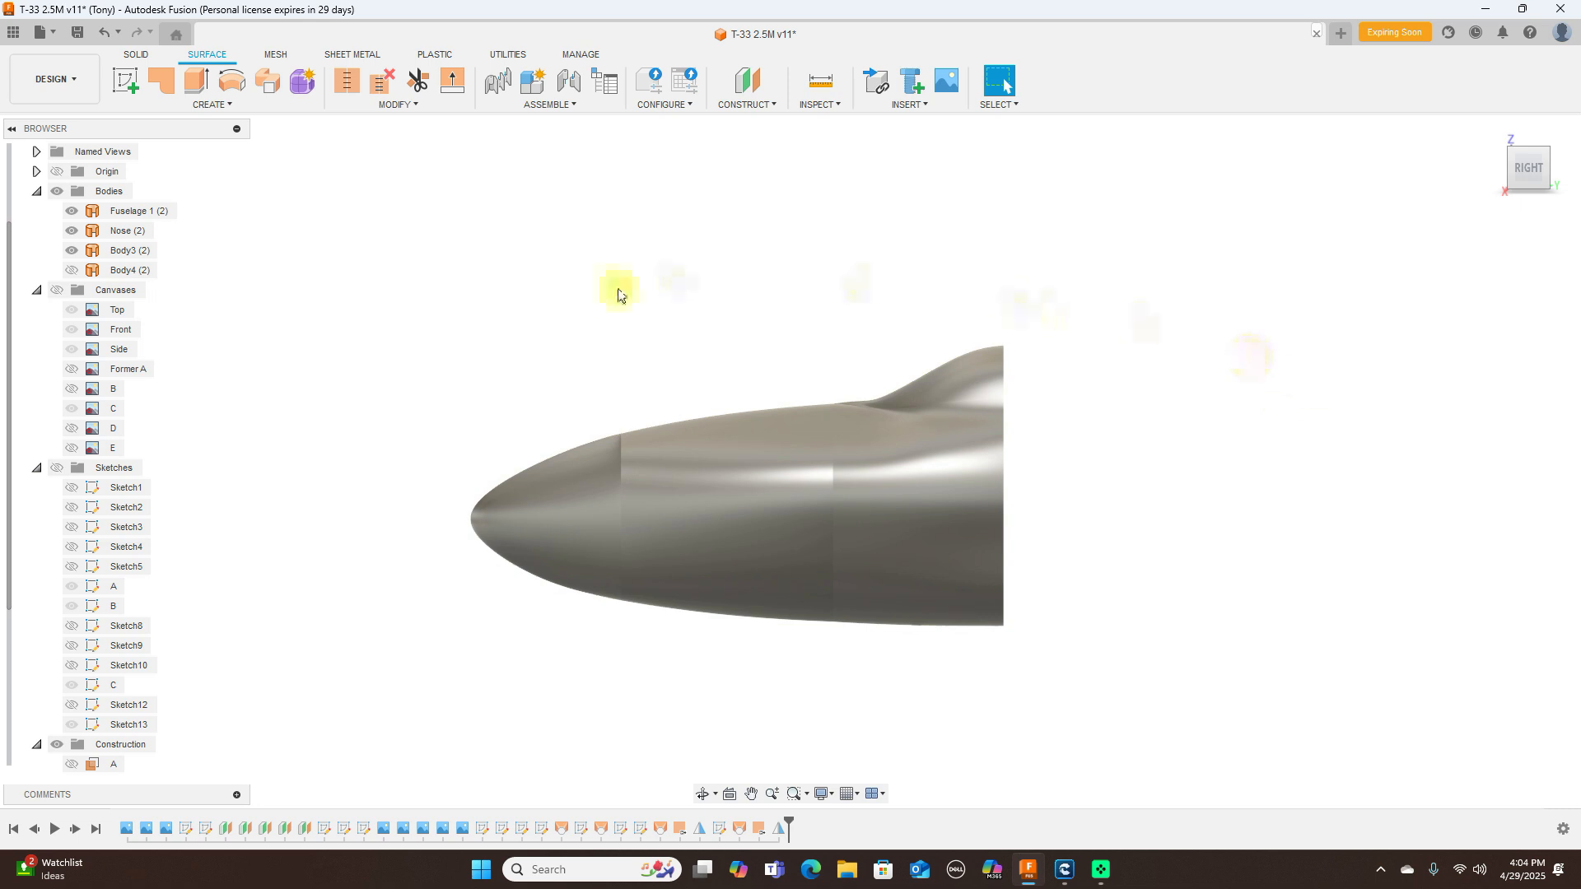
Step: Show the canvases and compare Nose, Fuselage 1 and Body3 with the drawings from the side and top
click(67, 288)
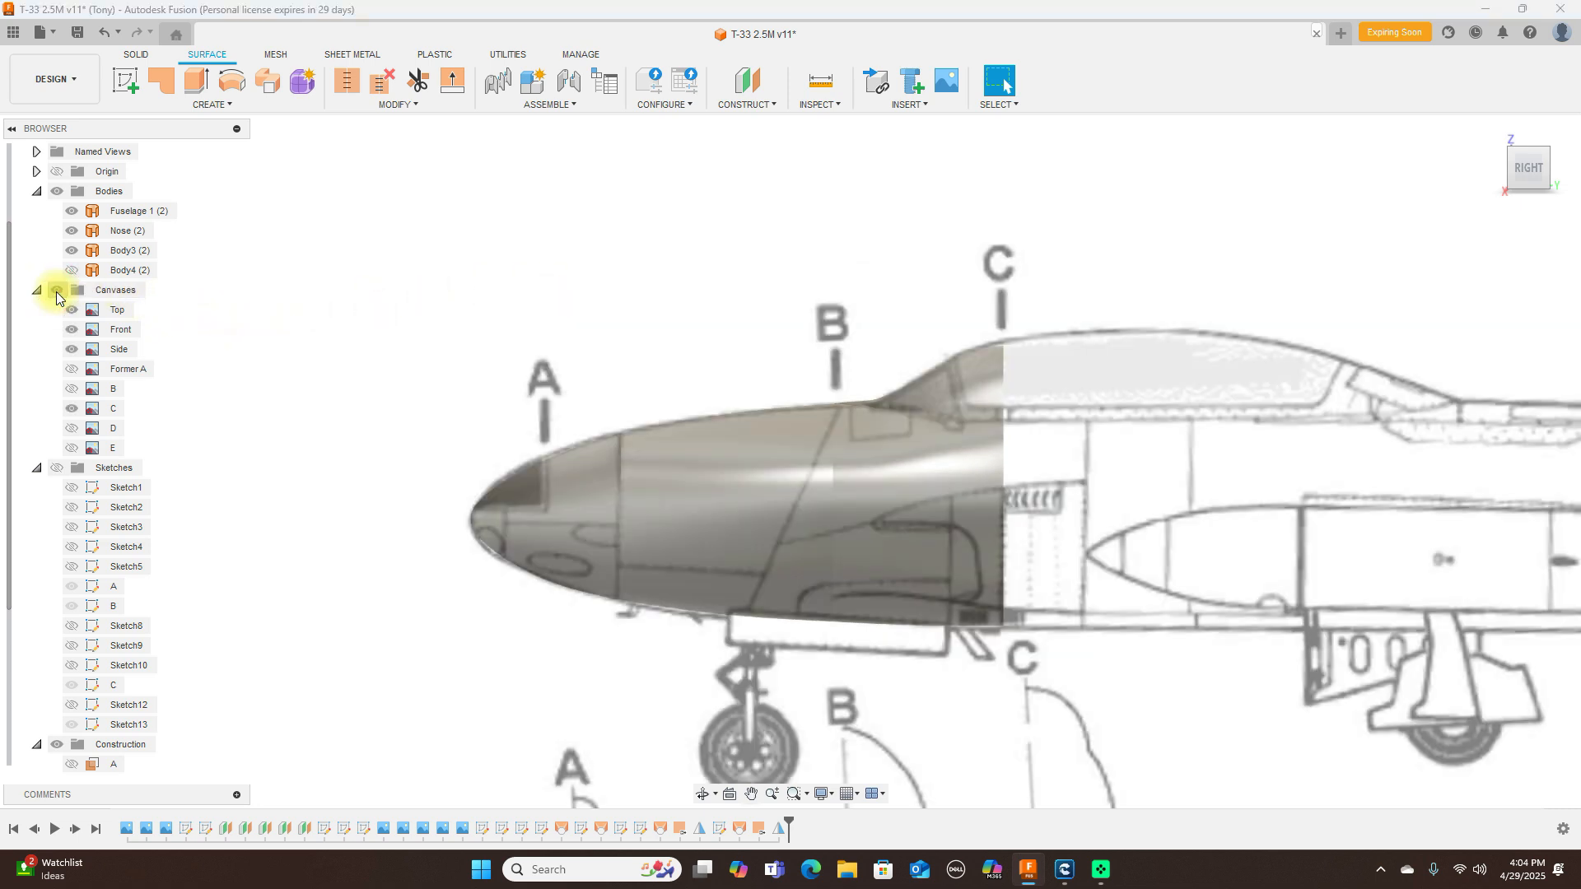
scroll(833, 367, up, 1)
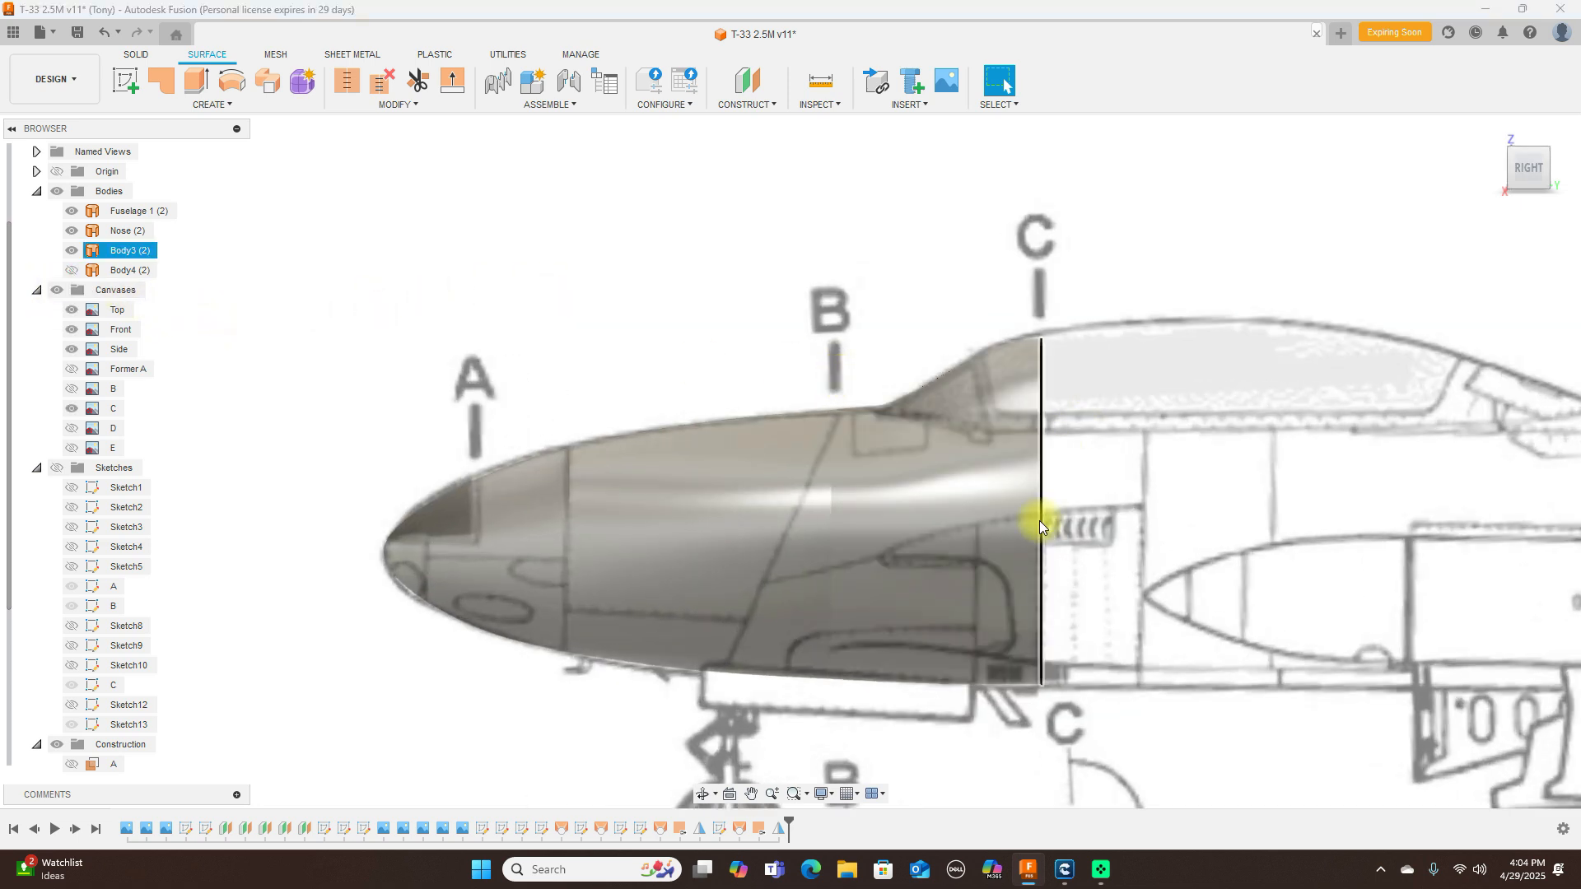
scroll(1034, 518, up, 2)
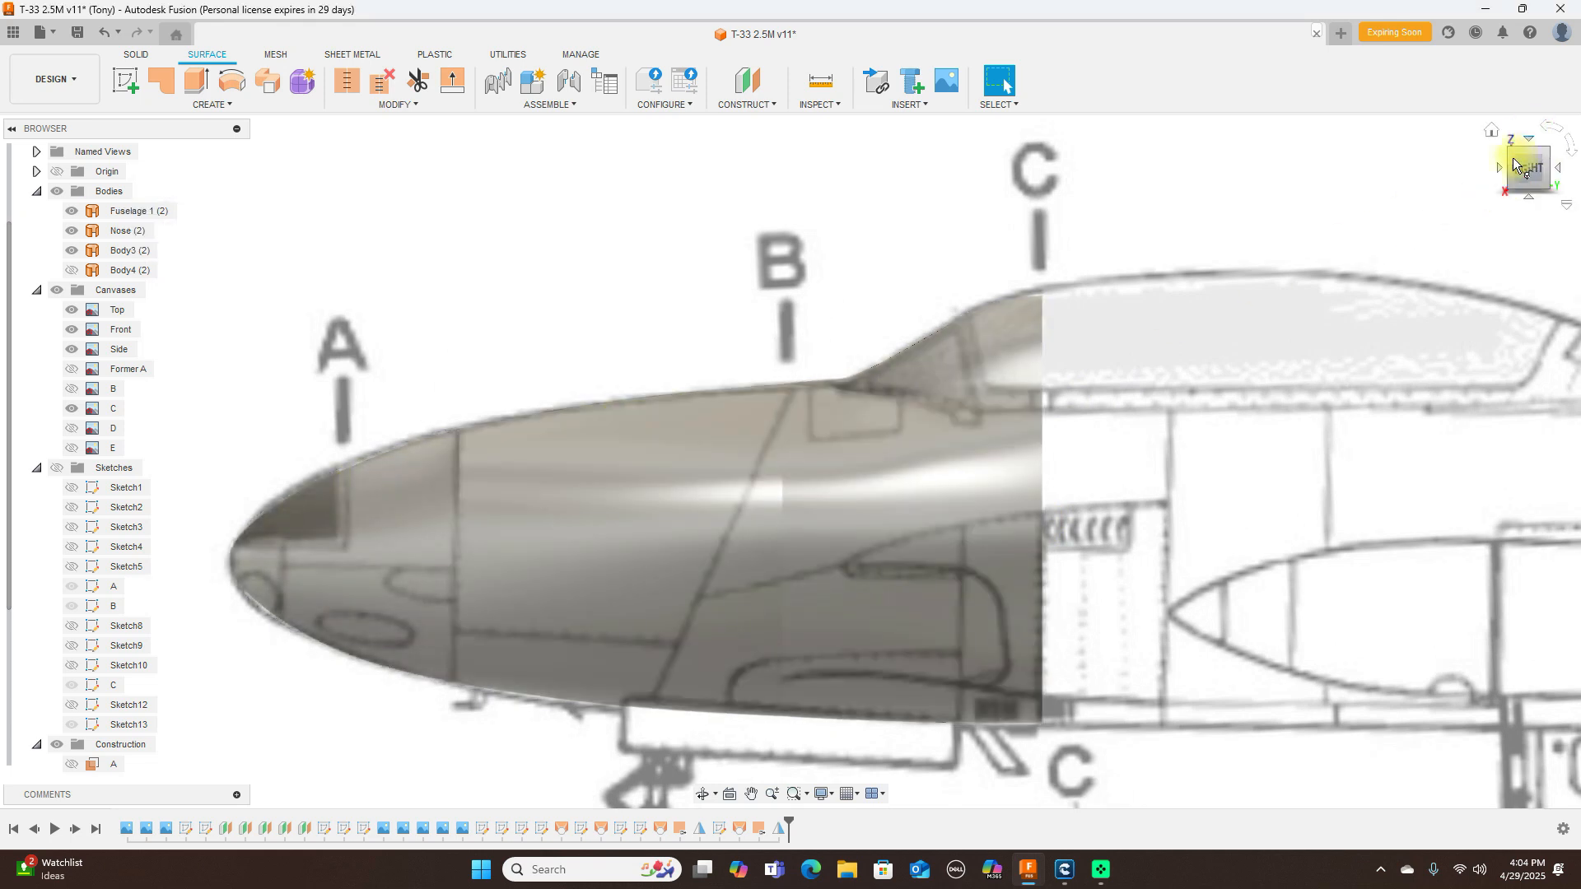
click(1533, 141)
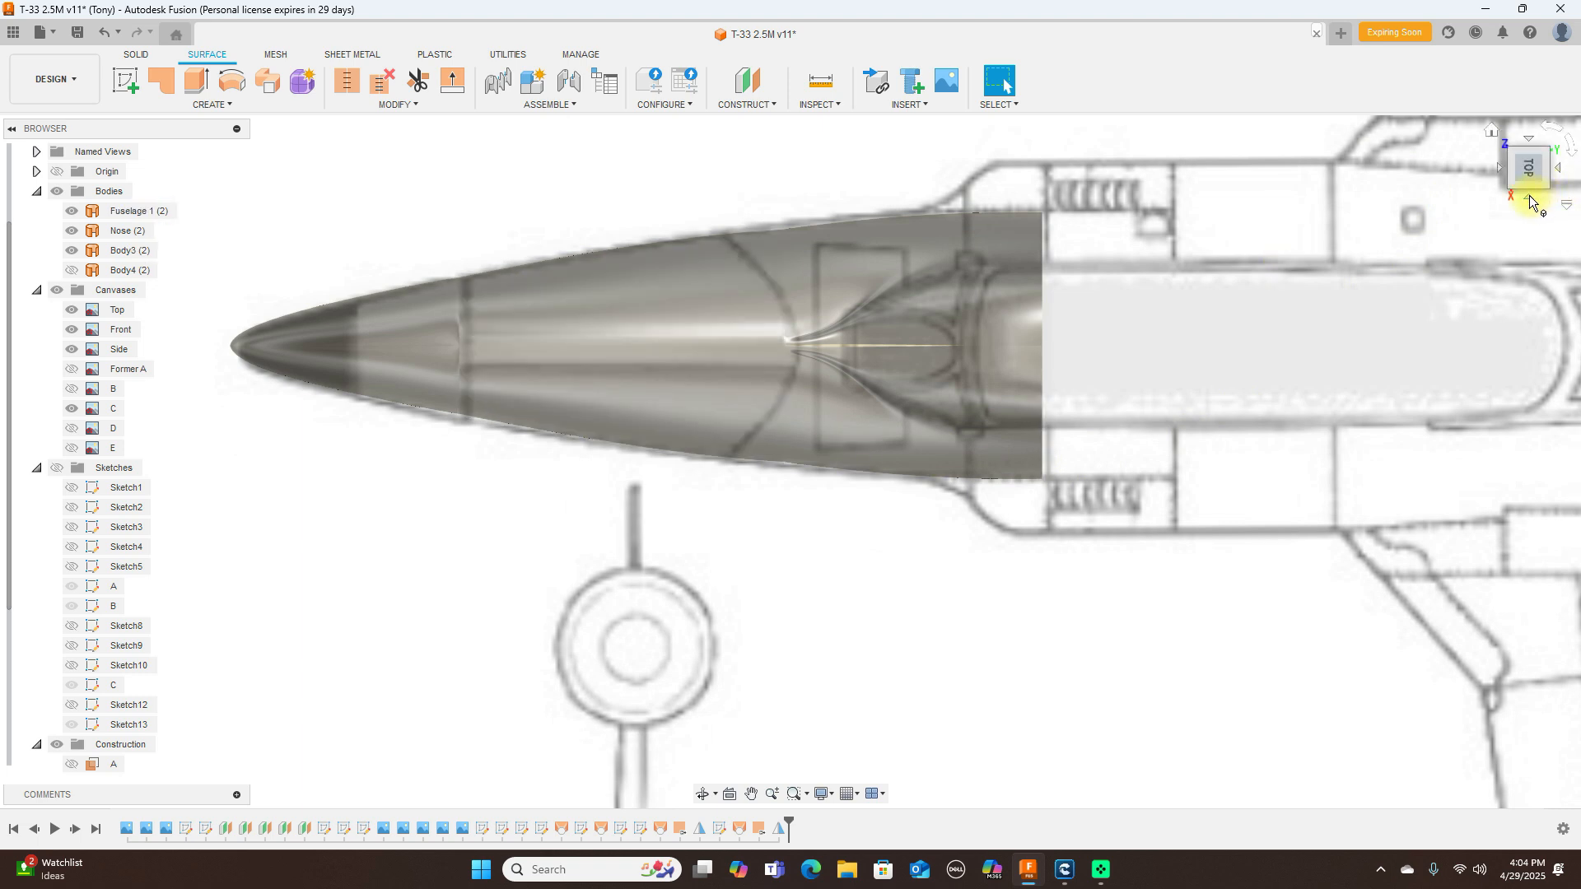
Step: Compare the Nose, Fuselage 1 and Body3 surfaces with the whole-aircraft drawings from the front, right side and top
click(1530, 200)
click(1499, 169)
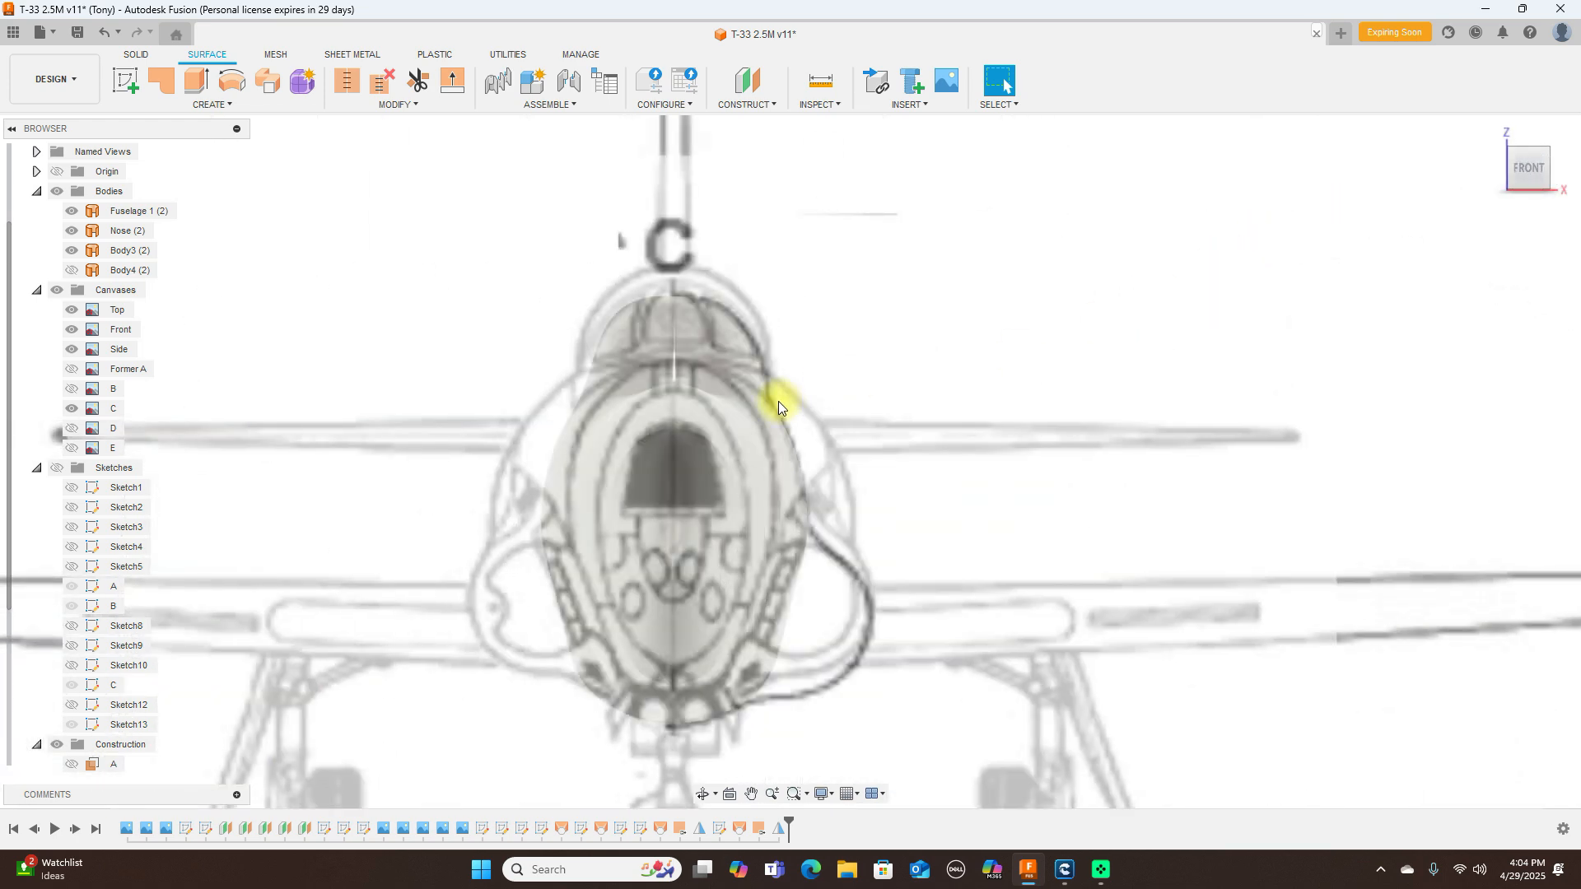
click(1559, 169)
scroll(1132, 398, down, 10)
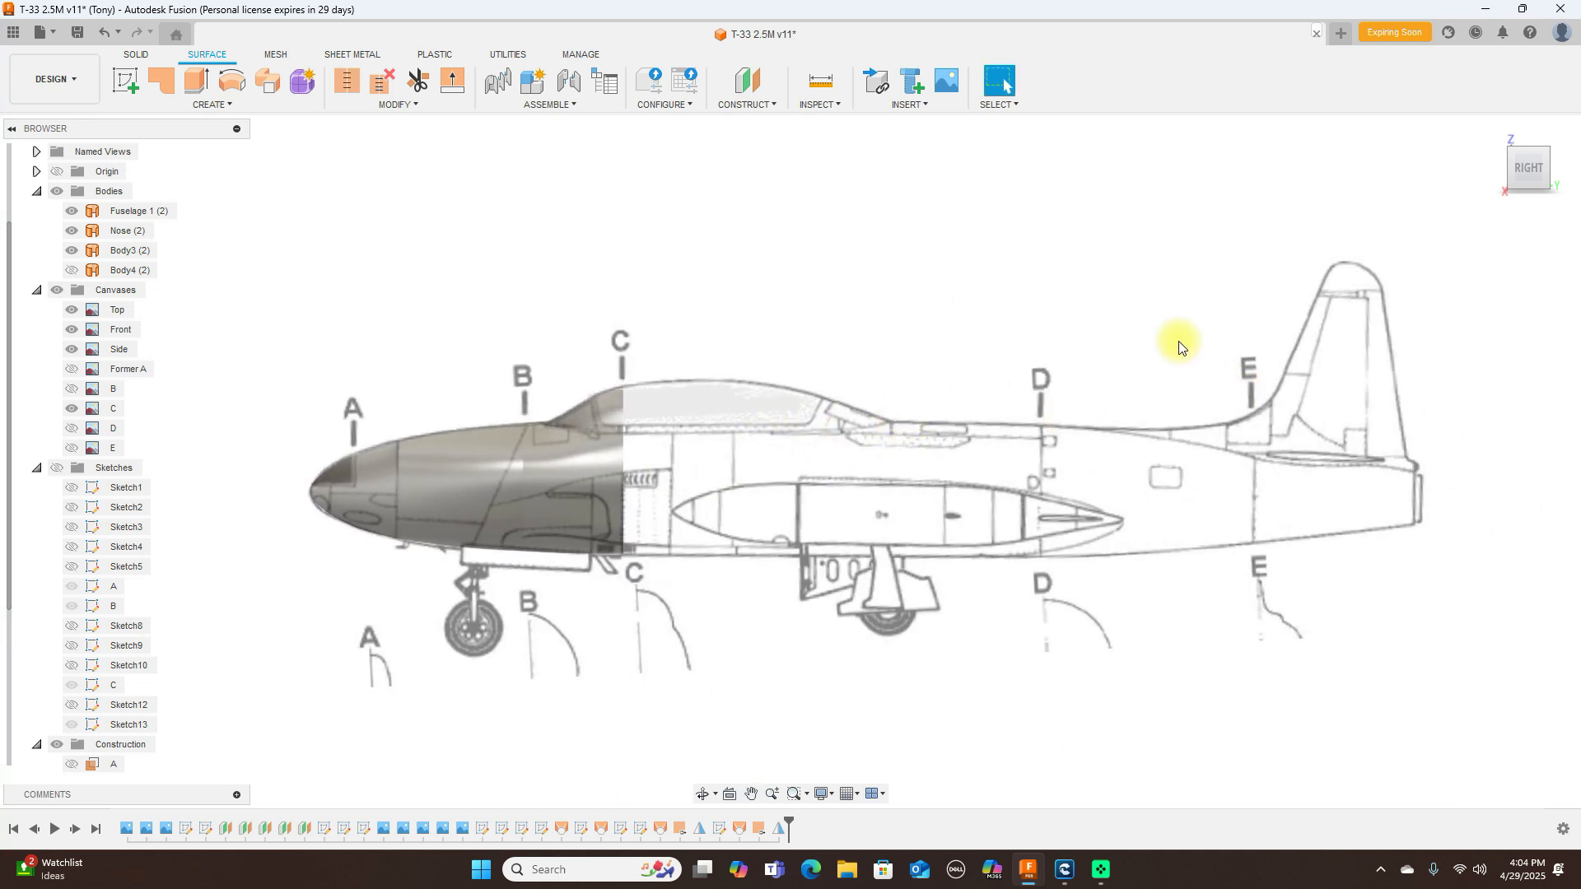
mouse_move(1529, 140)
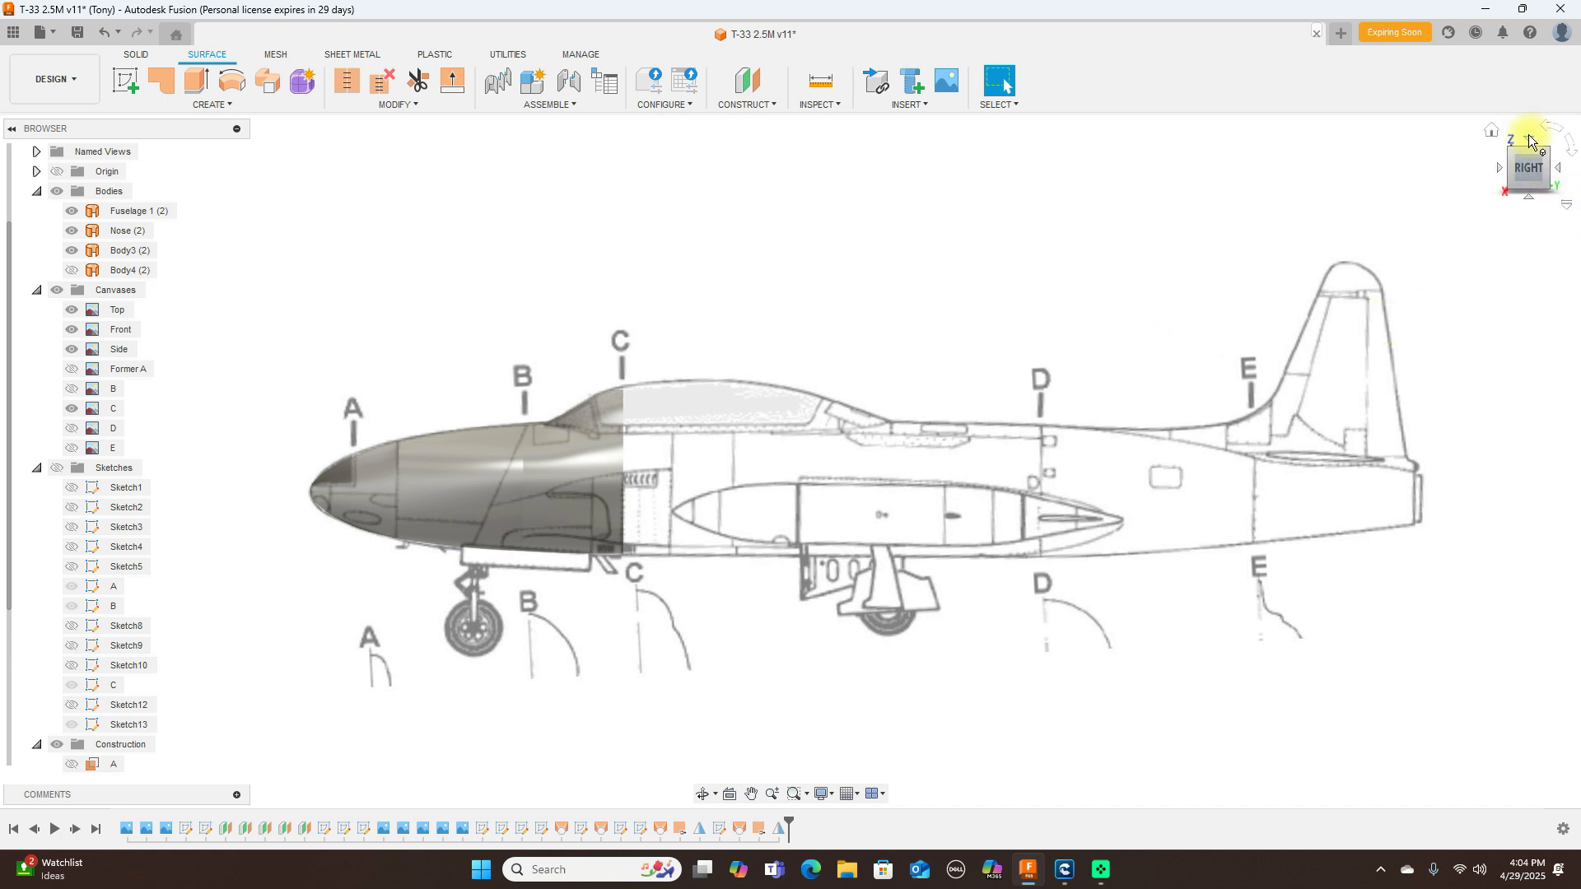
click(1529, 140)
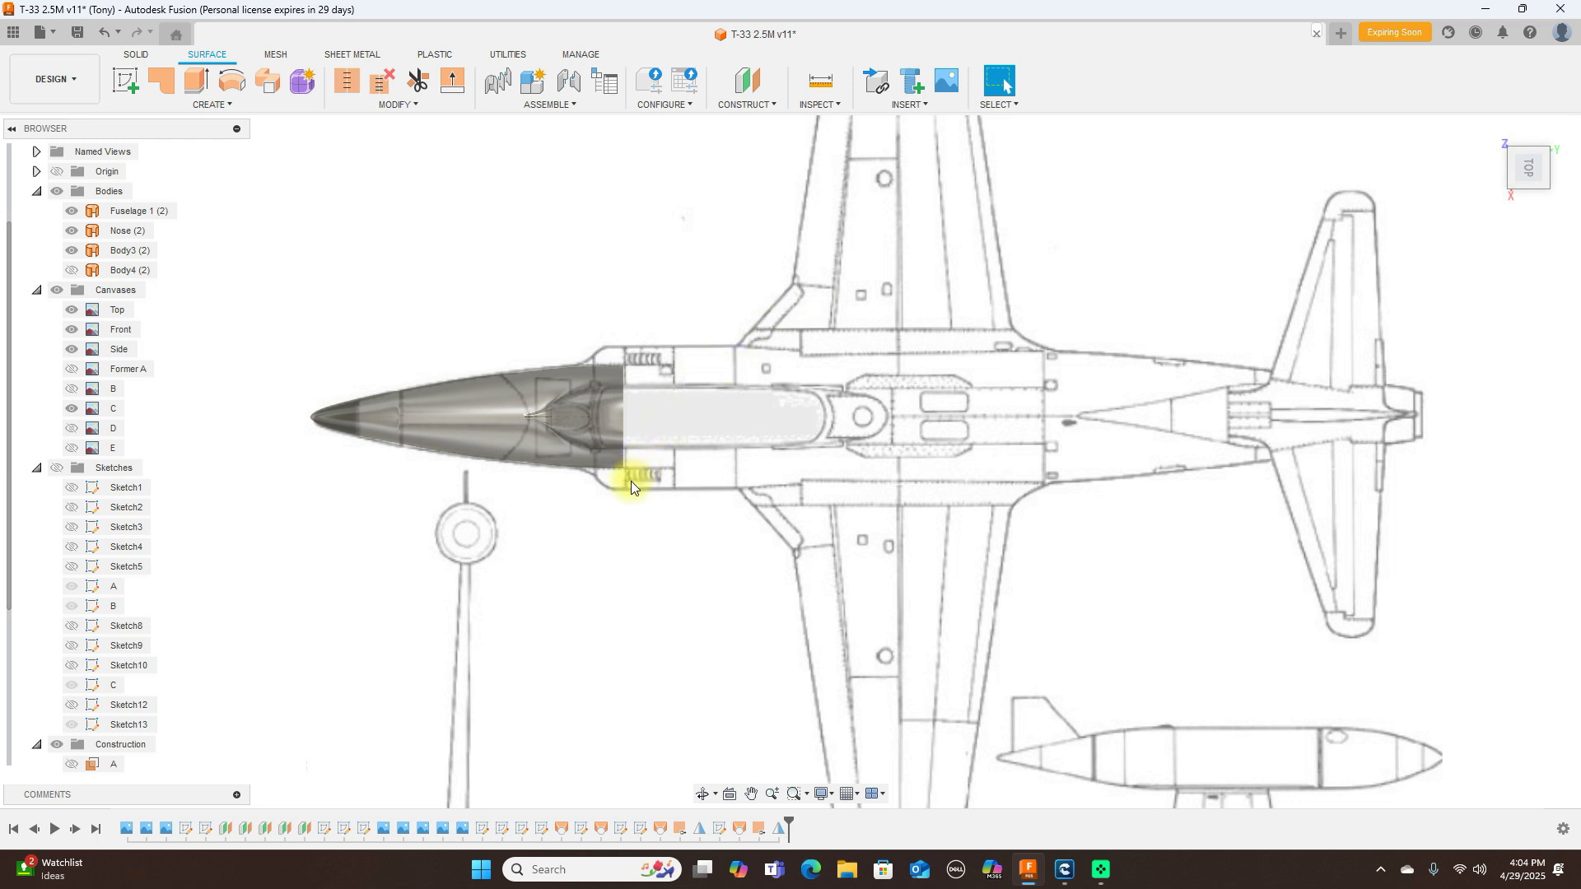
click(1531, 203)
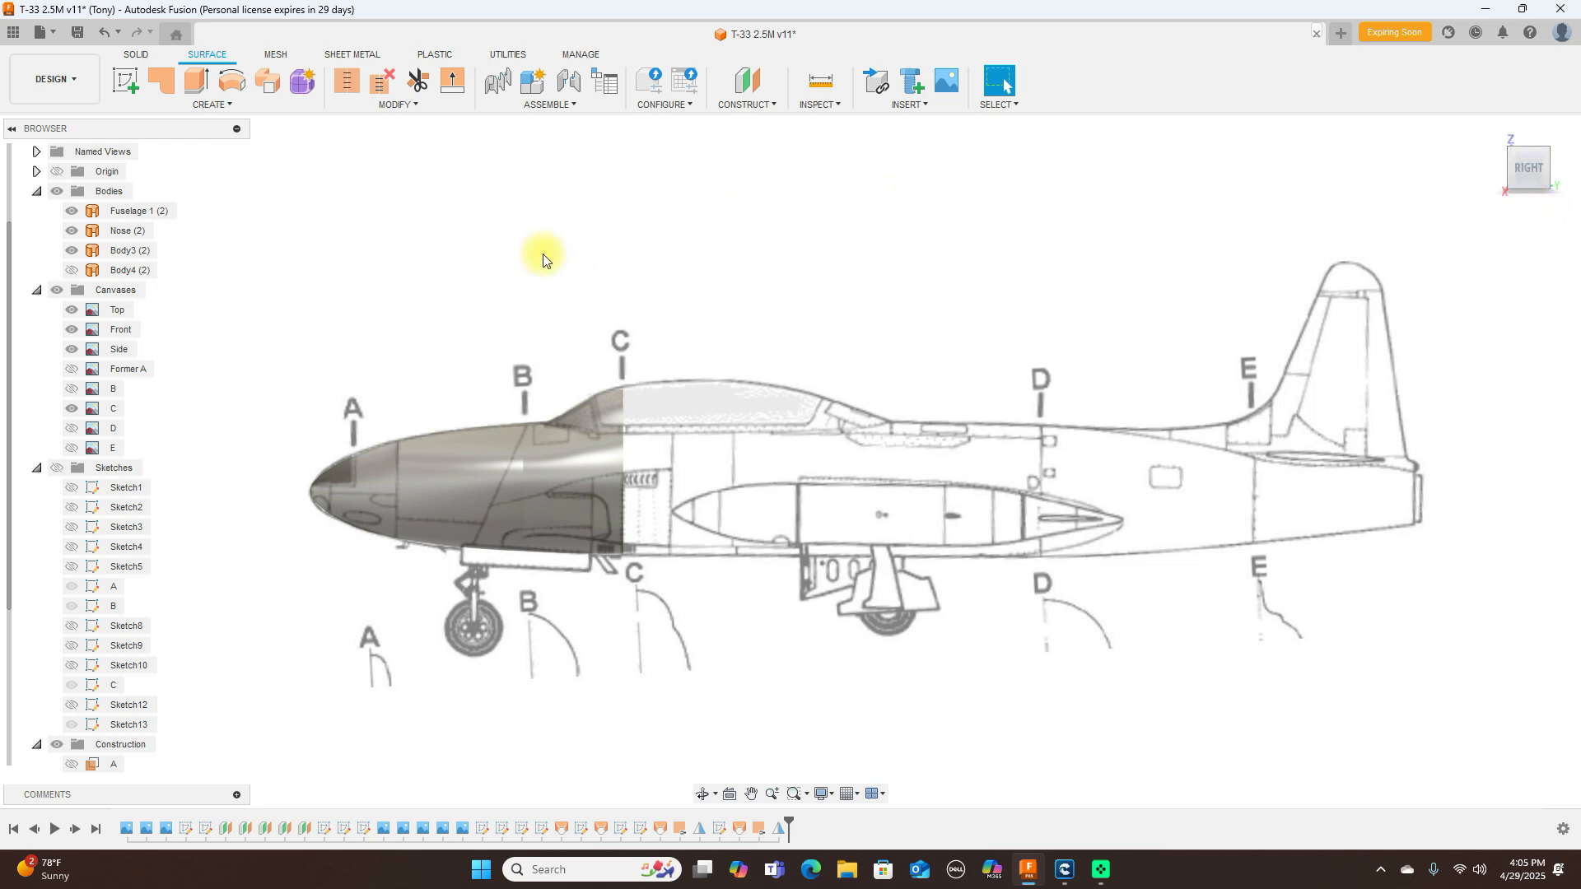
Step: Hide all the bodies and examine the bare reference drawings at an angle, from the right side and from the top
click(62, 197)
click(62, 197)
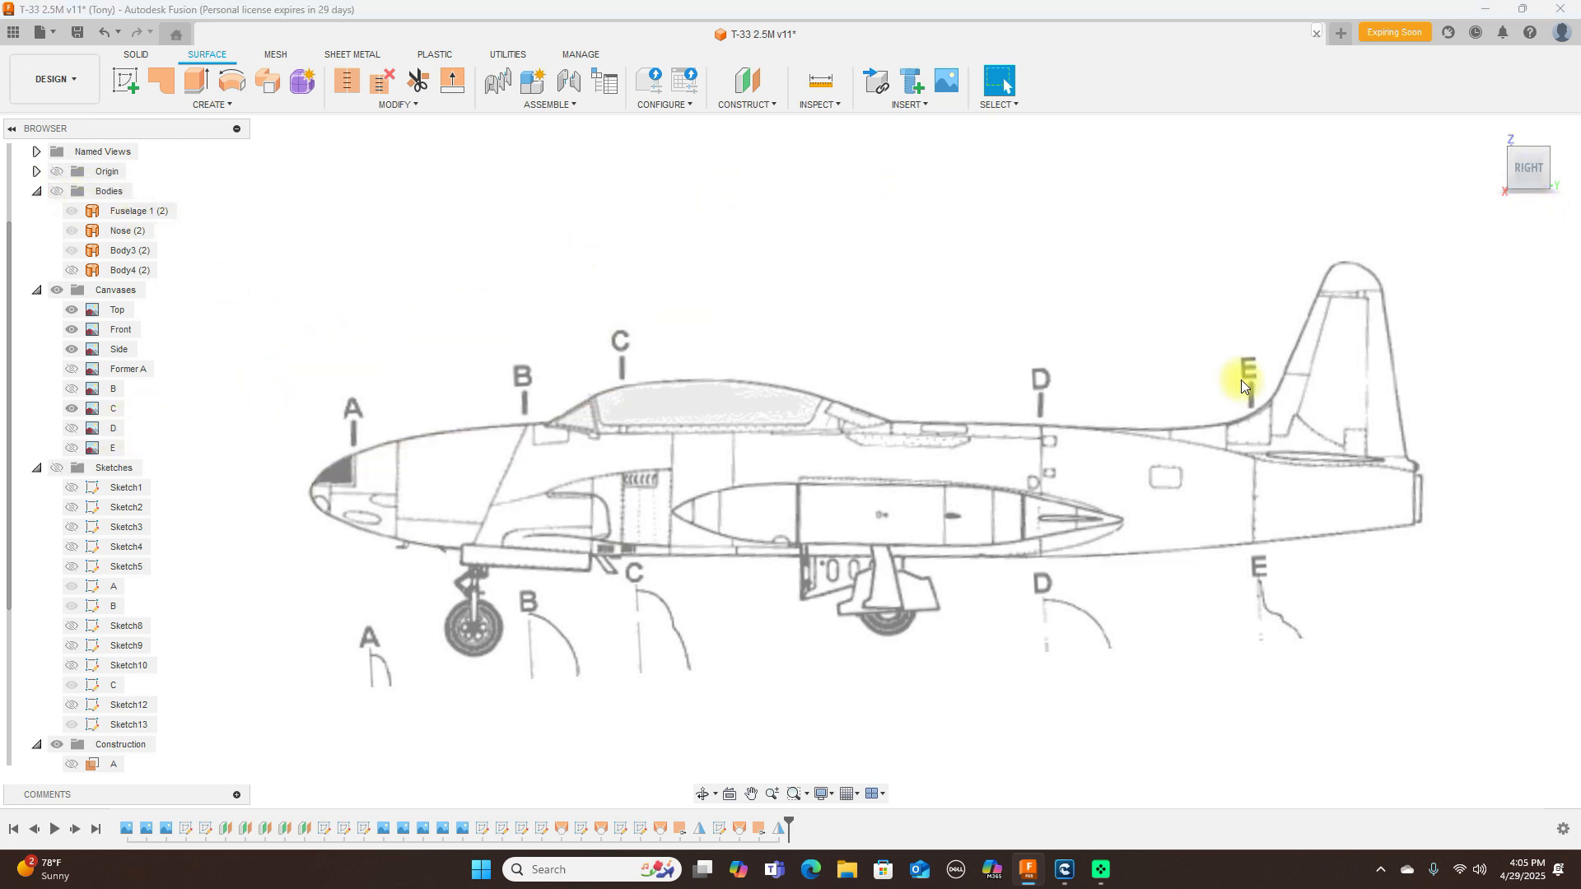
drag(1514, 169, 1531, 170)
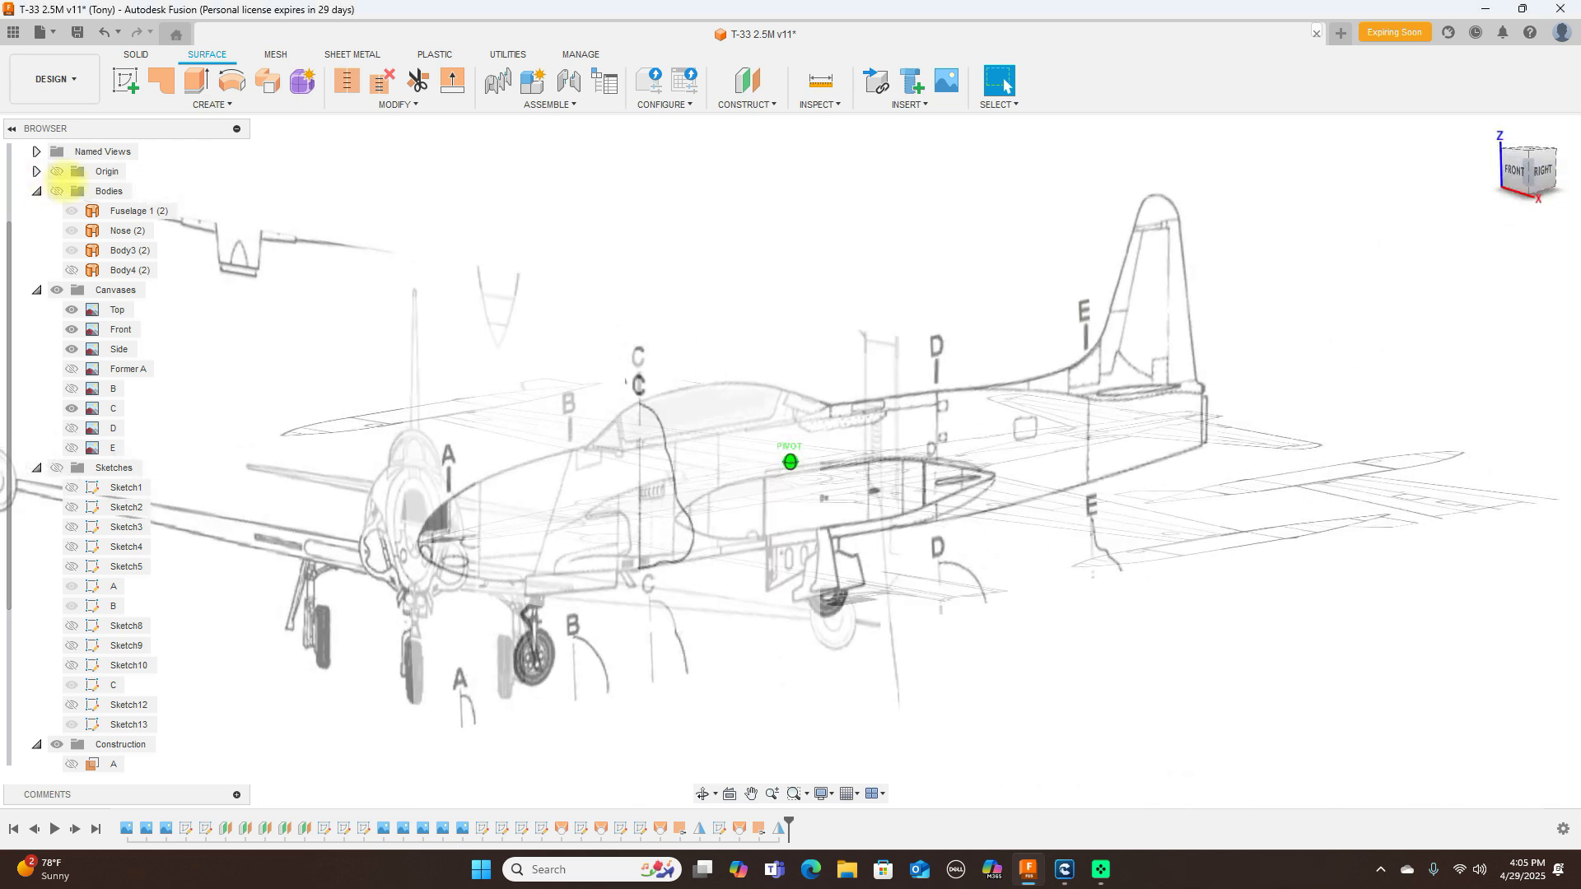
click(1537, 172)
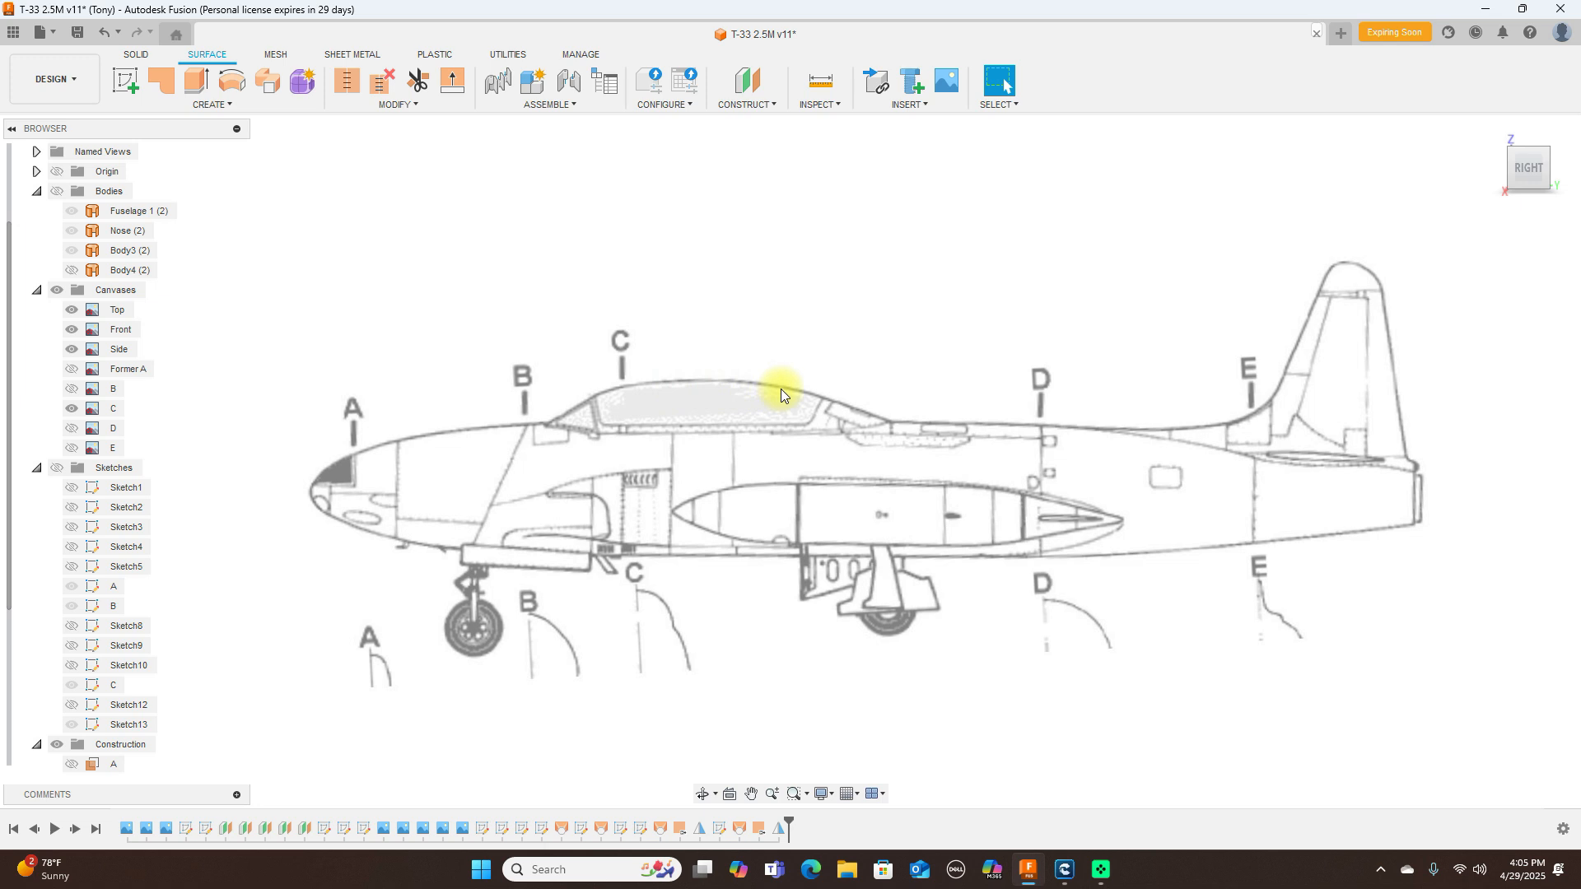
click(1530, 140)
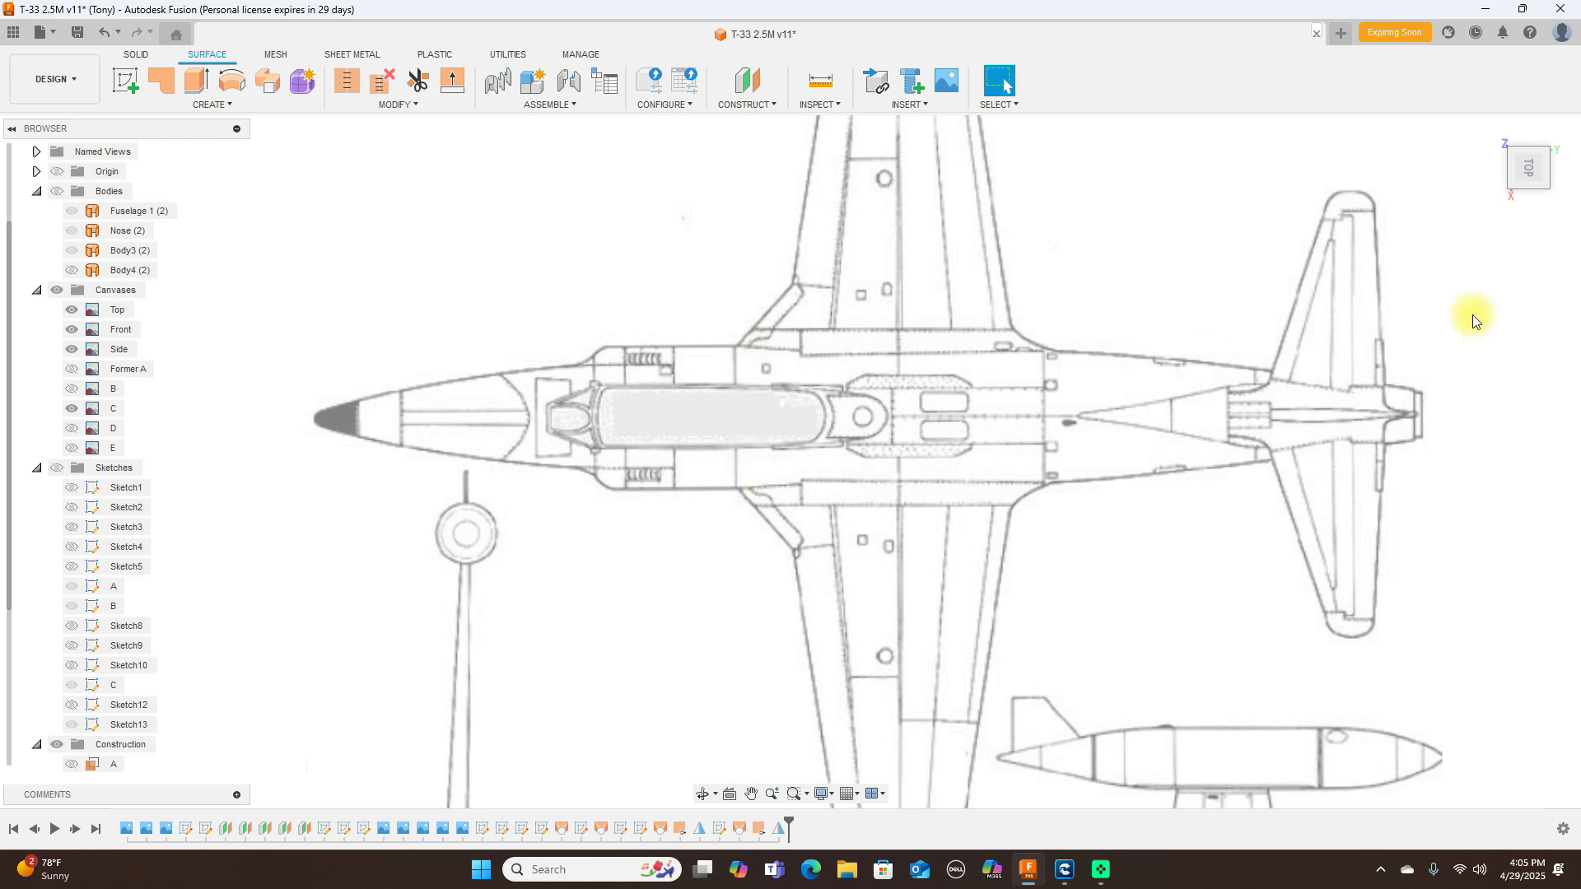
click(1529, 198)
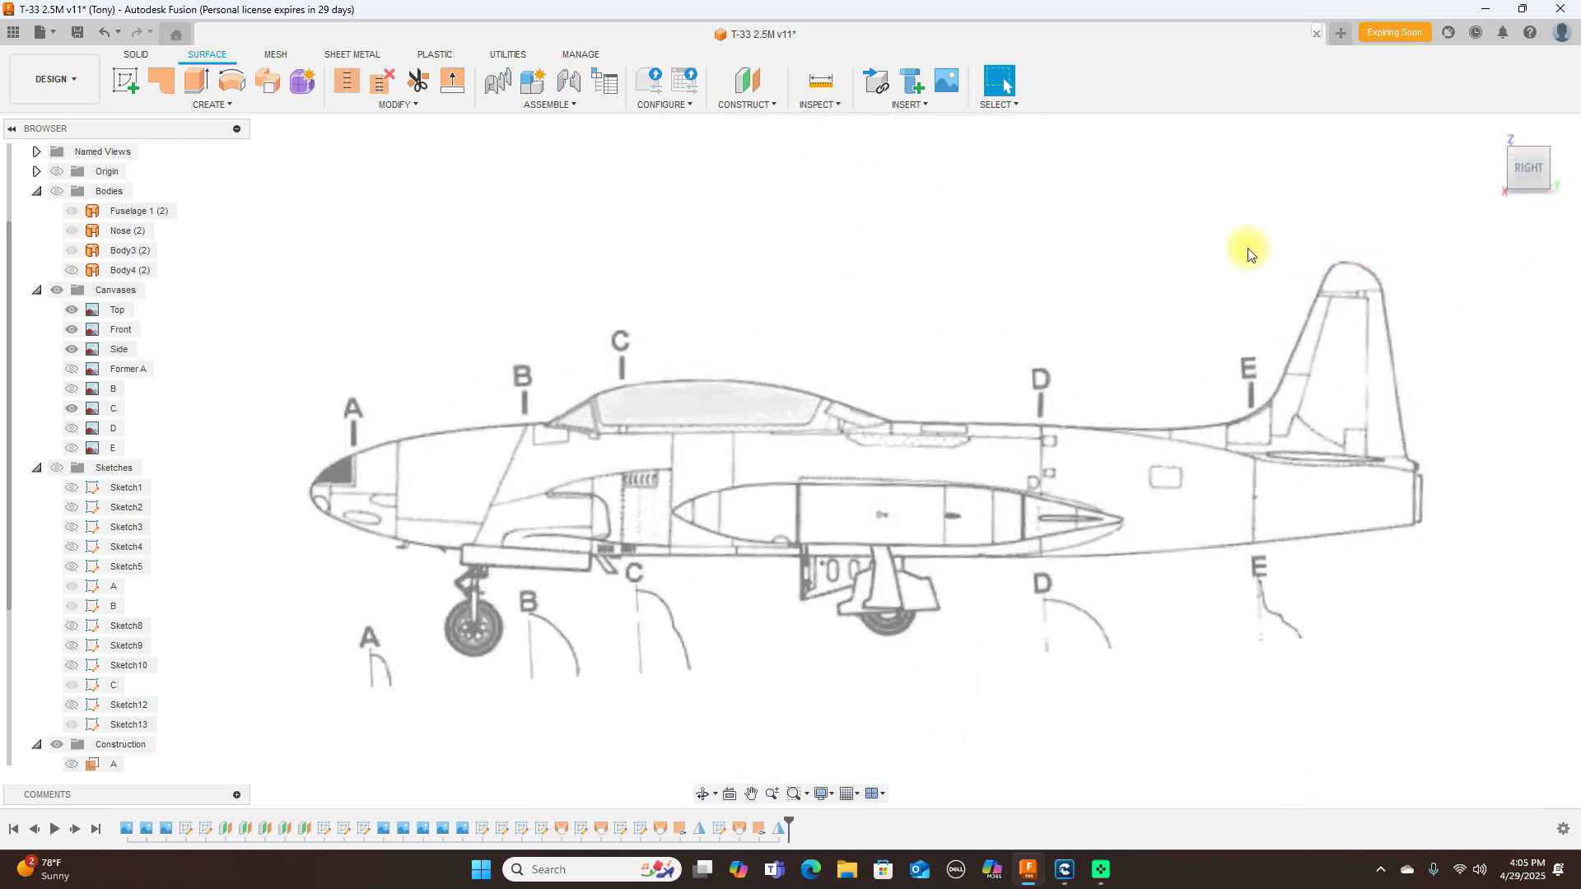
Step: Create a construction plane offset 1000 mm from the XZ plane, between stations C and D
scroll(837, 448, down, 3)
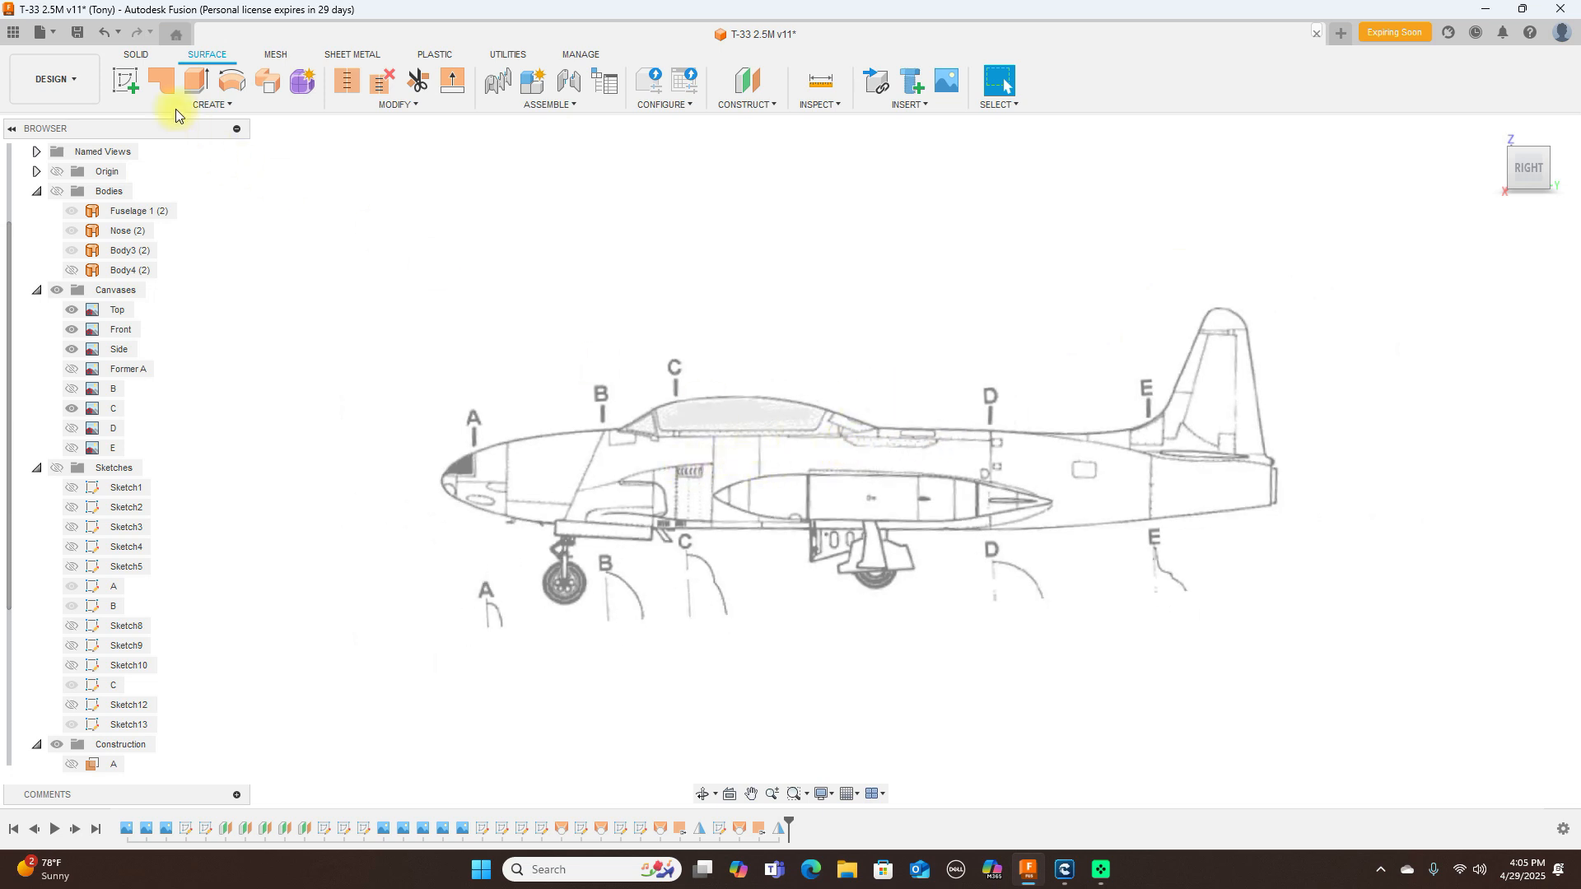
click(771, 102)
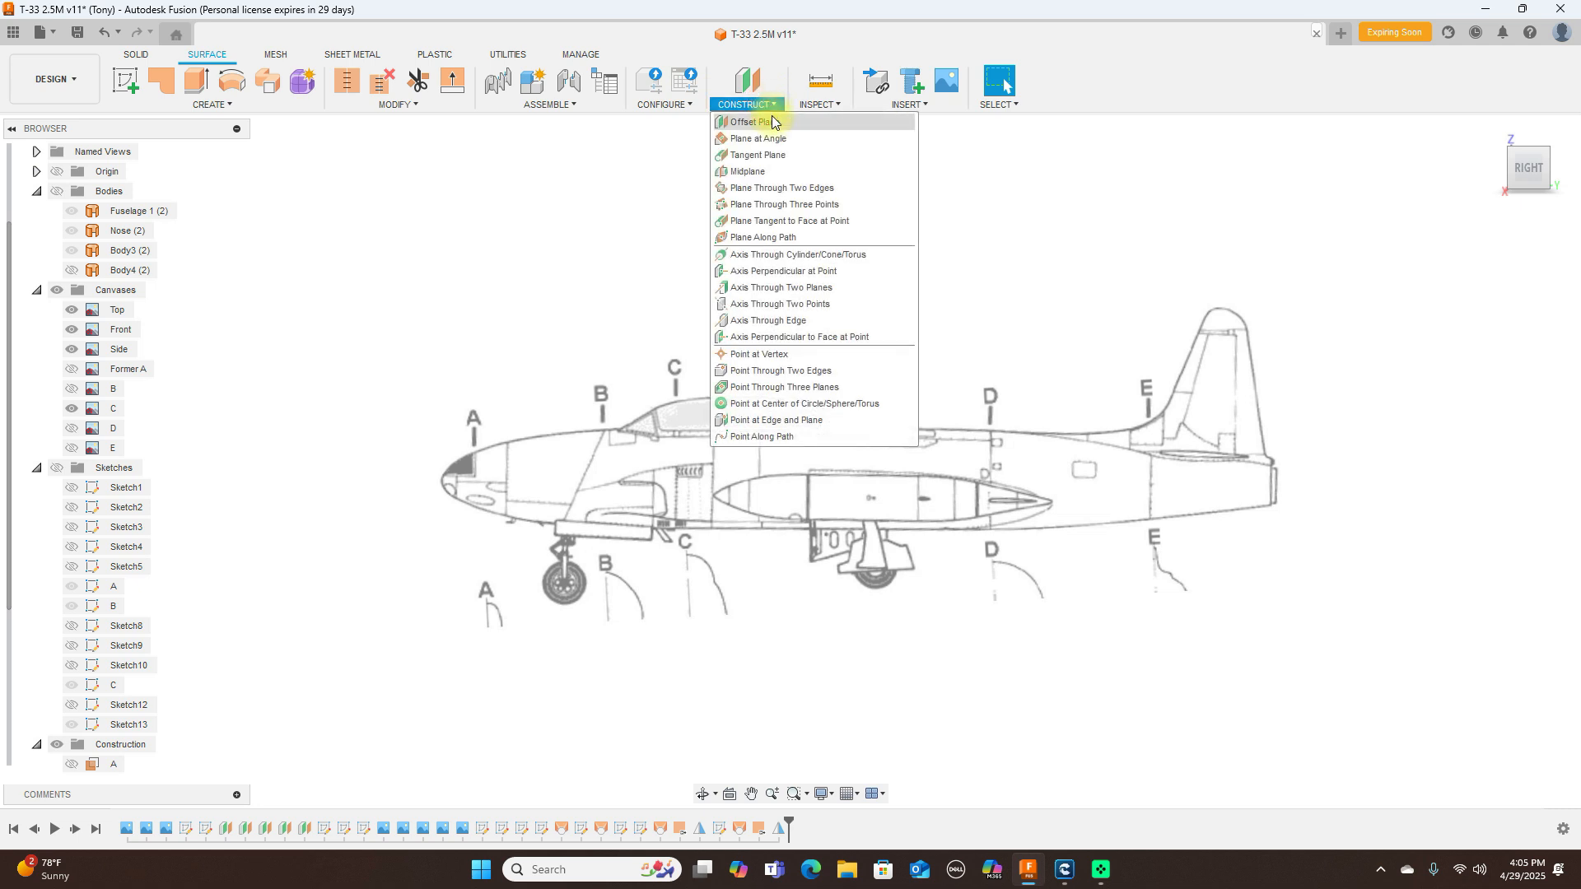
click(753, 122)
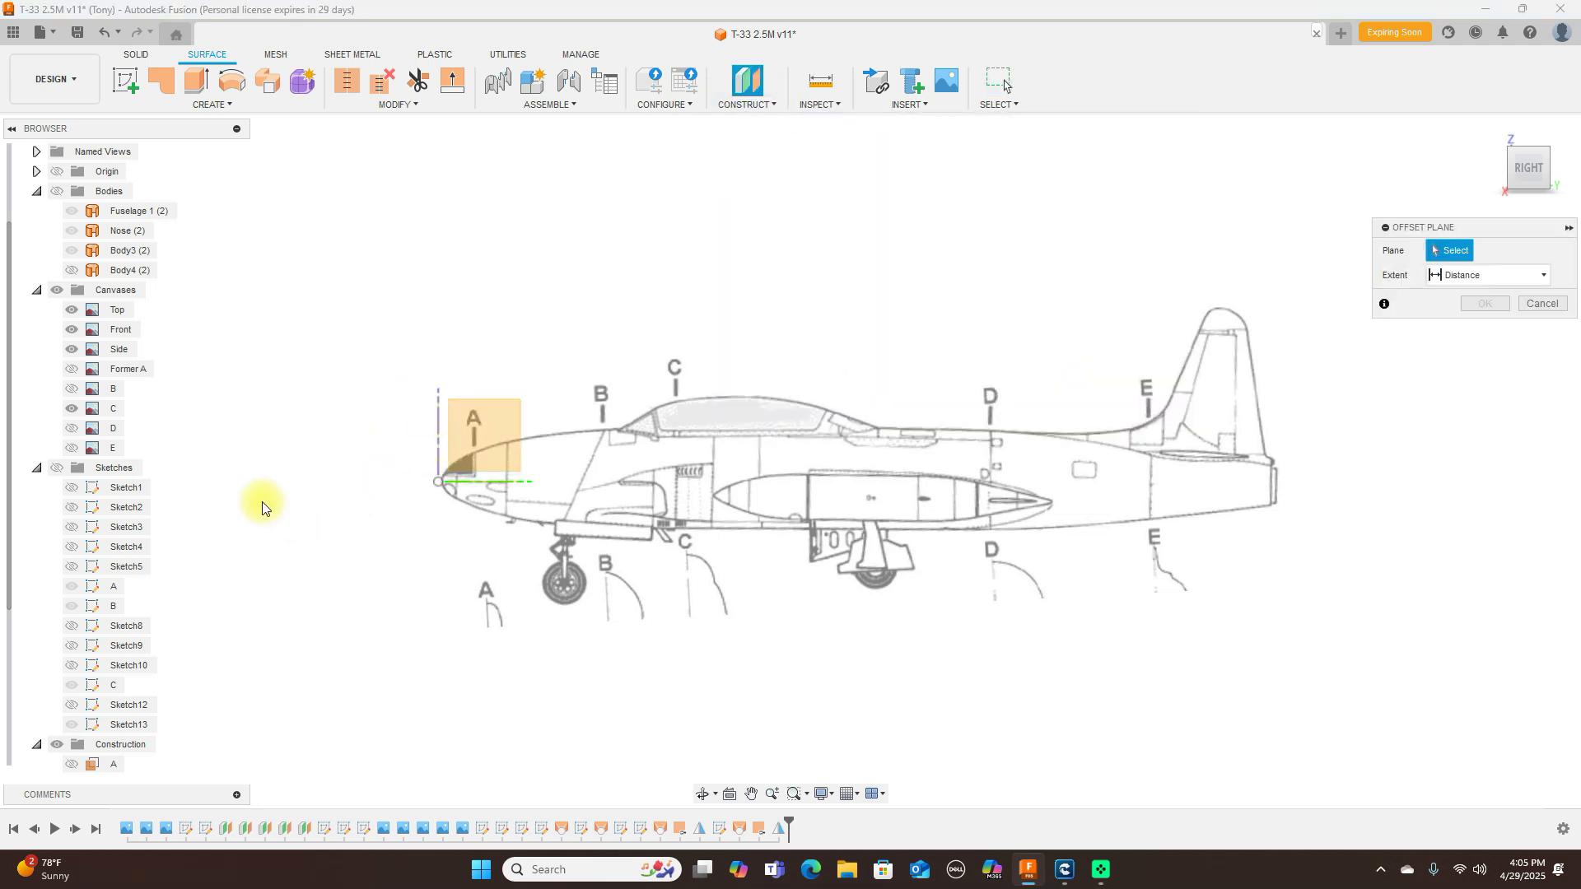
scroll(123, 646, down, 2)
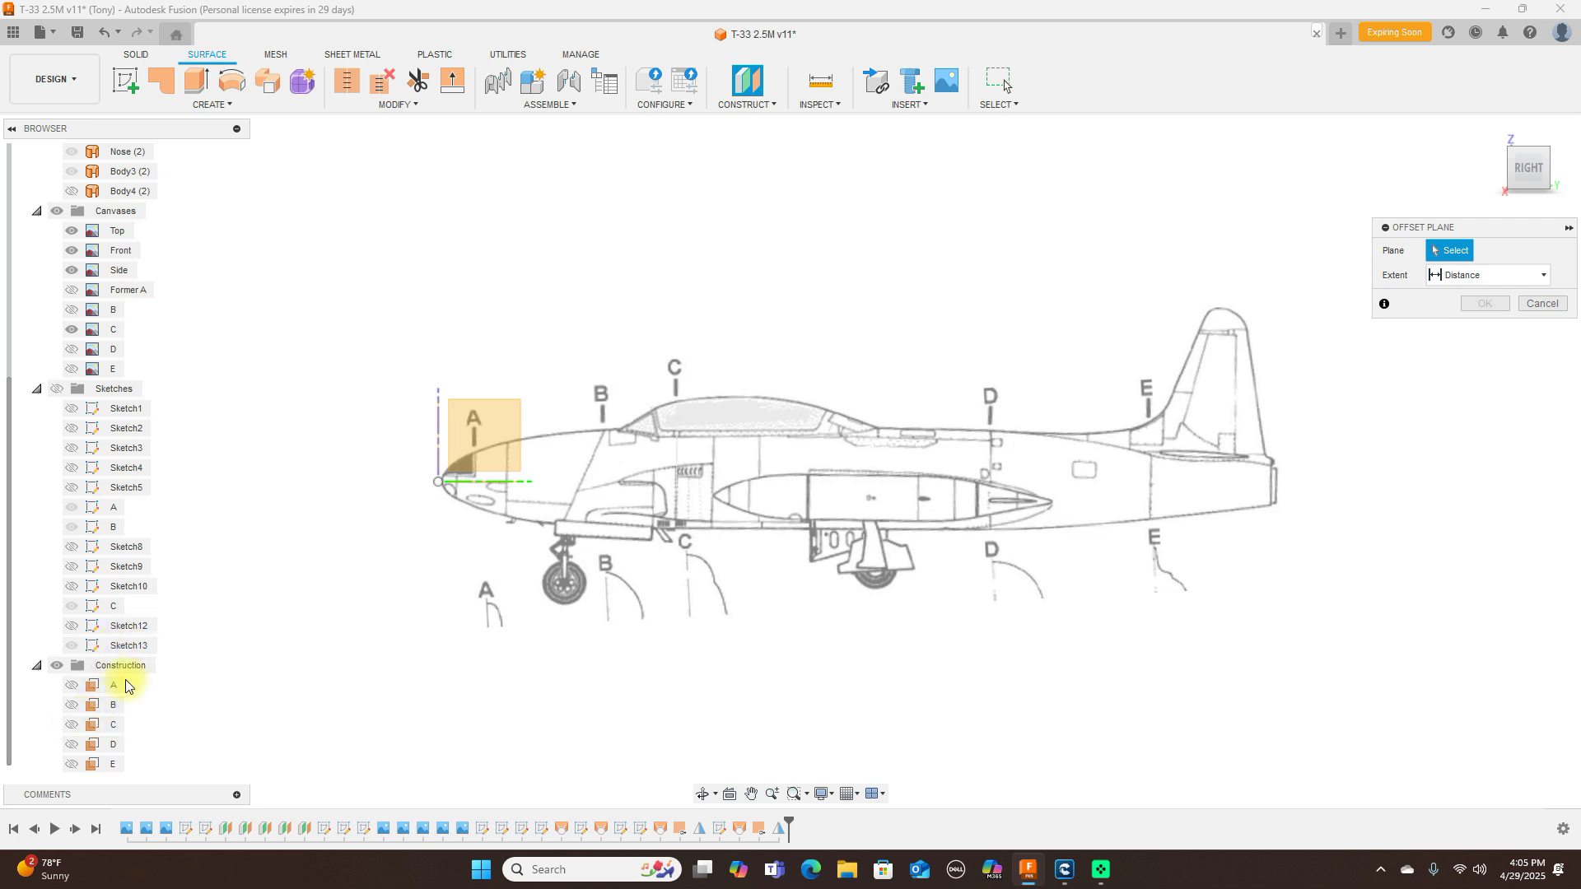
click(436, 439)
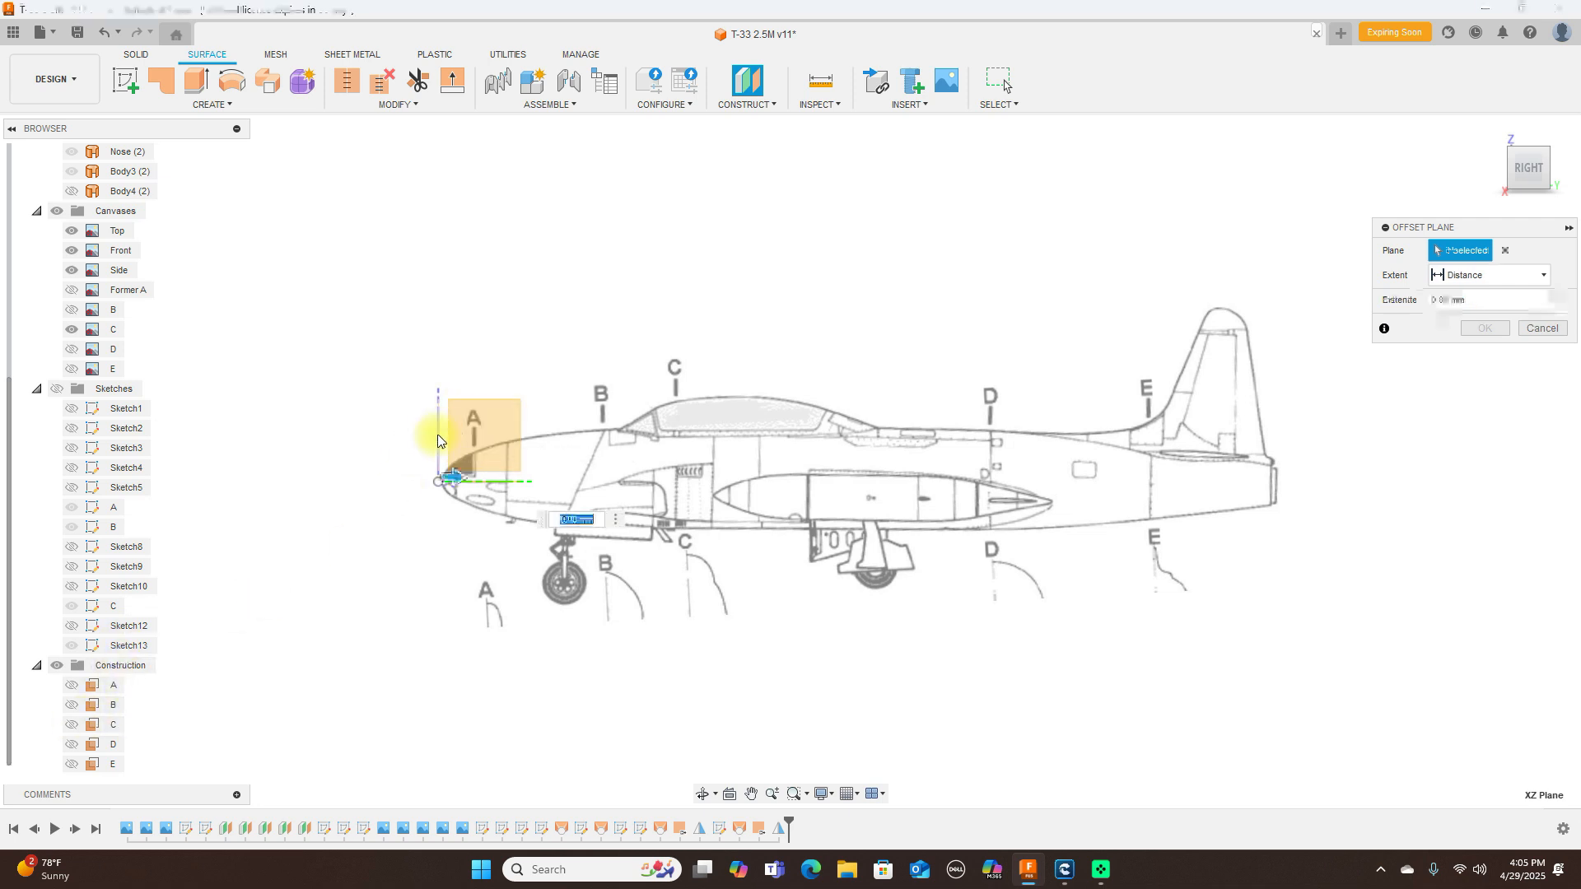
drag(450, 475, 772, 478)
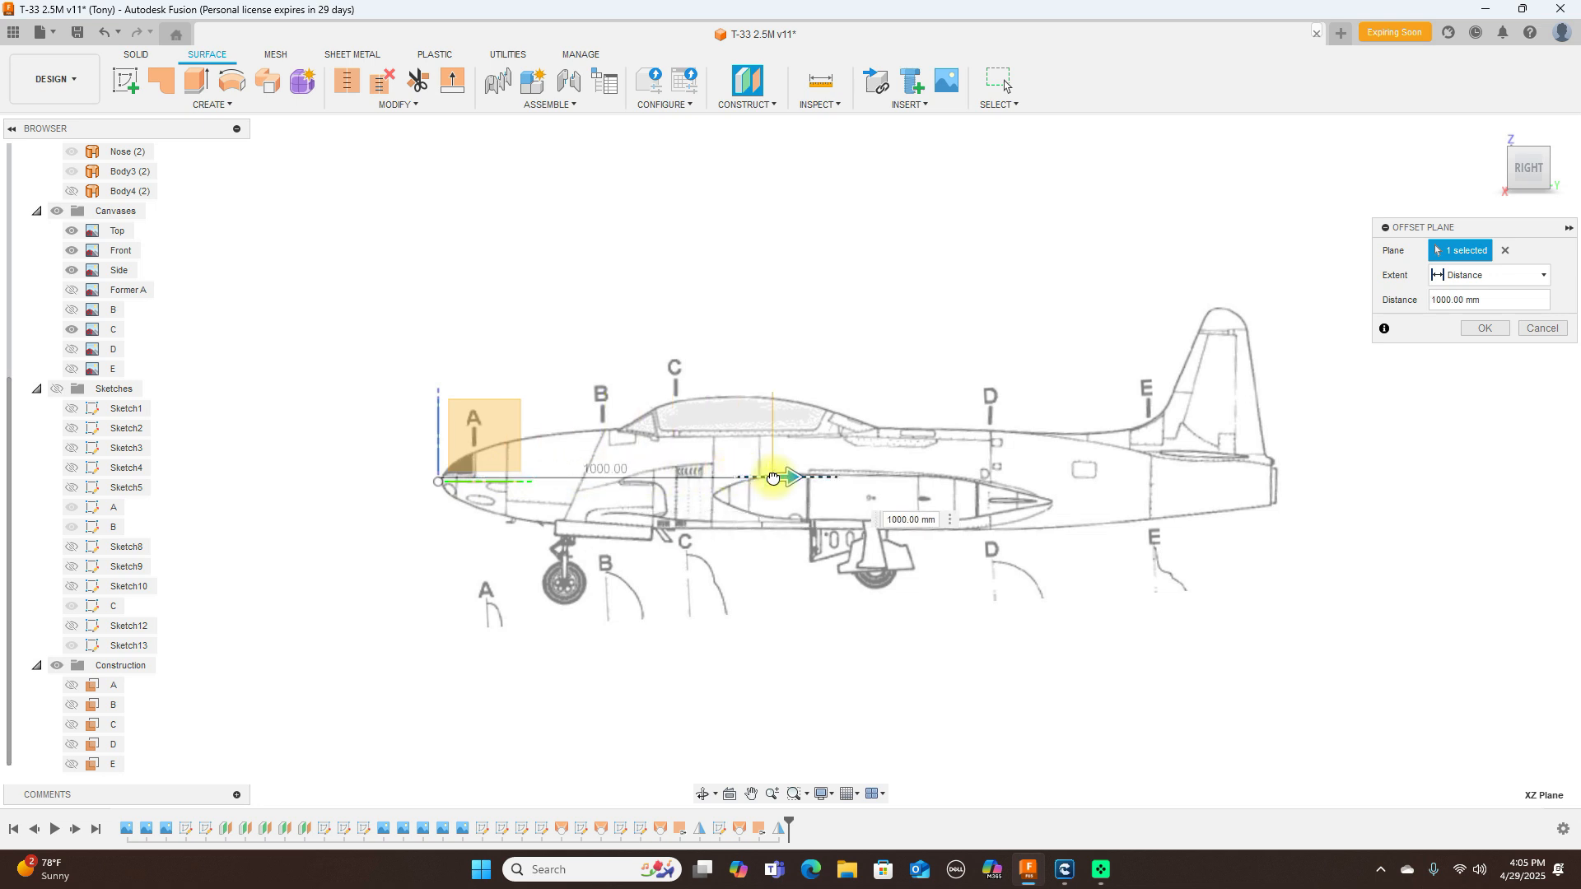
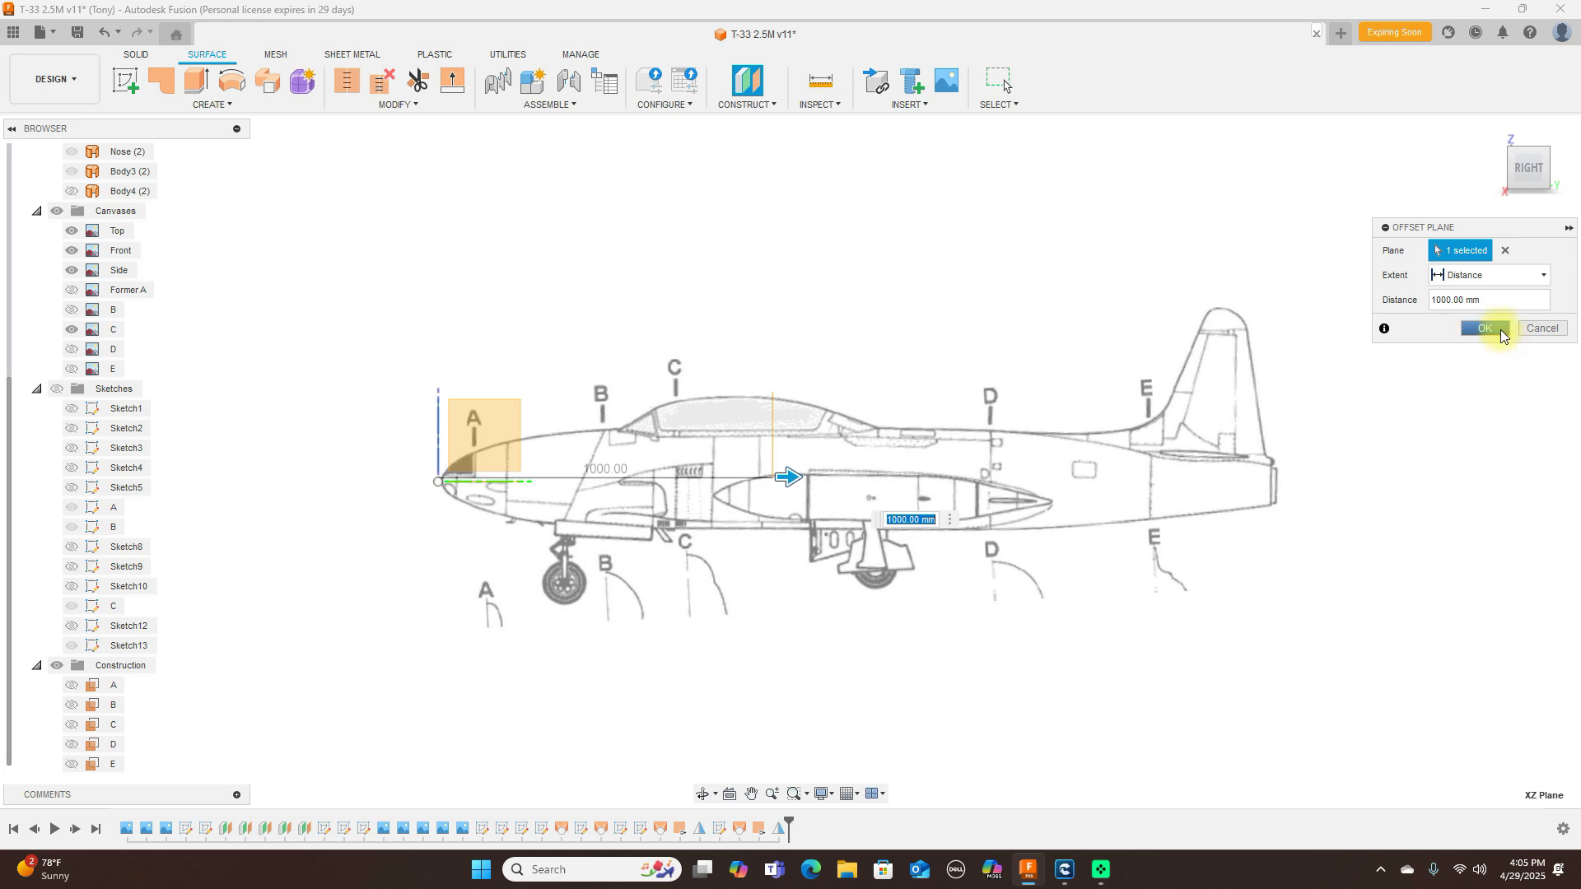
click(1484, 328)
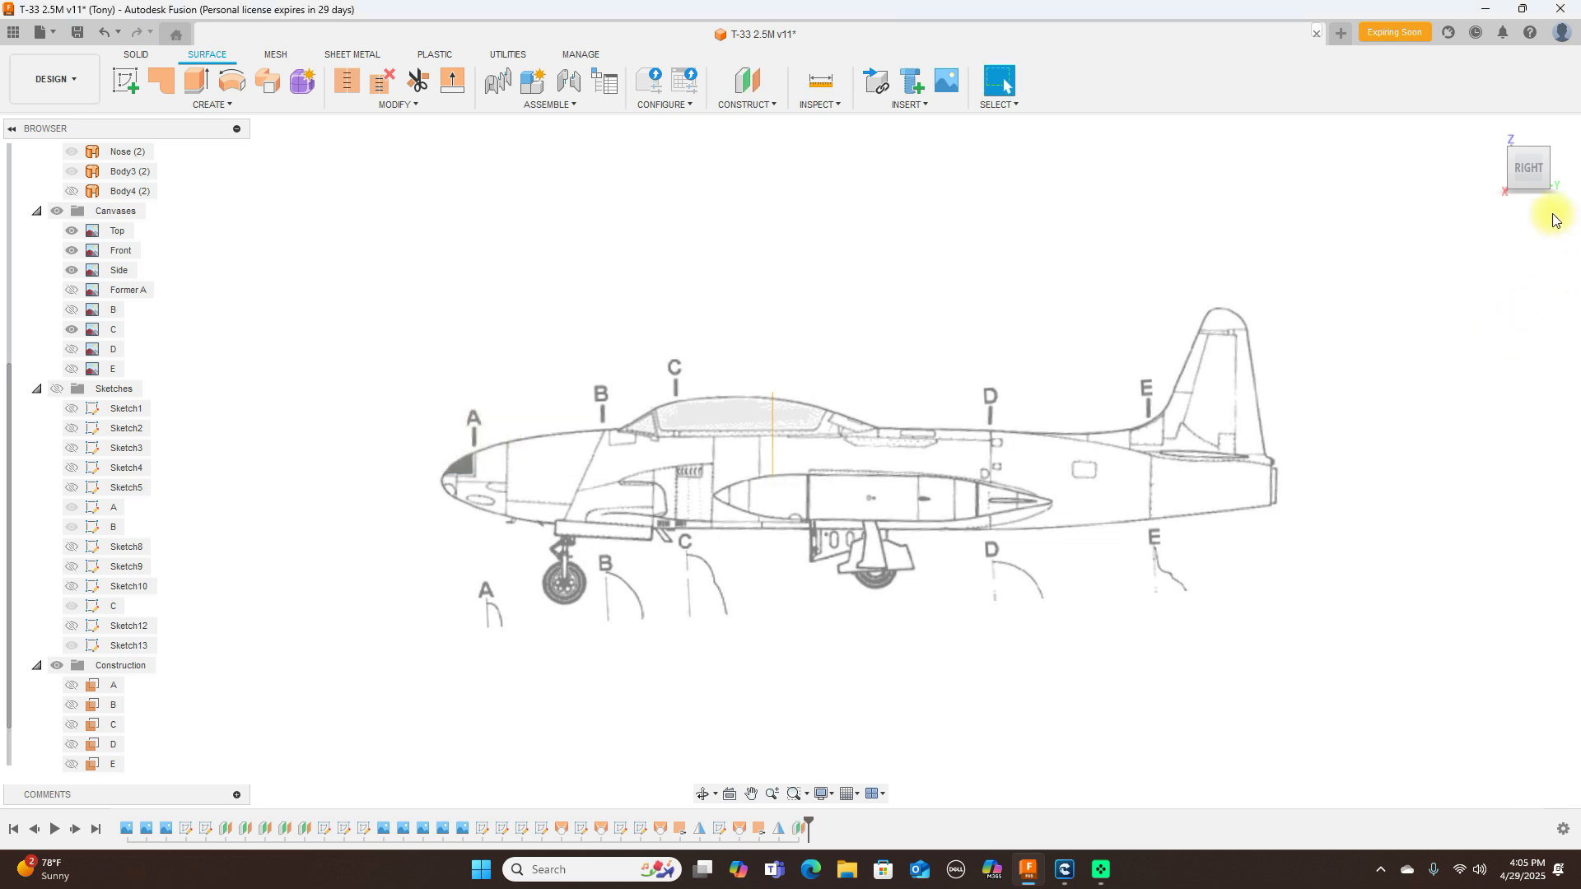
Step: Rename the new offset plane as C.5 and hide it
drag(1514, 180, 17, 197)
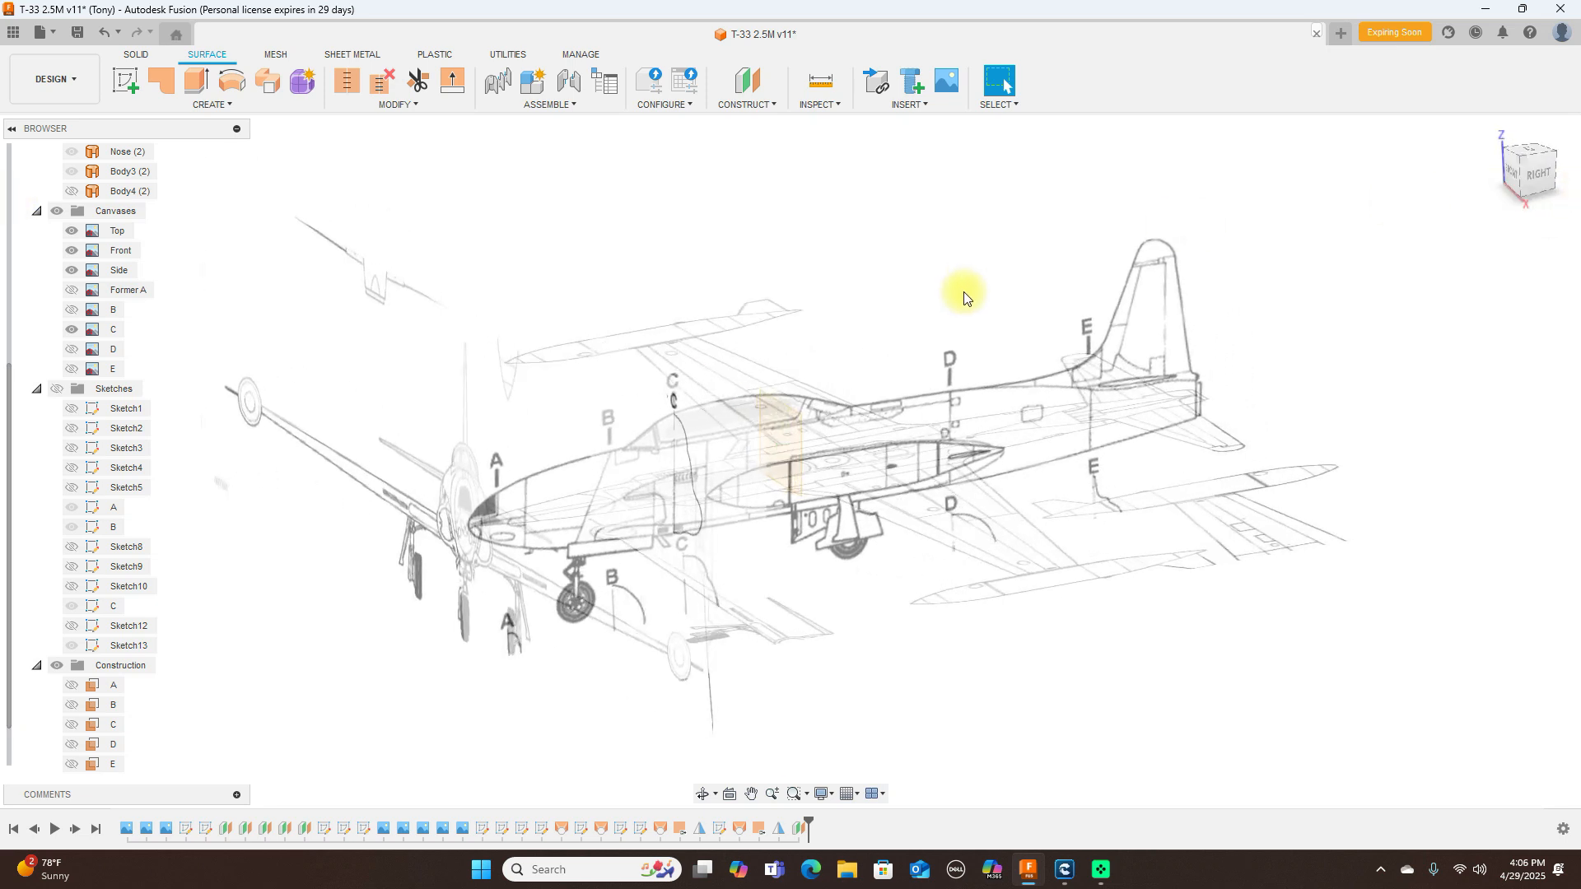
scroll(965, 298, up, 2)
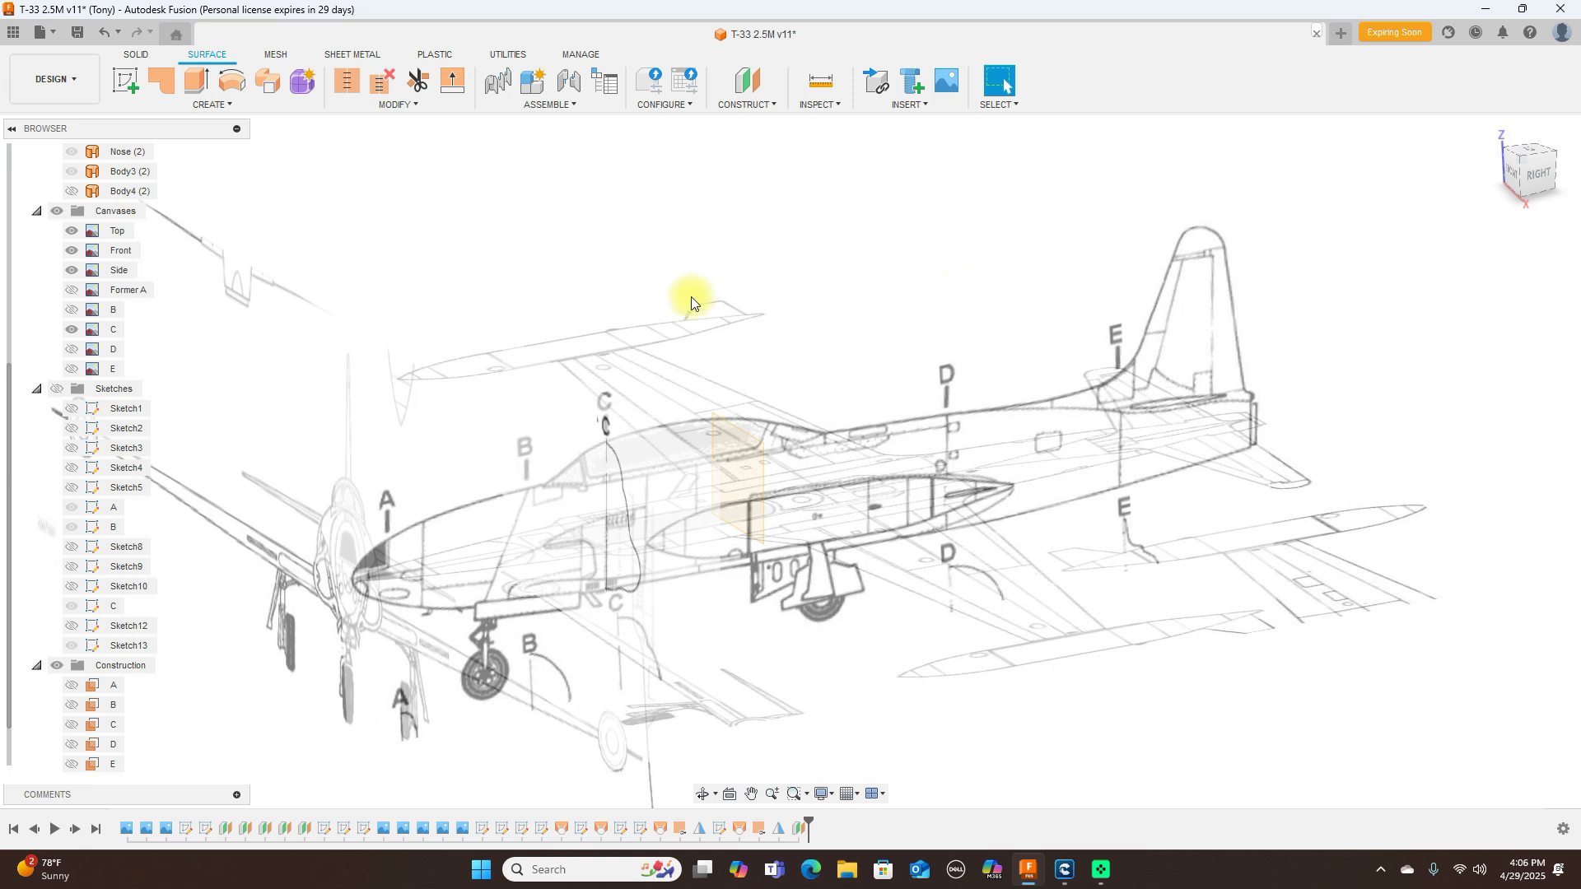
scroll(58, 700, down, 1)
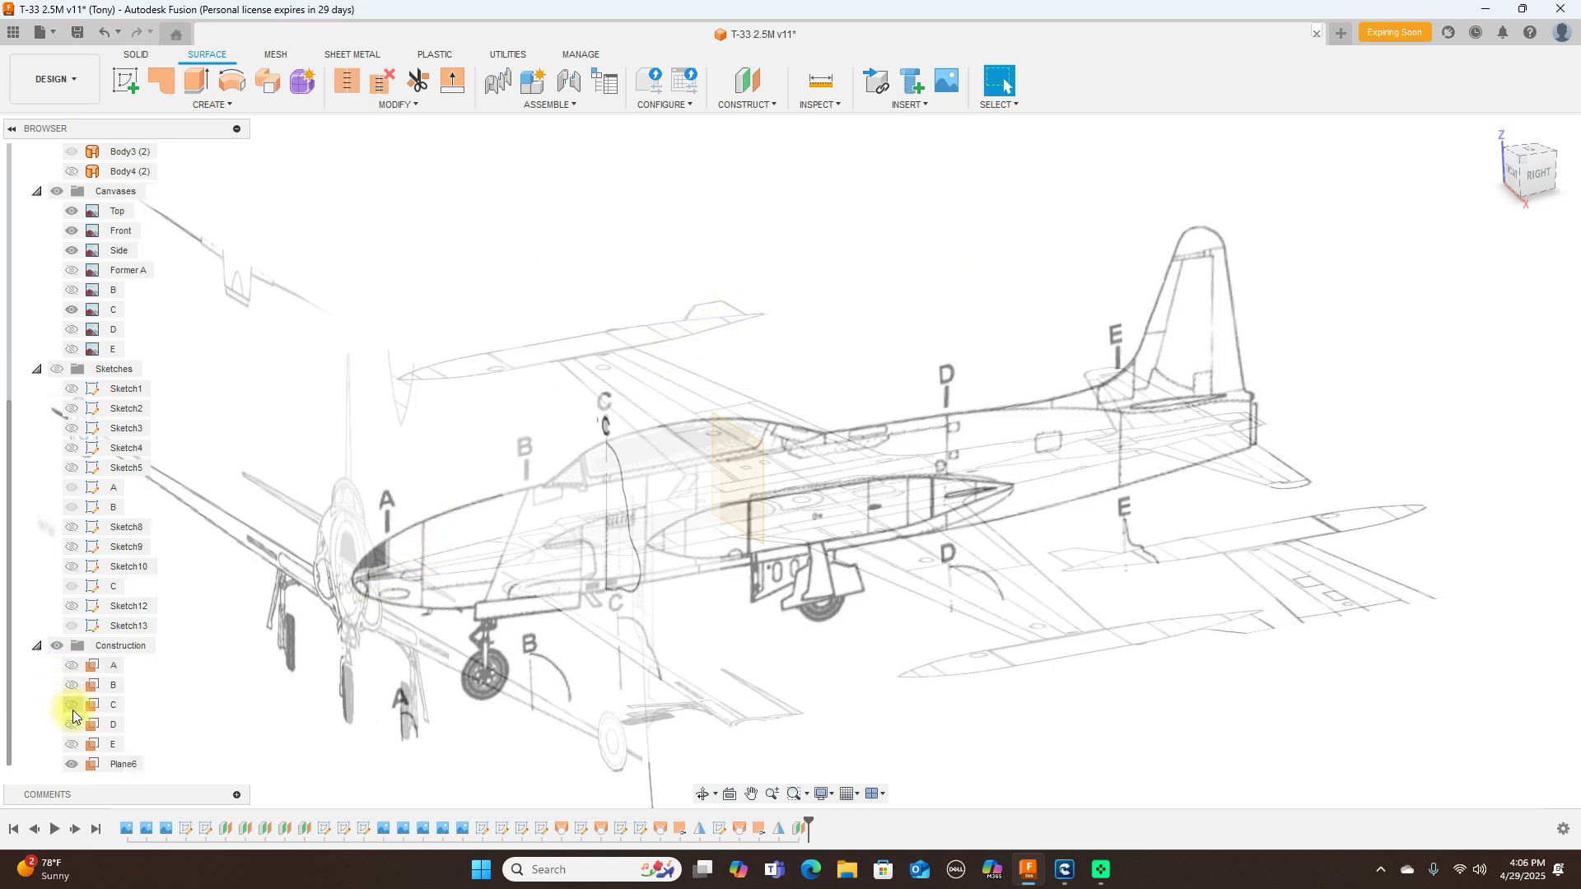
click(115, 764)
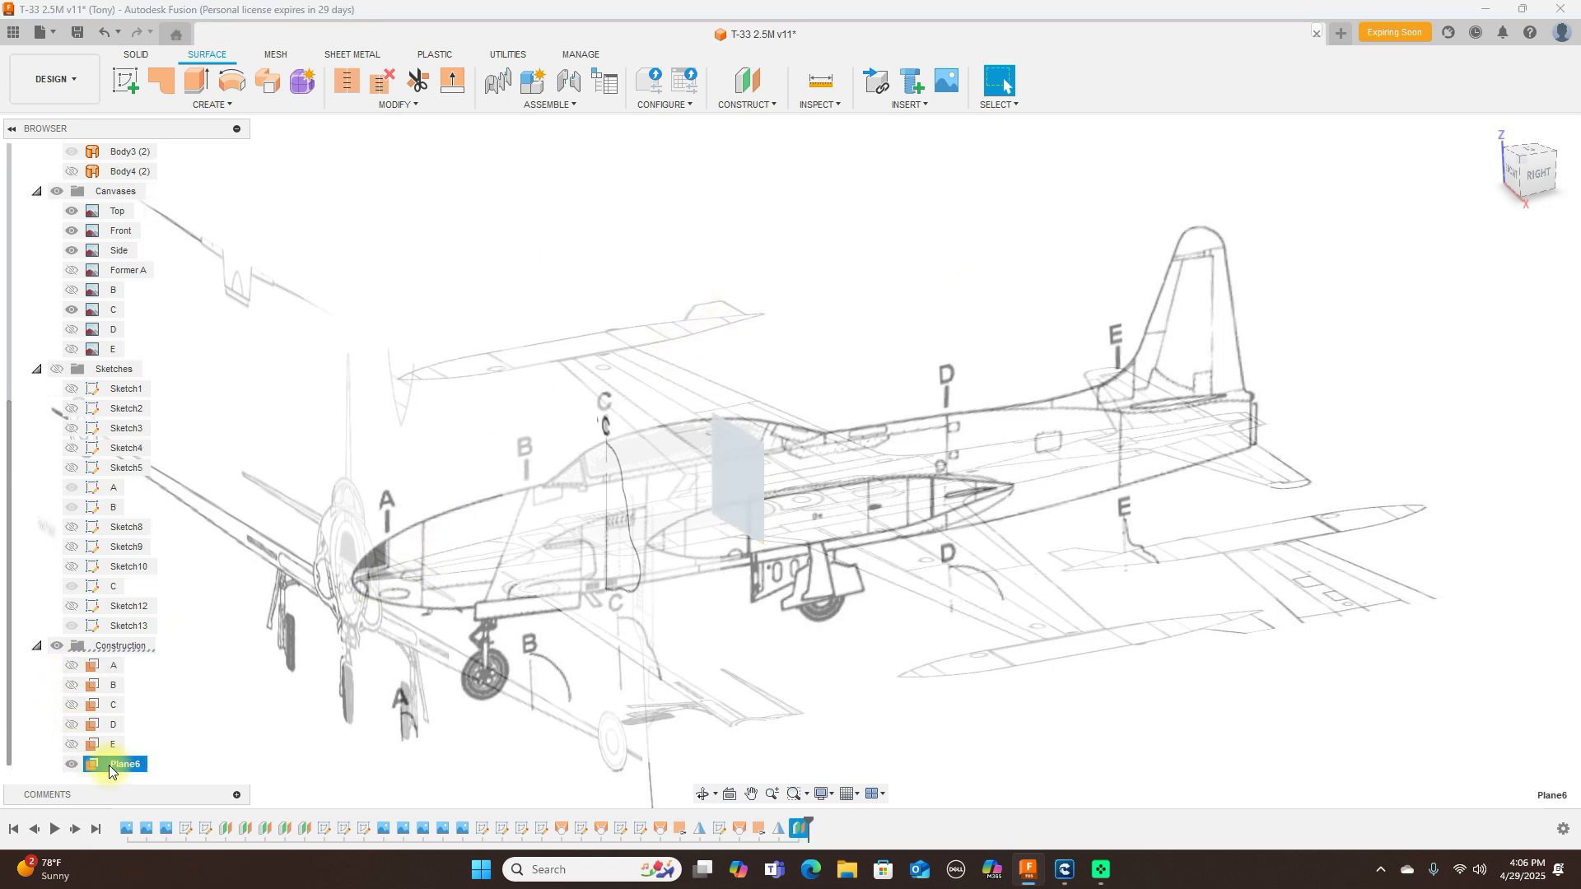
key(BackSpace)
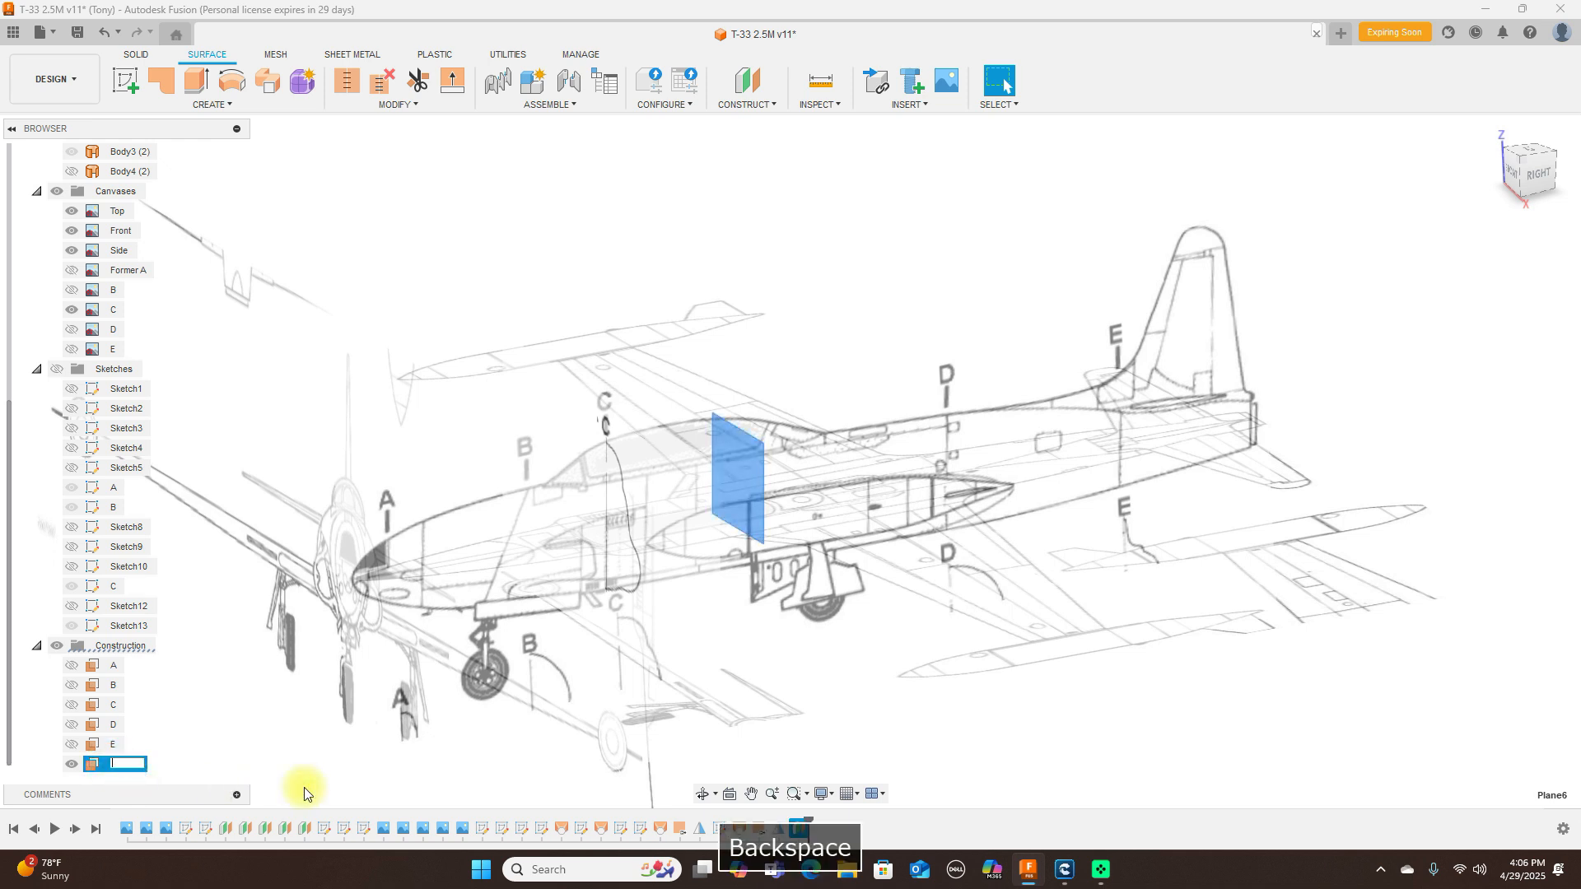
text(C.)
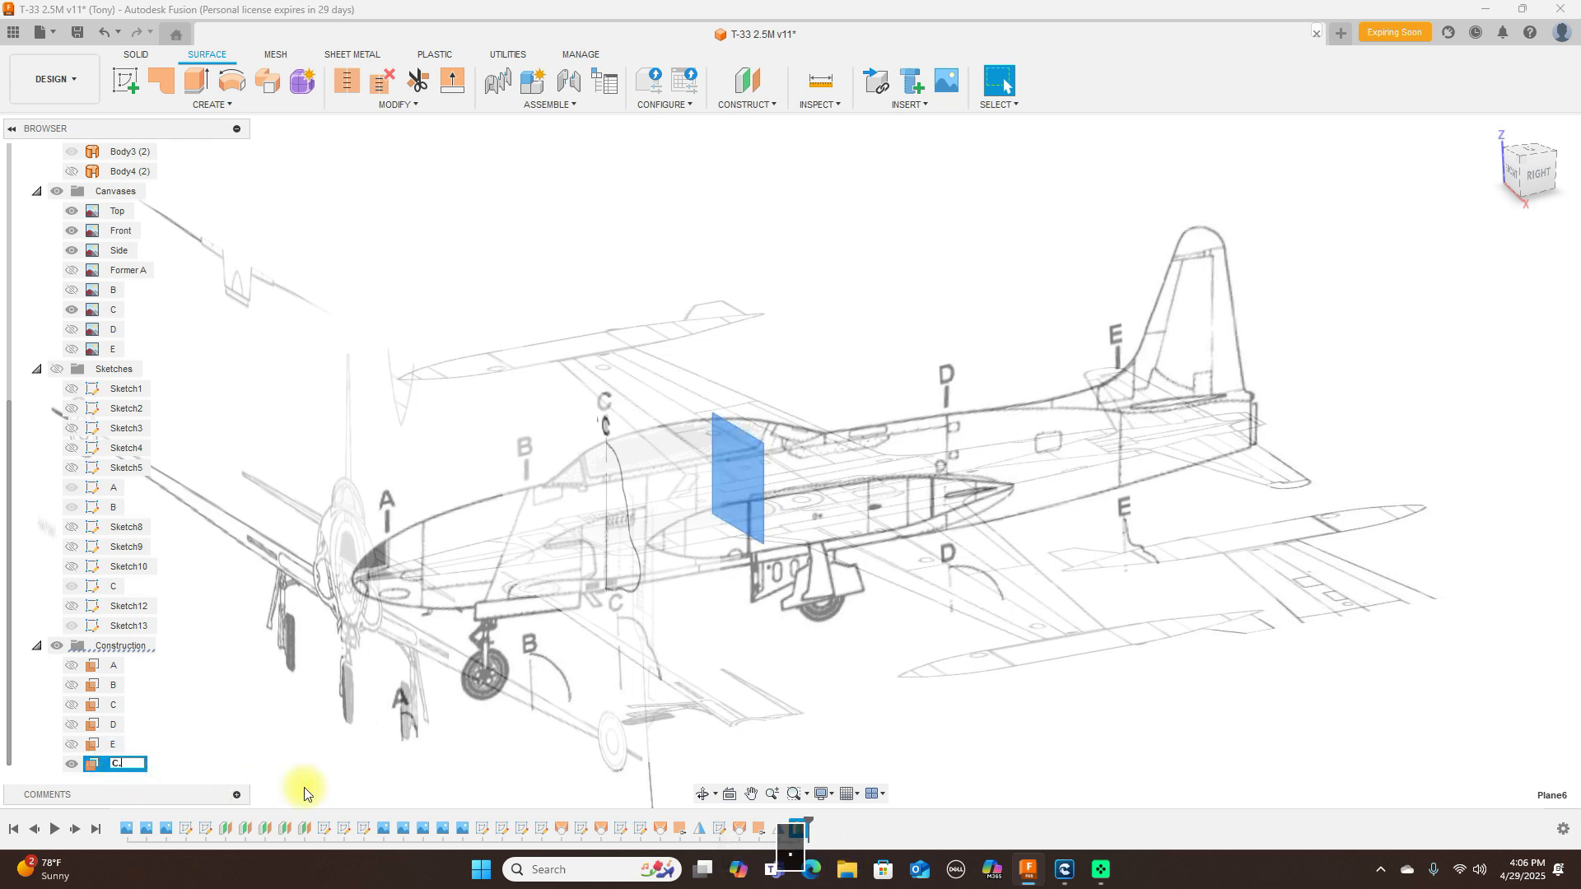
text(5)
key(Return)
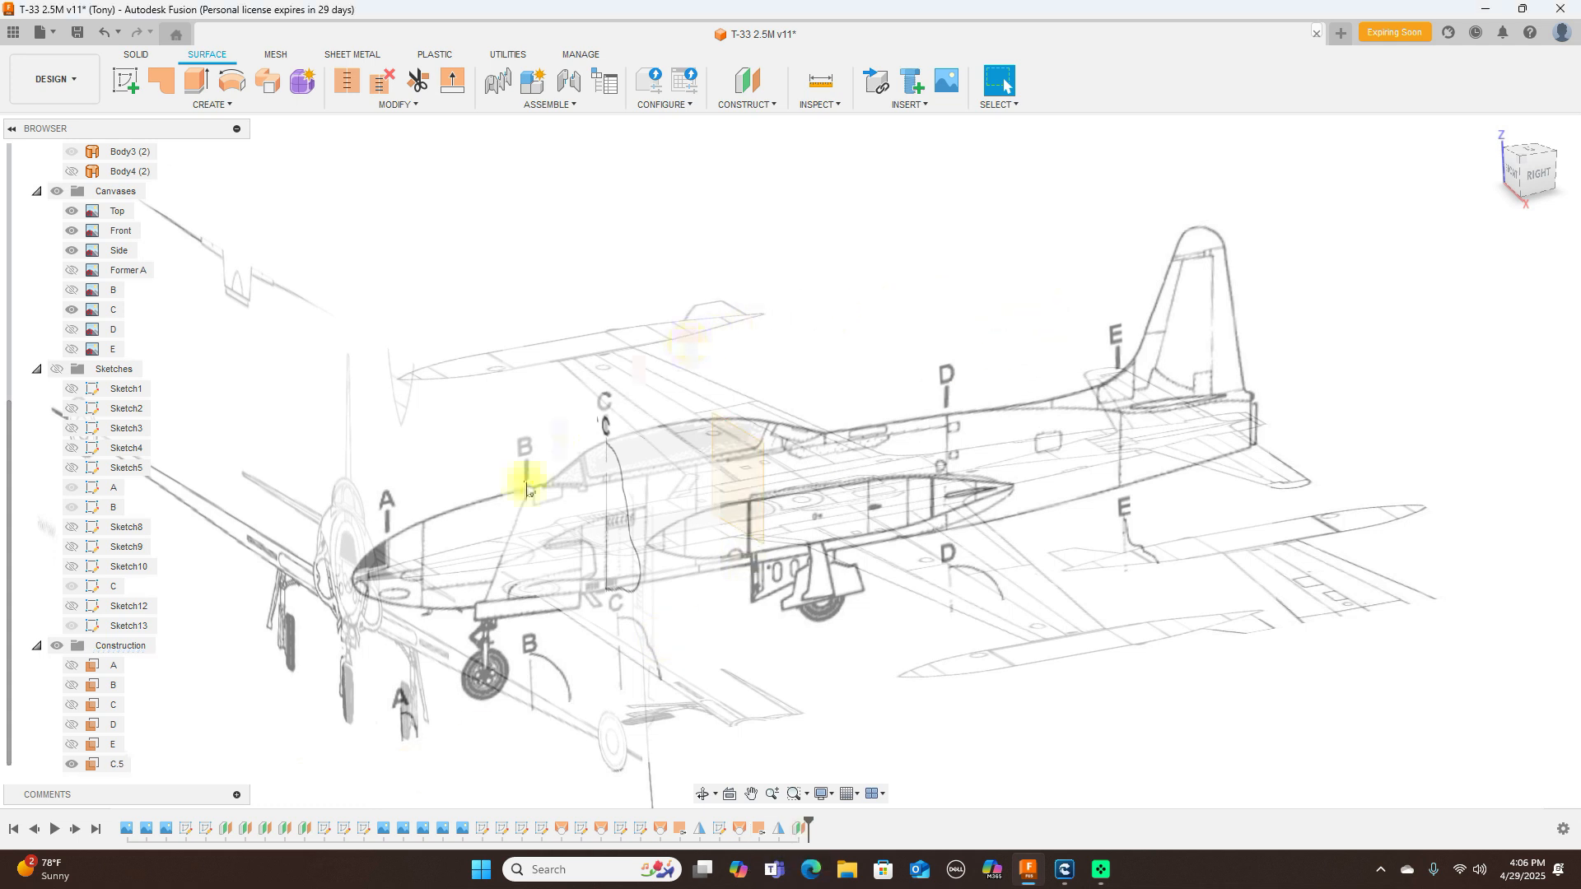
click(72, 770)
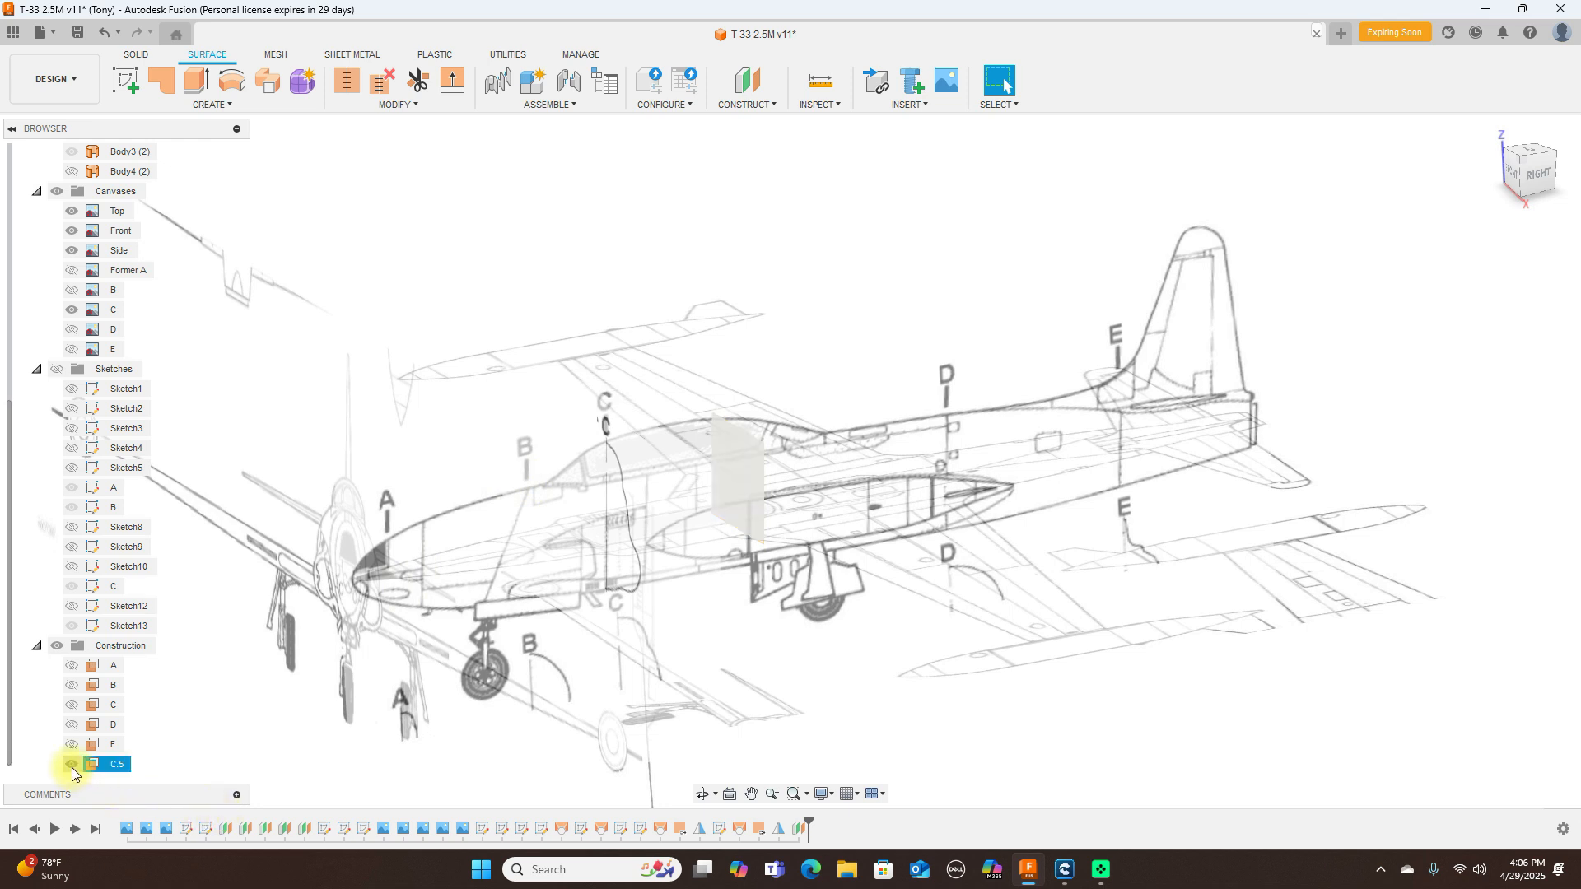
click(72, 766)
Step: Start a new sketch on construction plane C and hide sketches A, B, C and Sketch13
click(71, 706)
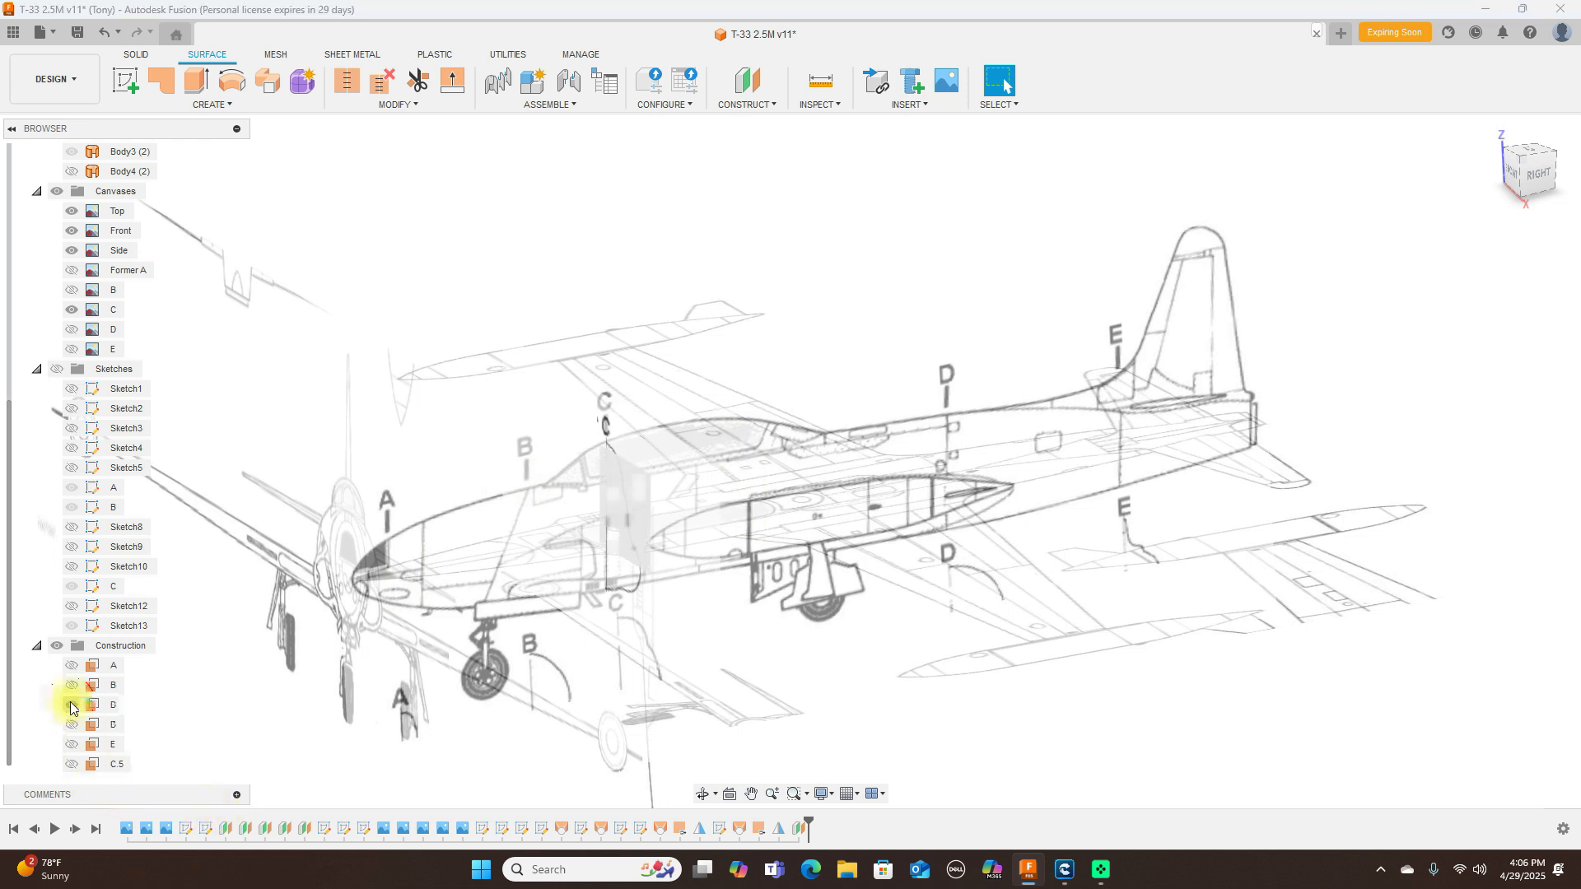
click(631, 497)
click(143, 98)
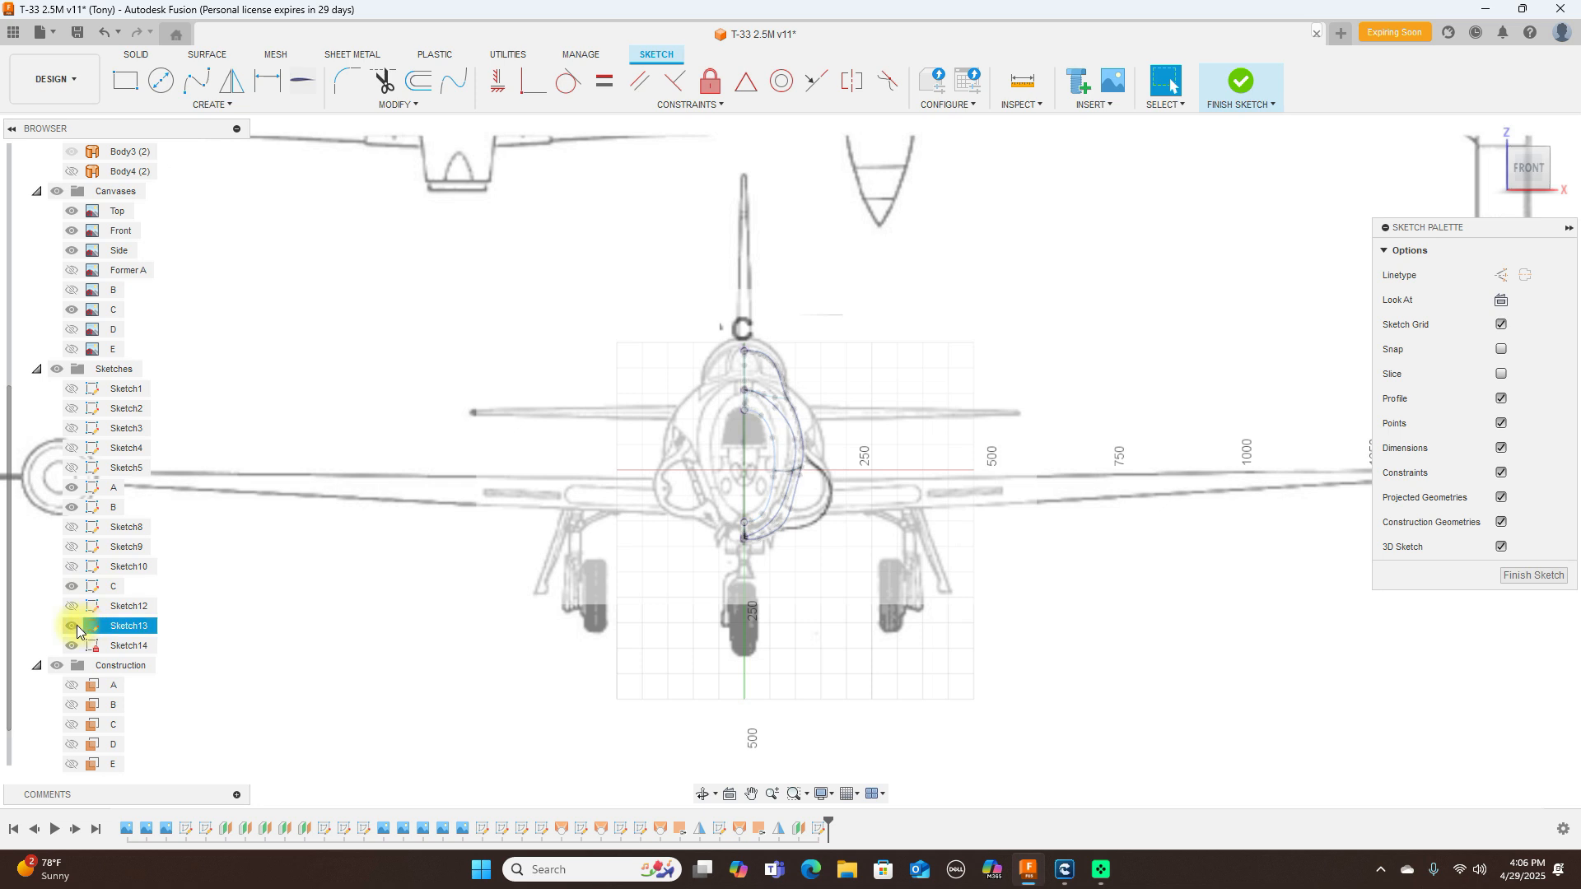
click(71, 587)
click(71, 507)
click(72, 487)
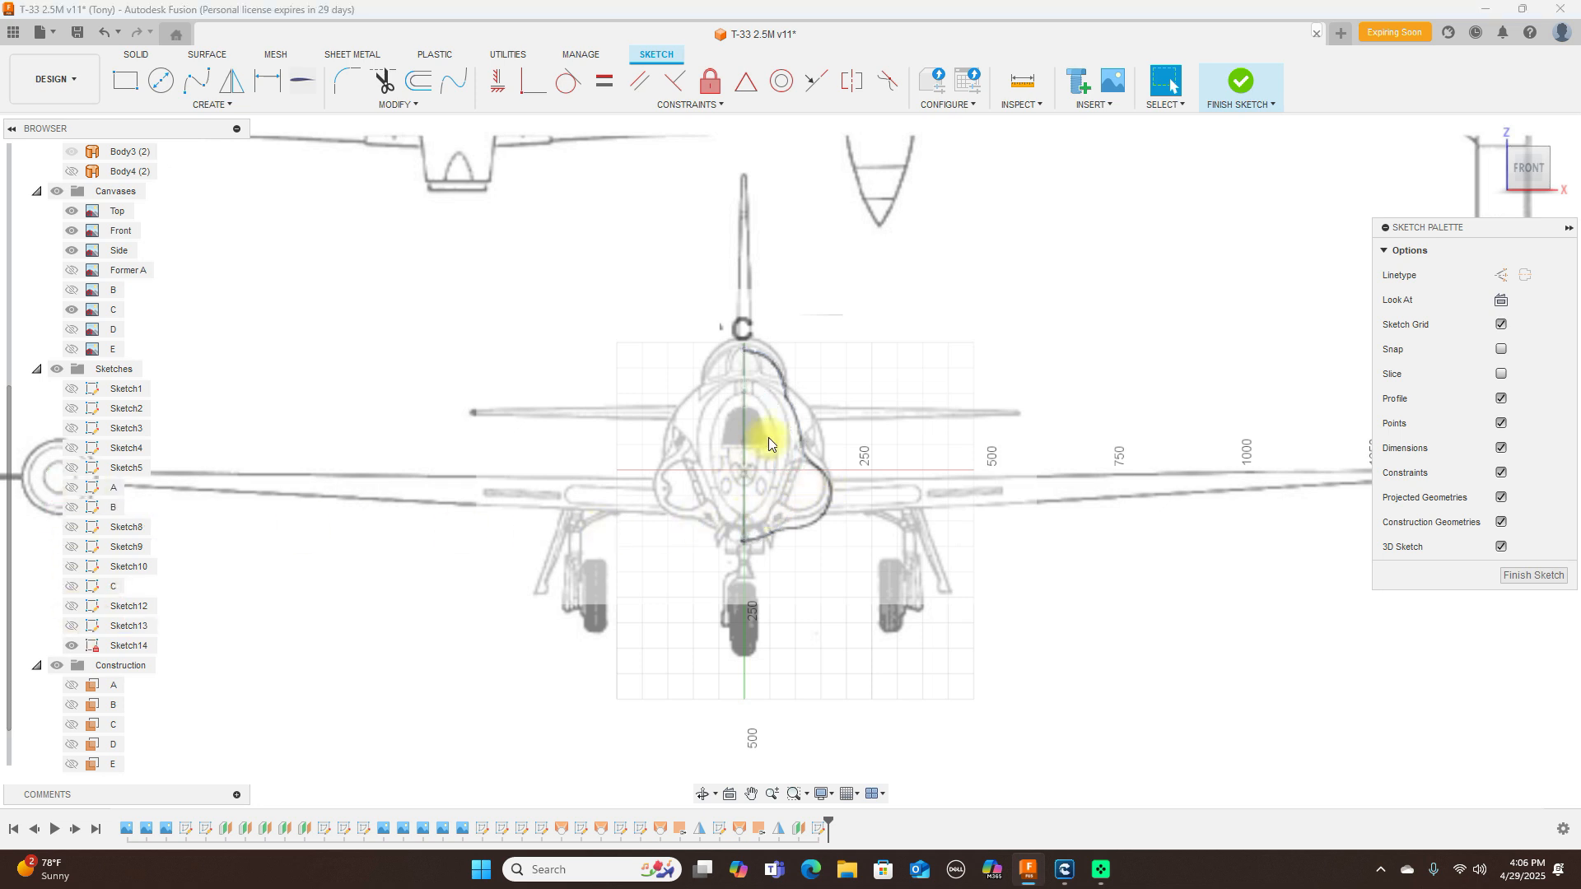
Step: Trace the section C half outline with one fit point spline from its upper centreline end, around the side bulge, to its lower centreline end
scroll(768, 444, up, 3)
scroll(787, 437, up, 1)
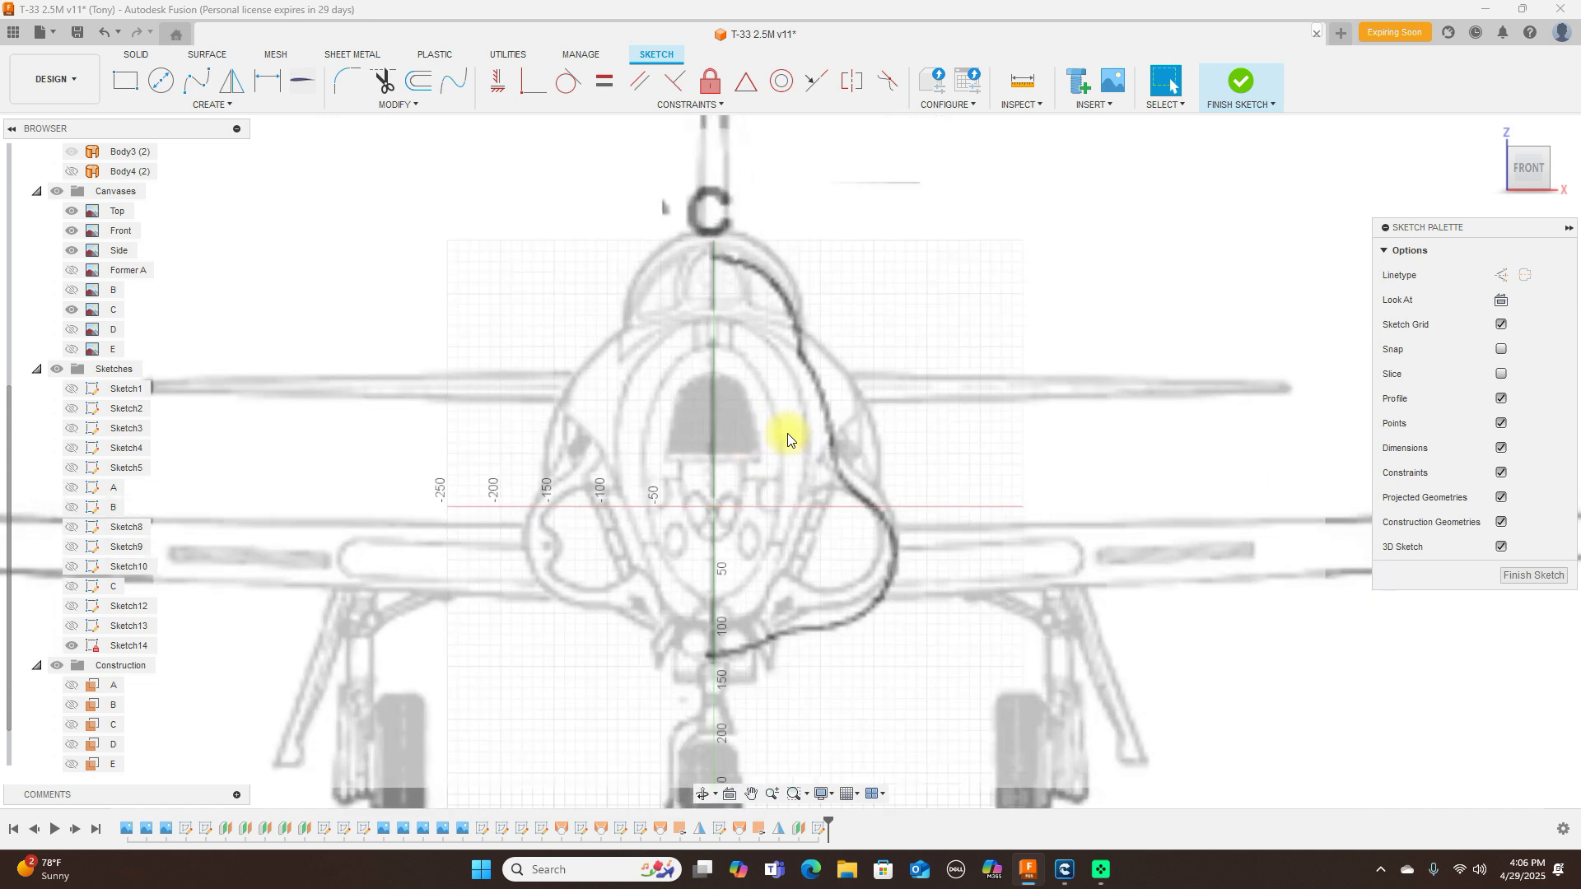
scroll(945, 425, down, 1)
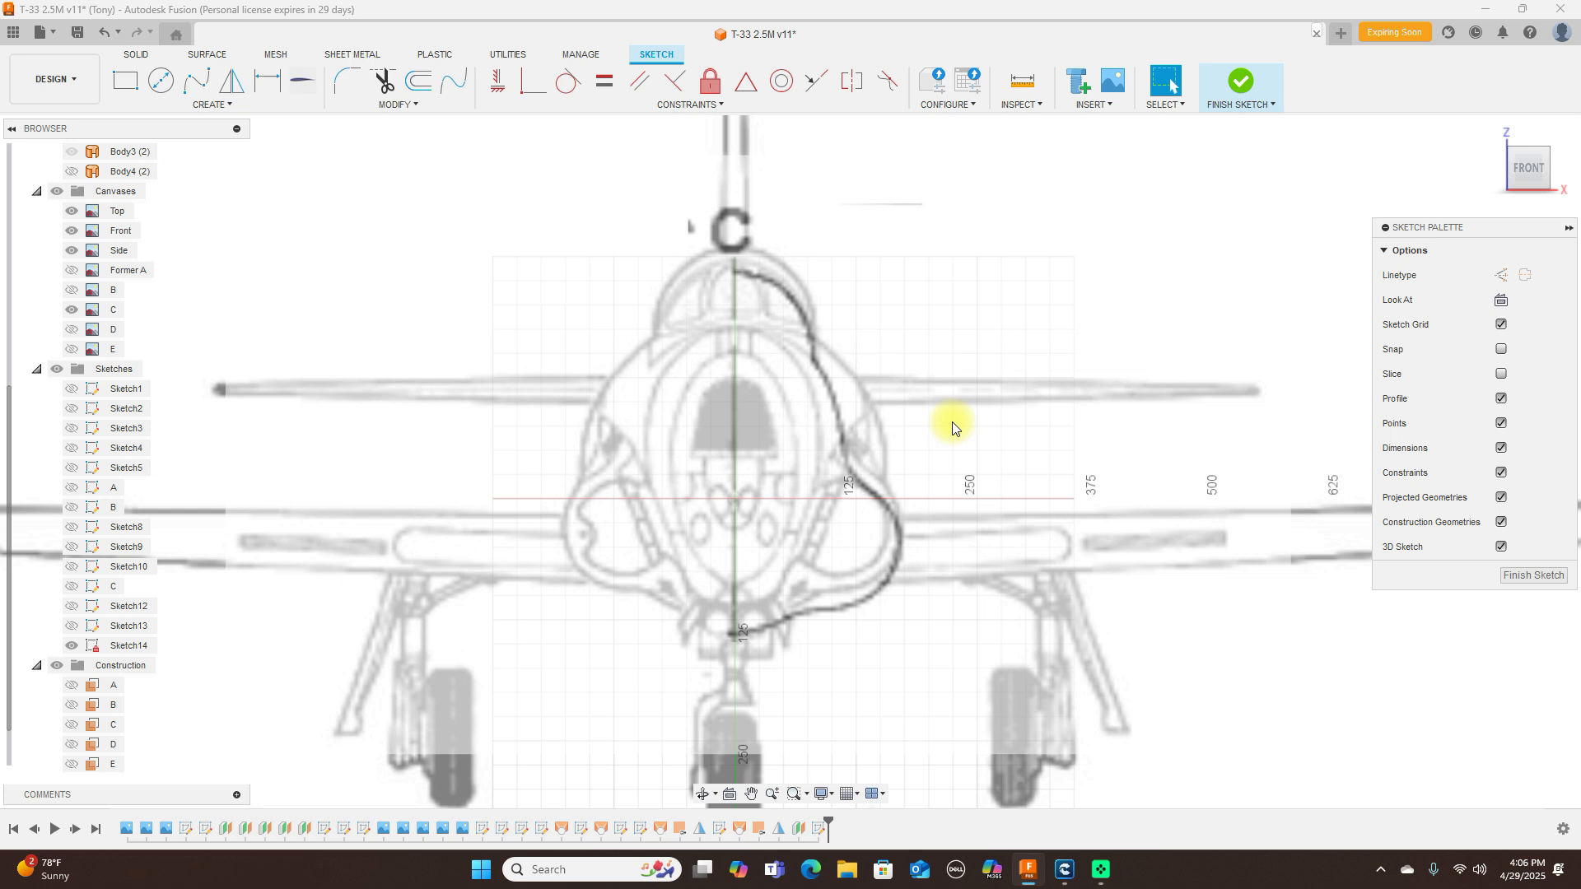
scroll(952, 426, up, 1)
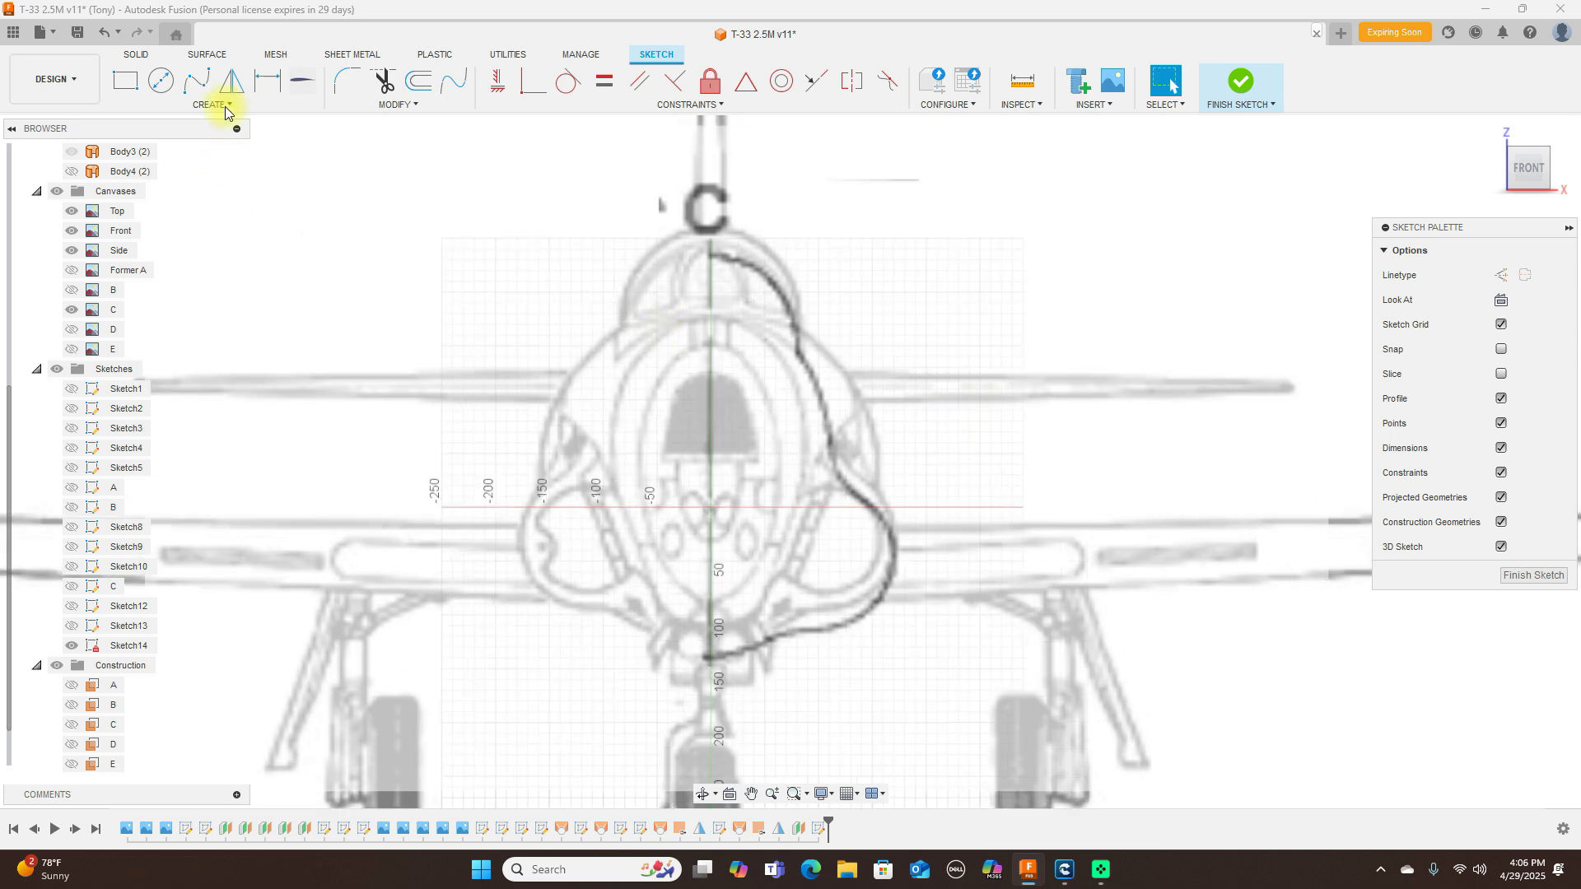
click(196, 80)
click(710, 493)
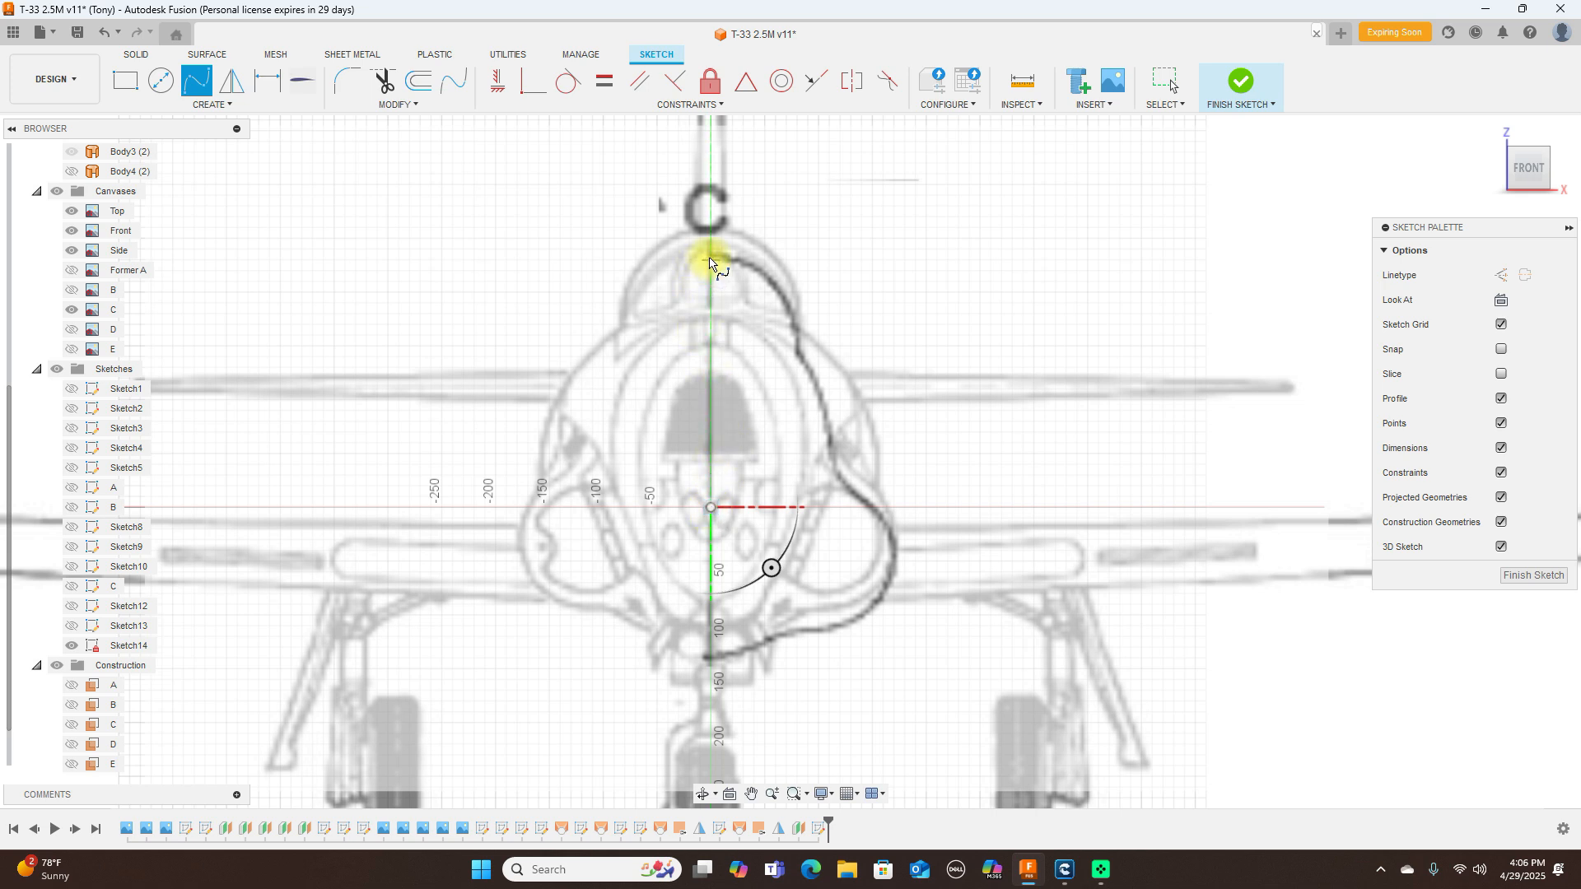
click(710, 256)
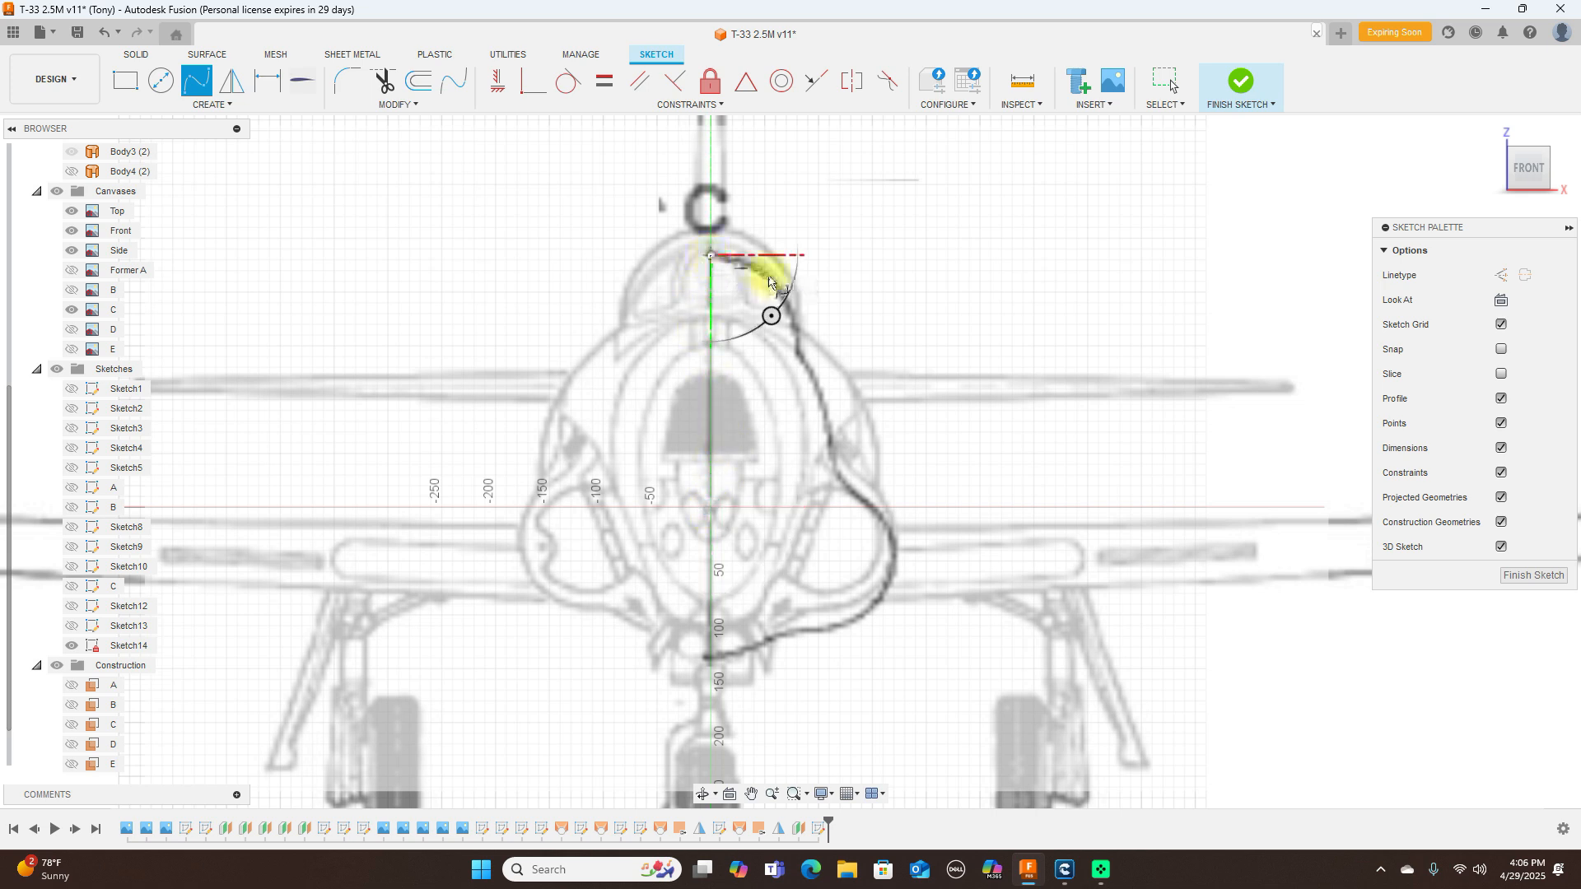
click(758, 269)
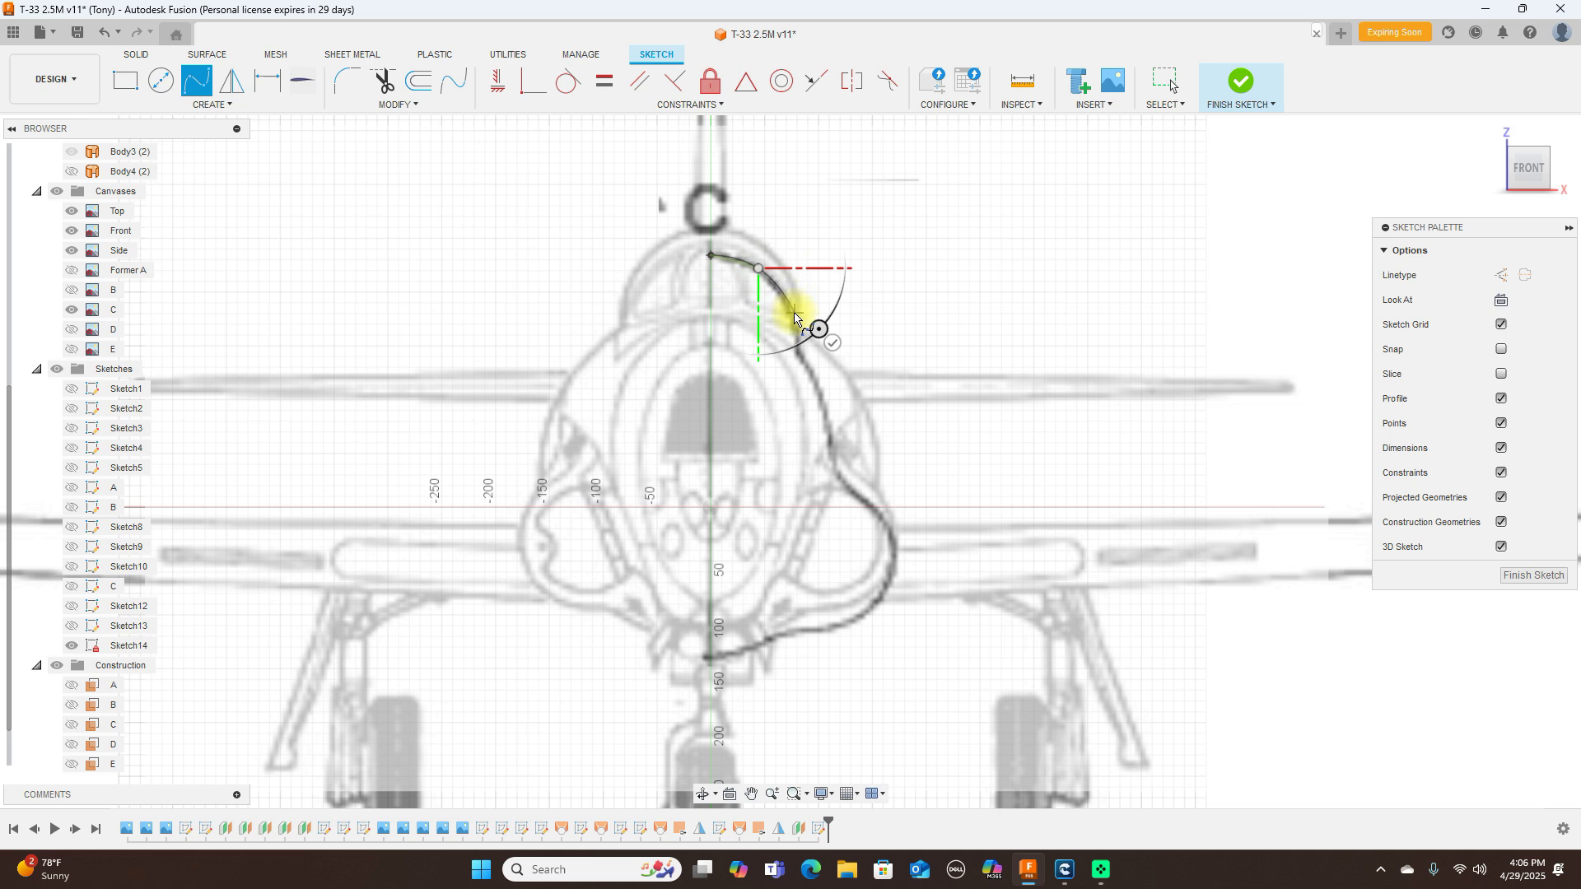
click(793, 316)
click(792, 353)
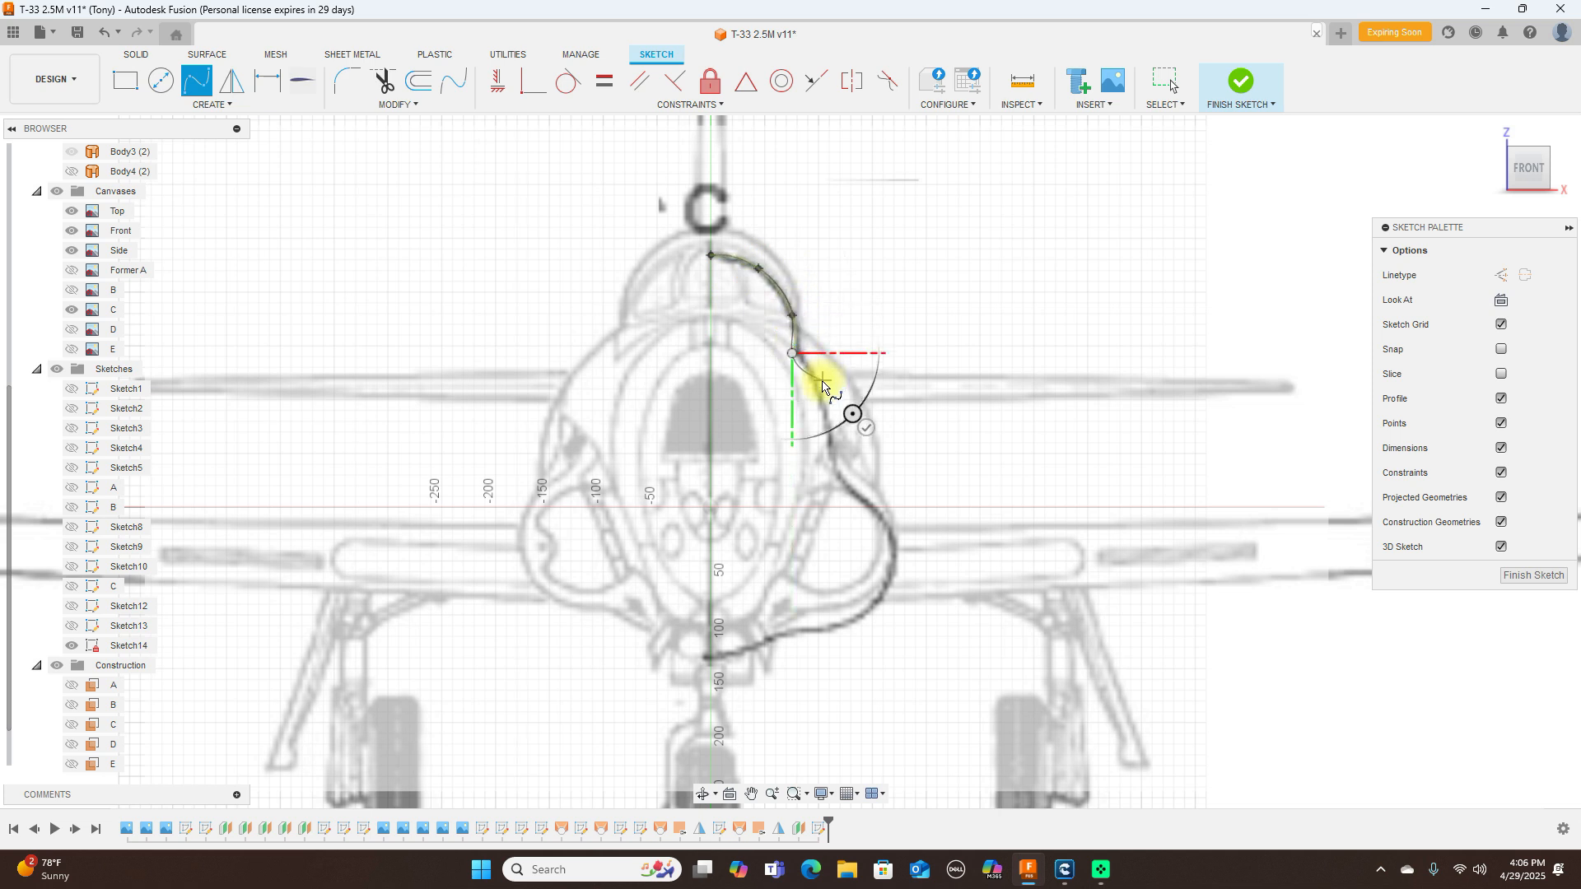
click(819, 382)
click(828, 463)
click(879, 507)
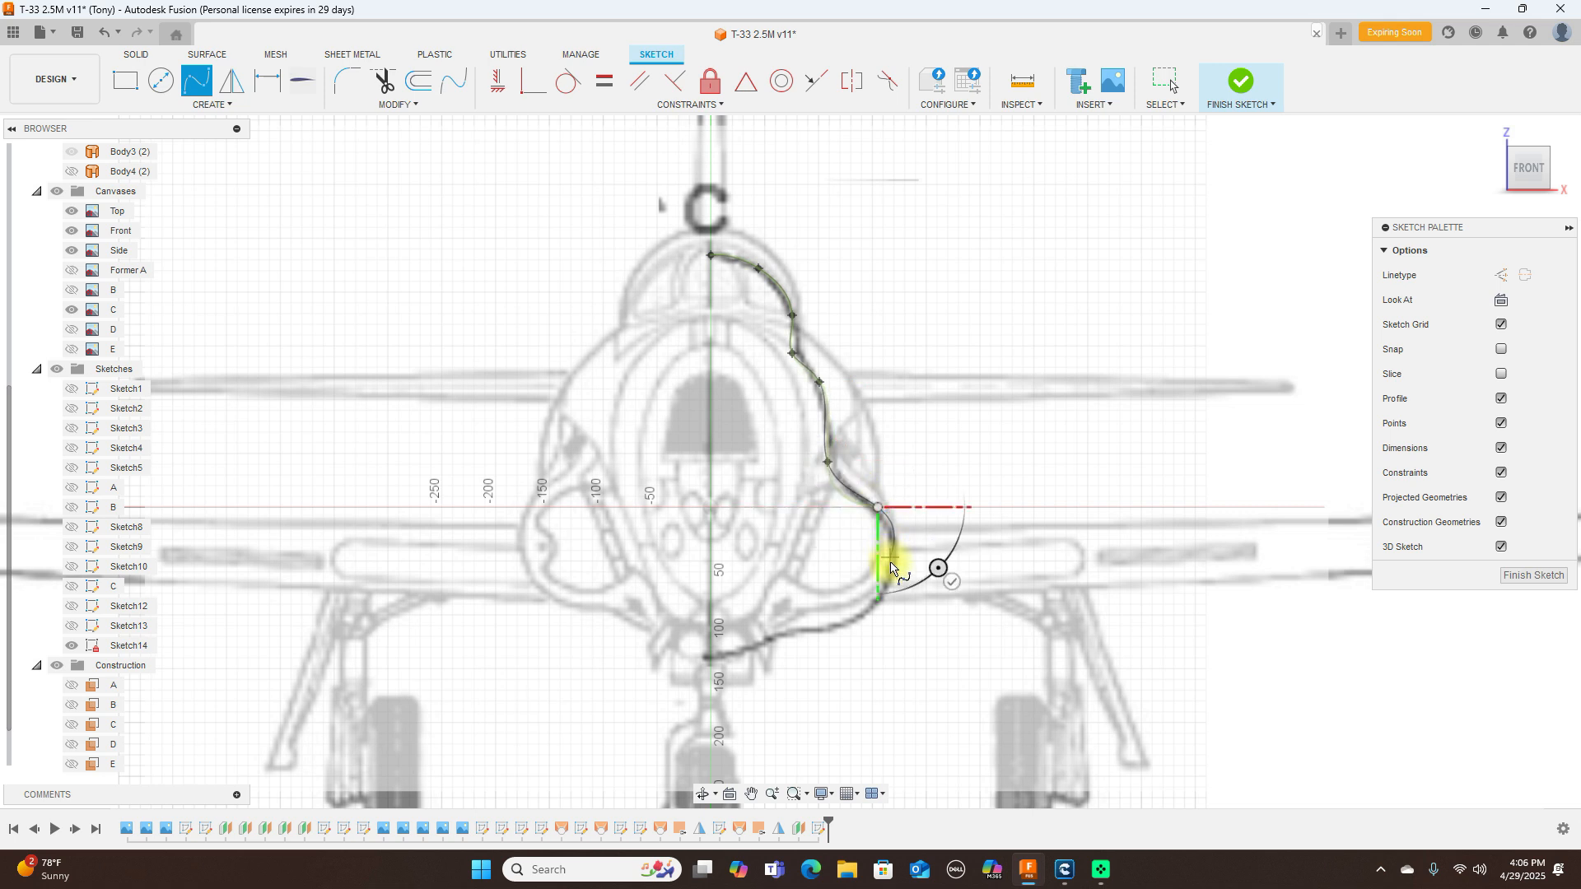
click(890, 574)
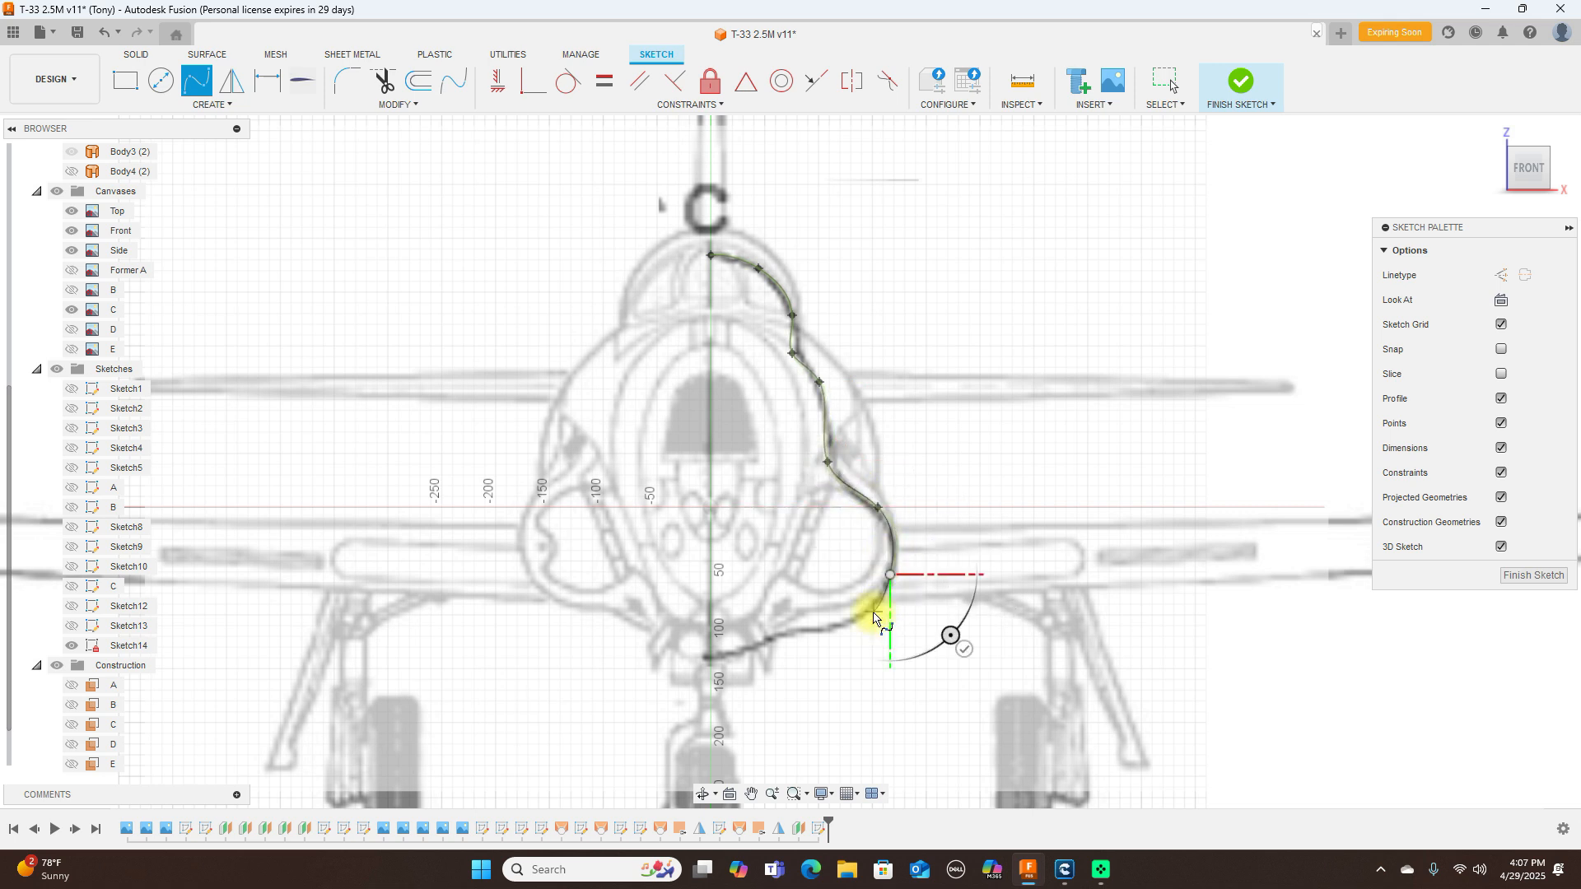
click(872, 612)
click(824, 631)
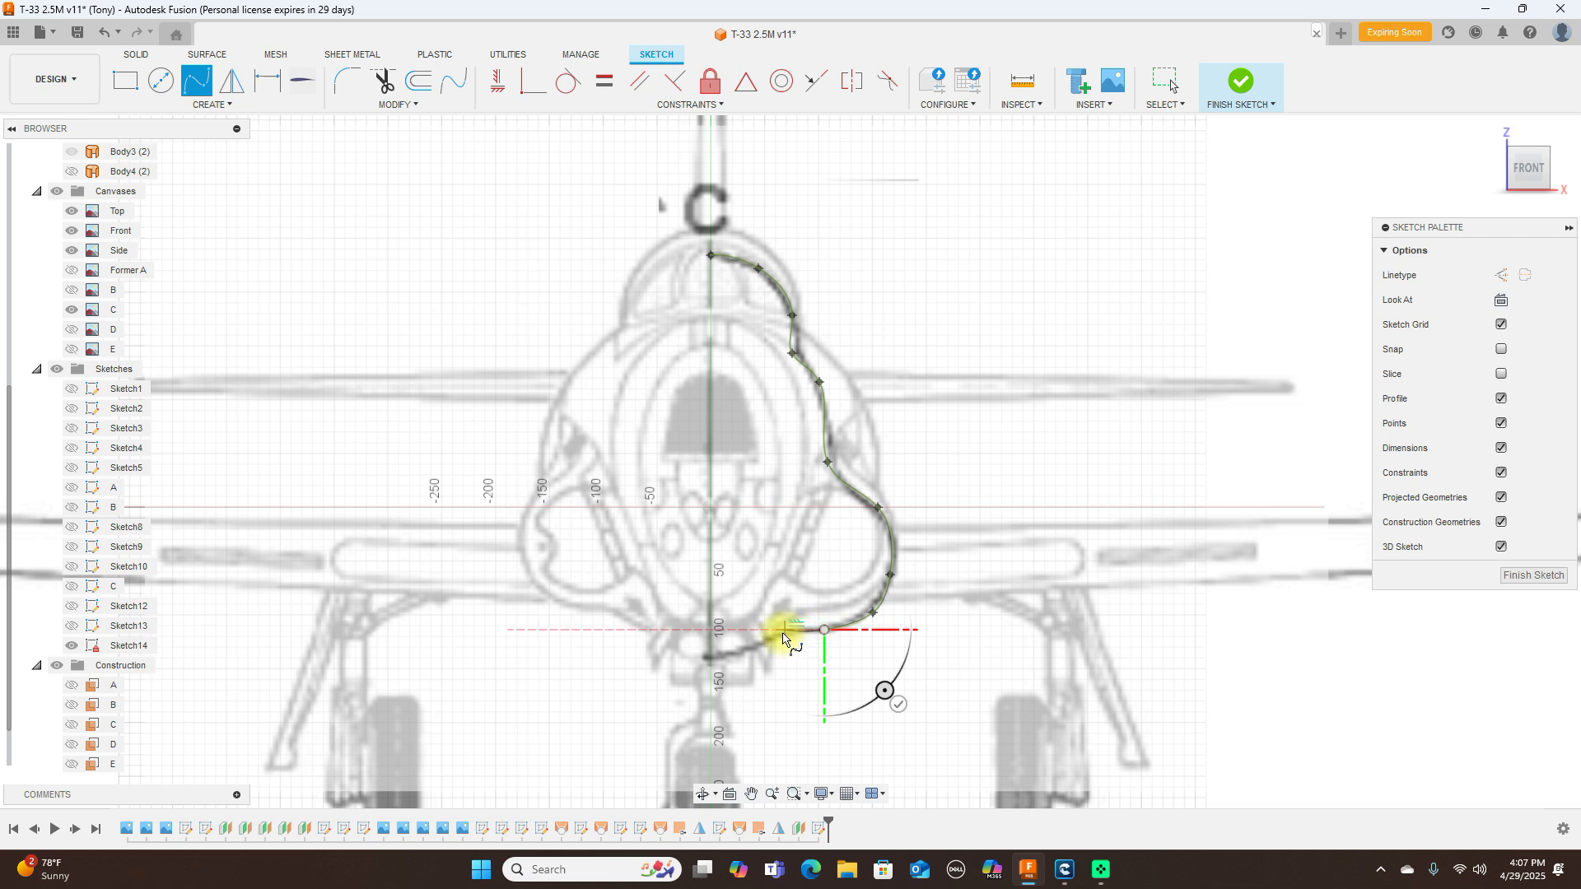
click(780, 631)
click(745, 651)
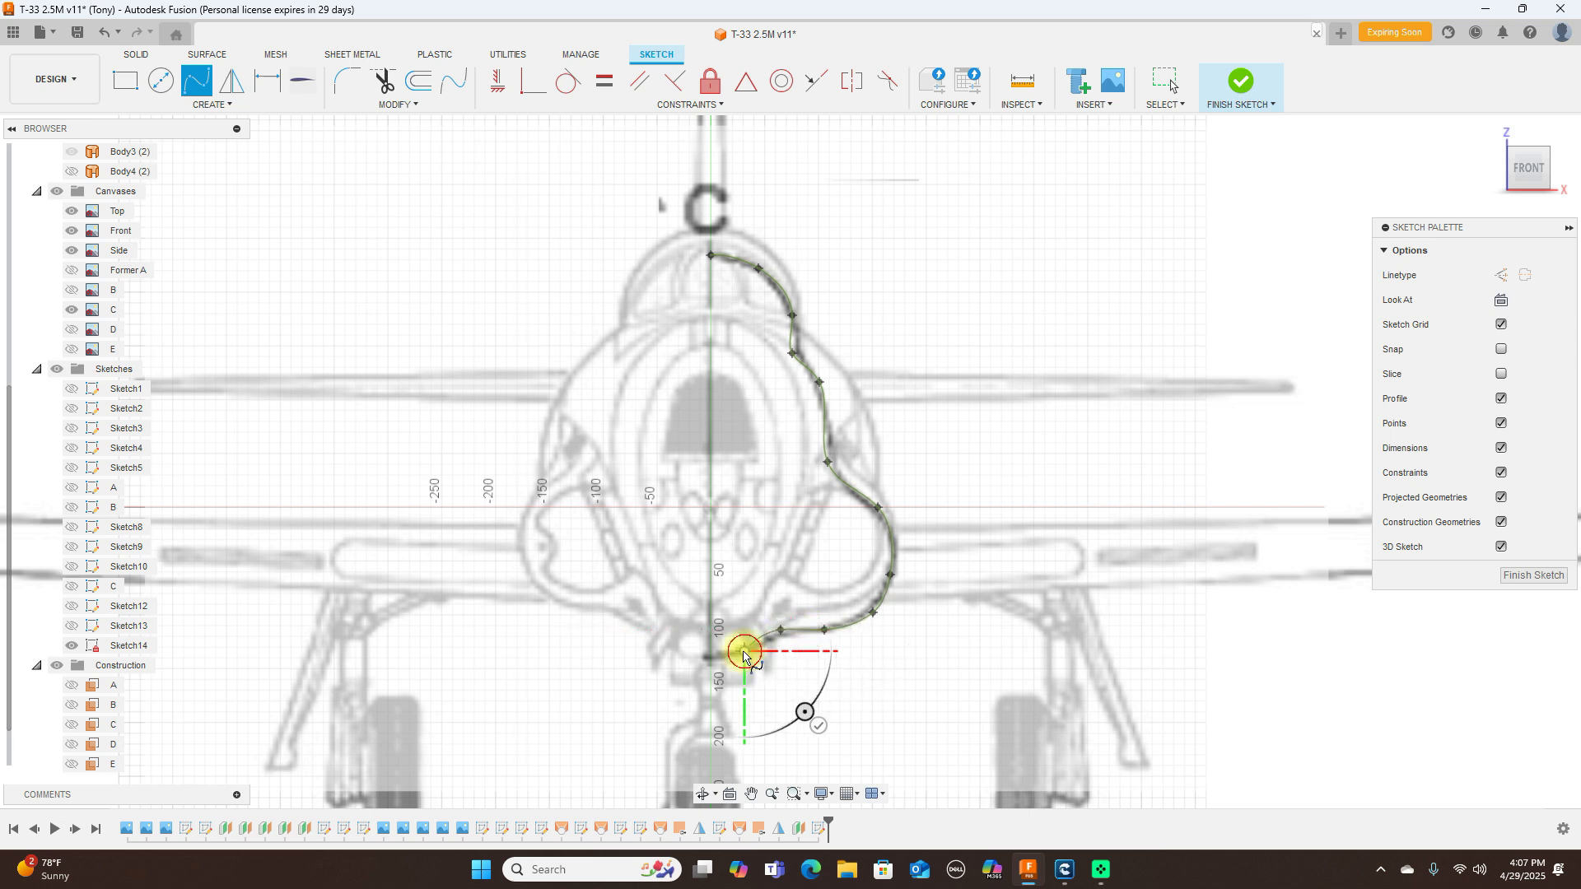
click(711, 659)
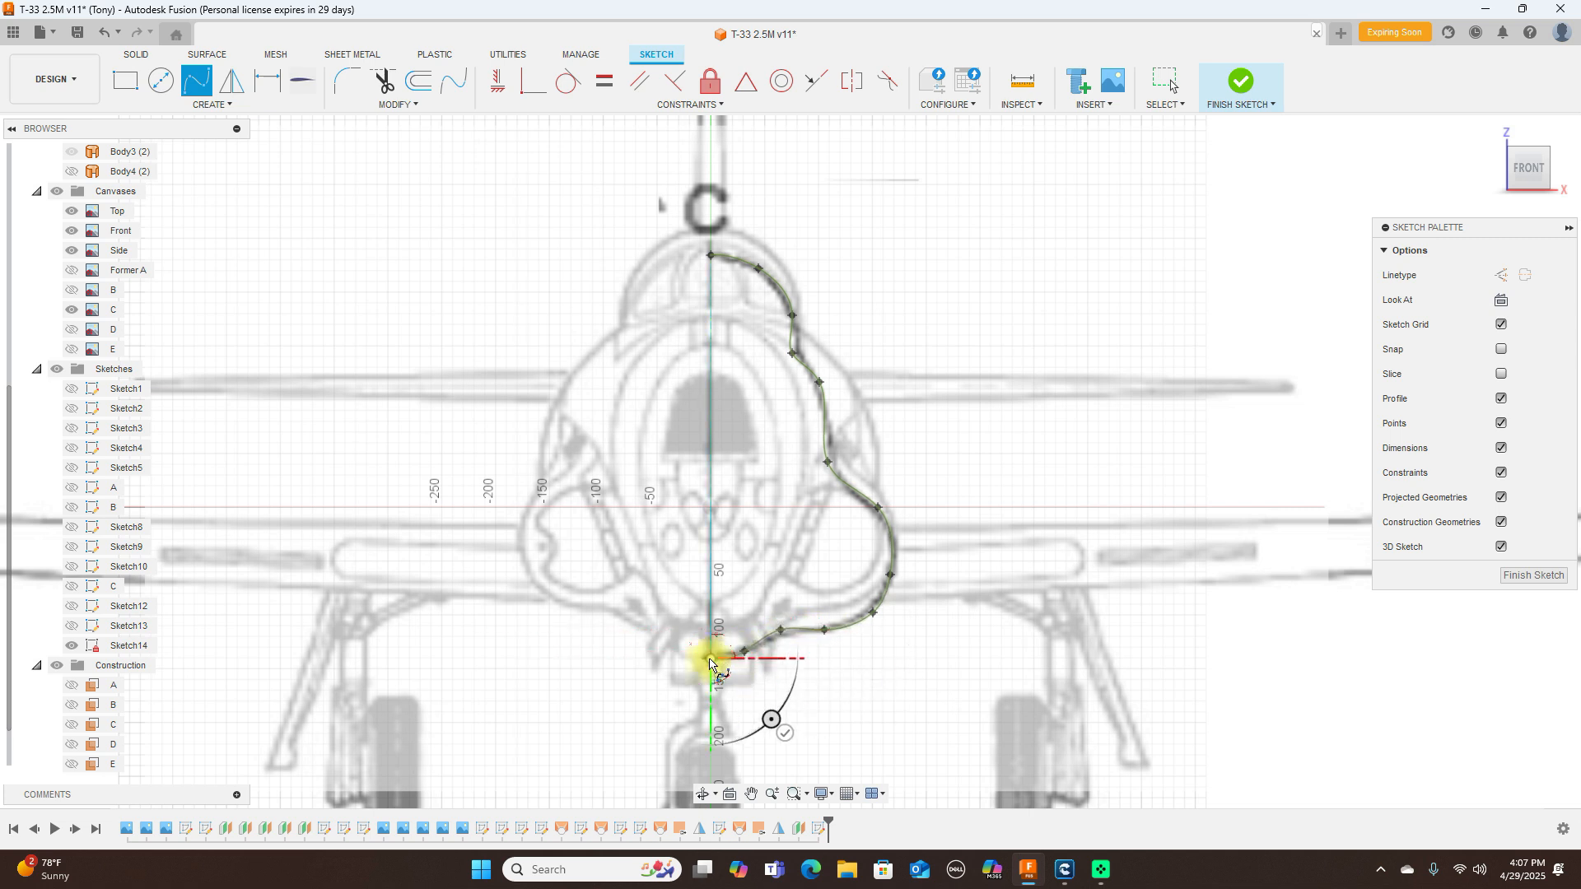
right_click(711, 659)
click(758, 661)
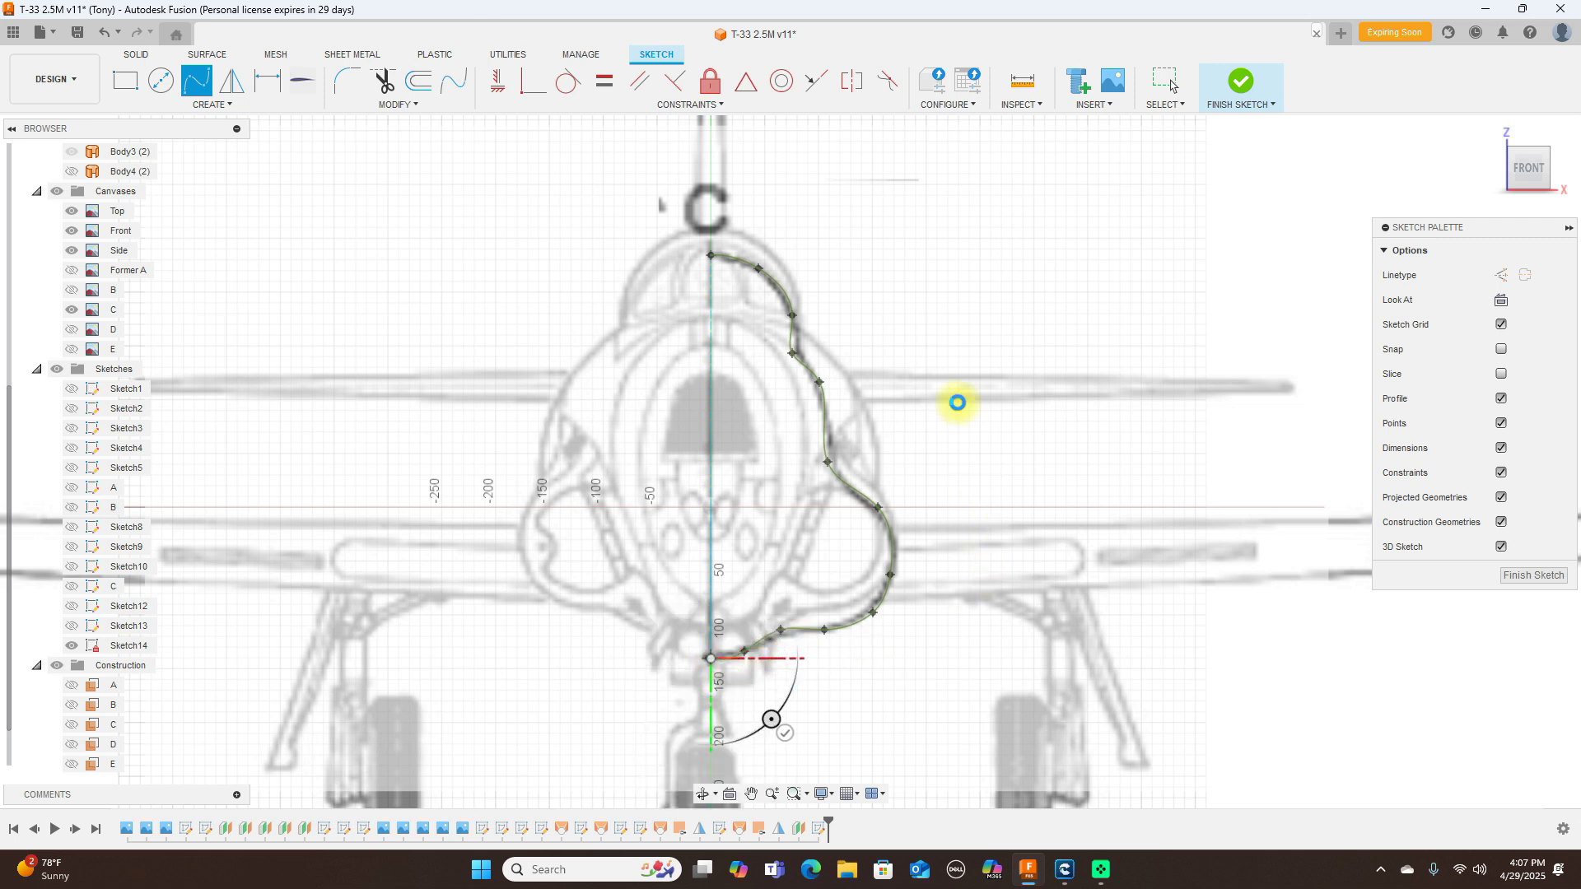
key(Escape)
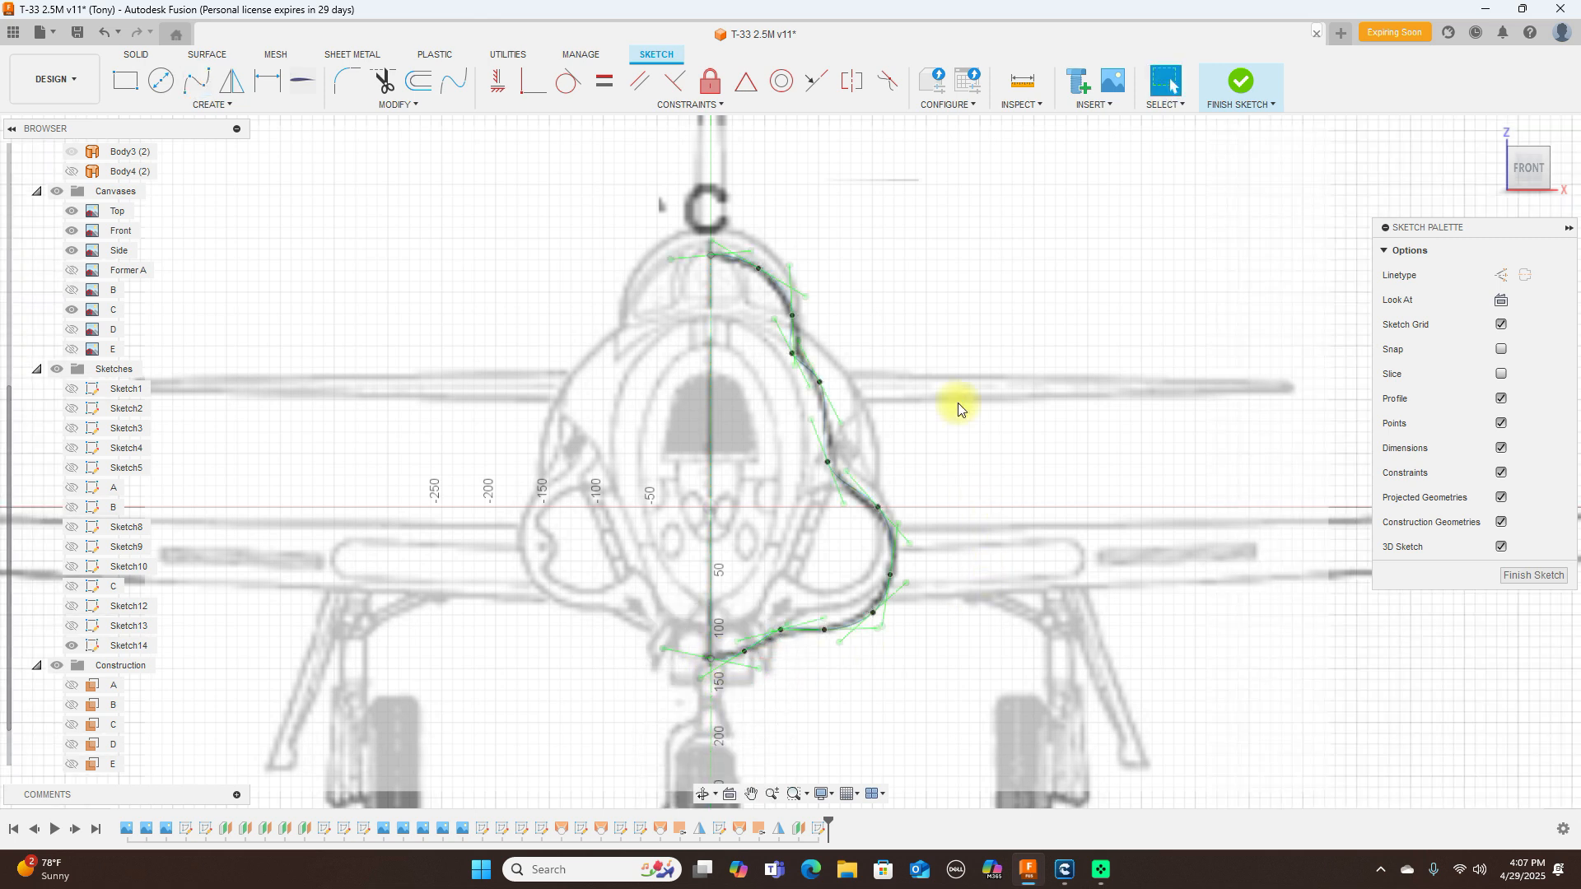
Step: Hide the Front canvas and fit the spline's canopy-base point to about X 81, Z 142 and its waist point to about X 116, Z 37
scroll(957, 403, down, 5)
scroll(942, 365, up, 3)
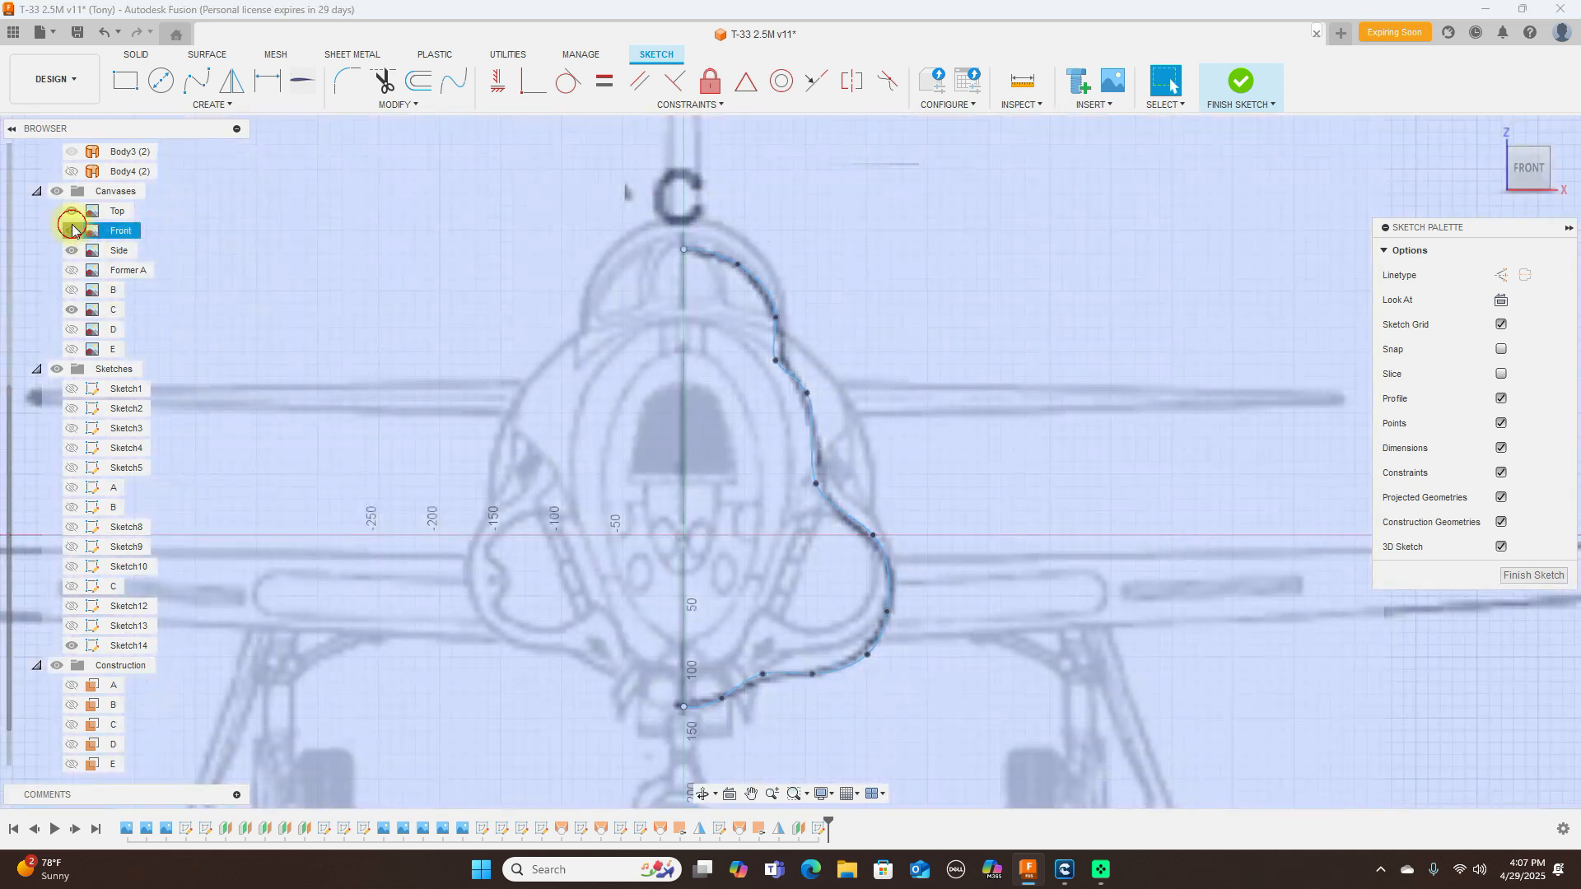
click(72, 230)
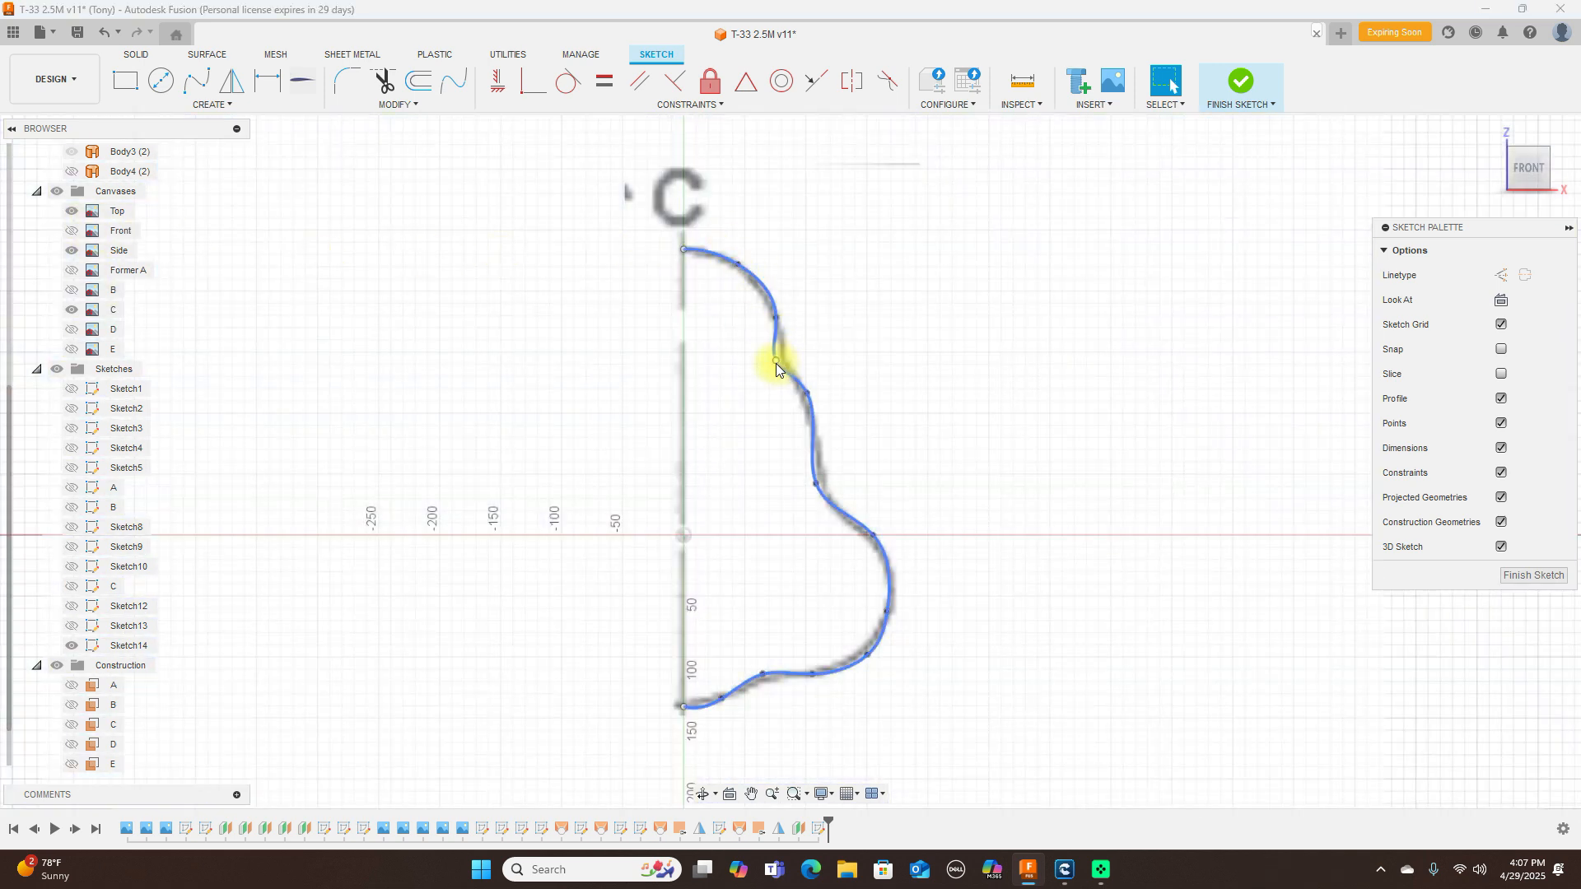
scroll(778, 358, up, 2)
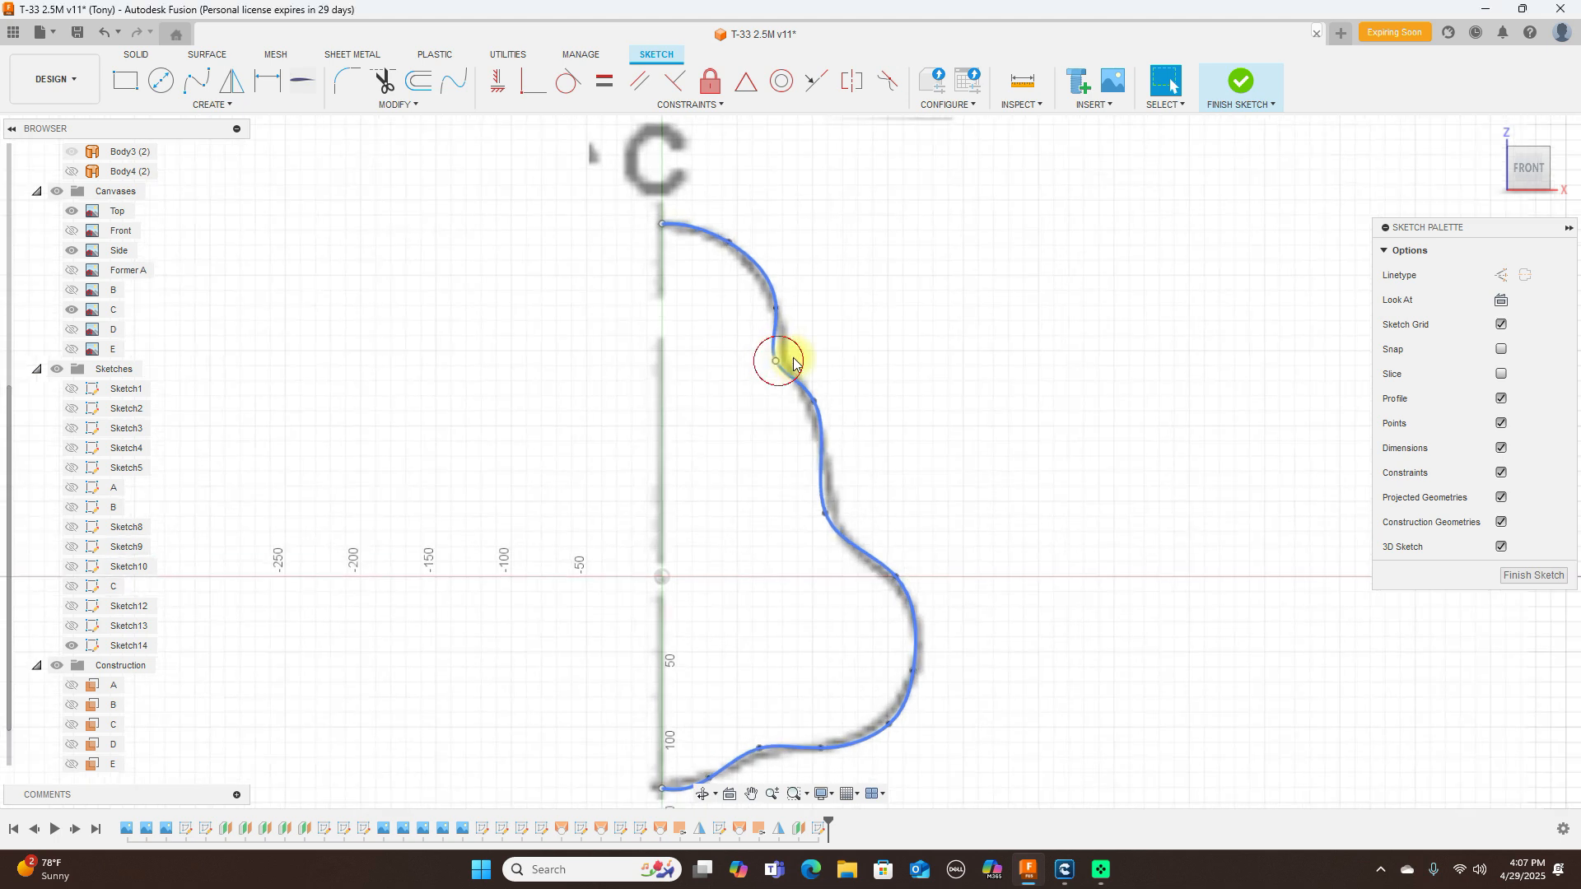
drag(781, 358, 789, 359)
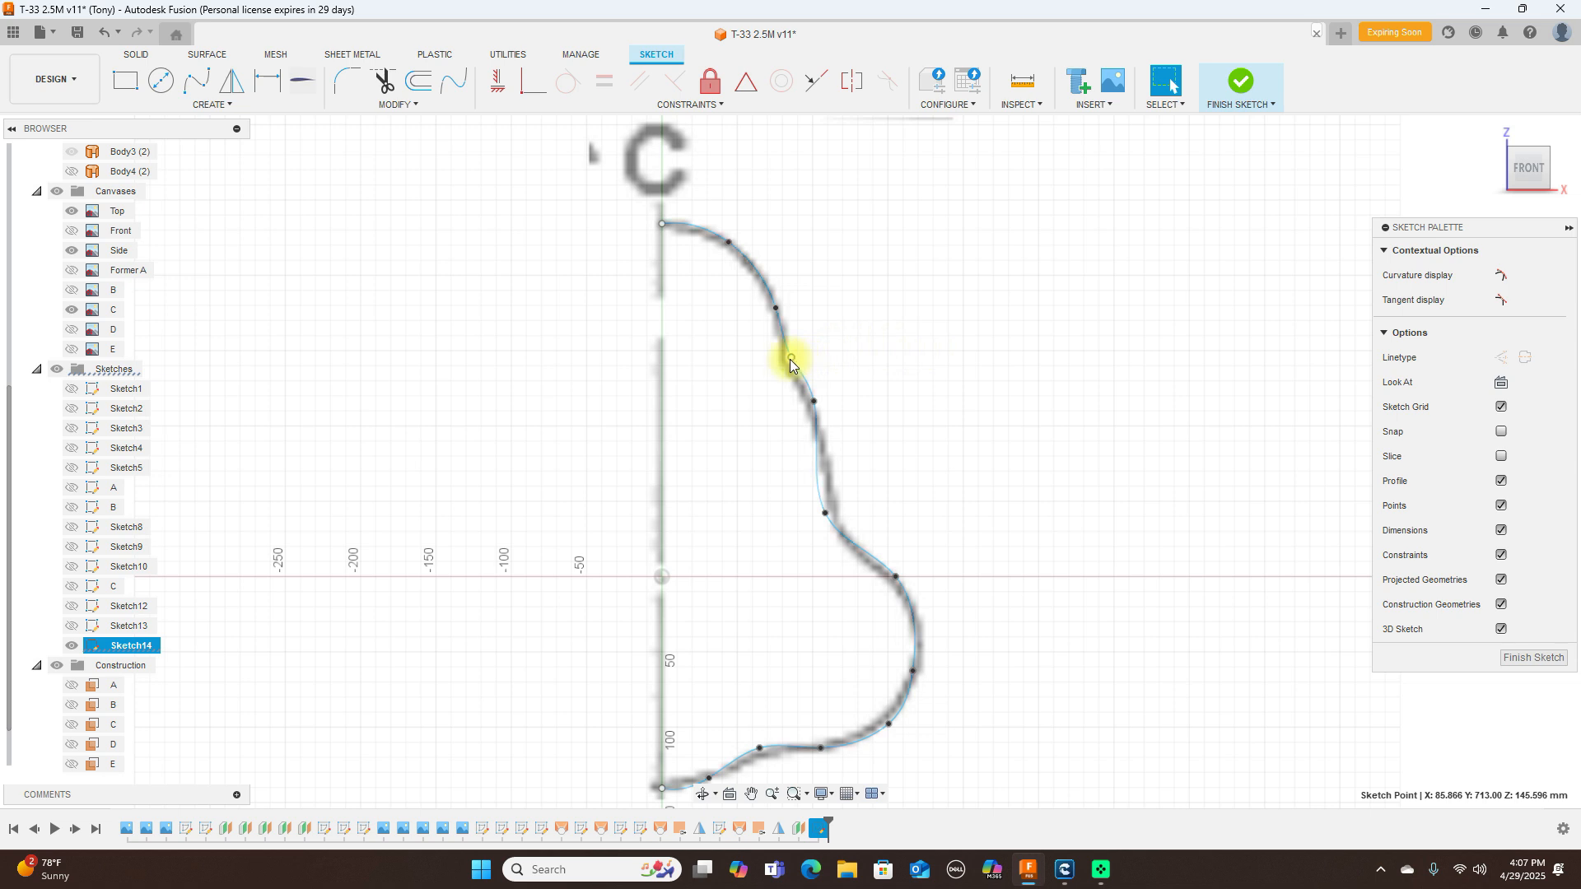
drag(789, 359, 783, 363)
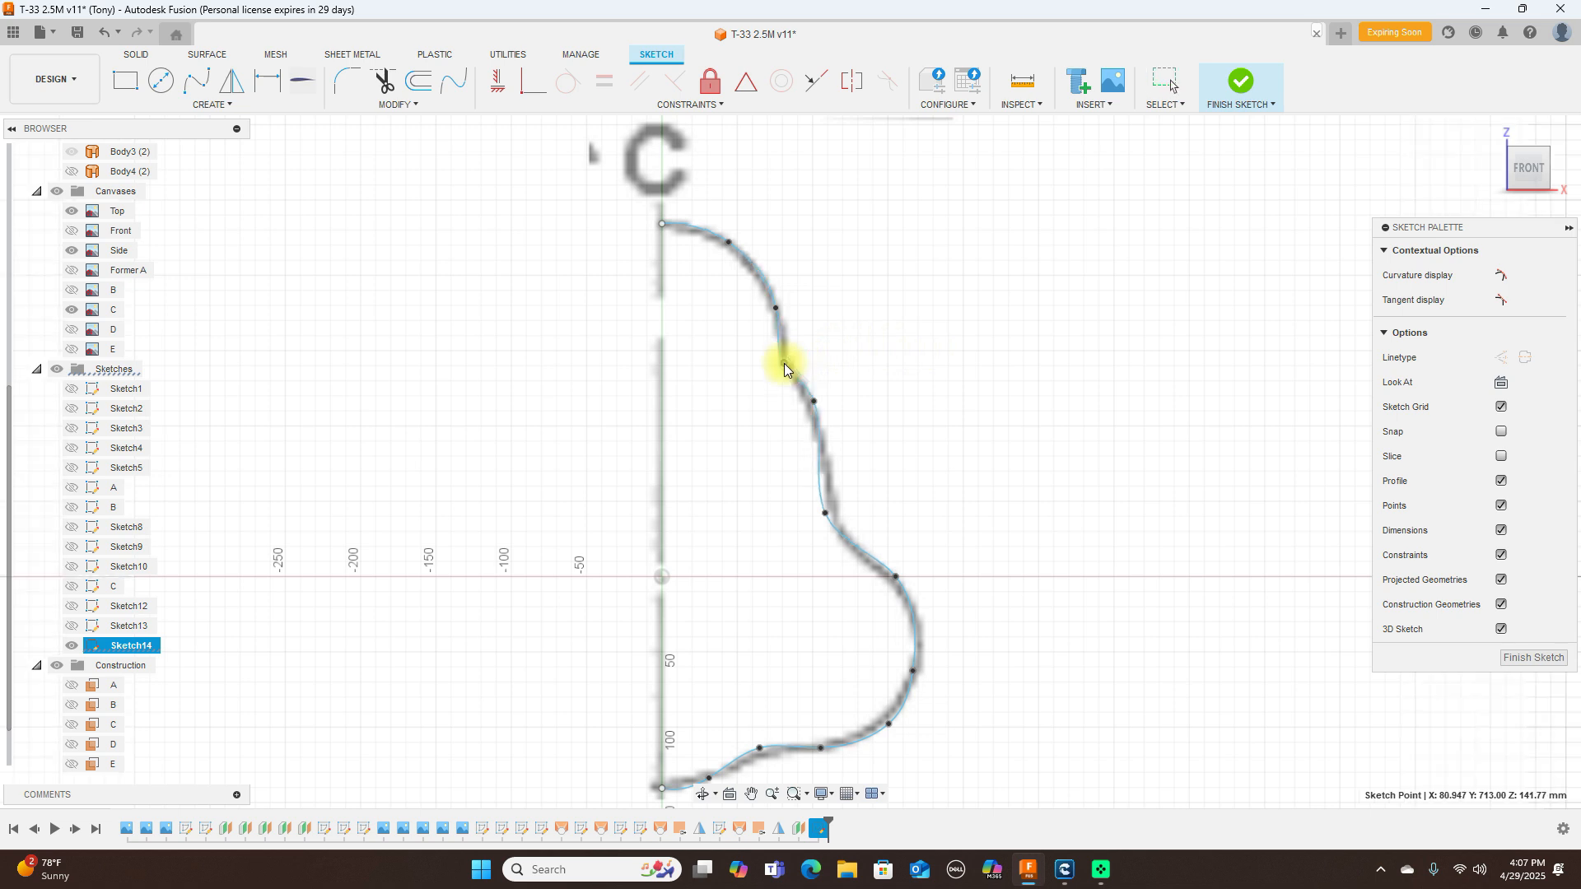
double_click(784, 363)
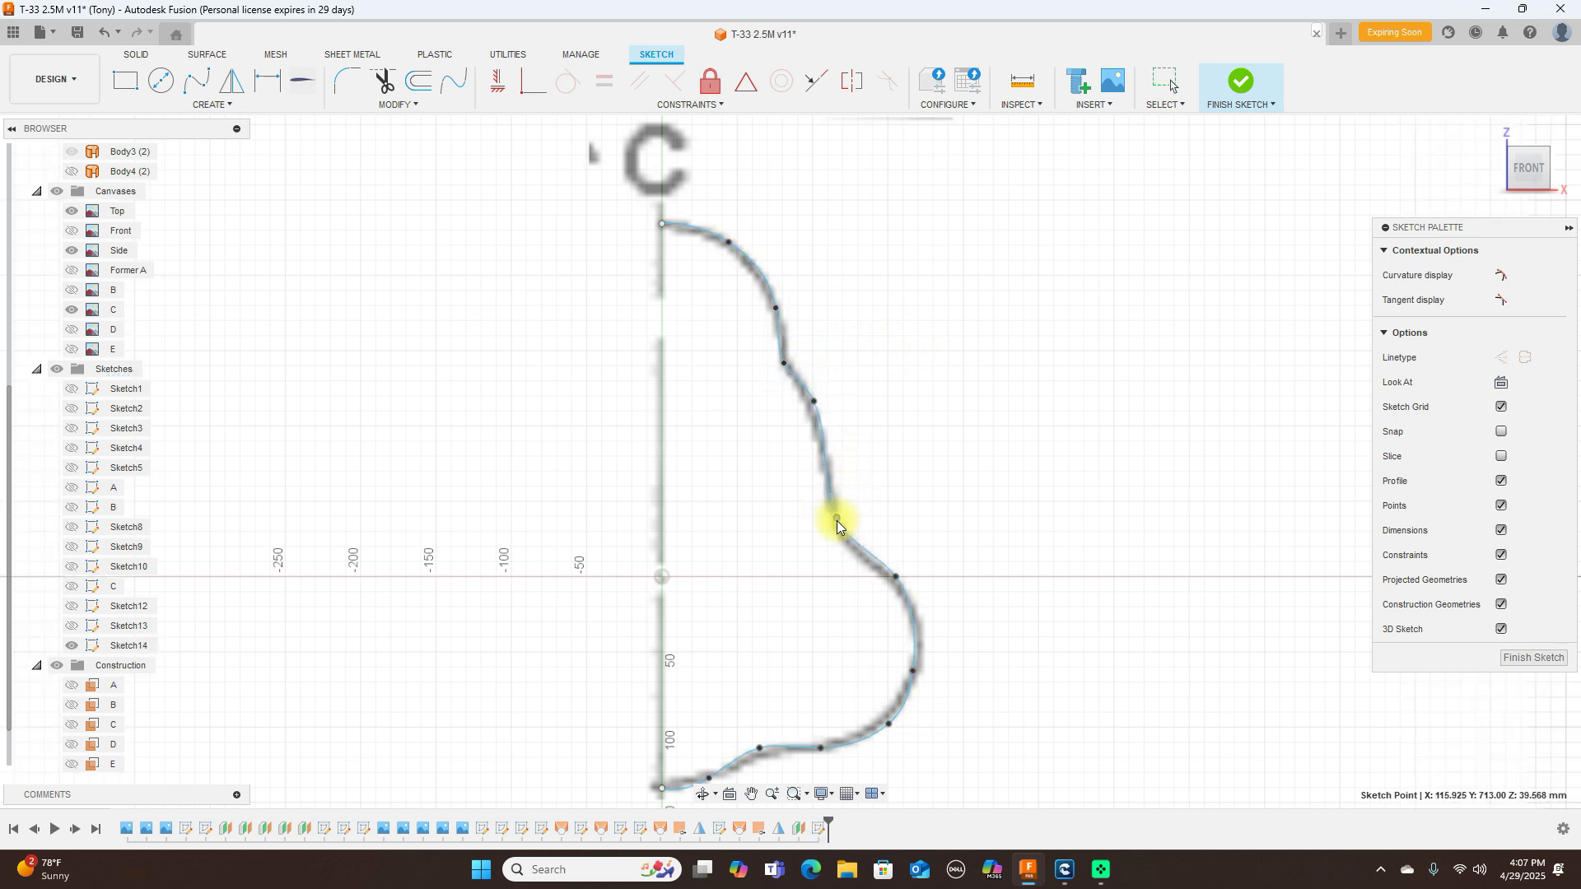
click(836, 522)
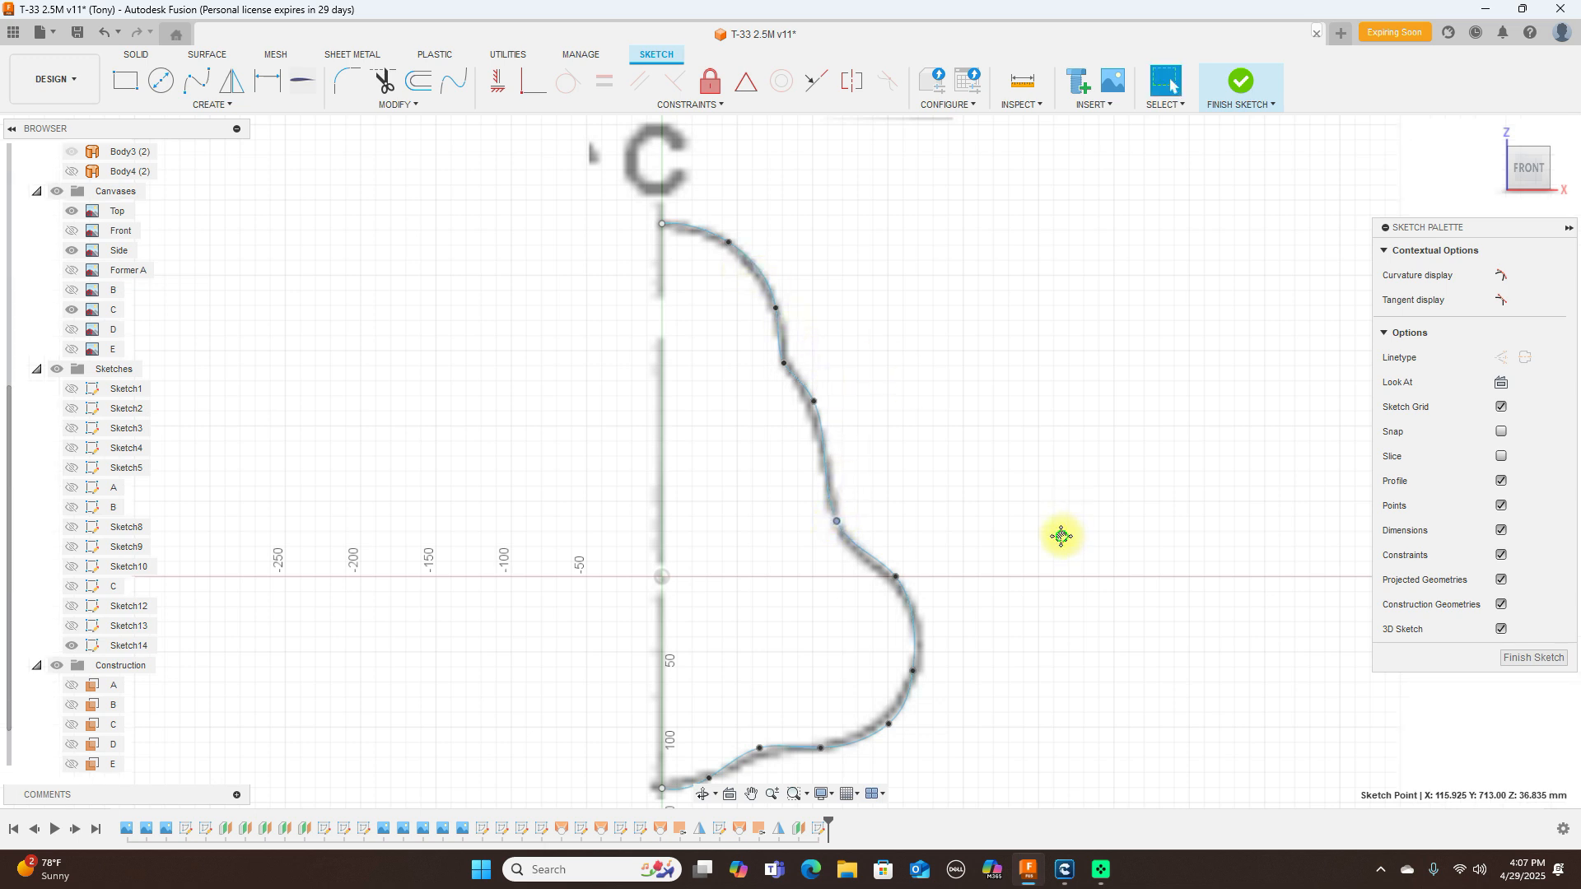
Step: Move three lower spline points onto the outline at about X 66, Z -118; X 150, Z -94; and X 171, Z -62 mm
middle_drag(1061, 538, 1104, 401)
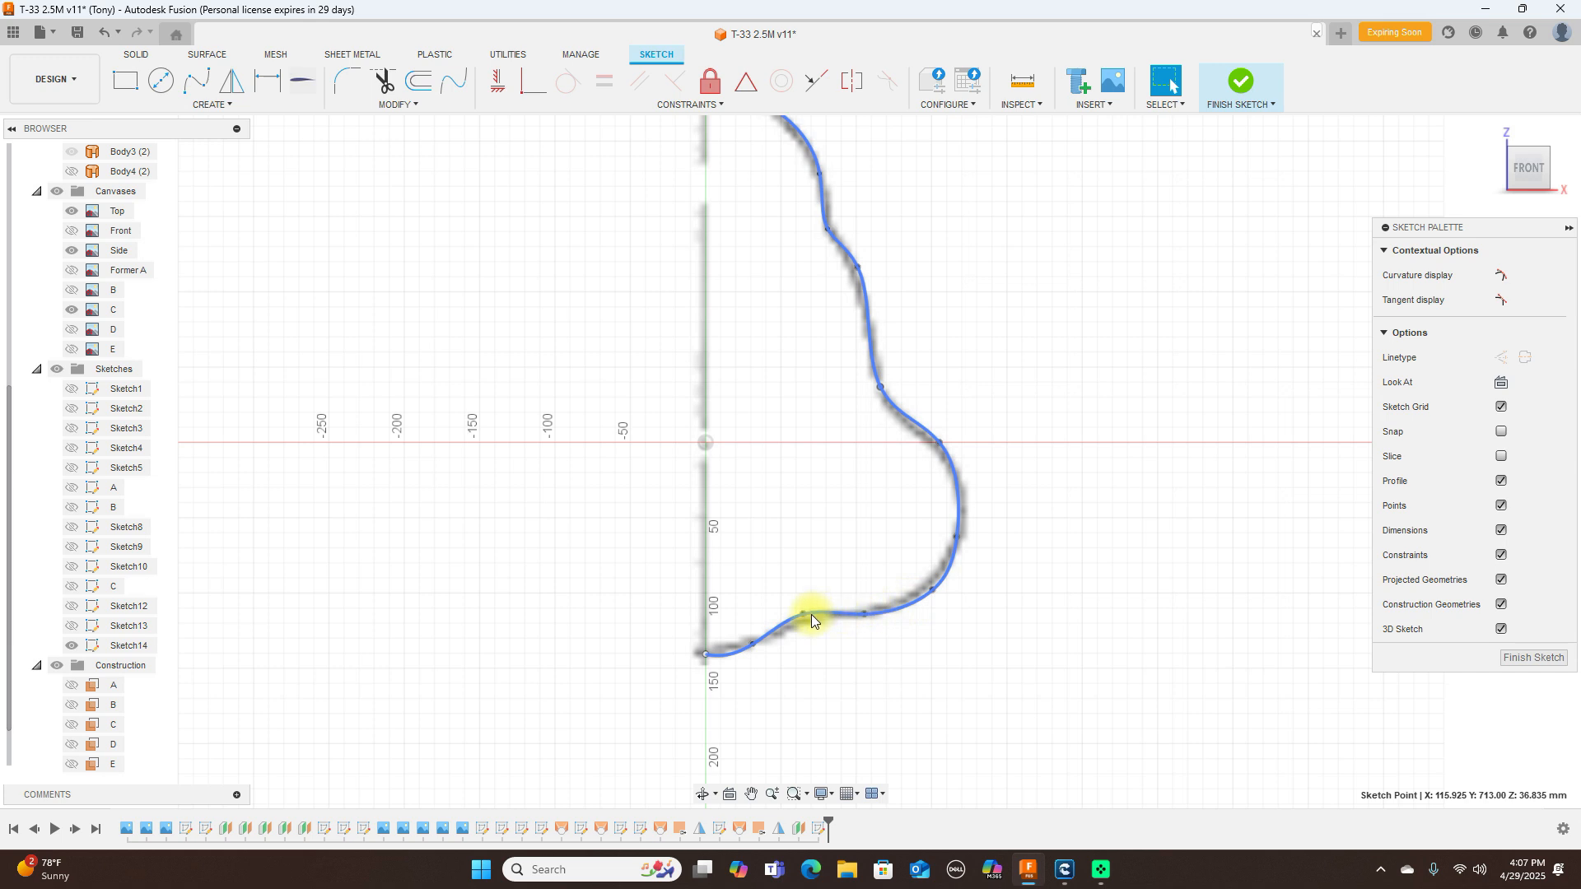
click(804, 620)
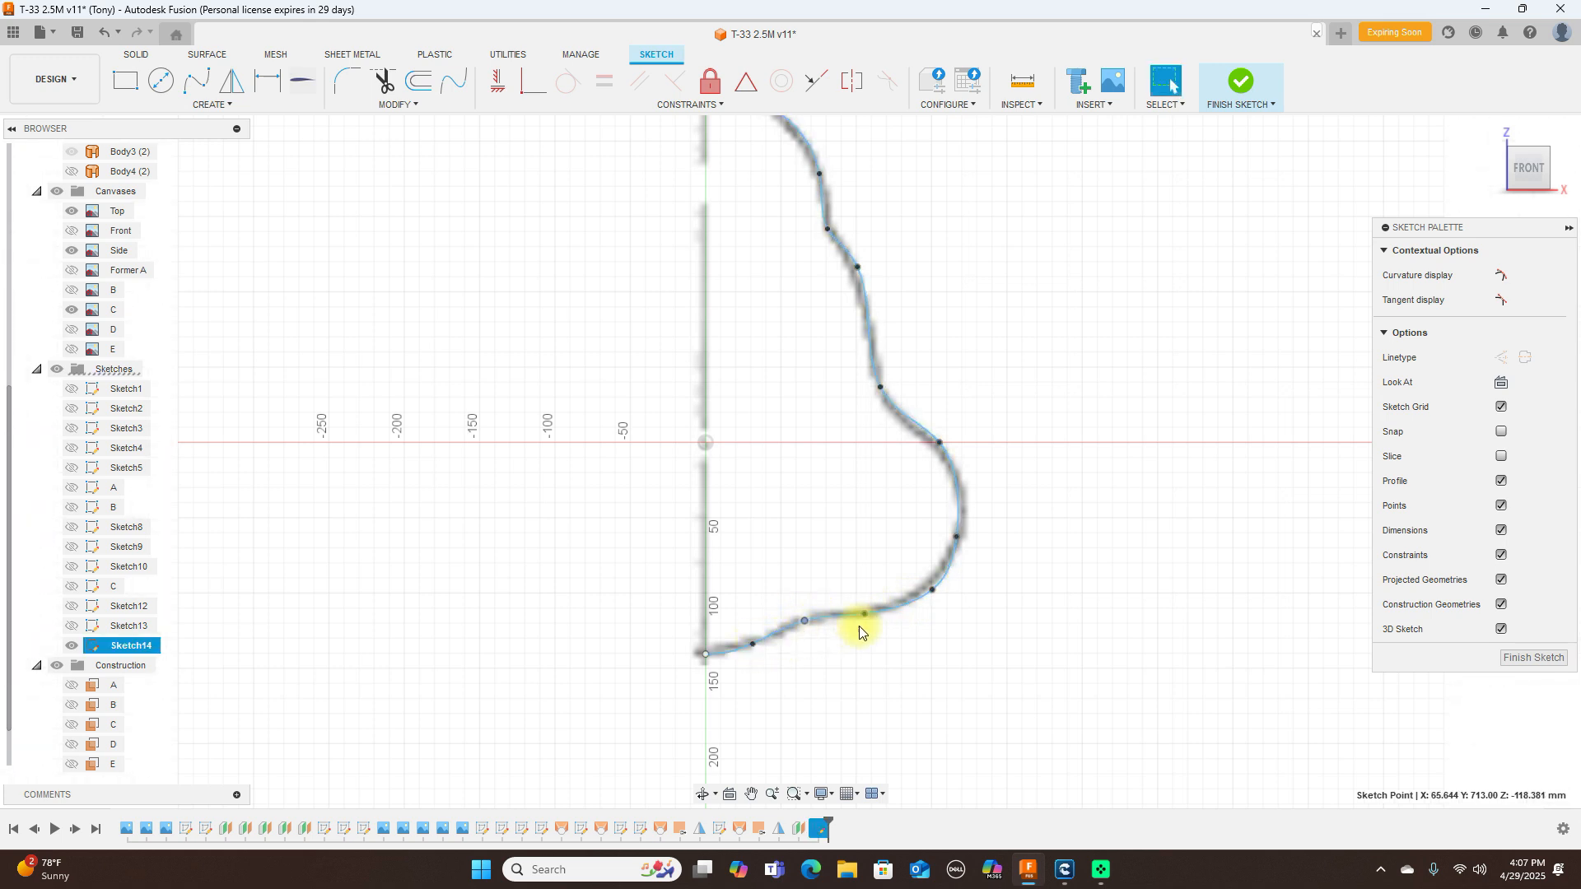
click(930, 598)
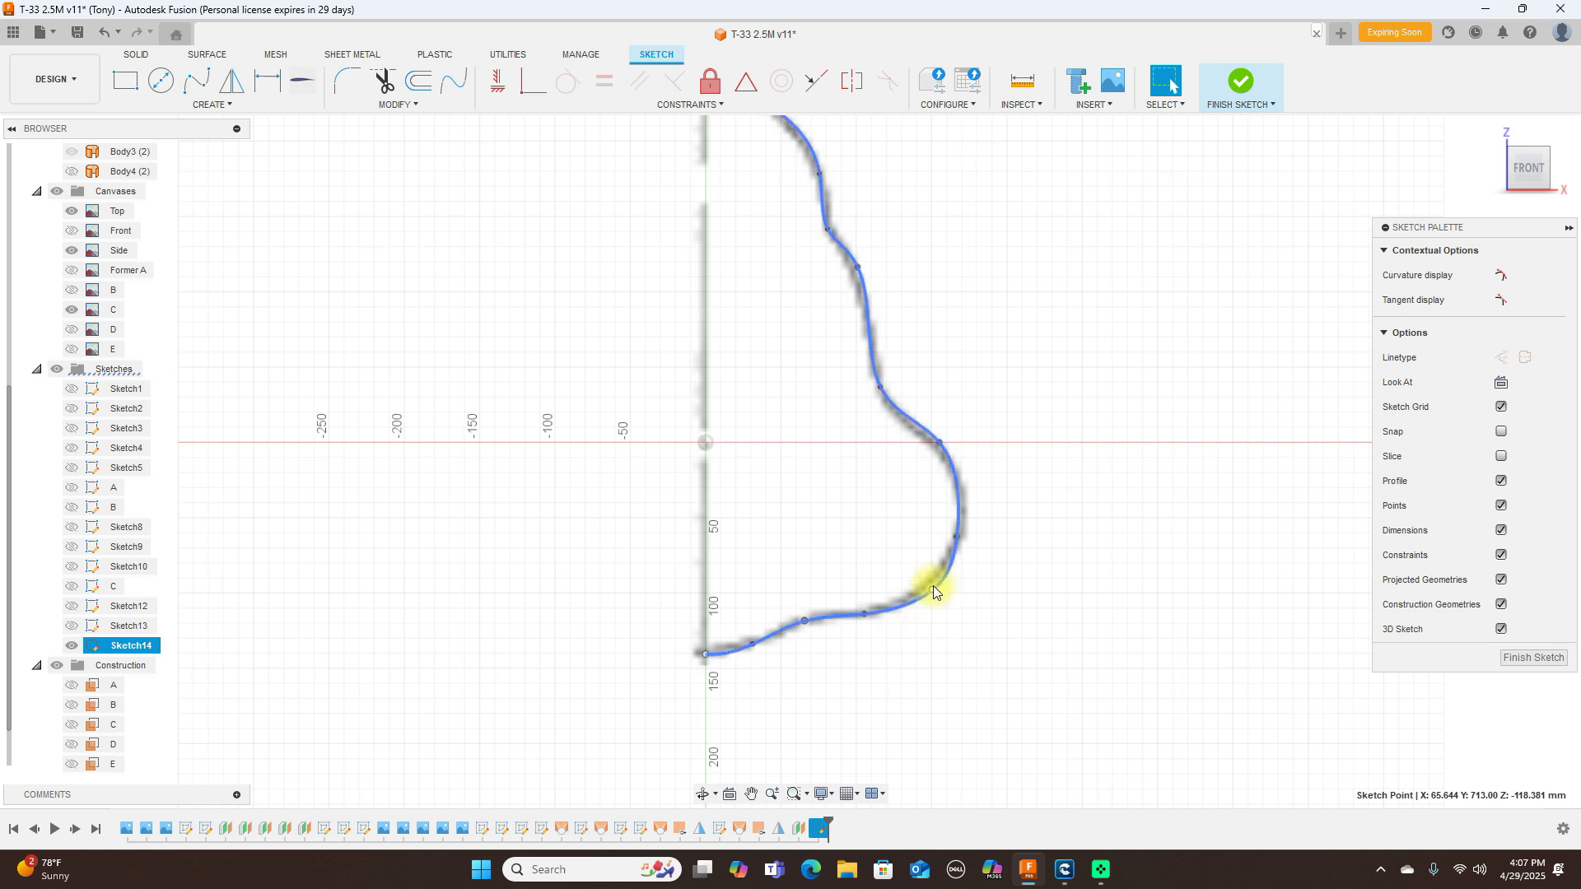
click(931, 585)
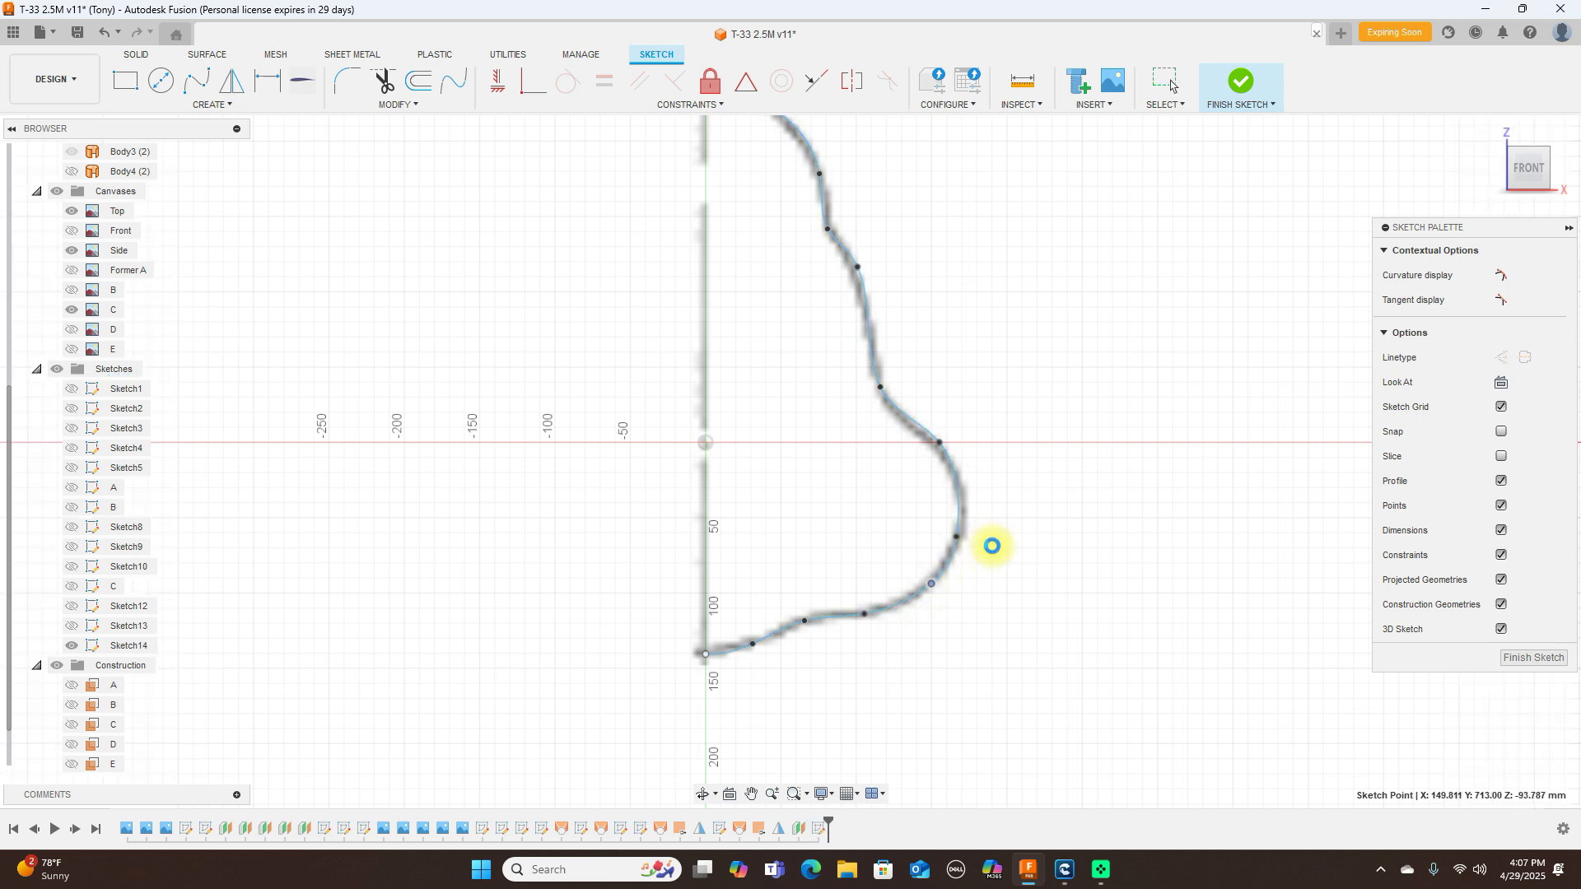
click(957, 537)
click(964, 539)
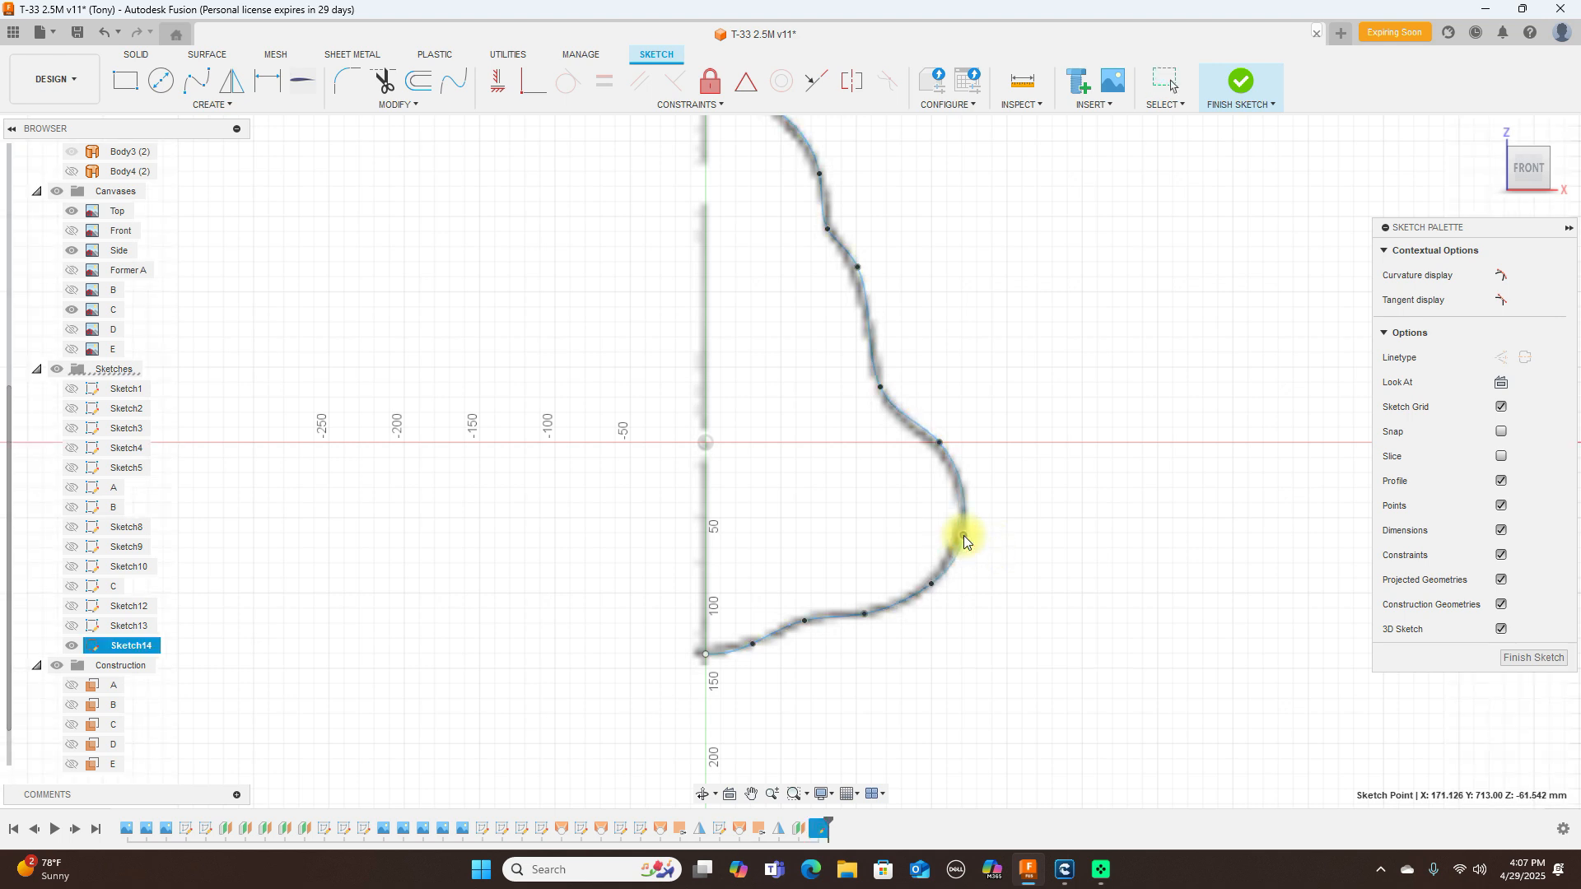
Step: Nudge the canopy-base spline point outward and move the canopy-side point above it to about X 78, Z 176 mm on the outline
scroll(1056, 430, down, 3)
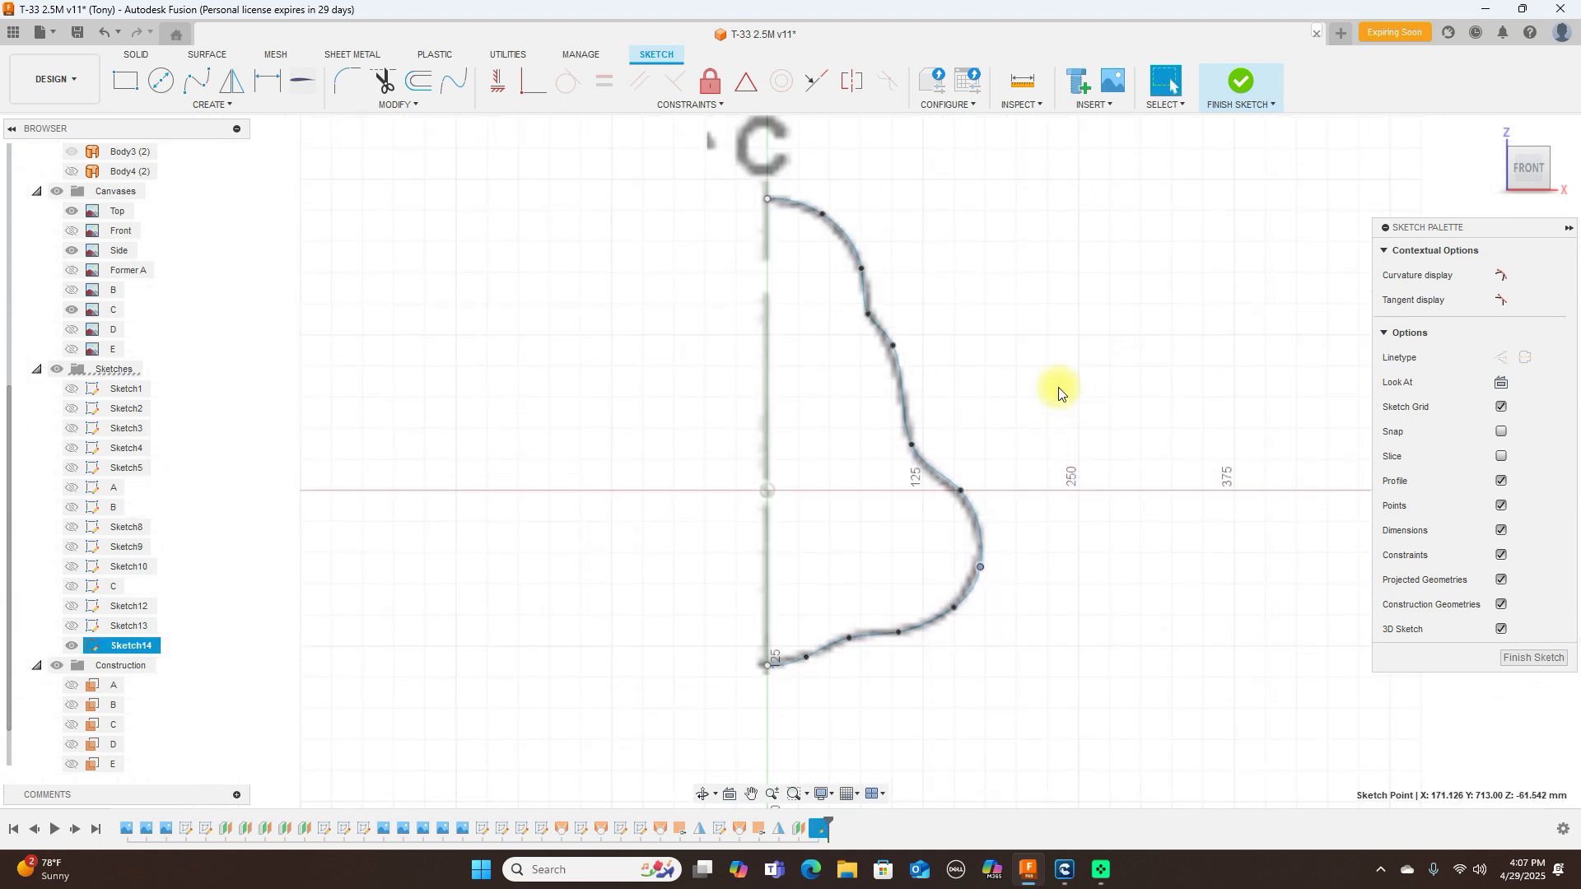
scroll(956, 303, up, 2)
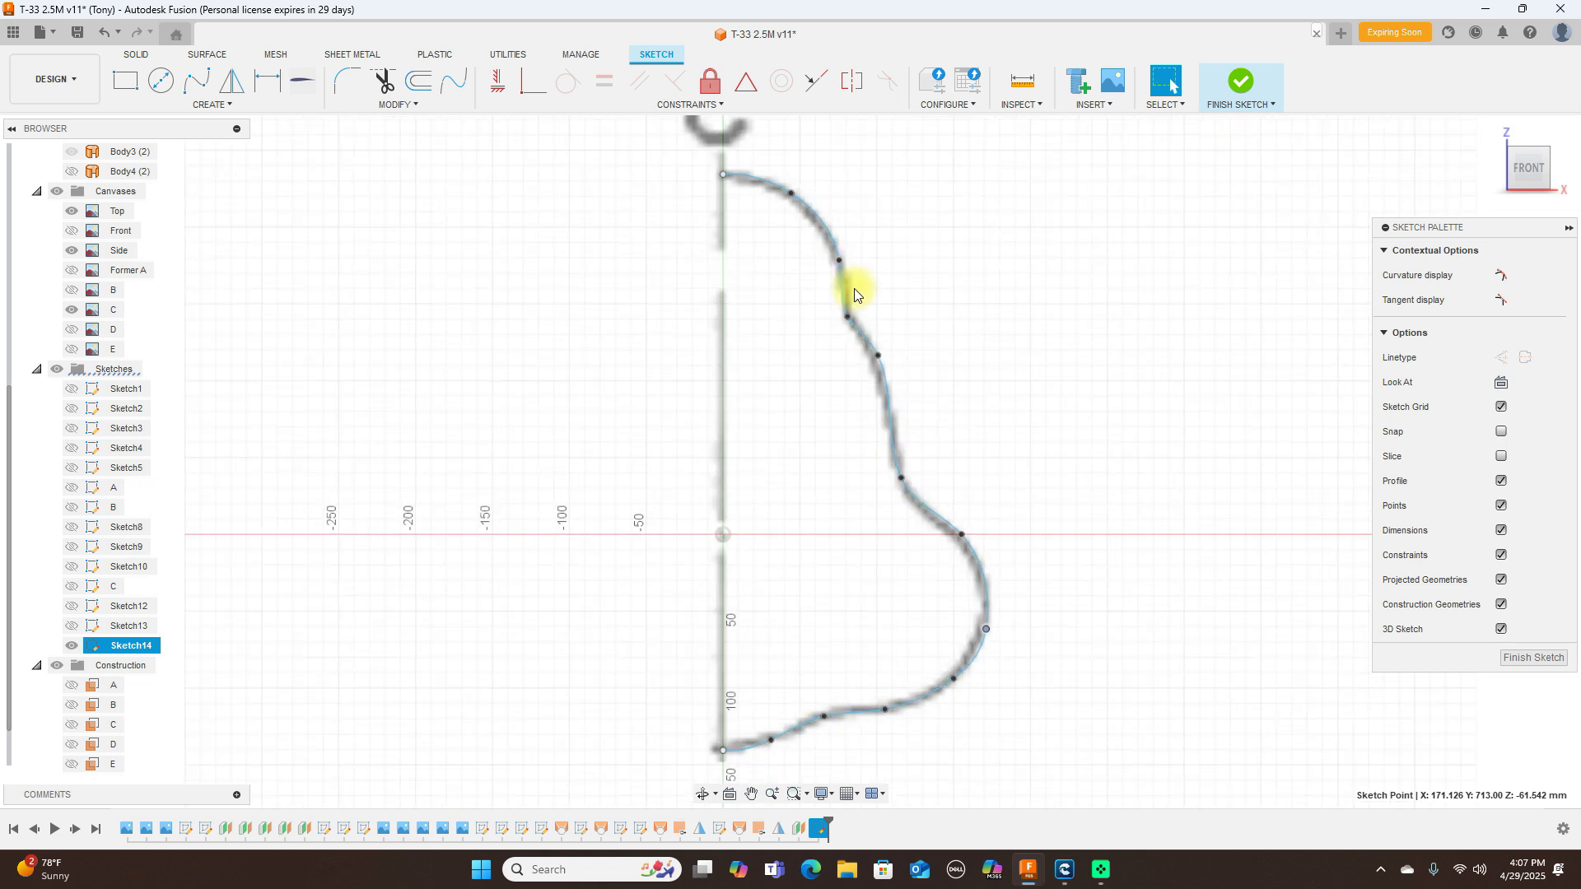
scroll(859, 311, up, 2)
drag(843, 319, 846, 319)
drag(832, 262, 840, 240)
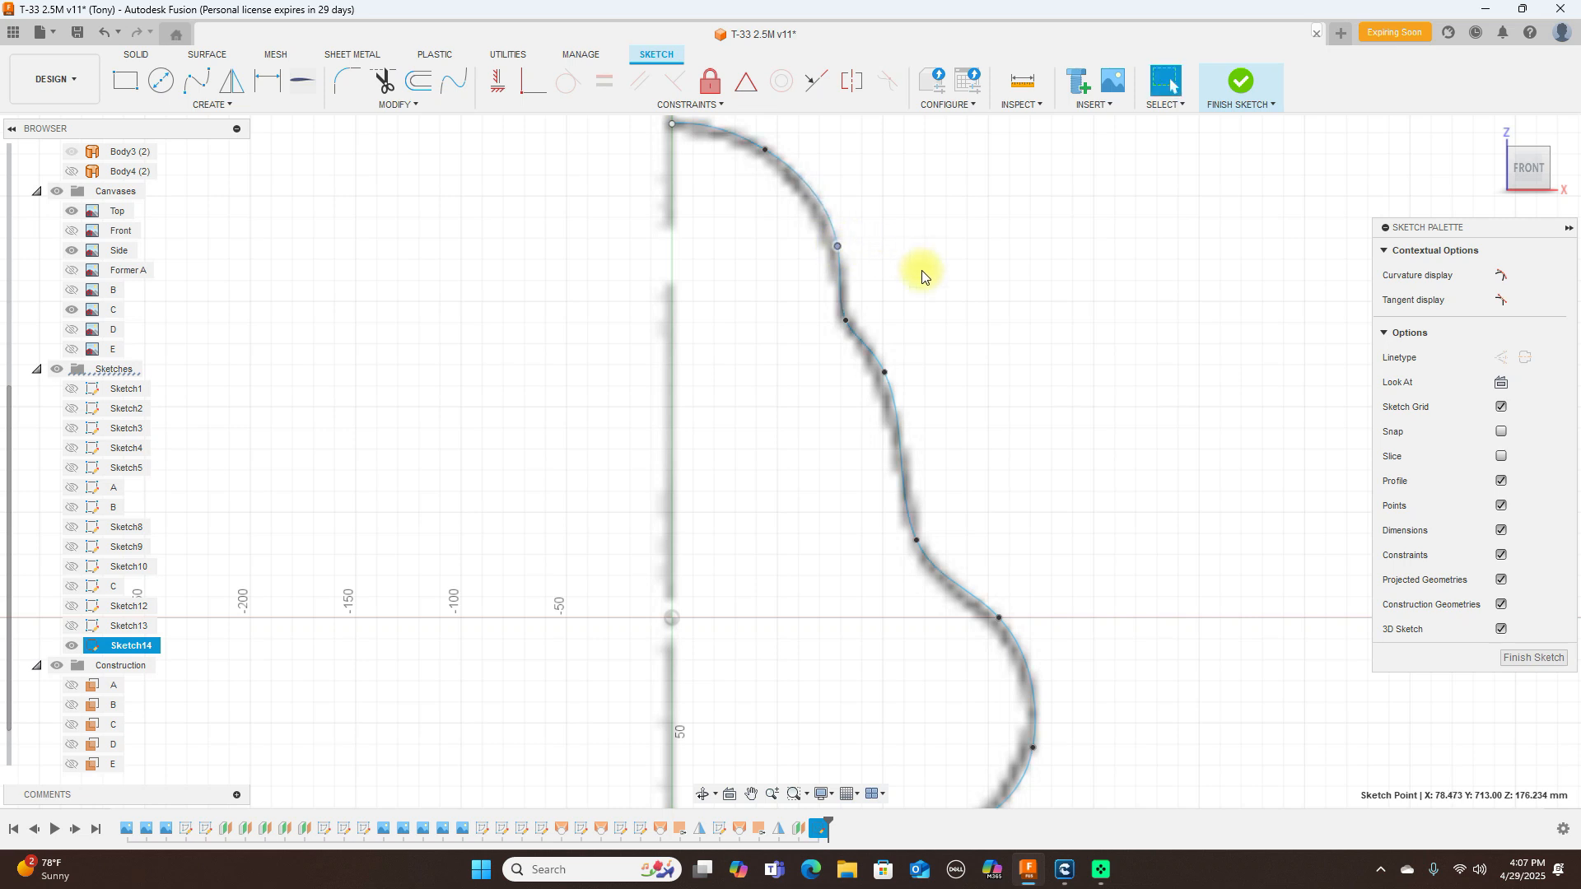
scroll(947, 302, down, 3)
middle_drag(960, 310, 960, 346)
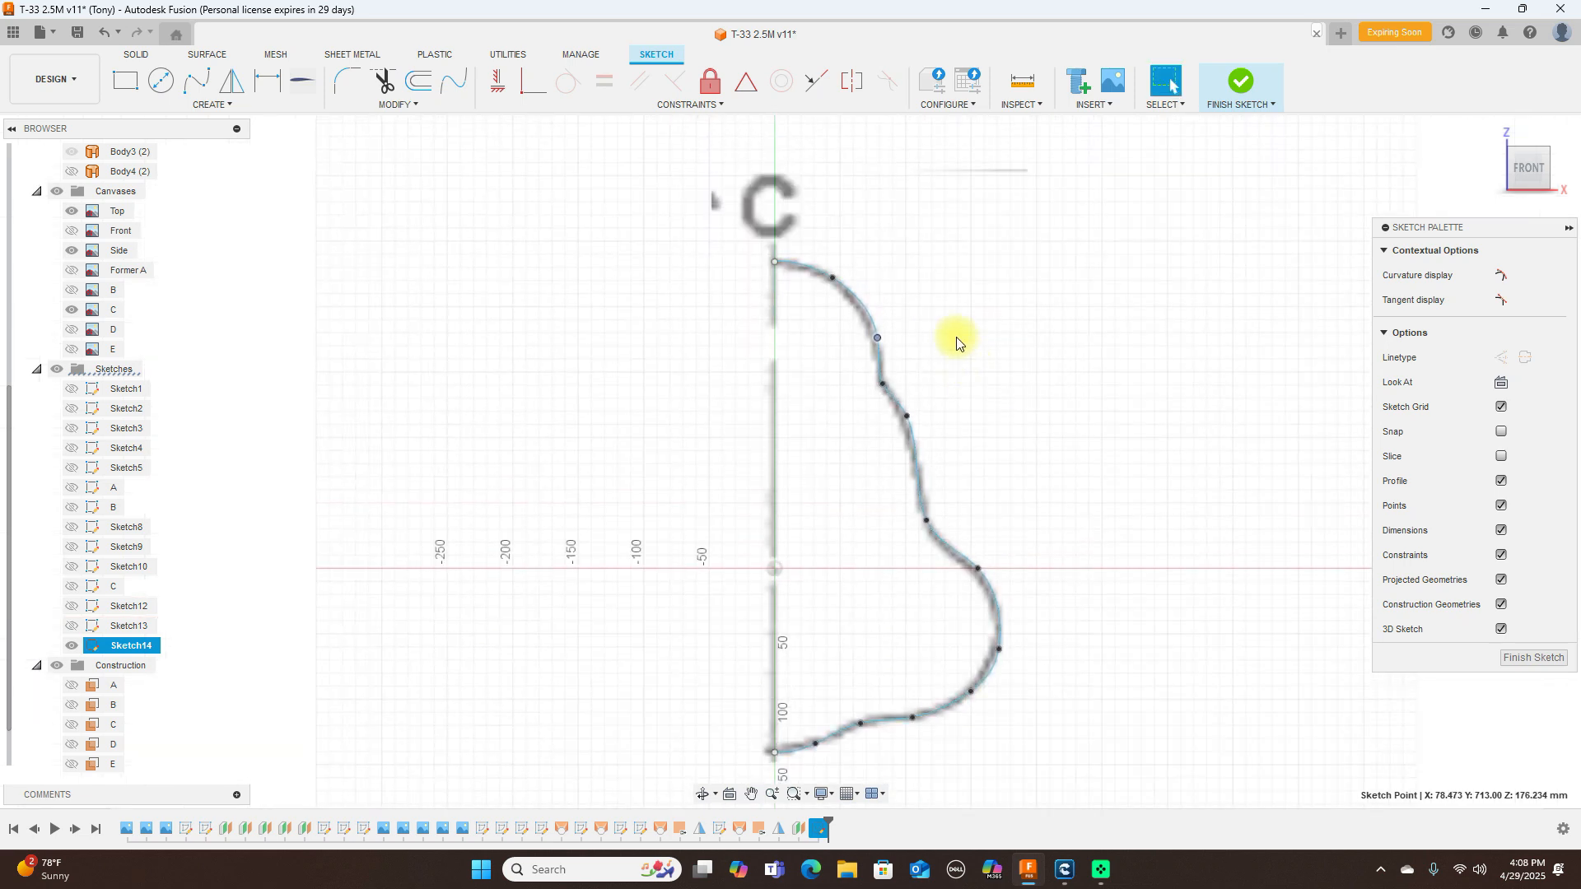
Step: Move the spline's widest point on the side bulge to about X 174, Z -56 mm to match the outline
middle_drag(1016, 515, 1035, 436)
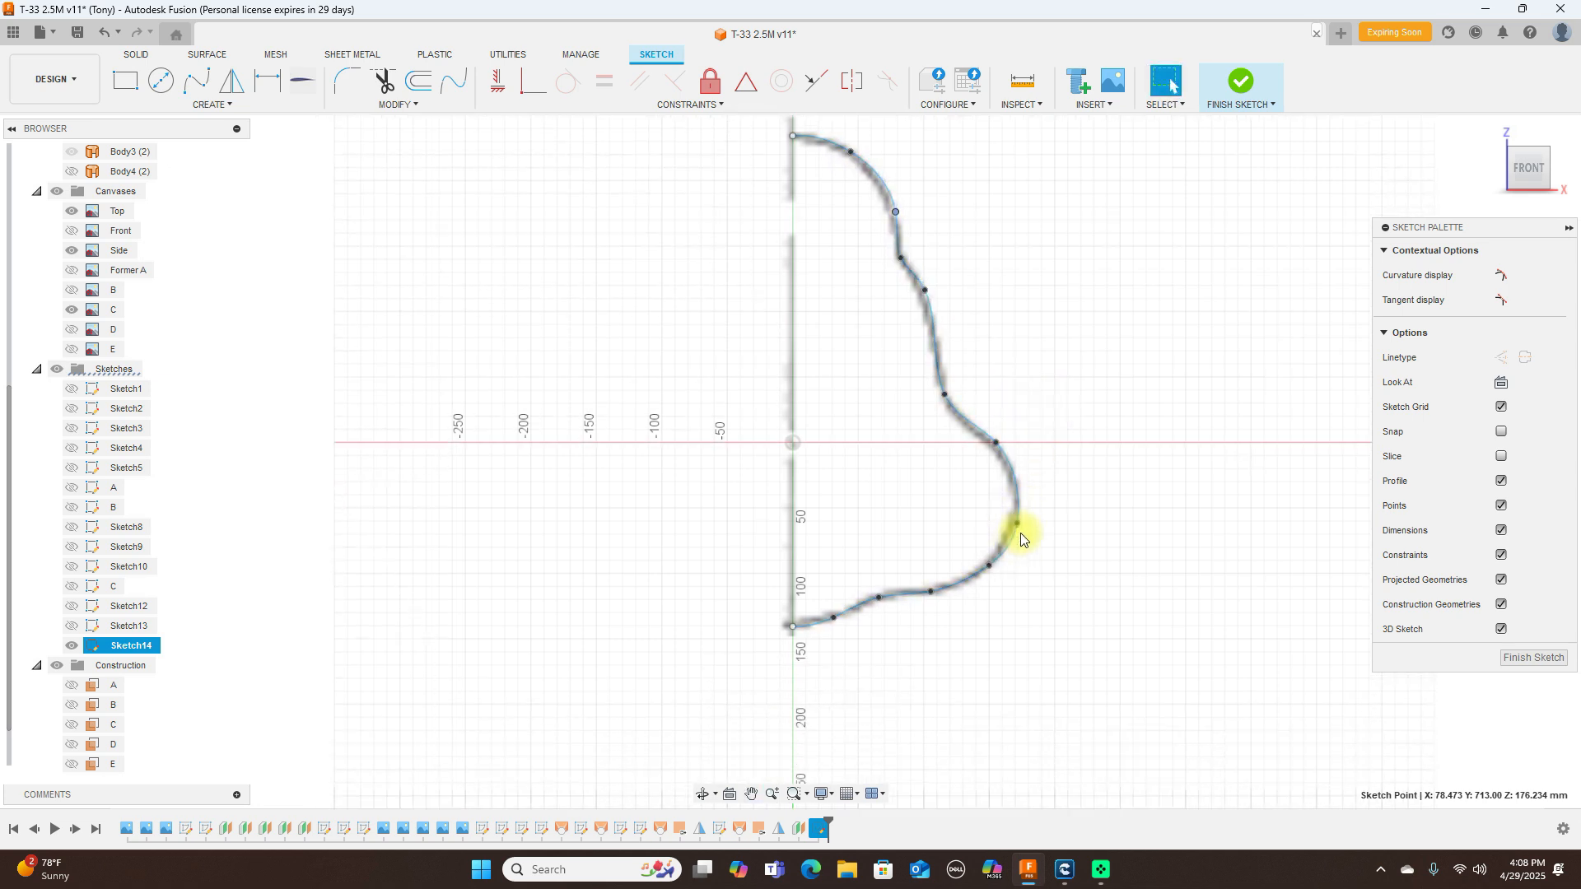
scroll(1017, 523, up, 2)
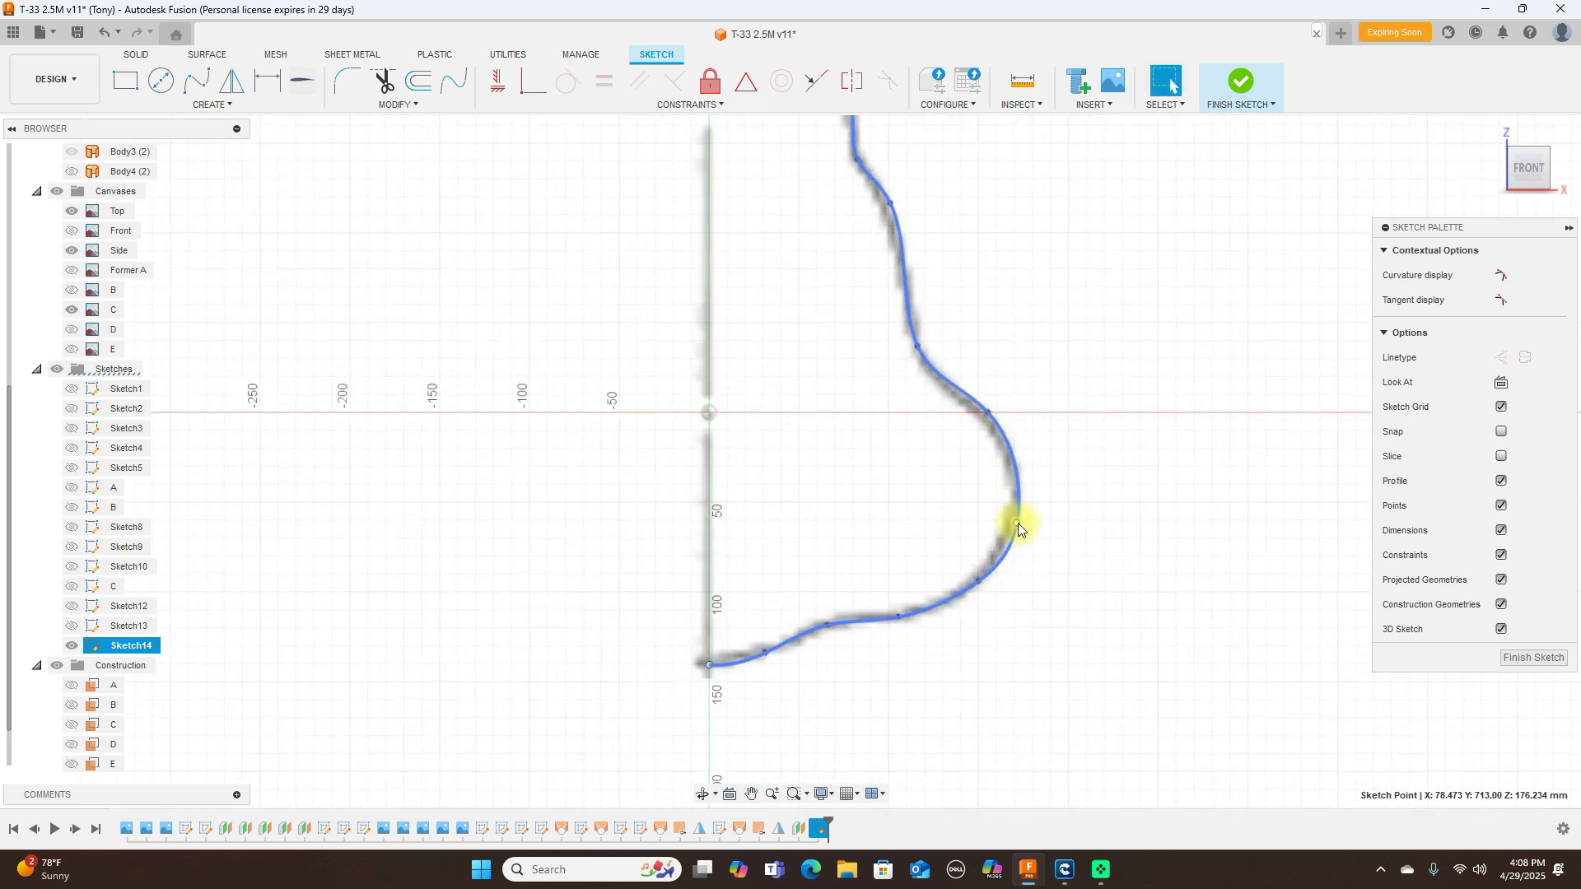
drag(1015, 520, 1022, 512)
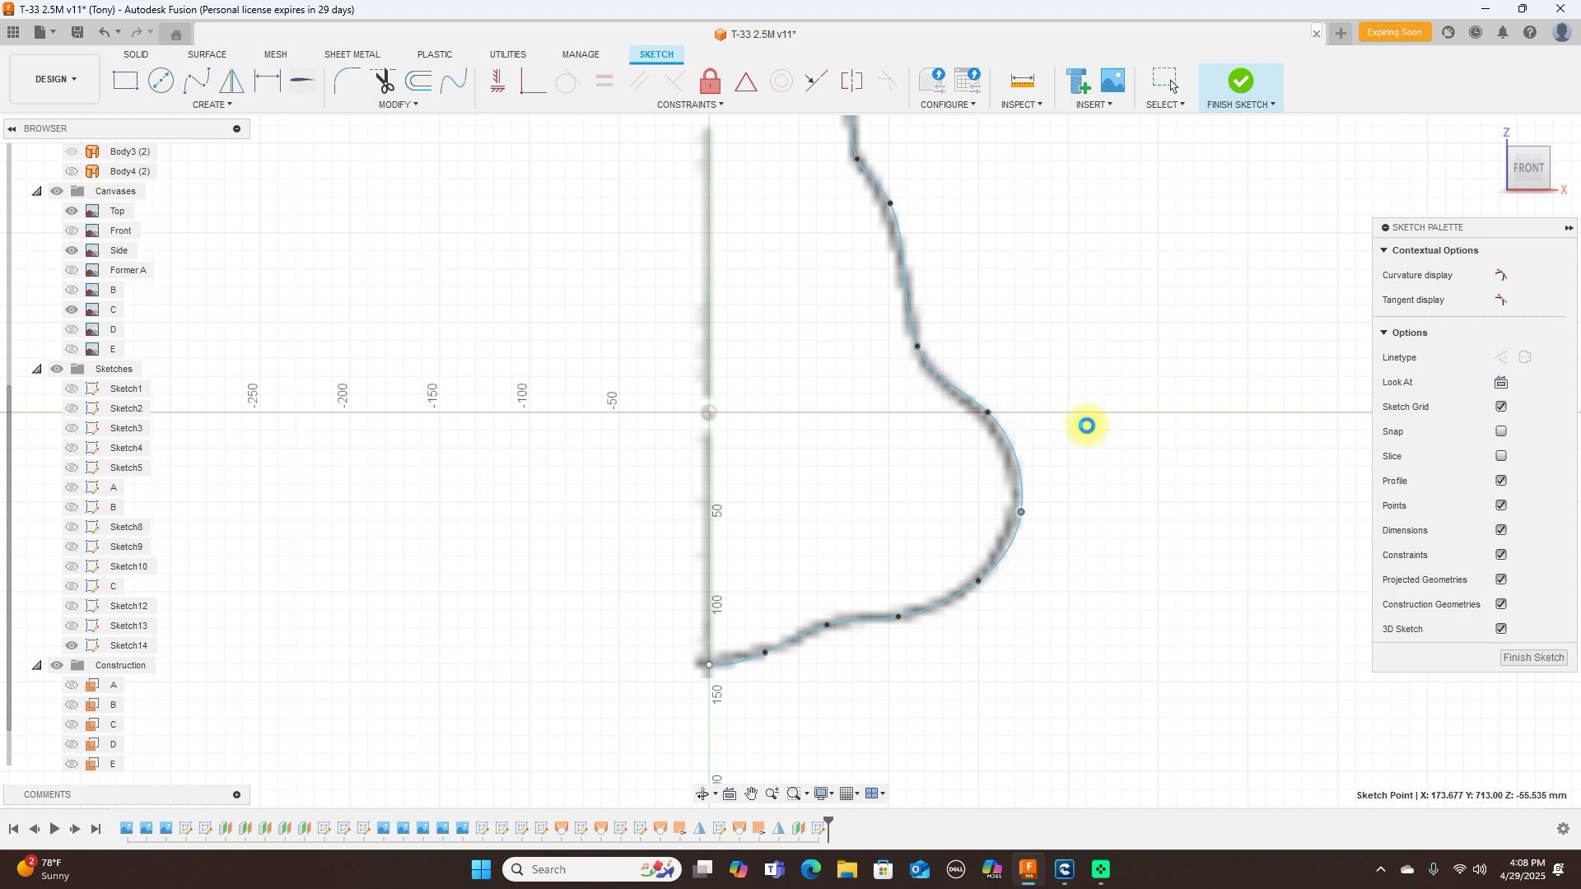
scroll(1087, 429, down, 2)
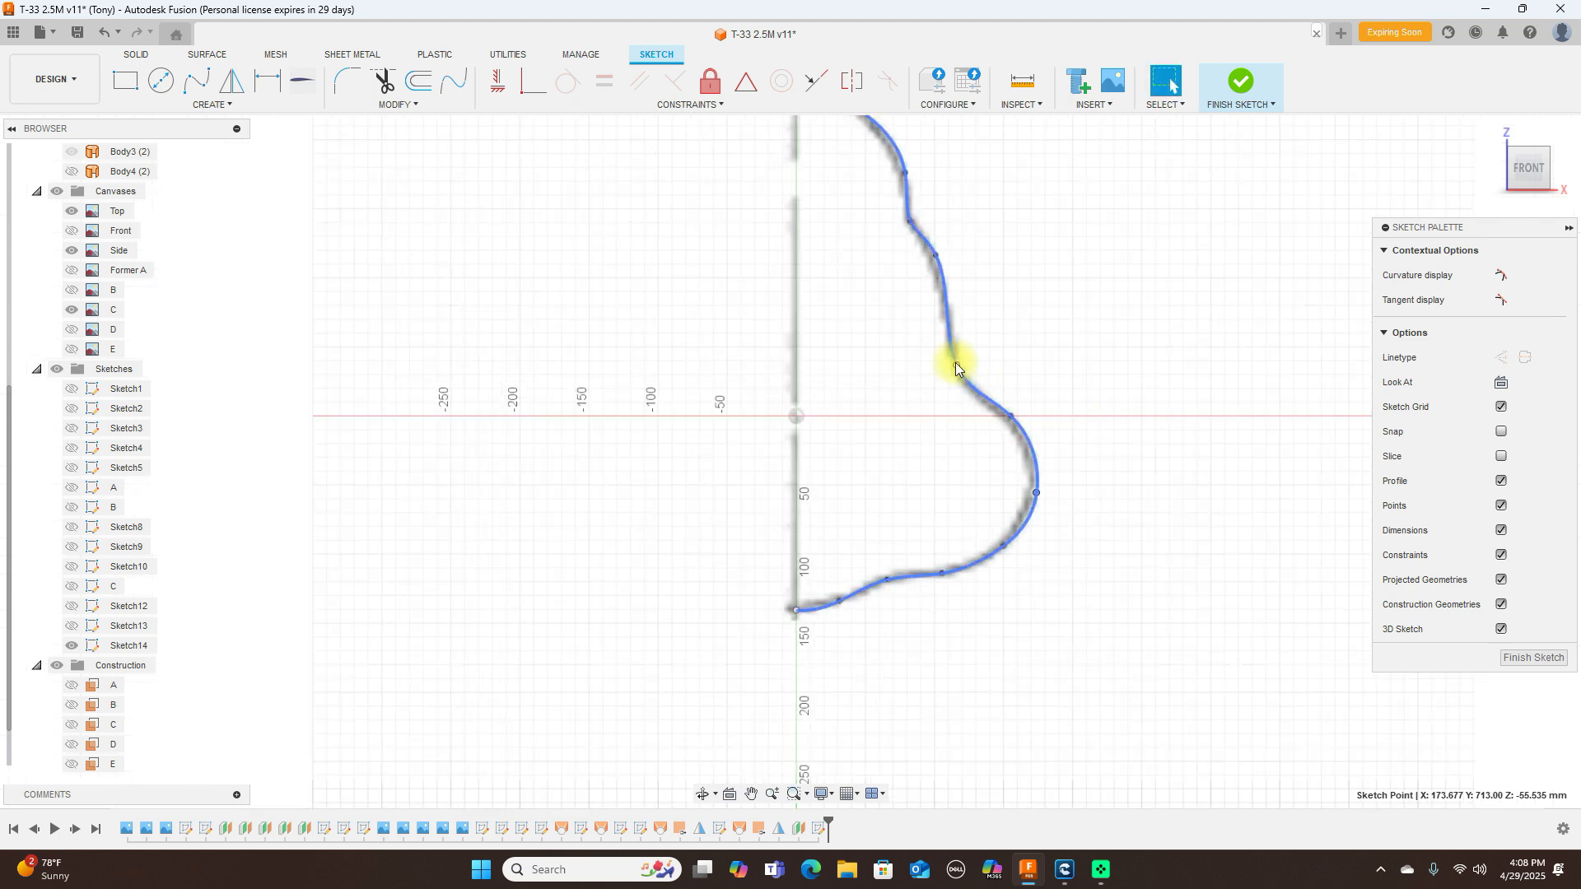
scroll(956, 362, down, 1)
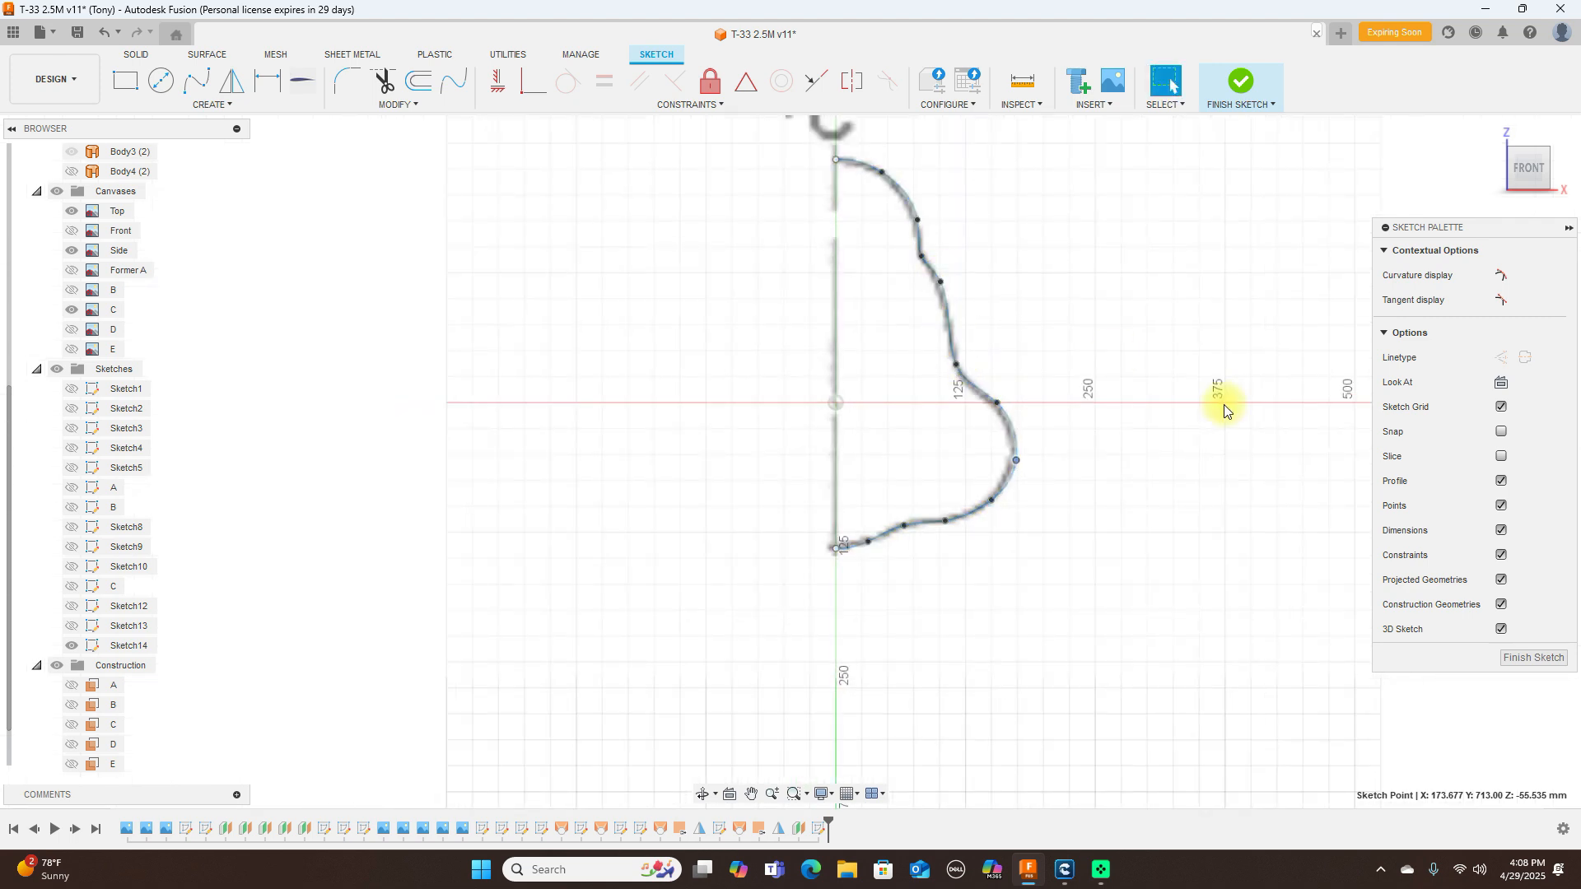
Step: Finish the section C outline sketch and show construction plane C.5 on the side view
click(1242, 82)
click(59, 371)
click(56, 369)
click(1015, 452)
scroll(1122, 367, down, 2)
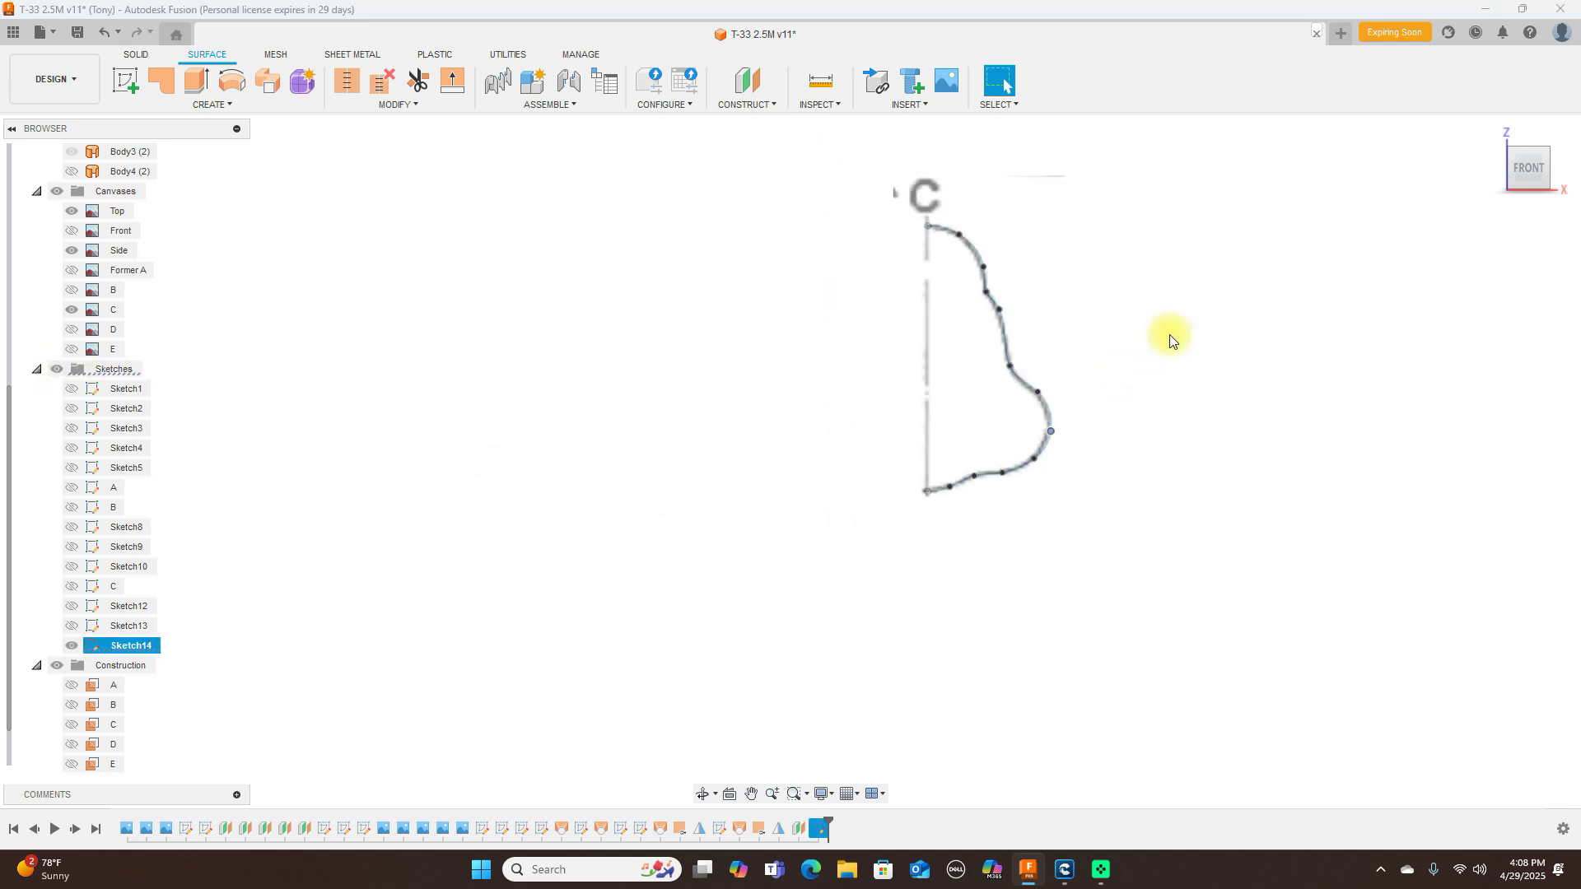
middle_drag(1170, 336, 1086, 458)
drag(1550, 170, 1537, 178)
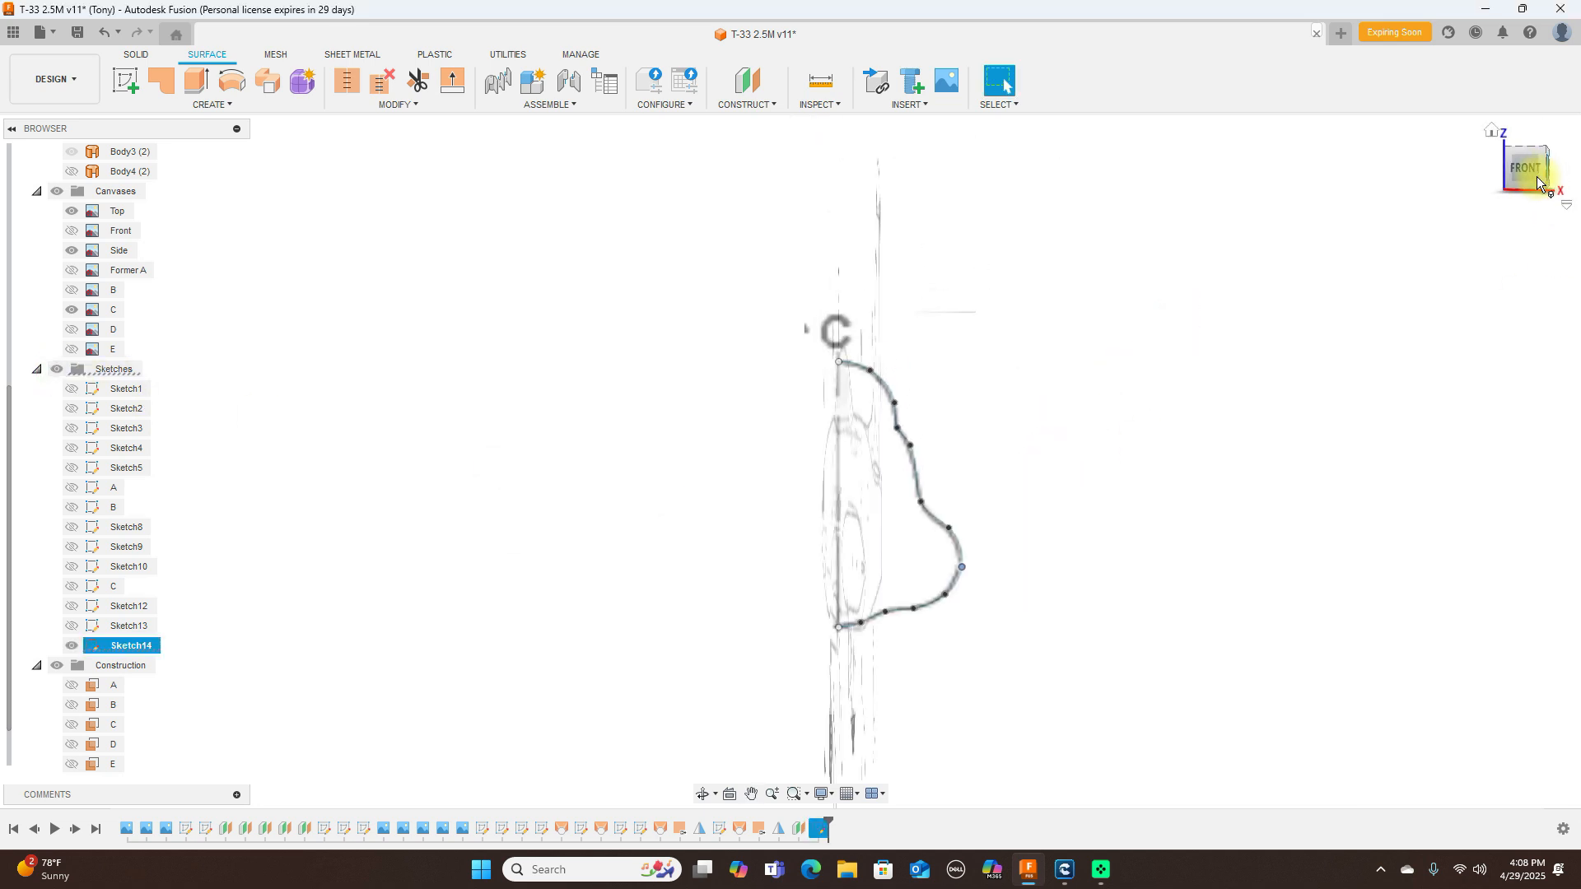
click(1540, 175)
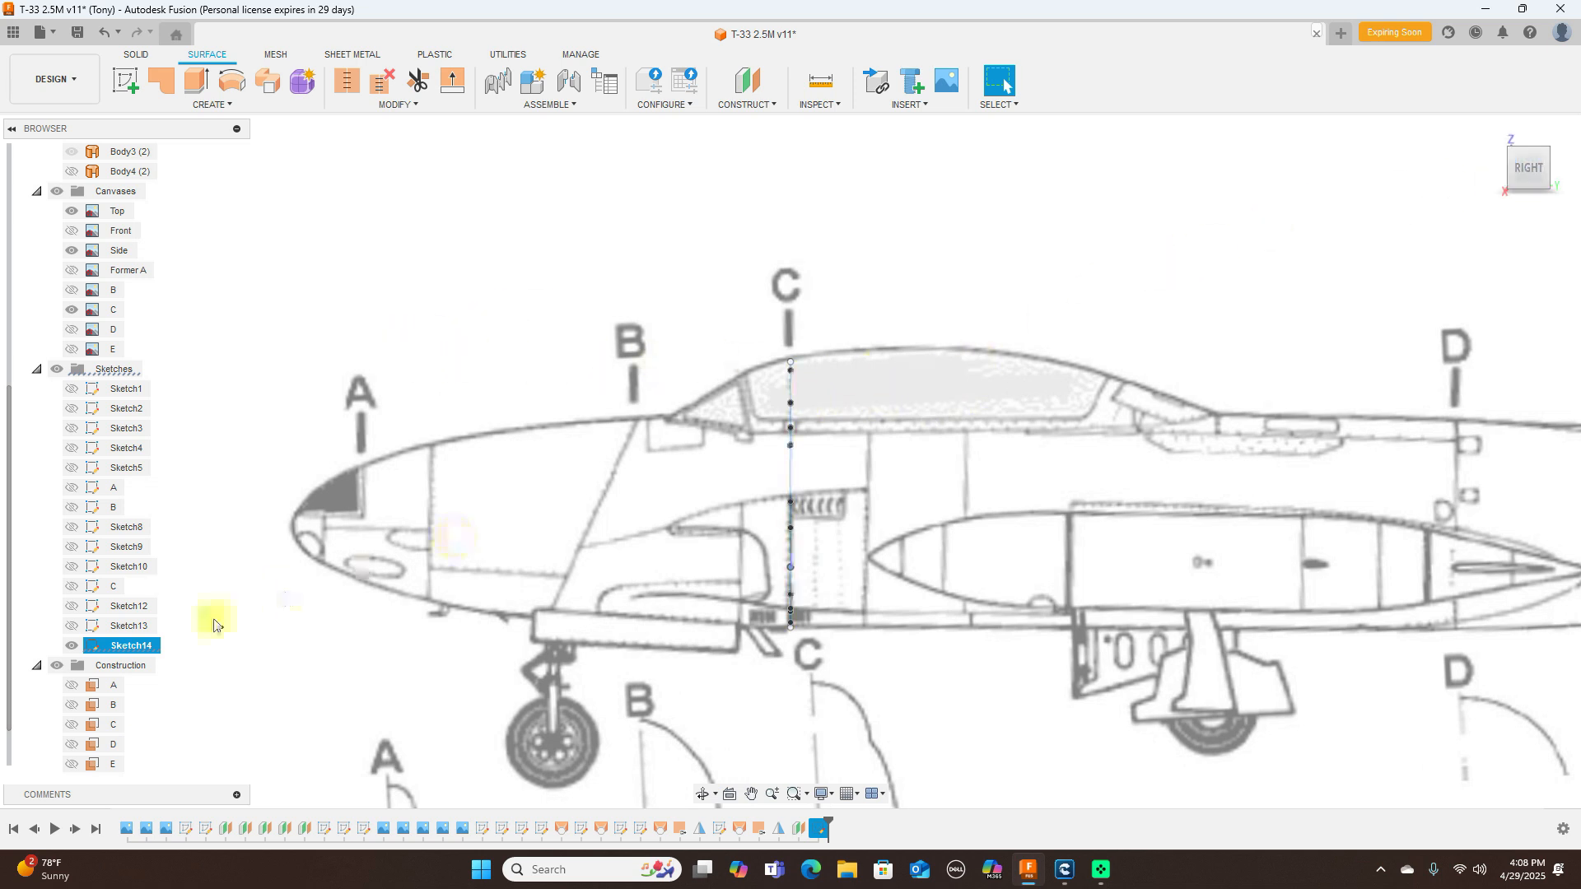
scroll(123, 659, down, 1)
click(73, 764)
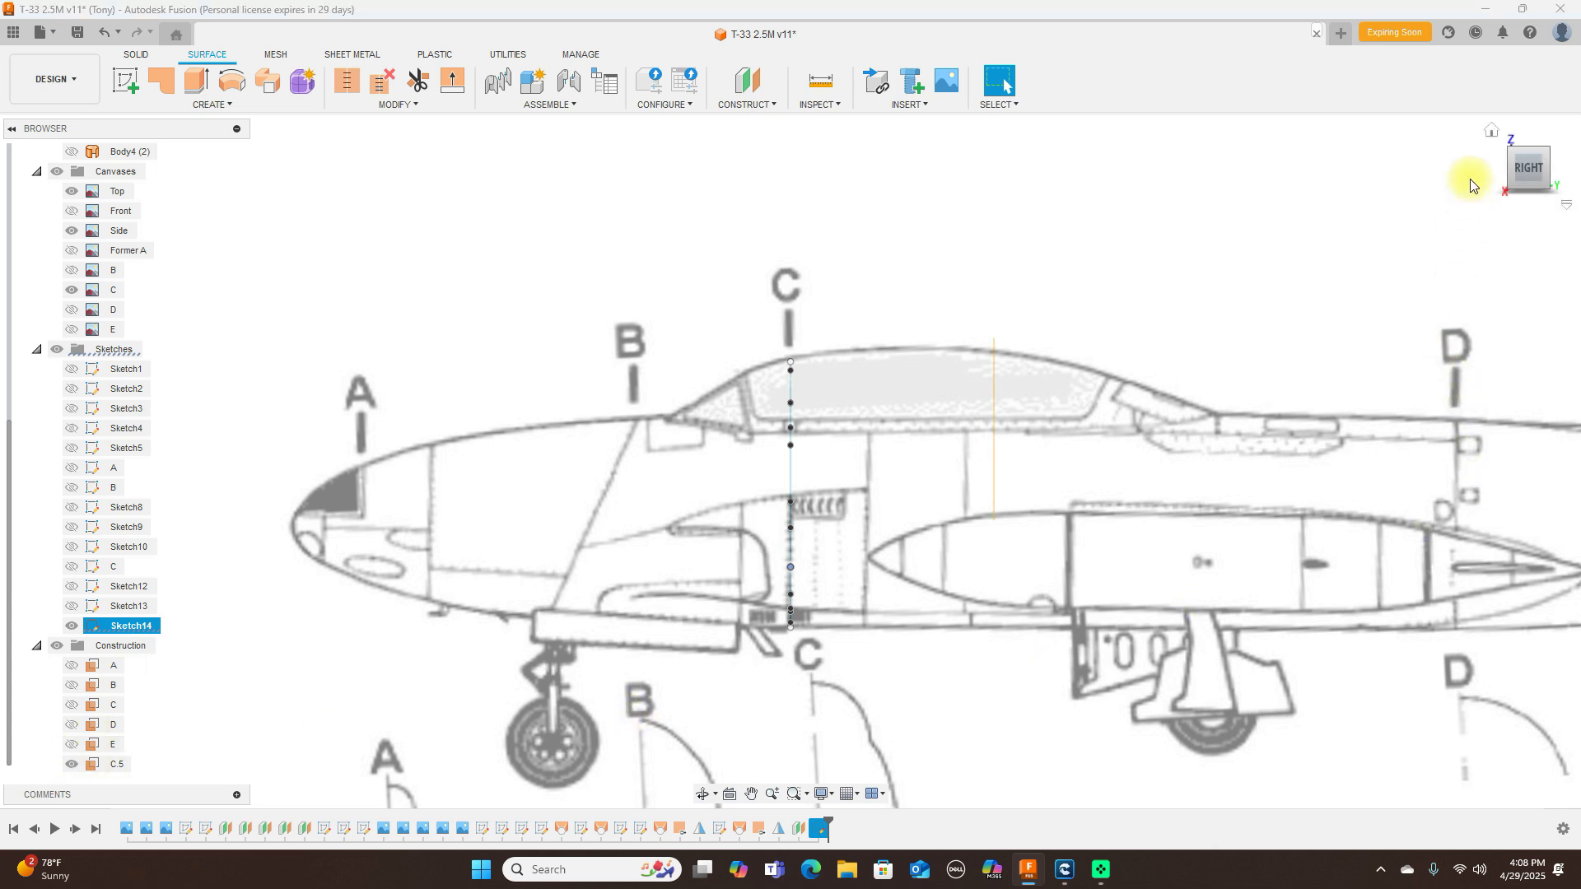
Step: Start a new sketch on construction plane C.5
click(1511, 176)
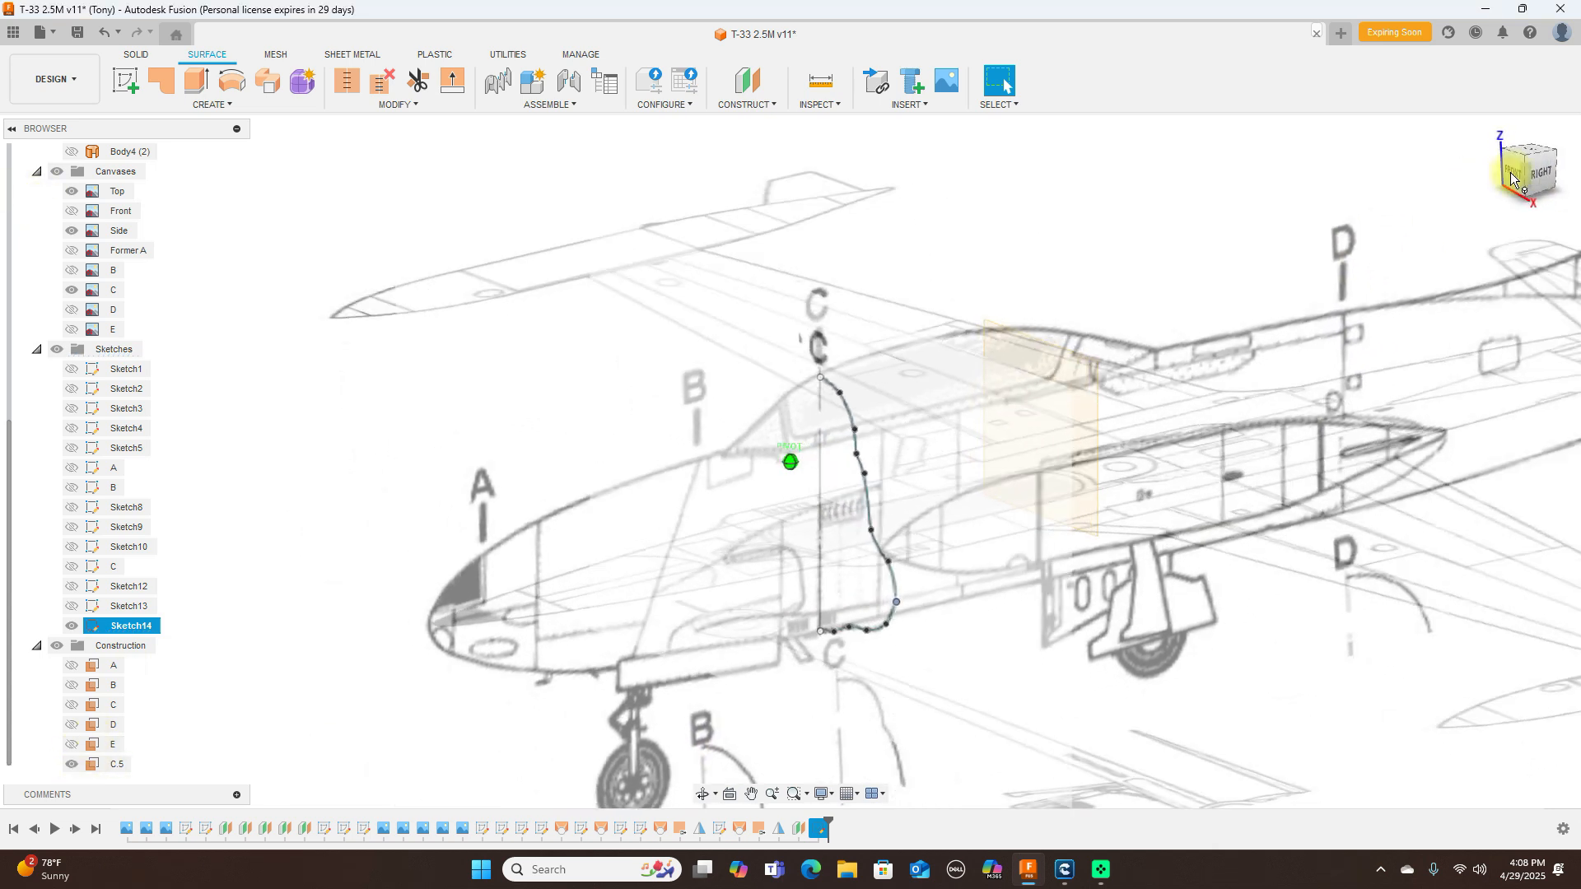
click(1079, 417)
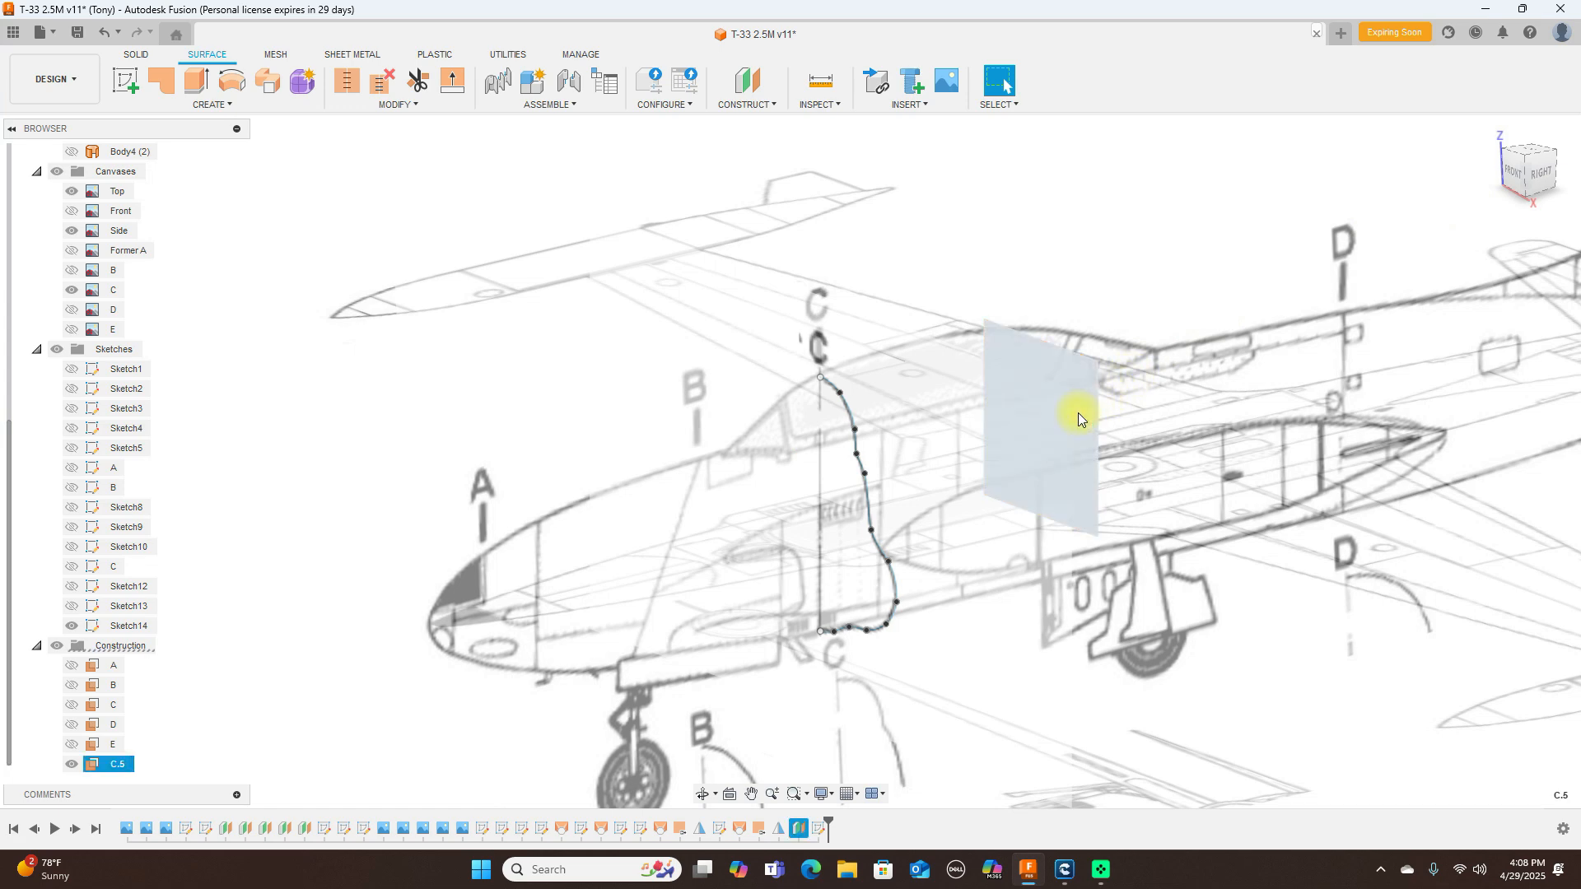
click(124, 85)
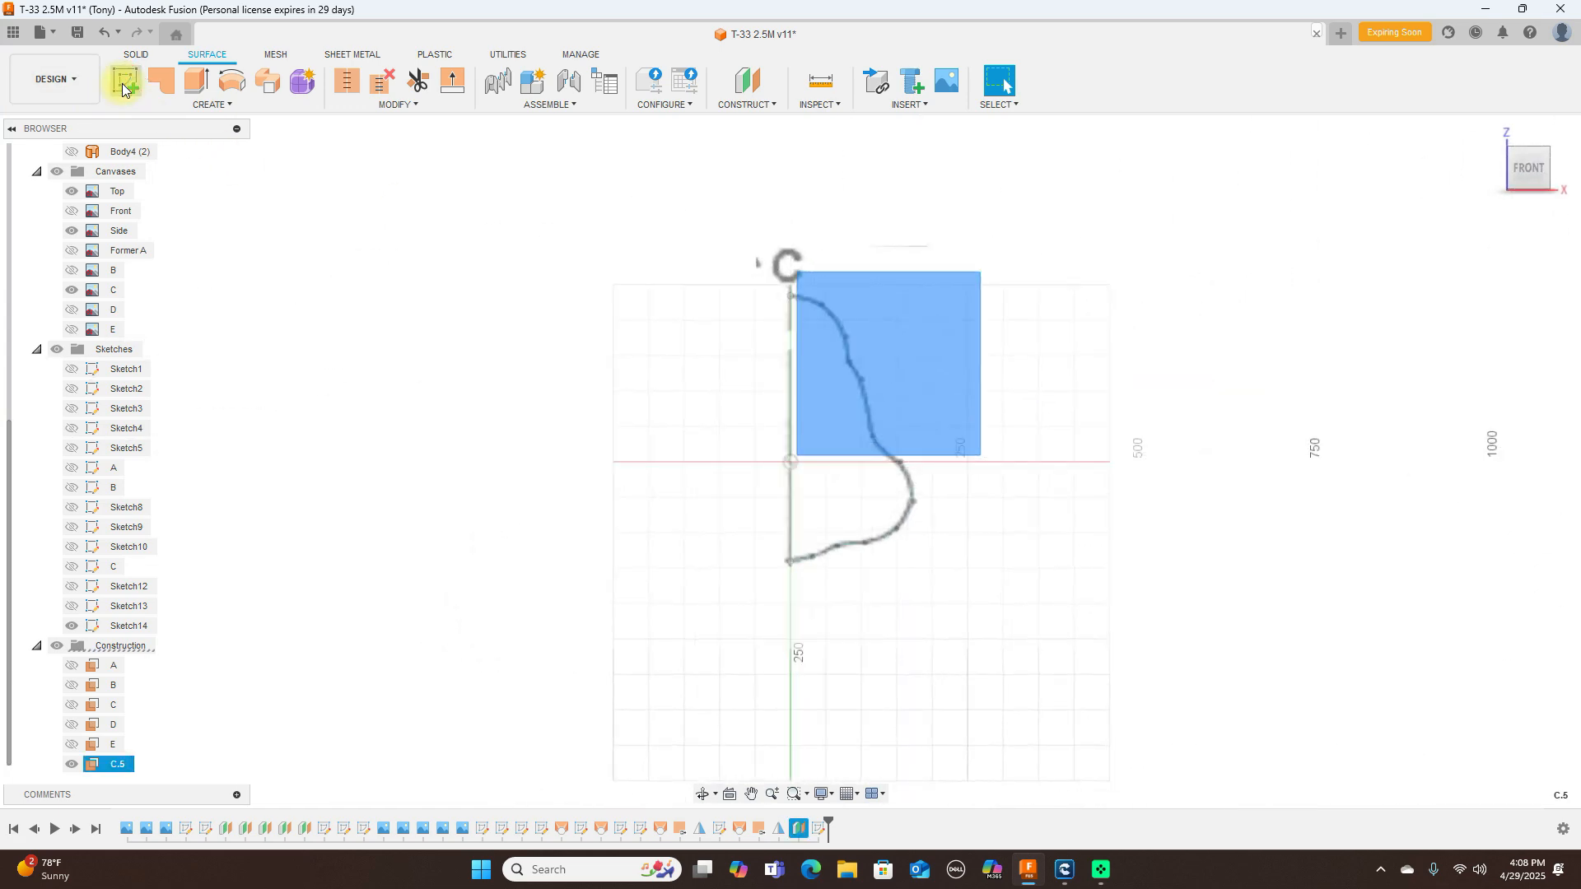
drag(1547, 171, 1427, 192)
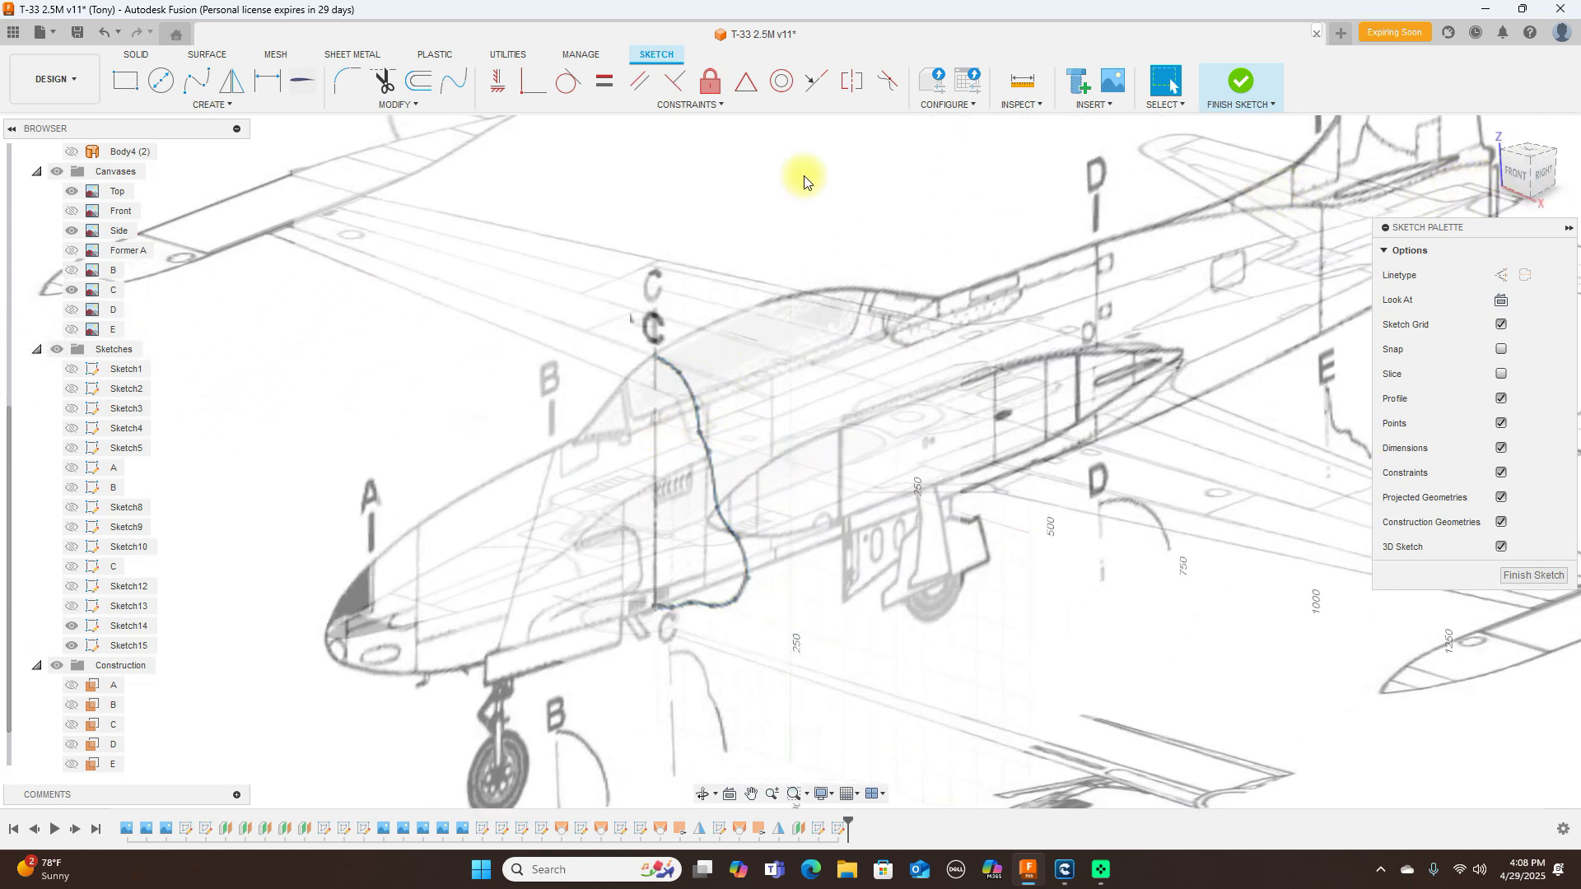
Step: Project the whole section C spline onto the plane C.5 sketch and finish the sketch
key(p)
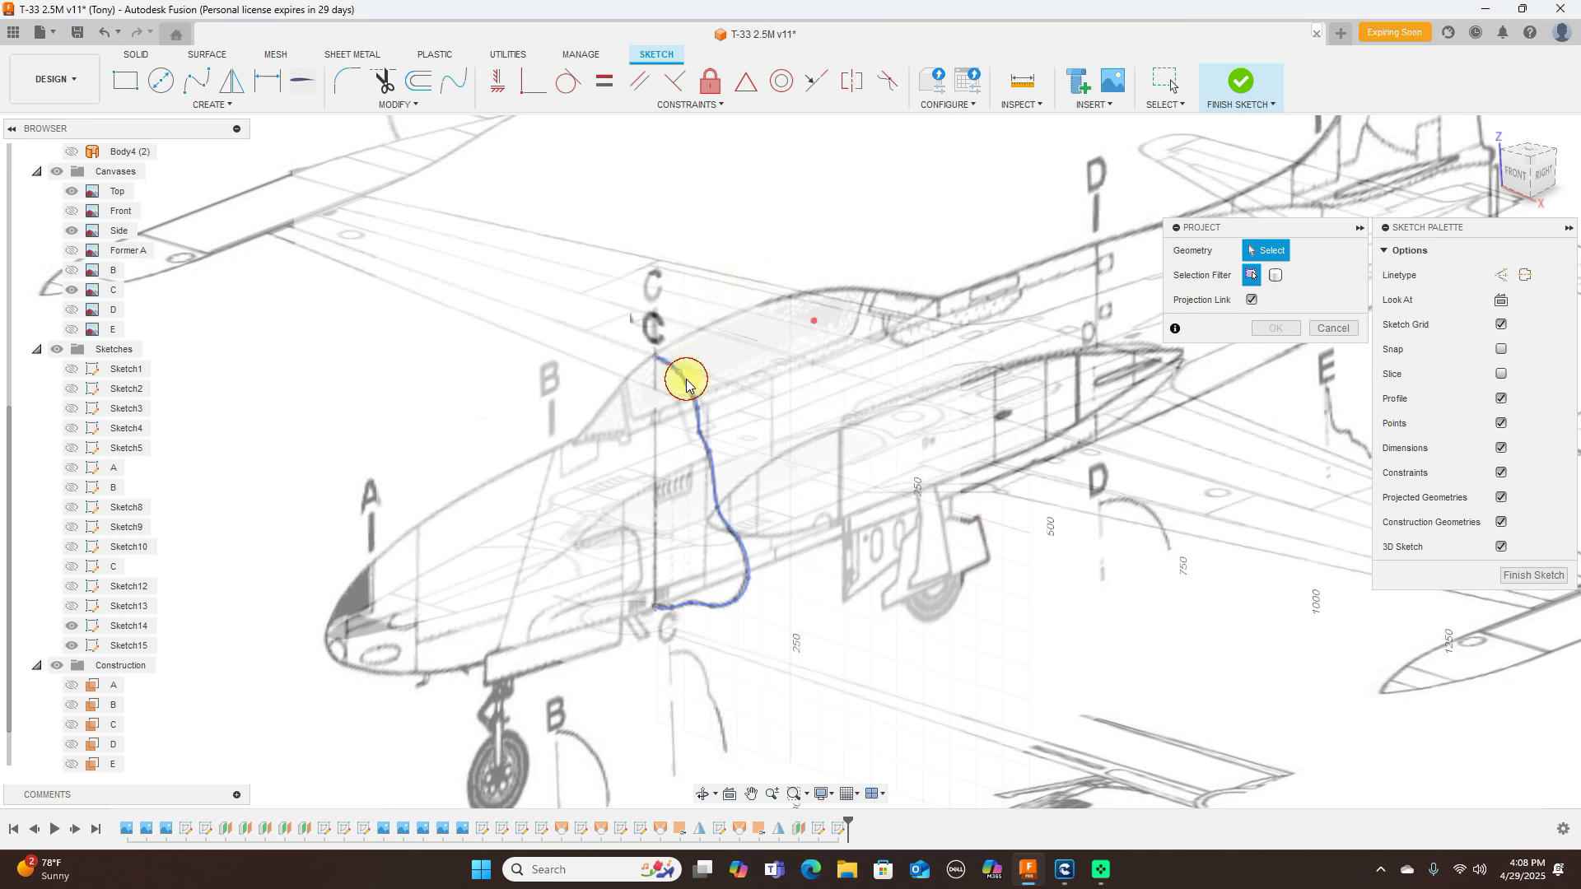
click(685, 379)
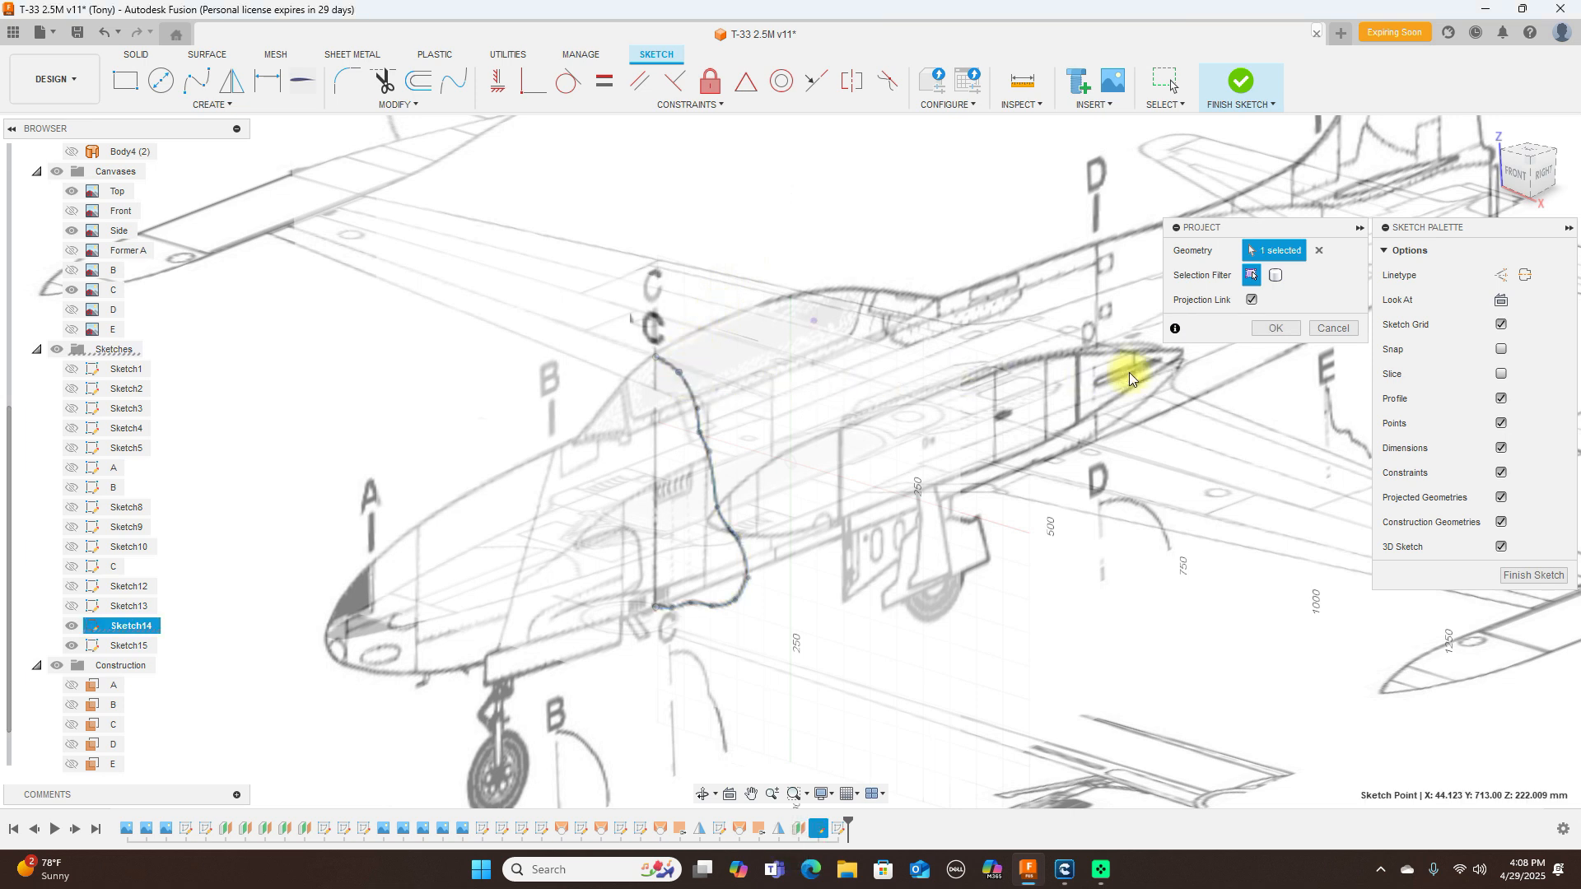
click(1318, 250)
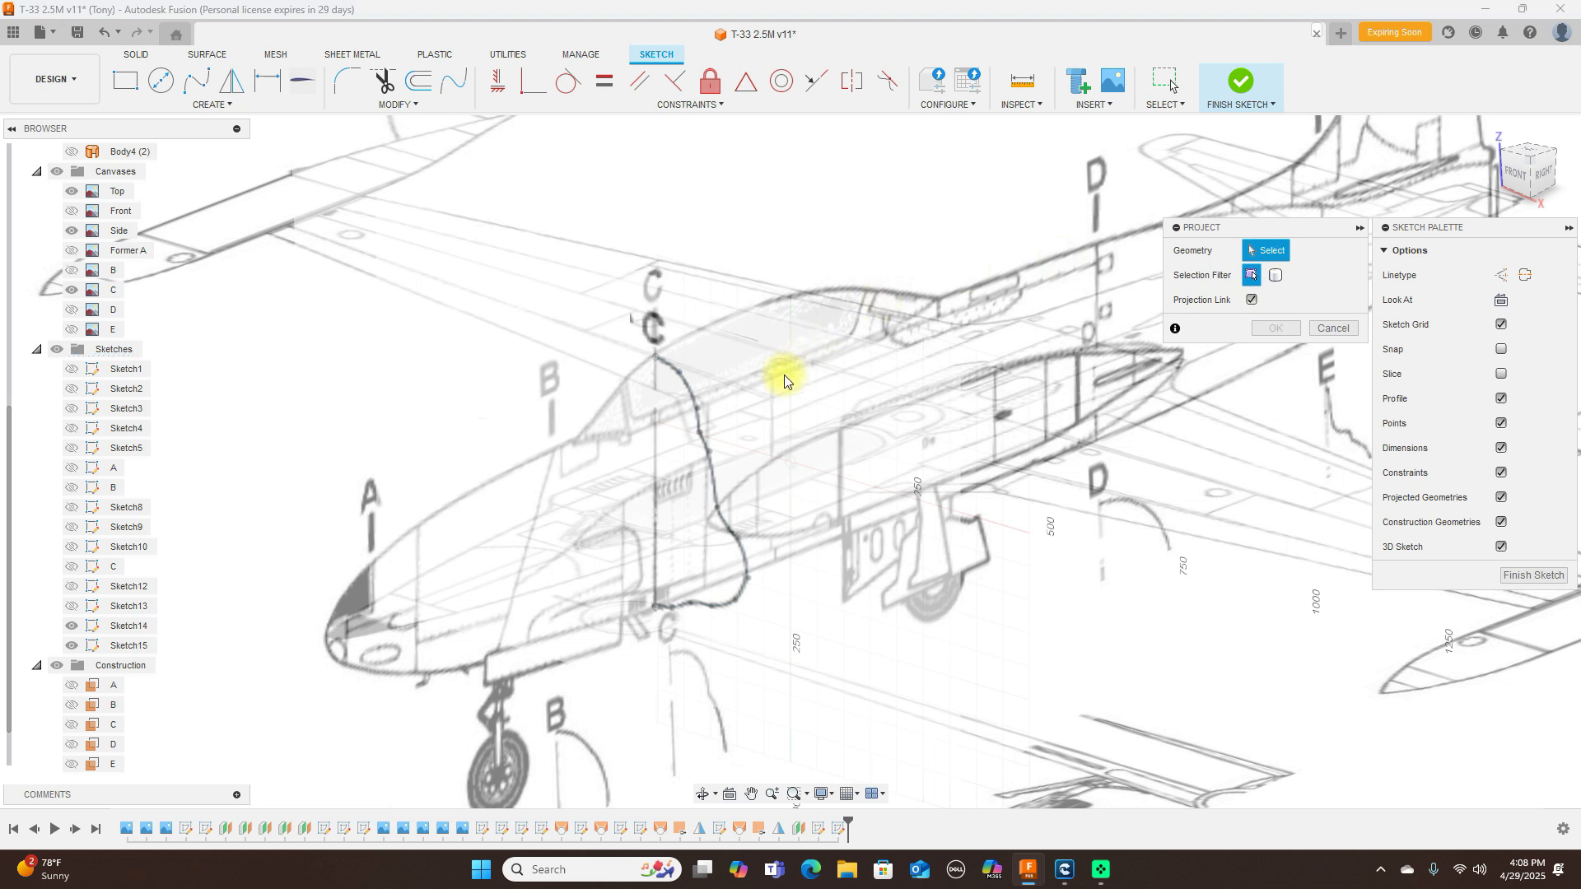
click(715, 466)
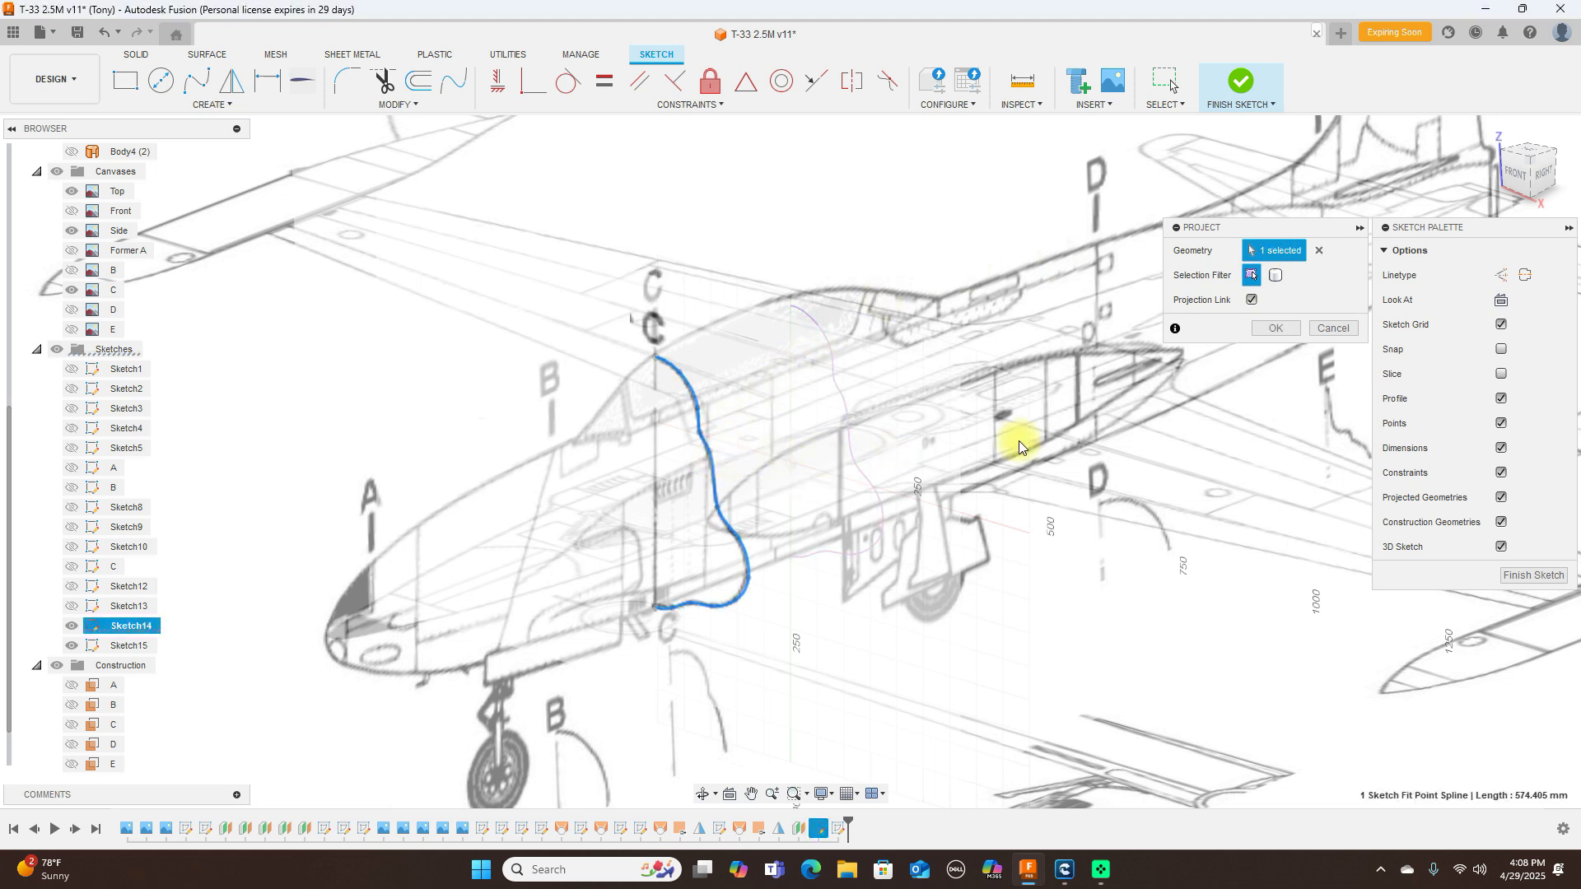
click(1271, 328)
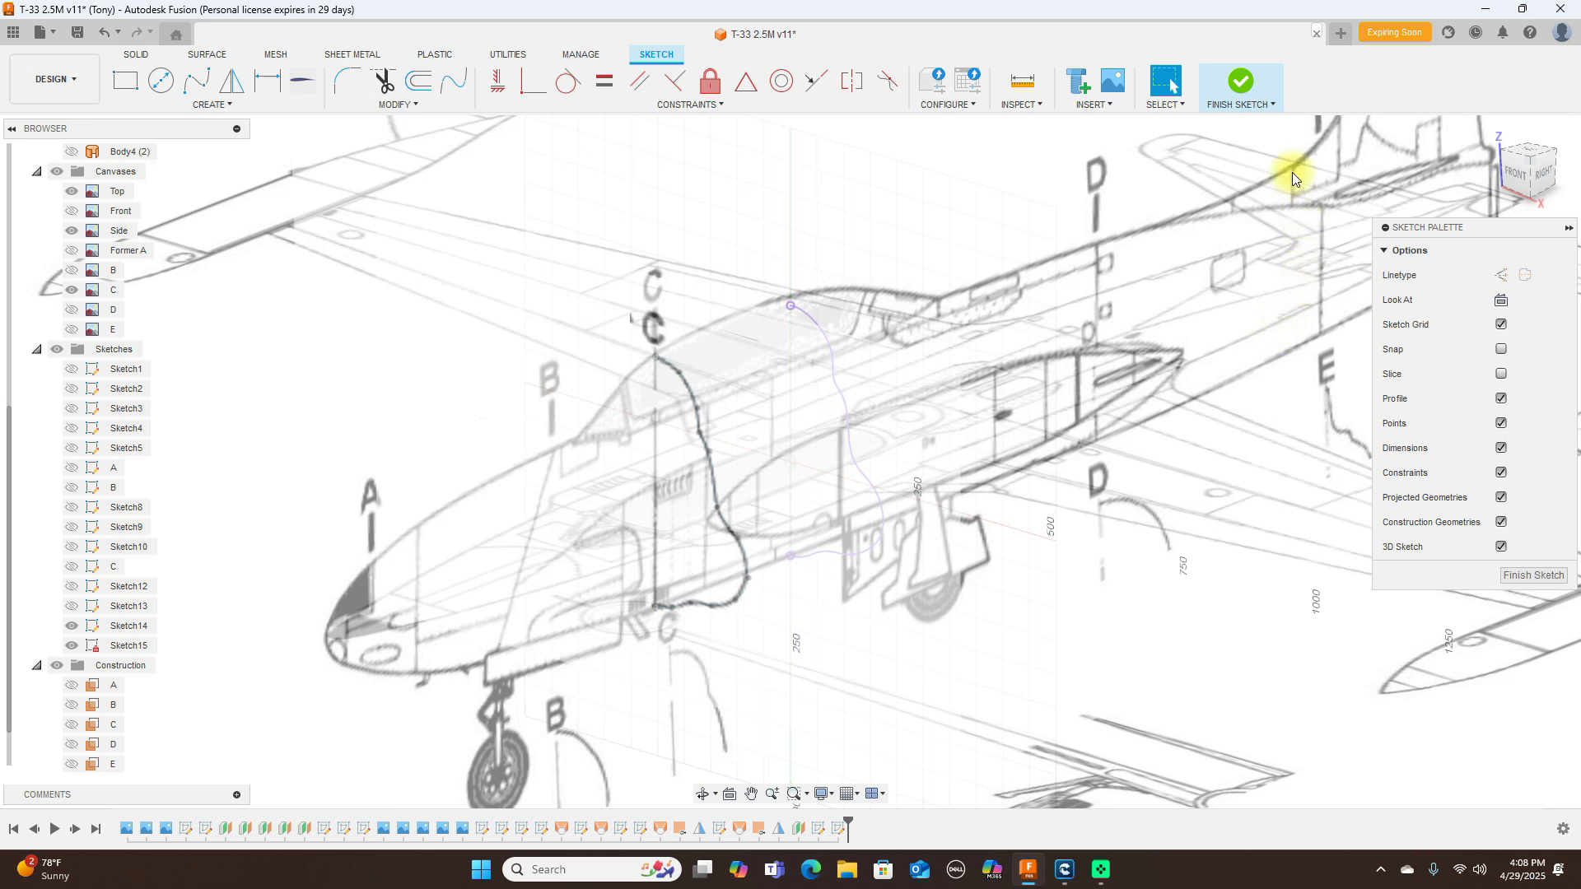
click(1246, 89)
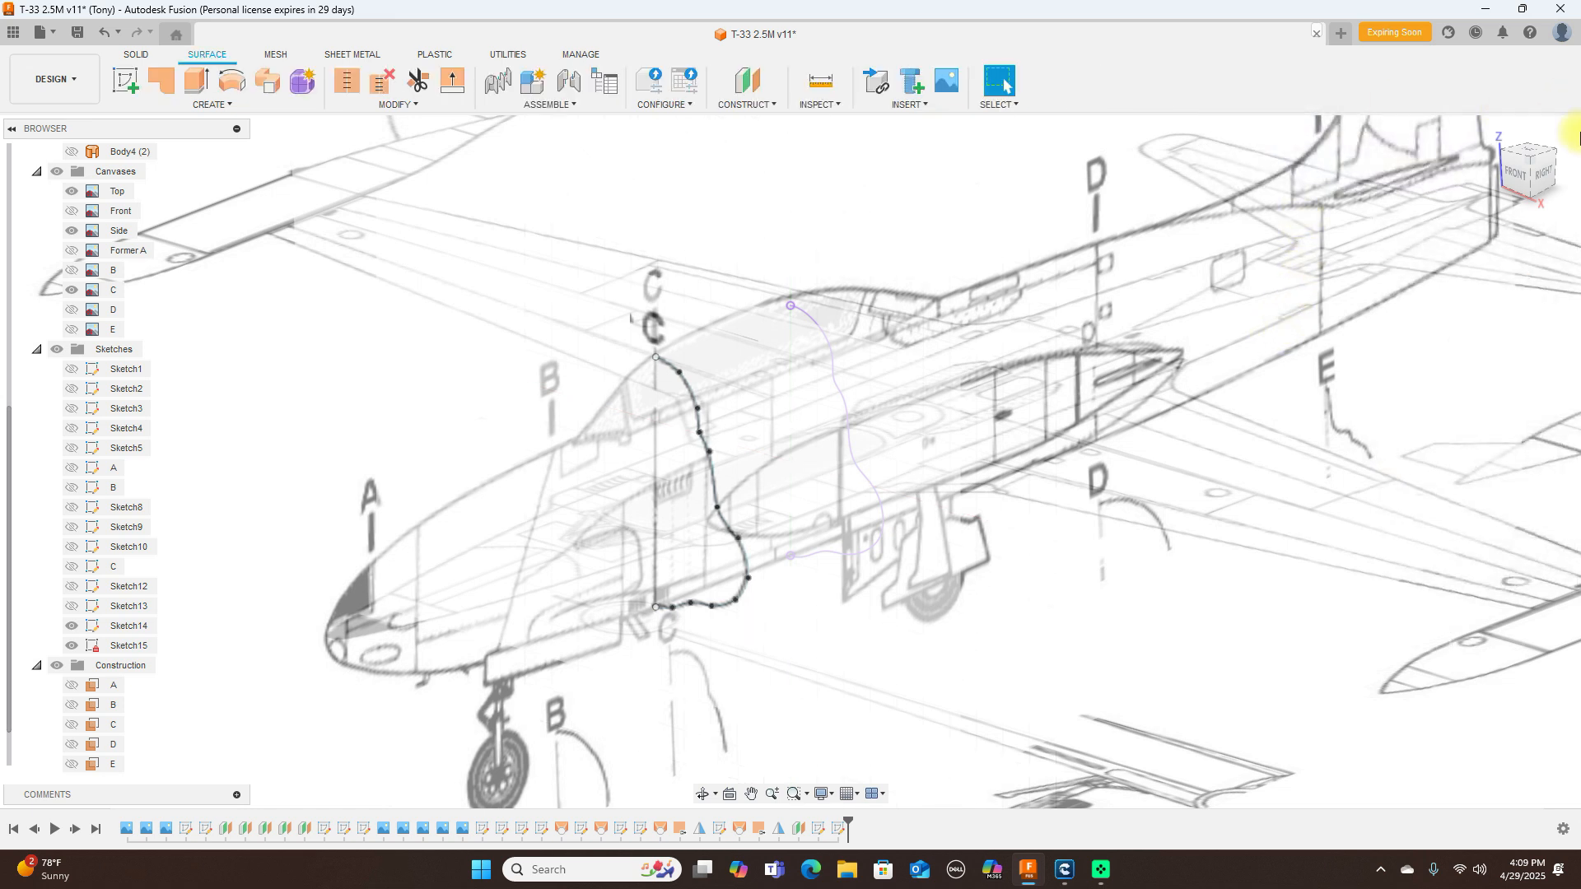
Step: Loft a new surface body between the section C spline and its projected copy on plane C.5
click(1542, 172)
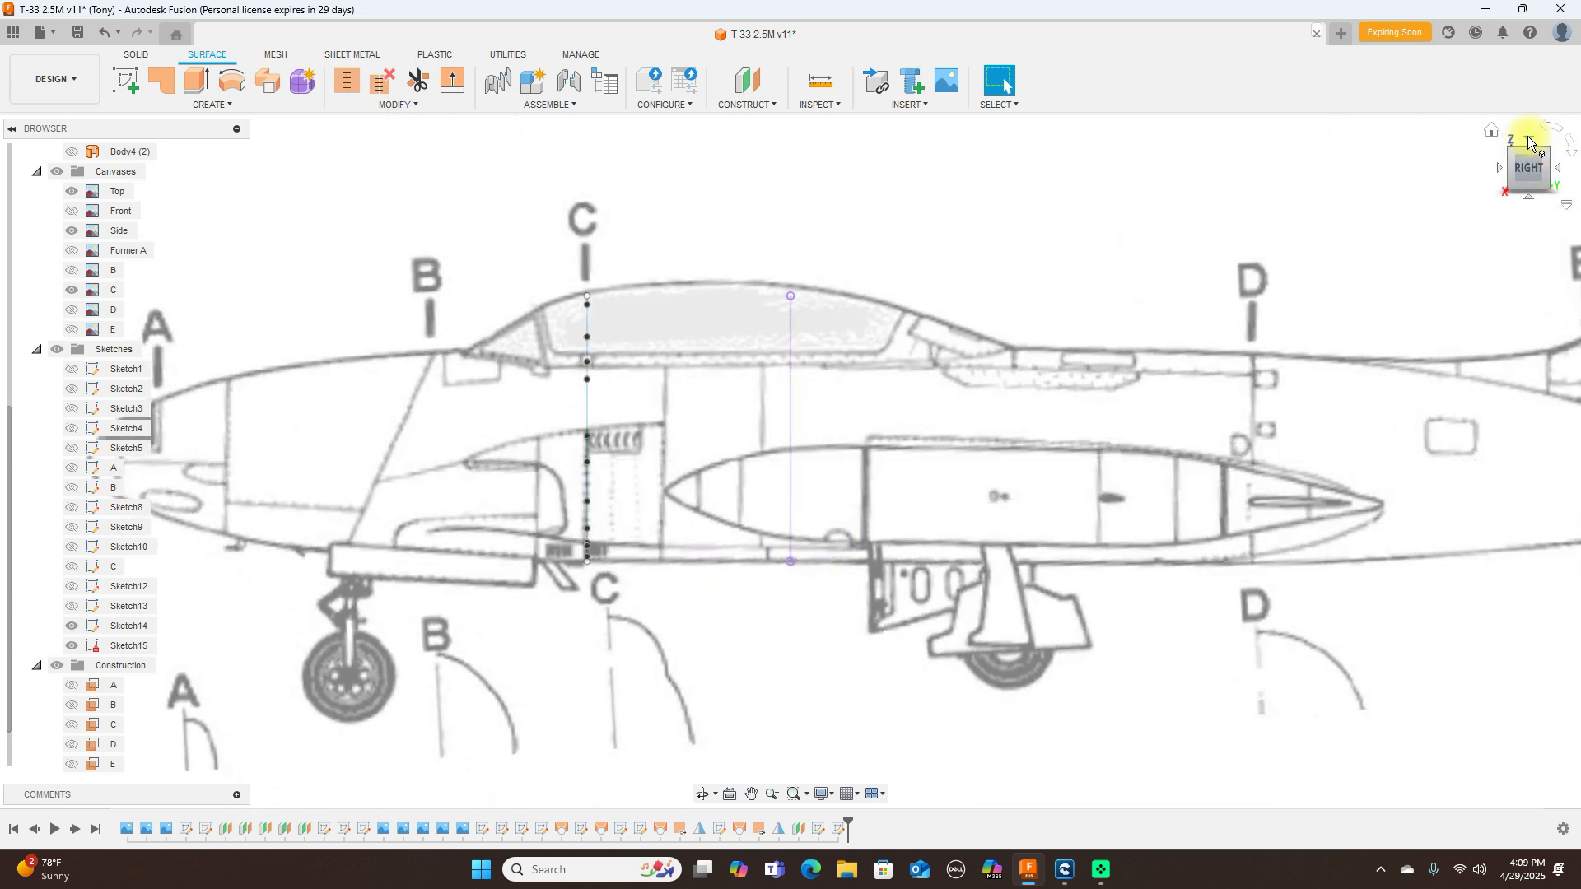
click(1528, 139)
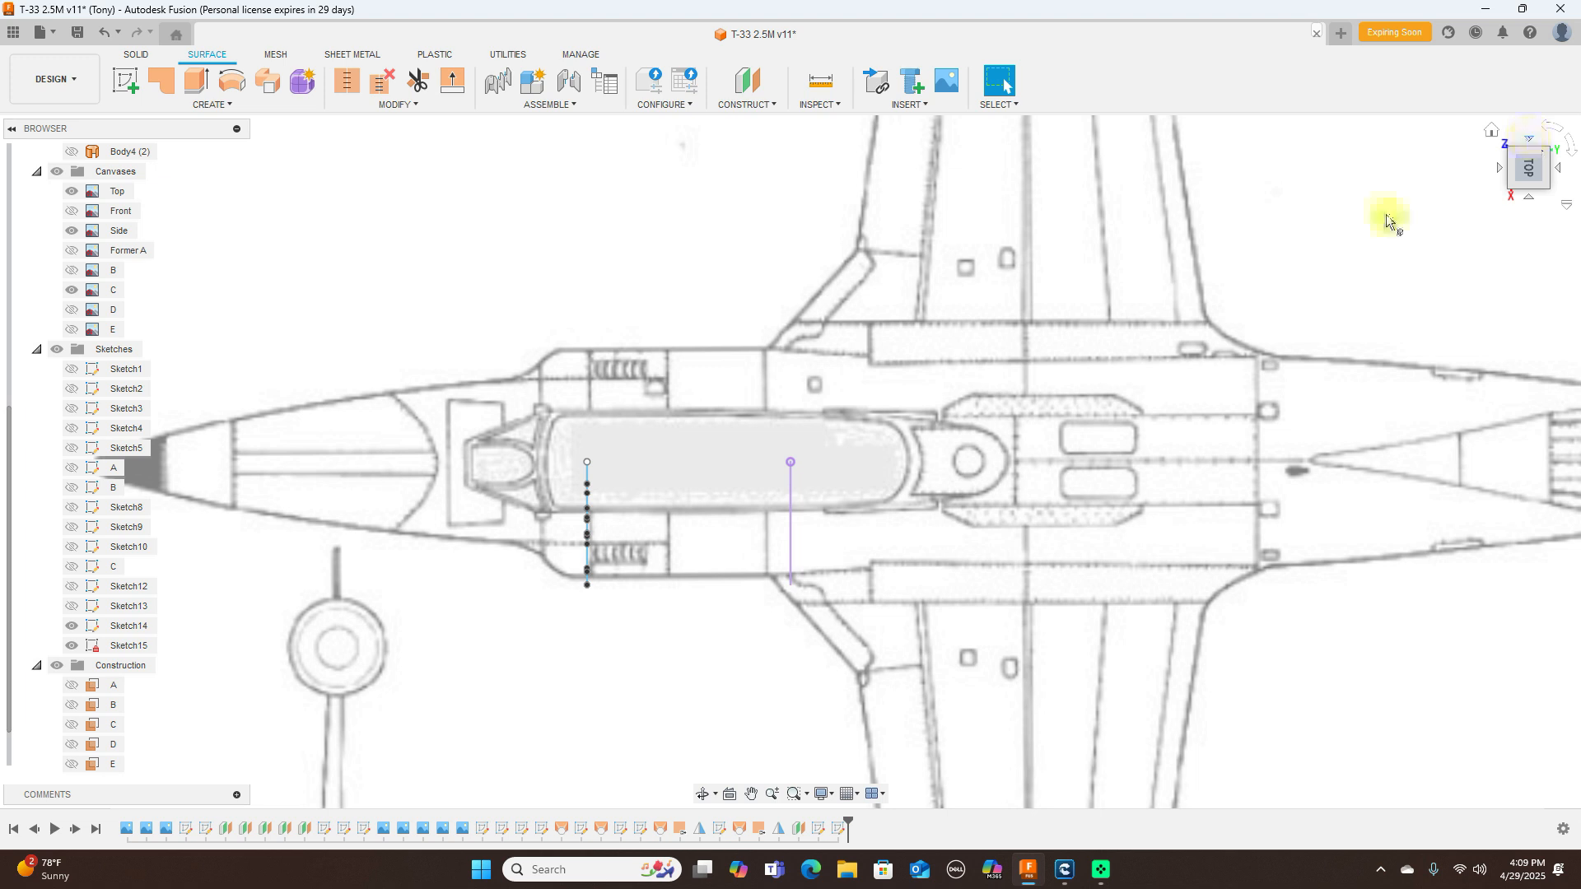
scroll(804, 550, up, 3)
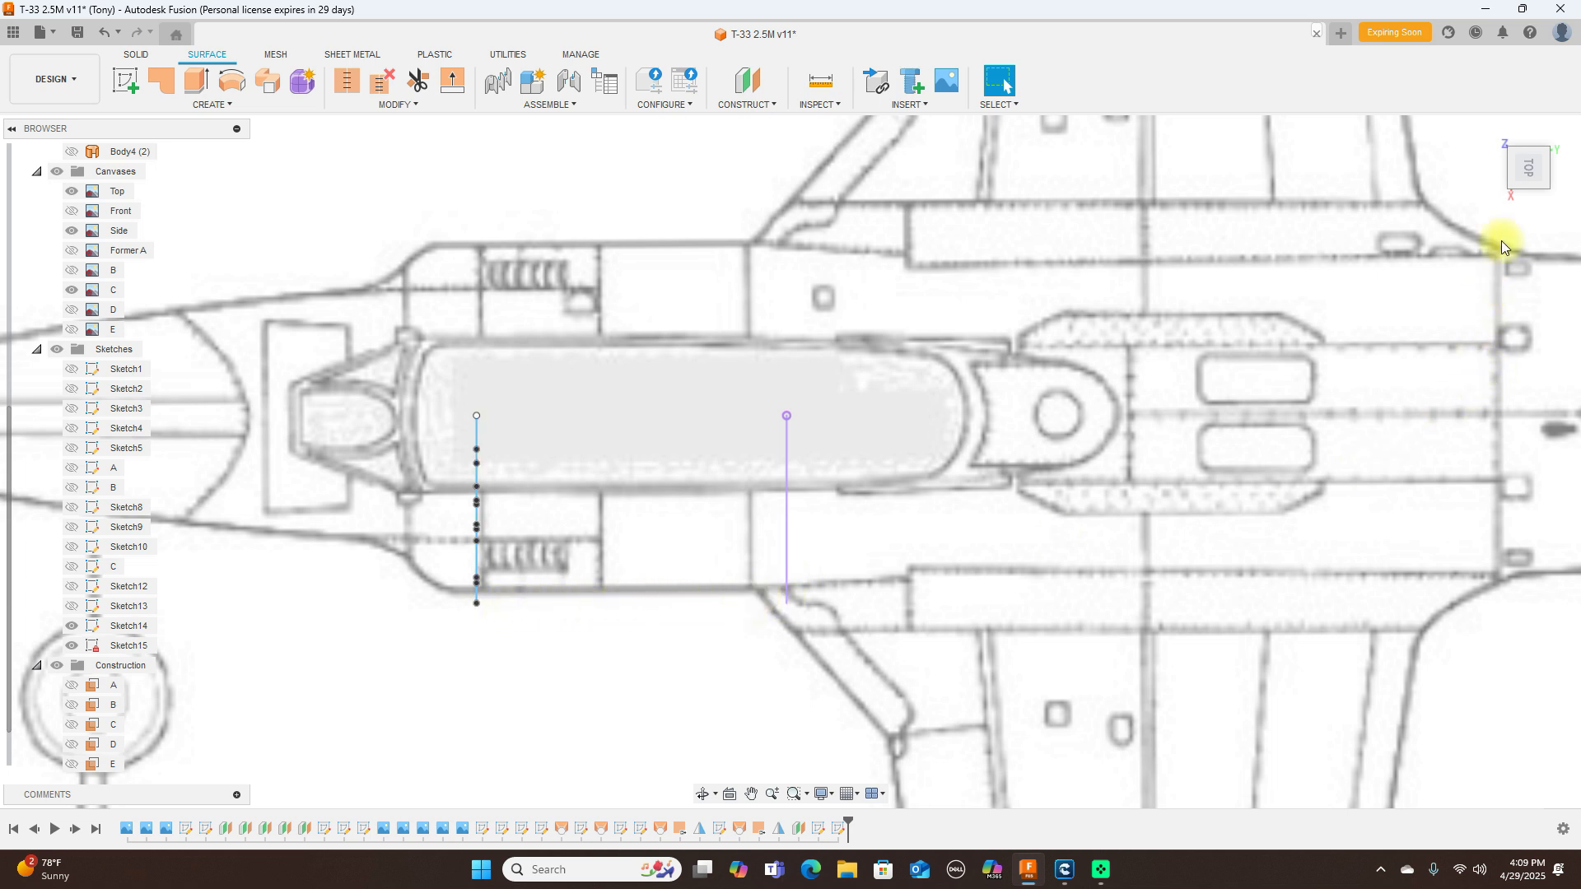
click(1530, 199)
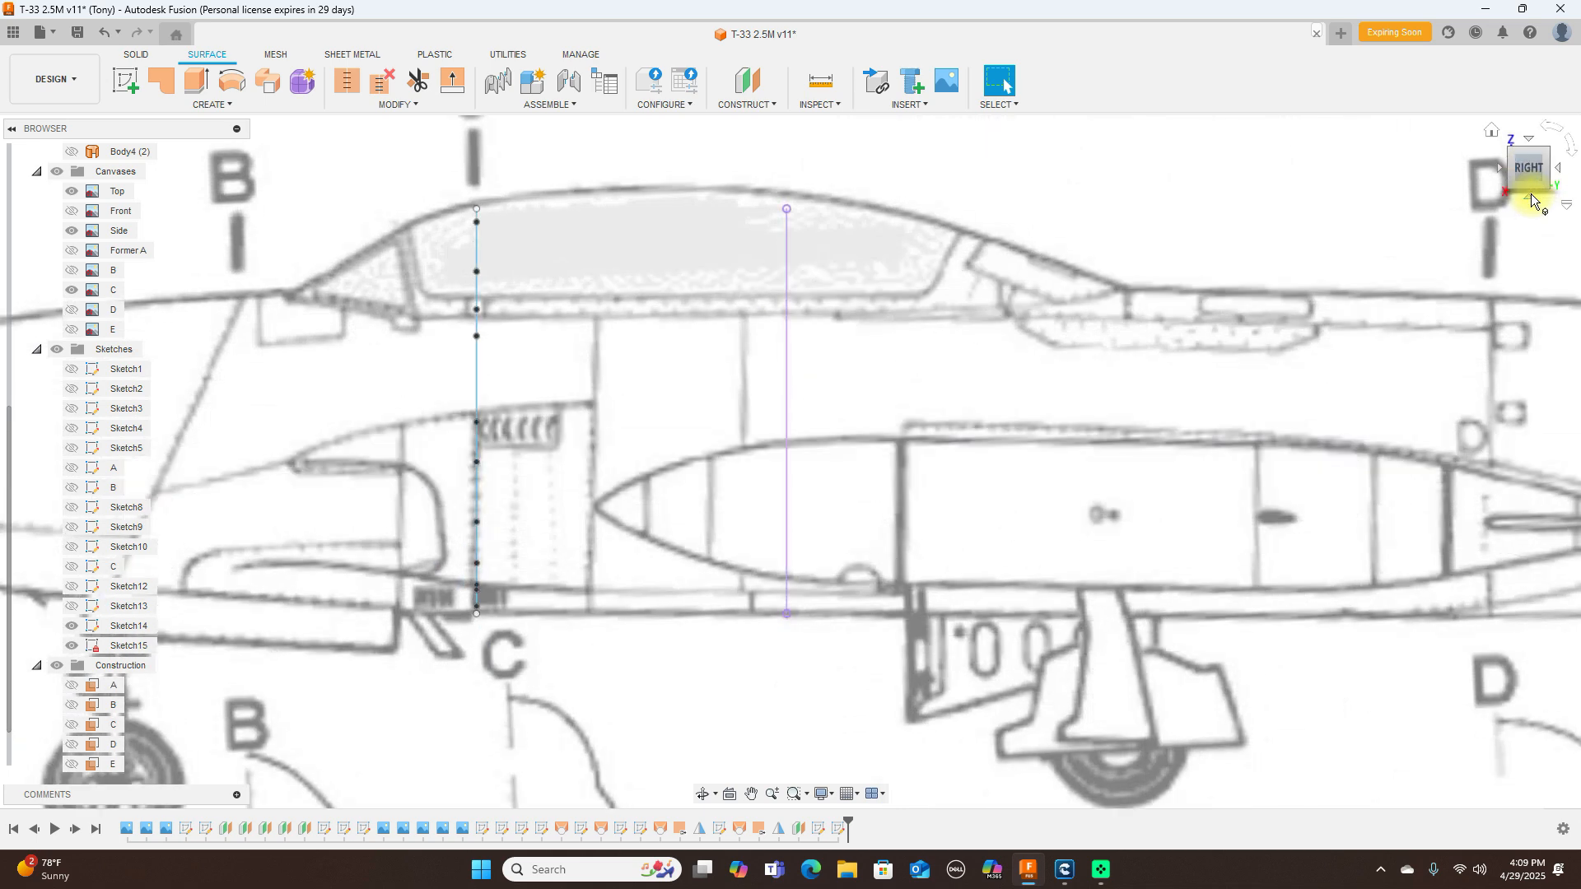
drag(1528, 167, 20, 188)
scroll(1315, 338, down, 3)
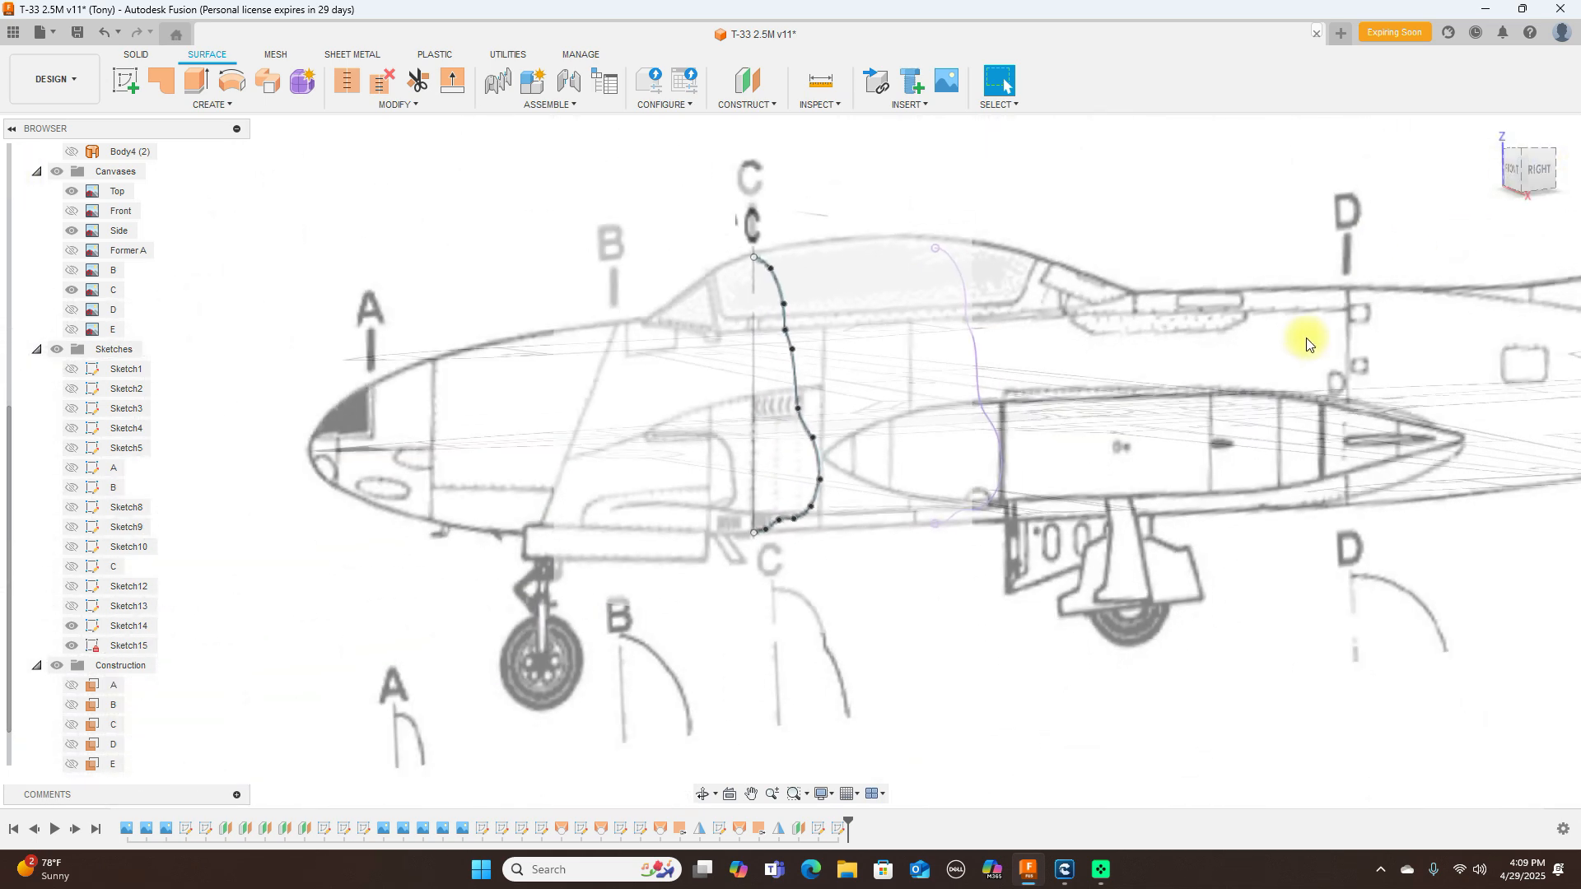
click(237, 107)
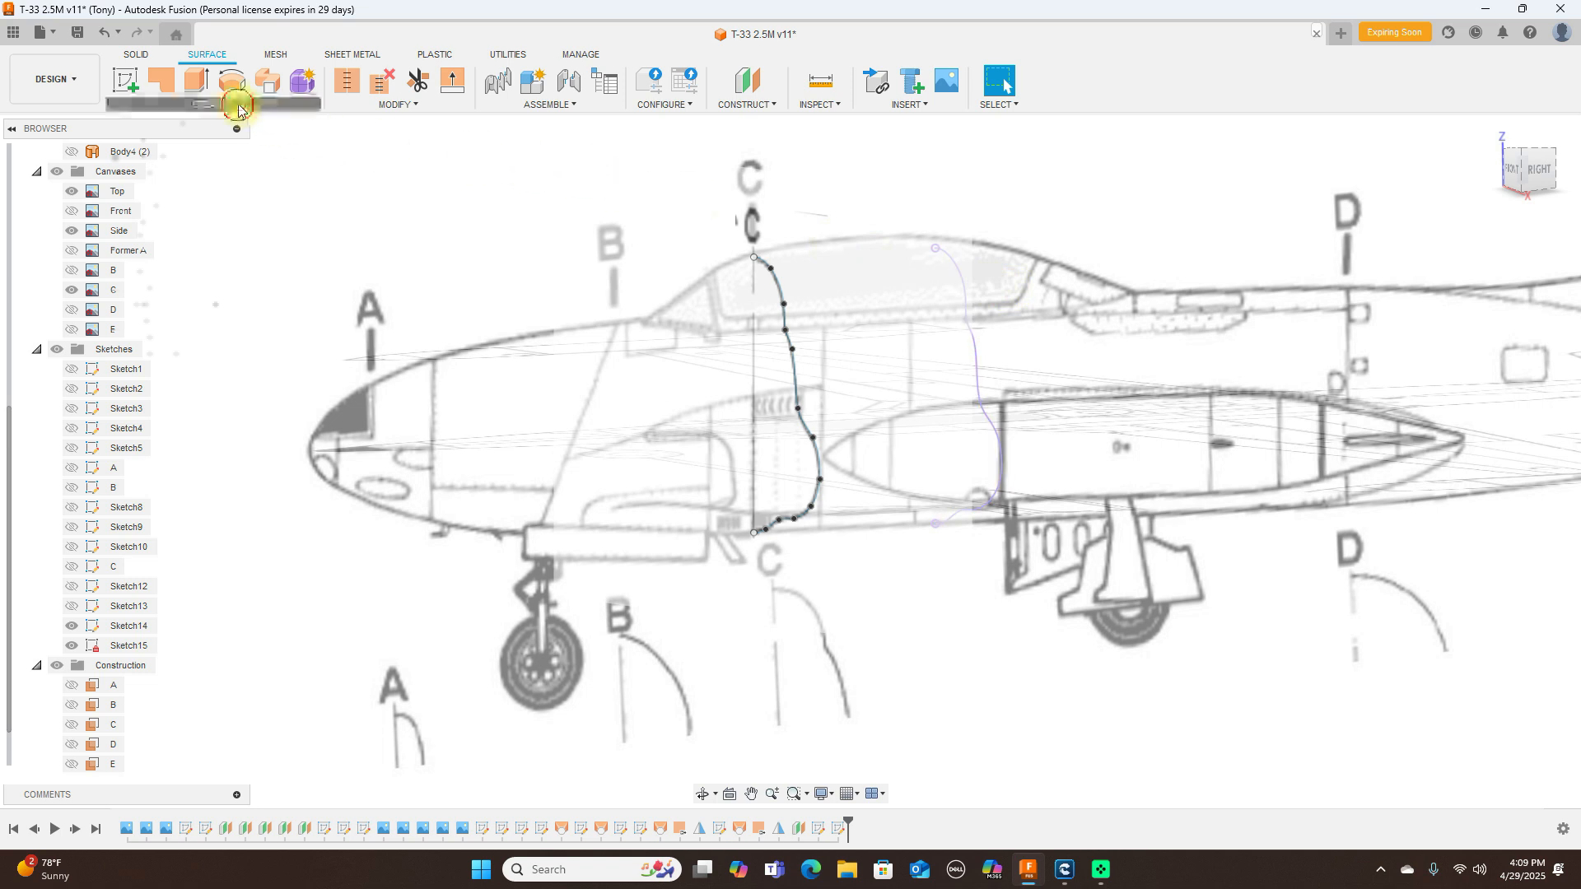
click(161, 234)
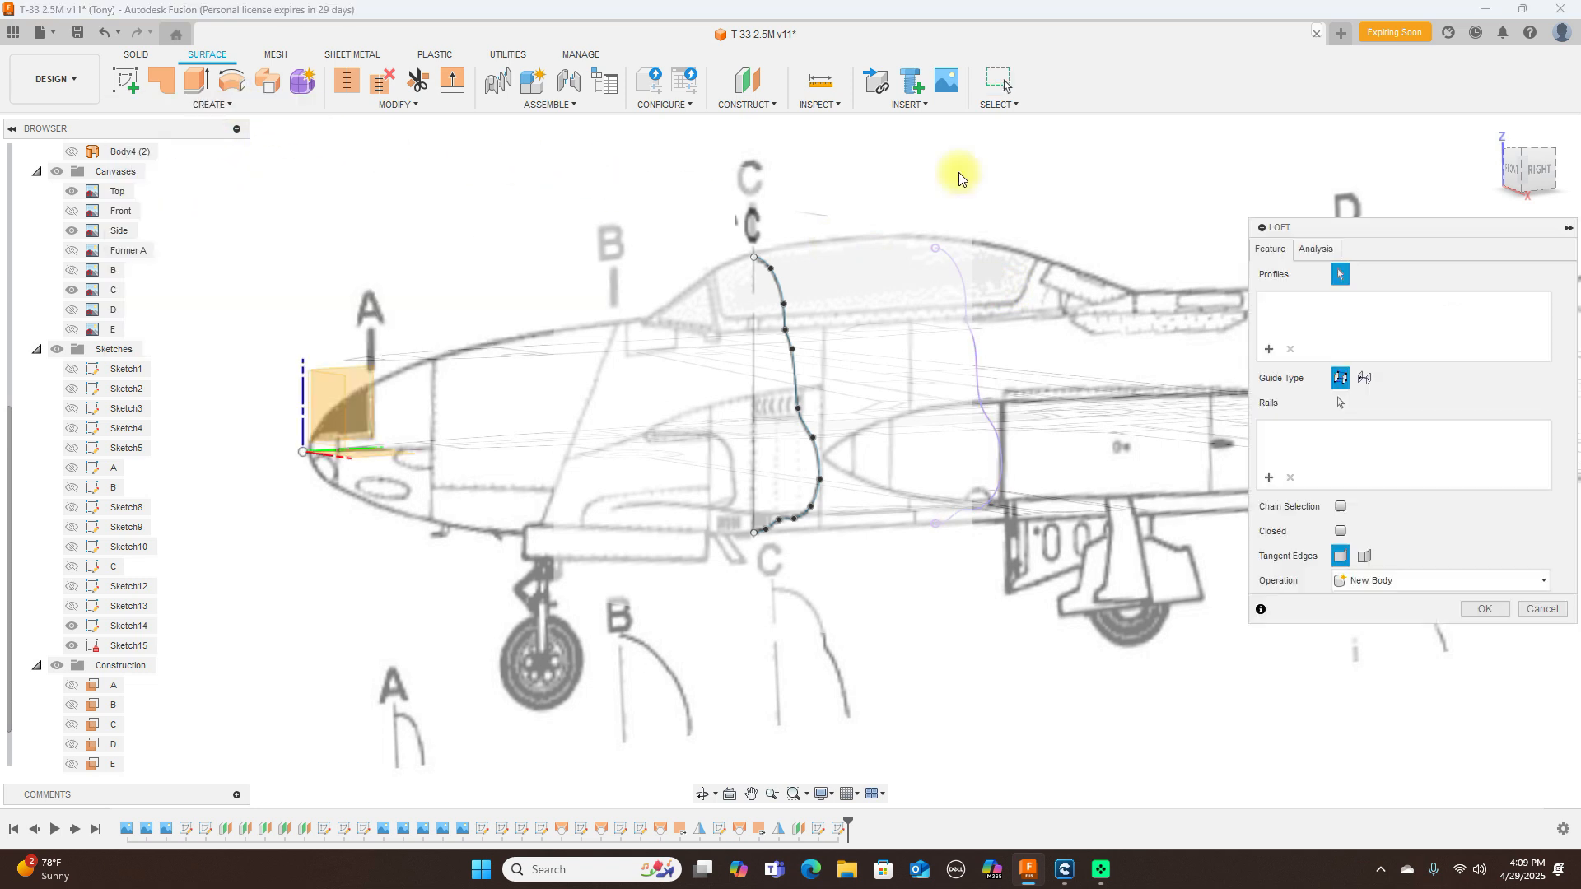
click(797, 380)
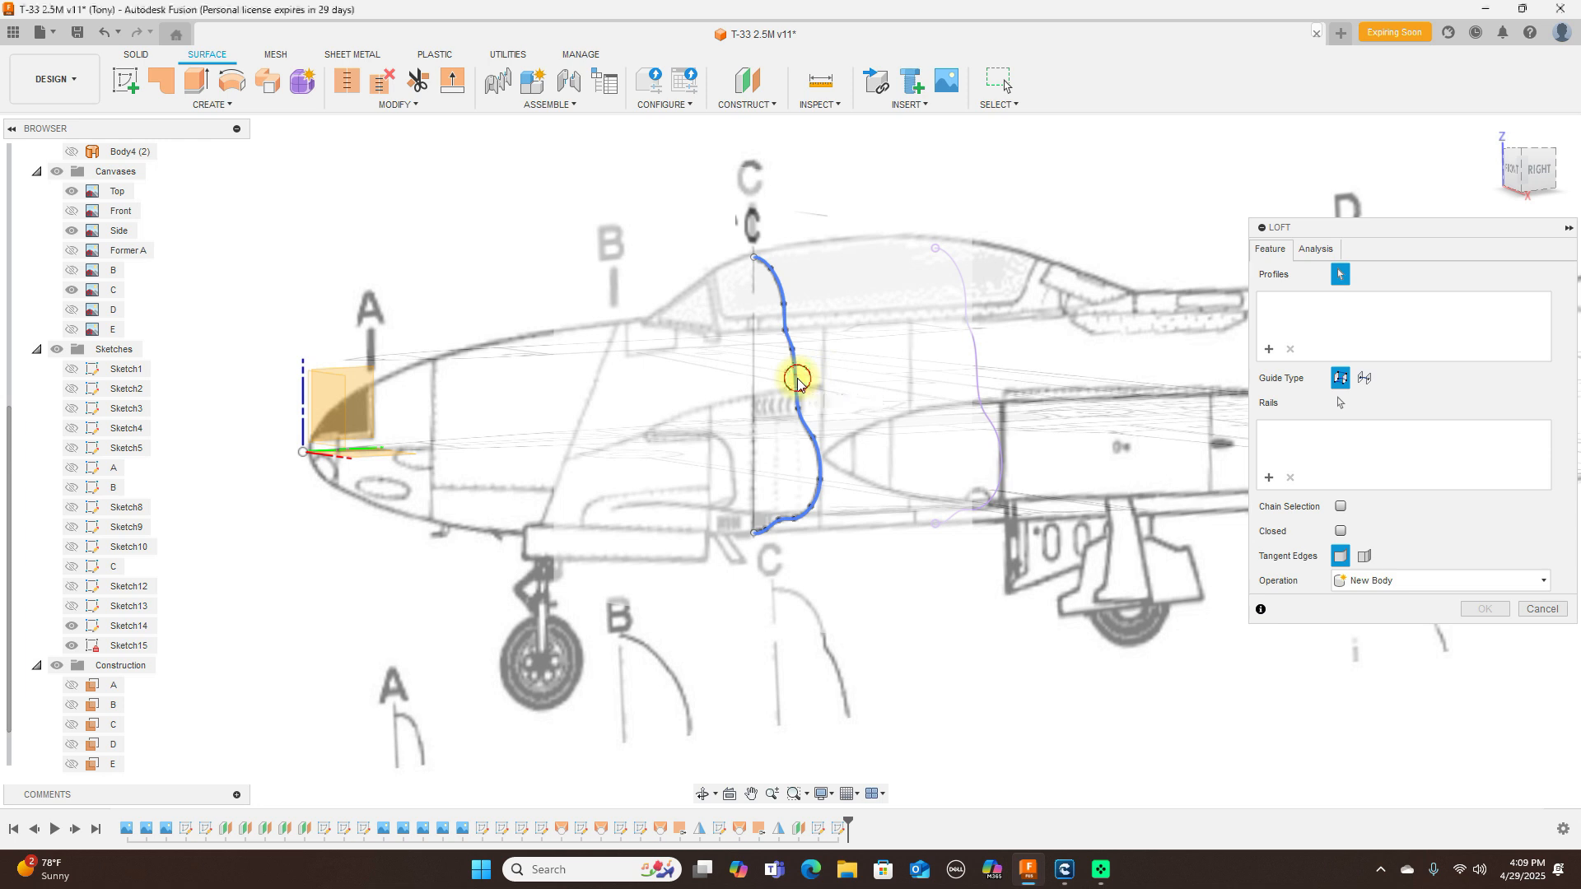
click(974, 345)
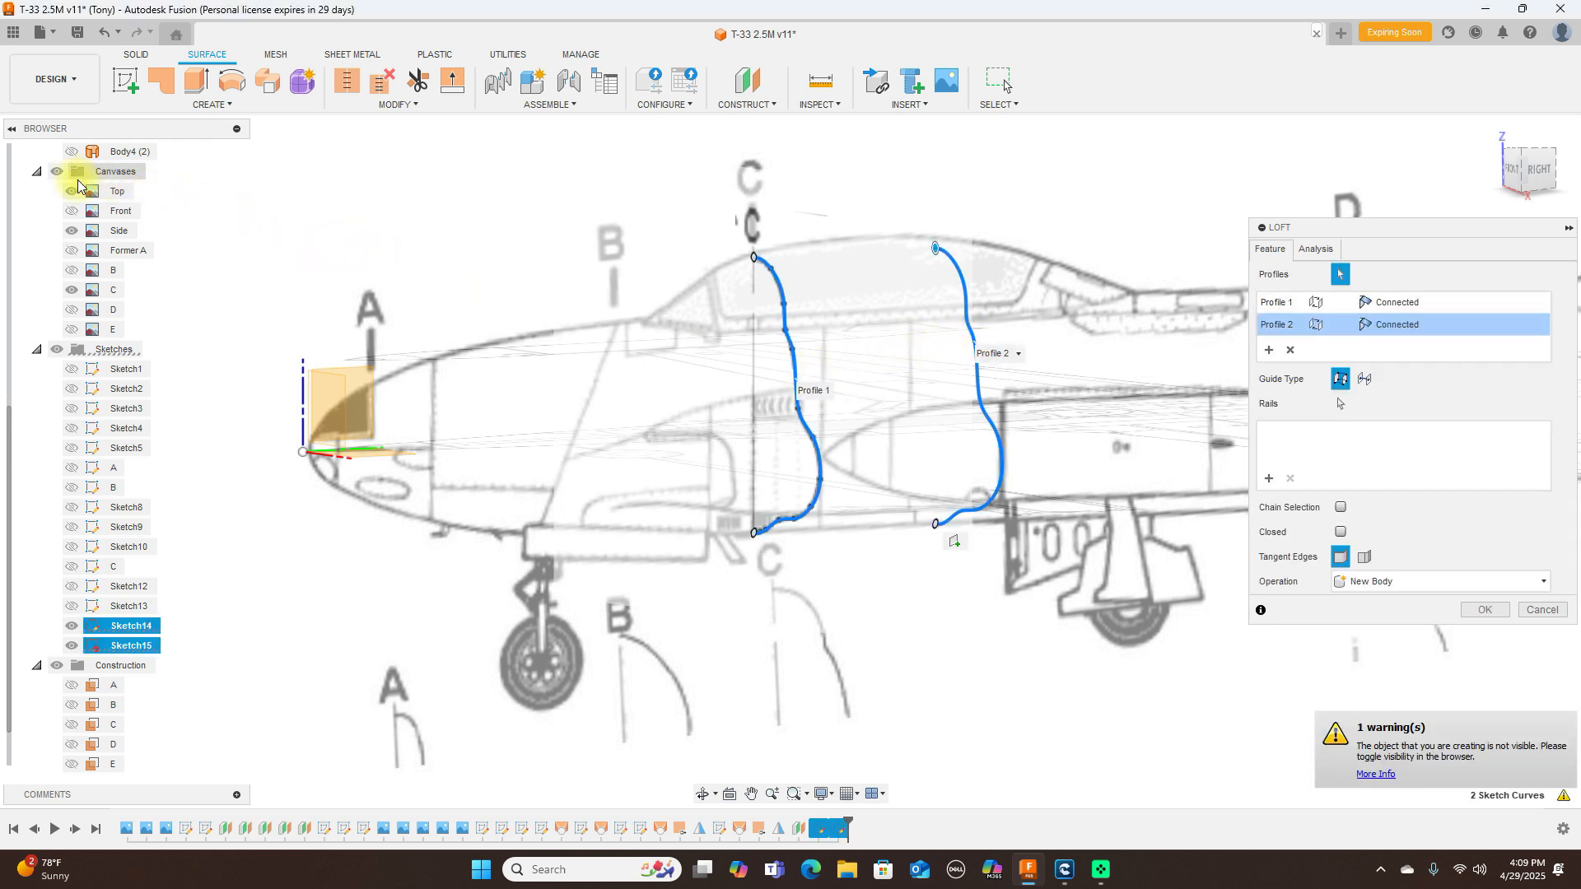
click(1484, 610)
Step: Turn on body visibility, hide Fuselage 1, Nose and Body3, and compare the new loft with the side canvas
scroll(138, 253, up, 2)
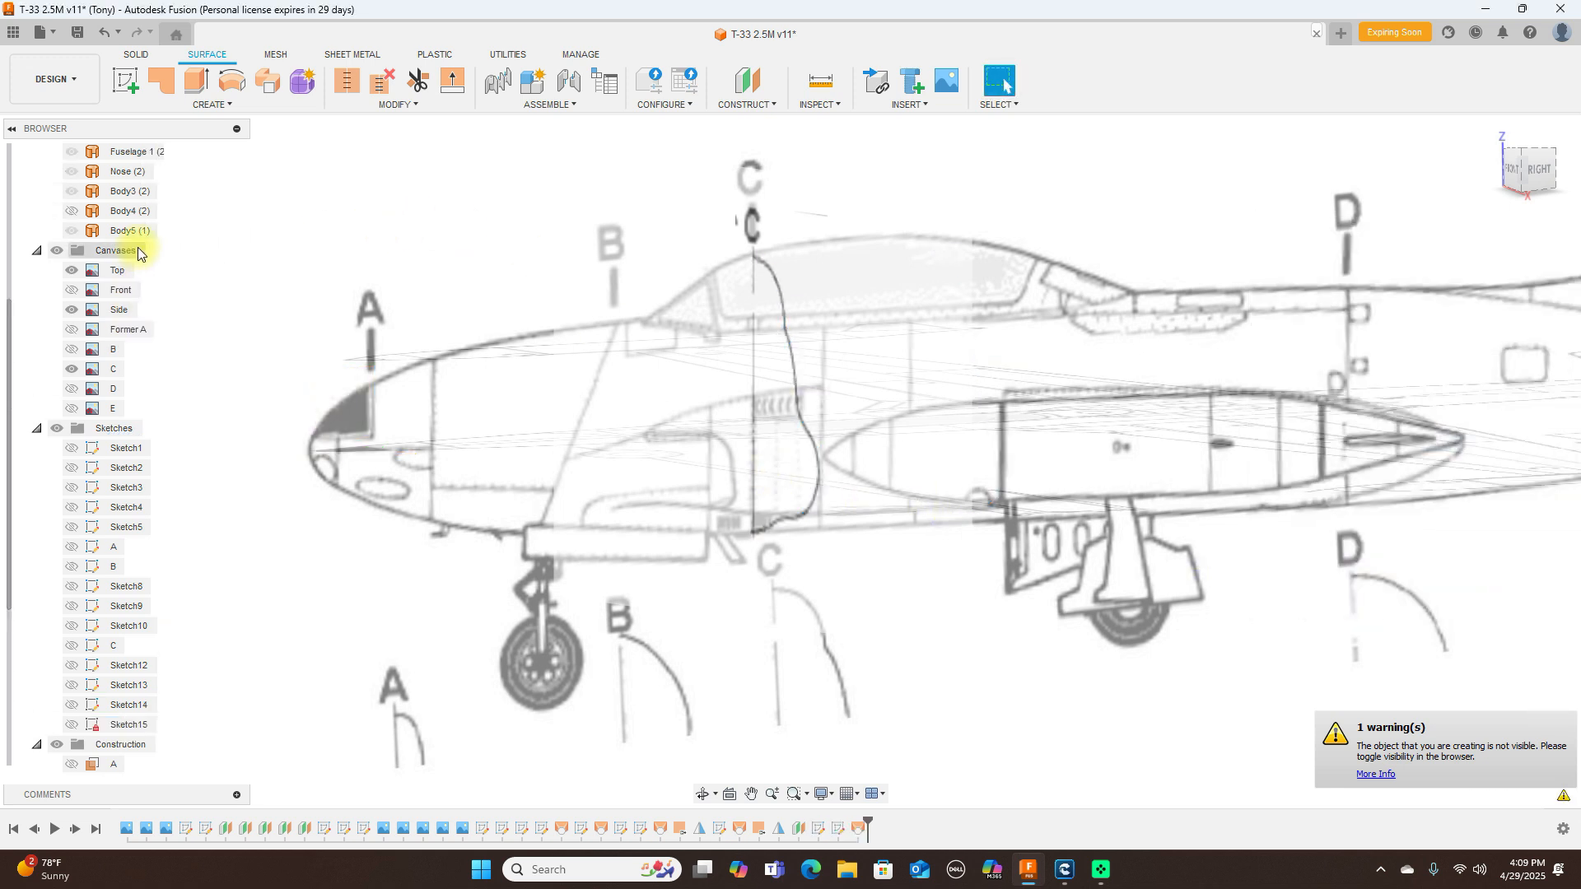
scroll(138, 252, up, 2)
click(58, 212)
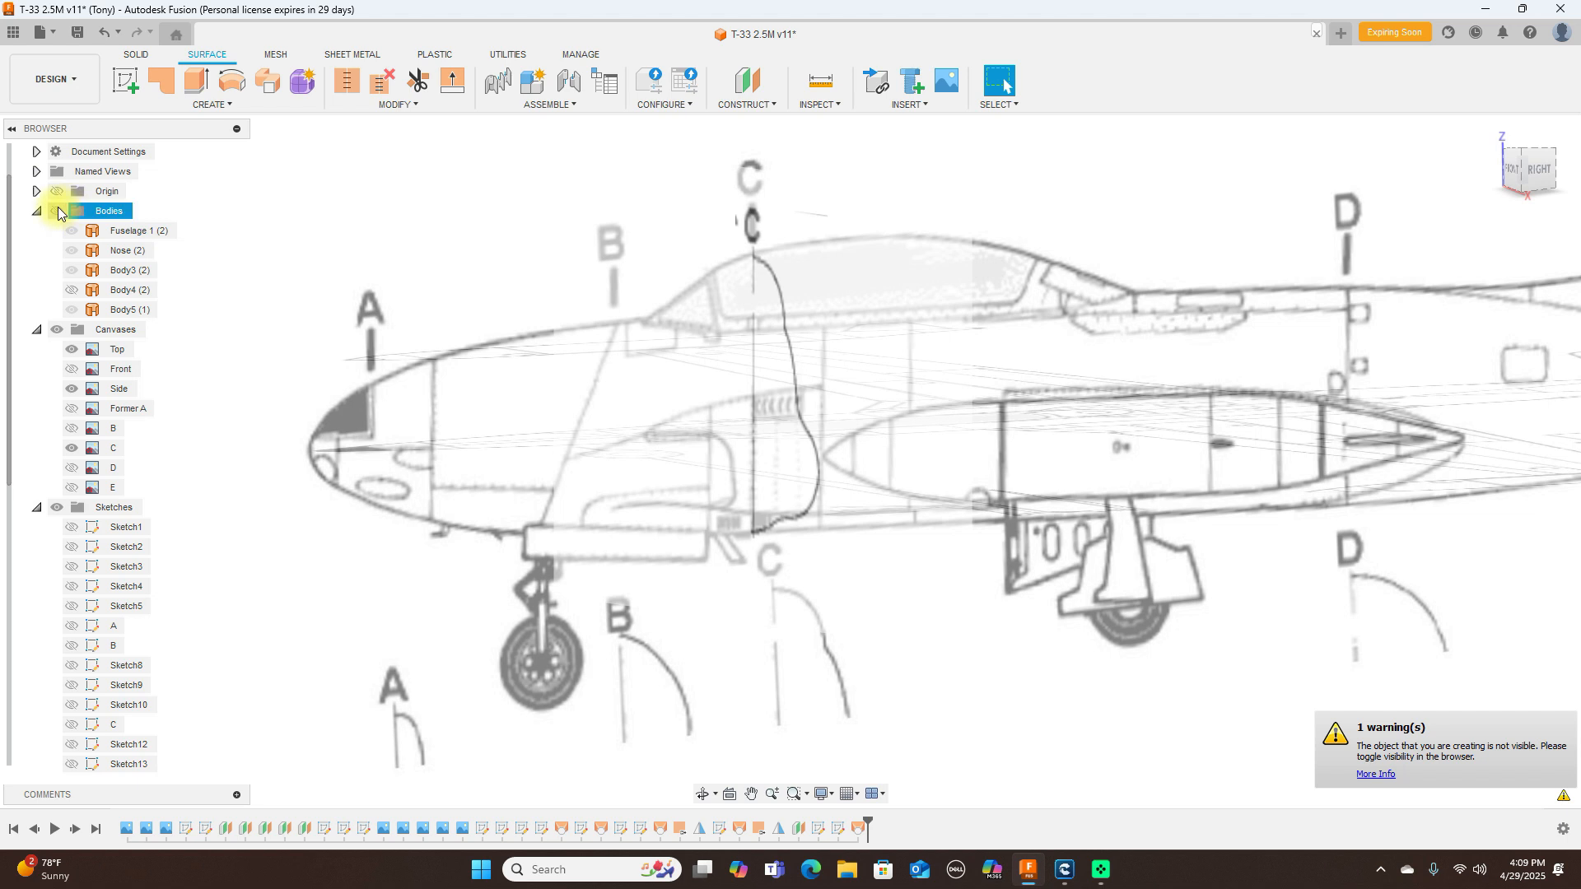
click(57, 210)
click(72, 230)
click(71, 251)
click(72, 270)
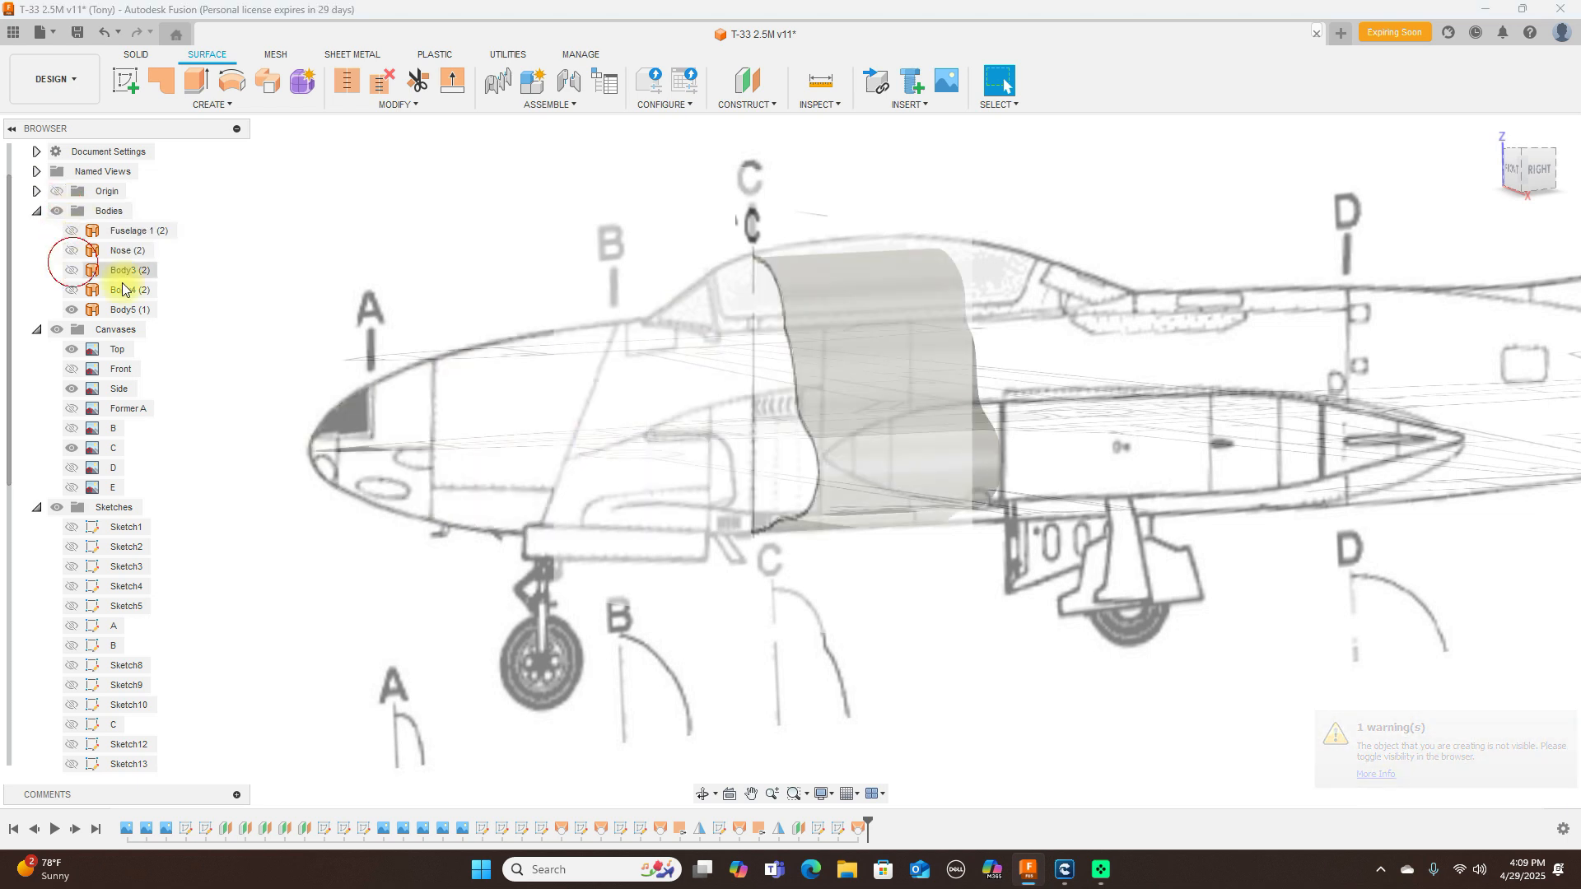
click(1536, 181)
click(818, 270)
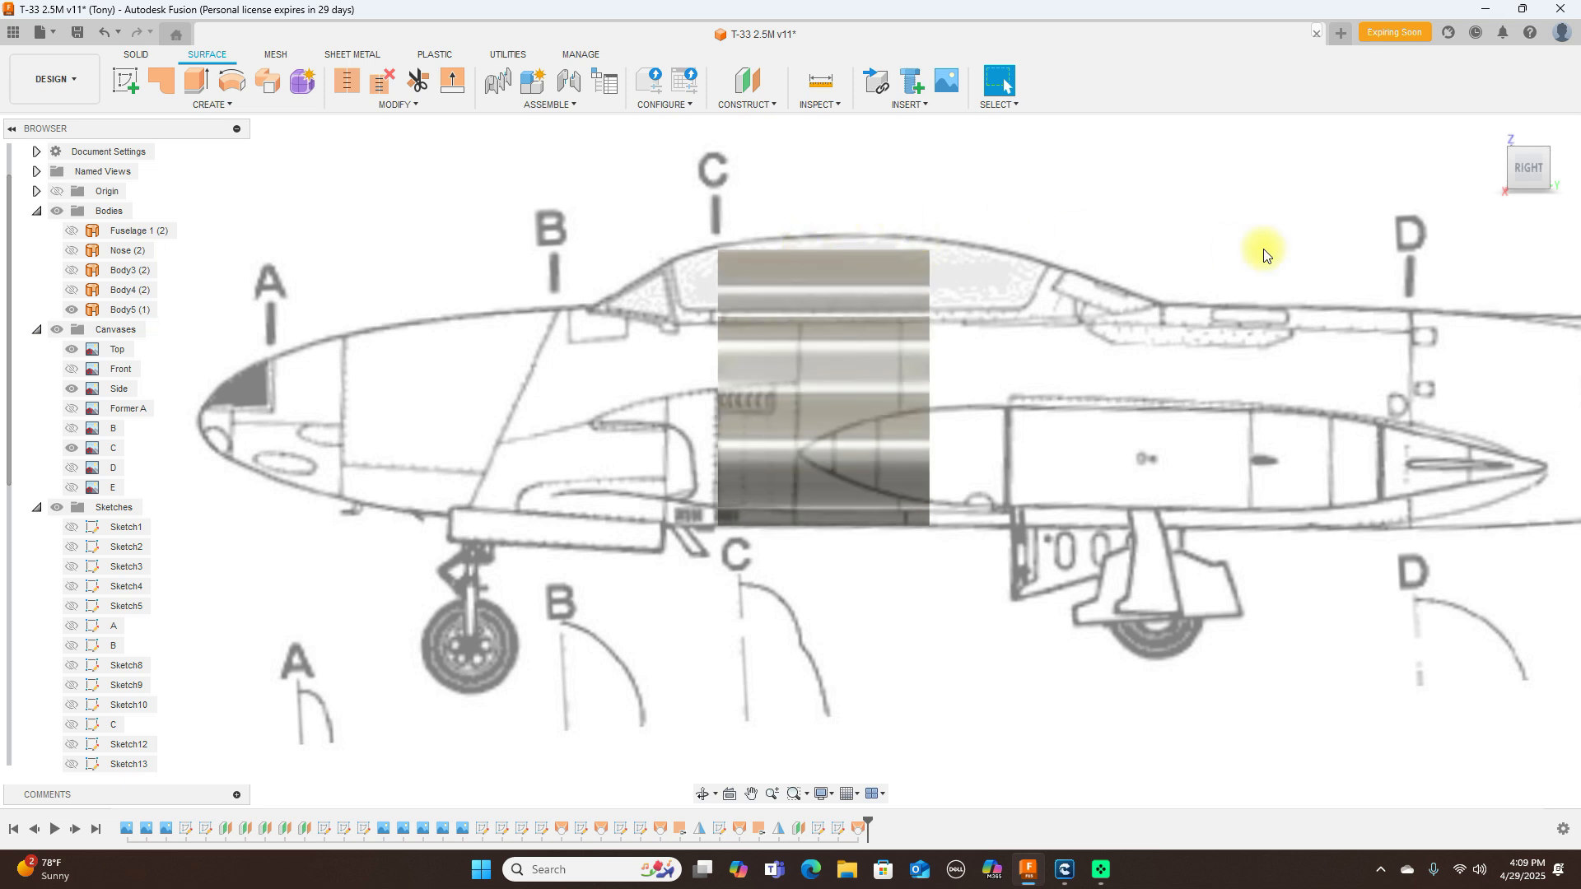
Step: Reopen Sketch15 with the projected C.5 outline for editing
right_click(837, 831)
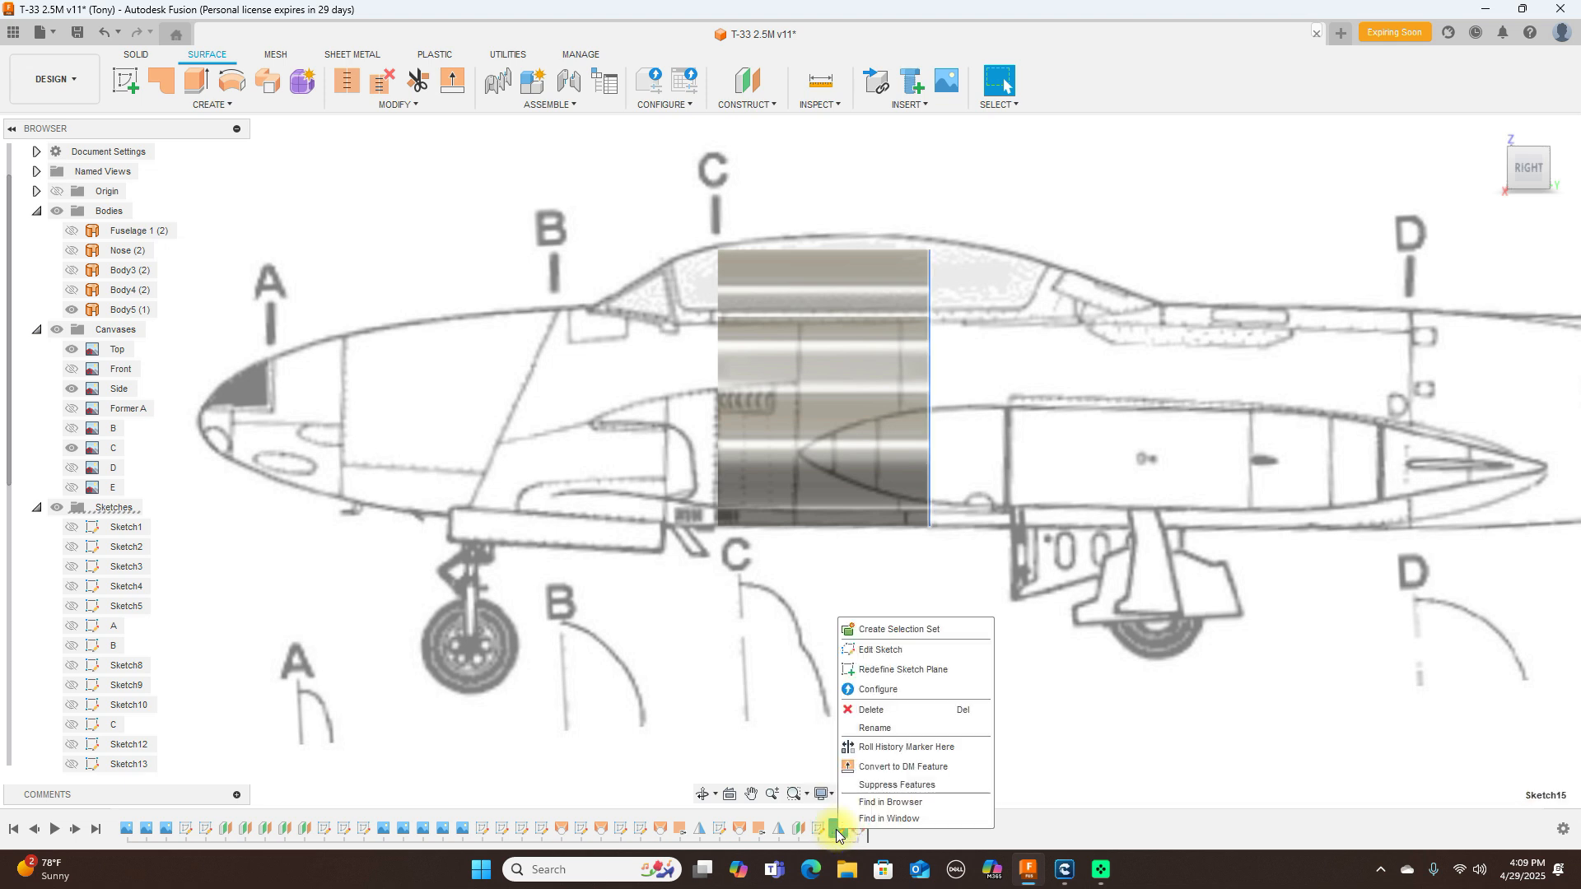
click(881, 651)
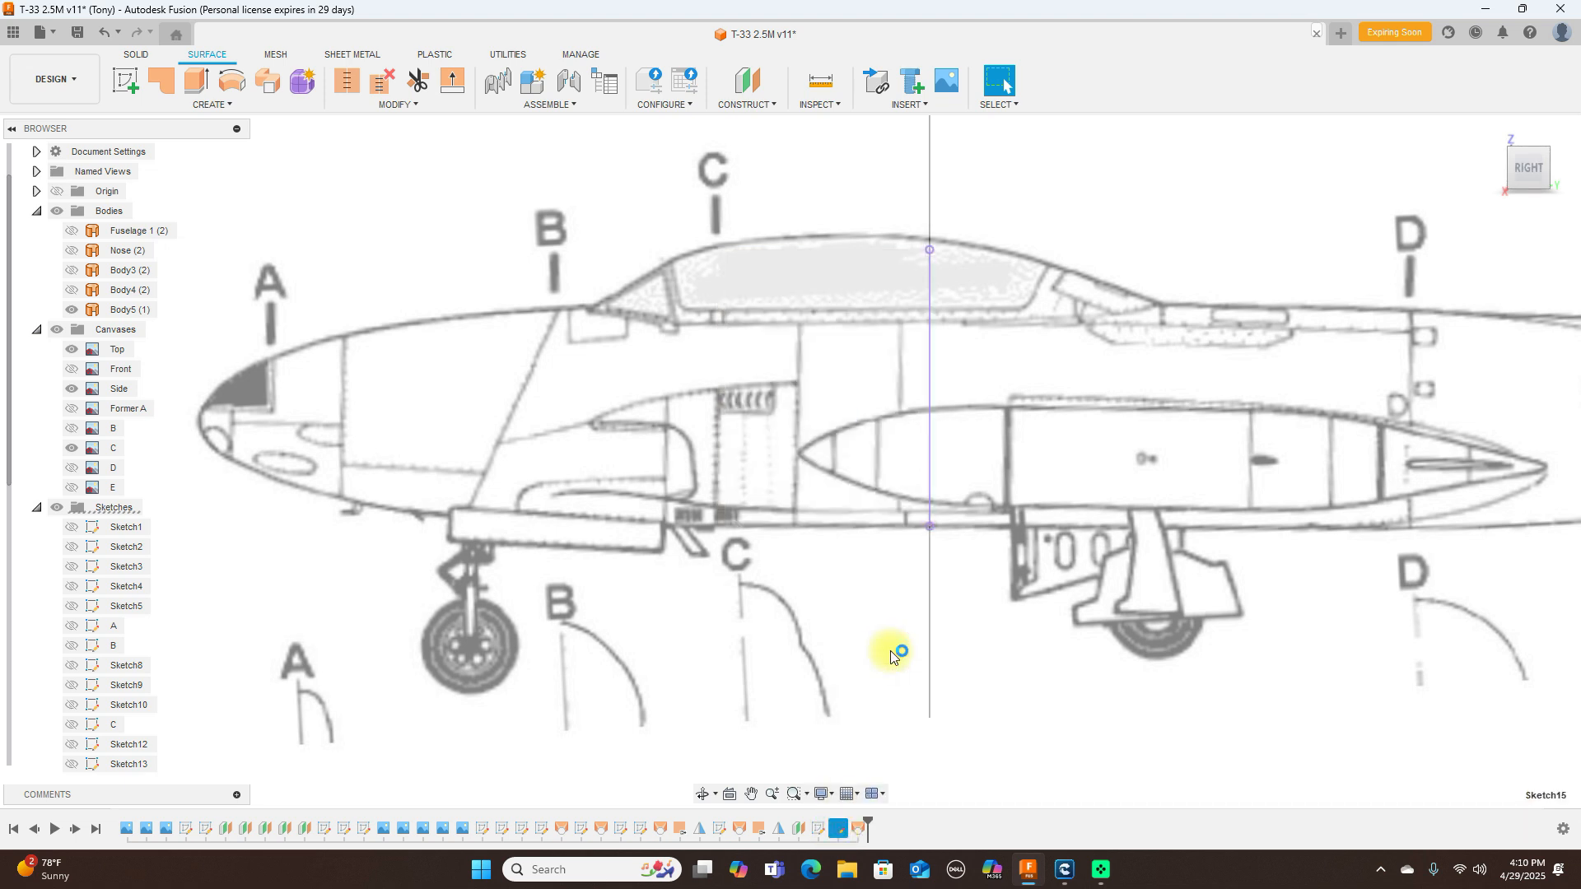
drag(1549, 176, 1449, 185)
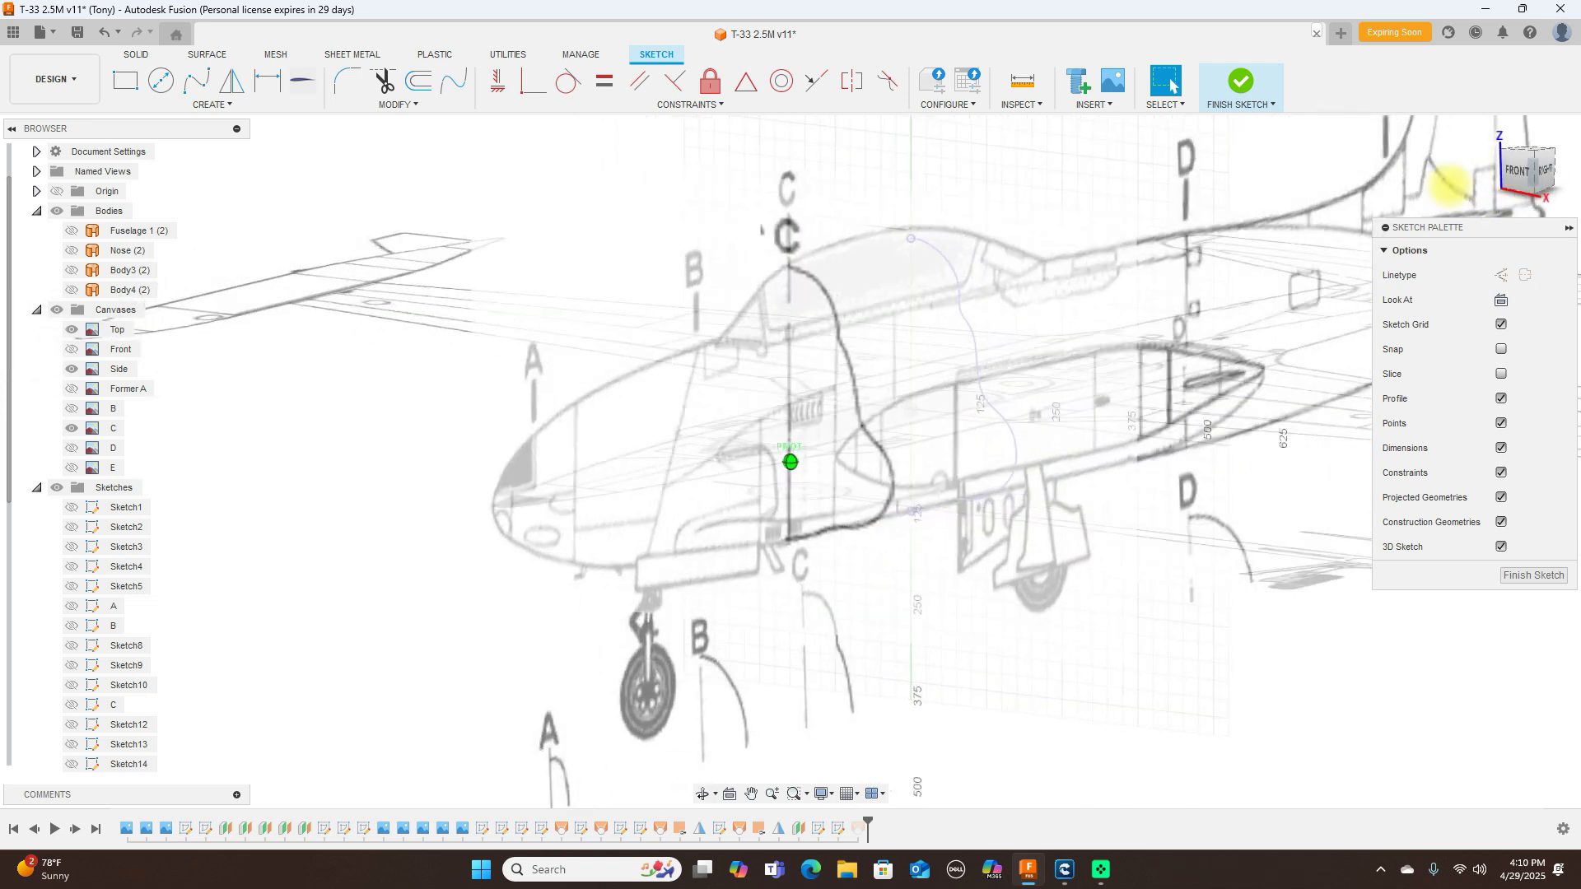
Step: Show Sketch14 and draw a three-point spline along the canopy from the top of section C to the top of the C.5 outline
click(197, 83)
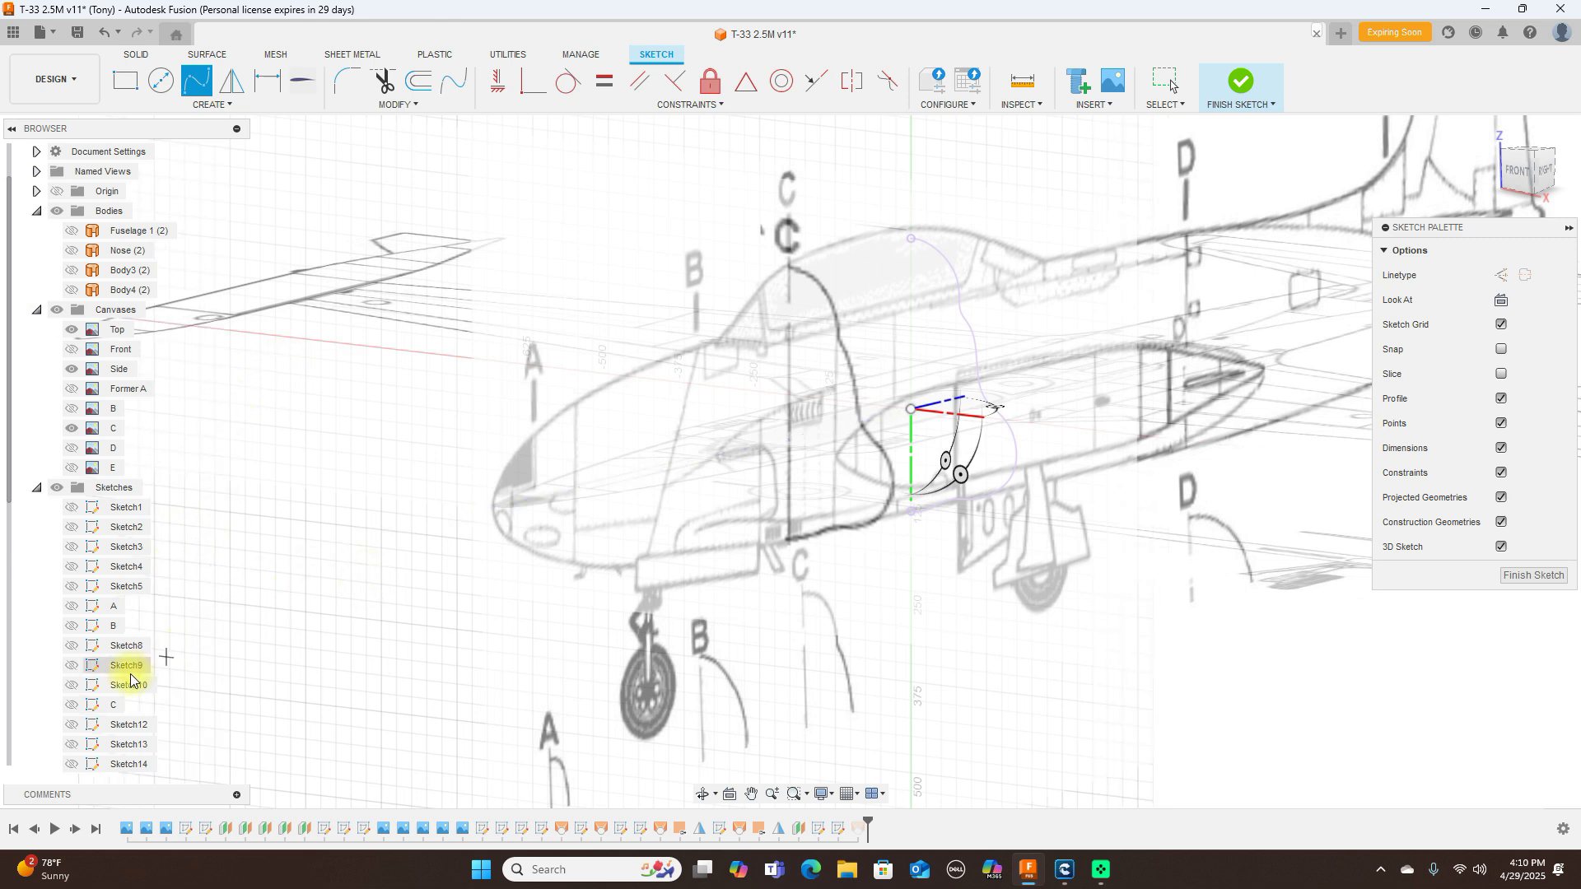
scroll(131, 680, down, 3)
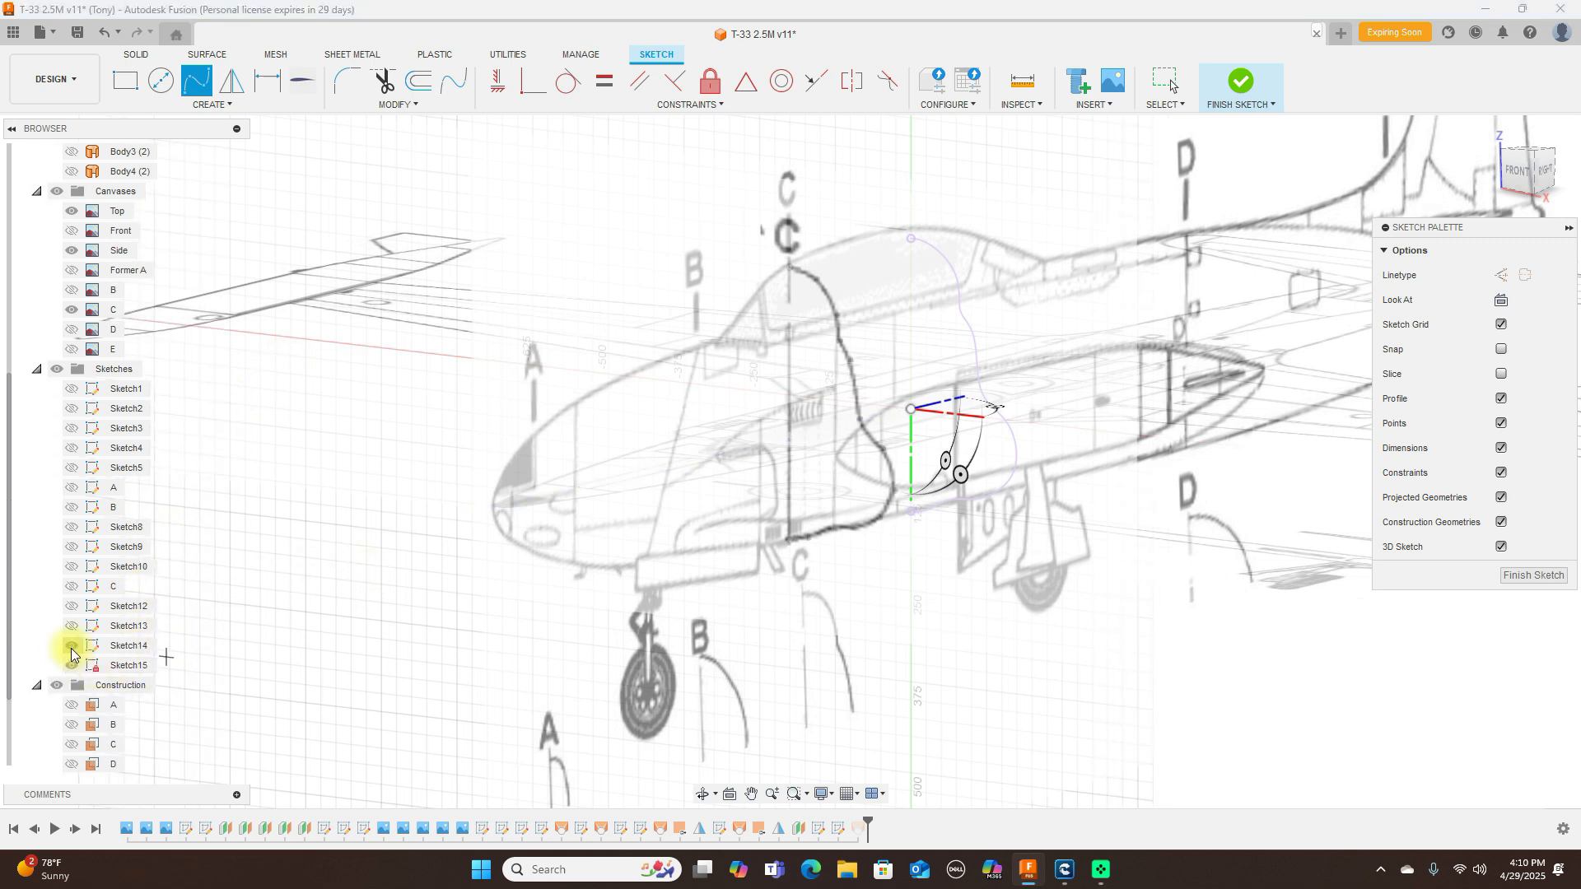
scroll(793, 319, up, 2)
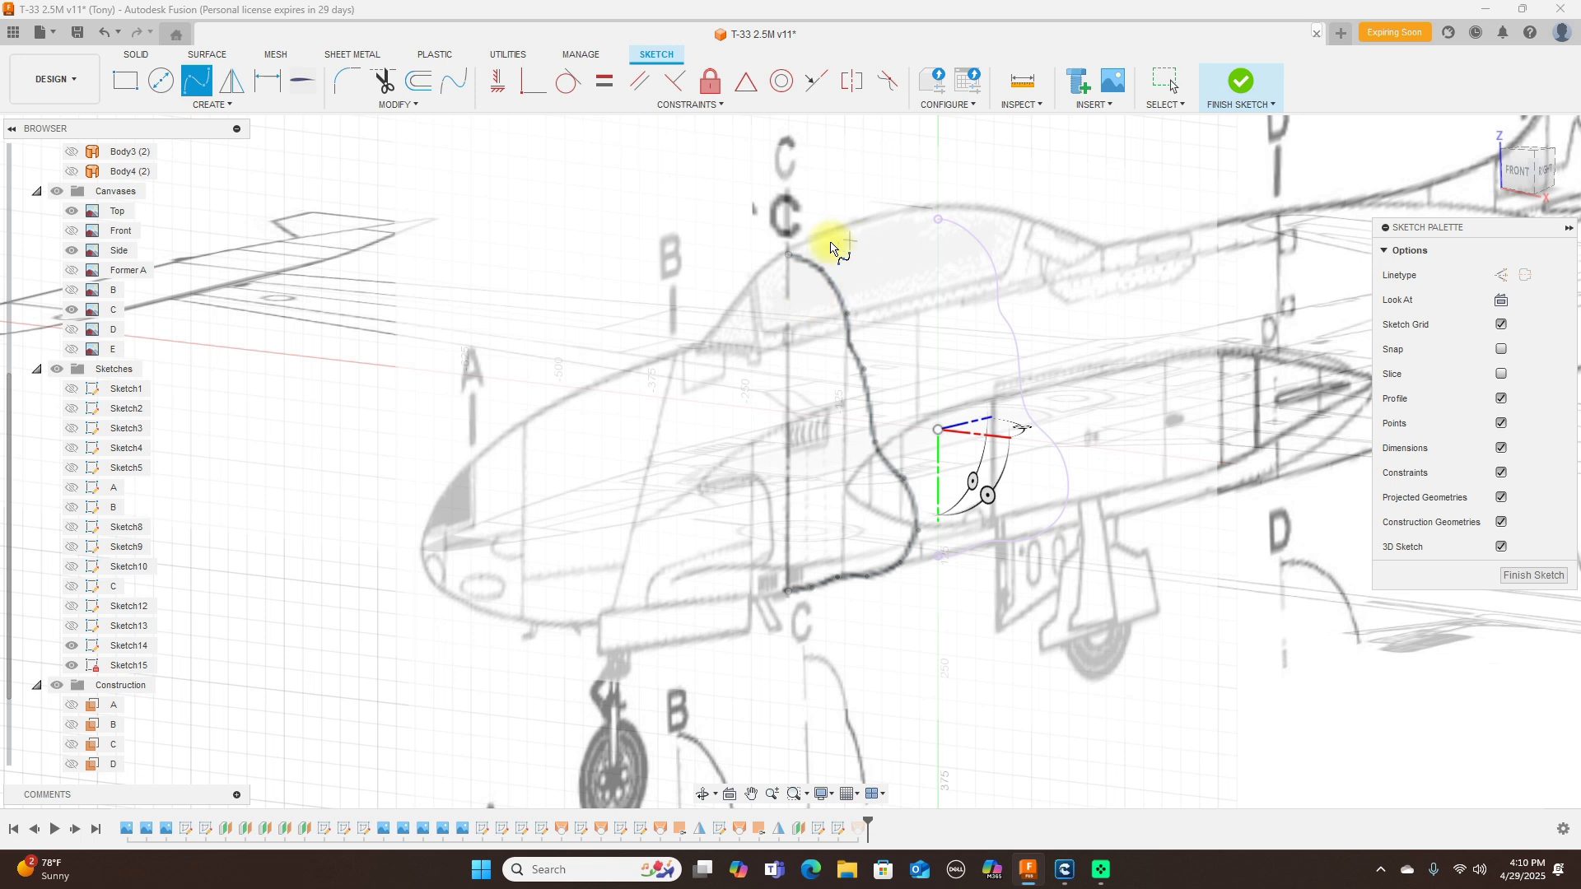
click(789, 255)
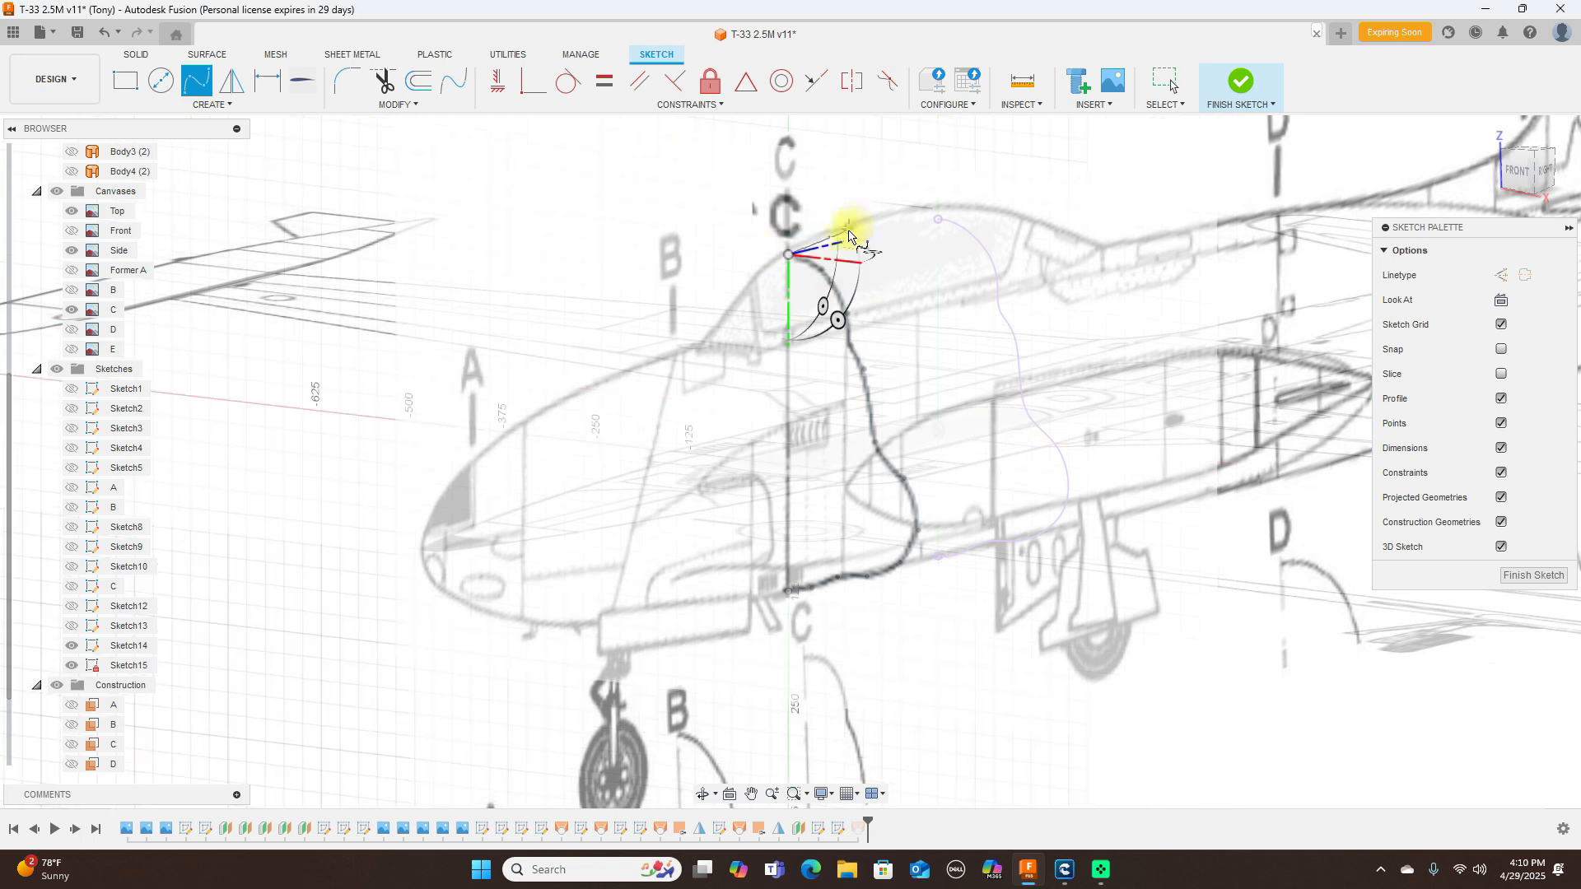
click(848, 230)
click(937, 221)
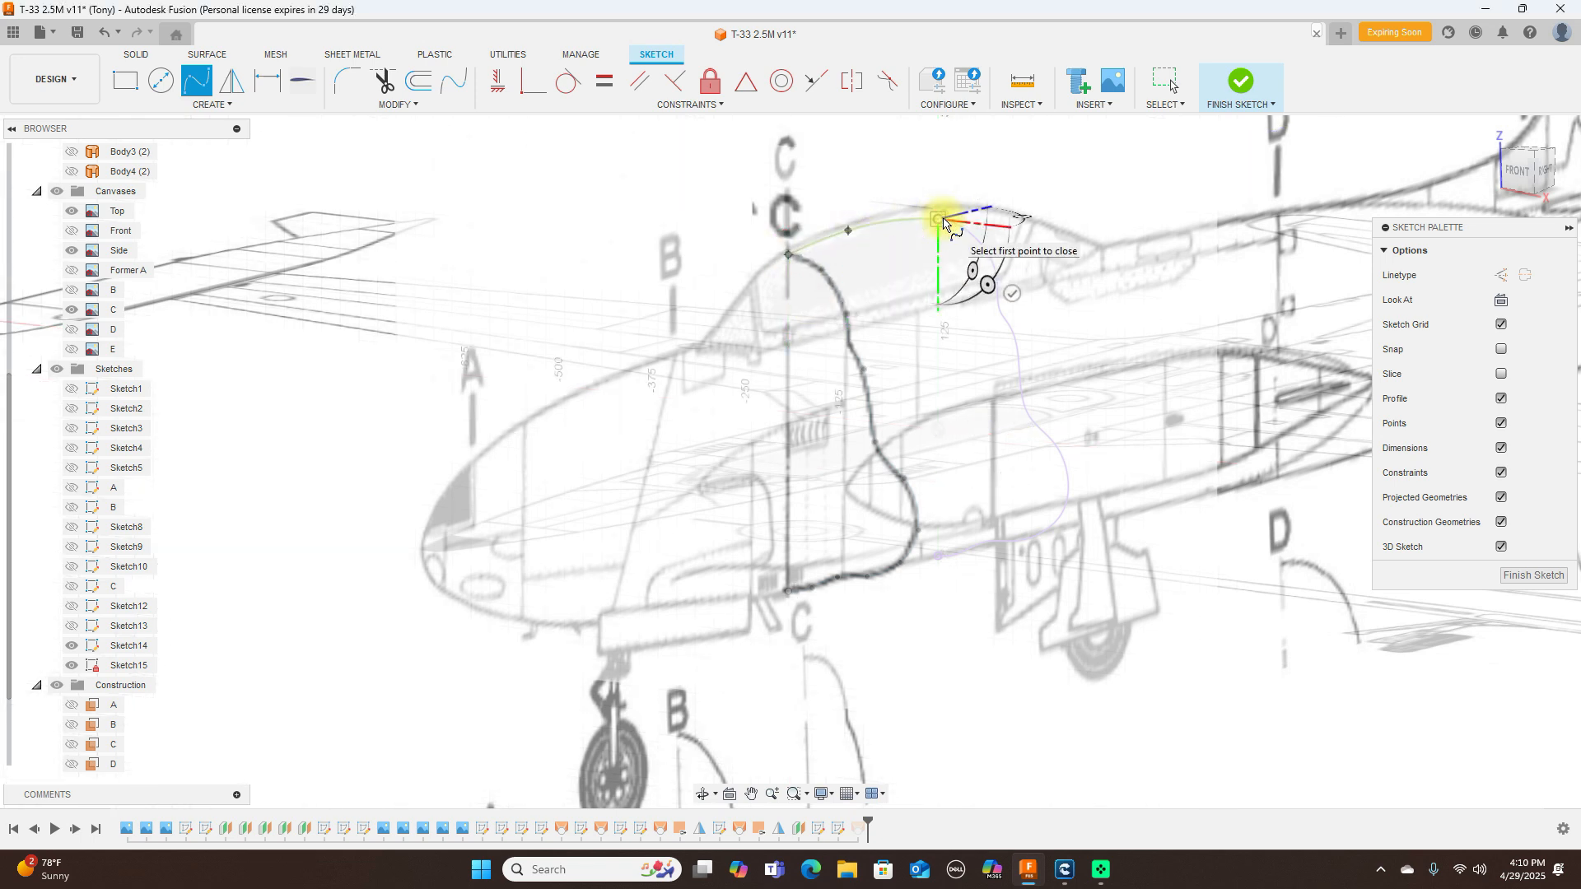
right_click(938, 219)
click(997, 219)
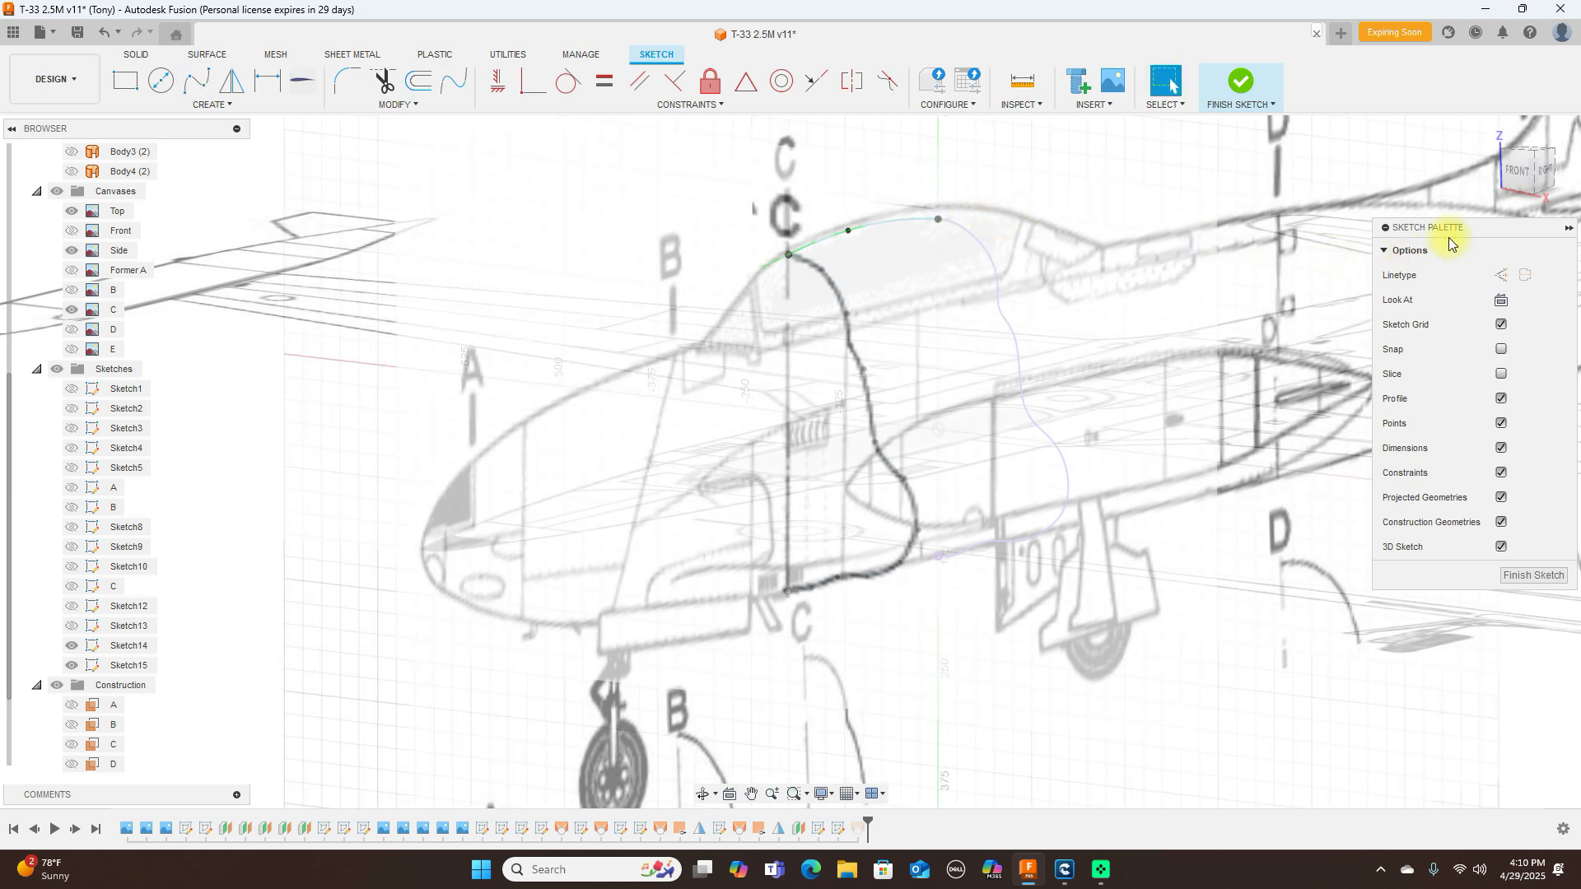
Step: Move the canopy spline's middle point halfway between its ends near the side canvas's canopy line, and finish the sketch
click(1545, 170)
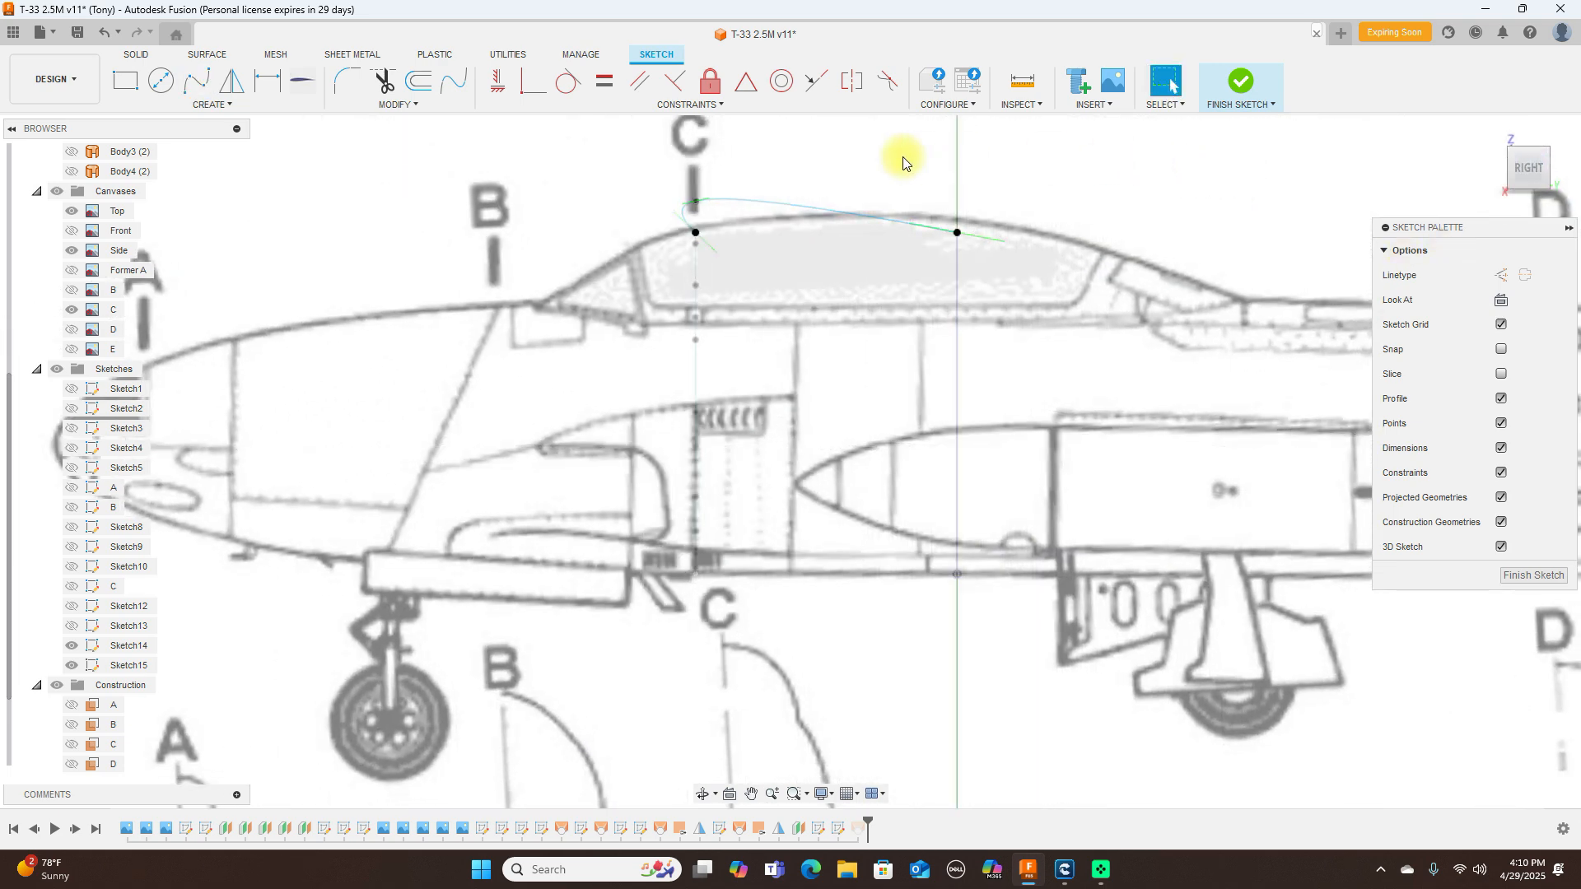
drag(695, 201, 848, 221)
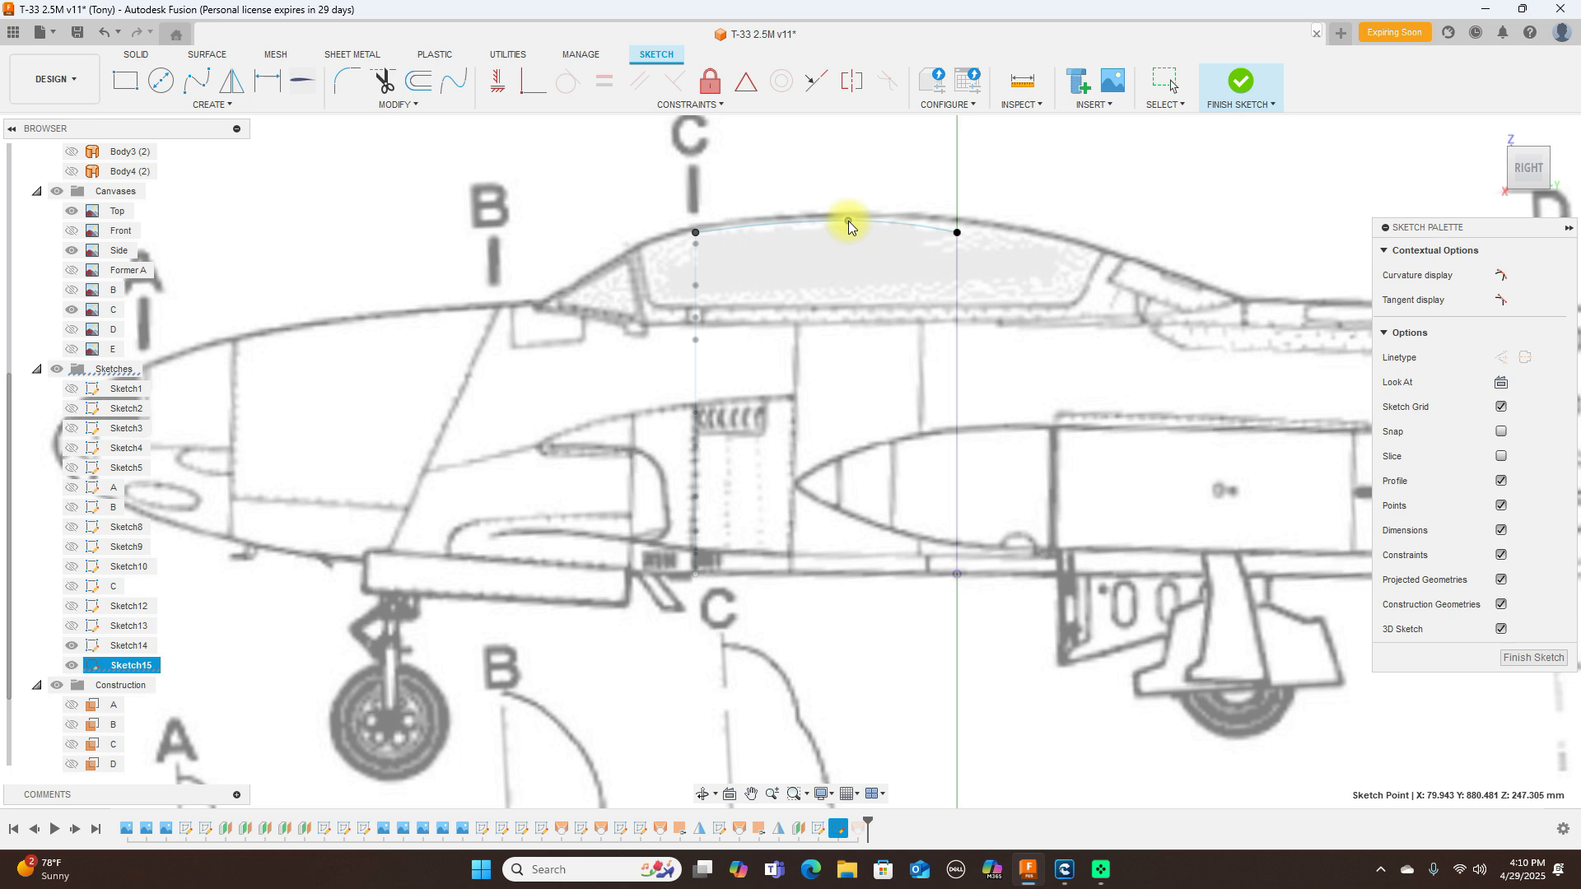
click(1134, 303)
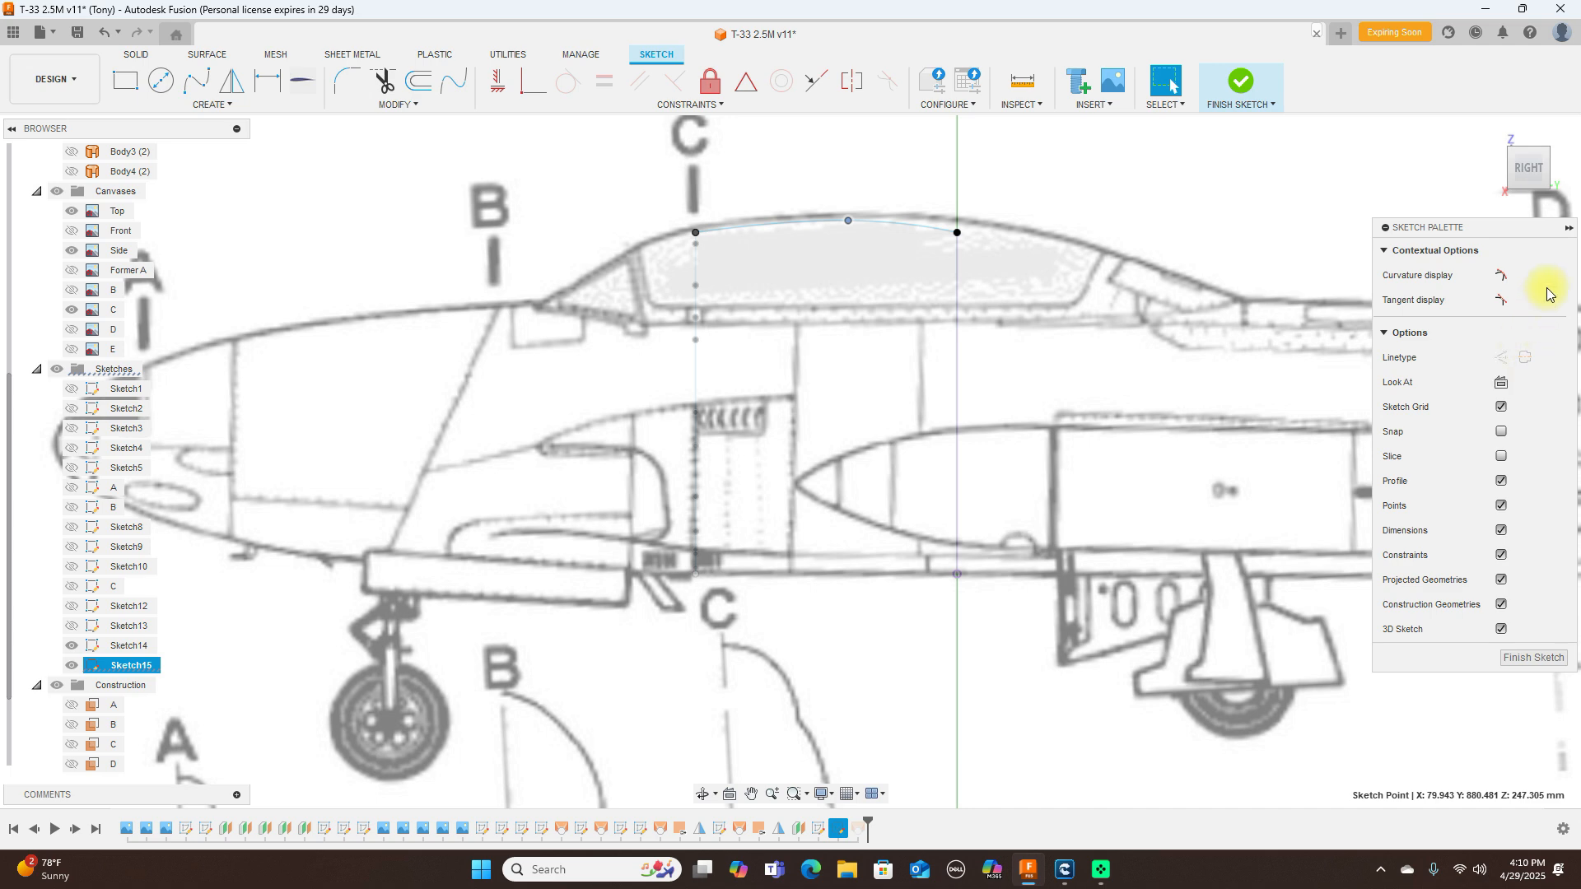
mouse_move(1515, 176)
mouse_down()
mouse_move(1474, 165)
mouse_move(1571, 170)
mouse_move(8, 171)
mouse_up()
click(1546, 578)
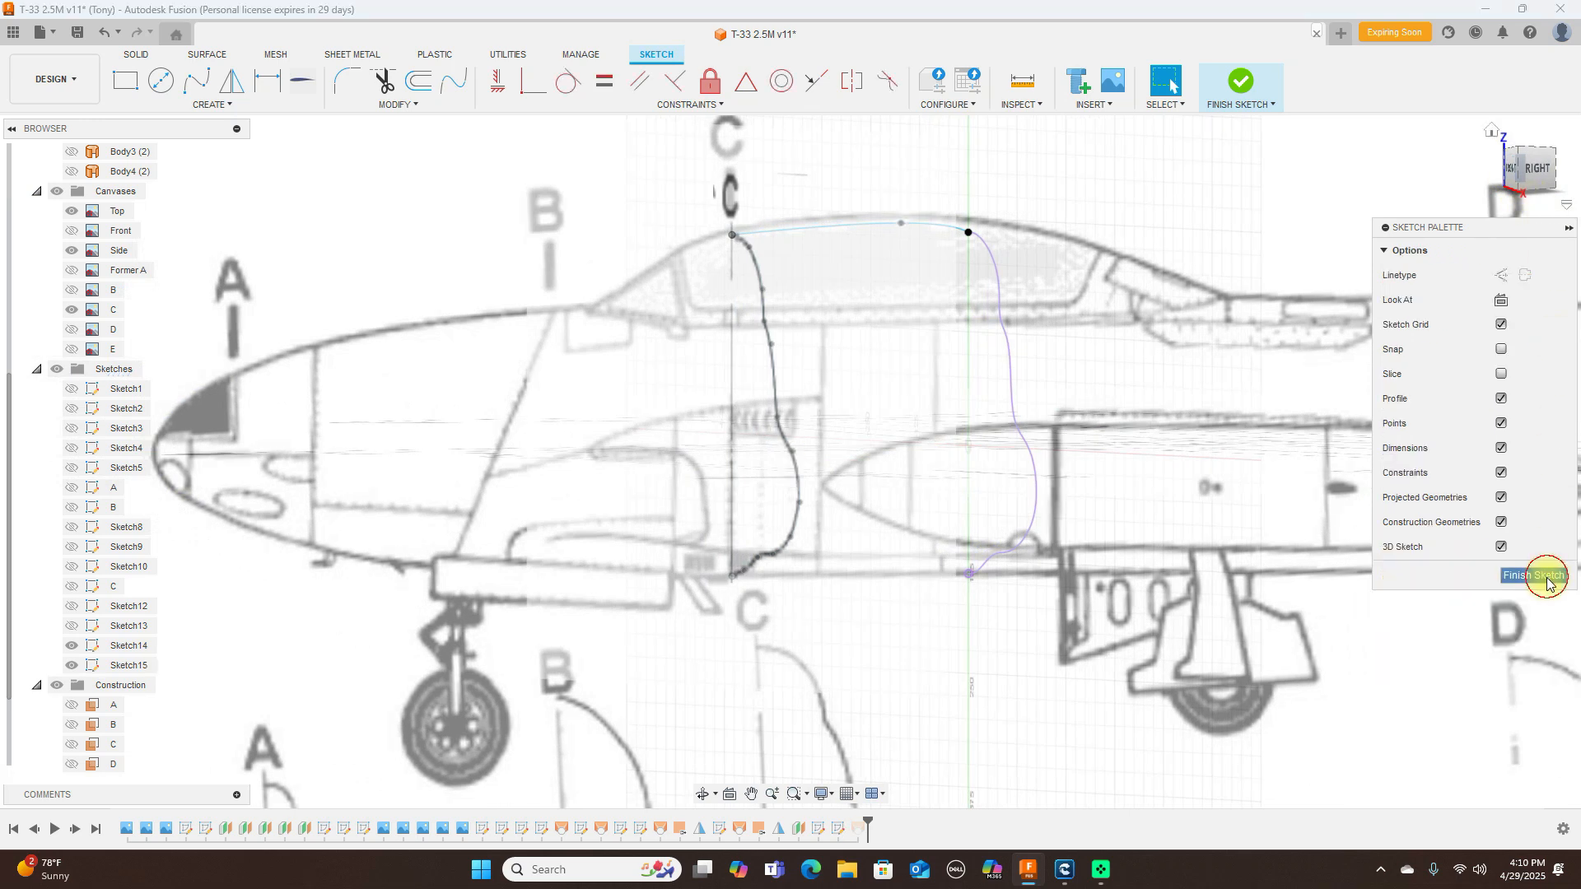
Step: Try to add the canopy spline as a guide rail to the existing loft between sections C and C.5
right_click(858, 829)
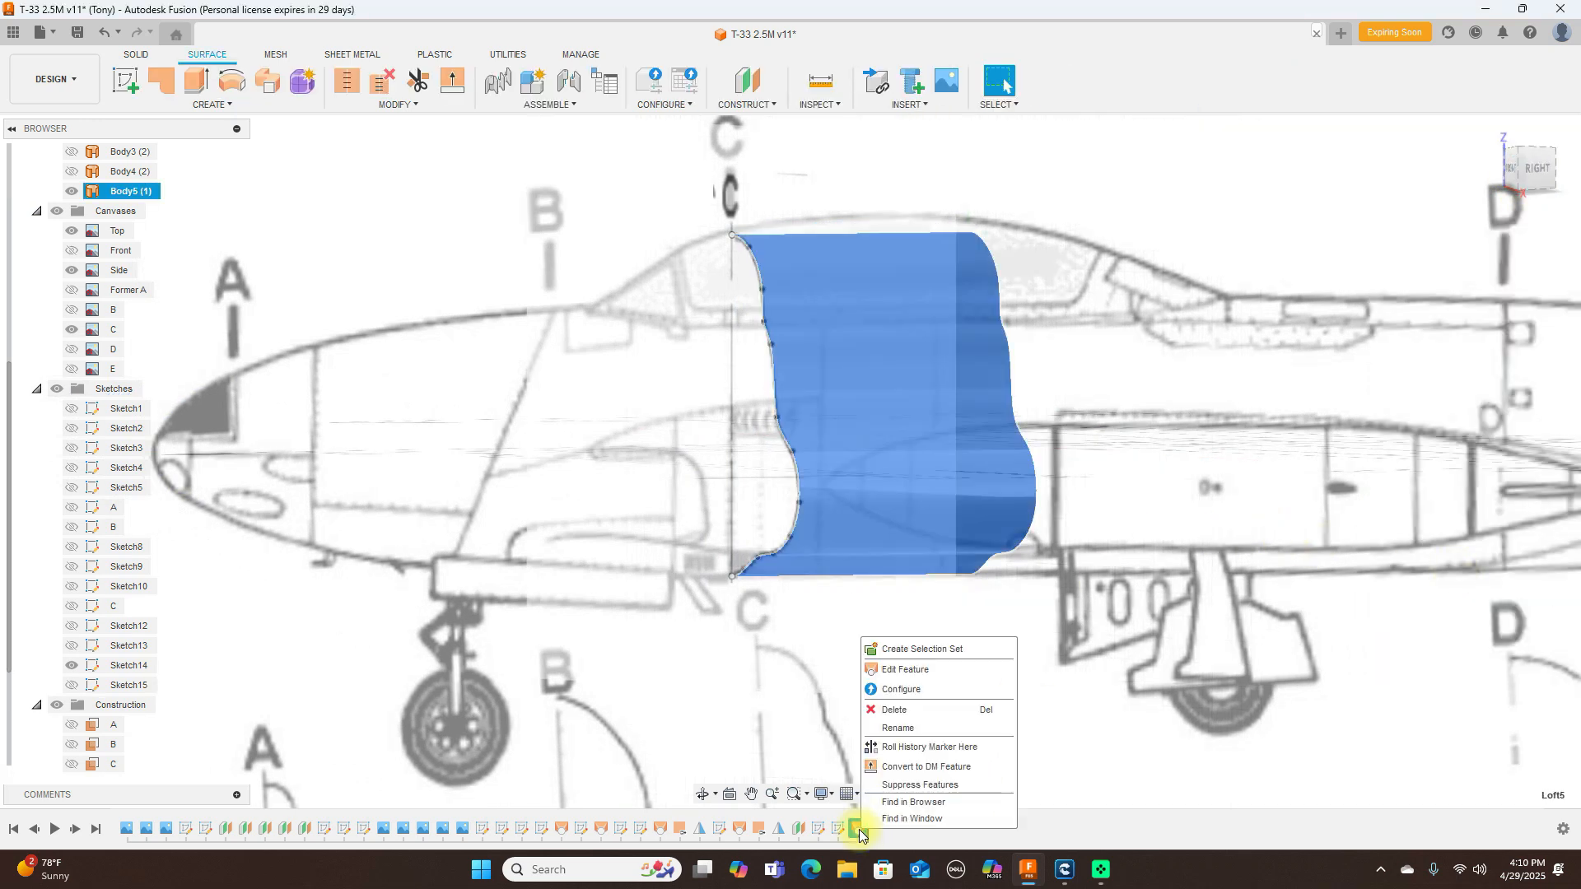
click(927, 670)
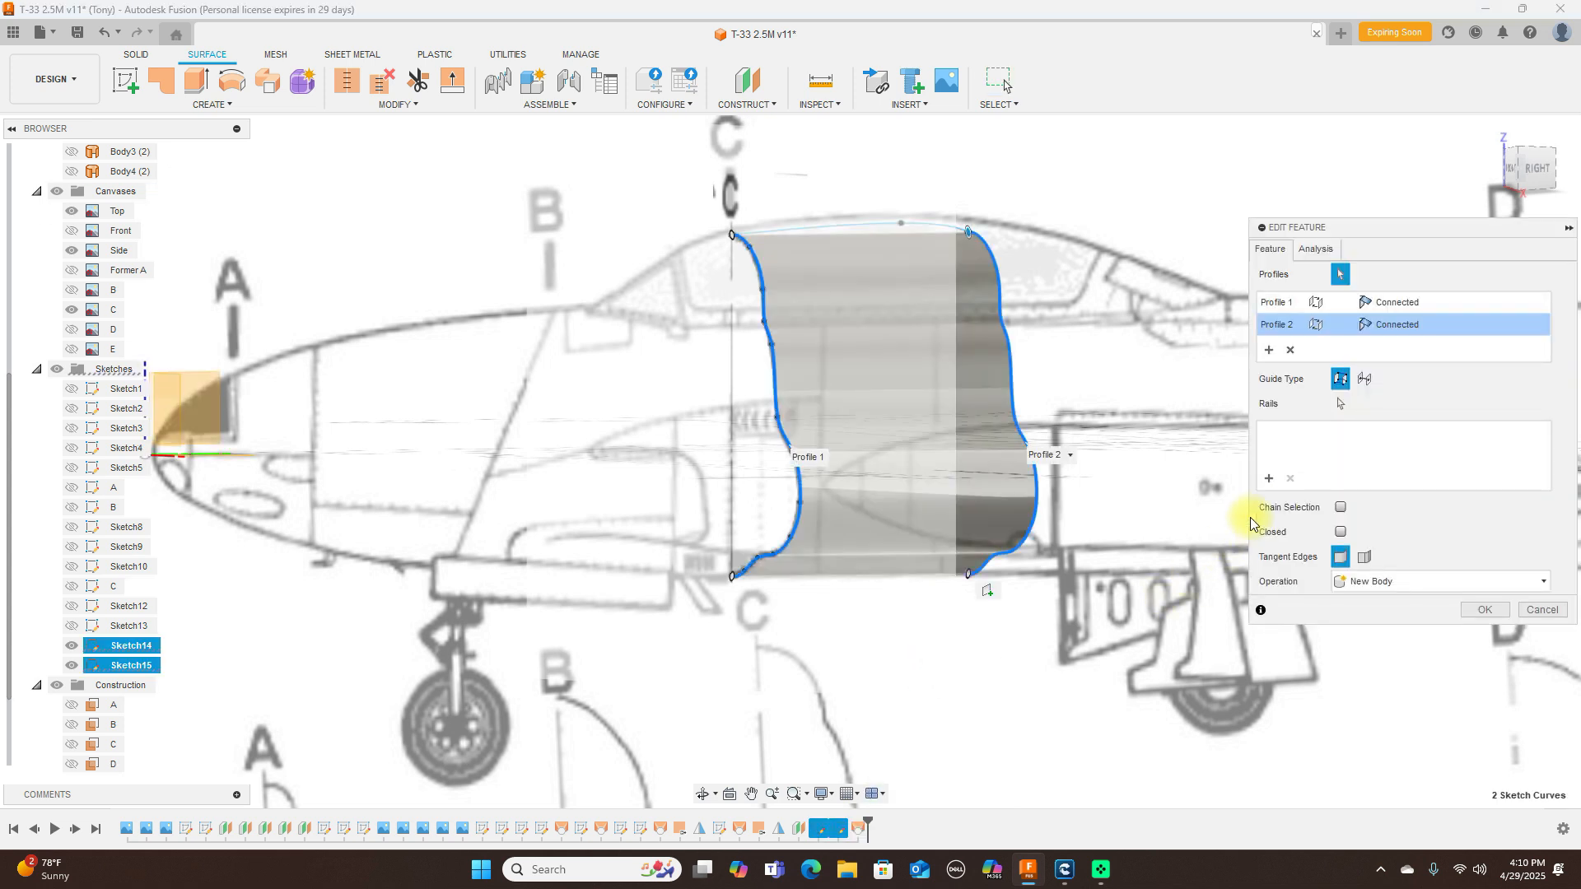
click(1272, 481)
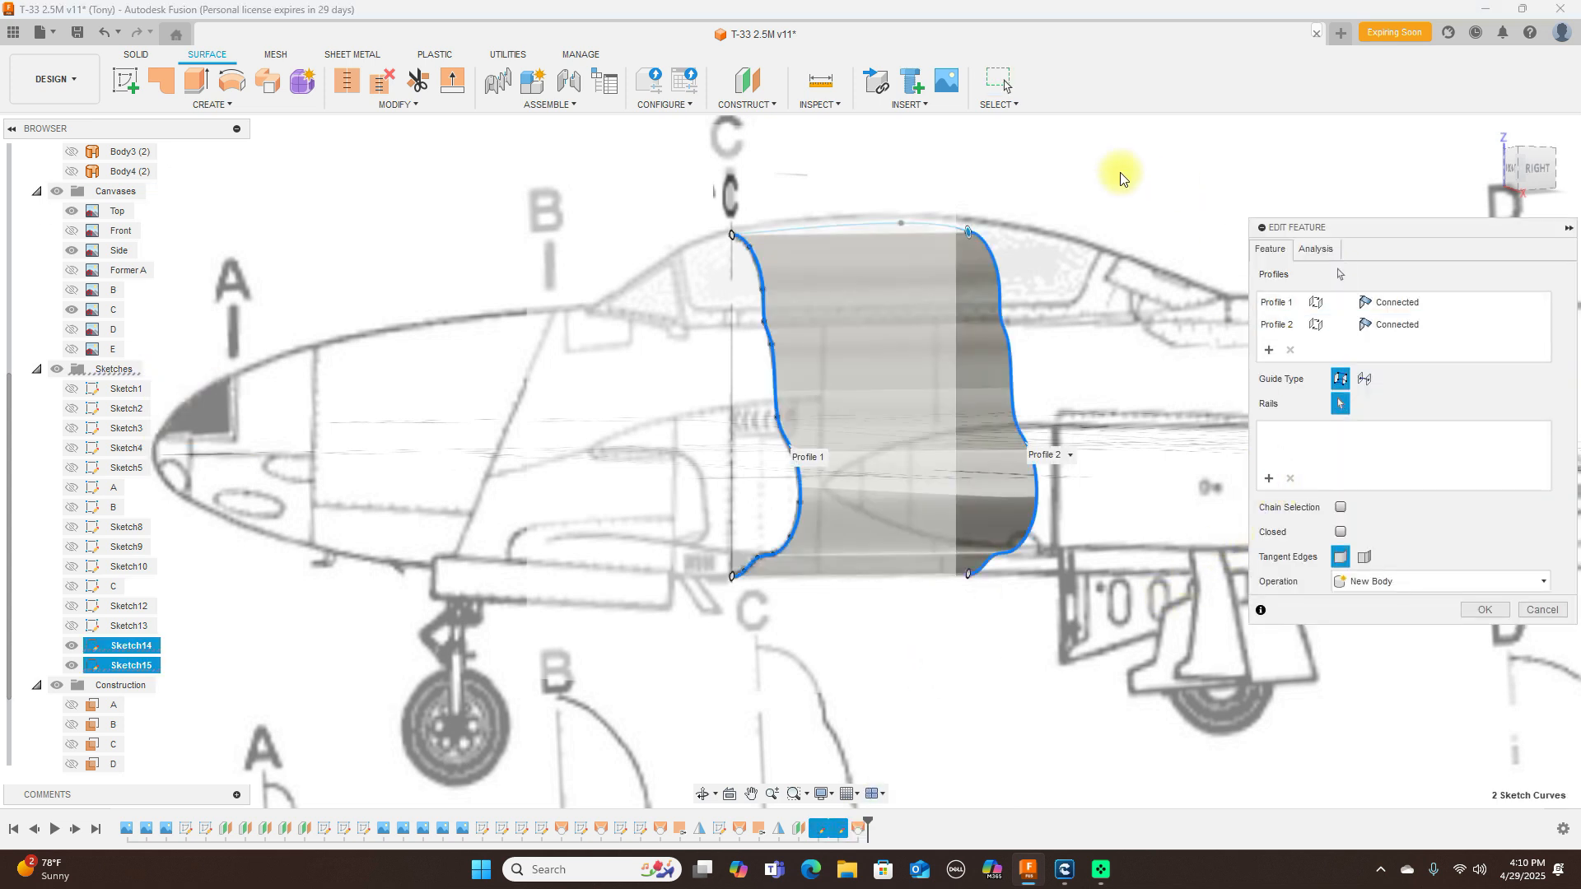
click(860, 227)
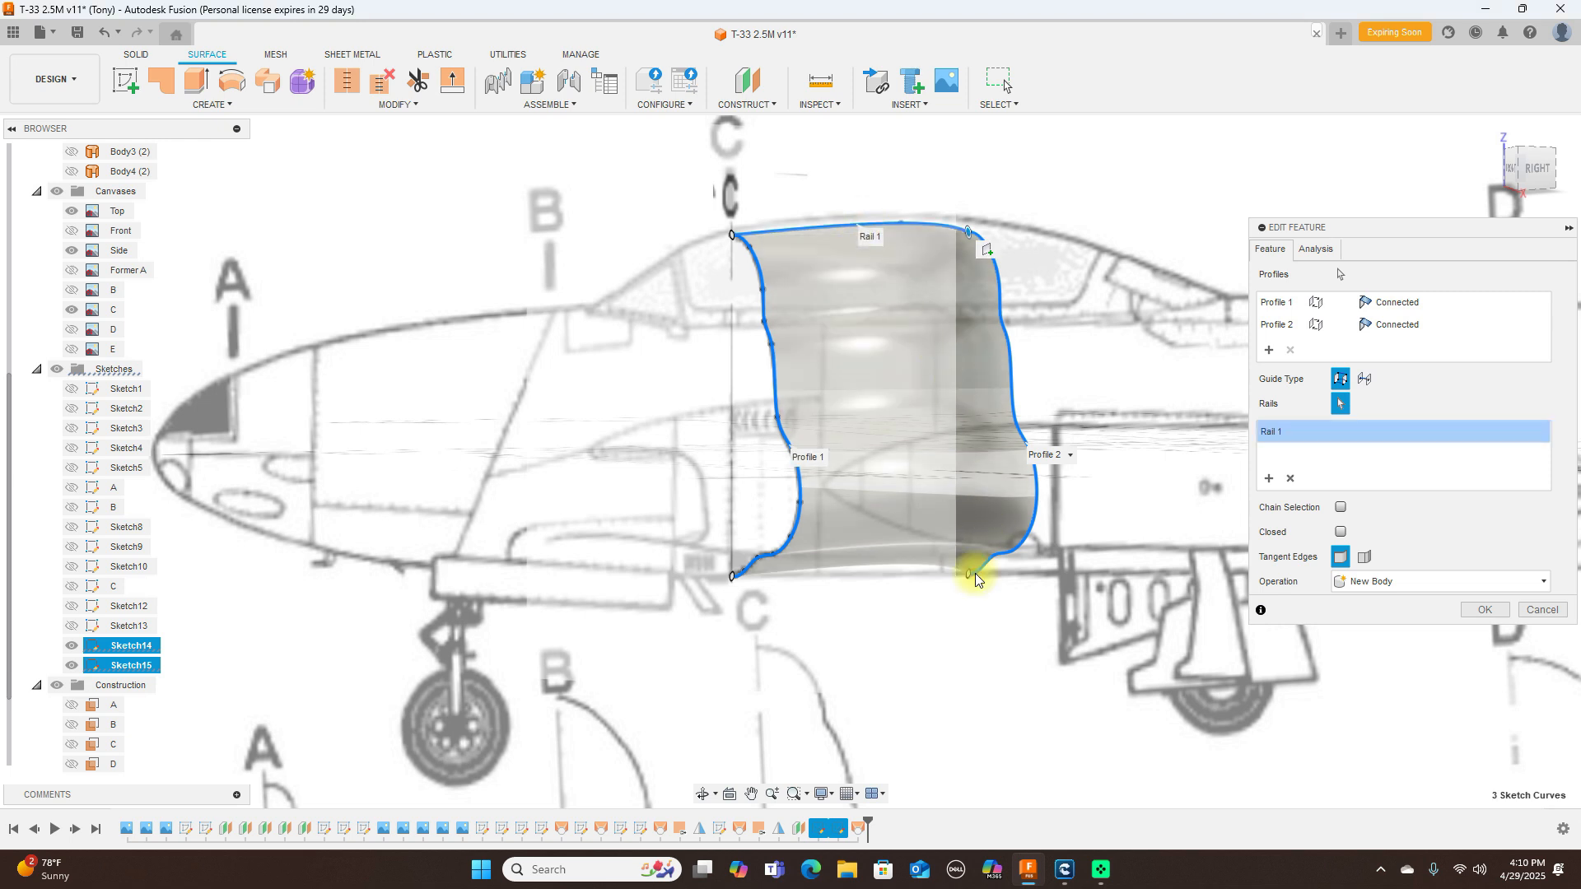
click(1539, 613)
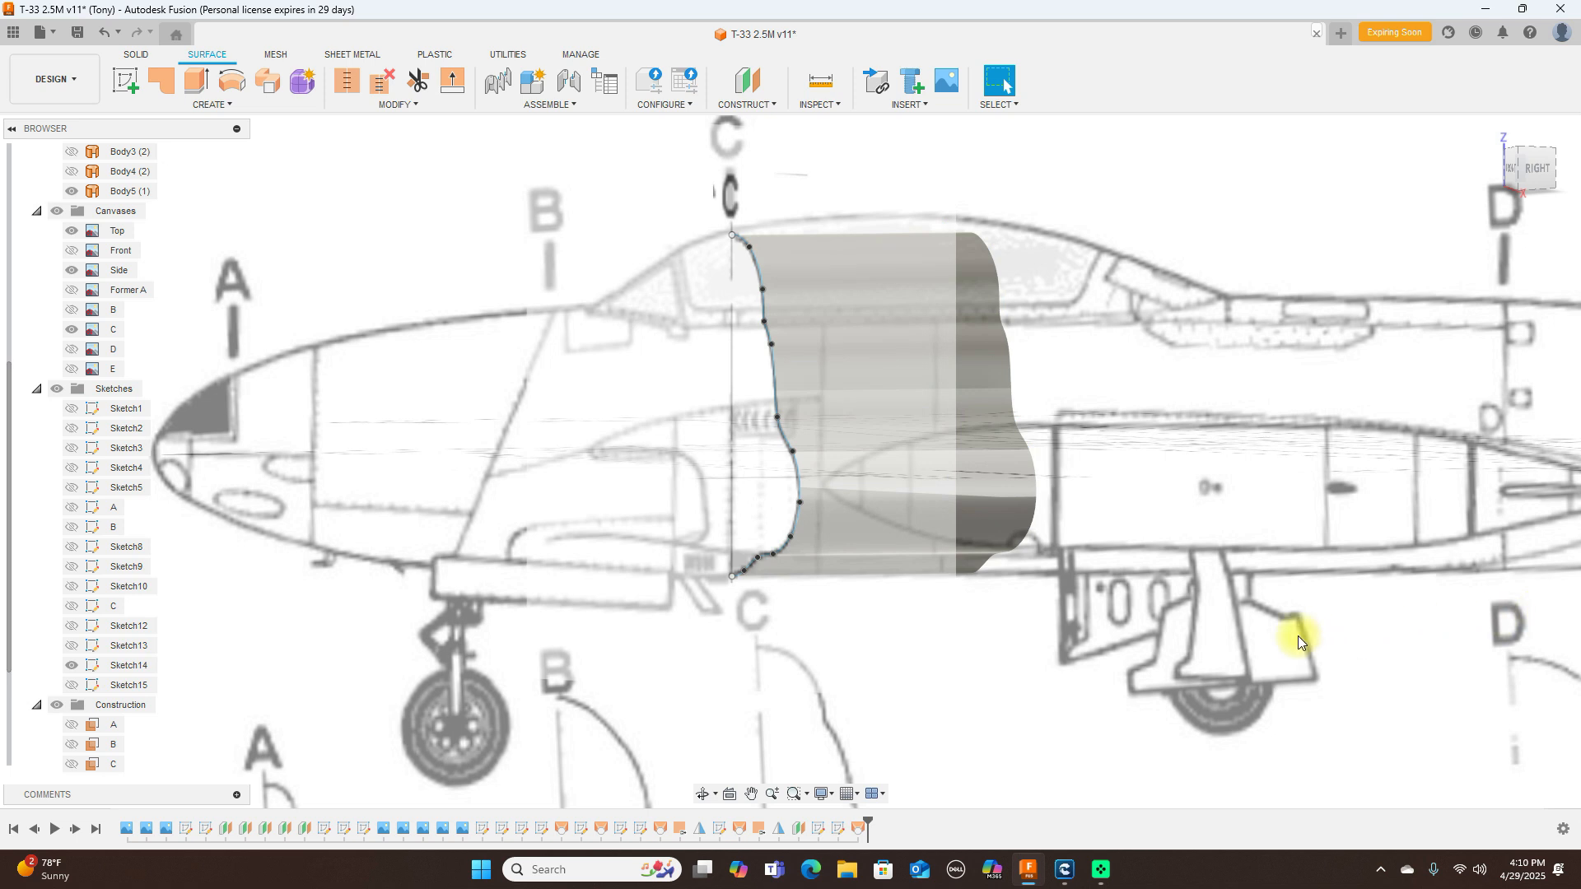
scroll(1076, 646, up, 3)
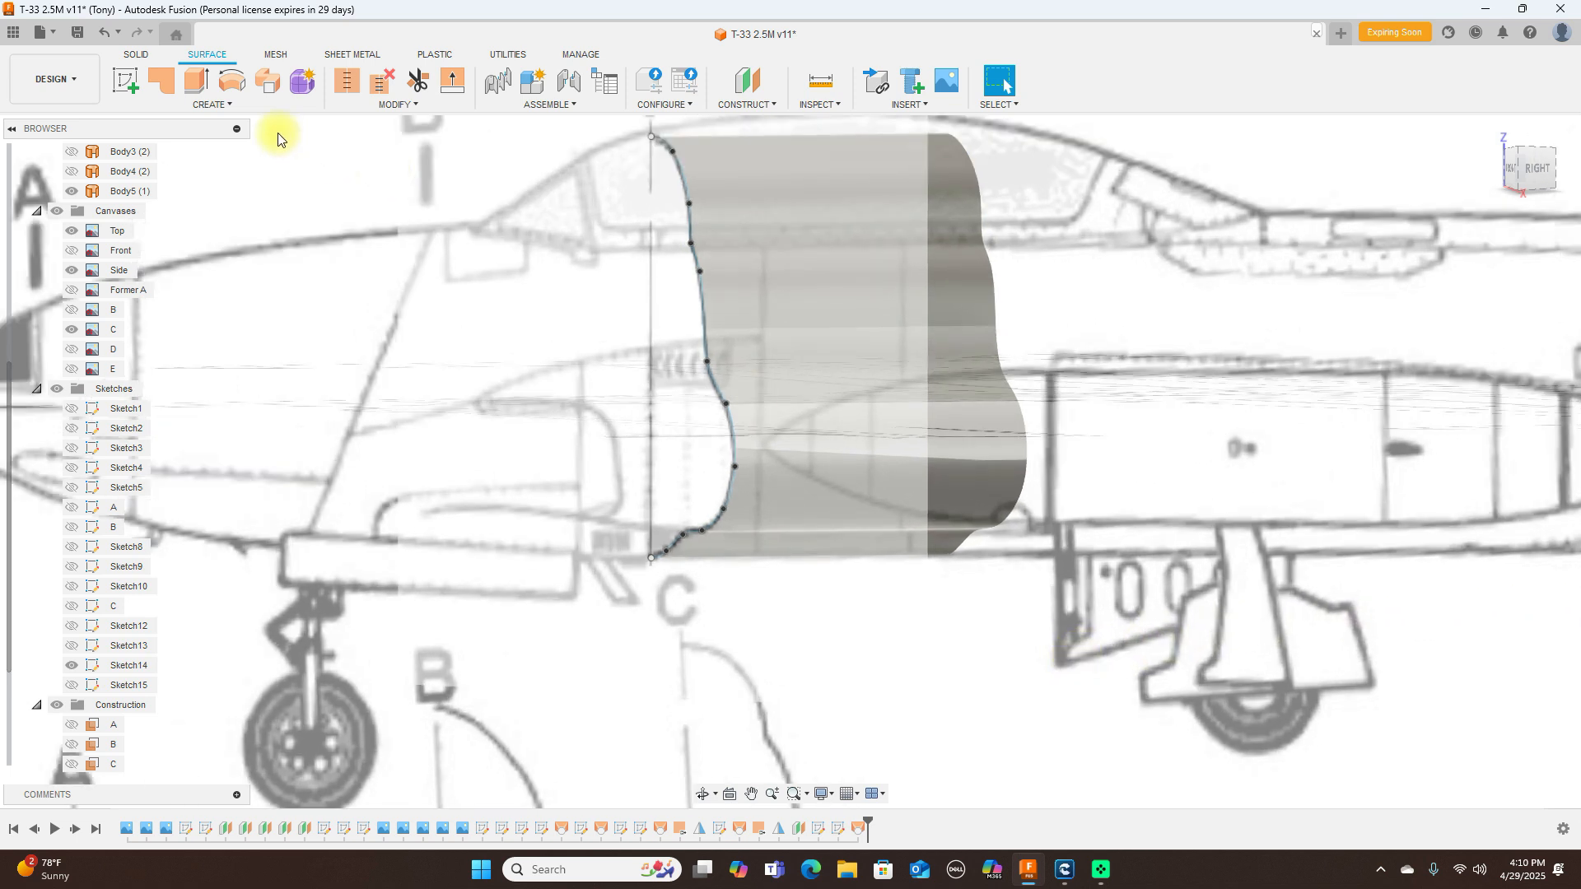
click(130, 88)
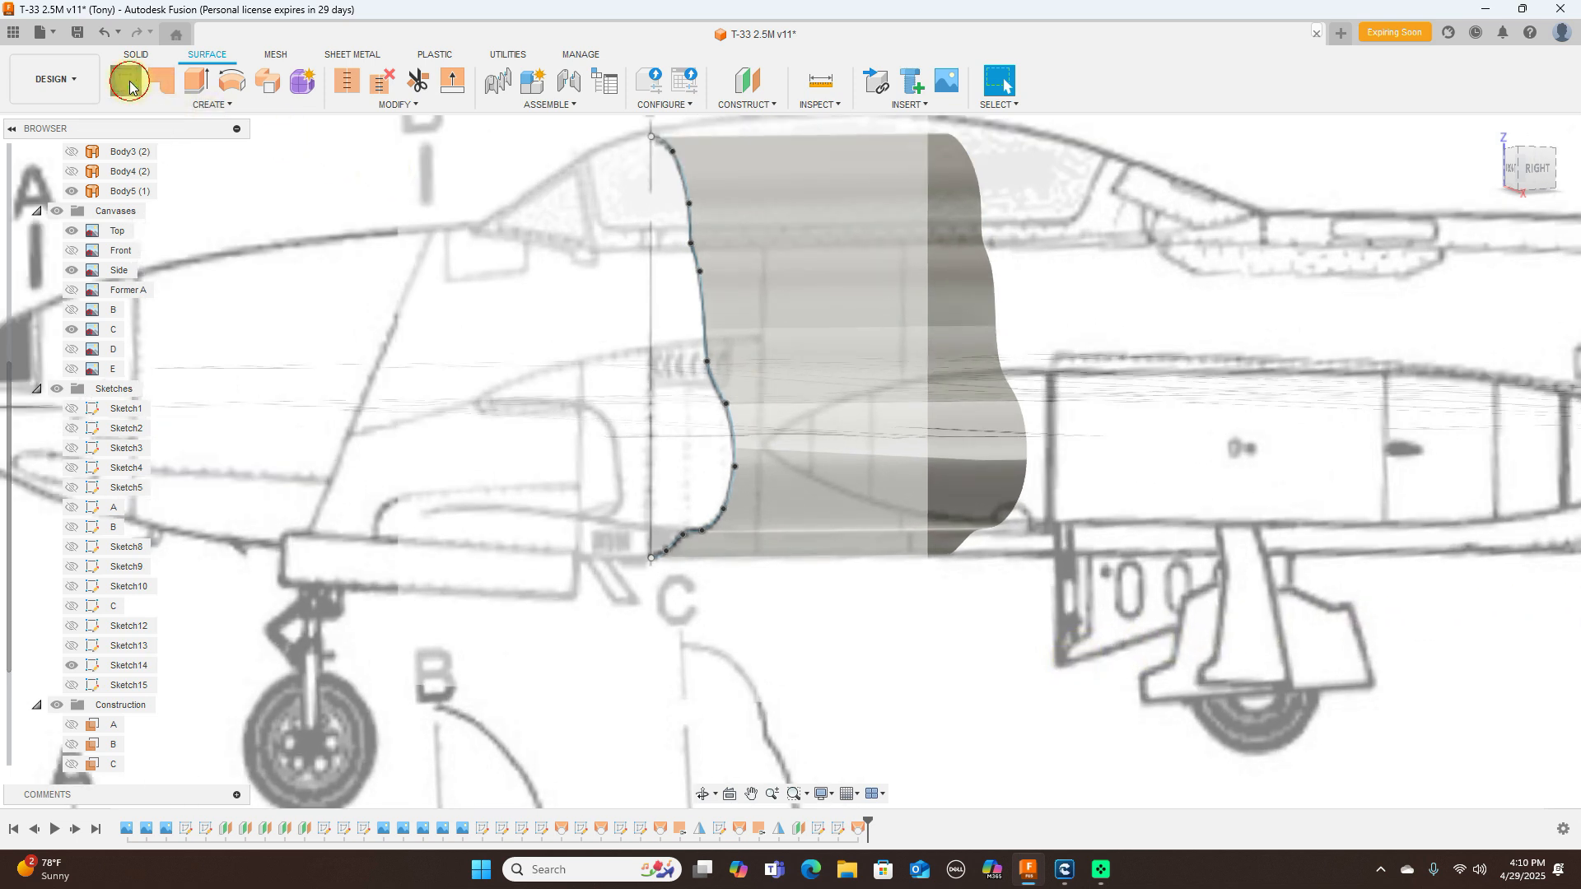
click(941, 624)
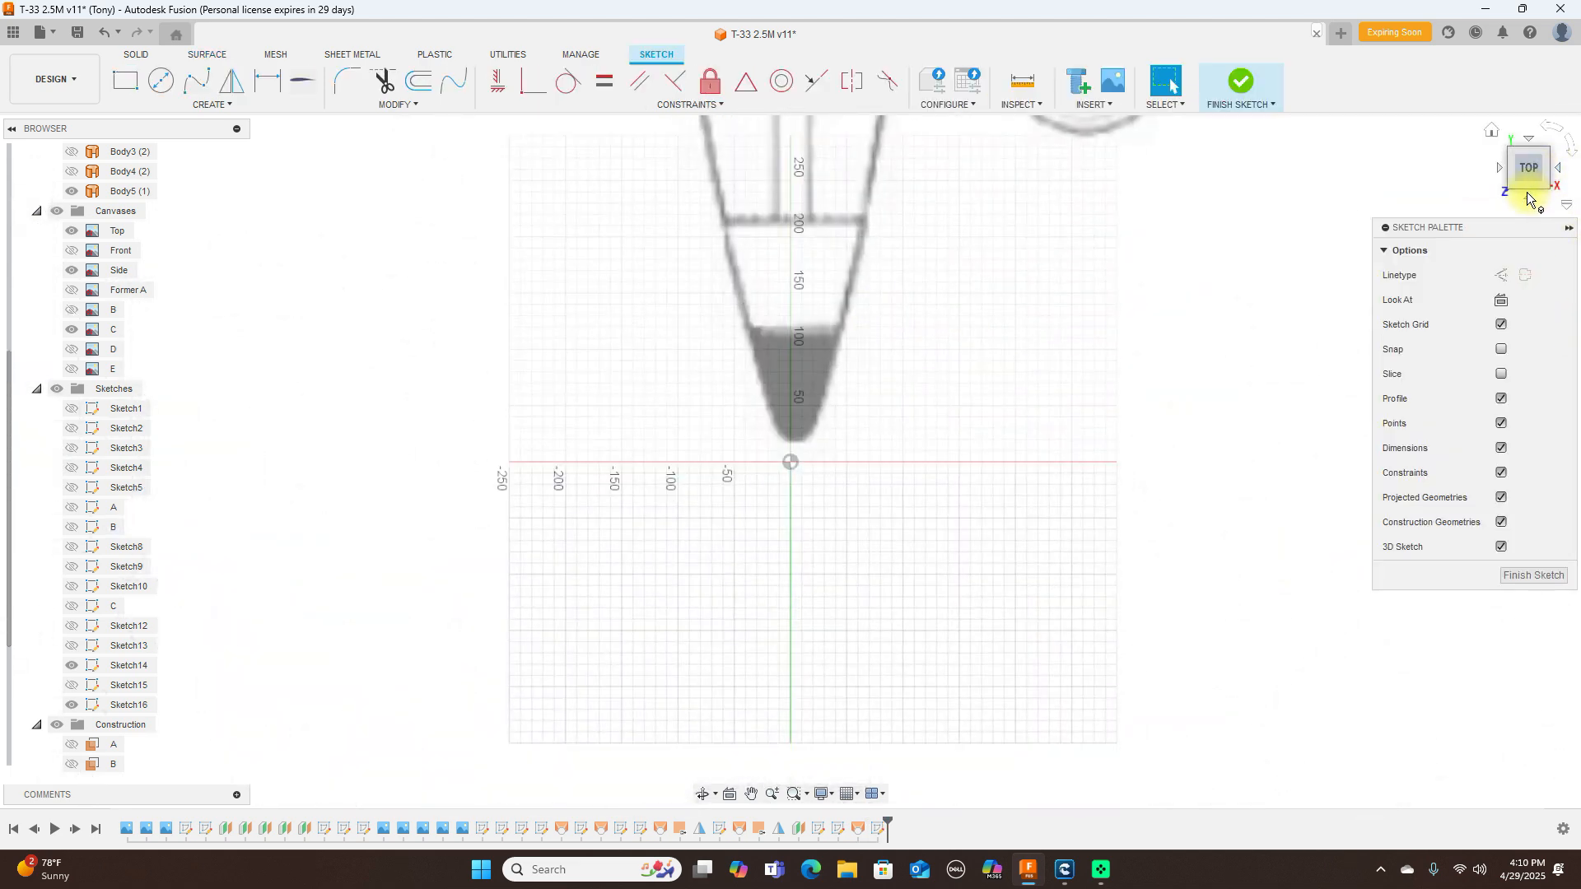
click(1529, 198)
click(1559, 168)
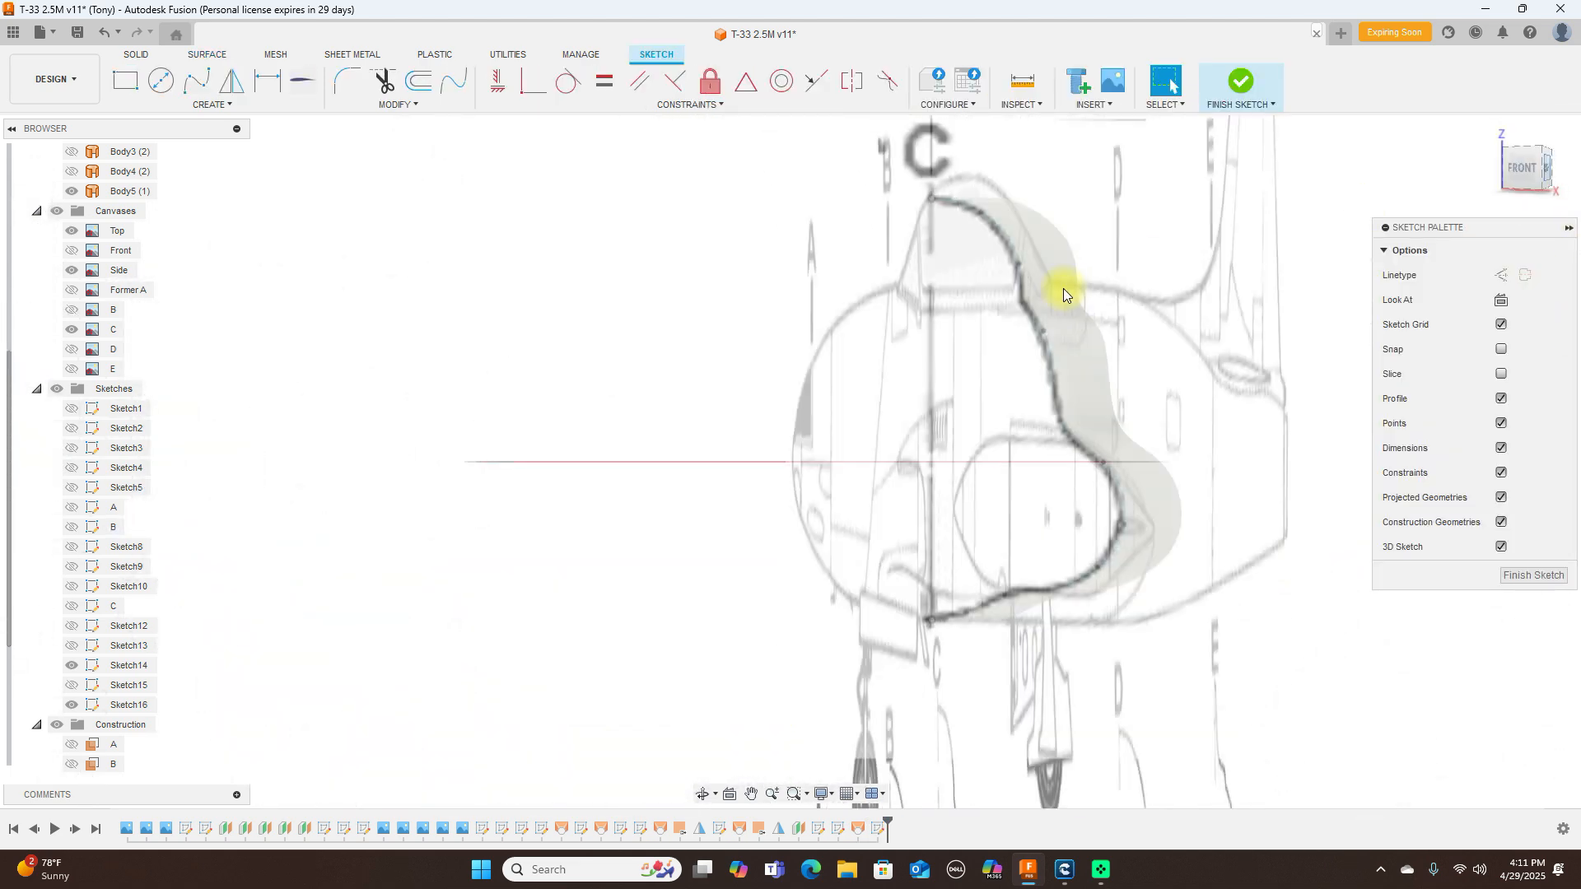
right_click(783, 251)
click(709, 261)
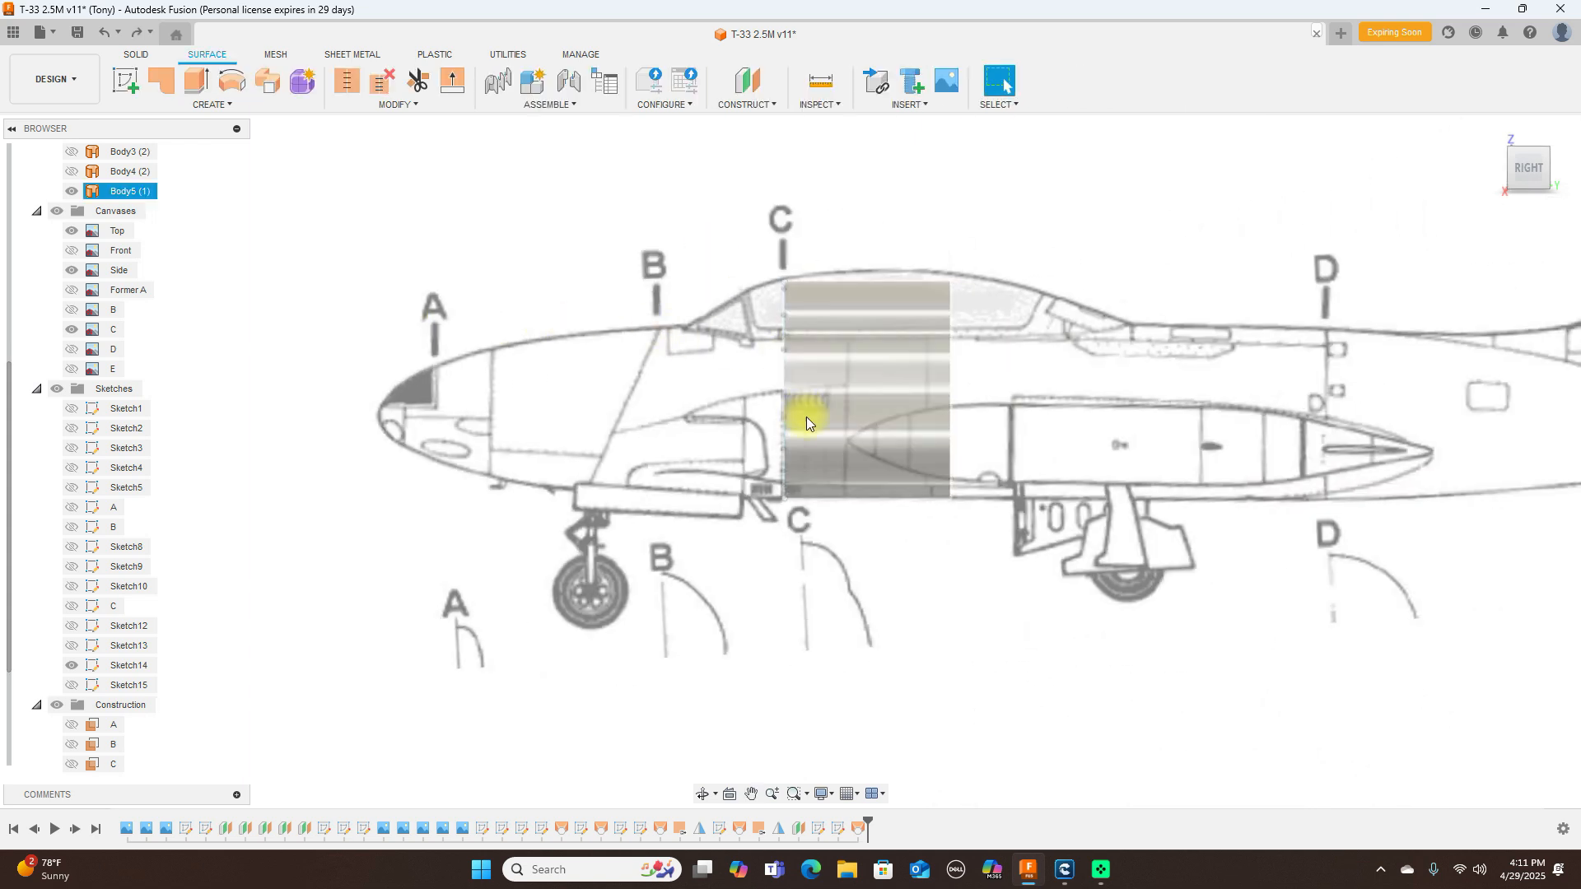
Step: Hide Body5, show Sketch15, and create a new sketch on the side-view plane
scroll(927, 623, up, 3)
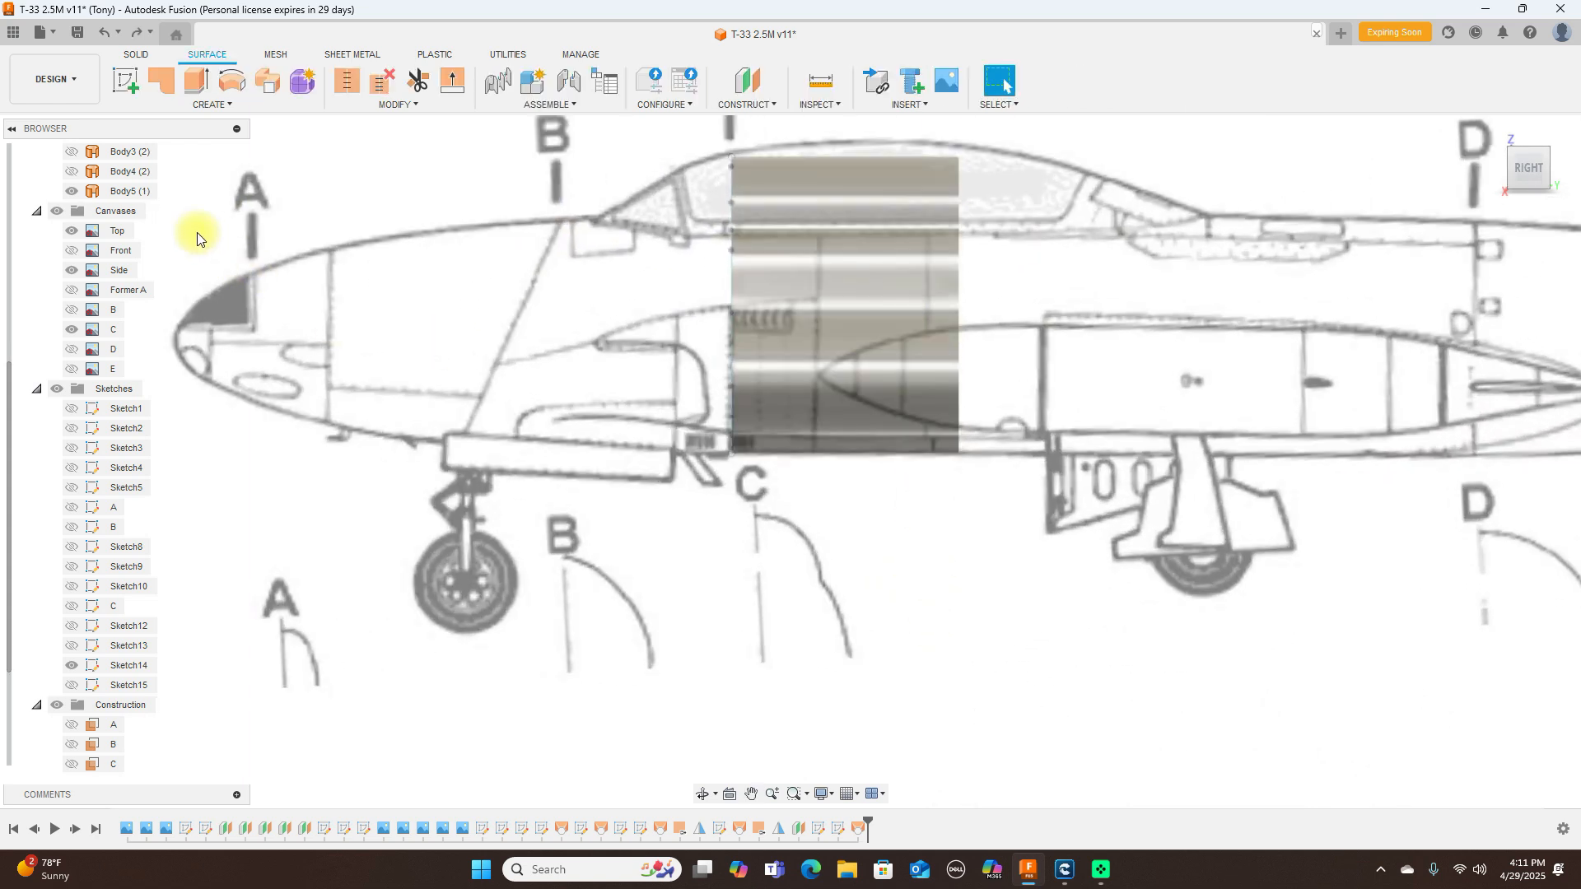
scroll(860, 508, up, 2)
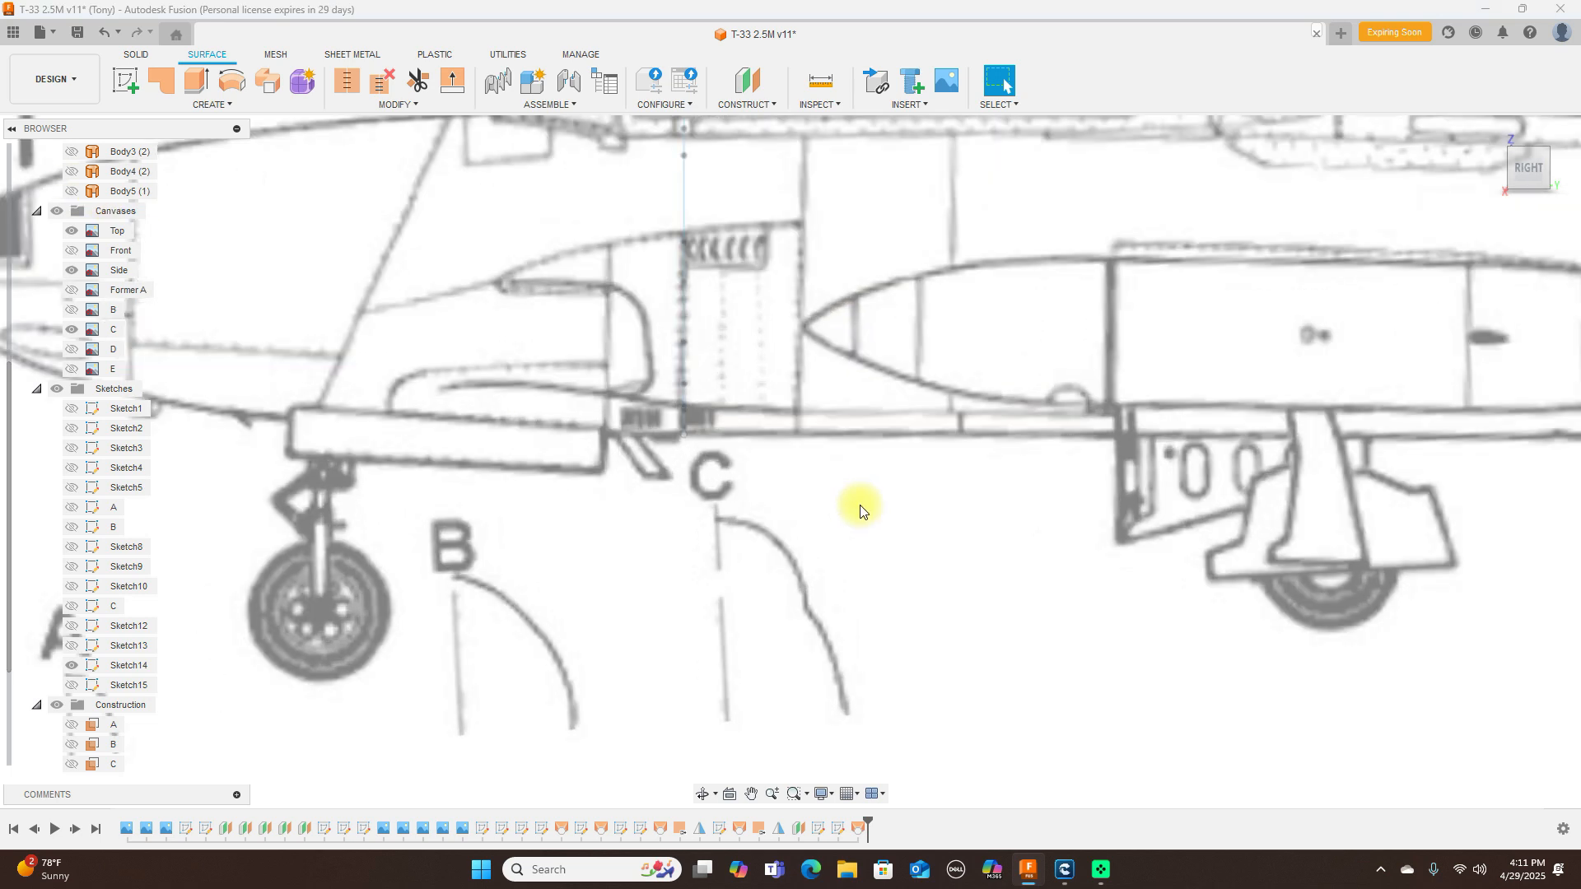
click(72, 684)
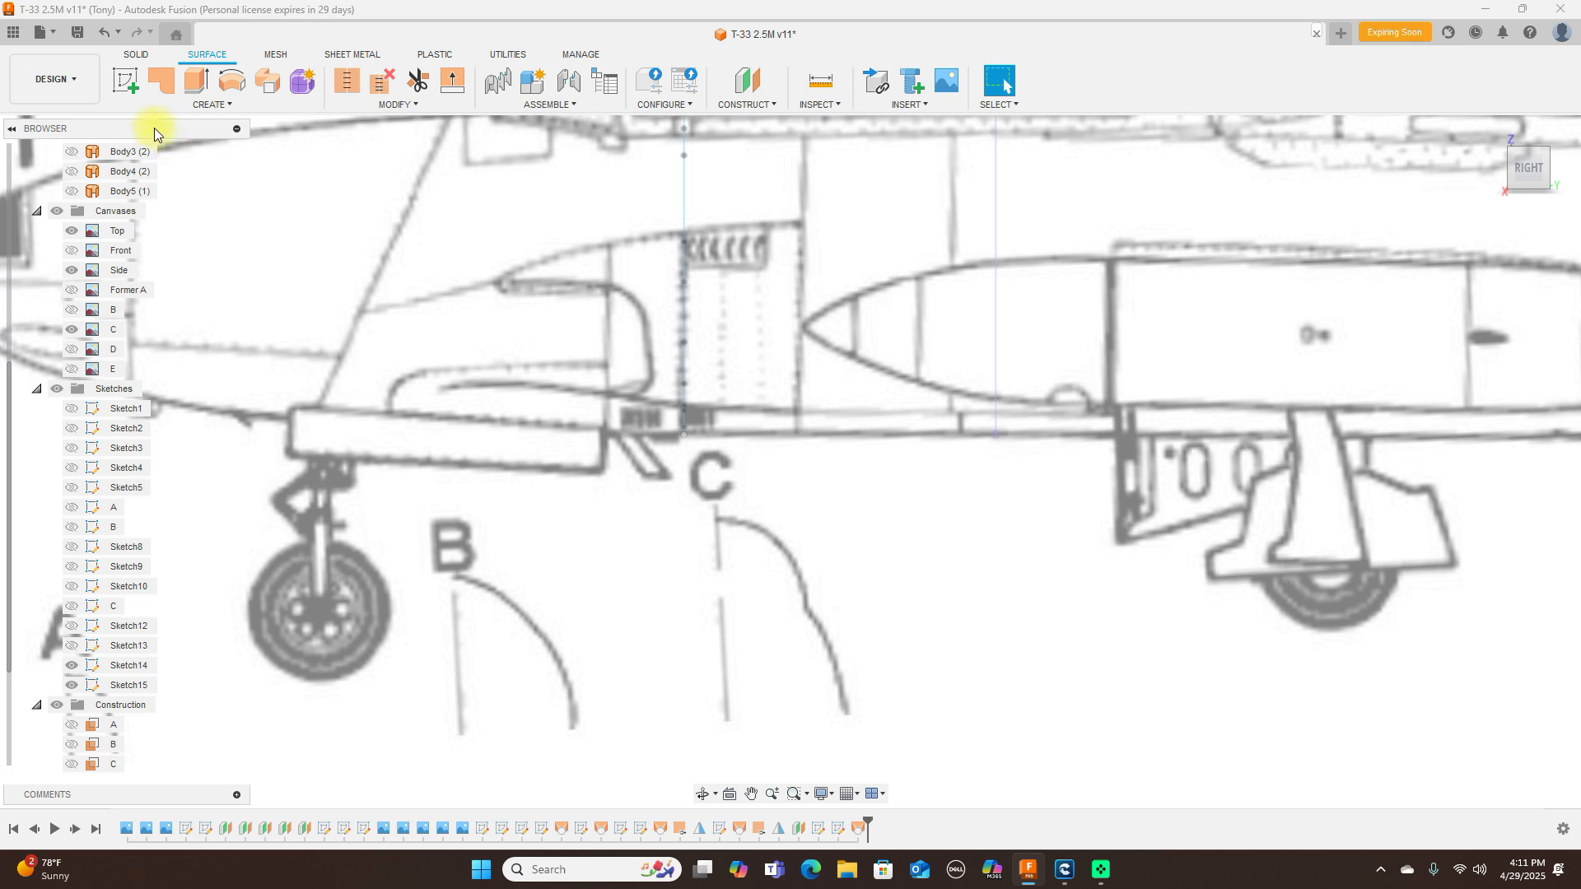
click(128, 80)
click(818, 479)
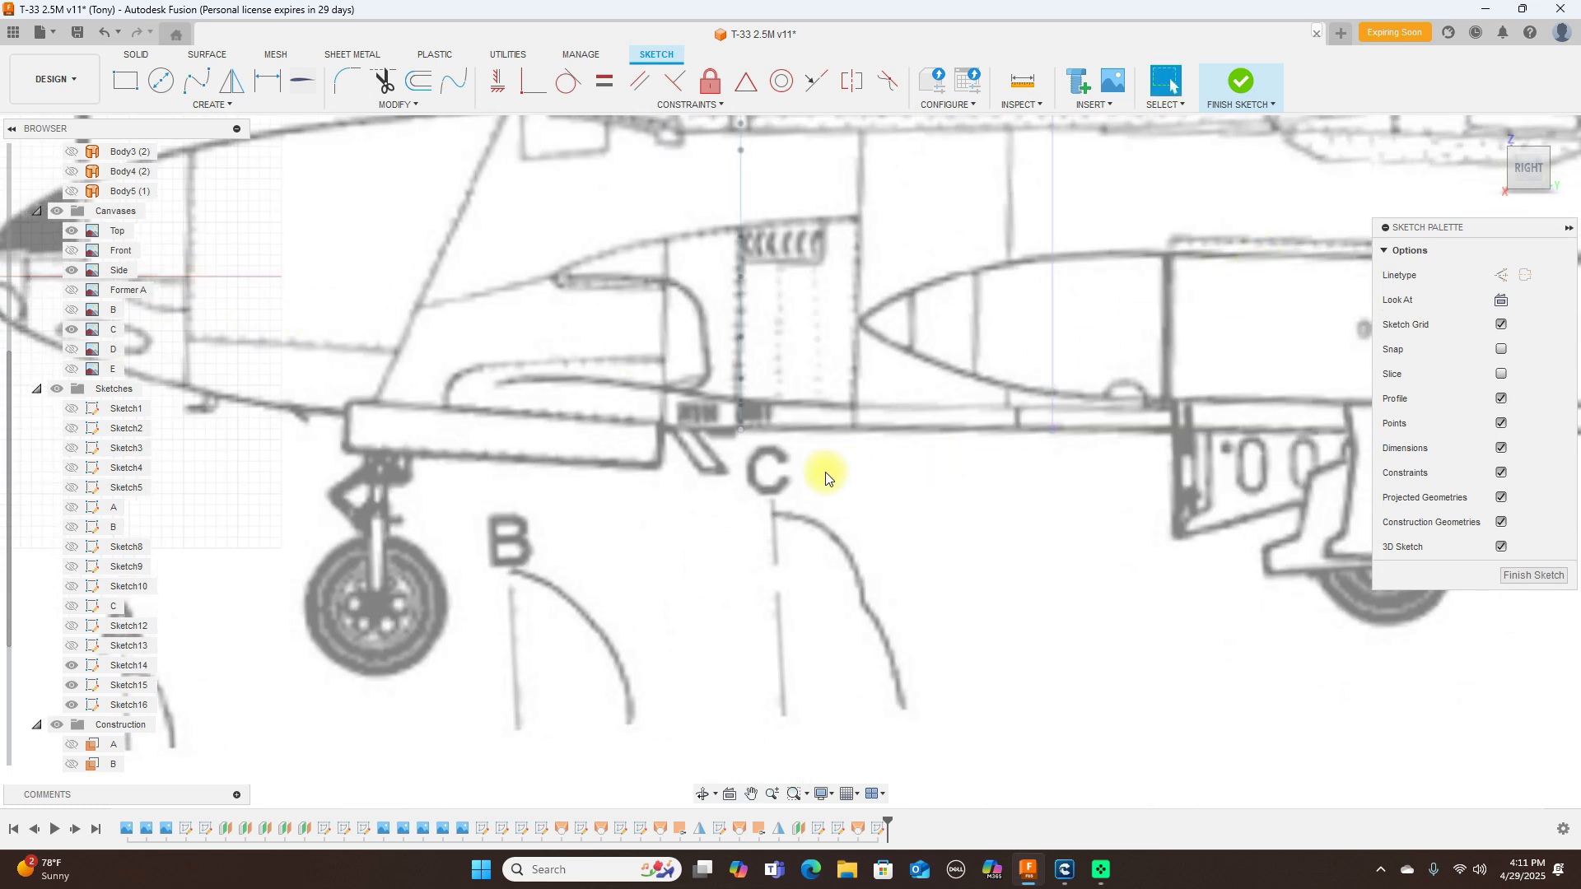
Step: Project the bottom endpoints of the section C spline and the C.5 outline into the new side sketch
scroll(714, 423, up, 3)
click(203, 88)
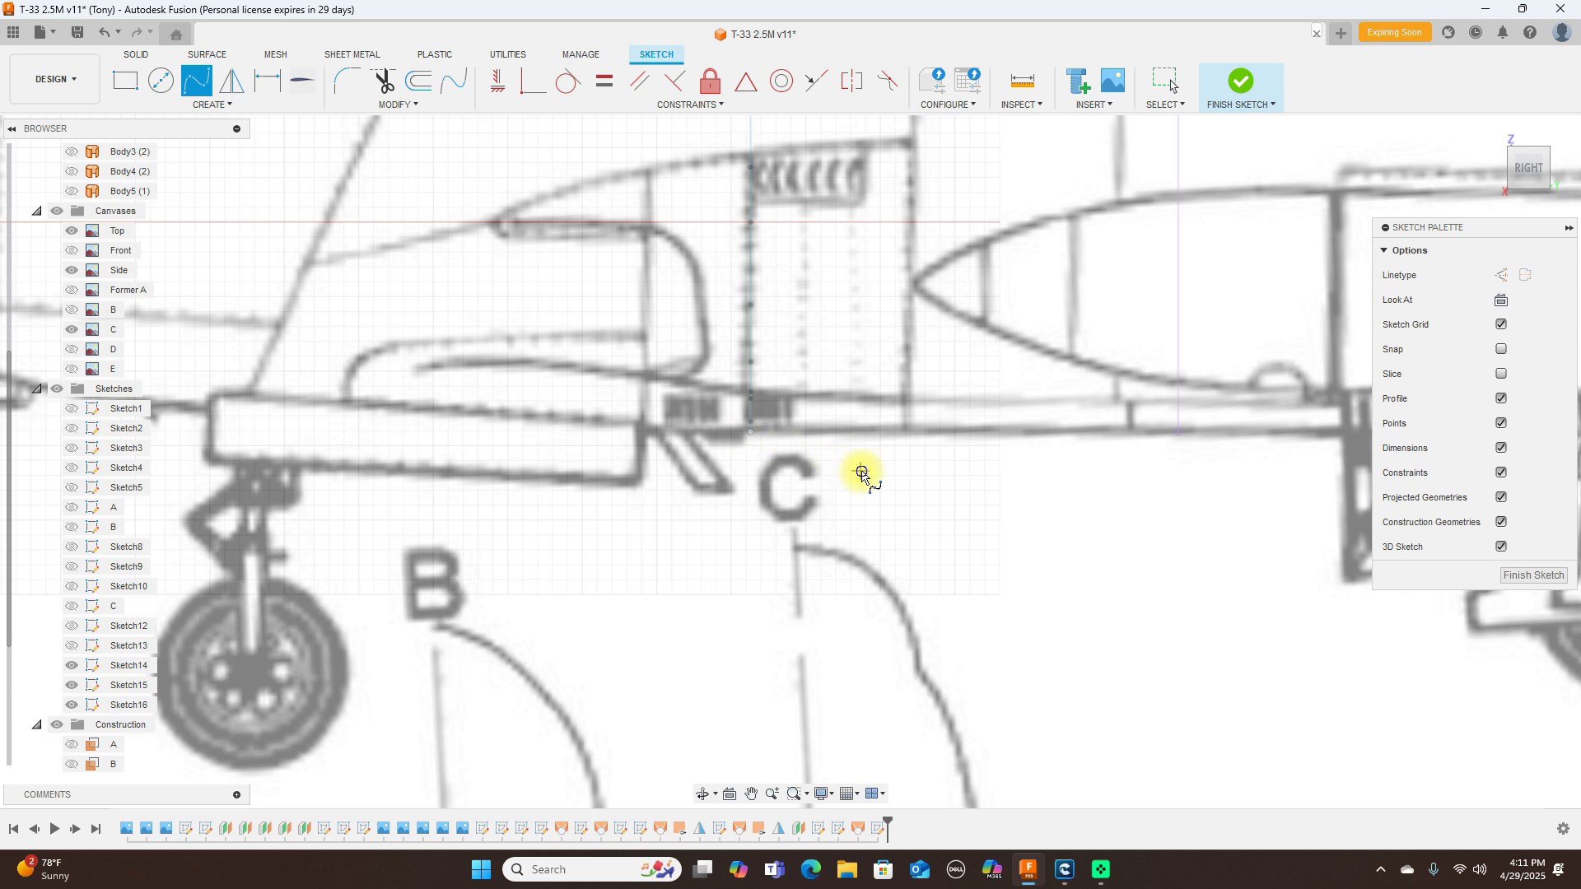
right_click(858, 468)
click(794, 468)
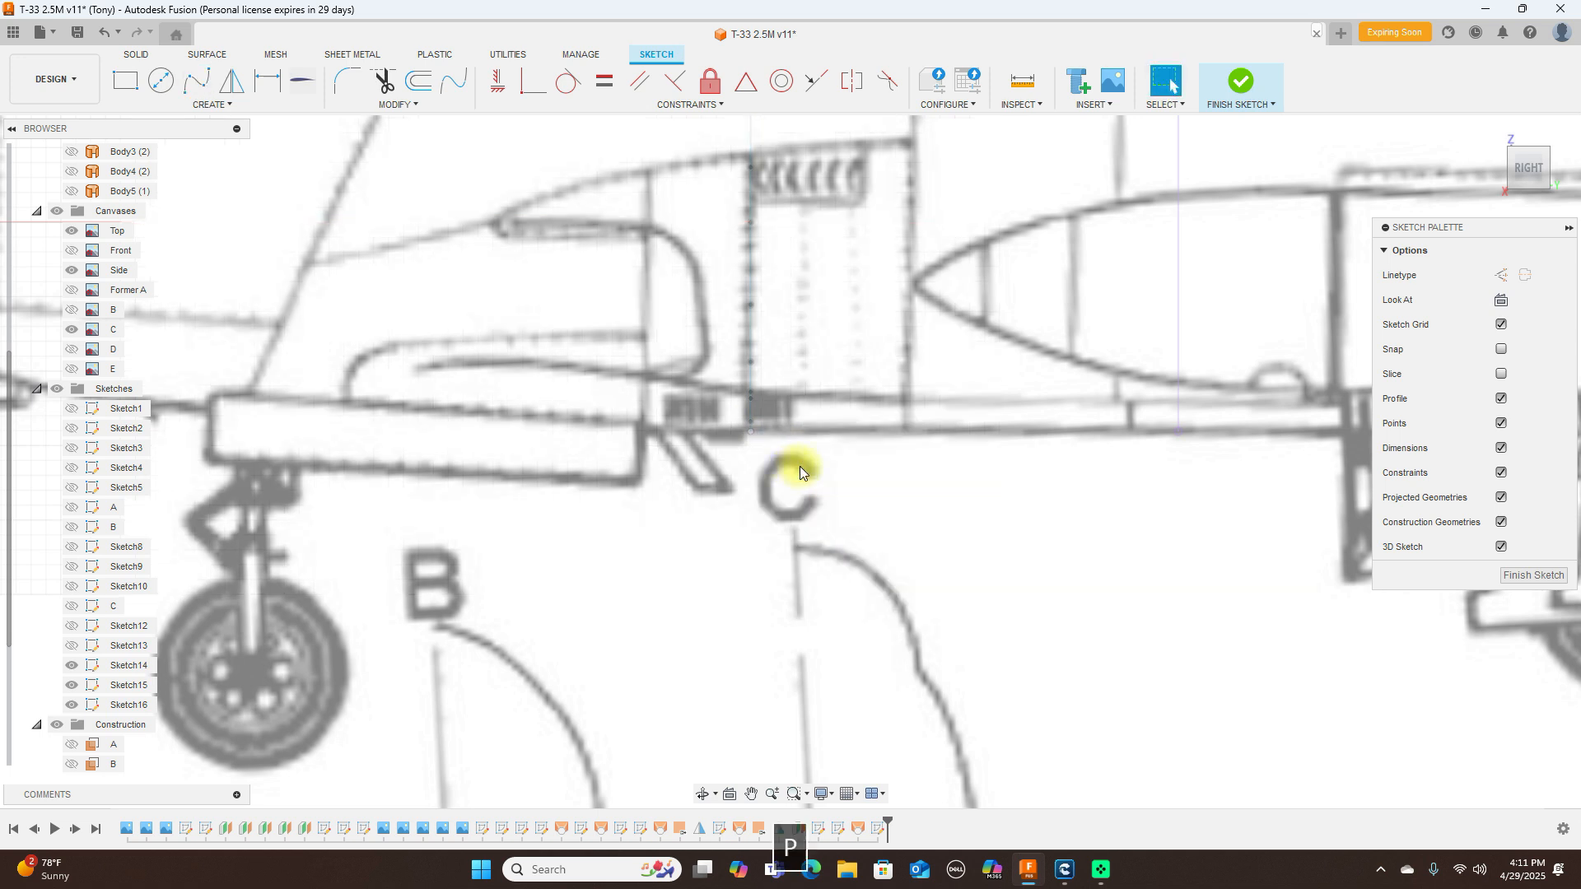
key(p)
click(752, 432)
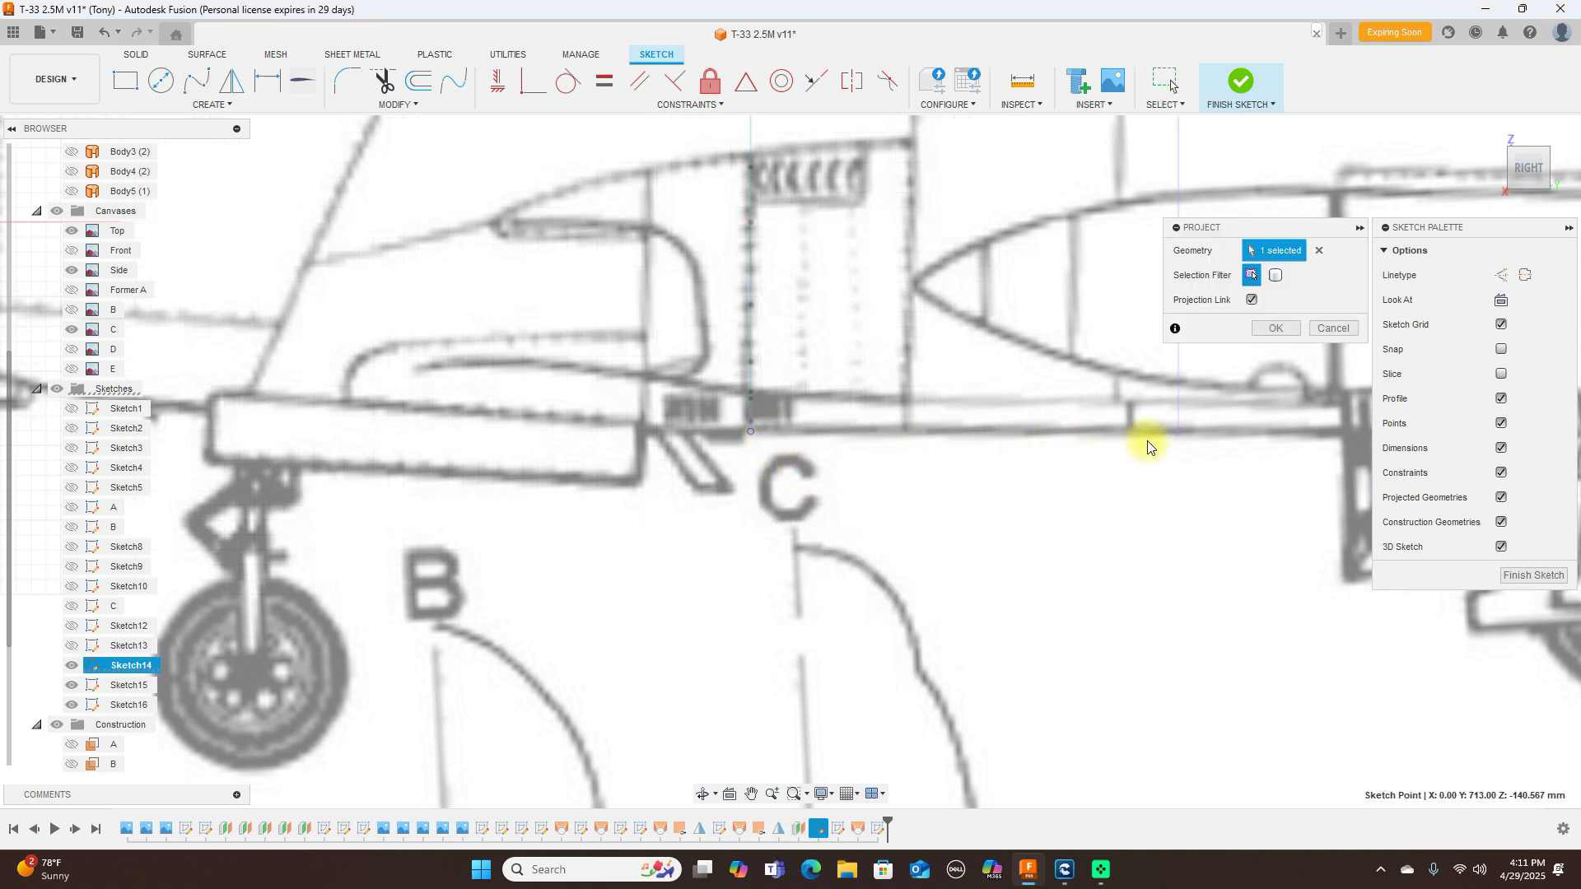
click(1178, 431)
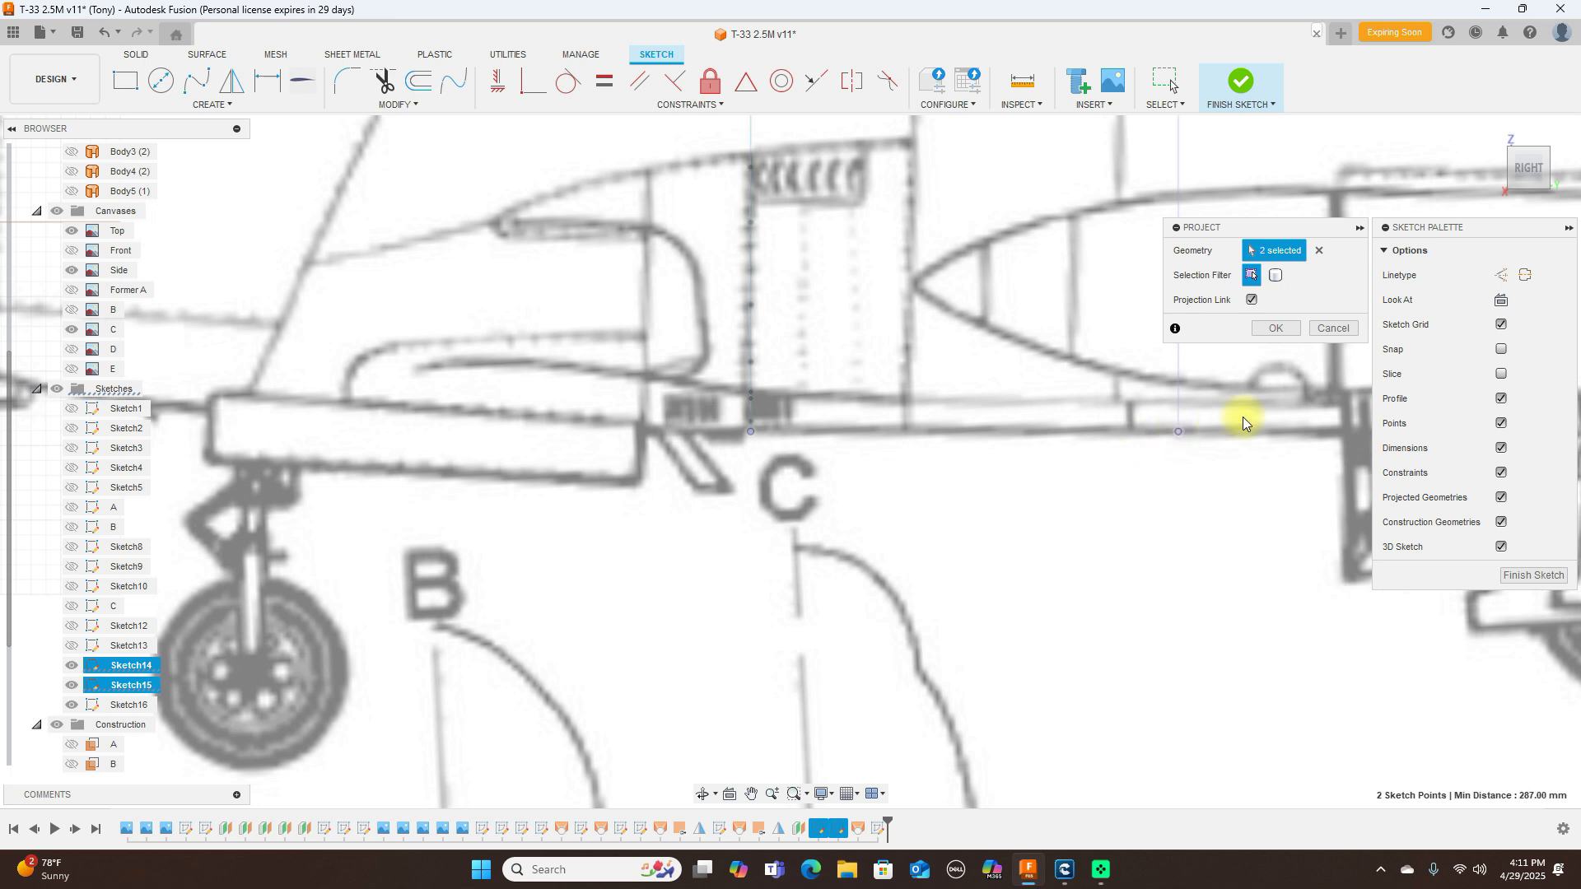
click(1268, 329)
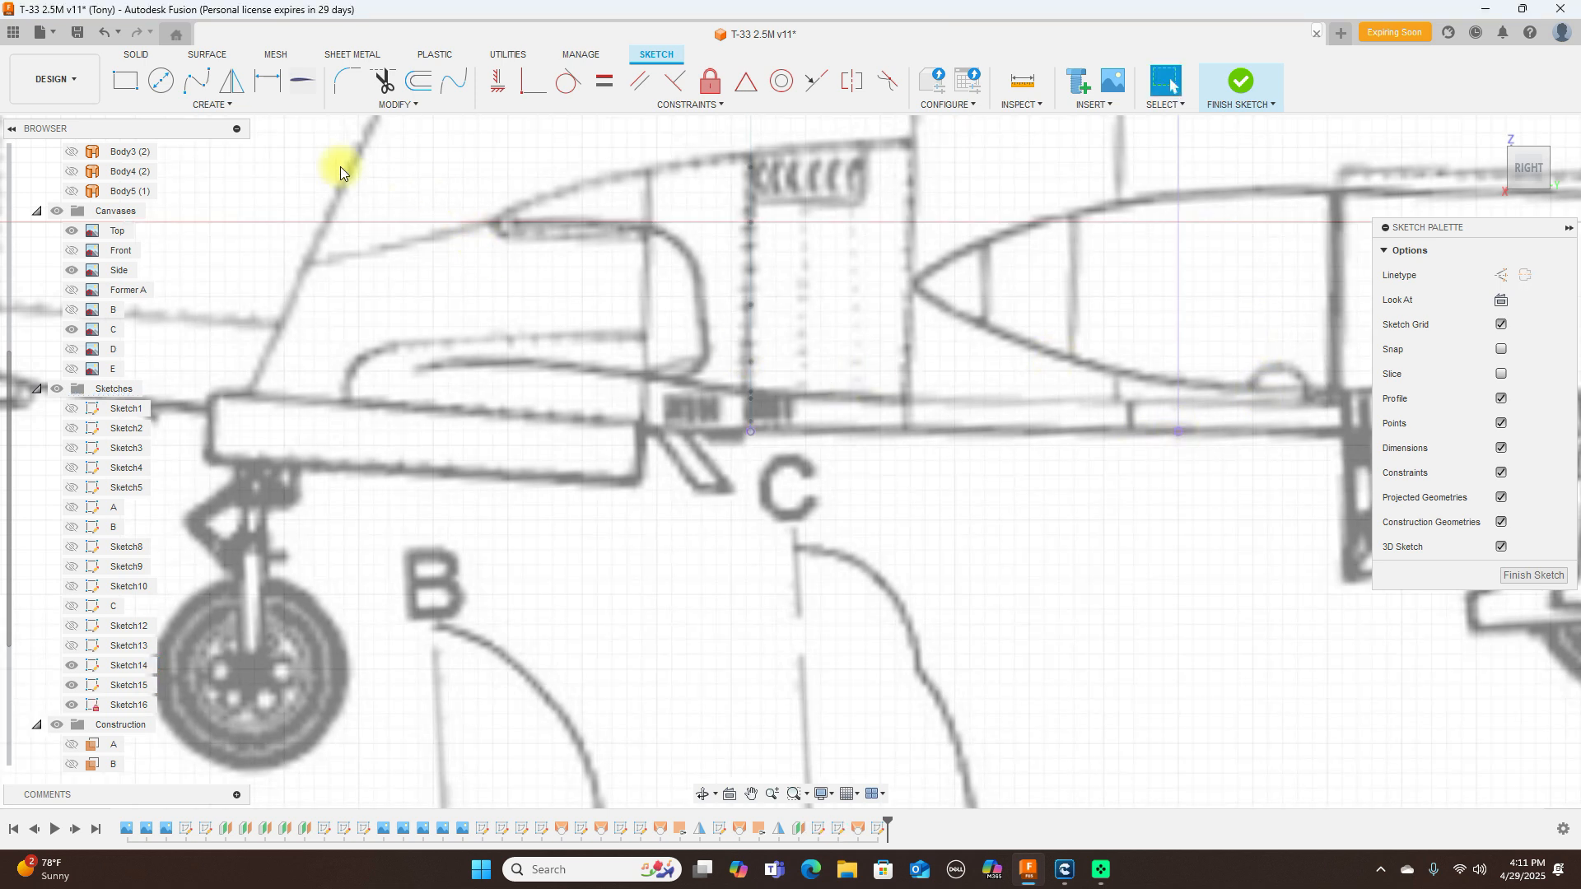
Step: Draw a three-point spline along the fuselage's bottom line between the two projected endpoints
click(196, 81)
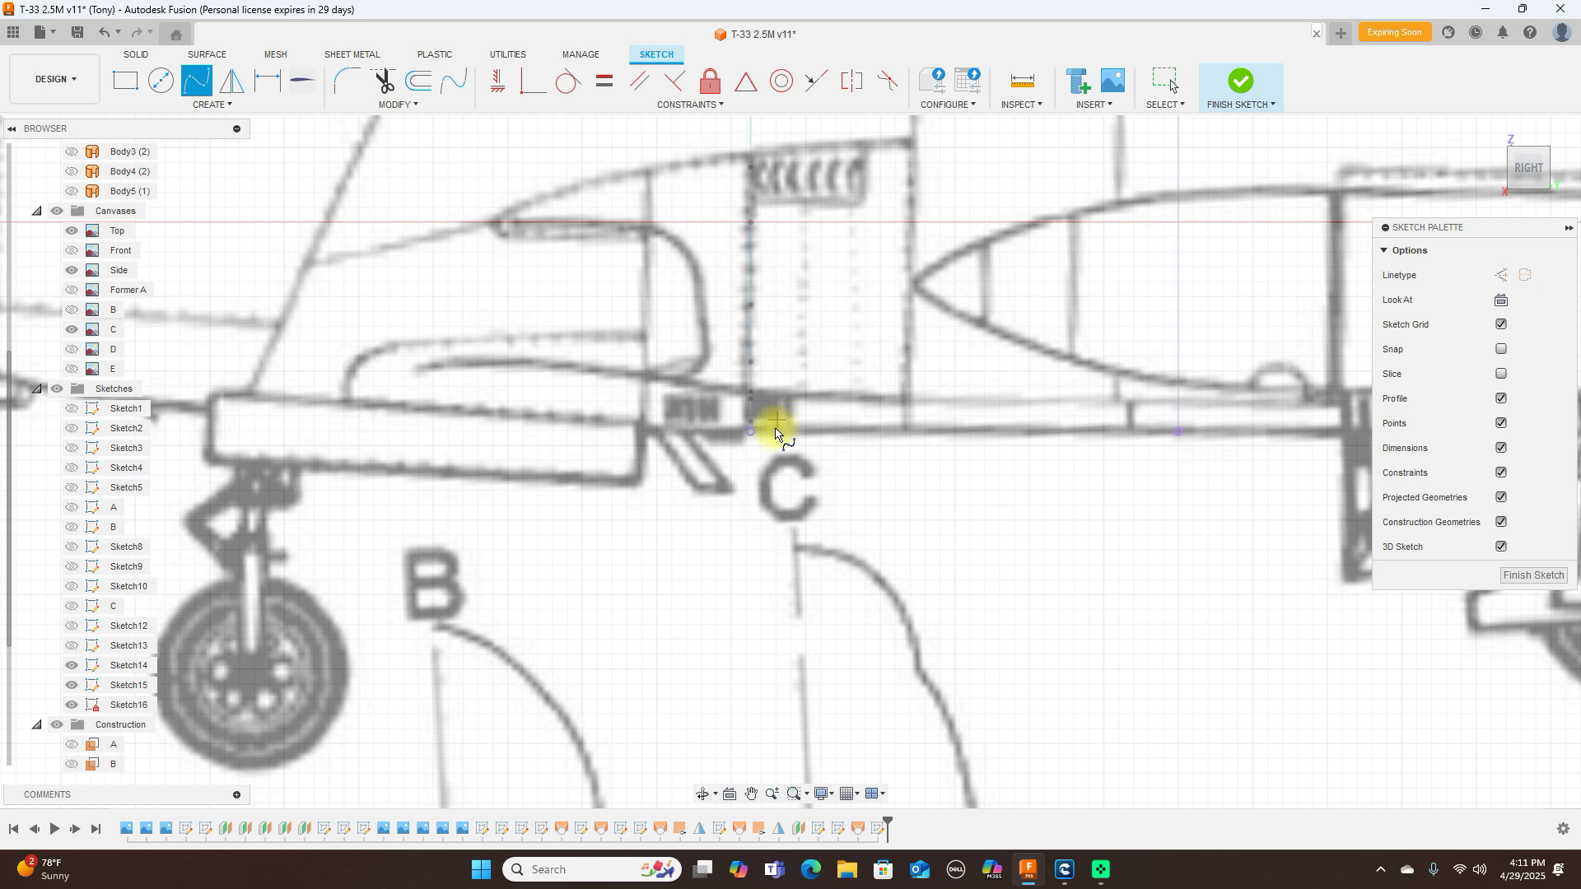
click(750, 432)
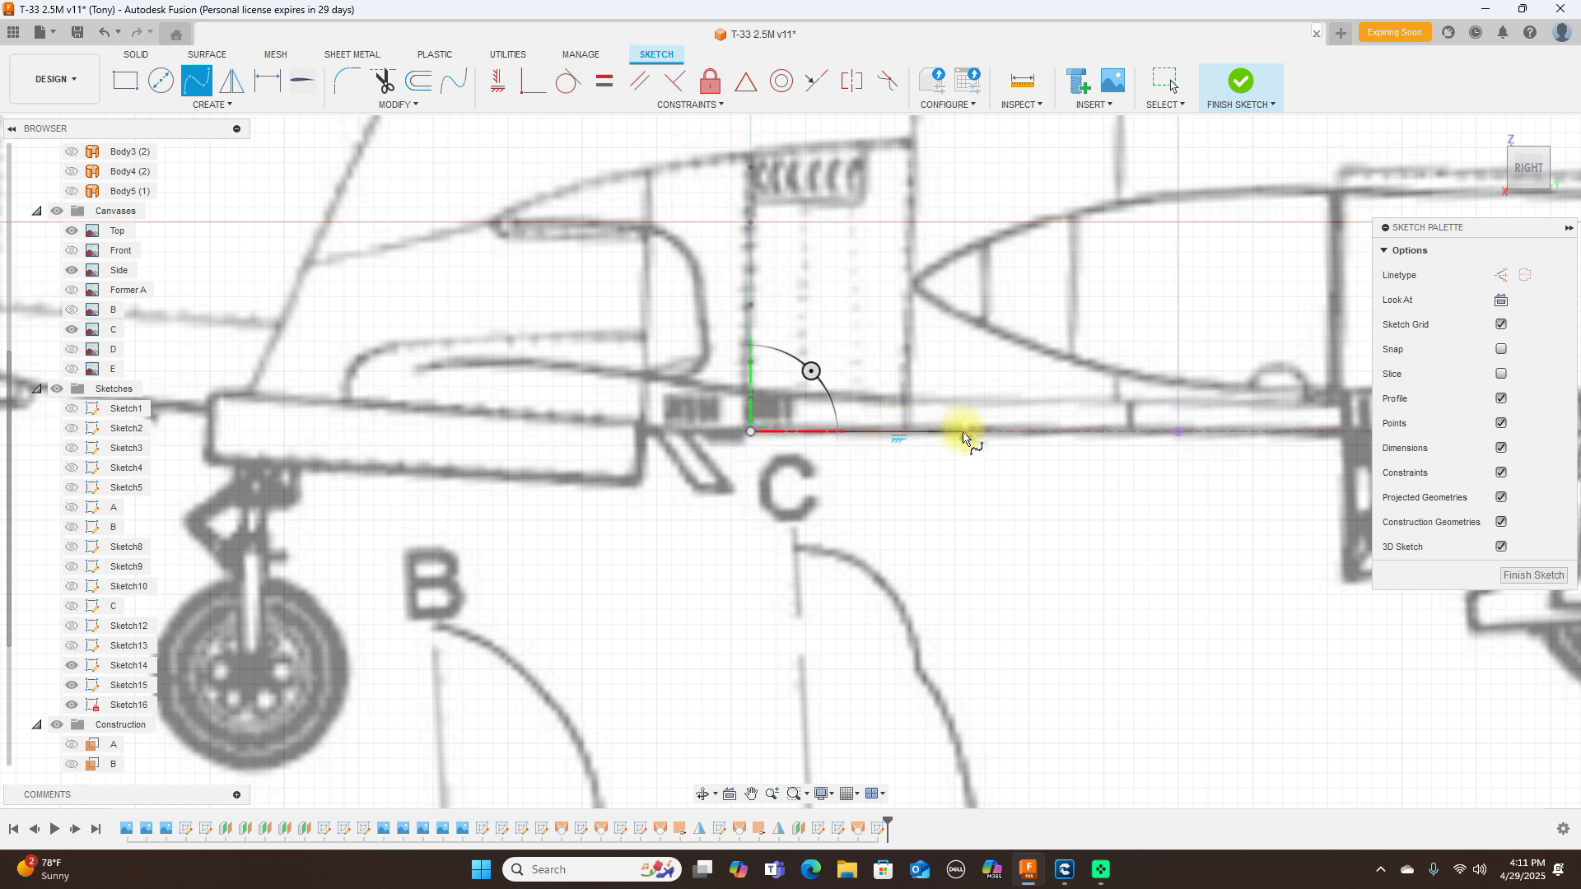
click(965, 431)
right_click(1180, 429)
click(1230, 428)
scroll(1229, 431, down, 2)
scroll(1229, 431, down, 1)
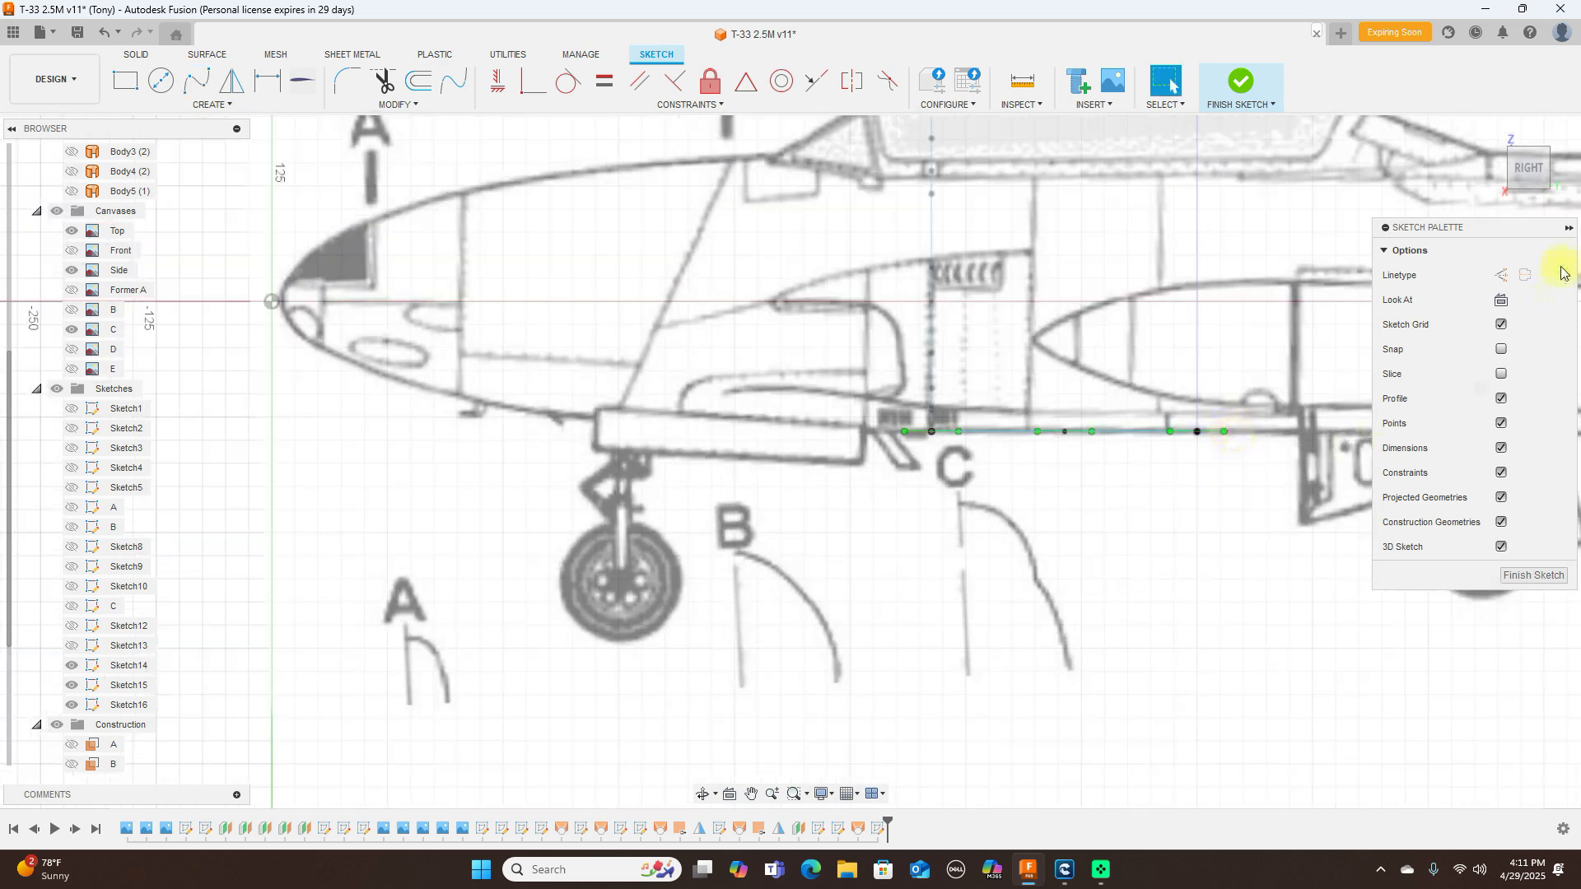
Step: Hide all canvases and inspect the section outlines together with the canopy and bottom guide splines
drag(1517, 175, 1065, 577)
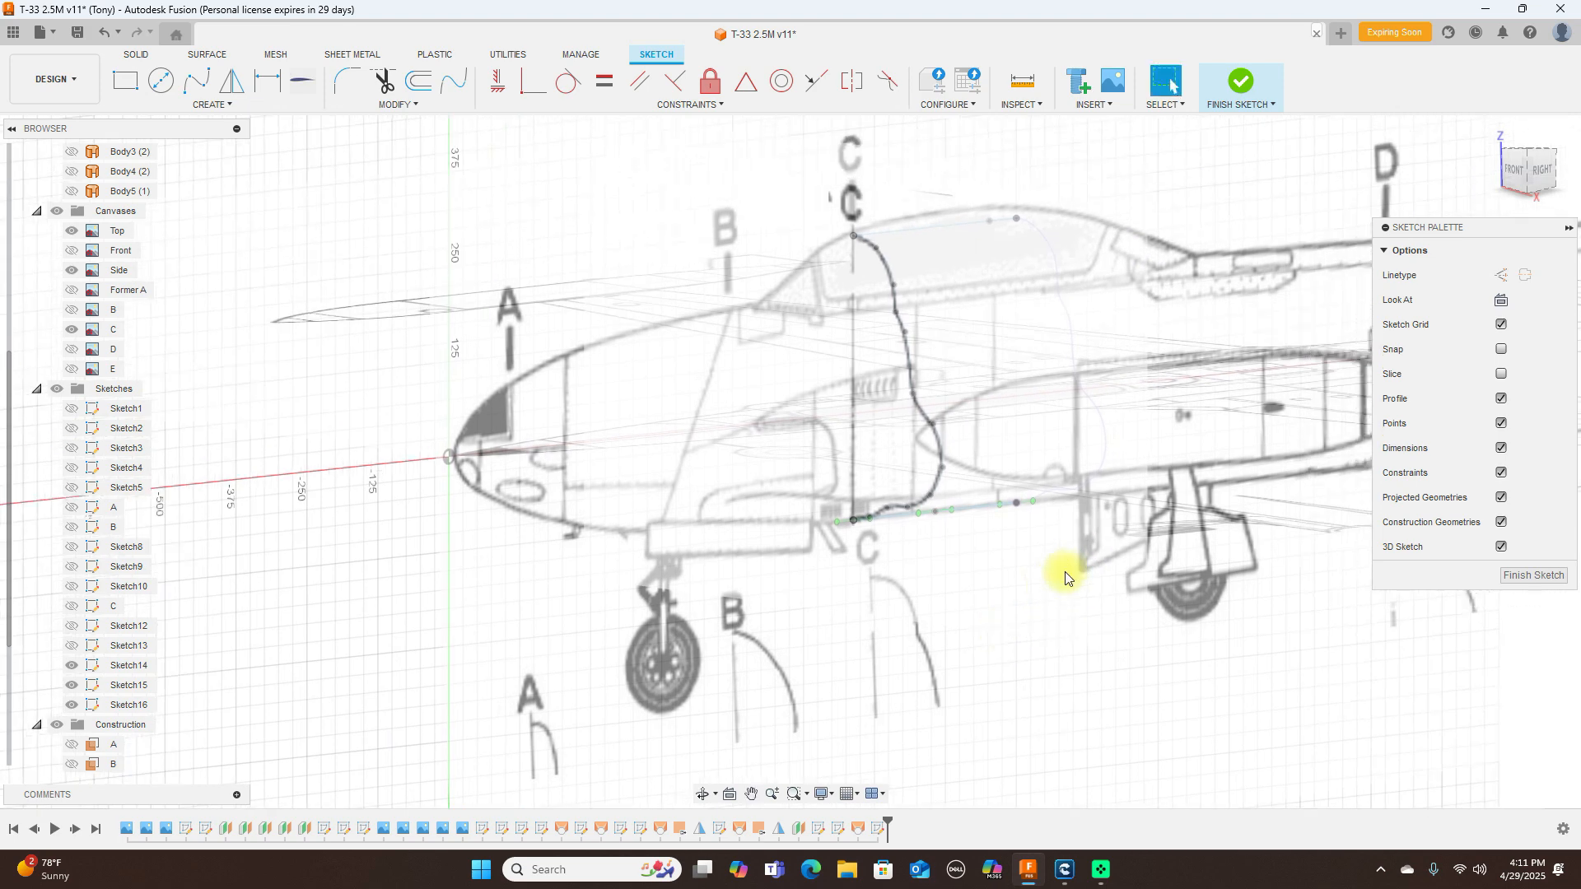
click(56, 210)
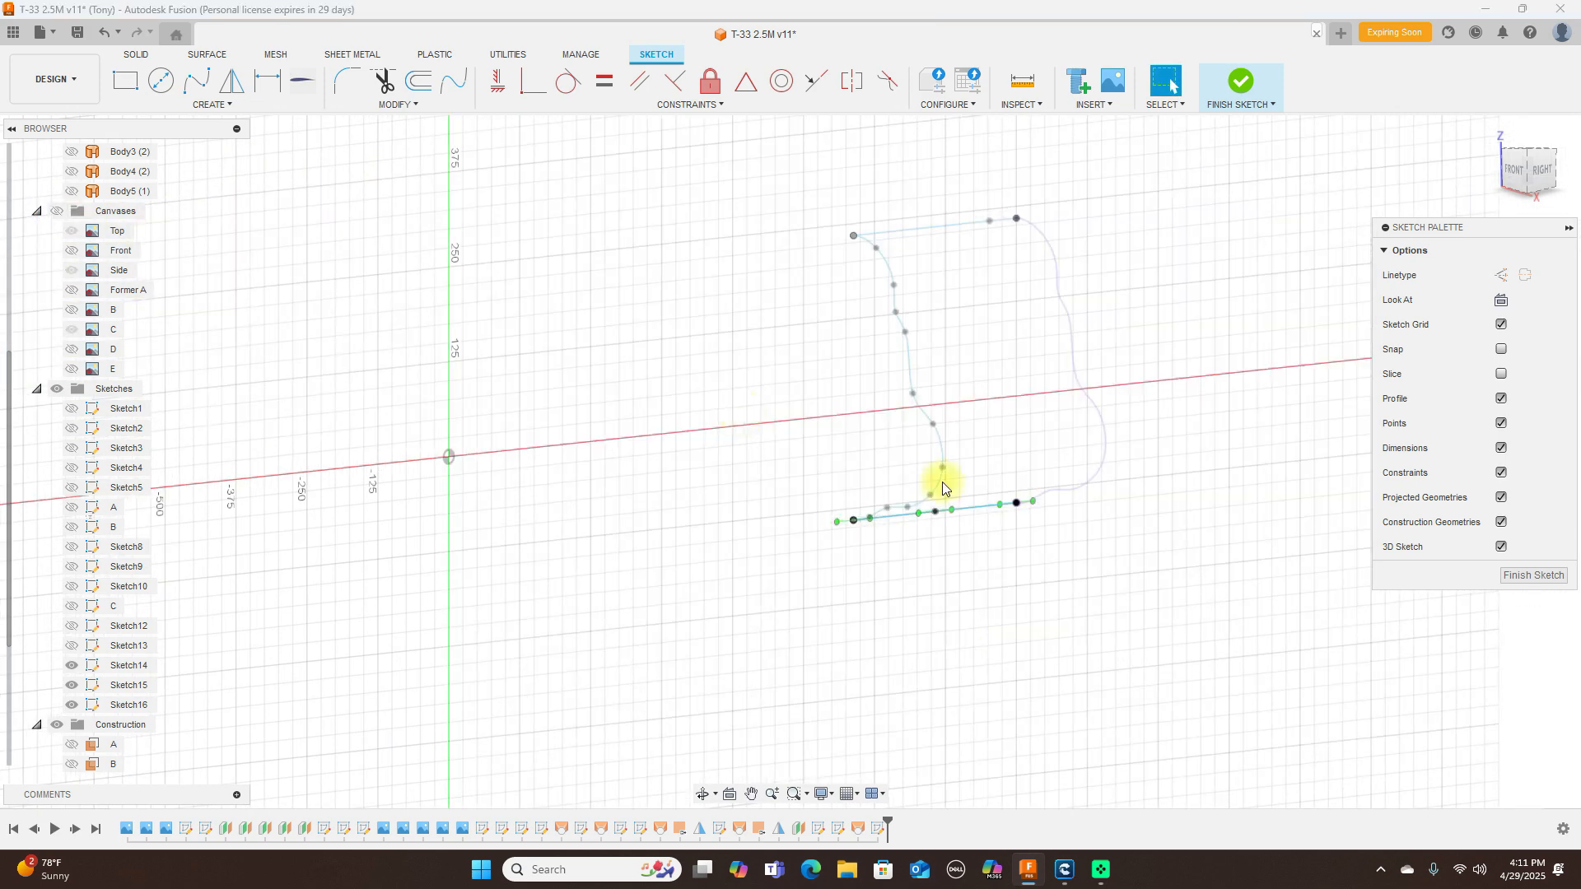
scroll(1206, 526, up, 2)
scroll(1207, 504, down, 2)
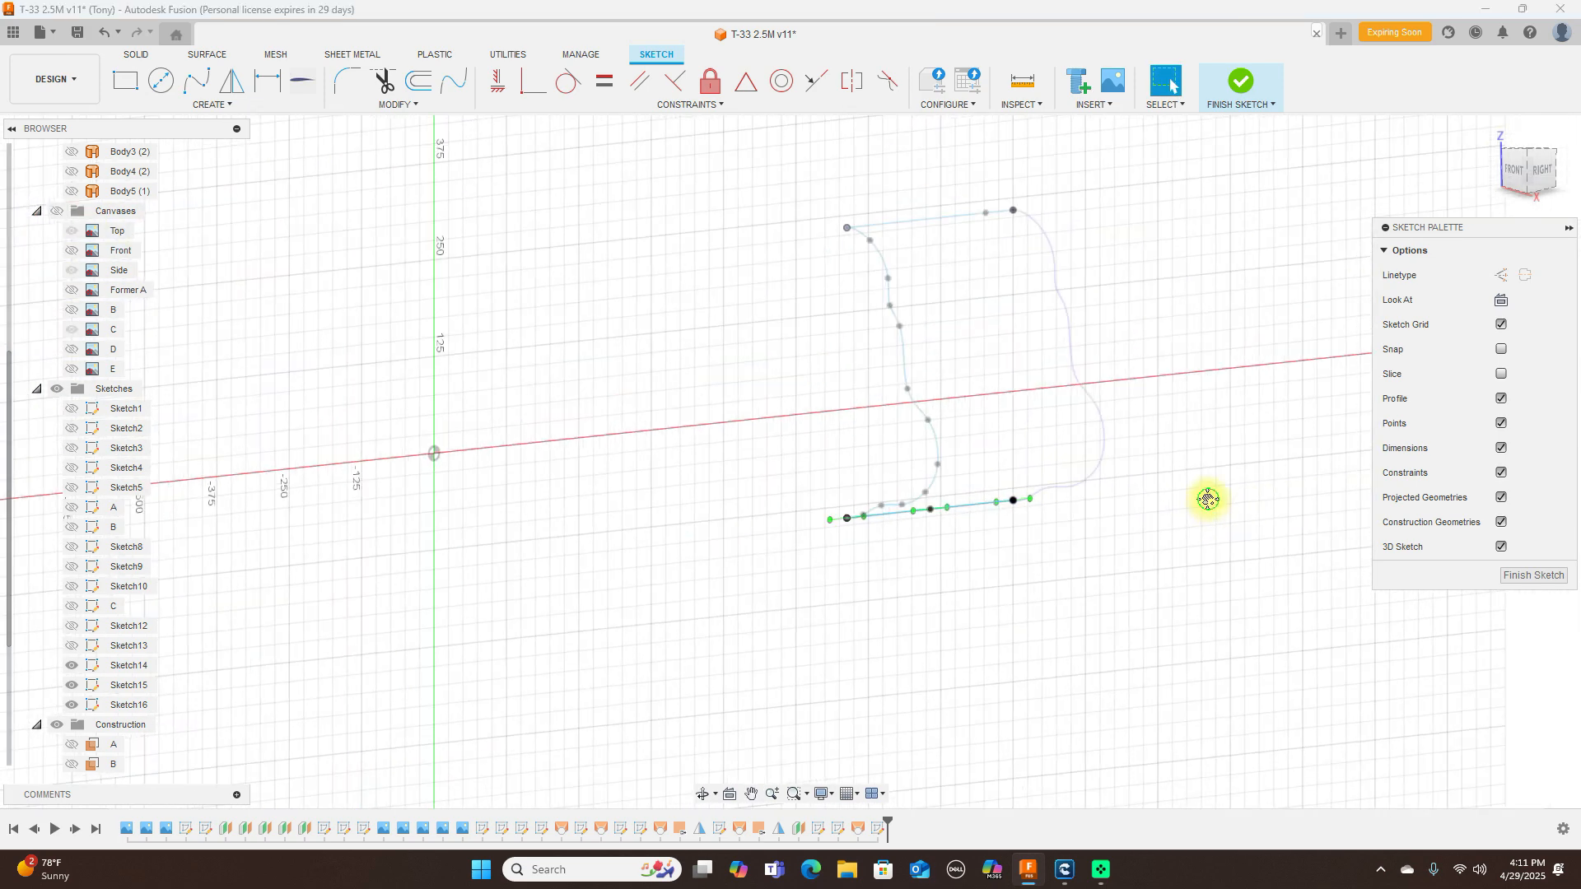
Step: Draw a three-point spline along the fuselage's widest line, from the section C outline to the C.5 outline
middle_drag(1206, 497, 1157, 540)
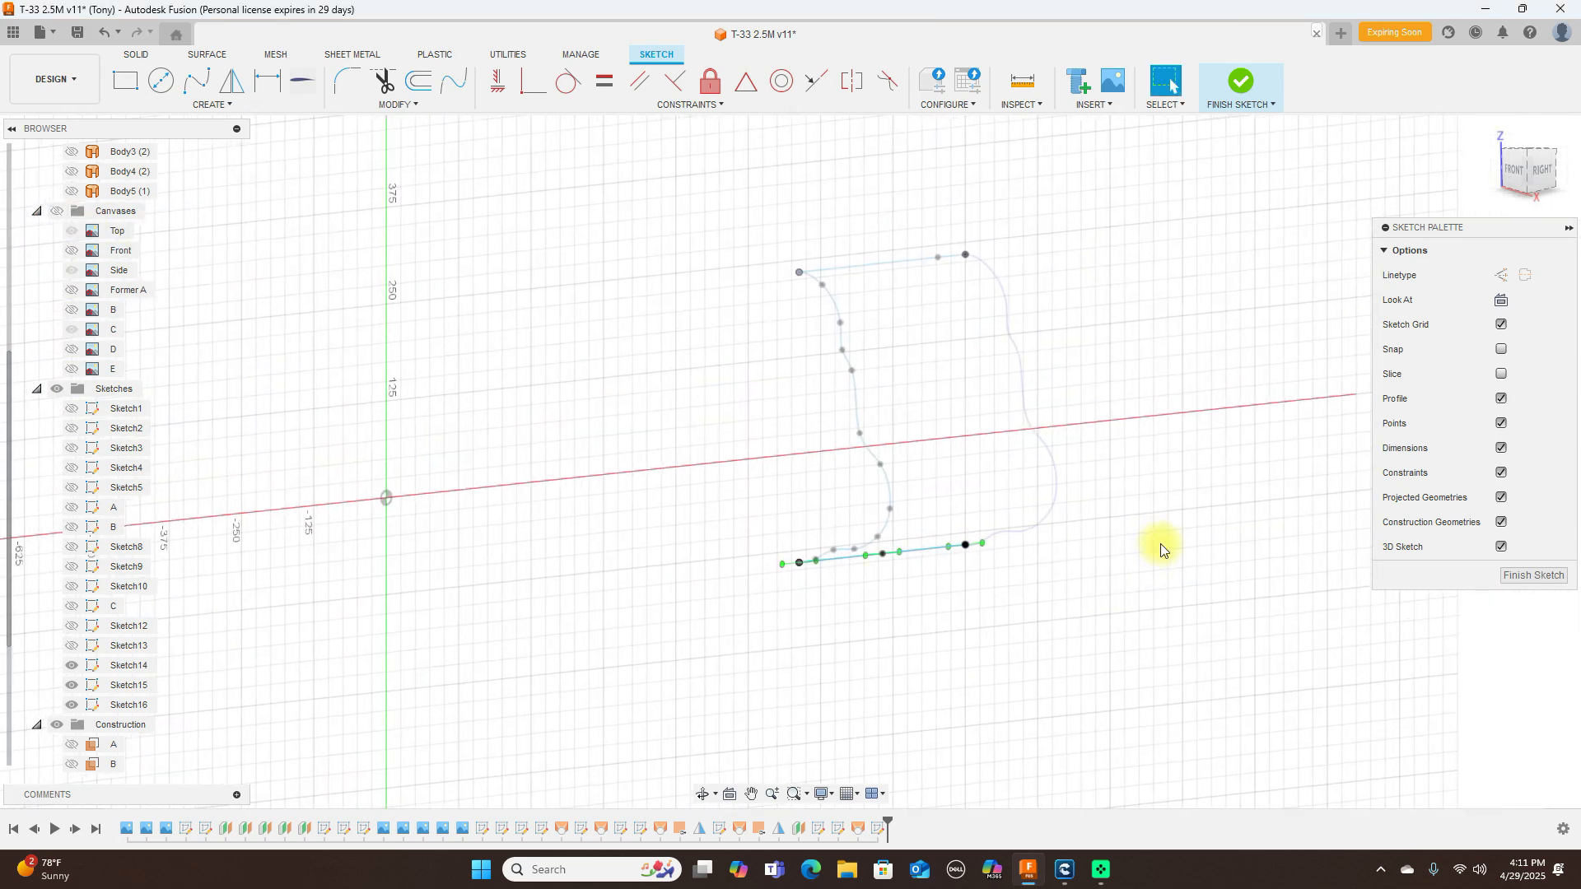
click(197, 80)
scroll(965, 494, up, 2)
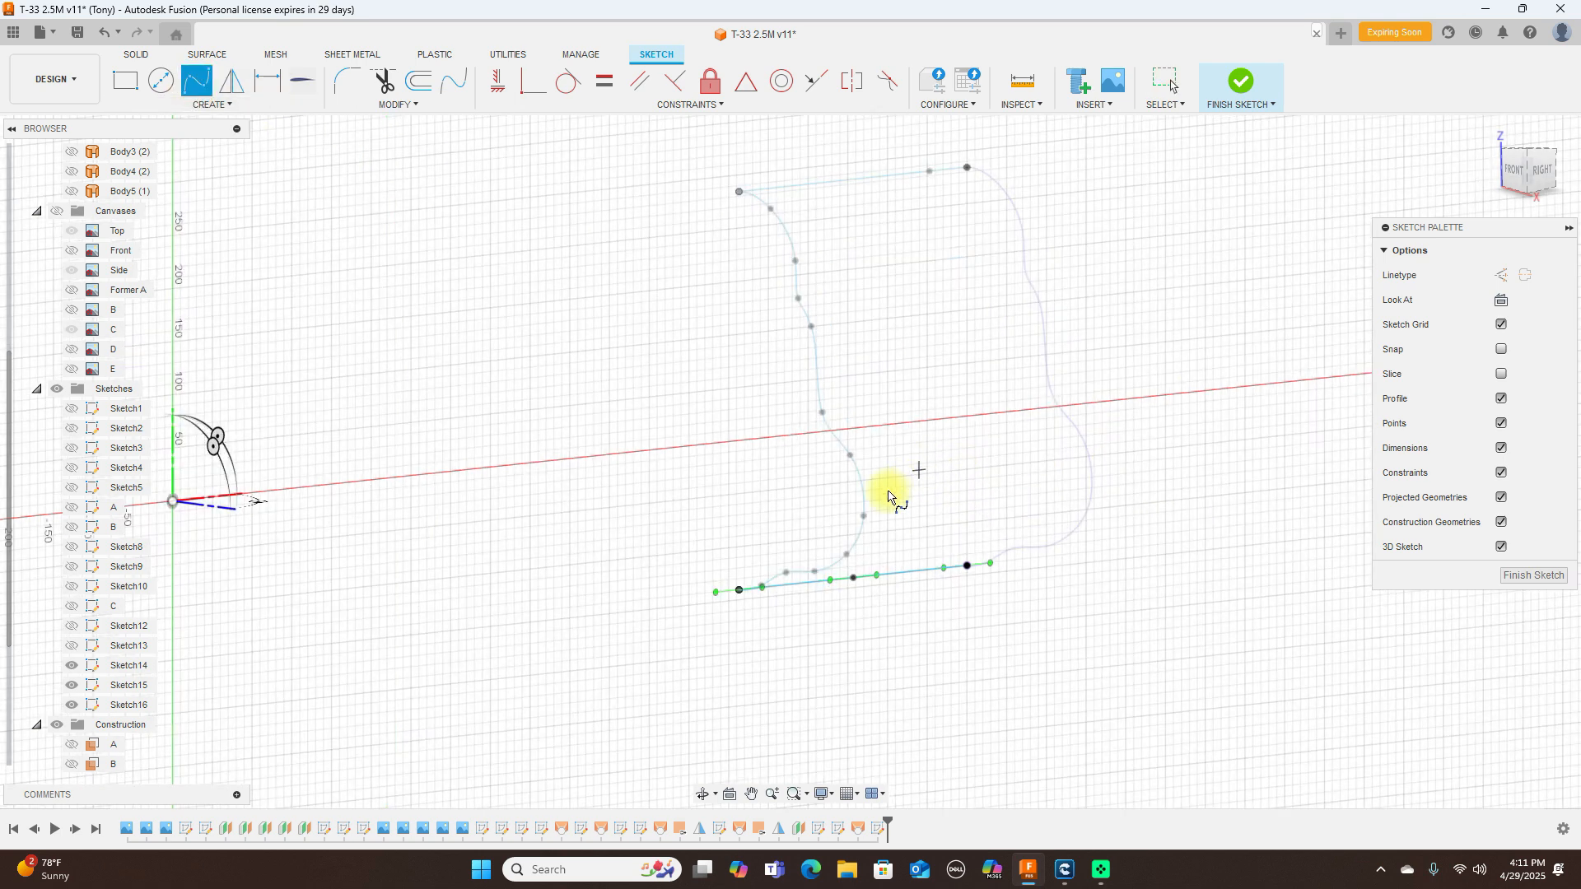
click(863, 505)
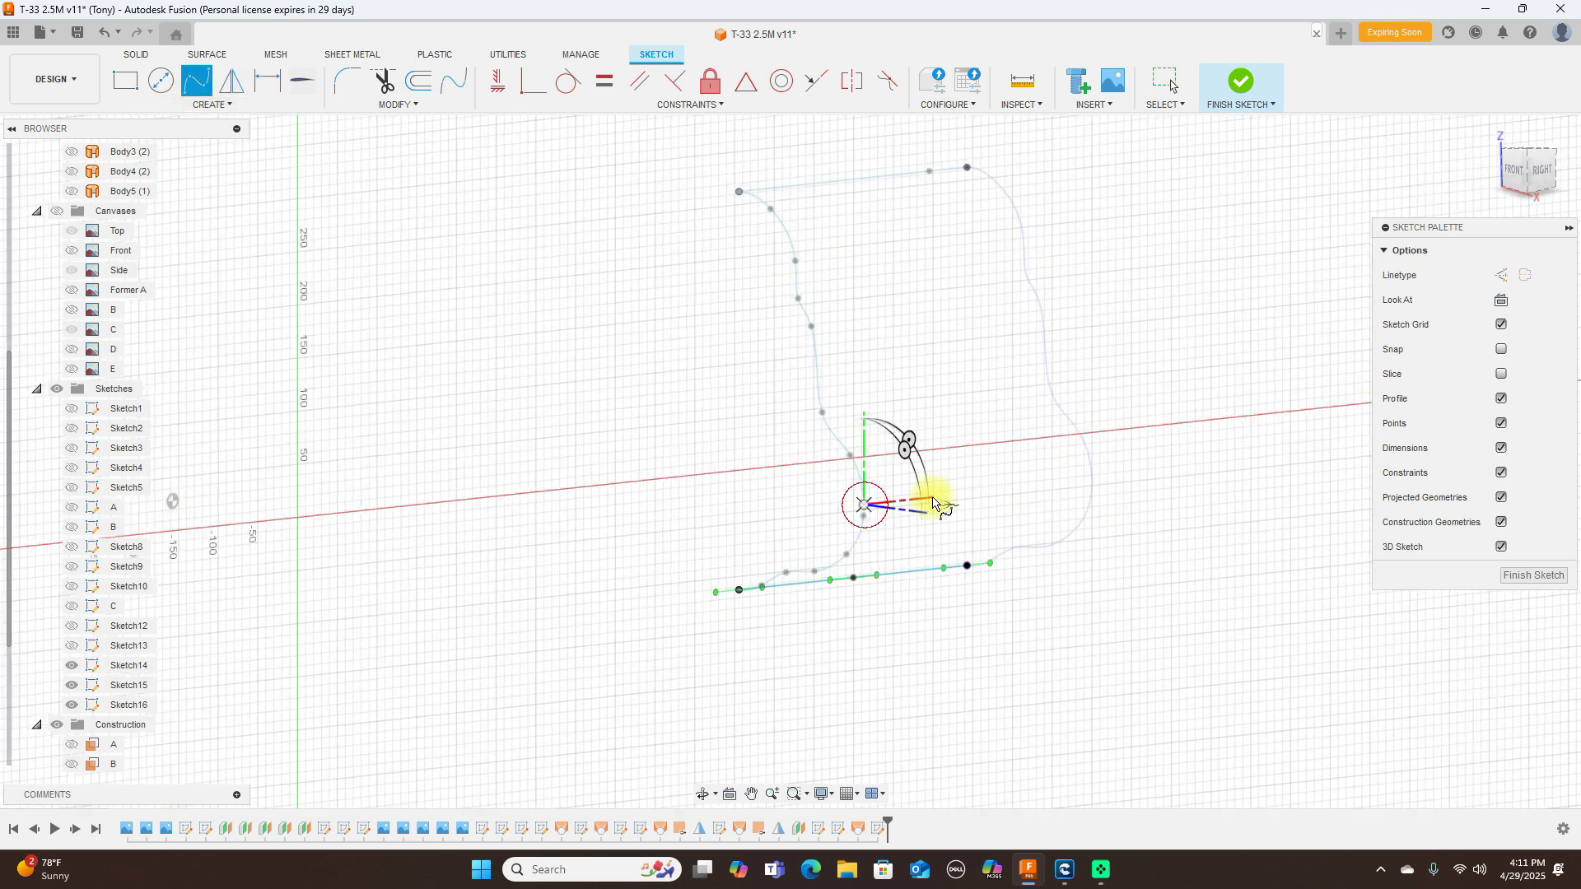
click(974, 493)
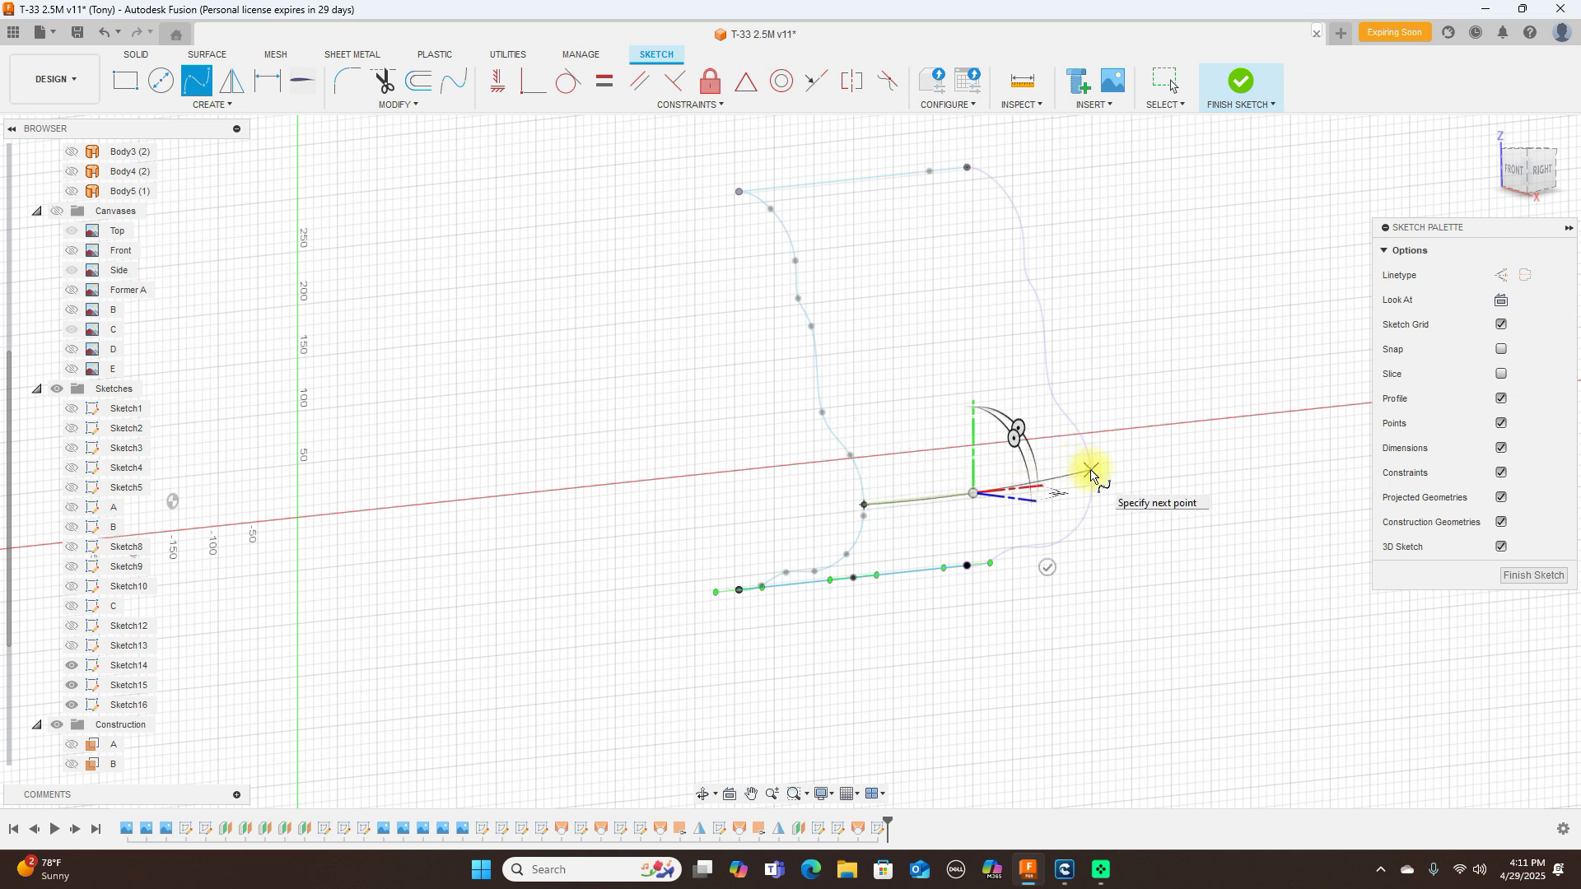
click(1091, 472)
right_click(1100, 466)
click(1143, 474)
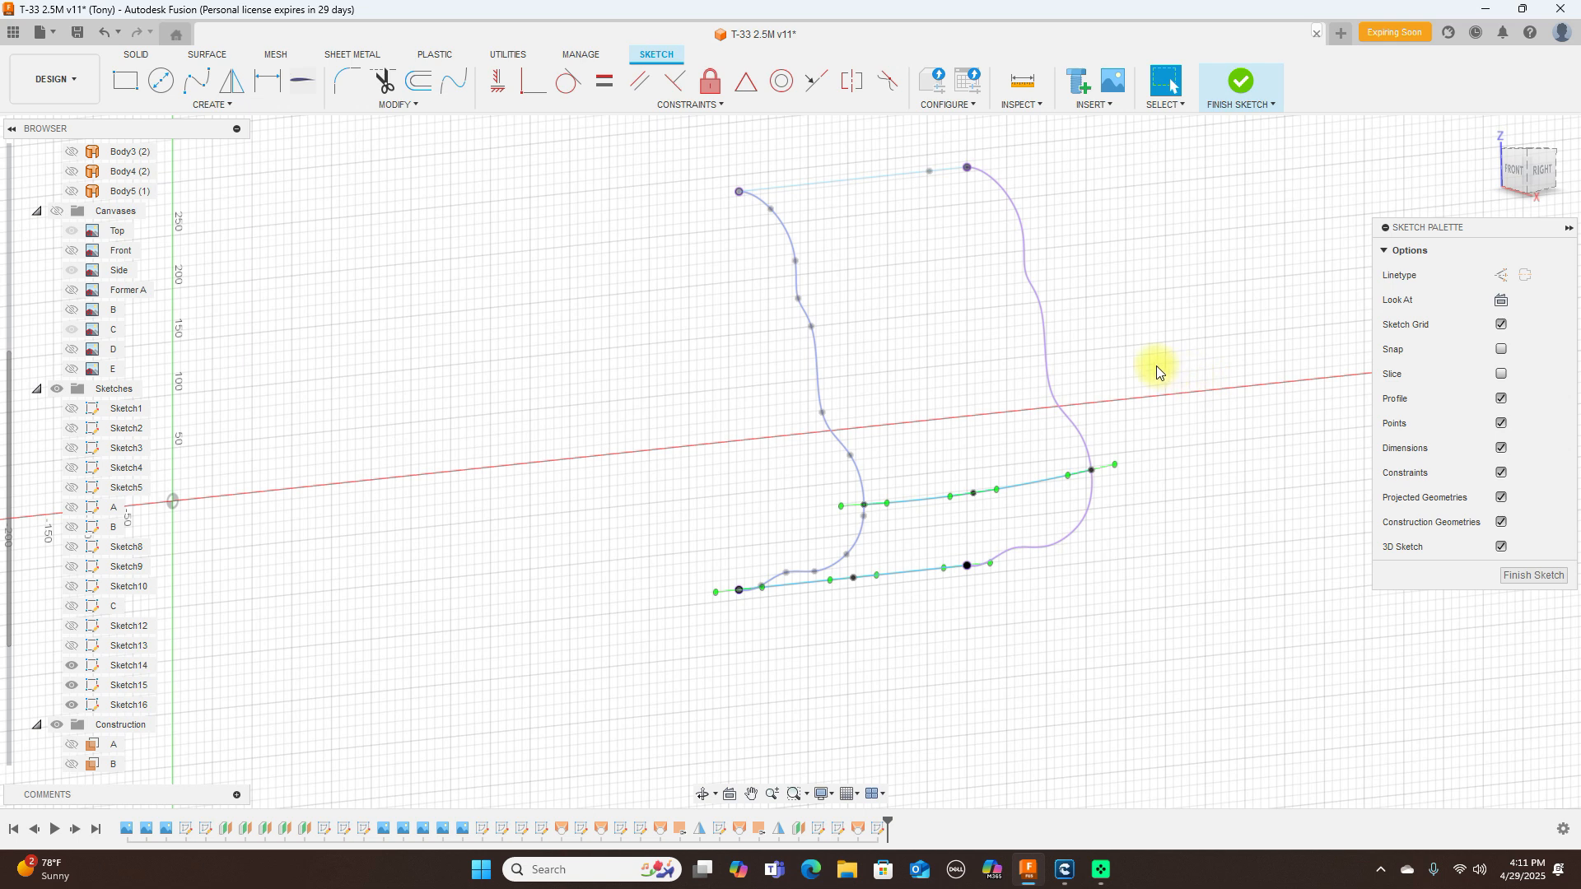
key(l)
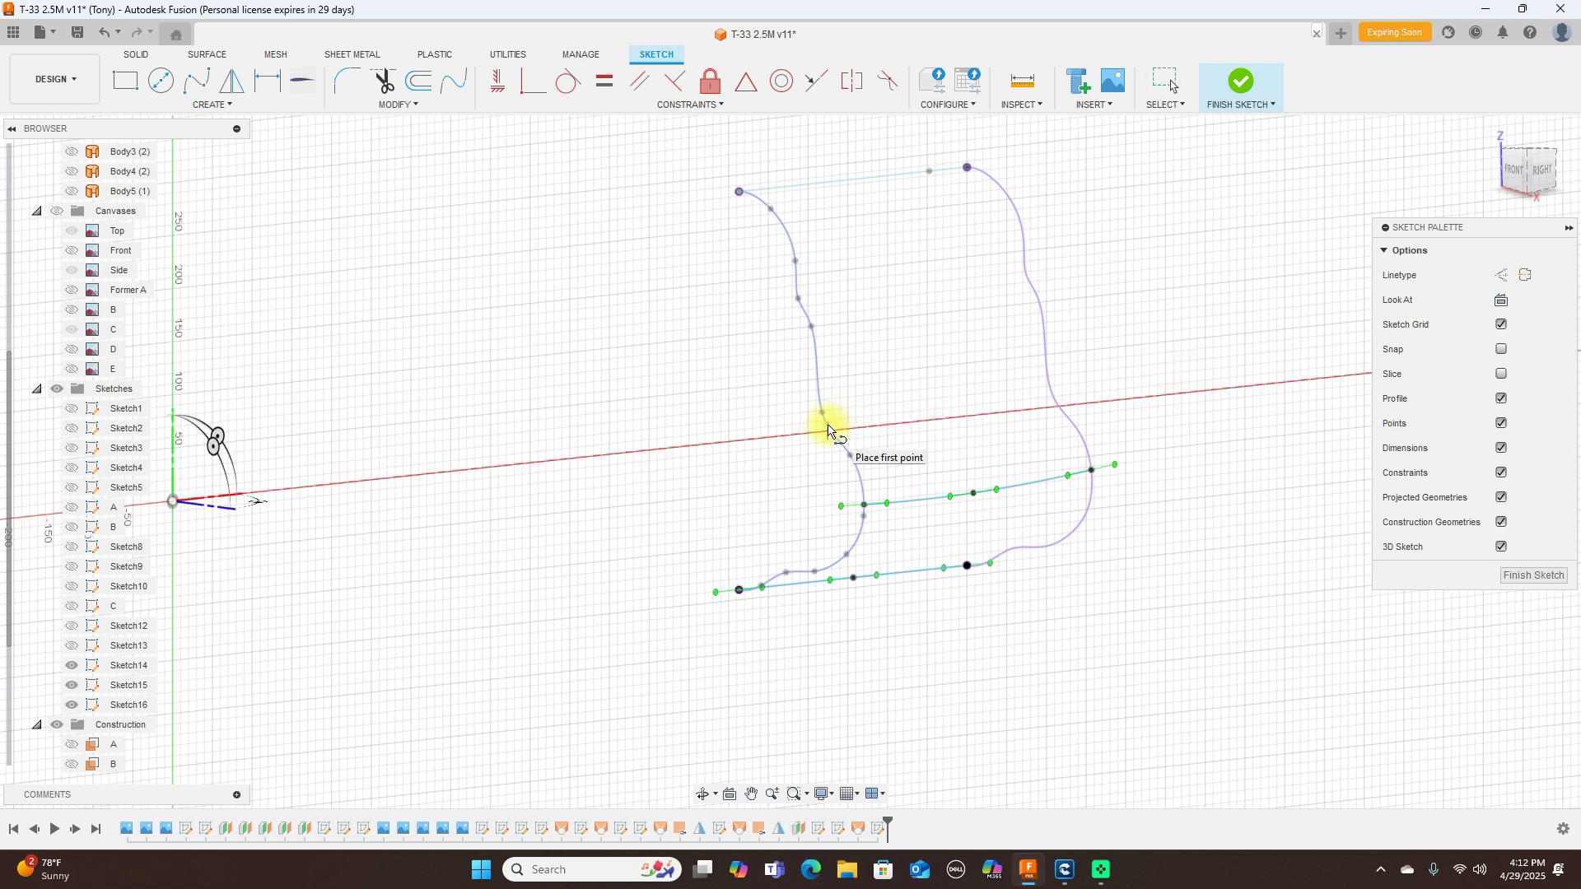
right_click(865, 383)
click(836, 375)
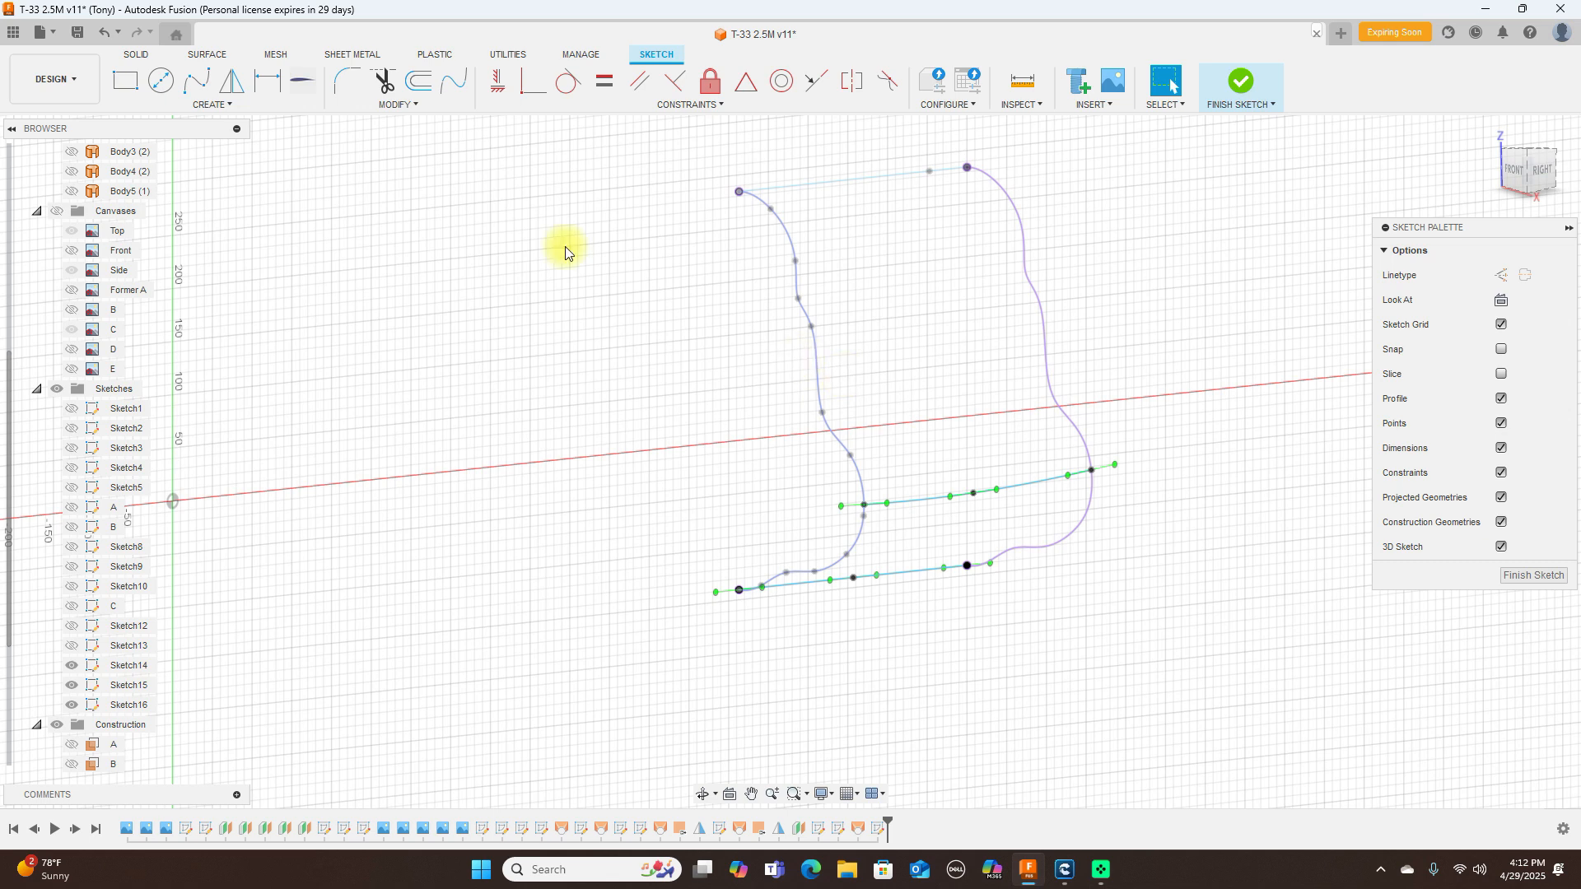
Step: Draw a three-point spline between the two section outlines at the upper bulge, just below the canopy
click(206, 87)
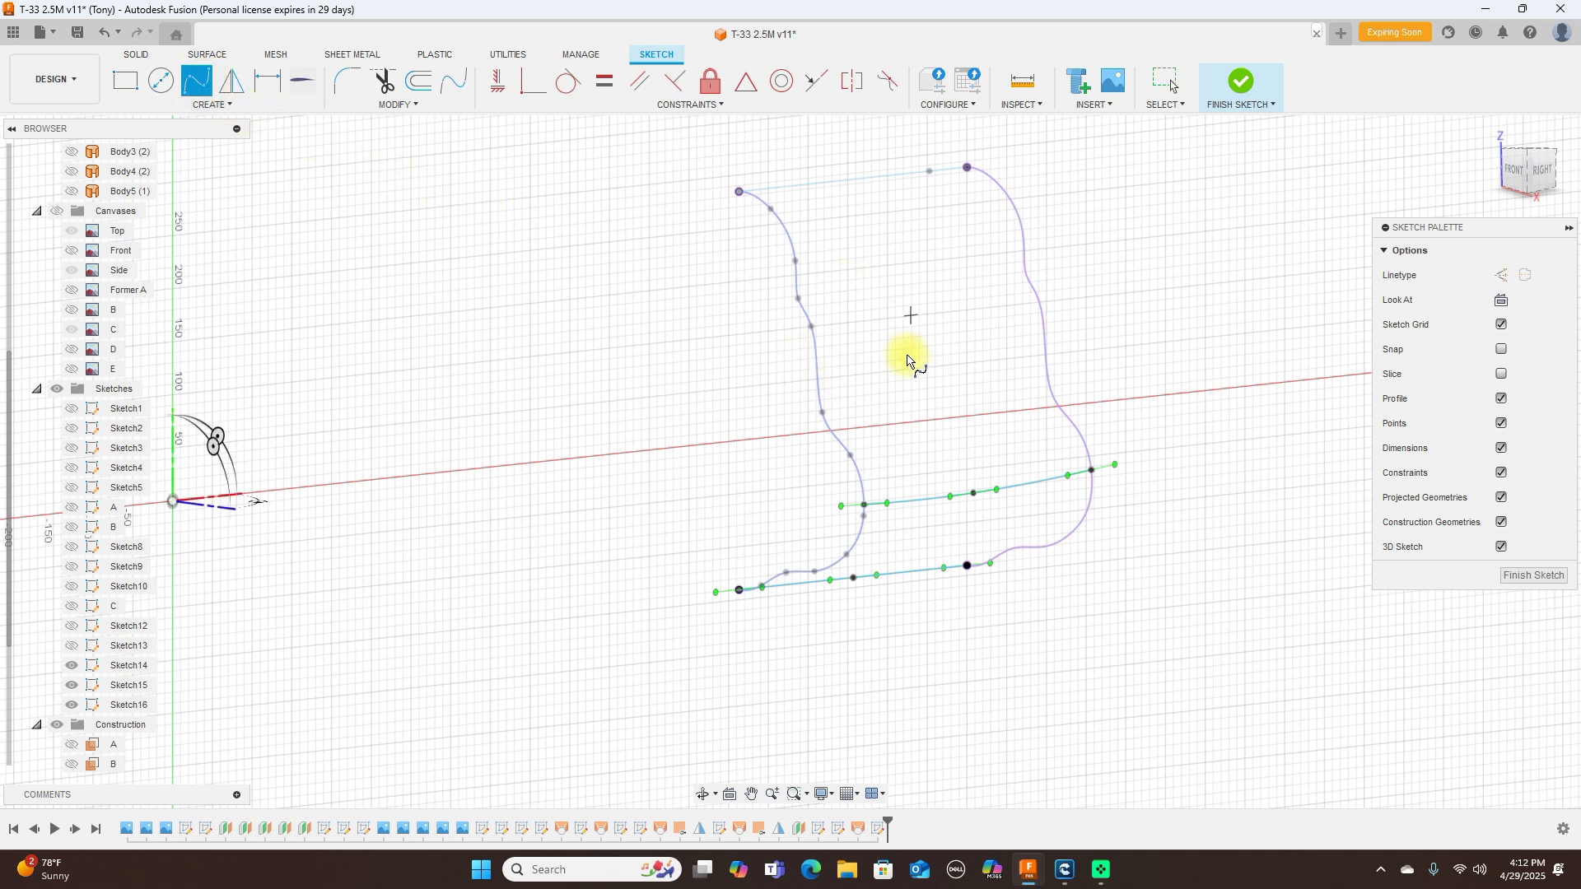
scroll(885, 321, up, 2)
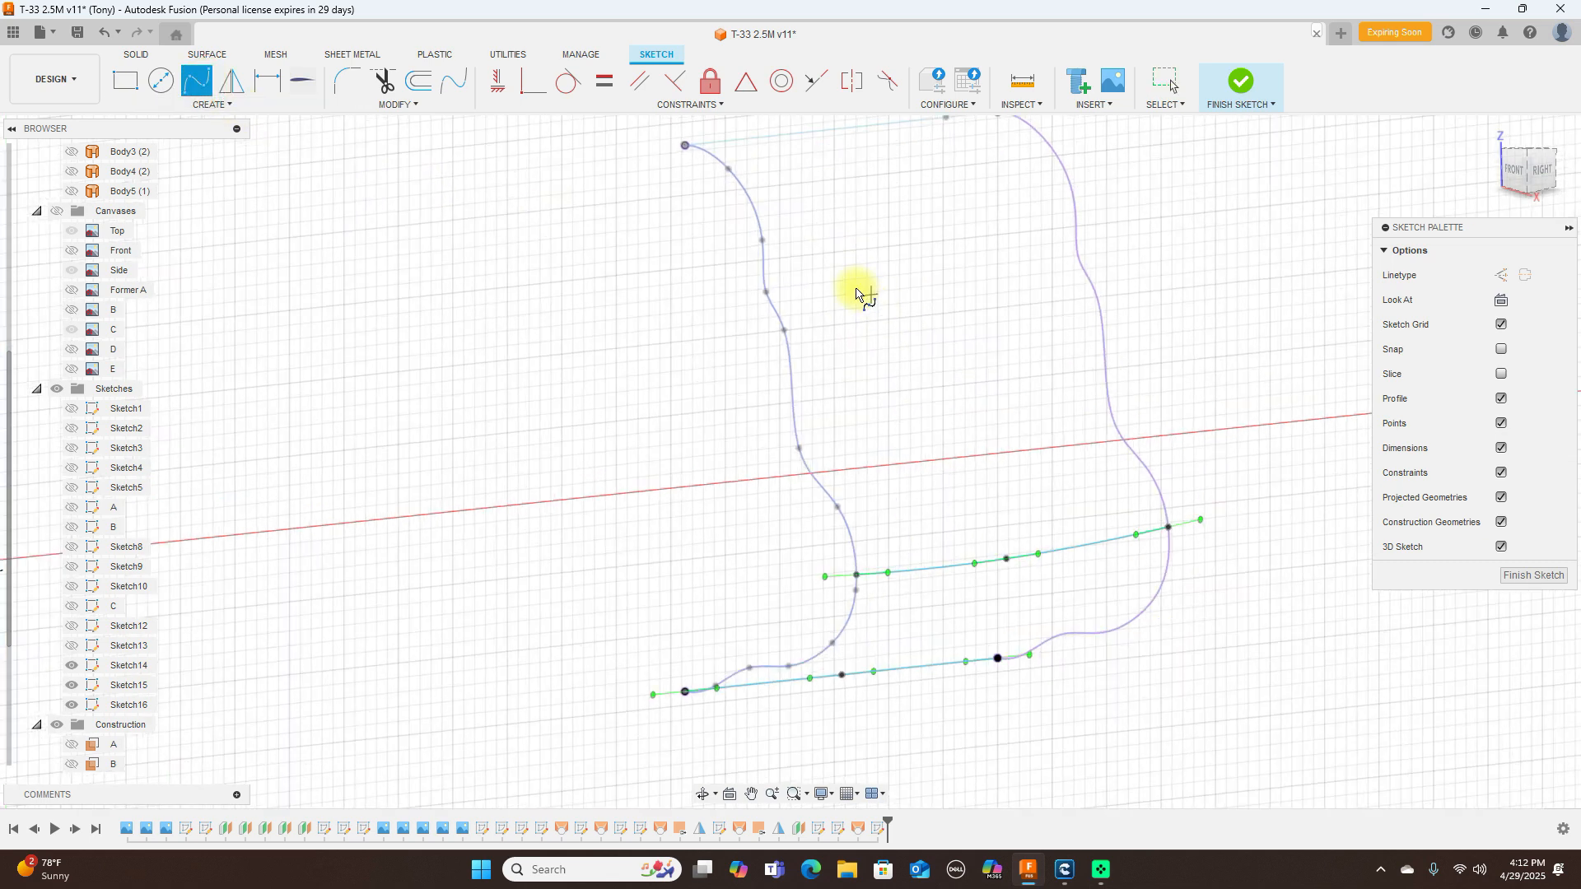
click(763, 281)
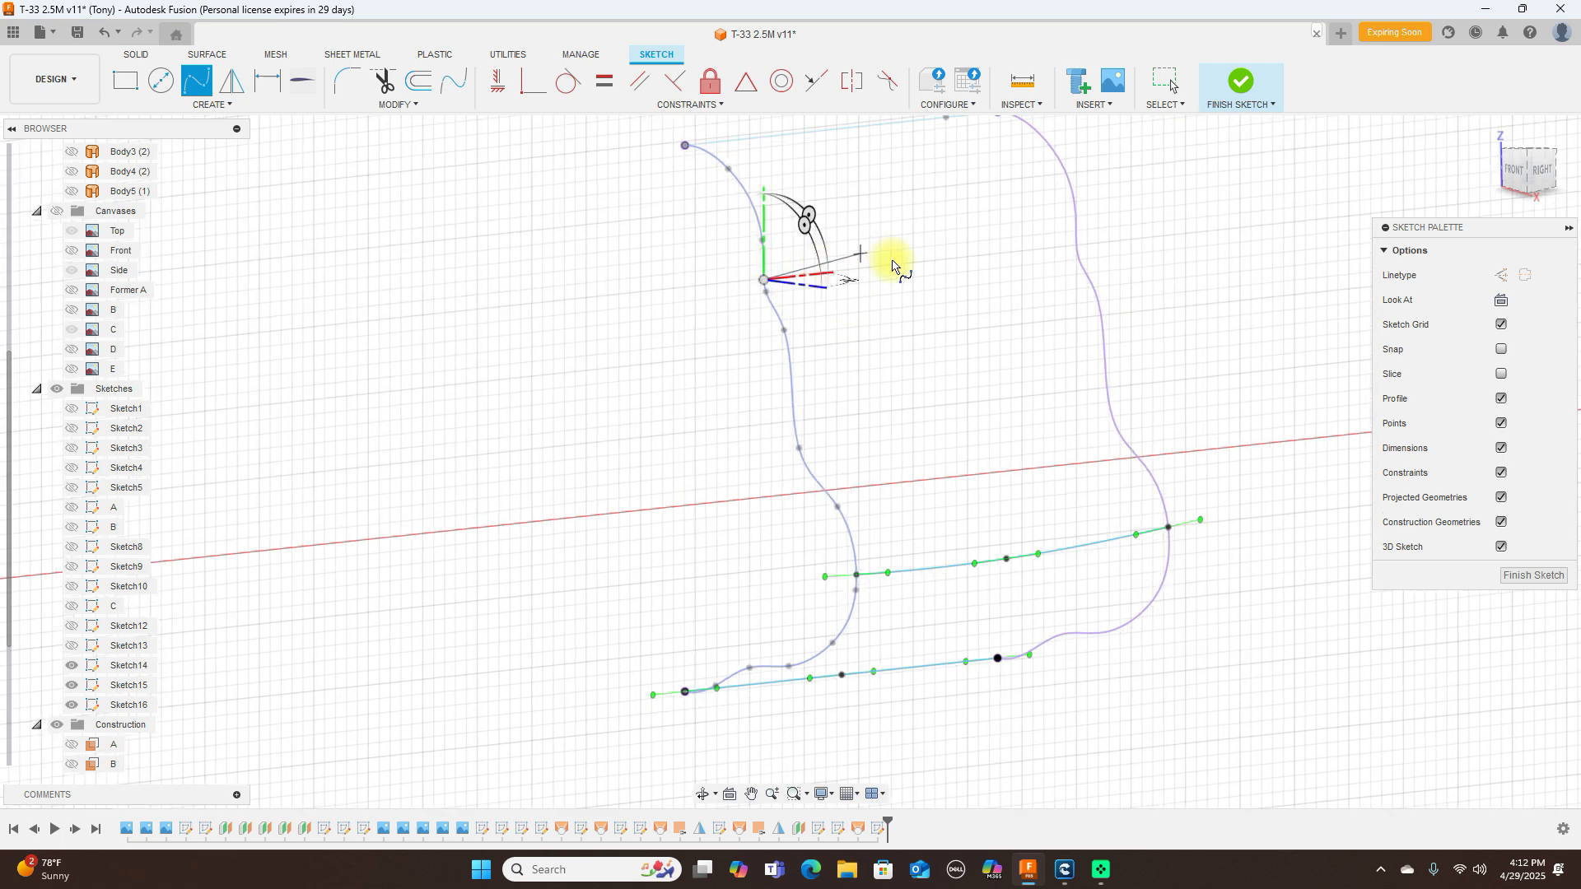
click(928, 262)
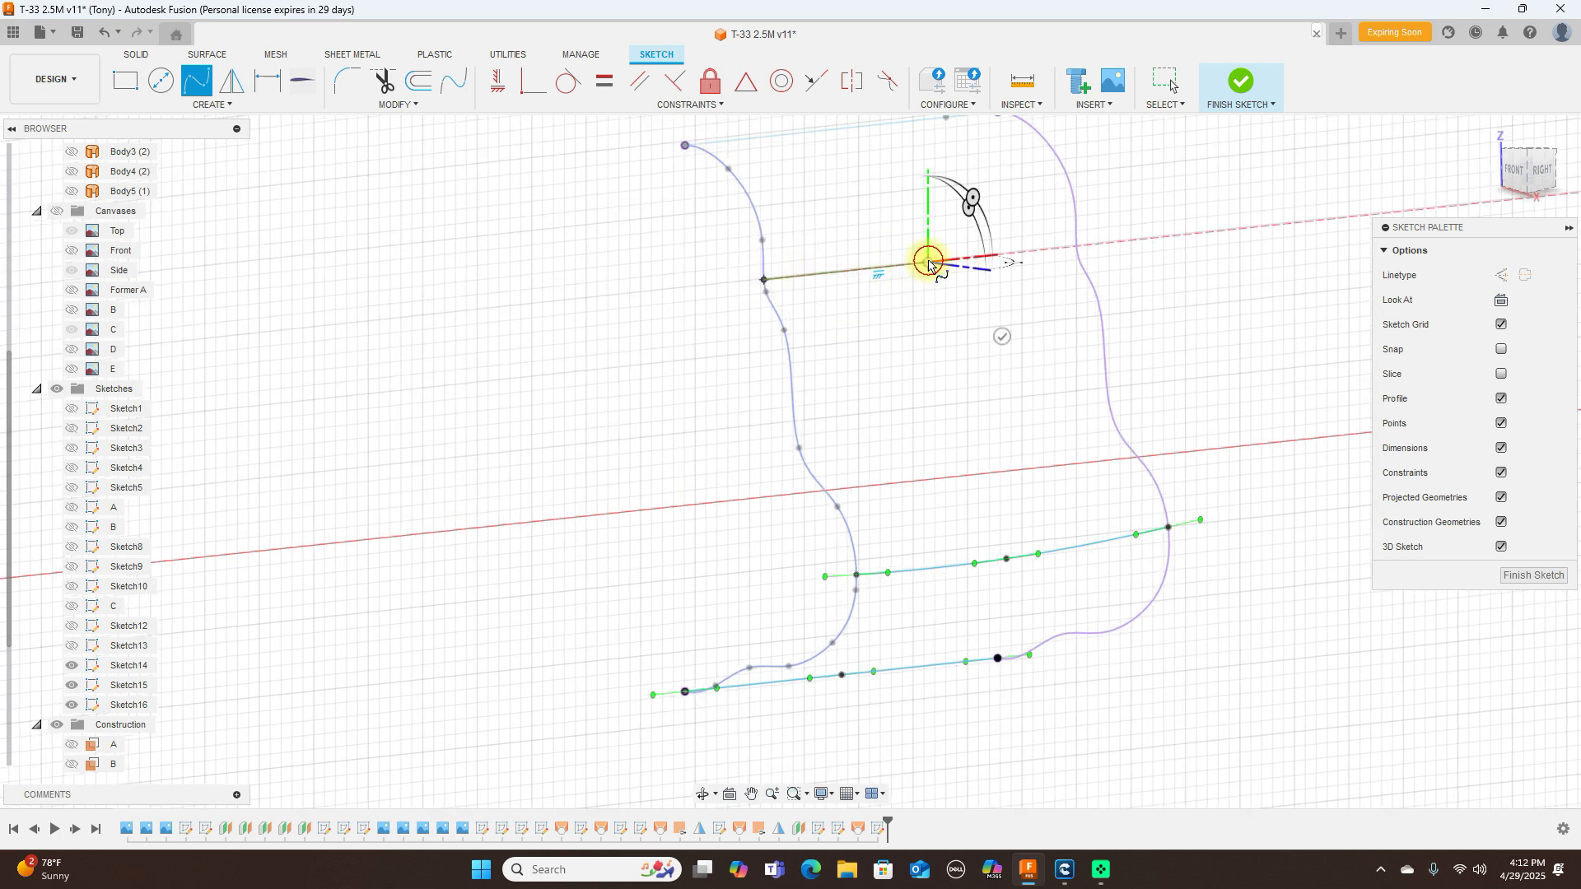
click(1076, 238)
right_click(1076, 240)
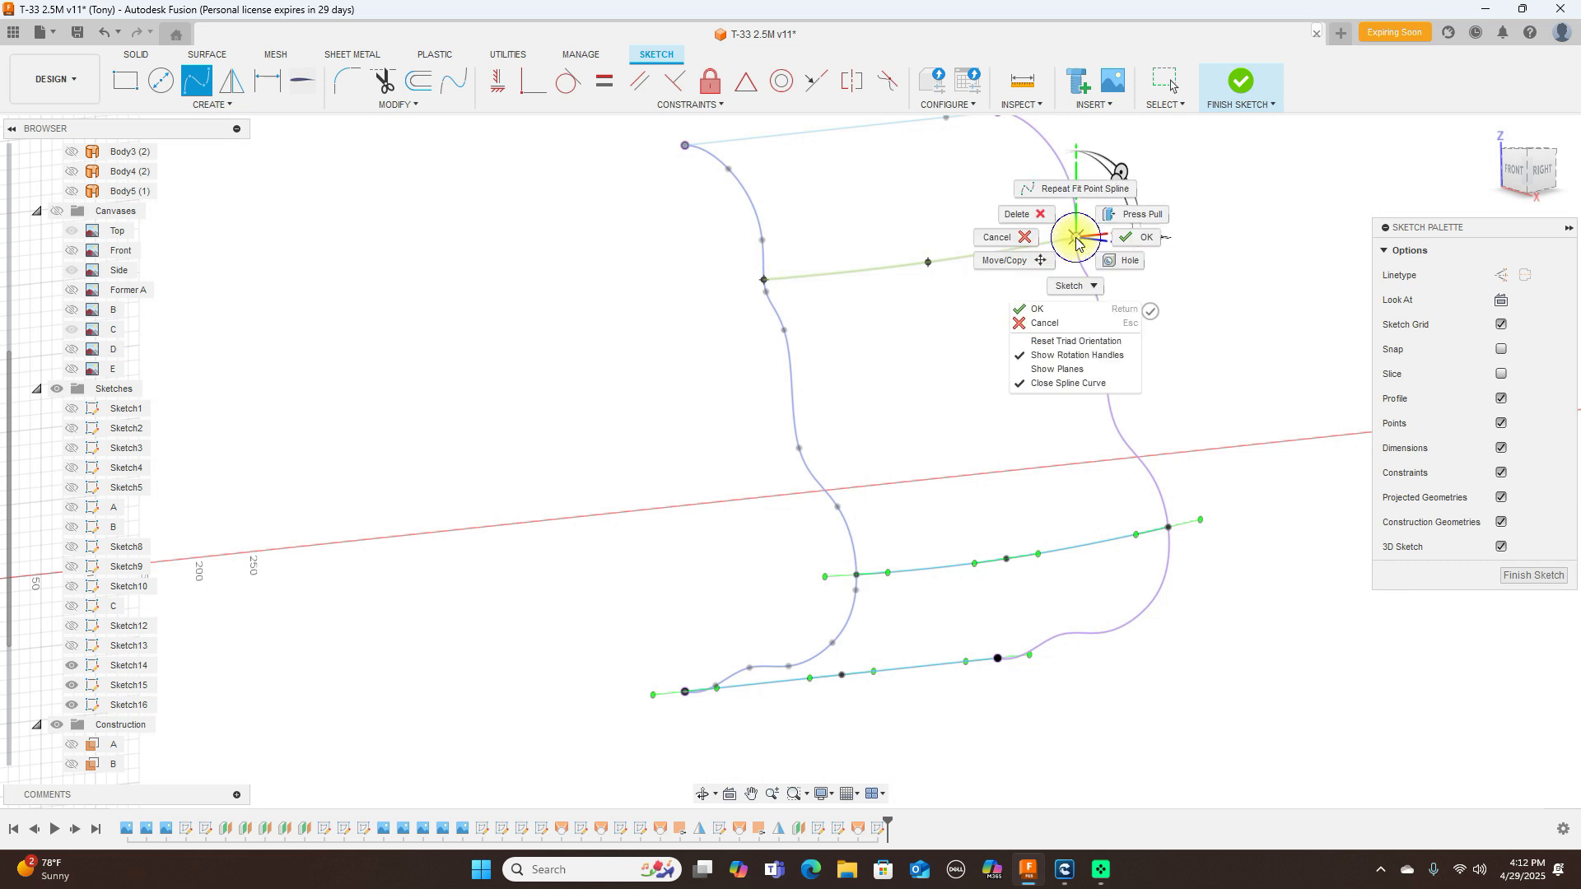
click(1126, 239)
Step: Draw another three-point spline between the outlines at the waist, between the upper and widest-line splines
right_click(1230, 274)
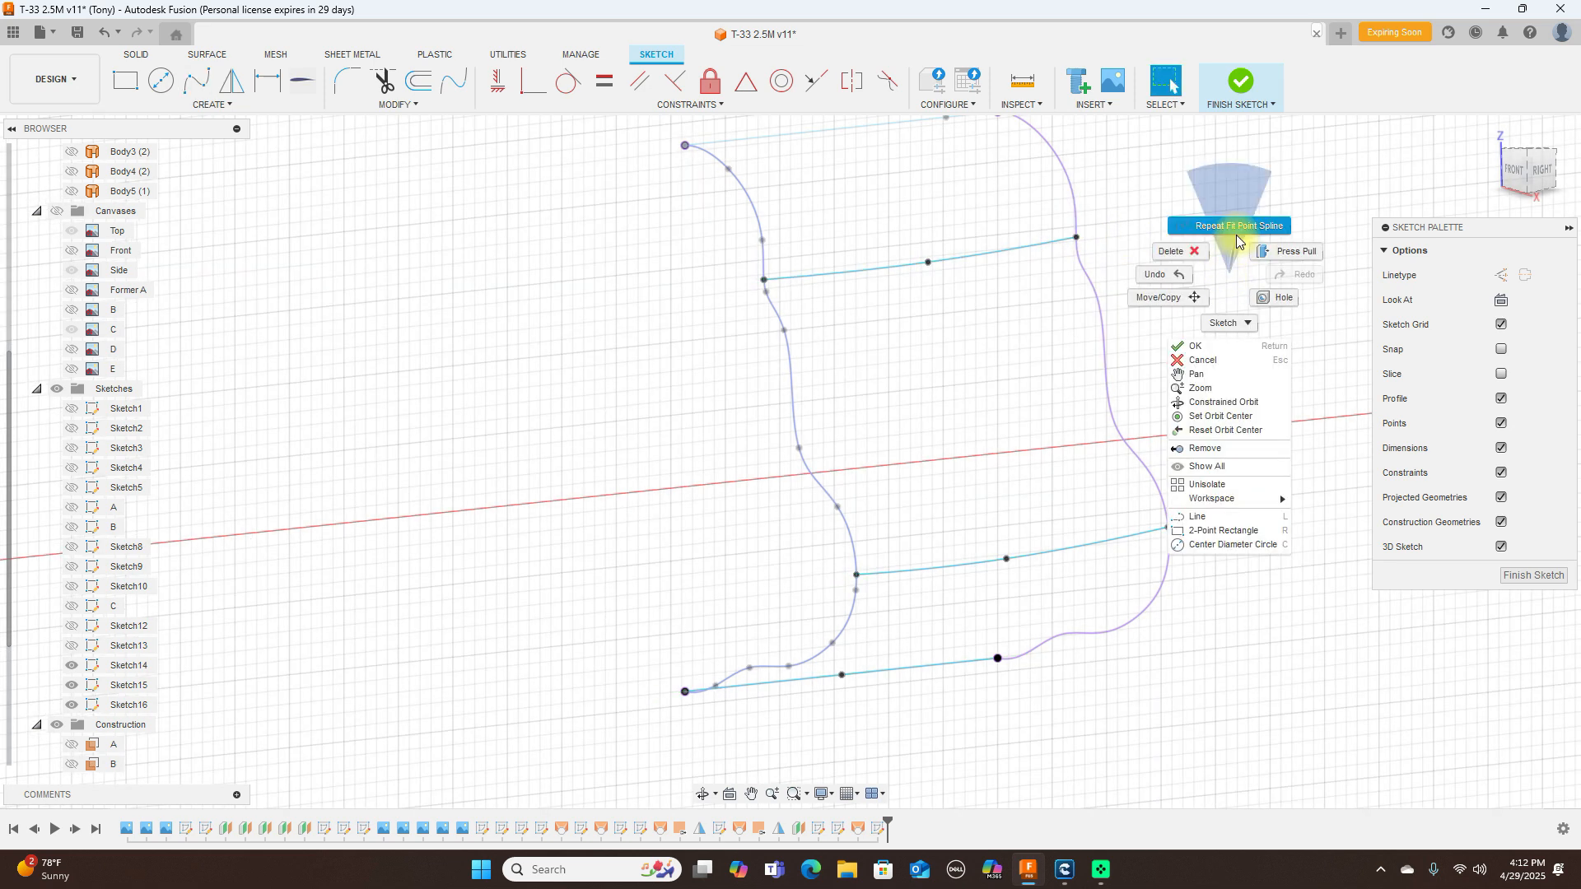
click(1237, 229)
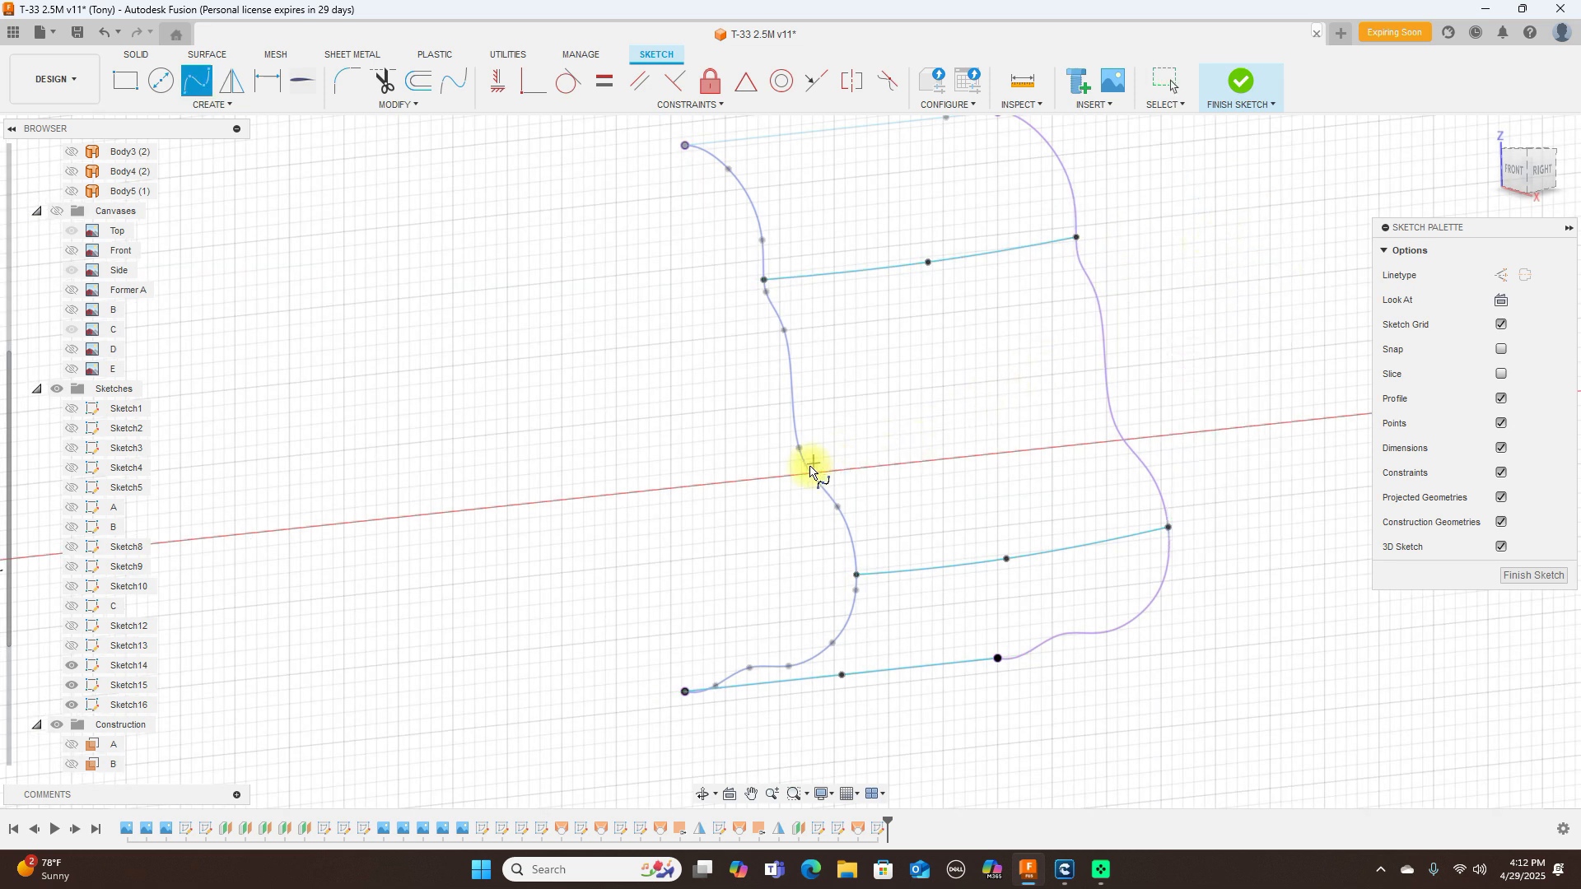
click(807, 467)
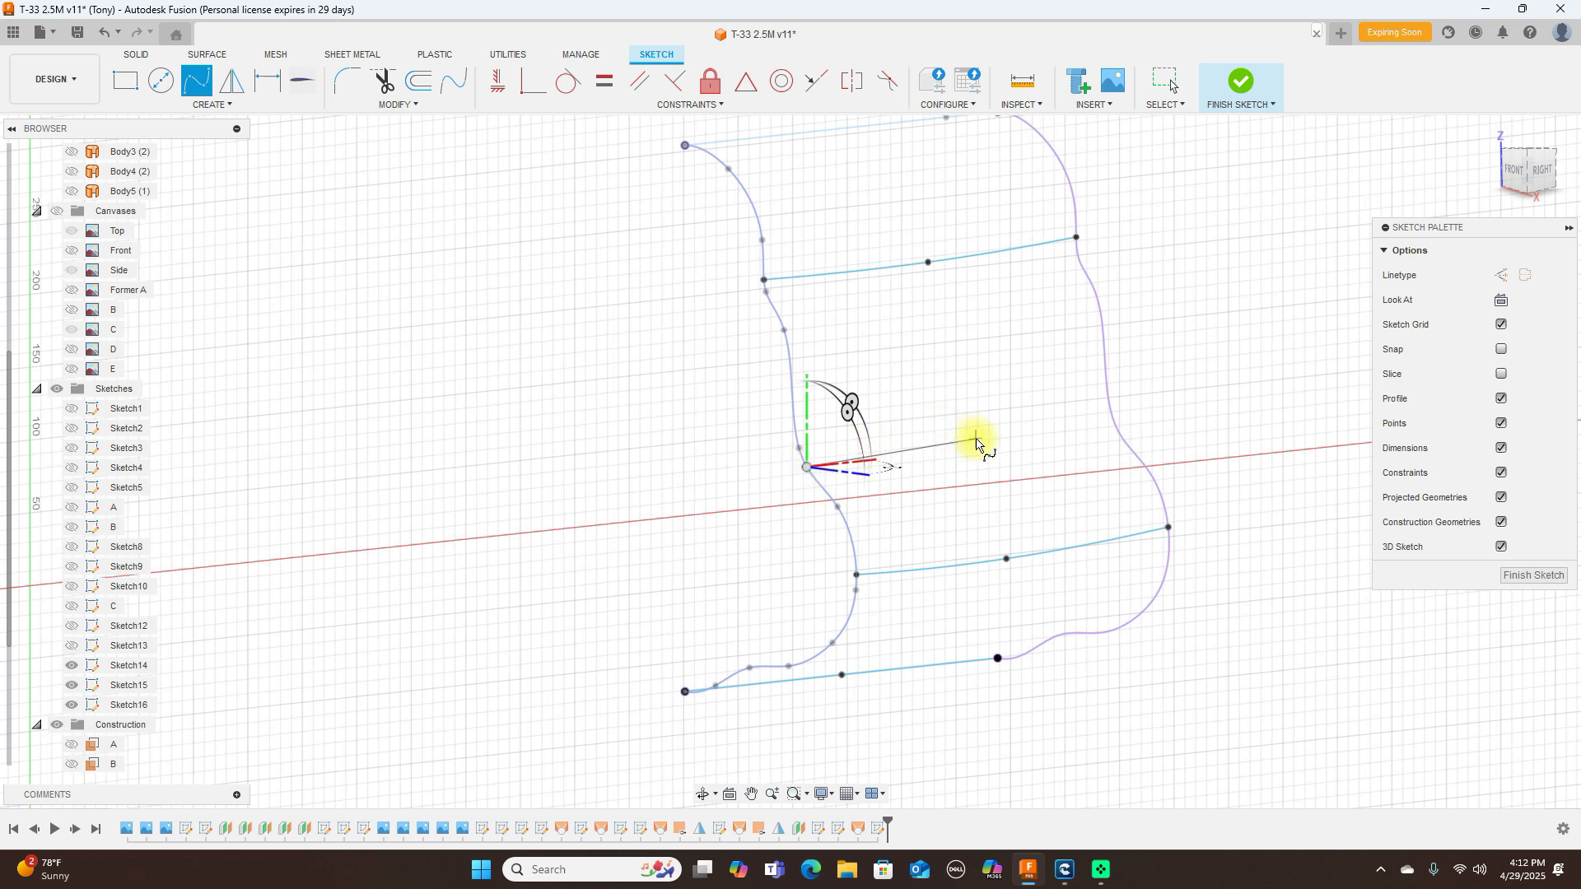
click(983, 449)
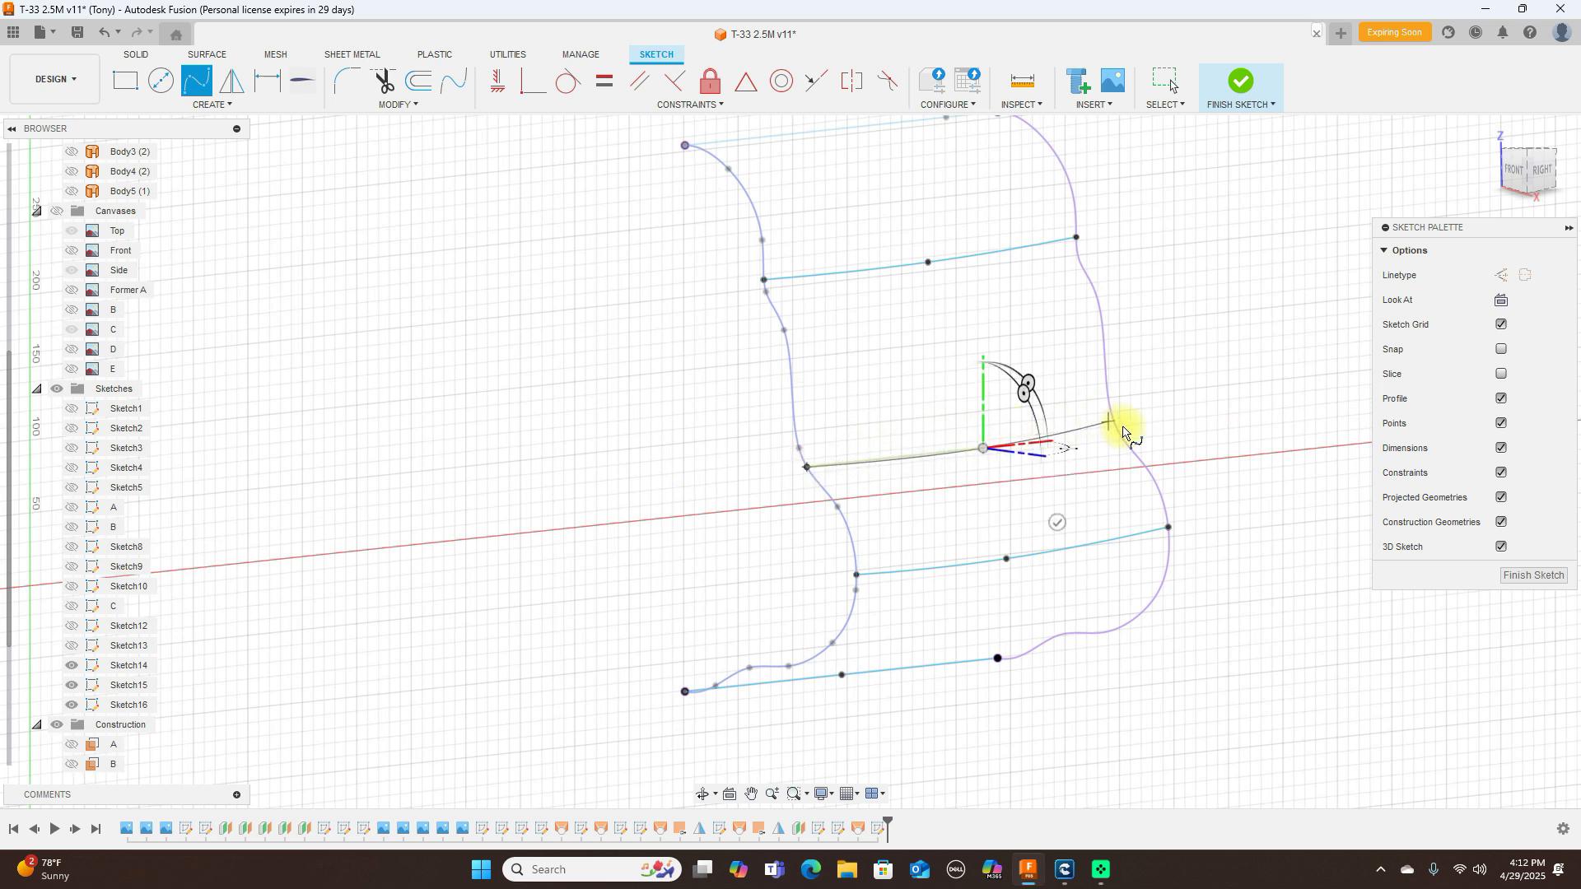
scroll(1124, 432, up, 5)
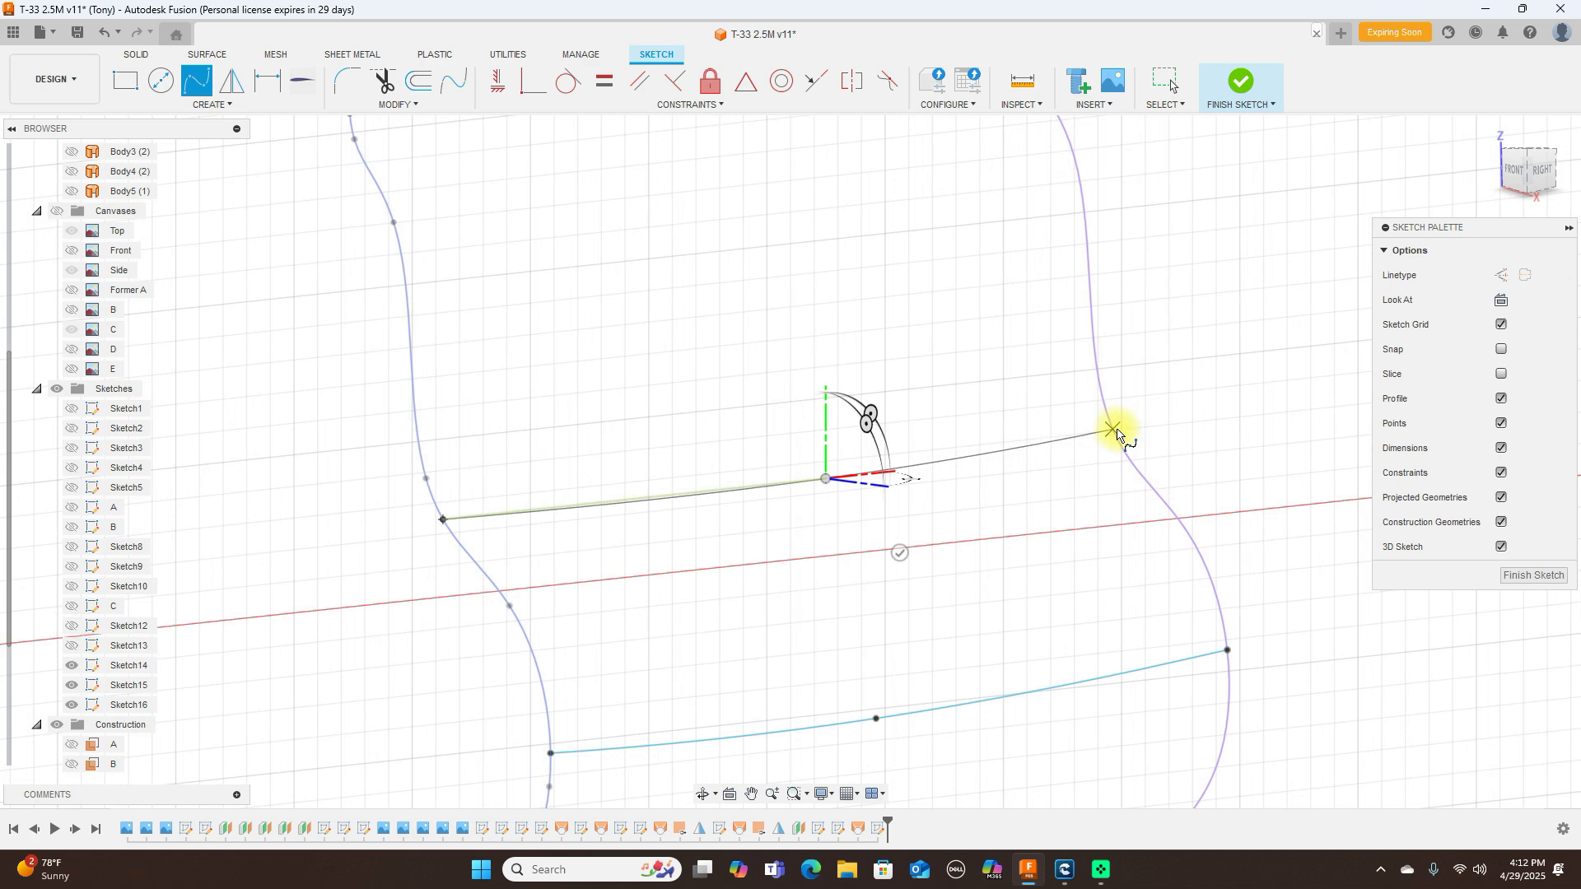
click(1118, 439)
right_click(1119, 440)
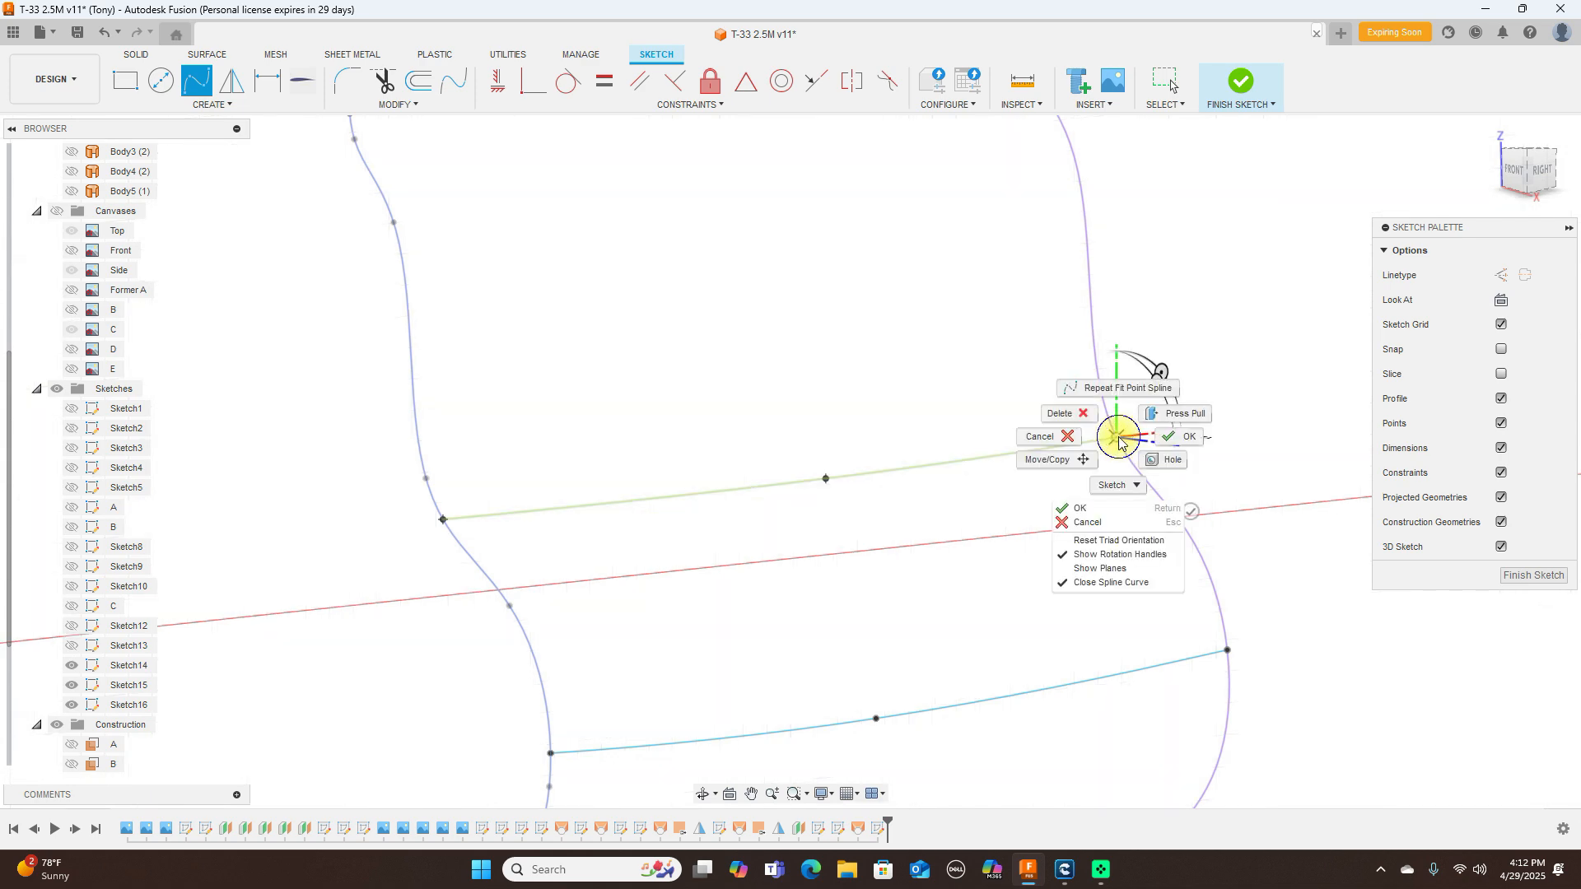
click(1162, 438)
scroll(1166, 430, down, 5)
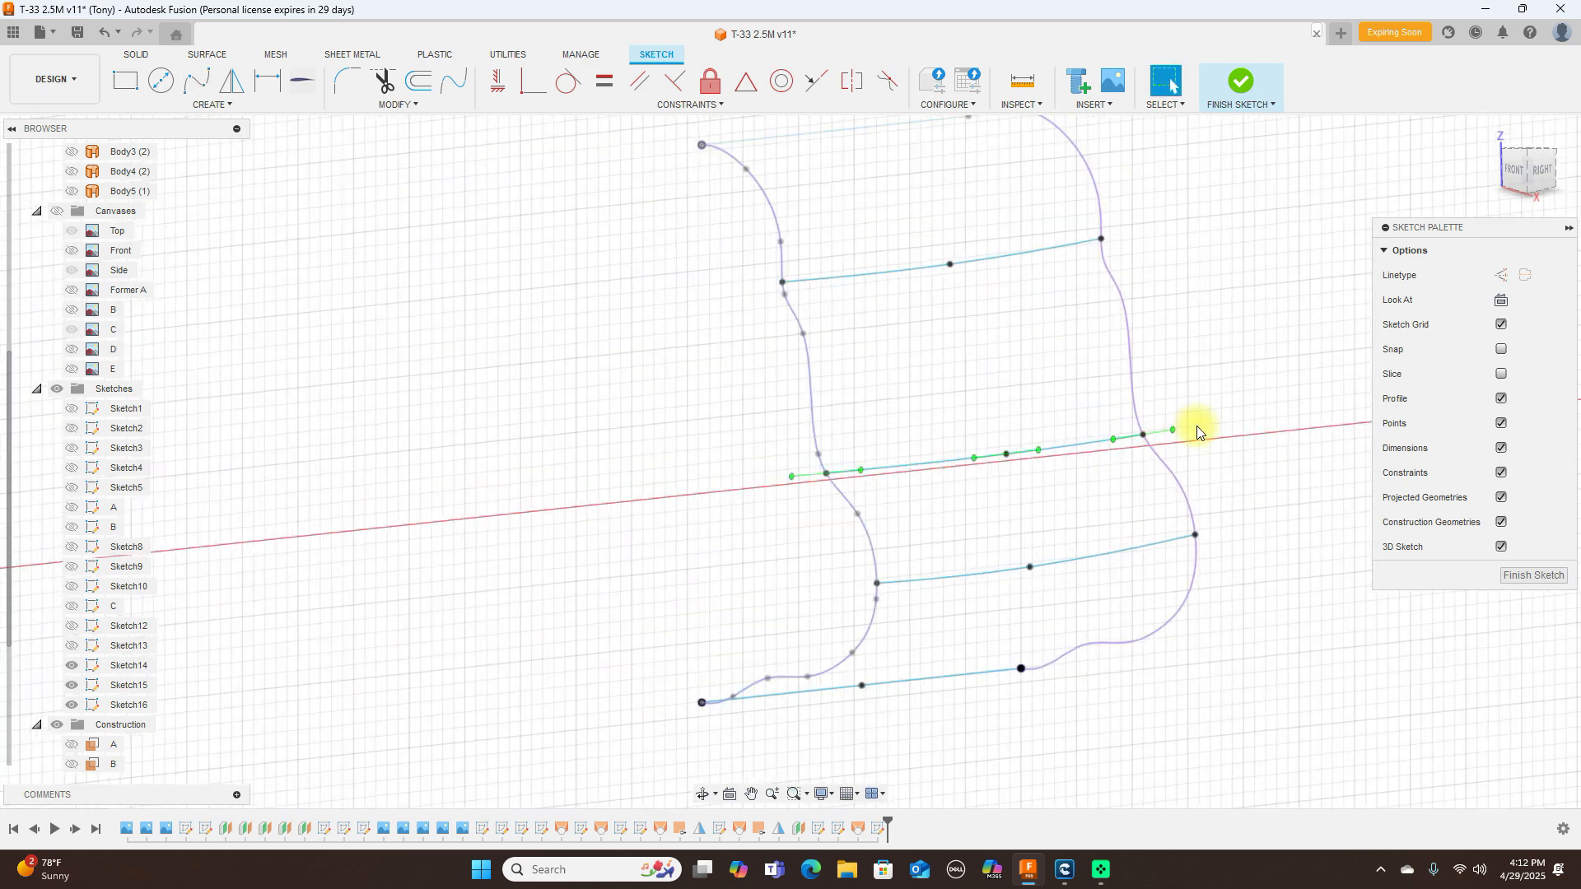
Step: Raise the middle points of the widest-line and upper splines slightly in side view, and move the upper one outward in top view
click(1538, 172)
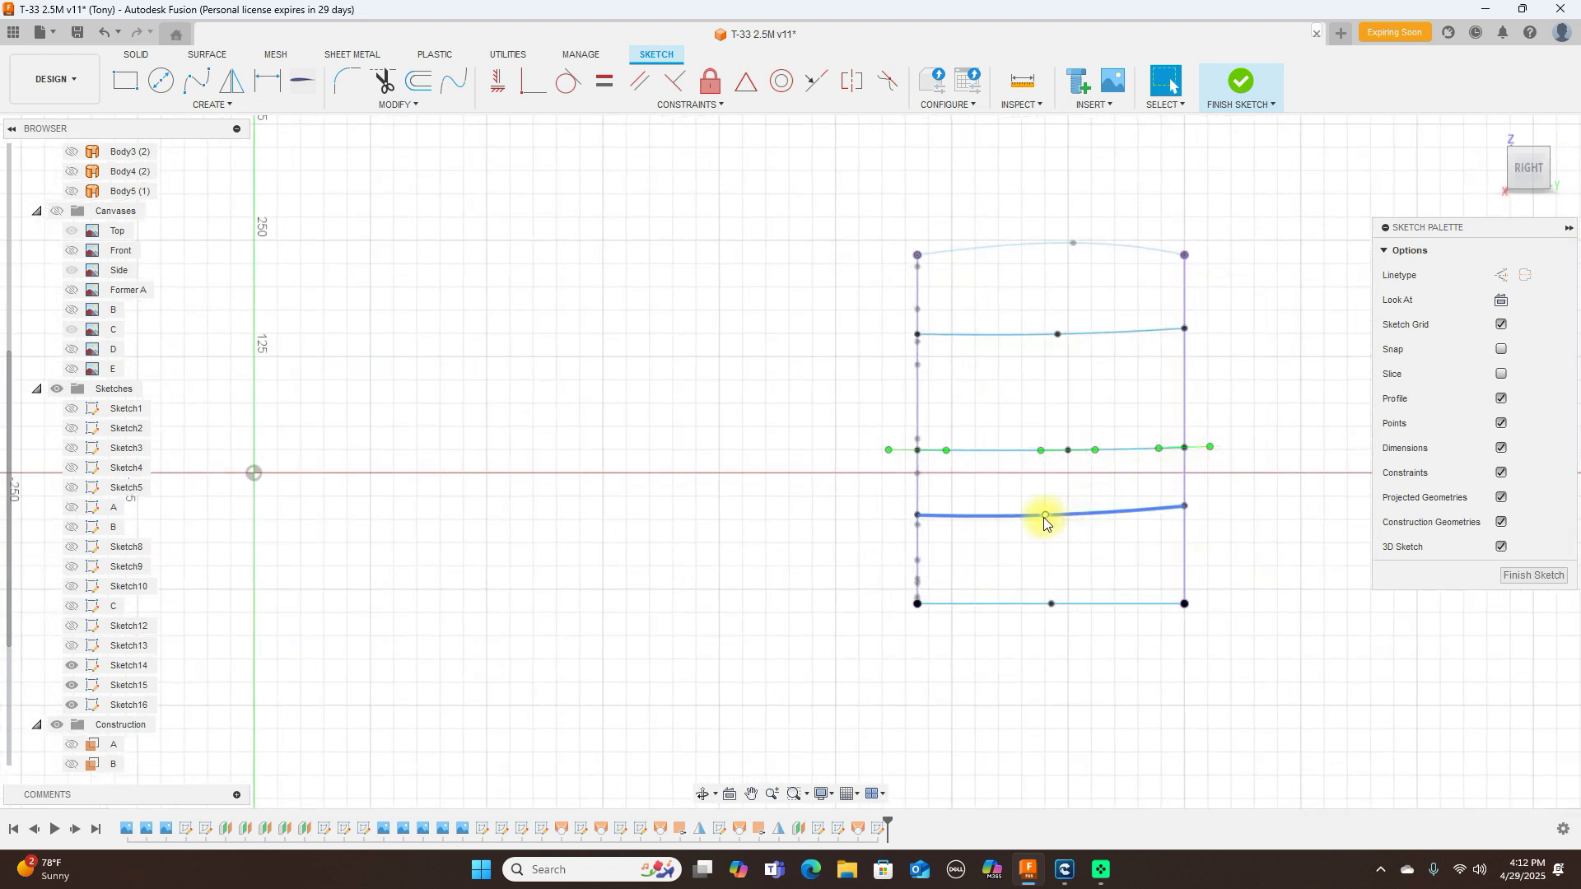
click(1044, 516)
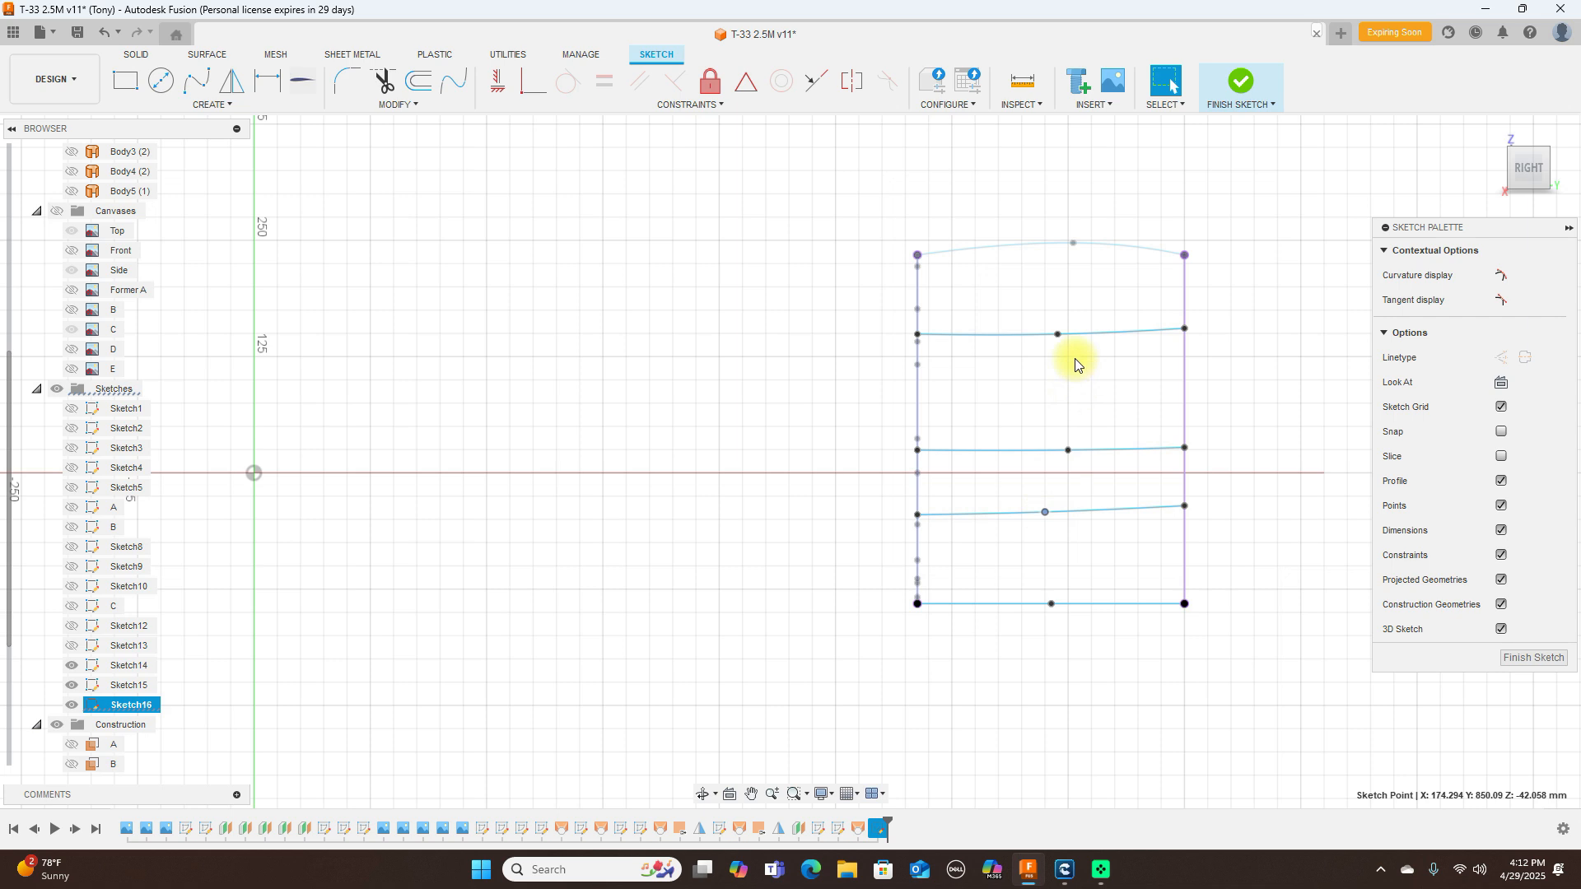
drag(1058, 333, 1059, 329)
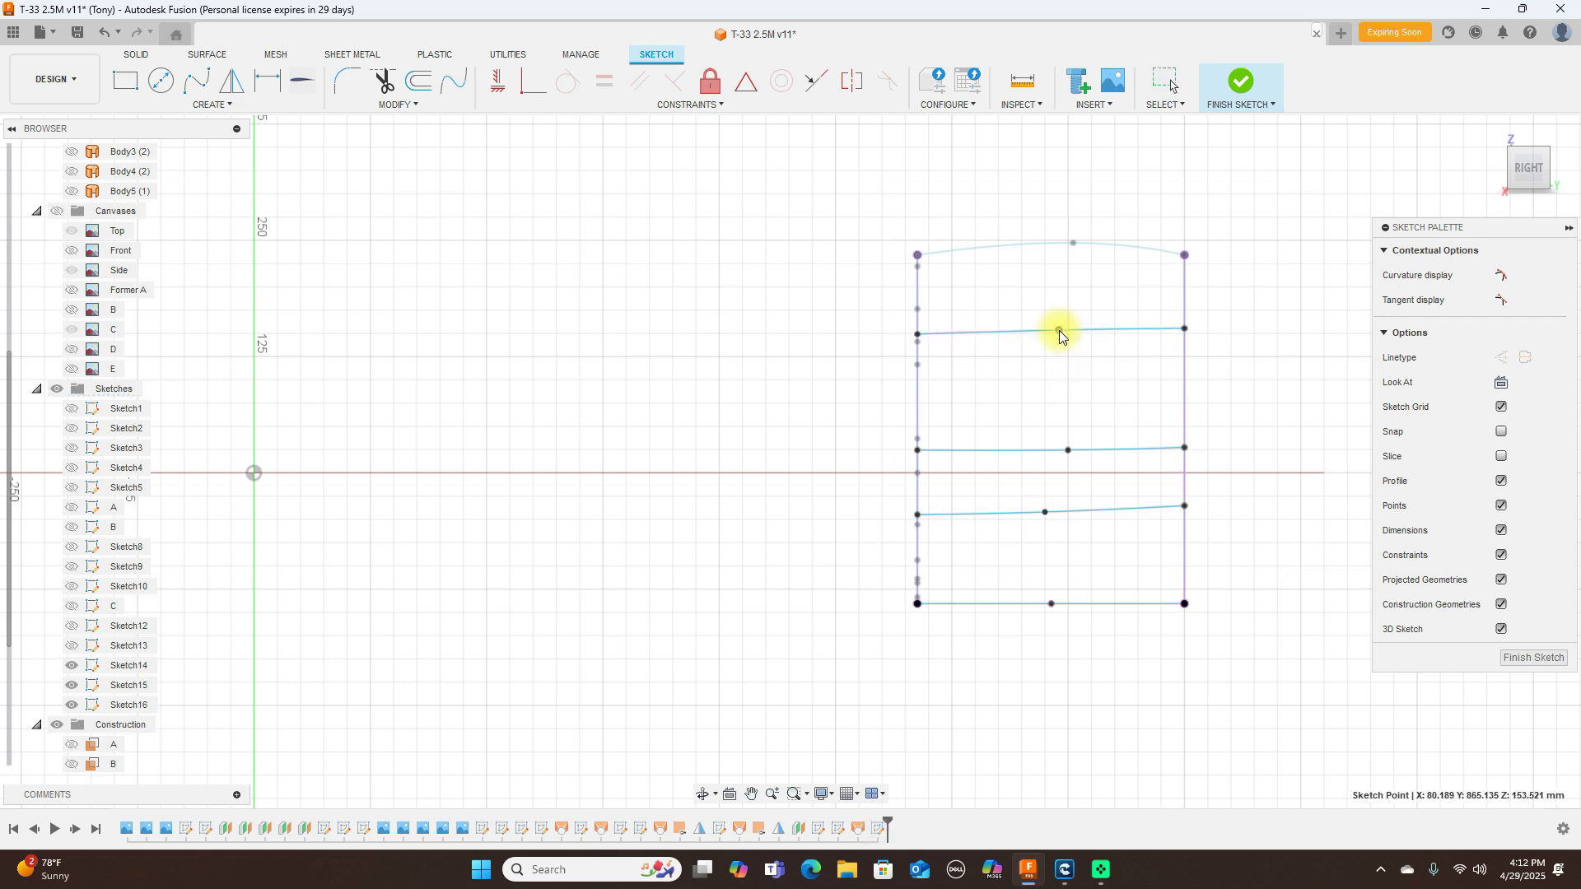
key(Escape)
click(1529, 142)
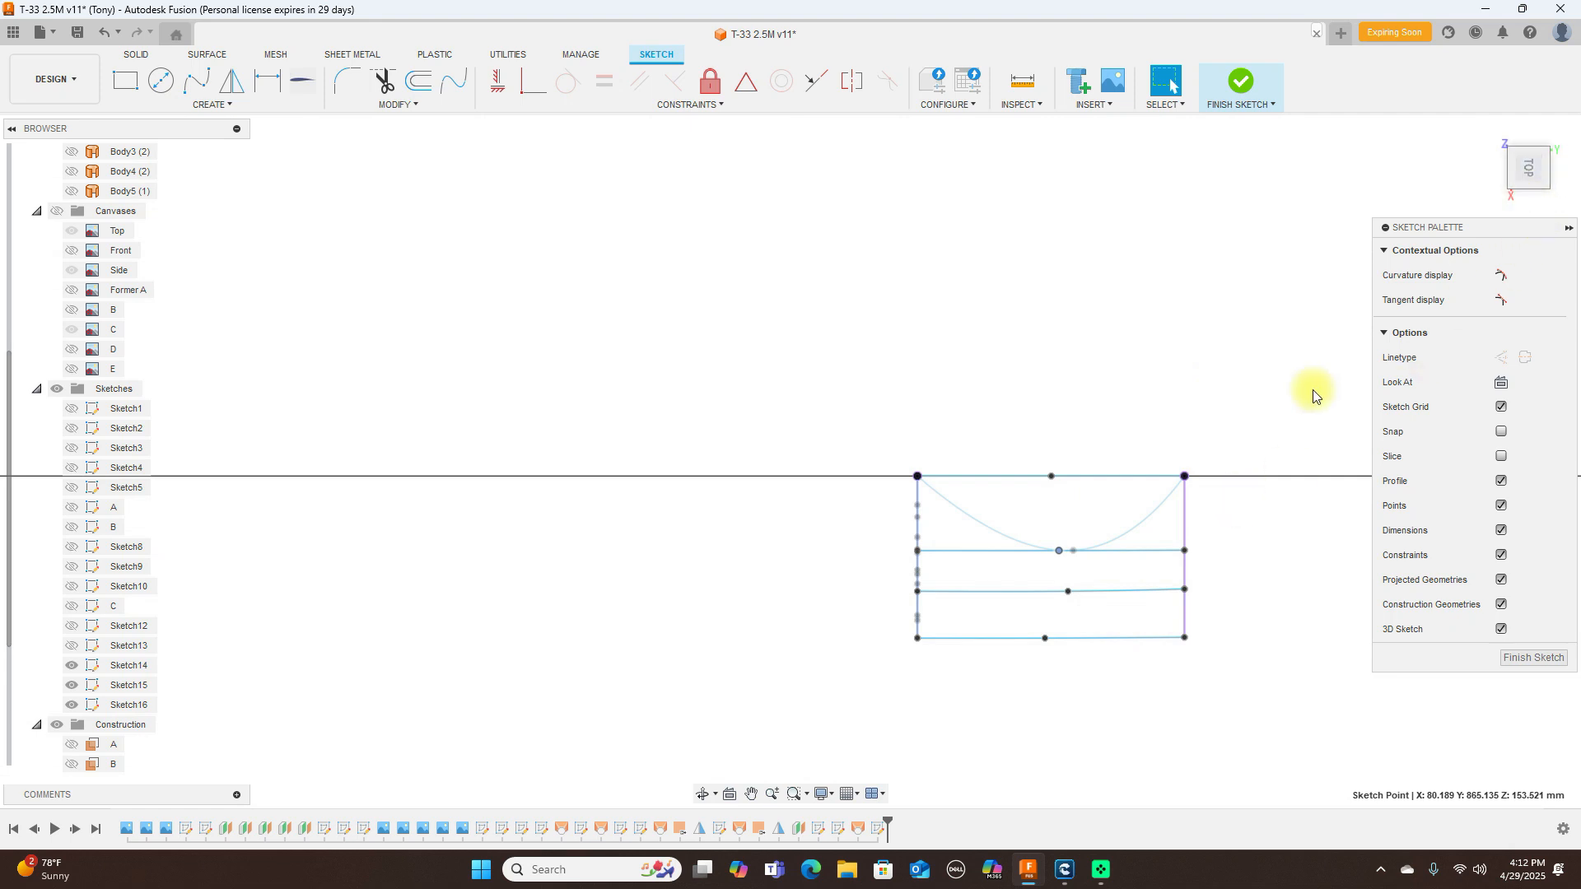
mouse_move(1059, 549)
mouse_down()
mouse_move(1059, 532)
mouse_move(1059, 561)
mouse_up()
Step: Examine the canopy guide spline's middle point from above, behind and the side to check its offset from the centreline
click(1072, 552)
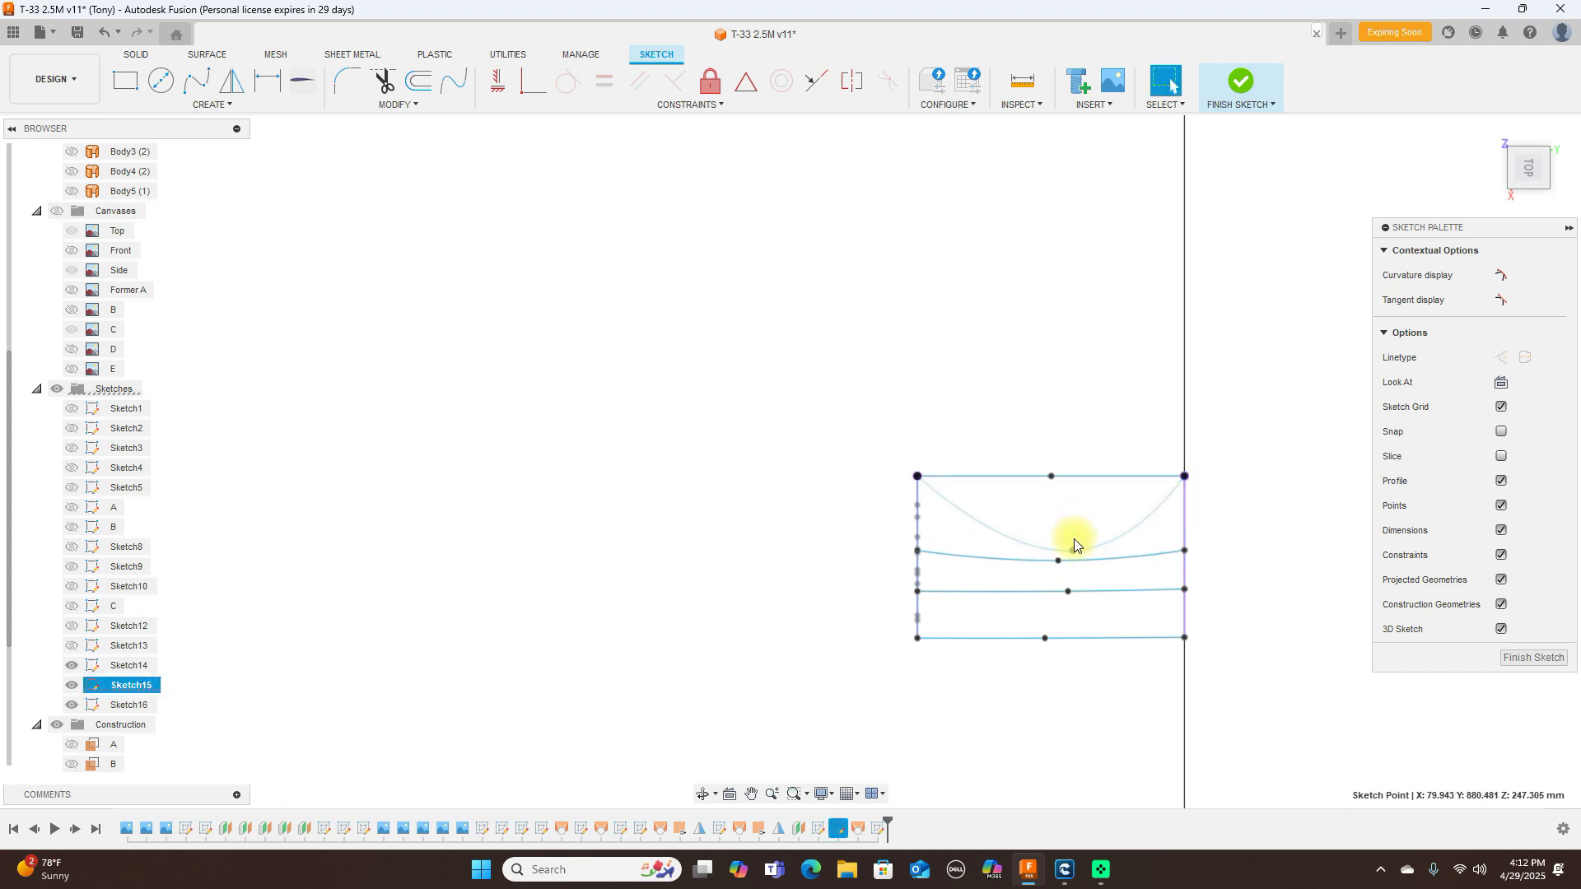
click(1069, 374)
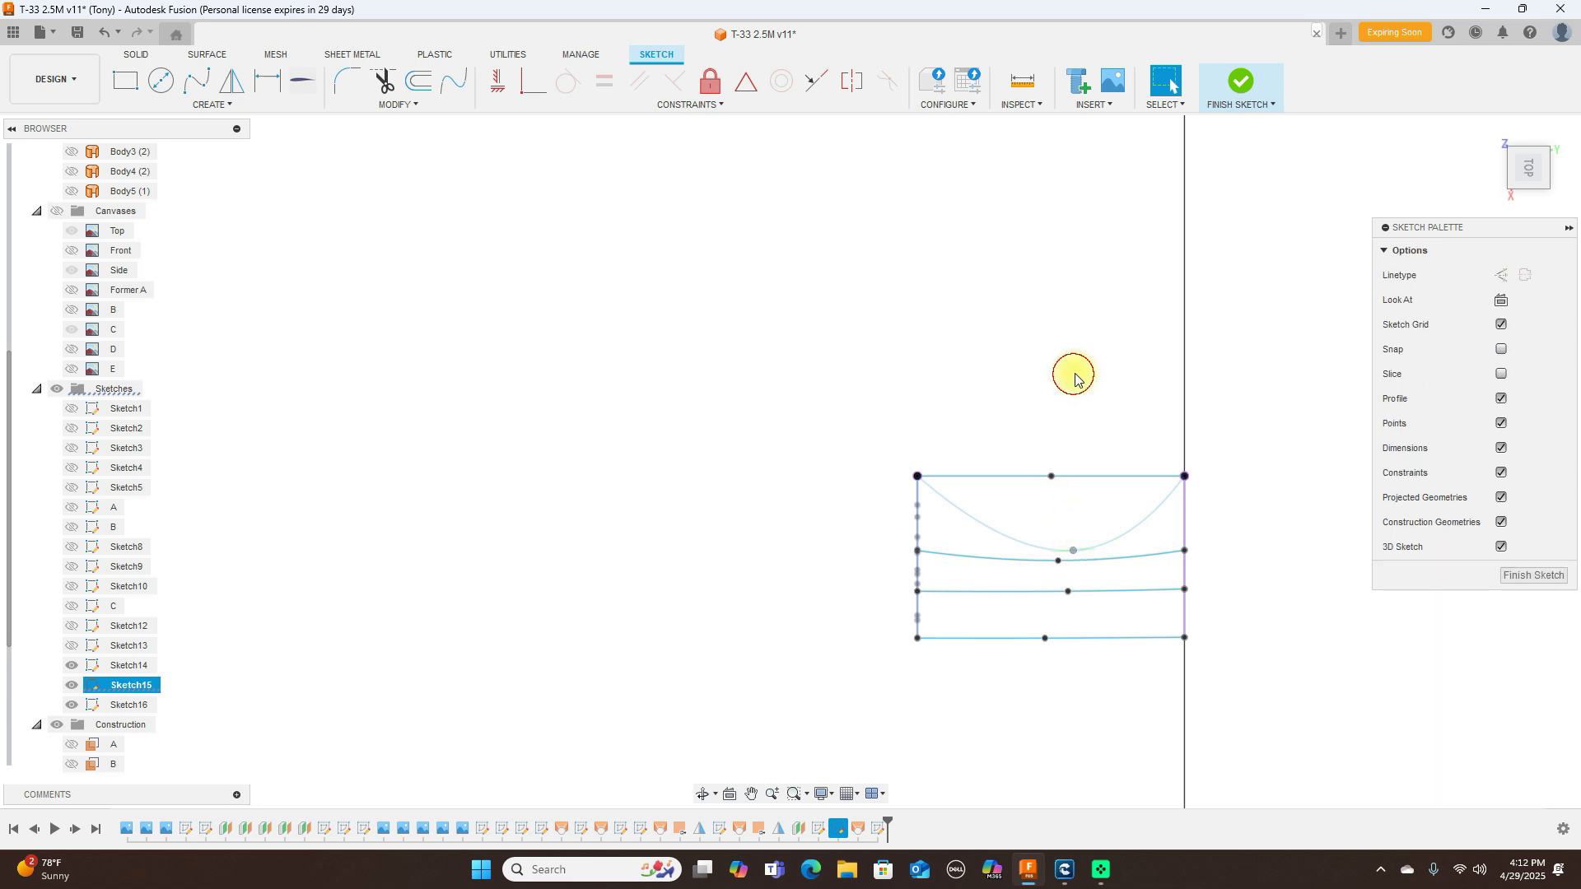
click(1075, 551)
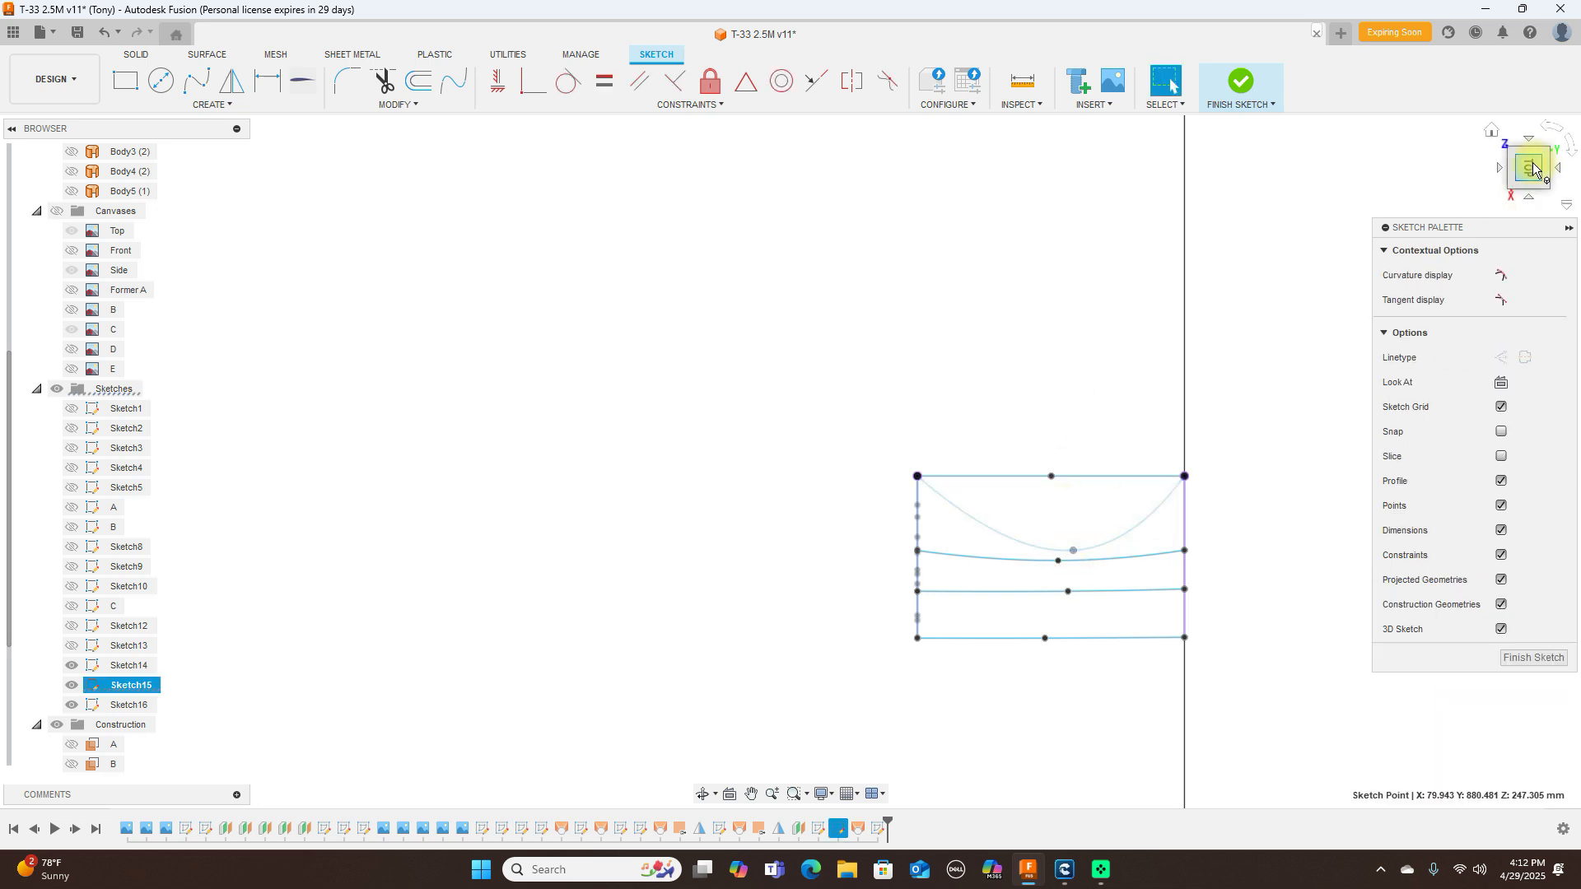
mouse_move(1534, 174)
mouse_down()
mouse_move(1564, 145)
mouse_move(16, 116)
mouse_move(17, 78)
mouse_move(1537, 68)
mouse_move(1358, 71)
mouse_move(1323, 105)
mouse_up()
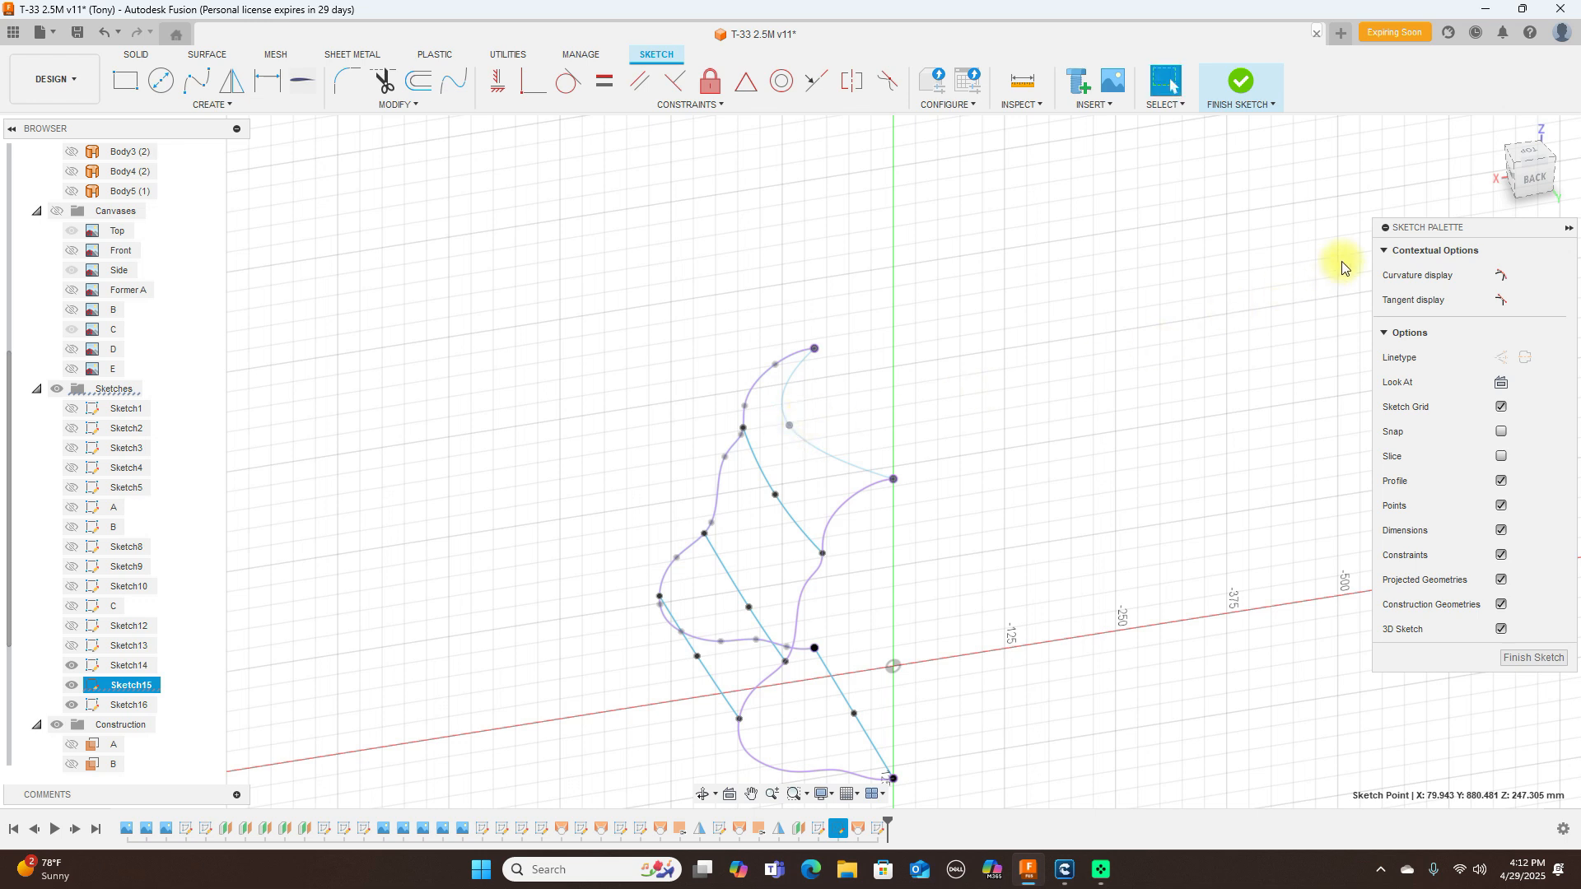
click(1536, 180)
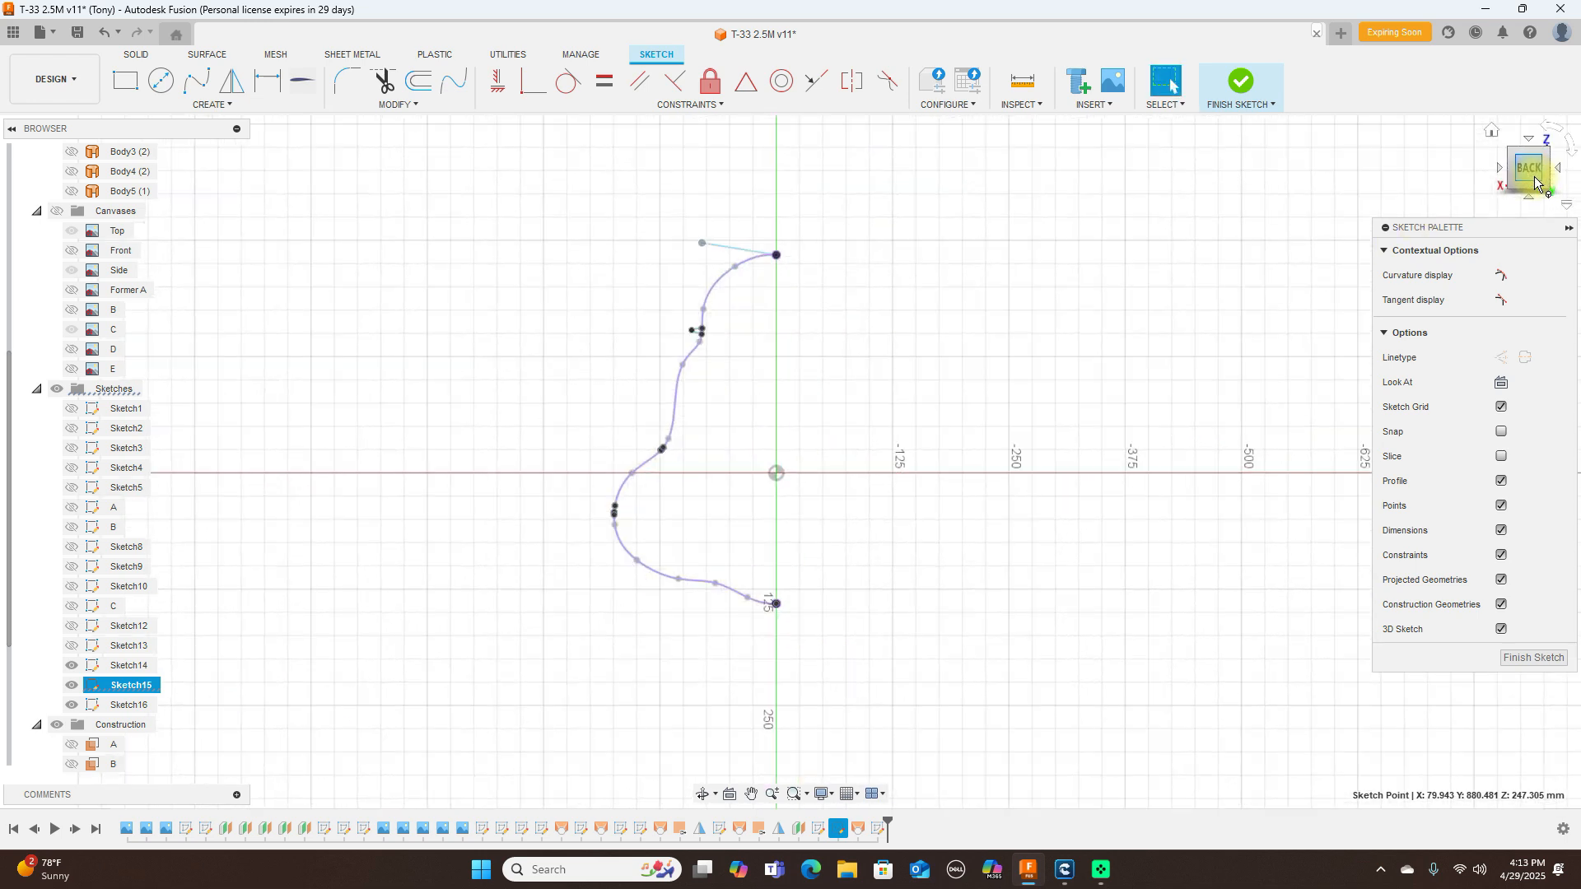
click(1497, 173)
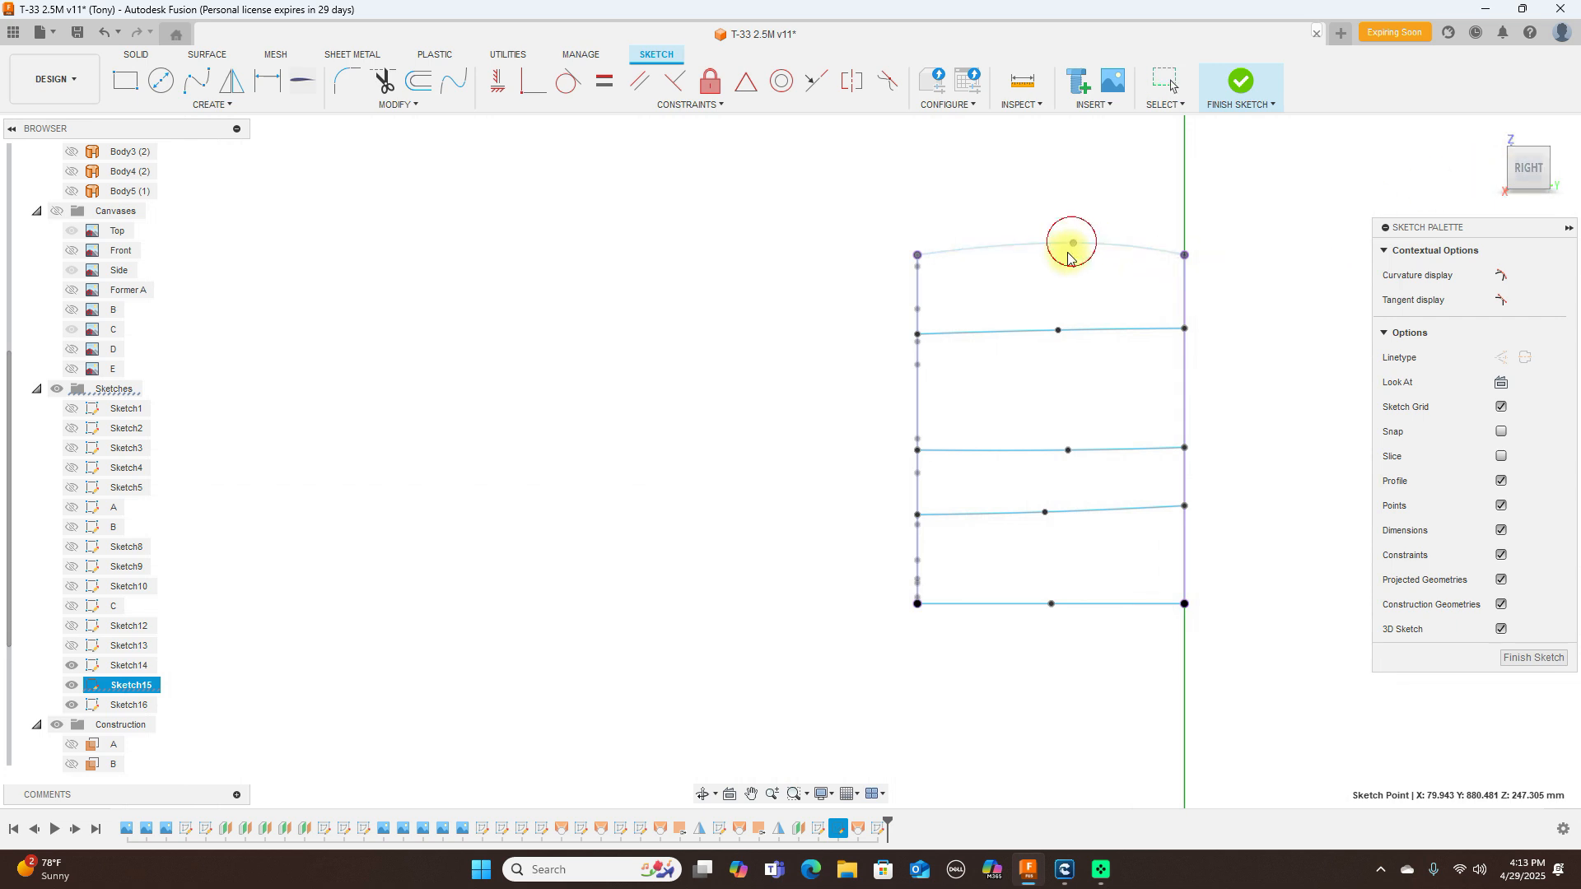
Step: Finish the guide sketch, reopen Sketch15 for editing, and move the canopy spline's middle point onto the centreline in top view
click(1251, 91)
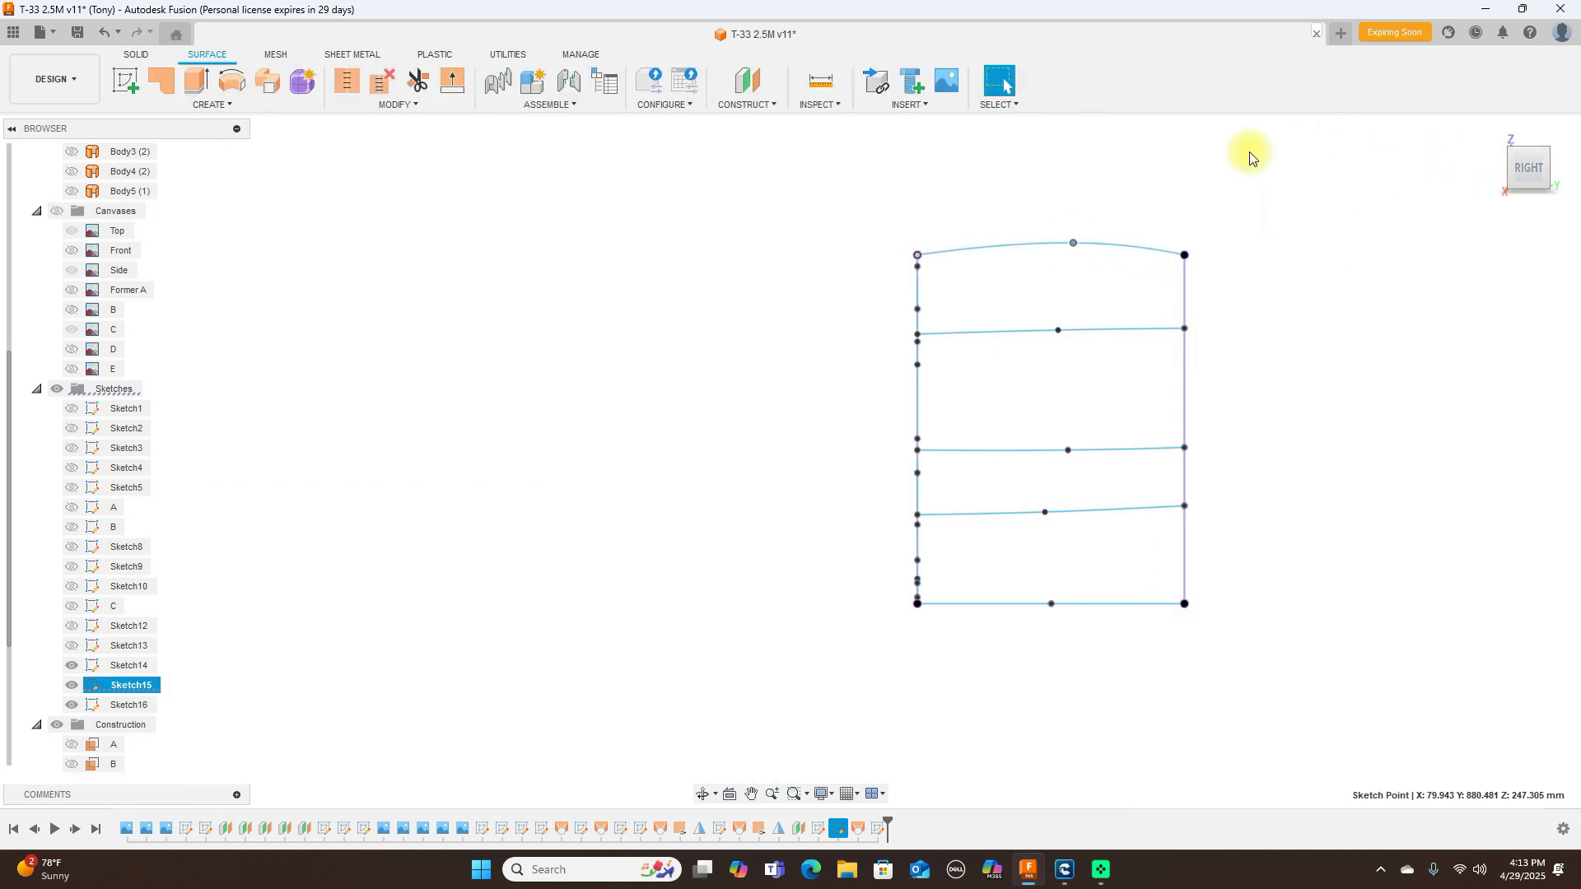
right_click(835, 830)
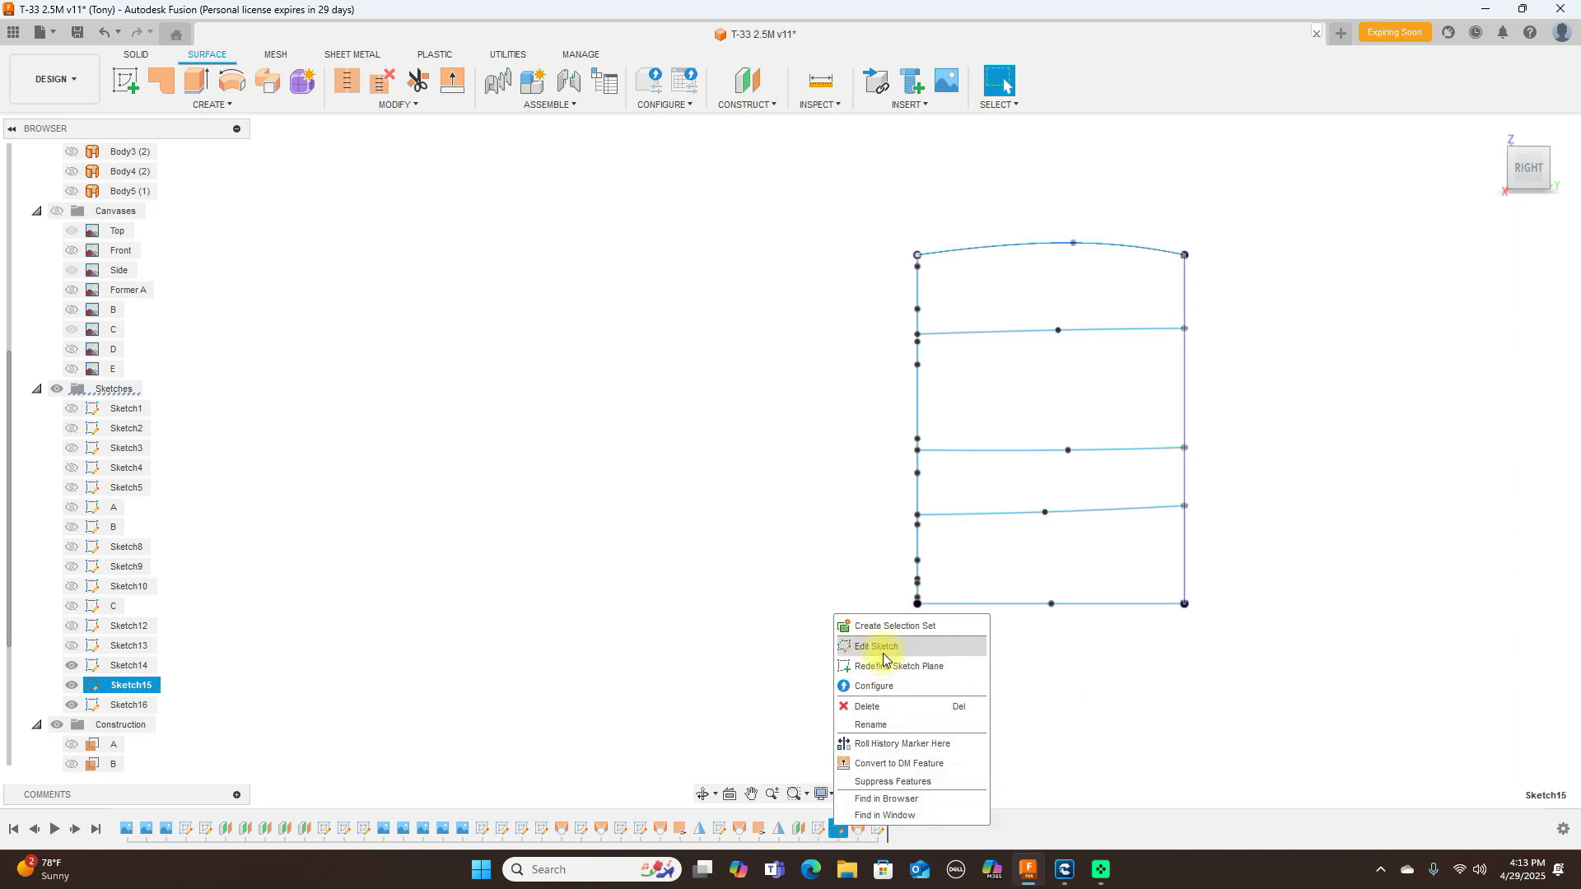
click(882, 648)
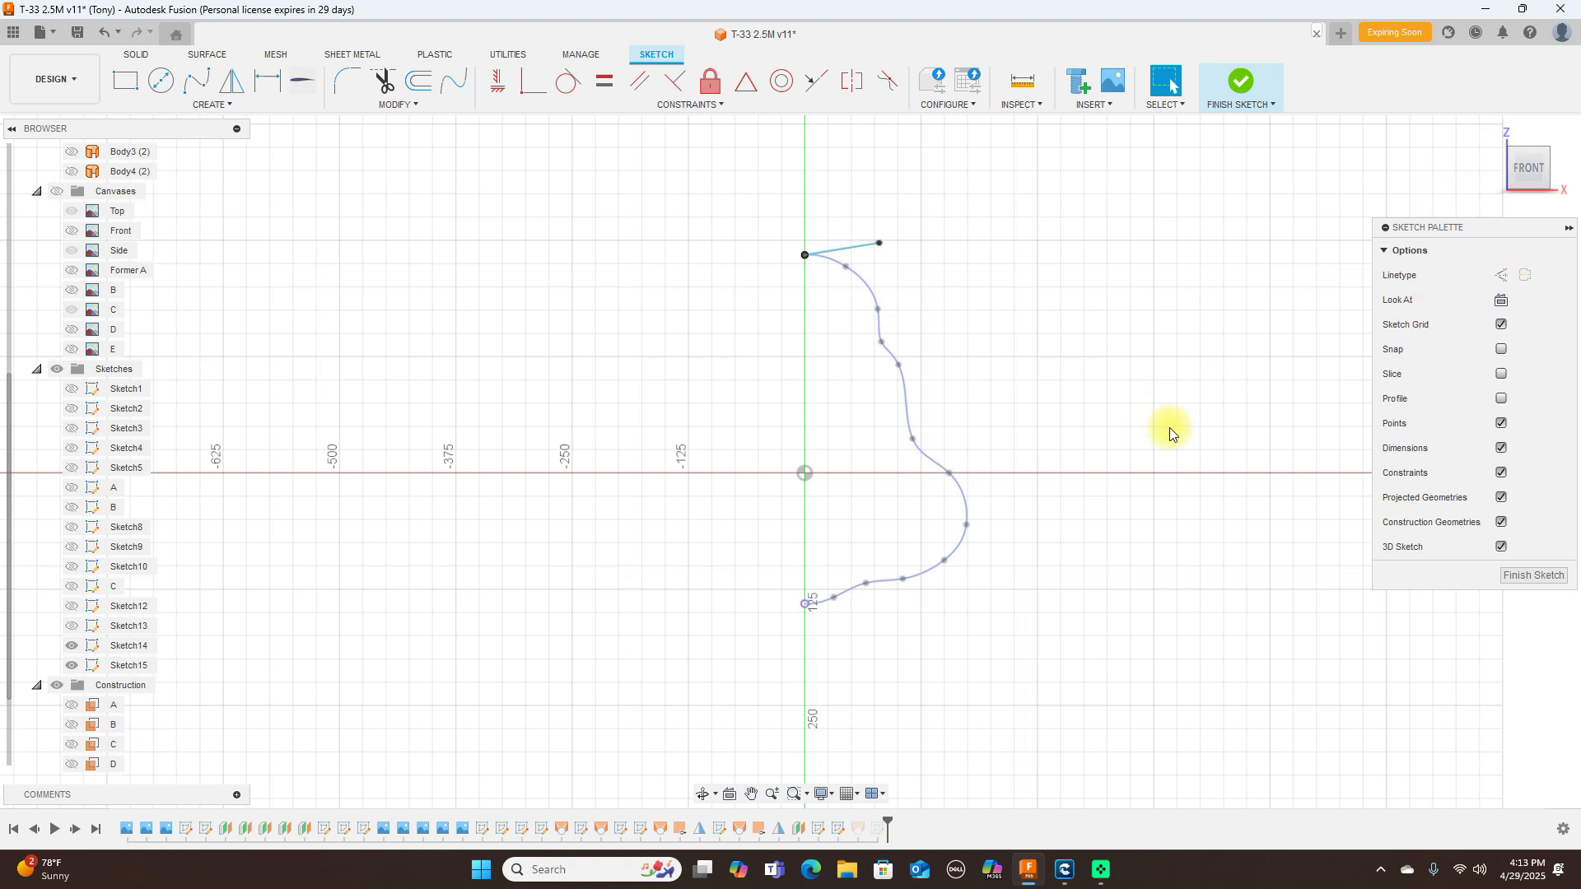
click(1559, 170)
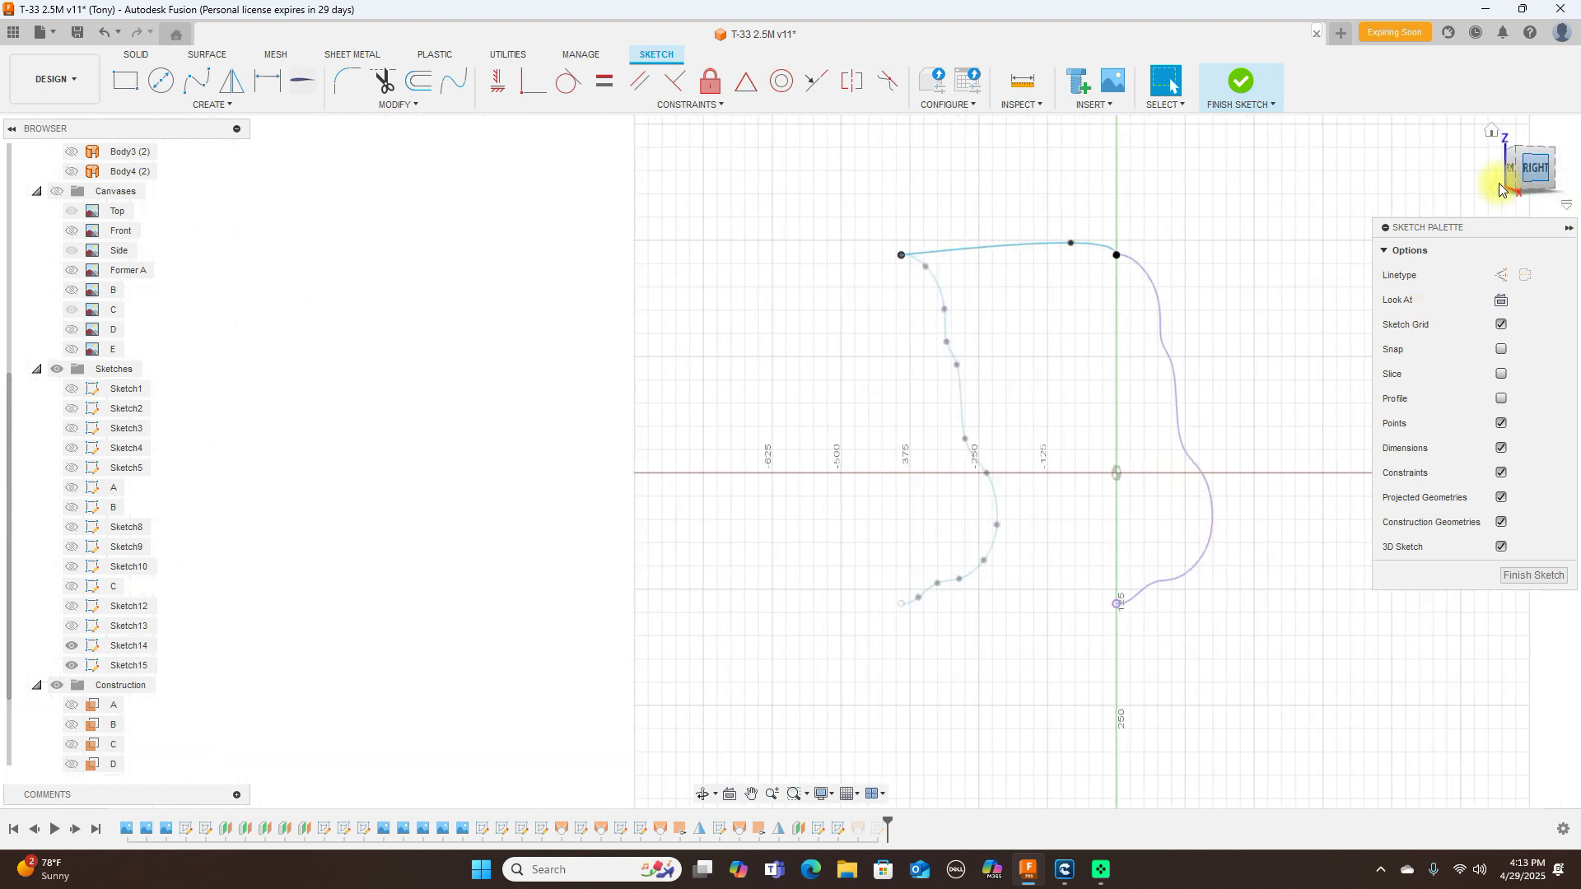
click(1530, 146)
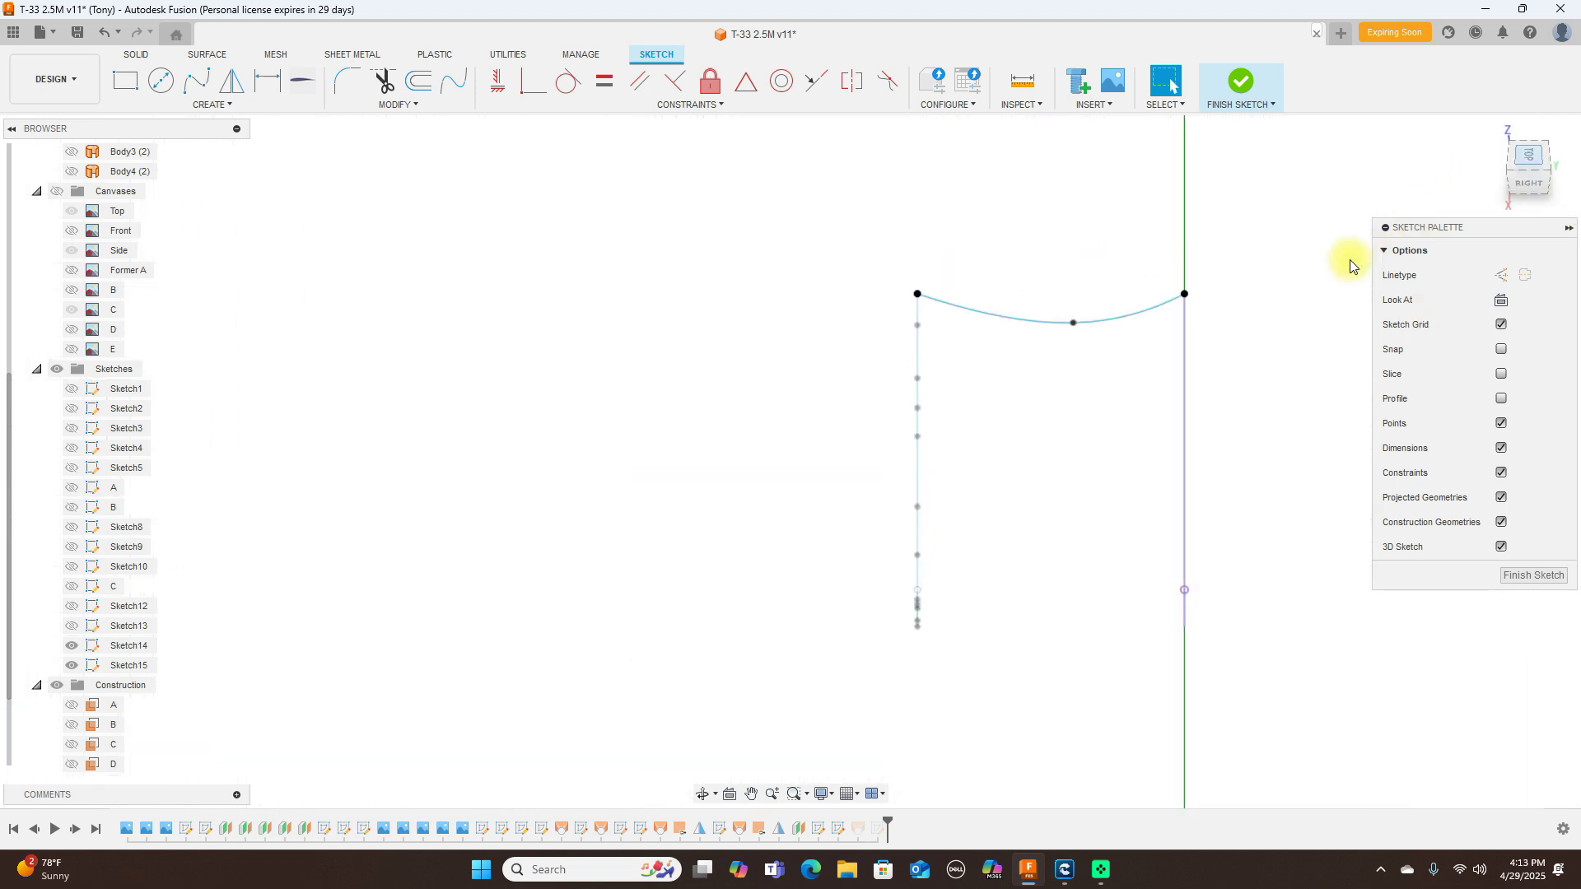
click(1078, 520)
drag(1078, 521, 1076, 477)
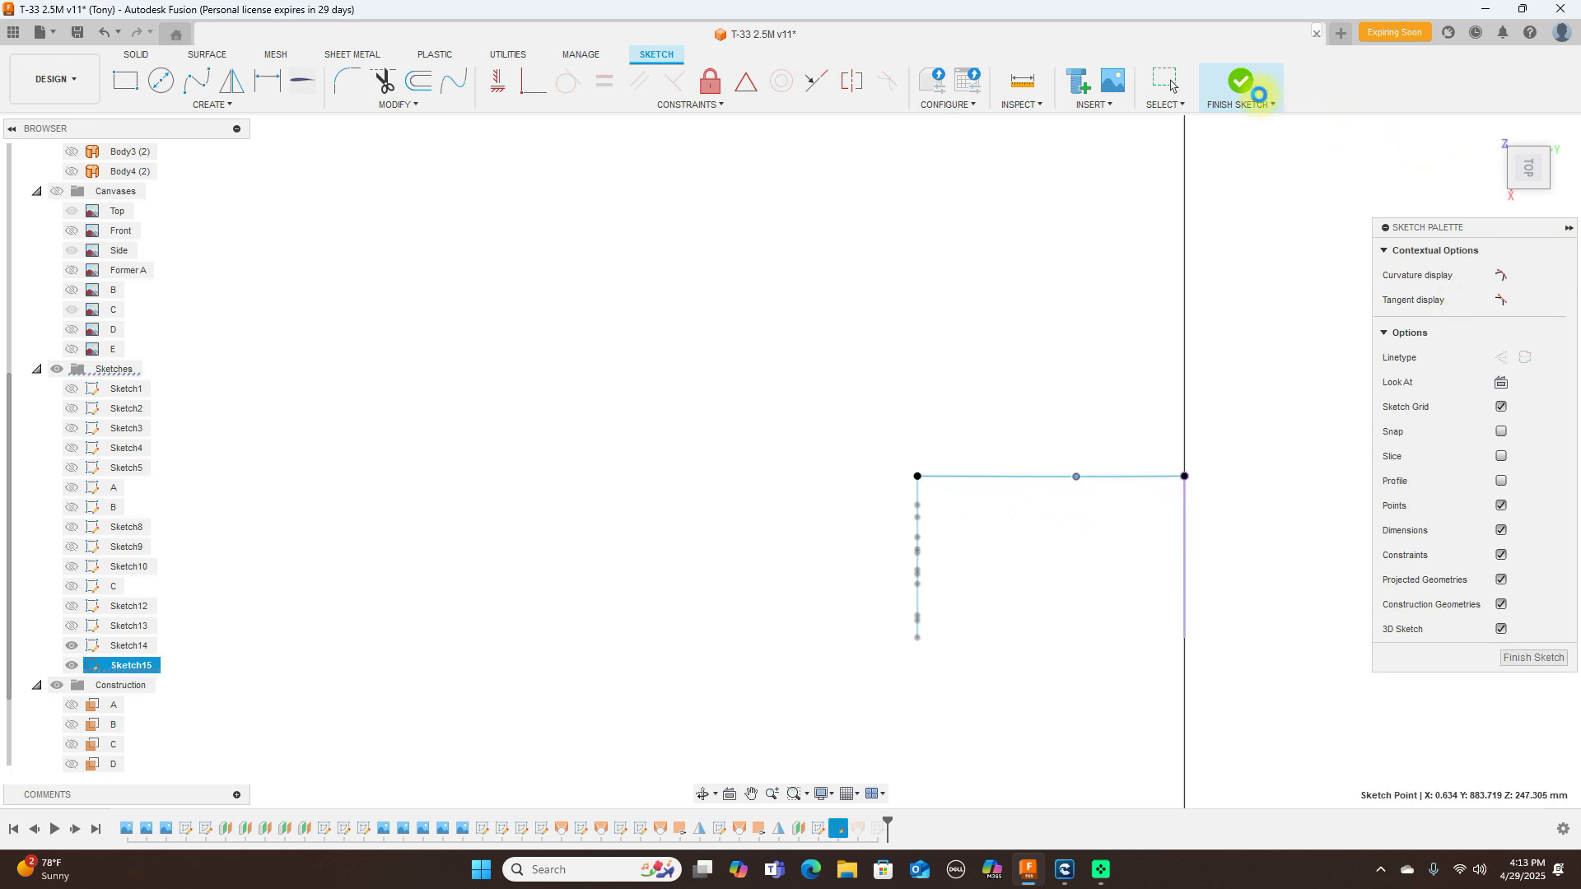
Step: Finish editing the canopy spline sketch and compare the guide splines with the reference canvases in right side view
click(1245, 86)
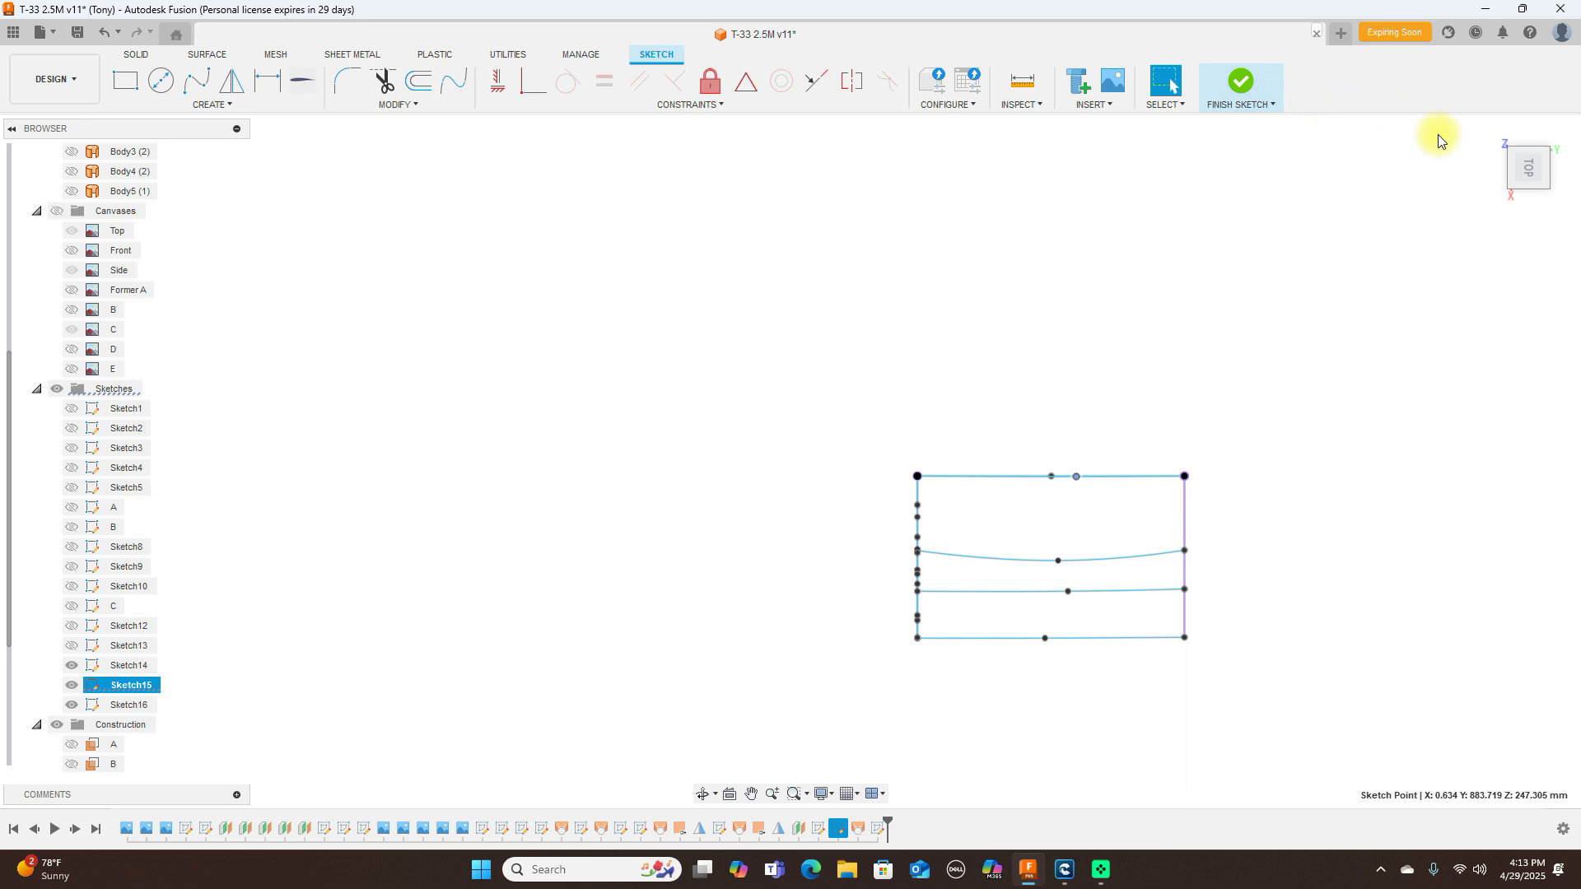
click(1523, 199)
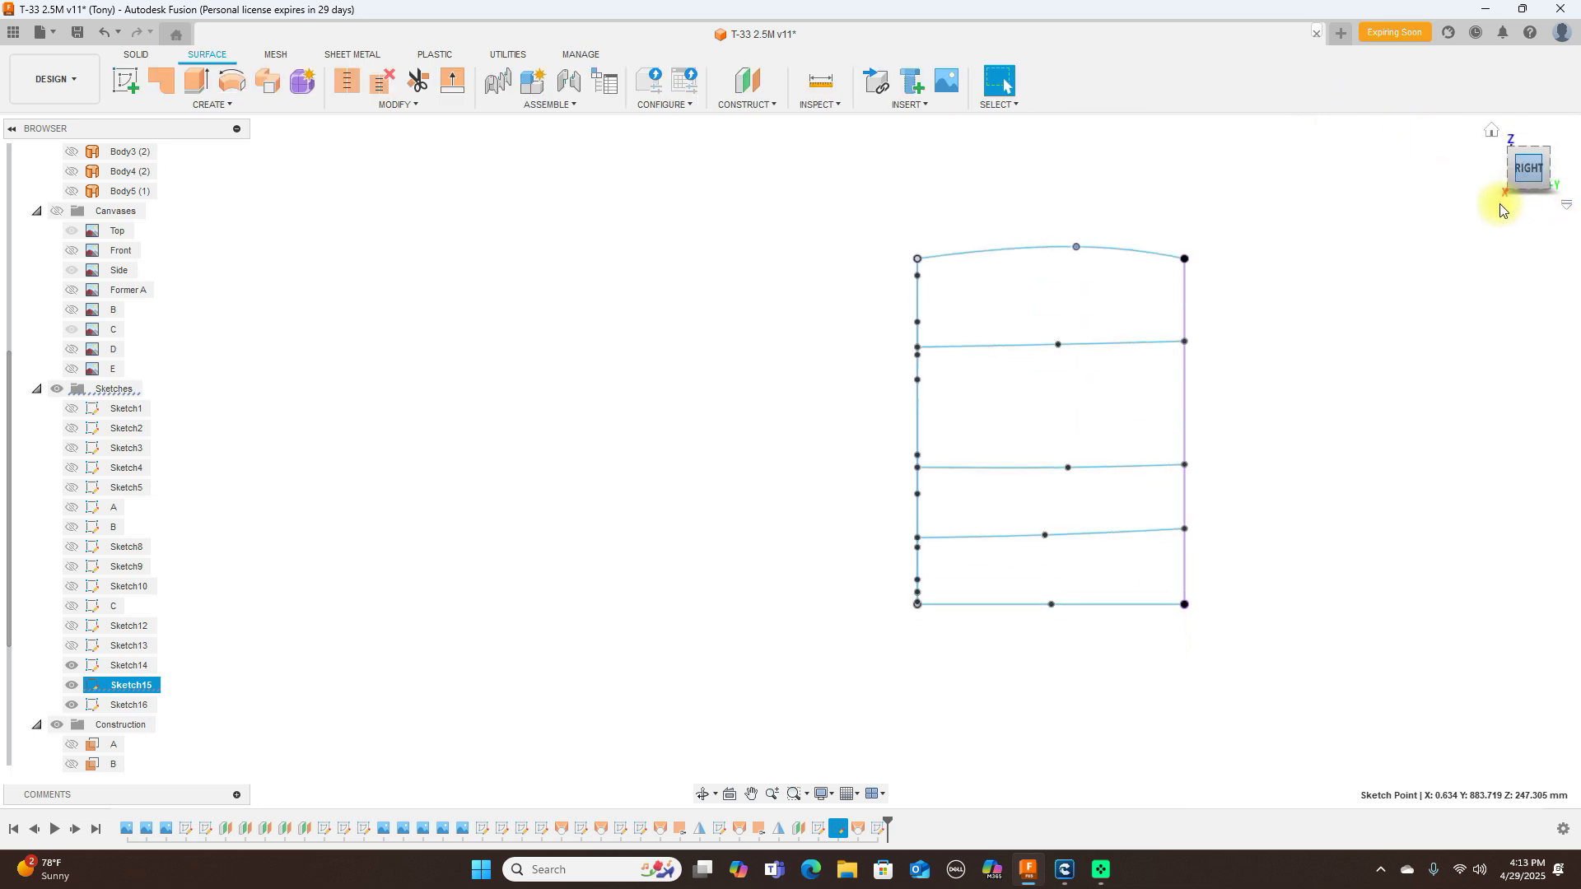
click(57, 211)
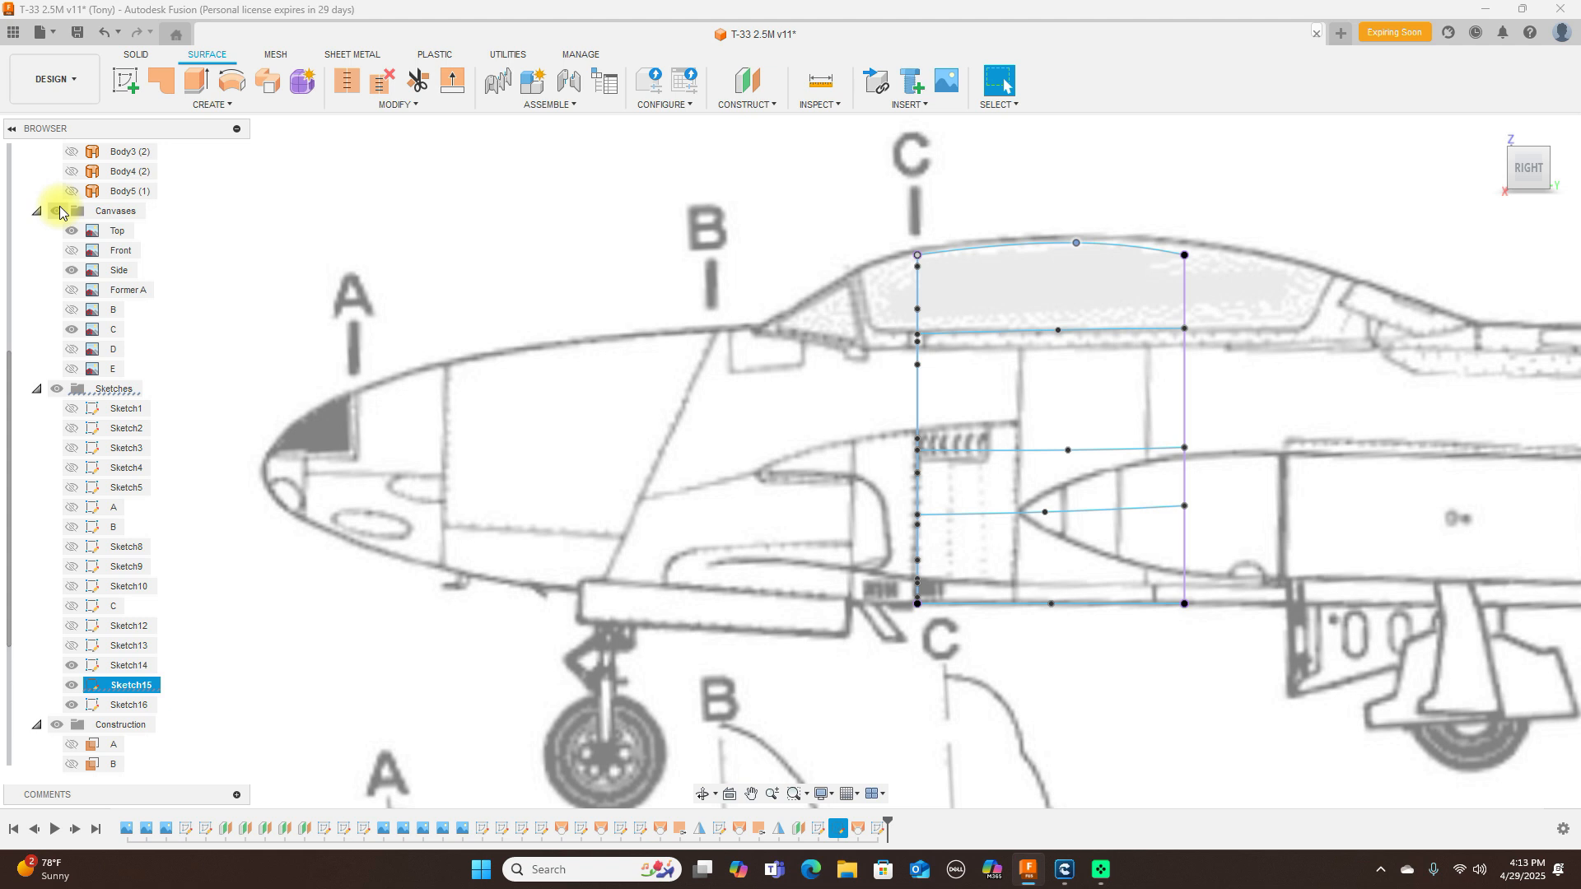
click(56, 211)
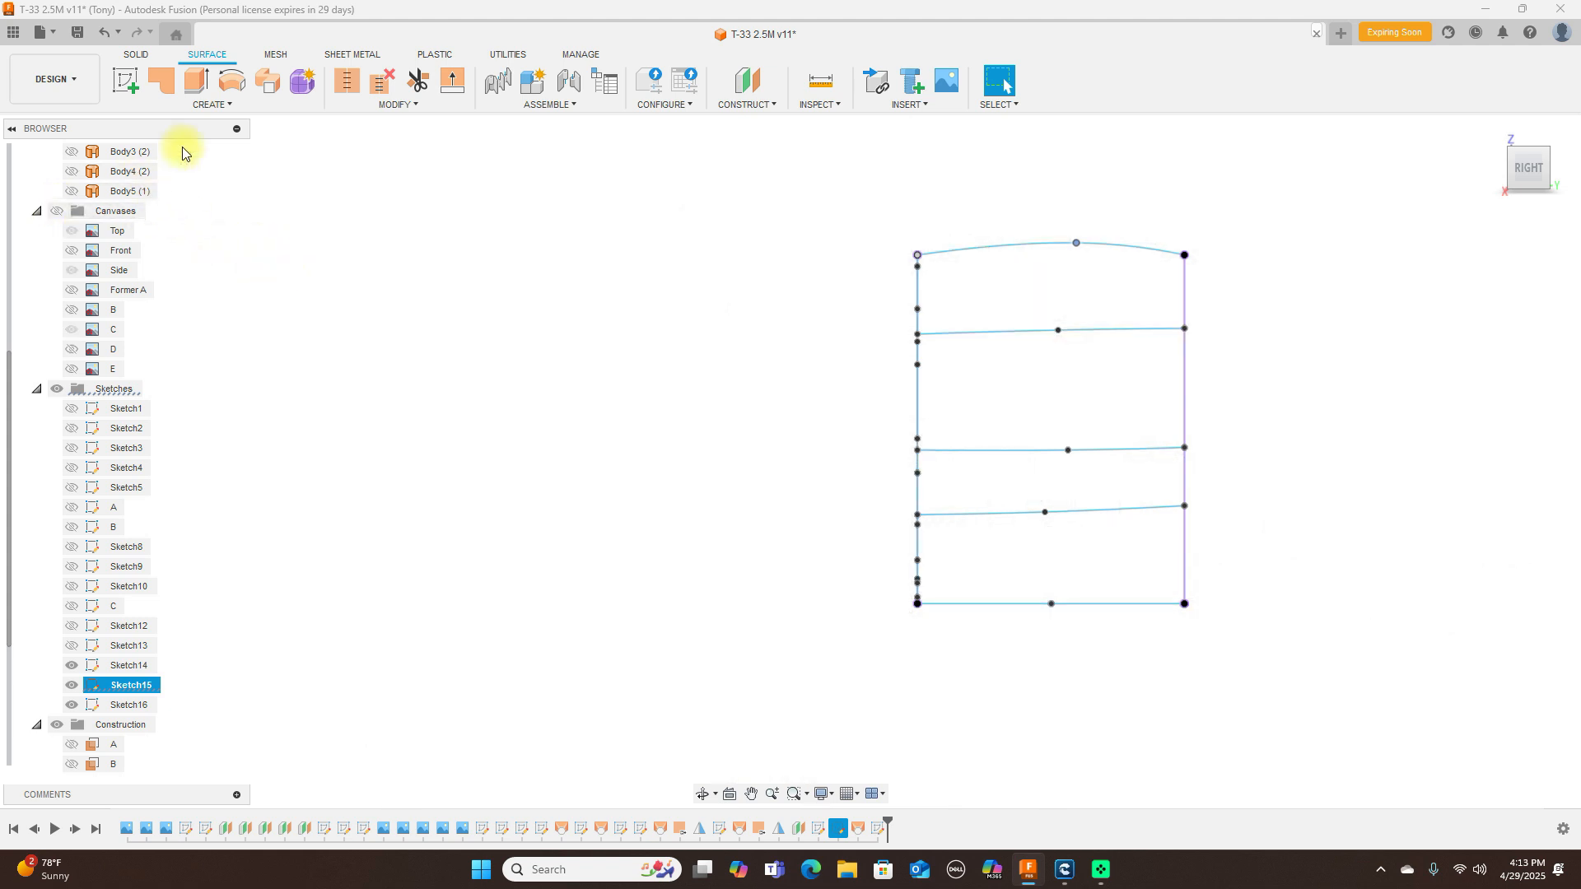
Step: Start a surface Loft using the section C.5 outline as the first profile and the section C outline as the second
click(234, 107)
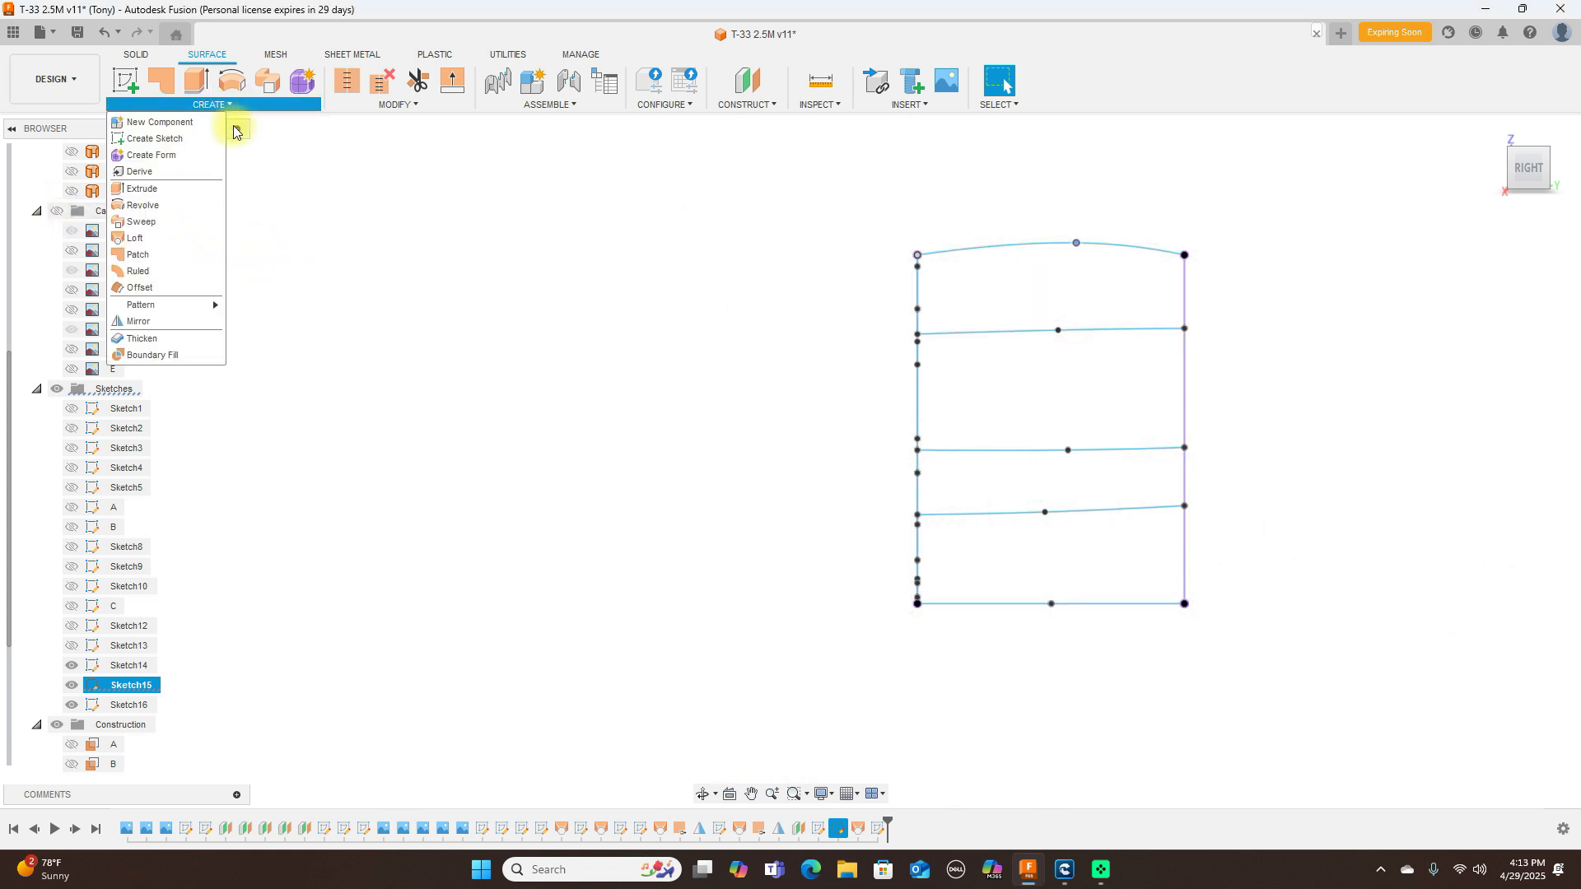
click(185, 233)
drag(1509, 171, 1580, 170)
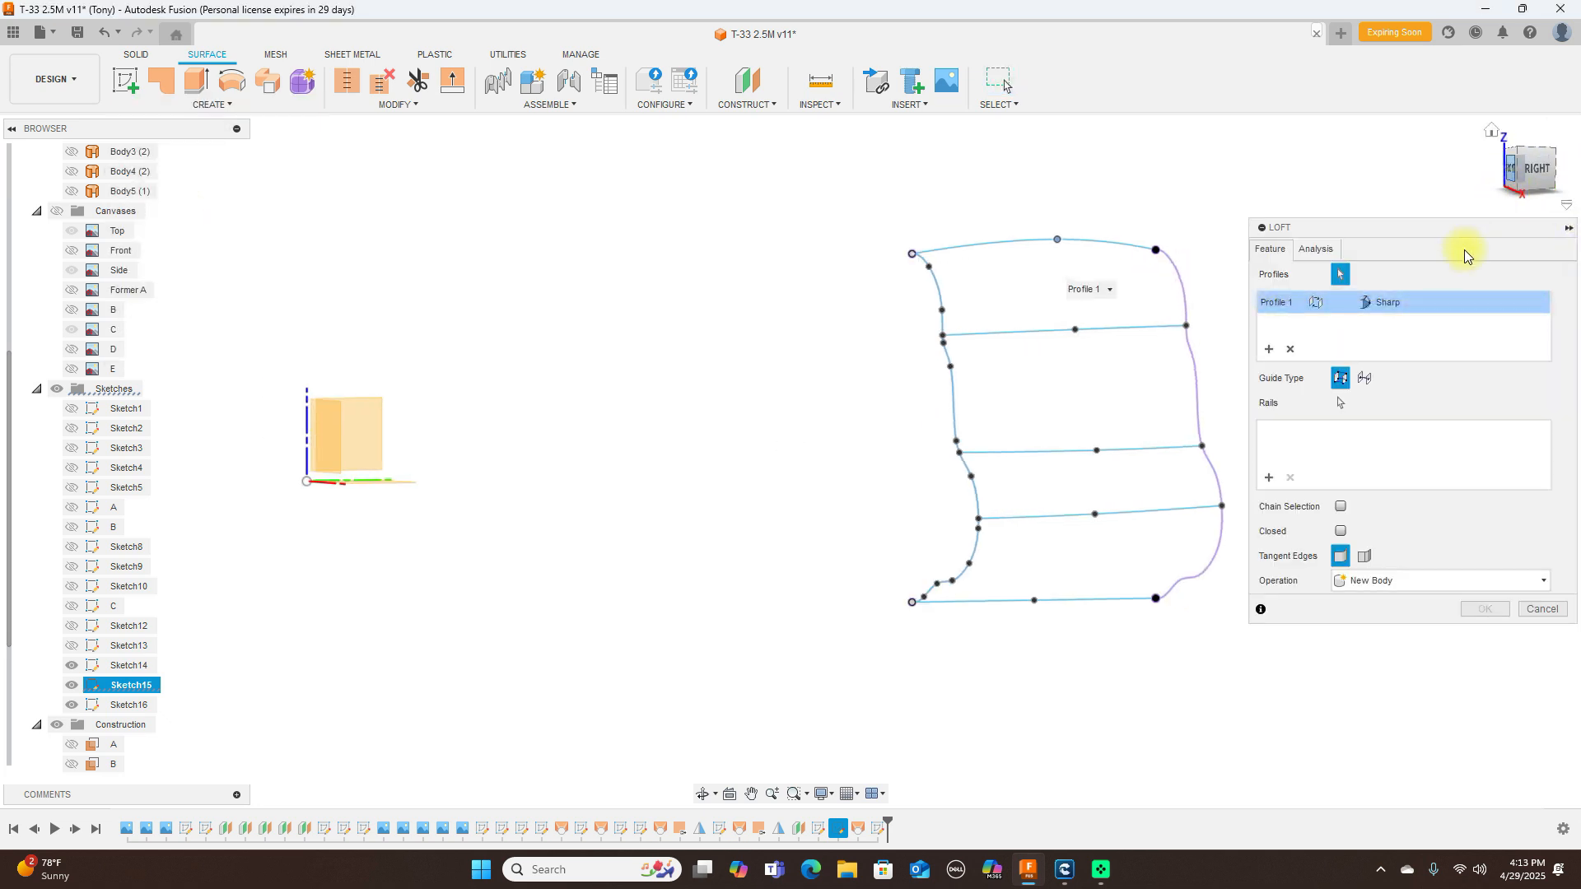
click(1290, 349)
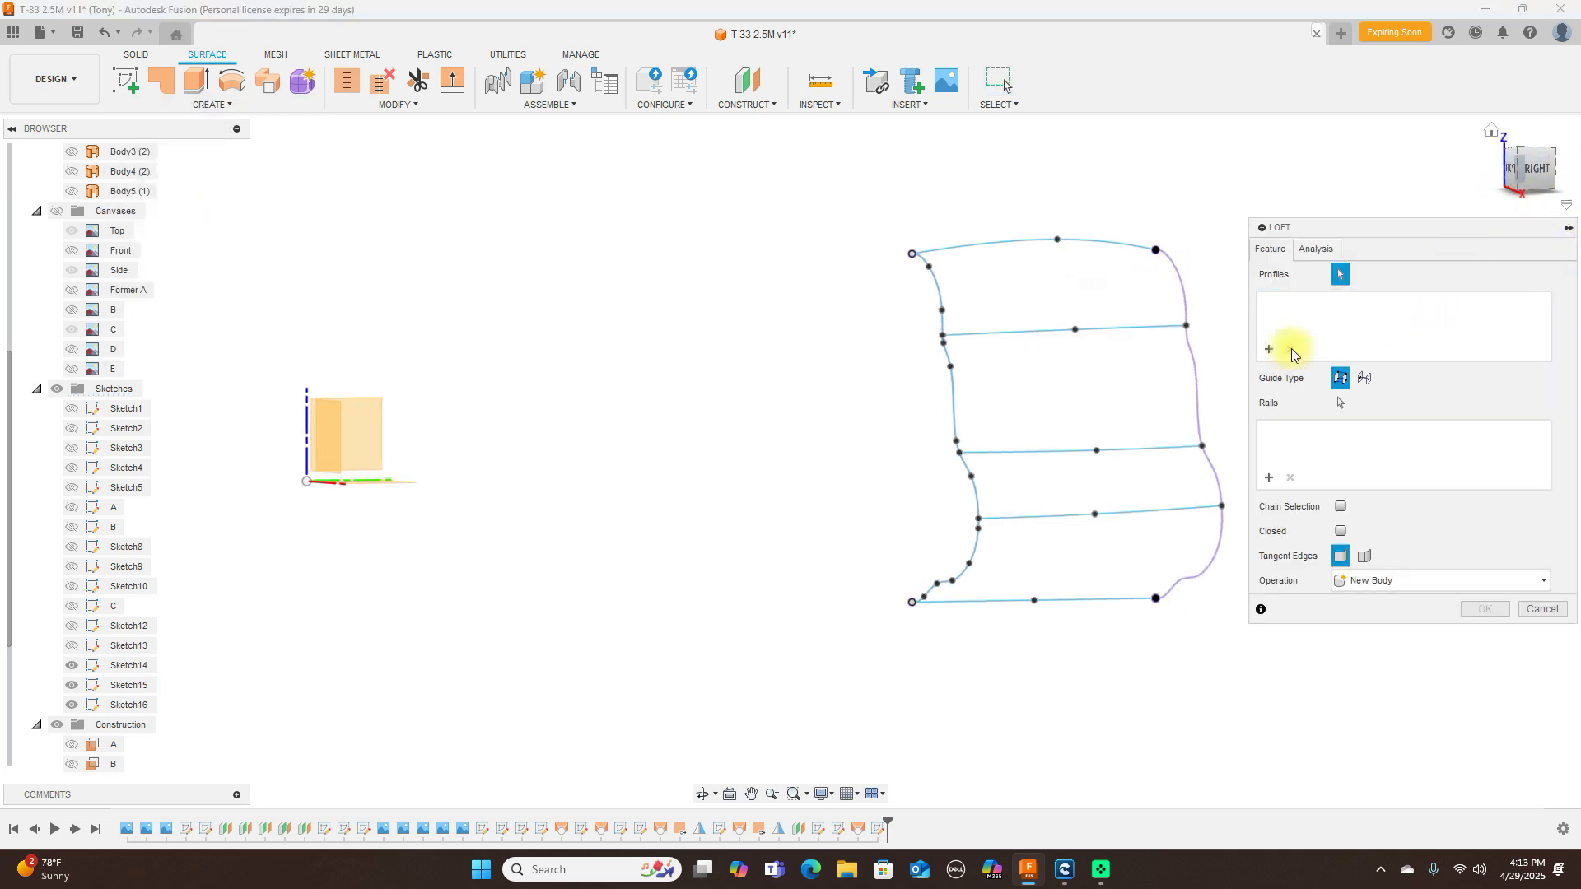
click(1028, 247)
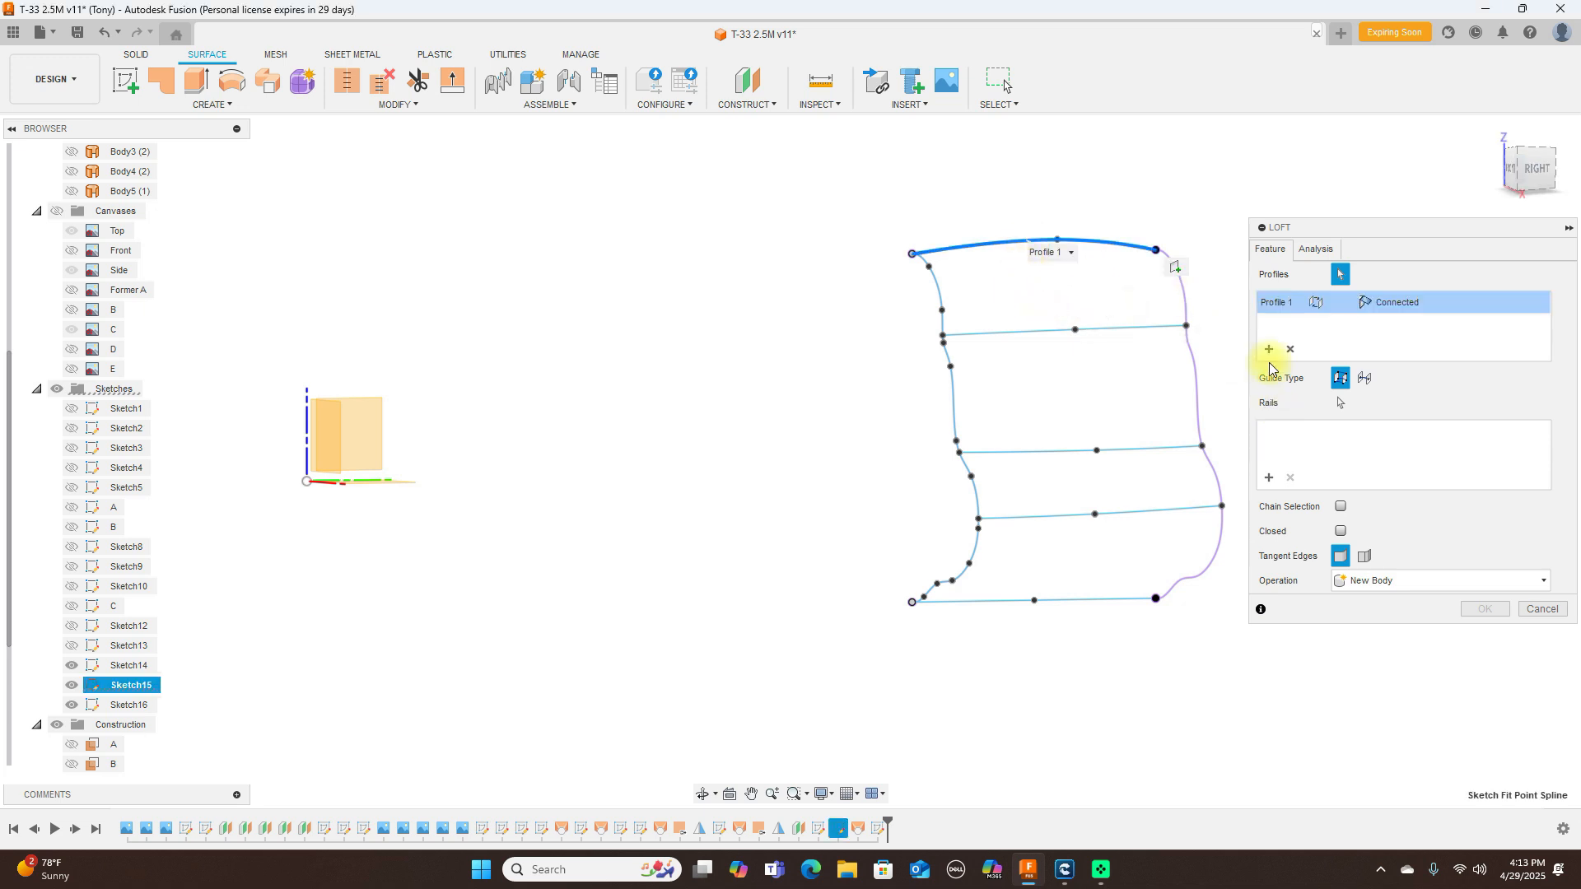
click(1290, 349)
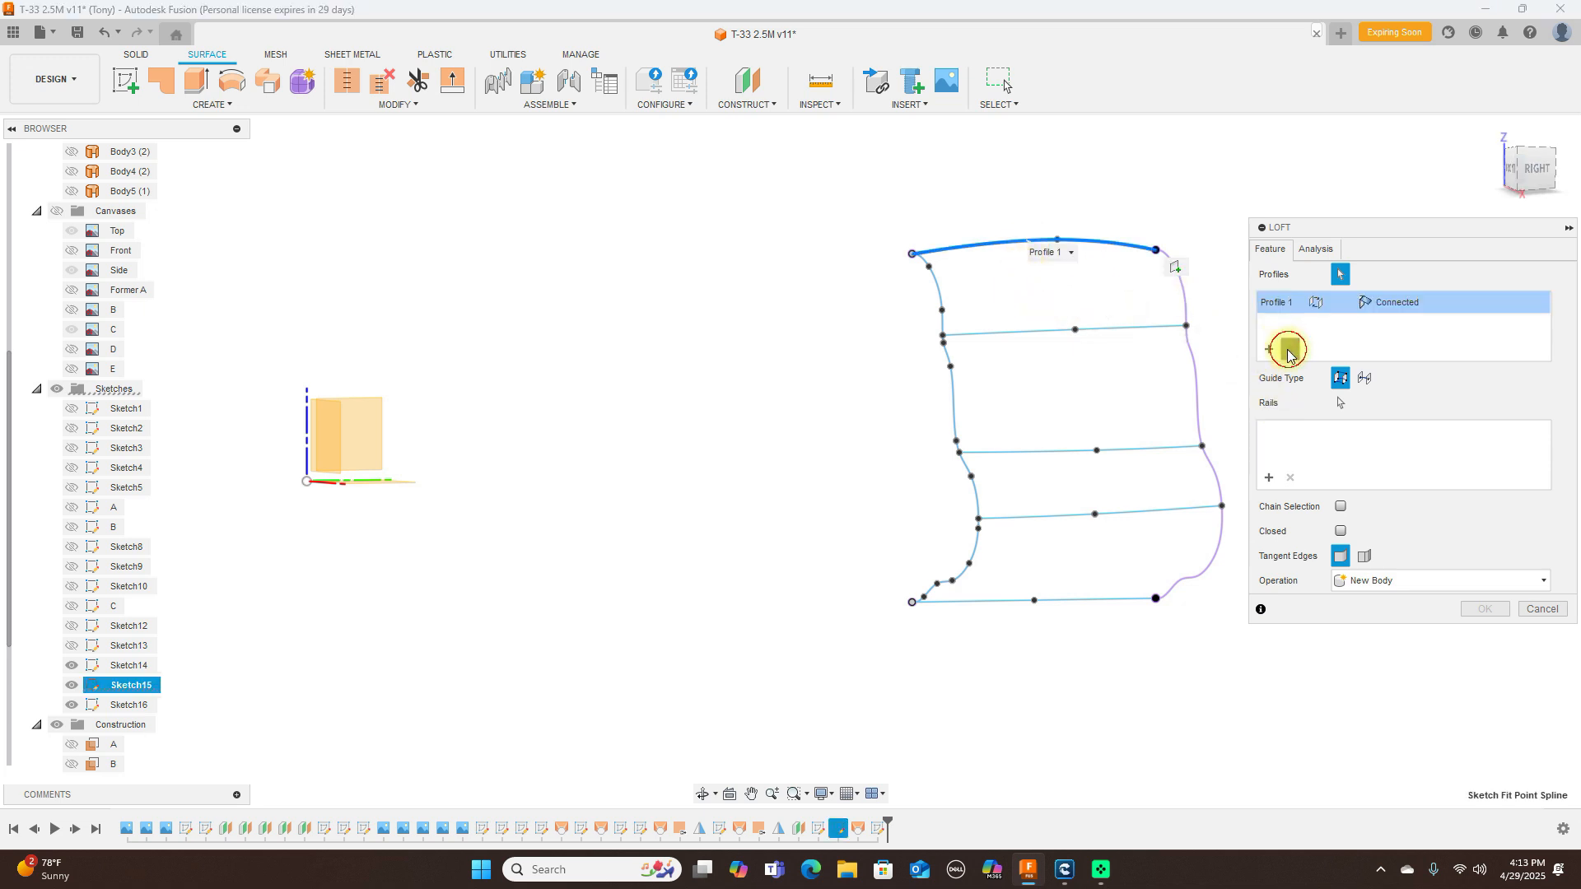
click(1200, 372)
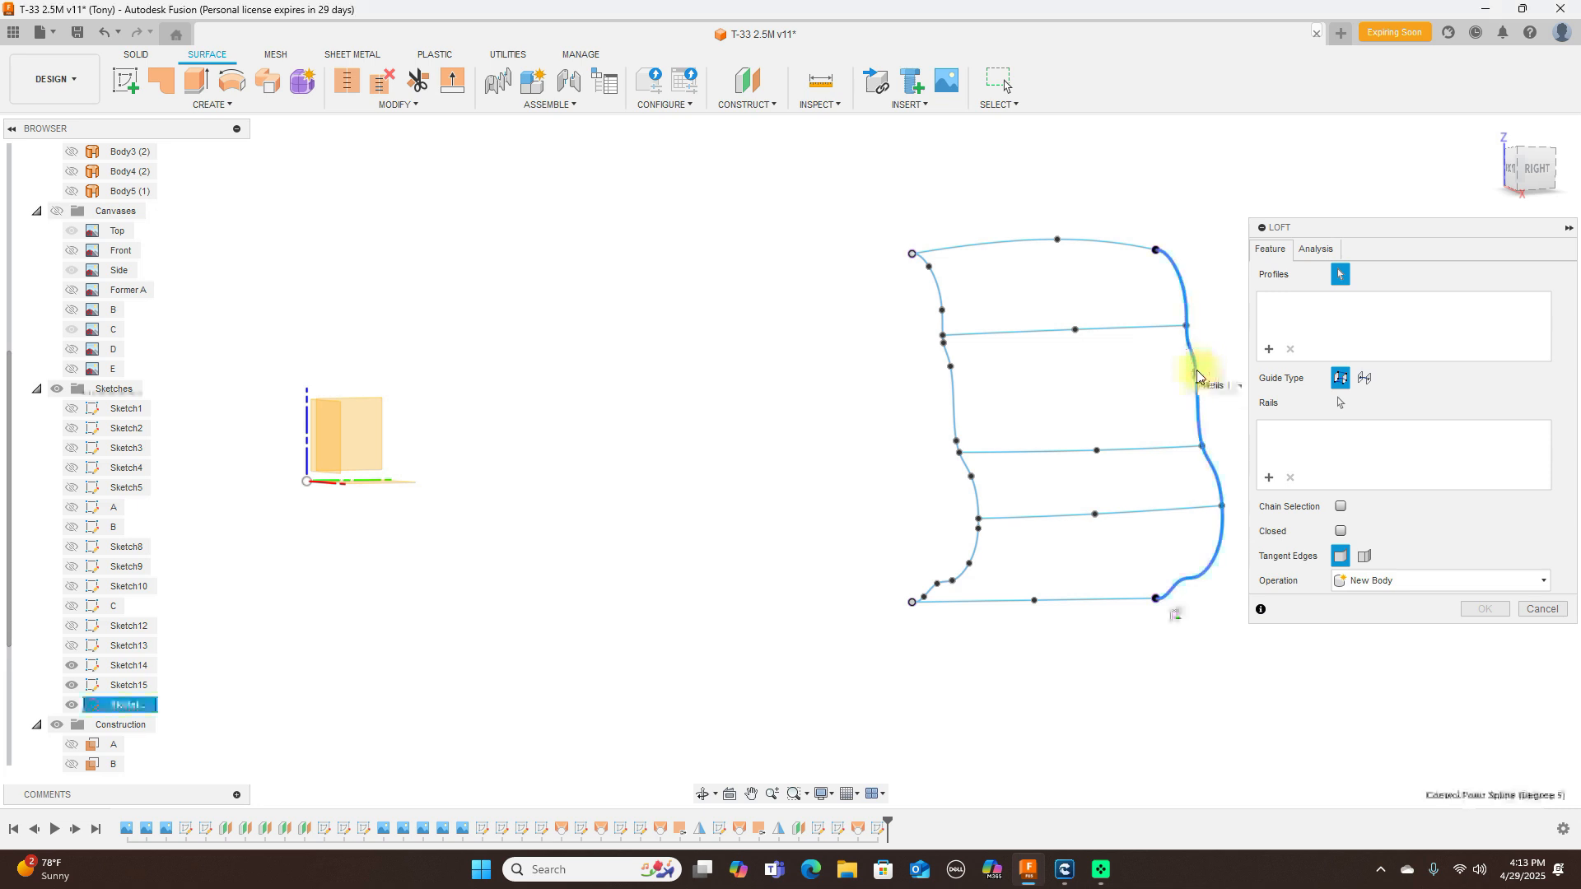
click(953, 399)
Step: Add the canopy and bottom splines as the loft's two rails and create the surface as a new body
click(1269, 478)
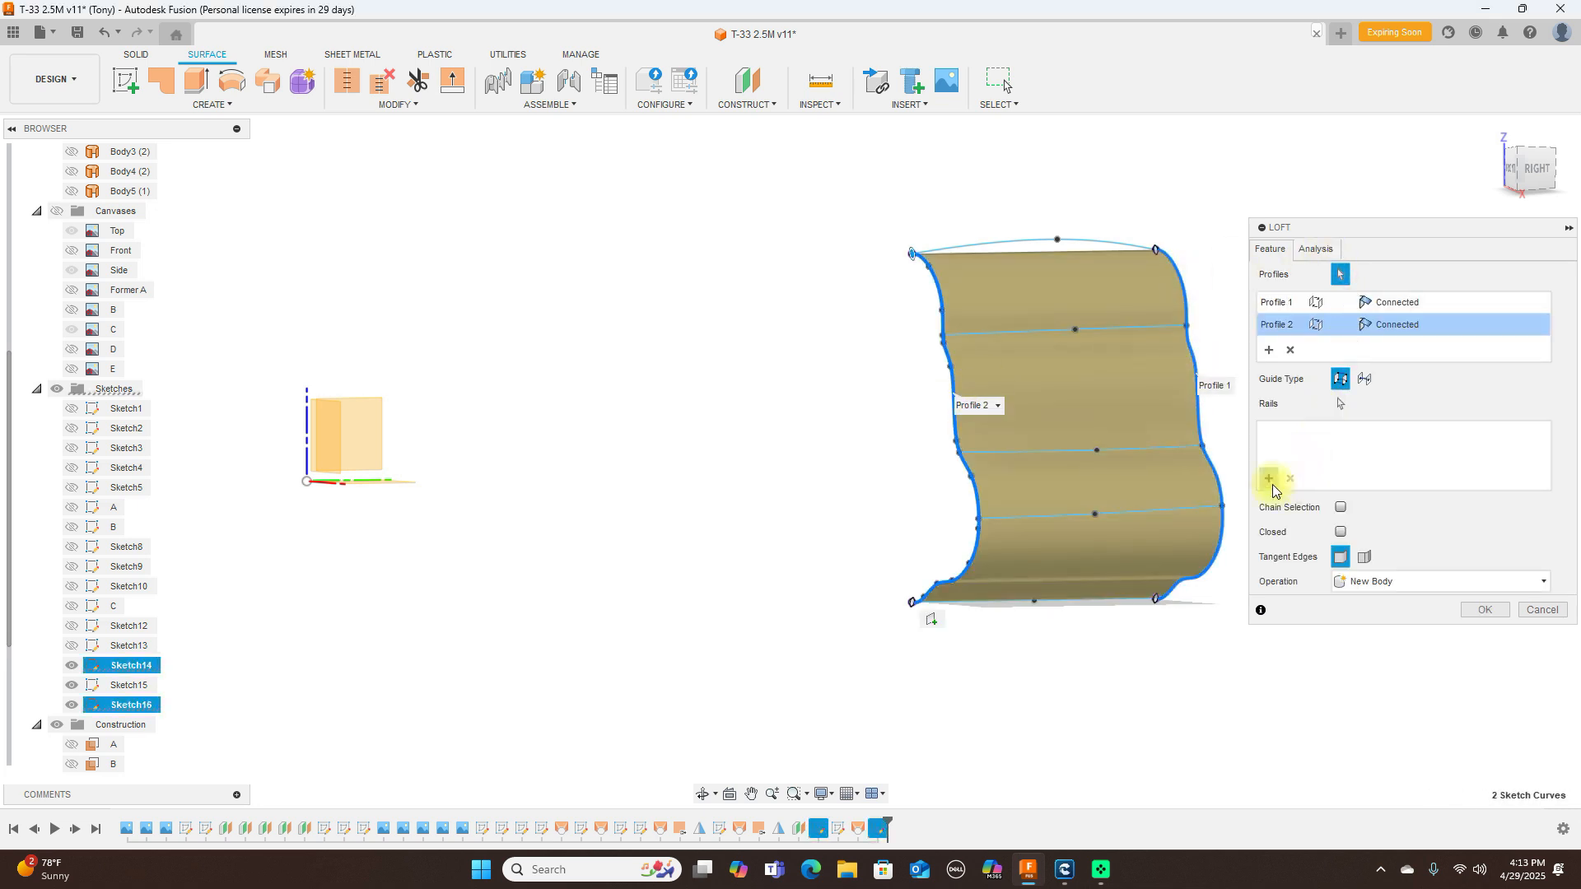
click(1093, 244)
click(1073, 605)
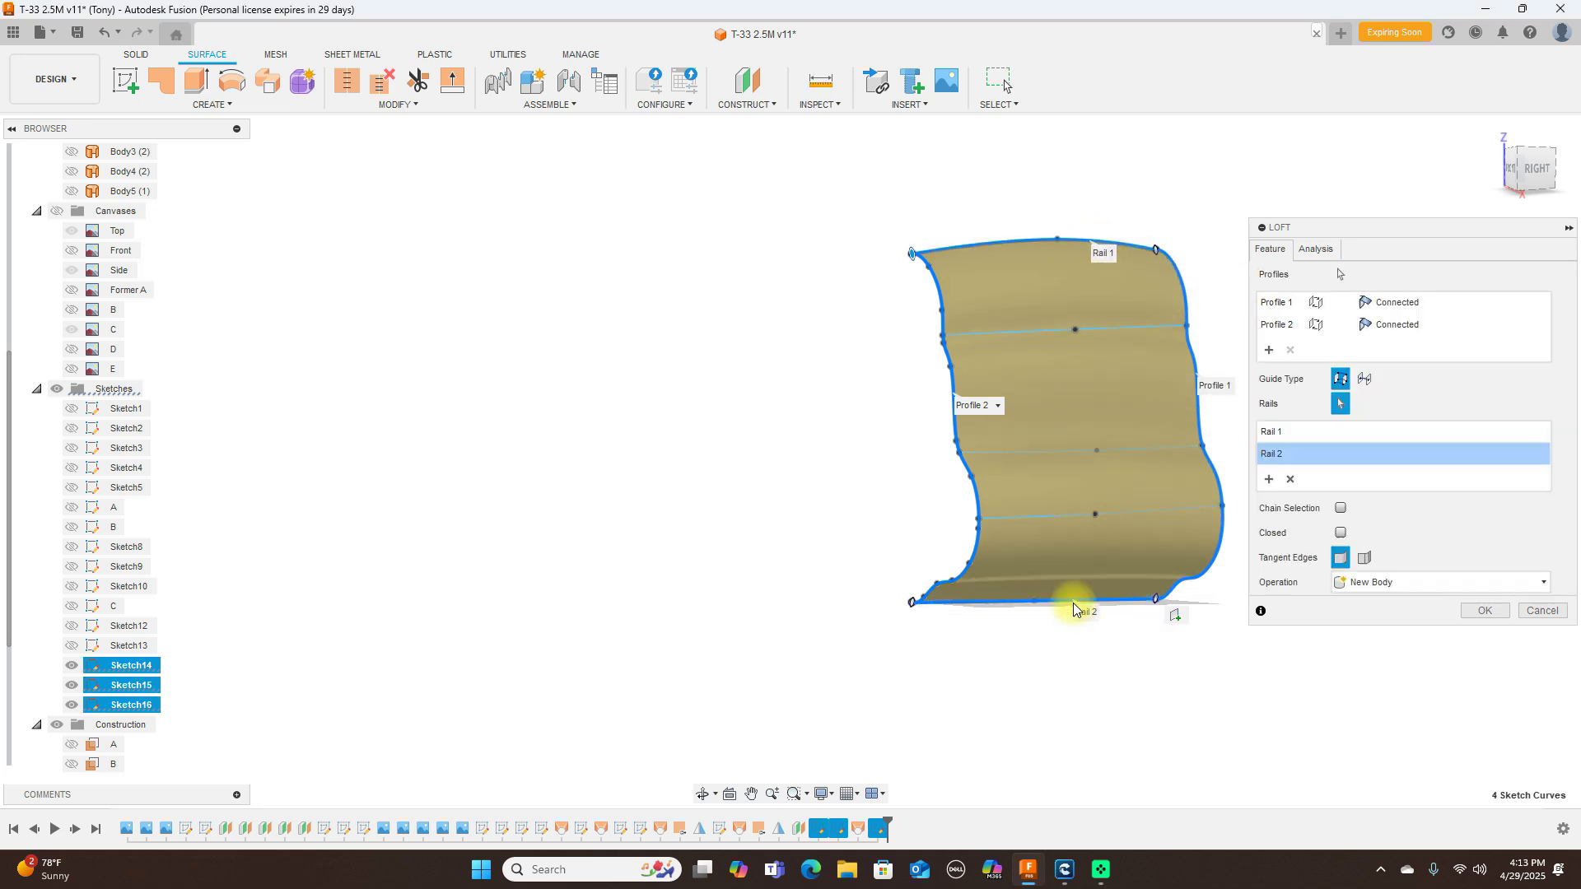
click(1541, 178)
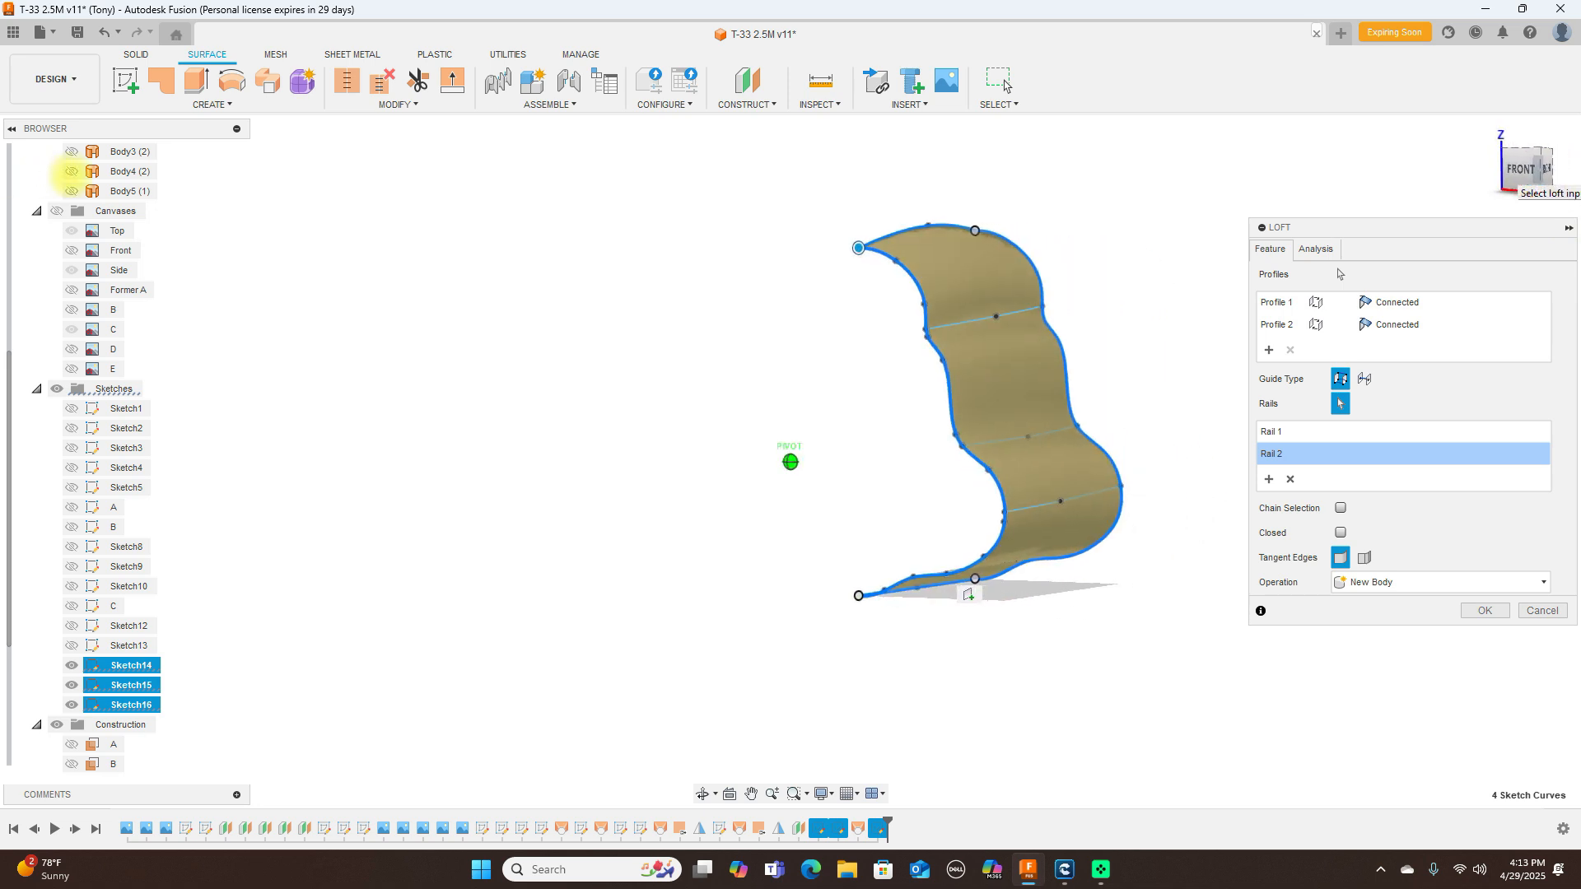
drag(113, 171, 1421, 188)
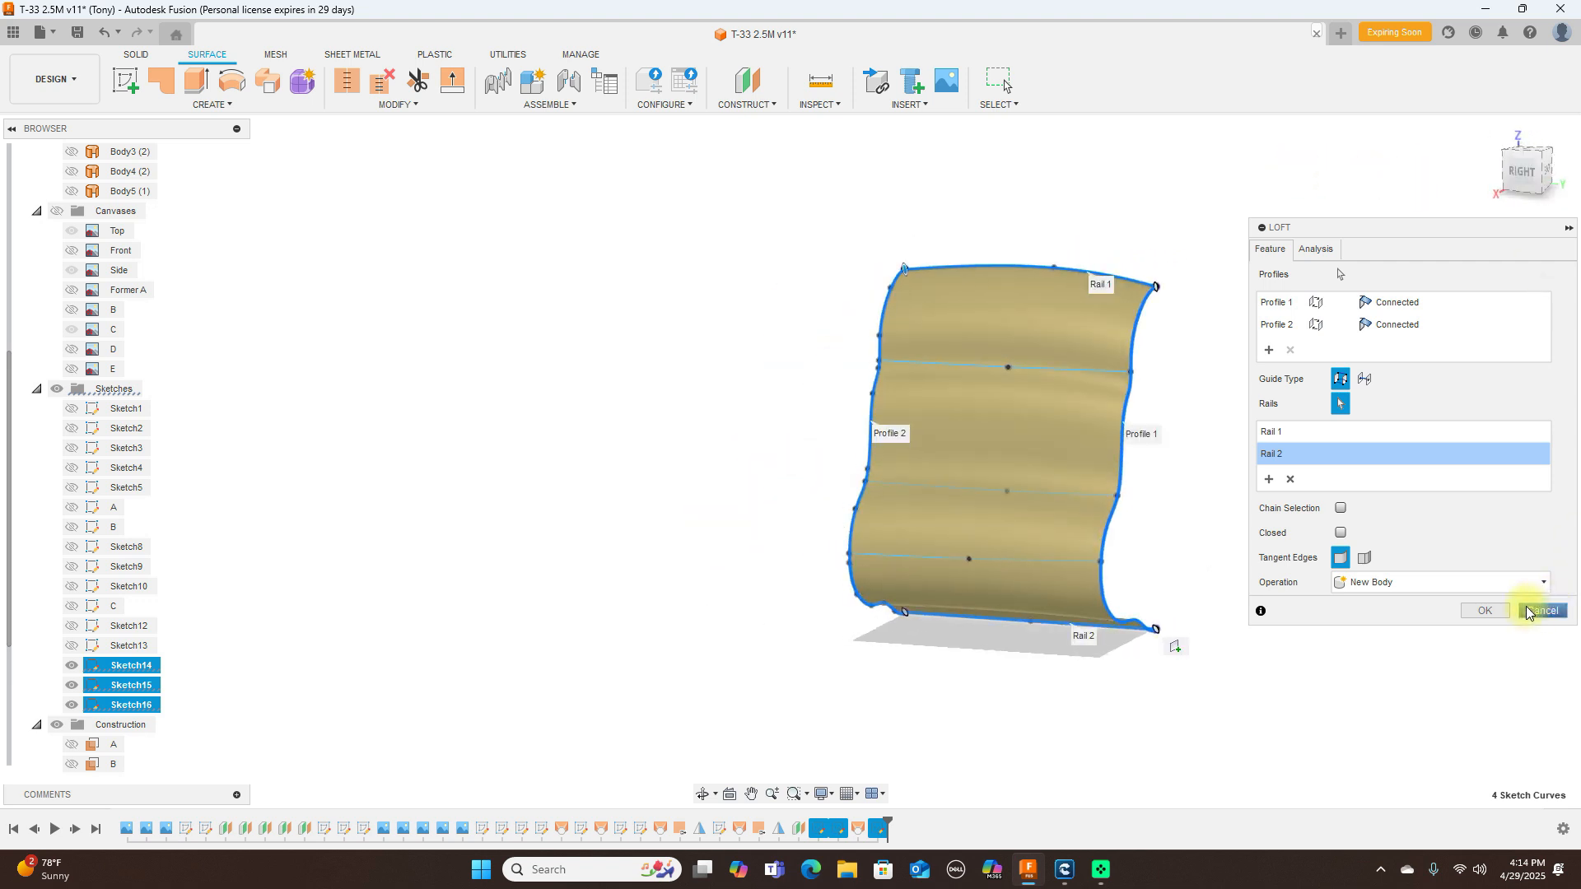
click(1499, 612)
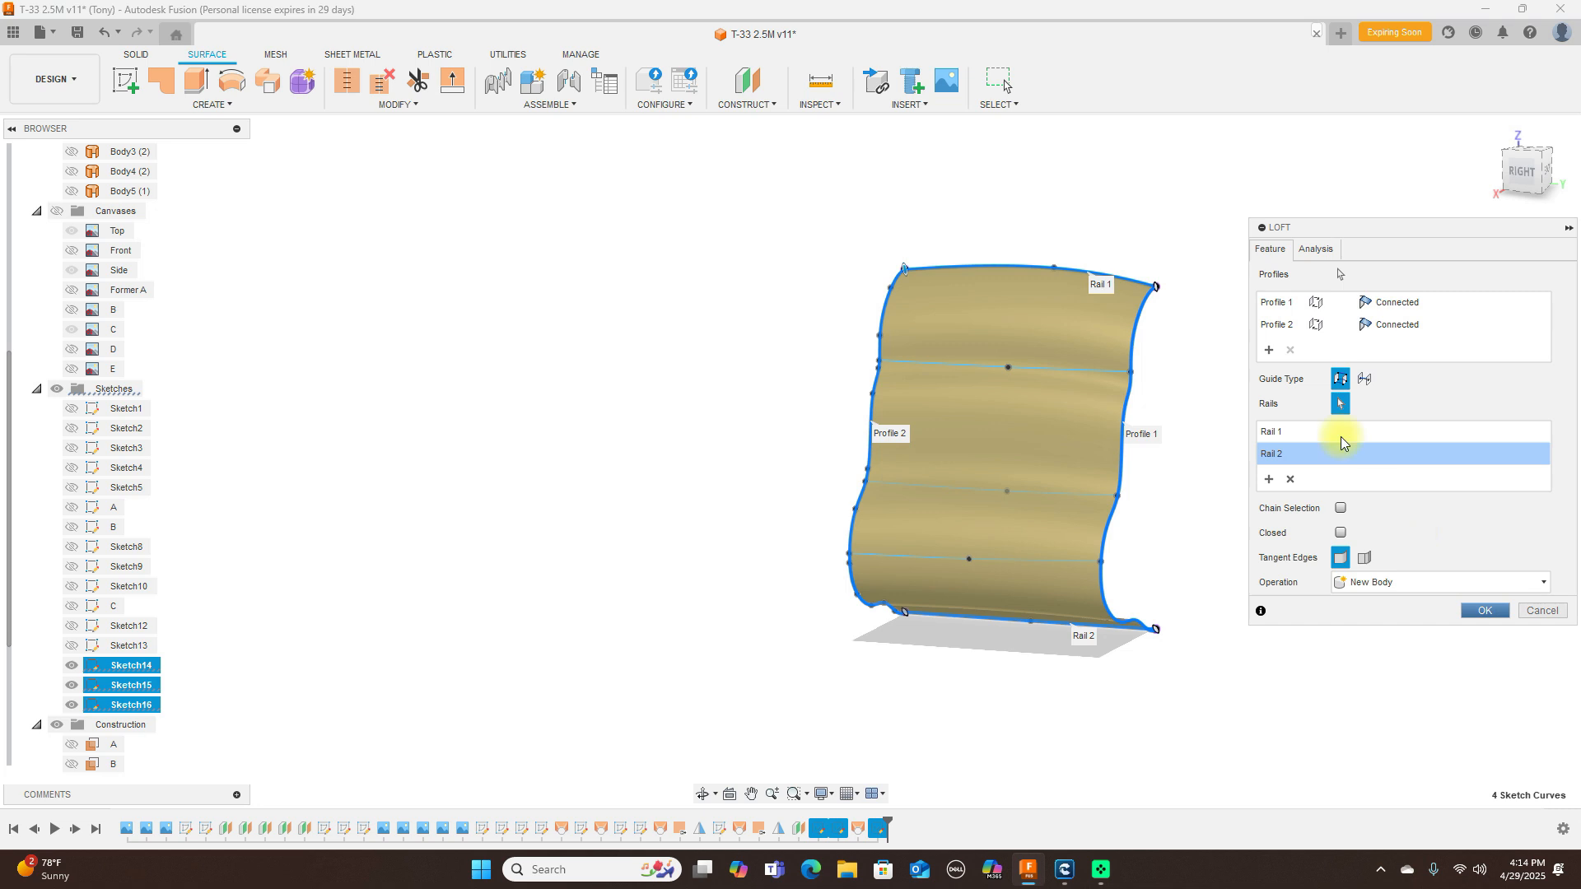
Step: Reverse the normal of the new lofted surface between sections C and C.5
click(437, 106)
click(406, 252)
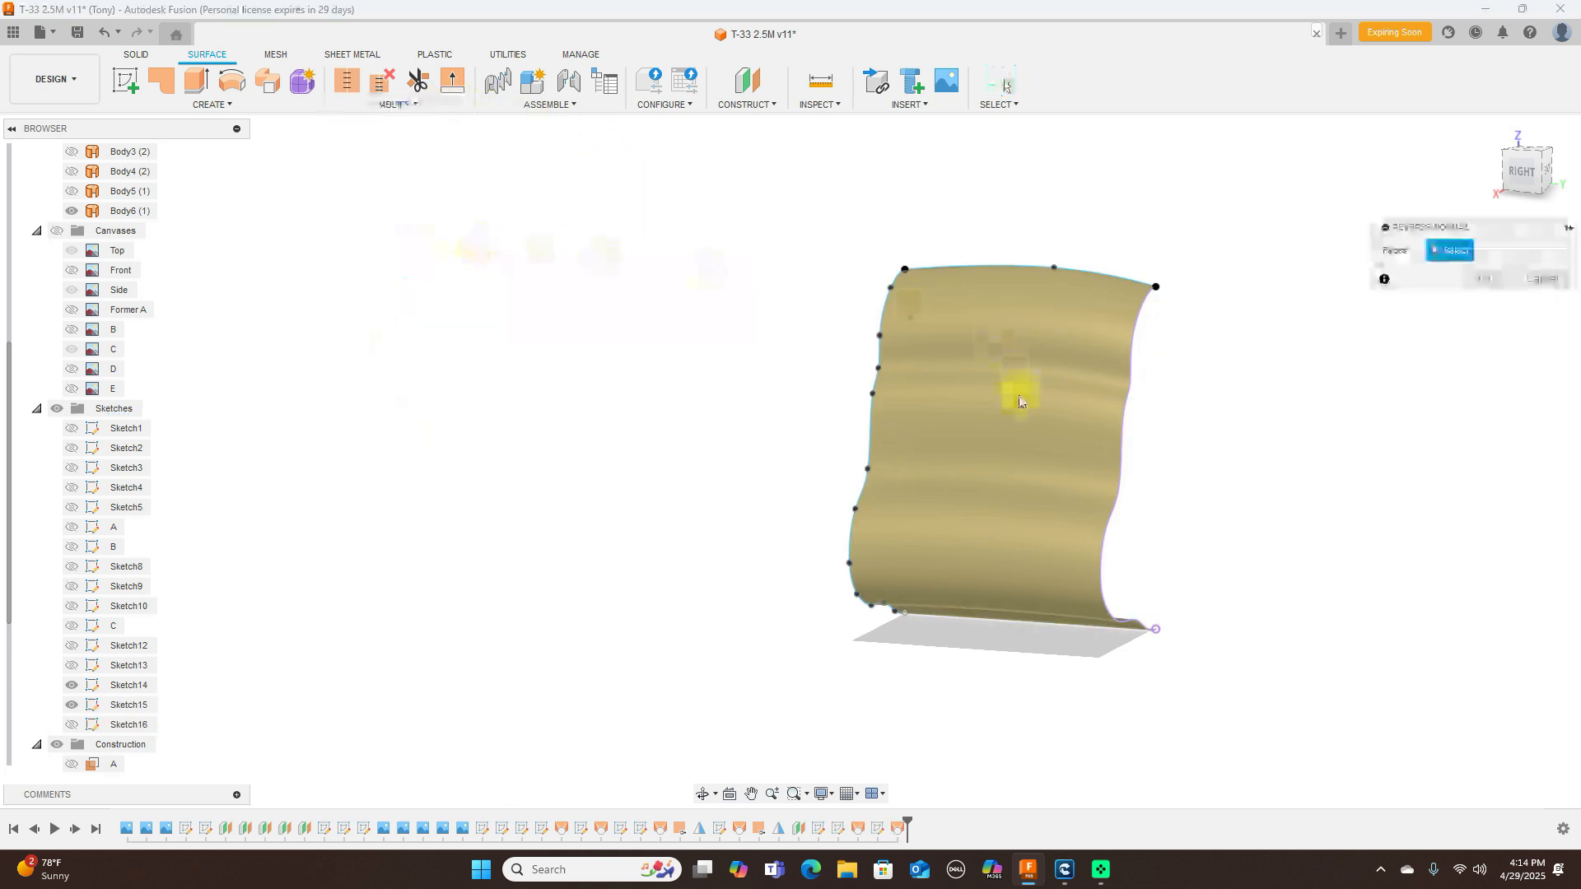
click(1019, 401)
click(1488, 282)
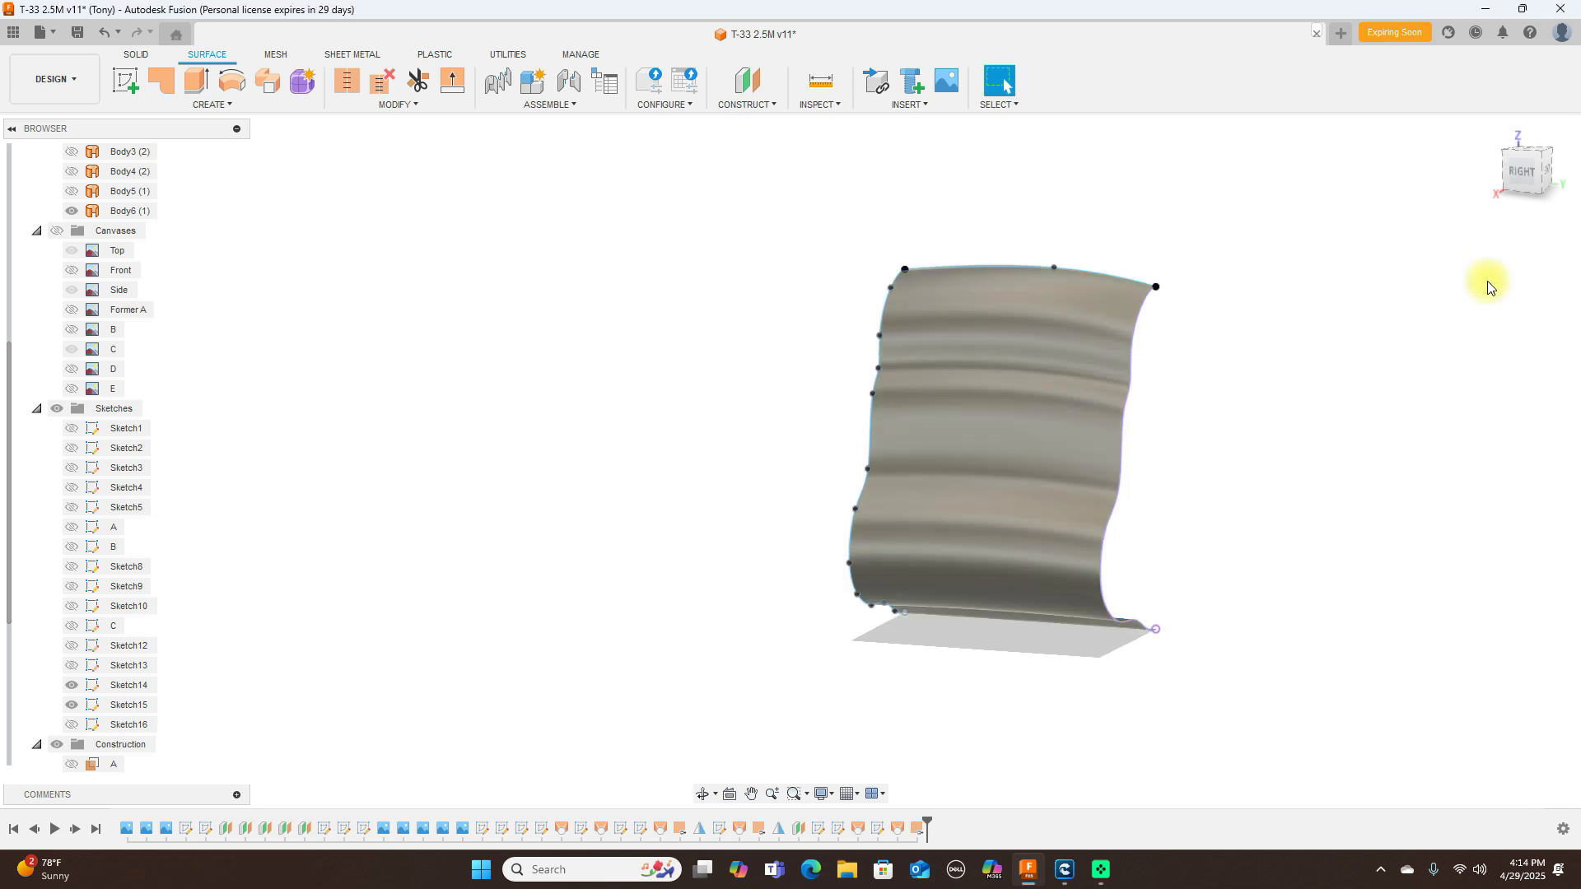
Step: Compare the lofted surface with the side reference canvas in right side view, then hide the canvases again
click(1519, 178)
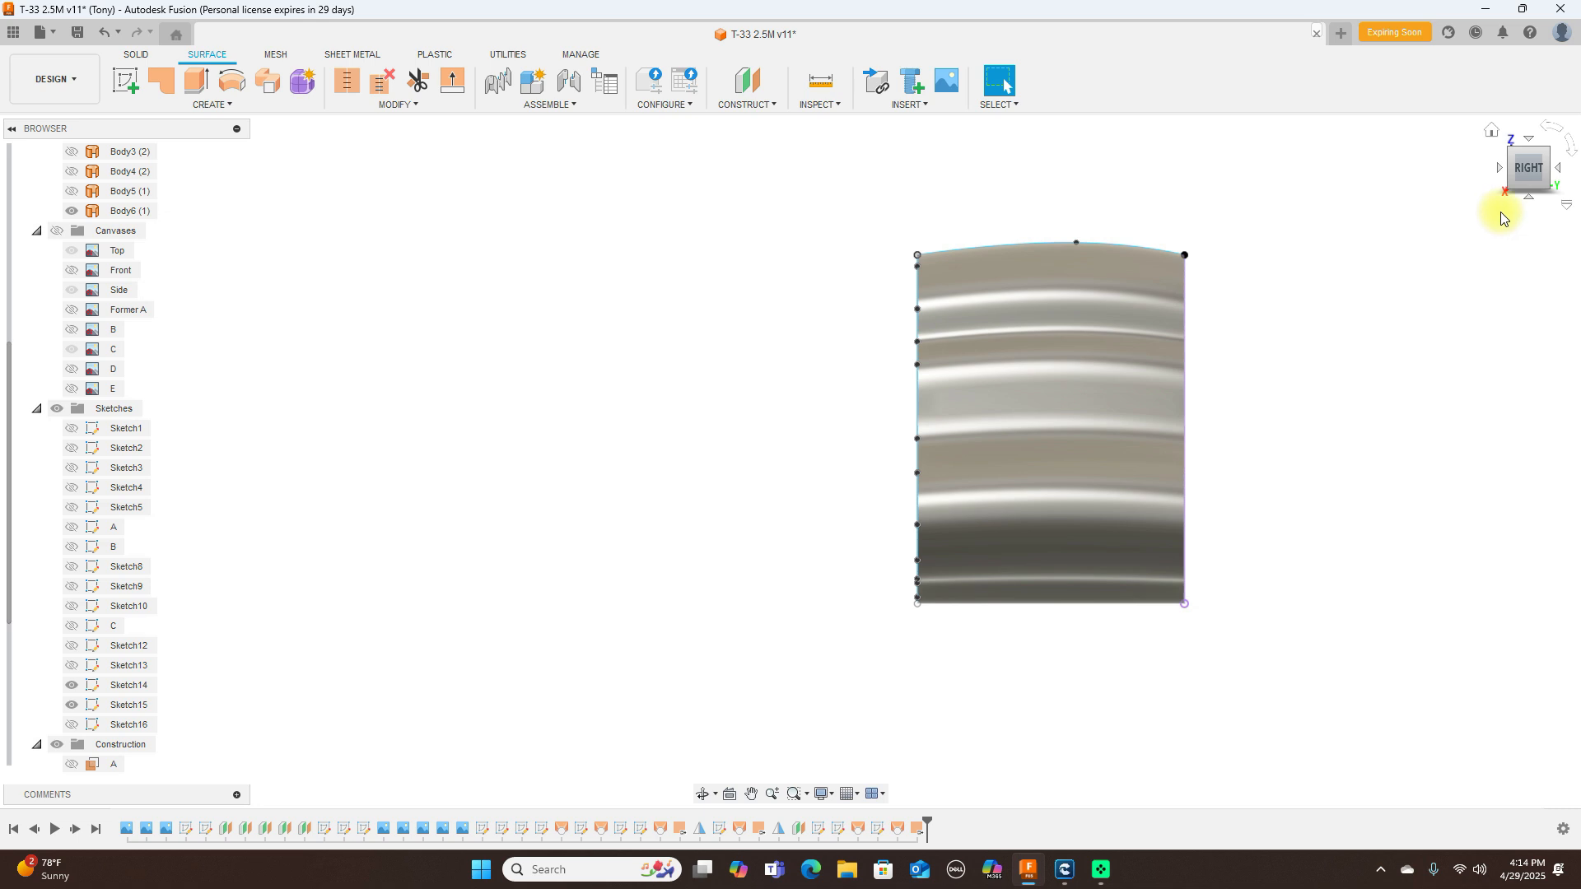
mouse_move(1518, 174)
mouse_down()
mouse_move(28, 179)
mouse_move(1570, 183)
mouse_move(1440, 169)
mouse_move(1524, 167)
mouse_move(1482, 231)
mouse_up()
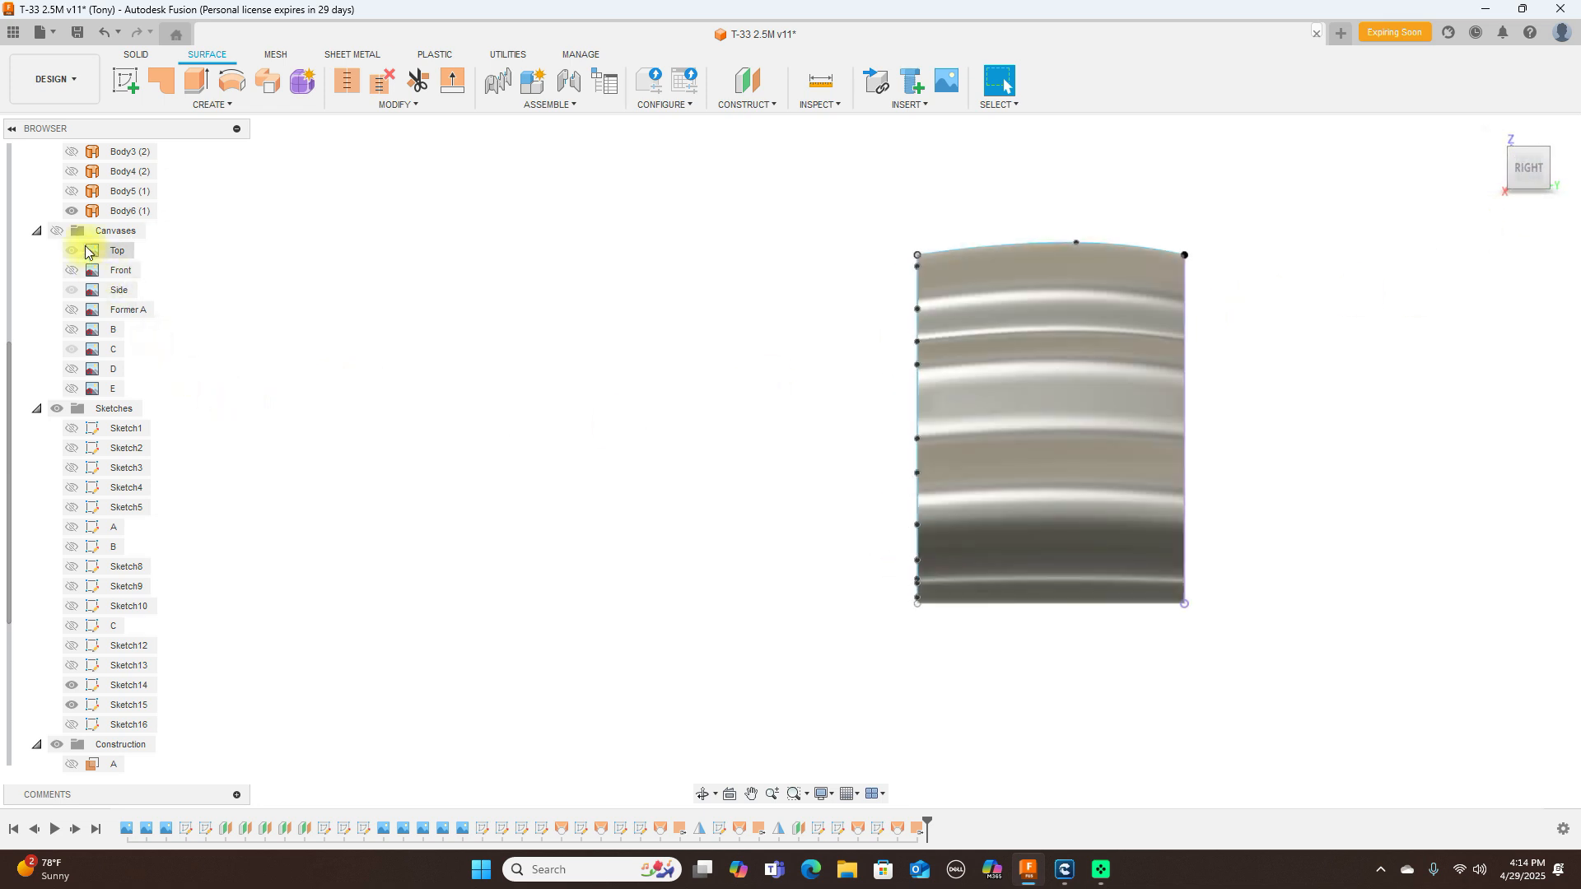
click(56, 232)
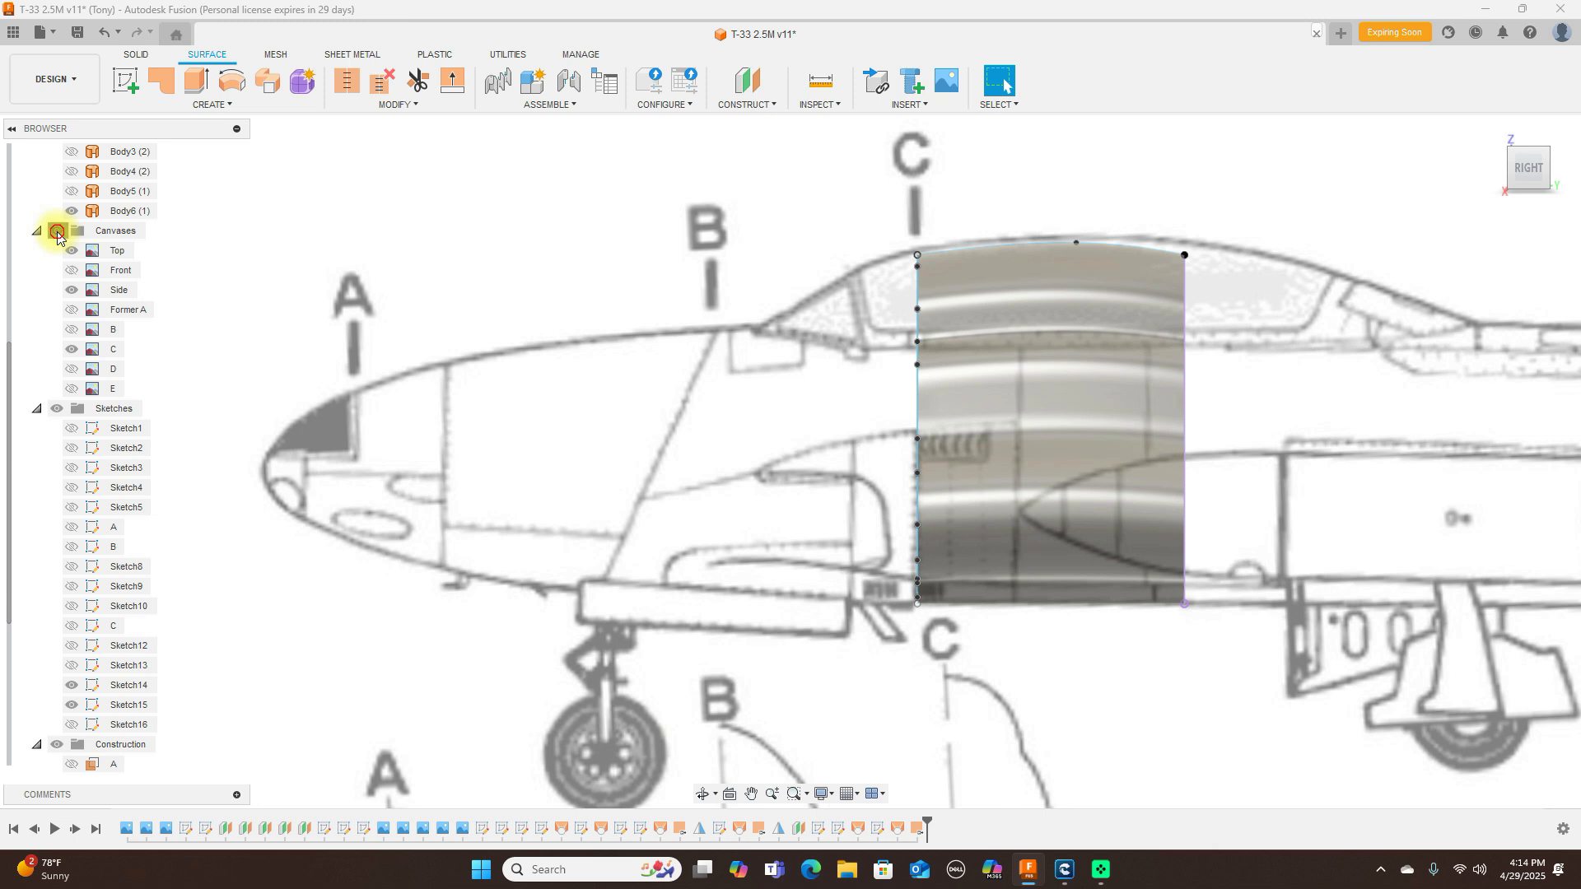
click(56, 233)
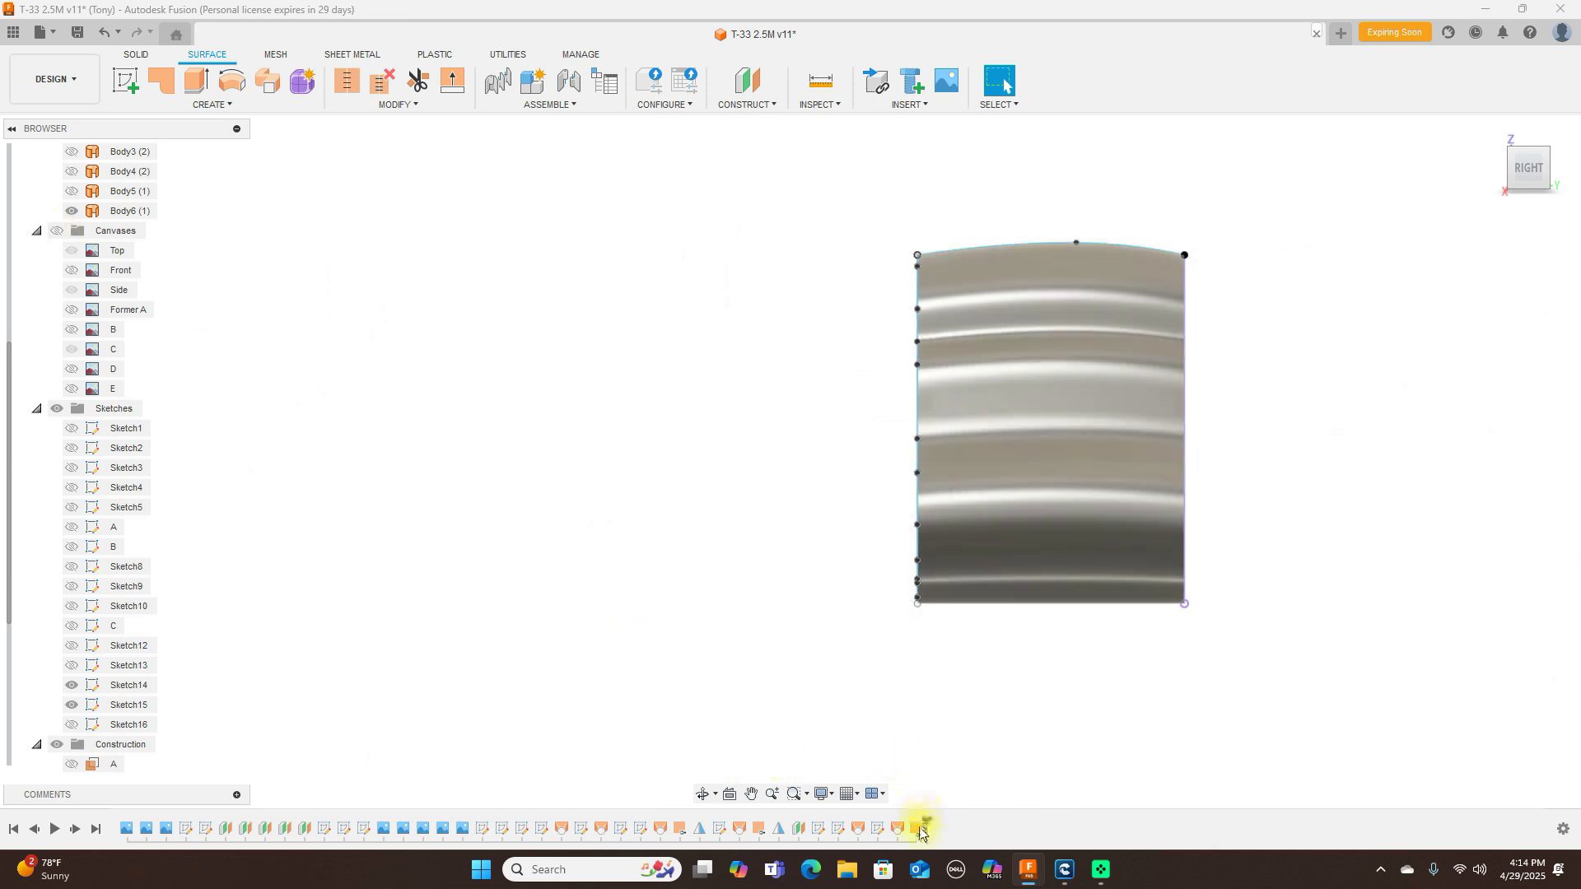
Step: Edit the last loft and add the upper, waist and widest-line side splines as further rails
click(921, 828)
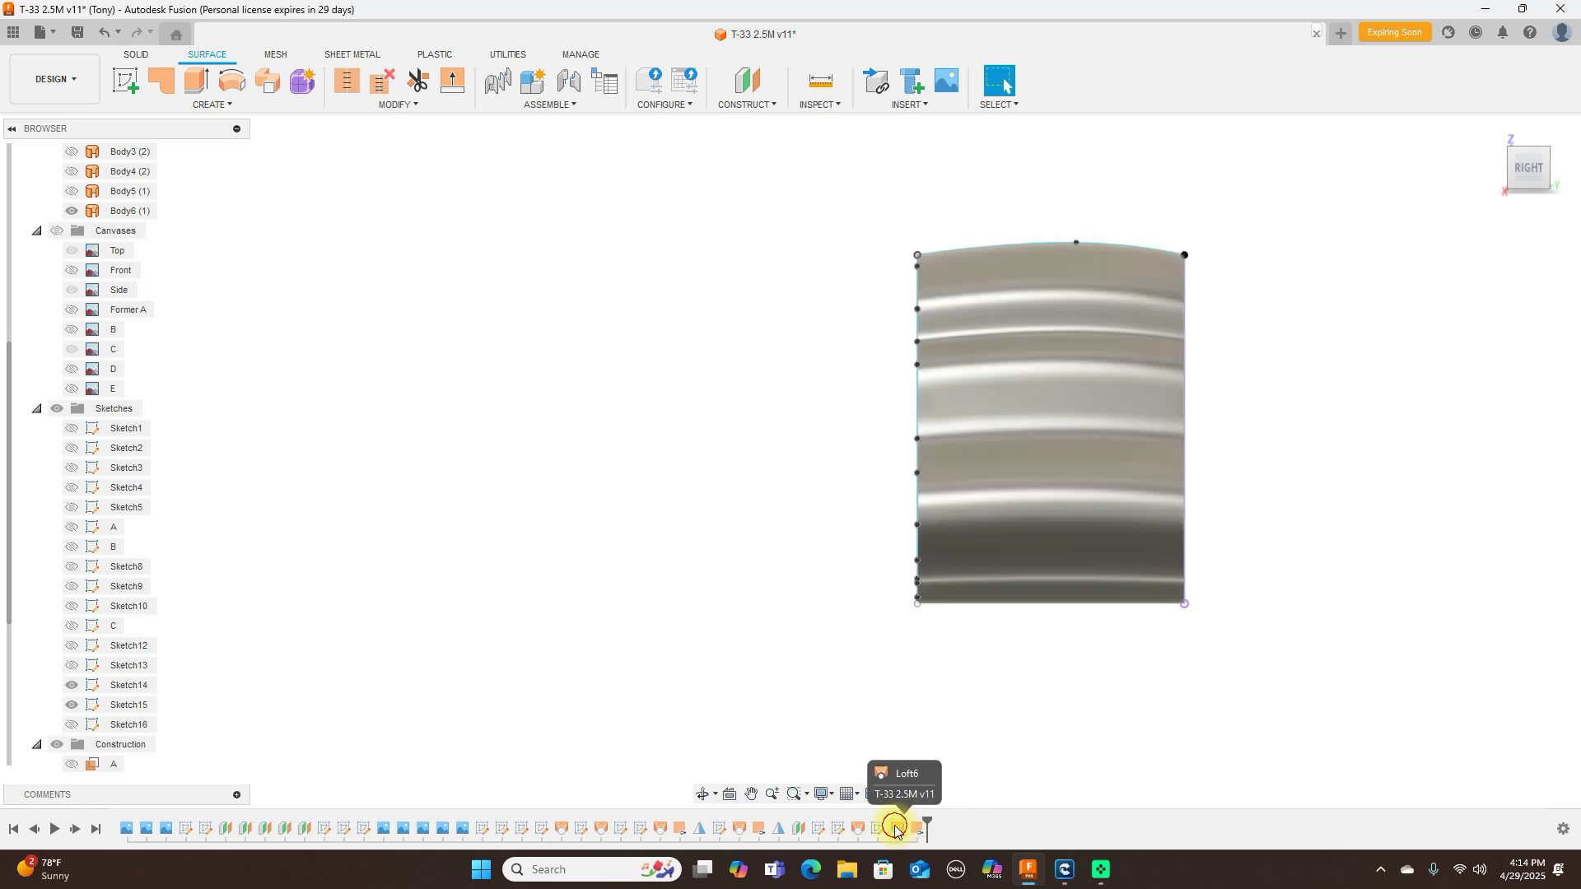
right_click(896, 829)
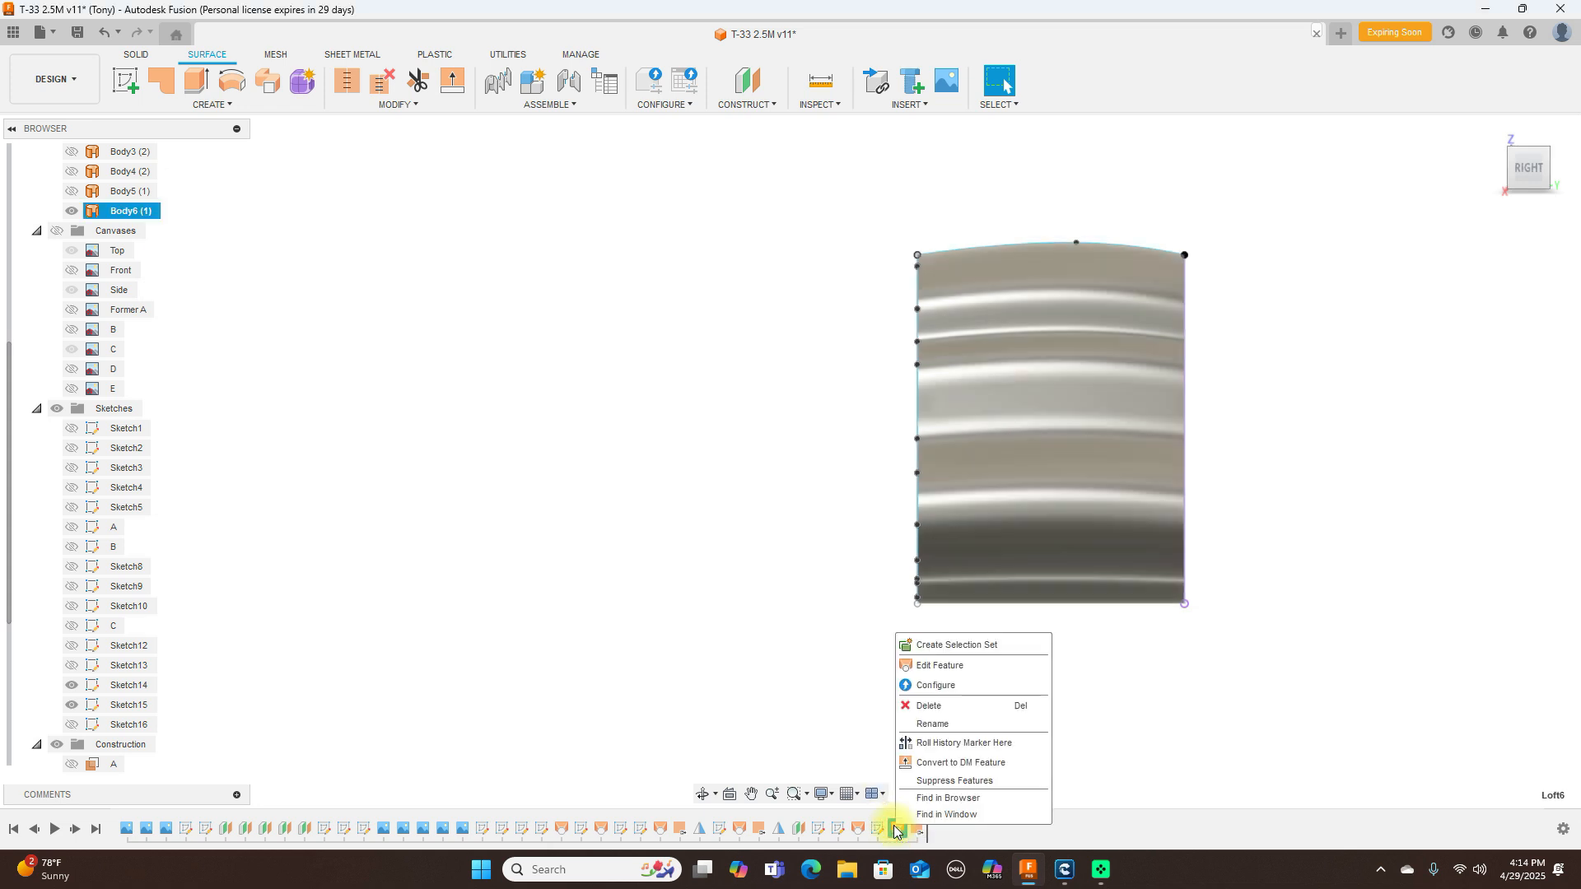
click(939, 666)
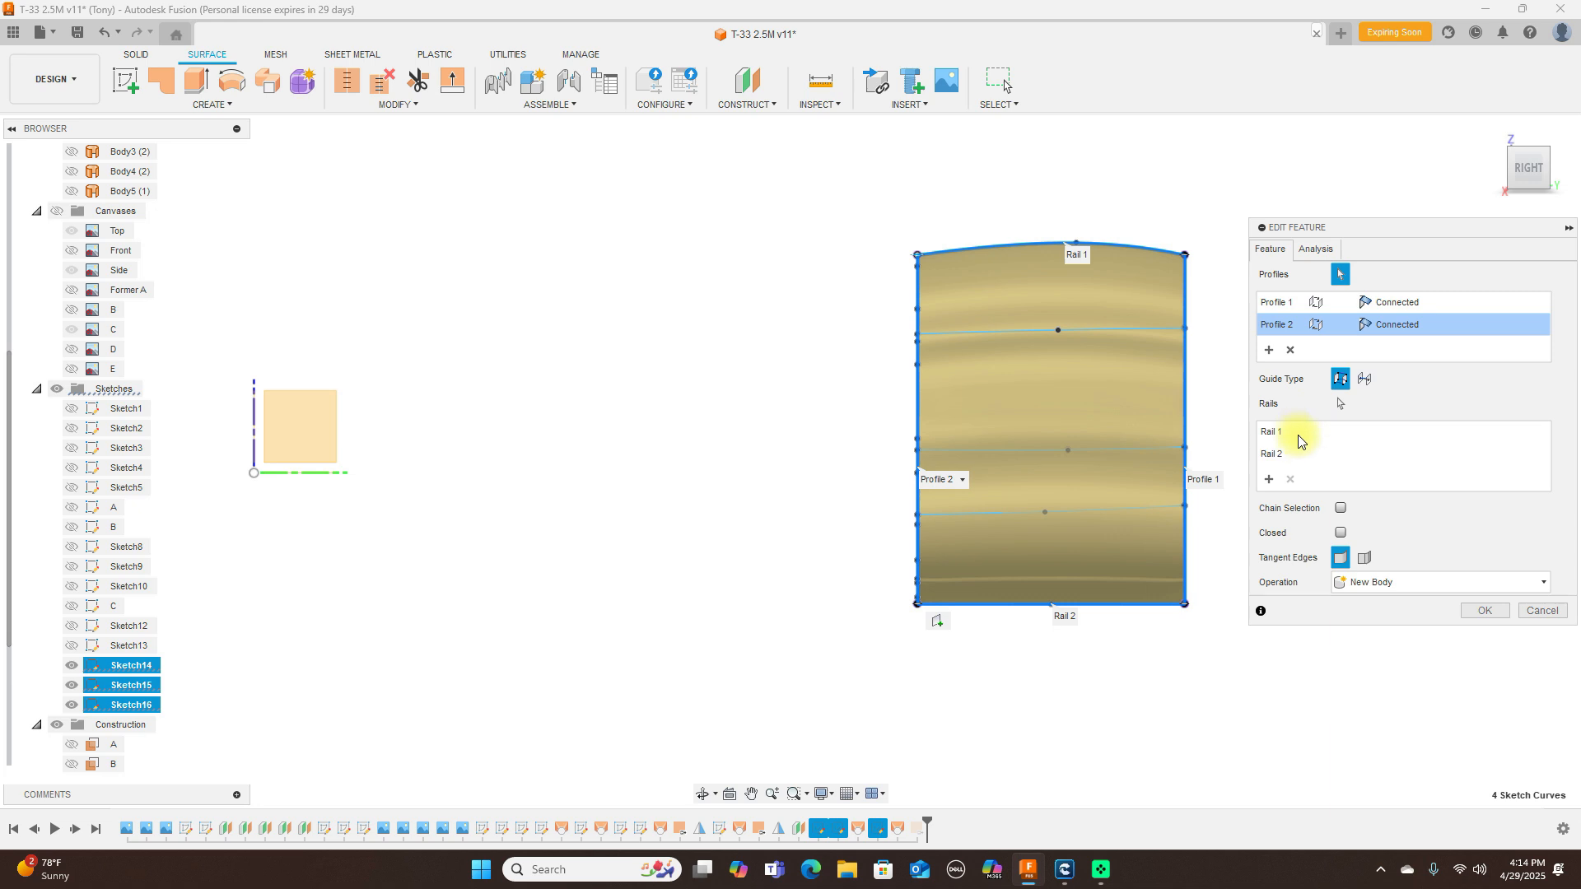
click(1266, 483)
click(1108, 333)
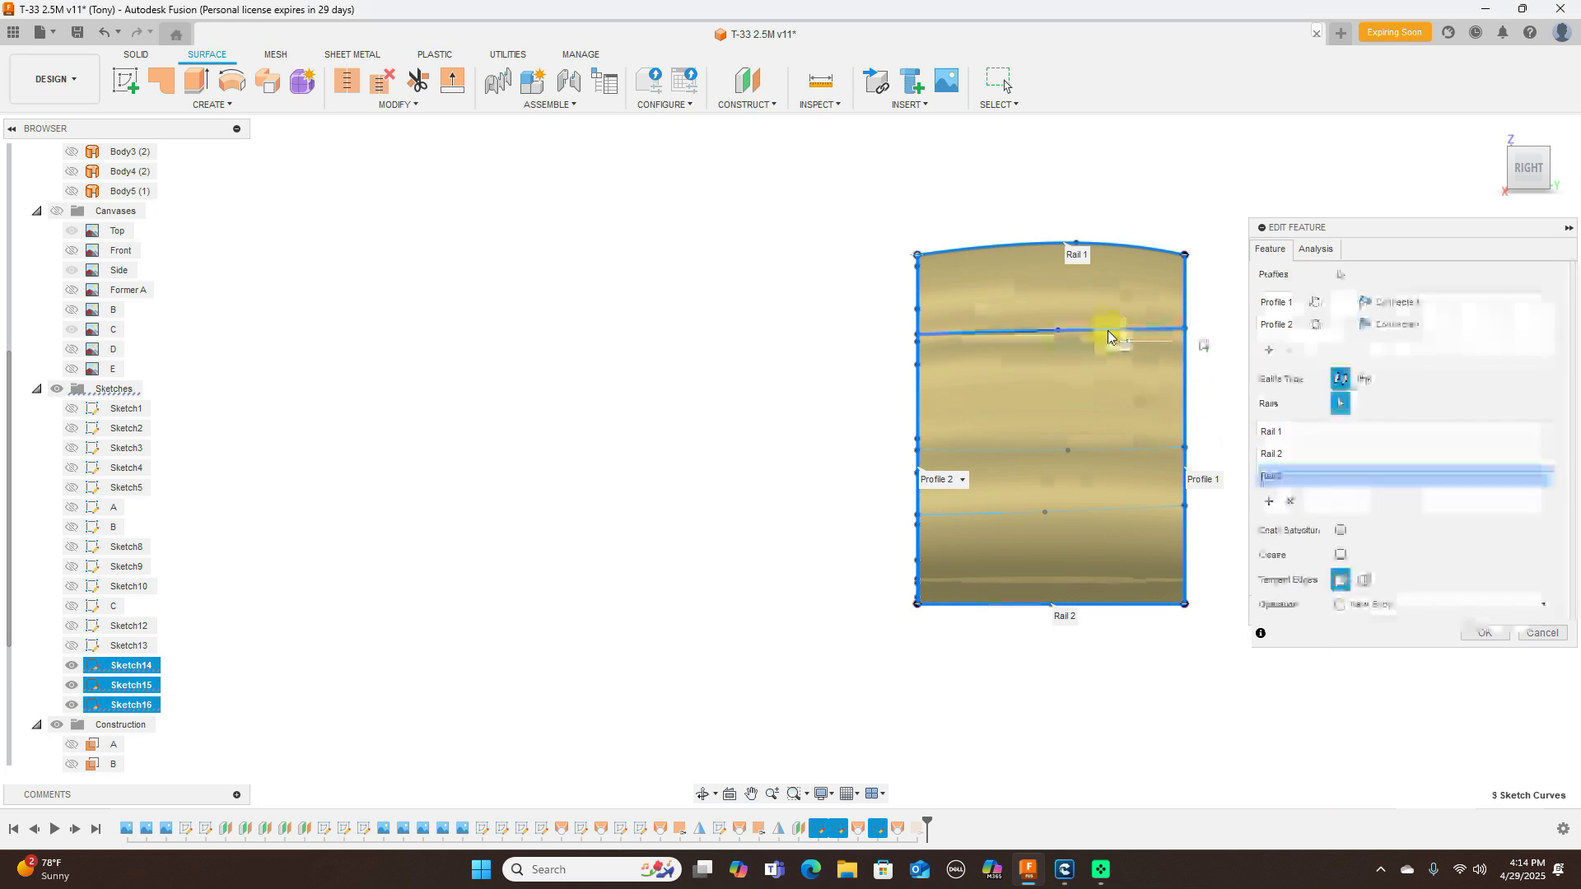
click(1089, 452)
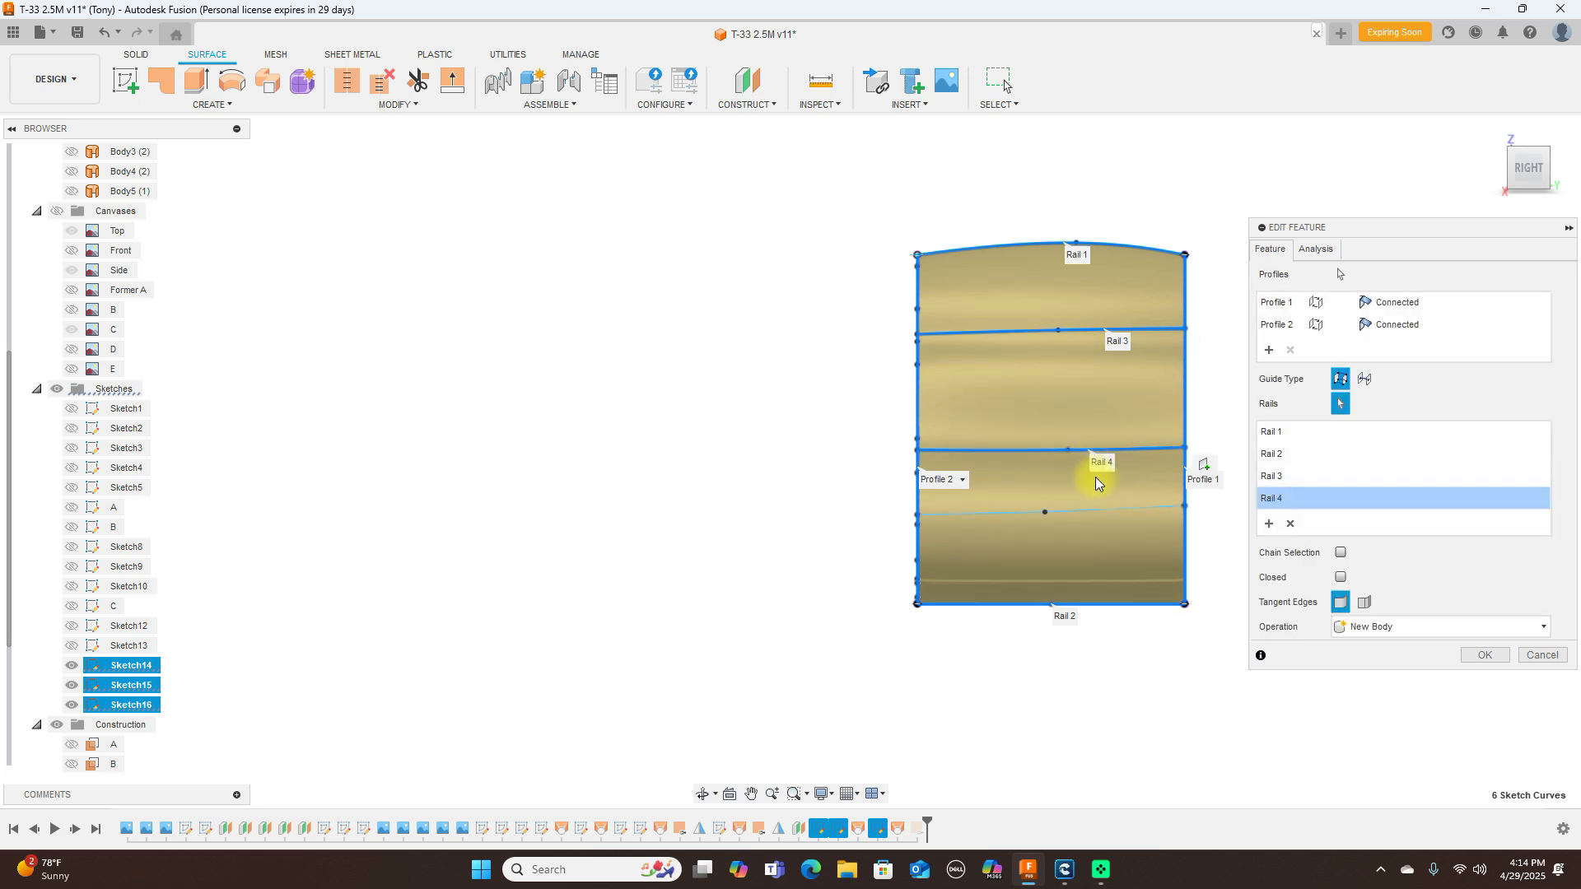
click(1080, 517)
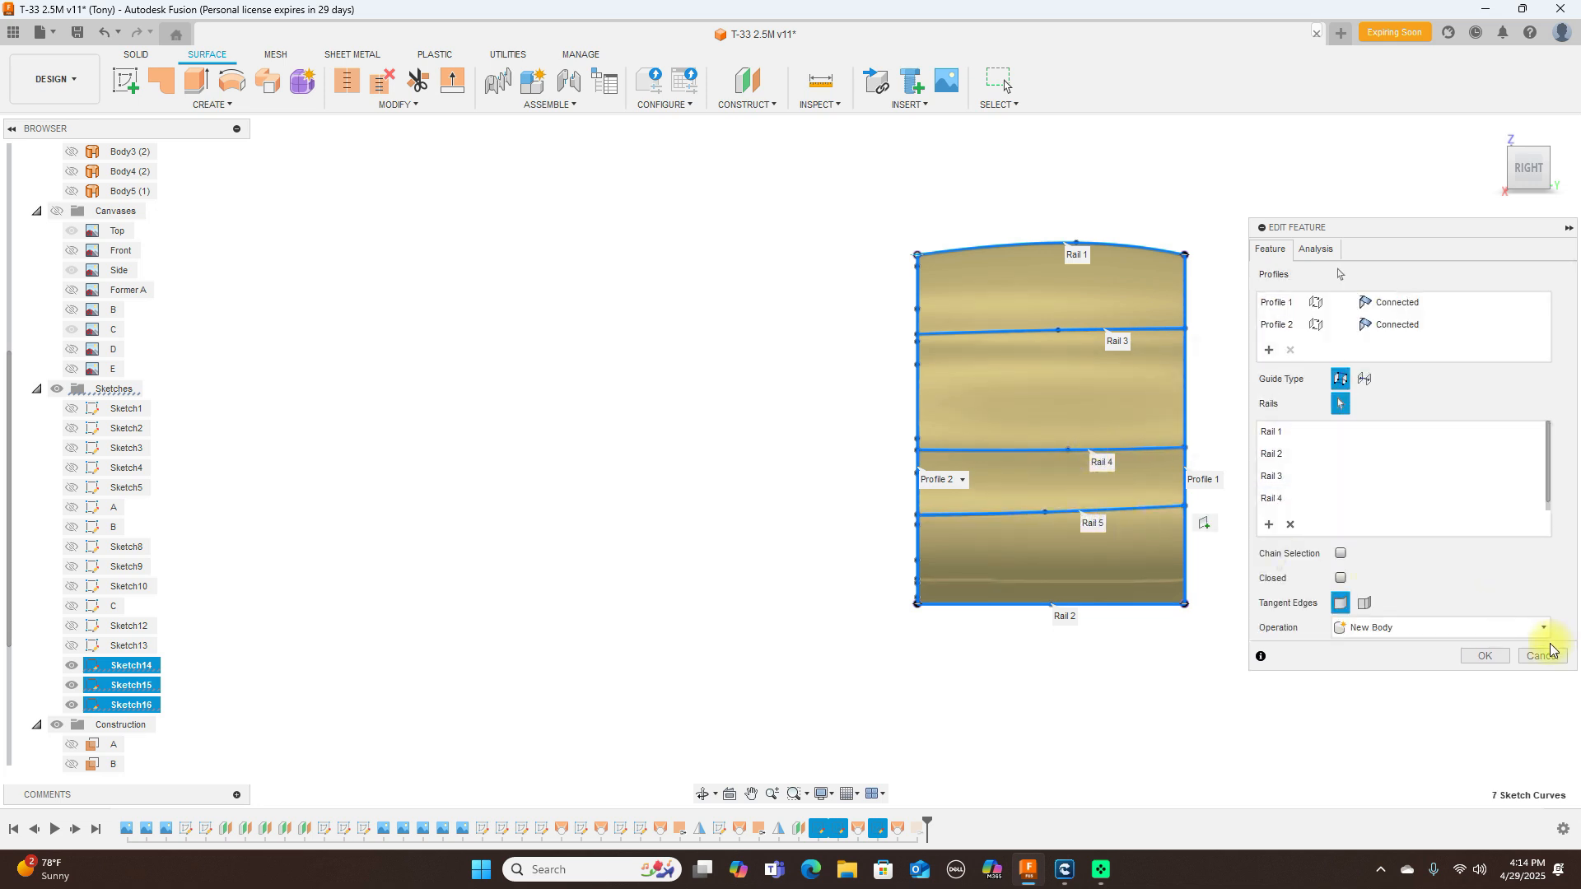
click(1485, 656)
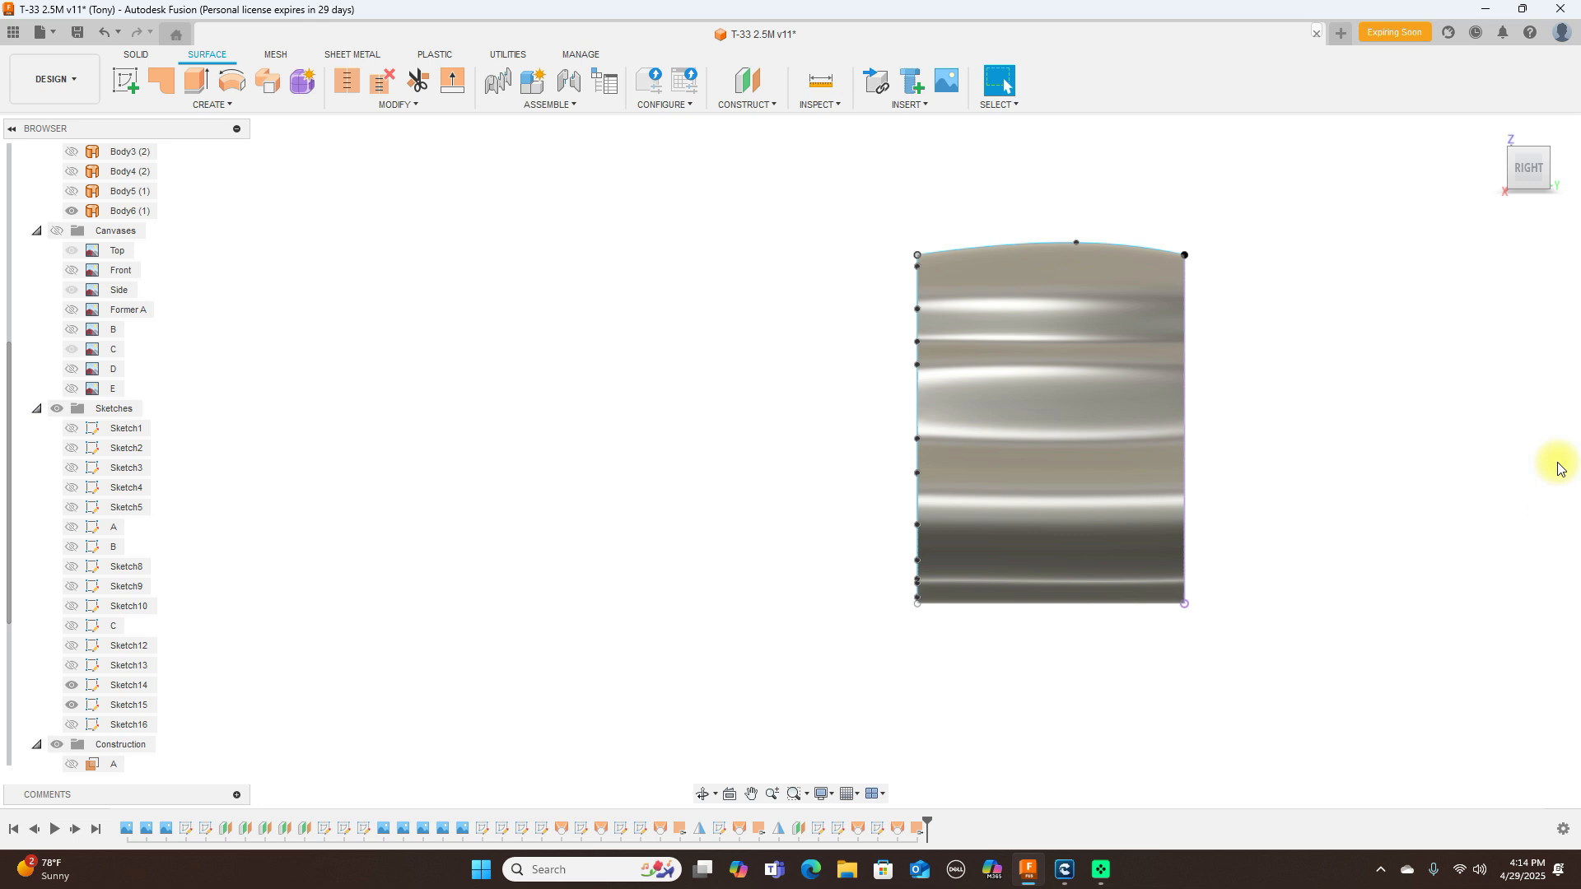
Step: Examine the updated loft surface from an angle and hide all sketches
click(1534, 200)
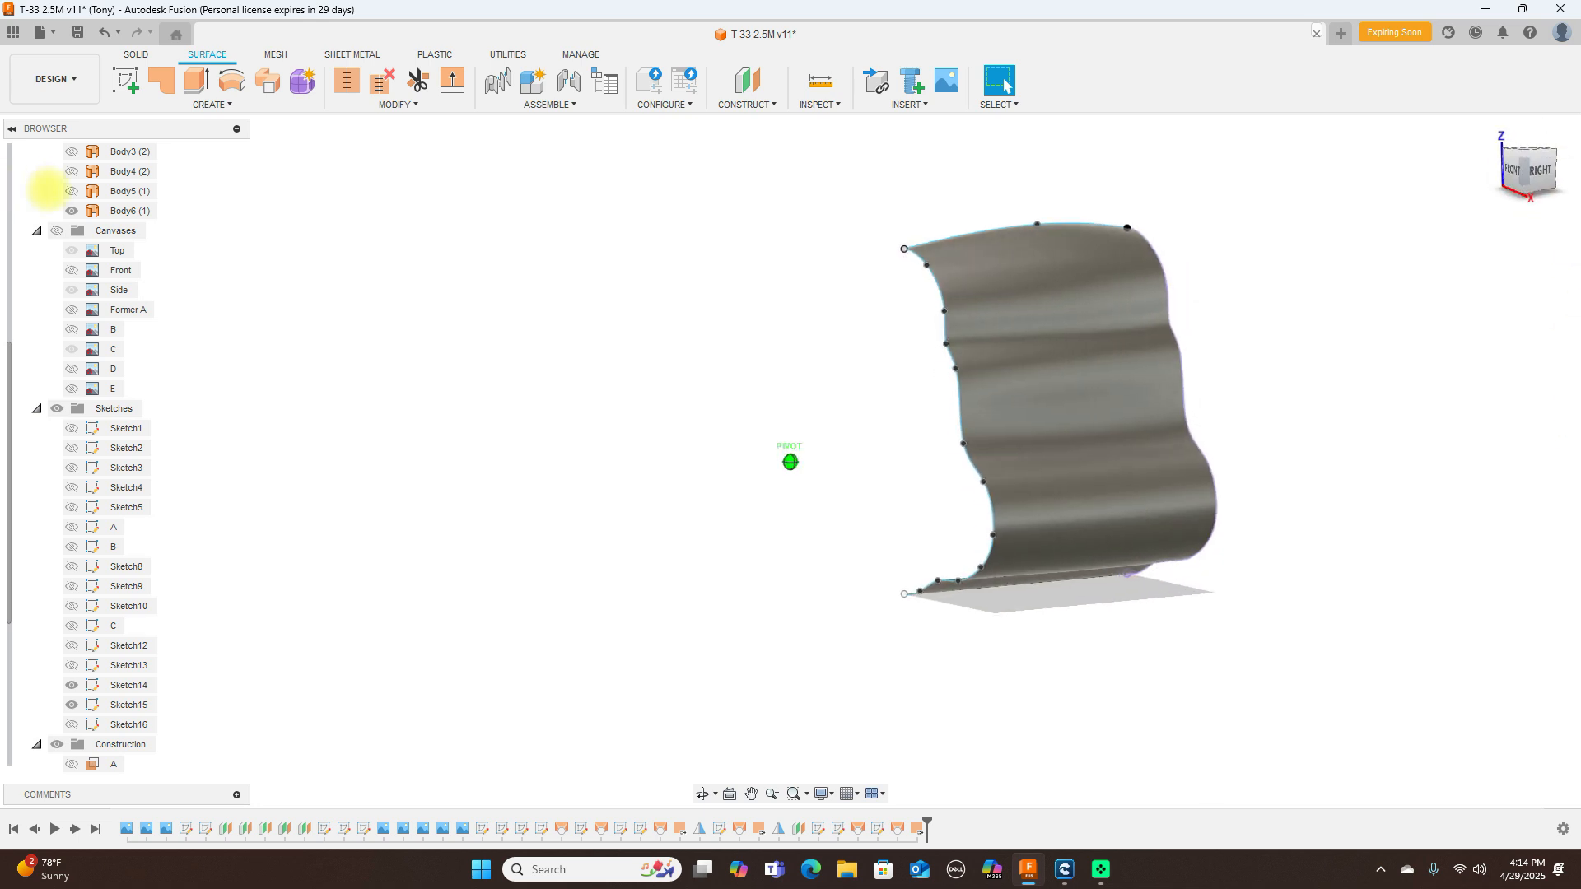
drag(117, 191, 1575, 198)
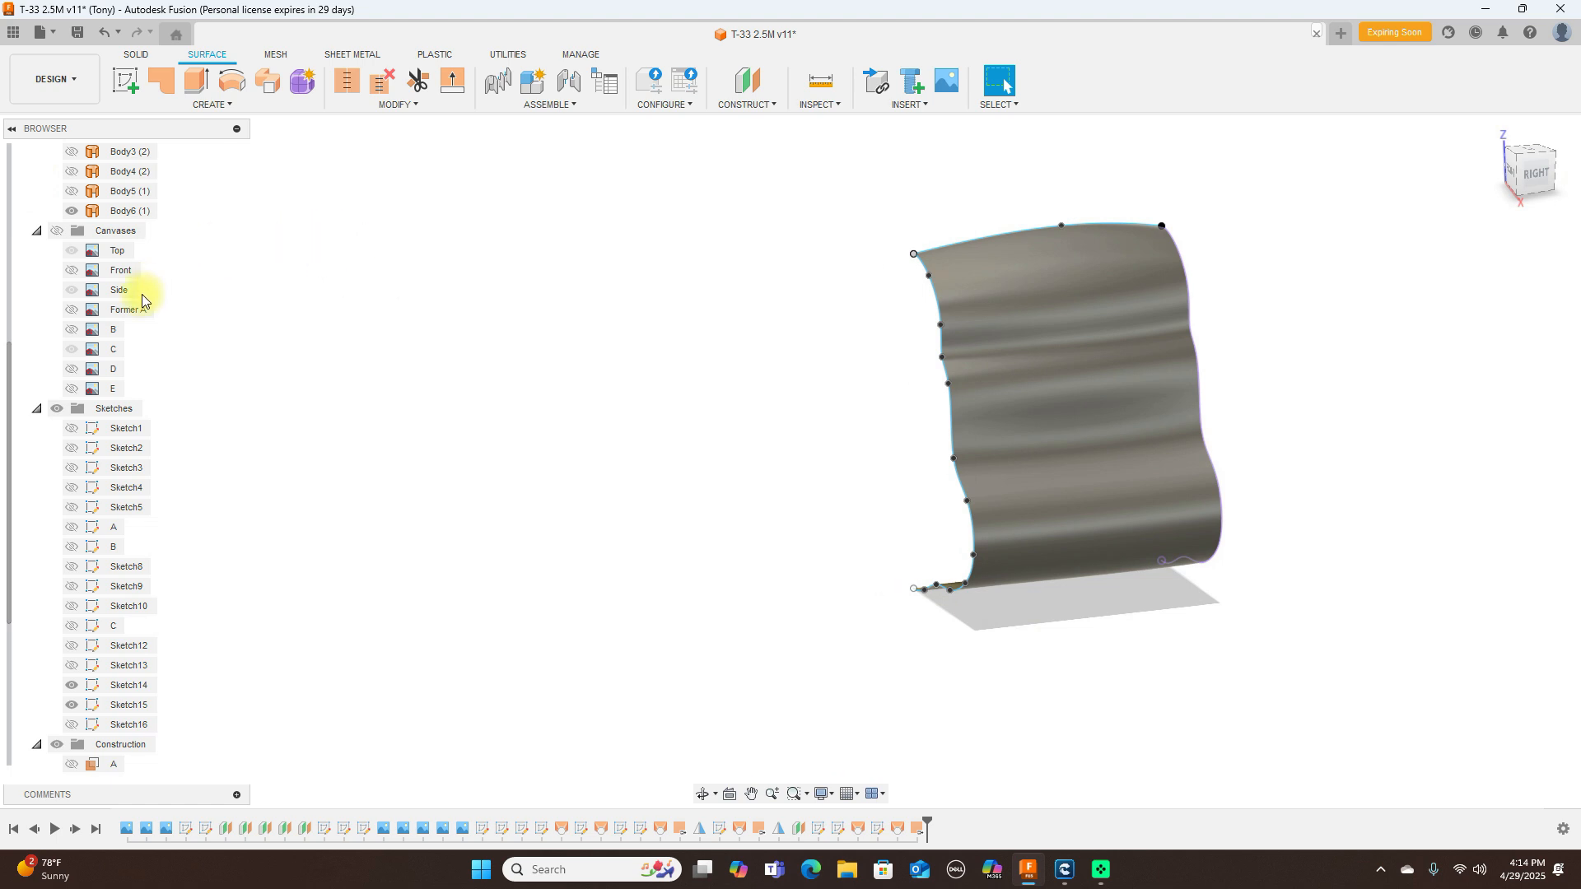
click(56, 409)
scroll(111, 408, up, 3)
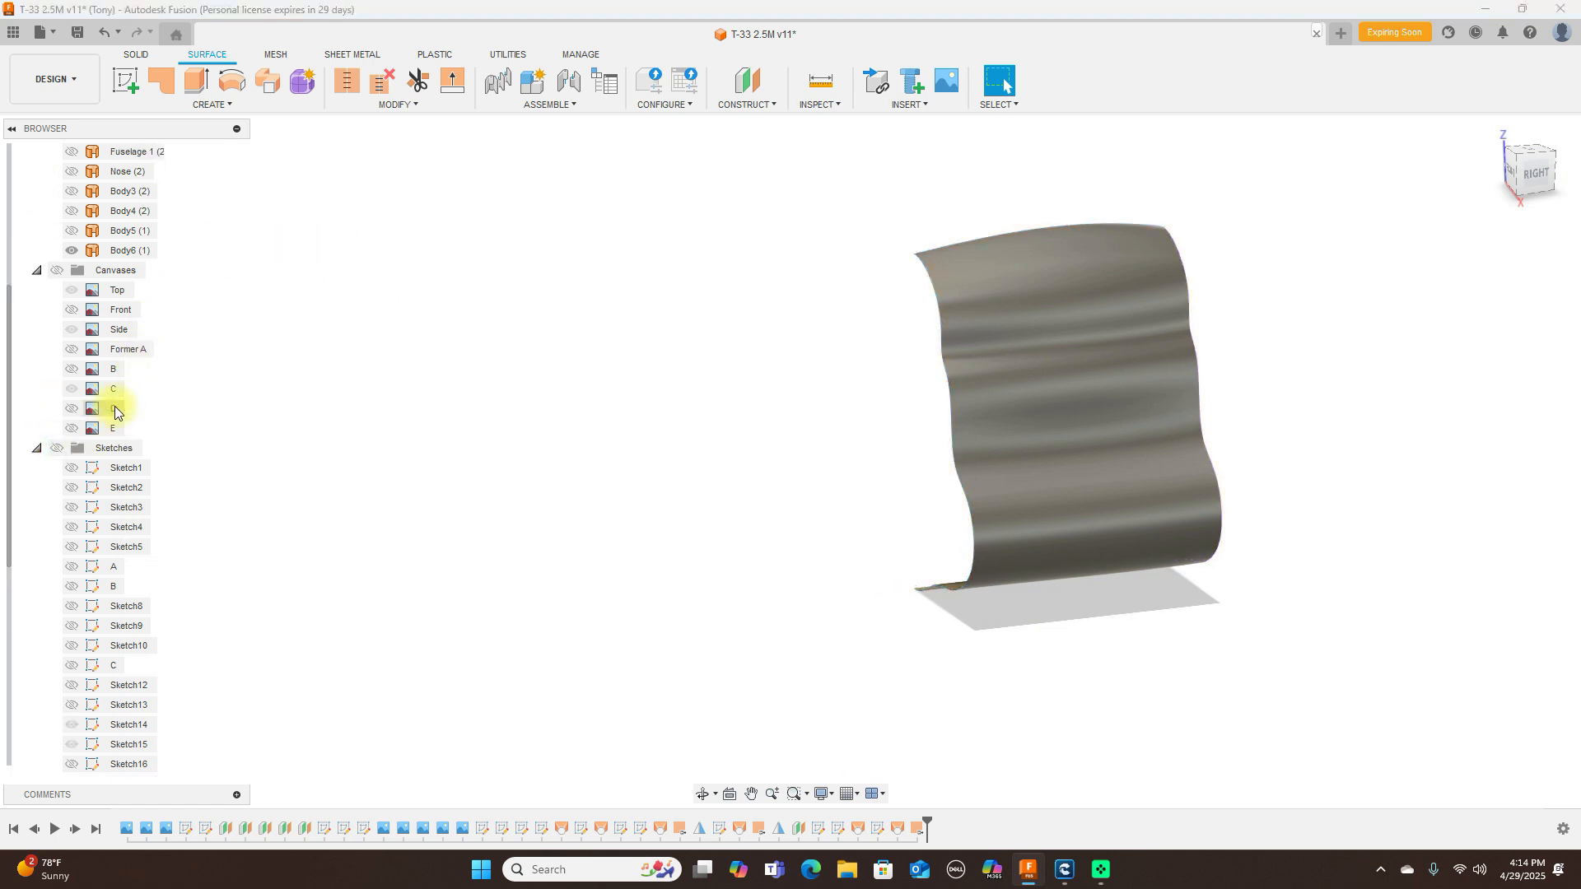
Step: Show the forward fuselage Body4 beside the new section and check how they line up in right side view
click(70, 252)
click(72, 251)
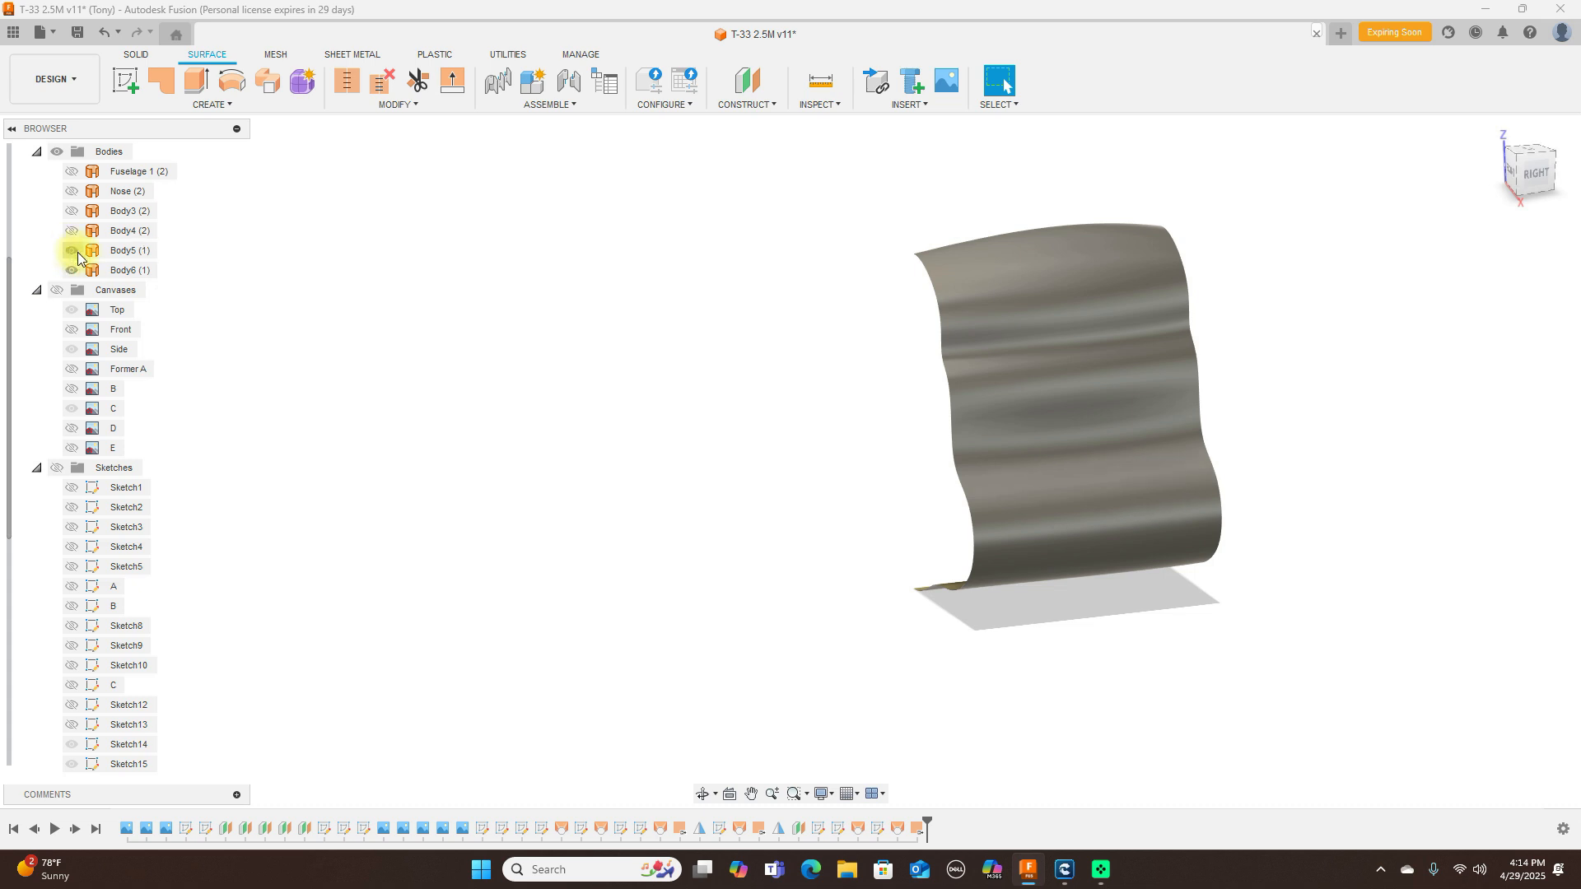
click(76, 233)
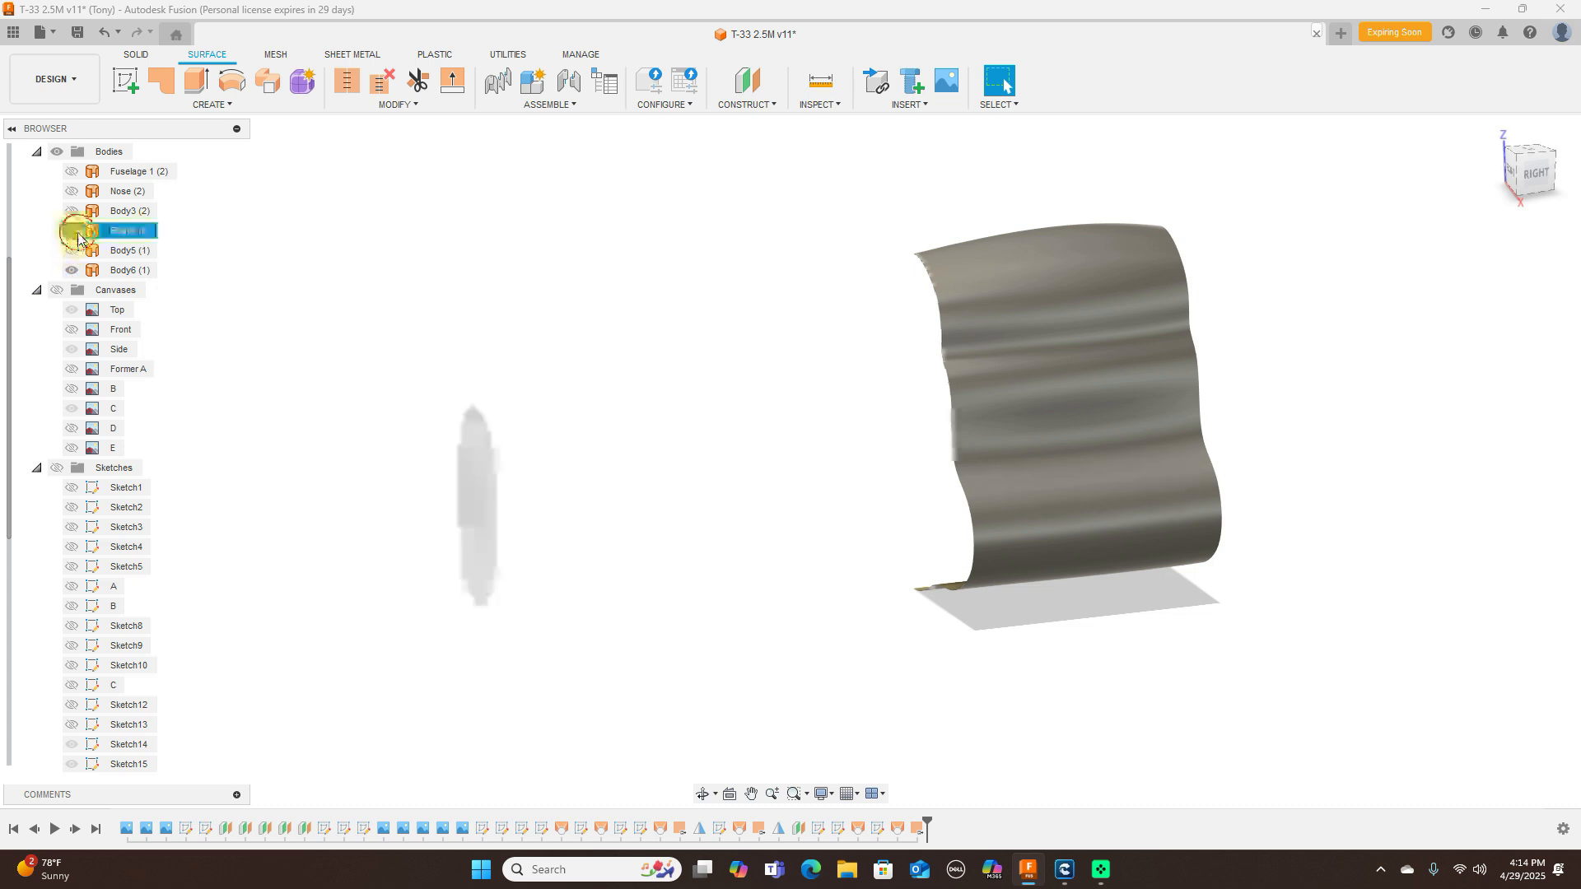
click(74, 233)
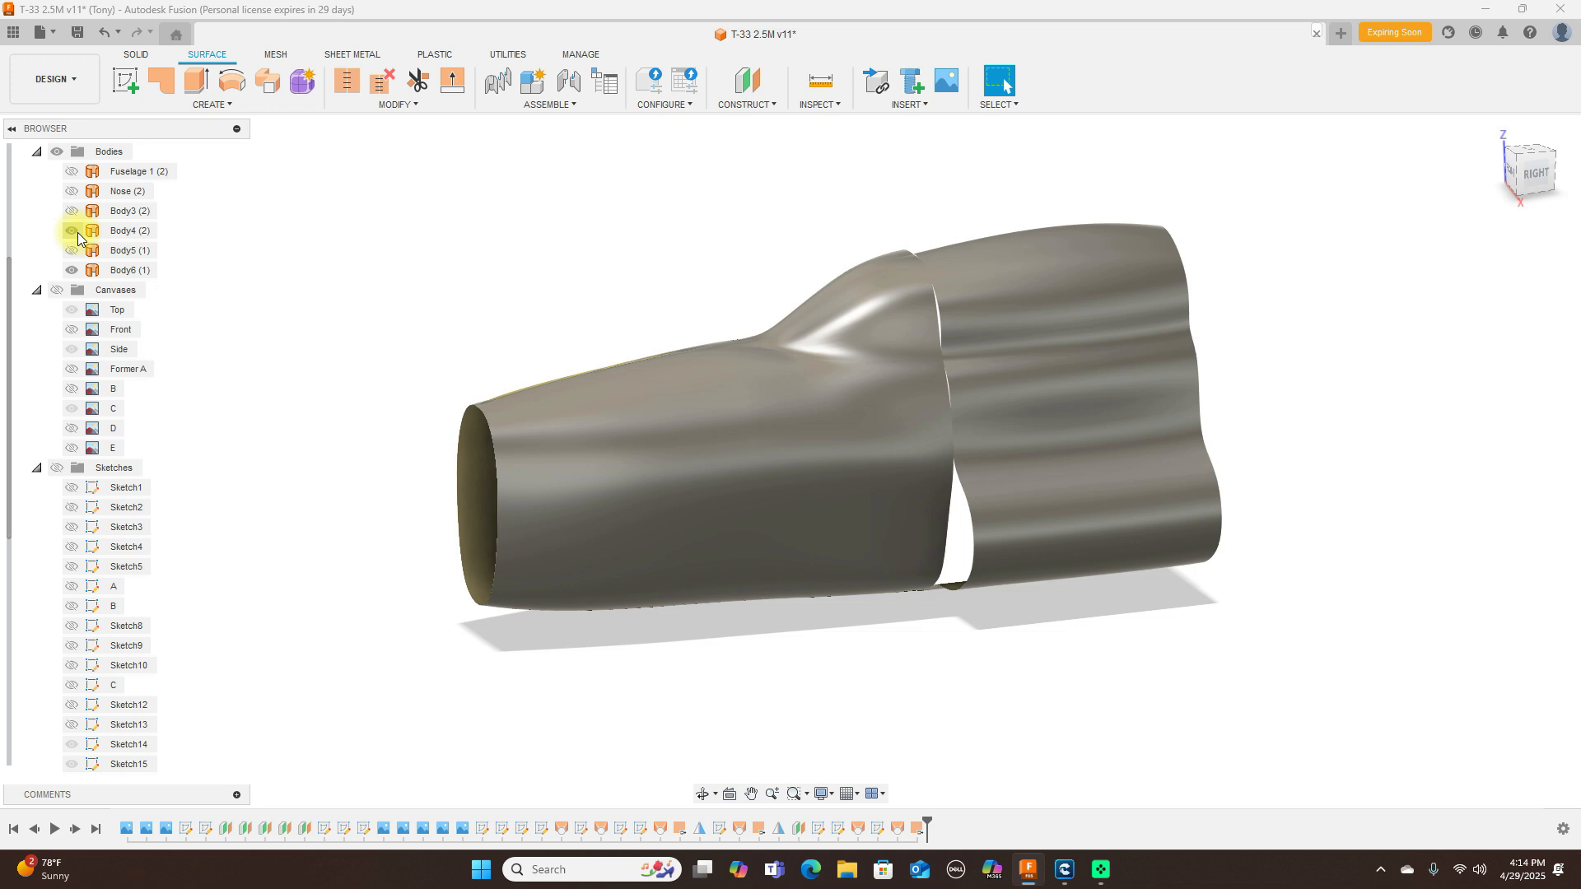
click(1530, 175)
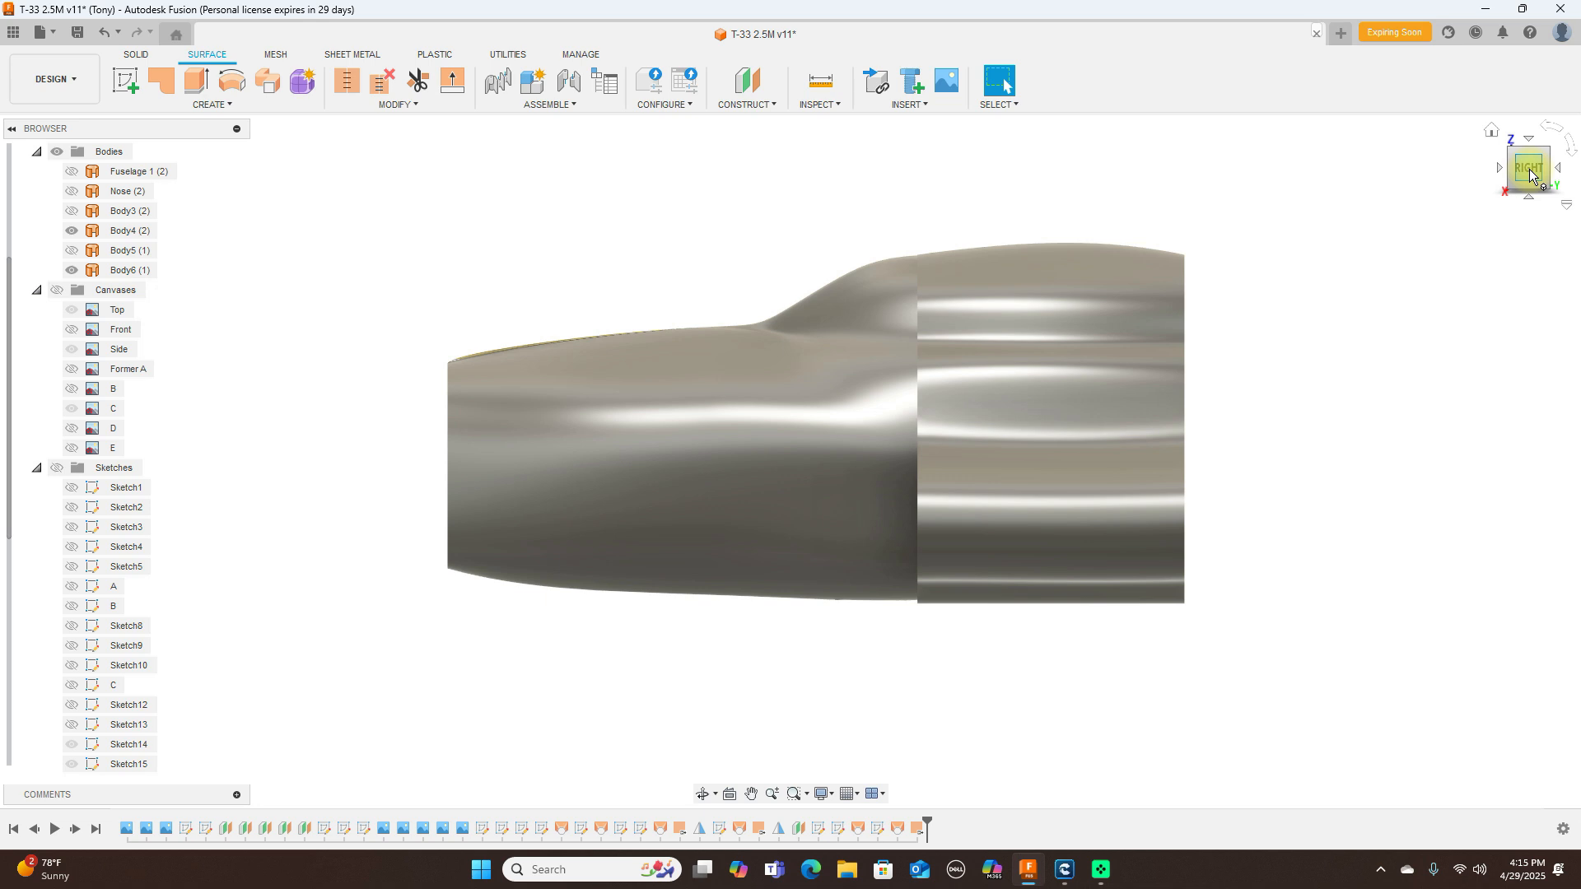
Step: Hide Body4, show Body3, Nose and Fuselage 1 beside the new section, and check how they line up in right side view
scroll(1436, 349, down, 3)
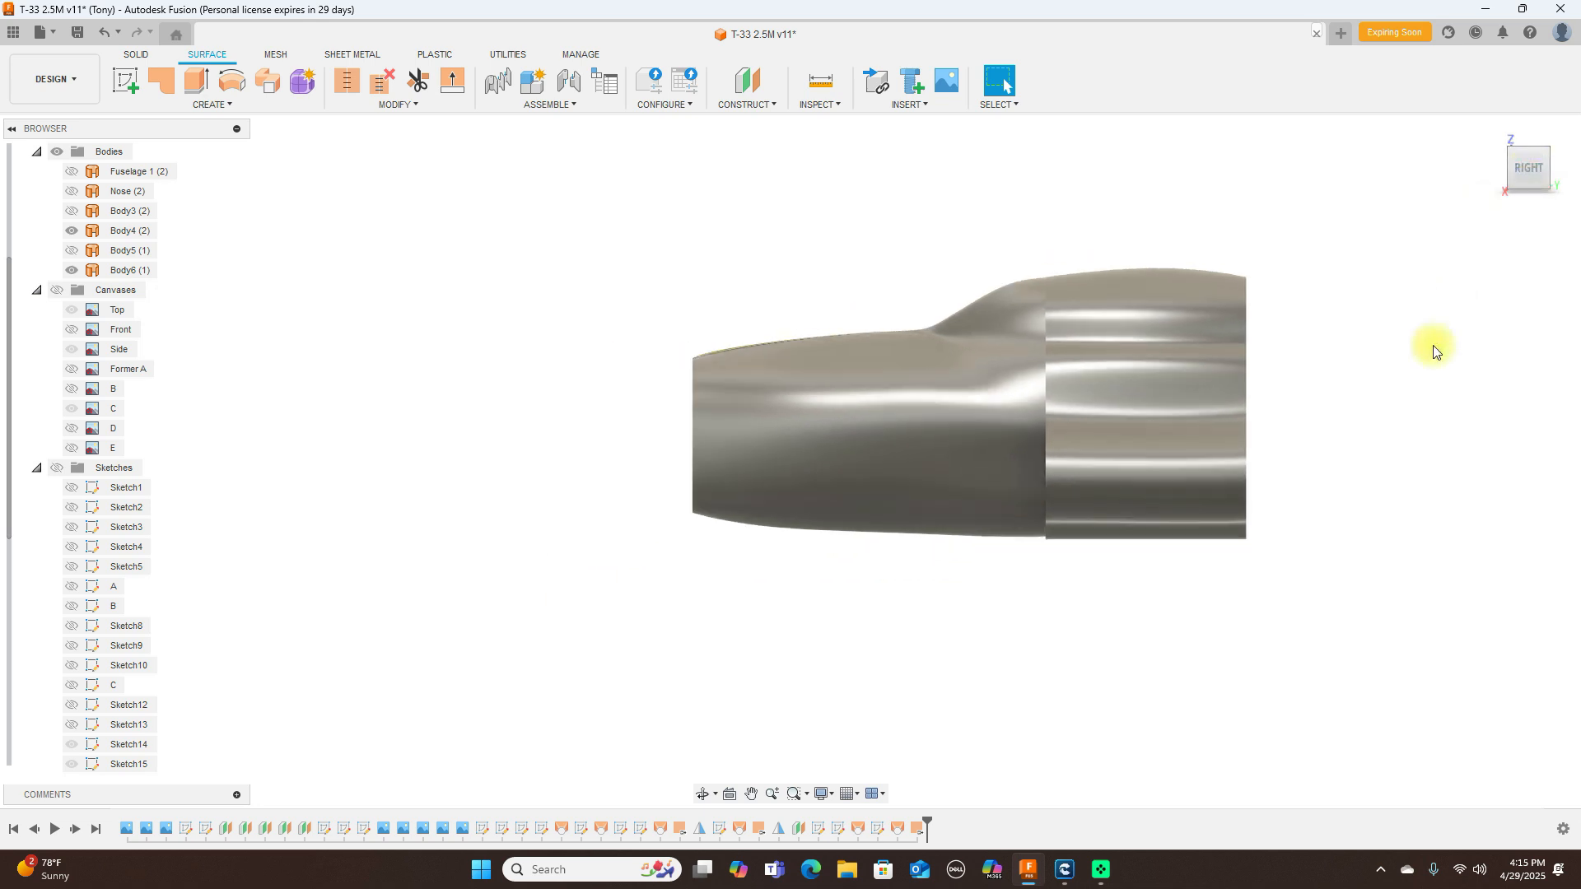
mouse_move(1521, 171)
mouse_down()
mouse_move(17, 168)
mouse_move(194, 170)
mouse_move(42, 149)
mouse_move(1568, 165)
mouse_move(18, 176)
mouse_move(1210, 218)
mouse_move(836, 399)
mouse_move(338, 279)
mouse_move(92, 241)
mouse_up()
click(72, 230)
click(72, 212)
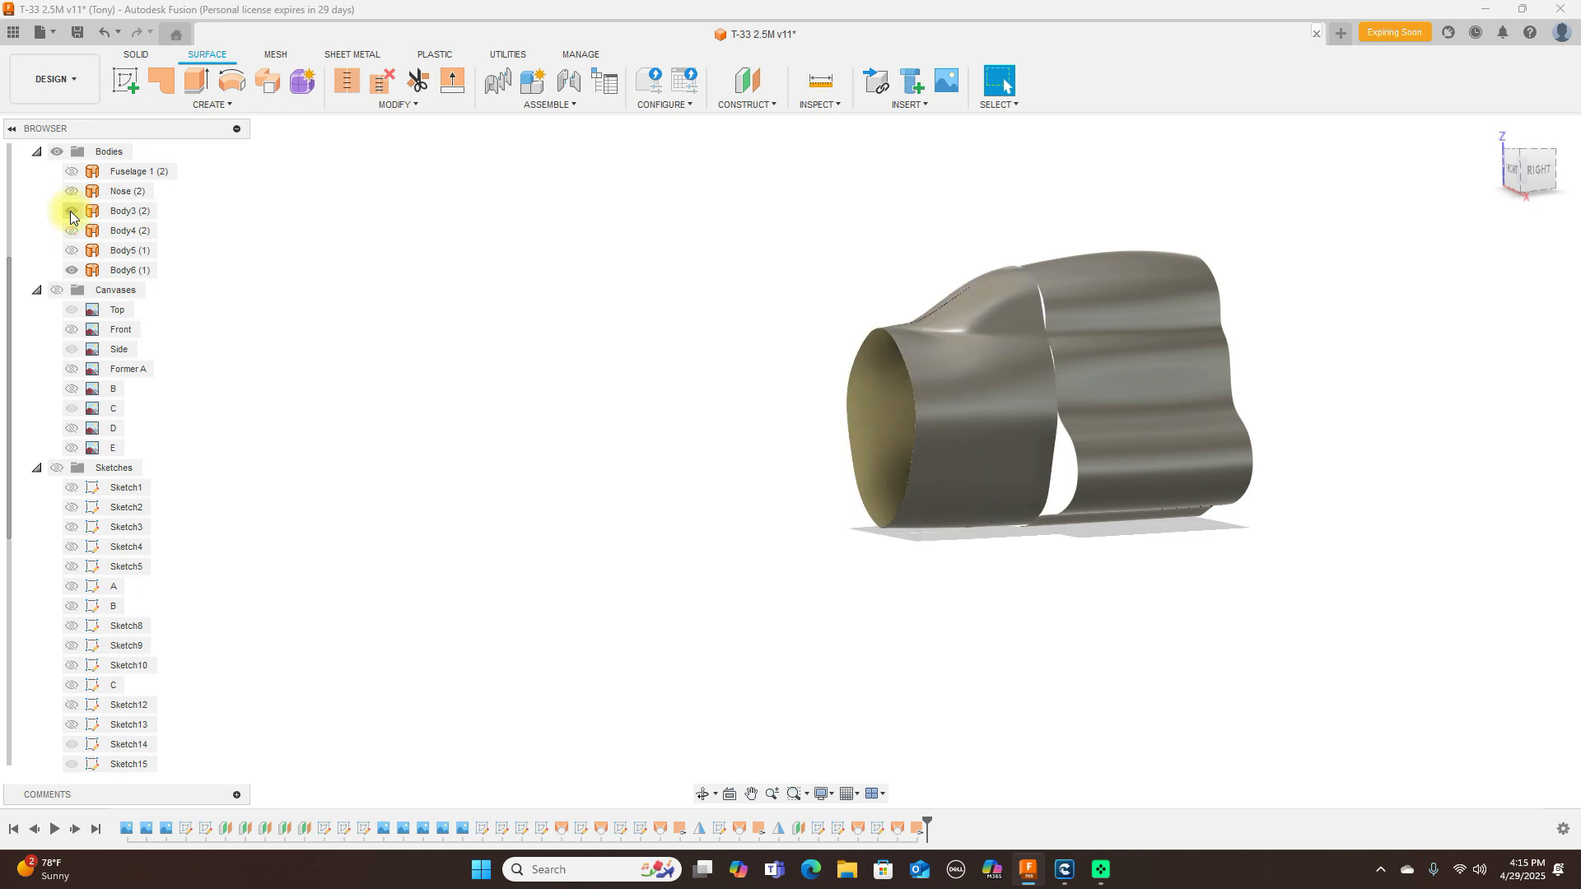
click(71, 191)
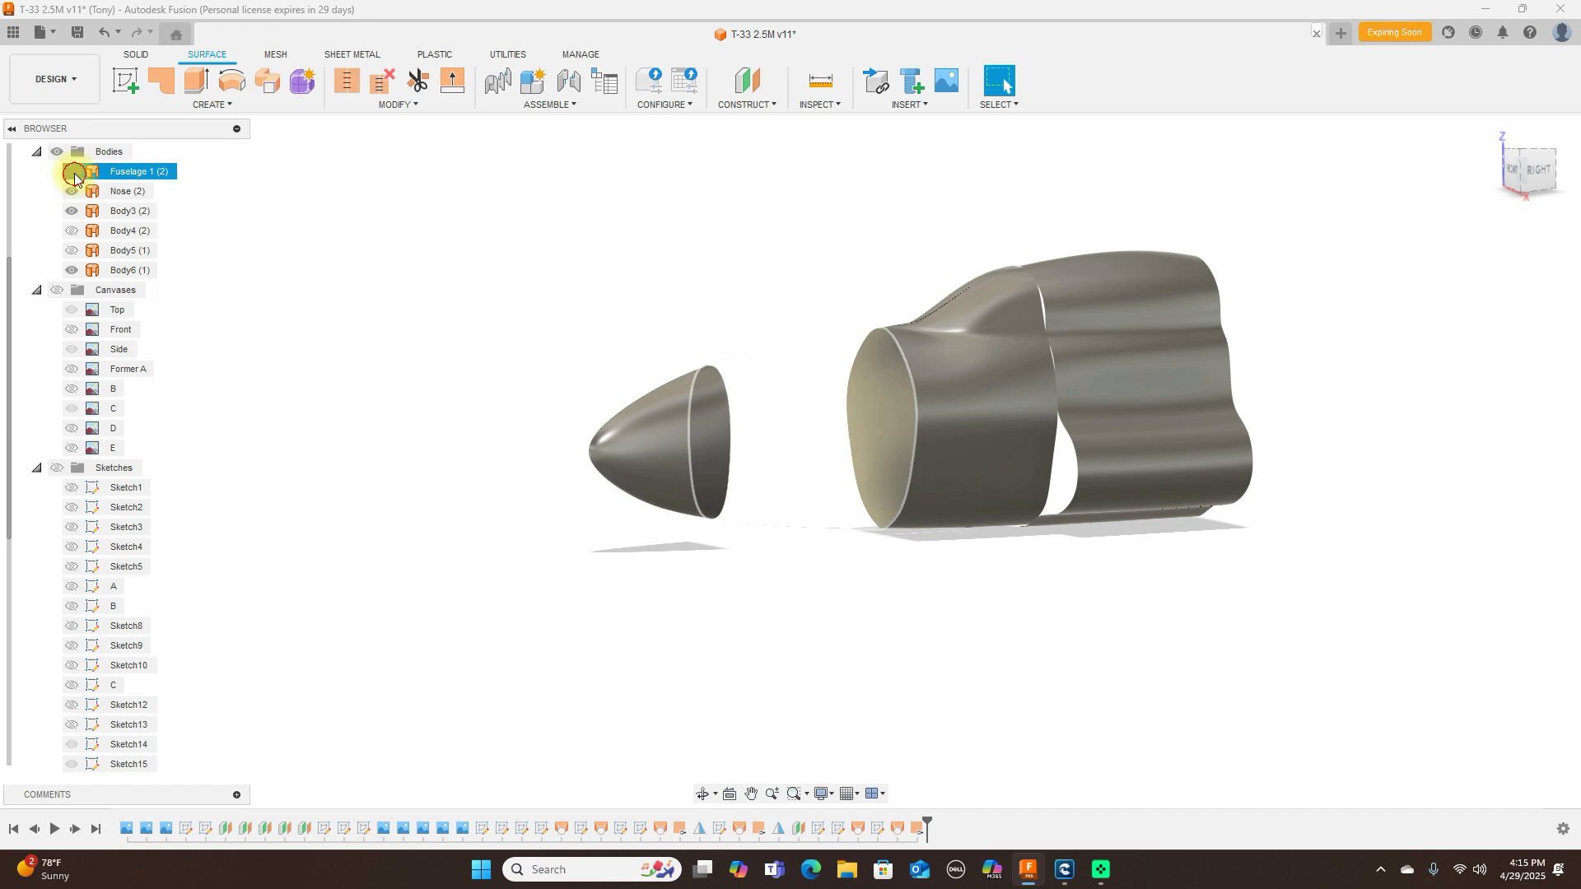
click(71, 171)
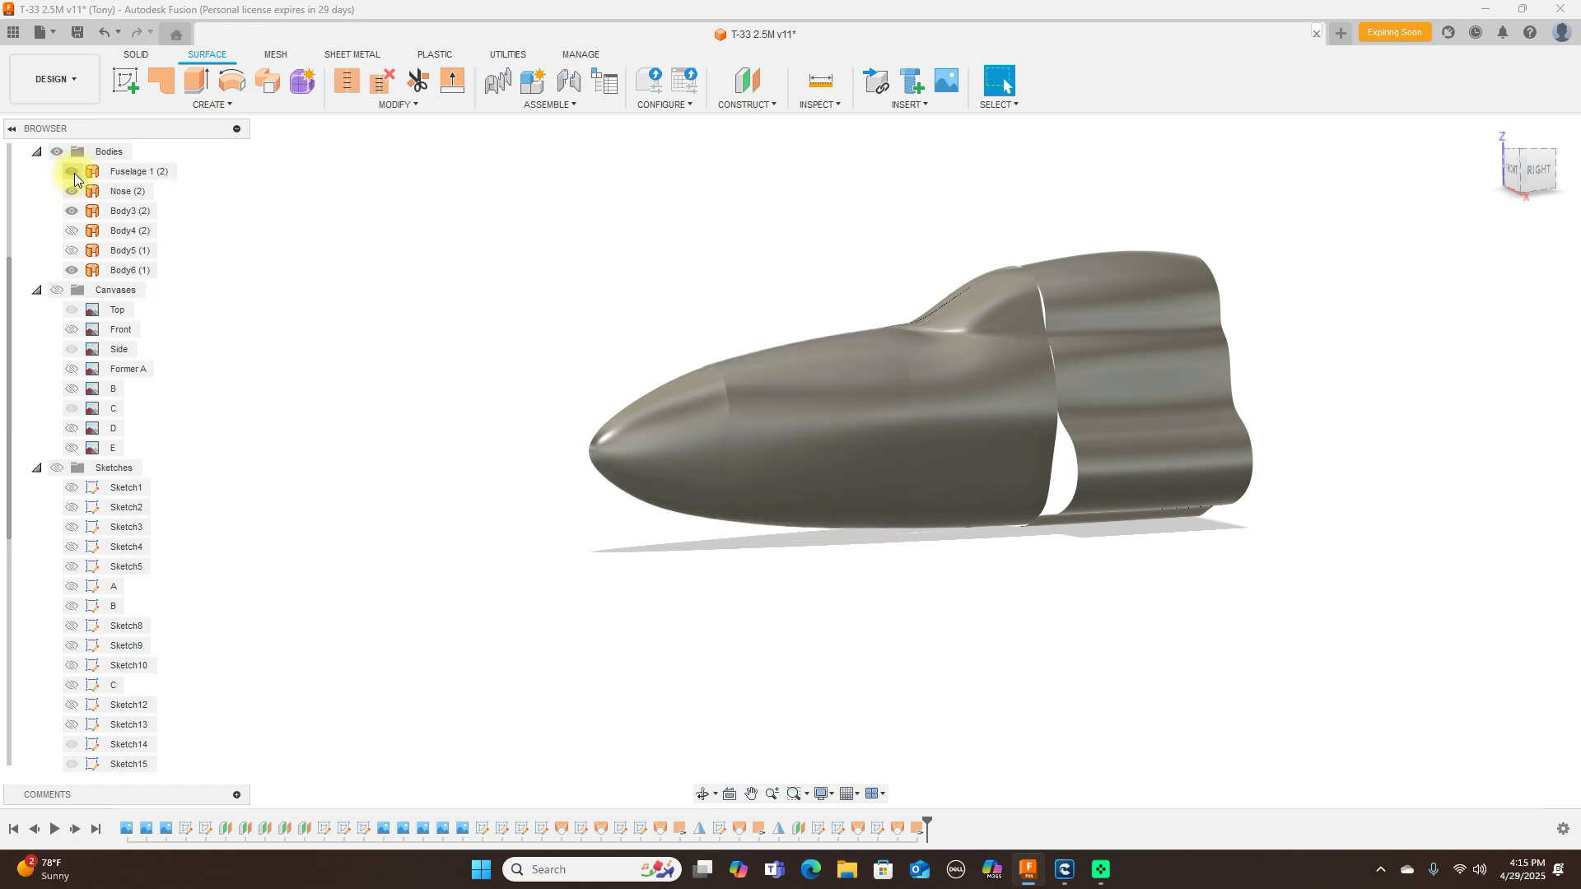
click(1524, 177)
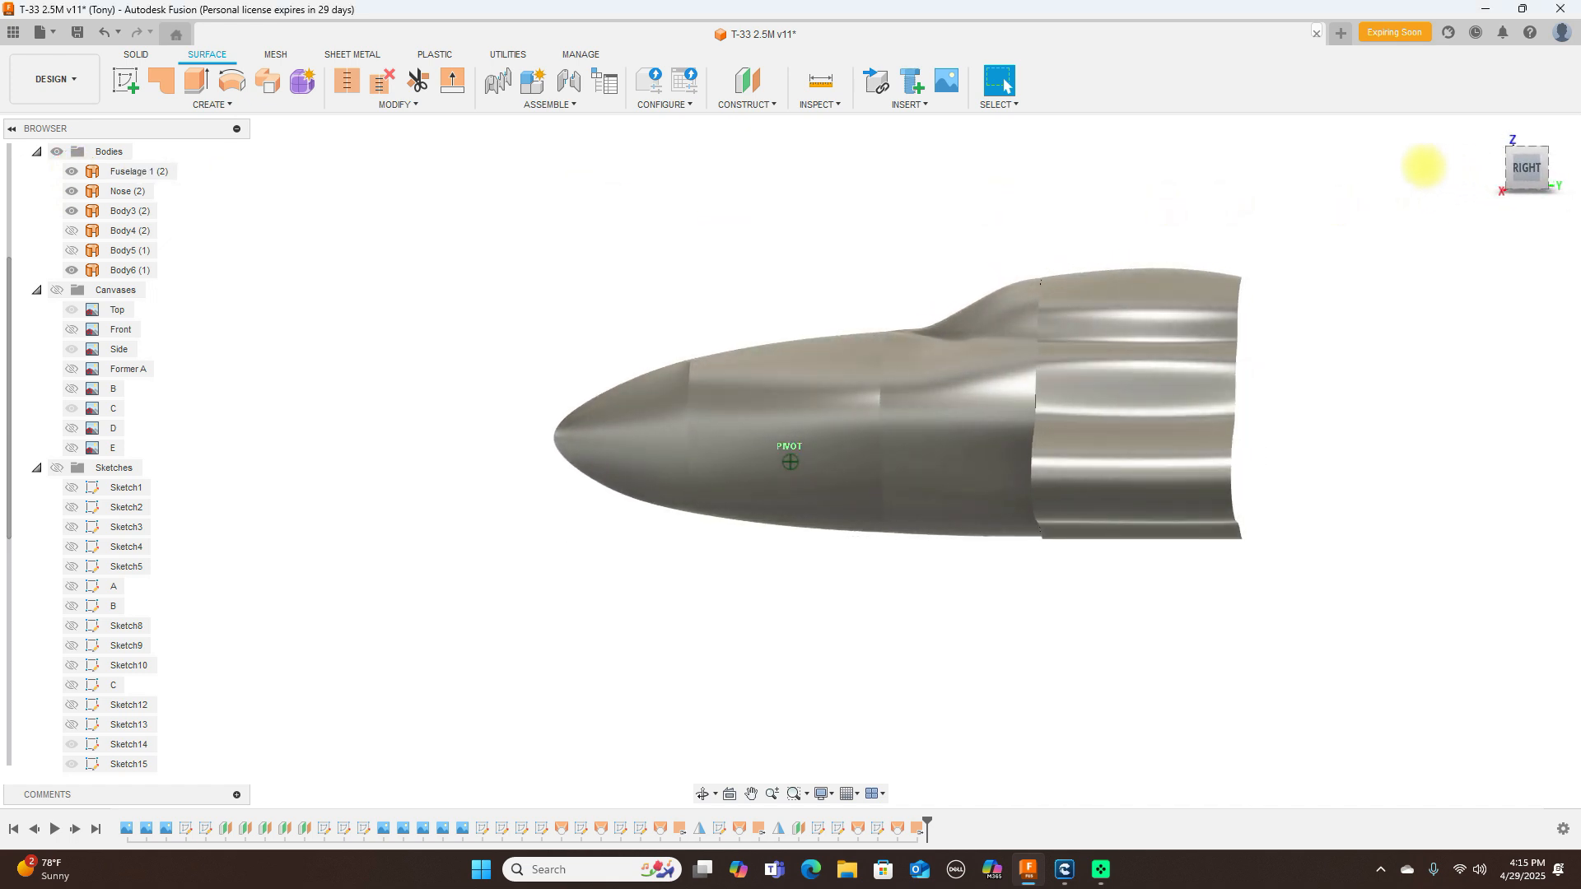
Step: Show the sketches over the surfaces again, including Sketch16 with the side rail splines
drag(1425, 168, 1096, 610)
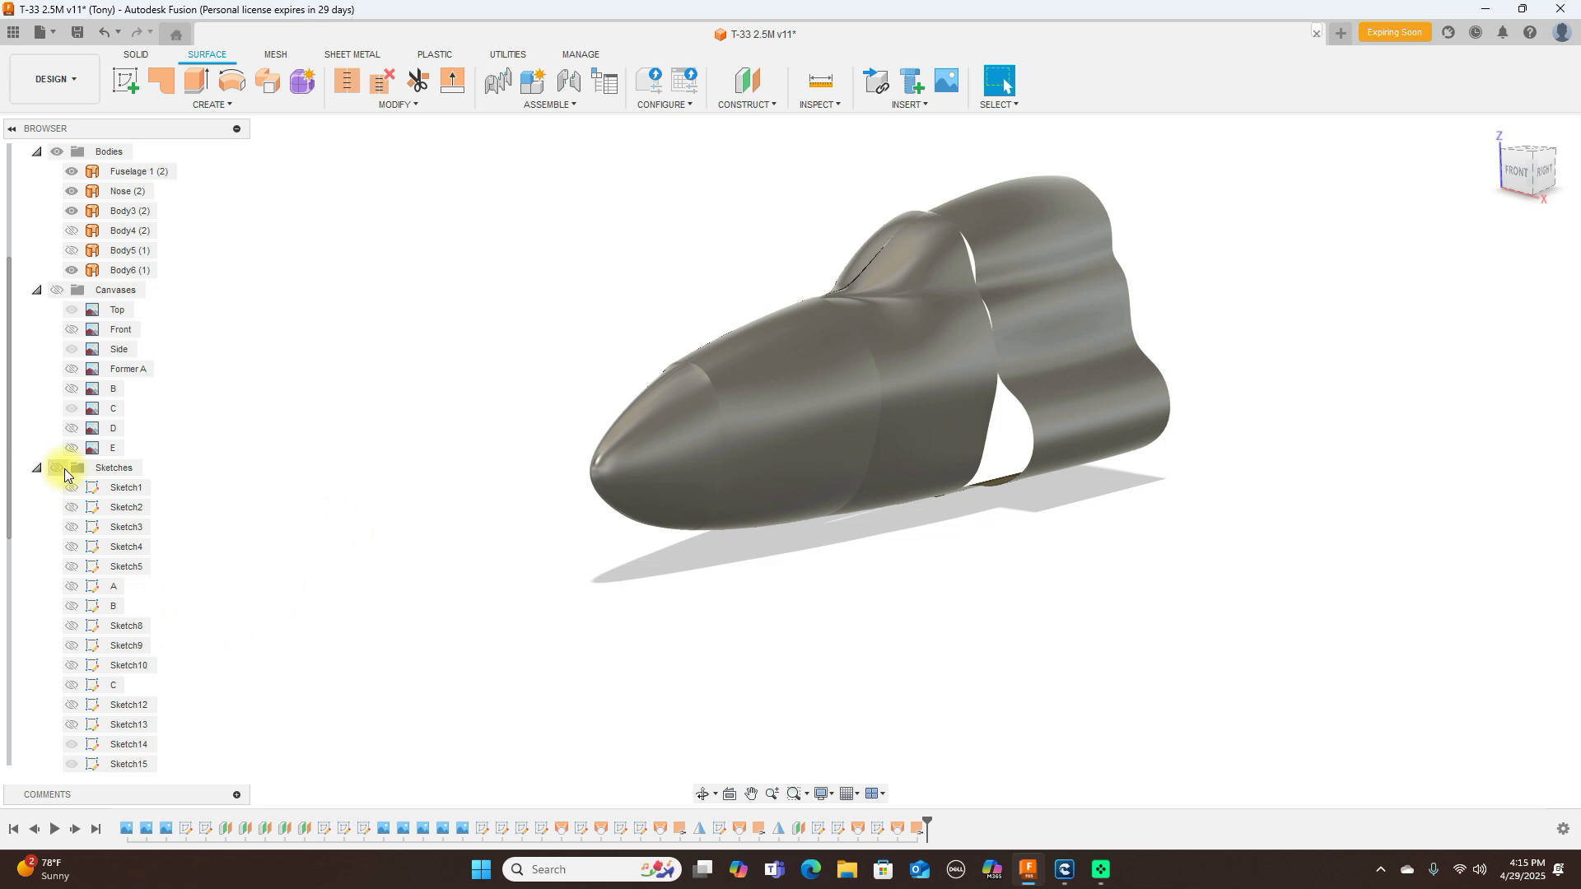
click(63, 467)
scroll(117, 720, down, 4)
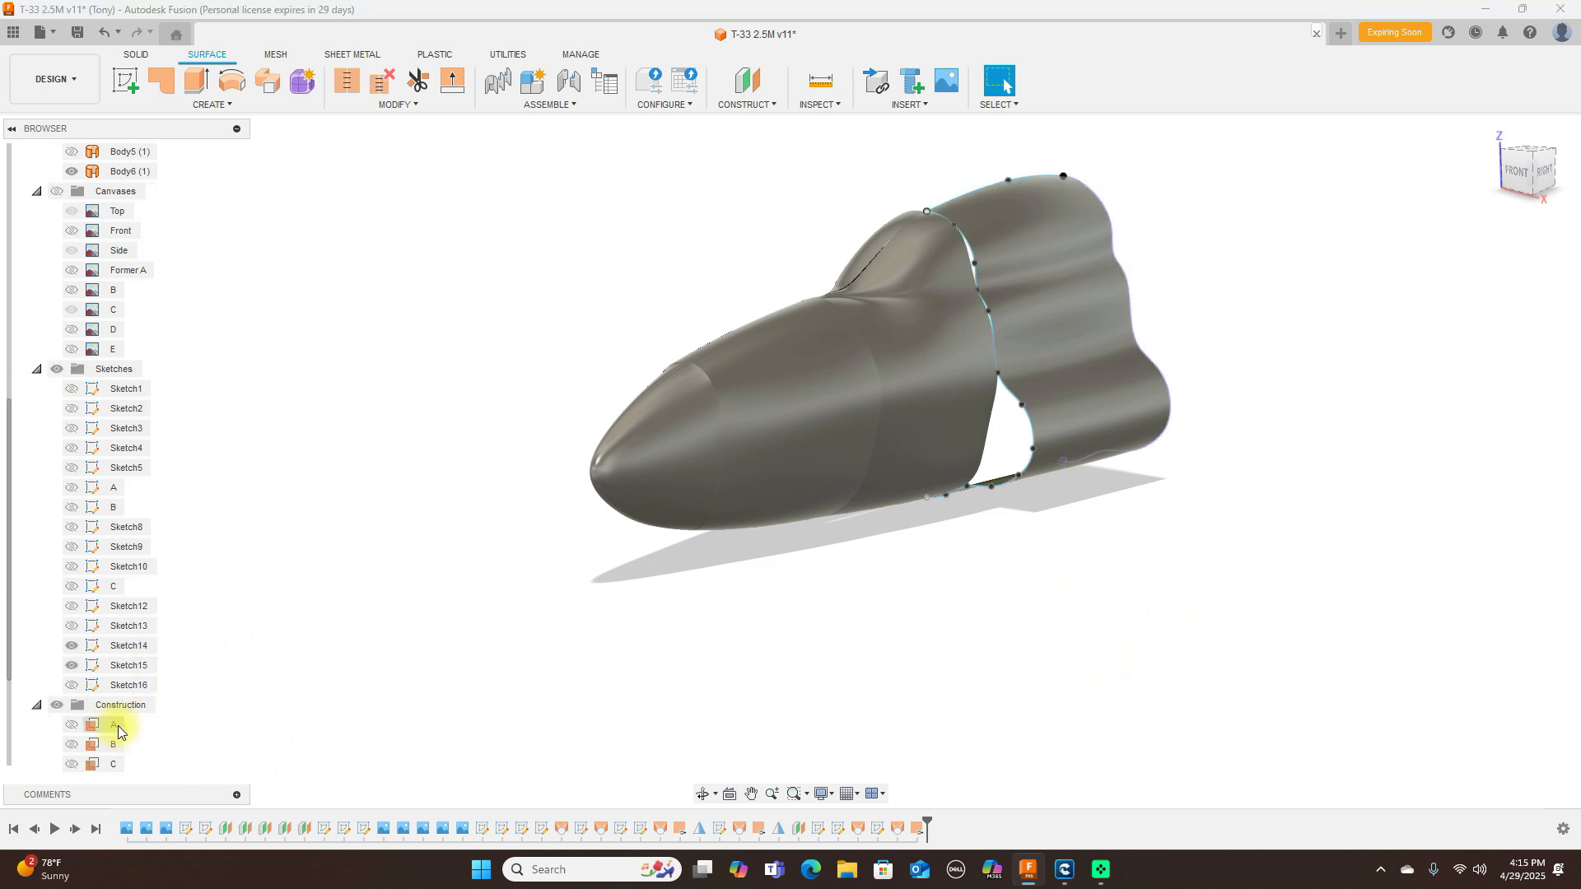
click(72, 626)
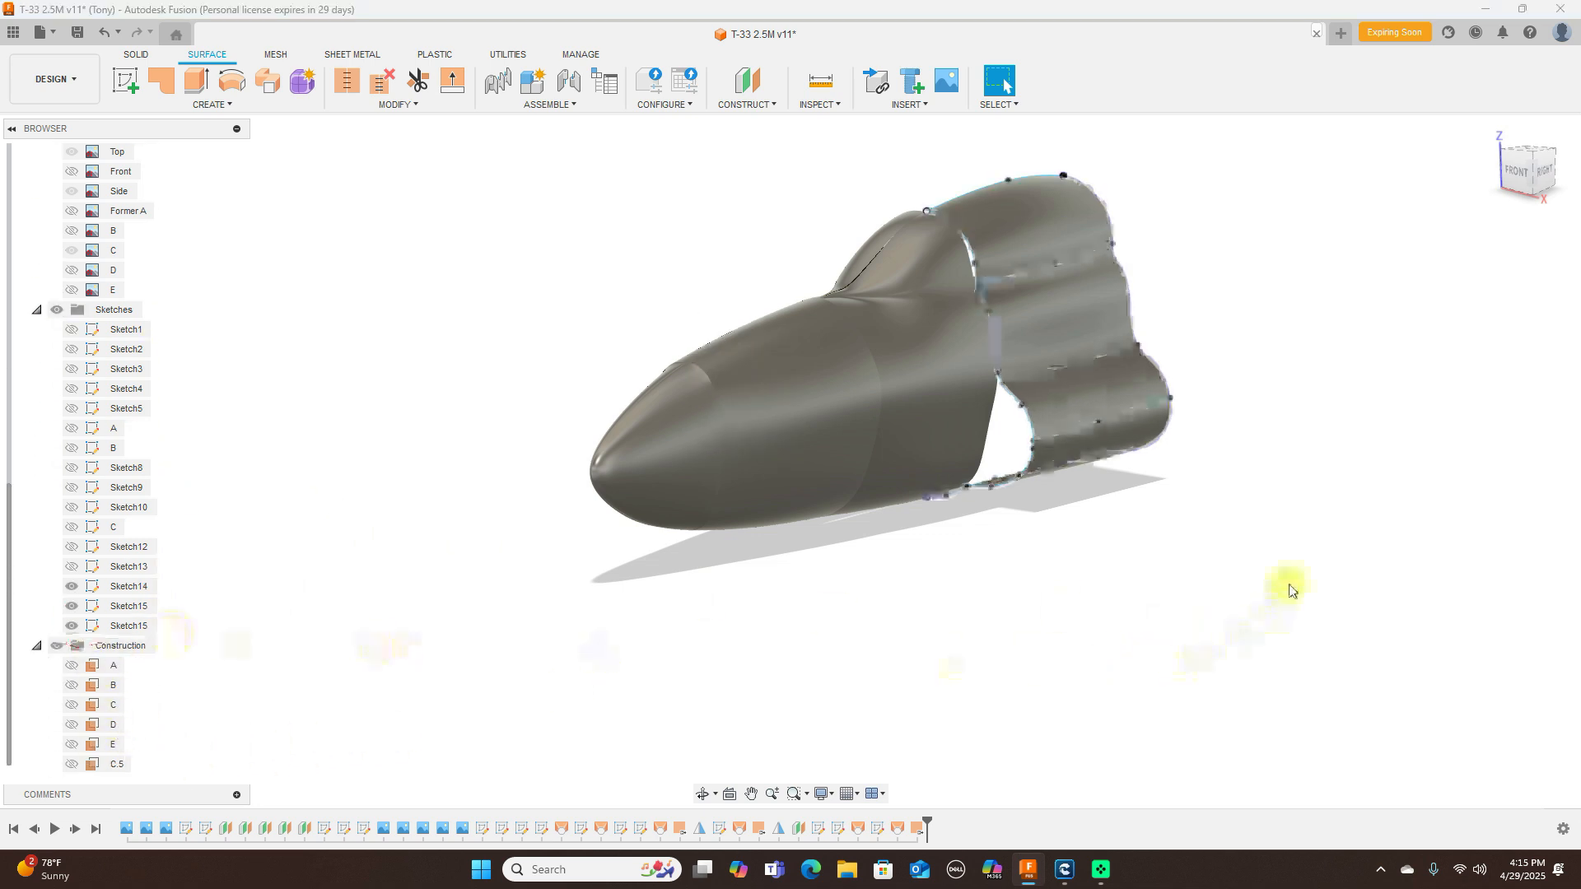
scroll(1277, 518, up, 2)
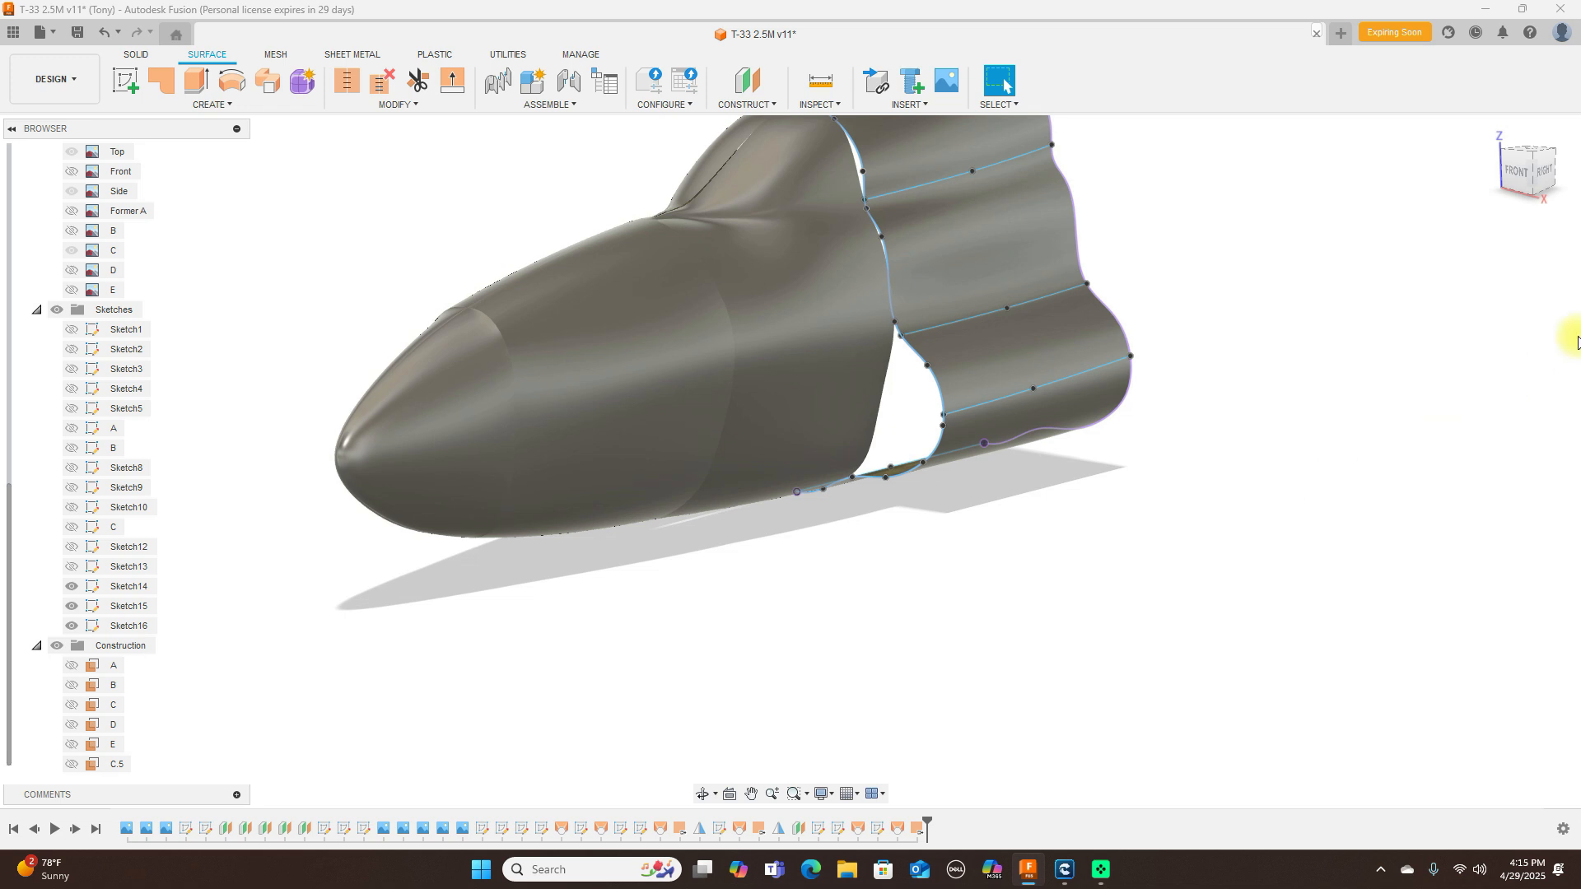
Step: From top view, move the upper side spline's midpoint inward to about X 83 mm and the waist spline's midpoint to about X 119 mm
click(1543, 181)
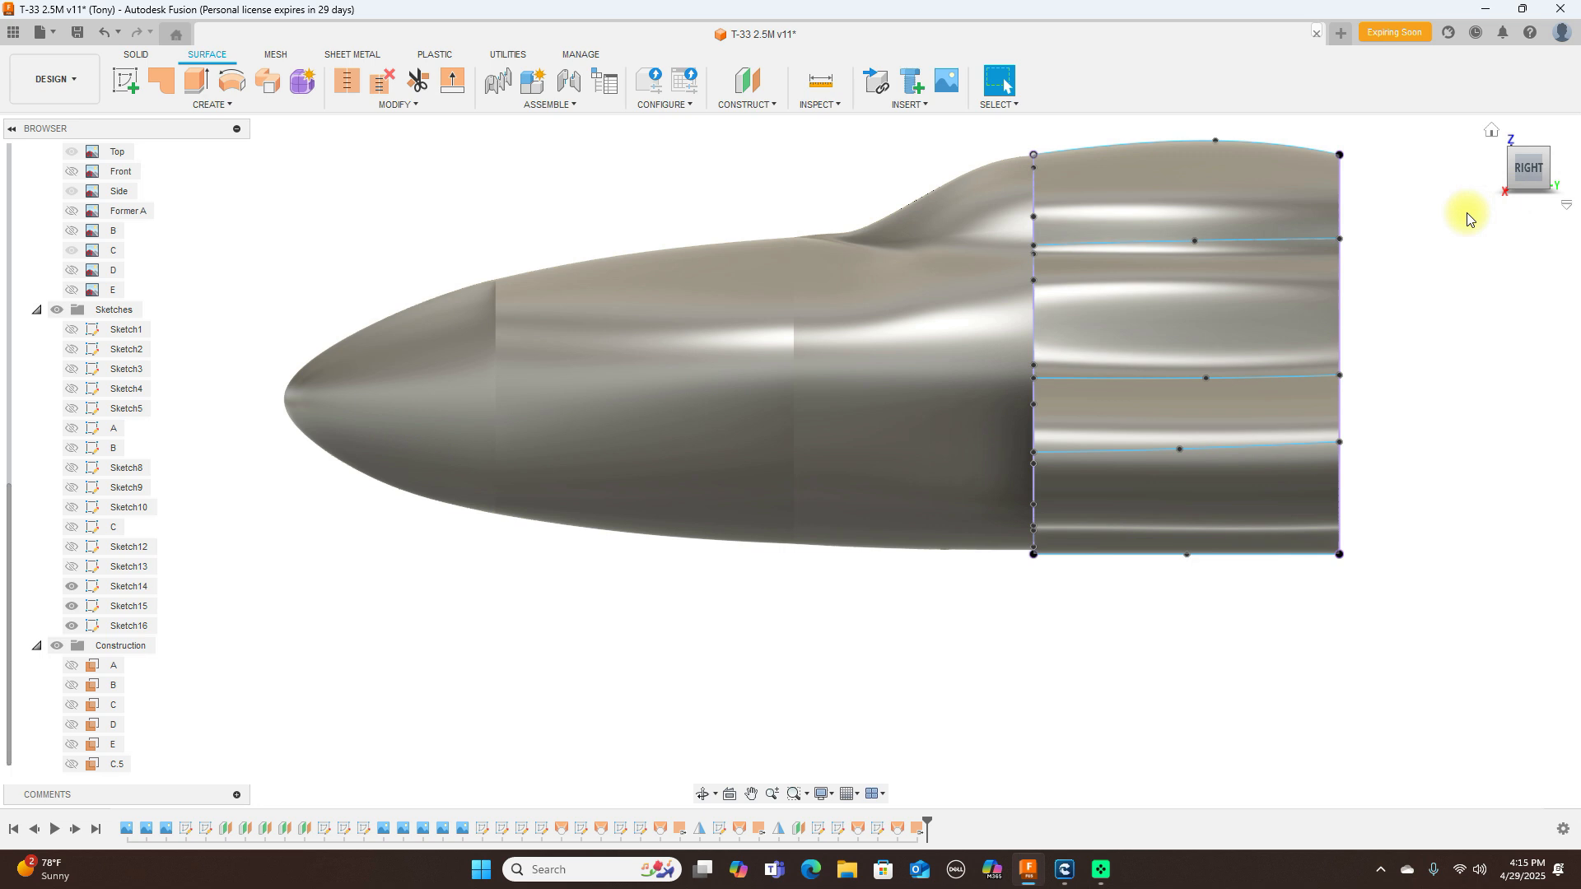
click(1527, 143)
scroll(1266, 527, up, 4)
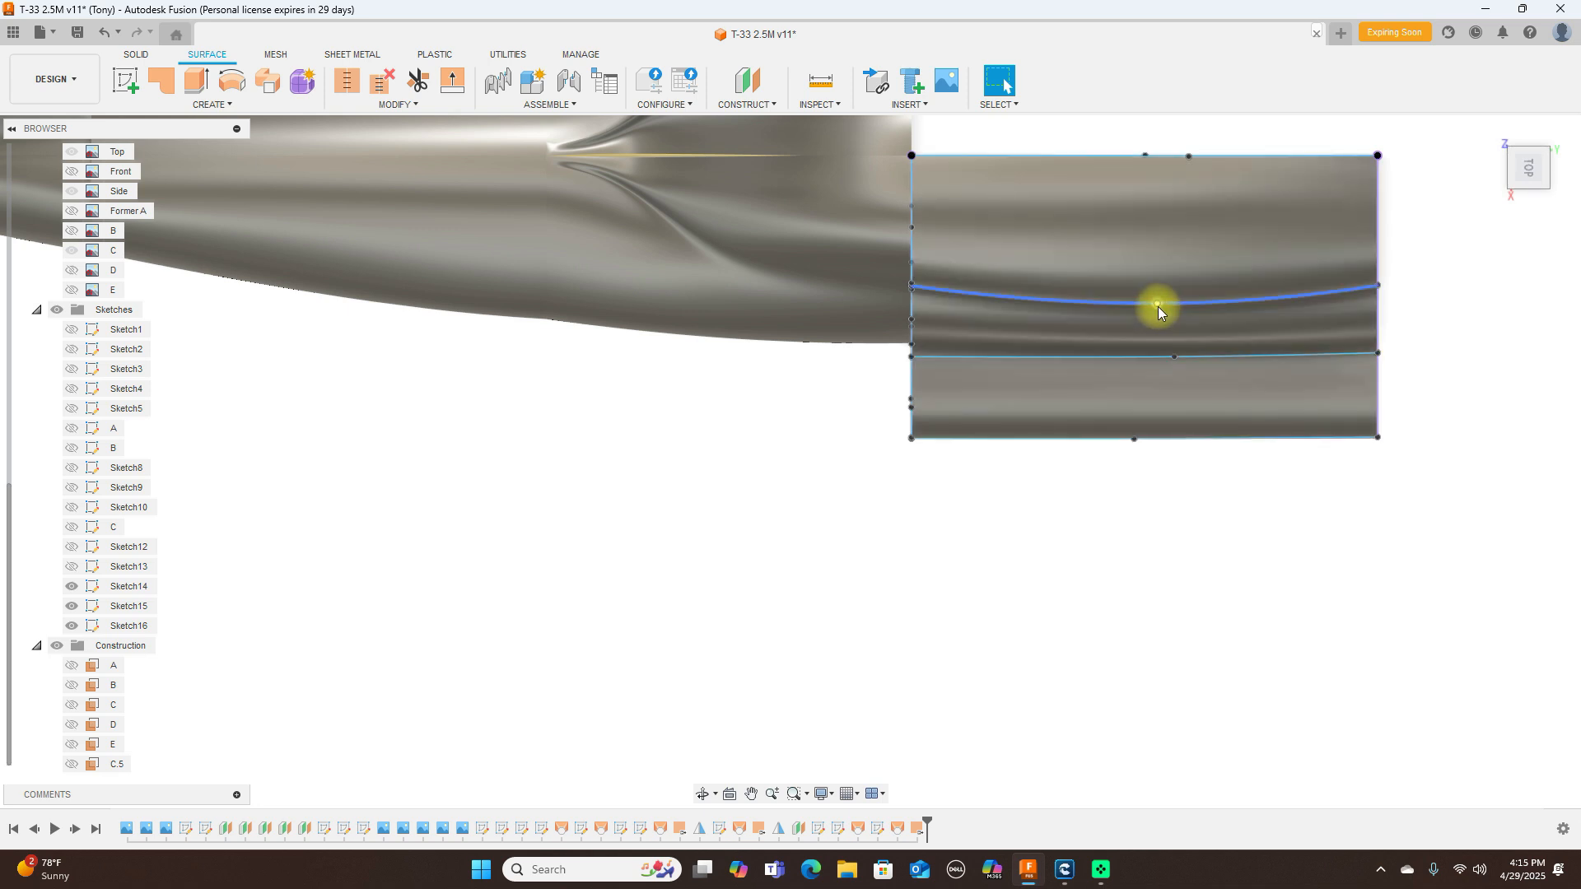
click(1158, 304)
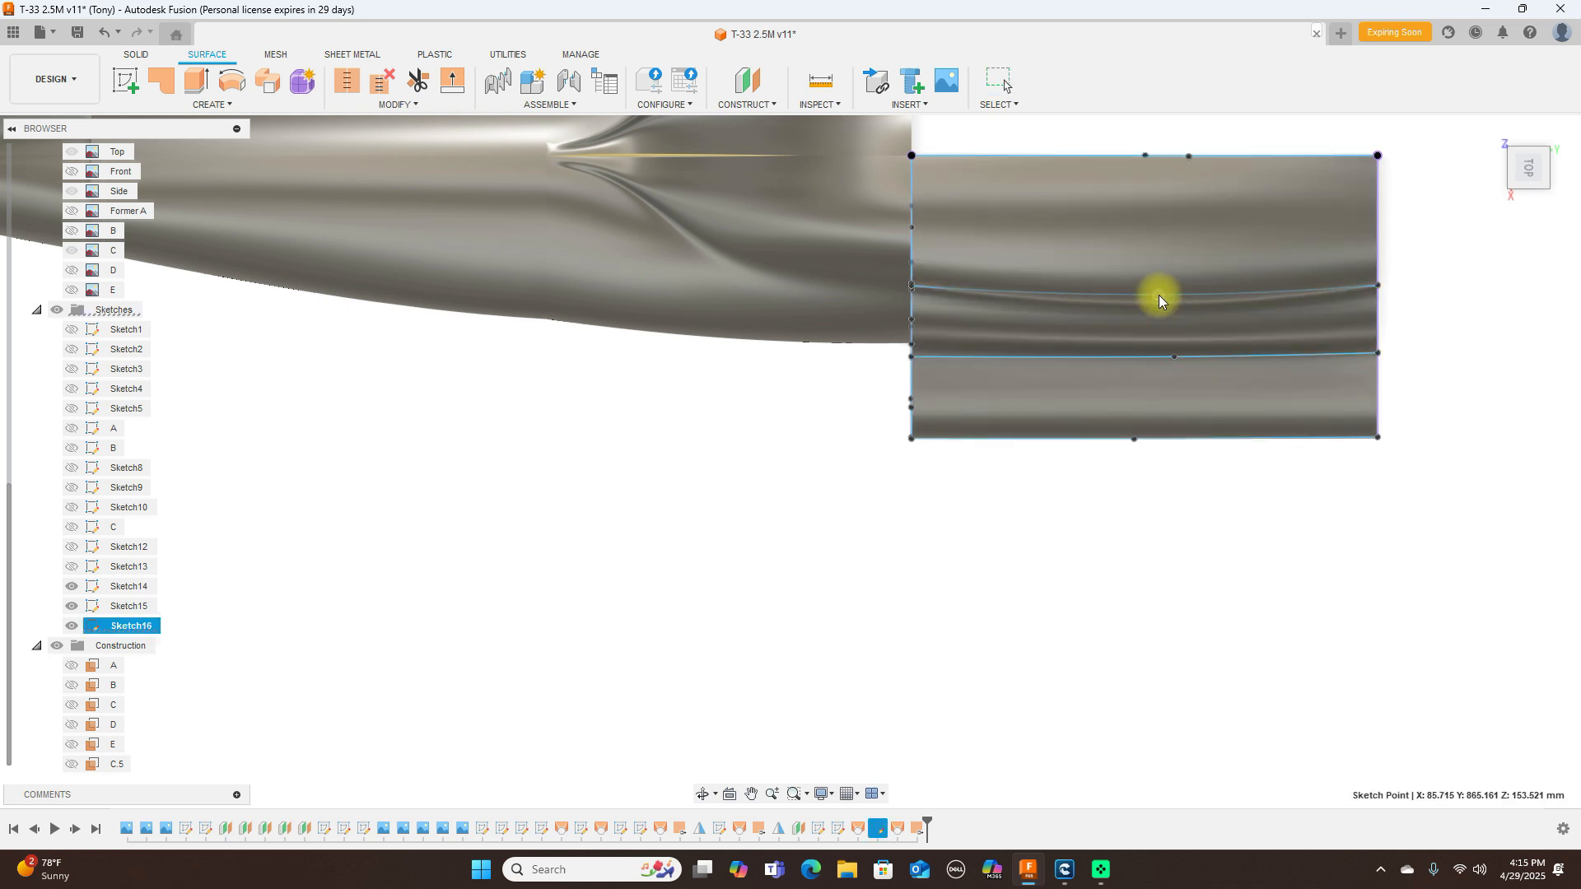
drag(1159, 297, 1158, 291)
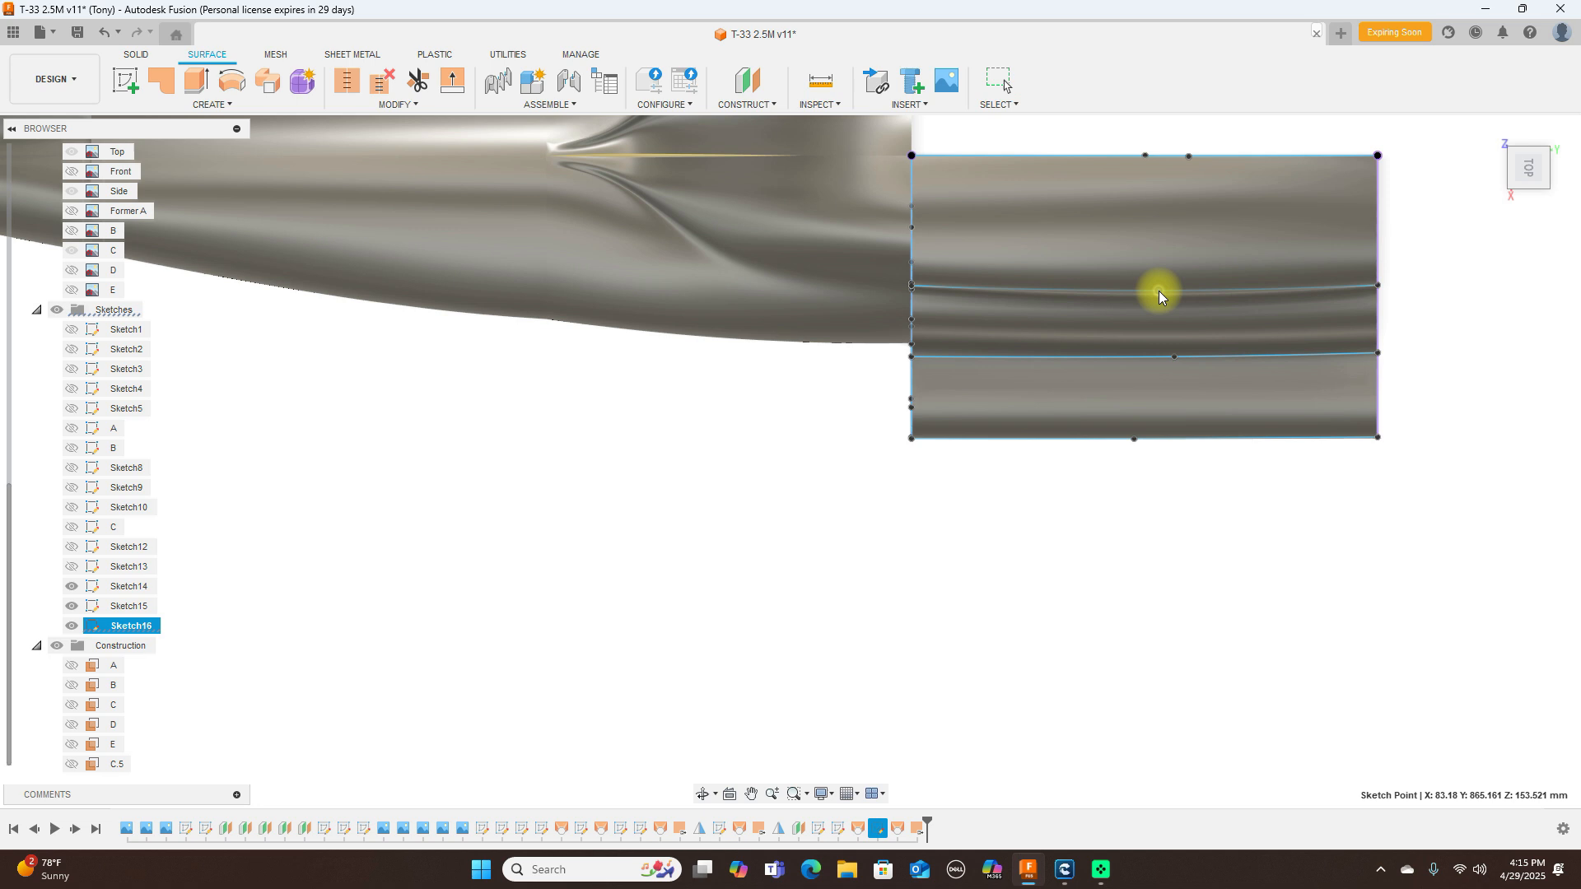
drag(1175, 356, 1174, 349)
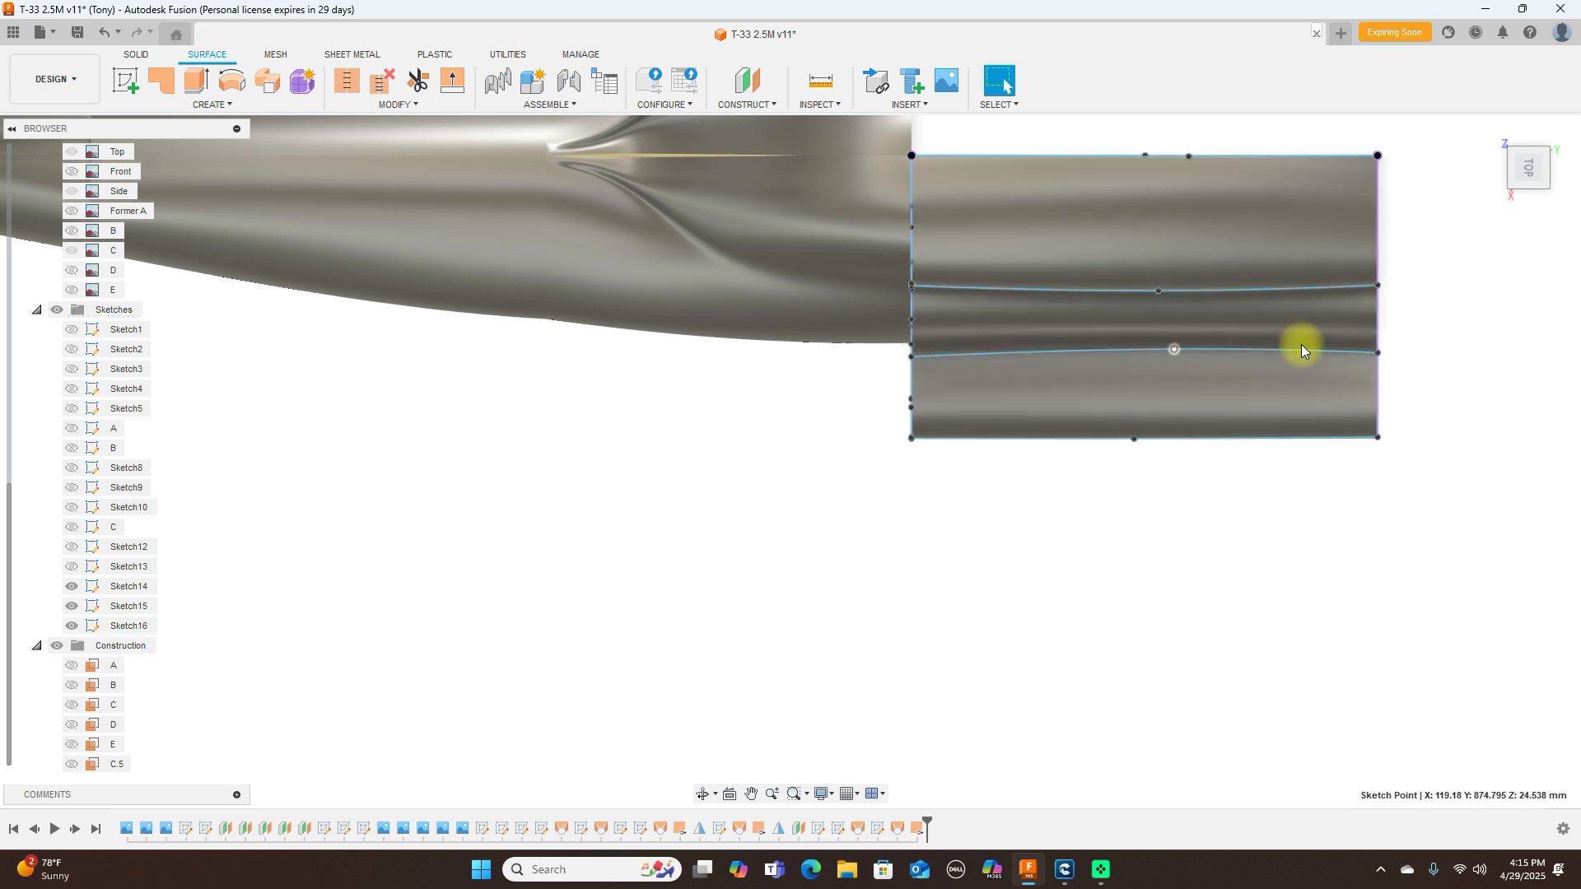
click(1525, 198)
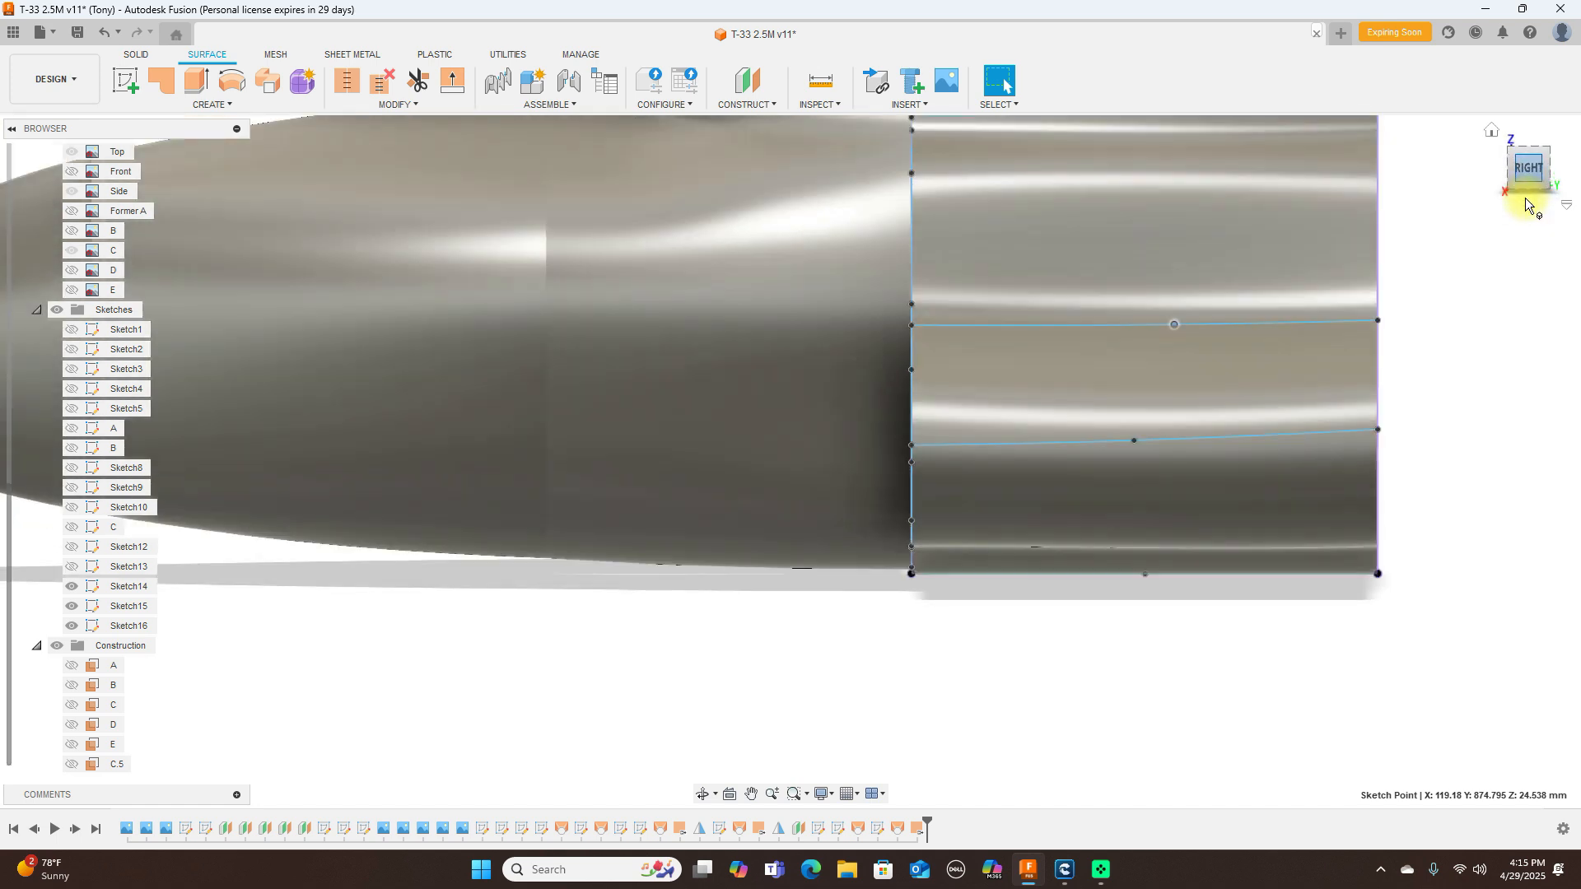
scroll(1497, 338, down, 3)
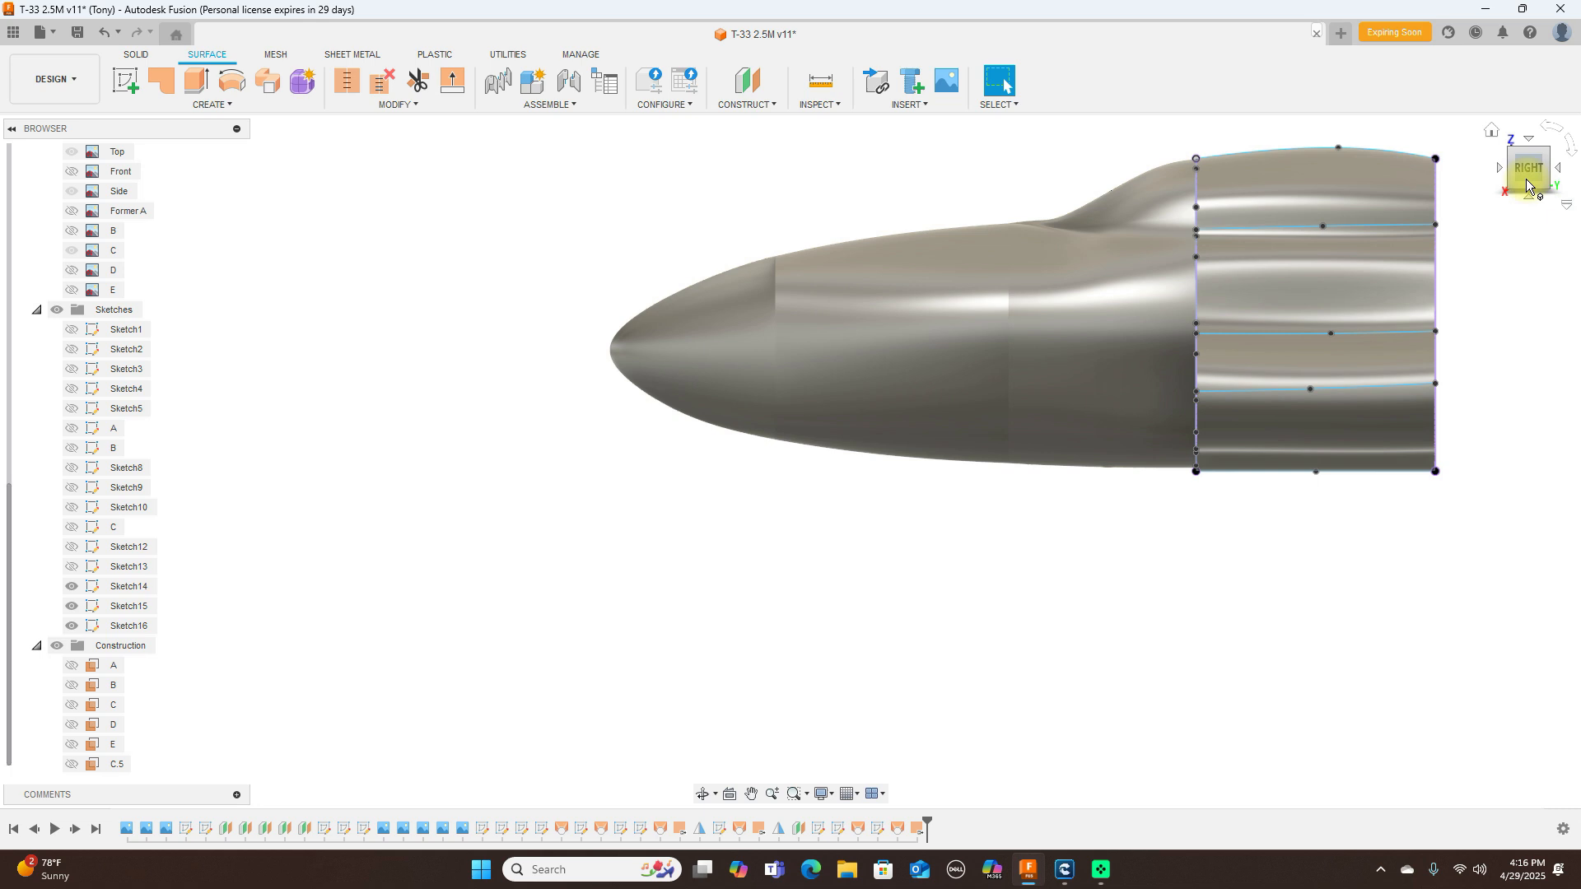
Step: Nudge section C's outline points just above and below the upper side spline to follow the forward fuselage's rear edge
mouse_move(1516, 176)
mouse_down()
mouse_move(1575, 177)
mouse_move(28, 177)
mouse_up()
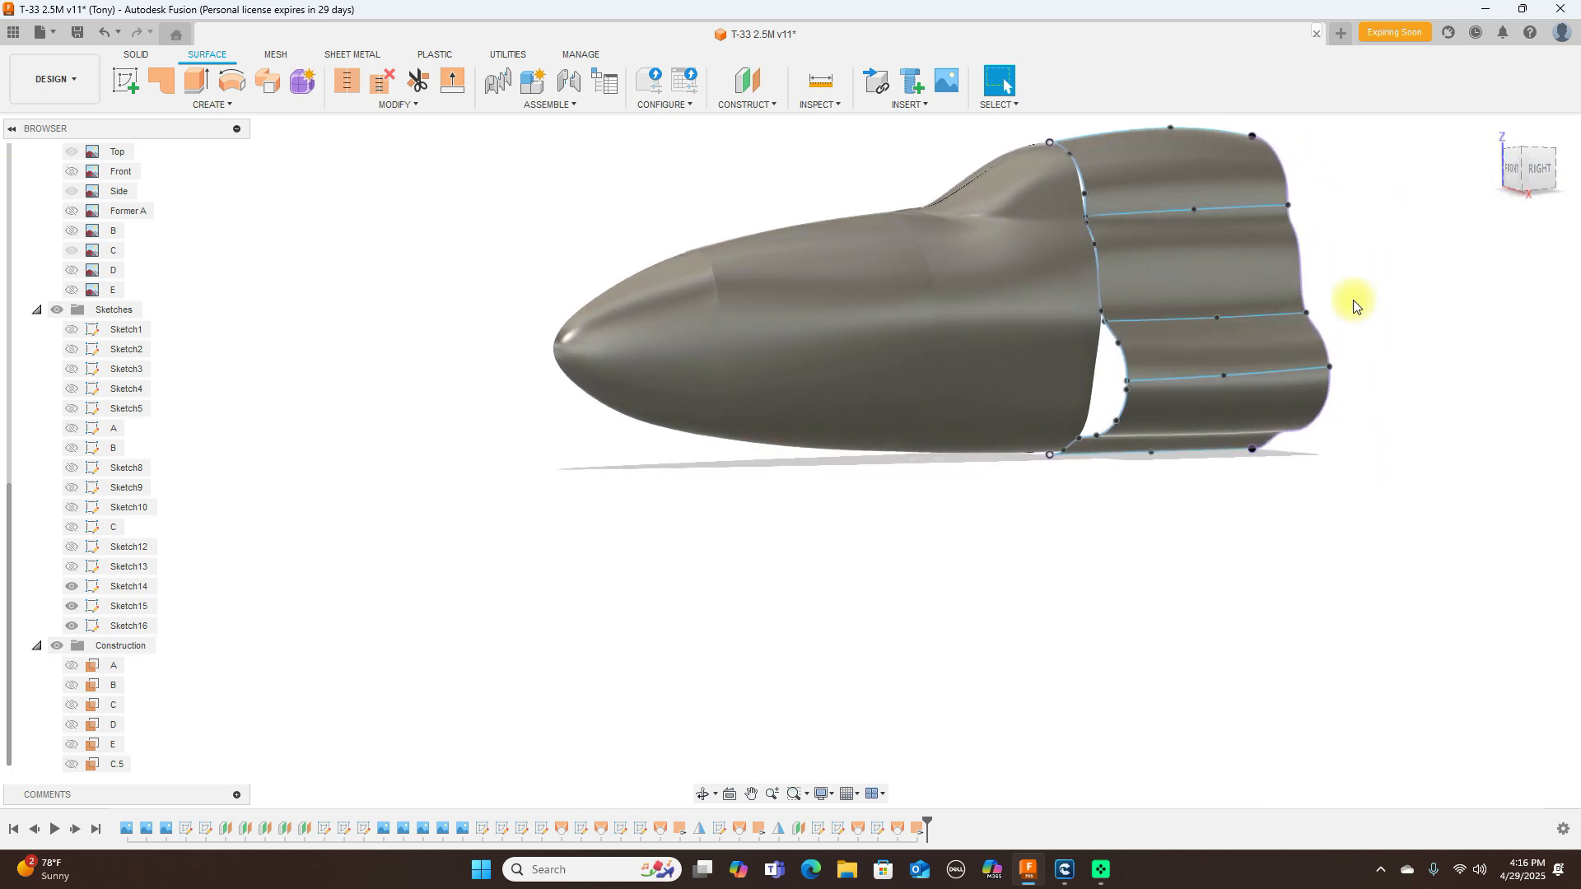
scroll(1352, 298, up, 3)
middle_drag(1352, 293, 1430, 433)
scroll(1060, 265, up, 4)
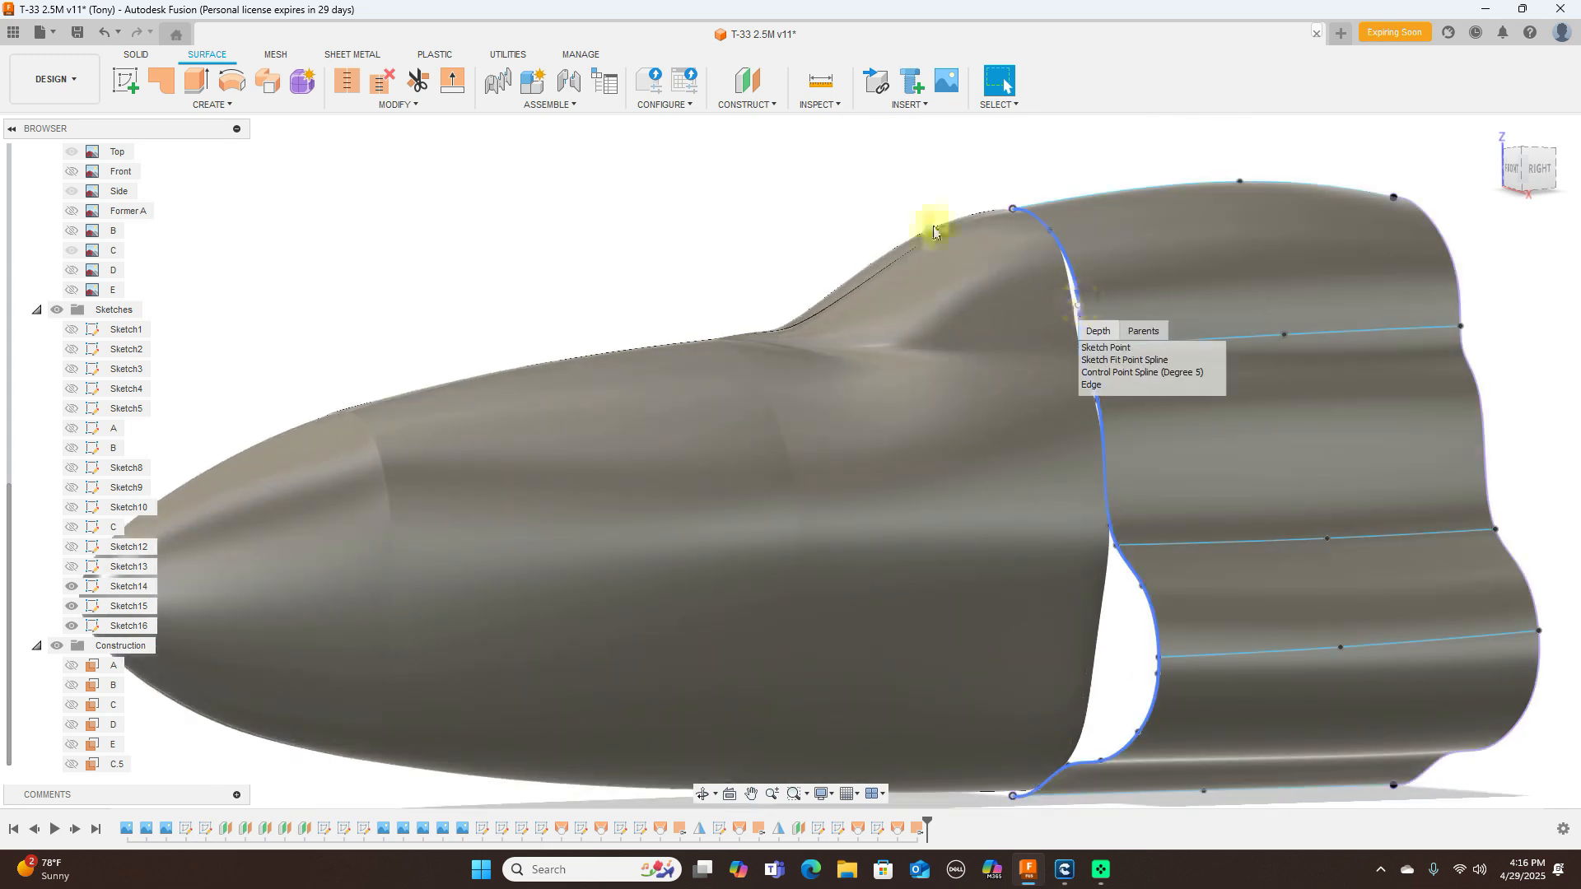
click(1073, 303)
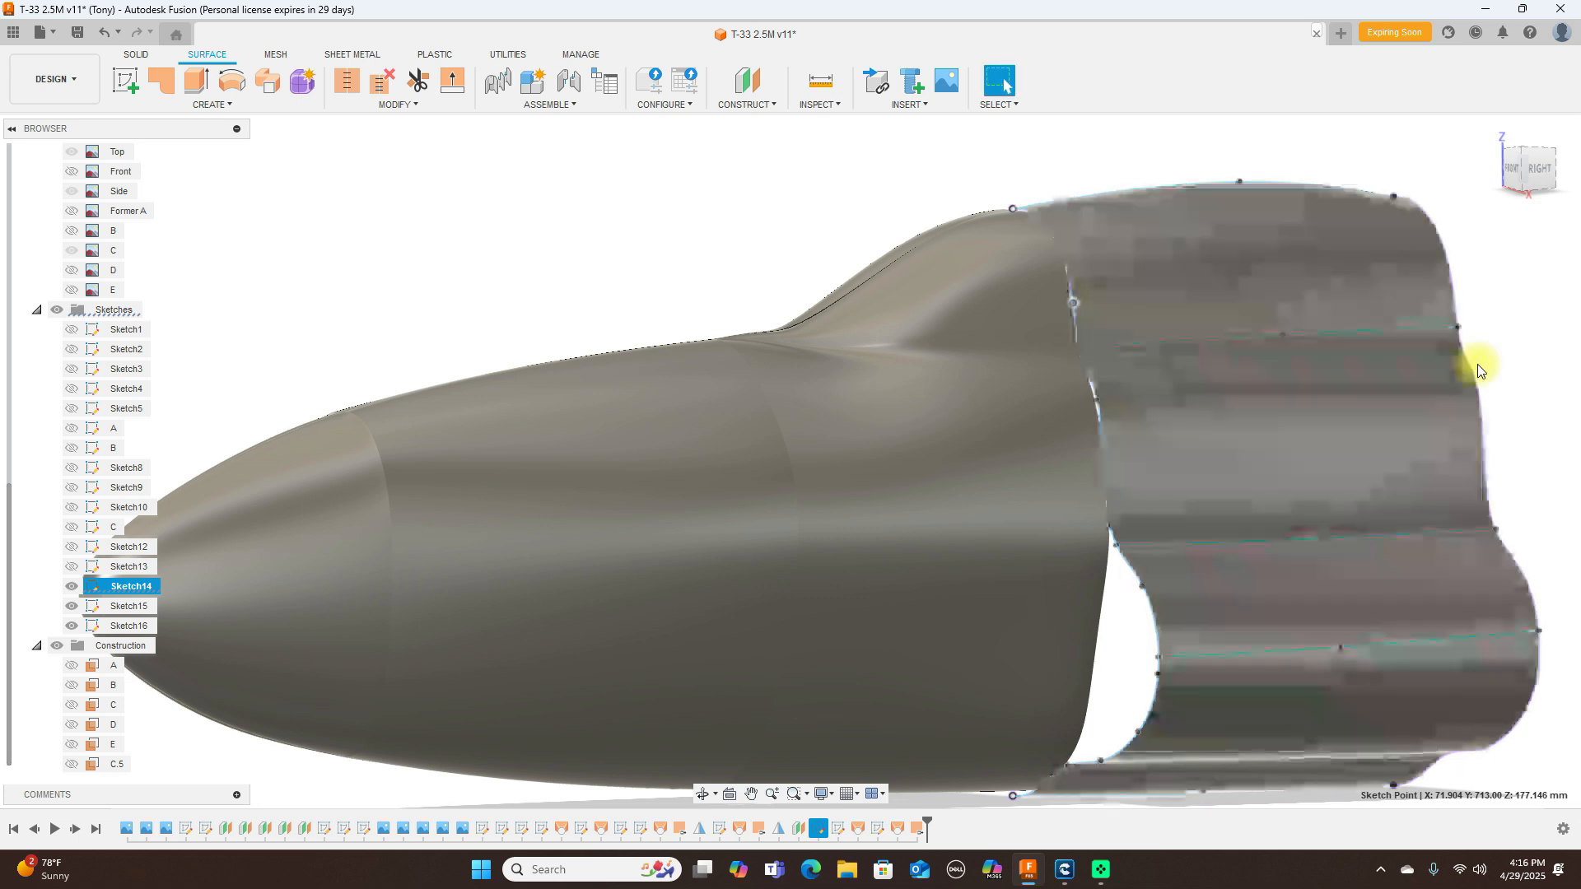
scroll(1477, 363, up, 3)
scroll(1104, 384, up, 3)
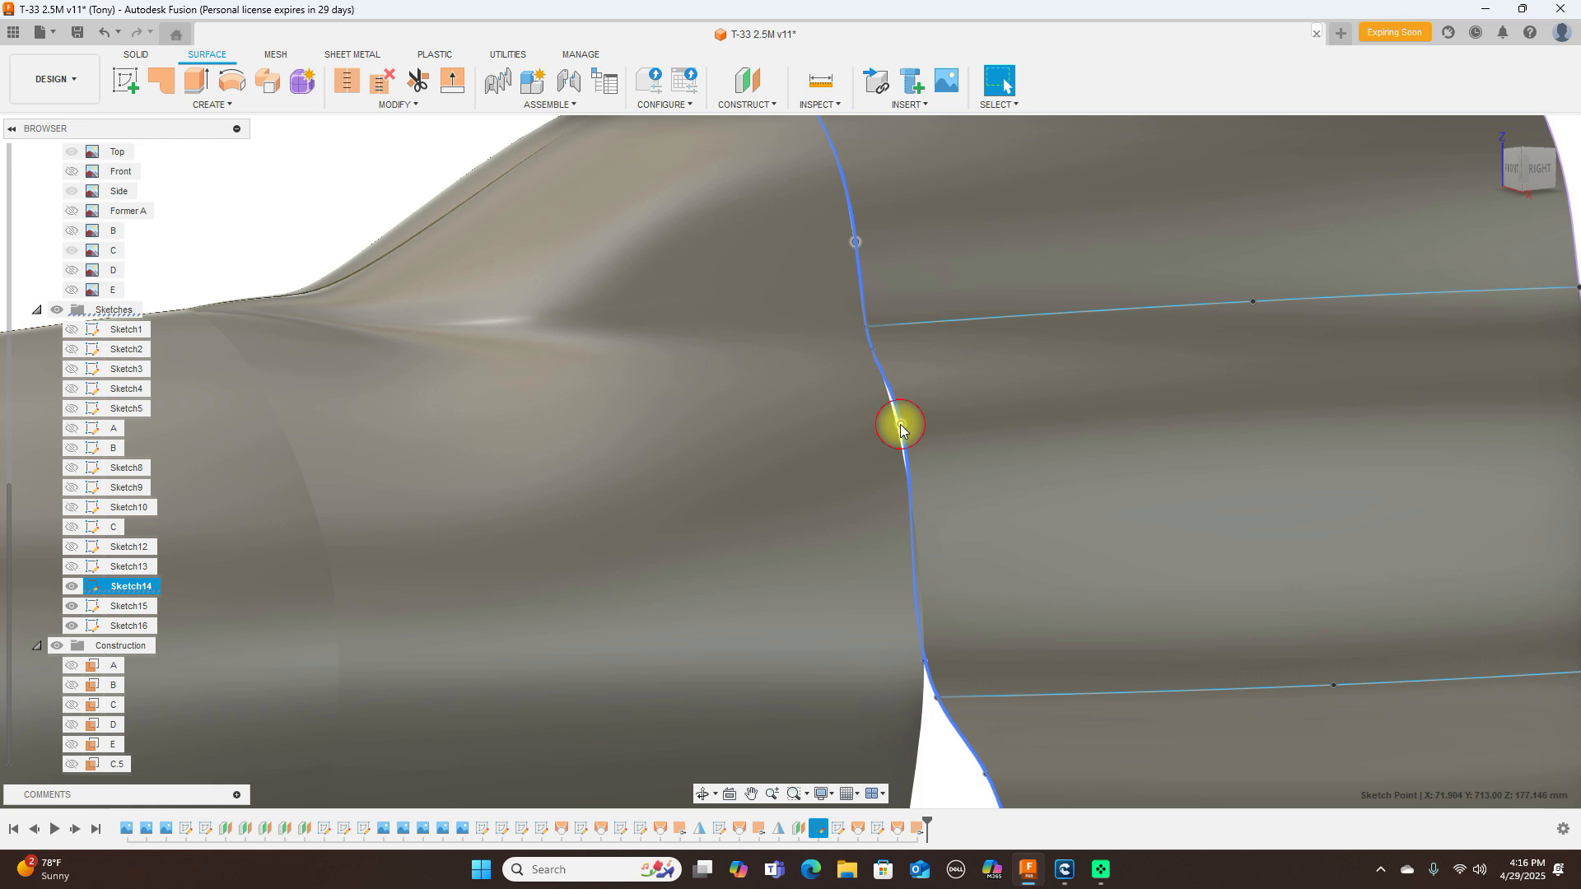
drag(901, 425, 901, 437)
scroll(1034, 498, down, 5)
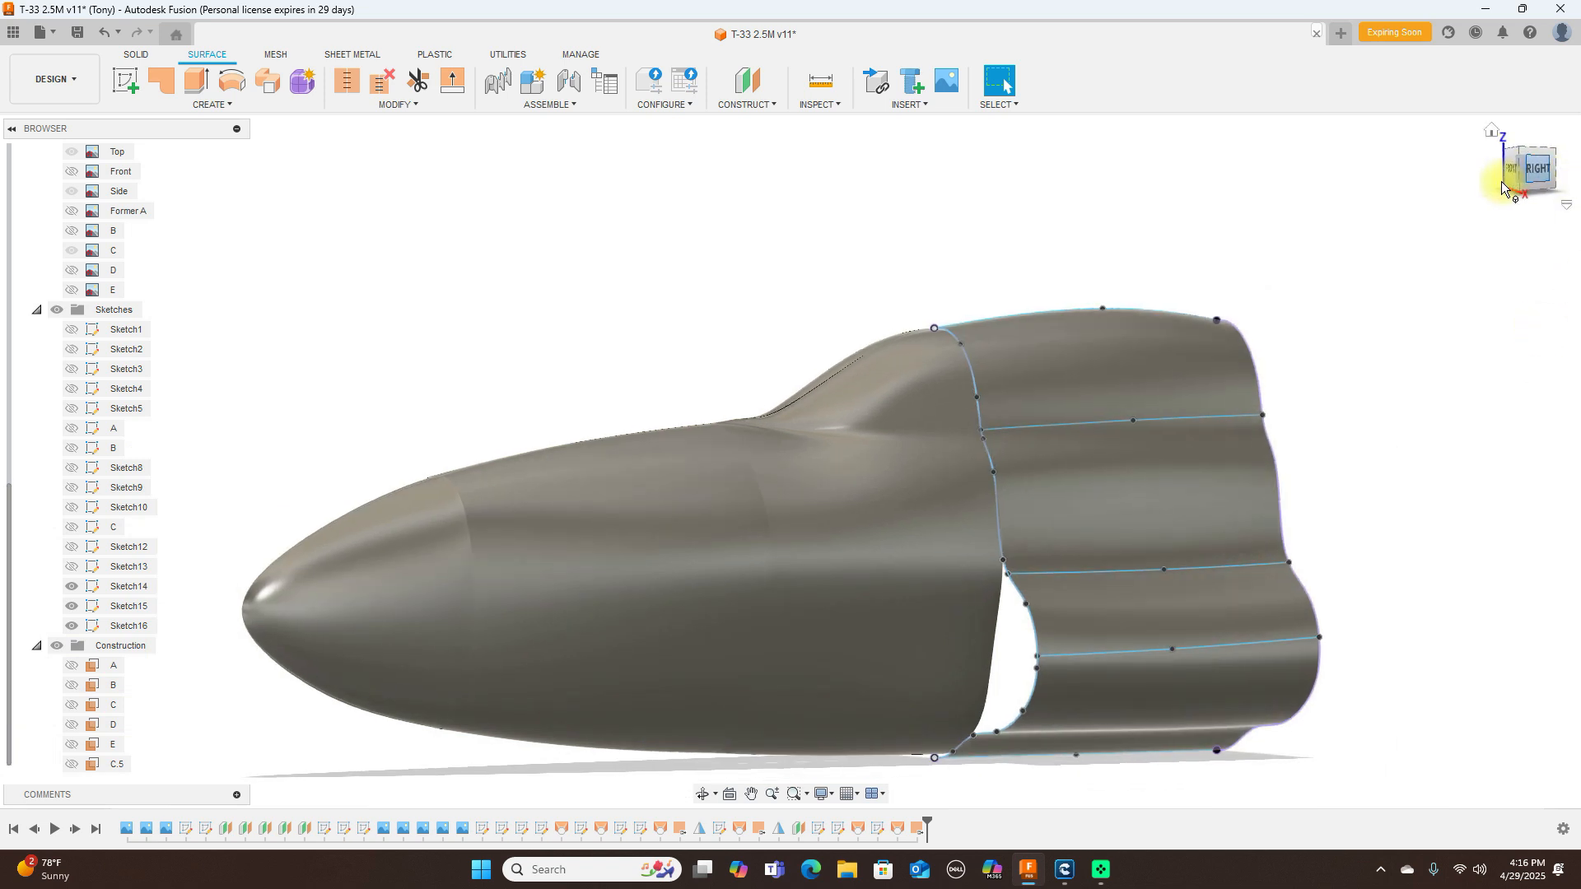
Step: Move the waist spline's midpoint outward to about X 128 mm, Z 27 mm and check the shape in back and right side views
click(1527, 166)
scroll(1320, 233, down, 5)
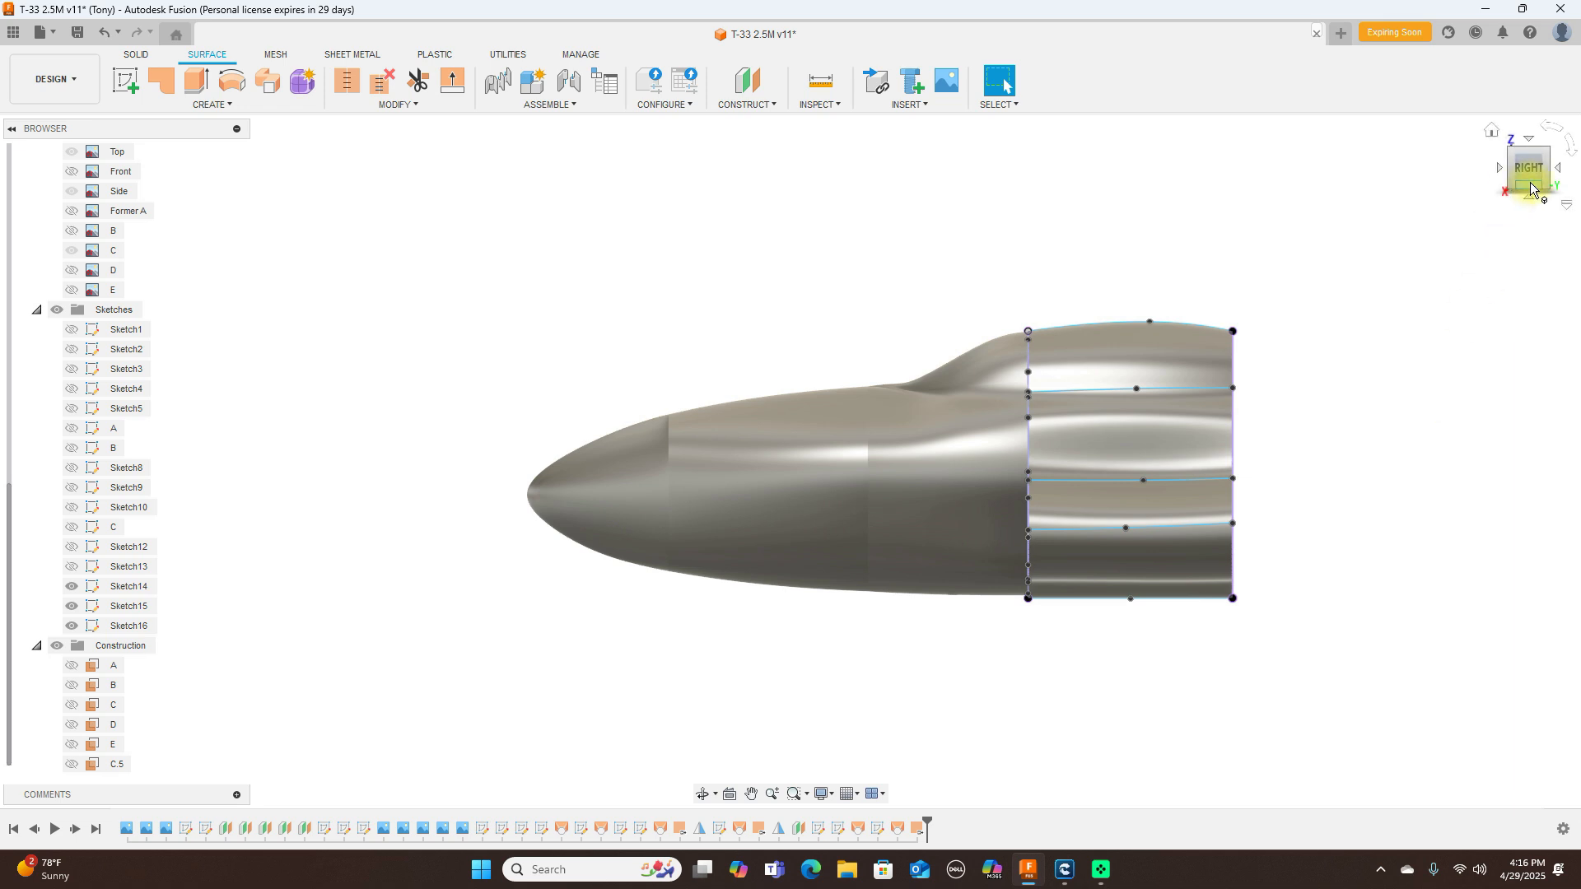
mouse_move(1544, 176)
mouse_down()
mouse_move(1430, 170)
mouse_move(1306, 190)
mouse_up()
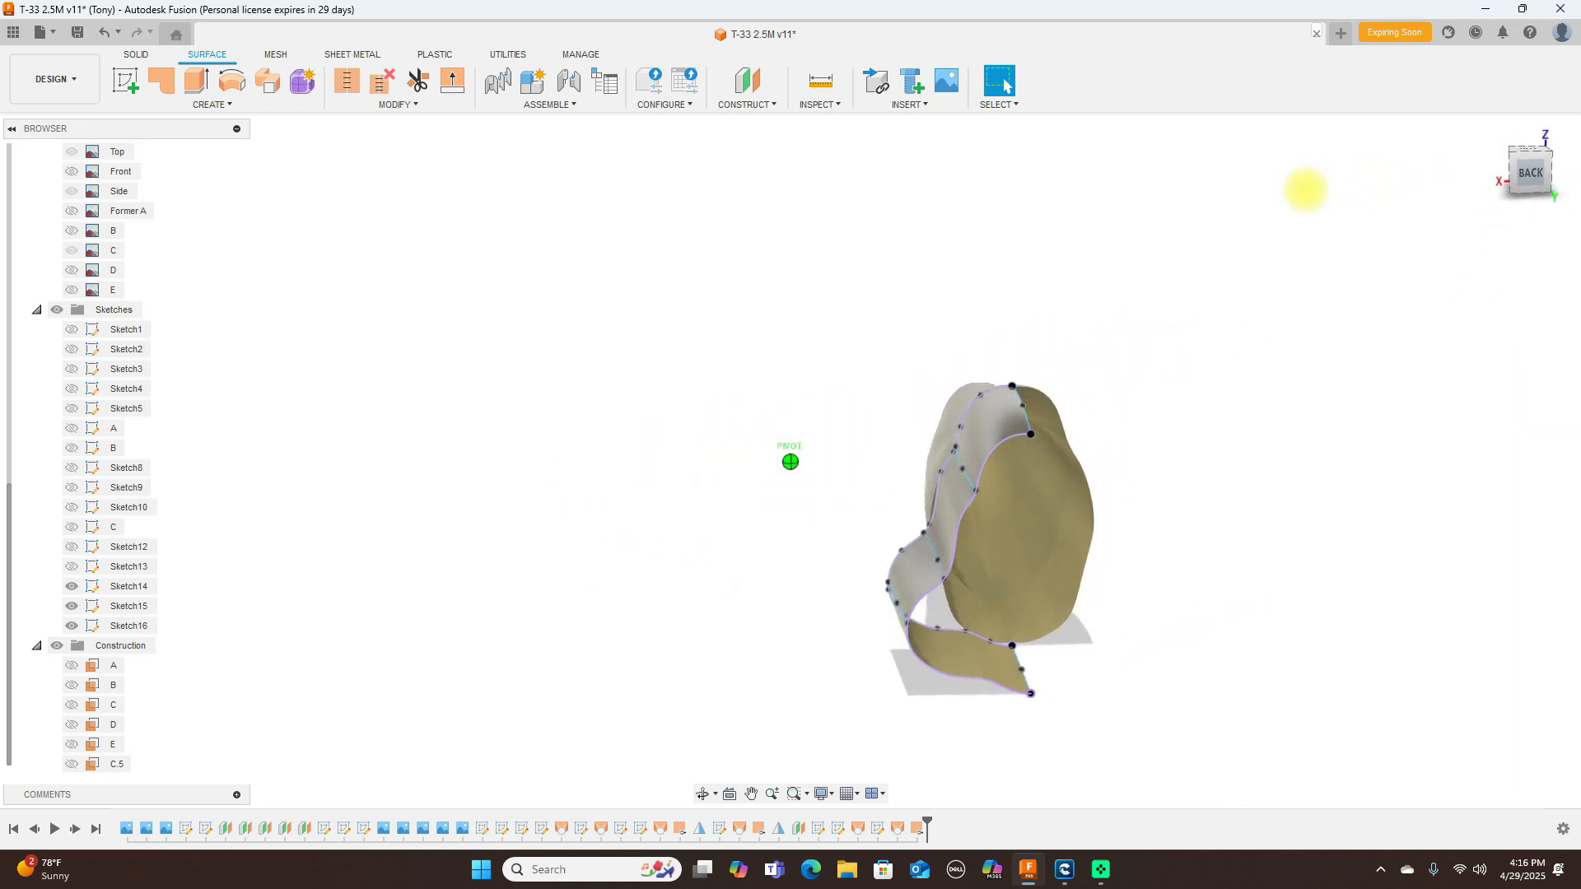
scroll(1087, 647, up, 2)
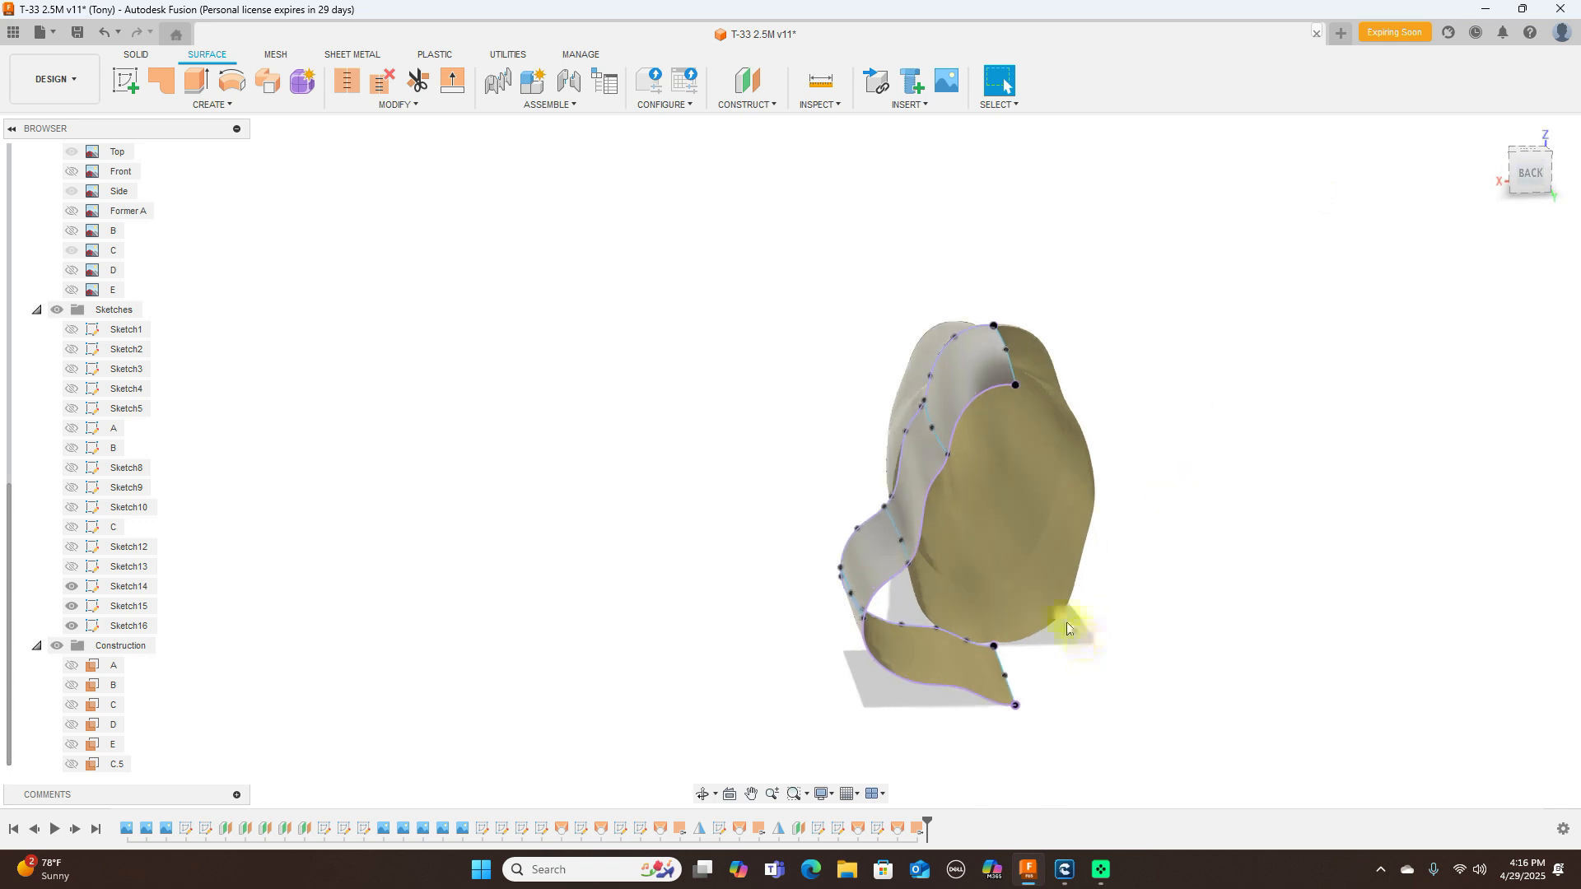
click(898, 540)
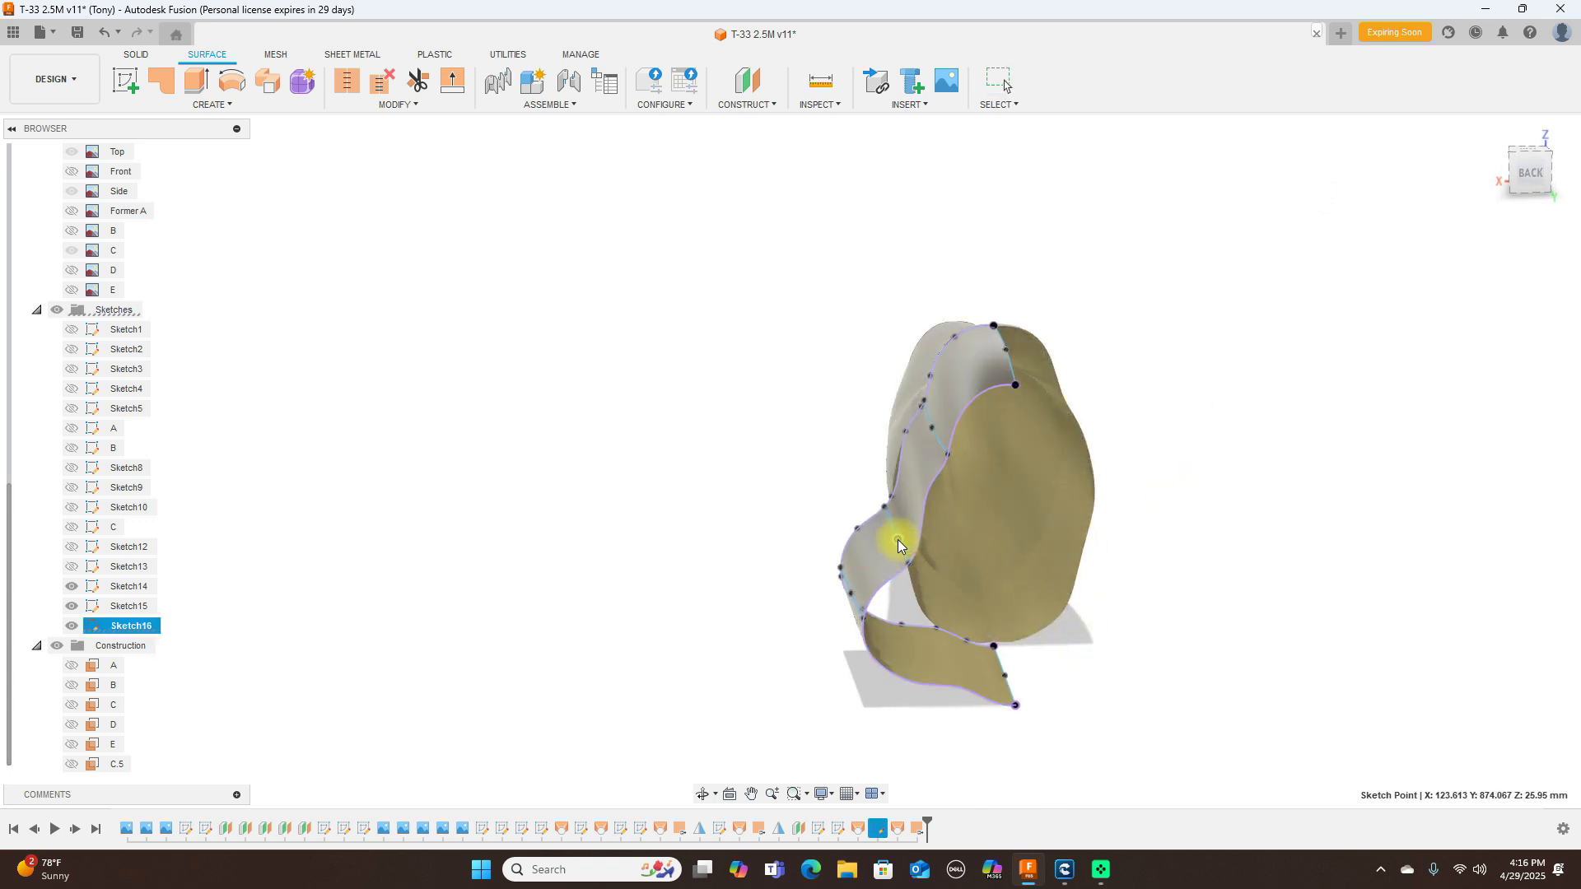
drag(894, 541, 893, 538)
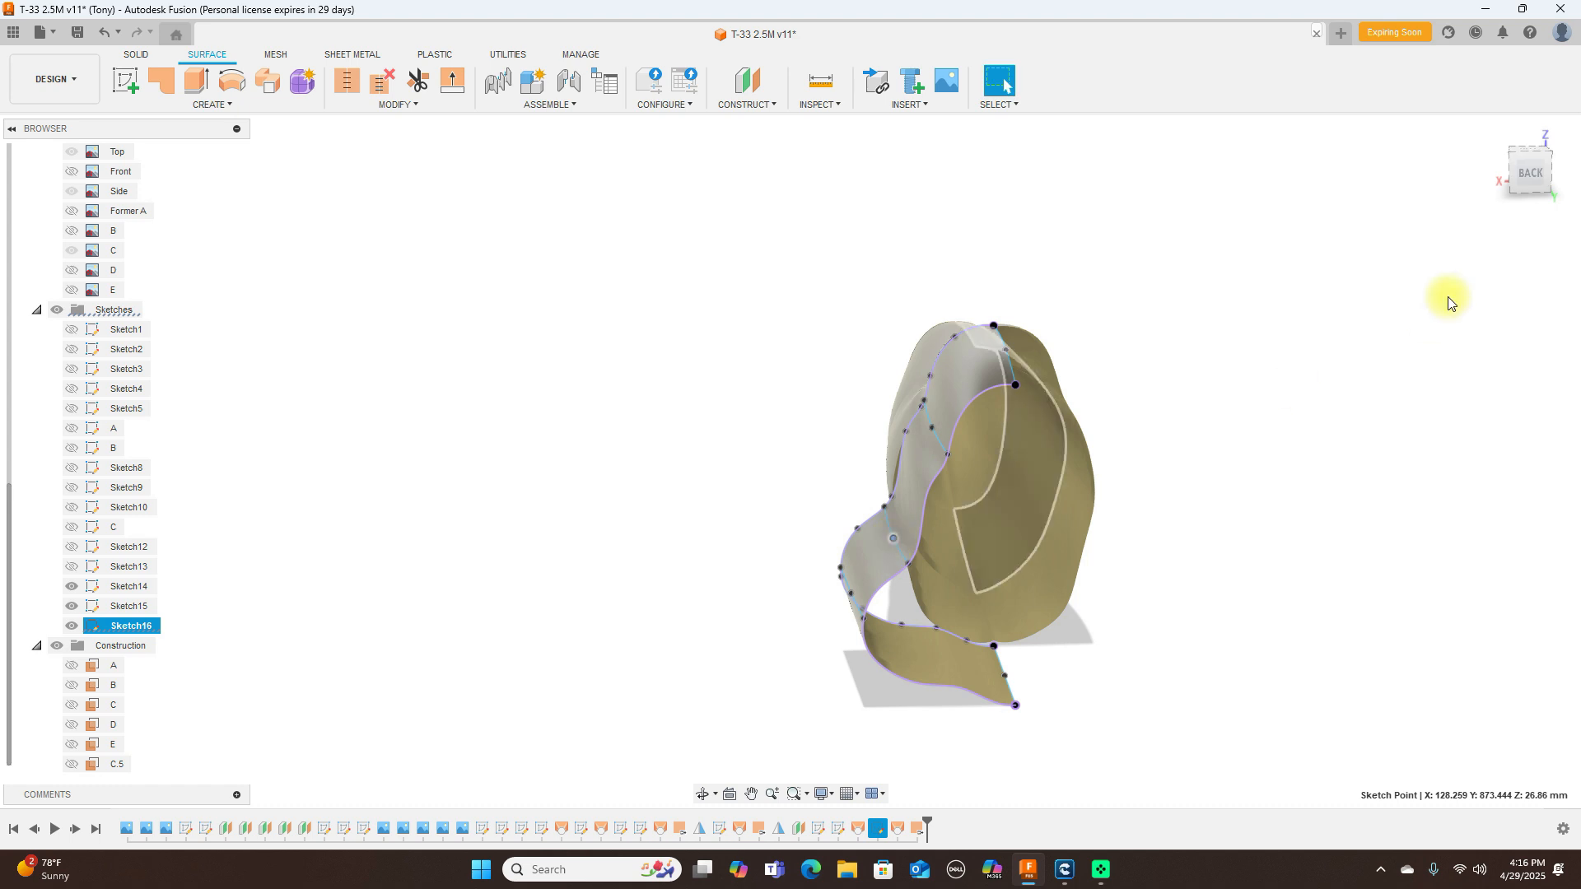
click(1528, 177)
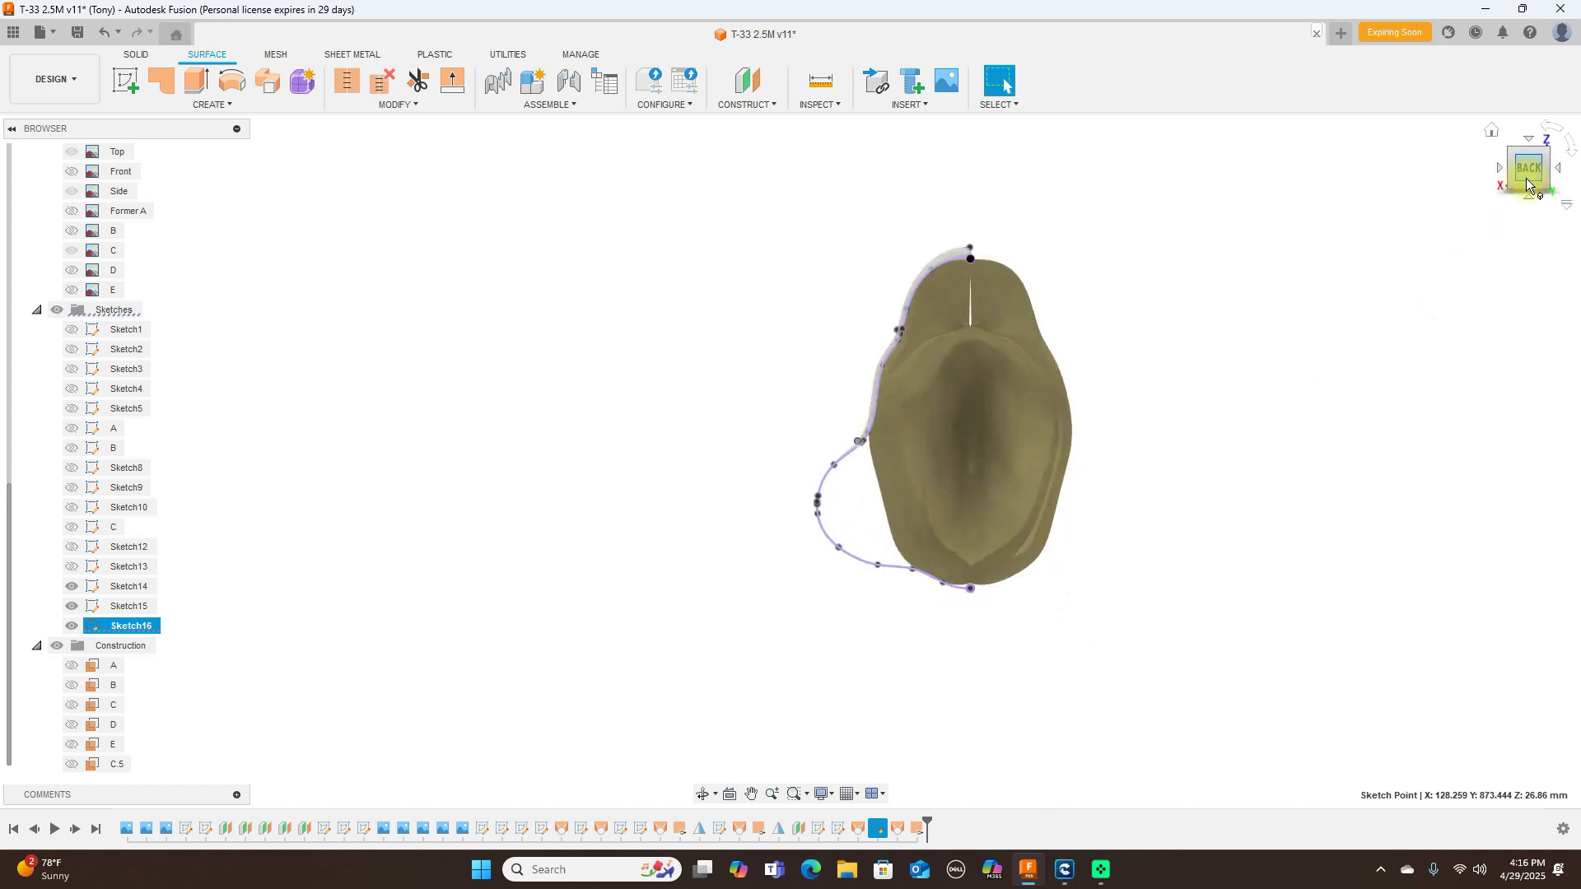
click(1501, 174)
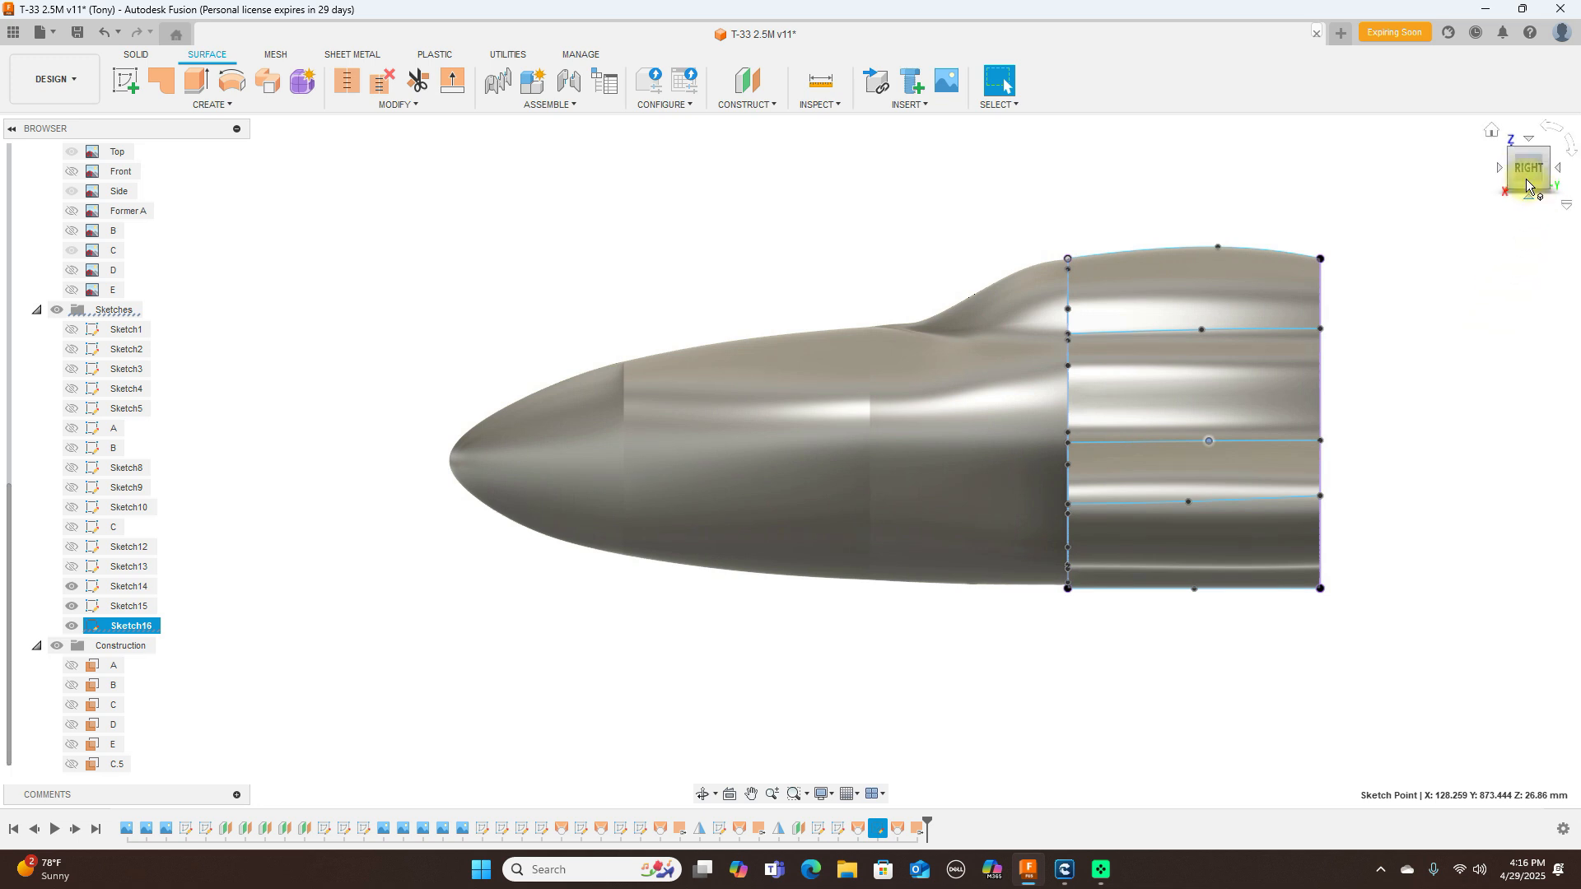
Step: Lower section C's outline point between the upper and waist side splines in stages to about X 105 mm, Z 88 mm
mouse_move(1515, 177)
mouse_down()
mouse_move(1542, 176)
mouse_move(17, 183)
mouse_move(28, 197)
mouse_up()
click(1320, 324)
scroll(1307, 320, up, 3)
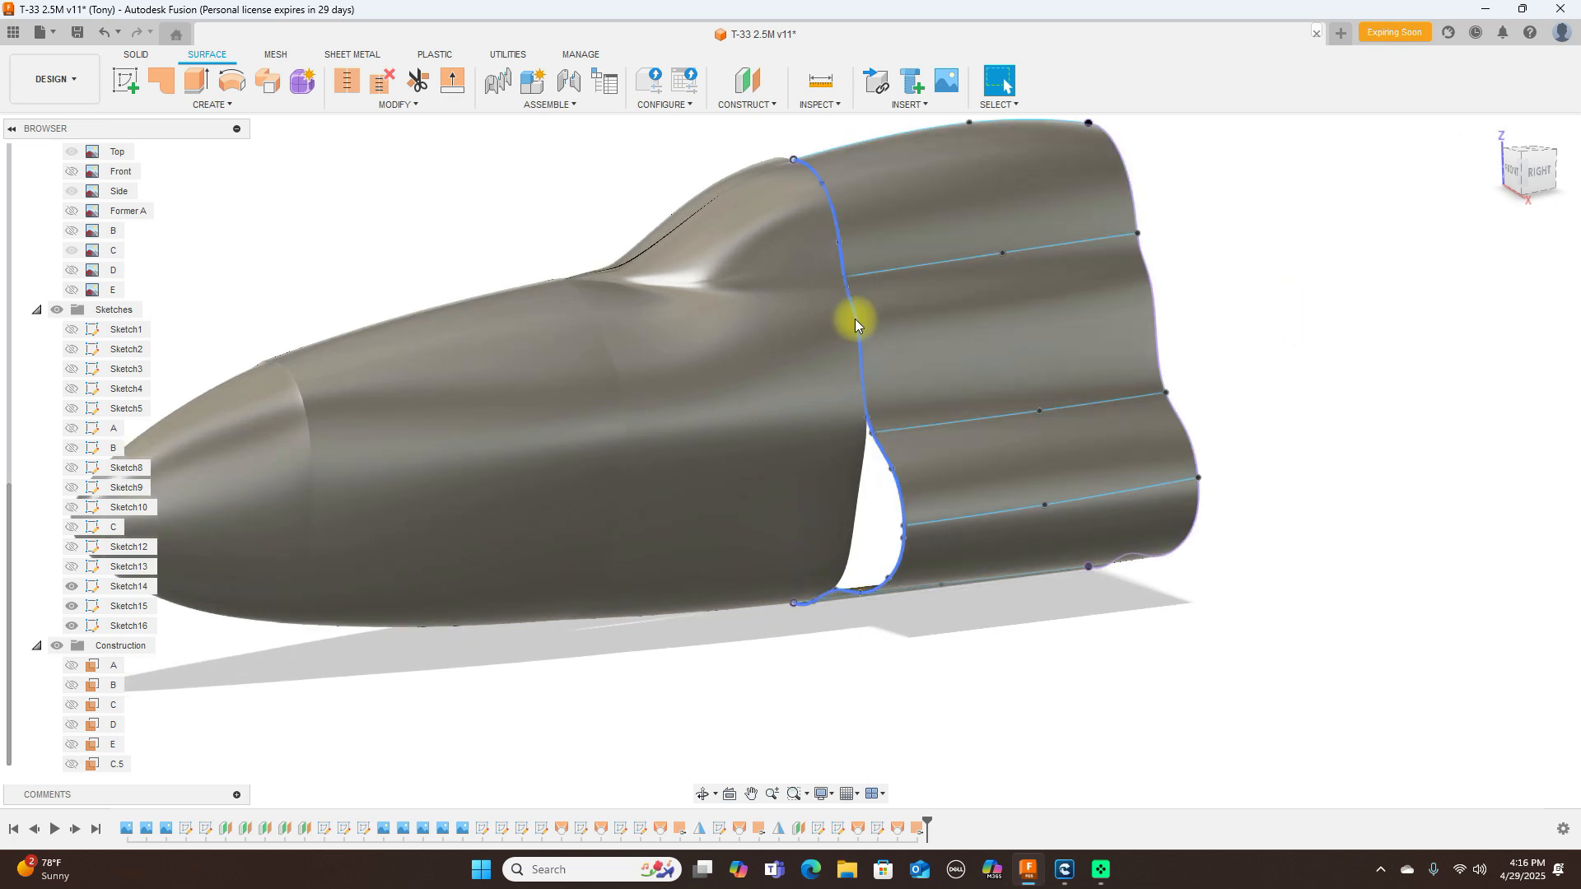
click(857, 325)
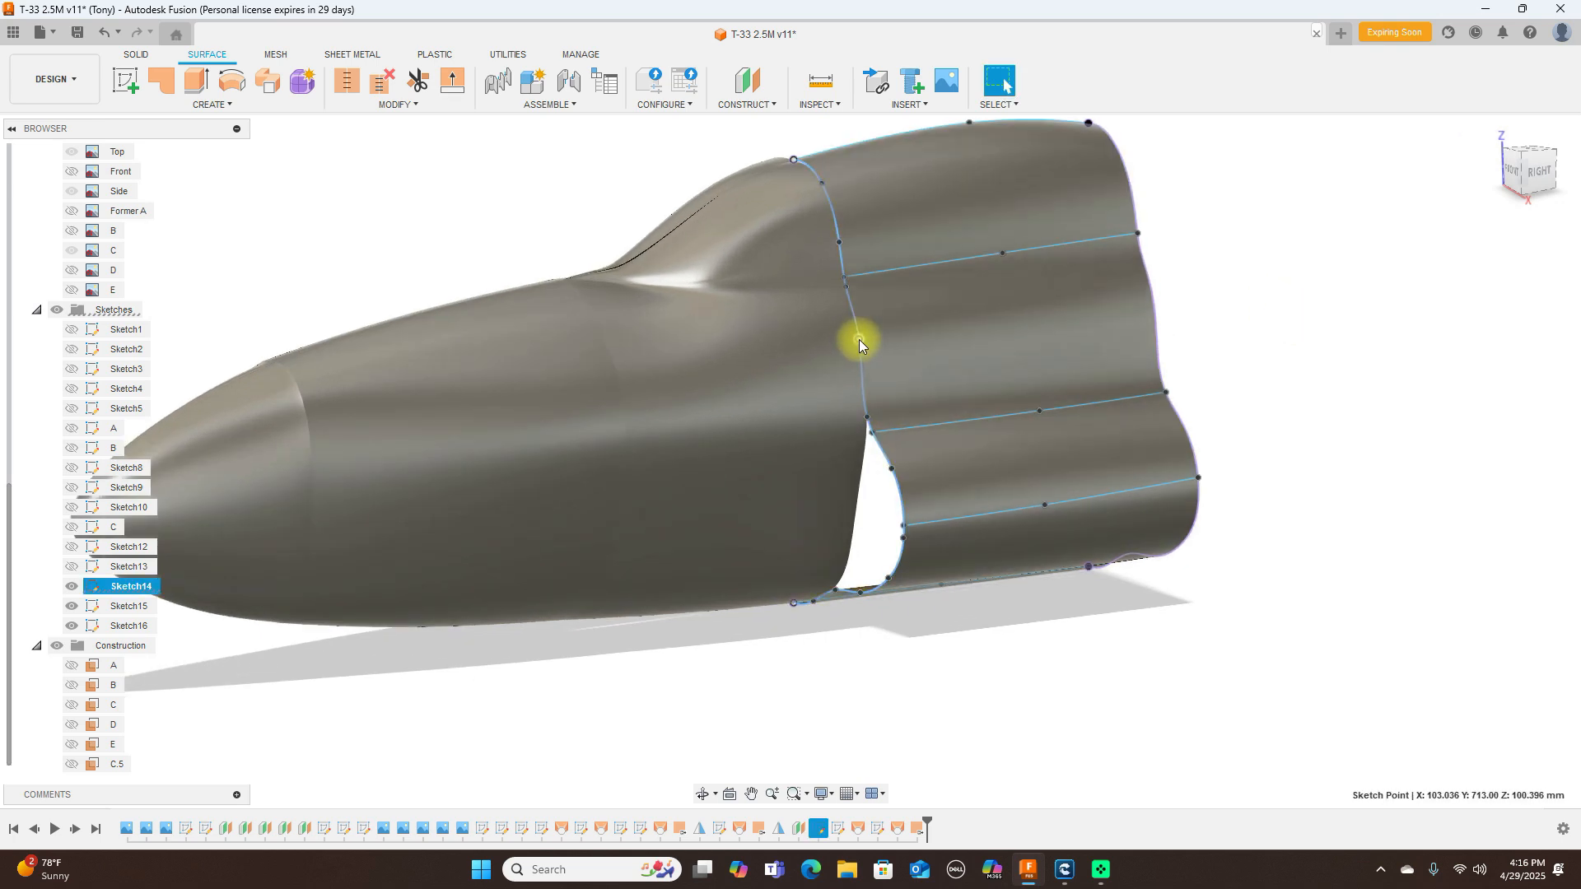
drag(859, 341, 858, 345)
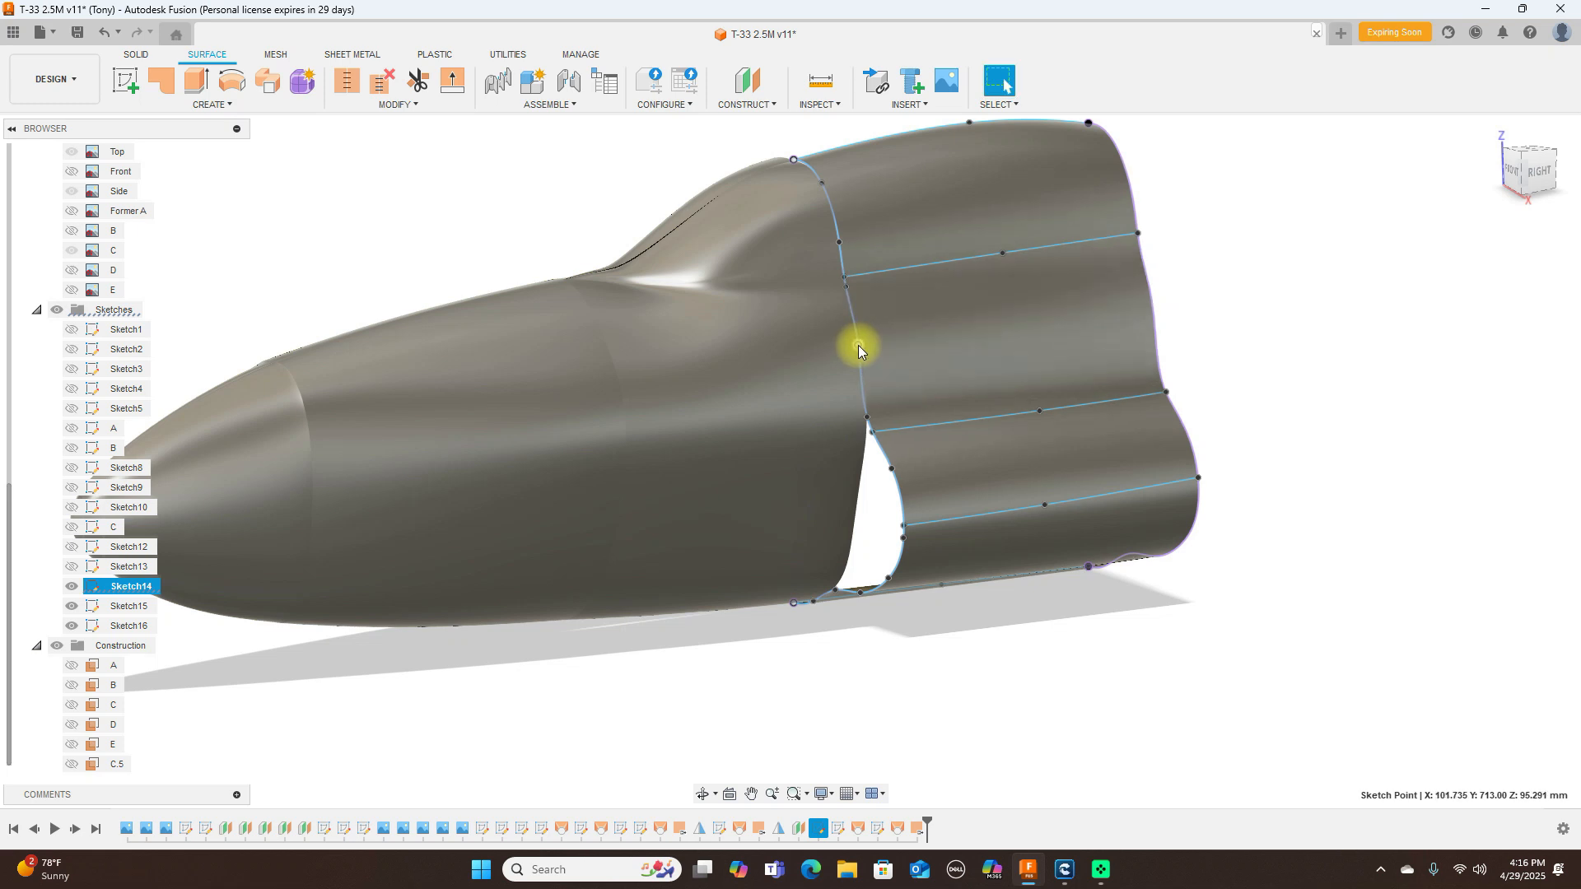
scroll(1482, 442, down, 4)
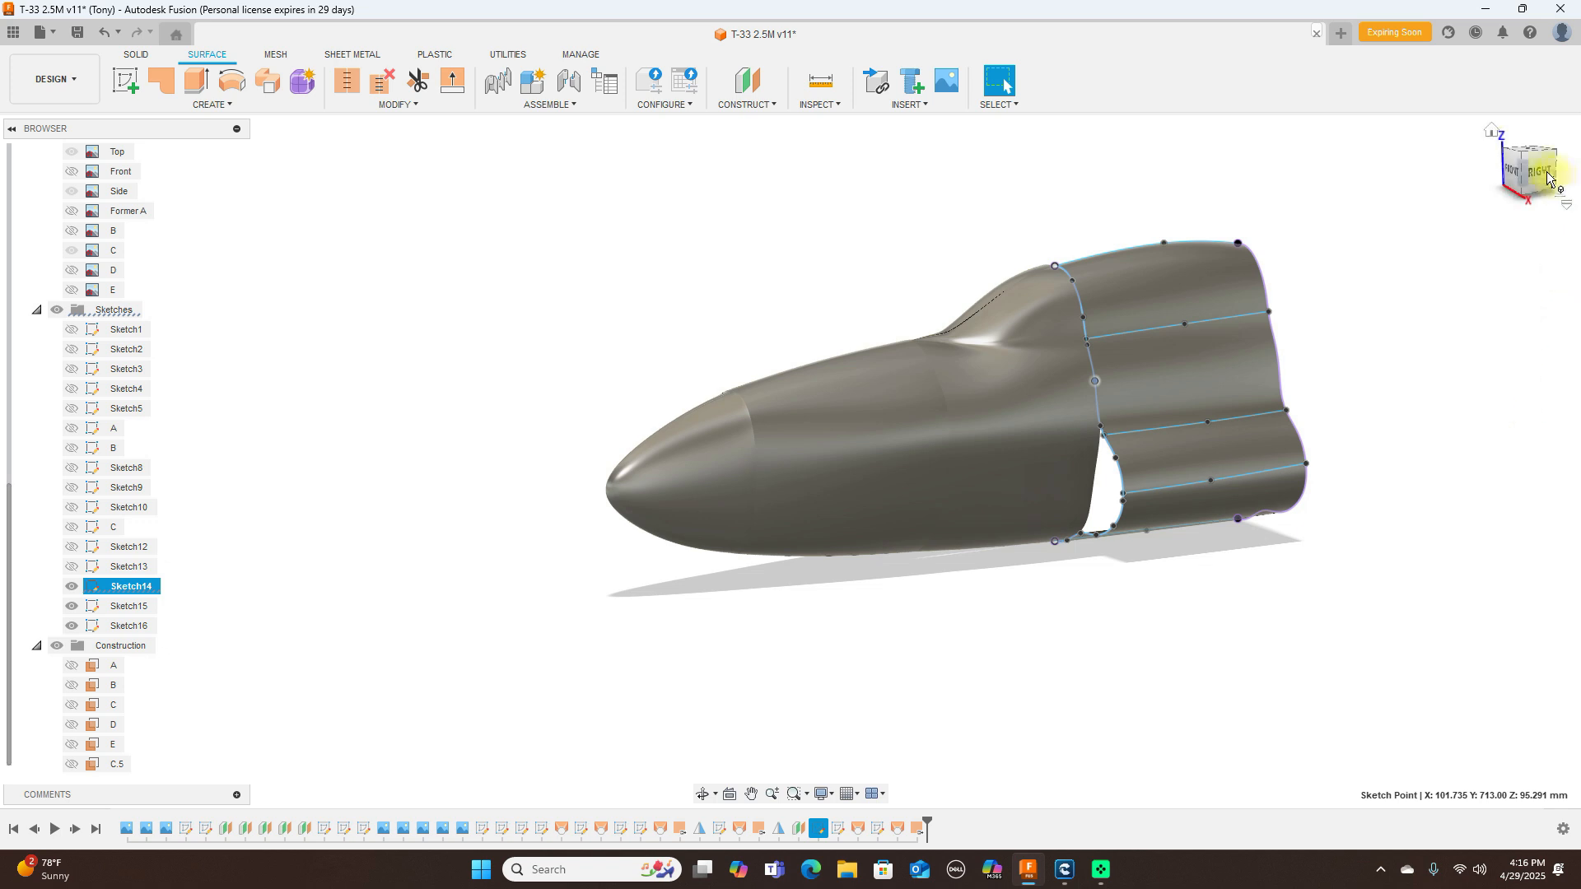
click(1539, 172)
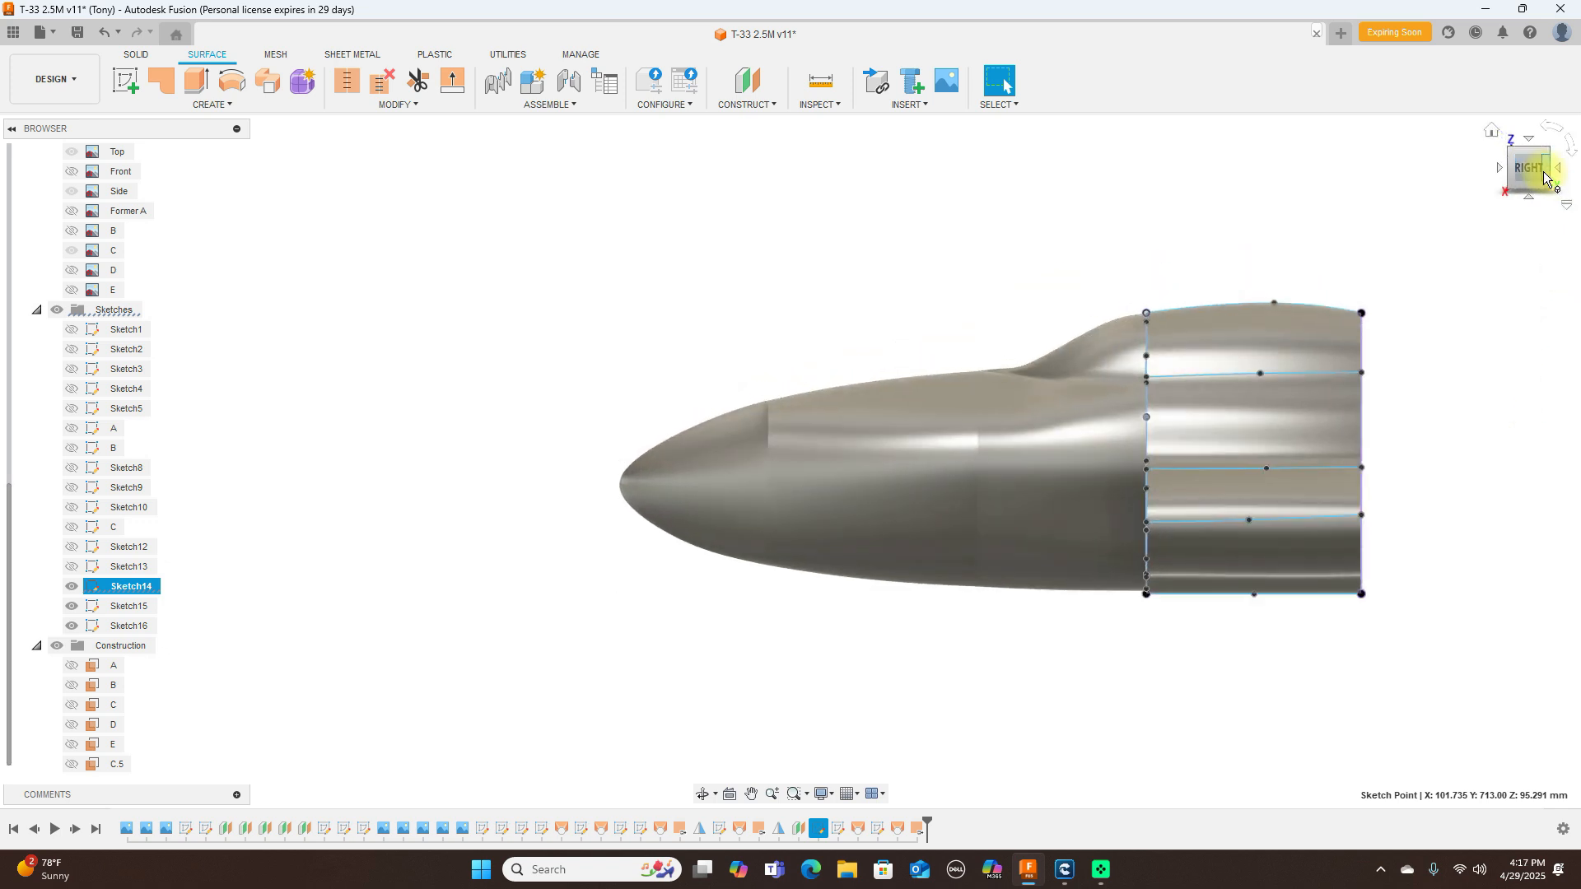
drag(1512, 175, 1571, 178)
click(1429, 205)
scroll(1262, 313, up, 4)
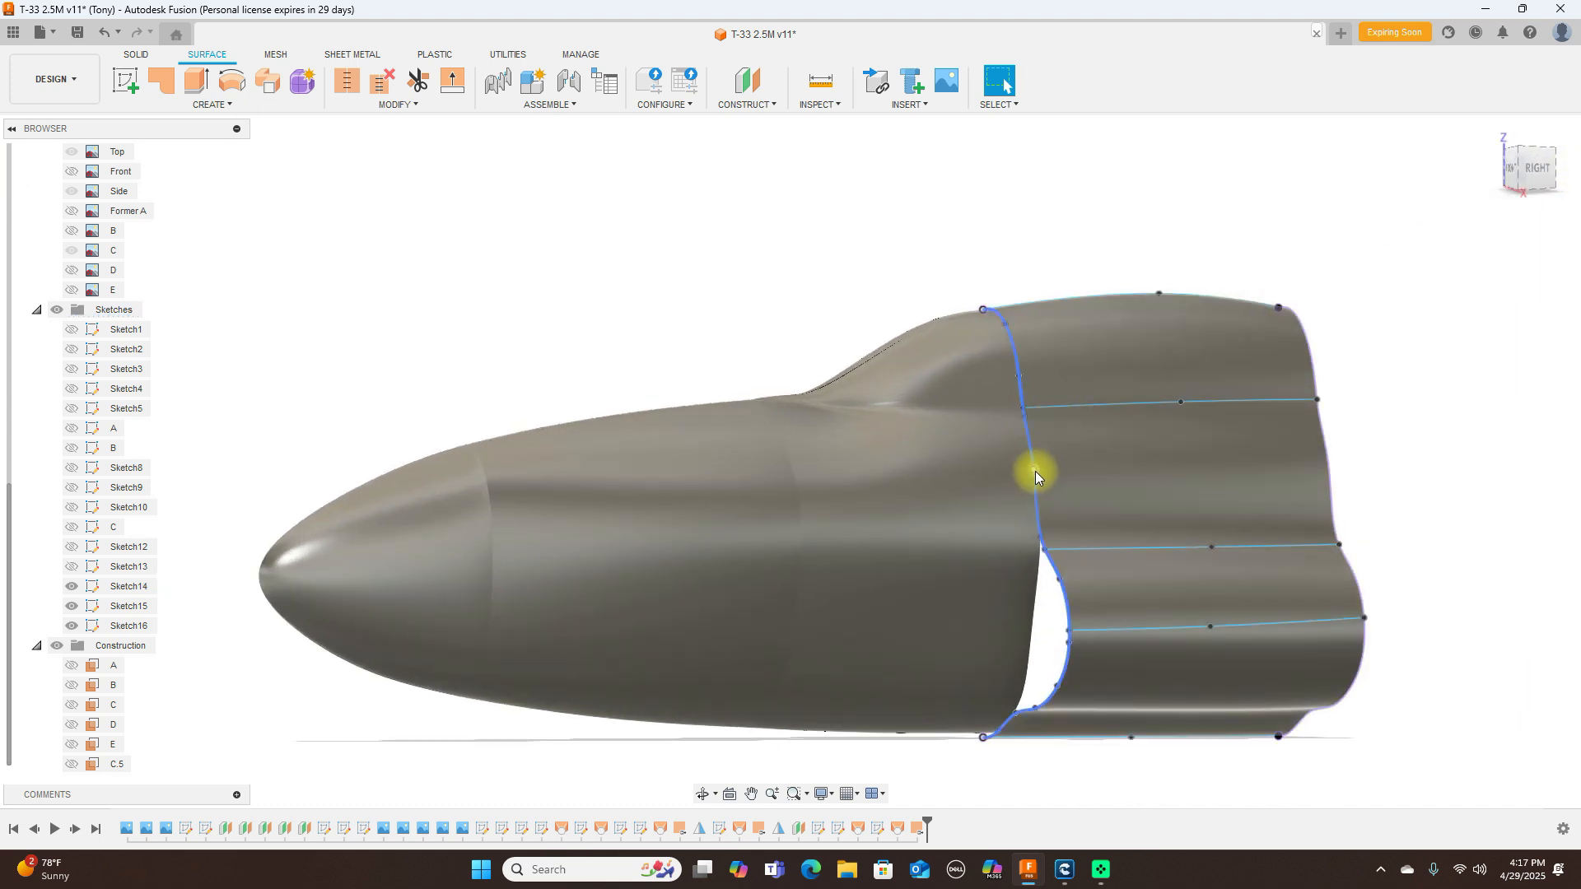
click(1035, 482)
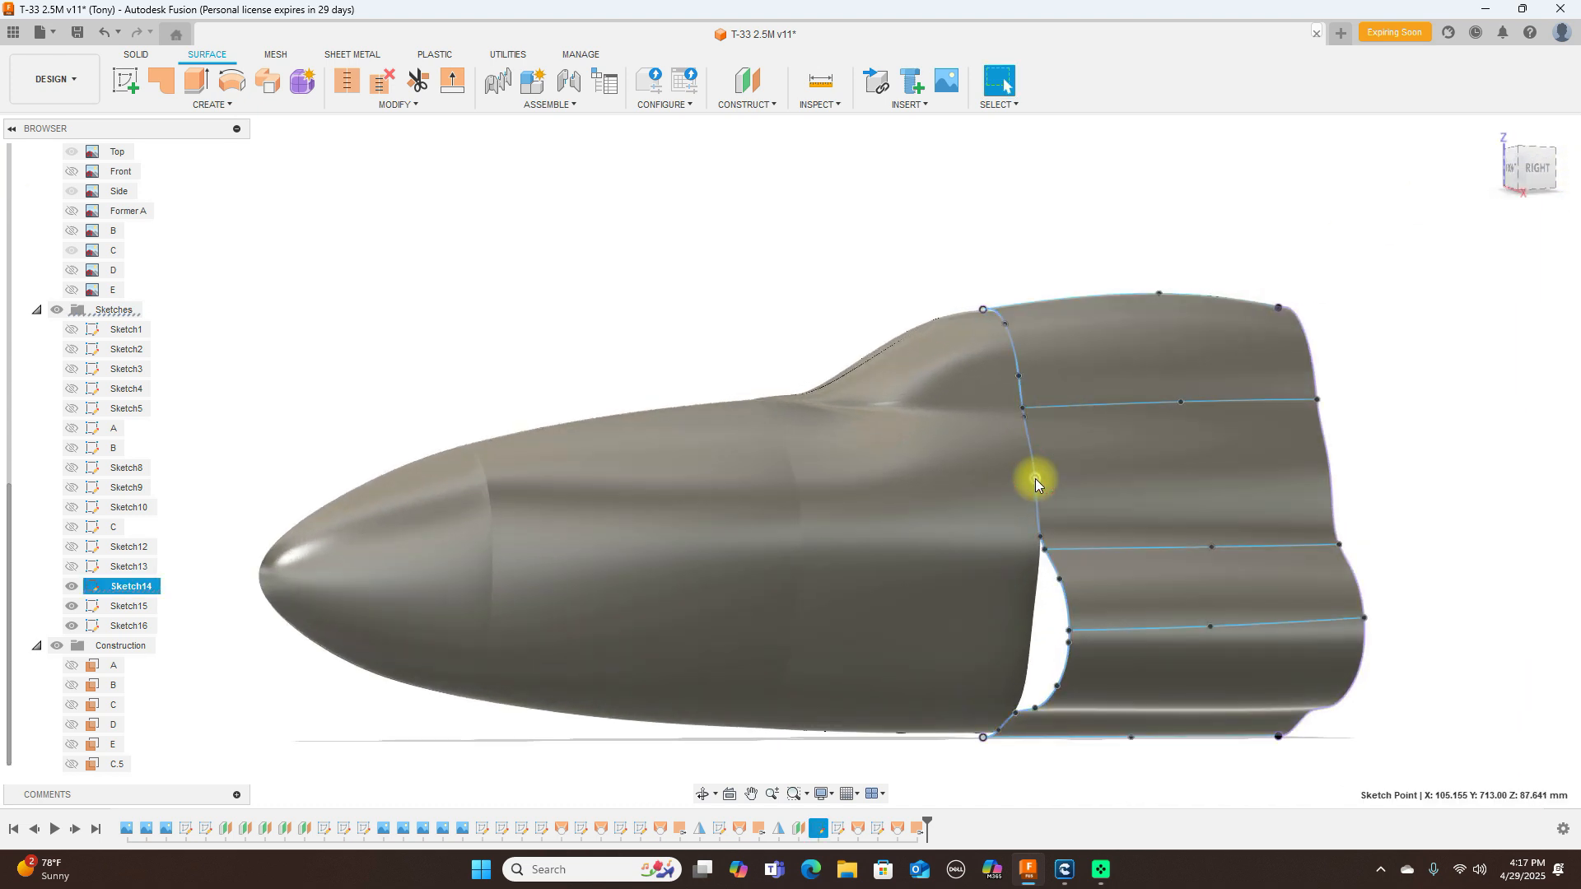
Step: Hide all sketches and examine the blend between forward and mid fuselage in the right side view and from other angles
click(1533, 173)
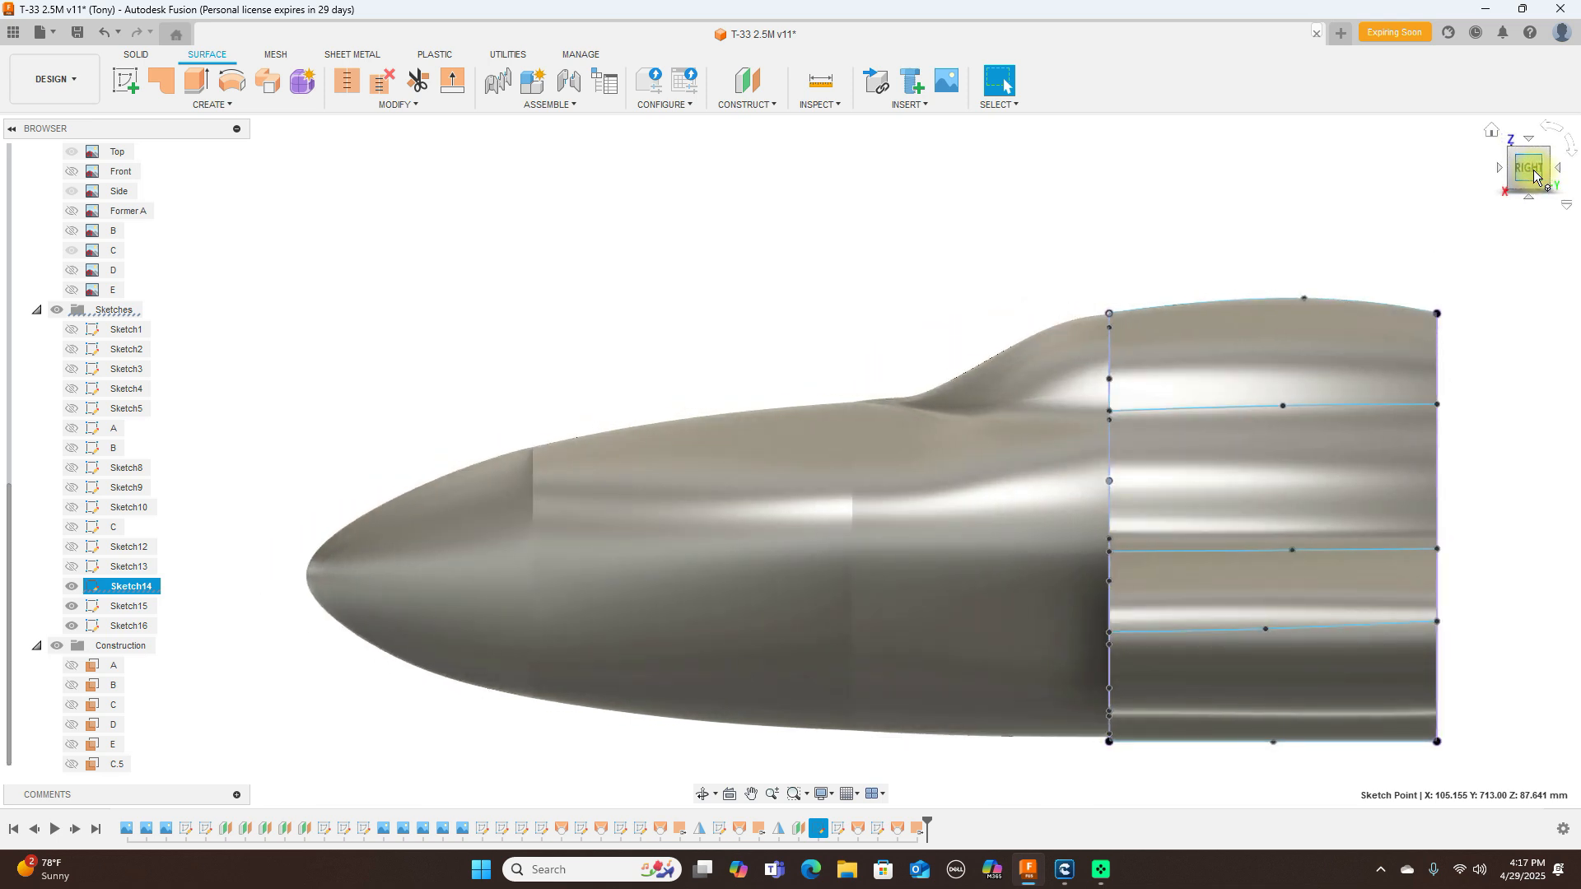
scroll(1546, 278, down, 2)
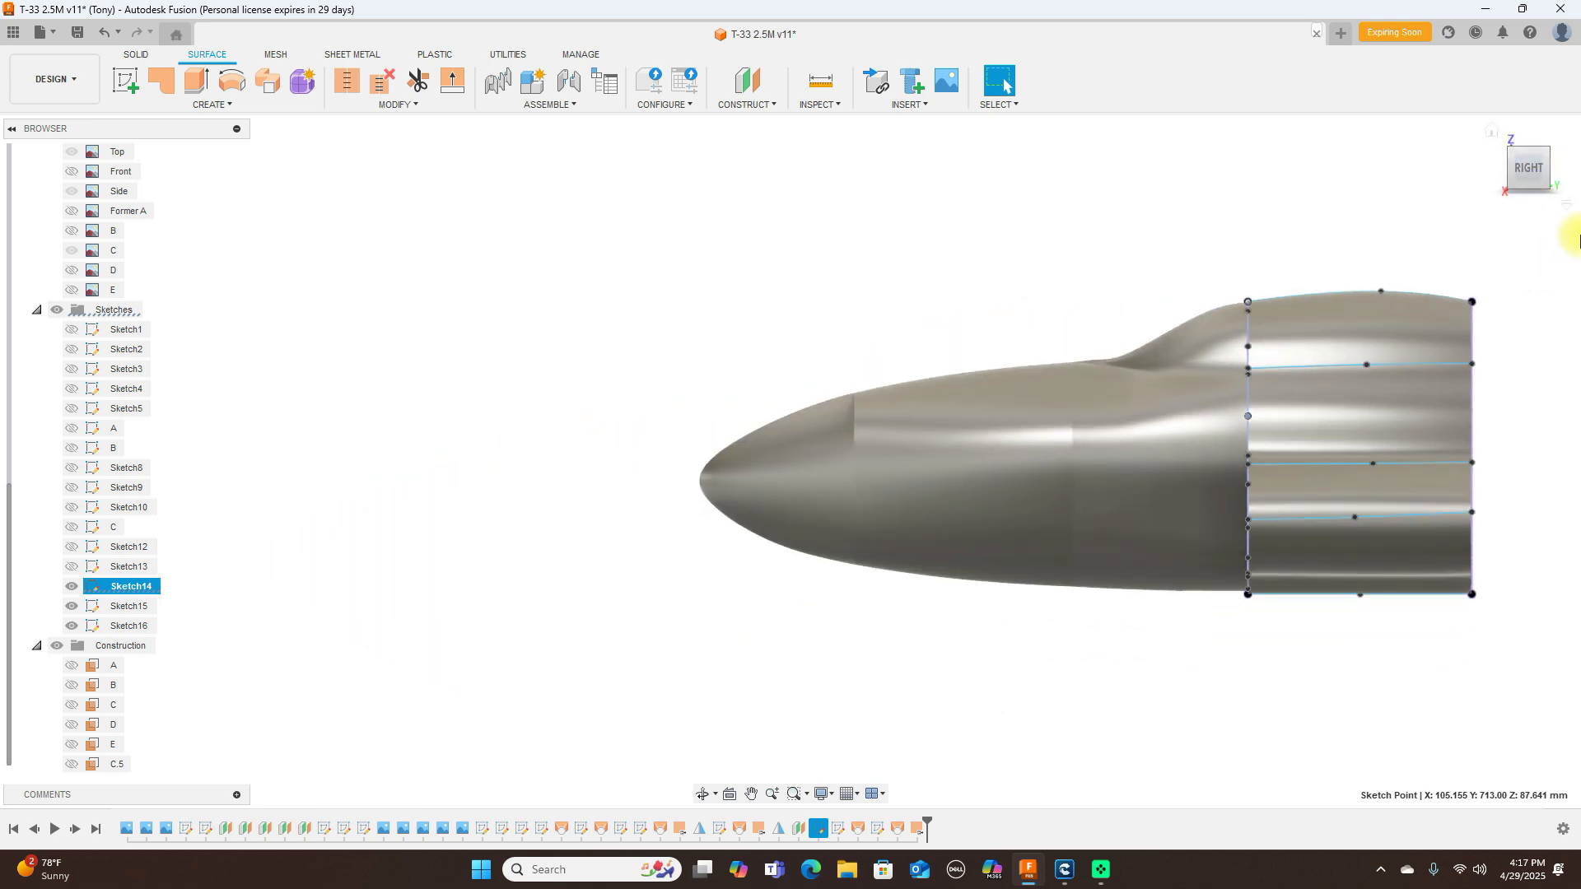
middle_drag(1334, 211, 962, 267)
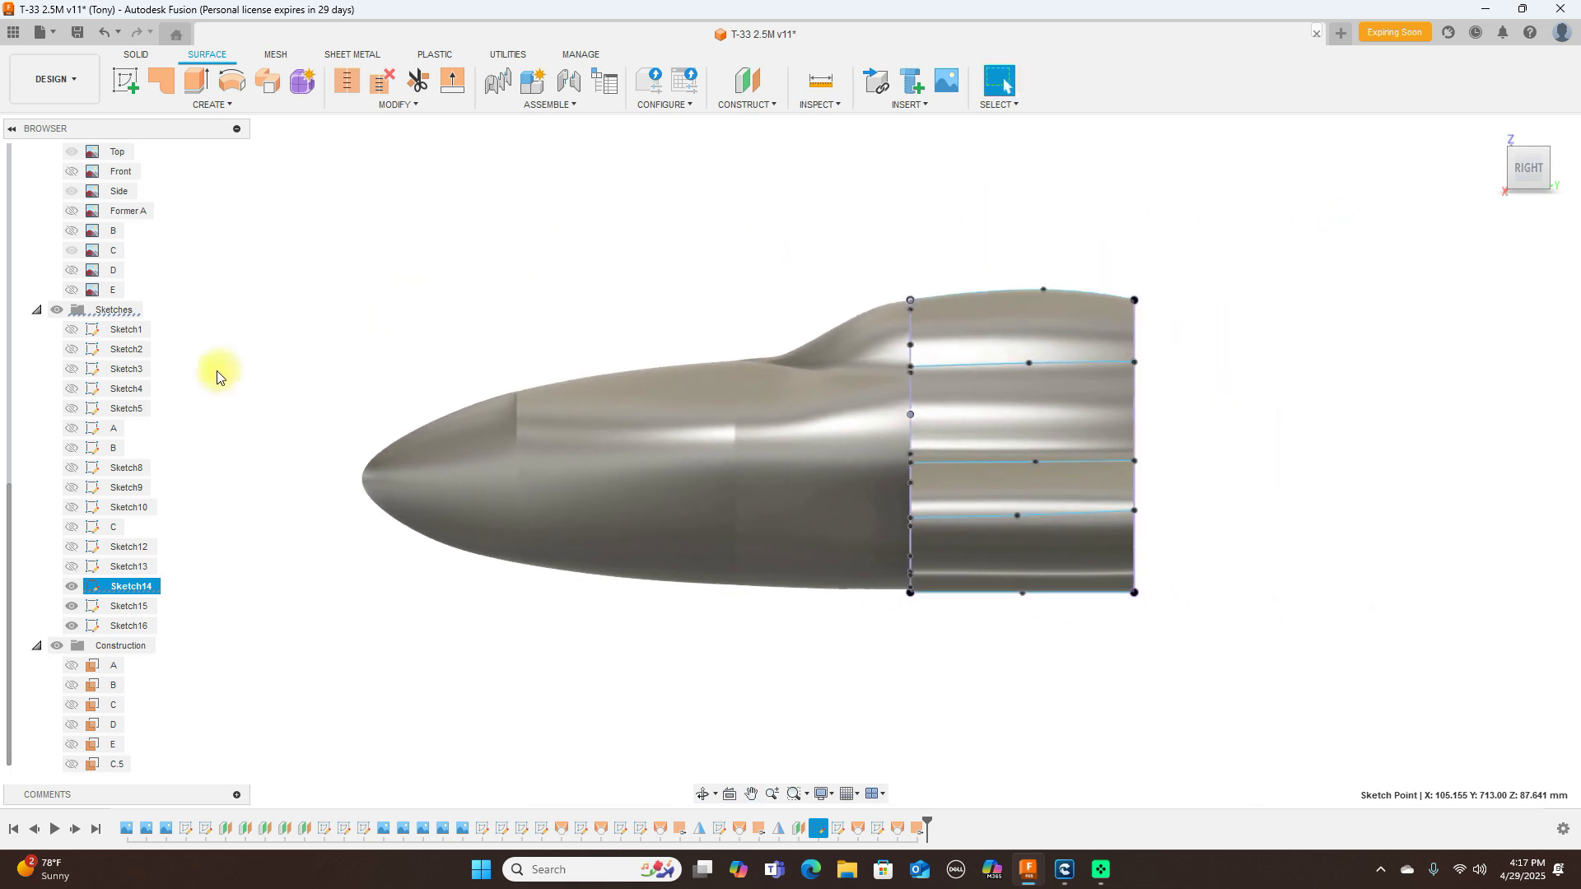
click(59, 312)
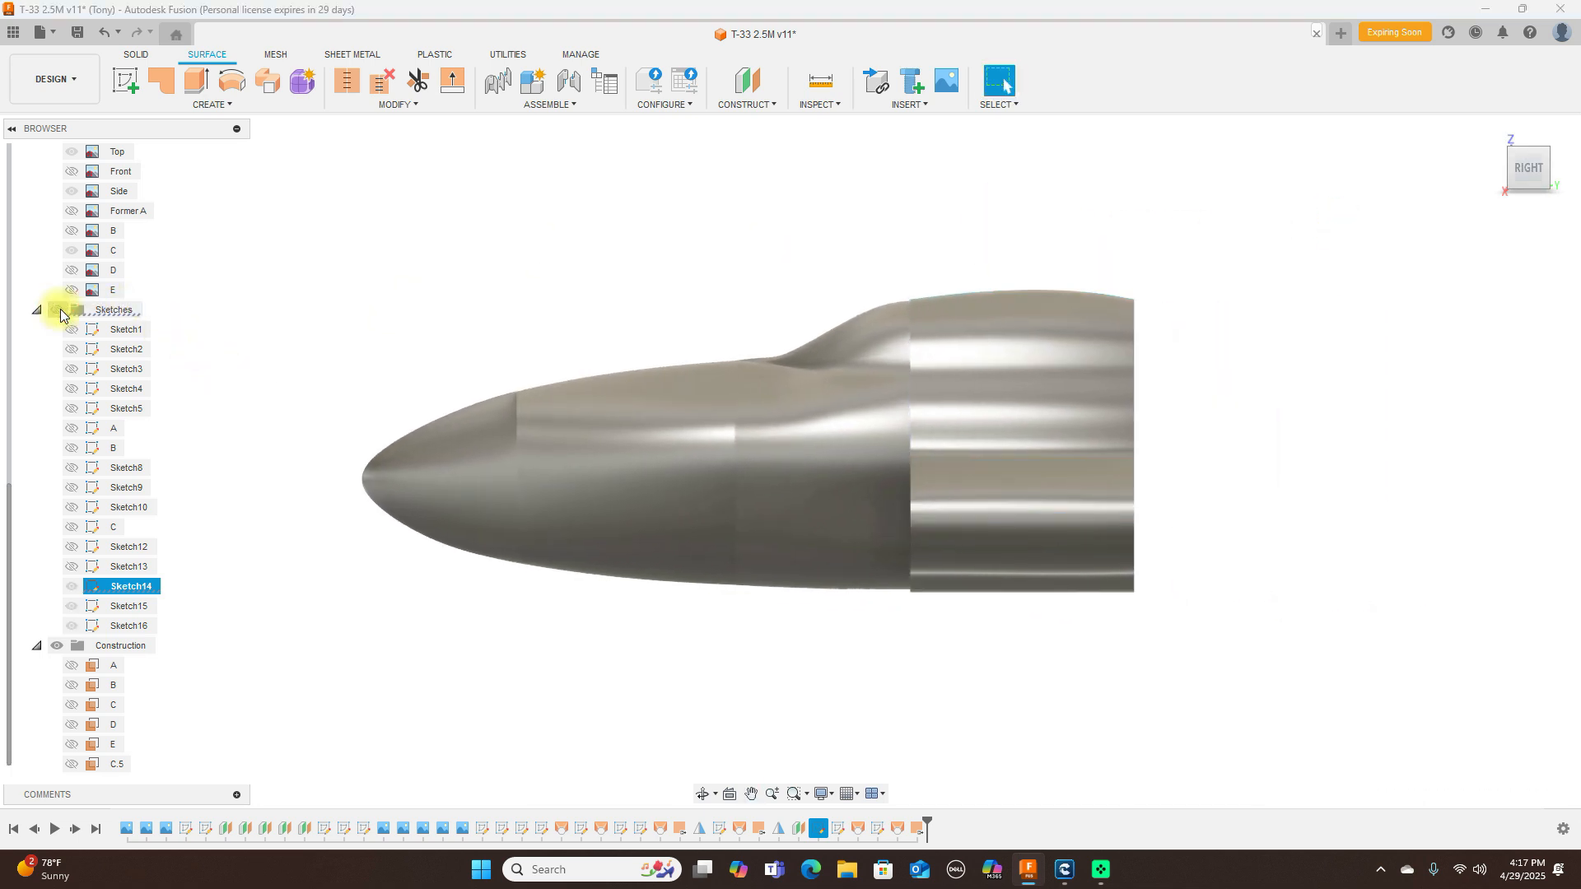
mouse_move(790, 462)
shift+middle_down()
mouse_move(107, 166)
mouse_move(119, 165)
mouse_move(50, 177)
shift+middle_up()
mouse_move(9, 177)
shift+middle_down()
mouse_move(1561, 175)
mouse_move(1541, 173)
shift+middle_up()
click(1529, 168)
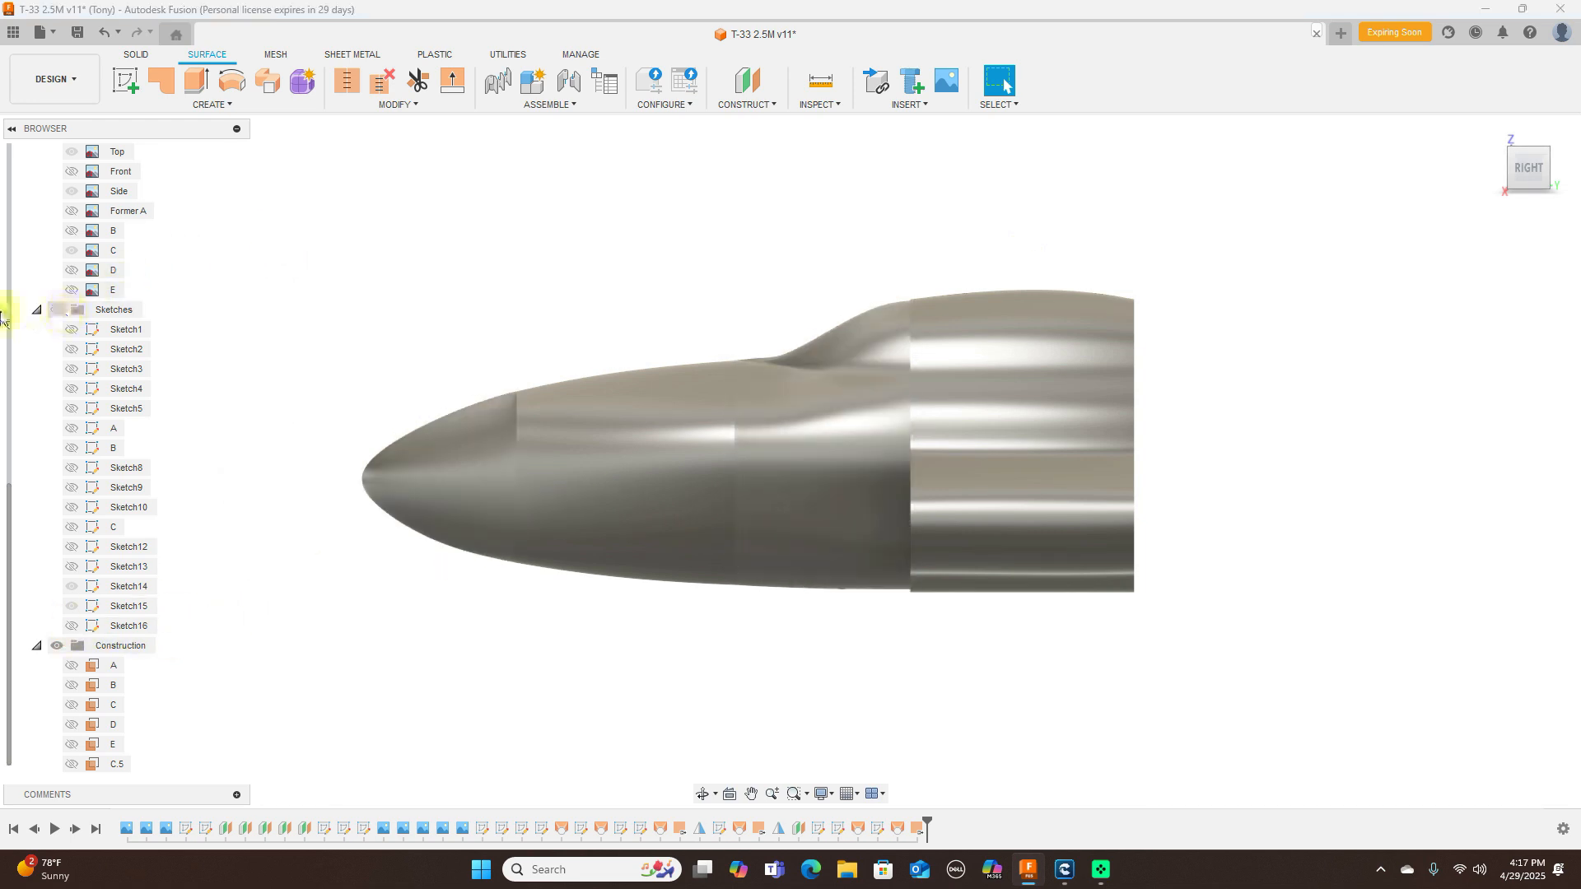
Step: Show the sketches again and lower the top spline's midpoint between sections C and C.5 to about Y 883 mm, Z 241 mm
click(53, 312)
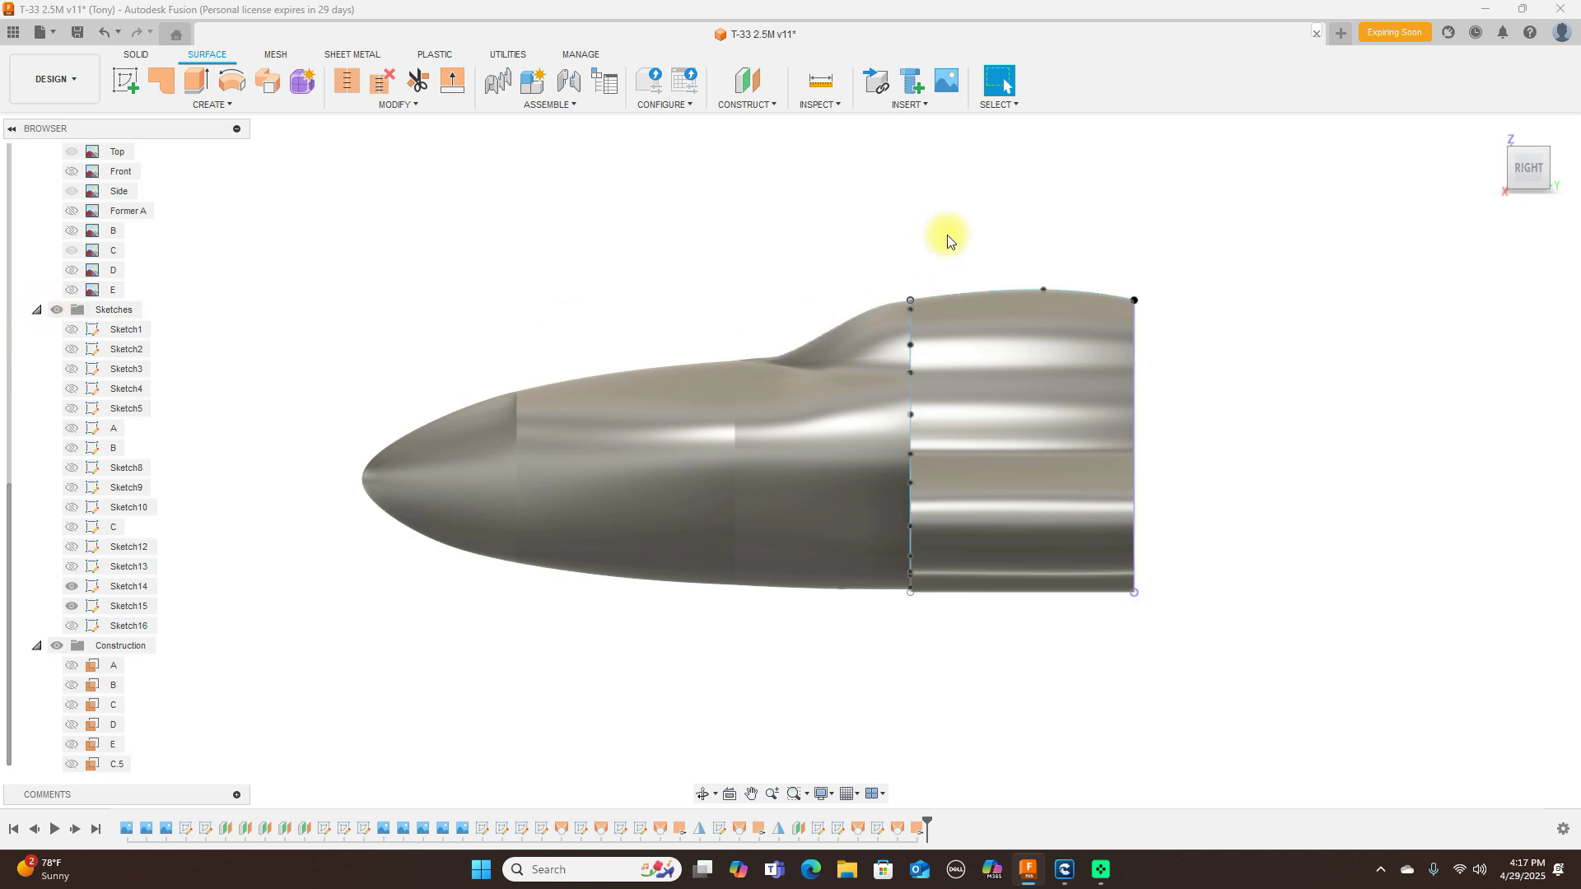
scroll(971, 215, up, 3)
click(1062, 309)
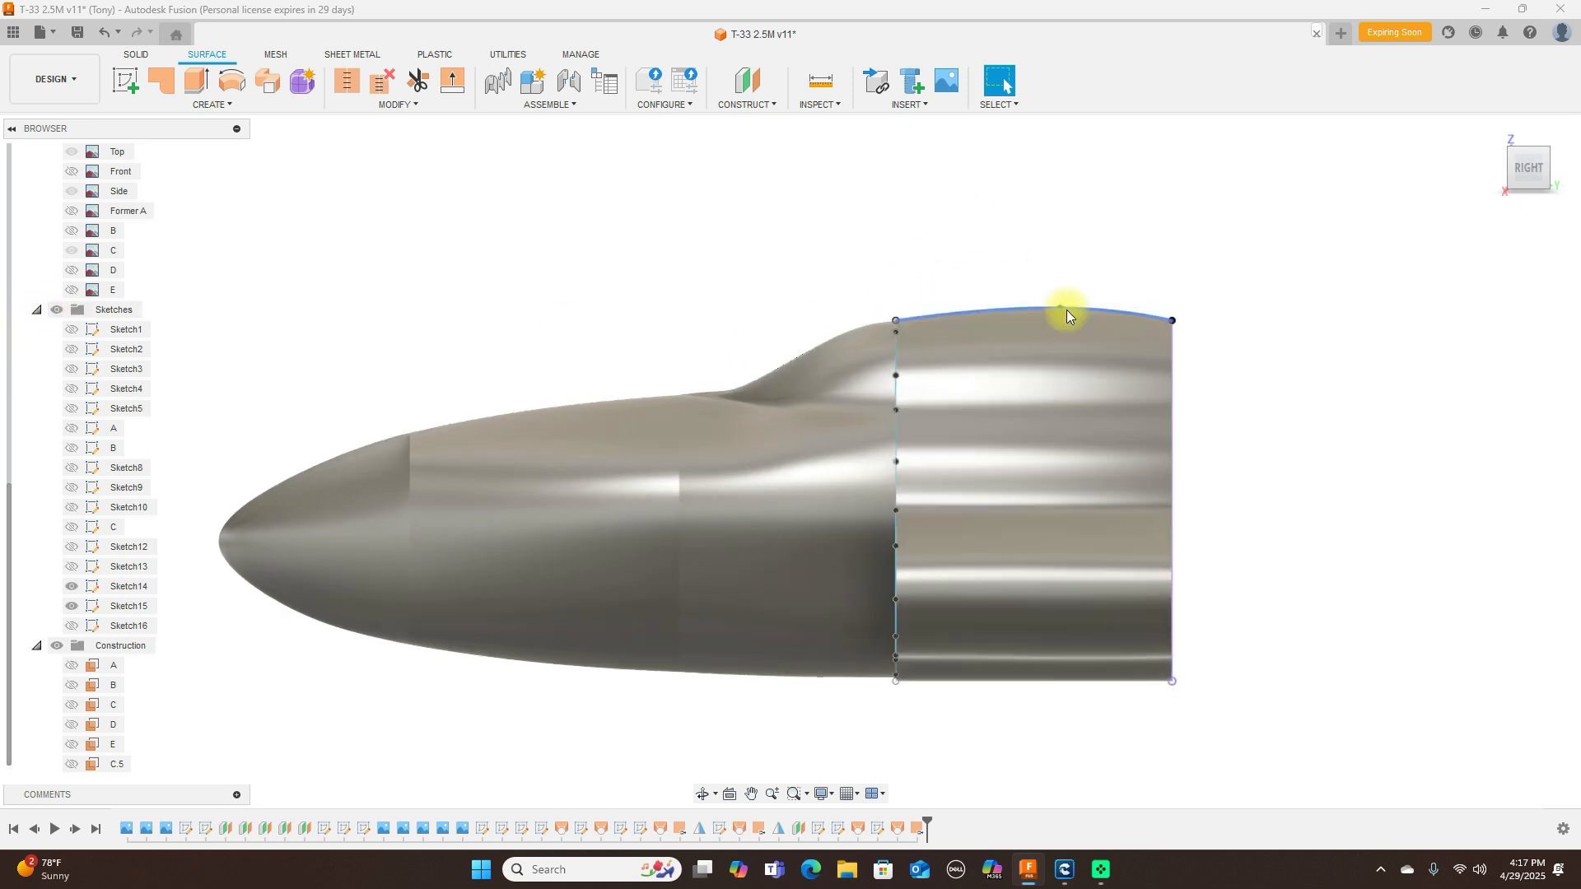
drag(1060, 310, 1059, 313)
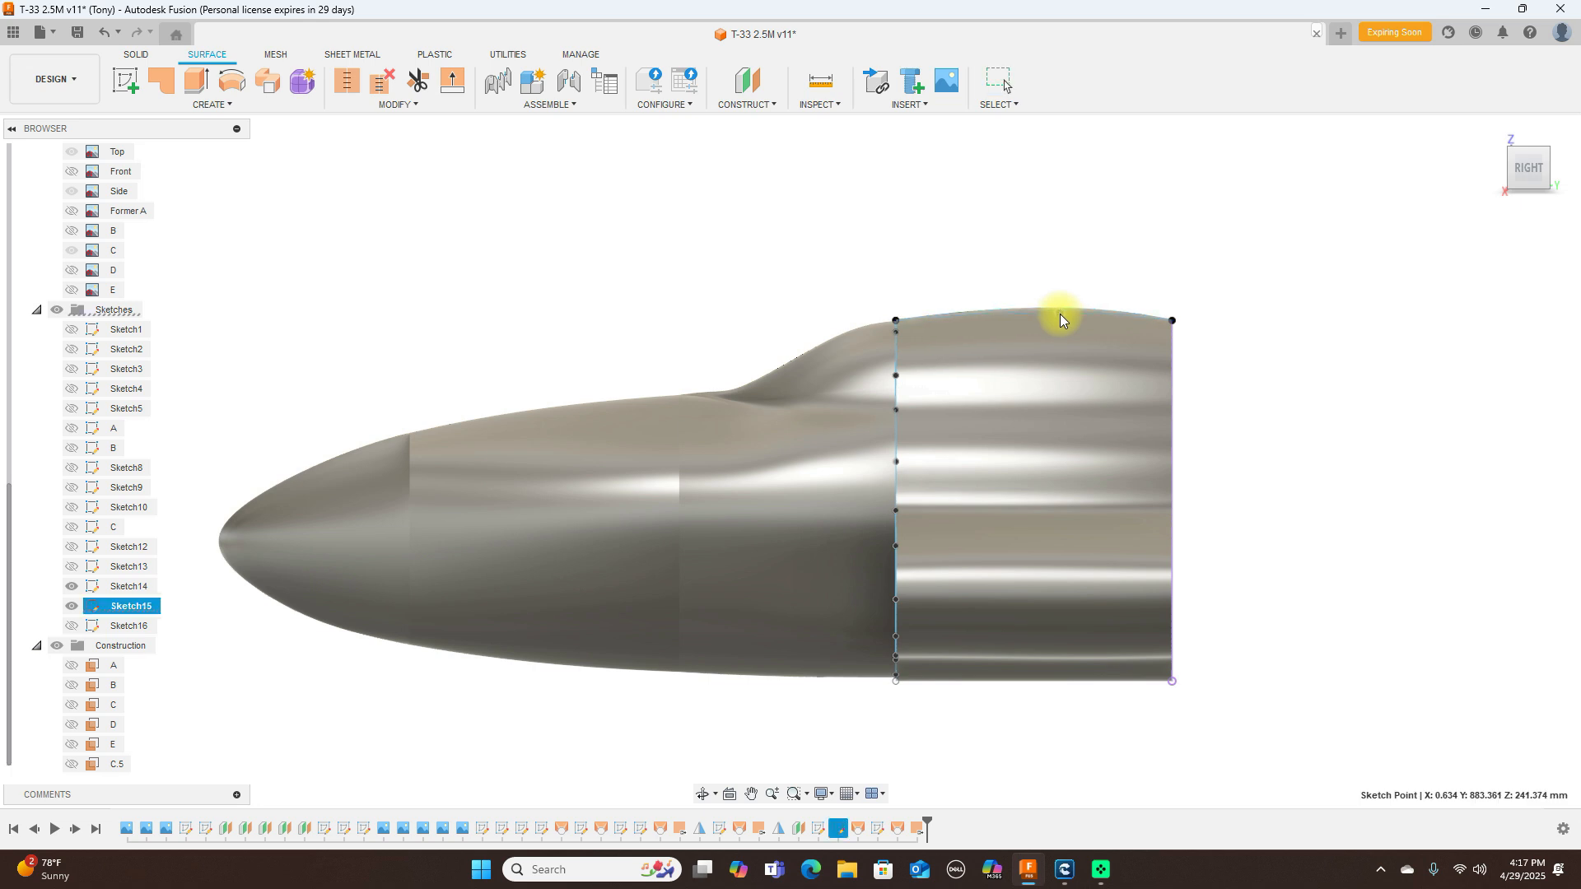
Step: Hide the sketches and examine the reshaped canopy line on the whole fuselage from the right side and nearby angles
scroll(1332, 346, down, 3)
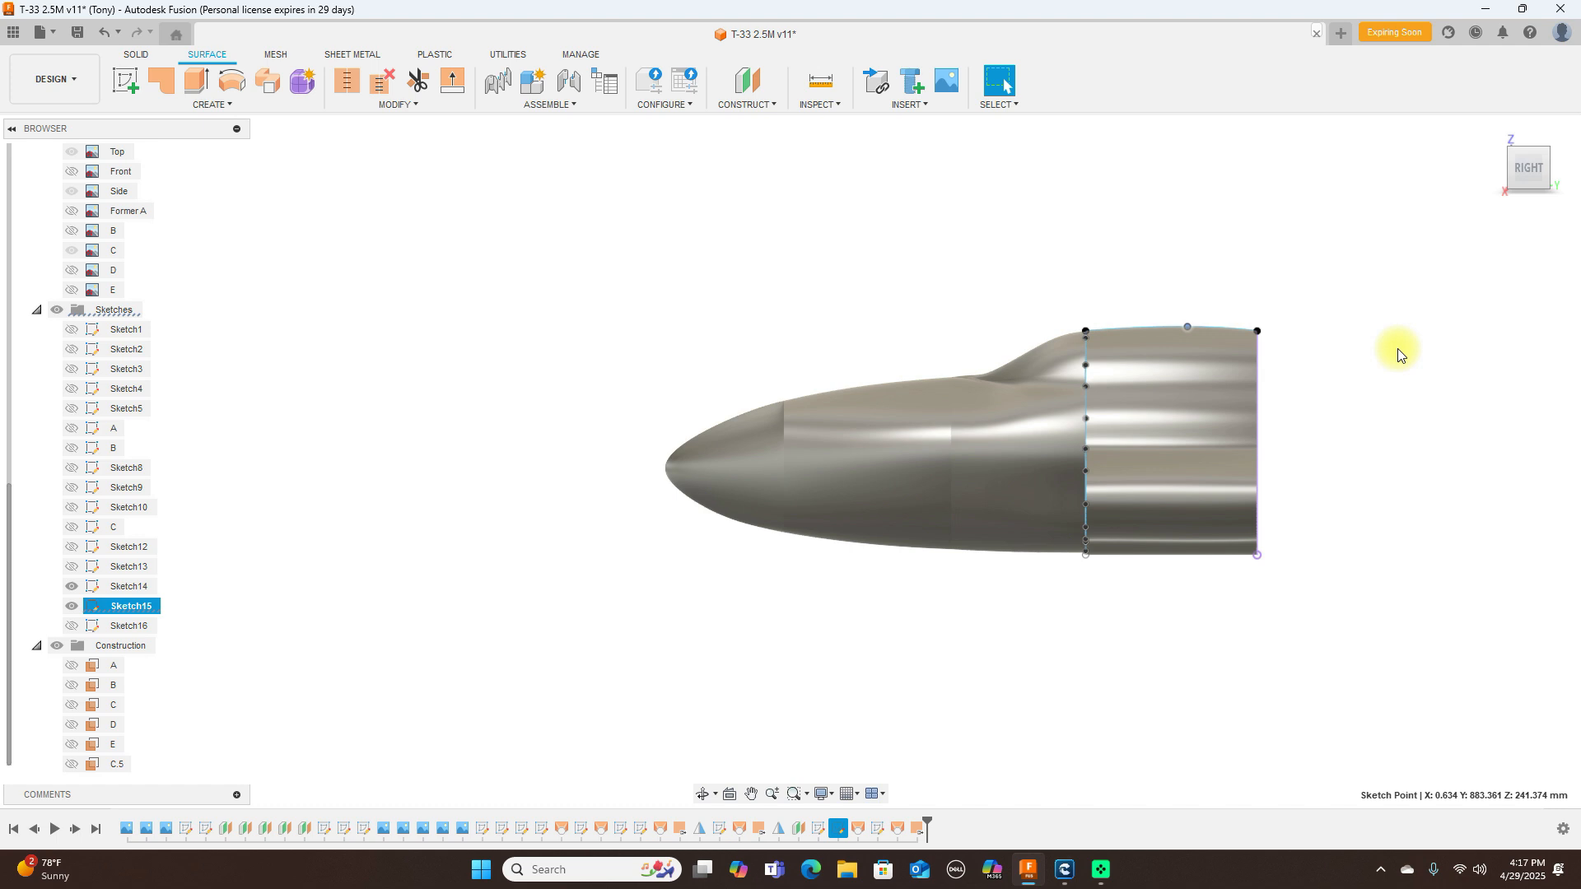
scroll(1405, 349, down, 2)
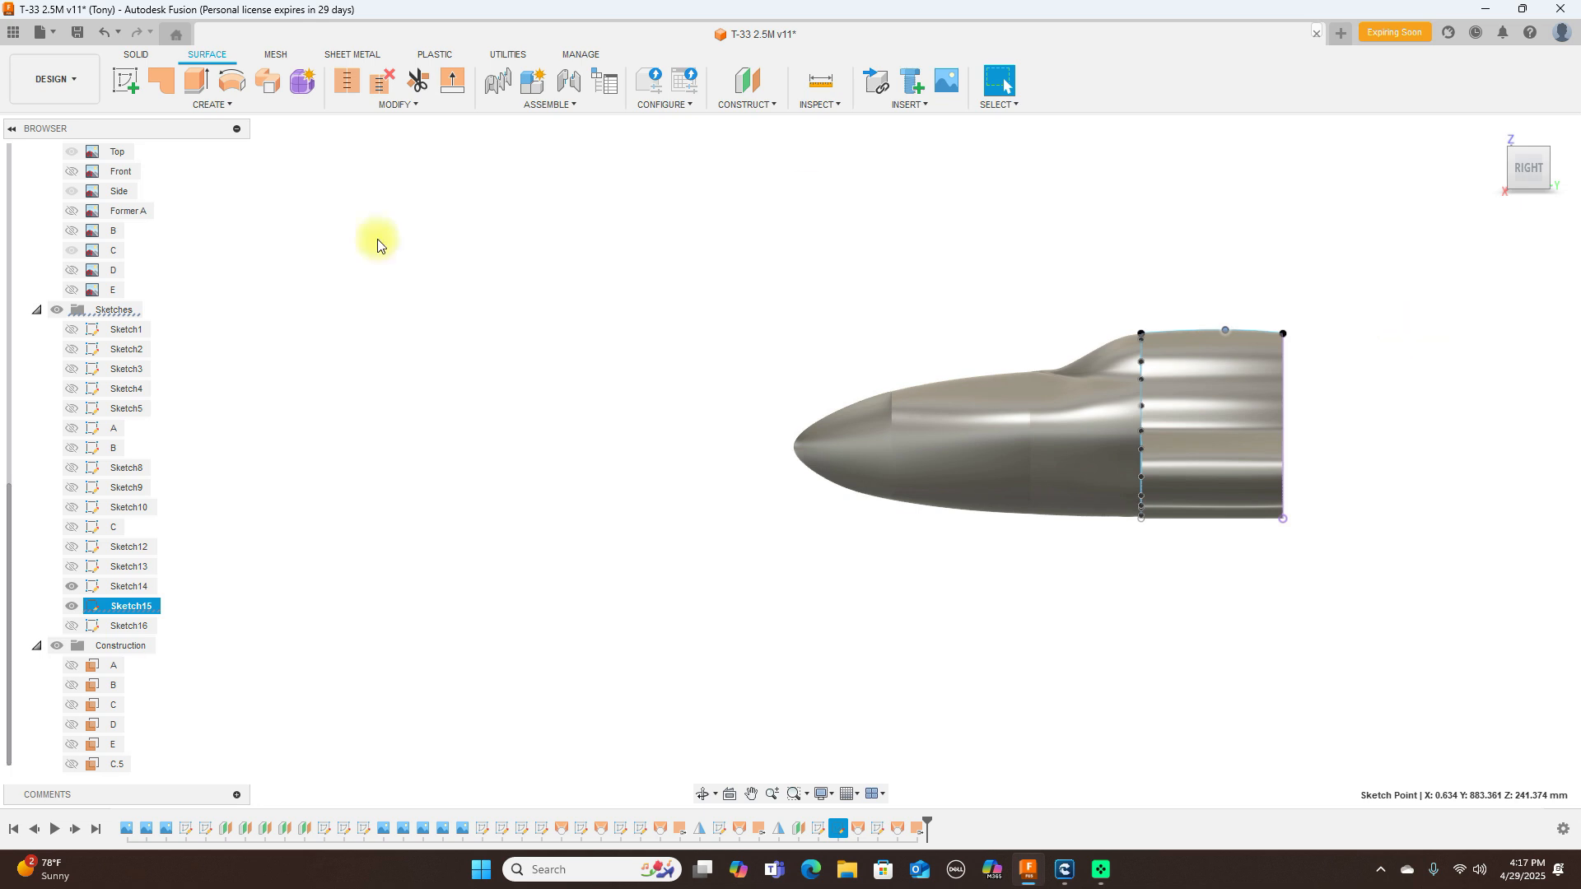
click(58, 312)
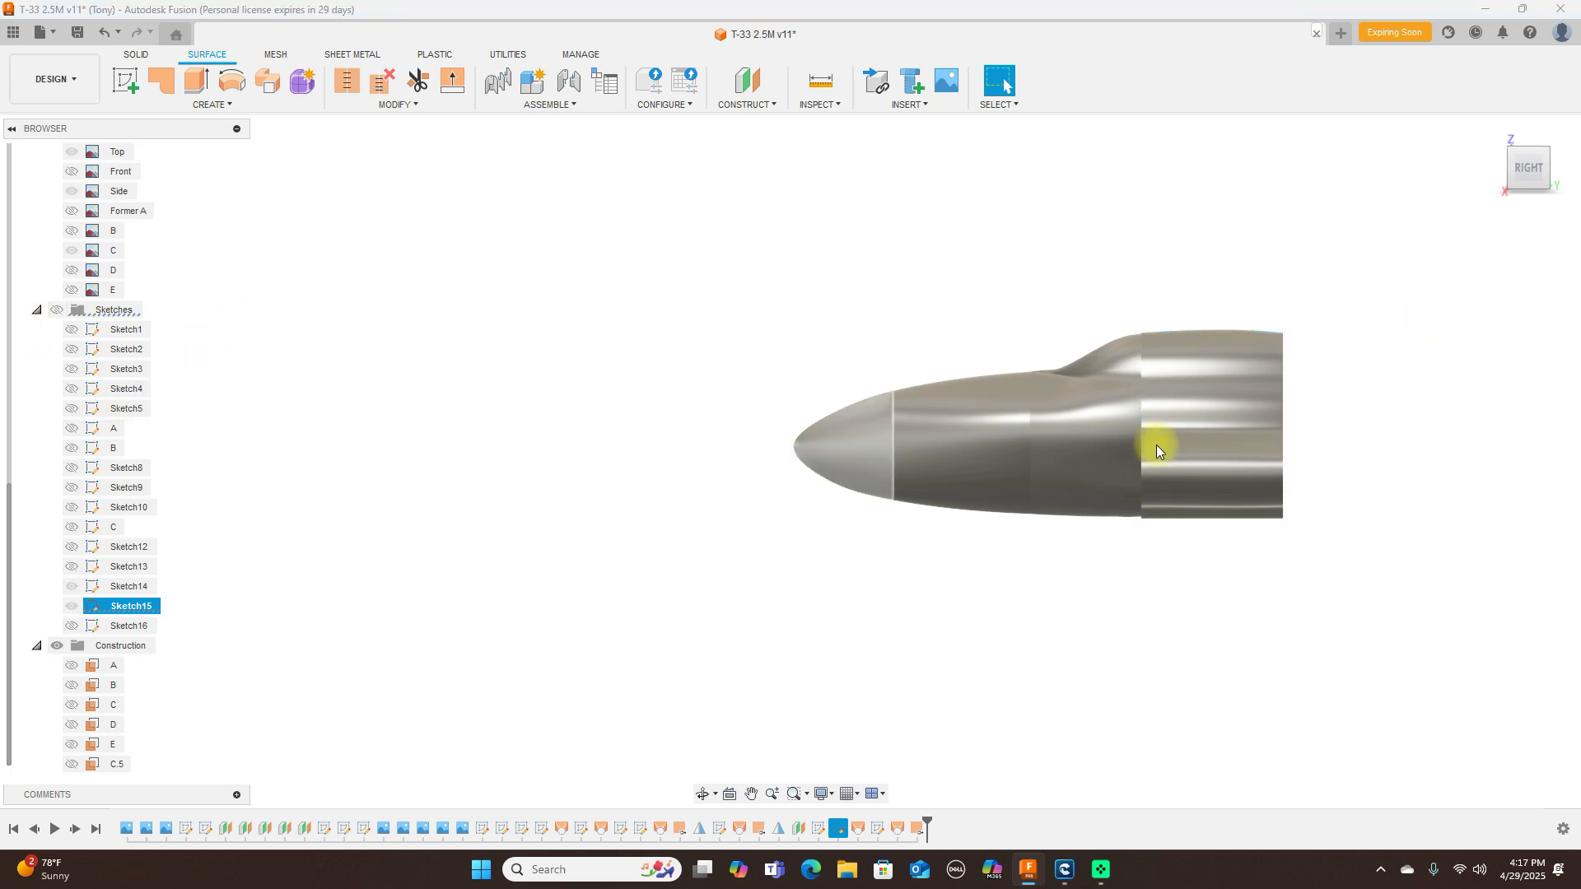
middle_drag(1482, 376, 1079, 376)
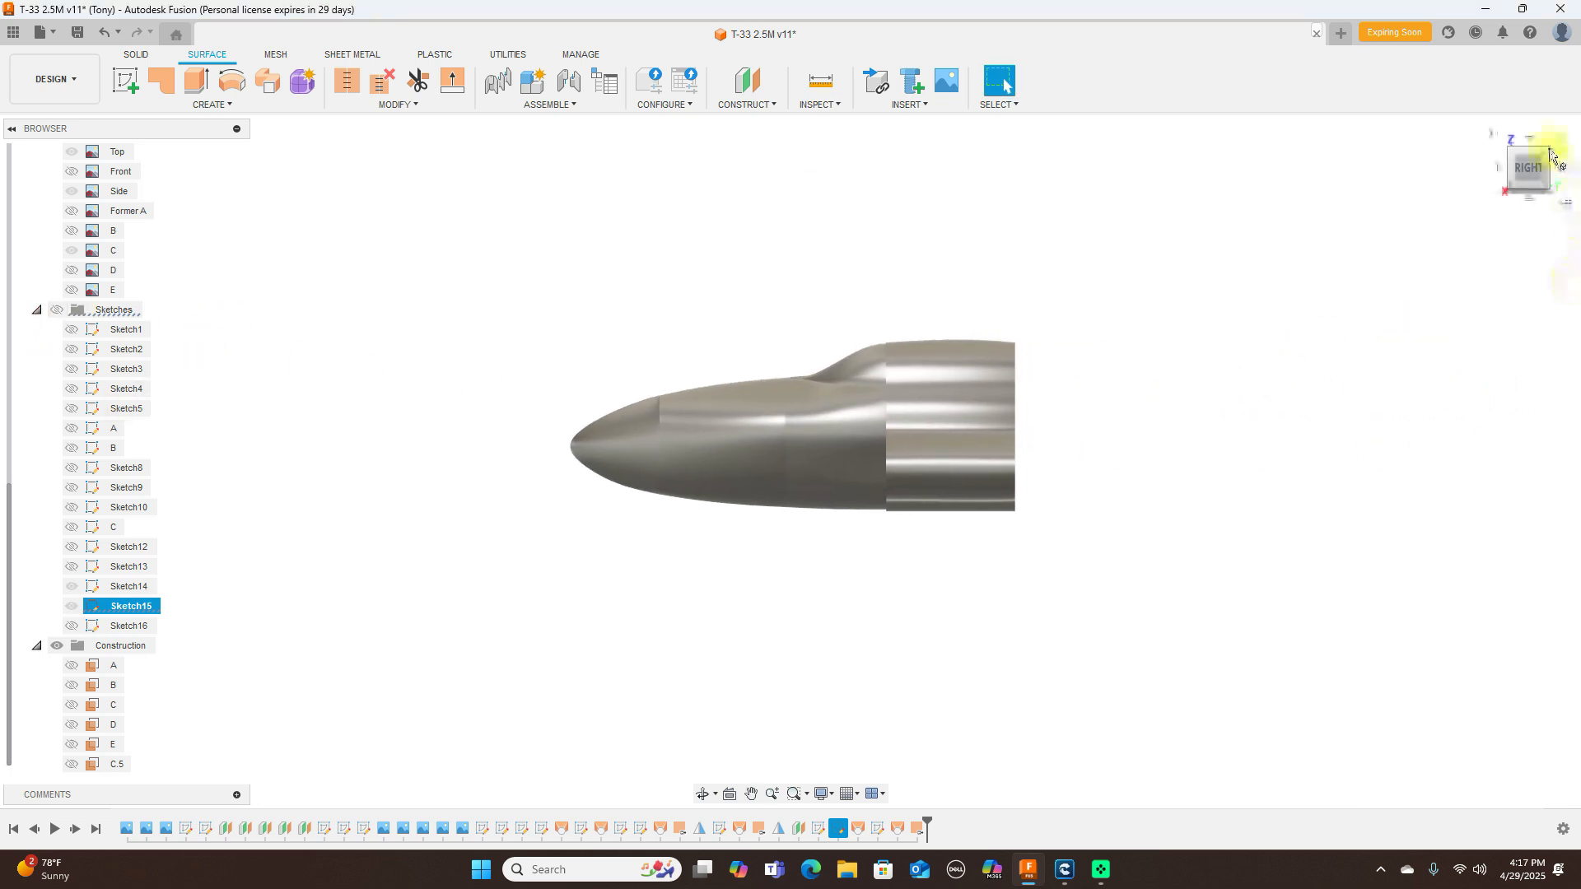
mouse_move(1514, 172)
mouse_down()
mouse_move(1532, 173)
mouse_move(11, 175)
mouse_move(71, 196)
mouse_move(160, 195)
mouse_move(195, 176)
mouse_move(17, 169)
mouse_move(1487, 173)
mouse_move(1369, 212)
mouse_move(1268, 200)
mouse_move(1355, 212)
mouse_move(1568, 177)
mouse_move(11, 206)
mouse_move(18, 167)
mouse_move(1571, 173)
mouse_move(1550, 171)
mouse_up()
click(1529, 169)
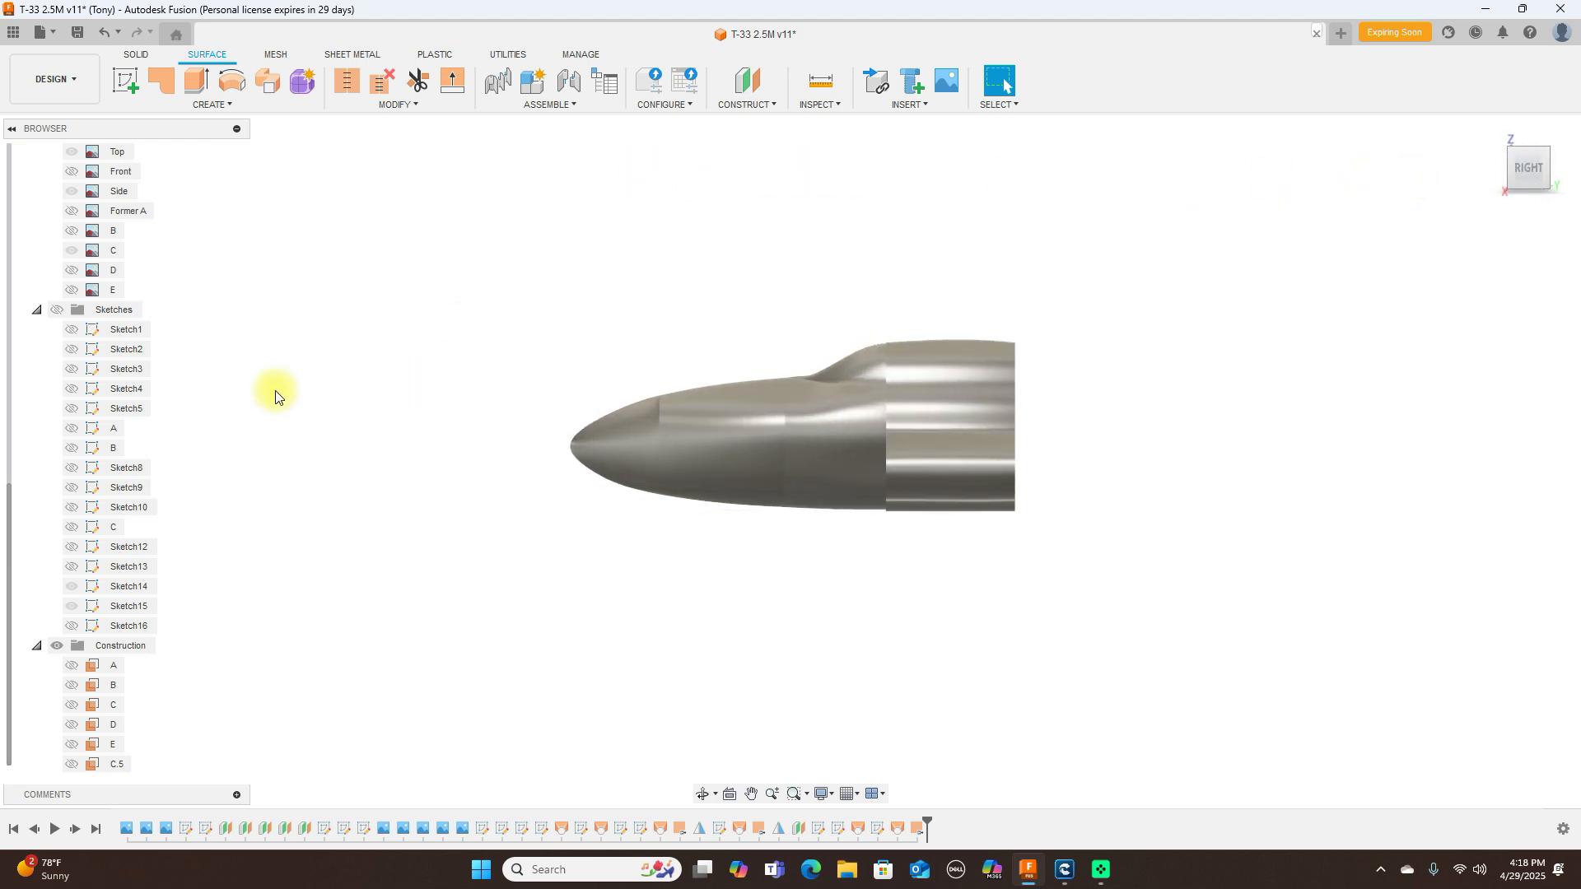
Step: Show the reference canvases and compare the fuselage surfaces with the drawings in right side and top views
scroll(124, 422, up, 5)
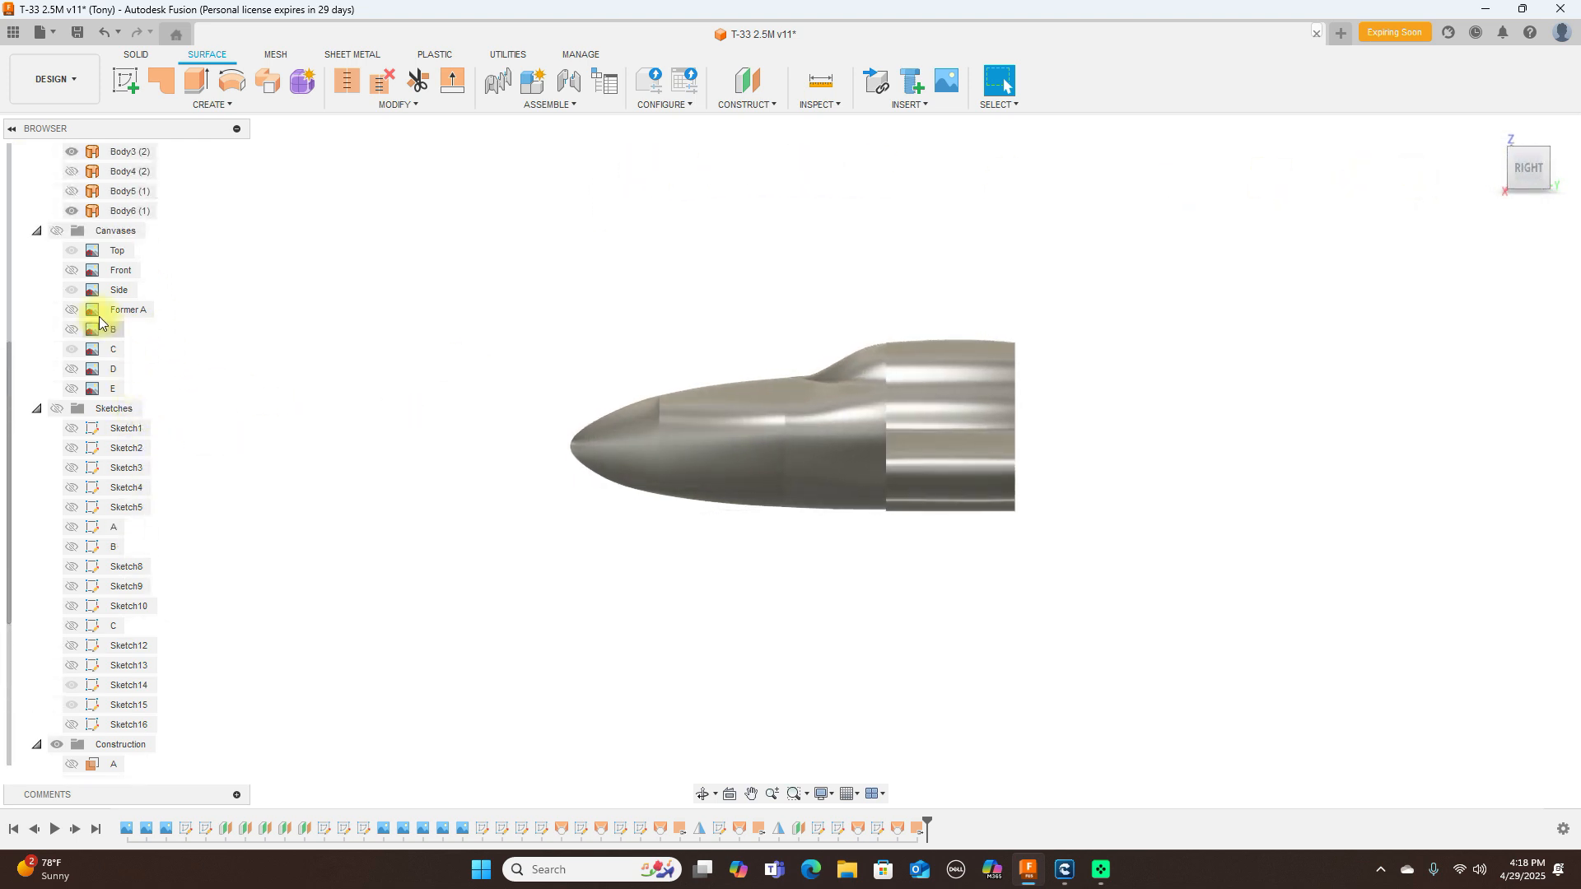
click(51, 234)
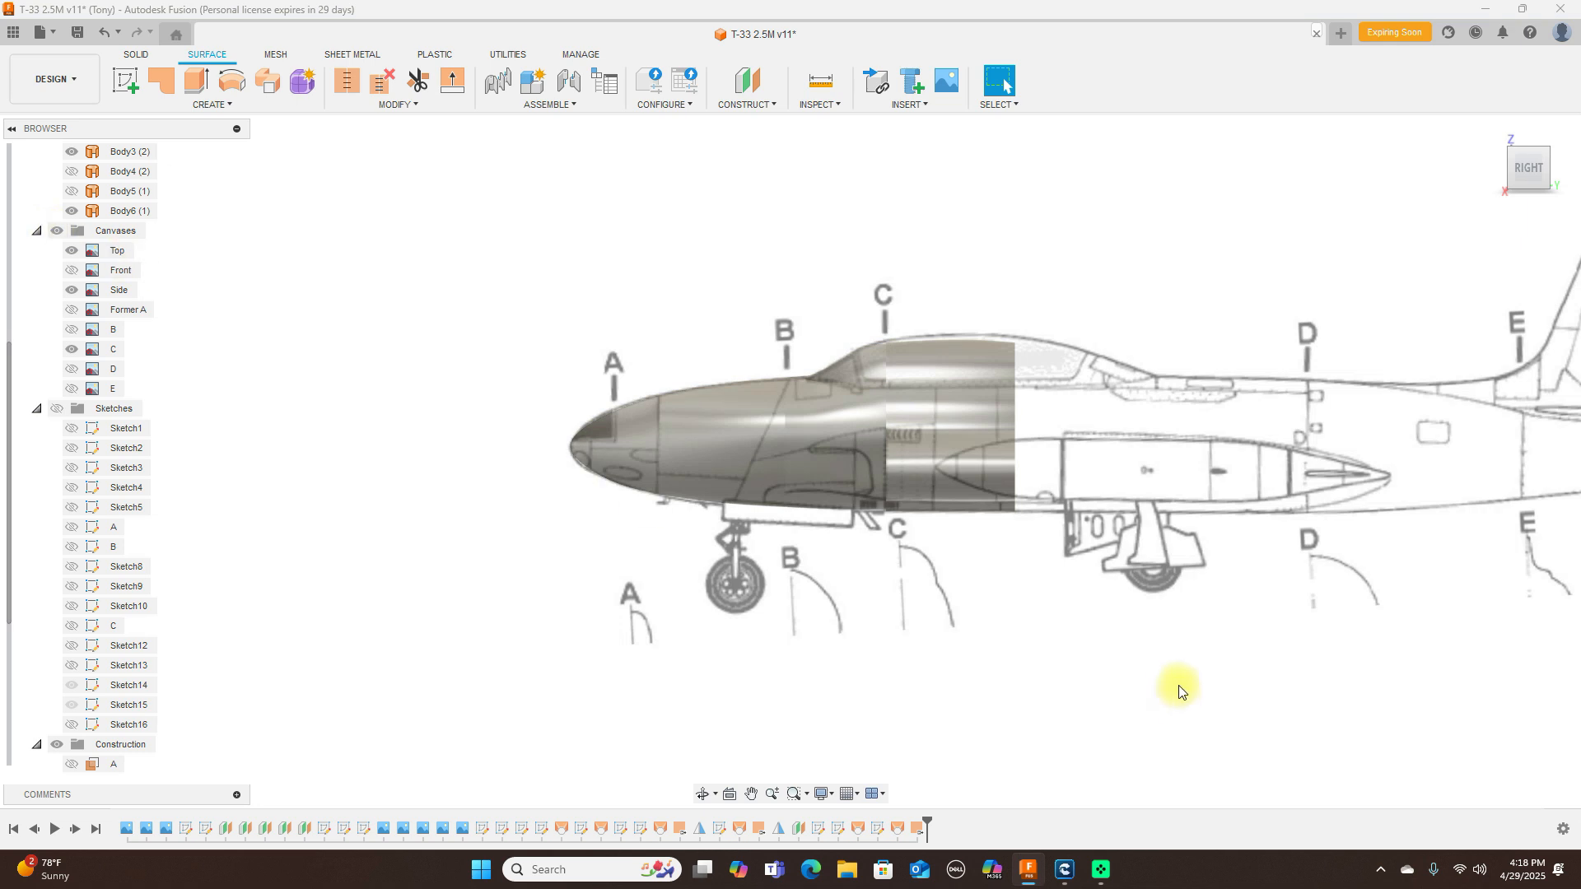
scroll(1182, 682, up, 2)
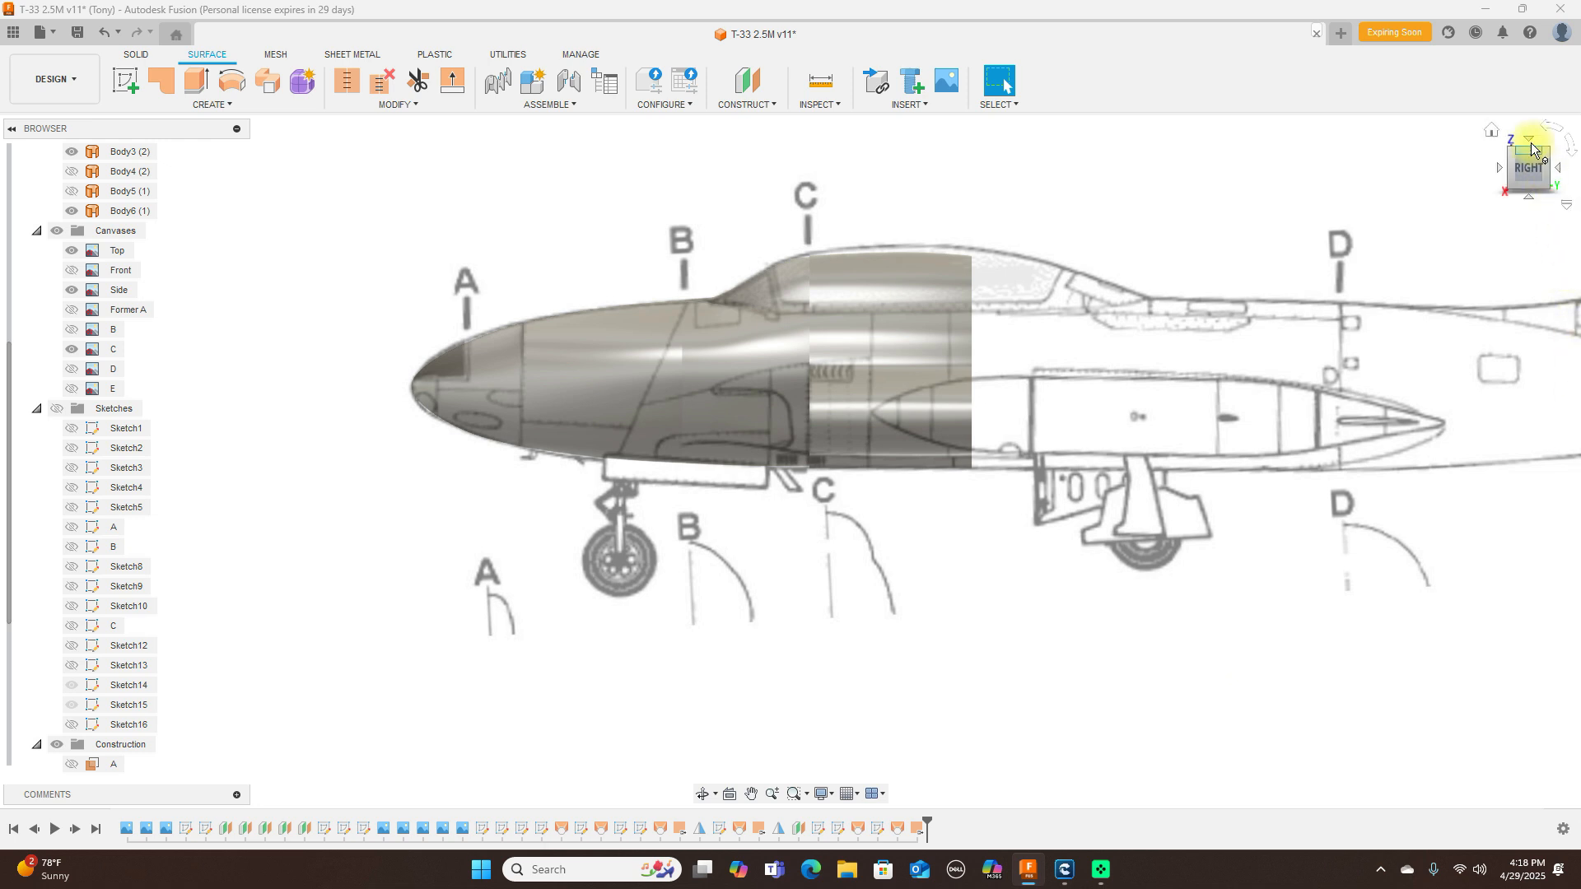
click(1530, 140)
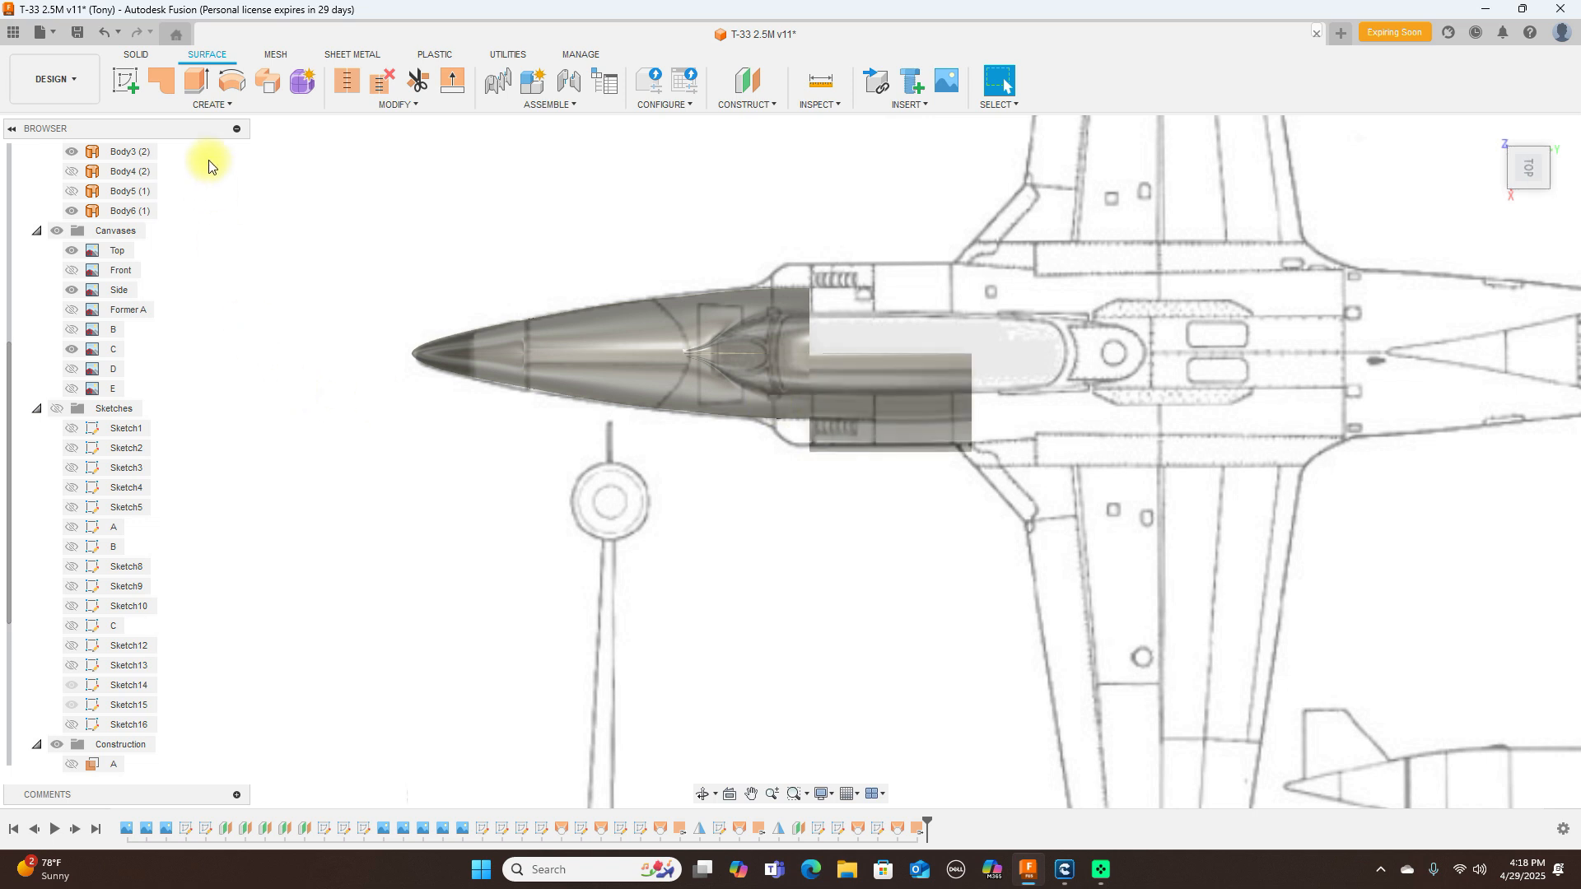
Step: Mirror the mid-fuselage surface body across the fuselage's vertical centre plane, using the Join operation with a 0.10 mm tolerance
click(216, 105)
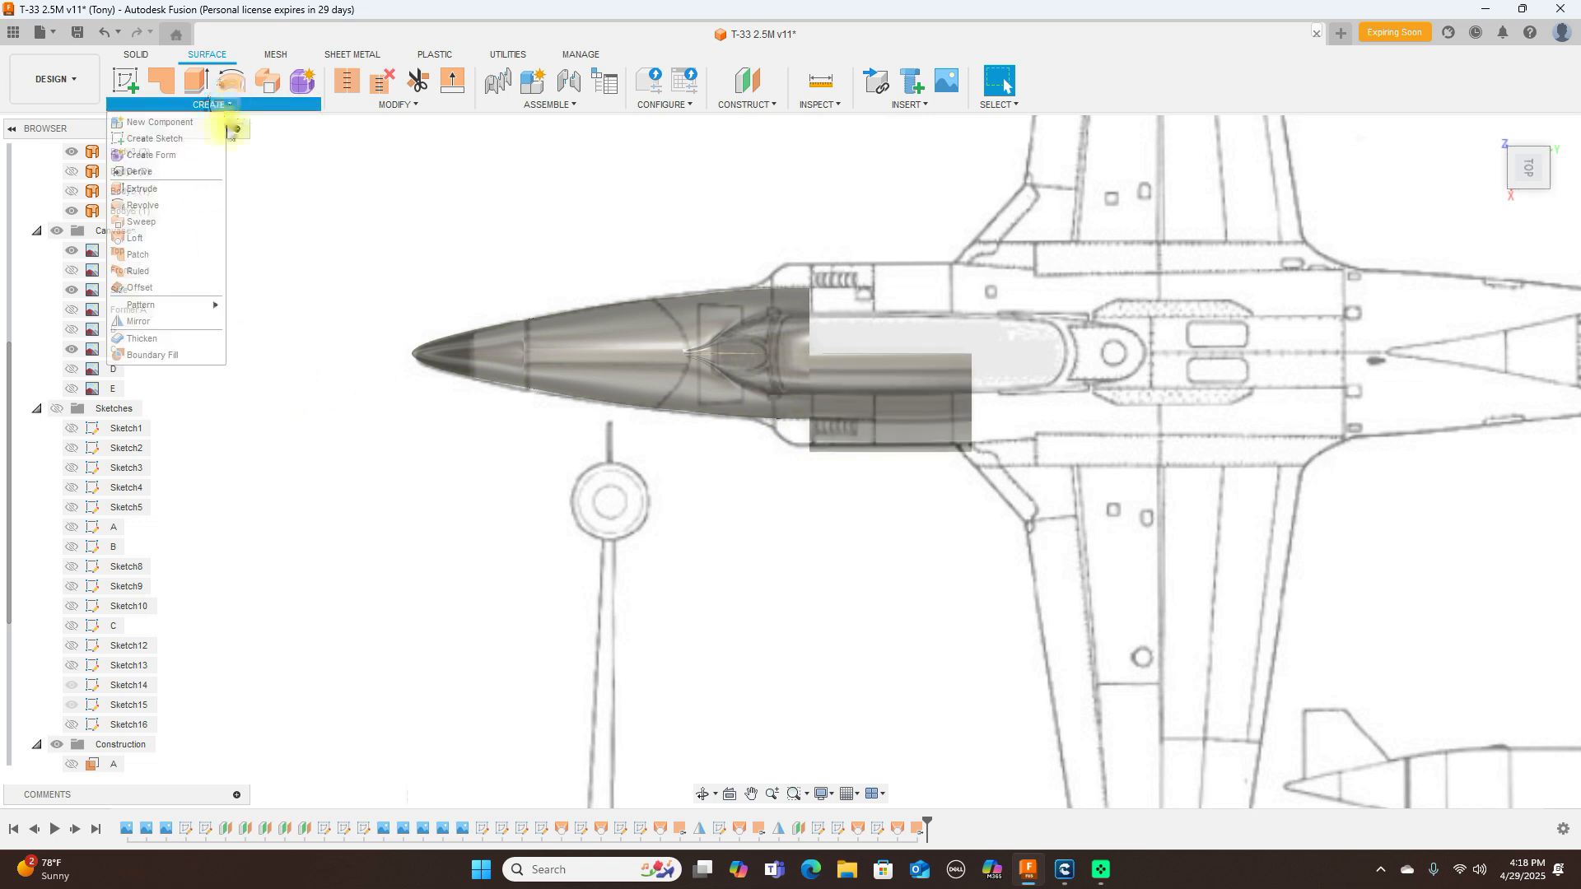
click(150, 322)
click(891, 439)
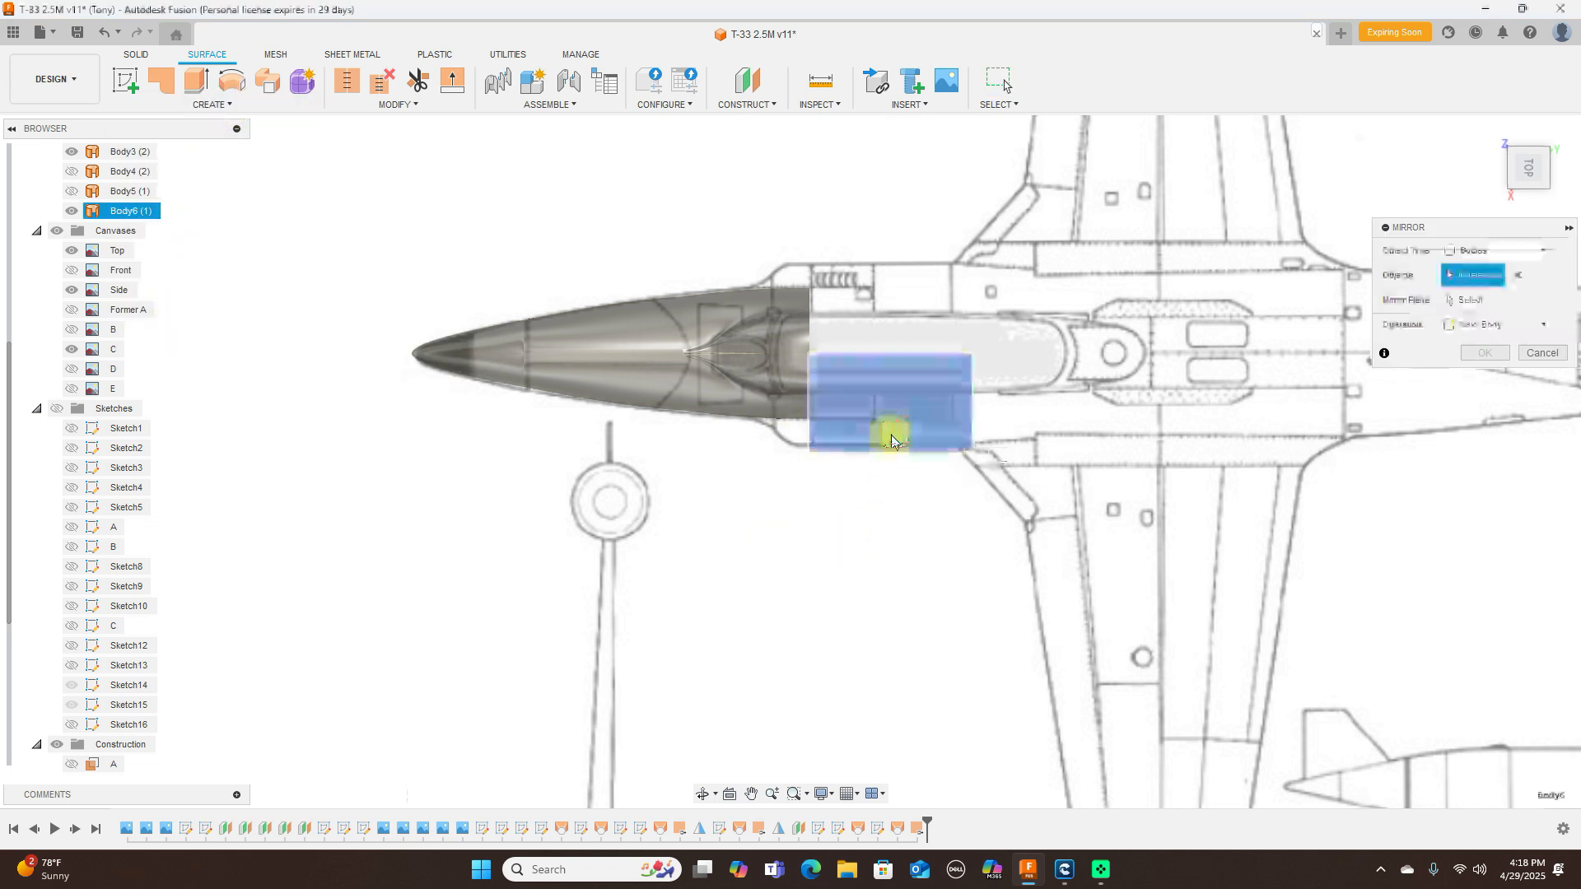
click(1466, 300)
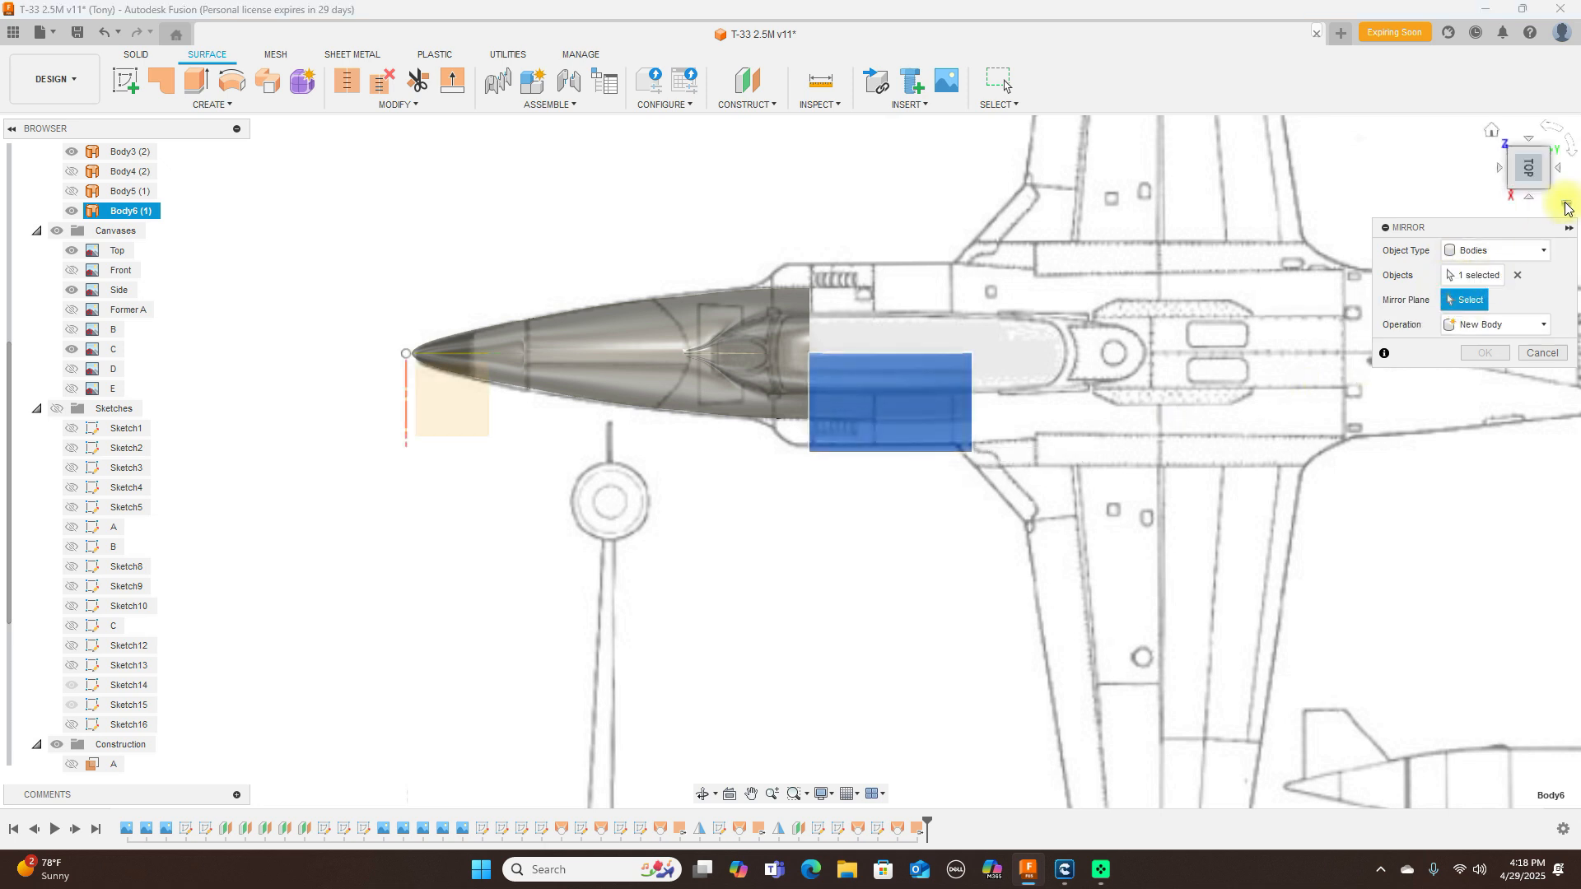
click(1536, 191)
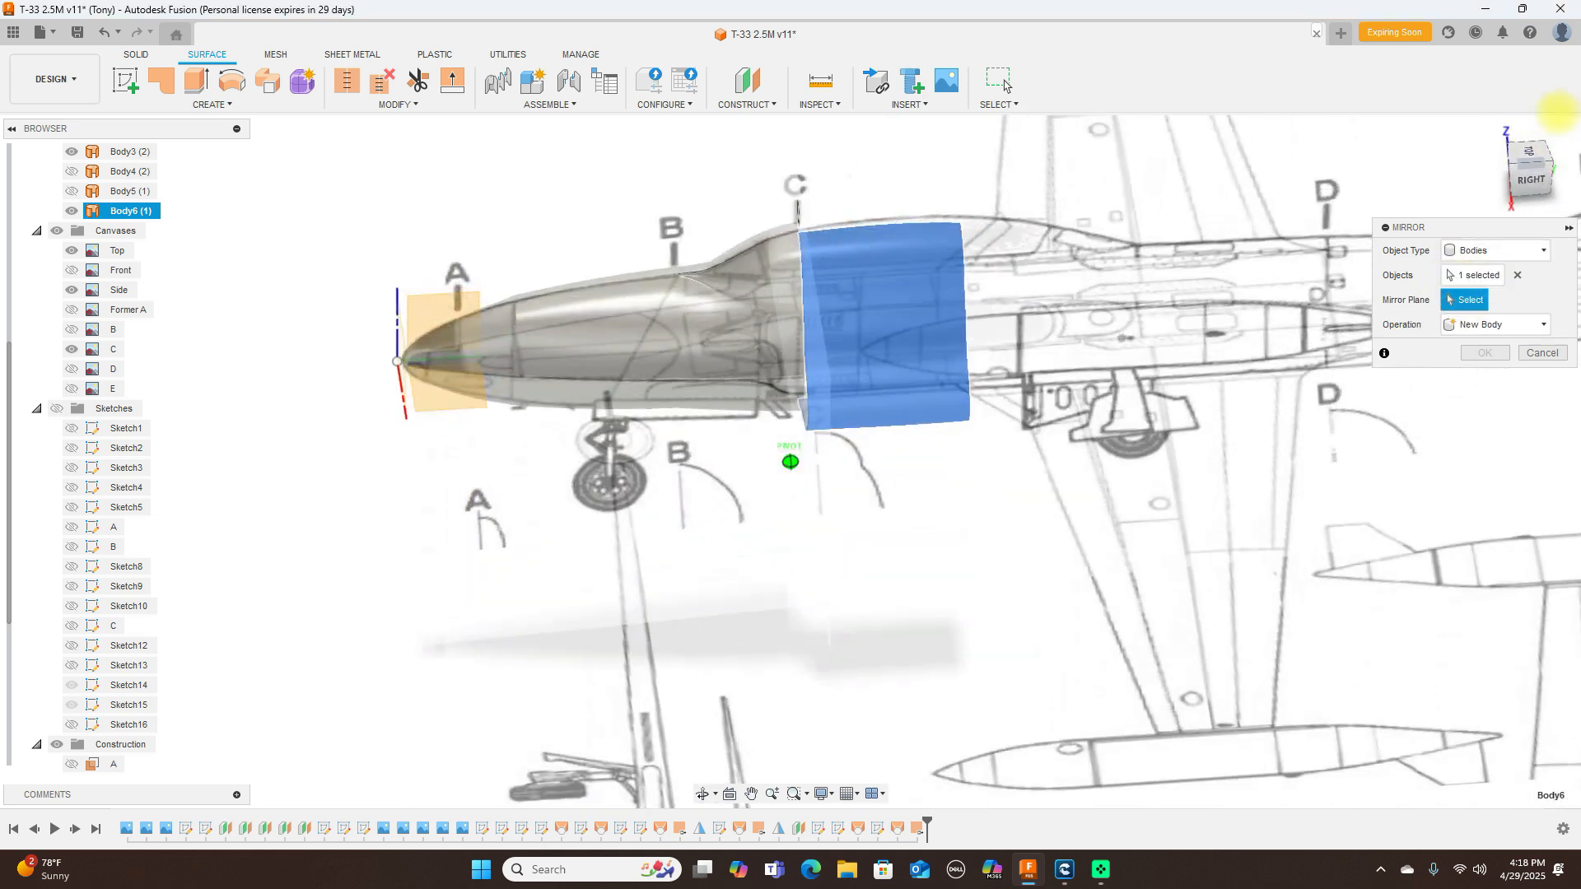
click(438, 311)
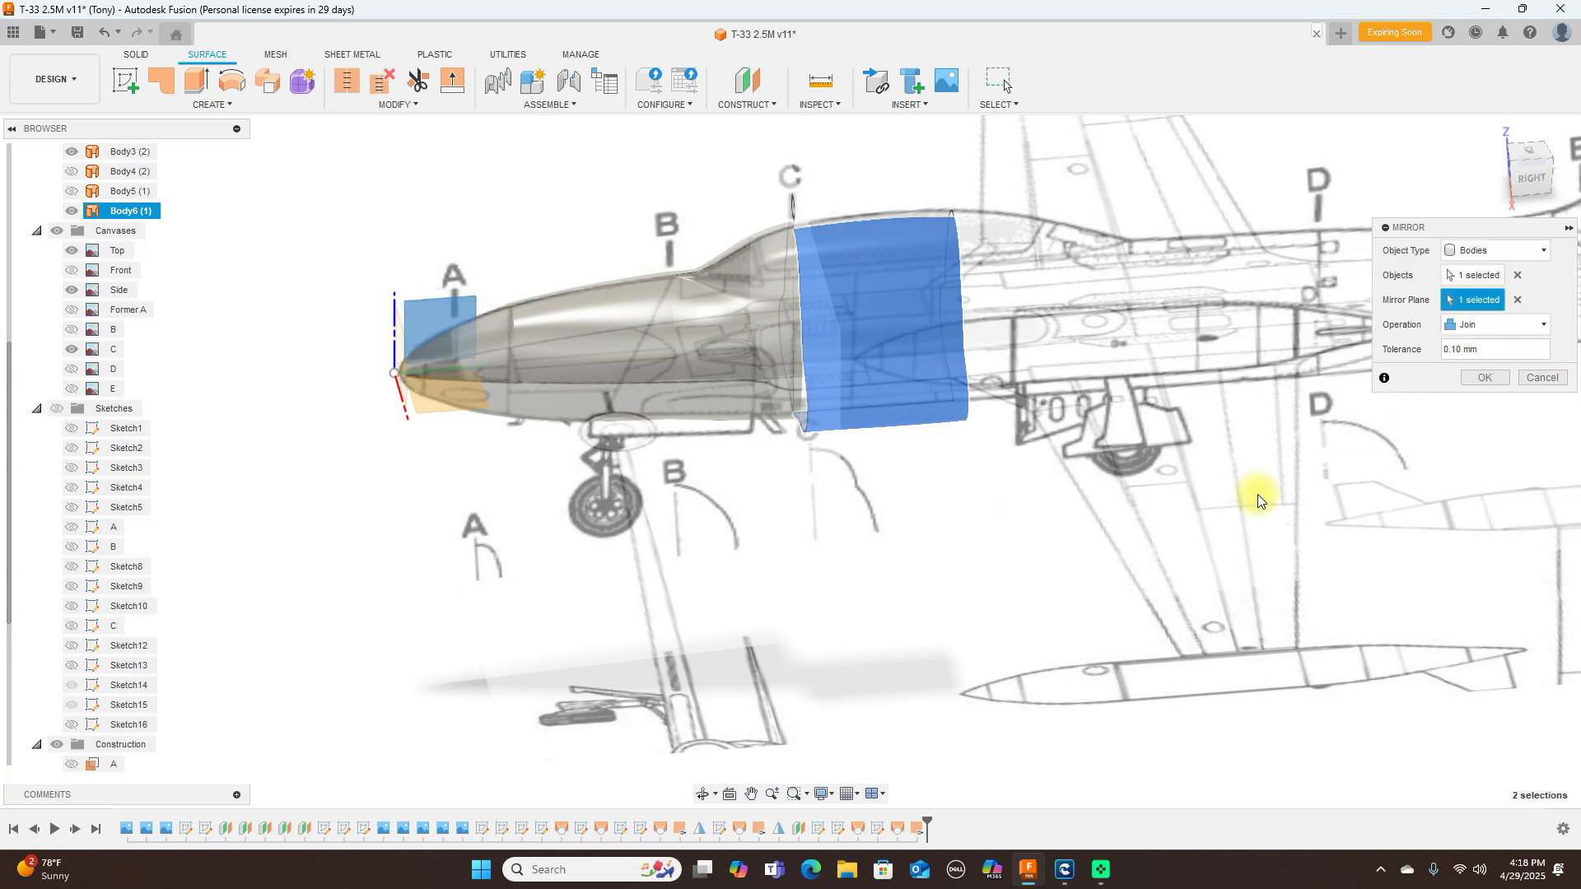
click(1473, 380)
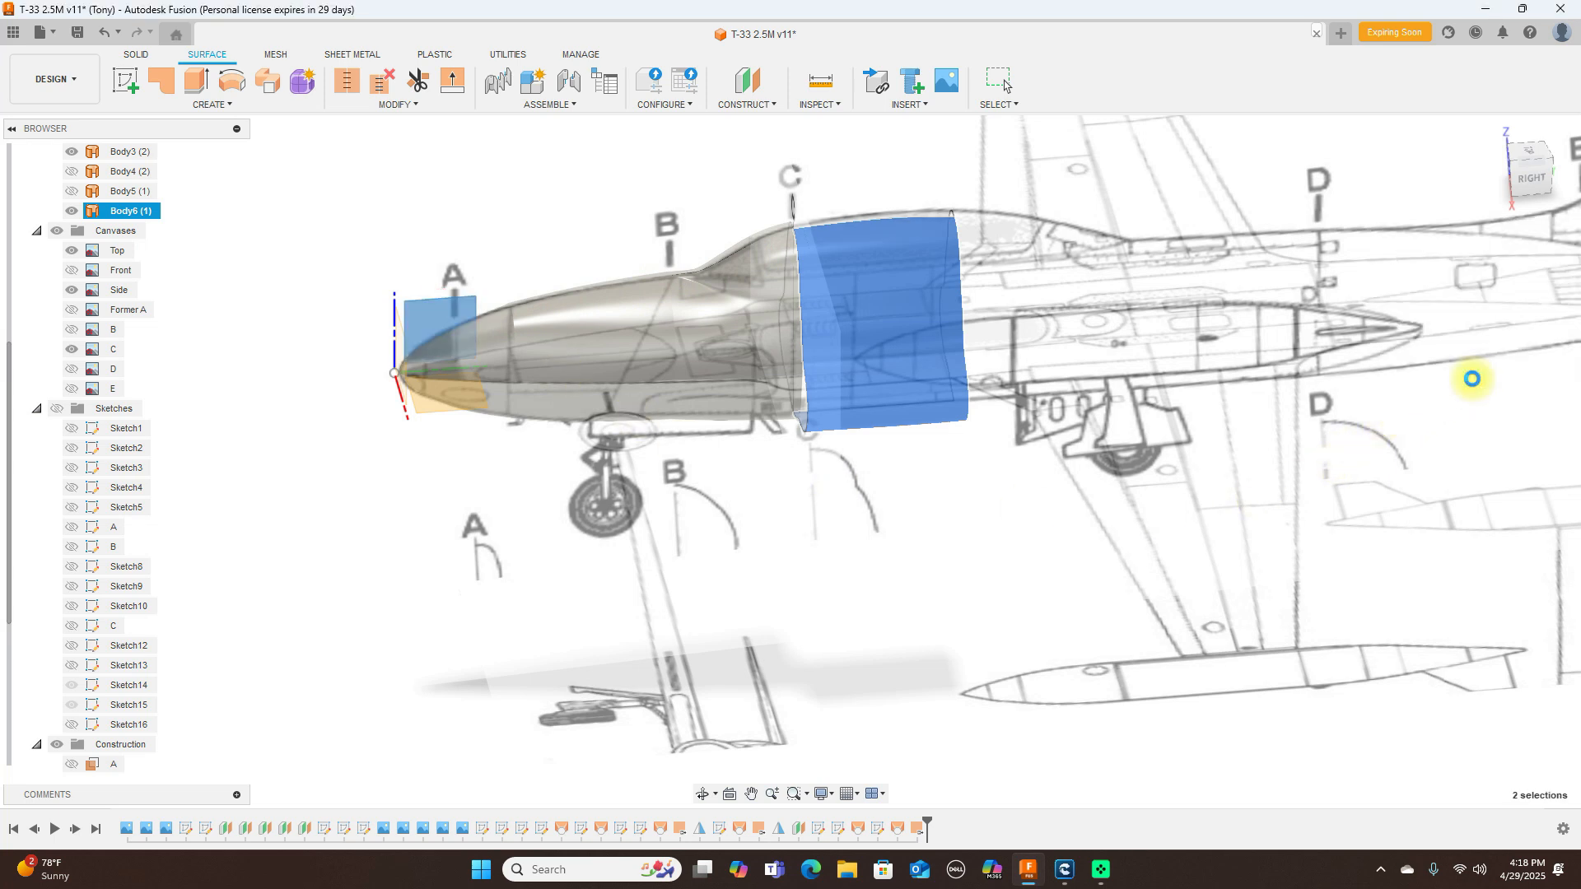
Step: Hide the reference canvases and examine the mirrored mid fuselage and its joint at section C from the right side and front-right angles
click(1524, 182)
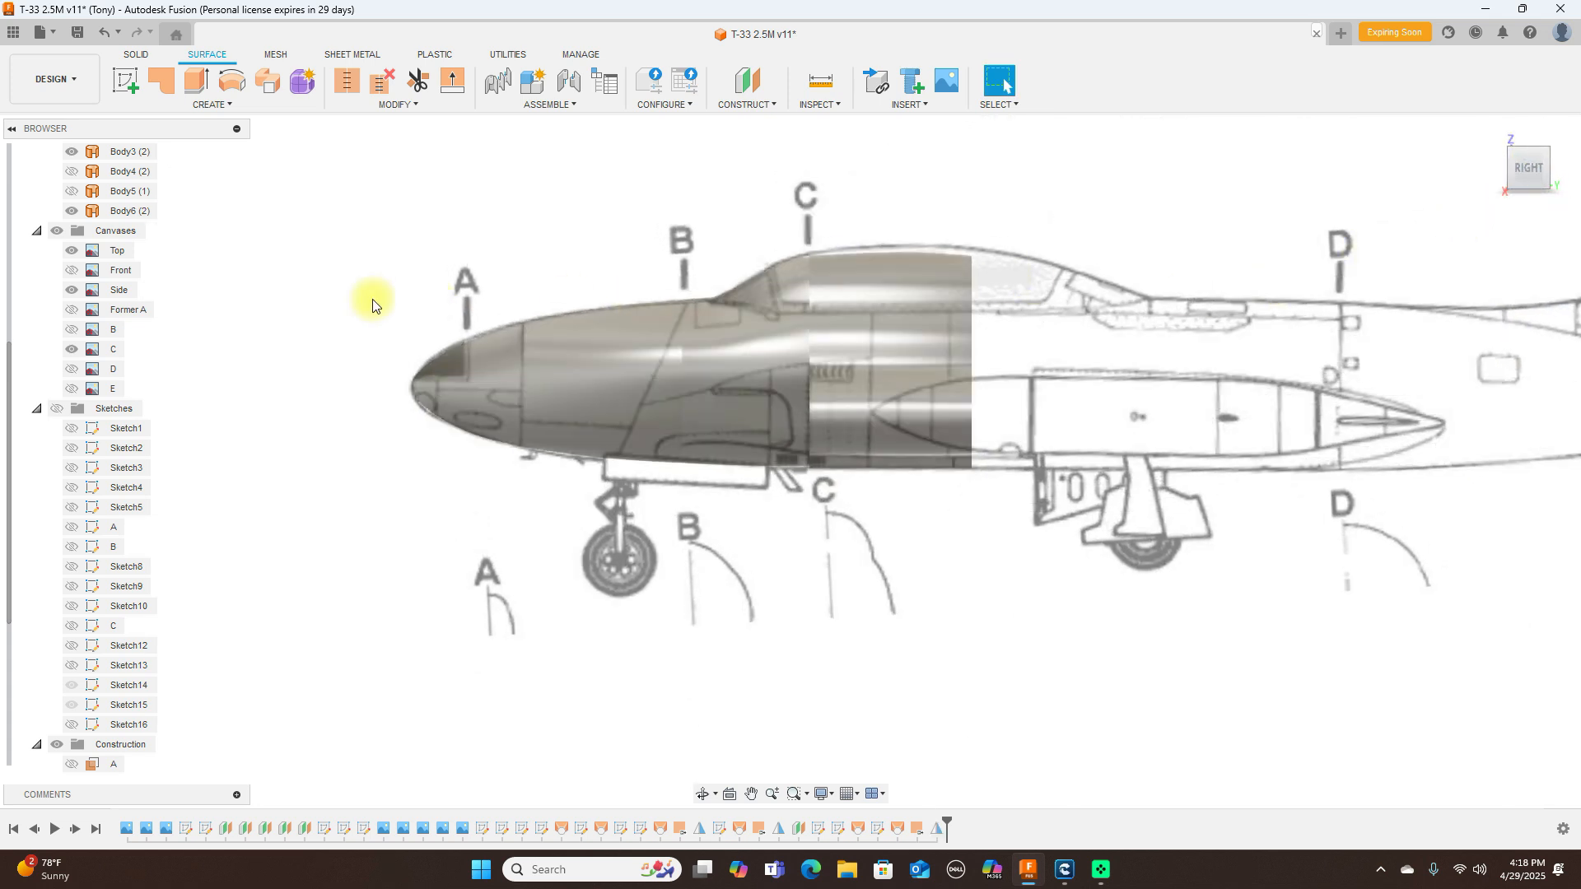
click(56, 231)
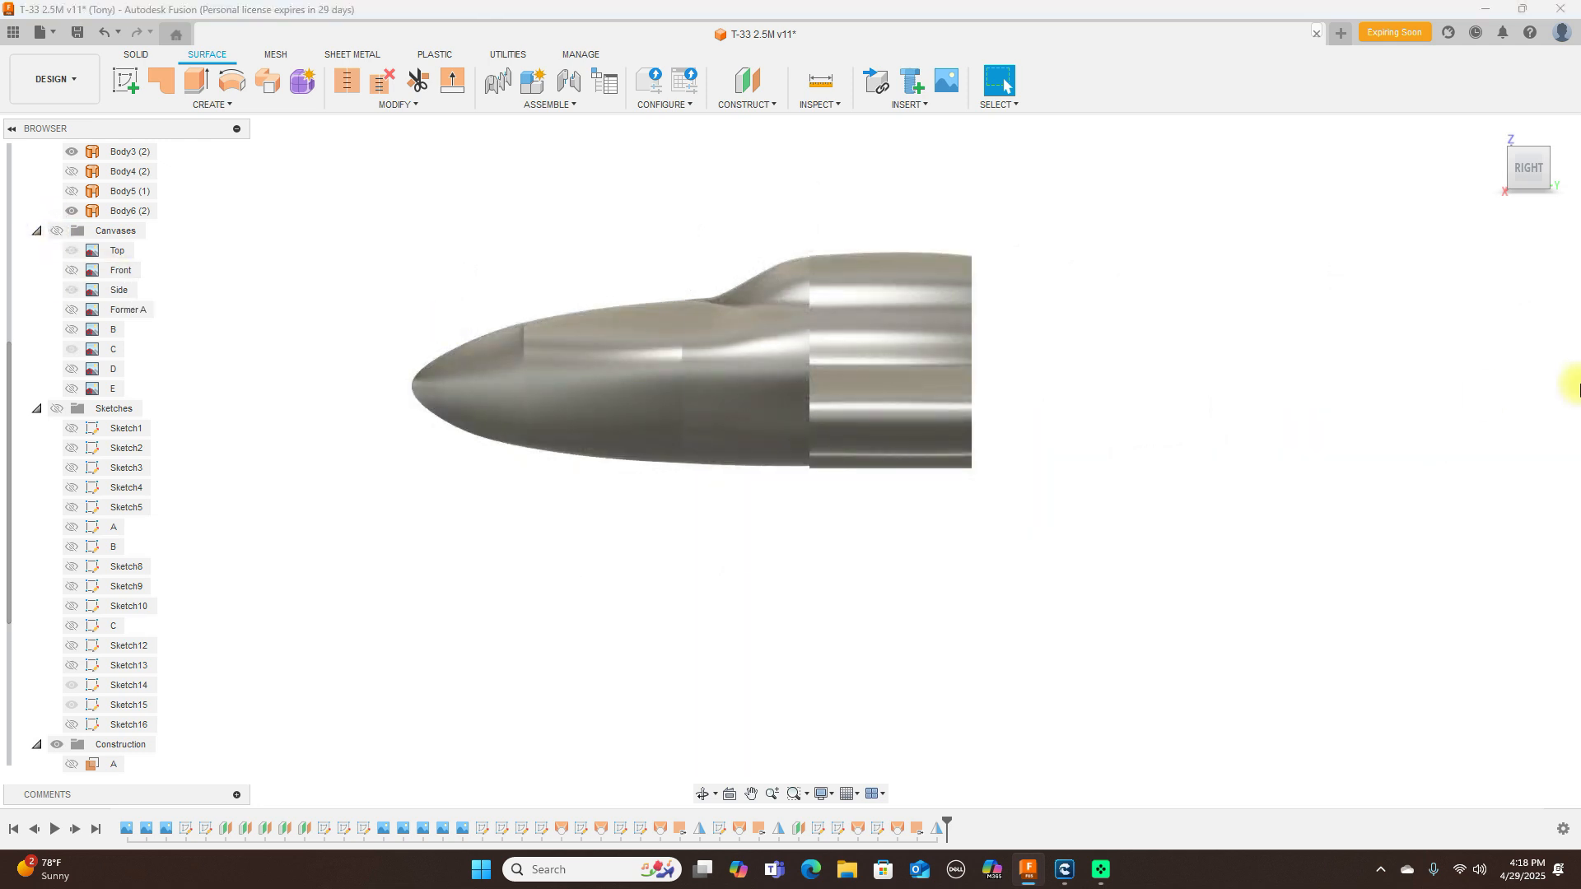
mouse_move(1524, 168)
mouse_down()
mouse_move(38, 177)
mouse_move(124, 191)
mouse_move(425, 168)
mouse_move(105, 171)
mouse_move(1565, 170)
mouse_move(1522, 172)
mouse_up()
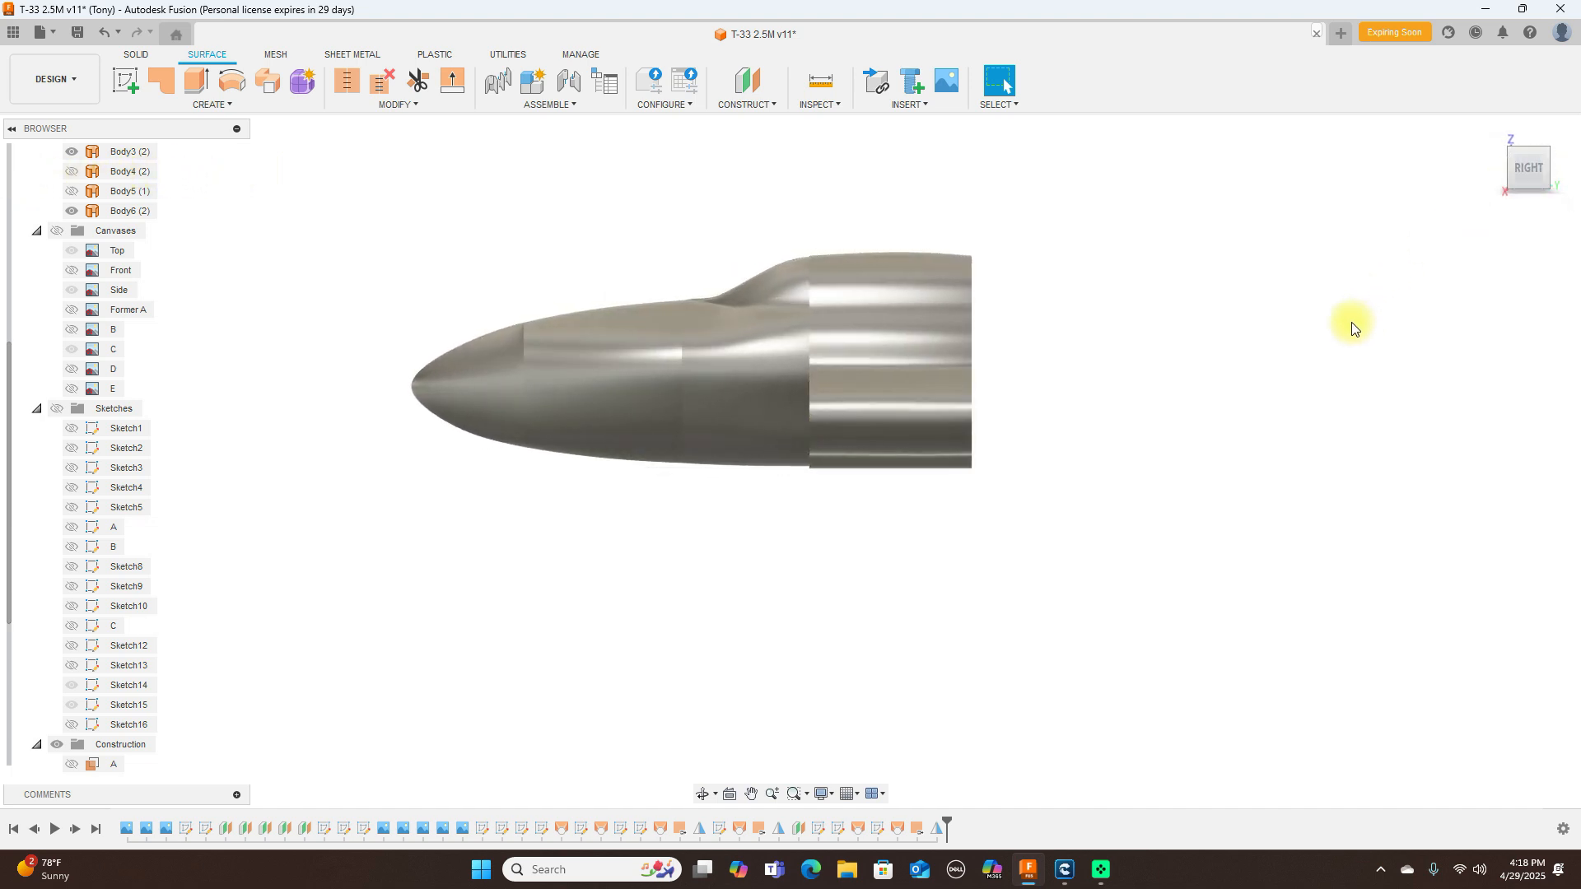
scroll(1230, 393, down, 2)
middle_drag(1227, 394, 1225, 480)
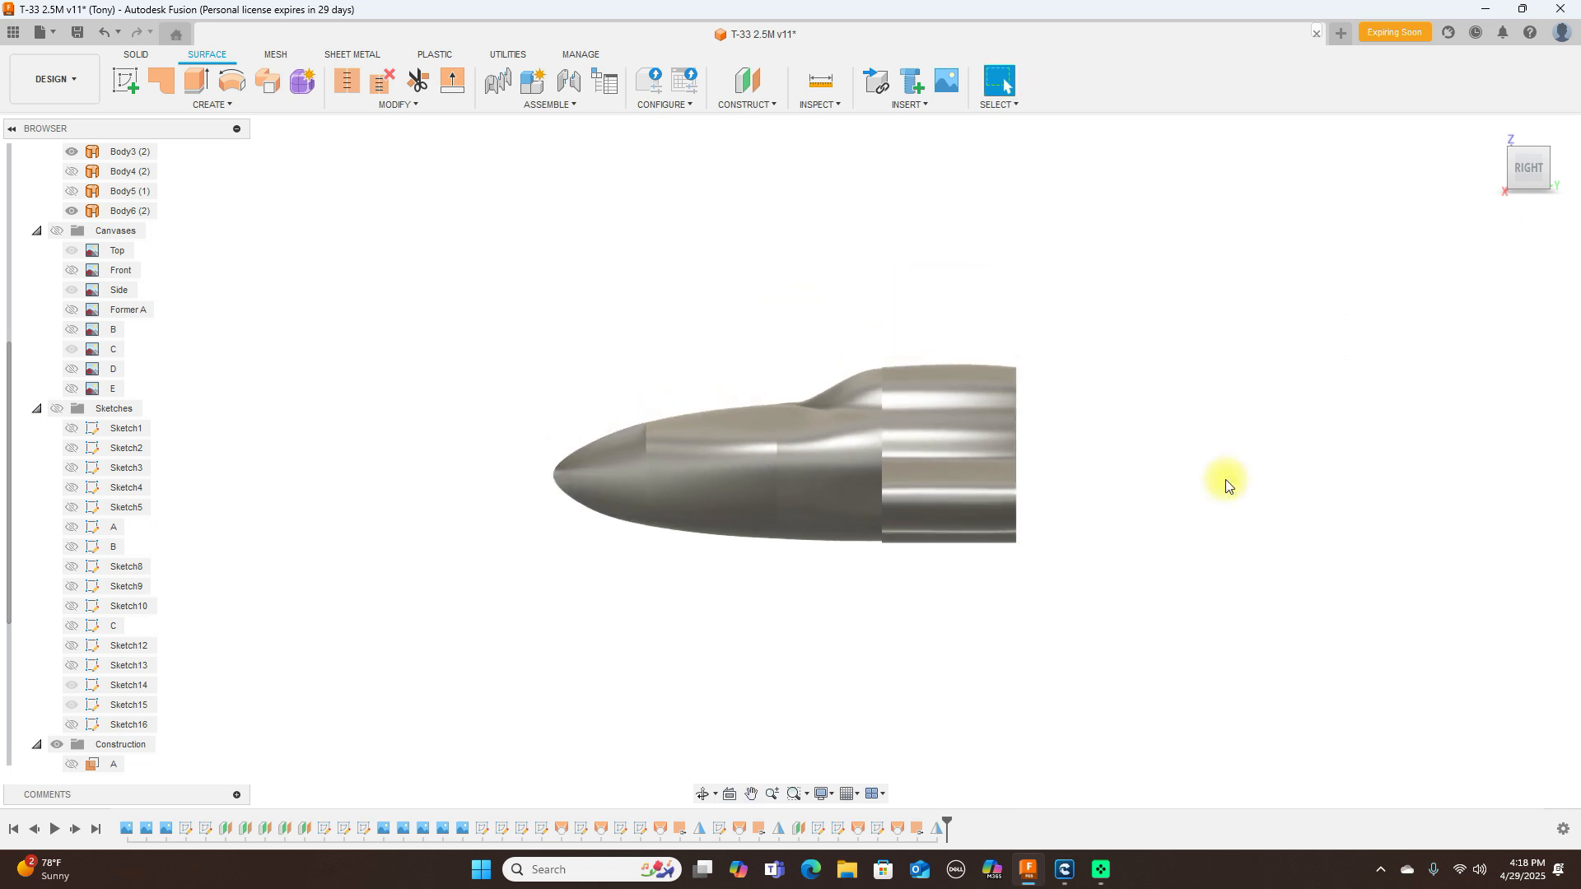
scroll(1225, 484, up, 1)
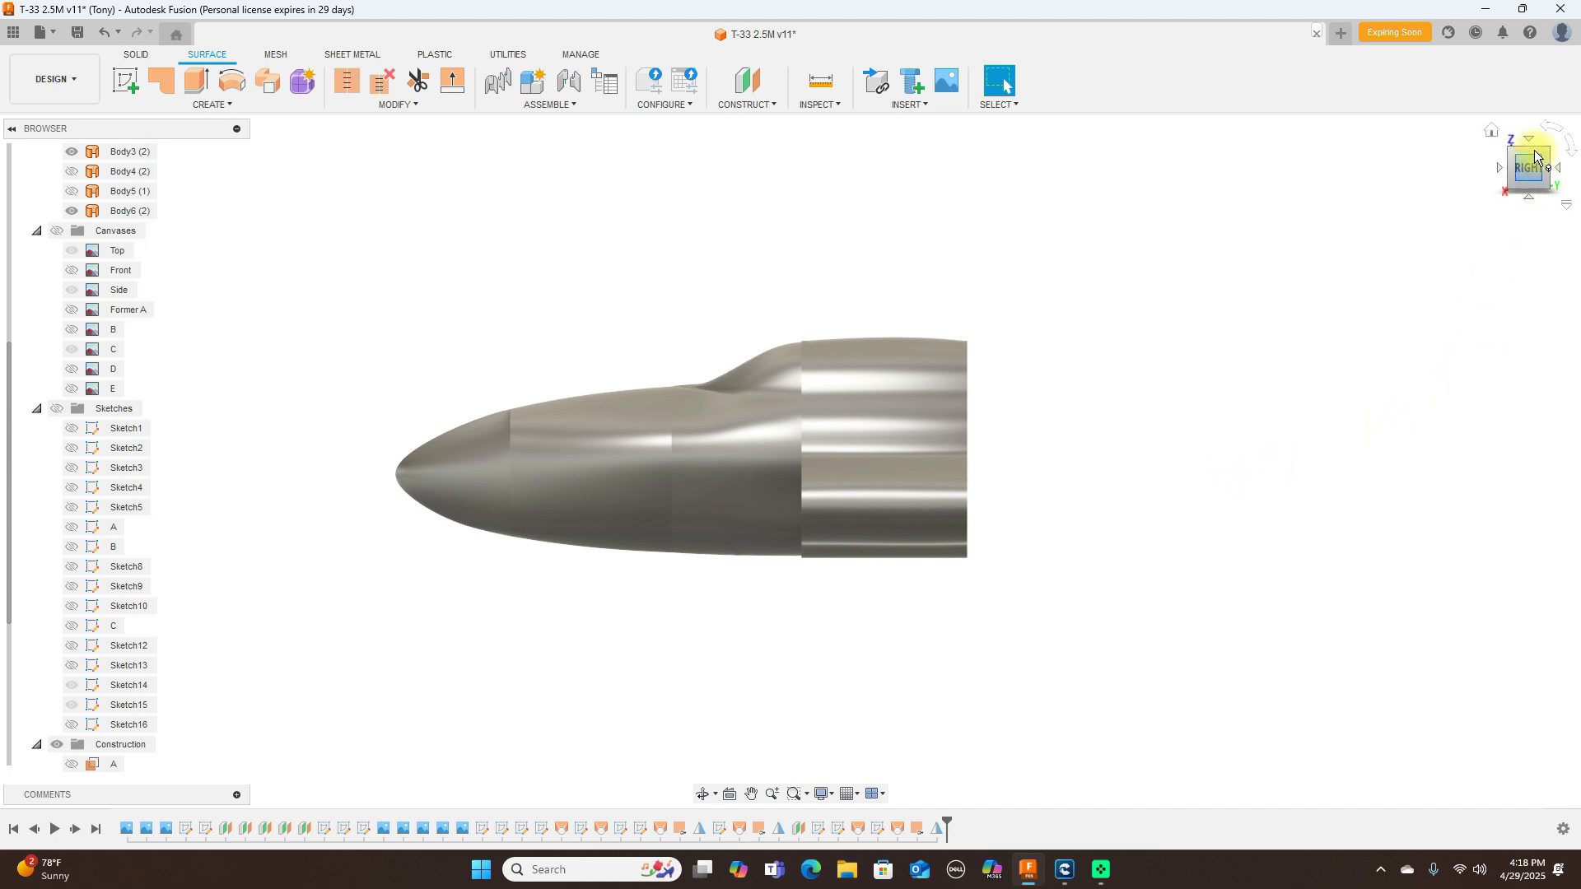
mouse_move(1513, 169)
mouse_down()
mouse_move(1553, 166)
mouse_move(28, 170)
mouse_move(1525, 169)
mouse_up()
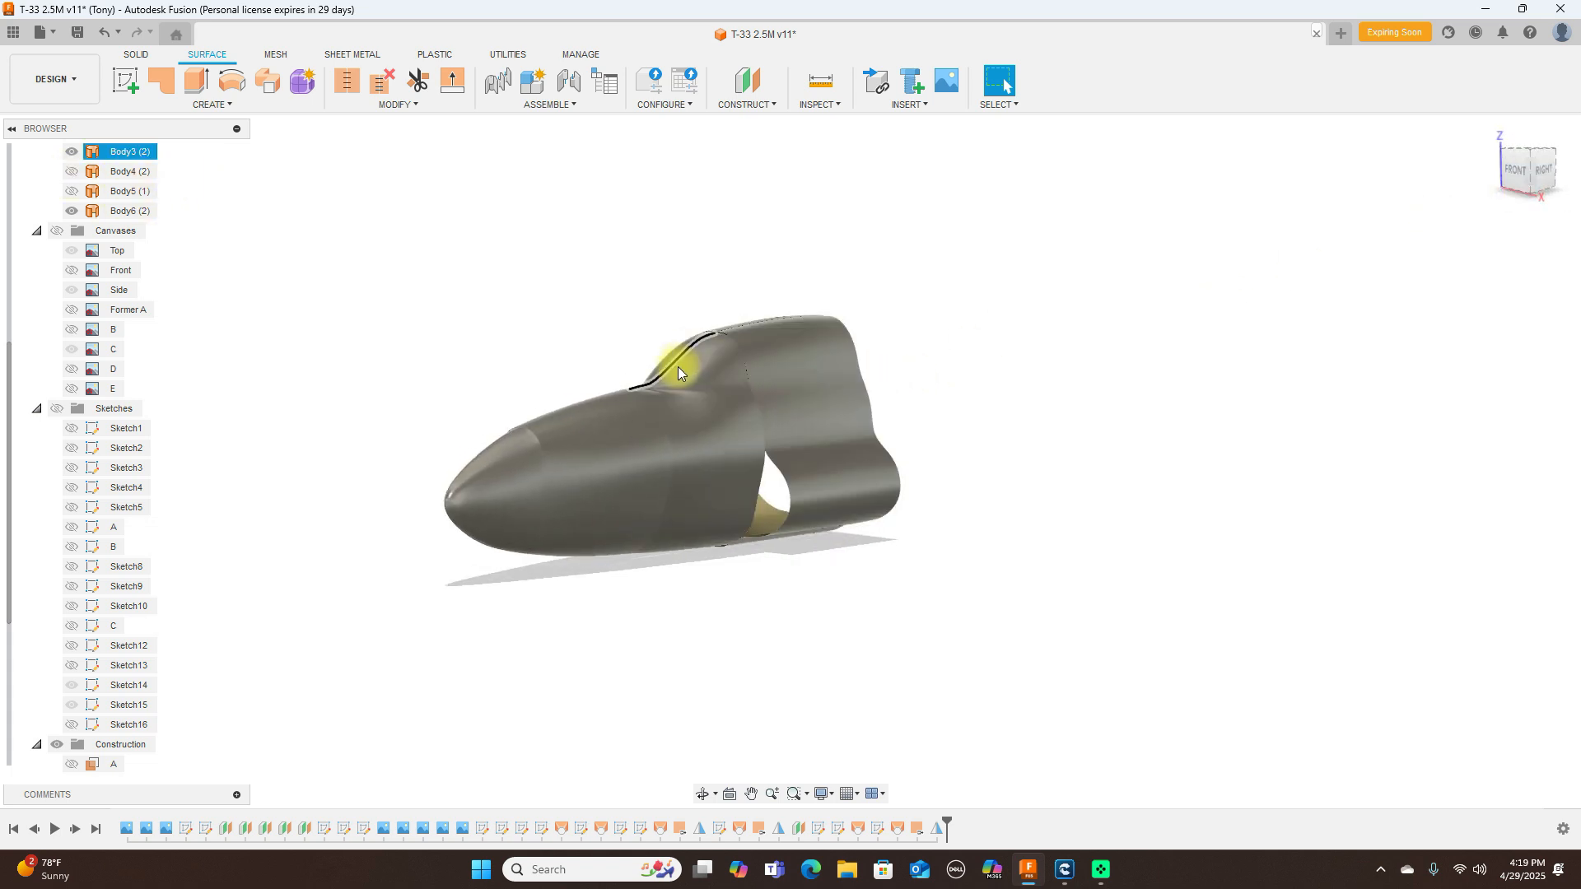
click(1548, 178)
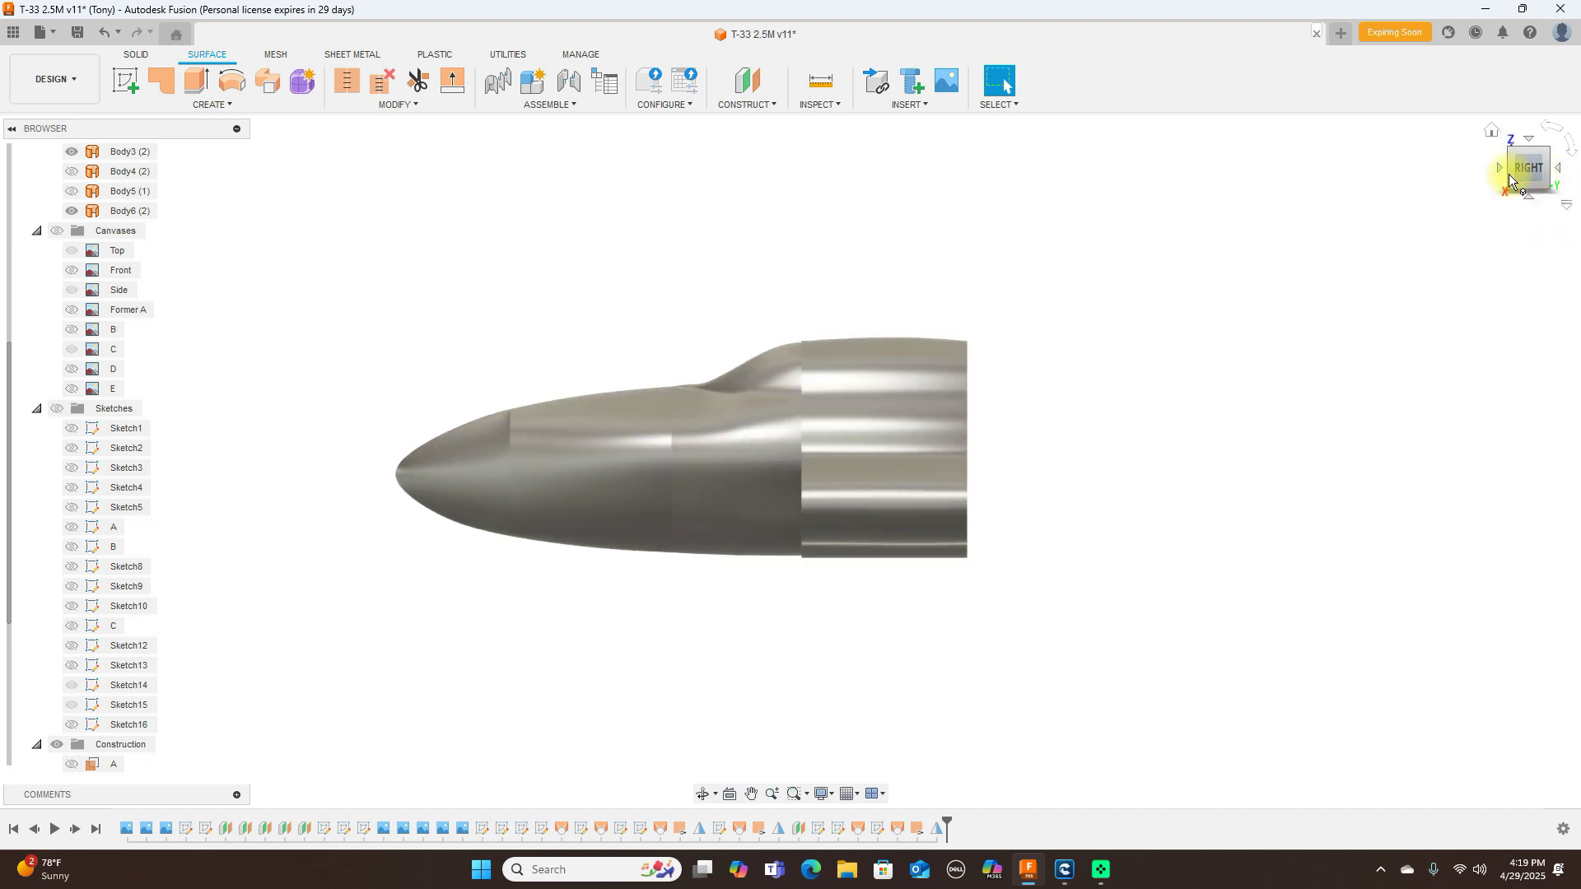
drag(1528, 180, 1573, 181)
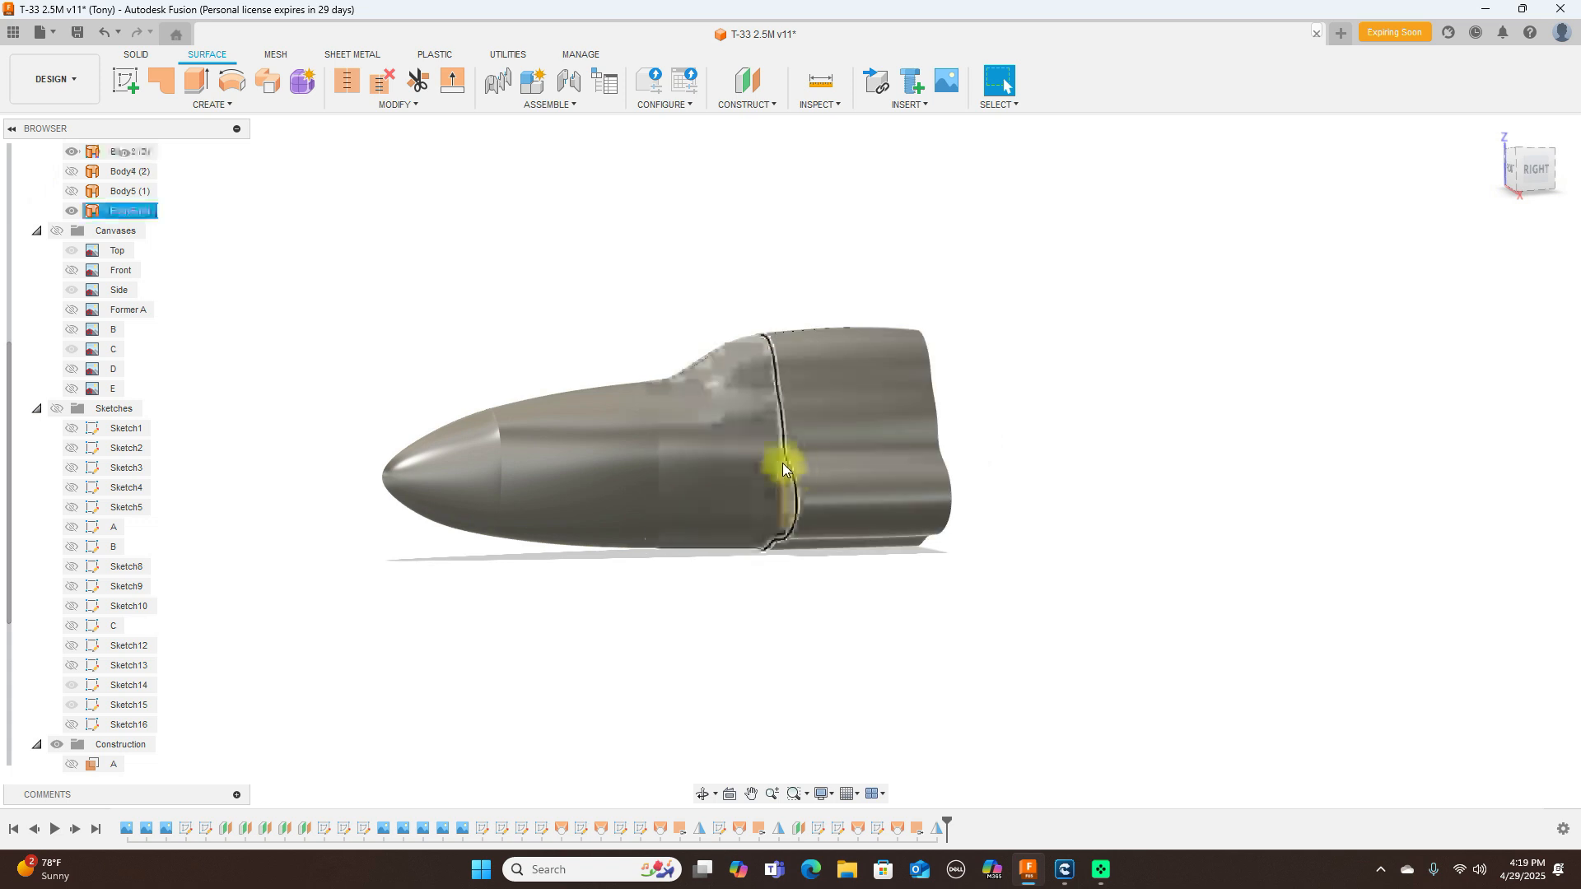
click(1462, 402)
click(1536, 175)
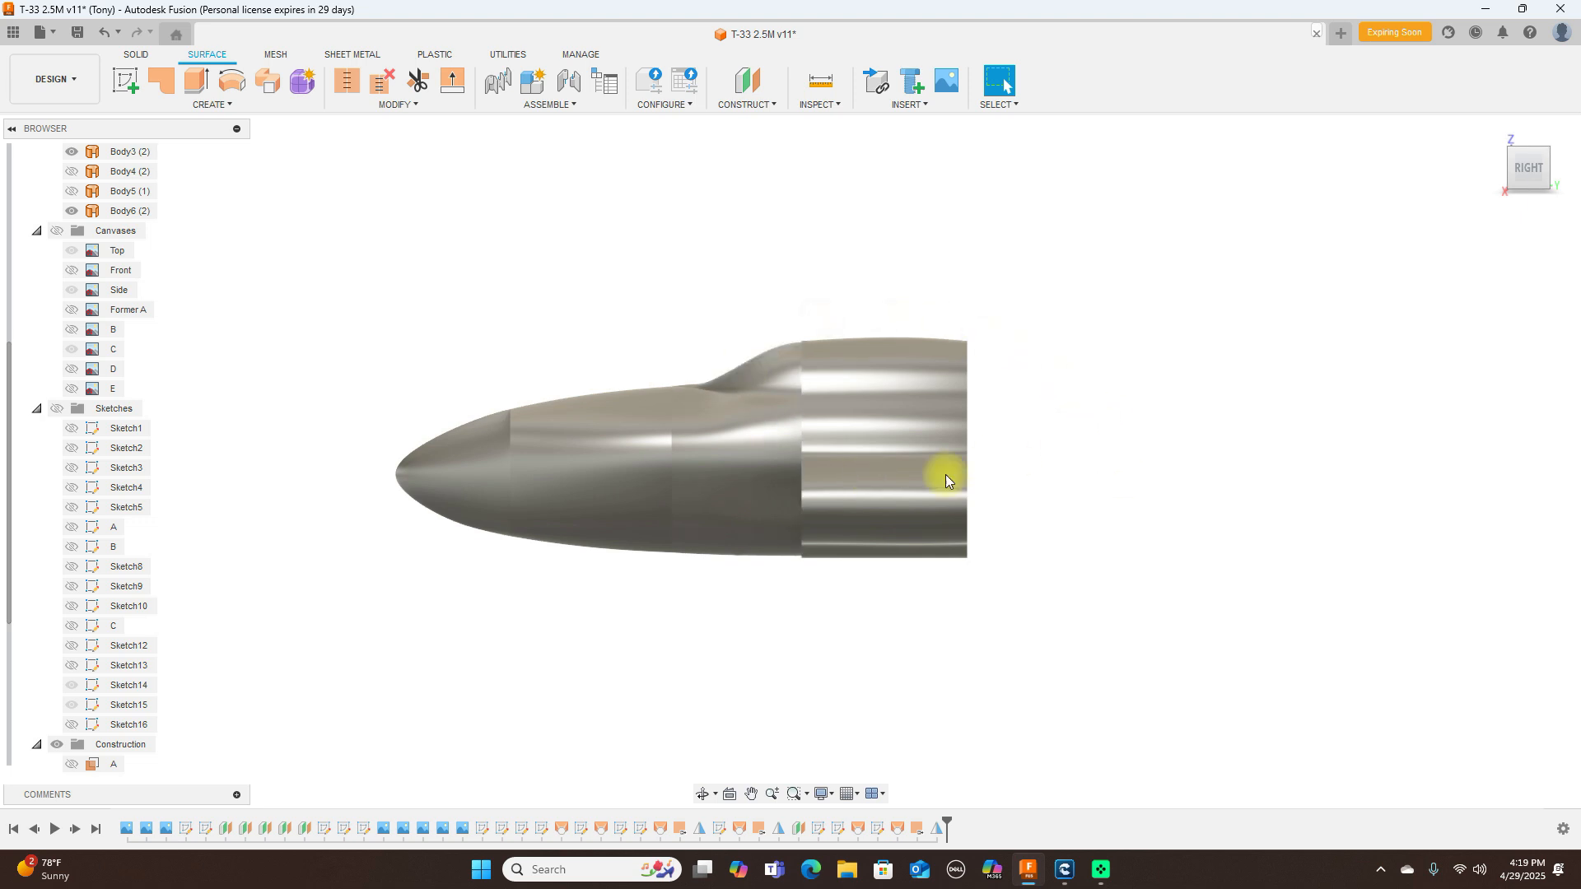
click(807, 538)
key(Escape)
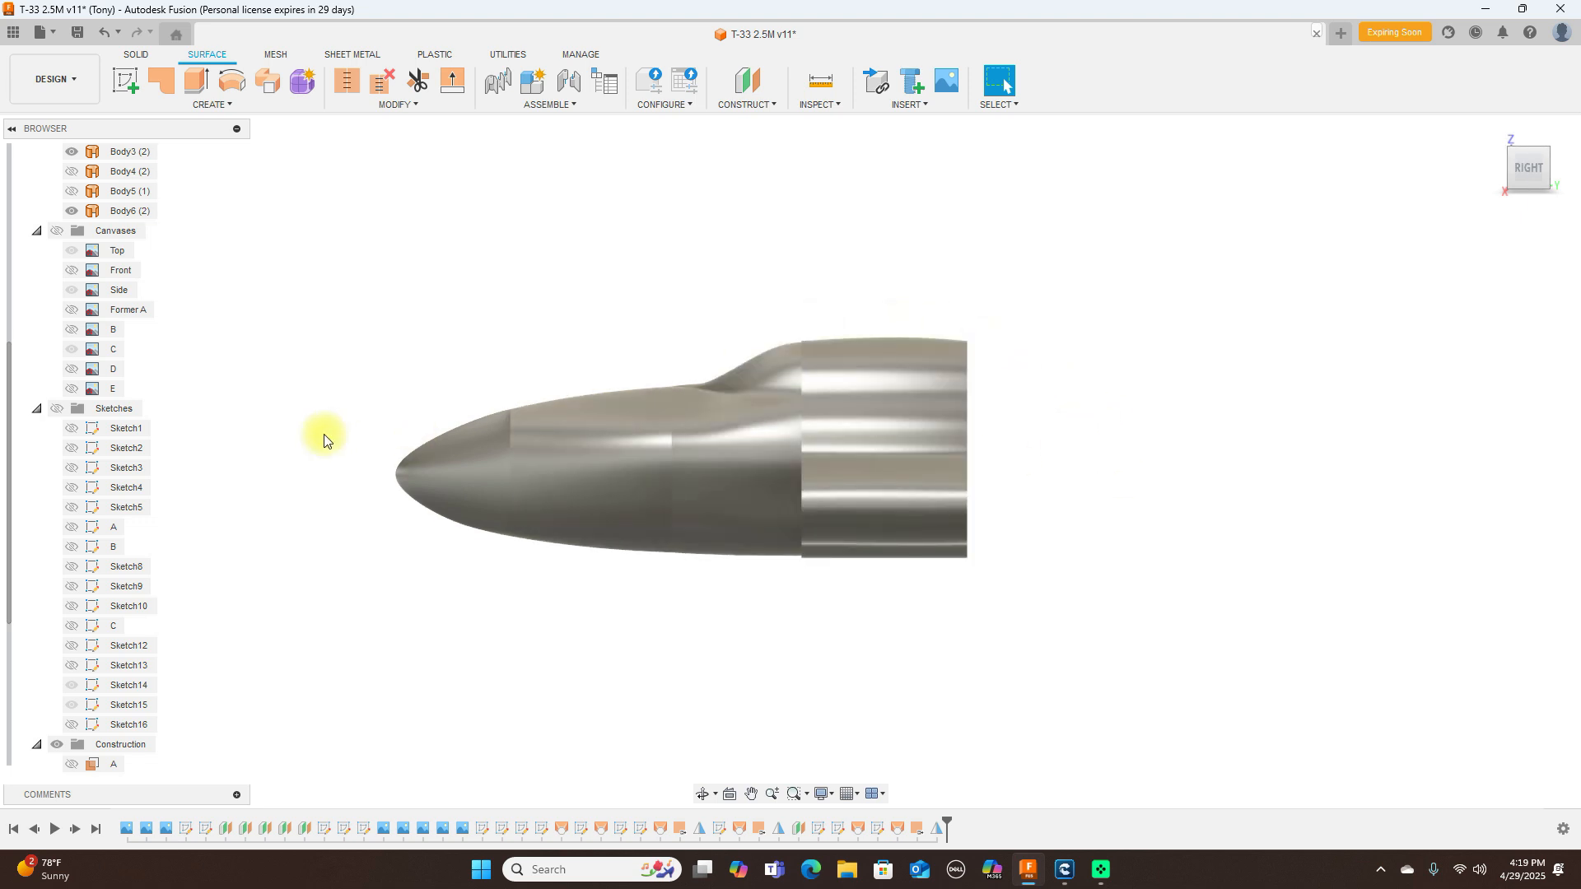
Step: Show the reference canvases and compare the fuselage with the side drawing from the nose back to section D
click(56, 231)
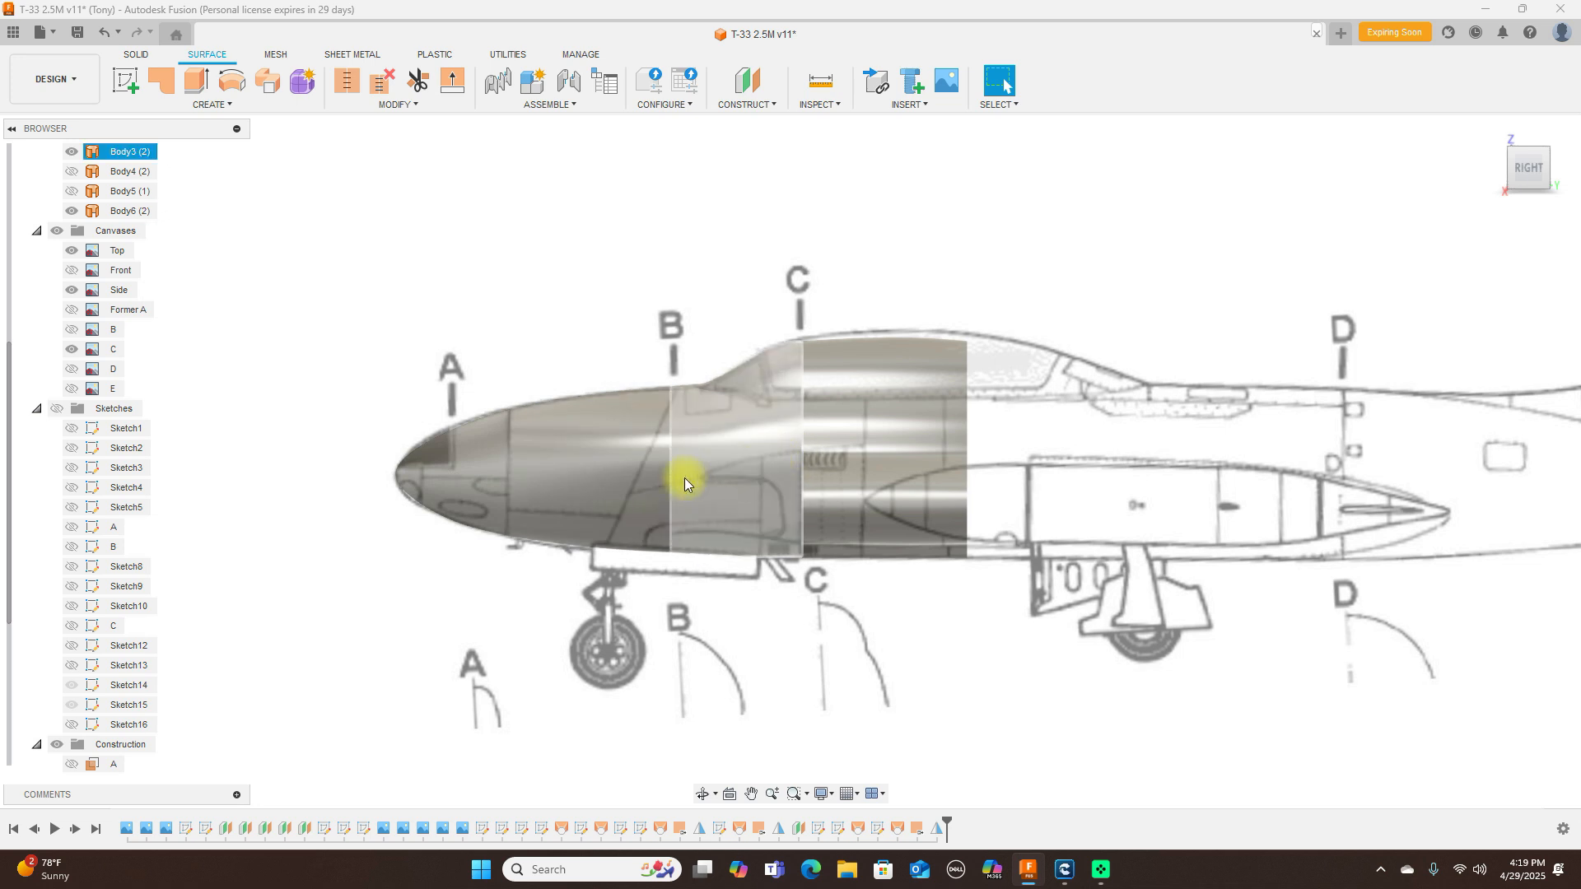
scroll(1118, 582, down, 4)
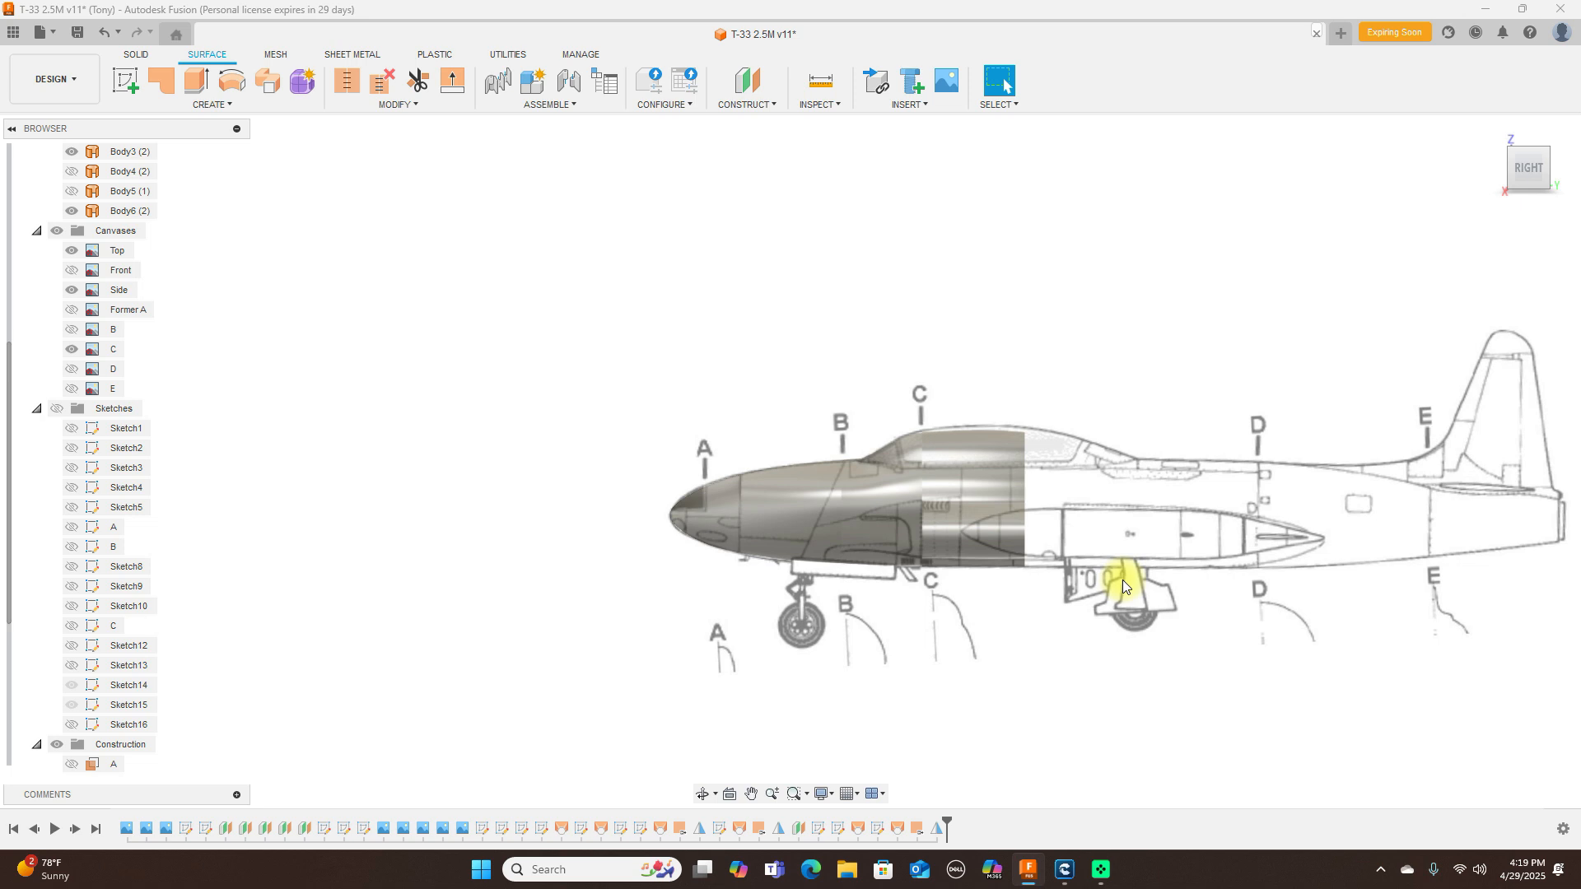
scroll(1136, 562, up, 2)
middle_drag(1139, 557, 1140, 491)
scroll(1140, 491, up, 1)
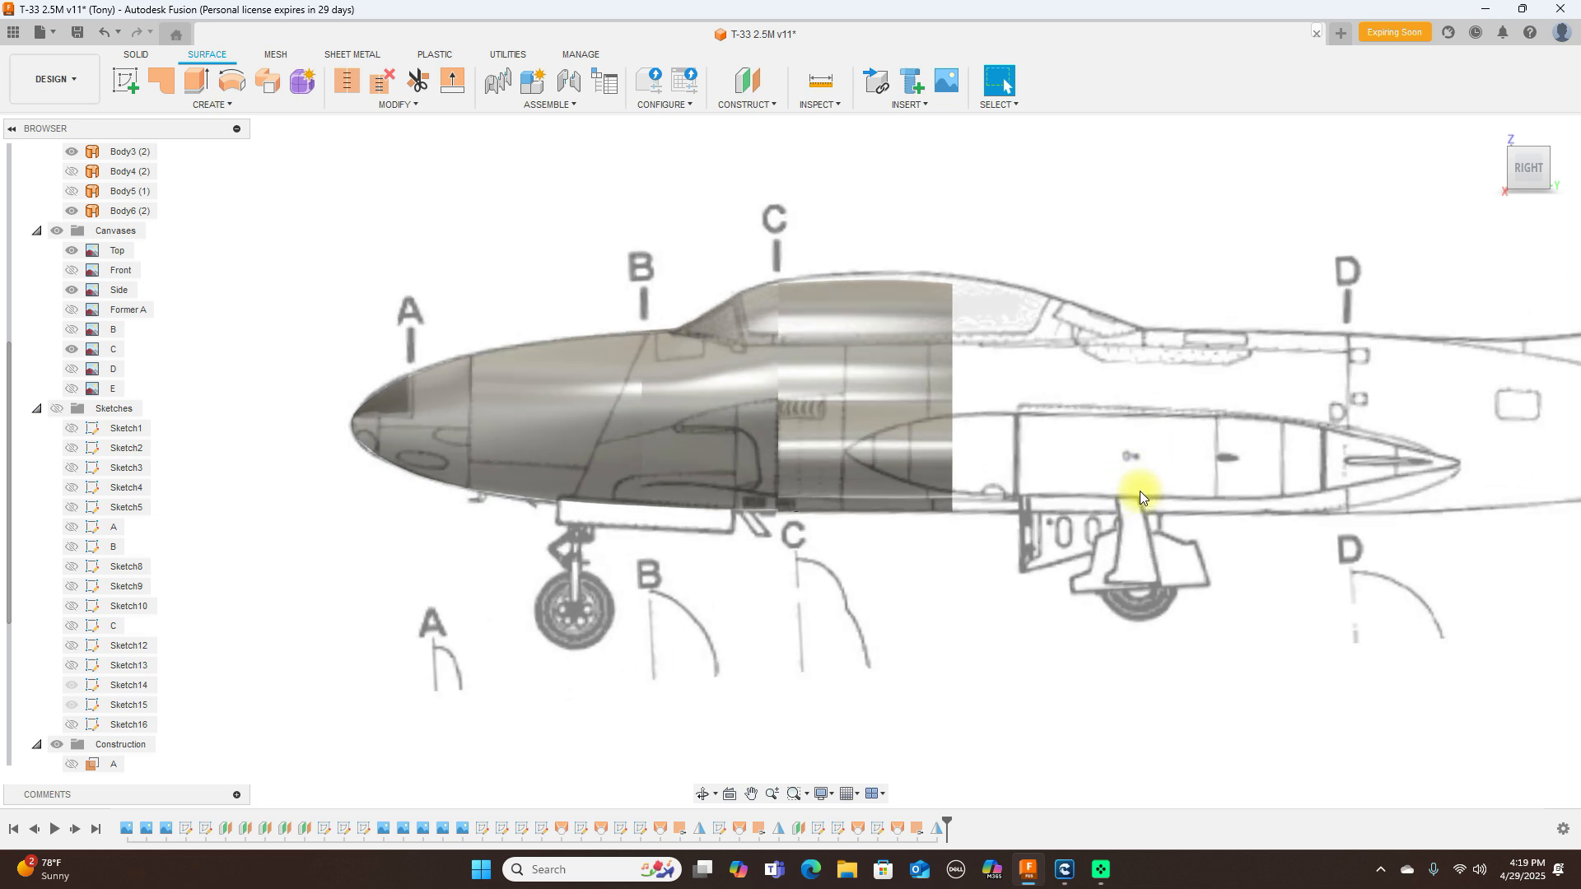